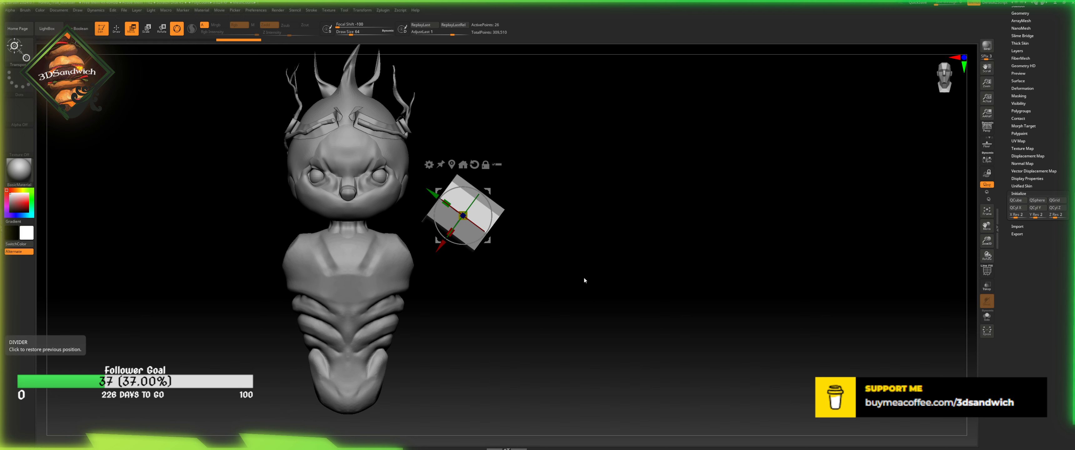
- Move the tilted cube diagonally downward along its own X axis to the side of the figure's shoulder
{"action": "left_click_drag", "start_coordinate": [585, 280], "coordinate": [538, 257]}
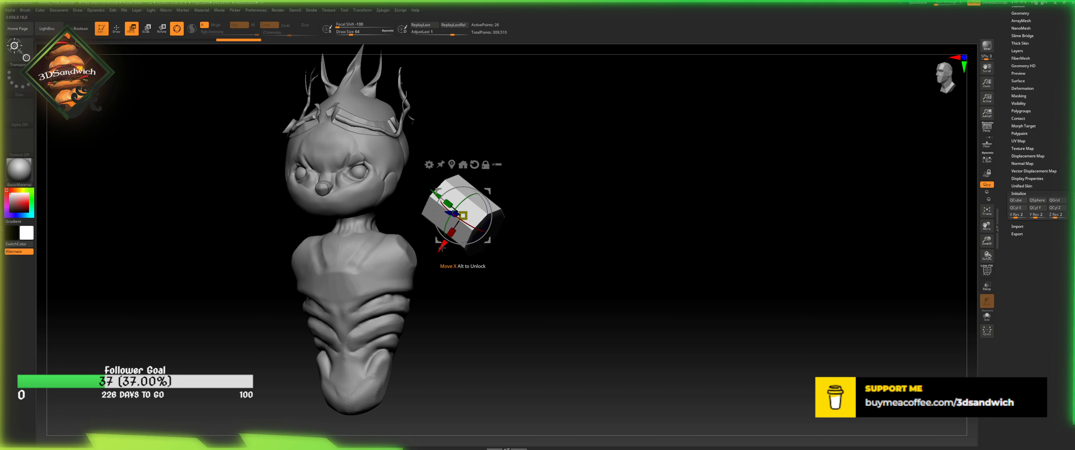
{"action": "left_click_drag", "start_coordinate": [442, 248], "coordinate": [414, 288]}
{"action": "left_click_drag", "start_coordinate": [504, 307], "coordinate": [547, 299], "text": "shift"}
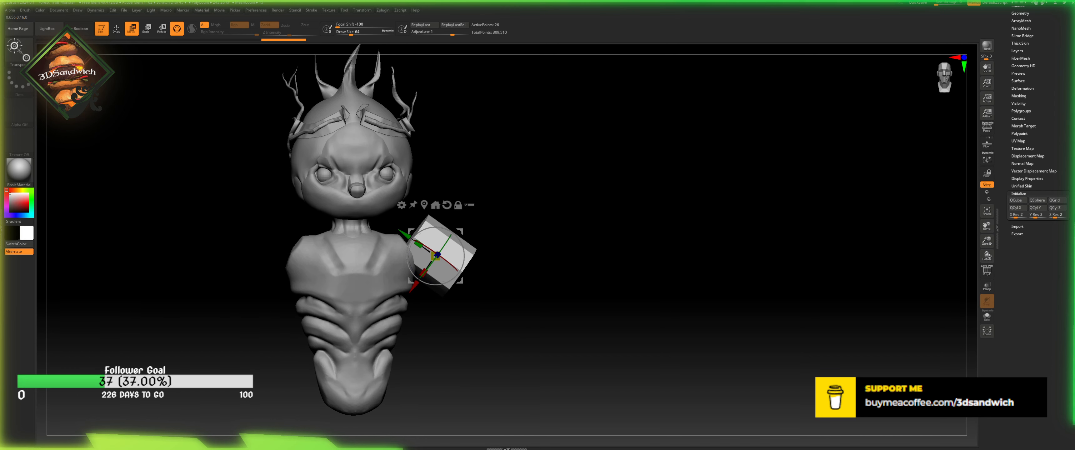
{"action": "left_click_drag", "start_coordinate": [657, 196], "coordinate": [667, 191]}
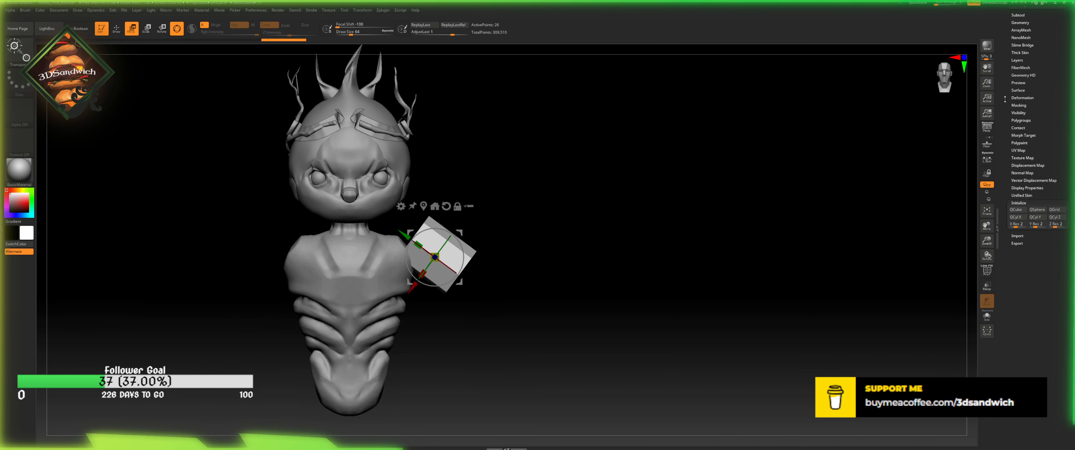
- Make the Model_Ruler1 subtool visible and select it as the active subtool
{"action": "left_click_drag", "start_coordinate": [1013, 5], "coordinate": [1012, 115]}
{"action": "left_click", "coordinate": [1016, 117]}
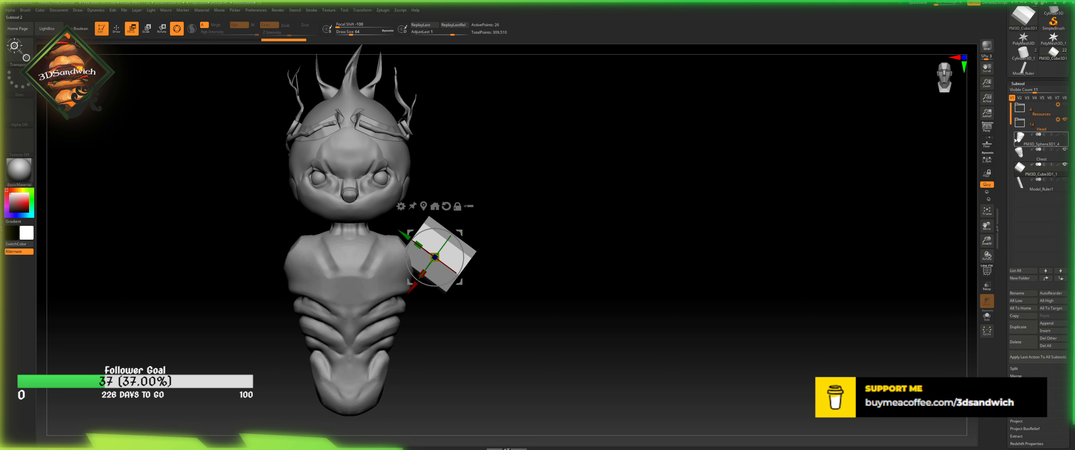
{"action": "left_click", "coordinate": [1063, 181]}
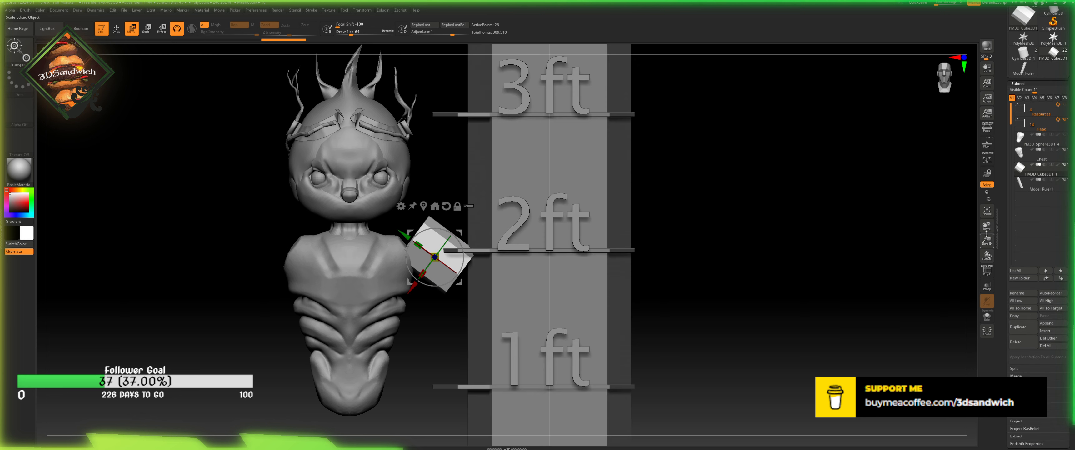
{"action": "left_click", "coordinate": [1029, 186]}
{"action": "left_click", "coordinate": [1028, 184]}
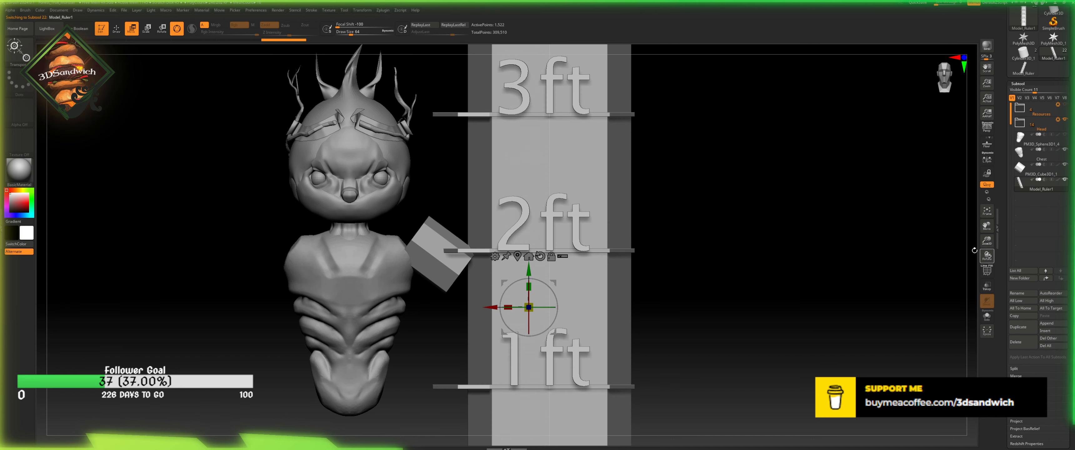
- Fit the ruler and figure in view and turn on perspective display to compare their heights from the front
{"action": "left_click", "coordinate": [985, 211]}
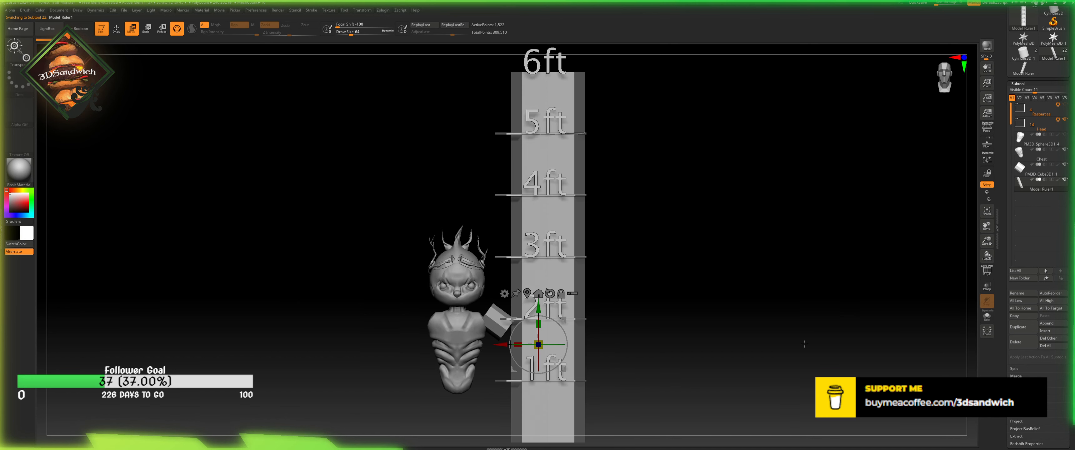
{"action": "left_click_drag", "start_coordinate": [715, 364], "coordinate": [520, 246], "text": "alt"}
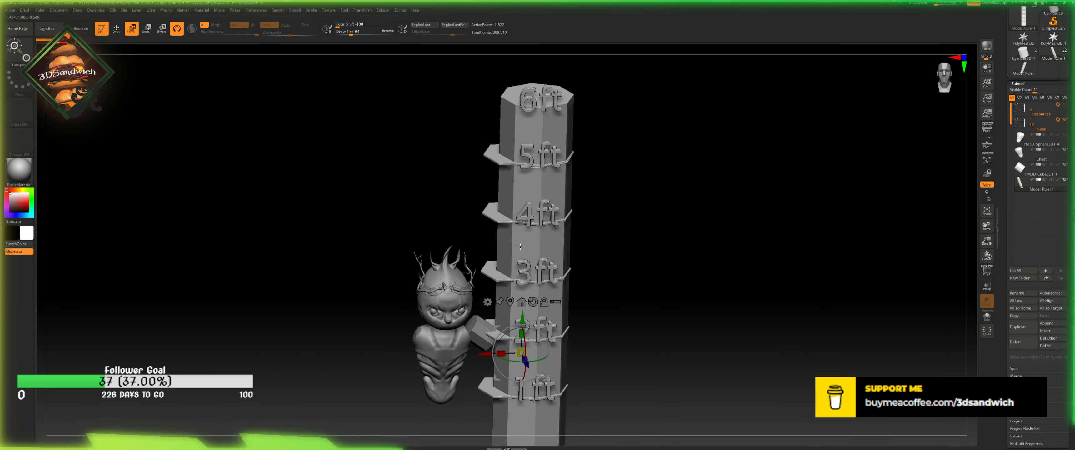
{"action": "left_click", "coordinate": [987, 128]}
{"action": "left_click_drag", "start_coordinate": [739, 290], "coordinate": [713, 285]}
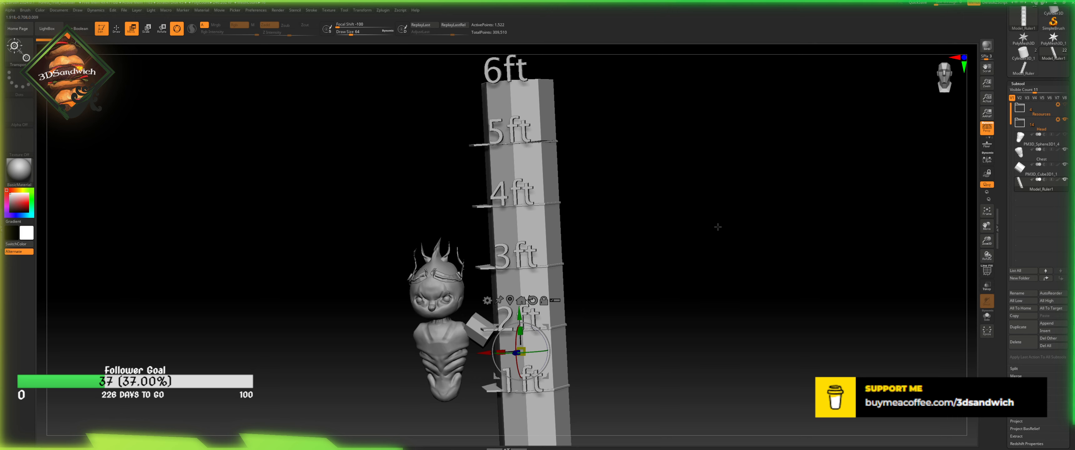
{"action": "left_click_drag", "start_coordinate": [674, 296], "coordinate": [705, 278]}
{"action": "left_click", "coordinate": [955, 65]}
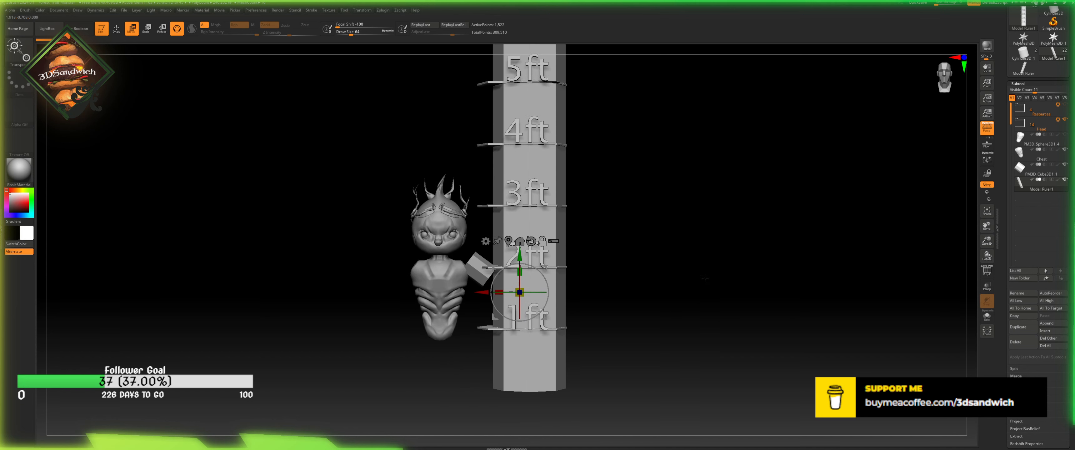
{"action": "left_click_drag", "start_coordinate": [629, 256], "coordinate": [629, 243], "text": "alt"}
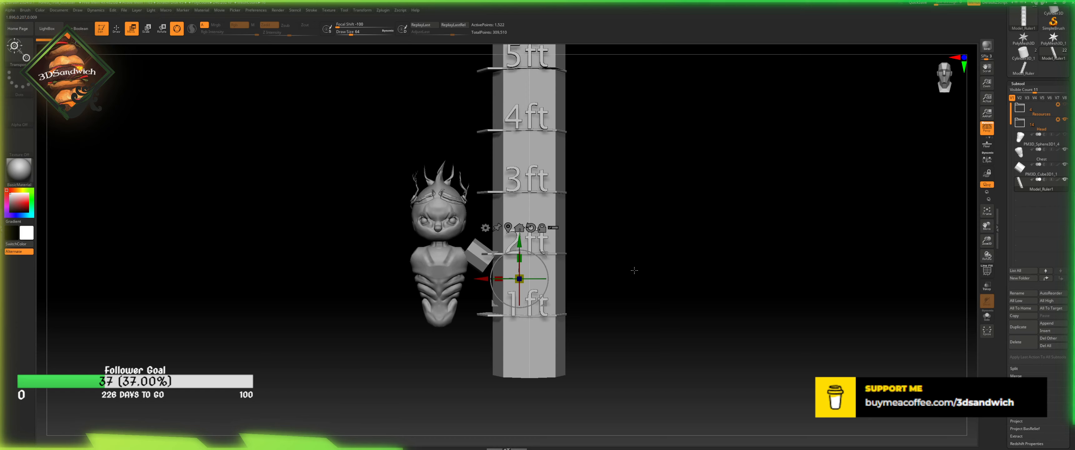
- Push the upright ruler back in depth along its Z axis, behind the figure
{"action": "left_click_drag", "start_coordinate": [687, 156], "coordinate": [653, 271]}
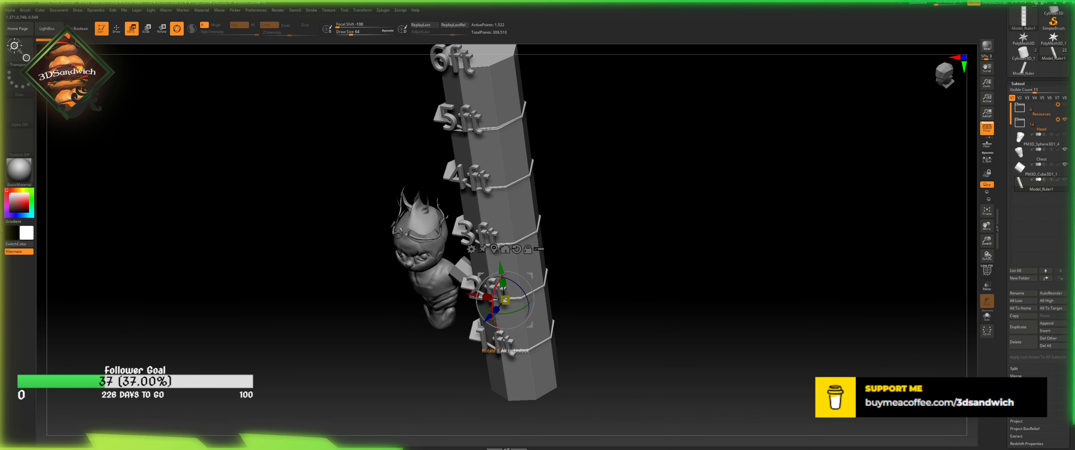
{"action": "left_click_drag", "start_coordinate": [488, 317], "coordinate": [516, 289]}
{"action": "left_click_drag", "start_coordinate": [612, 351], "coordinate": [885, 102]}
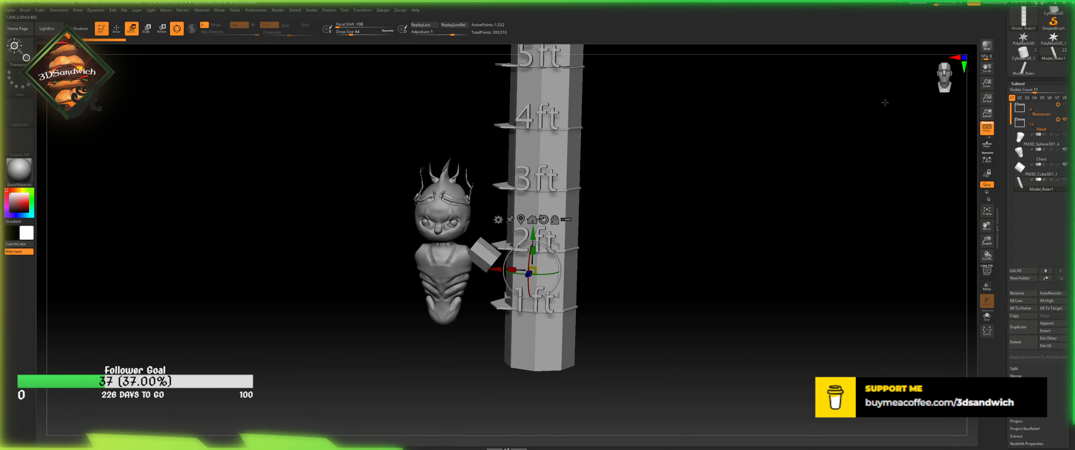
{"action": "left_click_drag", "start_coordinate": [927, 75], "coordinate": [920, 100]}
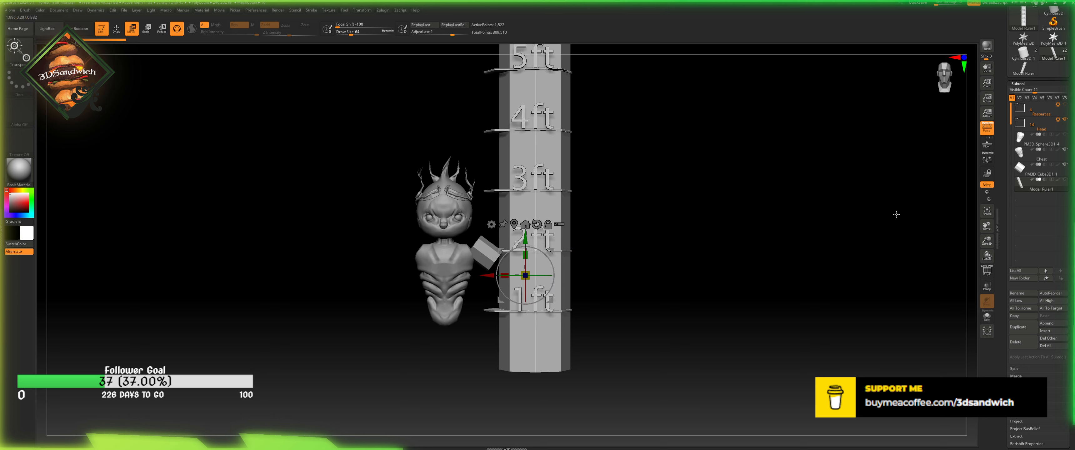
- Duplicate the ruler, rotate the copy to match the cube's tilt, and raise it above the cube beside the figure
{"action": "left_click", "coordinate": [1018, 326]}
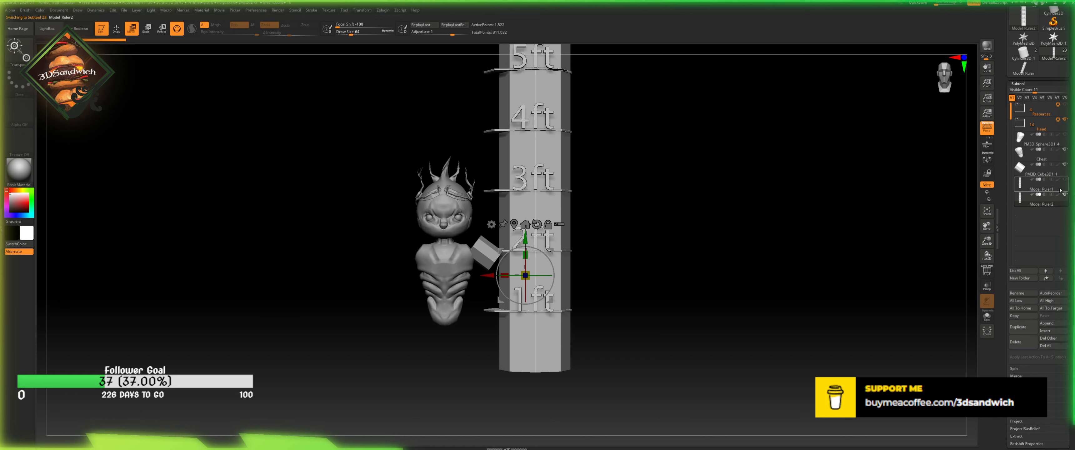
{"action": "left_click_drag", "start_coordinate": [541, 256], "coordinate": [501, 210]}
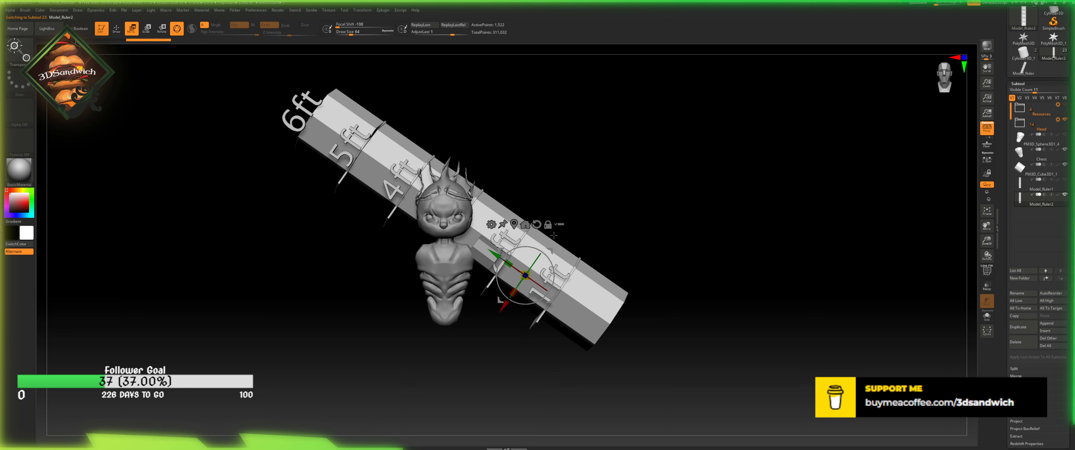
{"action": "left_click_drag", "start_coordinate": [545, 246], "coordinate": [528, 200]}
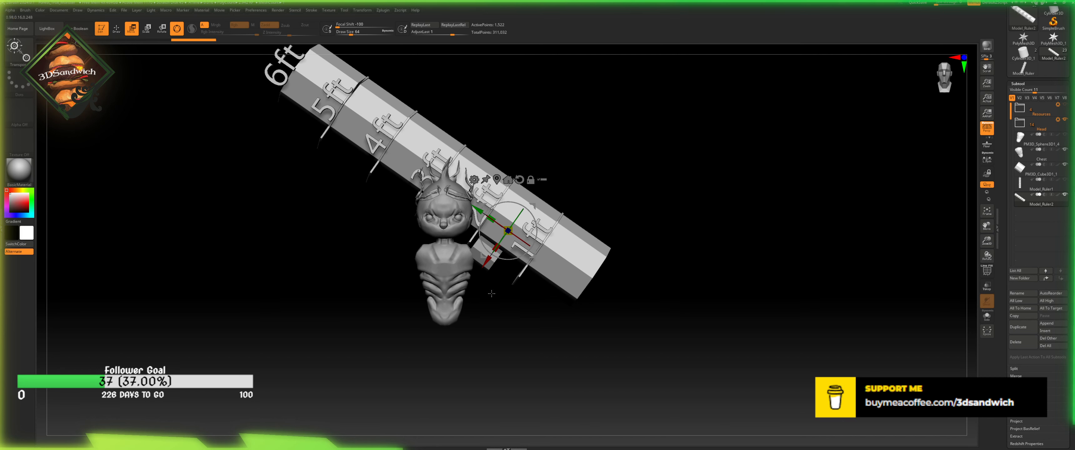
- Select the cube subtool and move it slightly down beside the figure's shoulder
{"action": "key", "text": "q"}
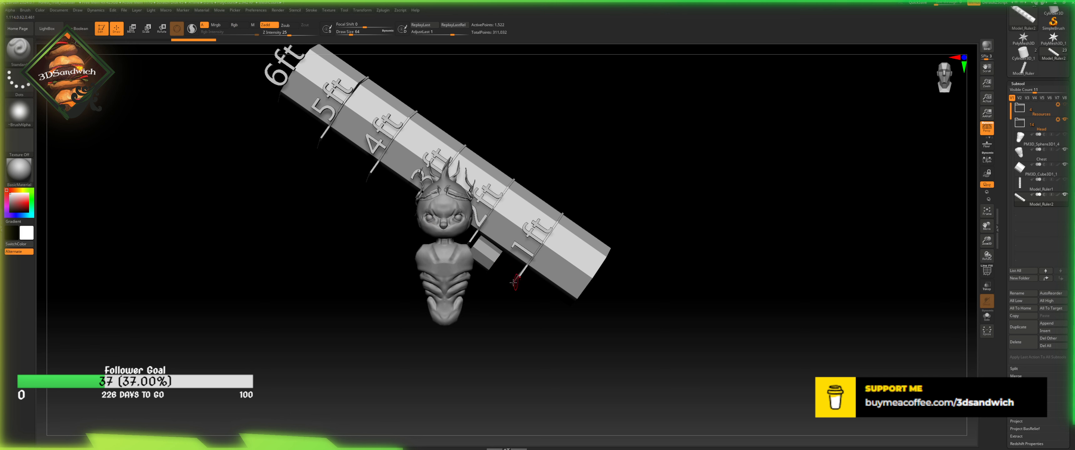
{"action": "left_click", "coordinate": [487, 254], "text": "alt"}
{"action": "key", "text": "w"}
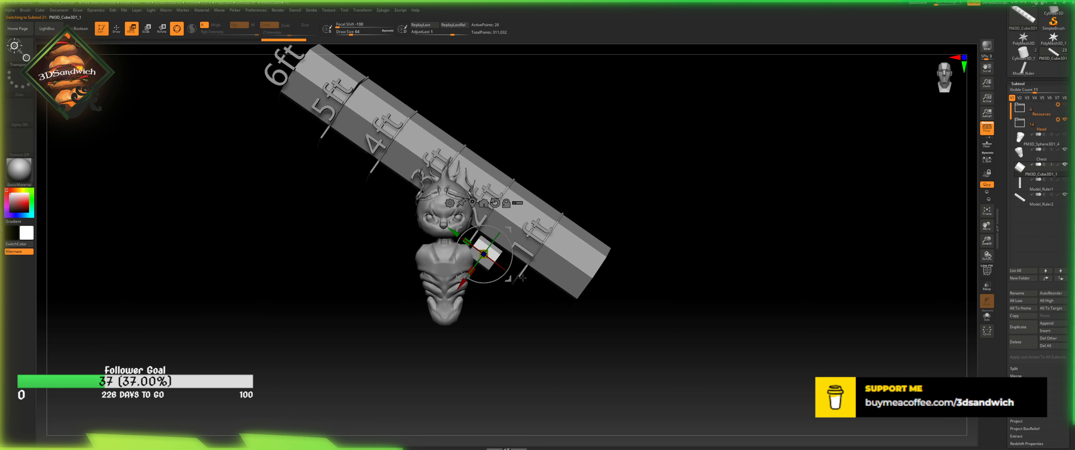
{"action": "left_click_drag", "start_coordinate": [988, 241], "coordinate": [845, 306]}
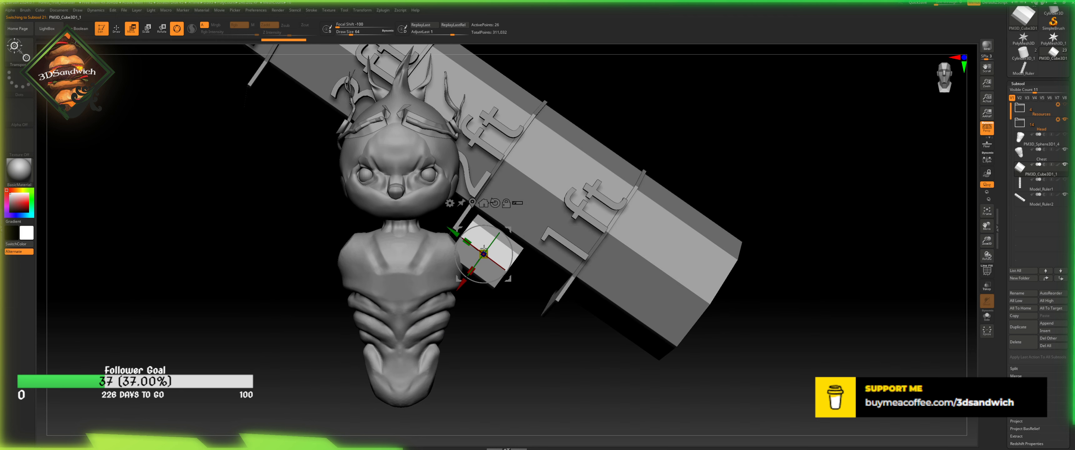
{"action": "left_click_drag", "start_coordinate": [483, 247], "coordinate": [516, 261]}
{"action": "left_click_drag", "start_coordinate": [547, 405], "coordinate": [530, 431], "text": "alt"}
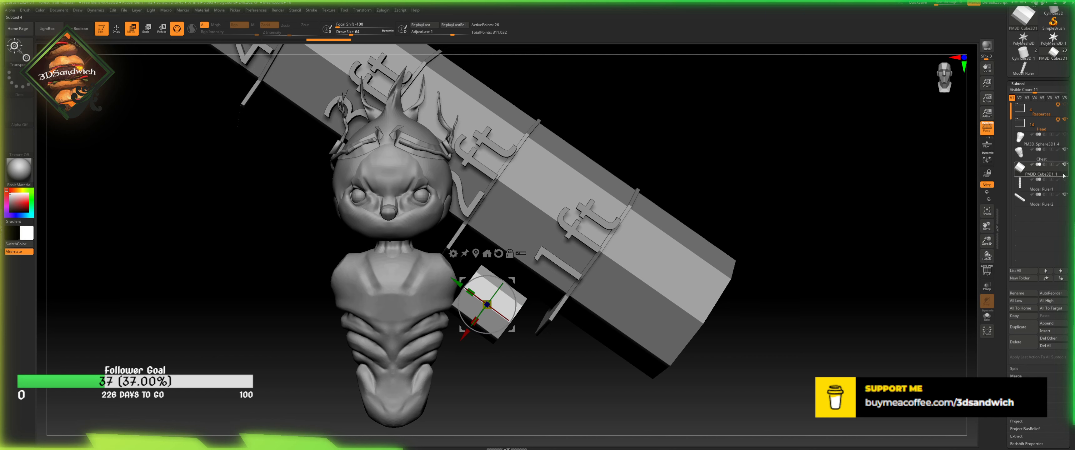
- Compare the figure with the upright and the tilted ruler by switching their visibility, ending with only the tilted ruler shown
{"action": "left_click", "coordinate": [1065, 196]}
{"action": "left_click", "coordinate": [1065, 179]}
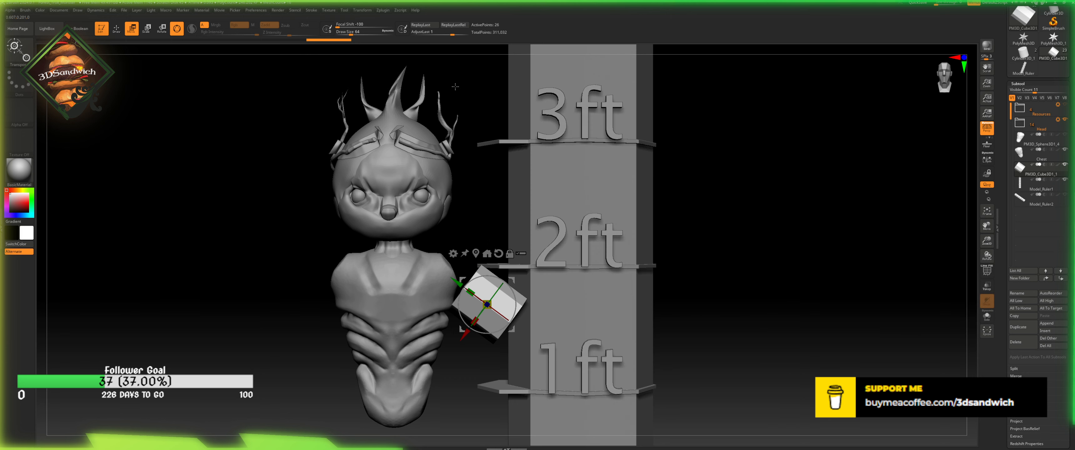
{"action": "left_click_drag", "start_coordinate": [758, 187], "coordinate": [757, 283], "text": "alt"}
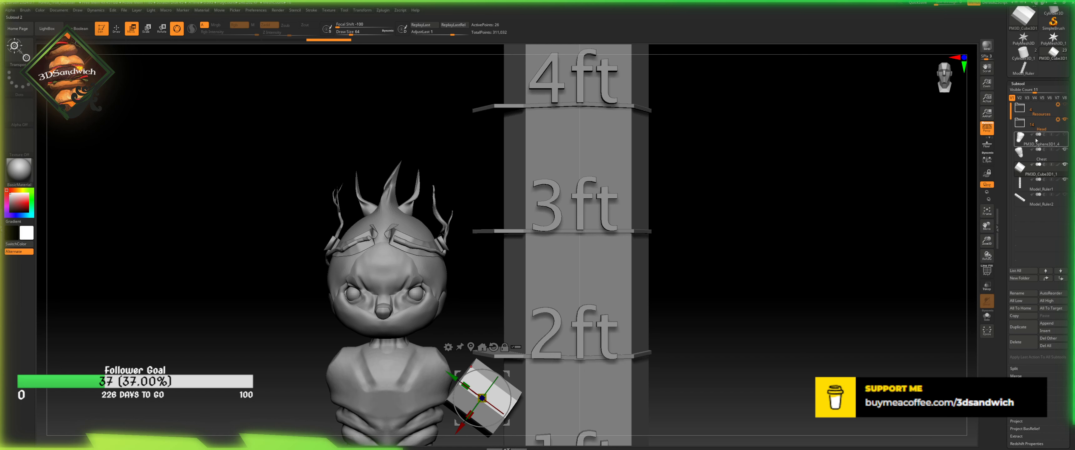
{"action": "left_click", "coordinate": [1065, 180]}
{"action": "left_click", "coordinate": [1066, 195]}
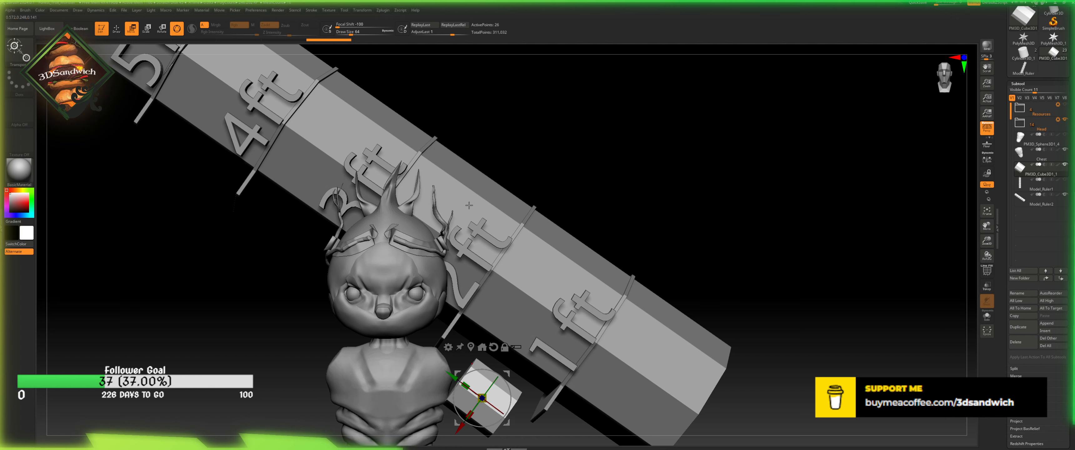
- Nudge the cube slightly up and away from the torso and turn on polyframe display
{"action": "left_click_drag", "start_coordinate": [712, 236], "coordinate": [718, 150], "text": "alt"}
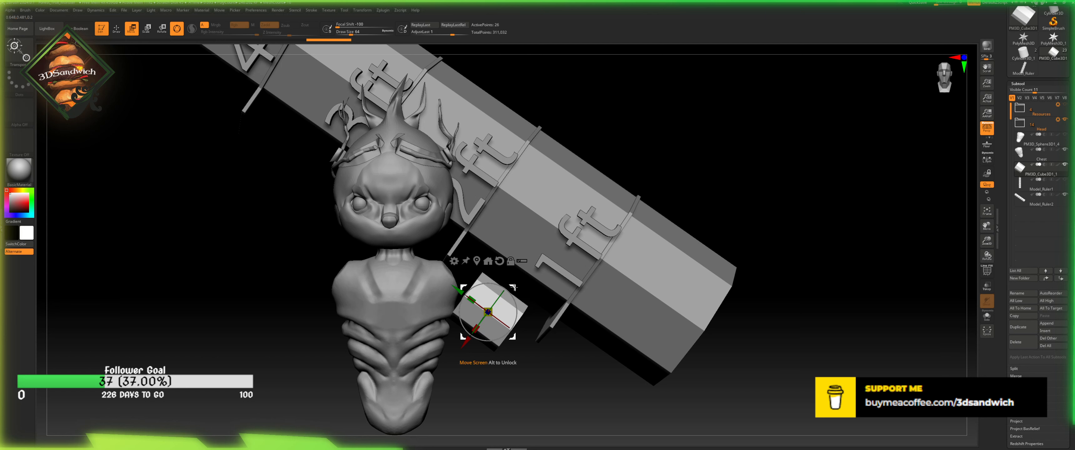
{"action": "left_click_drag", "start_coordinate": [512, 288], "coordinate": [515, 276]}
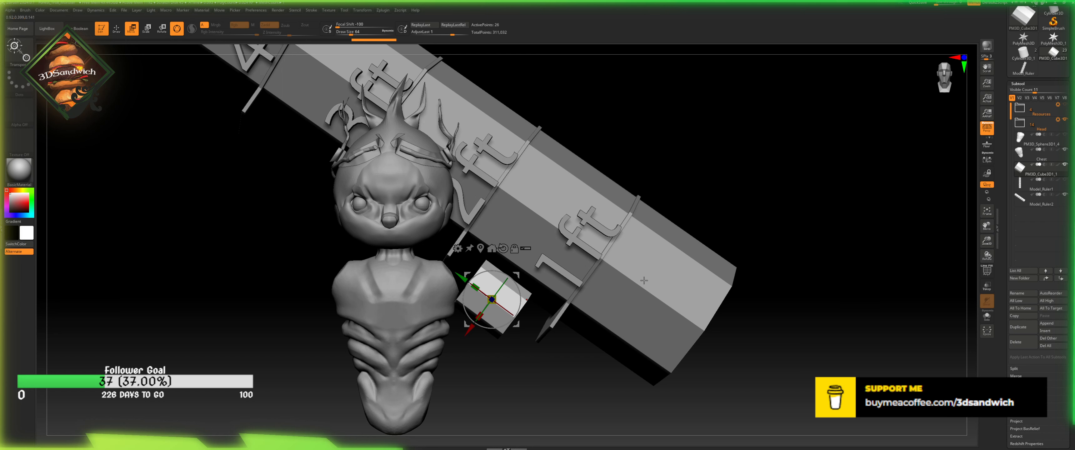
{"action": "left_click", "coordinate": [986, 270]}
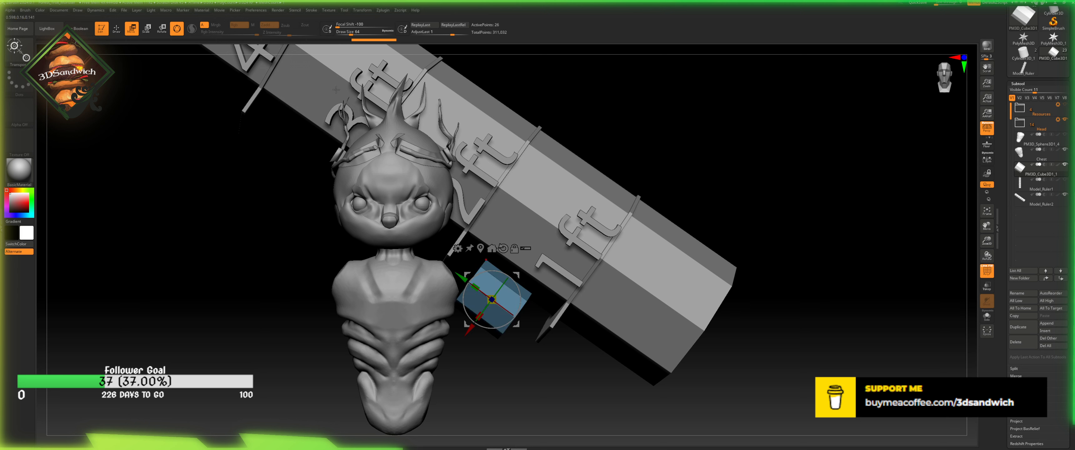
{"action": "left_click", "coordinate": [102, 28]}
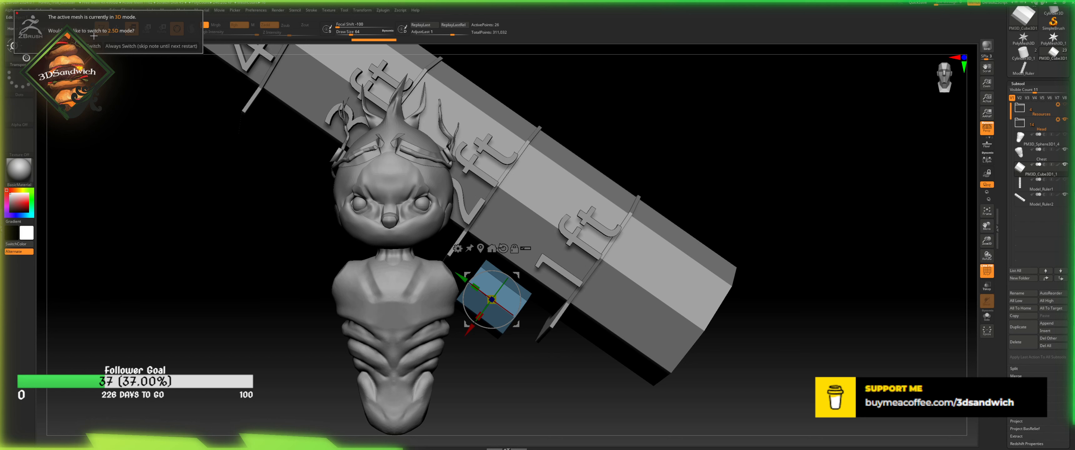
{"action": "left_click", "coordinate": [93, 46]}
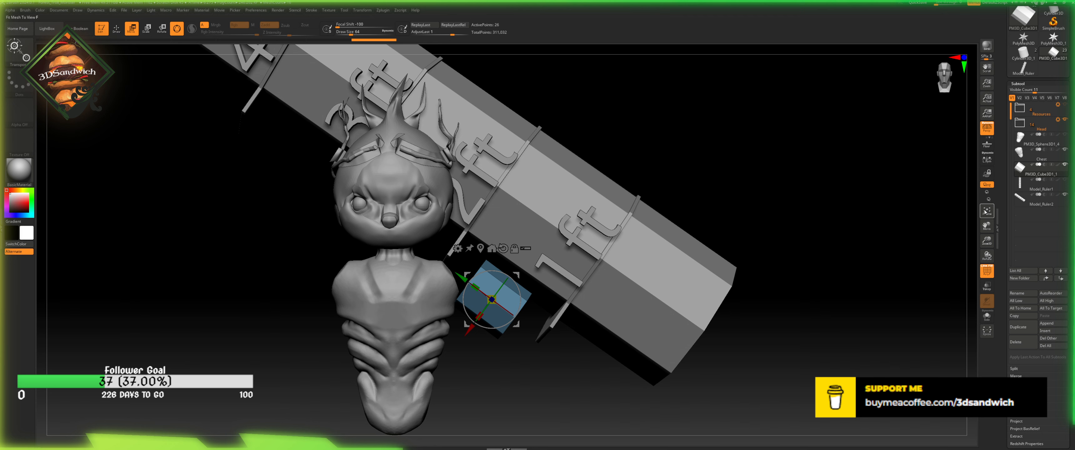
- Change the cube's sculpting symmetry from X to Z, trying the Y axis first, and switch to Draw mode
{"action": "scroll", "coordinate": [1005, 211], "scroll_direction": "up", "scroll_amount": 8}
{"action": "left_click", "coordinate": [1031, 186]}
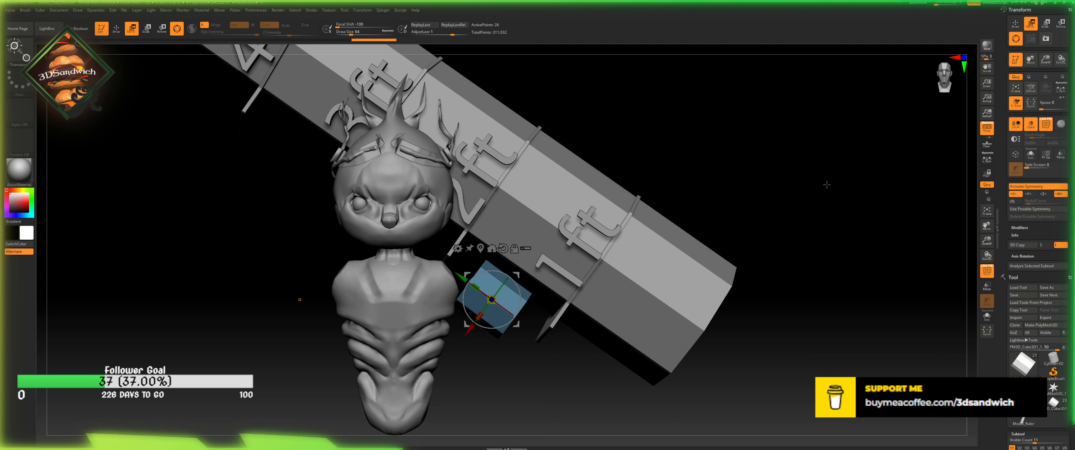
{"action": "left_click", "coordinate": [1013, 193]}
{"action": "left_click", "coordinate": [1028, 194]}
{"action": "left_click_drag", "start_coordinate": [708, 123], "coordinate": [559, 130]}
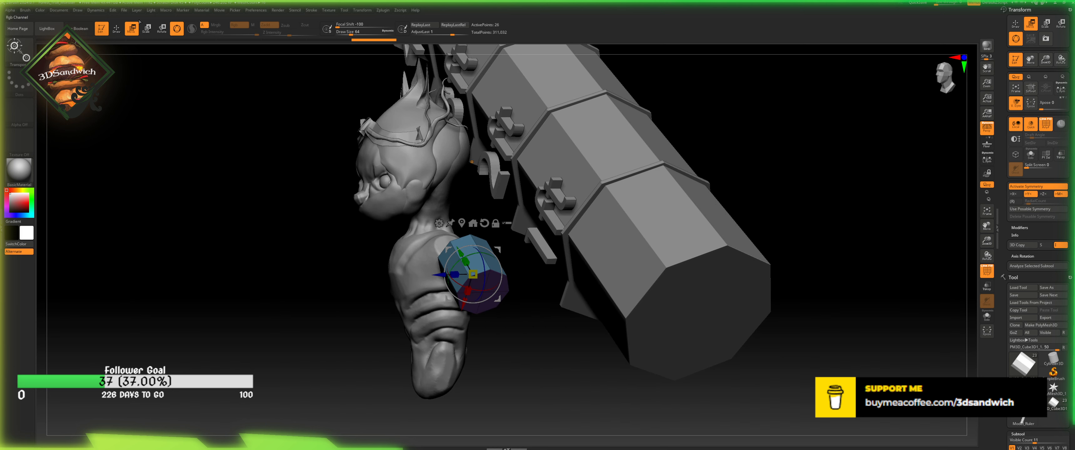
{"action": "left_click", "coordinate": [117, 31]}
{"action": "mouse_move", "coordinate": [215, 173]}
{"action": "left_mouse_down"}
{"action": "mouse_move", "coordinate": [216, 215]}
{"action": "mouse_move", "coordinate": [270, 269]}
{"action": "left_mouse_up"}
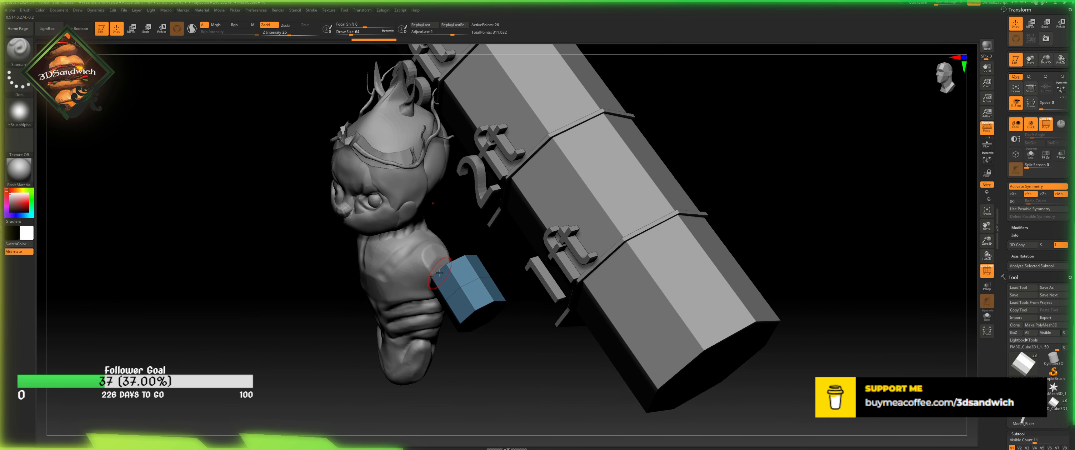
{"action": "left_click", "coordinate": [1046, 194]}
{"action": "left_click", "coordinate": [1031, 194]}
- With the Move Topological brush at a draw size of about 132, pull the cube's inner end up toward the torso's shoulder
{"action": "left_click_drag", "start_coordinate": [464, 358], "coordinate": [758, 110], "text": "alt"}
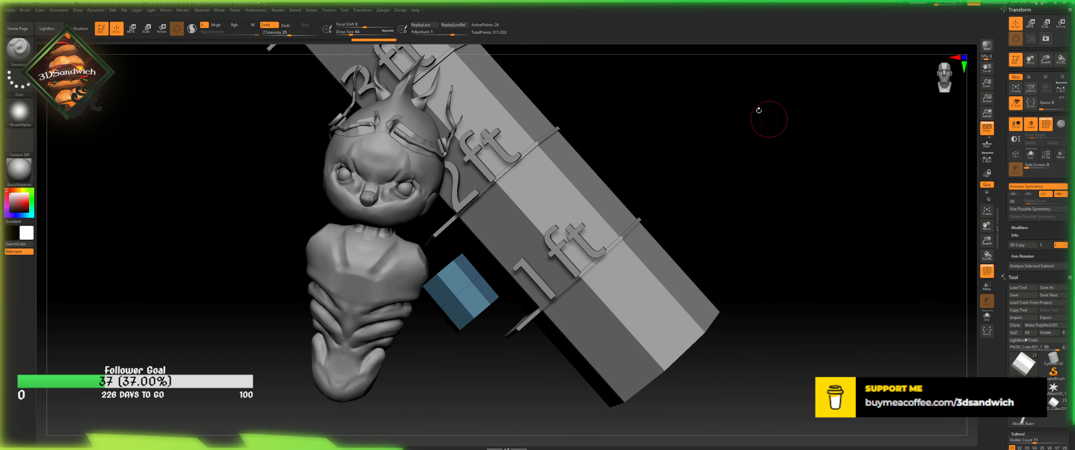
{"action": "left_click_drag", "start_coordinate": [433, 398], "coordinate": [172, 122]}
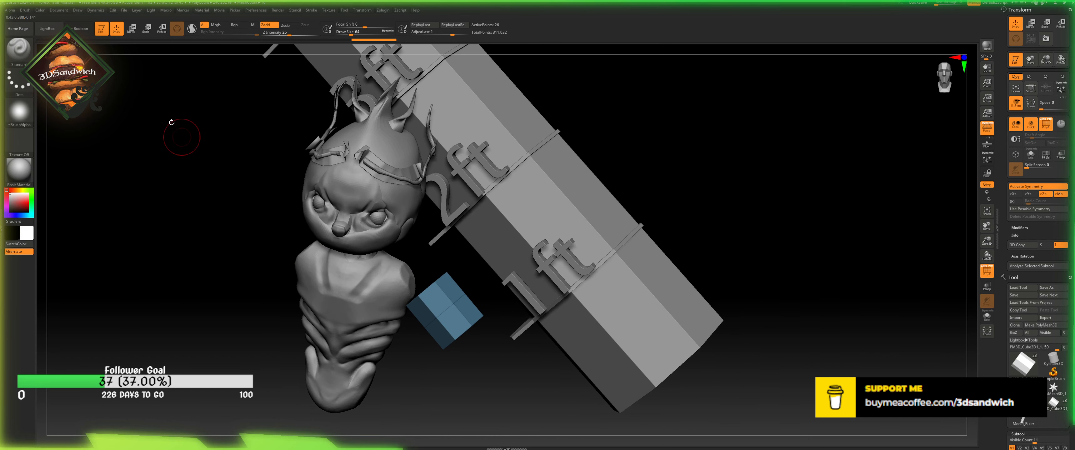
{"action": "key", "text": "b"}
{"action": "key", "text": "m"}
{"action": "key", "text": "t"}
{"action": "left_click", "coordinate": [357, 34]}
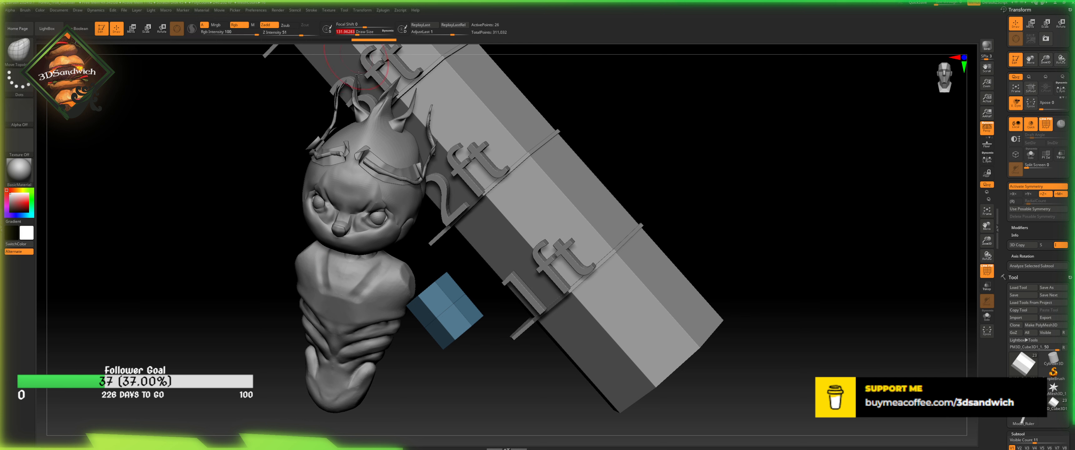
{"action": "mouse_move", "coordinate": [397, 278]}
{"action": "left_mouse_down"}
{"action": "mouse_move", "coordinate": [442, 257]}
{"action": "mouse_move", "coordinate": [410, 258]}
{"action": "left_mouse_up"}
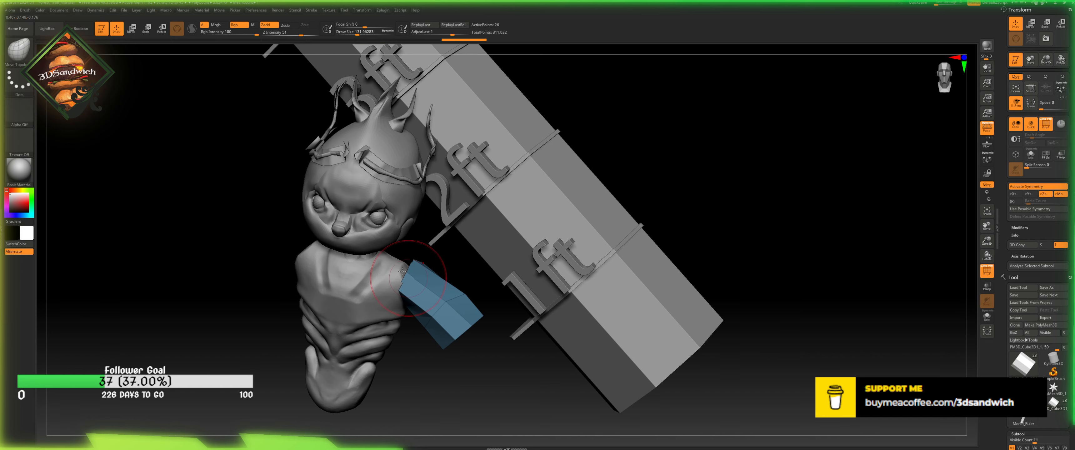
- From the front view, reshape the outer end of the arm block downward and outward with the Move Topological brush
{"action": "left_click_drag", "start_coordinate": [501, 209], "coordinate": [773, 97]}
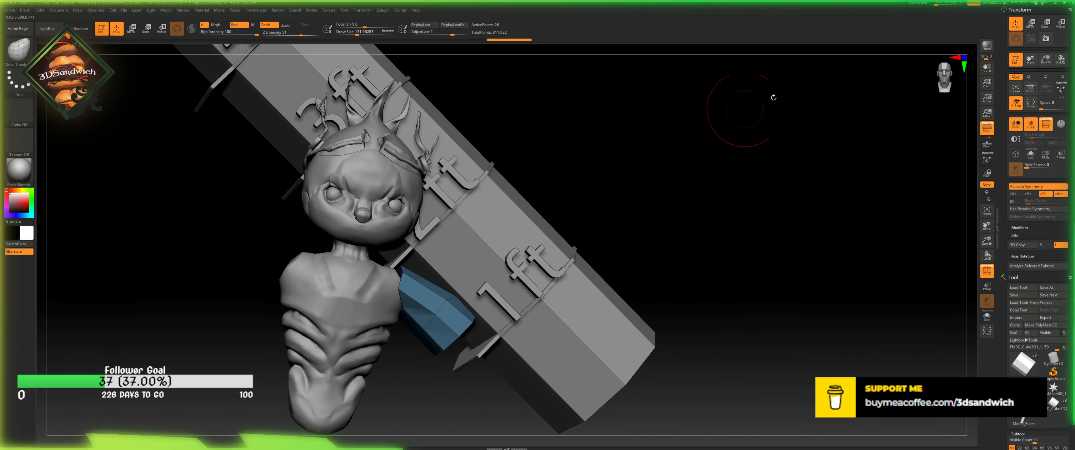
{"action": "left_click_drag", "start_coordinate": [941, 74], "coordinate": [944, 71]}
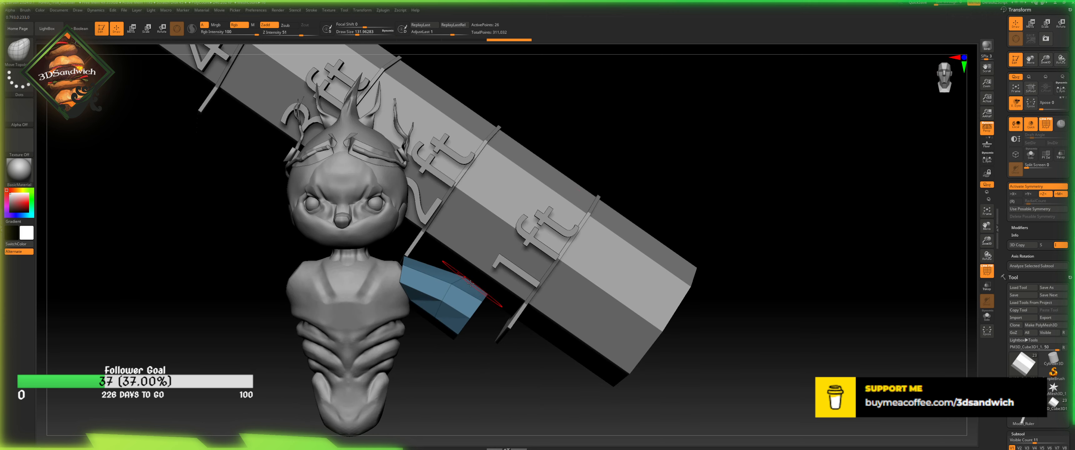
{"action": "mouse_move", "coordinate": [460, 294]}
{"action": "left_mouse_down"}
{"action": "mouse_move", "coordinate": [467, 324]}
{"action": "mouse_move", "coordinate": [481, 306]}
{"action": "mouse_move", "coordinate": [469, 315]}
{"action": "left_mouse_up"}
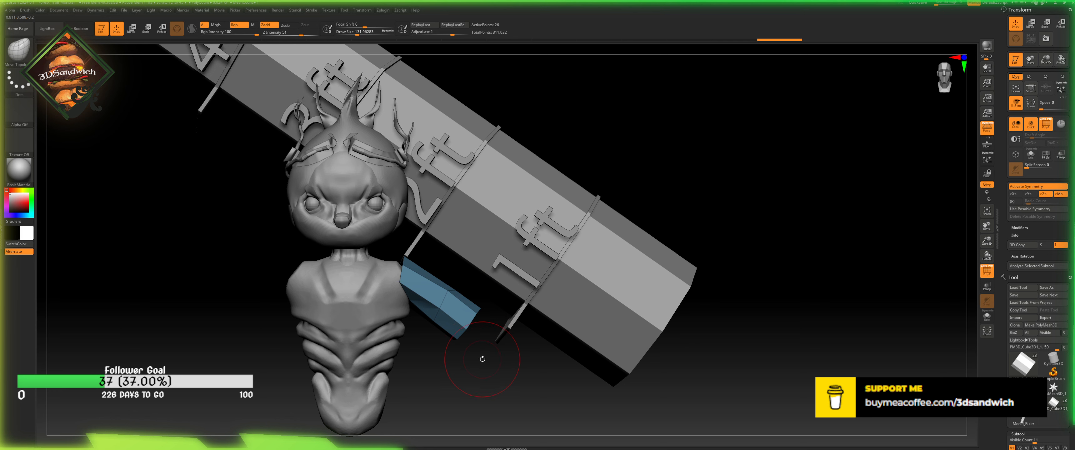
{"action": "left_click_drag", "start_coordinate": [455, 336], "coordinate": [469, 346]}
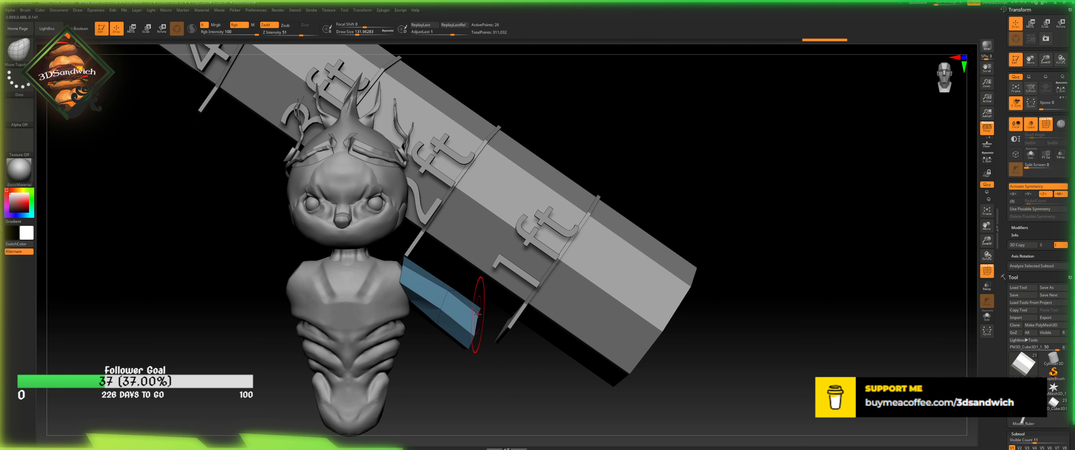
{"action": "left_click_drag", "start_coordinate": [487, 318], "coordinate": [483, 318]}
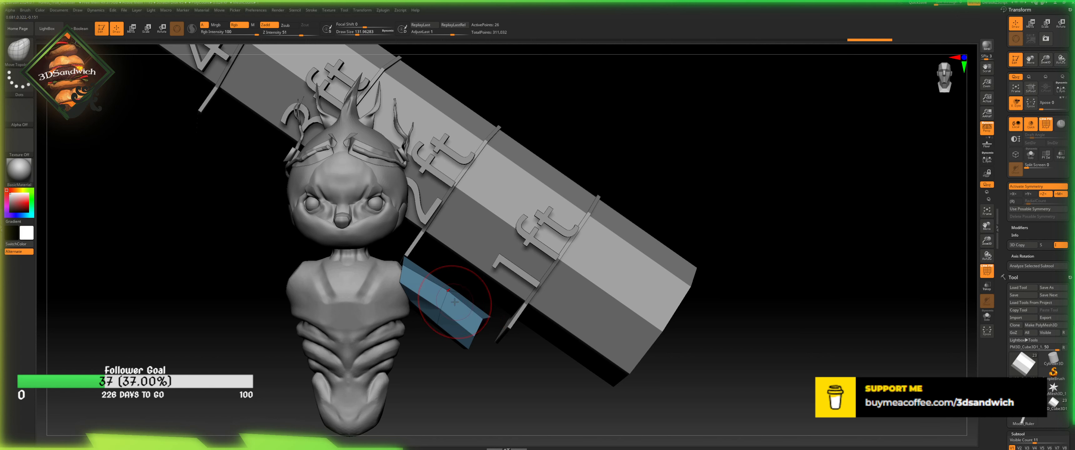
- Isolate the arm block in Solo mode and taper its shoulder end with the Move Topological brush
{"action": "key", "text": "b"}
{"action": "key", "text": "z"}
{"action": "key", "text": "m"}
{"action": "key", "text": "space"}
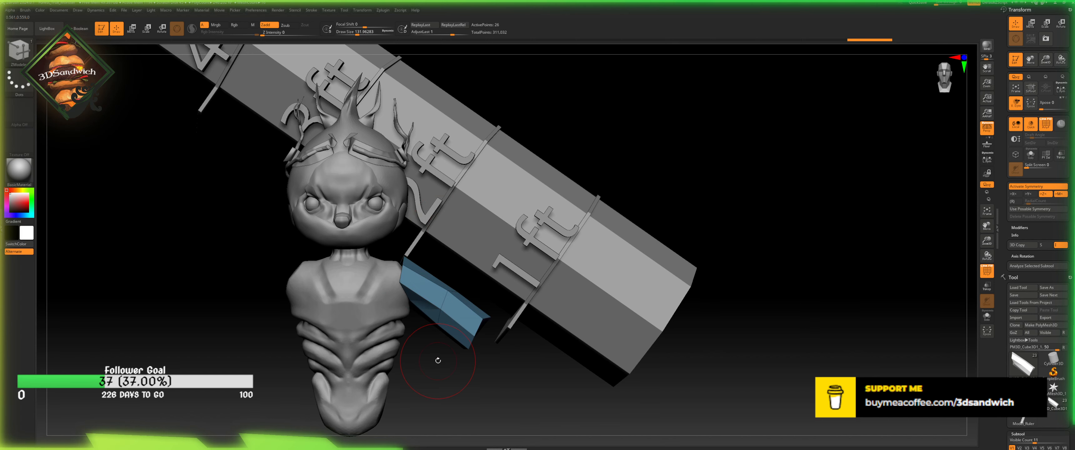
{"action": "left_click_drag", "start_coordinate": [438, 364], "coordinate": [465, 360]}
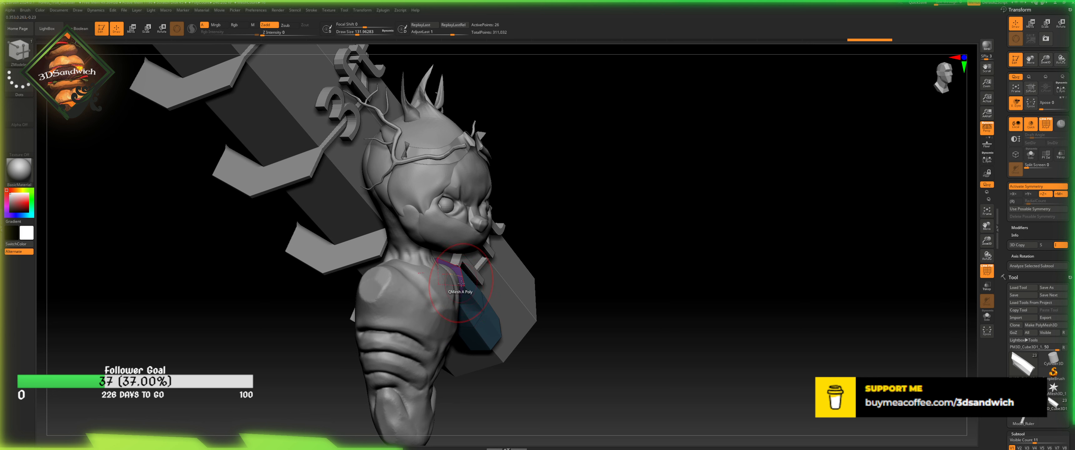
{"action": "left_click", "coordinate": [987, 316]}
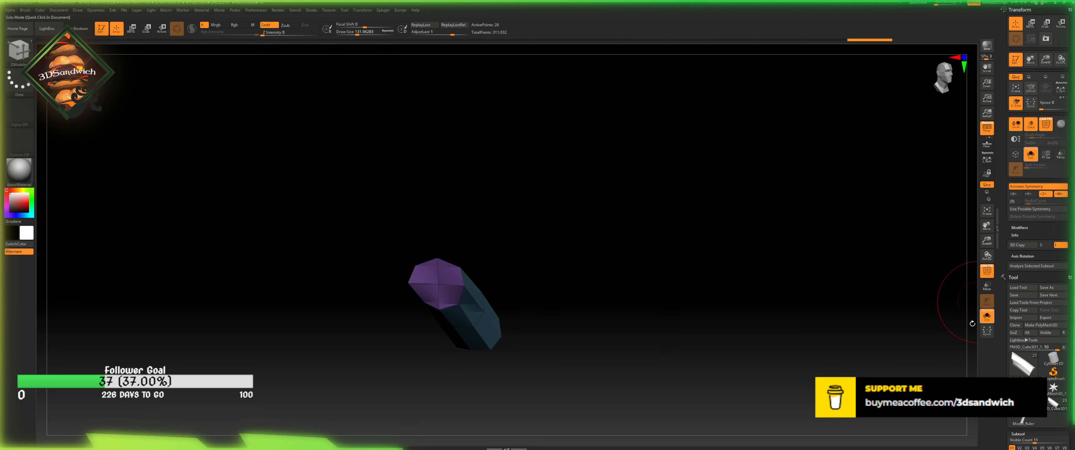
{"action": "left_click_drag", "start_coordinate": [478, 257], "coordinate": [469, 246]}
{"action": "key", "text": "b"}
{"action": "key", "text": "m"}
{"action": "key", "text": "t"}
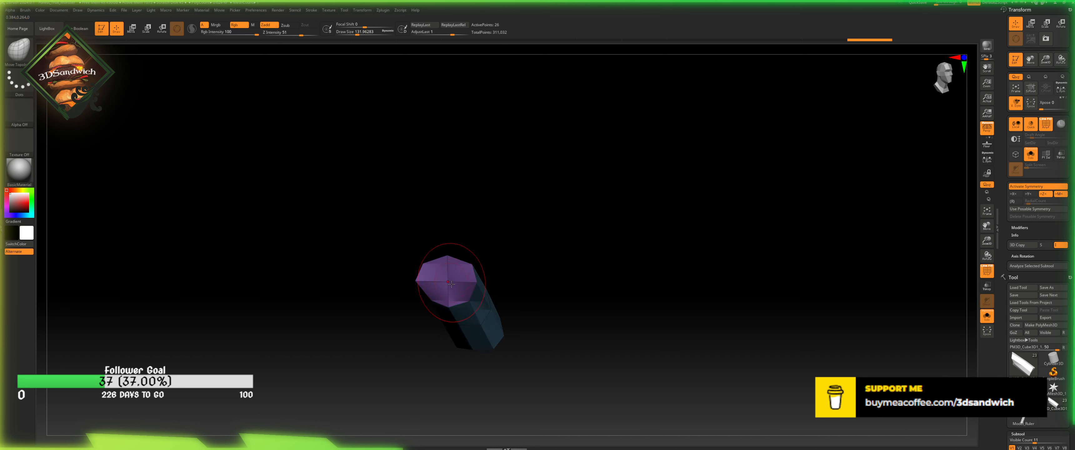
{"action": "left_click_drag", "start_coordinate": [454, 285], "coordinate": [461, 293]}
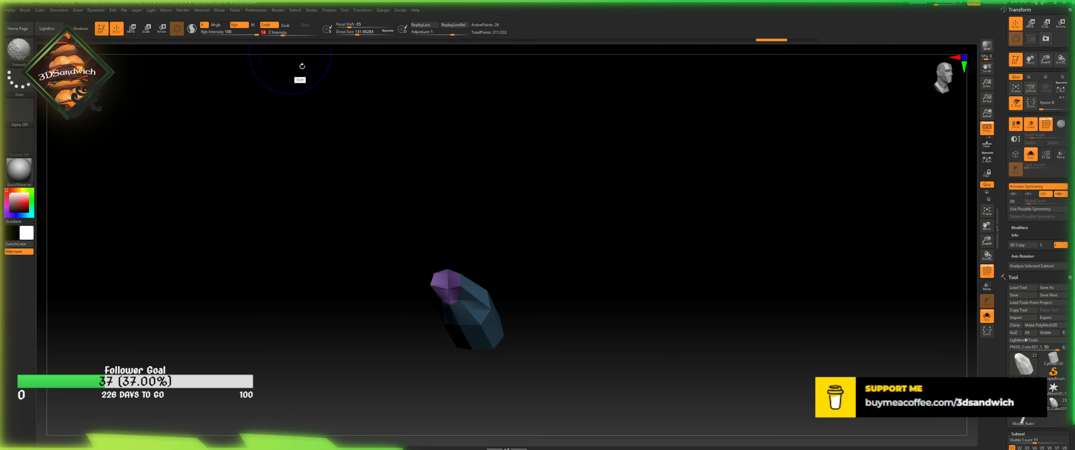
- Narrow the middle of the isolated arm block using a ZModeler edge action, and show the whole figure again
{"action": "mouse_move", "coordinate": [473, 252]}
{"action": "left_mouse_down"}
{"action": "mouse_move", "coordinate": [443, 276]}
{"action": "mouse_move", "coordinate": [531, 268]}
{"action": "mouse_move", "coordinate": [514, 279]}
{"action": "left_mouse_up"}
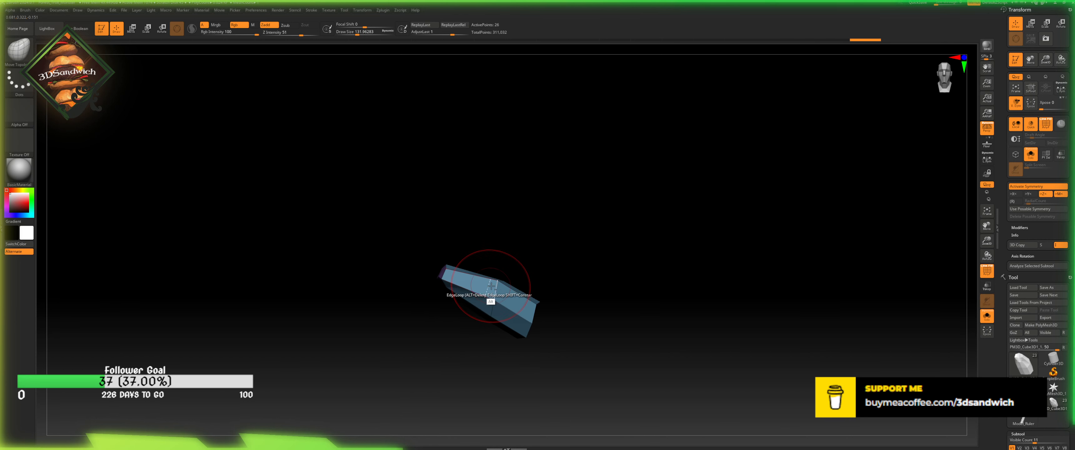
{"action": "key", "text": "b"}
{"action": "key", "text": "z"}
{"action": "key", "text": "m"}
{"action": "key", "text": "space"}
{"action": "left_click", "coordinate": [533, 276]}
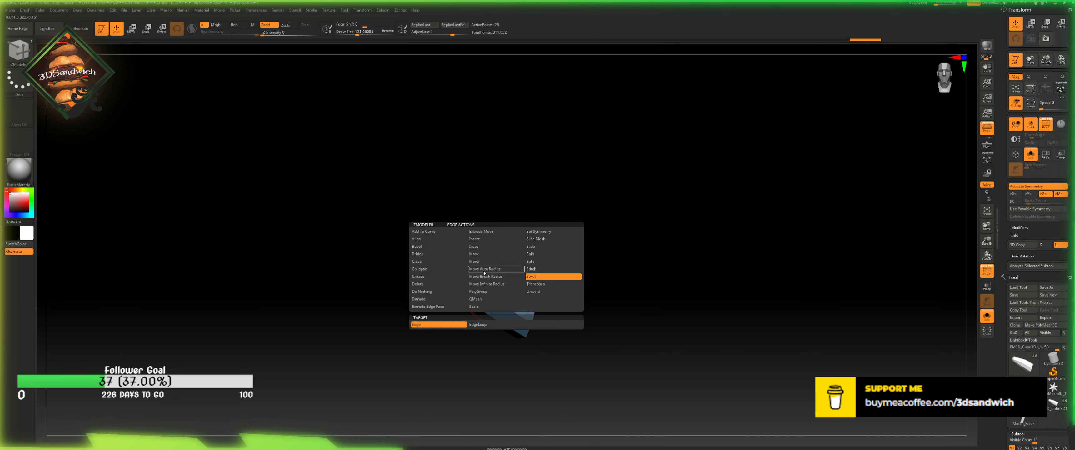
{"action": "left_click_drag", "start_coordinate": [496, 287], "coordinate": [494, 300]}
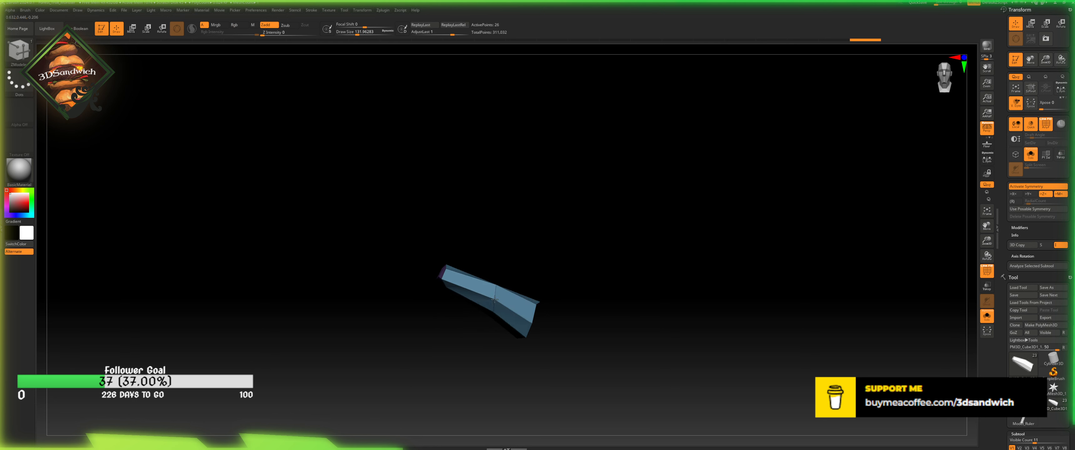
{"action": "left_click_drag", "start_coordinate": [579, 264], "coordinate": [547, 258]}
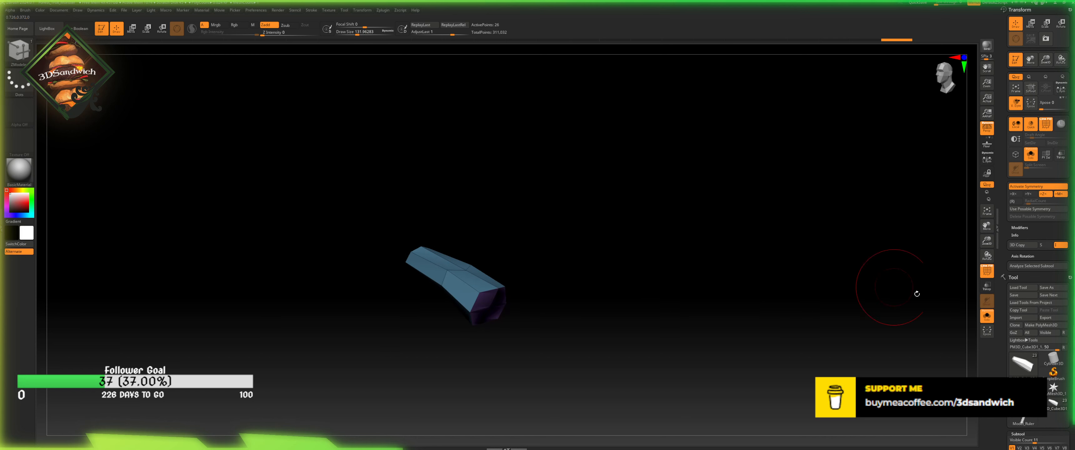
{"action": "left_click", "coordinate": [986, 316]}
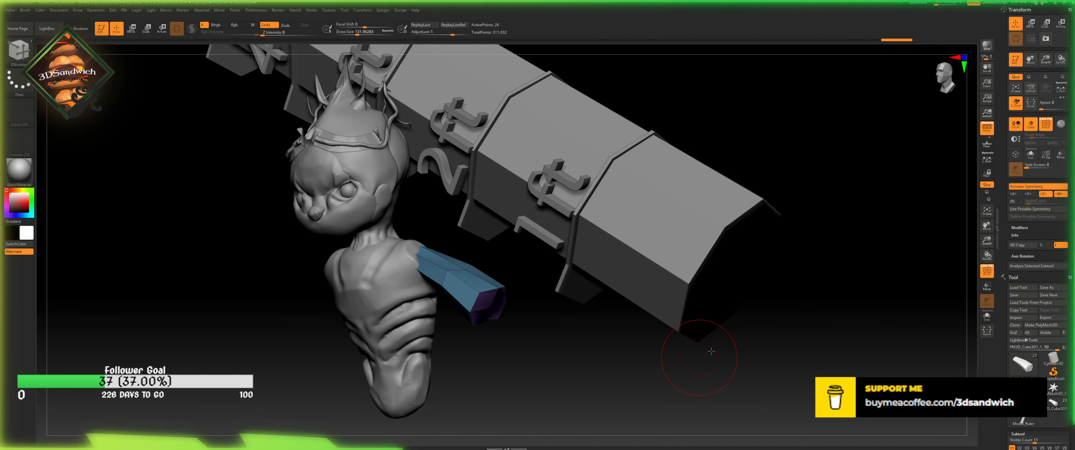
- Smooth the outer half and the wrist end of the arm block, and switch back to the Move Topological brush in front view
{"action": "left_click_drag", "start_coordinate": [711, 351], "coordinate": [734, 350], "text": "shift"}
{"action": "mouse_move", "coordinate": [471, 290]}
{"action": "left_mouse_down", "text": "shift"}
{"action": "mouse_move", "coordinate": [482, 292]}
{"action": "mouse_move", "coordinate": [475, 298]}
{"action": "left_mouse_up", "text": "shift"}
{"action": "mouse_move", "coordinate": [485, 333]}
{"action": "left_mouse_down"}
{"action": "mouse_move", "coordinate": [453, 329]}
{"action": "mouse_move", "coordinate": [490, 325]}
{"action": "left_mouse_up"}
{"action": "mouse_move", "coordinate": [492, 318]}
{"action": "left_mouse_down", "text": "shift"}
{"action": "mouse_move", "coordinate": [491, 288]}
{"action": "mouse_move", "coordinate": [518, 304]}
{"action": "mouse_move", "coordinate": [509, 306]}
{"action": "left_mouse_up", "text": "shift"}
{"action": "key", "text": "b"}
{"action": "key", "text": "m"}
{"action": "key", "text": "t"}
{"action": "left_click_drag", "start_coordinate": [882, 65], "coordinate": [822, 114]}
{"action": "left_click", "coordinate": [939, 78]}
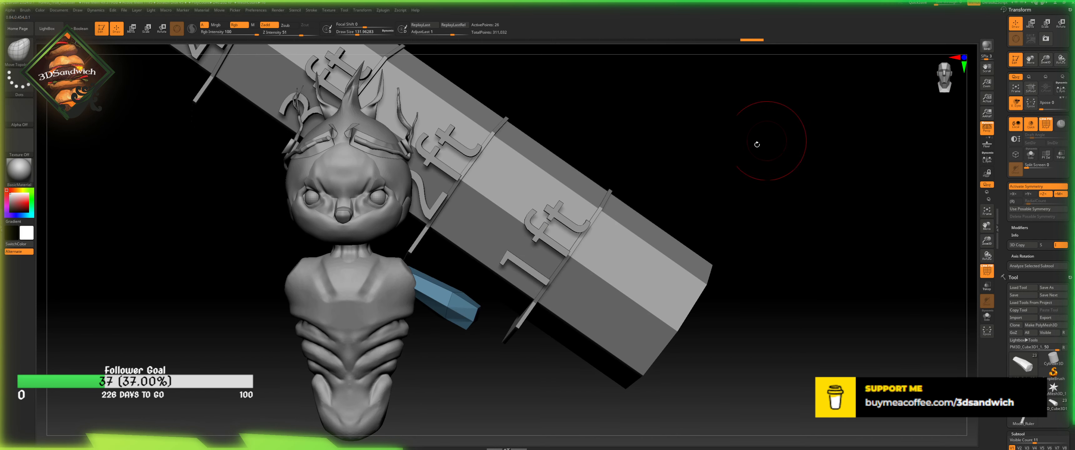
- Center the gizmo on the arm block, reset its orientation, shift the block slightly outward along X and return to Draw mode
{"action": "left_click_drag", "start_coordinate": [767, 129], "coordinate": [787, 148], "text": "alt"}
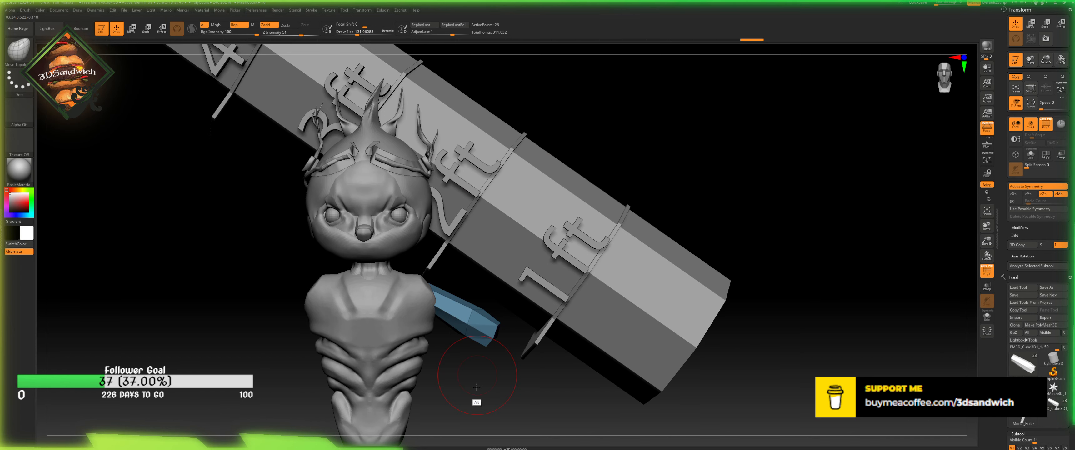
{"action": "left_click_drag", "start_coordinate": [477, 387], "coordinate": [468, 415], "text": "alt"}
{"action": "key", "text": "w"}
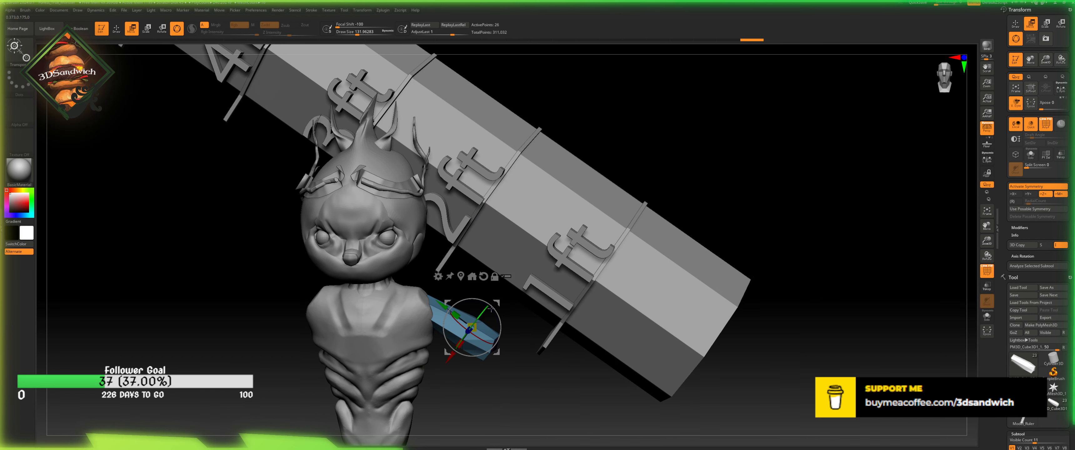
{"action": "left_click", "coordinate": [460, 276]}
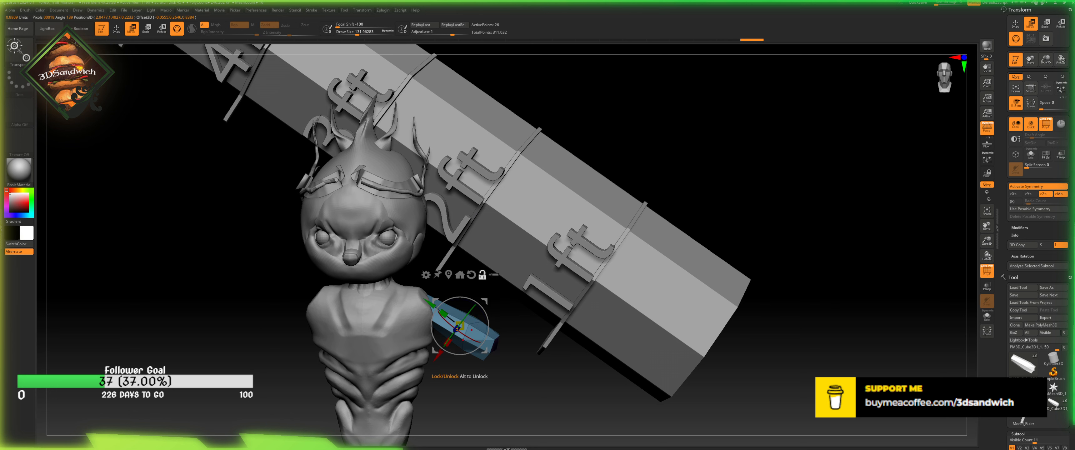
{"action": "left_click", "coordinate": [482, 275]}
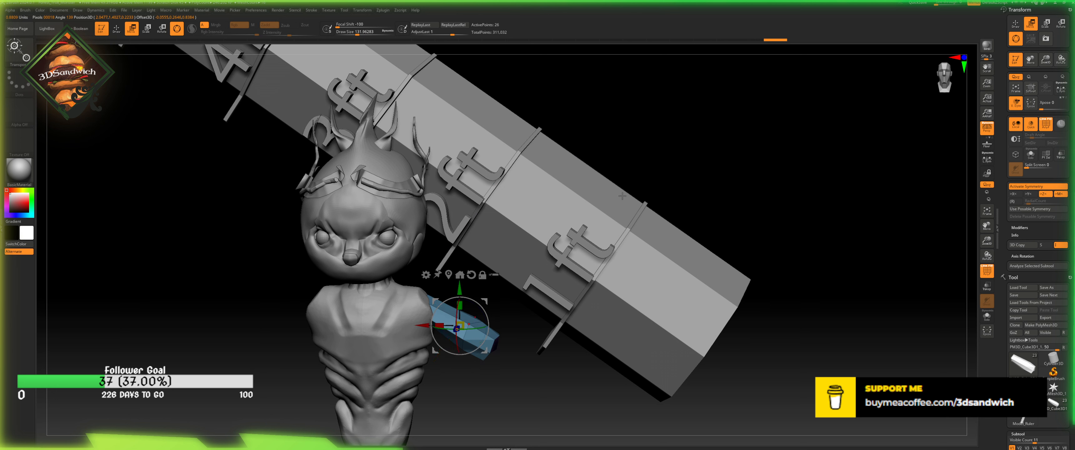
{"action": "left_click_drag", "start_coordinate": [517, 326], "coordinate": [524, 330], "text": "shift"}
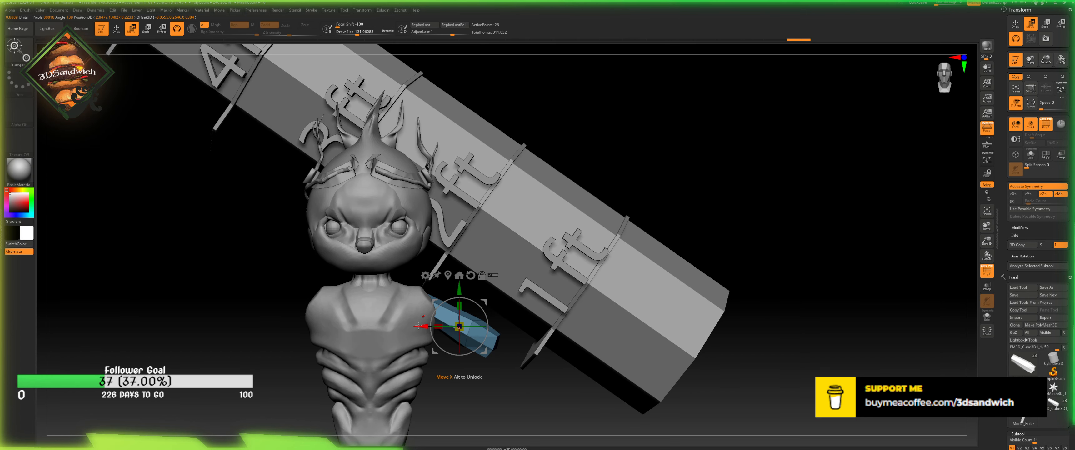
{"action": "left_click_drag", "start_coordinate": [418, 329], "coordinate": [424, 331]}
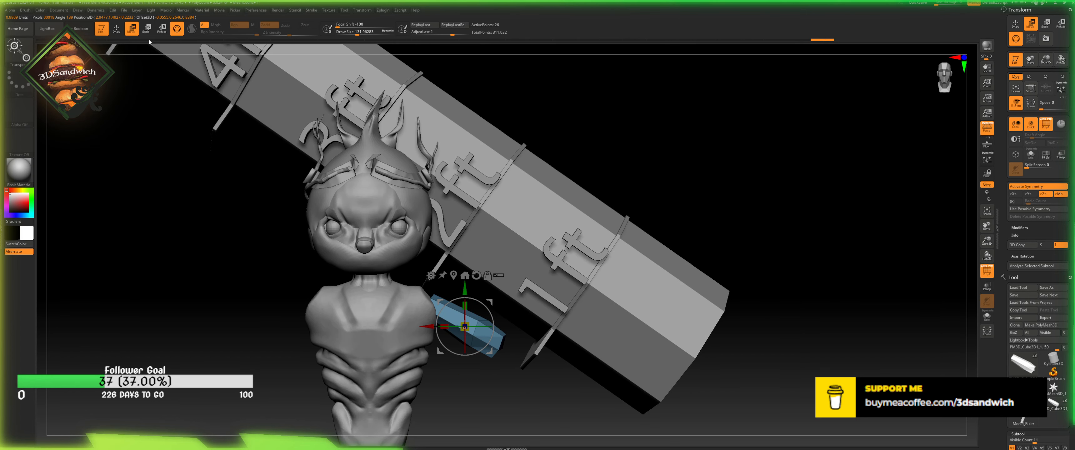
{"action": "left_click", "coordinate": [116, 28]}
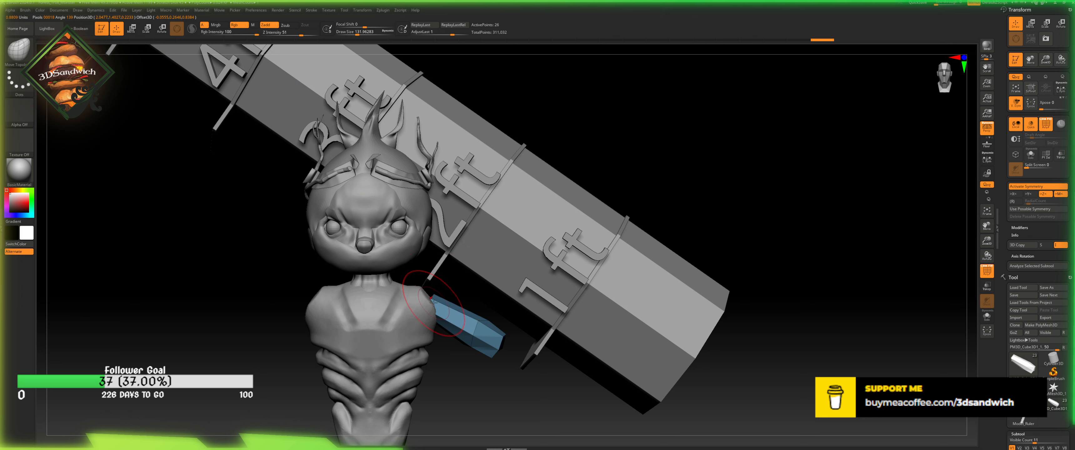
- Make the chest subtool active and choose the SnakeHook brush, skipping its SculptrisPro note until the next restart
{"action": "left_click", "coordinate": [425, 286], "text": "alt"}
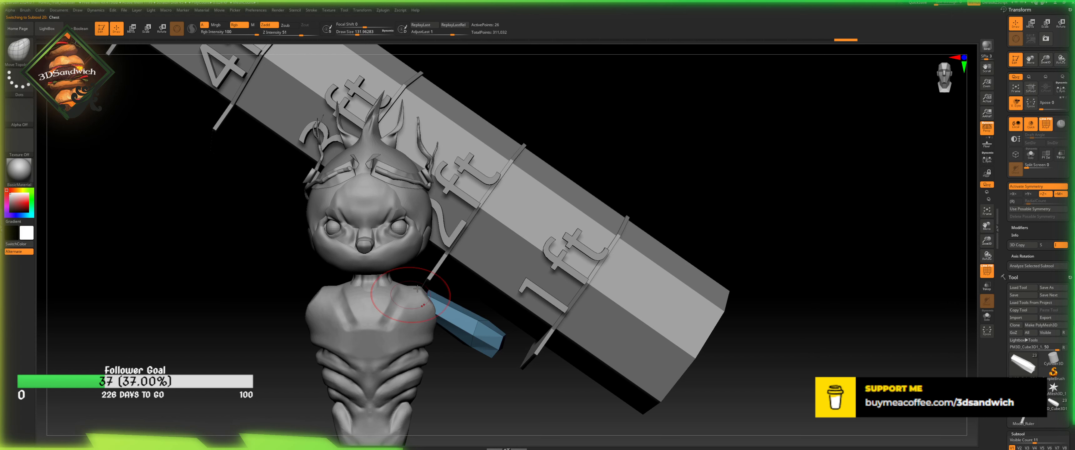
{"action": "key", "text": "x"}
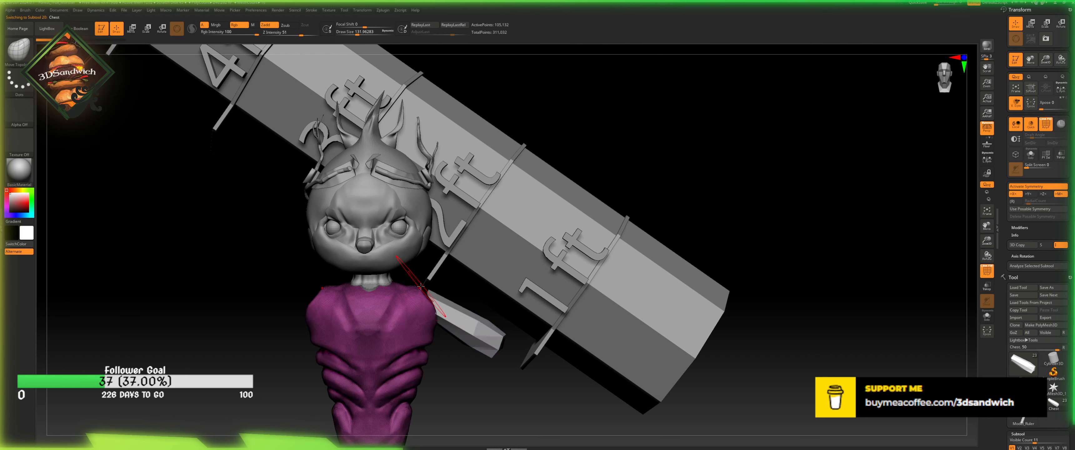
{"action": "left_click", "coordinate": [348, 33]}
{"action": "left_click", "coordinate": [14, 51]}
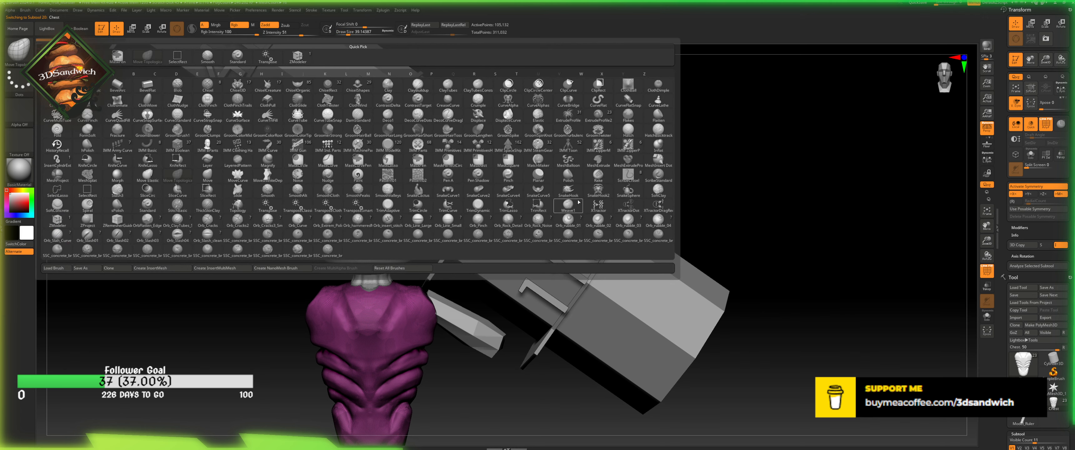
{"action": "left_click", "coordinate": [668, 183]}
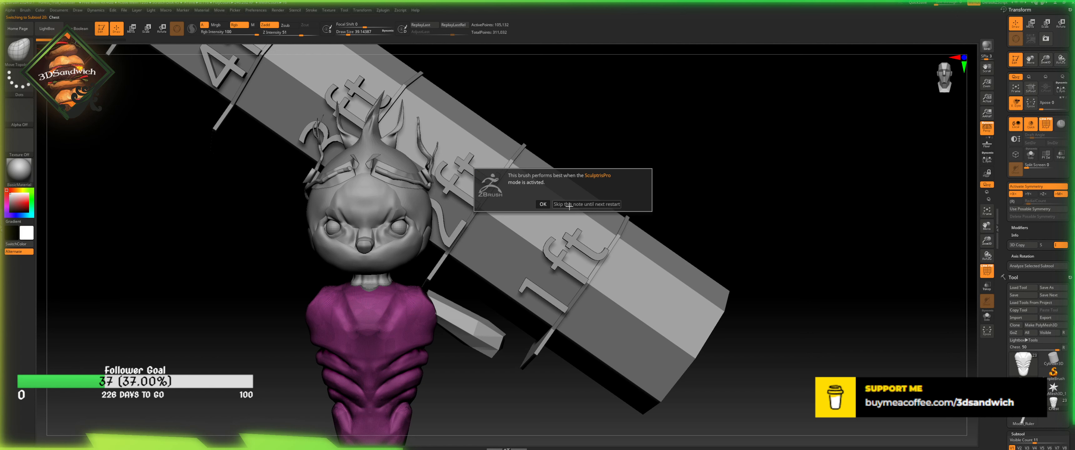
{"action": "left_click", "coordinate": [585, 204]}
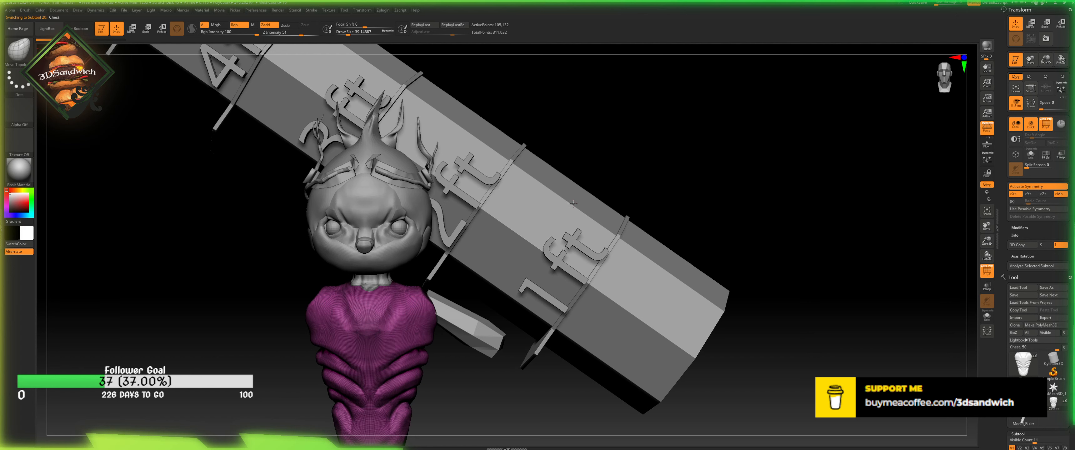
- Adjust the chest's symmetry axes, set the SnakeHook draw size to about 45 and turn off polyframe display
{"action": "left_click", "coordinate": [1039, 194]}
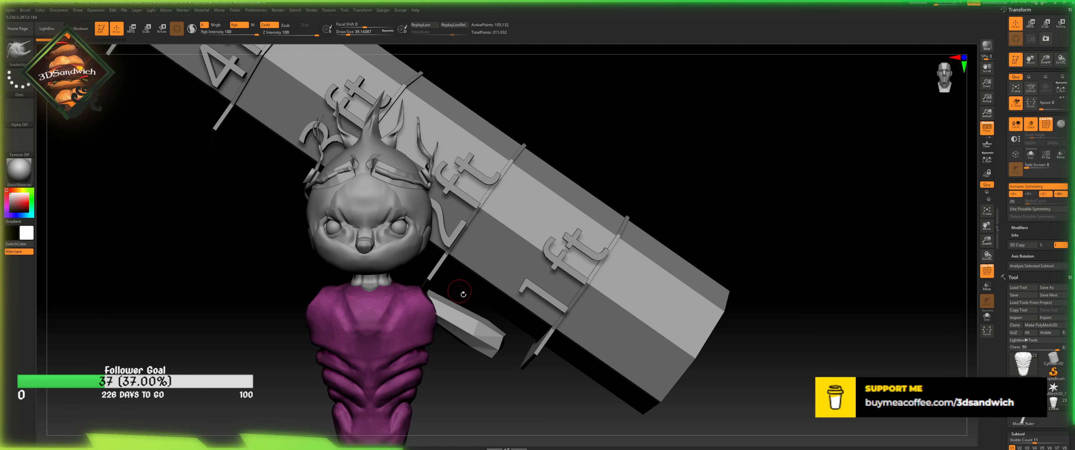
{"action": "left_click", "coordinate": [343, 32]}
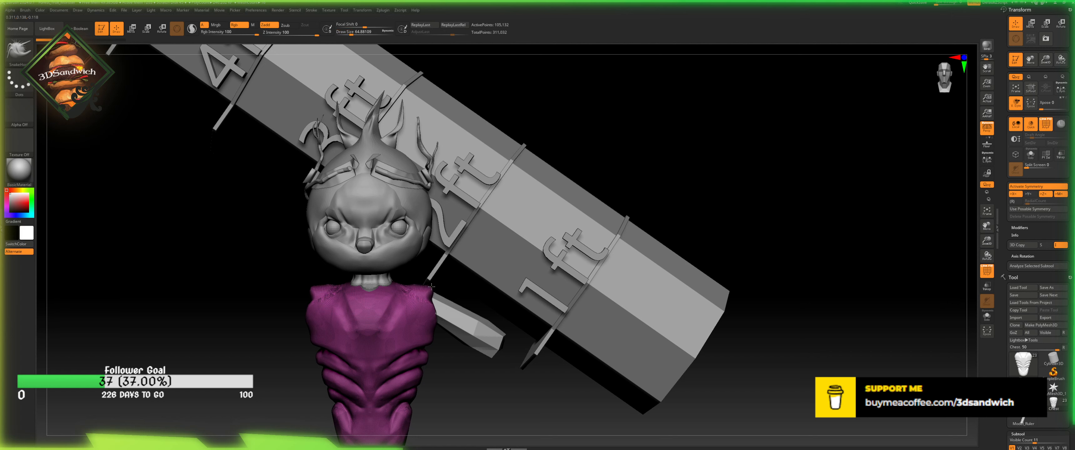
{"action": "key", "text": "shift+f"}
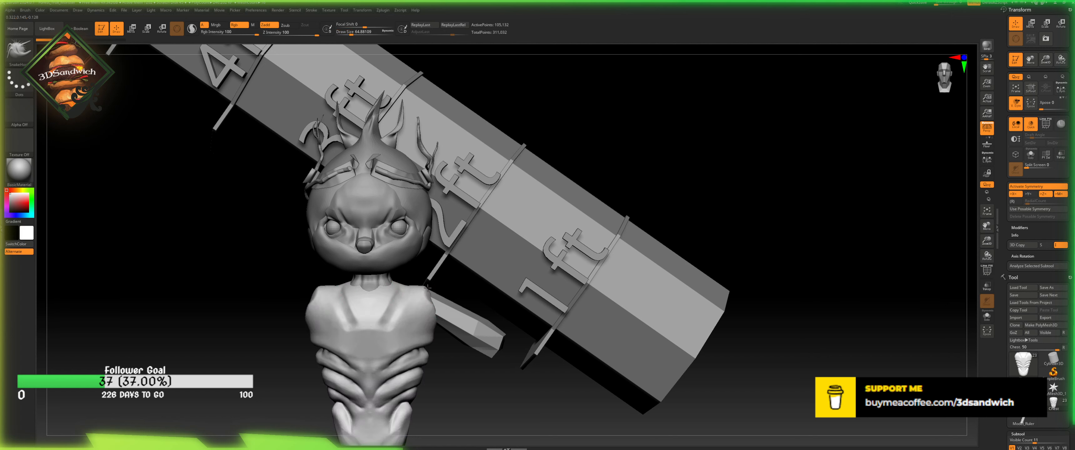
- Pull the outer shoulder corner of the chest toward the arm block with SnakeHook, undoing the first attempt and stroking it again
{"action": "left_click_drag", "start_coordinate": [430, 287], "coordinate": [430, 287]}
{"action": "left_click_drag", "start_coordinate": [475, 379], "coordinate": [467, 390]}
{"action": "key", "text": "ctrl+z"}
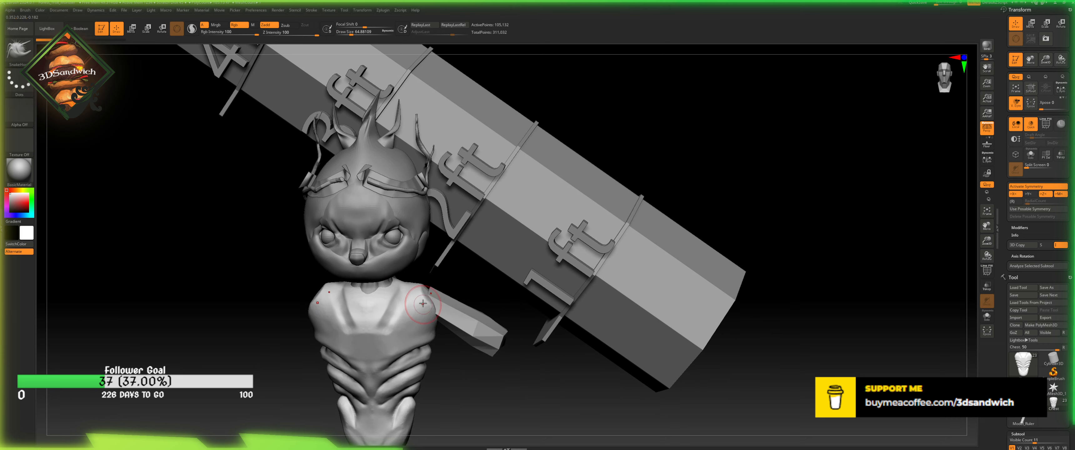
{"action": "left_click_drag", "start_coordinate": [428, 296], "coordinate": [426, 289]}
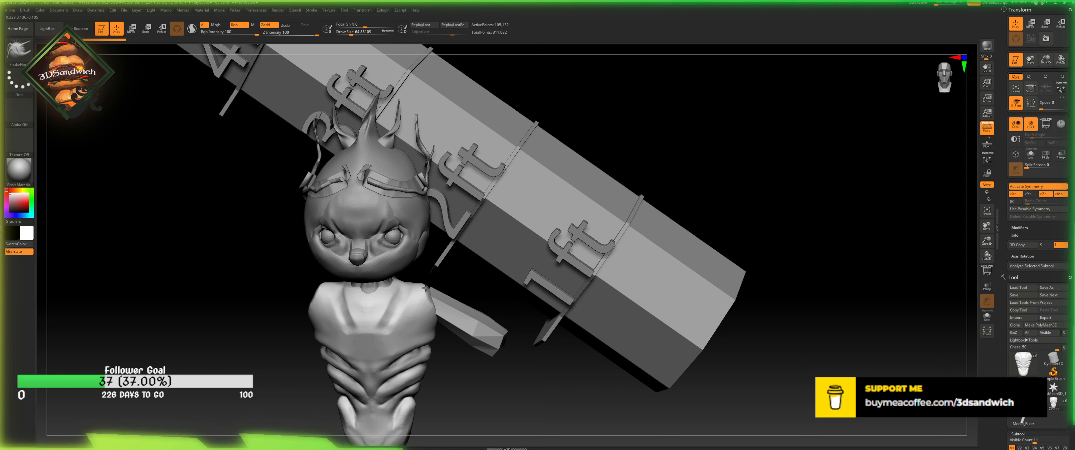
- Make the arm block active with polyframe shown and insert an edge loop across it using ZModeler's Insert edge action with the EdgeLoop target
{"action": "left_click", "coordinate": [434, 298], "text": "alt"}
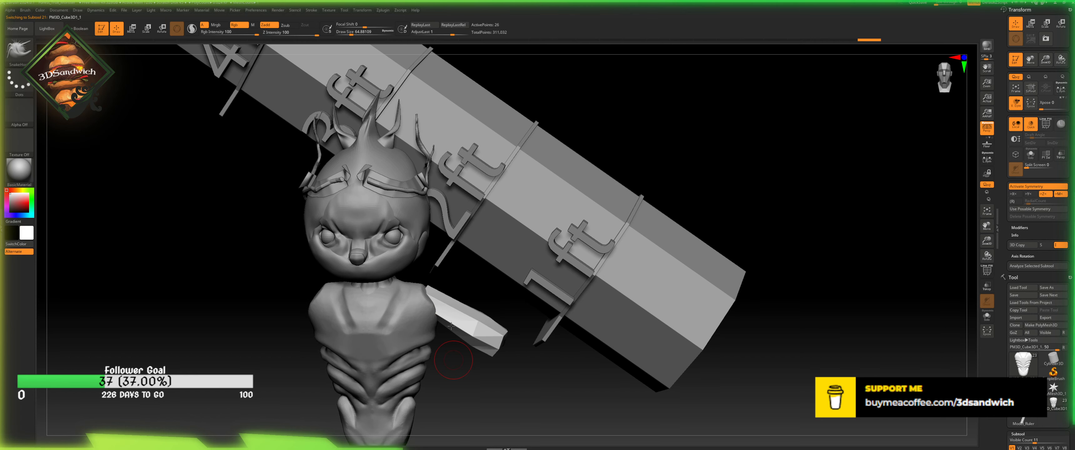
{"action": "left_click_drag", "start_coordinate": [450, 325], "coordinate": [443, 281]}
{"action": "left_click_drag", "start_coordinate": [455, 330], "coordinate": [479, 281]}
{"action": "left_click", "coordinate": [986, 270]}
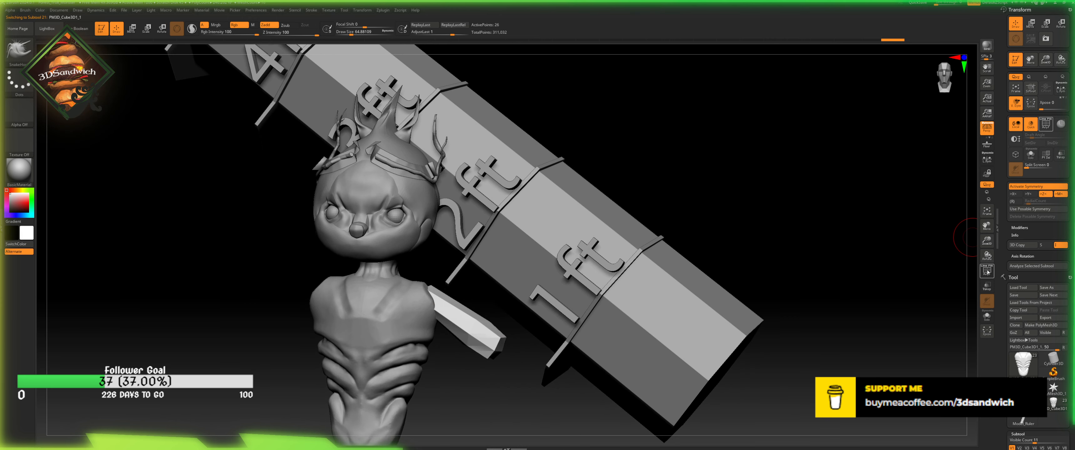
{"action": "key", "text": "b"}
{"action": "key", "text": "z"}
{"action": "key", "text": "m"}
{"action": "key", "text": "space"}
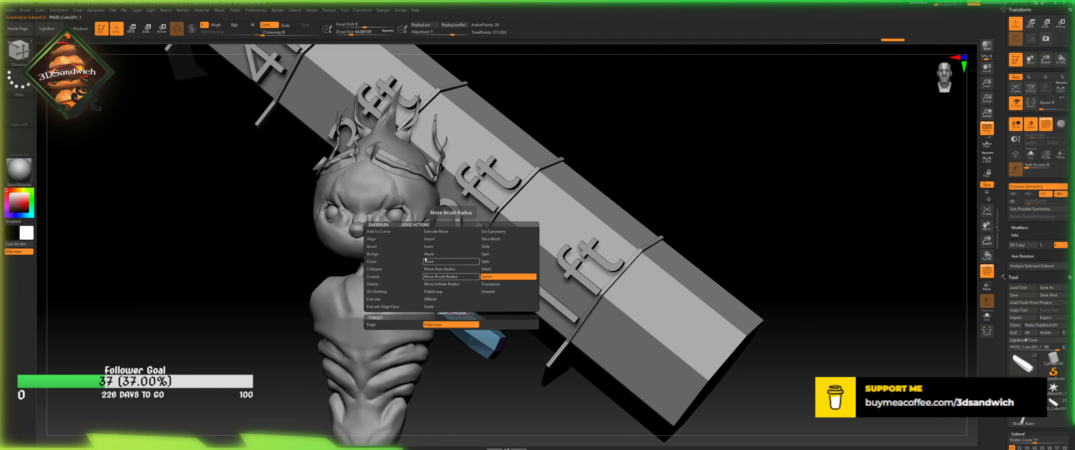
{"action": "left_click", "coordinate": [451, 239]}
{"action": "left_click", "coordinate": [448, 300]}
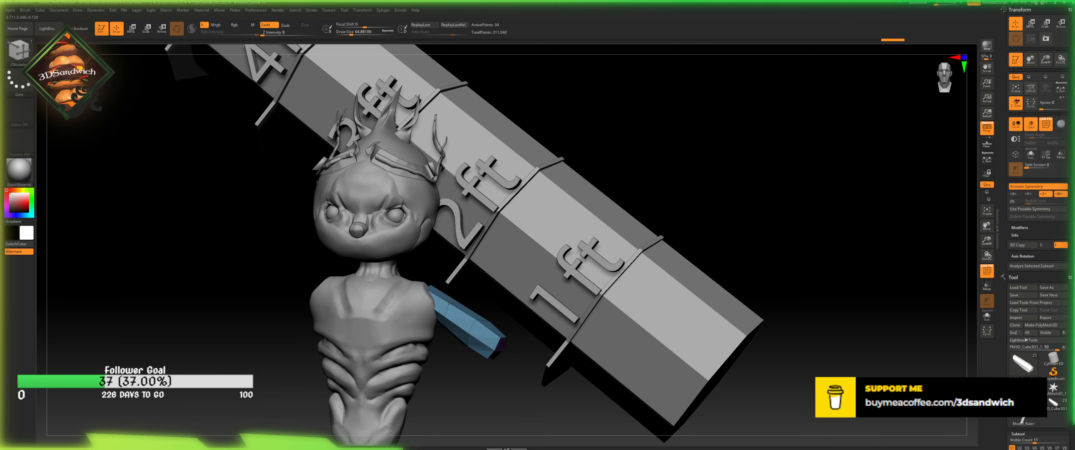
- Reshape the shoulder end of the arm block from the front and from above with the Move Topological brush
{"action": "key", "text": "alt+m"}
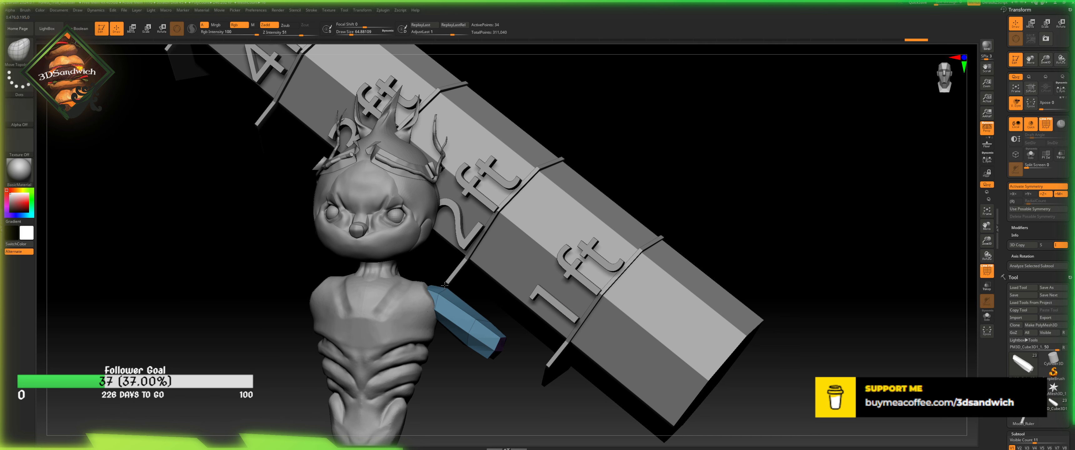
{"action": "left_click_drag", "start_coordinate": [461, 393], "coordinate": [443, 330]}
{"action": "left_click_drag", "start_coordinate": [442, 280], "coordinate": [451, 320]}
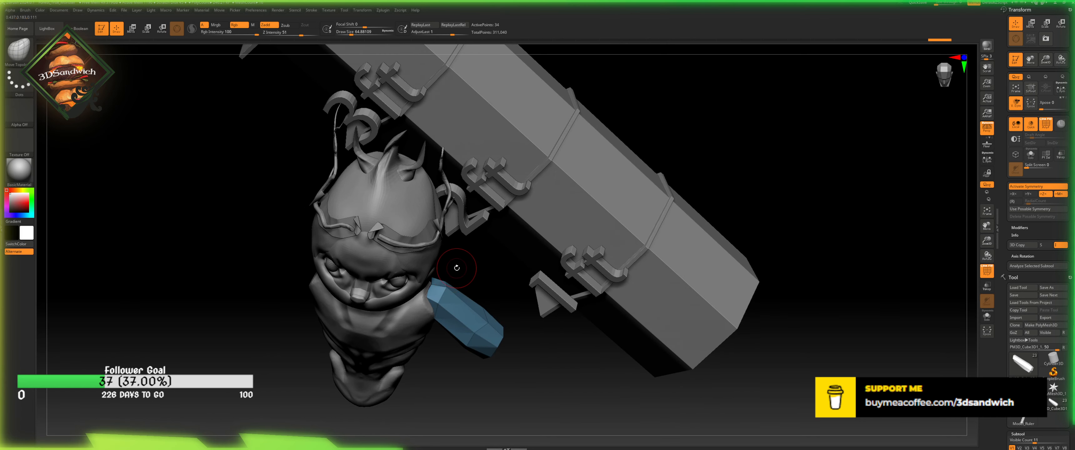
{"action": "left_click_drag", "start_coordinate": [455, 270], "coordinate": [441, 278]}
{"action": "right_click_drag", "start_coordinate": [436, 276], "coordinate": [437, 279]}
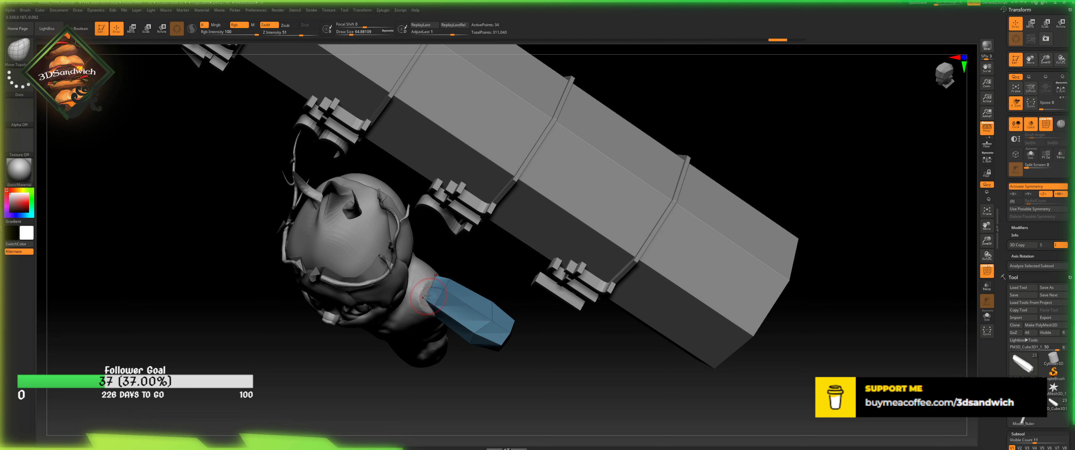
{"action": "mouse_move", "coordinate": [459, 372]}
{"action": "left_mouse_down"}
{"action": "mouse_move", "coordinate": [433, 286]}
{"action": "mouse_move", "coordinate": [442, 273]}
{"action": "left_mouse_up"}
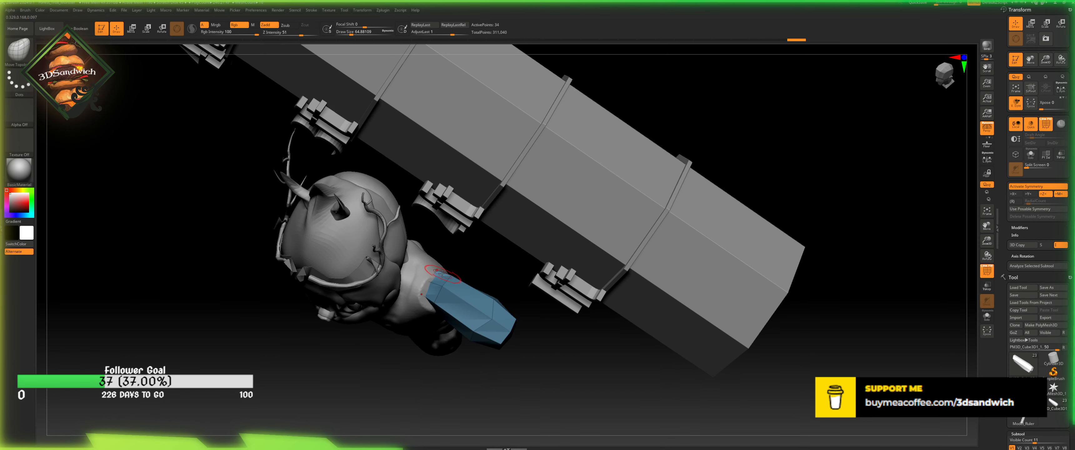
{"action": "mouse_move", "coordinate": [448, 313]}
{"action": "left_mouse_down"}
{"action": "mouse_move", "coordinate": [513, 363]}
{"action": "mouse_move", "coordinate": [538, 401]}
{"action": "mouse_move", "coordinate": [514, 386]}
{"action": "mouse_move", "coordinate": [476, 393]}
{"action": "mouse_move", "coordinate": [447, 308]}
{"action": "left_mouse_up"}
- Raise the draw size to about 104, adjust the arm block's outer half and return to front view
{"action": "left_click", "coordinate": [354, 33]}
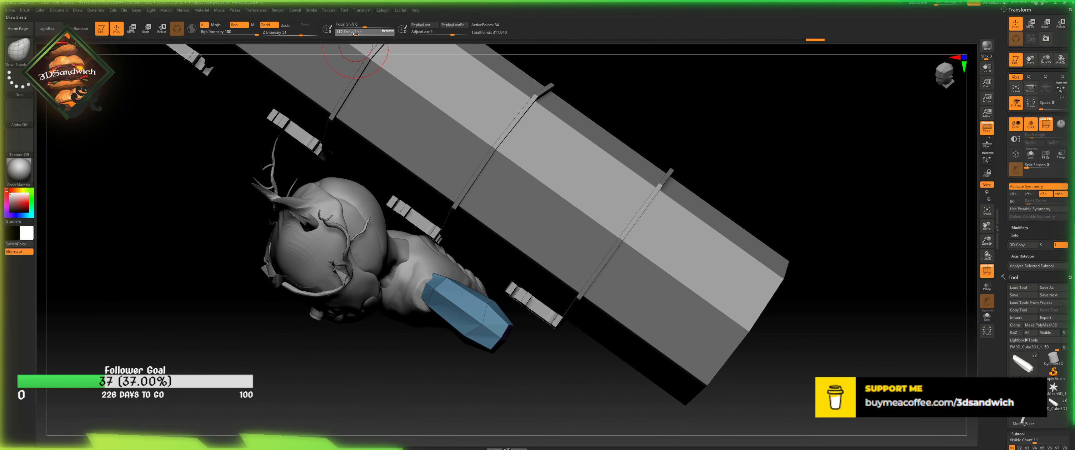
{"action": "left_click_drag", "start_coordinate": [470, 341], "coordinate": [482, 328]}
{"action": "left_click_drag", "start_coordinate": [480, 371], "coordinate": [487, 319], "text": "shift"}
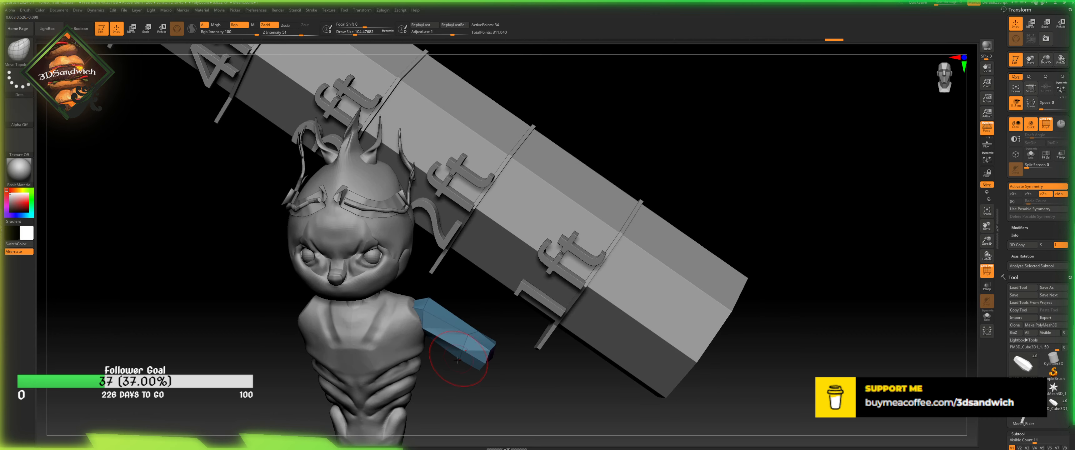
- Smooth the wrist end of the arm block from below, and set the Z Intensity to 22 and the draw size to about 29
{"action": "left_click_drag", "start_coordinate": [471, 374], "coordinate": [574, 138]}
{"action": "mouse_move", "coordinate": [503, 307]}
{"action": "left_mouse_down"}
{"action": "mouse_move", "coordinate": [513, 389]}
{"action": "mouse_move", "coordinate": [483, 354]}
{"action": "mouse_move", "coordinate": [490, 378]}
{"action": "left_mouse_up"}
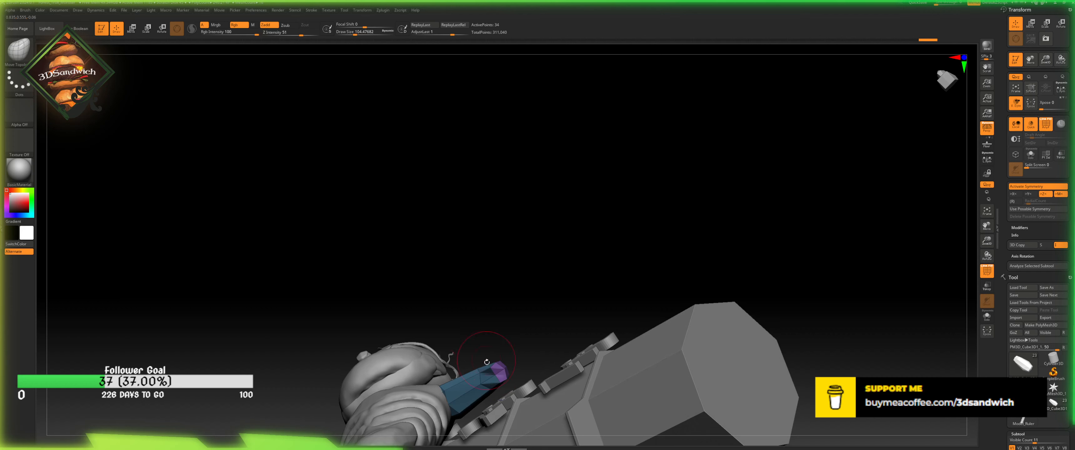
{"action": "left_click", "coordinate": [272, 33], "text": "shift"}
{"action": "left_click_drag", "start_coordinate": [497, 376], "coordinate": [498, 369], "text": "shift"}
{"action": "mouse_move", "coordinate": [513, 364]}
{"action": "left_mouse_down"}
{"action": "mouse_move", "coordinate": [471, 200]}
{"action": "mouse_move", "coordinate": [430, 159]}
{"action": "left_mouse_up"}
{"action": "left_click", "coordinate": [288, 34]}
{"action": "left_click", "coordinate": [346, 34]}
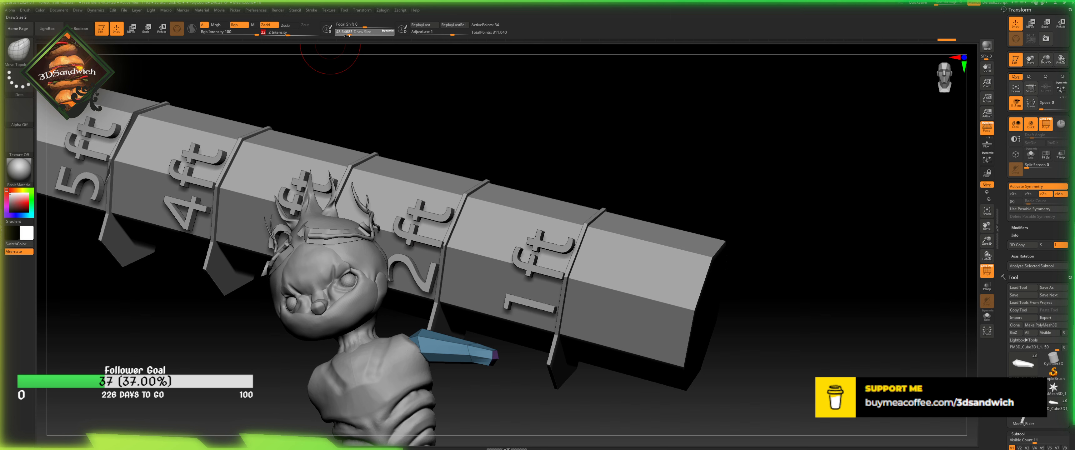
- Examine the arm block's shape and proportions against the torso from several angles
{"action": "mouse_move", "coordinate": [409, 60]}
{"action": "left_mouse_down"}
{"action": "mouse_move", "coordinate": [451, 77]}
{"action": "mouse_move", "coordinate": [444, 198]}
{"action": "left_mouse_up"}
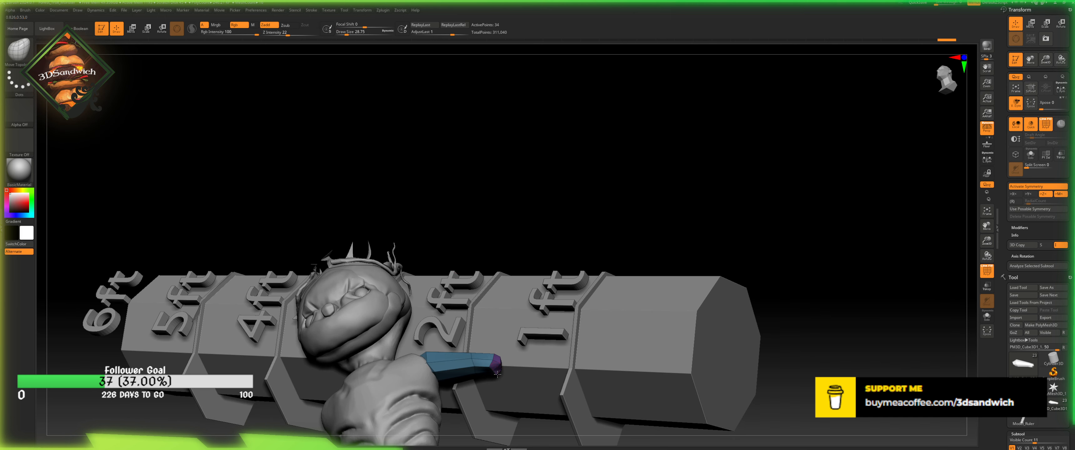
{"action": "mouse_move", "coordinate": [507, 384]}
{"action": "left_mouse_down"}
{"action": "mouse_move", "coordinate": [515, 309]}
{"action": "mouse_move", "coordinate": [542, 249]}
{"action": "mouse_move", "coordinate": [473, 354]}
{"action": "mouse_move", "coordinate": [507, 376]}
{"action": "mouse_move", "coordinate": [500, 392]}
{"action": "mouse_move", "coordinate": [487, 367]}
{"action": "mouse_move", "coordinate": [497, 351]}
{"action": "mouse_move", "coordinate": [625, 232]}
{"action": "left_mouse_up"}
{"action": "left_click_drag", "start_coordinate": [939, 75], "coordinate": [742, 235]}
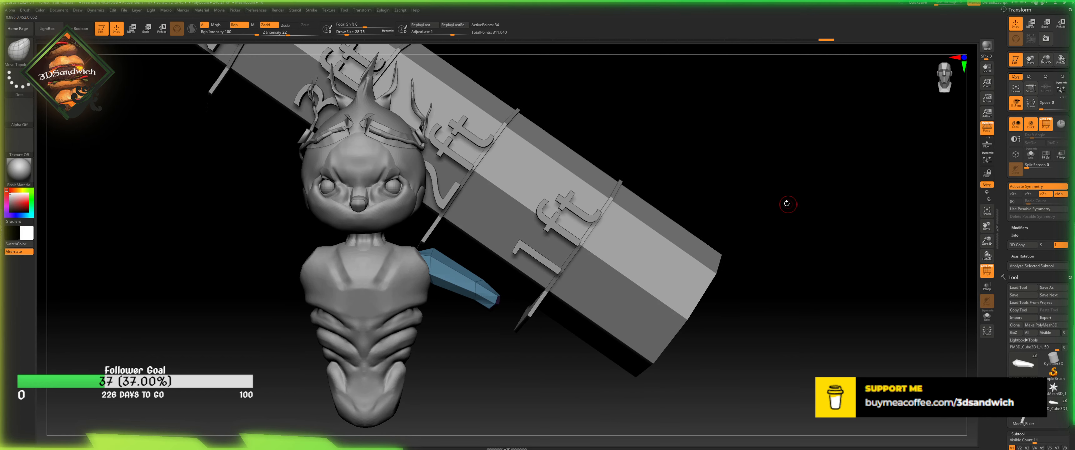
{"action": "left_click_drag", "start_coordinate": [764, 187], "coordinate": [714, 196], "text": "alt"}
{"action": "left_click_drag", "start_coordinate": [698, 259], "coordinate": [670, 256]}
{"action": "left_click_drag", "start_coordinate": [458, 380], "coordinate": [438, 358]}
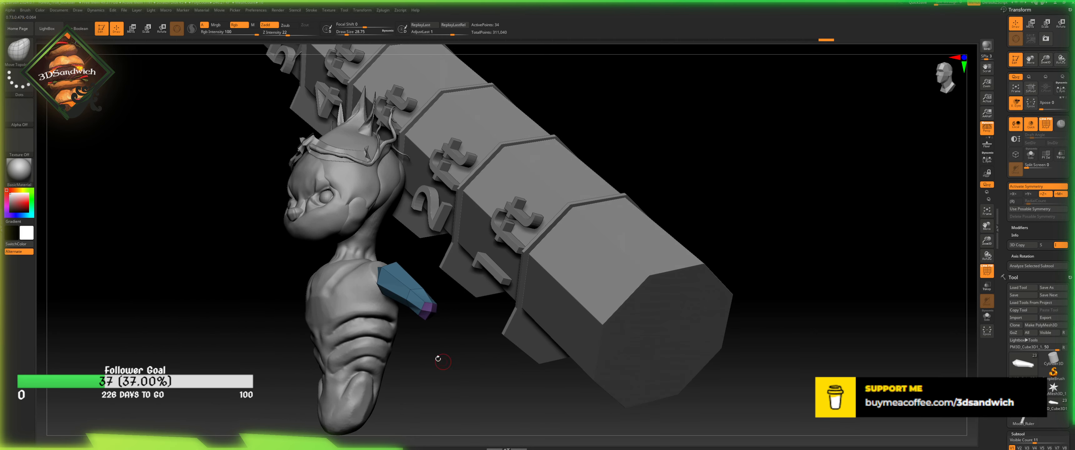
- Switch to the ZModeler brush and set its polygon action to PolyGroup with the A Single Poly target
{"action": "key", "text": "b"}
{"action": "key", "text": "z"}
{"action": "key", "text": "m"}
{"action": "key", "text": "space"}
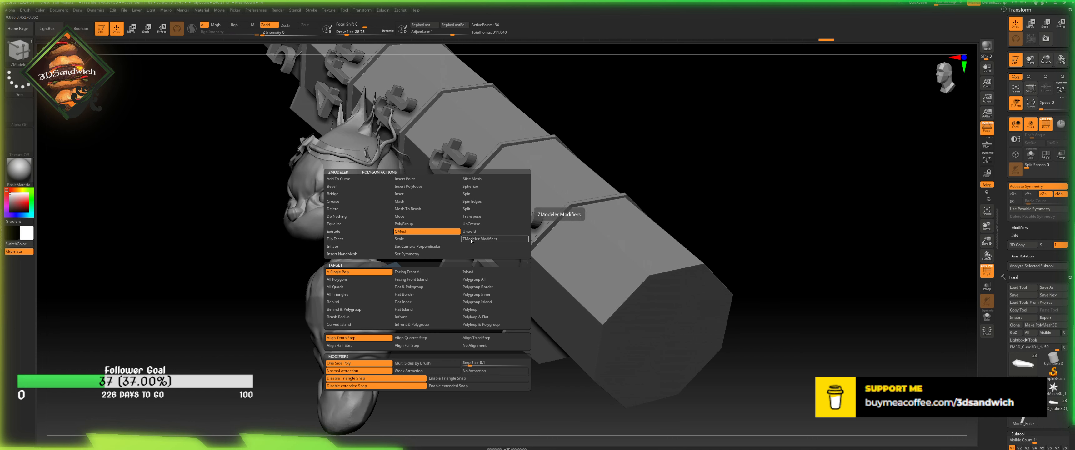
{"action": "left_click", "coordinate": [480, 232]}
{"action": "left_click", "coordinate": [400, 202]}
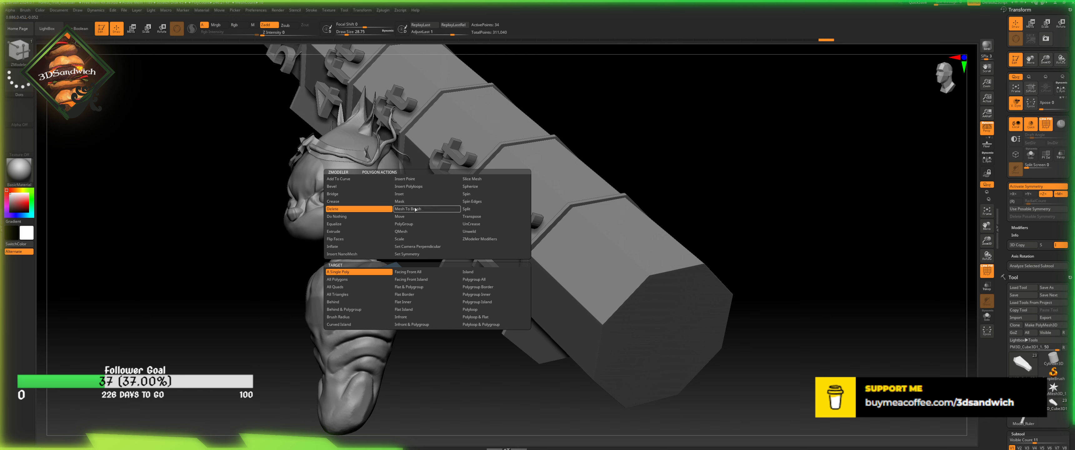
{"action": "left_click_drag", "start_coordinate": [452, 355], "coordinate": [422, 319]}
{"action": "key", "text": "space"}
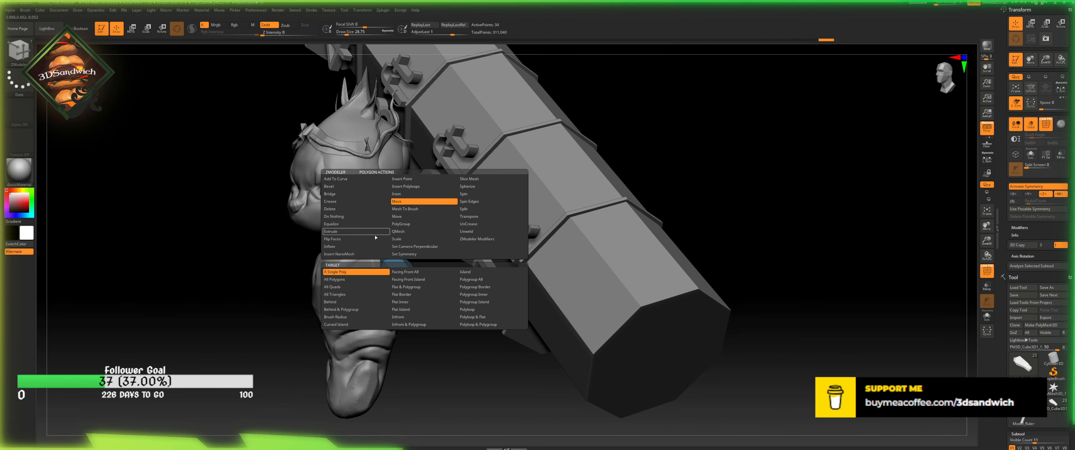
{"action": "left_click", "coordinate": [359, 216]}
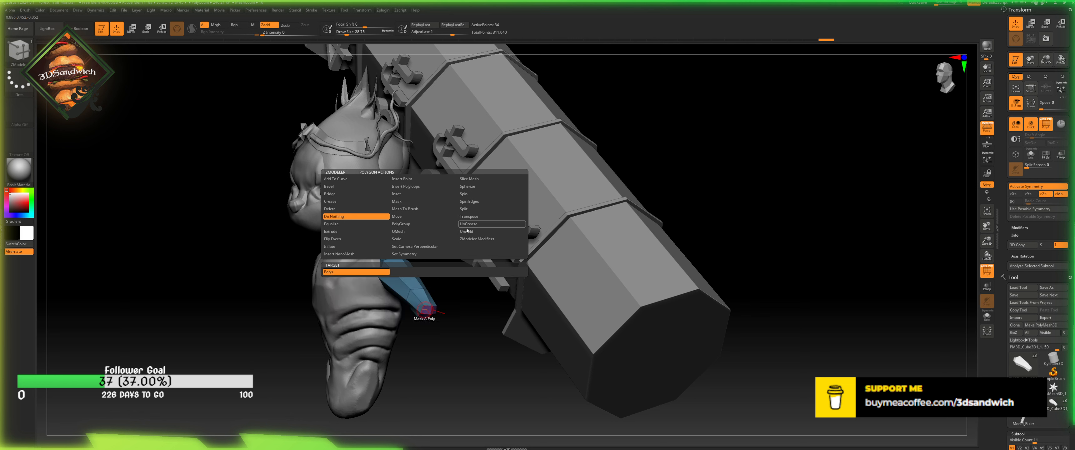
{"action": "left_click", "coordinate": [395, 231]}
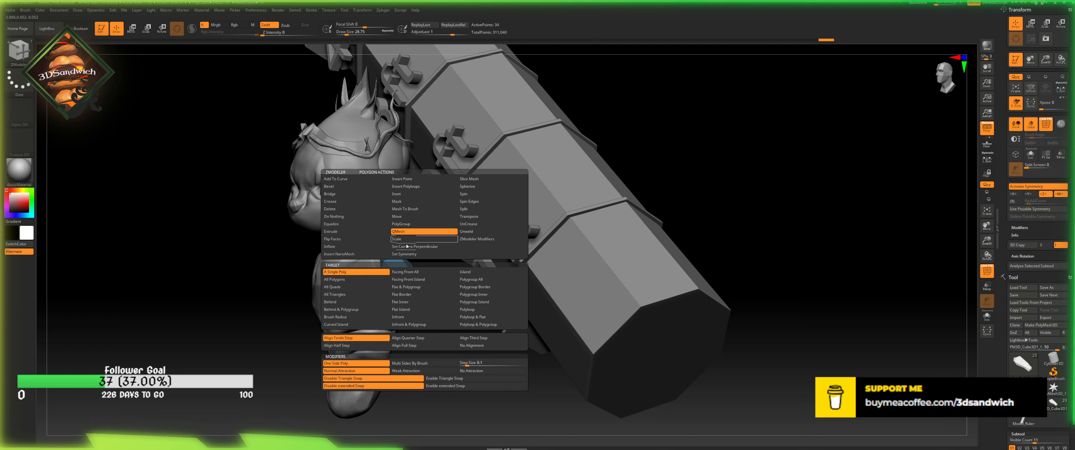
{"action": "key", "text": "space"}
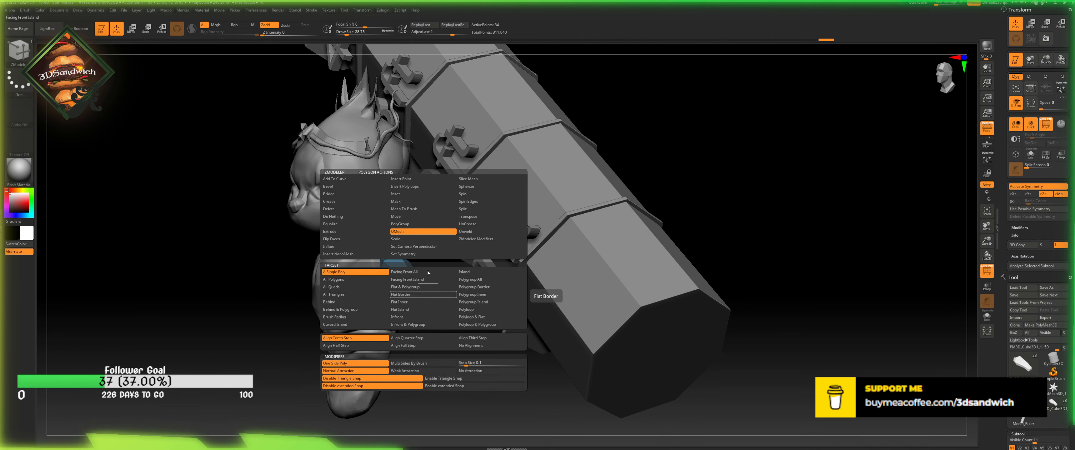
{"action": "left_click", "coordinate": [424, 217]}
{"action": "left_click", "coordinate": [424, 224]}
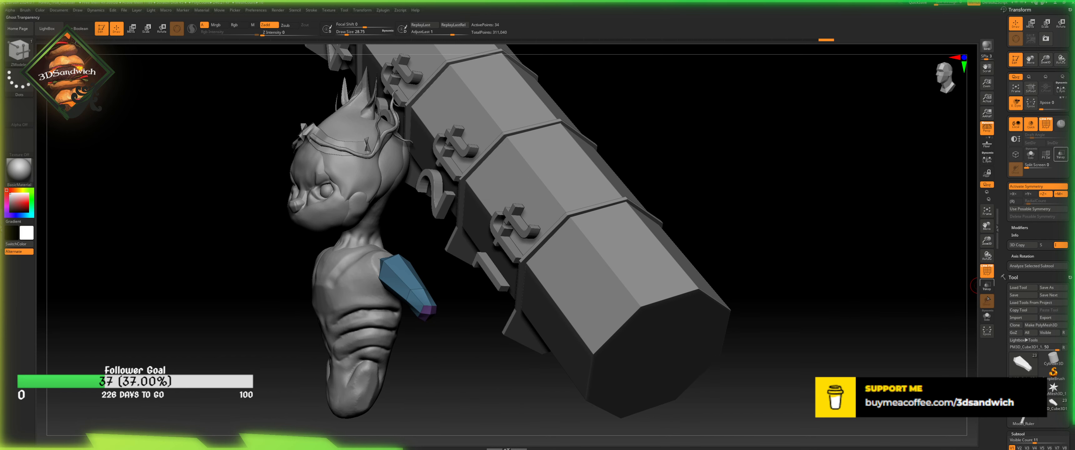
- Isolate the arm block, assign its wrist-end polygons to the same polygroup as the rest of the arm, and show all subtools again
{"action": "left_click", "coordinate": [987, 316]}
{"action": "left_click_drag", "start_coordinate": [508, 325], "coordinate": [513, 341]}
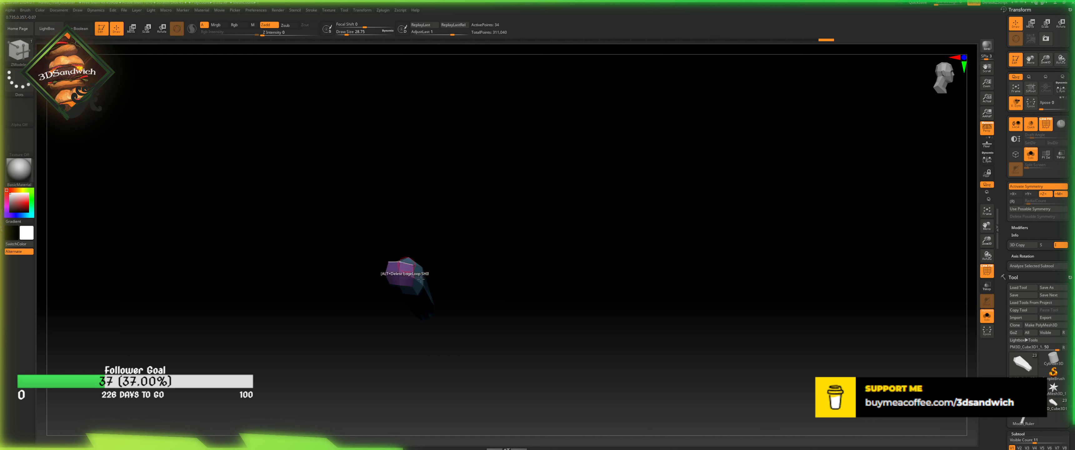
{"action": "left_click_drag", "start_coordinate": [444, 368], "coordinate": [474, 360]}
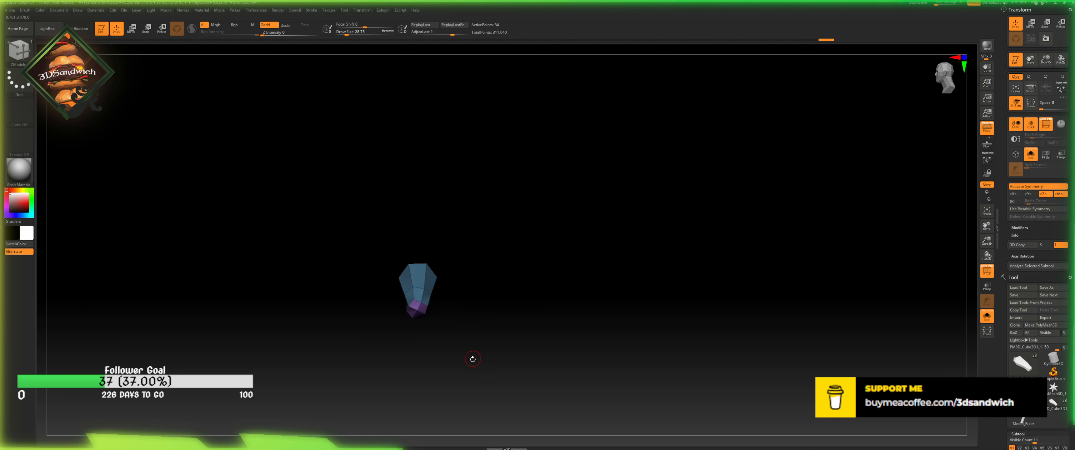
{"action": "key", "text": "space"}
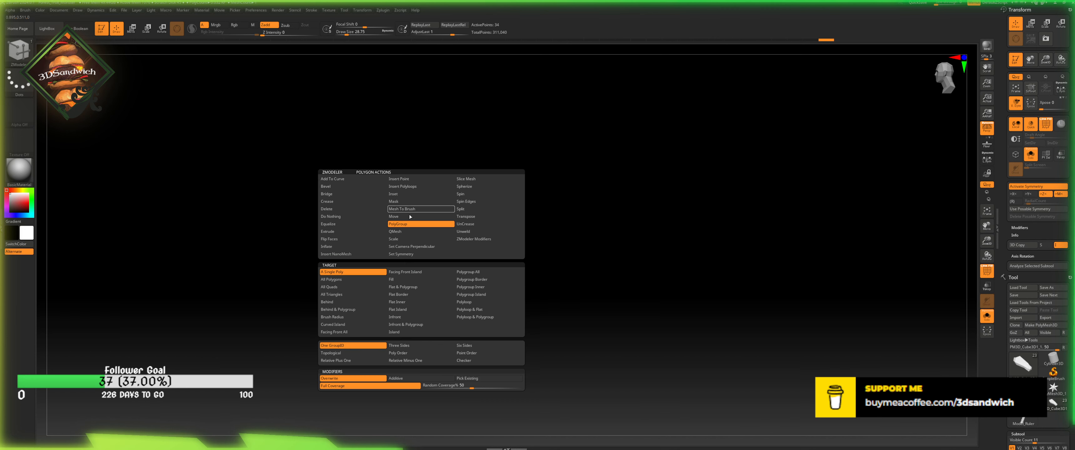
{"action": "left_click", "coordinate": [421, 294]}
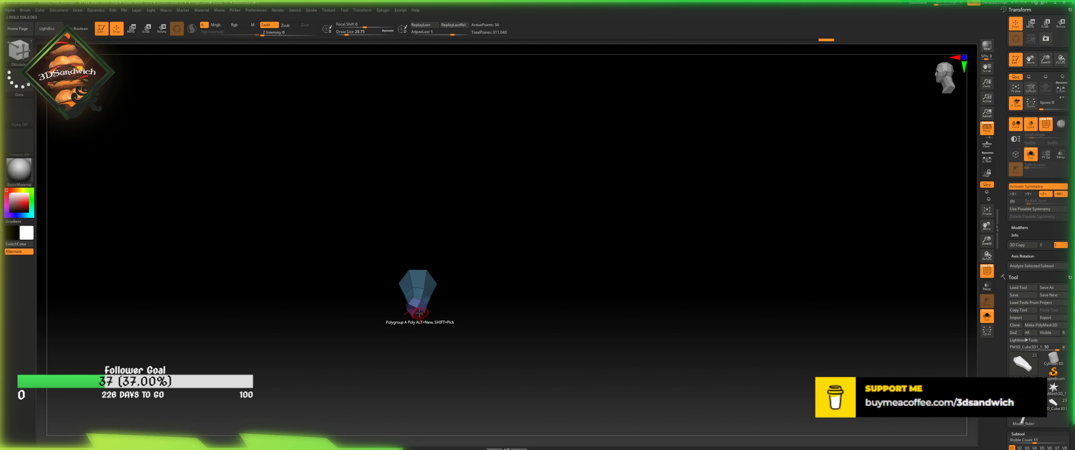
{"action": "left_click_drag", "start_coordinate": [454, 293], "coordinate": [923, 280]}
{"action": "left_click", "coordinate": [986, 316]}
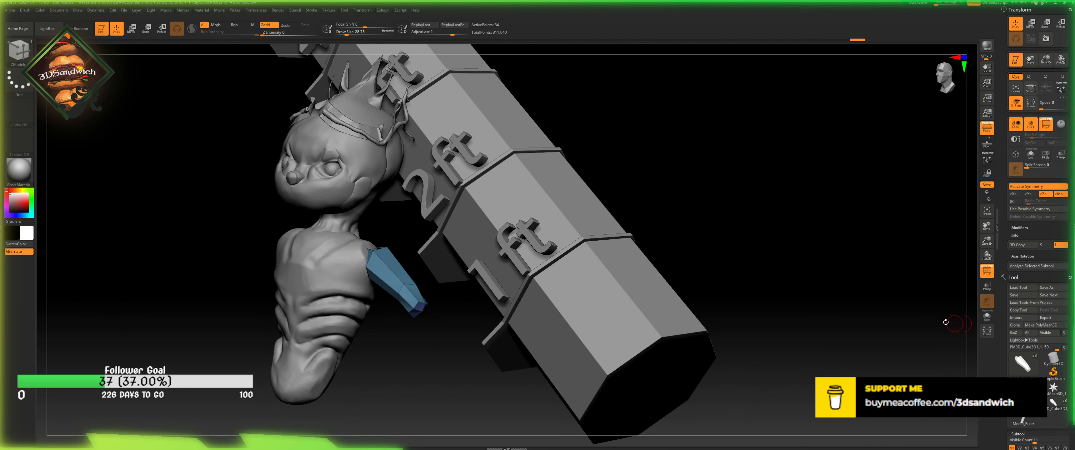
{"action": "mouse_move", "coordinate": [414, 360]}
{"action": "left_mouse_down"}
{"action": "mouse_move", "coordinate": [427, 351]}
{"action": "mouse_move", "coordinate": [413, 377]}
{"action": "mouse_move", "coordinate": [423, 361]}
{"action": "left_mouse_up"}
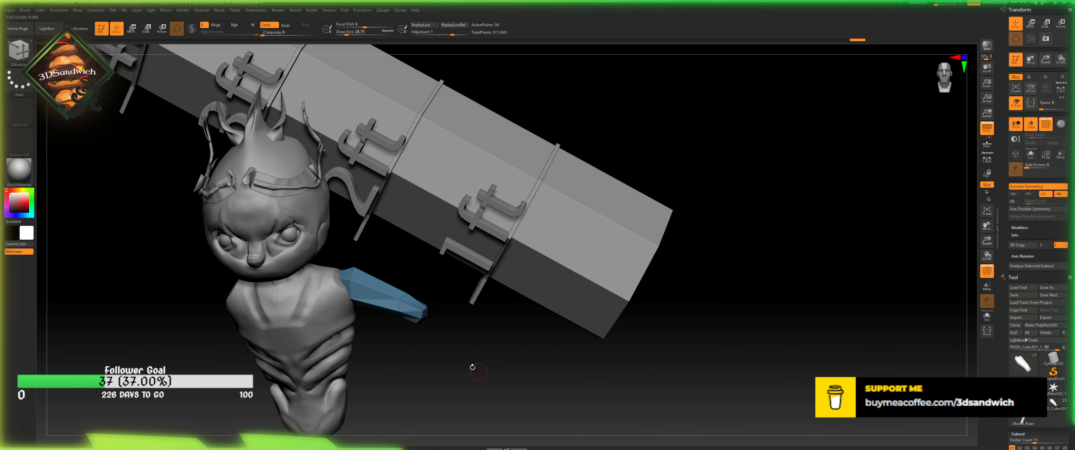
{"action": "left_click_drag", "start_coordinate": [936, 78], "coordinate": [798, 216]}
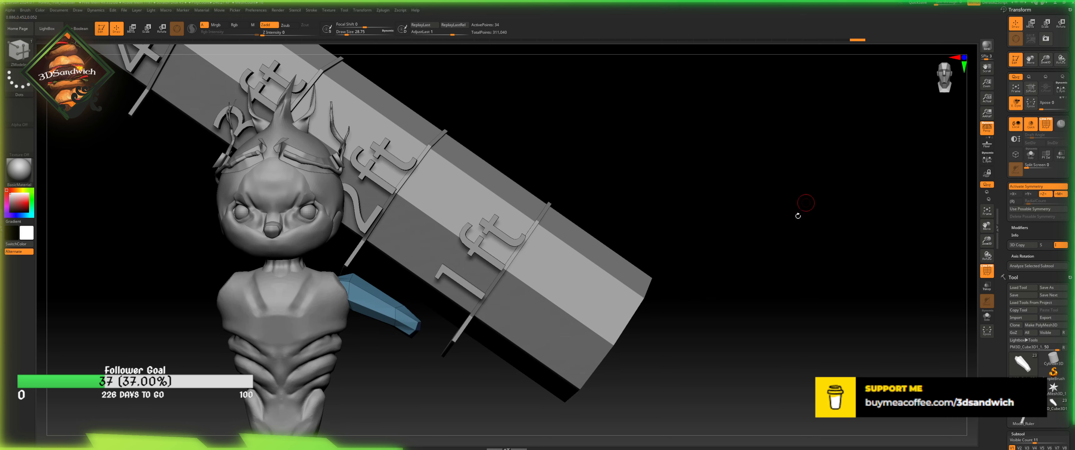
{"action": "left_click_drag", "start_coordinate": [495, 402], "coordinate": [512, 354], "text": "alt"}
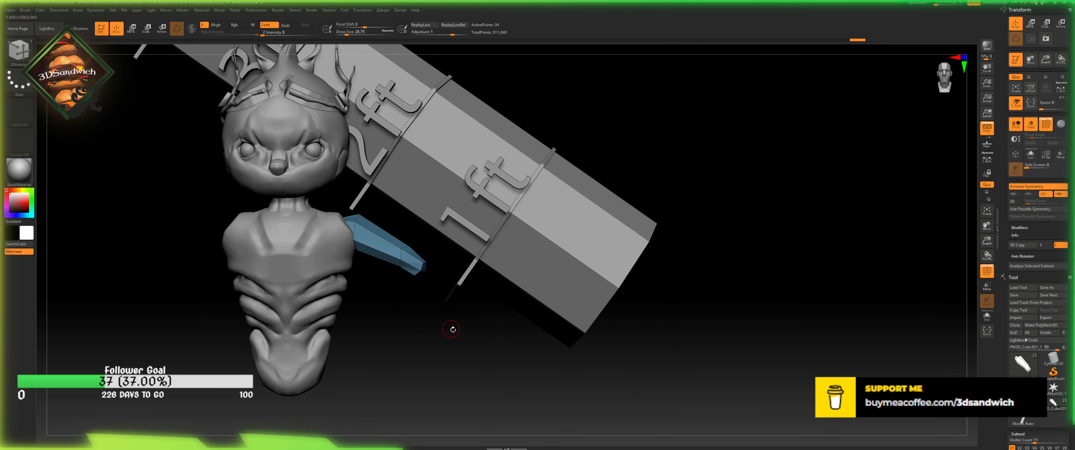
{"action": "left_click_drag", "start_coordinate": [453, 329], "coordinate": [438, 300]}
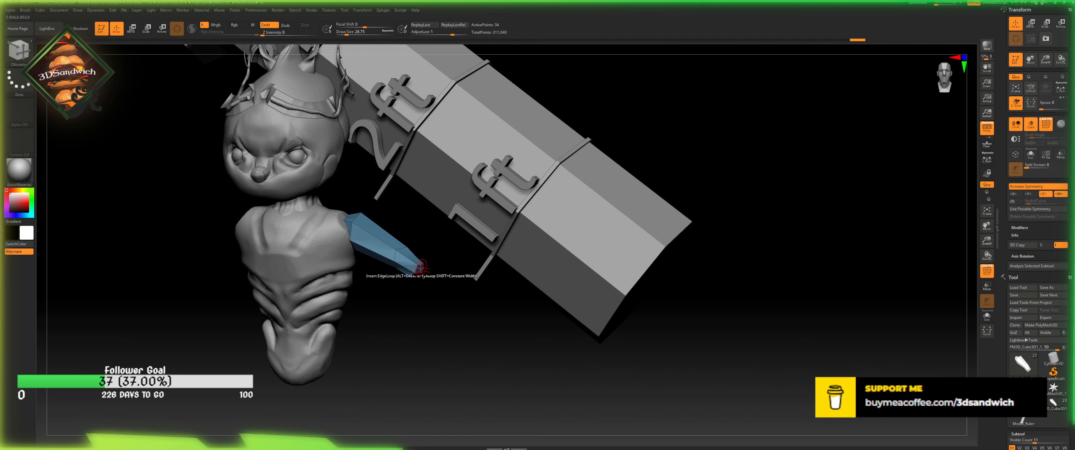
{"action": "key", "text": "space"}
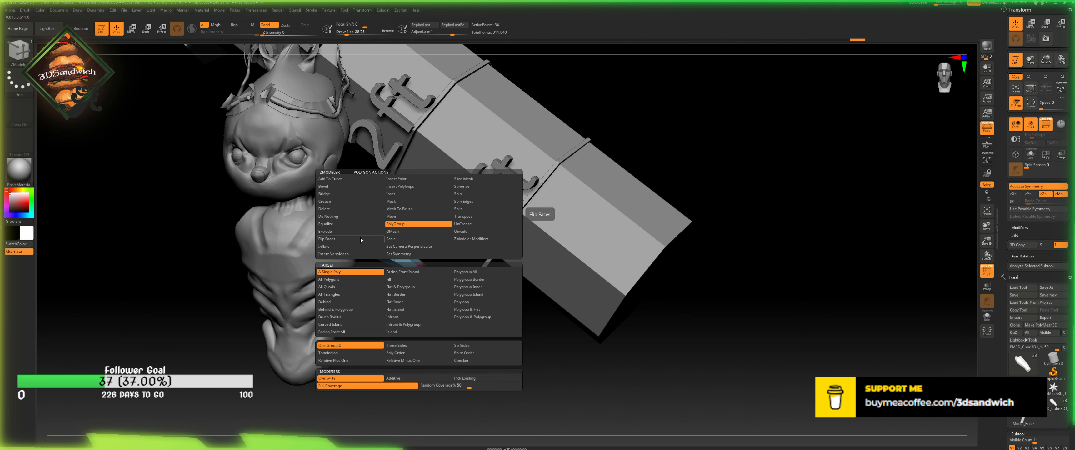
{"action": "left_click_drag", "start_coordinate": [419, 311], "coordinate": [417, 289]}
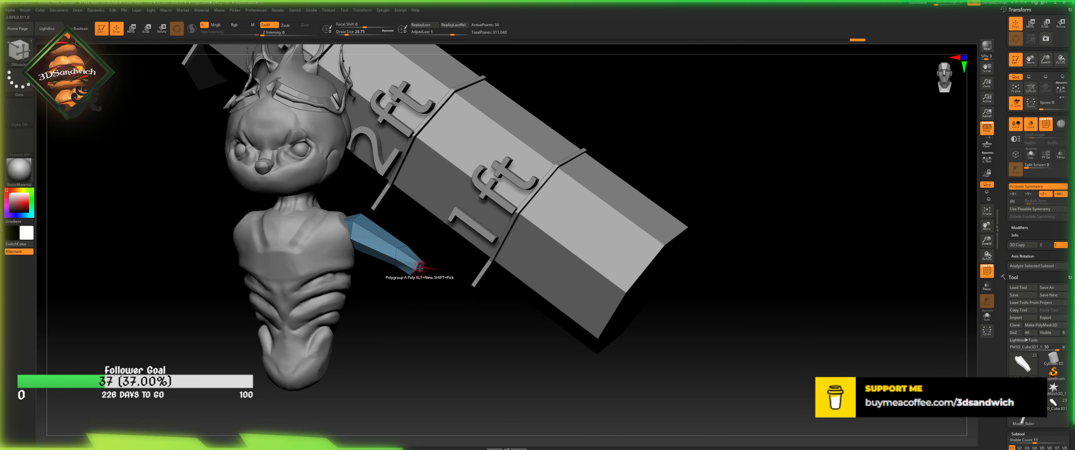
{"action": "key", "text": "space"}
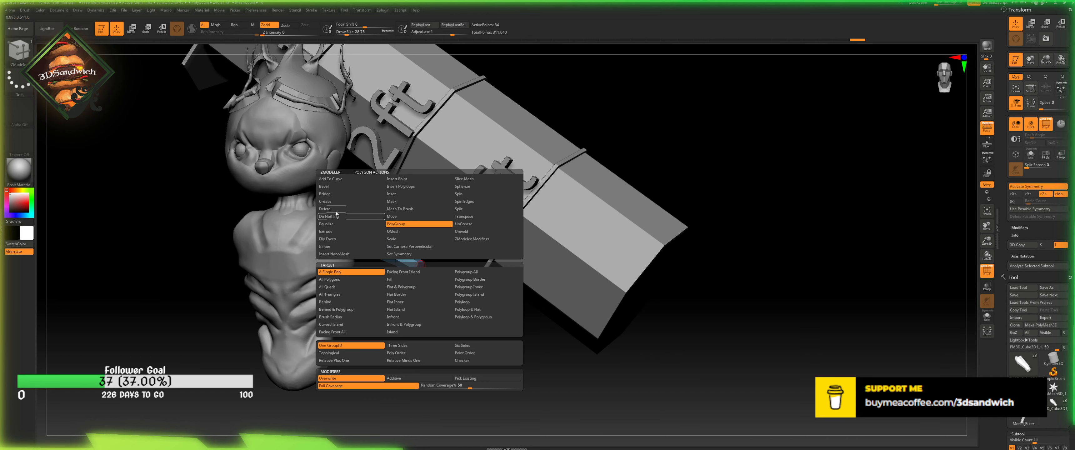
{"action": "left_click", "coordinate": [367, 213]}
{"action": "left_click_drag", "start_coordinate": [438, 326], "coordinate": [409, 281]}
{"action": "key", "text": "space"}
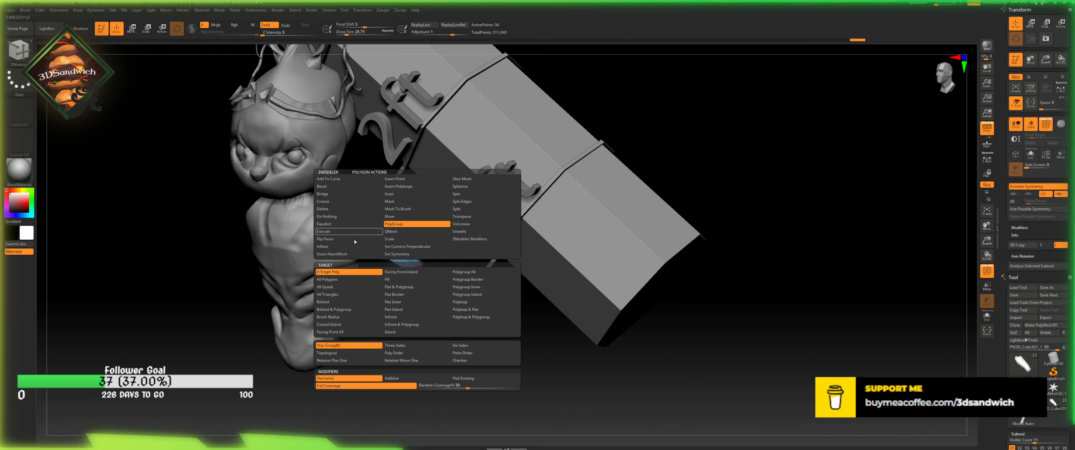
{"action": "left_click_drag", "start_coordinate": [439, 329], "coordinate": [436, 249]}
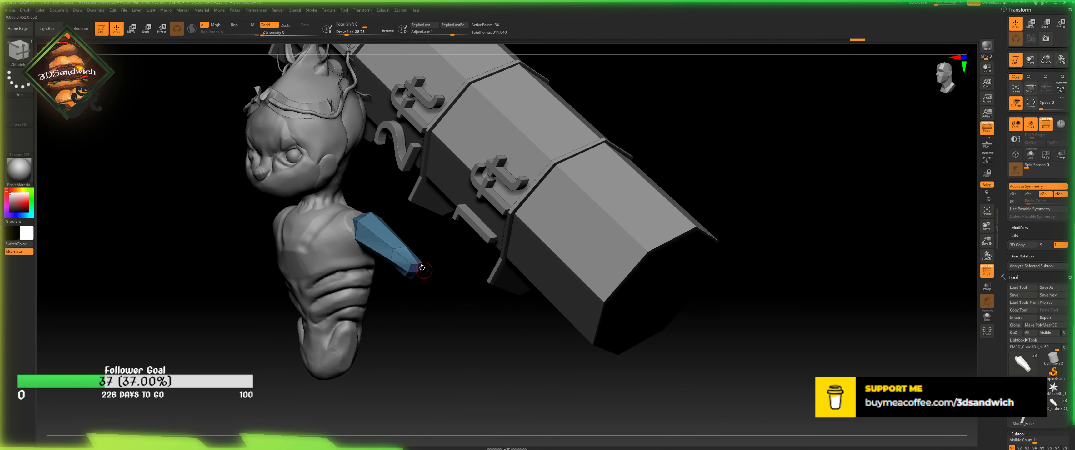
- Set the ZModeler polygon action to QMesh with the A Single Poly target
{"action": "key", "text": "space"}
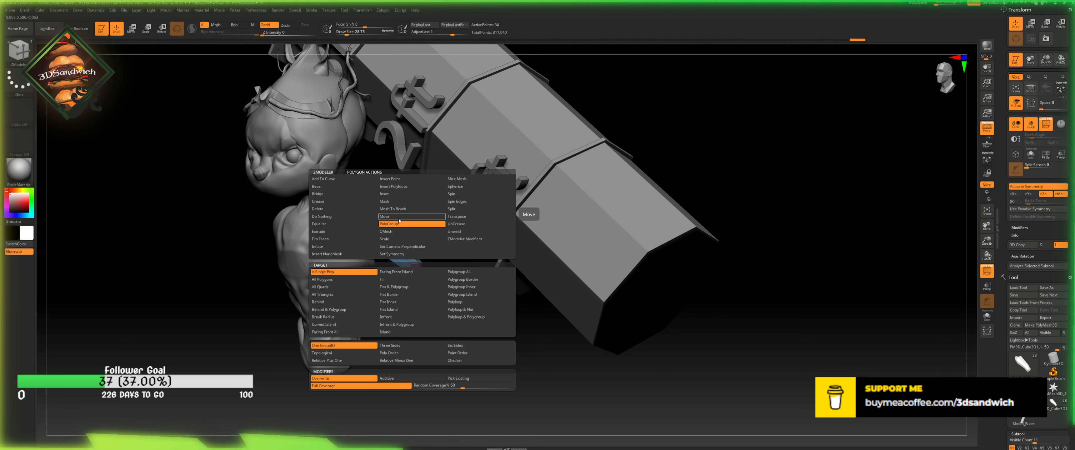
{"action": "left_click", "coordinate": [330, 216]}
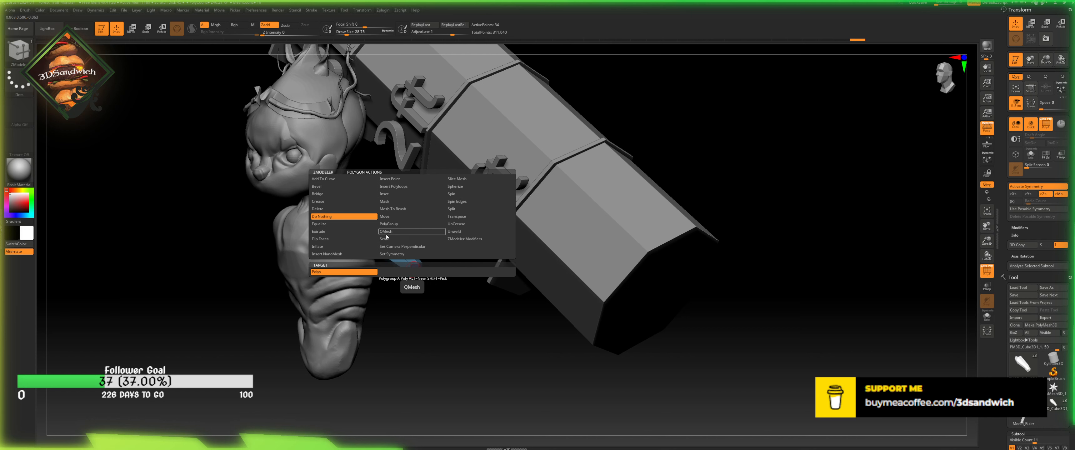
{"action": "left_click", "coordinate": [355, 246]}
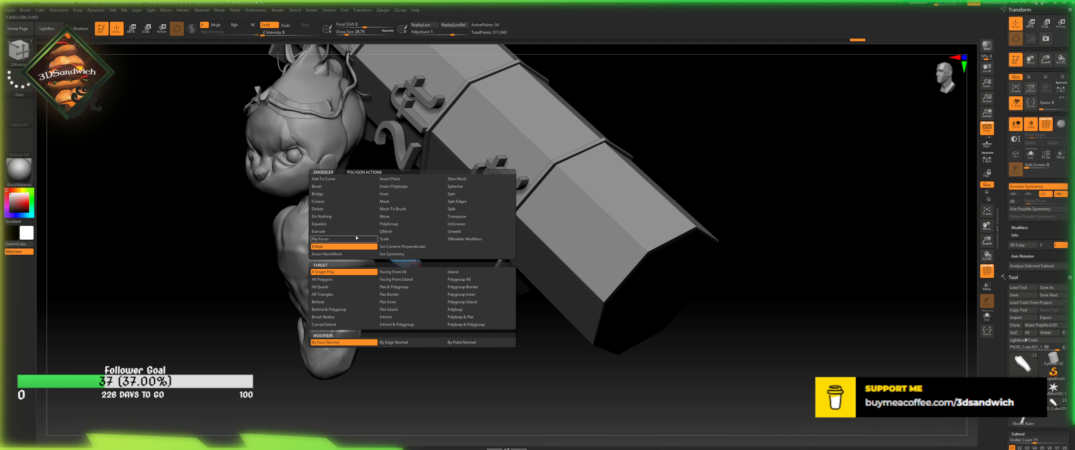
{"action": "left_click", "coordinate": [355, 231]}
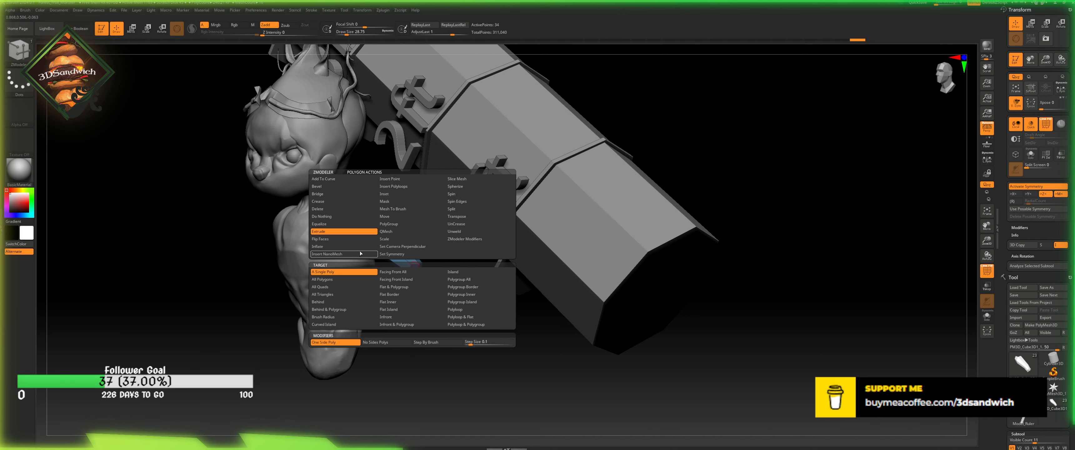
{"action": "left_click", "coordinate": [388, 238]}
{"action": "left_click", "coordinate": [386, 231]}
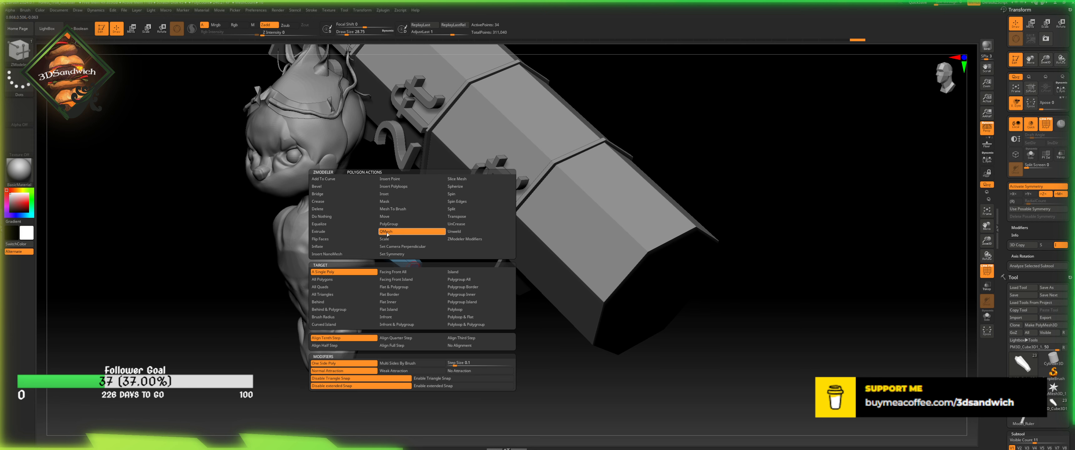
{"action": "left_click", "coordinate": [322, 279]}
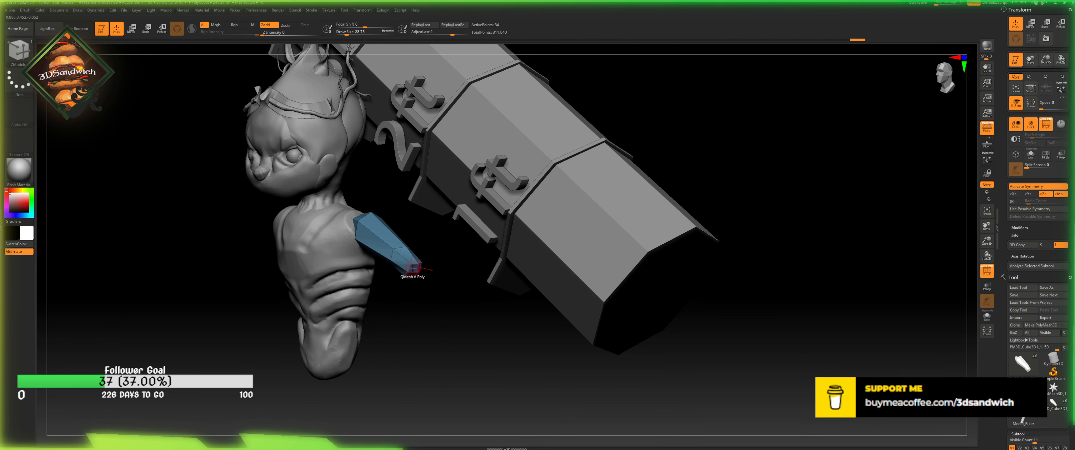
- Try extending a wrist-end polygon of the arm block outward with QMesh, and undo the extrusion
{"action": "left_click_drag", "start_coordinate": [432, 285], "coordinate": [432, 285]}
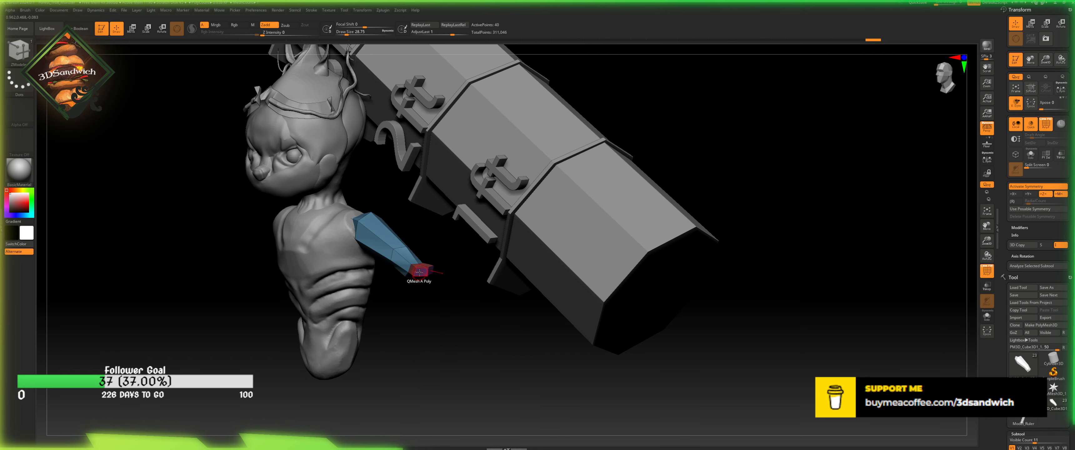
{"action": "left_click_drag", "start_coordinate": [910, 259], "coordinate": [990, 292]}
{"action": "left_click", "coordinate": [426, 284]}
{"action": "key", "text": "ctrl+z"}
{"action": "key", "text": "ctrl+shift+z"}
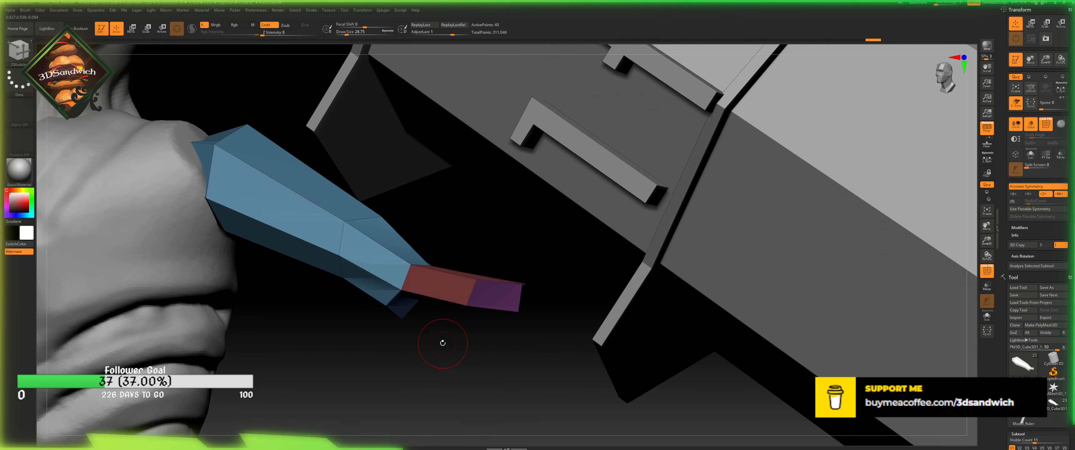
{"action": "key", "text": "ctrl+z"}
- Turn symmetry off and duplicate the arm block within its subtool using the Move gizmo
{"action": "left_click_drag", "start_coordinate": [443, 339], "coordinate": [419, 336]}
{"action": "key", "text": "w"}
{"action": "key", "text": "x"}
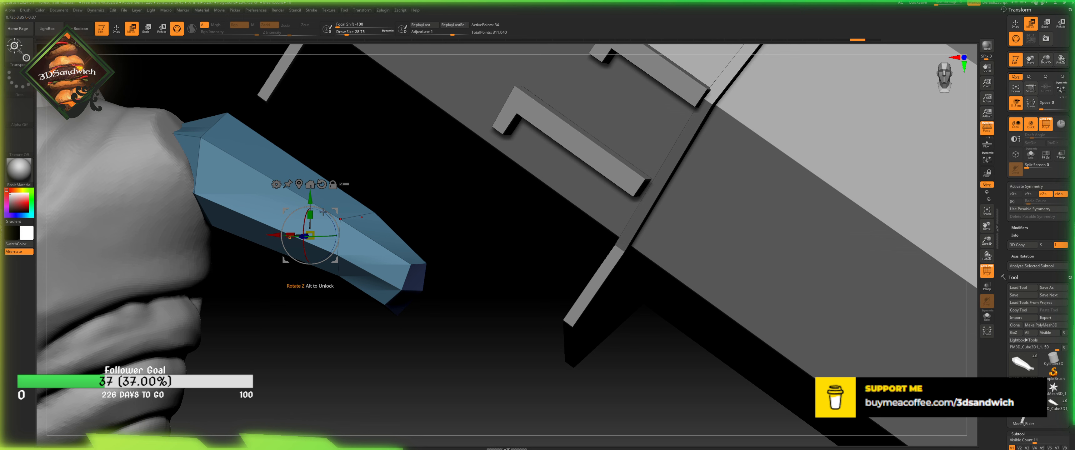
{"action": "left_click_drag", "start_coordinate": [333, 217], "coordinate": [371, 155], "text": "ctrl"}
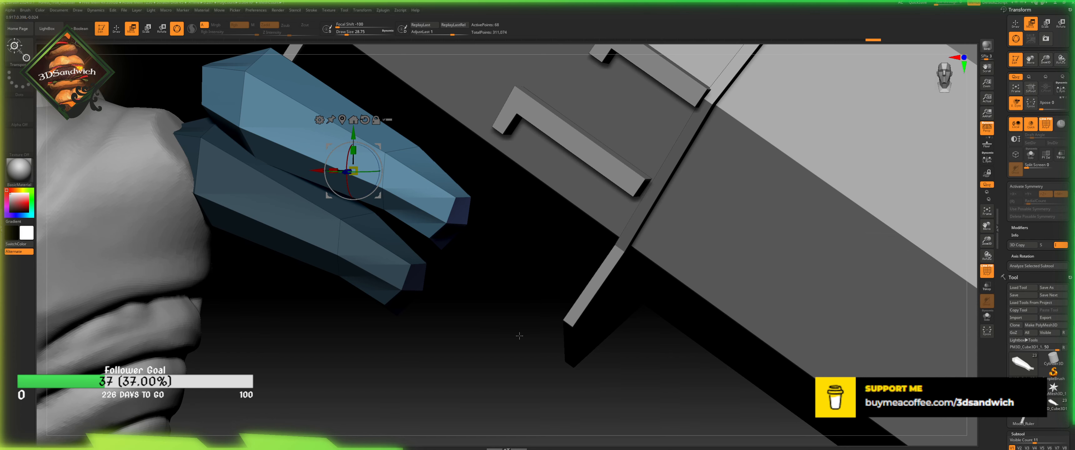
- Move the duplicated block to the lower end of the upper arm and rotate it downward as a forearm, adjusting its depth from above
{"action": "left_click_drag", "start_coordinate": [519, 336], "coordinate": [527, 350]}
{"action": "key", "text": "f"}
{"action": "left_click_drag", "start_coordinate": [932, 288], "coordinate": [936, 209], "text": "alt"}
{"action": "left_click_drag", "start_coordinate": [394, 360], "coordinate": [418, 432], "text": "alt"}
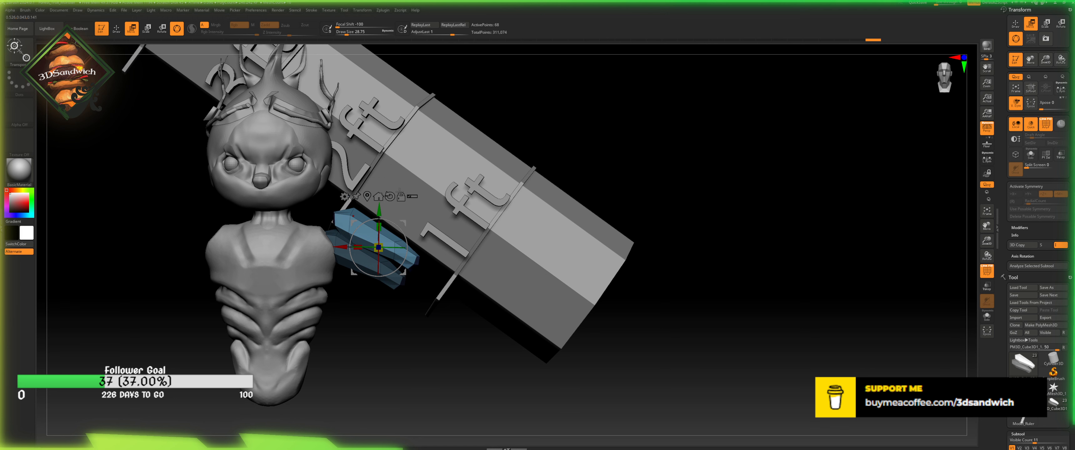
{"action": "left_click_drag", "start_coordinate": [403, 220], "coordinate": [417, 358], "text": "alt"}
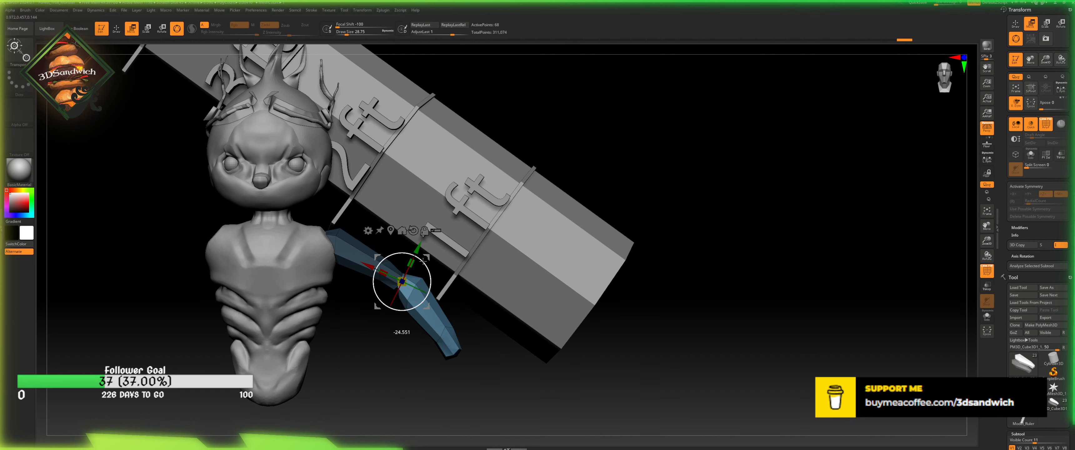
{"action": "left_click_drag", "start_coordinate": [418, 406], "coordinate": [412, 229]}
{"action": "left_click_drag", "start_coordinate": [386, 346], "coordinate": [387, 229]}
{"action": "left_click_drag", "start_coordinate": [394, 265], "coordinate": [394, 261]}
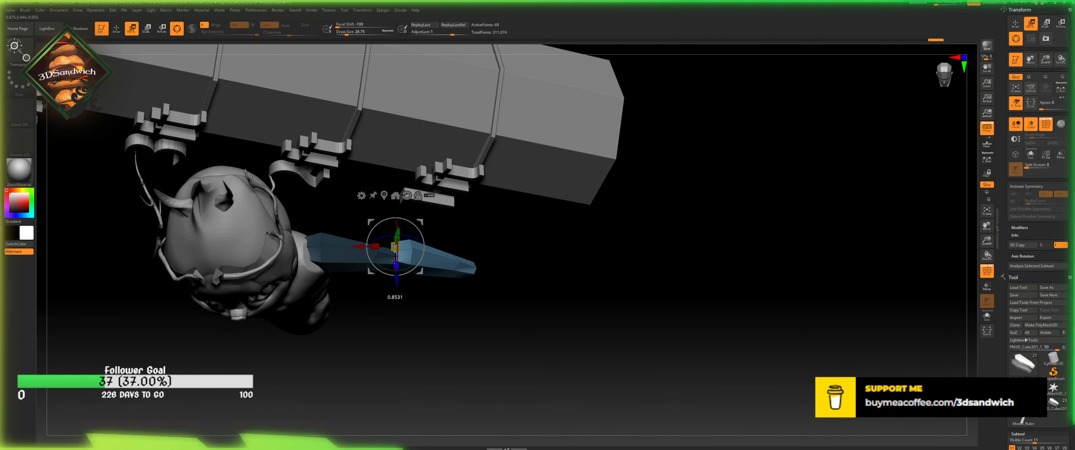
{"action": "left_click_drag", "start_coordinate": [410, 298], "coordinate": [397, 286]}
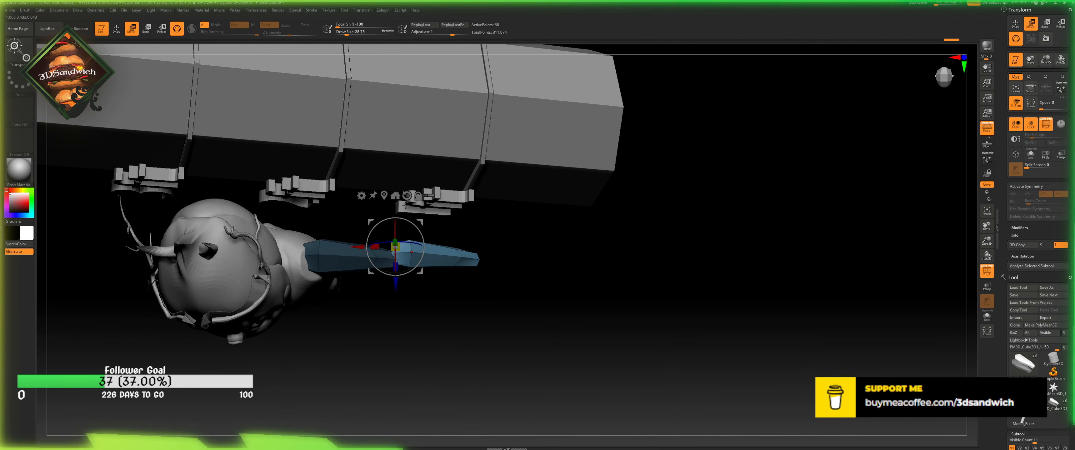
- Recenter the gizmo on the forearm block and adjust its position and angle so it continues from the elbow
{"action": "key", "text": "x"}
{"action": "left_click", "coordinate": [385, 195]}
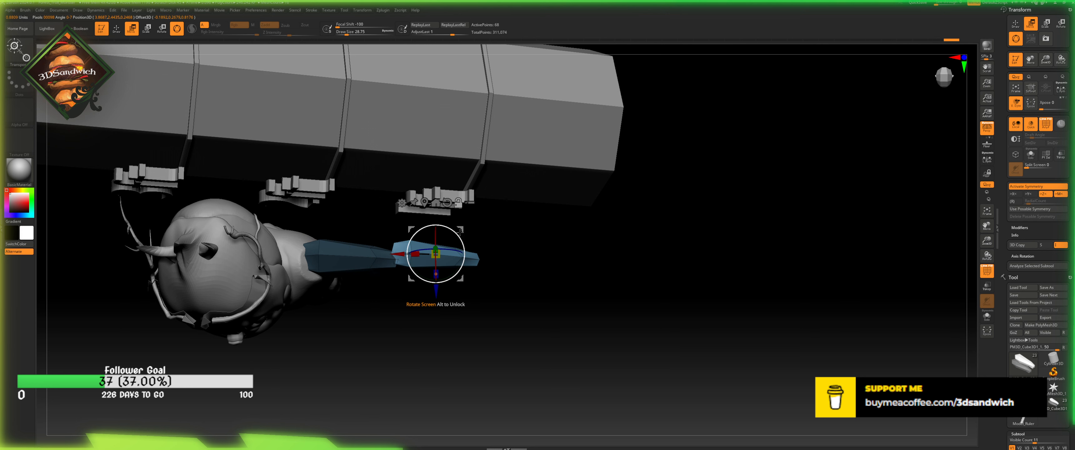
{"action": "key", "text": "x"}
{"action": "left_click_drag", "start_coordinate": [436, 298], "coordinate": [442, 249]}
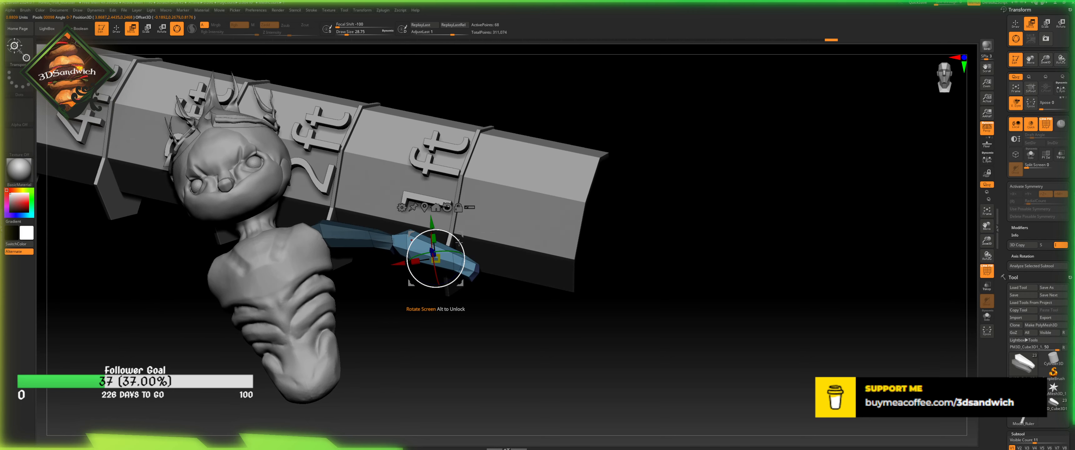
{"action": "left_click_drag", "start_coordinate": [436, 309], "coordinate": [461, 273]}
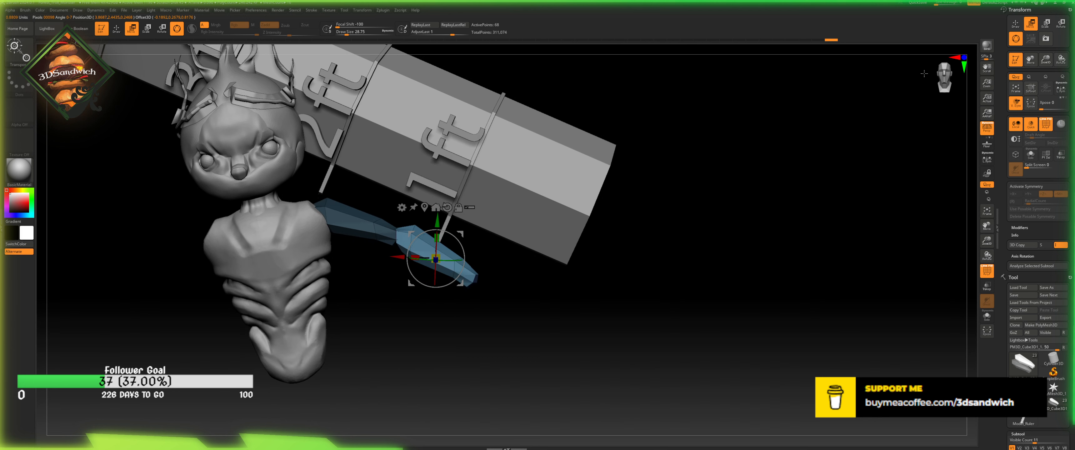
{"action": "left_click_drag", "start_coordinate": [924, 73], "coordinate": [674, 66]}
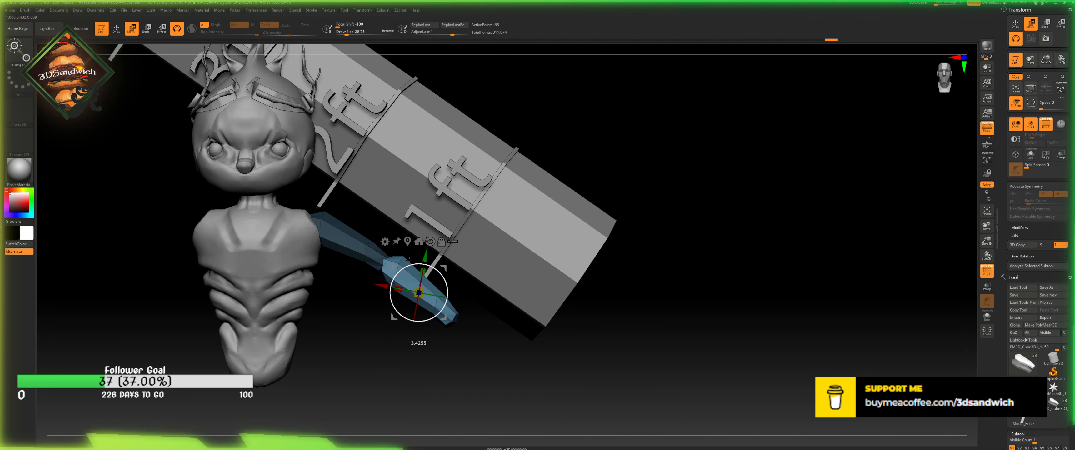
{"action": "left_click_drag", "start_coordinate": [354, 340], "coordinate": [348, 353], "text": "alt"}
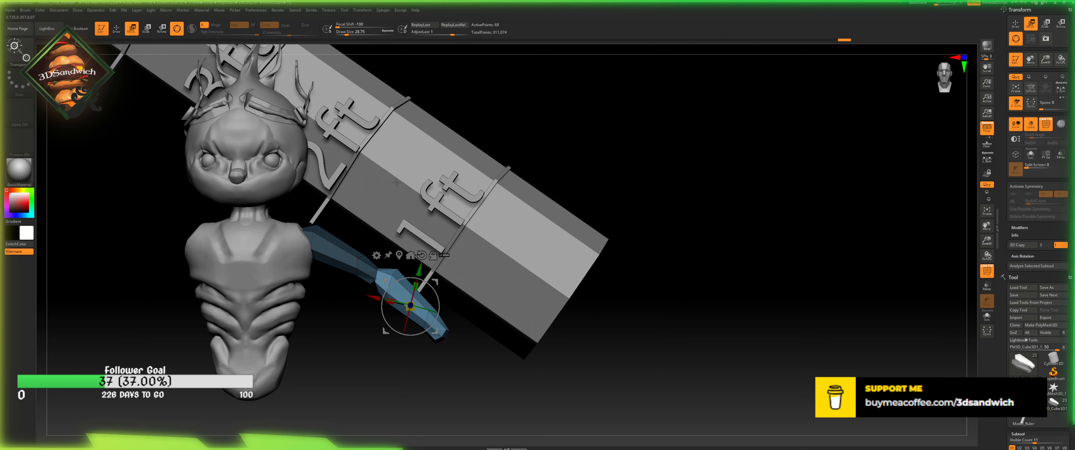
- Return to Draw mode and insert an edge loop in the forearm block with the ZModeler brush
{"action": "left_click", "coordinate": [147, 27]}
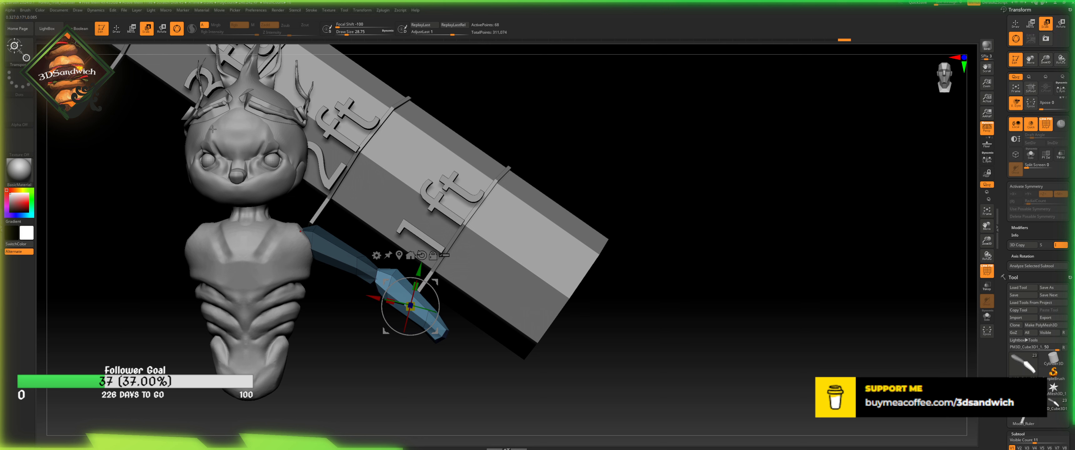
{"action": "left_click", "coordinate": [115, 29]}
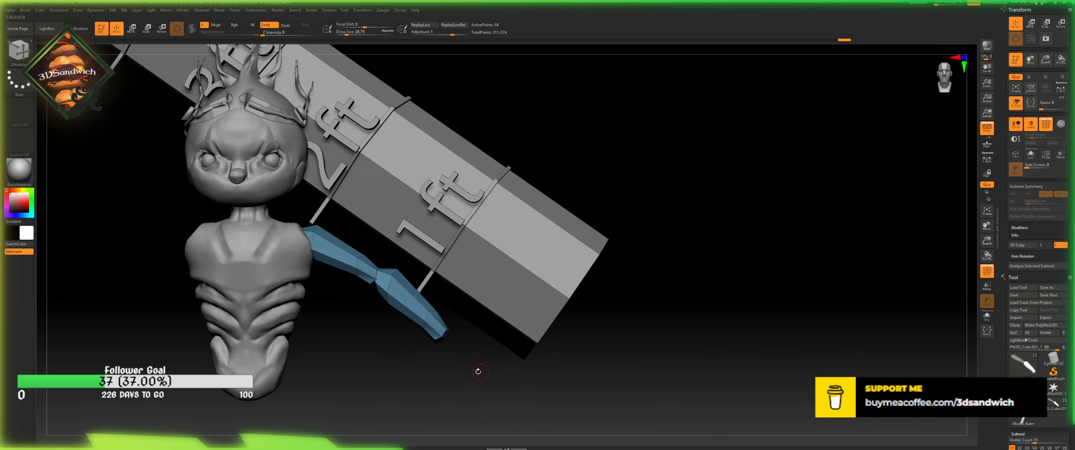
{"action": "left_click_drag", "start_coordinate": [477, 368], "coordinate": [398, 259]}
{"action": "left_click", "coordinate": [392, 279]}
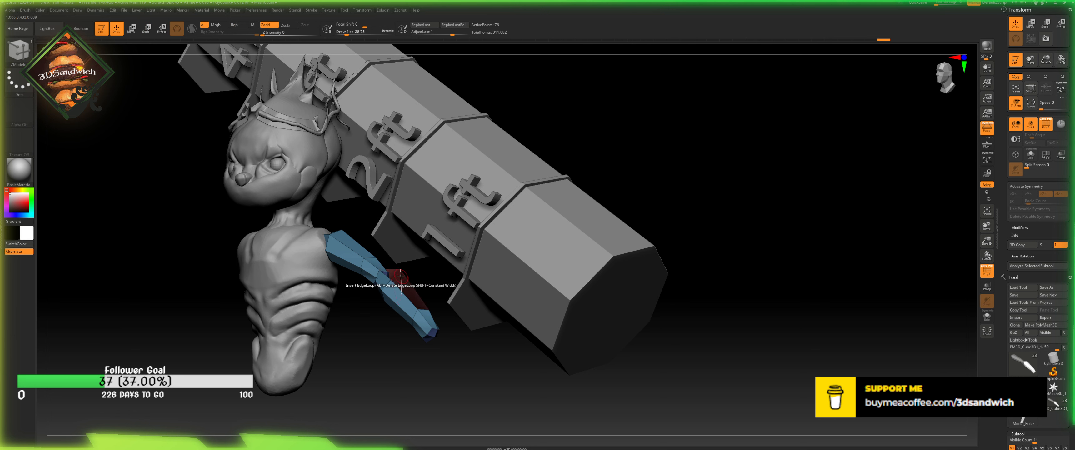
- Switch to the Move Topological brush, turn symmetry on, and set the draw size to about 71
{"action": "key", "text": "b"}
{"action": "key", "text": "m"}
{"action": "key", "text": "t"}
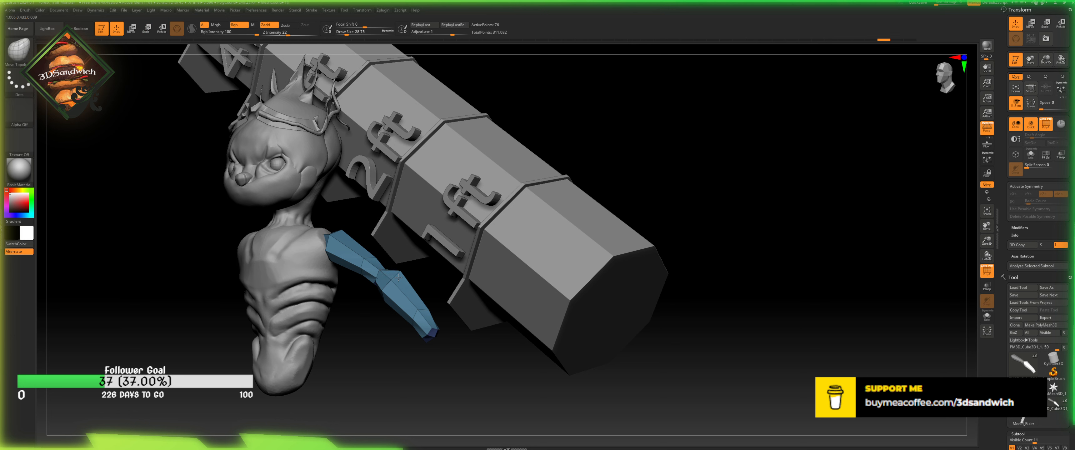
{"action": "mouse_move", "coordinate": [411, 383]}
{"action": "left_mouse_down"}
{"action": "mouse_move", "coordinate": [398, 367]}
{"action": "mouse_move", "coordinate": [409, 270]}
{"action": "left_mouse_up"}
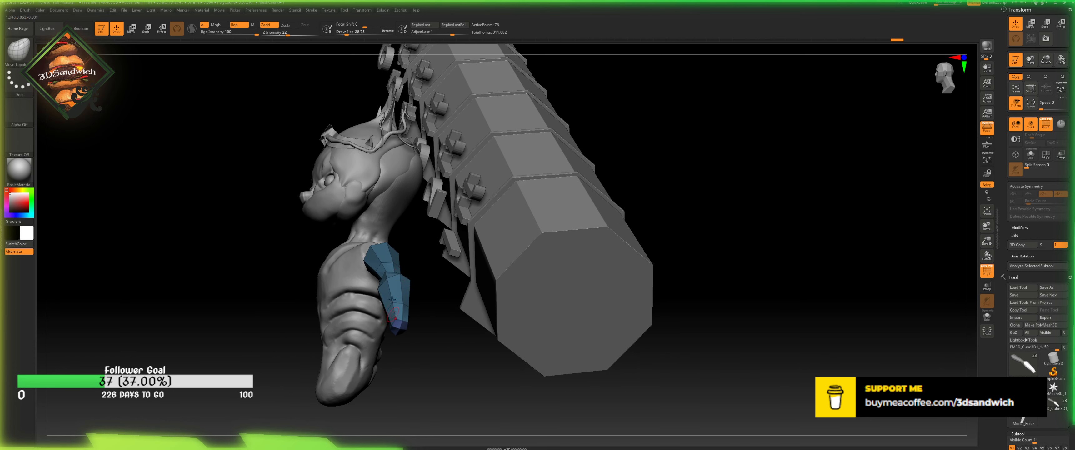
{"action": "key", "text": "ctrl"}
{"action": "key", "text": "x"}
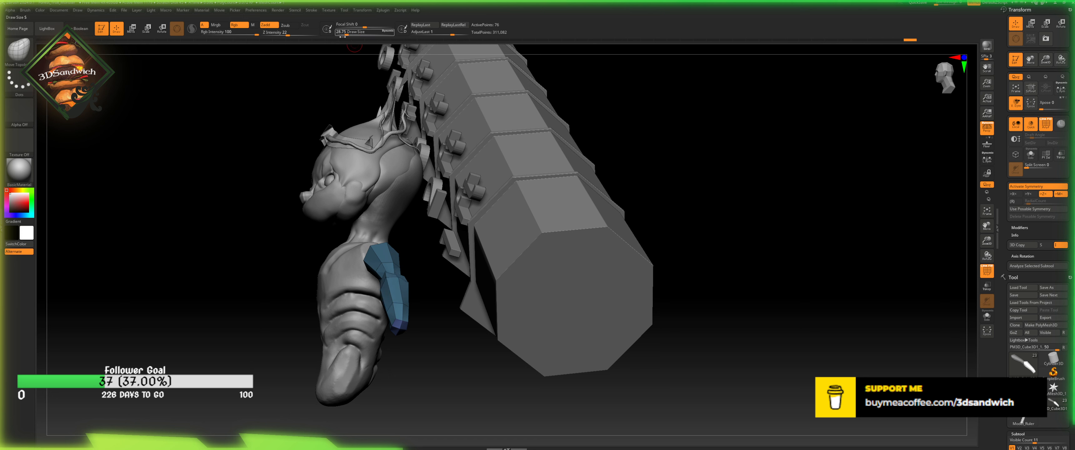
{"action": "left_click_drag", "start_coordinate": [342, 36], "coordinate": [351, 36]}
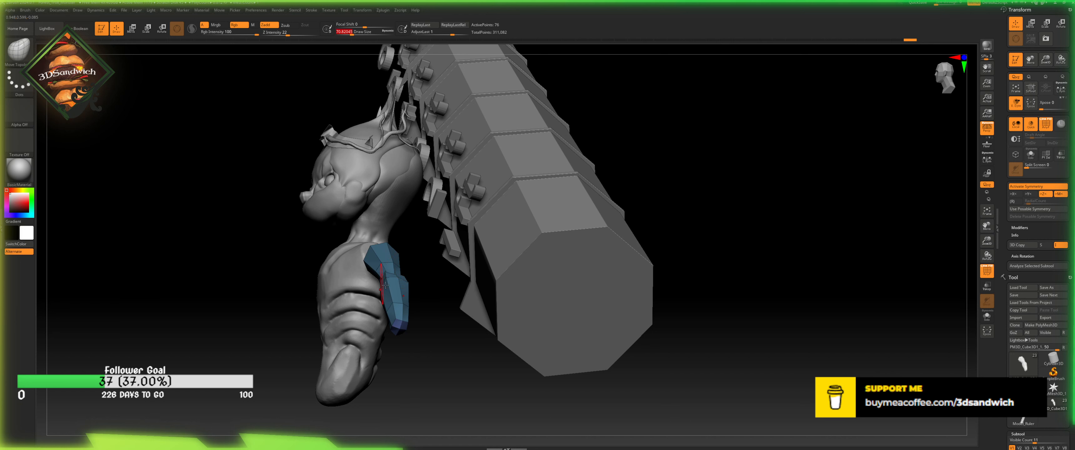
- Try to reshape the forearm block around the elbow with the Move Topological brush, undoing a stroke
{"action": "mouse_move", "coordinate": [424, 306]}
{"action": "left_mouse_down"}
{"action": "mouse_move", "coordinate": [415, 330]}
{"action": "mouse_move", "coordinate": [401, 288]}
{"action": "mouse_move", "coordinate": [484, 231]}
{"action": "mouse_move", "coordinate": [745, 169]}
{"action": "left_mouse_up"}
{"action": "left_click_drag", "start_coordinate": [668, 204], "coordinate": [686, 170]}
{"action": "key", "text": "ctrl+z"}
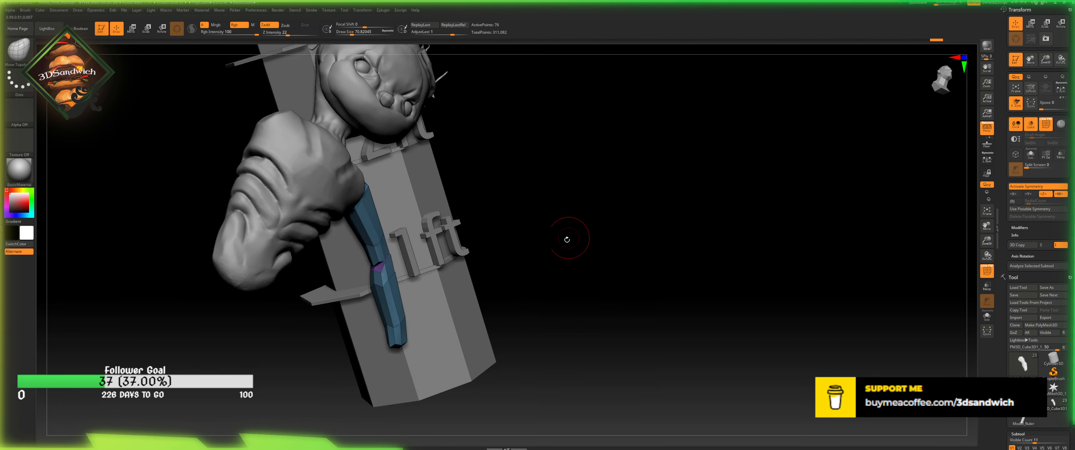
{"action": "left_click_drag", "start_coordinate": [630, 241], "coordinate": [789, 253]}
{"action": "left_click_drag", "start_coordinate": [988, 245], "coordinate": [989, 338]}
{"action": "left_click_drag", "start_coordinate": [509, 330], "coordinate": [442, 288]}
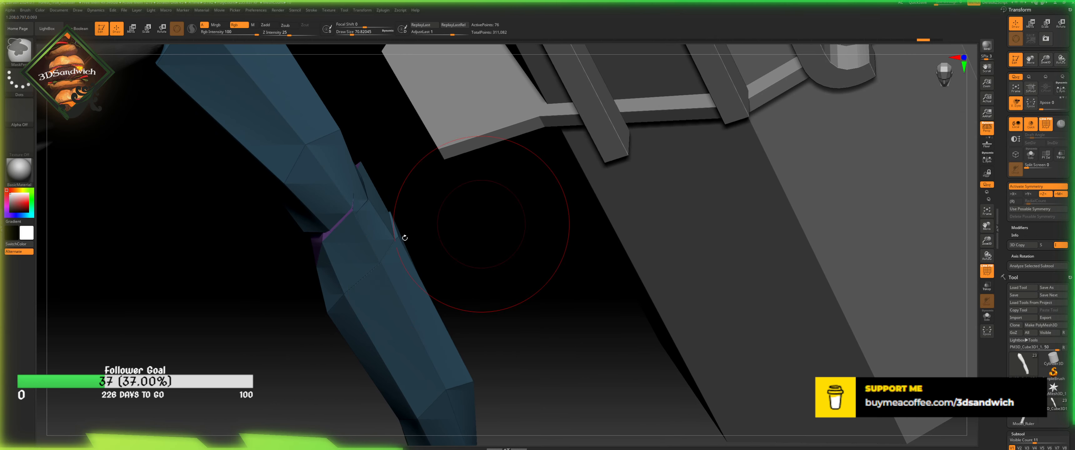
- Switch to the ZModeler brush and undo the recent reshaping at the forearm's elbow end
{"action": "key", "text": "b"}
{"action": "key", "text": "z"}
{"action": "key", "text": "m"}
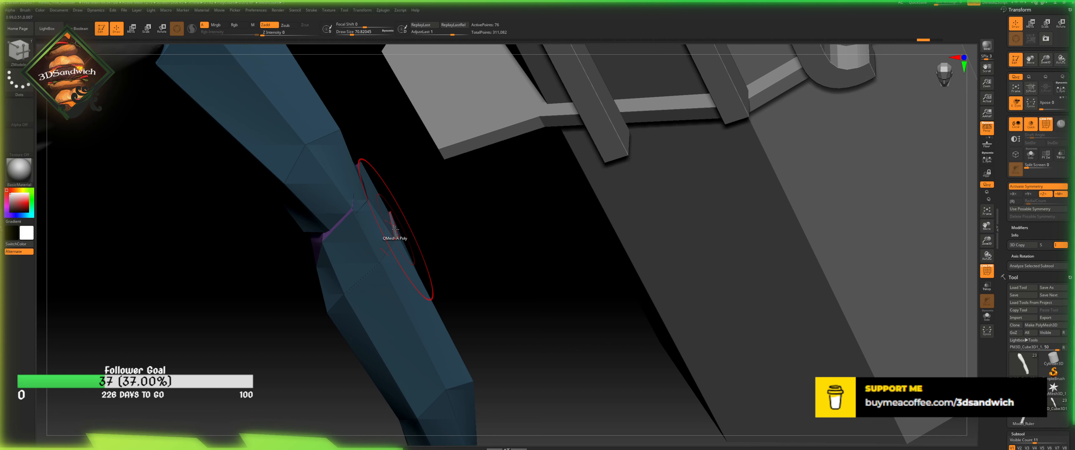
{"action": "key", "text": "ctrl+z"}
{"action": "key", "text": "ctrl+z"}
{"action": "key", "text": "ctrl+z"}
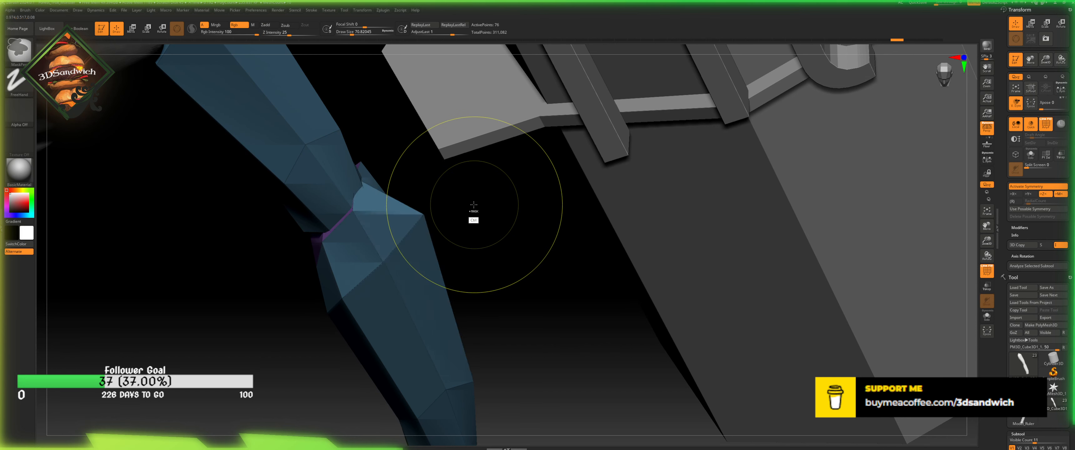
{"action": "key", "text": "ctrl+z"}
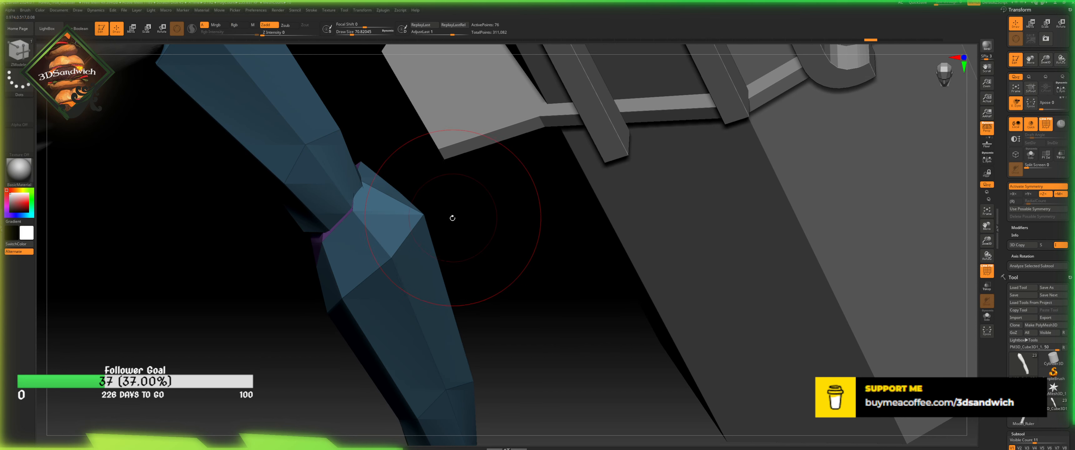
- Return to the Move Topological brush and pull the forearm's protruding elbow corner inward
{"action": "key", "text": "space"}
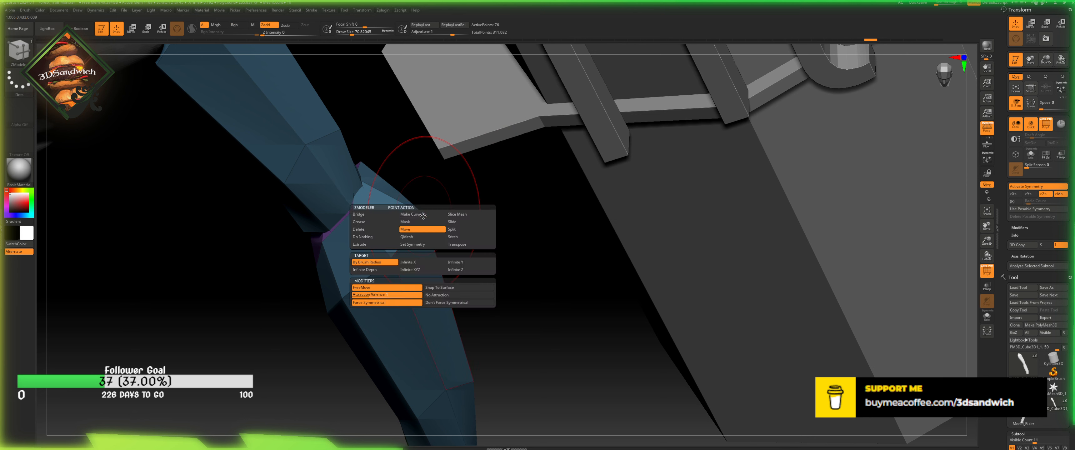
{"action": "left_click", "coordinate": [364, 215]}
{"action": "key", "text": "alt+1"}
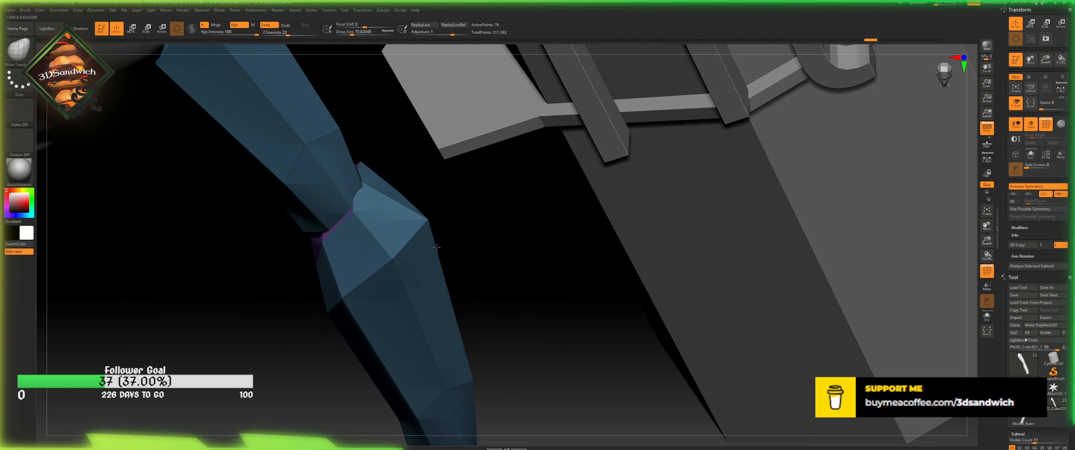
{"action": "mouse_move", "coordinate": [424, 217]}
{"action": "left_mouse_down"}
{"action": "mouse_move", "coordinate": [450, 212]}
{"action": "mouse_move", "coordinate": [404, 233]}
{"action": "left_mouse_up"}
{"action": "key", "text": "ctrl+z"}
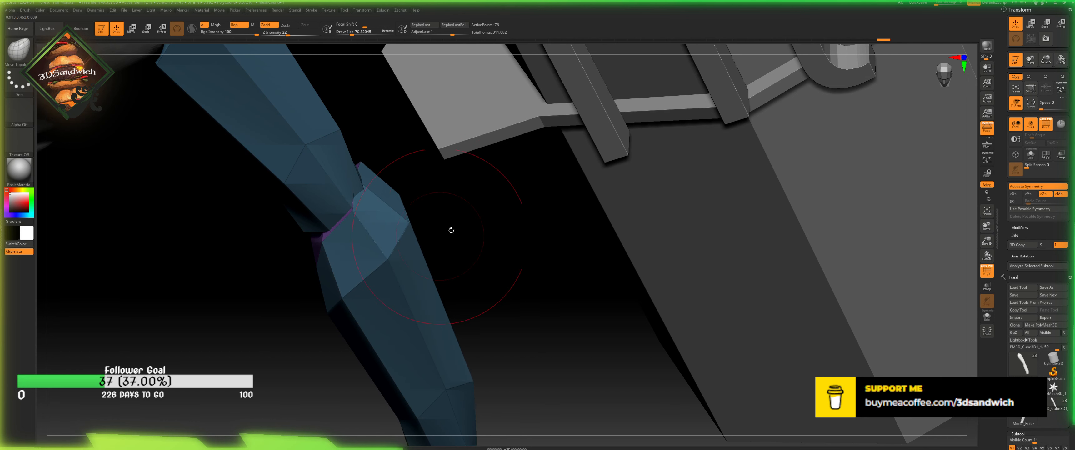
{"action": "left_click_drag", "start_coordinate": [521, 273], "coordinate": [400, 255]}
{"action": "left_click_drag", "start_coordinate": [461, 231], "coordinate": [449, 247]}
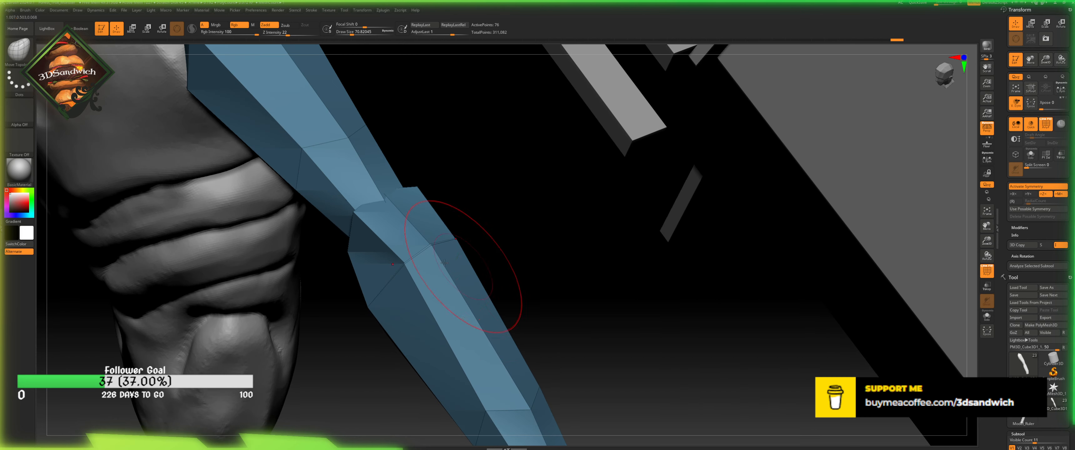
{"action": "mouse_move", "coordinate": [516, 263]}
{"action": "left_mouse_down"}
{"action": "mouse_move", "coordinate": [526, 264]}
{"action": "mouse_move", "coordinate": [506, 276]}
{"action": "mouse_move", "coordinate": [516, 280]}
{"action": "mouse_move", "coordinate": [485, 271]}
{"action": "left_mouse_up"}
- Try the ZModeler edge Delete action on the forearm near the elbow
{"action": "key", "text": "b"}
{"action": "key", "text": "z"}
{"action": "key", "text": "m"}
{"action": "key", "text": "space"}
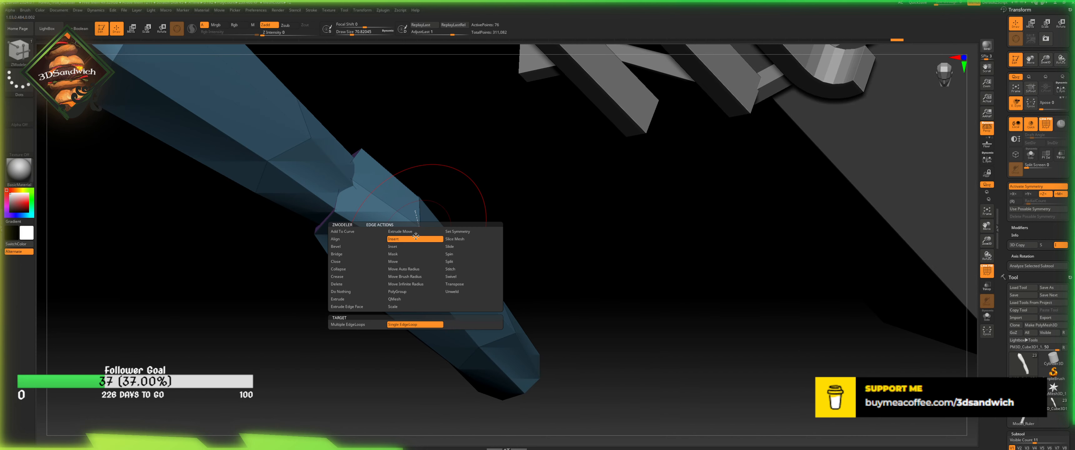
{"action": "left_click", "coordinate": [357, 285]}
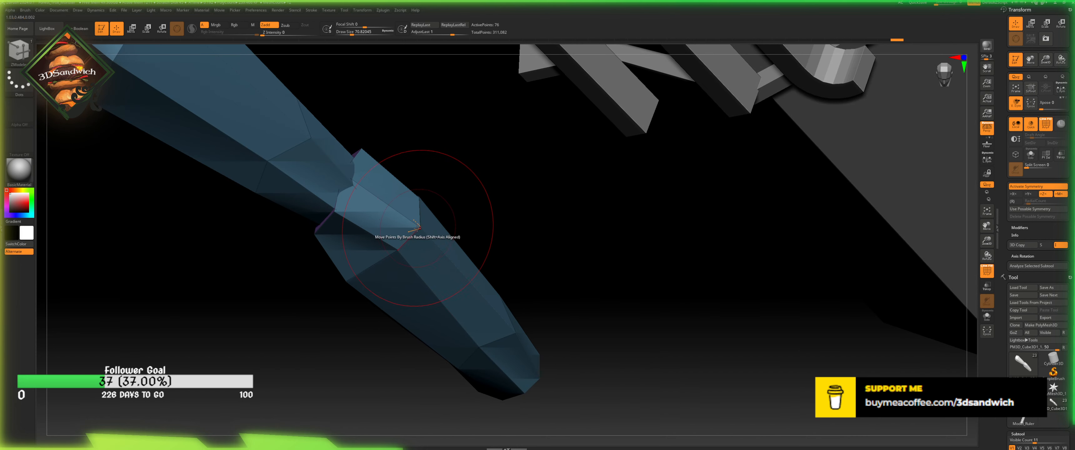
{"action": "left_click", "coordinate": [412, 230]}
{"action": "mouse_move", "coordinate": [468, 190]}
{"action": "left_mouse_down"}
{"action": "mouse_move", "coordinate": [463, 130]}
{"action": "mouse_move", "coordinate": [464, 194]}
{"action": "left_mouse_up"}
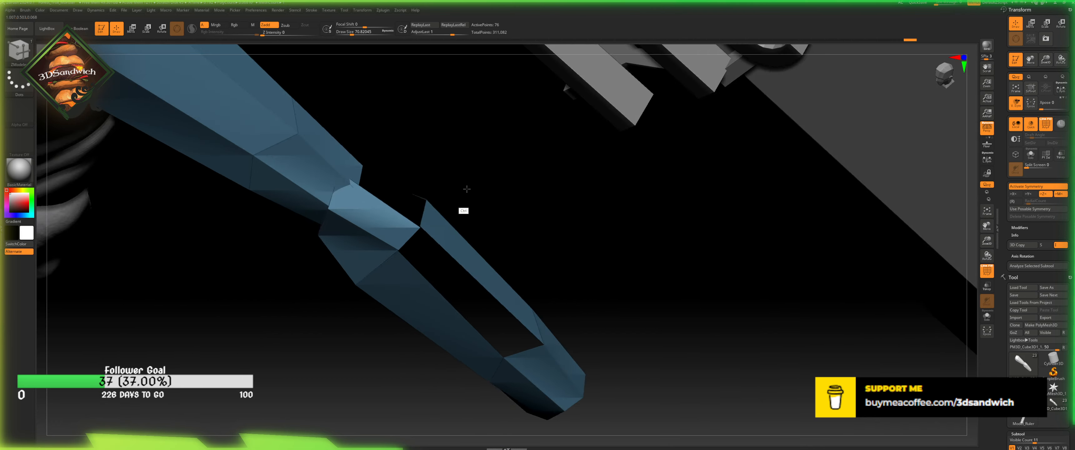
- Undo the forearm edits back to the state before the extra edge loop was inserted
{"action": "key", "text": "ctrl+z"}
{"action": "key", "text": "ctrl+z"}
{"action": "key", "text": "ctrl+z"}
{"action": "key", "text": "ctrl+z"}
{"action": "key", "text": "ctrl+z"}
{"action": "key", "text": "ctrl+z"}
{"action": "key", "text": "ctrl+z"}
{"action": "key", "text": "ctrl+z"}
{"action": "key", "text": "ctrl+z"}
{"action": "key", "text": "ctrl+z"}
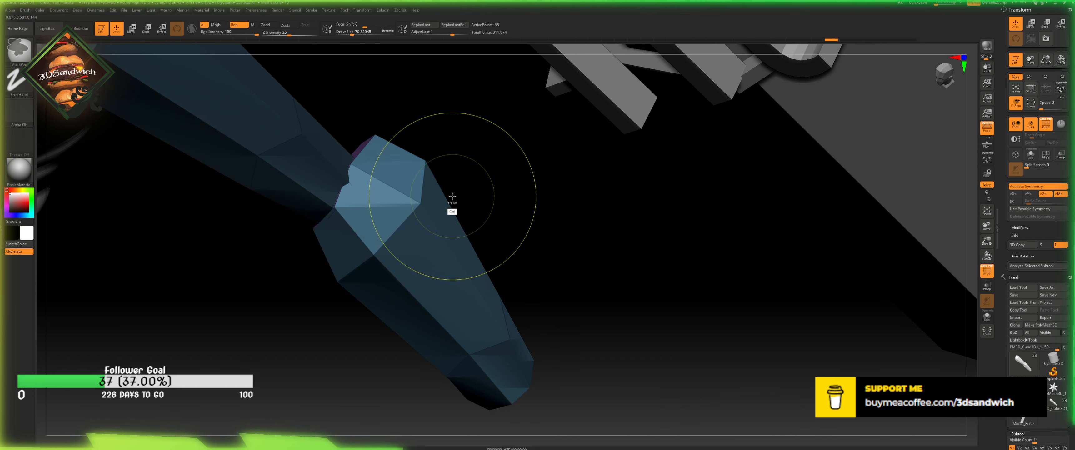
{"action": "left_click_drag", "start_coordinate": [547, 197], "coordinate": [508, 196], "text": "ctrl"}
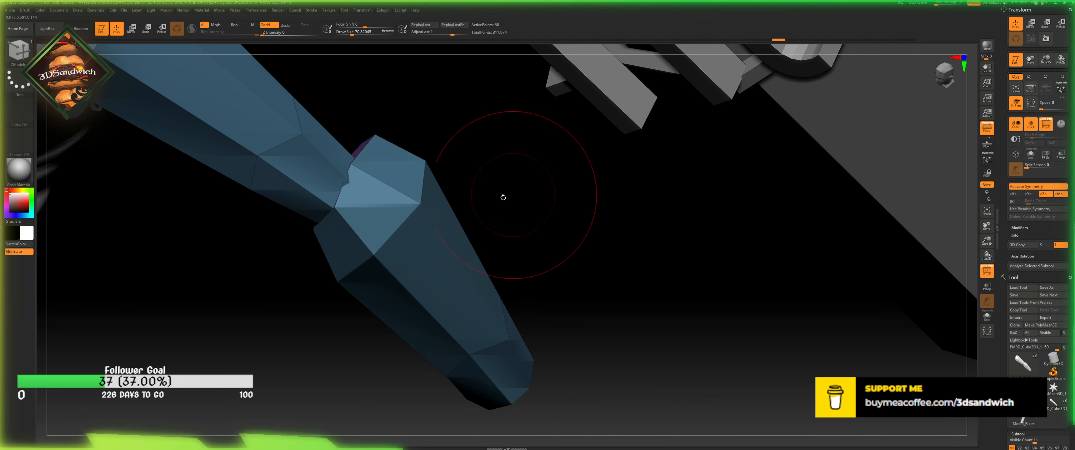
{"action": "mouse_move", "coordinate": [413, 203]}
{"action": "left_mouse_down"}
{"action": "mouse_move", "coordinate": [466, 205]}
{"action": "mouse_move", "coordinate": [443, 200]}
{"action": "left_mouse_up"}
{"action": "left_click", "coordinate": [456, 197], "text": "ctrl"}
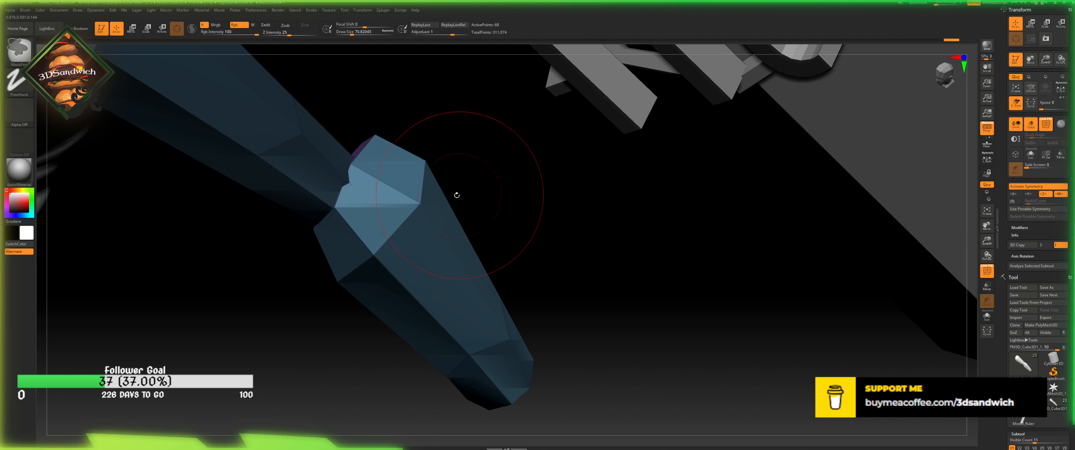
- Move the forearm block slightly down from the elbow with the gizmo
{"action": "key", "text": "w"}
{"action": "left_click_drag", "start_coordinate": [532, 195], "coordinate": [493, 150]}
{"action": "left_click", "coordinate": [353, 103]}
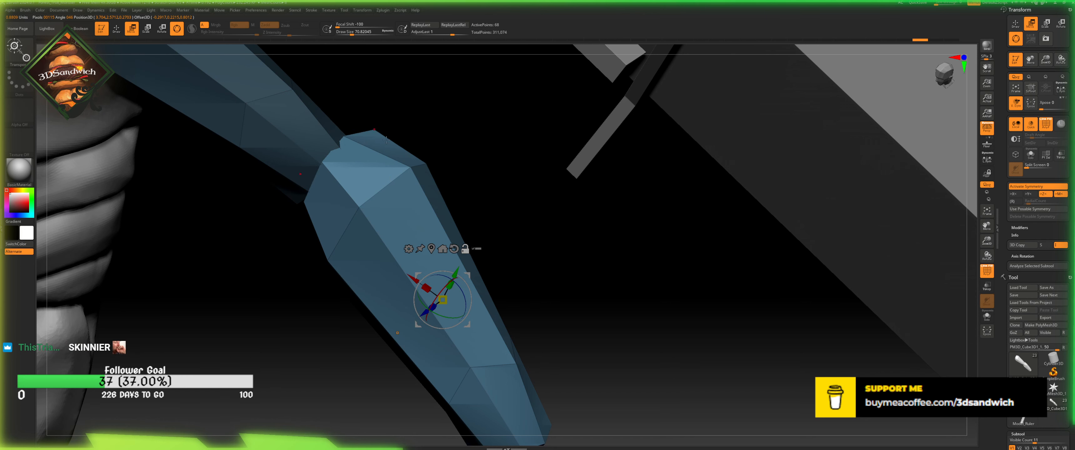
{"action": "left_click_drag", "start_coordinate": [586, 285], "coordinate": [592, 272]}
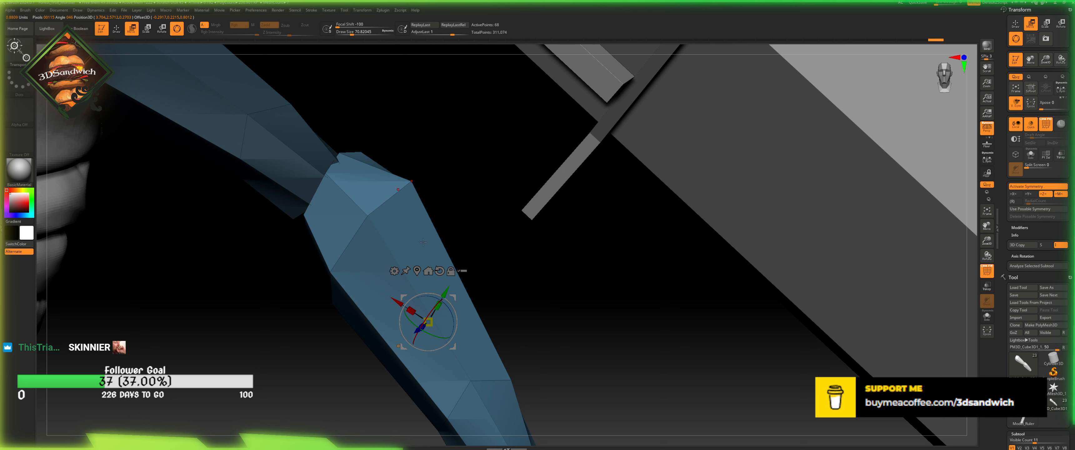
{"action": "mouse_move", "coordinate": [440, 306]}
{"action": "left_mouse_down"}
{"action": "mouse_move", "coordinate": [437, 355]}
{"action": "mouse_move", "coordinate": [437, 307]}
{"action": "left_mouse_up"}
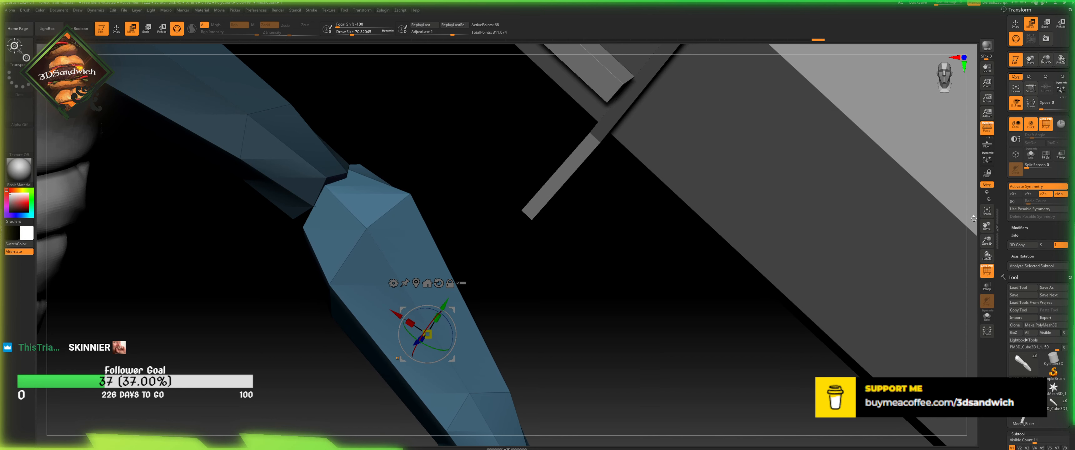
{"action": "key", "text": "f"}
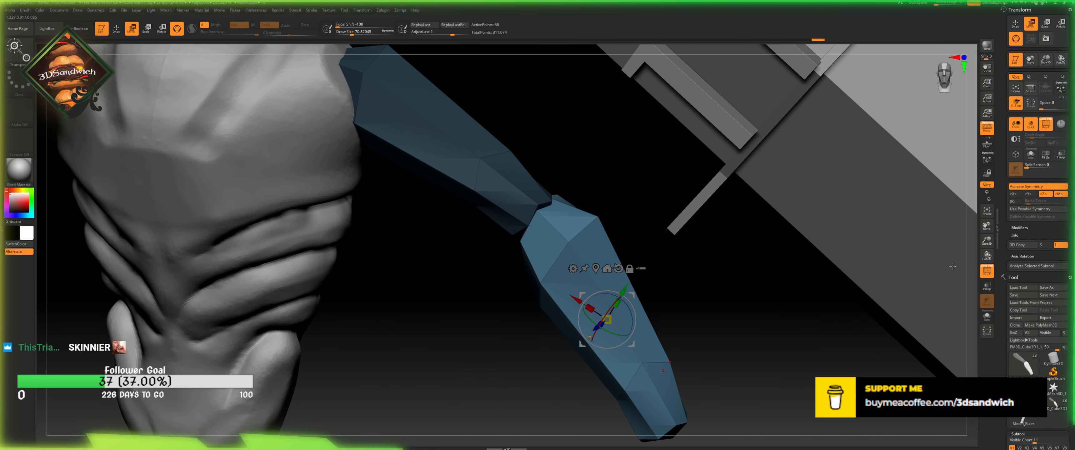
{"action": "left_click_drag", "start_coordinate": [988, 245], "coordinate": [920, 256]}
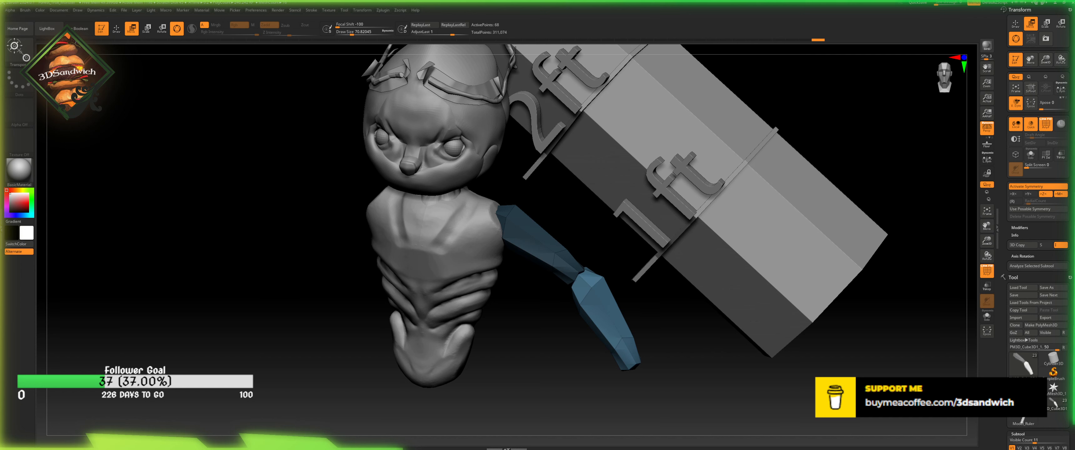
- Bring up the reference board, enlarge the character illustration, and compare its arm proportions with the model
{"action": "key", "text": "alt+Tab"}
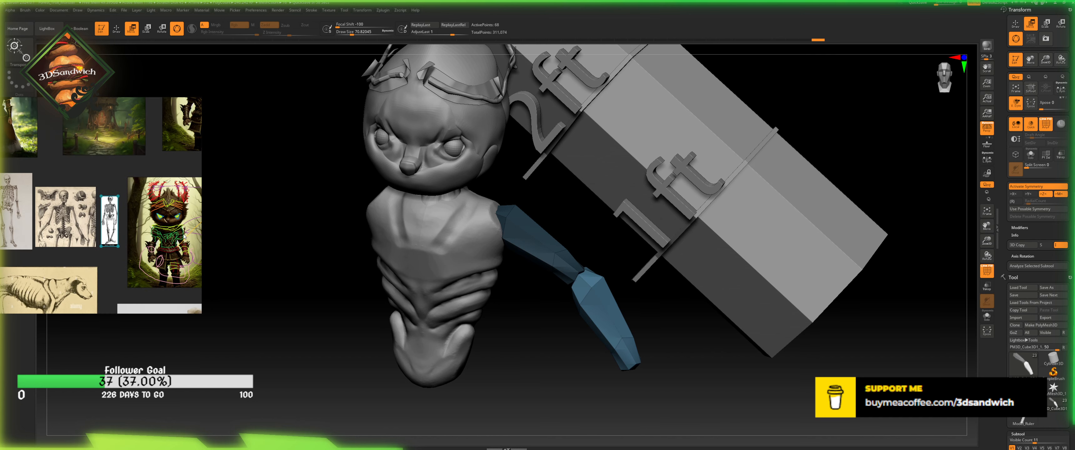
{"action": "scroll", "coordinate": [184, 236], "scroll_direction": "up", "scroll_amount": 6}
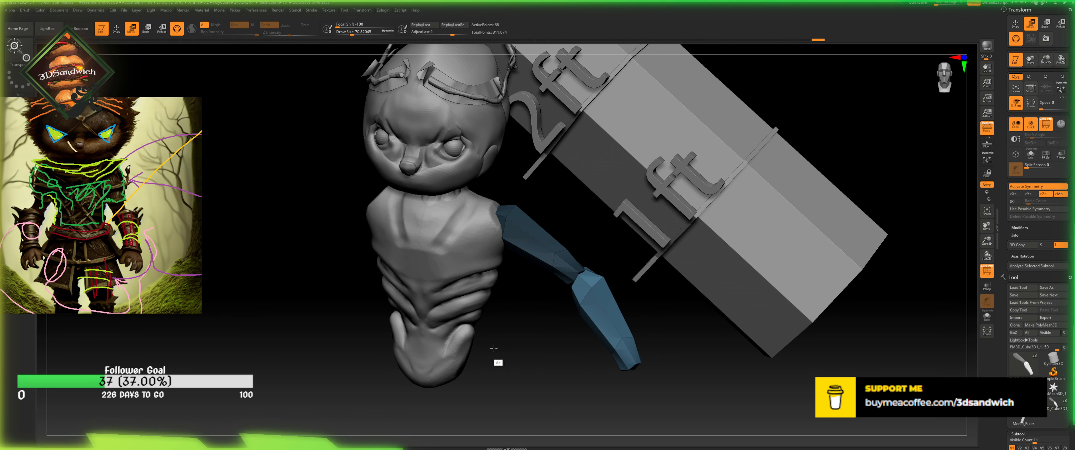
{"action": "left_click_drag", "start_coordinate": [494, 348], "coordinate": [491, 353]}
{"action": "mouse_move", "coordinate": [570, 380]}
{"action": "left_mouse_down"}
{"action": "mouse_move", "coordinate": [422, 342]}
{"action": "mouse_move", "coordinate": [460, 365]}
{"action": "mouse_move", "coordinate": [438, 386]}
{"action": "left_mouse_up"}
- Turn symmetry off, recenter the gizmo on the forearm block, and return to Draw mode
{"action": "key", "text": "x"}
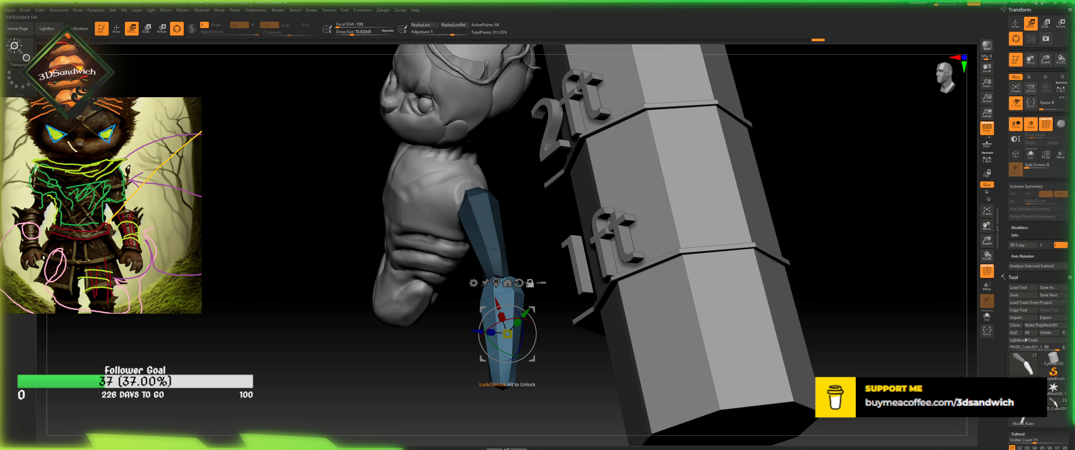
{"action": "left_click", "coordinate": [496, 282]}
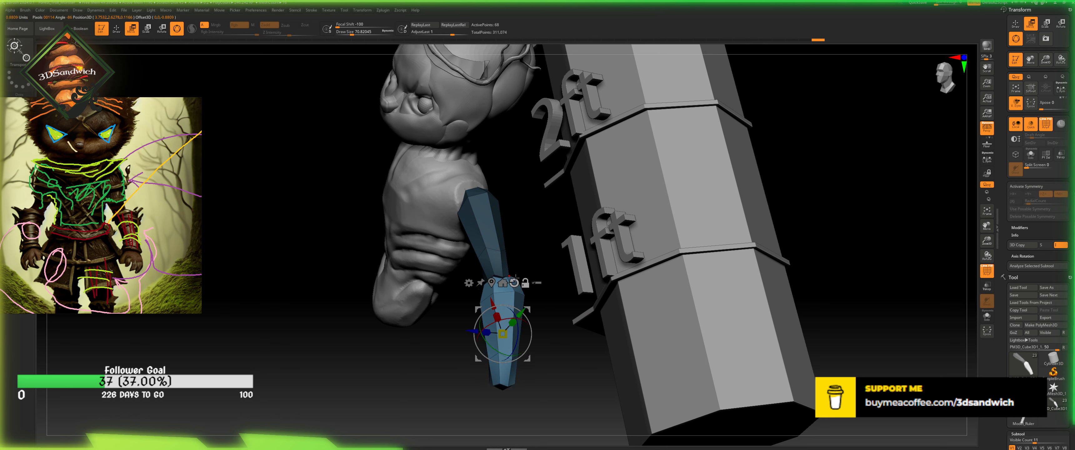
{"action": "left_click", "coordinate": [525, 283]}
{"action": "left_click", "coordinate": [117, 29]}
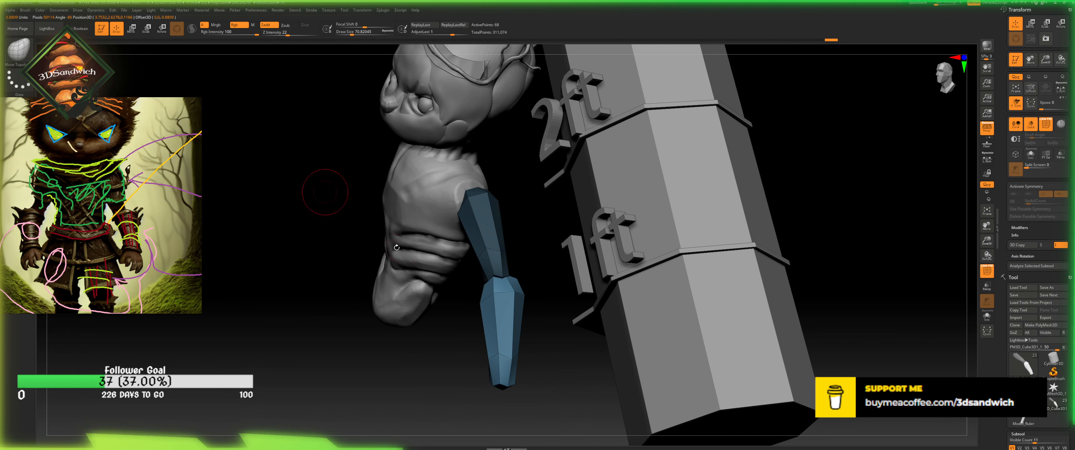
- Set the draw size to about 90 and reshape the forearm block around the elbow
{"action": "mouse_move", "coordinate": [524, 435]}
{"action": "left_mouse_down"}
{"action": "mouse_move", "coordinate": [536, 418]}
{"action": "mouse_move", "coordinate": [535, 352]}
{"action": "left_mouse_up"}
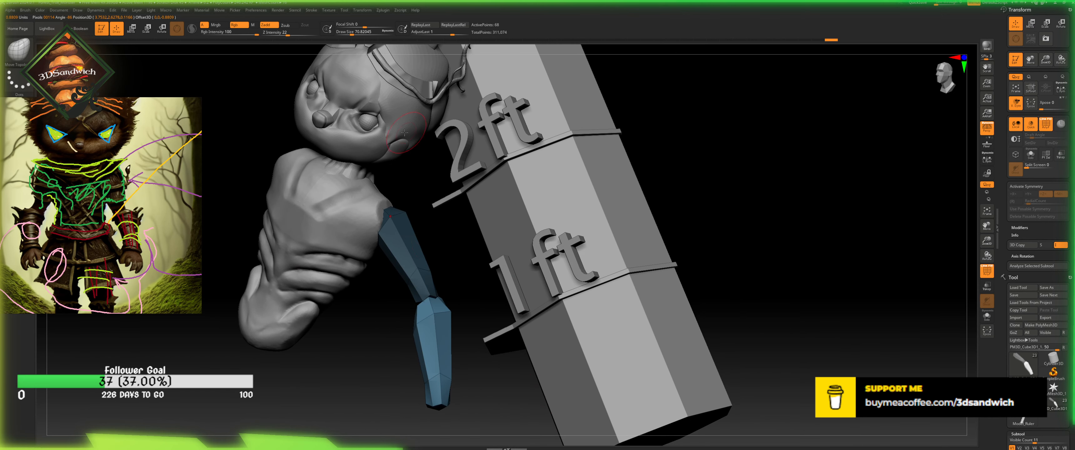
{"action": "left_click_drag", "start_coordinate": [464, 318], "coordinate": [449, 321]}
{"action": "left_click_drag", "start_coordinate": [353, 32], "coordinate": [355, 32]}
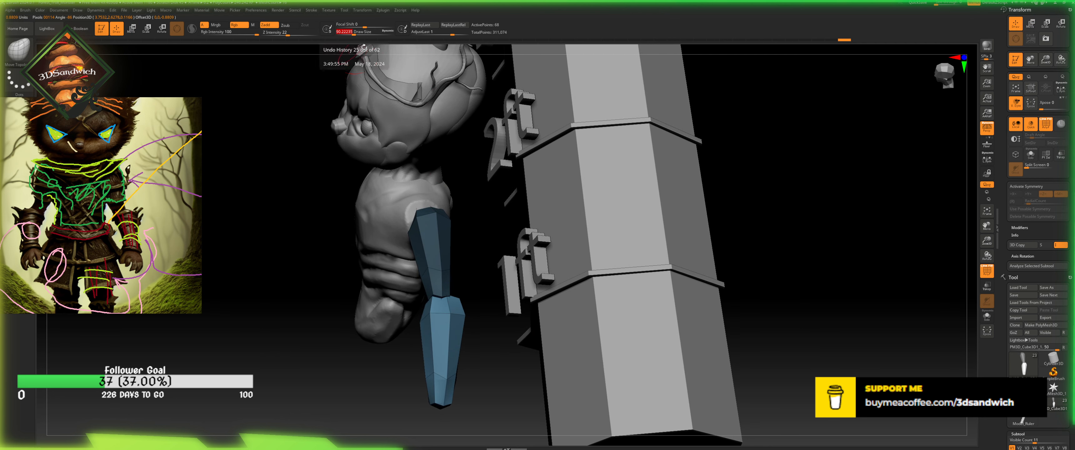
{"action": "left_click_drag", "start_coordinate": [469, 297], "coordinate": [435, 261]}
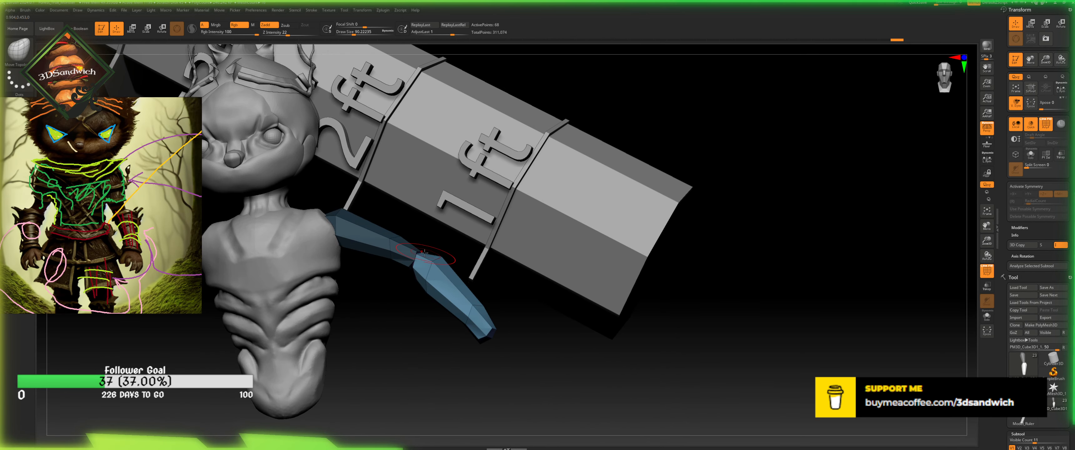
- Refine the forearm's contour with the Move Topological brush, working from the front and from above
{"action": "mouse_move", "coordinate": [423, 308]}
{"action": "left_mouse_down"}
{"action": "mouse_move", "coordinate": [420, 327]}
{"action": "mouse_move", "coordinate": [419, 305]}
{"action": "left_mouse_up"}
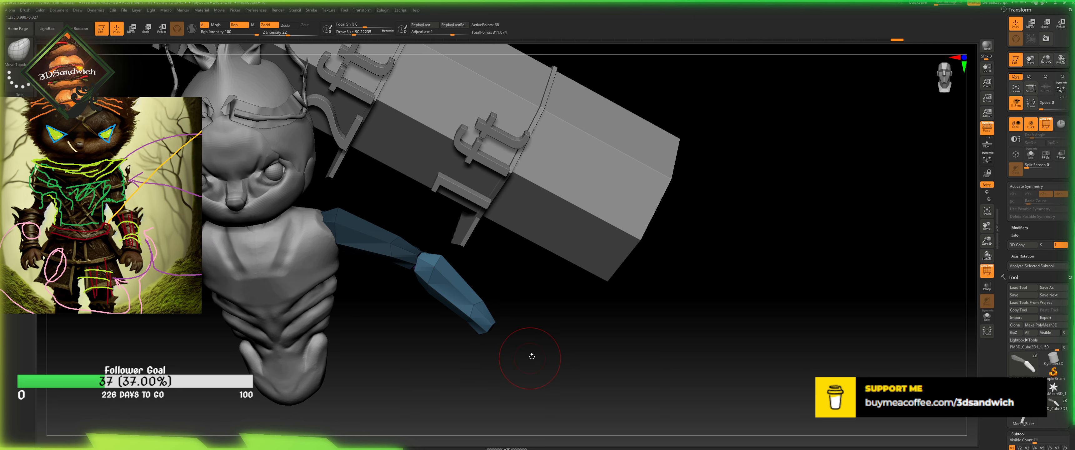
{"action": "left_click_drag", "start_coordinate": [536, 348], "coordinate": [535, 352]}
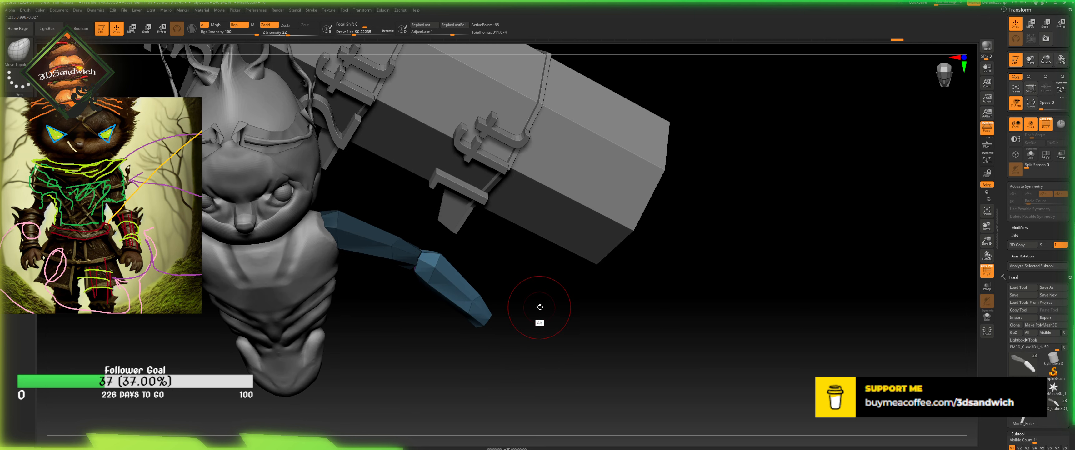
{"action": "left_click_drag", "start_coordinate": [540, 306], "coordinate": [468, 332], "text": "alt"}
{"action": "left_click_drag", "start_coordinate": [460, 302], "coordinate": [435, 288]}
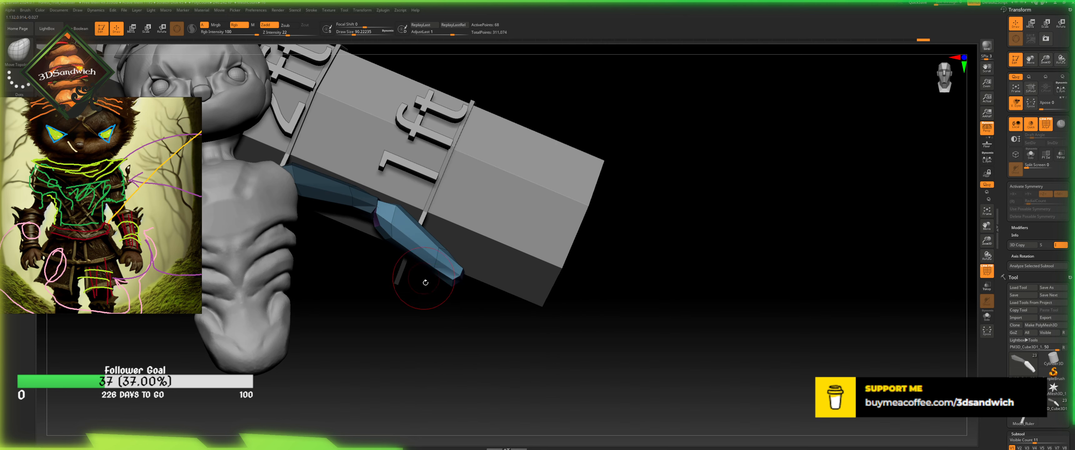
{"action": "left_click_drag", "start_coordinate": [430, 317], "coordinate": [439, 315]}
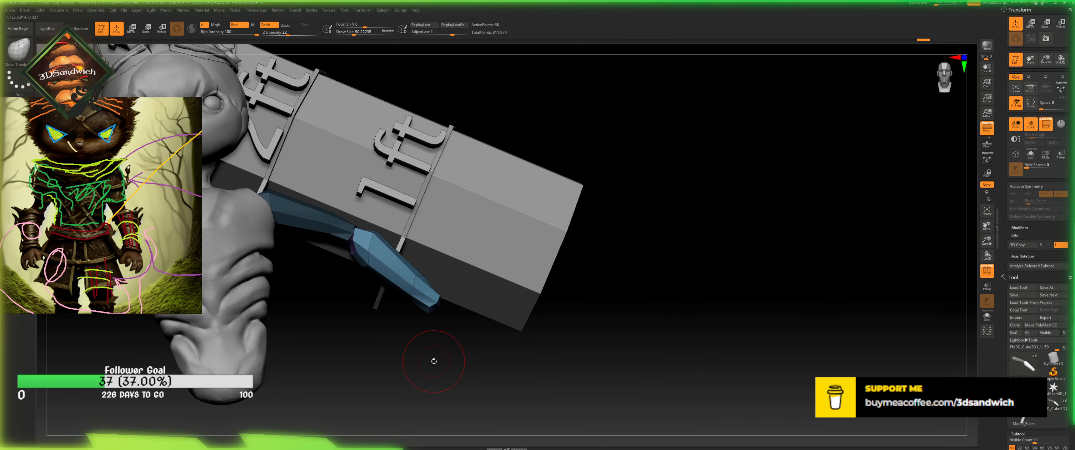
{"action": "left_click_drag", "start_coordinate": [469, 357], "coordinate": [447, 348]}
- Adjust the forearm's wrist end at a draw size of about 80, turning symmetry on and undoing the last stroke
{"action": "left_click_drag", "start_coordinate": [355, 32], "coordinate": [355, 36]}
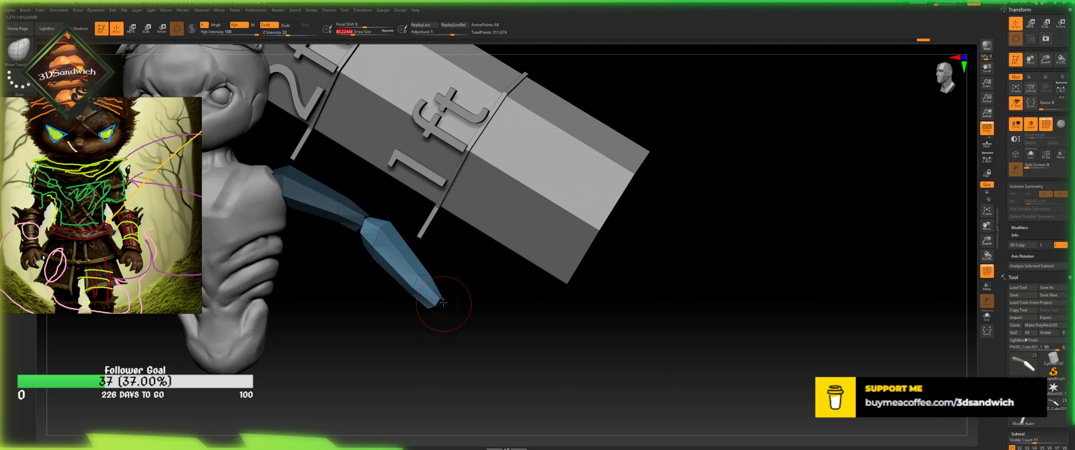
{"action": "left_click_drag", "start_coordinate": [442, 316], "coordinate": [414, 284]}
{"action": "key", "text": "x"}
{"action": "key", "text": "ctrl+z"}
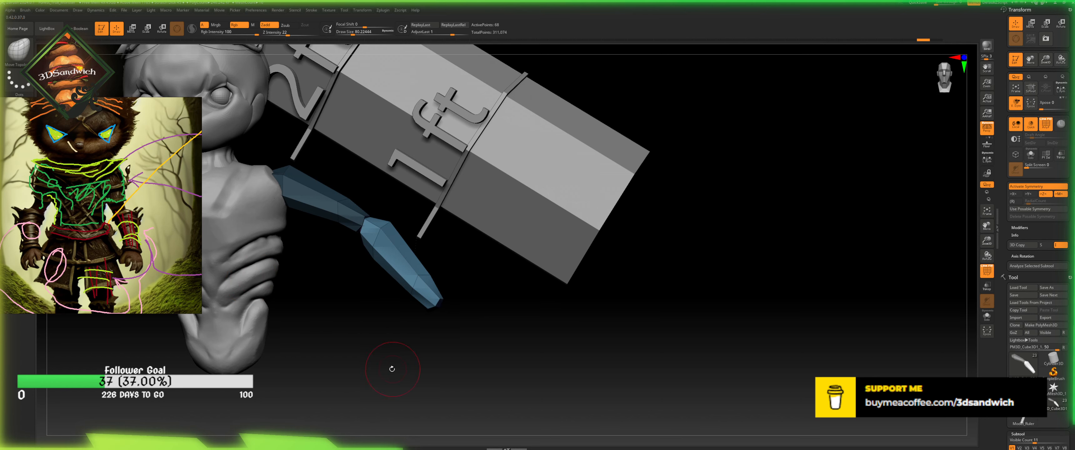
{"action": "mouse_move", "coordinate": [362, 335]}
{"action": "left_mouse_down", "text": "alt"}
{"action": "mouse_move", "coordinate": [358, 368]}
{"action": "mouse_move", "coordinate": [355, 344]}
{"action": "mouse_move", "coordinate": [375, 338]}
{"action": "left_mouse_up", "text": "alt"}
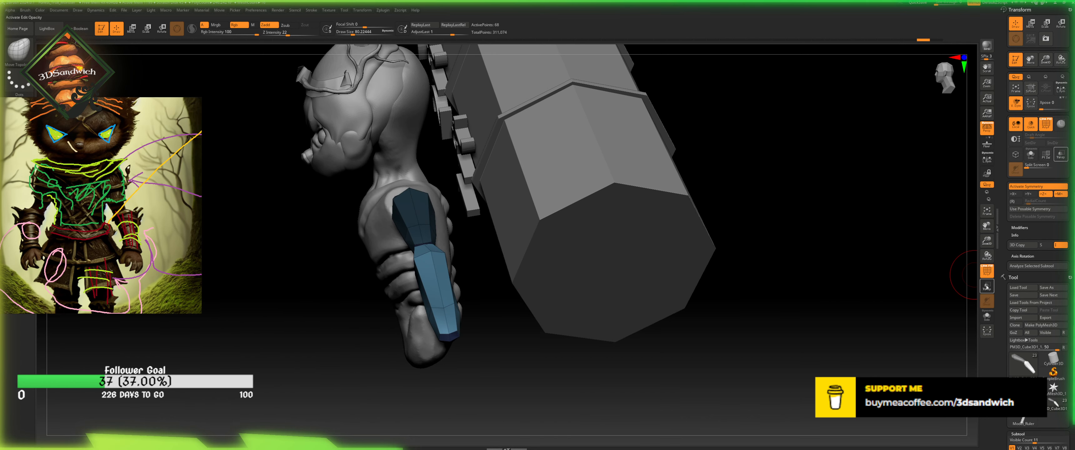
- Isolate the arm blocks and adjust the forearm's wrist end, reducing the draw size to about 31
{"action": "left_click", "coordinate": [987, 316]}
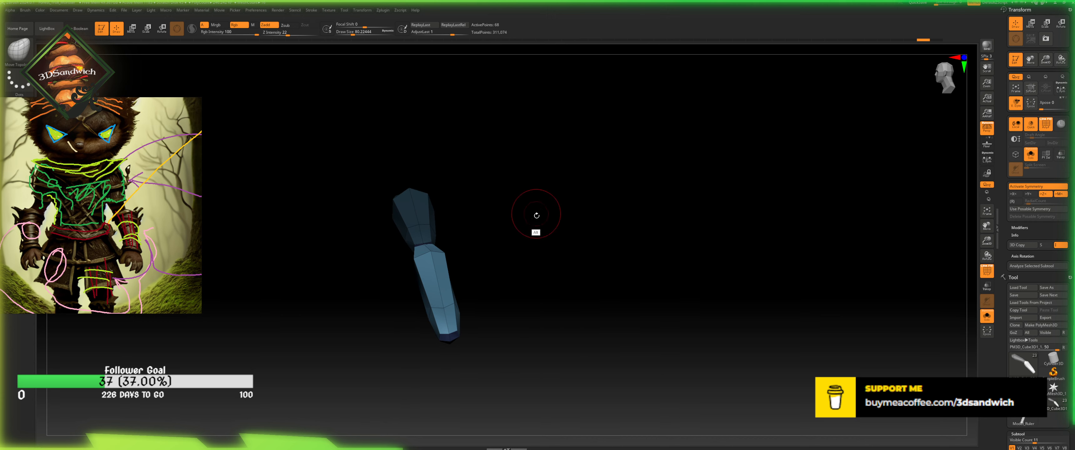
{"action": "left_click_drag", "start_coordinate": [533, 221], "coordinate": [461, 217]}
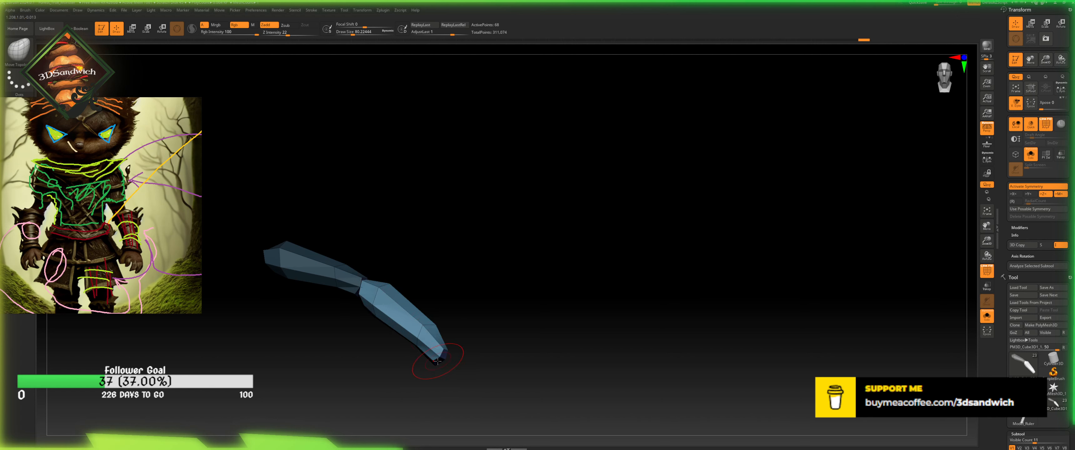
{"action": "mouse_move", "coordinate": [442, 352]}
{"action": "left_mouse_down"}
{"action": "mouse_move", "coordinate": [455, 339]}
{"action": "mouse_move", "coordinate": [410, 324]}
{"action": "mouse_move", "coordinate": [443, 257]}
{"action": "left_mouse_up"}
{"action": "left_click_drag", "start_coordinate": [445, 337], "coordinate": [440, 348]}
{"action": "left_click_drag", "start_coordinate": [355, 26], "coordinate": [347, 35]}
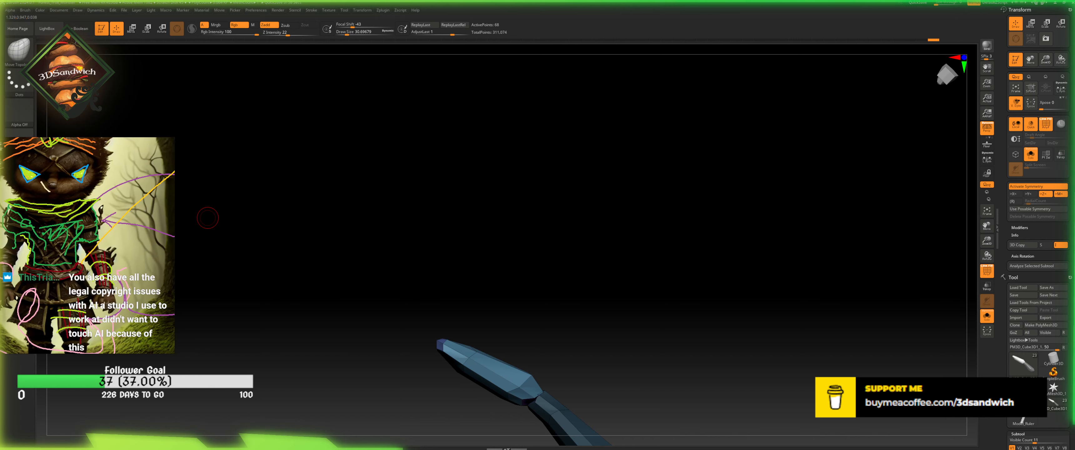
{"action": "mouse_move", "coordinate": [690, 239]}
{"action": "left_mouse_down"}
{"action": "mouse_move", "coordinate": [436, 241]}
{"action": "mouse_move", "coordinate": [482, 228]}
{"action": "mouse_move", "coordinate": [525, 257]}
{"action": "mouse_move", "coordinate": [530, 246]}
{"action": "mouse_move", "coordinate": [516, 195]}
{"action": "mouse_move", "coordinate": [468, 224]}
{"action": "mouse_move", "coordinate": [424, 173]}
{"action": "mouse_move", "coordinate": [431, 266]}
{"action": "left_mouse_up"}
{"action": "left_click_drag", "start_coordinate": [443, 228], "coordinate": [443, 253]}
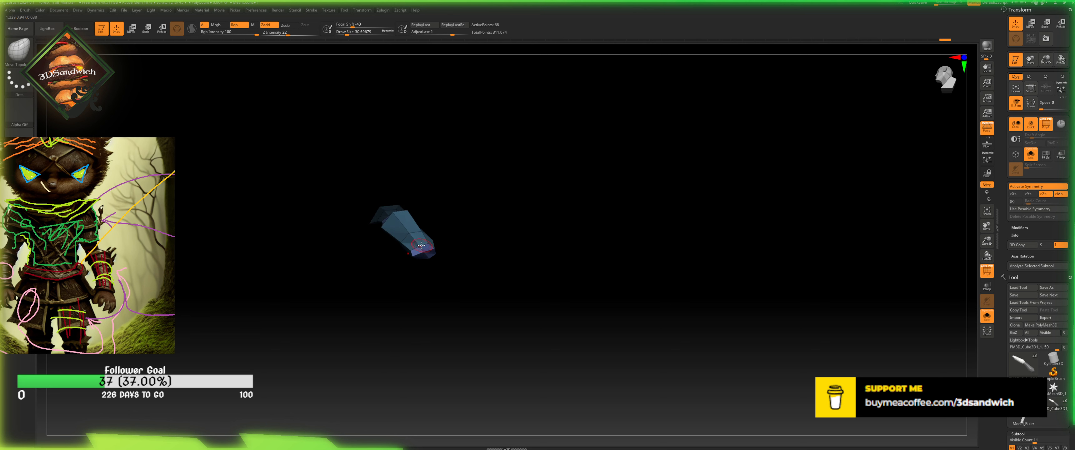
- Undo the last series of strokes on the forearm block
{"action": "key", "text": "ctrl+z"}
{"action": "key", "text": "ctrl+z"}
{"action": "key", "text": "ctrl+z"}
{"action": "key", "text": "ctrl+z"}
{"action": "key", "text": "ctrl+z"}
{"action": "key", "text": "ctrl+z"}
{"action": "key", "text": "ctrl+z"}
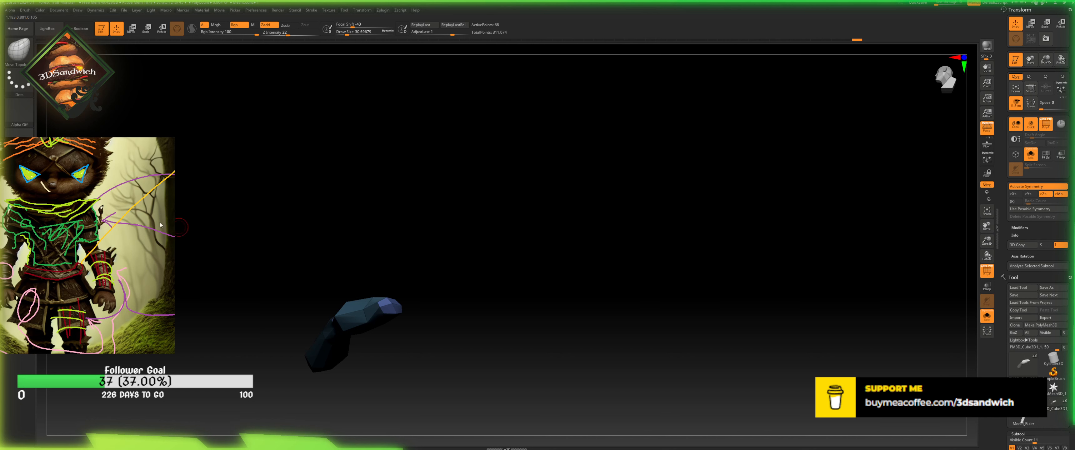
- Reshape the lower forearm near the wrist from several angles, raising the draw size to about 49
{"action": "left_click_drag", "start_coordinate": [568, 207], "coordinate": [370, 361]}
{"action": "left_click_drag", "start_coordinate": [464, 291], "coordinate": [438, 342]}
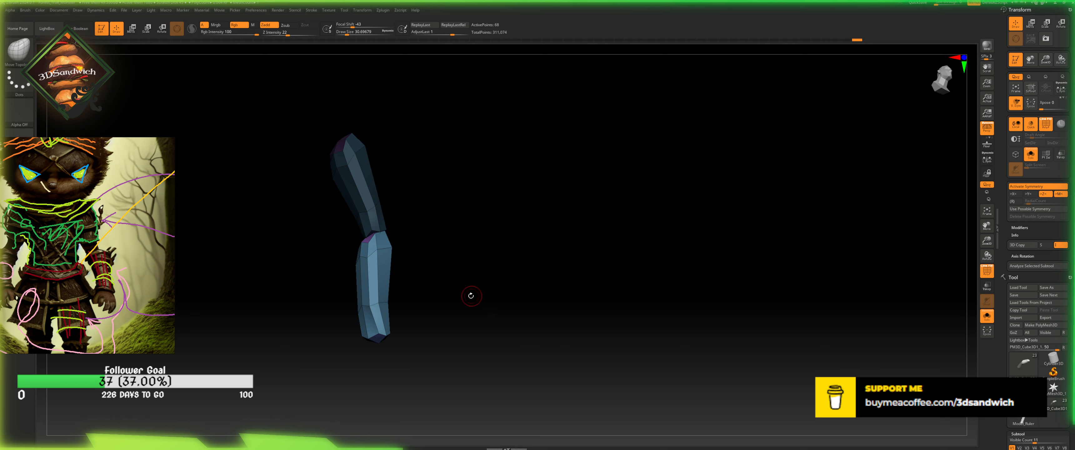
{"action": "left_click_drag", "start_coordinate": [540, 289], "coordinate": [527, 303]}
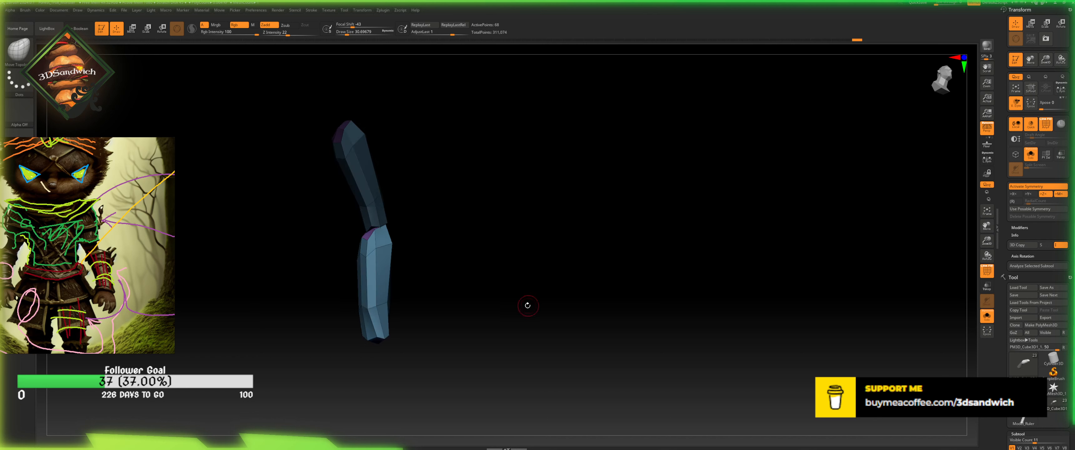
{"action": "left_click_drag", "start_coordinate": [440, 151], "coordinate": [445, 160], "text": "shift"}
{"action": "left_click_drag", "start_coordinate": [349, 35], "coordinate": [350, 35]}
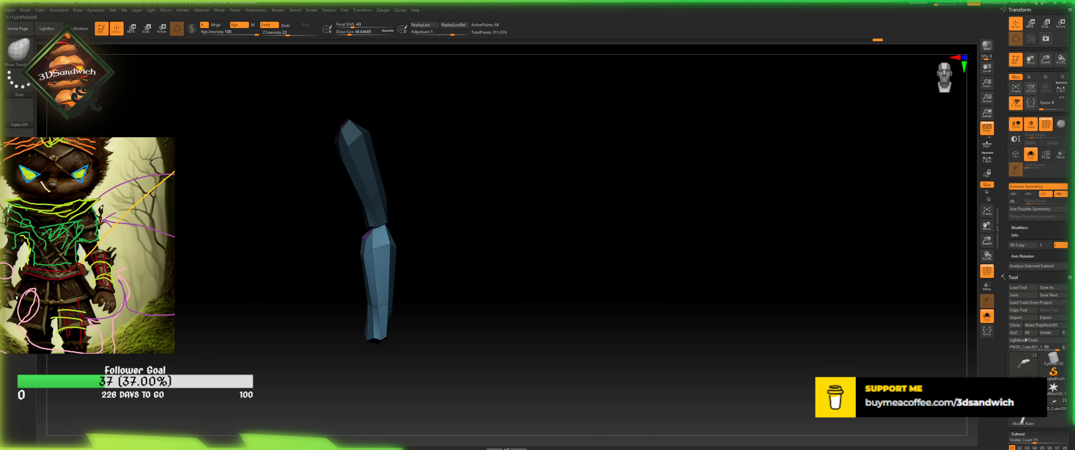
{"action": "mouse_move", "coordinate": [410, 313]}
{"action": "left_mouse_down"}
{"action": "mouse_move", "coordinate": [415, 336]}
{"action": "mouse_move", "coordinate": [404, 341]}
{"action": "mouse_move", "coordinate": [393, 277]}
{"action": "mouse_move", "coordinate": [391, 336]}
{"action": "mouse_move", "coordinate": [425, 335]}
{"action": "left_mouse_up"}
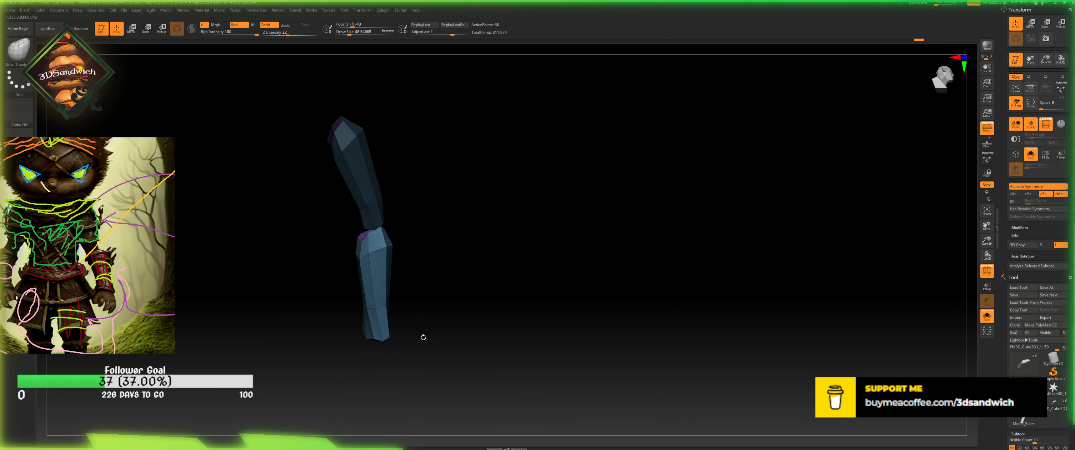
- Check the annotated character illustration on the reference board and hide the board
{"action": "right_click_drag", "start_coordinate": [110, 220], "coordinate": [208, 255]}
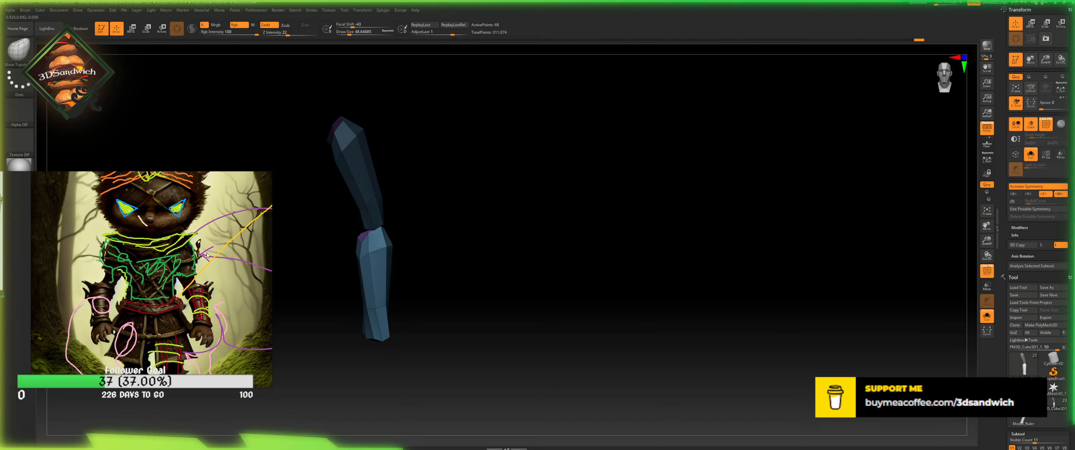
{"action": "scroll", "coordinate": [73, 261], "scroll_direction": "down", "scroll_amount": 5}
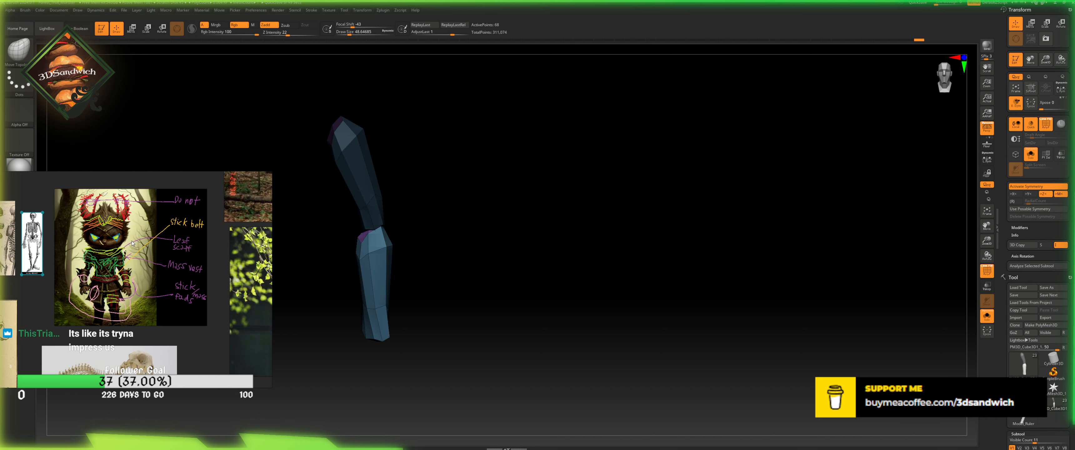
{"action": "key", "text": "ctrl+m"}
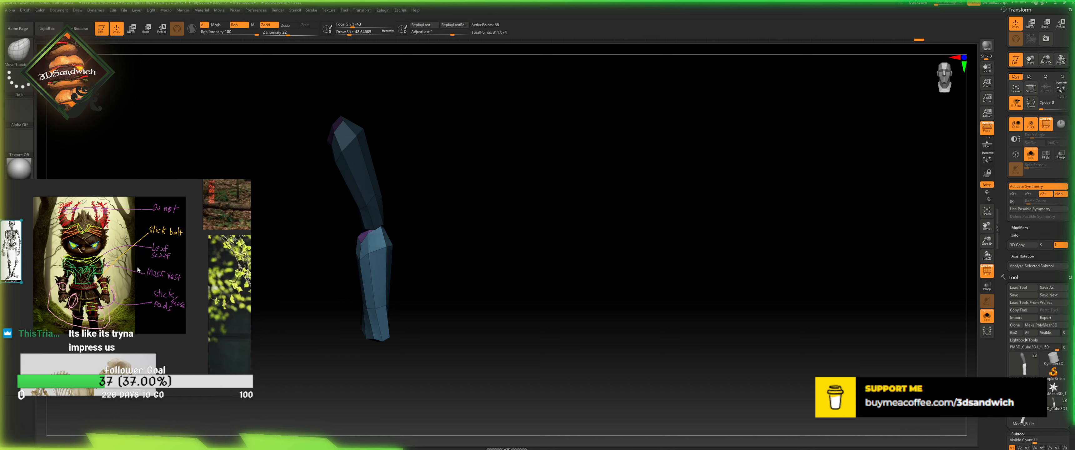
- Set the focal shift to about -86 and the draw size to about 104, and reshape the forearm from elbow to wrist
{"action": "left_click_drag", "start_coordinate": [343, 212], "coordinate": [398, 258]}
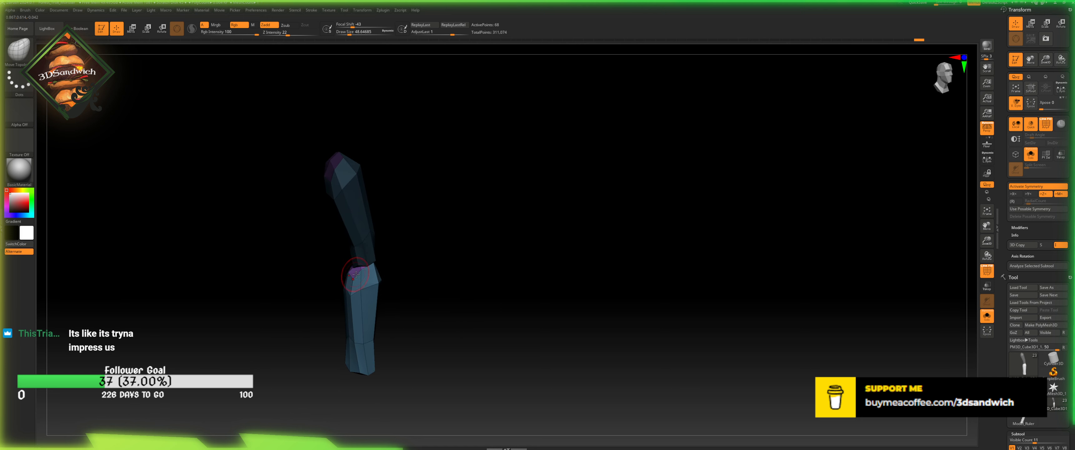
{"action": "left_click_drag", "start_coordinate": [352, 26], "coordinate": [354, 30]}
{"action": "left_click_drag", "start_coordinate": [351, 35], "coordinate": [355, 36]}
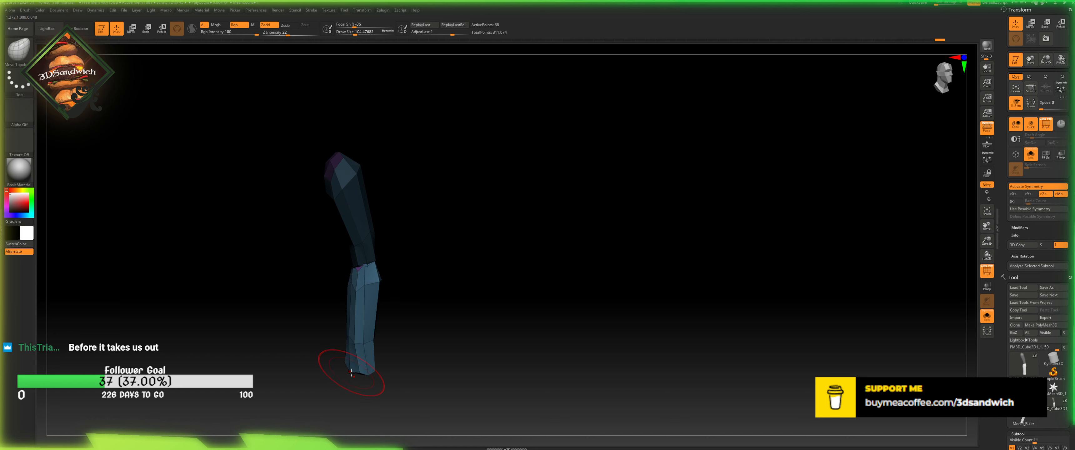
{"action": "left_click_drag", "start_coordinate": [355, 380], "coordinate": [328, 379]}
{"action": "left_click_drag", "start_coordinate": [372, 339], "coordinate": [397, 343]}
- Show the whole model again and refine the forearm block against the torso from the front
{"action": "left_click", "coordinate": [987, 316]}
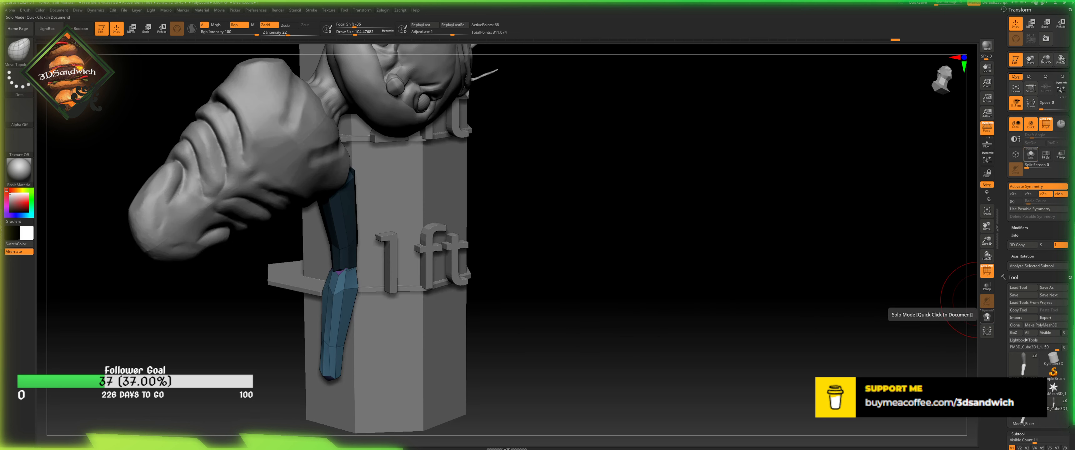
{"action": "left_click", "coordinate": [987, 316]}
{"action": "left_click", "coordinate": [986, 316]}
{"action": "left_click_drag", "start_coordinate": [829, 314], "coordinate": [787, 183]}
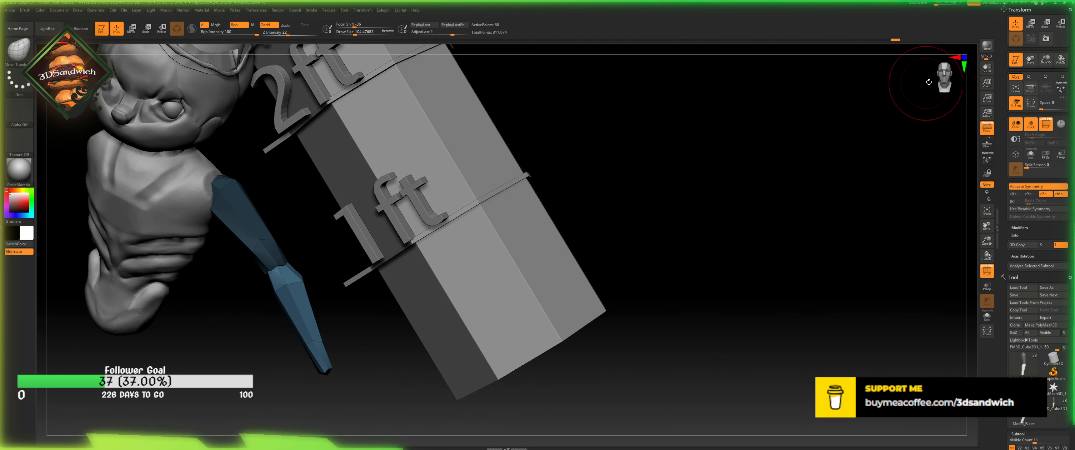
{"action": "left_click_drag", "start_coordinate": [929, 81], "coordinate": [905, 106]}
{"action": "left_click_drag", "start_coordinate": [486, 313], "coordinate": [465, 355]}
{"action": "left_click_drag", "start_coordinate": [504, 378], "coordinate": [348, 286]}
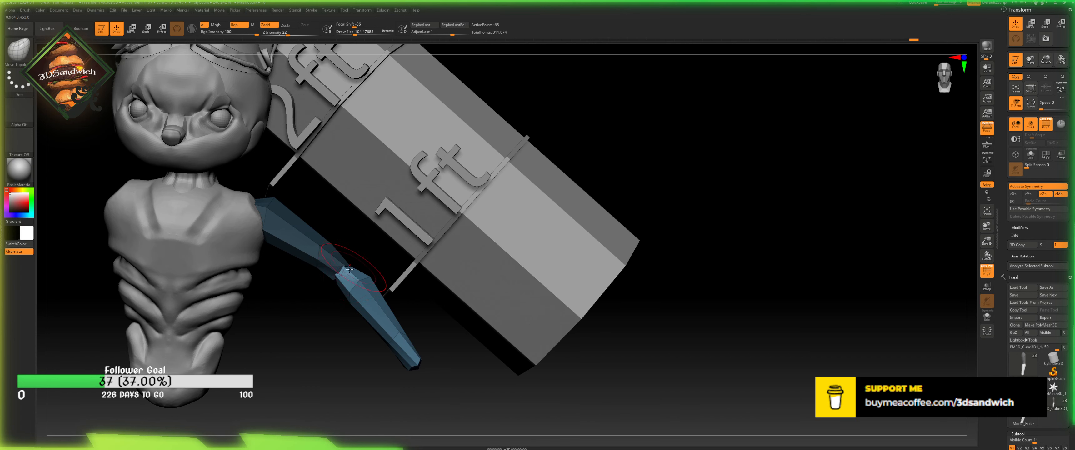
{"action": "left_click_drag", "start_coordinate": [442, 342], "coordinate": [361, 220]}
- Turn symmetry off, recenter the gizmo, and shift the forearm block slightly away from the upper arm
{"action": "key", "text": "w"}
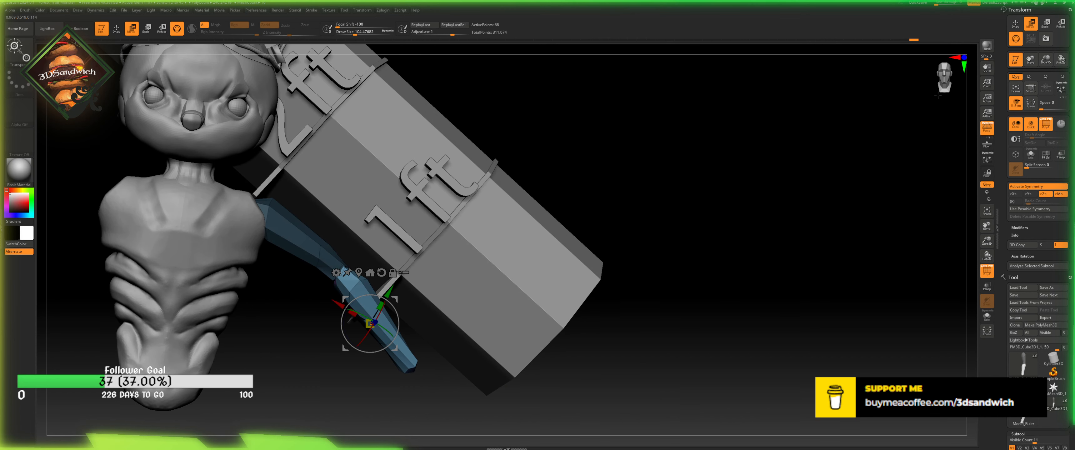
{"action": "left_click_drag", "start_coordinate": [953, 73], "coordinate": [888, 96]}
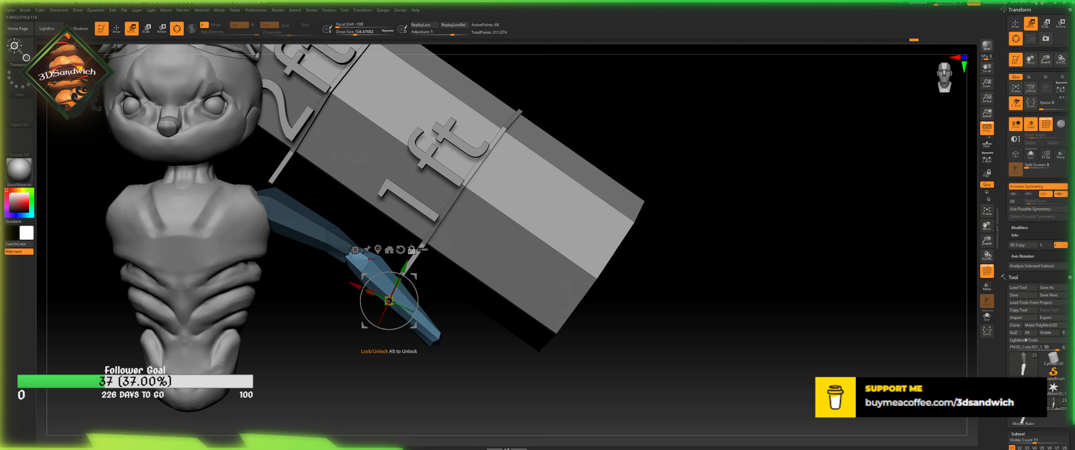
{"action": "key", "text": "x"}
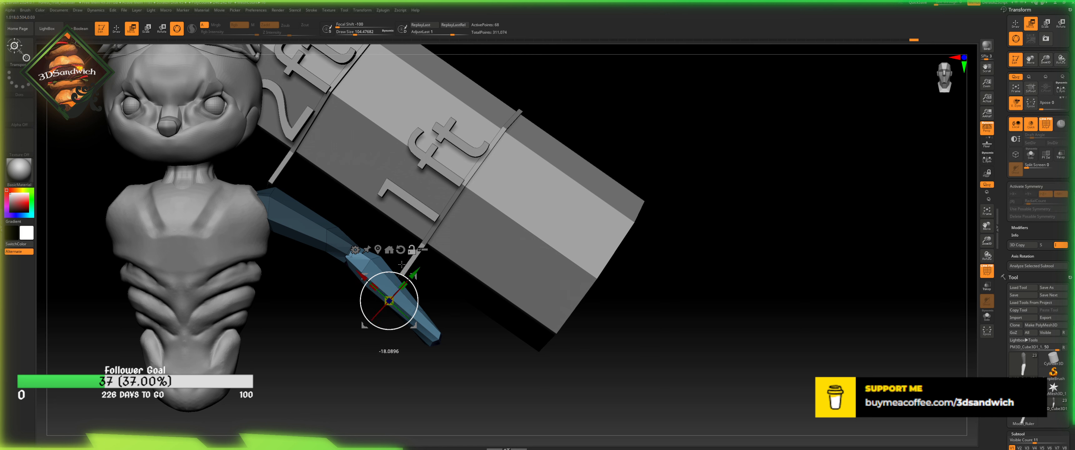
{"action": "left_click", "coordinate": [378, 249]}
{"action": "left_click_drag", "start_coordinate": [324, 217], "coordinate": [379, 220]}
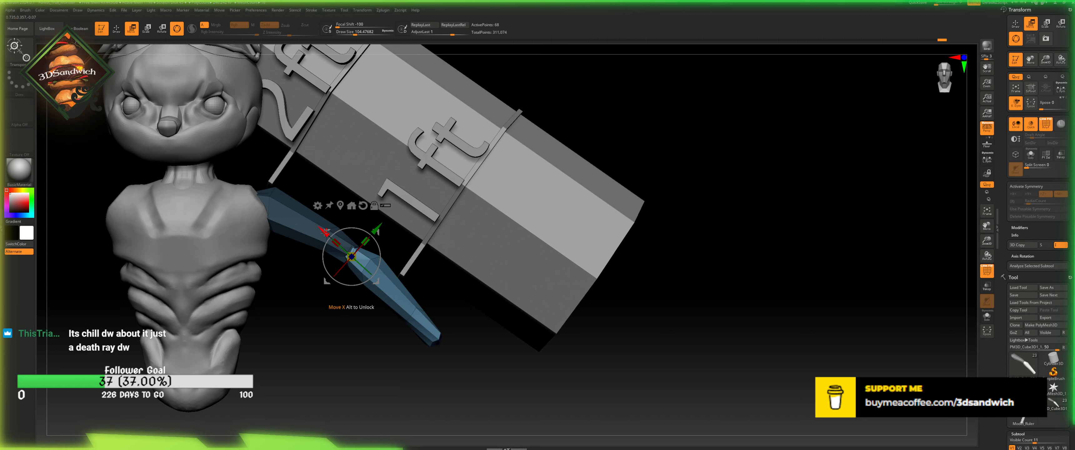
{"action": "left_click_drag", "start_coordinate": [324, 231], "coordinate": [338, 256]}
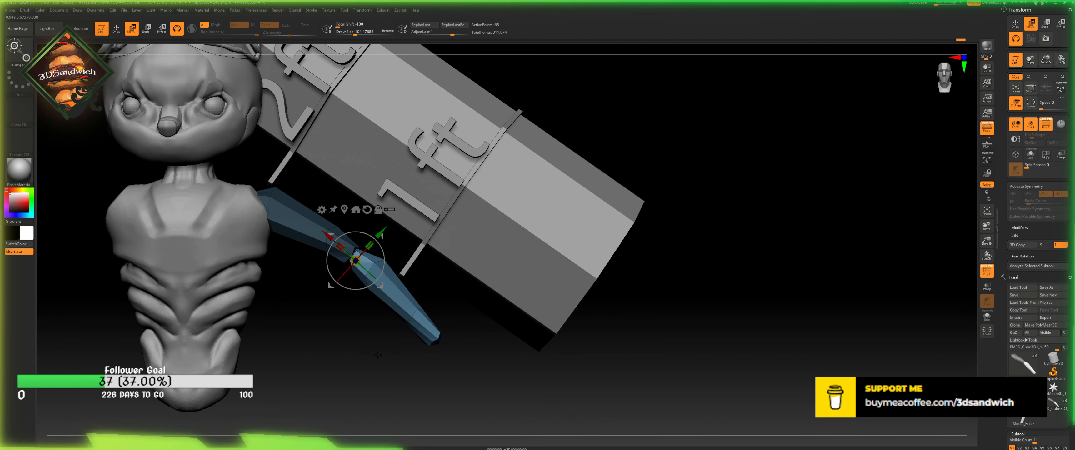
{"action": "left_click_drag", "start_coordinate": [378, 354], "coordinate": [382, 339]}
{"action": "left_click_drag", "start_coordinate": [328, 234], "coordinate": [335, 240]}
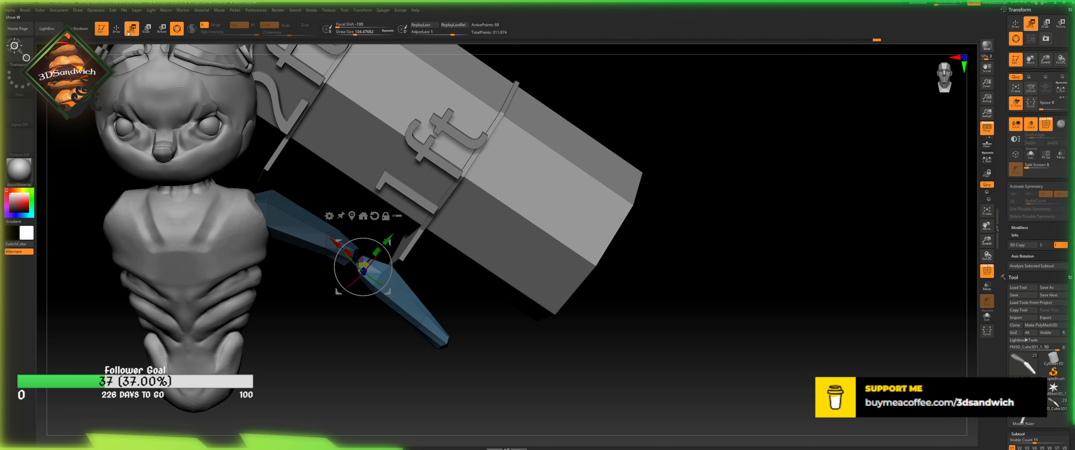
- Return to Draw mode with a draw size of about 68 and switch the material to NPRShade
{"action": "key", "text": "q"}
{"action": "left_click_drag", "start_coordinate": [352, 332], "coordinate": [391, 200]}
{"action": "left_click", "coordinate": [351, 33]}
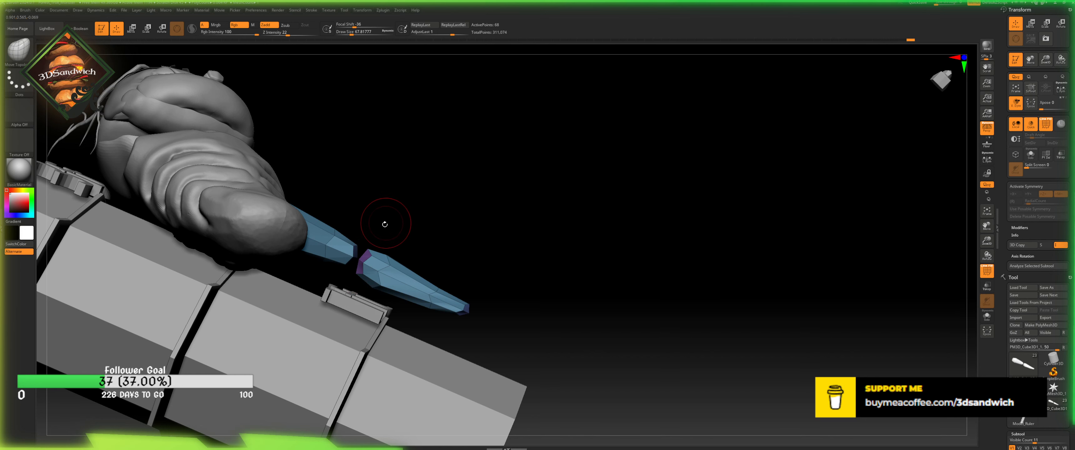
{"action": "left_click_drag", "start_coordinate": [385, 224], "coordinate": [919, 238]}
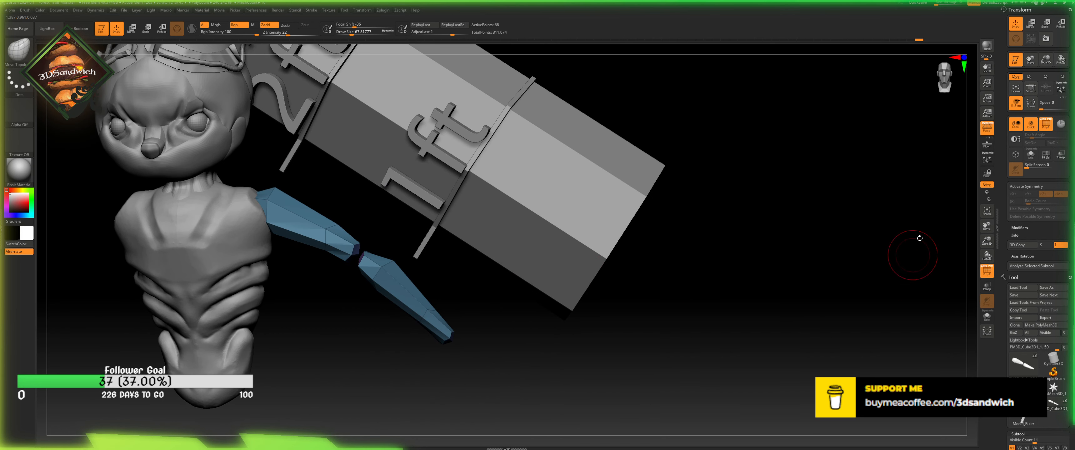
{"action": "left_click", "coordinate": [19, 169]}
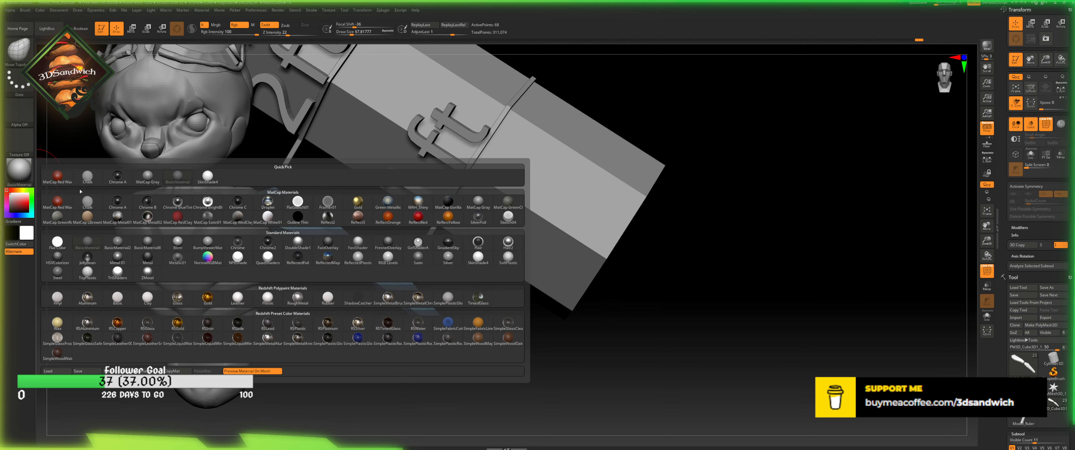
{"action": "left_click", "coordinate": [237, 258]}
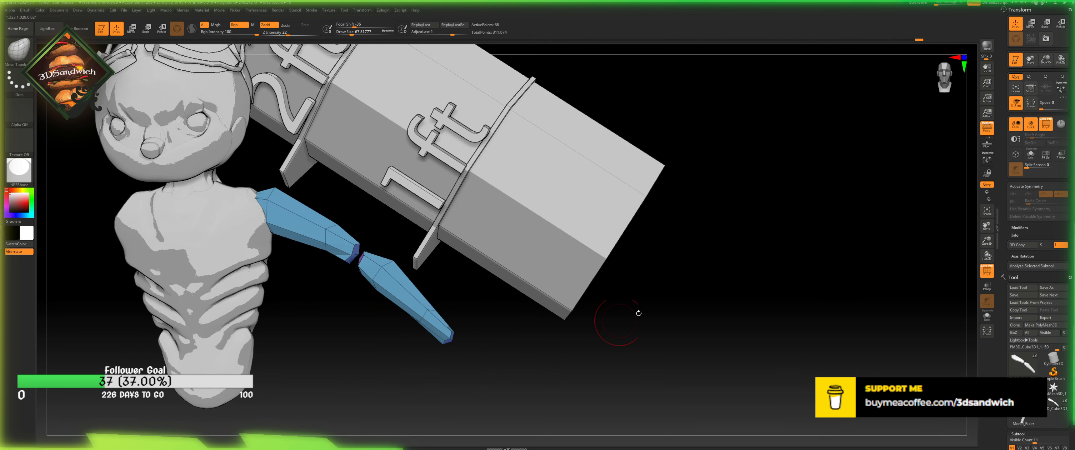
- Activate the ZModeler brush and set its polygon action to Delete at the elbow gap
{"action": "left_click_drag", "start_coordinate": [779, 280], "coordinate": [970, 287]}
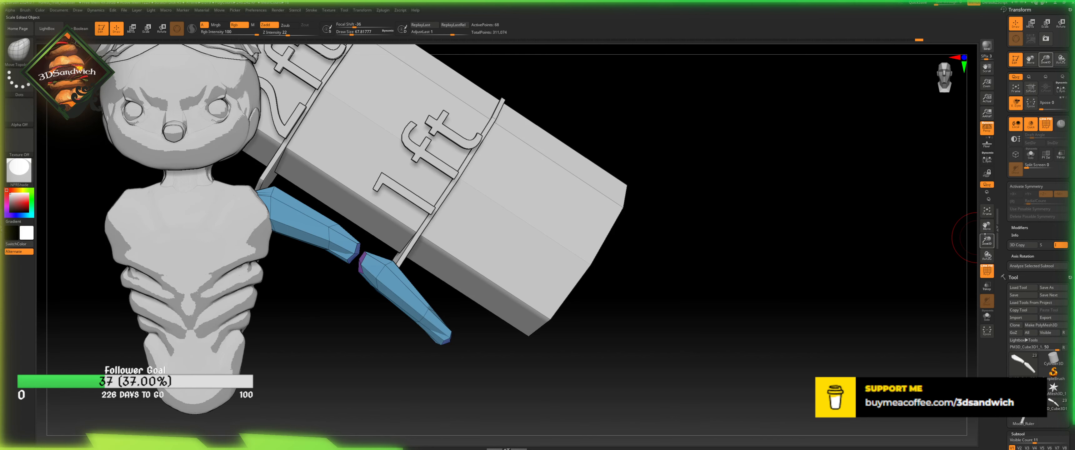
{"action": "left_click_drag", "start_coordinate": [988, 241], "coordinate": [990, 309]}
{"action": "left_click_drag", "start_coordinate": [329, 354], "coordinate": [333, 369]}
{"action": "key", "text": "b"}
{"action": "key", "text": "z"}
{"action": "key", "text": "m"}
{"action": "key", "text": "space"}
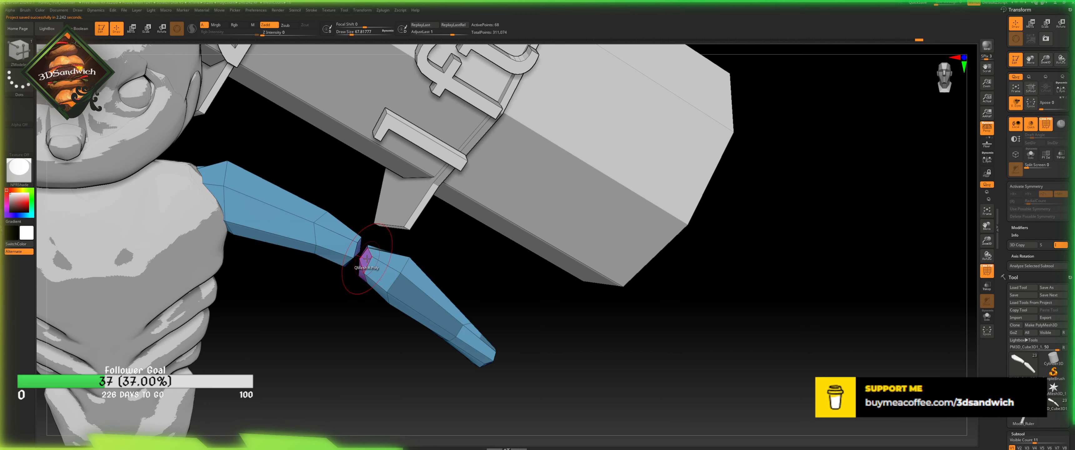
{"action": "key", "text": "space"}
{"action": "left_click", "coordinate": [272, 208]}
{"action": "mouse_move", "coordinate": [370, 327]}
{"action": "left_mouse_down"}
{"action": "mouse_move", "coordinate": [344, 282]}
{"action": "mouse_move", "coordinate": [377, 326]}
{"action": "left_mouse_up"}
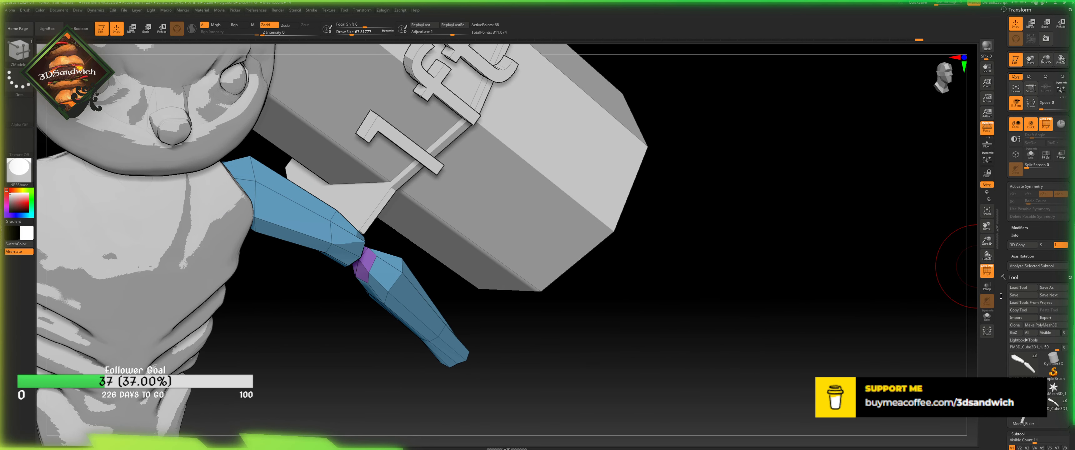
- Isolate the arm blocks and set the ZModeler polygon action to PolyGroup
{"action": "left_click", "coordinate": [986, 317]}
{"action": "left_click_drag", "start_coordinate": [717, 327], "coordinate": [660, 304]}
{"action": "left_click_drag", "start_coordinate": [374, 232], "coordinate": [398, 249]}
{"action": "key", "text": "space"}
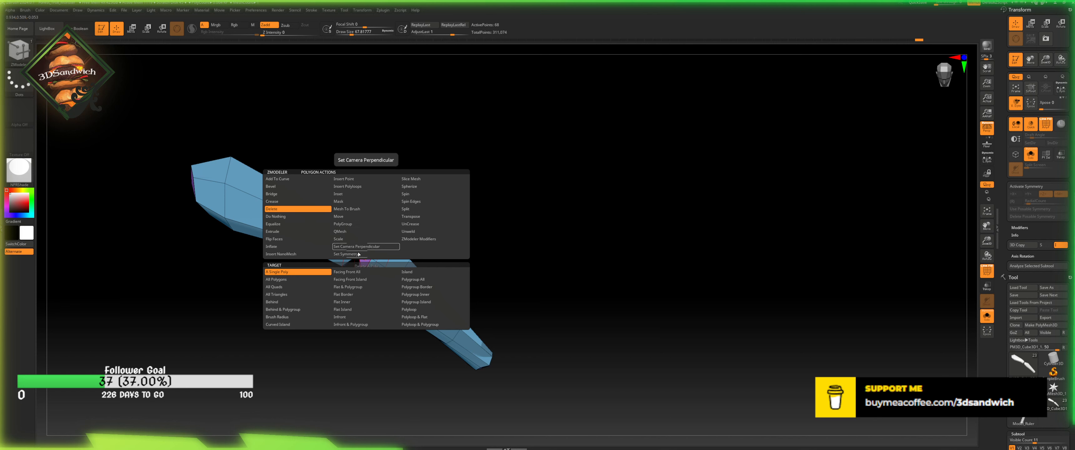
{"action": "left_click", "coordinate": [352, 224]}
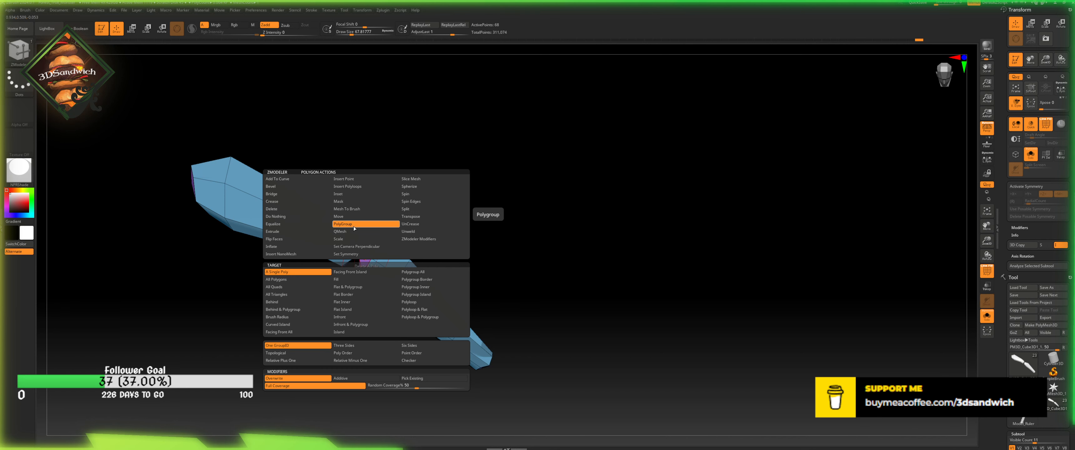
{"action": "left_click", "coordinate": [358, 280]}
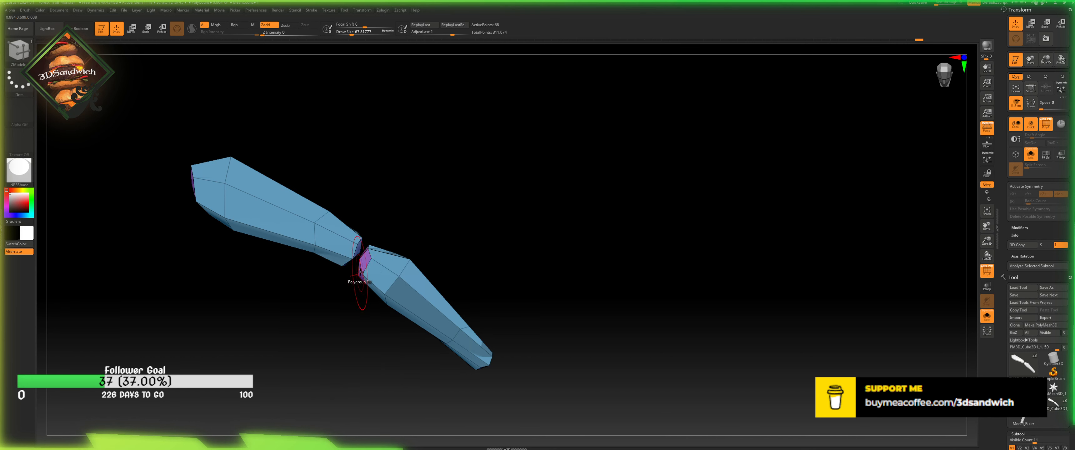
- Set the ZModeler polygon action to Delete with Polygroup All as the target on the upper arm's elbow end
{"action": "right_click_drag", "start_coordinate": [368, 250], "coordinate": [362, 234]}
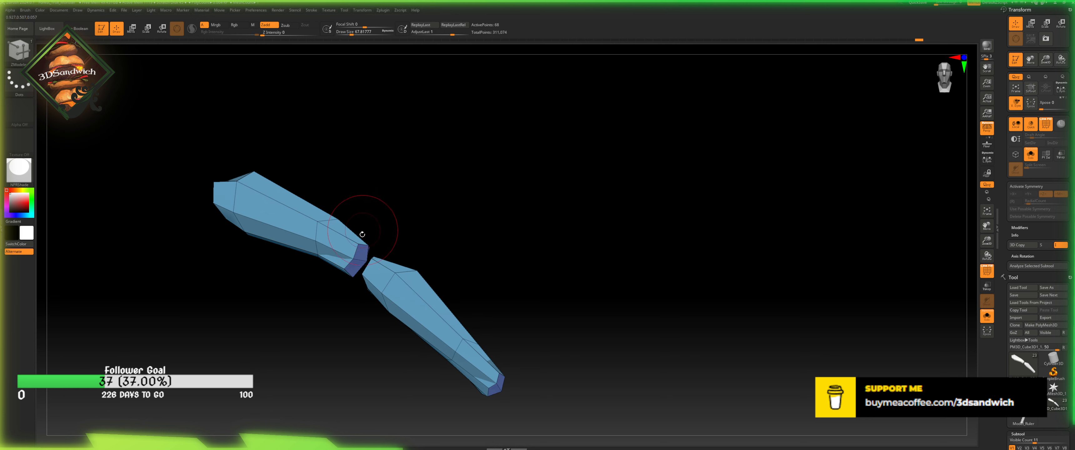
{"action": "right_click", "coordinate": [363, 252]}
{"action": "left_click", "coordinate": [343, 211]}
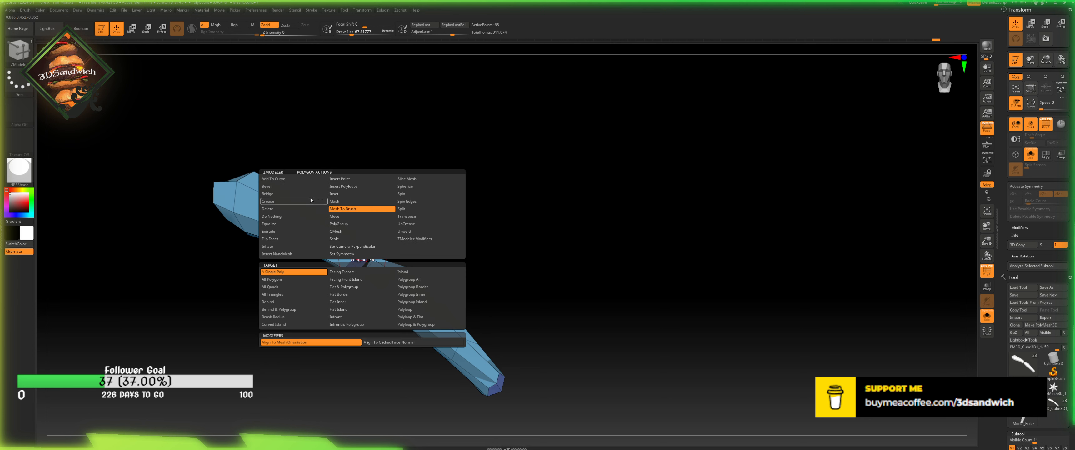
{"action": "left_click", "coordinate": [293, 225]}
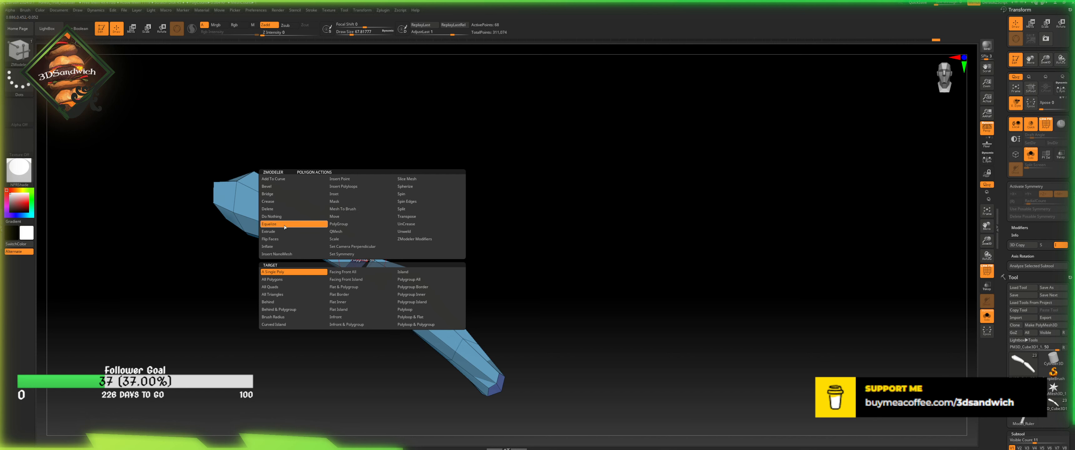
{"action": "left_click", "coordinate": [294, 208]}
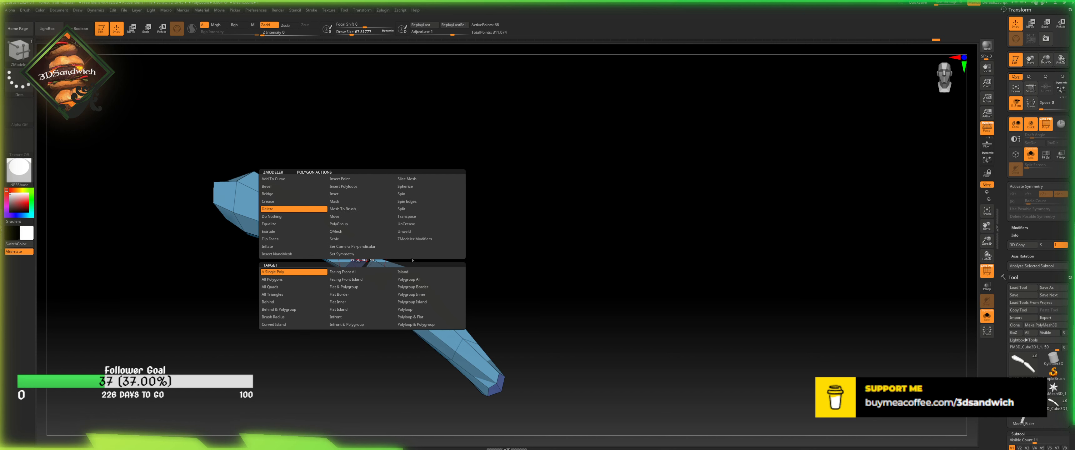
{"action": "left_click", "coordinate": [409, 279]}
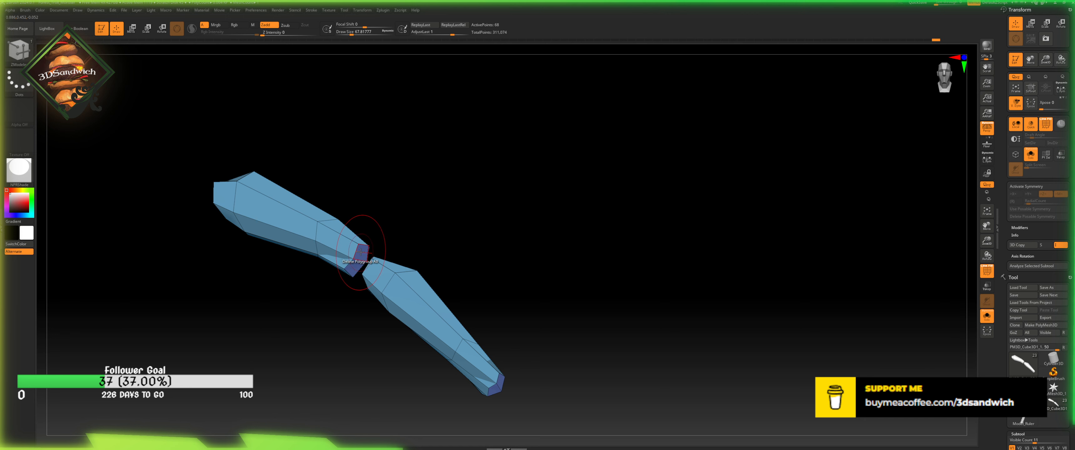
- Try to delete the polygroup at the upper arm's elbow end
{"action": "left_click", "coordinate": [354, 245]}
{"action": "left_click_drag", "start_coordinate": [354, 245], "coordinate": [422, 246]}
{"action": "key", "text": "ctrl+z"}
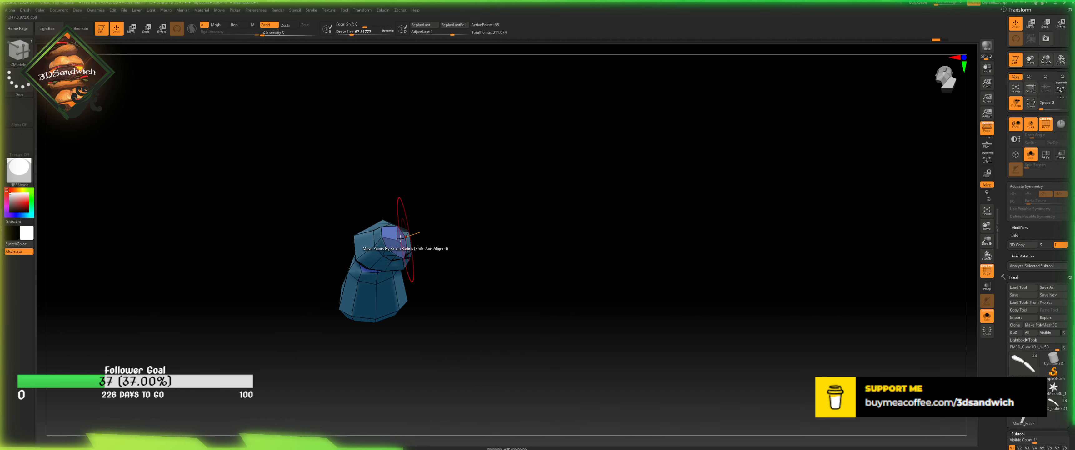
- Try to mask the forearm block with the Mask Island action and turn it into its own polygroup
{"action": "key", "text": "space"}
{"action": "left_click", "coordinate": [375, 209]}
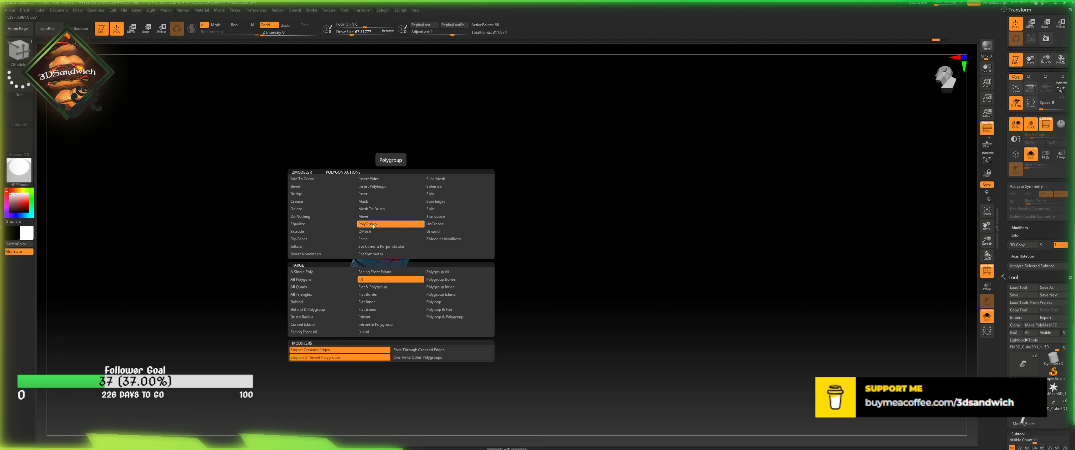
{"action": "left_click", "coordinate": [368, 201]}
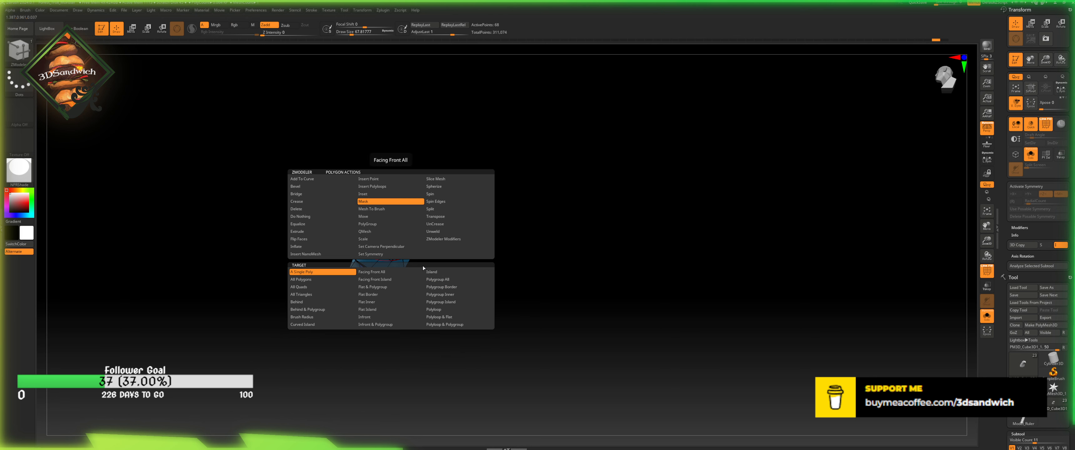
{"action": "left_click", "coordinate": [434, 272]}
{"action": "left_click", "coordinate": [394, 233]}
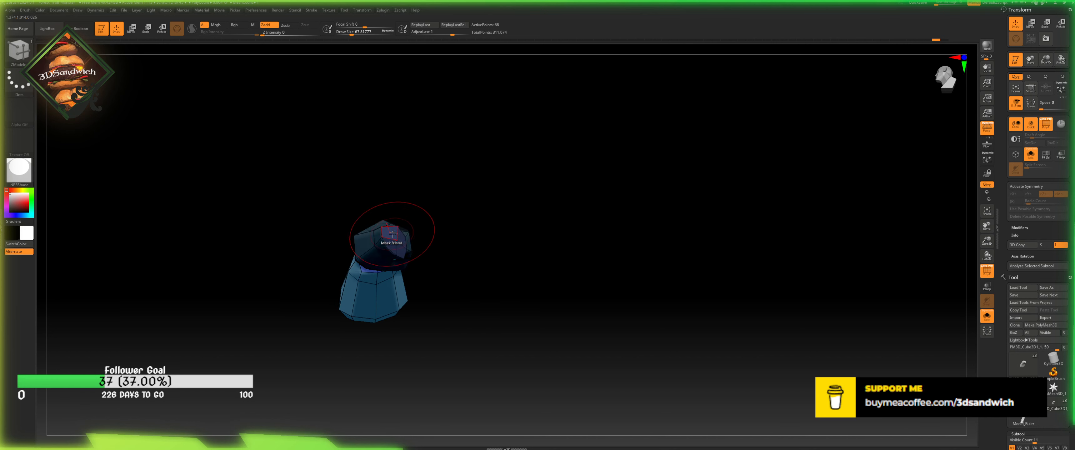
{"action": "left_click_drag", "start_coordinate": [1002, 389], "coordinate": [1002, 285]}
{"action": "left_click_drag", "start_coordinate": [1006, 400], "coordinate": [1006, 350]}
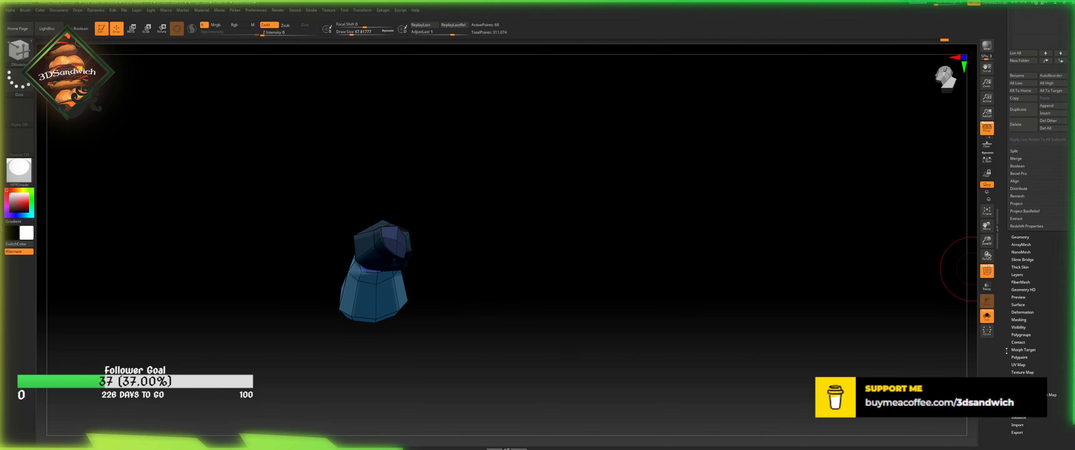
{"action": "left_click", "coordinate": [1020, 334]}
{"action": "left_click", "coordinate": [1023, 234]}
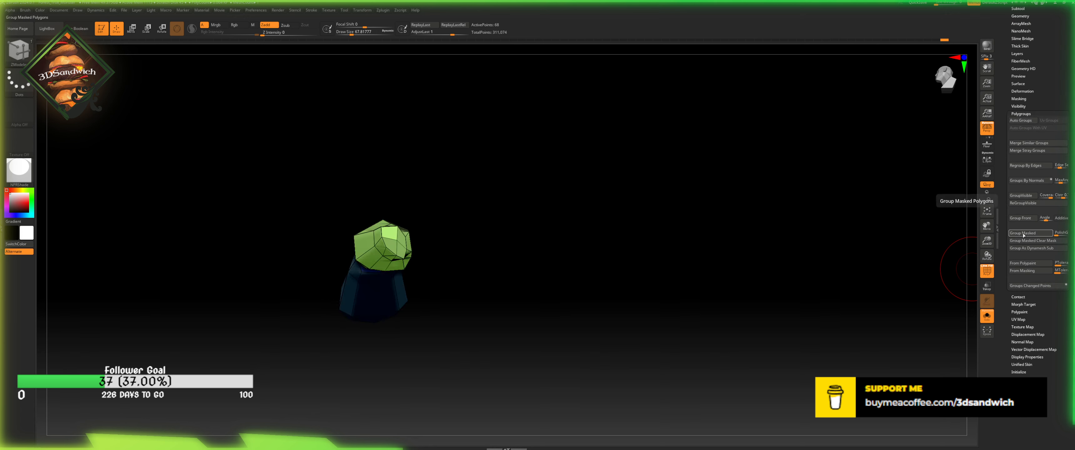
{"action": "key", "text": "ctrl+z"}
{"action": "key", "text": "ctrl+z"}
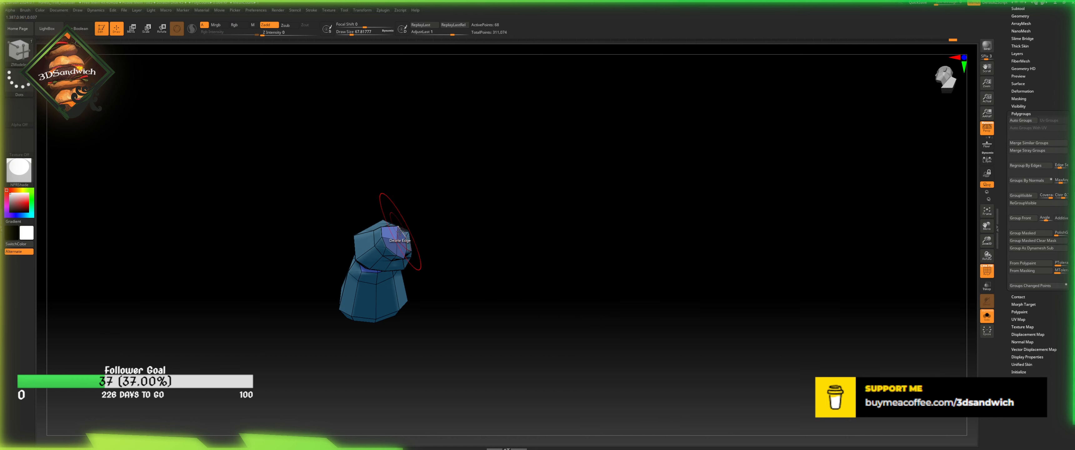
- Mask the wrist end faces of the forearm one polygon at a time and group the masked polygons separately
{"action": "key", "text": "space"}
{"action": "left_click", "coordinate": [346, 272]}
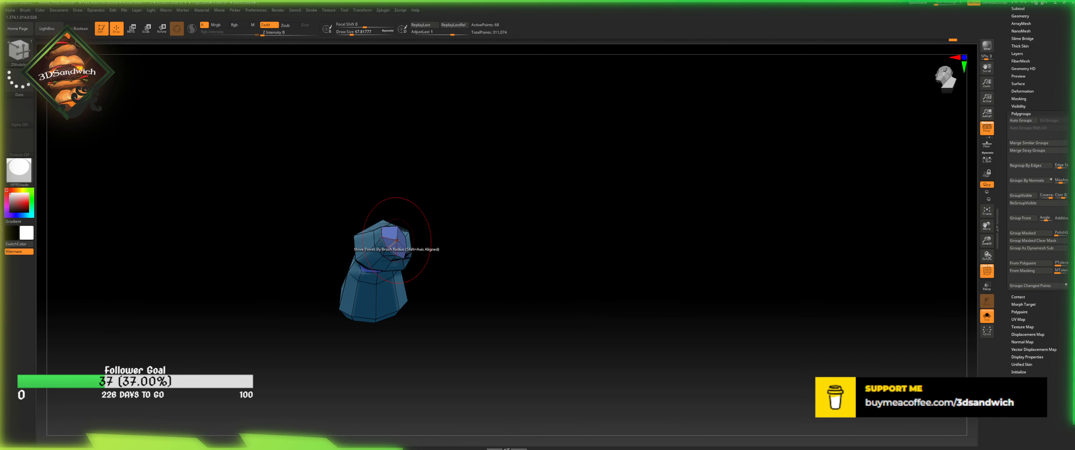
{"action": "left_click", "coordinate": [392, 232]}
{"action": "left_click", "coordinate": [401, 236]}
{"action": "left_click", "coordinate": [401, 248]}
{"action": "left_click", "coordinate": [390, 246]}
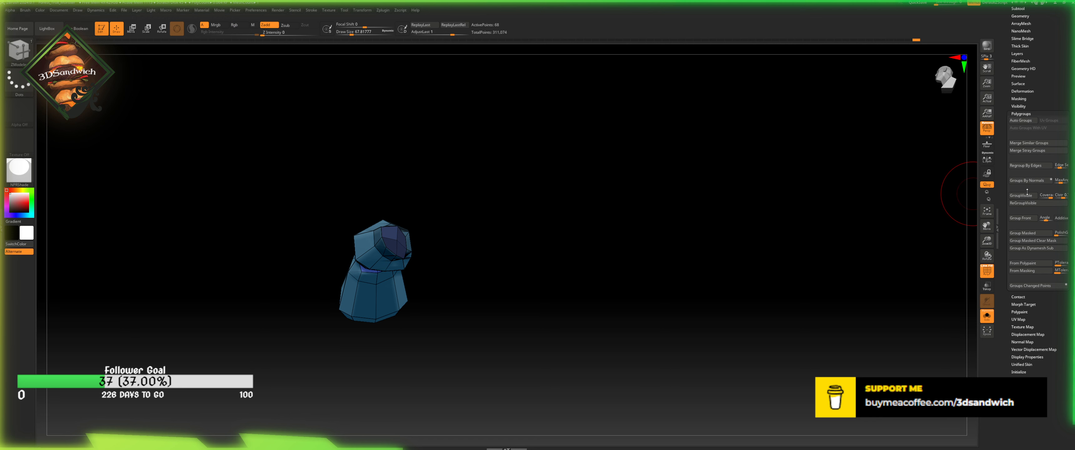
{"action": "left_click", "coordinate": [1022, 233]}
{"action": "left_click_drag", "start_coordinate": [663, 228], "coordinate": [613, 269]}
- Delete the facing elbow end caps of both arm blocks using ZModeler Delete on Polygroup All
{"action": "left_click_drag", "start_coordinate": [532, 232], "coordinate": [676, 313], "text": "alt"}
{"action": "left_click_drag", "start_coordinate": [601, 219], "coordinate": [620, 252]}
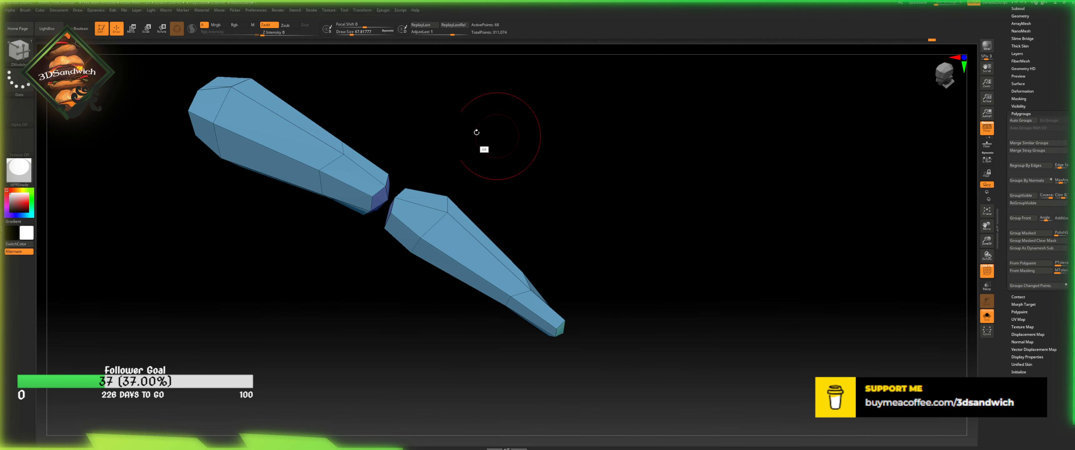
{"action": "left_click_drag", "start_coordinate": [463, 156], "coordinate": [489, 207], "text": "alt"}
{"action": "left_click_drag", "start_coordinate": [414, 243], "coordinate": [448, 236]}
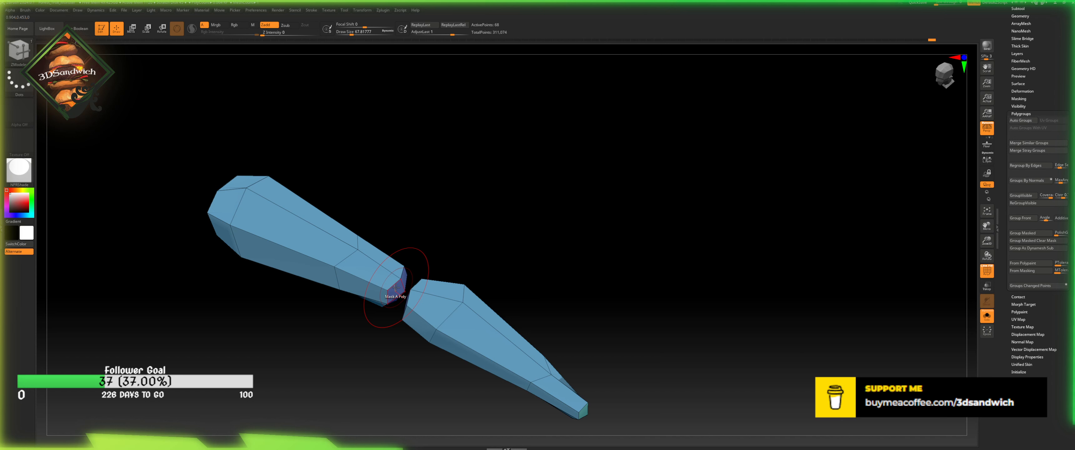
{"action": "key", "text": "space"}
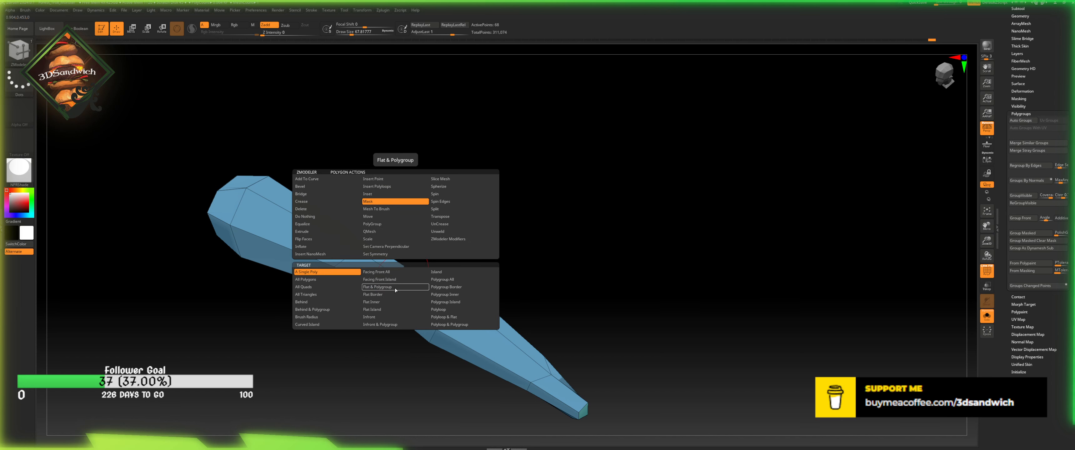
{"action": "left_click", "coordinate": [340, 209]}
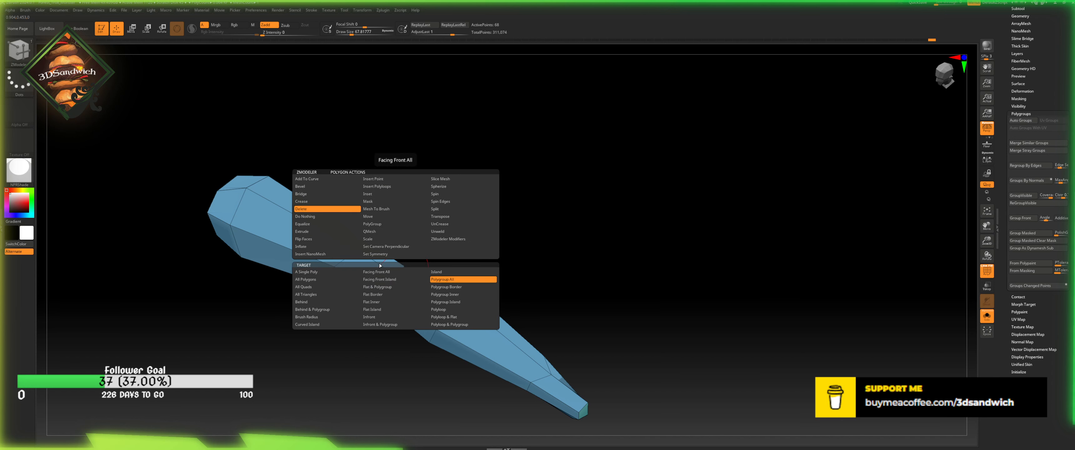
{"action": "left_click_drag", "start_coordinate": [399, 290], "coordinate": [463, 333]}
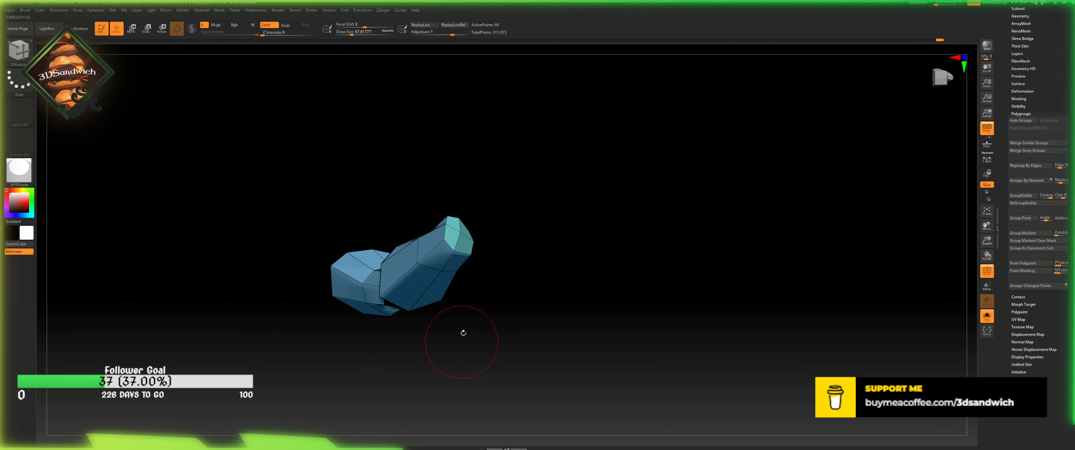
- Set the ZModeler point action to Stitch with the To Mid Point modifier at the elbow gap
{"action": "mouse_move", "coordinate": [510, 187]}
{"action": "left_mouse_down"}
{"action": "mouse_move", "coordinate": [492, 288]}
{"action": "mouse_move", "coordinate": [523, 216]}
{"action": "mouse_move", "coordinate": [506, 188]}
{"action": "mouse_move", "coordinate": [520, 206]}
{"action": "left_mouse_up"}
{"action": "left_click_drag", "start_coordinate": [640, 289], "coordinate": [378, 302]}
{"action": "right_click", "coordinate": [364, 350]}
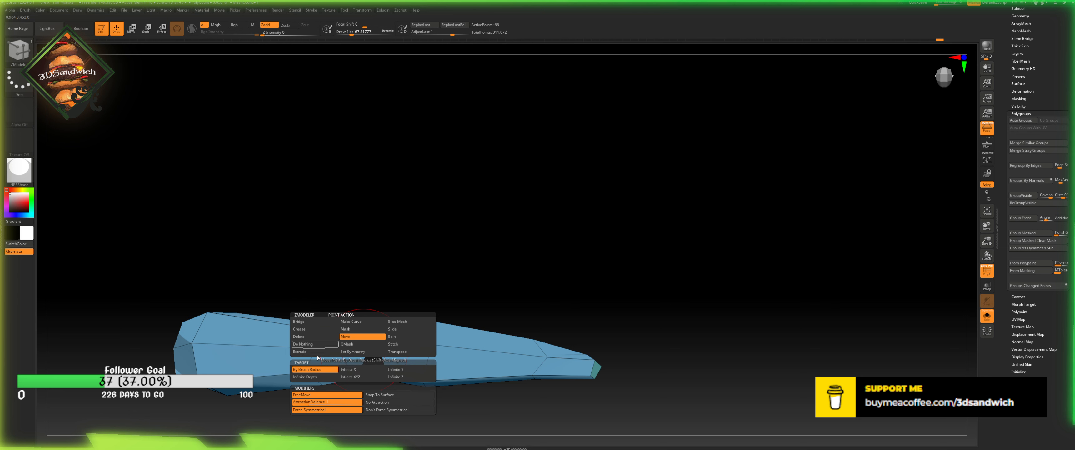
{"action": "left_click", "coordinate": [397, 344]}
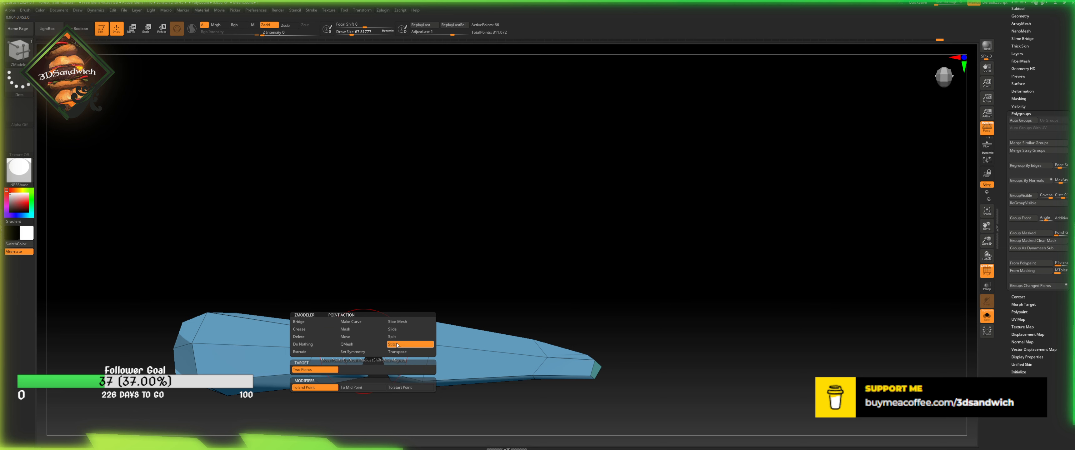
{"action": "left_click", "coordinate": [359, 387]}
- Set the ZModeler edge action to Bridge and bridge the open elbow edges between the upper arm and forearm
{"action": "right_click", "coordinate": [362, 343]}
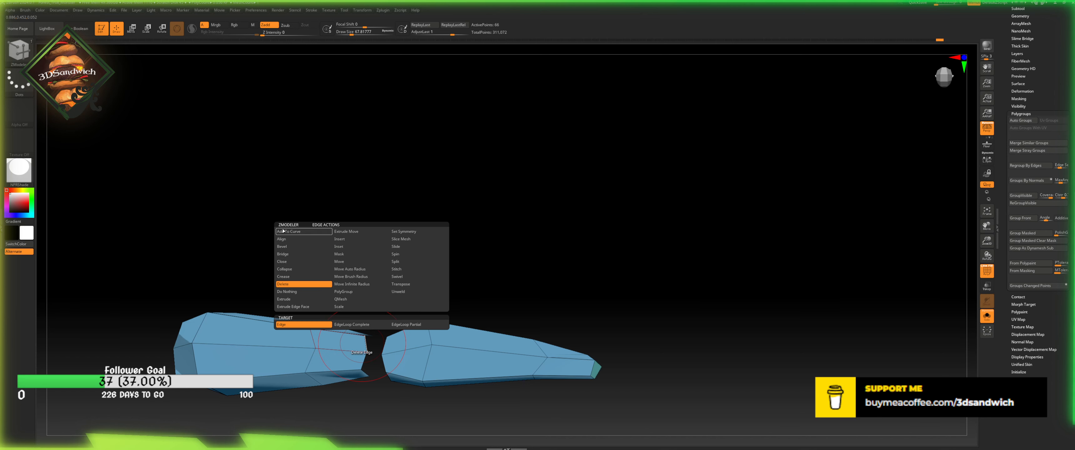
{"action": "left_click", "coordinate": [296, 248]}
{"action": "left_click", "coordinate": [292, 256]}
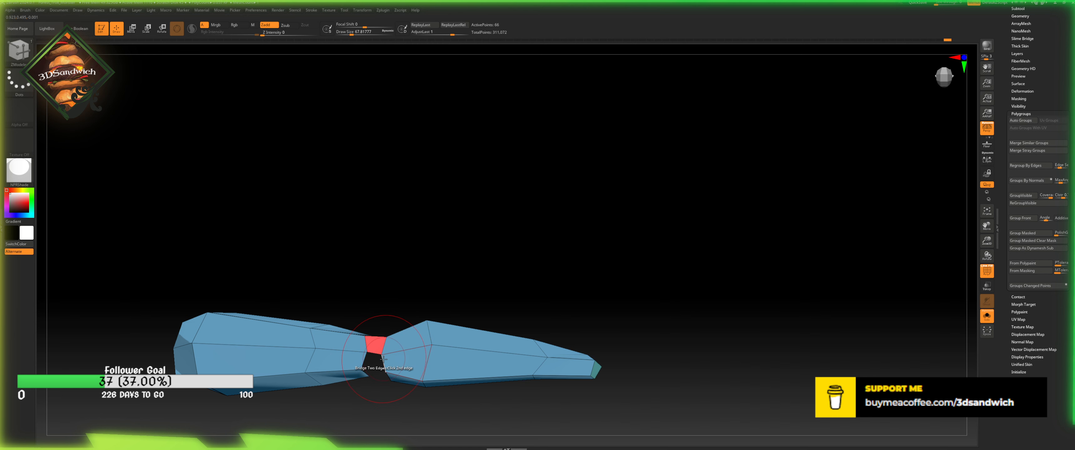
{"action": "left_click_drag", "start_coordinate": [391, 297], "coordinate": [369, 350]}
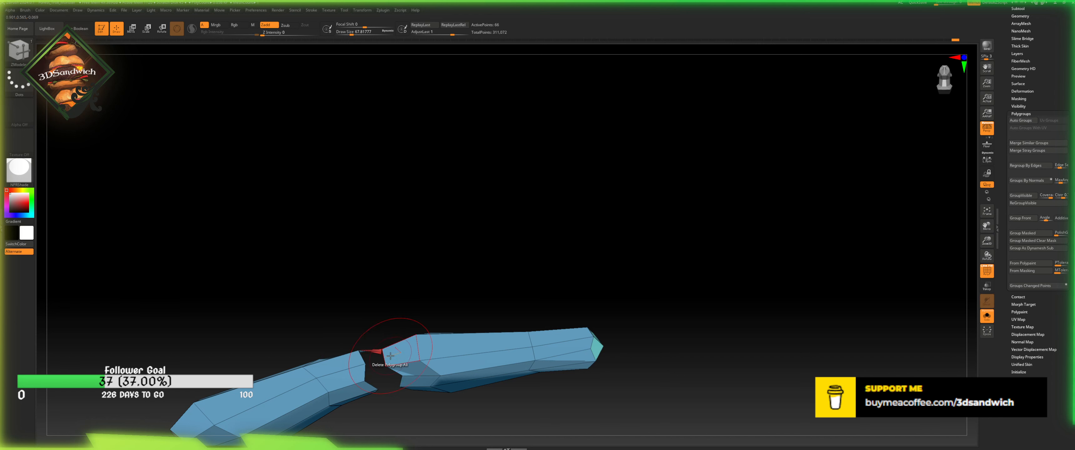
{"action": "left_click_drag", "start_coordinate": [389, 309], "coordinate": [377, 328]}
{"action": "left_click_drag", "start_coordinate": [399, 293], "coordinate": [408, 238]}
{"action": "left_click_drag", "start_coordinate": [365, 330], "coordinate": [667, 250]}
{"action": "left_click", "coordinate": [357, 344]}
- Show the whole model again and switch to the Move Topological brush with a draw size of about 18
{"action": "left_click", "coordinate": [987, 315]}
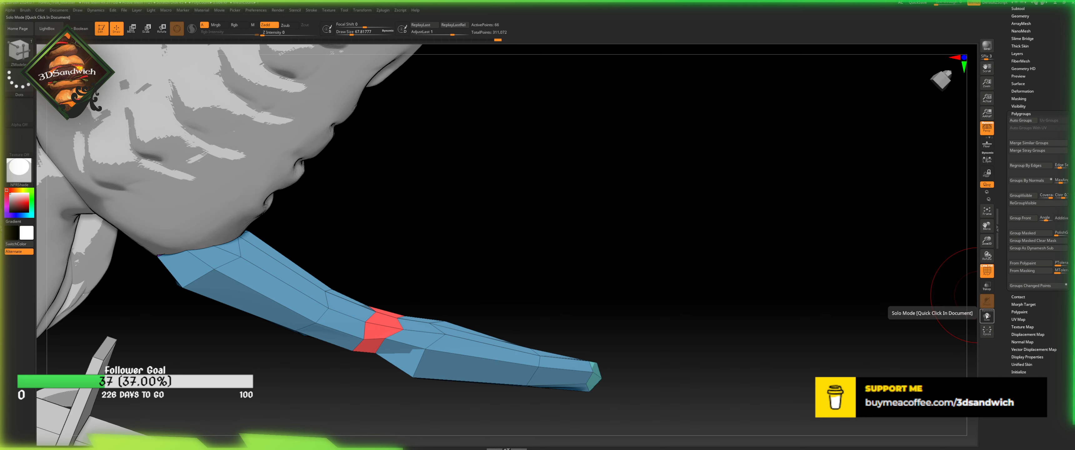
{"action": "left_click_drag", "start_coordinate": [720, 253], "coordinate": [714, 392]}
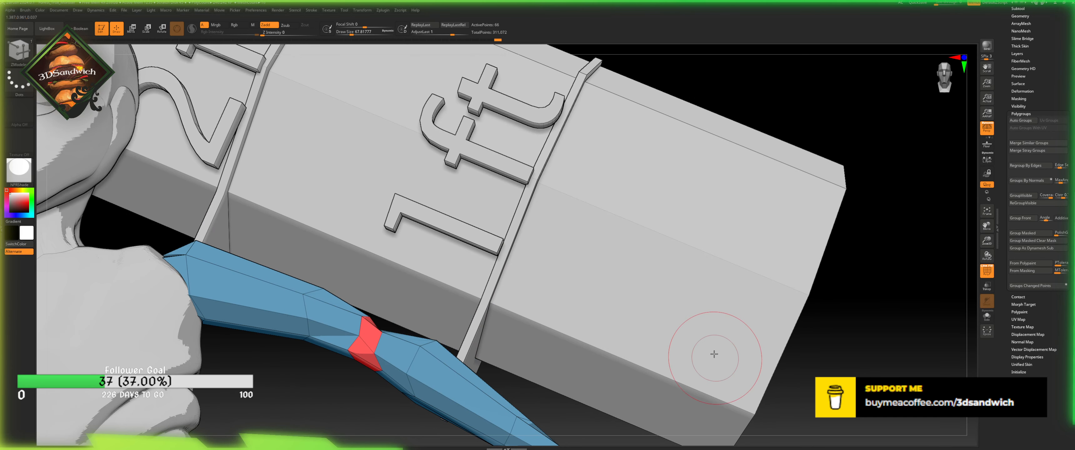
{"action": "left_click_drag", "start_coordinate": [987, 226], "coordinate": [815, 304]}
{"action": "key", "text": "b"}
{"action": "key", "text": "m"}
{"action": "key", "text": "t"}
{"action": "left_click_drag", "start_coordinate": [313, 369], "coordinate": [312, 286]}
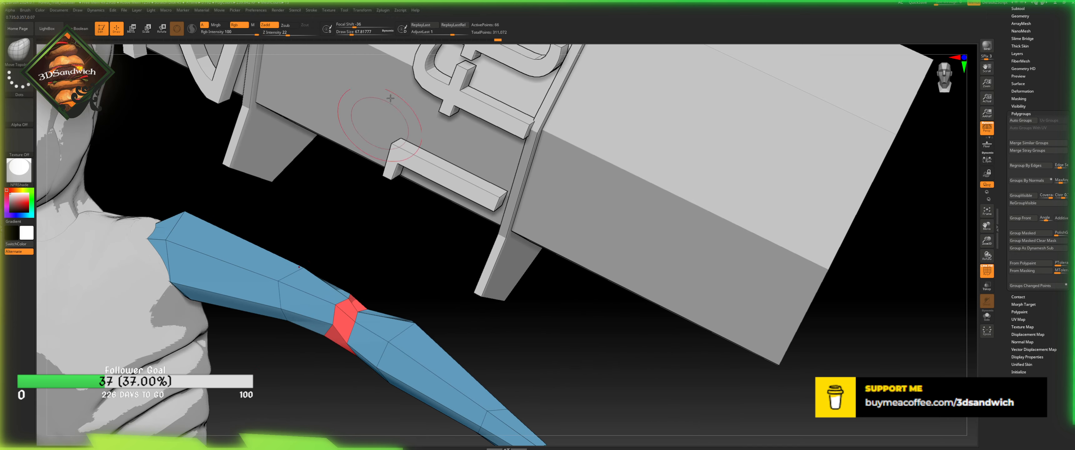
{"action": "left_click_drag", "start_coordinate": [351, 34], "coordinate": [345, 36]}
- Reshape the elbow band and the adjoining arm faces with Move Topological, smoothing the transition between upper arm and forearm
{"action": "left_click_drag", "start_coordinate": [369, 297], "coordinate": [387, 275]}
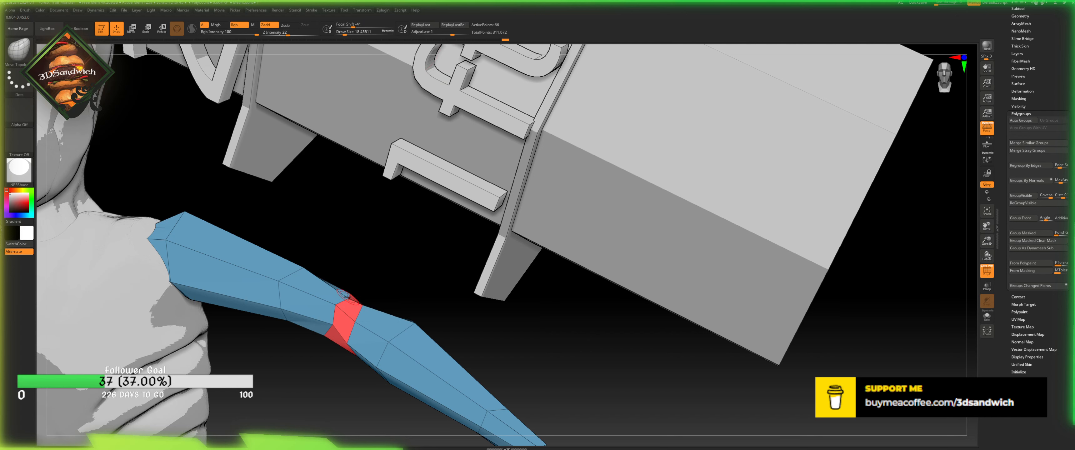
{"action": "right_click_drag", "start_coordinate": [347, 296], "coordinate": [392, 303]}
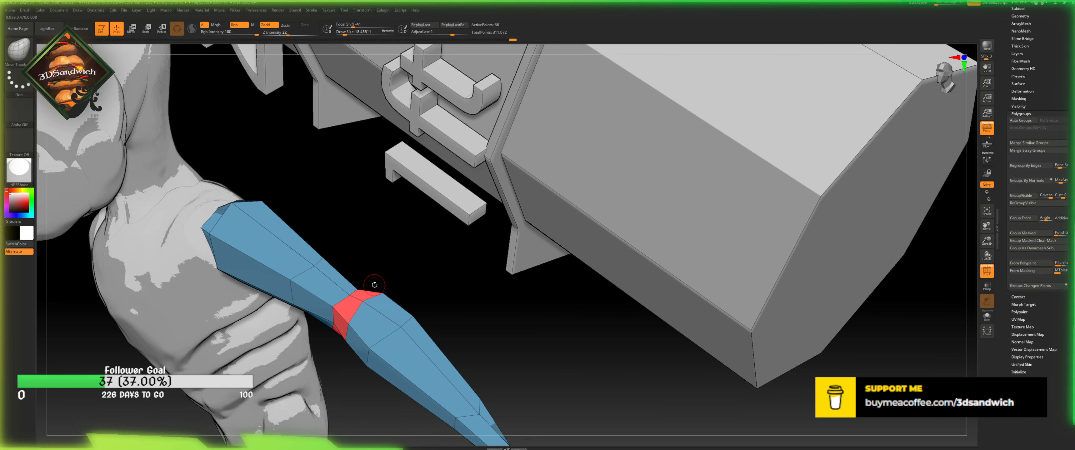
{"action": "right_click_drag", "start_coordinate": [374, 236], "coordinate": [356, 301]}
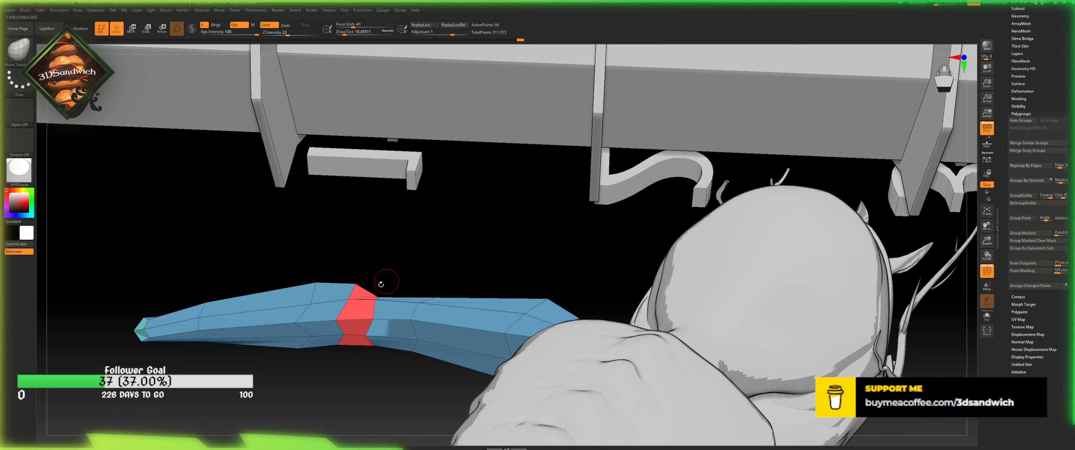
{"action": "right_click_drag", "start_coordinate": [381, 284], "coordinate": [396, 250]}
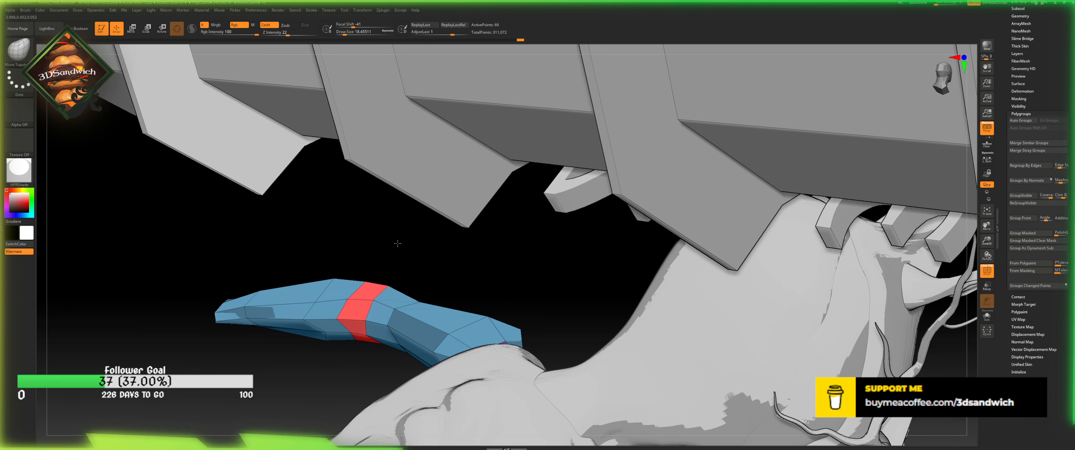
{"action": "right_click_drag", "start_coordinate": [351, 337], "coordinate": [378, 378]}
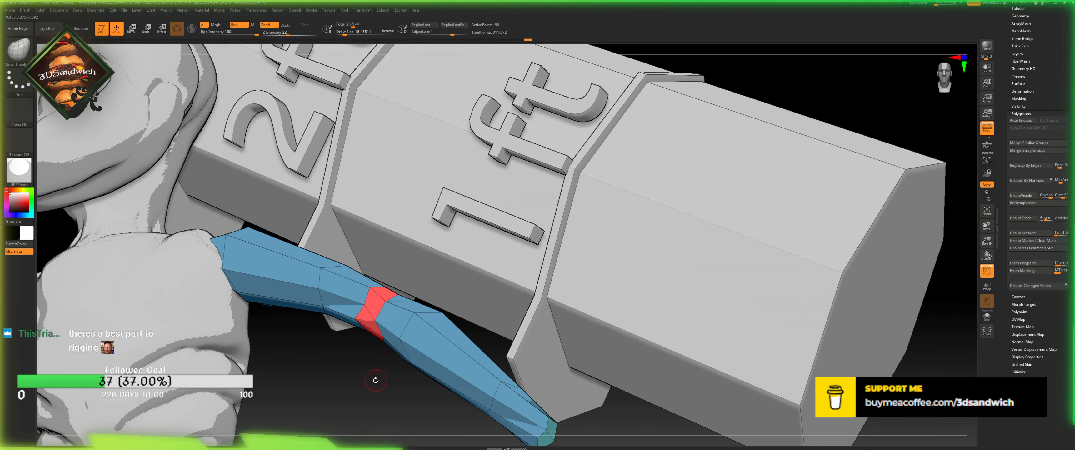
{"action": "right_click_drag", "start_coordinate": [373, 383], "coordinate": [381, 335]}
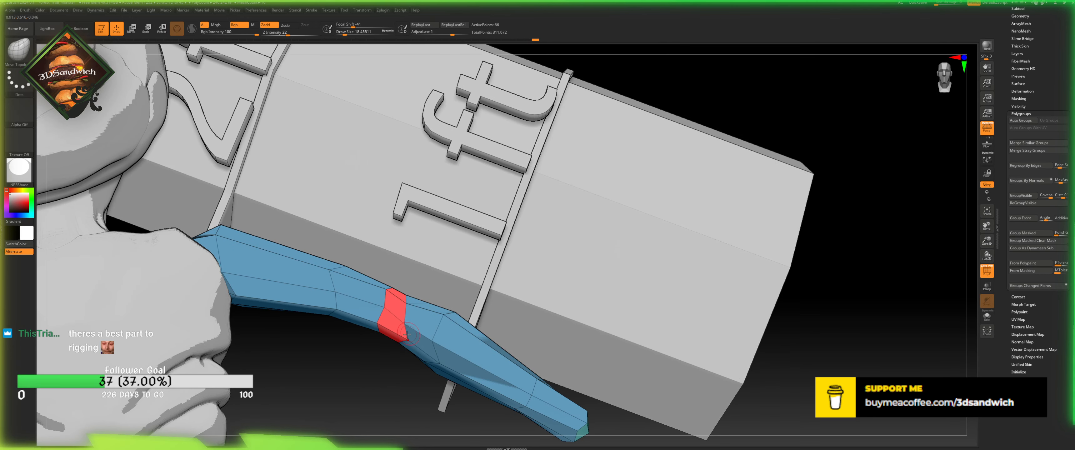
{"action": "right_click_drag", "start_coordinate": [388, 381], "coordinate": [322, 308]}
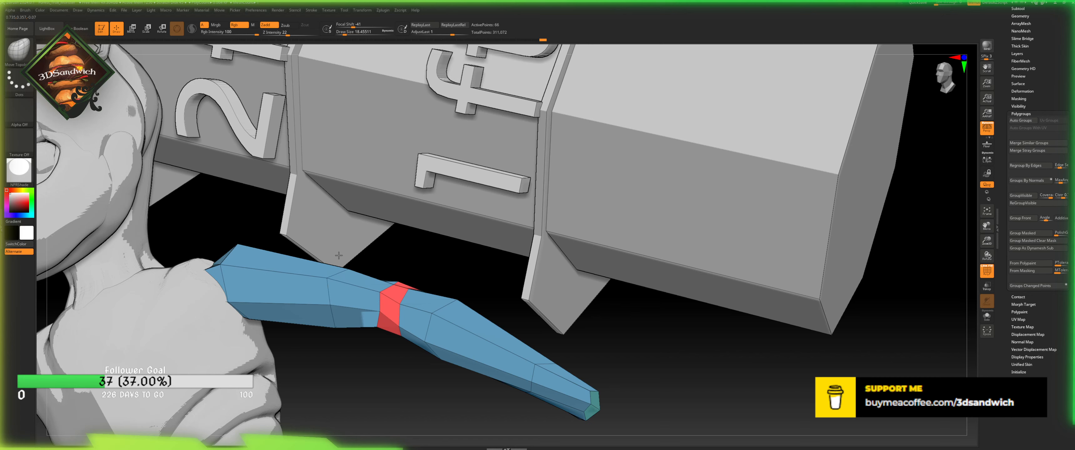
{"action": "right_click_drag", "start_coordinate": [393, 373], "coordinate": [312, 318]}
{"action": "left_click_drag", "start_coordinate": [314, 339], "coordinate": [286, 379]}
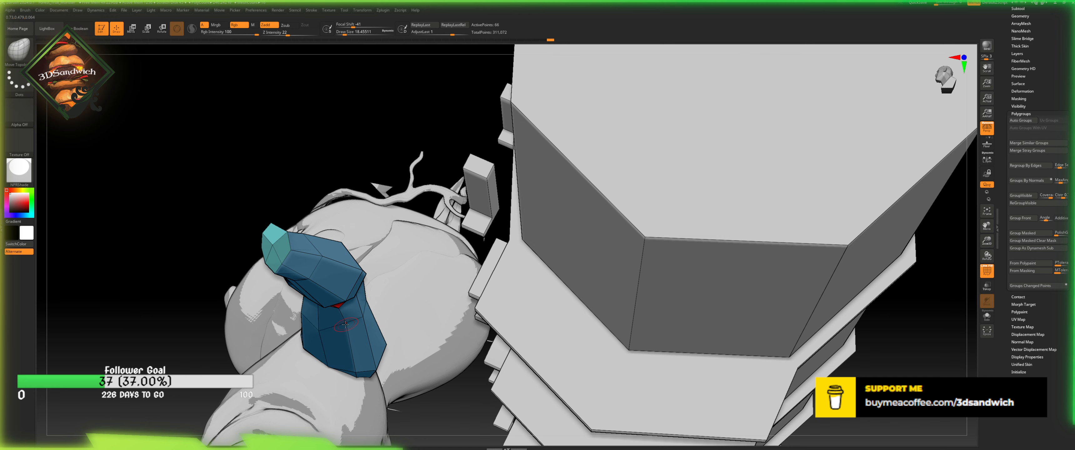
- Adjust the edge loop on the upper arm just above the elbow with Move Topological
{"action": "right_click_drag", "start_coordinate": [405, 138], "coordinate": [365, 267]}
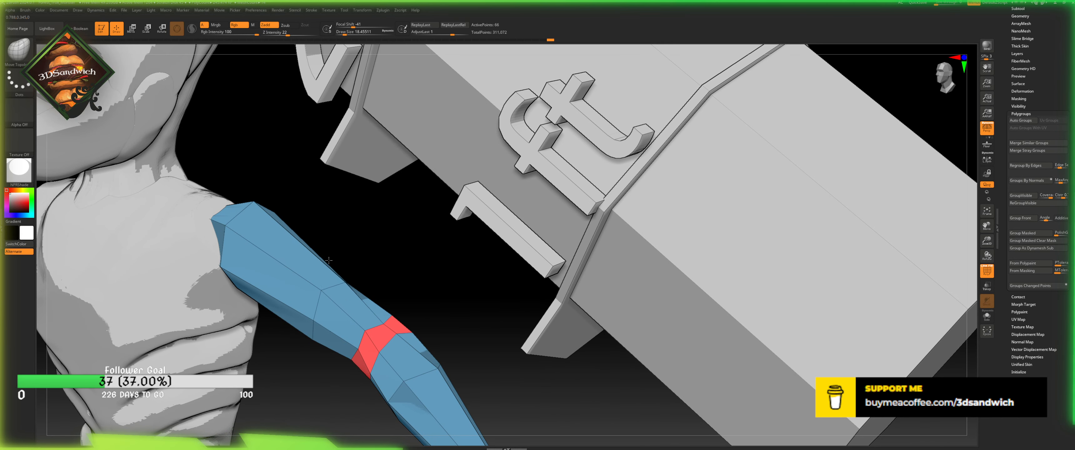
{"action": "left_click_drag", "start_coordinate": [347, 265], "coordinate": [352, 283]}
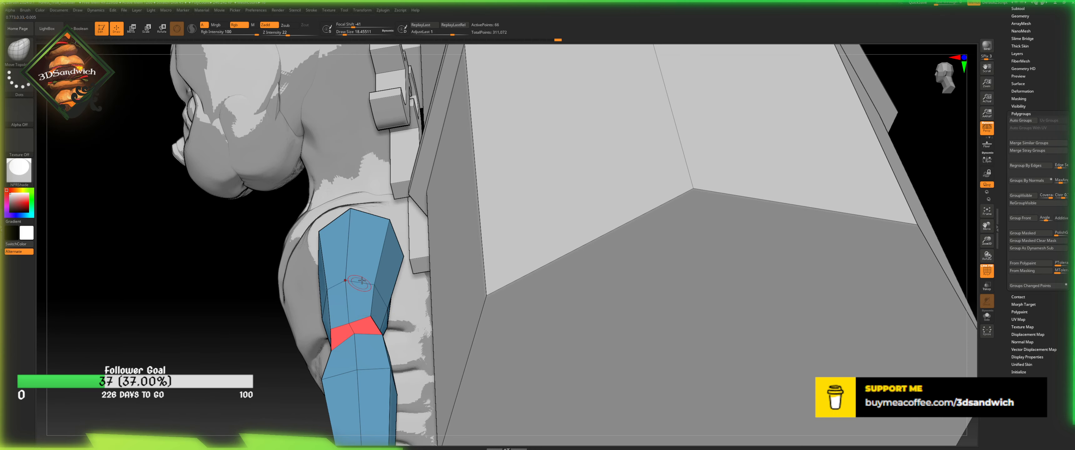
{"action": "left_click_drag", "start_coordinate": [252, 369], "coordinate": [391, 345]}
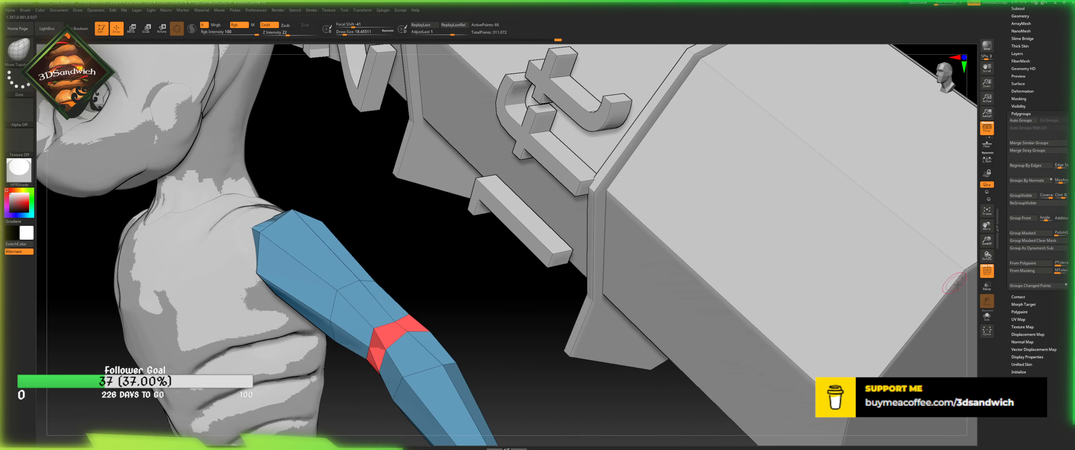
- Isolate the arm in Solo mode and examine its overall shape from several angles
{"action": "left_click", "coordinate": [987, 316]}
{"action": "left_click_drag", "start_coordinate": [618, 336], "coordinate": [465, 205]}
{"action": "left_click_drag", "start_coordinate": [373, 254], "coordinate": [355, 287]}
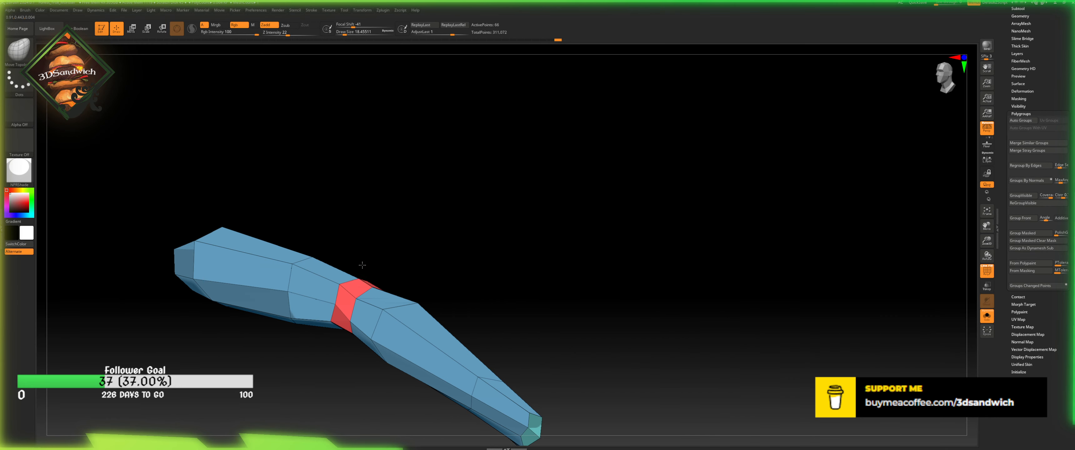
{"action": "left_click_drag", "start_coordinate": [364, 242], "coordinate": [366, 206]}
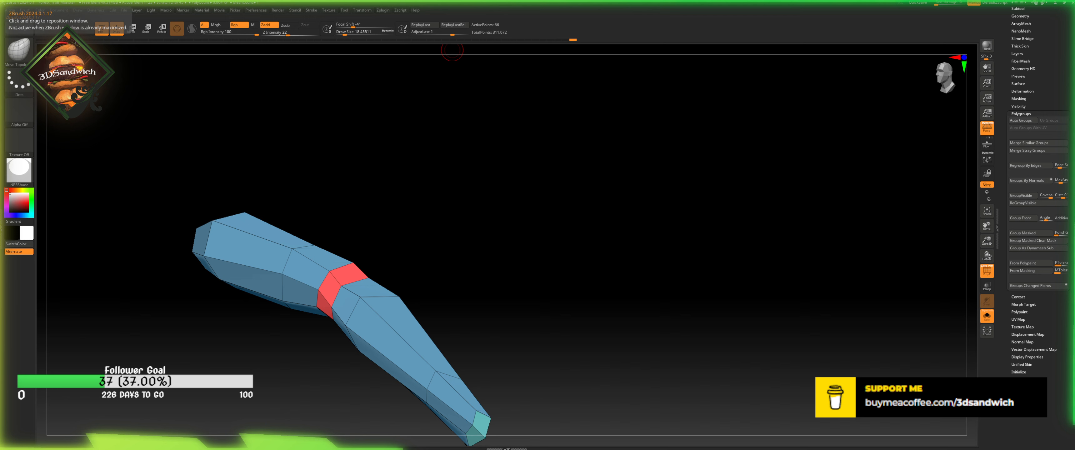
- Switch to File Explorer and look through Character_Model_Resources, including Creature_Parts, Gear and Body, and return to ZBrush
{"action": "key", "text": "alt+Tab"}
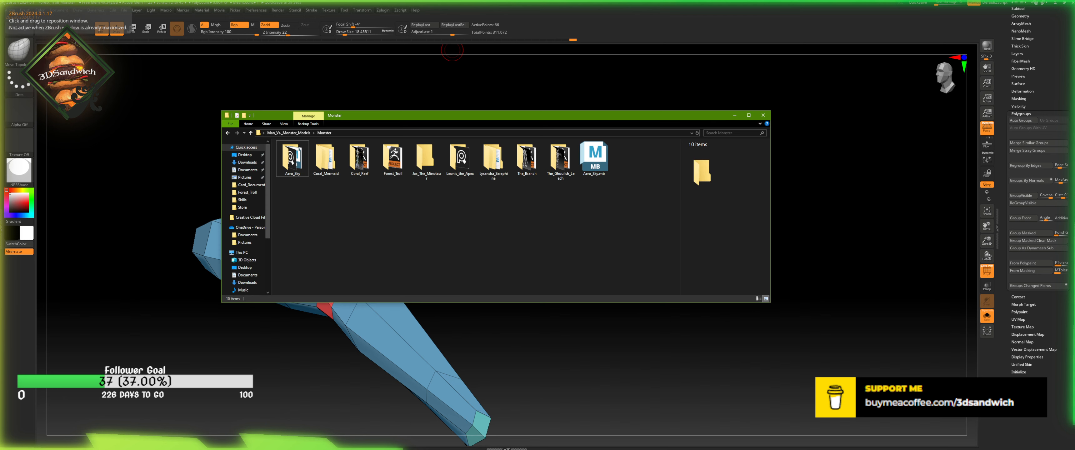
{"action": "left_click", "coordinate": [294, 133]}
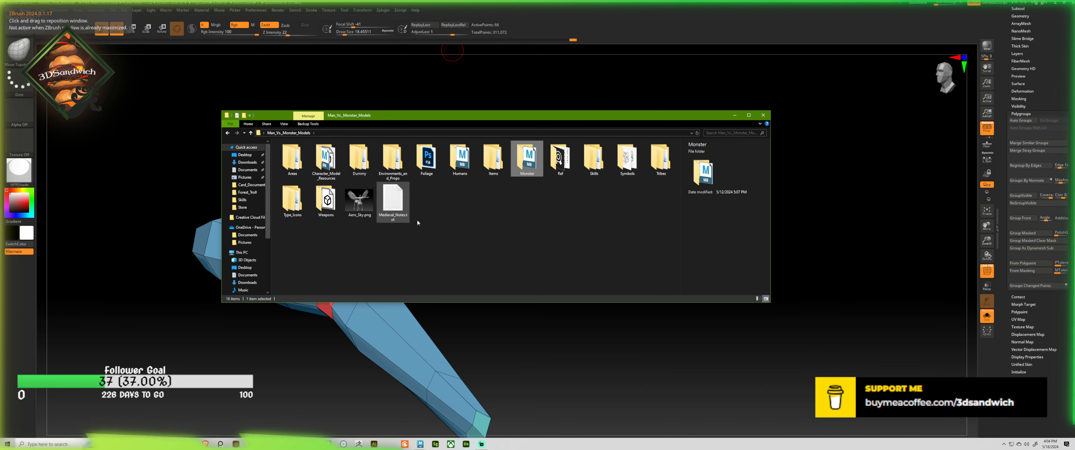
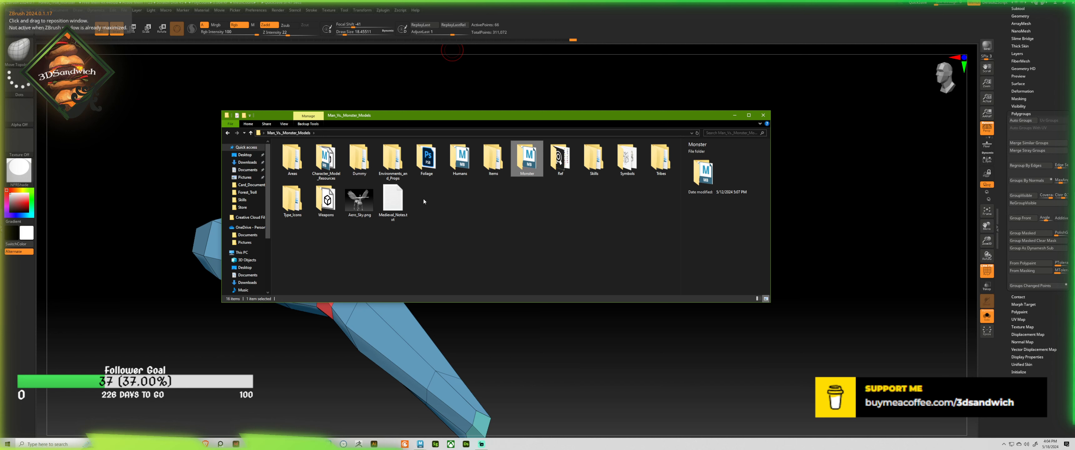
{"action": "double_click", "coordinate": [321, 152]}
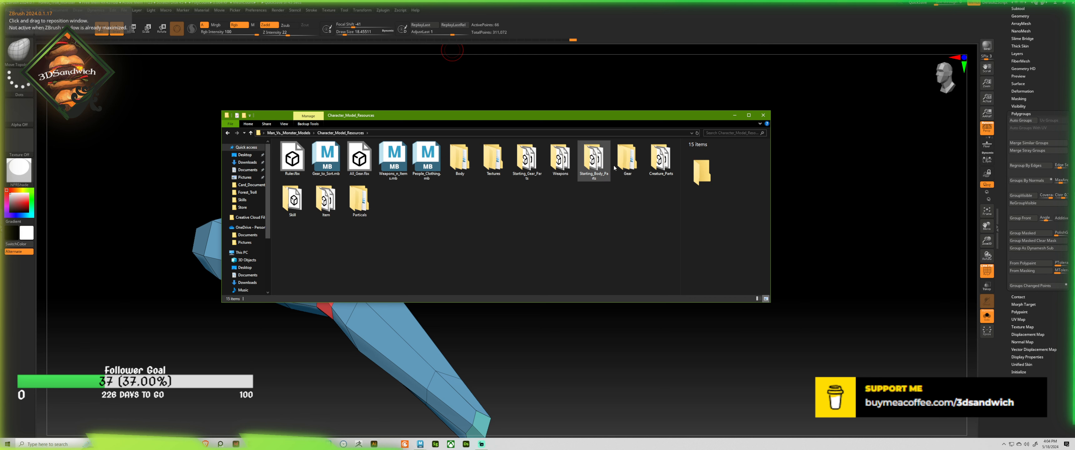
{"action": "double_click", "coordinate": [656, 166]}
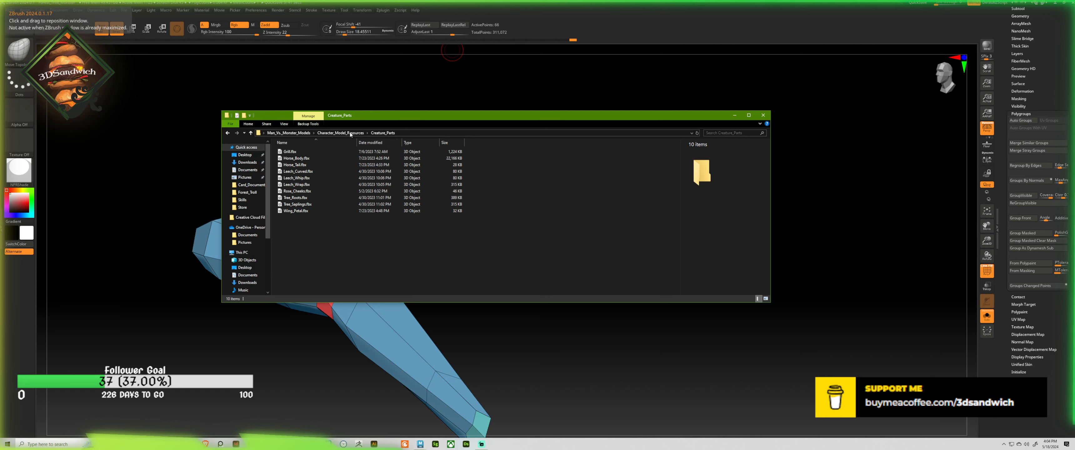
{"action": "left_click", "coordinate": [340, 133]}
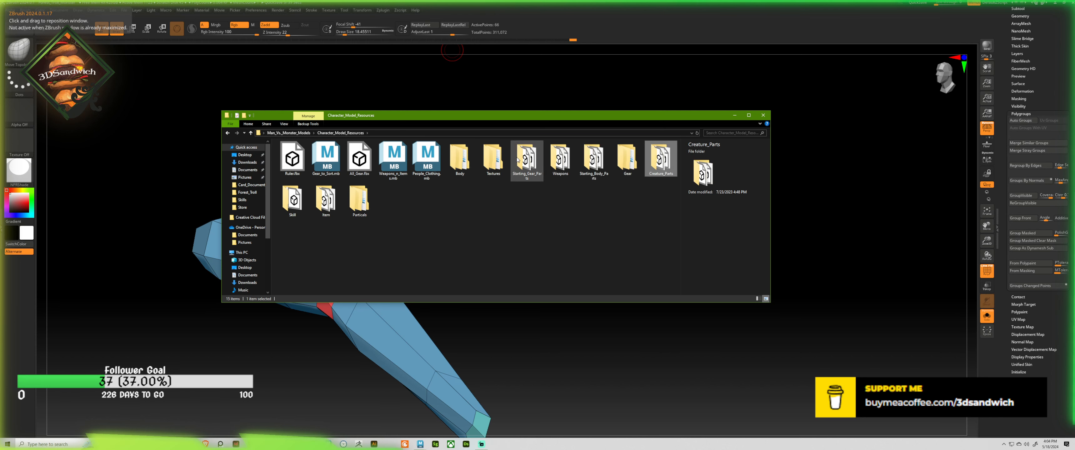
{"action": "double_click", "coordinate": [624, 159]}
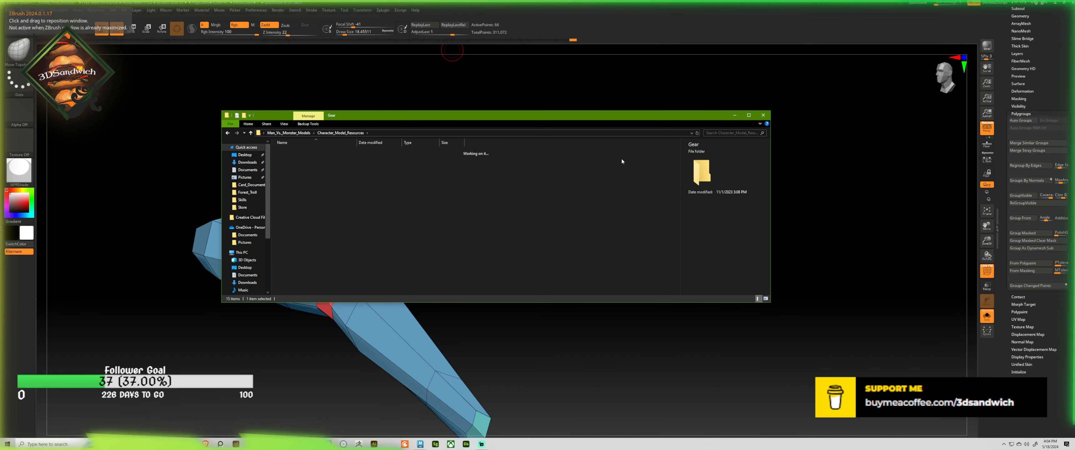
{"action": "left_click", "coordinate": [357, 135]}
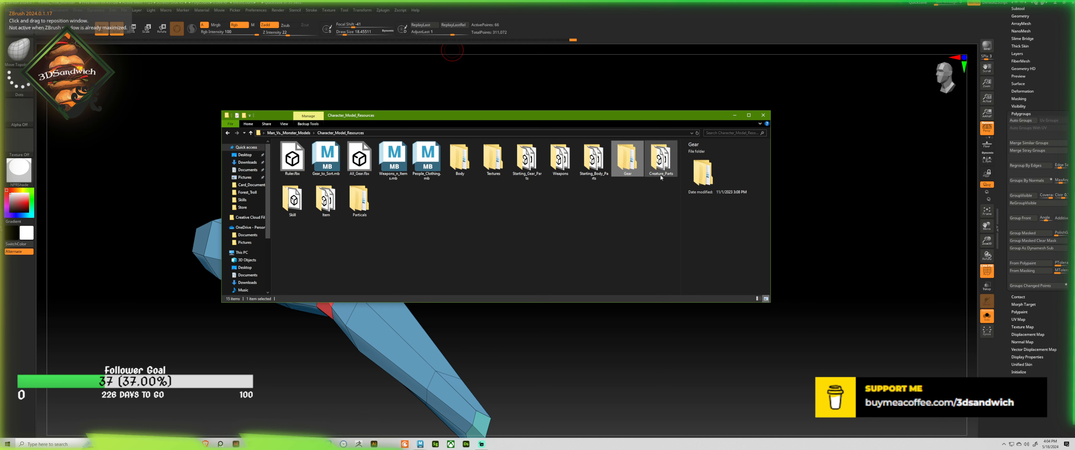
{"action": "double_click", "coordinate": [460, 158]}
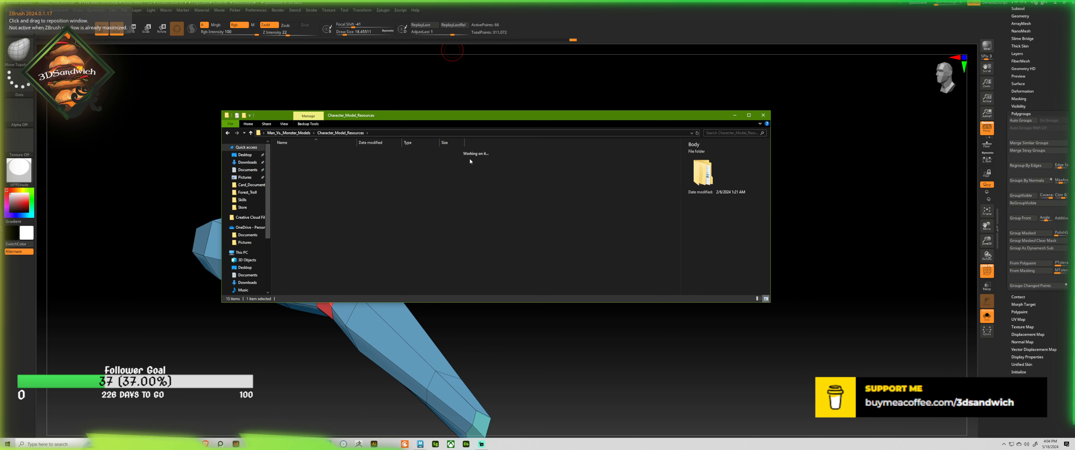
{"action": "left_click", "coordinate": [355, 134]}
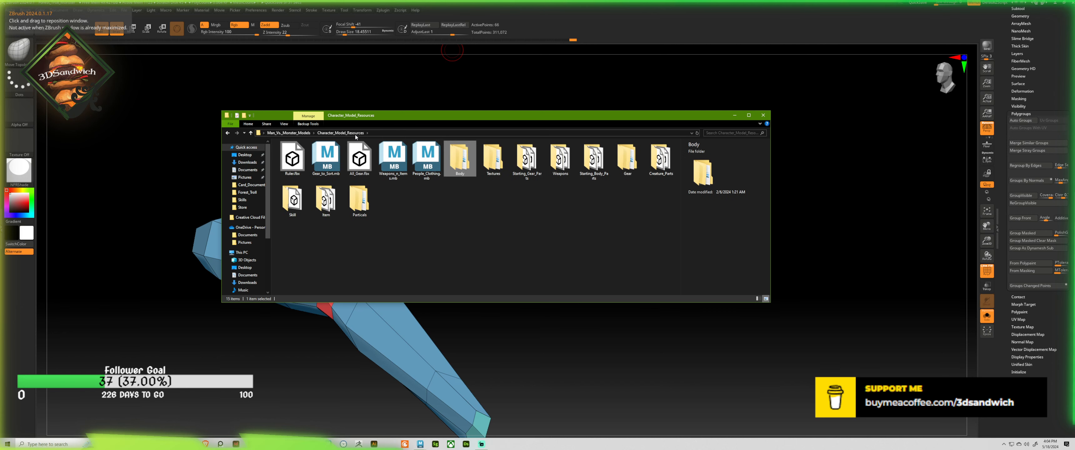
{"action": "left_click", "coordinate": [483, 3]}
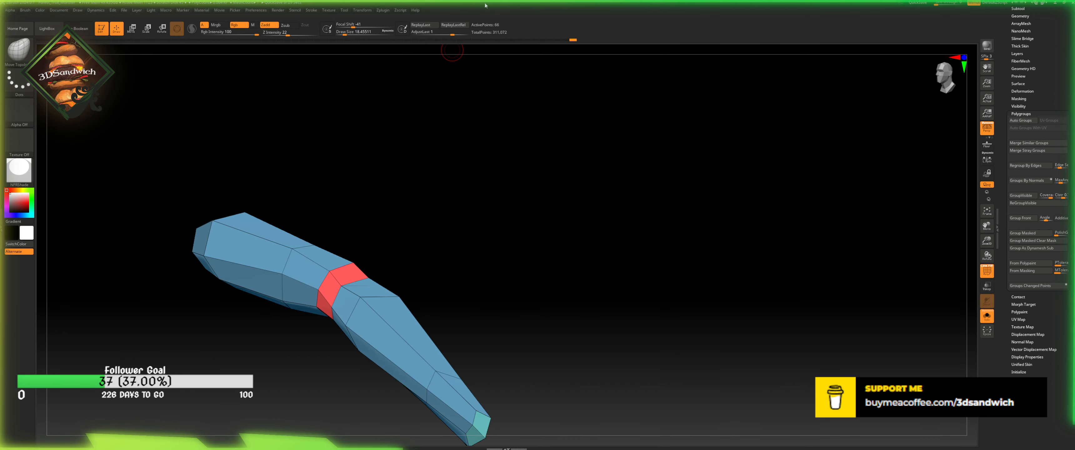
- Leave Solo mode and pull the outer corner of the elbow band outward with Move Topological
{"action": "left_click", "coordinate": [986, 317]}
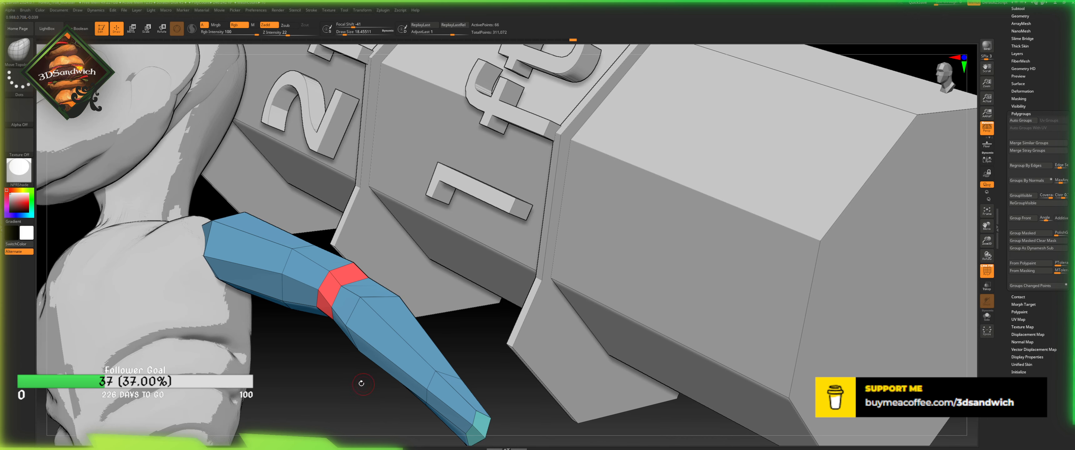
{"action": "left_click_drag", "start_coordinate": [363, 402], "coordinate": [295, 230]}
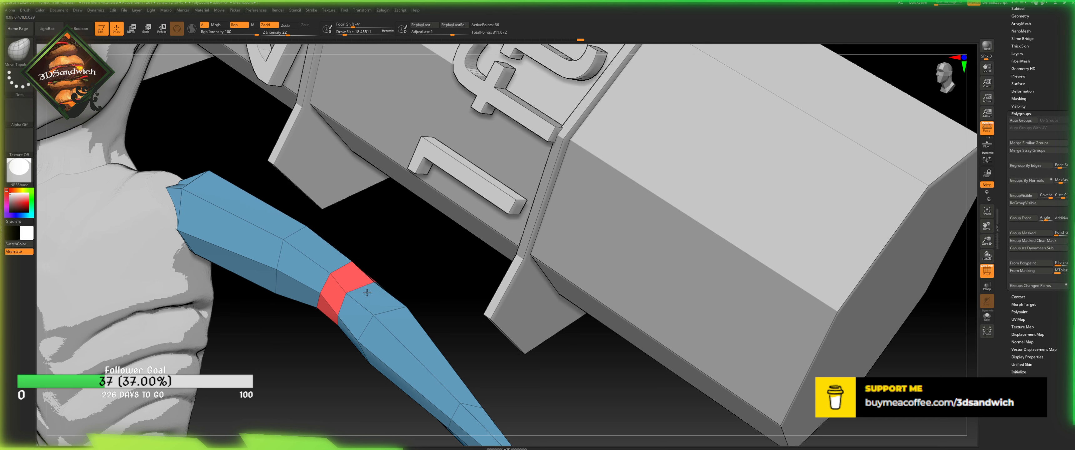
{"action": "left_click_drag", "start_coordinate": [382, 276], "coordinate": [385, 231]}
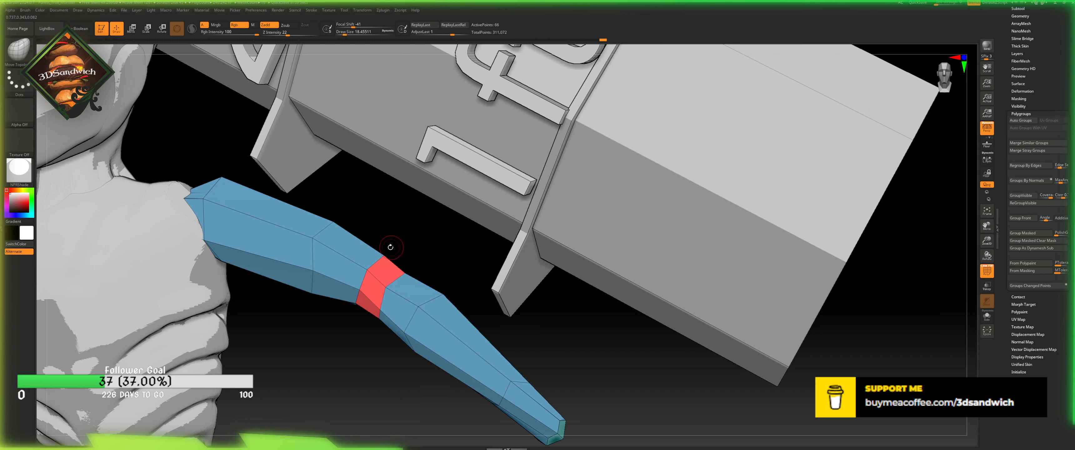
{"action": "left_click_drag", "start_coordinate": [383, 255], "coordinate": [386, 252]}
- Switch to the ZModeler brush and set its edge action to Insert
{"action": "key", "text": "b"}
{"action": "key", "text": "z"}
{"action": "key", "text": "m"}
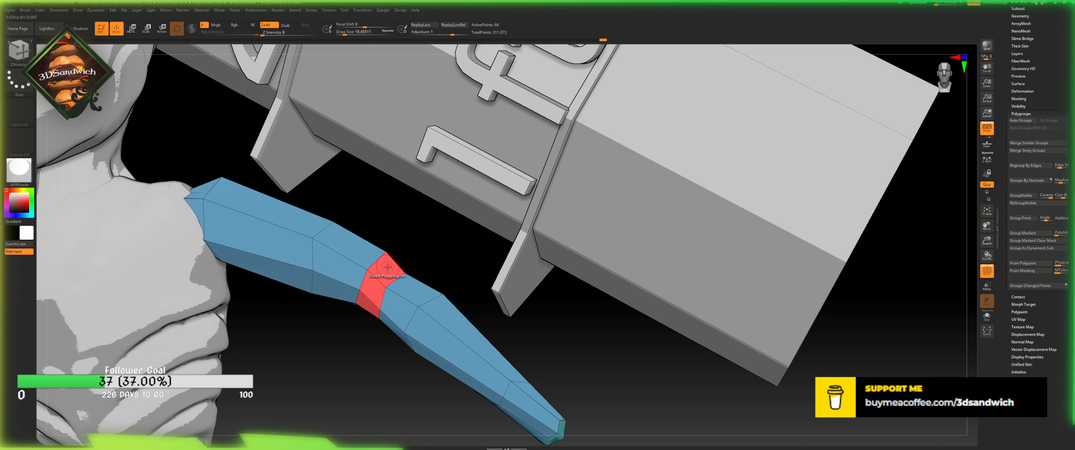
{"action": "key", "text": "space"}
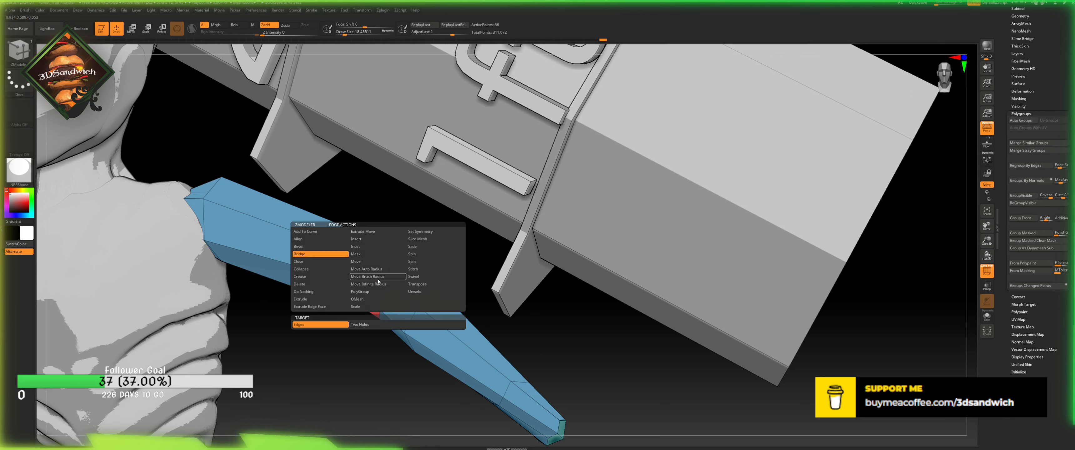
{"action": "left_click", "coordinate": [363, 239]}
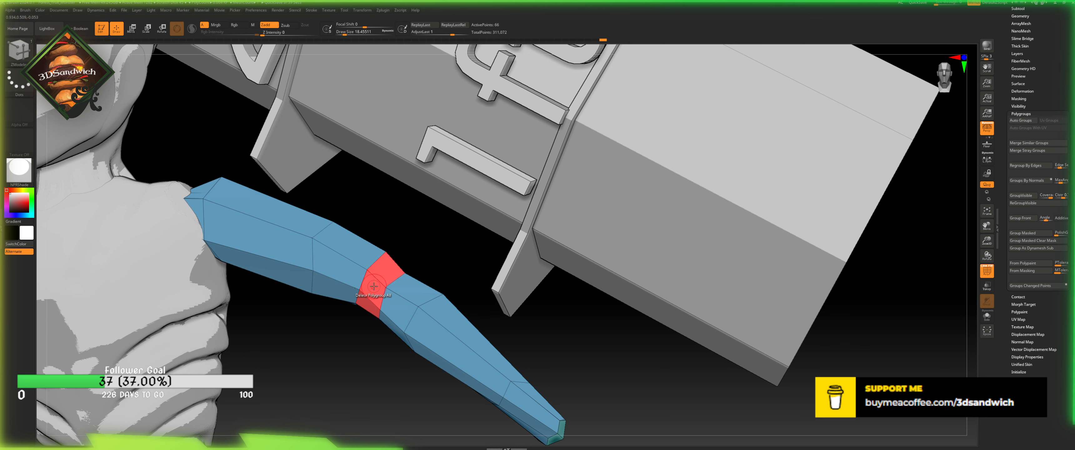
- Try deleting the red elbow band with ZModeler Delete on Polygroup All, and undo the deletion
{"action": "key", "text": "space"}
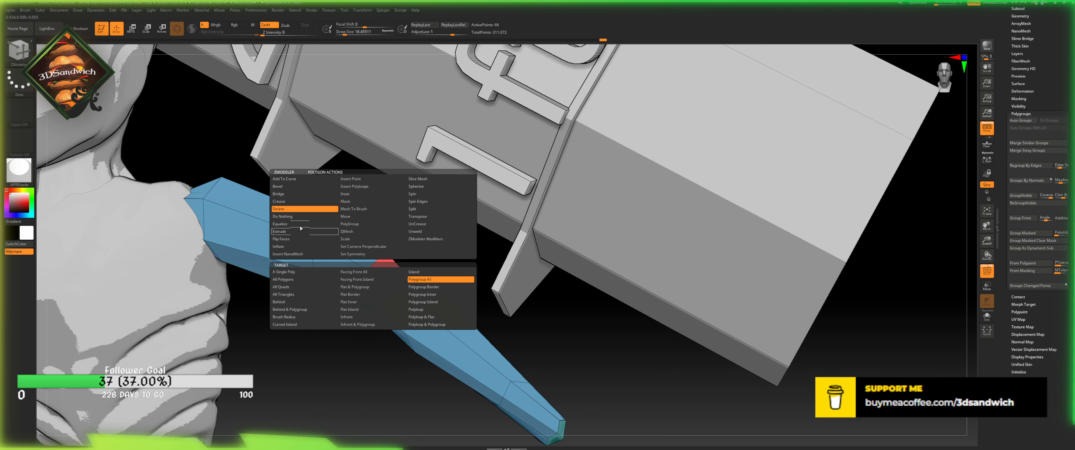
{"action": "left_click", "coordinate": [374, 287]}
{"action": "left_click_drag", "start_coordinate": [373, 338], "coordinate": [370, 288]}
{"action": "key", "text": "ctrl+z"}
- Set the ZModeler Delete target to A Single Poly and delete individual polygons from the red elbow band
{"action": "key", "text": "space"}
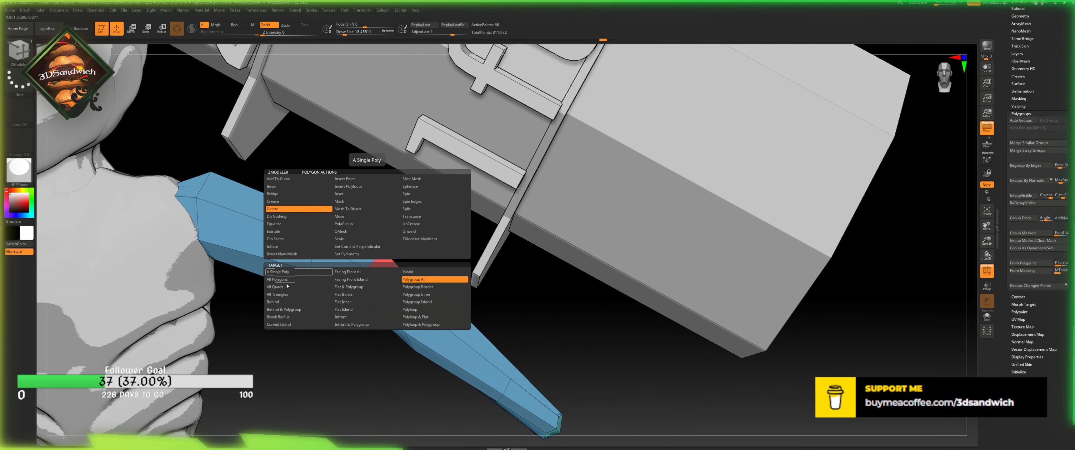
{"action": "left_click", "coordinate": [310, 280]}
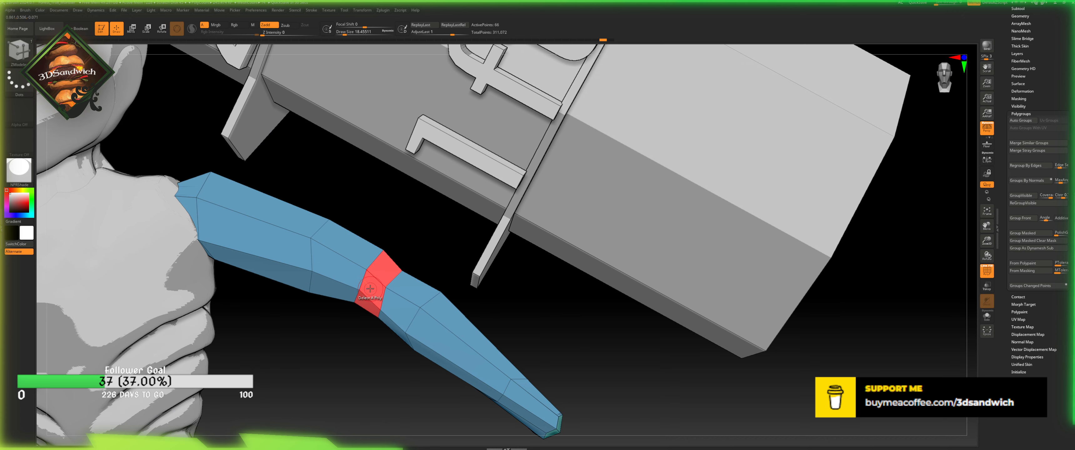
{"action": "left_click", "coordinate": [369, 298]}
{"action": "left_click_drag", "start_coordinate": [356, 344], "coordinate": [375, 307]}
{"action": "left_click", "coordinate": [359, 330]}
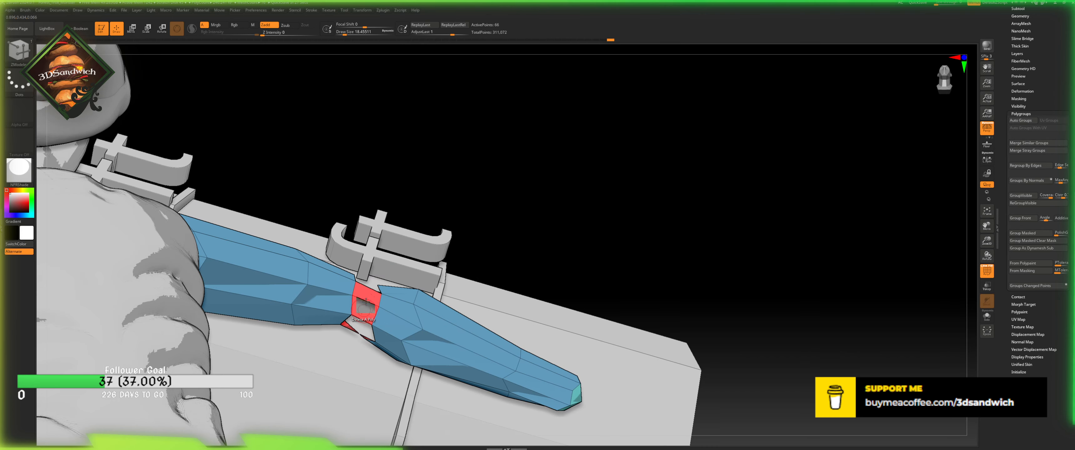
{"action": "left_click", "coordinate": [365, 311]}
{"action": "left_click", "coordinate": [367, 299]}
{"action": "left_click_drag", "start_coordinate": [468, 187], "coordinate": [384, 246]}
- Set the ZModeler polygon action to Inset with Polyloop as target, and insert an edge loop through the remaining red elbow band
{"action": "key", "text": "space"}
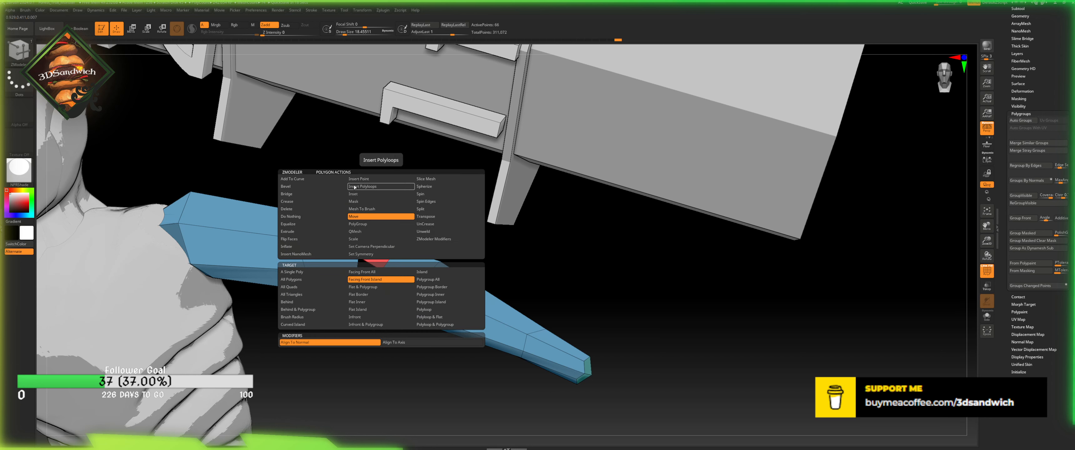
{"action": "left_click", "coordinate": [363, 194]}
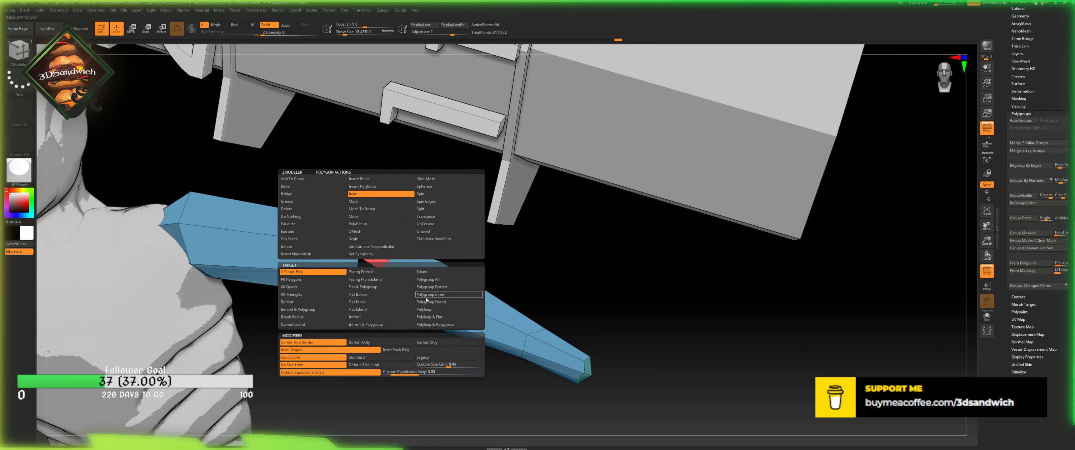
{"action": "left_click", "coordinate": [423, 309]}
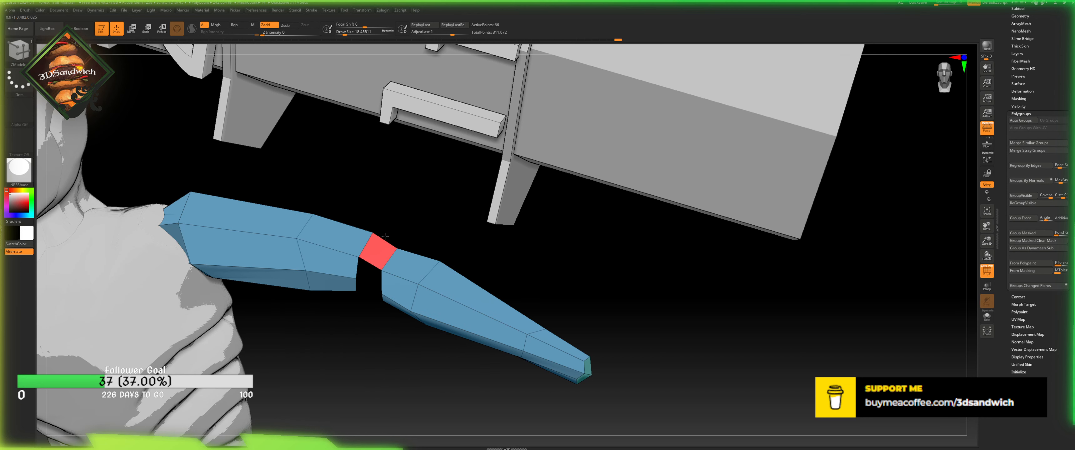
{"action": "key", "text": "space"}
{"action": "left_click", "coordinate": [367, 240]}
- Switch to the Move Topological brush and pull the new middle edge of the red elbow band outward
{"action": "key", "text": "b"}
{"action": "key", "text": "m"}
{"action": "key", "text": "t"}
{"action": "left_click_drag", "start_coordinate": [394, 225], "coordinate": [420, 196], "text": "alt"}
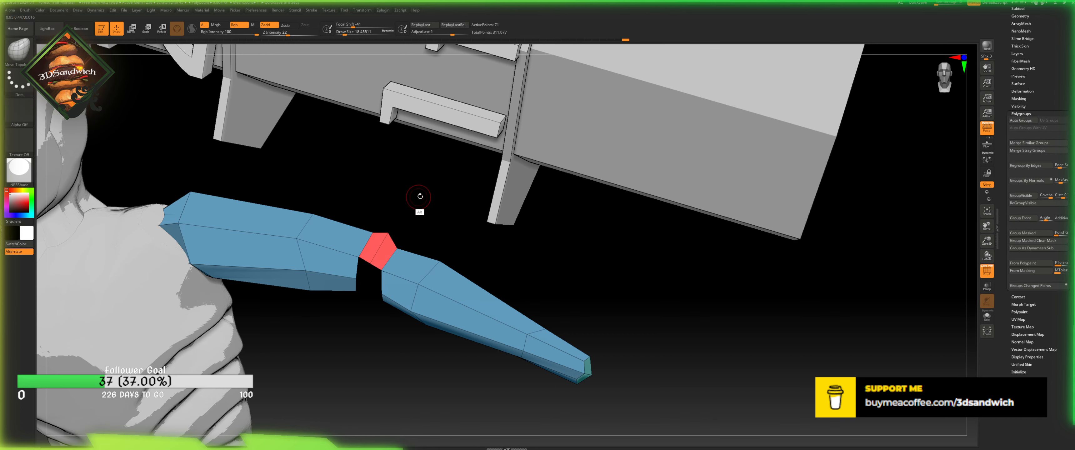
{"action": "mouse_move", "coordinate": [402, 232]}
{"action": "left_mouse_down"}
{"action": "mouse_move", "coordinate": [423, 192]}
{"action": "mouse_move", "coordinate": [388, 230]}
{"action": "left_mouse_up"}
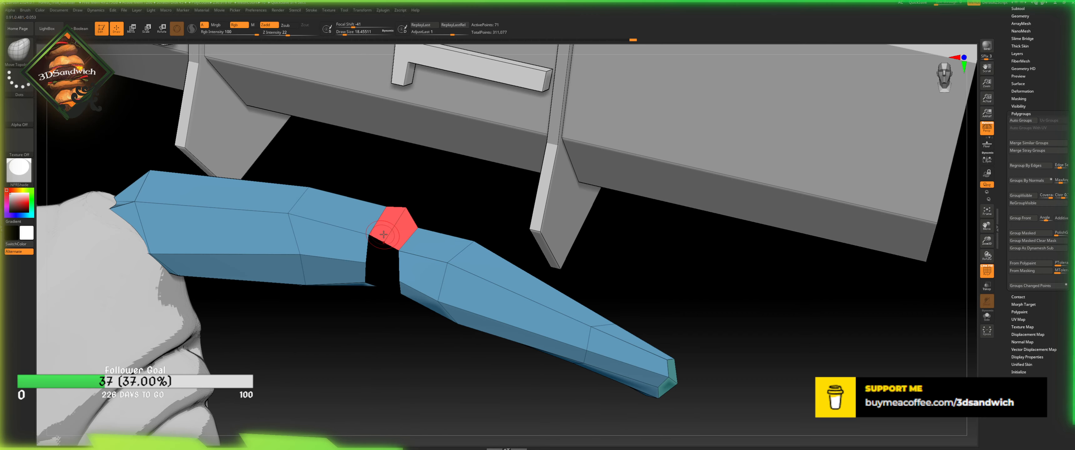
{"action": "left_click_drag", "start_coordinate": [390, 291], "coordinate": [392, 288]}
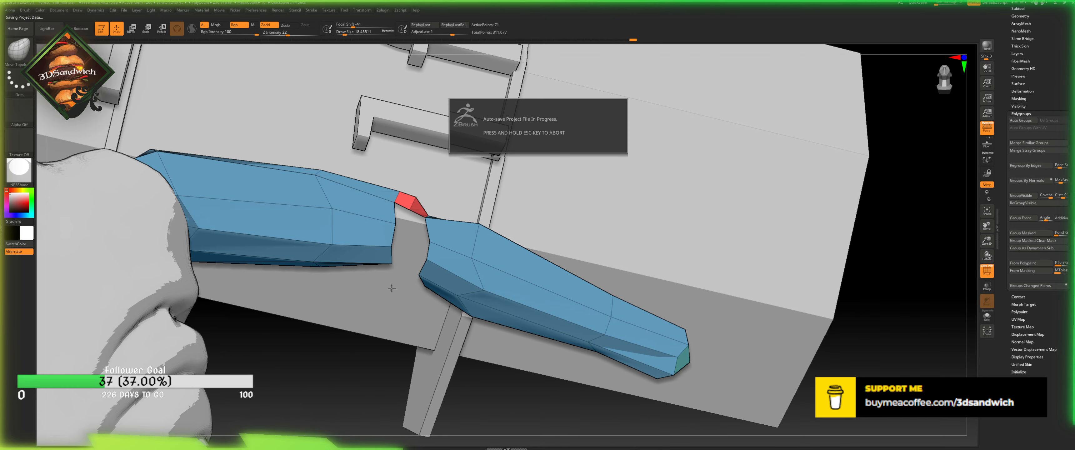
{"action": "left_click_drag", "start_coordinate": [391, 288], "coordinate": [385, 394]}
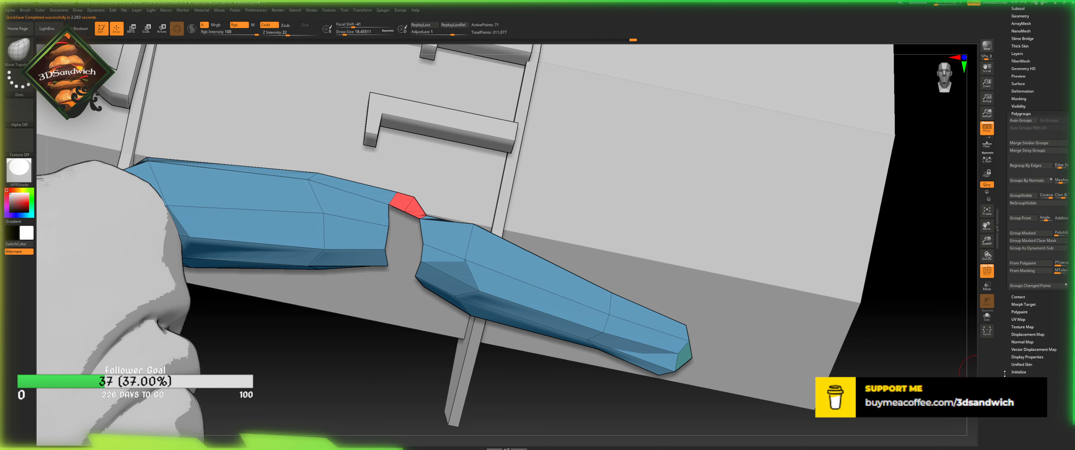
{"action": "left_click", "coordinate": [1016, 364]}
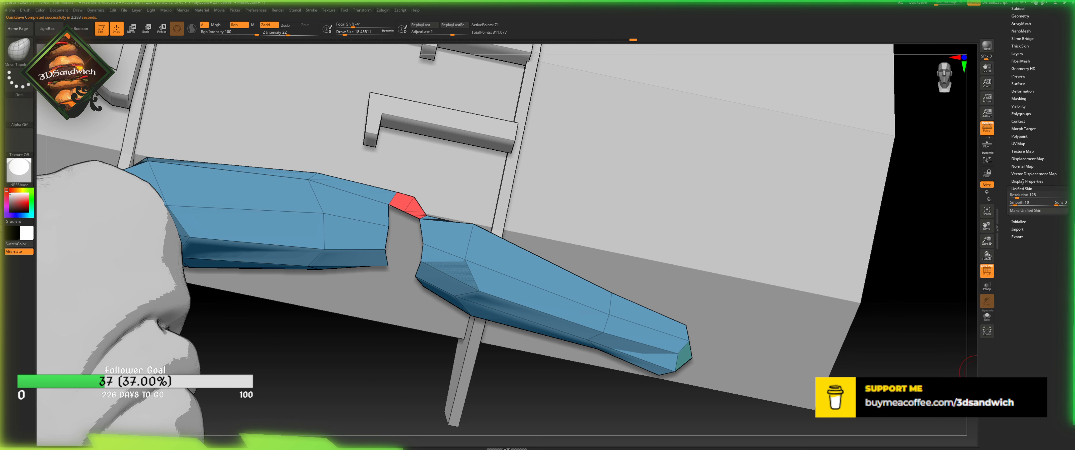
{"action": "left_click", "coordinate": [1025, 159]}
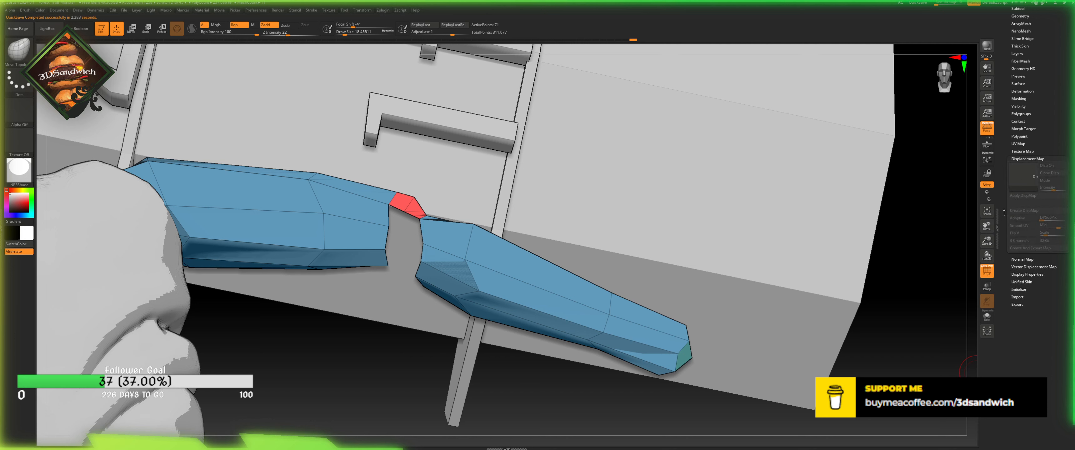
{"action": "left_click", "coordinate": [1018, 281]}
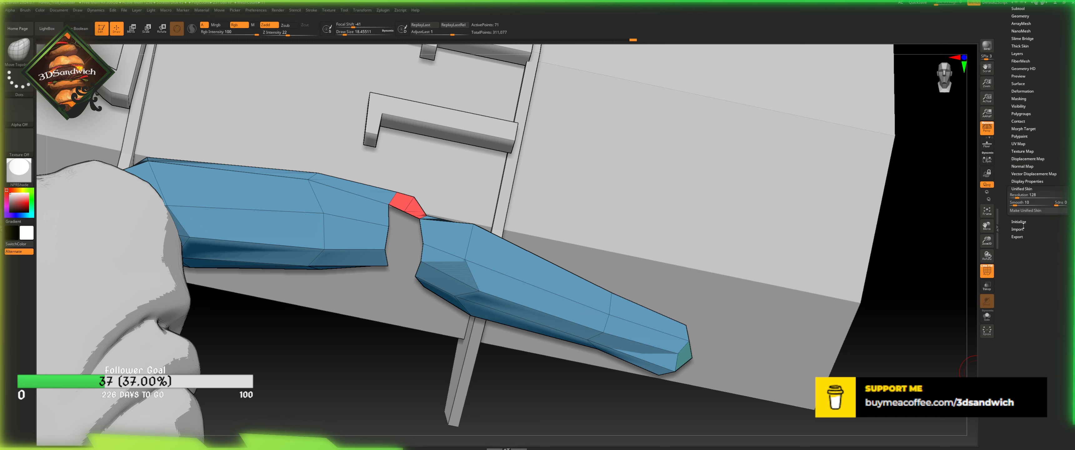
{"action": "left_click", "coordinate": [1020, 221]}
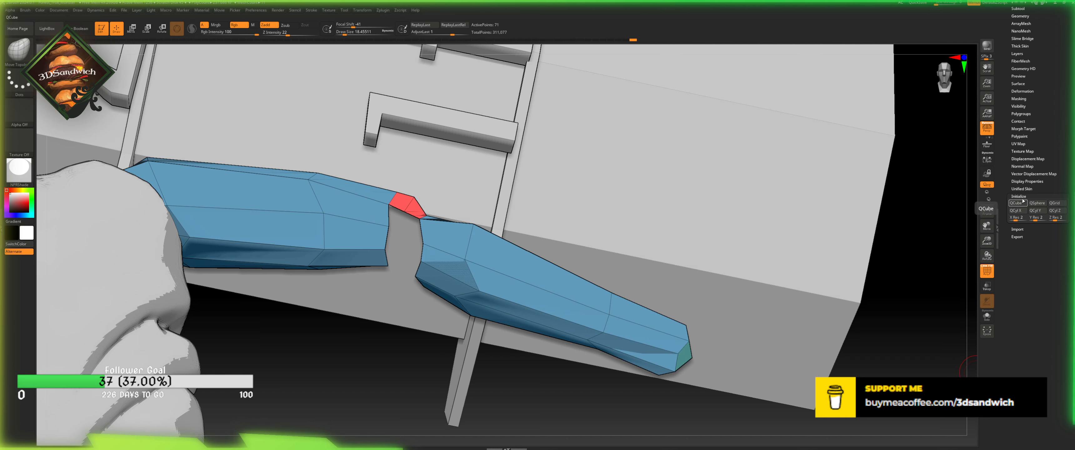
{"action": "left_click_drag", "start_coordinate": [1006, 145], "coordinate": [1010, 160]}
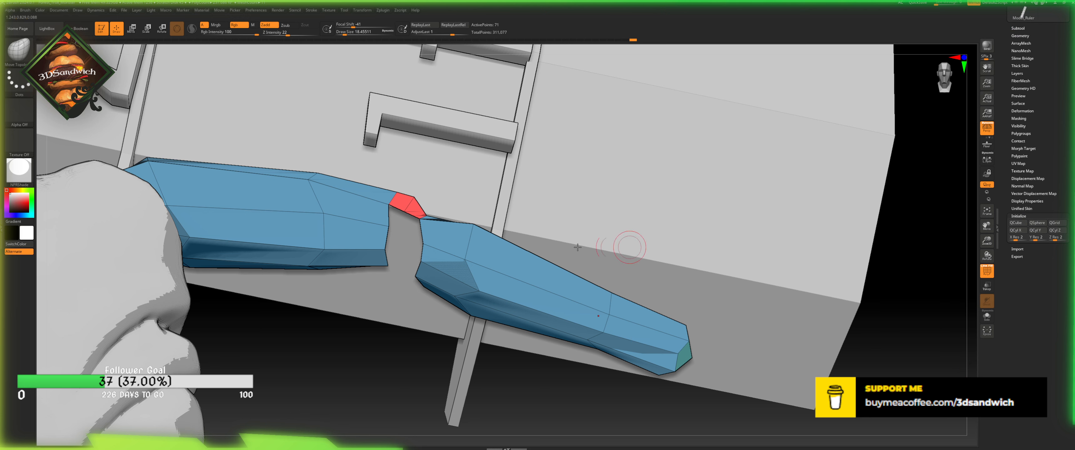
- Adjust the red elbow band with Move Topological and isolate the arm in Solo mode
{"action": "left_click", "coordinate": [409, 210]}
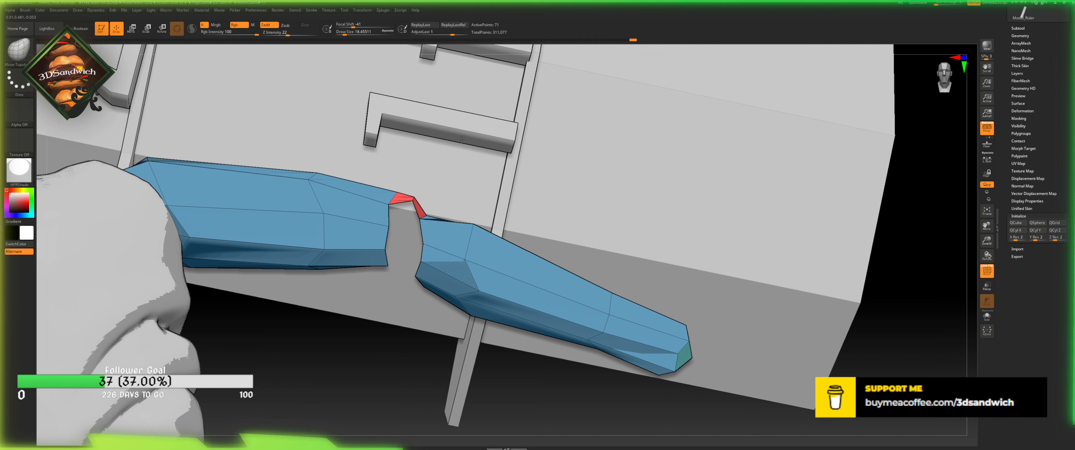
{"action": "left_click_drag", "start_coordinate": [378, 403], "coordinate": [435, 340]}
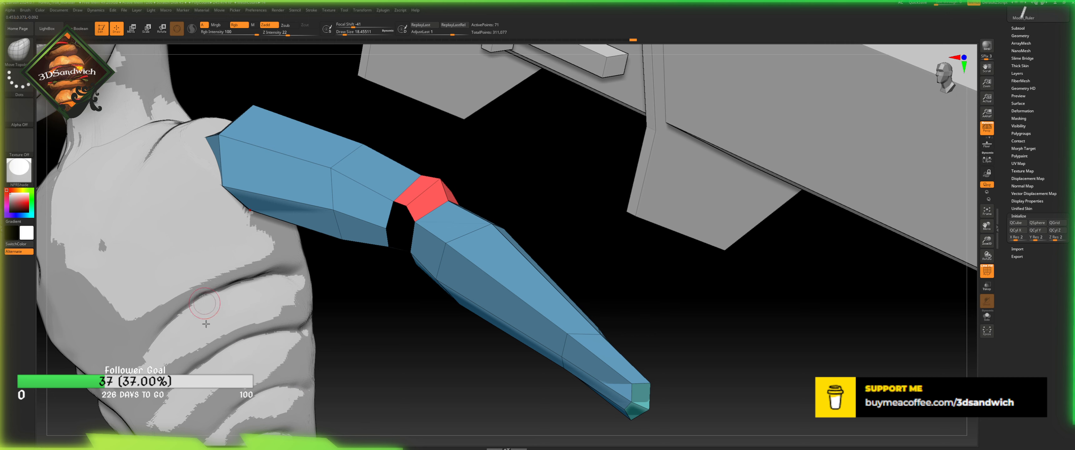
{"action": "left_click_drag", "start_coordinate": [398, 341], "coordinate": [948, 285]}
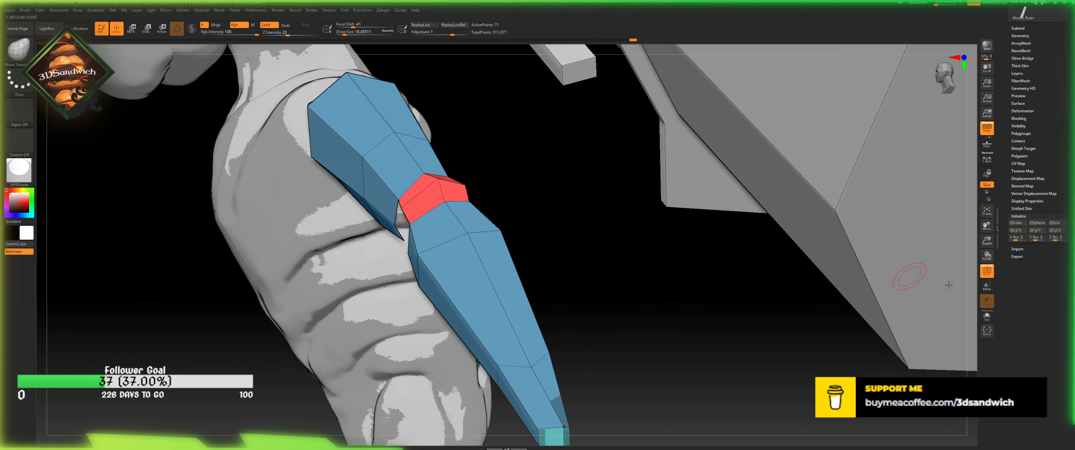
{"action": "left_click", "coordinate": [987, 316]}
{"action": "left_click_drag", "start_coordinate": [622, 167], "coordinate": [334, 247]}
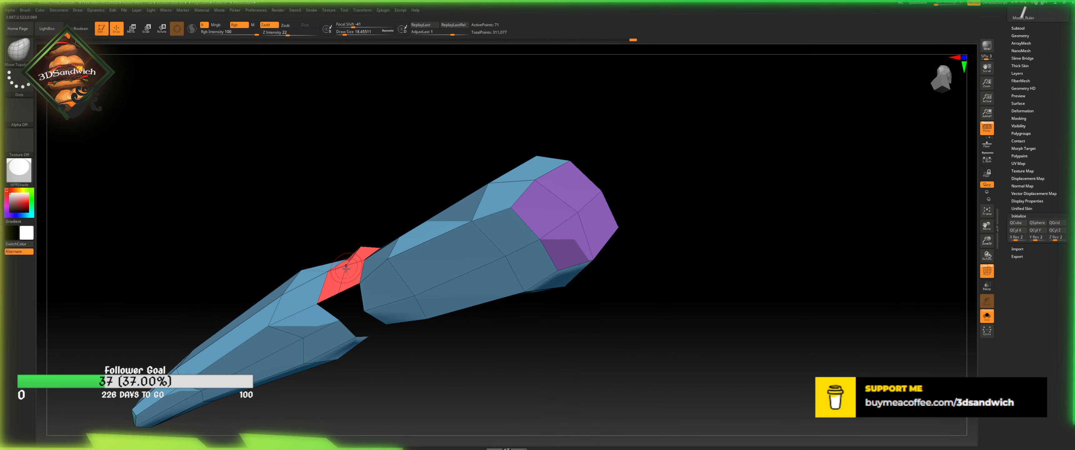
{"action": "left_click_drag", "start_coordinate": [336, 205], "coordinate": [331, 256]}
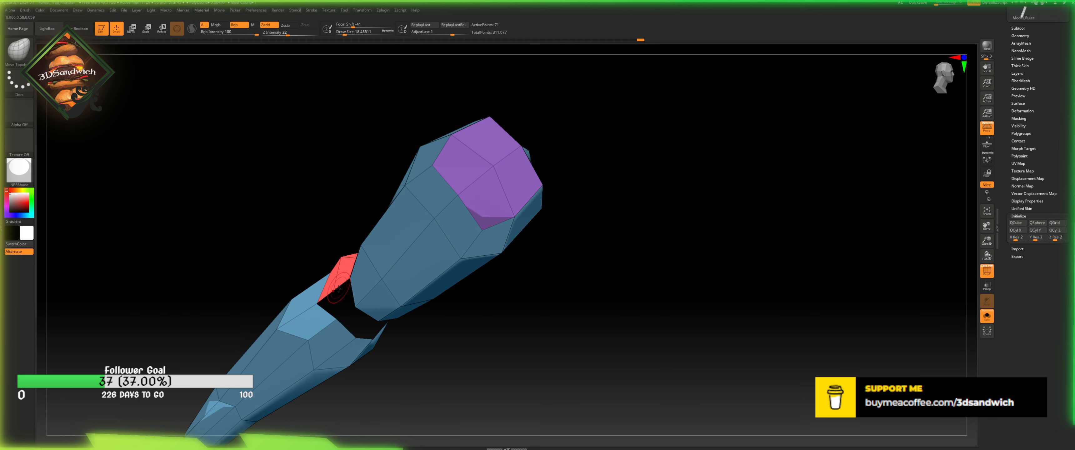
{"action": "left_click_drag", "start_coordinate": [337, 288], "coordinate": [329, 276]}
{"action": "mouse_move", "coordinate": [293, 231]}
{"action": "left_mouse_down"}
{"action": "mouse_move", "coordinate": [317, 232]}
{"action": "mouse_move", "coordinate": [361, 334]}
{"action": "left_mouse_up"}
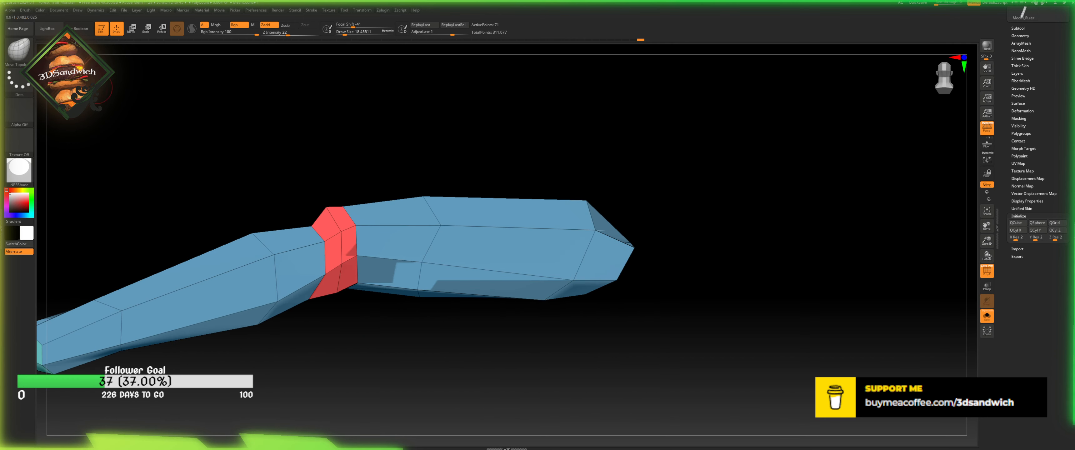
{"action": "left_click_drag", "start_coordinate": [367, 339], "coordinate": [376, 359]}
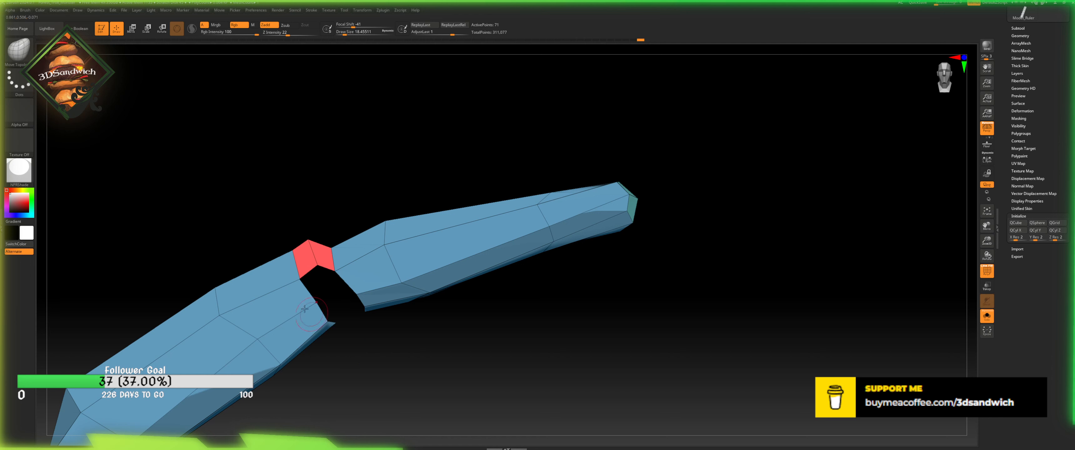
- Switch to the ZModeler brush and set its edge action to Extrude
{"action": "key", "text": "b"}
{"action": "key", "text": "z"}
{"action": "key", "text": "m"}
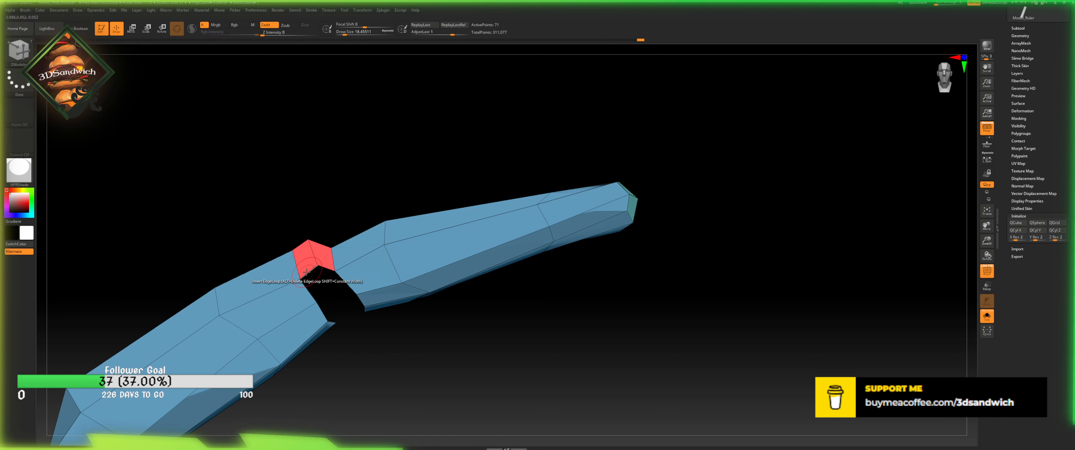
{"action": "mouse_move", "coordinate": [352, 345]}
{"action": "left_mouse_down"}
{"action": "mouse_move", "coordinate": [353, 370]}
{"action": "mouse_move", "coordinate": [346, 322]}
{"action": "mouse_move", "coordinate": [347, 334]}
{"action": "left_mouse_up"}
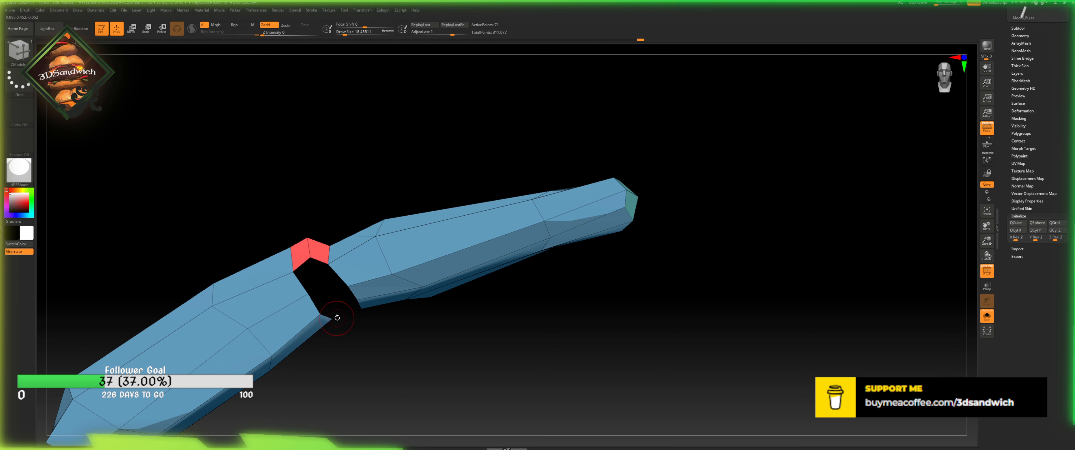
{"action": "left_click_drag", "start_coordinate": [307, 272], "coordinate": [333, 331]}
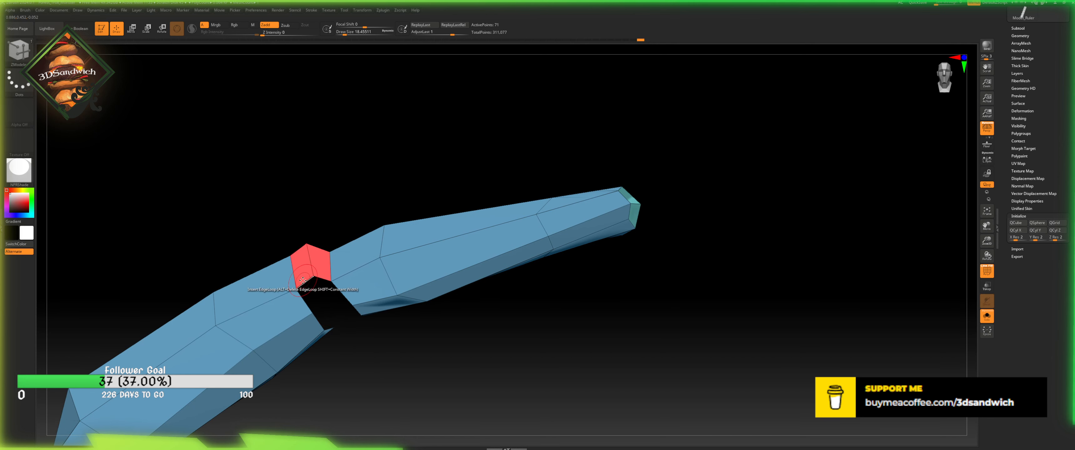
{"action": "key", "text": "space"}
{"action": "left_click", "coordinate": [245, 298]}
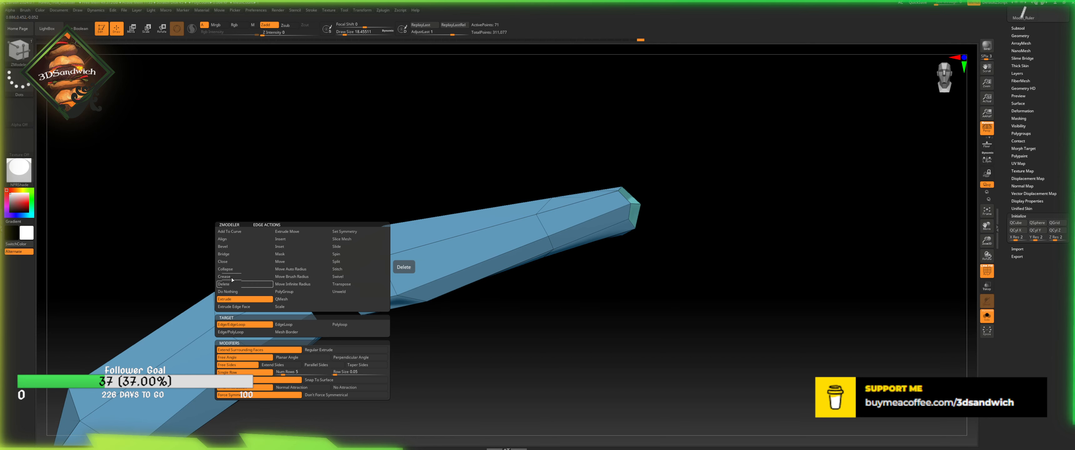
{"action": "left_click", "coordinate": [245, 278]}
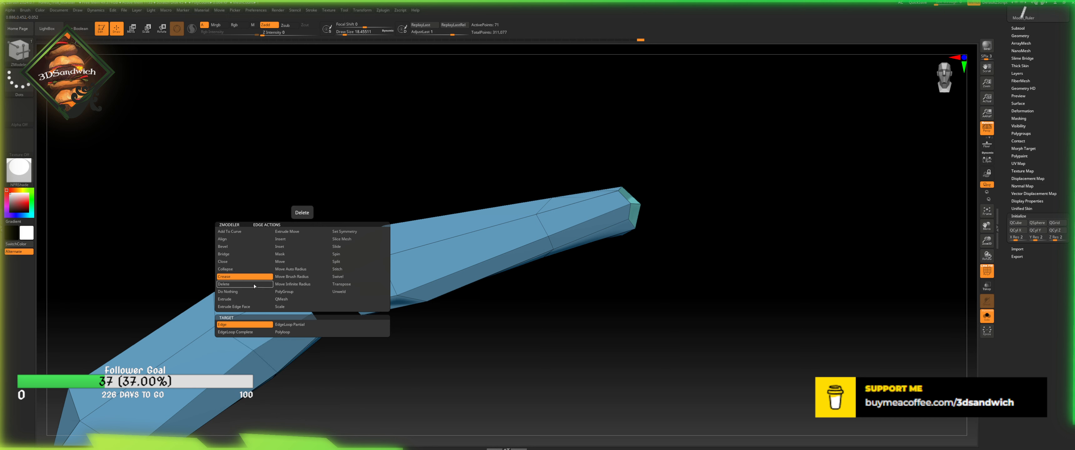
{"action": "left_click", "coordinate": [242, 283]}
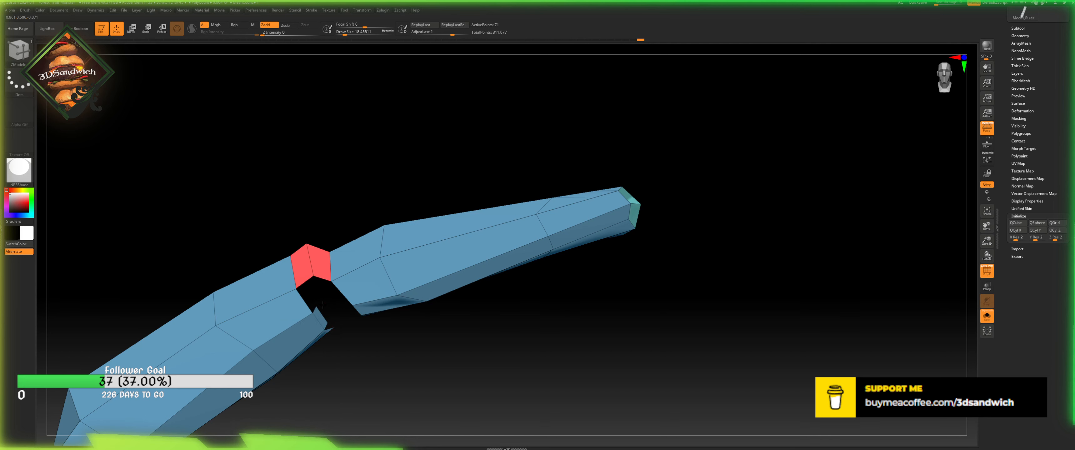
- Extrude the open edges at the upper arm's elbow end into the gap, undoing unwanted attempts along the way
{"action": "left_click_drag", "start_coordinate": [321, 317], "coordinate": [314, 292]}
{"action": "right_click_drag", "start_coordinate": [324, 307], "coordinate": [333, 324]}
{"action": "key", "text": "ctrl+z"}
{"action": "key", "text": "ctrl+z"}
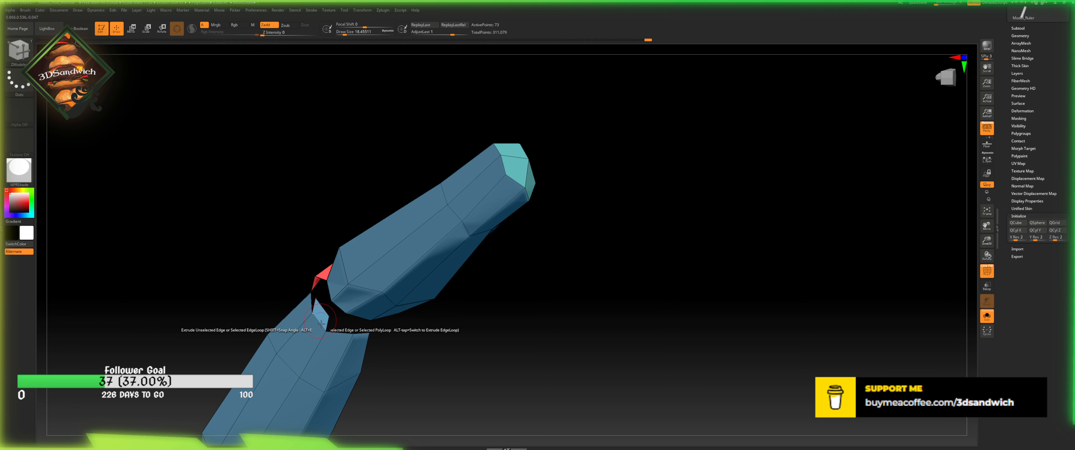
{"action": "left_click_drag", "start_coordinate": [318, 320], "coordinate": [340, 326]}
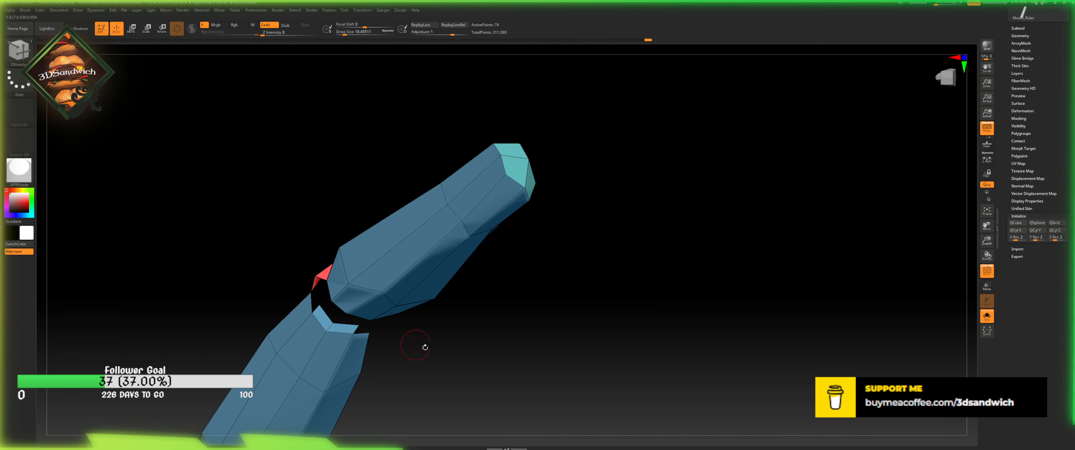
- Switch to Move Topological, reduce the draw size to about 12.9, and reshape the extruded faces at the upper arm's end
{"action": "left_click_drag", "start_coordinate": [424, 348], "coordinate": [418, 350]}
{"action": "key", "text": "b"}
{"action": "key", "text": "m"}
{"action": "key", "text": "t"}
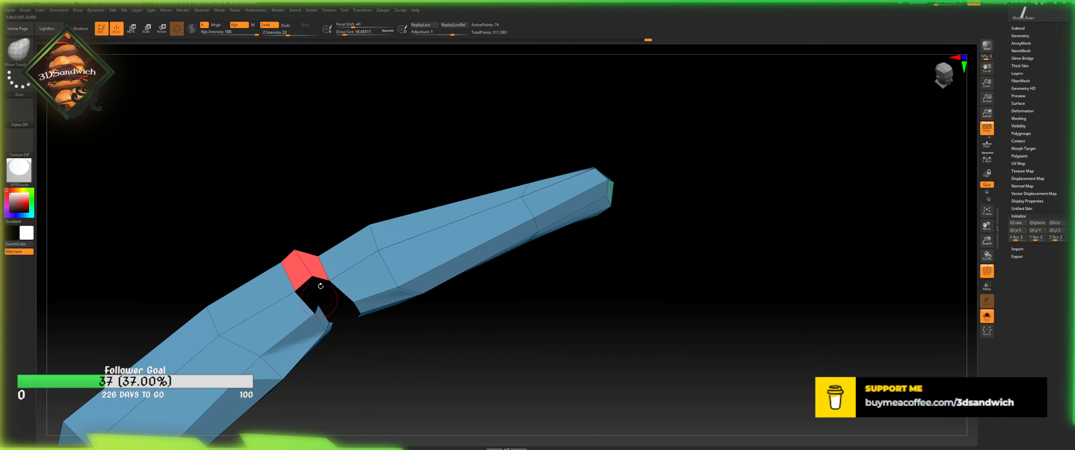
{"action": "left_click", "coordinate": [340, 34]}
{"action": "left_click", "coordinate": [344, 35]}
{"action": "left_click_drag", "start_coordinate": [285, 184], "coordinate": [289, 196]}
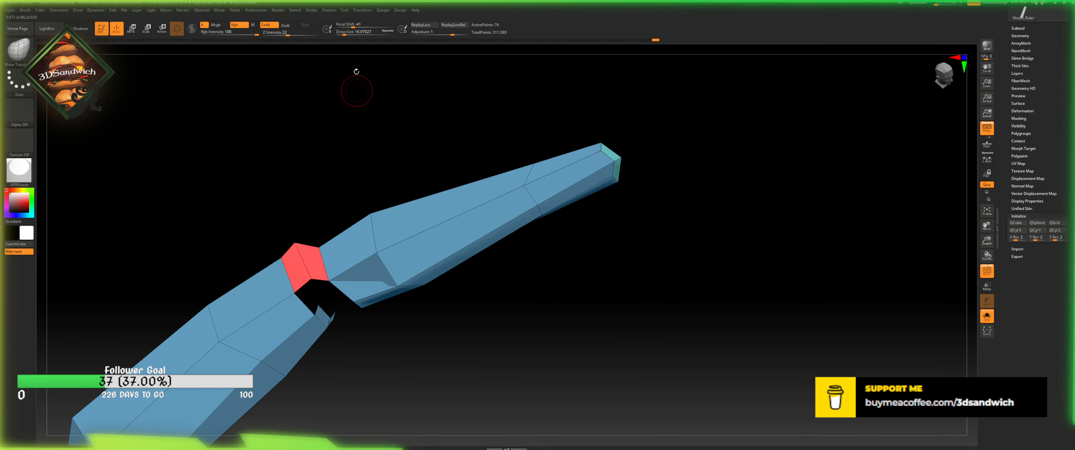
{"action": "left_click", "coordinate": [343, 34]}
{"action": "left_click_drag", "start_coordinate": [305, 266], "coordinate": [306, 267]}
{"action": "left_click_drag", "start_coordinate": [267, 221], "coordinate": [363, 278]}
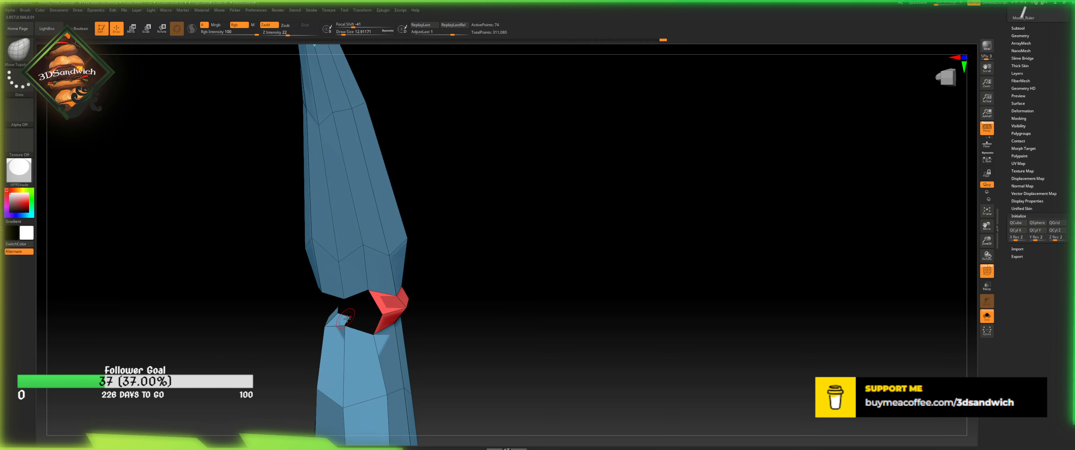
{"action": "mouse_move", "coordinate": [350, 317]}
{"action": "left_mouse_down"}
{"action": "mouse_move", "coordinate": [376, 316]}
{"action": "mouse_move", "coordinate": [323, 337]}
{"action": "left_mouse_up"}
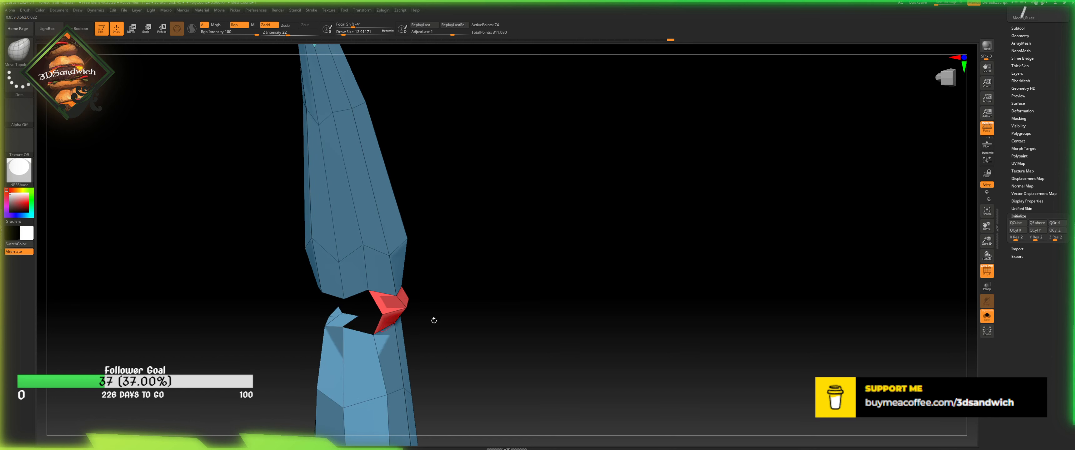
- Switch to ZModeler, set the edge action to Bridge, and bridge the open edges across the elbow gap
{"action": "mouse_move", "coordinate": [434, 320]}
{"action": "left_mouse_down"}
{"action": "mouse_move", "coordinate": [475, 309]}
{"action": "mouse_move", "coordinate": [484, 317]}
{"action": "mouse_move", "coordinate": [468, 273]}
{"action": "mouse_move", "coordinate": [484, 281]}
{"action": "mouse_move", "coordinate": [489, 298]}
{"action": "mouse_move", "coordinate": [453, 276]}
{"action": "mouse_move", "coordinate": [473, 290]}
{"action": "mouse_move", "coordinate": [457, 291]}
{"action": "left_mouse_up"}
{"action": "key", "text": "b"}
{"action": "key", "text": "z"}
{"action": "key", "text": "m"}
{"action": "key", "text": "space"}
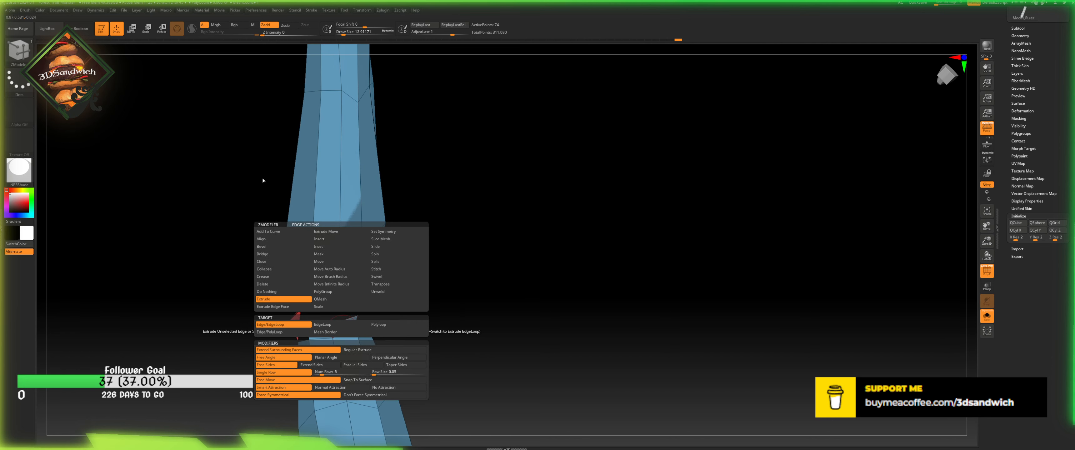
{"action": "left_click", "coordinate": [263, 254]}
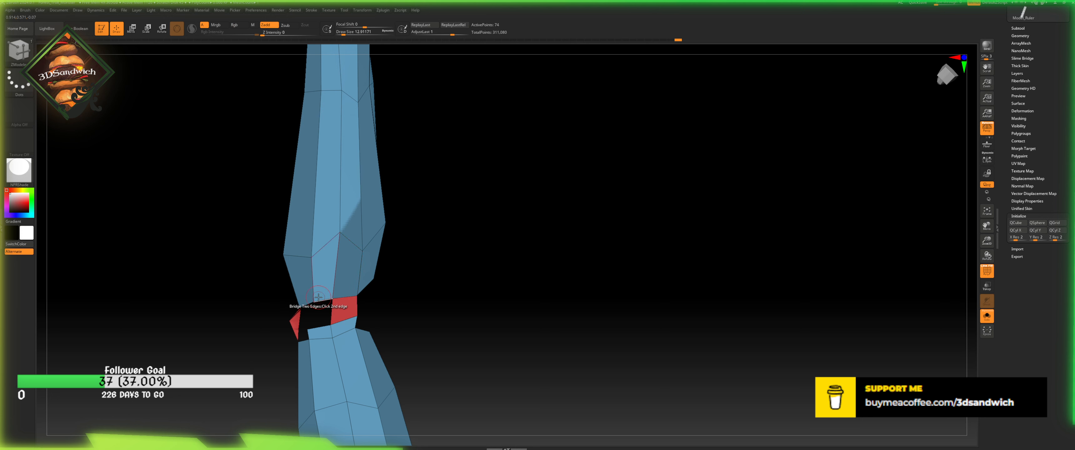
- Switch to Move Topological and adjust the points around the newly bridged faces at the elbow
{"action": "key", "text": "b"}
{"action": "key", "text": "m"}
{"action": "key", "text": "t"}
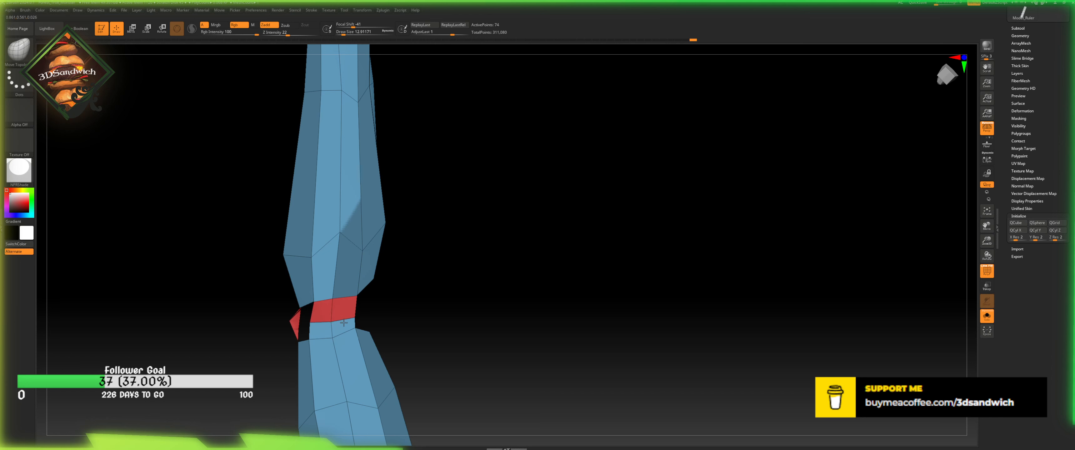
{"action": "left_click_drag", "start_coordinate": [376, 306], "coordinate": [340, 295]}
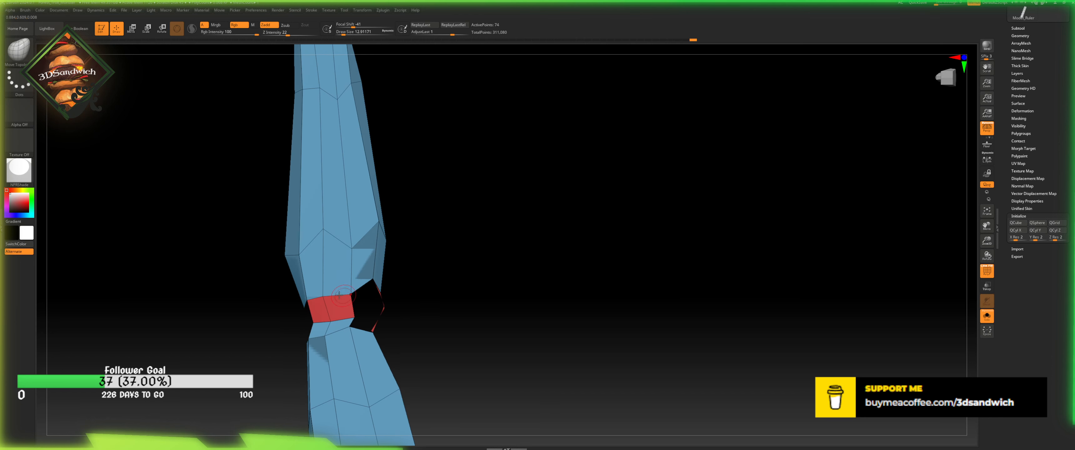
{"action": "left_click_drag", "start_coordinate": [414, 290], "coordinate": [351, 329]}
- Switch back to ZModeler and bridge more of the open edges between the upper arm and forearm around the elbow
{"action": "key", "text": "b"}
{"action": "key", "text": "z"}
{"action": "key", "text": "m"}
{"action": "key", "text": "space"}
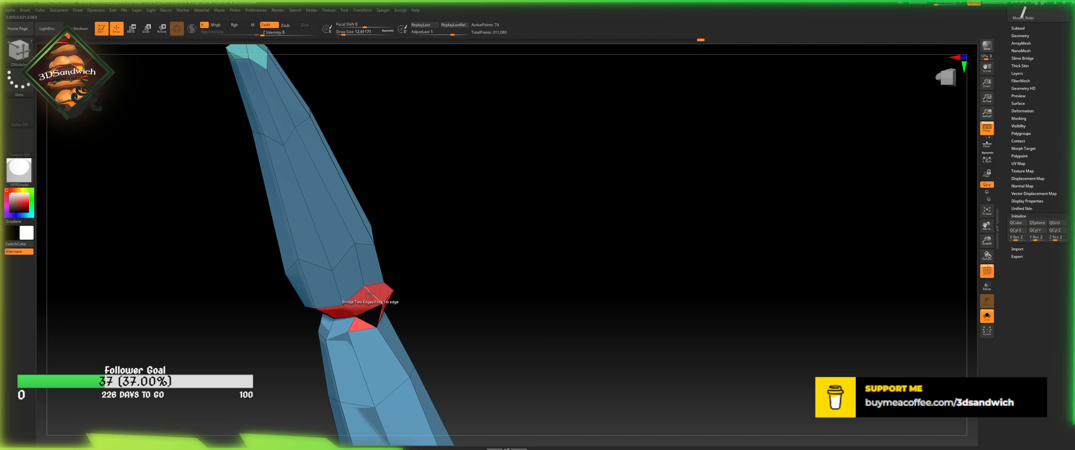
{"action": "left_click_drag", "start_coordinate": [399, 291], "coordinate": [441, 256]}
{"action": "left_click_drag", "start_coordinate": [400, 280], "coordinate": [431, 219]}
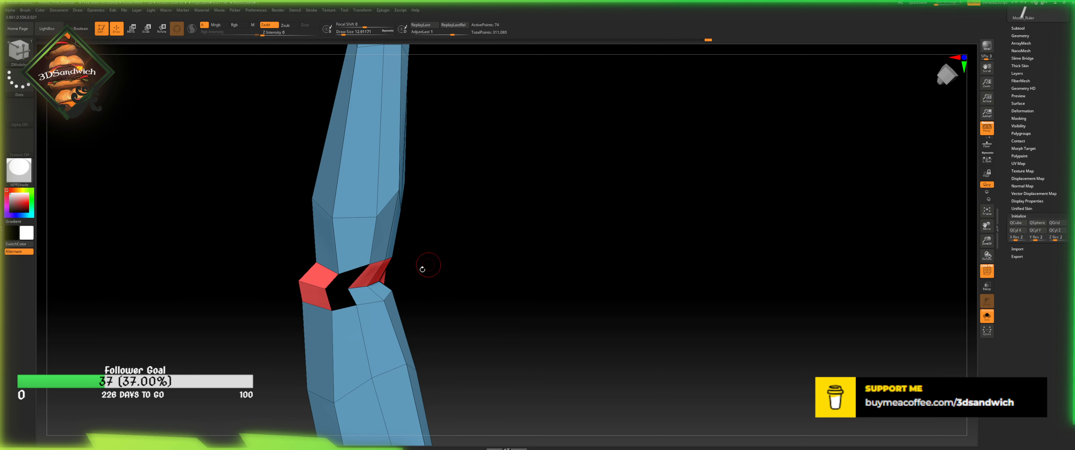
{"action": "left_click_drag", "start_coordinate": [422, 269], "coordinate": [331, 275]}
{"action": "left_click_drag", "start_coordinate": [274, 322], "coordinate": [327, 303]}
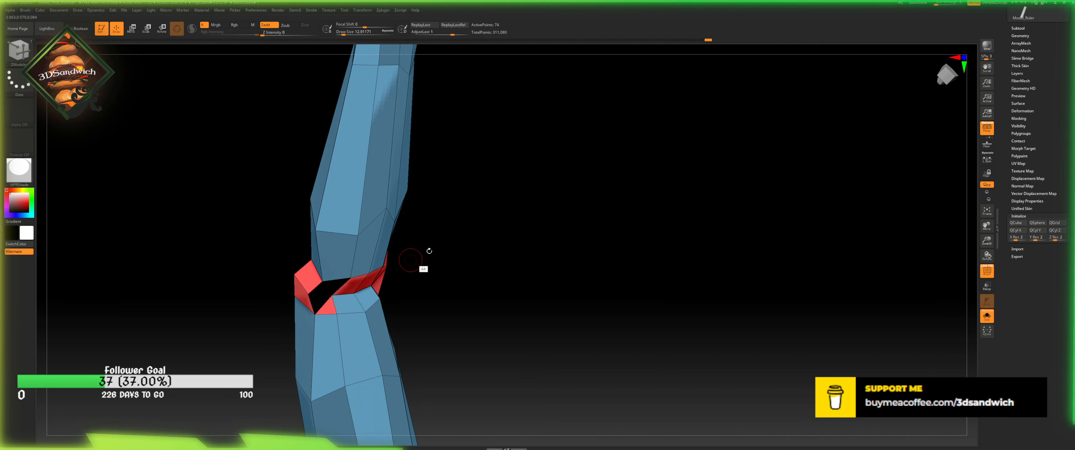
- Undo the accidental polygon deletion and bridge the last open edges to close the elbow gap
{"action": "left_click_drag", "start_coordinate": [427, 250], "coordinate": [315, 293]}
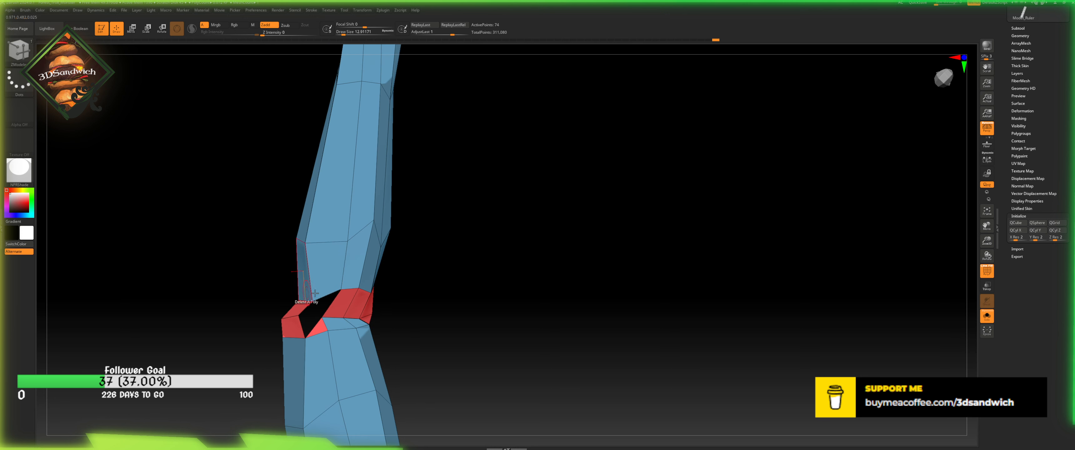
{"action": "key", "text": "ctrl+z"}
{"action": "left_click", "coordinate": [307, 308]}
{"action": "left_click", "coordinate": [312, 317]}
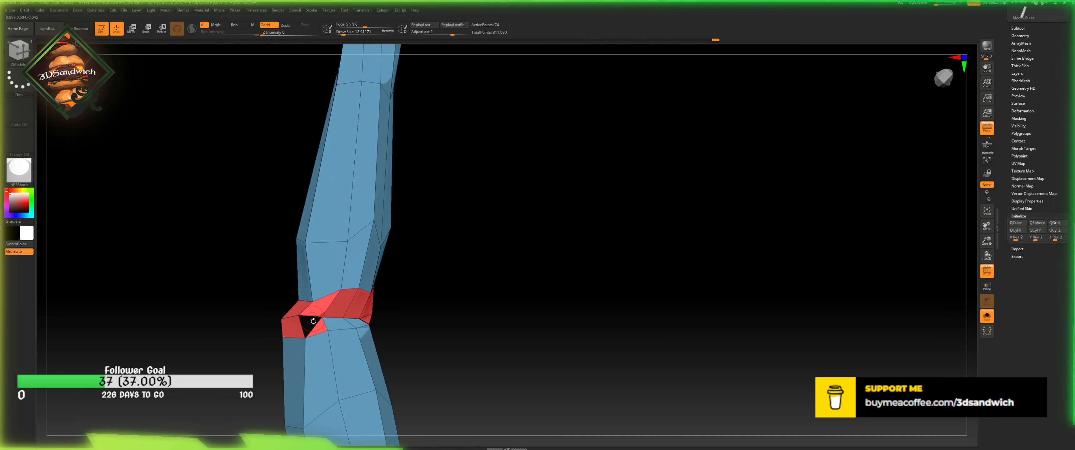
{"action": "left_click", "coordinate": [315, 327]}
{"action": "left_click_drag", "start_coordinate": [405, 297], "coordinate": [379, 238]}
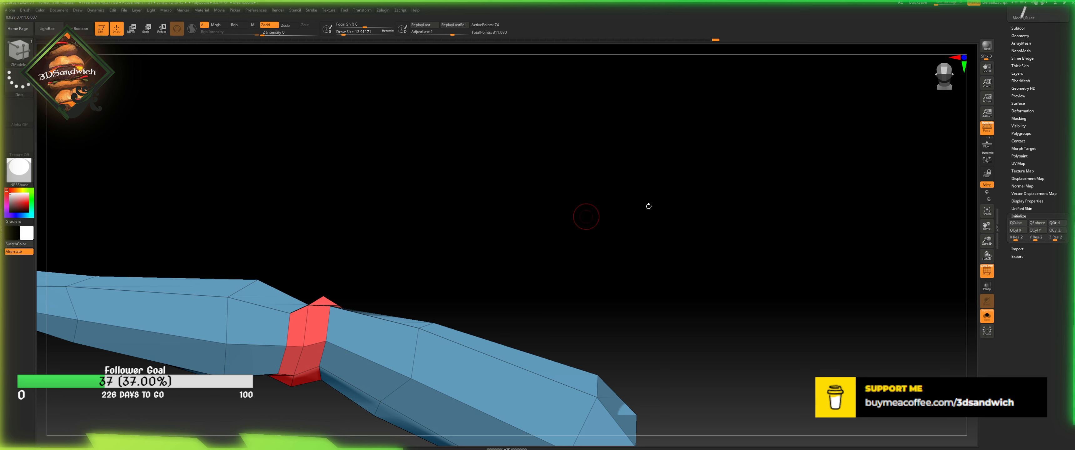
- Preview the whole arm smoothed with Dynamic Subdiv from several angles, and turn the smoothing off again
{"action": "left_click_drag", "start_coordinate": [743, 224], "coordinate": [768, 286]}
{"action": "left_click_drag", "start_coordinate": [987, 240], "coordinate": [603, 307]}
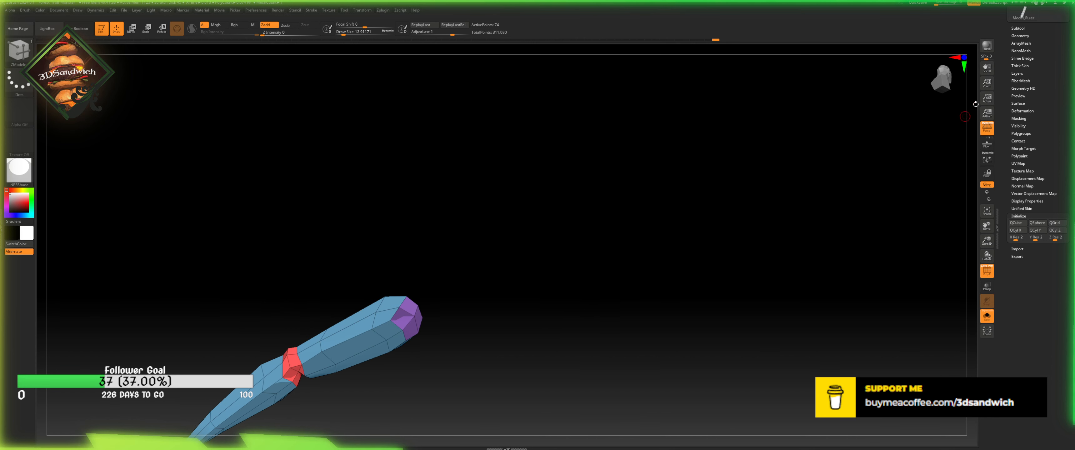
{"action": "left_click", "coordinate": [1018, 36]}
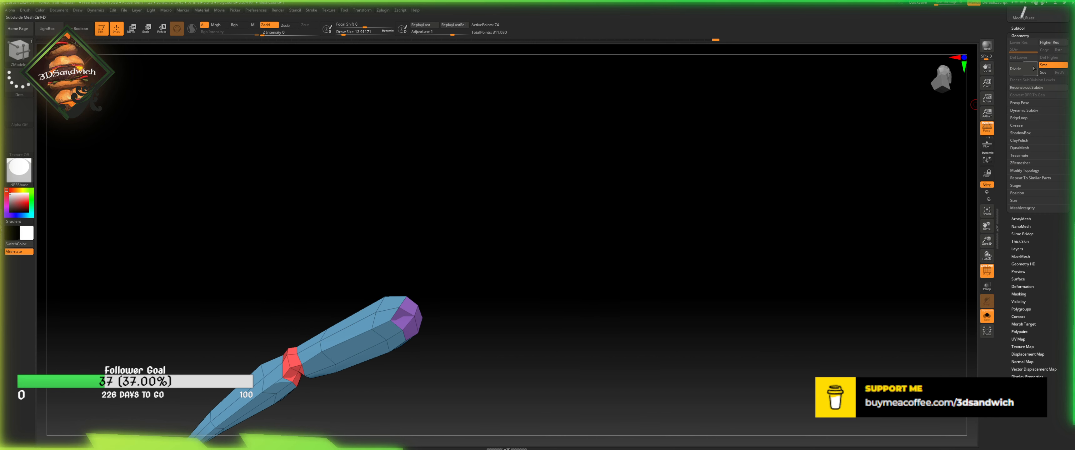
{"action": "left_click", "coordinate": [1021, 112]}
{"action": "left_click", "coordinate": [1018, 118]}
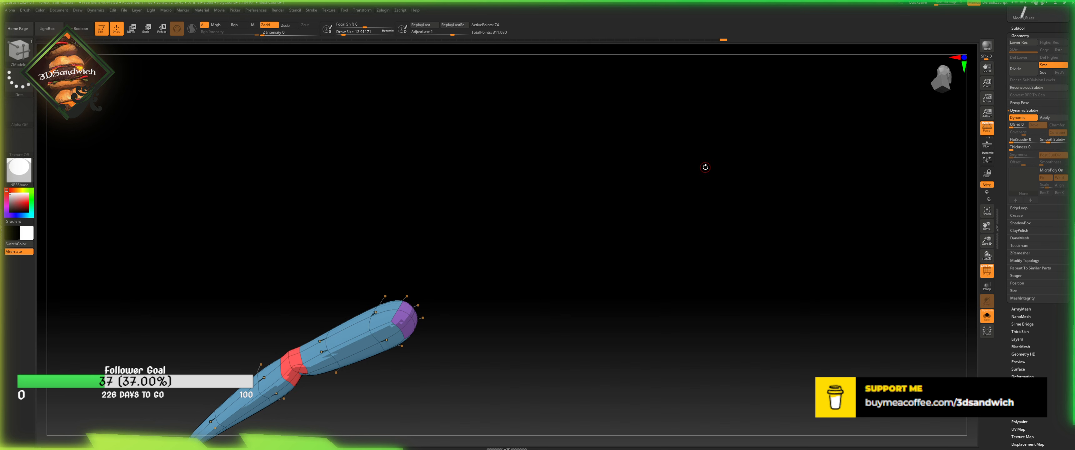
{"action": "left_click_drag", "start_coordinate": [645, 276], "coordinate": [675, 271]}
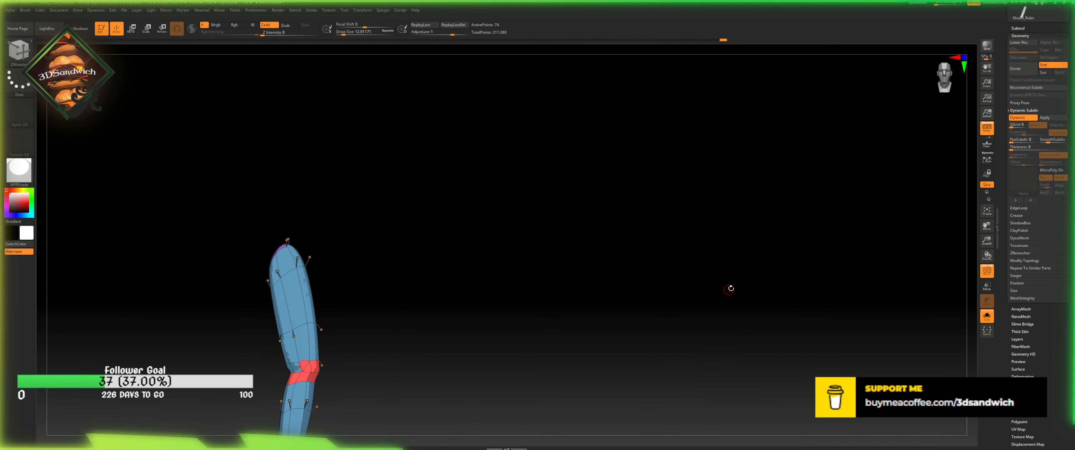
{"action": "left_click", "coordinate": [1039, 118]}
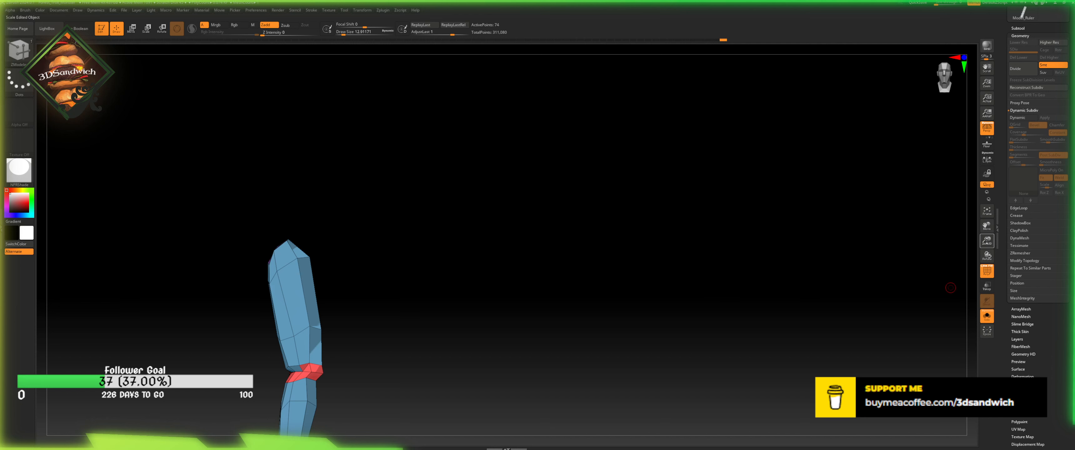
- Switch to Move Topological and reposition the points of the bridged elbow ring to even out its shape
{"action": "left_click_drag", "start_coordinate": [987, 241], "coordinate": [730, 292]}
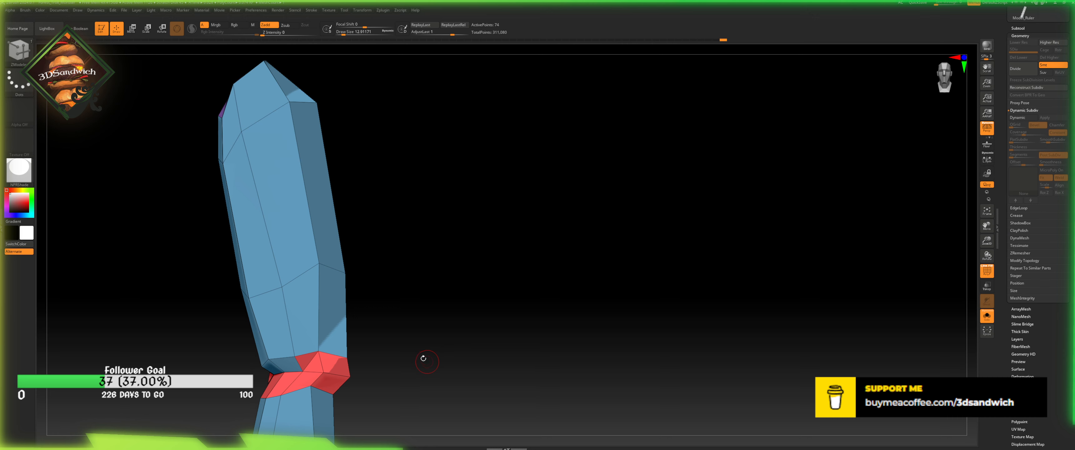
{"action": "left_click_drag", "start_coordinate": [423, 358], "coordinate": [460, 182], "text": "alt"}
{"action": "key", "text": "b"}
{"action": "key", "text": "m"}
{"action": "key", "text": "t"}
{"action": "mouse_move", "coordinate": [373, 216]}
{"action": "left_mouse_down"}
{"action": "mouse_move", "coordinate": [390, 237]}
{"action": "mouse_move", "coordinate": [456, 238]}
{"action": "left_mouse_up"}
{"action": "left_click_drag", "start_coordinate": [351, 211], "coordinate": [353, 221]}
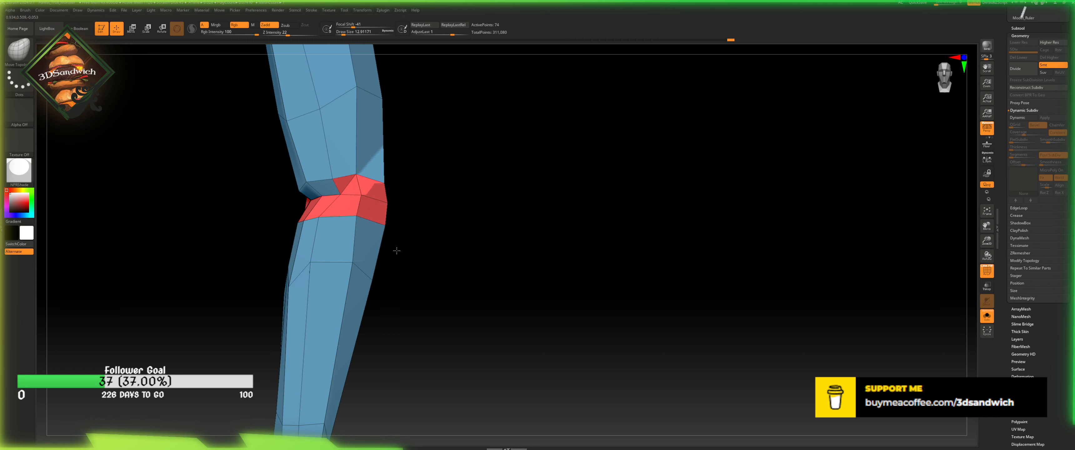
{"action": "left_click_drag", "start_coordinate": [420, 266], "coordinate": [340, 218]}
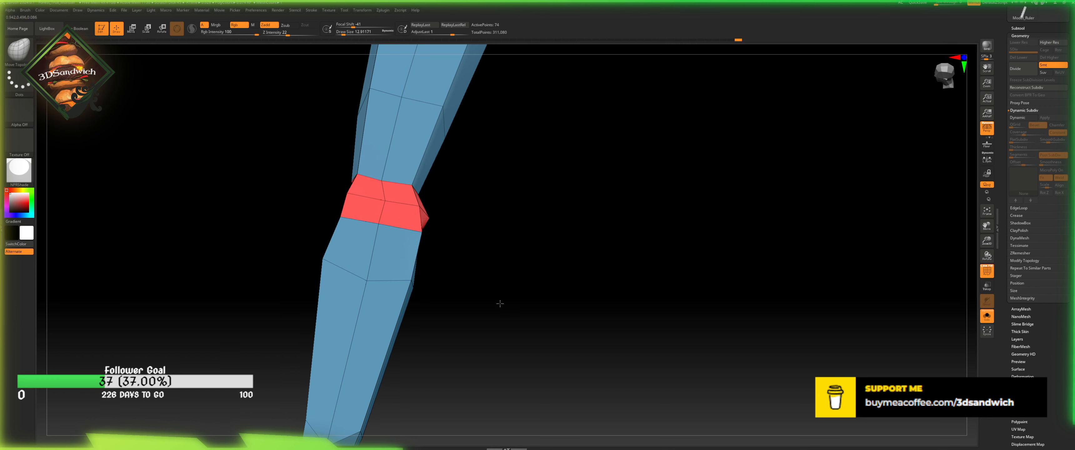
{"action": "mouse_move", "coordinate": [483, 288]}
{"action": "left_mouse_down"}
{"action": "mouse_move", "coordinate": [469, 279]}
{"action": "mouse_move", "coordinate": [486, 275]}
{"action": "left_mouse_up"}
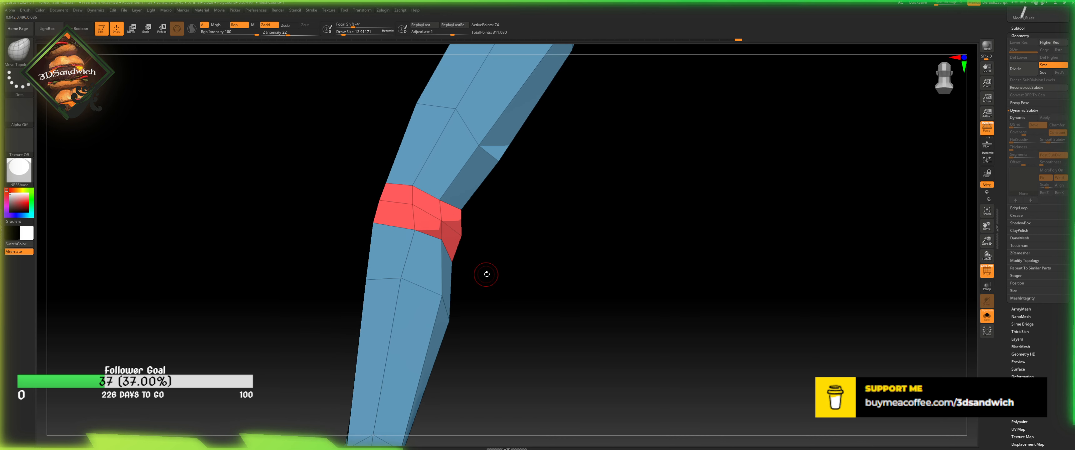
- Reshape the forearm from the elbow down to the wrist by moving its points from several angles
{"action": "left_click_drag", "start_coordinate": [466, 305], "coordinate": [353, 401]}
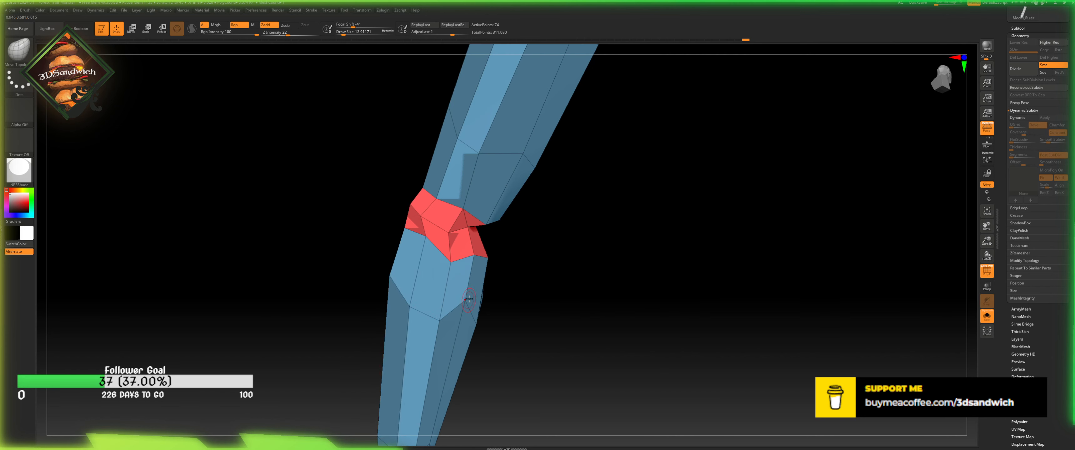
{"action": "left_click_drag", "start_coordinate": [468, 299], "coordinate": [467, 312]}
{"action": "left_click_drag", "start_coordinate": [482, 364], "coordinate": [388, 289]}
{"action": "left_click_drag", "start_coordinate": [359, 353], "coordinate": [414, 280]}
{"action": "mouse_move", "coordinate": [413, 307]}
{"action": "left_mouse_down"}
{"action": "mouse_move", "coordinate": [438, 295]}
{"action": "mouse_move", "coordinate": [377, 282]}
{"action": "mouse_move", "coordinate": [430, 288]}
{"action": "left_mouse_up"}
{"action": "left_click_drag", "start_coordinate": [462, 247], "coordinate": [384, 339]}
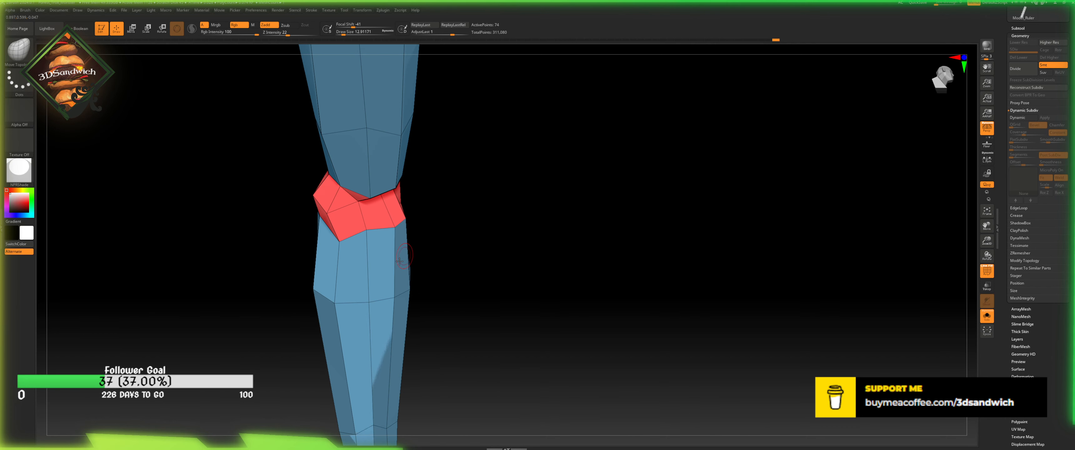
{"action": "left_click_drag", "start_coordinate": [442, 363], "coordinate": [415, 283], "text": "alt"}
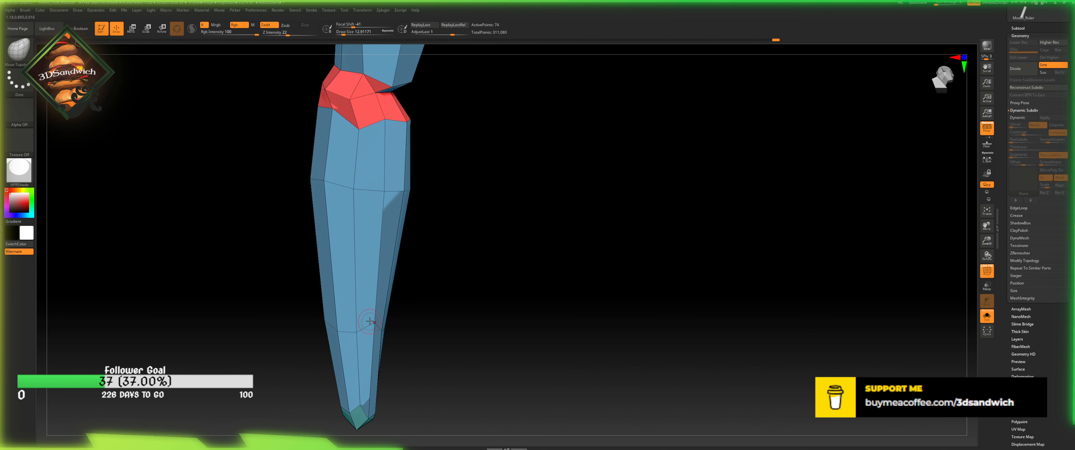
{"action": "mouse_move", "coordinate": [388, 338]}
{"action": "left_mouse_down"}
{"action": "mouse_move", "coordinate": [422, 324]}
{"action": "mouse_move", "coordinate": [407, 304]}
{"action": "left_mouse_up"}
- Increase the draw size to about 23.3 and refine the arm's overall silhouette and elbow bend
{"action": "mouse_move", "coordinate": [986, 241]}
{"action": "left_mouse_down"}
{"action": "mouse_move", "coordinate": [956, 233]}
{"action": "mouse_move", "coordinate": [863, 267]}
{"action": "mouse_move", "coordinate": [897, 293]}
{"action": "mouse_move", "coordinate": [834, 255]}
{"action": "left_mouse_up"}
{"action": "left_click_drag", "start_coordinate": [496, 232], "coordinate": [429, 210]}
{"action": "left_click_drag", "start_coordinate": [374, 245], "coordinate": [369, 285]}
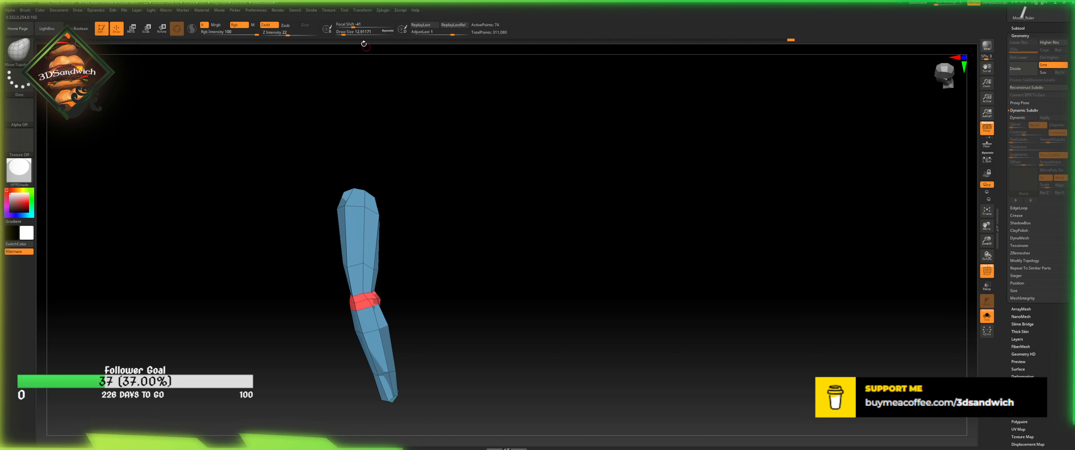
{"action": "left_click", "coordinate": [346, 35]}
{"action": "mouse_move", "coordinate": [389, 288]}
{"action": "left_mouse_down"}
{"action": "mouse_move", "coordinate": [421, 259]}
{"action": "mouse_move", "coordinate": [404, 281]}
{"action": "mouse_move", "coordinate": [400, 271]}
{"action": "mouse_move", "coordinate": [384, 278]}
{"action": "left_mouse_up"}
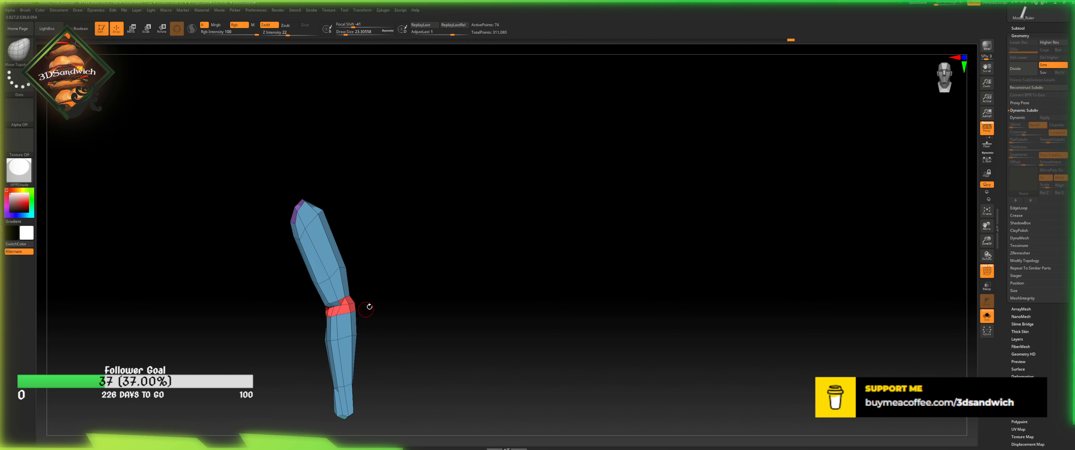
{"action": "mouse_move", "coordinate": [369, 307]}
{"action": "left_mouse_down"}
{"action": "mouse_move", "coordinate": [355, 232]}
{"action": "mouse_move", "coordinate": [332, 256]}
{"action": "mouse_move", "coordinate": [361, 294]}
{"action": "mouse_move", "coordinate": [365, 316]}
{"action": "mouse_move", "coordinate": [348, 342]}
{"action": "left_mouse_up"}
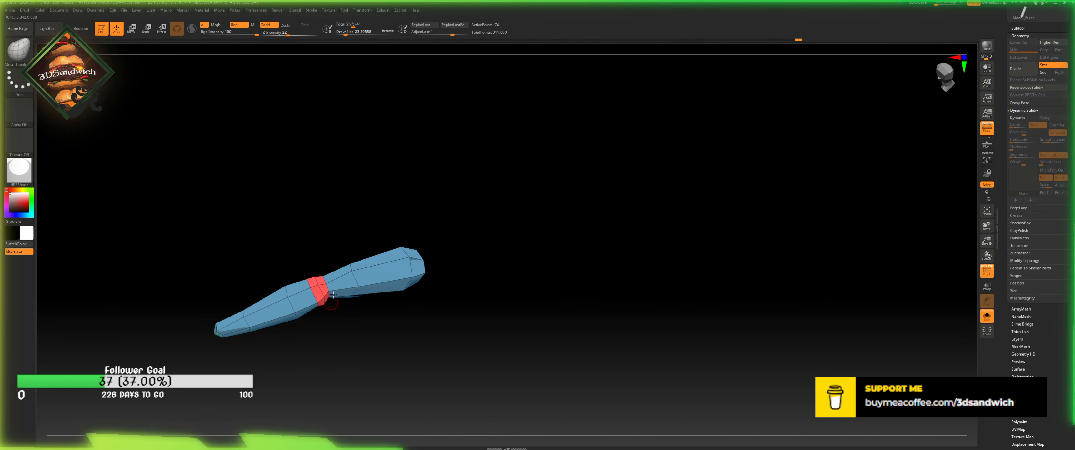
{"action": "left_click_drag", "start_coordinate": [333, 294], "coordinate": [338, 396]}
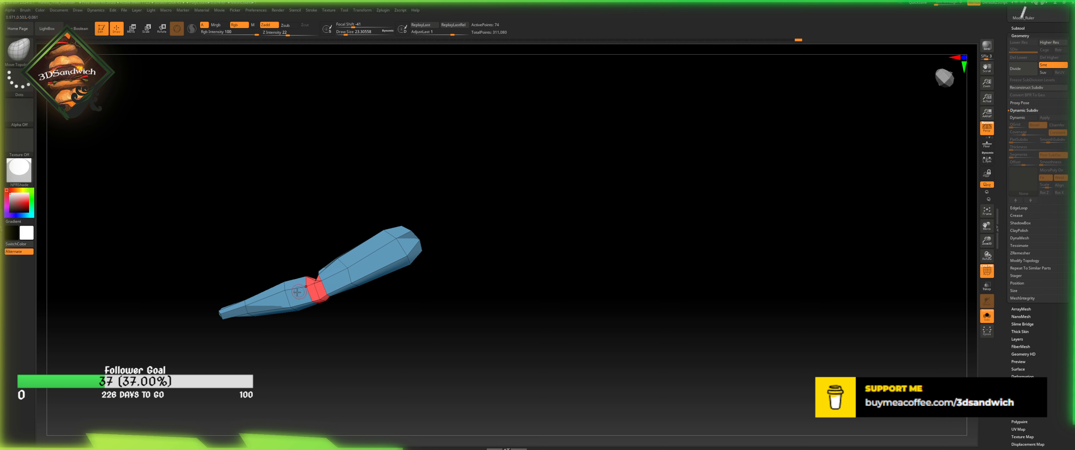
{"action": "right_click_drag", "start_coordinate": [281, 299], "coordinate": [309, 336]}
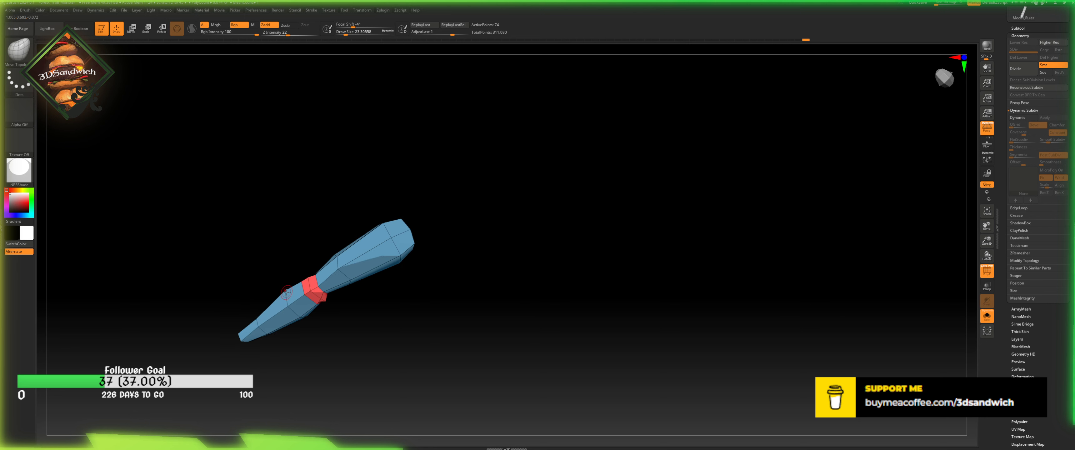
{"action": "left_click_drag", "start_coordinate": [285, 260], "coordinate": [324, 288]}
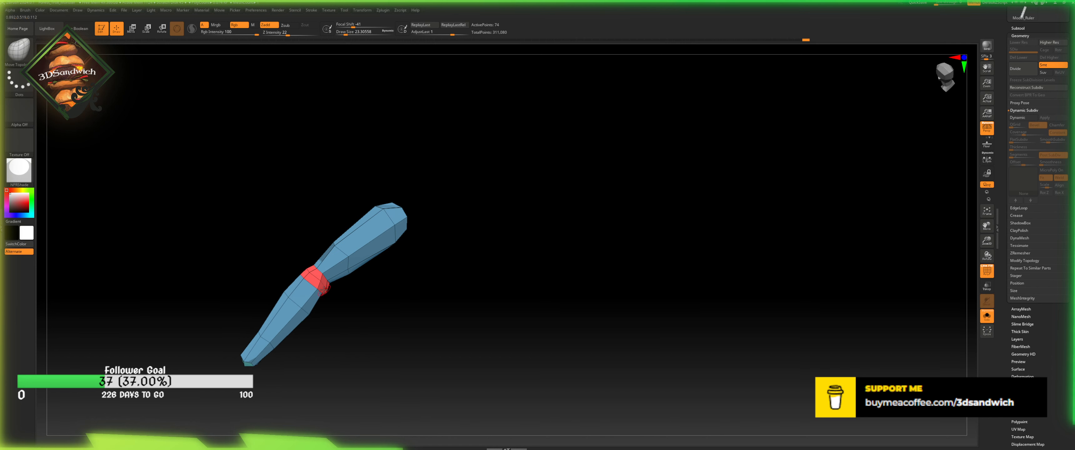
- Turn on Dynamic Subdiv for the arm, hide the polyframe and apply BasicMaterial
{"action": "left_click", "coordinate": [1020, 118]}
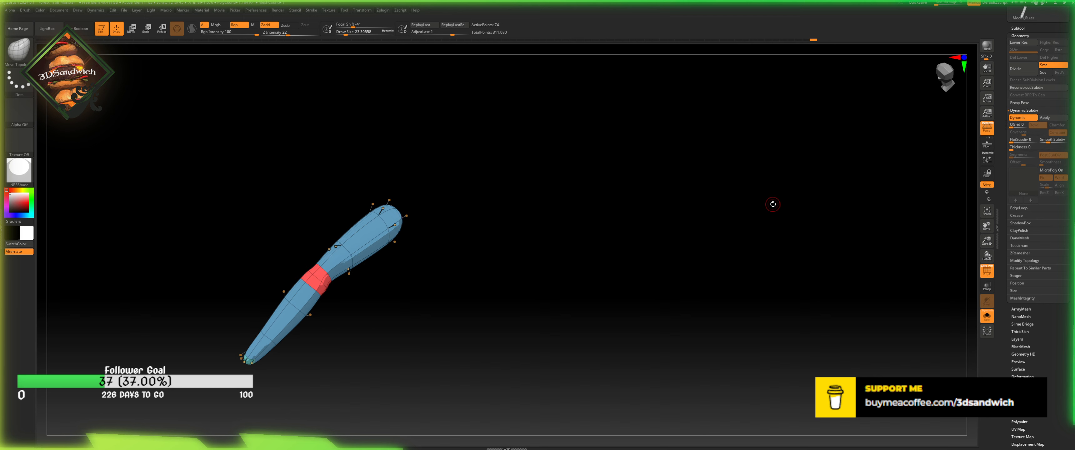
{"action": "left_click_drag", "start_coordinate": [760, 221], "coordinate": [784, 282]}
{"action": "left_click", "coordinate": [987, 273]}
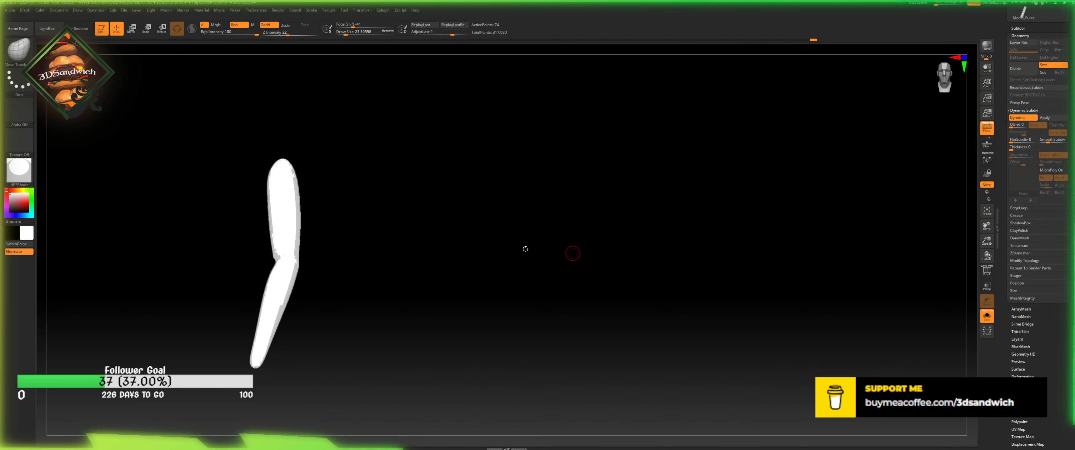
{"action": "left_click", "coordinate": [19, 170]}
{"action": "left_click", "coordinate": [84, 241]}
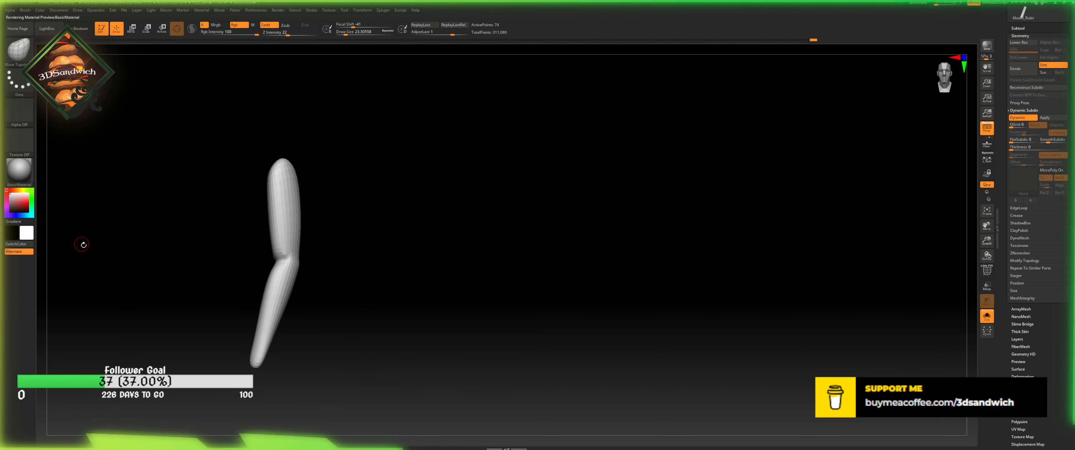
- Turn off Solo mode, check the arm against the full figure from the front, and turn off Dynamic Subdiv
{"action": "left_click", "coordinate": [986, 316]}
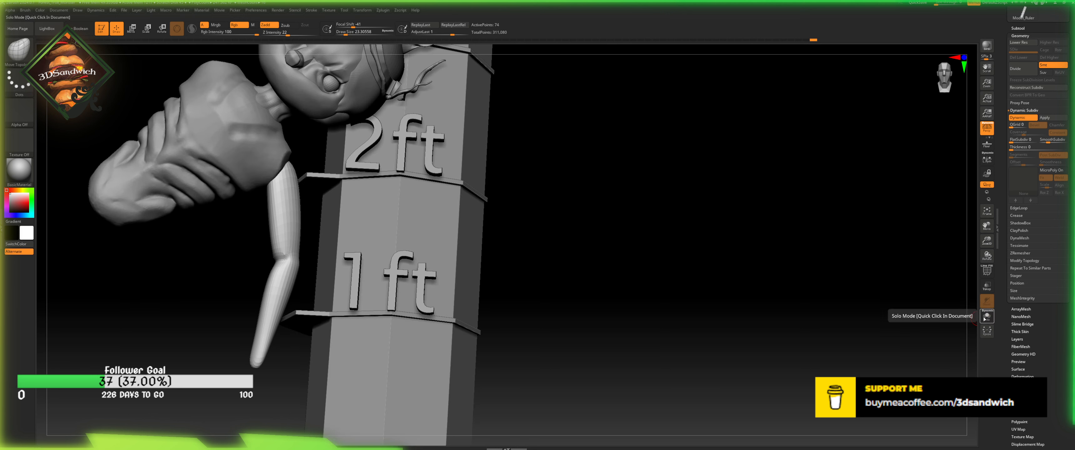
{"action": "left_click_drag", "start_coordinate": [912, 302], "coordinate": [907, 311]}
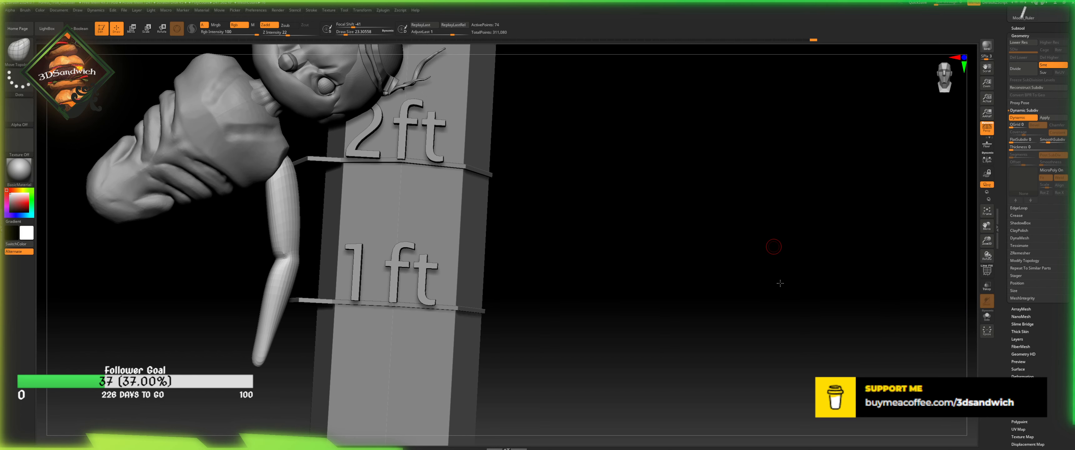
{"action": "left_click_drag", "start_coordinate": [777, 246], "coordinate": [824, 194]}
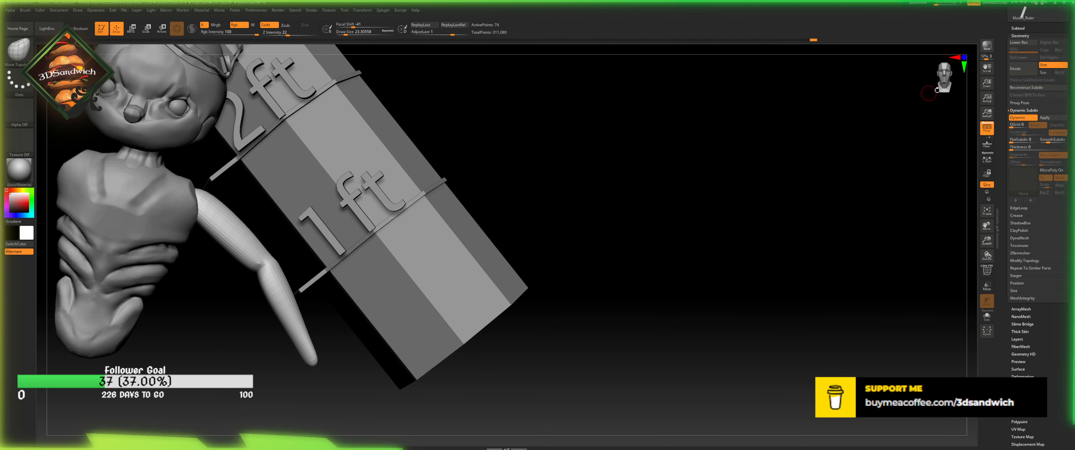
{"action": "left_click", "coordinate": [946, 73]}
{"action": "left_click_drag", "start_coordinate": [476, 379], "coordinate": [607, 379], "text": "alt"}
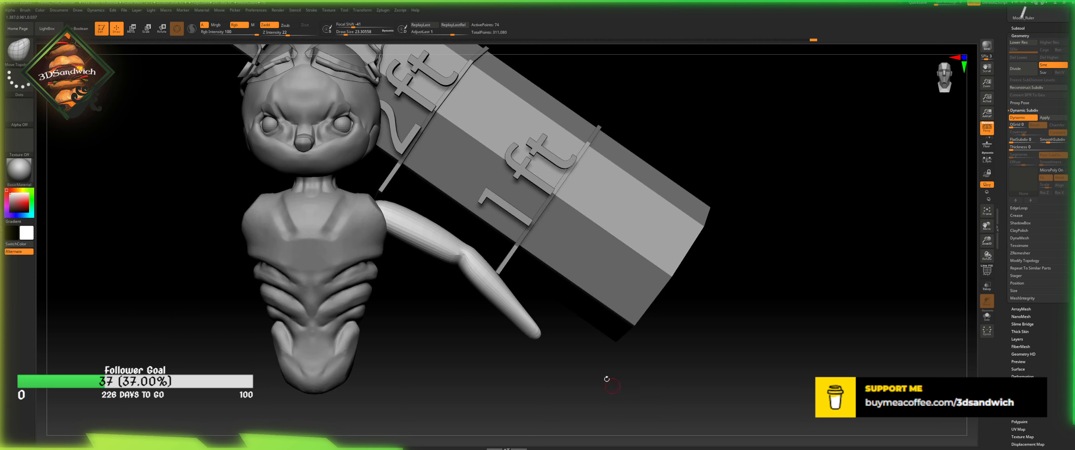
{"action": "left_click_drag", "start_coordinate": [446, 306], "coordinate": [373, 347]}
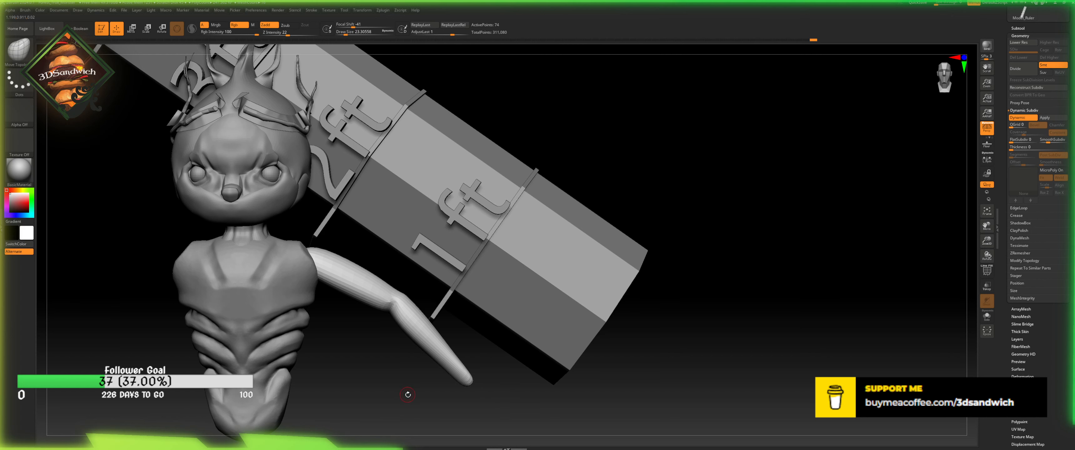
{"action": "left_click", "coordinate": [1017, 117]}
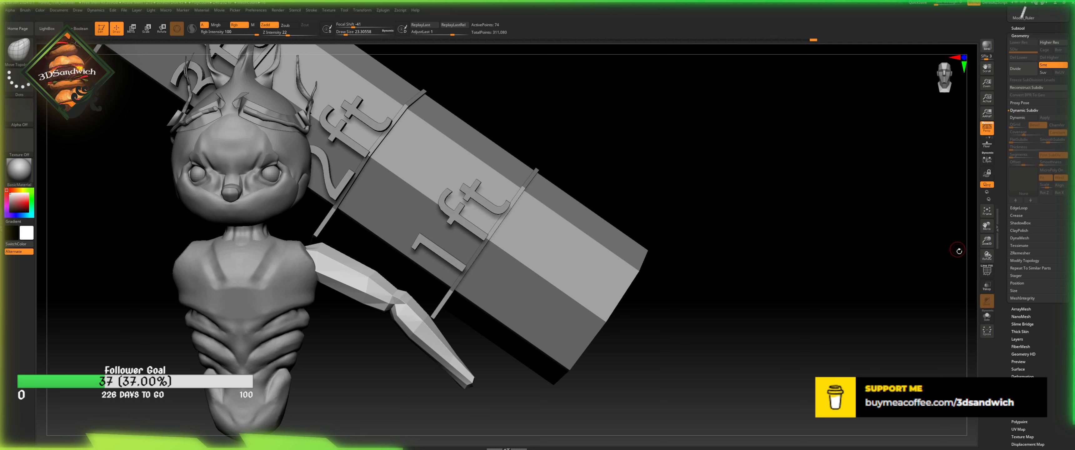
- Show the polyframe and refine the low-poly arm's elbow and forearm contour from several angles
{"action": "left_click", "coordinate": [987, 270]}
{"action": "left_click_drag", "start_coordinate": [785, 311], "coordinate": [551, 270]}
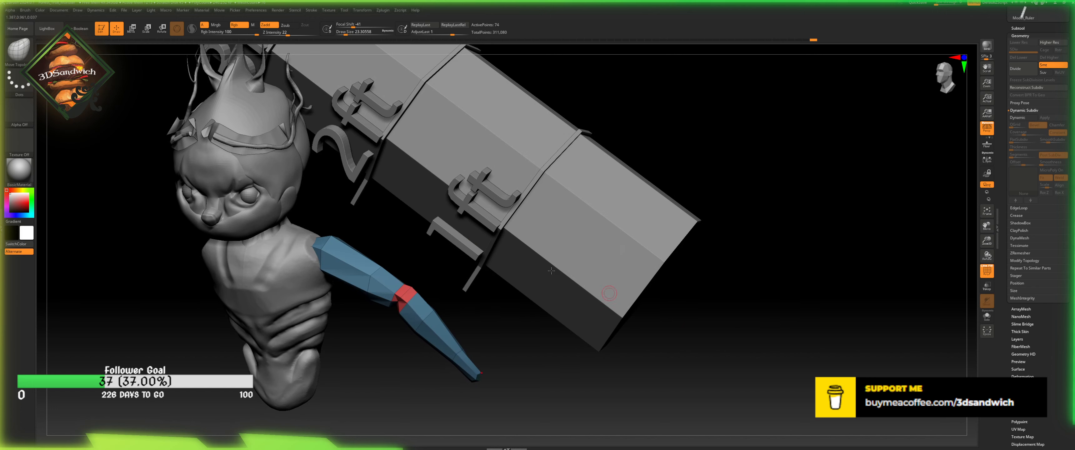
{"action": "left_click_drag", "start_coordinate": [444, 297], "coordinate": [433, 266]}
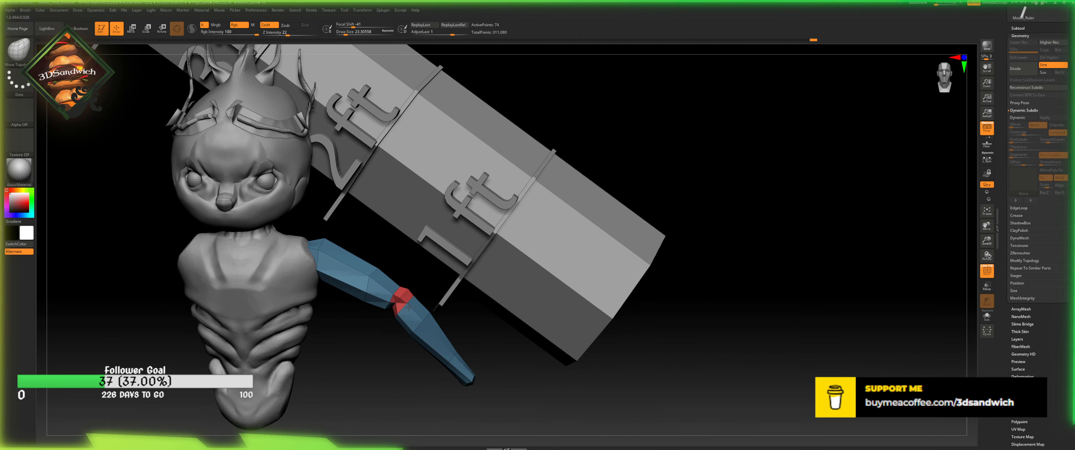
{"action": "mouse_move", "coordinate": [397, 339]}
{"action": "left_mouse_down"}
{"action": "mouse_move", "coordinate": [422, 297]}
{"action": "mouse_move", "coordinate": [427, 316]}
{"action": "mouse_move", "coordinate": [440, 315]}
{"action": "left_mouse_up"}
{"action": "mouse_move", "coordinate": [417, 357]}
{"action": "left_mouse_down"}
{"action": "mouse_move", "coordinate": [391, 362]}
{"action": "mouse_move", "coordinate": [375, 334]}
{"action": "mouse_move", "coordinate": [424, 332]}
{"action": "mouse_move", "coordinate": [403, 322]}
{"action": "mouse_move", "coordinate": [424, 312]}
{"action": "left_mouse_up"}
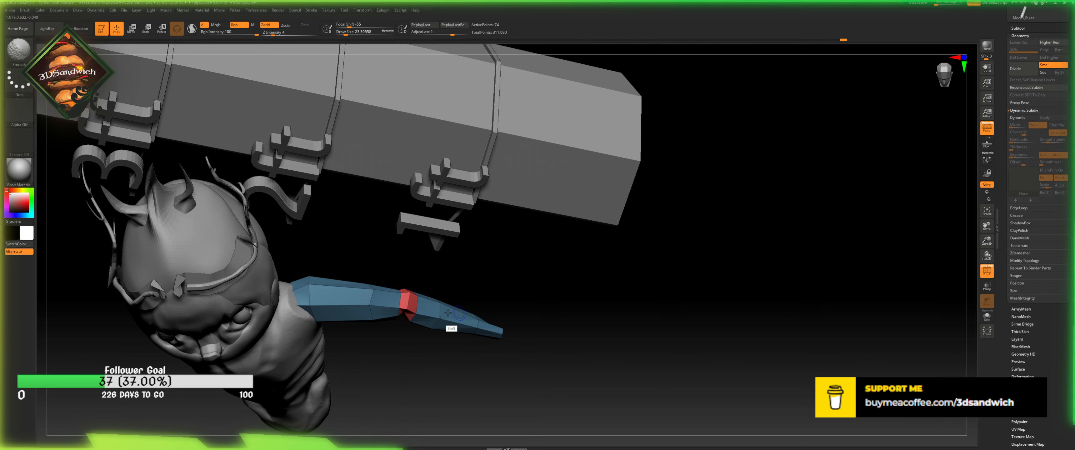
{"action": "left_click_drag", "start_coordinate": [437, 276], "coordinate": [439, 298]}
{"action": "left_click_drag", "start_coordinate": [417, 378], "coordinate": [420, 362]}
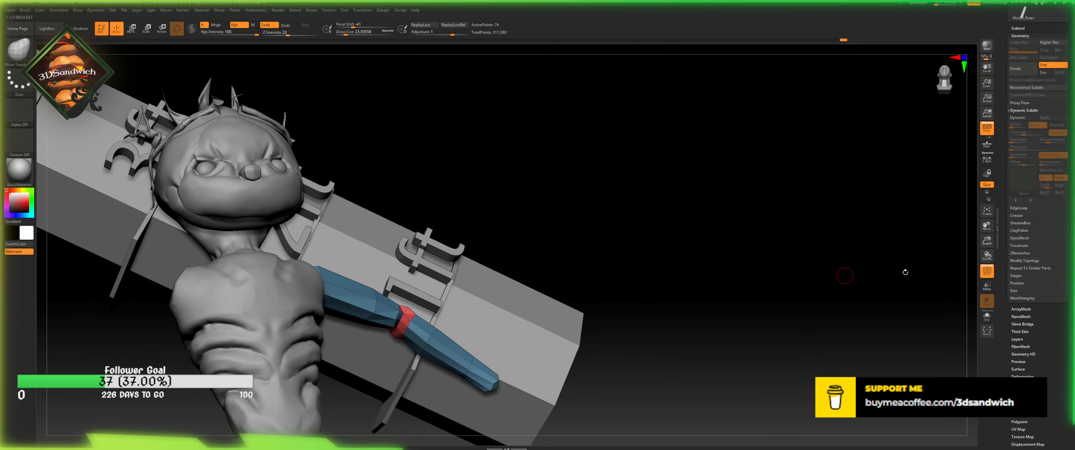
- Switch to the ZModeler brush and set its edge action to Crease at the arm's elbow
{"action": "left_click_drag", "start_coordinate": [986, 241], "coordinate": [820, 334]}
{"action": "key", "text": "b"}
{"action": "key", "text": "z"}
{"action": "key", "text": "m"}
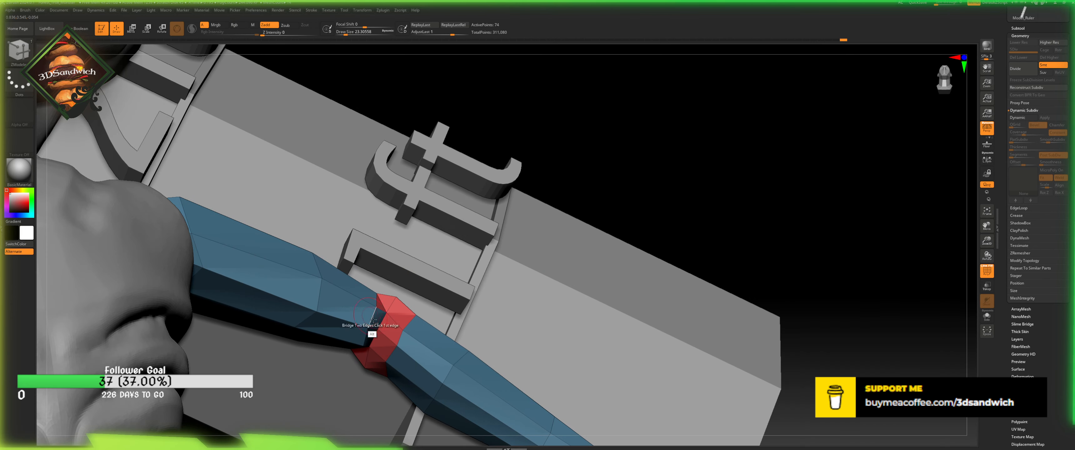
{"action": "key", "text": "space"}
{"action": "key", "text": "space"}
- Preview the arm with Dynamic Subdiv, look over the Crease settings, and turn Dynamic Subdiv off
{"action": "left_click", "coordinate": [1020, 118]}
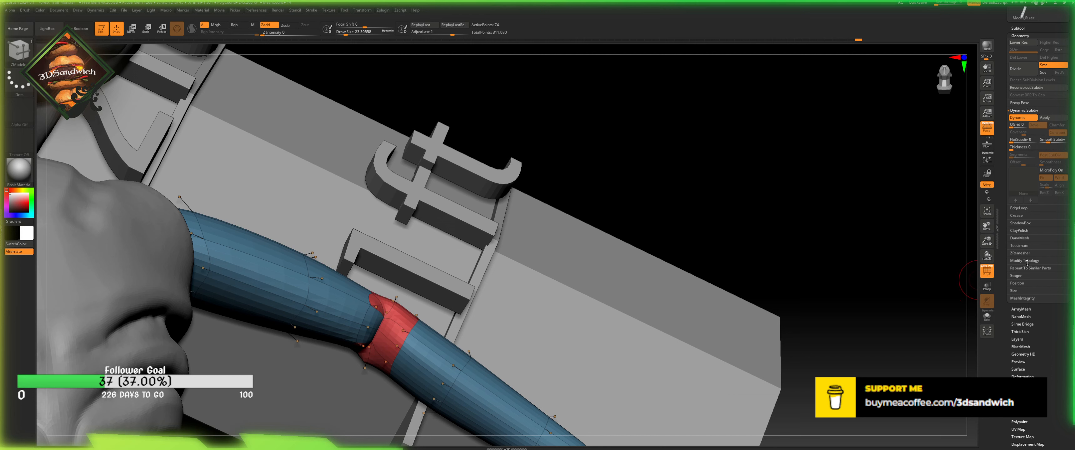
{"action": "left_click", "coordinate": [1020, 215]}
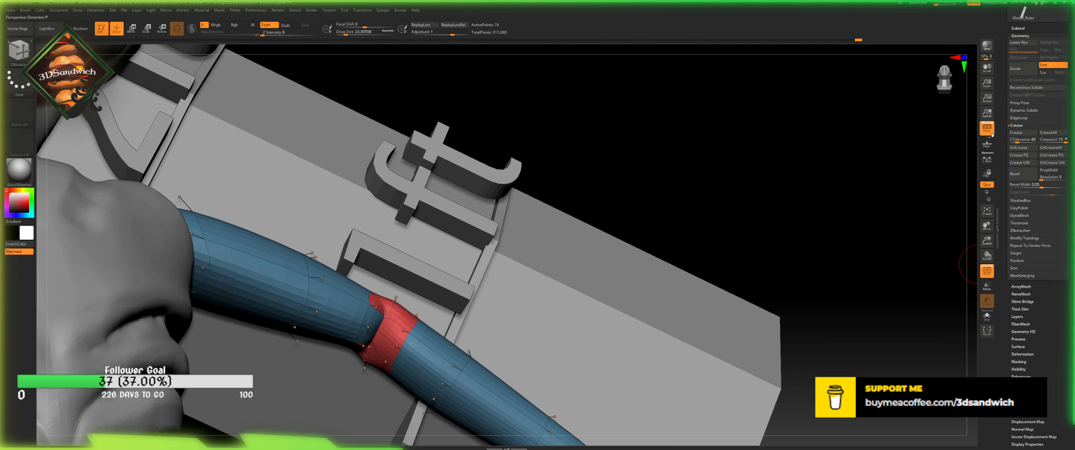
{"action": "left_click", "coordinate": [1025, 110]}
{"action": "left_click", "coordinate": [1017, 117]}
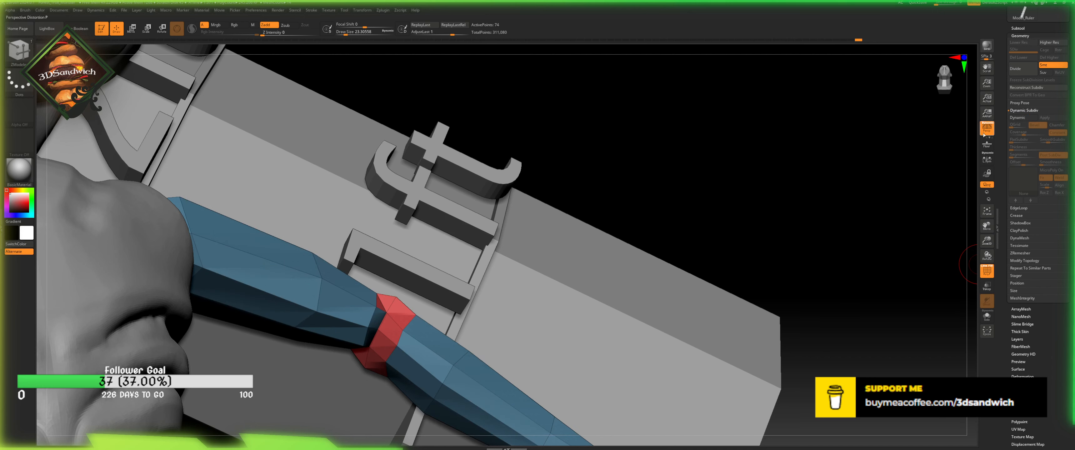
- Crease the edges around the red elbow band and turn on Dynamic Subdiv for the arm
{"action": "left_click_drag", "start_coordinate": [603, 164], "coordinate": [597, 242]}
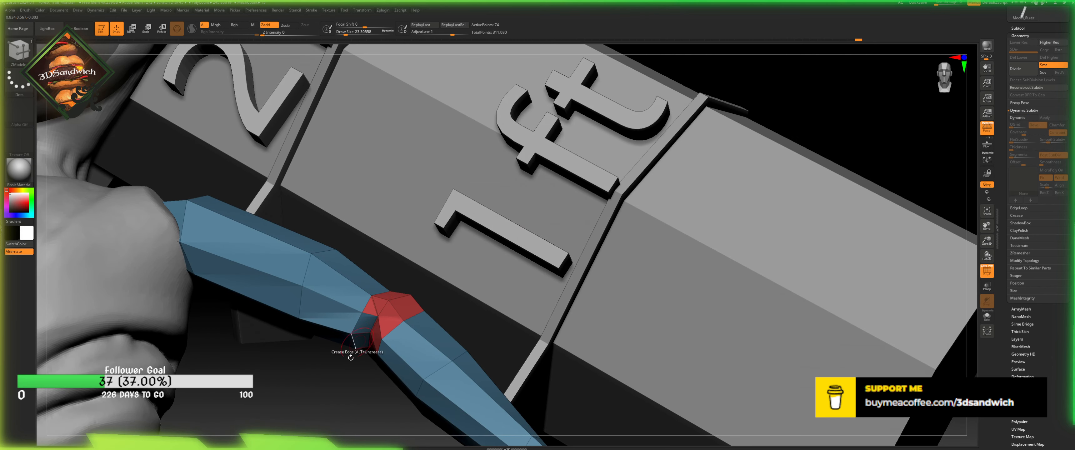
{"action": "left_click_drag", "start_coordinate": [344, 387], "coordinate": [363, 324]}
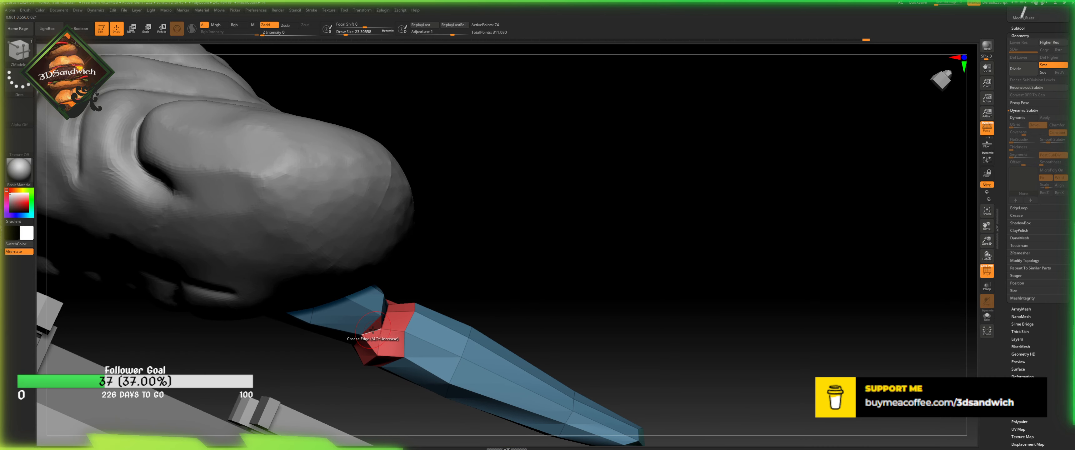
{"action": "left_click", "coordinate": [373, 333]}
{"action": "left_click_drag", "start_coordinate": [427, 257], "coordinate": [398, 288]}
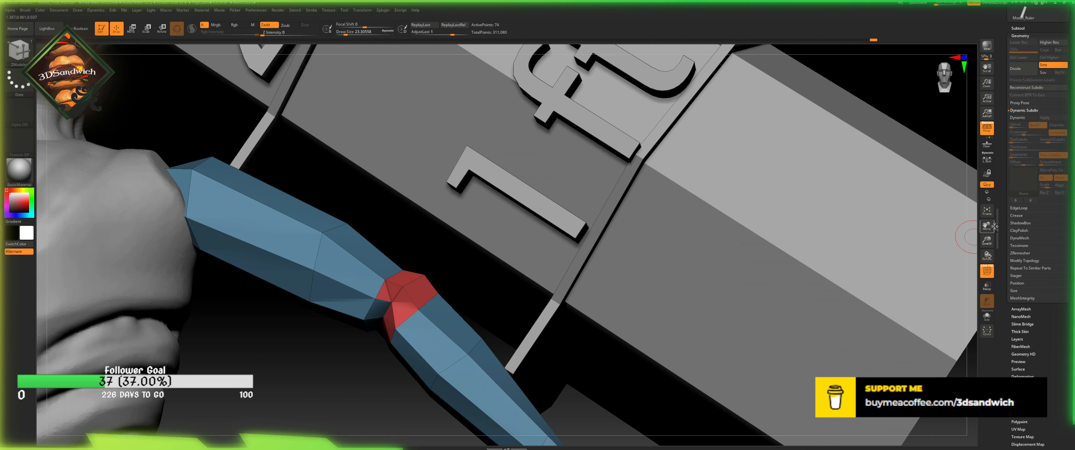
{"action": "left_click", "coordinate": [1017, 117]}
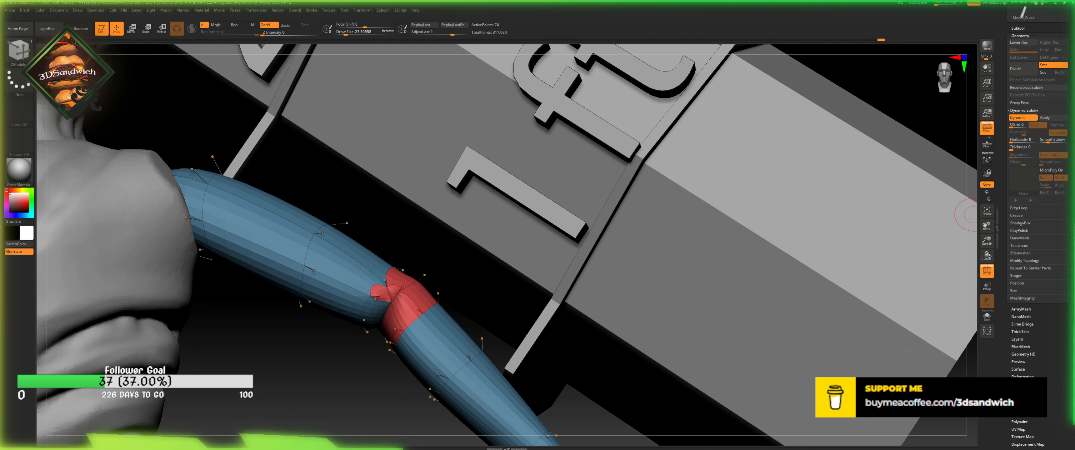
- Try a small Bevel Width on the creased elbow edges and hide the polyframe
{"action": "left_click", "coordinate": [1020, 223]}
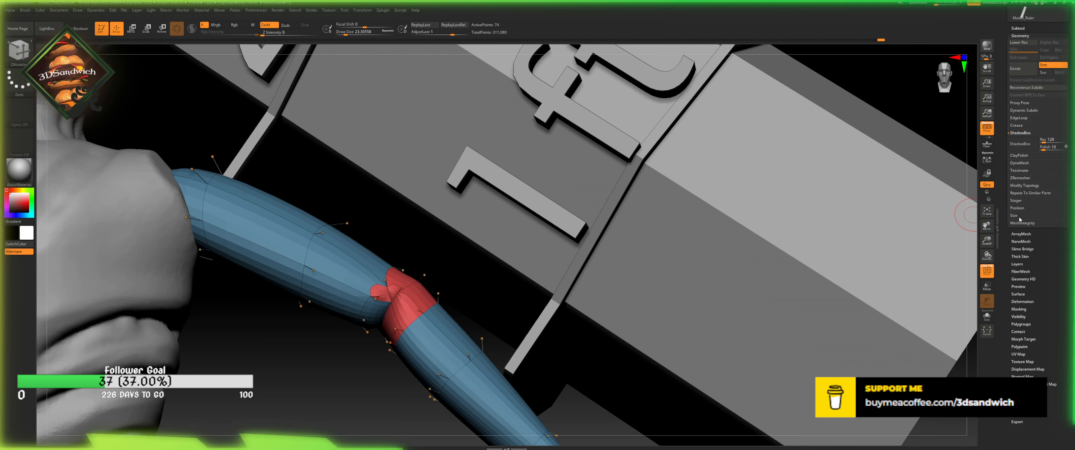
{"action": "left_click", "coordinate": [1018, 126]}
{"action": "left_click_drag", "start_coordinate": [1041, 186], "coordinate": [1041, 188]}
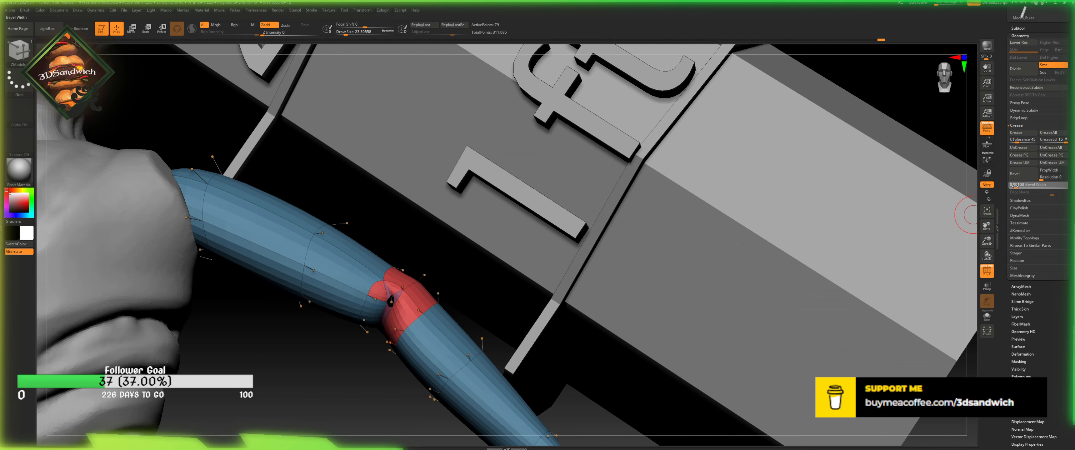
{"action": "left_click", "coordinate": [987, 271]}
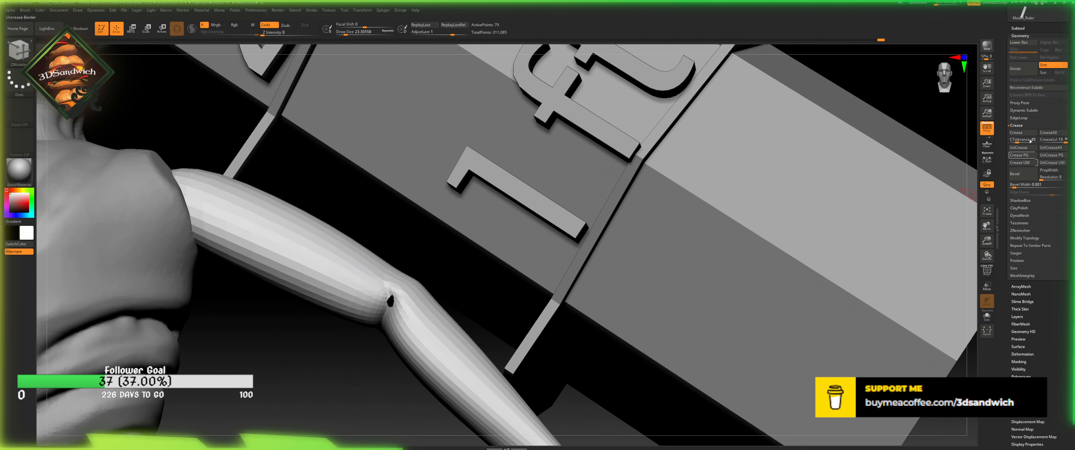
- Raise the arm's SmoothSubdiv level, inspect the elbow from another angle, and readjust the Bevel Width
{"action": "left_click", "coordinate": [1024, 110]}
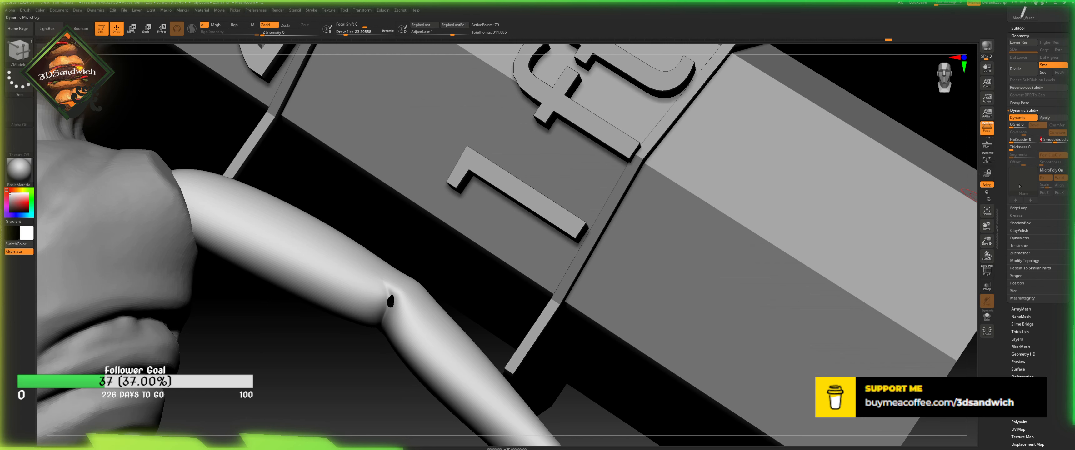
{"action": "left_click", "coordinate": [1023, 224]}
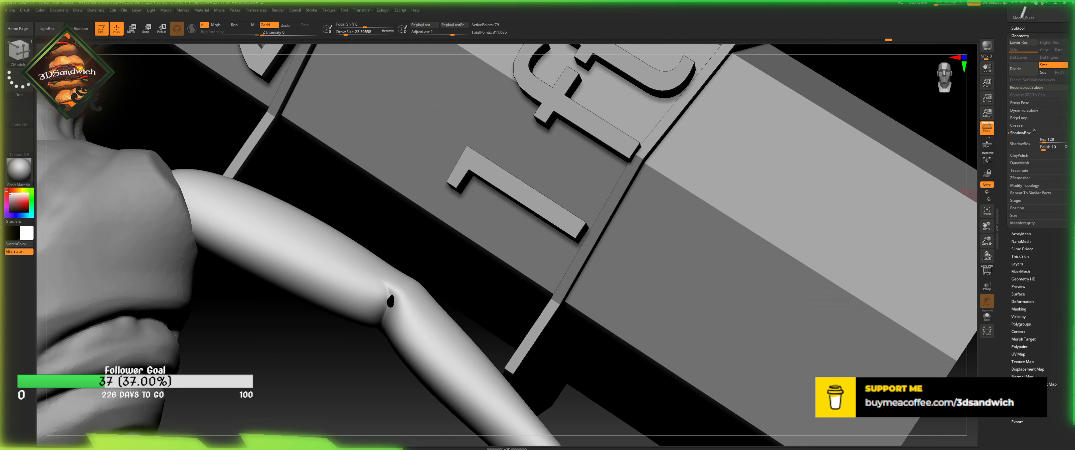
{"action": "left_click", "coordinate": [1021, 156]}
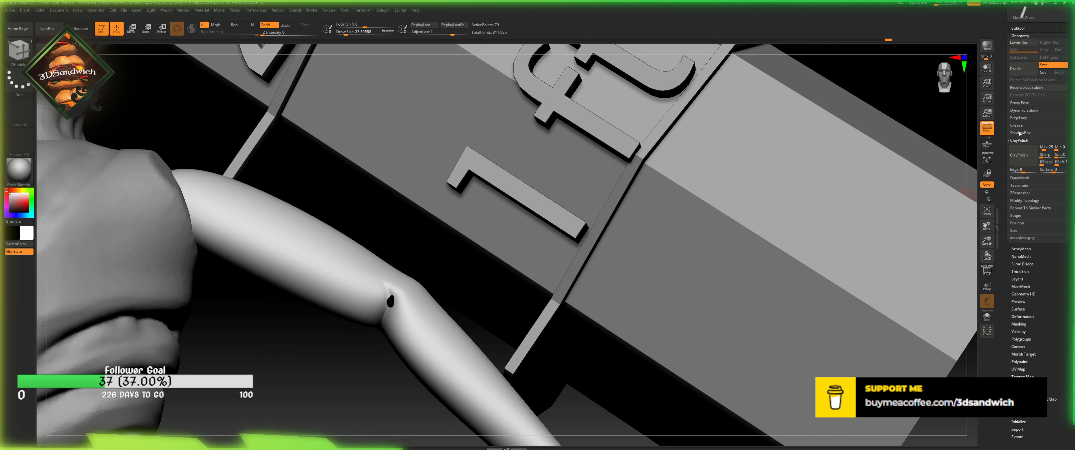
{"action": "left_click", "coordinate": [1016, 125]}
{"action": "left_click_drag", "start_coordinate": [413, 420], "coordinate": [817, 177]}
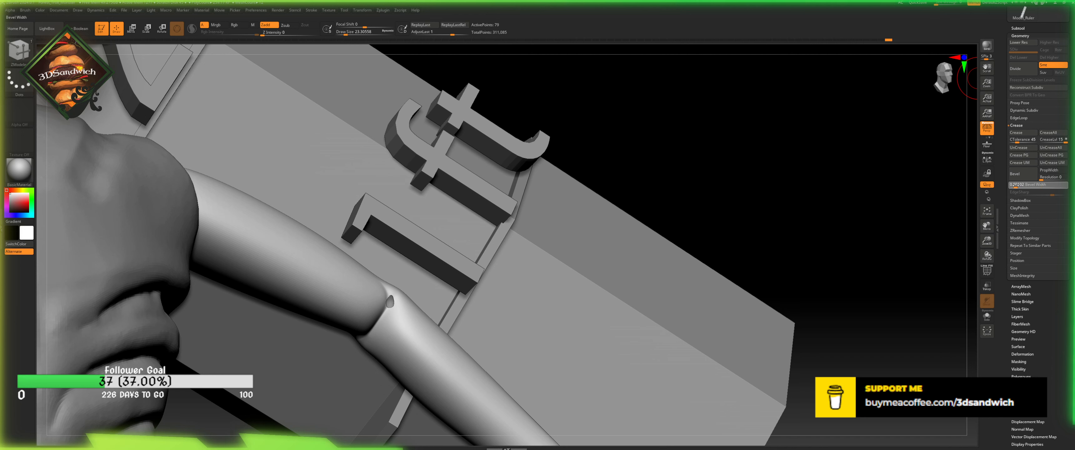
{"action": "left_click", "coordinate": [1015, 185]}
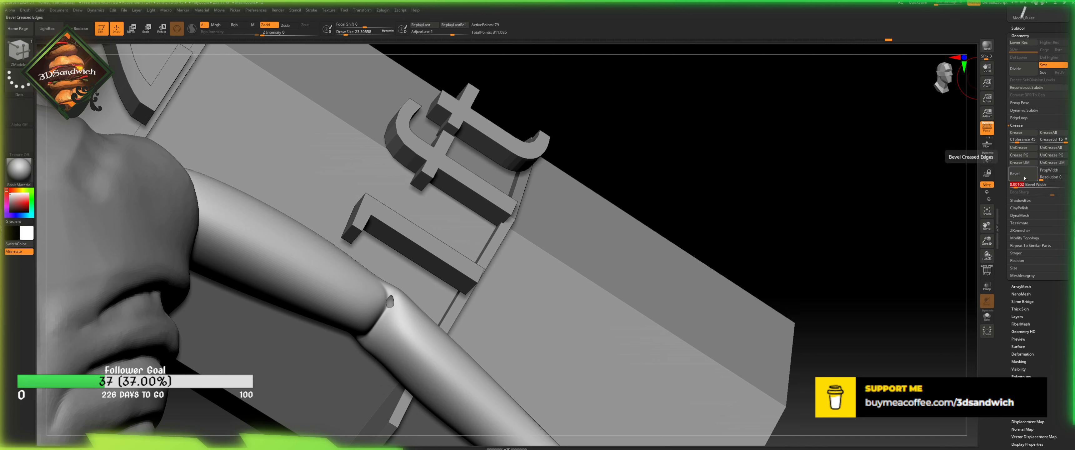
{"action": "left_click", "coordinate": [1024, 110]}
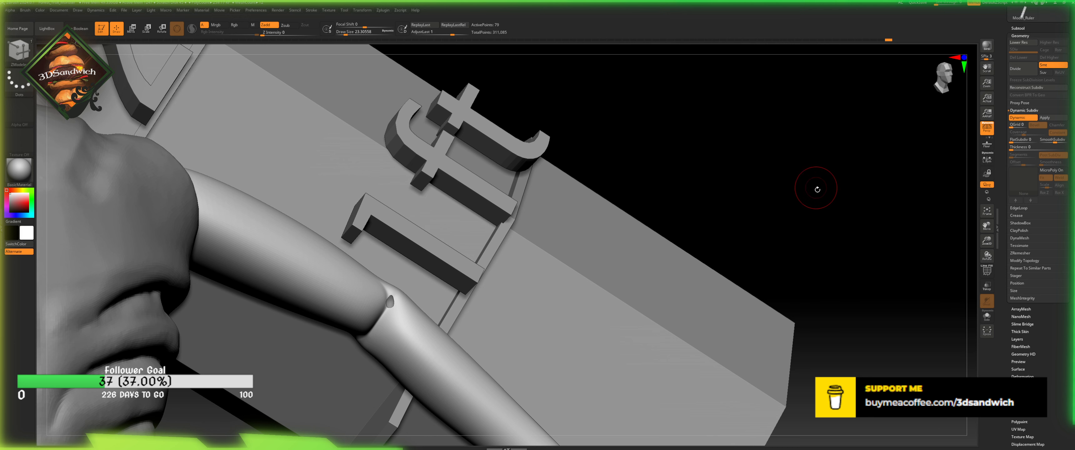
- Undo the elbow bevel, raise the SmoothSubdiv level, and check the creased elbow with and without the polyframe
{"action": "key", "text": "ctrl"}
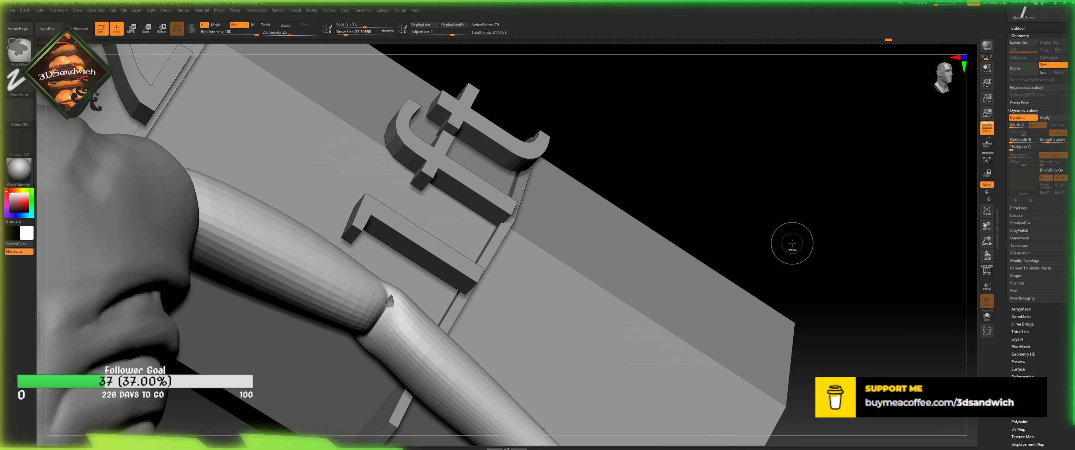
{"action": "key", "text": "ctrl+z"}
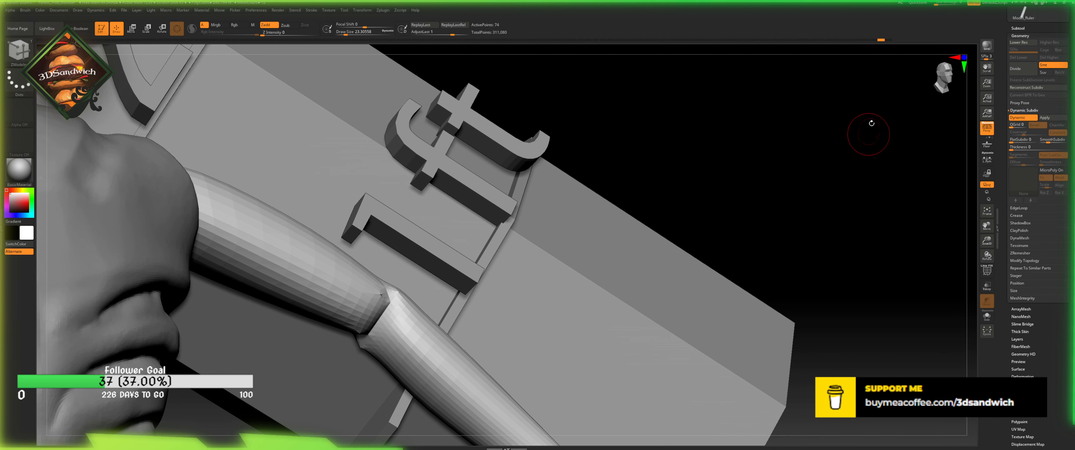
{"action": "left_click", "coordinate": [1051, 142]}
{"action": "left_click", "coordinate": [986, 272]}
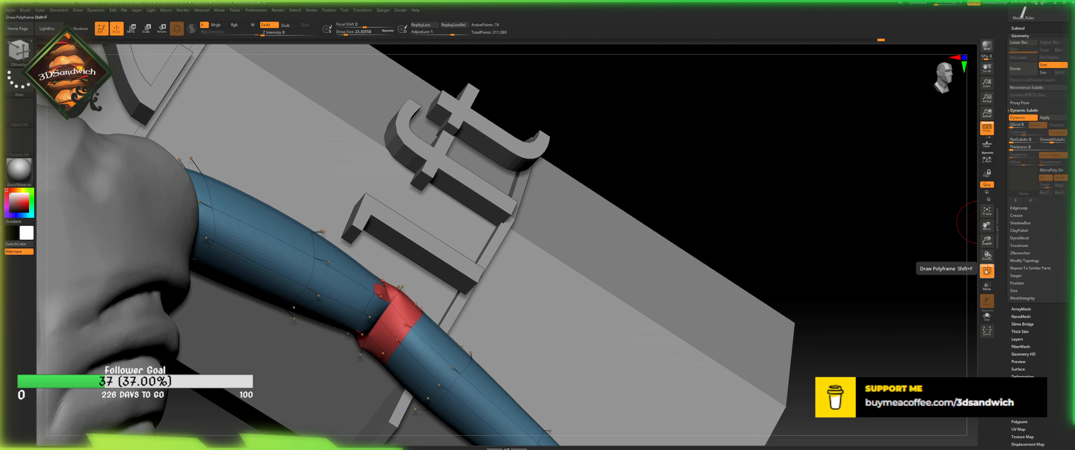
{"action": "left_click", "coordinate": [986, 272]}
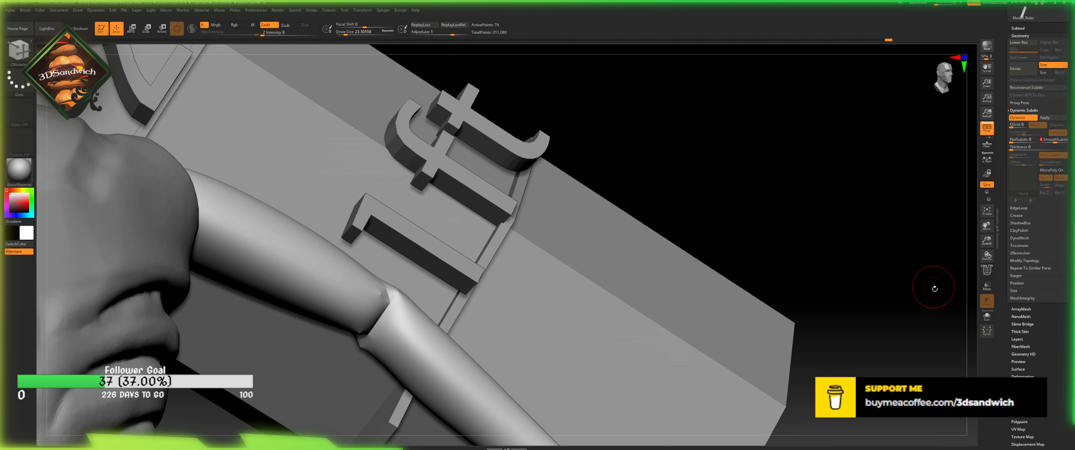
- Bevel the creased elbow edges again and fine-tune the Bevel Width down to a small value
{"action": "left_click", "coordinate": [1020, 217]}
{"action": "left_click", "coordinate": [1013, 184]}
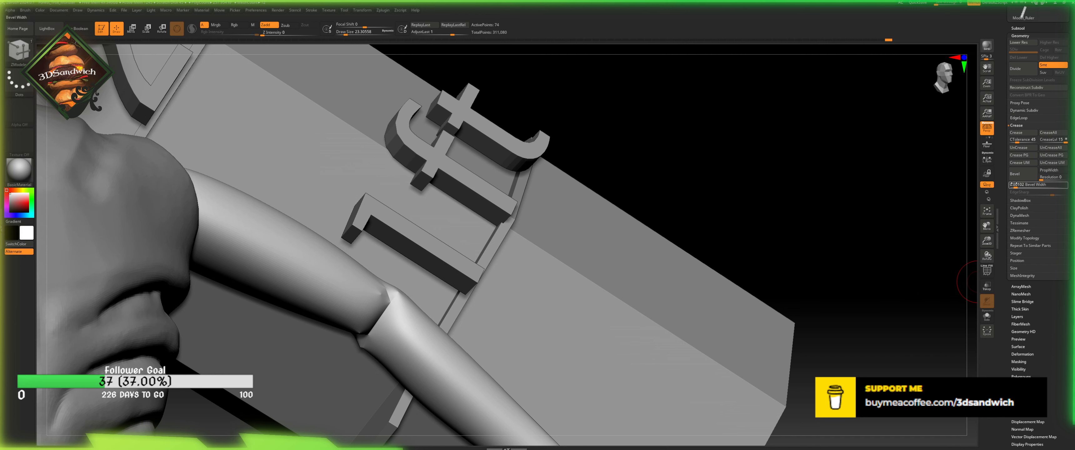
{"action": "left_click_drag", "start_coordinate": [1024, 188], "coordinate": [1058, 188]}
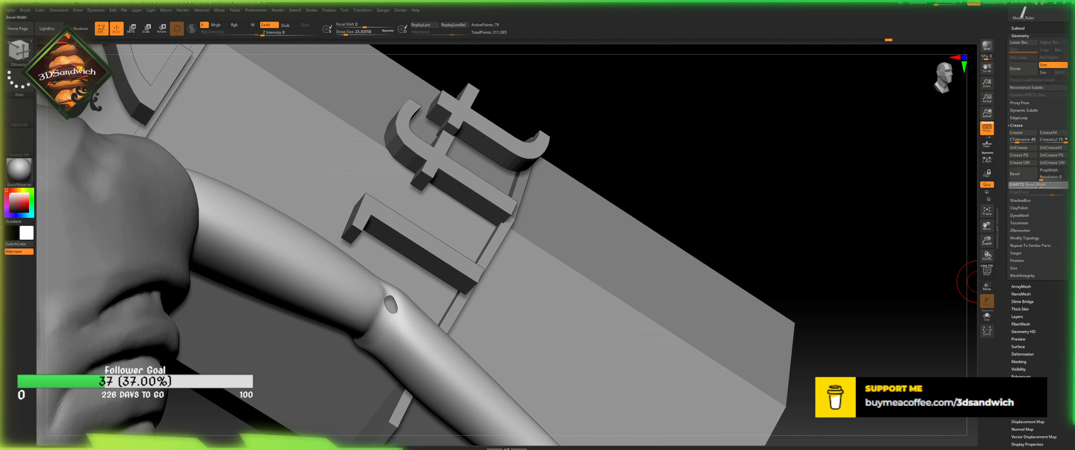
{"action": "left_click_drag", "start_coordinate": [1031, 186], "coordinate": [1027, 187]}
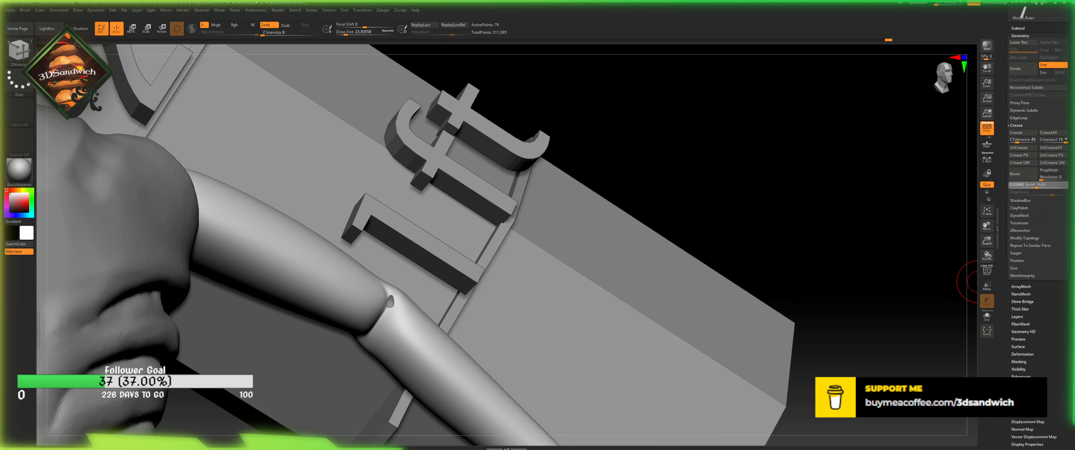
{"action": "left_click_drag", "start_coordinate": [1034, 184], "coordinate": [1027, 185]}
{"action": "left_click_drag", "start_coordinate": [1028, 187], "coordinate": [1024, 188]}
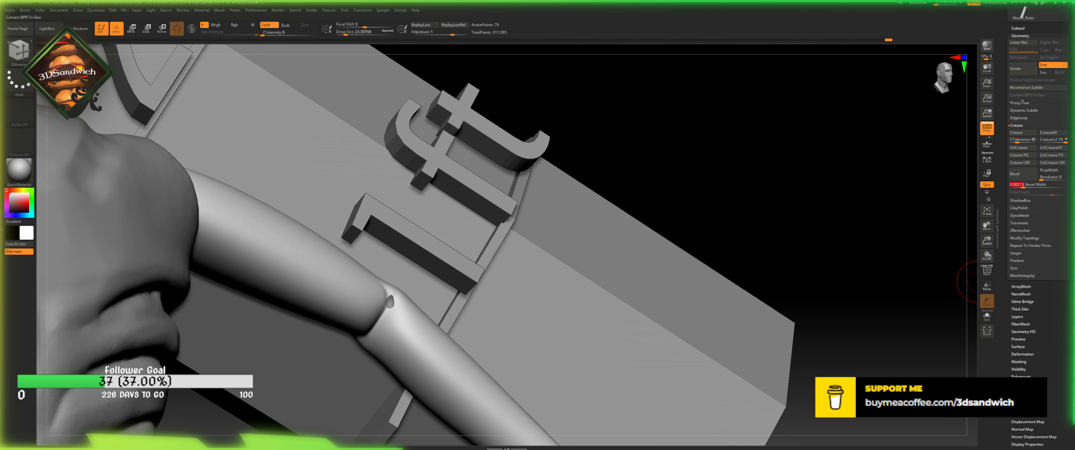
- Inspect the bevelled elbow's topology up close with the polyframe shown, comparing Dynamic Subdiv off and on
{"action": "left_click_drag", "start_coordinate": [1000, 87], "coordinate": [1003, 113]}
{"action": "left_click", "coordinate": [1023, 137]}
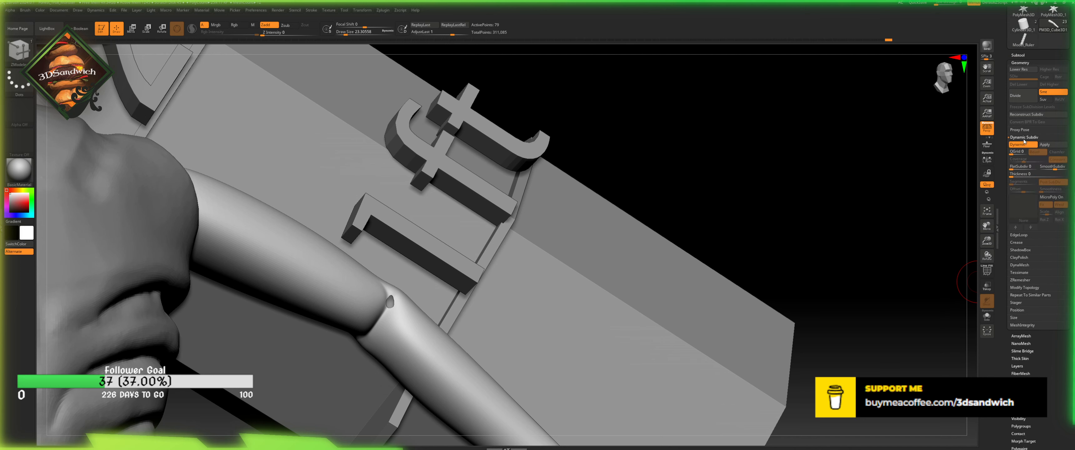
{"action": "left_click", "coordinate": [1017, 144]}
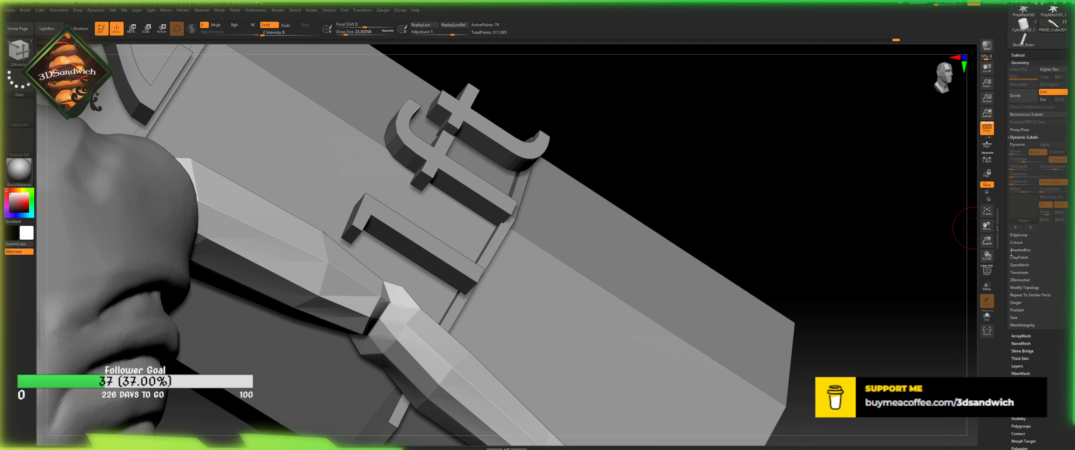
{"action": "left_click", "coordinate": [987, 270]}
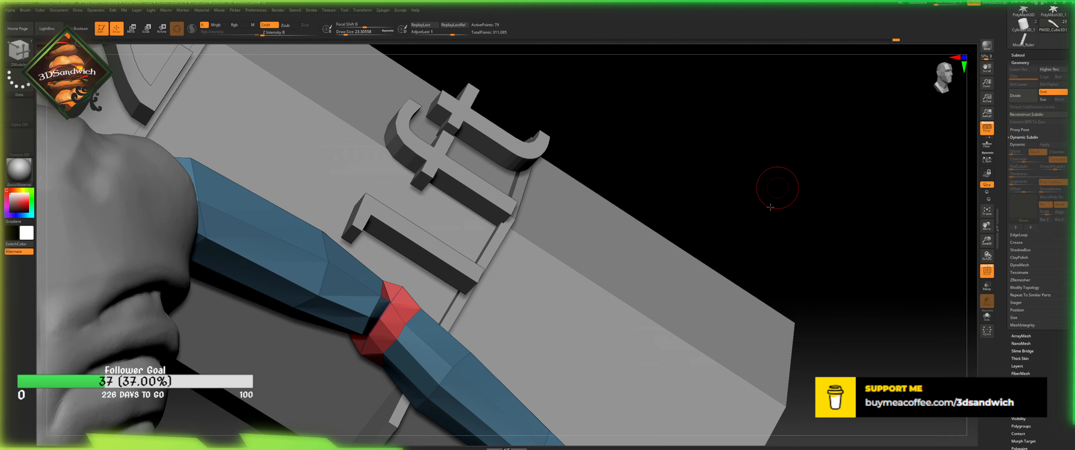
{"action": "mouse_move", "coordinate": [770, 207]}
{"action": "left_mouse_down"}
{"action": "mouse_move", "coordinate": [765, 230]}
{"action": "mouse_move", "coordinate": [765, 200]}
{"action": "left_mouse_up"}
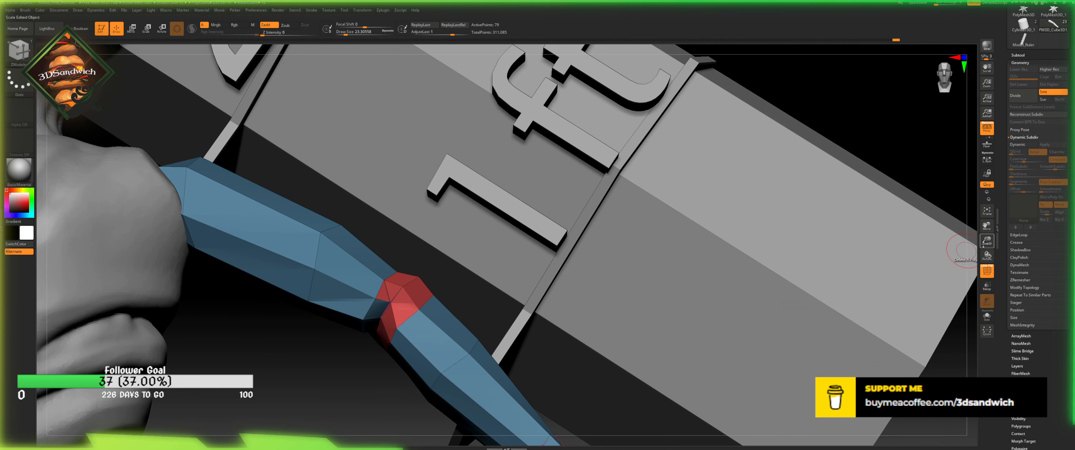
{"action": "left_click_drag", "start_coordinate": [987, 241], "coordinate": [996, 127]}
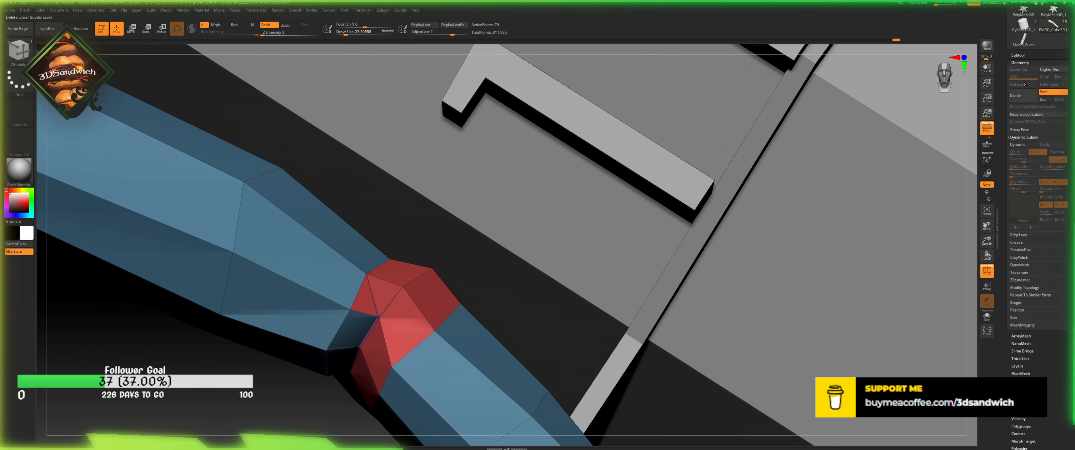
{"action": "left_click", "coordinate": [1018, 145]}
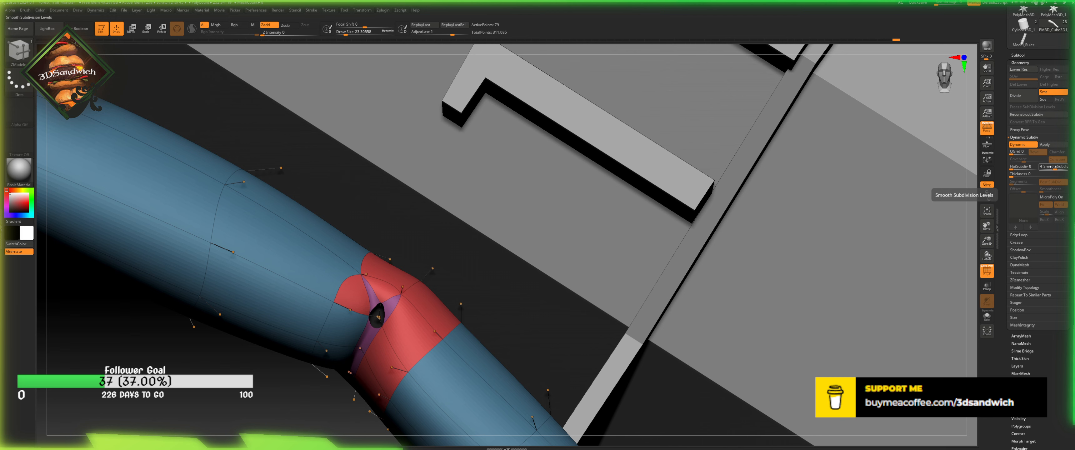
- Lower the arm's SmoothSubdiv level and close the hole at the inner elbow with Close Holes
{"action": "left_click", "coordinate": [1040, 167]}
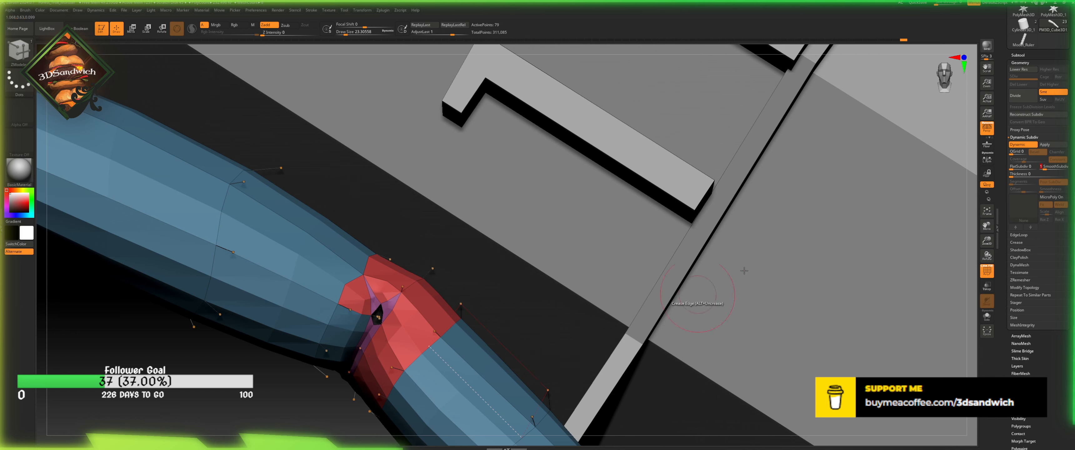
{"action": "left_click", "coordinate": [1025, 288]}
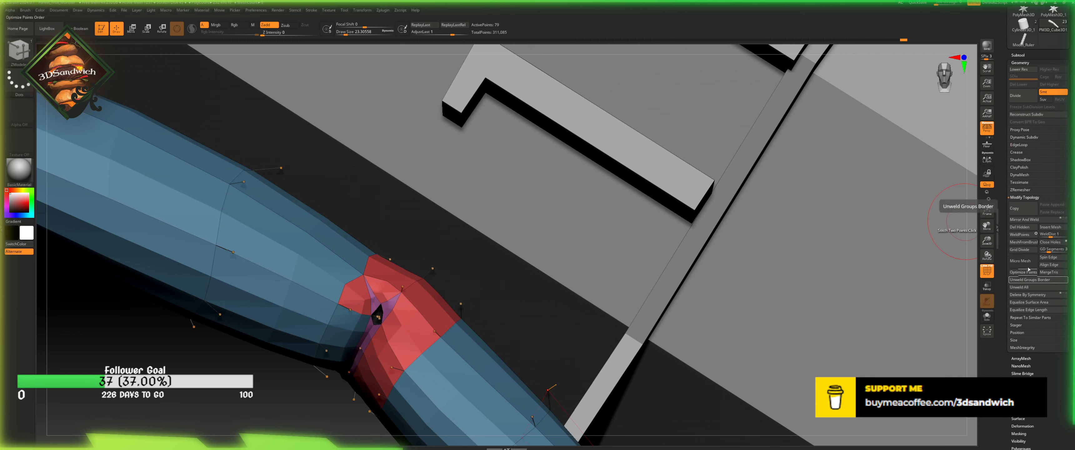
{"action": "left_click", "coordinate": [1049, 243]}
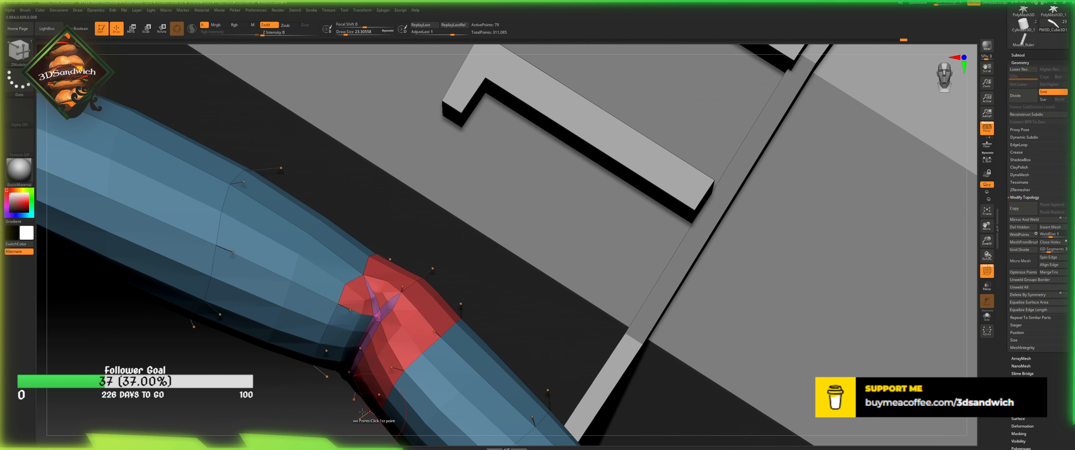
{"action": "left_click_drag", "start_coordinate": [289, 427], "coordinate": [315, 434]}
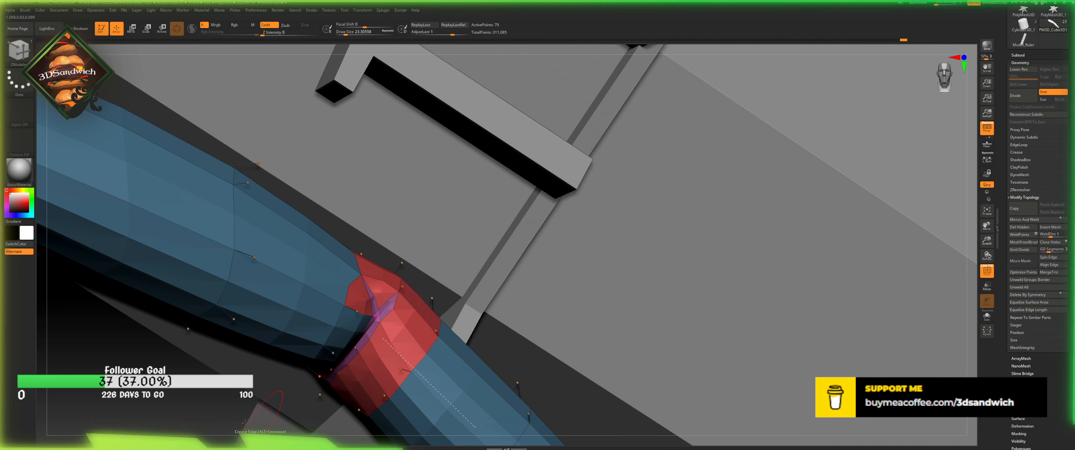
{"action": "left_click_drag", "start_coordinate": [245, 422], "coordinate": [98, 366]}
{"action": "left_click_drag", "start_coordinate": [419, 204], "coordinate": [403, 252]}
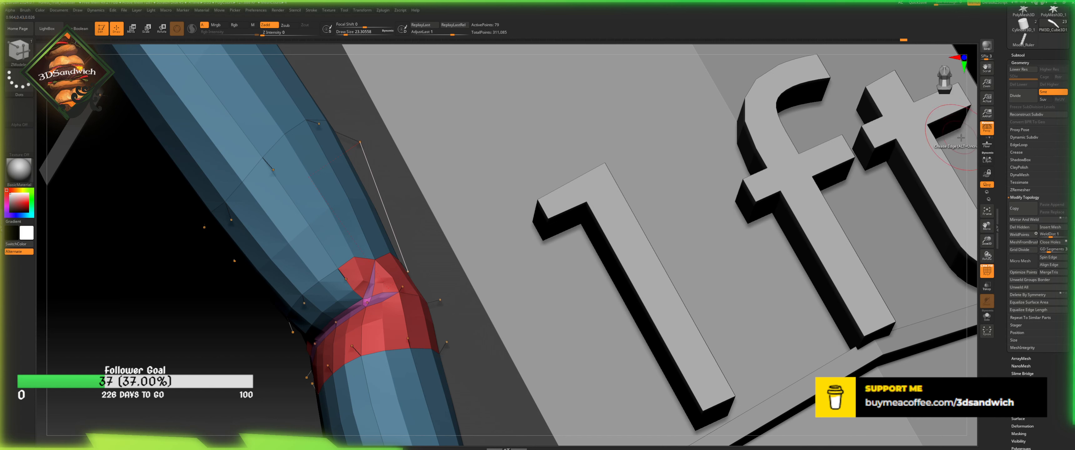
- Compare the closed elbow mesh with Dynamic Subdiv off and on
{"action": "left_click", "coordinate": [1024, 137]}
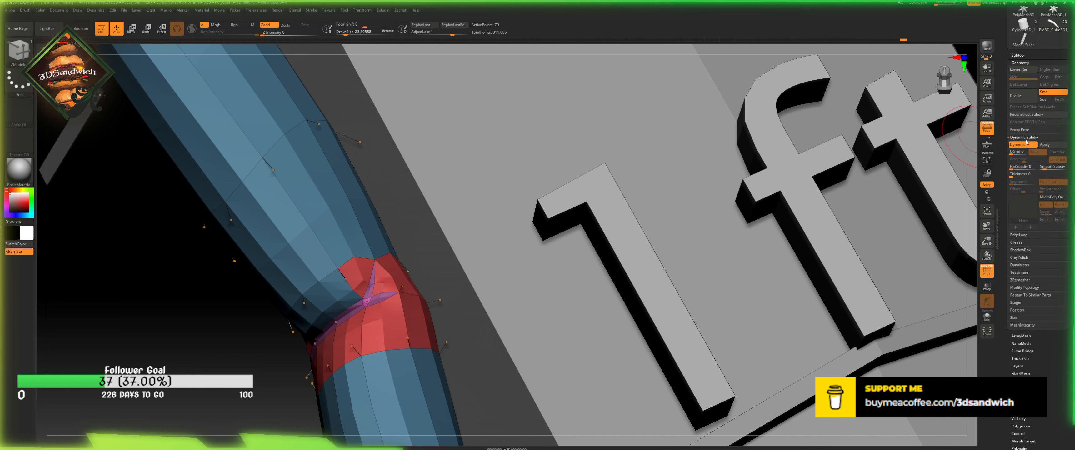
{"action": "key", "text": "shift+d"}
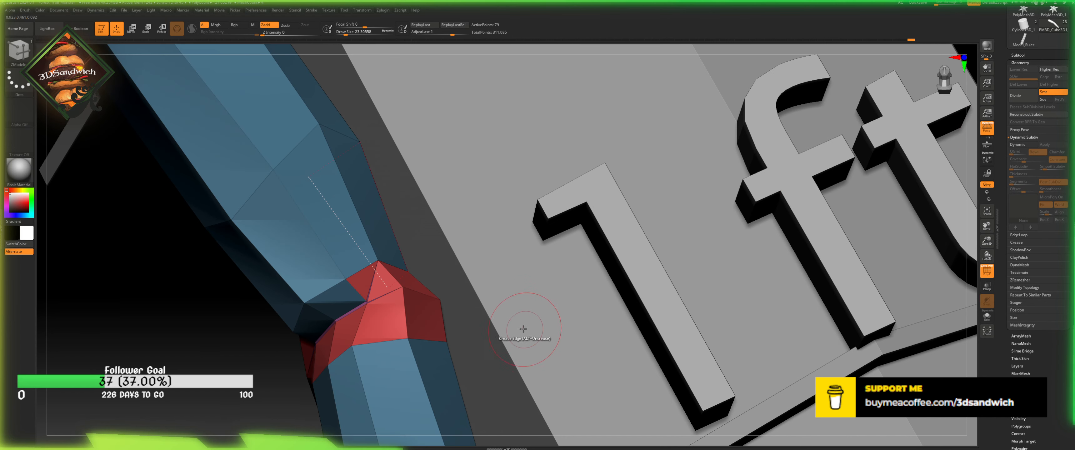
{"action": "left_click_drag", "start_coordinate": [986, 244], "coordinate": [1018, 132]}
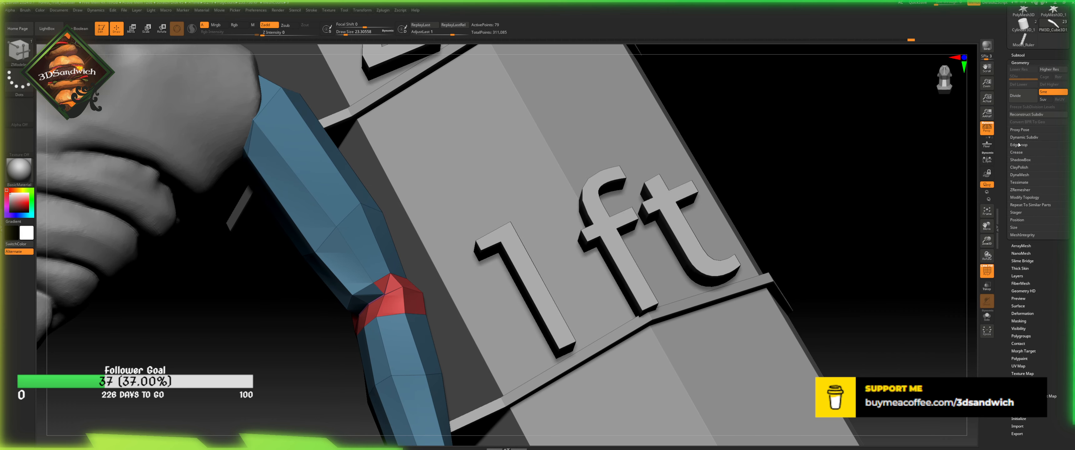
{"action": "left_click", "coordinate": [1018, 144]}
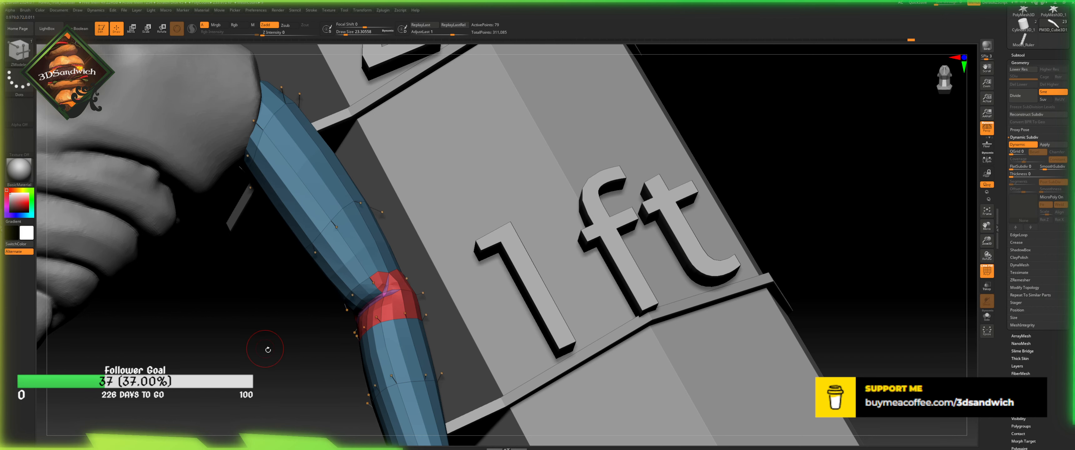
- Switch to the Move Topological brush and pull the elbow's outer corner slightly upward and outward
{"action": "left_click_drag", "start_coordinate": [259, 358], "coordinate": [245, 336]}
{"action": "key", "text": "b"}
{"action": "key", "text": "m"}
{"action": "key", "text": "t"}
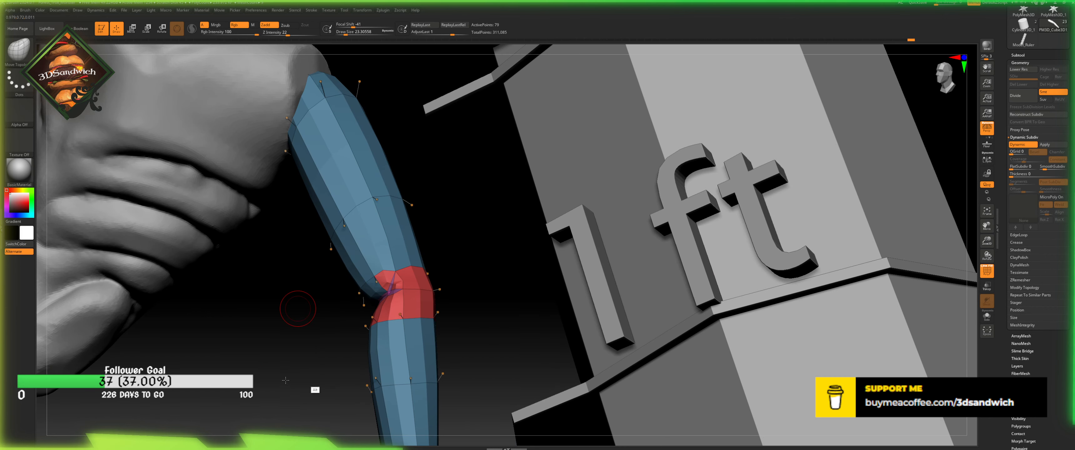
{"action": "left_click_drag", "start_coordinate": [449, 248], "coordinate": [445, 318], "text": "alt"}
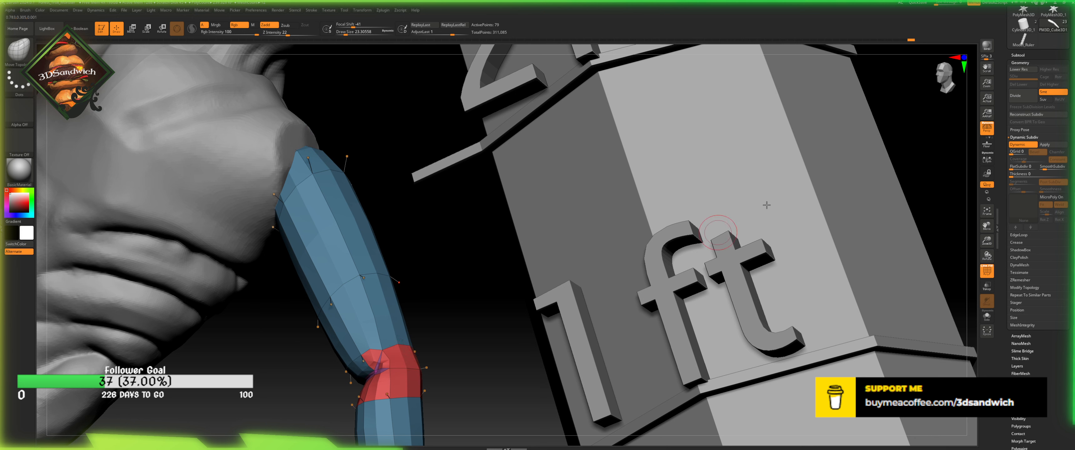
{"action": "mouse_move", "coordinate": [409, 345]}
{"action": "left_mouse_down"}
{"action": "mouse_move", "coordinate": [431, 335]}
{"action": "mouse_move", "coordinate": [423, 337]}
{"action": "left_mouse_up"}
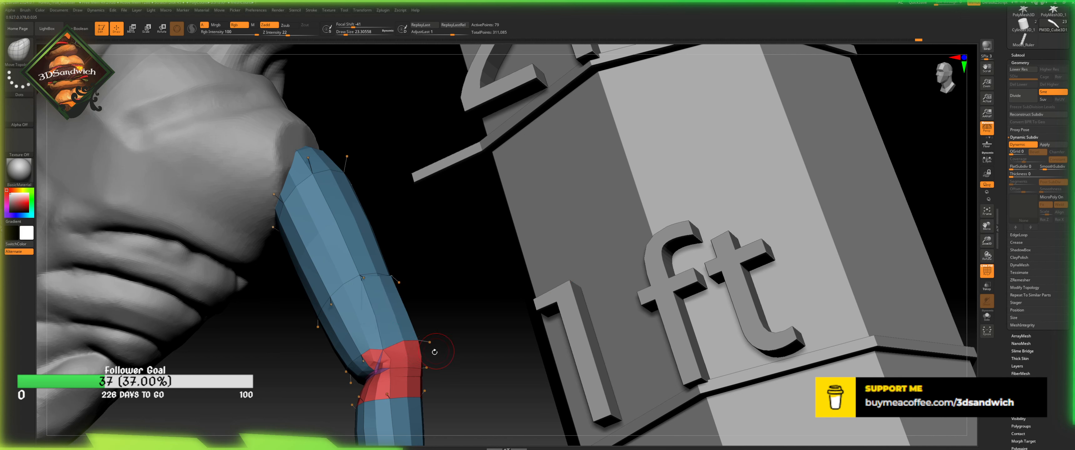
- Reshape the arm's silhouette by nudging the forearm's side points outward and the upper arm's outer edge slightly out
{"action": "left_click_drag", "start_coordinate": [429, 370], "coordinate": [490, 285]}
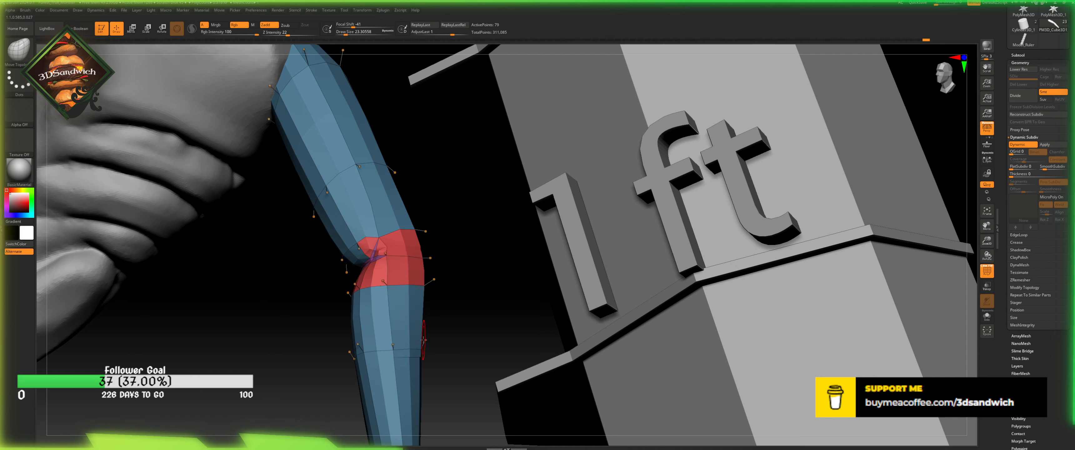
{"action": "left_click_drag", "start_coordinate": [425, 339], "coordinate": [470, 346]}
{"action": "left_click_drag", "start_coordinate": [364, 352], "coordinate": [357, 359]}
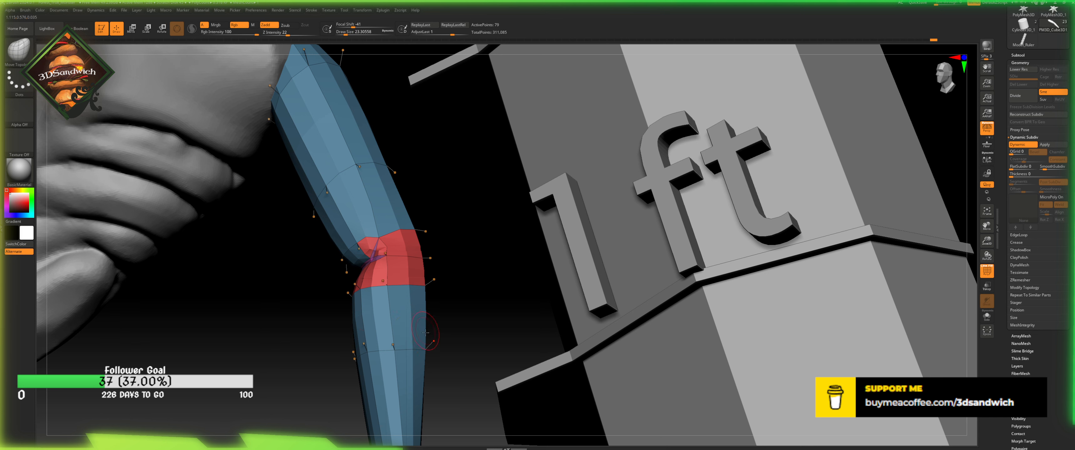
{"action": "left_click_drag", "start_coordinate": [425, 347], "coordinate": [420, 347]}
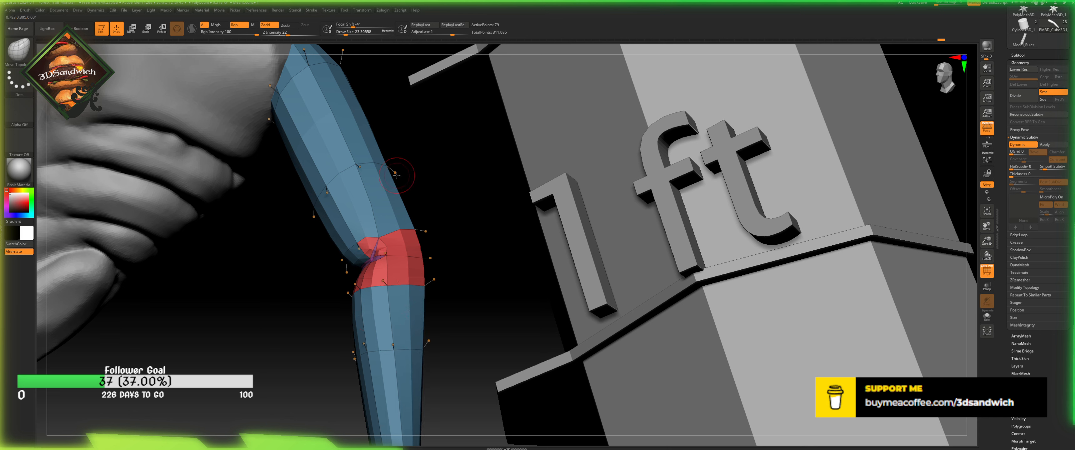
{"action": "left_click_drag", "start_coordinate": [396, 174], "coordinate": [402, 170]}
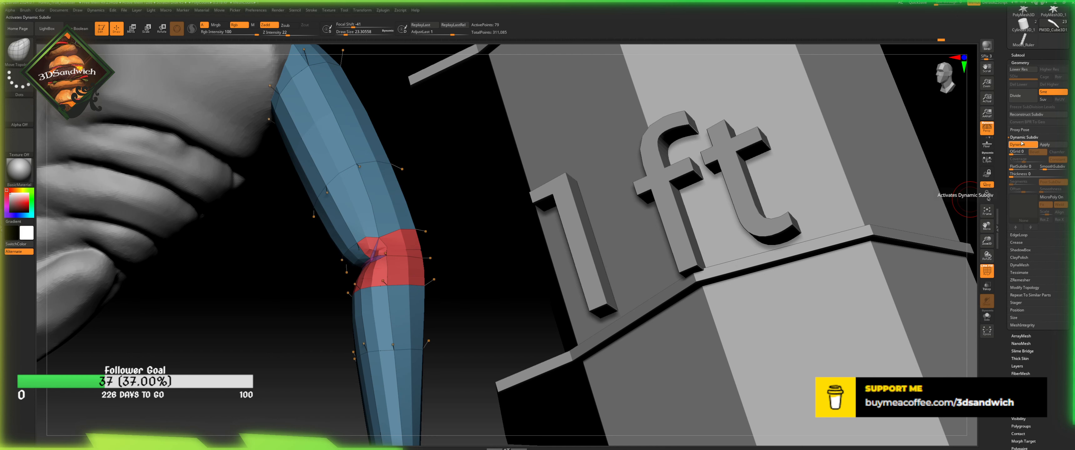
- Compare the reshaped arm with Dynamic Subdiv off and on, and check its proportions beside the torso
{"action": "left_click", "coordinate": [1022, 144]}
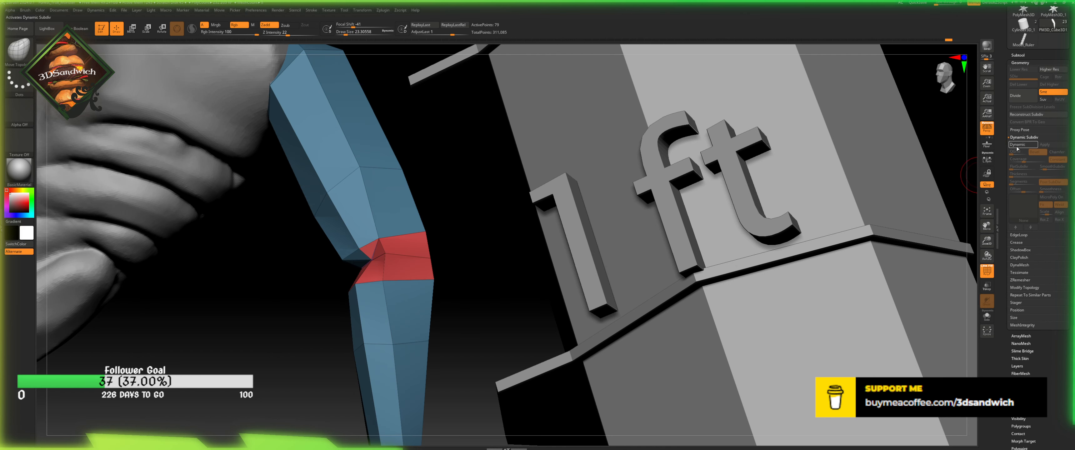
{"action": "left_click", "coordinate": [1018, 145]}
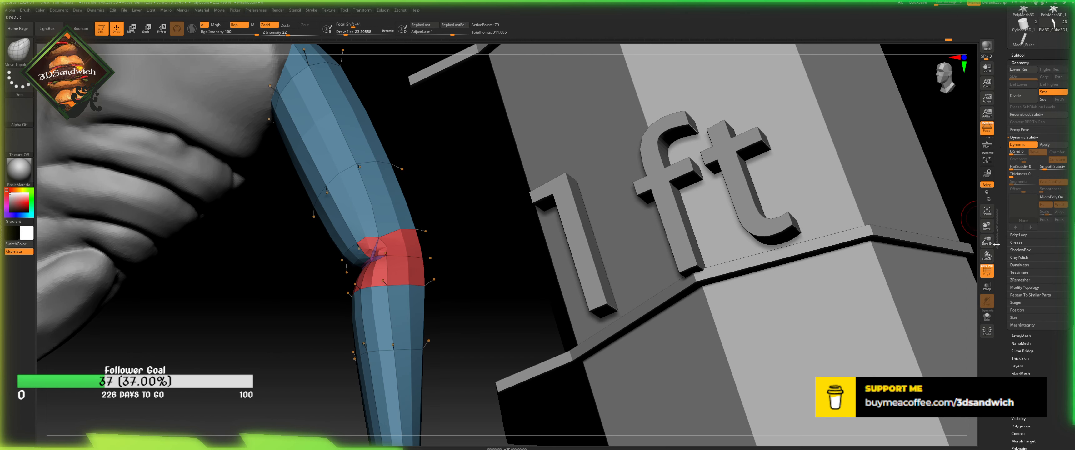
{"action": "left_click_drag", "start_coordinate": [988, 241], "coordinate": [882, 253]}
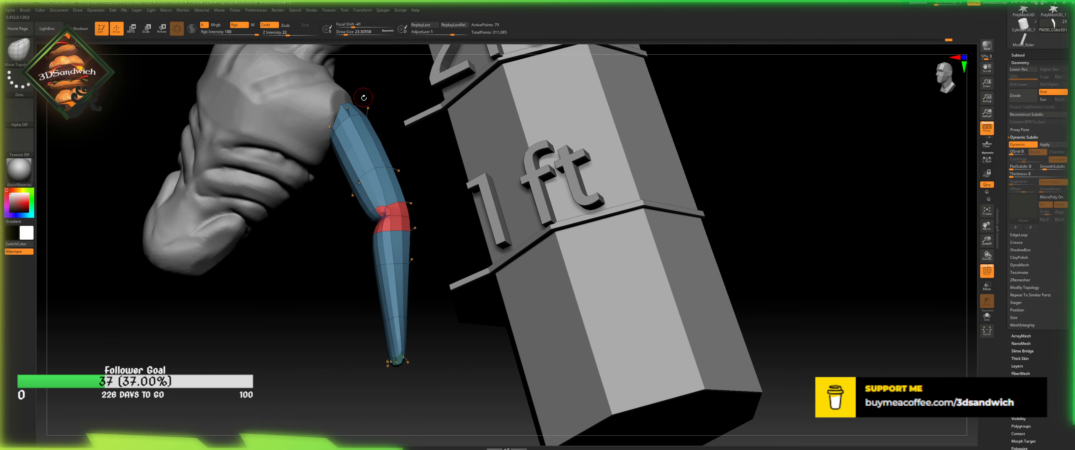
{"action": "left_click_drag", "start_coordinate": [365, 105], "coordinate": [799, 111]}
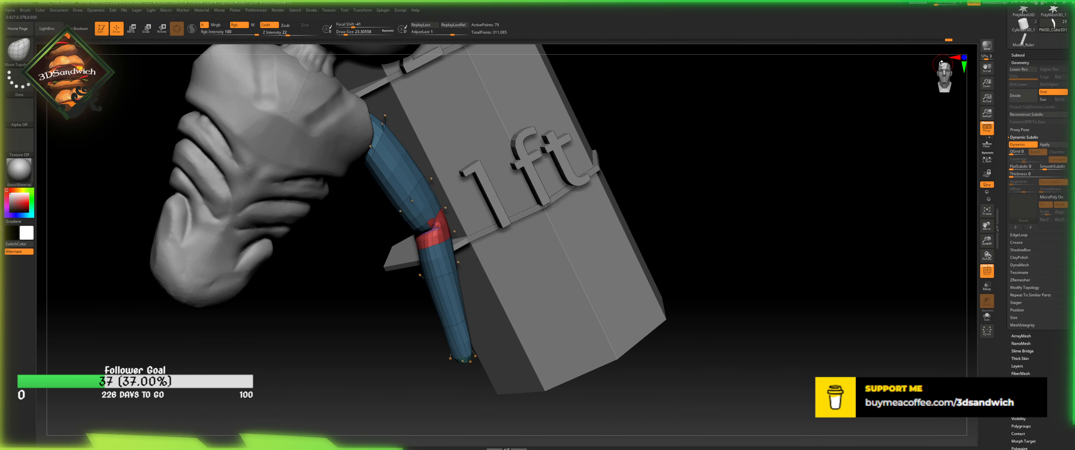
- Increase the brush Draw Size to about 62 and raise the top of the arm's shoulder end in the front view
{"action": "left_click", "coordinate": [942, 63]}
{"action": "left_click_drag", "start_coordinate": [449, 235], "coordinate": [452, 394], "text": "alt"}
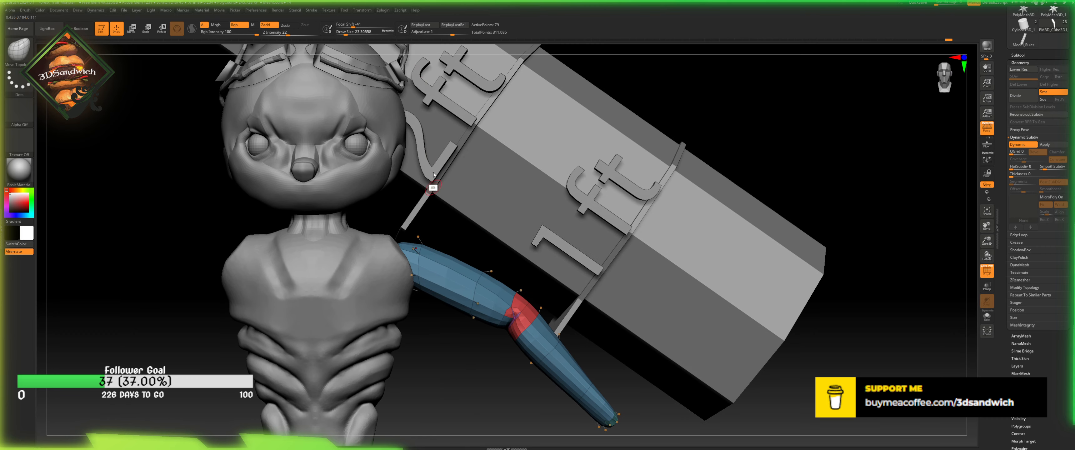
{"action": "left_click_drag", "start_coordinate": [345, 35], "coordinate": [350, 35]}
{"action": "left_click_drag", "start_coordinate": [419, 250], "coordinate": [410, 235]}
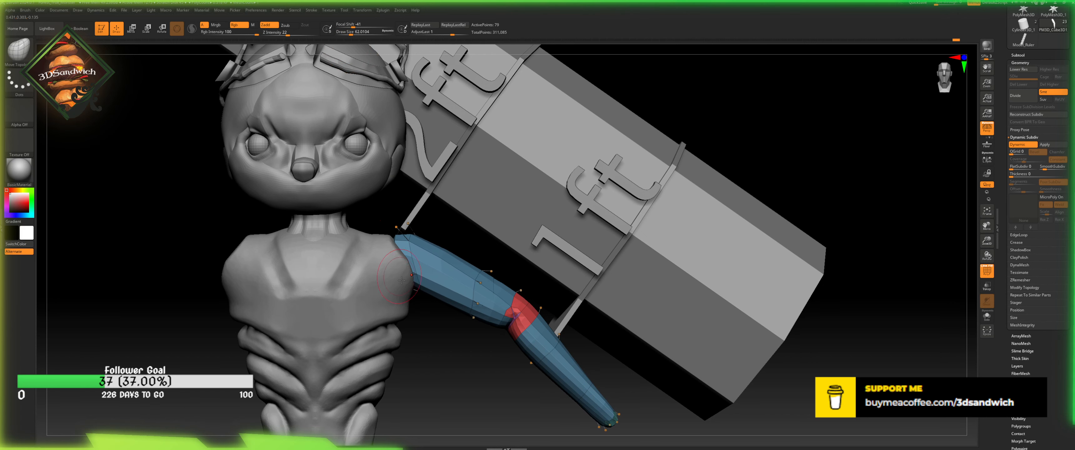
- Pull the front points of the arm's shoulder end toward the torso, working from angled and side views
{"action": "left_click_drag", "start_coordinate": [401, 340], "coordinate": [340, 352]}
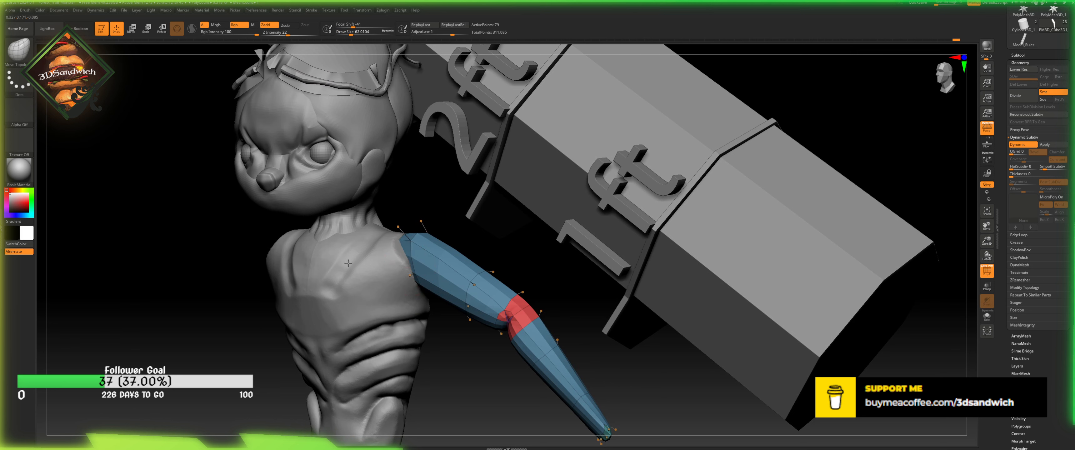
{"action": "left_click_drag", "start_coordinate": [412, 273], "coordinate": [402, 277]}
{"action": "left_click_drag", "start_coordinate": [453, 220], "coordinate": [399, 239]}
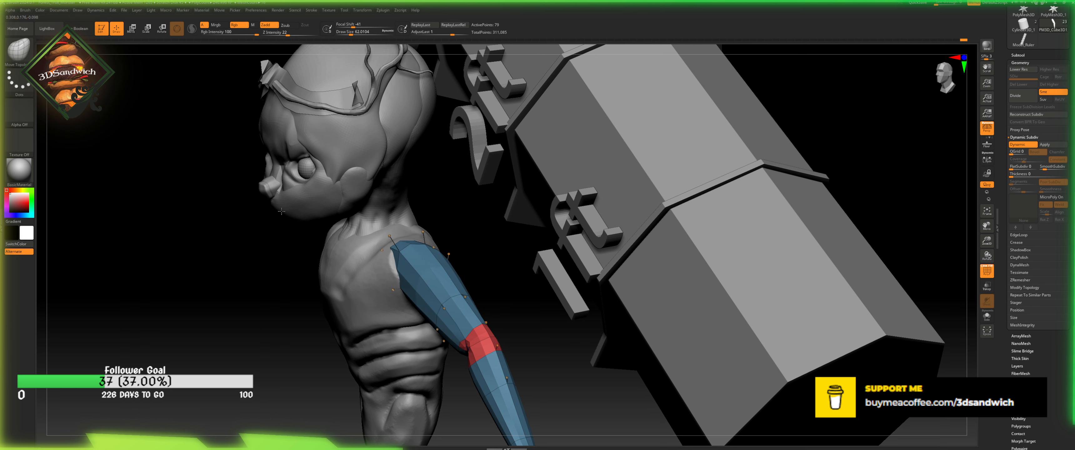
{"action": "left_click_drag", "start_coordinate": [410, 267], "coordinate": [403, 275]}
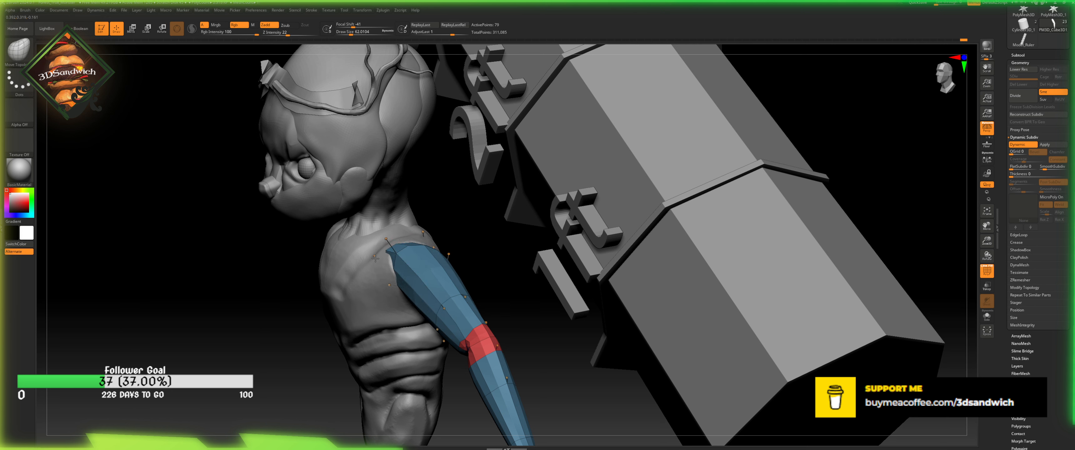
{"action": "left_click_drag", "start_coordinate": [468, 240], "coordinate": [418, 240]}
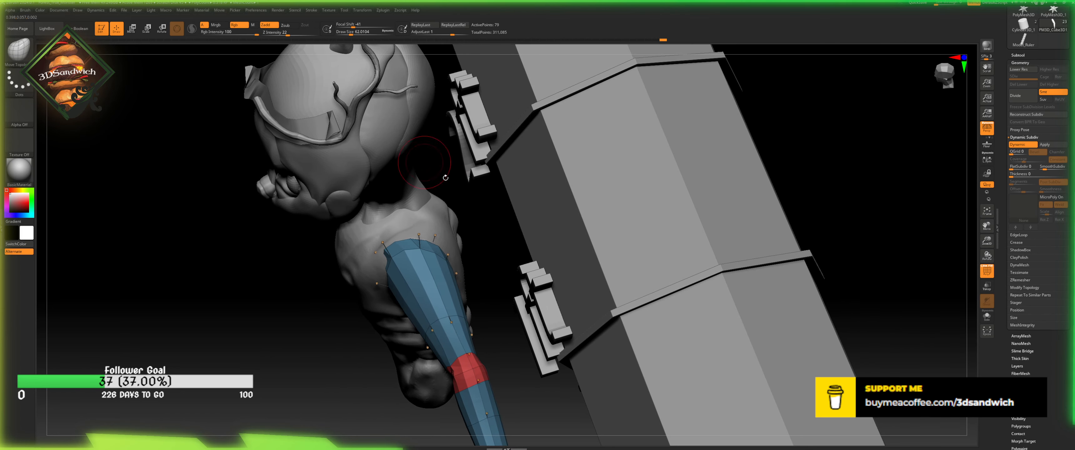
- Adjust the arm's shoulder end from behind and from the front so it fits into the torso's shoulder
{"action": "left_click_drag", "start_coordinate": [497, 292], "coordinate": [507, 166]}
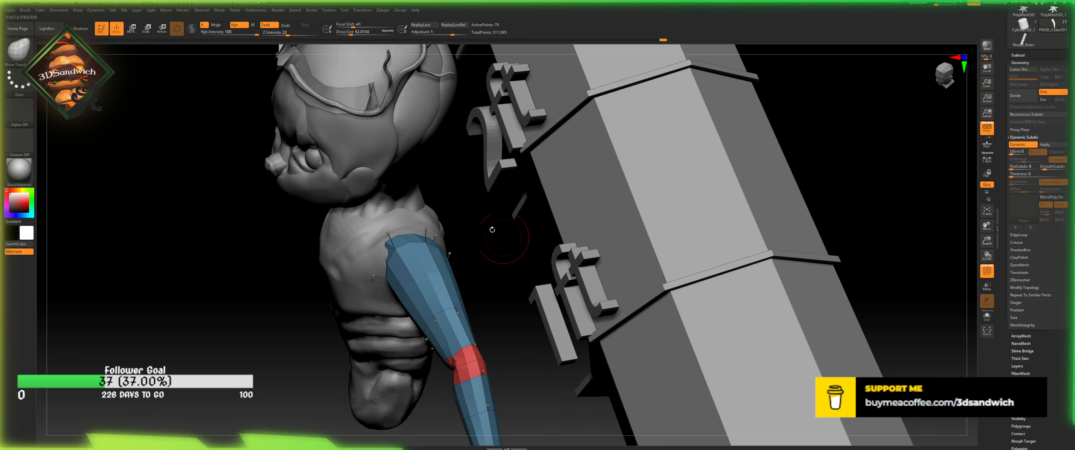
{"action": "mouse_move", "coordinate": [490, 273]}
{"action": "left_mouse_down"}
{"action": "mouse_move", "coordinate": [509, 251]}
{"action": "mouse_move", "coordinate": [471, 227]}
{"action": "mouse_move", "coordinate": [439, 241]}
{"action": "left_mouse_up"}
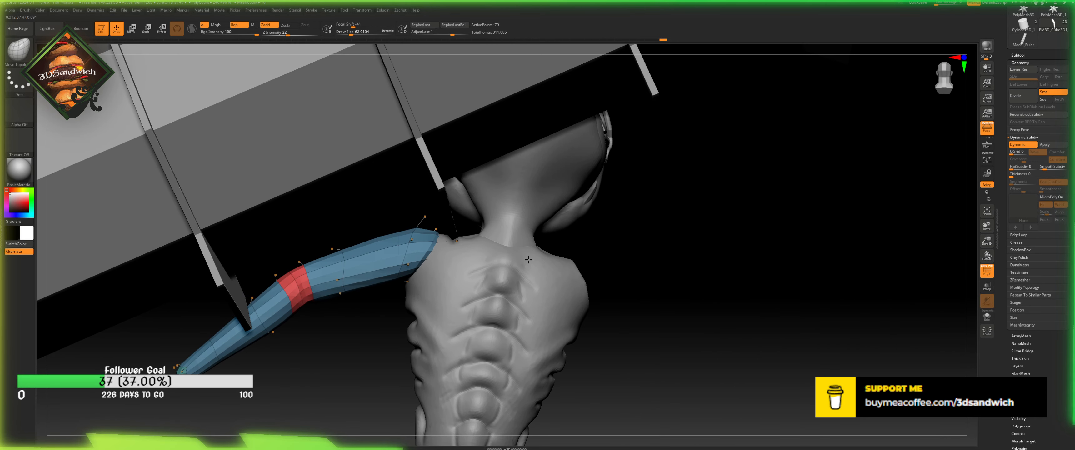
{"action": "left_click_drag", "start_coordinate": [643, 242], "coordinate": [589, 293]}
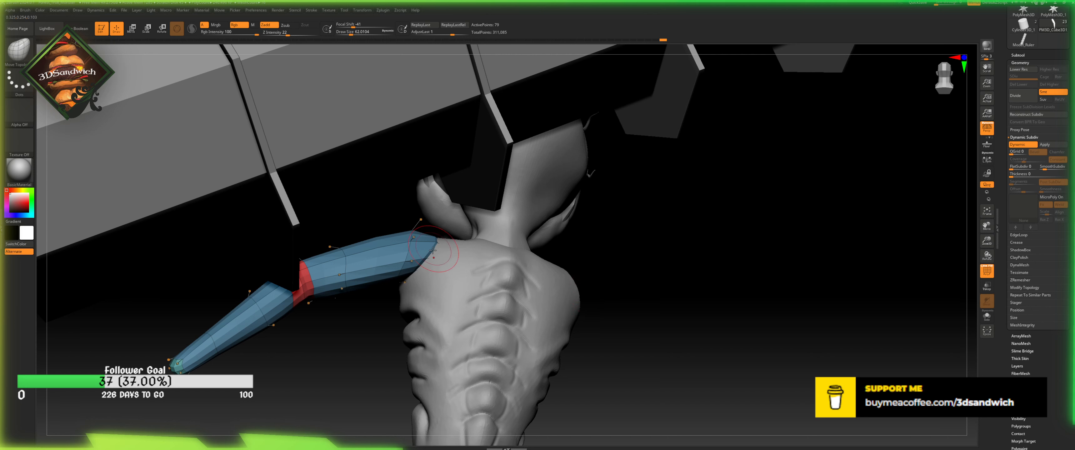
{"action": "left_click", "coordinate": [417, 226]}
{"action": "mouse_move", "coordinate": [394, 210]}
{"action": "left_mouse_down"}
{"action": "mouse_move", "coordinate": [445, 232]}
{"action": "mouse_move", "coordinate": [492, 223]}
{"action": "mouse_move", "coordinate": [487, 230]}
{"action": "left_mouse_up"}
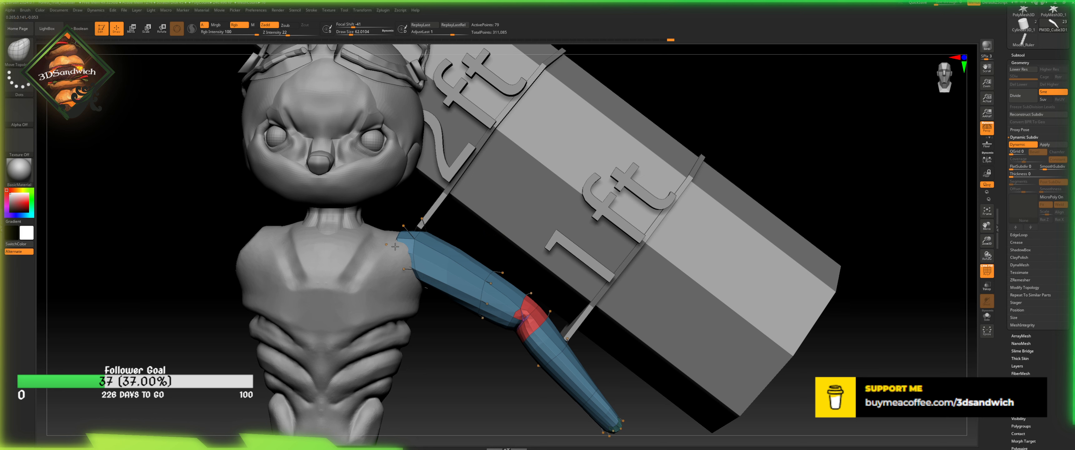
{"action": "left_click_drag", "start_coordinate": [395, 247], "coordinate": [387, 277]}
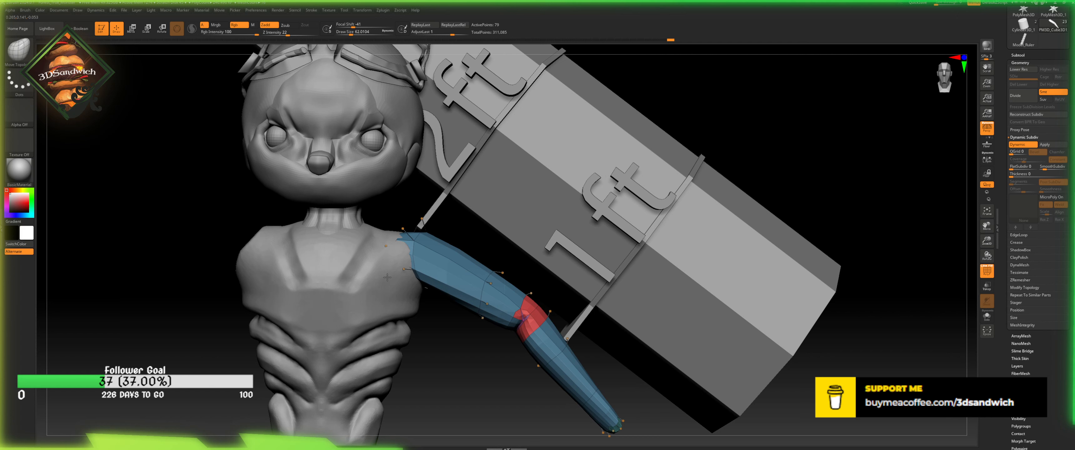
{"action": "left_click", "coordinate": [423, 217]}
- Fine-tune the top of the shoulder end and fill out the upper arm's outer contour from a three-quarter view
{"action": "left_click_drag", "start_coordinate": [427, 383], "coordinate": [431, 371]}
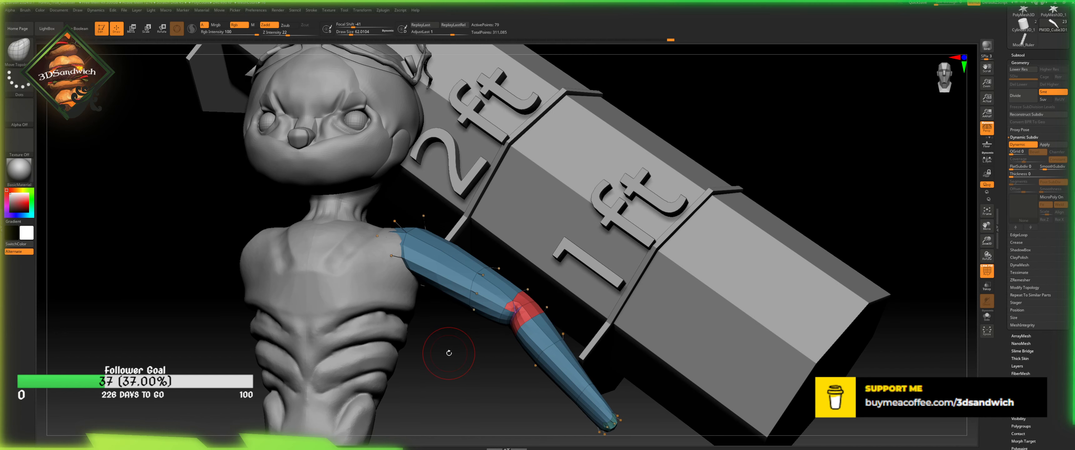
{"action": "left_click_drag", "start_coordinate": [452, 361], "coordinate": [424, 343]}
{"action": "mouse_move", "coordinate": [429, 309]}
{"action": "left_mouse_down"}
{"action": "mouse_move", "coordinate": [436, 324]}
{"action": "mouse_move", "coordinate": [423, 336]}
{"action": "mouse_move", "coordinate": [433, 300]}
{"action": "left_mouse_up"}
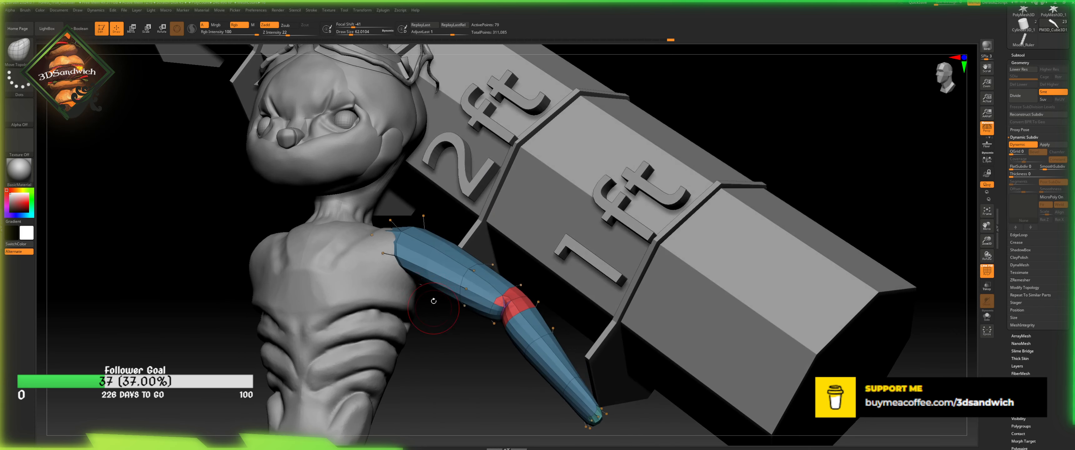
{"action": "left_click_drag", "start_coordinate": [426, 226], "coordinate": [424, 230]}
{"action": "left_click_drag", "start_coordinate": [492, 266], "coordinate": [510, 237]}
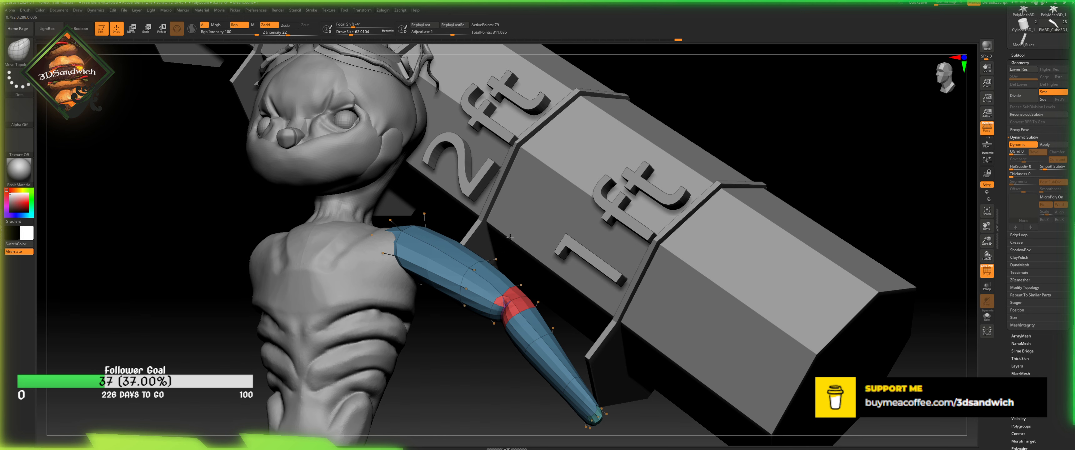
- Turn off dynamic subdivision on the arm and reshape its wrist end with the Move brush at a draw size of about 124
{"action": "left_click_drag", "start_coordinate": [476, 387], "coordinate": [733, 274]}
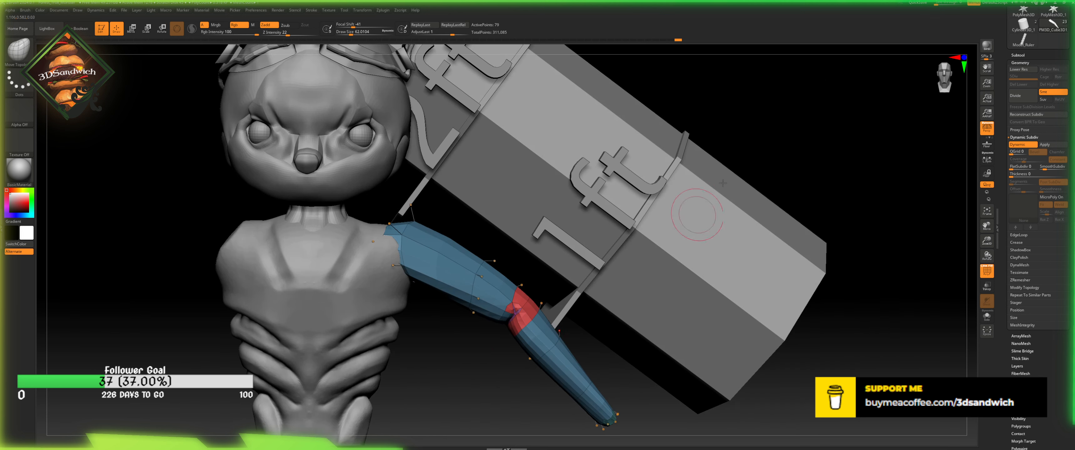
{"action": "key", "text": "shift+d"}
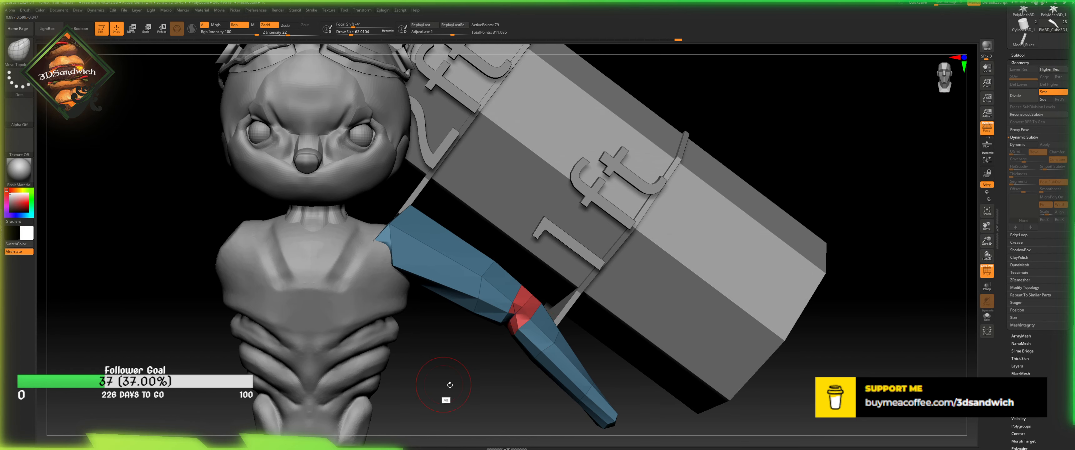
{"action": "left_click_drag", "start_coordinate": [452, 384], "coordinate": [357, 326], "text": "alt"}
{"action": "mouse_move", "coordinate": [407, 361]}
{"action": "left_mouse_down"}
{"action": "mouse_move", "coordinate": [407, 372]}
{"action": "mouse_move", "coordinate": [390, 337]}
{"action": "mouse_move", "coordinate": [466, 402]}
{"action": "mouse_move", "coordinate": [507, 357]}
{"action": "left_mouse_up"}
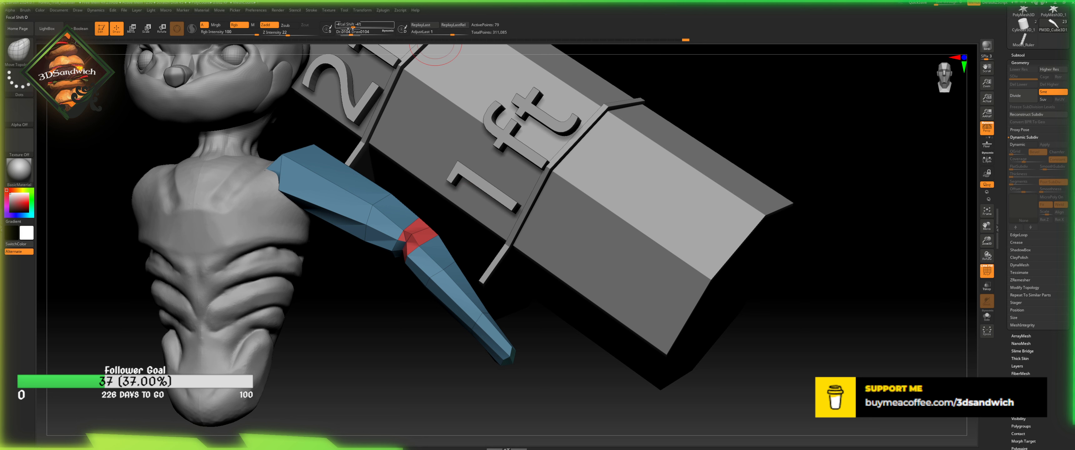
{"action": "left_click_drag", "start_coordinate": [352, 35], "coordinate": [357, 34]}
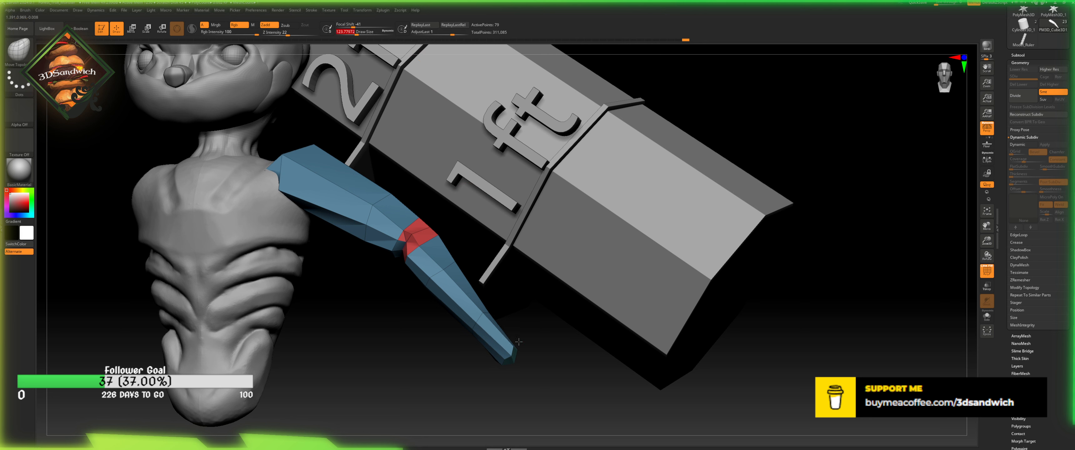
{"action": "mouse_move", "coordinate": [506, 344]}
{"action": "left_mouse_down"}
{"action": "mouse_move", "coordinate": [543, 329]}
{"action": "mouse_move", "coordinate": [530, 337]}
{"action": "mouse_move", "coordinate": [497, 316]}
{"action": "mouse_move", "coordinate": [515, 397]}
{"action": "mouse_move", "coordinate": [509, 367]}
{"action": "left_mouse_up"}
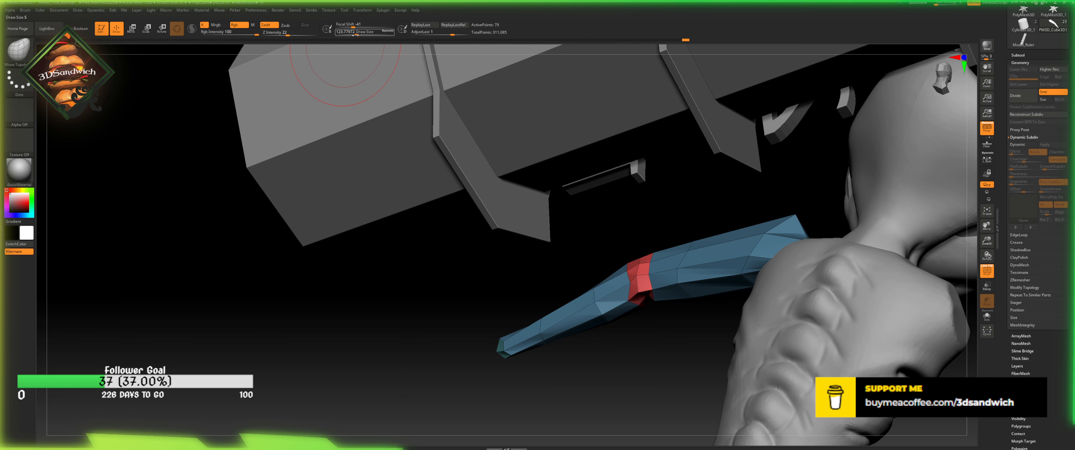
- Reduce the draw size to about 83.5 and pull the wrist end of the forearm into a broader, flatter tip
{"action": "left_click_drag", "start_coordinate": [356, 35], "coordinate": [353, 38]}
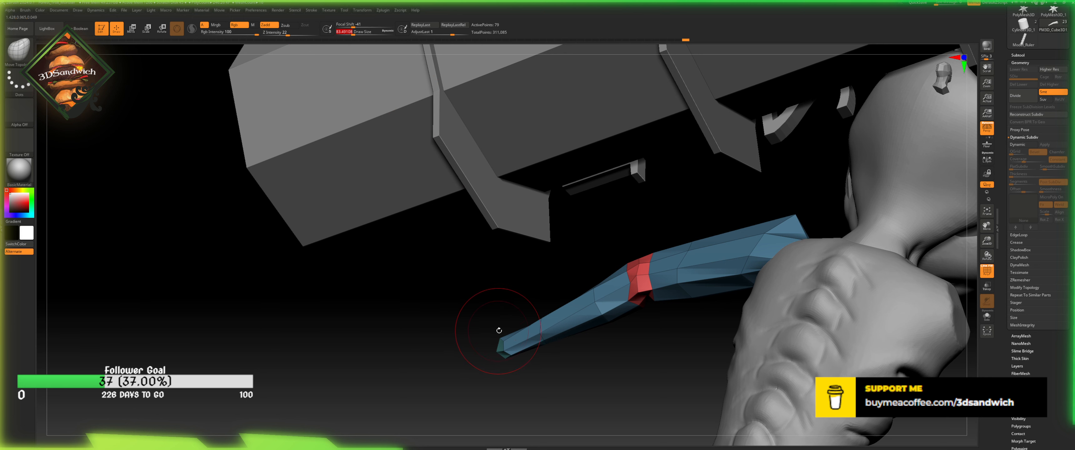
{"action": "mouse_move", "coordinate": [506, 340]}
{"action": "left_mouse_down"}
{"action": "mouse_move", "coordinate": [500, 332]}
{"action": "mouse_move", "coordinate": [499, 359]}
{"action": "mouse_move", "coordinate": [480, 352]}
{"action": "mouse_move", "coordinate": [514, 371]}
{"action": "mouse_move", "coordinate": [515, 354]}
{"action": "left_mouse_up"}
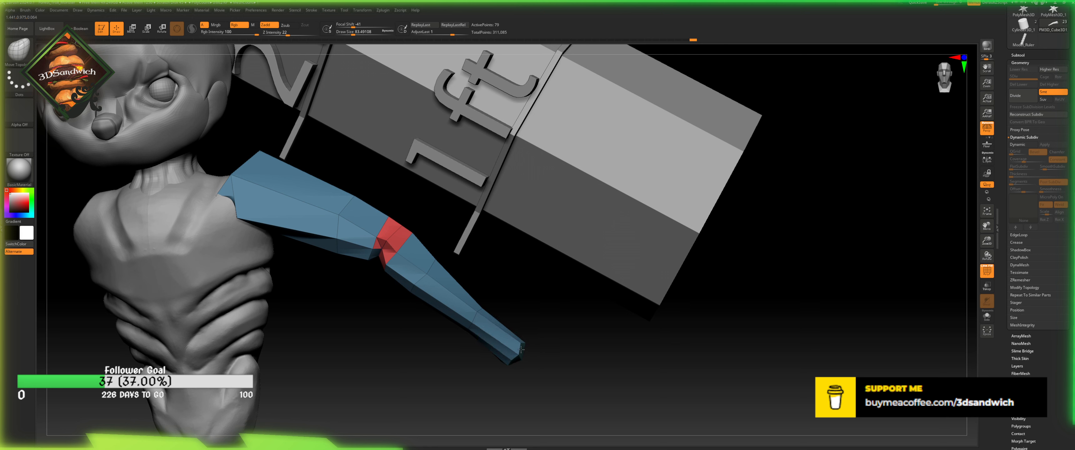
{"action": "left_click_drag", "start_coordinate": [483, 319], "coordinate": [522, 328]}
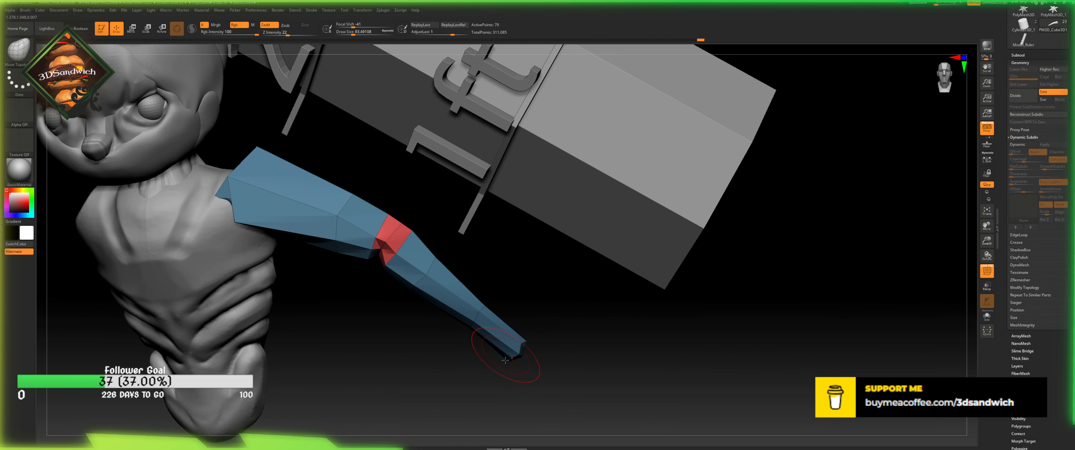
{"action": "left_click_drag", "start_coordinate": [500, 371], "coordinate": [512, 353]}
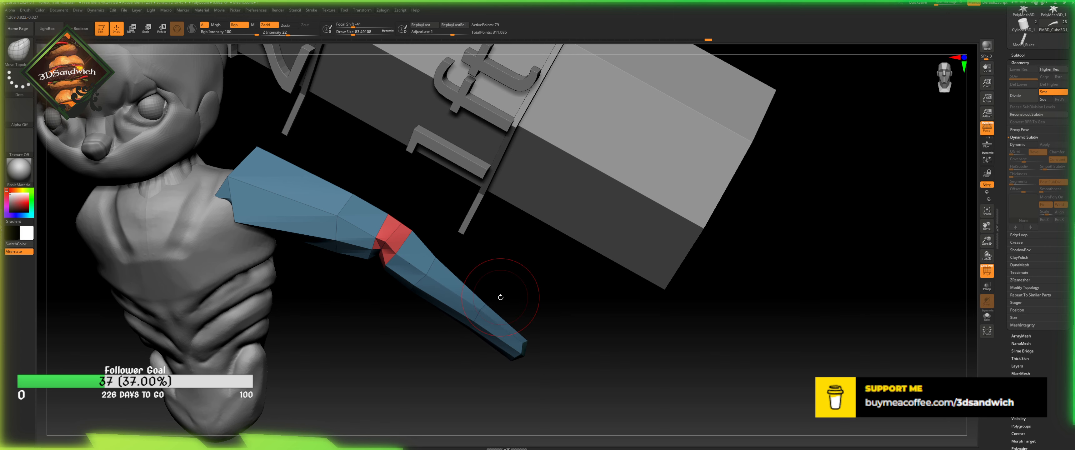
- Refine the individual corners of the wrist end from several sides with a draw size of about 25
{"action": "left_click_drag", "start_coordinate": [499, 298], "coordinate": [394, 137]}
{"action": "left_click", "coordinate": [345, 33]}
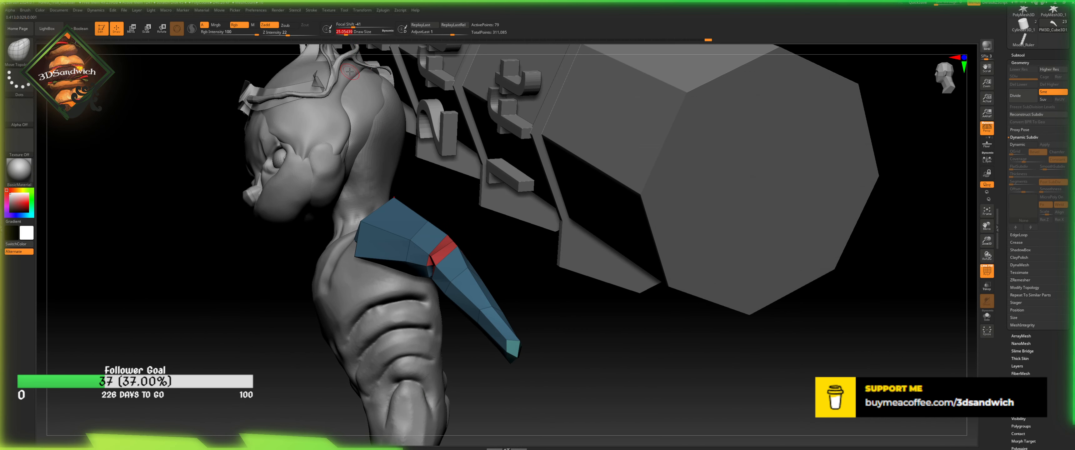
{"action": "left_click_drag", "start_coordinate": [466, 352], "coordinate": [478, 324]}
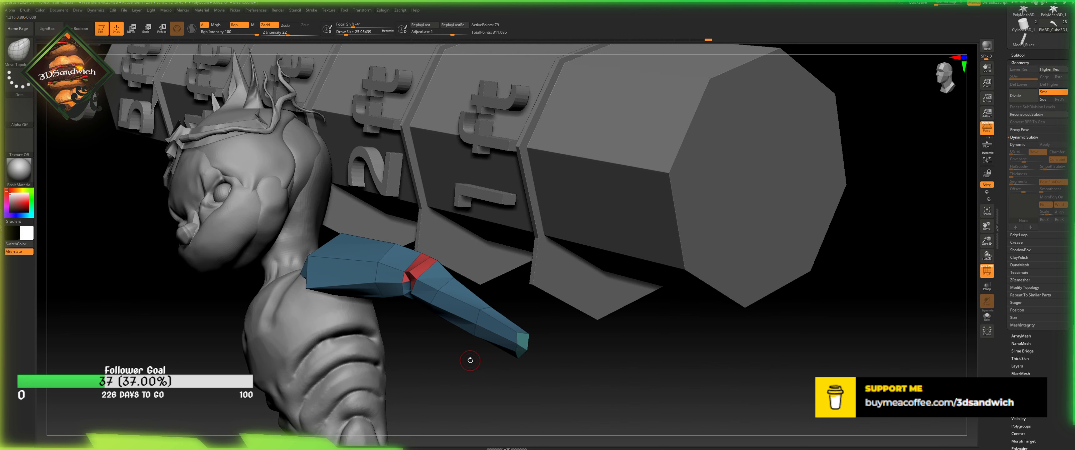
{"action": "left_click_drag", "start_coordinate": [469, 371], "coordinate": [482, 335]}
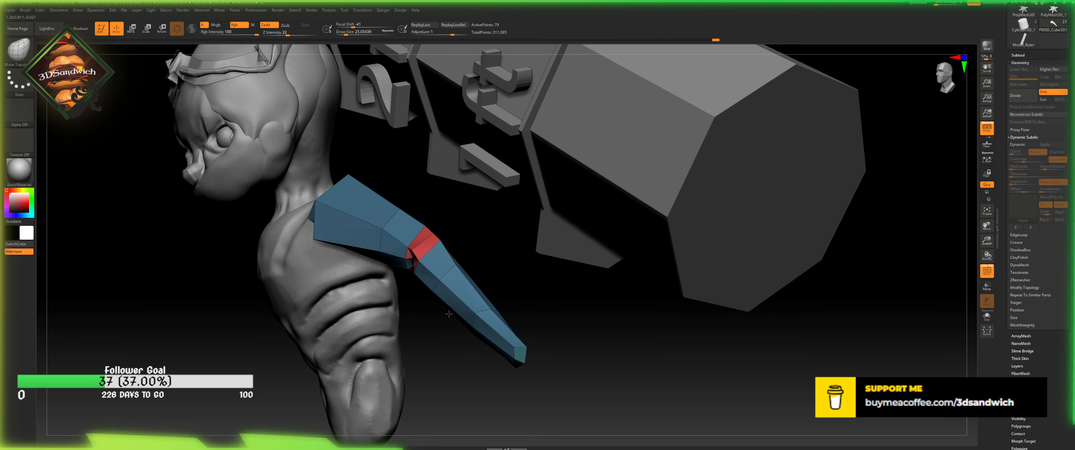
{"action": "left_click_drag", "start_coordinate": [468, 371], "coordinate": [516, 328]}
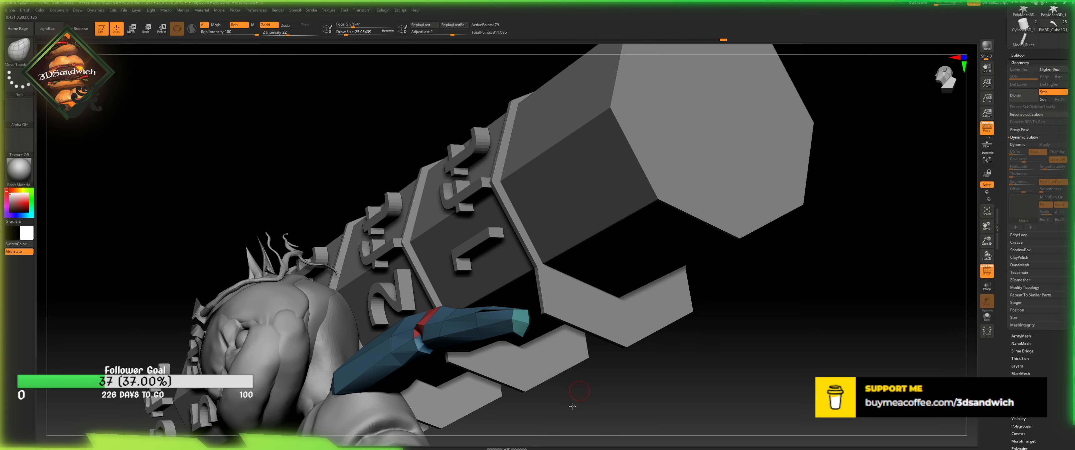
{"action": "left_click_drag", "start_coordinate": [572, 406], "coordinate": [535, 330]}
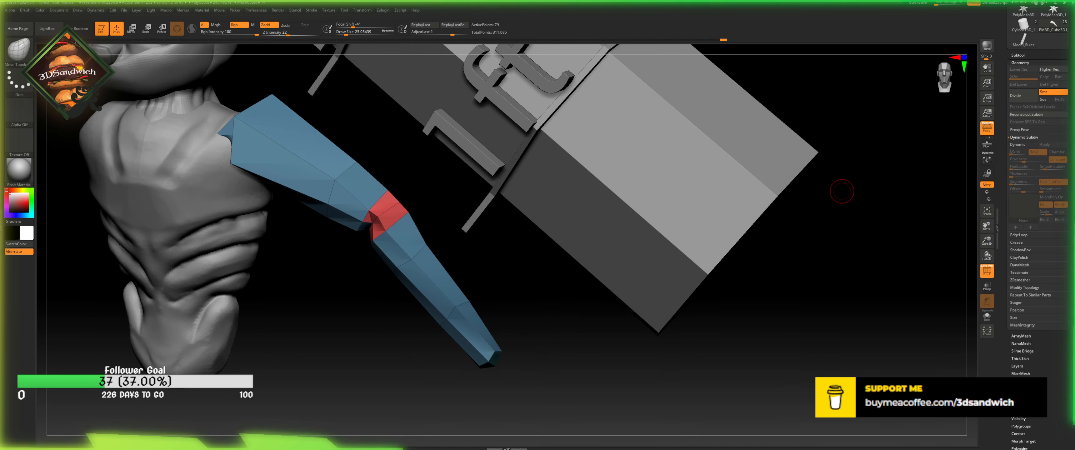
- Bring the forearm bones of the skeleton reference into close view and place the reference window beside the arm
{"action": "right_click_drag", "start_coordinate": [25, 25], "coordinate": [413, 205]}
{"action": "scroll", "coordinate": [412, 209], "scroll_direction": "up", "scroll_amount": 9}
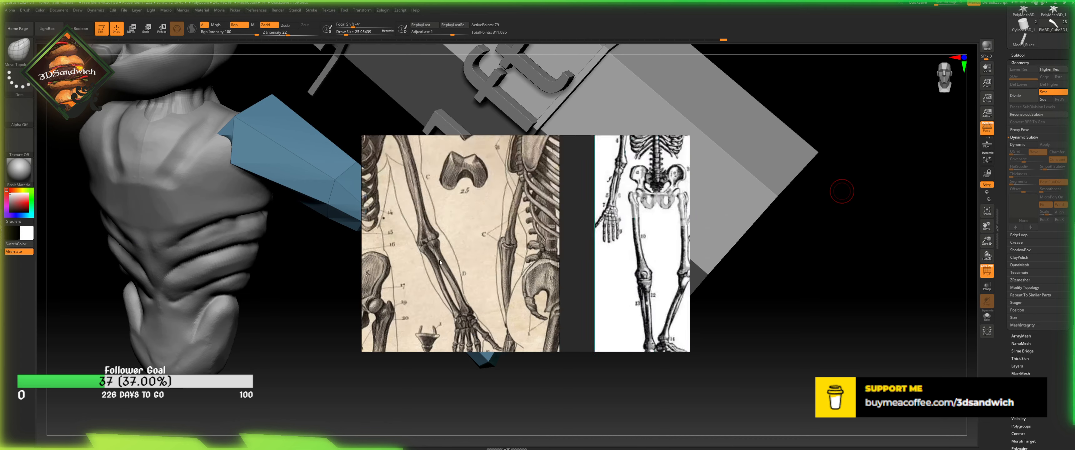
{"action": "scroll", "coordinate": [440, 262], "scroll_direction": "up", "scroll_amount": 3}
{"action": "scroll", "coordinate": [449, 257], "scroll_direction": "up", "scroll_amount": 1}
{"action": "scroll", "coordinate": [449, 256], "scroll_direction": "down", "scroll_amount": 2}
{"action": "middle_click_drag", "start_coordinate": [457, 300], "coordinate": [433, 244]}
{"action": "scroll", "coordinate": [436, 246], "scroll_direction": "up", "scroll_amount": 1}
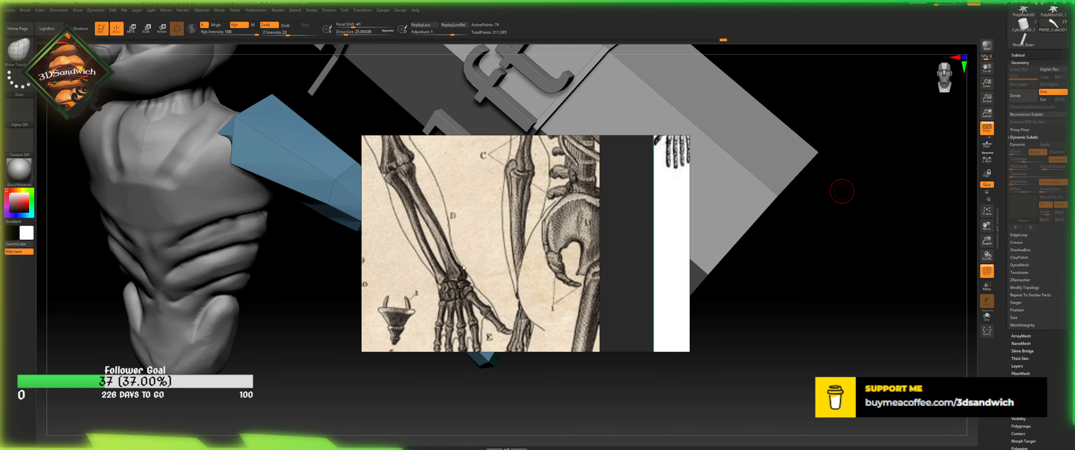
{"action": "right_click_drag", "start_coordinate": [510, 258], "coordinate": [689, 311]}
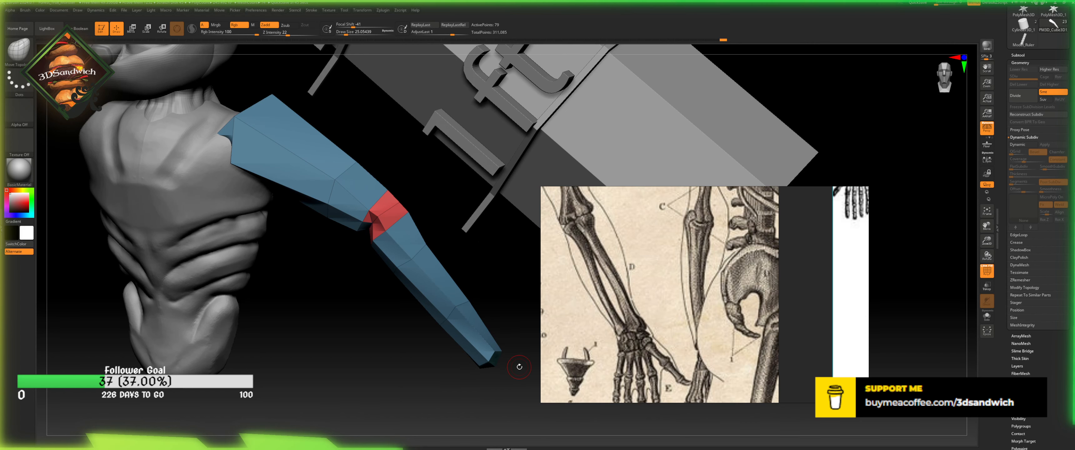
- Examine the arm's elbow, forearm and wrist from several sides against the skeleton reference
{"action": "left_click_drag", "start_coordinate": [521, 342], "coordinate": [528, 325]}
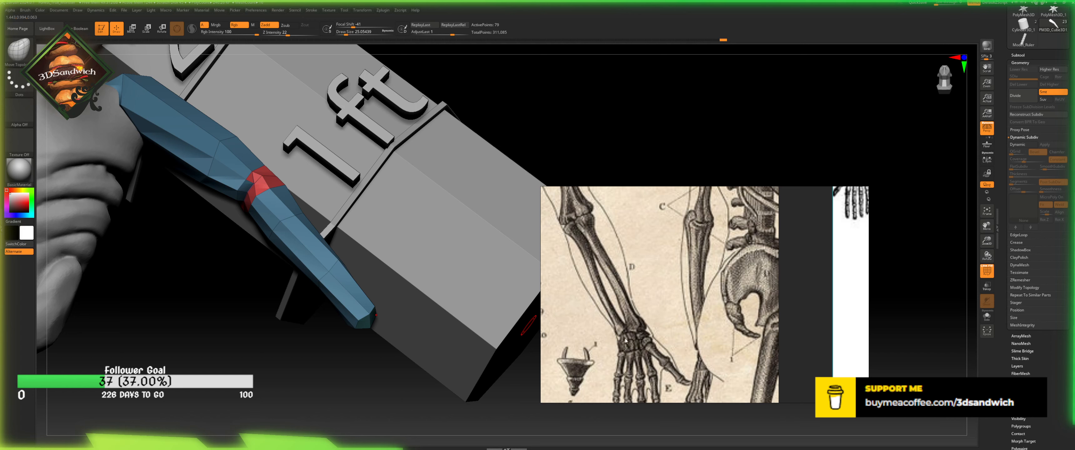
{"action": "left_click_drag", "start_coordinate": [263, 383], "coordinate": [385, 325]}
{"action": "left_click_drag", "start_coordinate": [397, 389], "coordinate": [417, 297]}
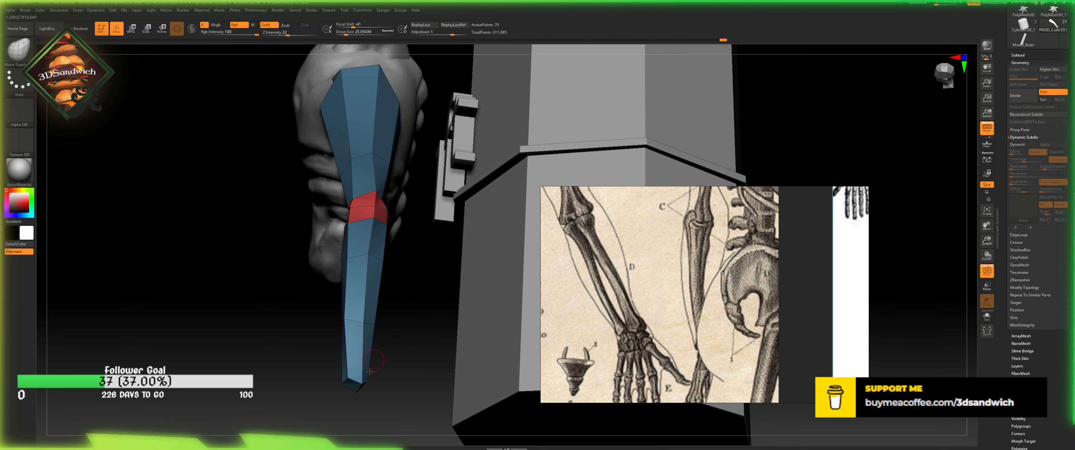
{"action": "left_click_drag", "start_coordinate": [399, 375], "coordinate": [505, 354]}
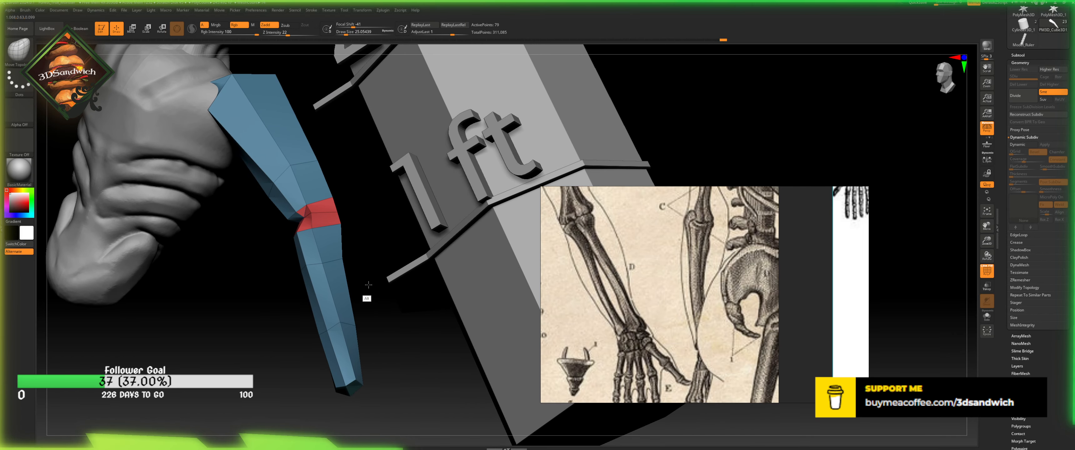
{"action": "left_click_drag", "start_coordinate": [369, 284], "coordinate": [369, 278]}
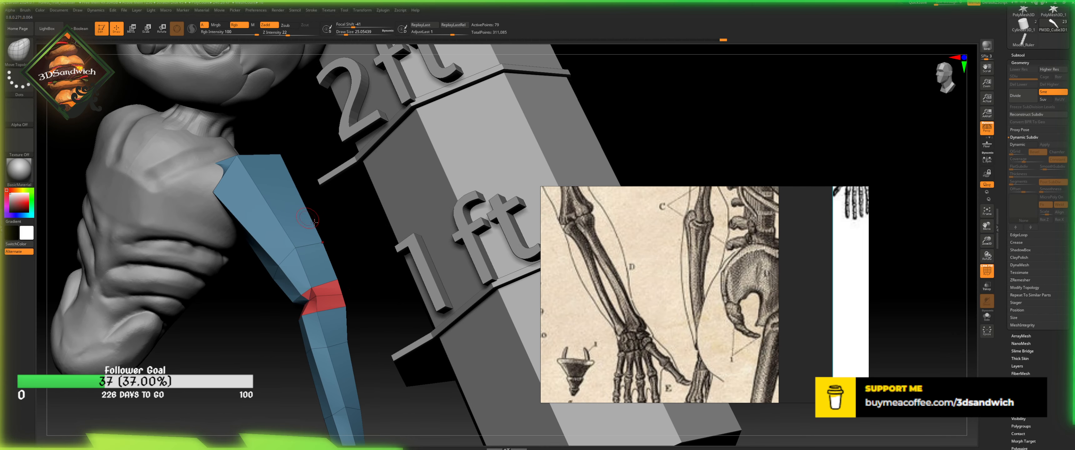
{"action": "left_click_drag", "start_coordinate": [377, 365], "coordinate": [374, 364]}
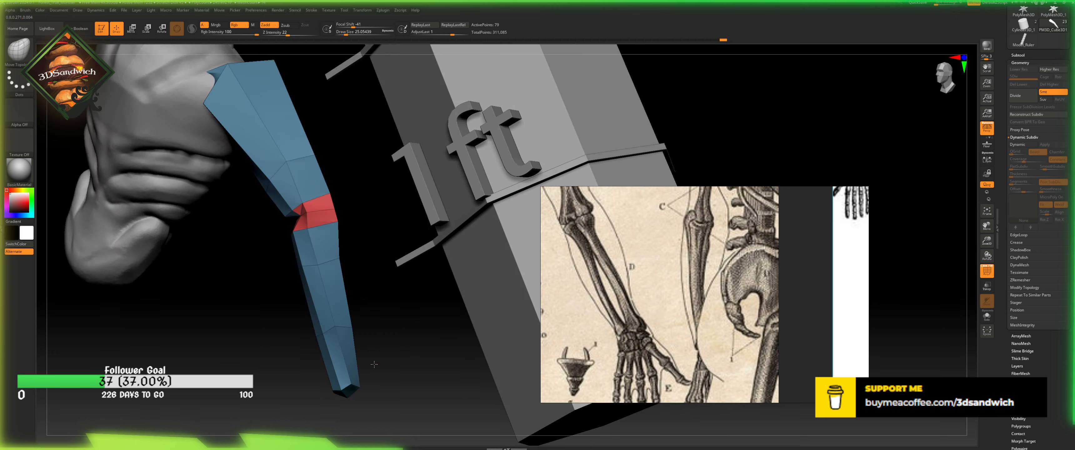
{"action": "left_click_drag", "start_coordinate": [361, 325], "coordinate": [345, 329]}
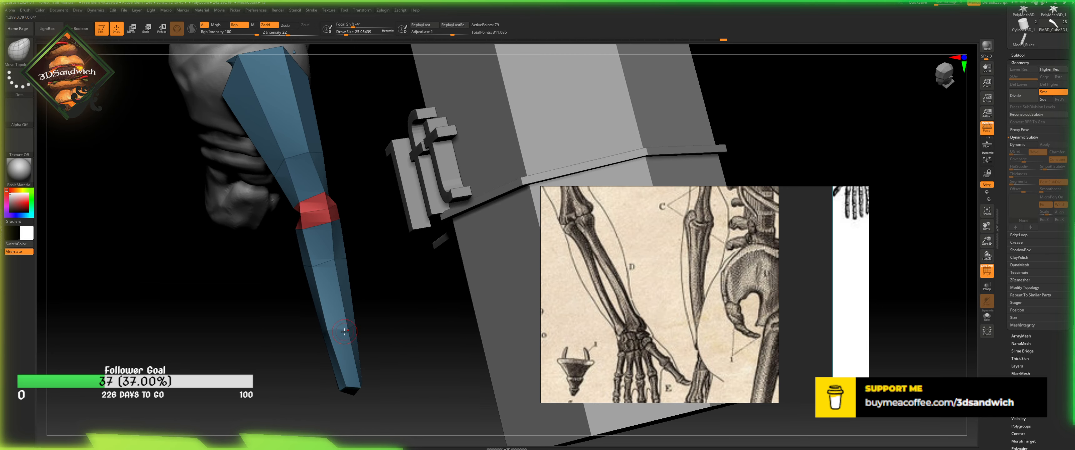
- Switch to the ZModeler brush and set its edge action to insert a single edge loop
{"action": "key", "text": "b"}
{"action": "key", "text": "z"}
{"action": "key", "text": "m"}
{"action": "key", "text": "space"}
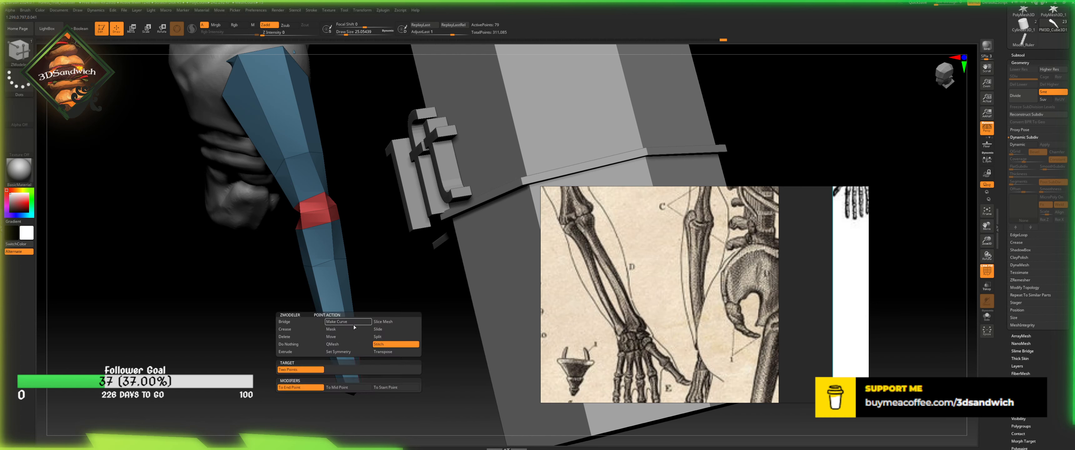
{"action": "key", "text": "space"}
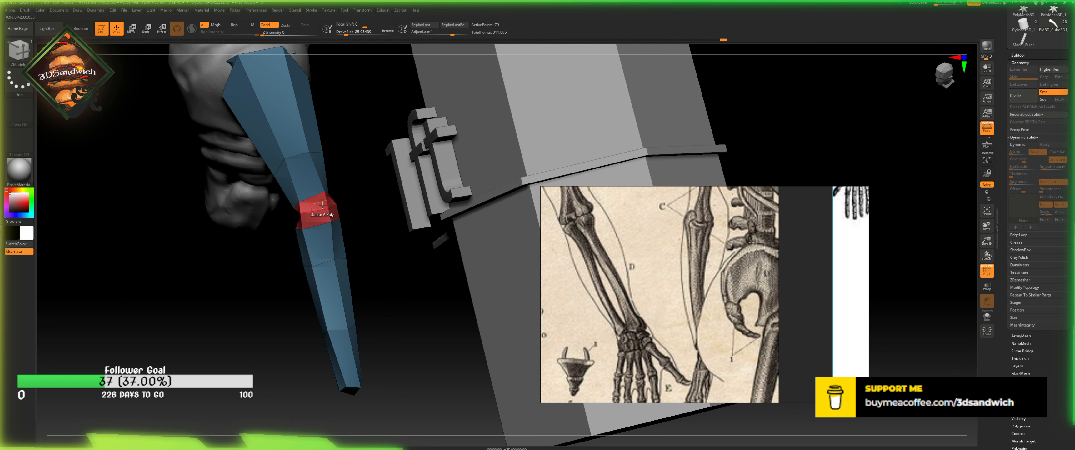
{"action": "key", "text": "space"}
{"action": "left_click", "coordinate": [265, 231]}
{"action": "left_click", "coordinate": [266, 224]}
{"action": "key", "text": "space"}
{"action": "left_click", "coordinate": [325, 202]}
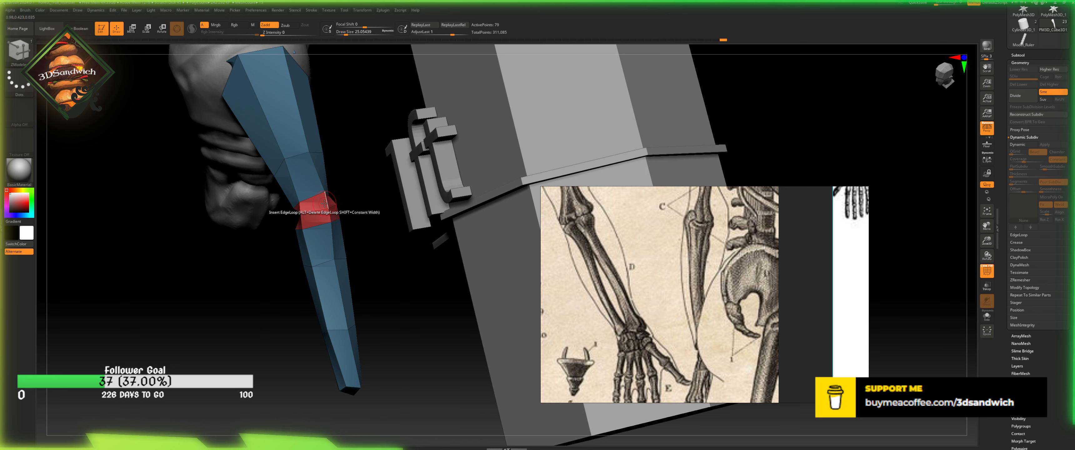
{"action": "left_click", "coordinate": [324, 202]}
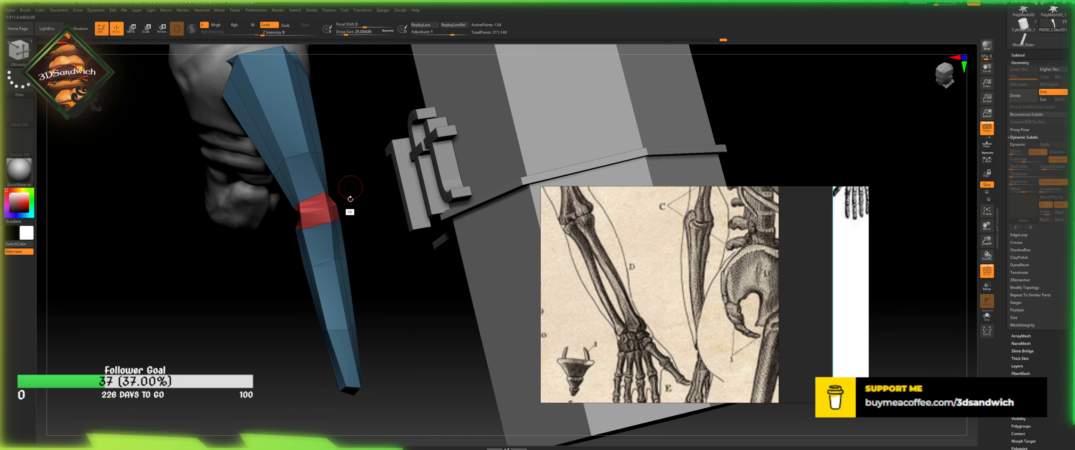
{"action": "left_click_drag", "start_coordinate": [349, 212], "coordinate": [338, 251]}
{"action": "key", "text": "ctrl+z"}
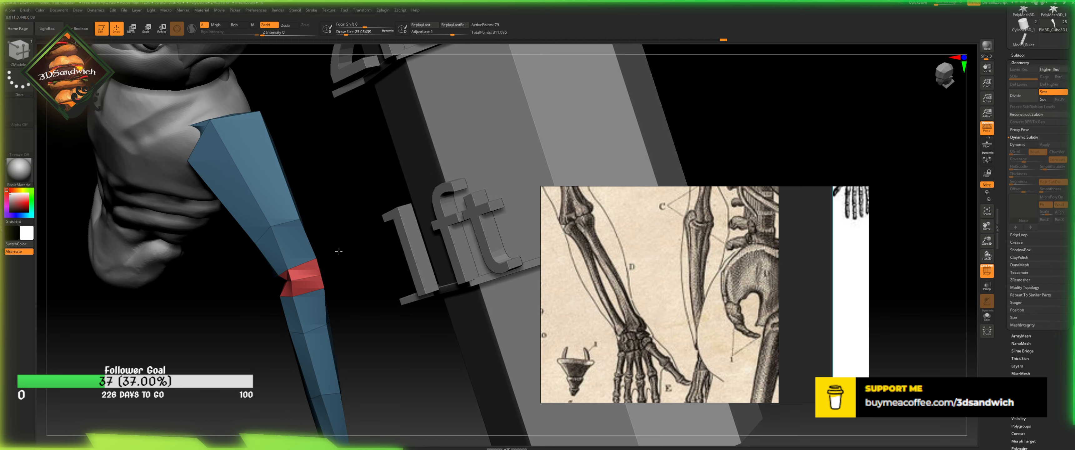
- Insert an edge loop around the red elbow section of the arm
{"action": "right_click", "coordinate": [309, 270]}
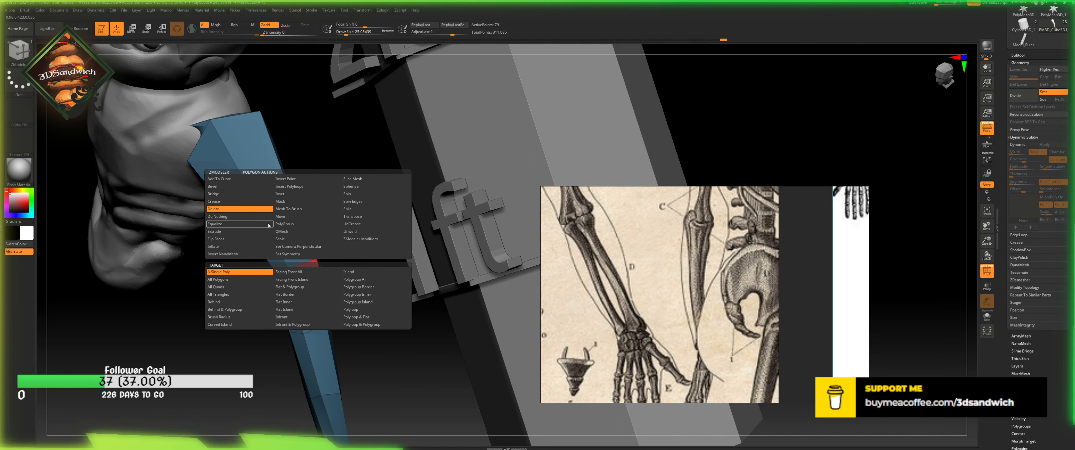
{"action": "left_click_drag", "start_coordinate": [340, 242], "coordinate": [296, 272]}
{"action": "mouse_move", "coordinate": [231, 312]}
{"action": "left_mouse_down"}
{"action": "mouse_move", "coordinate": [329, 276]}
{"action": "mouse_move", "coordinate": [281, 274]}
{"action": "left_mouse_up"}
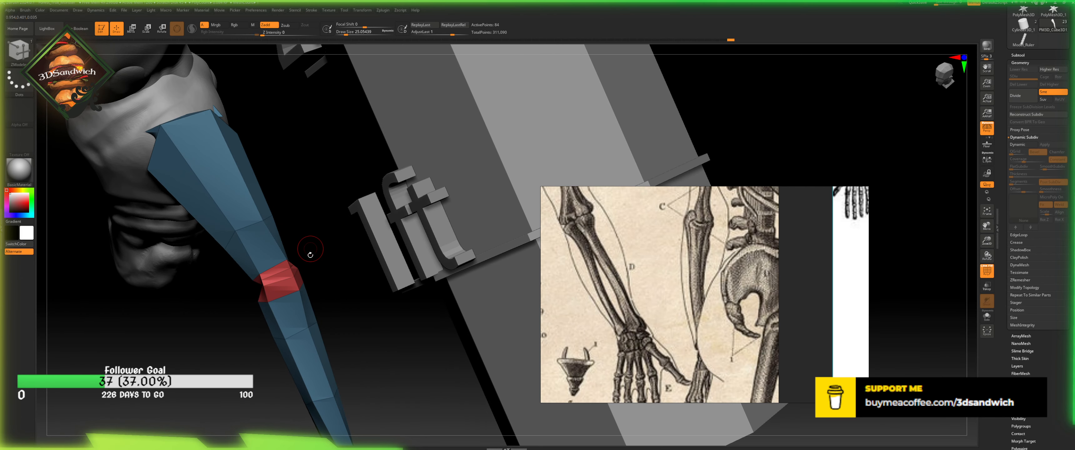
- Push the elbow's new edge loop outward with another ZModeler edge action and turn dynamic subdivision on for the arm
{"action": "left_click_drag", "start_coordinate": [310, 255], "coordinate": [282, 272]}
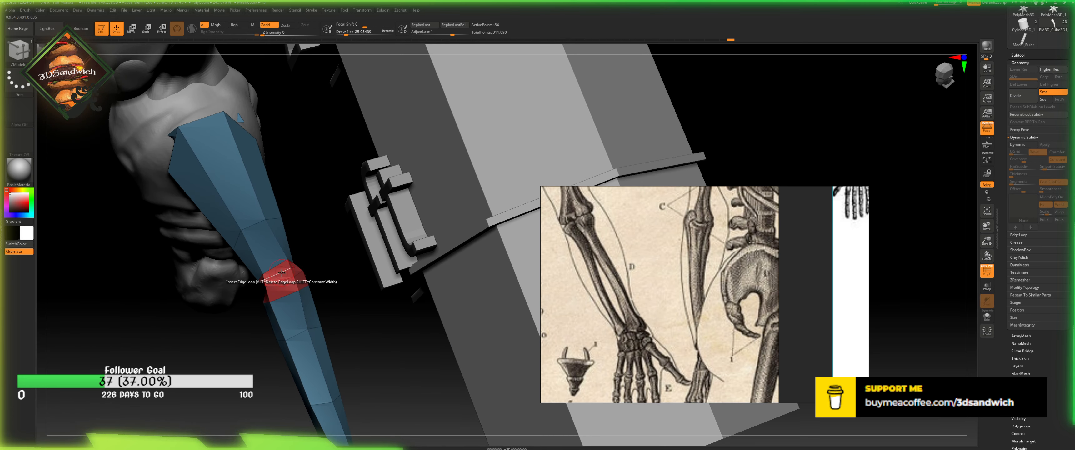
{"action": "key", "text": "space"}
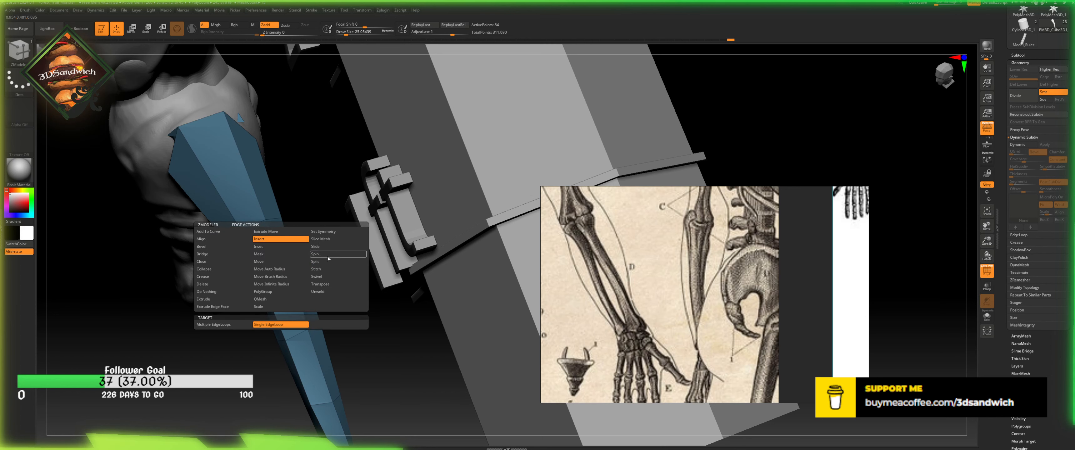
{"action": "left_click", "coordinate": [321, 276]}
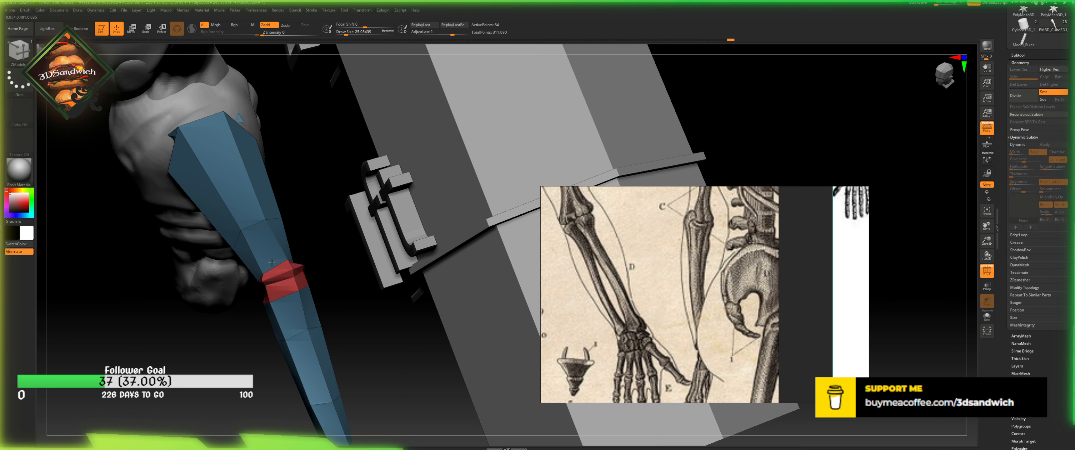
{"action": "left_click_drag", "start_coordinate": [333, 218], "coordinate": [319, 292]}
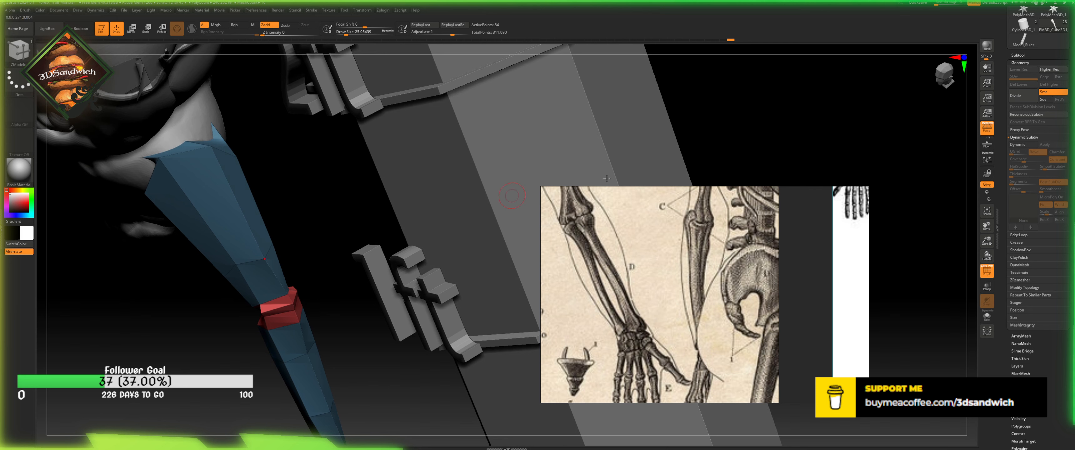
{"action": "left_click", "coordinate": [1022, 145]}
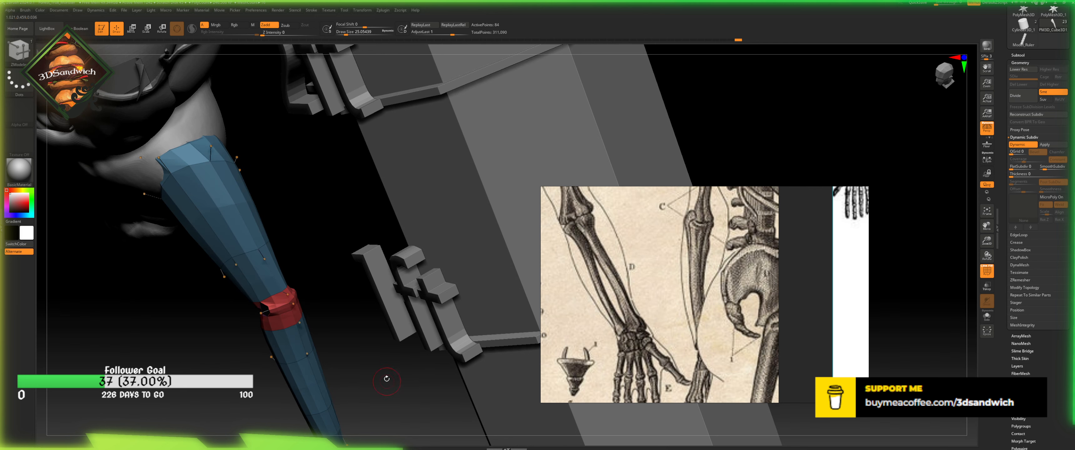
- Switch to the Move Topological brush and pull the points of the red elbow section into shape
{"action": "left_click_drag", "start_coordinate": [388, 348], "coordinate": [386, 278]}
{"action": "key", "text": "b"}
{"action": "key", "text": "m"}
{"action": "key", "text": "t"}
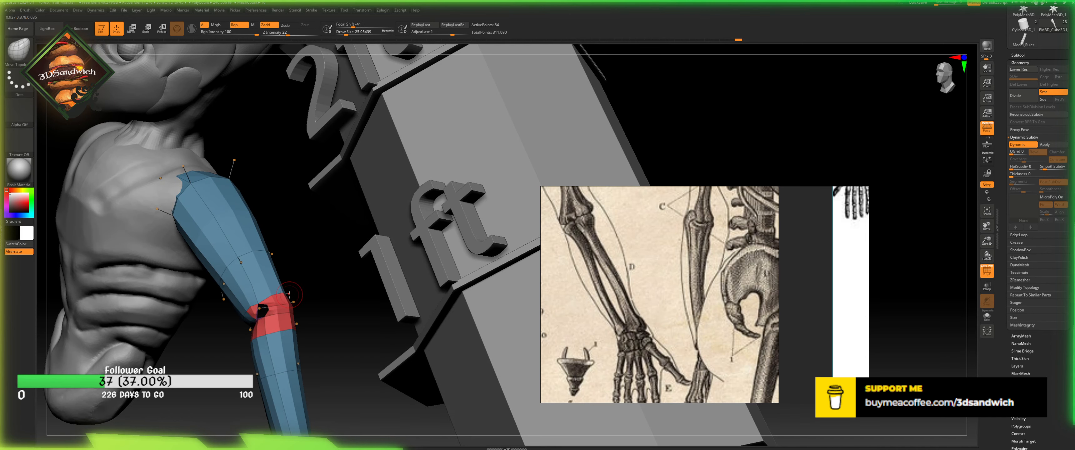
{"action": "left_click_drag", "start_coordinate": [289, 294], "coordinate": [297, 284]}
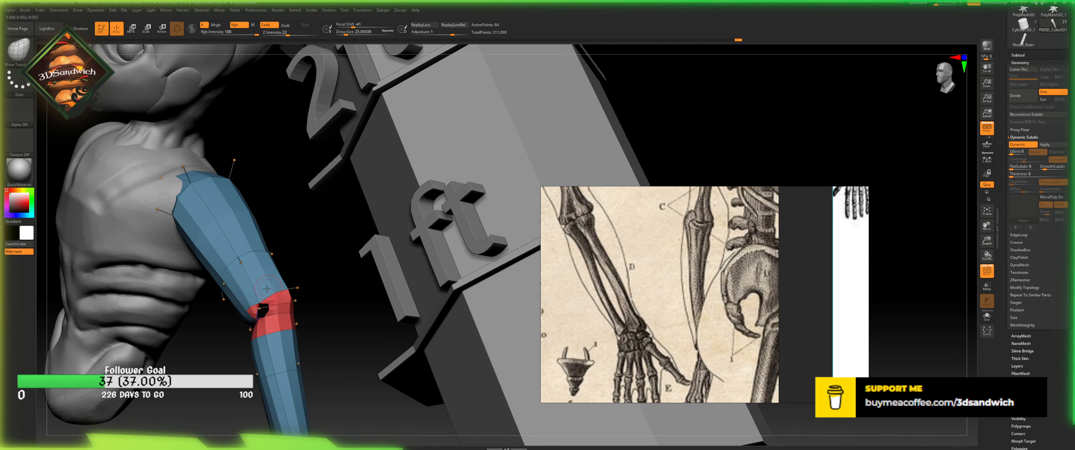
{"action": "left_click_drag", "start_coordinate": [322, 252], "coordinate": [296, 306]}
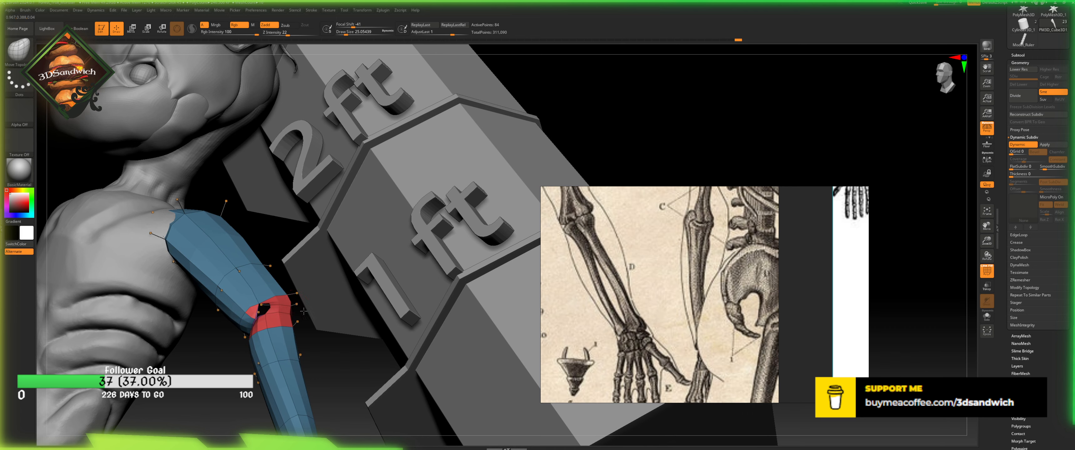
{"action": "left_click_drag", "start_coordinate": [301, 341], "coordinate": [290, 306]}
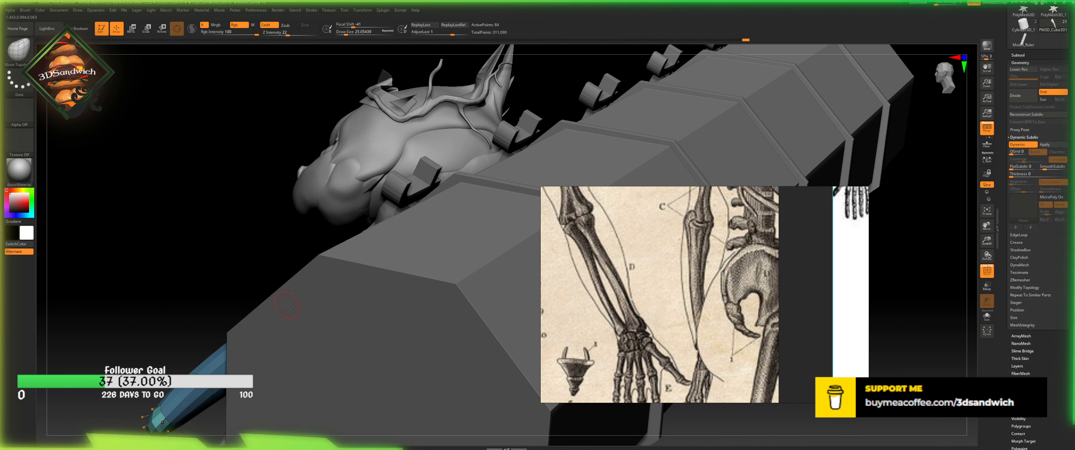
- Isolate the arm in Solo mode and reshape the red elbow ring from several sides
{"action": "left_click", "coordinate": [987, 315]}
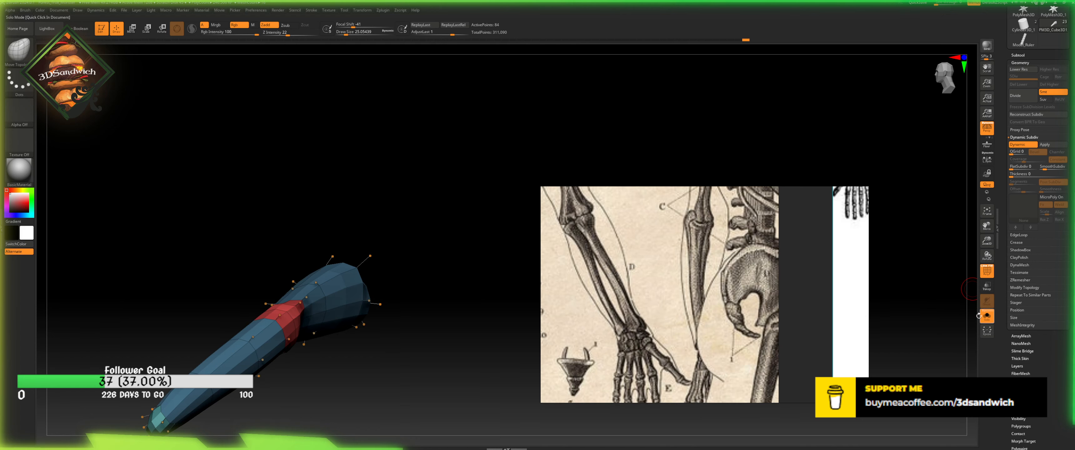
{"action": "left_click_drag", "start_coordinate": [269, 302], "coordinate": [310, 328]}
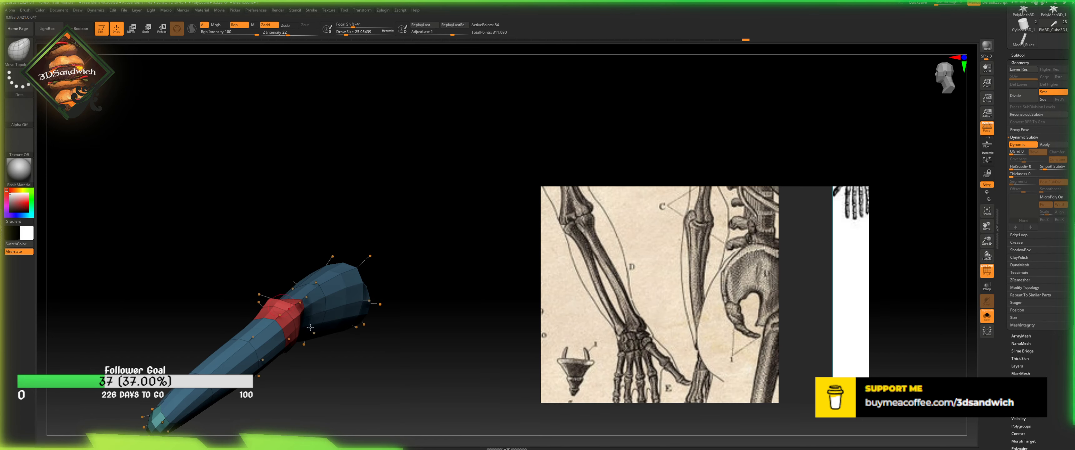
{"action": "left_click_drag", "start_coordinate": [316, 356], "coordinate": [307, 312]}
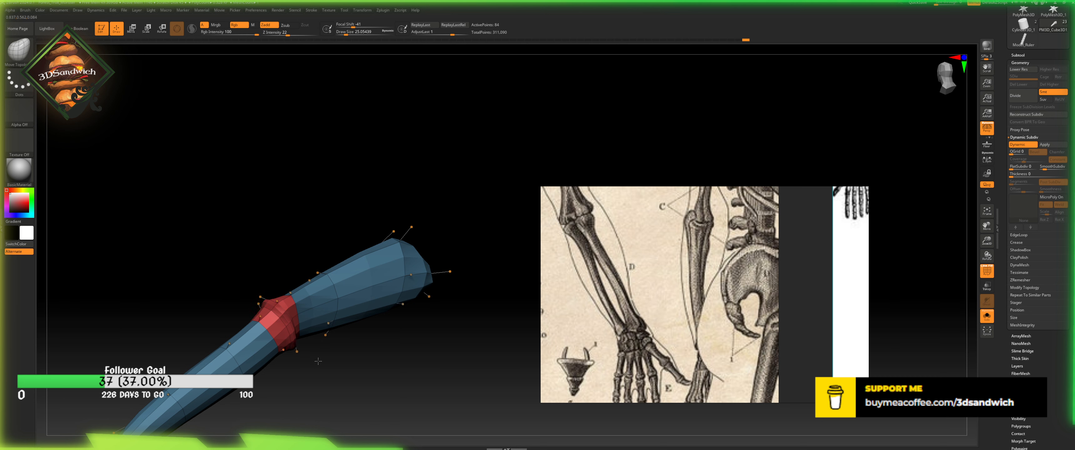
{"action": "left_click_drag", "start_coordinate": [319, 361], "coordinate": [298, 308]}
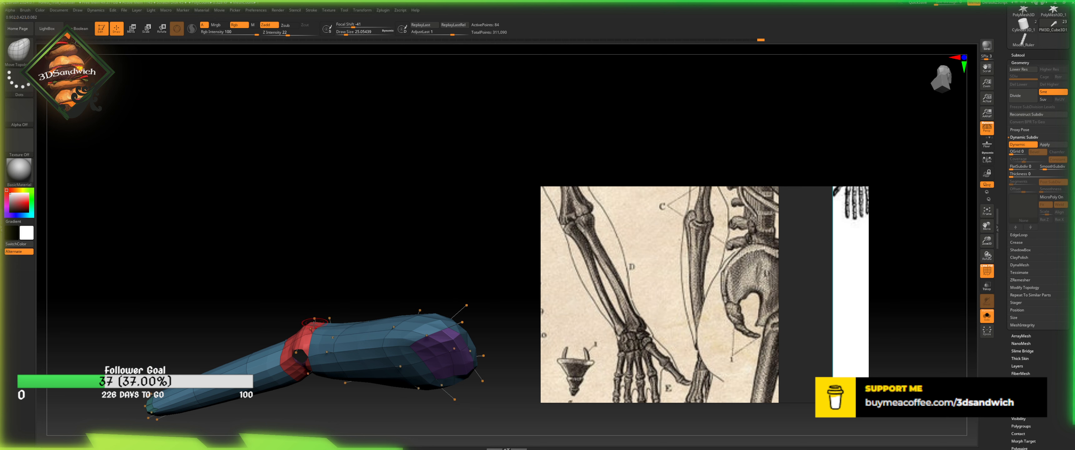
{"action": "left_click_drag", "start_coordinate": [326, 301], "coordinate": [328, 321]}
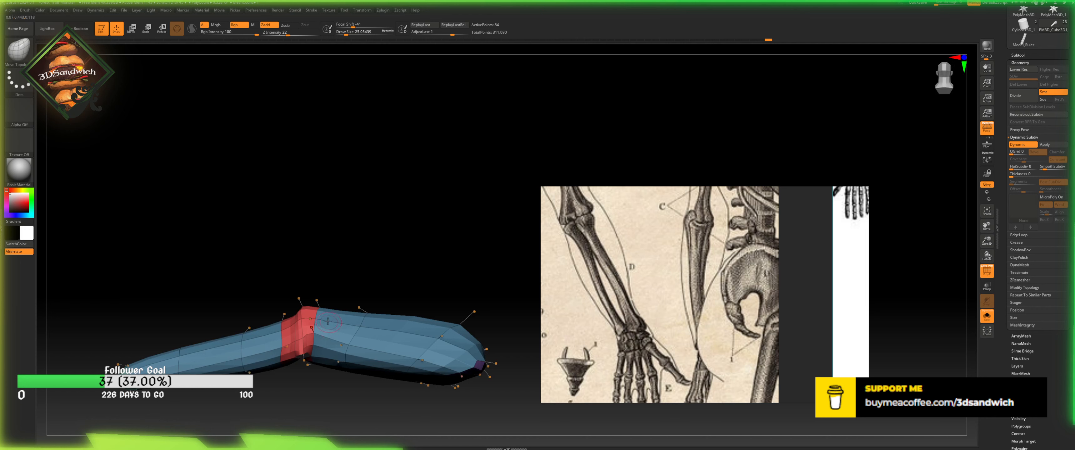
{"action": "left_click_drag", "start_coordinate": [314, 375], "coordinate": [319, 351]}
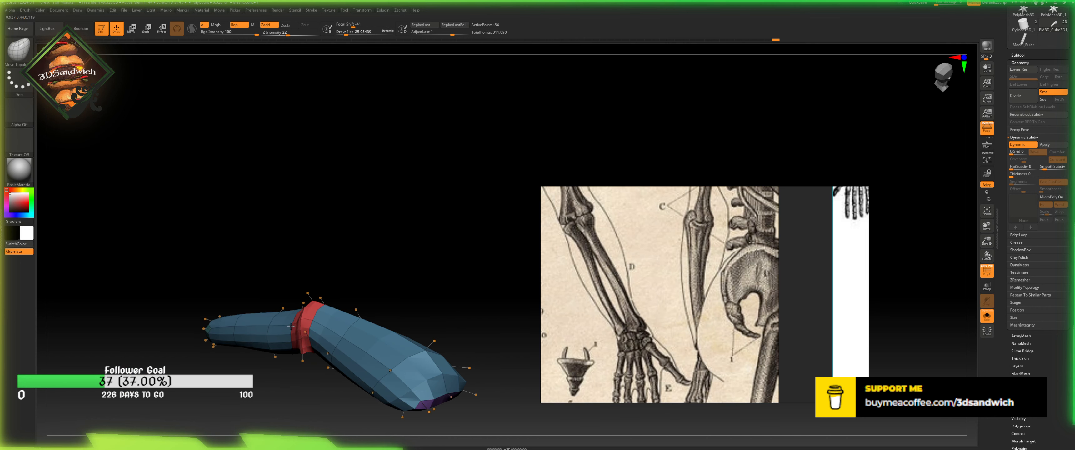
- Raise the brush's Z Intensity to 55 and its draw size to about 44, and continue adjusting the elbow ring's contour
{"action": "left_click", "coordinate": [303, 33]}
{"action": "left_click_drag", "start_coordinate": [344, 32], "coordinate": [350, 32]}
{"action": "left_click_drag", "start_coordinate": [298, 322], "coordinate": [298, 313]}
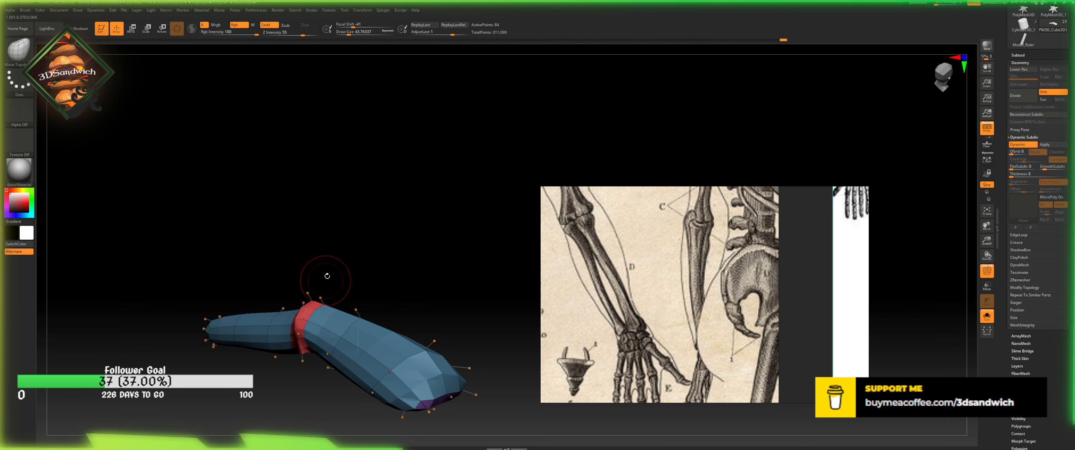
{"action": "left_click_drag", "start_coordinate": [328, 276], "coordinate": [354, 282]}
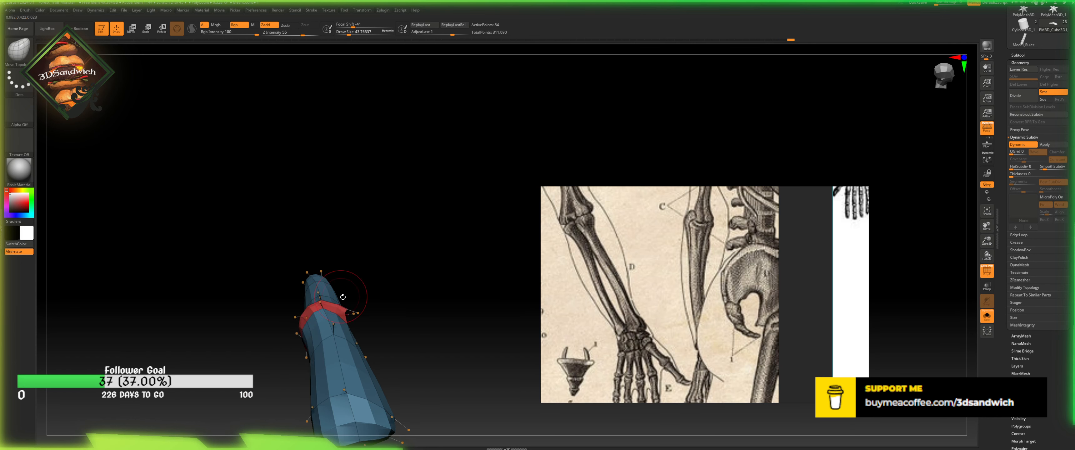
{"action": "left_click_drag", "start_coordinate": [342, 297], "coordinate": [334, 244]}
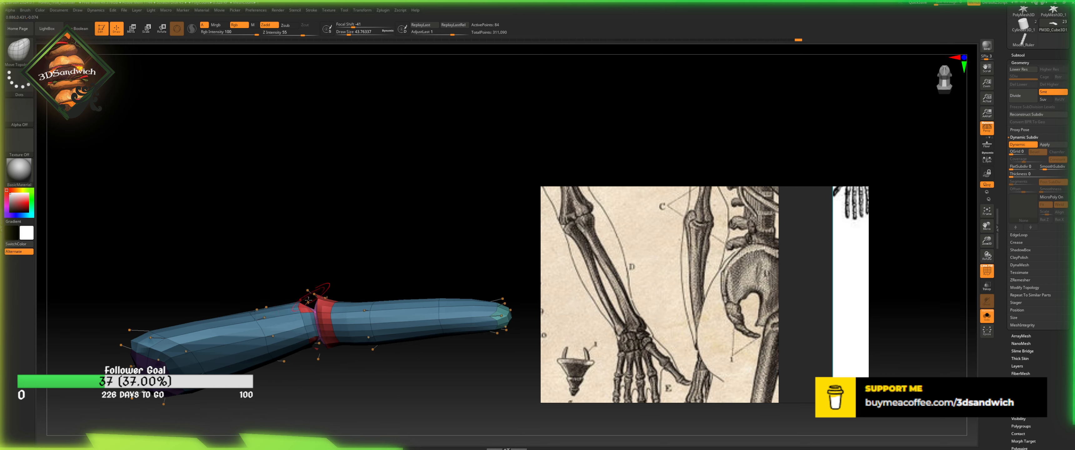
{"action": "left_click_drag", "start_coordinate": [303, 343], "coordinate": [304, 342]}
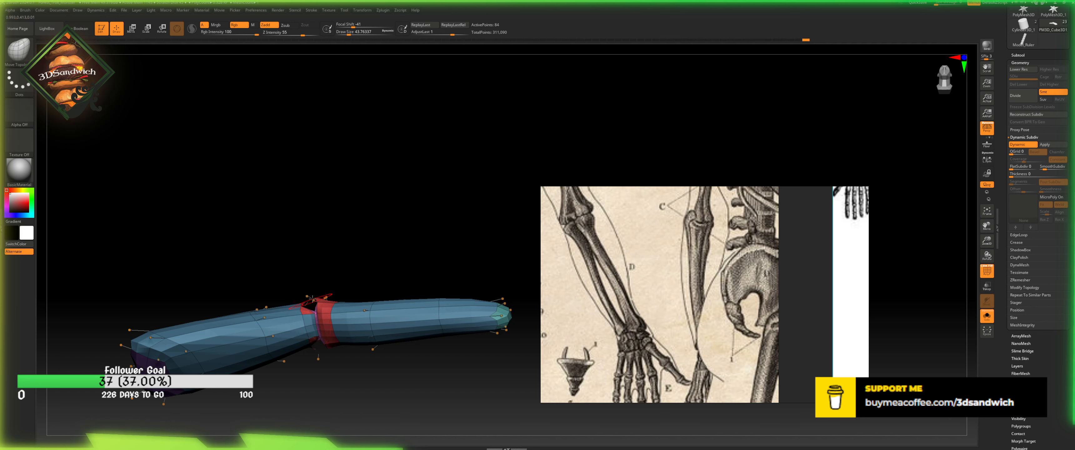
{"action": "mouse_move", "coordinate": [316, 299]}
{"action": "right_mouse_down"}
{"action": "mouse_move", "coordinate": [331, 382]}
{"action": "mouse_move", "coordinate": [322, 337]}
{"action": "mouse_move", "coordinate": [309, 397]}
{"action": "mouse_move", "coordinate": [297, 394]}
{"action": "mouse_move", "coordinate": [322, 357]}
{"action": "right_mouse_up"}
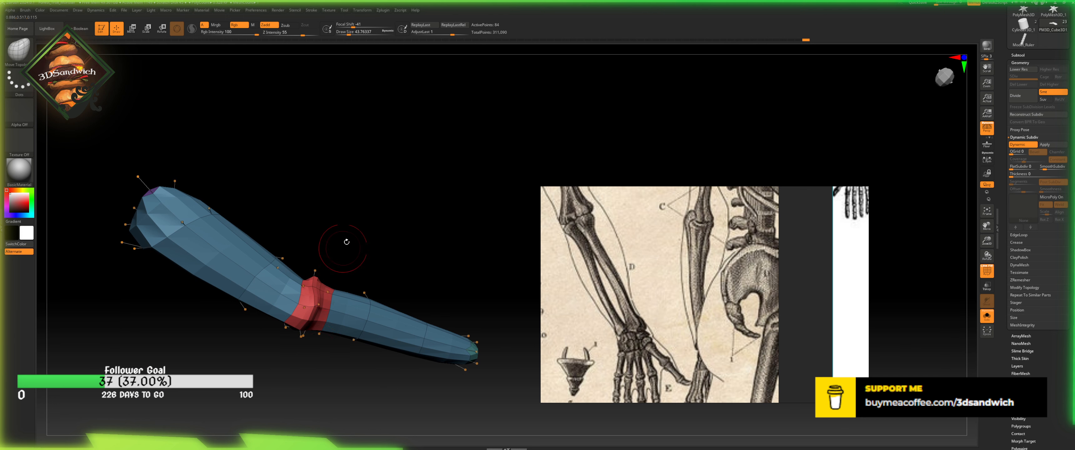
{"action": "right_click_drag", "start_coordinate": [346, 242], "coordinate": [336, 244]}
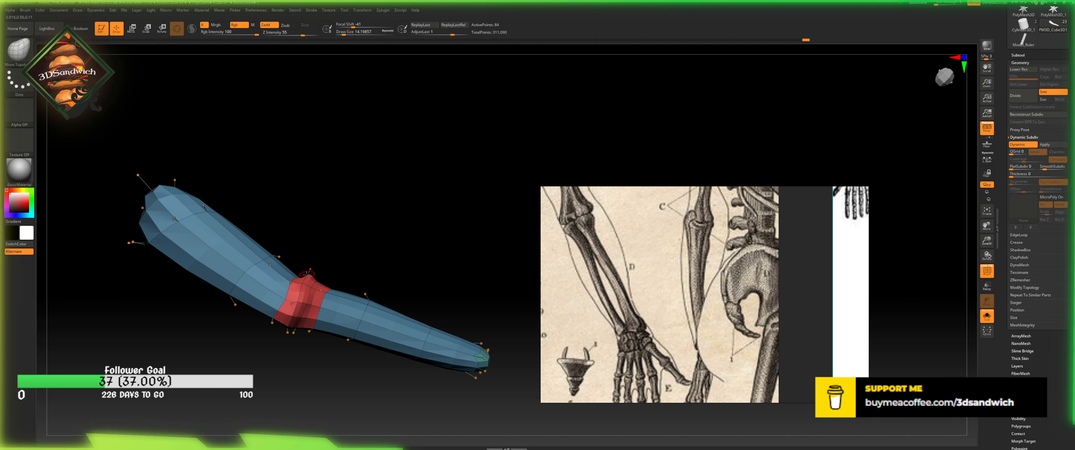
- Examine the arm's base mesh around the elbow with dynamic subdivision off and the ZModeler brush active, and turn subdivision back on
{"action": "left_click", "coordinate": [1018, 145]}
{"action": "right_click_drag", "start_coordinate": [401, 228], "coordinate": [420, 188]}
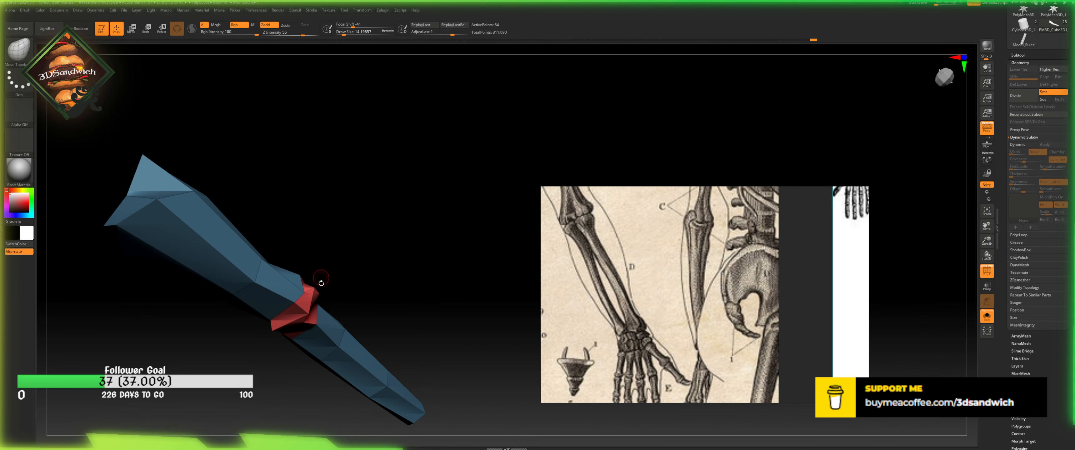
{"action": "key", "text": "b"}
{"action": "key", "text": "z"}
{"action": "key", "text": "m"}
{"action": "key", "text": "space"}
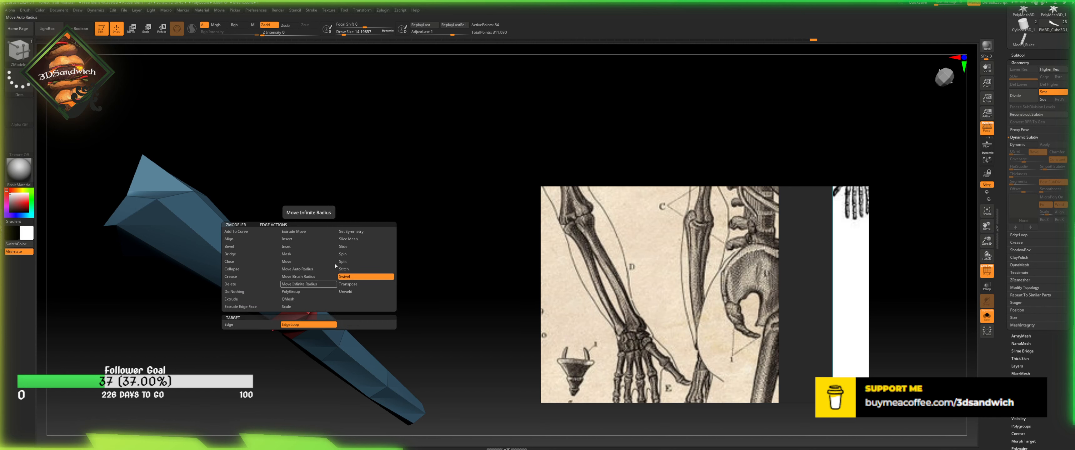
{"action": "right_click_drag", "start_coordinate": [333, 184], "coordinate": [271, 154]}
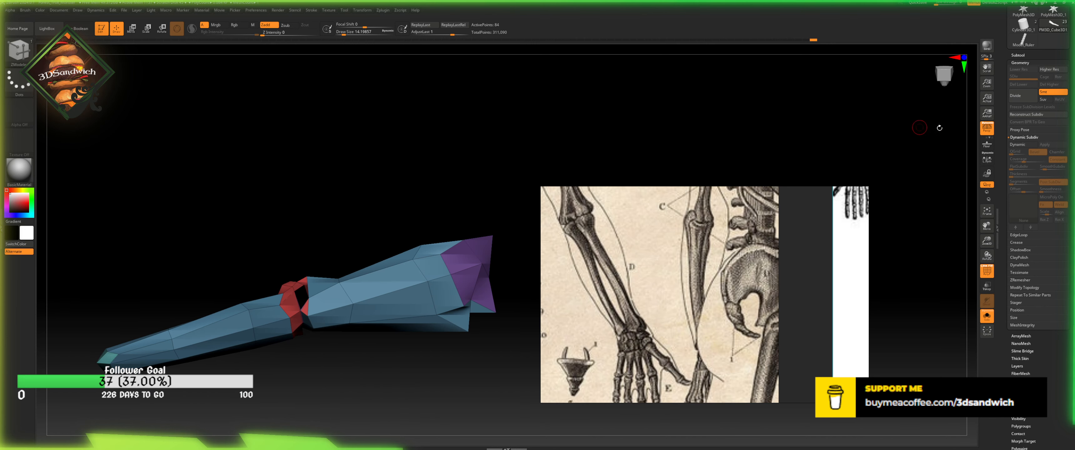
{"action": "right_click_drag", "start_coordinate": [515, 131], "coordinate": [411, 281]}
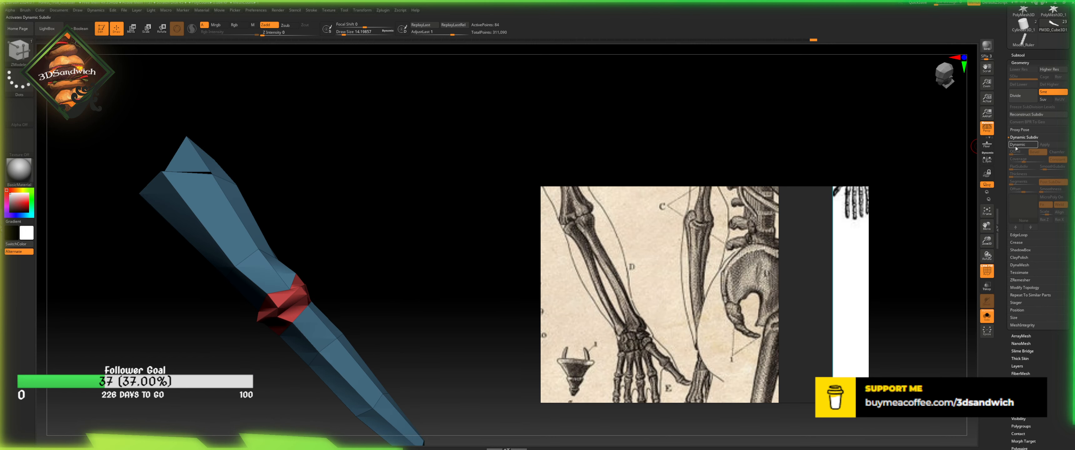
{"action": "key", "text": "d"}
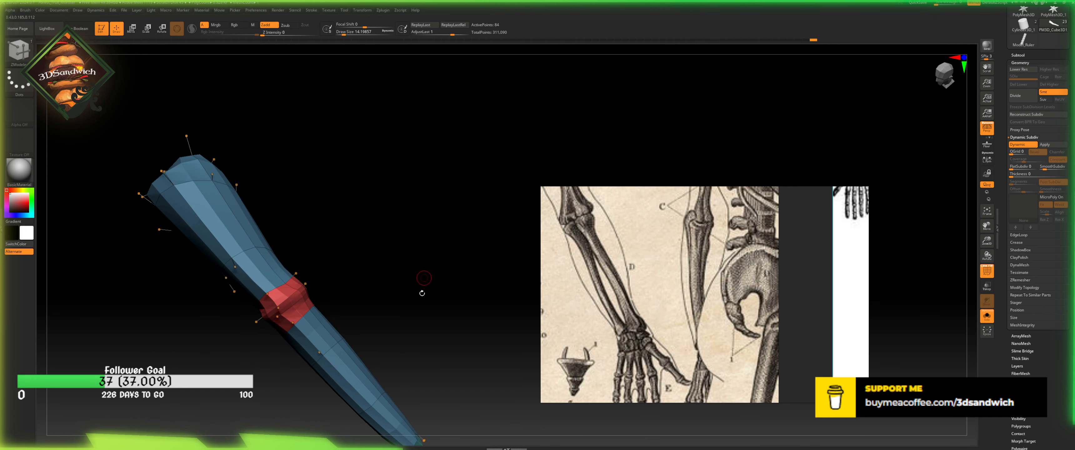
{"action": "key", "text": "space"}
{"action": "left_click", "coordinate": [286, 236]}
{"action": "key", "text": "space"}
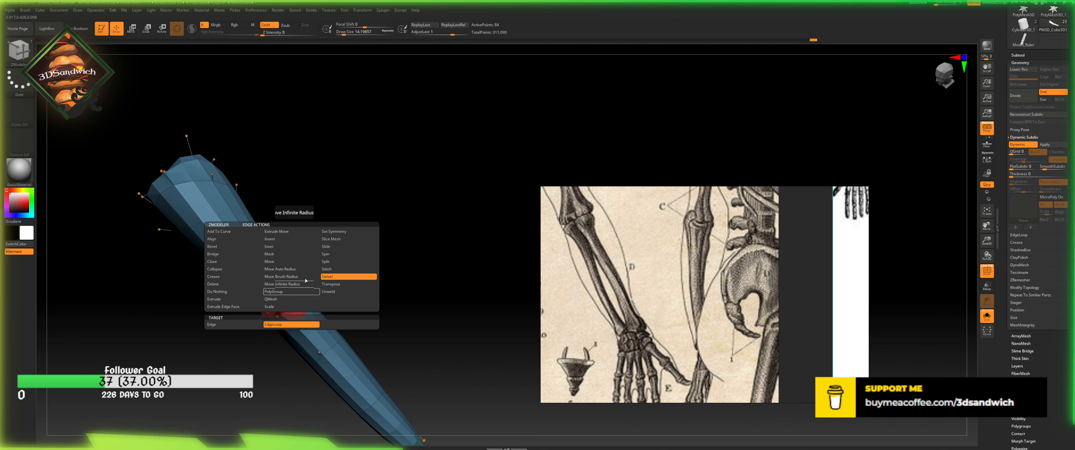
{"action": "left_click", "coordinate": [288, 301]}
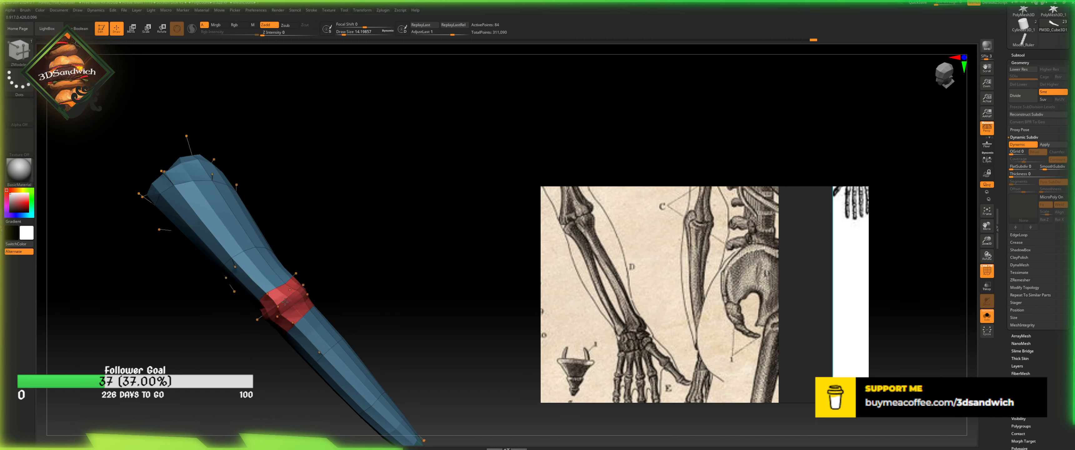
- Close the open hole in the red elbow section of the arm mesh
{"action": "mouse_move", "coordinate": [336, 237]}
{"action": "left_mouse_down"}
{"action": "mouse_move", "coordinate": [350, 223]}
{"action": "mouse_move", "coordinate": [343, 244]}
{"action": "mouse_move", "coordinate": [316, 231]}
{"action": "mouse_move", "coordinate": [321, 244]}
{"action": "left_mouse_up"}
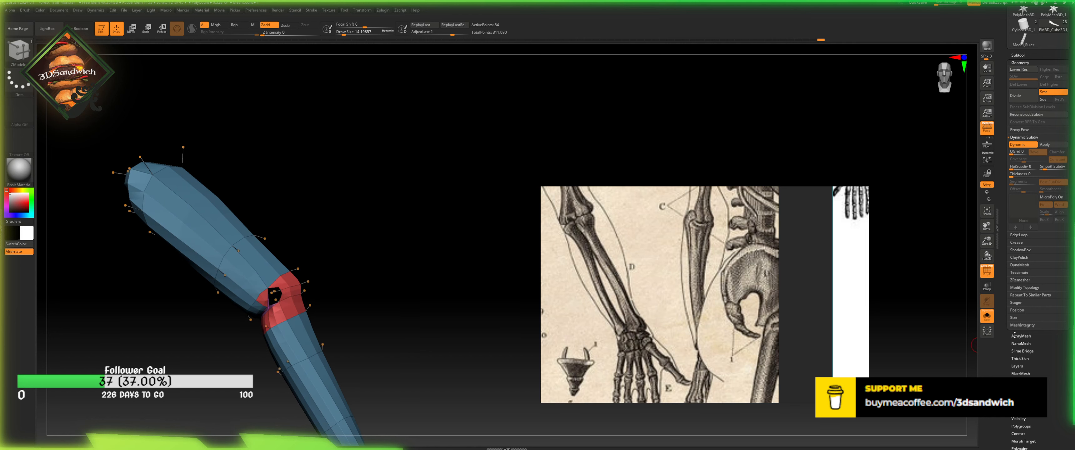
{"action": "left_click", "coordinate": [1022, 250]}
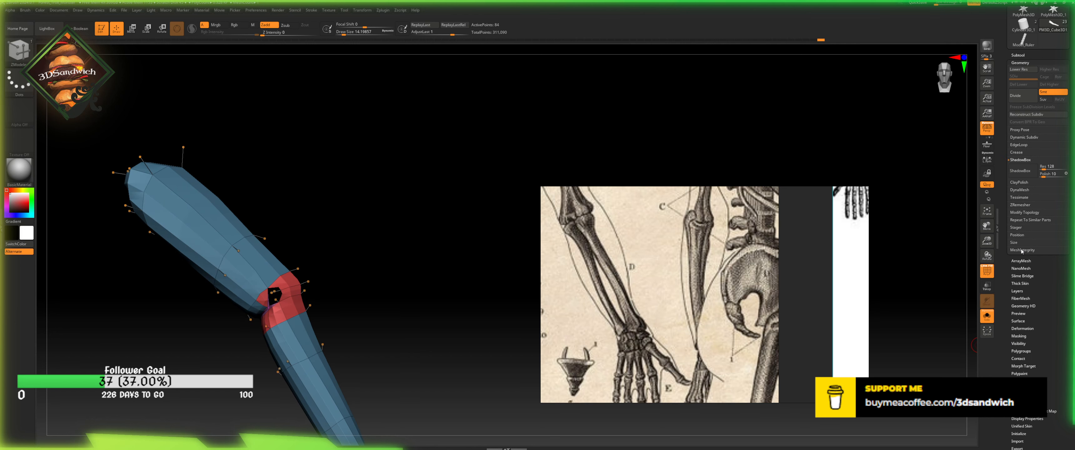
{"action": "left_click", "coordinate": [1024, 212]}
{"action": "left_click", "coordinate": [1029, 220]}
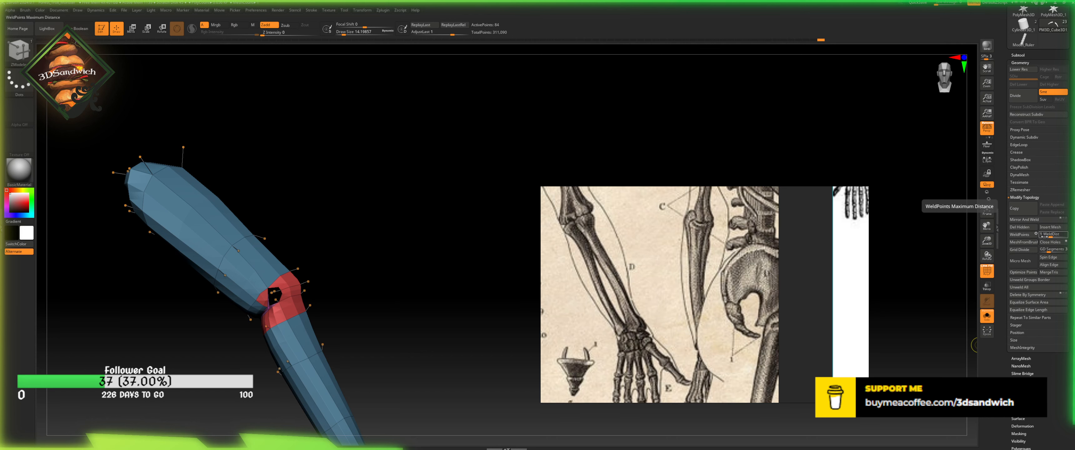
{"action": "left_click", "coordinate": [1053, 242]}
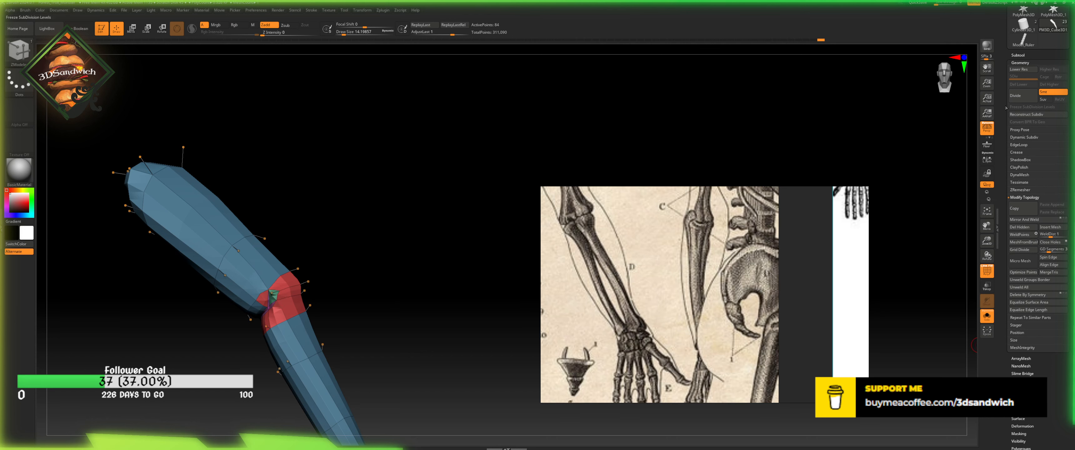
- Hide the polyframe and use the Move Topological brush to tuck the elbow's protruding corner into the joint, smoothing the area
{"action": "left_click_drag", "start_coordinate": [442, 181], "coordinate": [451, 188]}
{"action": "left_click", "coordinate": [986, 270]}
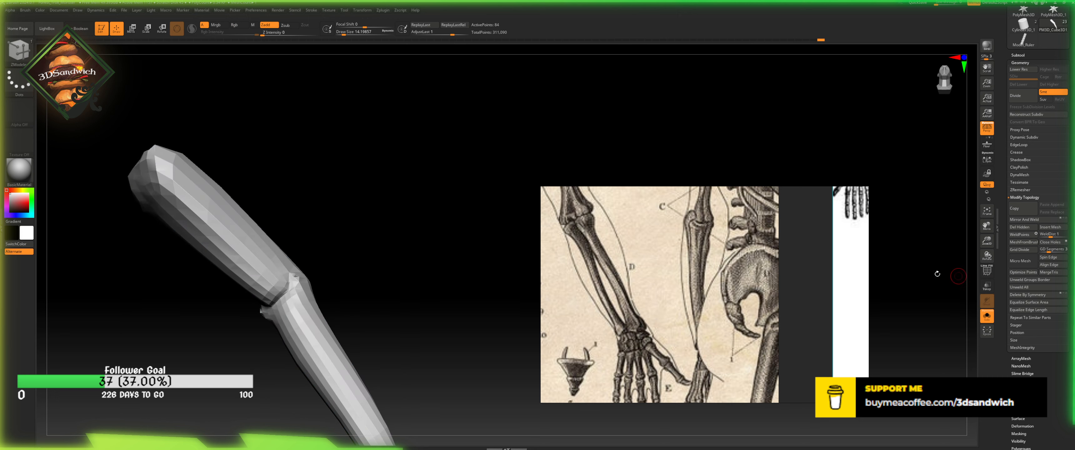
{"action": "left_click_drag", "start_coordinate": [438, 259], "coordinate": [431, 234]}
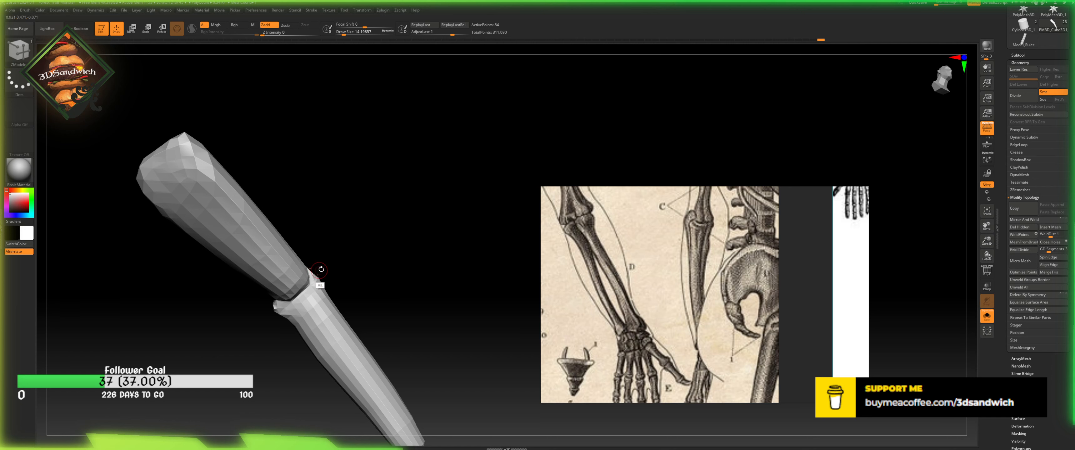
{"action": "key", "text": "b"}
{"action": "key", "text": "m"}
{"action": "key", "text": "t"}
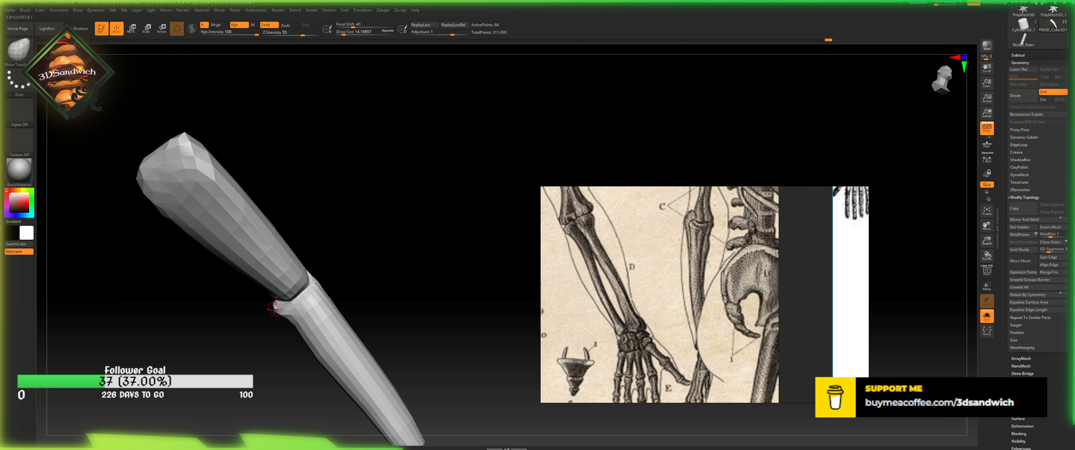
{"action": "left_click_drag", "start_coordinate": [299, 304], "coordinate": [365, 256]}
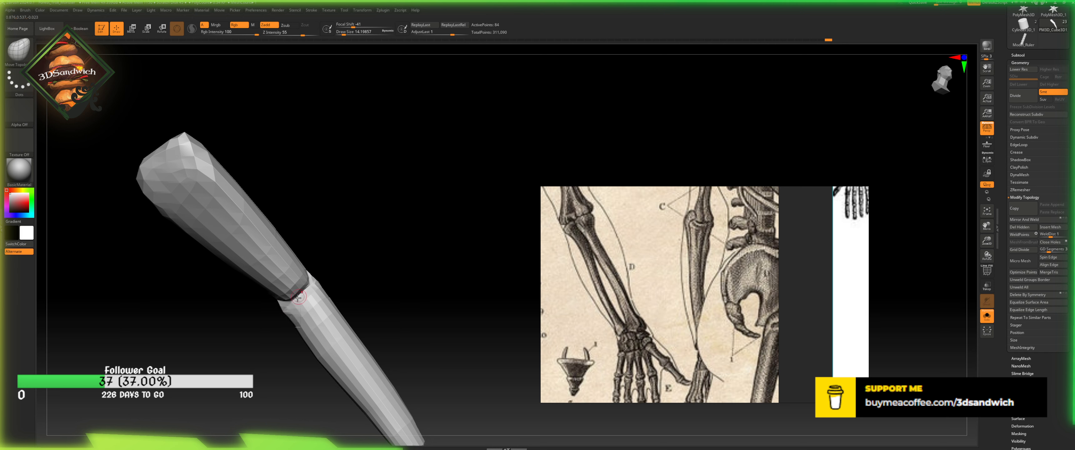
{"action": "right_click_drag", "start_coordinate": [285, 308], "coordinate": [307, 309]}
{"action": "left_click_drag", "start_coordinate": [294, 301], "coordinate": [290, 307], "text": "shift"}
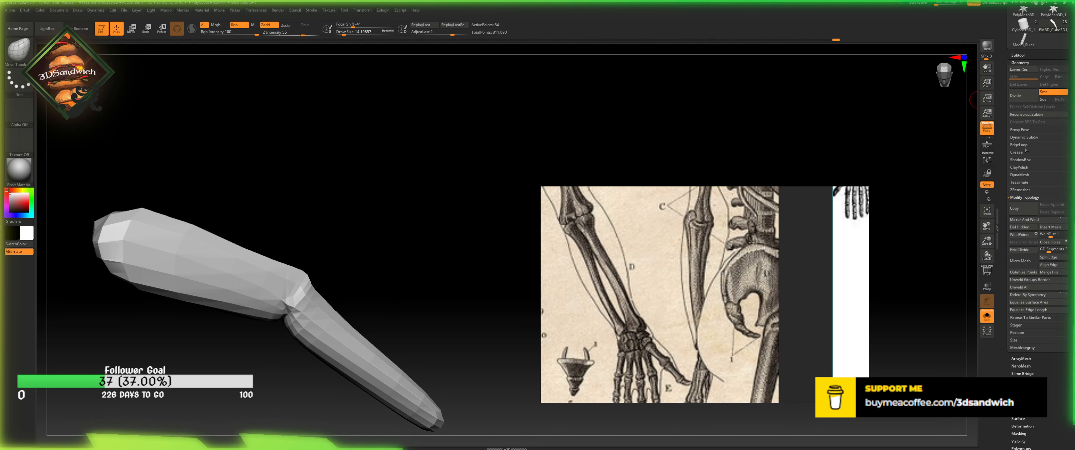
- Set the dynamic subdivision's smooth level to 4 and check the smoothed arm around the elbow
{"action": "left_click", "coordinate": [1023, 138]}
{"action": "left_click", "coordinate": [1050, 168]}
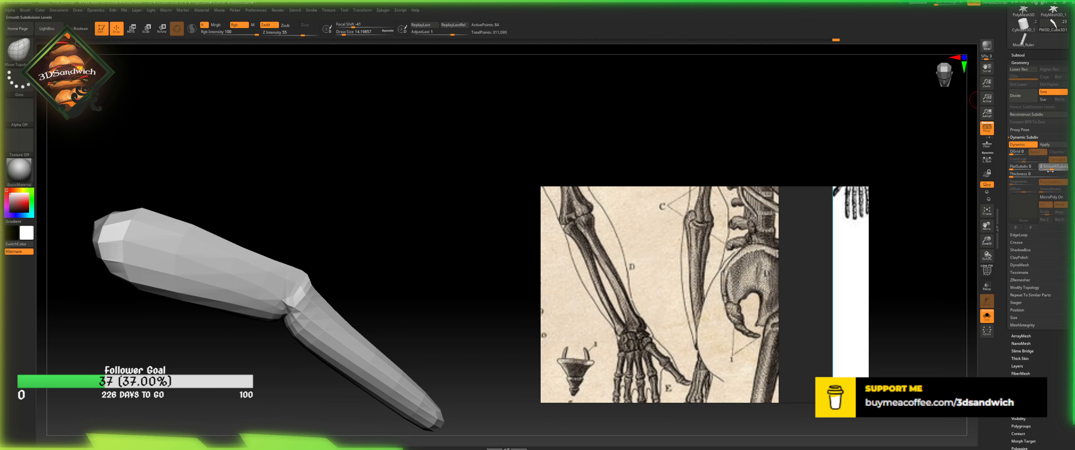
{"action": "type", "text": "4"}
{"action": "key", "text": "Return"}
{"action": "right_click_drag", "start_coordinate": [466, 267], "coordinate": [470, 225]}
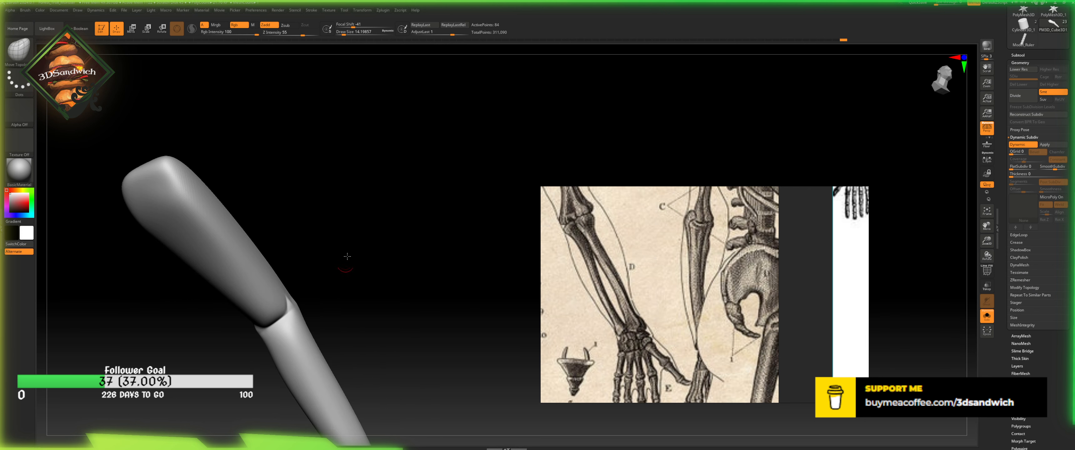
{"action": "mouse_move", "coordinate": [346, 254]}
{"action": "right_mouse_down"}
{"action": "mouse_move", "coordinate": [335, 264]}
{"action": "mouse_move", "coordinate": [336, 308]}
{"action": "mouse_move", "coordinate": [319, 314]}
{"action": "mouse_move", "coordinate": [311, 288]}
{"action": "mouse_move", "coordinate": [276, 280]}
{"action": "right_mouse_up"}
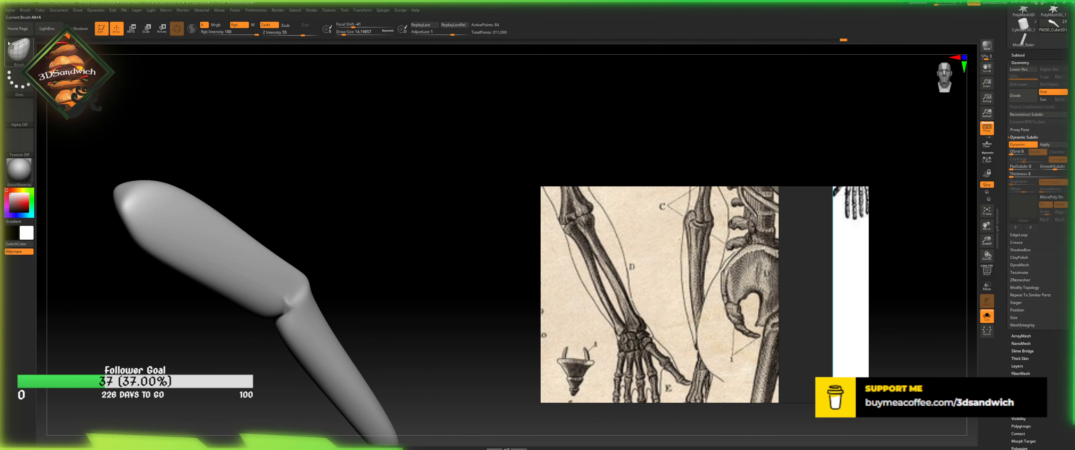
- Smooth the crease where the upper arm meets the forearm at the elbow, working from the front and the side
{"action": "left_click", "coordinate": [22, 60]}
{"action": "left_click", "coordinate": [22, 59]}
{"action": "left_click", "coordinate": [22, 59]}
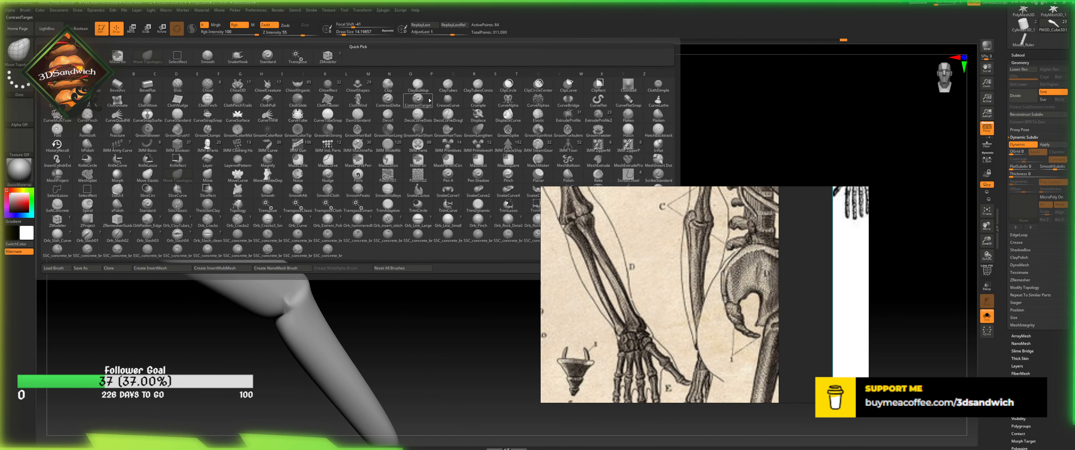
{"action": "key", "text": "shift"}
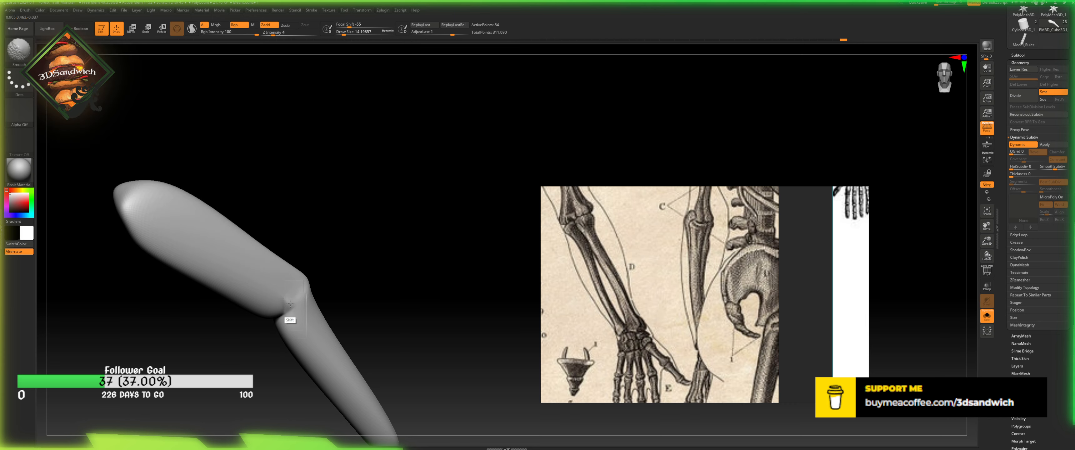
{"action": "left_click_drag", "start_coordinate": [290, 303], "coordinate": [292, 299], "text": "shift"}
{"action": "left_click_drag", "start_coordinate": [336, 252], "coordinate": [372, 252]}
{"action": "left_click_drag", "start_coordinate": [291, 306], "coordinate": [363, 266], "text": "shift"}
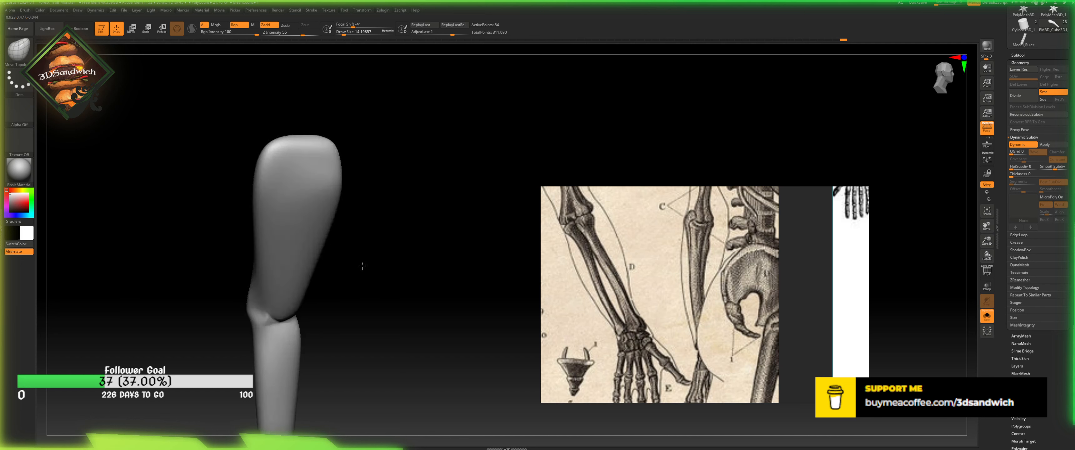
{"action": "left_click_drag", "start_coordinate": [283, 326], "coordinate": [280, 316], "text": "shift"}
{"action": "mouse_move", "coordinate": [360, 283]}
{"action": "left_mouse_down"}
{"action": "mouse_move", "coordinate": [344, 314]}
{"action": "mouse_move", "coordinate": [357, 300]}
{"action": "left_mouse_up"}
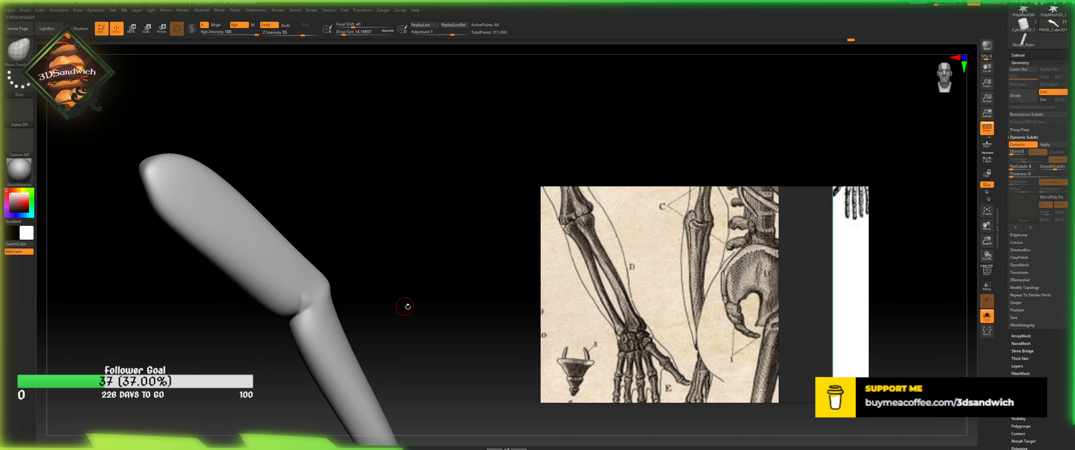
- Compare the arm's low-poly base mesh with its dynamic subdivision preview from several angles
{"action": "left_click", "coordinate": [1022, 145]}
{"action": "left_click_drag", "start_coordinate": [451, 254], "coordinate": [480, 226]}
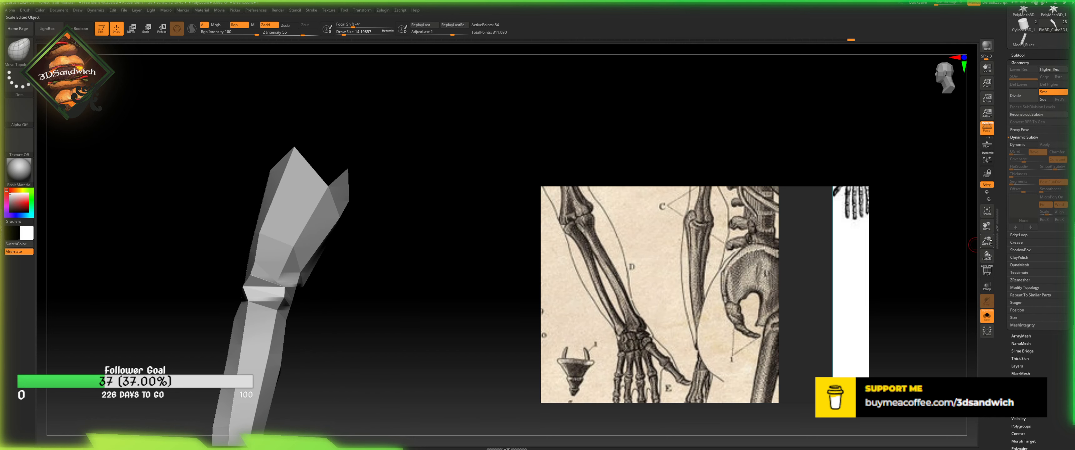
{"action": "left_click_drag", "start_coordinate": [985, 241], "coordinate": [921, 231]}
{"action": "left_click_drag", "start_coordinate": [480, 256], "coordinate": [460, 295]}
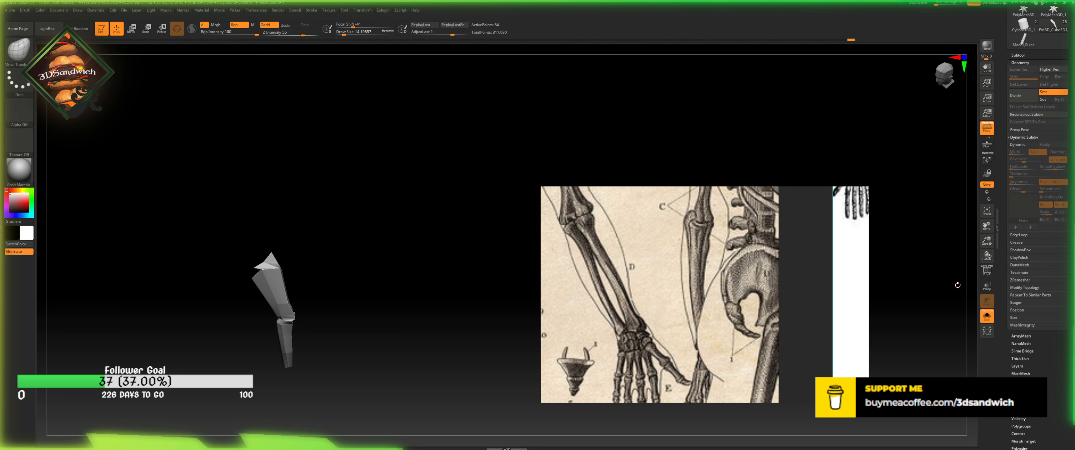
{"action": "left_click_drag", "start_coordinate": [987, 241], "coordinate": [998, 268]}
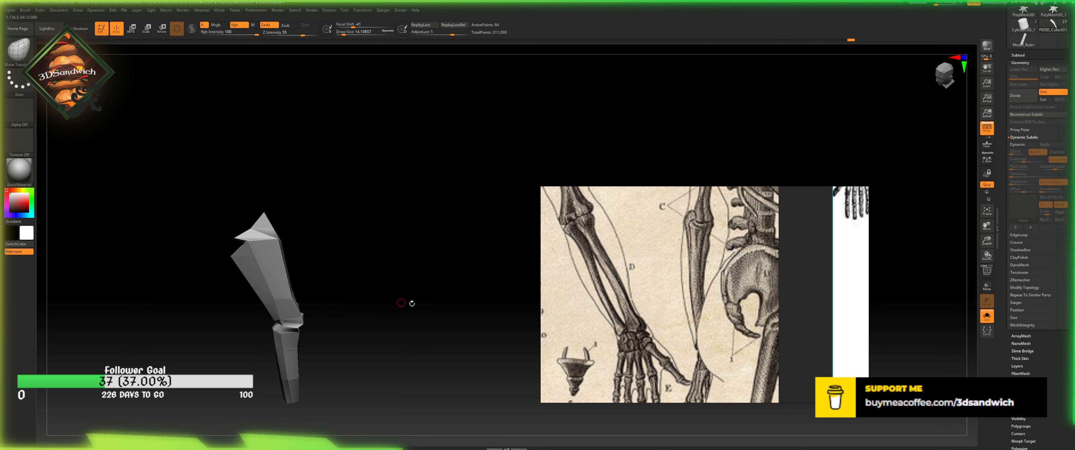
{"action": "left_click_drag", "start_coordinate": [401, 303], "coordinate": [472, 343]}
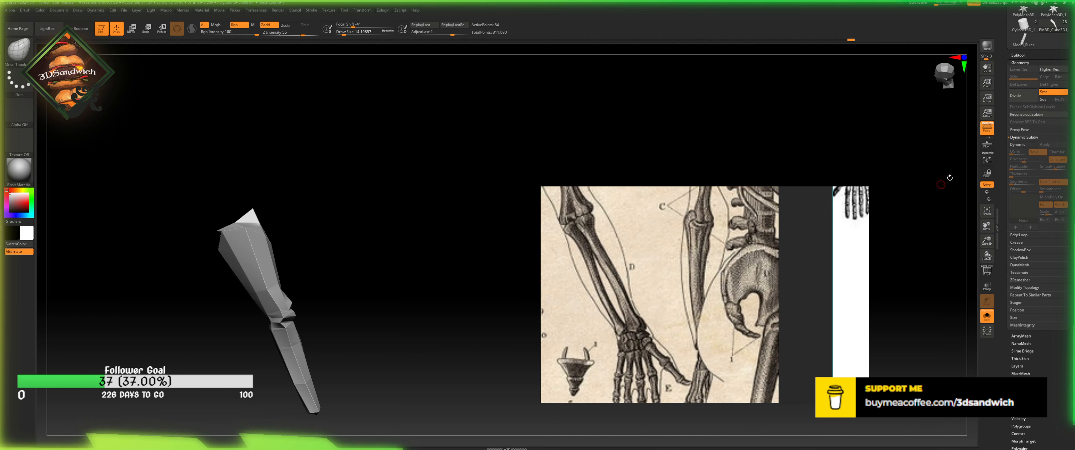
{"action": "left_click", "coordinate": [1022, 145]}
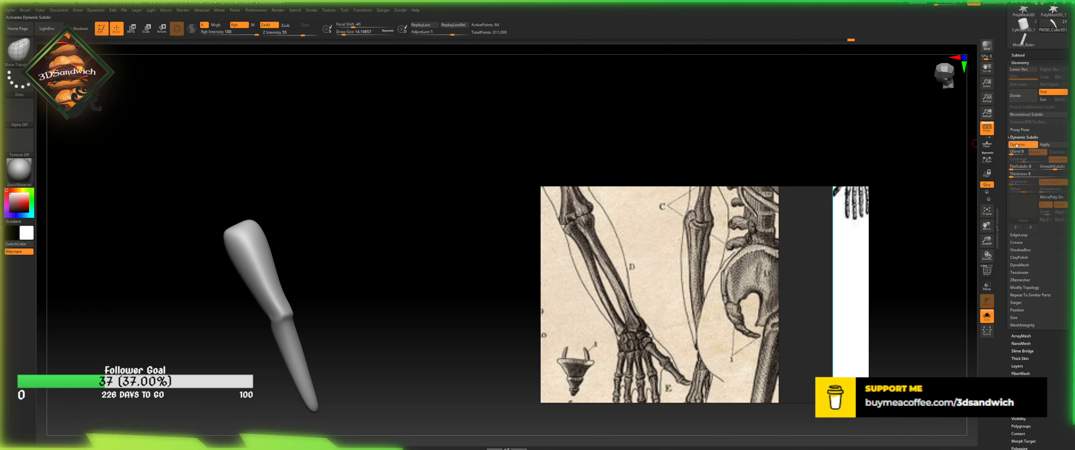
{"action": "left_click_drag", "start_coordinate": [455, 280], "coordinate": [453, 304]}
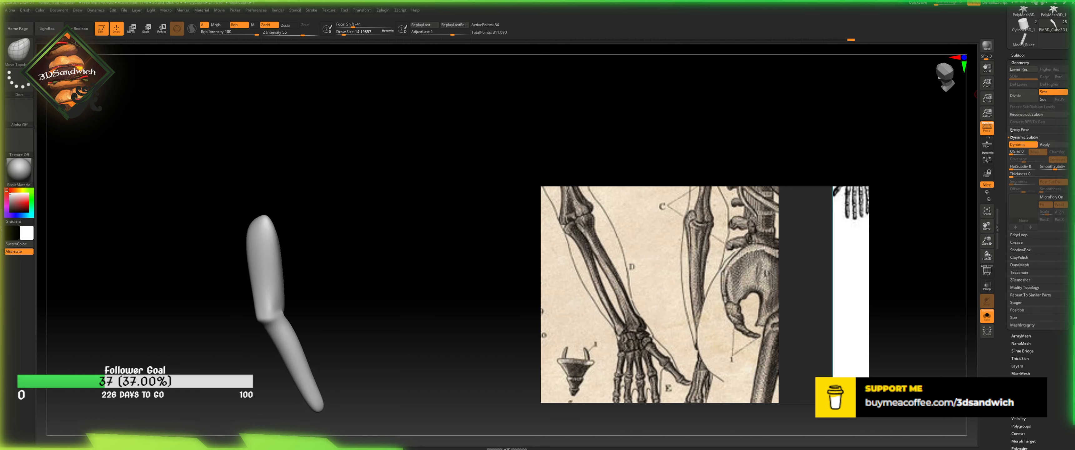
- Turn off dynamic subdivision and show the polyframe wireframe on the arm's base mesh
{"action": "left_click", "coordinate": [1018, 137]}
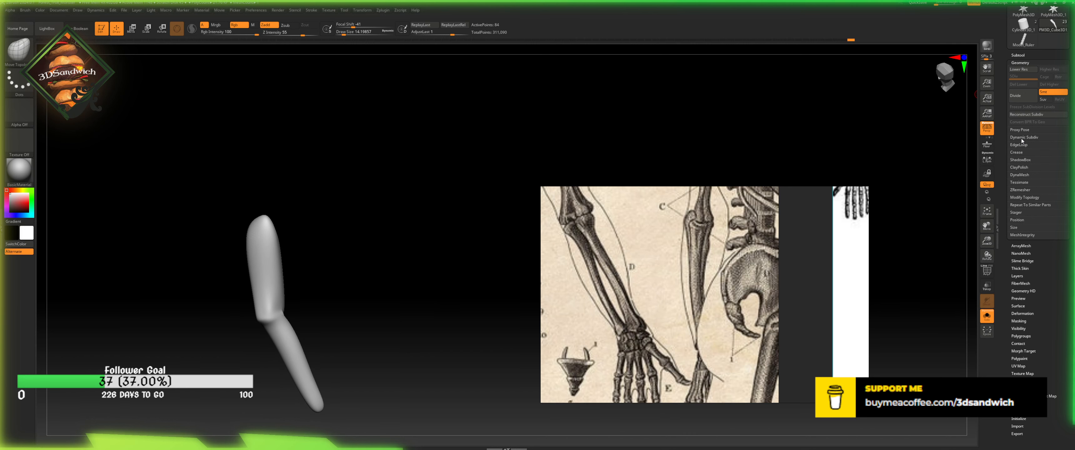
{"action": "left_click", "coordinate": [1021, 139]}
{"action": "left_click", "coordinate": [1017, 145]}
{"action": "left_click_drag", "start_coordinate": [400, 245], "coordinate": [435, 250]}
{"action": "left_click", "coordinate": [986, 271]}
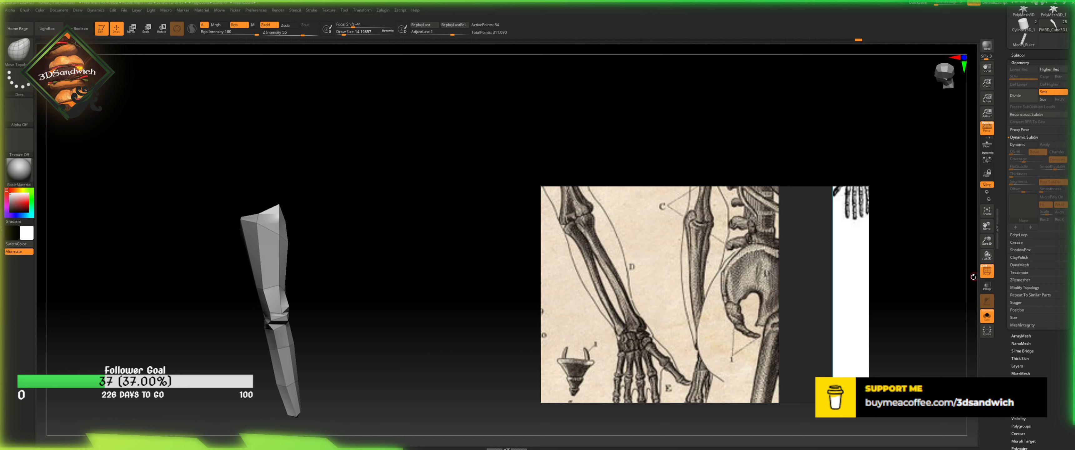
{"action": "left_click_drag", "start_coordinate": [356, 334], "coordinate": [331, 306]}
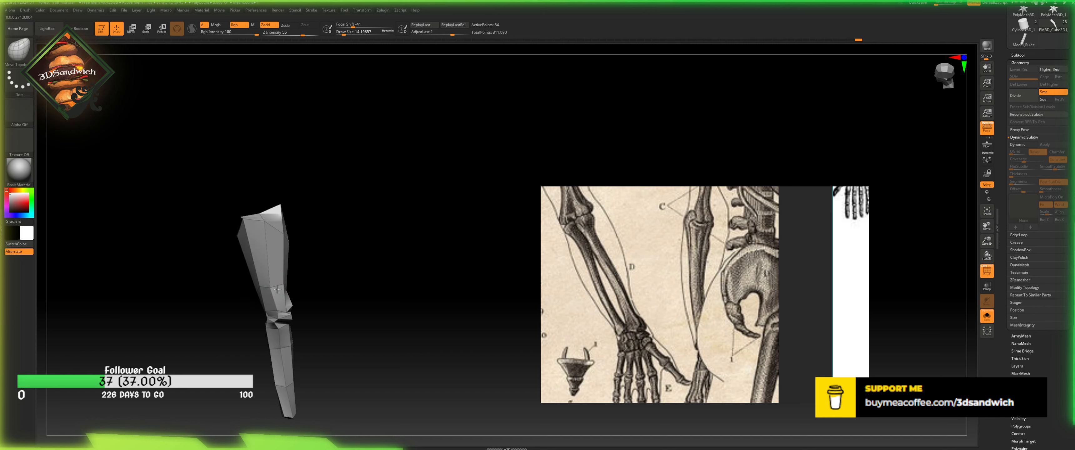
{"action": "mouse_move", "coordinate": [277, 289]}
{"action": "right_mouse_down"}
{"action": "mouse_move", "coordinate": [314, 287]}
{"action": "mouse_move", "coordinate": [292, 284]}
{"action": "right_mouse_up"}
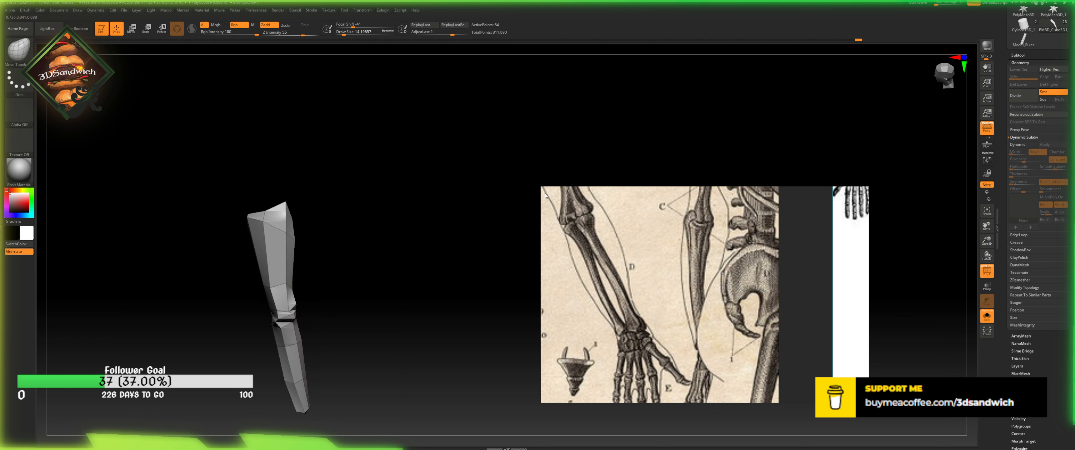
- Preview the arm with dynamic subdivision and the wireframe shown, and examine the edge flow through the elbow
{"action": "left_click", "coordinate": [1024, 136]}
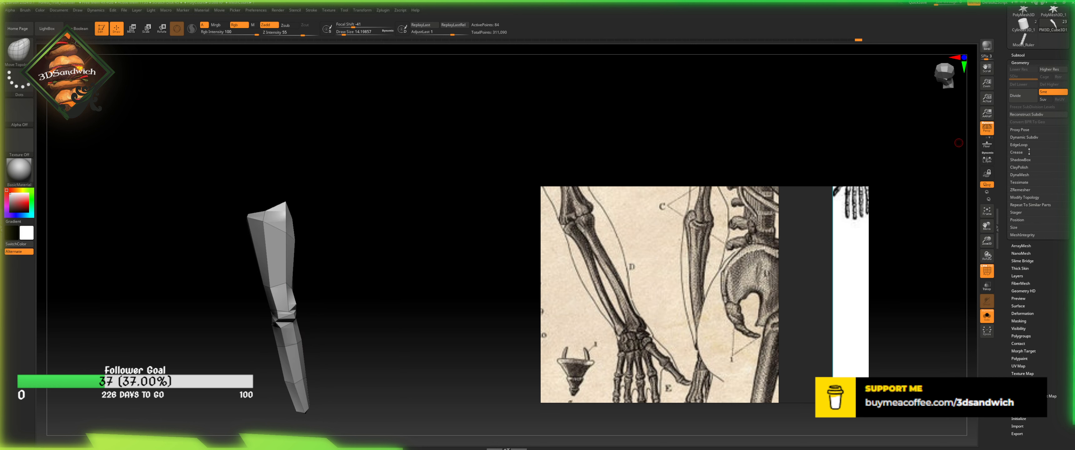
{"action": "left_click", "coordinate": [1024, 137]}
{"action": "left_click", "coordinate": [1022, 144]}
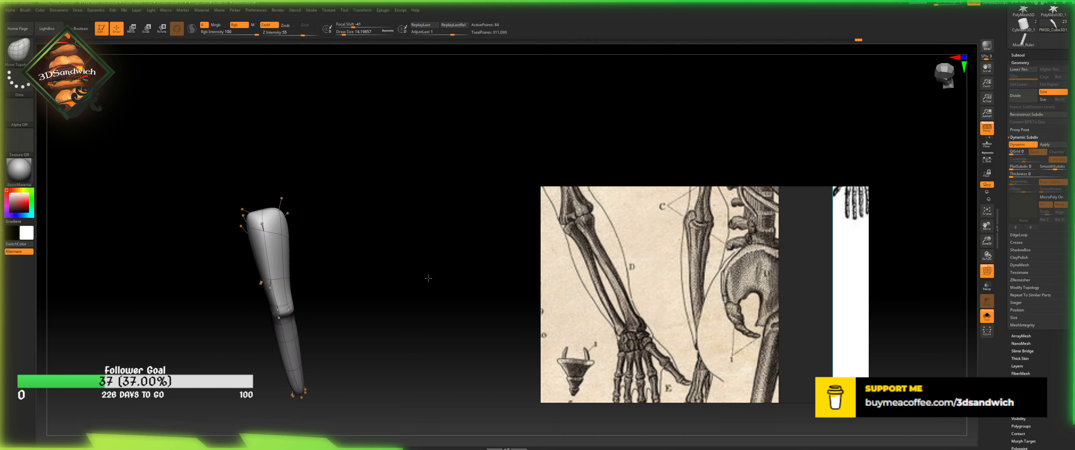
{"action": "right_click_drag", "start_coordinate": [337, 273], "coordinate": [271, 242]}
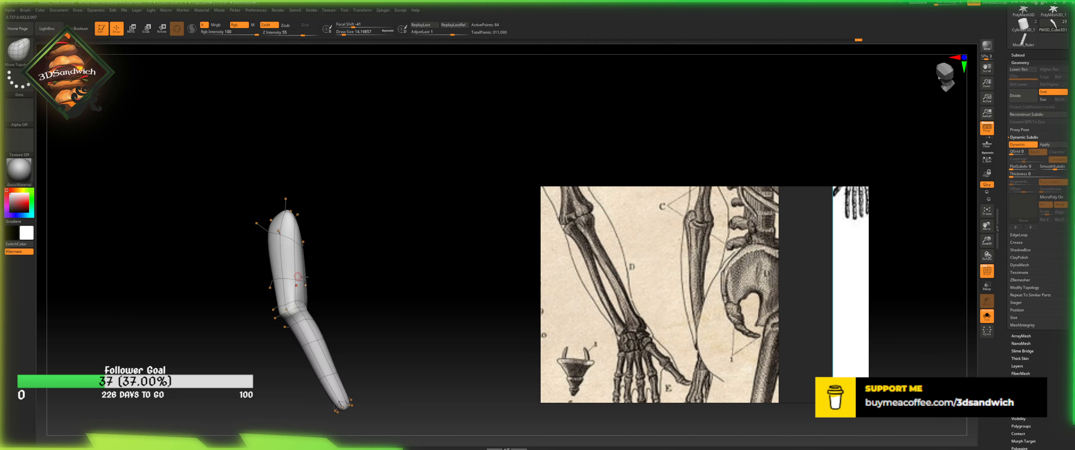
{"action": "right_click_drag", "start_coordinate": [468, 170], "coordinate": [806, 140]}
- Return the arm to its base mesh and switch to the ZModeler brush
{"action": "left_click", "coordinate": [1018, 144]}
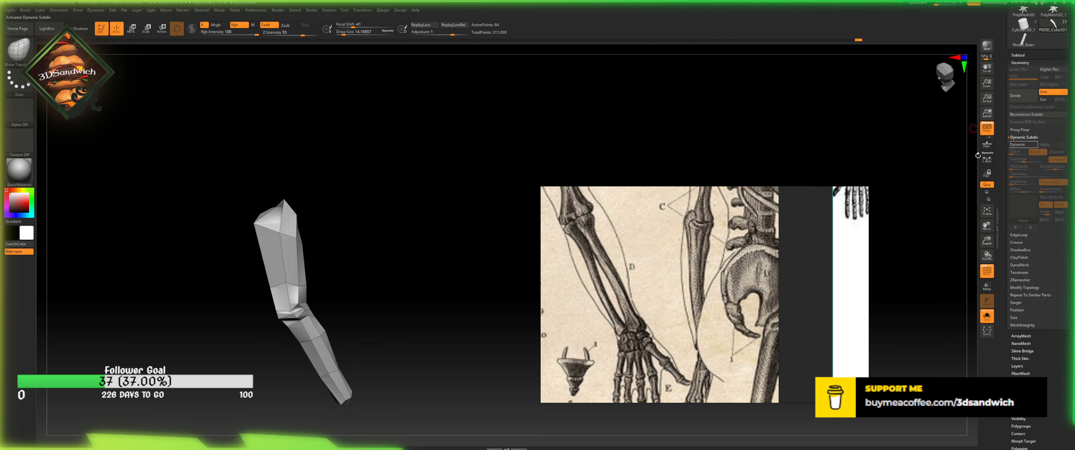
{"action": "key", "text": "b"}
{"action": "key", "text": "z"}
{"action": "key", "text": "m"}
- Try inserting multiple edge loops along the upper arm, and undo the insertion
{"action": "key", "text": "space"}
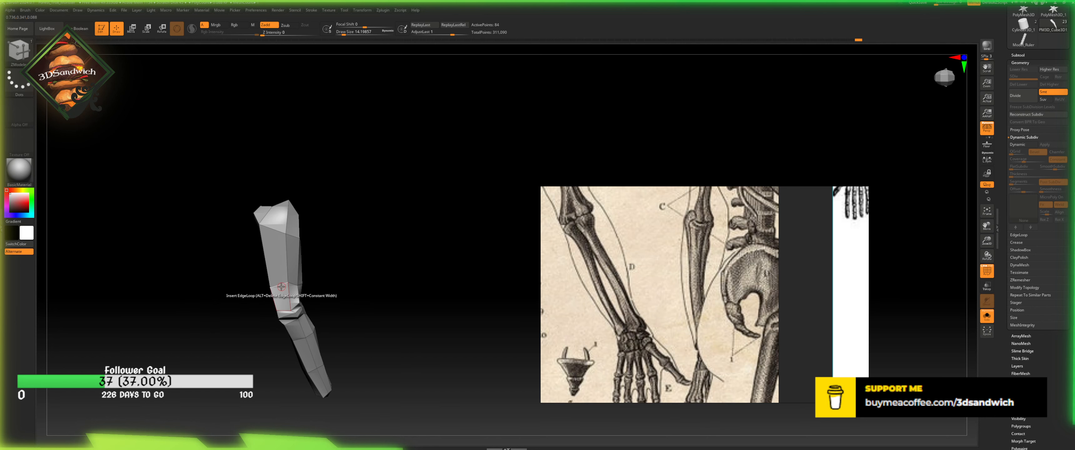
{"action": "left_click", "coordinate": [281, 285]}
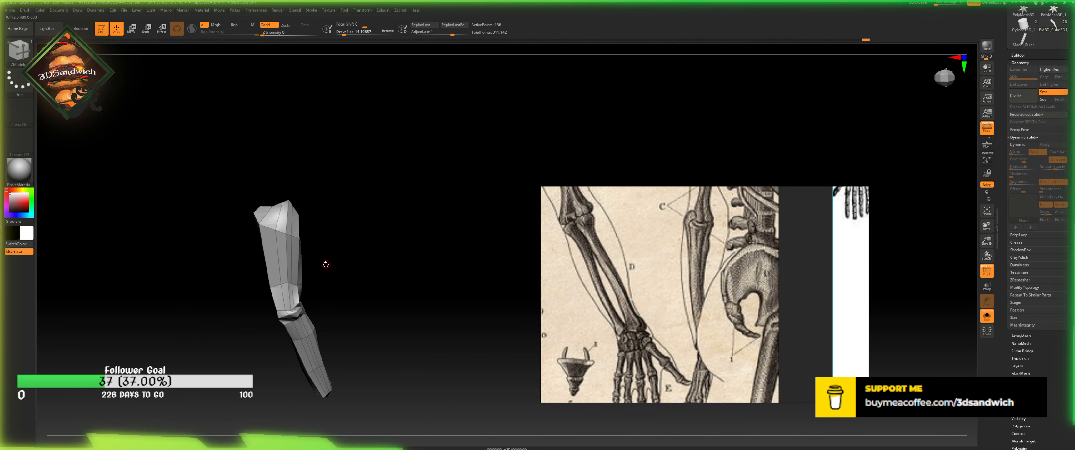
{"action": "left_click_drag", "start_coordinate": [324, 264], "coordinate": [336, 281]}
{"action": "mouse_move", "coordinate": [346, 237]}
{"action": "left_mouse_down"}
{"action": "mouse_move", "coordinate": [345, 250]}
{"action": "mouse_move", "coordinate": [364, 251]}
{"action": "left_mouse_up"}
{"action": "key", "text": "ctrl+z"}
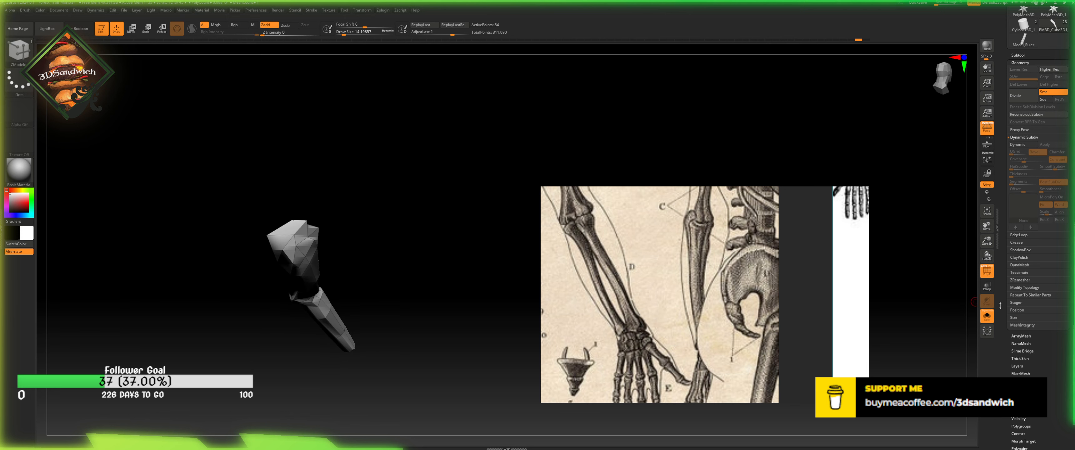
- Show the polygroup colours and delete the polygons capping the shoulder end of the arm with ZModeler's Delete, A Single Poly
{"action": "left_click", "coordinate": [993, 269]}
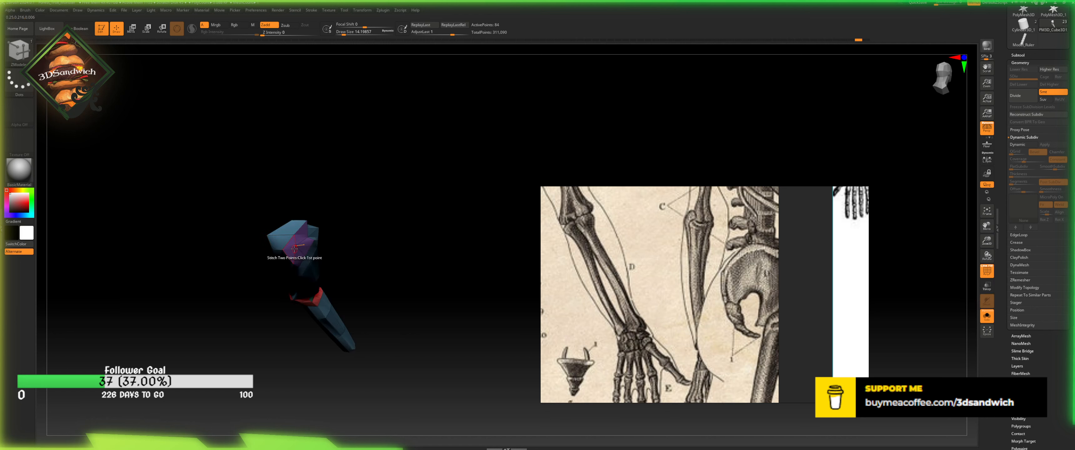
{"action": "key", "text": "space"}
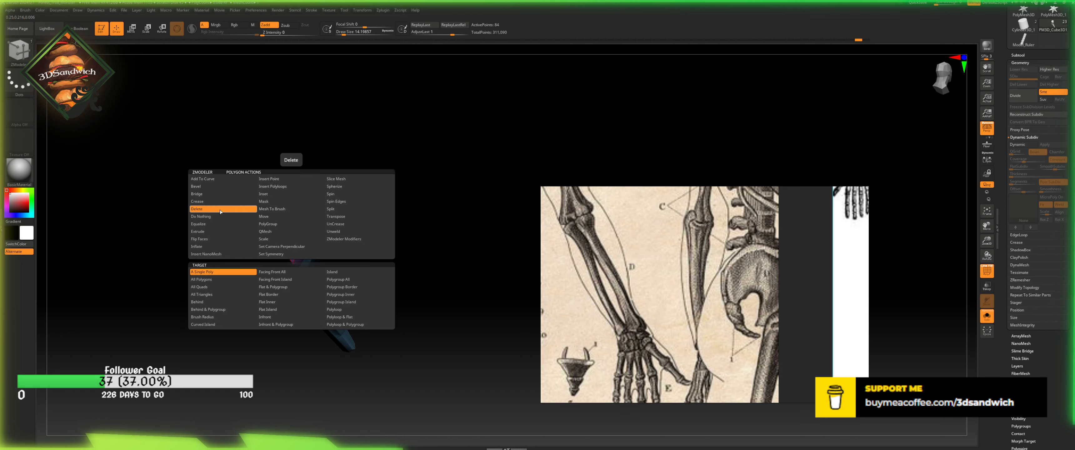
{"action": "left_click", "coordinate": [303, 250]}
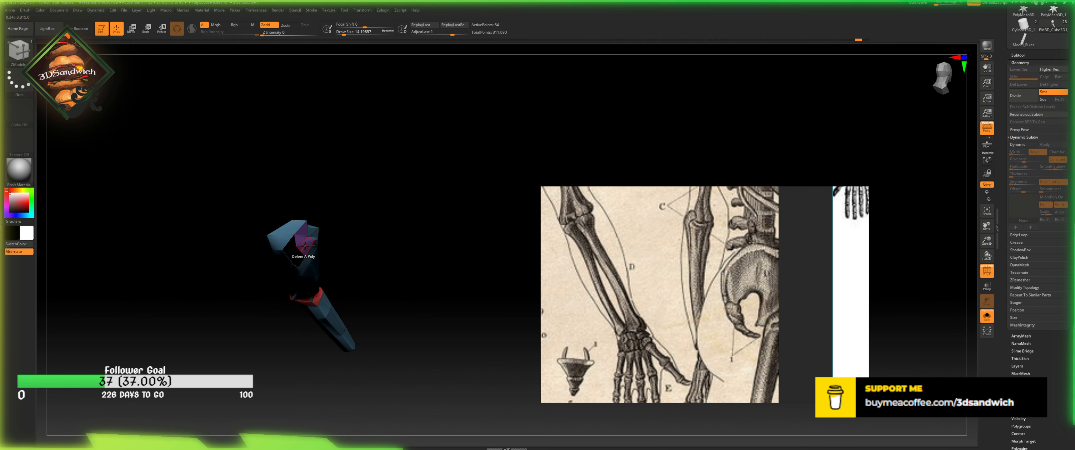
{"action": "left_click", "coordinate": [301, 243]}
{"action": "left_click", "coordinate": [305, 232]}
{"action": "left_click_drag", "start_coordinate": [343, 230], "coordinate": [334, 151]}
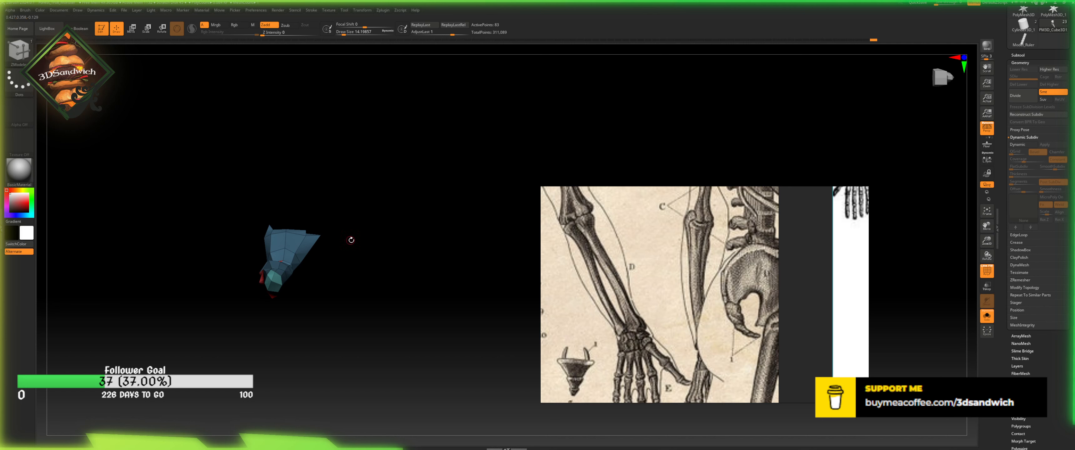
- Delete the polygons capping the wrist end of the forearm
{"action": "left_click_drag", "start_coordinate": [351, 240], "coordinate": [363, 276]}
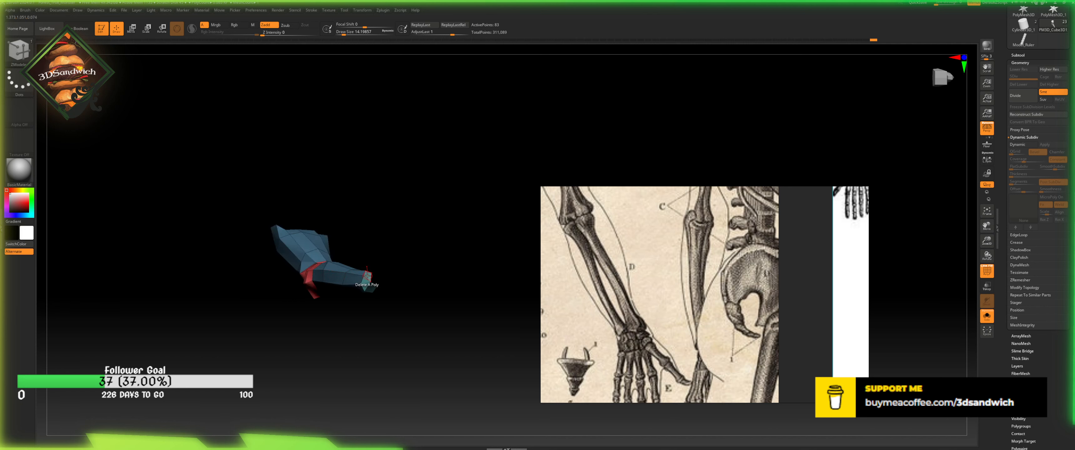
{"action": "left_click", "coordinate": [366, 276]}
{"action": "left_click", "coordinate": [367, 281]}
{"action": "left_click", "coordinate": [370, 285]}
{"action": "left_click_drag", "start_coordinate": [380, 211], "coordinate": [357, 288]}
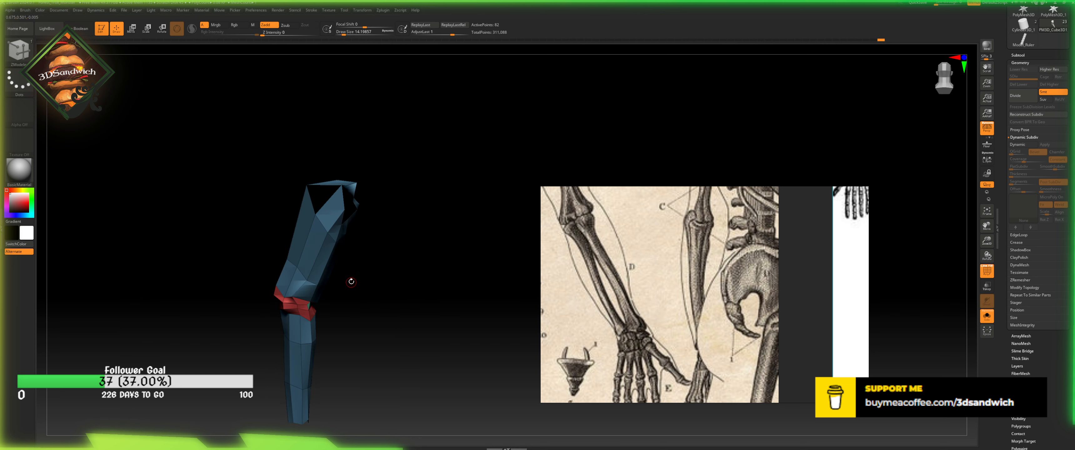
{"action": "left_click_drag", "start_coordinate": [351, 281], "coordinate": [338, 309]}
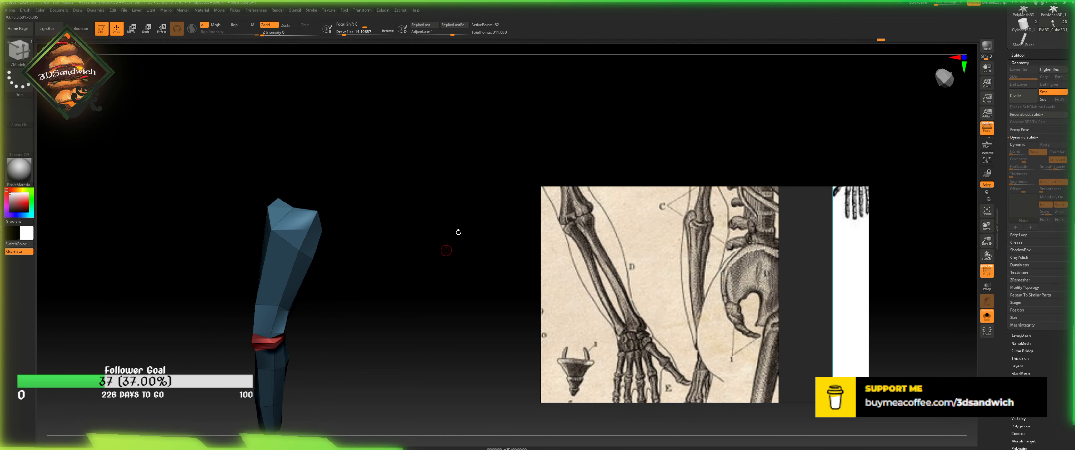
- Preview the open-ended arm with dynamic subdivision and zoom out the skeleton reference to compare the whole arm
{"action": "key", "text": "d"}
{"action": "left_click_drag", "start_coordinate": [401, 283], "coordinate": [443, 238]}
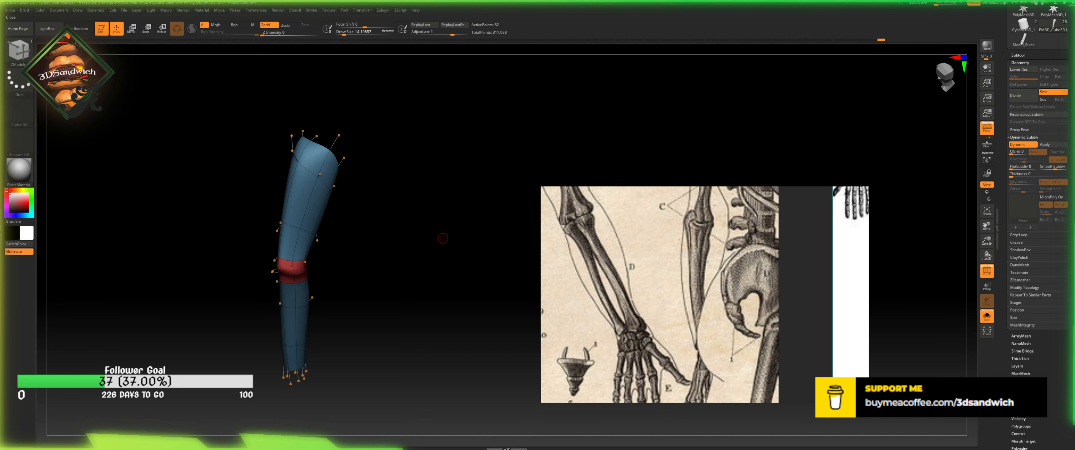
{"action": "scroll", "coordinate": [784, 303], "scroll_direction": "down", "scroll_amount": 3}
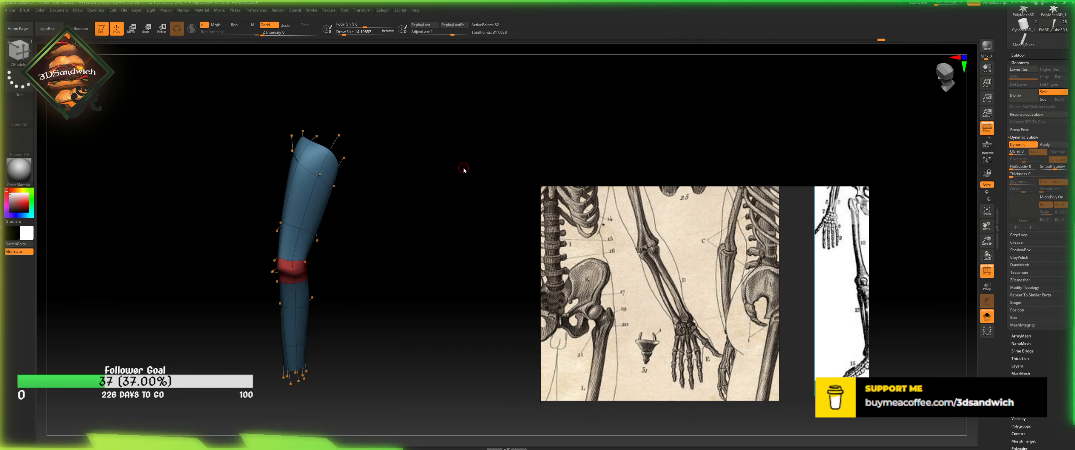
- Turn off dynamic subdivision and insert a single edge loop around the upper arm just above the elbow
{"action": "left_click", "coordinate": [1016, 144]}
{"action": "key", "text": "space"}
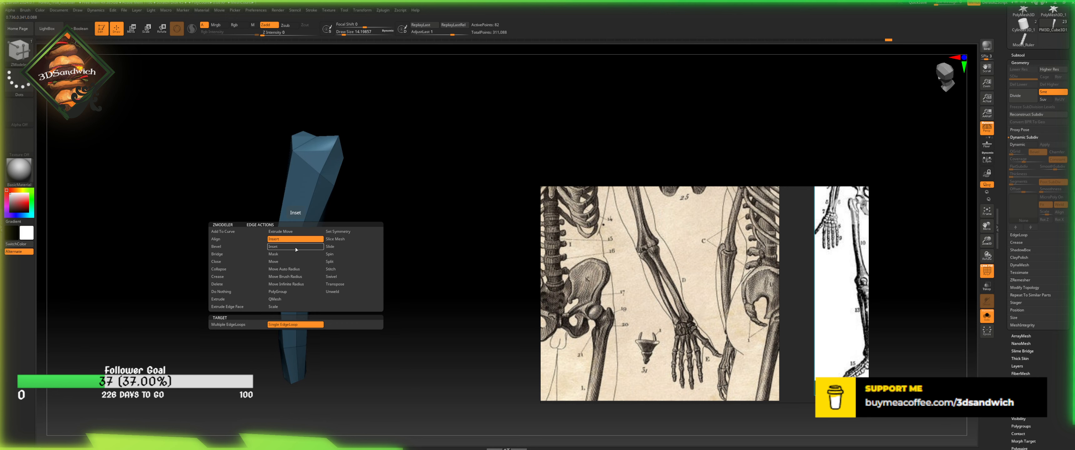
{"action": "left_click", "coordinate": [295, 252]}
- Adjust the mesh just above the elbow with the Move Topological brush and preview the arm with dynamic subdivision
{"action": "key", "text": "b"}
{"action": "key", "text": "m"}
{"action": "key", "text": "t"}
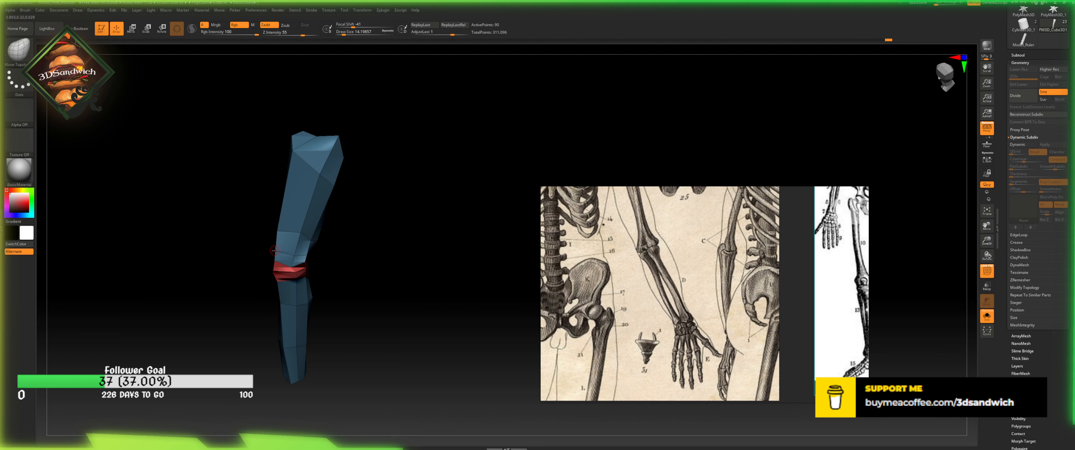
{"action": "left_click_drag", "start_coordinate": [346, 241], "coordinate": [351, 201]}
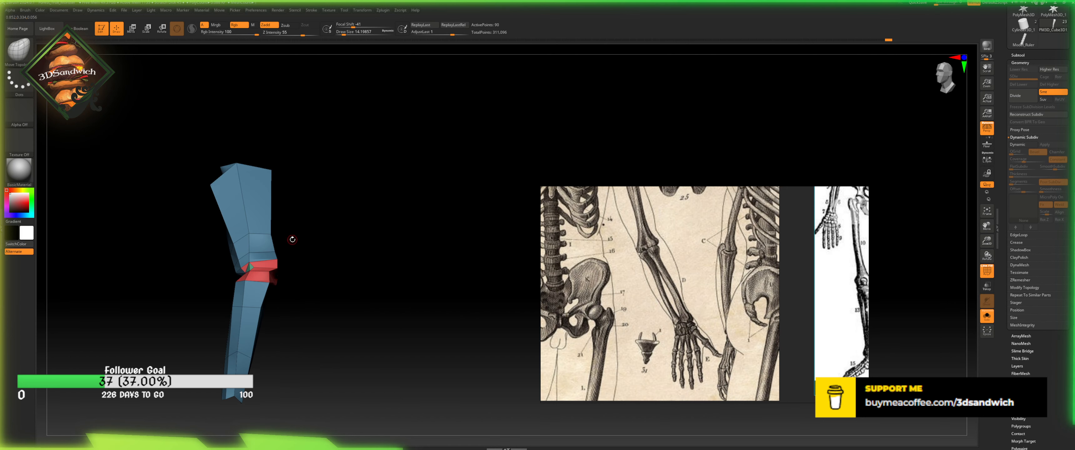
{"action": "left_click_drag", "start_coordinate": [292, 239], "coordinate": [275, 246]}
{"action": "right_click_drag", "start_coordinate": [245, 254], "coordinate": [272, 247]}
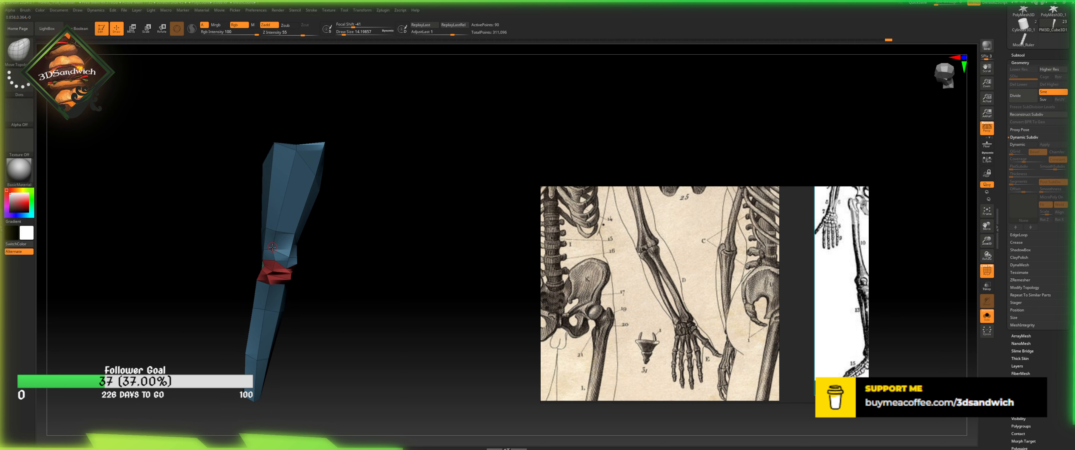
{"action": "left_click", "coordinate": [1018, 144]}
{"action": "left_click_drag", "start_coordinate": [422, 247], "coordinate": [336, 235]}
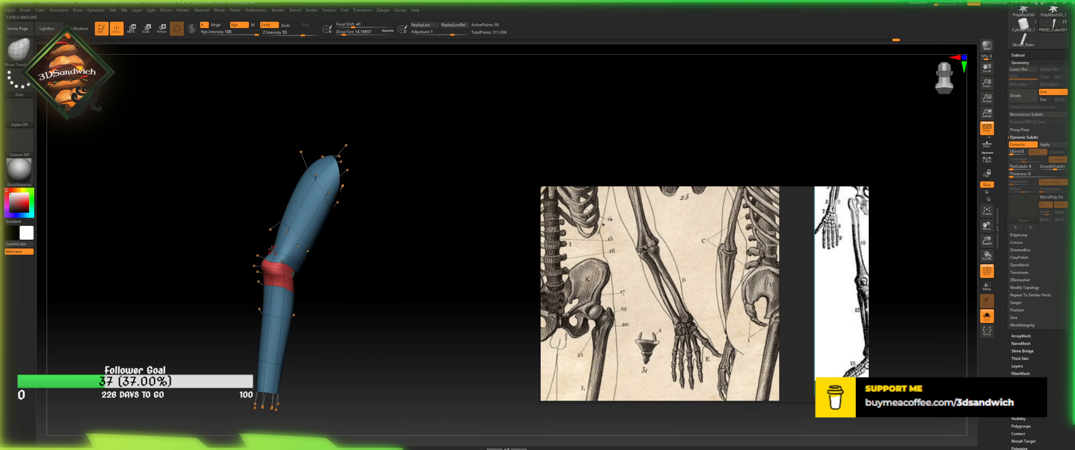
- Insert a single edge loop around the middle of the upper arm, then restore dynamic subdivision and nudge the upper arm's outline
{"action": "left_click_drag", "start_coordinate": [353, 74], "coordinate": [350, 121], "text": "alt"}
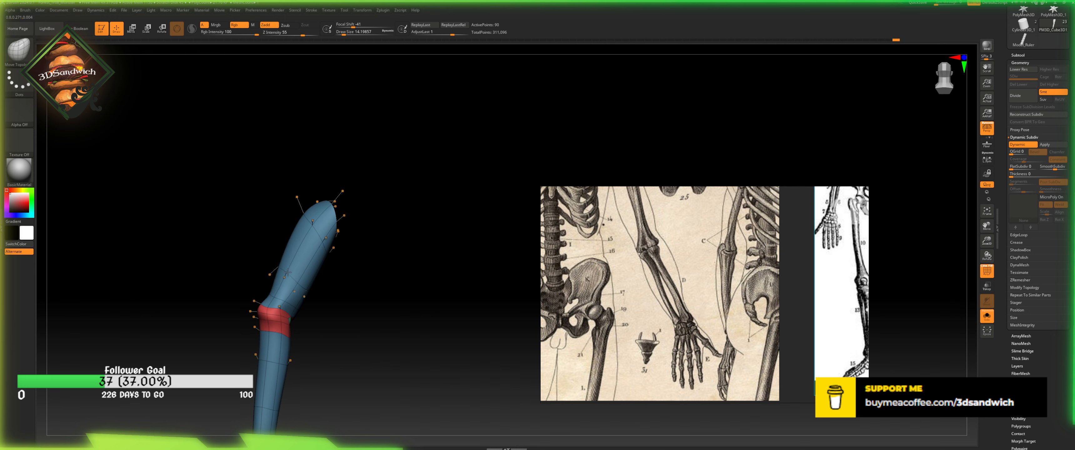
{"action": "left_click_drag", "start_coordinate": [295, 198], "coordinate": [297, 210]}
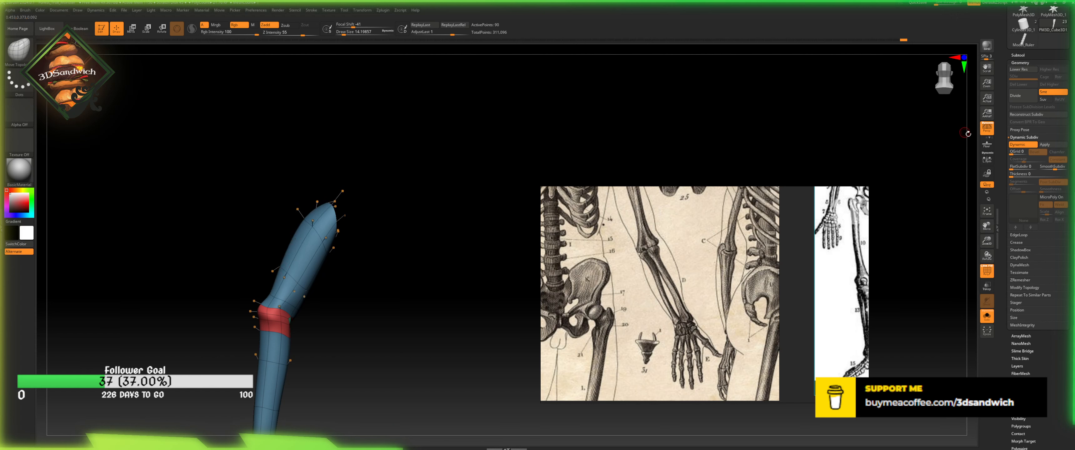
{"action": "key", "text": "shift+d"}
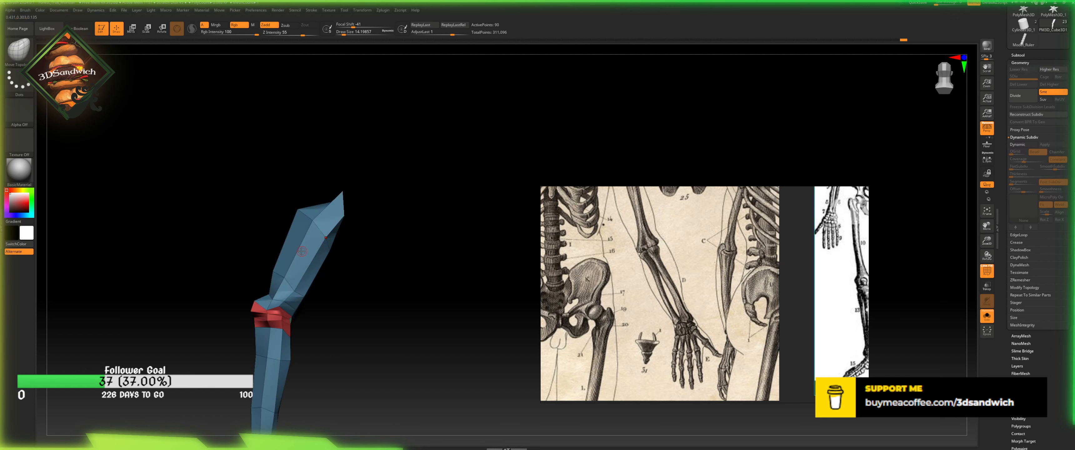
{"action": "key", "text": "alt+2"}
{"action": "left_click", "coordinate": [299, 245]}
{"action": "key", "text": "alt+1"}
{"action": "left_click", "coordinate": [1024, 145]}
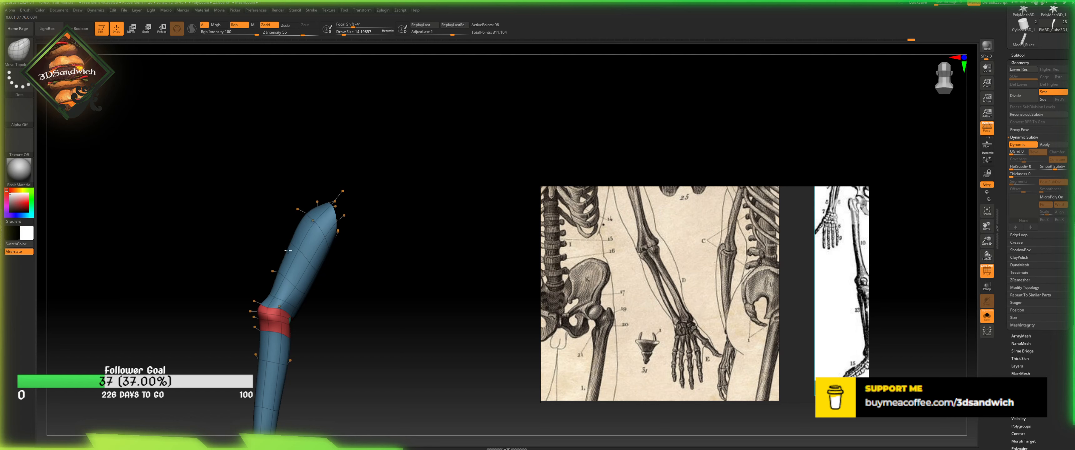
{"action": "left_click_drag", "start_coordinate": [288, 250], "coordinate": [295, 255]}
- Select the Polish brush and set its draw size to about 62
{"action": "left_click", "coordinate": [19, 49]}
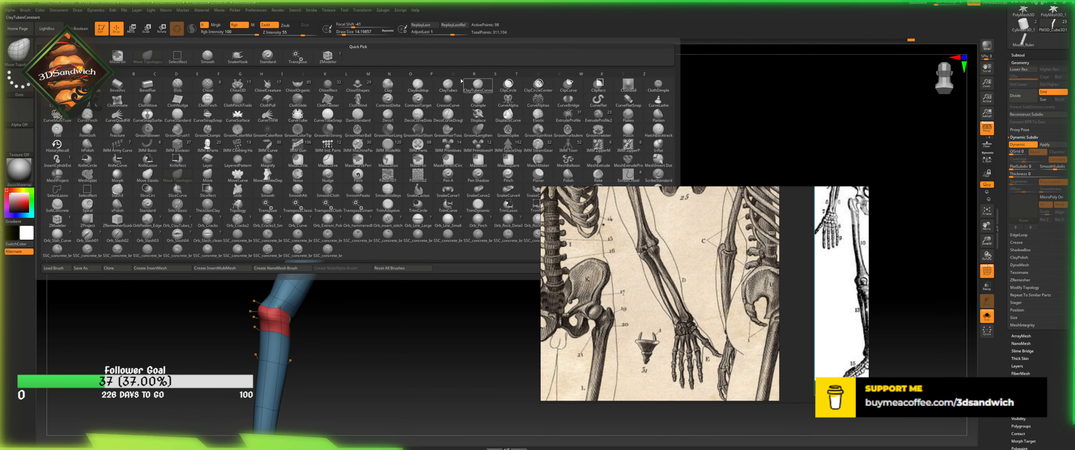
{"action": "left_click", "coordinate": [566, 175]}
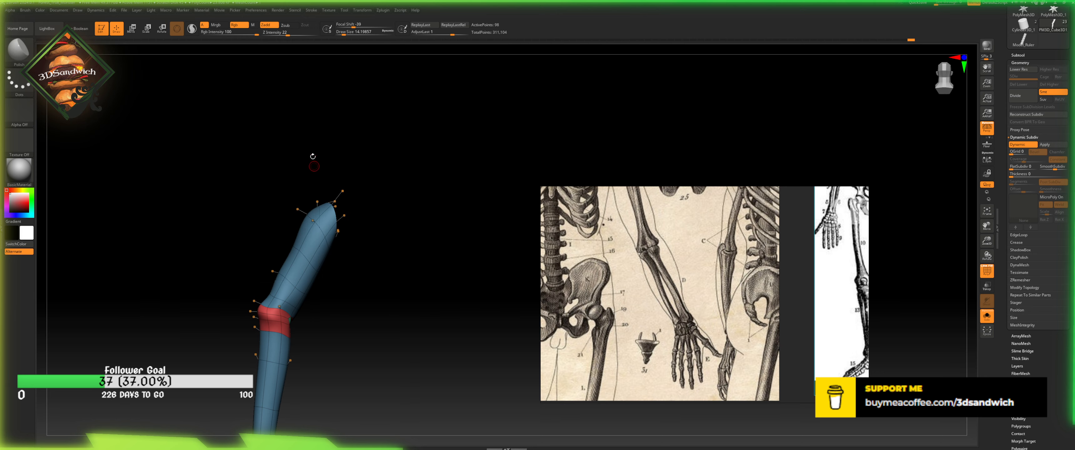
{"action": "left_click", "coordinate": [351, 33]}
- Replace the current brush with the Flatten brush
{"action": "left_click", "coordinate": [19, 49]}
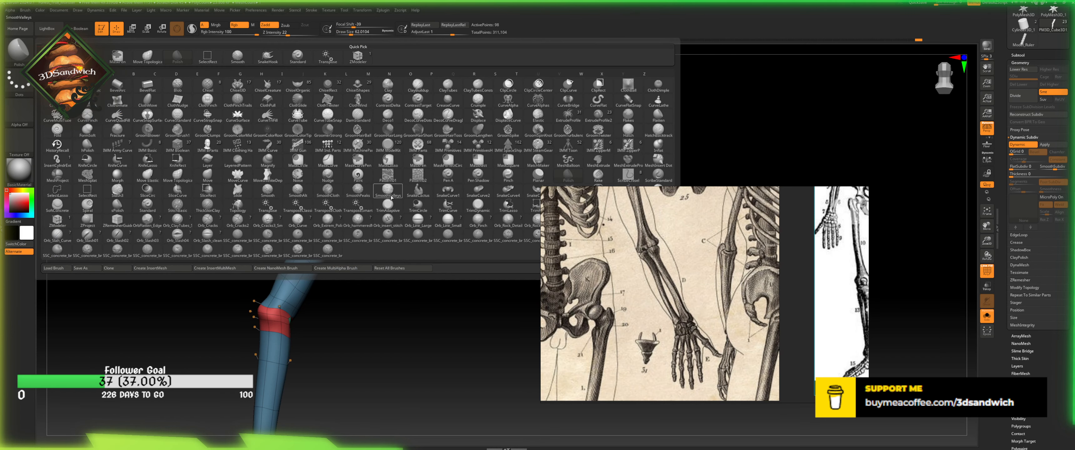
{"action": "key", "text": "f"}
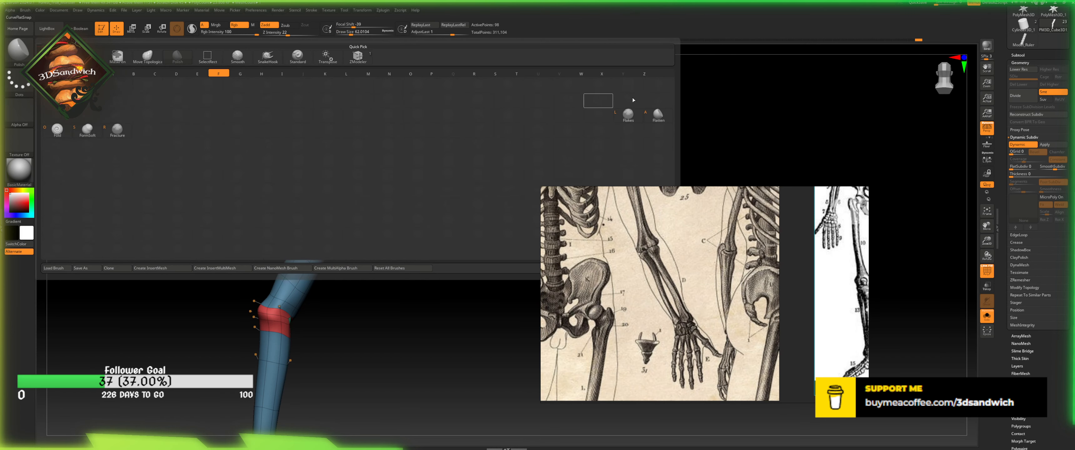
{"action": "key", "text": "f"}
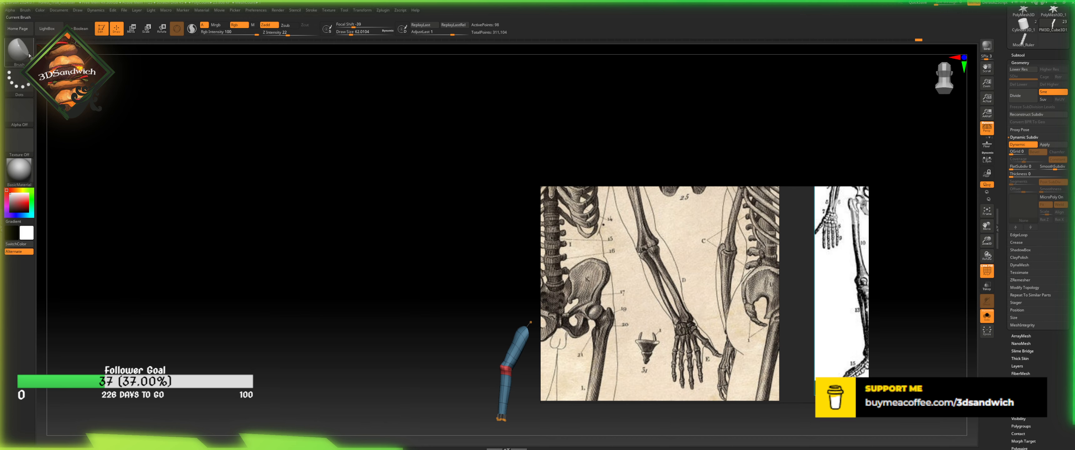
{"action": "left_click", "coordinate": [19, 49]}
{"action": "left_click", "coordinate": [31, 51]}
{"action": "left_click", "coordinate": [648, 116]}
{"action": "left_click_drag", "start_coordinate": [632, 123], "coordinate": [405, 62], "text": "alt"}
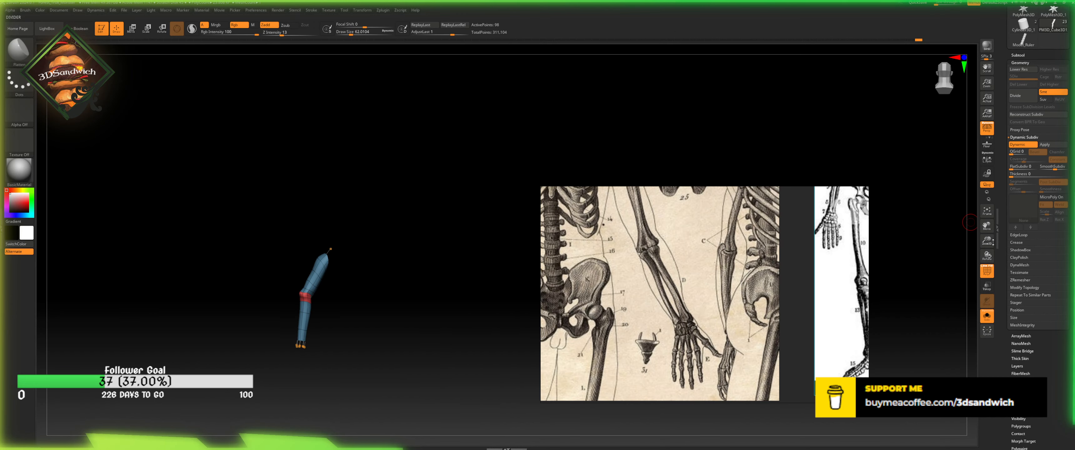
- Even out the surface of the upper arm with the Flatten brush from several angles
{"action": "left_click", "coordinate": [993, 242]}
{"action": "left_click_drag", "start_coordinate": [988, 241], "coordinate": [988, 261]}
{"action": "mouse_move", "coordinate": [436, 155]}
{"action": "left_mouse_down", "text": "alt"}
{"action": "mouse_move", "coordinate": [395, 212]}
{"action": "mouse_move", "coordinate": [398, 196]}
{"action": "mouse_move", "coordinate": [418, 220]}
{"action": "mouse_move", "coordinate": [408, 207]}
{"action": "mouse_move", "coordinate": [415, 190]}
{"action": "left_mouse_up", "text": "alt"}
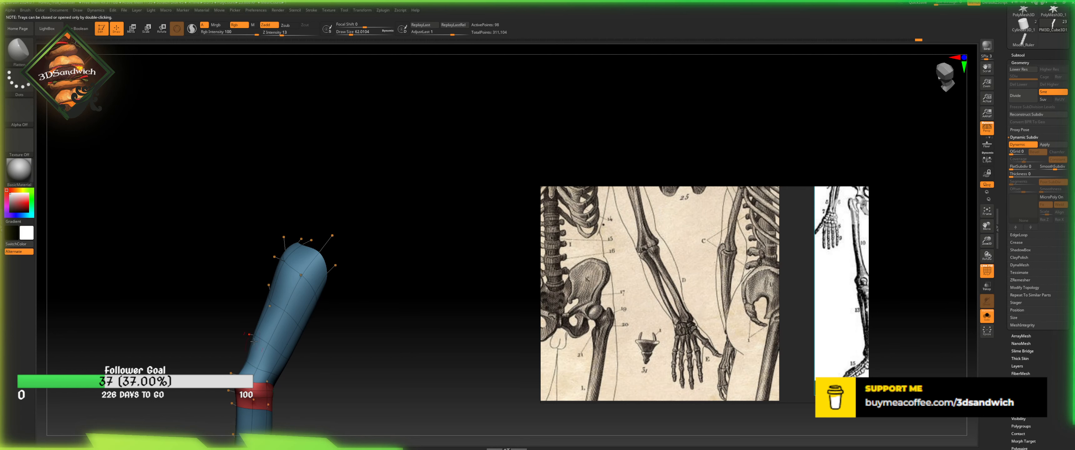
{"action": "left_click_drag", "start_coordinate": [343, 214], "coordinate": [353, 220]}
{"action": "left_click_drag", "start_coordinate": [377, 251], "coordinate": [390, 227], "text": "alt"}
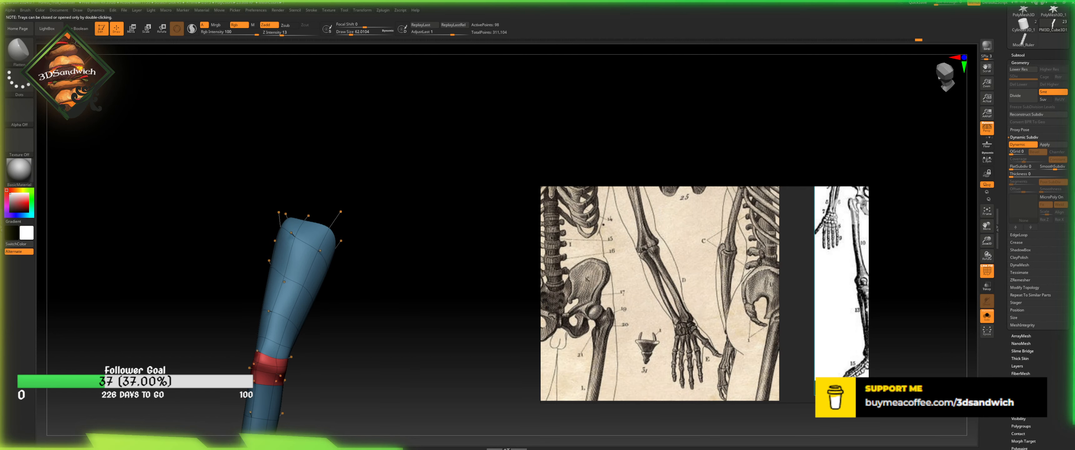
{"action": "left_click", "coordinate": [19, 49]}
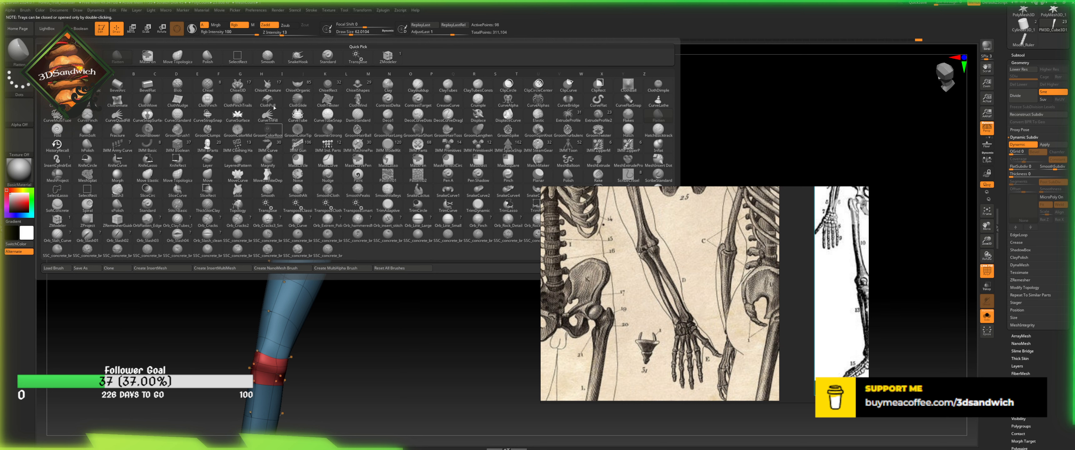
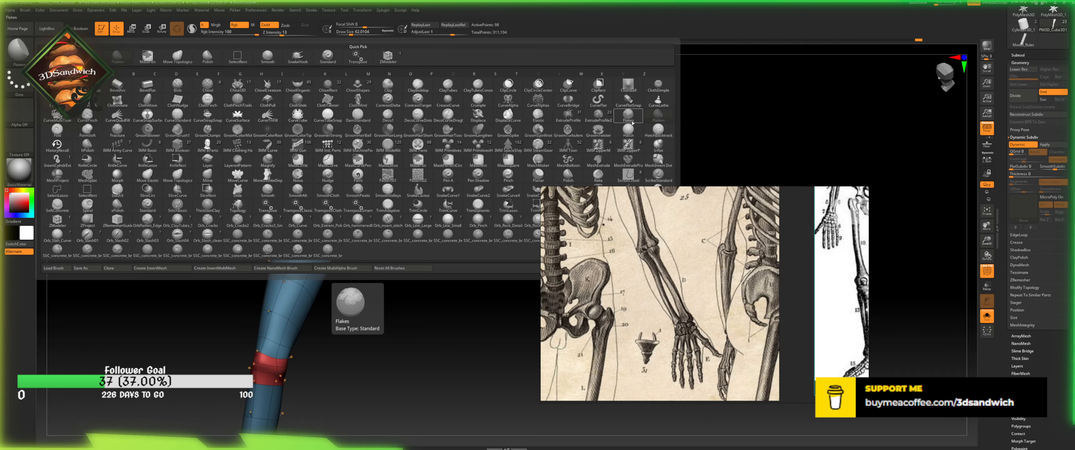
{"action": "left_click", "coordinate": [172, 194]}
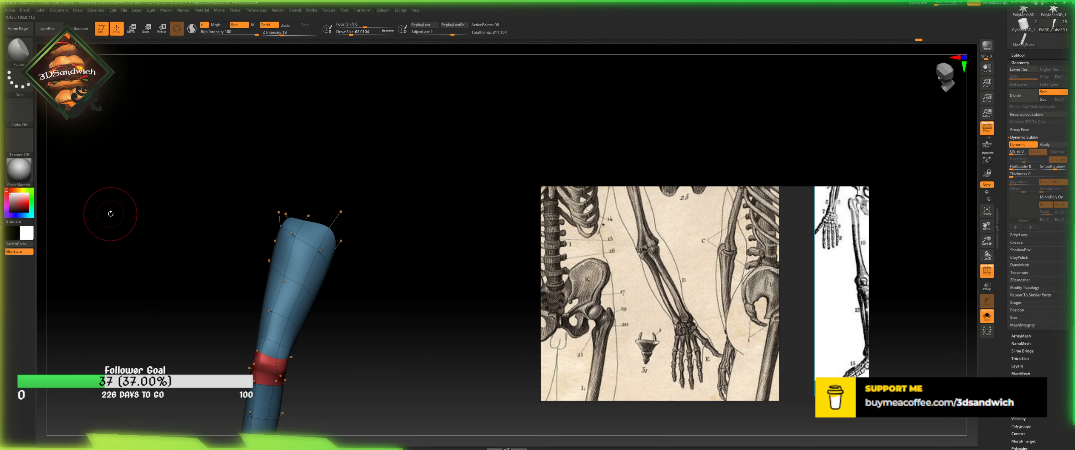
{"action": "left_click", "coordinate": [19, 50]}
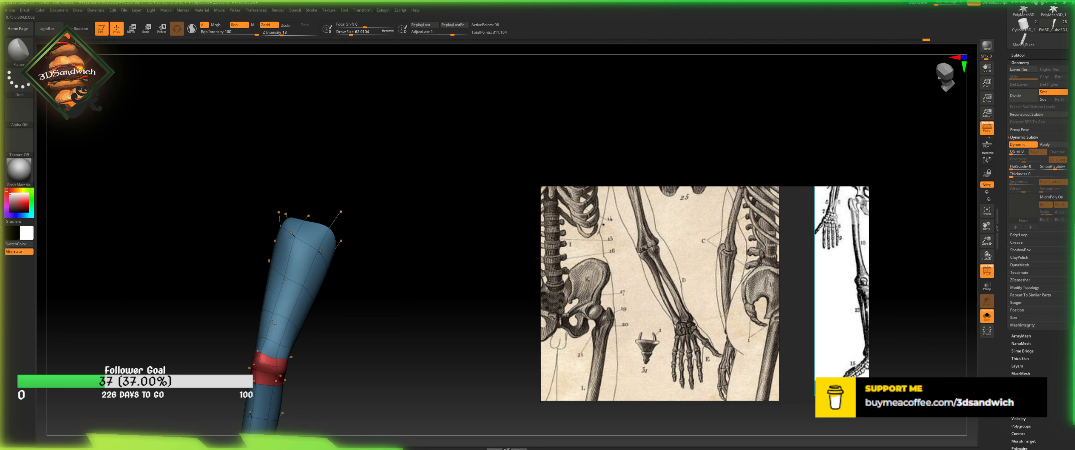
{"action": "left_click_drag", "start_coordinate": [306, 200], "coordinate": [264, 259]}
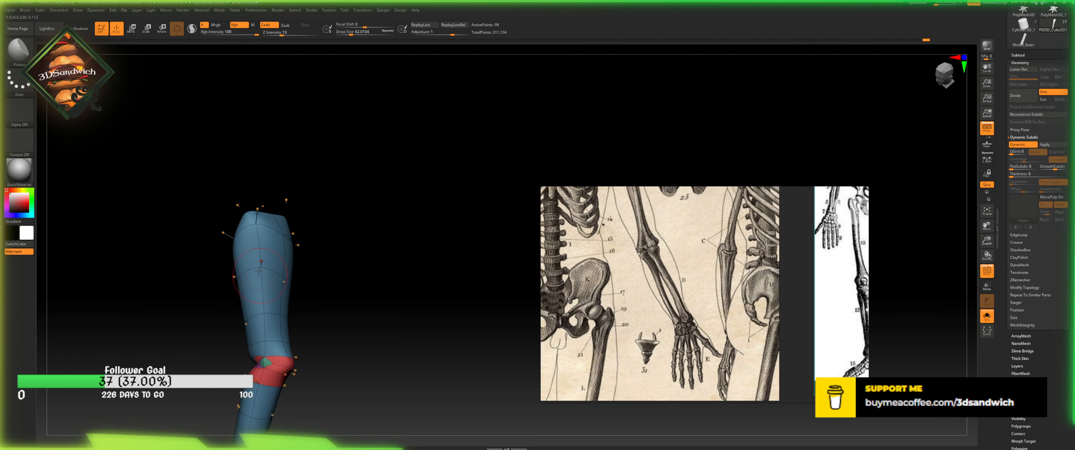
{"action": "left_click_drag", "start_coordinate": [319, 264], "coordinate": [283, 286]}
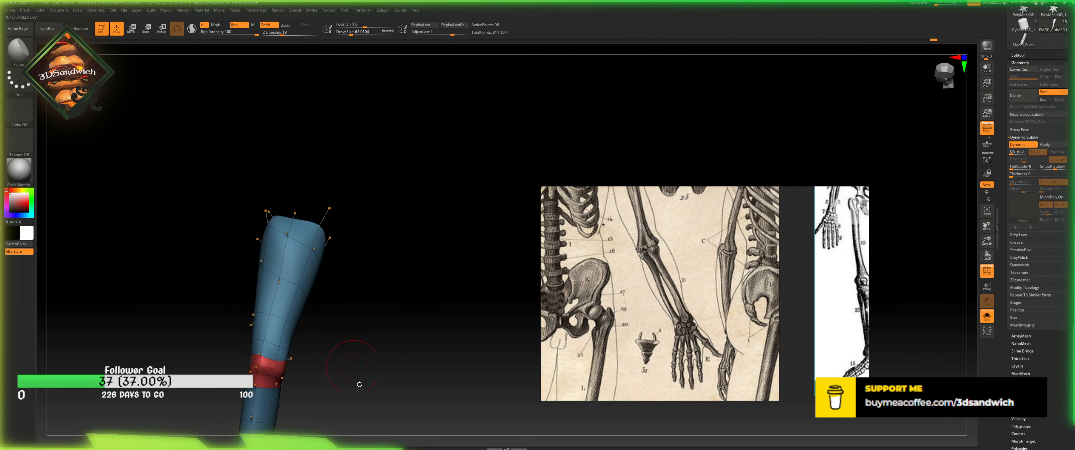
- Reshape the side of the upper arm with the Move Topological brush
{"action": "mouse_move", "coordinate": [359, 384]}
{"action": "left_mouse_down", "text": "alt"}
{"action": "mouse_move", "coordinate": [373, 306]}
{"action": "mouse_move", "coordinate": [340, 304]}
{"action": "mouse_move", "coordinate": [313, 255]}
{"action": "mouse_move", "coordinate": [328, 264]}
{"action": "mouse_move", "coordinate": [323, 301]}
{"action": "mouse_move", "coordinate": [356, 254]}
{"action": "mouse_move", "coordinate": [313, 287]}
{"action": "mouse_move", "coordinate": [271, 290]}
{"action": "left_mouse_up", "text": "alt"}
{"action": "mouse_move", "coordinate": [194, 301]}
{"action": "left_mouse_down"}
{"action": "mouse_move", "coordinate": [241, 309]}
{"action": "mouse_move", "coordinate": [263, 291]}
{"action": "left_mouse_up"}
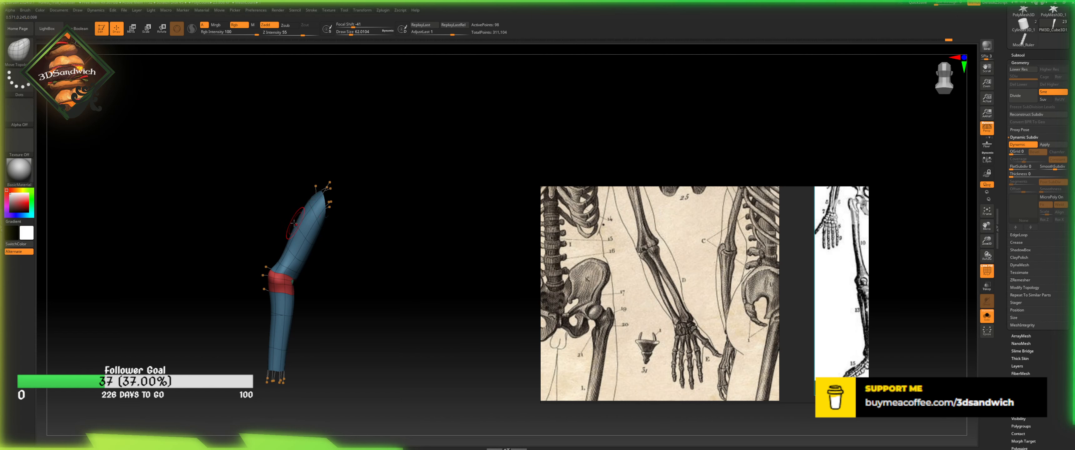
{"action": "left_click_drag", "start_coordinate": [294, 224], "coordinate": [308, 281]}
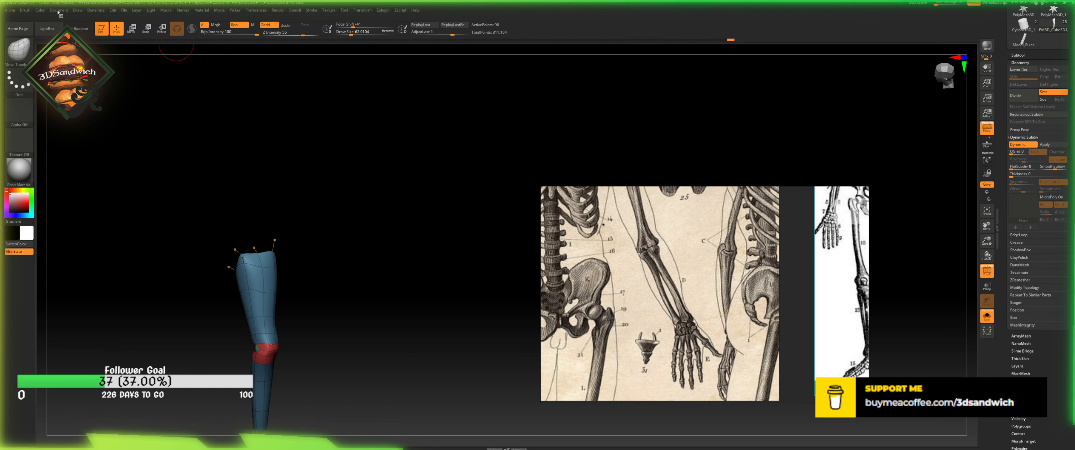
- Dock the Brush palette in the tray beside the canvas
{"action": "mouse_move", "coordinate": [25, 11]}
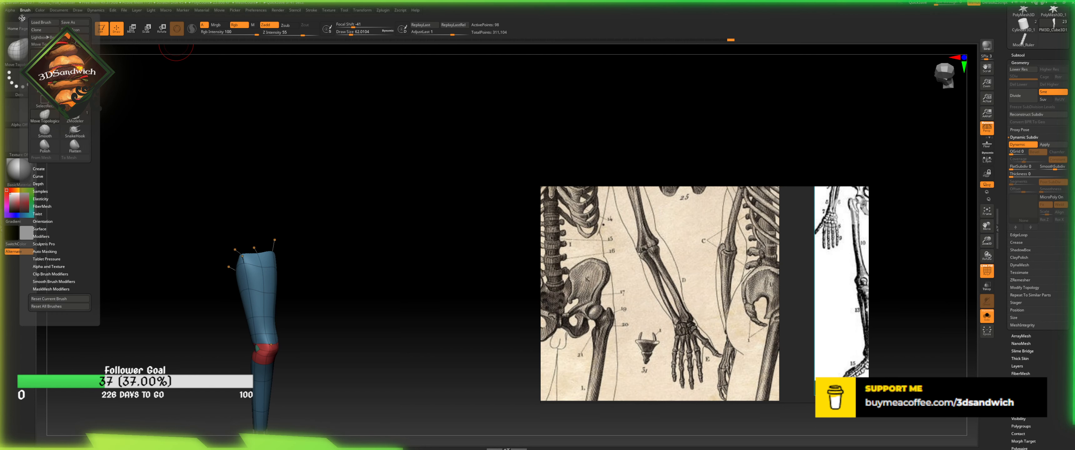
{"action": "left_click_drag", "start_coordinate": [22, 18], "coordinate": [3, 166]}
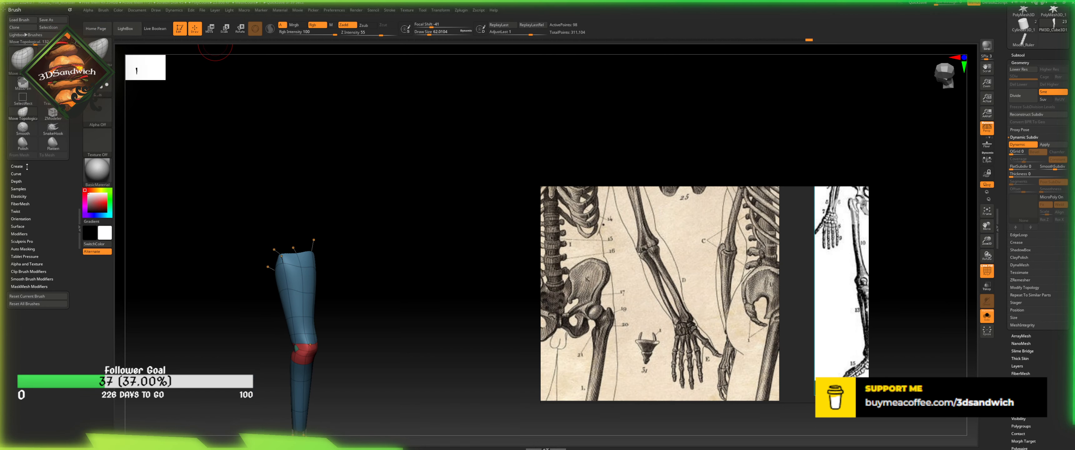
{"action": "left_click_drag", "start_coordinate": [461, 281], "coordinate": [379, 251], "text": "alt"}
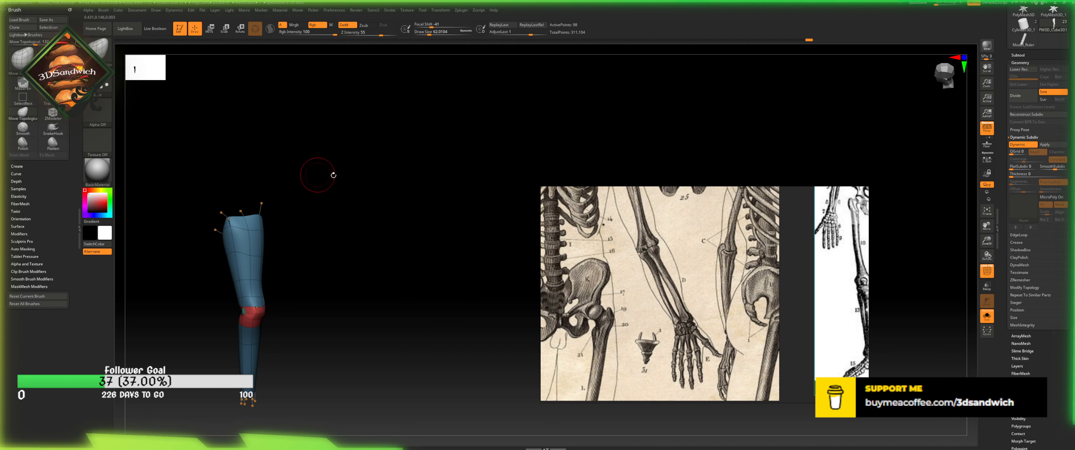
- Turn off dynamic subdivision and insert two single edge loops running lengthwise along the arm with ZModeler
{"action": "left_click_drag", "start_coordinate": [405, 188], "coordinate": [388, 271]}
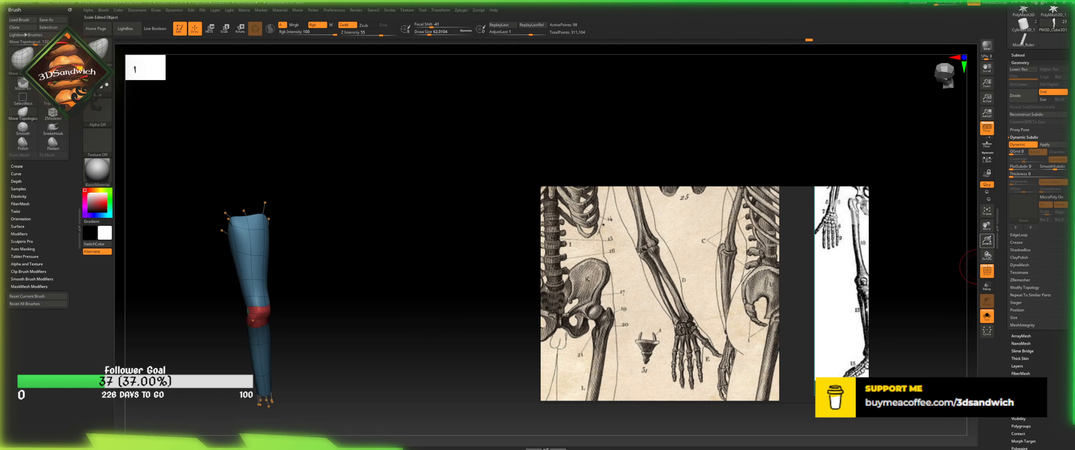
{"action": "left_click_drag", "start_coordinate": [987, 240], "coordinate": [987, 294]}
{"action": "left_click_drag", "start_coordinate": [386, 293], "coordinate": [374, 168], "text": "alt"}
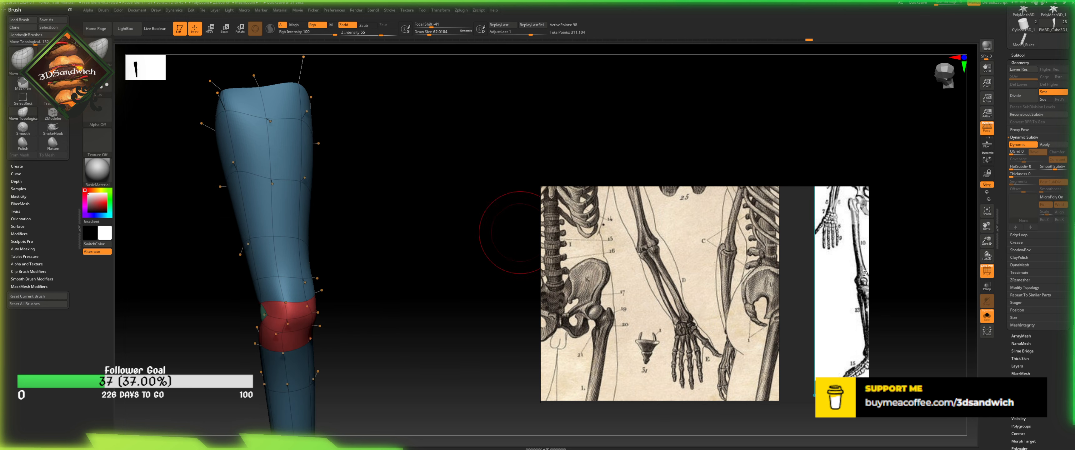
{"action": "left_click", "coordinate": [985, 316]}
{"action": "left_click", "coordinate": [986, 316]}
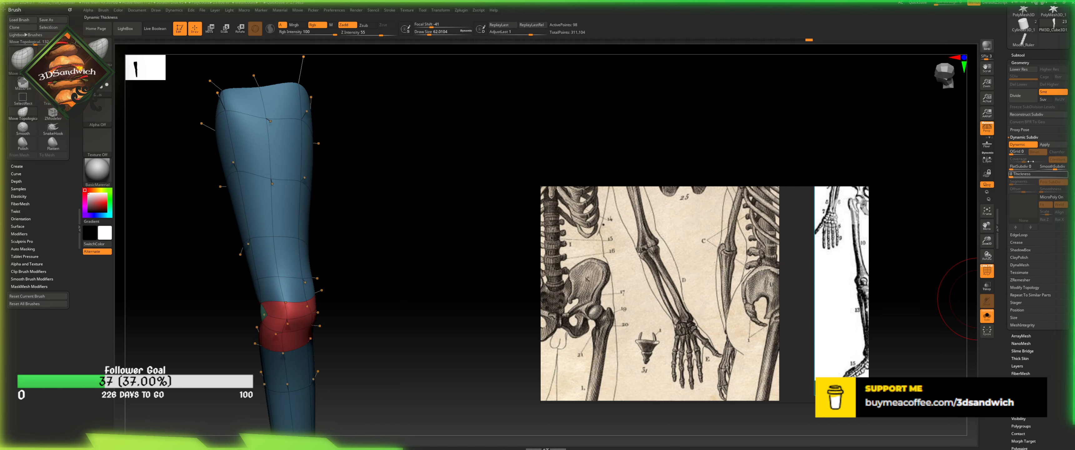
{"action": "left_click", "coordinate": [1023, 144]}
{"action": "key", "text": "b"}
{"action": "key", "text": "z"}
{"action": "key", "text": "m"}
{"action": "key", "text": "space"}
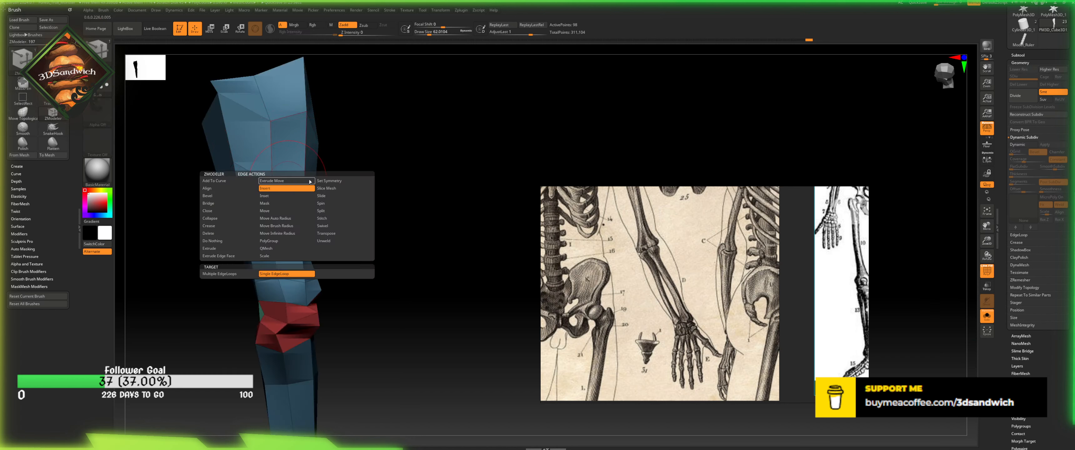
{"action": "left_click", "coordinate": [286, 188]}
{"action": "left_click", "coordinate": [292, 176]}
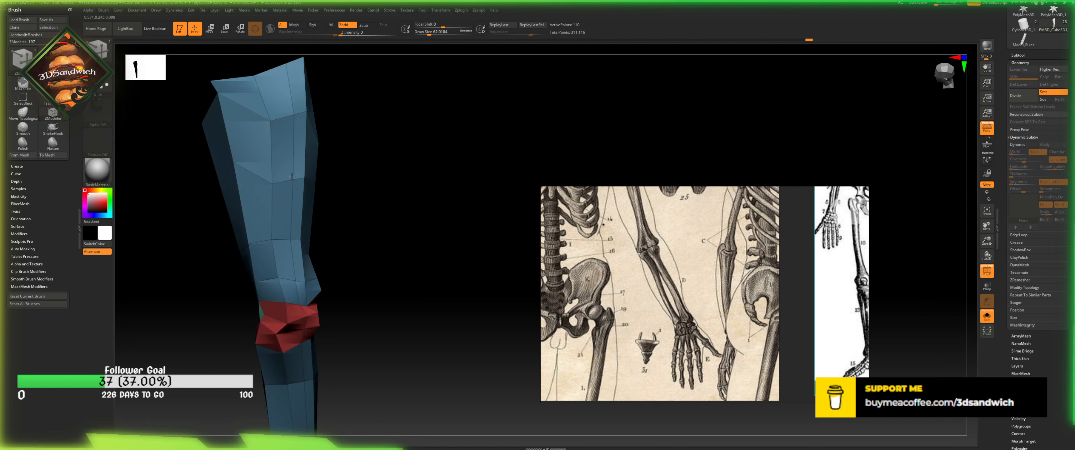
{"action": "left_click", "coordinate": [255, 180]}
- Preview the arm with its added lengthwise edge loops under dynamic subdivision
{"action": "key", "text": "space"}
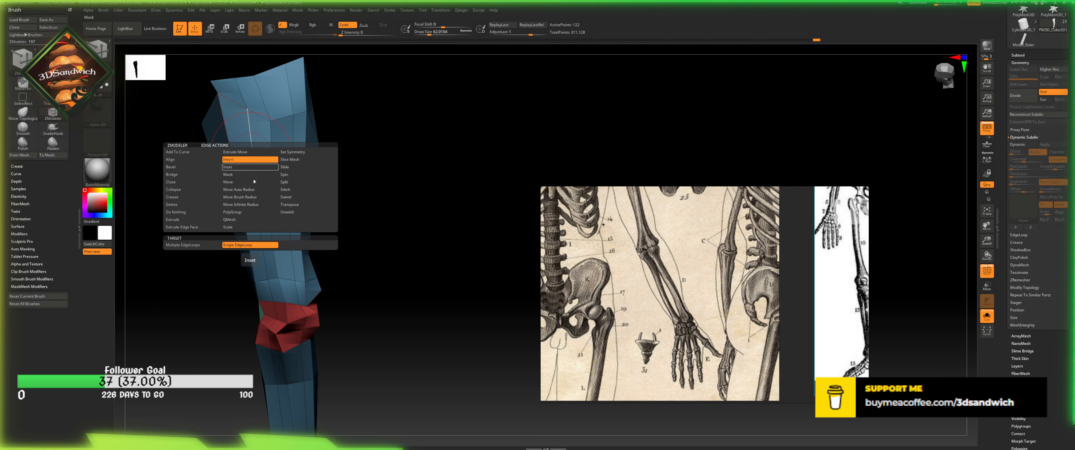
{"action": "left_click", "coordinate": [250, 167]}
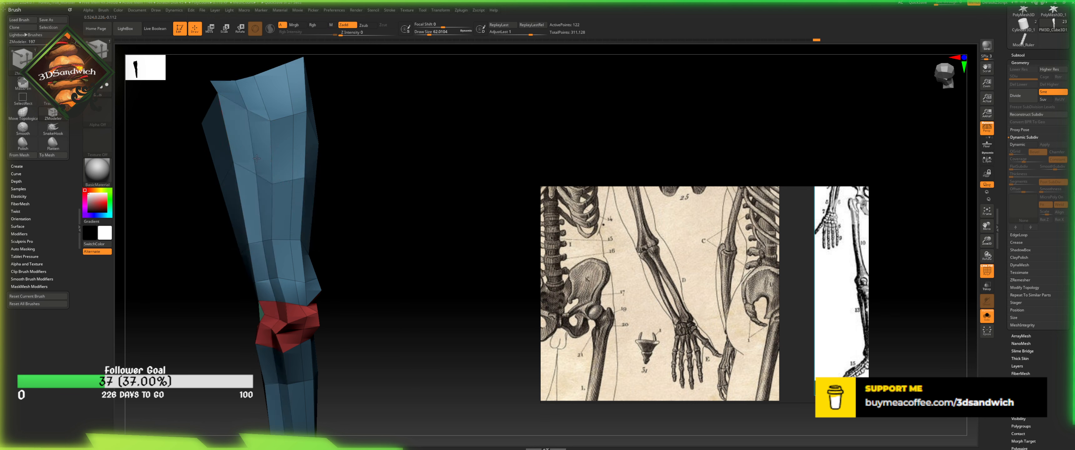
{"action": "left_click", "coordinate": [1017, 145]}
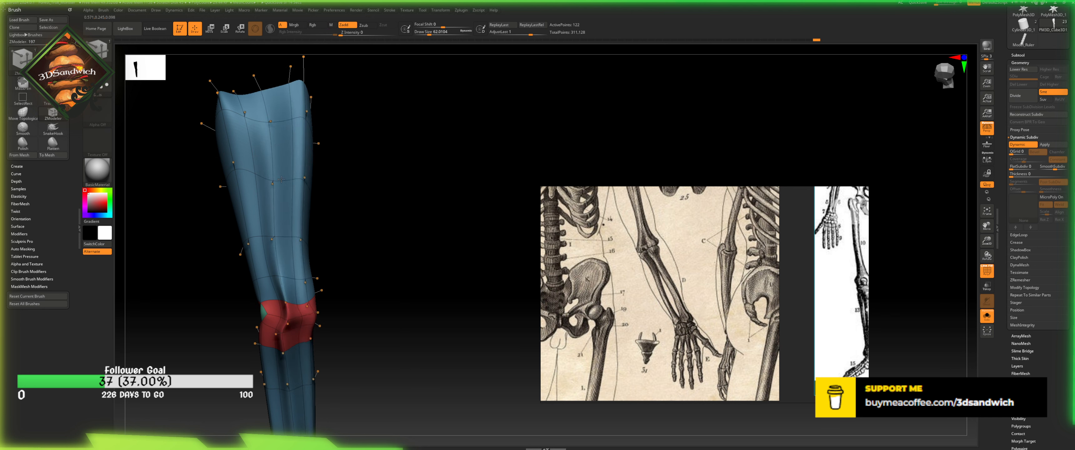
{"action": "right_click_drag", "start_coordinate": [292, 157], "coordinate": [273, 141]}
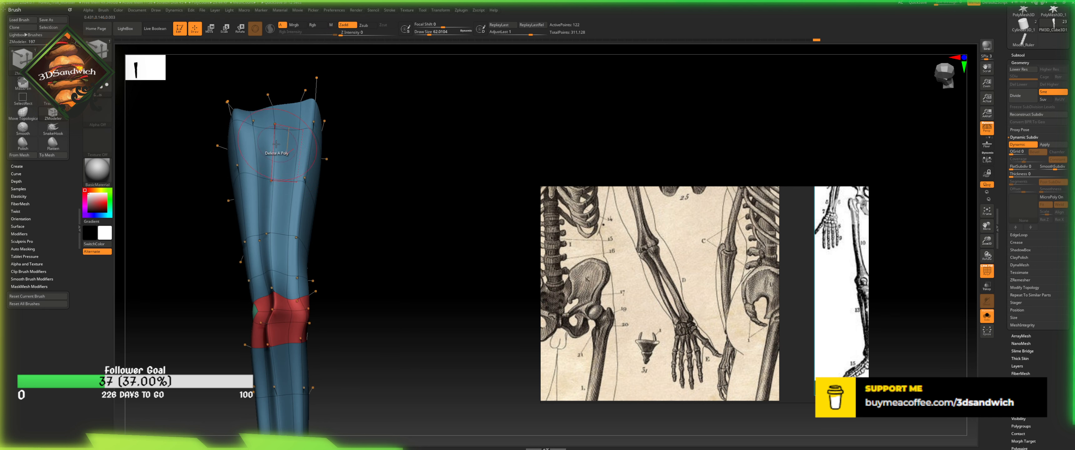
- Bevel the complete lengthwise edge loop along the front of the arm with ZModeler and preview it under dynamic subdivision
{"action": "key", "text": "space"}
{"action": "left_click", "coordinate": [1014, 145]}
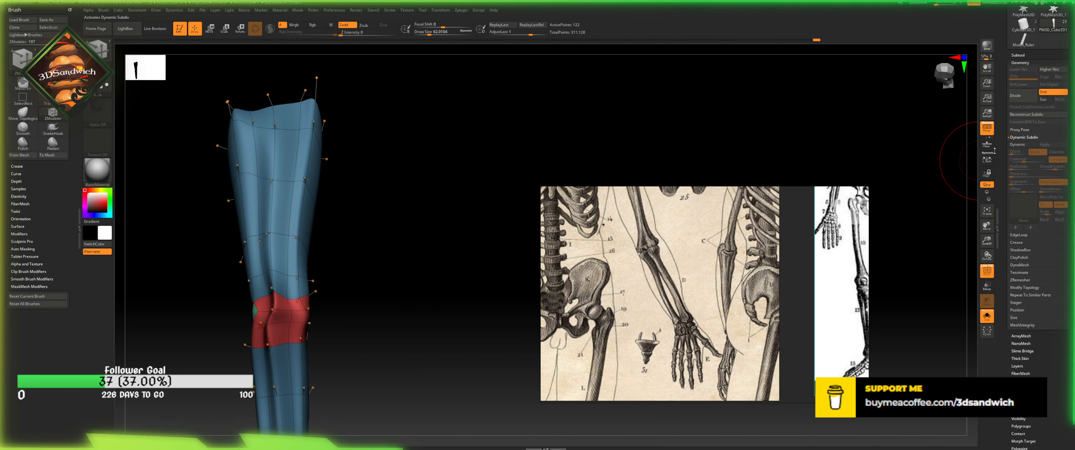
{"action": "key", "text": "space"}
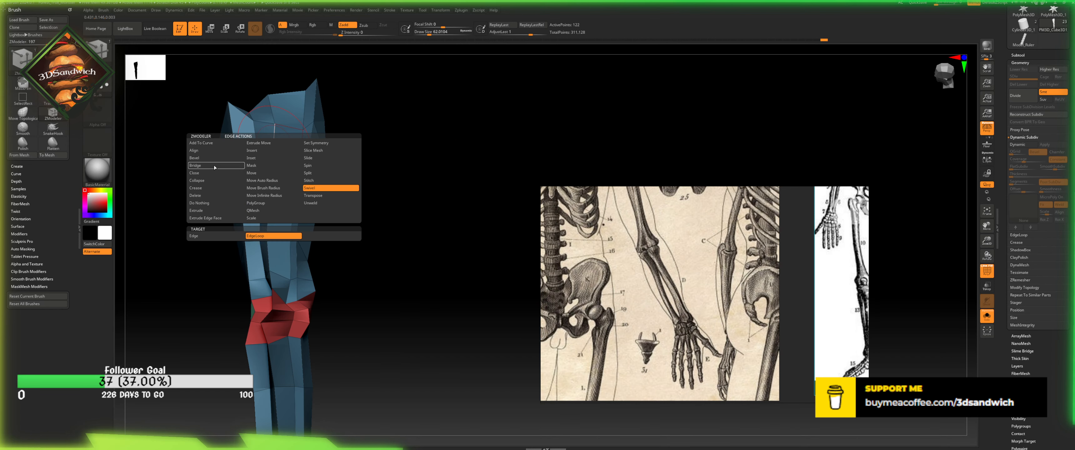
{"action": "left_click", "coordinate": [249, 254]}
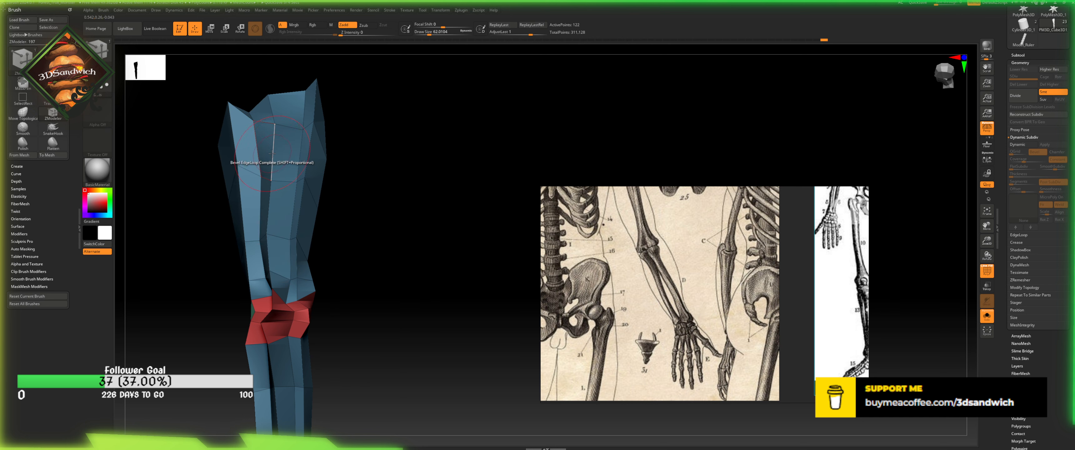
{"action": "left_click", "coordinate": [1014, 145]}
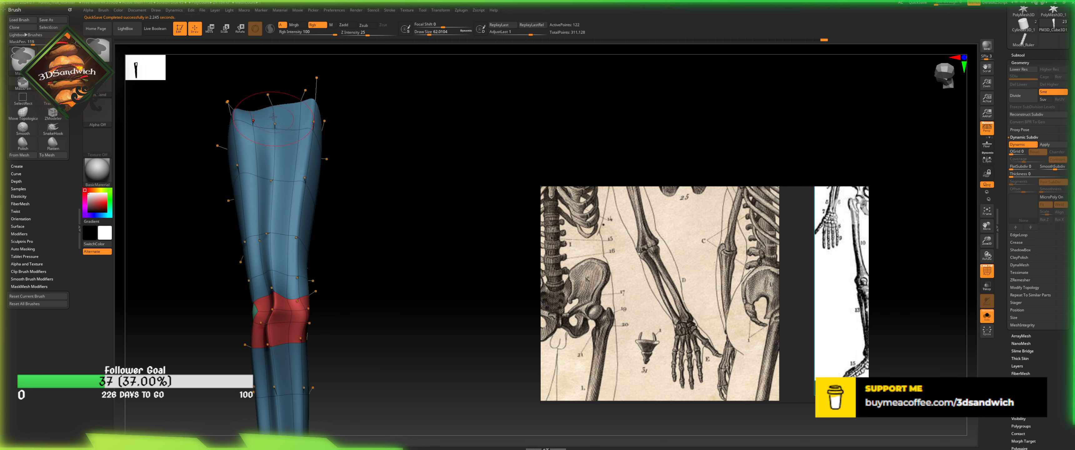
{"action": "left_click", "coordinate": [269, 100]}
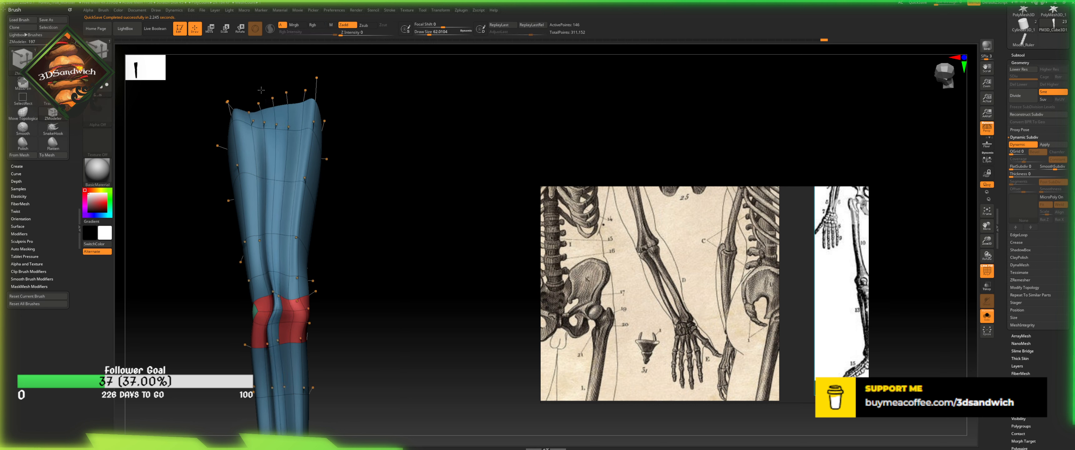
- Set ZModeler's polygon action to Spherize with the Polyloop target and turn off dynamic subdivision
{"action": "mouse_move", "coordinate": [389, 216]}
{"action": "left_mouse_down"}
{"action": "mouse_move", "coordinate": [405, 242]}
{"action": "mouse_move", "coordinate": [377, 208]}
{"action": "mouse_move", "coordinate": [385, 215]}
{"action": "left_mouse_up"}
{"action": "left_click_drag", "start_coordinate": [988, 241], "coordinate": [975, 219]}
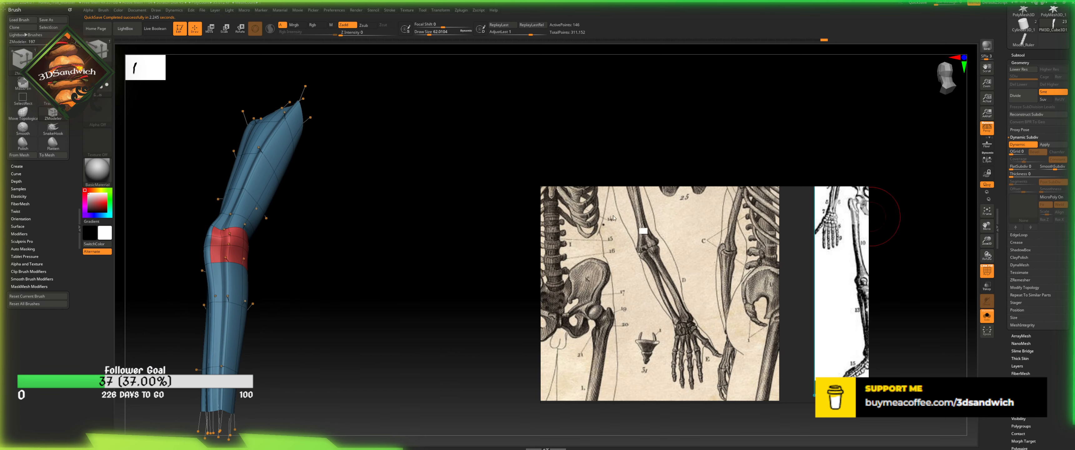
{"action": "mouse_move", "coordinate": [341, 260]}
{"action": "left_mouse_down", "text": "alt"}
{"action": "mouse_move", "coordinate": [367, 233]}
{"action": "mouse_move", "coordinate": [374, 264]}
{"action": "mouse_move", "coordinate": [378, 190]}
{"action": "mouse_move", "coordinate": [387, 216]}
{"action": "mouse_move", "coordinate": [348, 252]}
{"action": "left_mouse_up", "text": "alt"}
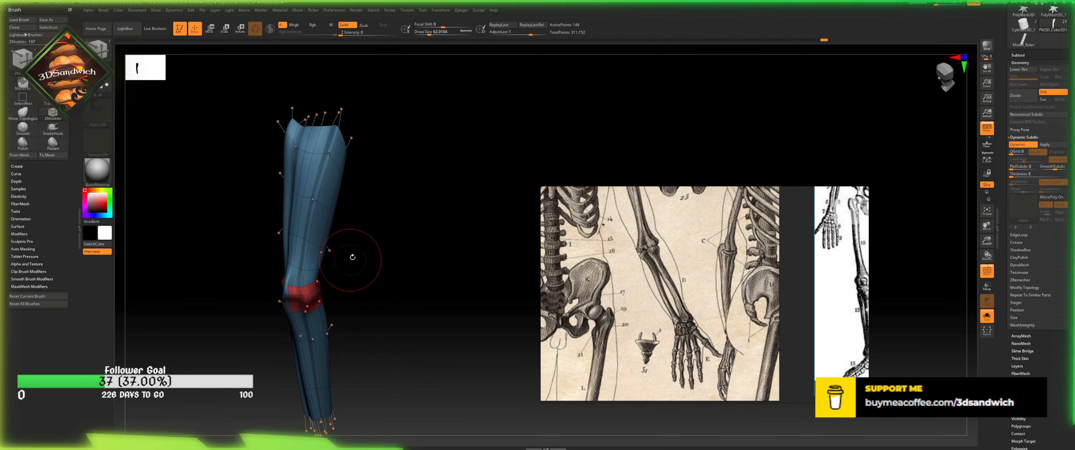
{"action": "key", "text": "space"}
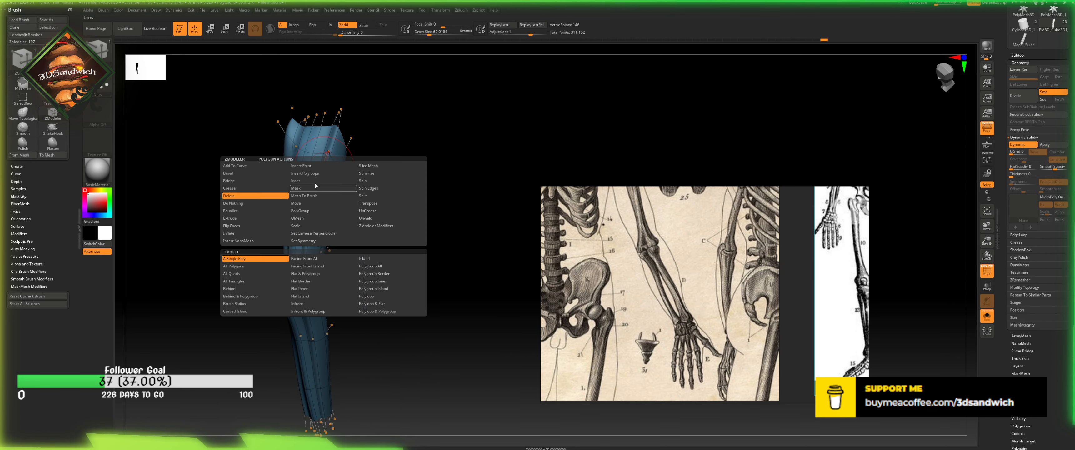
{"action": "left_click", "coordinate": [307, 203]}
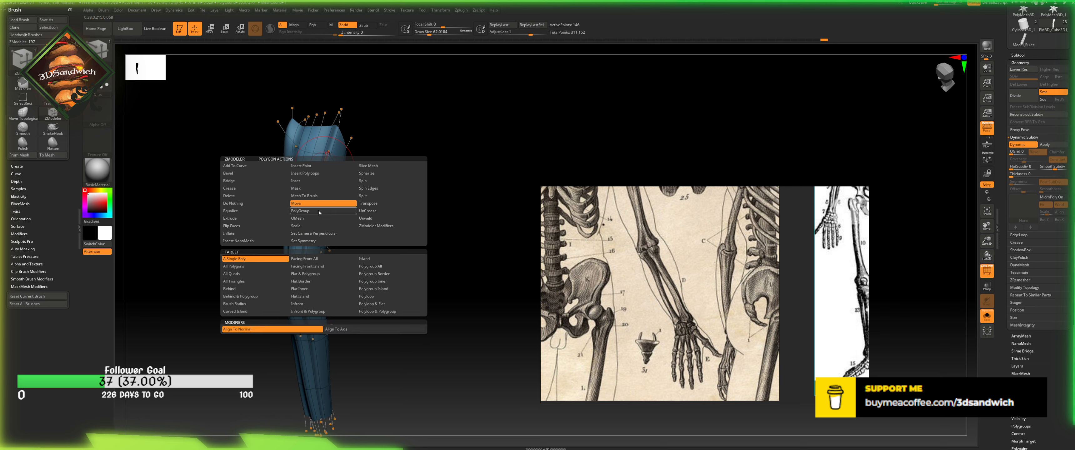
{"action": "left_click", "coordinate": [367, 173]}
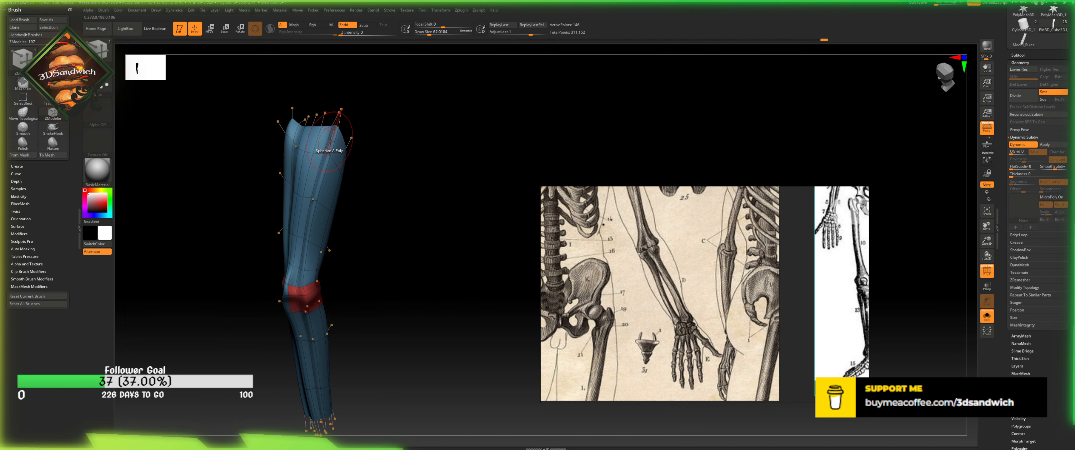
{"action": "key", "text": "space"}
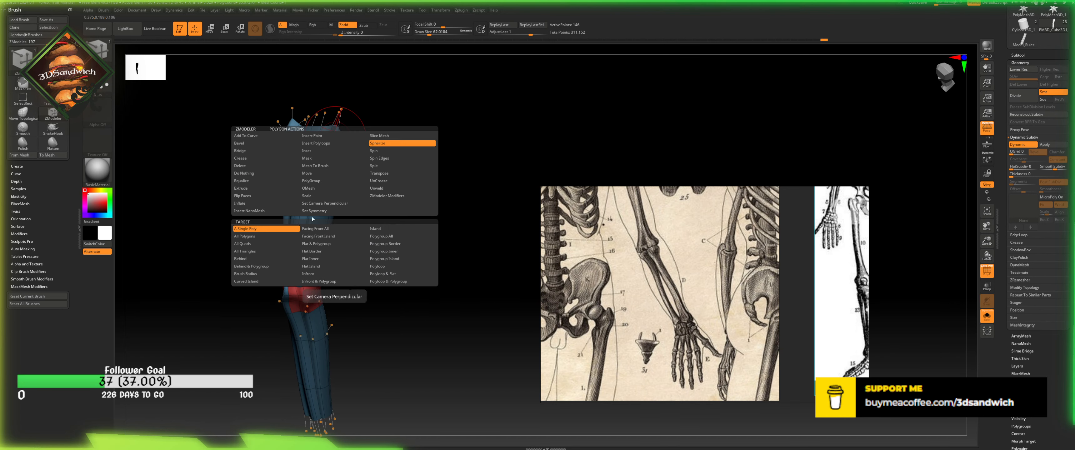
{"action": "left_click", "coordinate": [273, 238]}
{"action": "left_click", "coordinate": [372, 269]}
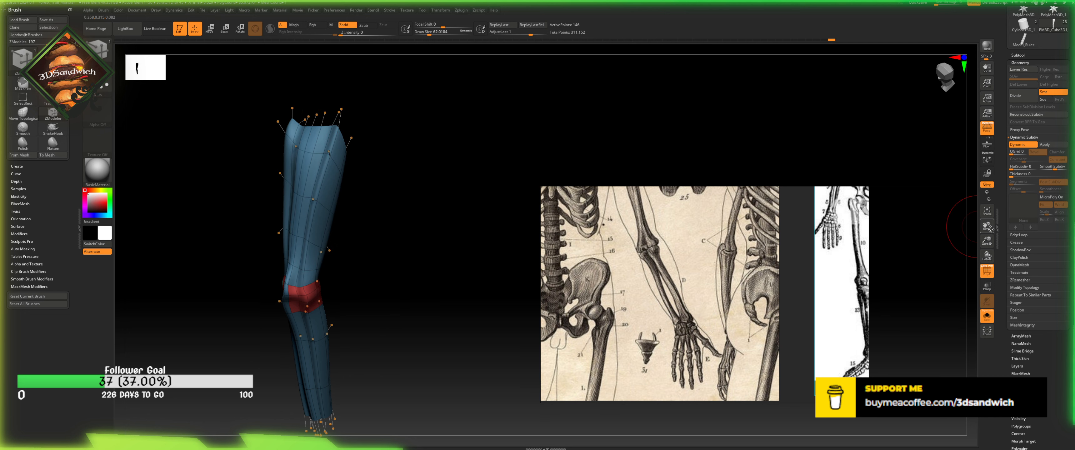
{"action": "left_click", "coordinate": [1018, 145]}
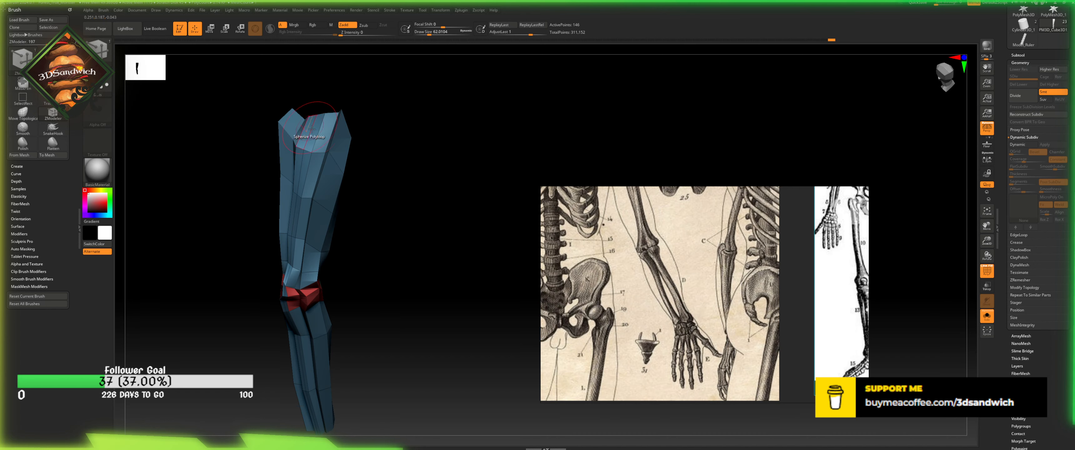
- Set ZModeler's edge action to Swivel with the EdgeLoop target for the upper arm
{"action": "left_click_drag", "start_coordinate": [370, 125], "coordinate": [334, 129]}
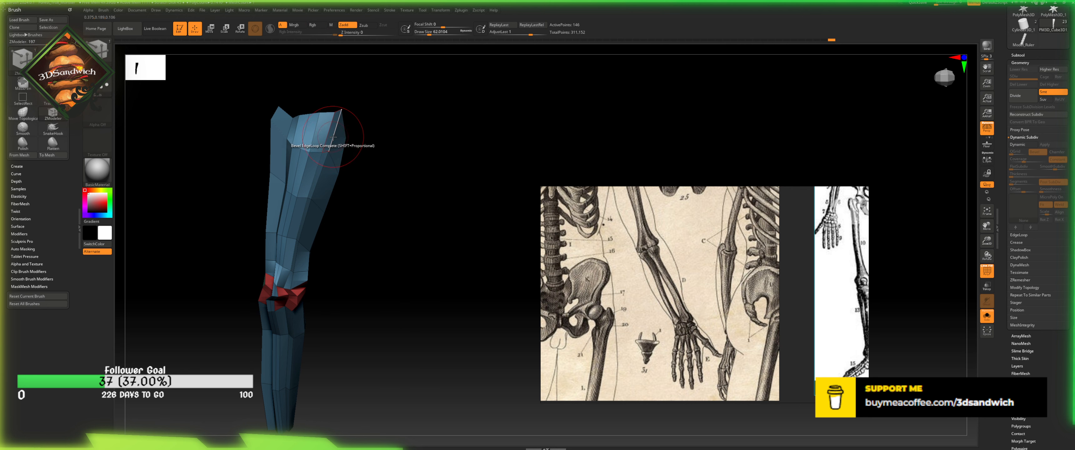
{"action": "key", "text": "space"}
{"action": "left_click", "coordinate": [369, 167]}
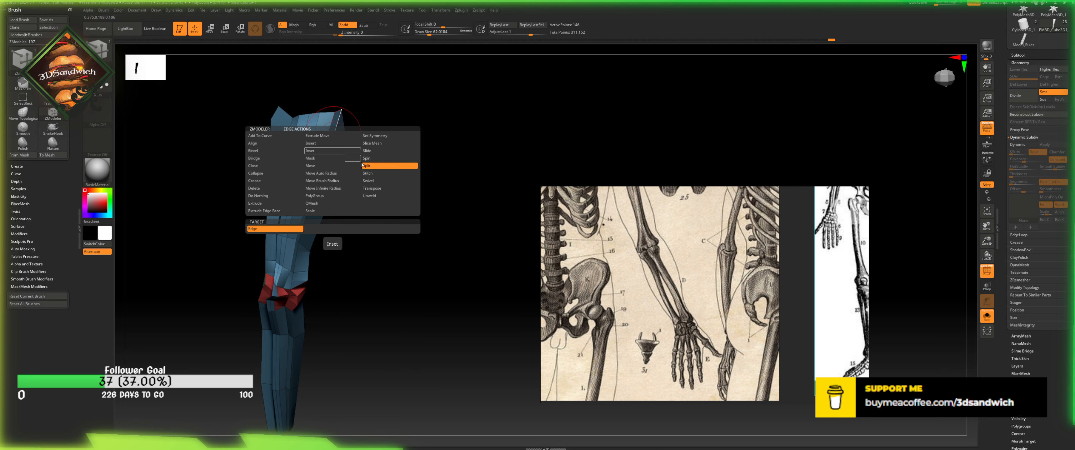
{"action": "left_click", "coordinate": [369, 180]}
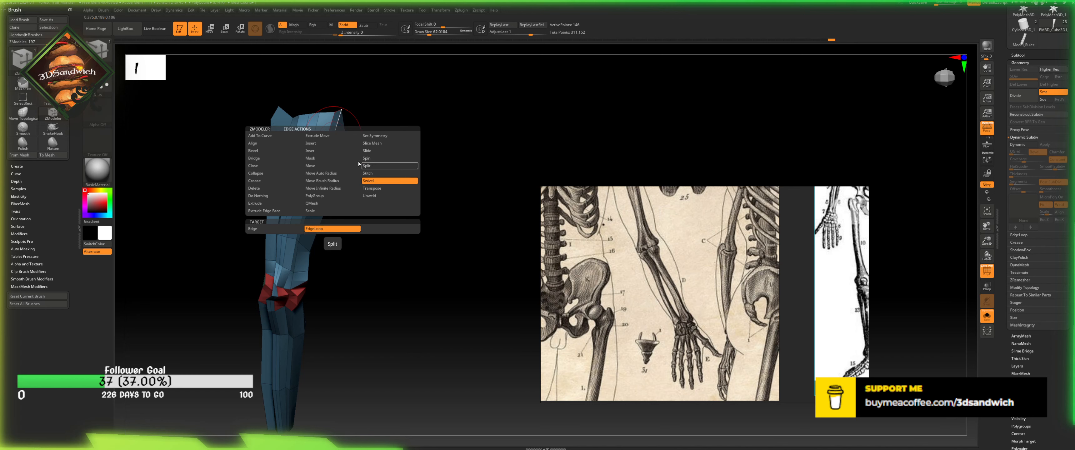
{"action": "mouse_move", "coordinate": [333, 134]}
{"action": "left_mouse_down"}
{"action": "mouse_move", "coordinate": [332, 151]}
{"action": "mouse_move", "coordinate": [365, 126]}
{"action": "mouse_move", "coordinate": [360, 115]}
{"action": "left_mouse_up"}
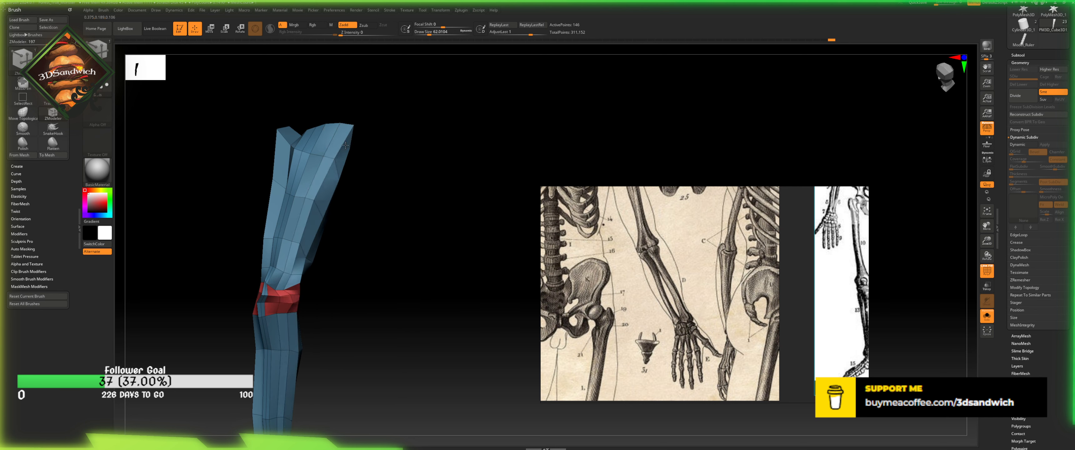
- Set ZModeler's edge action to Slide with the EdgeLoop Complete target for the upper arm's edge loops
{"action": "key", "text": "space"}
{"action": "left_click", "coordinate": [376, 151]}
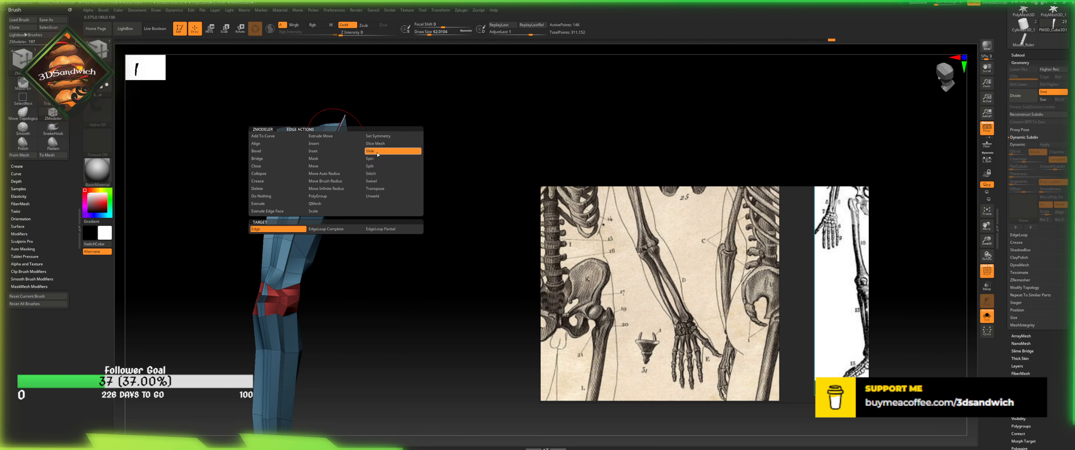
{"action": "left_click", "coordinate": [325, 229]}
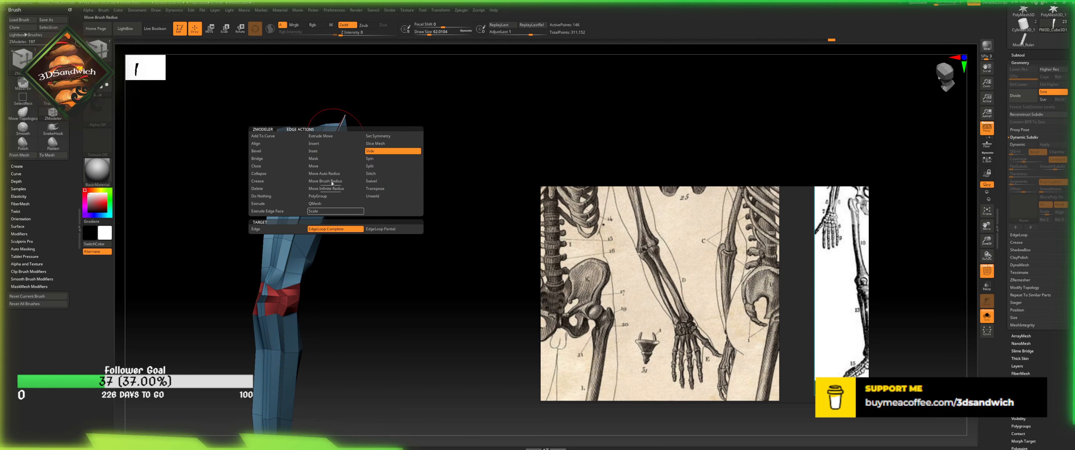
{"action": "left_click_drag", "start_coordinate": [333, 140], "coordinate": [259, 167]}
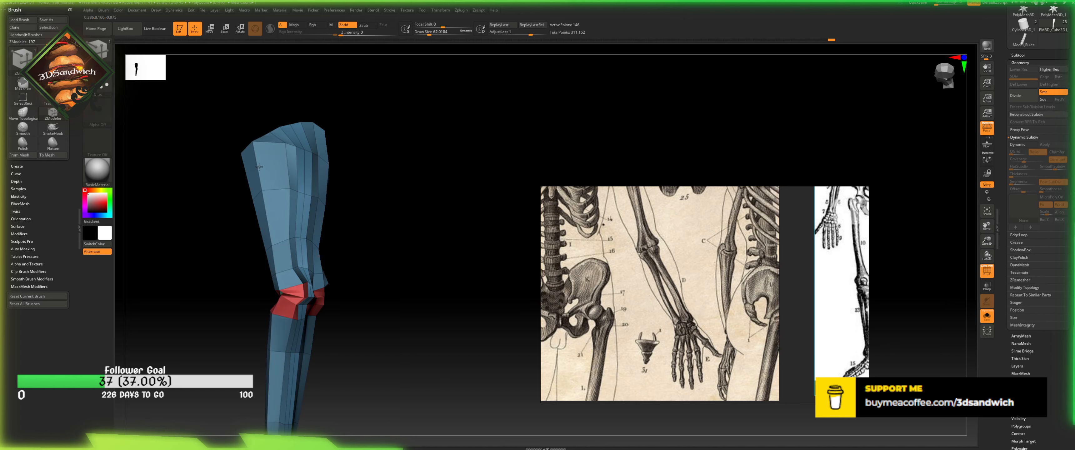
- Compare the beveled arm's low-poly cage with its smoothed form by toggling dynamic subdivision, leaving it on
{"action": "left_click", "coordinate": [1017, 145]}
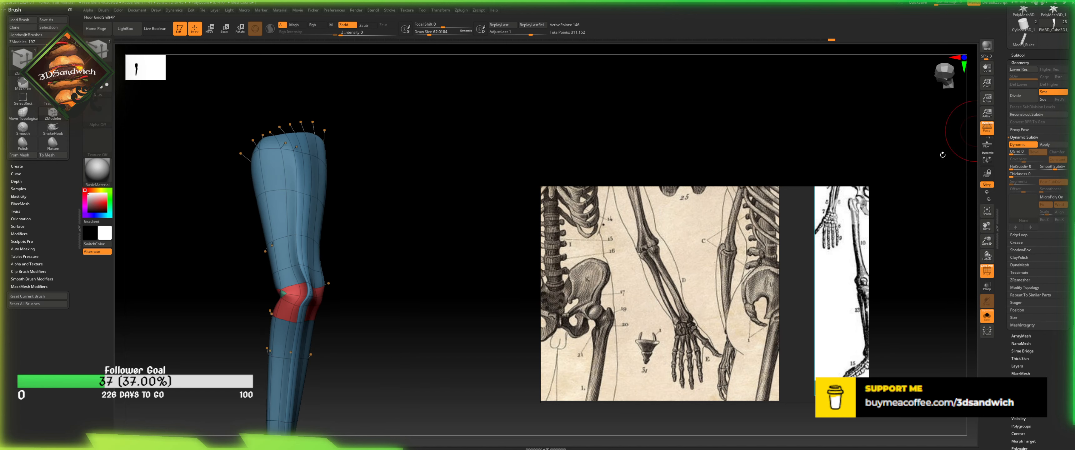
{"action": "left_click_drag", "start_coordinate": [478, 200], "coordinate": [389, 167]}
{"action": "key", "text": "shift+d"}
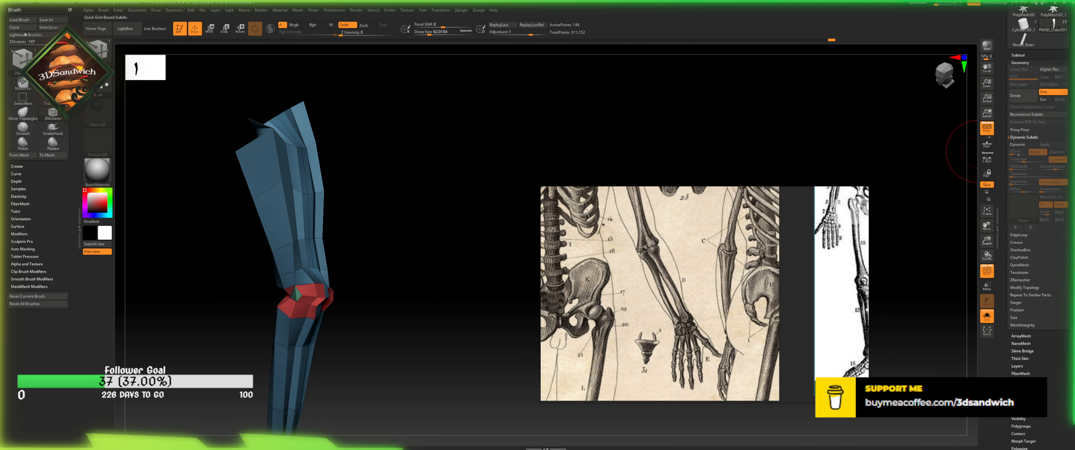
{"action": "left_click", "coordinate": [1023, 143]}
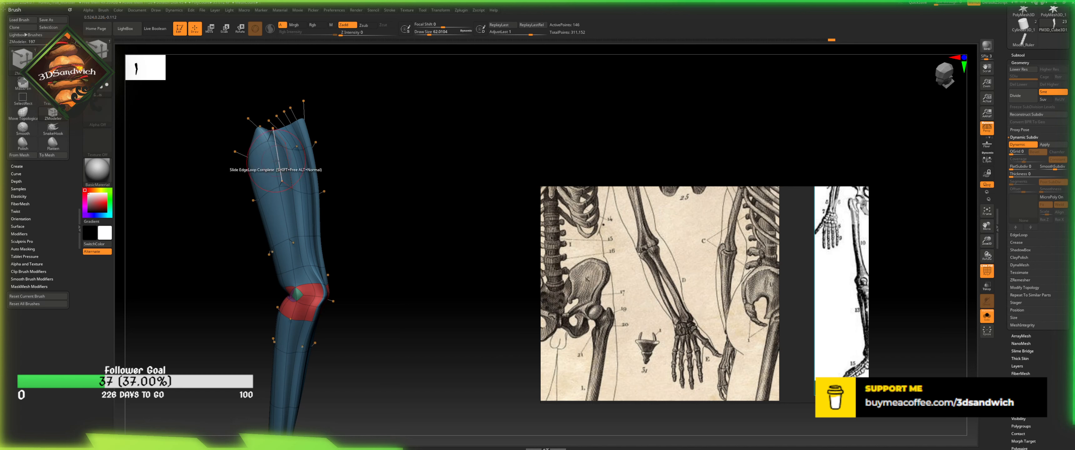
- Try sliding a complete edge loop near the open upper end of the arm, and undo it
{"action": "left_click_drag", "start_coordinate": [276, 161], "coordinate": [269, 168]}
{"action": "left_click_drag", "start_coordinate": [340, 152], "coordinate": [325, 169]}
{"action": "key", "text": "ctrl+z"}
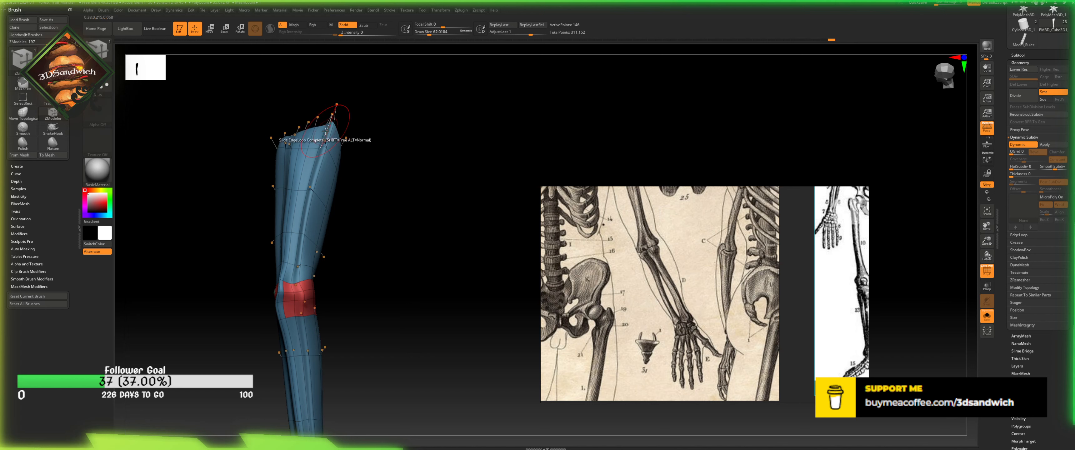
- Examine the upper arm and elbow from several angles with dynamic subdivision off and on again
{"action": "left_click", "coordinate": [1018, 144]}
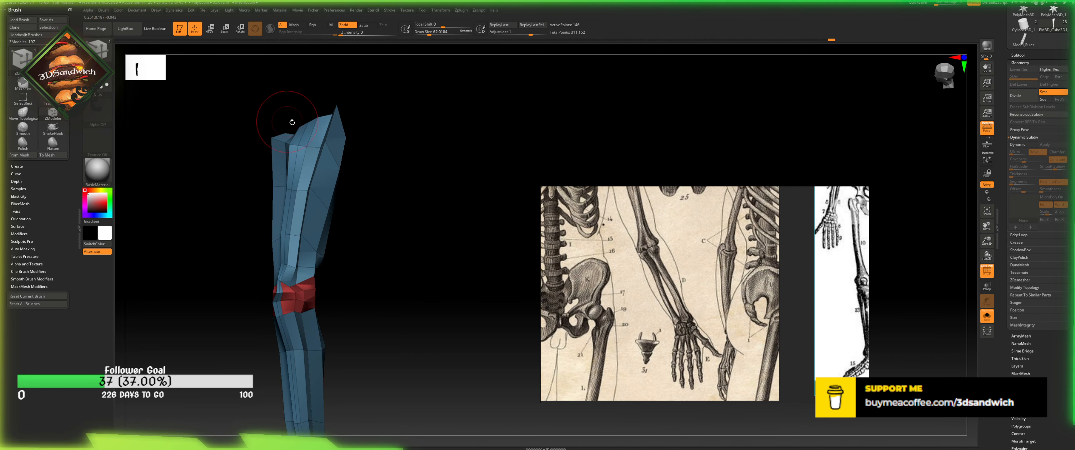
{"action": "left_click_drag", "start_coordinate": [360, 108], "coordinate": [337, 121]}
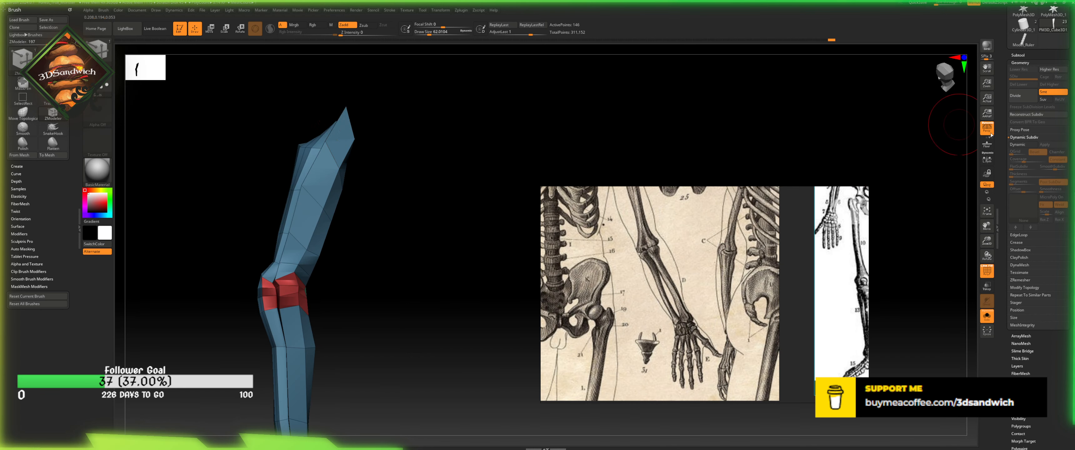
{"action": "left_click", "coordinate": [1024, 137]}
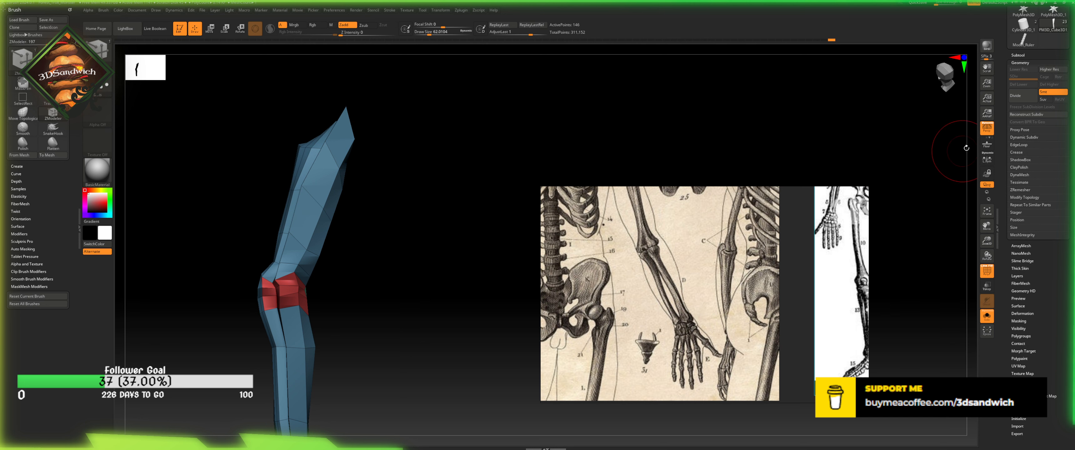
{"action": "left_click", "coordinate": [1018, 136]}
{"action": "left_click", "coordinate": [1023, 144]}
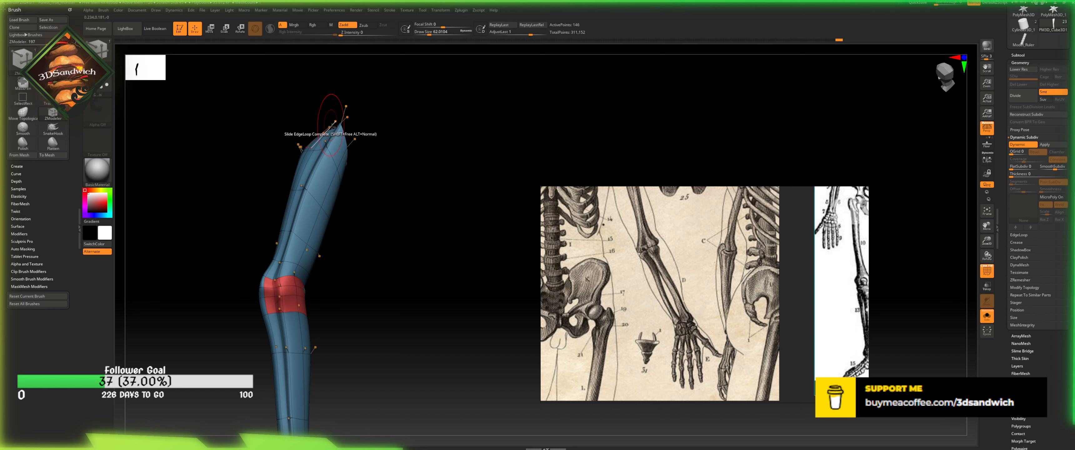
{"action": "left_click_drag", "start_coordinate": [354, 179], "coordinate": [376, 193]}
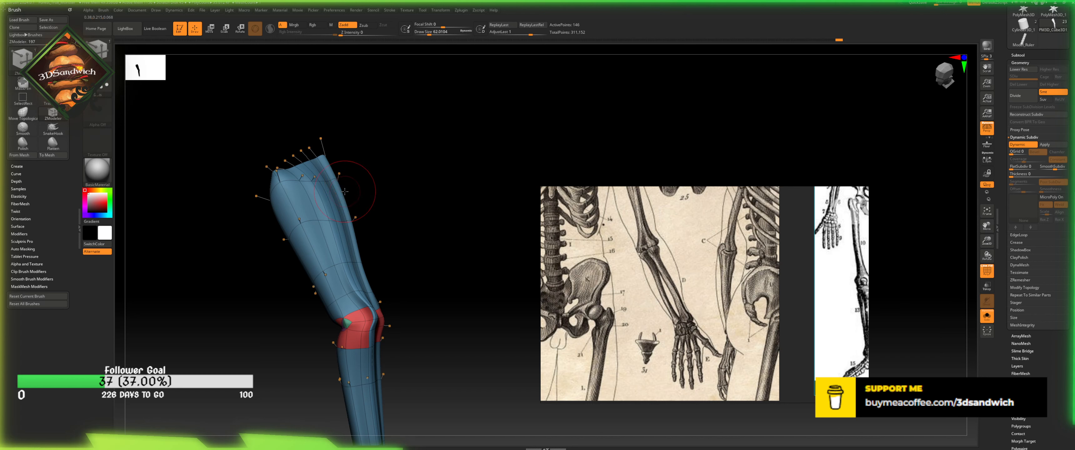
{"action": "left_click_drag", "start_coordinate": [355, 180], "coordinate": [383, 212]}
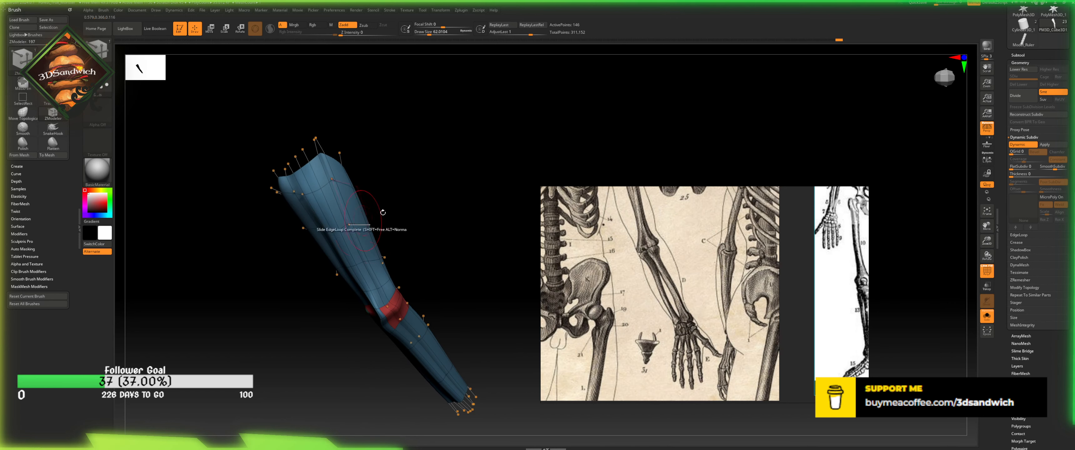
- Turn off dynamic subdivision and set ZModeler's polygon action to Extrude with the A Single Poly target
{"action": "key", "text": "shift+d"}
{"action": "left_click_drag", "start_coordinate": [417, 166], "coordinate": [400, 159]}
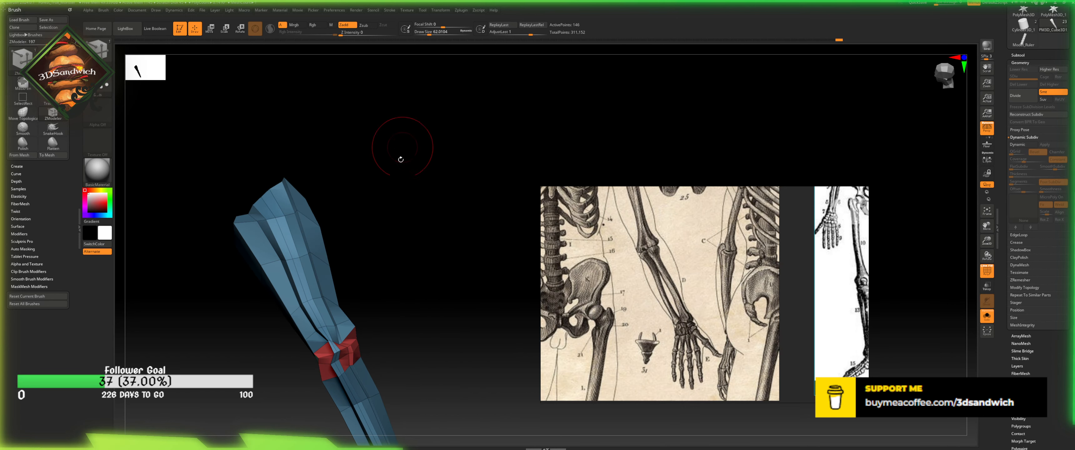
{"action": "left_click_drag", "start_coordinate": [318, 217], "coordinate": [284, 196]}
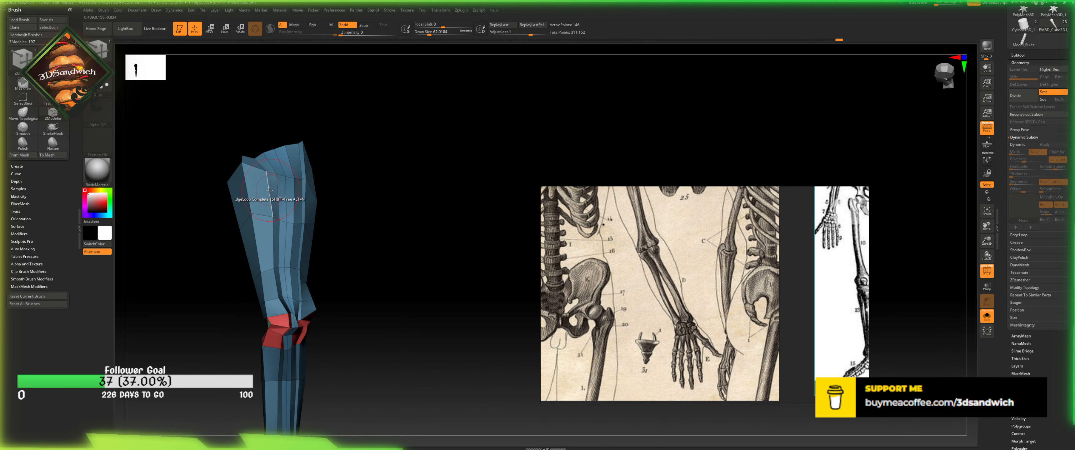
{"action": "key", "text": "space"}
{"action": "key", "text": "space"}
{"action": "key", "text": "space"}
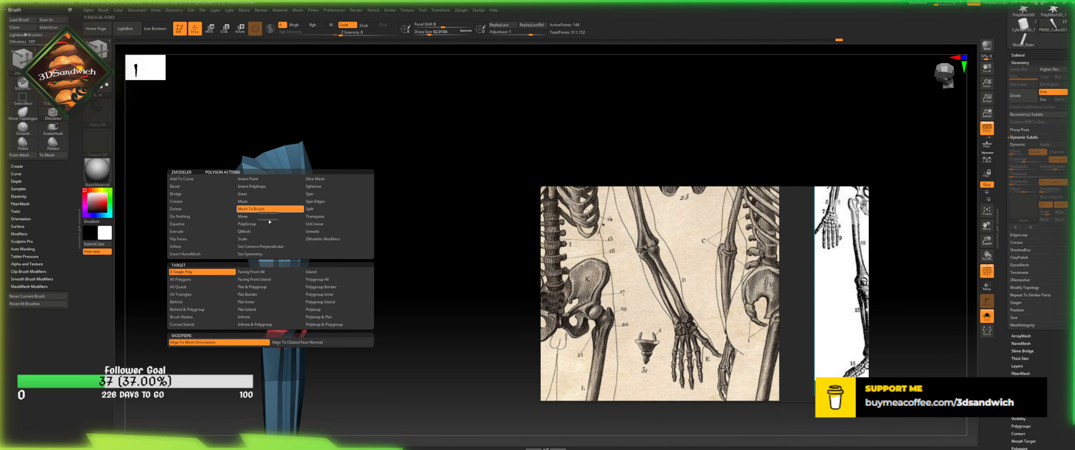
{"action": "left_click", "coordinate": [205, 232]}
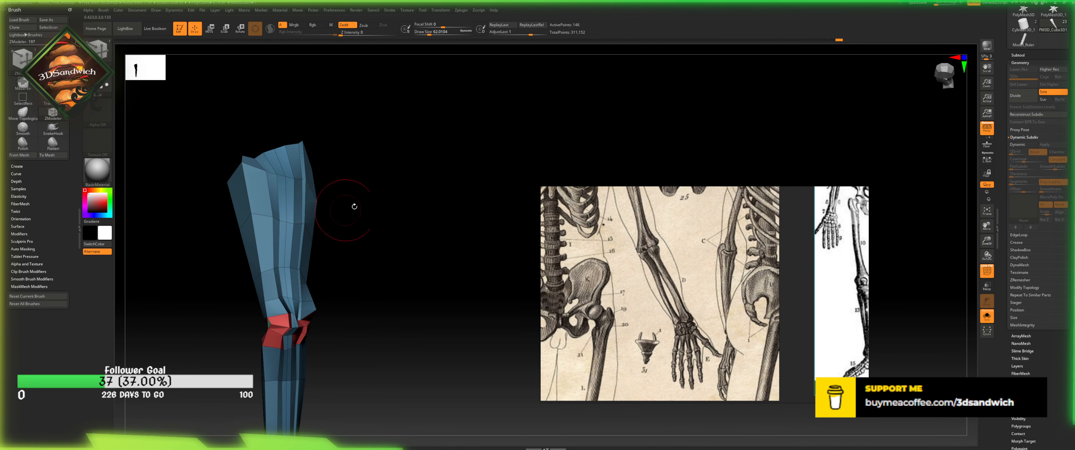
{"action": "mouse_move", "coordinate": [352, 204]}
{"action": "left_mouse_down"}
{"action": "mouse_move", "coordinate": [375, 201]}
{"action": "mouse_move", "coordinate": [307, 198]}
{"action": "mouse_move", "coordinate": [348, 212]}
{"action": "mouse_move", "coordinate": [284, 206]}
{"action": "left_mouse_up"}
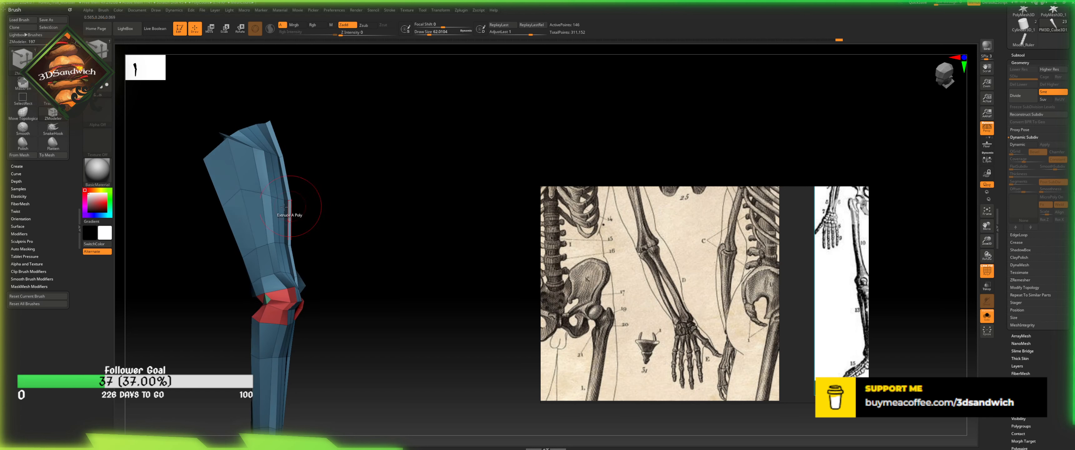
- Set ZModeler's edge action to Crease with the EdgeLoop Complete target and crease an edge loop on the upper arm
{"action": "key", "text": "space"}
{"action": "key", "text": "space"}
{"action": "key", "text": "space"}
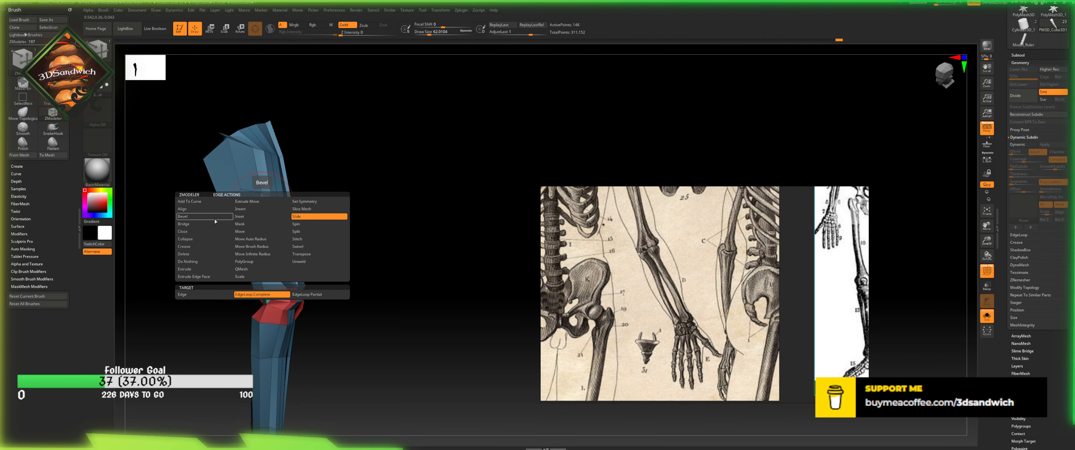
{"action": "left_click", "coordinate": [204, 218]}
{"action": "left_click", "coordinate": [230, 247]}
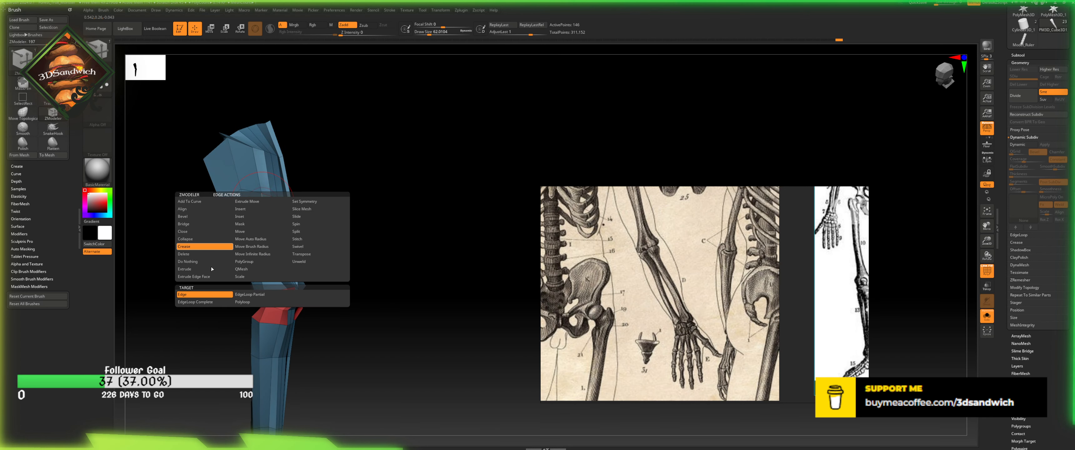
{"action": "left_click", "coordinate": [211, 302]}
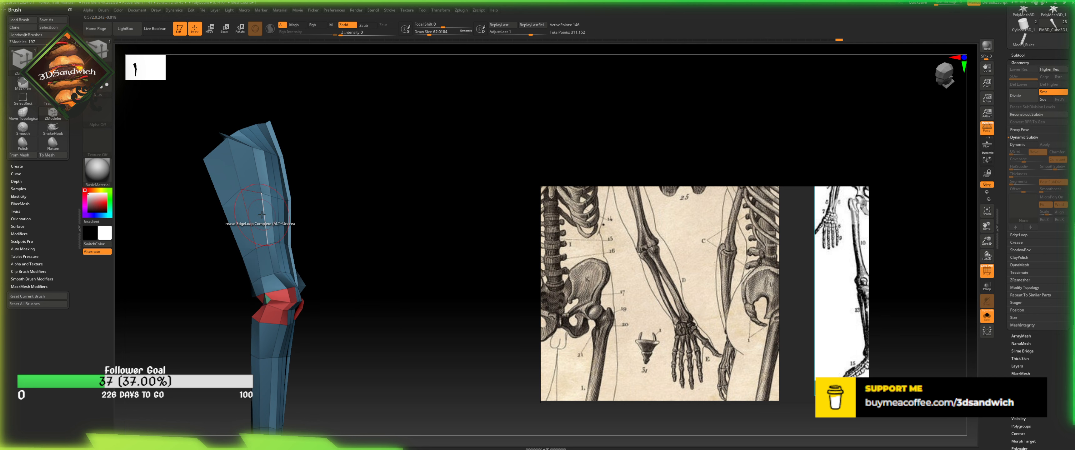
{"action": "left_click_drag", "start_coordinate": [326, 193], "coordinate": [330, 167]}
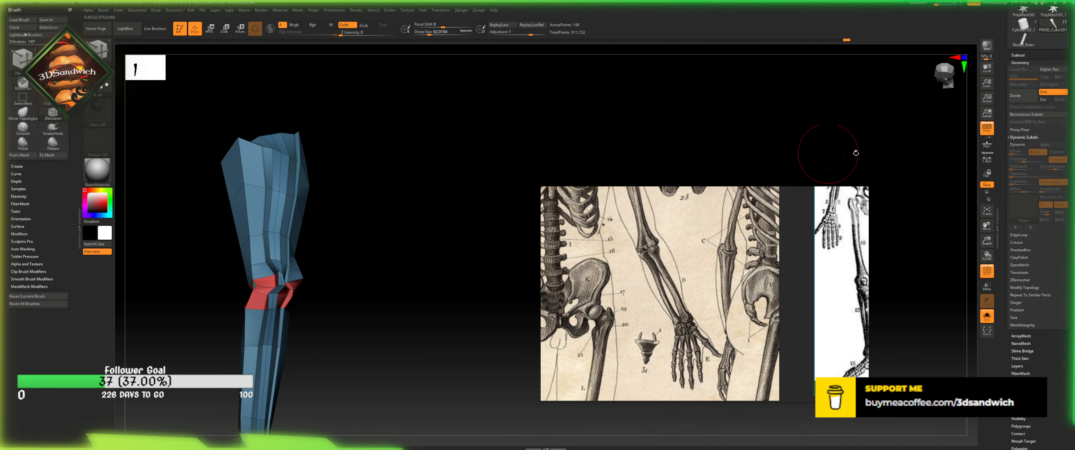
- Turn on dynamic subdivision and nudge the elbow with the Move Topological brush at a draw size of about 8.4
{"action": "left_click", "coordinate": [1021, 144]}
{"action": "left_click_drag", "start_coordinate": [360, 227], "coordinate": [357, 270]}
{"action": "key", "text": "b"}
{"action": "key", "text": "m"}
{"action": "key", "text": "t"}
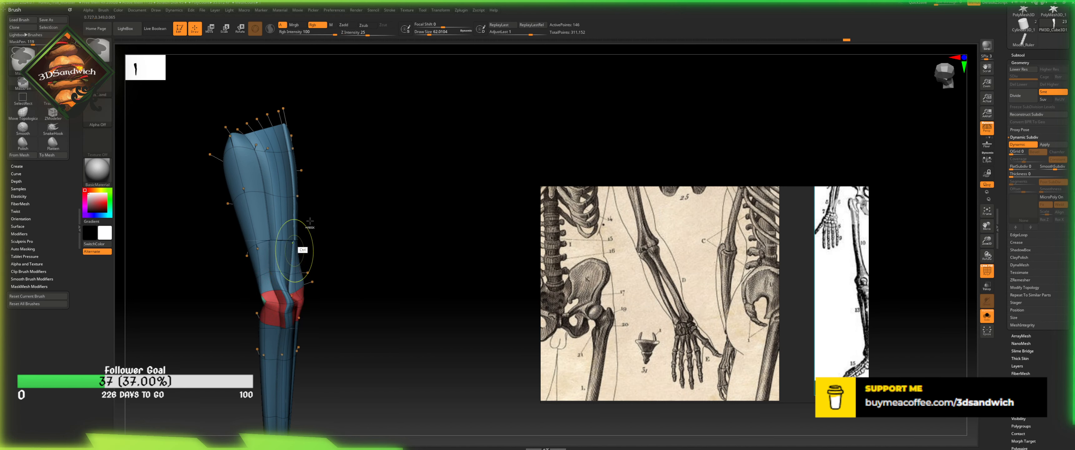
{"action": "left_click_drag", "start_coordinate": [426, 33], "coordinate": [421, 34]}
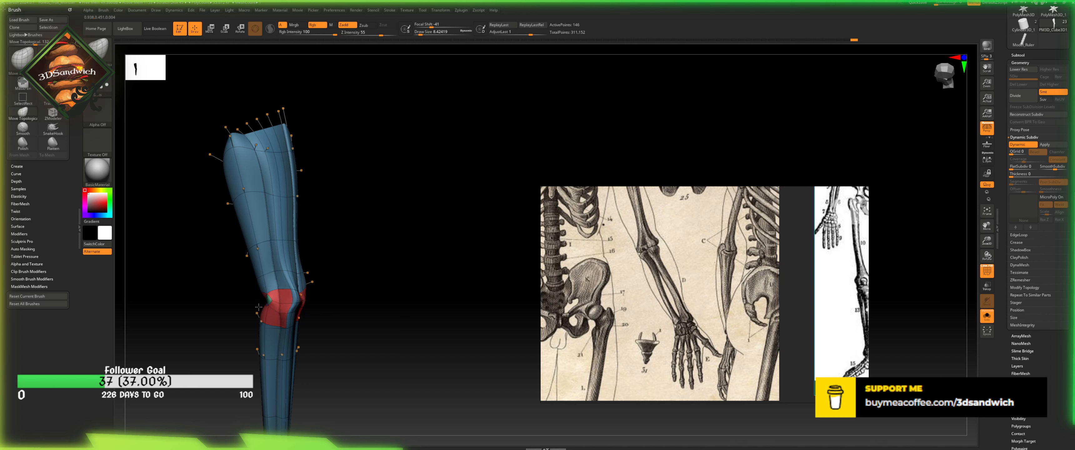
{"action": "left_click_drag", "start_coordinate": [259, 307], "coordinate": [302, 279]}
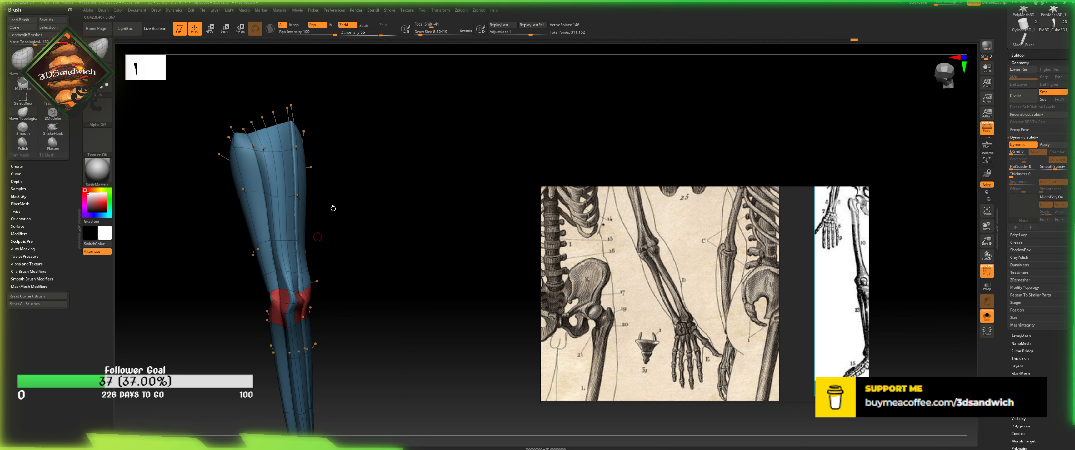
- Enlarge the Move Topological brush to a draw size of about 15.6 and reshape the sides of the elbow
{"action": "left_click_drag", "start_coordinate": [382, 36], "coordinate": [423, 32]}
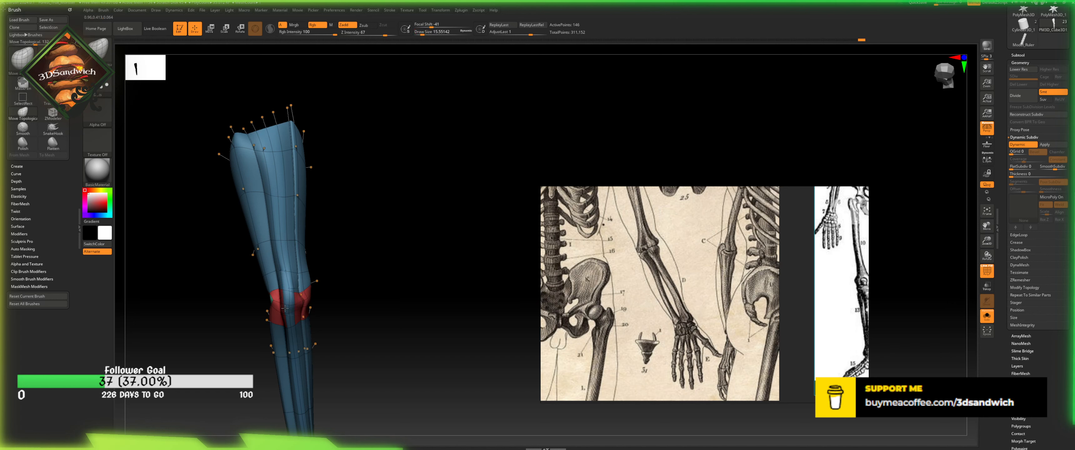
{"action": "left_click_drag", "start_coordinate": [318, 285], "coordinate": [305, 298]}
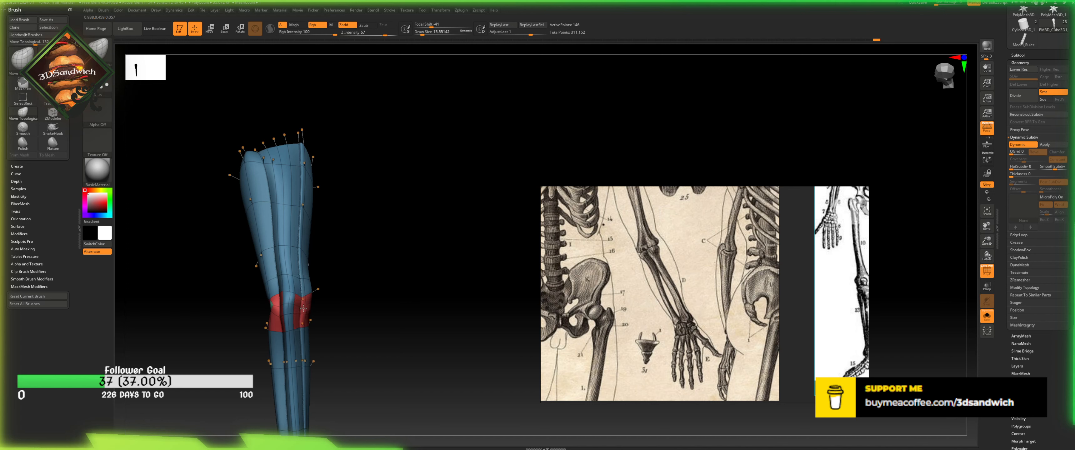
{"action": "left_click_drag", "start_coordinate": [330, 291], "coordinate": [279, 297]}
{"action": "left_click_drag", "start_coordinate": [363, 291], "coordinate": [348, 267]}
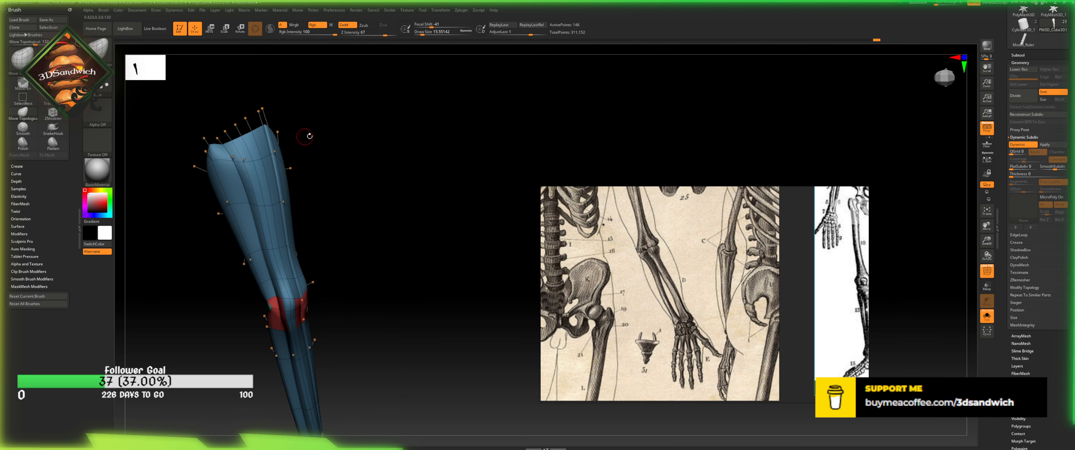
{"action": "left_click_drag", "start_coordinate": [309, 136], "coordinate": [393, 225]}
{"action": "left_click_drag", "start_coordinate": [380, 223], "coordinate": [389, 245]}
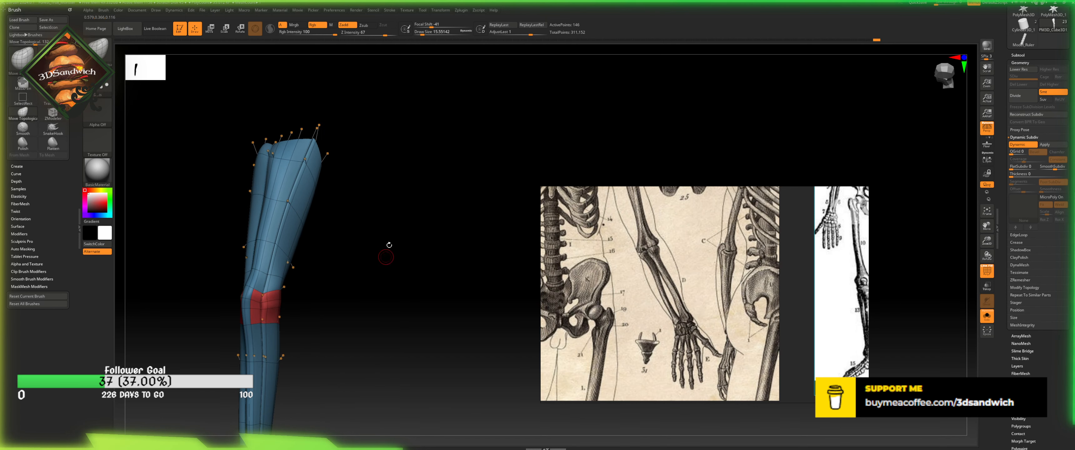
- Turn off dynamic subdivision and delete a complete lengthwise edge loop from the arm with ZModeler's Delete action
{"action": "left_click", "coordinate": [1016, 145]}
{"action": "mouse_move", "coordinate": [312, 214]}
{"action": "left_mouse_down"}
{"action": "mouse_move", "coordinate": [340, 238]}
{"action": "mouse_move", "coordinate": [305, 227]}
{"action": "left_mouse_up"}
{"action": "key", "text": "b"}
{"action": "key", "text": "z"}
{"action": "key", "text": "m"}
{"action": "key", "text": "space"}
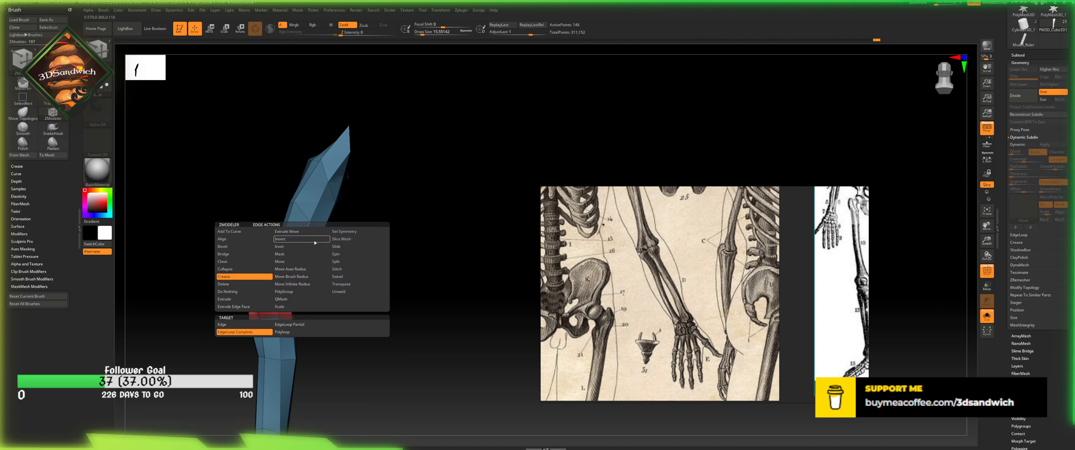
{"action": "left_click", "coordinate": [244, 284]}
{"action": "left_click", "coordinate": [294, 325]}
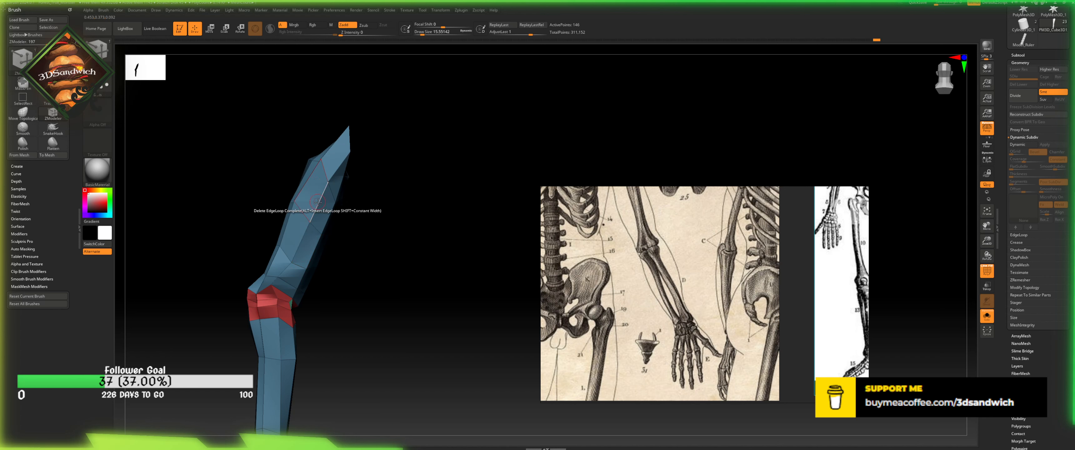
{"action": "left_click", "coordinate": [327, 225]}
{"action": "left_click_drag", "start_coordinate": [327, 225], "coordinate": [291, 231]}
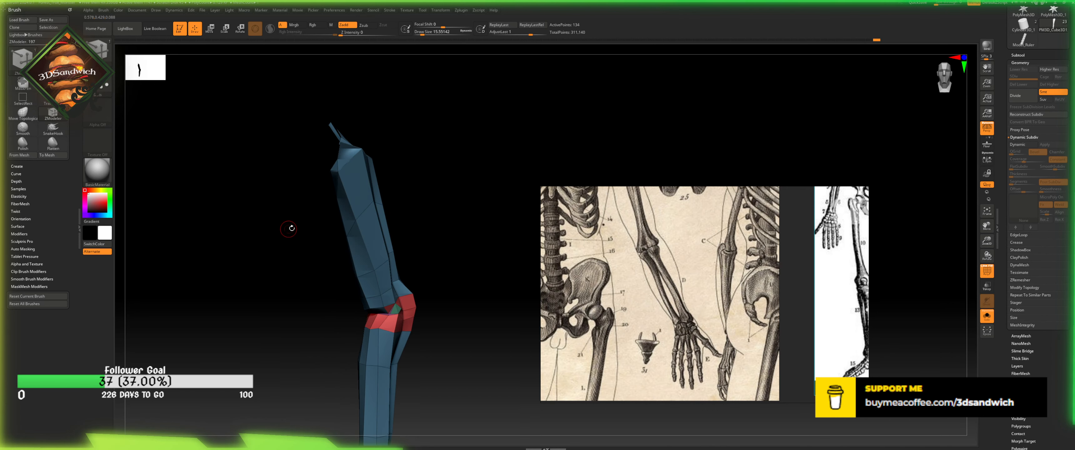
- Delete another complete edge loop from the arm after a smoothed preview, and turn dynamic subdivision back on
{"action": "left_click_drag", "start_coordinate": [409, 196], "coordinate": [401, 221]}
{"action": "left_click", "coordinate": [313, 241], "text": "alt"}
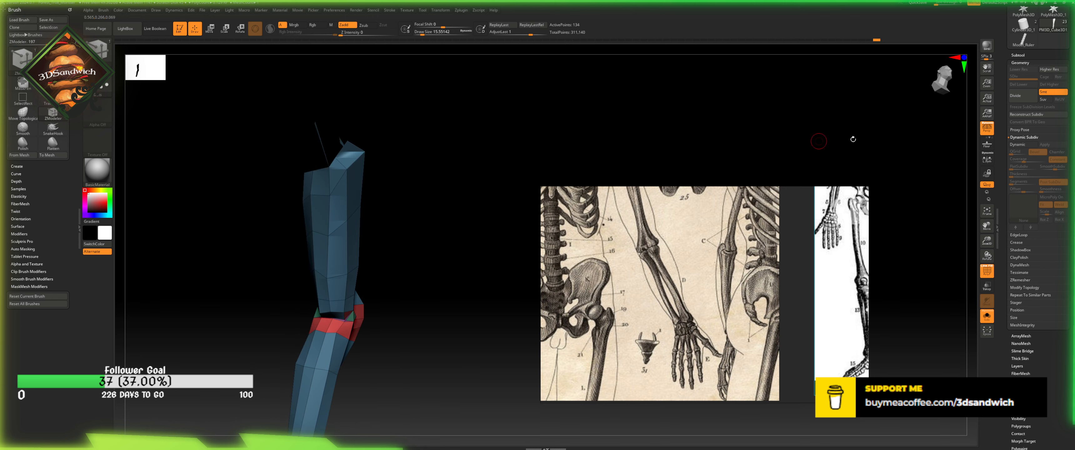
{"action": "left_click", "coordinate": [1018, 145]}
{"action": "mouse_move", "coordinate": [451, 264]}
{"action": "left_mouse_down"}
{"action": "mouse_move", "coordinate": [453, 173]}
{"action": "mouse_move", "coordinate": [518, 191]}
{"action": "mouse_move", "coordinate": [437, 232]}
{"action": "mouse_move", "coordinate": [445, 250]}
{"action": "left_mouse_up"}
{"action": "left_click", "coordinate": [1018, 144]}
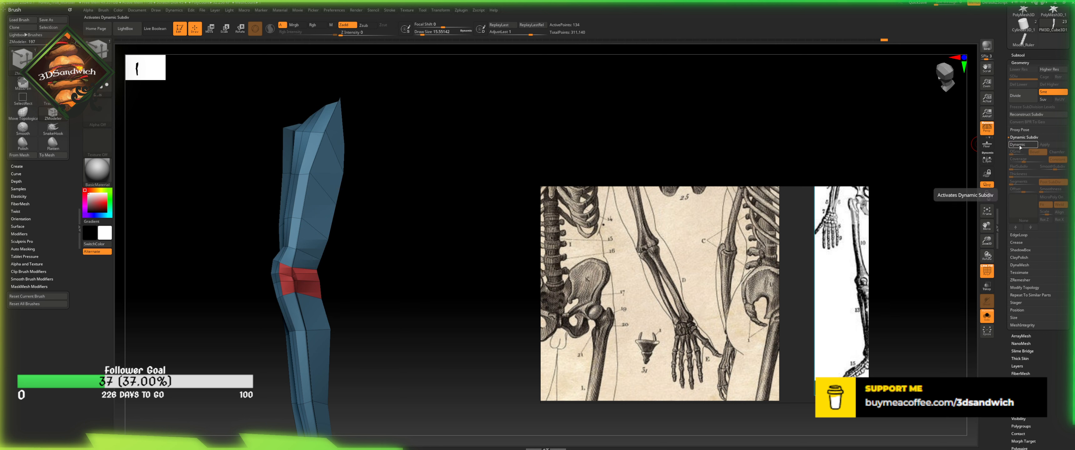
{"action": "left_click_drag", "start_coordinate": [408, 168], "coordinate": [419, 179]}
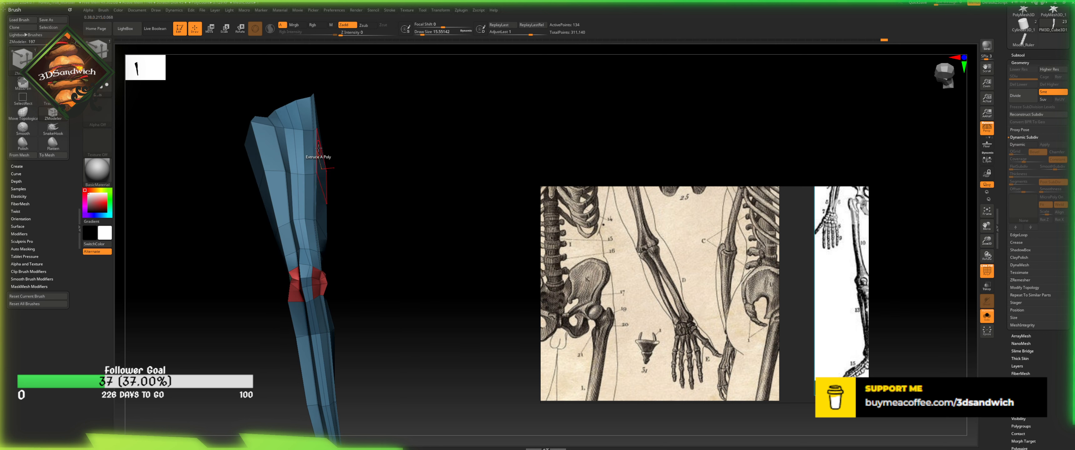
{"action": "left_click_drag", "start_coordinate": [338, 157], "coordinate": [375, 183]}
{"action": "left_click", "coordinate": [1015, 144]}
- Examine the smoothed arm from several angles and inspect the elbow up close
{"action": "left_click_drag", "start_coordinate": [475, 199], "coordinate": [457, 176]}
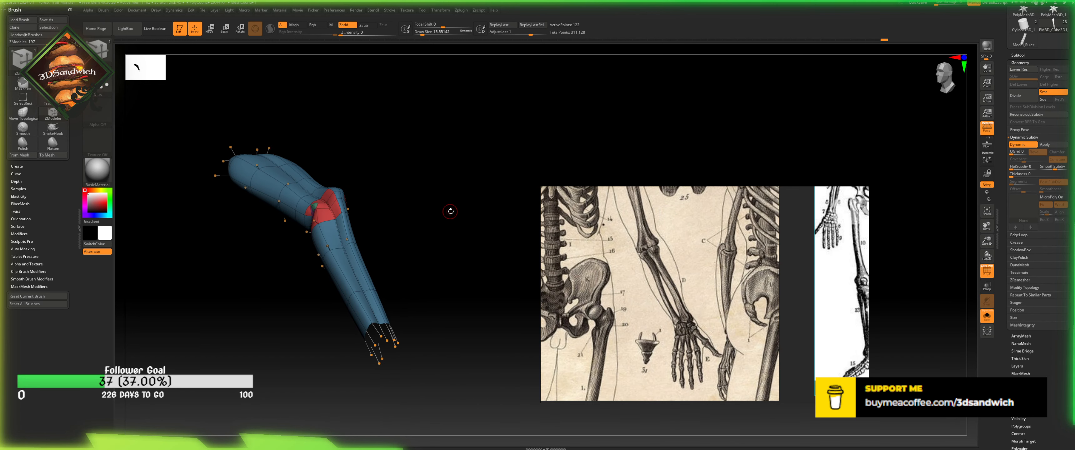
{"action": "left_click_drag", "start_coordinate": [450, 211], "coordinate": [495, 255]}
{"action": "left_click_drag", "start_coordinate": [468, 227], "coordinate": [449, 238]}
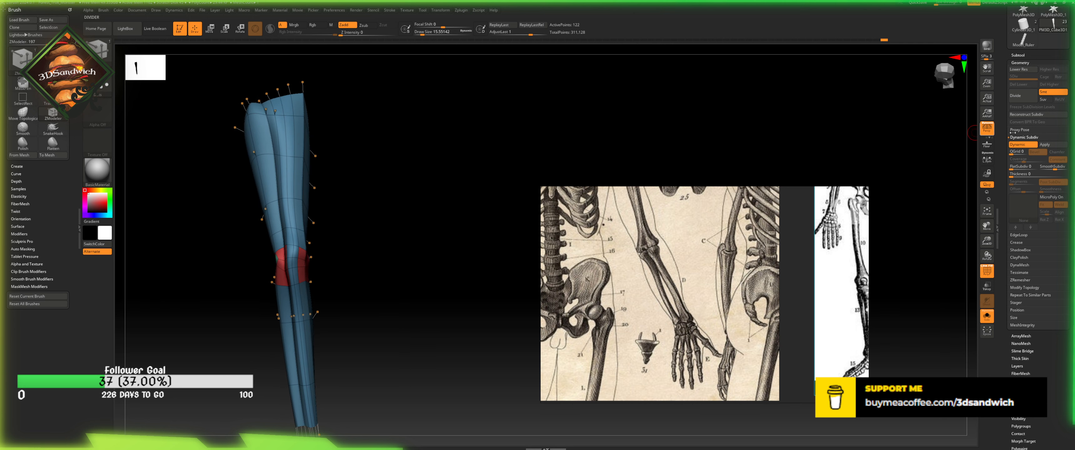
{"action": "left_click_drag", "start_coordinate": [484, 181], "coordinate": [456, 211]}
{"action": "left_click_drag", "start_coordinate": [986, 241], "coordinate": [987, 259]}
{"action": "left_click_drag", "start_coordinate": [409, 256], "coordinate": [493, 230]}
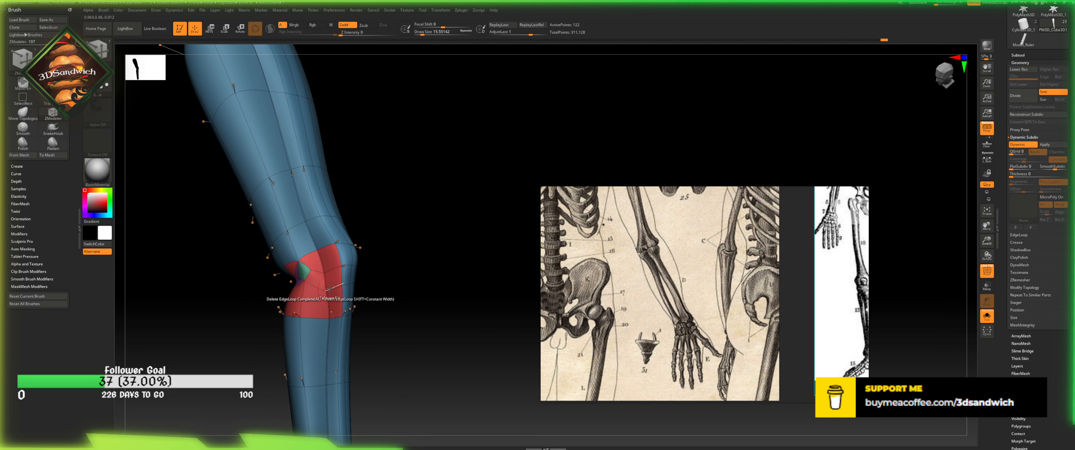
- Try deleting a single edge in the red elbow area with dynamic subdivision on and off, undoing each attempt
{"action": "key", "text": "space"}
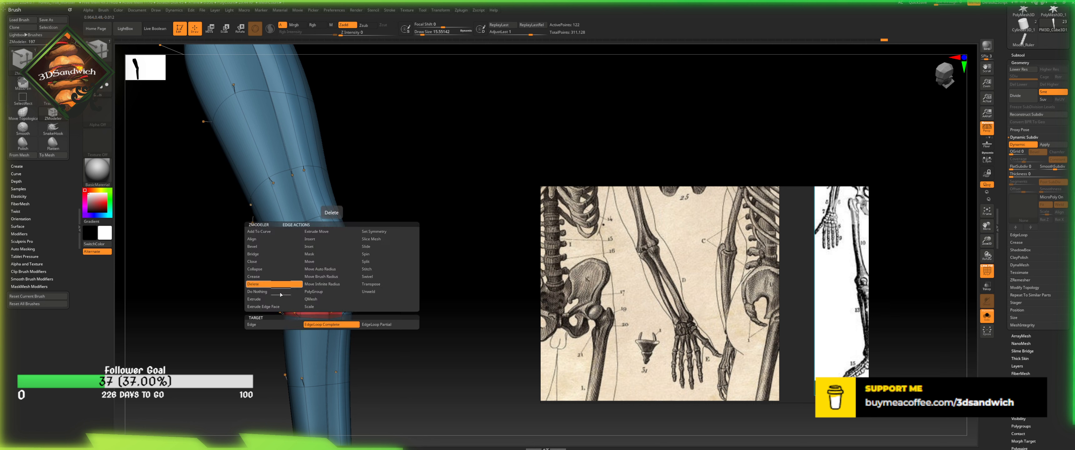
{"action": "left_click", "coordinate": [280, 325]}
{"action": "left_click", "coordinate": [333, 287]}
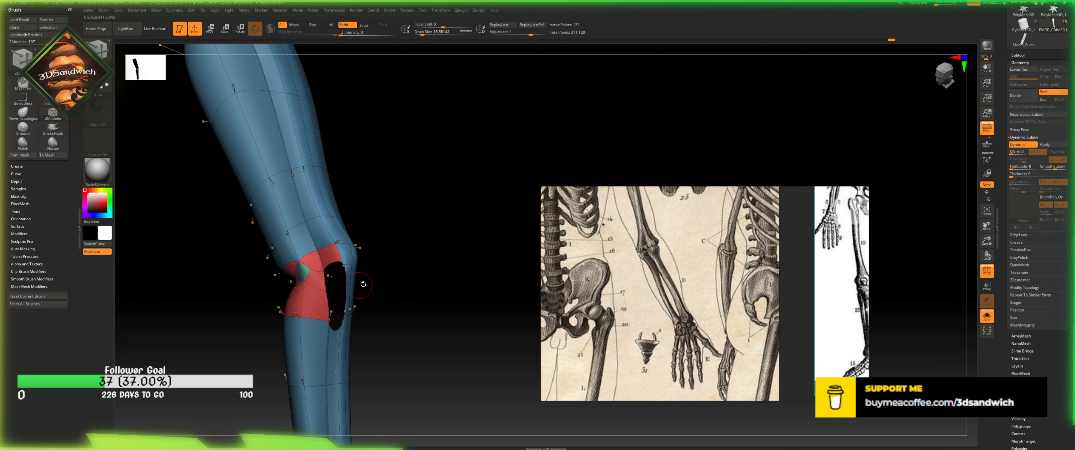
{"action": "key", "text": "ctrl+z"}
{"action": "left_click", "coordinate": [1018, 143]}
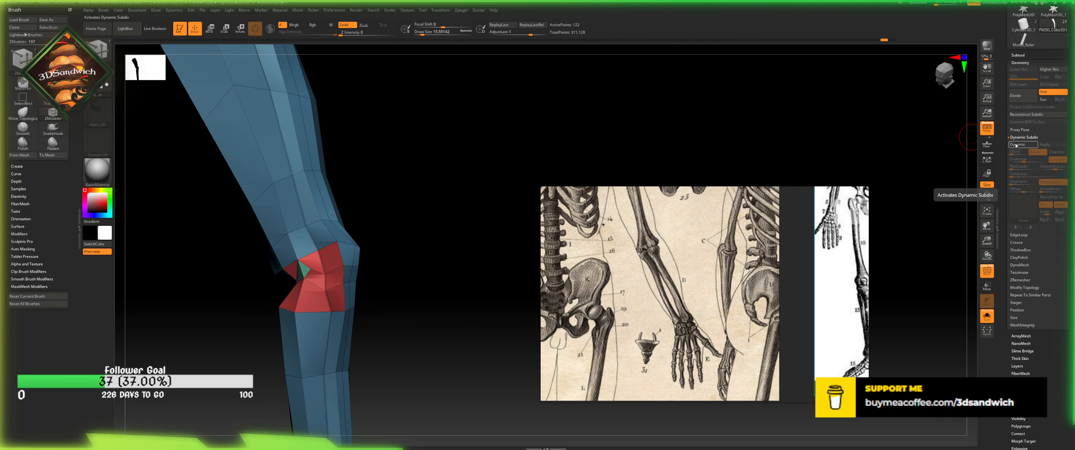
{"action": "left_click", "coordinate": [335, 287]}
{"action": "left_click_drag", "start_coordinate": [377, 281], "coordinate": [364, 288]}
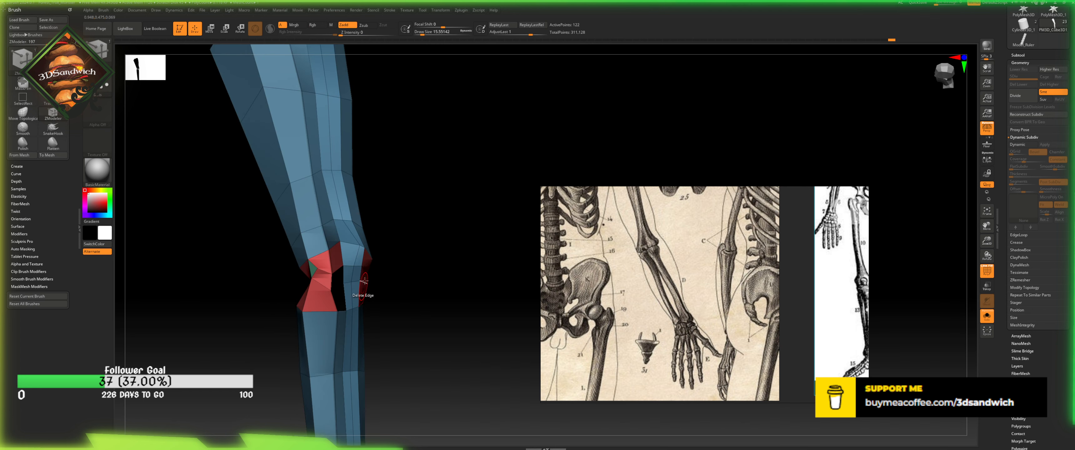
{"action": "key", "text": "ctrl+z"}
- Set ZModeler's edge action to Crease with the Edge target and crease an edge in the red elbow area
{"action": "key", "text": "space"}
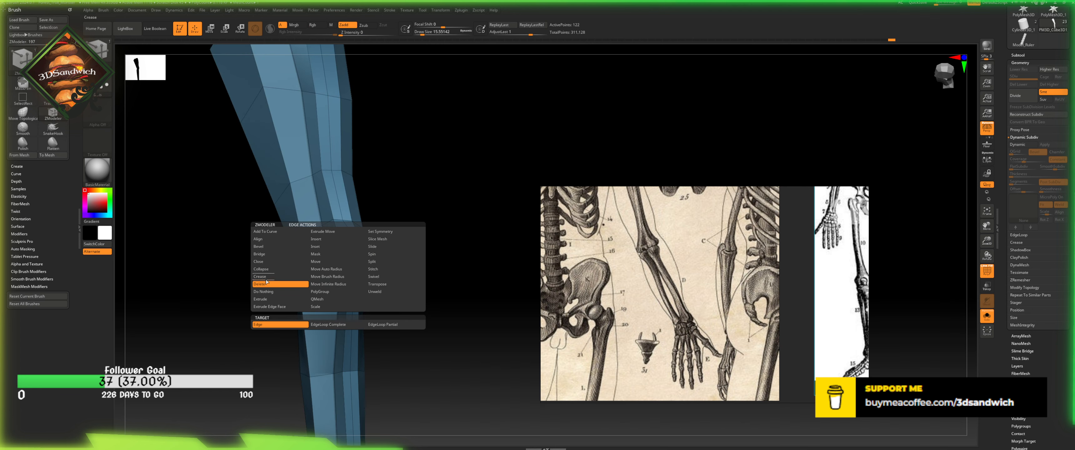
{"action": "left_click", "coordinate": [260, 299]}
{"action": "left_click", "coordinate": [269, 277]}
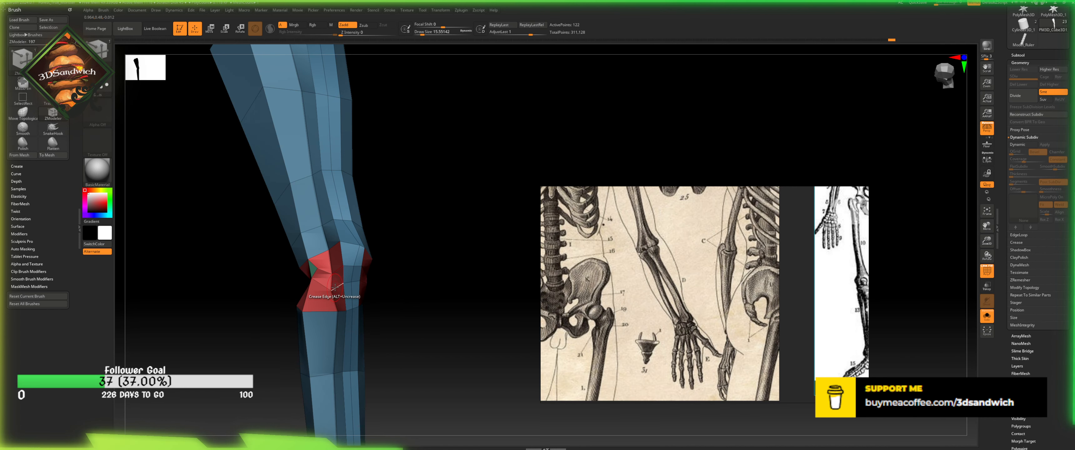
{"action": "left_click_drag", "start_coordinate": [380, 271], "coordinate": [357, 282]}
- Reshape the low-poly elbow from the front and side with the Move Topological brush
{"action": "mouse_move", "coordinate": [467, 232]}
{"action": "left_mouse_down"}
{"action": "mouse_move", "coordinate": [373, 263]}
{"action": "mouse_move", "coordinate": [359, 237]}
{"action": "left_mouse_up"}
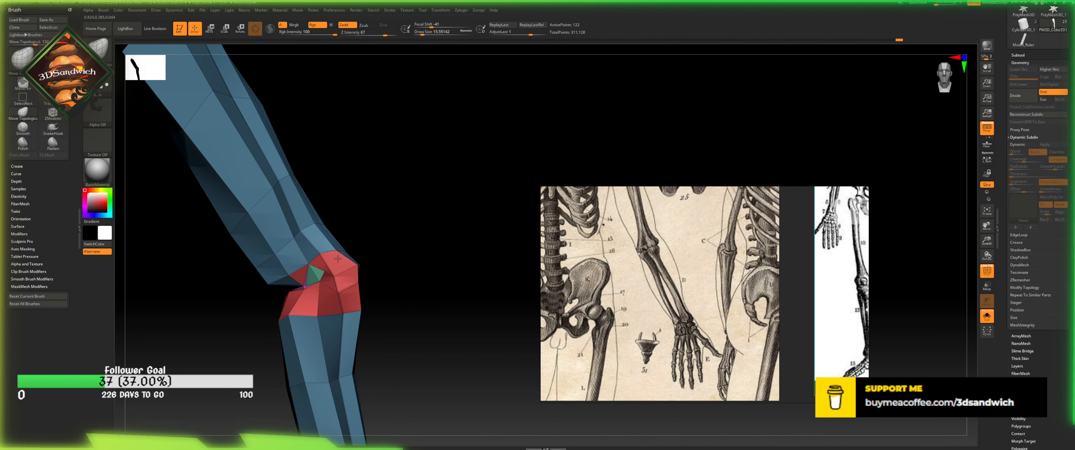
{"action": "left_click_drag", "start_coordinate": [364, 271], "coordinate": [330, 283]}
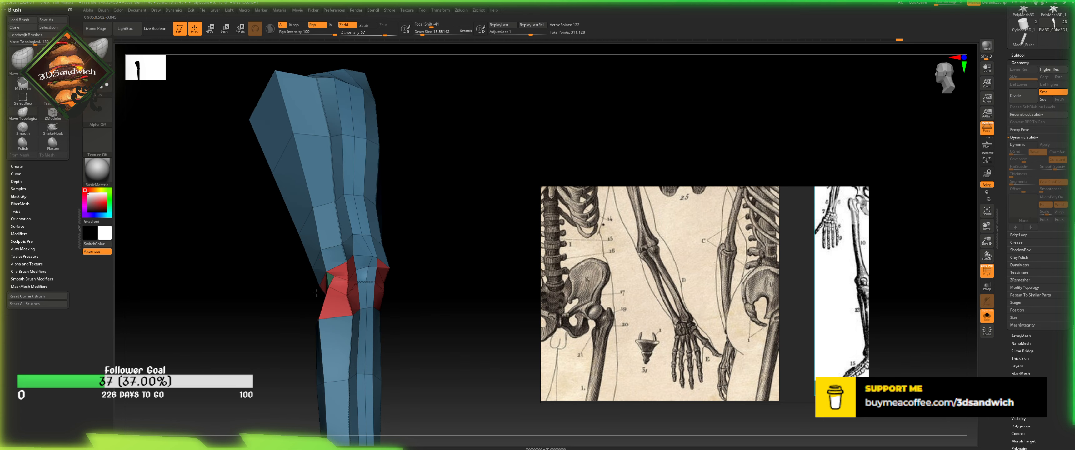
{"action": "left_click_drag", "start_coordinate": [424, 232], "coordinate": [403, 227]}
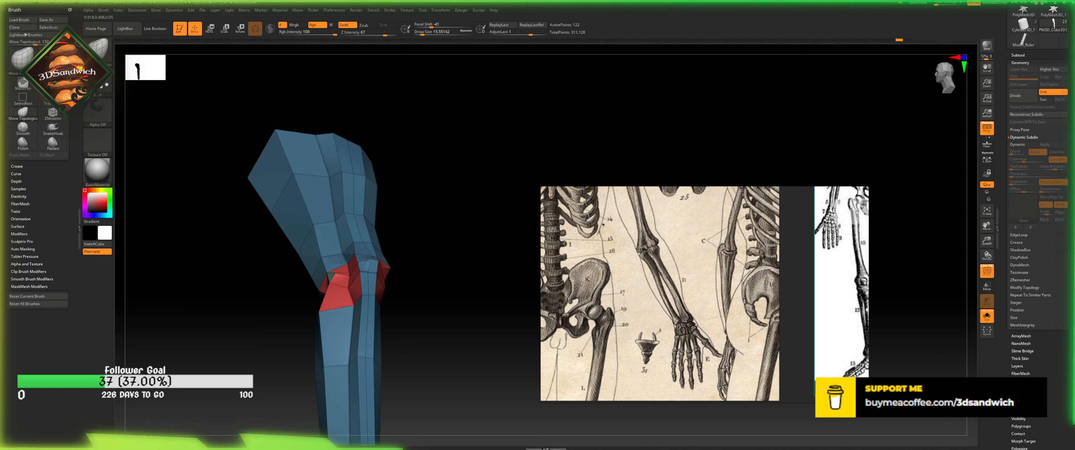
{"action": "left_click_drag", "start_coordinate": [402, 271], "coordinate": [364, 261]}
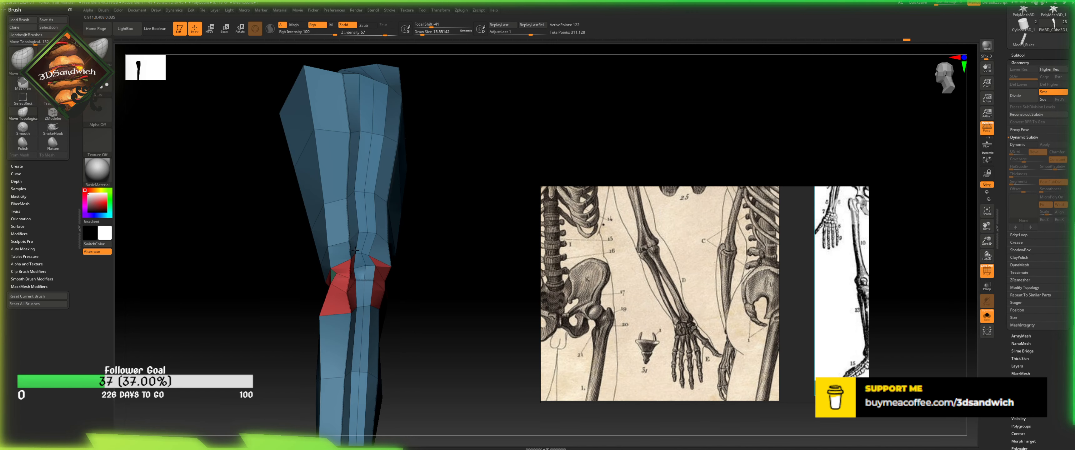
- Turn on dynamic subdivision and refine the smoothed elbow with Move Topological, reducing the draw size to about 11.9
{"action": "left_click", "coordinate": [1012, 144]}
{"action": "left_click_drag", "start_coordinate": [417, 233], "coordinate": [366, 274]}
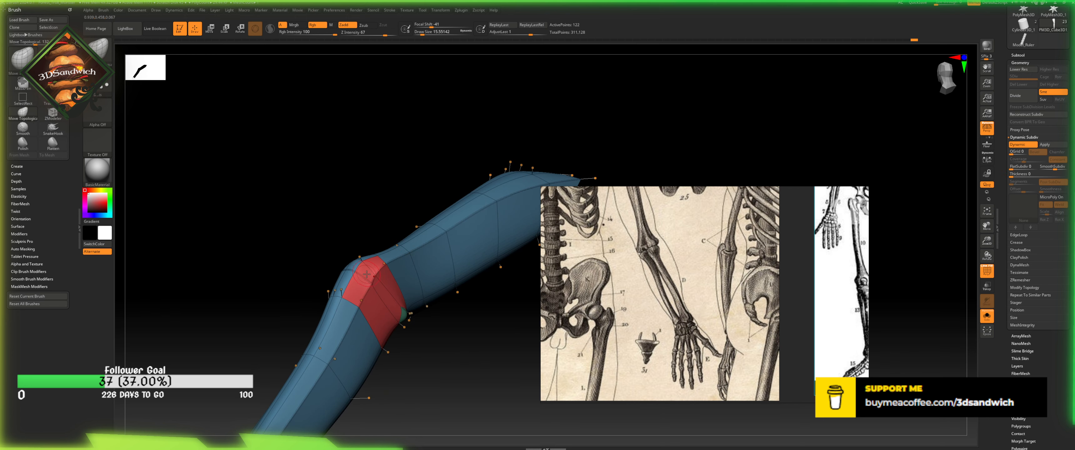
{"action": "left_click_drag", "start_coordinate": [405, 300], "coordinate": [389, 269]}
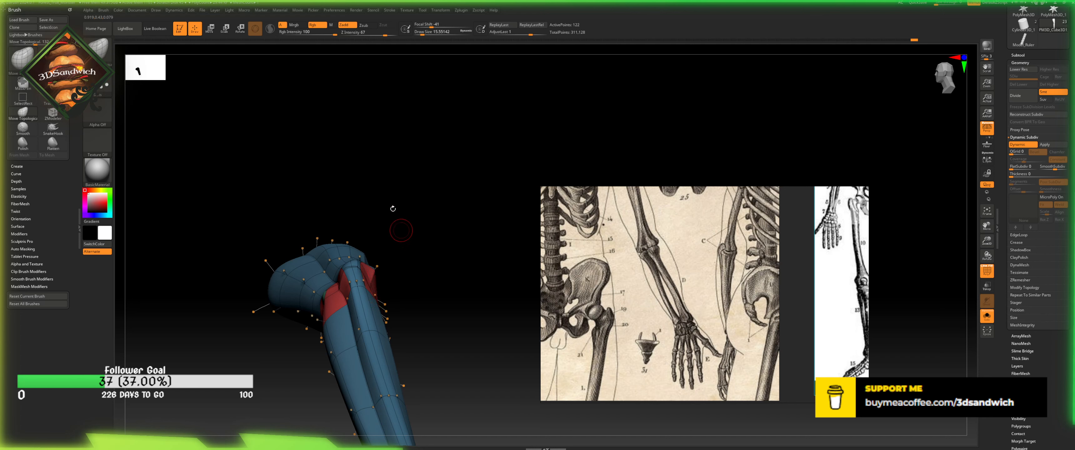
{"action": "left_click", "coordinate": [421, 33]}
{"action": "left_click_drag", "start_coordinate": [407, 262], "coordinate": [383, 222]}
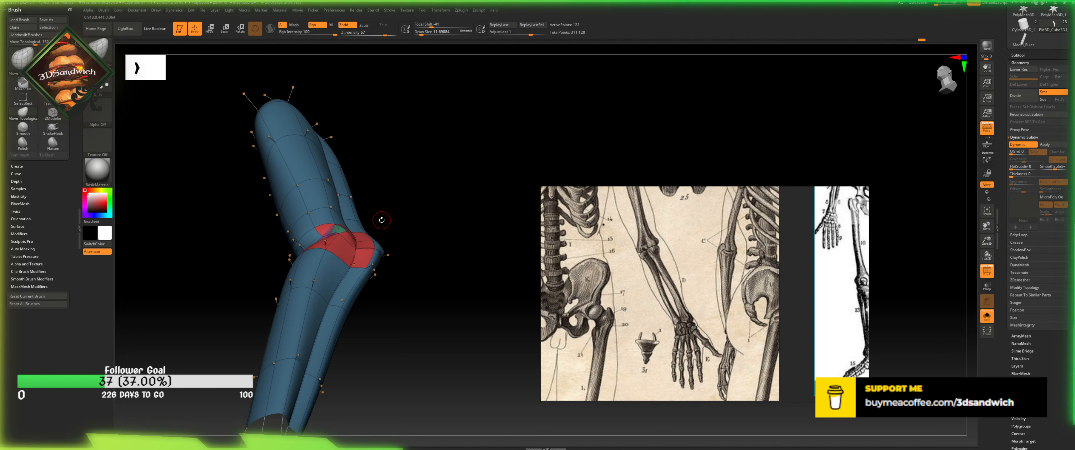
{"action": "left_click_drag", "start_coordinate": [381, 220], "coordinate": [482, 320]}
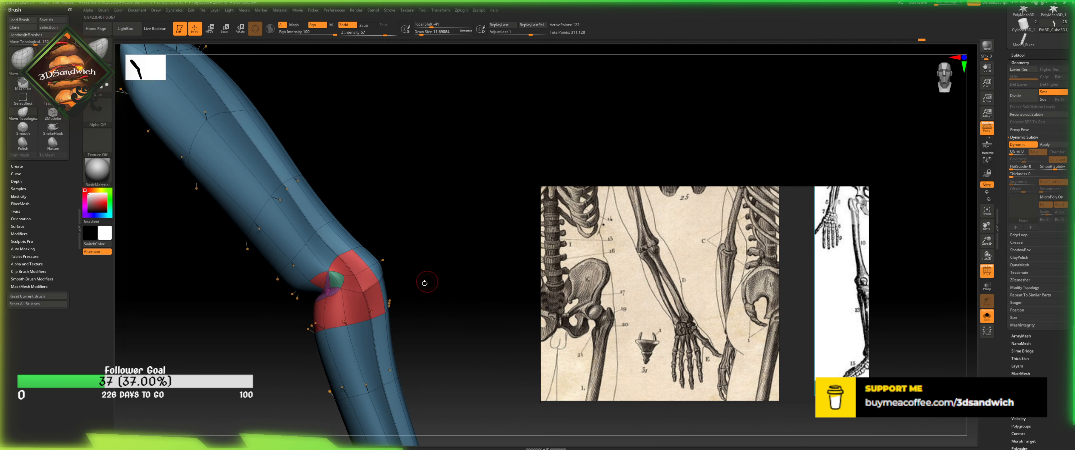
{"action": "mouse_move", "coordinate": [424, 282]}
{"action": "left_mouse_down"}
{"action": "mouse_move", "coordinate": [442, 288]}
{"action": "mouse_move", "coordinate": [421, 286]}
{"action": "mouse_move", "coordinate": [423, 231]}
{"action": "mouse_move", "coordinate": [429, 275]}
{"action": "left_mouse_up"}
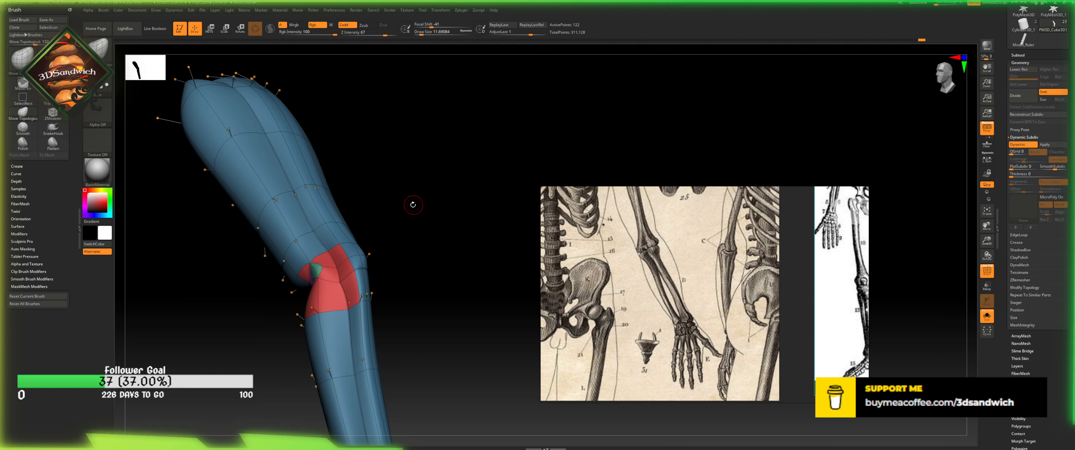
- Turn off dynamic subdivision, set ZModeler's edge action to Delete with EdgeLoop Complete, and delete a lengthwise edge loop on the upper arm
{"action": "mouse_move", "coordinate": [393, 188]}
{"action": "left_mouse_down", "text": "alt"}
{"action": "mouse_move", "coordinate": [394, 226]}
{"action": "mouse_move", "coordinate": [382, 225]}
{"action": "left_mouse_up", "text": "alt"}
{"action": "key", "text": "b"}
{"action": "key", "text": "z"}
{"action": "key", "text": "m"}
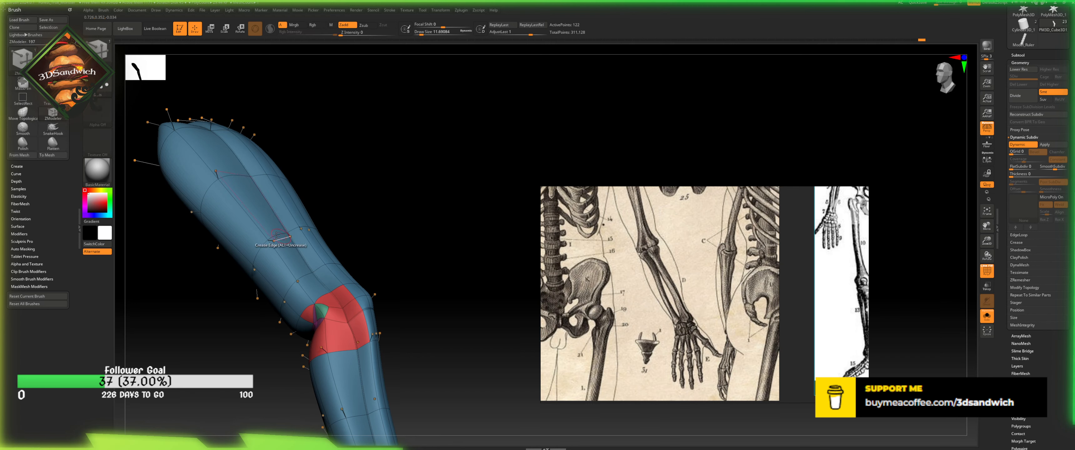
{"action": "key", "text": "space"}
{"action": "left_click", "coordinate": [1021, 145]}
{"action": "key", "text": "space"}
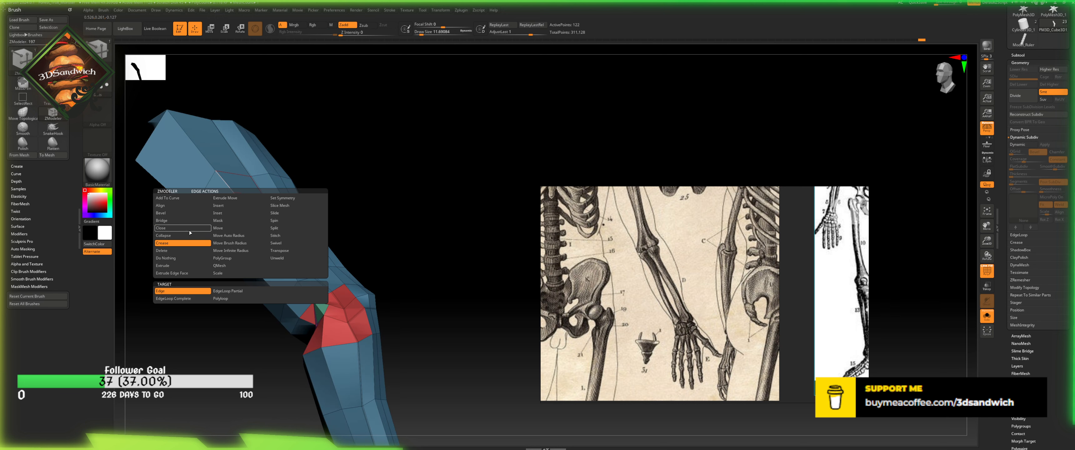
{"action": "left_click", "coordinate": [191, 250]}
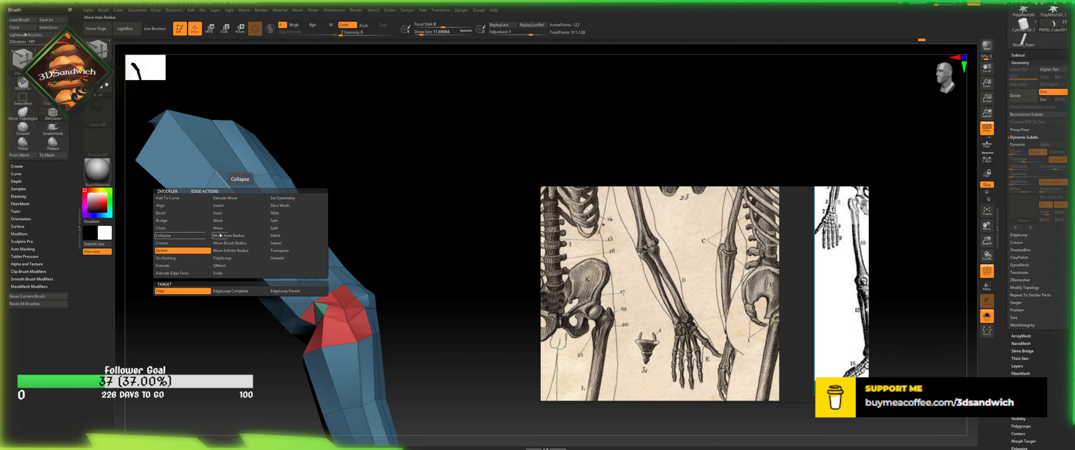
{"action": "left_click", "coordinate": [230, 291]}
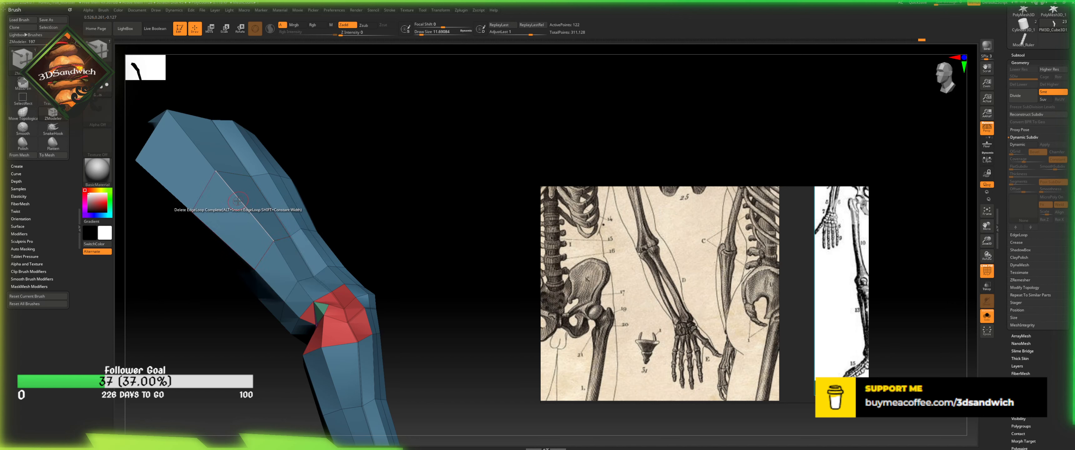
{"action": "left_click", "coordinate": [238, 201]}
{"action": "left_click_drag", "start_coordinate": [303, 179], "coordinate": [902, 133]}
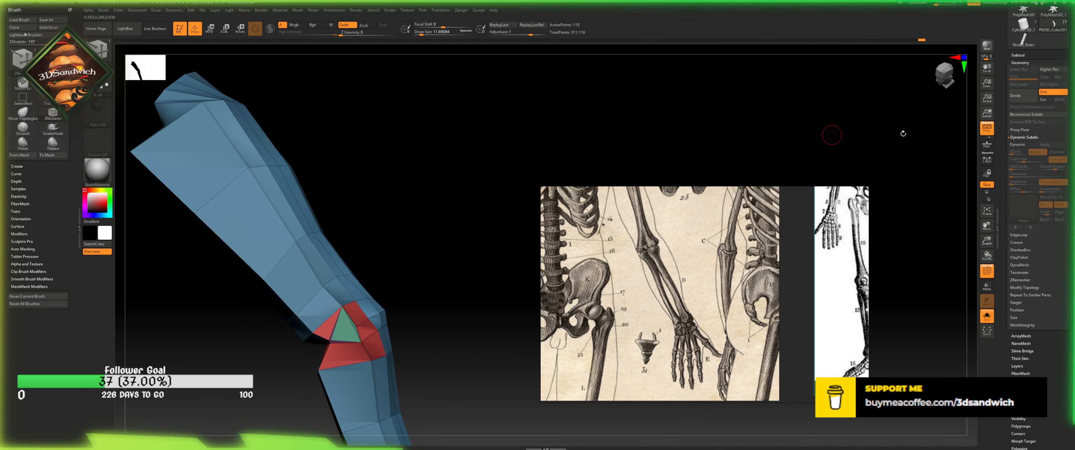
- Hide the polyframe and compare the arm's shape with dynamic subdivision on and off
{"action": "left_click", "coordinate": [1020, 145]}
{"action": "left_click_drag", "start_coordinate": [423, 290], "coordinate": [456, 243]}
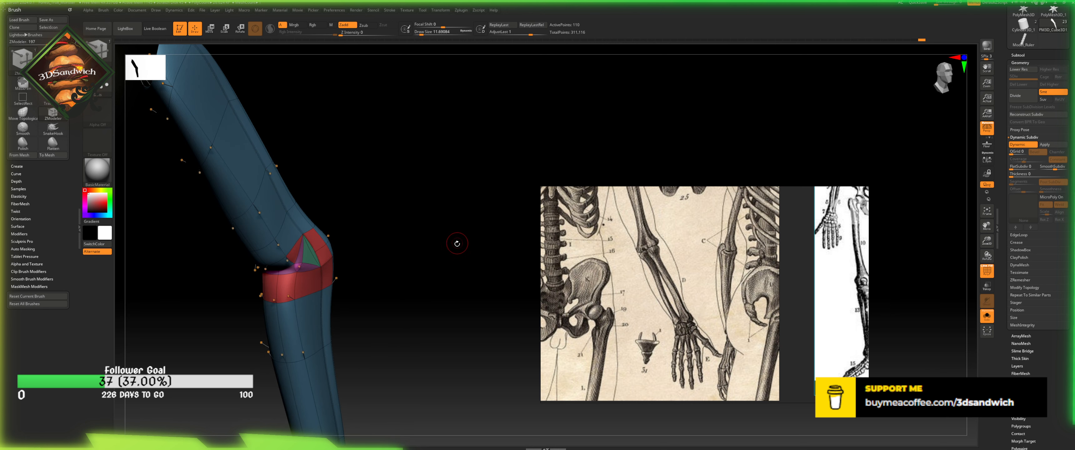
{"action": "left_click", "coordinate": [981, 272]}
{"action": "left_click_drag", "start_coordinate": [389, 259], "coordinate": [429, 250]}
{"action": "left_click", "coordinate": [1023, 144]}
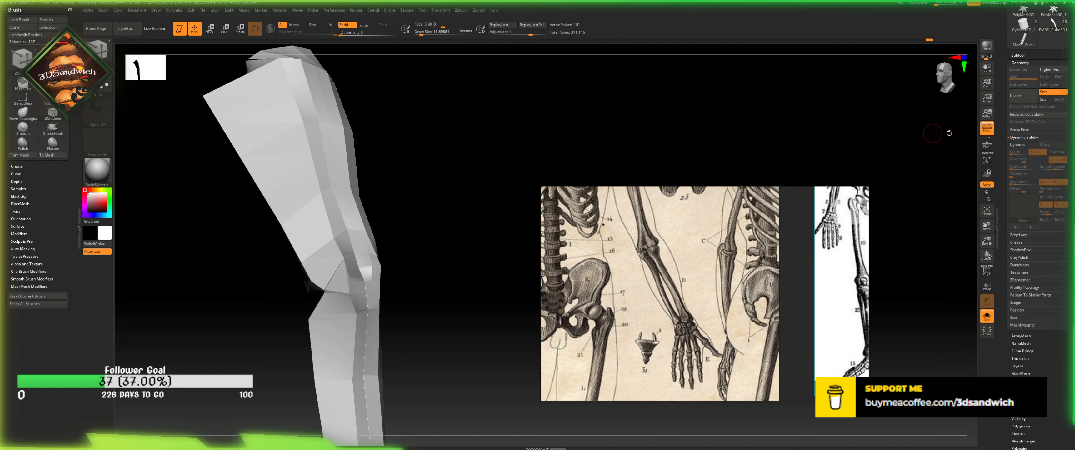
{"action": "left_click", "coordinate": [1017, 144]}
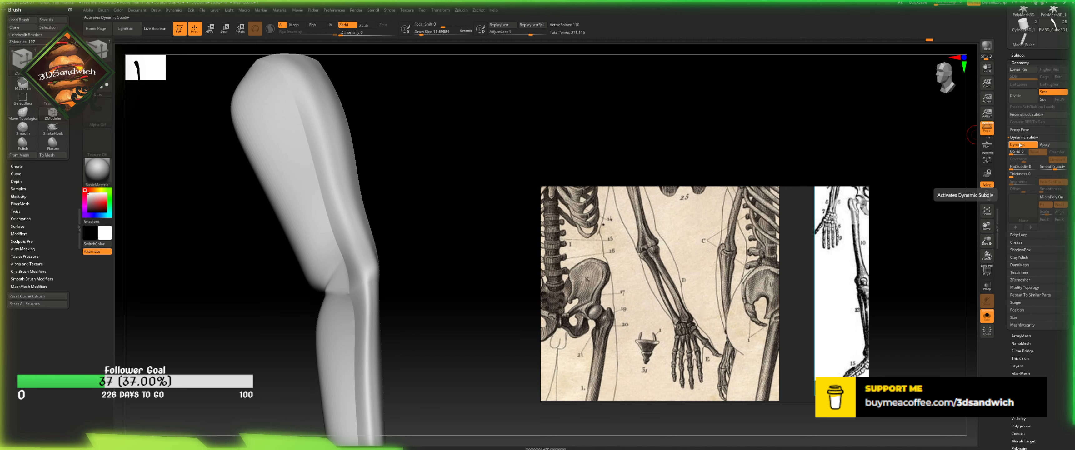
{"action": "left_click", "coordinate": [1021, 145]}
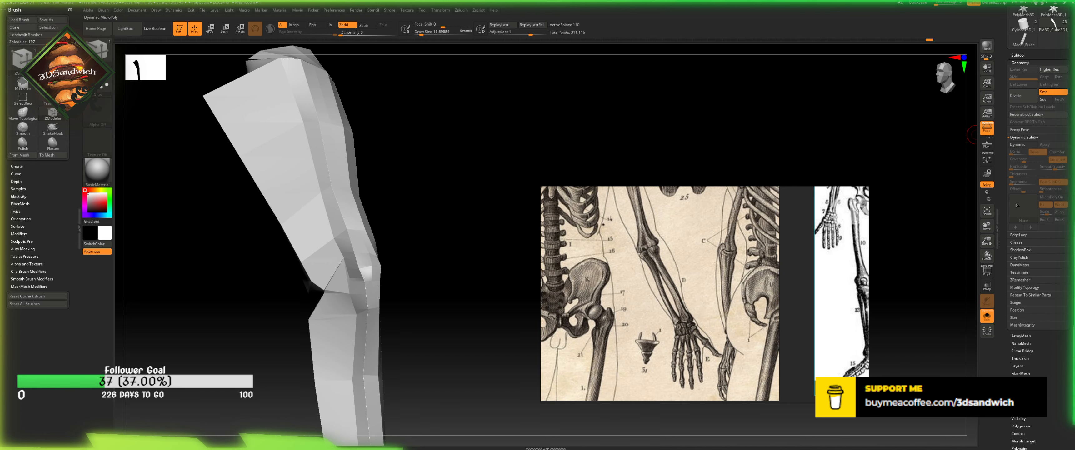
- Leave Solo mode, turn dynamic subdivision on, and examine the arm against the full body and height ruler from the front
{"action": "left_click", "coordinate": [988, 314]}
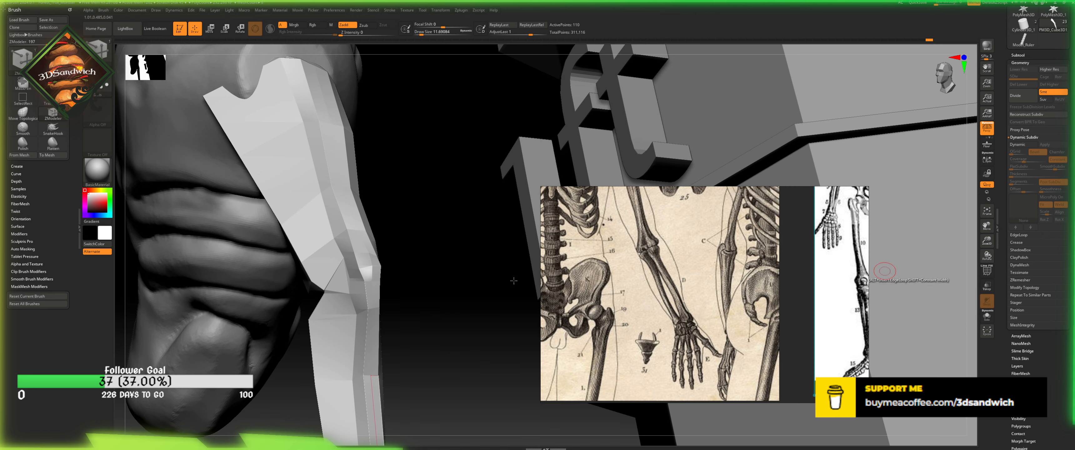
{"action": "left_click_drag", "start_coordinate": [942, 272], "coordinate": [885, 315]}
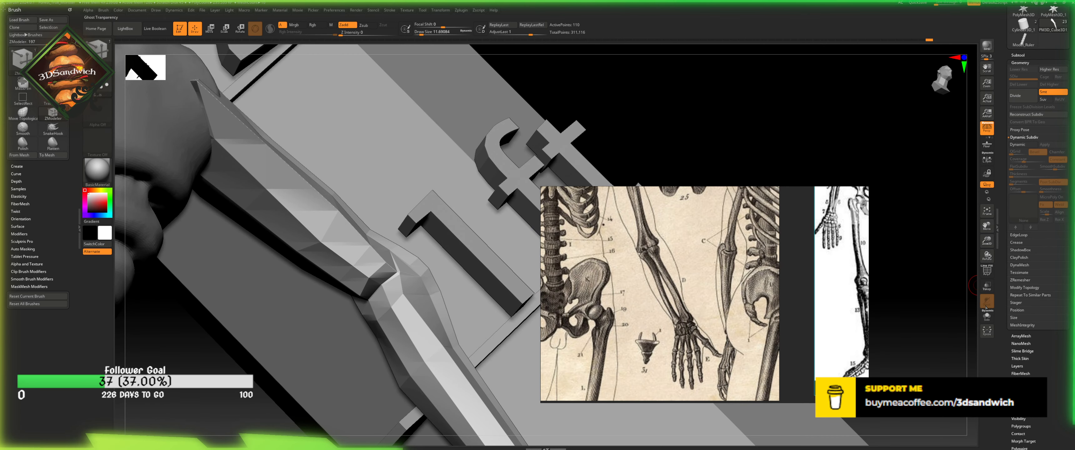
{"action": "left_click", "coordinate": [1022, 144]}
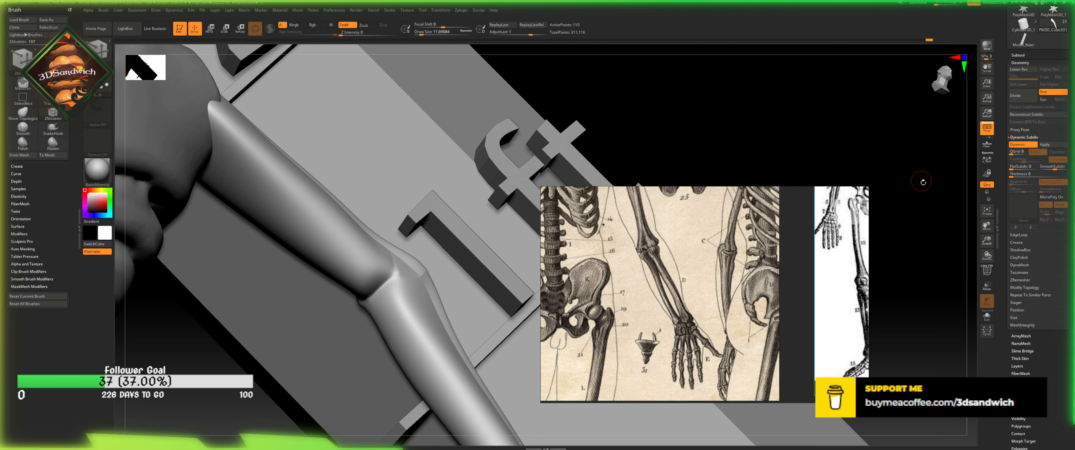
{"action": "left_click", "coordinate": [986, 212]}
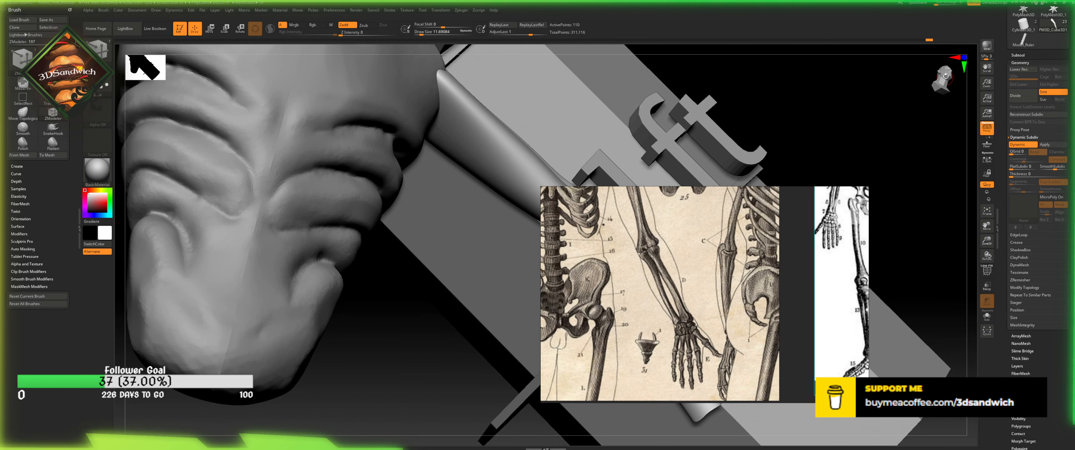
{"action": "left_click_drag", "start_coordinate": [946, 76], "coordinate": [939, 85]}
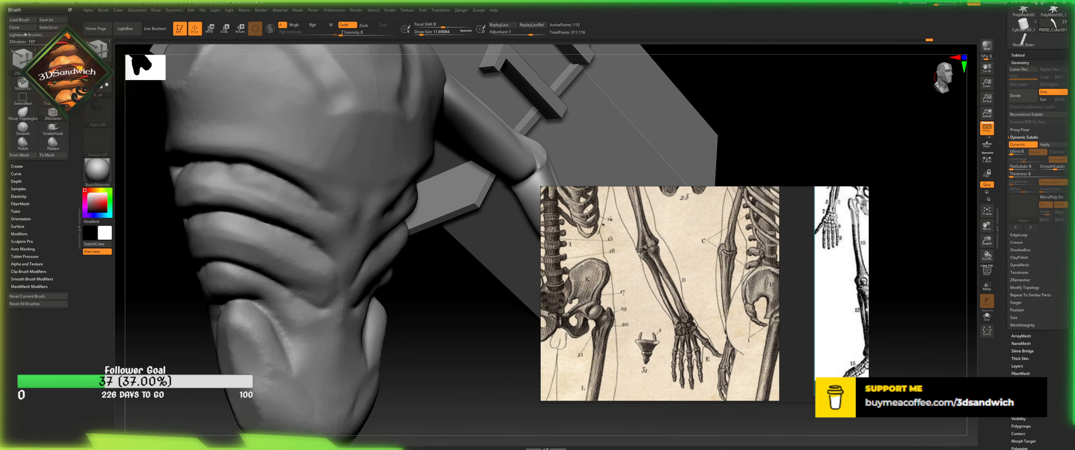
{"action": "left_click", "coordinate": [936, 85]}
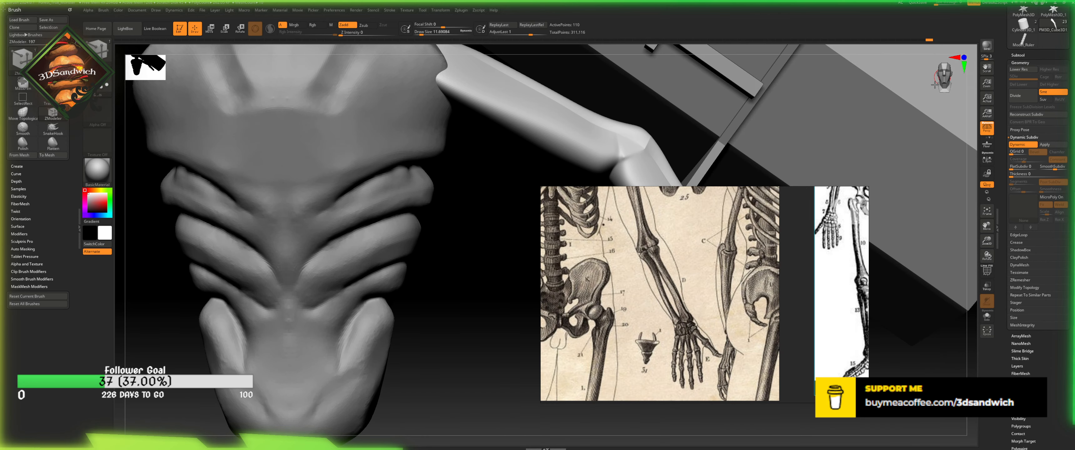
{"action": "left_click", "coordinate": [986, 215]}
{"action": "left_click_drag", "start_coordinate": [732, 131], "coordinate": [423, 113], "text": "alt"}
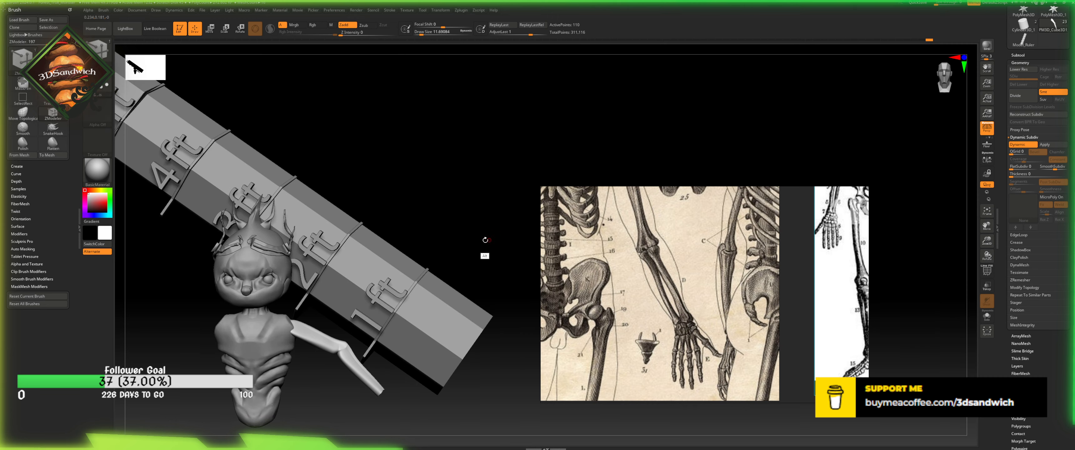
{"action": "left_click_drag", "start_coordinate": [484, 256], "coordinate": [508, 171], "text": "alt"}
{"action": "left_click_drag", "start_coordinate": [332, 400], "coordinate": [457, 336], "text": "alt"}
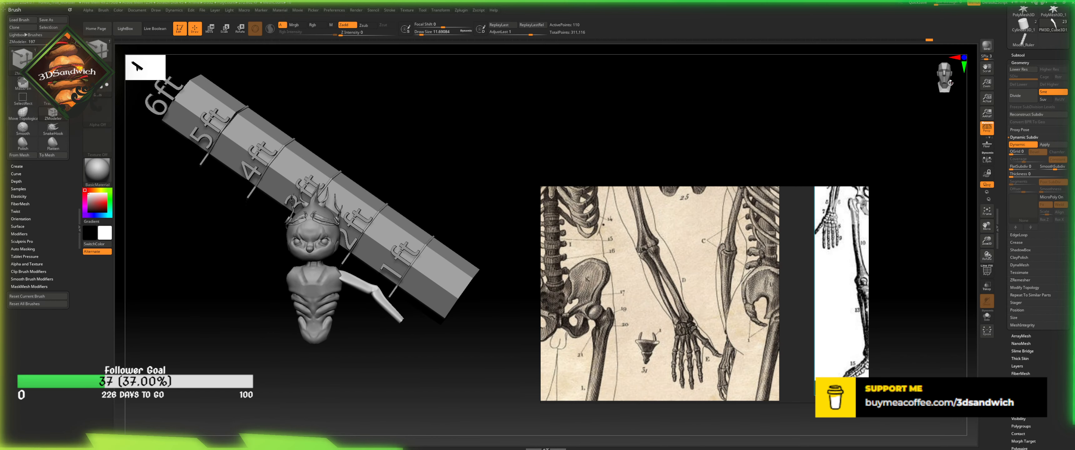
{"action": "left_click_drag", "start_coordinate": [987, 242], "coordinate": [982, 338]}
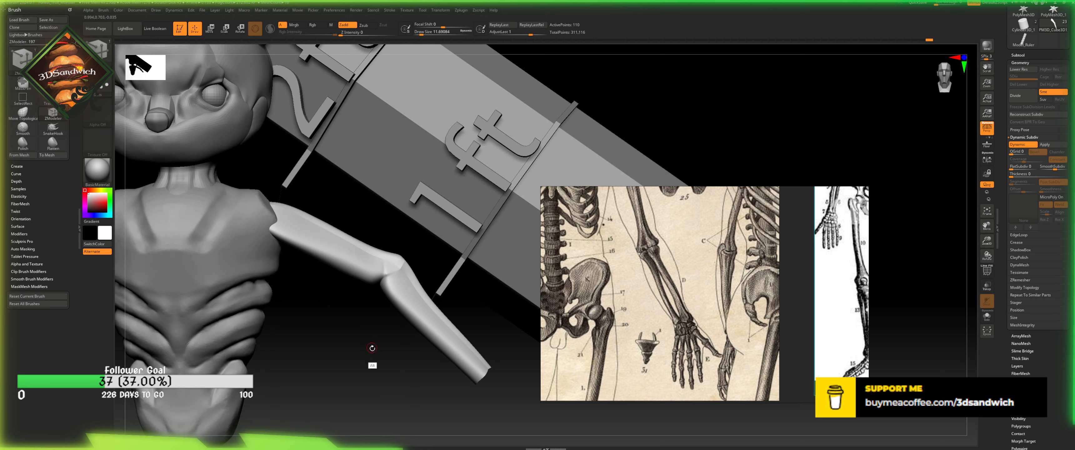
- Relocate the gizmo to the arm's shoulder end and move the arm up against the torso's shoulder
{"action": "key", "text": "w"}
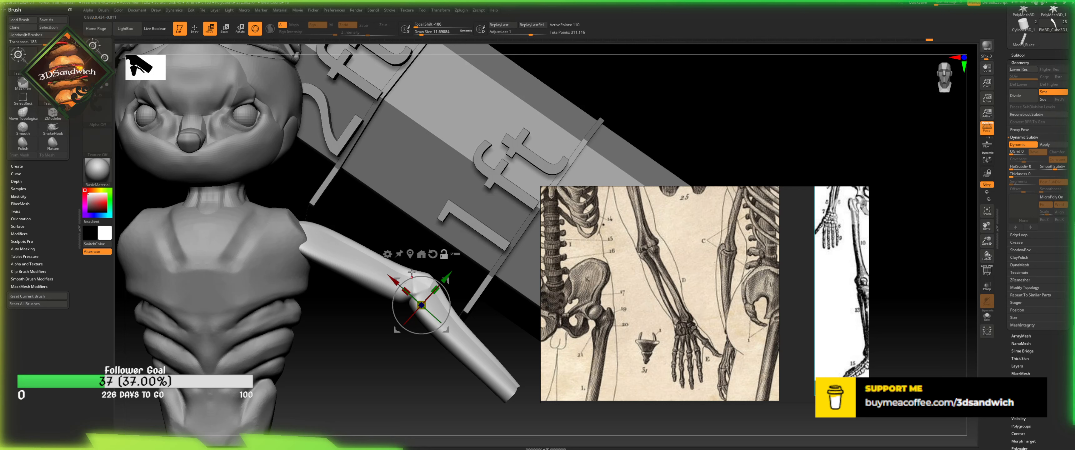
{"action": "left_click_drag", "start_coordinate": [429, 277], "coordinate": [277, 200], "text": "alt"}
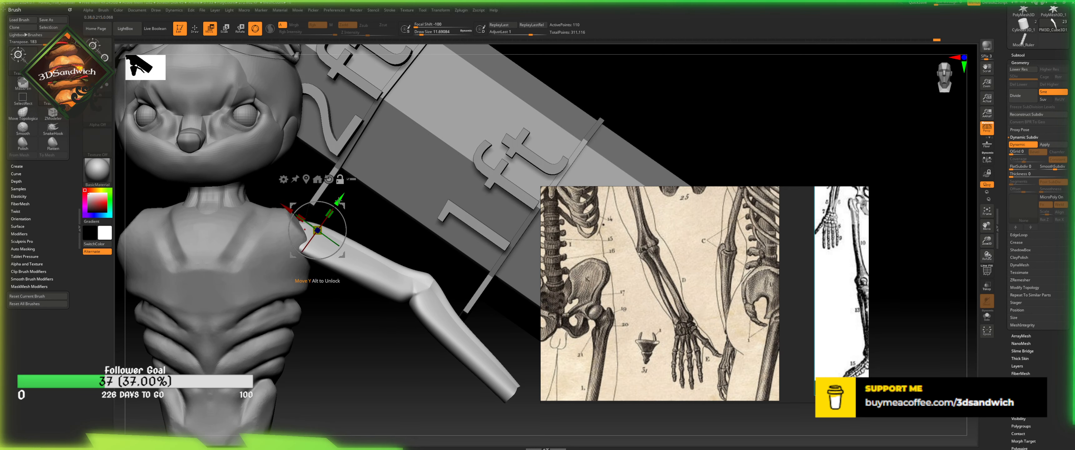
{"action": "mouse_move", "coordinate": [344, 207]}
{"action": "left_mouse_down", "text": "alt"}
{"action": "mouse_move", "coordinate": [336, 213]}
{"action": "mouse_move", "coordinate": [335, 195]}
{"action": "left_mouse_up", "text": "alt"}
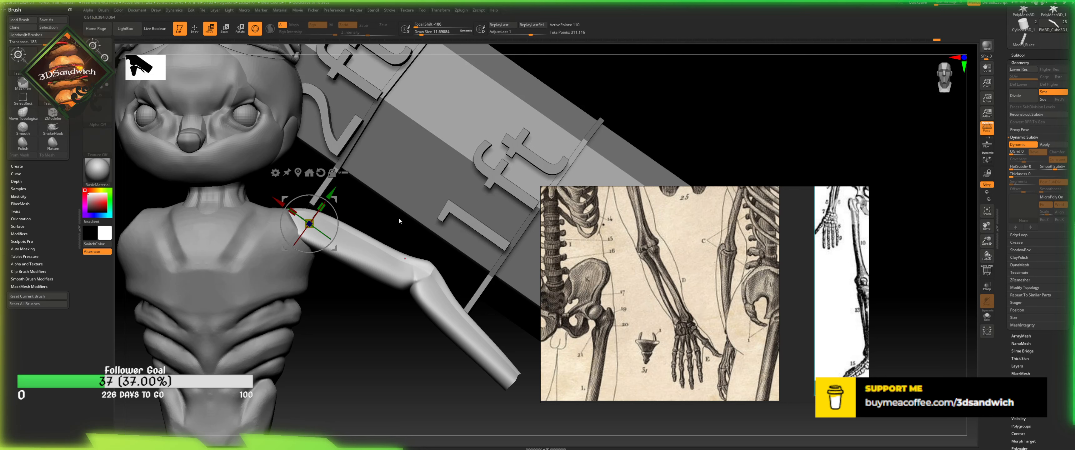
{"action": "key", "text": "q"}
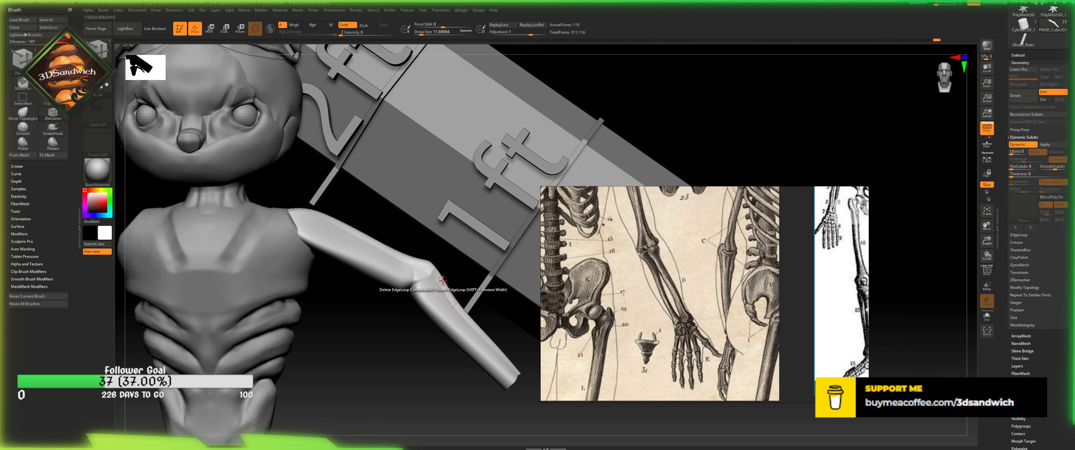
{"action": "mouse_move", "coordinate": [443, 281]}
{"action": "left_mouse_down"}
{"action": "mouse_move", "coordinate": [454, 326]}
{"action": "mouse_move", "coordinate": [410, 373]}
{"action": "mouse_move", "coordinate": [411, 353]}
{"action": "mouse_move", "coordinate": [433, 369]}
{"action": "mouse_move", "coordinate": [395, 287]}
{"action": "left_mouse_up"}
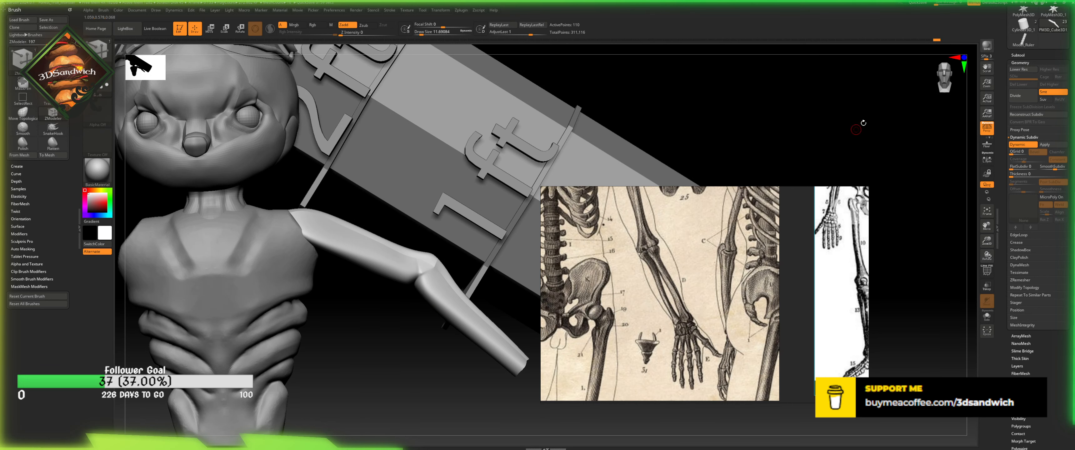
{"action": "left_click_drag", "start_coordinate": [938, 78], "coordinate": [920, 91]}
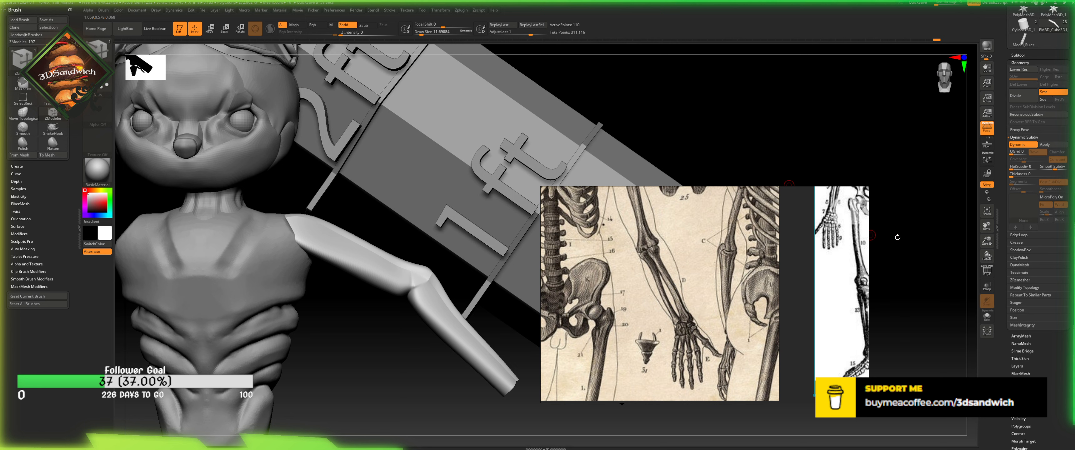
- Save the project and set the Crease bevel width to 0.001
{"action": "left_click", "coordinate": [1019, 264]}
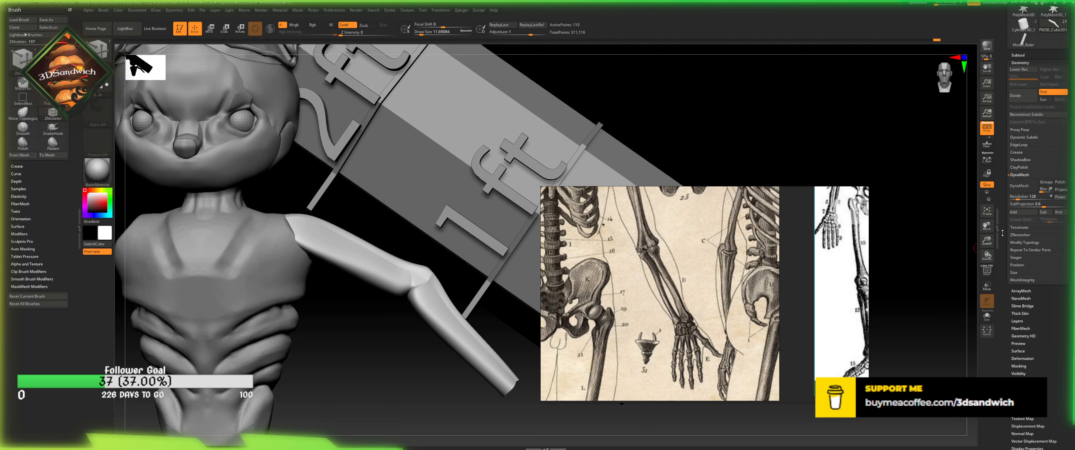
{"action": "key", "text": "ctrl+s"}
{"action": "left_click", "coordinate": [1017, 153]}
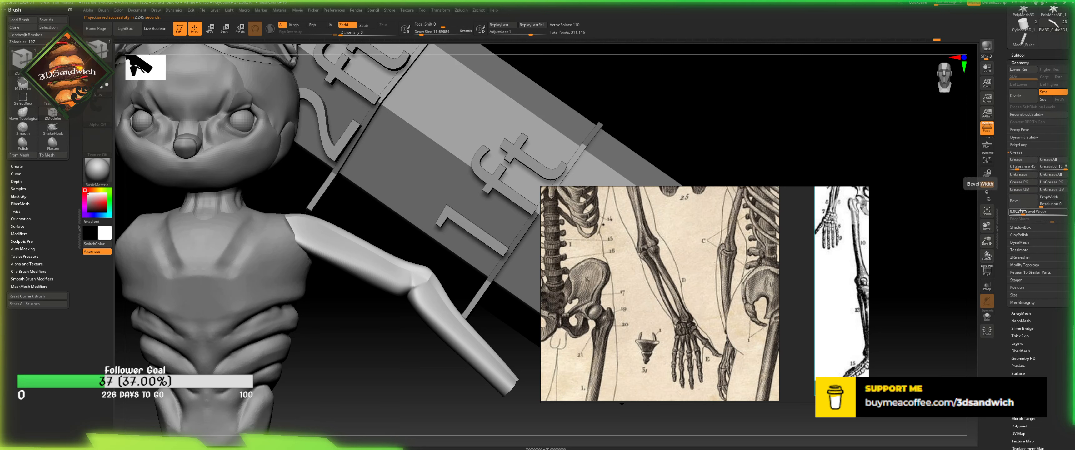
{"action": "left_click_drag", "start_coordinate": [1038, 211], "coordinate": [1014, 212]}
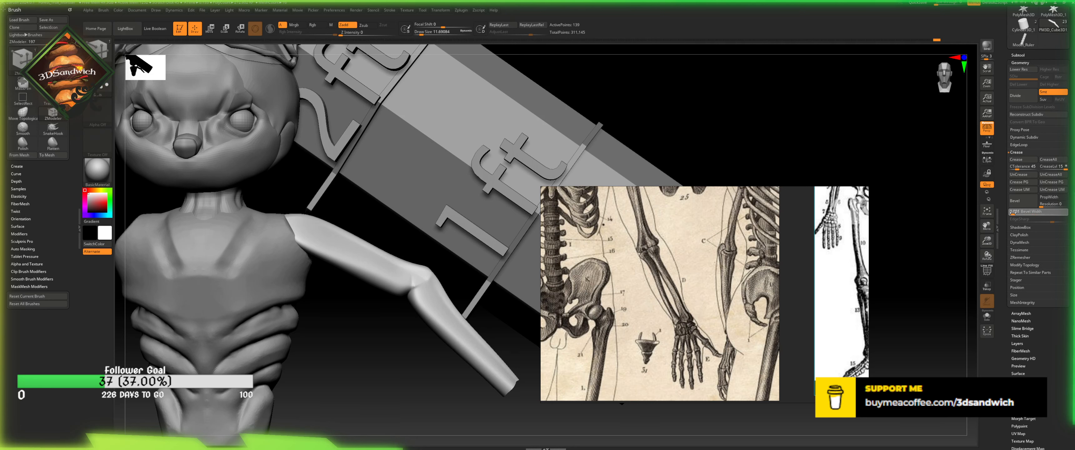
{"action": "left_click", "coordinate": [1006, 215]}
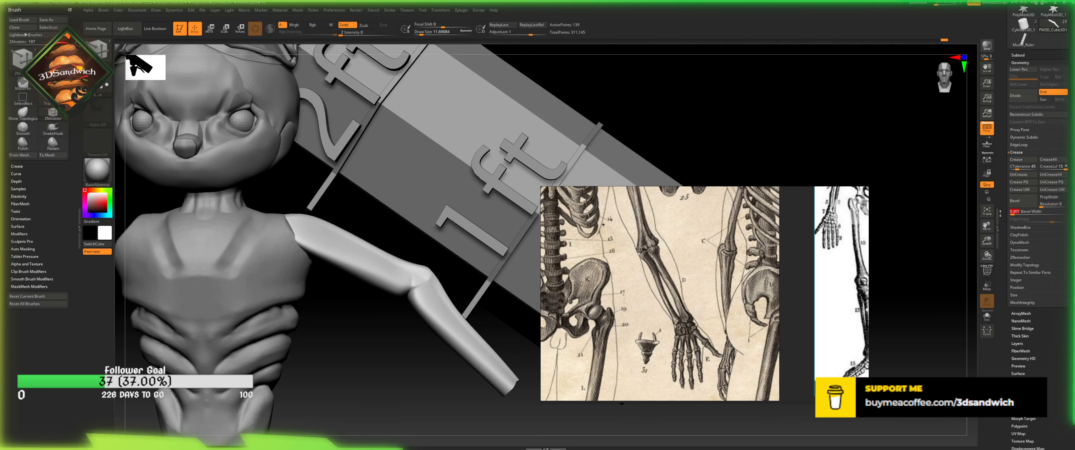
{"action": "key", "text": "Return"}
- Apply the arm's dynamic subdivision, drop to subdivision level 1, and reshape the shoulder end with a larger Move Topological brush
{"action": "left_click", "coordinate": [22, 113]}
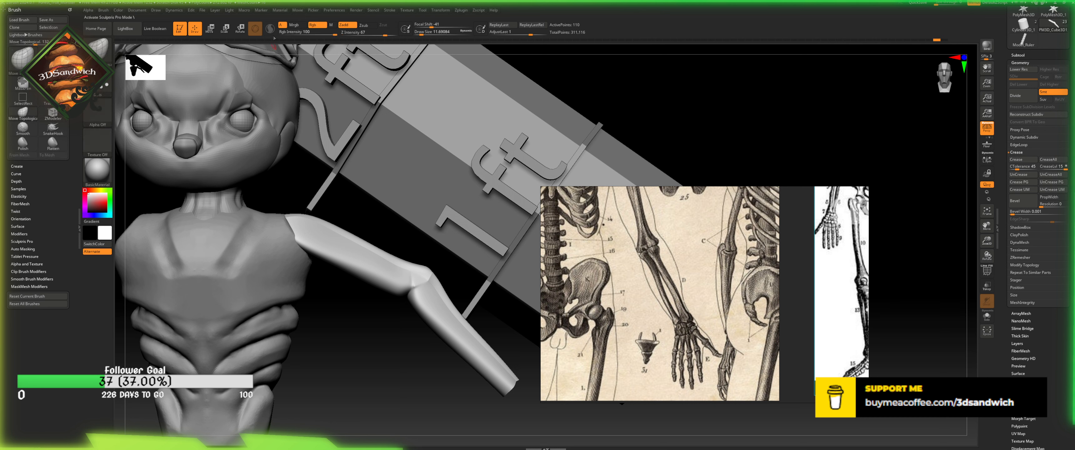
{"action": "left_click", "coordinate": [429, 33]}
{"action": "left_click", "coordinate": [1023, 137]}
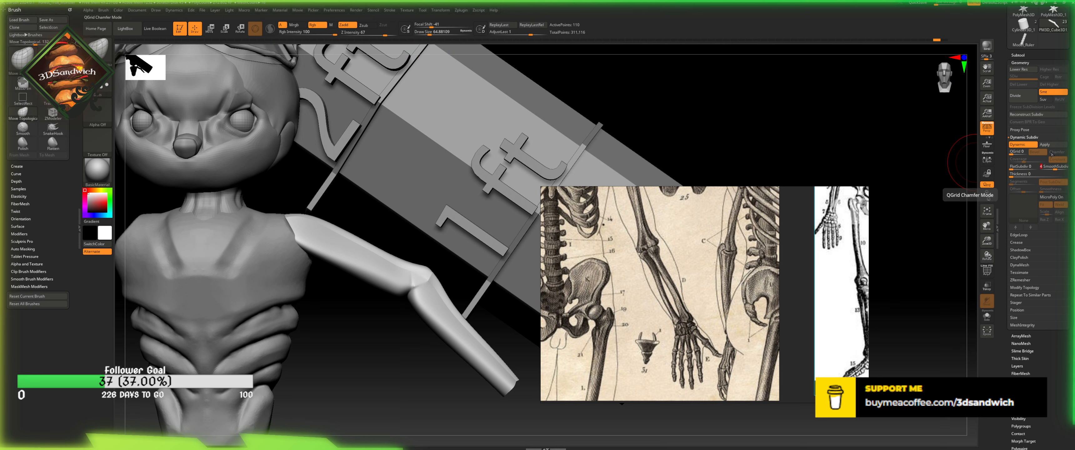
{"action": "left_click", "coordinate": [1048, 145]}
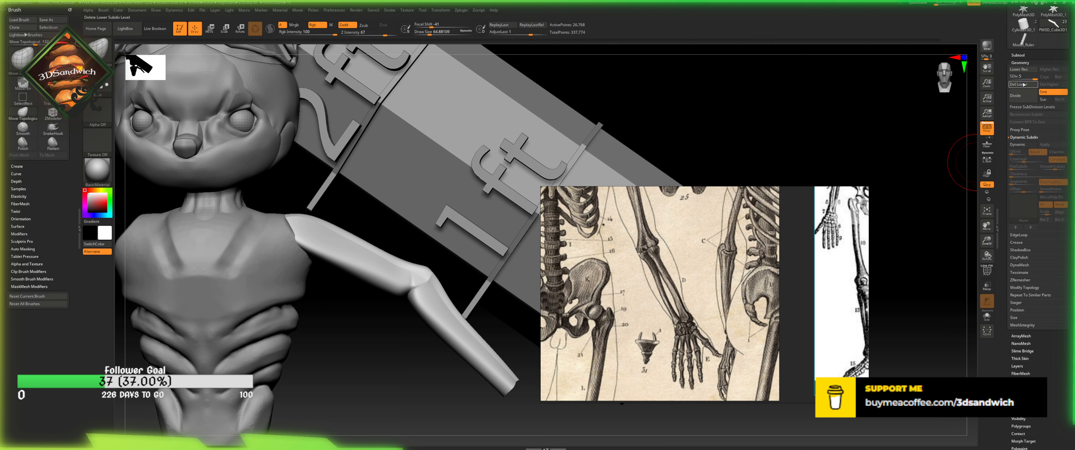
{"action": "left_click_drag", "start_coordinate": [1030, 77], "coordinate": [1010, 76]}
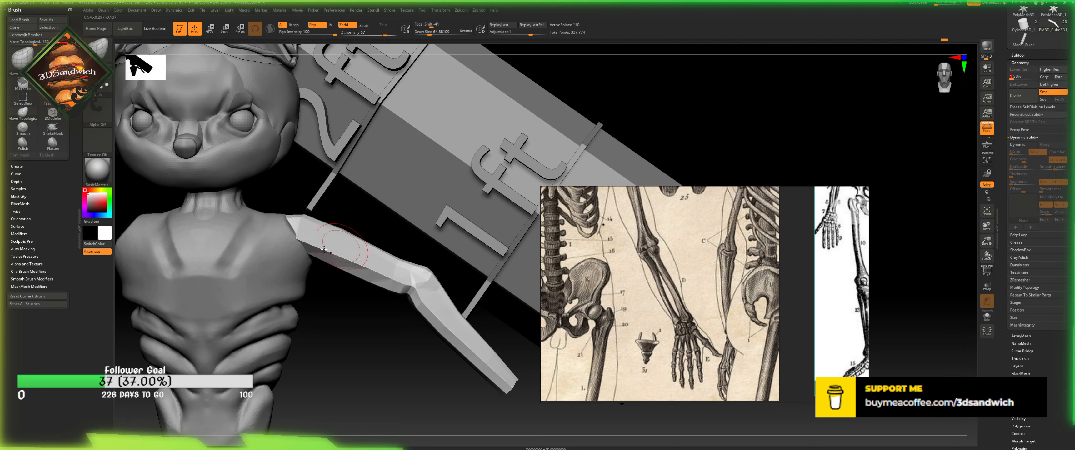
{"action": "mouse_move", "coordinate": [307, 215]}
{"action": "left_mouse_down"}
{"action": "mouse_move", "coordinate": [308, 203]}
{"action": "mouse_move", "coordinate": [331, 211]}
{"action": "left_mouse_up"}
{"action": "left_click_drag", "start_coordinate": [369, 246], "coordinate": [371, 247]}
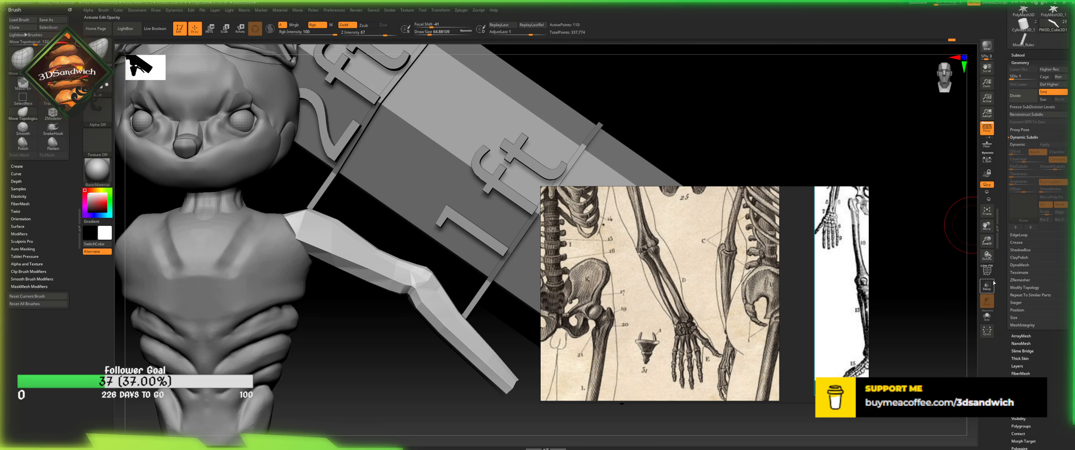
- Display the polyframe on the arm and try a ZModeler edge action on its edge loops
{"action": "left_click", "coordinate": [987, 273]}
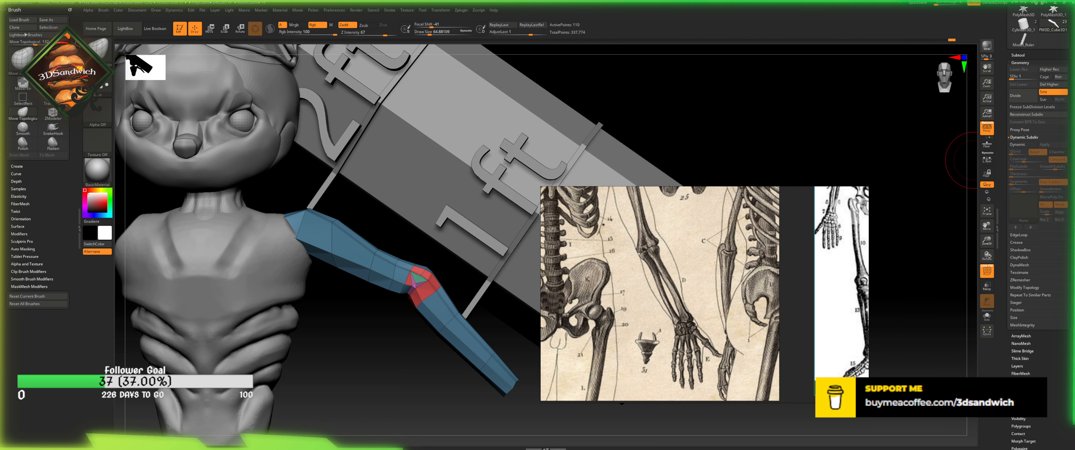
{"action": "key", "text": "b"}
{"action": "key", "text": "z"}
{"action": "key", "text": "m"}
{"action": "key", "text": "space"}
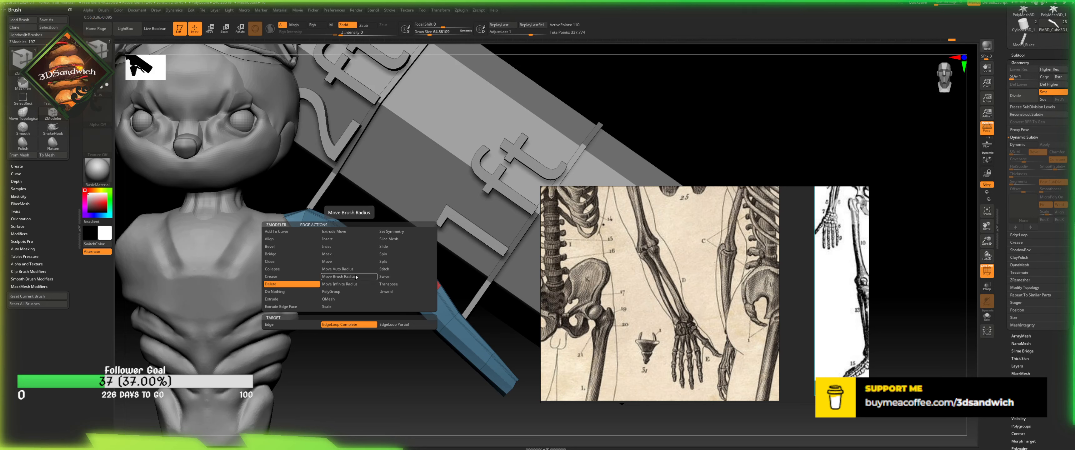
{"action": "left_click", "coordinate": [355, 263]}
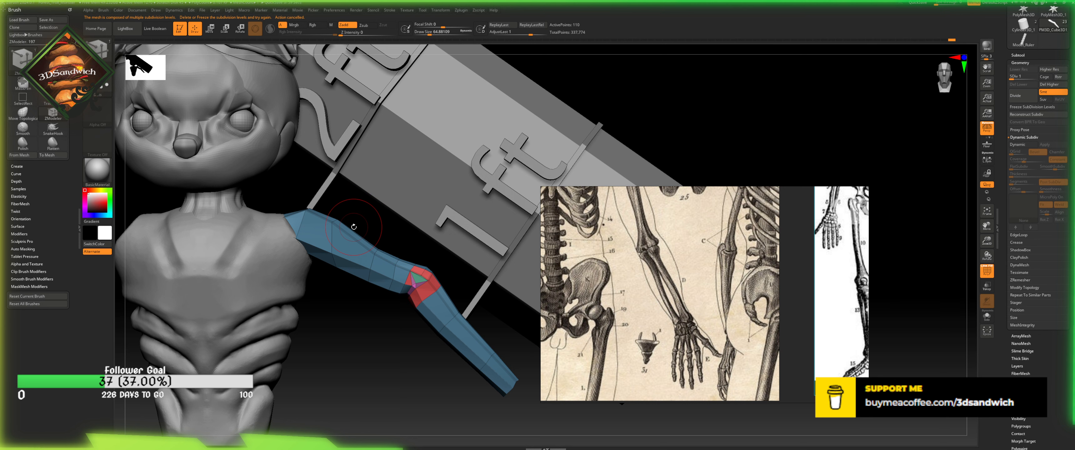
- Try adjusting the upper arm near the elbow with the Move Topological brush, and undo the strokes
{"action": "left_click_drag", "start_coordinate": [426, 381], "coordinate": [483, 411]}
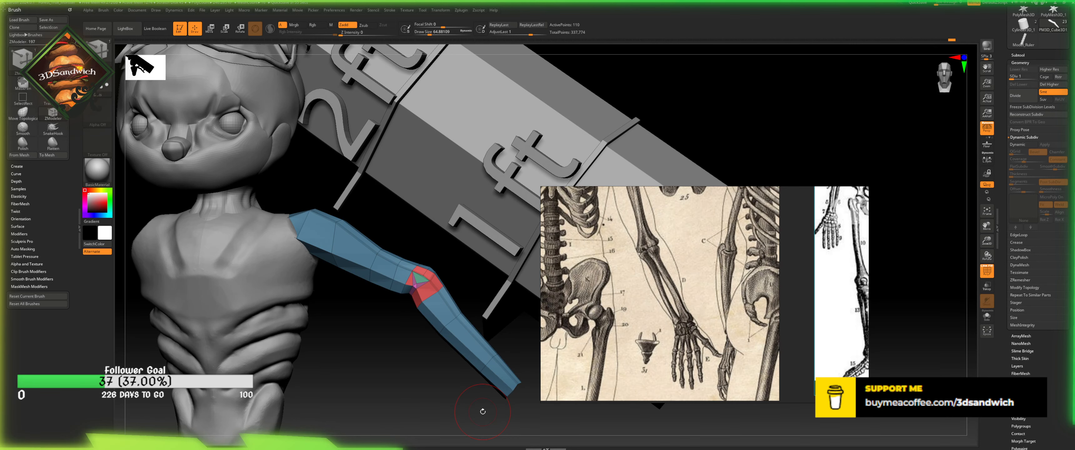
{"action": "left_click_drag", "start_coordinate": [409, 416], "coordinate": [376, 350], "text": "alt"}
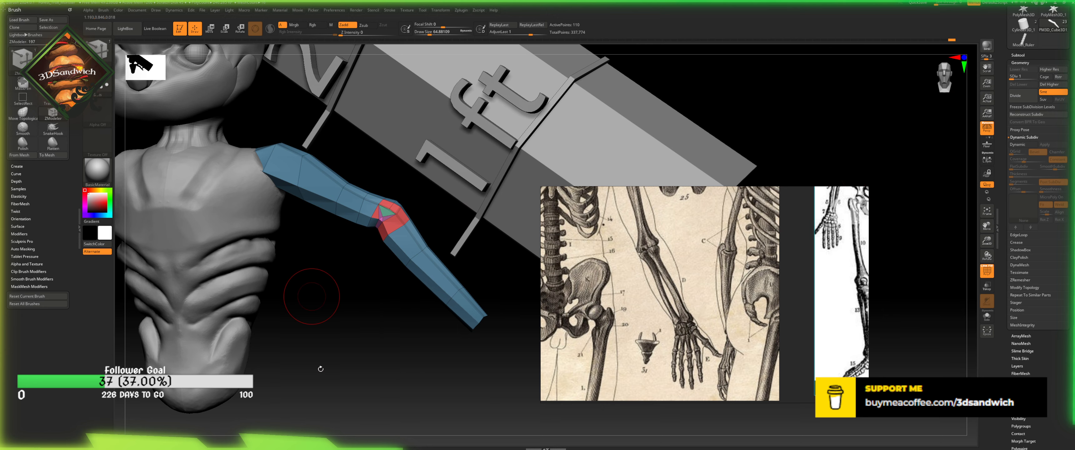
{"action": "left_click_drag", "start_coordinate": [311, 296], "coordinate": [320, 369], "text": "alt"}
{"action": "key", "text": "b"}
{"action": "key", "text": "m"}
{"action": "key", "text": "t"}
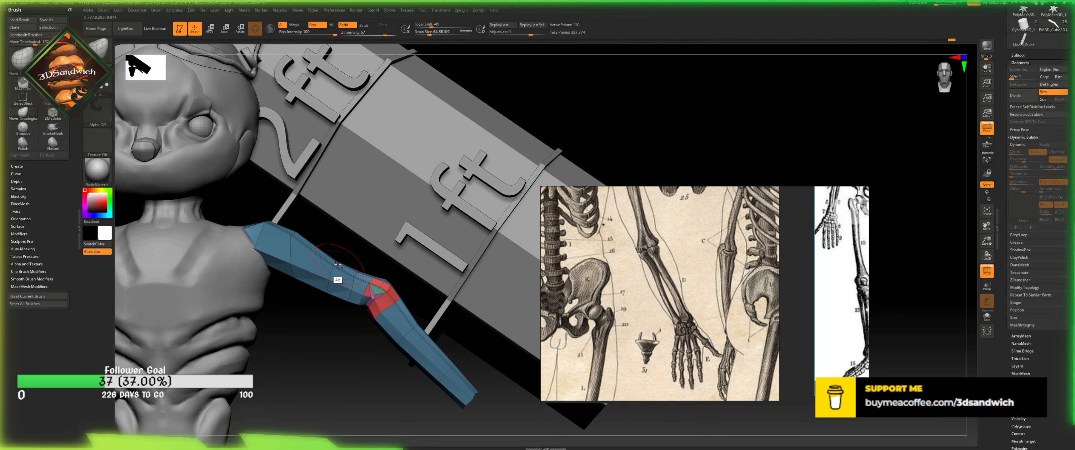
{"action": "mouse_move", "coordinate": [337, 264]}
{"action": "left_mouse_down"}
{"action": "mouse_move", "coordinate": [341, 254]}
{"action": "mouse_move", "coordinate": [362, 264]}
{"action": "left_mouse_up"}
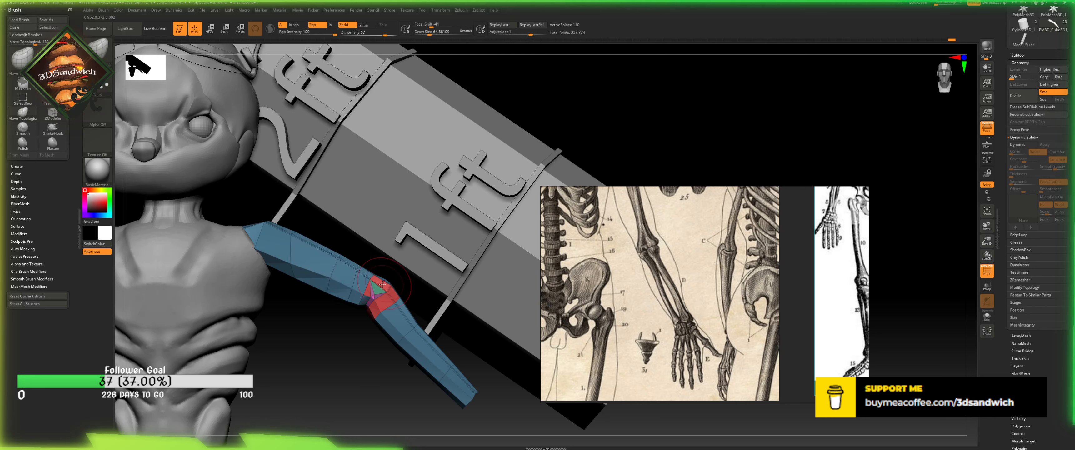
{"action": "key", "text": "ctrl"}
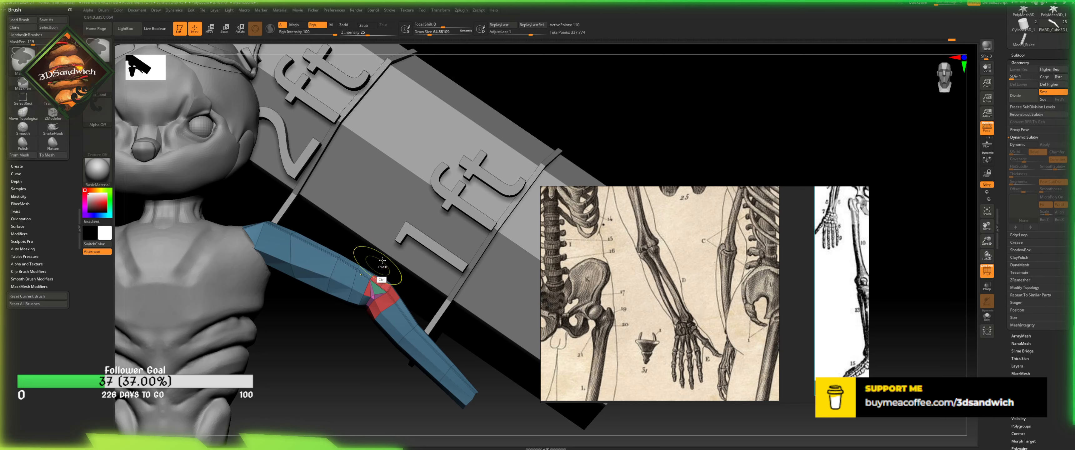
{"action": "key", "text": "ctrl+z"}
{"action": "key", "text": "ctrl+z"}
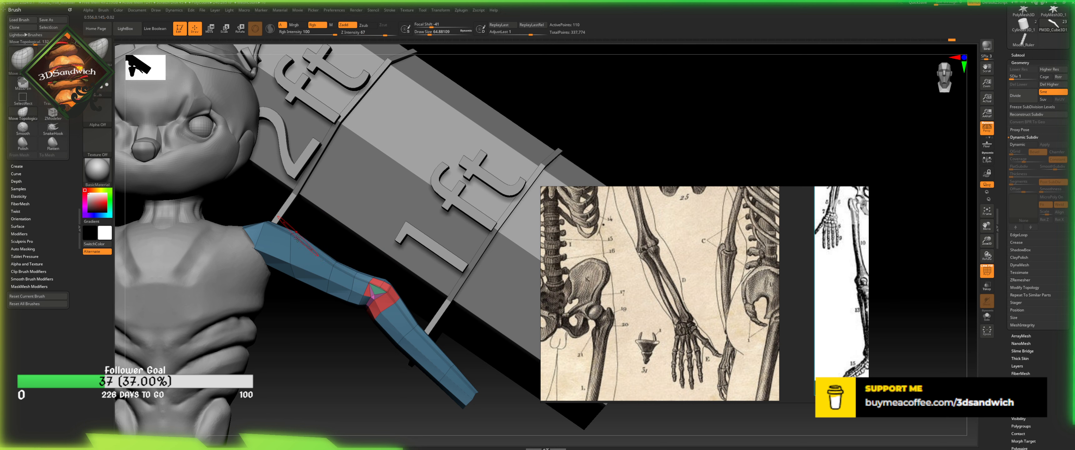
- Raise the arm to subdivision level 4 and refine the upper arm's outline with the Move Topological brush
{"action": "left_click", "coordinate": [1017, 114]}
{"action": "left_click", "coordinate": [1029, 77]}
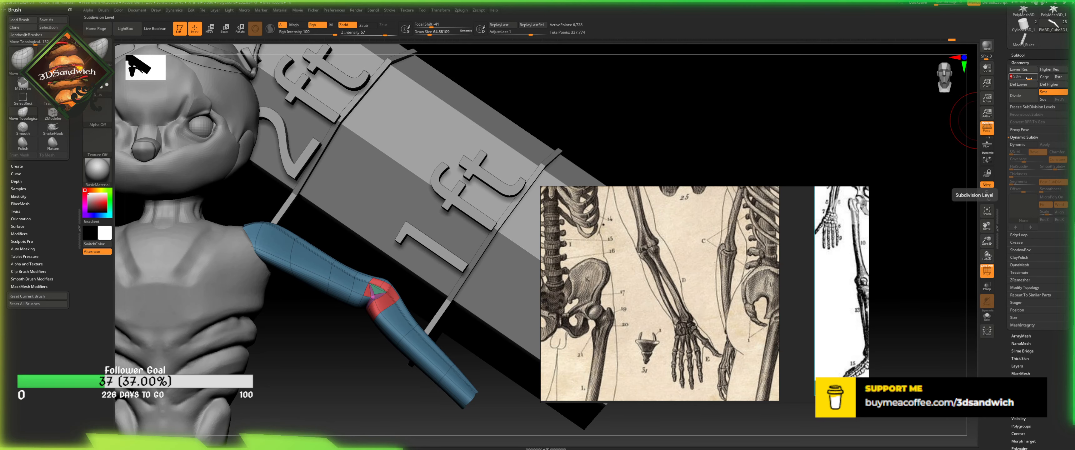
{"action": "left_click_drag", "start_coordinate": [816, 108], "coordinate": [770, 158]}
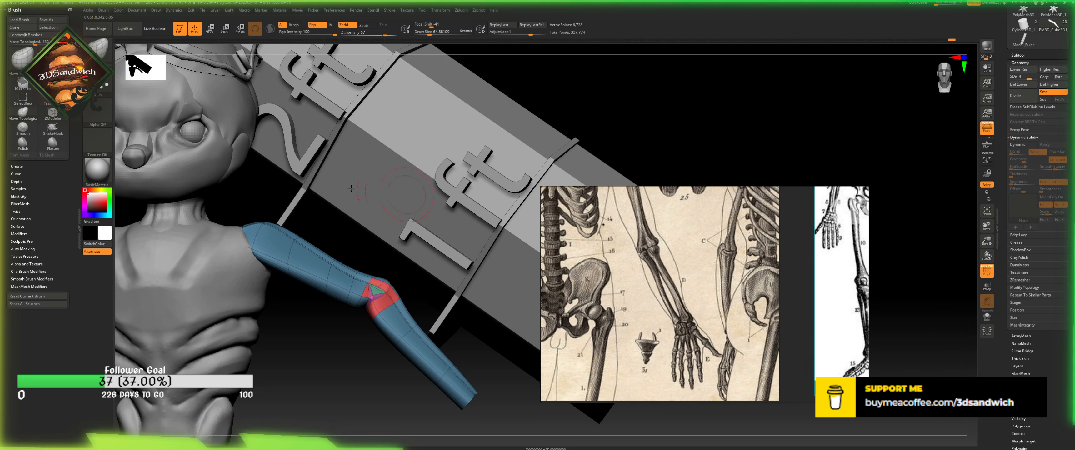
{"action": "mouse_move", "coordinate": [253, 233]}
{"action": "left_mouse_down"}
{"action": "mouse_move", "coordinate": [266, 227]}
{"action": "mouse_move", "coordinate": [334, 262]}
{"action": "left_mouse_up"}
{"action": "right_click_drag", "start_coordinate": [335, 260], "coordinate": [321, 251]}
{"action": "left_click_drag", "start_coordinate": [322, 251], "coordinate": [323, 255]}
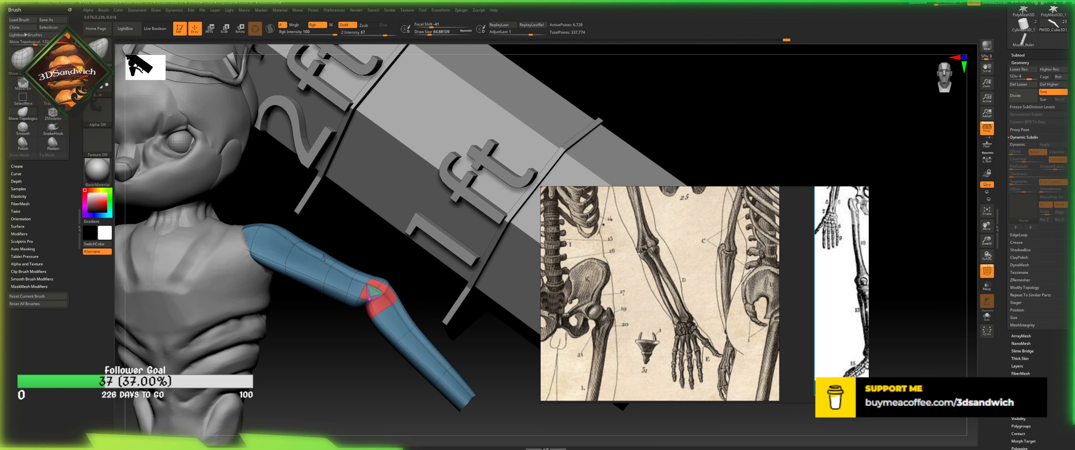
- Select the Flatten brush and flatten the front and underside surfaces of the upper arm
{"action": "left_click", "coordinate": [22, 57]}
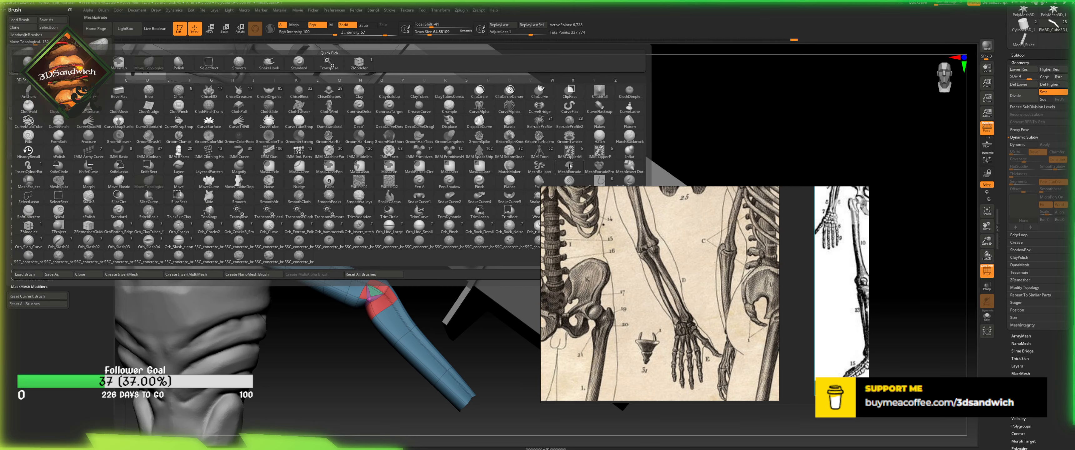
{"action": "left_click", "coordinate": [630, 121]}
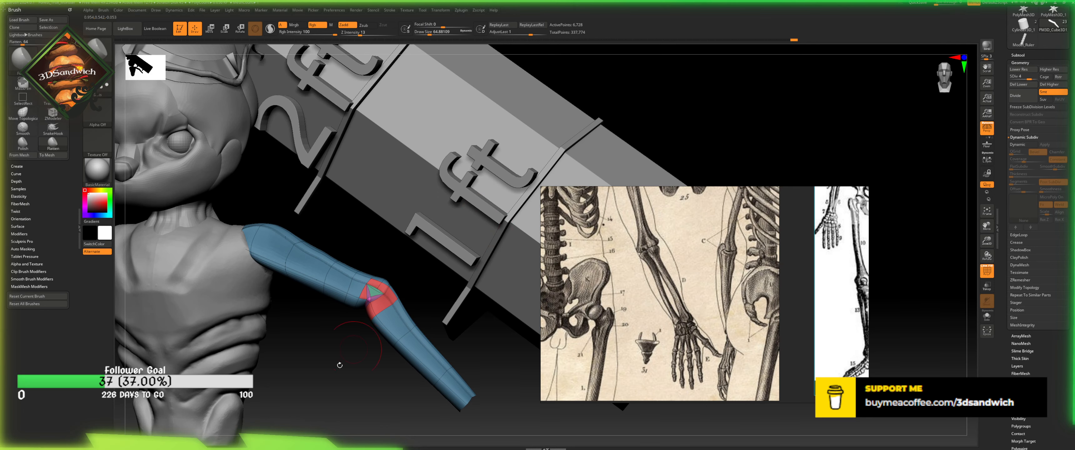
{"action": "right_click_drag", "start_coordinate": [340, 365], "coordinate": [320, 267]}
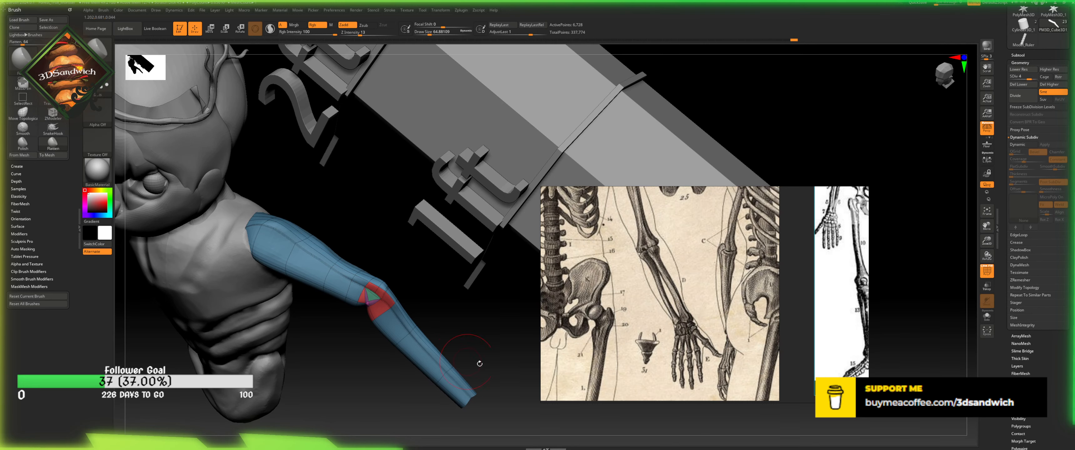
{"action": "left_click_drag", "start_coordinate": [480, 363], "coordinate": [515, 309]}
{"action": "mouse_move", "coordinate": [317, 286]}
{"action": "left_mouse_down"}
{"action": "mouse_move", "coordinate": [350, 301]}
{"action": "mouse_move", "coordinate": [304, 272]}
{"action": "mouse_move", "coordinate": [295, 280]}
{"action": "left_mouse_up"}
{"action": "left_click_drag", "start_coordinate": [331, 333], "coordinate": [339, 228]}
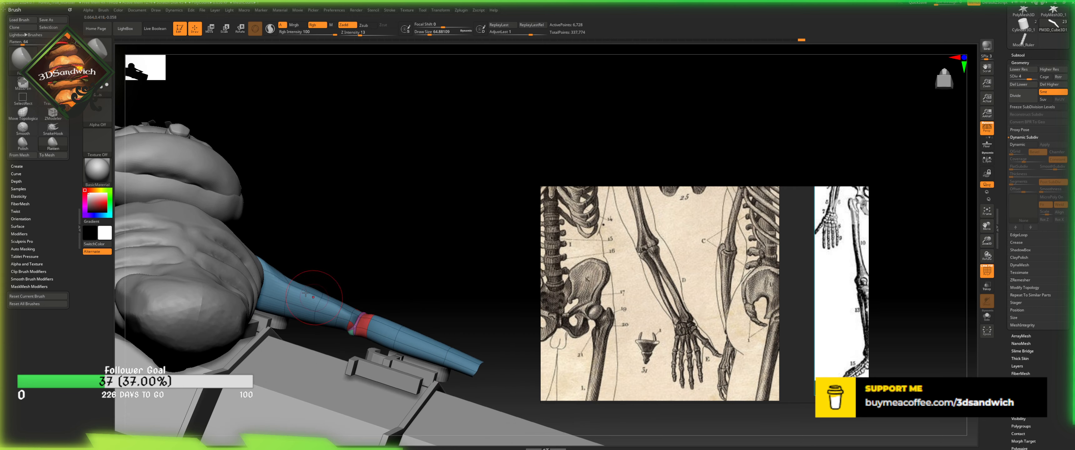
{"action": "mouse_move", "coordinate": [305, 293]}
{"action": "left_mouse_down"}
{"action": "mouse_move", "coordinate": [345, 314]}
{"action": "mouse_move", "coordinate": [298, 292]}
{"action": "mouse_move", "coordinate": [321, 307]}
{"action": "left_mouse_up"}
- Continue flattening the arm around the elbow from several angles, ending in a front view of the creature
{"action": "left_click_drag", "start_coordinate": [314, 252], "coordinate": [318, 382]}
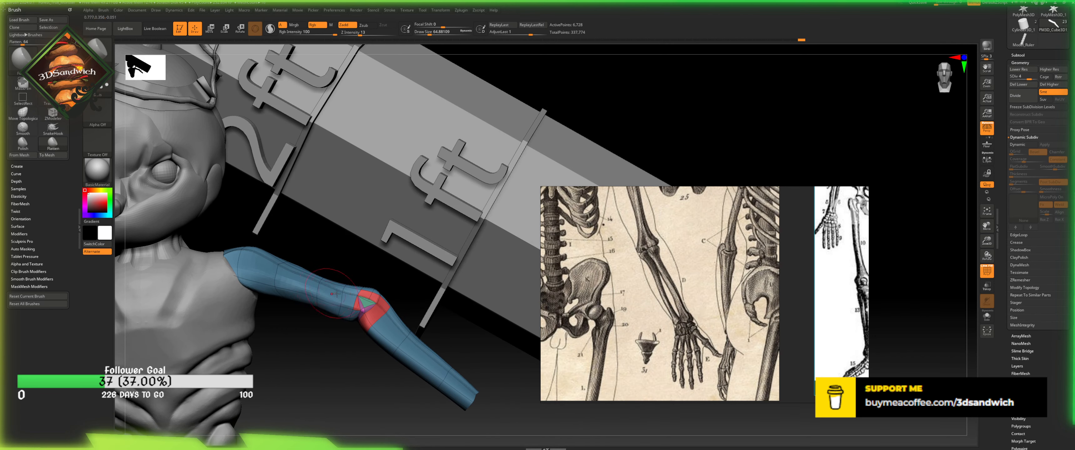
{"action": "mouse_move", "coordinate": [319, 307]}
{"action": "left_mouse_down"}
{"action": "mouse_move", "coordinate": [341, 314]}
{"action": "mouse_move", "coordinate": [364, 302]}
{"action": "left_mouse_up"}
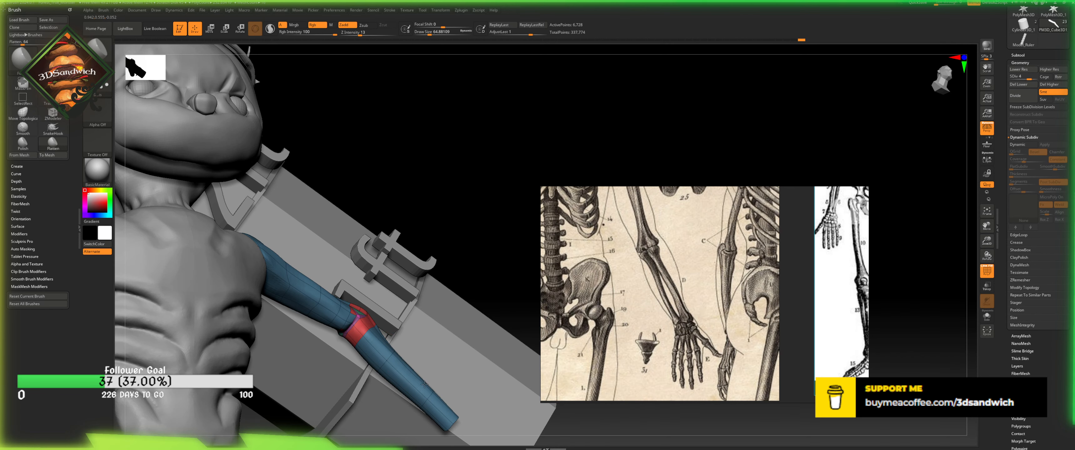
{"action": "left_click_drag", "start_coordinate": [487, 259], "coordinate": [377, 388]}
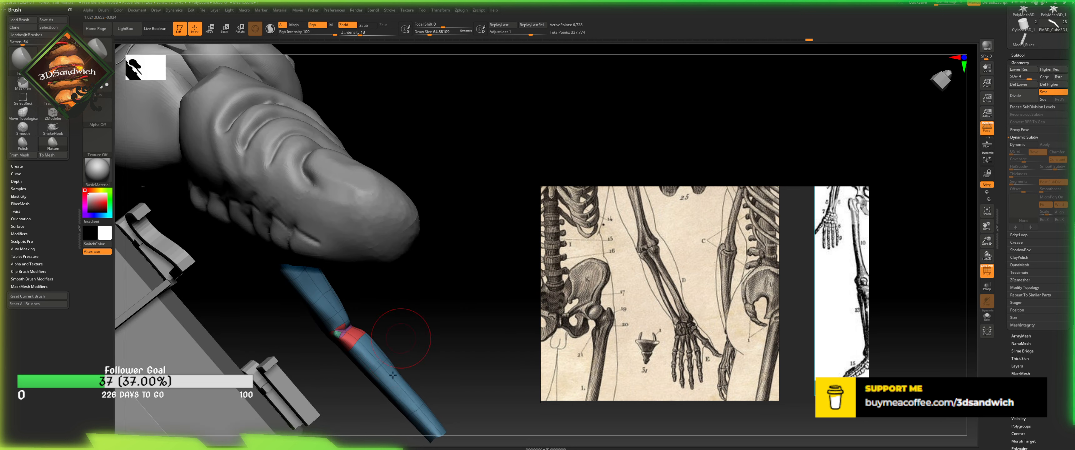
{"action": "mouse_move", "coordinate": [393, 374]}
{"action": "left_mouse_down"}
{"action": "mouse_move", "coordinate": [399, 400]}
{"action": "mouse_move", "coordinate": [396, 390]}
{"action": "left_mouse_up"}
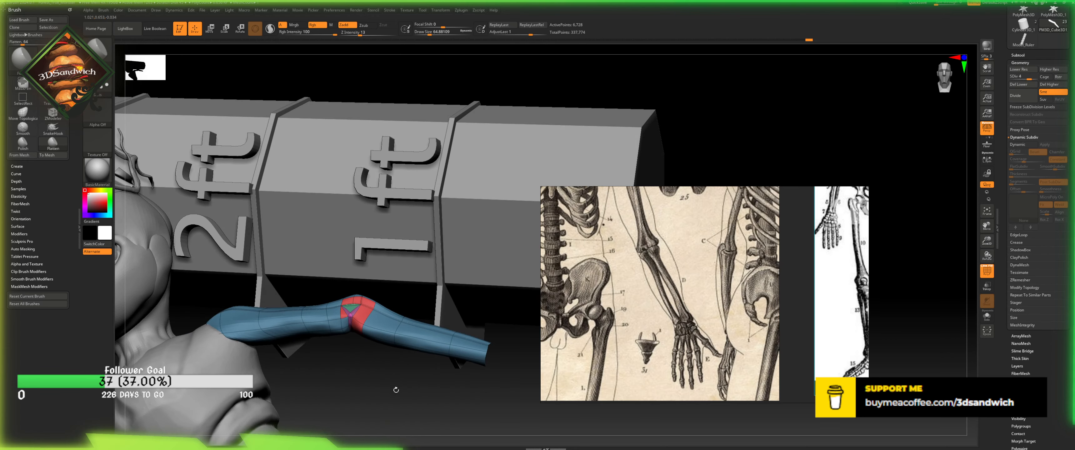
{"action": "left_click", "coordinate": [28, 59]}
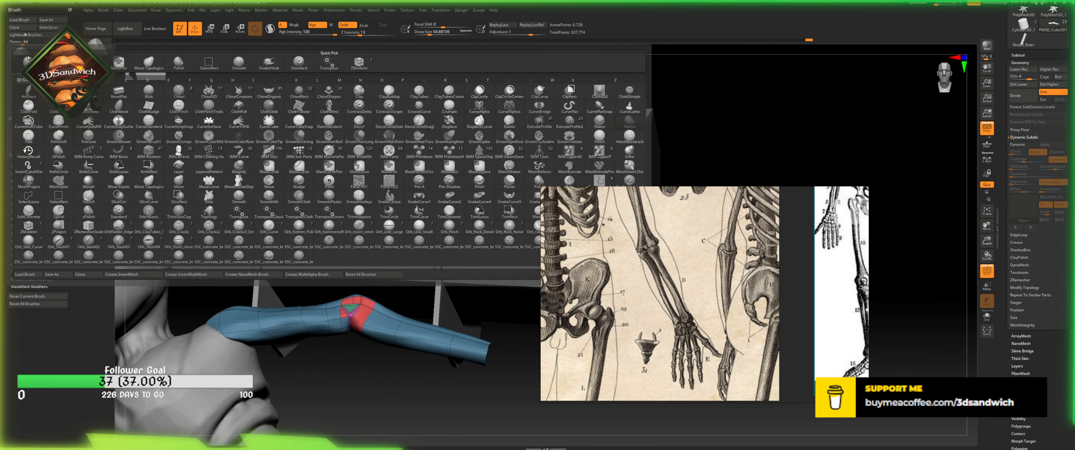
{"action": "left_click_drag", "start_coordinate": [371, 400], "coordinate": [381, 420]}
{"action": "left_click_drag", "start_coordinate": [393, 351], "coordinate": [340, 329]}
{"action": "left_click_drag", "start_coordinate": [286, 419], "coordinate": [277, 396]}
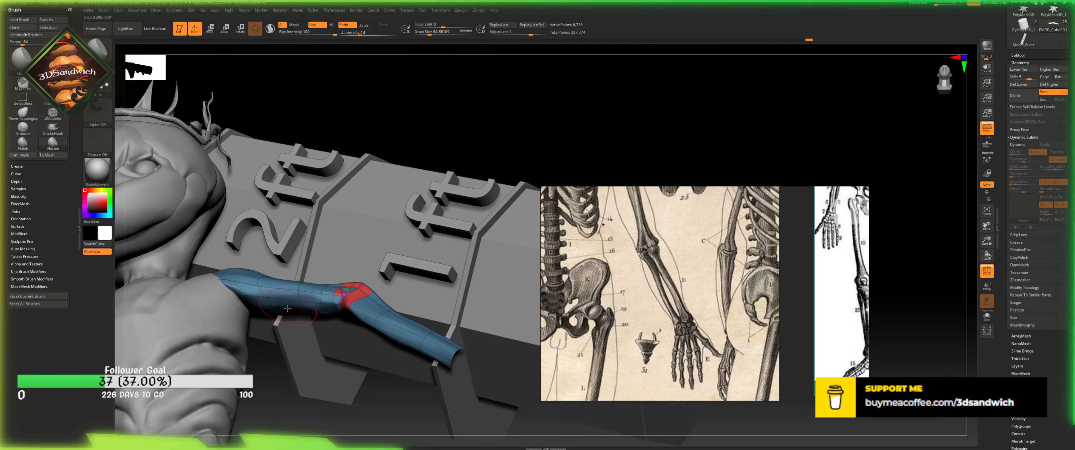
{"action": "left_click_drag", "start_coordinate": [387, 436], "coordinate": [443, 411]}
{"action": "left_click", "coordinate": [946, 80]}
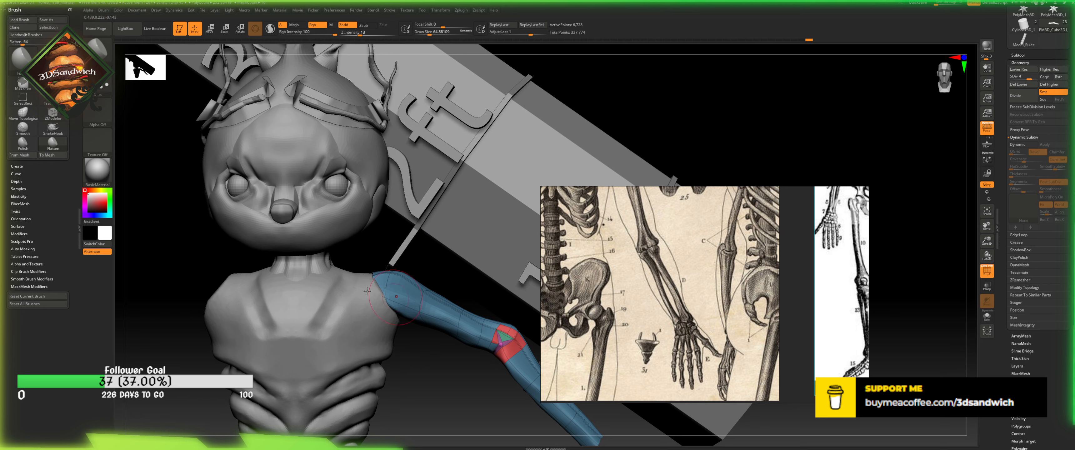
- Enlarge the Move Topological brush to a draw size of about 116, try reshaping the arm's shoulder end, and undo the last stroke
{"action": "key", "text": "b"}
{"action": "key", "text": "m"}
{"action": "key", "text": "t"}
{"action": "left_click", "coordinate": [418, 30]}
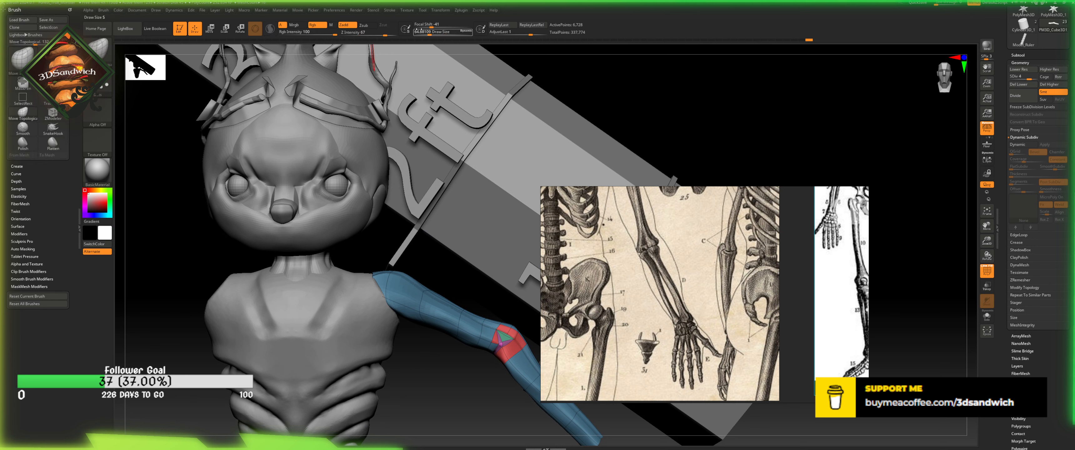
{"action": "left_click_drag", "start_coordinate": [425, 33], "coordinate": [432, 34]}
{"action": "left_click_drag", "start_coordinate": [399, 398], "coordinate": [401, 321]}
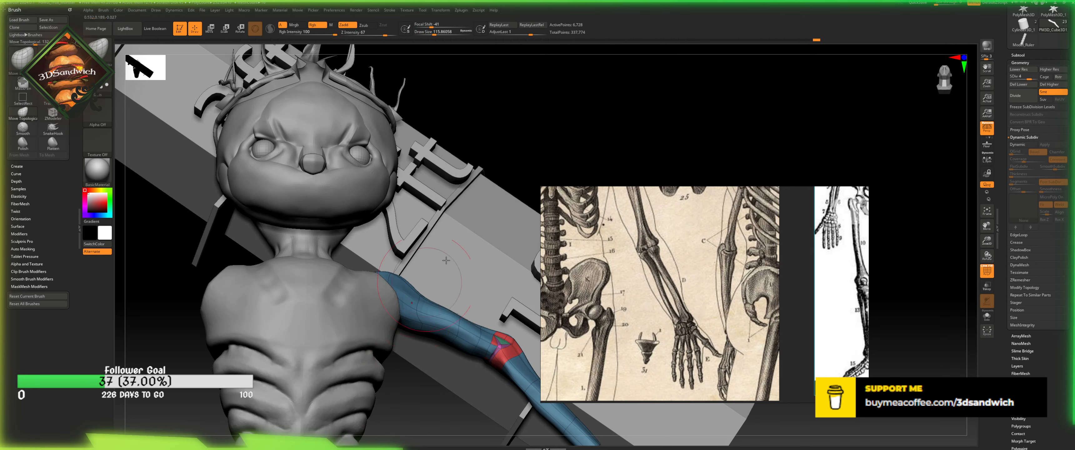
{"action": "left_click_drag", "start_coordinate": [548, 160], "coordinate": [534, 209]}
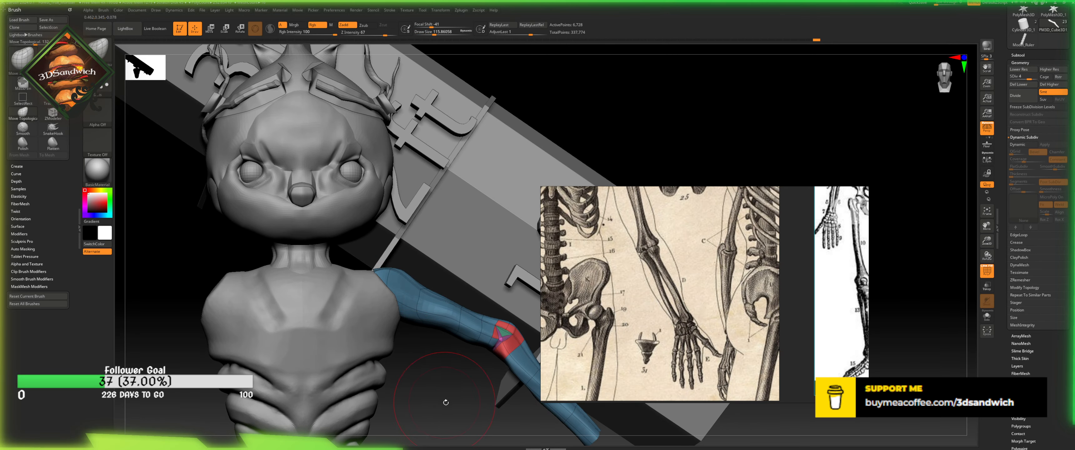
{"action": "key", "text": "ctrl+z"}
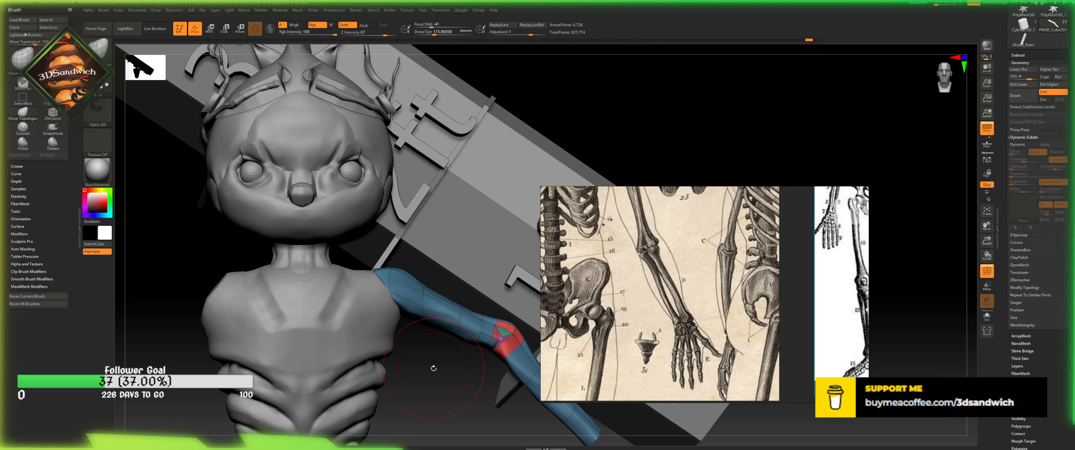
- Move the skeleton reference clear of the arm, fit the whole skeleton in it, and examine the elbow and forearm against it
{"action": "left_click_drag", "start_coordinate": [655, 313], "coordinate": [693, 175]}
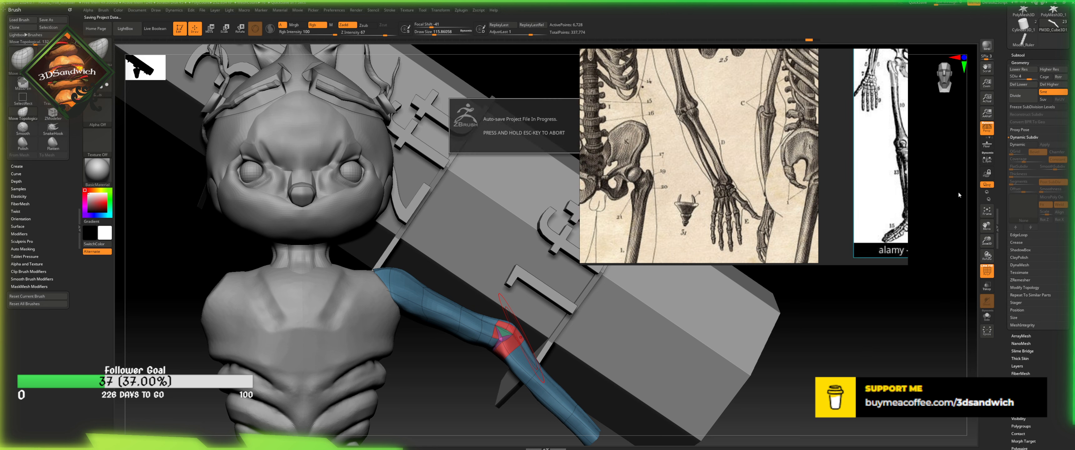
{"action": "left_click", "coordinate": [987, 211]}
{"action": "scroll", "coordinate": [724, 155], "scroll_direction": "up", "scroll_amount": 5}
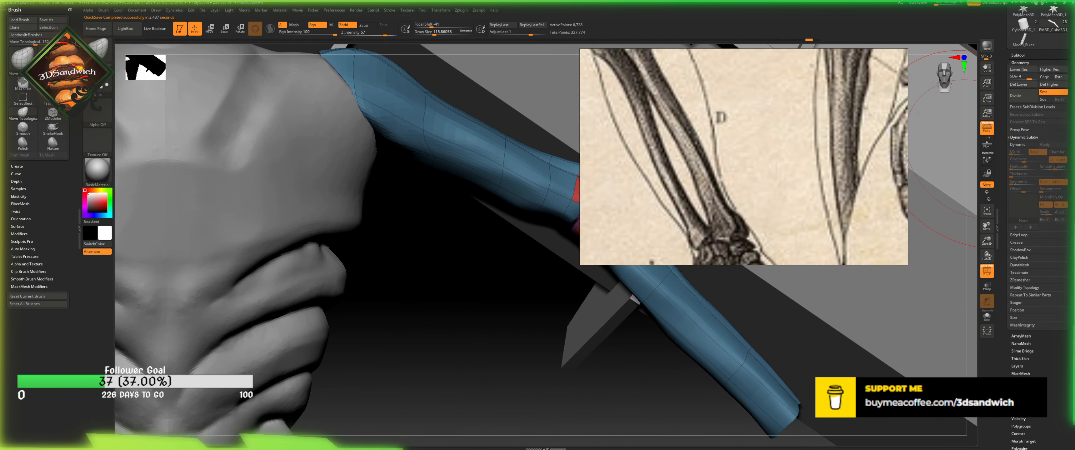
{"action": "left_click", "coordinate": [986, 211]}
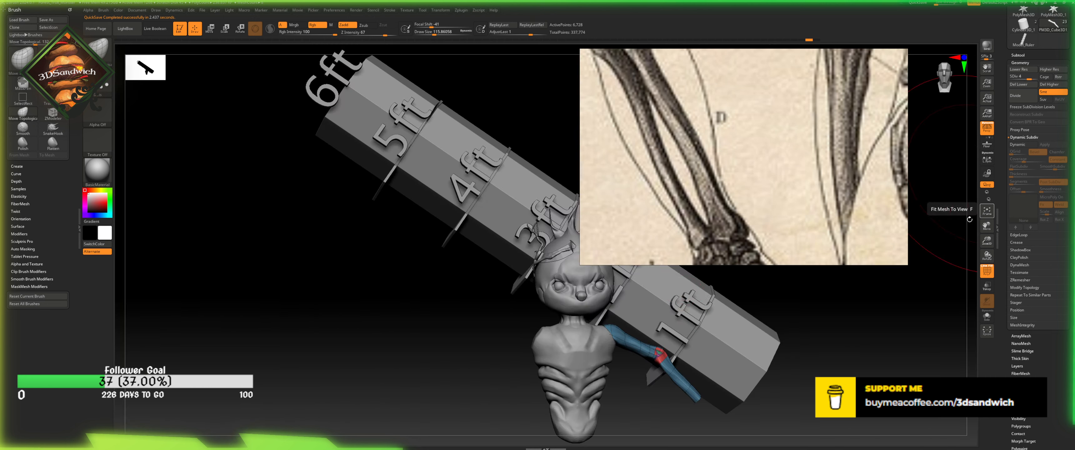
{"action": "left_click_drag", "start_coordinate": [453, 389], "coordinate": [219, 355], "text": "alt"}
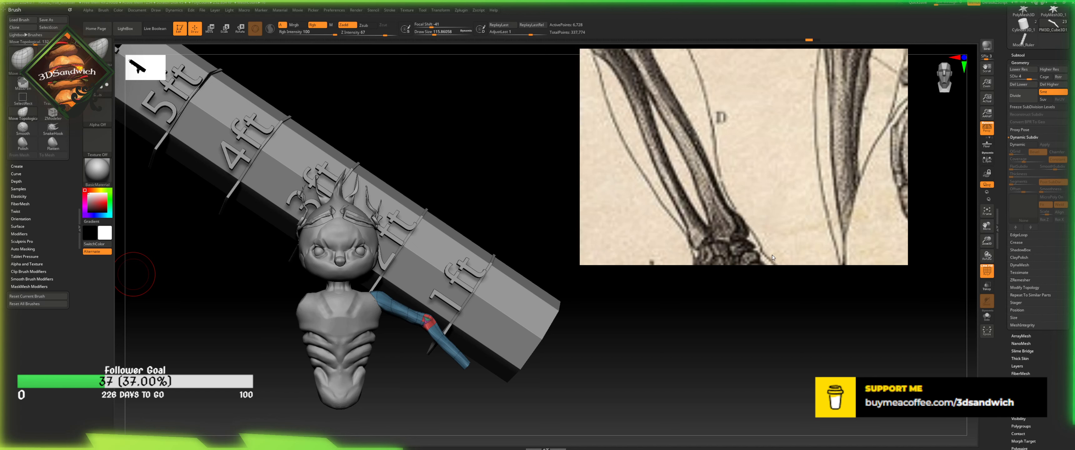
{"action": "scroll", "coordinate": [690, 130], "scroll_direction": "down", "scroll_amount": 6}
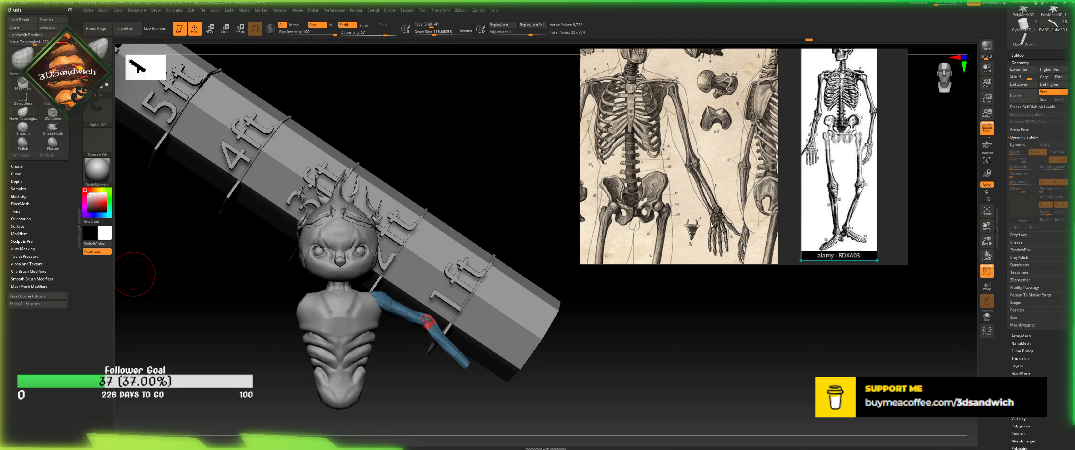
{"action": "left_click_drag", "start_coordinate": [711, 225], "coordinate": [706, 172]}
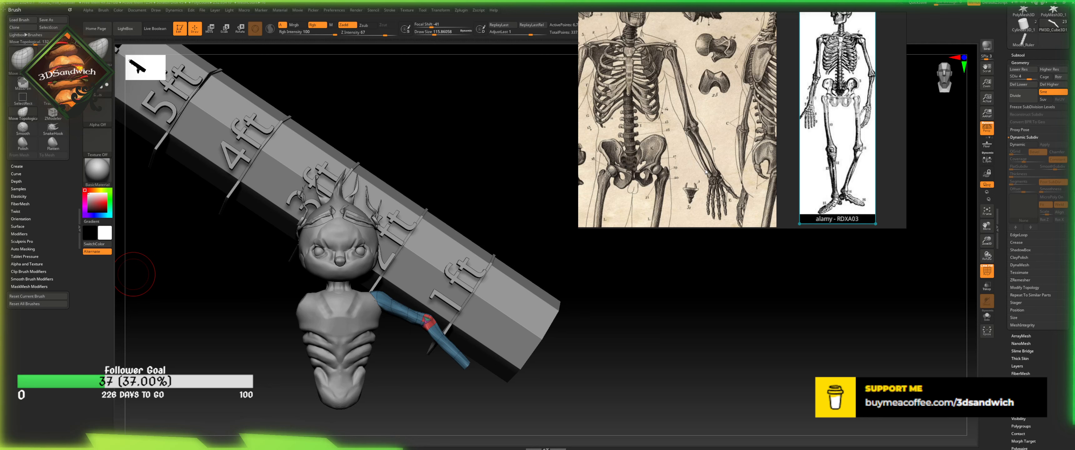
{"action": "left_click", "coordinate": [996, 245]}
{"action": "left_click_drag", "start_coordinate": [988, 241], "coordinate": [586, 259]}
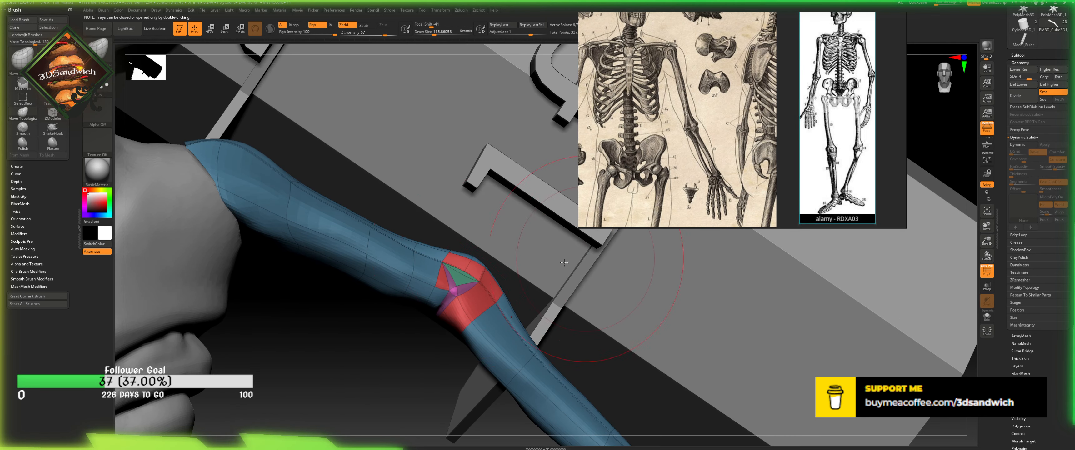
{"action": "left_click_drag", "start_coordinate": [307, 356], "coordinate": [285, 295], "text": "alt"}
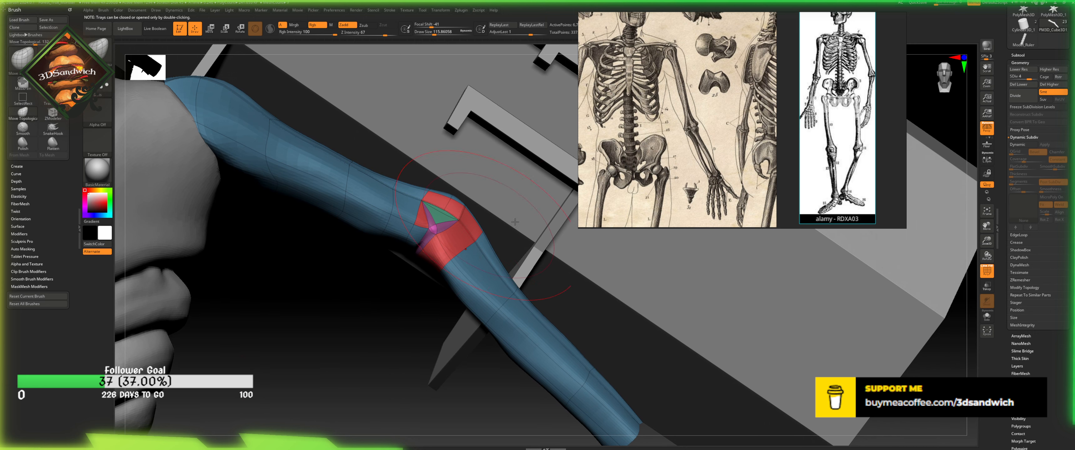
- Return the arm to its lowest subdivision level, view it from the front beside the torso, and save the project
{"action": "right_click_drag", "start_coordinate": [850, 203], "coordinate": [842, 121]}
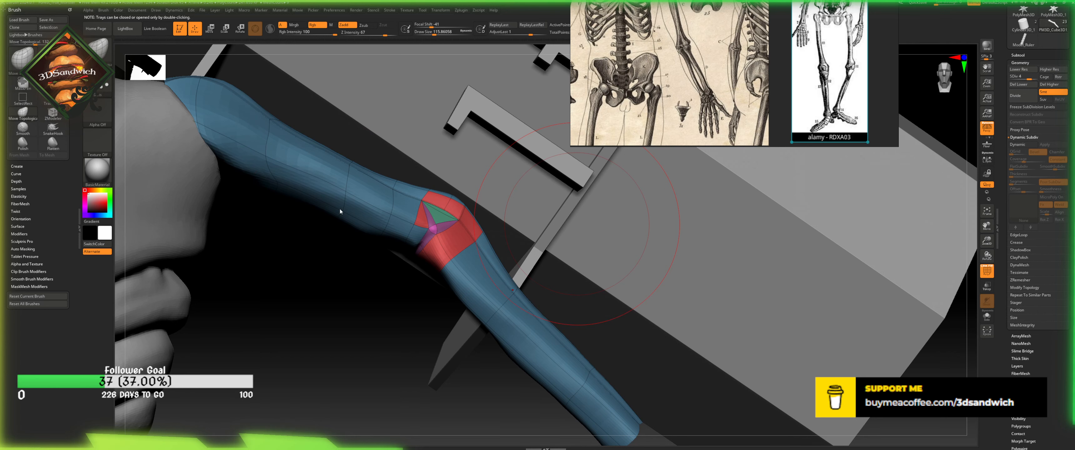
{"action": "left_click_drag", "start_coordinate": [333, 287], "coordinate": [349, 256]}
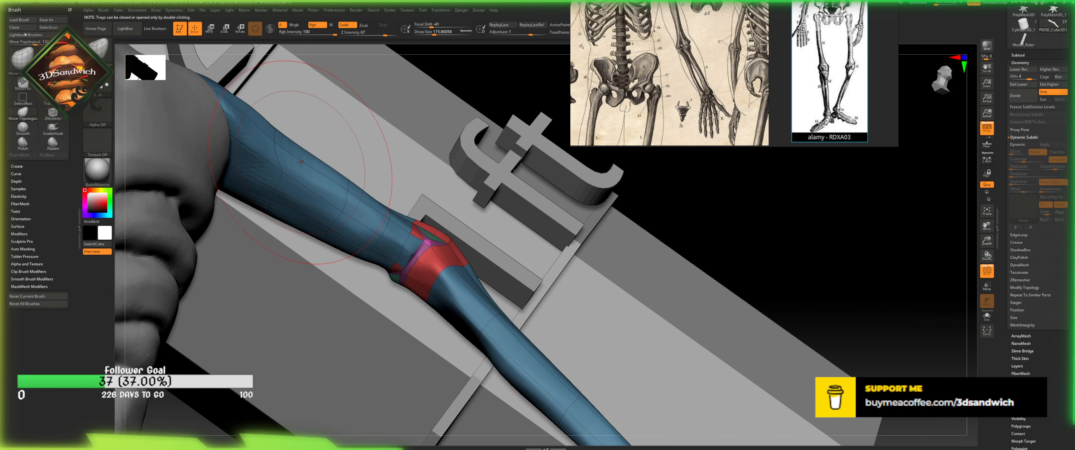
{"action": "key", "text": "shift"}
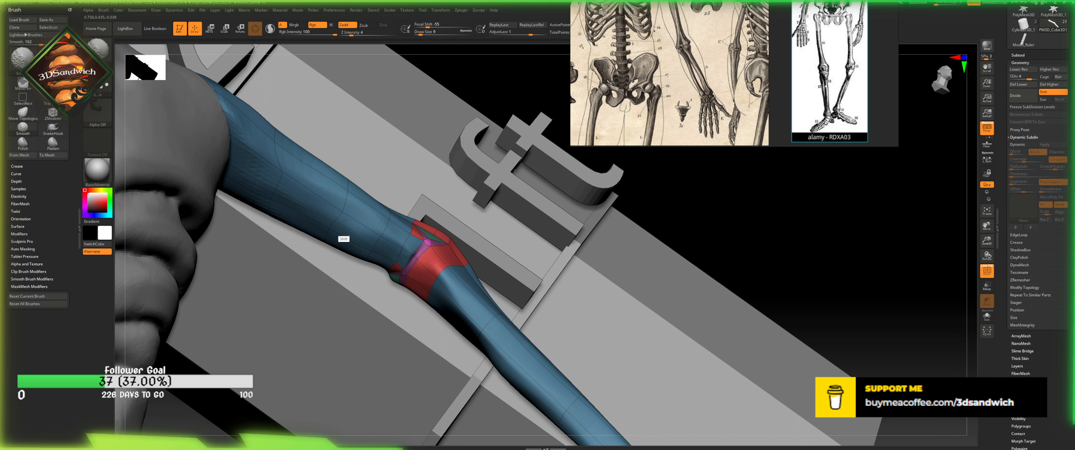
{"action": "left_click_drag", "start_coordinate": [352, 33], "coordinate": [430, 34]}
{"action": "mouse_move", "coordinate": [710, 216]}
{"action": "left_mouse_down"}
{"action": "mouse_move", "coordinate": [693, 263]}
{"action": "mouse_move", "coordinate": [688, 237]}
{"action": "left_mouse_up"}
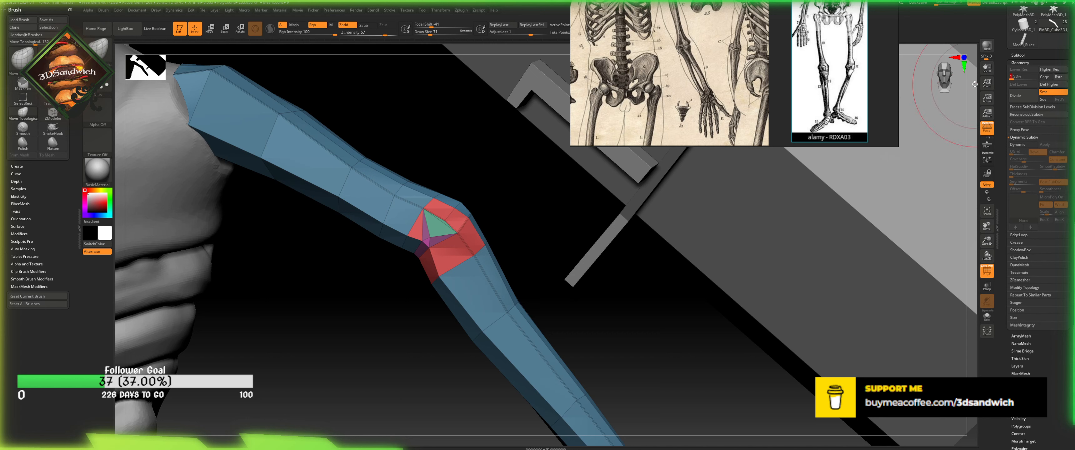
{"action": "key", "text": "ctrl+s"}
{"action": "left_click", "coordinate": [986, 211]}
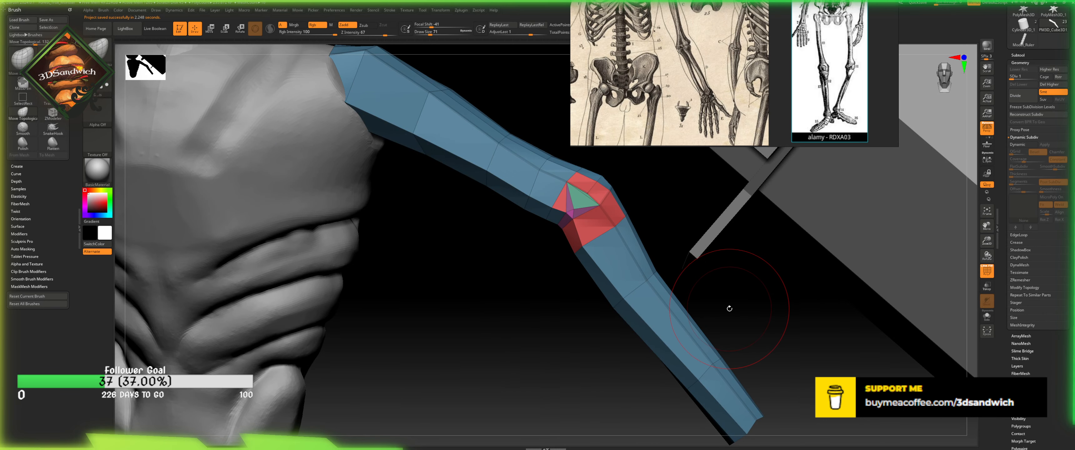
- Rename the arm subtool to Skinny_Arm and duplicate it
{"action": "left_click", "coordinate": [1022, 53]}
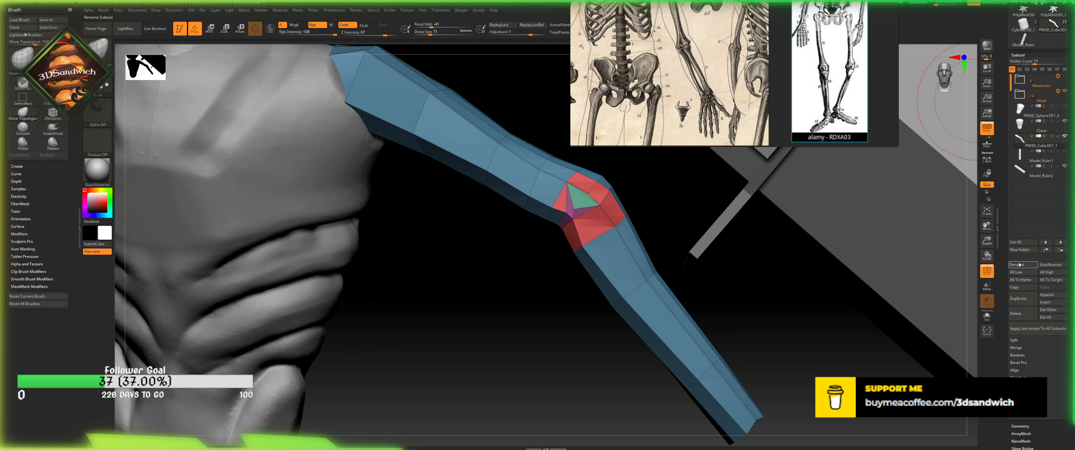
{"action": "left_click", "coordinate": [1019, 265]}
{"action": "type", "text": "Sk"}
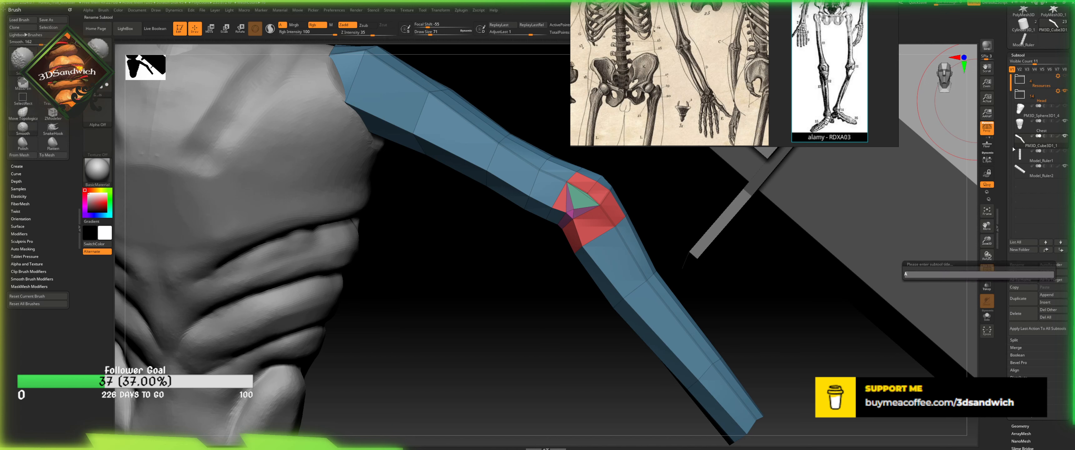
{"action": "type", "text": "inny"}
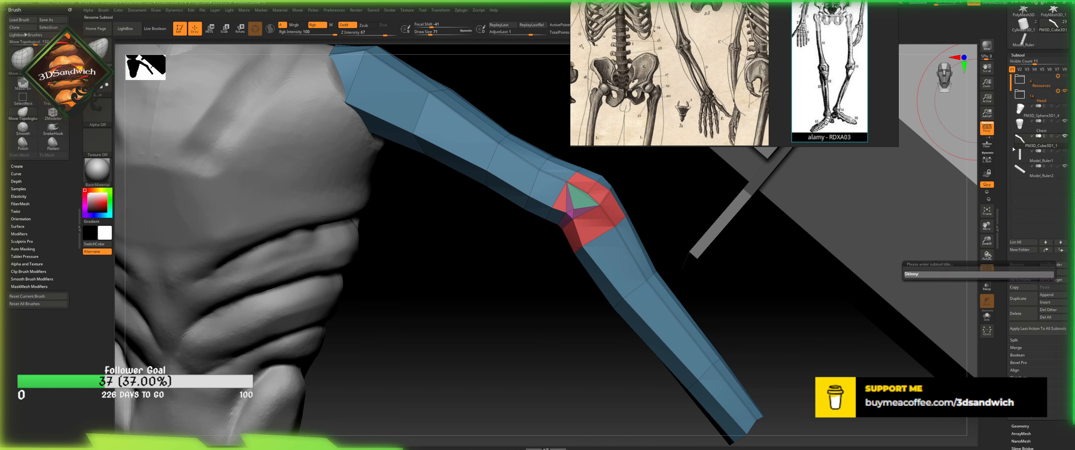
{"action": "type", "text": "_Arm"}
{"action": "key", "text": "Return"}
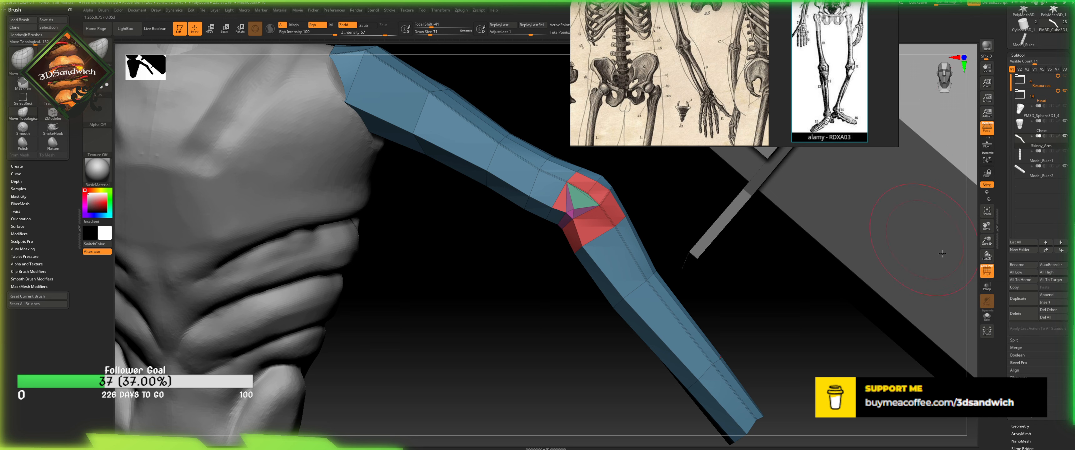
{"action": "left_click", "coordinate": [1018, 298]}
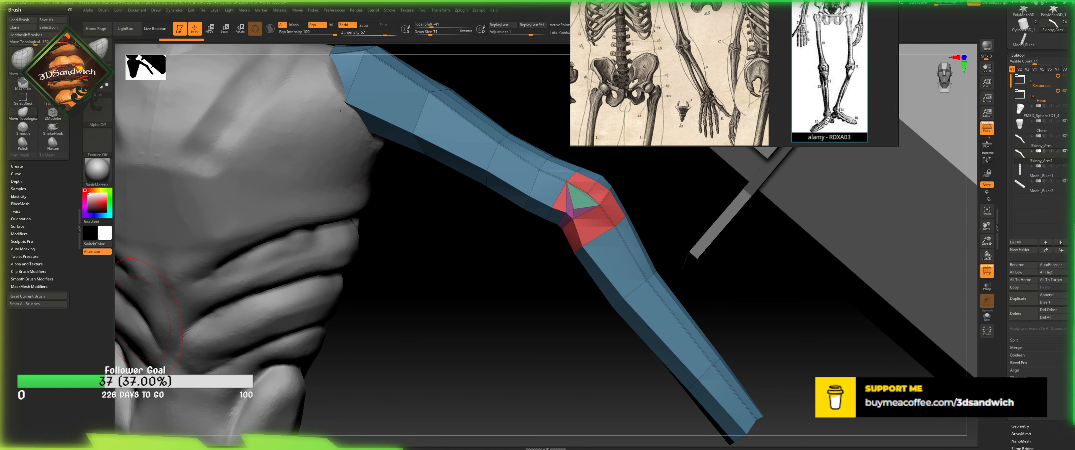
- Switch to File Explorer, look in the Forest_Troll monster's Resources folder under Man_Vs_Monster_Models, and return to the sculpt
{"action": "key", "text": "alt+Tab"}
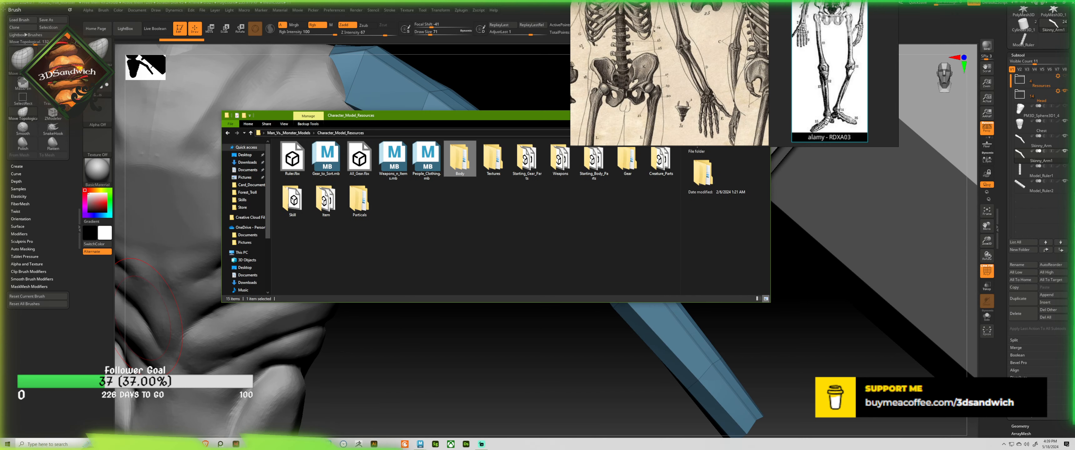
{"action": "left_click", "coordinate": [305, 134]}
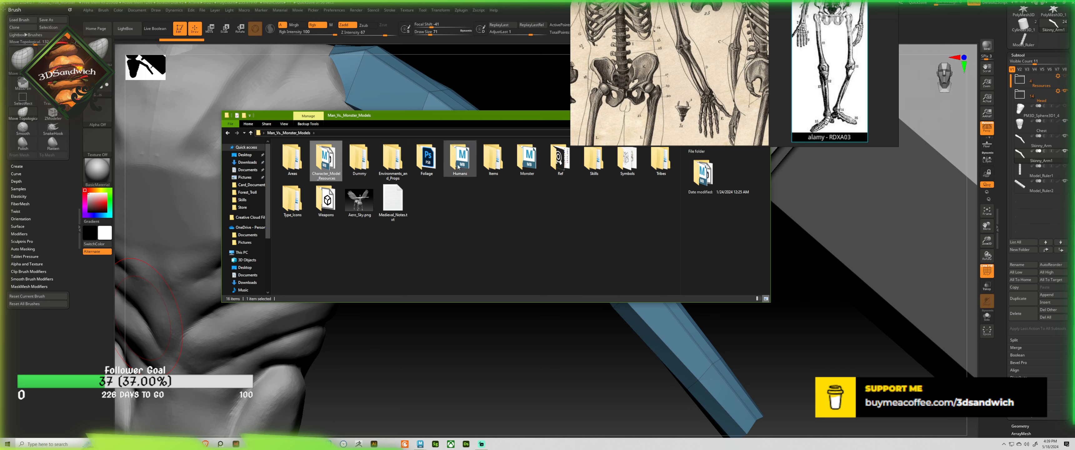
{"action": "double_click", "coordinate": [525, 159]}
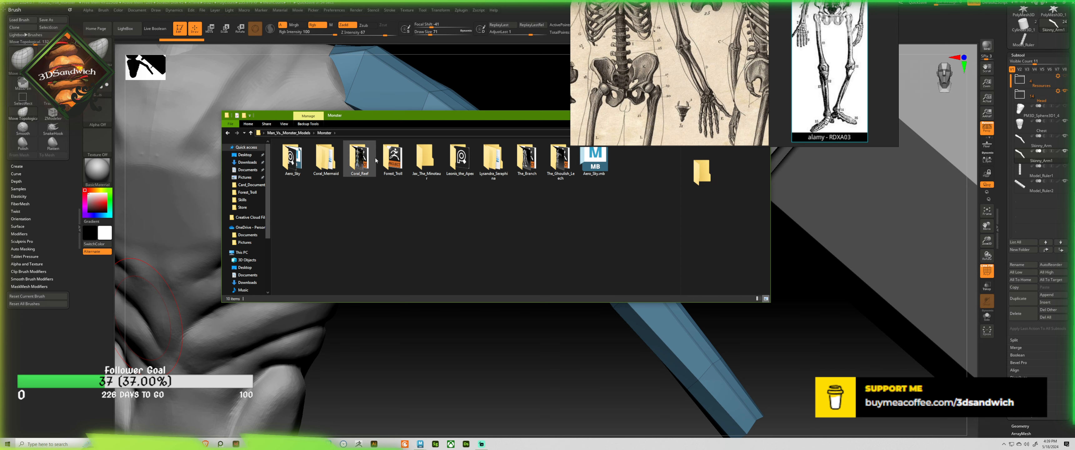
{"action": "double_click", "coordinate": [383, 159]}
{"action": "double_click", "coordinate": [332, 152]}
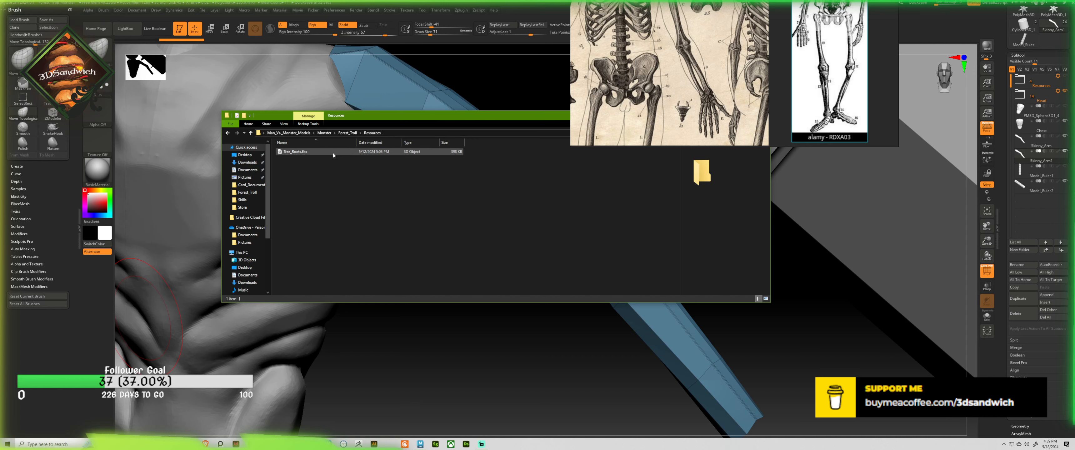
{"action": "left_click", "coordinate": [524, 16]}
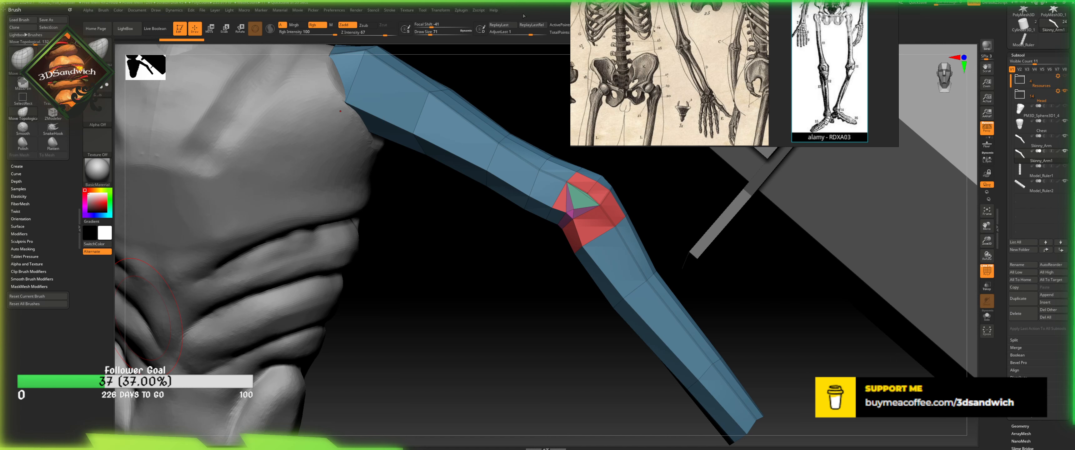
- Duplicate the Skinny_Arm subtool again, place the new copy above the original in the subtool order, and reselect Skinny_Arm
{"action": "left_click", "coordinate": [1039, 142]}
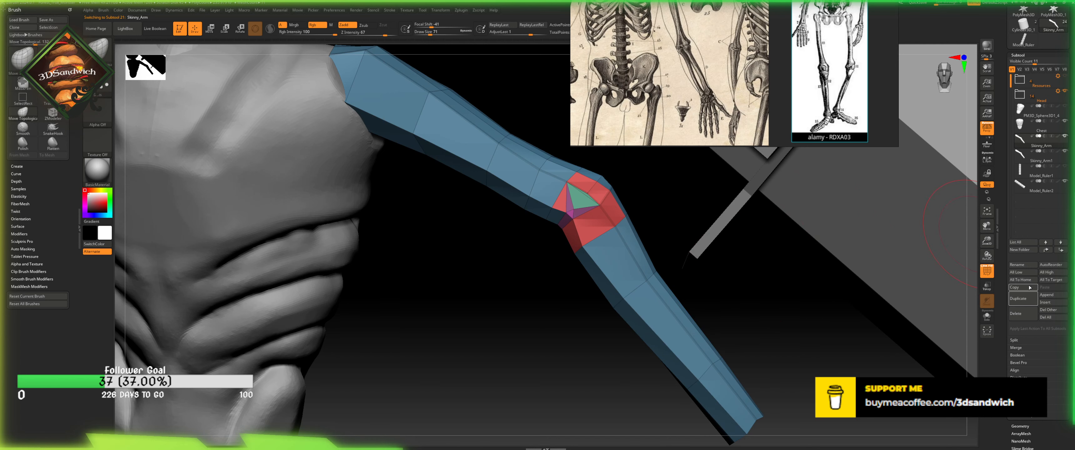
{"action": "left_click", "coordinate": [1018, 298]}
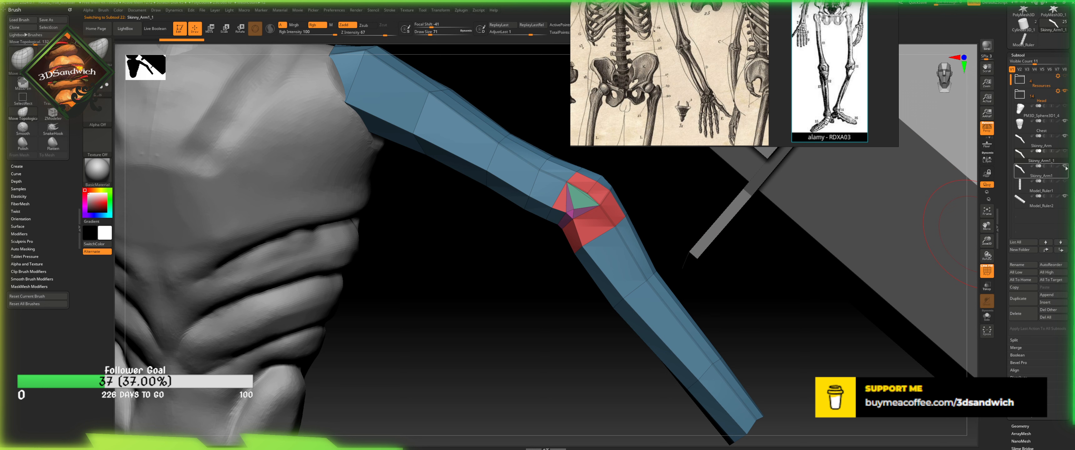
{"action": "mouse_move", "coordinate": [1041, 159]}
{"action": "left_click_drag", "start_coordinate": [1021, 156], "coordinate": [1021, 141]}
{"action": "right_click_drag", "start_coordinate": [726, 33], "coordinate": [0, 170]}
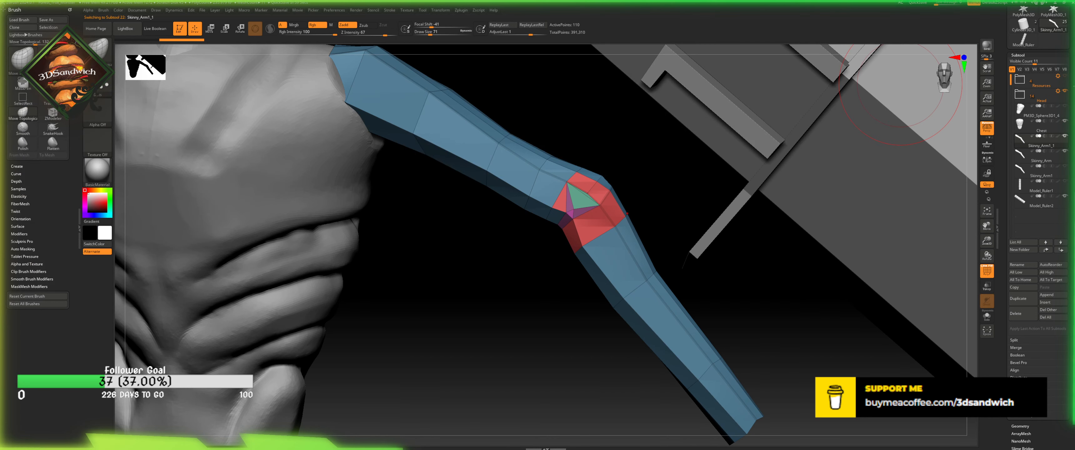
{"action": "left_click", "coordinate": [1030, 150]}
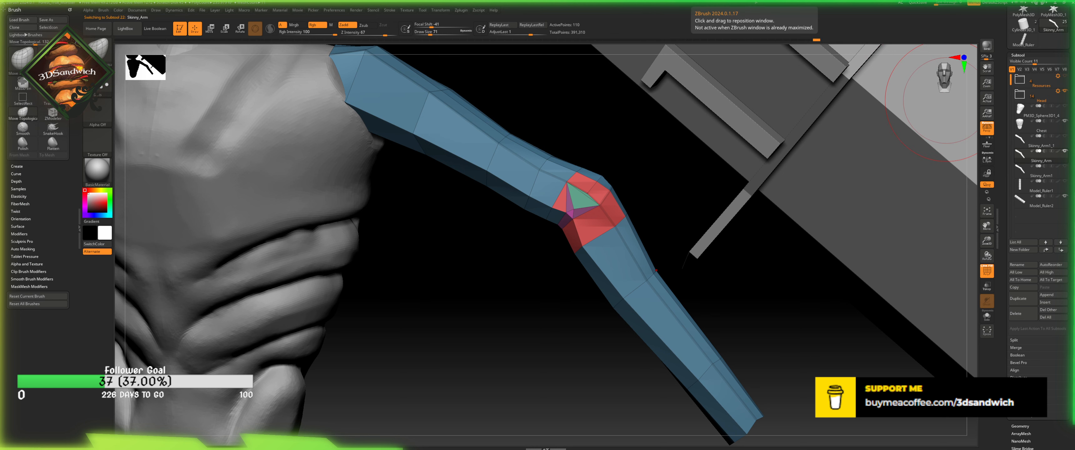
- Restore the arm's smooth subdivided state from its undo history and examine it in front view with the whole creature
{"action": "left_click", "coordinate": [786, 40]}
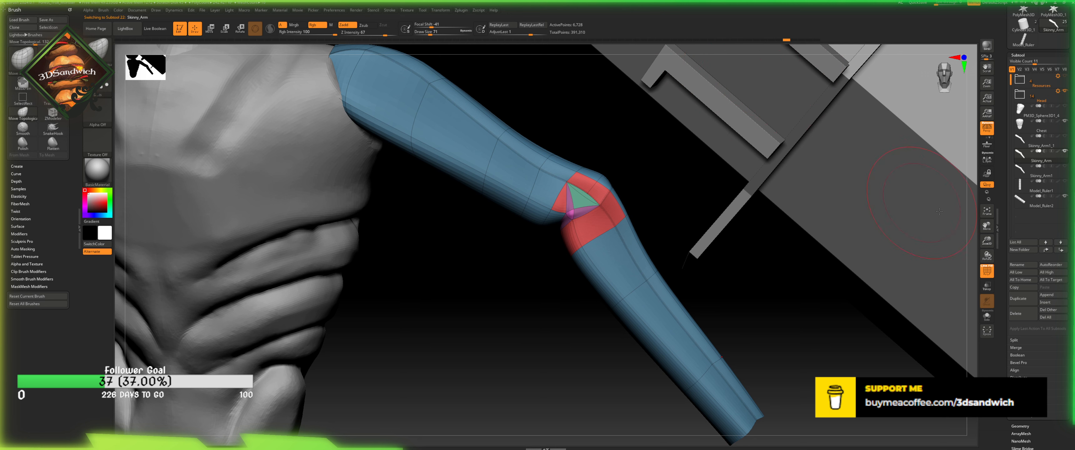
{"action": "left_click", "coordinate": [986, 211]}
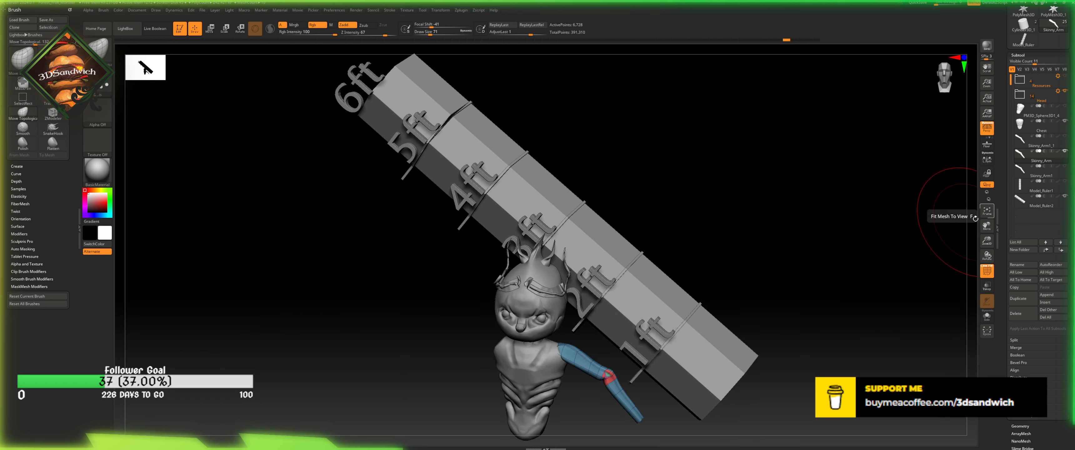
{"action": "left_click_drag", "start_coordinate": [879, 221], "coordinate": [906, 175]}
{"action": "left_click_drag", "start_coordinate": [935, 92], "coordinate": [882, 156]}
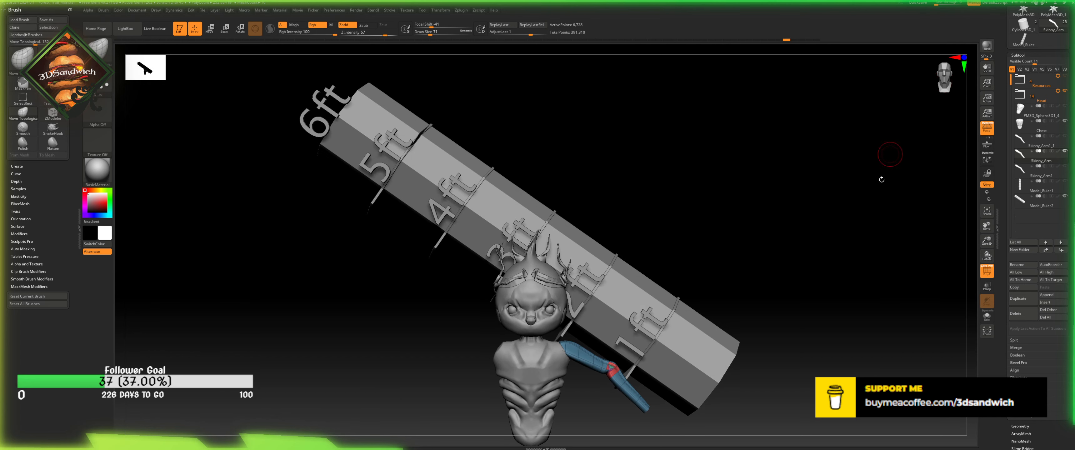
{"action": "left_click_drag", "start_coordinate": [986, 241], "coordinate": [955, 265]}
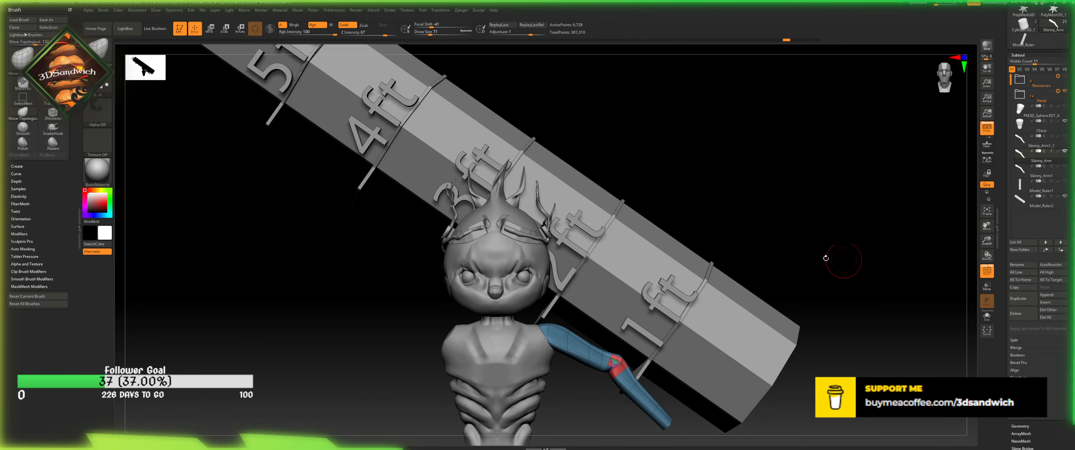
{"action": "left_click_drag", "start_coordinate": [733, 217], "coordinate": [601, 179], "text": "alt"}
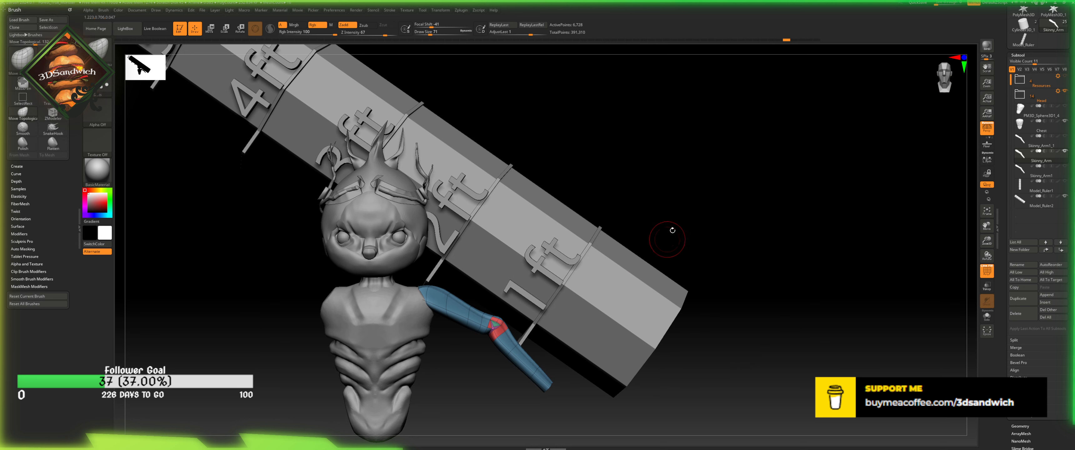
- Compare the arm at its lowest subdivision level with its smooth subdivided state
{"action": "mouse_move", "coordinate": [786, 39]}
{"action": "left_mouse_down"}
{"action": "mouse_move", "coordinate": [630, 40]}
{"action": "mouse_move", "coordinate": [786, 39]}
{"action": "left_mouse_up"}
{"action": "key", "text": "shift+d"}
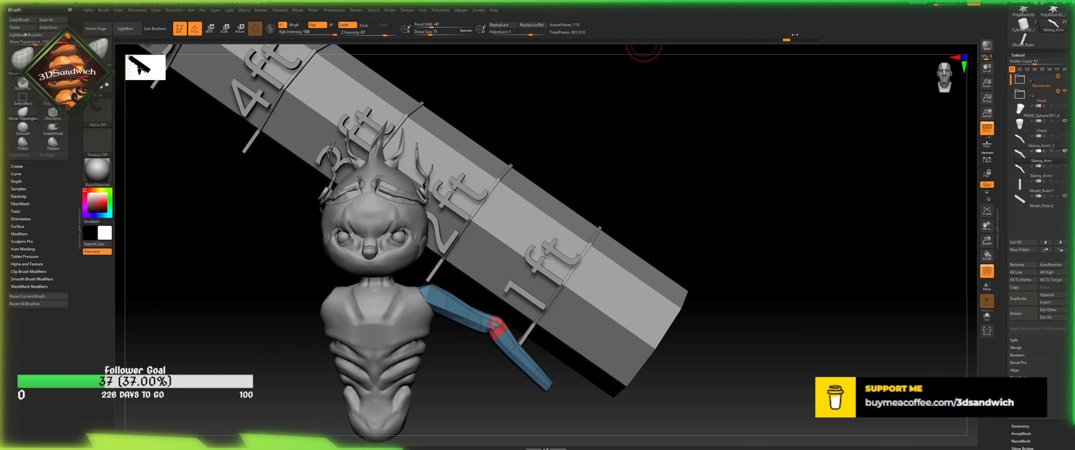
{"action": "left_click", "coordinate": [794, 37]}
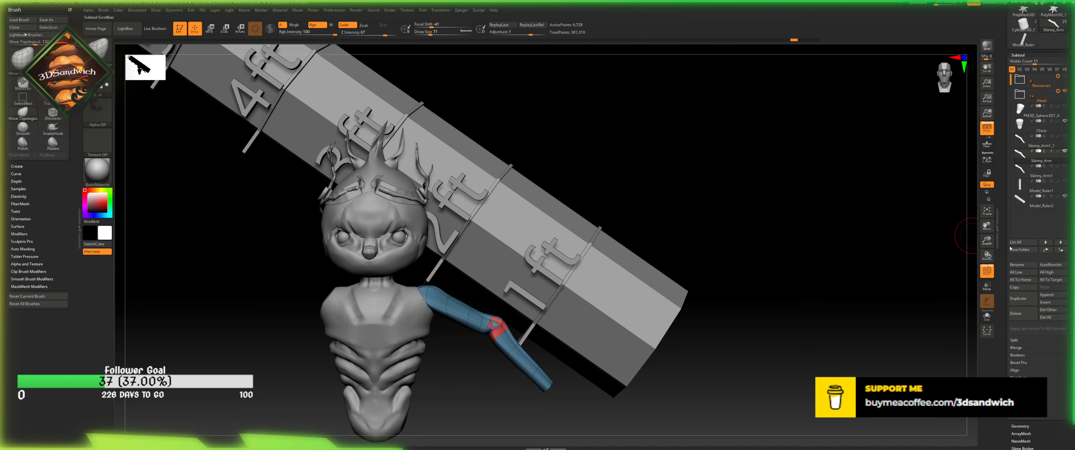
- Set Skinny_Arm to subdivision level 2 and delete its lower and higher subdivision levels
{"action": "scroll", "coordinate": [1014, 292], "scroll_direction": "down", "scroll_amount": 5}
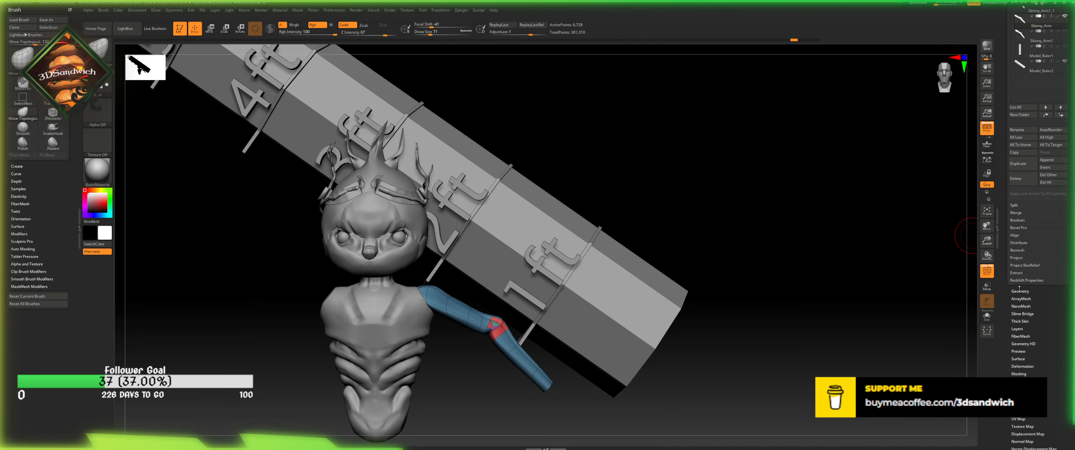
{"action": "left_click", "coordinate": [1019, 291]}
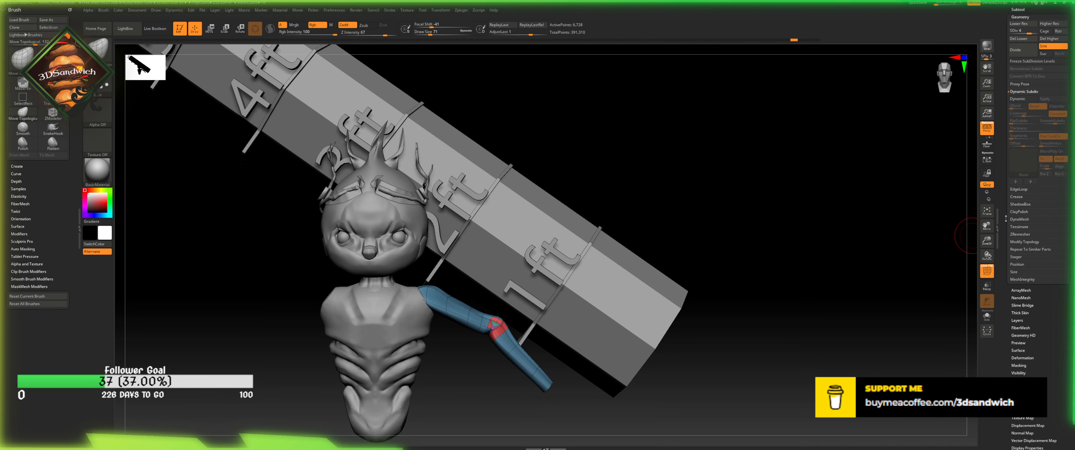
{"action": "left_click", "coordinate": [1010, 31]}
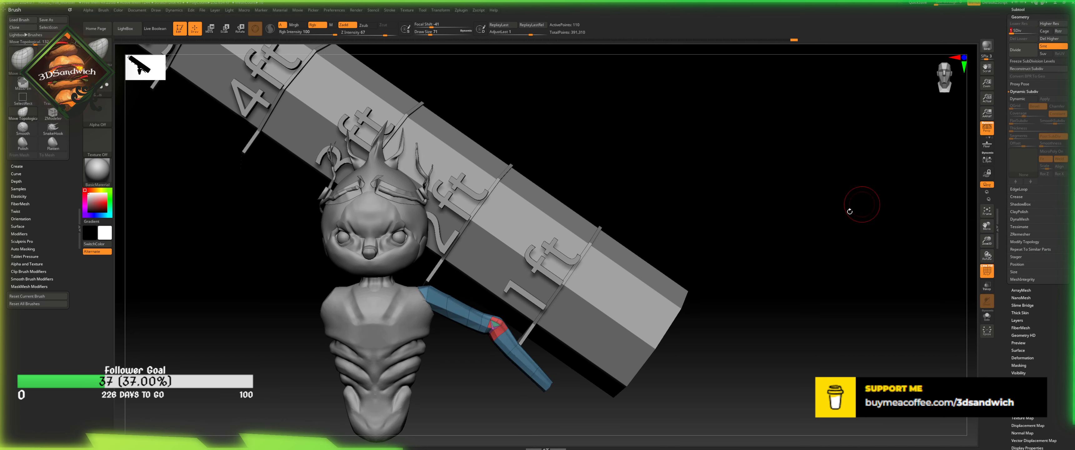
{"action": "left_click", "coordinate": [1013, 31]}
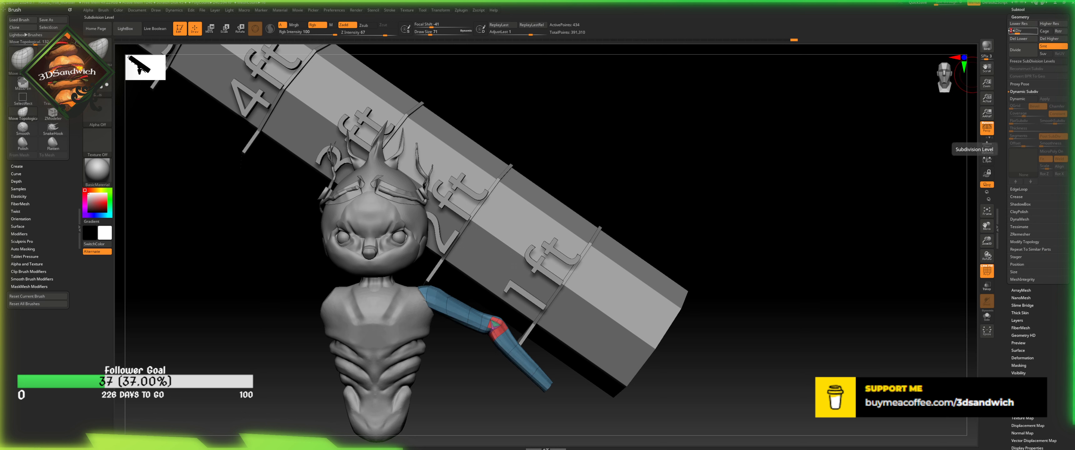
{"action": "left_click", "coordinate": [1018, 31]}
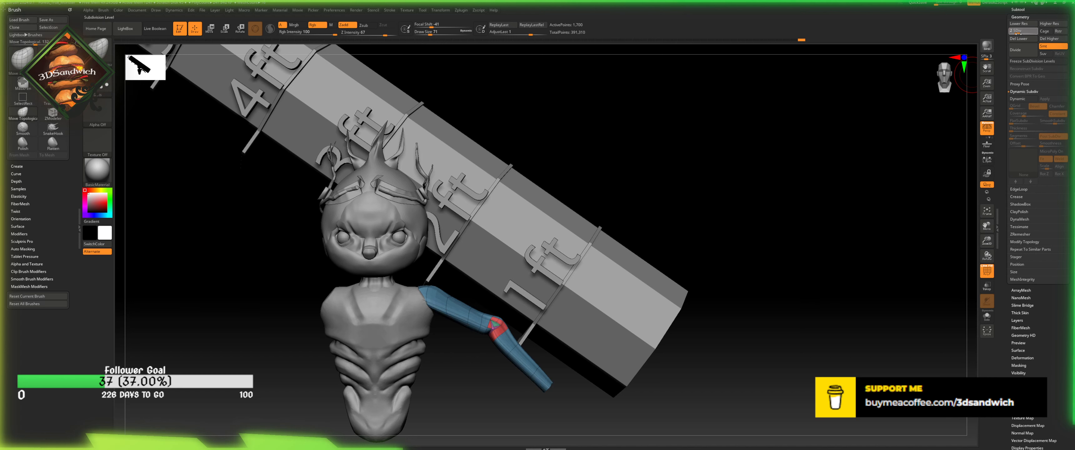
{"action": "left_click", "coordinate": [1028, 24]}
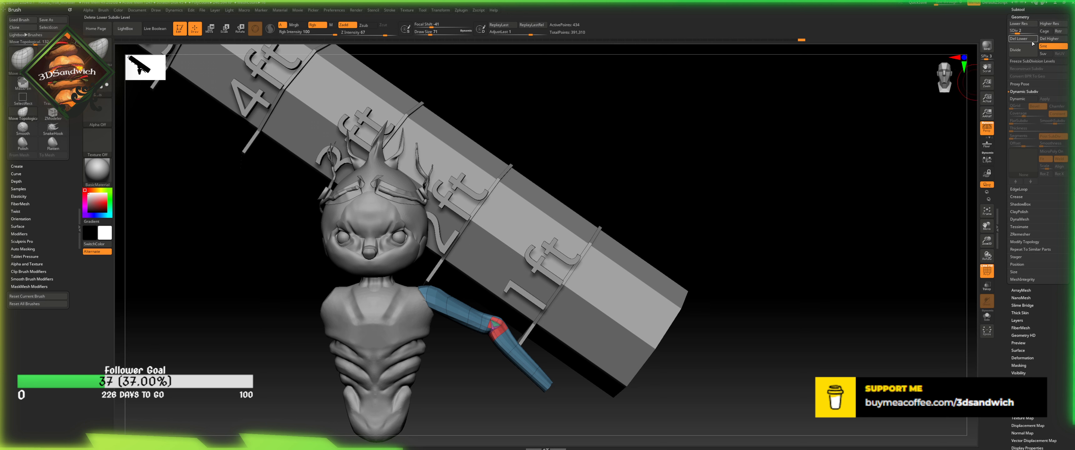
{"action": "left_click", "coordinate": [1032, 39]}
{"action": "left_click", "coordinate": [1048, 39]}
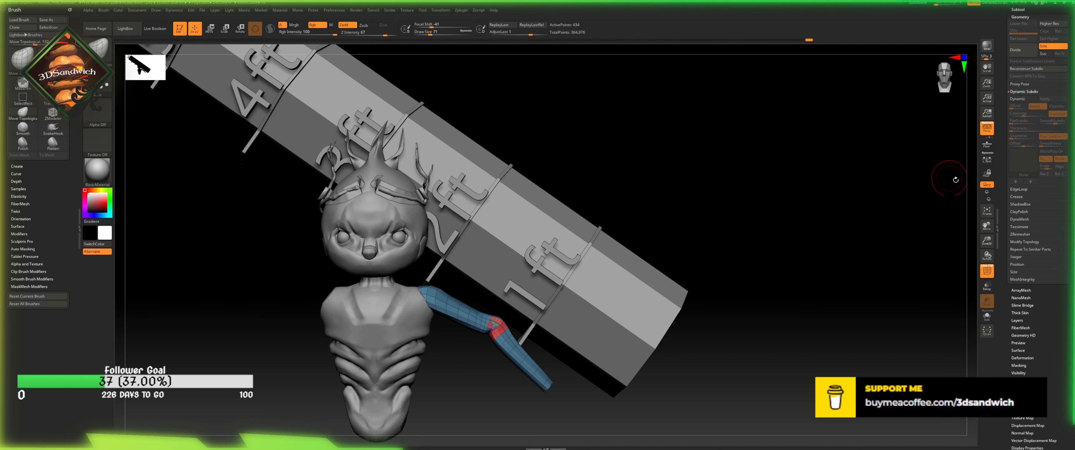
- Turn off the polygroup wireframe display on the arm and reopen the subtool list
{"action": "left_click", "coordinate": [987, 271]}
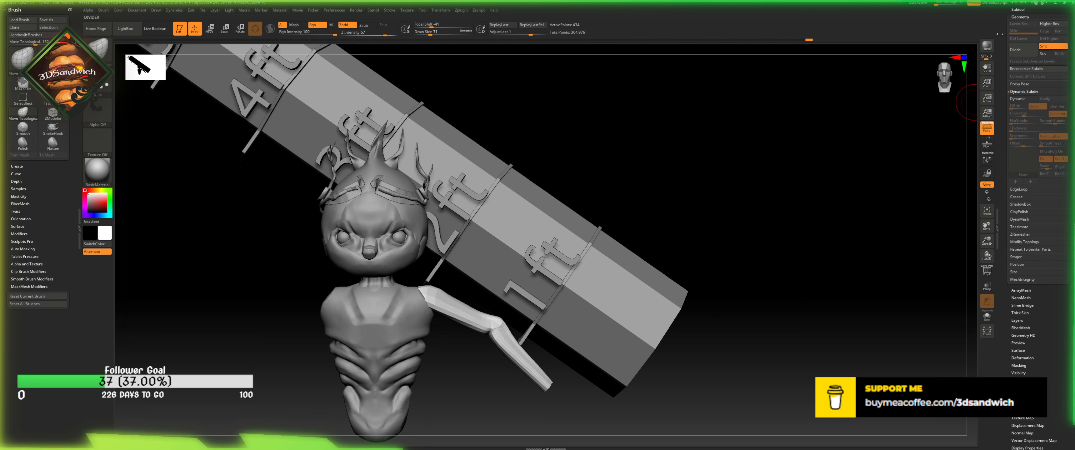
{"action": "scroll", "coordinate": [1020, 67], "scroll_direction": "up", "scroll_amount": 3}
{"action": "left_click", "coordinate": [1019, 80]}
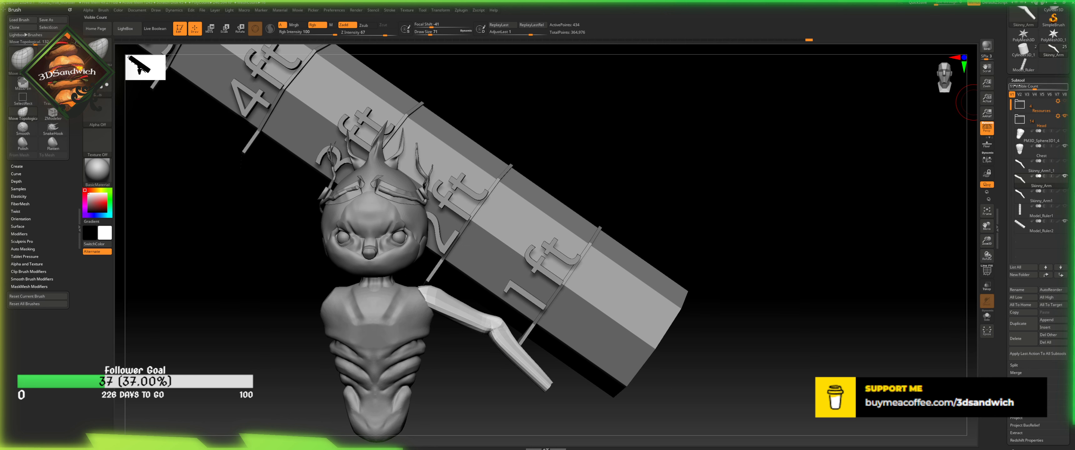
{"action": "left_click", "coordinate": [1015, 324]}
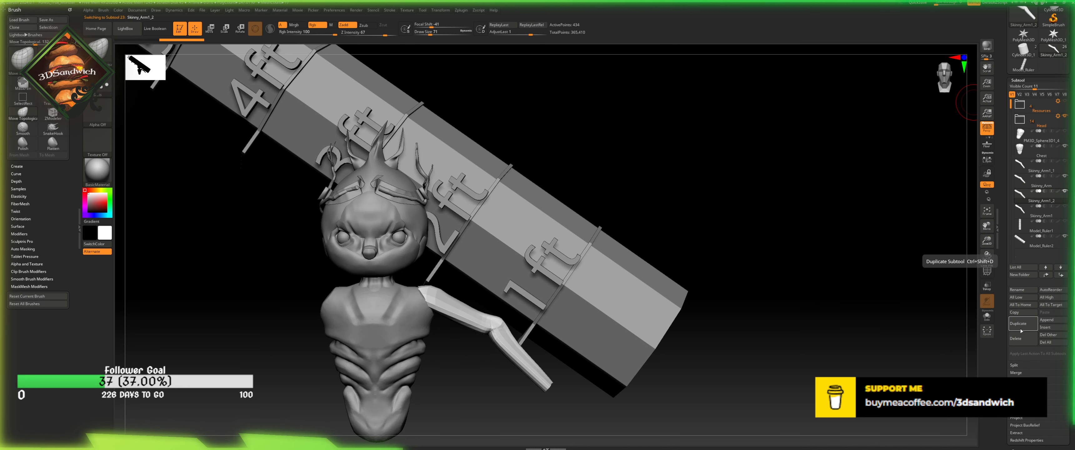
{"action": "left_click", "coordinate": [1015, 338]}
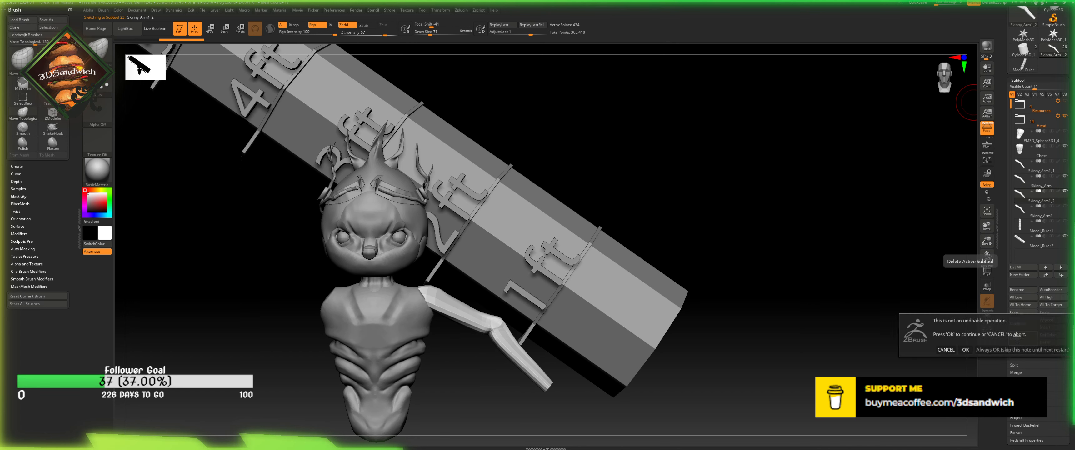
{"action": "left_click", "coordinate": [990, 350]}
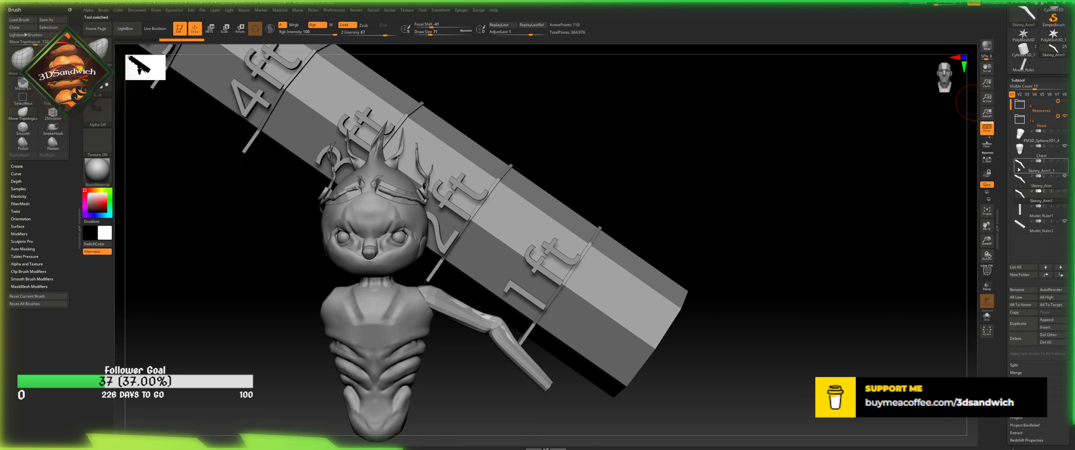
- Rename the Skinny_Arm subtool as Fatty_Troll_Arm
{"action": "left_click", "coordinate": [1020, 180]}
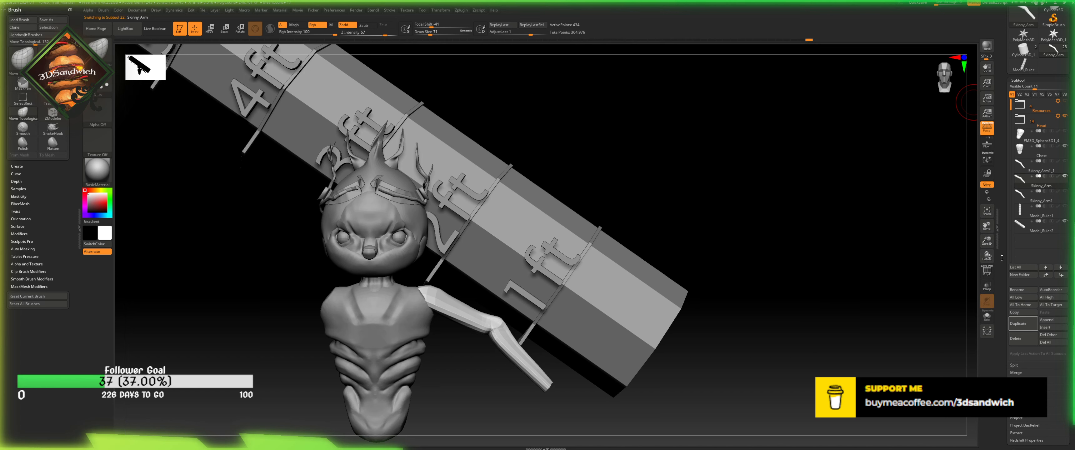
{"action": "left_click", "coordinate": [1014, 291]}
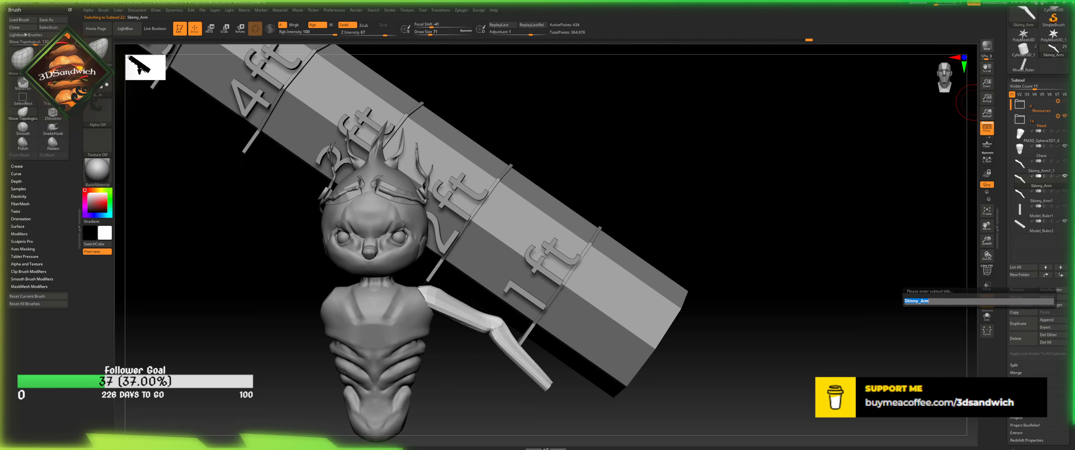
{"action": "type", "text": "Fatty_Troll_"}
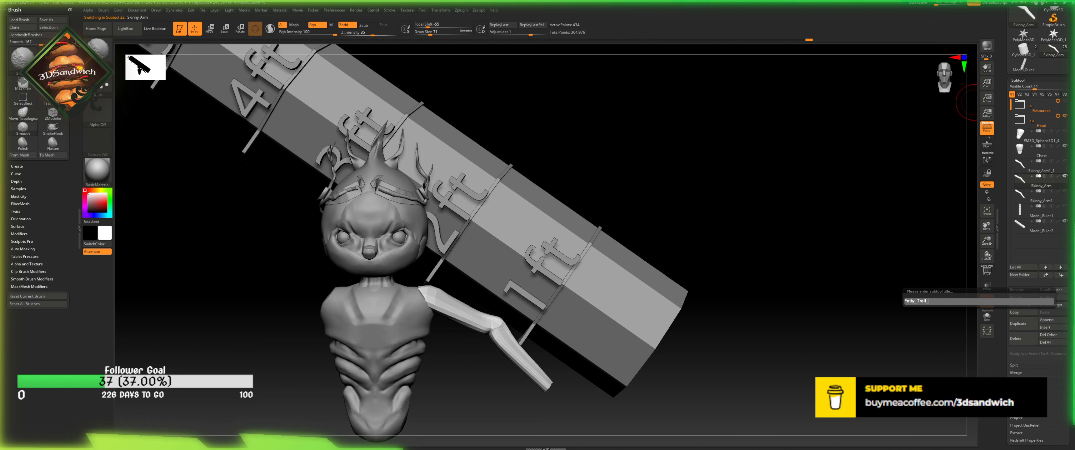
{"action": "type", "text": "Arm"}
{"action": "key", "text": "Return"}
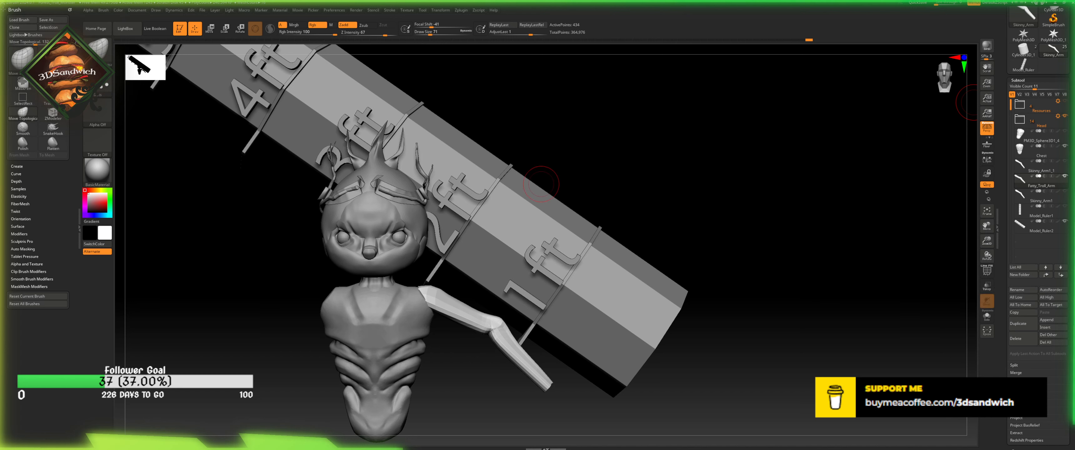
- Hide the Fatty_Troll_Arm subtool and rename Skinny_Arm1_1 as Skinny_Troll_Arm
{"action": "left_click", "coordinate": [1023, 172]}
{"action": "mouse_move", "coordinate": [1022, 171]}
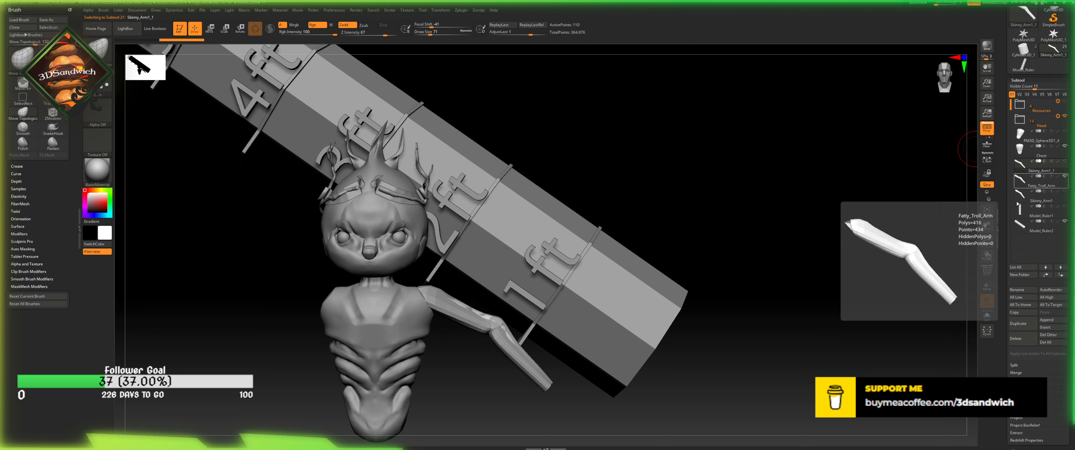
{"action": "left_click", "coordinate": [1015, 293]}
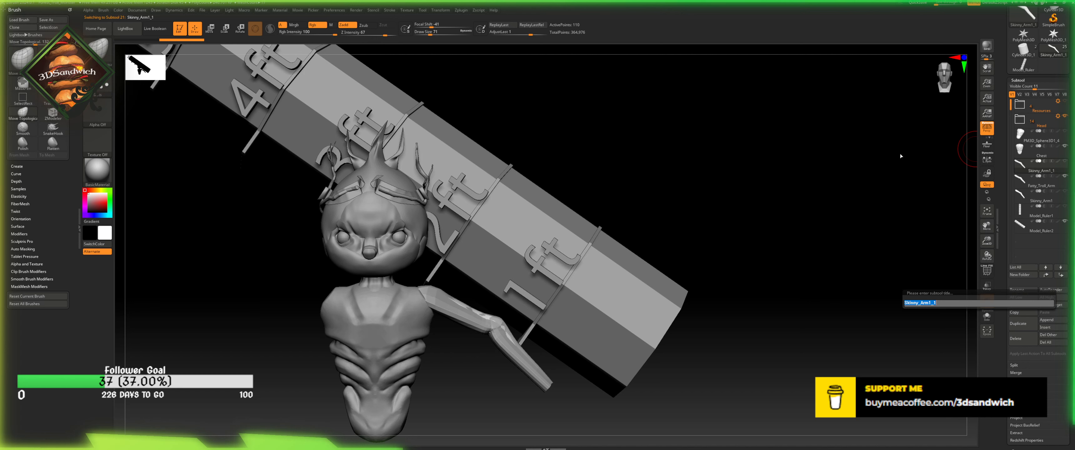
{"action": "key", "text": "Return"}
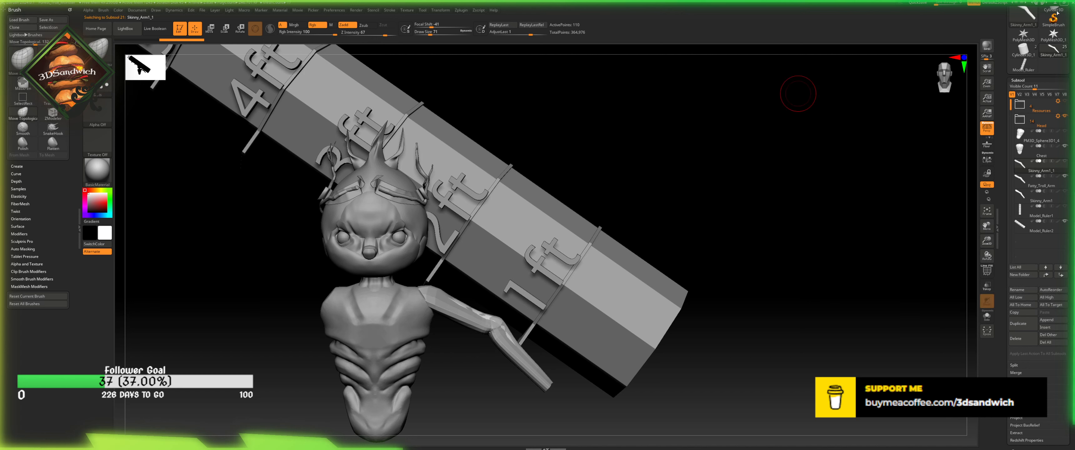
{"action": "left_click", "coordinate": [1064, 177]}
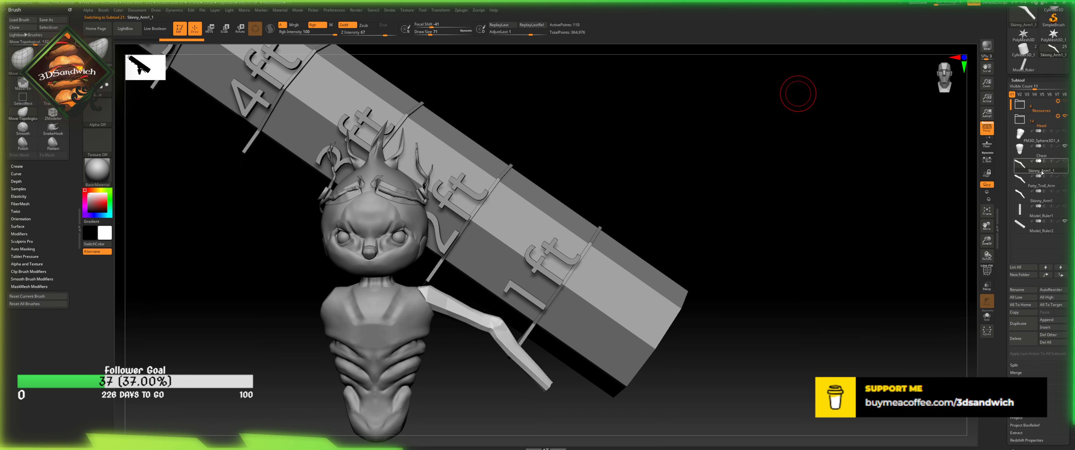
{"action": "left_click", "coordinate": [1016, 290]}
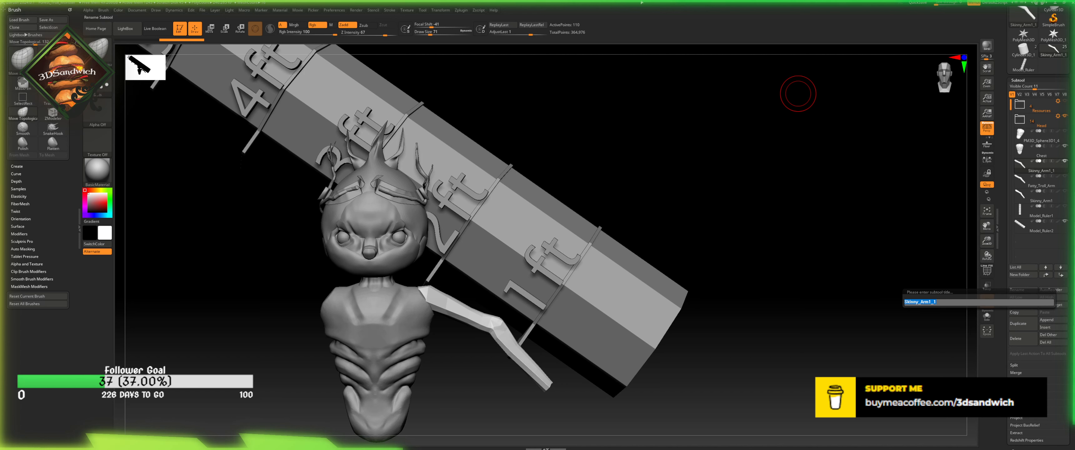
{"action": "type", "text": "Tr"}
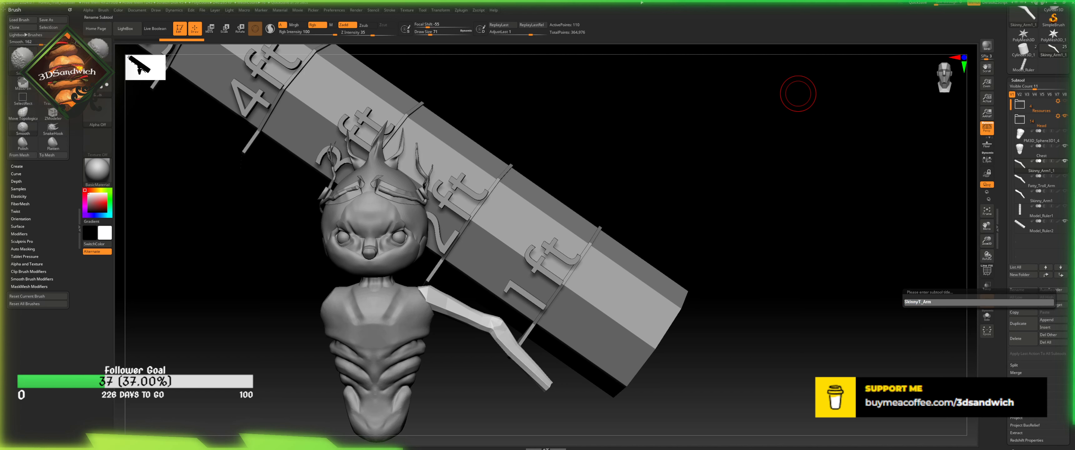
{"action": "type", "text": "Troll"}
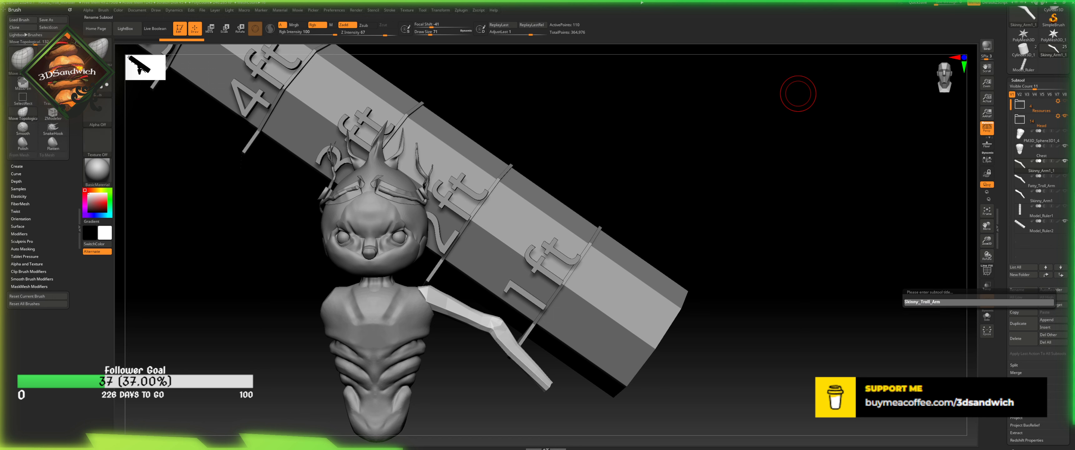
{"action": "key", "text": "Return"}
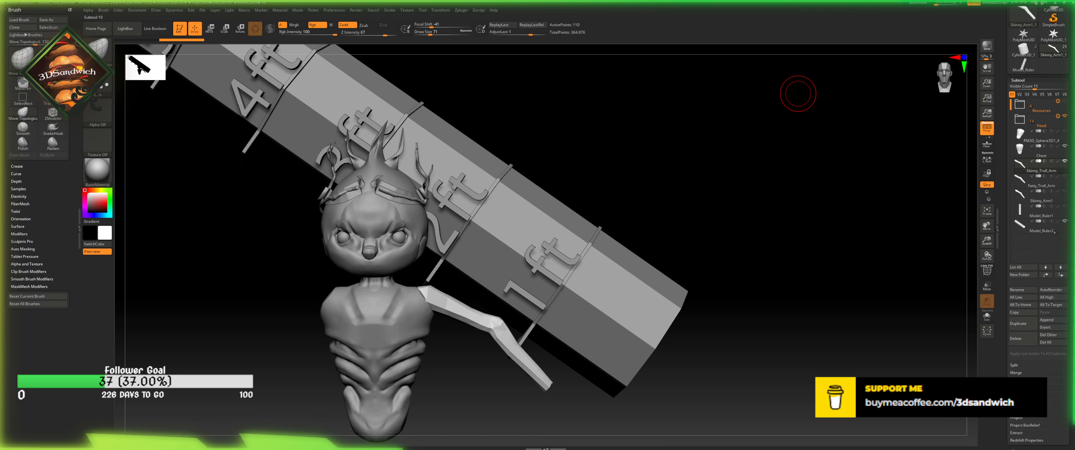
- Rename the Skinny_Arm1 subtool as Skinny_Bone_Troll_Arm
{"action": "mouse_move", "coordinate": [1065, 161]}
{"action": "left_click", "coordinate": [1018, 290]}
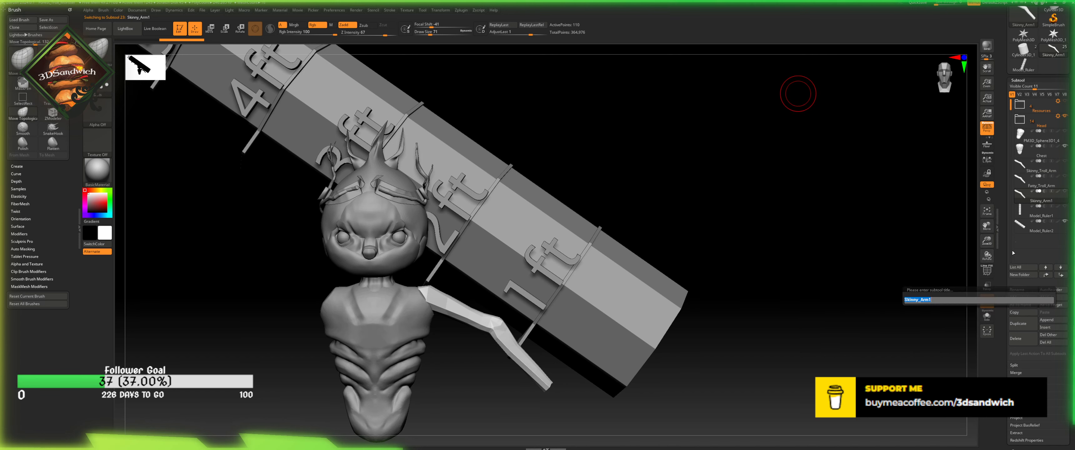
{"action": "type", "text": "Skinny_Bone_Trol_"}
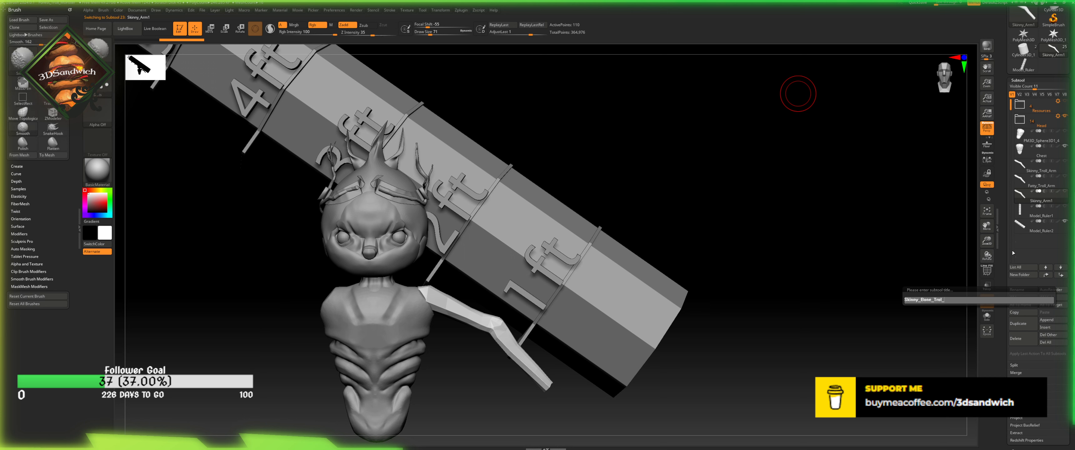
{"action": "key", "text": "BackSpace"}
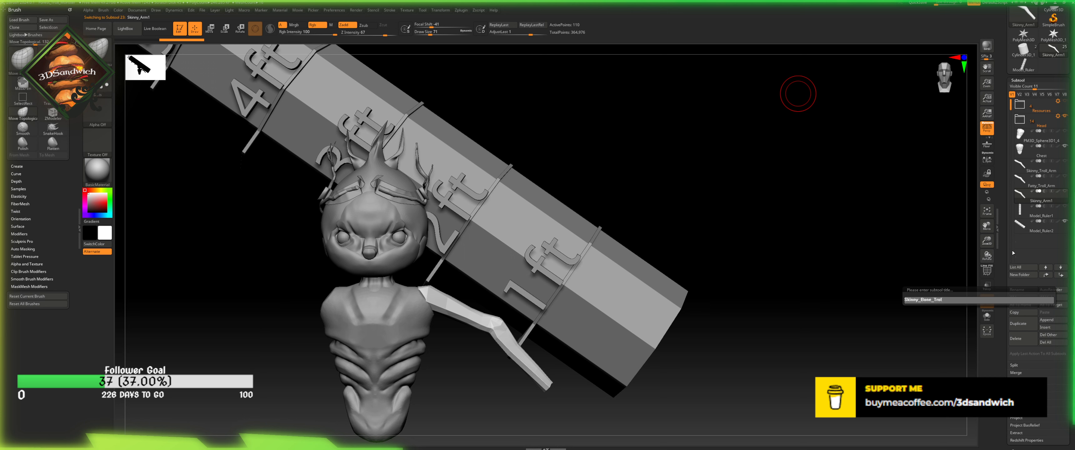
{"action": "type", "text": "o"}
{"action": "key", "text": "BackSpace"}
{"action": "type", "text": "l_ARm"}
{"action": "key", "text": "Return"}
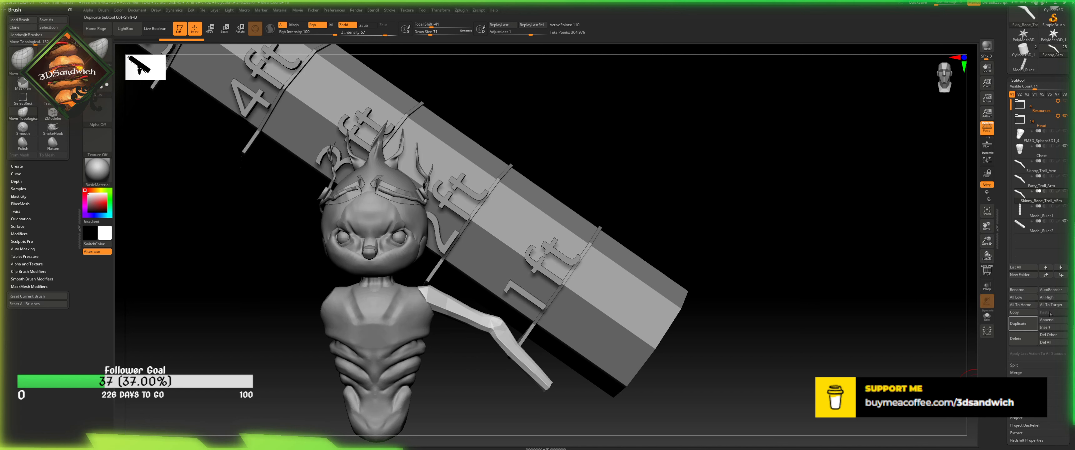
{"action": "left_click", "coordinate": [1027, 290]}
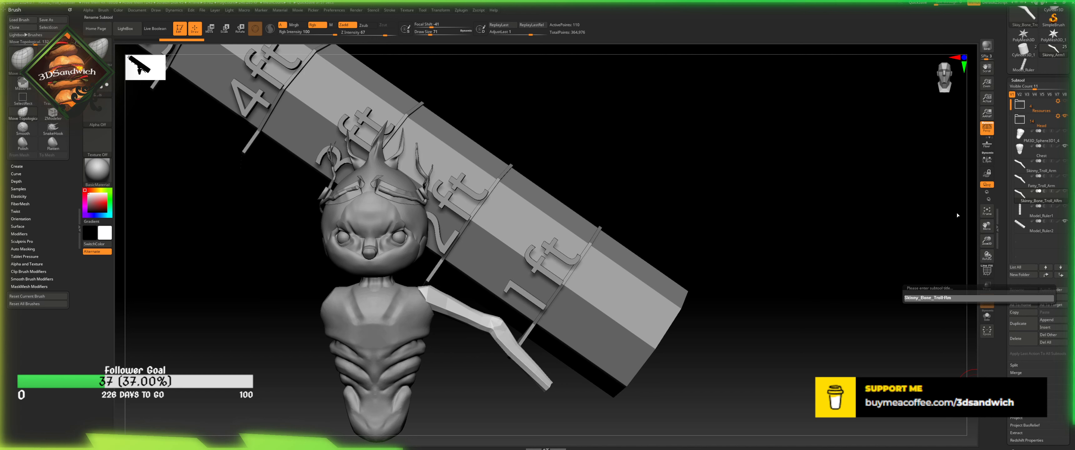
{"action": "type", "text": "++"}
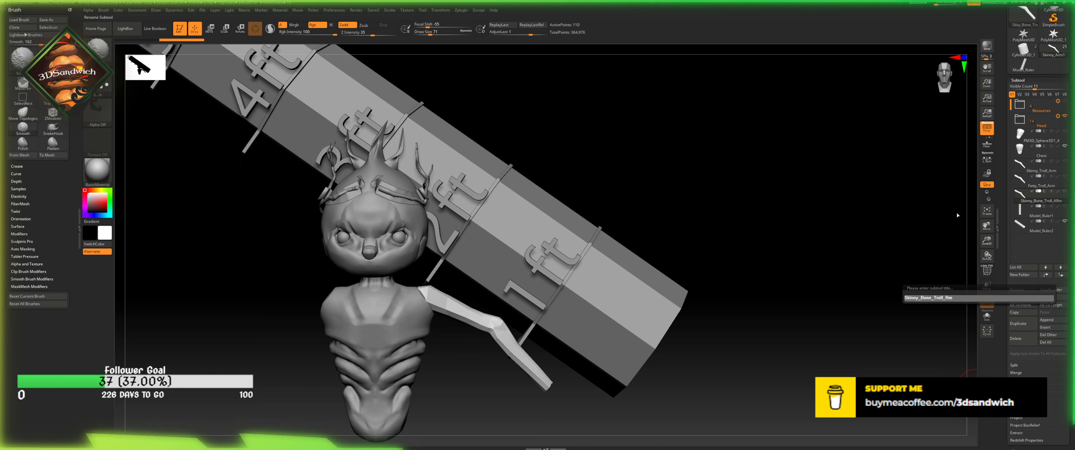
{"action": "type", "text": "Ar"}
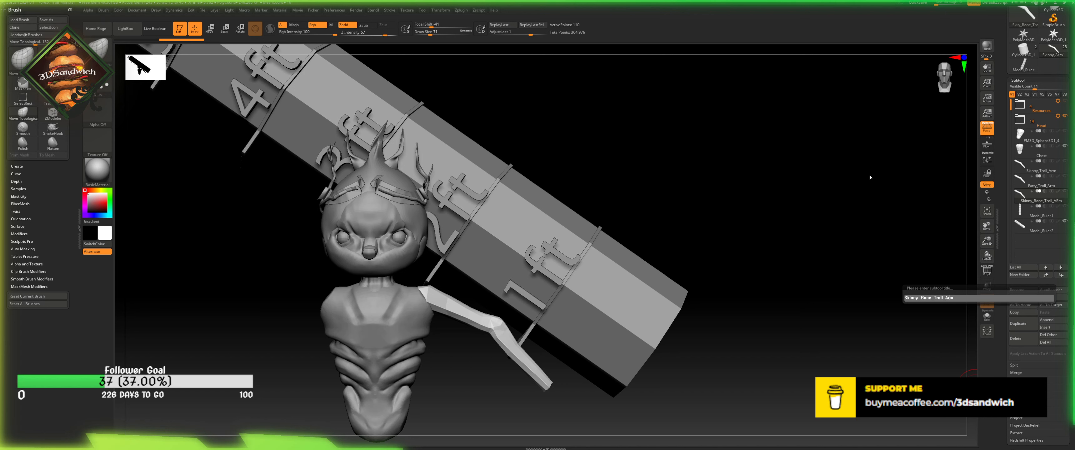
{"action": "key", "text": "Return"}
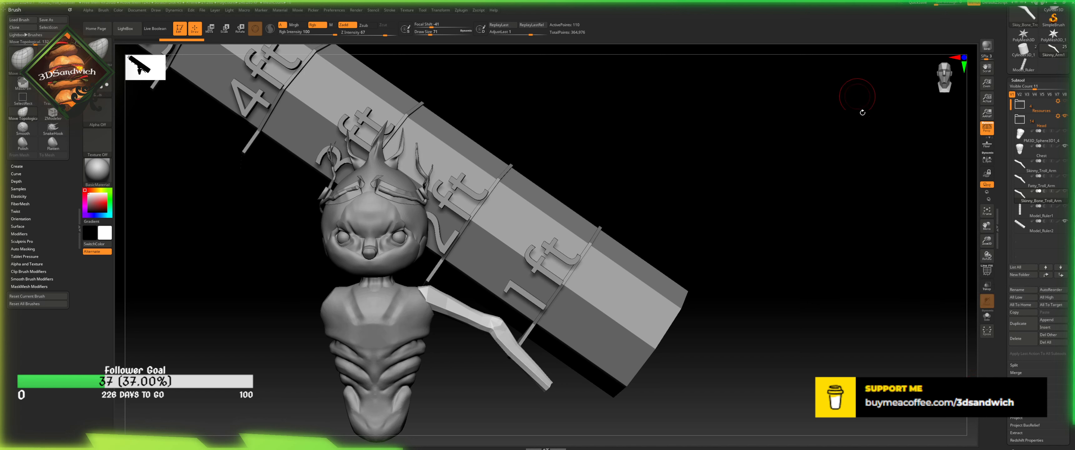
- Expand the arm's Geometry settings and display its polygroup wireframe with the elbow in close view
{"action": "mouse_move", "coordinate": [1062, 192]}
{"action": "scroll", "coordinate": [1038, 234], "scroll_direction": "down", "scroll_amount": 5}
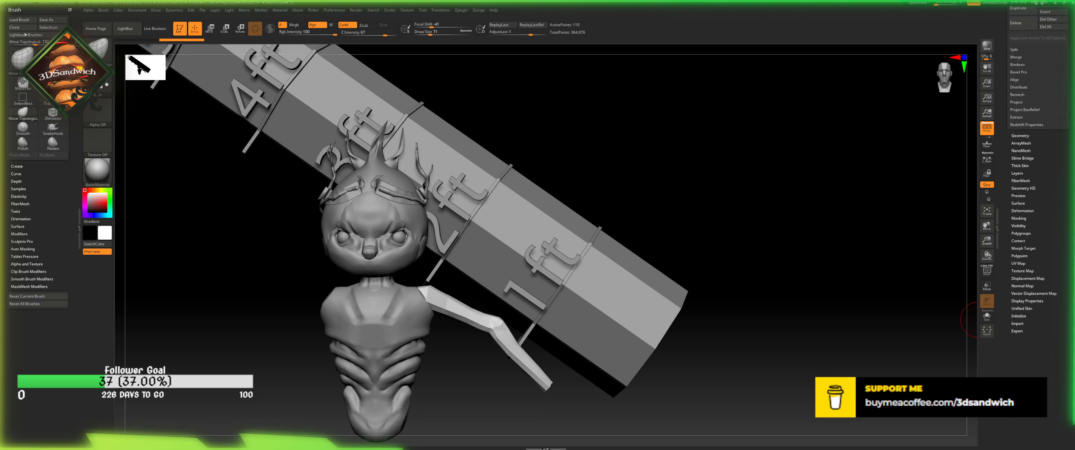
{"action": "left_click", "coordinate": [1021, 136]}
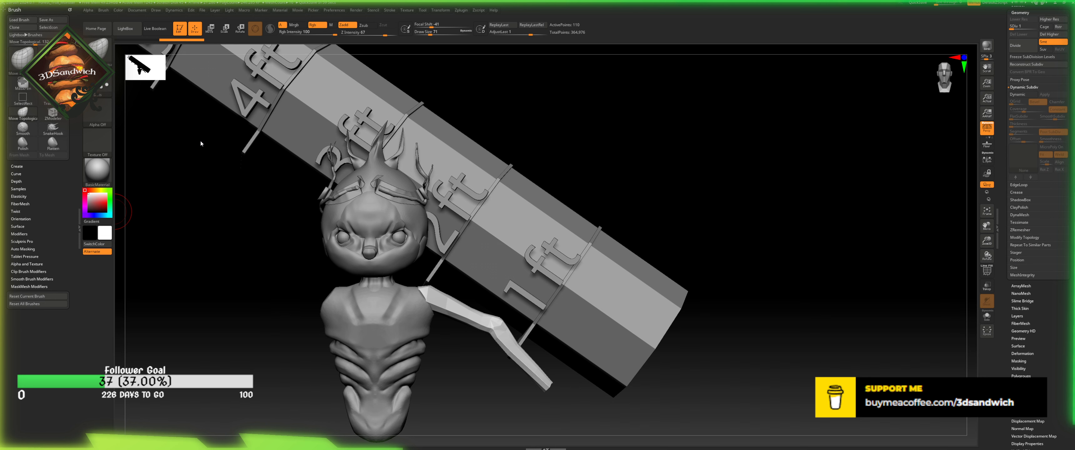
{"action": "left_click_drag", "start_coordinate": [902, 251], "coordinate": [896, 245]}
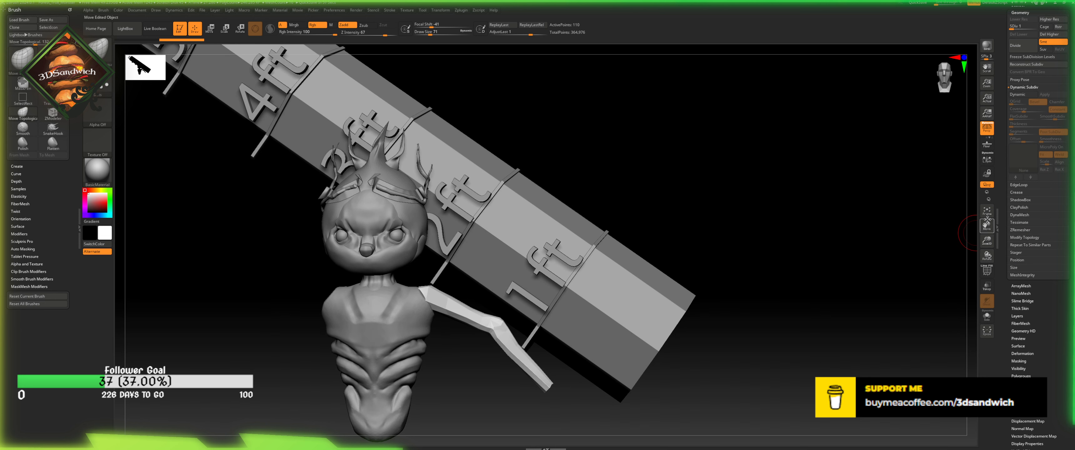
{"action": "left_click", "coordinate": [987, 273]}
{"action": "left_click_drag", "start_coordinate": [772, 274], "coordinate": [794, 236], "text": "alt"}
{"action": "left_click_drag", "start_coordinate": [987, 242], "coordinate": [955, 307]}
{"action": "mouse_move", "coordinate": [414, 354]}
{"action": "left_mouse_down", "text": "alt"}
{"action": "mouse_move", "coordinate": [355, 391]}
{"action": "mouse_move", "coordinate": [346, 408]}
{"action": "left_mouse_up", "text": "alt"}
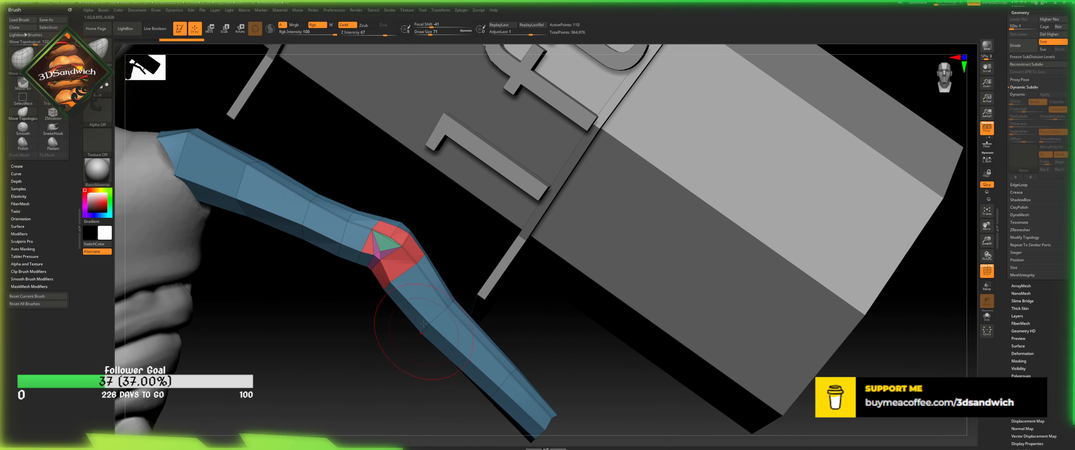
- Set the ZModeler brush's point action to Slice Mesh and delete the arm's higher subdivision levels
{"action": "key", "text": "b"}
{"action": "key", "text": "z"}
{"action": "key", "text": "m"}
{"action": "key", "text": "space"}
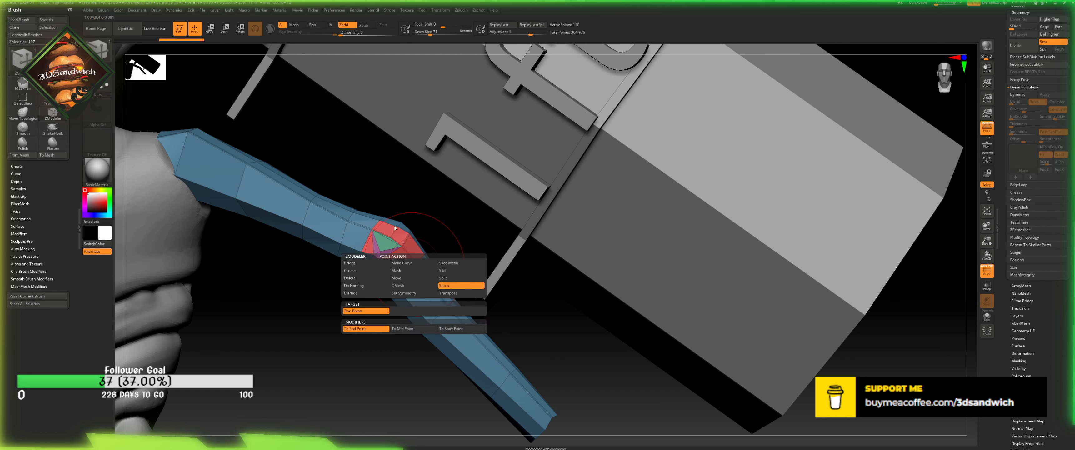
{"action": "left_click", "coordinate": [454, 264]}
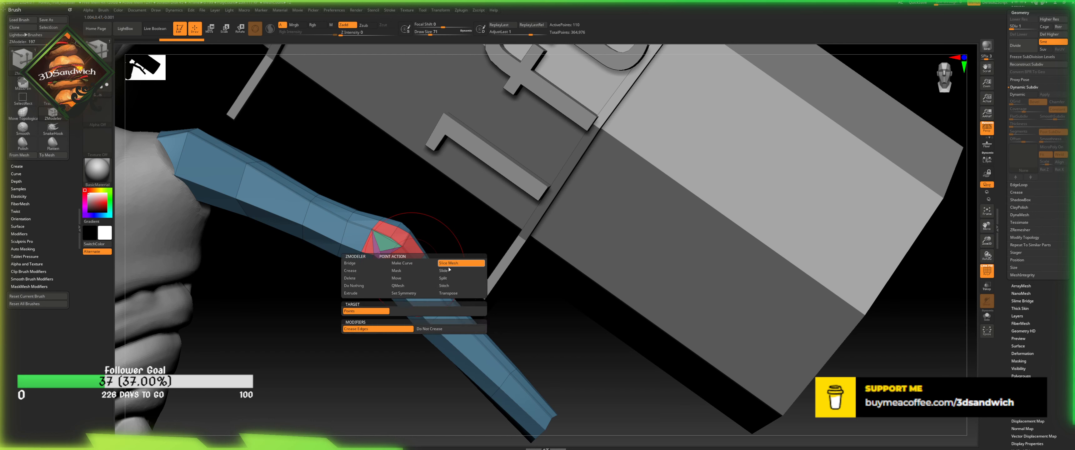
{"action": "left_click", "coordinate": [422, 265]}
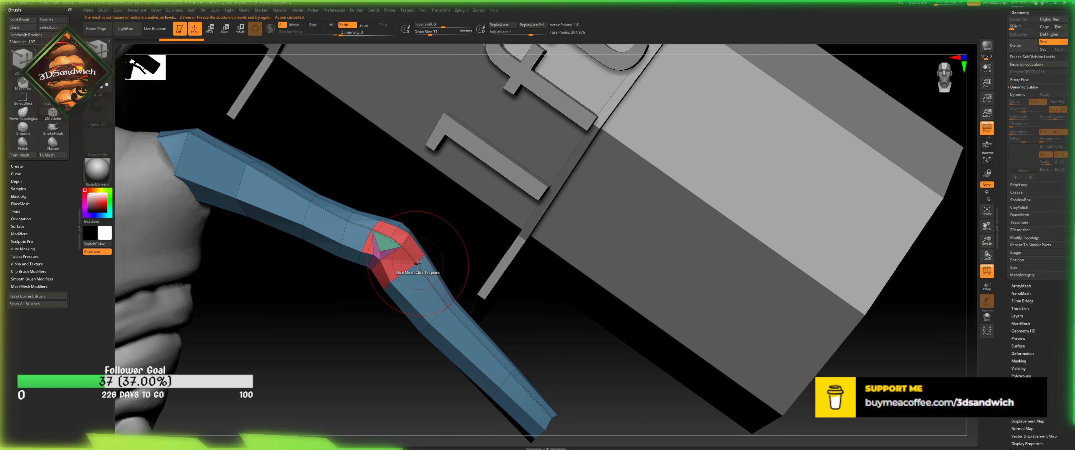
{"action": "left_click", "coordinate": [1048, 34]}
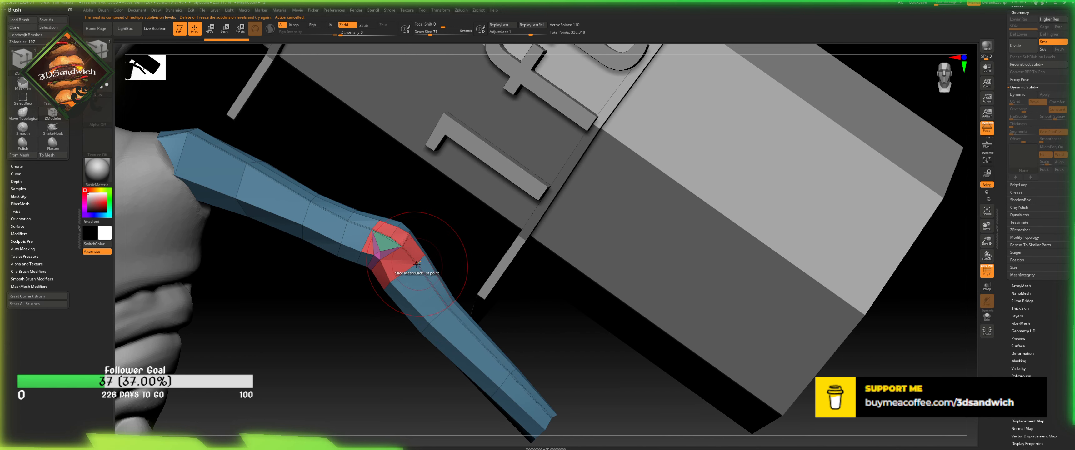
{"action": "left_click_drag", "start_coordinate": [379, 329], "coordinate": [424, 247]}
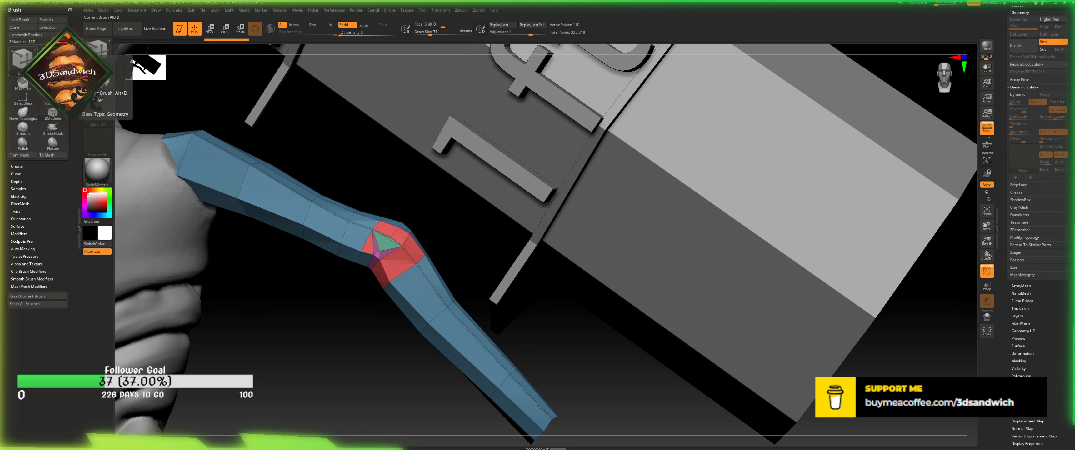
- Switch to the reference board and examine the arm and elbow bones of the full-body skeleton drawing up close
{"action": "key", "text": "alt+Tab"}
{"action": "right_click_drag", "start_coordinate": [390, 194], "coordinate": [394, 195]}
{"action": "scroll", "coordinate": [394, 195], "scroll_direction": "down", "scroll_amount": 4}
{"action": "scroll", "coordinate": [445, 166], "scroll_direction": "down", "scroll_amount": 2}
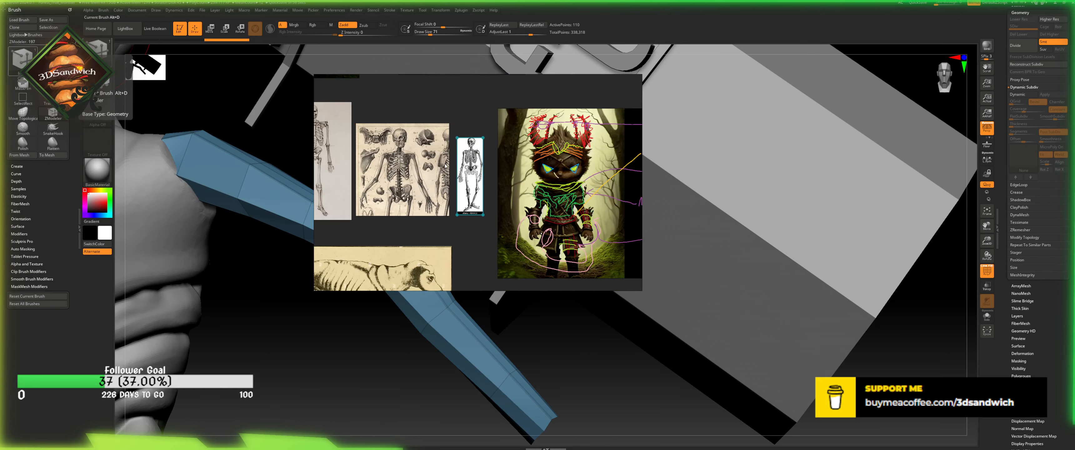
{"action": "scroll", "coordinate": [376, 171], "scroll_direction": "down", "scroll_amount": 1}
{"action": "scroll", "coordinate": [375, 172], "scroll_direction": "up", "scroll_amount": 5}
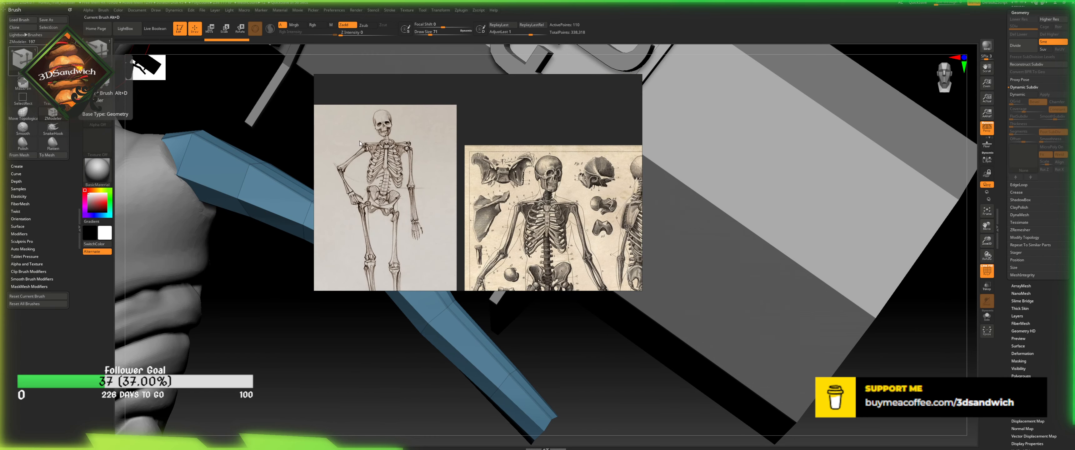
{"action": "scroll", "coordinate": [373, 170], "scroll_direction": "up", "scroll_amount": 2}
{"action": "scroll", "coordinate": [373, 170], "scroll_direction": "down", "scroll_amount": 1}
{"action": "scroll", "coordinate": [356, 191], "scroll_direction": "up", "scroll_amount": 4}
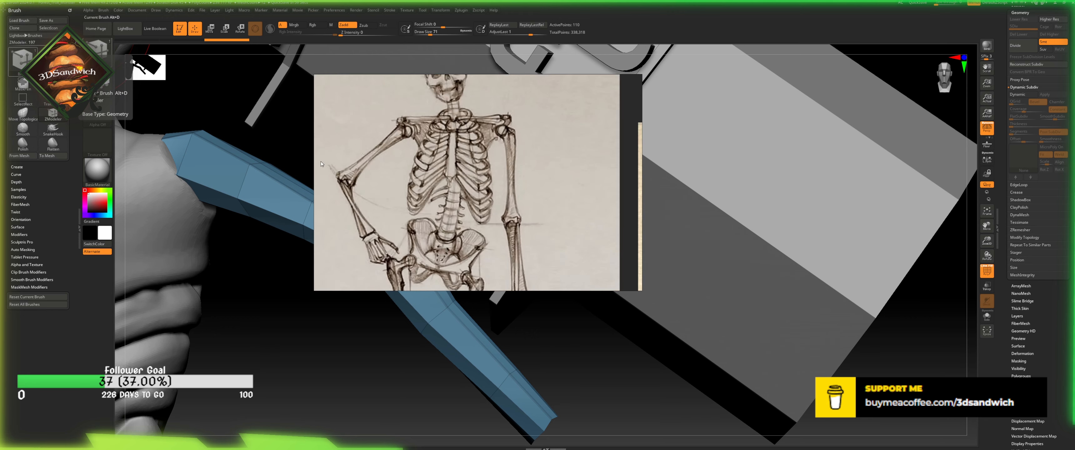
- Examine the upper arm, elbow and forearm bones of the skeleton drawing beside the arm mesh, and move the reference board out of view
{"action": "left_click_drag", "start_coordinate": [356, 191], "coordinate": [653, 195]}
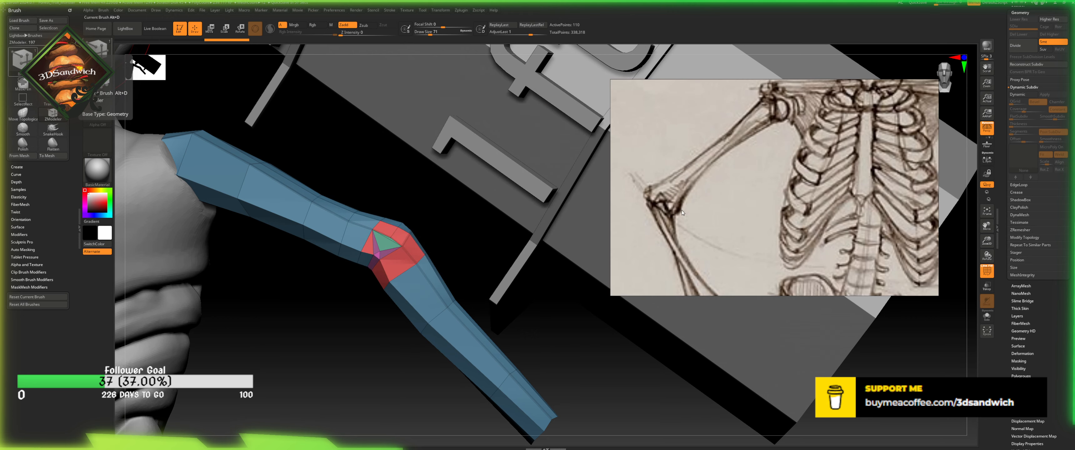
{"action": "right_click_drag", "start_coordinate": [682, 210], "coordinate": [643, 187]}
{"action": "scroll", "coordinate": [616, 148], "scroll_direction": "down", "scroll_amount": 3}
{"action": "scroll", "coordinate": [646, 208], "scroll_direction": "up", "scroll_amount": 2}
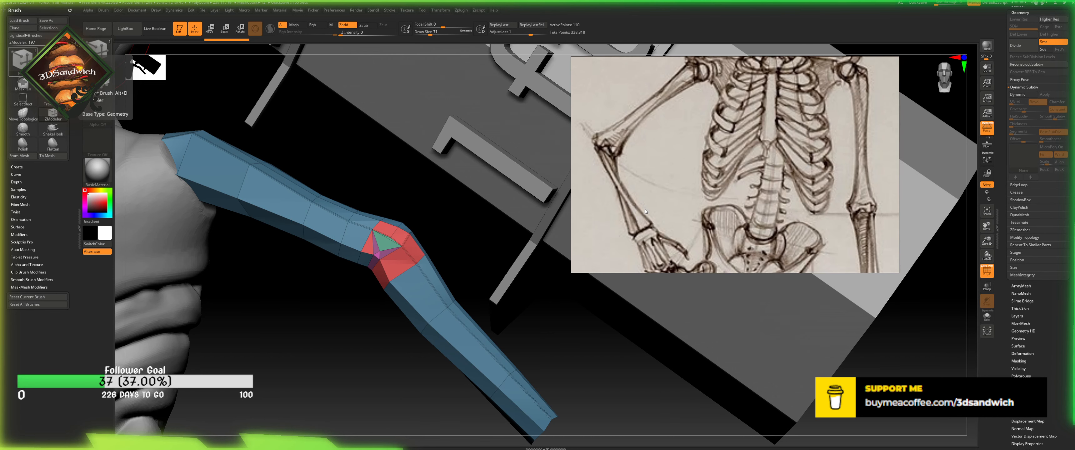
{"action": "right_click_drag", "start_coordinate": [631, 209], "coordinate": [452, 180]}
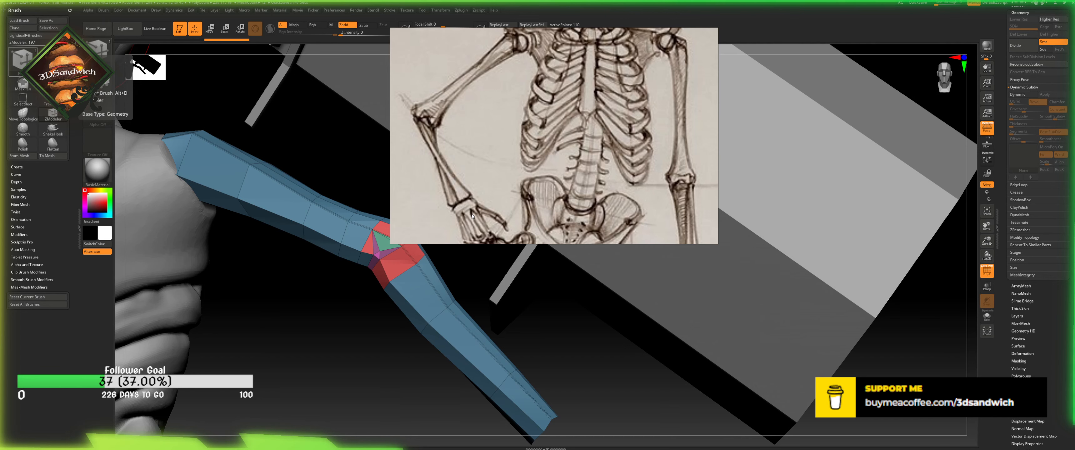
{"action": "right_click_drag", "start_coordinate": [472, 216], "coordinate": [0, 217]}
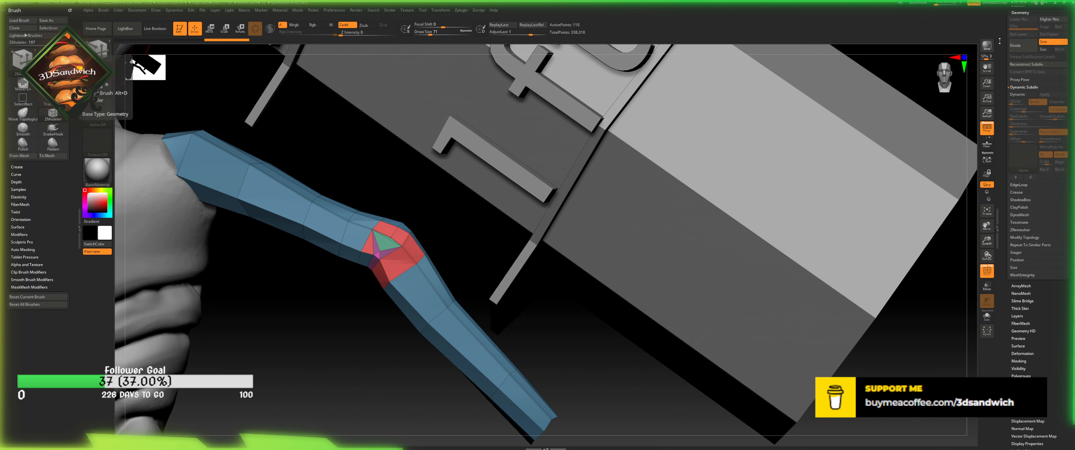
- Insert a Cube3D as a new subtool directly below the Skinny_Bone_Troll_Arm subtool
{"action": "left_click_drag", "start_coordinate": [1015, 6], "coordinate": [1015, 24]}
{"action": "left_click", "coordinate": [1018, 30]}
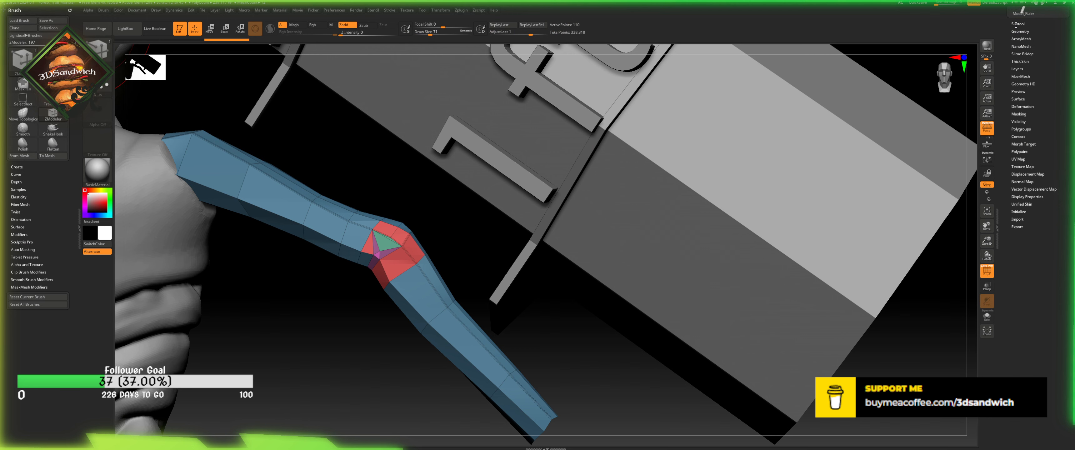
{"action": "left_click", "coordinate": [1017, 24]}
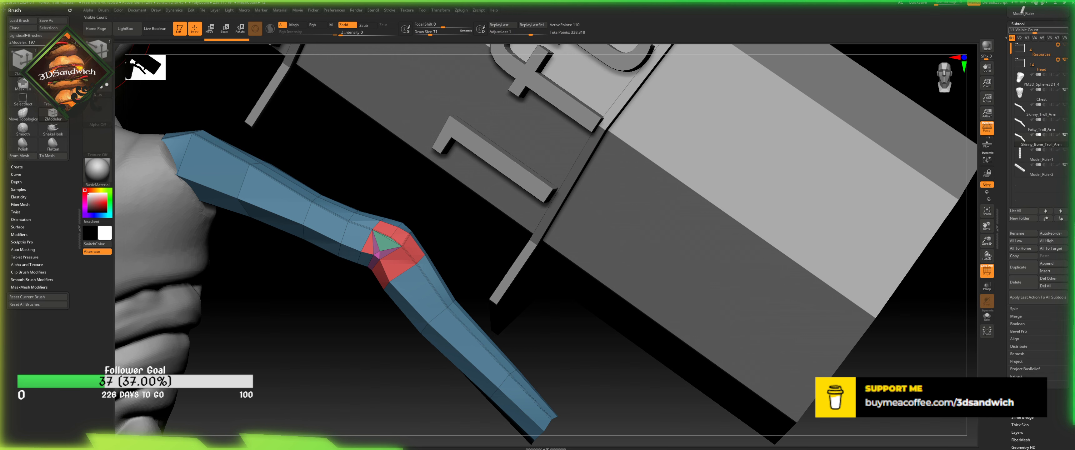
{"action": "left_click", "coordinate": [1048, 271]}
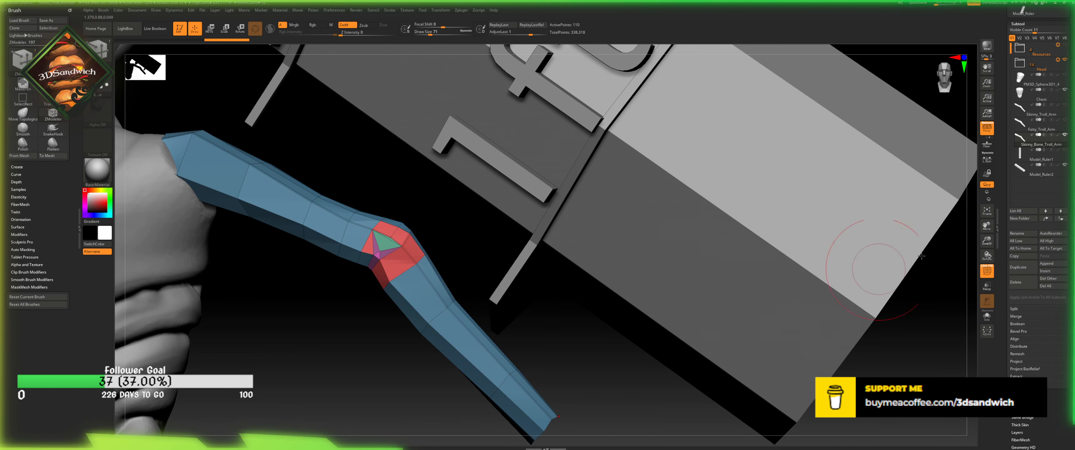
{"action": "left_click", "coordinate": [1045, 271]}
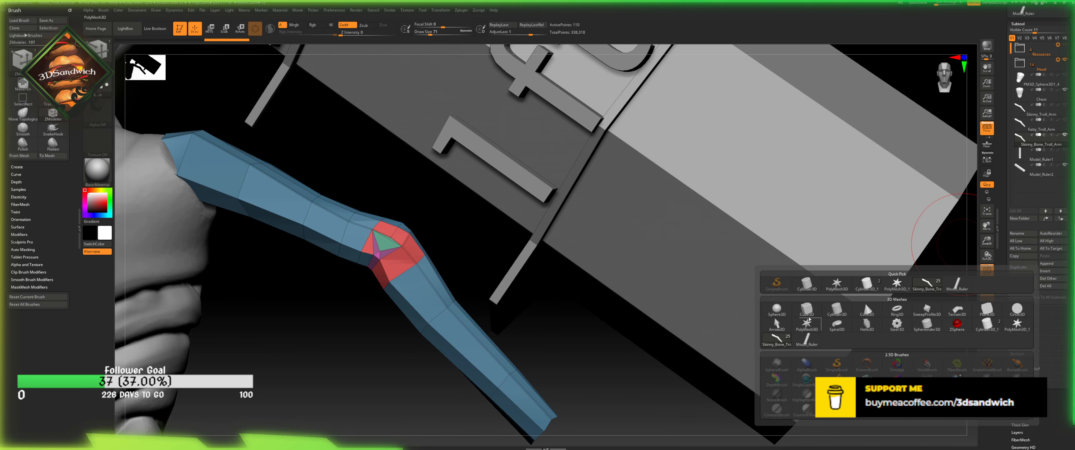
{"action": "left_click", "coordinate": [805, 307]}
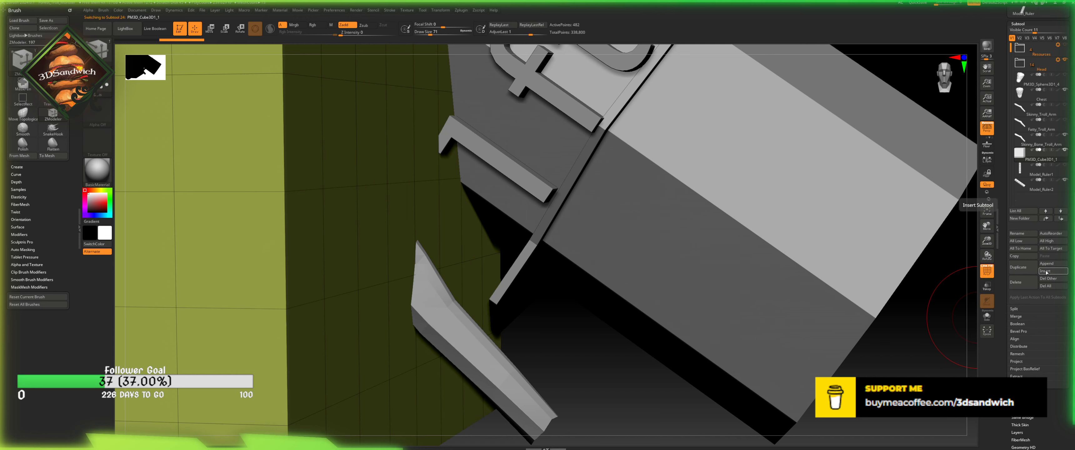
- Reinitialise the inserted cube as a low-poly QSphere
{"action": "scroll", "coordinate": [1038, 224], "scroll_direction": "down", "scroll_amount": 10}
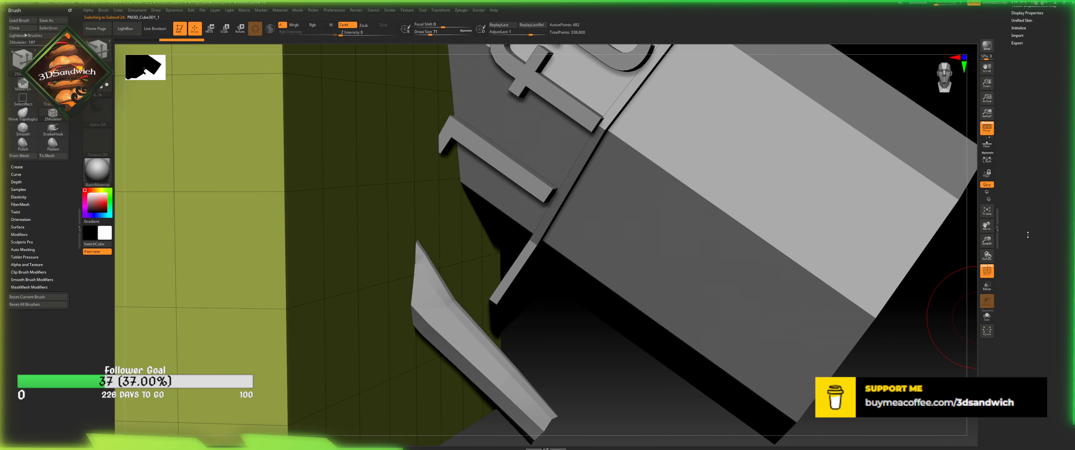
{"action": "left_click", "coordinate": [1020, 172]}
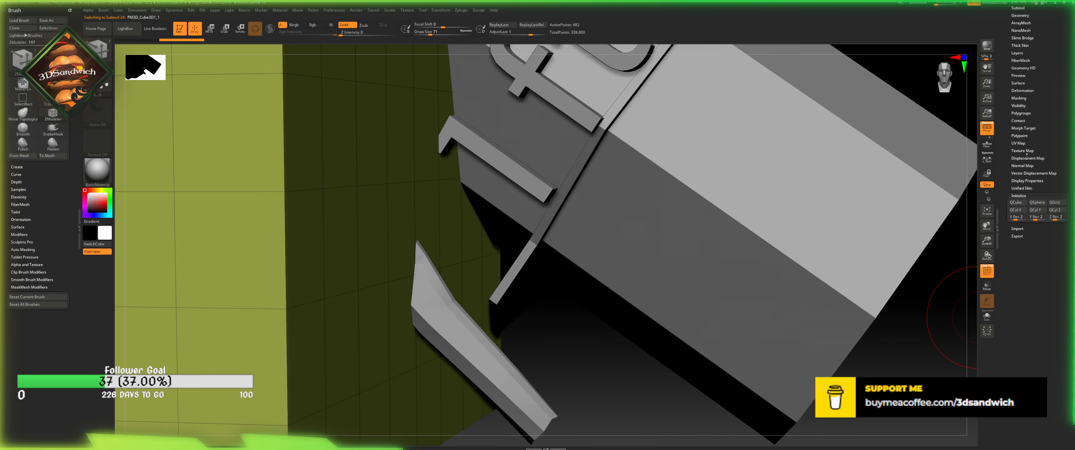
{"action": "left_click", "coordinate": [1018, 202]}
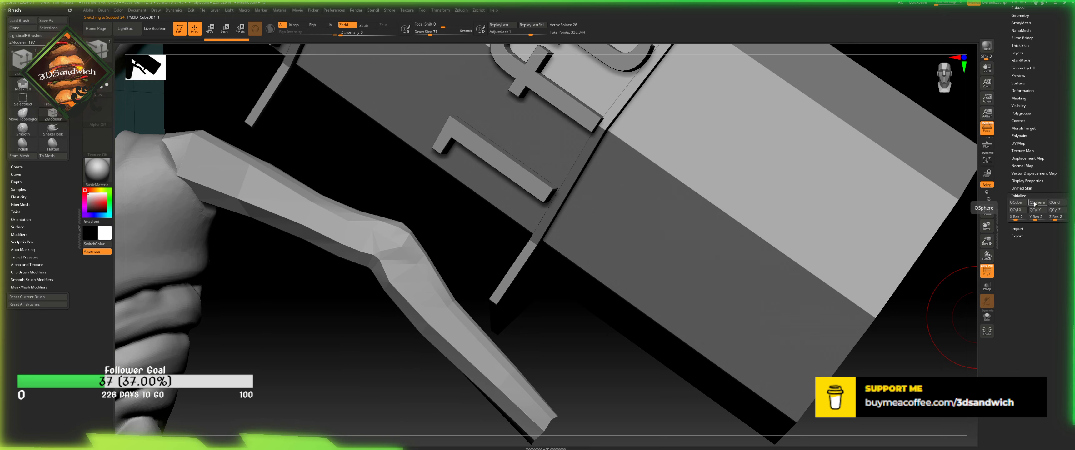
- Move the QSphere out of the troll's head into the empty space in front of the face
{"action": "left_click", "coordinate": [986, 211]}
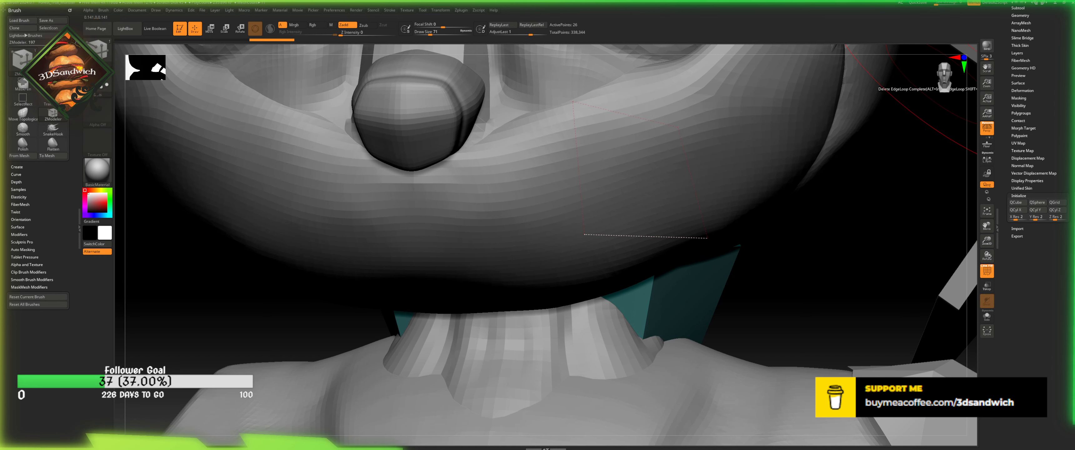
{"action": "key", "text": "f"}
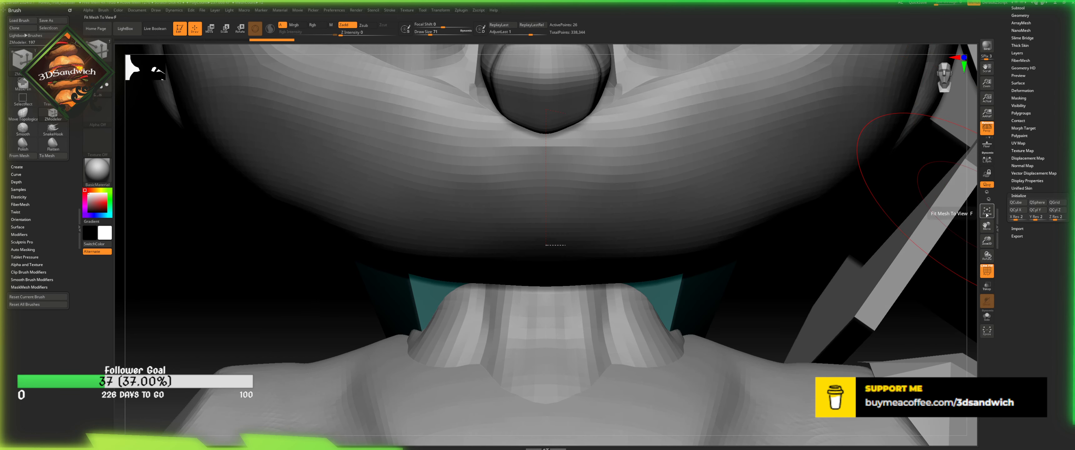
{"action": "left_click", "coordinate": [987, 212]}
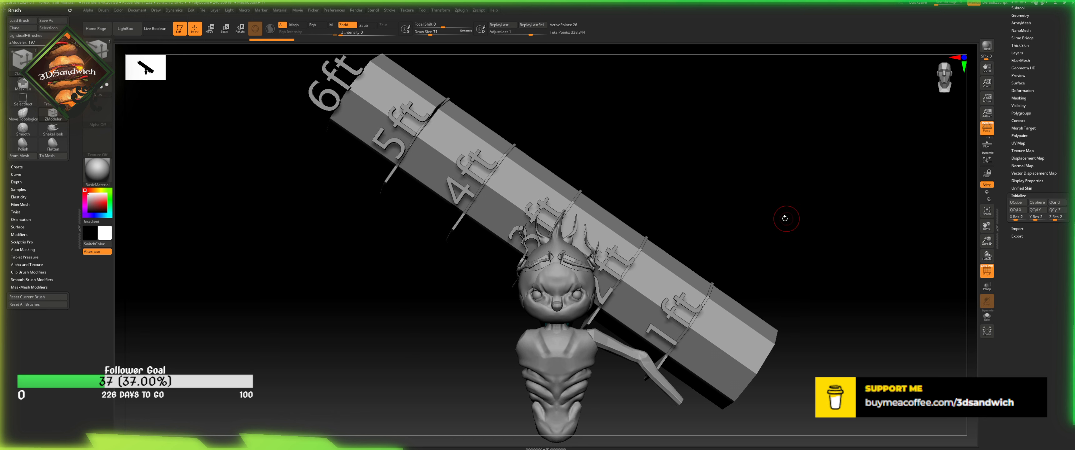
{"action": "left_click_drag", "start_coordinate": [659, 169], "coordinate": [509, 149], "text": "alt"}
{"action": "key", "text": "w"}
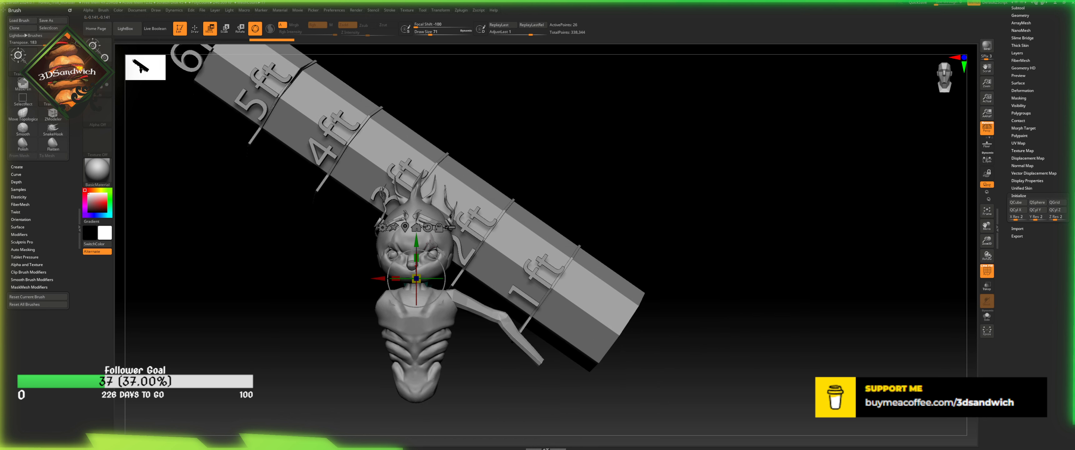
{"action": "left_click_drag", "start_coordinate": [422, 247], "coordinate": [439, 287]}
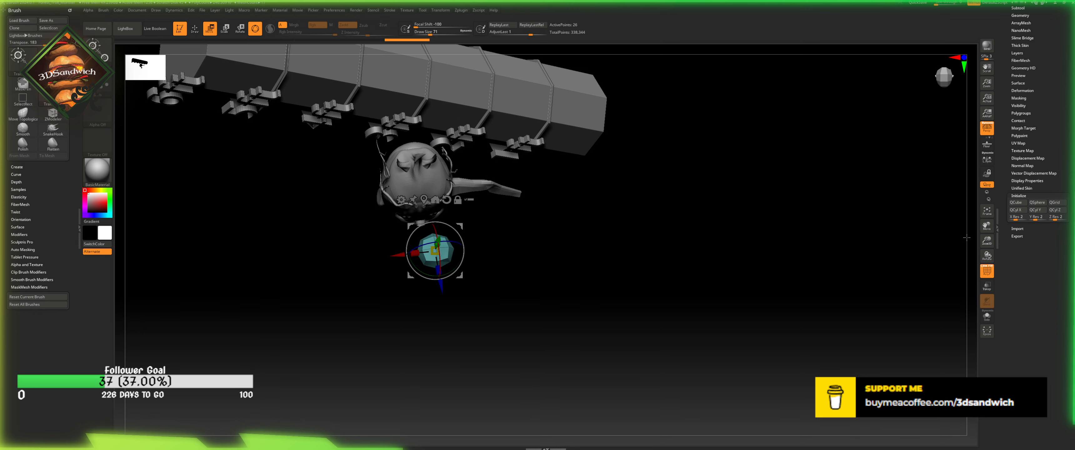
{"action": "mouse_move", "coordinate": [985, 252]}
{"action": "left_mouse_down"}
{"action": "mouse_move", "coordinate": [858, 311]}
{"action": "mouse_move", "coordinate": [873, 351]}
{"action": "left_mouse_up"}
{"action": "left_click_drag", "start_coordinate": [873, 352], "coordinate": [832, 281]}
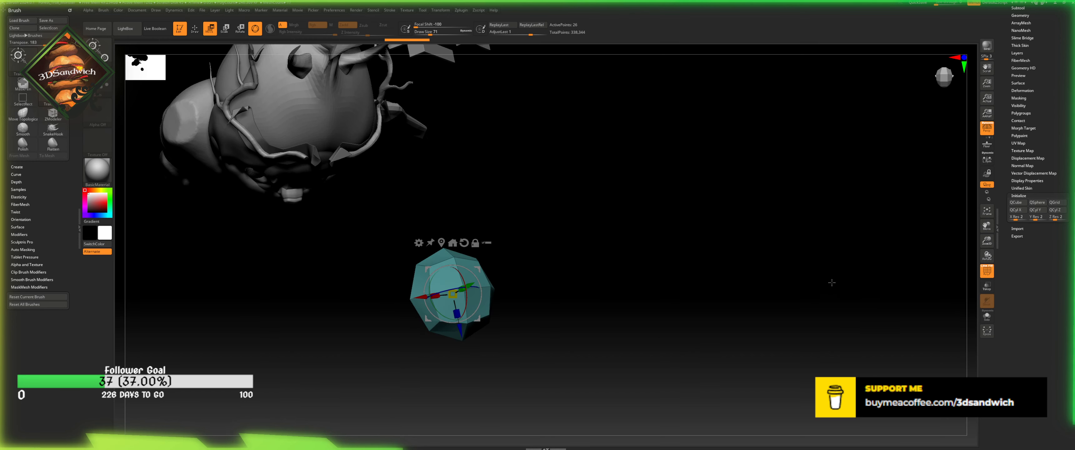
- Reshape the QSphere's outline with the Move Topological brush, pulling its outer corners inward
{"action": "left_click", "coordinate": [195, 29]}
{"action": "key", "text": "b"}
{"action": "key", "text": "m"}
{"action": "key", "text": "t"}
{"action": "left_click_drag", "start_coordinate": [414, 298], "coordinate": [436, 297]}
{"action": "left_click_drag", "start_coordinate": [497, 214], "coordinate": [459, 216]}
{"action": "left_click_drag", "start_coordinate": [428, 267], "coordinate": [437, 273]}
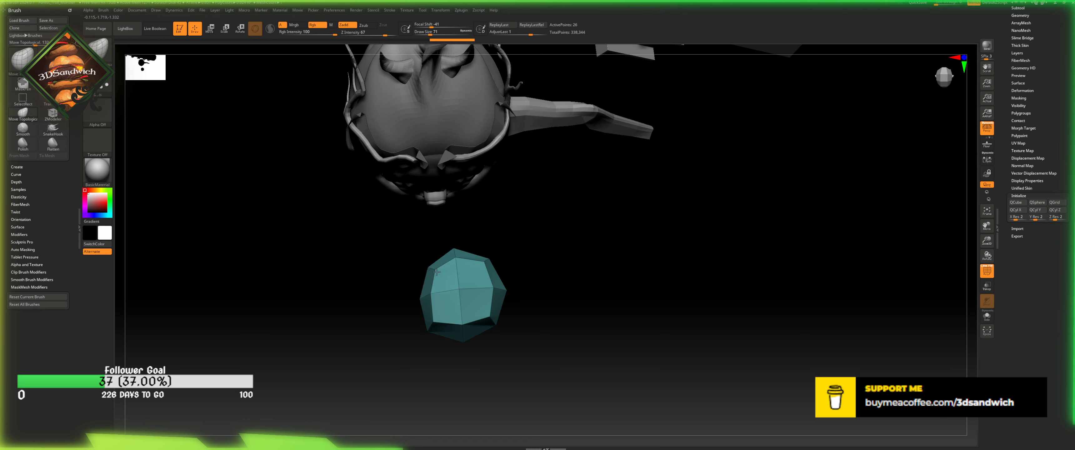
{"action": "left_click_drag", "start_coordinate": [431, 323], "coordinate": [441, 316]}
{"action": "left_click_drag", "start_coordinate": [463, 342], "coordinate": [463, 332]}
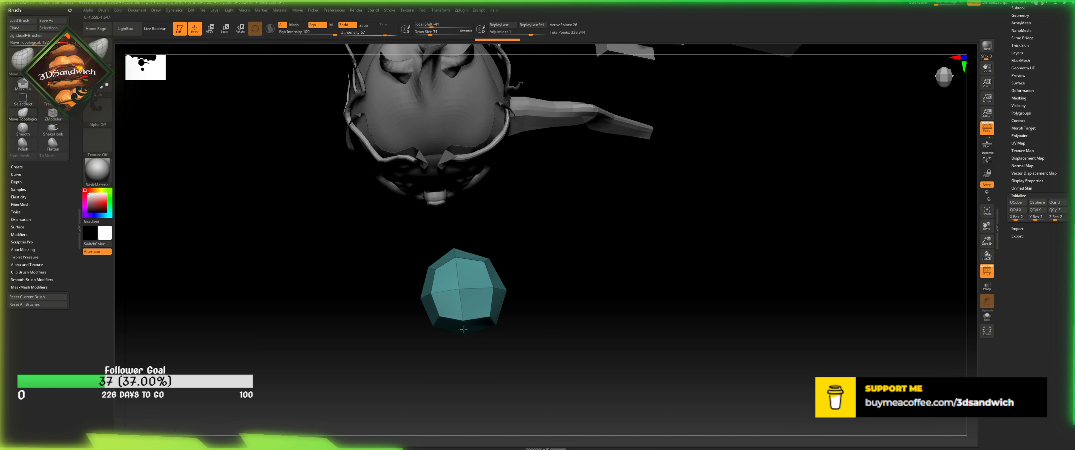
{"action": "left_click_drag", "start_coordinate": [457, 258], "coordinate": [482, 269]}
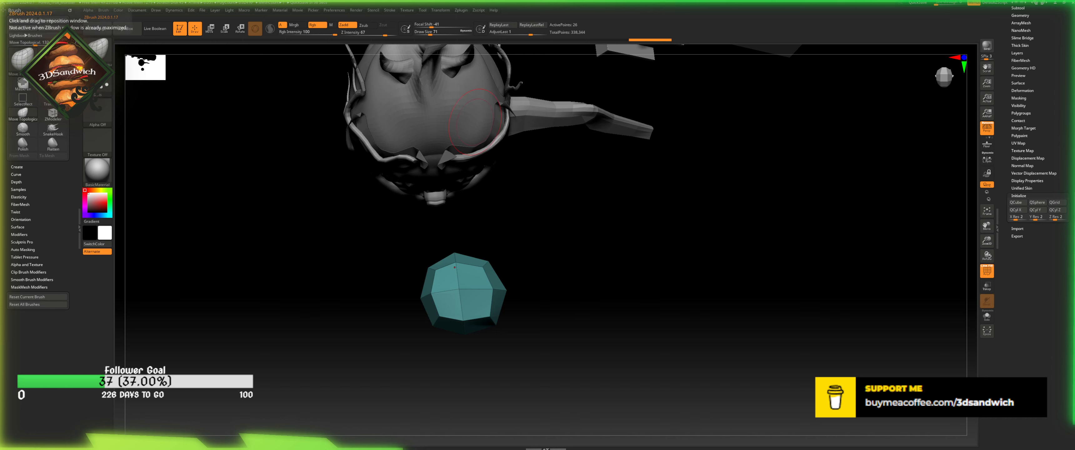
- Bring up the reference board and look over the two skeleton drawings
{"action": "right_click_drag", "start_coordinate": [0, 143], "coordinate": [251, 176]}
{"action": "scroll", "coordinate": [250, 177], "scroll_direction": "down", "scroll_amount": 5}
{"action": "scroll", "coordinate": [250, 177], "scroll_direction": "down", "scroll_amount": 2}
{"action": "scroll", "coordinate": [298, 193], "scroll_direction": "up", "scroll_amount": 10}
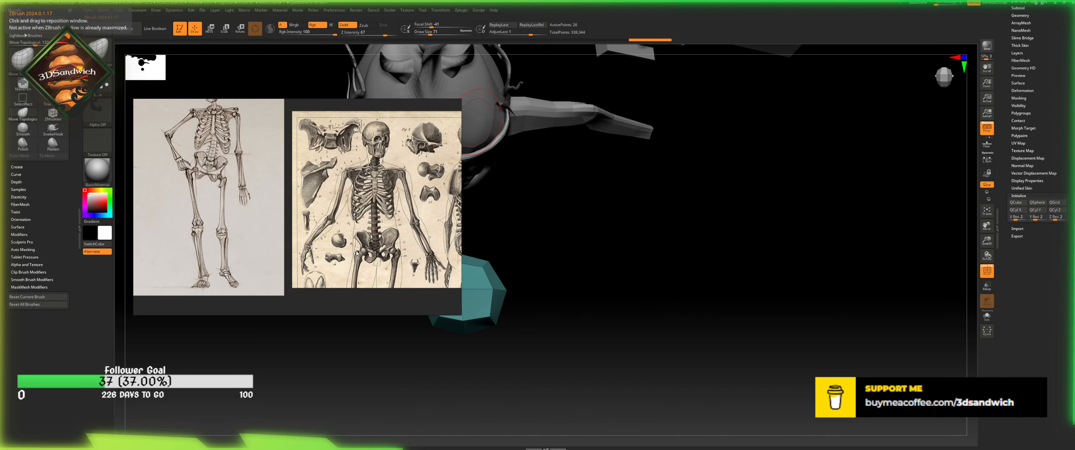
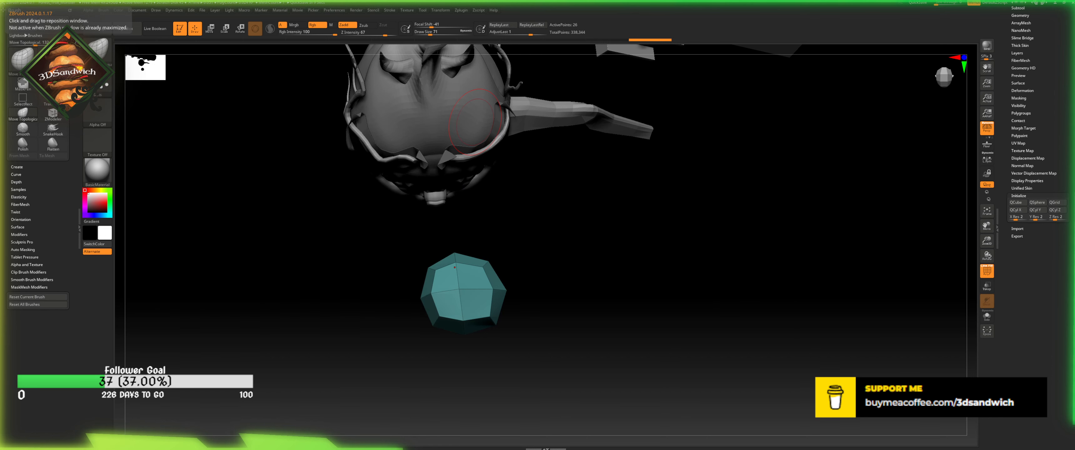
- Flatten the QSphere into a thin palm-like shape with the transform gizmo
{"action": "left_click_drag", "start_coordinate": [612, 304], "coordinate": [509, 291]}
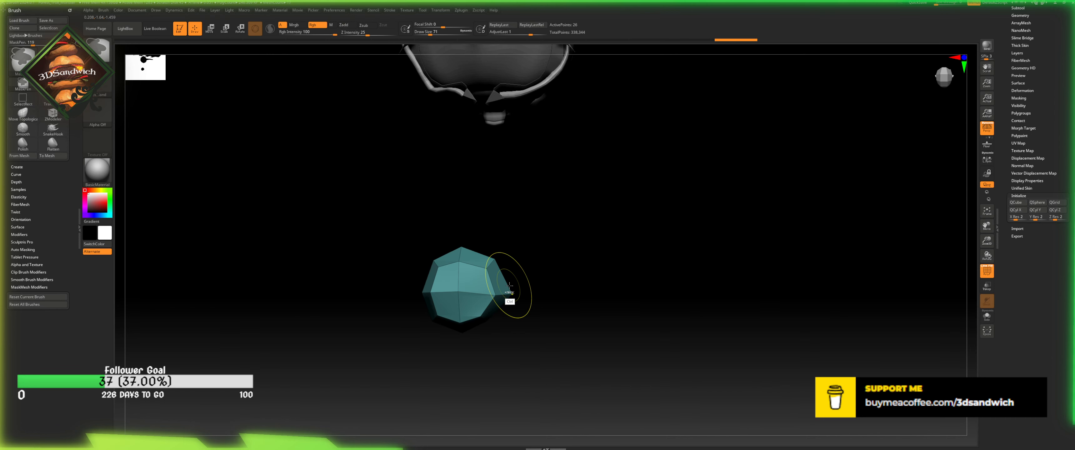
{"action": "mouse_move", "coordinate": [475, 265]}
{"action": "left_mouse_down"}
{"action": "mouse_move", "coordinate": [478, 241]}
{"action": "mouse_move", "coordinate": [482, 262]}
{"action": "mouse_move", "coordinate": [453, 311]}
{"action": "left_mouse_up"}
{"action": "key", "text": "w"}
{"action": "left_click_drag", "start_coordinate": [667, 346], "coordinate": [867, 112]}
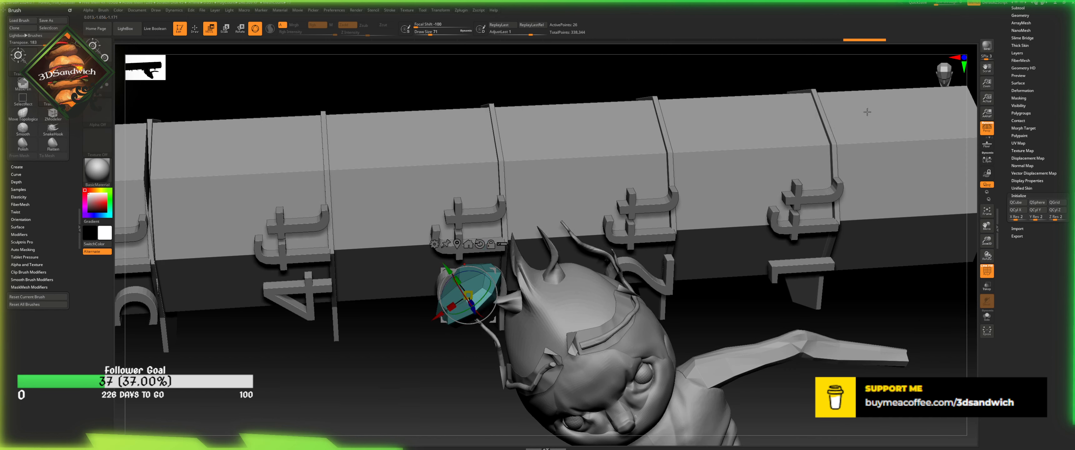
{"action": "left_click", "coordinate": [939, 73]}
{"action": "left_click", "coordinate": [939, 64]}
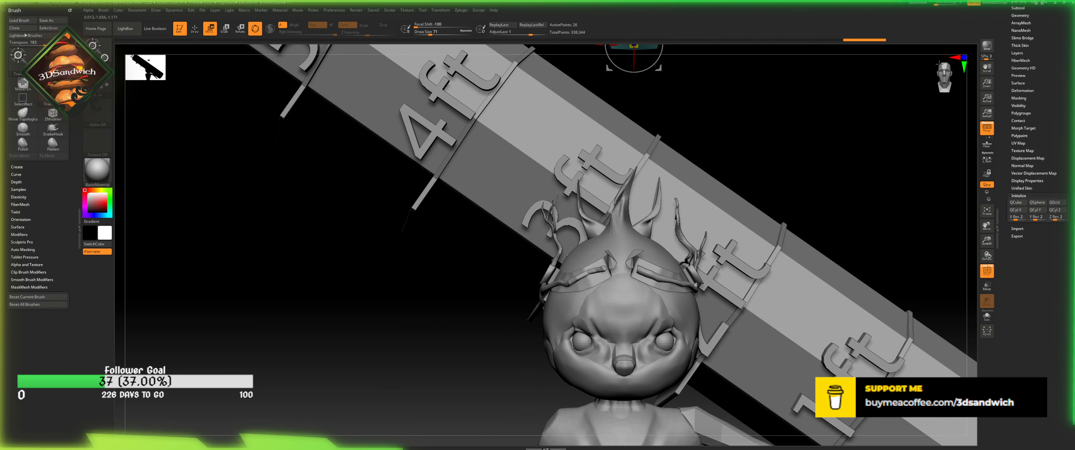
- Move the flattened QSphere down to the wrist end of the arm and rotate it in line with the forearm
{"action": "left_click_drag", "start_coordinate": [753, 173], "coordinate": [626, 286], "text": "alt"}
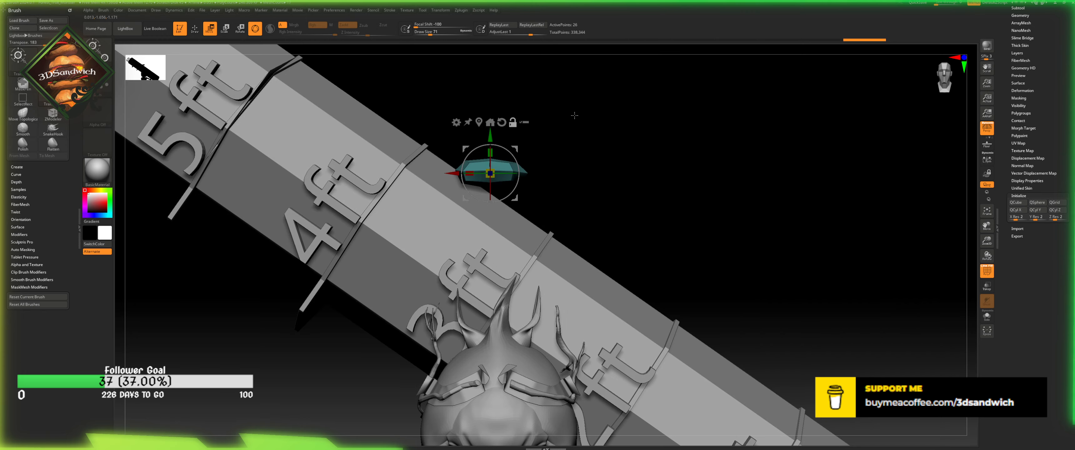
{"action": "left_click_drag", "start_coordinate": [515, 144], "coordinate": [556, 337]}
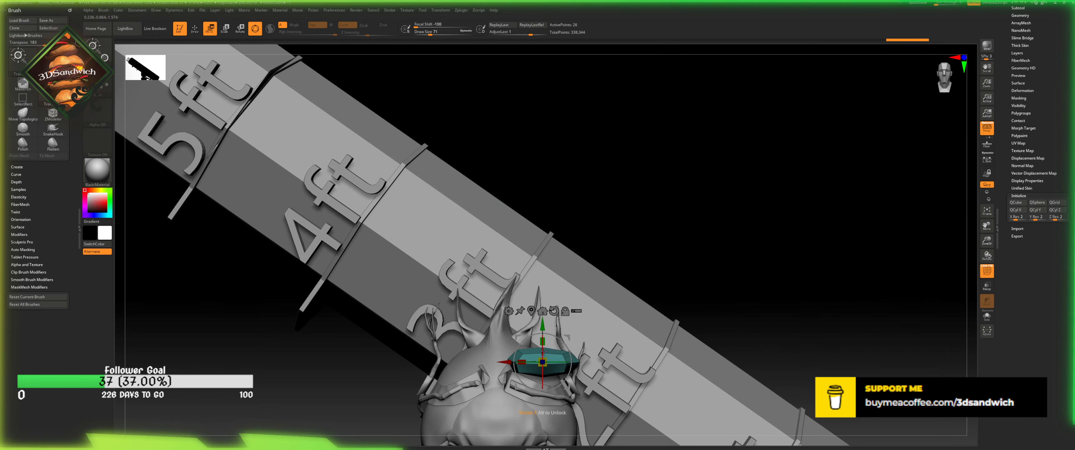
{"action": "left_click_drag", "start_coordinate": [600, 266], "coordinate": [559, 96], "text": "alt"}
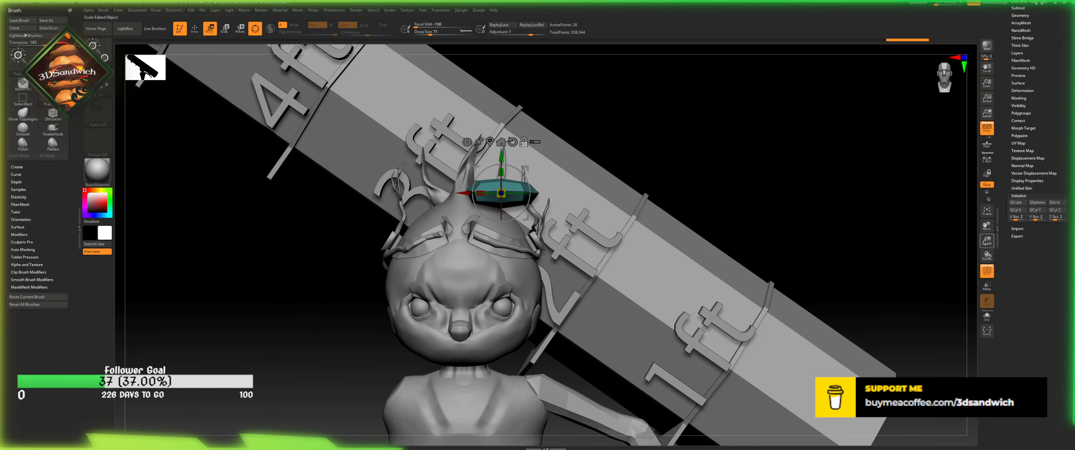
{"action": "left_click_drag", "start_coordinate": [986, 241], "coordinate": [970, 211]}
{"action": "left_click_drag", "start_coordinate": [693, 164], "coordinate": [595, 155], "text": "alt"}
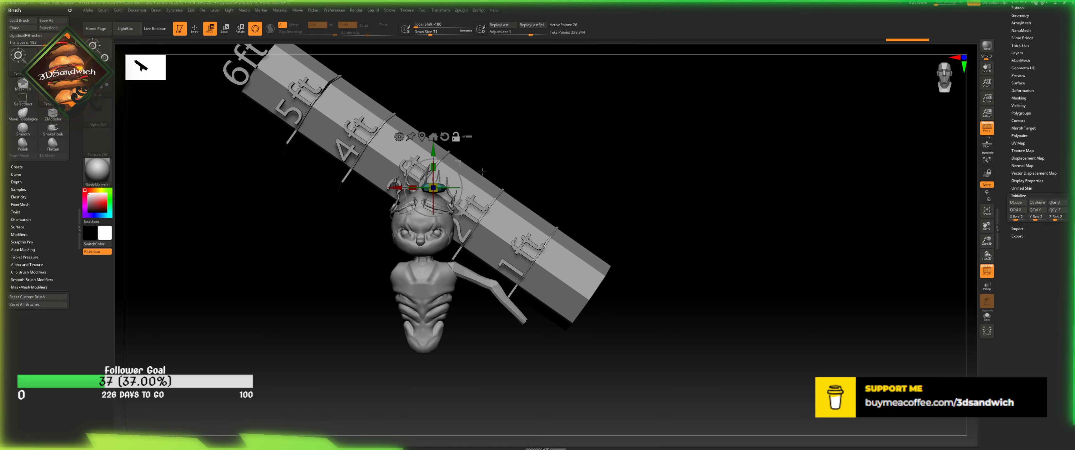
{"action": "left_click", "coordinate": [538, 318]}
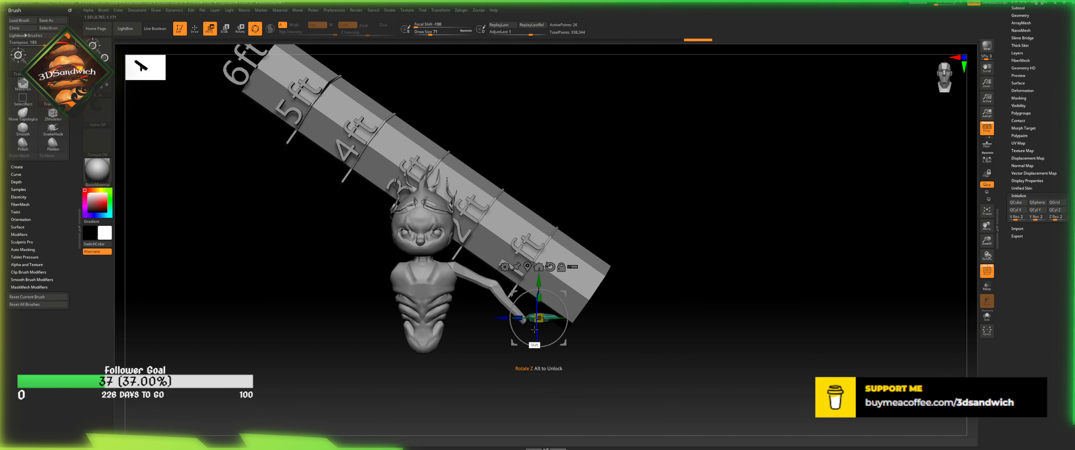
{"action": "left_click_drag", "start_coordinate": [534, 329], "coordinate": [563, 307], "text": "shift"}
{"action": "left_click_drag", "start_coordinate": [987, 241], "coordinate": [995, 273]}
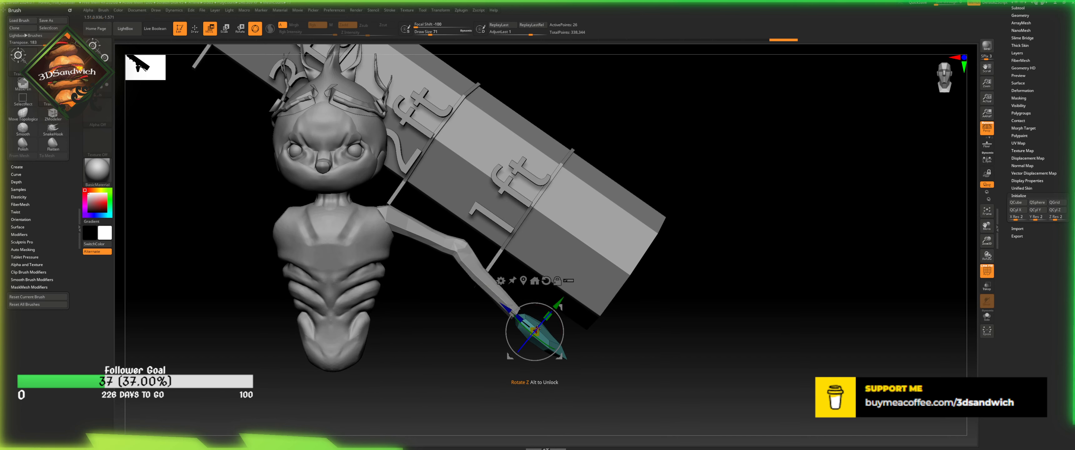
- Move the flattened QSphere back in depth and up against the end of the forearm
{"action": "left_click_drag", "start_coordinate": [535, 331], "coordinate": [616, 303]}
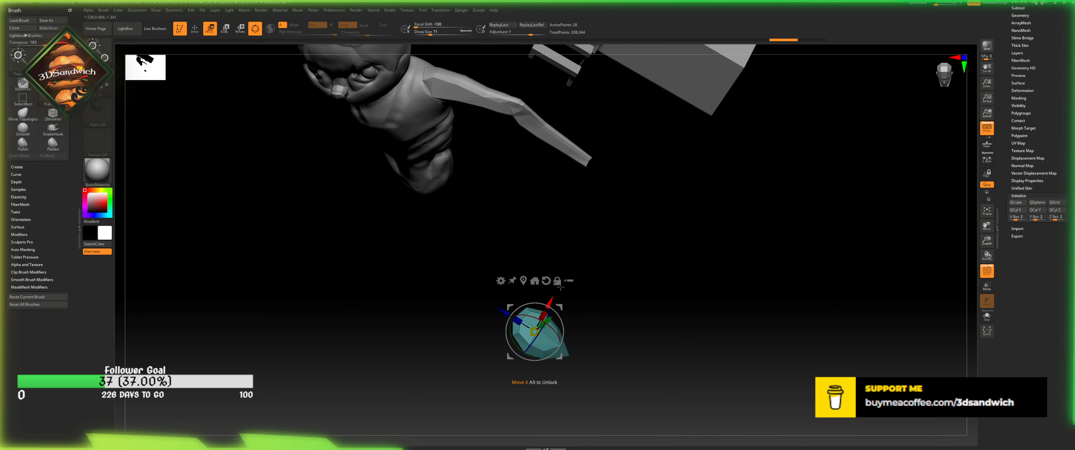
{"action": "left_click", "coordinate": [616, 170], "text": "alt"}
{"action": "left_click_drag", "start_coordinate": [730, 151], "coordinate": [710, 159]}
{"action": "left_click_drag", "start_coordinate": [924, 68], "coordinate": [823, 100], "text": "shift"}
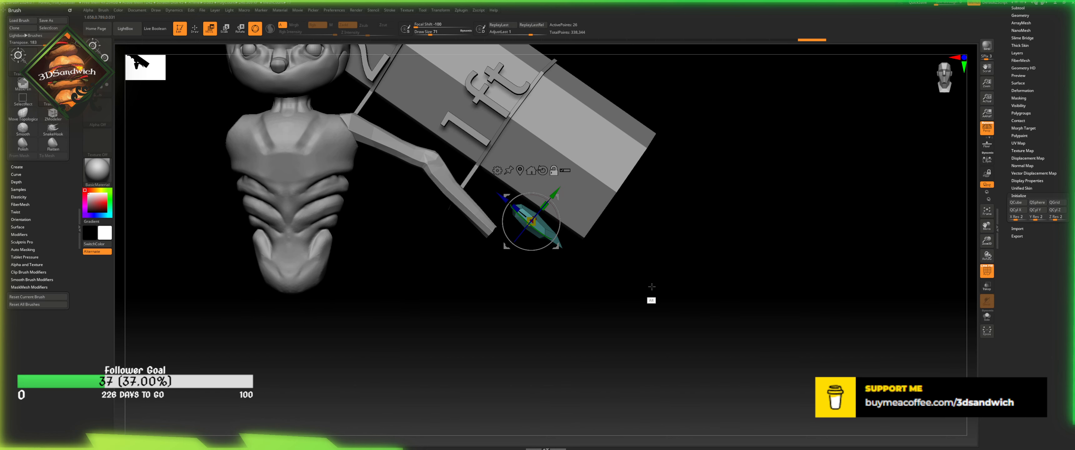
{"action": "left_click_drag", "start_coordinate": [651, 298], "coordinate": [655, 332], "text": "alt"}
{"action": "left_click_drag", "start_coordinate": [556, 233], "coordinate": [533, 258]}
{"action": "left_click_drag", "start_coordinate": [622, 288], "coordinate": [523, 291]}
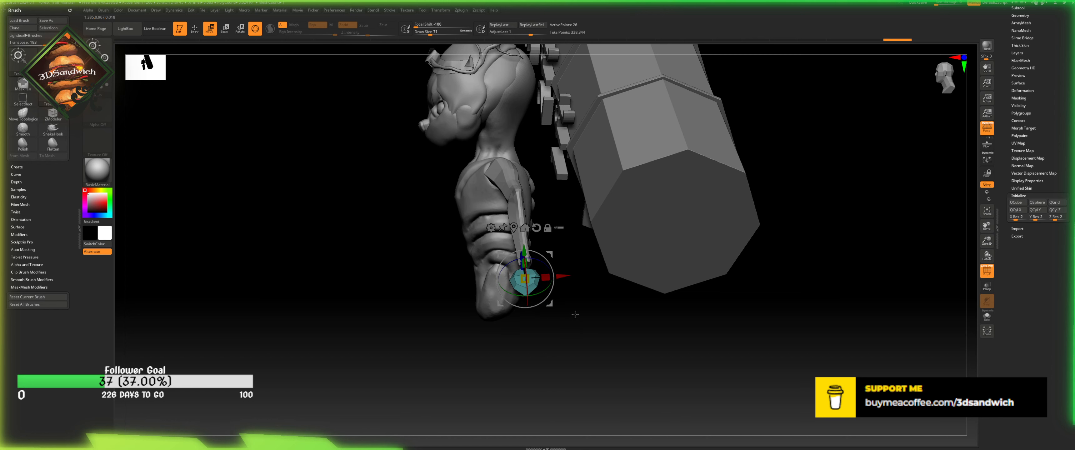
- Check the flattened hand's alignment with the forearm from the side and front, and return to Draw mode
{"action": "left_click_drag", "start_coordinate": [574, 318], "coordinate": [551, 313]}
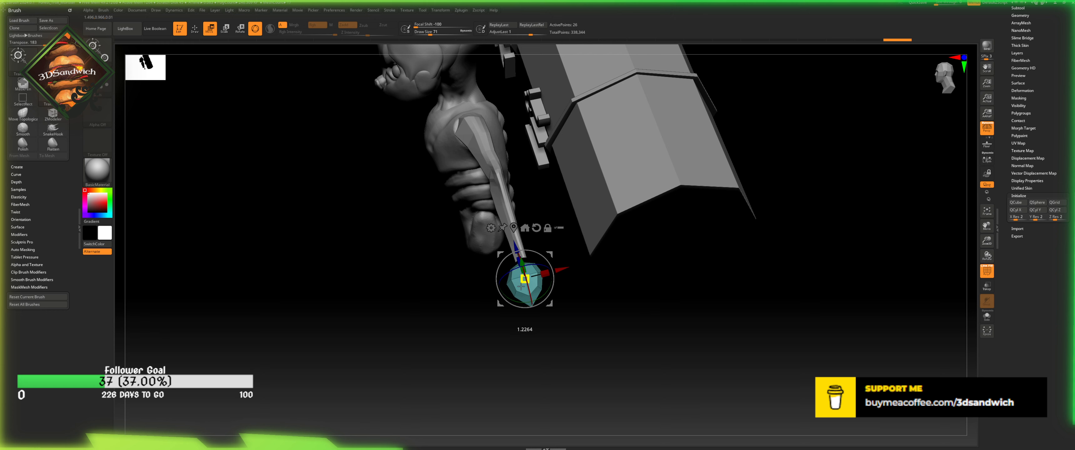
{"action": "left_click_drag", "start_coordinate": [554, 311], "coordinate": [585, 301]}
{"action": "left_click_drag", "start_coordinate": [944, 78], "coordinate": [953, 69]}
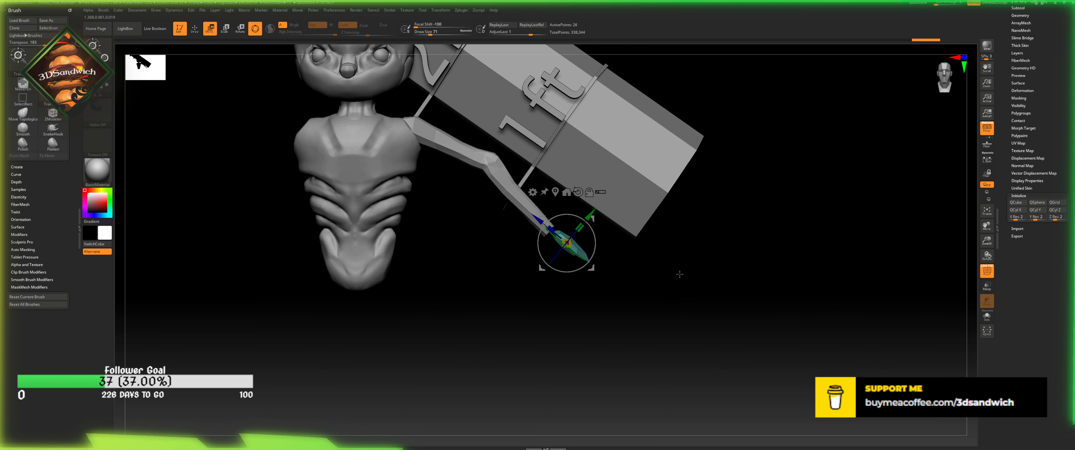
{"action": "left_click_drag", "start_coordinate": [679, 272], "coordinate": [693, 278]}
{"action": "left_click", "coordinate": [197, 32]}
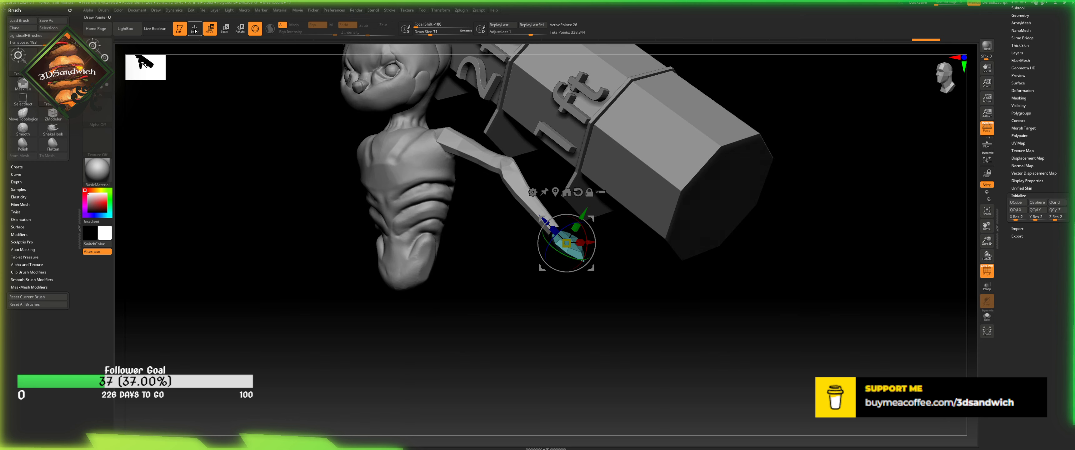
- Frame the arm and hand in a three-quarter view, switch to Paint with a screen capture of it, and place its window over the viewport
{"action": "mouse_move", "coordinate": [536, 373]}
{"action": "left_mouse_down", "text": "alt"}
{"action": "mouse_move", "coordinate": [509, 396]}
{"action": "mouse_move", "coordinate": [538, 397]}
{"action": "mouse_move", "coordinate": [875, 289]}
{"action": "left_mouse_up", "text": "alt"}
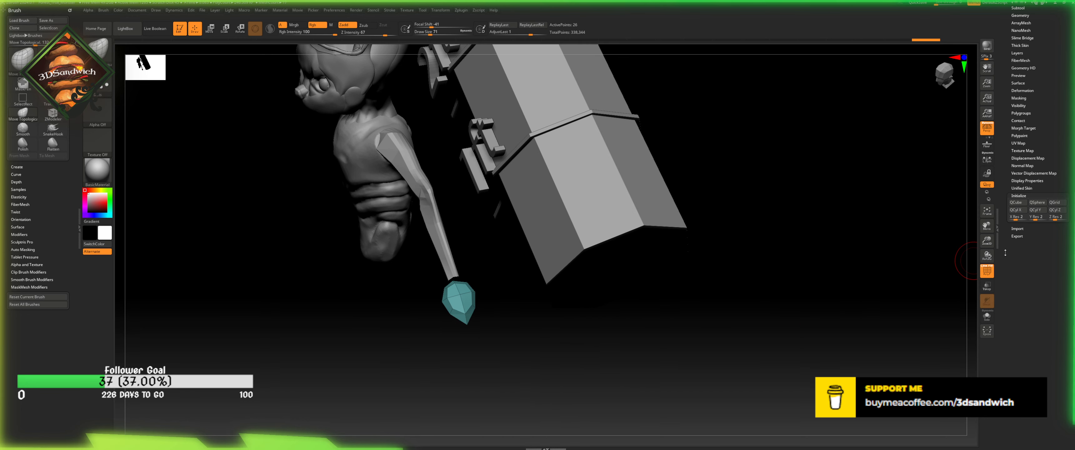
{"action": "left_click_drag", "start_coordinate": [987, 242], "coordinate": [998, 271]}
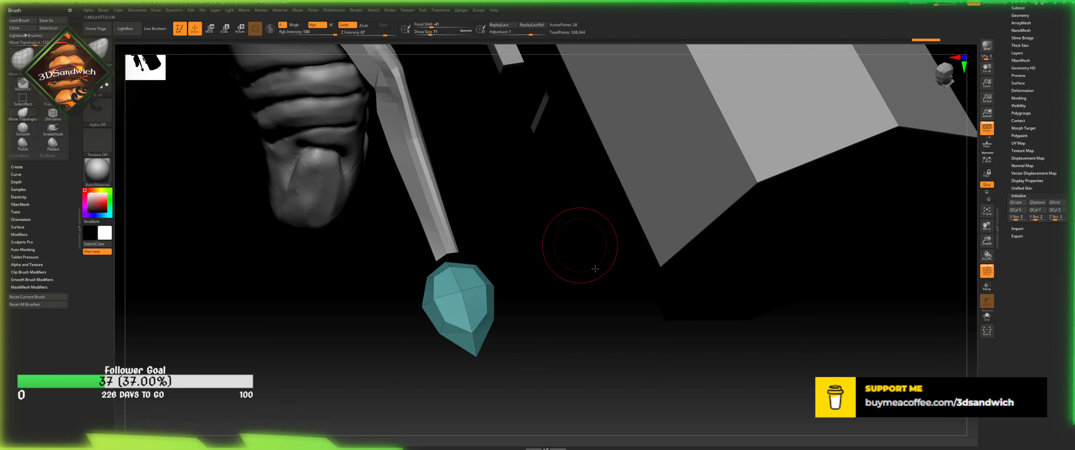
{"action": "left_click_drag", "start_coordinate": [595, 269], "coordinate": [586, 205]}
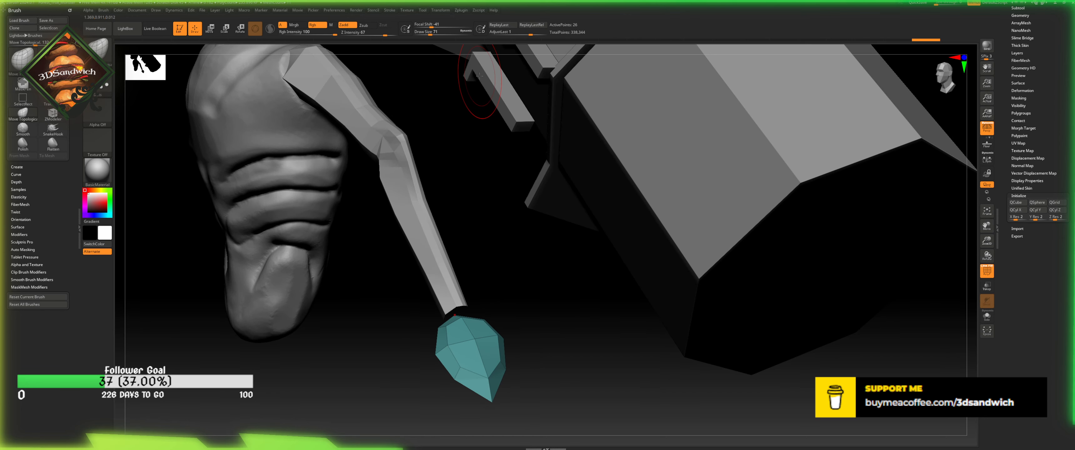
{"action": "scroll", "coordinate": [480, 76], "scroll_direction": "down", "scroll_amount": 3}
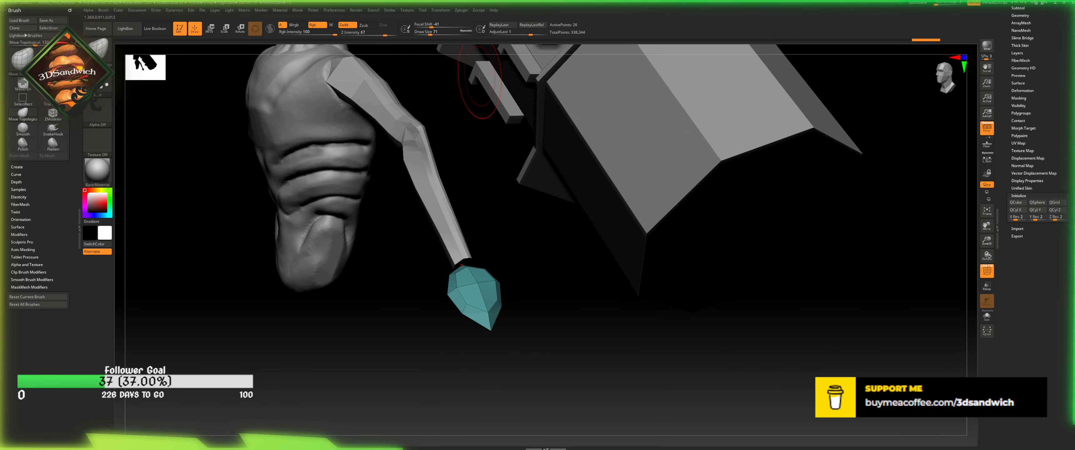
{"action": "left_click_drag", "start_coordinate": [745, 365], "coordinate": [754, 375], "text": "alt"}
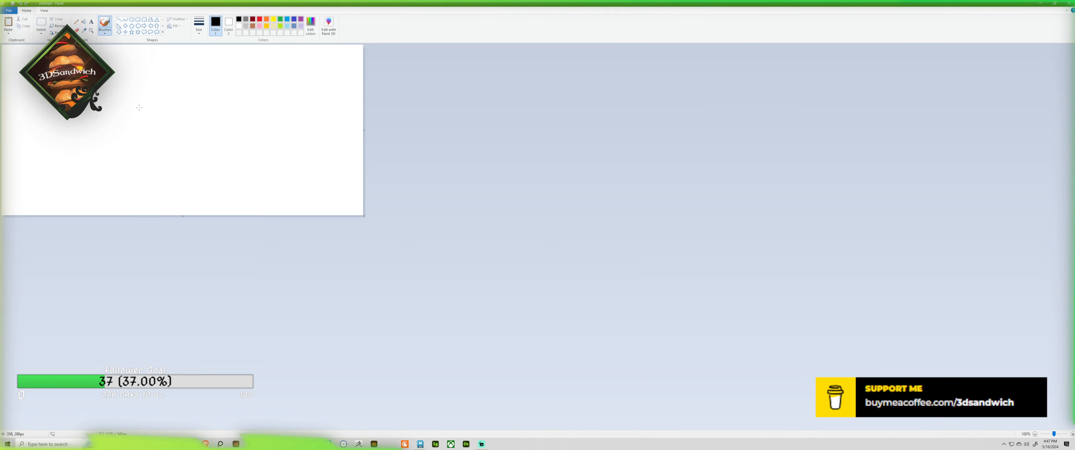
{"action": "mouse_move", "coordinate": [504, 4]}
{"action": "left_mouse_down"}
{"action": "mouse_move", "coordinate": [633, 245]}
{"action": "mouse_move", "coordinate": [384, 159]}
{"action": "mouse_move", "coordinate": [0, 121]}
{"action": "left_mouse_up"}
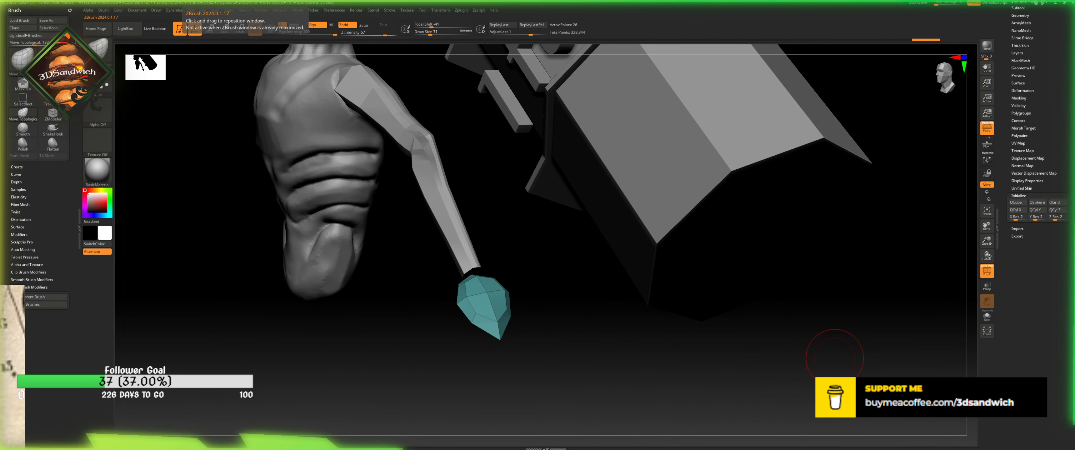
{"action": "left_click_drag", "start_coordinate": [0, 101], "coordinate": [369, 82]}
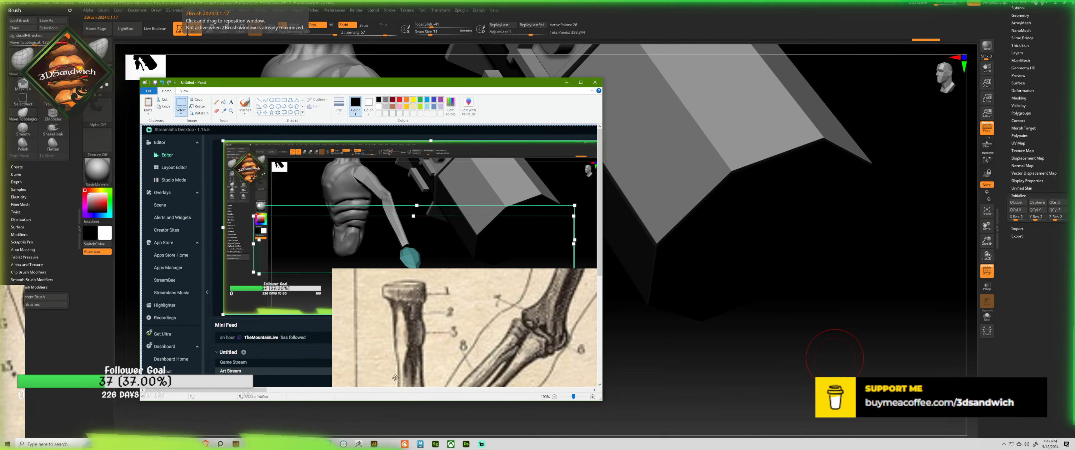
- Crop the pasted screen capture to the area around the lower torso, forearm and hand
{"action": "left_click_drag", "start_coordinate": [208, 389], "coordinate": [401, 389]}
{"action": "scroll", "coordinate": [401, 276], "scroll_direction": "down", "scroll_amount": 3}
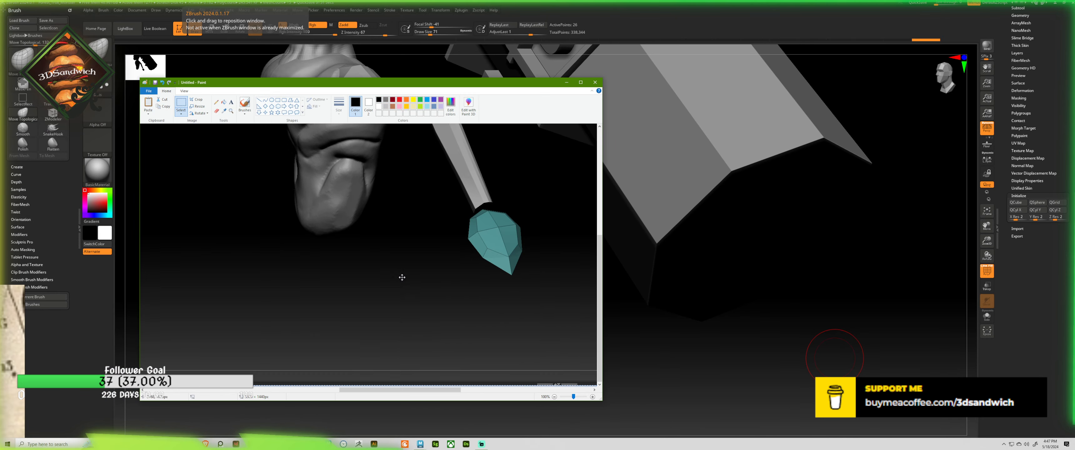
{"action": "scroll", "coordinate": [408, 207], "scroll_direction": "up", "scroll_amount": 1}
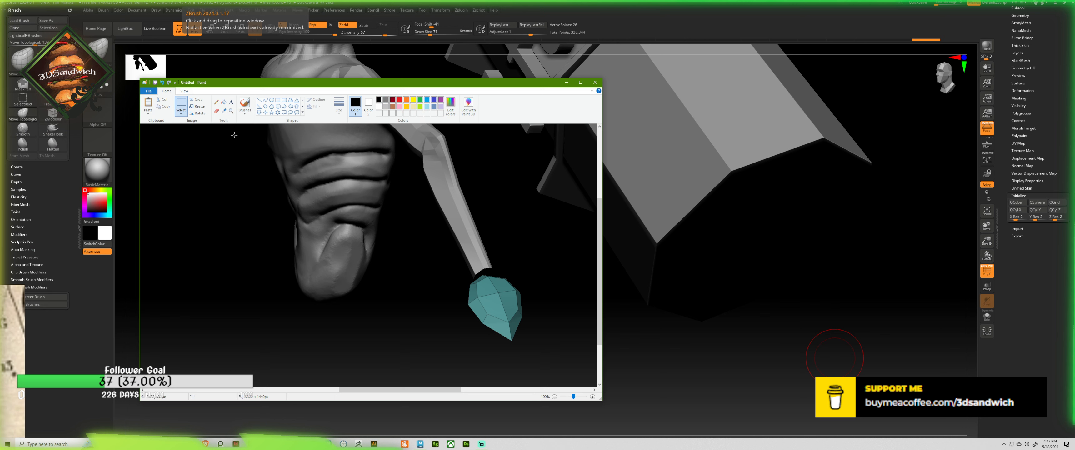
{"action": "mouse_move", "coordinate": [235, 135]}
{"action": "left_mouse_down"}
{"action": "mouse_move", "coordinate": [558, 331]}
{"action": "mouse_move", "coordinate": [597, 388]}
{"action": "left_mouse_up"}
{"action": "right_click", "coordinate": [451, 253]}
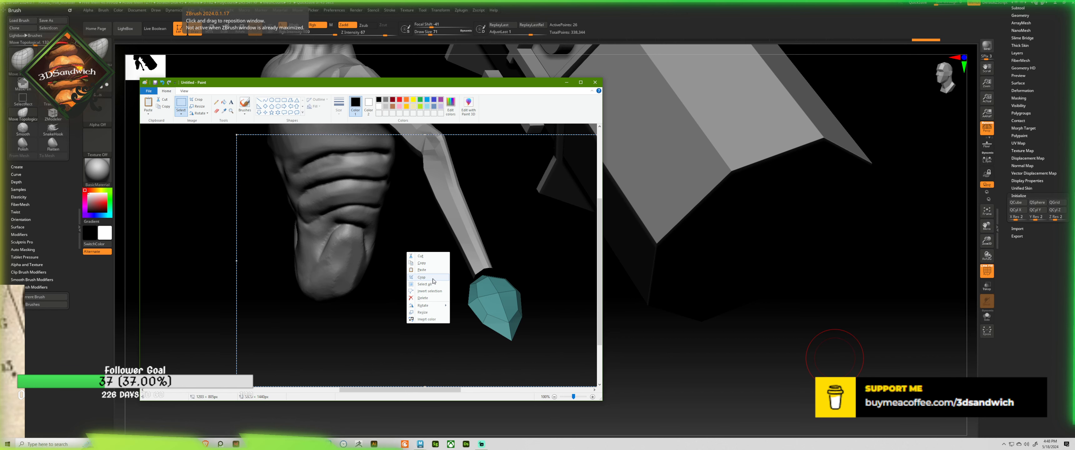
{"action": "left_click", "coordinate": [422, 277]}
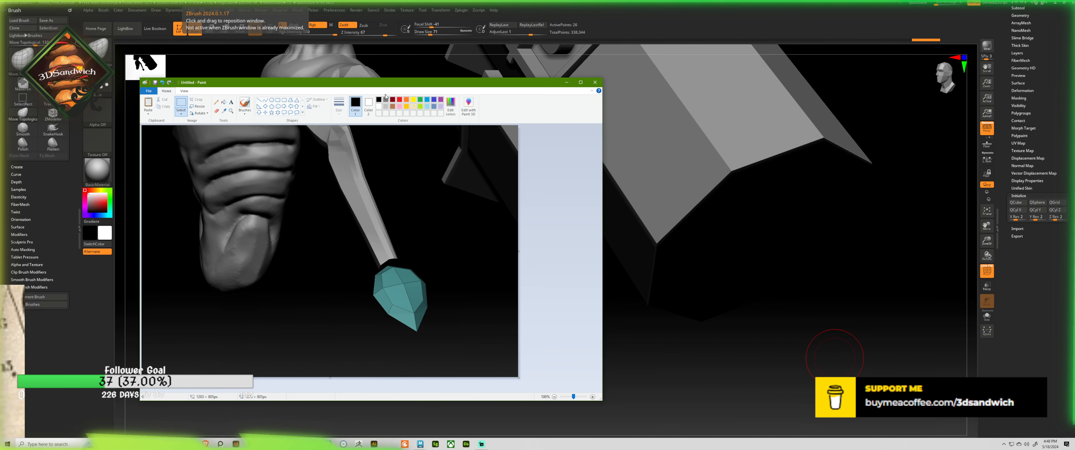
- Set up the Pencil tool with white as the drawing colour and choose its line width
{"action": "left_click", "coordinate": [420, 106]}
{"action": "left_click", "coordinate": [379, 106]}
{"action": "left_click", "coordinate": [216, 102]}
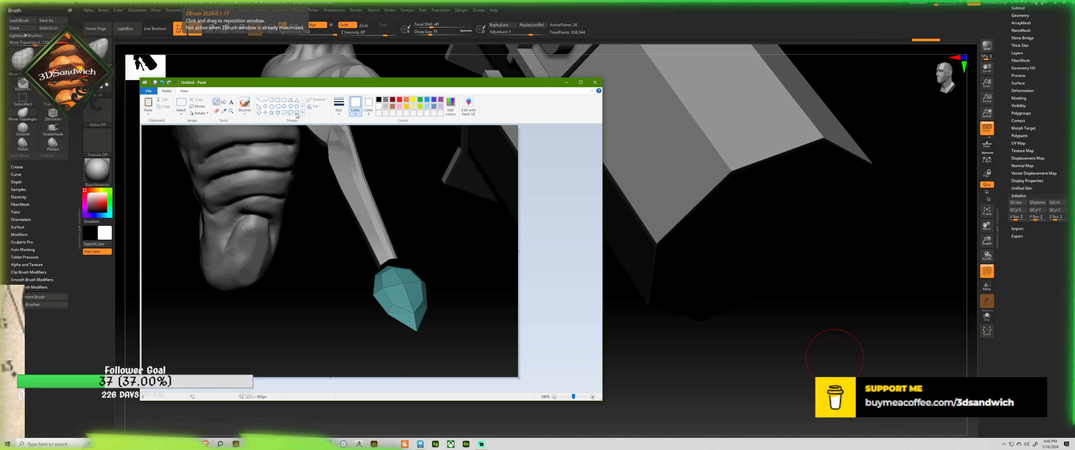
{"action": "left_click", "coordinate": [338, 106]}
{"action": "left_click", "coordinate": [329, 161]}
- Sketch white finger outlines over the hand's tip and a thumb off its torso-facing side, undoing and redrawing unsatisfactory strokes
{"action": "mouse_move", "coordinate": [407, 318]}
{"action": "left_mouse_down"}
{"action": "mouse_move", "coordinate": [417, 337]}
{"action": "mouse_move", "coordinate": [424, 298]}
{"action": "mouse_move", "coordinate": [408, 314]}
{"action": "mouse_move", "coordinate": [391, 300]}
{"action": "left_mouse_up"}
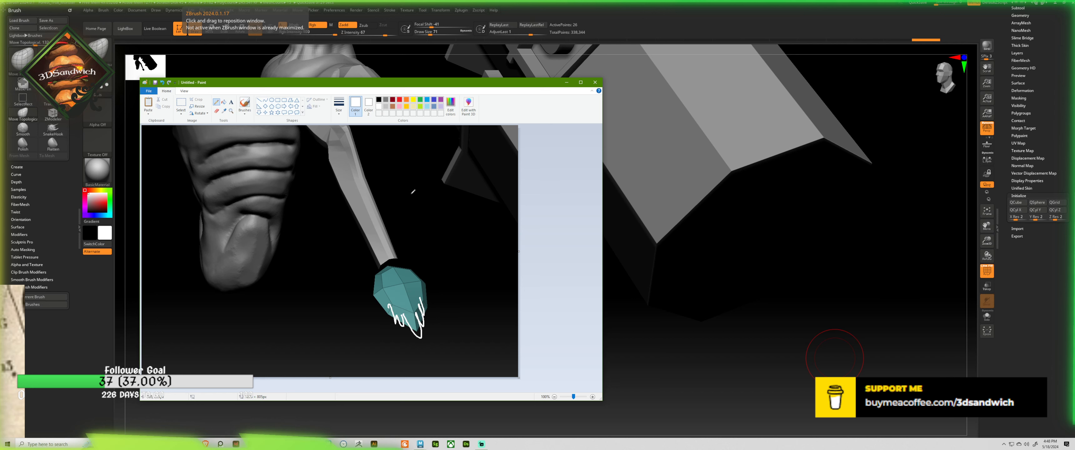
{"action": "key", "text": "ctrl+z"}
{"action": "left_click_drag", "start_coordinate": [372, 320], "coordinate": [390, 313]}
{"action": "key", "text": "ctrl+z"}
{"action": "mouse_move", "coordinate": [368, 319]}
{"action": "left_mouse_down"}
{"action": "mouse_move", "coordinate": [388, 314]}
{"action": "mouse_move", "coordinate": [405, 335]}
{"action": "mouse_move", "coordinate": [411, 326]}
{"action": "left_mouse_up"}
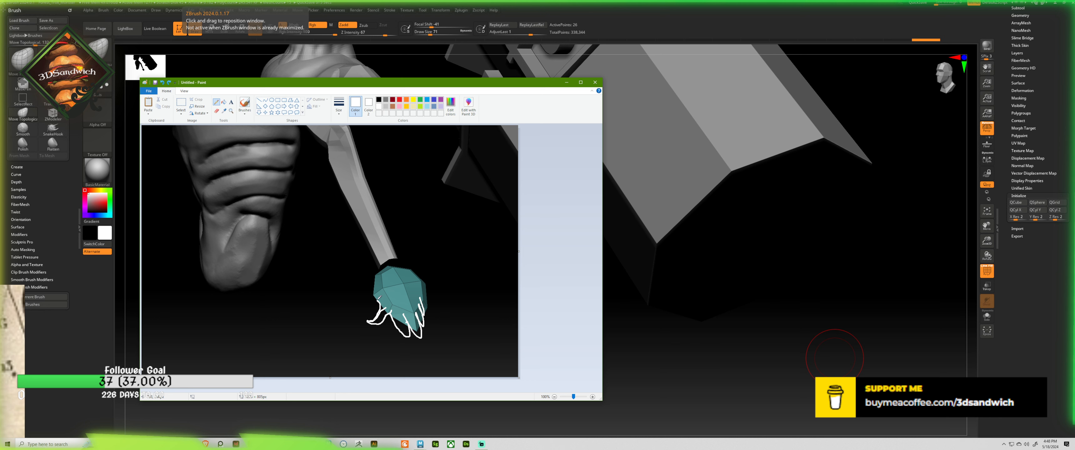
- Extend the white finger strokes upward over both sides of the teal hand shape
{"action": "left_click_drag", "start_coordinate": [378, 297], "coordinate": [373, 272]}
{"action": "left_click_drag", "start_coordinate": [419, 299], "coordinate": [416, 273]}
{"action": "left_click", "coordinate": [378, 99]}
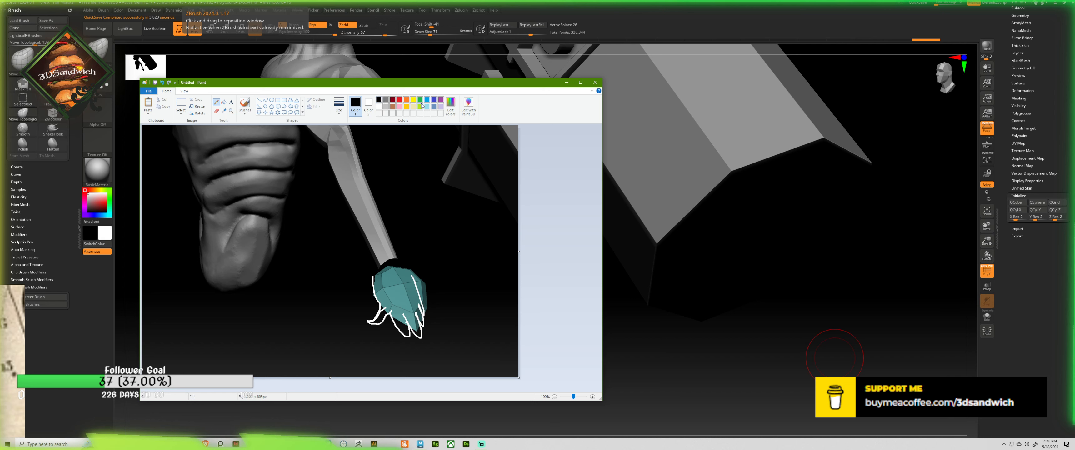
- Trace the forearm's outer contour in indigo and its inner contour in pale turquoise, with small circles marking the wrist and elbow ends
{"action": "left_click", "coordinate": [434, 100]}
{"action": "left_click_drag", "start_coordinate": [410, 265], "coordinate": [410, 267]}
{"action": "left_click_drag", "start_coordinate": [410, 263], "coordinate": [398, 256]}
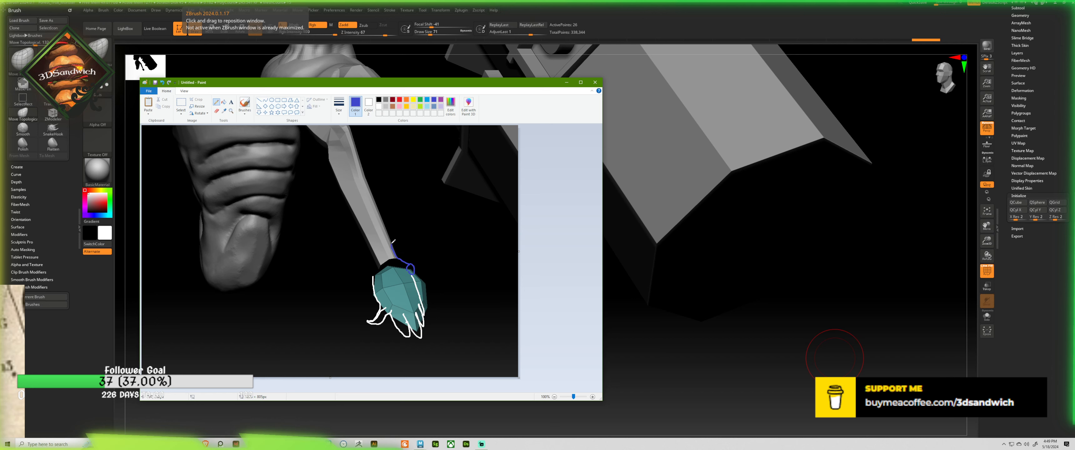
{"action": "left_click_drag", "start_coordinate": [385, 221], "coordinate": [374, 188]}
{"action": "key", "text": "ctrl+z"}
{"action": "left_click_drag", "start_coordinate": [410, 263], "coordinate": [358, 150]}
{"action": "left_click", "coordinate": [426, 106]}
{"action": "left_click_drag", "start_coordinate": [374, 277], "coordinate": [355, 132]}
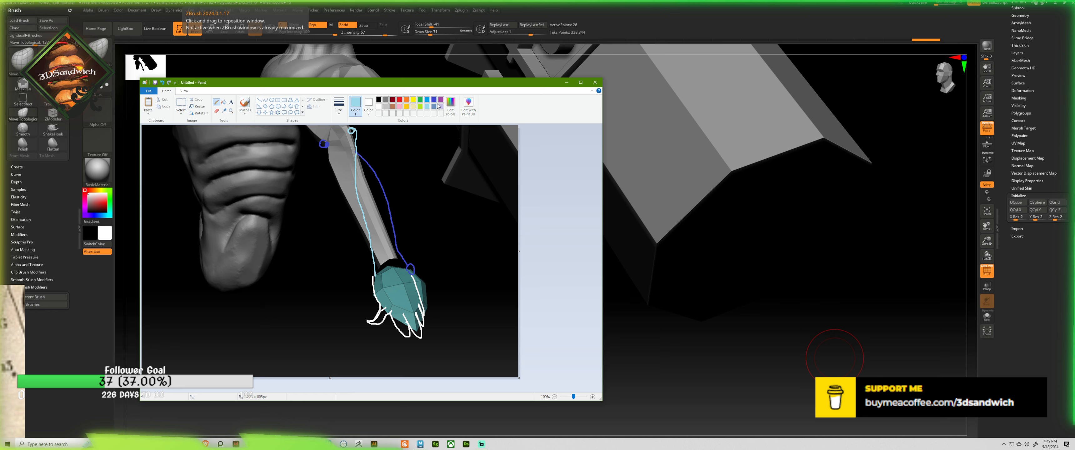
- Outline and hatch two long lime areas along the forearm between the blue contour lines
{"action": "left_click", "coordinate": [421, 106]}
{"action": "left_click_drag", "start_coordinate": [328, 149], "coordinate": [346, 182]}
{"action": "key", "text": "ctrl+z"}
{"action": "mouse_move", "coordinate": [362, 229]}
{"action": "left_mouse_down"}
{"action": "mouse_move", "coordinate": [336, 167]}
{"action": "mouse_move", "coordinate": [333, 136]}
{"action": "mouse_move", "coordinate": [348, 132]}
{"action": "mouse_move", "coordinate": [363, 228]}
{"action": "left_mouse_up"}
{"action": "mouse_move", "coordinate": [385, 255]}
{"action": "left_mouse_down"}
{"action": "mouse_move", "coordinate": [357, 162]}
{"action": "mouse_move", "coordinate": [391, 229]}
{"action": "mouse_move", "coordinate": [391, 255]}
{"action": "mouse_move", "coordinate": [363, 166]}
{"action": "left_mouse_up"}
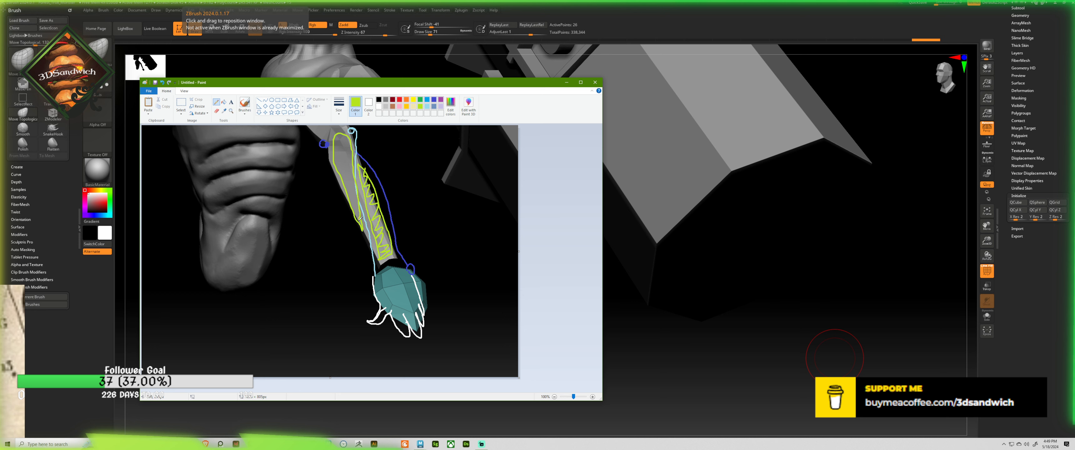
{"action": "left_click_drag", "start_coordinate": [360, 218], "coordinate": [337, 133]}
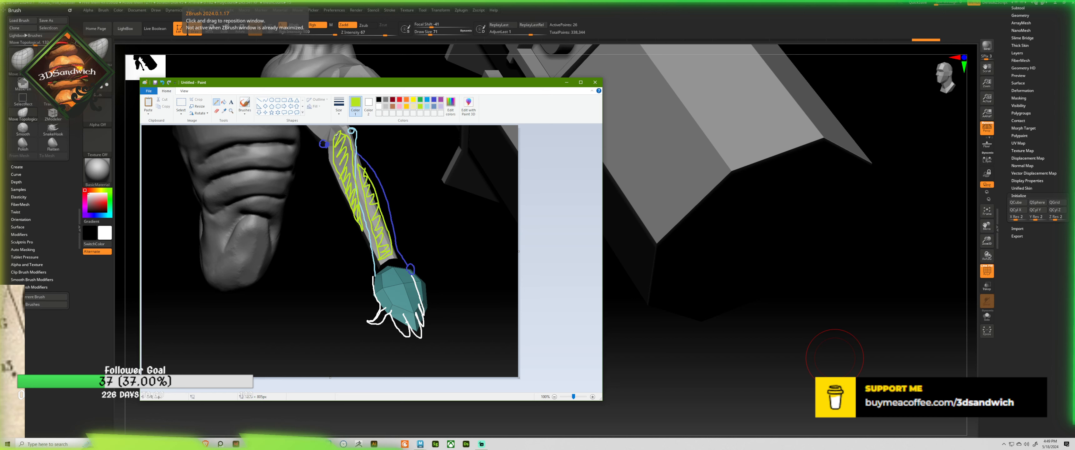
- Add a lime leader line from the hatched forearm area and handwrite the underlined label "Indentation"
{"action": "left_click_drag", "start_coordinate": [342, 193], "coordinate": [313, 244]}
{"action": "mouse_move", "coordinate": [271, 268]}
{"action": "left_mouse_down"}
{"action": "mouse_move", "coordinate": [286, 268]}
{"action": "mouse_move", "coordinate": [278, 248]}
{"action": "left_mouse_up"}
{"action": "left_click_drag", "start_coordinate": [272, 248], "coordinate": [306, 270]}
{"action": "mouse_move", "coordinate": [312, 248]}
{"action": "left_mouse_down"}
{"action": "mouse_move", "coordinate": [312, 271]}
{"action": "mouse_move", "coordinate": [331, 270]}
{"action": "left_mouse_up"}
{"action": "mouse_move", "coordinate": [336, 248]}
{"action": "left_mouse_down"}
{"action": "mouse_move", "coordinate": [337, 271]}
{"action": "mouse_move", "coordinate": [342, 258]}
{"action": "mouse_move", "coordinate": [343, 270]}
{"action": "mouse_move", "coordinate": [373, 267]}
{"action": "left_mouse_up"}
{"action": "left_click_drag", "start_coordinate": [293, 272], "coordinate": [363, 268]}
{"action": "left_click_drag", "start_coordinate": [268, 285], "coordinate": [348, 278]}
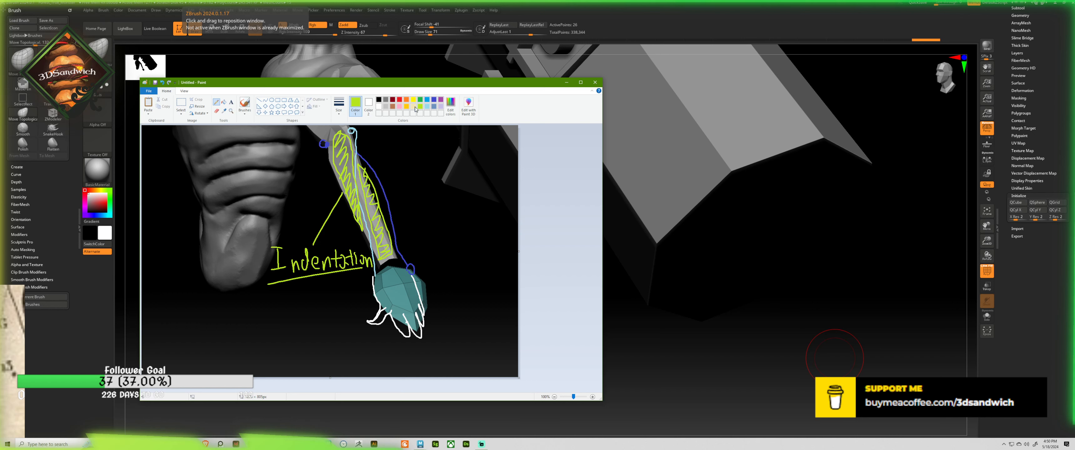
- Mark the bony points at the wrist and elbow of the forearm with small red circles
{"action": "left_click", "coordinate": [398, 101]}
{"action": "left_click_drag", "start_coordinate": [416, 258], "coordinate": [414, 259]}
{"action": "left_click_drag", "start_coordinate": [354, 130], "coordinate": [353, 135]}
{"action": "left_click_drag", "start_coordinate": [374, 271], "coordinate": [373, 283]}
- Draw a red leader line up from the outer wrist mark and handwrite the underlined label "Bone"
{"action": "left_click_drag", "start_coordinate": [413, 253], "coordinate": [411, 153]}
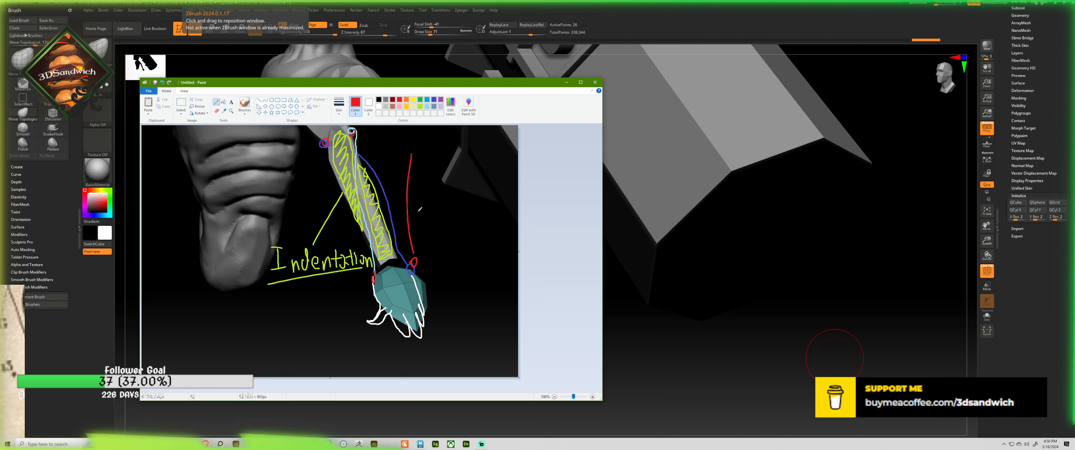
{"action": "key", "text": "ctrl+z"}
{"action": "mouse_move", "coordinate": [413, 254]}
{"action": "left_mouse_down"}
{"action": "mouse_move", "coordinate": [412, 220]}
{"action": "mouse_move", "coordinate": [398, 213]}
{"action": "left_mouse_up"}
{"action": "mouse_move", "coordinate": [407, 195]}
{"action": "left_mouse_down"}
{"action": "mouse_move", "coordinate": [398, 208]}
{"action": "mouse_move", "coordinate": [396, 192]}
{"action": "left_mouse_up"}
{"action": "key", "text": "ctrl+z"}
{"action": "left_click_drag", "start_coordinate": [411, 206], "coordinate": [449, 216]}
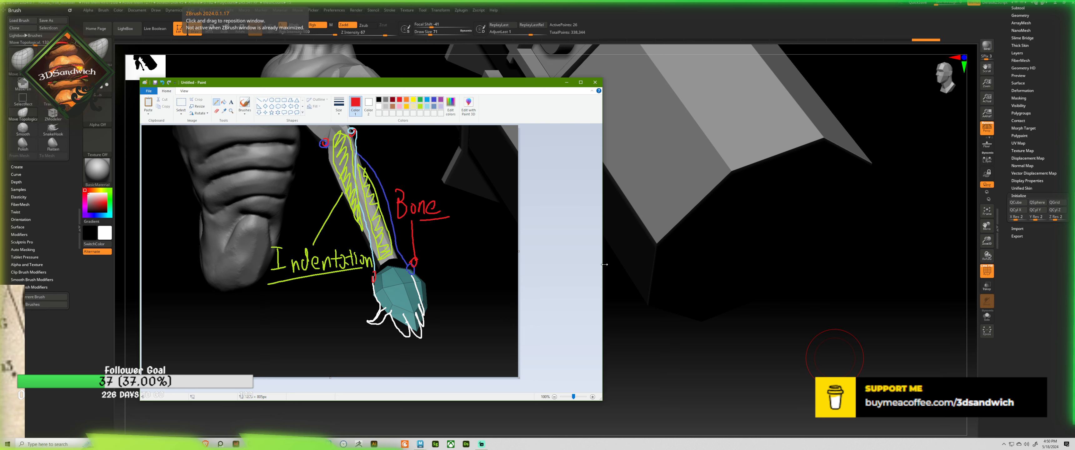
- Examine the limb bones and shoulder in the anatomical skeleton drawing on the reference board
{"action": "mouse_move", "coordinate": [0, 320]}
{"action": "right_mouse_down"}
{"action": "mouse_move", "coordinate": [1, 294]}
{"action": "mouse_move", "coordinate": [272, 177]}
{"action": "right_mouse_up"}
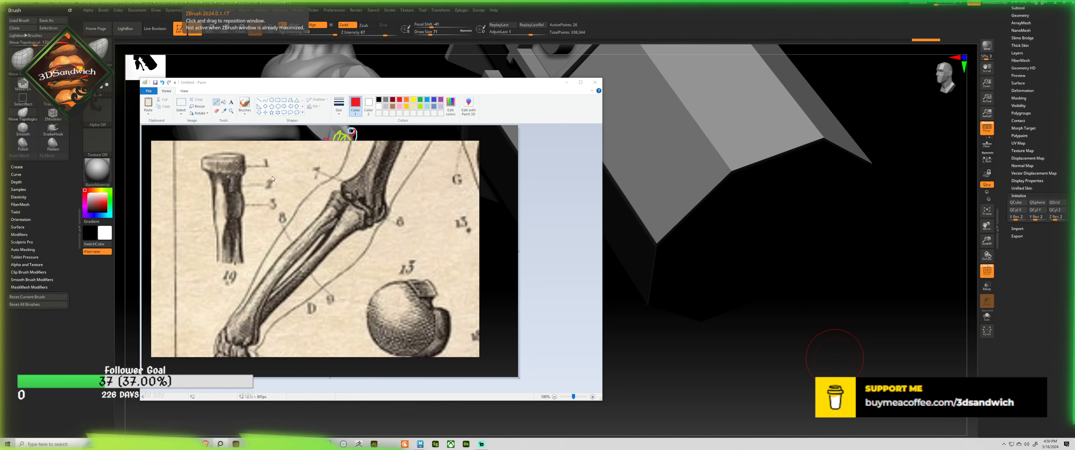
{"action": "scroll", "coordinate": [324, 278], "scroll_direction": "down", "scroll_amount": 5}
{"action": "scroll", "coordinate": [291, 296], "scroll_direction": "down", "scroll_amount": 3}
{"action": "scroll", "coordinate": [307, 222], "scroll_direction": "up", "scroll_amount": 5}
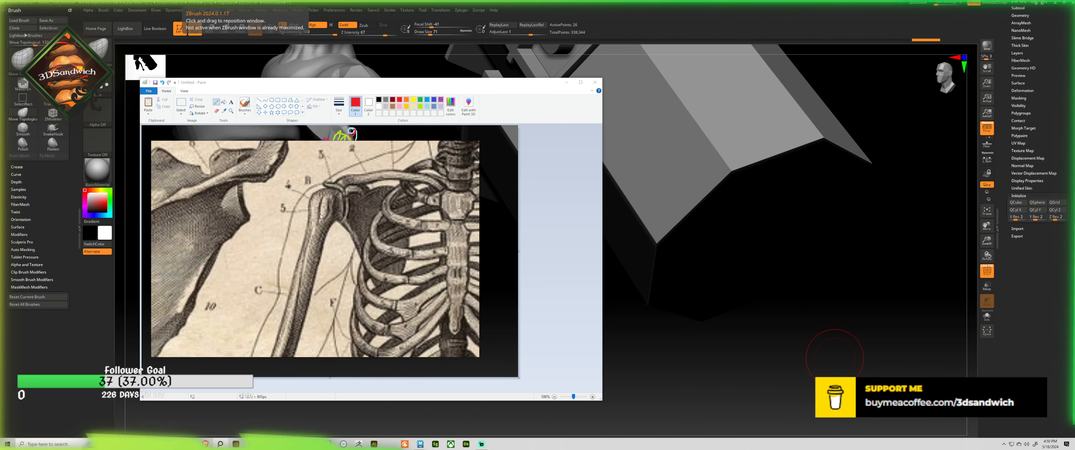
{"action": "scroll", "coordinate": [321, 222], "scroll_direction": "down", "scroll_amount": 4}
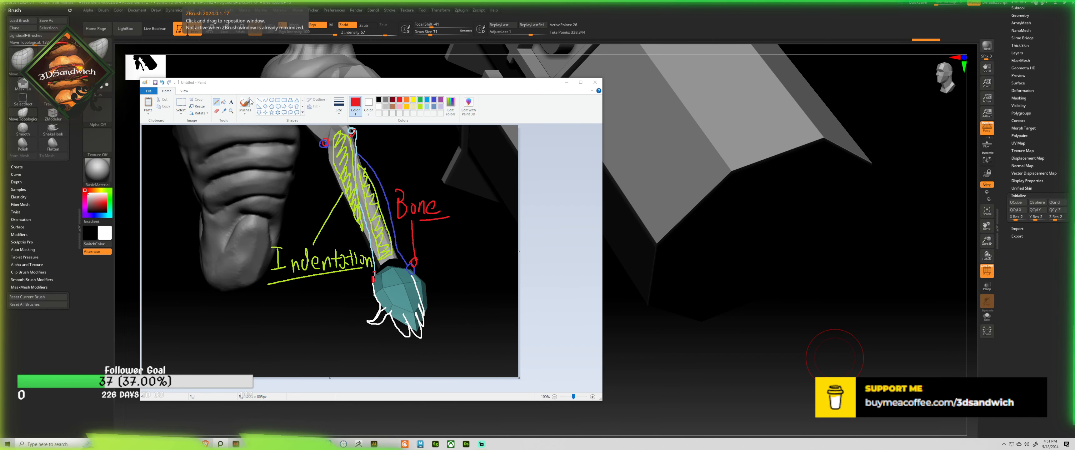
- Copy most of the annotated arm sketch and paste it onto the reference board beside the dog skeleton drawing
{"action": "left_click", "coordinate": [360, 218]}
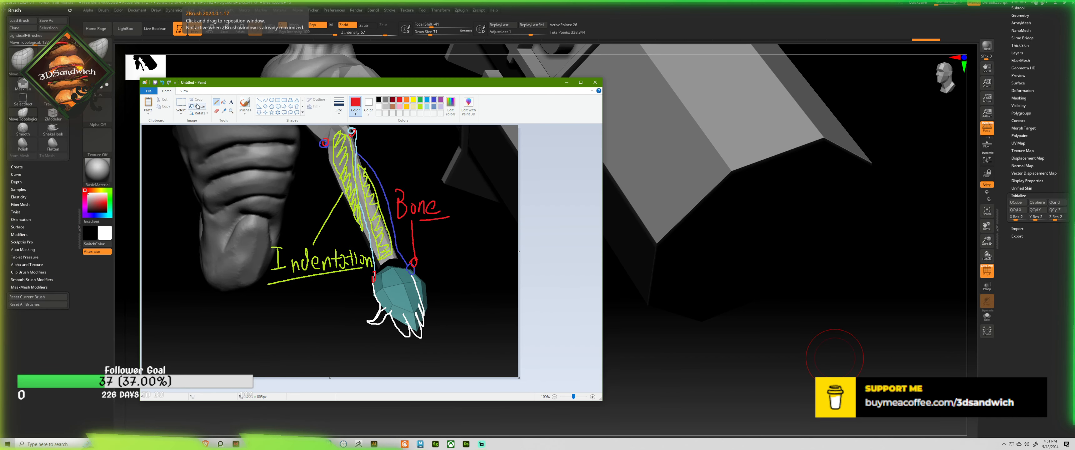
{"action": "left_click", "coordinate": [181, 103]}
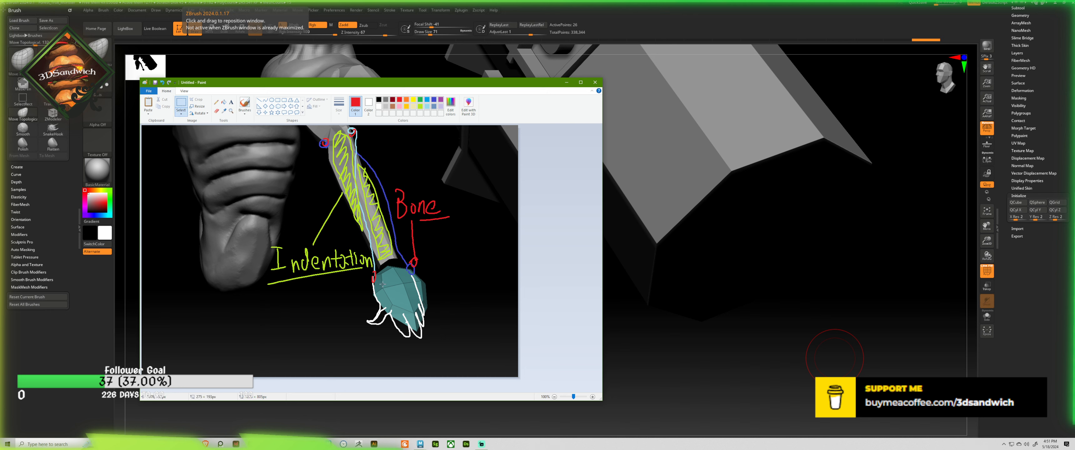
{"action": "left_click_drag", "start_coordinate": [479, 356], "coordinate": [111, 23]}
{"action": "key", "text": "ctrl+c"}
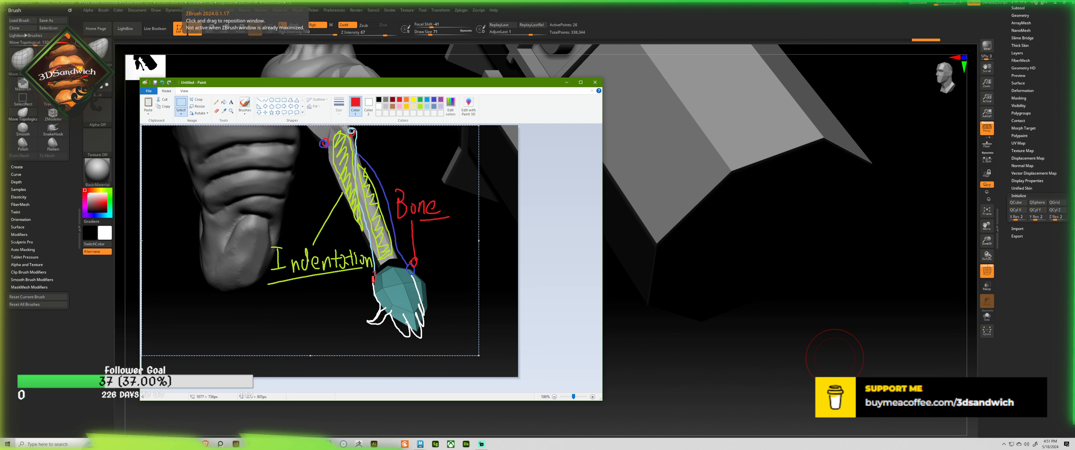
{"action": "left_click", "coordinate": [220, 444]}
{"action": "key", "text": "ctrl+v"}
{"action": "mouse_move", "coordinate": [401, 184]}
{"action": "left_mouse_down"}
{"action": "mouse_move", "coordinate": [357, 217]}
{"action": "mouse_move", "coordinate": [340, 264]}
{"action": "left_mouse_up"}
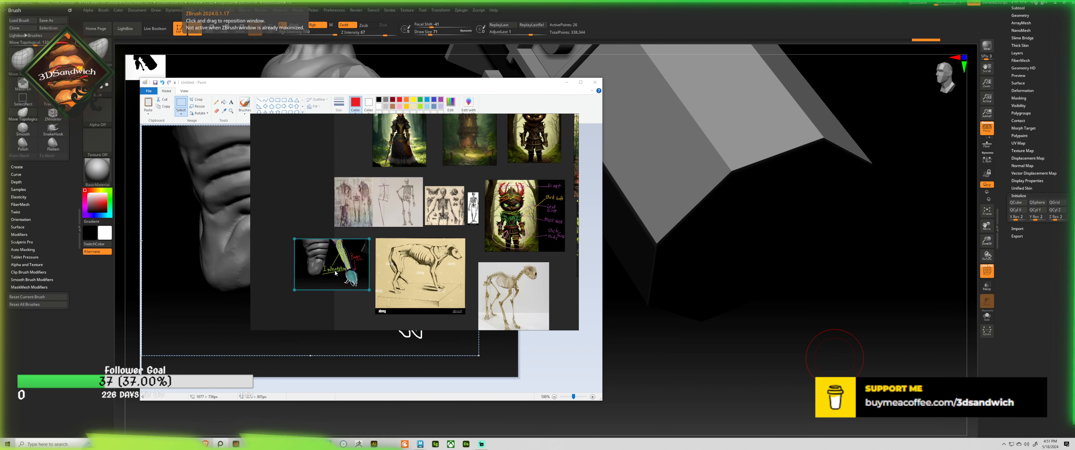
- Close the Paint sketch without saving it and save the updated reference board
{"action": "left_click", "coordinate": [291, 91]}
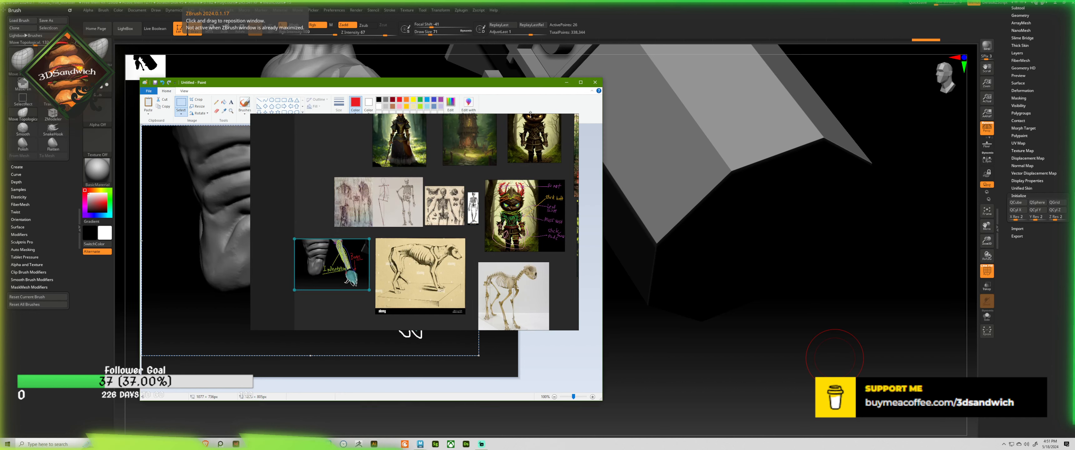
{"action": "left_click", "coordinate": [592, 82]}
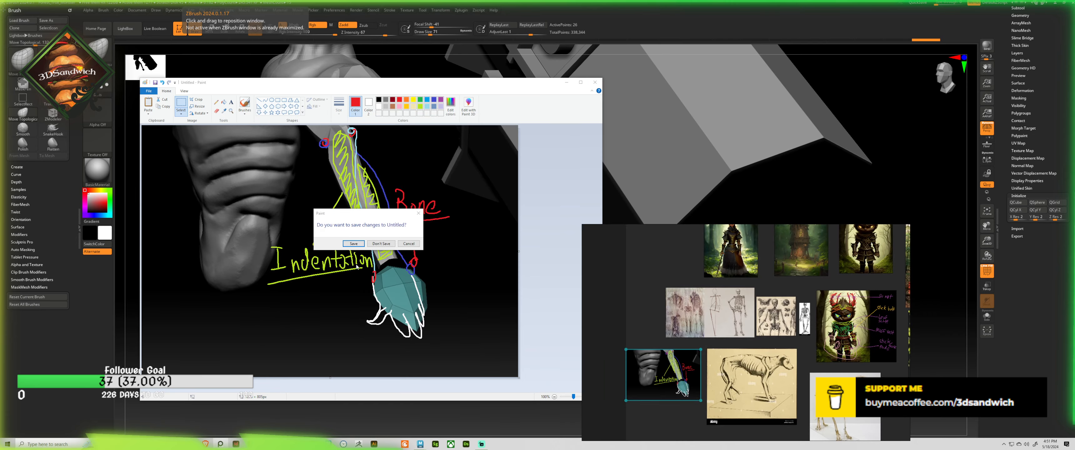
{"action": "left_click", "coordinate": [381, 242]}
{"action": "right_click_drag", "start_coordinate": [676, 313], "coordinate": [505, 250]}
{"action": "key", "text": "ctrl+s"}
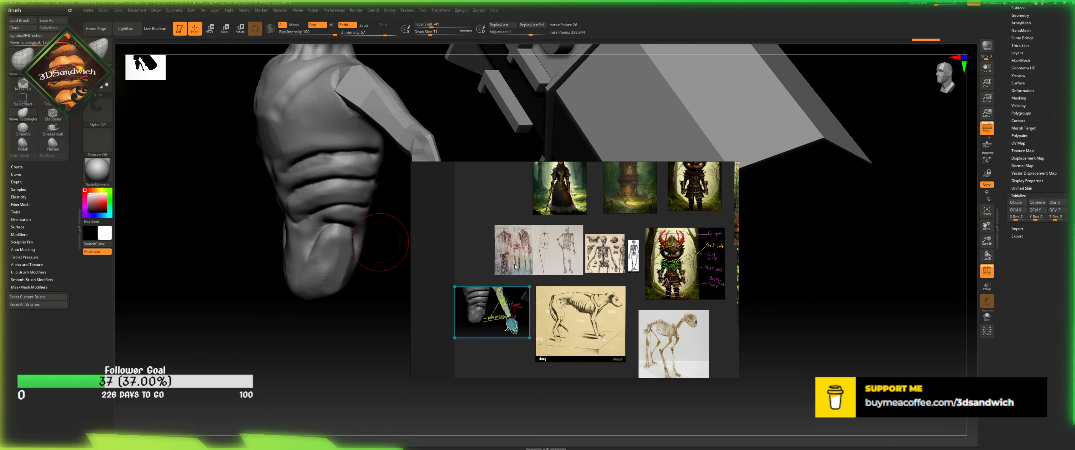
- Enlarge the annotated sketch on the reference board and place it next to the troll's arm in ZBrush
{"action": "scroll", "coordinate": [502, 346], "scroll_direction": "up", "scroll_amount": 5}
{"action": "right_click_drag", "start_coordinate": [582, 242], "coordinate": [709, 265]}
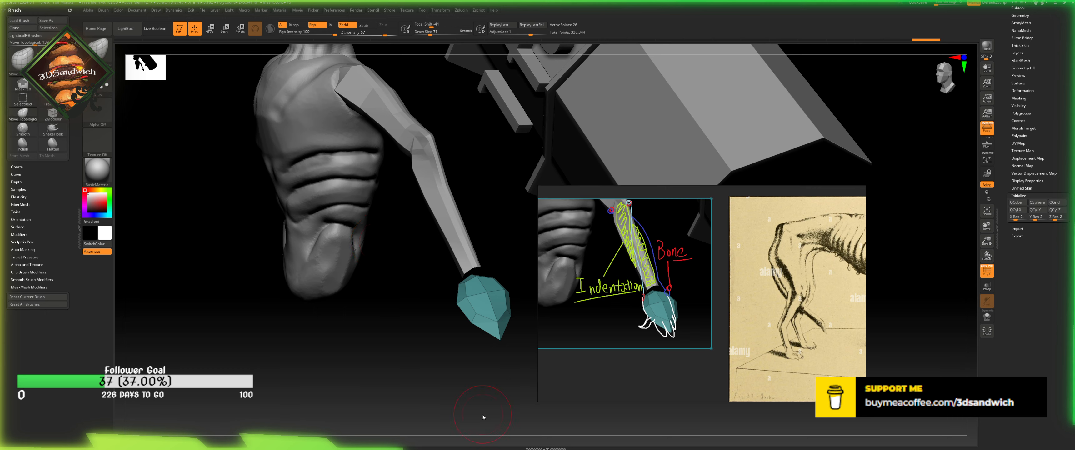
{"action": "left_click_drag", "start_coordinate": [516, 345], "coordinate": [516, 376]}
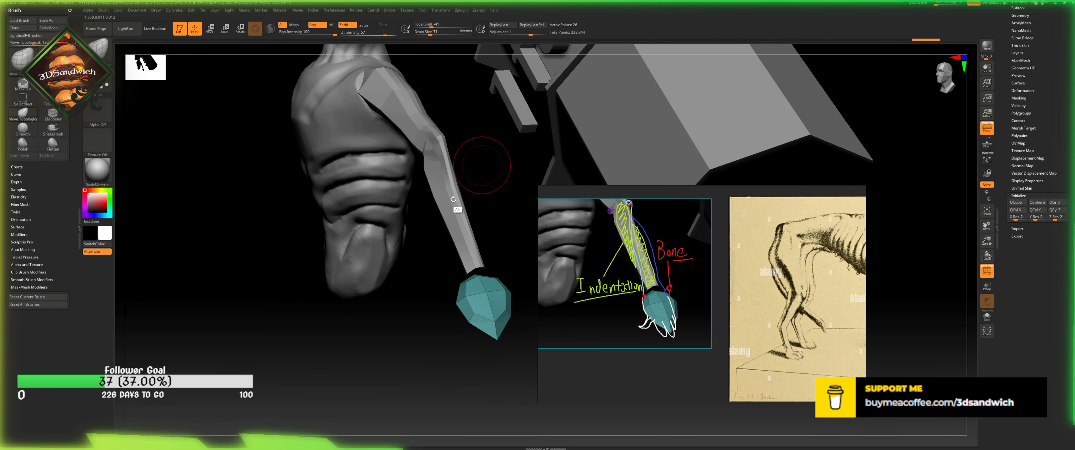
{"action": "left_click_drag", "start_coordinate": [509, 171], "coordinate": [399, 272], "text": "alt"}
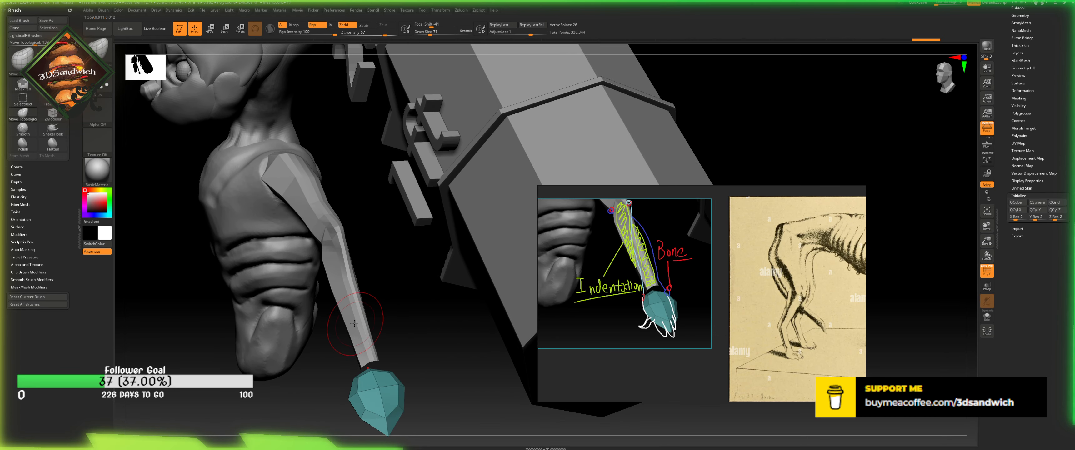
- Choose the ZModeler brush, make the skinny troll arm the active subtool, and bring up its point actions
{"action": "key", "text": "b"}
{"action": "key", "text": "z"}
{"action": "key", "text": "m"}
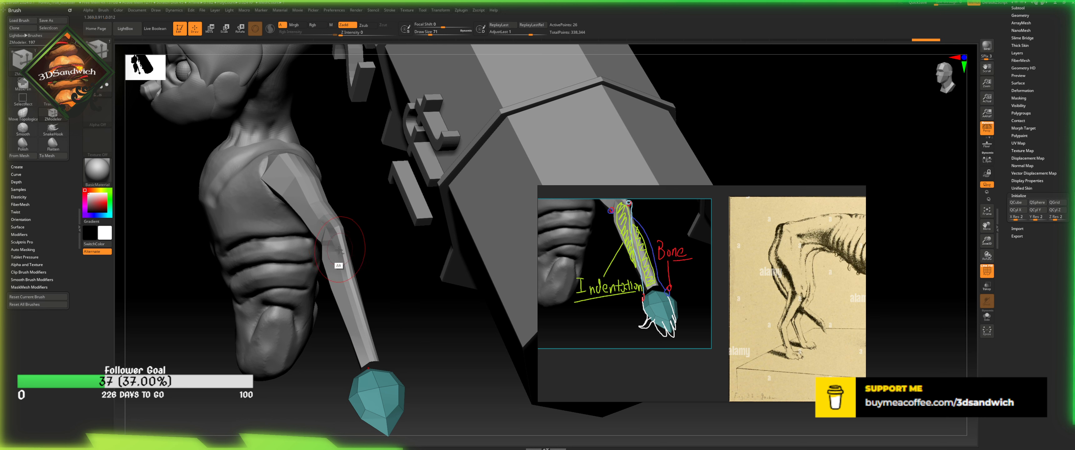
{"action": "left_click", "coordinate": [338, 267], "text": "alt"}
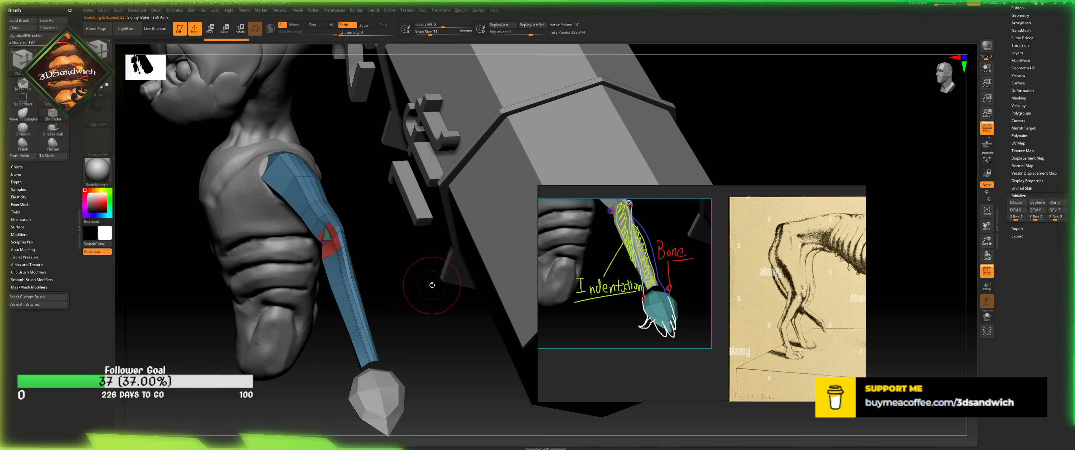
{"action": "left_click_drag", "start_coordinate": [388, 334], "coordinate": [378, 357]}
{"action": "key", "text": "space"}
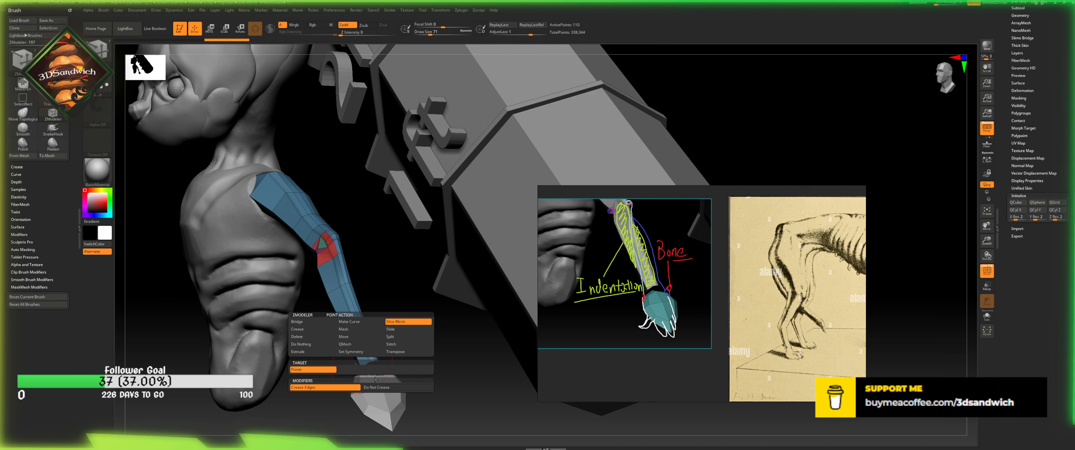
{"action": "left_click", "coordinate": [372, 344]}
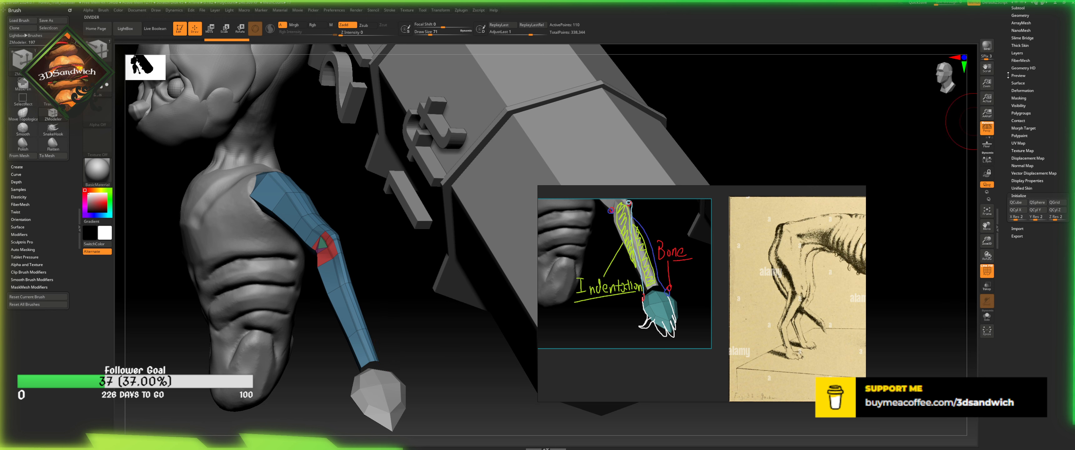
- Turn on Dynamic Subdiv for the troll arm
{"action": "scroll", "coordinate": [1018, 94], "scroll_direction": "up", "scroll_amount": 3}
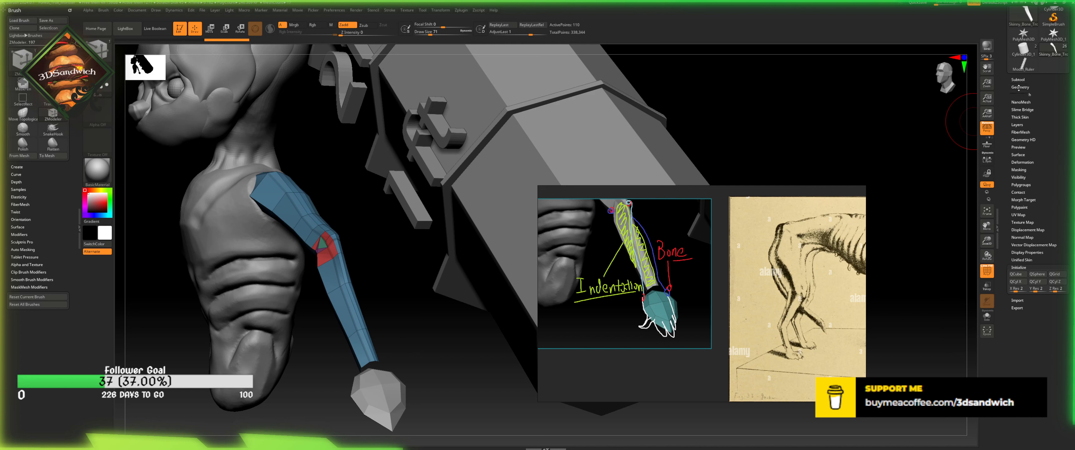
{"action": "left_click", "coordinate": [1019, 87]}
{"action": "left_click", "coordinate": [1016, 169]}
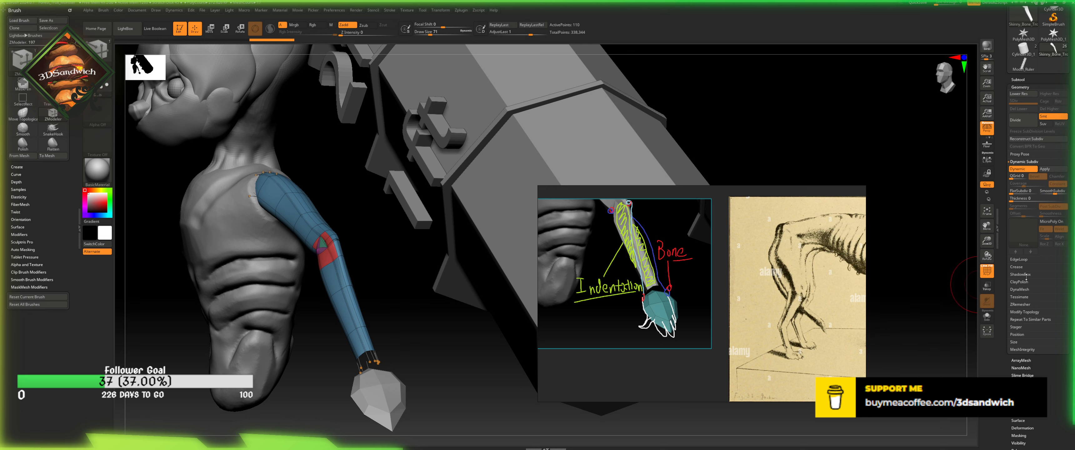
- Bevel the troll arm's edges with the crease settings and adjust the bevel width
{"action": "left_click", "coordinate": [1022, 267]}
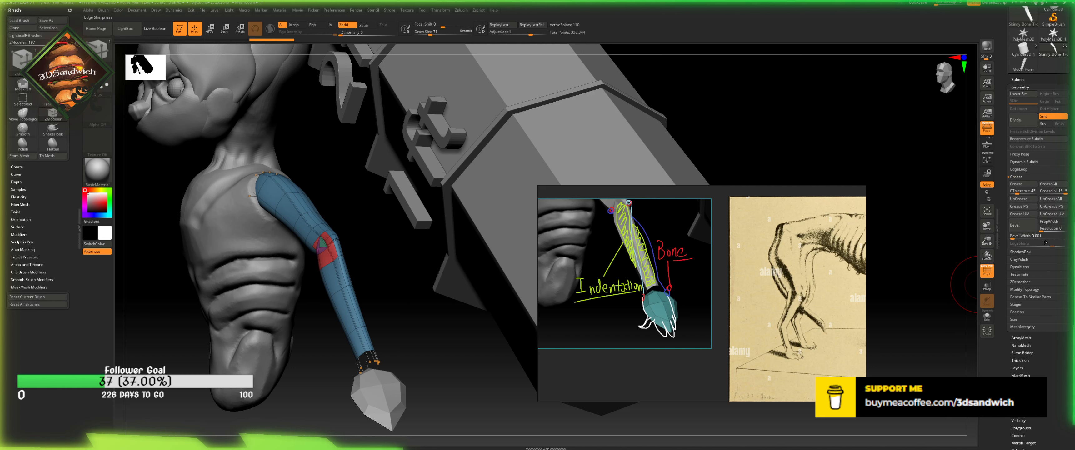
{"action": "left_click", "coordinate": [1020, 227]}
{"action": "left_click_drag", "start_coordinate": [1019, 242], "coordinate": [1020, 244]}
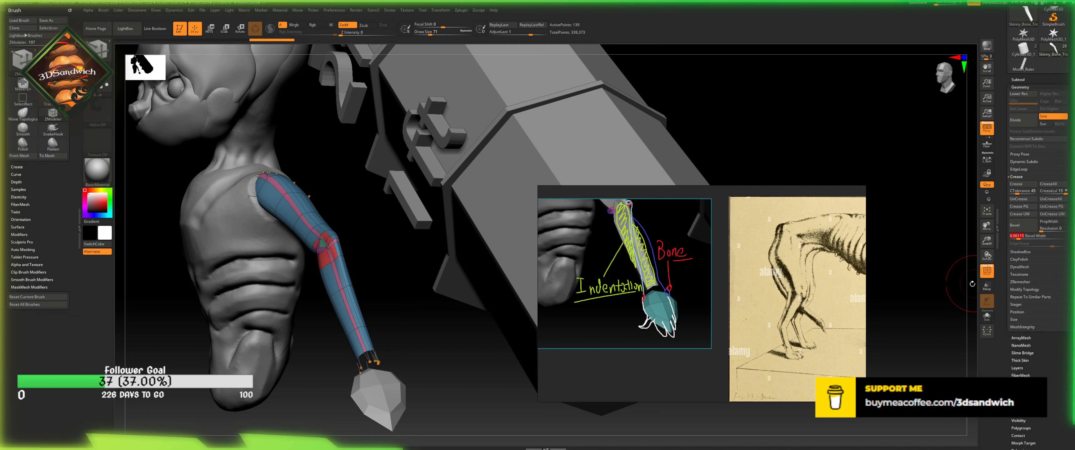
- Hide the polyframe display and raise the bevel width for the troll arm
{"action": "left_click", "coordinate": [988, 271]}
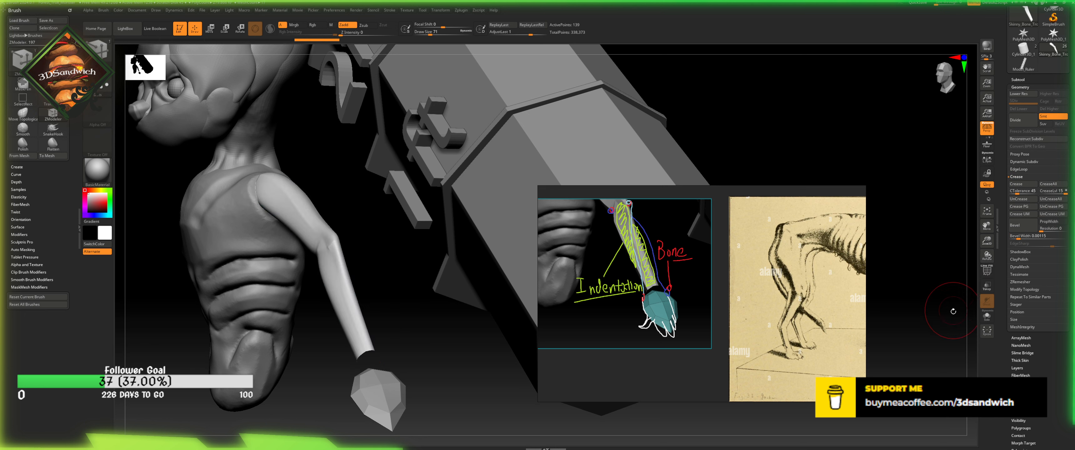
{"action": "key", "text": "ctrl+z"}
{"action": "left_click_drag", "start_coordinate": [1020, 238], "coordinate": [1039, 238]}
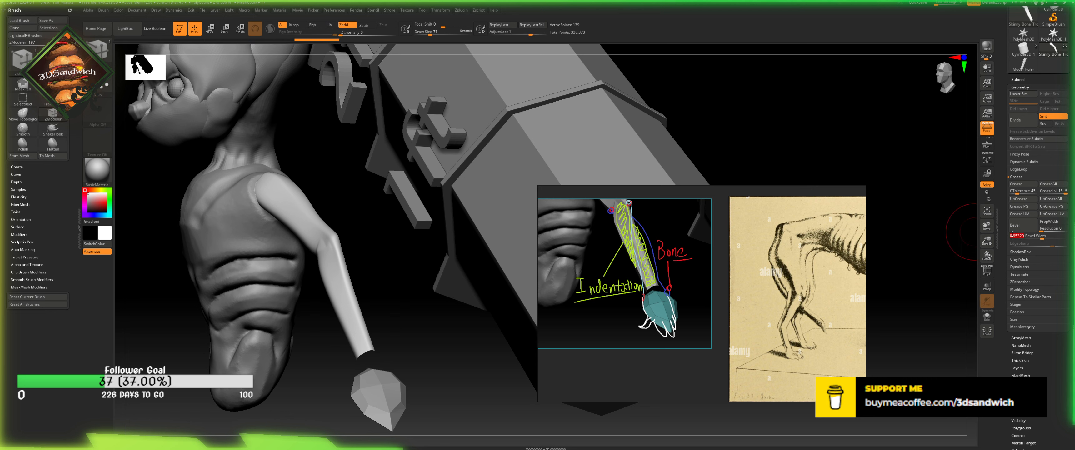
{"action": "mouse_move", "coordinate": [1041, 231]}
{"action": "left_mouse_down"}
{"action": "mouse_move", "coordinate": [1054, 232]}
{"action": "mouse_move", "coordinate": [1039, 232]}
{"action": "left_mouse_up"}
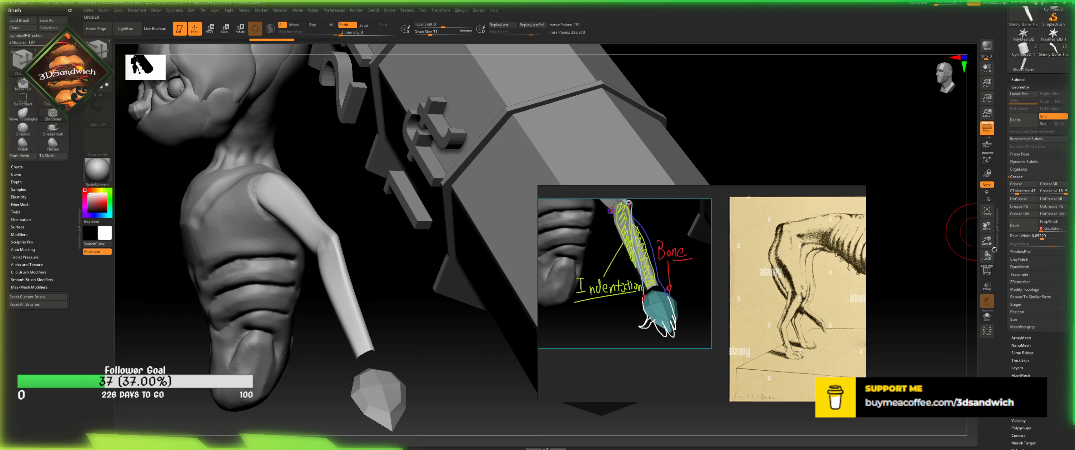
- Lower the troll arm's SmoothSubdiv level in the Dynamic Subdiv settings
{"action": "left_click", "coordinate": [1023, 161]}
{"action": "left_click", "coordinate": [1026, 169]}
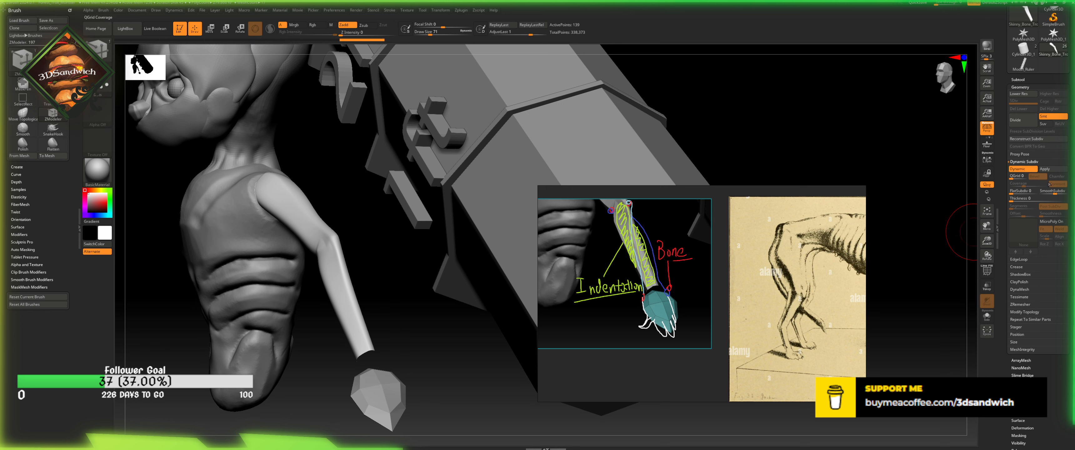
{"action": "left_click", "coordinate": [1041, 192]}
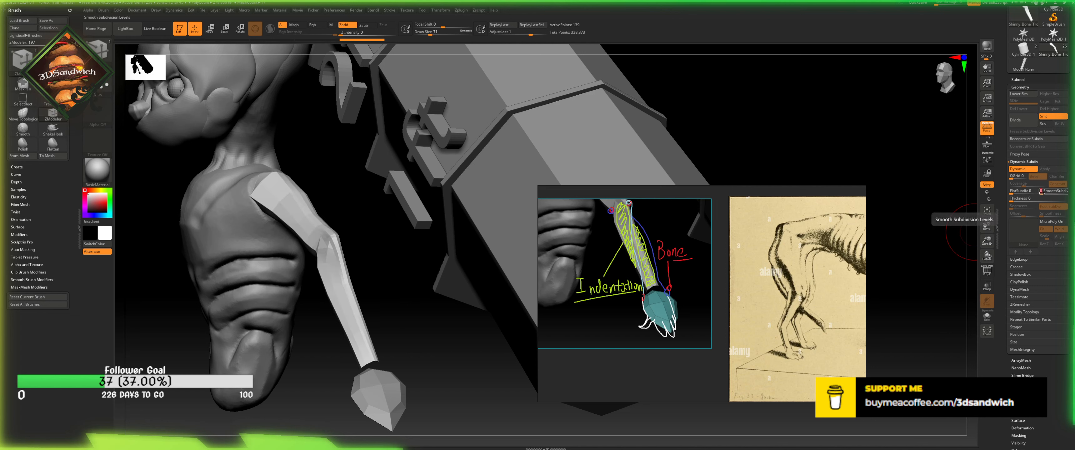
{"action": "left_click", "coordinate": [1041, 191]}
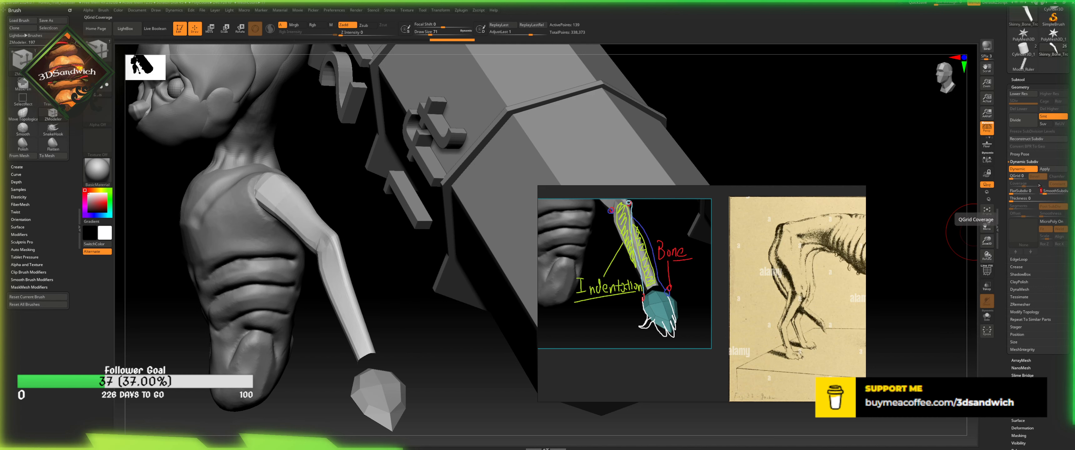
- Turn off Dynamic Subdiv for the troll arm and isolate the low-poly arm in Solo mode
{"action": "left_click", "coordinate": [1018, 169]}
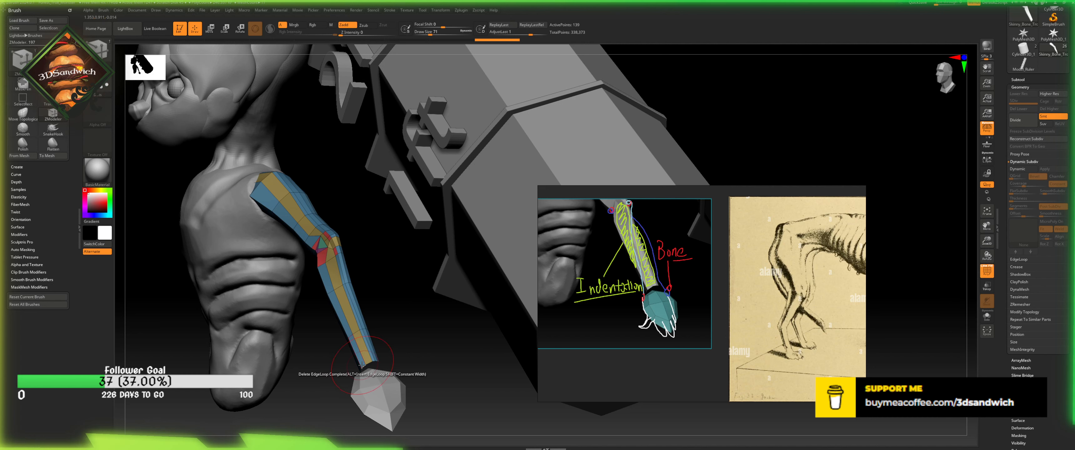
{"action": "key", "text": "space"}
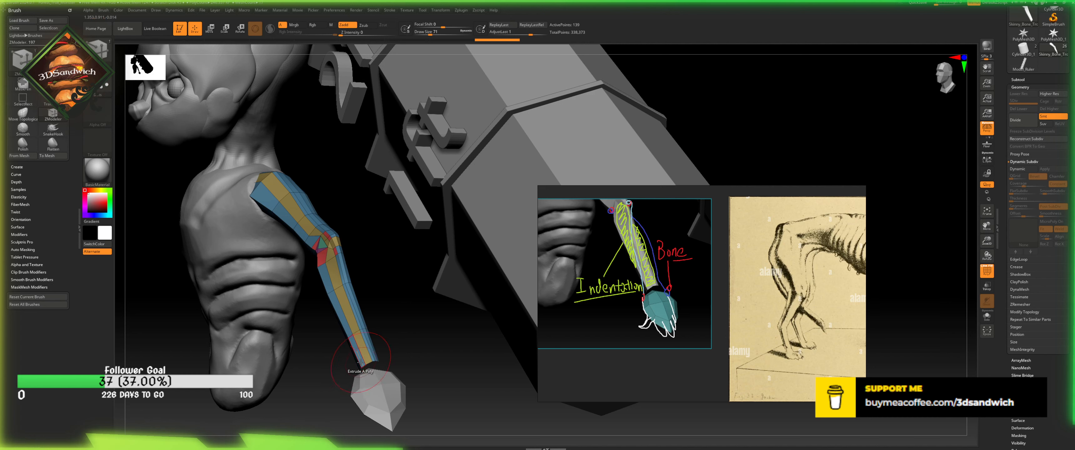
{"action": "key", "text": "space"}
{"action": "key", "text": "space"}
{"action": "left_click_drag", "start_coordinate": [376, 273], "coordinate": [369, 308]}
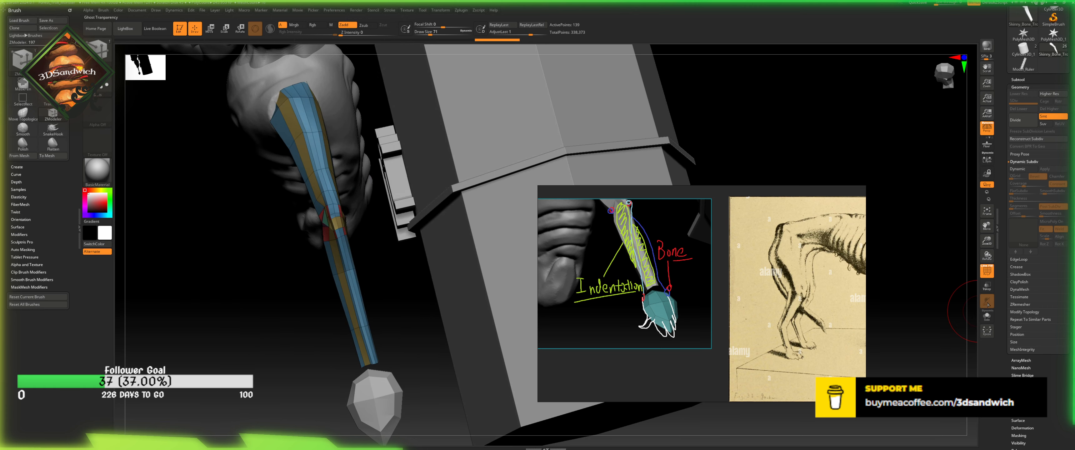
{"action": "left_click", "coordinate": [986, 317]}
{"action": "left_click_drag", "start_coordinate": [362, 192], "coordinate": [344, 221]}
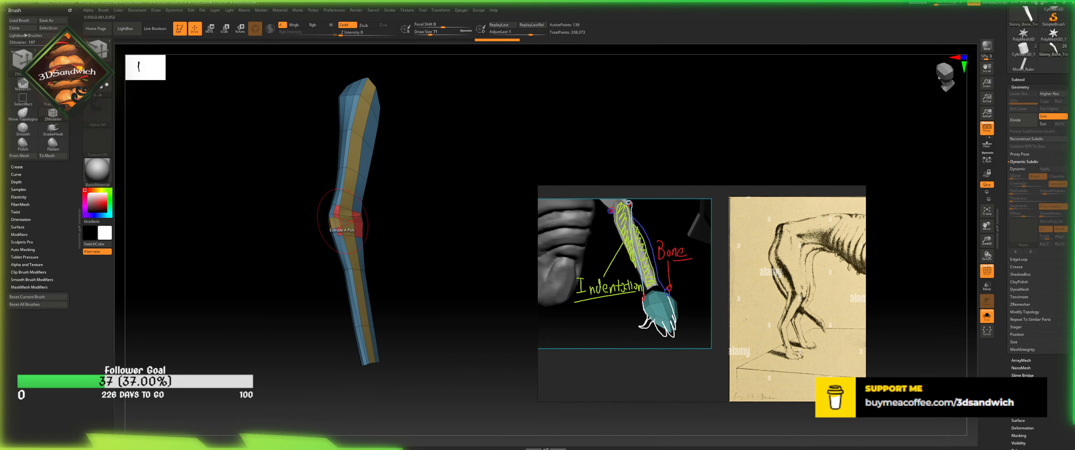
- Examine the isolated arm's edge flow around the elbow and along the forearm from several angles
{"action": "left_click", "coordinate": [345, 228]}
{"action": "left_click_drag", "start_coordinate": [401, 215], "coordinate": [408, 258]}
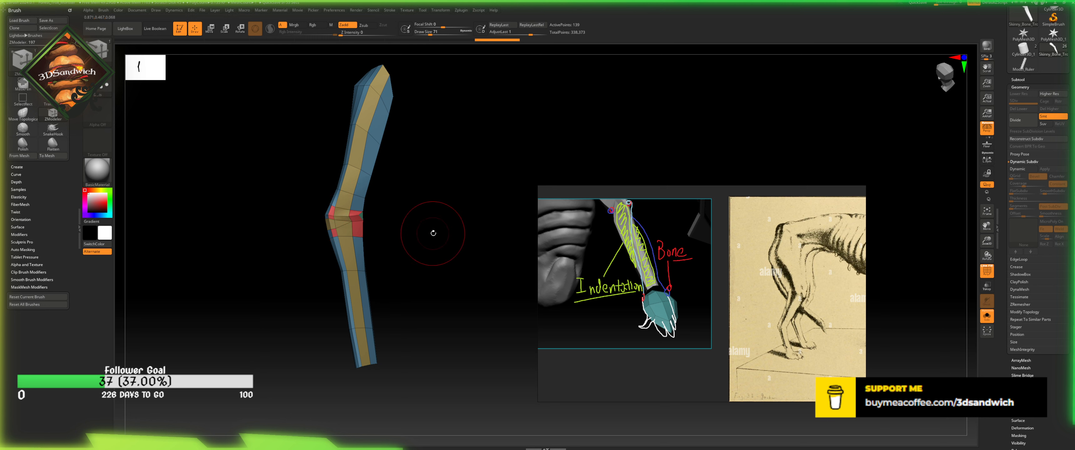
{"action": "left_click_drag", "start_coordinate": [429, 233], "coordinate": [500, 239]}
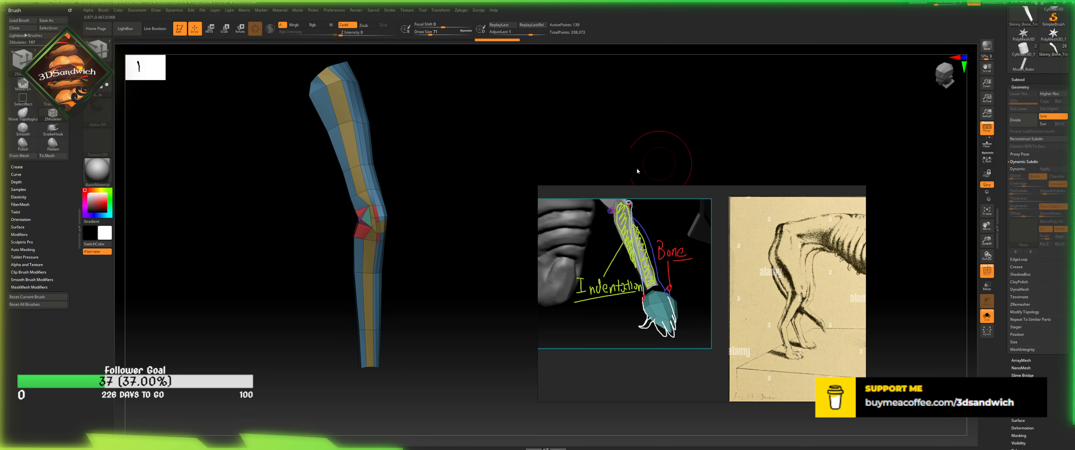
{"action": "left_click_drag", "start_coordinate": [405, 334], "coordinate": [369, 339]}
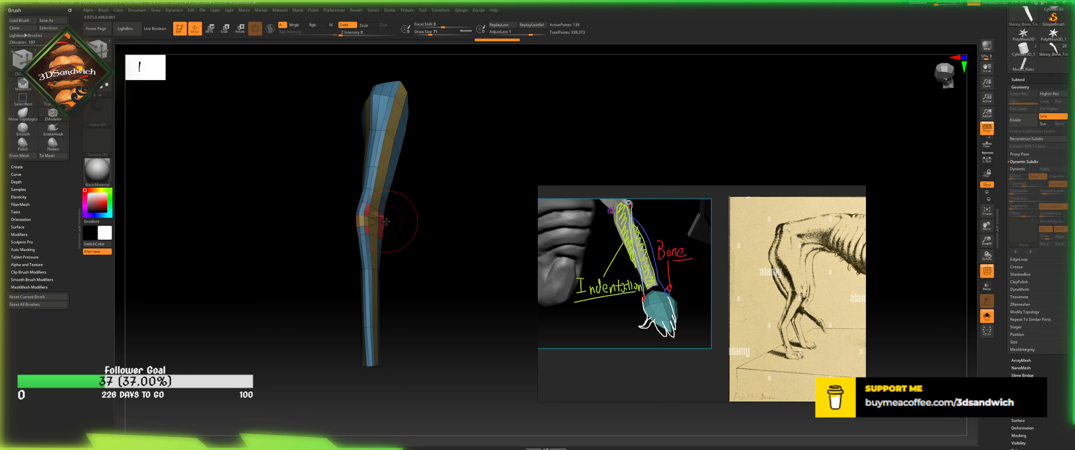
{"action": "left_click_drag", "start_coordinate": [399, 226], "coordinate": [414, 115]}
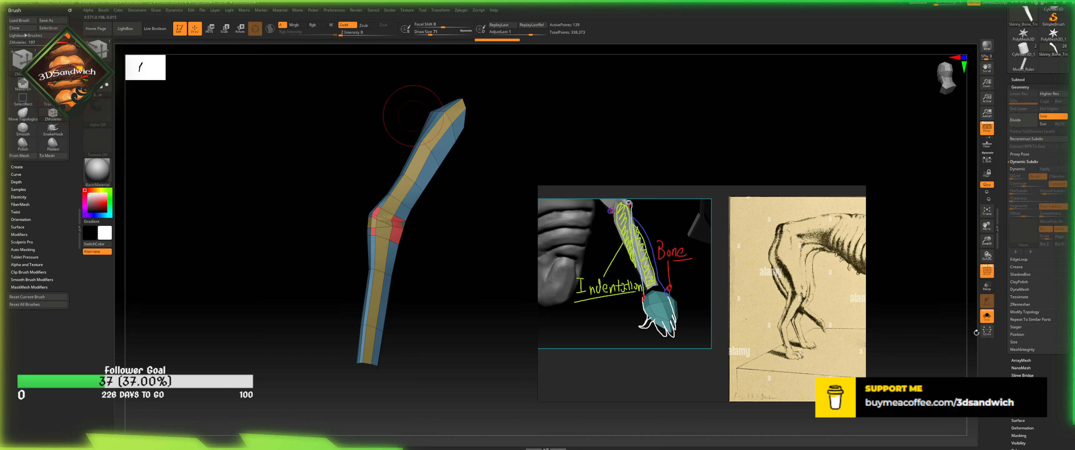
{"action": "left_click_drag", "start_coordinate": [477, 237], "coordinate": [453, 222]}
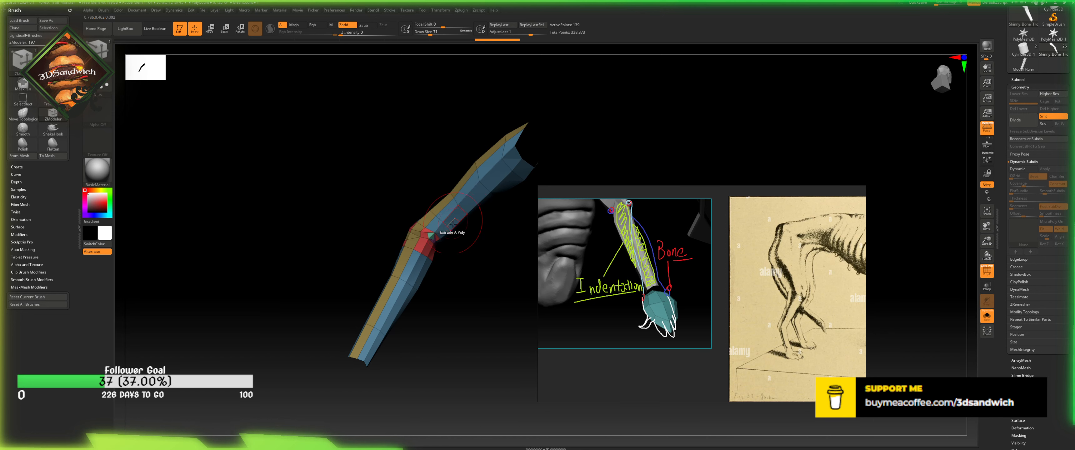
{"action": "left_click", "coordinate": [420, 237]}
{"action": "left_click_drag", "start_coordinate": [398, 189], "coordinate": [417, 240]}
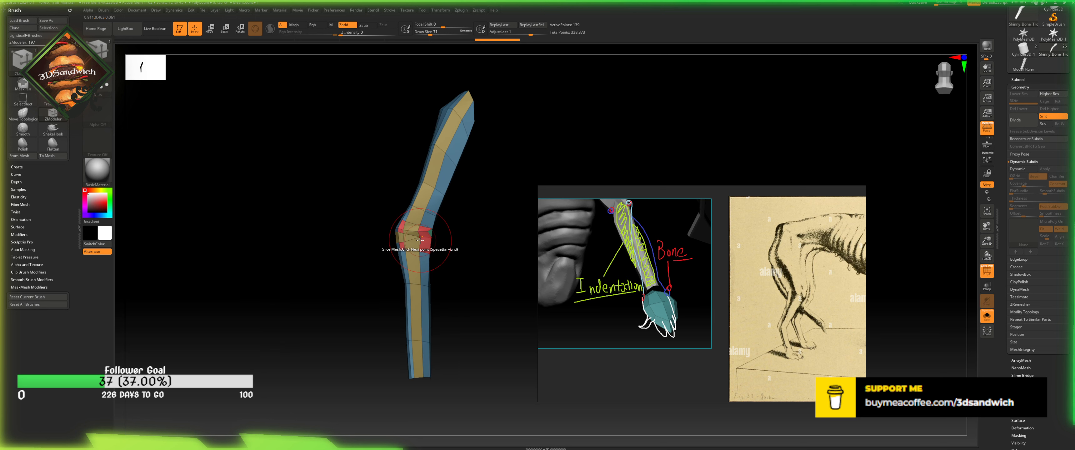
- Set ZModeler's point modifier to Do Not Crease and its edge action to Slice Mesh with Do Not Crease
{"action": "key", "text": "space"}
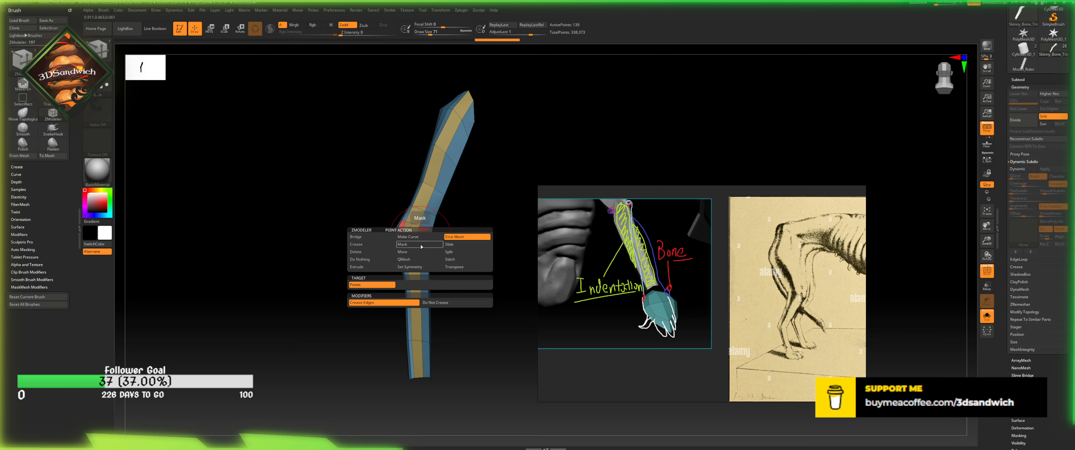
{"action": "left_click", "coordinate": [436, 302]}
{"action": "key", "text": "space"}
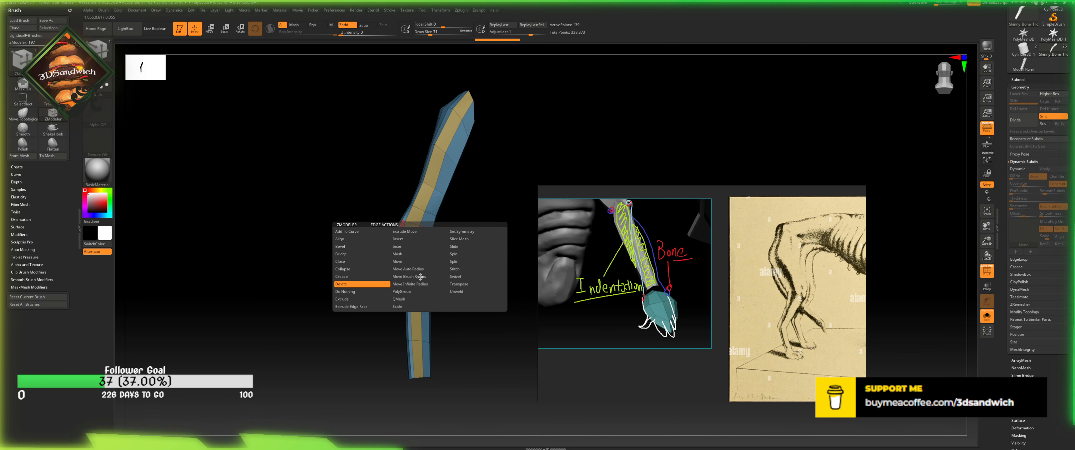
{"action": "left_click", "coordinate": [459, 239]}
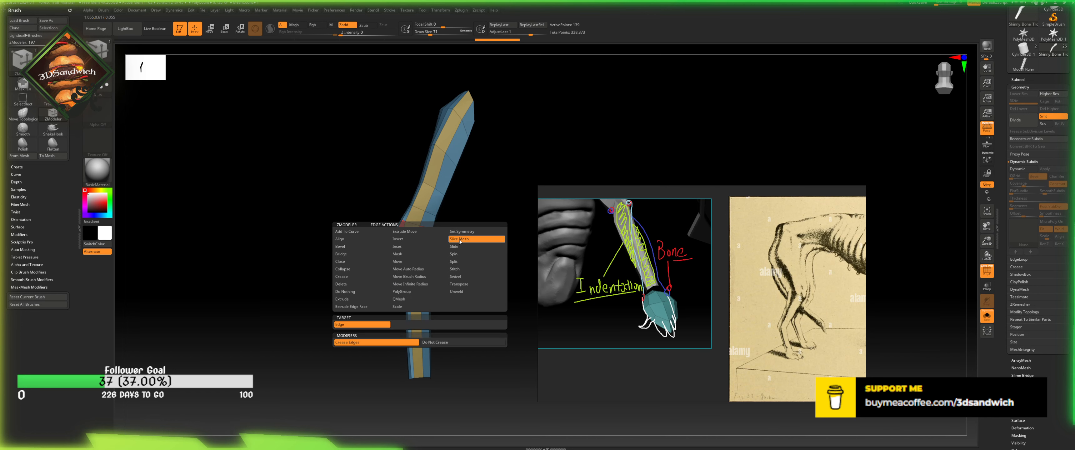
{"action": "left_click", "coordinate": [436, 341]}
- Compare the arm with the troll's body and hand, and return to the isolated arm
{"action": "left_click_drag", "start_coordinate": [444, 252], "coordinate": [479, 251]}
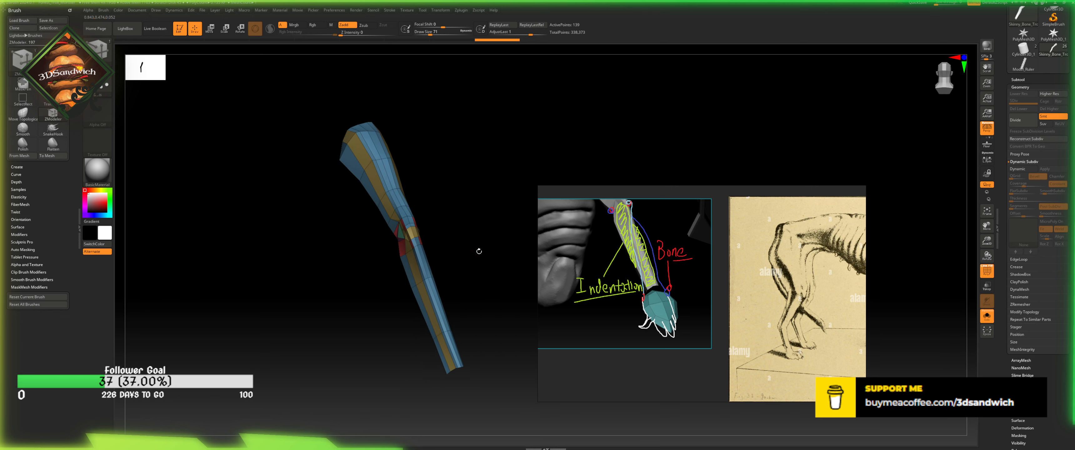
{"action": "left_click_drag", "start_coordinate": [479, 289], "coordinate": [439, 267], "text": "alt"}
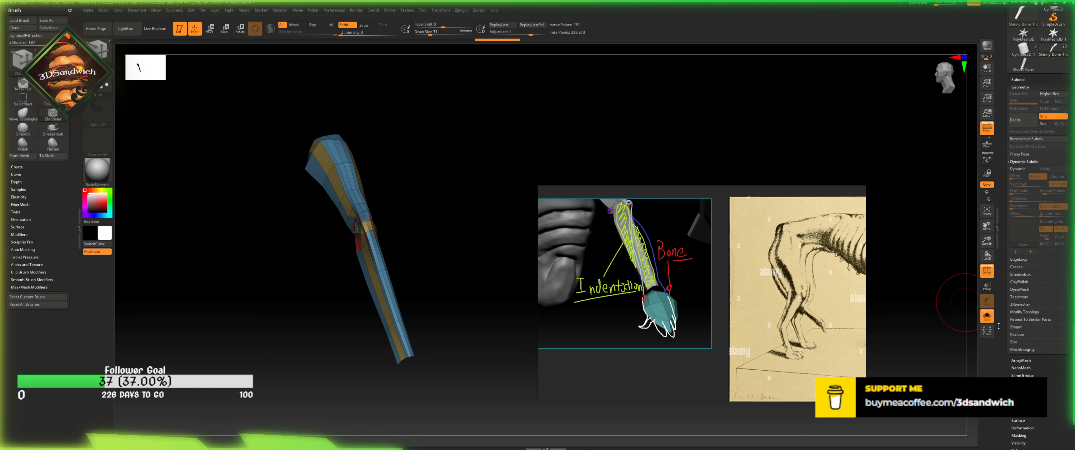
{"action": "left_click", "coordinate": [987, 316]}
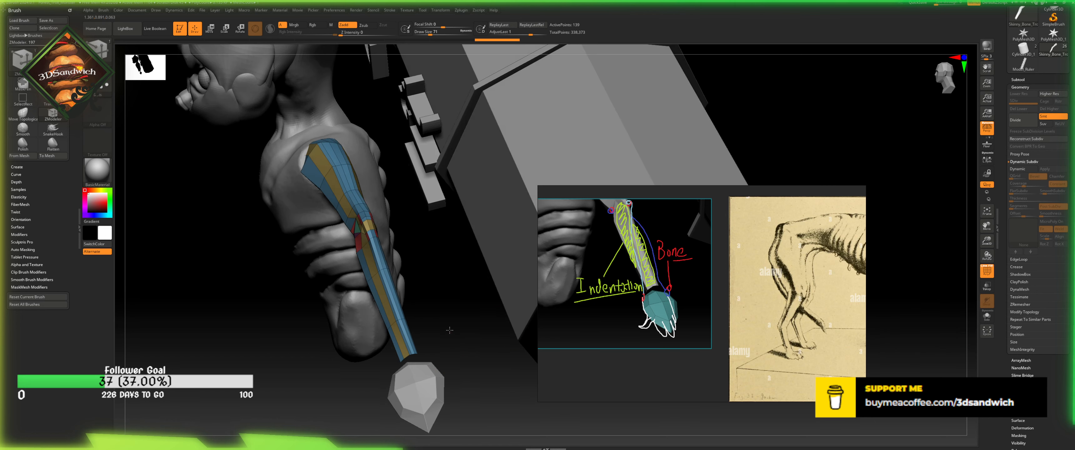
{"action": "left_click_drag", "start_coordinate": [450, 331], "coordinate": [411, 350]}
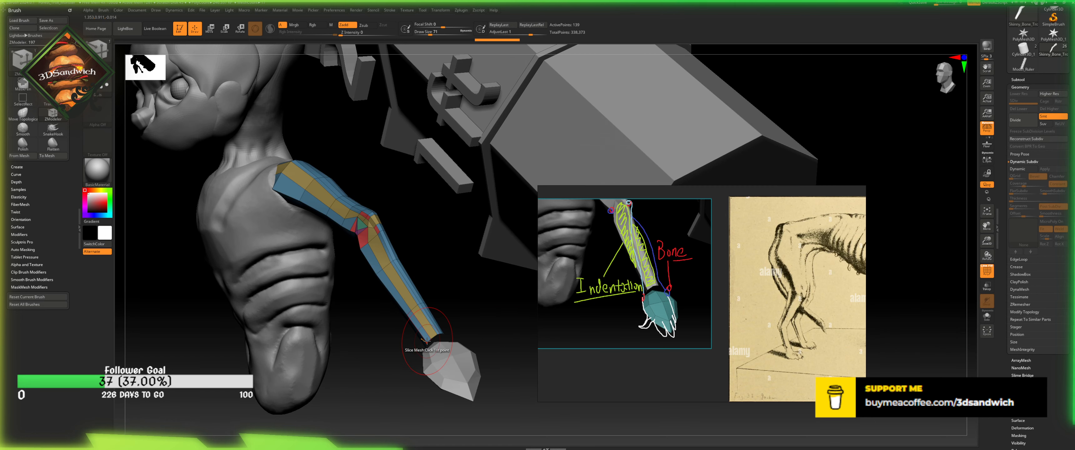
{"action": "left_click_drag", "start_coordinate": [450, 302], "coordinate": [980, 296]}
{"action": "left_click", "coordinate": [988, 316]}
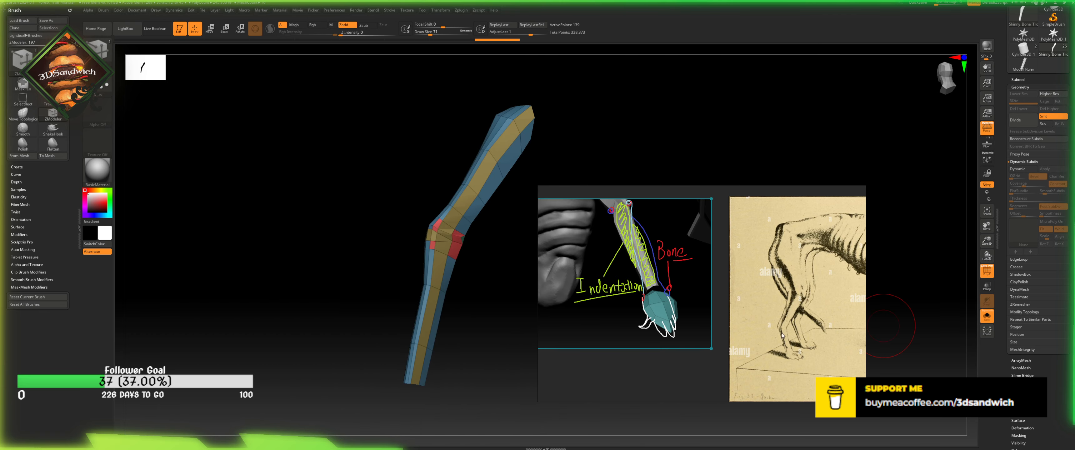
{"action": "mouse_move", "coordinate": [465, 261]}
{"action": "left_mouse_down"}
{"action": "mouse_move", "coordinate": [492, 272]}
{"action": "mouse_move", "coordinate": [466, 262]}
{"action": "left_mouse_up"}
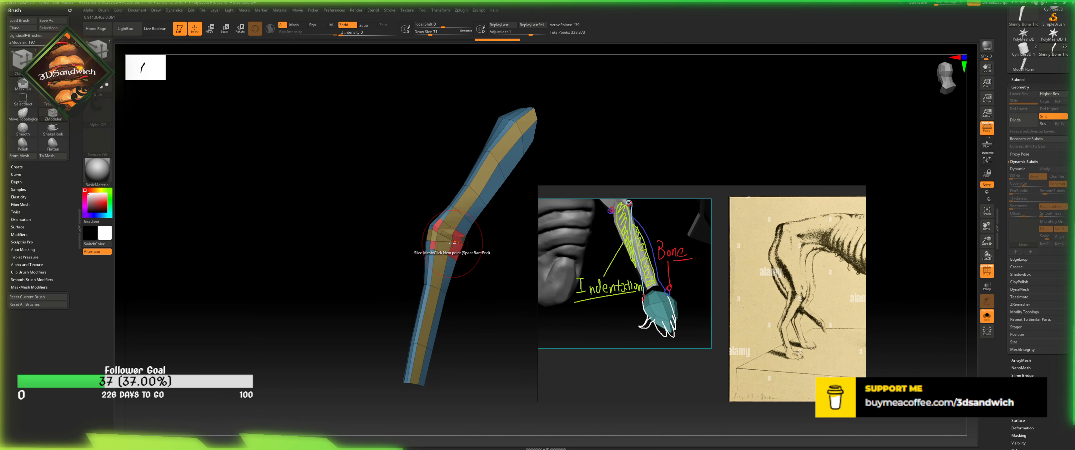
- Set ZModeler's polygon action to Slice Mesh with the Do Not Crease modifier
{"action": "key", "text": "space"}
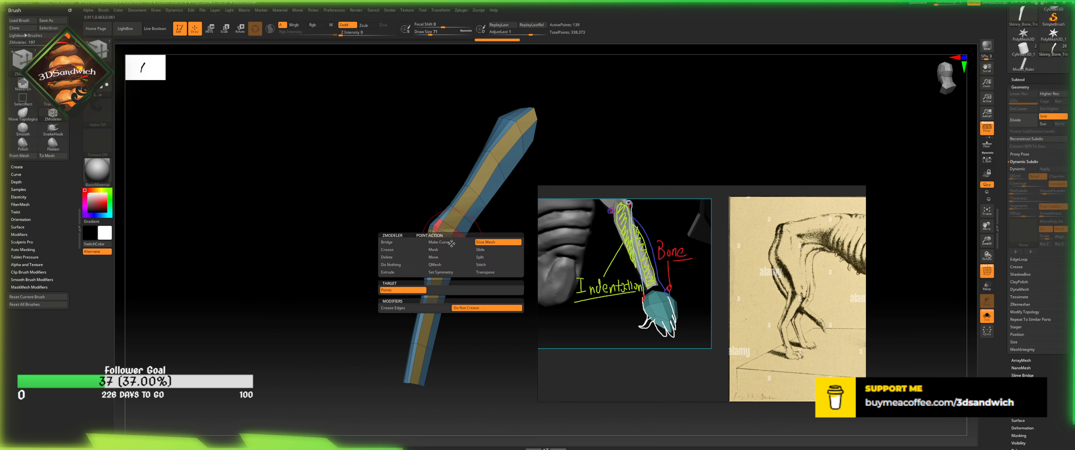
{"action": "key", "text": "space"}
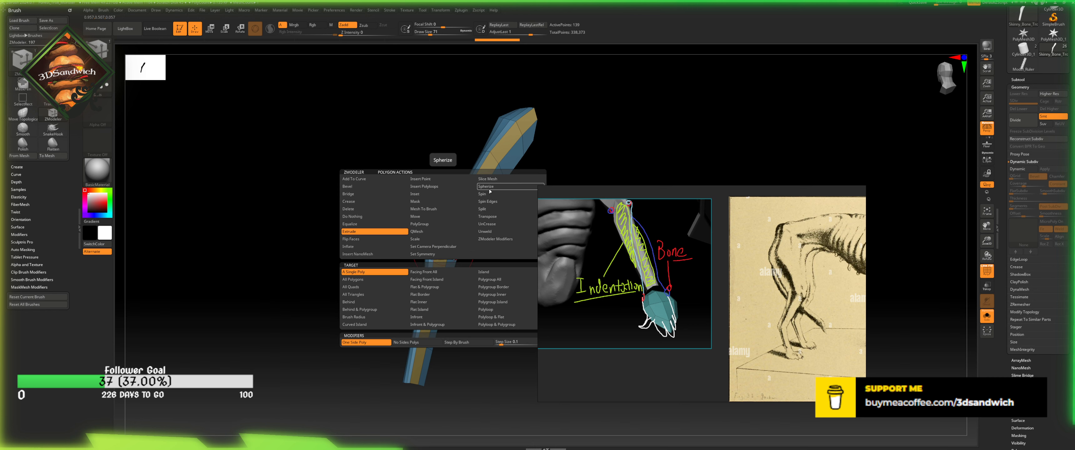
{"action": "left_click", "coordinate": [495, 179]}
{"action": "left_click", "coordinate": [448, 290]}
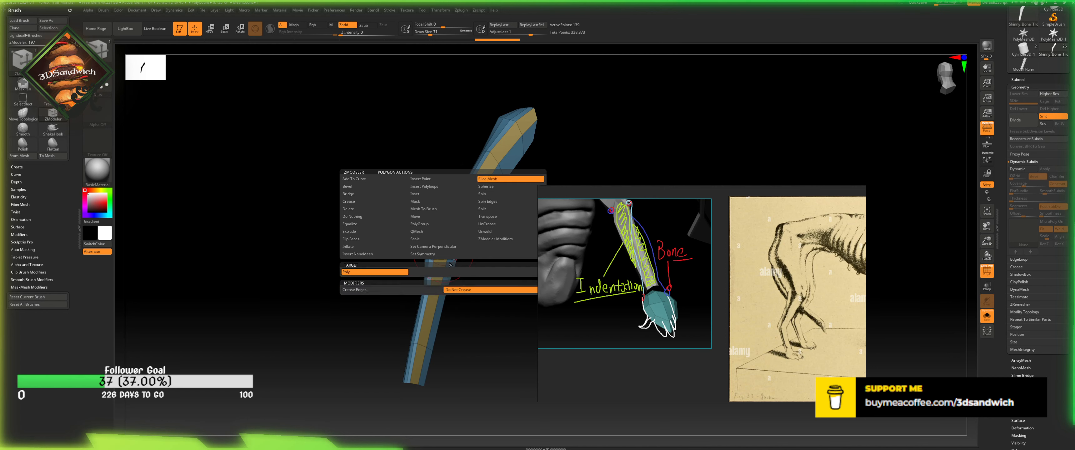
{"action": "key", "text": "space"}
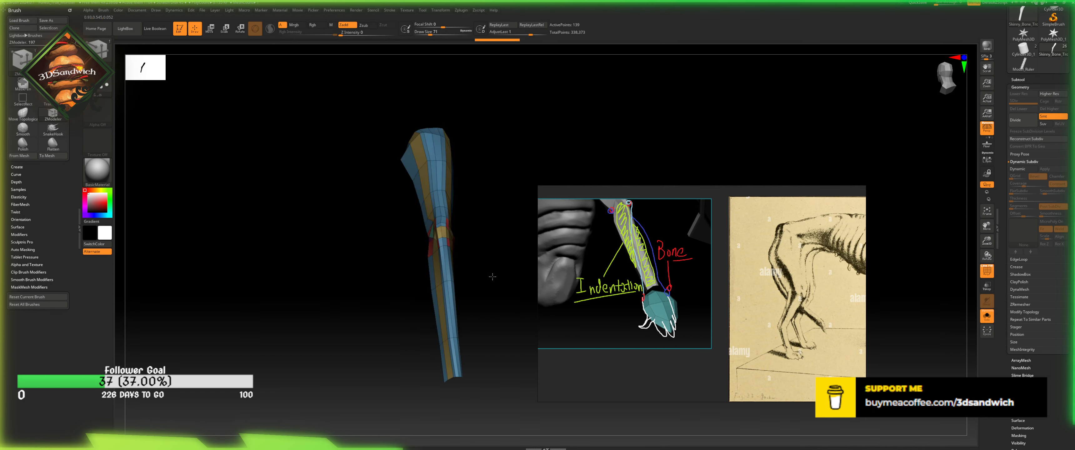
- Bring back the full troll and slice new edges into the arm mesh from the wrist with Slice Mesh
{"action": "left_click_drag", "start_coordinate": [486, 267], "coordinate": [504, 254]}
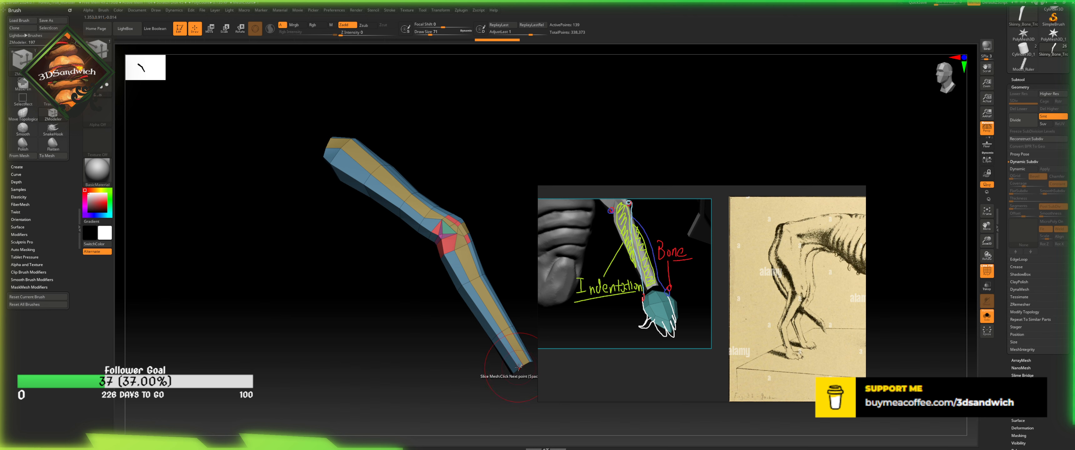
{"action": "left_click_drag", "start_coordinate": [519, 367], "coordinate": [395, 233]}
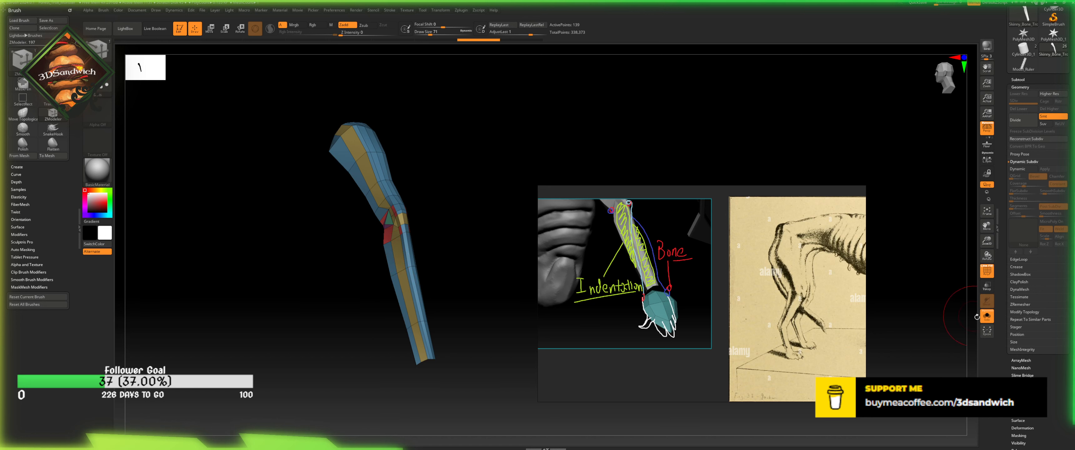
{"action": "left_click", "coordinate": [985, 316]}
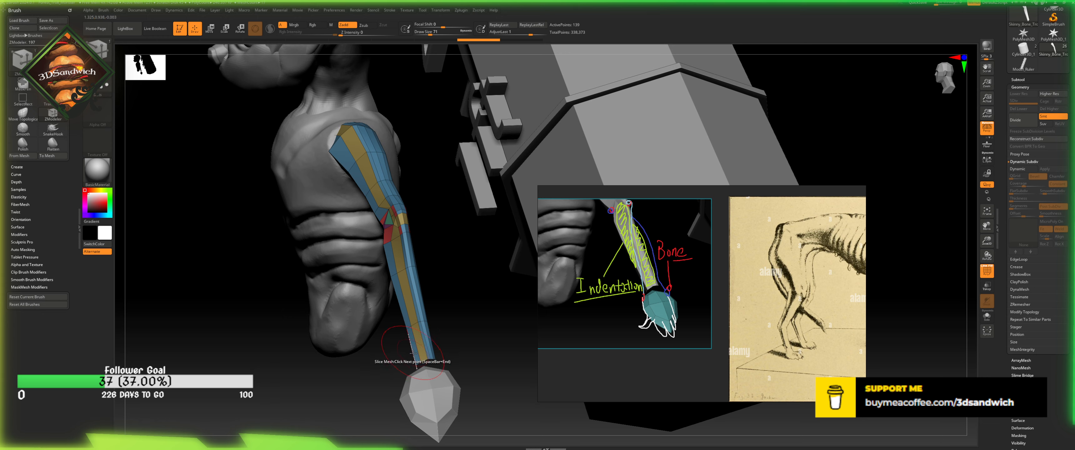
{"action": "mouse_move", "coordinate": [450, 332]}
{"action": "left_mouse_down"}
{"action": "mouse_move", "coordinate": [474, 295]}
{"action": "mouse_move", "coordinate": [449, 332]}
{"action": "left_mouse_up"}
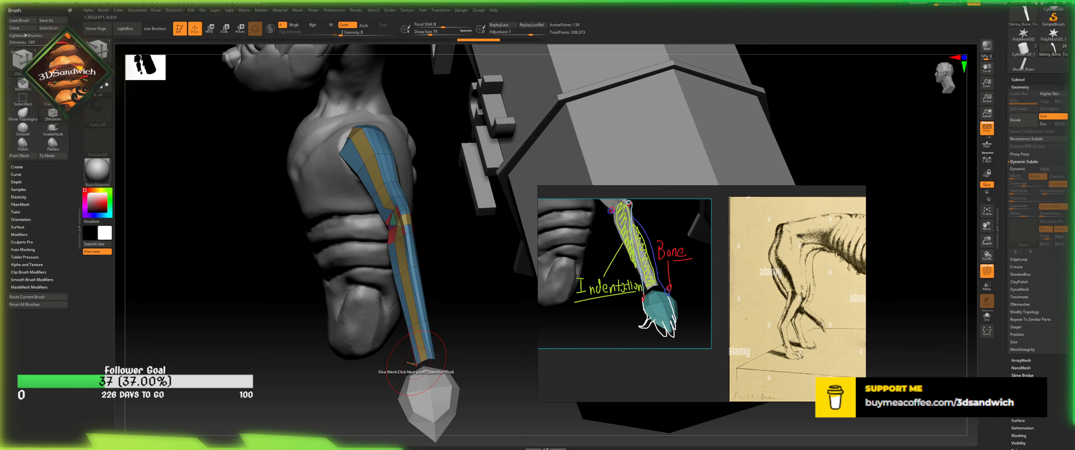
{"action": "left_click_drag", "start_coordinate": [443, 313], "coordinate": [445, 308]}
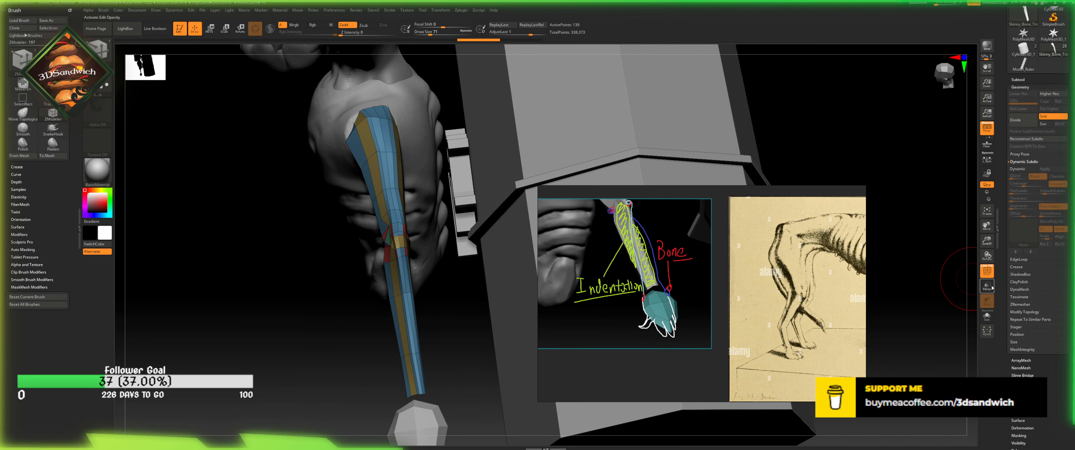
{"action": "left_click", "coordinate": [986, 274]}
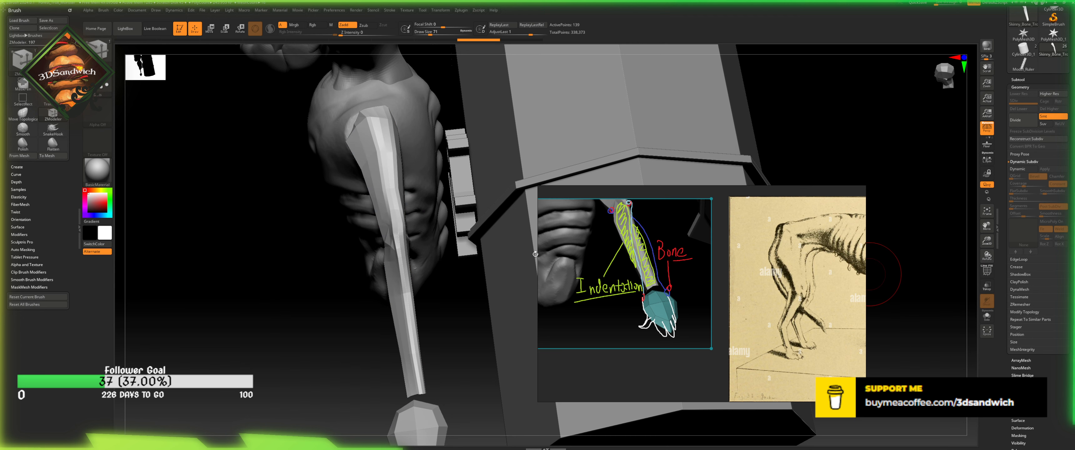
{"action": "left_click", "coordinate": [987, 272]}
{"action": "left_click_drag", "start_coordinate": [443, 332], "coordinate": [437, 301]}
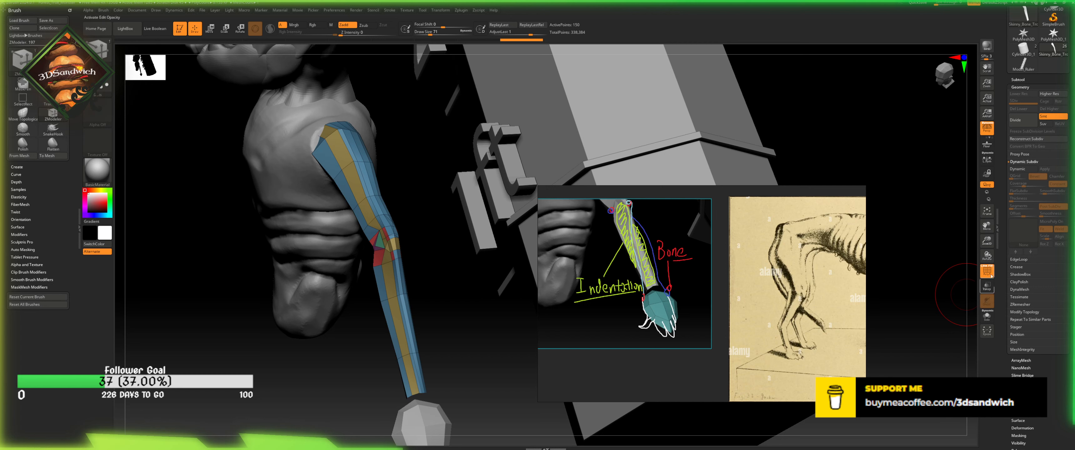
- Isolate the arm again and slice additional edges into the forearm between the elbow and the wrist
{"action": "left_click", "coordinate": [987, 317]}
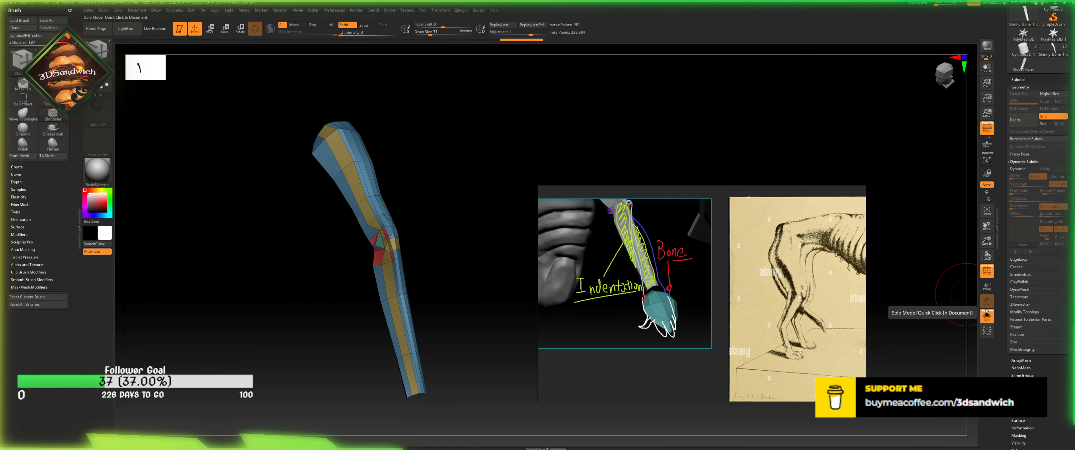
{"action": "left_click_drag", "start_coordinate": [987, 256], "coordinate": [987, 241]}
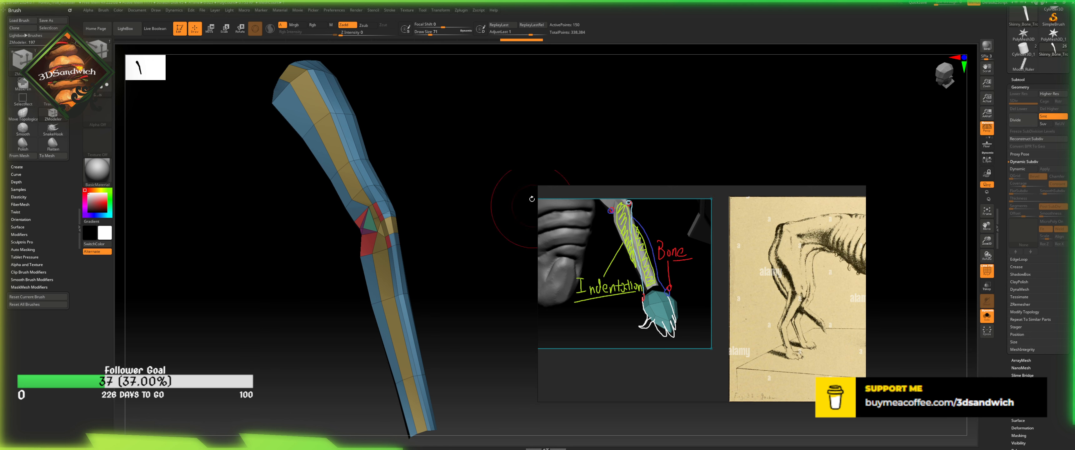
{"action": "left_click_drag", "start_coordinate": [423, 214], "coordinate": [410, 167], "text": "alt"}
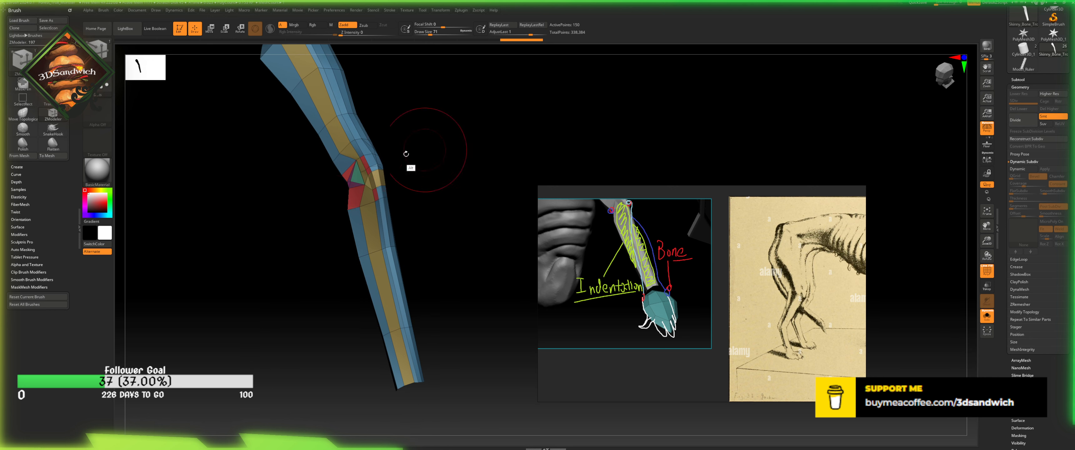
{"action": "key", "text": "space"}
{"action": "left_click", "coordinate": [391, 255]}
{"action": "left_click", "coordinate": [433, 244]}
{"action": "left_click_drag", "start_coordinate": [423, 257], "coordinate": [413, 263]}
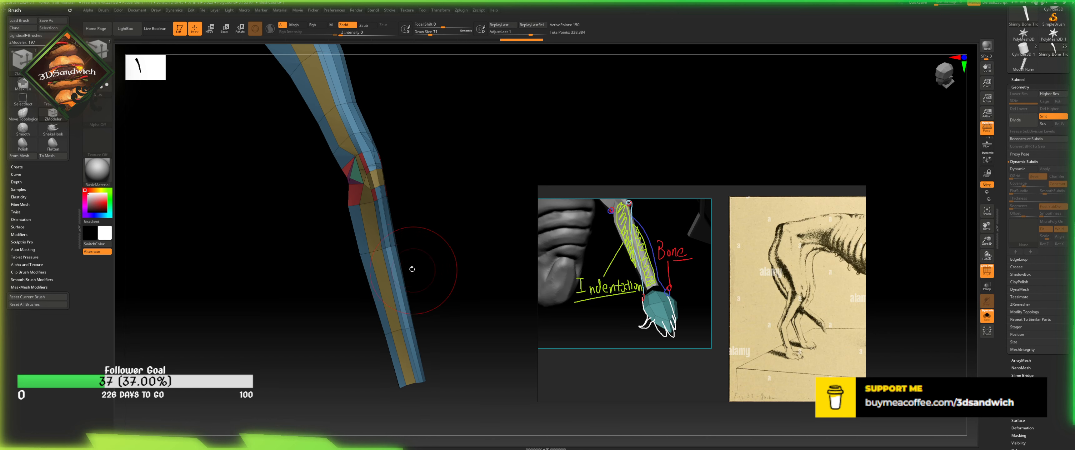
{"action": "left_click", "coordinate": [391, 246]}
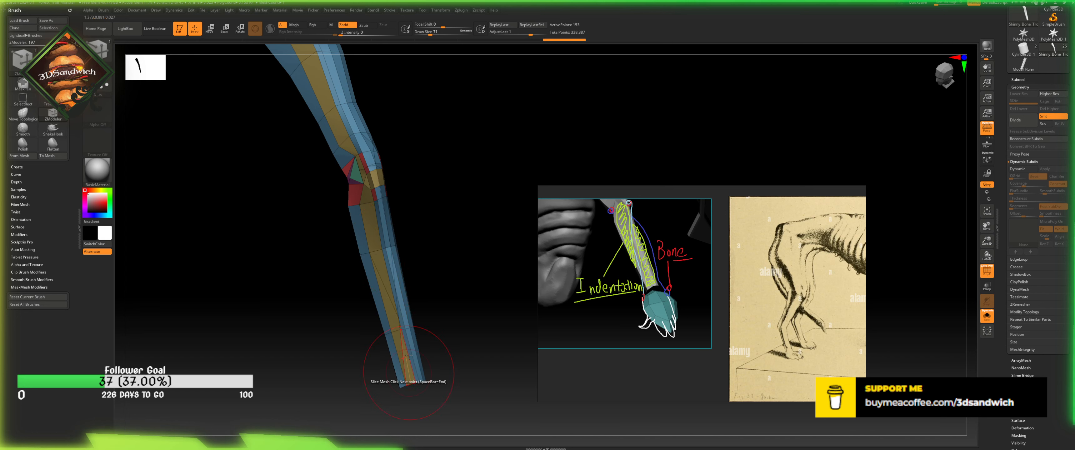
- Undo the last two slices on the troll's forearm
{"action": "mouse_move", "coordinate": [422, 239]}
{"action": "left_mouse_down"}
{"action": "mouse_move", "coordinate": [404, 243]}
{"action": "mouse_move", "coordinate": [404, 268]}
{"action": "mouse_move", "coordinate": [423, 233]}
{"action": "left_mouse_up"}
{"action": "key", "text": "ctrl+z"}
{"action": "key", "text": "ctrl+z"}
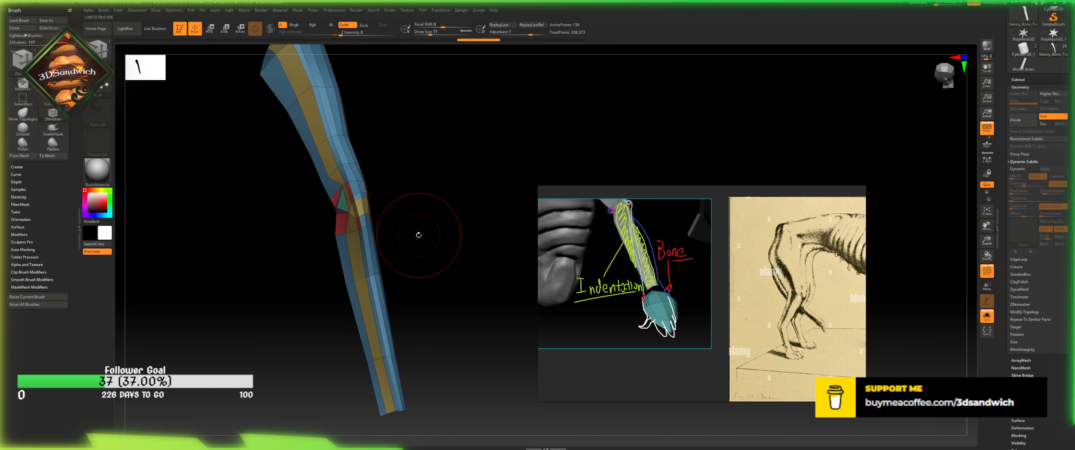
{"action": "left_click_drag", "start_coordinate": [431, 344], "coordinate": [417, 359]}
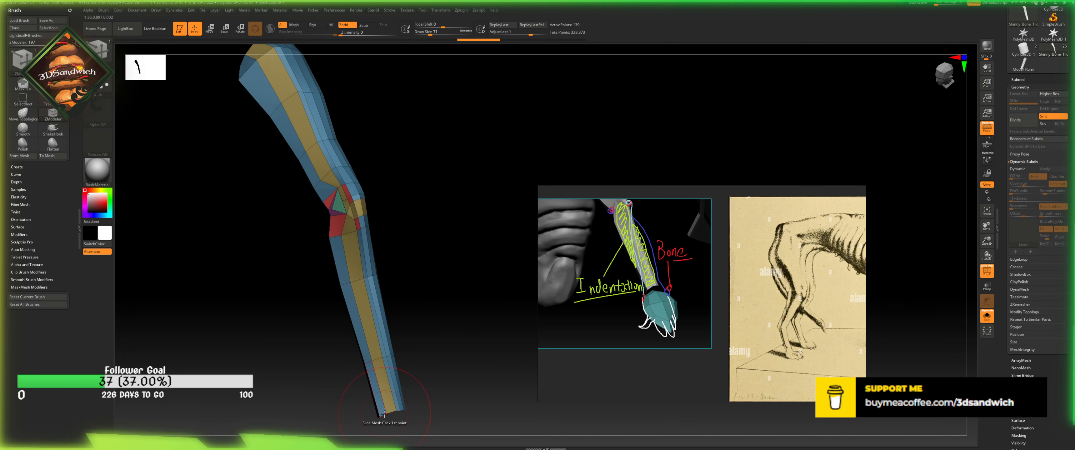
- Try to slice a new edge into the outer side of the mid-forearm, and undo it
{"action": "left_click_drag", "start_coordinate": [415, 240], "coordinate": [375, 250]}
{"action": "left_click_drag", "start_coordinate": [407, 276], "coordinate": [429, 269]}
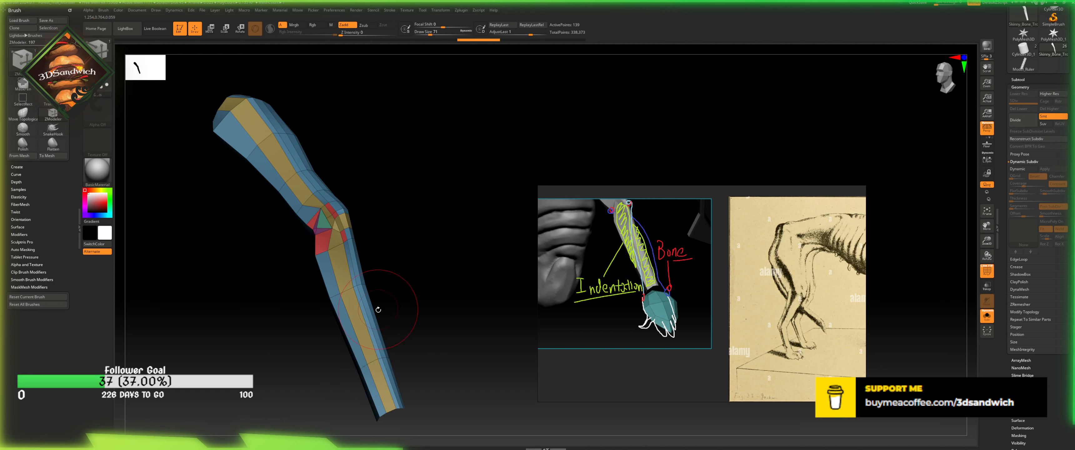
{"action": "left_click", "coordinate": [371, 307]}
{"action": "key", "text": "ctrl+z"}
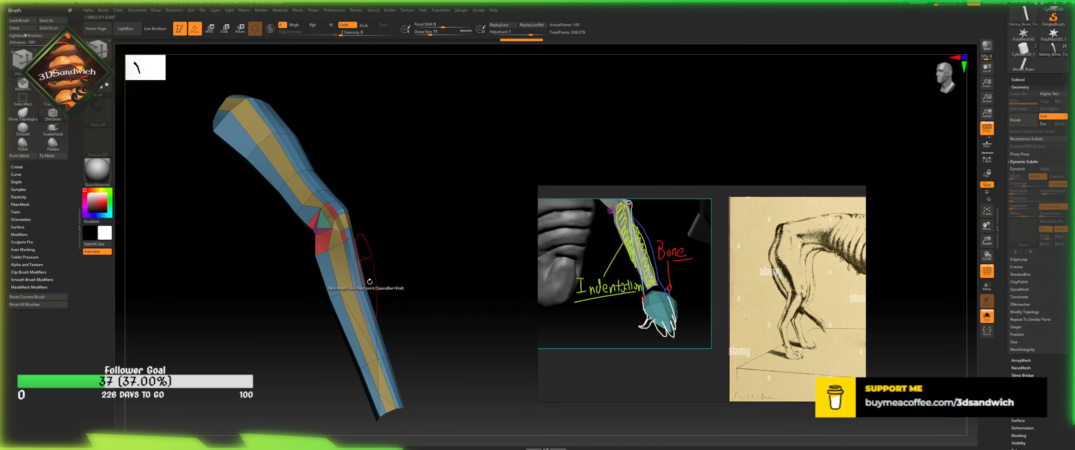
{"action": "key", "text": "ctrl+z"}
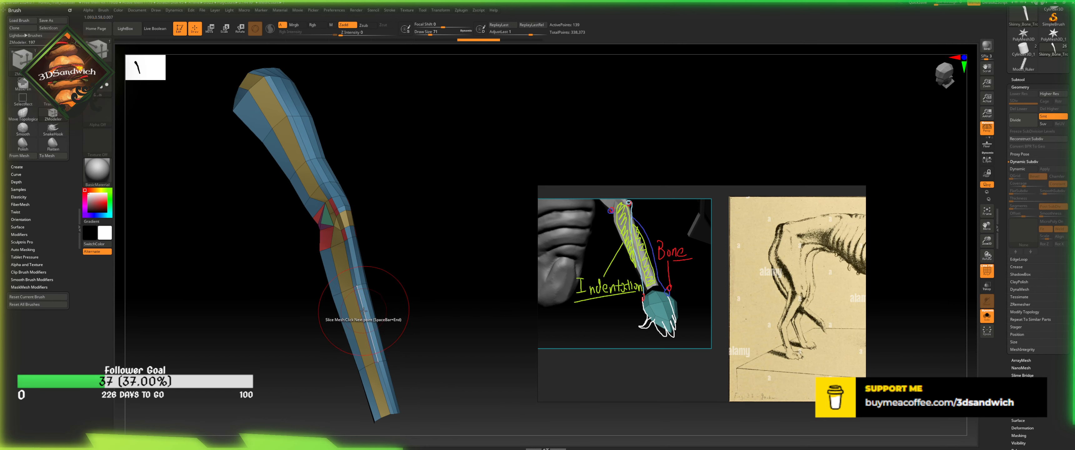
- Try to slice edges up the forearm and into the elbow, and undo these slices
{"action": "key", "text": "ctrl+shift+z"}
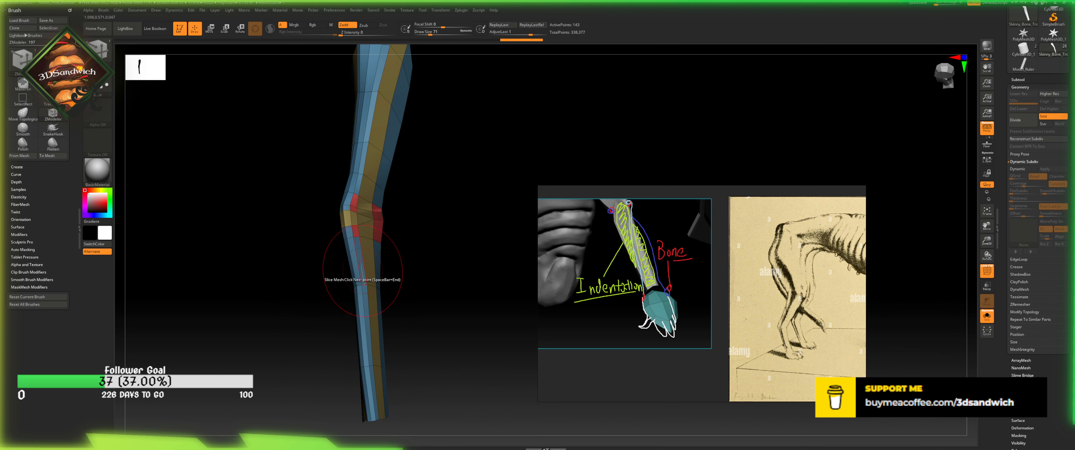
{"action": "key", "text": "space"}
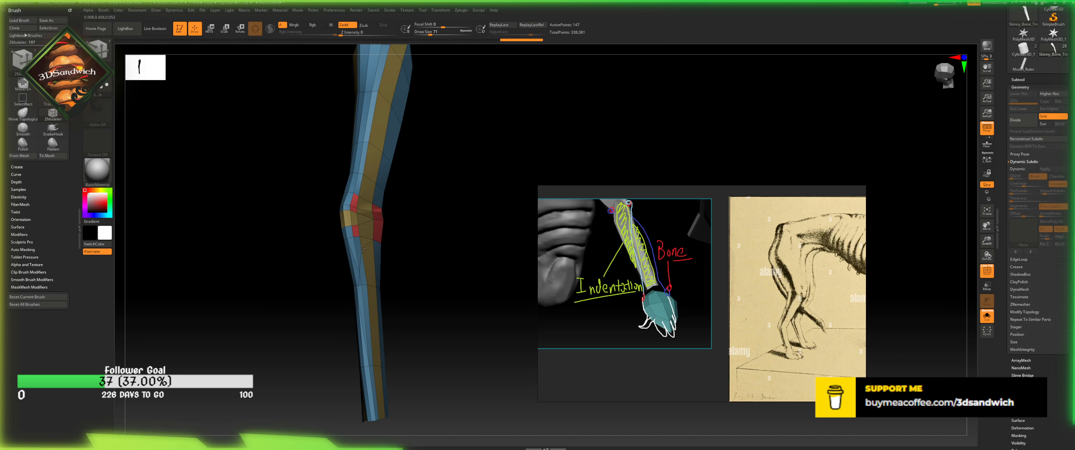
{"action": "left_click", "coordinate": [362, 248]}
{"action": "right_click_drag", "start_coordinate": [374, 257], "coordinate": [384, 222]}
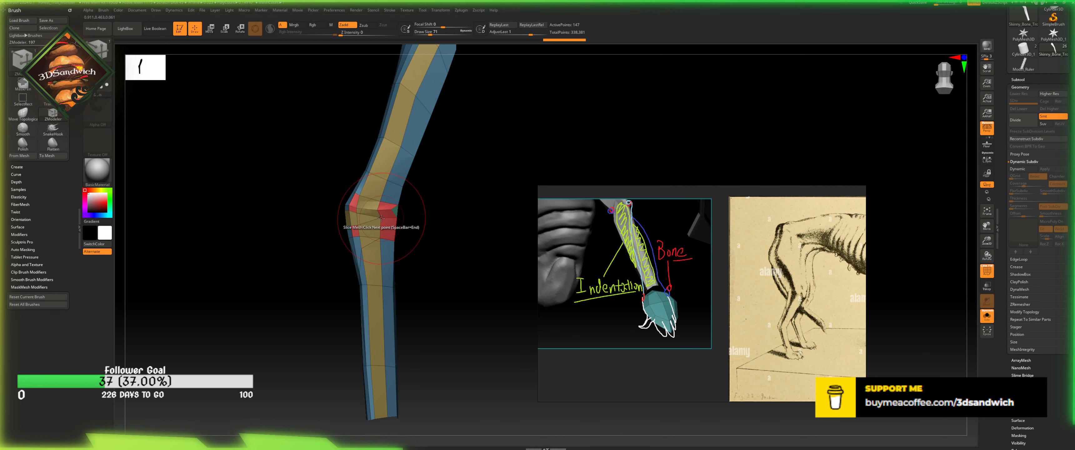
{"action": "key", "text": "space"}
{"action": "left_click", "coordinate": [381, 217]}
{"action": "mouse_move", "coordinate": [384, 220]}
{"action": "right_mouse_down"}
{"action": "mouse_move", "coordinate": [449, 203]}
{"action": "mouse_move", "coordinate": [438, 213]}
{"action": "mouse_move", "coordinate": [438, 197]}
{"action": "mouse_move", "coordinate": [403, 233]}
{"action": "mouse_move", "coordinate": [437, 217]}
{"action": "right_mouse_up"}
{"action": "key", "text": "ctrl+z"}
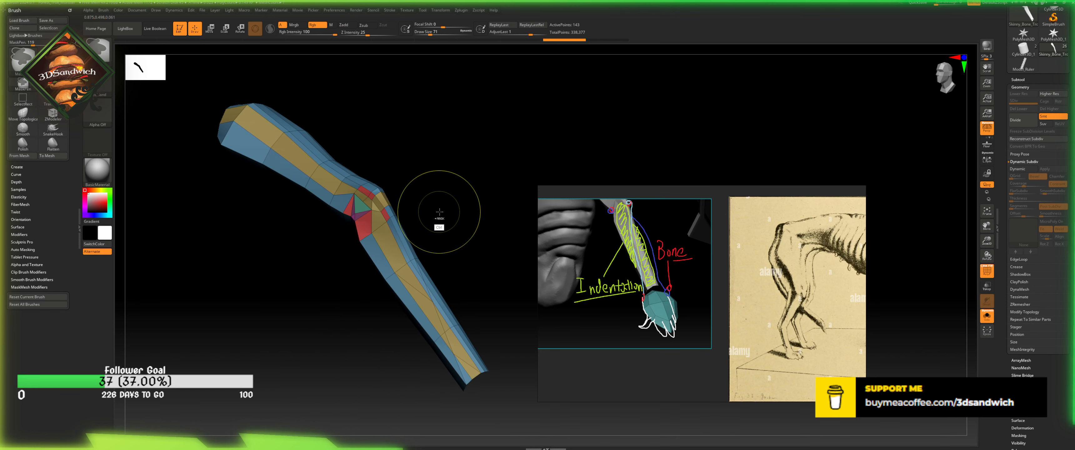
{"action": "key", "text": "ctrl+z"}
{"action": "key", "text": "ctrl+z"}
- Try to slice an edge from the wrist corner up the forearm, and undo it
{"action": "key", "text": "space"}
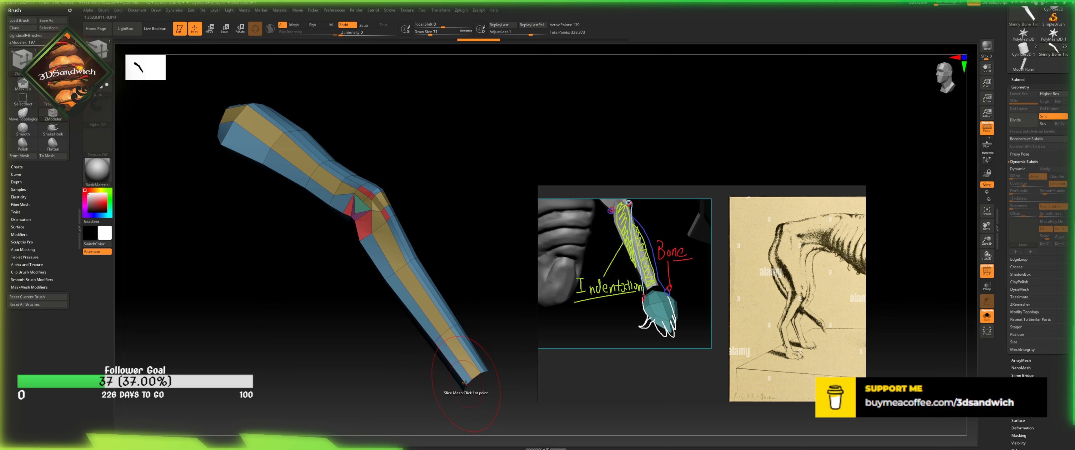
{"action": "left_click", "coordinate": [465, 365]}
{"action": "key", "text": "space"}
{"action": "mouse_move", "coordinate": [444, 265]}
{"action": "left_mouse_down"}
{"action": "mouse_move", "coordinate": [526, 267]}
{"action": "mouse_move", "coordinate": [453, 272]}
{"action": "left_mouse_up"}
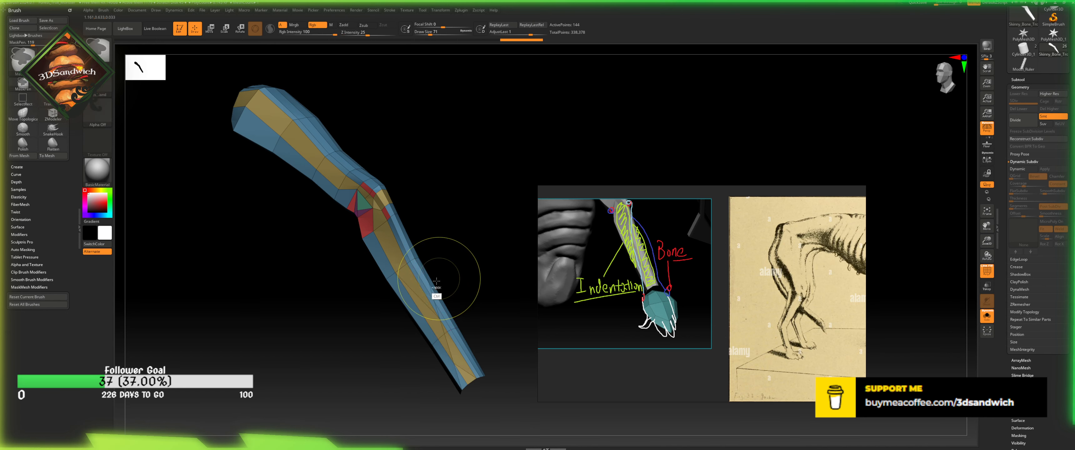
{"action": "key", "text": "ctrl+z"}
- Slice a new edge from the wrist corner diagonally up the forearm to the elbow
{"action": "key", "text": "space"}
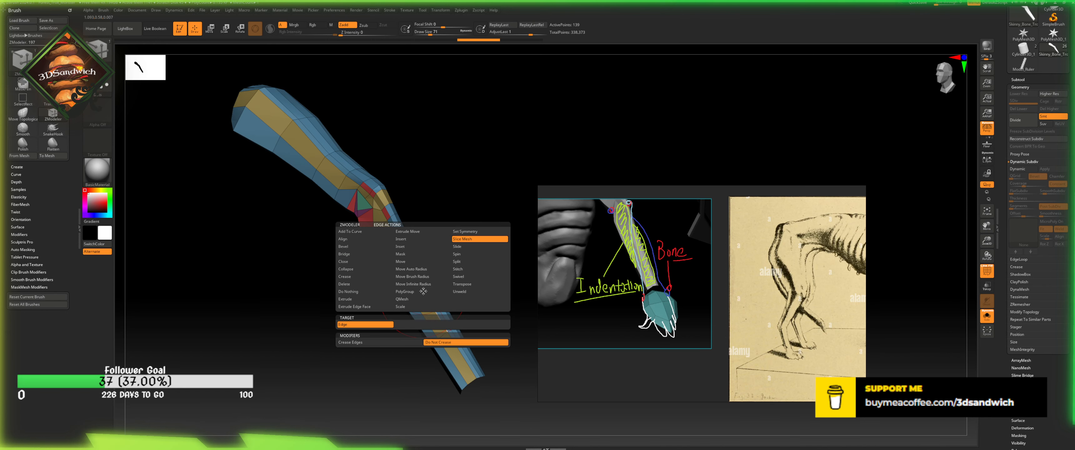
{"action": "left_click", "coordinate": [399, 342]}
{"action": "key", "text": "space"}
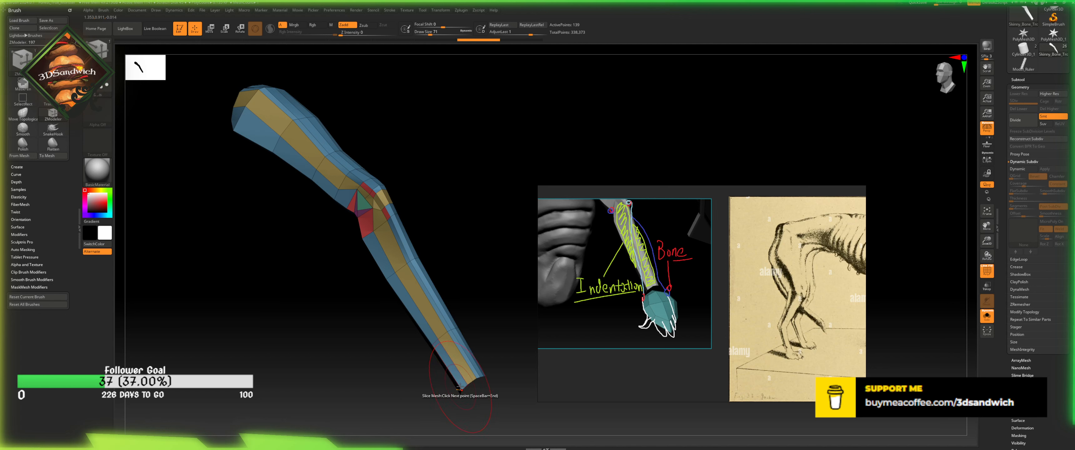
{"action": "left_click", "coordinate": [431, 283]}
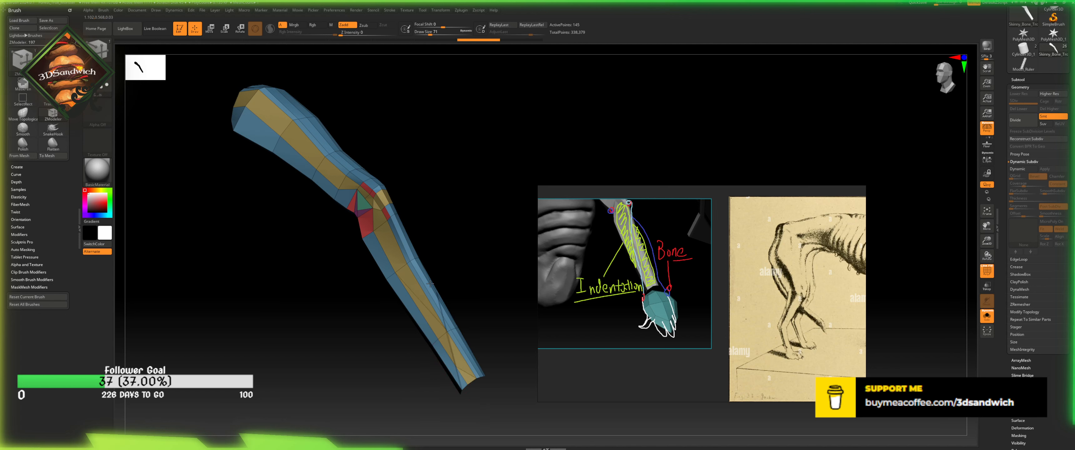
{"action": "mouse_move", "coordinate": [427, 281]}
{"action": "right_mouse_down"}
{"action": "mouse_move", "coordinate": [444, 247]}
{"action": "mouse_move", "coordinate": [430, 196]}
{"action": "mouse_move", "coordinate": [456, 240]}
{"action": "mouse_move", "coordinate": [471, 222]}
{"action": "mouse_move", "coordinate": [365, 244]}
{"action": "mouse_move", "coordinate": [466, 219]}
{"action": "mouse_move", "coordinate": [404, 193]}
{"action": "mouse_move", "coordinate": [432, 188]}
{"action": "mouse_move", "coordinate": [435, 176]}
{"action": "mouse_move", "coordinate": [431, 220]}
{"action": "mouse_move", "coordinate": [375, 235]}
{"action": "mouse_move", "coordinate": [434, 221]}
{"action": "mouse_move", "coordinate": [403, 214]}
{"action": "right_mouse_up"}
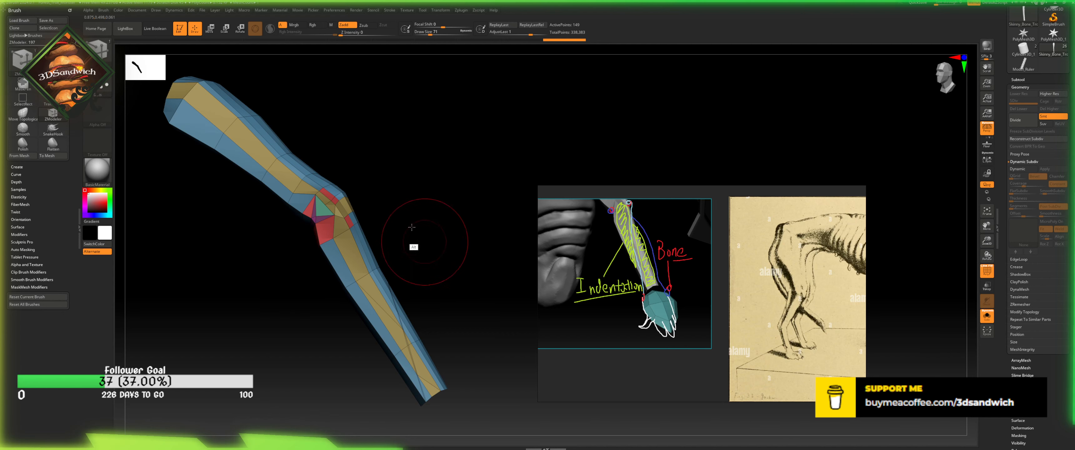
- Turn off Solo mode to show the rest of the troll, and hide the large ruler model behind the arm
{"action": "left_click_drag", "start_coordinate": [411, 227], "coordinate": [389, 185], "text": "alt"}
{"action": "left_click_drag", "start_coordinate": [432, 228], "coordinate": [420, 307], "text": "alt"}
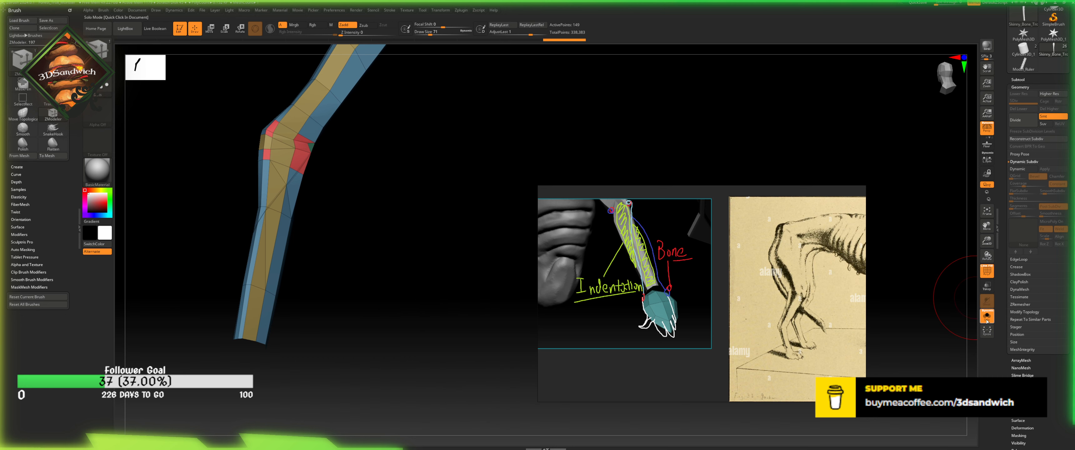
{"action": "left_click", "coordinate": [987, 316]}
{"action": "left_click_drag", "start_coordinate": [320, 362], "coordinate": [378, 339]}
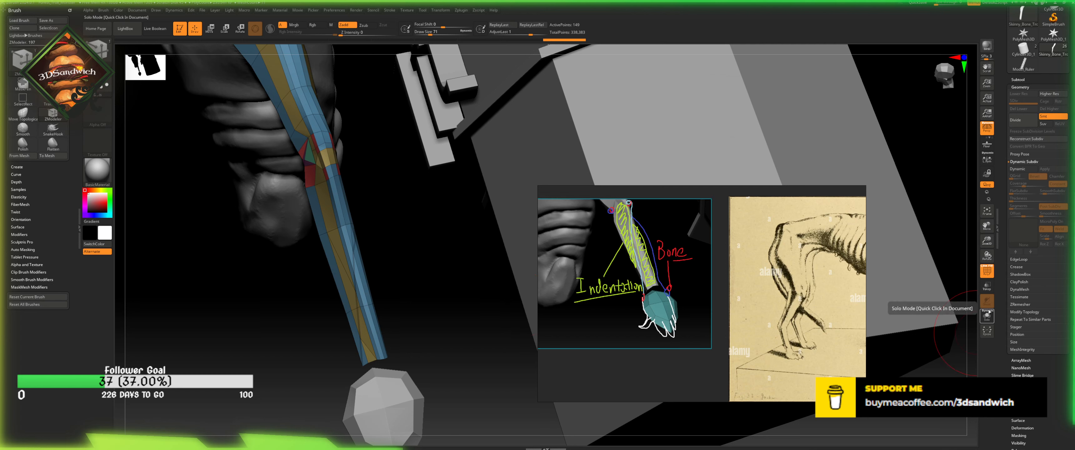
{"action": "left_click", "coordinate": [1019, 80]}
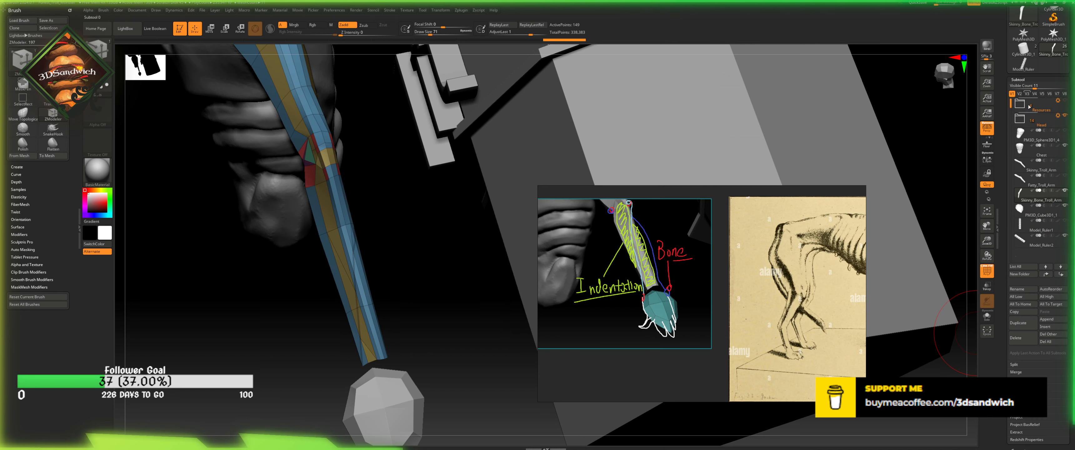
{"action": "left_click", "coordinate": [1065, 236]}
{"action": "left_click_drag", "start_coordinate": [456, 240], "coordinate": [396, 251]}
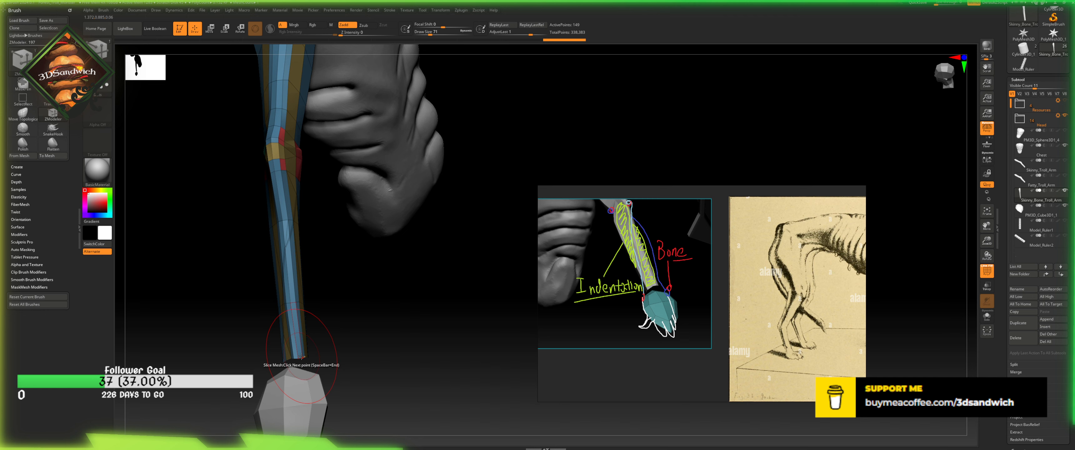
- Try to slice an edge from the opposite wrist corner up the forearm towards the elbow, and undo it
{"action": "left_click_drag", "start_coordinate": [320, 356], "coordinate": [301, 357]}
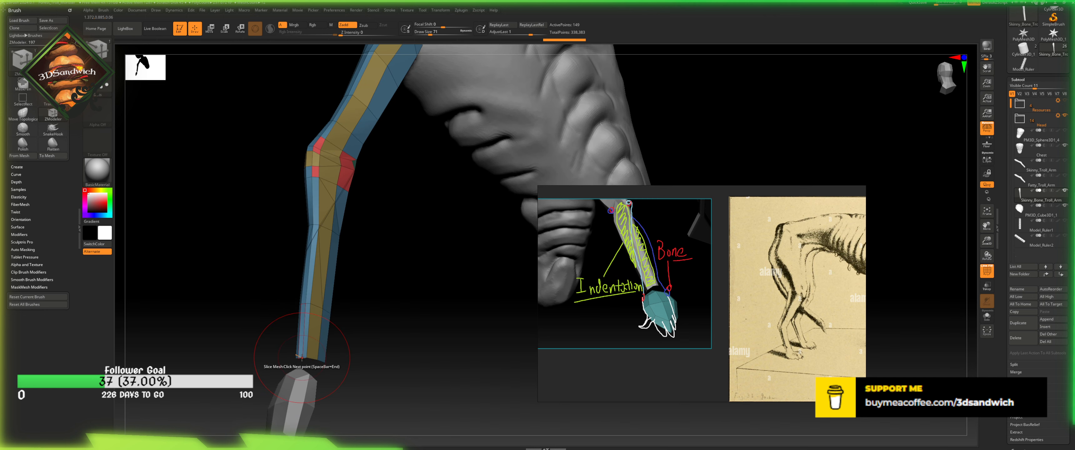
{"action": "key", "text": "space"}
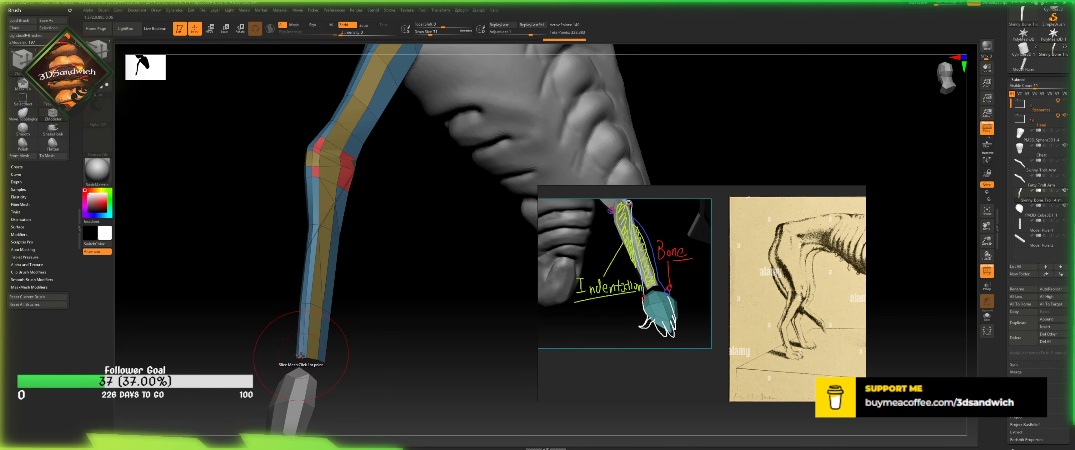
{"action": "left_click_drag", "start_coordinate": [395, 238], "coordinate": [353, 252]}
{"action": "left_click", "coordinate": [358, 256]}
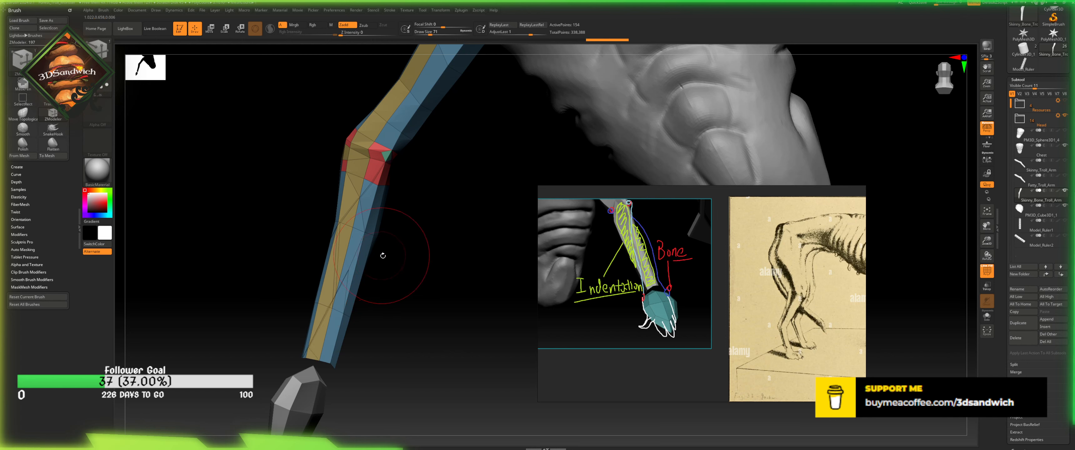
{"action": "mouse_move", "coordinate": [386, 265]}
{"action": "left_mouse_down"}
{"action": "mouse_move", "coordinate": [408, 269]}
{"action": "mouse_move", "coordinate": [341, 237]}
{"action": "left_mouse_up"}
{"action": "key", "text": "ctrl+z"}
{"action": "left_click", "coordinate": [323, 154], "text": "ctrl+shift"}
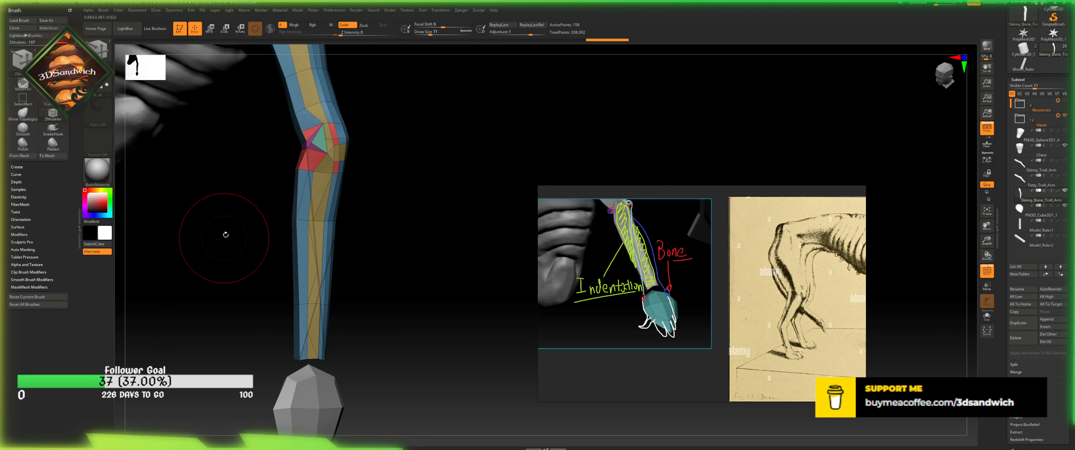
- Try to slice an edge from the inner elbow down the back of the forearm, and undo it
{"action": "key", "text": "space"}
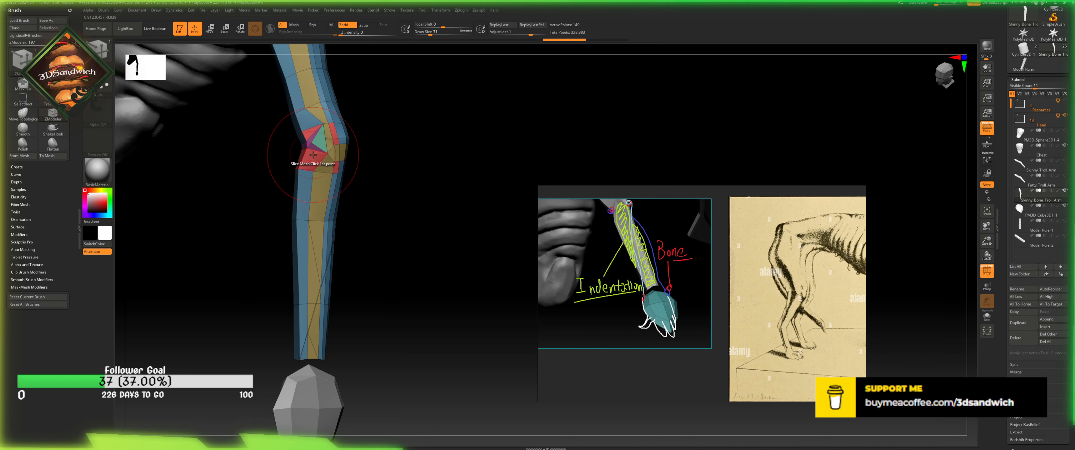
{"action": "left_click_drag", "start_coordinate": [372, 183], "coordinate": [379, 180]}
{"action": "left_click", "coordinate": [306, 277]}
{"action": "key", "text": "space"}
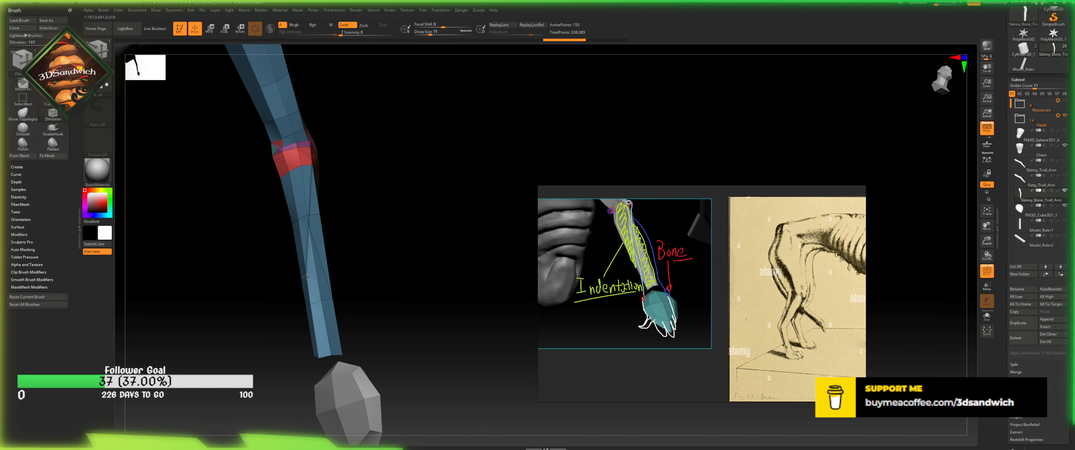
{"action": "left_click_drag", "start_coordinate": [355, 239], "coordinate": [318, 347]}
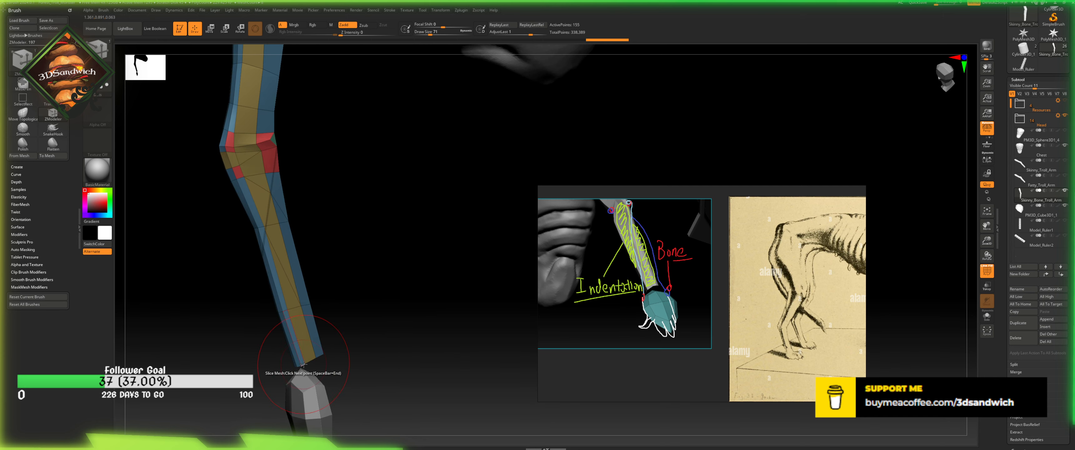
{"action": "left_click_drag", "start_coordinate": [341, 326], "coordinate": [294, 333]}
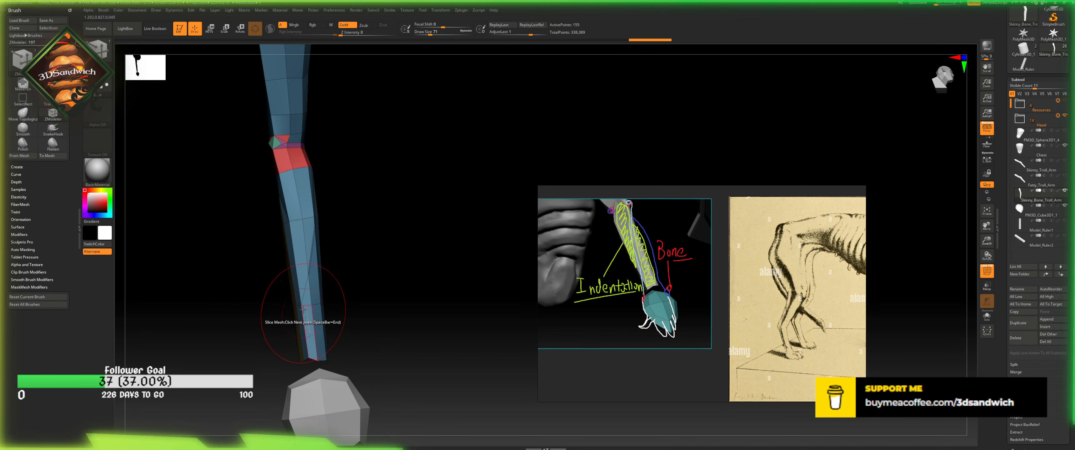
{"action": "key", "text": "ctrl+z"}
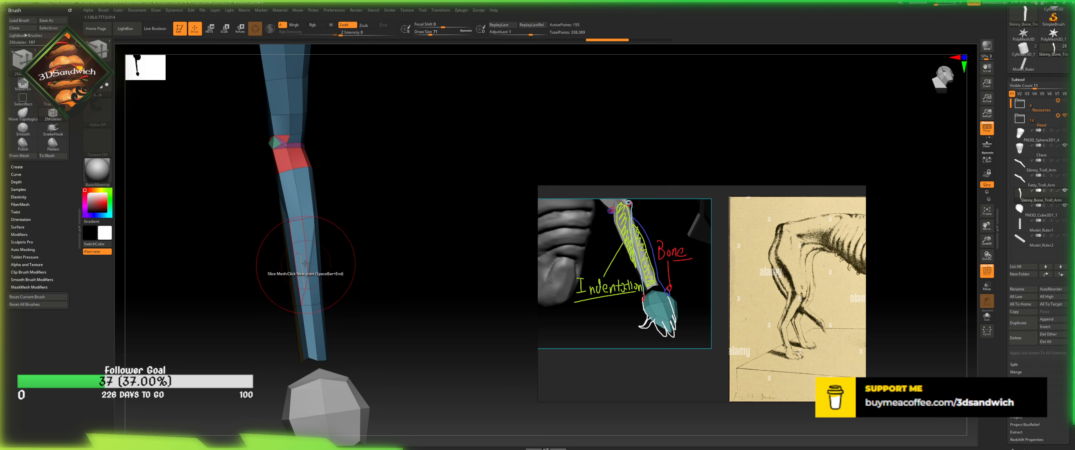
{"action": "key", "text": "ctrl+z"}
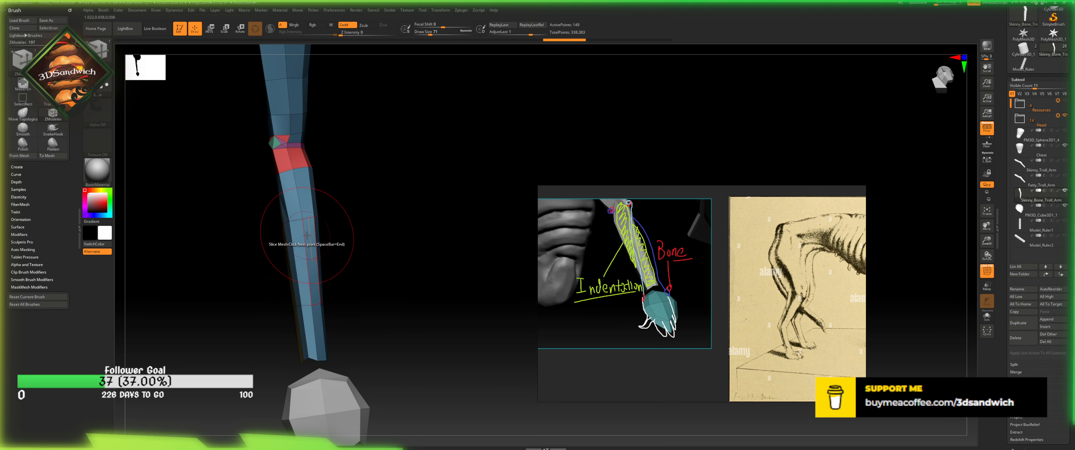
- Slice a new edge from the inner elbow corner down to the middle of the forearm's back side
{"action": "left_click_drag", "start_coordinate": [348, 200], "coordinate": [391, 205]}
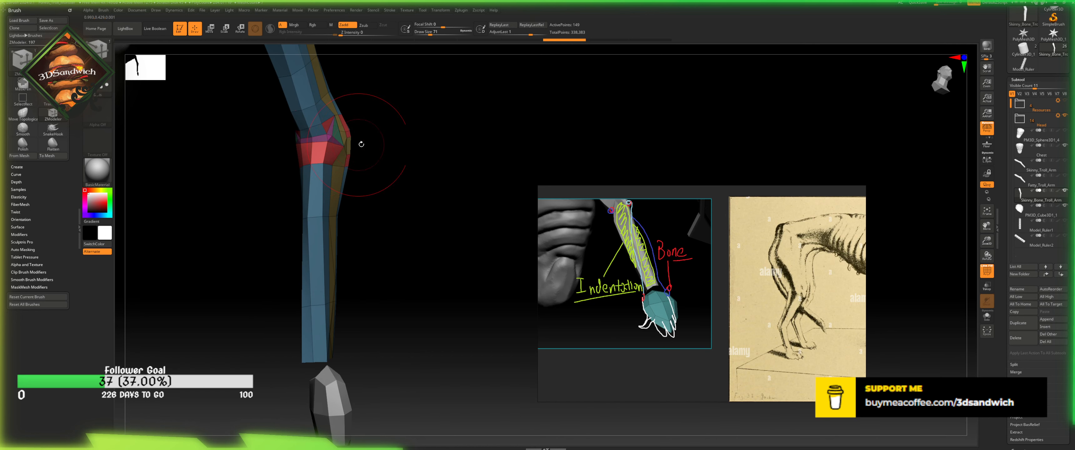
{"action": "left_click_drag", "start_coordinate": [361, 144], "coordinate": [332, 146]}
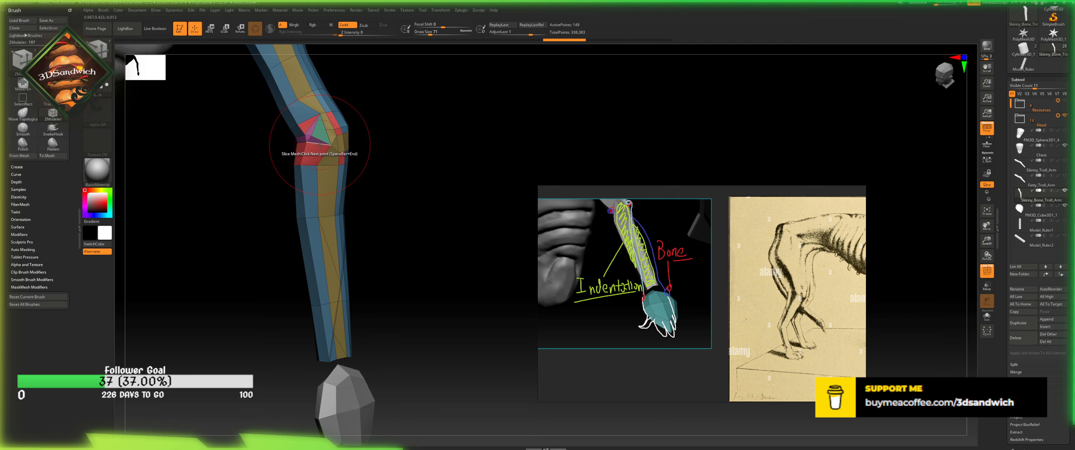
{"action": "key", "text": "space"}
{"action": "left_click", "coordinate": [319, 144]}
{"action": "left_click_drag", "start_coordinate": [368, 138], "coordinate": [349, 146]}
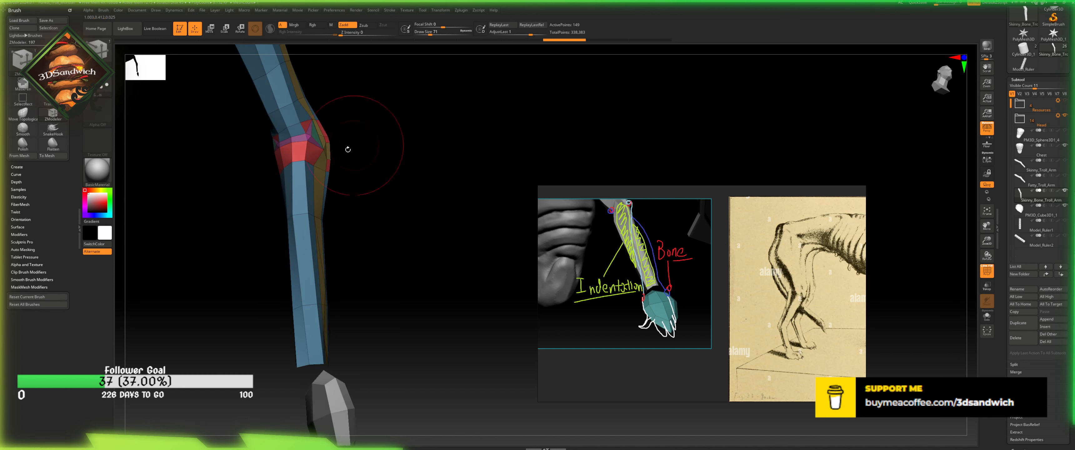
{"action": "left_click", "coordinate": [297, 262]}
{"action": "key", "text": "space"}
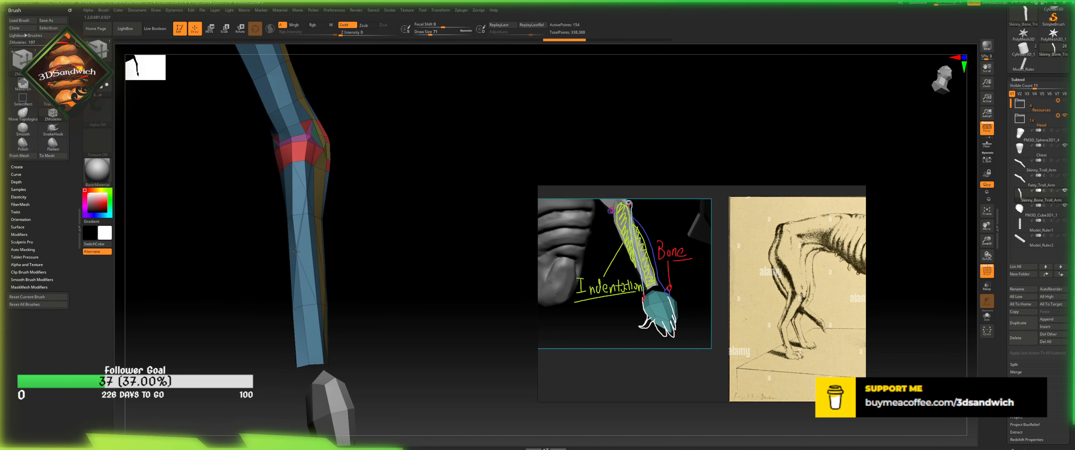
- Slice a new edge from the wrist corner up the forearm, undoing the first attempt
{"action": "left_click_drag", "start_coordinate": [355, 228], "coordinate": [392, 209]}
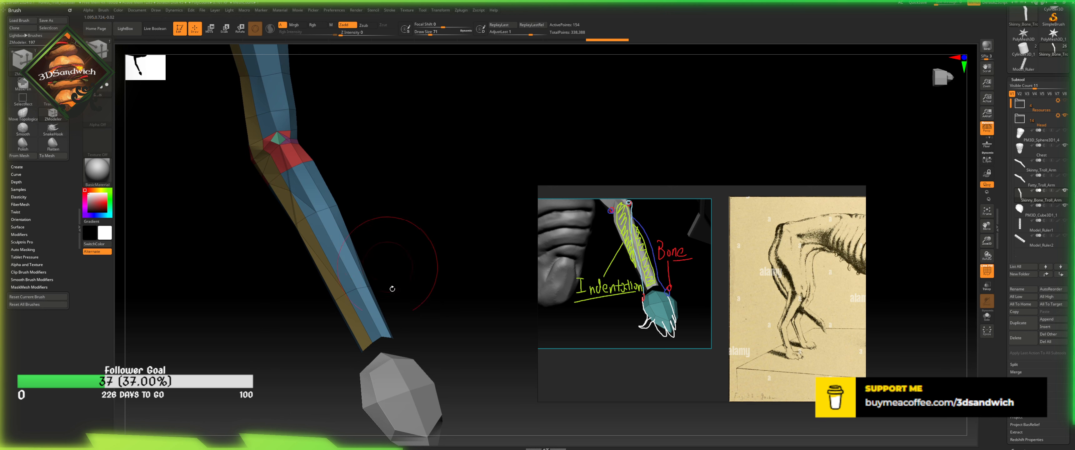
{"action": "left_click", "coordinate": [385, 334]}
{"action": "key", "text": "space"}
{"action": "mouse_move", "coordinate": [421, 299]}
{"action": "left_mouse_down", "text": "alt"}
{"action": "mouse_move", "coordinate": [366, 287]}
{"action": "mouse_move", "coordinate": [413, 258]}
{"action": "mouse_move", "coordinate": [368, 280]}
{"action": "mouse_move", "coordinate": [382, 287]}
{"action": "left_mouse_up", "text": "alt"}
{"action": "key", "text": "ctrl"}
{"action": "key", "text": "ctrl+z"}
{"action": "left_click_drag", "start_coordinate": [346, 247], "coordinate": [358, 254]}
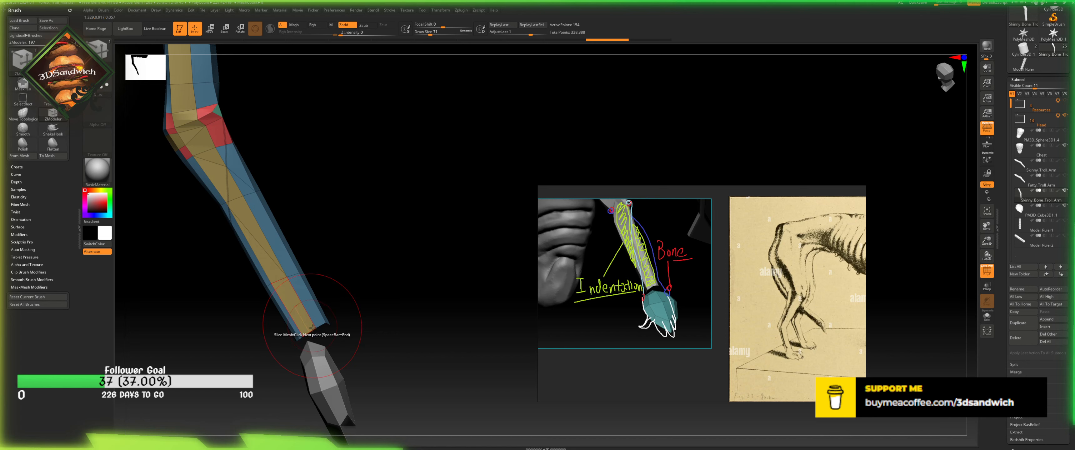
{"action": "mouse_move", "coordinate": [313, 328]}
{"action": "left_mouse_down"}
{"action": "mouse_move", "coordinate": [268, 349]}
{"action": "mouse_move", "coordinate": [343, 301]}
{"action": "mouse_move", "coordinate": [312, 309]}
{"action": "mouse_move", "coordinate": [325, 311]}
{"action": "left_mouse_up"}
- Reshape the wrist end of the forearm with the Move Topological brush at a draw size of about 59
{"action": "key", "text": "b"}
{"action": "key", "text": "m"}
{"action": "key", "text": "t"}
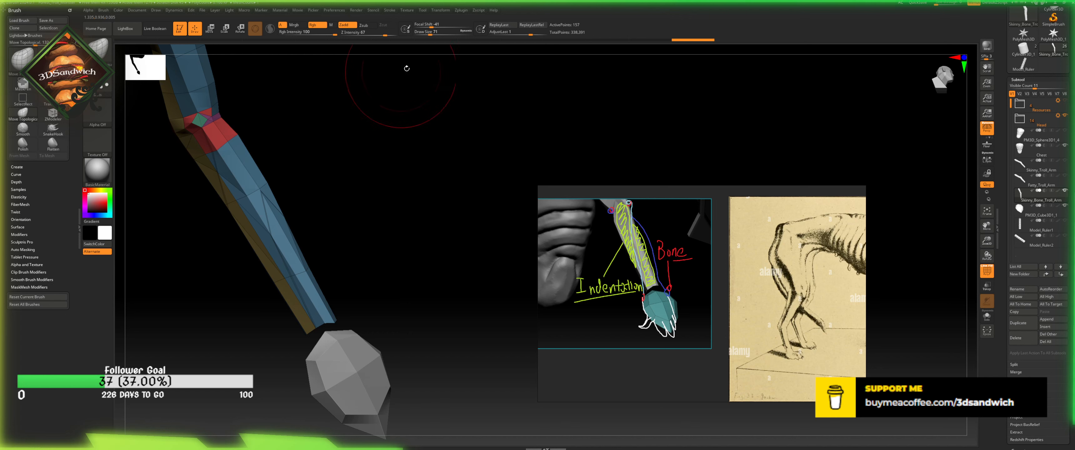
{"action": "key", "text": "ctrl+z"}
{"action": "left_click_drag", "start_coordinate": [430, 34], "coordinate": [428, 34]}
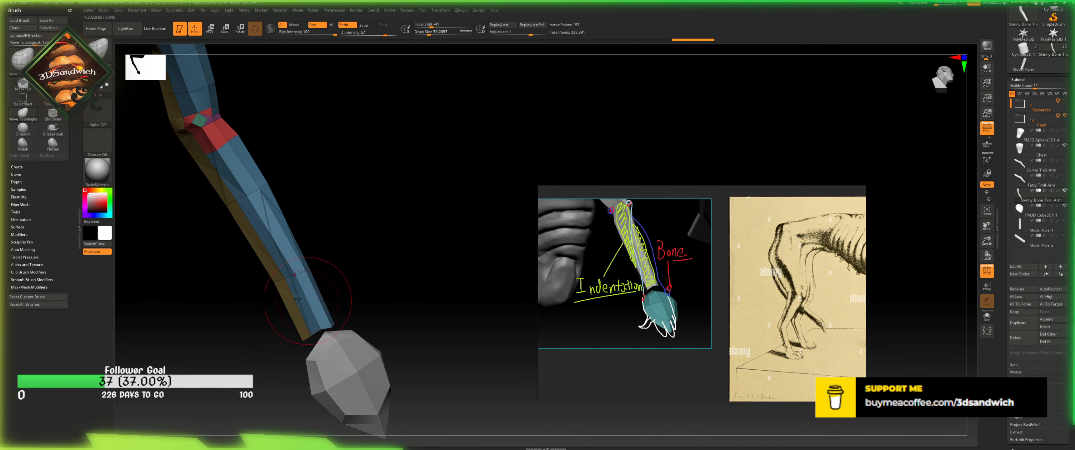
{"action": "mouse_move", "coordinate": [279, 243]}
{"action": "left_mouse_down"}
{"action": "mouse_move", "coordinate": [270, 246]}
{"action": "mouse_move", "coordinate": [310, 240]}
{"action": "mouse_move", "coordinate": [290, 251]}
{"action": "mouse_move", "coordinate": [315, 274]}
{"action": "mouse_move", "coordinate": [280, 285]}
{"action": "left_mouse_up"}
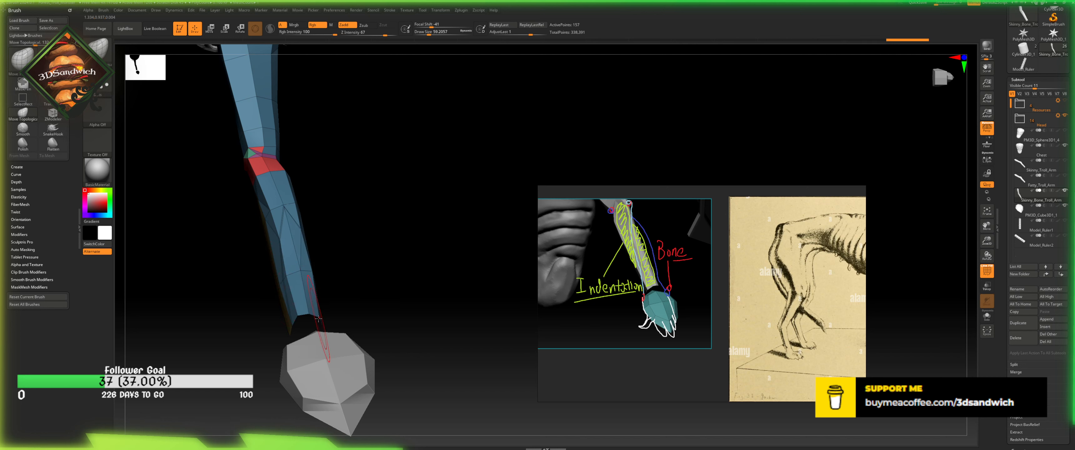
{"action": "left_click_drag", "start_coordinate": [318, 318], "coordinate": [327, 316]}
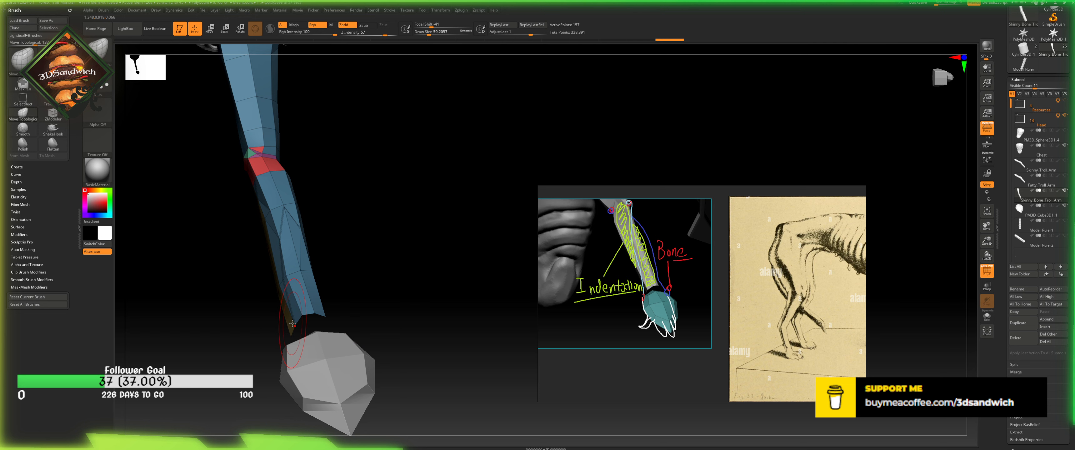
{"action": "left_click_drag", "start_coordinate": [384, 309], "coordinate": [324, 262]}
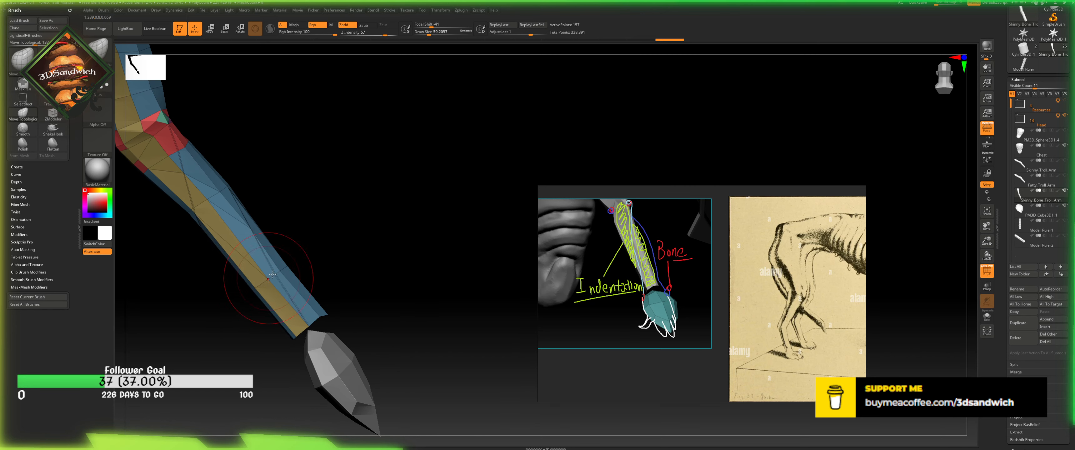
{"action": "left_click_drag", "start_coordinate": [322, 229], "coordinate": [384, 248]}
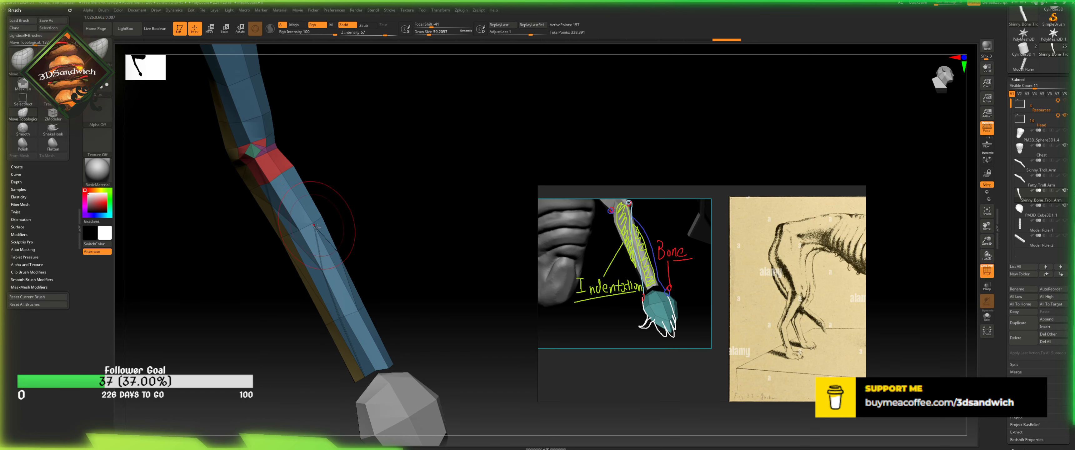
- Reduce the draw size to about 5.75 and reposition individual points along the forearm with the Move Topological brush
{"action": "left_click_drag", "start_coordinate": [429, 34], "coordinate": [418, 48]}
{"action": "left_click_drag", "start_coordinate": [396, 276], "coordinate": [324, 270]}
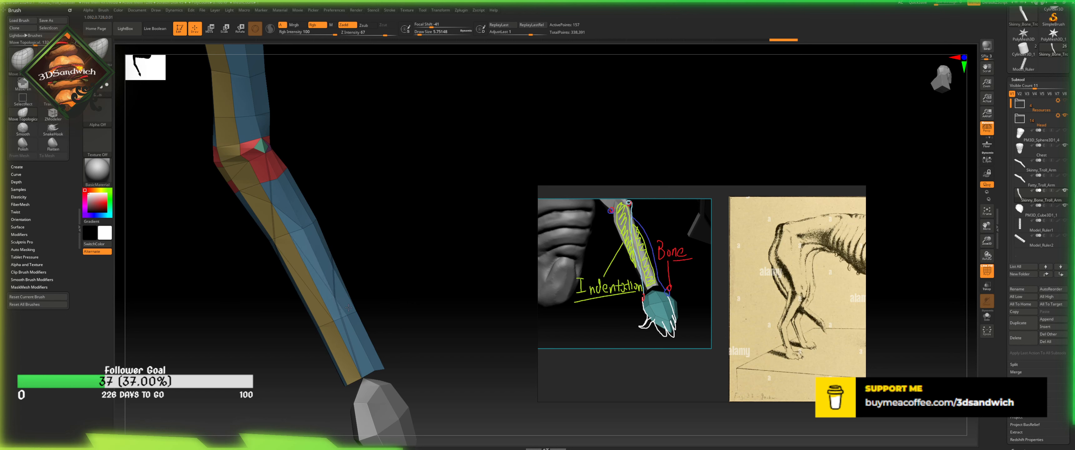
{"action": "left_click_drag", "start_coordinate": [367, 296], "coordinate": [290, 288]}
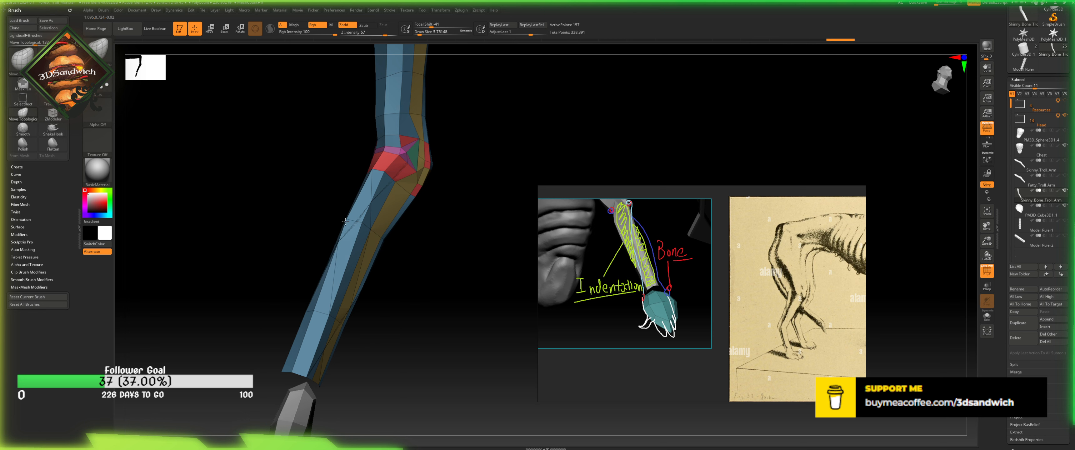
{"action": "left_click_drag", "start_coordinate": [349, 211], "coordinate": [342, 291]}
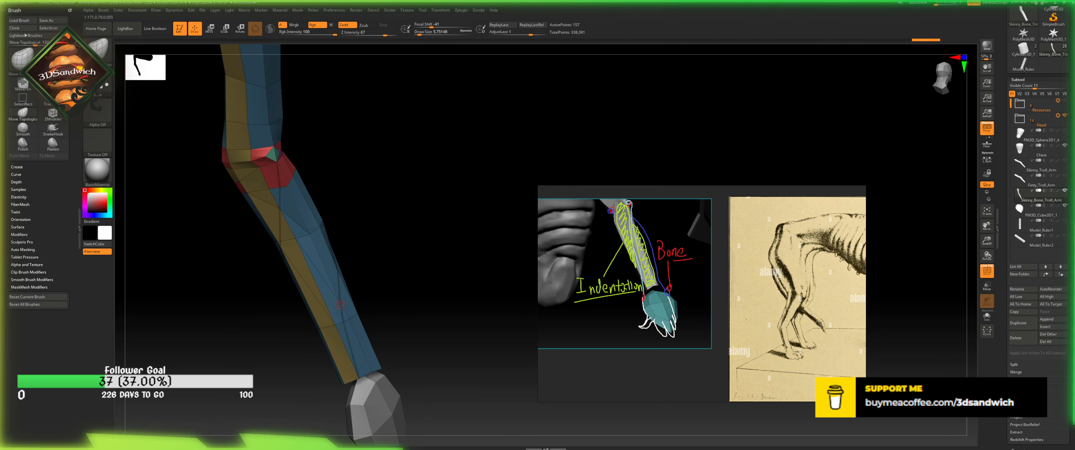
{"action": "left_click_drag", "start_coordinate": [365, 285], "coordinate": [353, 238]}
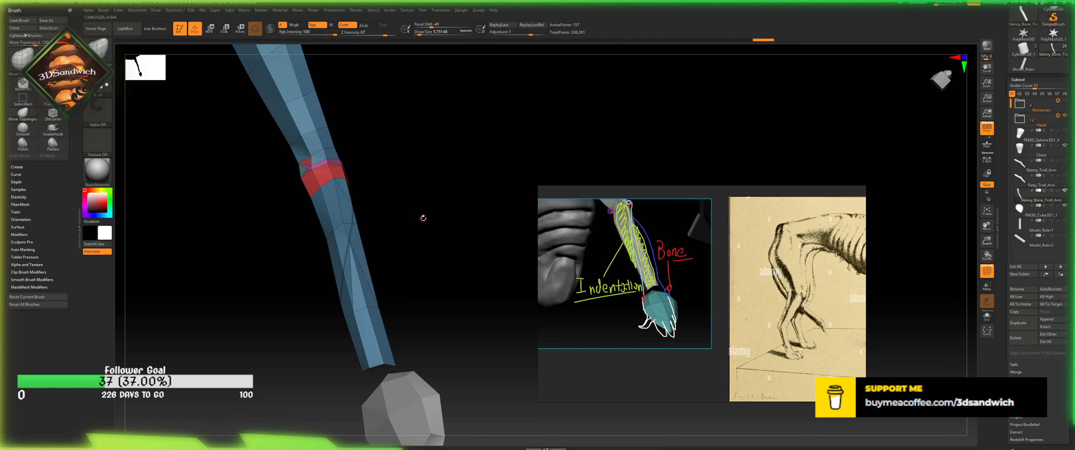
{"action": "left_click_drag", "start_coordinate": [423, 218], "coordinate": [531, 266]}
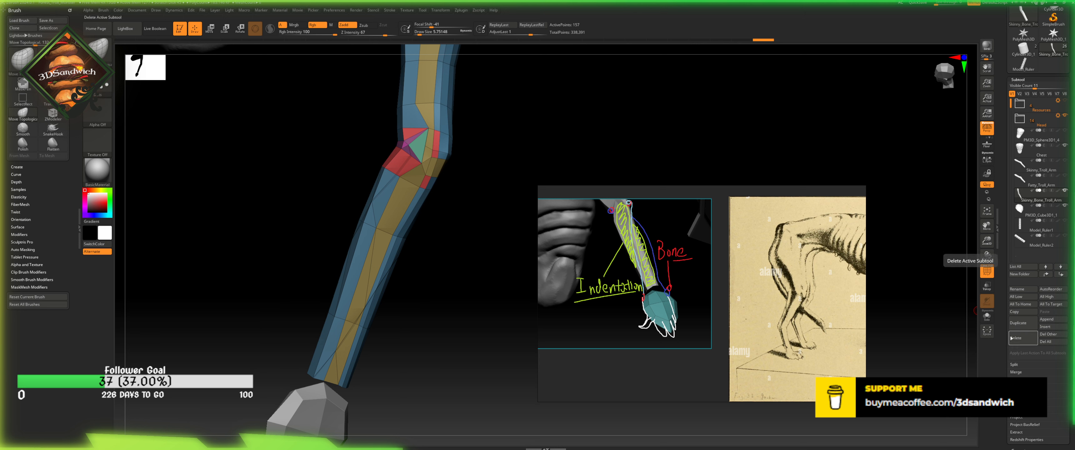
- Stitch two neighbouring points at the inner elbow together with ZModeler's Stitch point action
{"action": "key", "text": "space"}
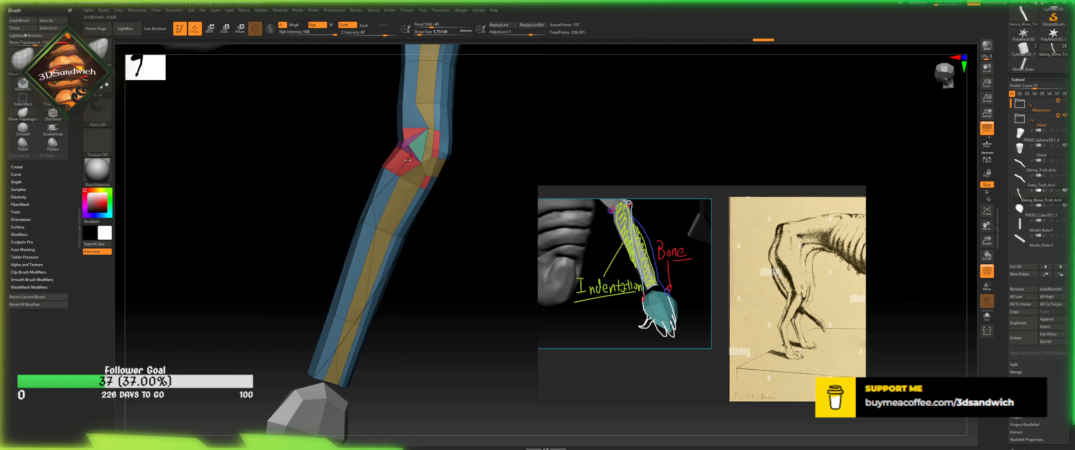
{"action": "key", "text": "b"}
{"action": "key", "text": "z"}
{"action": "key", "text": "m"}
{"action": "key", "text": "space"}
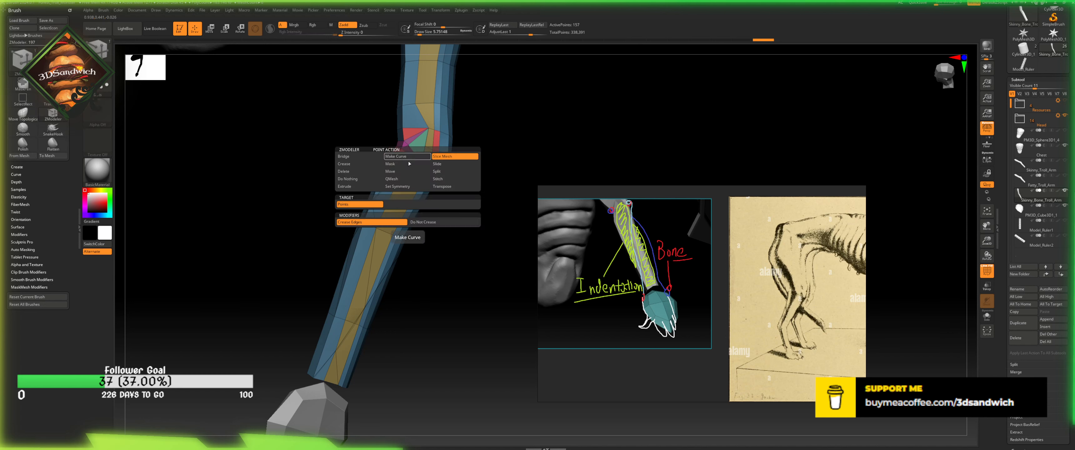
{"action": "left_click", "coordinate": [443, 179]}
{"action": "left_click", "coordinate": [442, 157]}
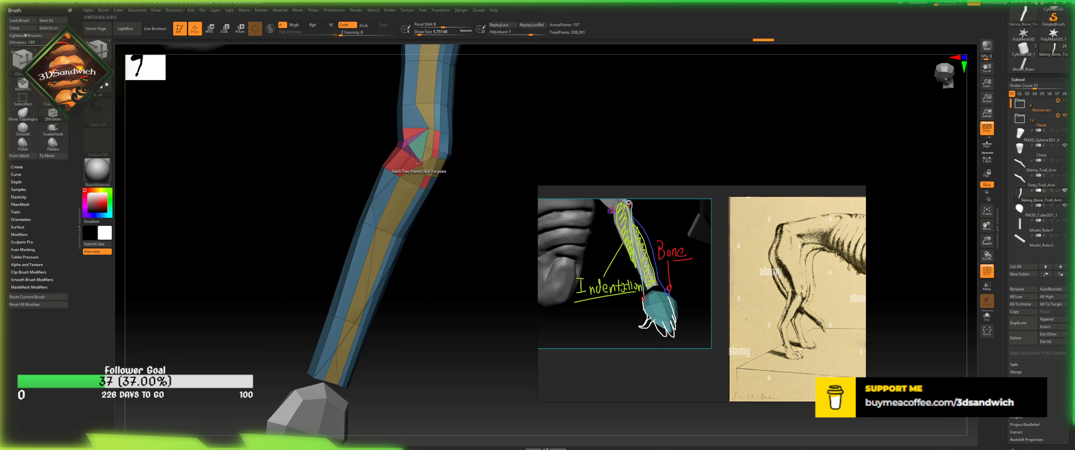
{"action": "left_click", "coordinate": [408, 156]}
{"action": "left_click", "coordinate": [421, 163]}
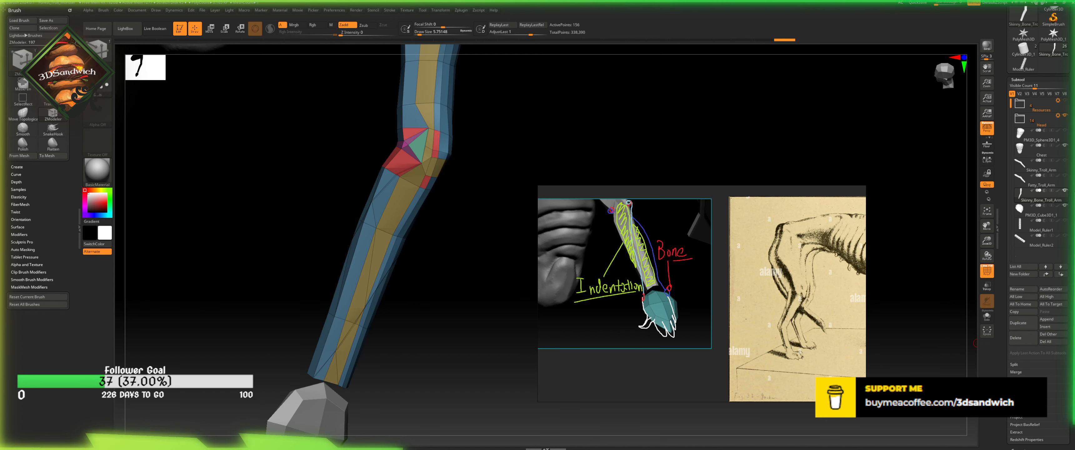
- Toggle Dynamic Subdiv on the arm to preview how the low-poly mesh smooths
{"action": "scroll", "coordinate": [1017, 331], "scroll_direction": "down", "scroll_amount": 5}
{"action": "left_click", "coordinate": [1019, 274]}
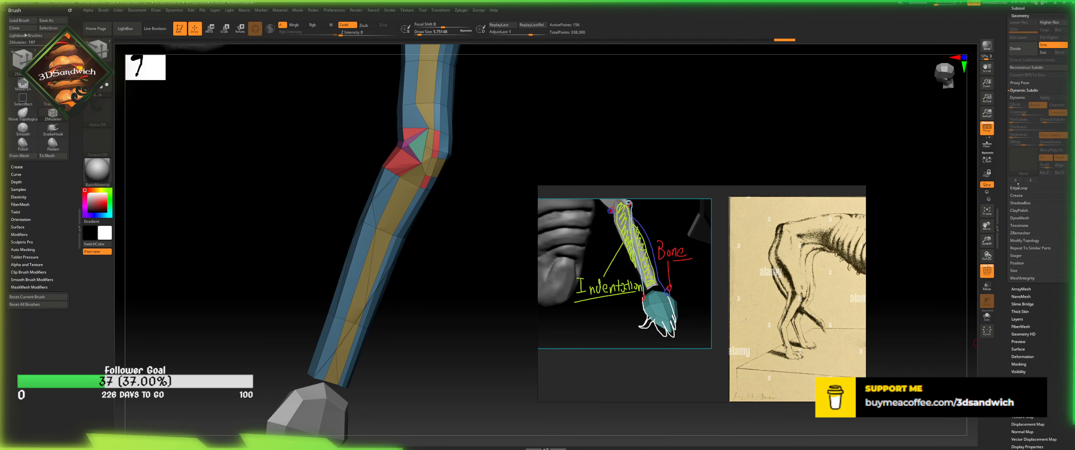
{"action": "left_click", "coordinate": [1018, 98]}
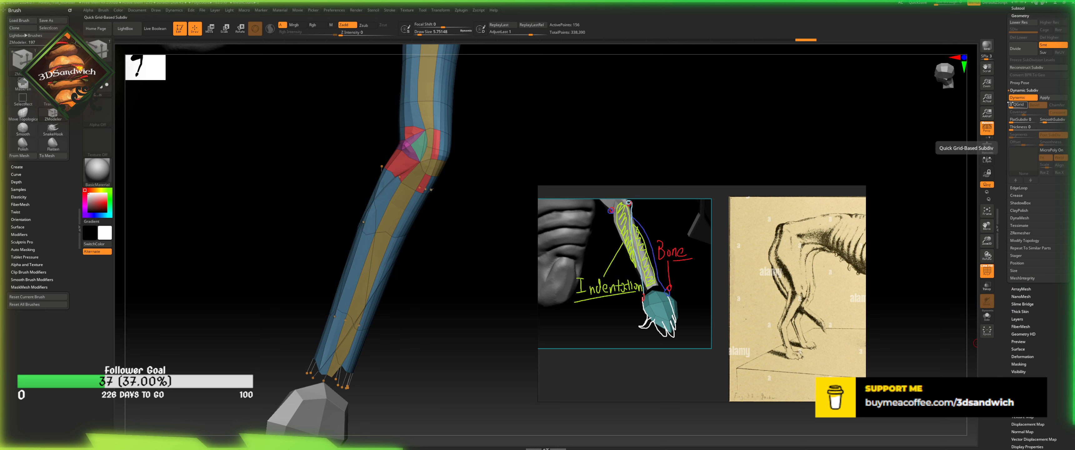
{"action": "left_click", "coordinate": [1018, 98]}
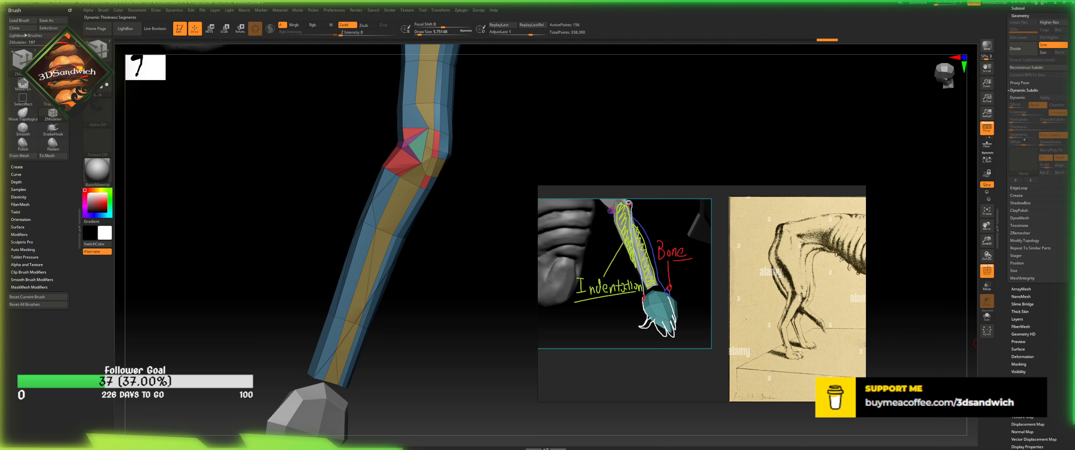
{"action": "left_click", "coordinate": [1018, 97]}
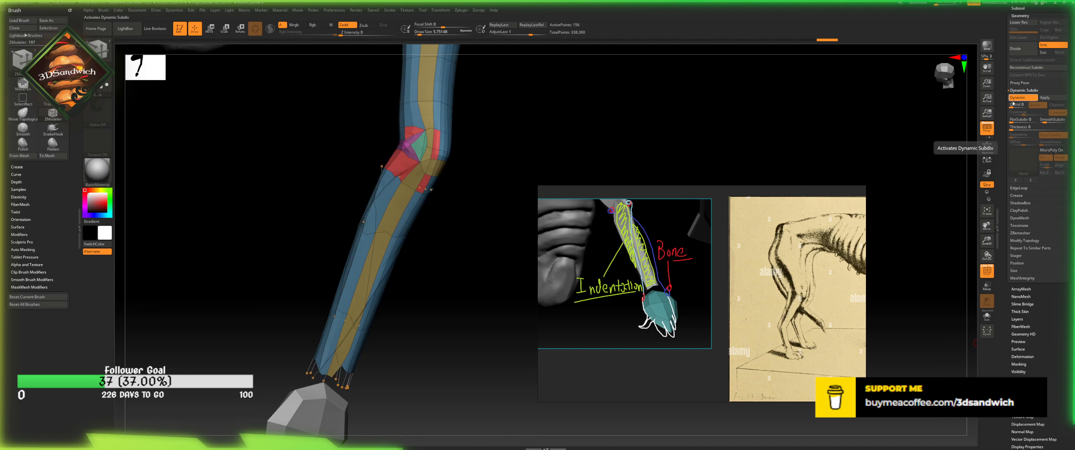
- Turn off Dynamic Subdiv and try the crease Bevel settings on the arm, with a bevel width of about 0.011
{"action": "left_click", "coordinate": [1022, 194]}
{"action": "left_click_drag", "start_coordinate": [1035, 167], "coordinate": [1038, 166]}
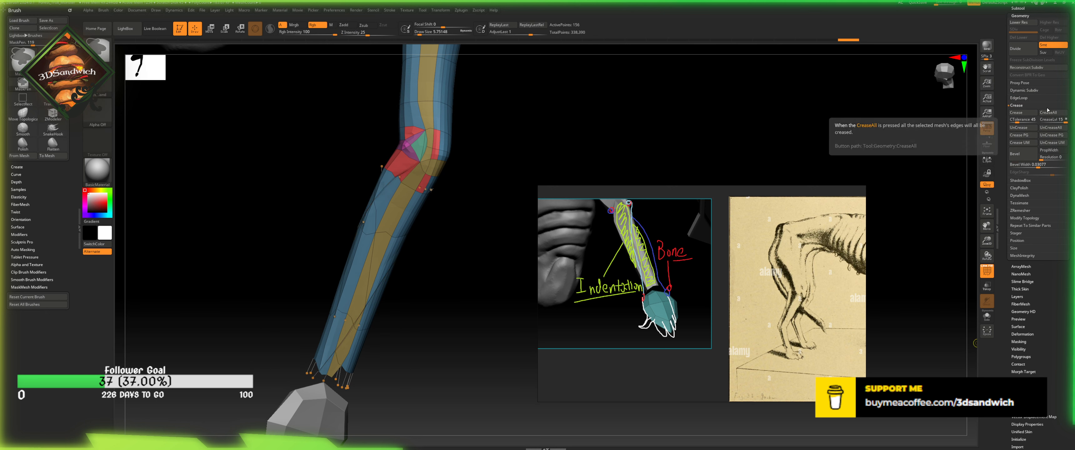
{"action": "left_click", "coordinate": [1023, 91]}
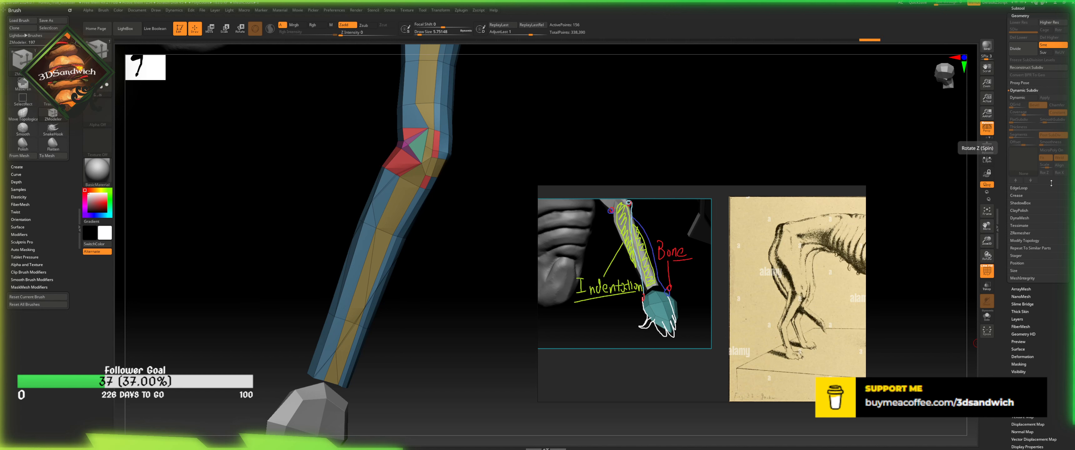
{"action": "left_click", "coordinate": [1019, 196]}
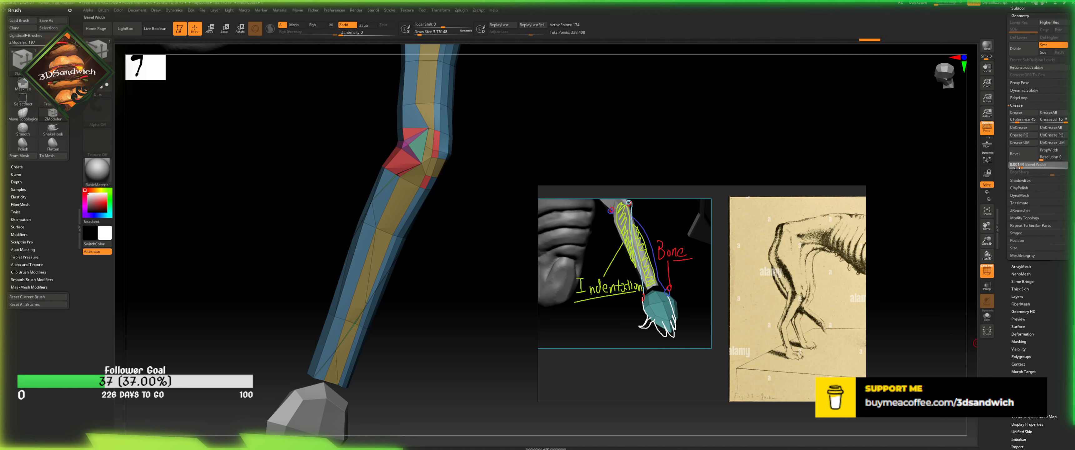
{"action": "left_click_drag", "start_coordinate": [1032, 171], "coordinate": [1029, 172]}
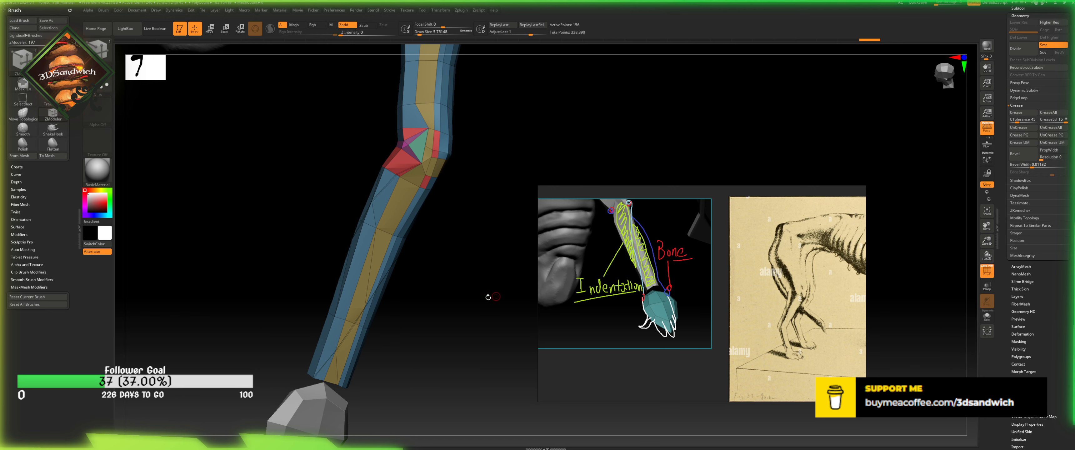
- Step the arm back through the undo history to its state before the forearm slices
{"action": "left_click_drag", "start_coordinate": [487, 295], "coordinate": [514, 298]}
{"action": "left_click_drag", "start_coordinate": [506, 284], "coordinate": [525, 282]}
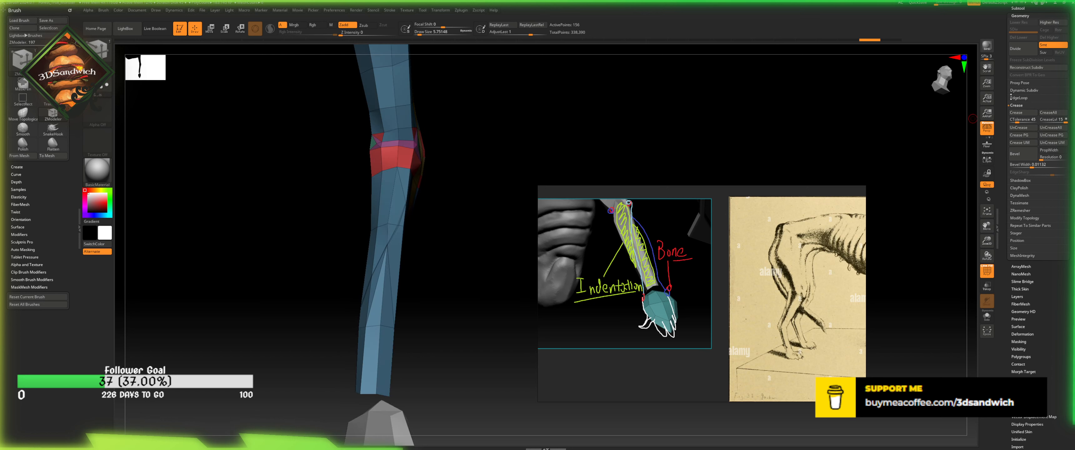
{"action": "mouse_move", "coordinate": [558, 147]}
{"action": "left_mouse_down"}
{"action": "mouse_move", "coordinate": [525, 127]}
{"action": "mouse_move", "coordinate": [561, 142]}
{"action": "mouse_move", "coordinate": [452, 149]}
{"action": "mouse_move", "coordinate": [464, 126]}
{"action": "mouse_move", "coordinate": [440, 149]}
{"action": "mouse_move", "coordinate": [449, 144]}
{"action": "mouse_move", "coordinate": [441, 173]}
{"action": "mouse_move", "coordinate": [473, 180]}
{"action": "mouse_move", "coordinate": [242, 281]}
{"action": "left_mouse_up"}
{"action": "key", "text": "ctrl"}
- Bevel the complete mid-forearm edge loop with ZModeler using two rows, and accept discarding the newer undo history
{"action": "key", "text": "space"}
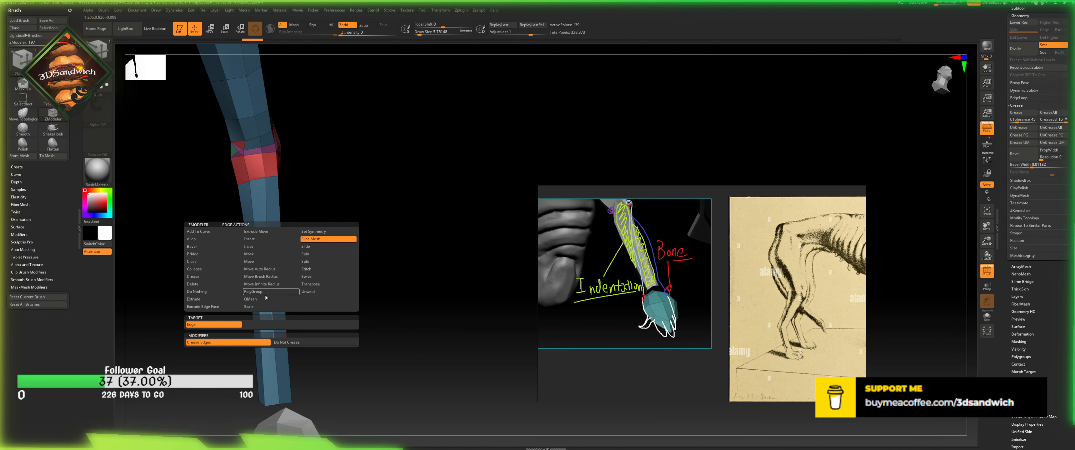
{"action": "key", "text": "space"}
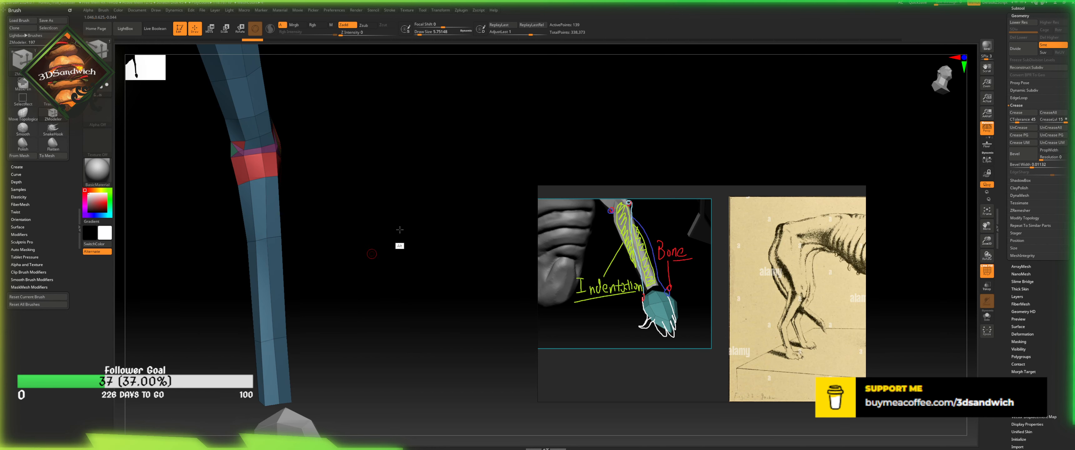
{"action": "left_click_drag", "start_coordinate": [398, 241], "coordinate": [303, 254]}
{"action": "key", "text": "space"}
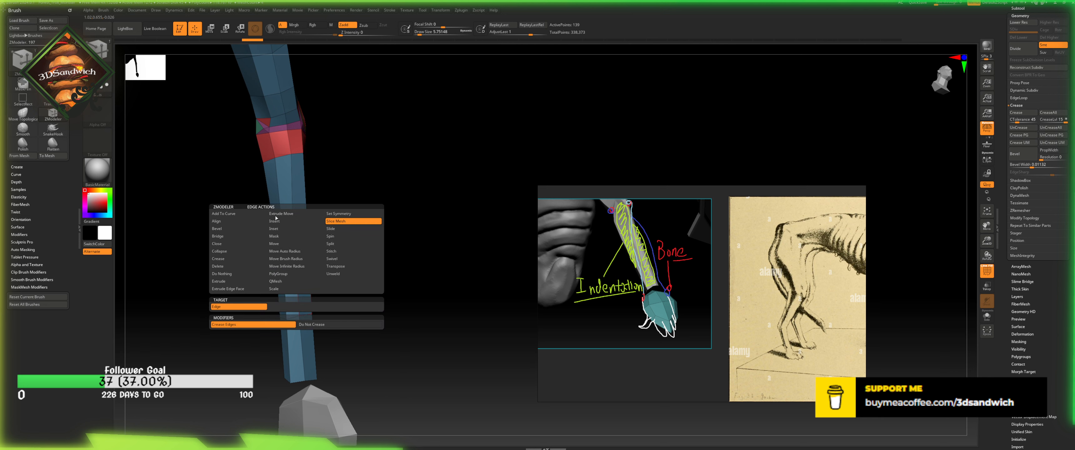
{"action": "left_click", "coordinate": [242, 229]}
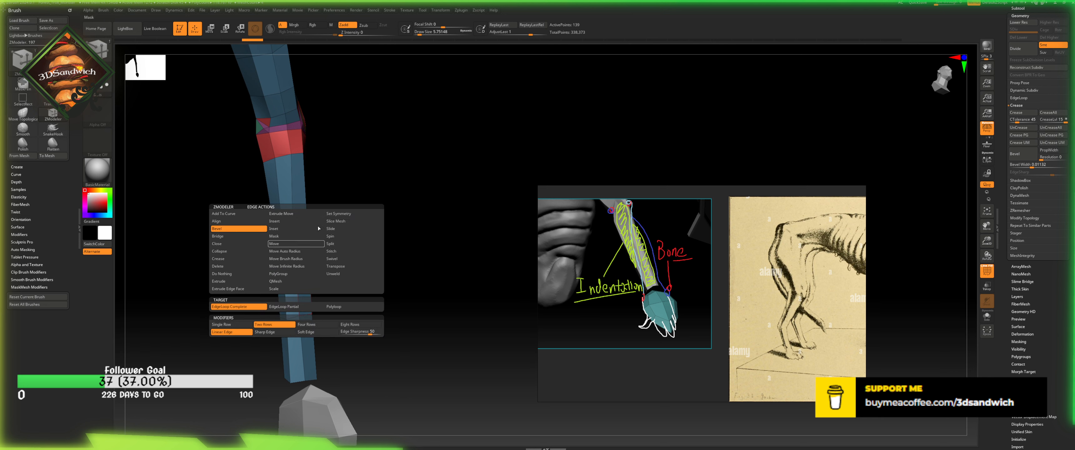
{"action": "left_click_drag", "start_coordinate": [303, 224], "coordinate": [302, 171]}
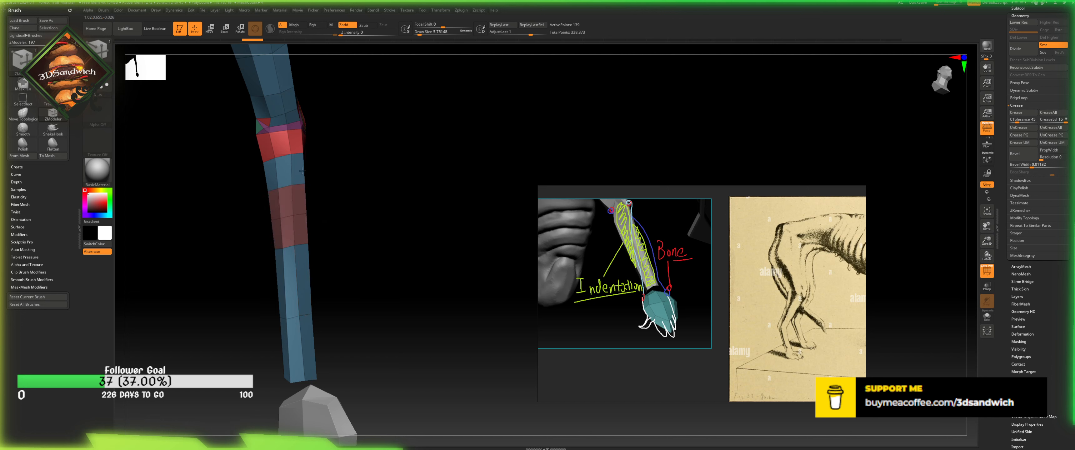
{"action": "left_click", "coordinate": [310, 106]}
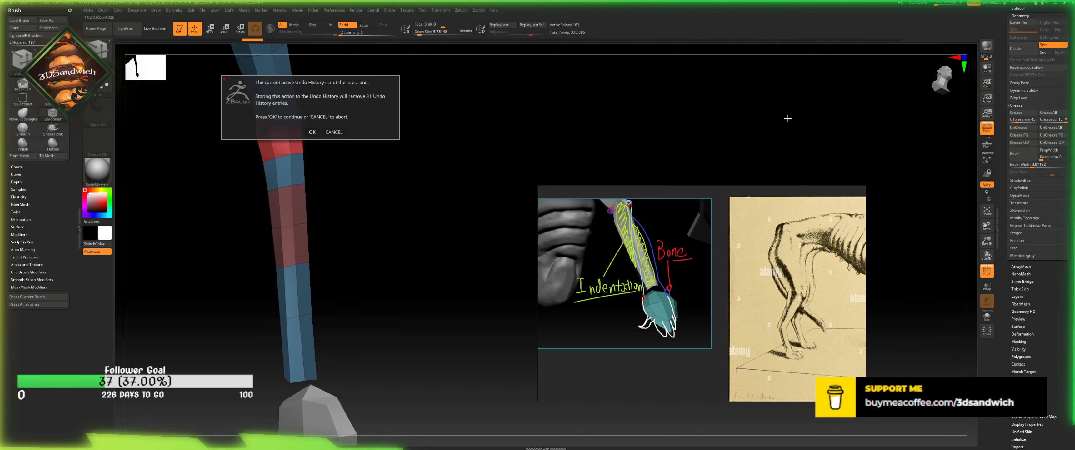
{"action": "left_click", "coordinate": [312, 131]}
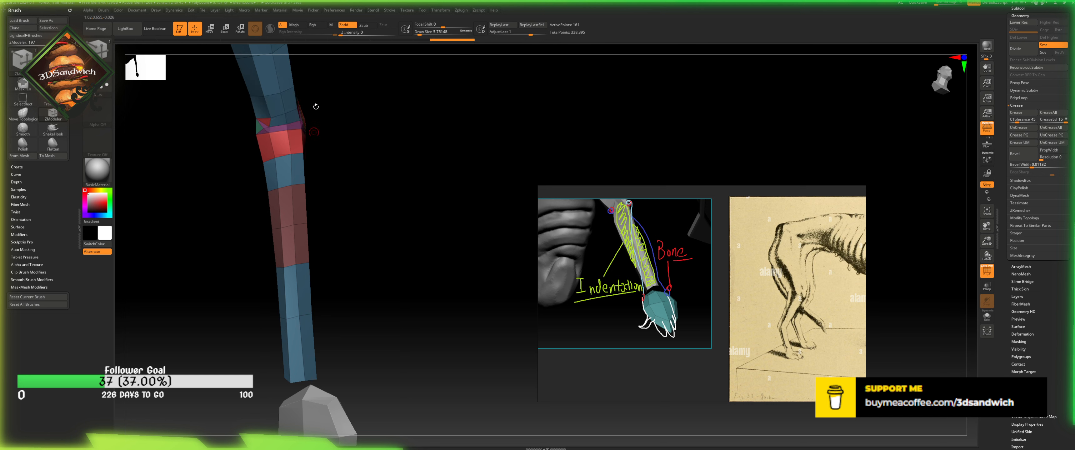
- Set the Move Topological brush to a draw size of about 33 and adjust the forearm's shape between elbow and wrist
{"action": "mouse_move", "coordinate": [415, 311]}
{"action": "left_mouse_down"}
{"action": "mouse_move", "coordinate": [398, 242]}
{"action": "mouse_move", "coordinate": [451, 240]}
{"action": "mouse_move", "coordinate": [405, 262]}
{"action": "mouse_move", "coordinate": [409, 312]}
{"action": "left_mouse_up"}
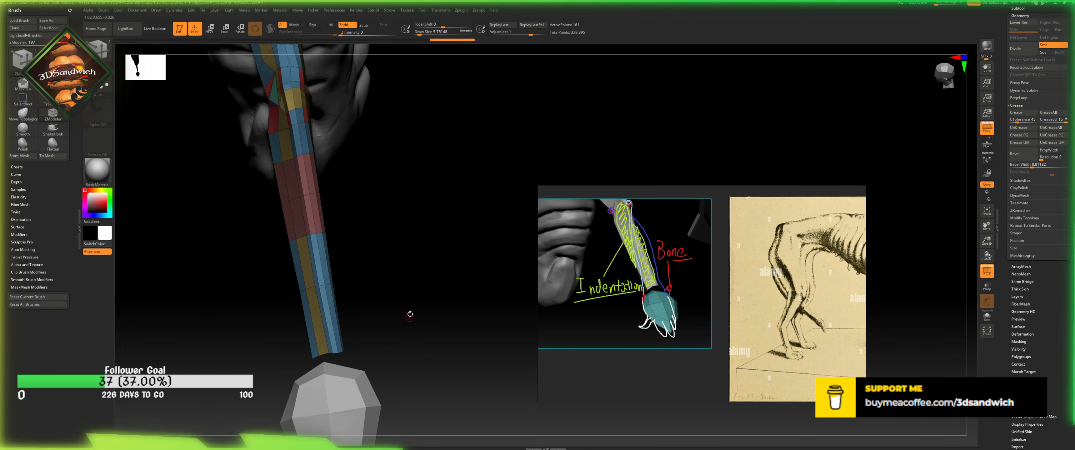
{"action": "key", "text": "b"}
{"action": "key", "text": "m"}
{"action": "key", "text": "t"}
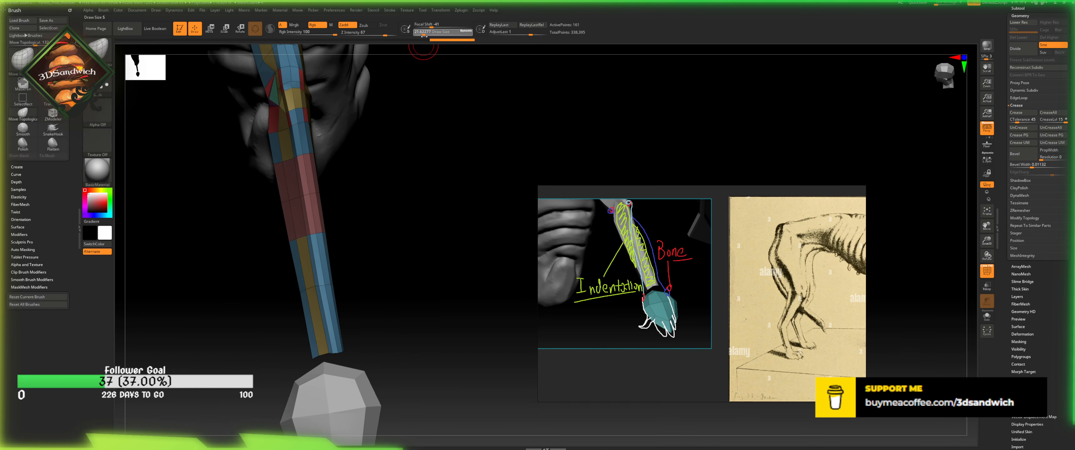
{"action": "left_click_drag", "start_coordinate": [423, 36], "coordinate": [425, 35]}
{"action": "mouse_move", "coordinate": [410, 285]}
{"action": "left_mouse_down"}
{"action": "mouse_move", "coordinate": [394, 329]}
{"action": "mouse_move", "coordinate": [356, 206]}
{"action": "mouse_move", "coordinate": [300, 189]}
{"action": "left_mouse_up"}
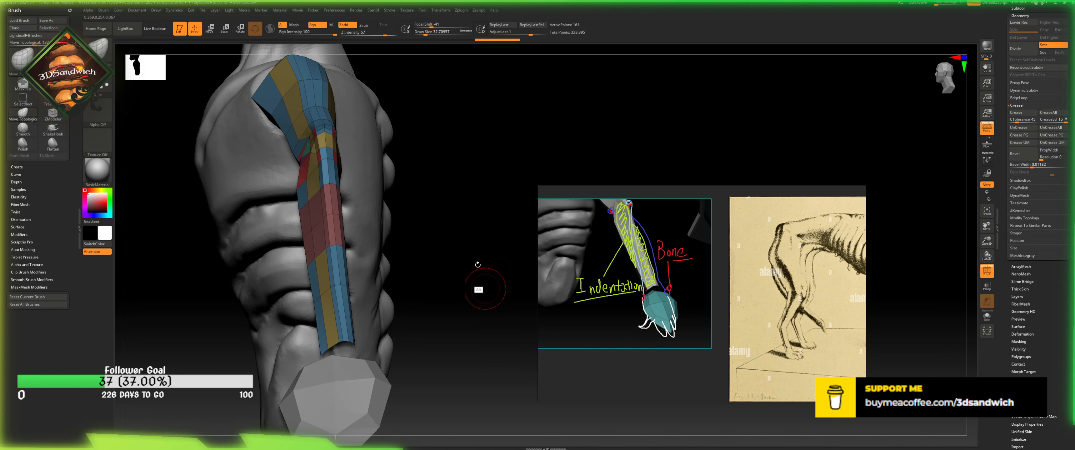
{"action": "mouse_move", "coordinate": [480, 288]}
{"action": "left_mouse_down", "text": "shift"}
{"action": "mouse_move", "coordinate": [487, 250]}
{"action": "mouse_move", "coordinate": [359, 168]}
{"action": "mouse_move", "coordinate": [292, 180]}
{"action": "mouse_move", "coordinate": [315, 192]}
{"action": "left_mouse_up", "text": "shift"}
{"action": "left_click_drag", "start_coordinate": [317, 268], "coordinate": [312, 269]}
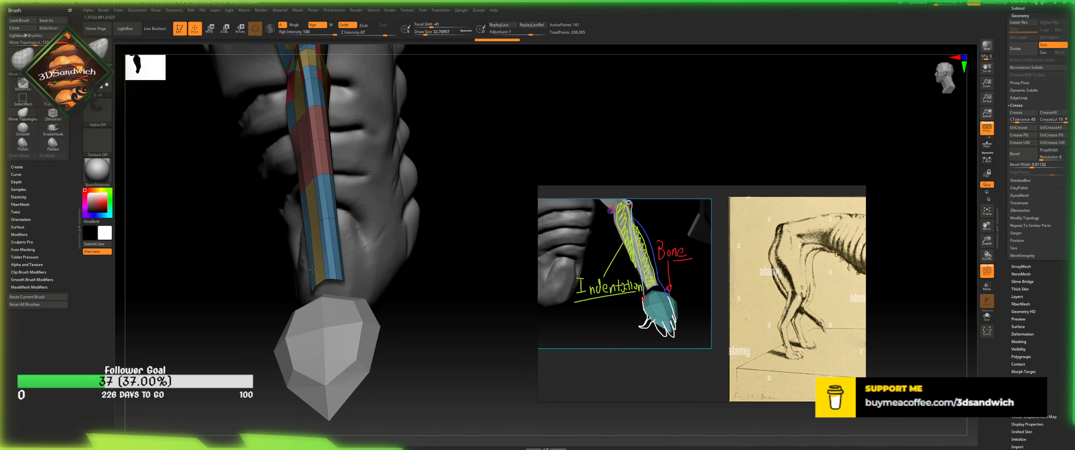
- Use ZModeler's Slice Mesh point action to cut new edges from the wrist up along the lower forearm
{"action": "left_click_drag", "start_coordinate": [470, 313], "coordinate": [418, 299]}
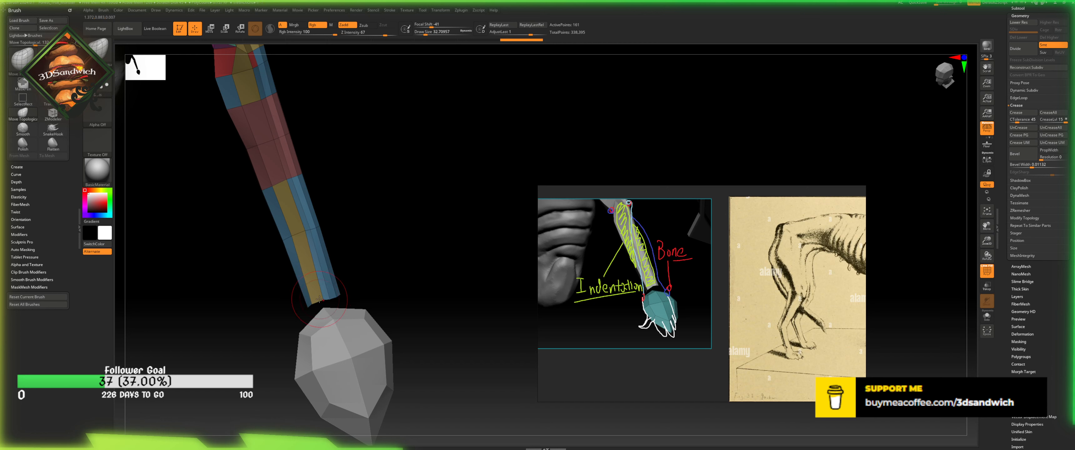
{"action": "key", "text": "space"}
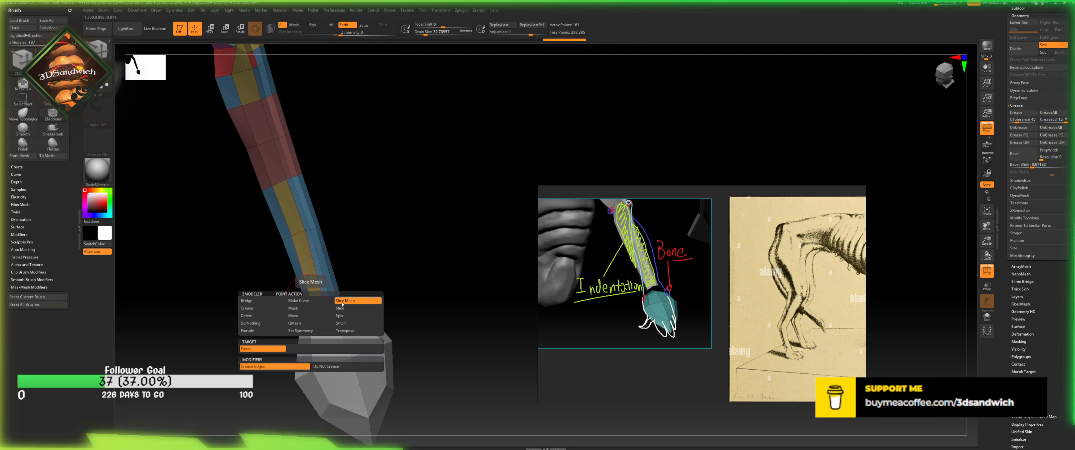
{"action": "left_click_drag", "start_coordinate": [359, 259], "coordinate": [323, 275]}
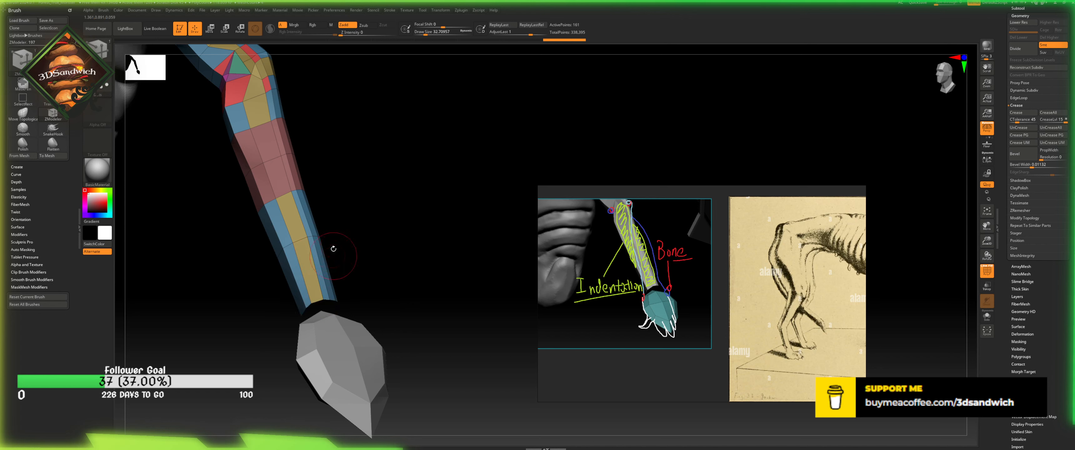
{"action": "left_click_drag", "start_coordinate": [333, 248], "coordinate": [358, 265]}
{"action": "key", "text": "space"}
{"action": "left_click", "coordinate": [305, 312]}
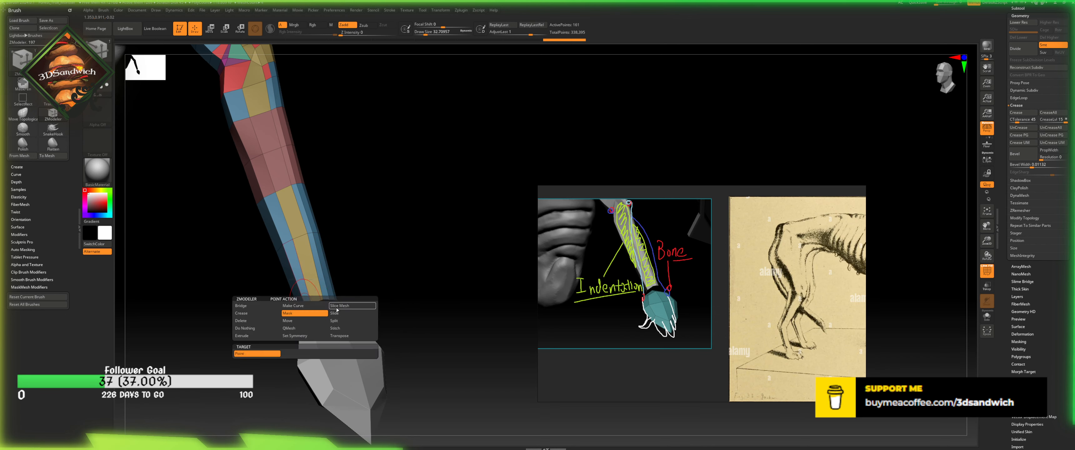
{"action": "left_click", "coordinate": [354, 305]}
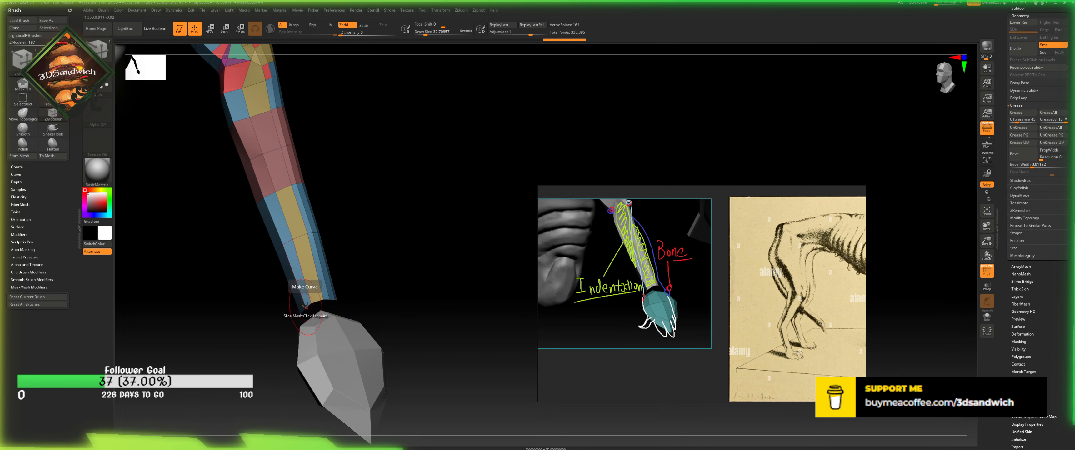
{"action": "left_click", "coordinate": [308, 234]}
{"action": "left_click_drag", "start_coordinate": [318, 226], "coordinate": [303, 129]}
{"action": "mouse_move", "coordinate": [336, 187]}
{"action": "left_mouse_down"}
{"action": "mouse_move", "coordinate": [354, 229]}
{"action": "mouse_move", "coordinate": [348, 207]}
{"action": "mouse_move", "coordinate": [334, 238]}
{"action": "mouse_move", "coordinate": [342, 241]}
{"action": "left_mouse_up"}
{"action": "left_click", "coordinate": [317, 237]}
{"action": "mouse_move", "coordinate": [310, 210]}
{"action": "left_mouse_down"}
{"action": "mouse_move", "coordinate": [334, 197]}
{"action": "mouse_move", "coordinate": [340, 209]}
{"action": "mouse_move", "coordinate": [386, 210]}
{"action": "mouse_move", "coordinate": [281, 240]}
{"action": "left_mouse_up"}
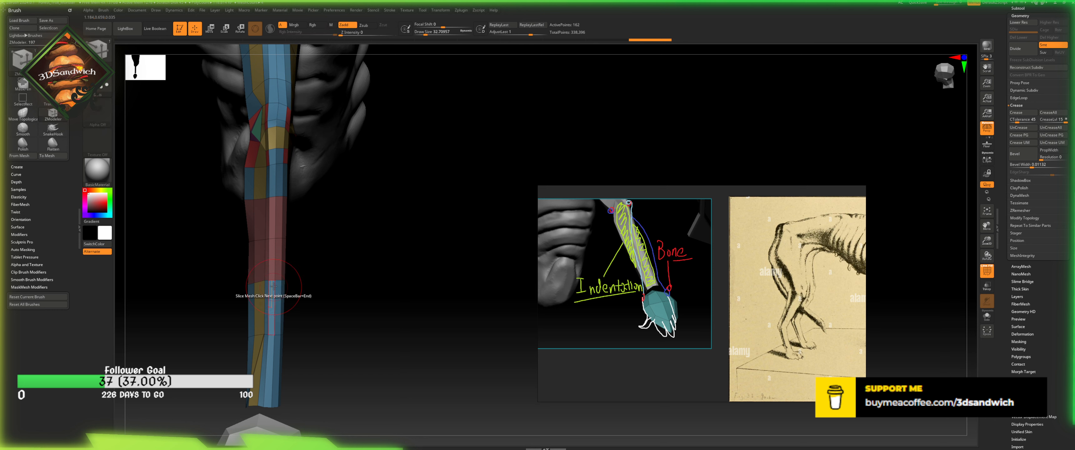
- Continue the point-to-point slices up through the mid-forearm band toward the elbow, undoing the last cut
{"action": "left_click_drag", "start_coordinate": [300, 273], "coordinate": [272, 263]}
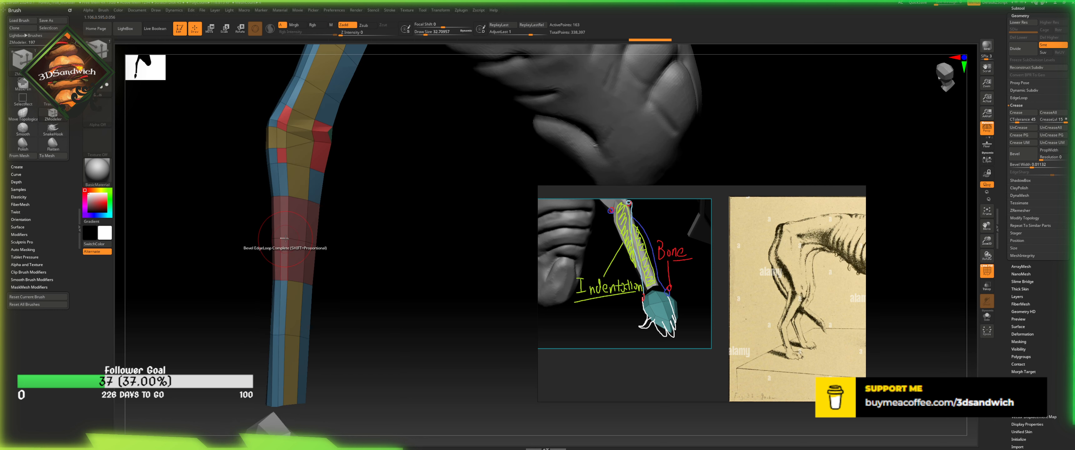
{"action": "left_click", "coordinate": [287, 238]}
{"action": "mouse_move", "coordinate": [332, 206]}
{"action": "left_mouse_down"}
{"action": "mouse_move", "coordinate": [310, 199]}
{"action": "mouse_move", "coordinate": [411, 172]}
{"action": "left_mouse_up"}
{"action": "left_click", "coordinate": [329, 170]}
{"action": "key", "text": "ctrl+z"}
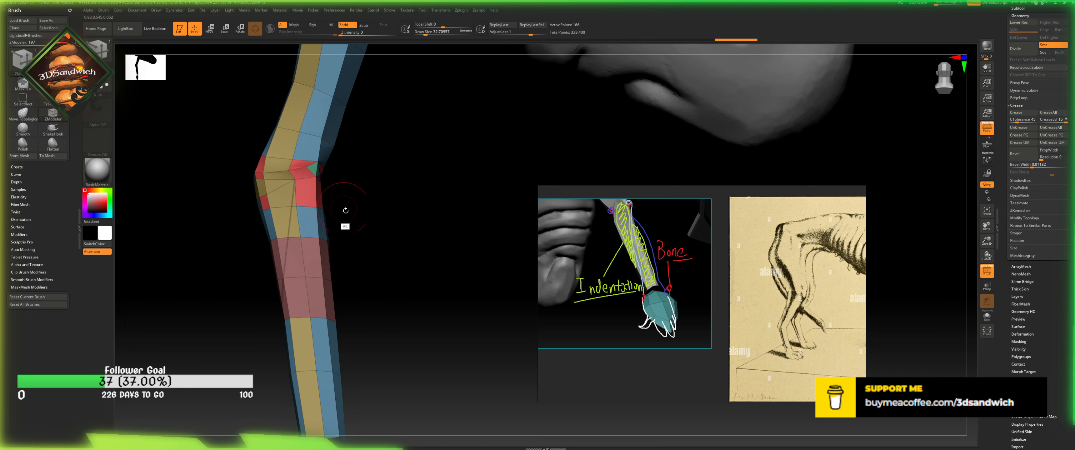
- Slice additional edges between points on the inner and outer forearm, ending at the elbow
{"action": "left_click_drag", "start_coordinate": [346, 211], "coordinate": [327, 158], "text": "alt"}
{"action": "mouse_move", "coordinate": [335, 187]}
{"action": "left_mouse_down"}
{"action": "mouse_move", "coordinate": [336, 199]}
{"action": "mouse_move", "coordinate": [344, 171]}
{"action": "mouse_move", "coordinate": [336, 181]}
{"action": "left_mouse_up"}
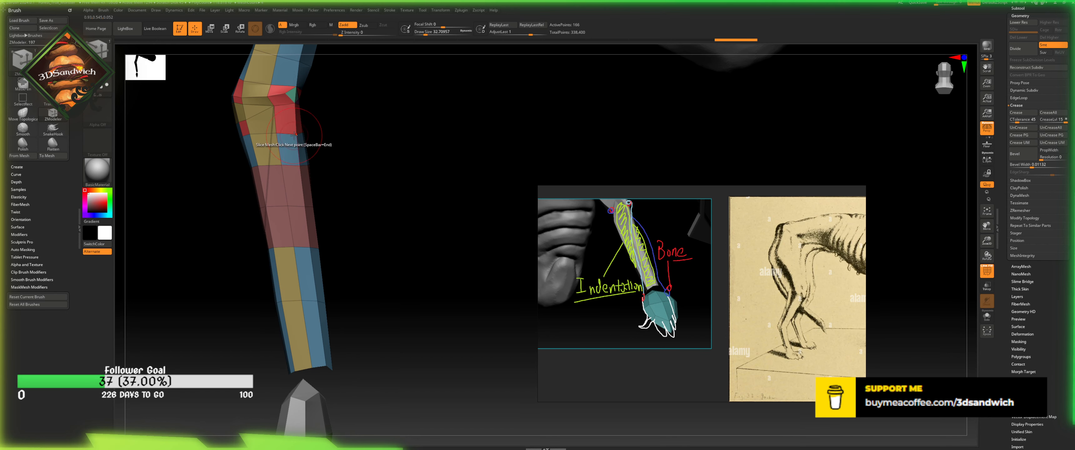
{"action": "key", "text": "space"}
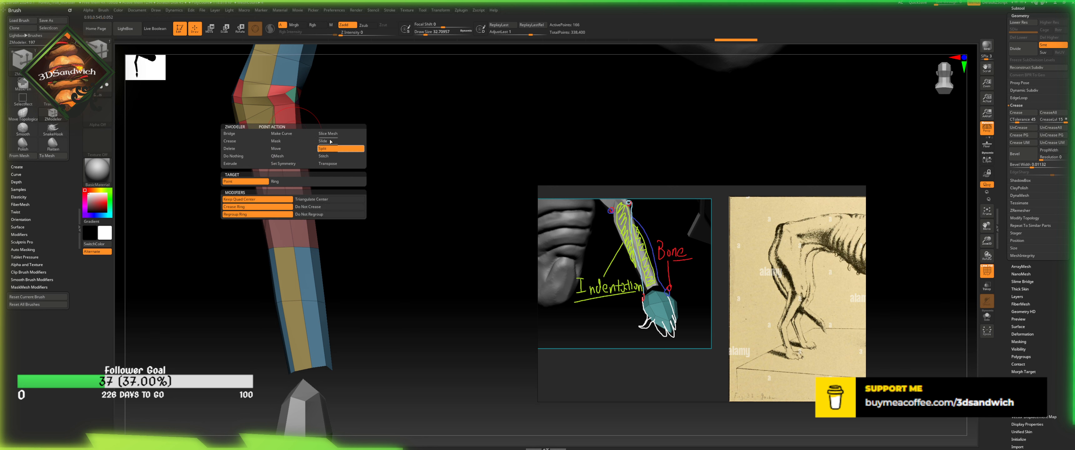
{"action": "mouse_move", "coordinate": [329, 145]}
{"action": "left_mouse_down"}
{"action": "mouse_move", "coordinate": [386, 131]}
{"action": "mouse_move", "coordinate": [320, 138]}
{"action": "mouse_move", "coordinate": [337, 142]}
{"action": "mouse_move", "coordinate": [331, 151]}
{"action": "left_mouse_up"}
{"action": "left_click_drag", "start_coordinate": [356, 335], "coordinate": [344, 288], "text": "alt"}
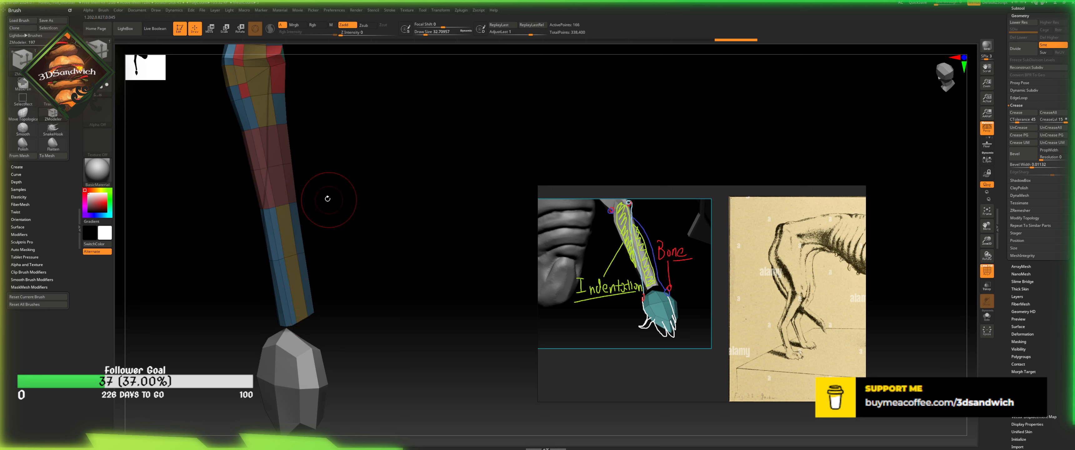
{"action": "left_click_drag", "start_coordinate": [329, 203], "coordinate": [305, 227]}
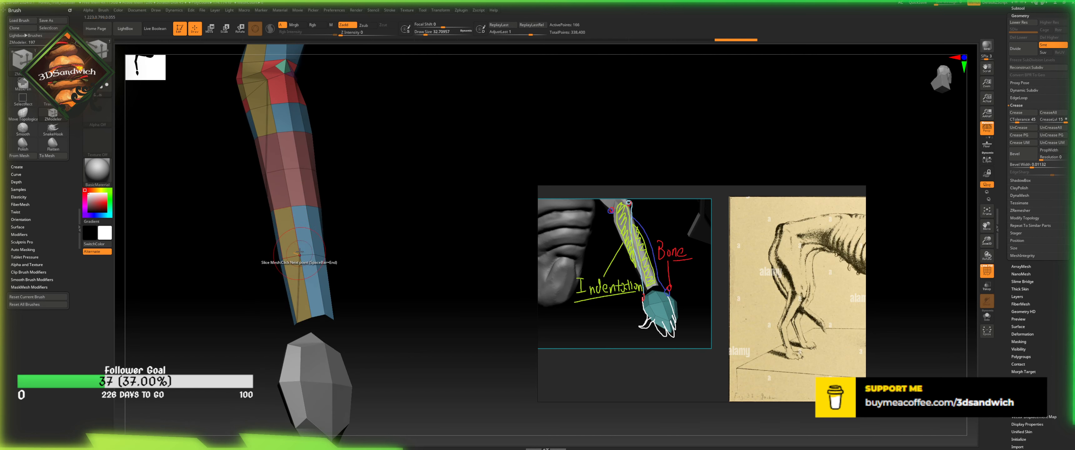
{"action": "left_click_drag", "start_coordinate": [345, 172], "coordinate": [298, 185], "text": "alt"}
{"action": "left_click_drag", "start_coordinate": [346, 159], "coordinate": [311, 153]}
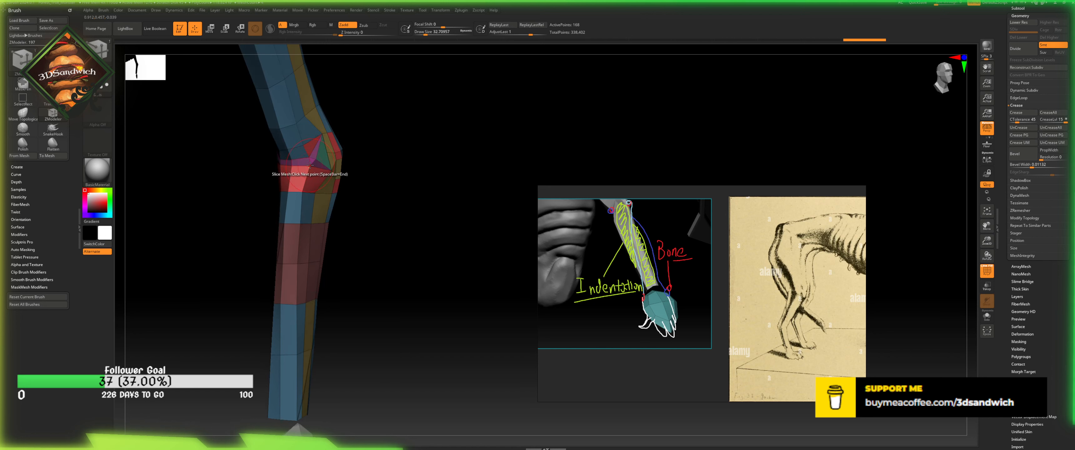
{"action": "left_click", "coordinate": [314, 164]}
- Try the crease Bevel on the arm with a different bevel width, and undo it
{"action": "left_click_drag", "start_coordinate": [388, 141], "coordinate": [367, 254]}
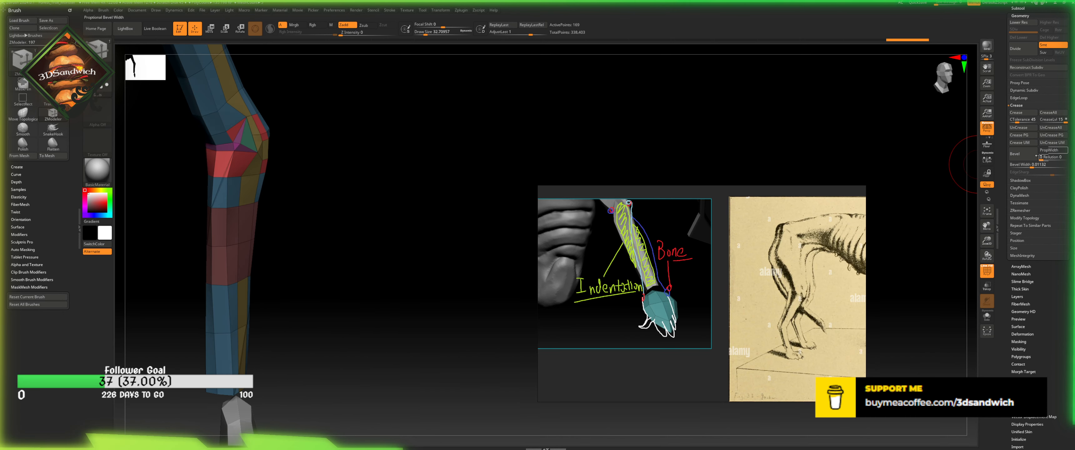
{"action": "left_click_drag", "start_coordinate": [1030, 165], "coordinate": [1015, 166]}
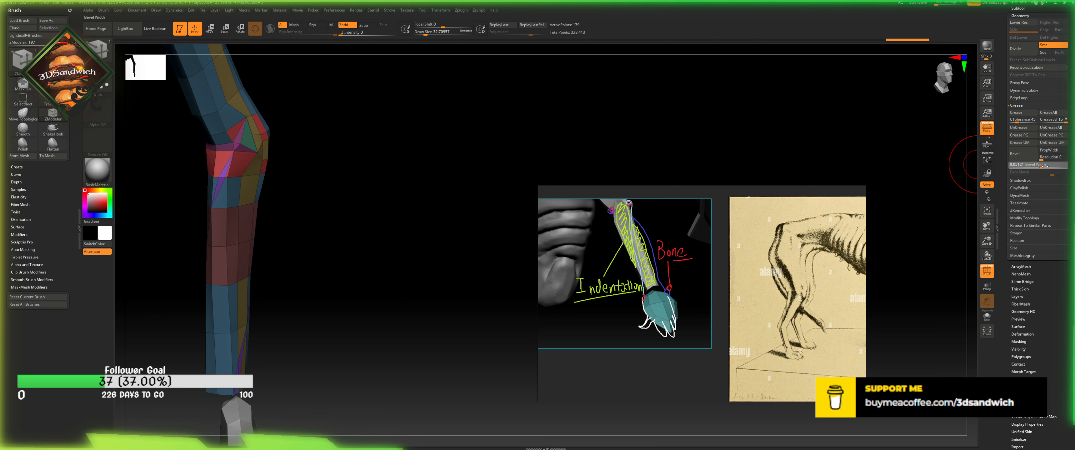
{"action": "key", "text": "ctrl+z"}
- Switch the ZModeler point action to Stitch and merge stray points on the forearm below the mid-forearm band
{"action": "left_click_drag", "start_coordinate": [501, 188], "coordinate": [477, 219]}
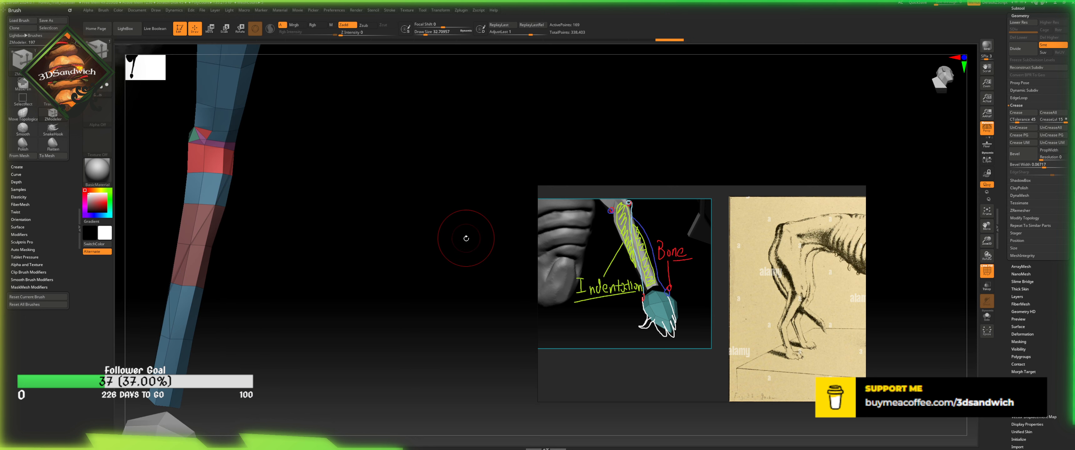
{"action": "mouse_move", "coordinate": [467, 248]}
{"action": "left_mouse_down"}
{"action": "mouse_move", "coordinate": [483, 233]}
{"action": "mouse_move", "coordinate": [481, 243]}
{"action": "left_mouse_up"}
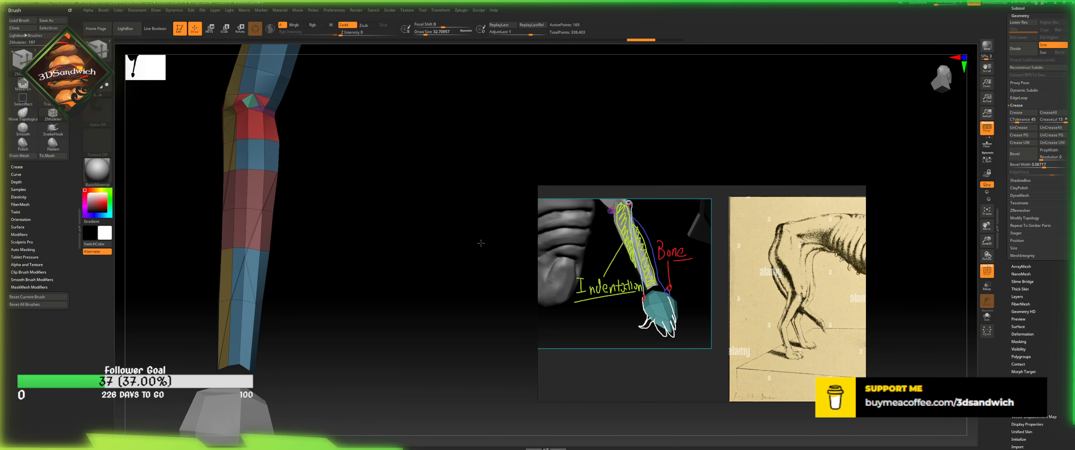
{"action": "mouse_move", "coordinate": [312, 220]}
{"action": "left_mouse_down"}
{"action": "mouse_move", "coordinate": [290, 232]}
{"action": "mouse_move", "coordinate": [312, 225]}
{"action": "mouse_move", "coordinate": [298, 224]}
{"action": "left_mouse_up"}
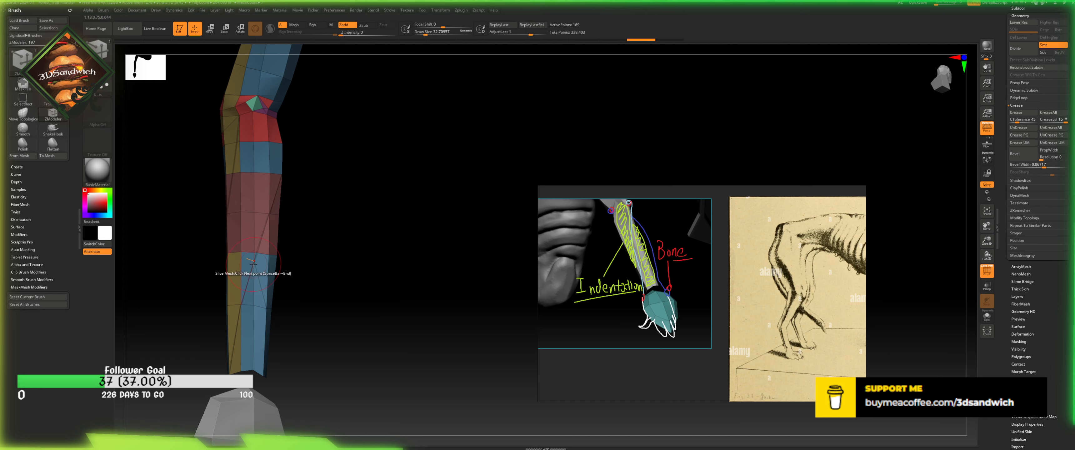
{"action": "key", "text": "space"}
{"action": "left_click", "coordinate": [282, 286]}
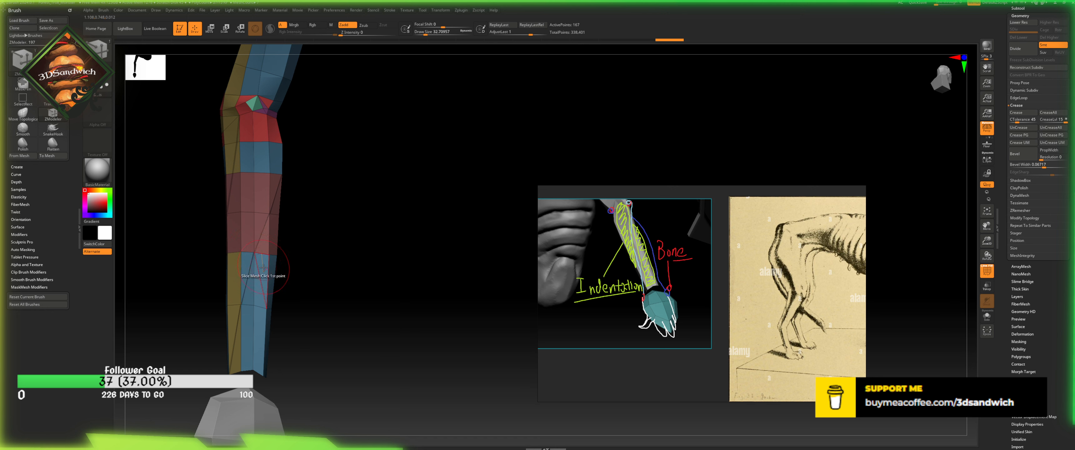
{"action": "left_click_drag", "start_coordinate": [283, 301], "coordinate": [265, 297]}
- Delete the uneven polygons just below the mid-forearm band and bridge the gap's edges with a clean polygon
{"action": "key", "text": "space"}
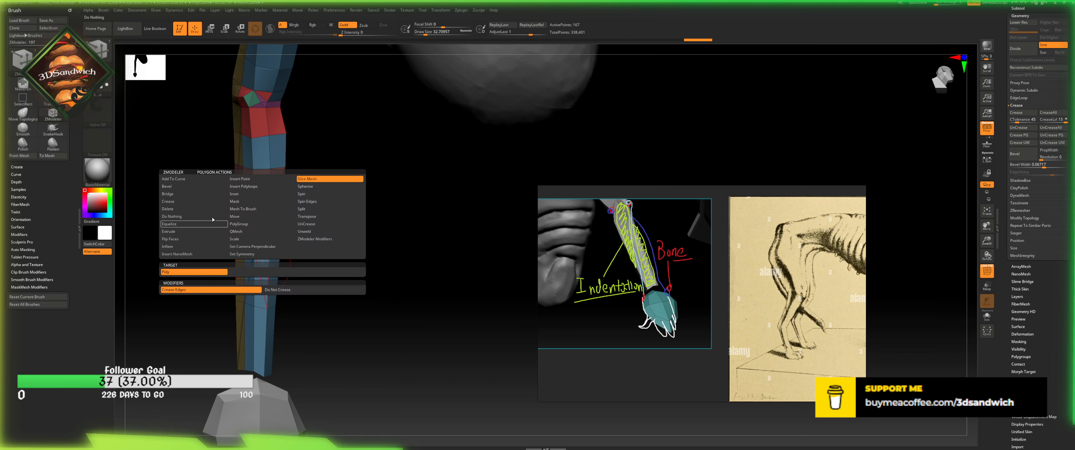
{"action": "left_click", "coordinate": [210, 210]}
{"action": "left_click", "coordinate": [263, 264]}
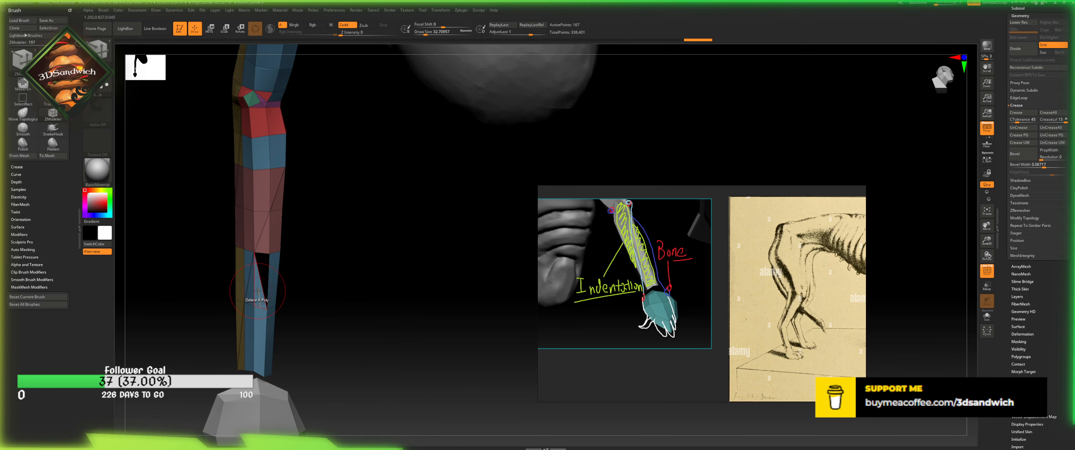
{"action": "key", "text": "space"}
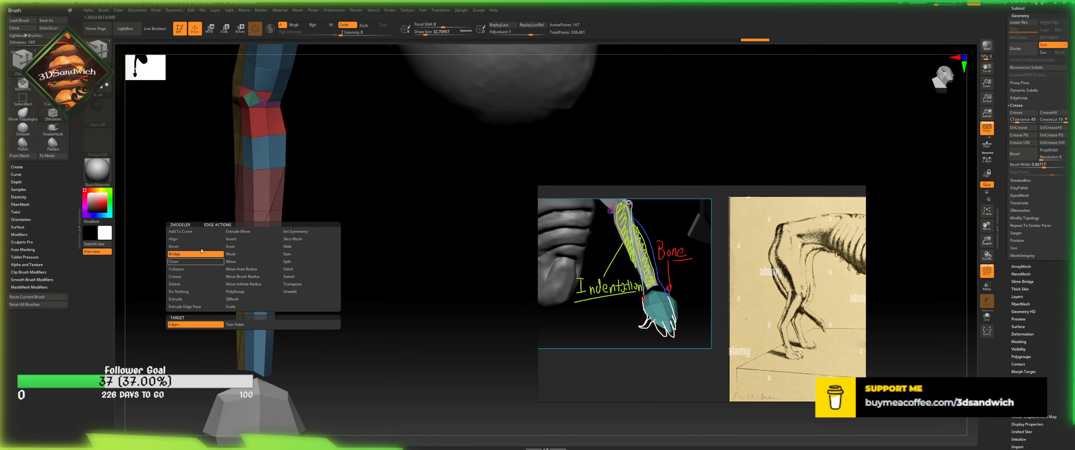
{"action": "left_click", "coordinate": [203, 270]}
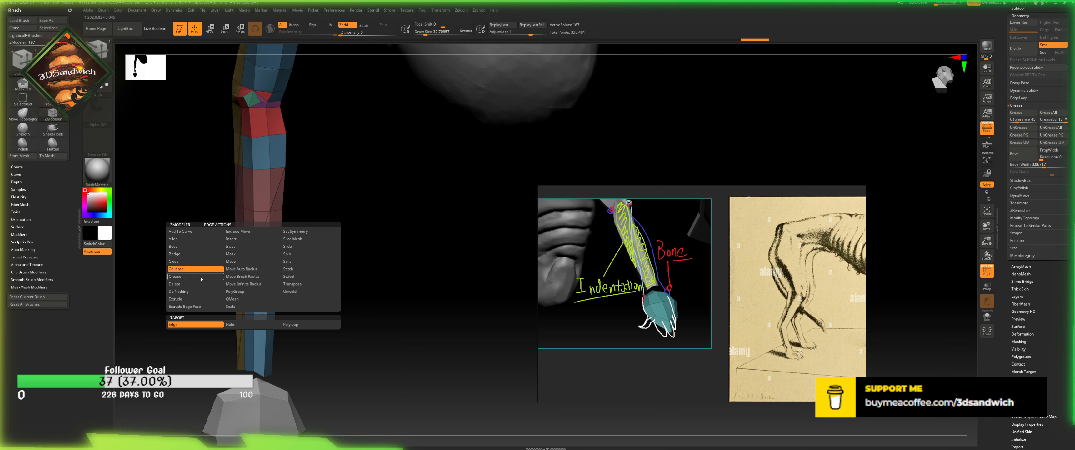
{"action": "left_click", "coordinate": [183, 256]}
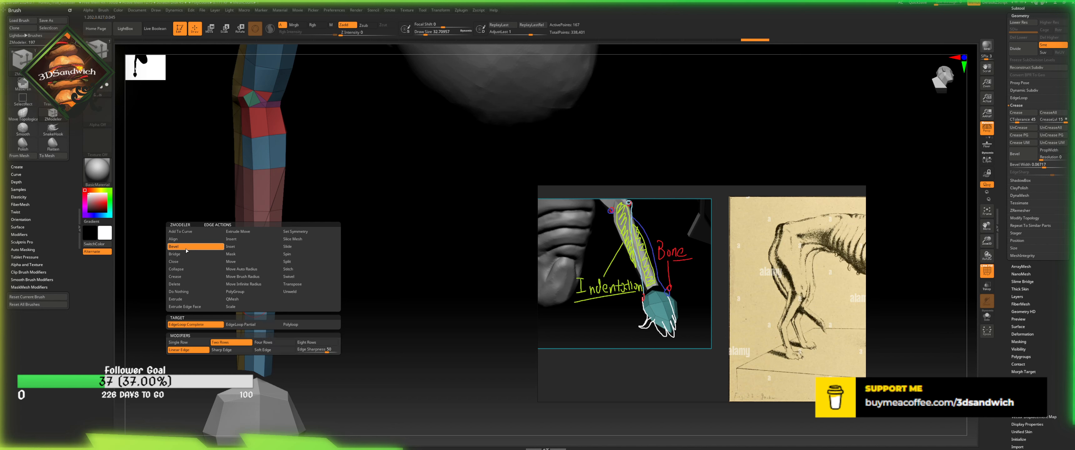
{"action": "left_click", "coordinate": [269, 284]}
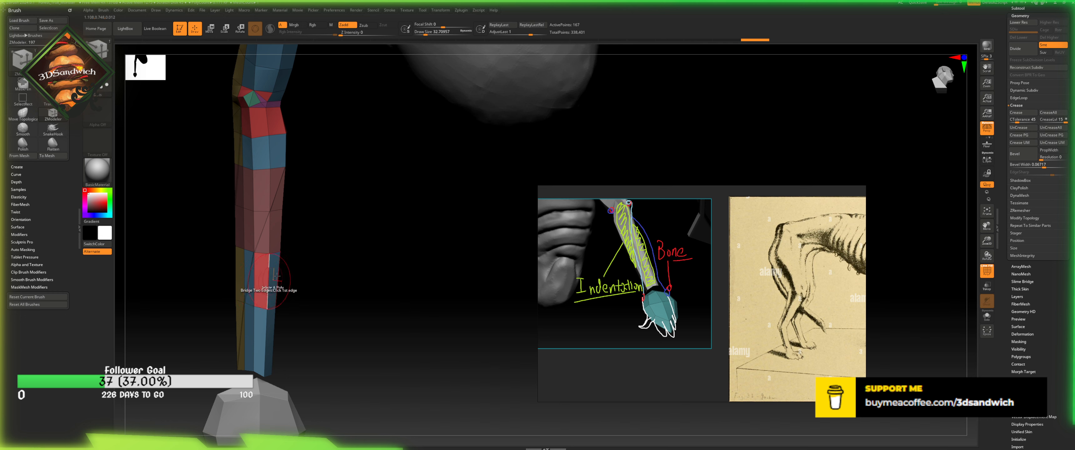
- Stitch the uneven points together on the inner side of the forearm, just below the elbow
{"action": "right_click_drag", "start_coordinate": [270, 285], "coordinate": [155, 246]}
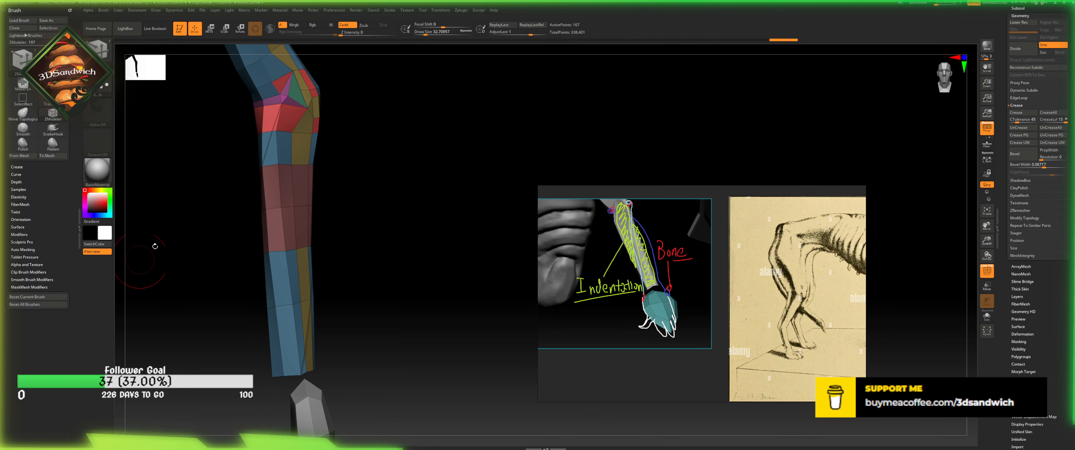
{"action": "key", "text": "space"}
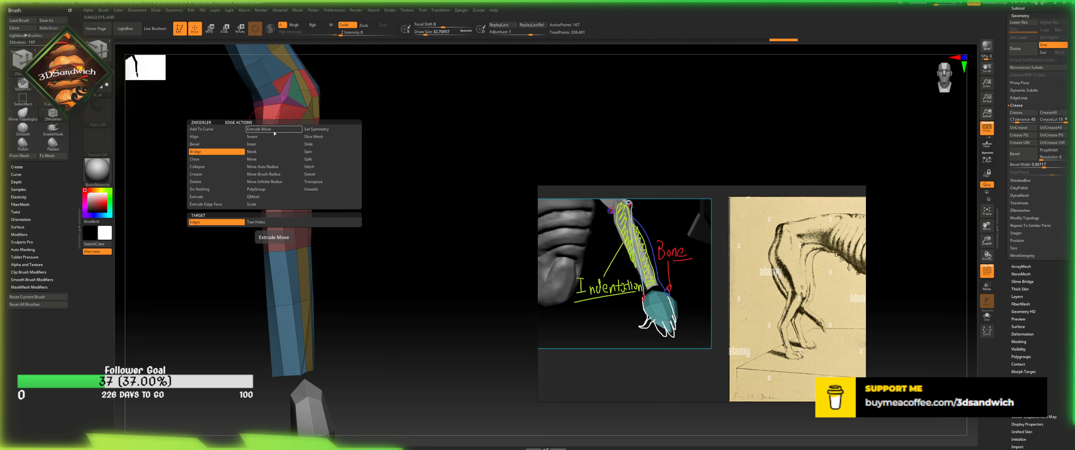
{"action": "key", "text": "space"}
{"action": "left_click", "coordinate": [262, 175]}
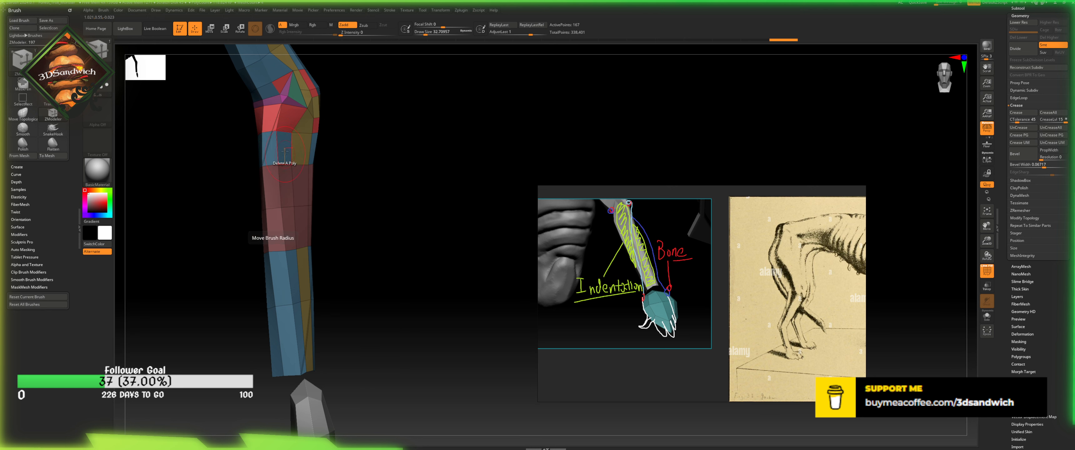
{"action": "key", "text": "space"}
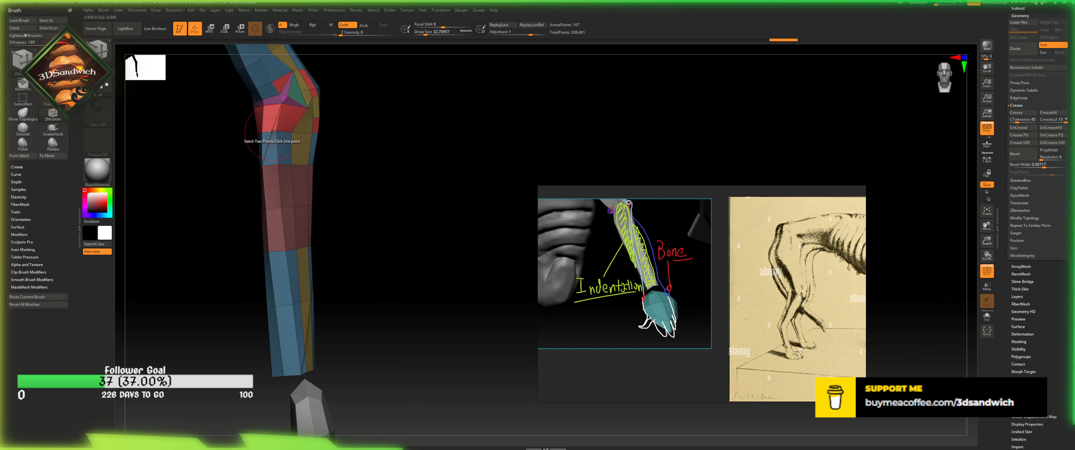
{"action": "key", "text": "space"}
{"action": "left_click_drag", "start_coordinate": [364, 233], "coordinate": [293, 184]}
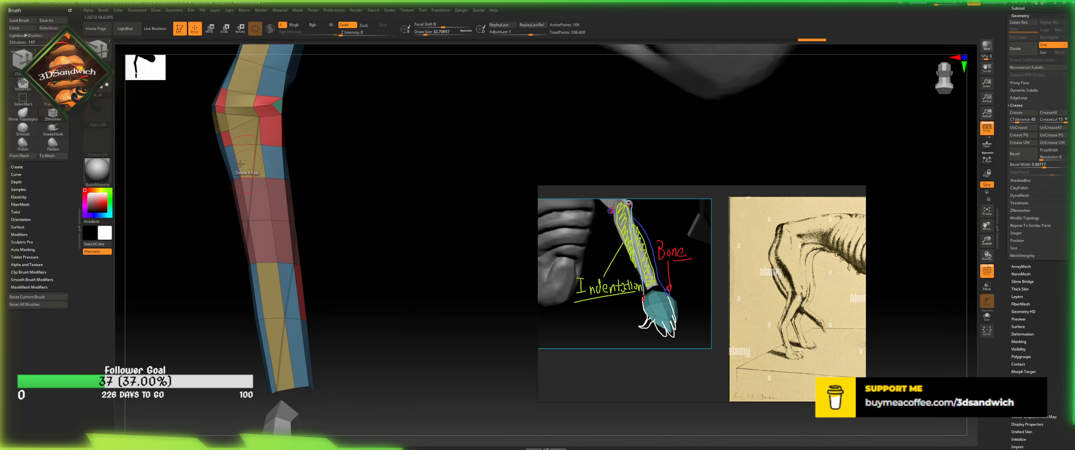
- Stitch another pair of points on the back of the forearm, within the polygons under the elbow
{"action": "key", "text": "space"}
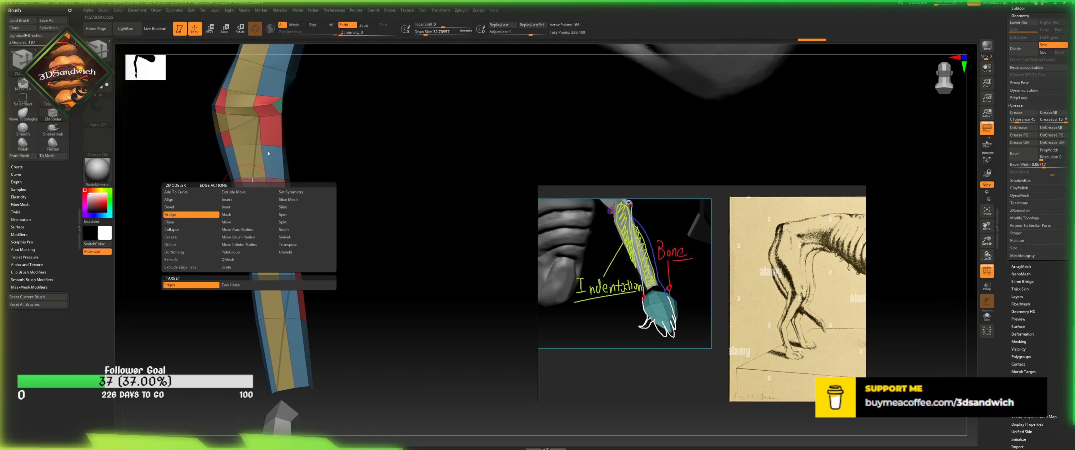
{"action": "left_click", "coordinate": [193, 215]}
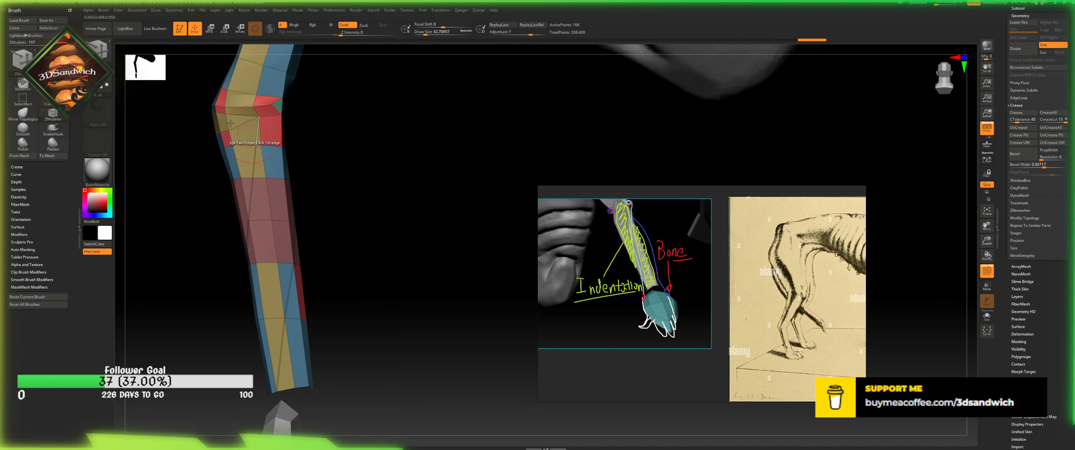
{"action": "left_click_drag", "start_coordinate": [329, 153], "coordinate": [316, 182]}
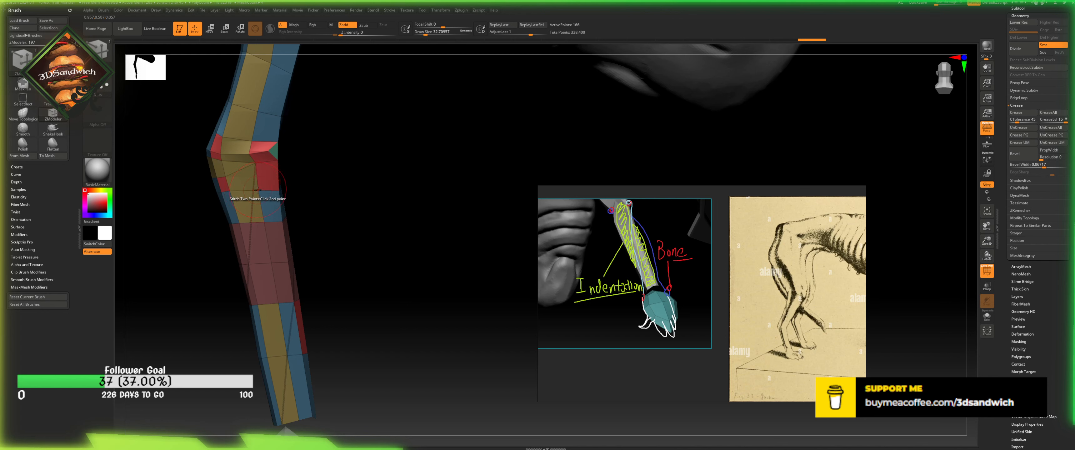
{"action": "key", "text": "space"}
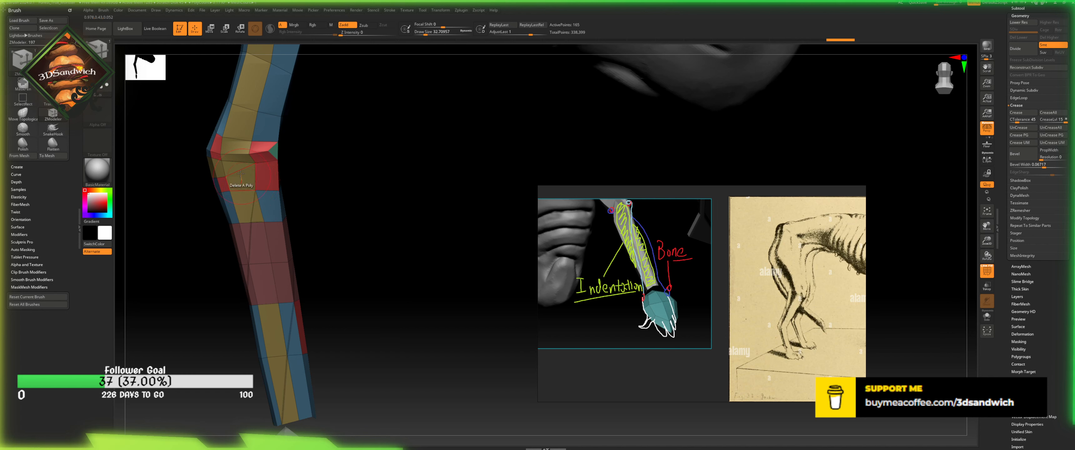
{"action": "left_click", "coordinate": [226, 178]}
{"action": "left_click_drag", "start_coordinate": [296, 186], "coordinate": [255, 177]}
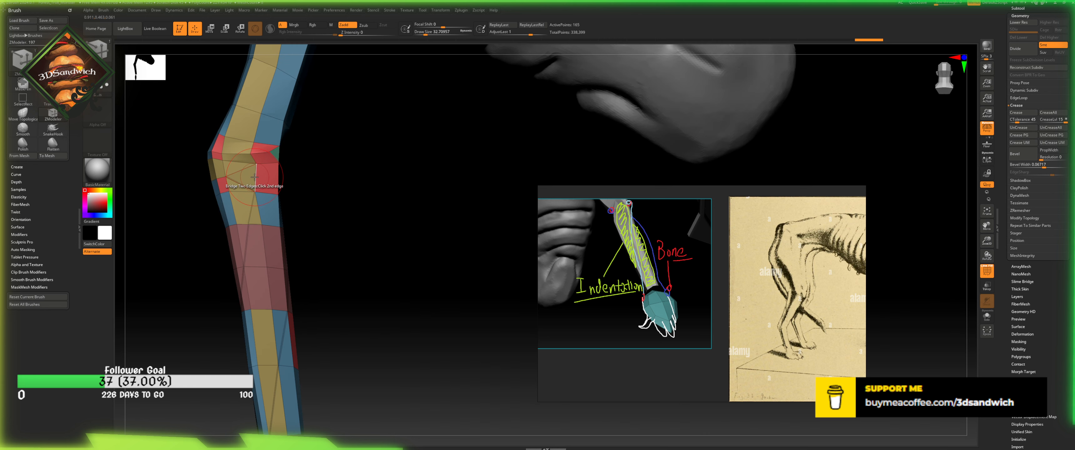
- Try the ZModeler edge actions Crease and Collapse on the edges just below the elbow
{"action": "key", "text": "space"}
{"action": "left_click", "coordinate": [202, 226]}
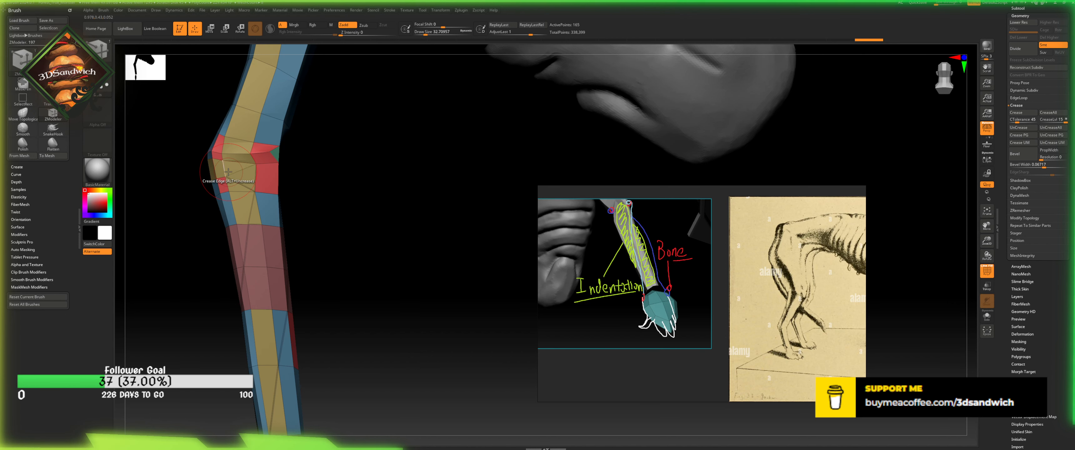
{"action": "key", "text": "space"}
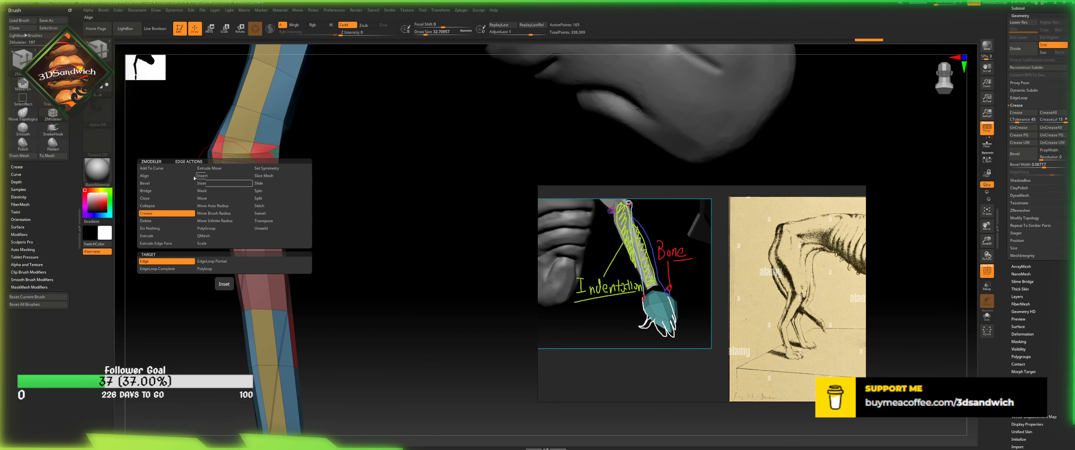
{"action": "left_click", "coordinate": [168, 204]}
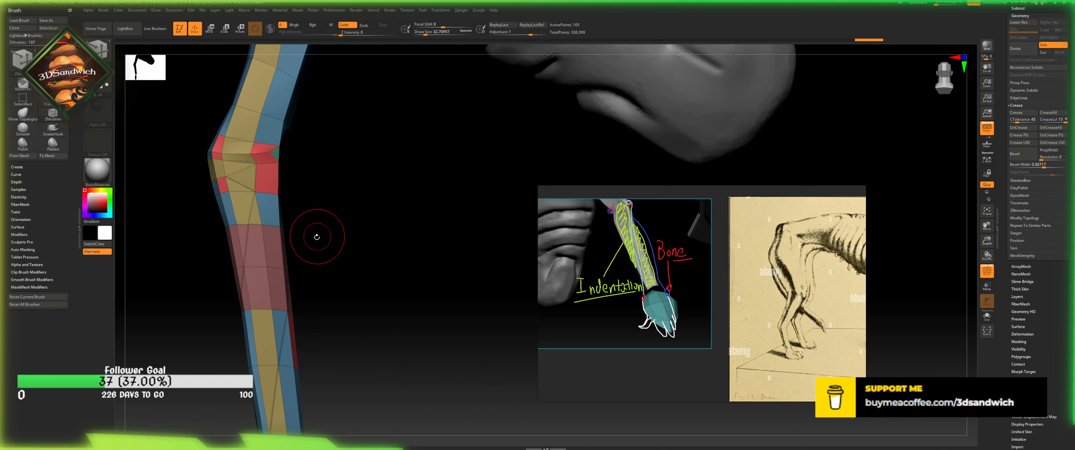
{"action": "left_click_drag", "start_coordinate": [338, 197], "coordinate": [218, 167]}
{"action": "key", "text": "space"}
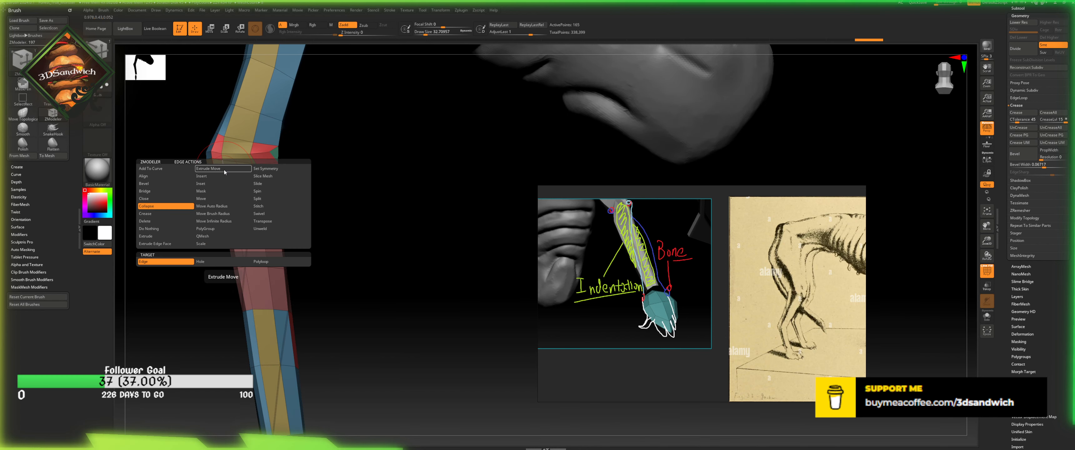
{"action": "mouse_move", "coordinate": [308, 172]}
{"action": "left_mouse_down"}
{"action": "mouse_move", "coordinate": [300, 212]}
{"action": "mouse_move", "coordinate": [235, 216]}
{"action": "left_mouse_up"}
- Reposition the points below the elbow with the Move Topological brush at a smaller draw size, and return to ZModeler
{"action": "key", "text": "b"}
{"action": "key", "text": "m"}
{"action": "key", "text": "t"}
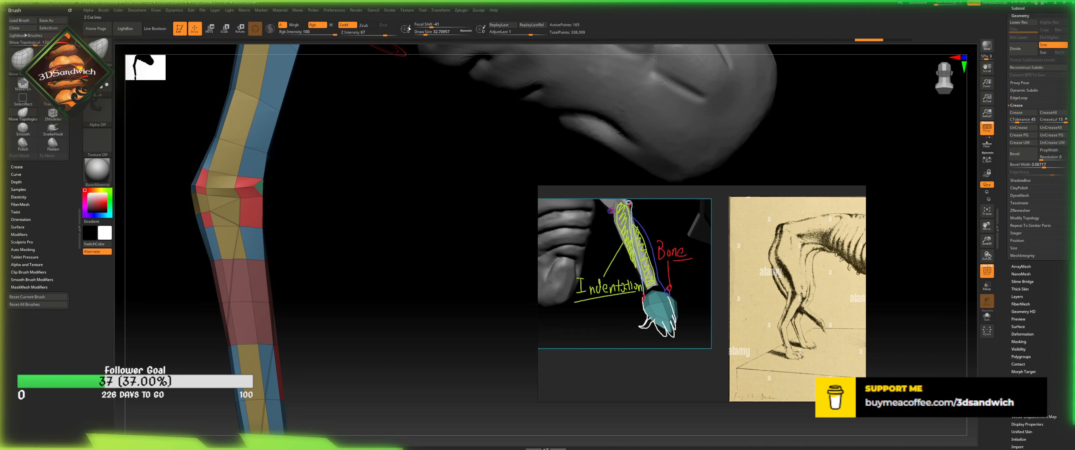
{"action": "left_click_drag", "start_coordinate": [420, 32], "coordinate": [415, 33]}
{"action": "left_click_drag", "start_coordinate": [301, 159], "coordinate": [228, 209]}
{"action": "left_click_drag", "start_coordinate": [332, 248], "coordinate": [272, 179]}
{"action": "key", "text": "b"}
{"action": "key", "text": "z"}
{"action": "key", "text": "m"}
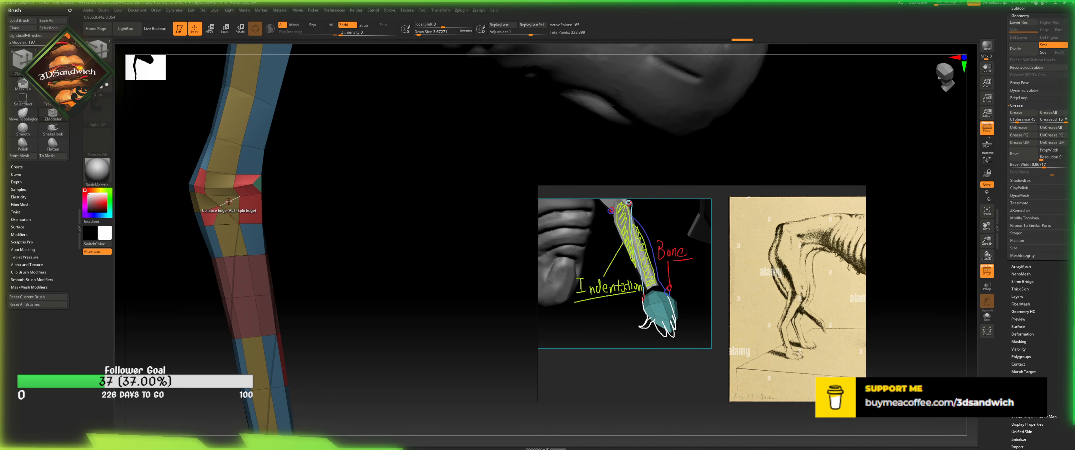
- Set the ZModeler edge action to Crease over the polygons just below the elbow
{"action": "key", "text": "space"}
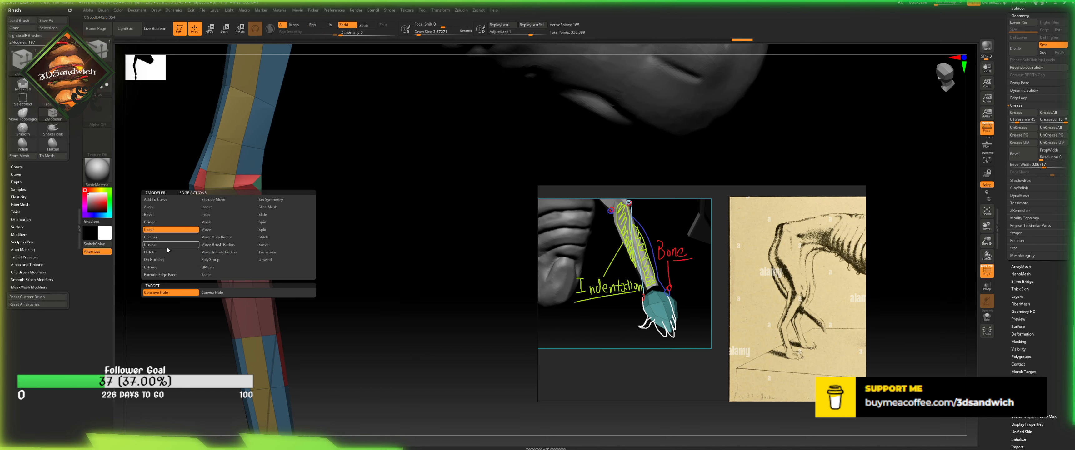
{"action": "left_click", "coordinate": [169, 245]}
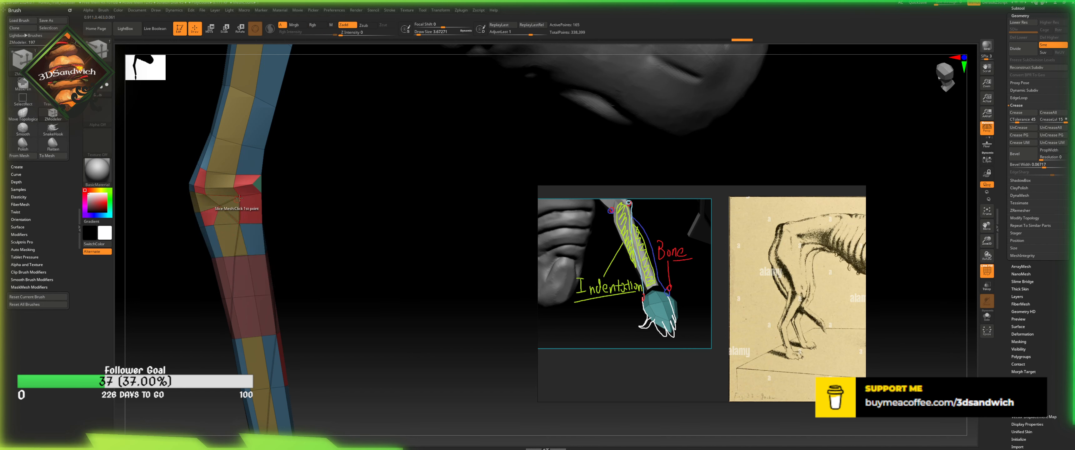
{"action": "key", "text": "space"}
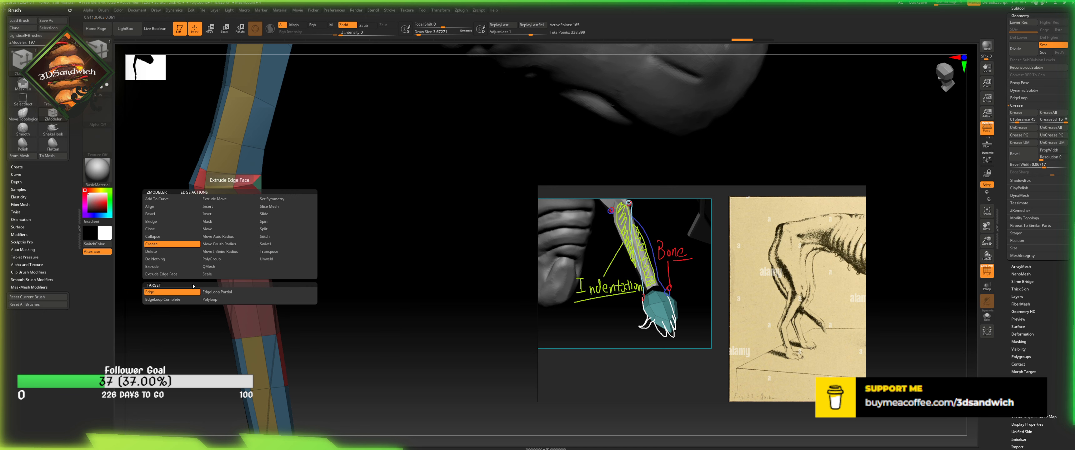
{"action": "left_click", "coordinate": [269, 206]}
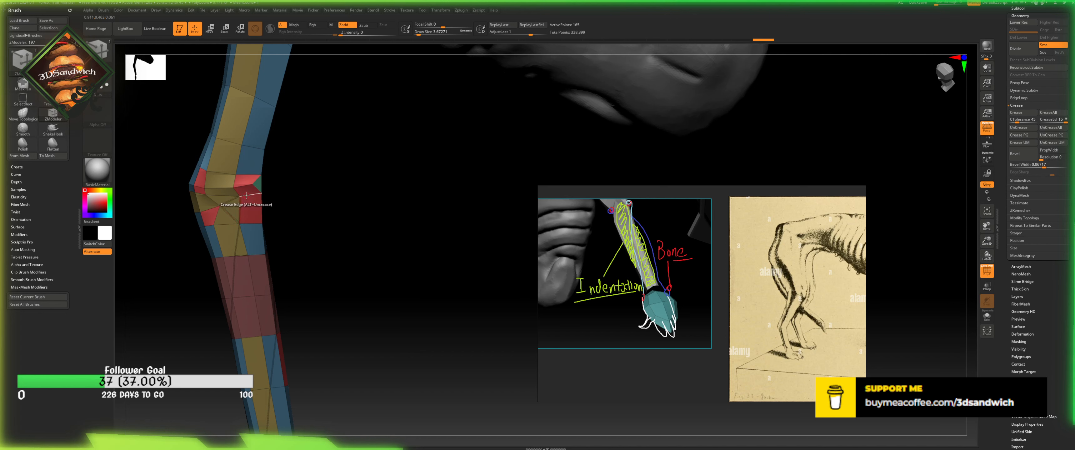
{"action": "left_click_drag", "start_coordinate": [317, 204], "coordinate": [245, 154]}
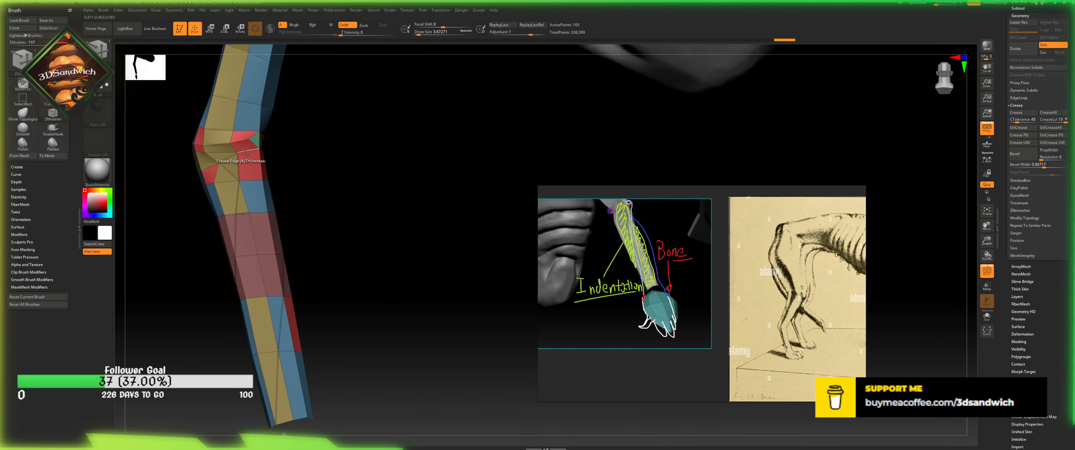
- Slice new edges with the Slice Mesh point action from the mid-forearm band down to the wrist end
{"action": "key", "text": "space"}
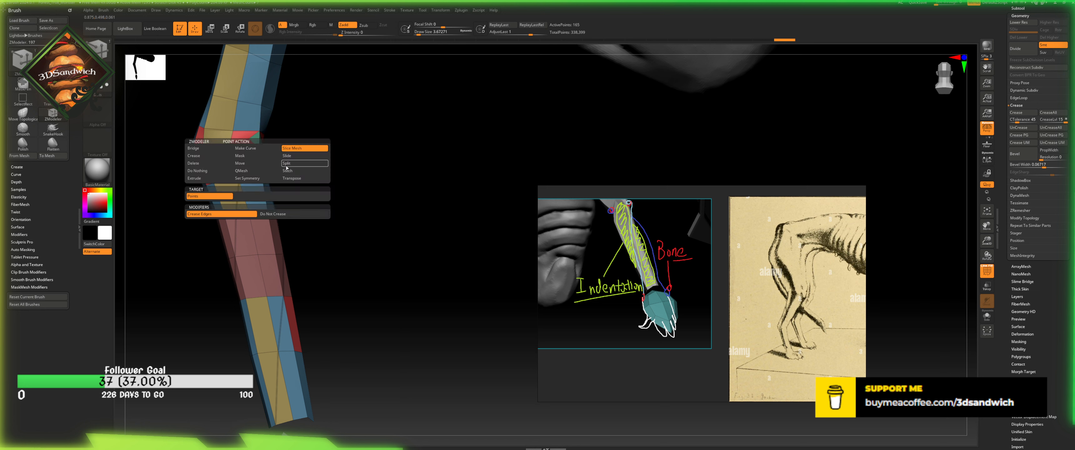
{"action": "key", "text": "space"}
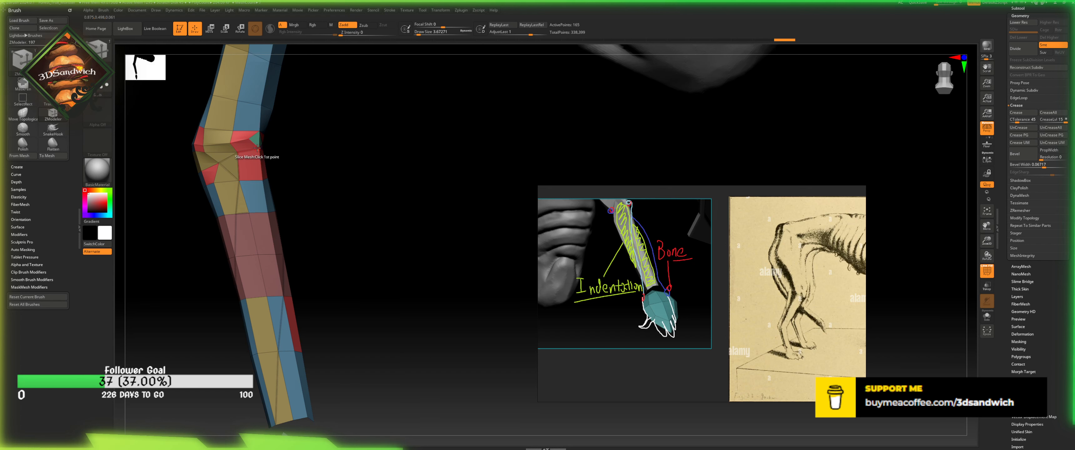
{"action": "left_click", "coordinate": [259, 255]}
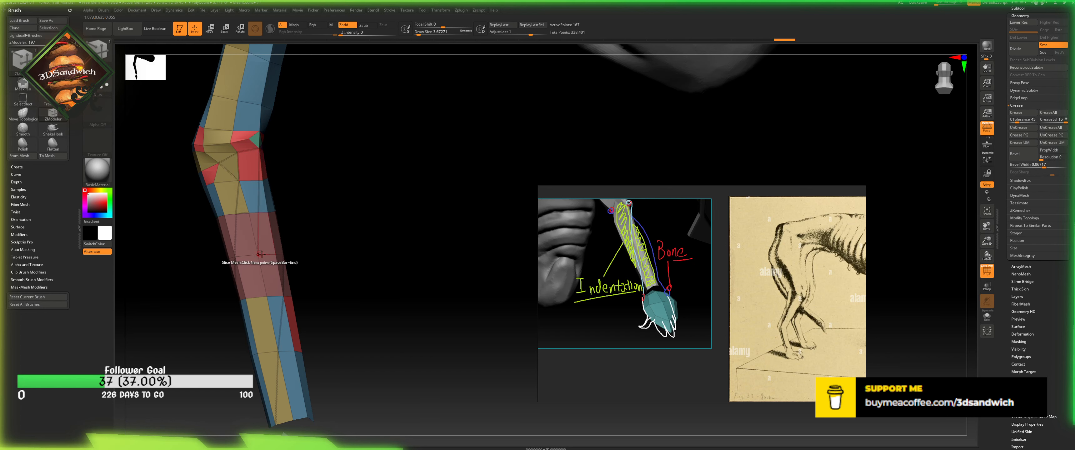
{"action": "left_click_drag", "start_coordinate": [297, 228], "coordinate": [347, 161], "text": "alt"}
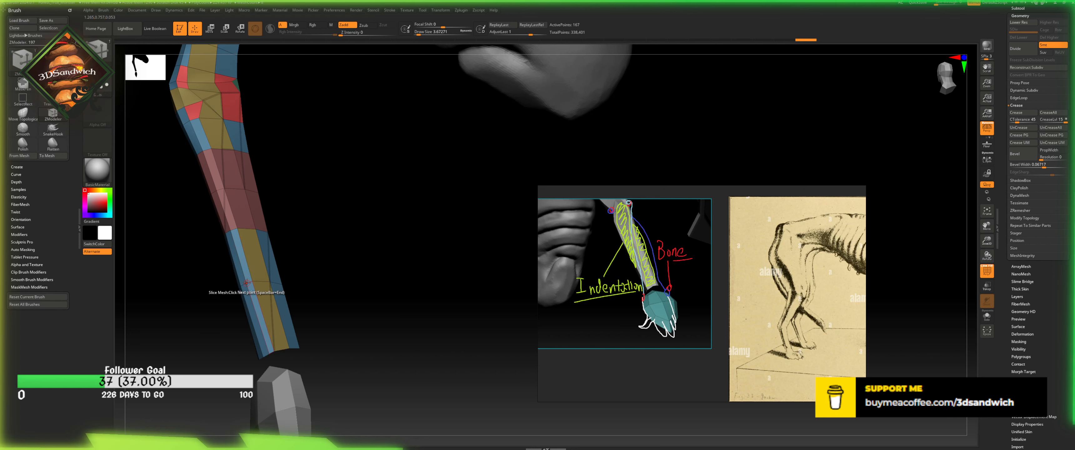
{"action": "mouse_move", "coordinate": [281, 264]}
{"action": "left_mouse_down"}
{"action": "mouse_move", "coordinate": [274, 256]}
{"action": "mouse_move", "coordinate": [281, 263]}
{"action": "left_mouse_up"}
{"action": "left_click_drag", "start_coordinate": [292, 308], "coordinate": [267, 358]}
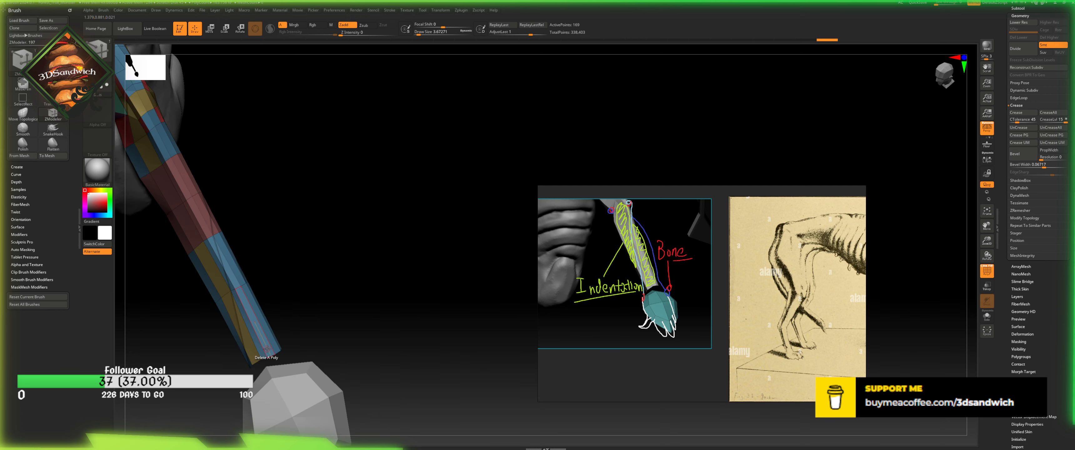
{"action": "left_click", "coordinate": [268, 356]}
{"action": "mouse_move", "coordinate": [292, 309]}
{"action": "left_mouse_down"}
{"action": "mouse_move", "coordinate": [281, 270]}
{"action": "mouse_move", "coordinate": [230, 306]}
{"action": "mouse_move", "coordinate": [295, 291]}
{"action": "mouse_move", "coordinate": [271, 316]}
{"action": "mouse_move", "coordinate": [290, 316]}
{"action": "left_mouse_up"}
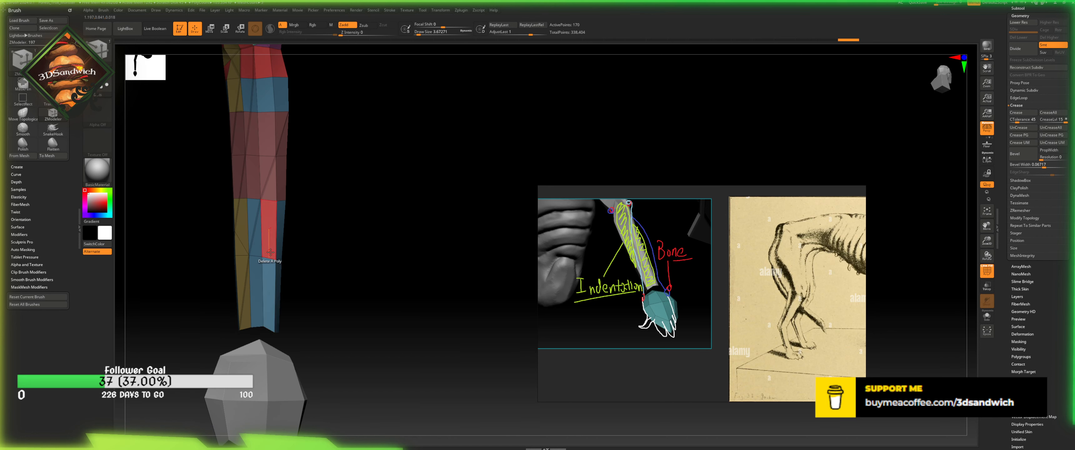
- Set the ZModeler point action back to Slice Mesh and slice between points on the lower forearm at the wrist
{"action": "key", "text": "space"}
{"action": "left_click", "coordinate": [321, 267]}
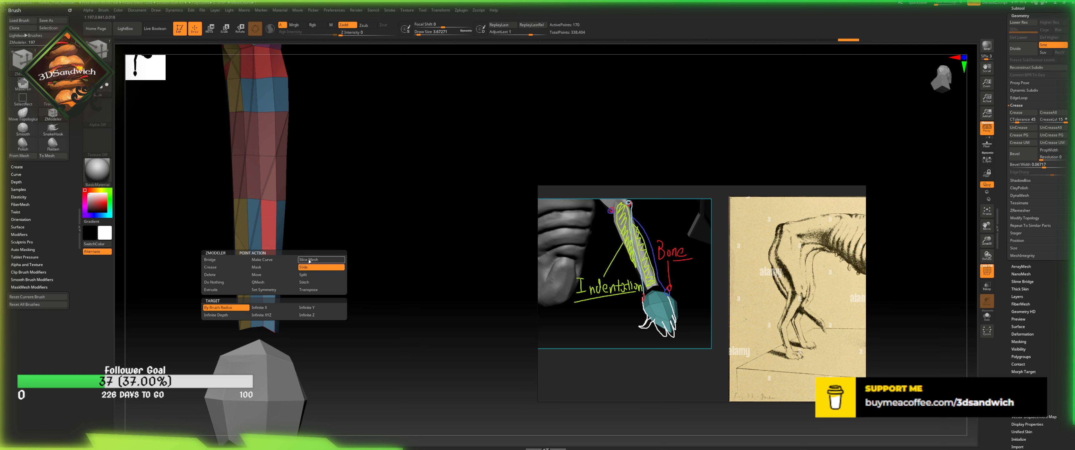
{"action": "left_click", "coordinate": [321, 259]}
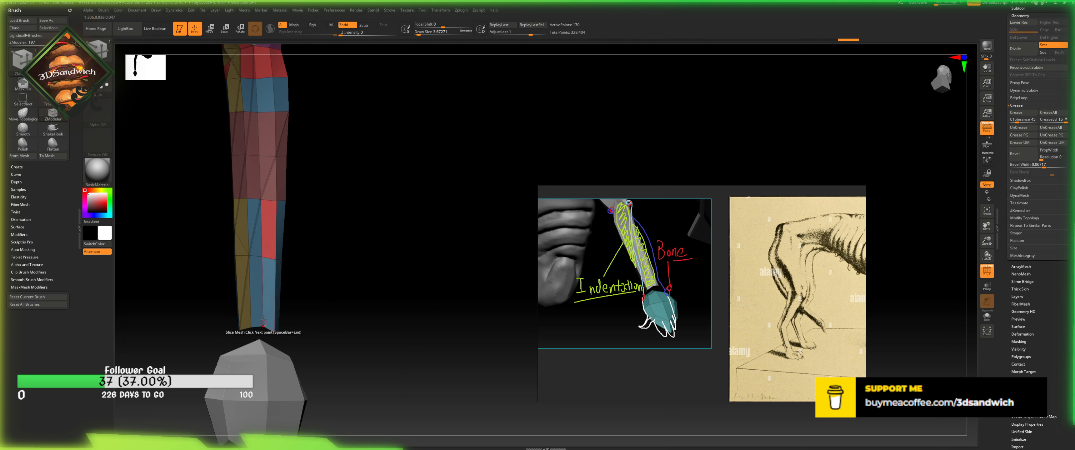
{"action": "left_click_drag", "start_coordinate": [303, 253], "coordinate": [277, 240]}
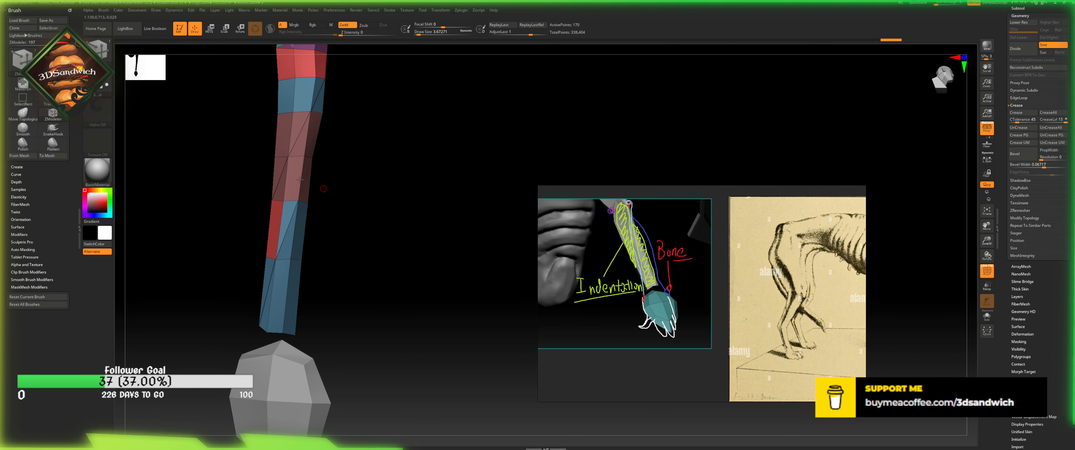
- Undo the last slice on the forearm, switch to the Move Topological brush and return to ZModeler
{"action": "left_click_drag", "start_coordinate": [353, 169], "coordinate": [325, 196]}
{"action": "key", "text": "ctrl+z"}
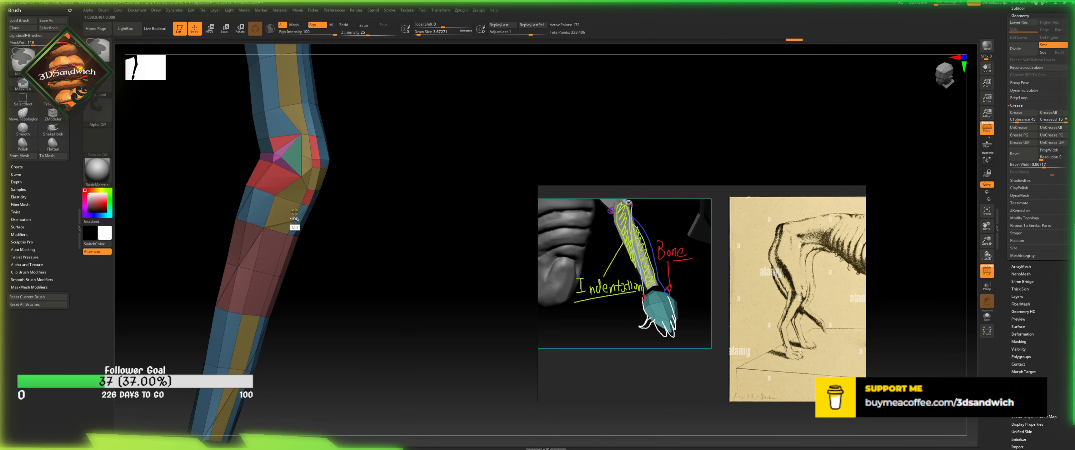
{"action": "key", "text": "b"}
{"action": "key", "text": "m"}
{"action": "key", "text": "t"}
{"action": "key", "text": "b"}
{"action": "key", "text": "z"}
{"action": "key", "text": "m"}
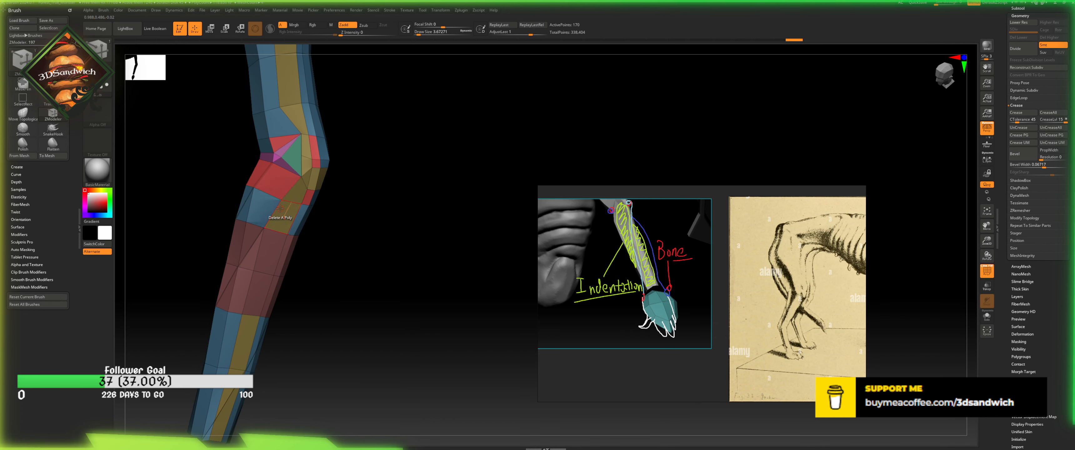
- Open the Polygroups settings and merge the arm mesh's separate polygroups into a single group
{"action": "key", "text": "space"}
{"action": "left_click", "coordinate": [264, 229]}
{"action": "left_click_drag", "start_coordinate": [340, 192], "coordinate": [323, 178]}
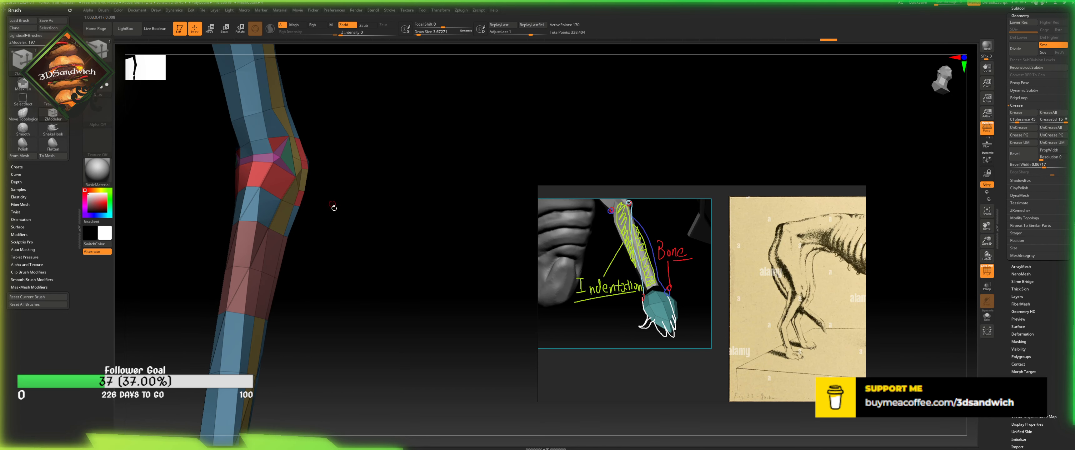
{"action": "left_click_drag", "start_coordinate": [333, 208], "coordinate": [306, 216]}
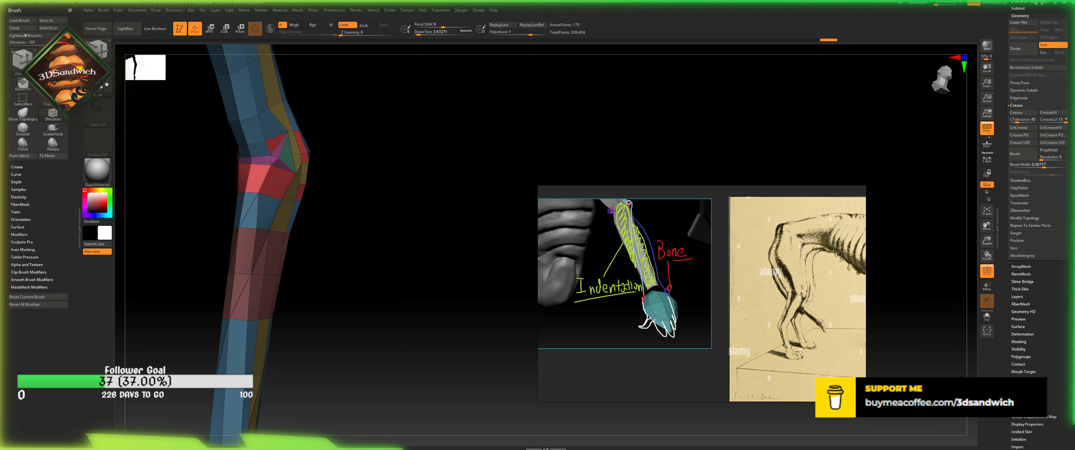
{"action": "left_click", "coordinate": [1020, 370]}
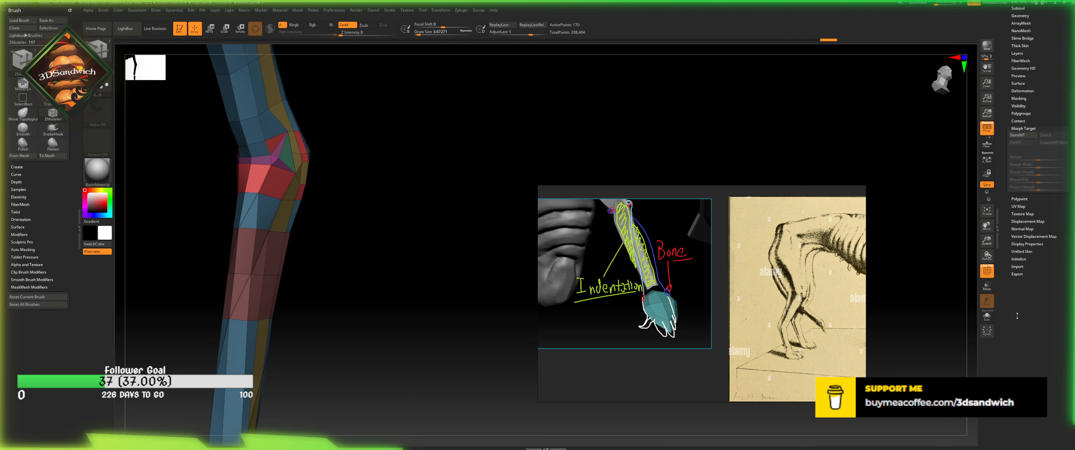
{"action": "left_click", "coordinate": [1020, 114]}
{"action": "key", "text": "shift+f"}
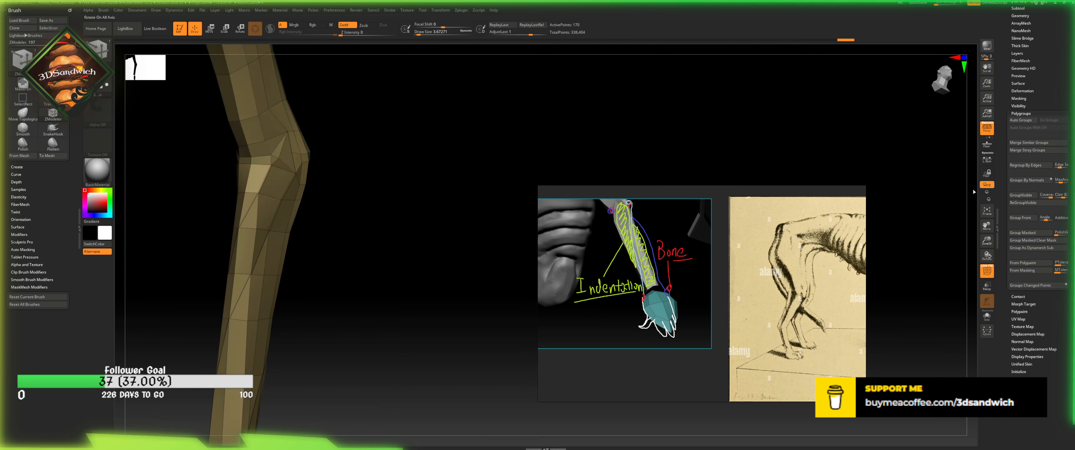
- Set the ZModeler polygon action to PolyGroup and assign a new polygroup to the strip of faces running down the forearm from the elbow
{"action": "key", "text": "space"}
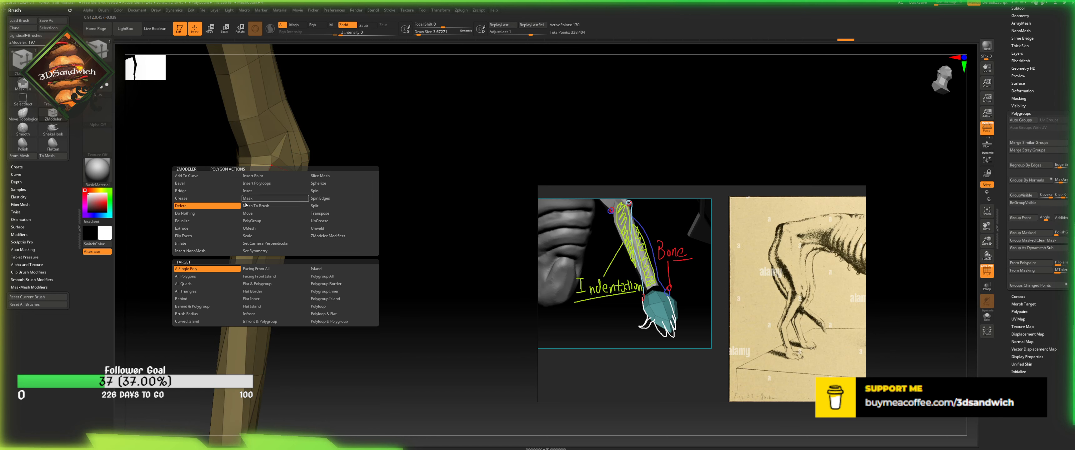
{"action": "left_click_drag", "start_coordinate": [385, 194], "coordinate": [436, 189]}
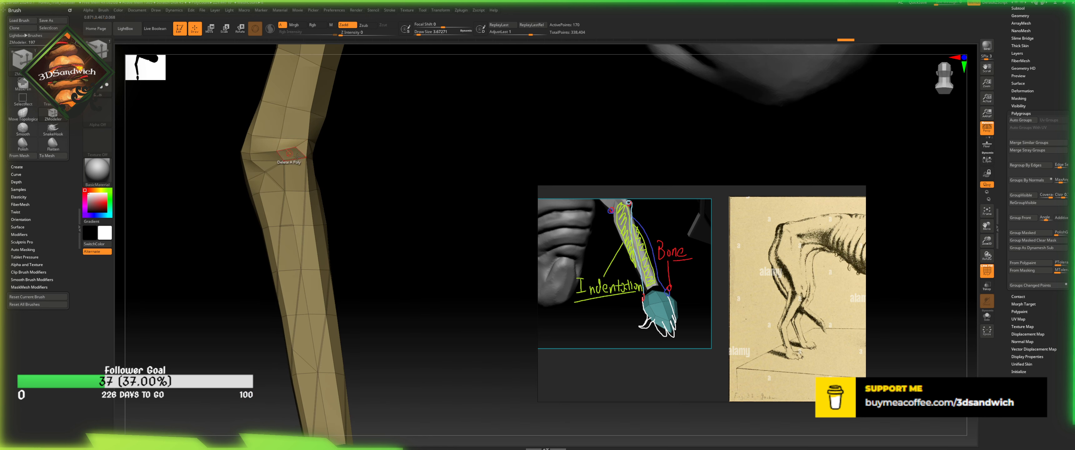
{"action": "key", "text": "space"}
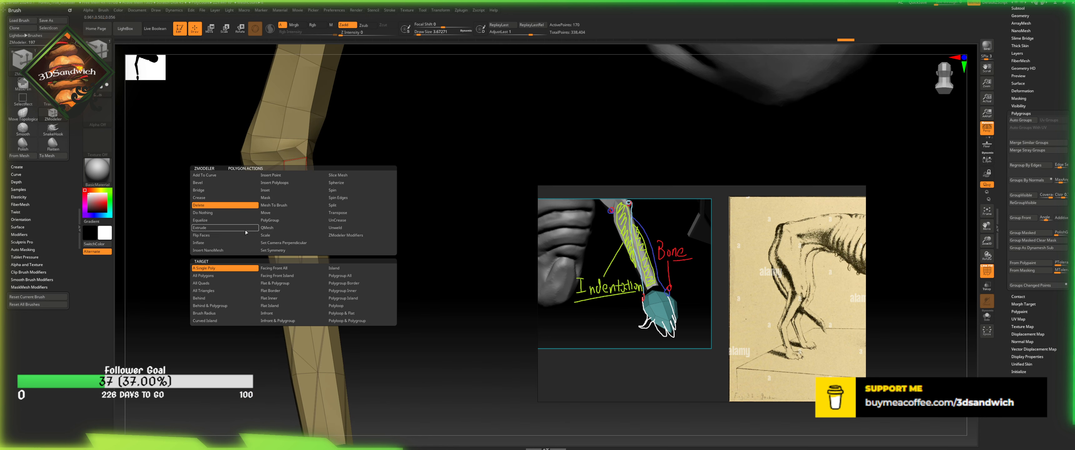
{"action": "left_click", "coordinate": [276, 220]}
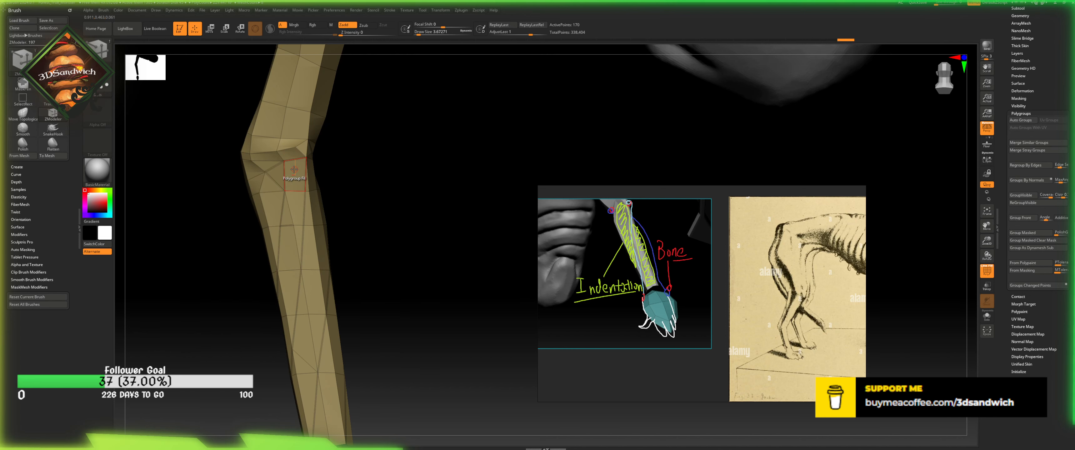
{"action": "left_click", "coordinate": [294, 201]}
{"action": "left_click_drag", "start_coordinate": [336, 190], "coordinate": [297, 272]}
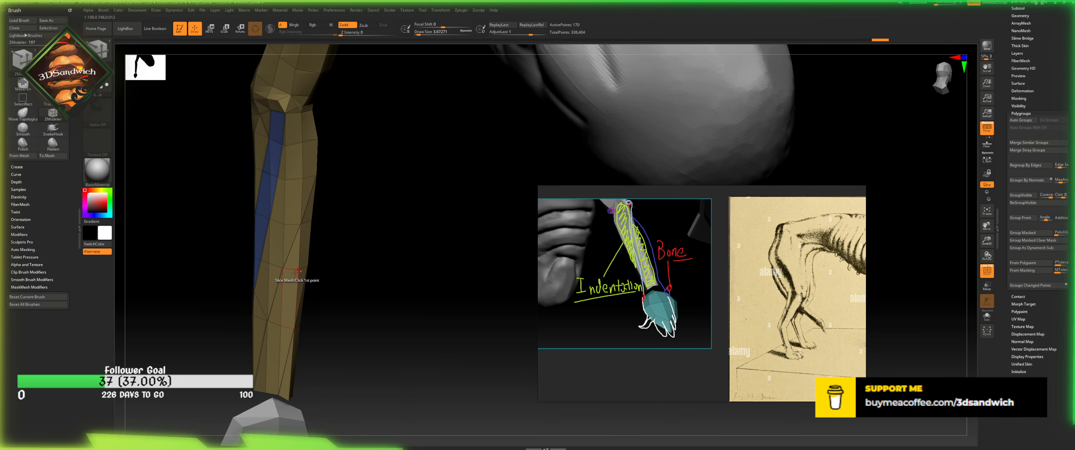
- Set the PolyGroup target to A Single Poly and add the polygons just above the wrist to the forearm's new polygroup
{"action": "key", "text": "space"}
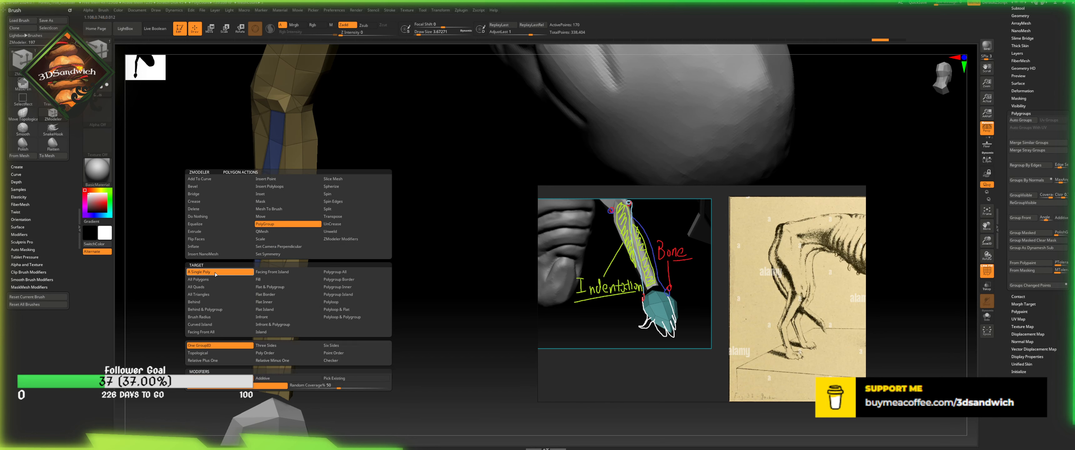
{"action": "left_click", "coordinate": [202, 272]}
{"action": "left_click", "coordinate": [271, 352]}
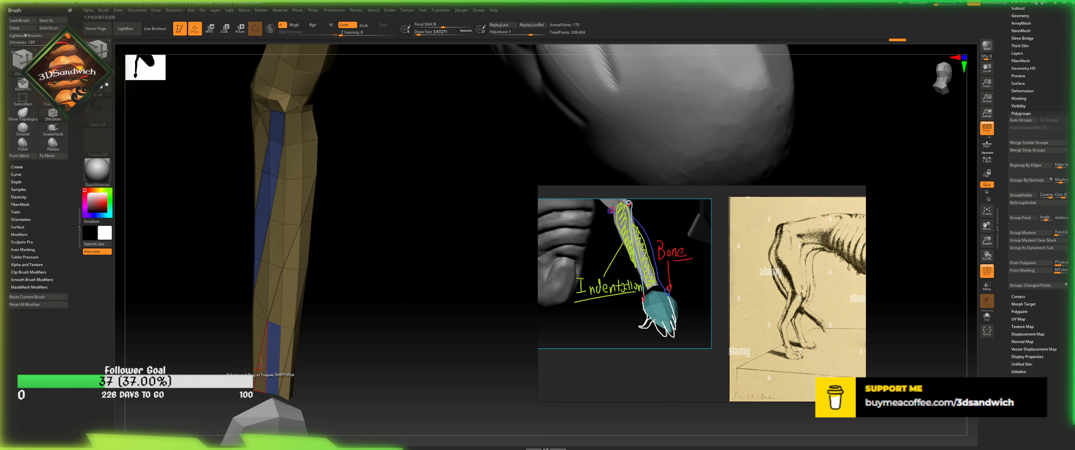
{"action": "left_click", "coordinate": [277, 305]}
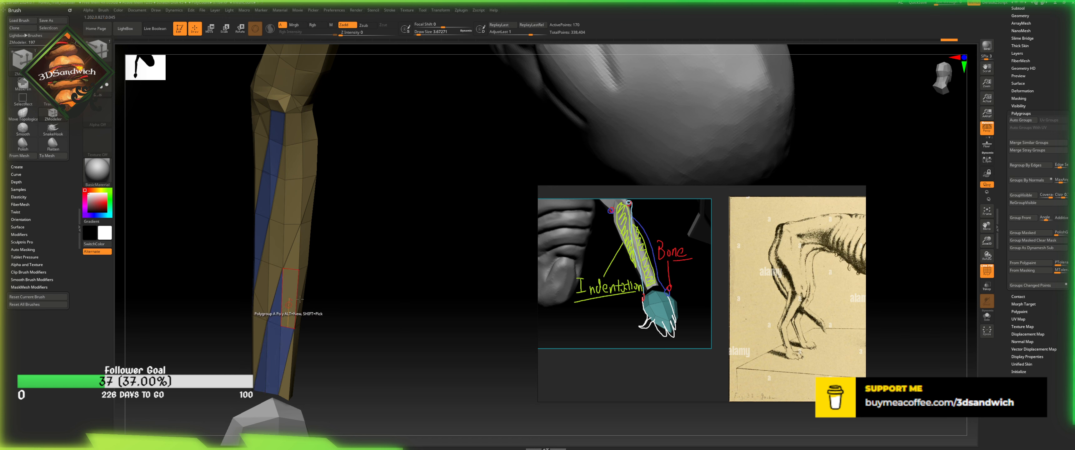
{"action": "left_click", "coordinate": [288, 305]}
- Continue the same polygroup diagonally across the mid-forearm faces, working up from the wrist
{"action": "left_click_drag", "start_coordinate": [323, 283], "coordinate": [298, 267]}
{"action": "left_click", "coordinate": [302, 280]}
{"action": "left_click", "coordinate": [301, 251]}
{"action": "left_click", "coordinate": [291, 252]}
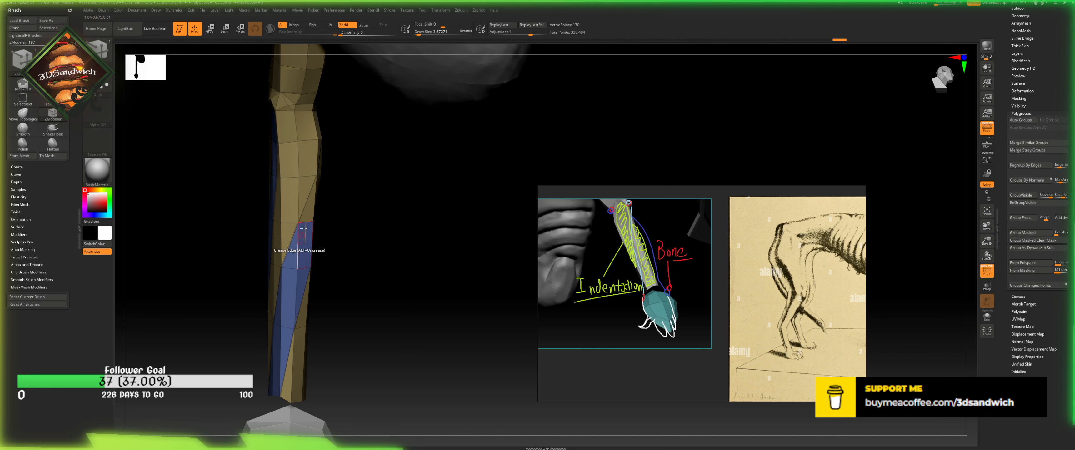
{"action": "left_click", "coordinate": [305, 212]}
{"action": "left_click_drag", "start_coordinate": [327, 210], "coordinate": [311, 188]}
{"action": "left_click", "coordinate": [325, 192]}
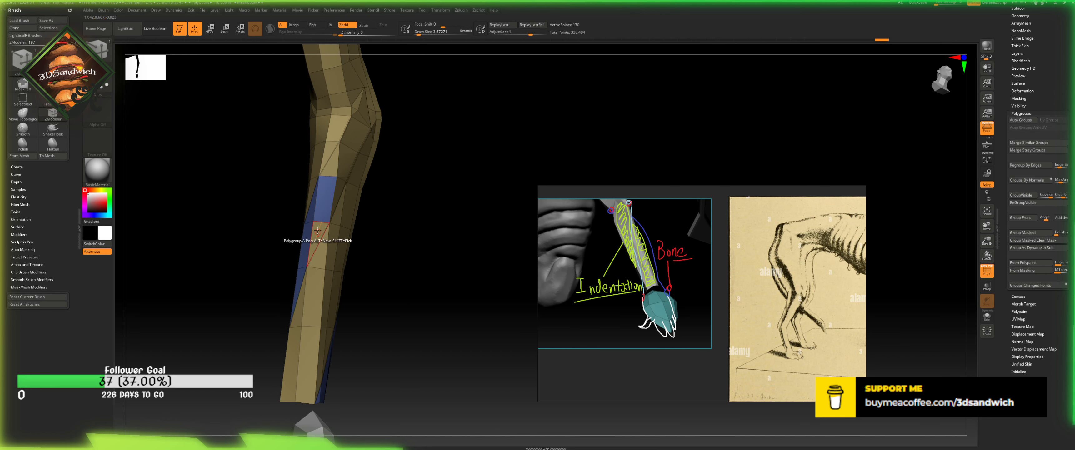
- Add the remaining upper-forearm polygons to the polygroup so that the band reaches the elbow
{"action": "left_click", "coordinate": [318, 232]}
{"action": "left_click", "coordinate": [339, 189]}
{"action": "left_click", "coordinate": [344, 165]}
{"action": "left_click", "coordinate": [334, 165]}
{"action": "left_click", "coordinate": [356, 134]}
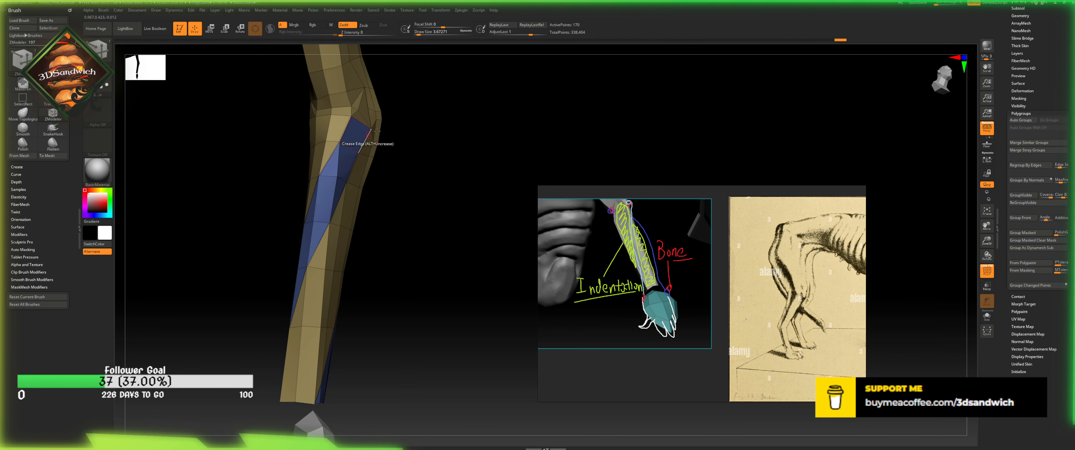
{"action": "right_click_drag", "start_coordinate": [367, 125], "coordinate": [357, 111]}
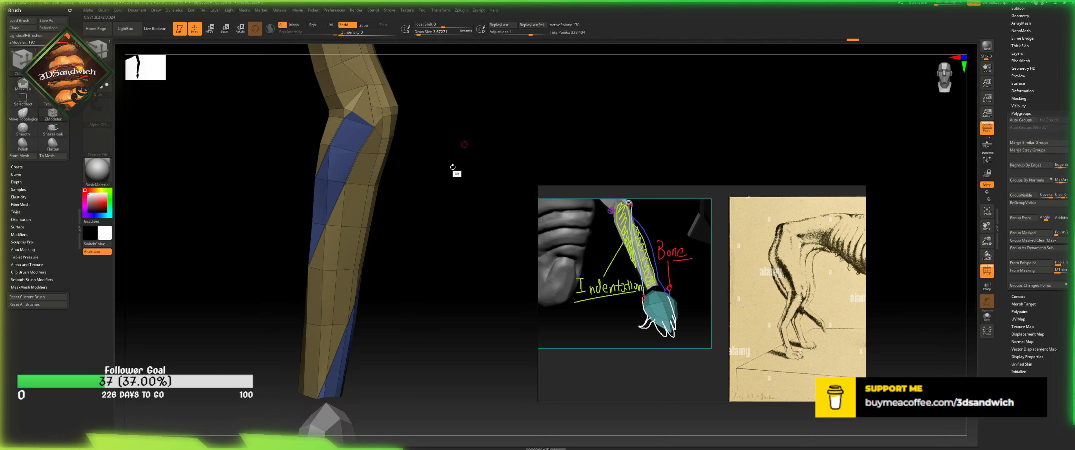
{"action": "right_click_drag", "start_coordinate": [456, 168], "coordinate": [338, 221]}
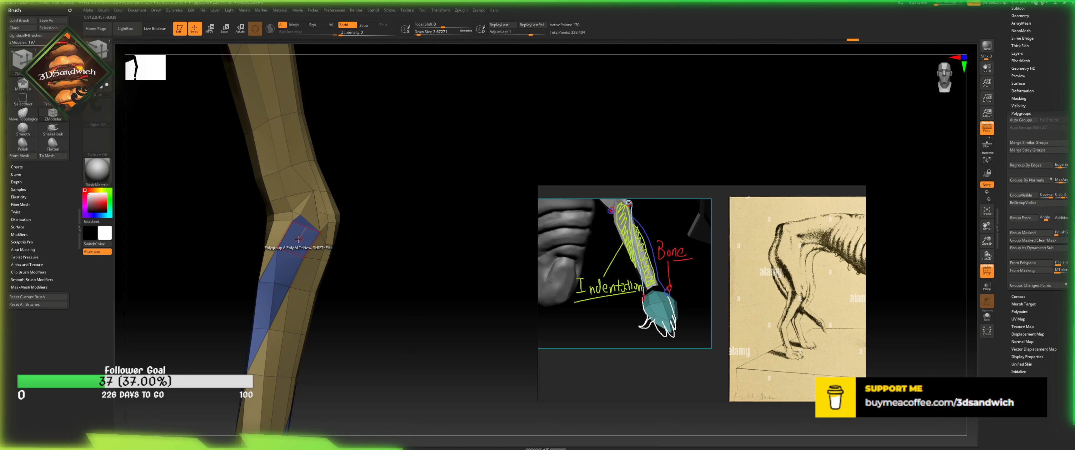
- Preview the whole arm smoothed with Dynamic Subdiv from several angles and turn the preview off again
{"action": "key", "text": "space"}
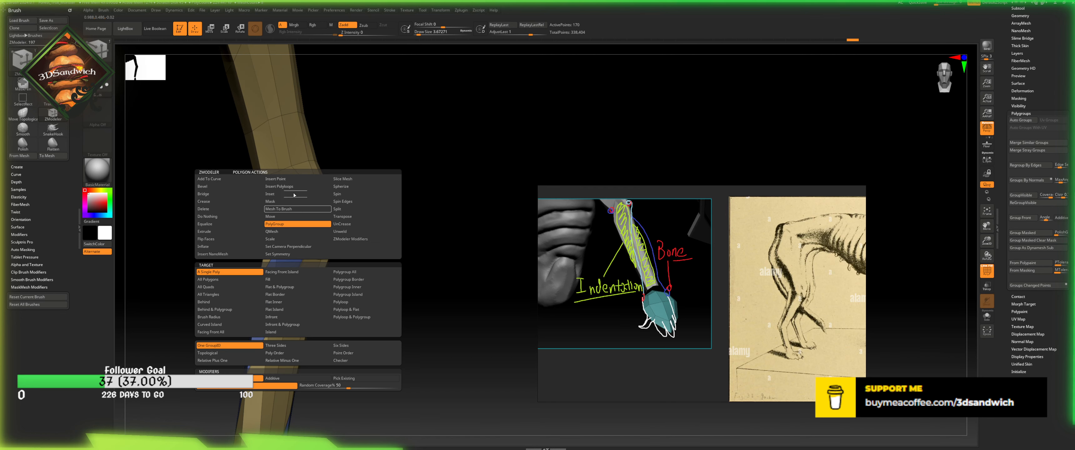
{"action": "right_click_drag", "start_coordinate": [396, 218], "coordinate": [417, 217]}
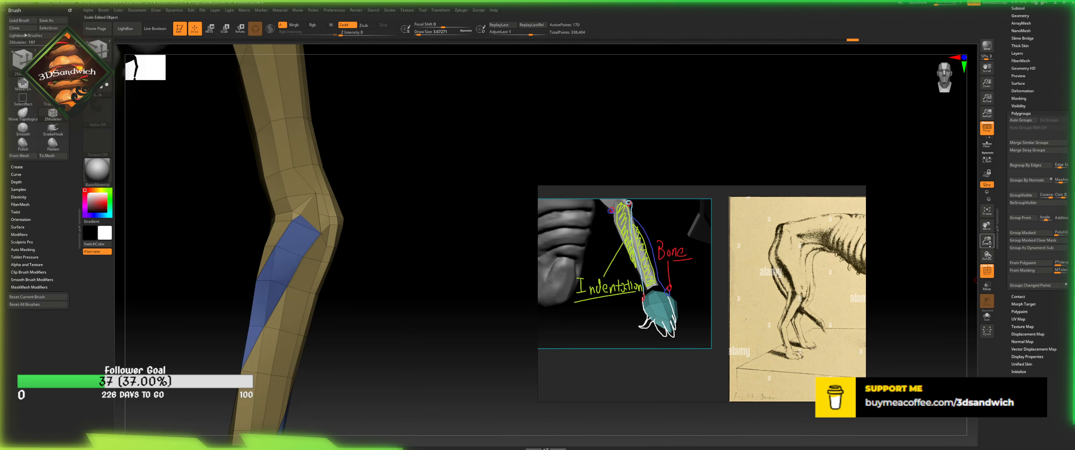
{"action": "left_click_drag", "start_coordinate": [990, 243], "coordinate": [990, 192]}
{"action": "left_click_drag", "start_coordinate": [450, 229], "coordinate": [465, 235]}
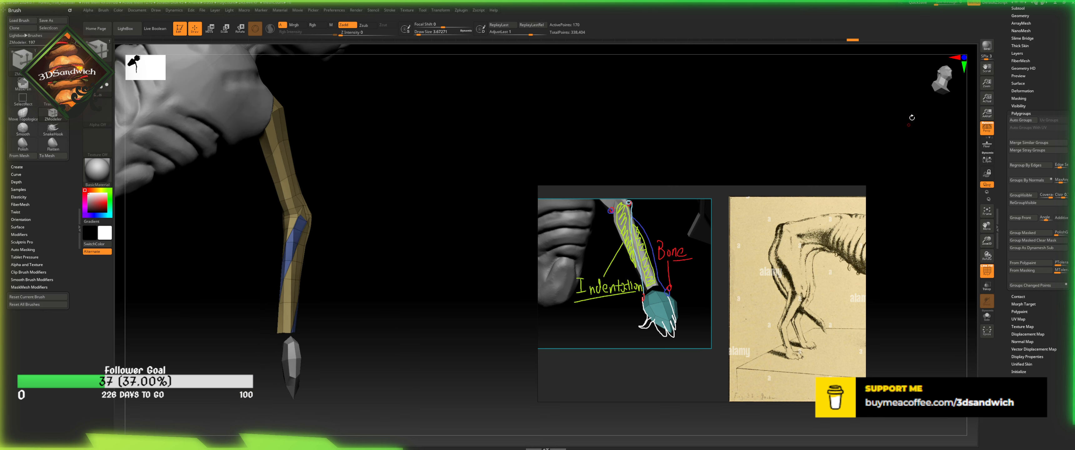
{"action": "scroll", "coordinate": [1015, 71], "scroll_direction": "up", "scroll_amount": 2}
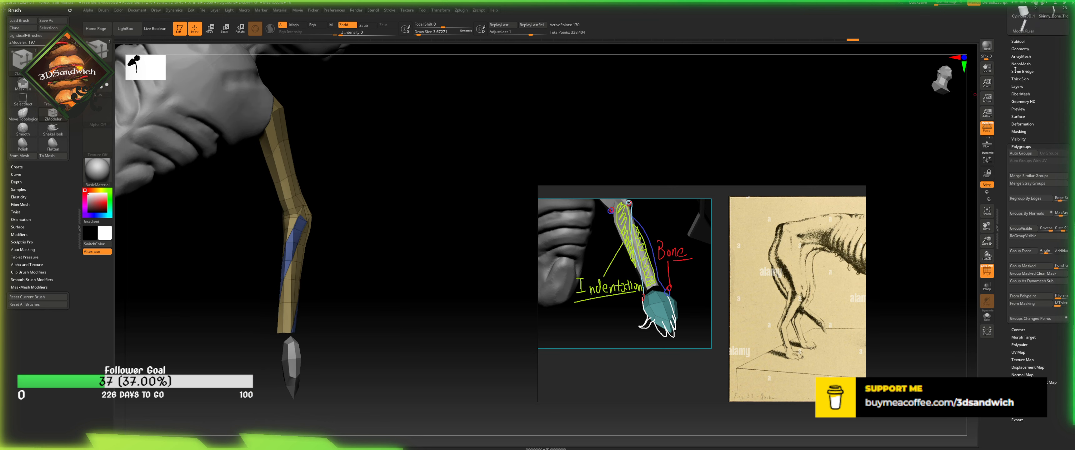
{"action": "left_click", "coordinate": [1019, 49]}
{"action": "left_click", "coordinate": [1024, 124]}
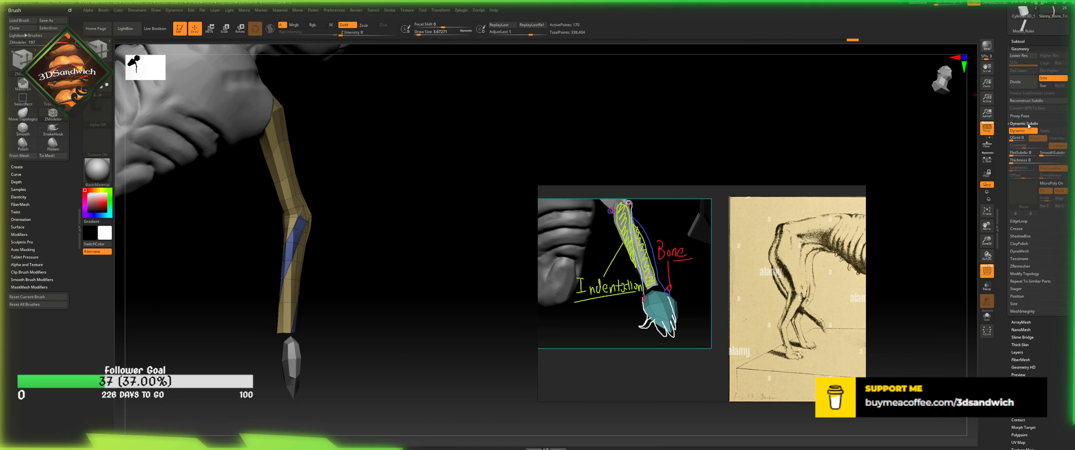
{"action": "left_click", "coordinate": [1025, 132]}
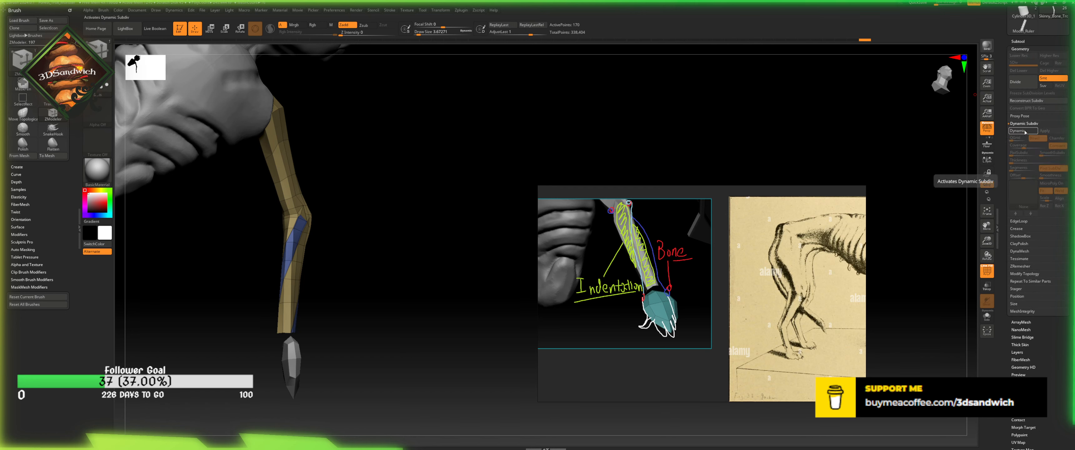
{"action": "left_click", "coordinate": [1025, 131]}
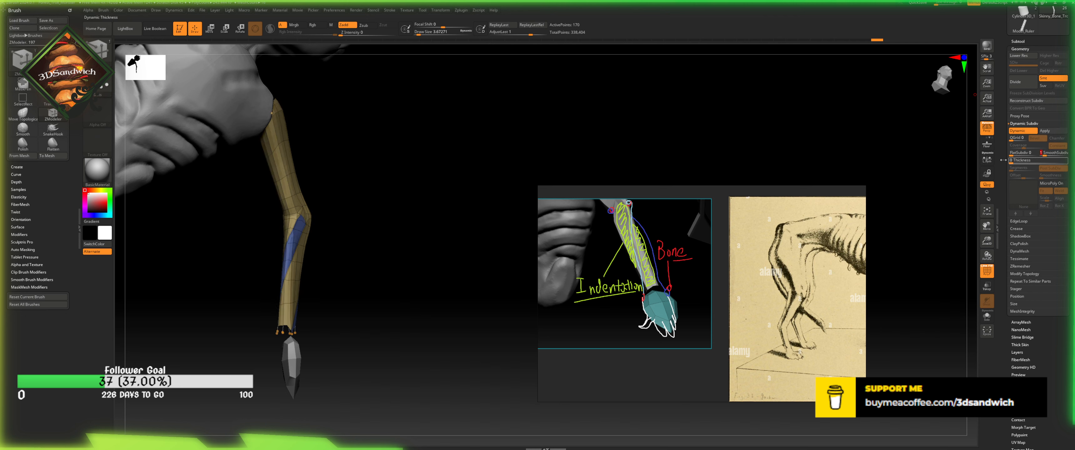
{"action": "left_click_drag", "start_coordinate": [570, 173], "coordinate": [542, 180]}
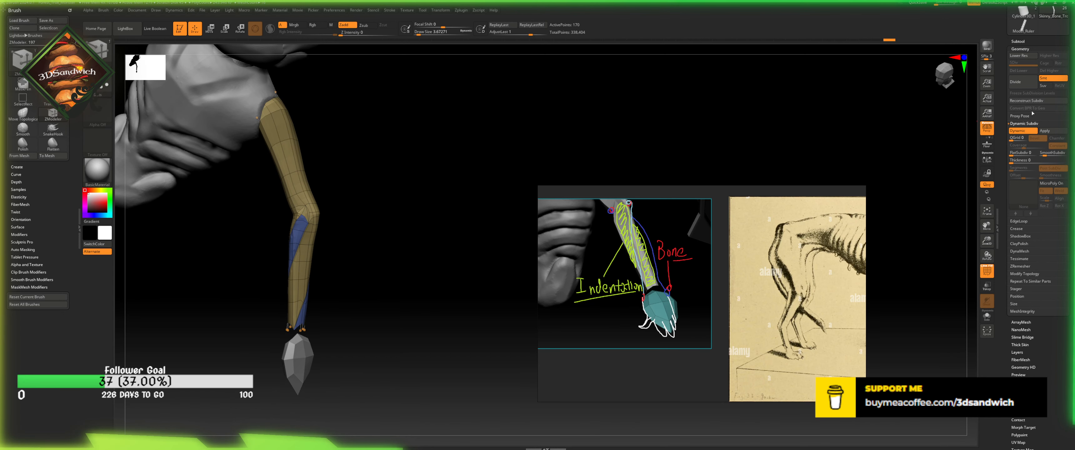
{"action": "left_click", "coordinate": [1016, 130]}
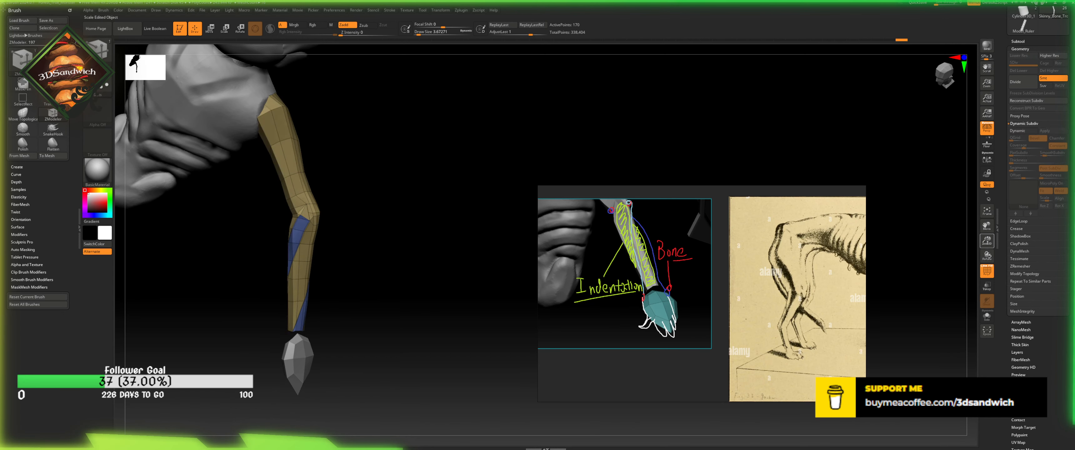
- Try a QMesh action with the Polygroup All target on the arm's main polygroup and undo it
{"action": "left_click_drag", "start_coordinate": [987, 242], "coordinate": [986, 264]}
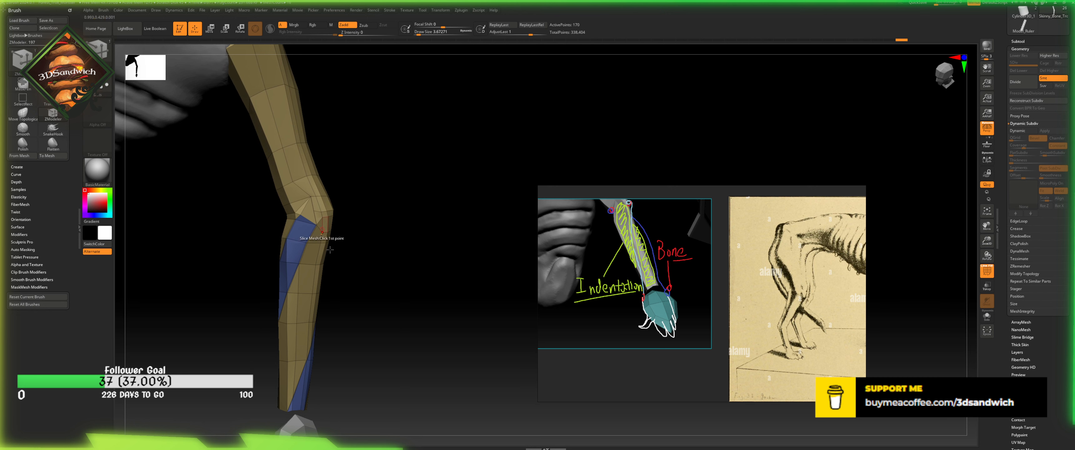
{"action": "right_click_drag", "start_coordinate": [312, 252], "coordinate": [332, 255]}
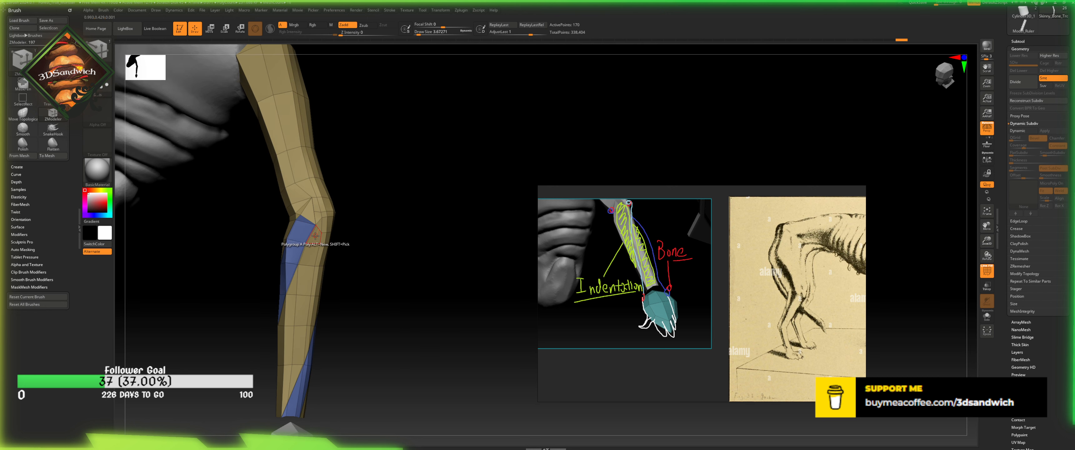
{"action": "right_click", "coordinate": [315, 238]}
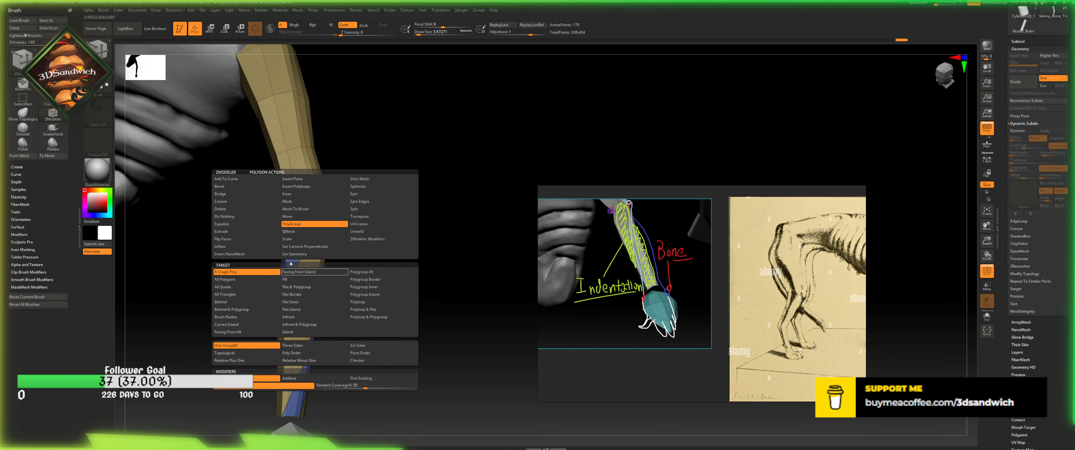
{"action": "left_click", "coordinate": [294, 231]}
{"action": "left_click", "coordinate": [363, 280]}
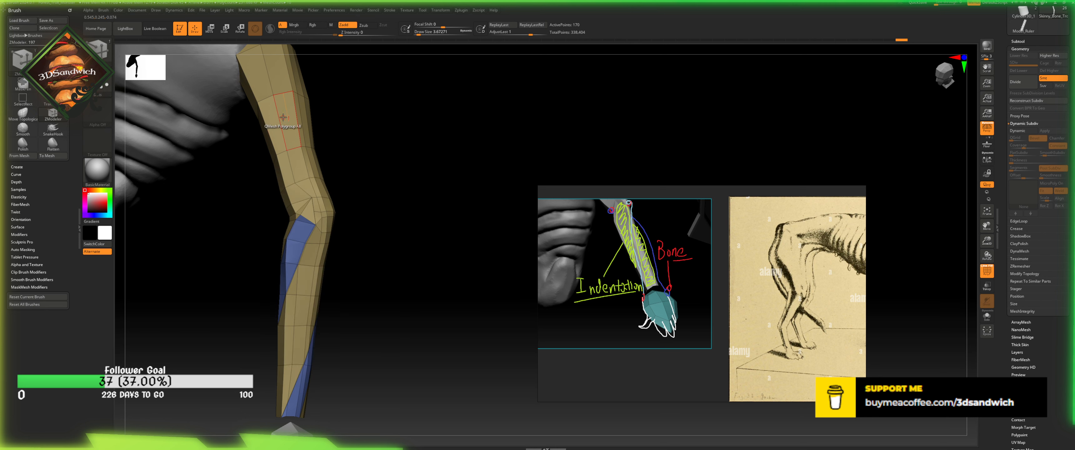
{"action": "key", "text": "space"}
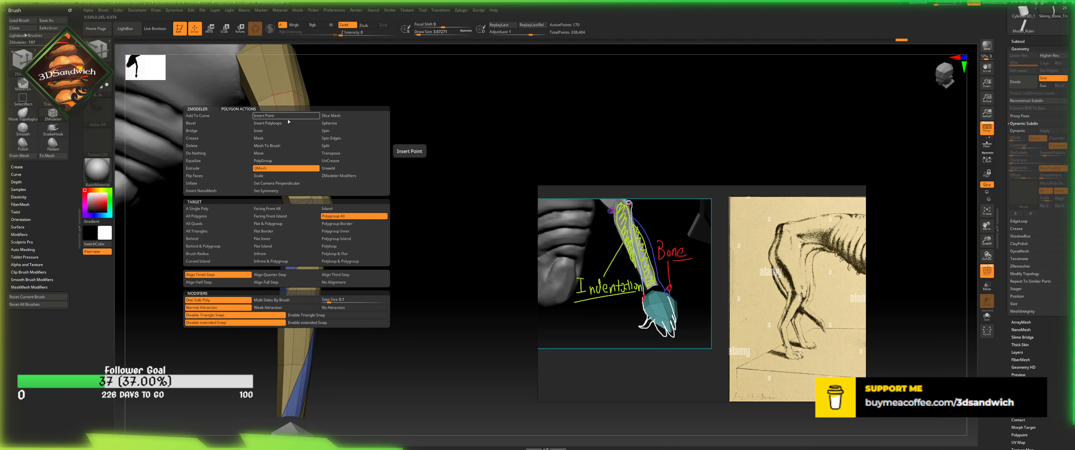
{"action": "left_click_drag", "start_coordinate": [288, 121], "coordinate": [302, 123]}
{"action": "left_click_drag", "start_coordinate": [355, 133], "coordinate": [334, 145]}
{"action": "key", "text": "ctrl+z"}
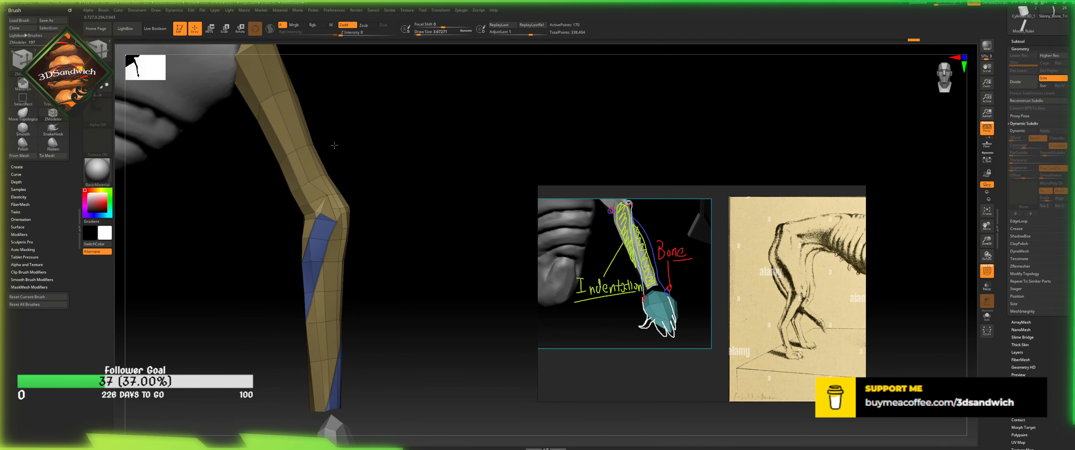
- Set the ZModeler polygon action to Extrude with the Polygroup All target and extrude the arm's main polygroup outside the forearm band
{"action": "key", "text": "space"}
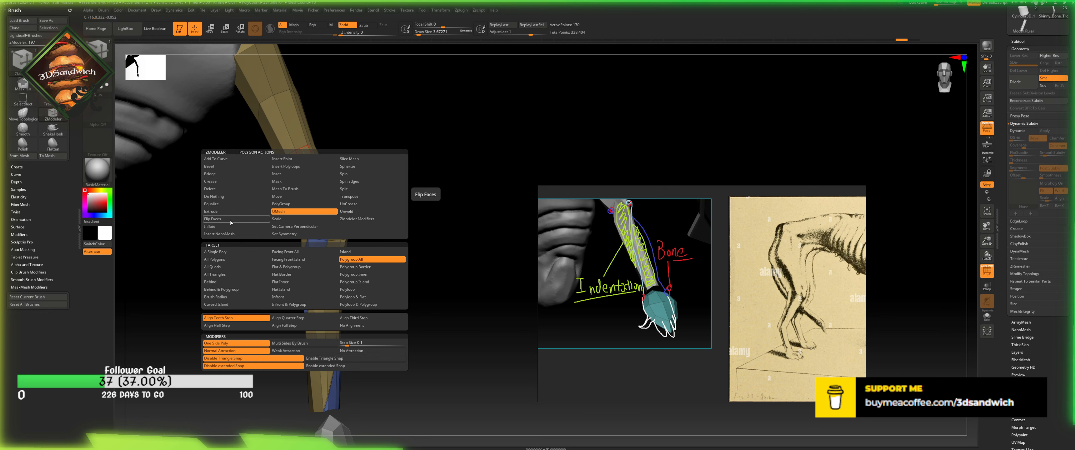
{"action": "left_click", "coordinate": [234, 211]}
{"action": "left_click", "coordinate": [348, 260]}
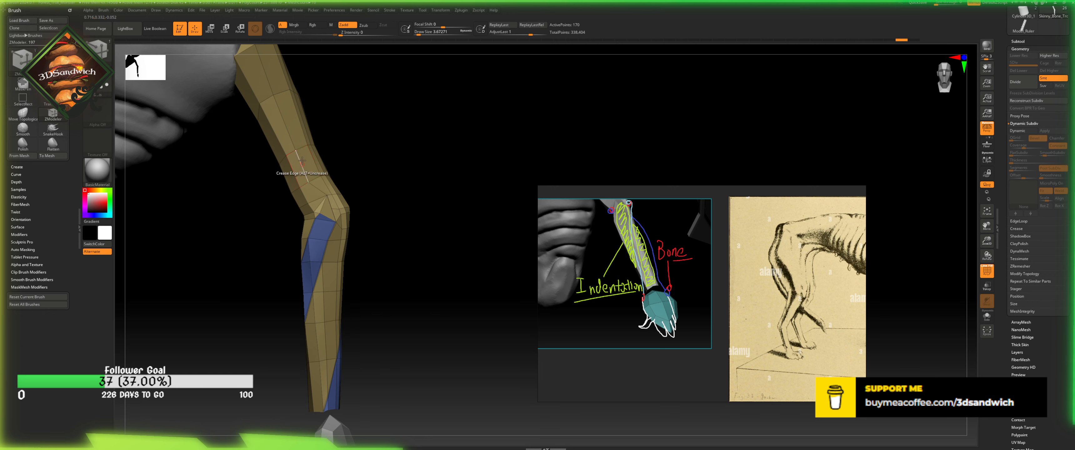
{"action": "left_click_drag", "start_coordinate": [302, 166], "coordinate": [302, 166]}
{"action": "left_click_drag", "start_coordinate": [347, 146], "coordinate": [331, 150]}
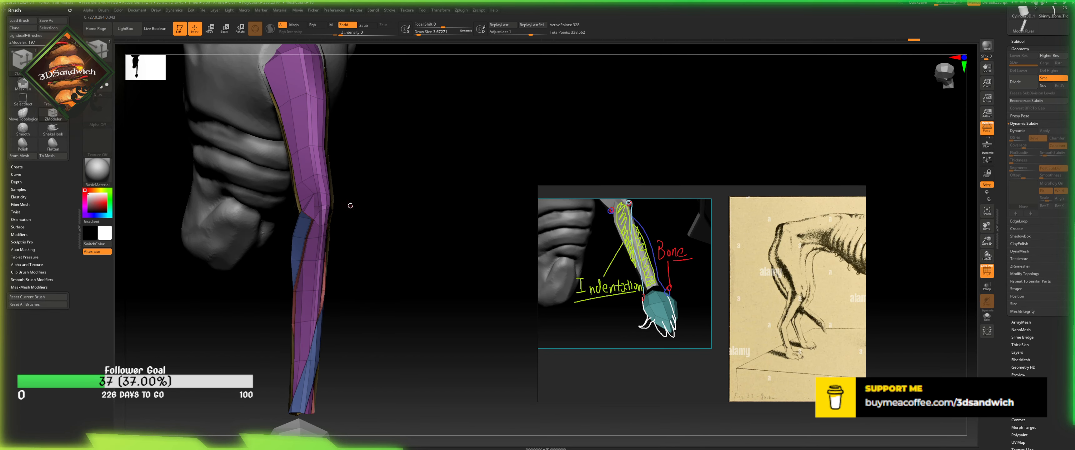
- Undo the extrusion of the arm's main polygroup and extrude the forearm band's polygroup with the Polygroup All target instead
{"action": "left_click_drag", "start_coordinate": [351, 206], "coordinate": [367, 188]}
{"action": "key", "text": "ctrl+z"}
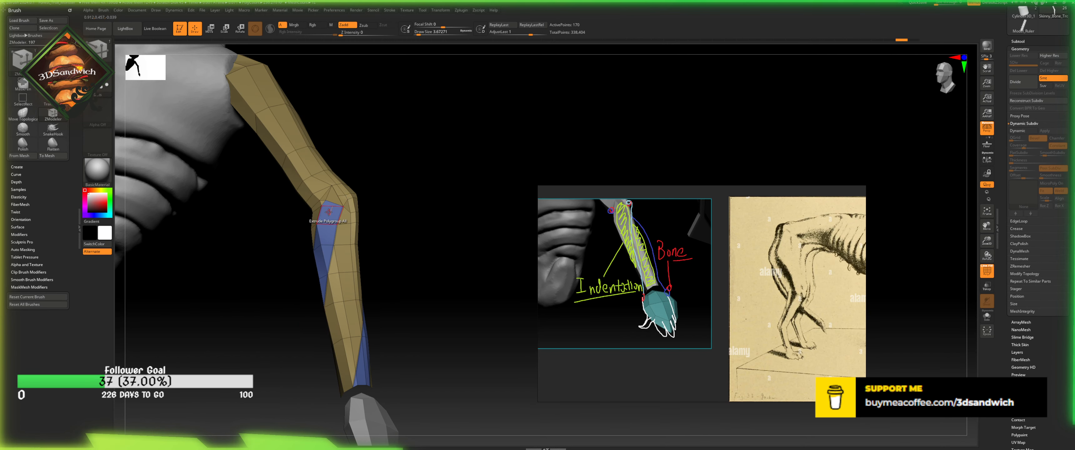
{"action": "left_click_drag", "start_coordinate": [328, 212], "coordinate": [323, 207]}
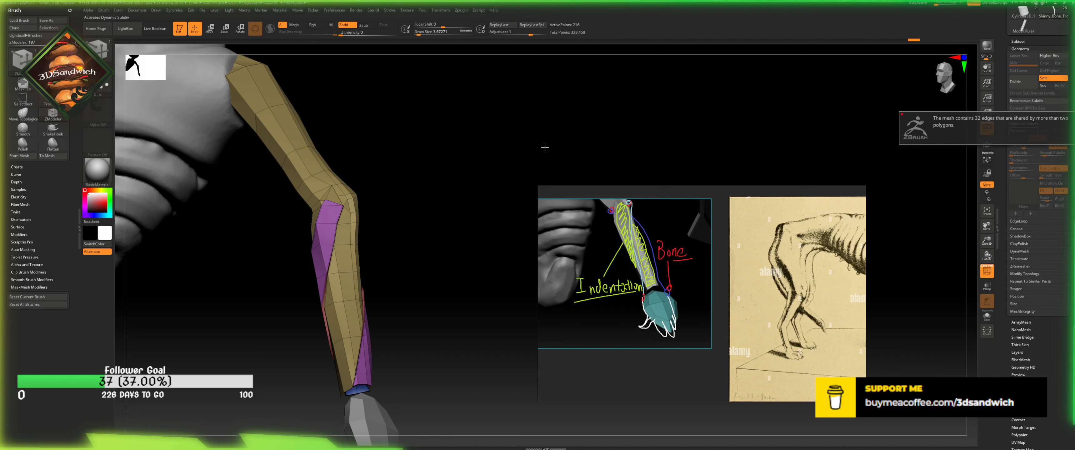
- Preview the arm with Dynamic Subdiv and try beveling its creased edges with a bevel width of 0.04723
{"action": "key", "text": "d"}
{"action": "left_click_drag", "start_coordinate": [448, 328], "coordinate": [342, 316]}
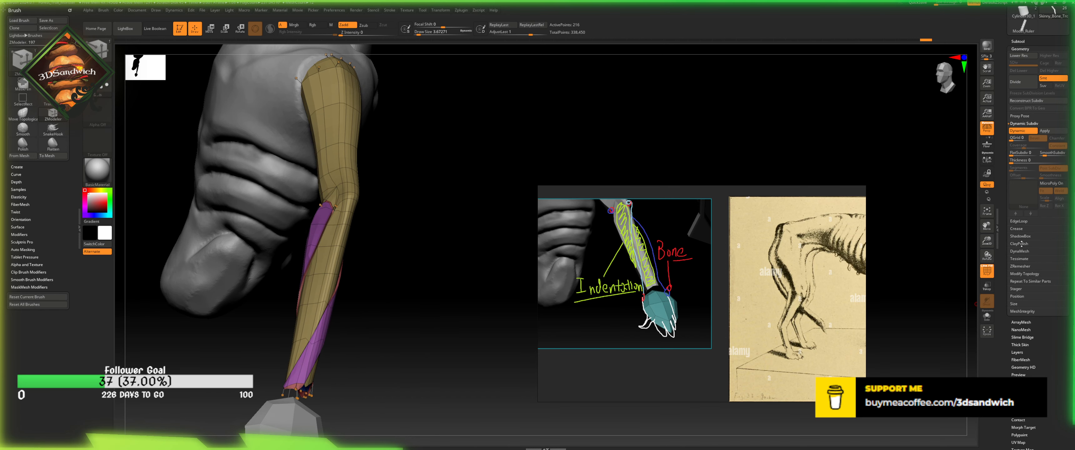
{"action": "left_click", "coordinate": [1018, 228]}
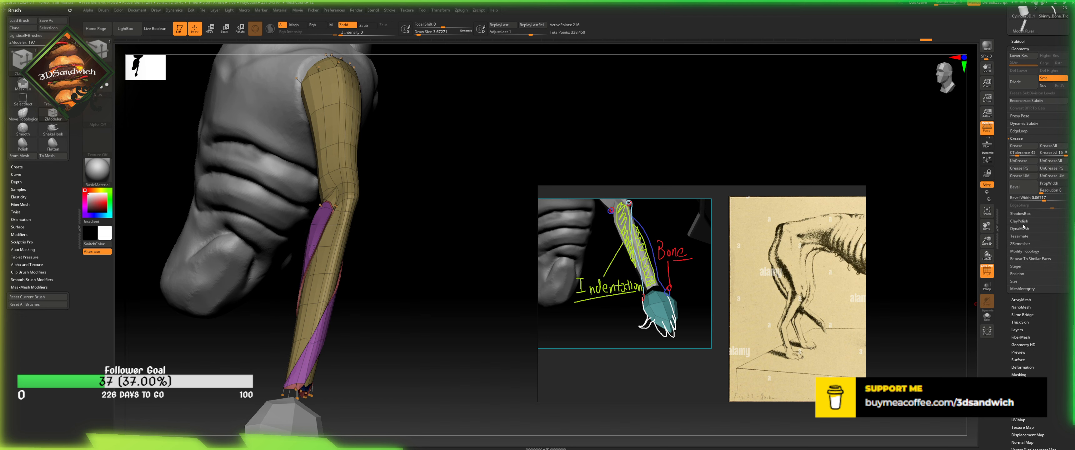
{"action": "mouse_move", "coordinate": [1046, 198]}
{"action": "left_mouse_down"}
{"action": "mouse_move", "coordinate": [1025, 201]}
{"action": "mouse_move", "coordinate": [1043, 202]}
{"action": "left_mouse_up"}
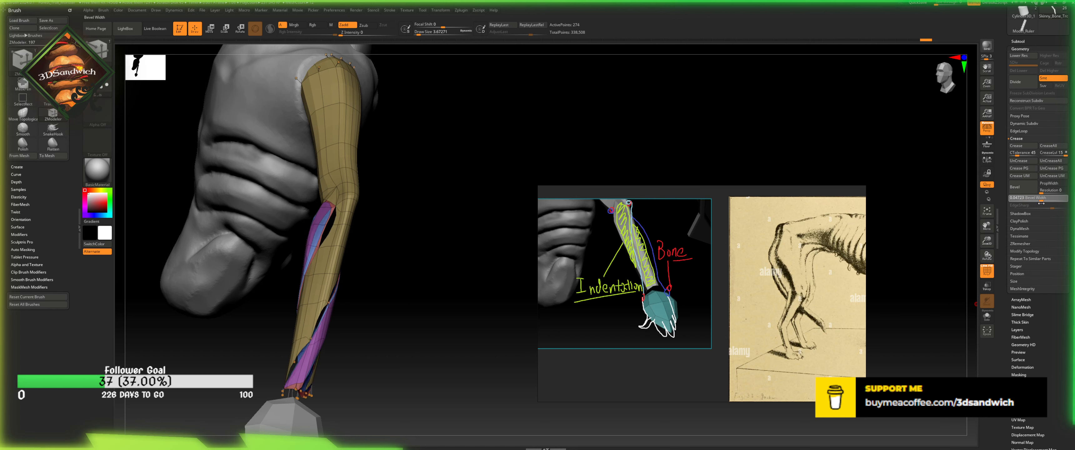
{"action": "left_click", "coordinate": [1041, 201]}
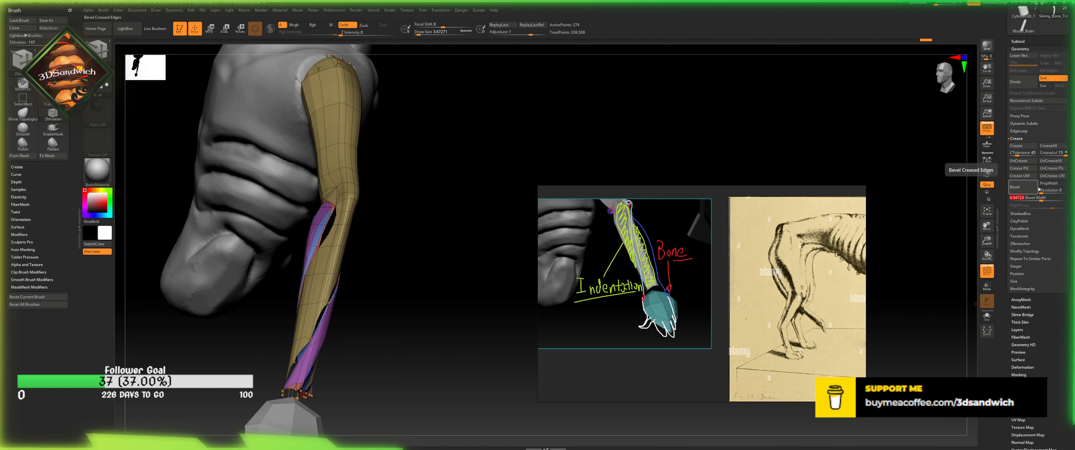
- Try Close Holes on the arm mesh, undo it together with the bevel, and leave the smoothed preview
{"action": "left_click", "coordinate": [1021, 228]}
{"action": "left_click", "coordinate": [1024, 229]}
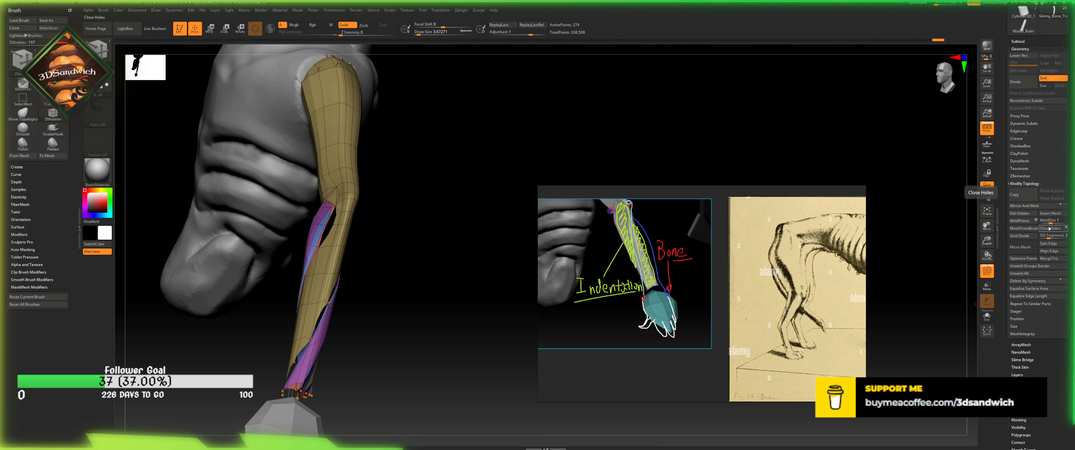
{"action": "left_click", "coordinate": [1060, 231]}
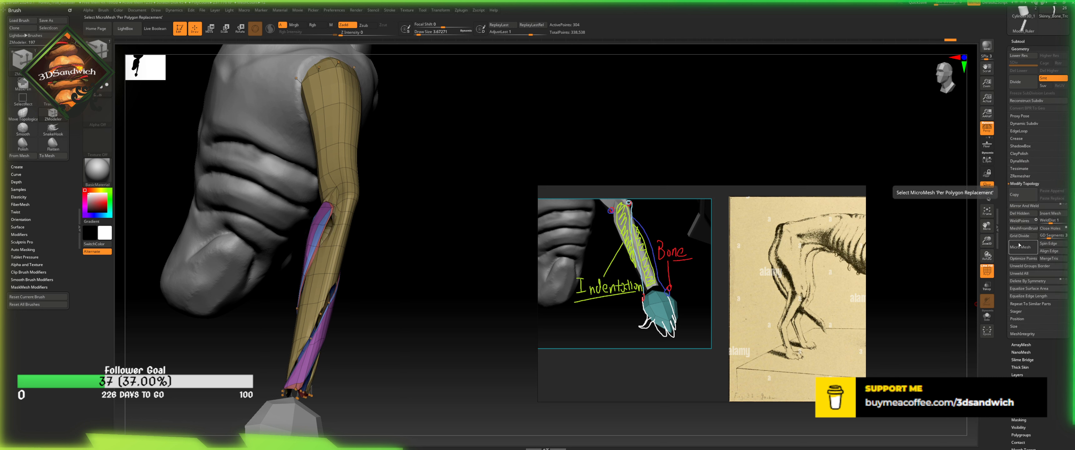
{"action": "key", "text": "ctrl+z"}
{"action": "left_click_drag", "start_coordinate": [500, 306], "coordinate": [502, 305]}
{"action": "key", "text": "ctrl+z"}
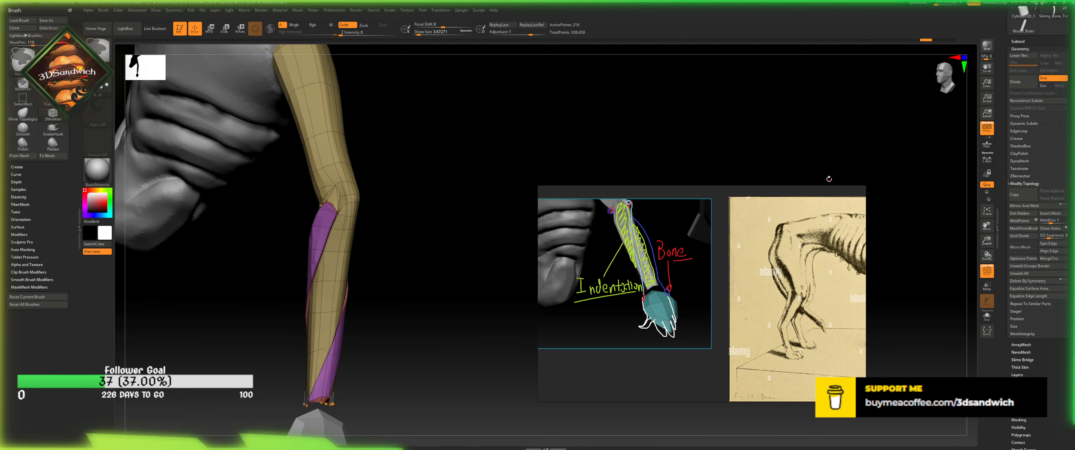
{"action": "key", "text": "ctrl+z"}
{"action": "key", "text": "shift+d"}
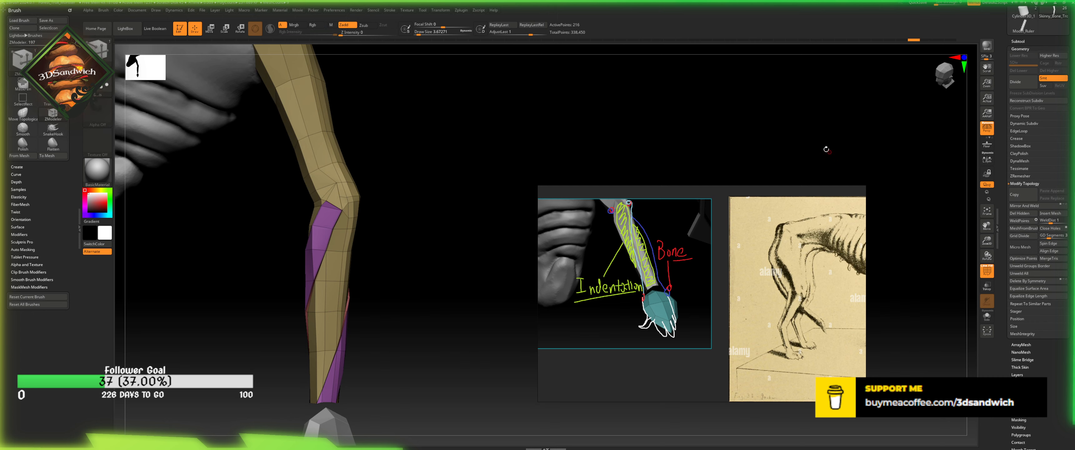
- Remove every crease from the arm mesh with UncreaseAll
{"action": "left_click_drag", "start_coordinate": [826, 149], "coordinate": [881, 183]}
{"action": "left_click_drag", "start_coordinate": [988, 228], "coordinate": [993, 250]}
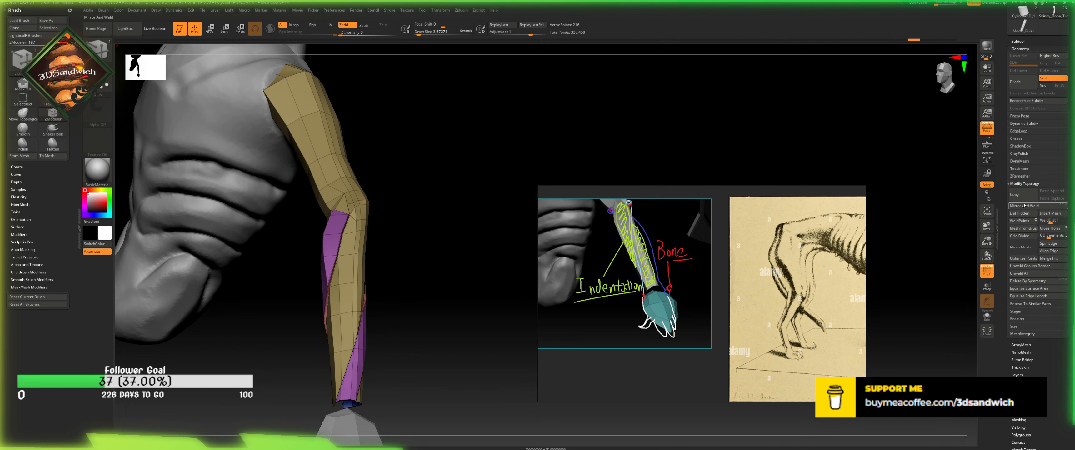
{"action": "left_click", "coordinate": [1026, 139]}
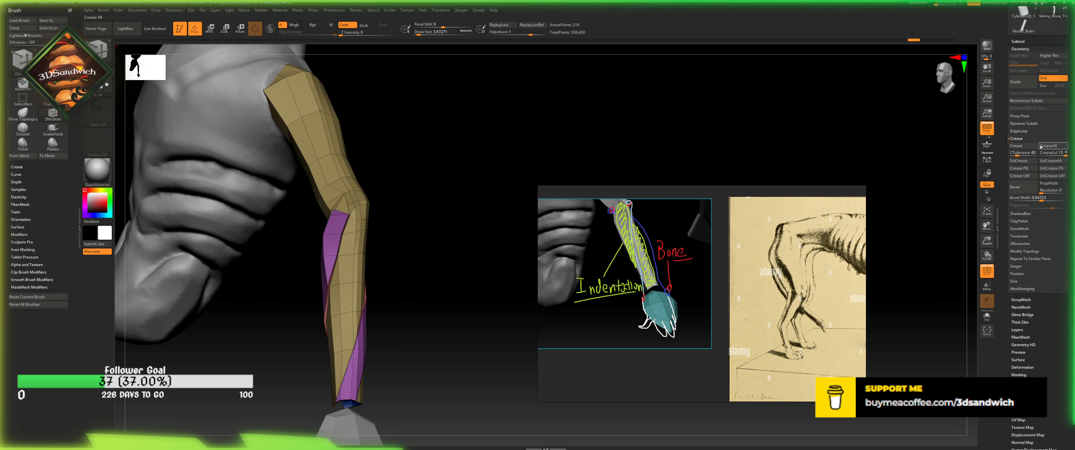
{"action": "left_click", "coordinate": [1046, 161]}
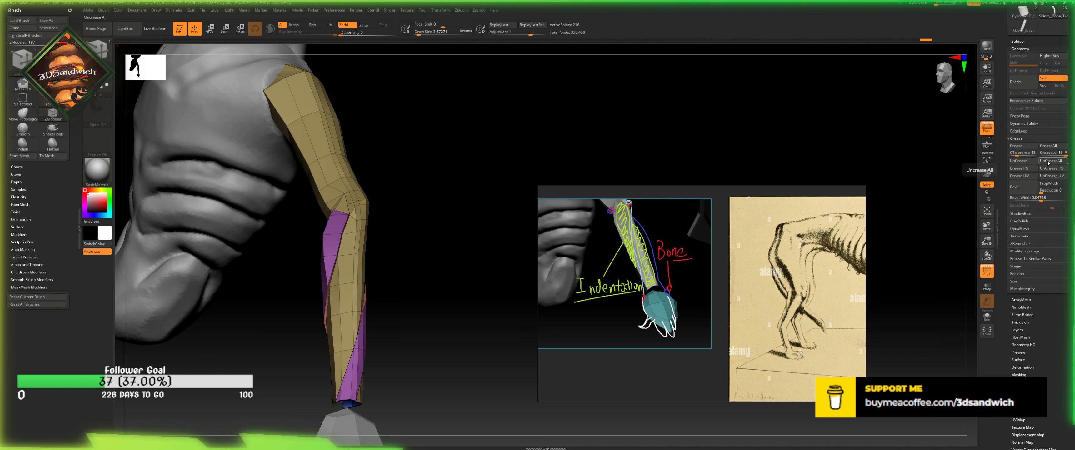
{"action": "left_click", "coordinate": [1047, 162]}
- Turn on Dynamic Subdiv for the uncreased arm and hide its polyframe
{"action": "left_click", "coordinate": [1022, 123]}
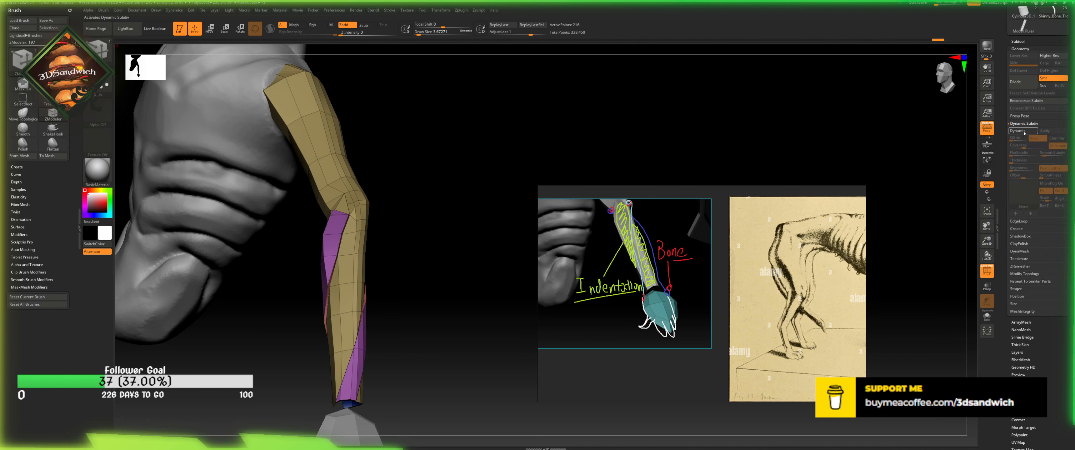
{"action": "left_click", "coordinate": [1023, 132]}
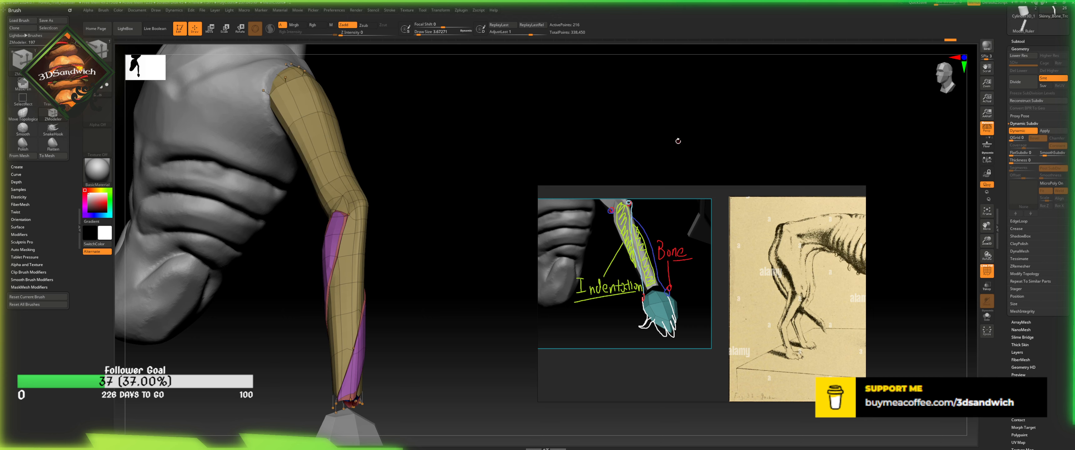
{"action": "left_click_drag", "start_coordinate": [677, 143], "coordinate": [684, 174]}
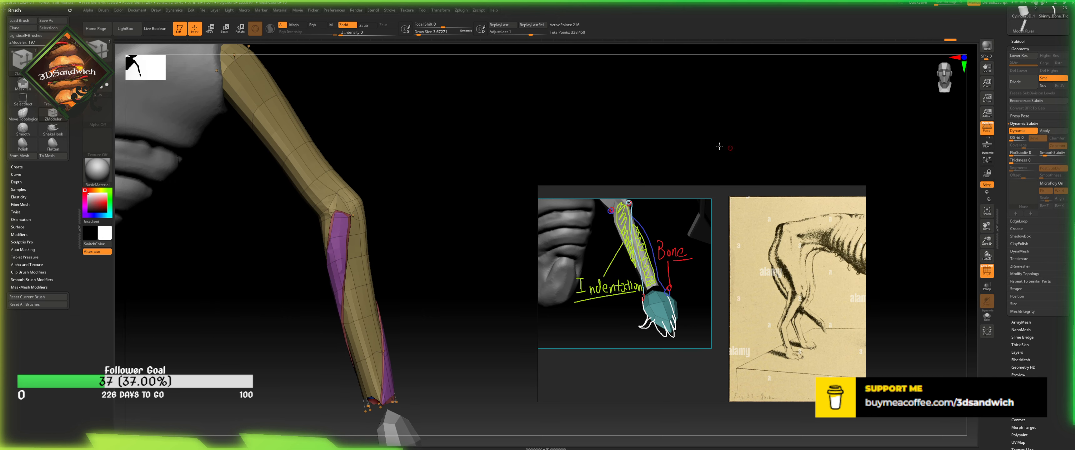
{"action": "left_click_drag", "start_coordinate": [719, 145], "coordinate": [752, 180]}
{"action": "left_click", "coordinate": [992, 272]}
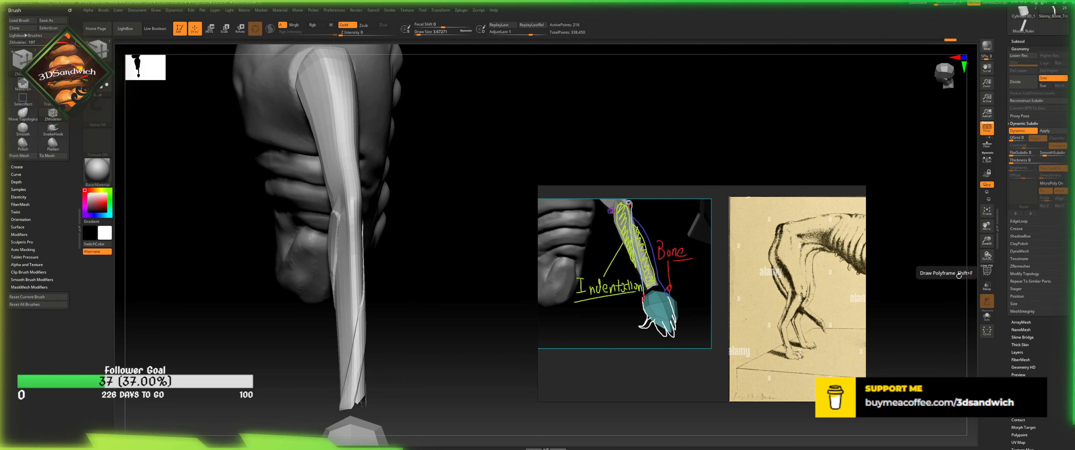
- Apply the dynamic subdivision to the arm mesh and delete its lower subdivision levels
{"action": "left_click_drag", "start_coordinate": [484, 321], "coordinate": [463, 328]}
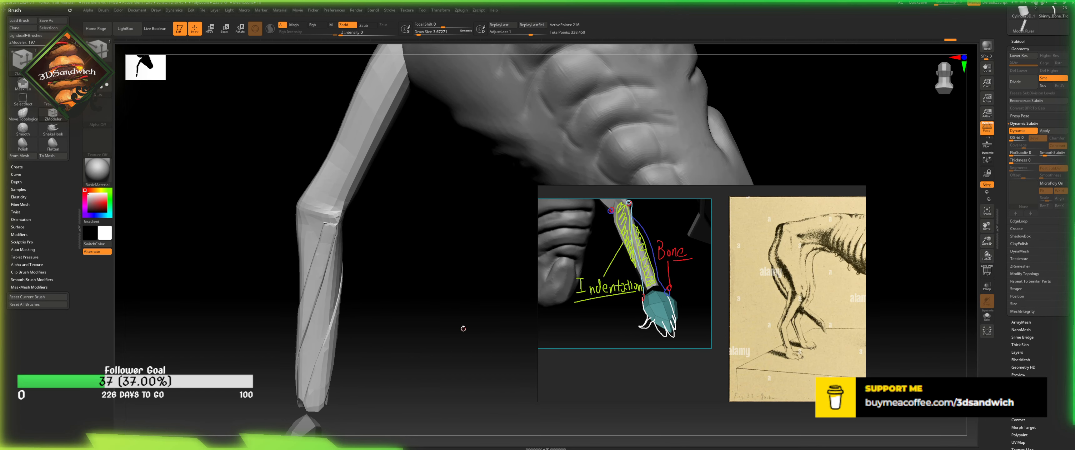
{"action": "left_click_drag", "start_coordinate": [410, 341], "coordinate": [465, 342]}
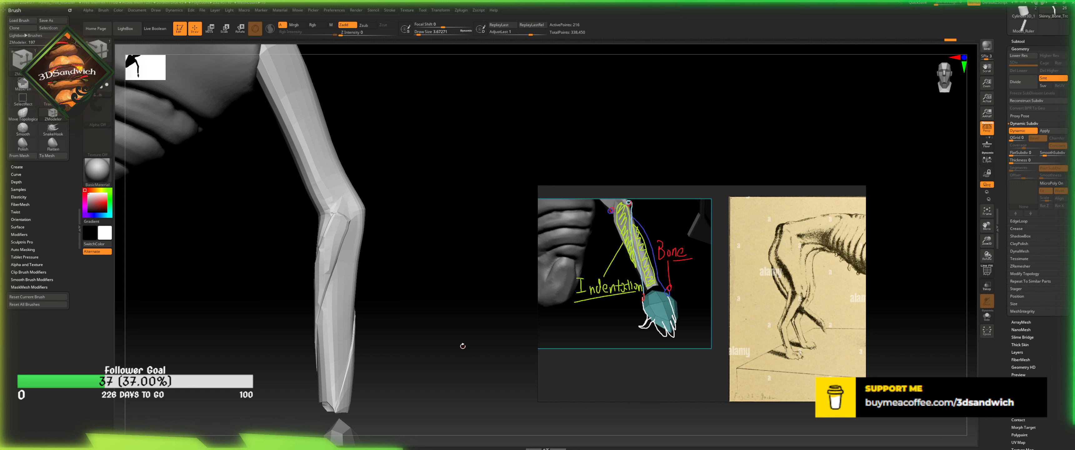
{"action": "left_click_drag", "start_coordinate": [439, 278], "coordinate": [424, 358]}
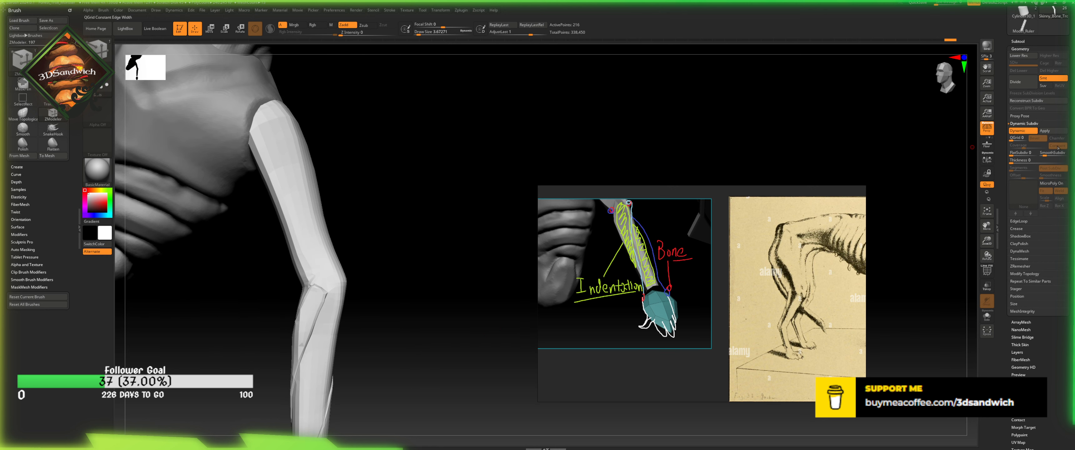
{"action": "left_click", "coordinate": [1048, 133]}
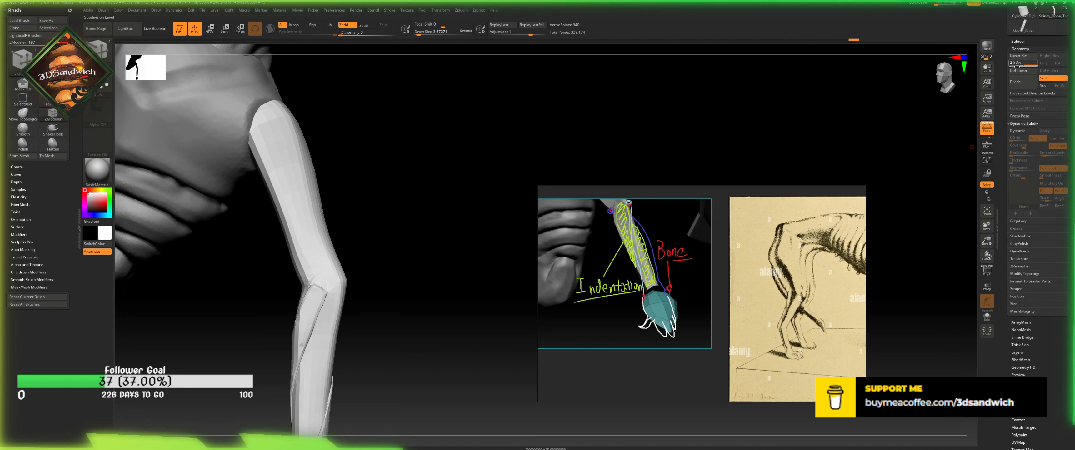
- Set the draw size to 18 and try smoothing the ridge at the elbow with the Smooth brush in Sculptris Pro mode
{"action": "key", "text": "shift"}
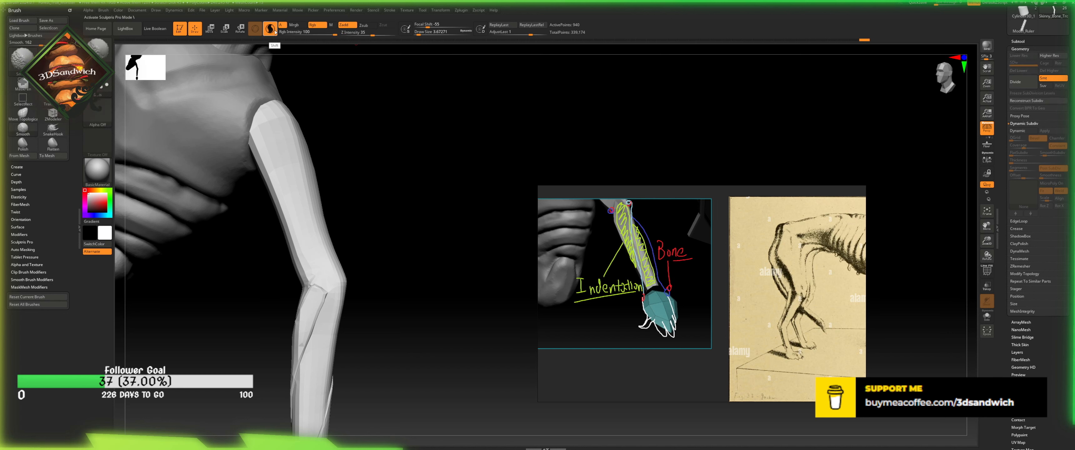
{"action": "left_click", "coordinate": [422, 33], "text": "shift"}
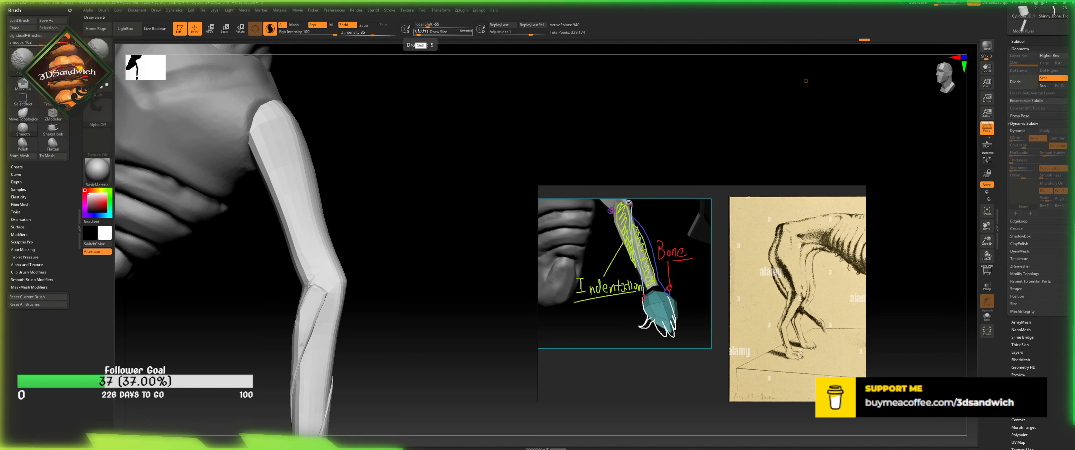
{"action": "left_click_drag", "start_coordinate": [322, 288], "coordinate": [319, 300], "text": "shift"}
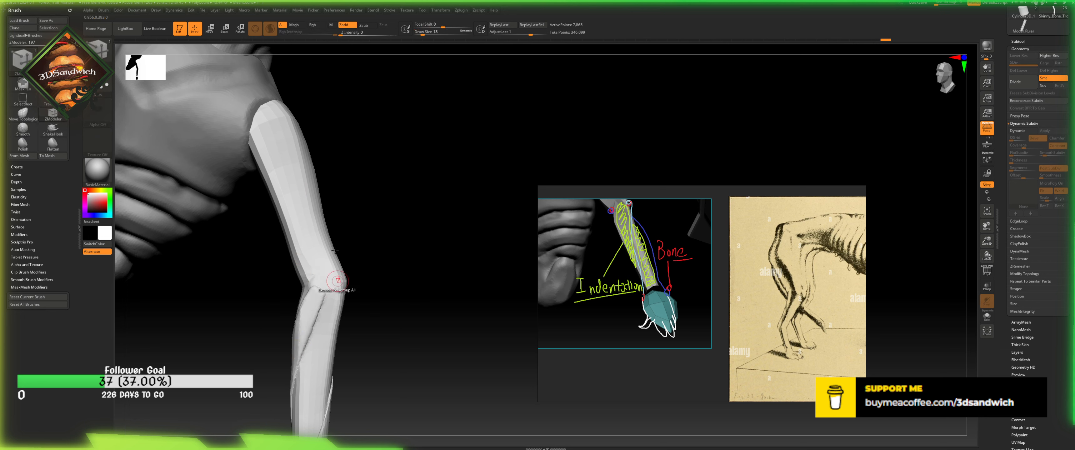
{"action": "key", "text": "ctrl+z"}
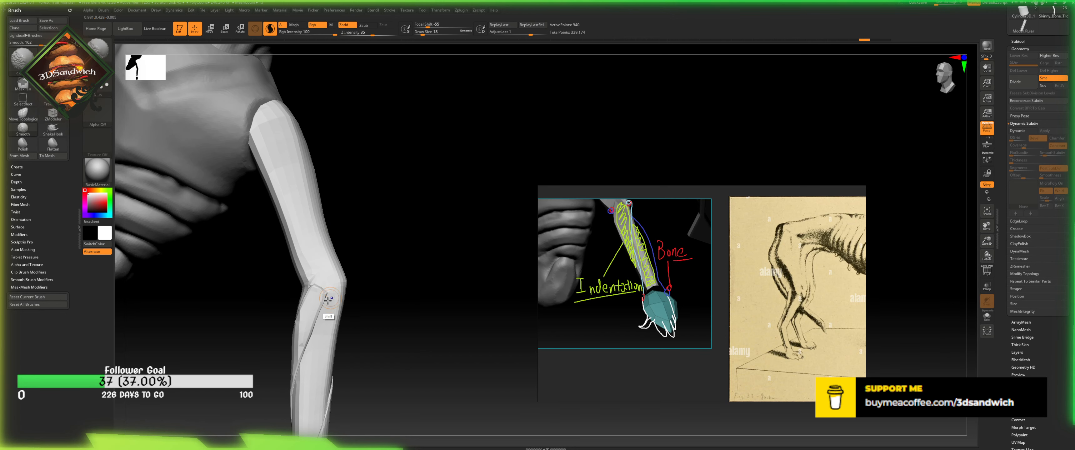
{"action": "left_click_drag", "start_coordinate": [325, 298], "coordinate": [320, 296], "text": "shift"}
- Try smoothing the extruded band's edges along the forearm and undo the last strokes
{"action": "left_click_drag", "start_coordinate": [381, 334], "coordinate": [351, 238], "text": "alt"}
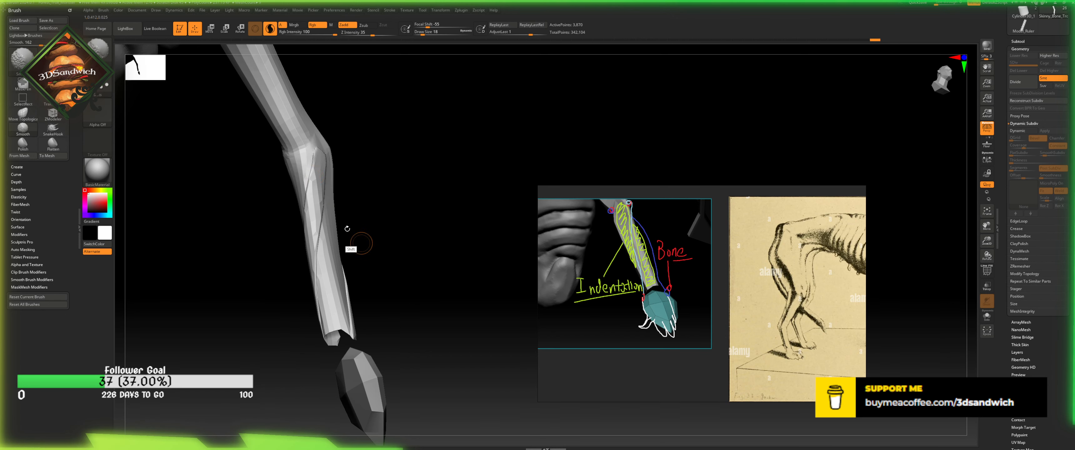
{"action": "left_click_drag", "start_coordinate": [313, 208], "coordinate": [306, 235], "text": "shift"}
{"action": "left_click_drag", "start_coordinate": [377, 198], "coordinate": [349, 218]}
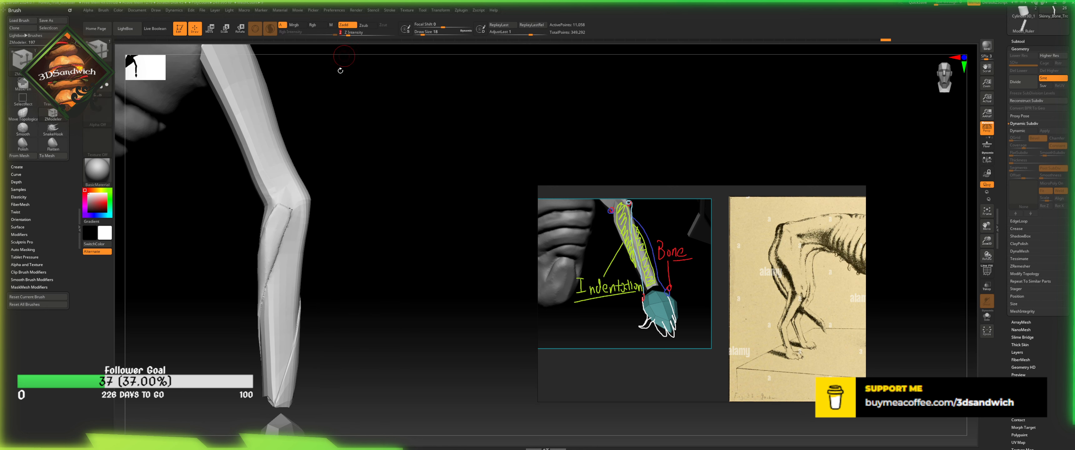
{"action": "left_click_drag", "start_coordinate": [276, 235], "coordinate": [275, 258], "text": "shift"}
{"action": "left_click_drag", "start_coordinate": [266, 318], "coordinate": [265, 305], "text": "shift"}
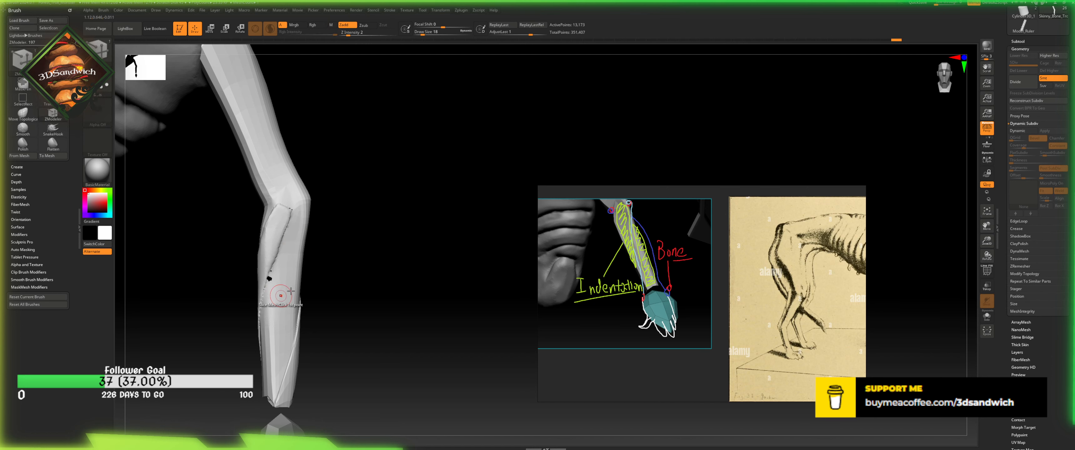
{"action": "key", "text": "ctrl+z"}
{"action": "key", "text": "ctrl+z"}
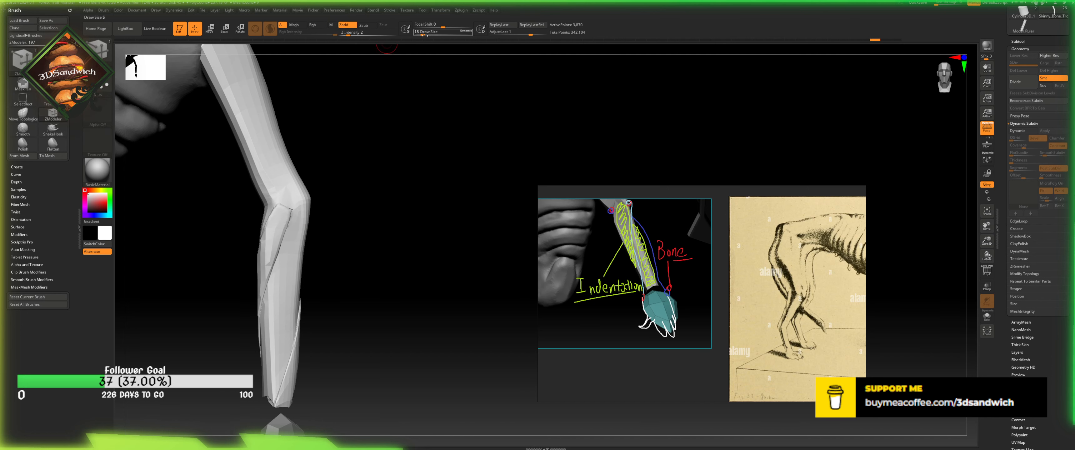
- Enlarge the draw size to 39.14387, retry smoothing the forearm, and undo all smoothing strokes on the arm
{"action": "left_click_drag", "start_coordinate": [269, 240], "coordinate": [250, 334], "text": "ctrl"}
{"action": "key", "text": "ctrl+z"}
{"action": "key", "text": "ctrl+z"}
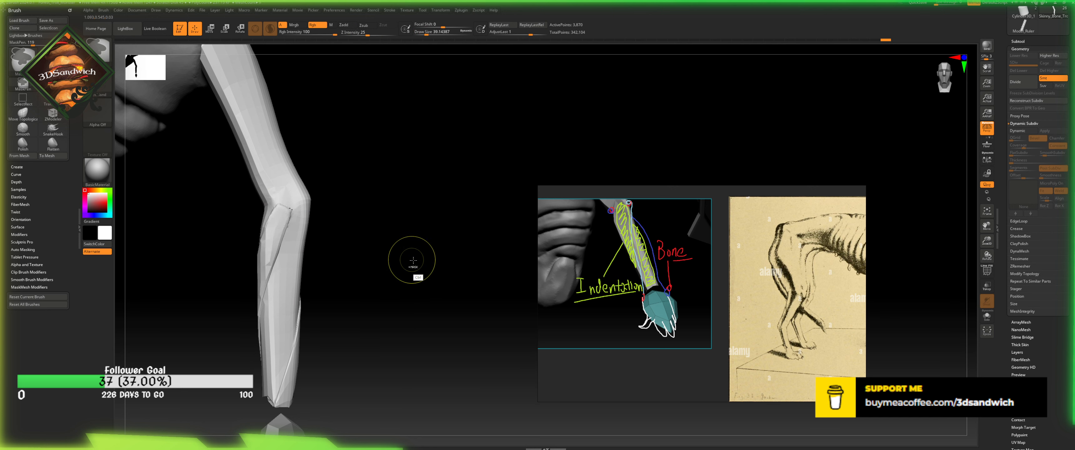
{"action": "mouse_move", "coordinate": [352, 238]}
{"action": "left_mouse_down"}
{"action": "mouse_move", "coordinate": [317, 280]}
{"action": "mouse_move", "coordinate": [290, 366]}
{"action": "left_mouse_up"}
{"action": "mouse_move", "coordinate": [339, 288]}
{"action": "left_mouse_down"}
{"action": "mouse_move", "coordinate": [312, 281]}
{"action": "mouse_move", "coordinate": [290, 326]}
{"action": "left_mouse_up"}
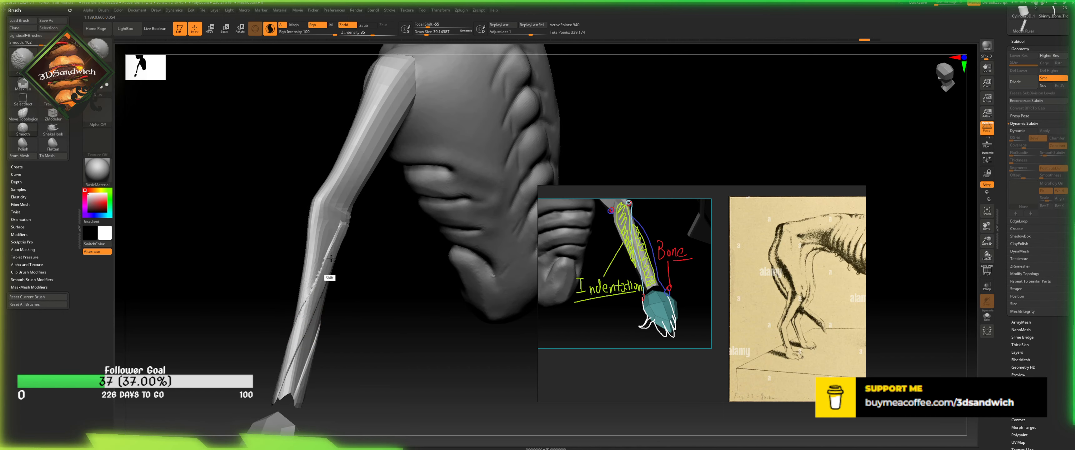
{"action": "key", "text": "ctrl+z"}
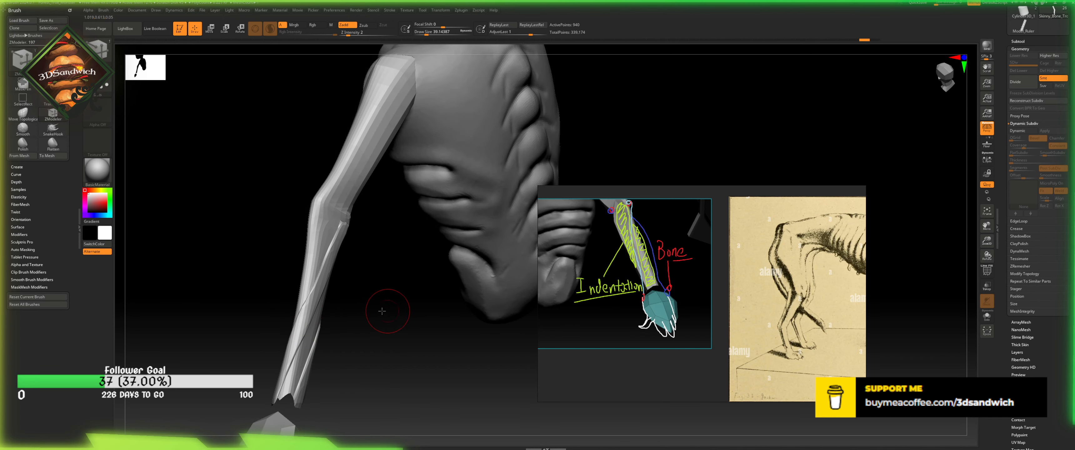
- Enable DetectEdges for ZRemesher and display the low-poly arm's polyframe
{"action": "left_click_drag", "start_coordinate": [382, 311], "coordinate": [343, 220]}
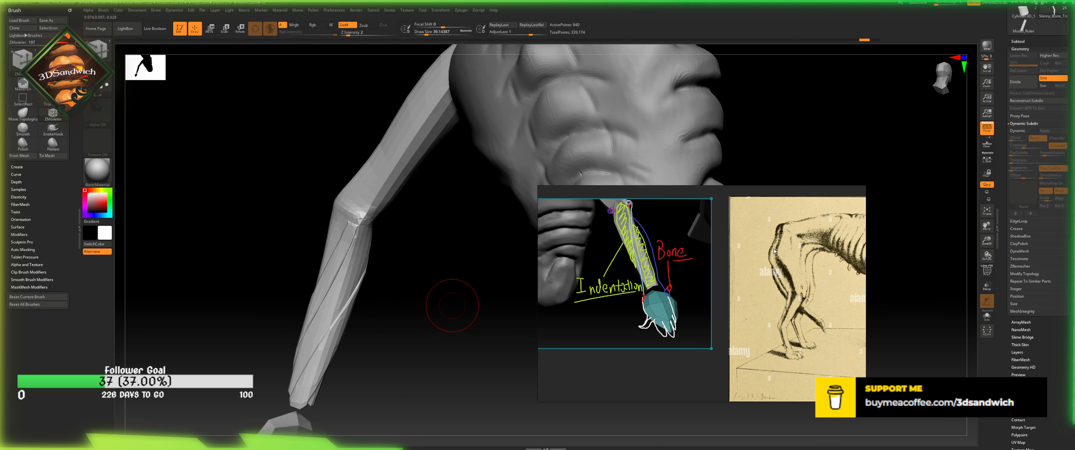
{"action": "scroll", "coordinate": [1008, 342], "scroll_direction": "down", "scroll_amount": 2}
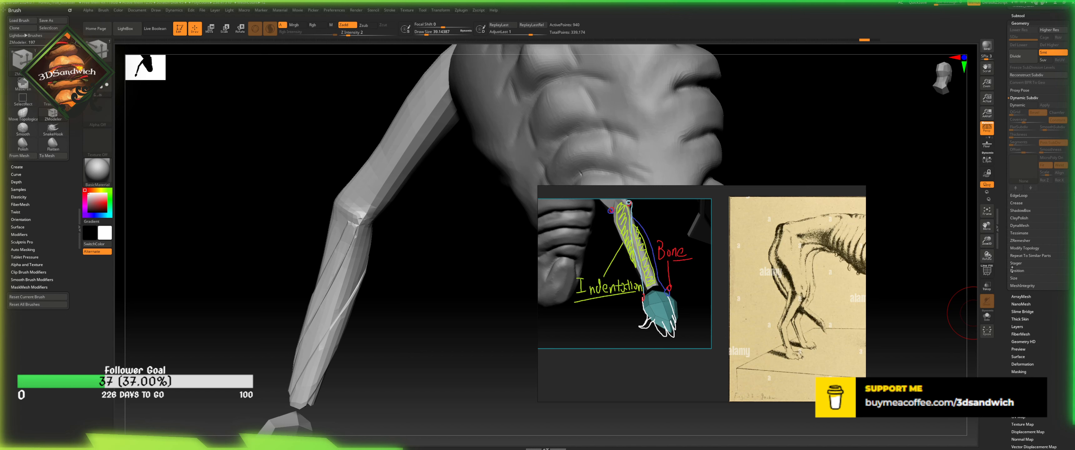
{"action": "left_click", "coordinate": [1018, 241]}
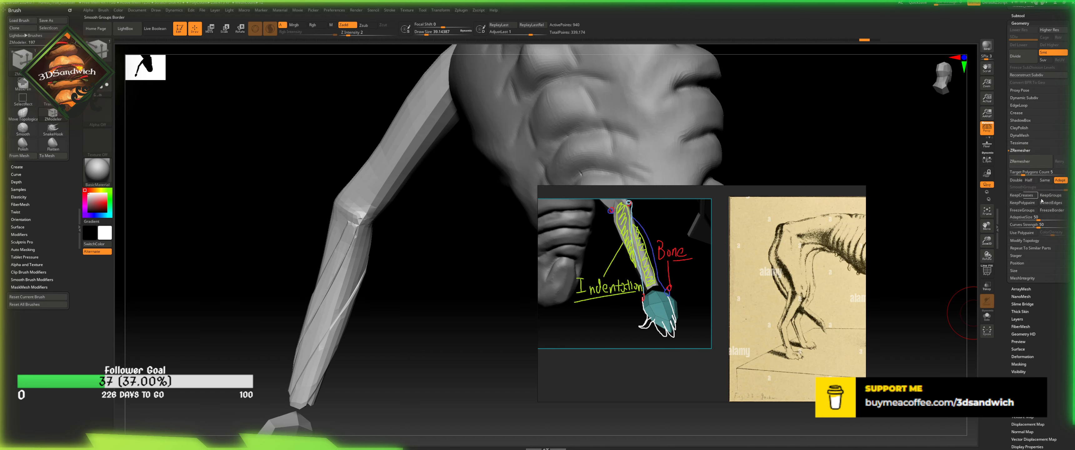
{"action": "left_click", "coordinate": [1049, 203]}
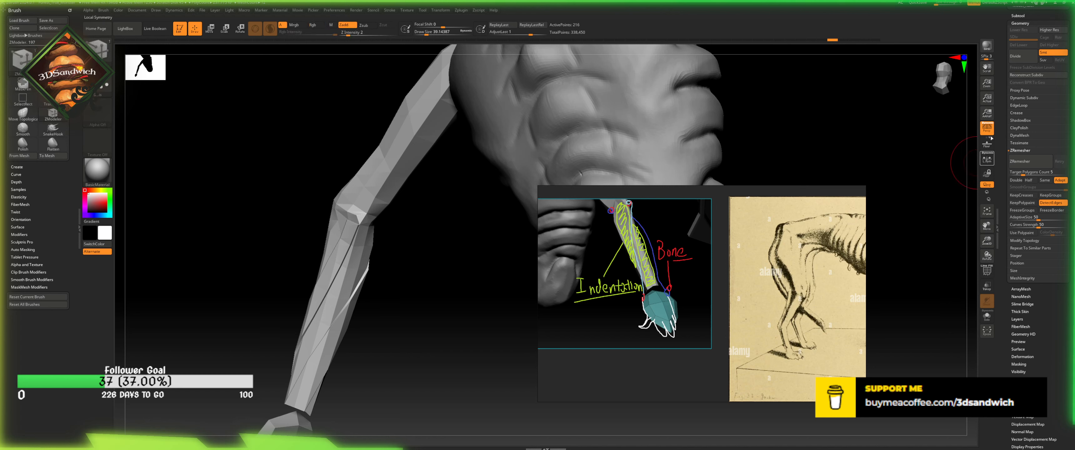
{"action": "left_click", "coordinate": [1024, 98]}
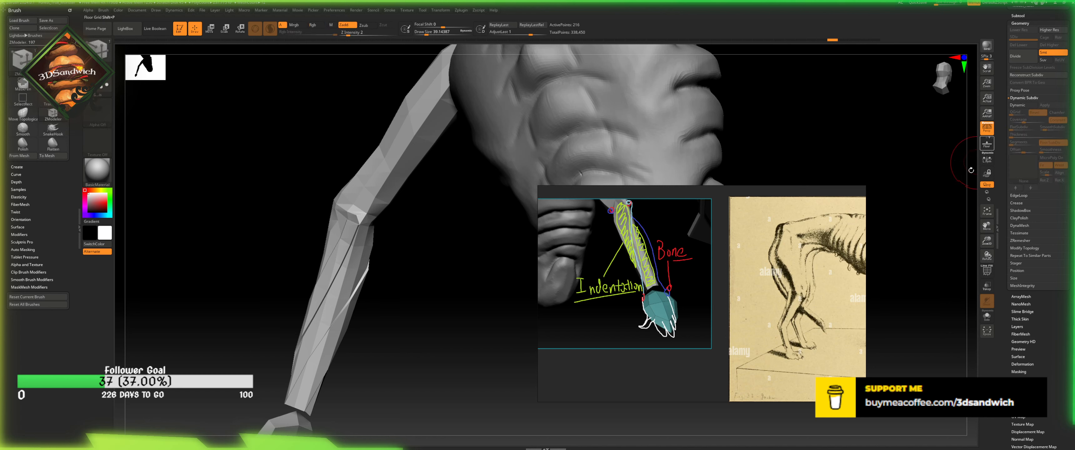
{"action": "left_click", "coordinate": [986, 270]}
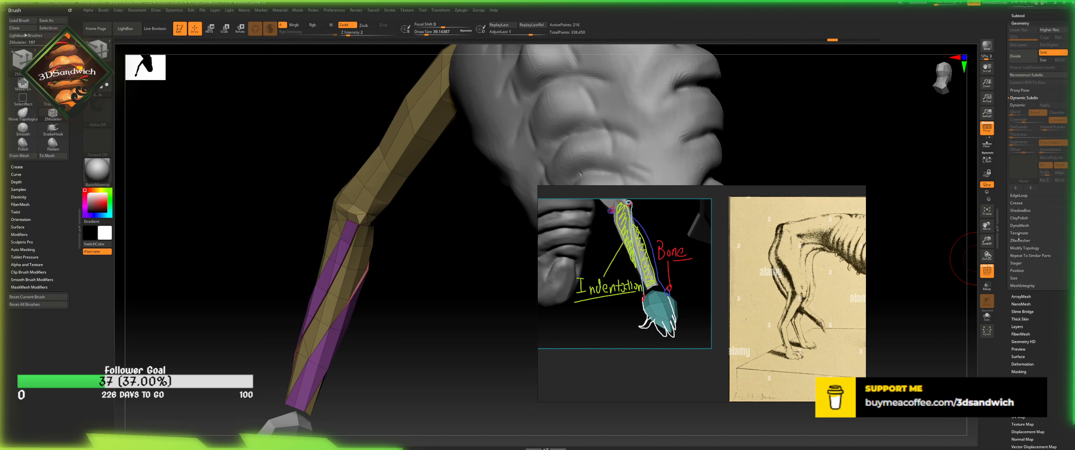
- Try remeshing the arm with ZRemesher using edge detection, inspect the result without the polyframe, and undo the remesh
{"action": "left_click", "coordinate": [1021, 247]}
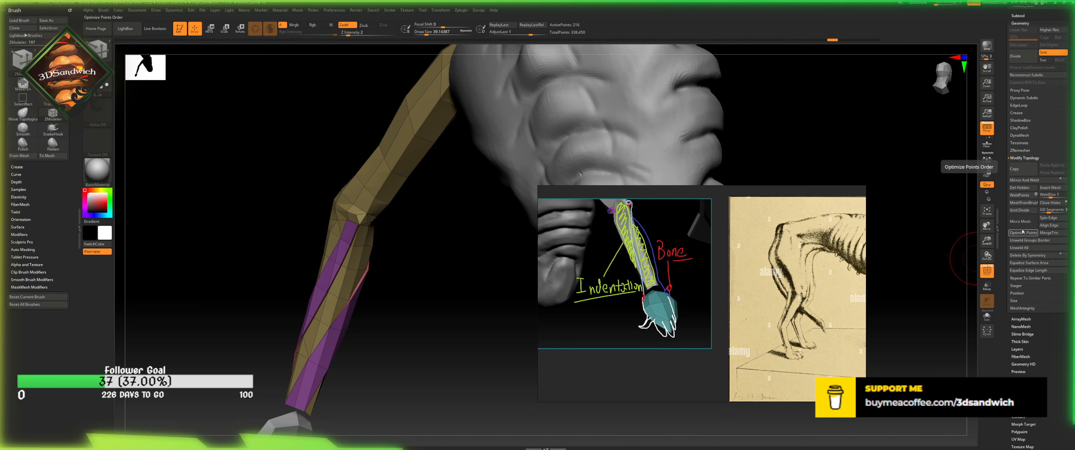
{"action": "left_click", "coordinate": [1021, 150]}
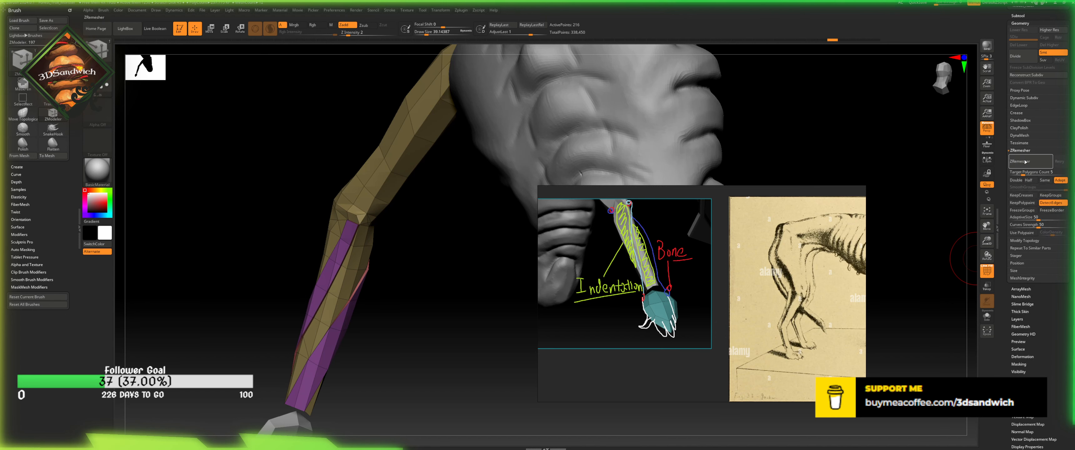
{"action": "left_click", "coordinate": [1029, 165]}
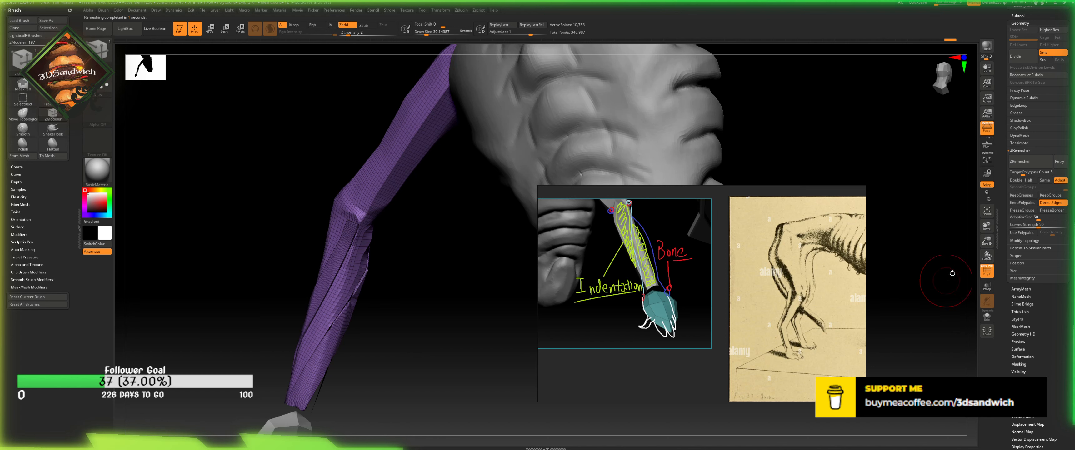
{"action": "left_click", "coordinate": [987, 272]}
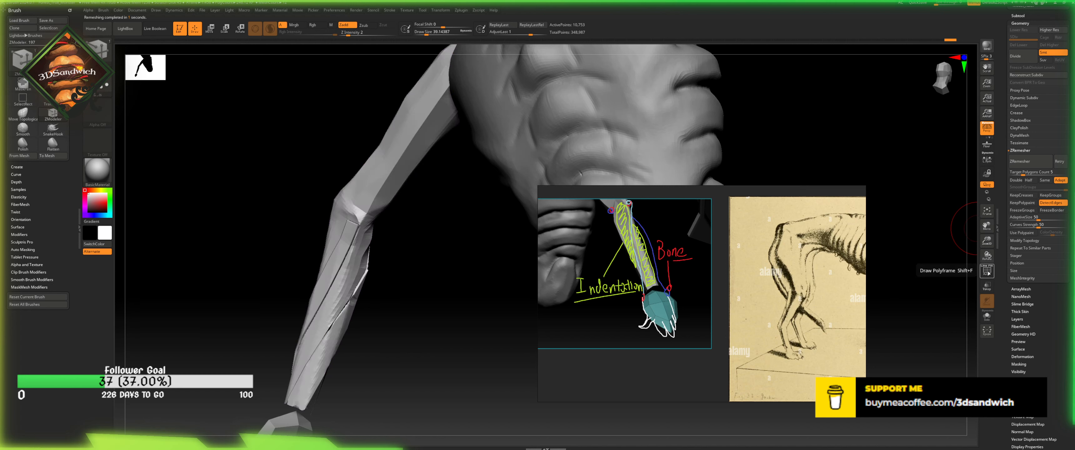
{"action": "left_click", "coordinate": [987, 272]}
{"action": "key", "text": "ctrl+z"}
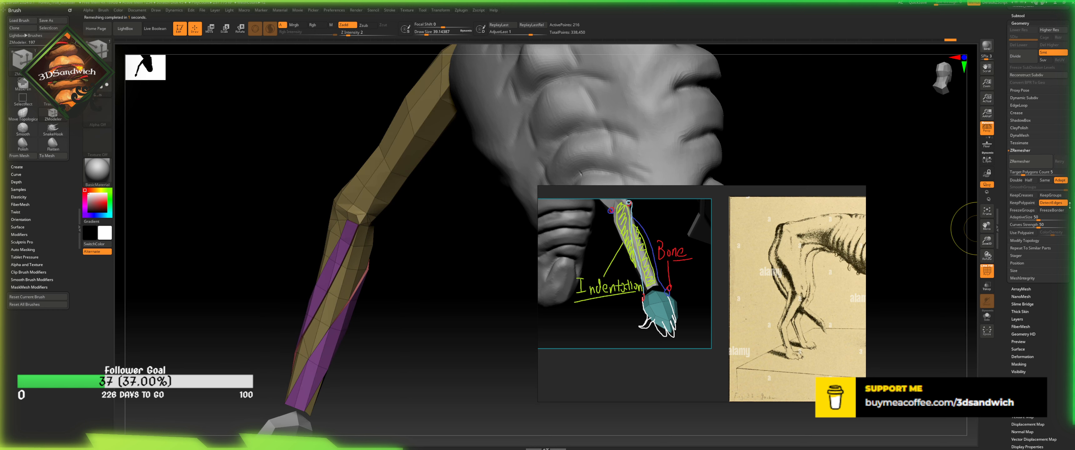
- Turn off DetectEdges, try remeshing the arm with ZRemesher again, and undo the remesh
{"action": "left_click", "coordinate": [1050, 202]}
{"action": "left_click", "coordinate": [1032, 165]}
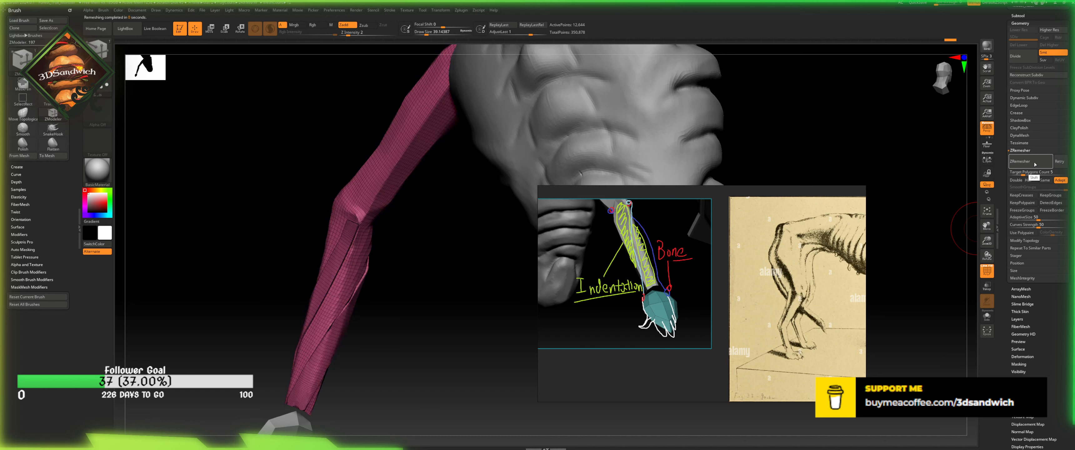
{"action": "key", "text": "ctrl+z"}
- Try remeshing the arm with ZRemesher's Same option enabled and smooth the ridge at the elbow
{"action": "left_click", "coordinate": [1044, 180]}
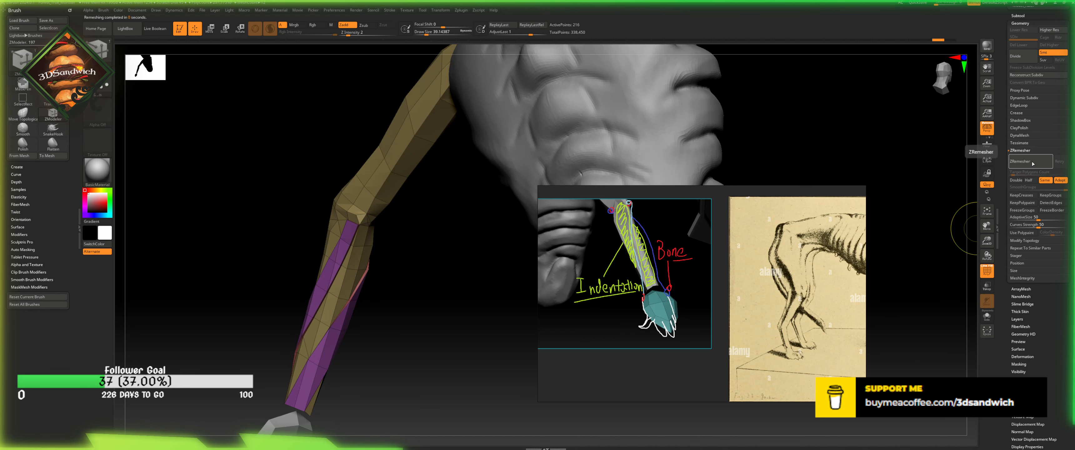
{"action": "left_click", "coordinate": [1021, 163]}
{"action": "key", "text": "shift"}
{"action": "key", "text": "shift"}
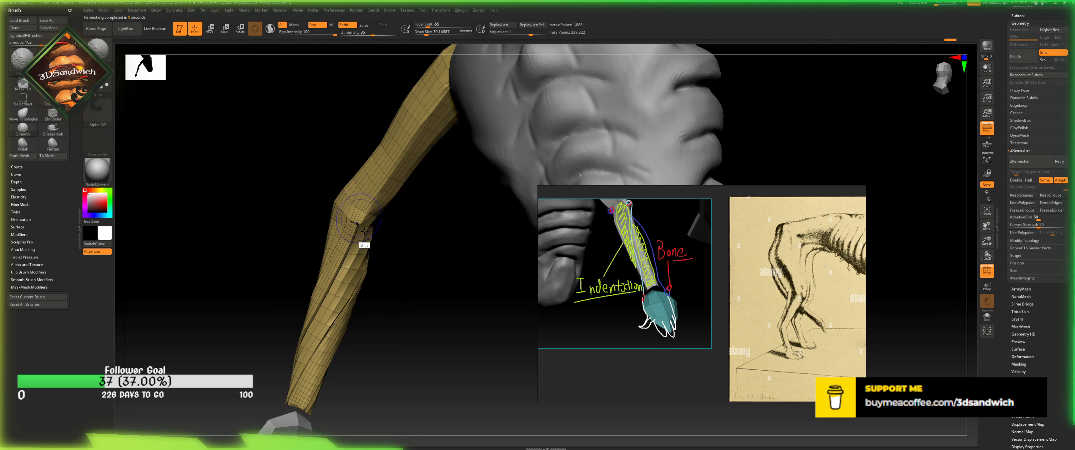
{"action": "left_click_drag", "start_coordinate": [356, 208], "coordinate": [351, 227], "text": "shift"}
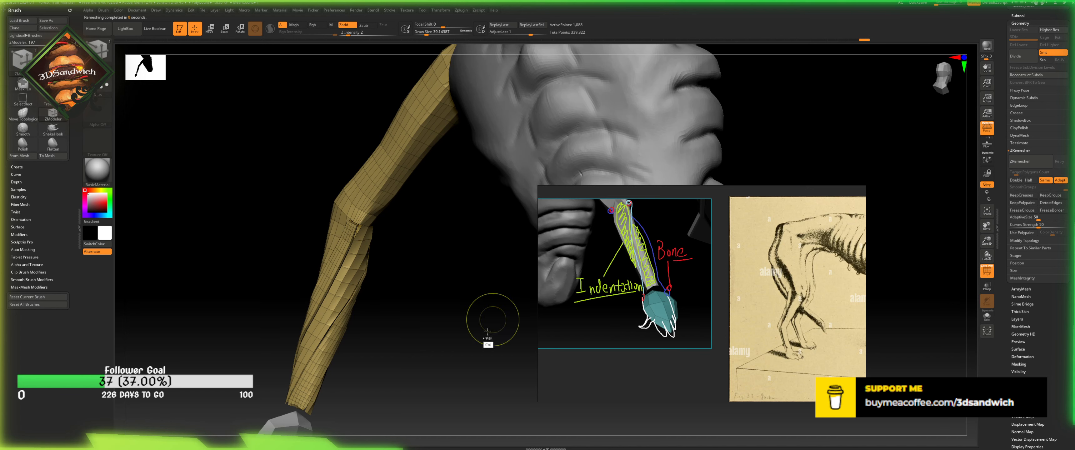
- Undo the elbow smoothing, the remesh and the earlier extrusion of the forearm band
{"action": "mouse_move", "coordinate": [461, 308]}
{"action": "left_mouse_down", "text": "shift"}
{"action": "mouse_move", "coordinate": [484, 350]}
{"action": "mouse_move", "coordinate": [499, 348]}
{"action": "left_mouse_up", "text": "shift"}
{"action": "key", "text": "ctrl+z"}
{"action": "key", "text": "ctrl+z"}
{"action": "key", "text": "ctrl+z"}
{"action": "key", "text": "ctrl+z"}
{"action": "key", "text": "ctrl+z"}
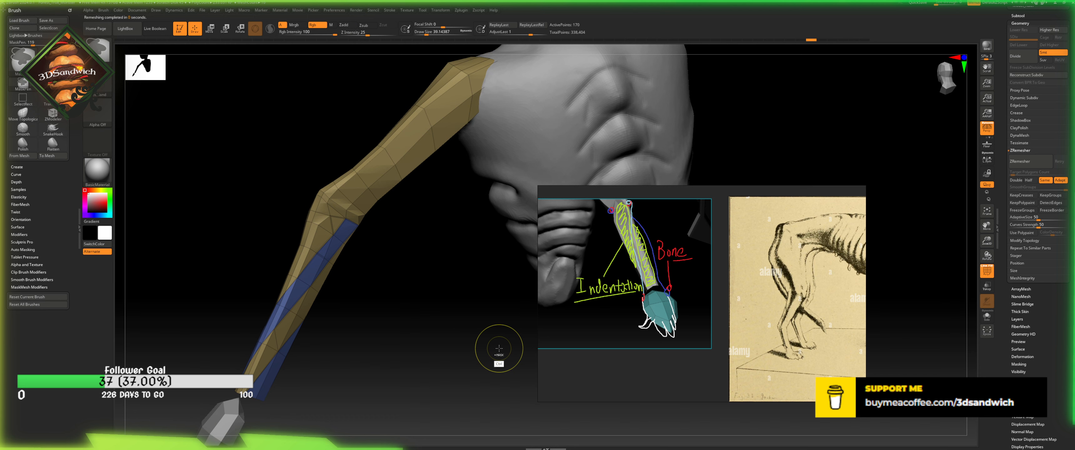
{"action": "key", "text": "ctrl+z"}
- Inspect the elbow without the polyframe, turn off dynamic subdivision on the arm, and display the polyframe again
{"action": "left_click_drag", "start_coordinate": [477, 322], "coordinate": [509, 309]}
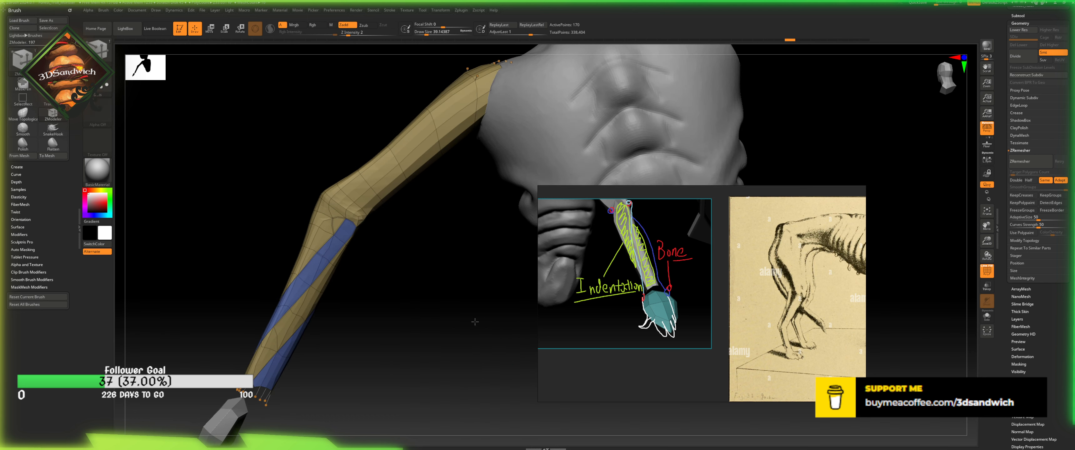
{"action": "left_click", "coordinate": [988, 272]}
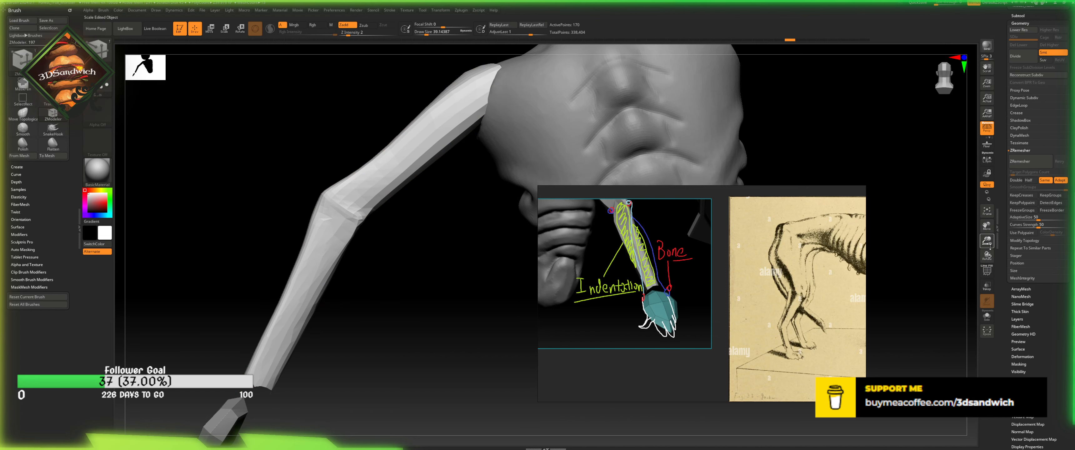
{"action": "left_click_drag", "start_coordinate": [988, 242], "coordinate": [995, 183]}
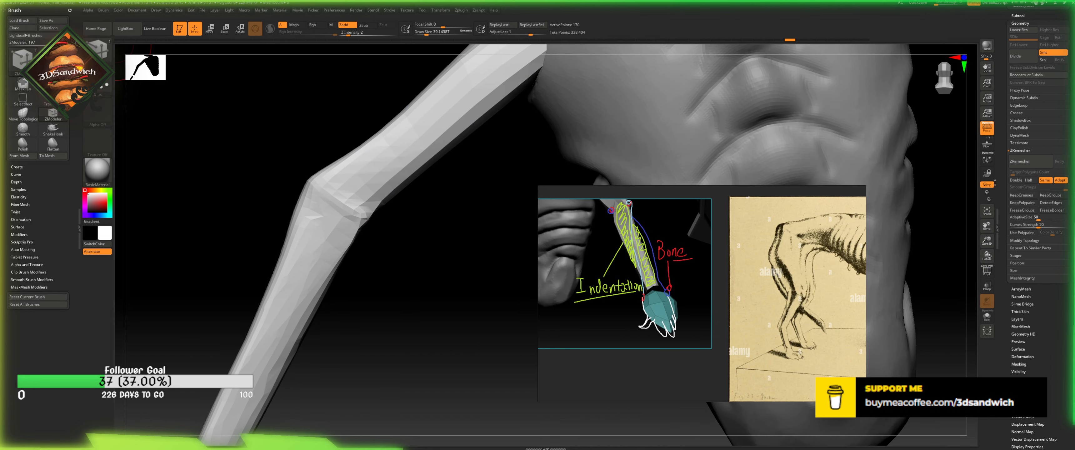
{"action": "left_click", "coordinate": [1024, 98]}
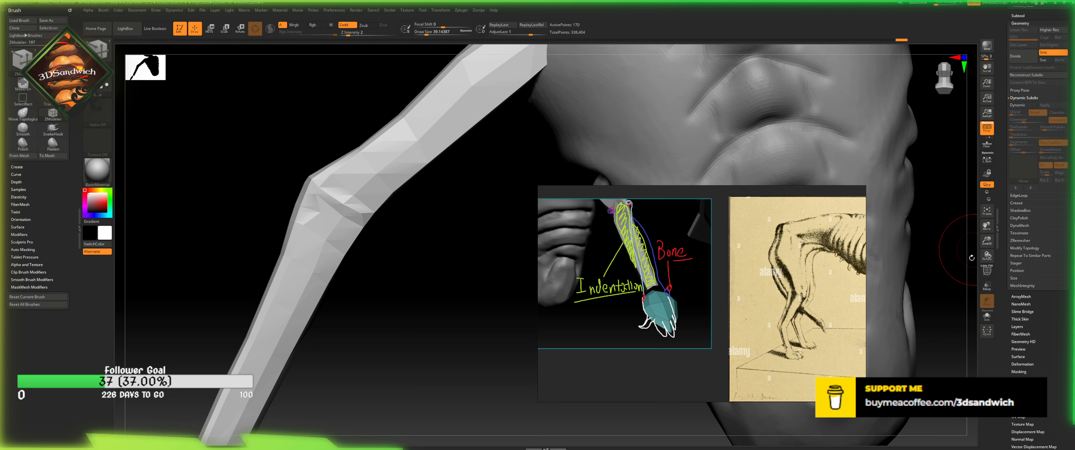
{"action": "left_click", "coordinate": [987, 271]}
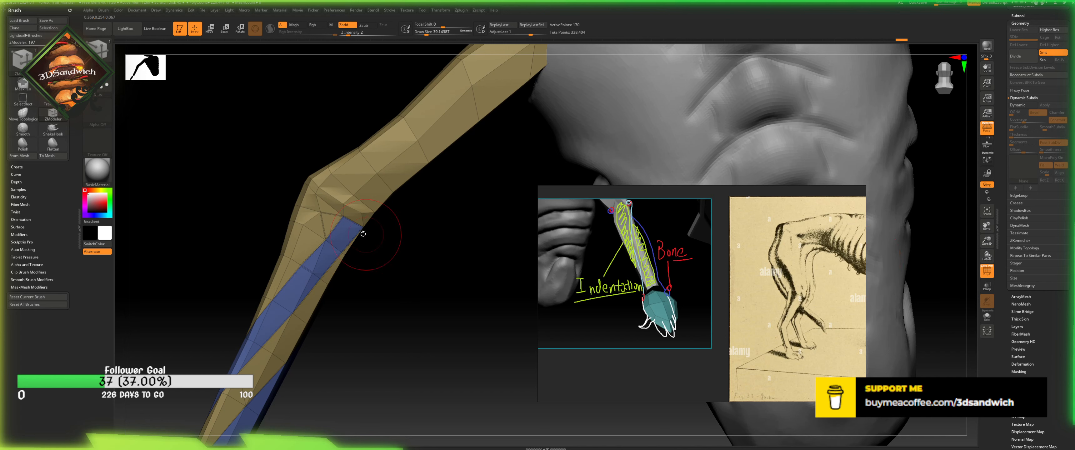
{"action": "key", "text": "space"}
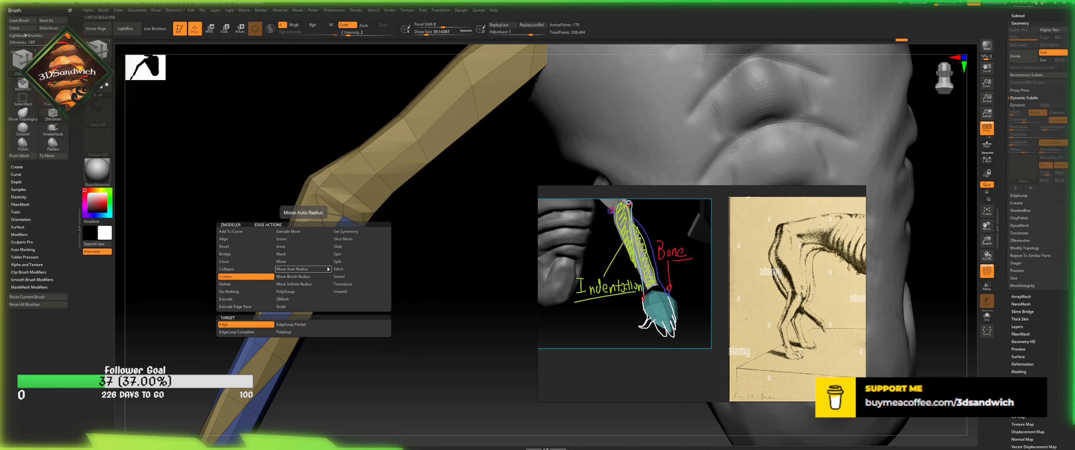
{"action": "left_click", "coordinate": [259, 265]}
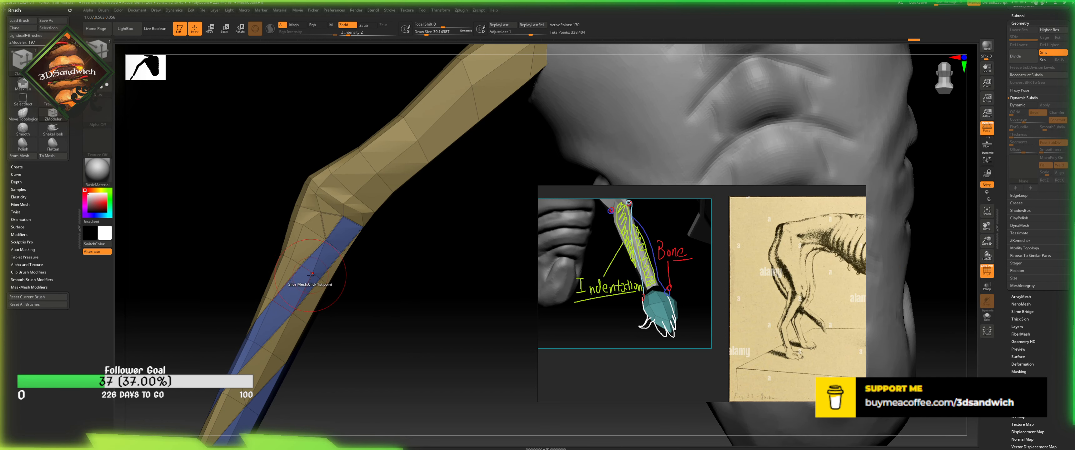
{"action": "key", "text": "space"}
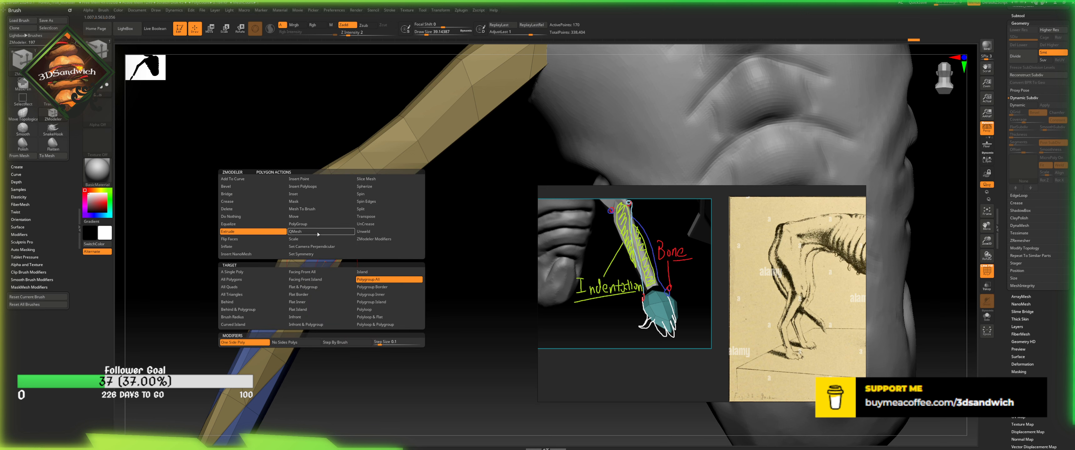
{"action": "left_click", "coordinate": [301, 224]}
{"action": "left_click", "coordinate": [371, 272]}
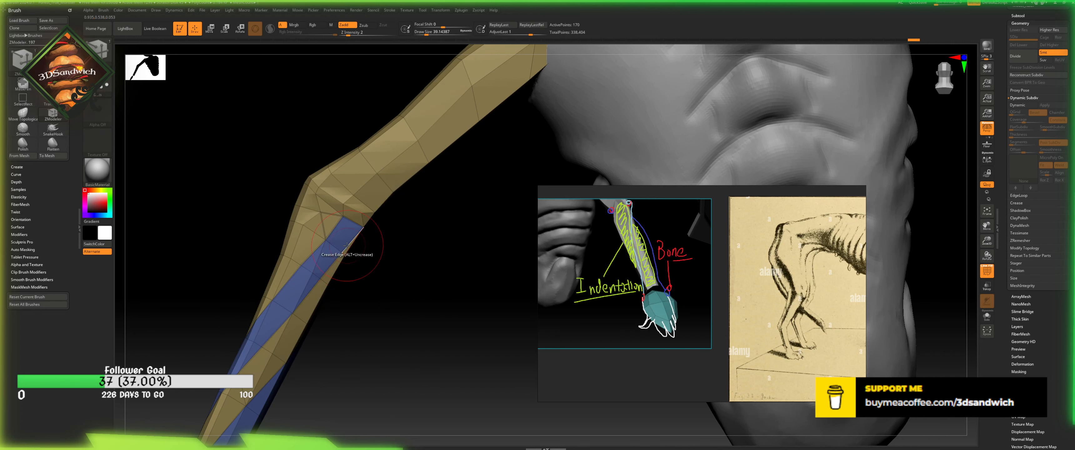
- Extrude the forearm's blue polygroup band outward with the ZModeler QMesh polygon action targeting Polygroup All
{"action": "key", "text": "space"}
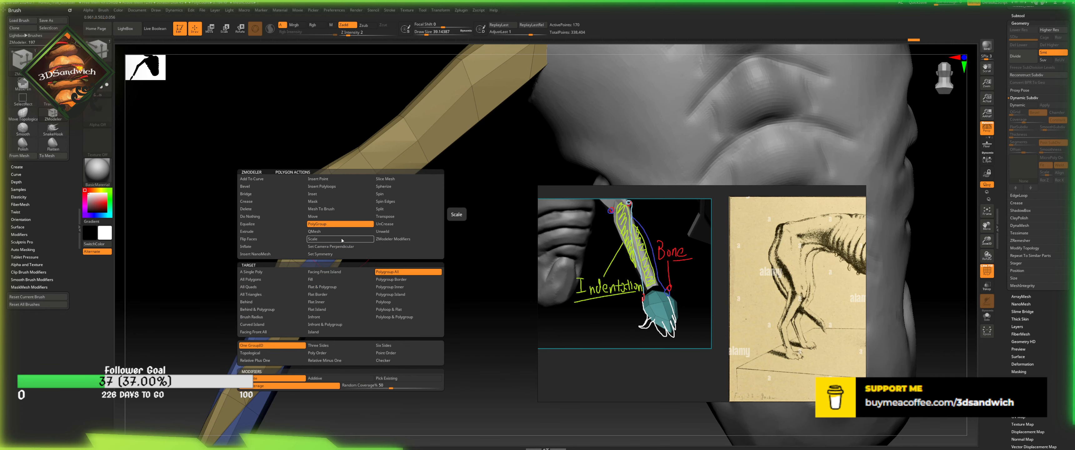
{"action": "key", "text": "space"}
{"action": "left_click", "coordinate": [322, 232]}
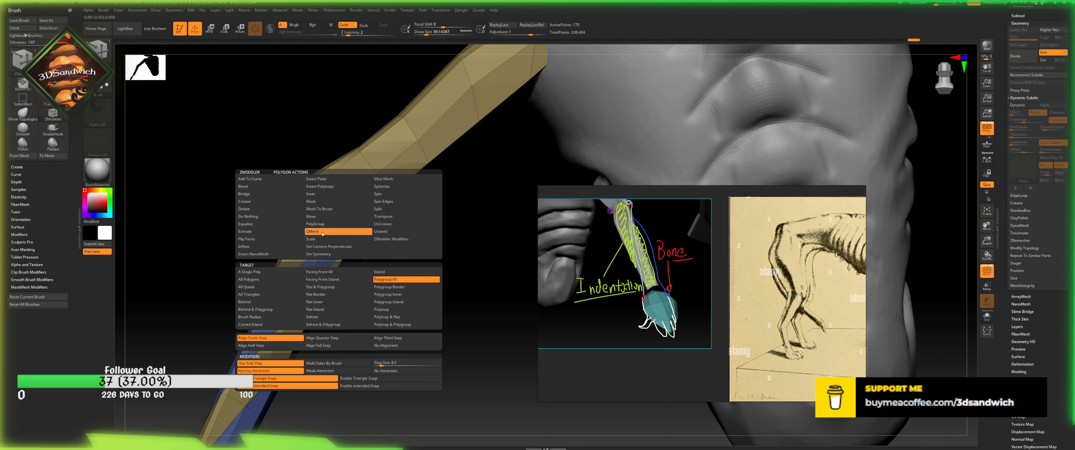
{"action": "left_click_drag", "start_coordinate": [352, 237], "coordinate": [419, 243]}
{"action": "key", "text": "ctrl+z"}
{"action": "mouse_move", "coordinate": [350, 238]}
{"action": "left_mouse_down"}
{"action": "mouse_move", "coordinate": [369, 244]}
{"action": "mouse_move", "coordinate": [360, 249]}
{"action": "left_mouse_up"}
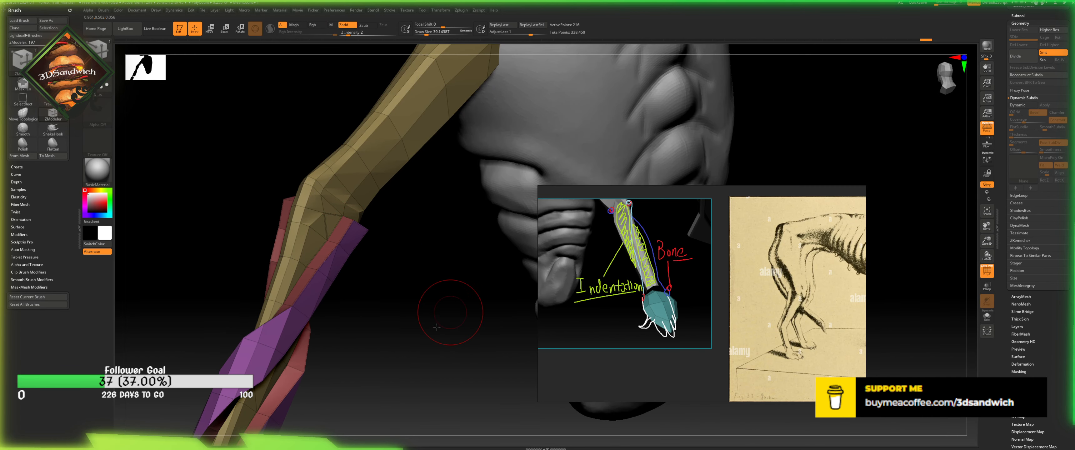
- Turn on dynamic subdivision for the arm and check the extruded forearm band from several sides
{"action": "mouse_move", "coordinate": [436, 327]}
{"action": "left_mouse_down"}
{"action": "mouse_move", "coordinate": [451, 334]}
{"action": "mouse_move", "coordinate": [463, 310]}
{"action": "left_mouse_up"}
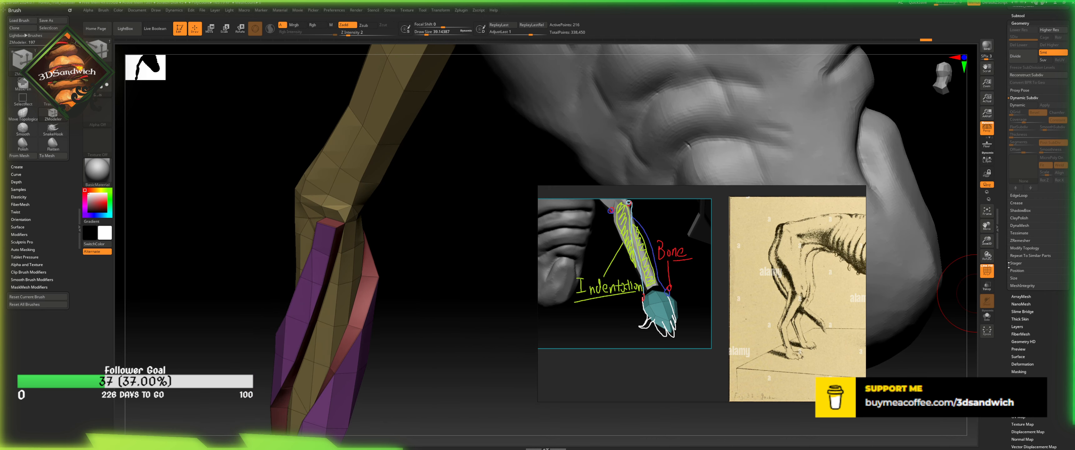
{"action": "left_click", "coordinate": [1024, 106]}
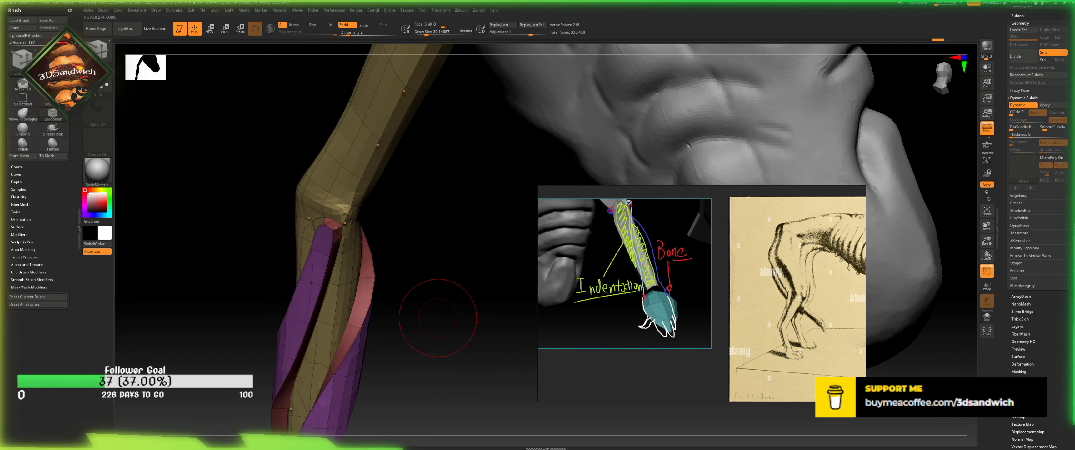
{"action": "left_click_drag", "start_coordinate": [457, 296], "coordinate": [939, 196]}
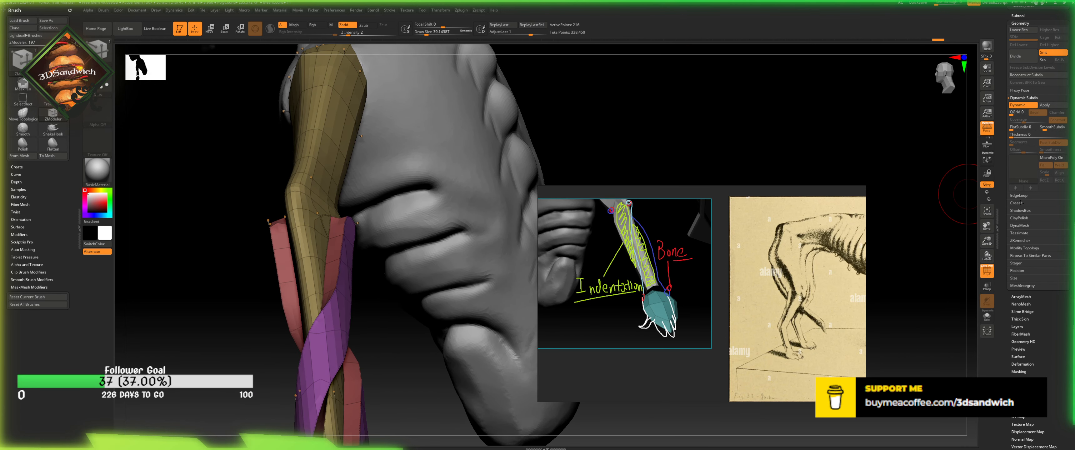
- Bevel the extruded forearm band's edges using the Crease settings, reduce the bevel width, and check the result from another side
{"action": "left_click", "coordinate": [1028, 211]}
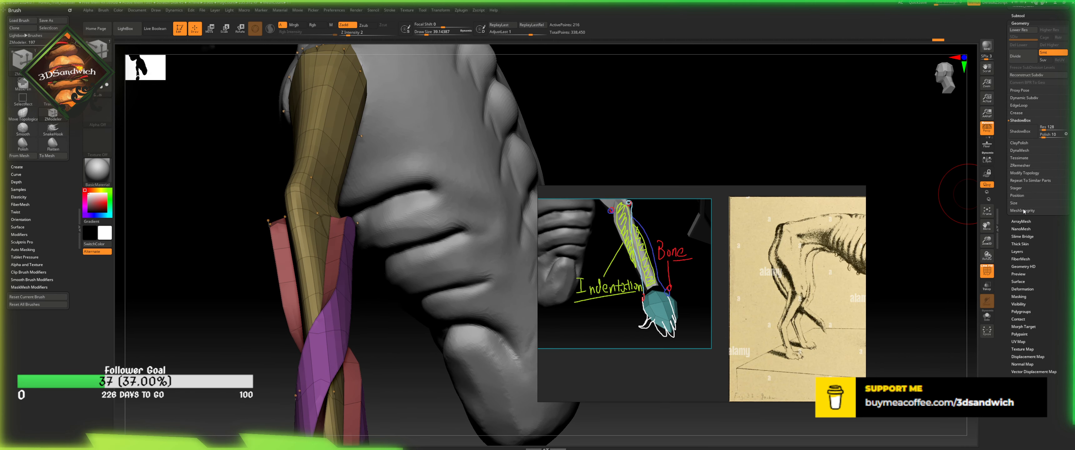
{"action": "left_click", "coordinate": [1016, 113]}
{"action": "left_click_drag", "start_coordinate": [1036, 174], "coordinate": [1042, 176]}
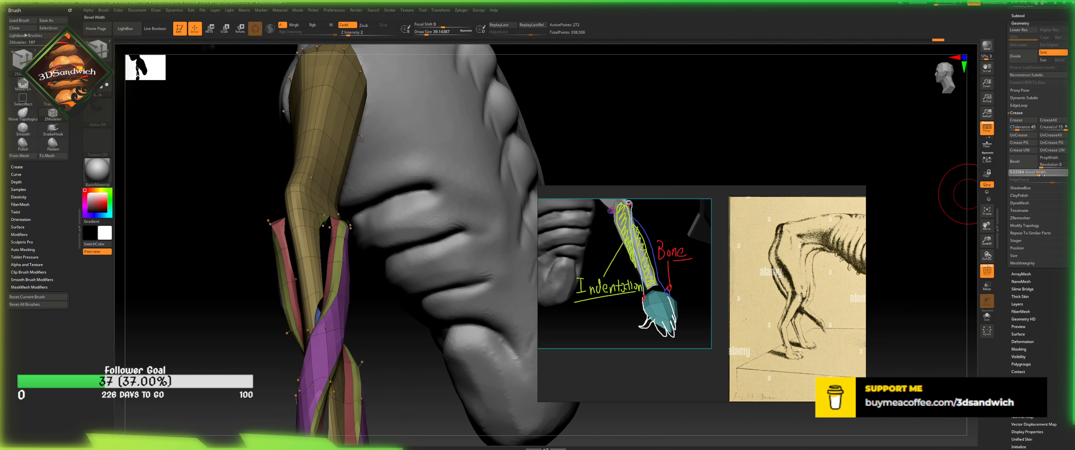
{"action": "left_click", "coordinate": [1036, 172]}
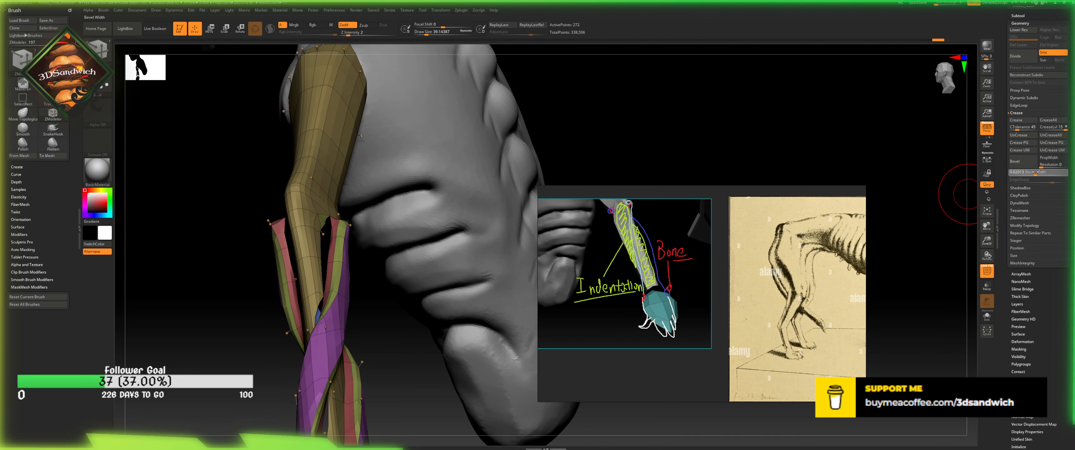
{"action": "left_click_drag", "start_coordinate": [904, 146], "coordinate": [974, 142]}
{"action": "scroll", "coordinate": [1006, 91], "scroll_direction": "up", "scroll_amount": 1}
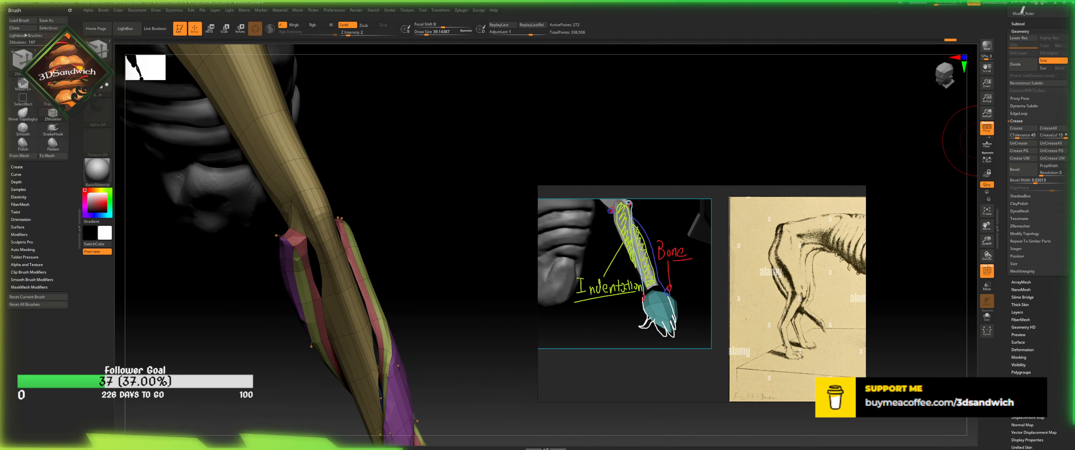
- Close the holes in the low-poly arm mesh and retopologize it with ZRemesher
{"action": "left_click", "coordinate": [1024, 106]}
{"action": "left_click", "coordinate": [1020, 113]}
{"action": "left_click_drag", "start_coordinate": [944, 137], "coordinate": [911, 114]}
{"action": "mouse_move", "coordinate": [919, 106]}
{"action": "left_mouse_down"}
{"action": "mouse_move", "coordinate": [914, 153]}
{"action": "mouse_move", "coordinate": [895, 182]}
{"action": "mouse_move", "coordinate": [919, 209]}
{"action": "left_mouse_up"}
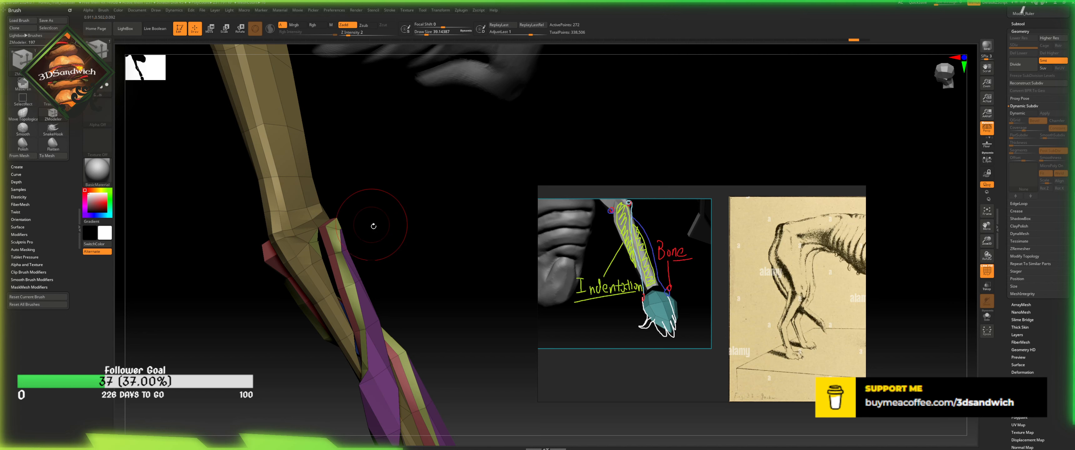
{"action": "left_click", "coordinate": [1025, 255]}
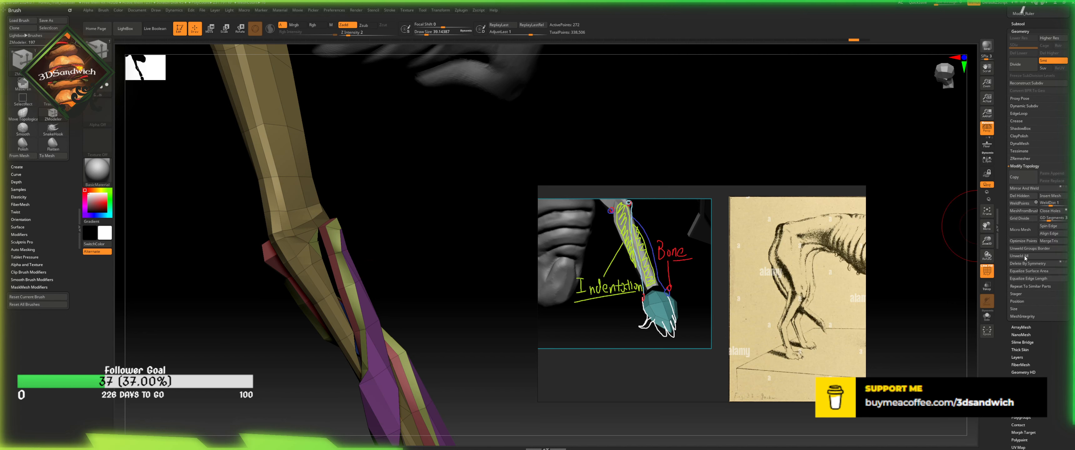
{"action": "left_click", "coordinate": [1045, 213]}
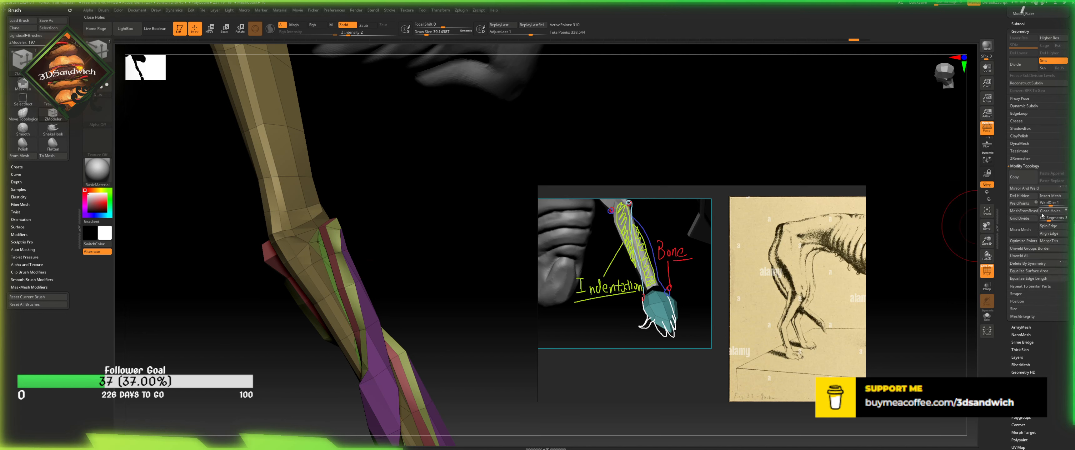
{"action": "left_click", "coordinate": [1020, 159]}
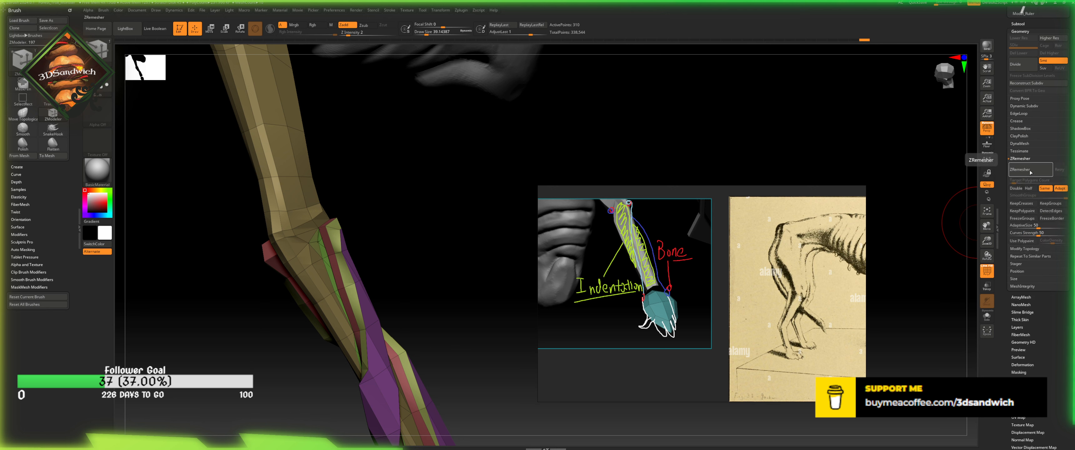
{"action": "left_click", "coordinate": [1032, 171]}
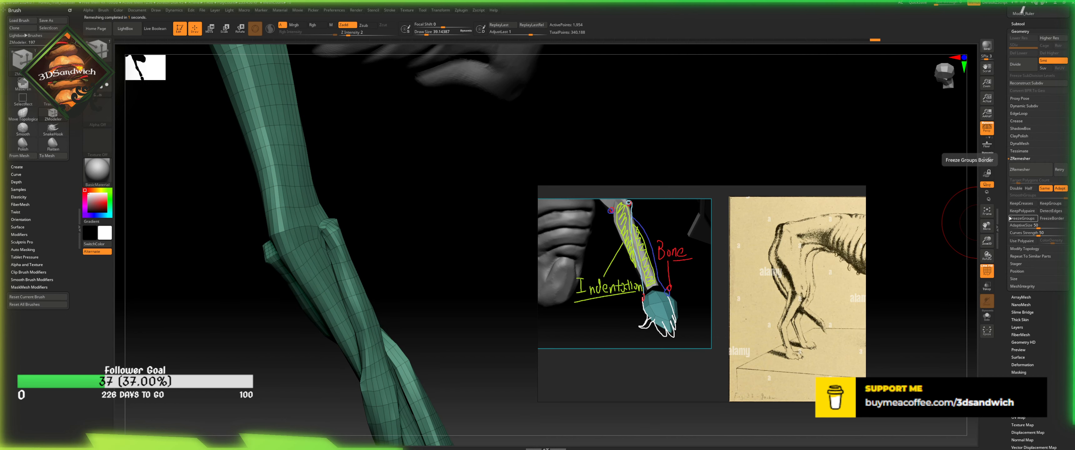
- Smooth the remeshed forearm strands between the elbow and wrist, checking the arm from several sides
{"action": "key", "text": "shift"}
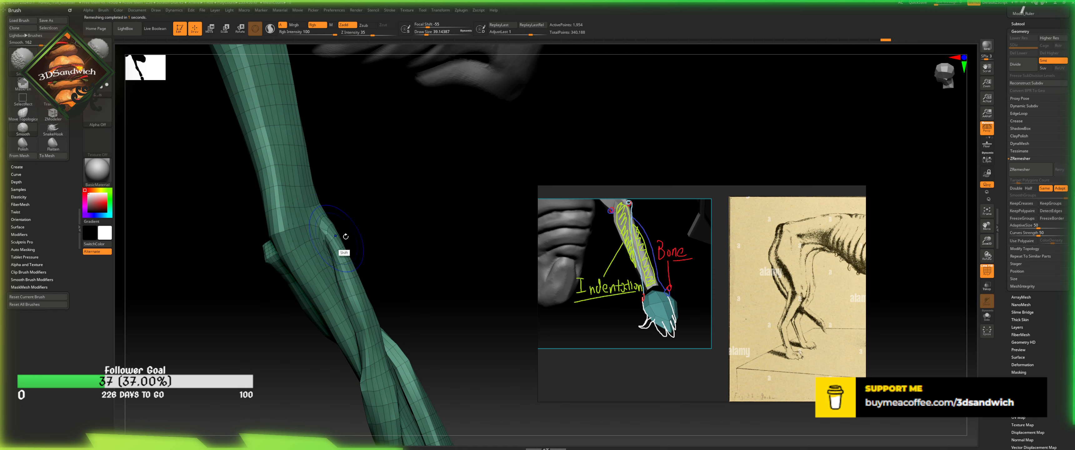
{"action": "mouse_move", "coordinate": [374, 241]}
{"action": "left_mouse_down", "text": "shift"}
{"action": "mouse_move", "coordinate": [392, 223]}
{"action": "mouse_move", "coordinate": [342, 246]}
{"action": "mouse_move", "coordinate": [294, 305]}
{"action": "mouse_move", "coordinate": [294, 334]}
{"action": "left_mouse_up", "text": "shift"}
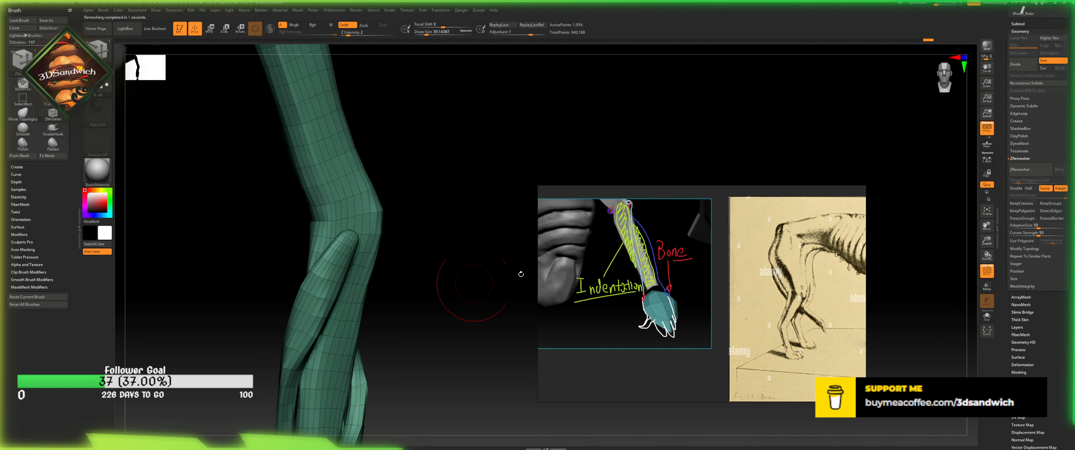
{"action": "left_click_drag", "start_coordinate": [968, 234], "coordinate": [968, 205]}
{"action": "mouse_move", "coordinate": [438, 323]}
{"action": "left_mouse_down", "text": "alt"}
{"action": "mouse_move", "coordinate": [432, 273]}
{"action": "mouse_move", "coordinate": [505, 271]}
{"action": "left_mouse_up", "text": "alt"}
{"action": "key", "text": "shift"}
{"action": "left_click_drag", "start_coordinate": [347, 246], "coordinate": [343, 294], "text": "shift"}
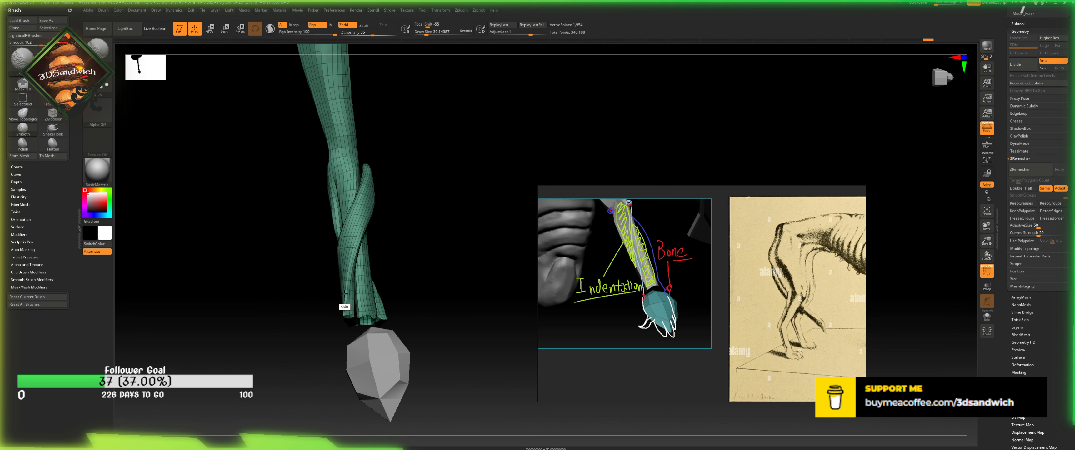
{"action": "left_click_drag", "start_coordinate": [396, 259], "coordinate": [379, 300]}
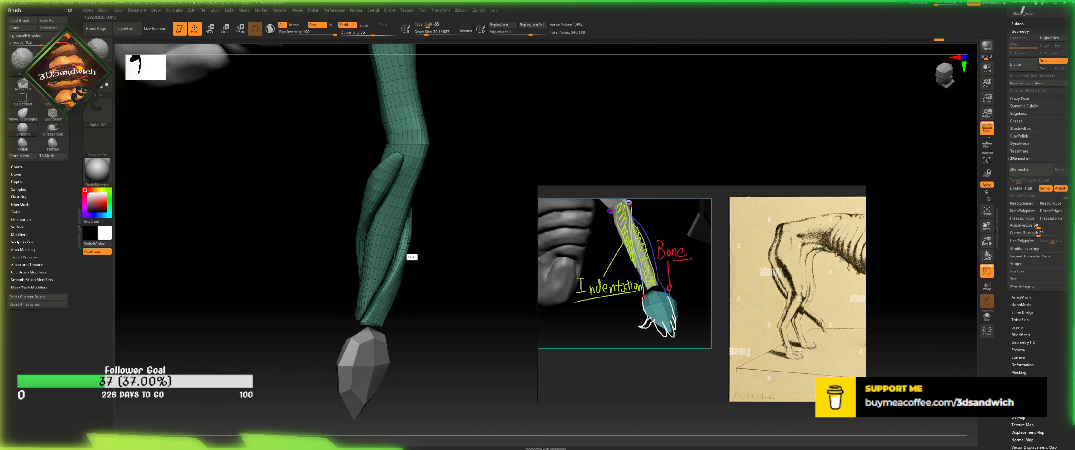
{"action": "mouse_move", "coordinate": [407, 249]}
{"action": "left_mouse_down", "text": "shift"}
{"action": "mouse_move", "coordinate": [422, 233]}
{"action": "mouse_move", "coordinate": [422, 253]}
{"action": "left_mouse_up", "text": "shift"}
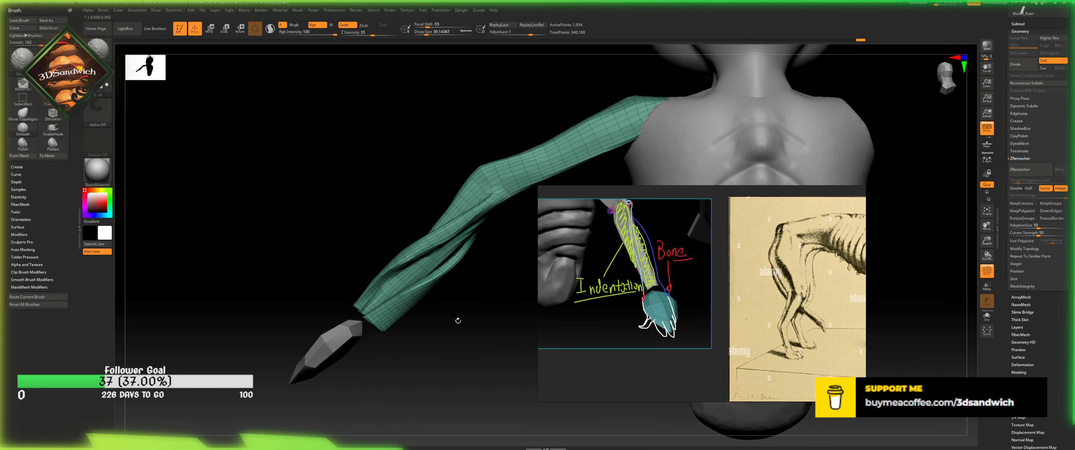
{"action": "left_click_drag", "start_coordinate": [458, 321], "coordinate": [475, 317]}
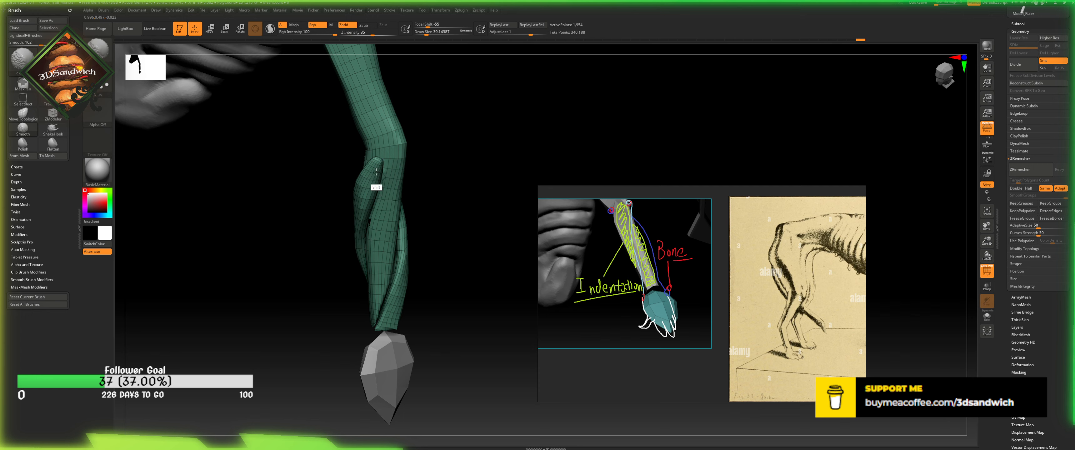
- Switch to the Flatten brush with Sculptris Pro enabled and hide the arm's polyframe
{"action": "left_click", "coordinate": [23, 59]}
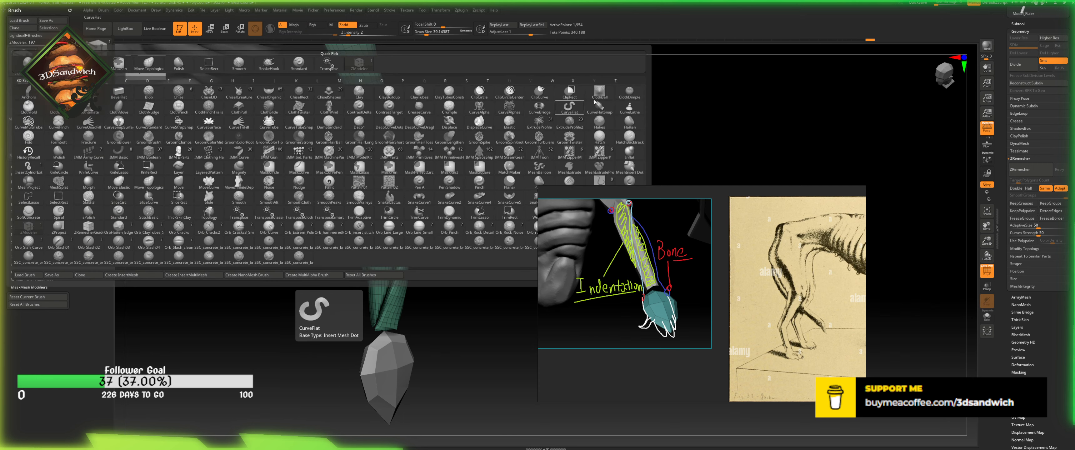
{"action": "left_click", "coordinate": [629, 122]}
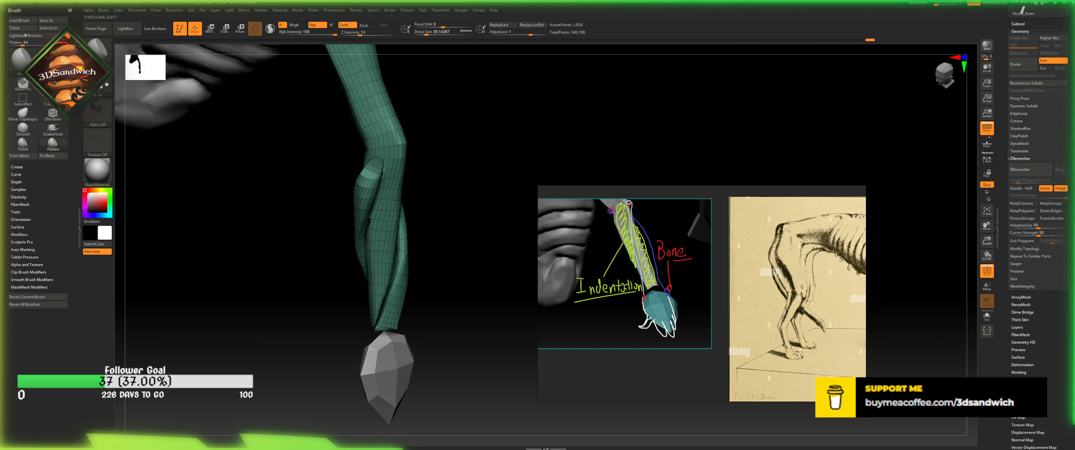
{"action": "left_click", "coordinate": [270, 28]}
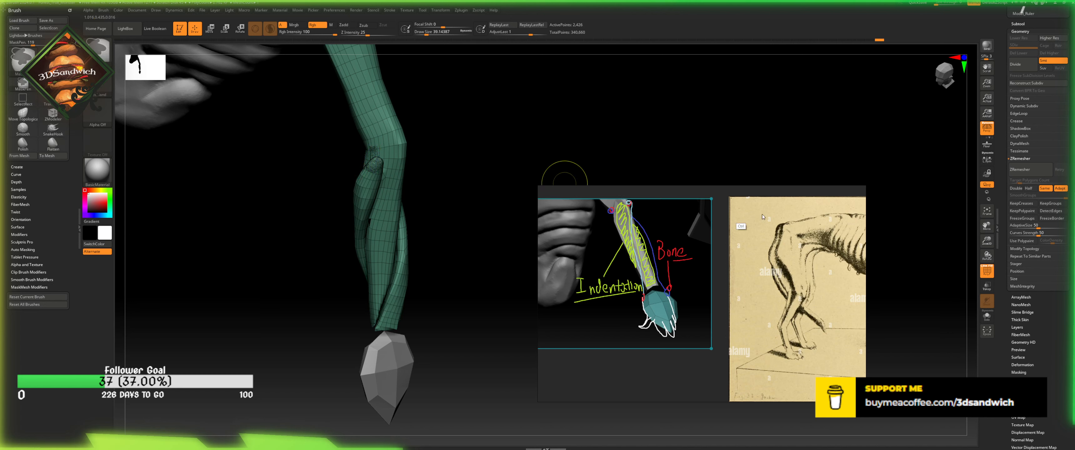
{"action": "key", "text": "ctrl+z"}
{"action": "left_click", "coordinate": [987, 271]}
- Smooth the forearm muscles and their upper ends at the elbow with Sculptris Pro active
{"action": "left_click_drag", "start_coordinate": [386, 165], "coordinate": [350, 230], "text": "shift"}
{"action": "mouse_move", "coordinate": [368, 192]}
{"action": "left_mouse_down", "text": "shift"}
{"action": "mouse_move", "coordinate": [362, 175]}
{"action": "mouse_move", "coordinate": [362, 258]}
{"action": "mouse_move", "coordinate": [384, 303]}
{"action": "left_mouse_up", "text": "shift"}
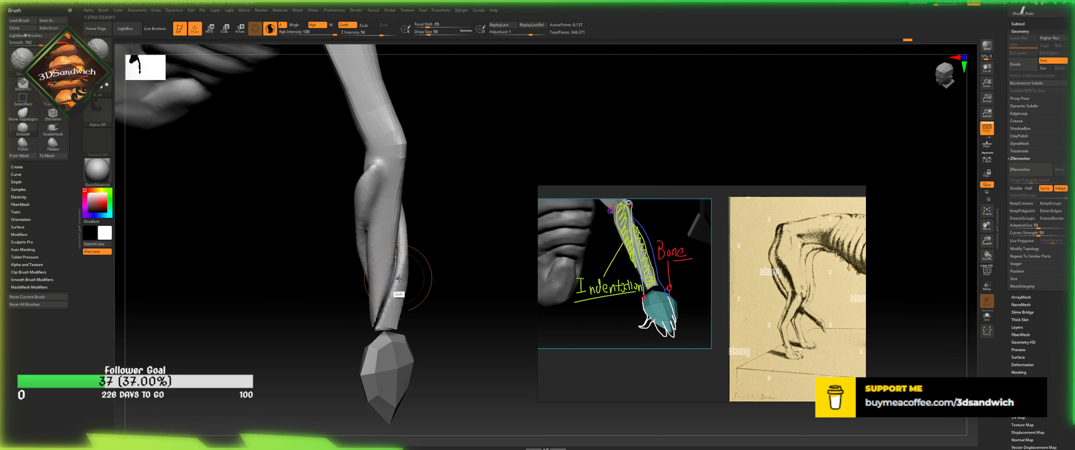
{"action": "mouse_move", "coordinate": [436, 250]}
{"action": "left_mouse_down", "text": "shift"}
{"action": "mouse_move", "coordinate": [405, 222]}
{"action": "mouse_move", "coordinate": [431, 261]}
{"action": "left_mouse_up", "text": "shift"}
{"action": "left_click_drag", "start_coordinate": [391, 204], "coordinate": [395, 161], "text": "shift"}
{"action": "mouse_move", "coordinate": [386, 166]}
{"action": "left_mouse_down", "text": "shift"}
{"action": "mouse_move", "coordinate": [381, 130]}
{"action": "mouse_move", "coordinate": [380, 162]}
{"action": "left_mouse_up", "text": "shift"}
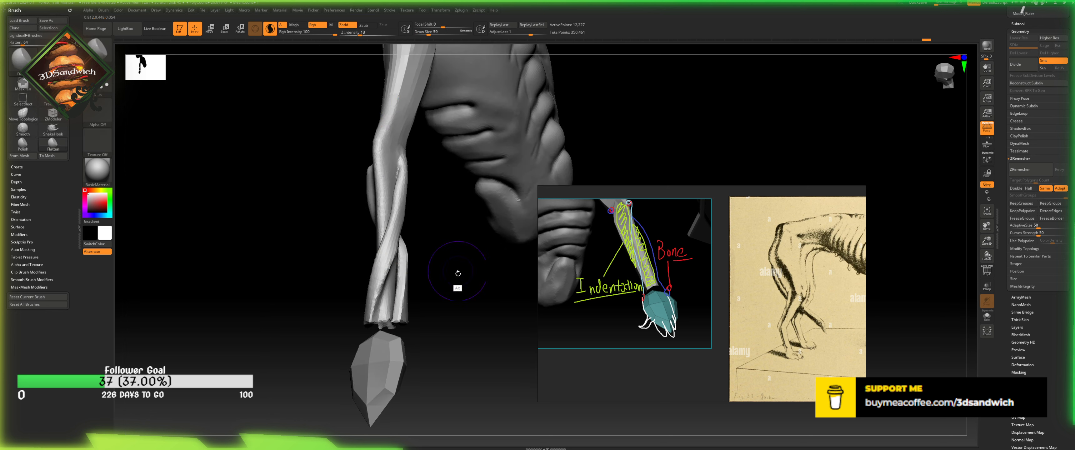
- Smooth the elbow and the hard facets running up the back of the upper arm
{"action": "left_click_drag", "start_coordinate": [459, 267], "coordinate": [382, 339]}
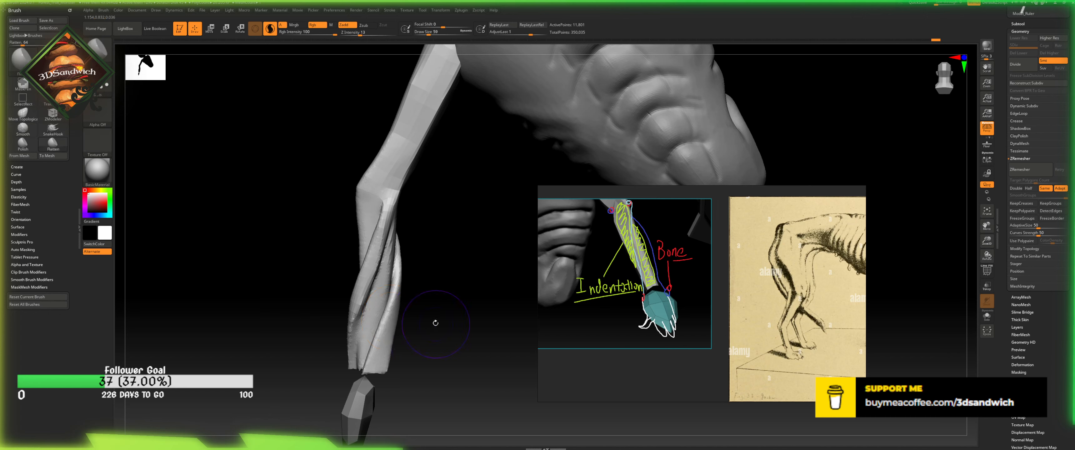
{"action": "mouse_move", "coordinate": [434, 320]}
{"action": "left_mouse_down"}
{"action": "mouse_move", "coordinate": [411, 311]}
{"action": "mouse_move", "coordinate": [417, 286]}
{"action": "left_mouse_up"}
{"action": "left_click_drag", "start_coordinate": [420, 227], "coordinate": [418, 247], "text": "shift"}
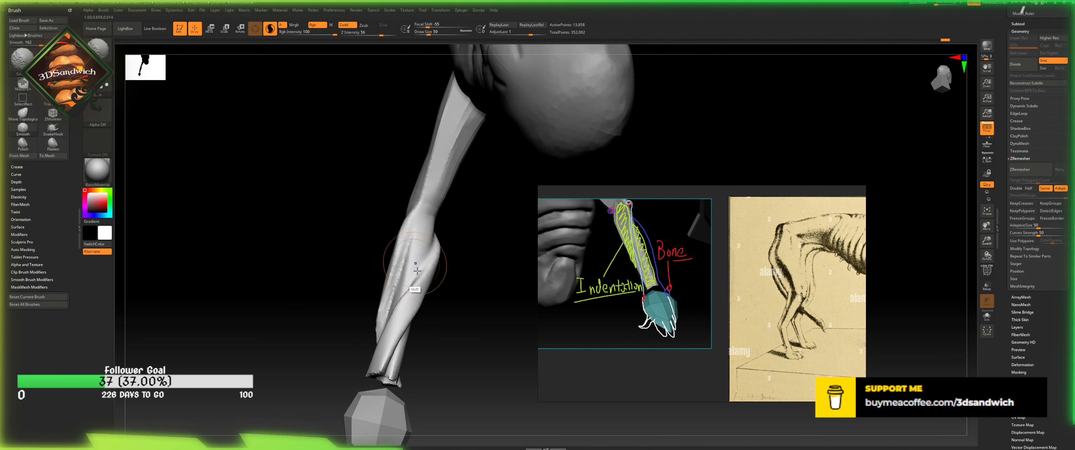
{"action": "left_click_drag", "start_coordinate": [429, 181], "coordinate": [445, 125], "text": "shift"}
{"action": "mouse_move", "coordinate": [384, 157]}
{"action": "left_mouse_down"}
{"action": "mouse_move", "coordinate": [422, 164]}
{"action": "mouse_move", "coordinate": [381, 164]}
{"action": "left_mouse_up"}
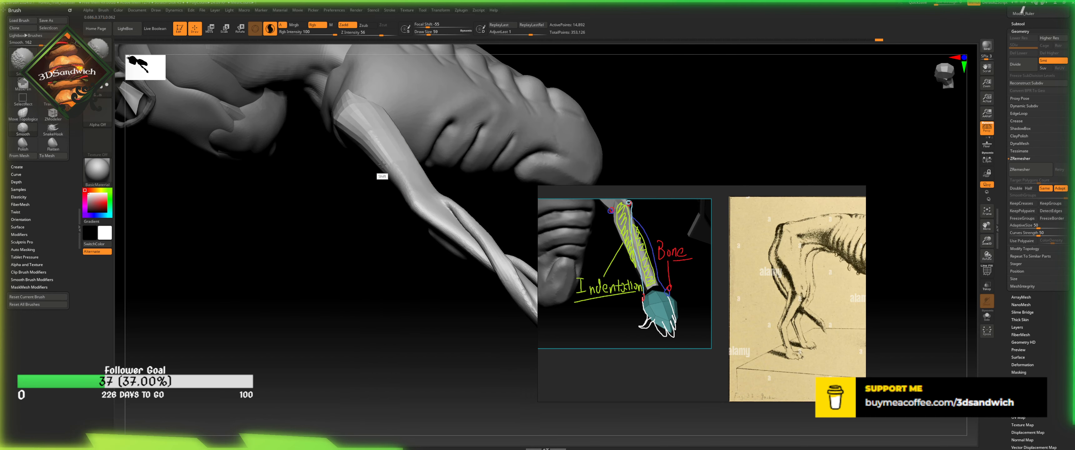
- Soften the faceted shoulder end of the upper arm and smooth its front surface toward the elbow
{"action": "left_click_drag", "start_coordinate": [336, 106], "coordinate": [339, 113], "text": "shift"}
{"action": "left_click_drag", "start_coordinate": [365, 257], "coordinate": [382, 176]}
{"action": "left_click_drag", "start_coordinate": [343, 109], "coordinate": [342, 119], "text": "shift"}
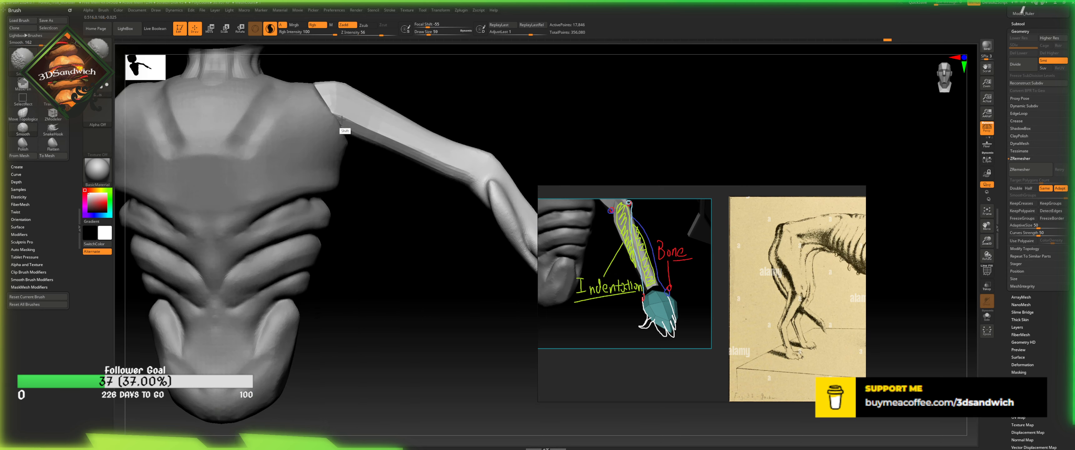
{"action": "left_click_drag", "start_coordinate": [447, 103], "coordinate": [399, 172], "text": "alt"}
{"action": "left_click_drag", "start_coordinate": [305, 188], "coordinate": [393, 213], "text": "shift"}
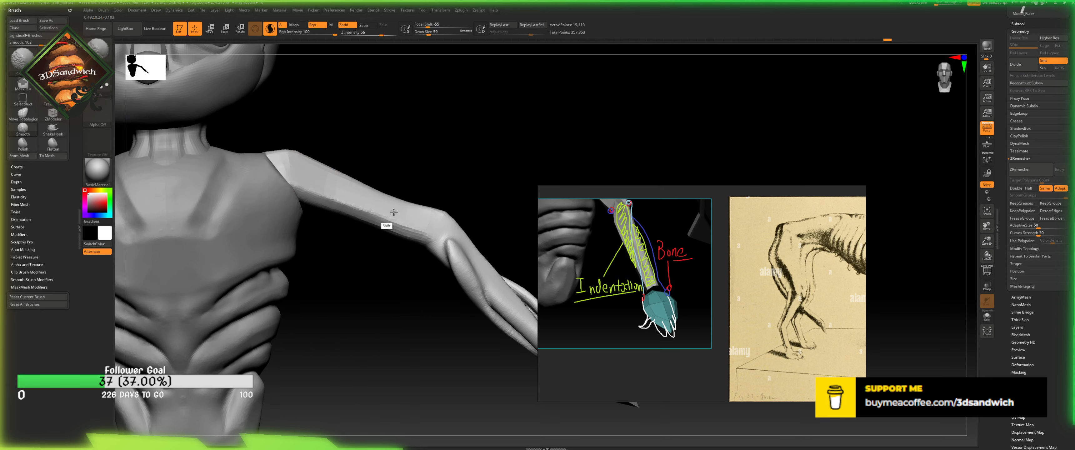
{"action": "left_click_drag", "start_coordinate": [513, 173], "coordinate": [363, 191], "text": "alt"}
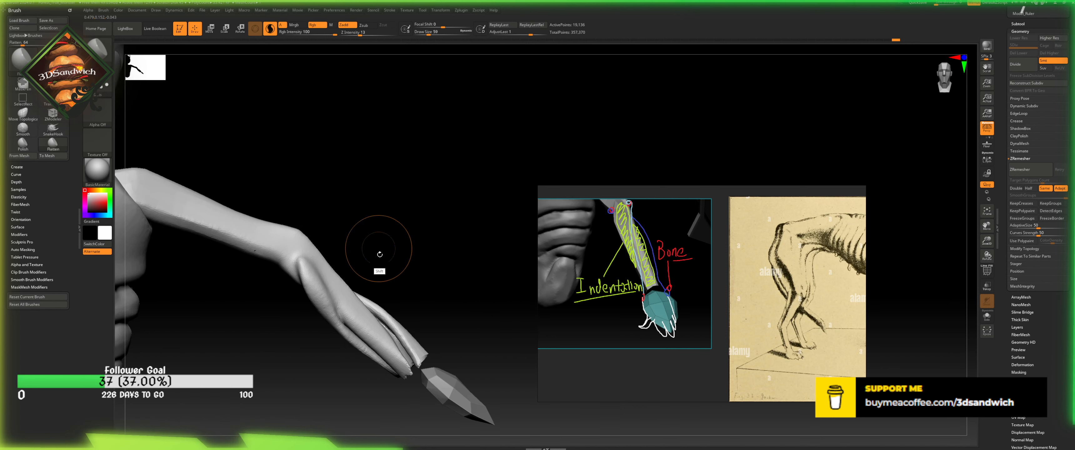
- Smooth the forearm strands near the wrist and the lower edge of the upper arm
{"action": "mouse_move", "coordinate": [386, 309]}
{"action": "left_mouse_down", "text": "shift"}
{"action": "mouse_move", "coordinate": [397, 360]}
{"action": "mouse_move", "coordinate": [414, 362]}
{"action": "left_mouse_up", "text": "shift"}
{"action": "mouse_move", "coordinate": [411, 293]}
{"action": "left_mouse_down"}
{"action": "mouse_move", "coordinate": [420, 241]}
{"action": "mouse_move", "coordinate": [420, 321]}
{"action": "left_mouse_up"}
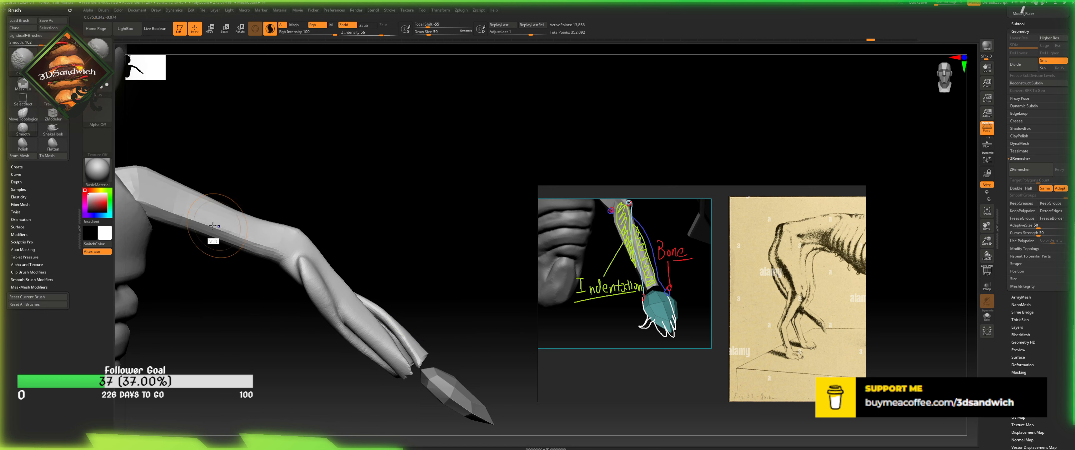
{"action": "left_click_drag", "start_coordinate": [204, 223], "coordinate": [140, 193], "text": "shift"}
{"action": "left_click_drag", "start_coordinate": [395, 359], "coordinate": [394, 355], "text": "shift"}
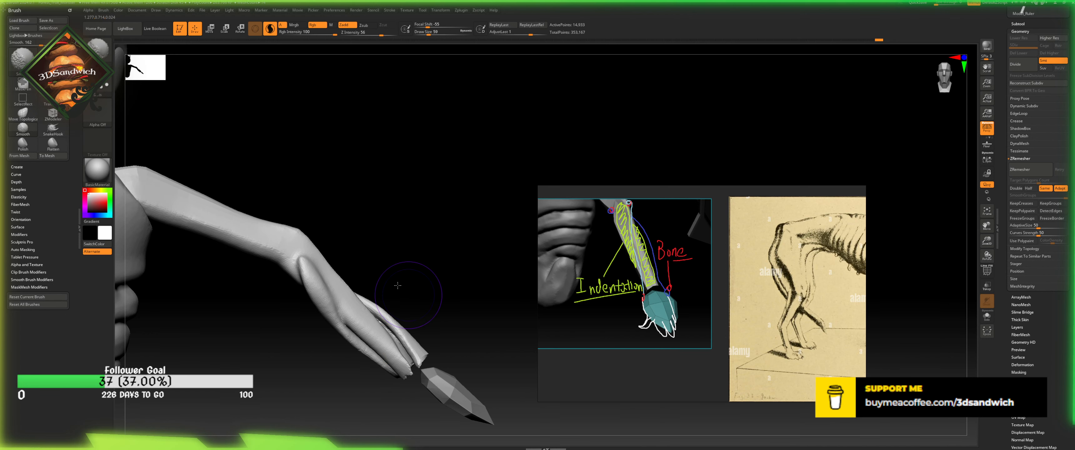
- Refine the outer forearm down to the wrist and smooth the upper arm's remaining facets from other angles
{"action": "mouse_move", "coordinate": [414, 278]}
{"action": "left_mouse_down"}
{"action": "mouse_move", "coordinate": [381, 296]}
{"action": "mouse_move", "coordinate": [371, 341]}
{"action": "left_mouse_up"}
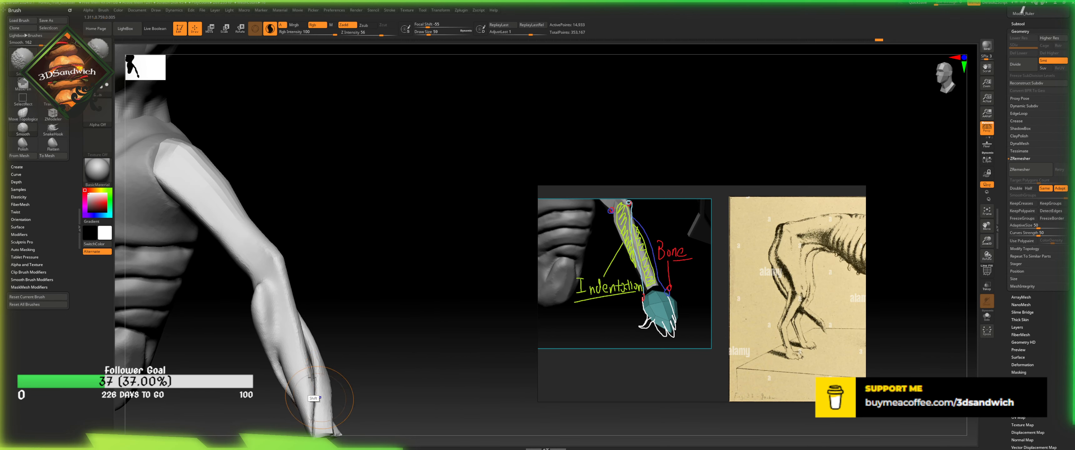
{"action": "left_click_drag", "start_coordinate": [312, 355], "coordinate": [320, 403]}
{"action": "mouse_move", "coordinate": [378, 267]}
{"action": "left_mouse_down"}
{"action": "mouse_move", "coordinate": [377, 230]}
{"action": "mouse_move", "coordinate": [404, 247]}
{"action": "mouse_move", "coordinate": [383, 271]}
{"action": "mouse_move", "coordinate": [372, 132]}
{"action": "mouse_move", "coordinate": [359, 276]}
{"action": "mouse_move", "coordinate": [332, 311]}
{"action": "mouse_move", "coordinate": [340, 303]}
{"action": "mouse_move", "coordinate": [320, 355]}
{"action": "left_mouse_up"}
{"action": "left_click_drag", "start_coordinate": [335, 297], "coordinate": [308, 296], "text": "shift"}
{"action": "mouse_move", "coordinate": [378, 291]}
{"action": "left_mouse_down"}
{"action": "mouse_move", "coordinate": [413, 264]}
{"action": "mouse_move", "coordinate": [465, 277]}
{"action": "mouse_move", "coordinate": [384, 243]}
{"action": "left_mouse_up"}
{"action": "left_click_drag", "start_coordinate": [138, 199], "coordinate": [235, 235], "text": "shift"}
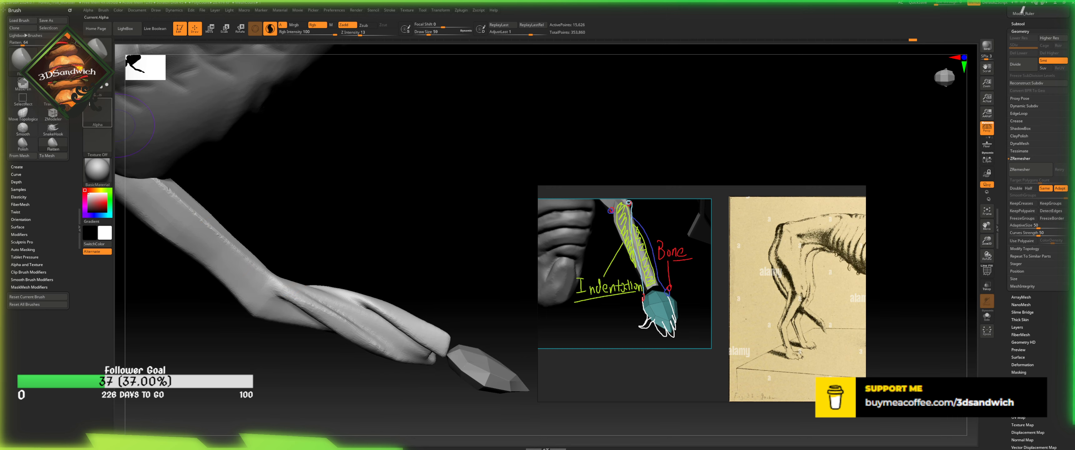
- Switch to the ClayBuildup brush and reduce its draw size for work around the elbow
{"action": "left_click", "coordinate": [16, 65]}
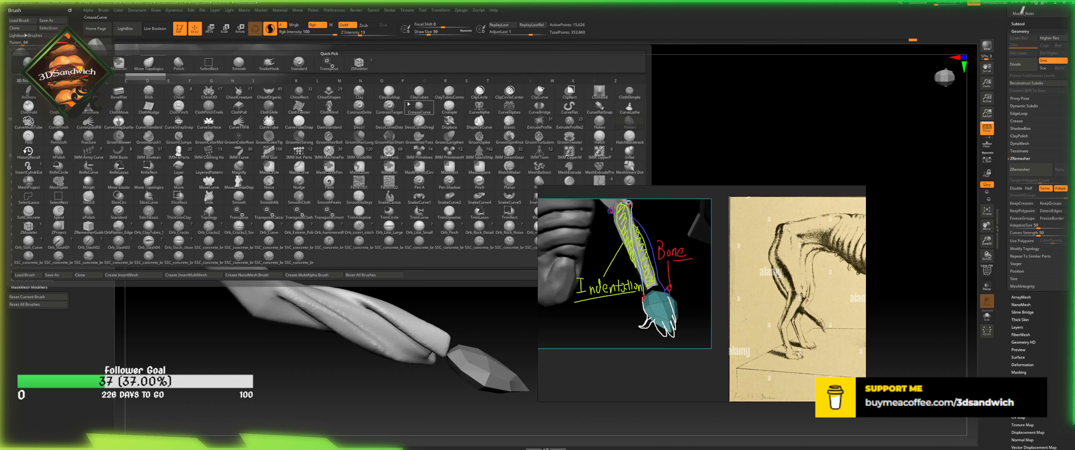
{"action": "left_click", "coordinate": [389, 93]}
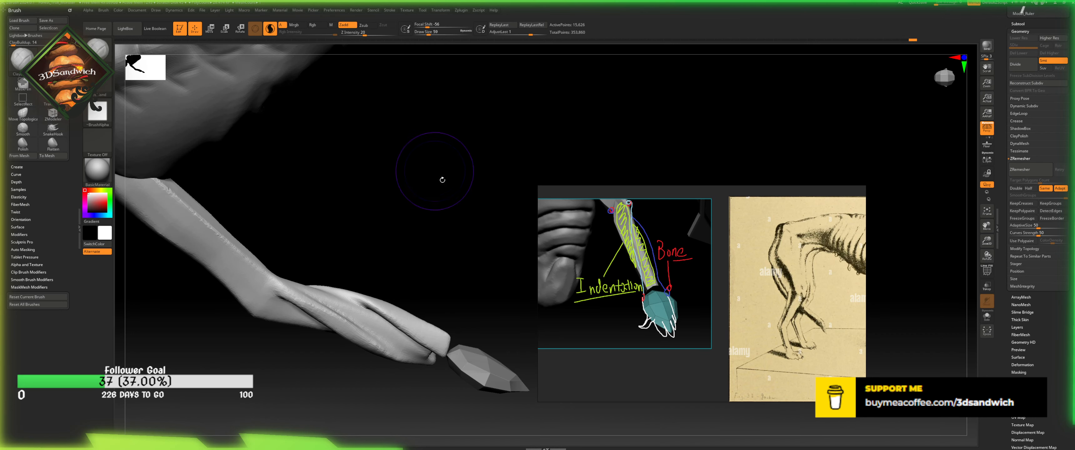
{"action": "left_click_drag", "start_coordinate": [451, 162], "coordinate": [459, 102]}
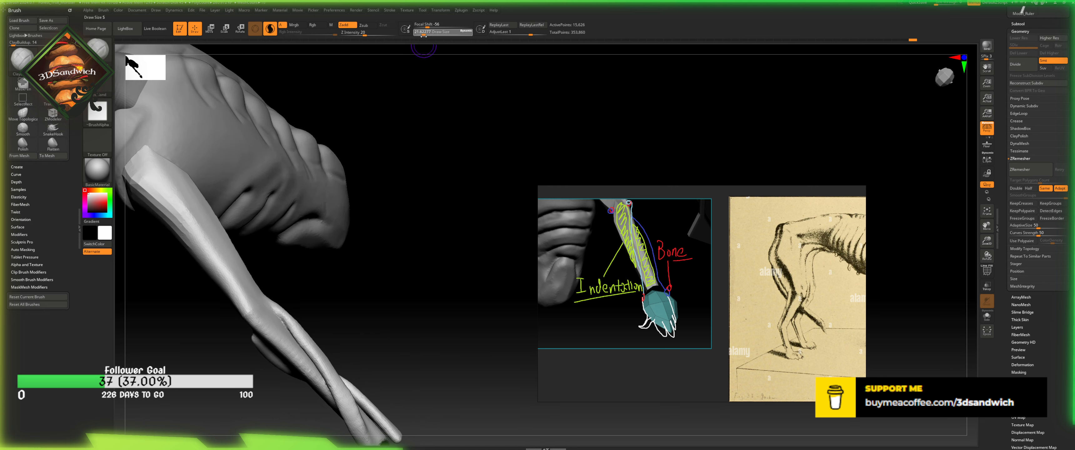
{"action": "left_click_drag", "start_coordinate": [297, 300], "coordinate": [242, 336]}
{"action": "left_click_drag", "start_coordinate": [303, 352], "coordinate": [256, 297]}
{"action": "key", "text": "ctrl+z"}
- Assign Alpha 01 to the ClayBuildup brush and build up volume from the lower upper arm into the elbow
{"action": "left_click", "coordinate": [96, 119]}
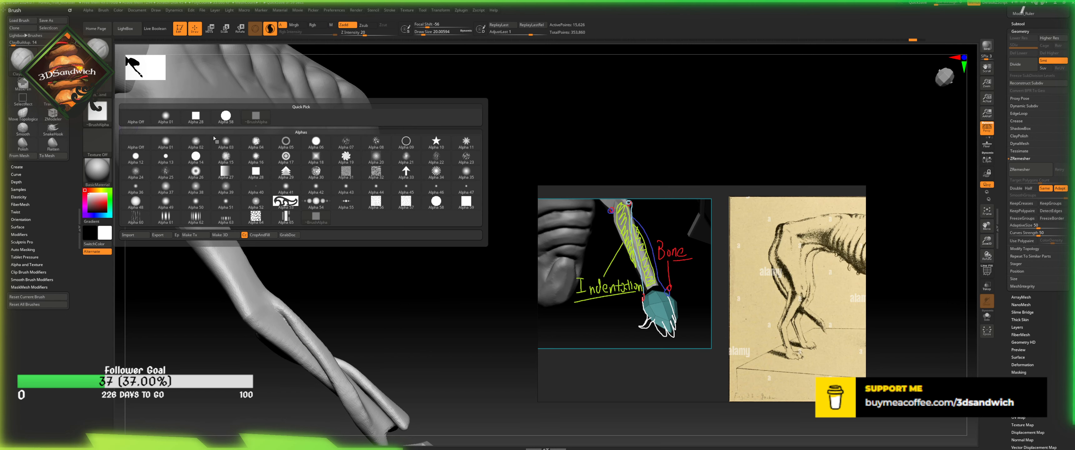
{"action": "left_click", "coordinate": [165, 143]}
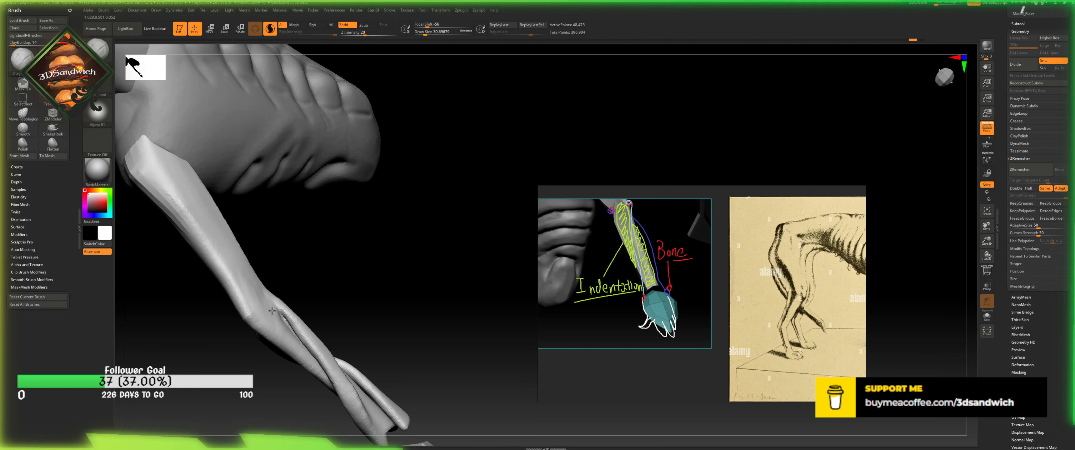
{"action": "mouse_move", "coordinate": [270, 268]}
{"action": "left_mouse_down"}
{"action": "mouse_move", "coordinate": [267, 304]}
{"action": "mouse_move", "coordinate": [252, 308]}
{"action": "mouse_move", "coordinate": [282, 328]}
{"action": "mouse_move", "coordinate": [272, 314]}
{"action": "mouse_move", "coordinate": [281, 319]}
{"action": "left_mouse_up"}
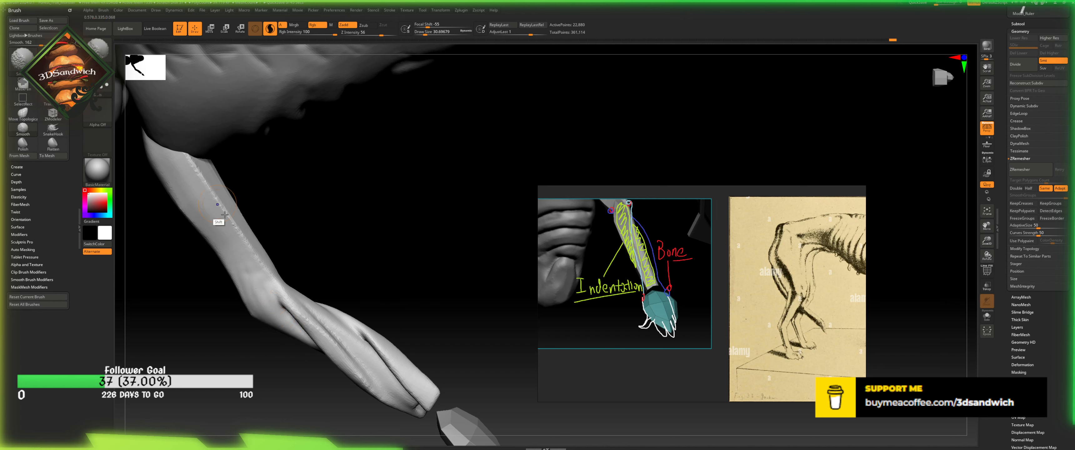
- Smooth the ridge and underside of the upper arm, blending the surface into the elbow from several sides
{"action": "left_click_drag", "start_coordinate": [205, 179], "coordinate": [203, 170], "text": "shift"}
{"action": "left_click_drag", "start_coordinate": [340, 187], "coordinate": [294, 180]}
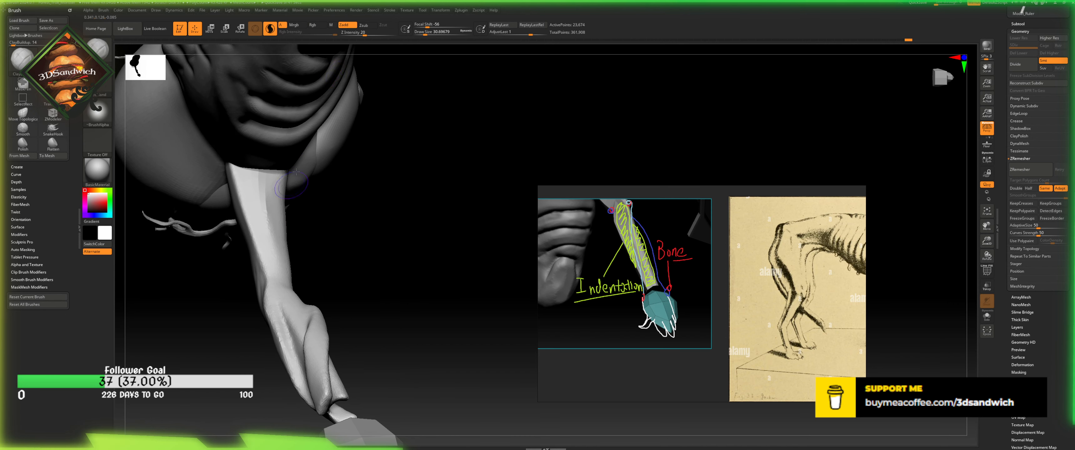
{"action": "left_click_drag", "start_coordinate": [378, 226], "coordinate": [274, 262]}
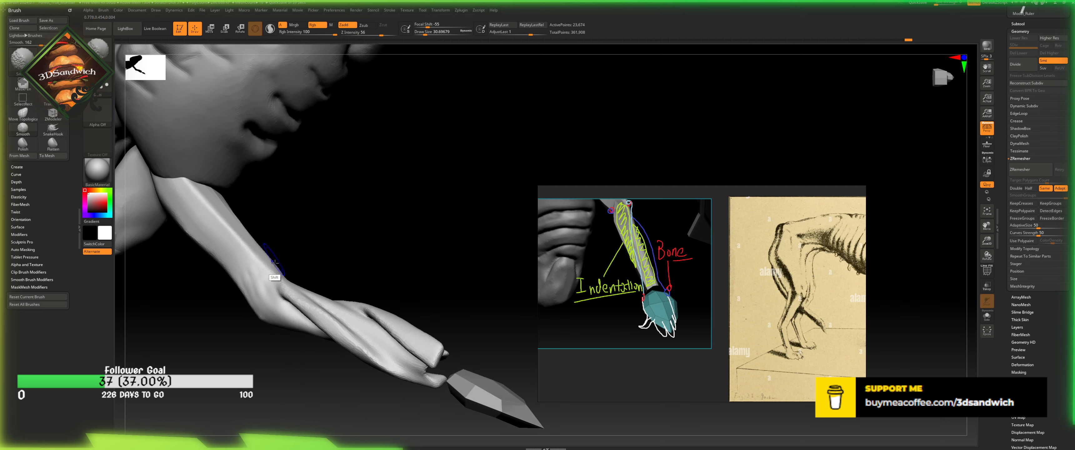
{"action": "left_click_drag", "start_coordinate": [334, 212], "coordinate": [263, 230]}
{"action": "left_click_drag", "start_coordinate": [171, 229], "coordinate": [188, 245], "text": "shift"}
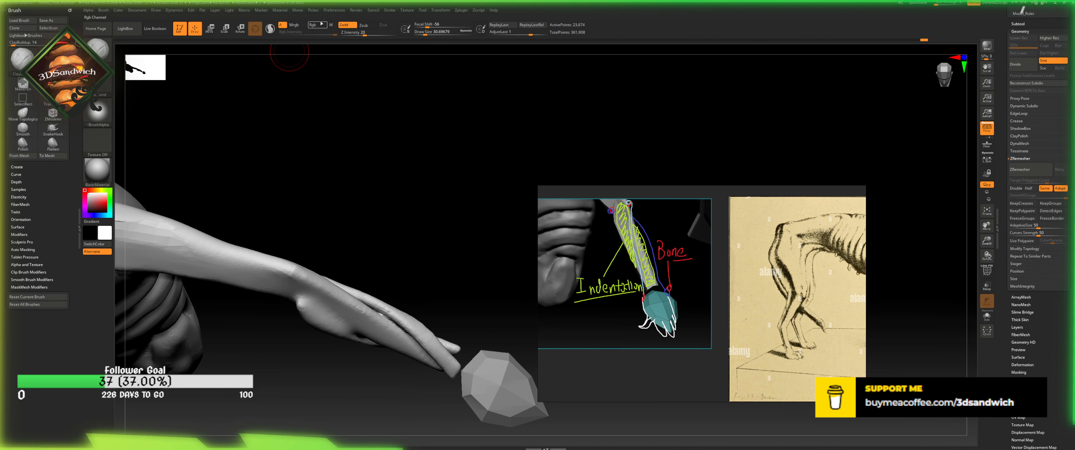
- Turn on Sculptris Pro and smooth the arm's surface from the elbow along the forearm muscles
{"action": "left_click", "coordinate": [270, 29]}
{"action": "left_click_drag", "start_coordinate": [438, 143], "coordinate": [618, 155], "text": "alt"}
{"action": "mouse_move", "coordinate": [303, 235]}
{"action": "left_mouse_down", "text": "shift"}
{"action": "mouse_move", "coordinate": [323, 241]}
{"action": "mouse_move", "coordinate": [278, 230]}
{"action": "mouse_move", "coordinate": [294, 226]}
{"action": "left_mouse_up", "text": "shift"}
{"action": "left_click_drag", "start_coordinate": [476, 268], "coordinate": [490, 301], "text": "shift"}
{"action": "mouse_move", "coordinate": [517, 258]}
{"action": "left_mouse_down", "text": "alt"}
{"action": "mouse_move", "coordinate": [330, 211]}
{"action": "mouse_move", "coordinate": [387, 309]}
{"action": "left_mouse_up", "text": "alt"}
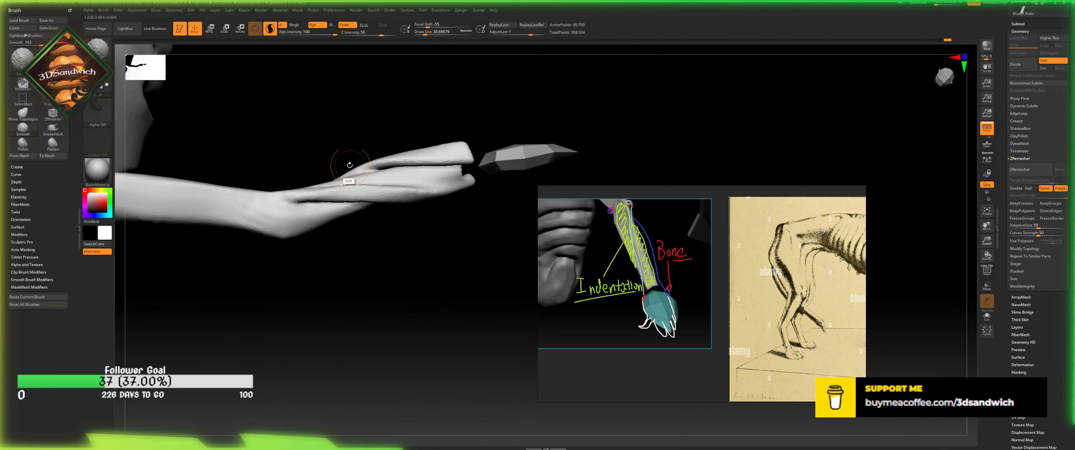
{"action": "left_click_drag", "start_coordinate": [349, 175], "coordinate": [458, 170], "text": "shift"}
{"action": "mouse_move", "coordinate": [372, 333]}
{"action": "left_mouse_down", "text": "alt"}
{"action": "mouse_move", "coordinate": [327, 395]}
{"action": "mouse_move", "coordinate": [379, 368]}
{"action": "mouse_move", "coordinate": [381, 395]}
{"action": "mouse_move", "coordinate": [355, 367]}
{"action": "mouse_move", "coordinate": [502, 261]}
{"action": "left_mouse_up", "text": "alt"}
- Smooth the inner side of the elbow while judging the arm against the whole figure
{"action": "left_click", "coordinate": [983, 209]}
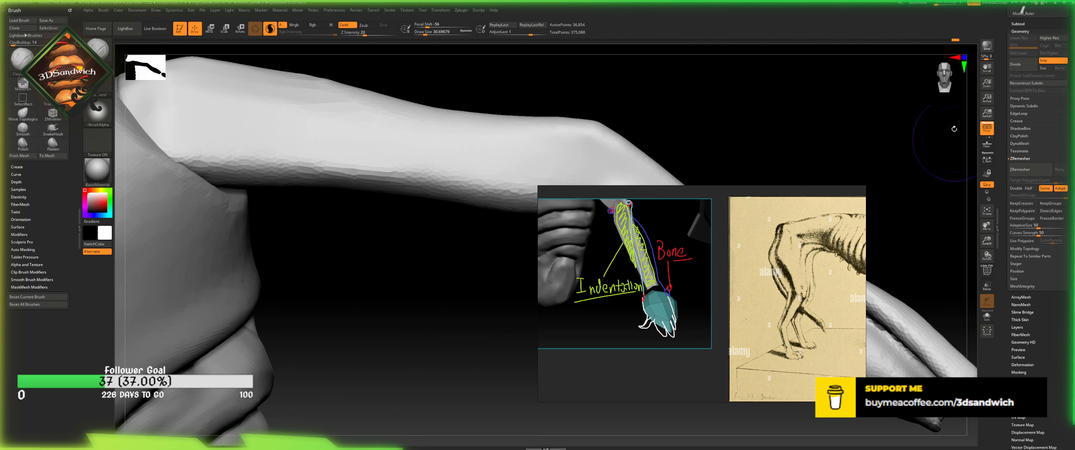
{"action": "left_click_drag", "start_coordinate": [945, 64], "coordinate": [950, 155]}
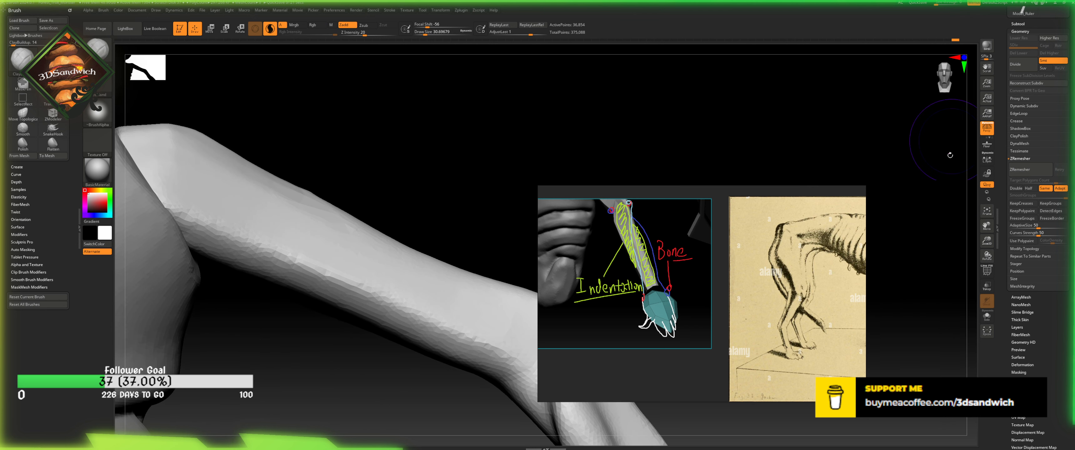
{"action": "left_click", "coordinate": [984, 213]}
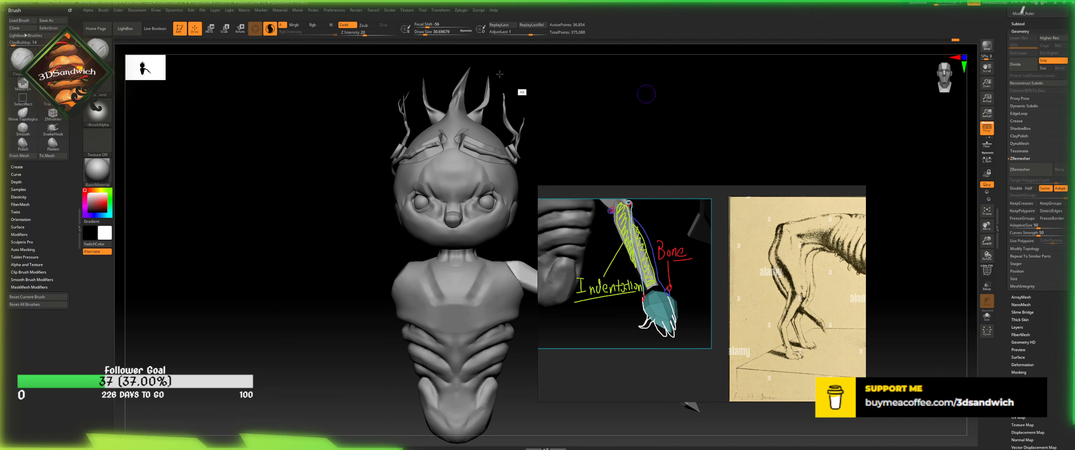
{"action": "left_click_drag", "start_coordinate": [646, 94], "coordinate": [442, 126]}
{"action": "left_click_drag", "start_coordinate": [384, 236], "coordinate": [417, 209], "text": "alt"}
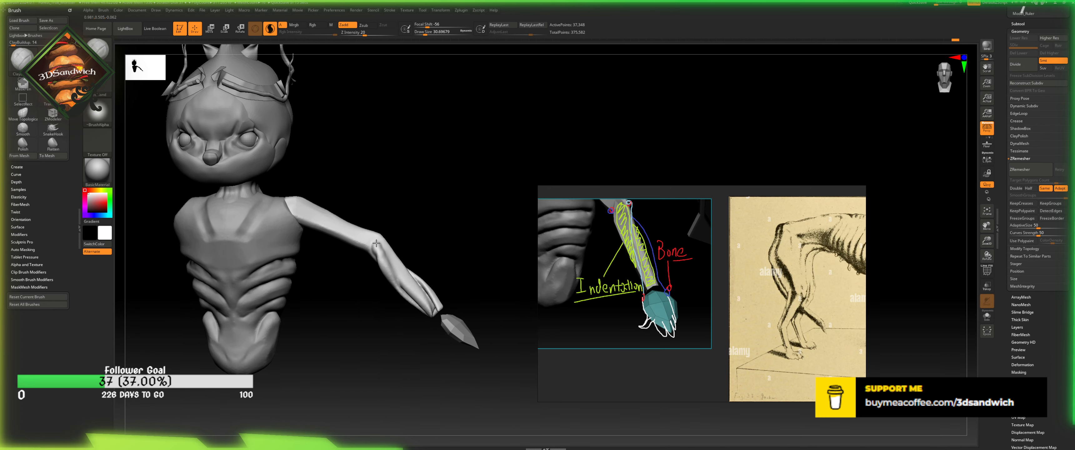
{"action": "left_click_drag", "start_coordinate": [381, 237], "coordinate": [384, 253], "text": "shift"}
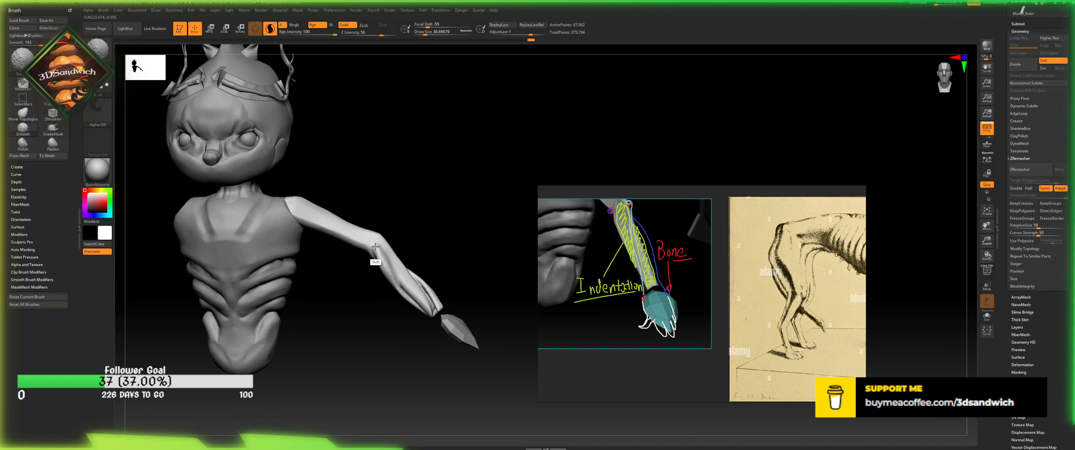
{"action": "left_click_drag", "start_coordinate": [412, 209], "coordinate": [414, 189]}
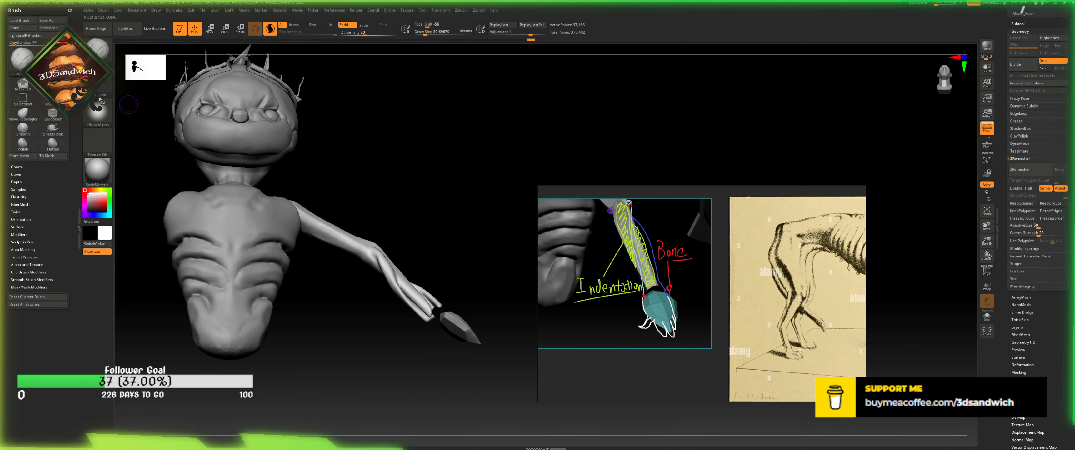
{"action": "left_click", "coordinate": [98, 51]}
{"action": "left_click", "coordinate": [308, 163]}
{"action": "left_click", "coordinate": [22, 59]}
{"action": "left_click", "coordinate": [436, 221]}
{"action": "mouse_move", "coordinate": [432, 357]}
{"action": "left_mouse_down"}
{"action": "mouse_move", "coordinate": [400, 374]}
{"action": "mouse_move", "coordinate": [409, 339]}
{"action": "mouse_move", "coordinate": [454, 358]}
{"action": "left_mouse_up"}
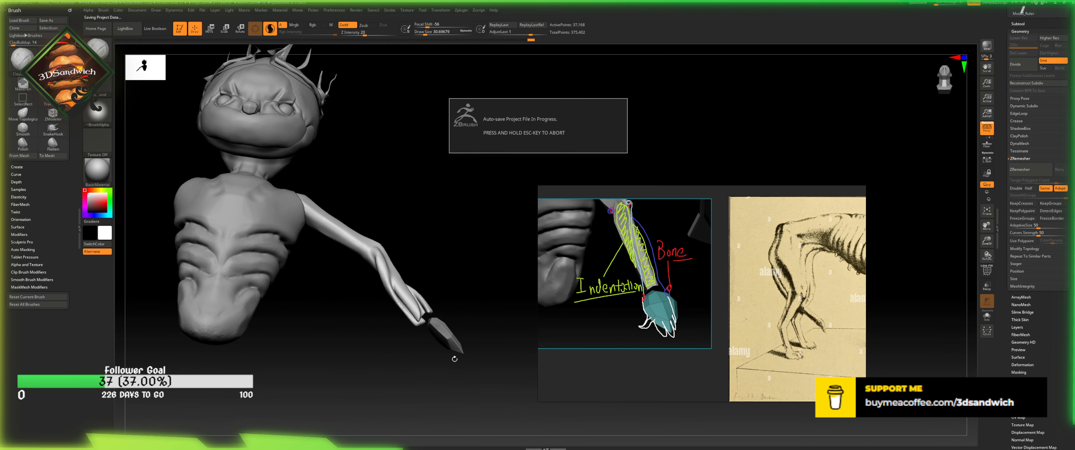
- Revert the arm to its low-poly base in the undo history and set its subdivision level to 4 with the wireframe shown
{"action": "left_click", "coordinate": [120, 42]}
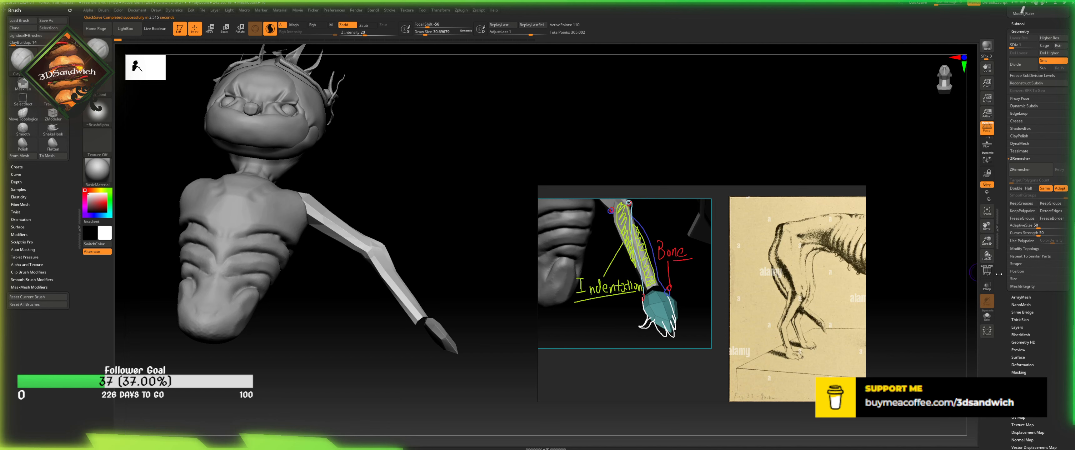
{"action": "left_click", "coordinate": [988, 272]}
{"action": "mouse_move", "coordinate": [603, 135]}
{"action": "left_mouse_down"}
{"action": "mouse_move", "coordinate": [611, 165]}
{"action": "mouse_move", "coordinate": [517, 195]}
{"action": "mouse_move", "coordinate": [514, 317]}
{"action": "mouse_move", "coordinate": [502, 263]}
{"action": "left_mouse_up"}
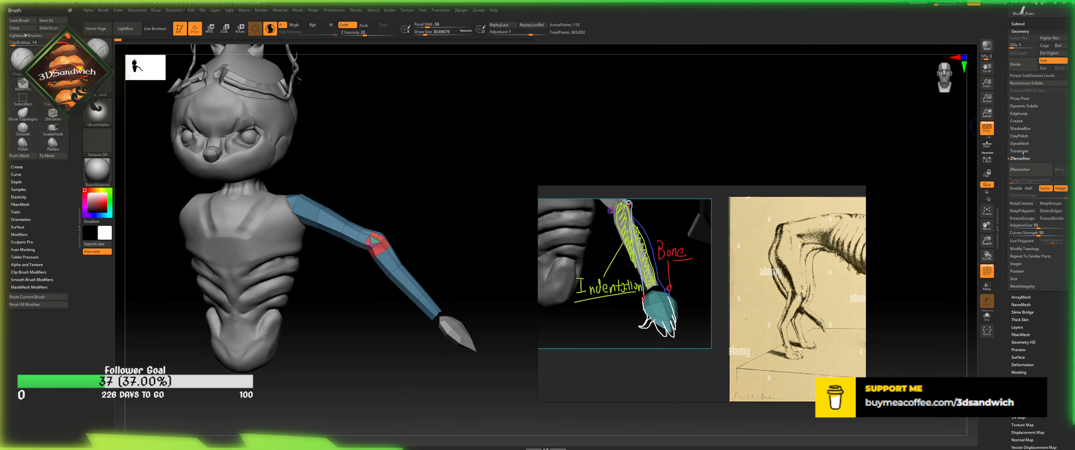
{"action": "left_click_drag", "start_coordinate": [1021, 45], "coordinate": [1036, 45]}
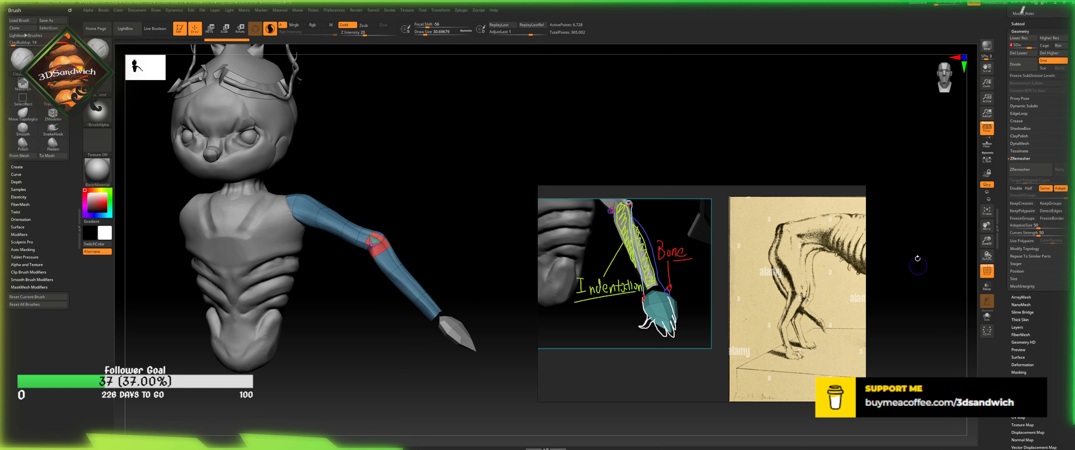
{"action": "left_click_drag", "start_coordinate": [517, 172], "coordinate": [516, 168]}
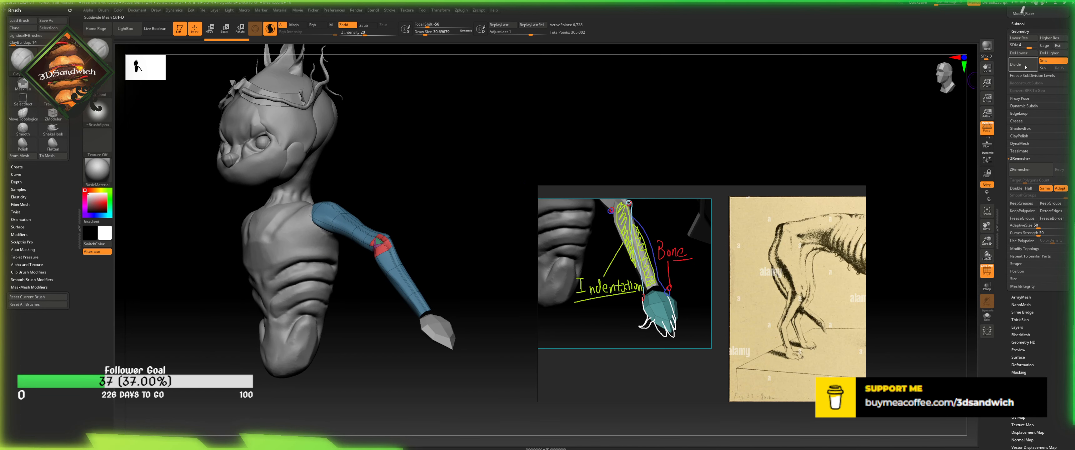
- Try the arm at subdivision level 5 with its lower levels deleted, and undo that deletion
{"action": "left_click", "coordinate": [1031, 46]}
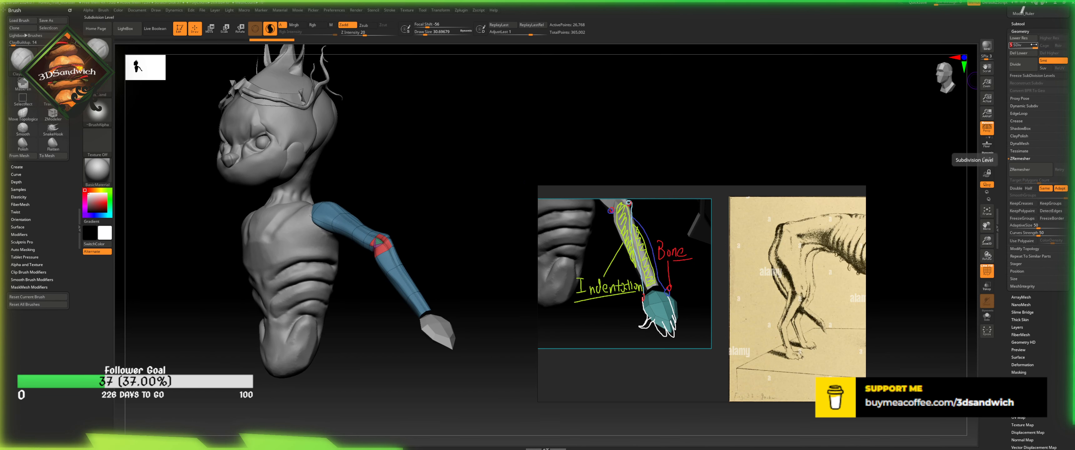
{"action": "left_click", "coordinate": [1022, 54]}
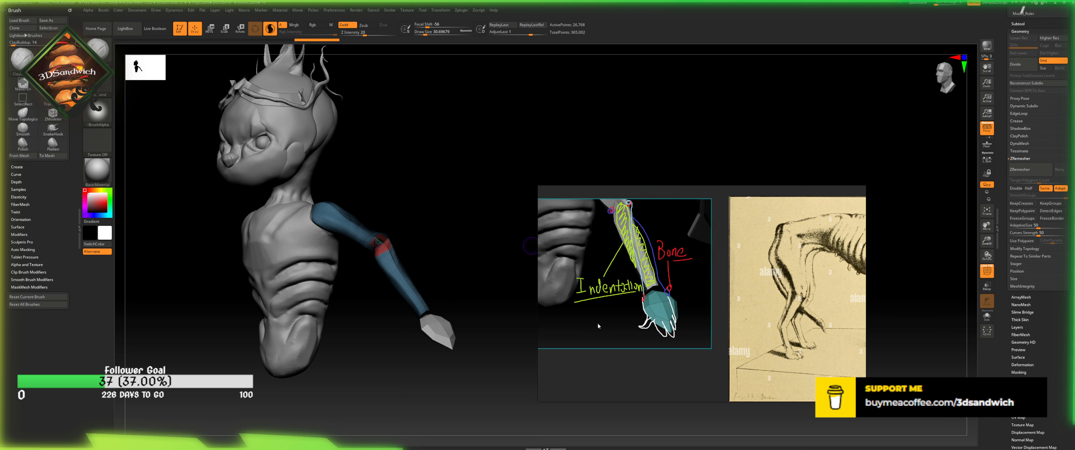
{"action": "left_click", "coordinate": [988, 272]}
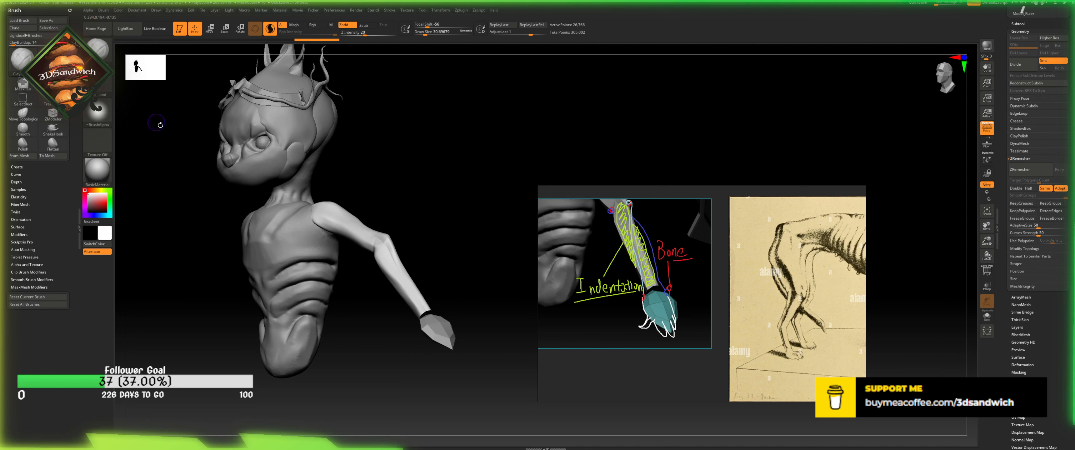
{"action": "mouse_move", "coordinate": [484, 197]}
{"action": "left_mouse_down"}
{"action": "mouse_move", "coordinate": [487, 237]}
{"action": "mouse_move", "coordinate": [489, 219]}
{"action": "mouse_move", "coordinate": [527, 224]}
{"action": "left_mouse_up"}
{"action": "key", "text": "ctrl"}
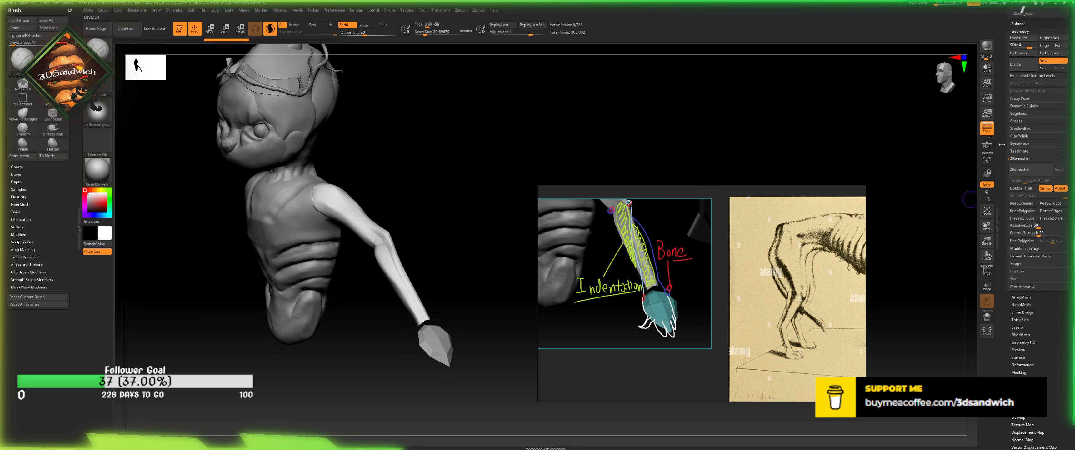
- Lower the arm's subdivision level, delete the levels below it, and show the wireframe
{"action": "left_click_drag", "start_coordinate": [1024, 48], "coordinate": [1012, 45]}
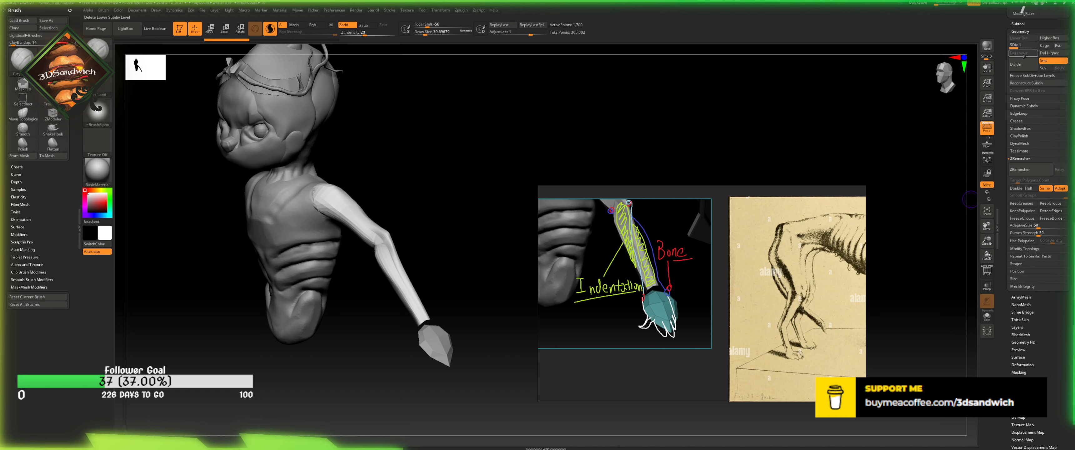
{"action": "left_click", "coordinate": [985, 271]}
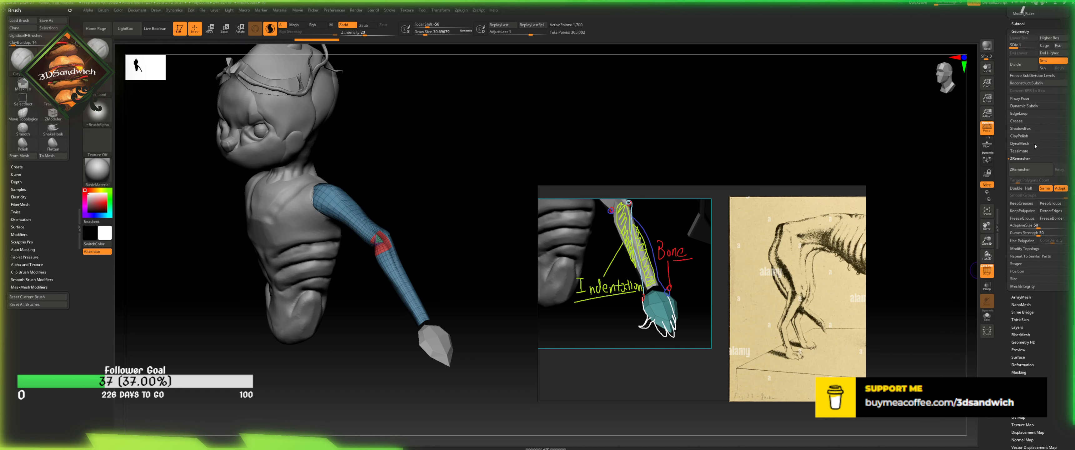
{"action": "left_click", "coordinate": [1020, 144]}
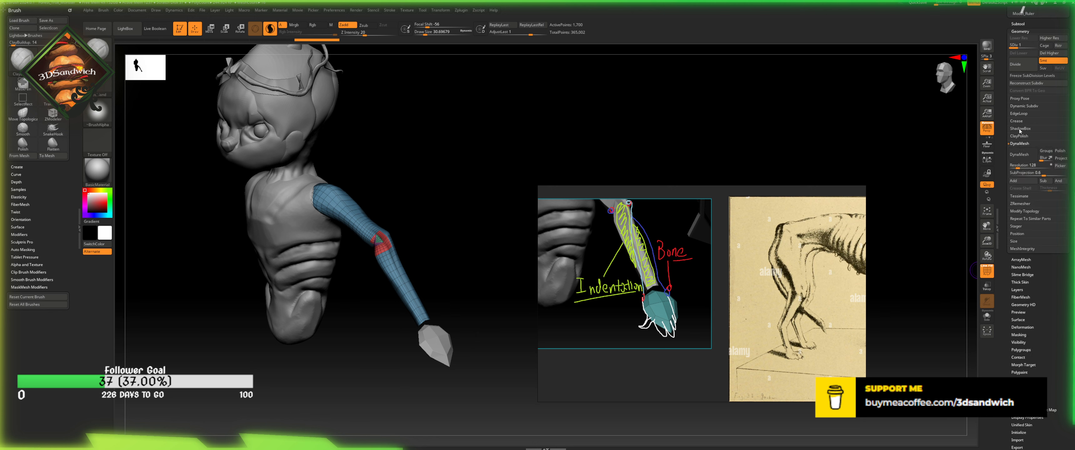
{"action": "left_click", "coordinate": [1019, 129]}
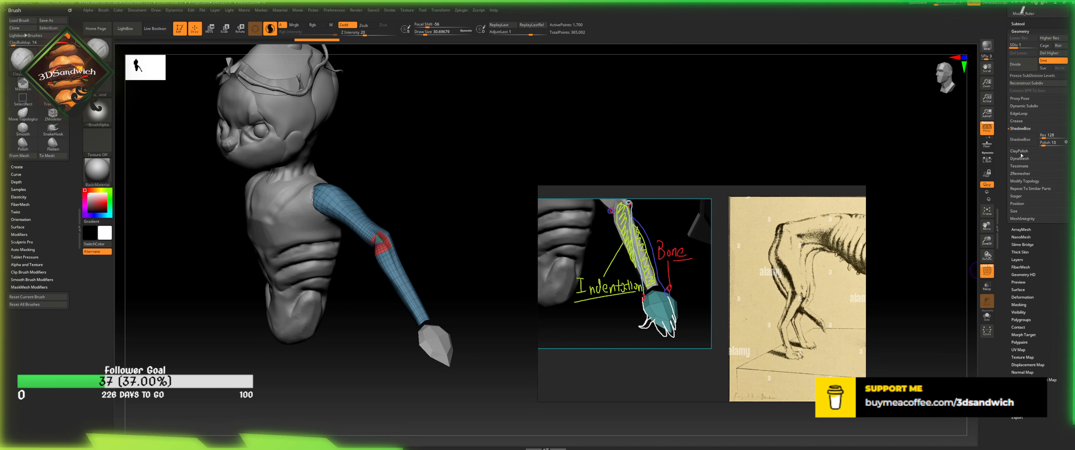
- Delete the arm's higher subdivision levels and bevel its creased edges with a larger bevel width
{"action": "left_click", "coordinate": [1016, 121]}
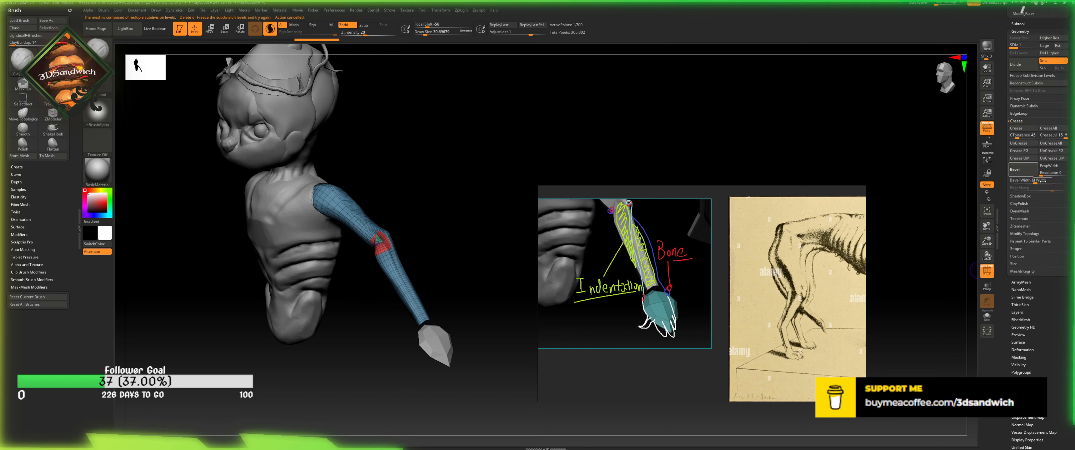
{"action": "left_click", "coordinate": [1020, 184]}
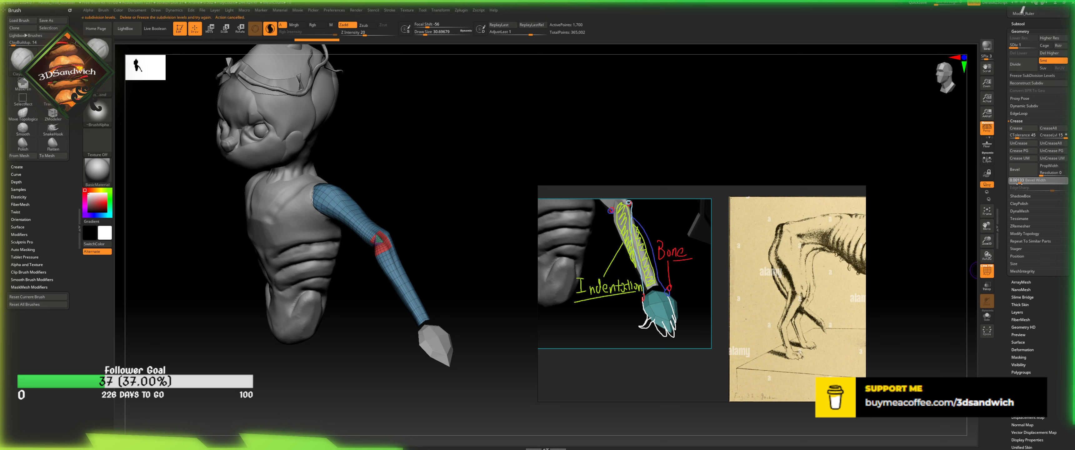
{"action": "left_click", "coordinate": [1046, 54]}
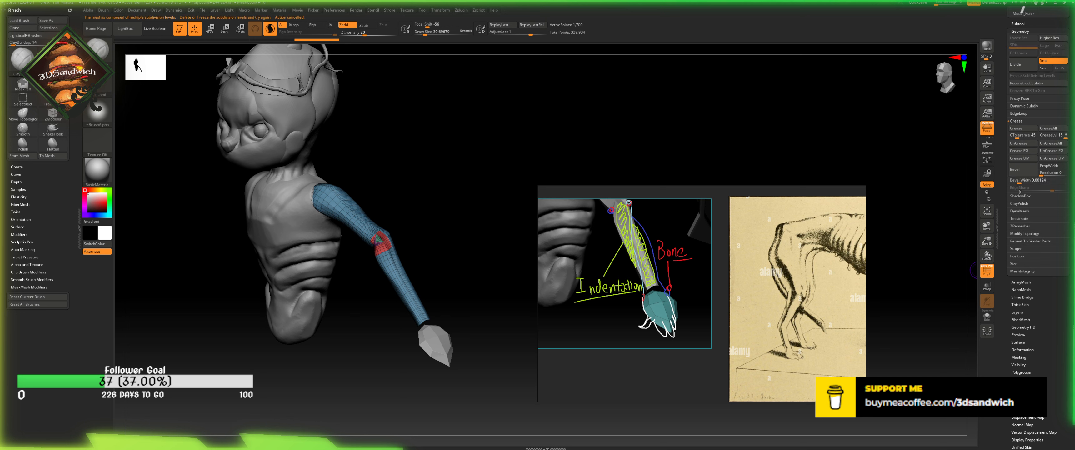
{"action": "left_click_drag", "start_coordinate": [1022, 182], "coordinate": [1042, 186]}
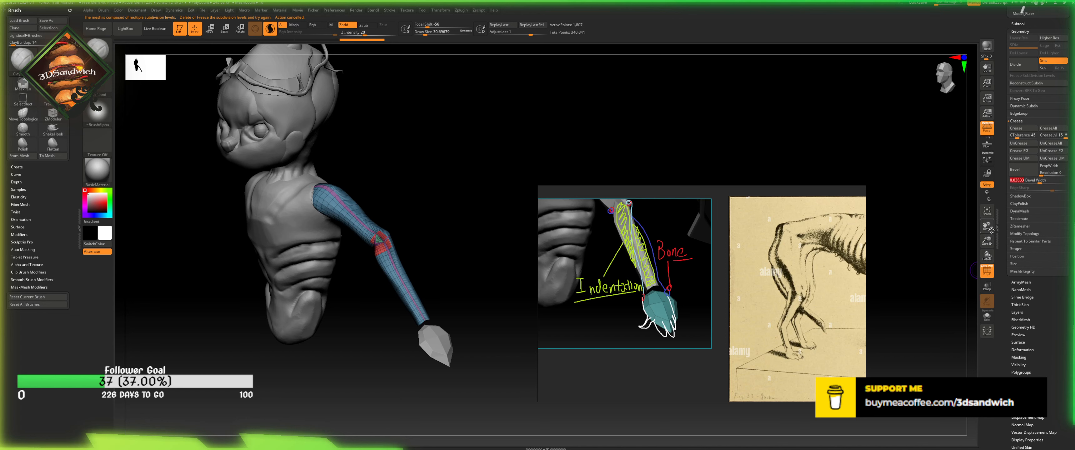
{"action": "left_click", "coordinate": [985, 272]}
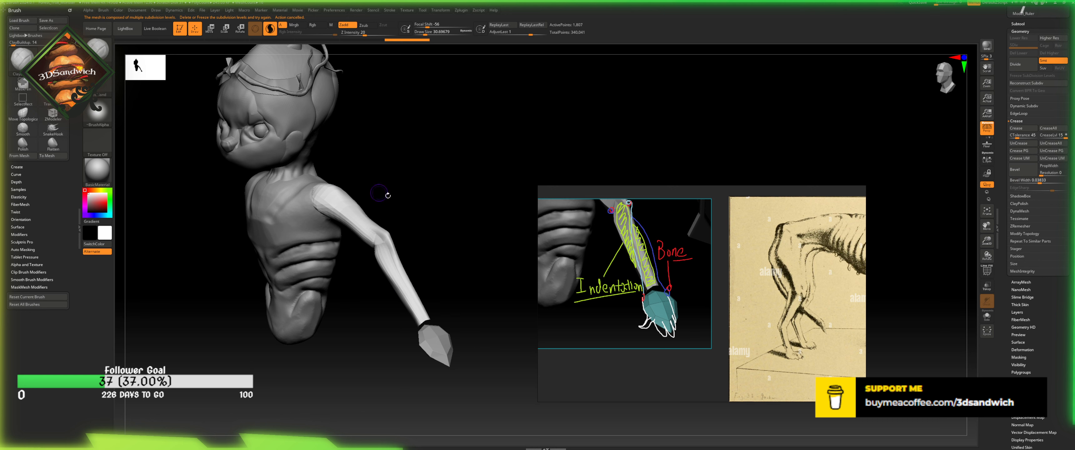
- Set the draw size to 83 and smooth the beveled arm across the upper arm, elbow and forearm from several sides
{"action": "left_click_drag", "start_coordinate": [407, 175], "coordinate": [400, 161]}
{"action": "key", "text": "shift"}
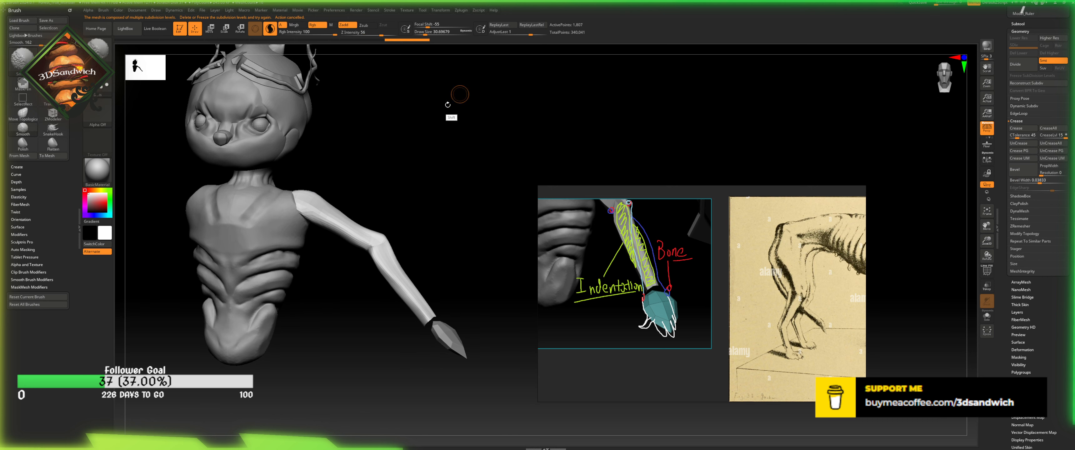
{"action": "mouse_move", "coordinate": [389, 253]}
{"action": "left_mouse_down", "text": "shift"}
{"action": "mouse_move", "coordinate": [317, 224]}
{"action": "mouse_move", "coordinate": [373, 275]}
{"action": "mouse_move", "coordinate": [354, 216]}
{"action": "mouse_move", "coordinate": [302, 195]}
{"action": "mouse_move", "coordinate": [320, 229]}
{"action": "mouse_move", "coordinate": [392, 276]}
{"action": "mouse_move", "coordinate": [343, 223]}
{"action": "mouse_move", "coordinate": [365, 250]}
{"action": "left_mouse_up", "text": "shift"}
{"action": "left_click", "coordinate": [426, 32]}
{"action": "mouse_move", "coordinate": [321, 228]}
{"action": "left_mouse_down", "text": "shift"}
{"action": "mouse_move", "coordinate": [408, 288]}
{"action": "mouse_move", "coordinate": [381, 269]}
{"action": "left_mouse_up", "text": "shift"}
{"action": "left_click_drag", "start_coordinate": [427, 247], "coordinate": [403, 250]}
{"action": "mouse_move", "coordinate": [417, 267]}
{"action": "left_mouse_down", "text": "shift"}
{"action": "mouse_move", "coordinate": [402, 283]}
{"action": "mouse_move", "coordinate": [419, 282]}
{"action": "left_mouse_up", "text": "shift"}
{"action": "left_click_drag", "start_coordinate": [436, 253], "coordinate": [334, 252]}
{"action": "mouse_move", "coordinate": [407, 280]}
{"action": "left_mouse_down", "text": "shift"}
{"action": "mouse_move", "coordinate": [396, 286]}
{"action": "mouse_move", "coordinate": [484, 283]}
{"action": "left_mouse_up", "text": "shift"}
{"action": "mouse_move", "coordinate": [468, 228]}
{"action": "left_mouse_down", "text": "shift"}
{"action": "mouse_move", "coordinate": [495, 184]}
{"action": "mouse_move", "coordinate": [458, 231]}
{"action": "mouse_move", "coordinate": [494, 182]}
{"action": "left_mouse_up", "text": "shift"}
{"action": "mouse_move", "coordinate": [493, 183]}
{"action": "left_mouse_down", "text": "shift"}
{"action": "mouse_move", "coordinate": [476, 204]}
{"action": "mouse_move", "coordinate": [527, 204]}
{"action": "left_mouse_up", "text": "shift"}
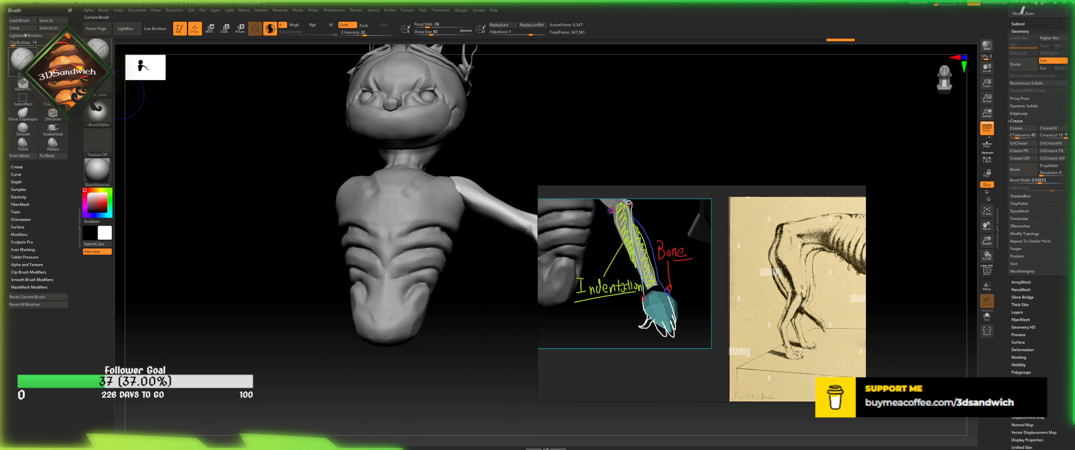
- Switch to the DamStandard brush and reduce its draw size to about 33 for work on the forearm
{"action": "left_click", "coordinate": [23, 61]}
{"action": "left_click", "coordinate": [171, 109]}
{"action": "left_click", "coordinate": [23, 62]}
{"action": "key", "text": "d"}
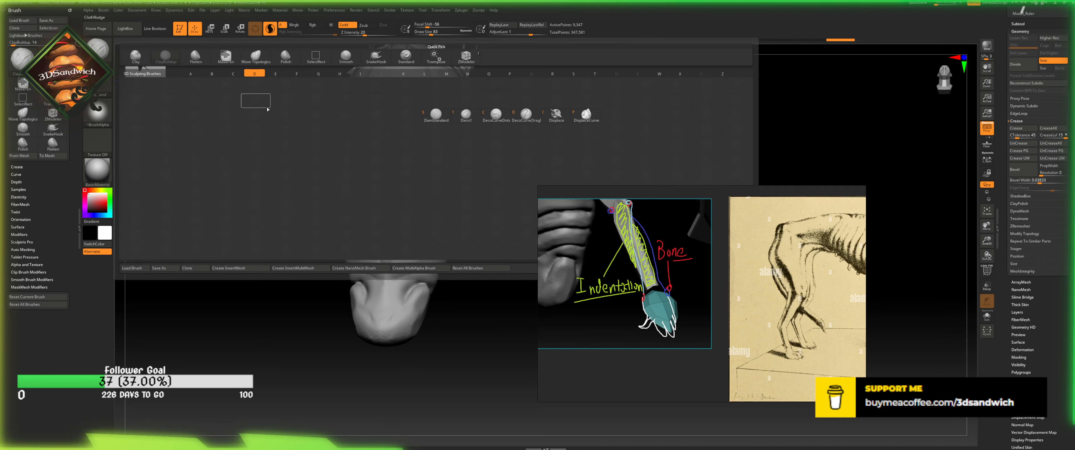
{"action": "left_click", "coordinate": [443, 116]}
{"action": "left_click_drag", "start_coordinate": [404, 394], "coordinate": [219, 380], "text": "alt"}
{"action": "left_click_drag", "start_coordinate": [898, 264], "coordinate": [926, 271], "text": "shift"}
{"action": "left_click_drag", "start_coordinate": [988, 241], "coordinate": [964, 261]}
{"action": "left_click_drag", "start_coordinate": [341, 190], "coordinate": [318, 181], "text": "alt"}
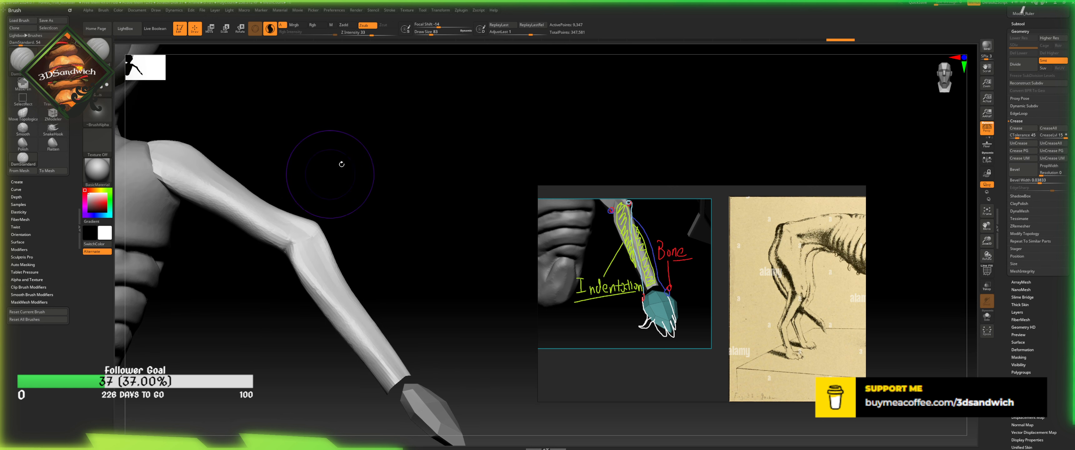
{"action": "left_click", "coordinate": [425, 35]}
- Try to carve a groove with the DamStandard brush along the forearm from the wrist to the elbow
{"action": "left_click_drag", "start_coordinate": [378, 237], "coordinate": [351, 240]}
{"action": "left_click_drag", "start_coordinate": [371, 384], "coordinate": [301, 266]}
{"action": "mouse_move", "coordinate": [394, 250]}
{"action": "left_mouse_down"}
{"action": "mouse_move", "coordinate": [329, 259]}
{"action": "mouse_move", "coordinate": [386, 257]}
{"action": "left_mouse_up"}
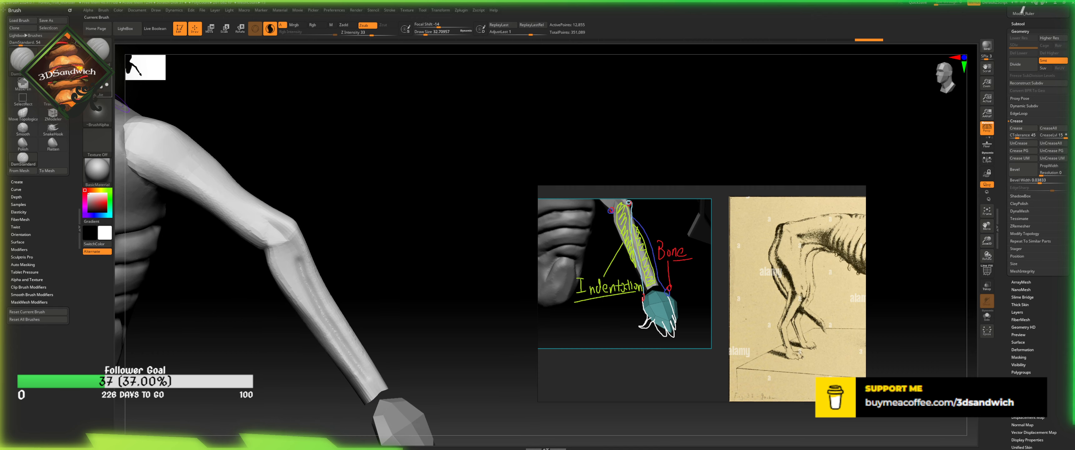
- Switch to the Standard brush and set it to Zsub so it carves inward
{"action": "left_click", "coordinate": [99, 50]}
{"action": "key", "text": "s"}
{"action": "key", "text": "t"}
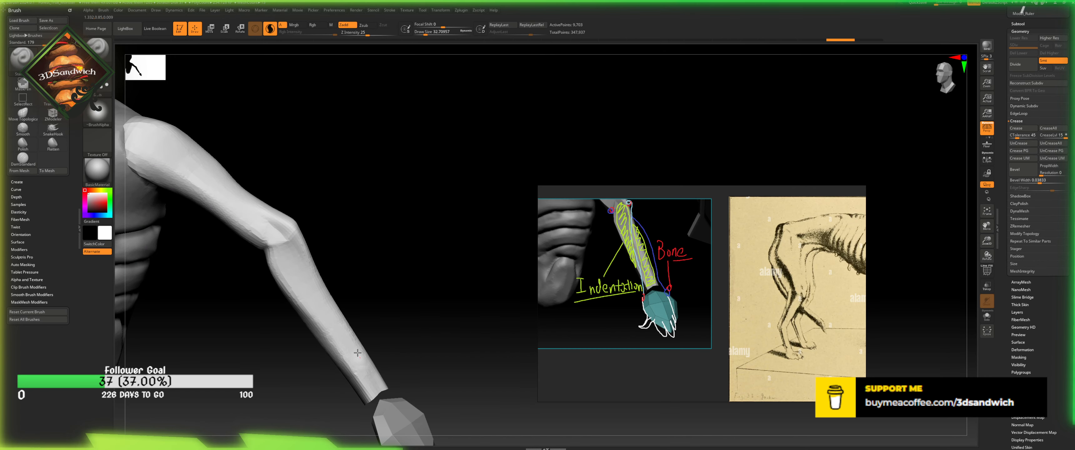
{"action": "left_click", "coordinate": [370, 27]}
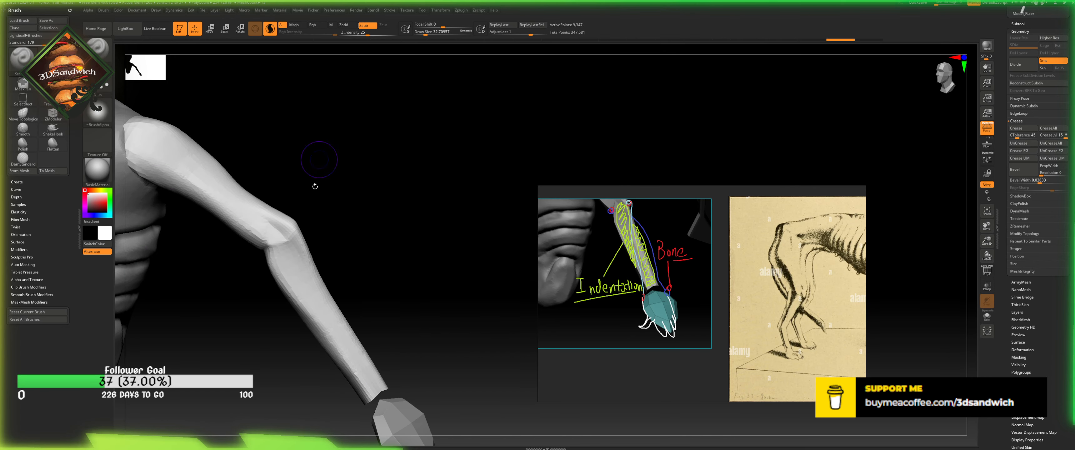
- Try carving the forearm indentation with the Standard brush, undoing the first stroke and repeating it from another angle
{"action": "mouse_move", "coordinate": [361, 366]}
{"action": "left_mouse_down"}
{"action": "mouse_move", "coordinate": [307, 267]}
{"action": "mouse_move", "coordinate": [346, 304]}
{"action": "left_mouse_up"}
{"action": "key", "text": "ctrl+z"}
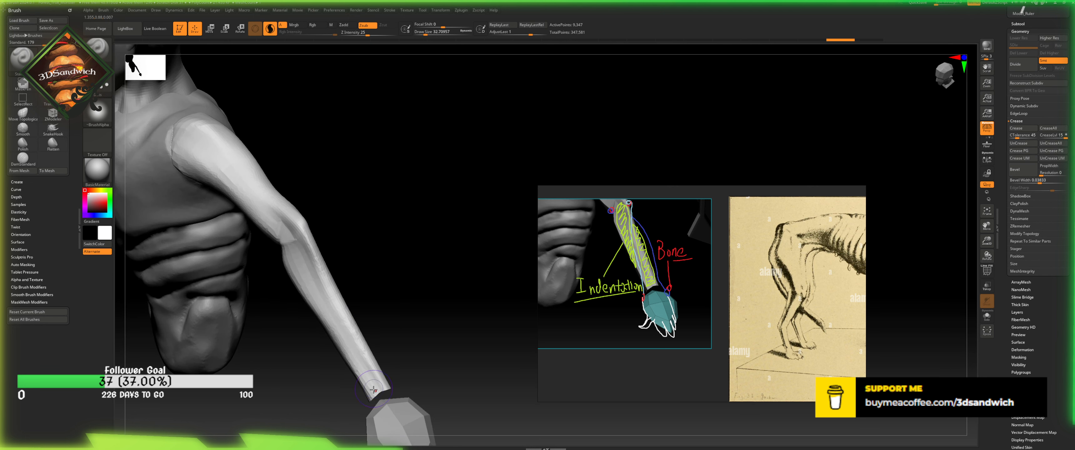
{"action": "mouse_move", "coordinate": [374, 390]}
{"action": "left_mouse_down"}
{"action": "mouse_move", "coordinate": [303, 250]}
{"action": "mouse_move", "coordinate": [355, 212]}
{"action": "mouse_move", "coordinate": [330, 250]}
{"action": "mouse_move", "coordinate": [305, 188]}
{"action": "mouse_move", "coordinate": [311, 175]}
{"action": "left_mouse_up"}
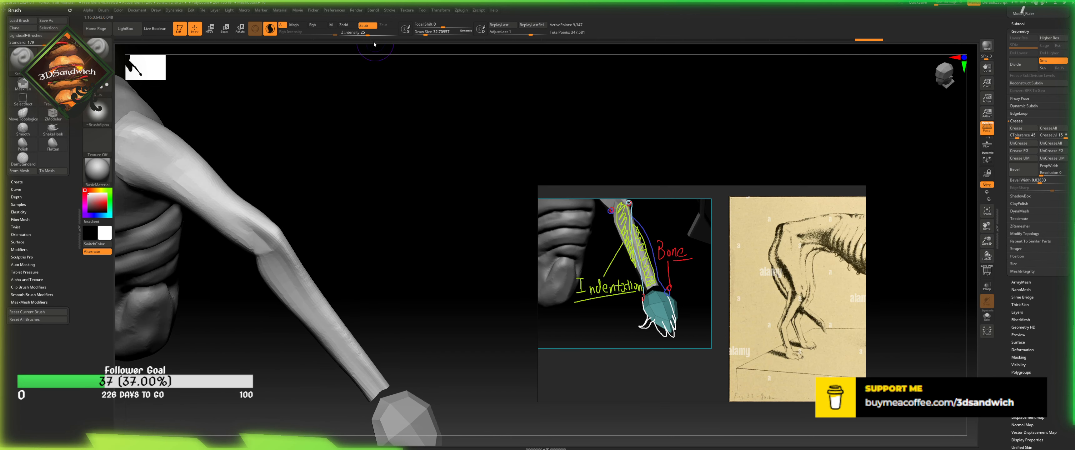
- Lower the Standard brush's Z intensity to 17 and carve the indentation along the forearm from wrist to elbow
{"action": "left_click_drag", "start_coordinate": [368, 35], "coordinate": [363, 35]}
{"action": "left_click_drag", "start_coordinate": [376, 385], "coordinate": [282, 254]}
{"action": "mouse_move", "coordinate": [360, 244]}
{"action": "left_mouse_down"}
{"action": "mouse_move", "coordinate": [336, 245]}
{"action": "mouse_move", "coordinate": [346, 265]}
{"action": "mouse_move", "coordinate": [364, 236]}
{"action": "mouse_move", "coordinate": [358, 277]}
{"action": "left_mouse_up"}
{"action": "key", "text": "ctrl+z"}
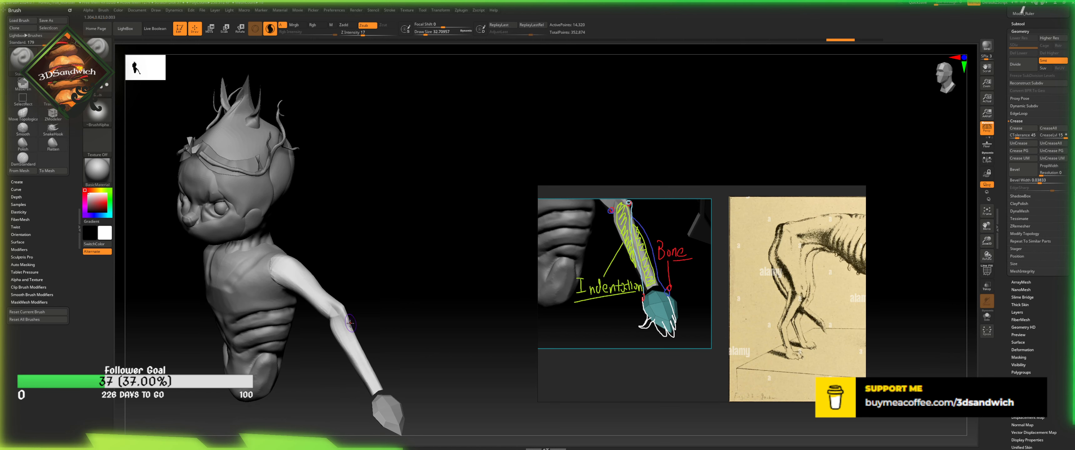
- Carve the top of the forearm indentation just below the elbow with the Standard brush in Zsub
{"action": "left_click_drag", "start_coordinate": [350, 323], "coordinate": [347, 309]}
{"action": "left_click_drag", "start_coordinate": [373, 307], "coordinate": [367, 333]}
{"action": "left_click_drag", "start_coordinate": [356, 330], "coordinate": [356, 311]}
{"action": "left_click_drag", "start_coordinate": [377, 319], "coordinate": [340, 330]}
{"action": "mouse_move", "coordinate": [358, 328]}
{"action": "left_mouse_down"}
{"action": "mouse_move", "coordinate": [359, 309]}
{"action": "mouse_move", "coordinate": [360, 334]}
{"action": "left_mouse_up"}
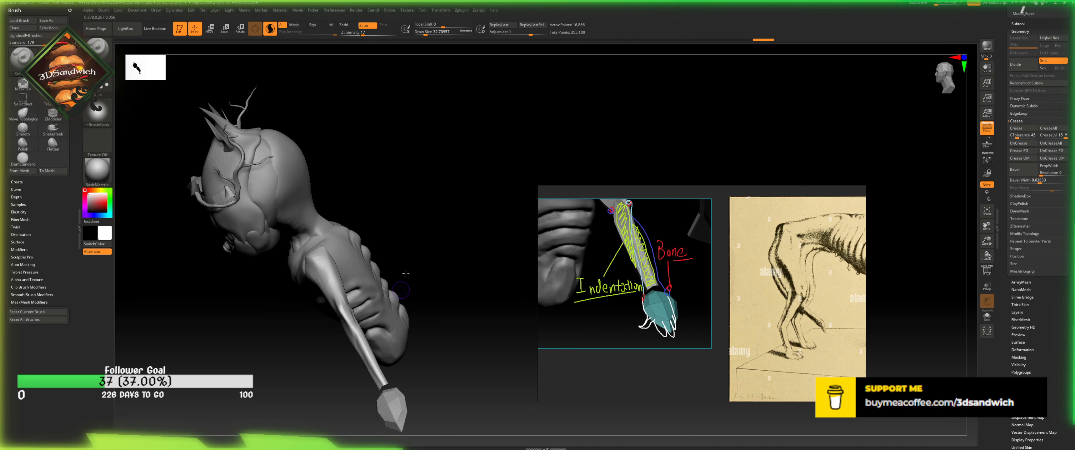
- Deepen the indentation along the underside of the forearm between the wrist and the elbow with the Standard brush
{"action": "mouse_move", "coordinate": [405, 273]}
{"action": "left_mouse_down"}
{"action": "mouse_move", "coordinate": [365, 349]}
{"action": "mouse_move", "coordinate": [365, 336]}
{"action": "left_mouse_up"}
{"action": "left_click_drag", "start_coordinate": [370, 302], "coordinate": [380, 286]}
{"action": "mouse_move", "coordinate": [391, 238]}
{"action": "left_mouse_down"}
{"action": "mouse_move", "coordinate": [402, 224]}
{"action": "mouse_move", "coordinate": [432, 226]}
{"action": "mouse_move", "coordinate": [418, 305]}
{"action": "mouse_move", "coordinate": [407, 277]}
{"action": "left_mouse_up"}
{"action": "left_click_drag", "start_coordinate": [378, 277], "coordinate": [388, 268]}
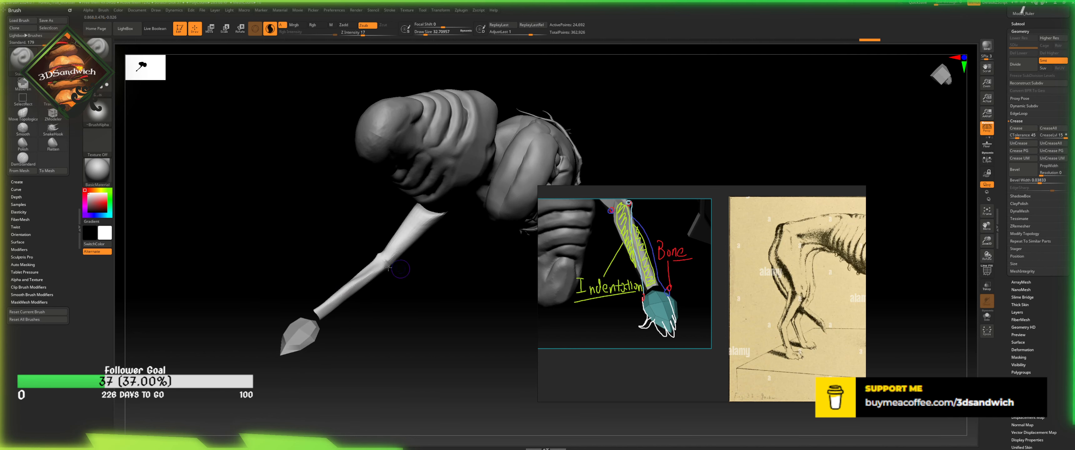
{"action": "left_click_drag", "start_coordinate": [343, 298], "coordinate": [359, 281]}
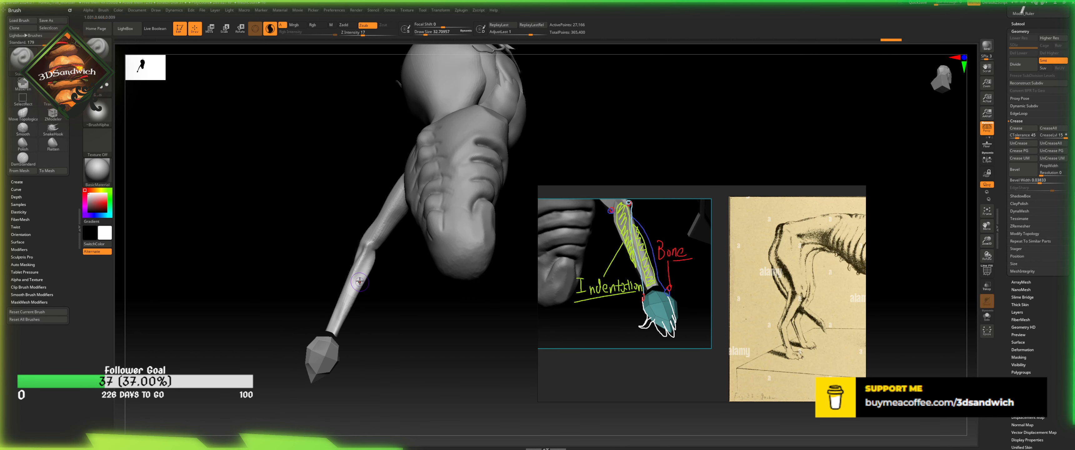
{"action": "left_click_drag", "start_coordinate": [328, 329], "coordinate": [338, 320]}
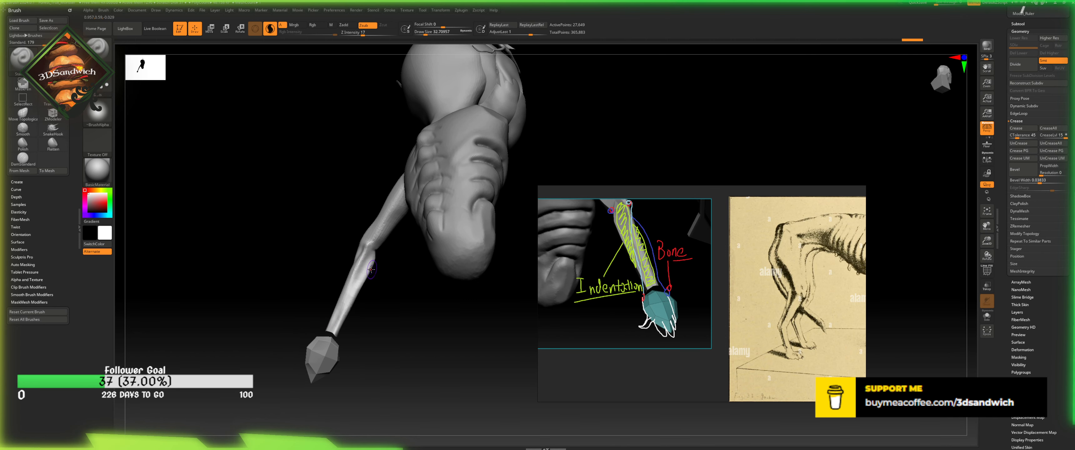
{"action": "left_click_drag", "start_coordinate": [384, 258], "coordinate": [364, 241]}
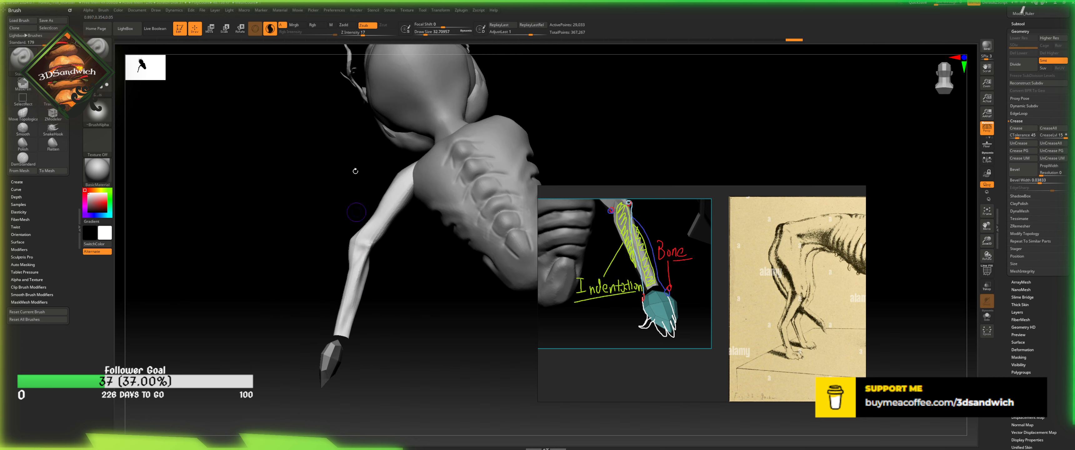
- Switch the Standard brush to Zadd and build up the elbow and the bone ridge running down the forearm
{"action": "left_click", "coordinate": [343, 25]}
{"action": "left_click_drag", "start_coordinate": [359, 182], "coordinate": [356, 333]}
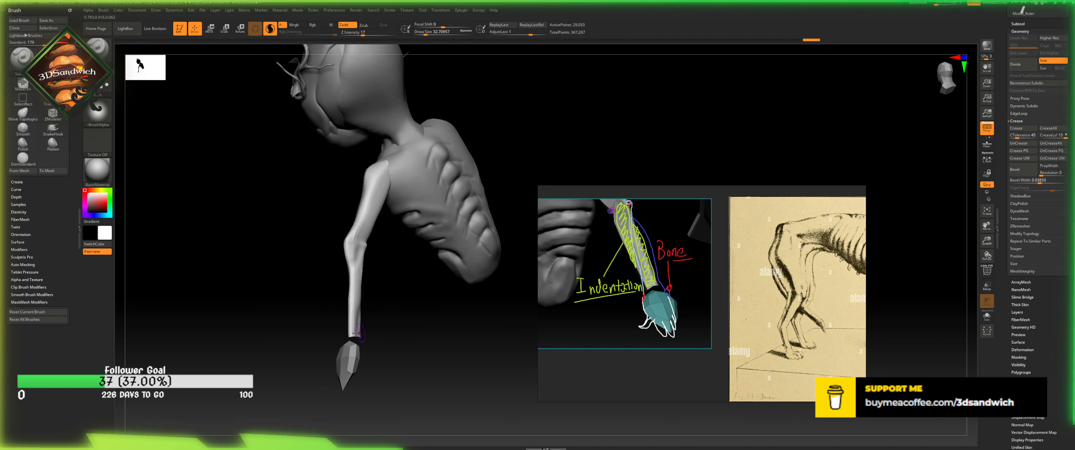
{"action": "mouse_move", "coordinate": [373, 295]}
{"action": "left_mouse_down"}
{"action": "mouse_move", "coordinate": [355, 302]}
{"action": "mouse_move", "coordinate": [370, 234]}
{"action": "mouse_move", "coordinate": [386, 233]}
{"action": "left_mouse_up"}
{"action": "mouse_move", "coordinate": [362, 247]}
{"action": "left_mouse_down"}
{"action": "mouse_move", "coordinate": [362, 262]}
{"action": "mouse_move", "coordinate": [426, 244]}
{"action": "mouse_move", "coordinate": [370, 235]}
{"action": "left_mouse_up"}
{"action": "mouse_move", "coordinate": [401, 229]}
{"action": "left_mouse_down"}
{"action": "mouse_move", "coordinate": [409, 243]}
{"action": "mouse_move", "coordinate": [373, 242]}
{"action": "left_mouse_up"}
{"action": "left_click_drag", "start_coordinate": [396, 238], "coordinate": [399, 250]}
{"action": "left_click_drag", "start_coordinate": [368, 246], "coordinate": [366, 253]}
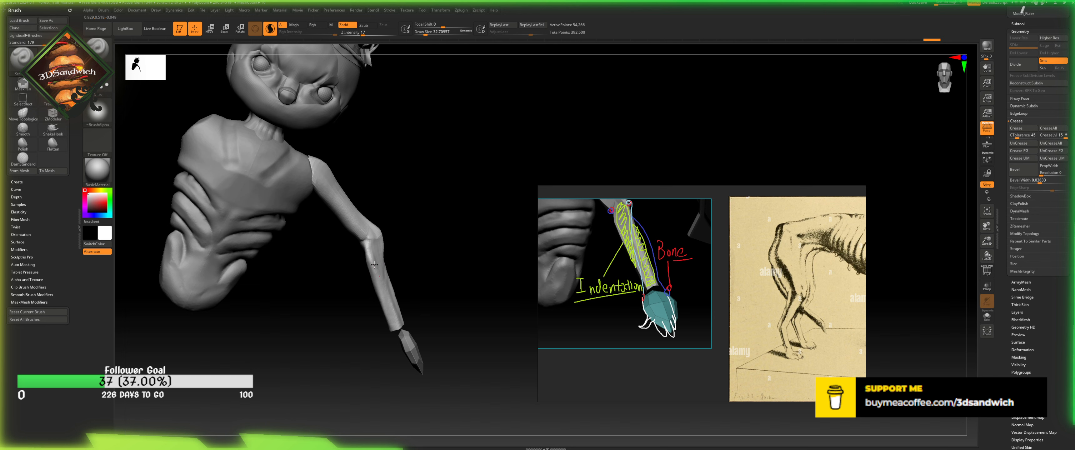
{"action": "mouse_move", "coordinate": [374, 264]}
{"action": "left_mouse_down"}
{"action": "mouse_move", "coordinate": [369, 252]}
{"action": "mouse_move", "coordinate": [398, 301]}
{"action": "mouse_move", "coordinate": [393, 252]}
{"action": "mouse_move", "coordinate": [377, 285]}
{"action": "mouse_move", "coordinate": [391, 320]}
{"action": "left_mouse_up"}
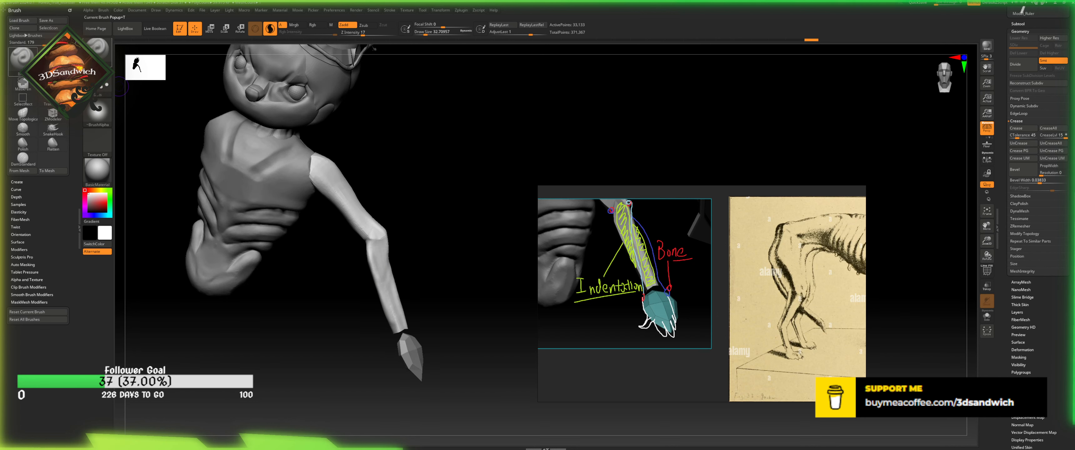
- Switch to the Orb_Curve brush and frame the forearm close up from the front
{"action": "left_click", "coordinate": [22, 59]}
{"action": "left_click", "coordinate": [22, 58]}
{"action": "left_click", "coordinate": [376, 221]}
{"action": "left_click_drag", "start_coordinate": [417, 236], "coordinate": [400, 224]}
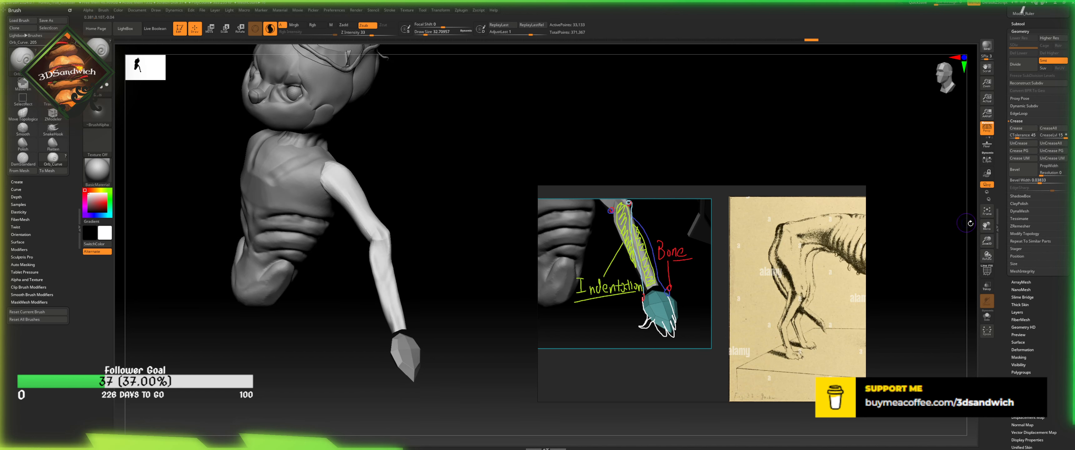
{"action": "left_click_drag", "start_coordinate": [914, 201], "coordinate": [881, 210]}
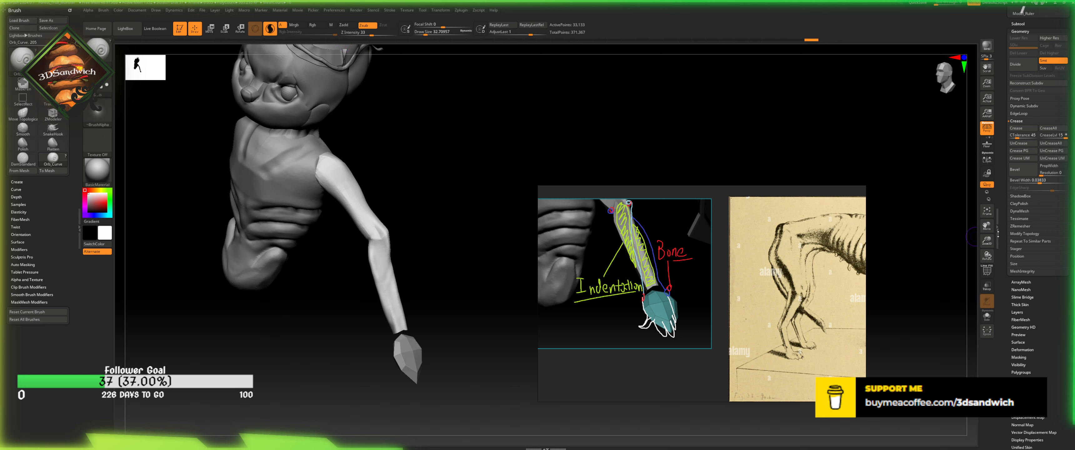
{"action": "left_click_drag", "start_coordinate": [987, 240], "coordinate": [985, 277]}
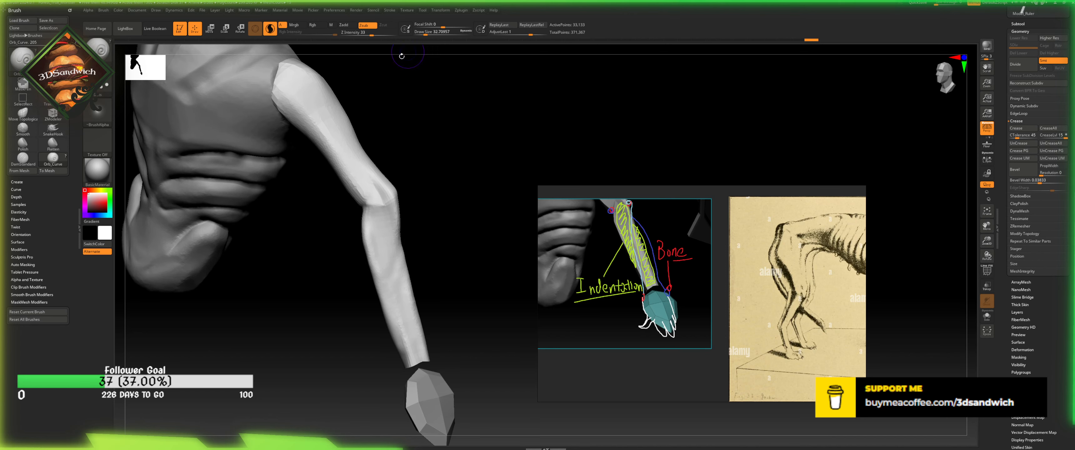
- Try carving a groove up the forearm from the wrist with the Orb_Curve brush, undoing the stroke
{"action": "mouse_move", "coordinate": [414, 353]}
{"action": "left_mouse_down"}
{"action": "mouse_move", "coordinate": [398, 312]}
{"action": "mouse_move", "coordinate": [427, 347]}
{"action": "left_mouse_up"}
{"action": "left_click_drag", "start_coordinate": [375, 244], "coordinate": [377, 226]}
{"action": "key", "text": "ctrl+z"}
- Lower the Orb_Curve brush's Z intensity to 14, test it on the forearm, and adjust its Lazy Mouse radius
{"action": "left_click", "coordinate": [356, 11]}
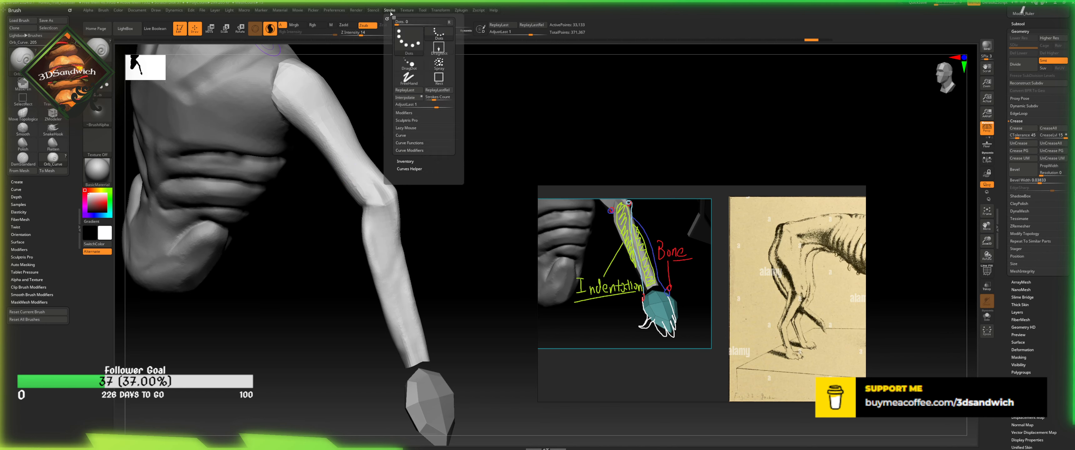
{"action": "left_click", "coordinate": [413, 129]}
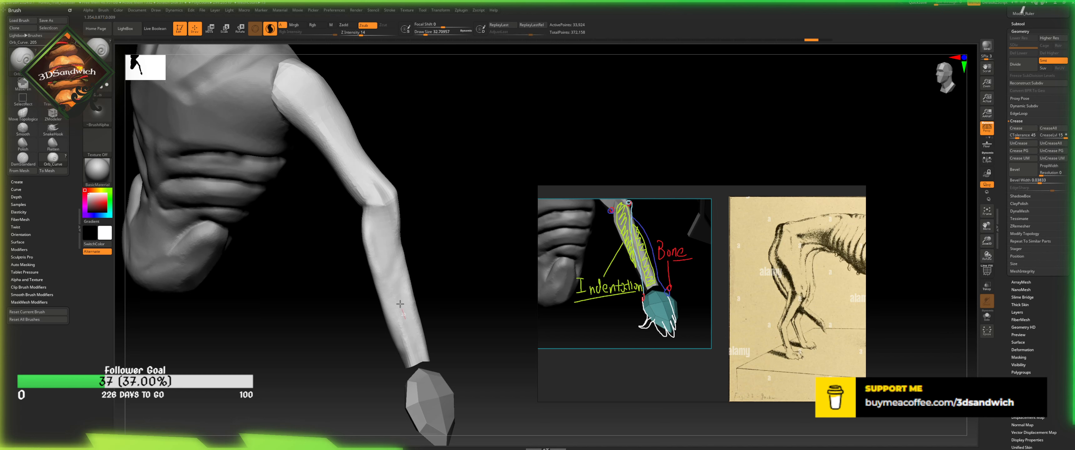
{"action": "left_click_drag", "start_coordinate": [399, 304], "coordinate": [396, 292]}
{"action": "left_click", "coordinate": [389, 10]}
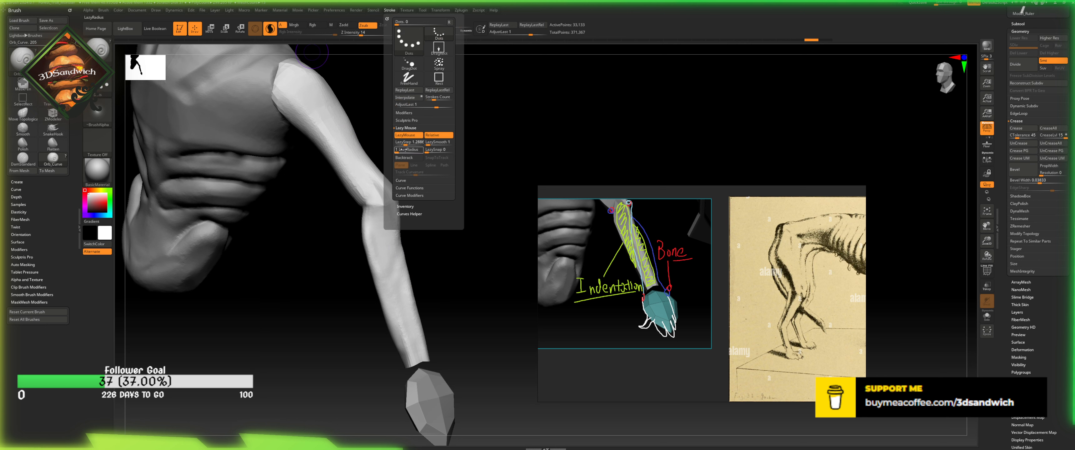
{"action": "left_click", "coordinate": [405, 149]}
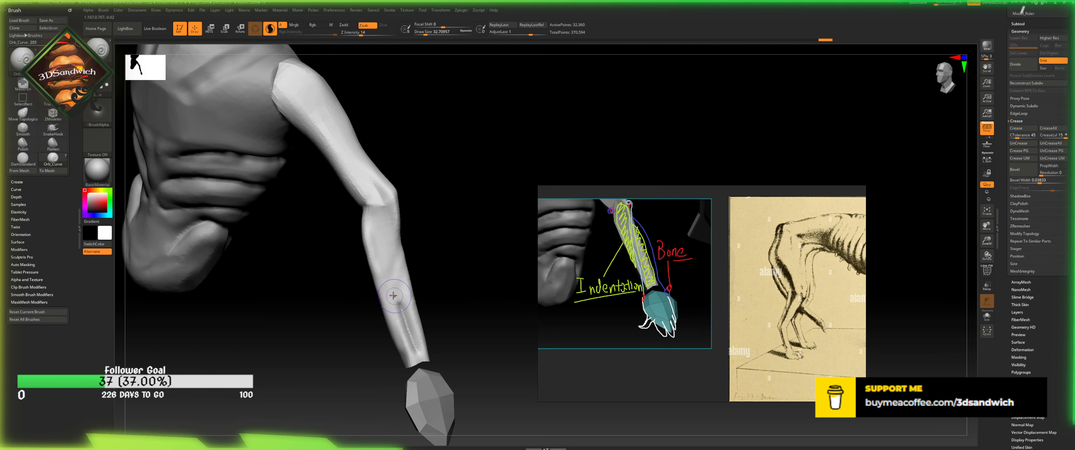
- Adjust the Orb_Curve brush's Z intensity and carve a test groove up the forearm from wrist to elbow
{"action": "left_click", "coordinate": [355, 32]}
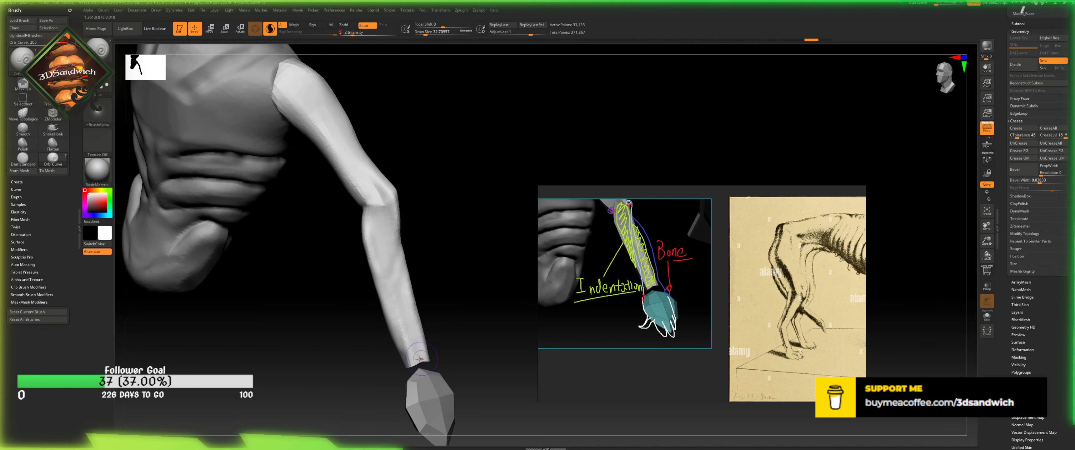
{"action": "left_click_drag", "start_coordinate": [411, 337], "coordinate": [401, 301]}
{"action": "left_click_drag", "start_coordinate": [383, 209], "coordinate": [384, 236]}
- Readjust the Orb_Curve brush's Z intensity, set its stroke type to FreeHand, and carve the forearm groove from wrist to elbow
{"action": "left_click", "coordinate": [357, 32]}
{"action": "left_click", "coordinate": [107, 85]}
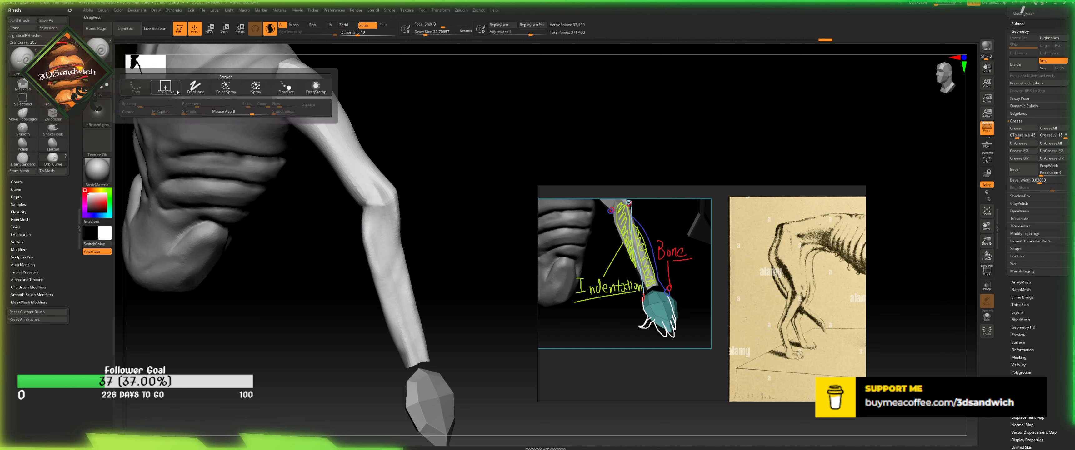
{"action": "left_click", "coordinate": [191, 94]}
{"action": "left_click_drag", "start_coordinate": [420, 354], "coordinate": [397, 308]}
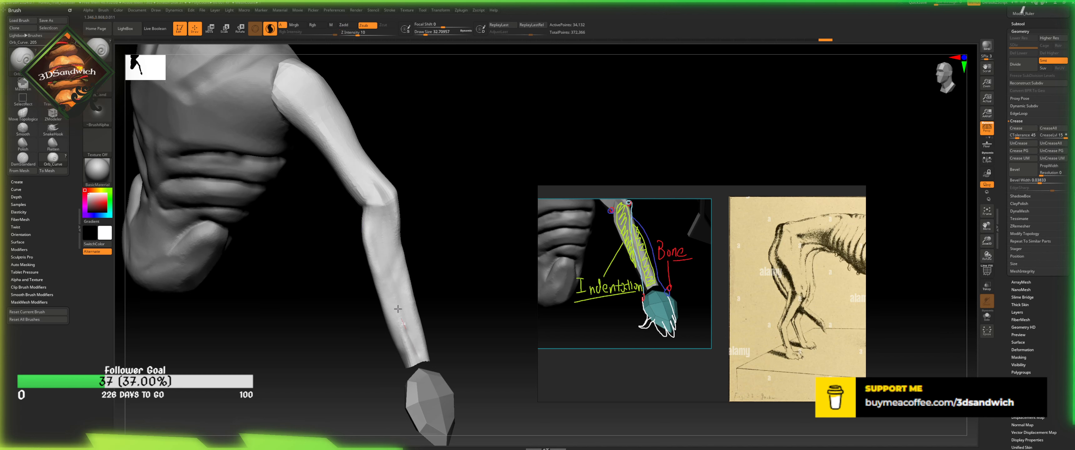
{"action": "left_click_drag", "start_coordinate": [385, 214], "coordinate": [387, 212]}
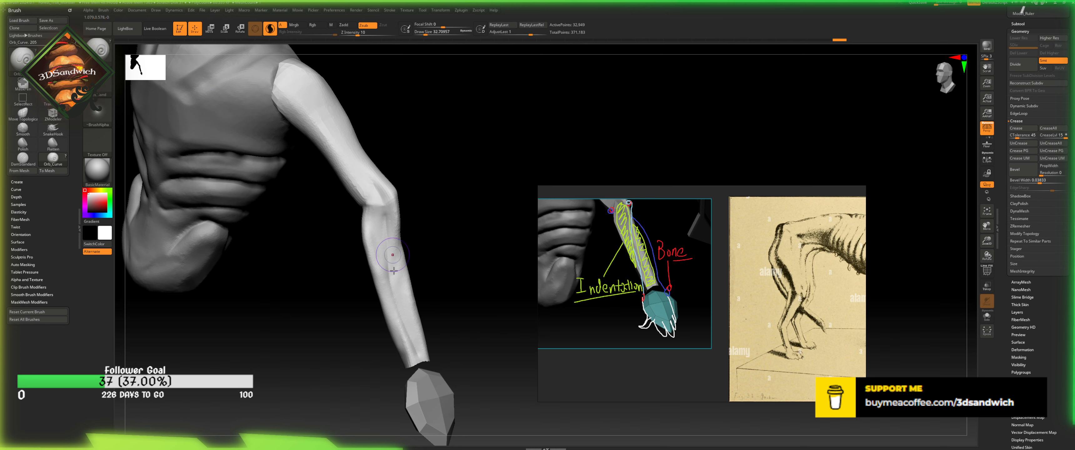
- Try carving another Orb_Curve groove along the underside of the forearm up to the elbow, undoing it
{"action": "mouse_move", "coordinate": [454, 245]}
{"action": "left_mouse_down"}
{"action": "mouse_move", "coordinate": [466, 249]}
{"action": "mouse_move", "coordinate": [418, 299]}
{"action": "mouse_move", "coordinate": [462, 279]}
{"action": "mouse_move", "coordinate": [443, 286]}
{"action": "left_mouse_up"}
{"action": "left_click_drag", "start_coordinate": [418, 355], "coordinate": [407, 292]}
{"action": "left_click_drag", "start_coordinate": [402, 233], "coordinate": [400, 229]}
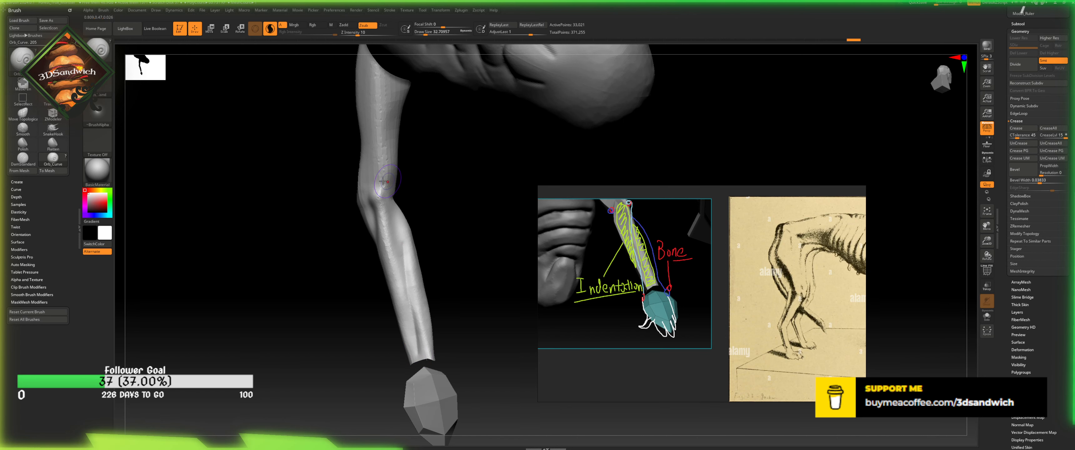
{"action": "key", "text": "ctrl+z"}
- Carve Orb_Curve grooves along the back and outer side of the forearm between the wrist and the elbow
{"action": "left_click_drag", "start_coordinate": [473, 251], "coordinate": [286, 272], "text": "alt"}
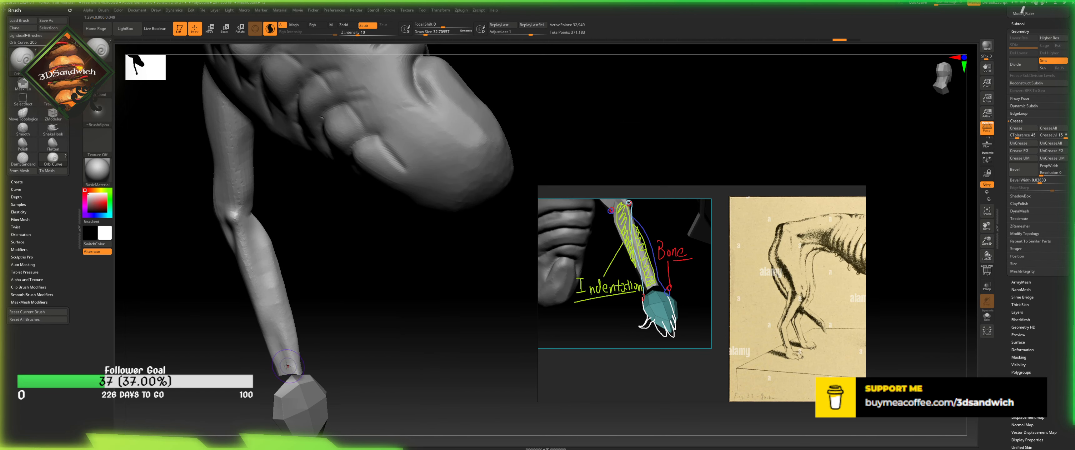
{"action": "left_click_drag", "start_coordinate": [276, 315], "coordinate": [270, 256]}
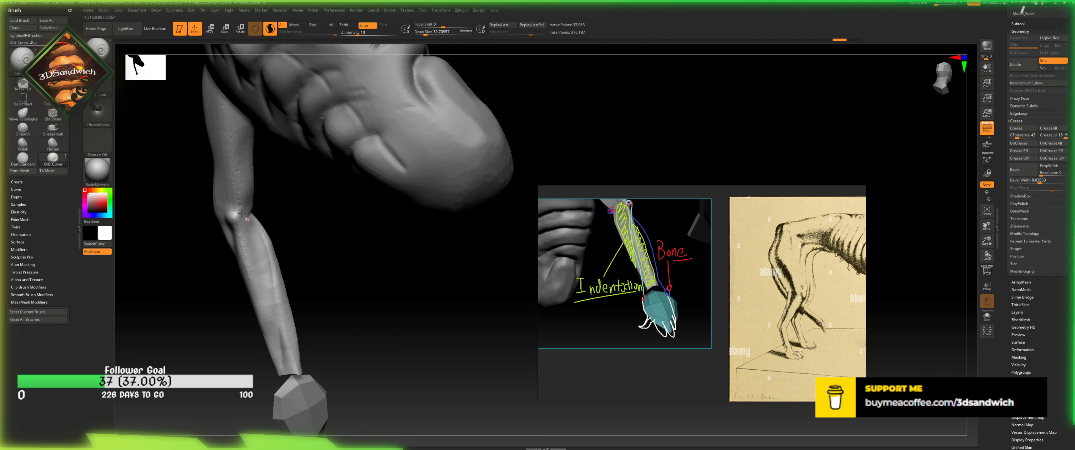
{"action": "left_click_drag", "start_coordinate": [242, 213], "coordinate": [241, 211]}
{"action": "mouse_move", "coordinate": [326, 263]}
{"action": "left_mouse_down"}
{"action": "mouse_move", "coordinate": [352, 239]}
{"action": "mouse_move", "coordinate": [359, 246]}
{"action": "left_mouse_up"}
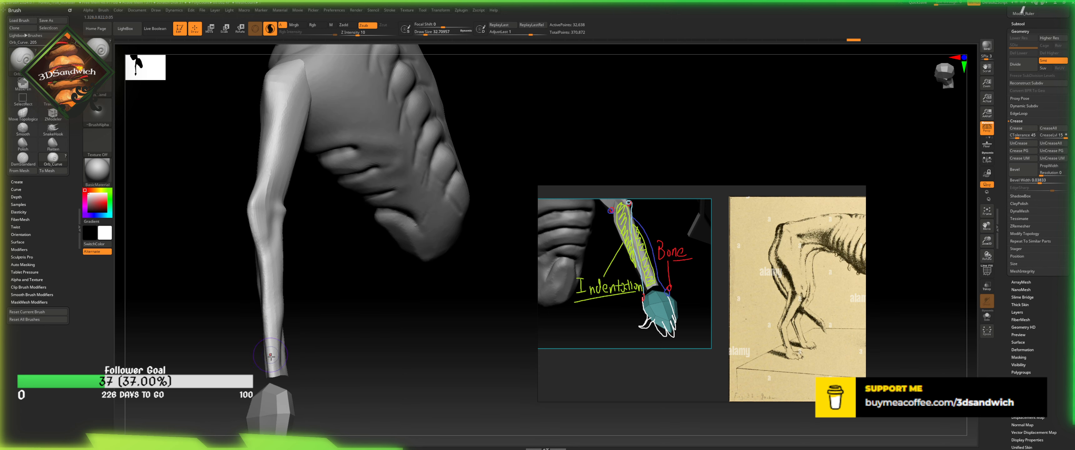
{"action": "mouse_move", "coordinate": [270, 356]}
{"action": "left_mouse_down"}
{"action": "mouse_move", "coordinate": [279, 252]}
{"action": "mouse_move", "coordinate": [297, 255]}
{"action": "mouse_move", "coordinate": [209, 267]}
{"action": "left_mouse_up"}
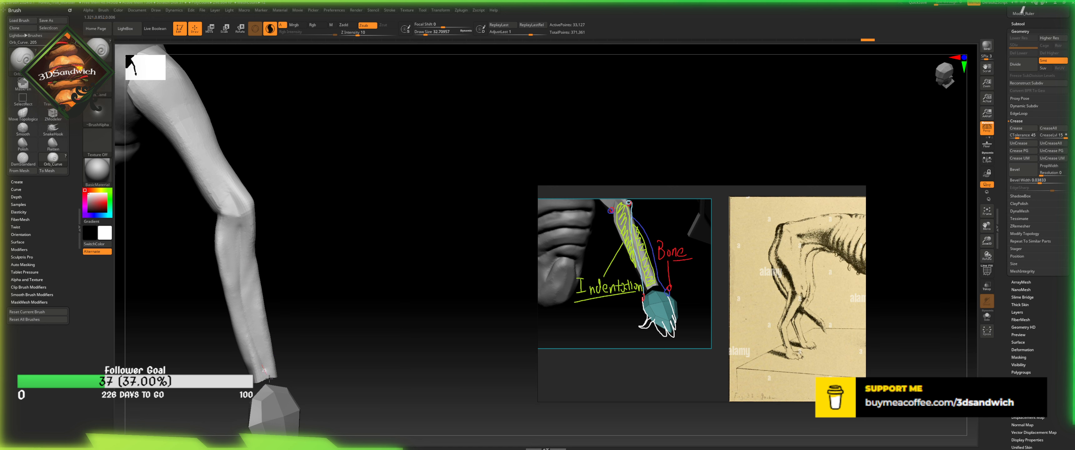
- Carve another Orb_Curve groove up from the wrist and smooth the surface along the forearm
{"action": "left_click_drag", "start_coordinate": [258, 354], "coordinate": [245, 297]}
{"action": "left_click_drag", "start_coordinate": [288, 268], "coordinate": [306, 239]}
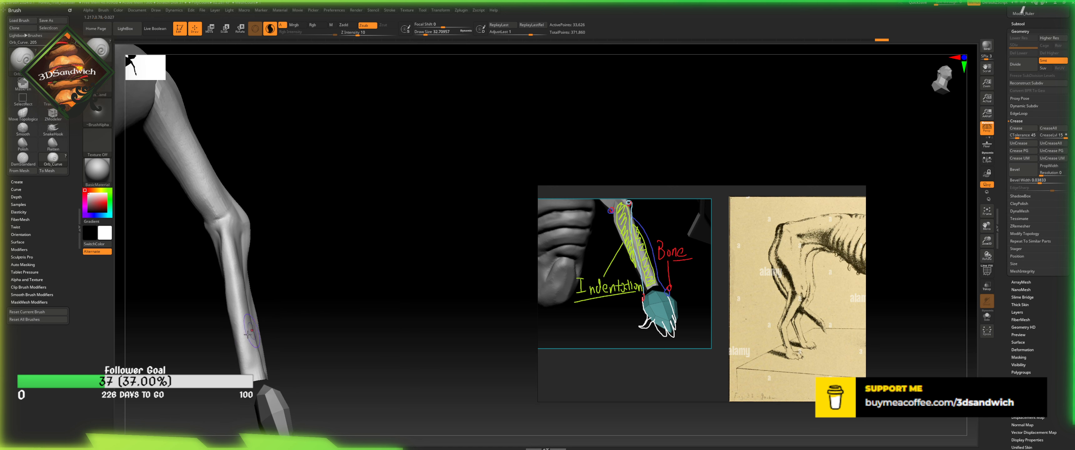
{"action": "left_click_drag", "start_coordinate": [247, 348], "coordinate": [230, 288], "text": "shift"}
- Switch to the Polish brush and polish the forearm and the upper arm near the elbow
{"action": "left_click", "coordinate": [23, 61]}
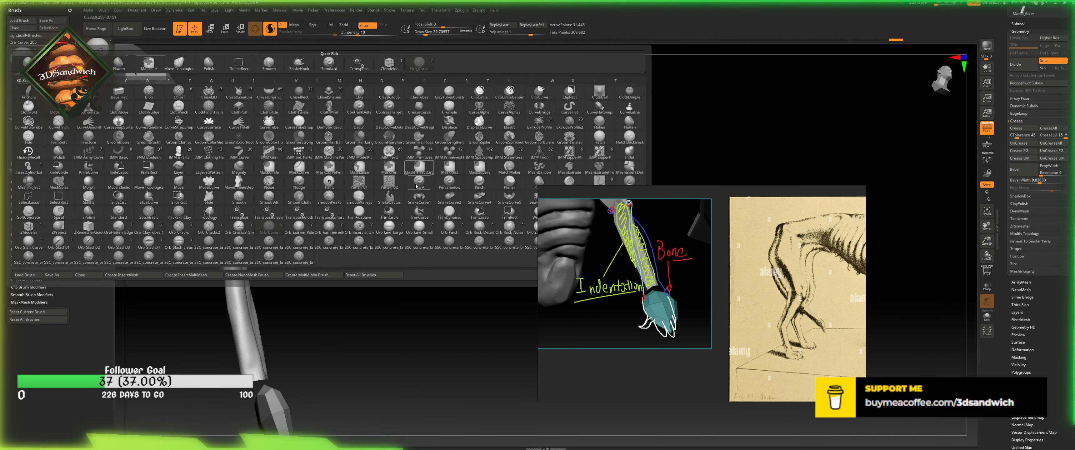
{"action": "left_click", "coordinate": [536, 182]}
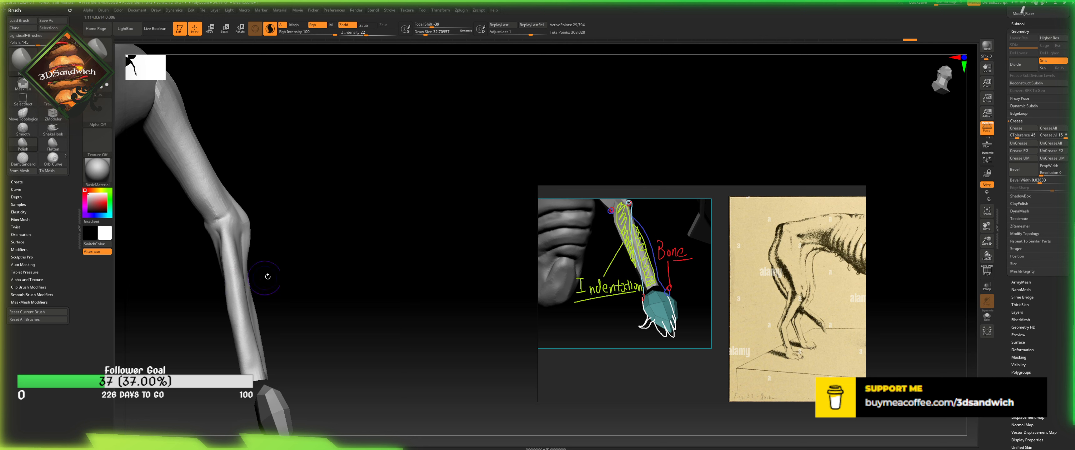
{"action": "right_click_drag", "start_coordinate": [227, 264], "coordinate": [244, 310]}
{"action": "mouse_move", "coordinate": [253, 331]}
{"action": "left_mouse_down"}
{"action": "mouse_move", "coordinate": [240, 294]}
{"action": "mouse_move", "coordinate": [205, 262]}
{"action": "mouse_move", "coordinate": [322, 211]}
{"action": "mouse_move", "coordinate": [288, 184]}
{"action": "left_mouse_up"}
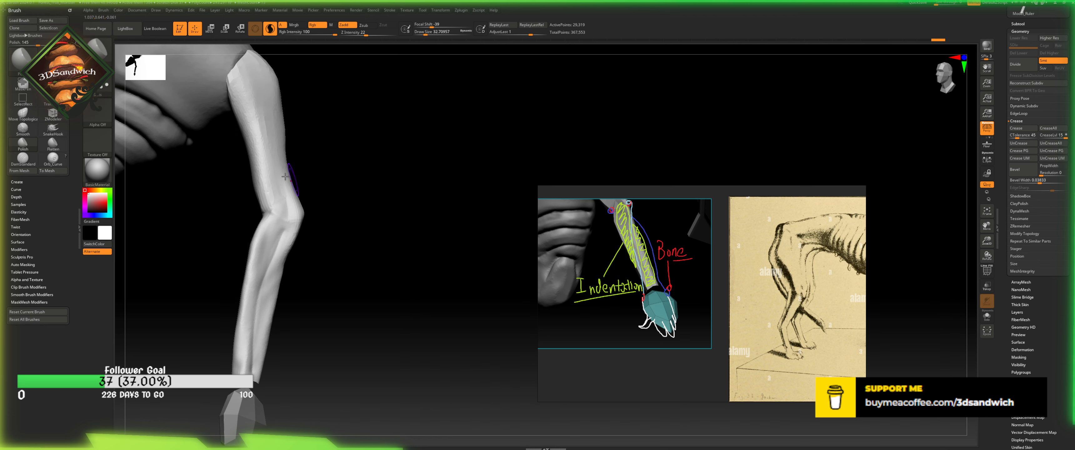
- Smooth the surface of the upper arm and elbow area on the troll's arm
{"action": "key", "text": "shift"}
{"action": "left_click_drag", "start_coordinate": [319, 105], "coordinate": [289, 192], "text": "shift"}
{"action": "mouse_move", "coordinate": [306, 156]}
{"action": "left_mouse_down", "text": "shift"}
{"action": "mouse_move", "coordinate": [299, 214]}
{"action": "mouse_move", "coordinate": [266, 232]}
{"action": "mouse_move", "coordinate": [250, 283]}
{"action": "mouse_move", "coordinate": [256, 263]}
{"action": "left_mouse_up", "text": "shift"}
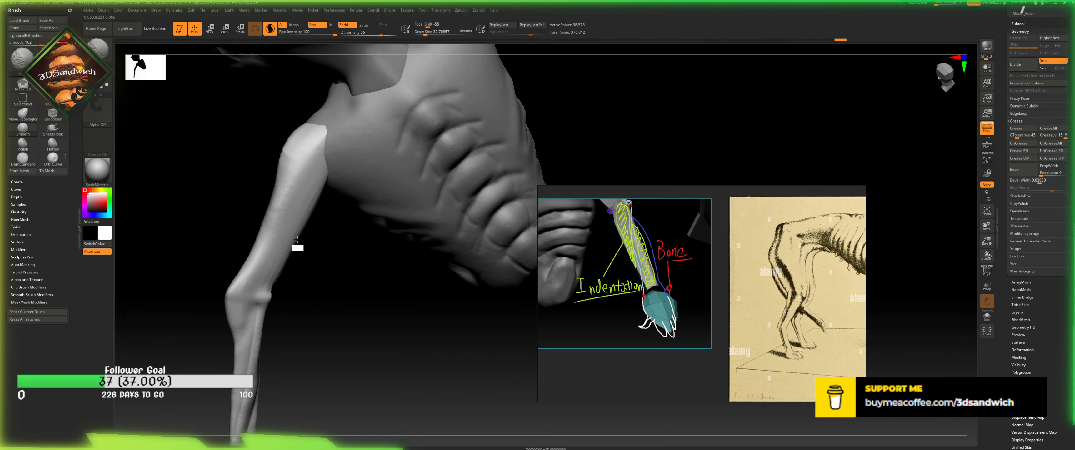
- Reshape the arm's shoulder end against the chest with the Move Topological brush at a draw size of about 145
{"action": "mouse_move", "coordinate": [295, 225]}
{"action": "left_mouse_down"}
{"action": "mouse_move", "coordinate": [436, 153]}
{"action": "mouse_move", "coordinate": [806, 53]}
{"action": "left_mouse_up"}
{"action": "left_click_drag", "start_coordinate": [944, 70], "coordinate": [931, 75]}
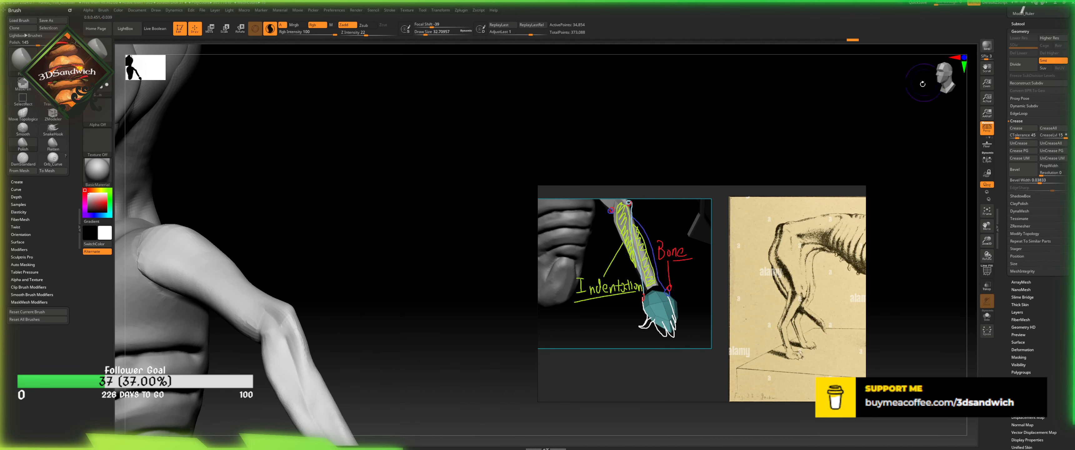
{"action": "left_click", "coordinate": [983, 213]}
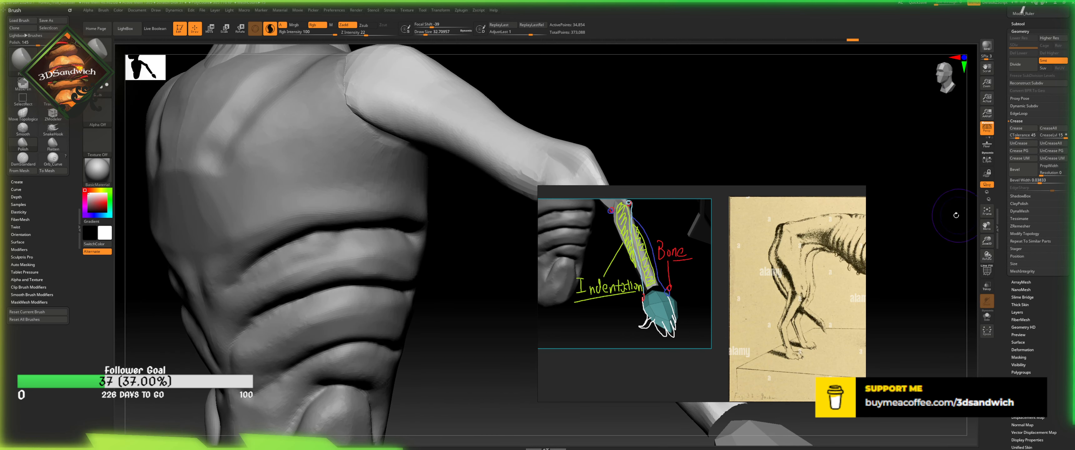
{"action": "left_click", "coordinate": [986, 211]}
{"action": "left_click_drag", "start_coordinate": [847, 119], "coordinate": [624, 124]}
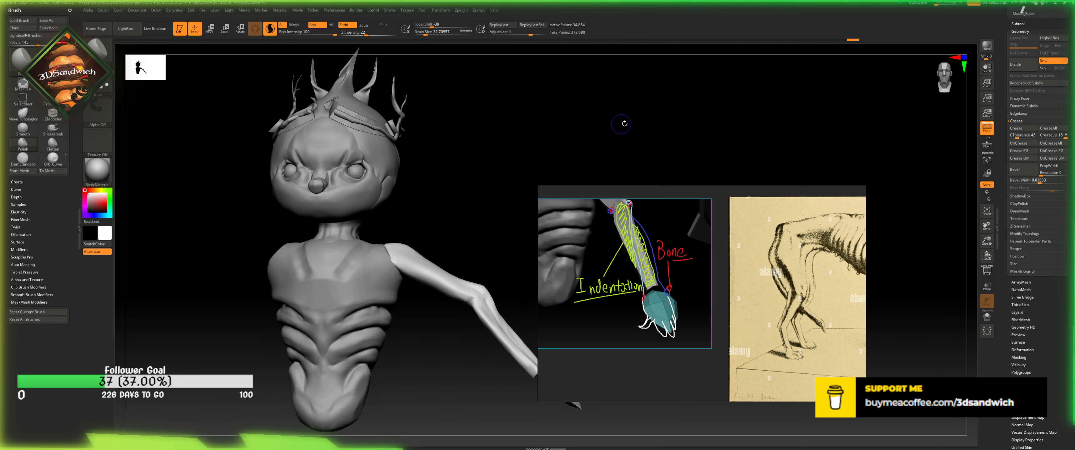
{"action": "key", "text": "b"}
{"action": "key", "text": "m"}
{"action": "key", "text": "t"}
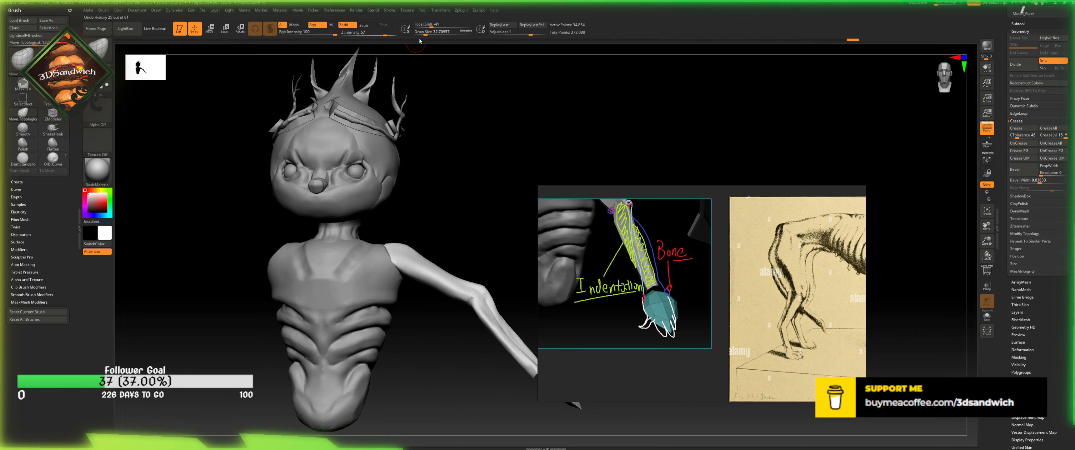
{"action": "left_click_drag", "start_coordinate": [427, 34], "coordinate": [436, 37]}
{"action": "left_click_drag", "start_coordinate": [404, 200], "coordinate": [452, 207]}
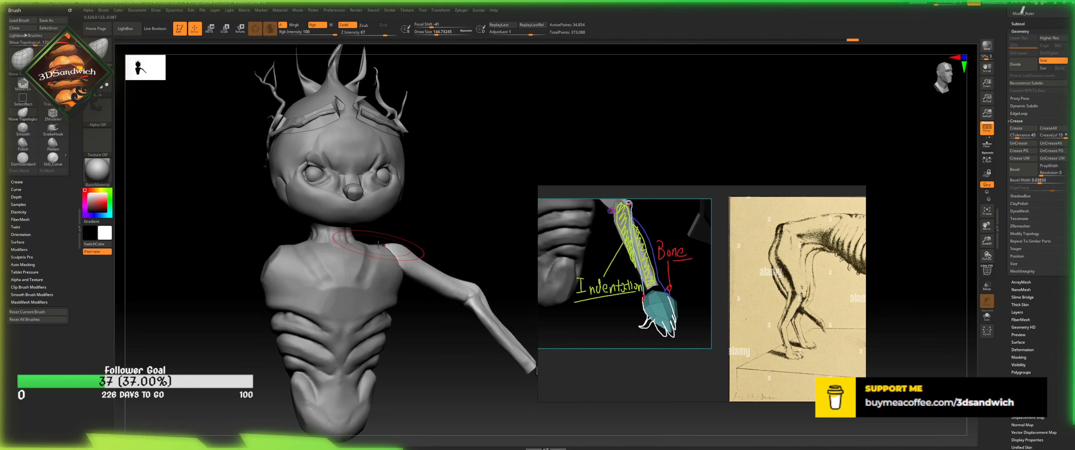
{"action": "left_click_drag", "start_coordinate": [384, 253], "coordinate": [374, 250]}
{"action": "mouse_move", "coordinate": [288, 228]}
{"action": "left_mouse_down"}
{"action": "mouse_move", "coordinate": [398, 226]}
{"action": "mouse_move", "coordinate": [374, 221]}
{"action": "left_mouse_up"}
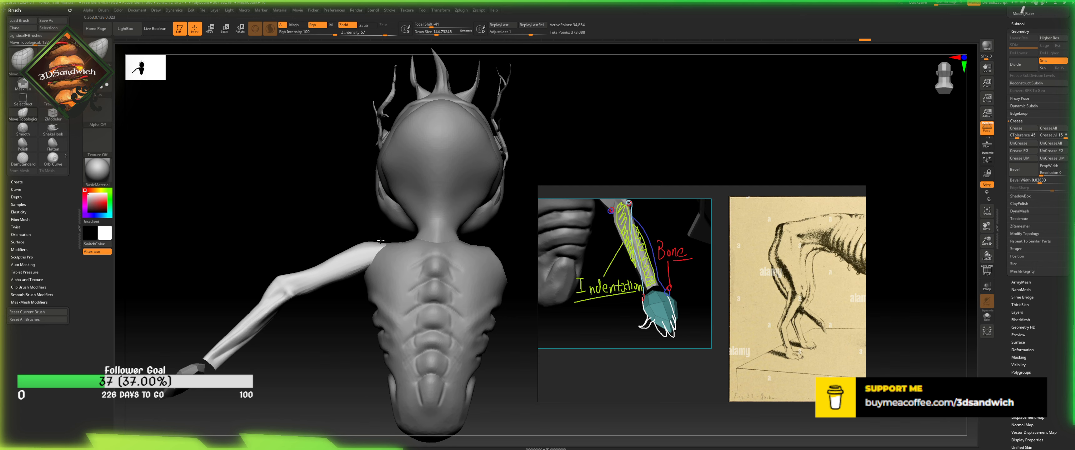
{"action": "mouse_move", "coordinate": [360, 191]}
{"action": "left_mouse_down"}
{"action": "mouse_move", "coordinate": [417, 215]}
{"action": "mouse_move", "coordinate": [334, 200]}
{"action": "mouse_move", "coordinate": [365, 204]}
{"action": "mouse_move", "coordinate": [340, 213]}
{"action": "left_mouse_up"}
{"action": "key", "text": "w"}
{"action": "key", "text": "q"}
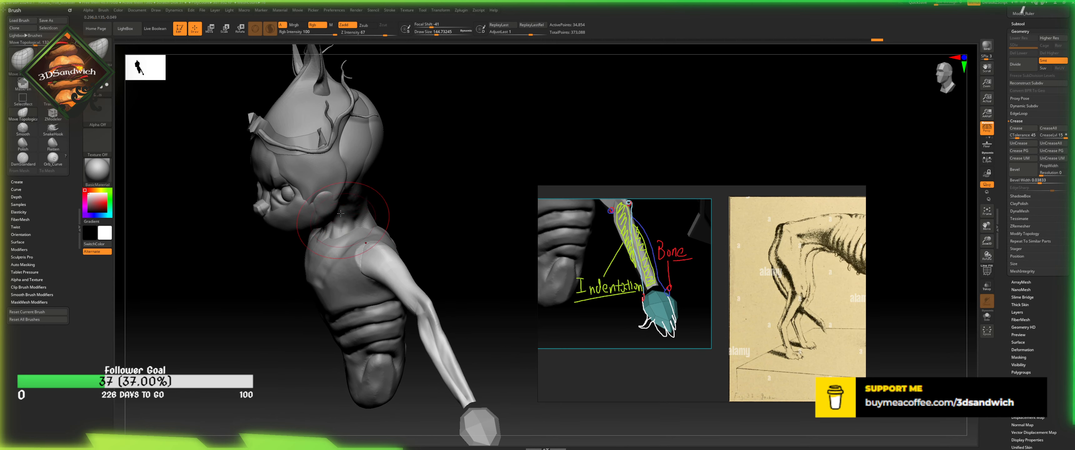
- Adjust the Chest around the shoulder joint at a draw size of about 62, and make the Skinny_Bone_Troll_Arm subtool active again
{"action": "left_click", "coordinate": [388, 233], "text": "alt"}
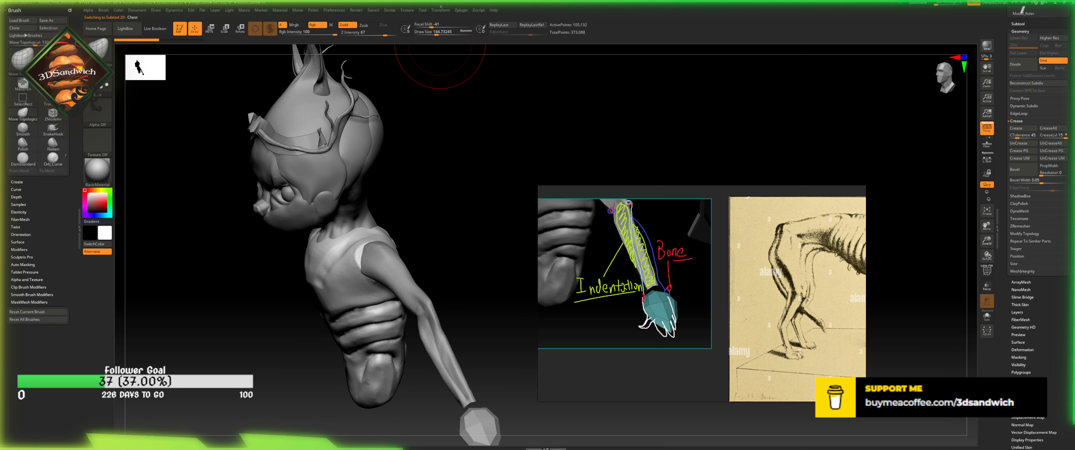
{"action": "left_click_drag", "start_coordinate": [436, 34], "coordinate": [429, 34]}
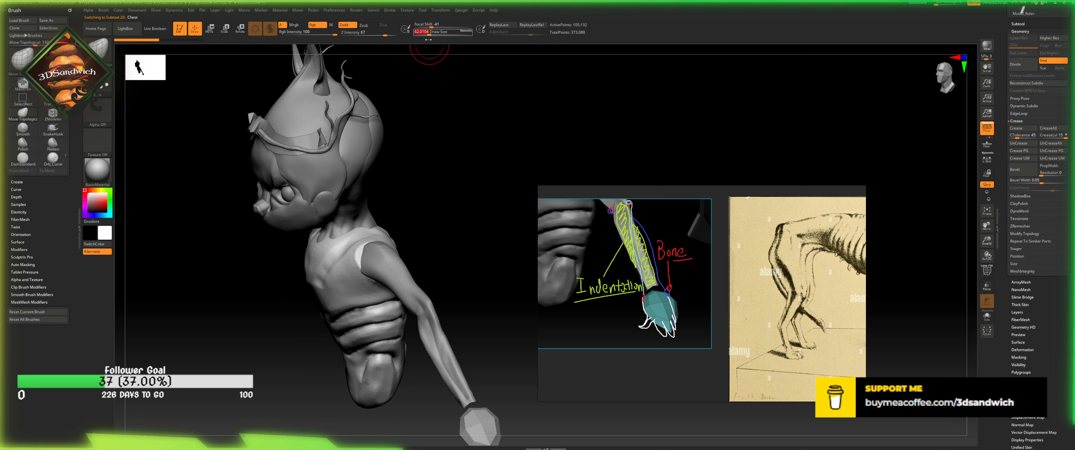
{"action": "left_click", "coordinate": [361, 253]}
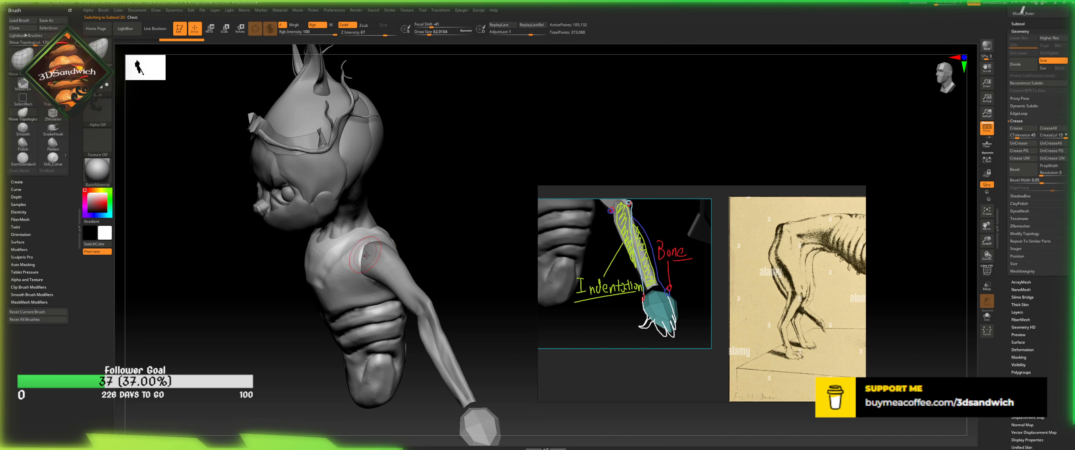
{"action": "left_click", "coordinate": [363, 254], "text": "alt"}
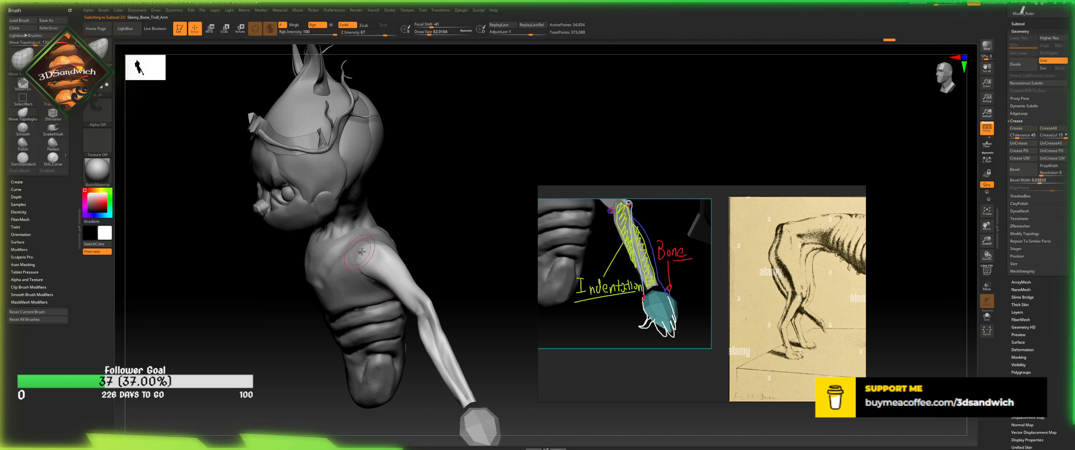
{"action": "right_click_drag", "start_coordinate": [361, 251], "coordinate": [409, 206]}
{"action": "left_click", "coordinate": [932, 79]}
{"action": "right_click_drag", "start_coordinate": [456, 159], "coordinate": [444, 209], "text": "alt"}
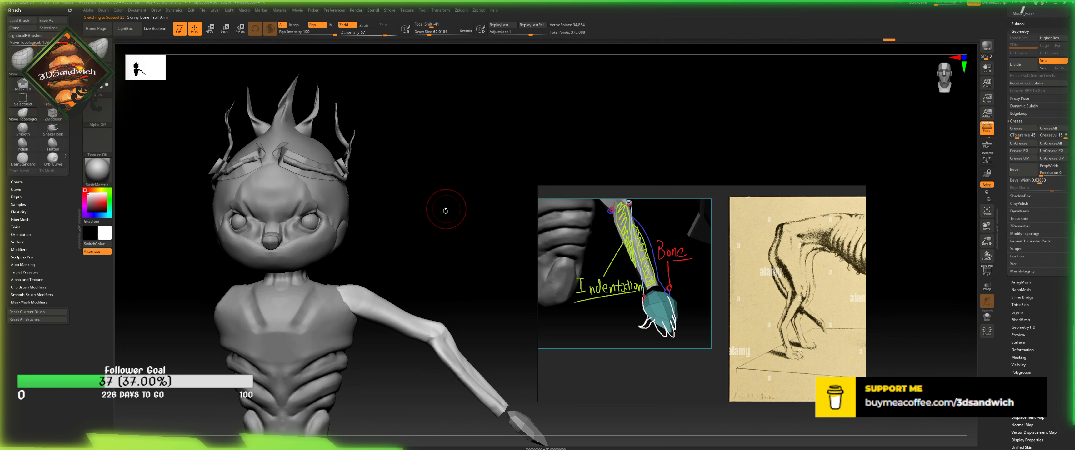
- Place the arm's transform gizmo at the world centre and reset its orientation
{"action": "key", "text": "w"}
{"action": "left_click", "coordinate": [376, 245]}
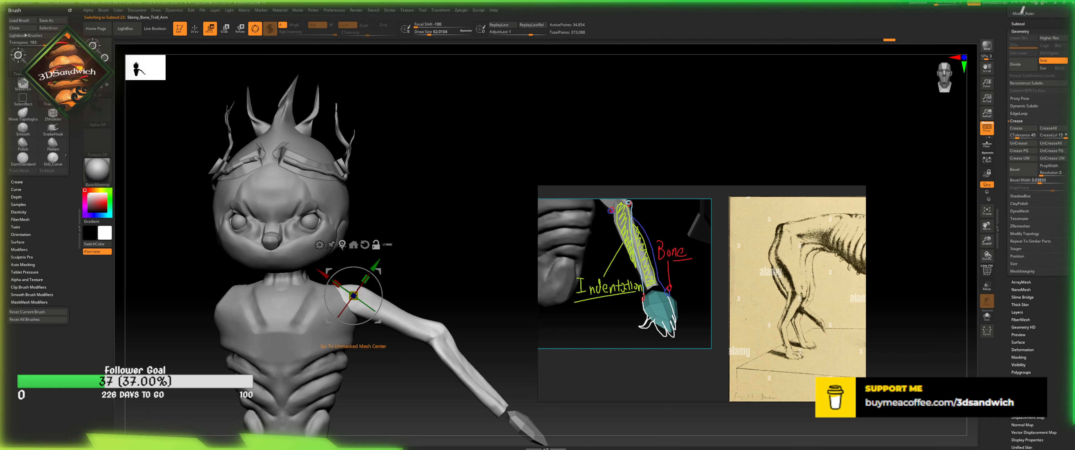
{"action": "left_click", "coordinate": [342, 244]}
{"action": "left_click", "coordinate": [418, 301]}
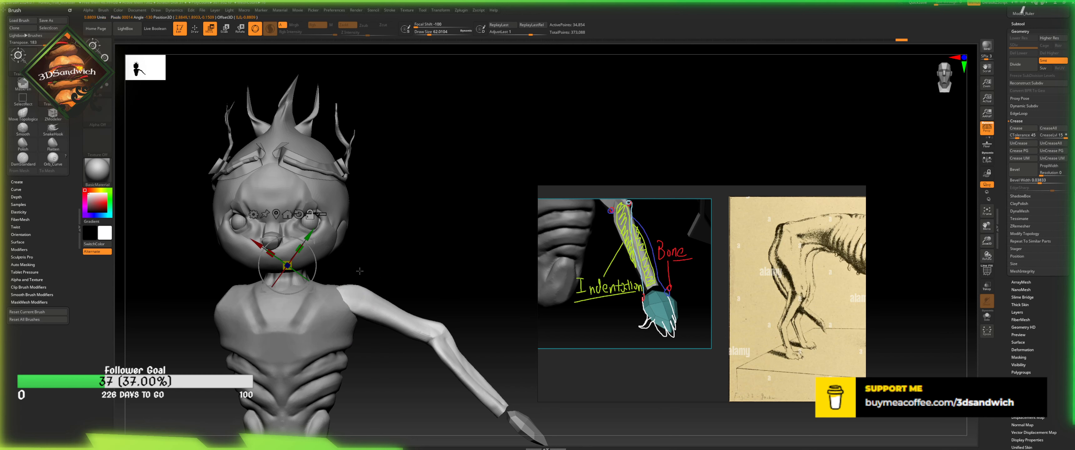
{"action": "left_click", "coordinate": [287, 214]}
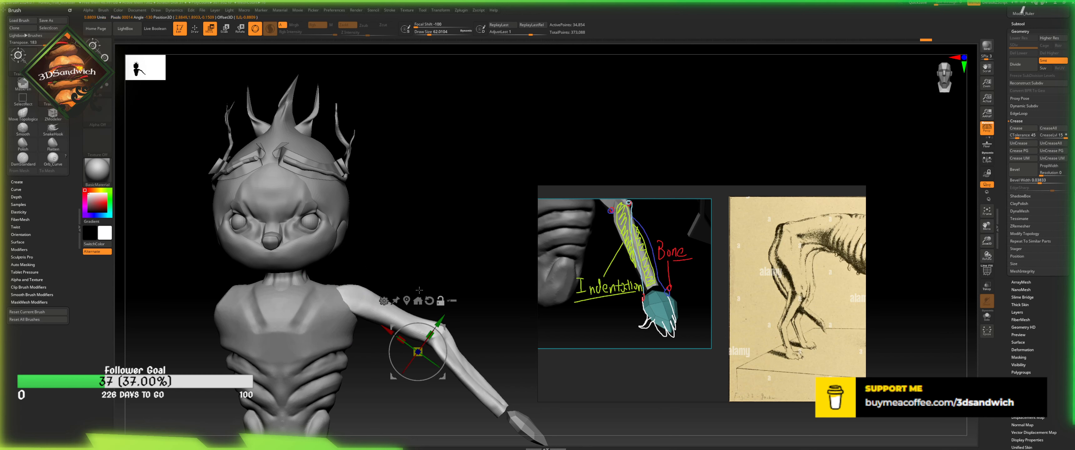
{"action": "left_click", "coordinate": [418, 301]}
{"action": "left_click", "coordinate": [299, 214]}
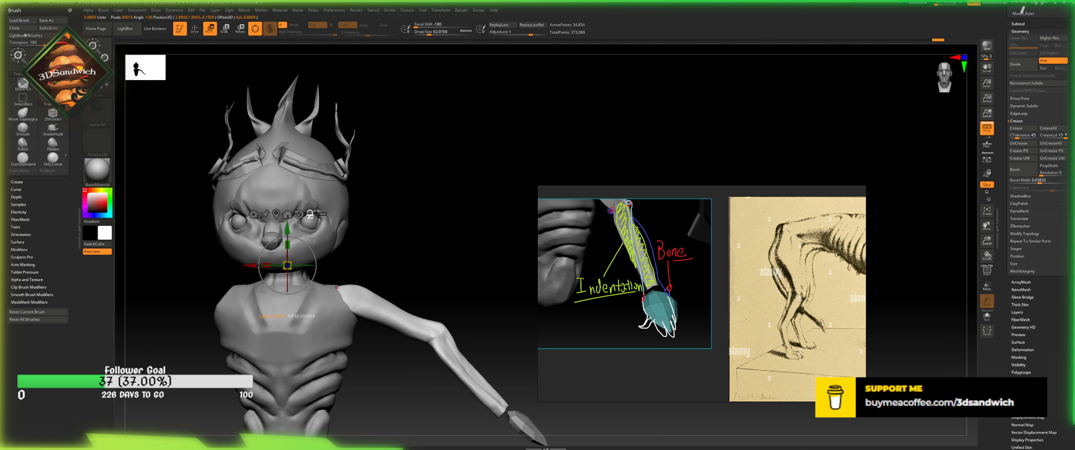
- Try mirroring the arm to the opposite side of the body with the Mirror deformation
{"action": "left_click", "coordinate": [1021, 350]}
{"action": "left_click", "coordinate": [1024, 121]}
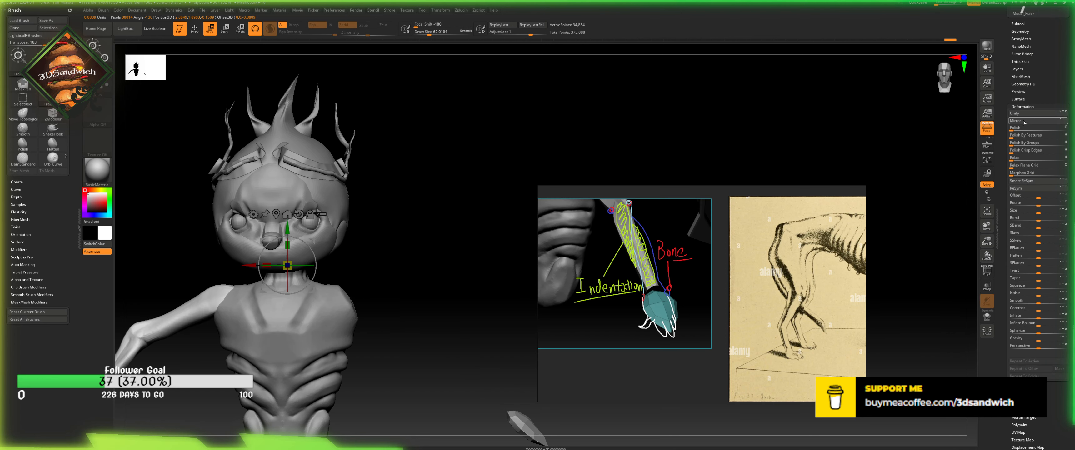
{"action": "left_click_drag", "start_coordinate": [448, 201], "coordinate": [463, 196]}
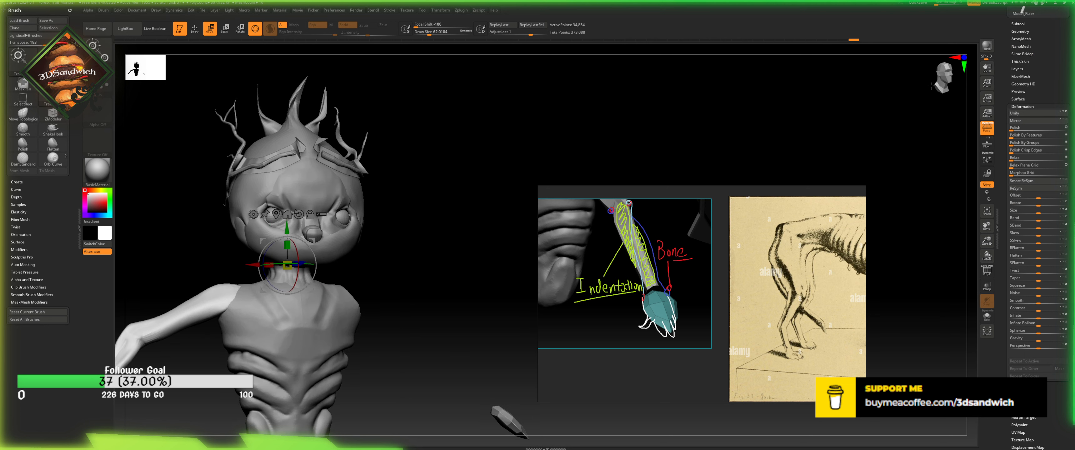
{"action": "left_click", "coordinate": [987, 214]}
{"action": "left_click", "coordinate": [987, 214]}
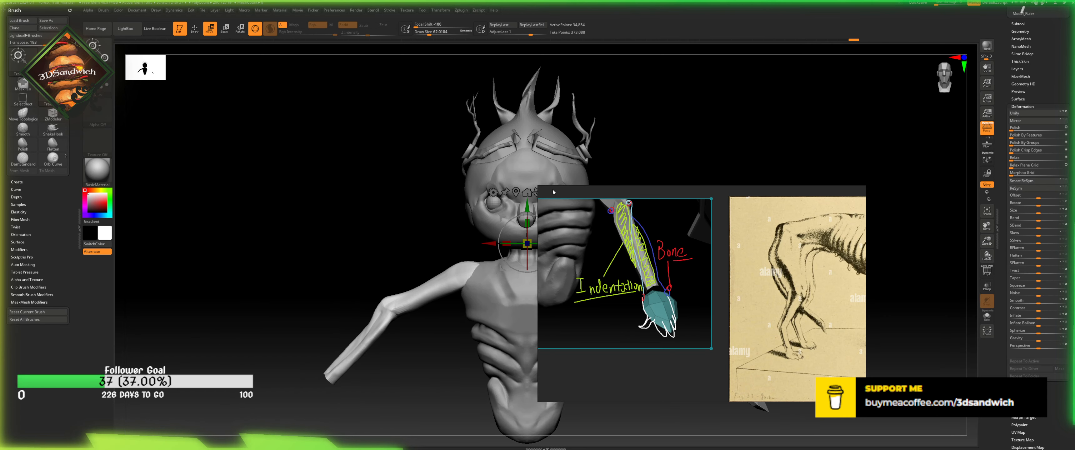
{"action": "left_click_drag", "start_coordinate": [394, 177], "coordinate": [384, 183]}
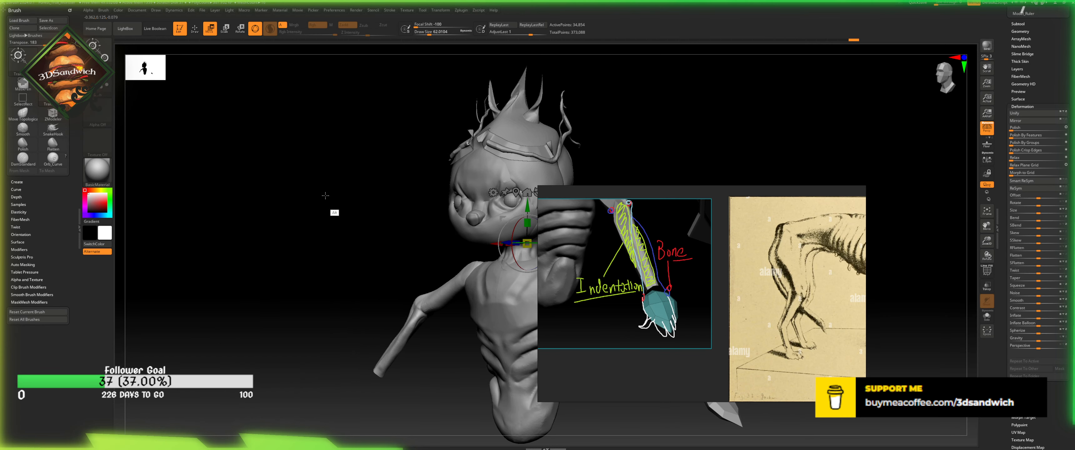
{"action": "mouse_move", "coordinate": [325, 195]}
{"action": "left_mouse_down", "text": "alt"}
{"action": "mouse_move", "coordinate": [150, 200]}
{"action": "mouse_move", "coordinate": [317, 188]}
{"action": "left_mouse_up", "text": "alt"}
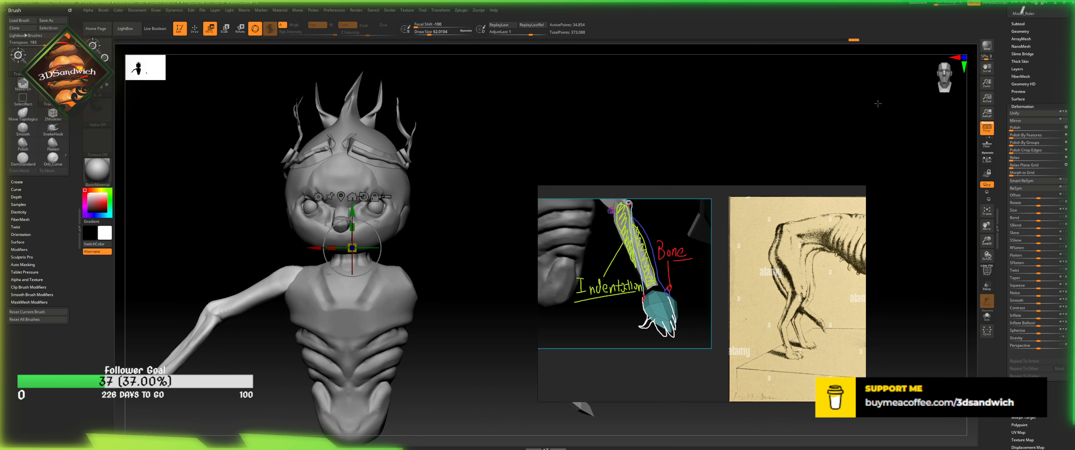
- Try moving the mirrored arm with the gizmo, and undo both the move and the mirror
{"action": "left_click_drag", "start_coordinate": [353, 248], "coordinate": [366, 221]}
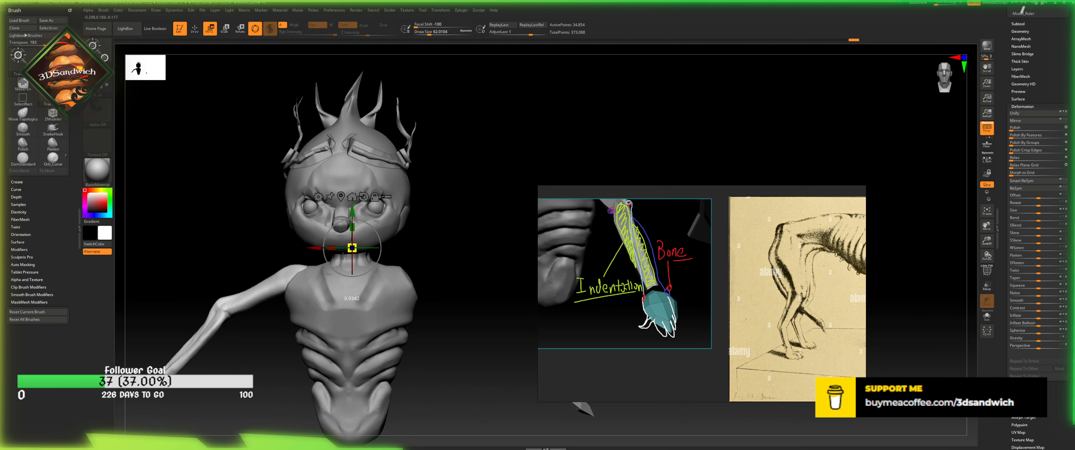
{"action": "key", "text": "ctrl+z"}
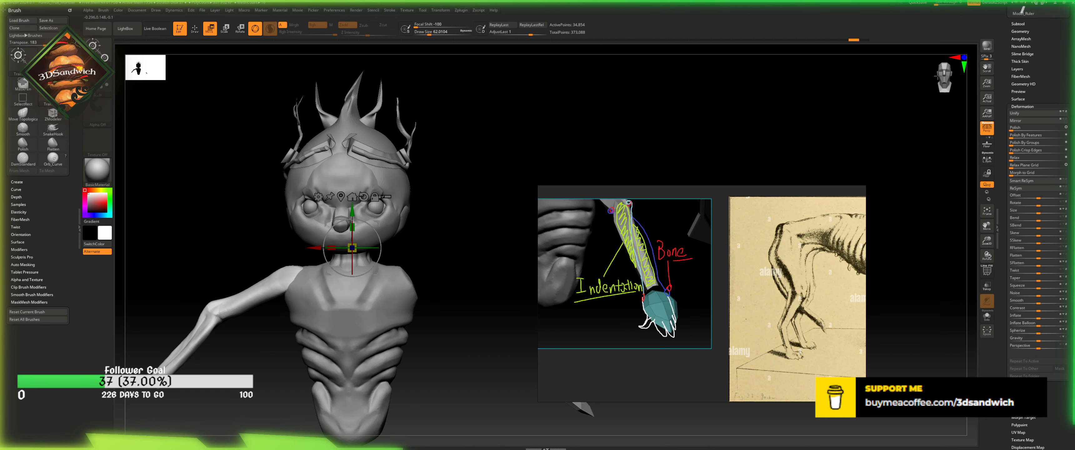
{"action": "left_click_drag", "start_coordinate": [505, 201], "coordinate": [566, 169], "text": "alt"}
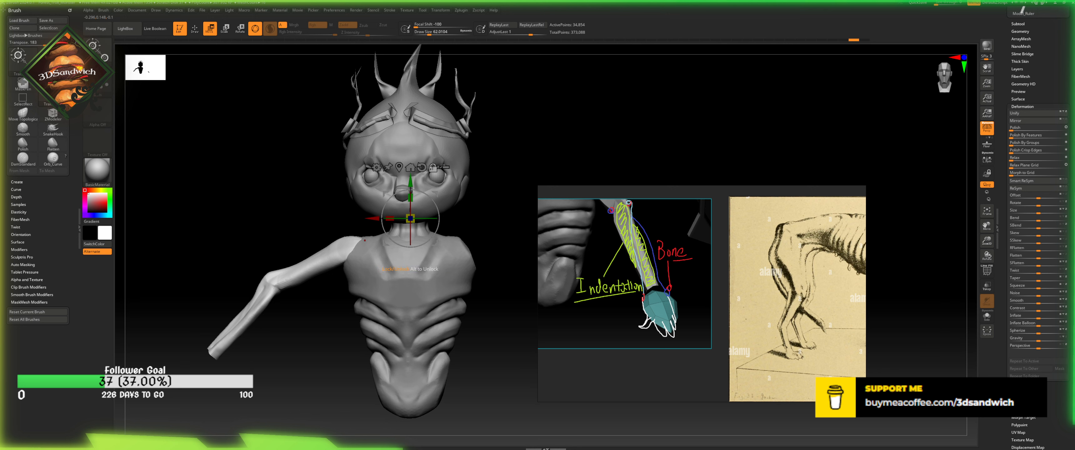
{"action": "left_click", "coordinate": [432, 168]}
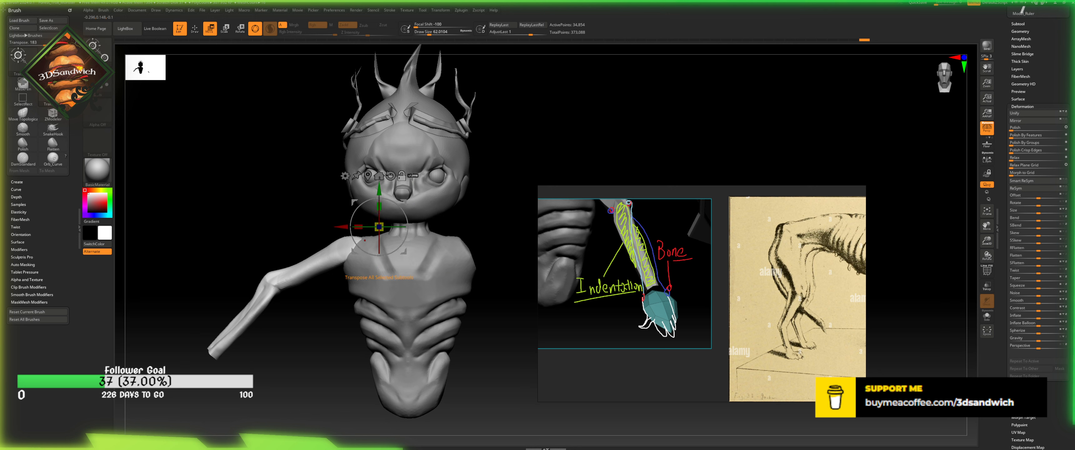
{"action": "key", "text": "ctrl+z"}
{"action": "key", "text": "ctrl+z"}
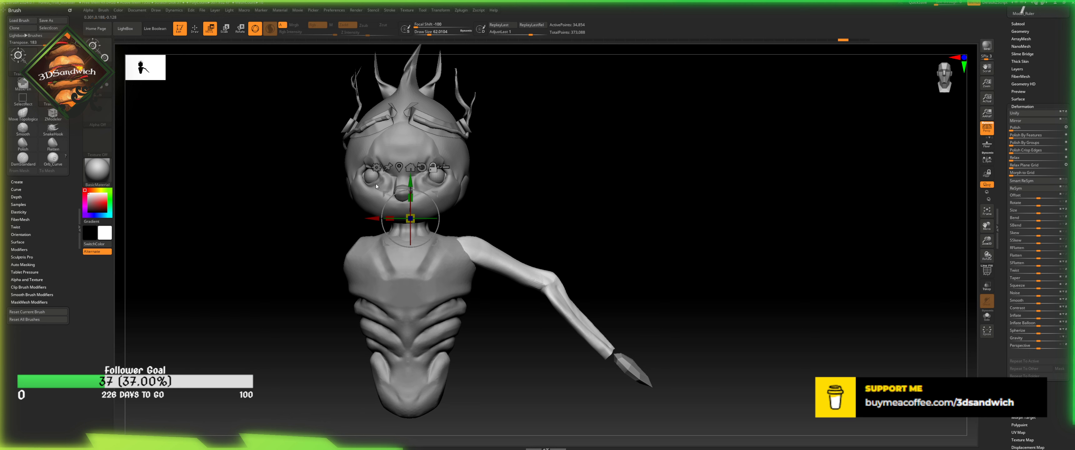
- Reposition the arm's gizmo pivot at the shoulder joint and show the Model_Ruler2 subtool
{"action": "left_click_drag", "start_coordinate": [436, 193], "coordinate": [479, 247], "text": "alt"}
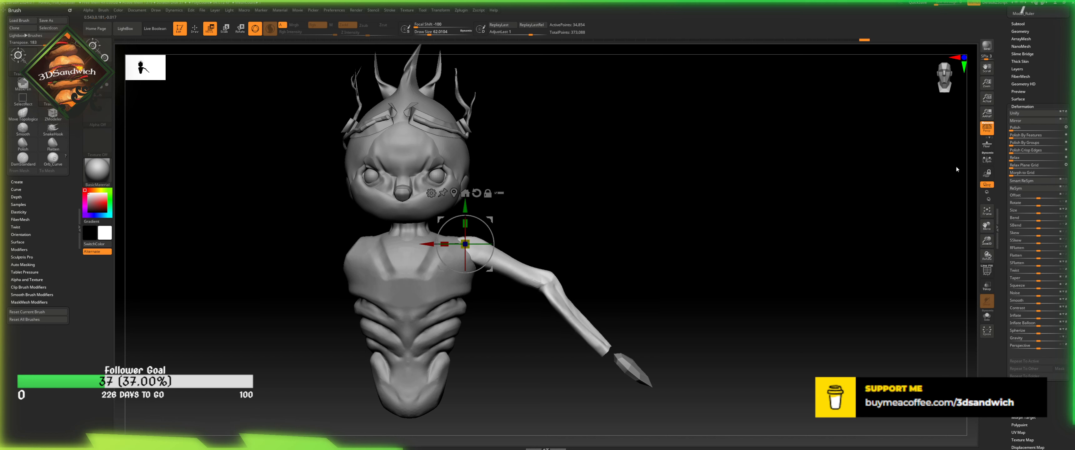
{"action": "left_click", "coordinate": [1018, 23]}
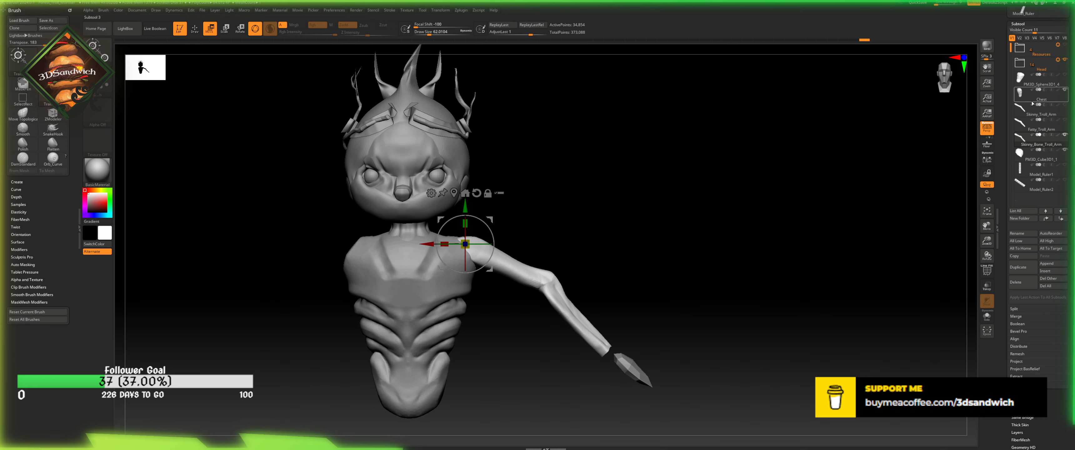
{"action": "left_click", "coordinate": [1035, 184]}
{"action": "left_click", "coordinate": [1065, 180]}
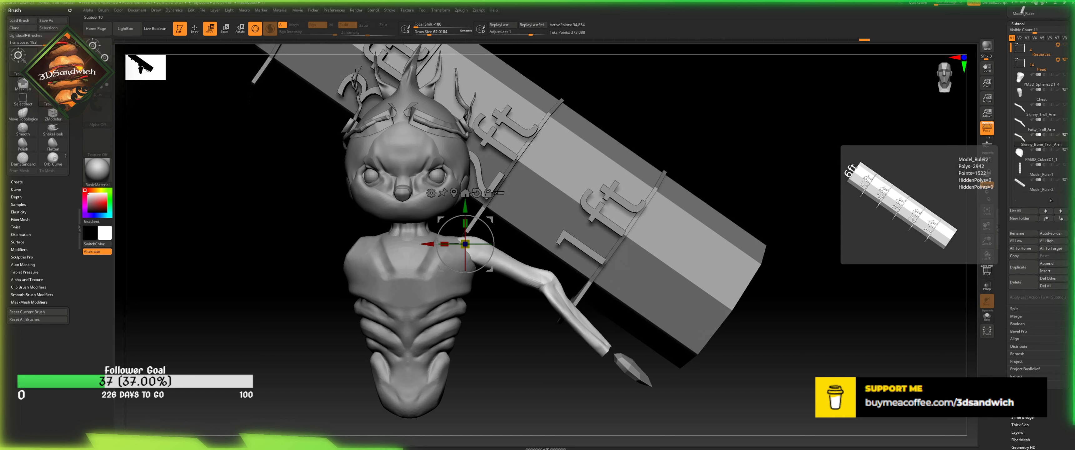
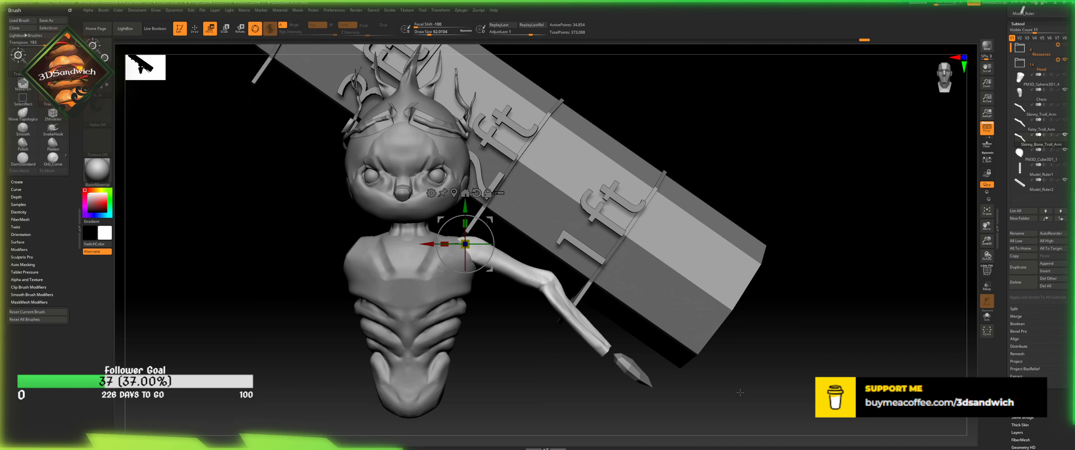
{"action": "key", "text": "super"}
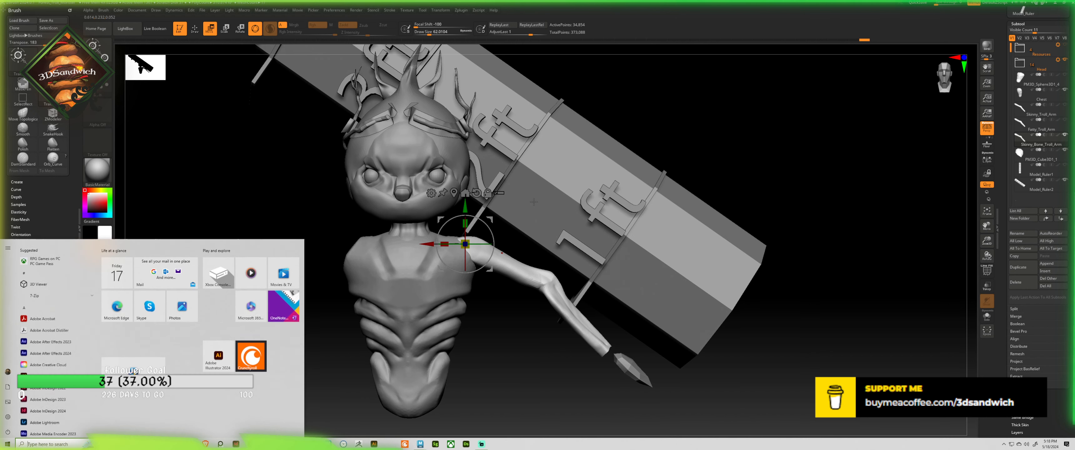
{"action": "key", "text": "super"}
{"action": "key", "text": "q"}
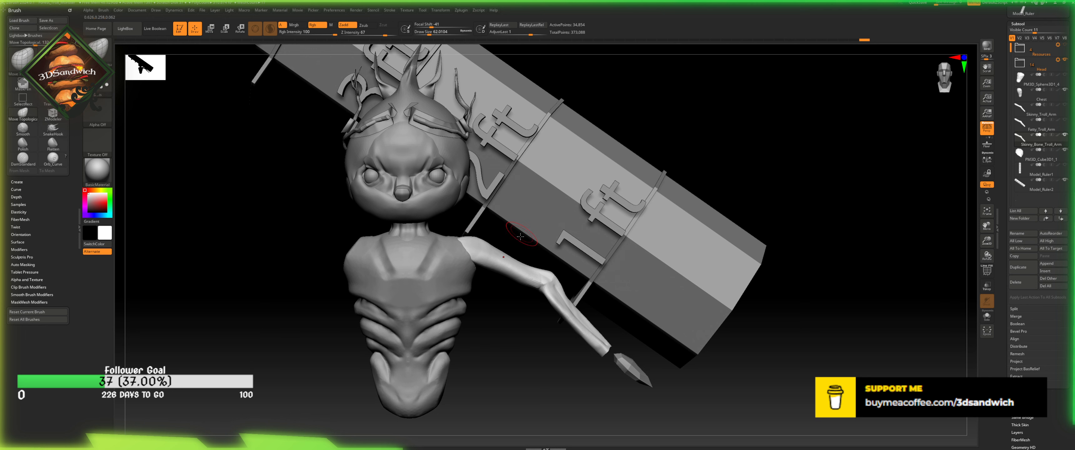
{"action": "key", "text": "w"}
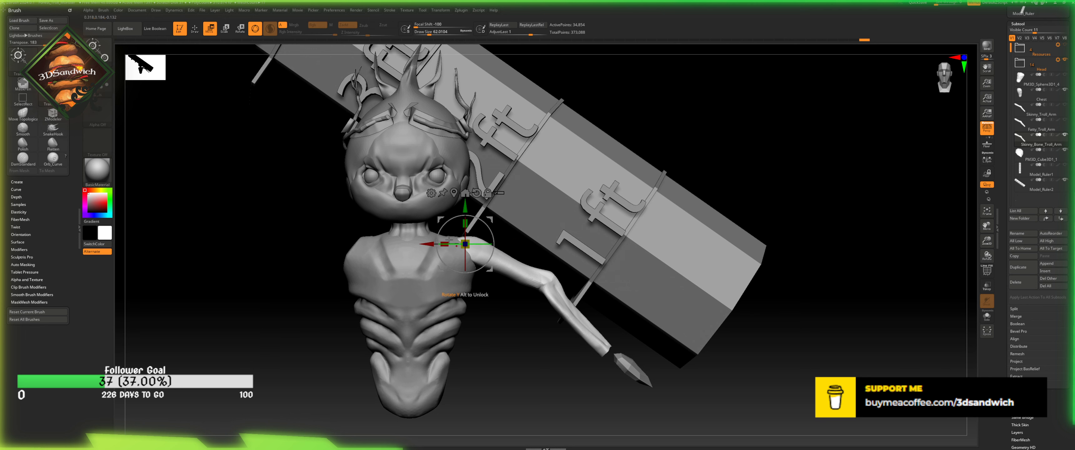
- Try a small transform of the arm from the shoulder pivot and undo it
{"action": "left_click_drag", "start_coordinate": [472, 240], "coordinate": [475, 246]}
{"action": "key", "text": "ctrl+z"}
{"action": "mouse_move", "coordinate": [501, 360]}
{"action": "left_mouse_down"}
{"action": "mouse_move", "coordinate": [475, 357]}
{"action": "mouse_move", "coordinate": [507, 331]}
{"action": "mouse_move", "coordinate": [493, 354]}
{"action": "left_mouse_up"}
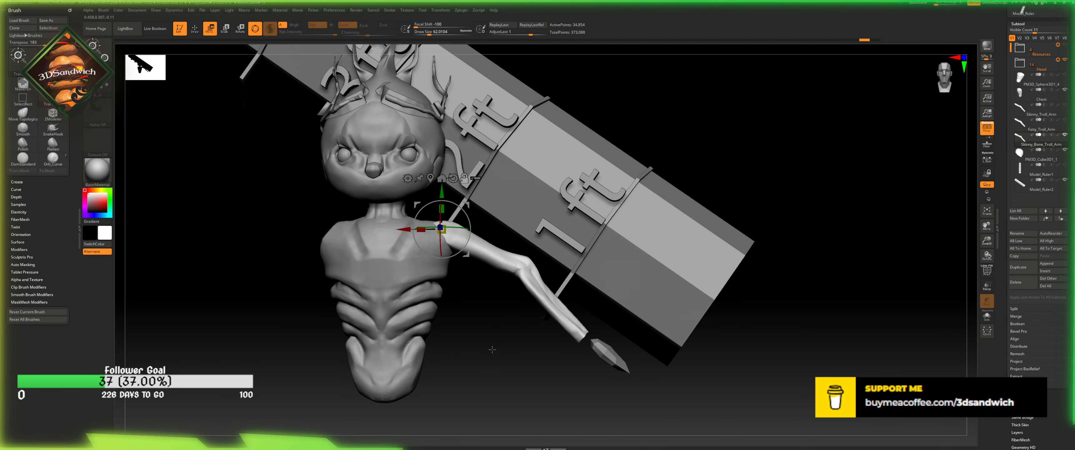
- Undo the recent arm pivot changes and return to the shoulder pivot state in the undo history
{"action": "key", "text": "ctrl+z"}
{"action": "key", "text": "ctrl+z"}
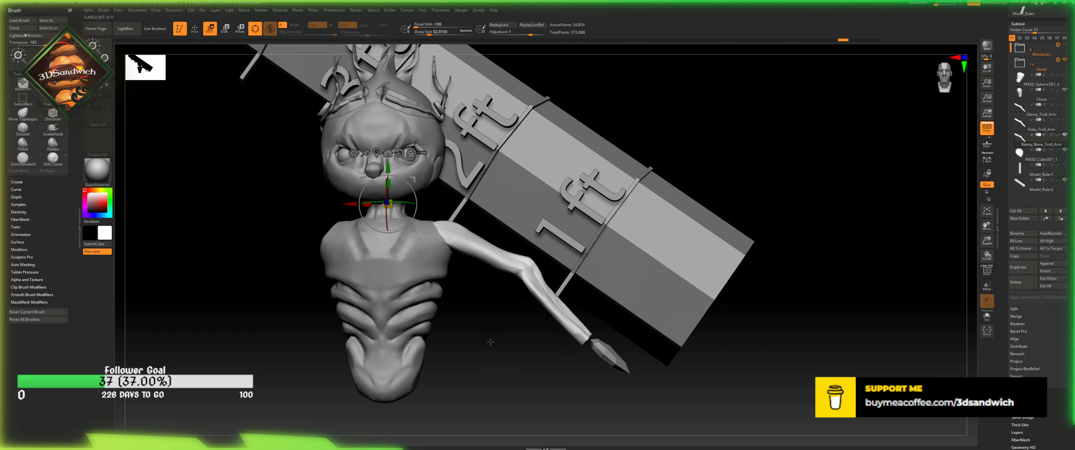
{"action": "key", "text": "ctrl+z"}
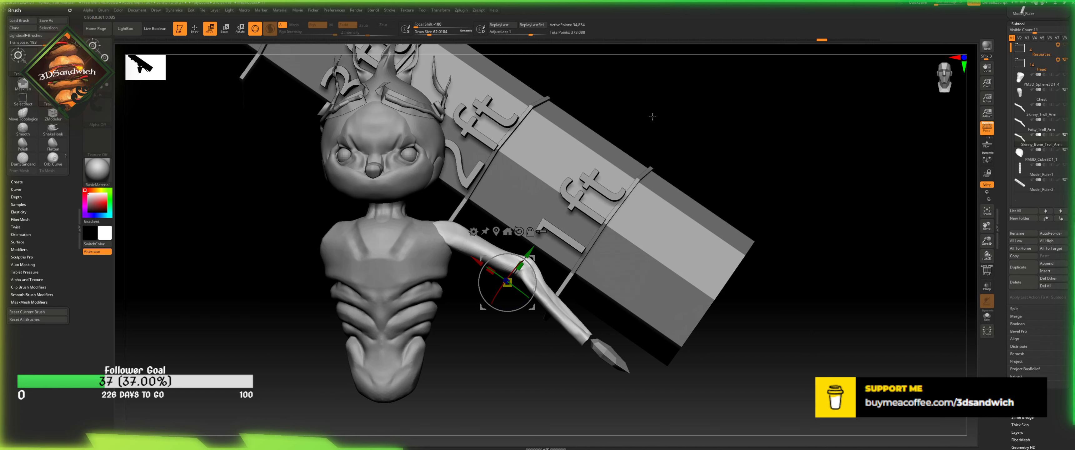
{"action": "left_click_drag", "start_coordinate": [855, 33], "coordinate": [890, 42]}
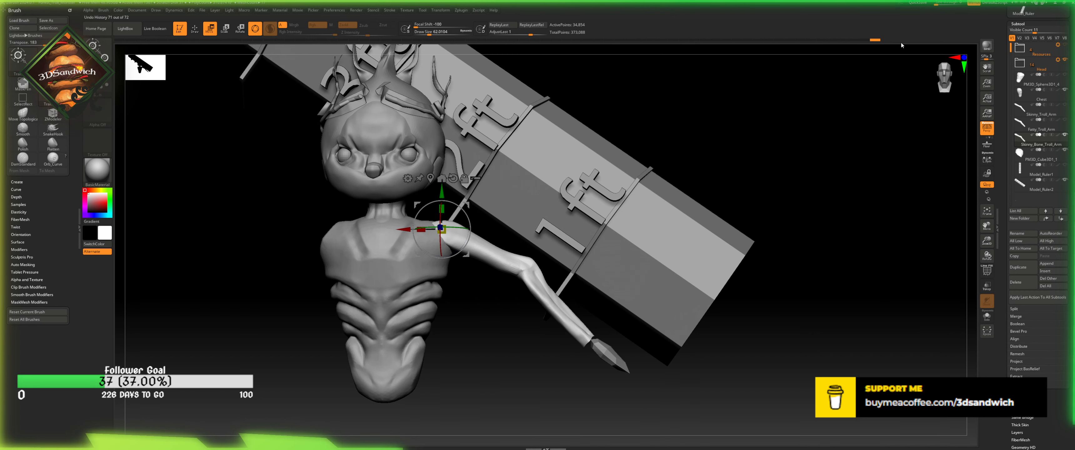
- Hide the chest, the head folder, the hand and Model_Ruler2 to isolate the troll arm
{"action": "left_click_drag", "start_coordinate": [827, 89], "coordinate": [808, 117], "text": "alt"}
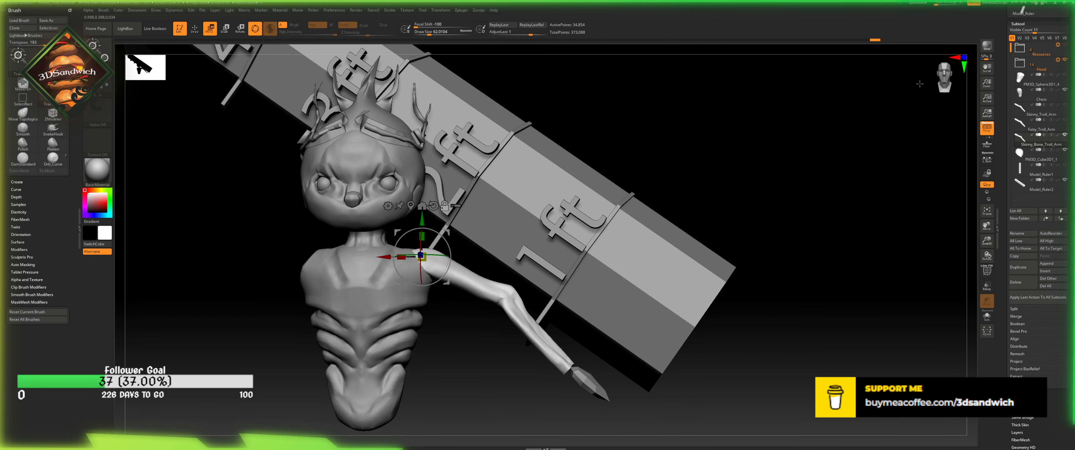
{"action": "left_click_drag", "start_coordinate": [920, 84], "coordinate": [929, 79]}
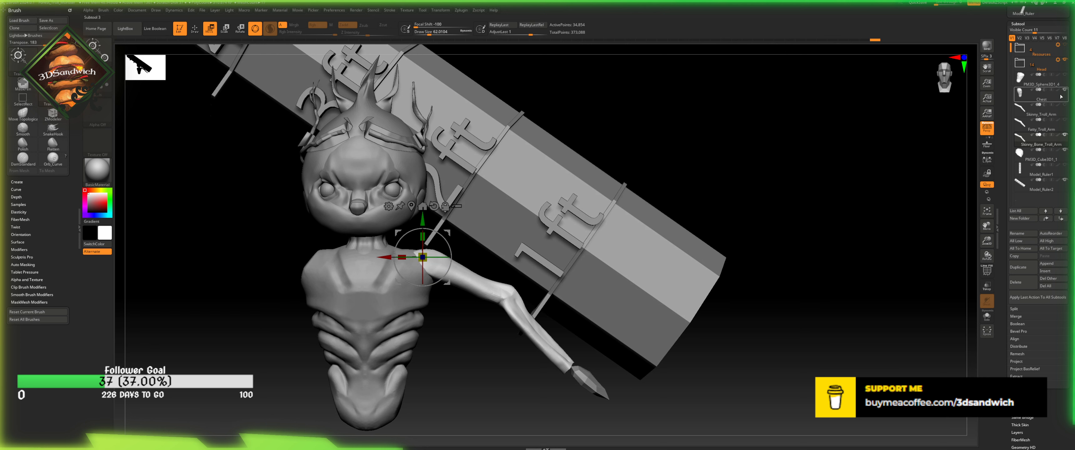
{"action": "left_click", "coordinate": [1066, 105]}
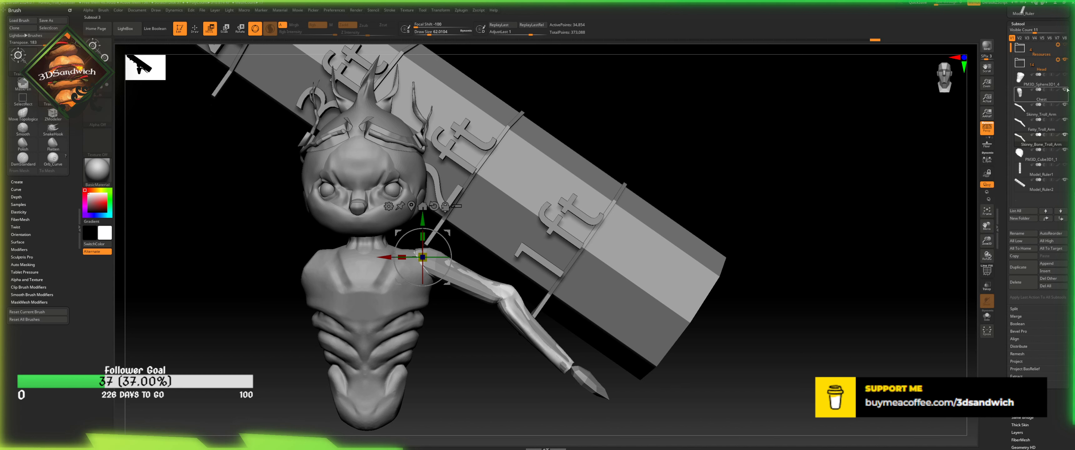
{"action": "left_click", "coordinate": [1065, 89]}
{"action": "left_click", "coordinate": [1065, 60]}
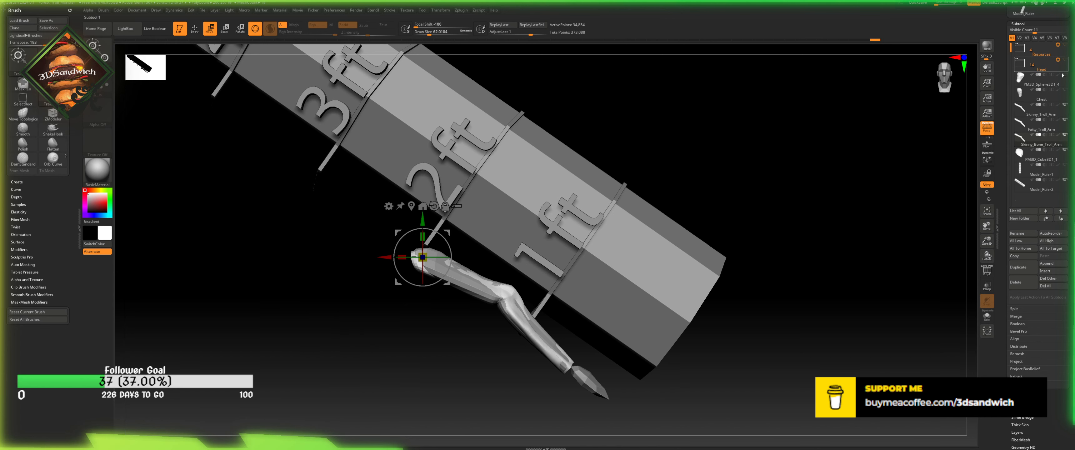
{"action": "mouse_move", "coordinate": [1065, 153]}
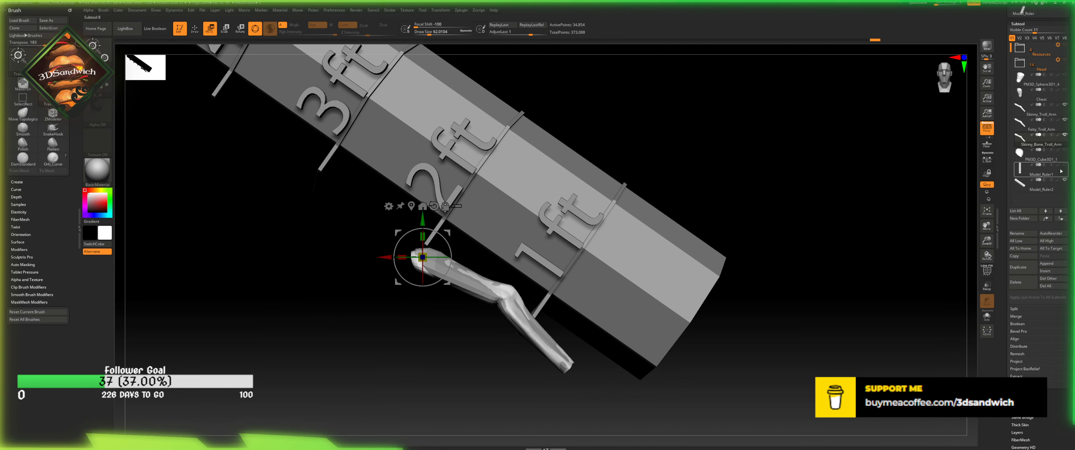
{"action": "left_click", "coordinate": [1065, 180]}
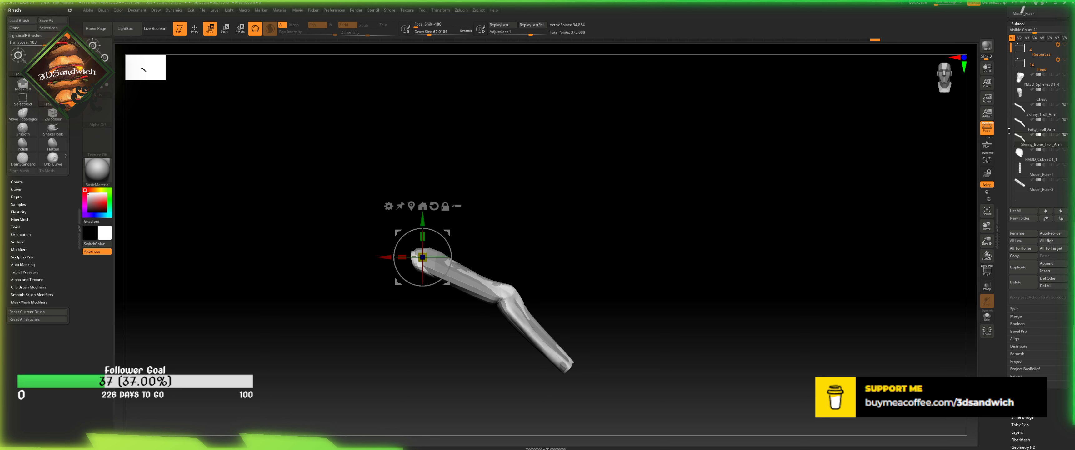
{"action": "scroll", "coordinate": [1005, 155], "scroll_direction": "up", "scroll_amount": 3}
{"action": "scroll", "coordinate": [1005, 155], "scroll_direction": "up", "scroll_amount": 5}
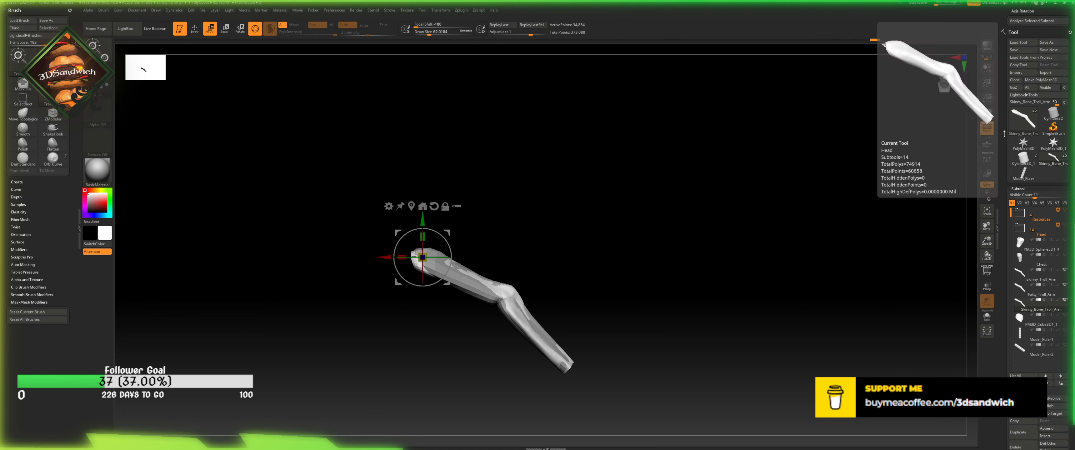
{"action": "left_click", "coordinate": [1064, 224]}
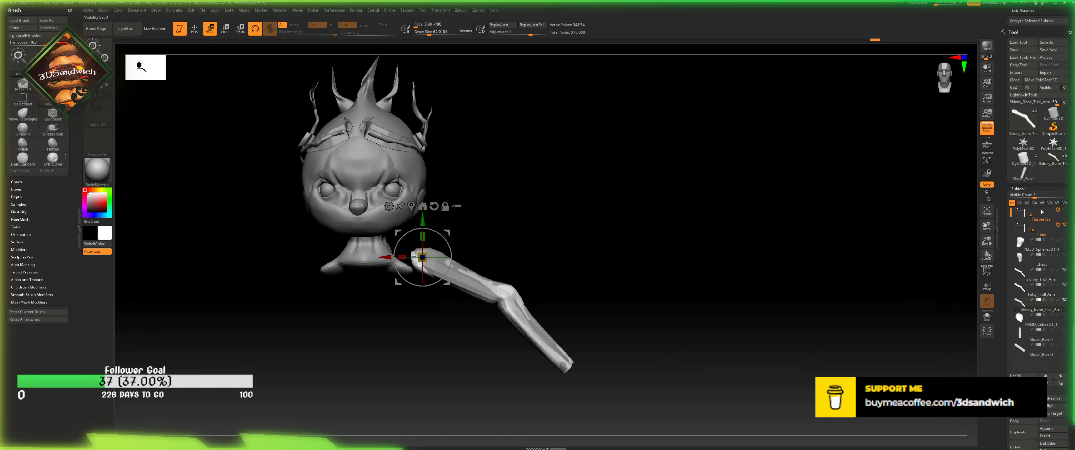
{"action": "left_click", "coordinate": [1064, 224]}
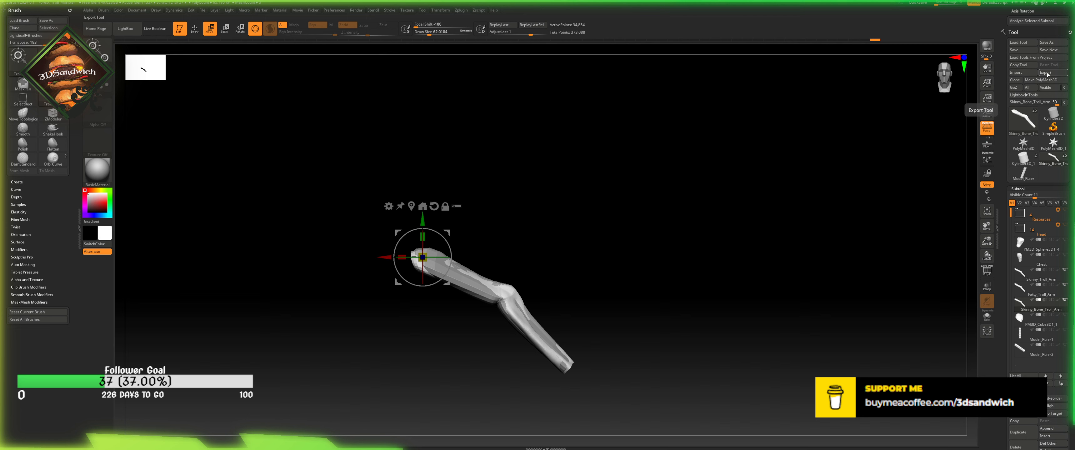
- Start exporting the arm mesh and set the destination to the Forest_Troll Resources folder using its copied path
{"action": "left_click", "coordinate": [1043, 73]}
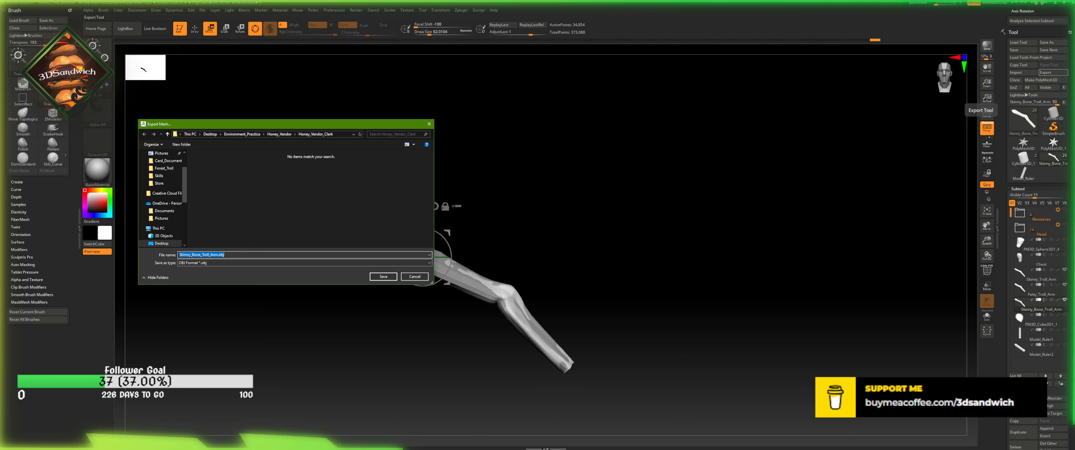
{"action": "key", "text": "alt+Tab"}
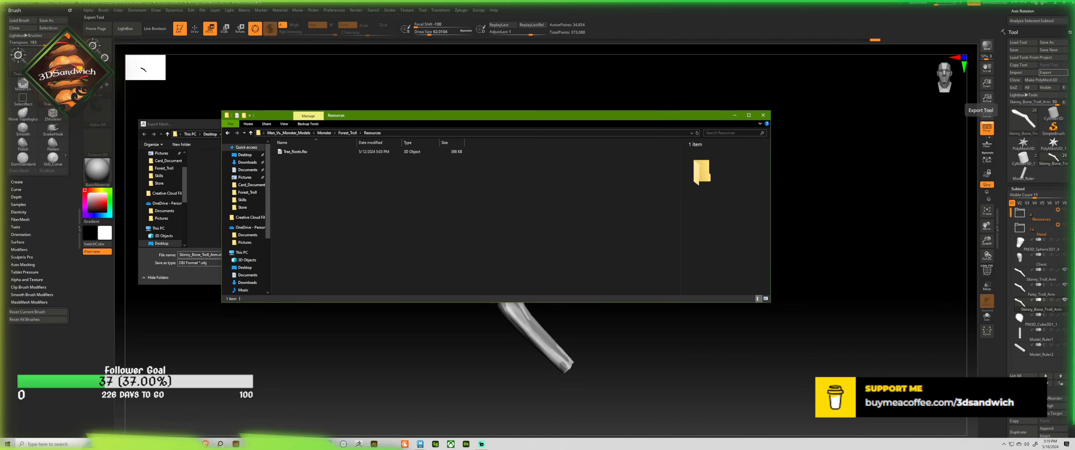
{"action": "left_click", "coordinate": [401, 133]}
{"action": "key", "text": "ctrl+c"}
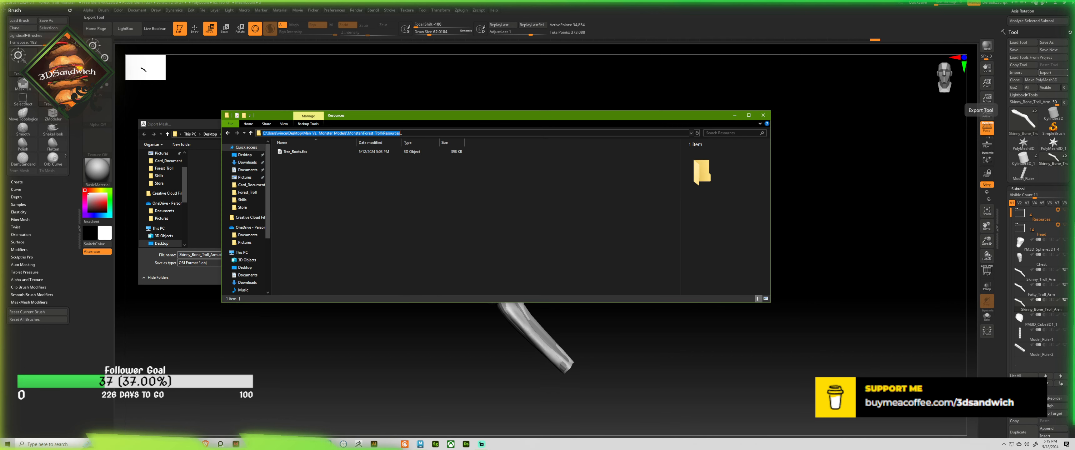
{"action": "left_click", "coordinate": [216, 161]}
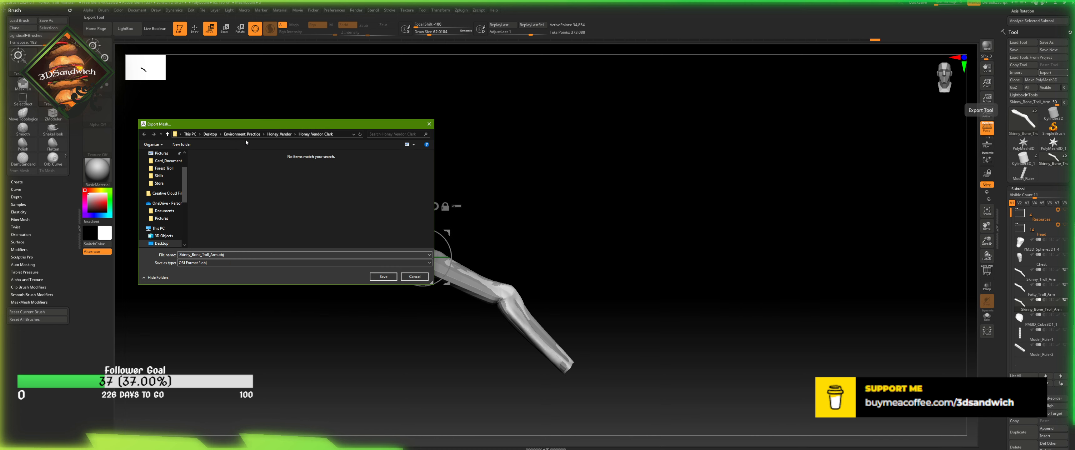
{"action": "left_click", "coordinate": [347, 135]}
{"action": "key", "text": "ctrl+v"}
{"action": "key", "text": "ctrl+a"}
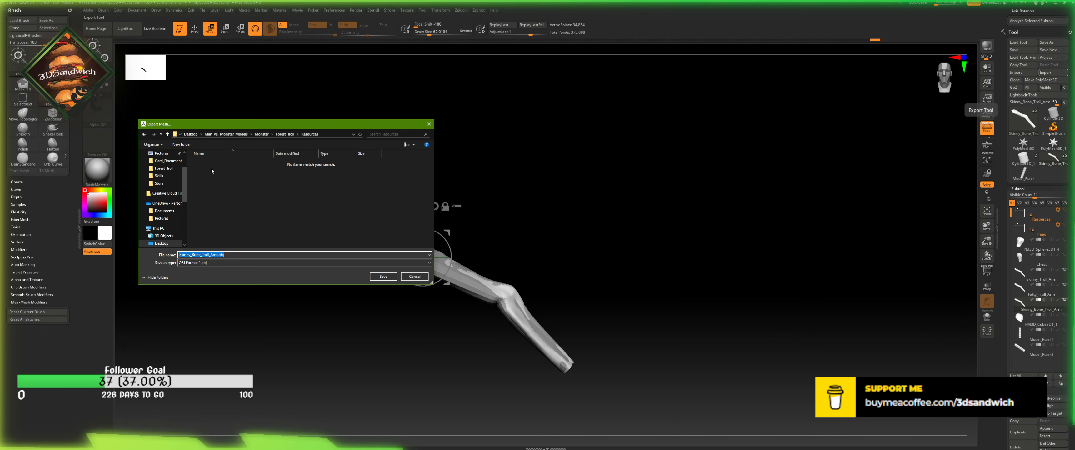
- Export the arm in FBX format under the file name Troll_Arms_no_hand
{"action": "type", "text": "Troll_Arms_no_hand"}
{"action": "left_click", "coordinate": [183, 263]}
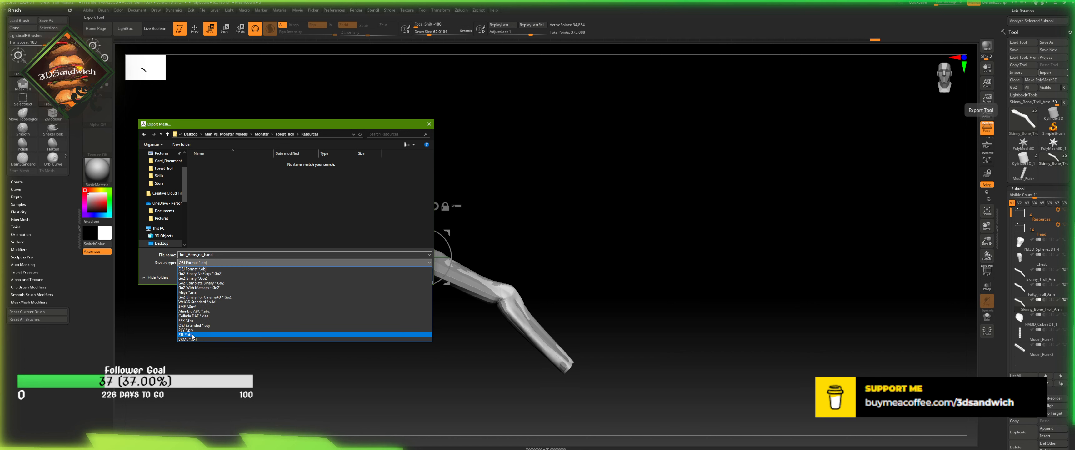
{"action": "left_click", "coordinate": [184, 321]}
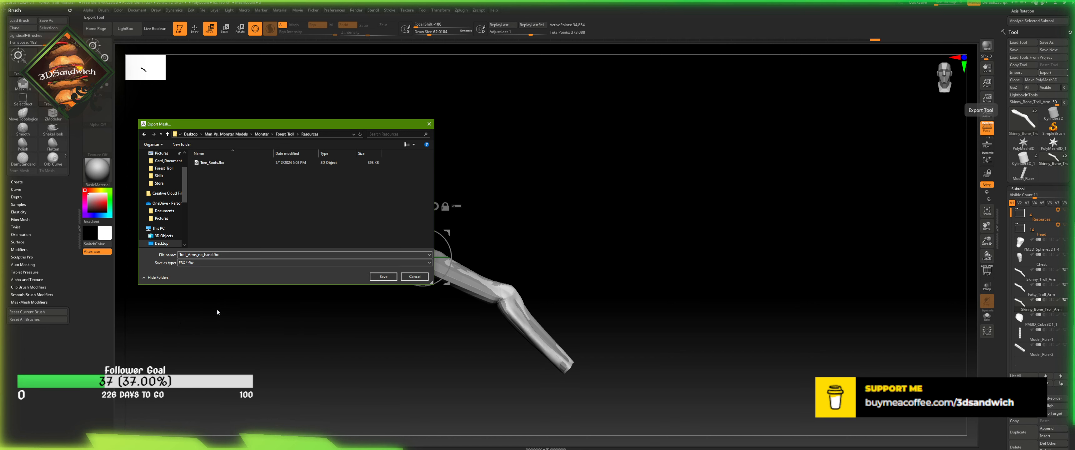
{"action": "left_click", "coordinate": [374, 277]}
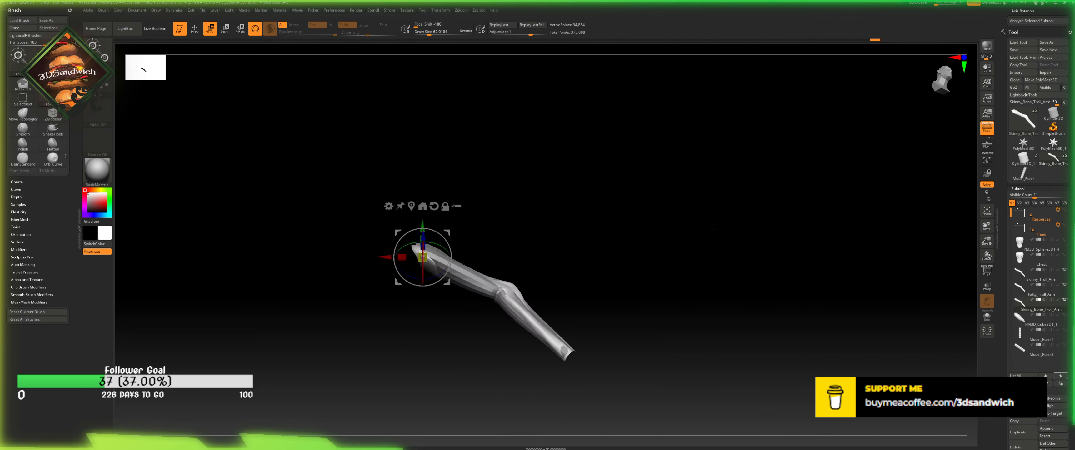
- Hide the overlapping Skinny_Troll_Arm subtool and move it into the Resources folder of the subtool list
{"action": "left_click_drag", "start_coordinate": [713, 228], "coordinate": [704, 277]}
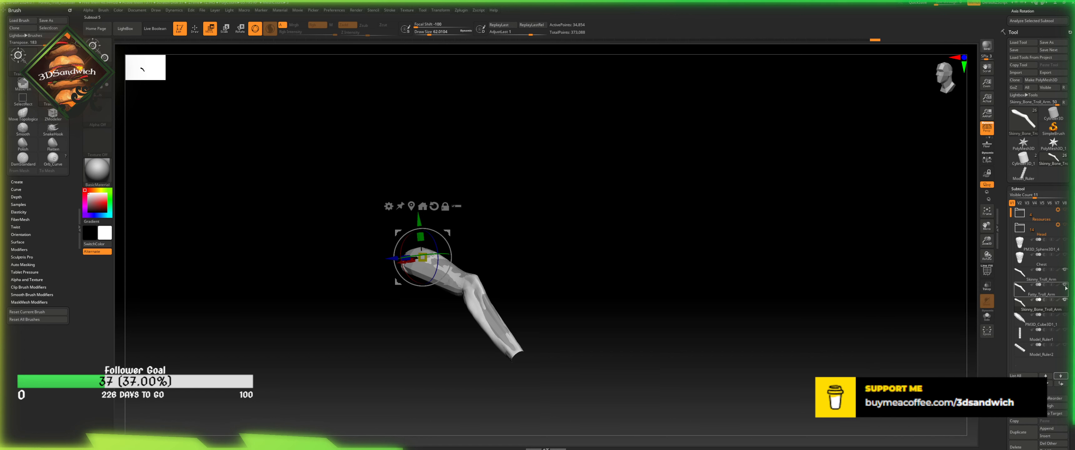
{"action": "left_click", "coordinate": [1065, 270]}
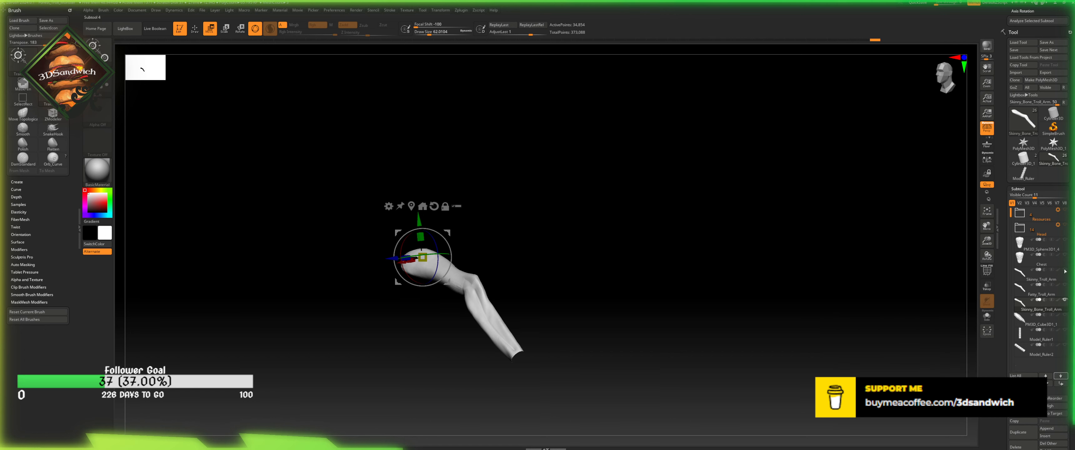
{"action": "left_click", "coordinate": [1019, 213]}
{"action": "left_click_drag", "start_coordinate": [1018, 335], "coordinate": [1018, 262]}
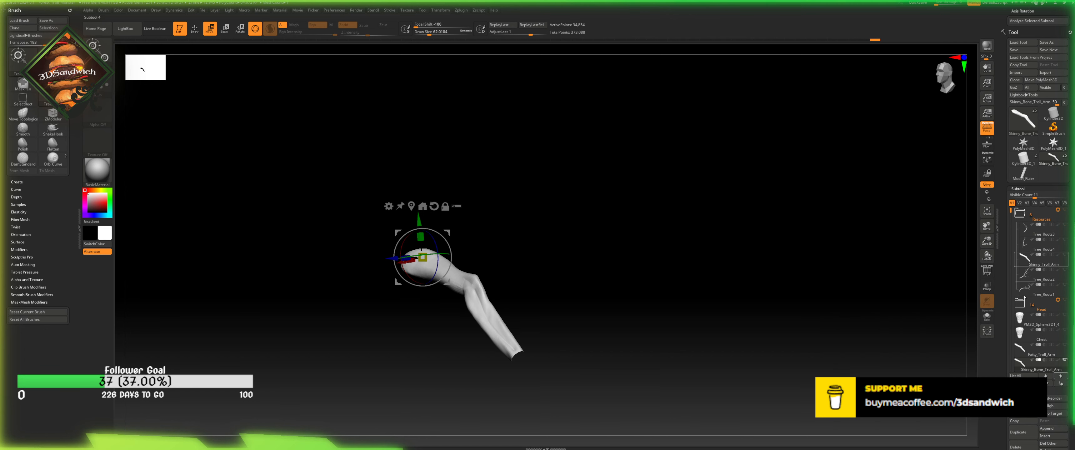
{"action": "left_click_drag", "start_coordinate": [1011, 340], "coordinate": [1022, 217]}
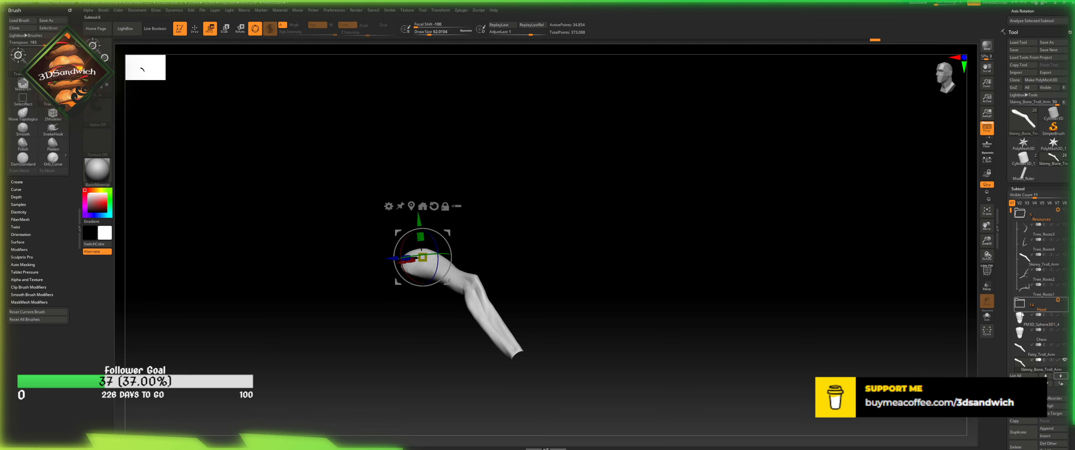
- Move PM3D_Sphere3D1_4 and Fatty_Troll_Arm into the Resources folder, and show the head folder again
{"action": "left_click", "coordinate": [1019, 325]}
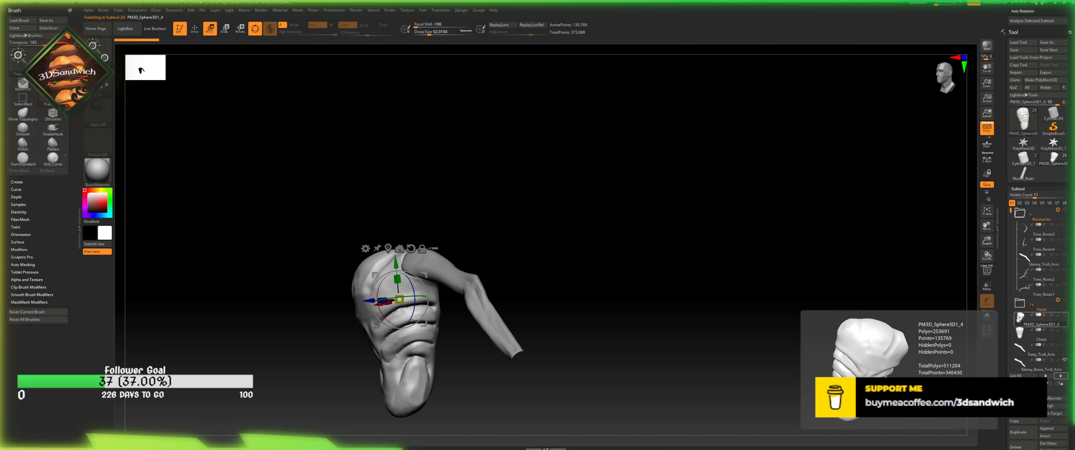
{"action": "left_click_drag", "start_coordinate": [1019, 324], "coordinate": [1020, 247]}
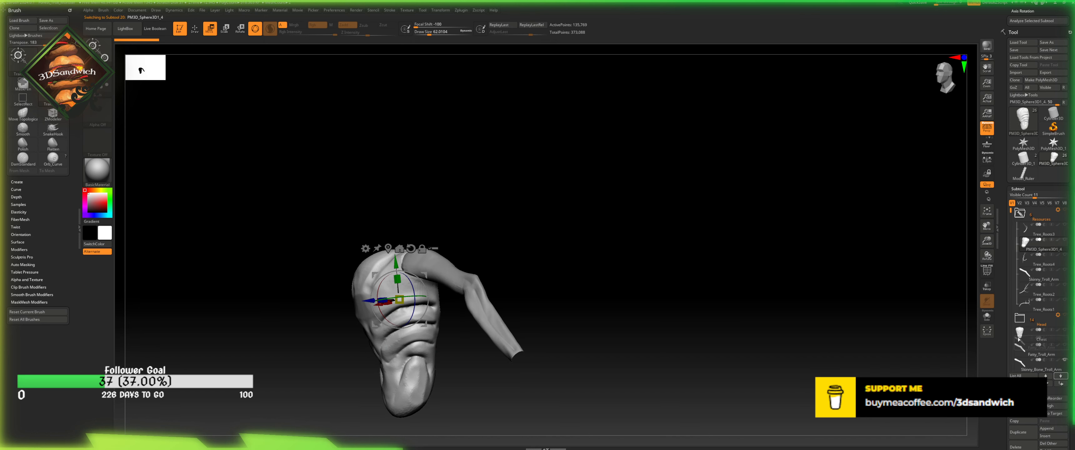
{"action": "mouse_move", "coordinate": [1018, 293]}
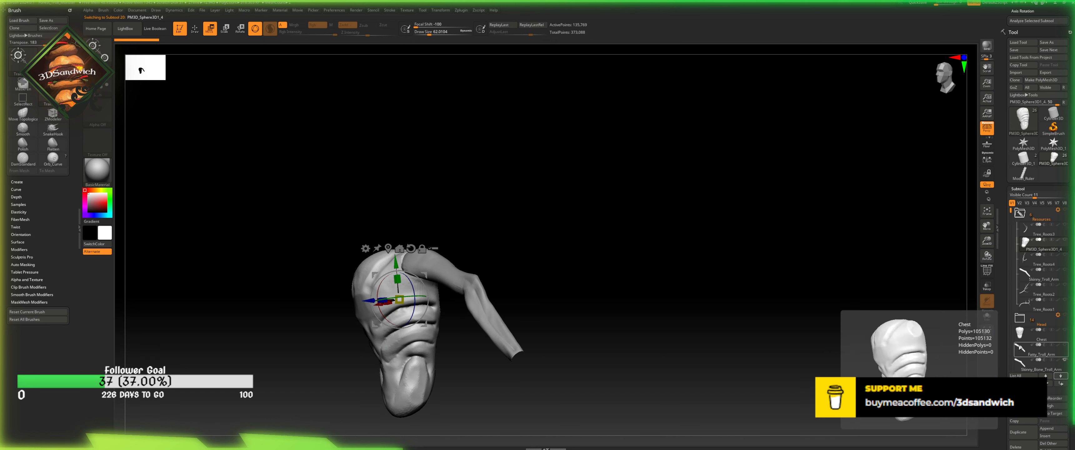
{"action": "left_click_drag", "start_coordinate": [1019, 347], "coordinate": [1046, 311]}
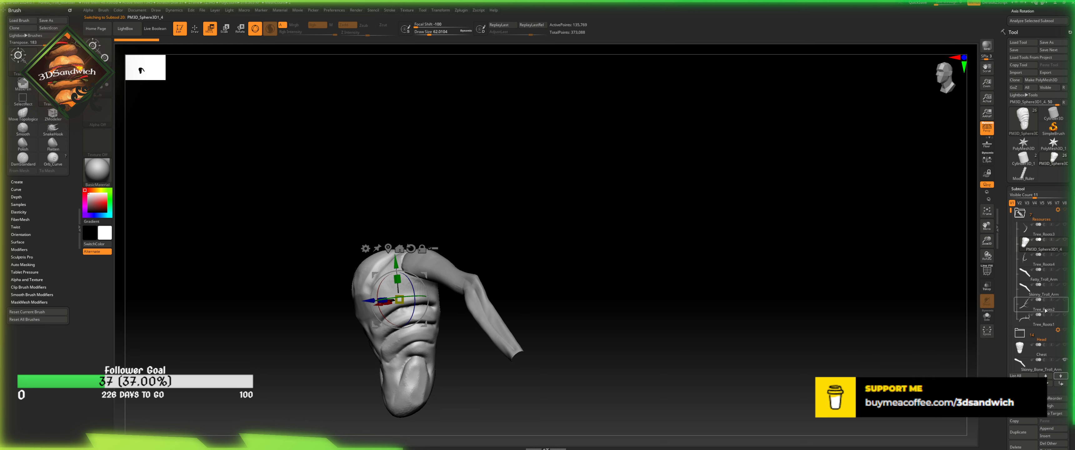
{"action": "left_click", "coordinate": [1065, 330]}
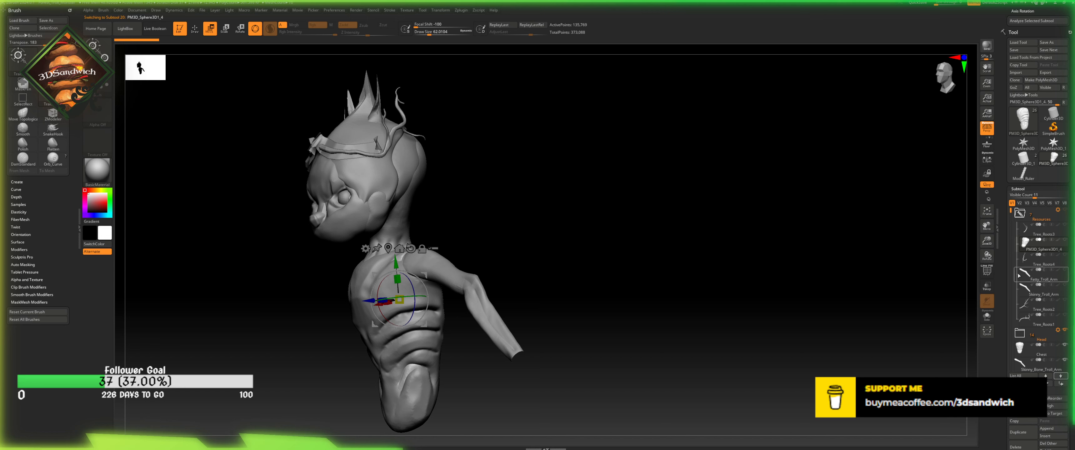
{"action": "left_click", "coordinate": [1019, 213]}
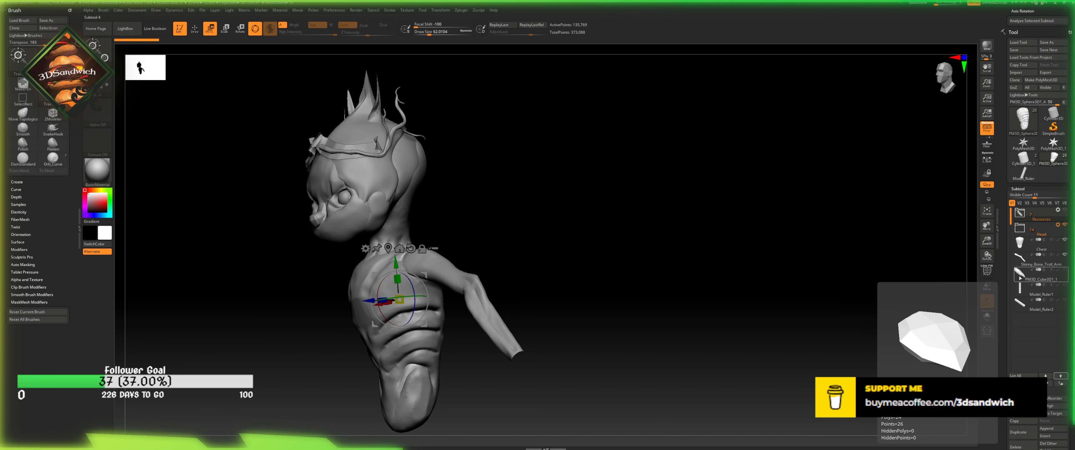
- Select Skinny_Bone_Troll_Arm and send its unlocked gizmo pivot to the home position on the body's centre axis
{"action": "left_click", "coordinate": [1020, 260]}
{"action": "left_click_drag", "start_coordinate": [743, 293], "coordinate": [814, 290]}
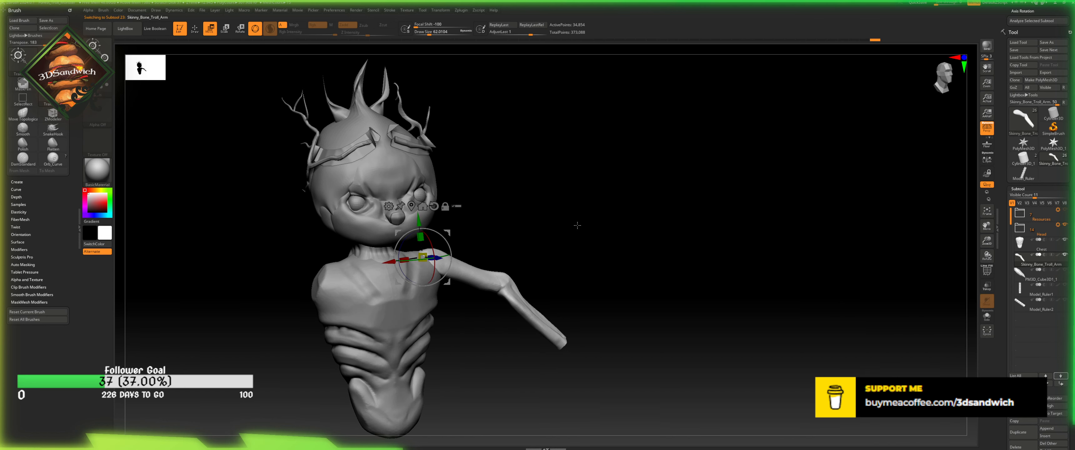
{"action": "left_click_drag", "start_coordinate": [577, 226], "coordinate": [499, 179], "text": "shift"}
{"action": "left_click", "coordinate": [445, 207]}
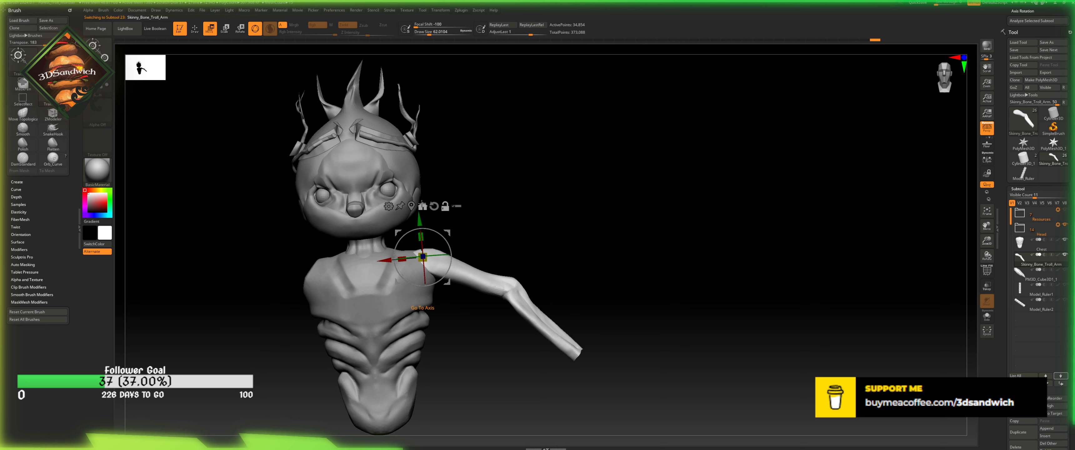
{"action": "left_click", "coordinate": [421, 204]}
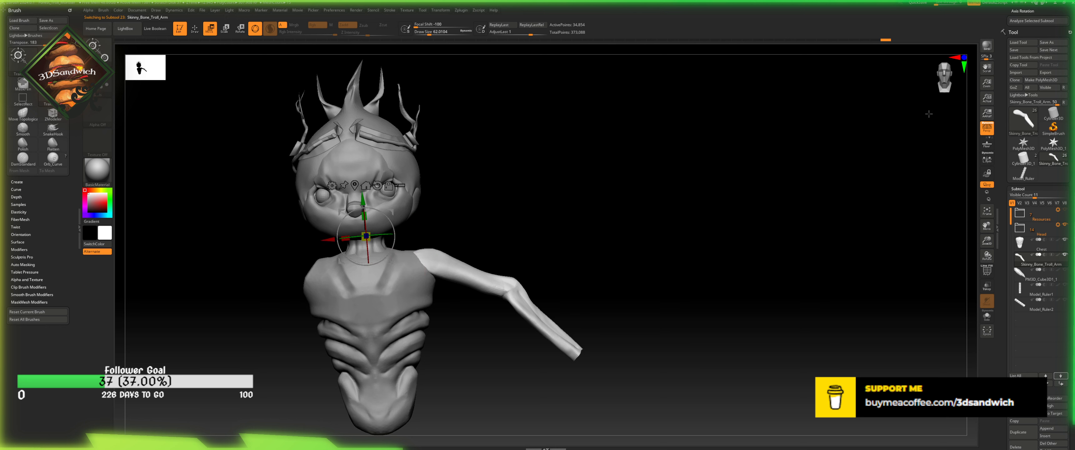
- Duplicate the Skinny_Bone_Troll_Arm subtool
{"action": "left_click", "coordinate": [937, 79]}
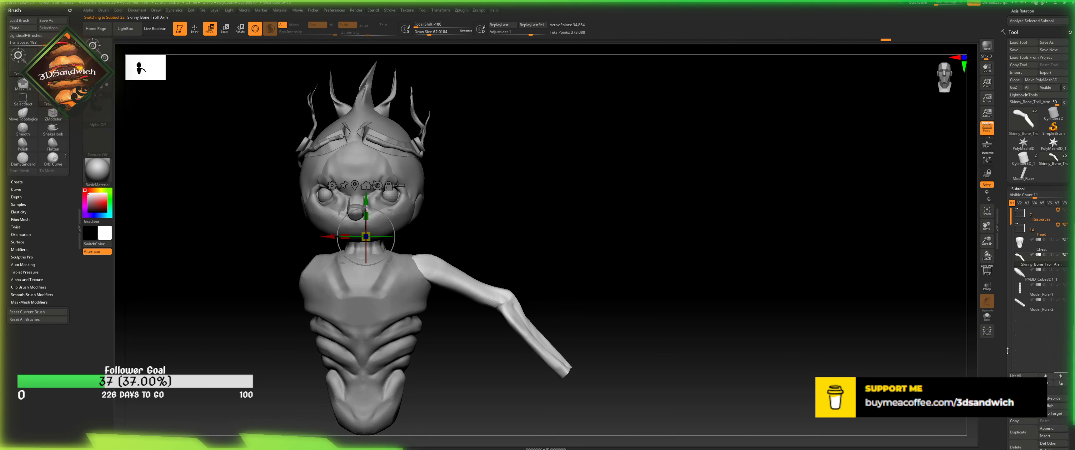
{"action": "left_click", "coordinate": [1018, 432]}
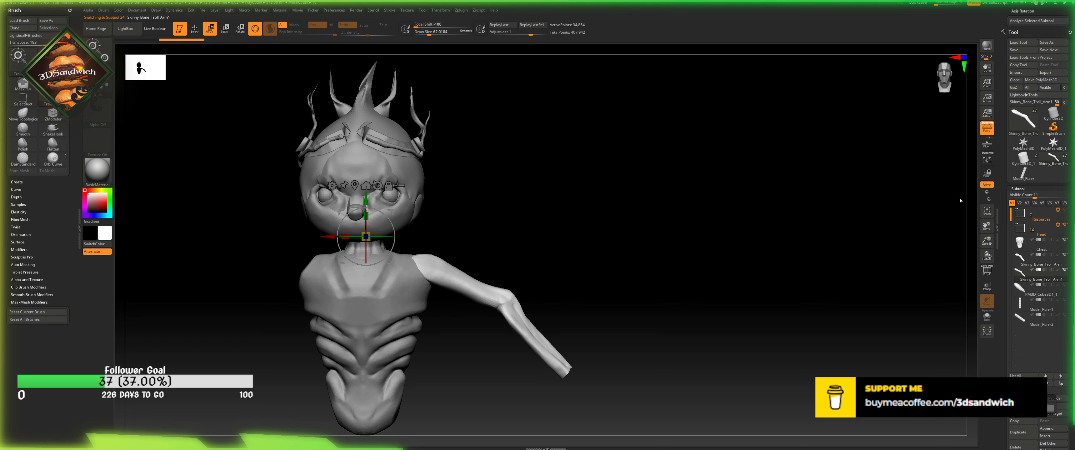
- Rename the duplicated arm subtool Skinny_Bone_Troll_Arm_L and mirror it to the opposite side of the body
{"action": "key", "text": "Return"}
{"action": "left_click", "coordinate": [998, 350]}
{"action": "scroll", "coordinate": [1022, 298], "scroll_direction": "down", "scroll_amount": 5}
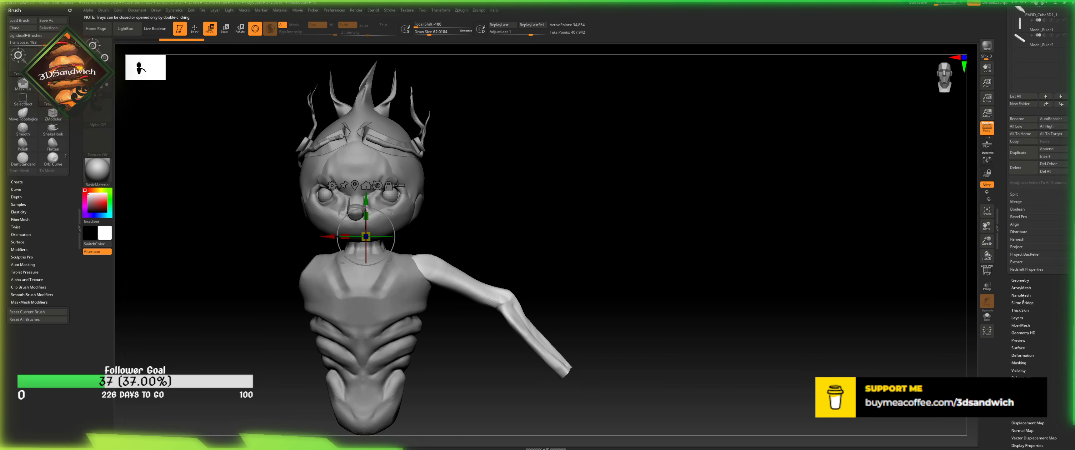
{"action": "left_click", "coordinate": [1022, 354]}
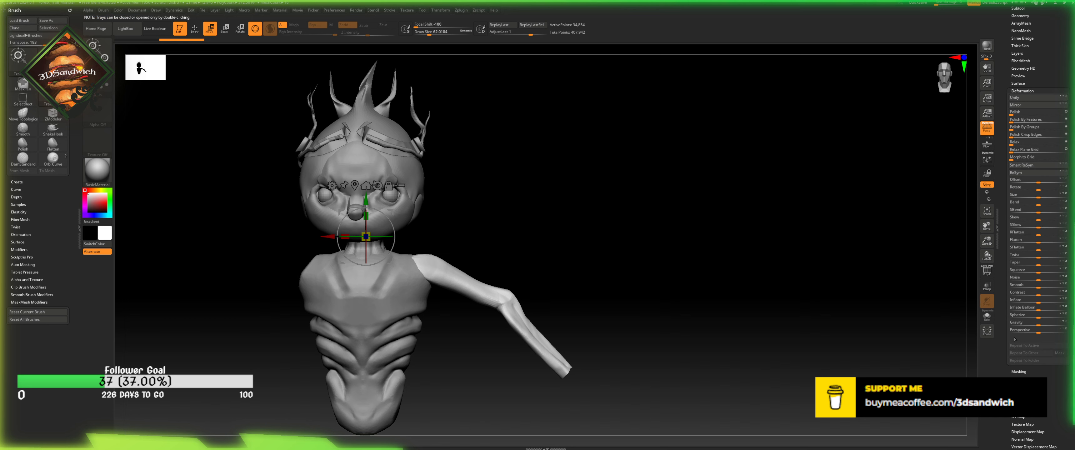
{"action": "left_click", "coordinate": [1016, 105]}
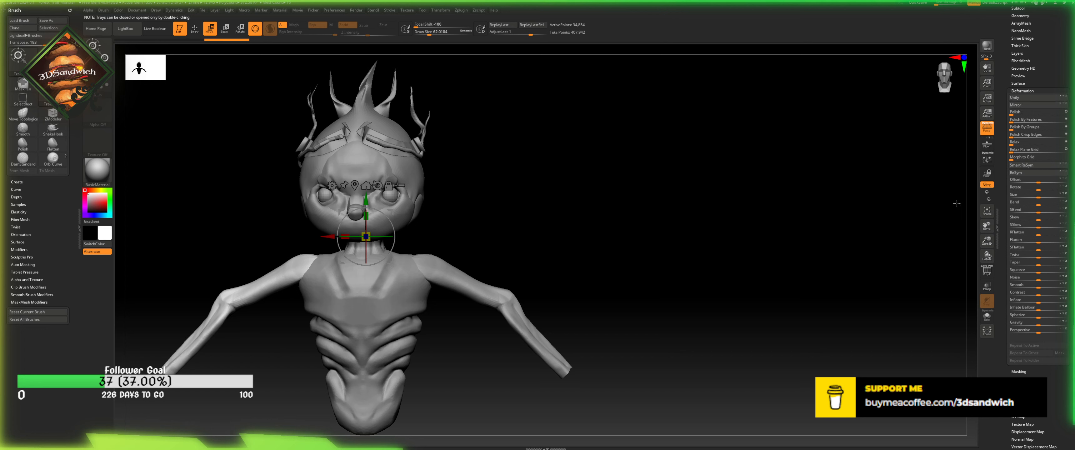
{"action": "mouse_move", "coordinate": [972, 201]}
{"action": "left_mouse_down"}
{"action": "mouse_move", "coordinate": [891, 211]}
{"action": "mouse_move", "coordinate": [927, 190]}
{"action": "left_mouse_up"}
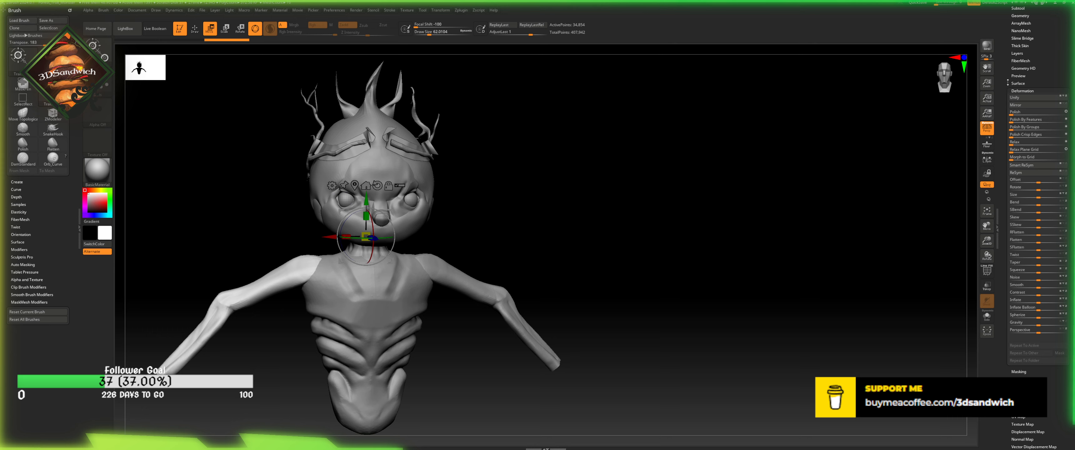
- Rename the original Skinny_Bone_Troll_Arm subtool as Skinny_Bone_Troll_Arm_R
{"action": "left_click_drag", "start_coordinate": [998, 74], "coordinate": [997, 333]}
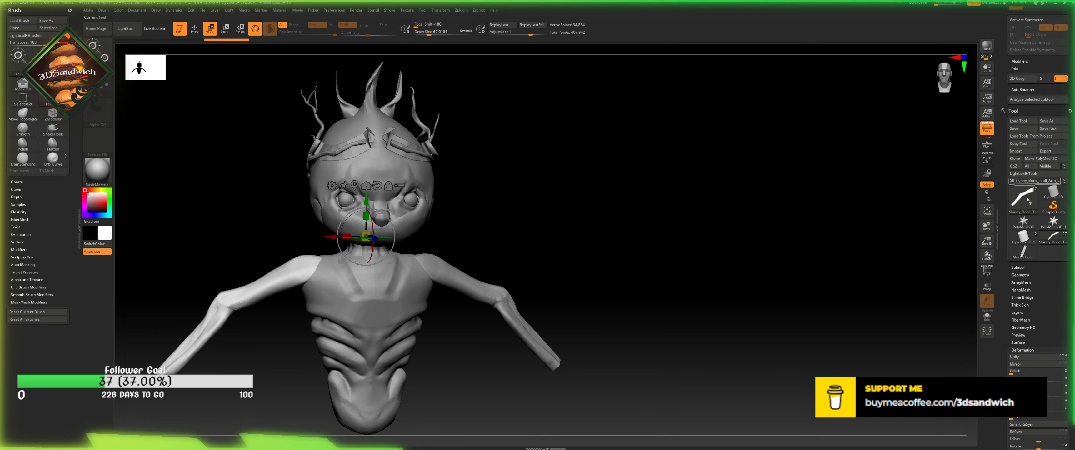
{"action": "left_click", "coordinate": [1019, 266]}
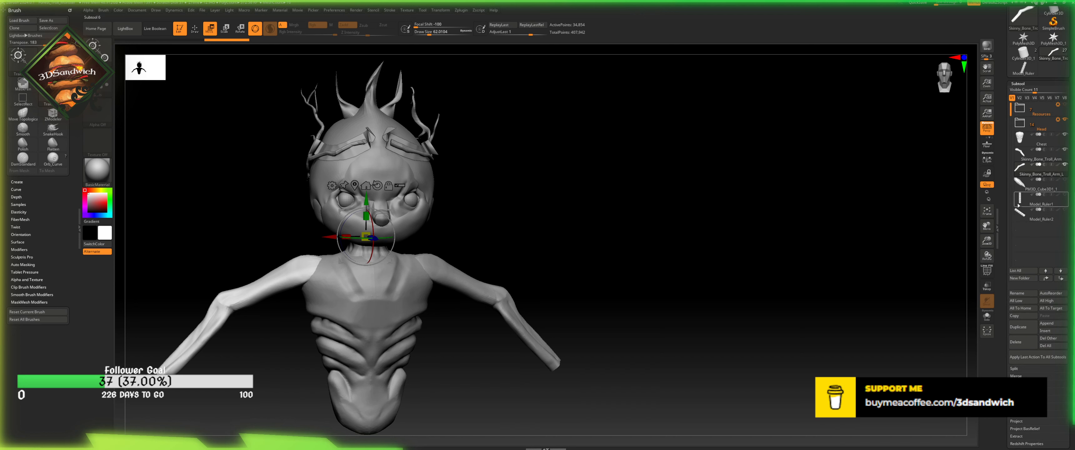
{"action": "left_click", "coordinate": [1018, 155]}
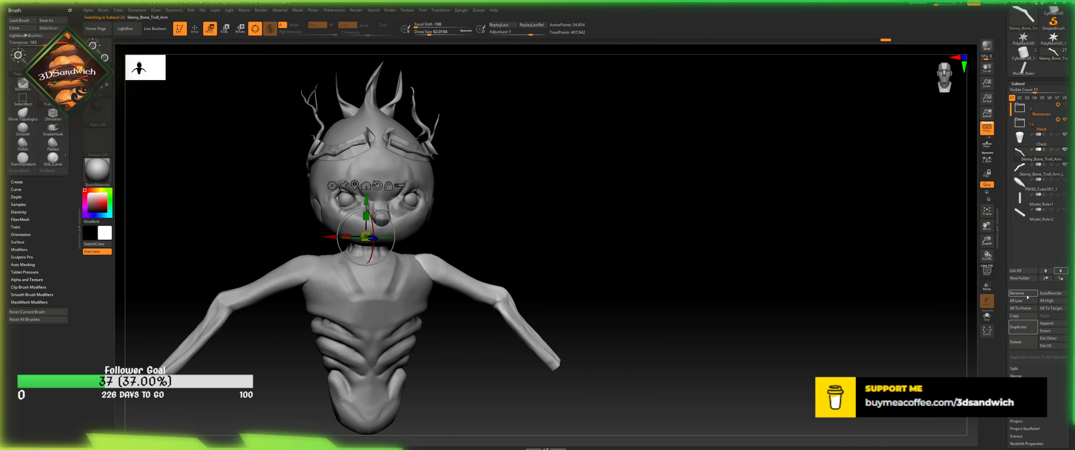
{"action": "left_click", "coordinate": [1021, 293]}
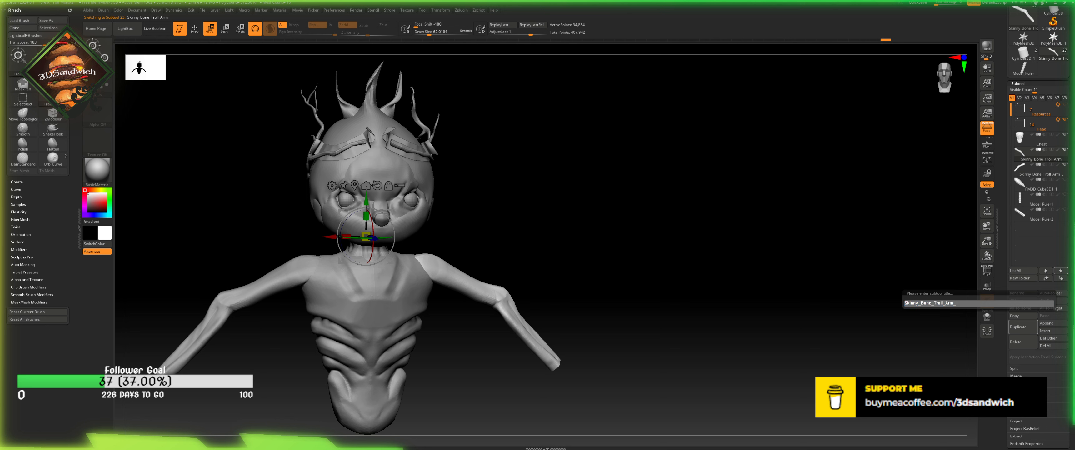
{"action": "type", "text": "_Right"}
{"action": "key", "text": "Return"}
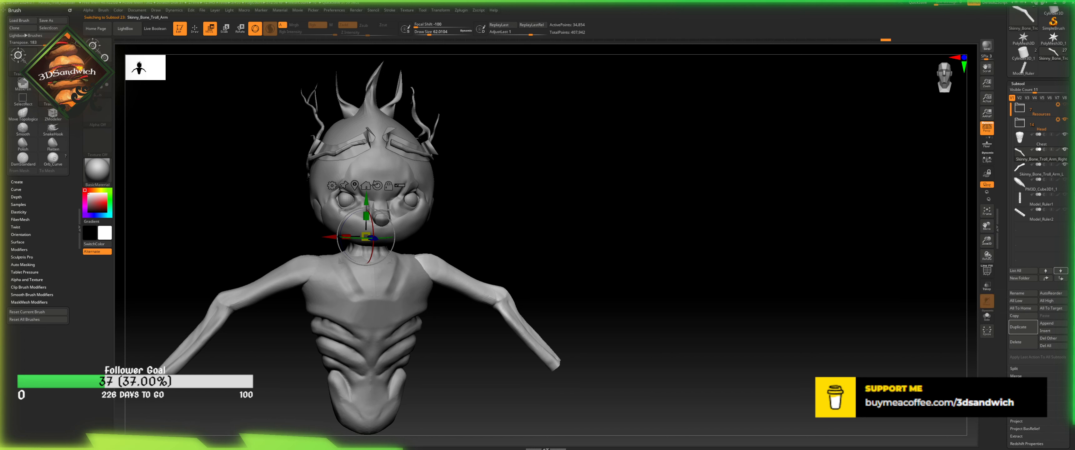
{"action": "left_click_drag", "start_coordinate": [577, 326], "coordinate": [567, 300]}
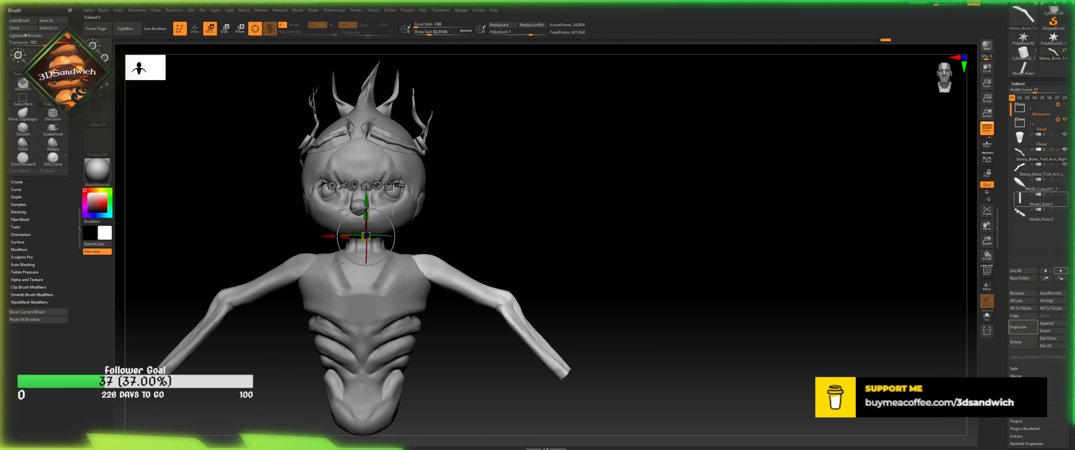
{"action": "left_click", "coordinate": [1017, 293]}
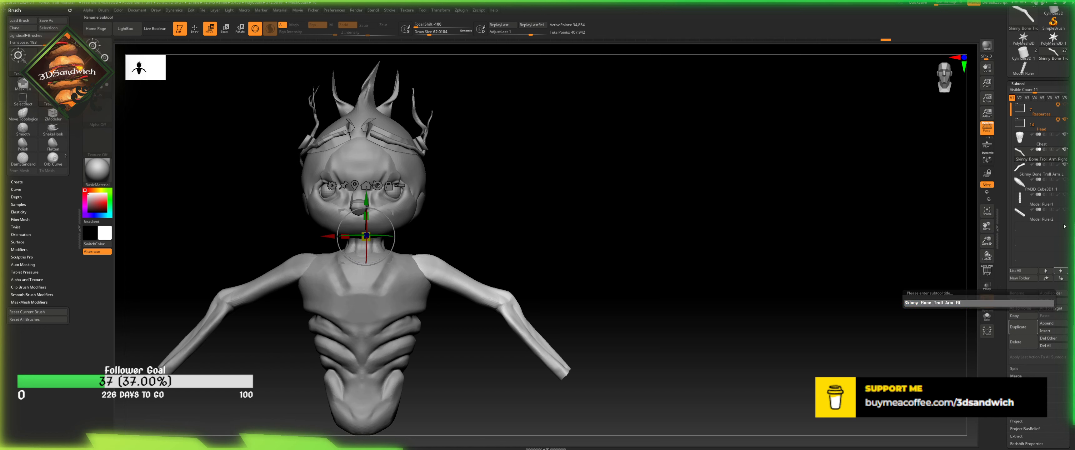
{"action": "key", "text": "BackSpace"}
{"action": "key", "text": "Return"}
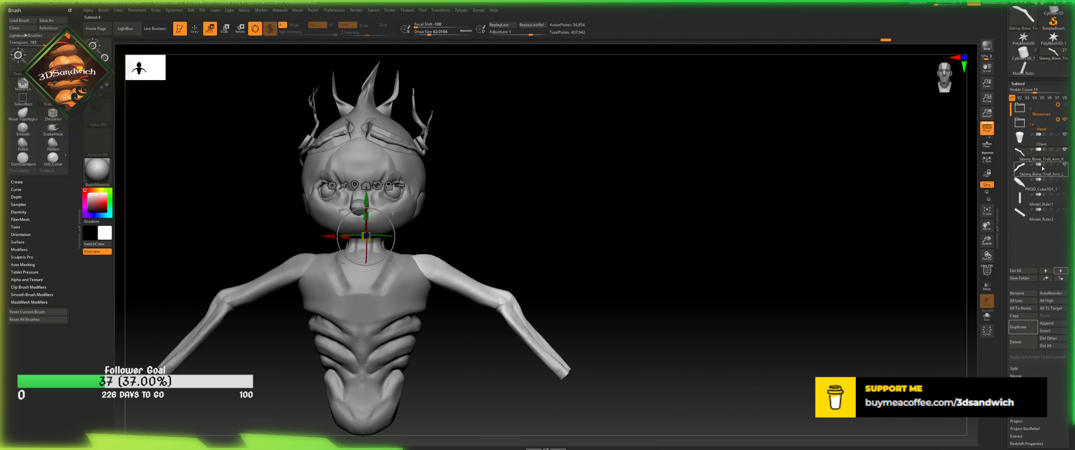
- Select the PM3D_Cube3D1_1 hand placeholder at the forearm's end and check it from the side and front
{"action": "left_click", "coordinate": [1035, 184]}
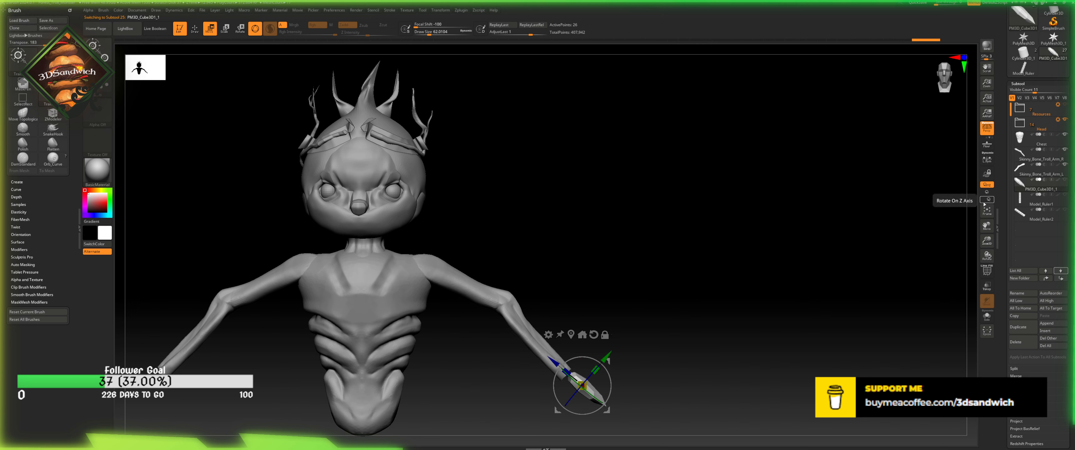
{"action": "left_click_drag", "start_coordinate": [825, 248], "coordinate": [817, 253]}
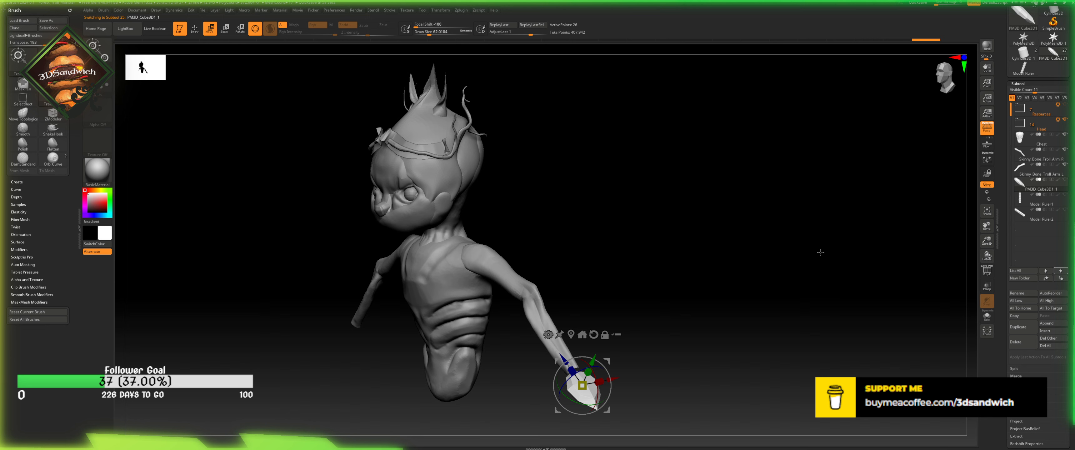
{"action": "left_click_drag", "start_coordinate": [816, 256], "coordinate": [826, 256]}
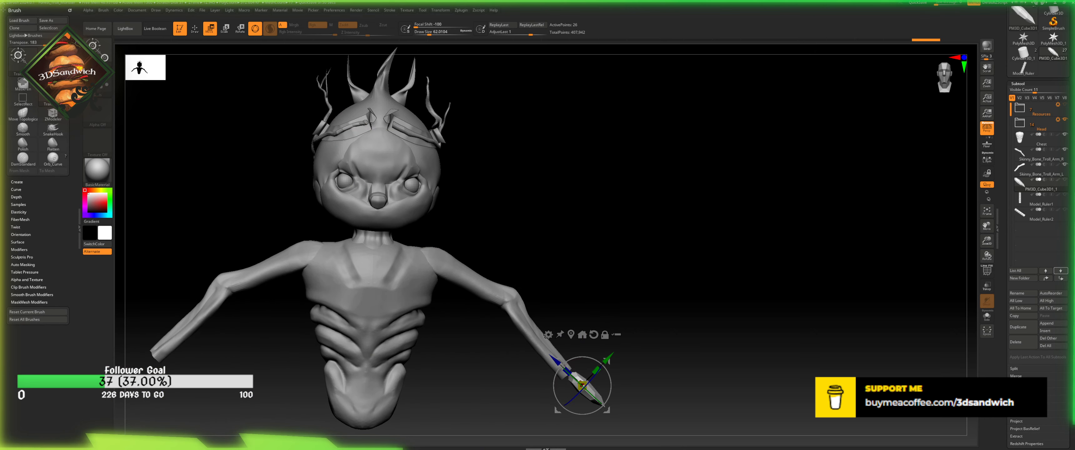
- Switch to the web browser, replace the skeleton anatomy image search with "bear pawn skeleton", and look through the image results
{"action": "key", "text": "alt+Tab"}
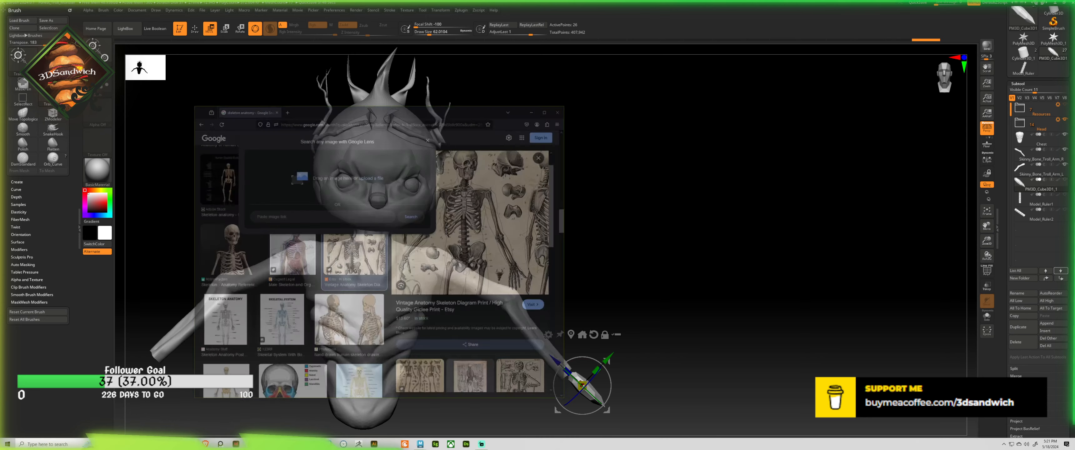
{"action": "left_click", "coordinate": [454, 100]}
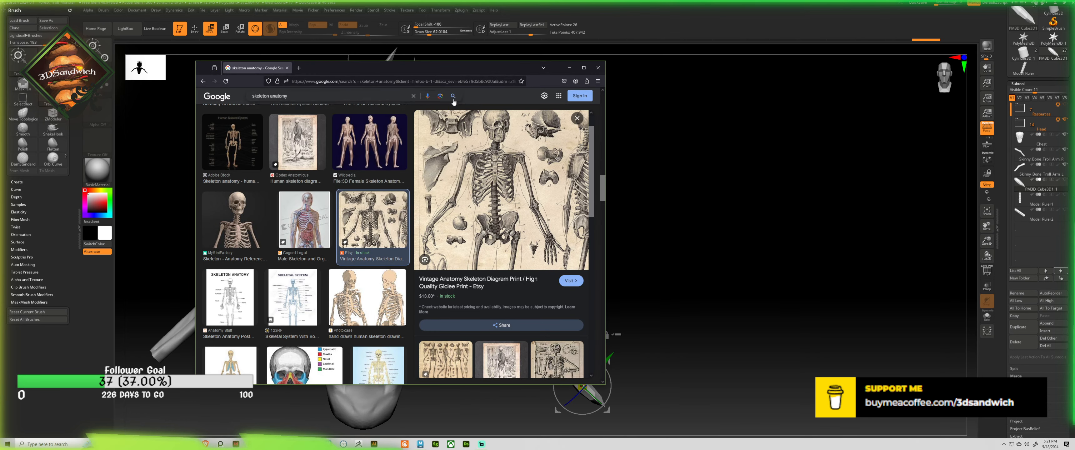
{"action": "left_click", "coordinate": [303, 97]}
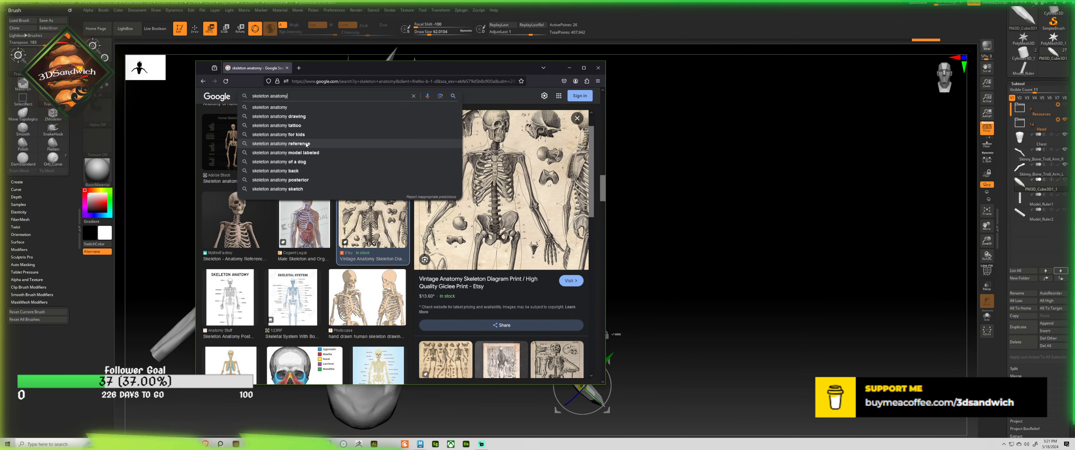
{"action": "type", "text": "bear"}
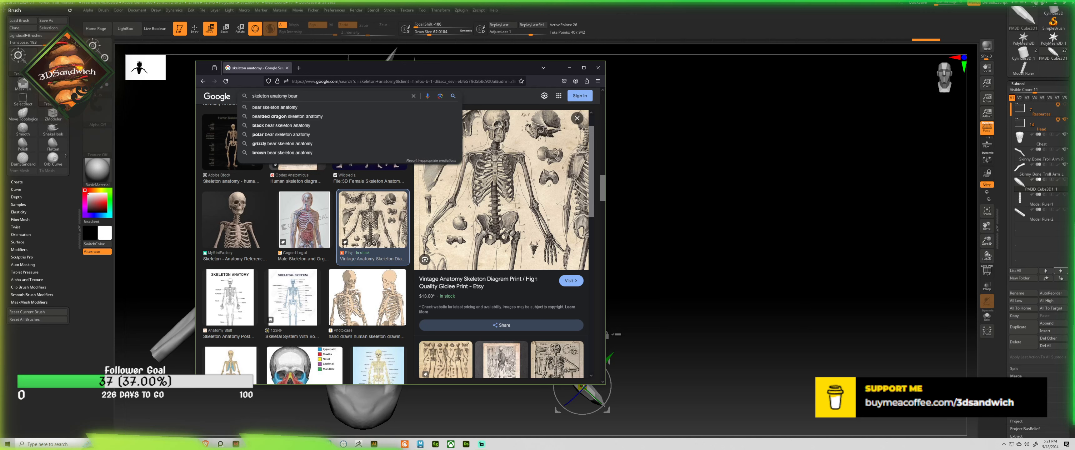
{"action": "key", "text": "Up"}
{"action": "key", "text": "BackSpace"}
{"action": "key", "text": "BackSpace"}
{"action": "key", "text": "BackSpace"}
{"action": "key", "text": "BackSpace"}
{"action": "key", "text": "BackSpace"}
{"action": "key", "text": "BackSpace"}
{"action": "key", "text": "BackSpace"}
{"action": "key", "text": "BackSpace"}
{"action": "key", "text": "BackSpace"}
{"action": "key", "text": "BackSpace"}
{"action": "key", "text": "BackSpace"}
{"action": "key", "text": "BackSpace"}
{"action": "key", "text": "BackSpace"}
{"action": "key", "text": "BackSpace"}
{"action": "key", "text": "BackSpace"}
{"action": "key", "text": "BackSpace"}
{"action": "key", "text": "BackSpace"}
{"action": "key", "text": "BackSpace"}
{"action": "key", "text": "BackSpace"}
{"action": "key", "text": "BackSpace"}
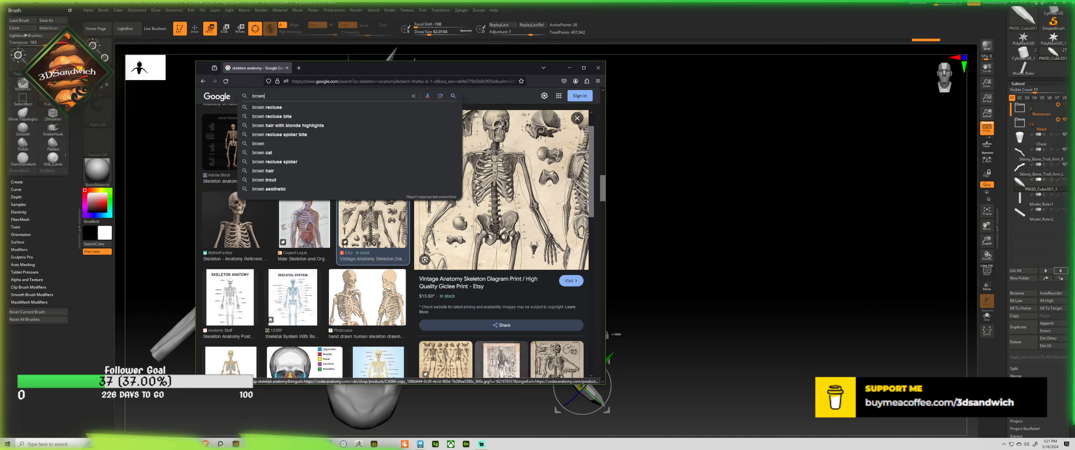
{"action": "key", "text": "BackSpace"}
{"action": "key", "text": "BackSpace"}
{"action": "key", "text": "BackSpace"}
{"action": "key", "text": "BackSpace"}
{"action": "key", "text": "BackSpace"}
{"action": "type", "text": "bear pawn"}
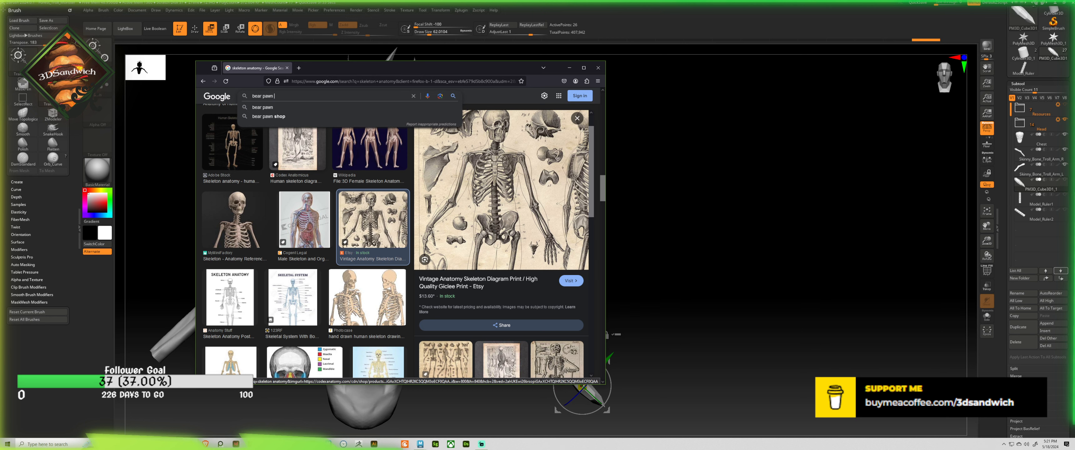
{"action": "type", "text": " skeleton"}
{"action": "key", "text": "Return"}
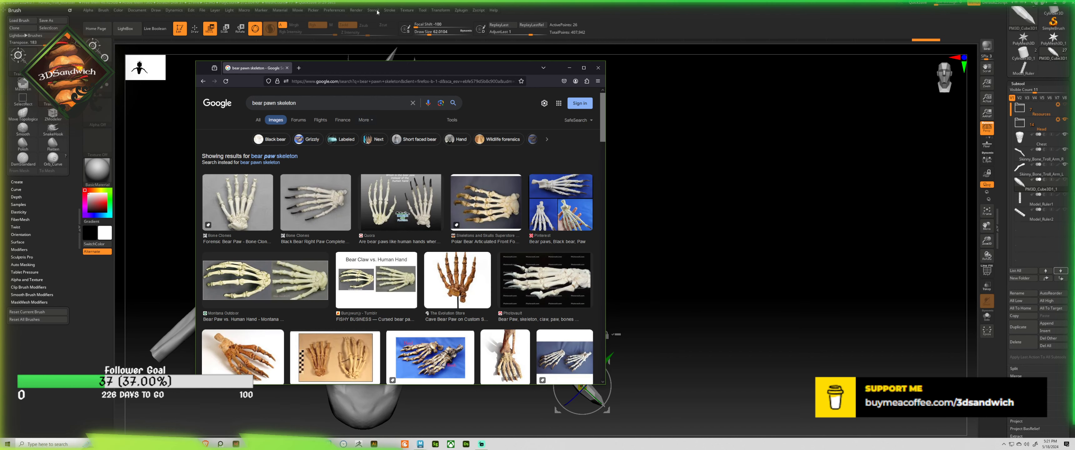
{"action": "scroll", "coordinate": [394, 201], "scroll_direction": "down", "scroll_amount": 10}
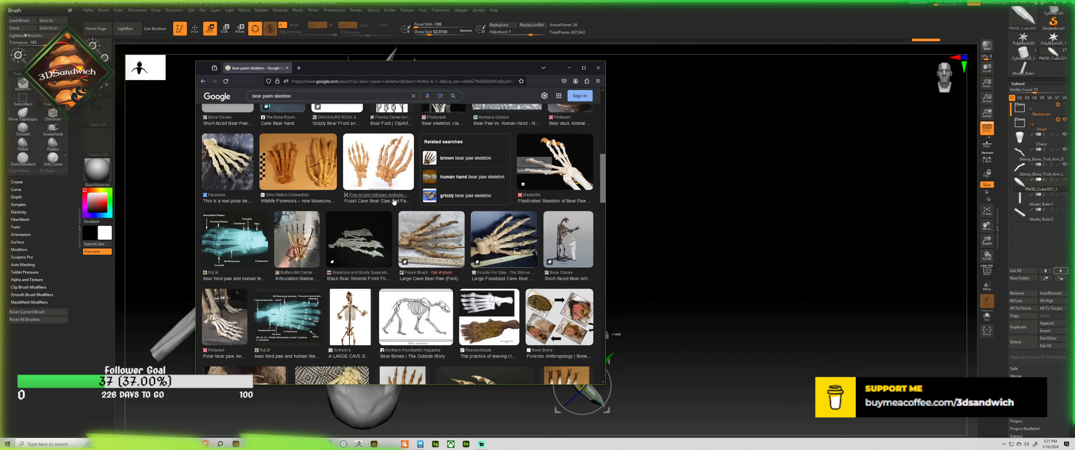
{"action": "scroll", "coordinate": [381, 197], "scroll_direction": "up", "scroll_amount": 6}
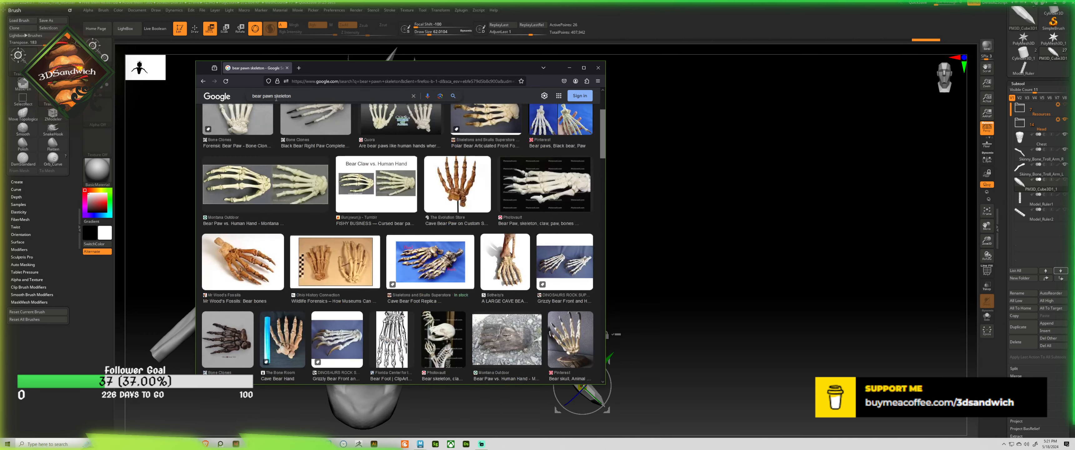
- Search images for "bear pawn no fur" and accept the corrected query "bear paw no fur"
{"action": "left_click_drag", "start_coordinate": [299, 94], "coordinate": [264, 96]}
{"action": "type", "text": "no fur"}
{"action": "key", "text": "Return"}
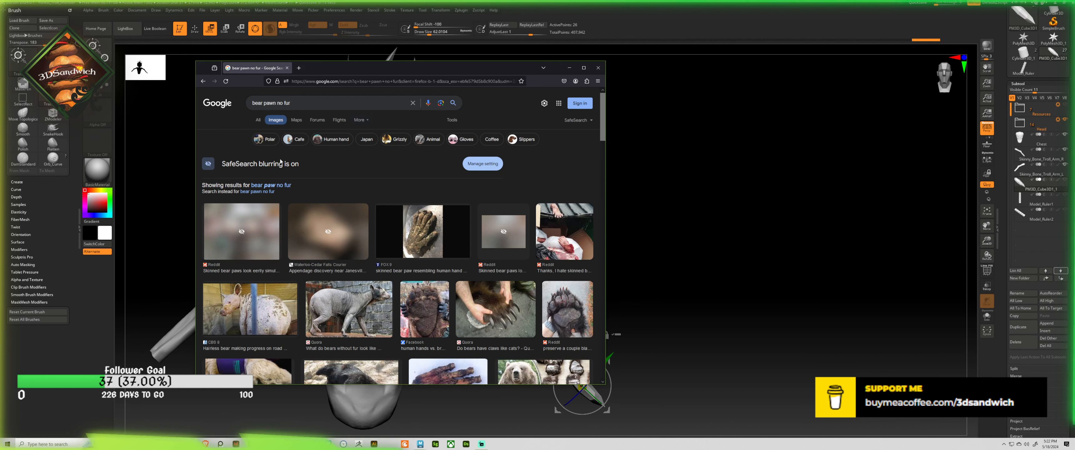
{"action": "left_click", "coordinate": [270, 185]}
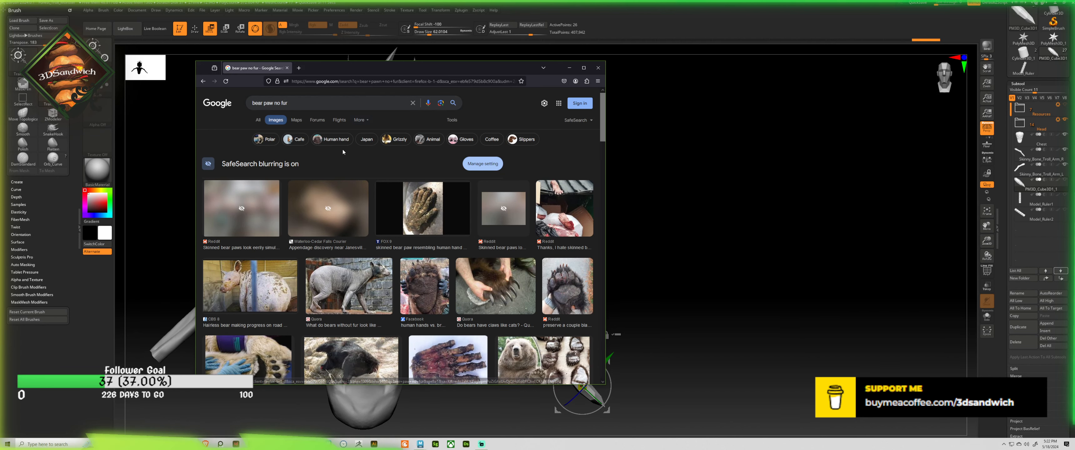
- Preview the Adobe Stock bear paw photo and look through its related images for claw references
{"action": "scroll", "coordinate": [342, 151], "scroll_direction": "down", "scroll_amount": 10}
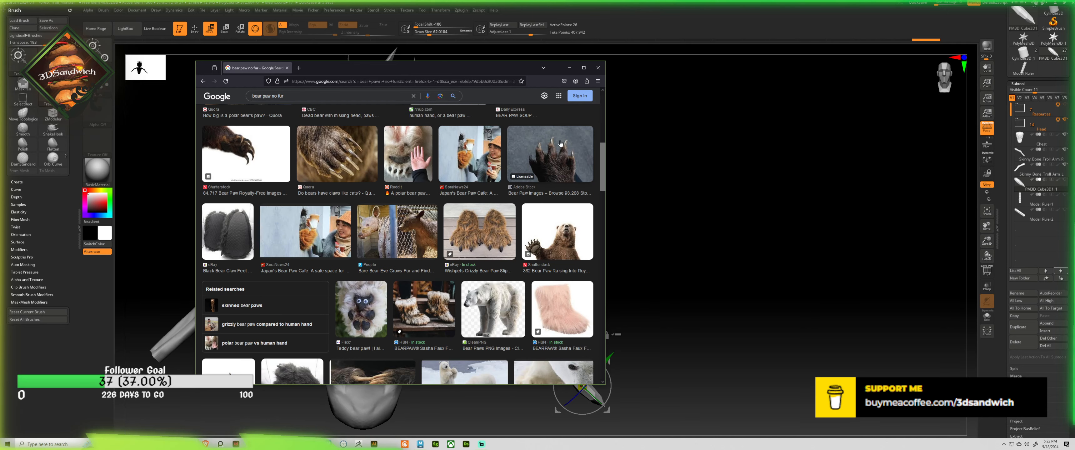
{"action": "left_click", "coordinate": [542, 172]}
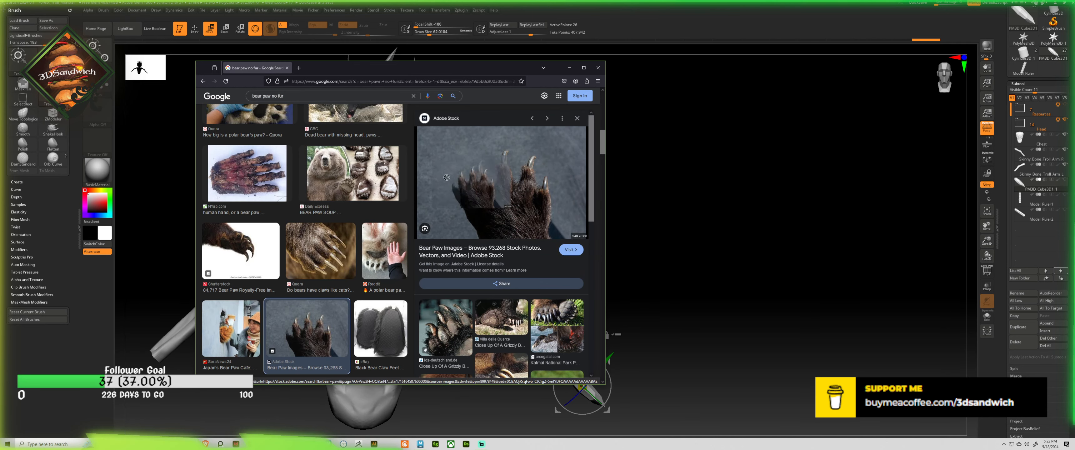
{"action": "scroll", "coordinate": [305, 204], "scroll_direction": "up", "scroll_amount": 10}
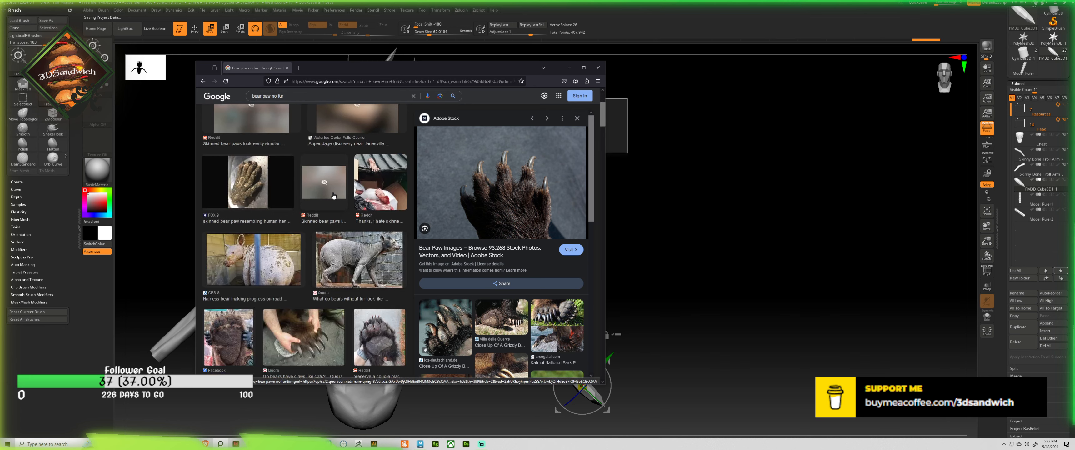
{"action": "scroll", "coordinate": [498, 246], "scroll_direction": "down", "scroll_amount": 6}
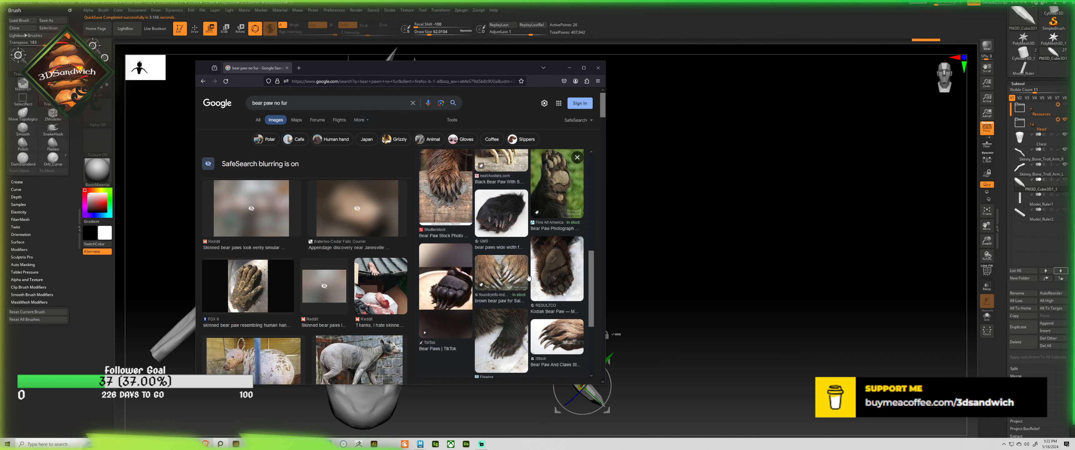
{"action": "scroll", "coordinate": [529, 275], "scroll_direction": "up", "scroll_amount": 3}
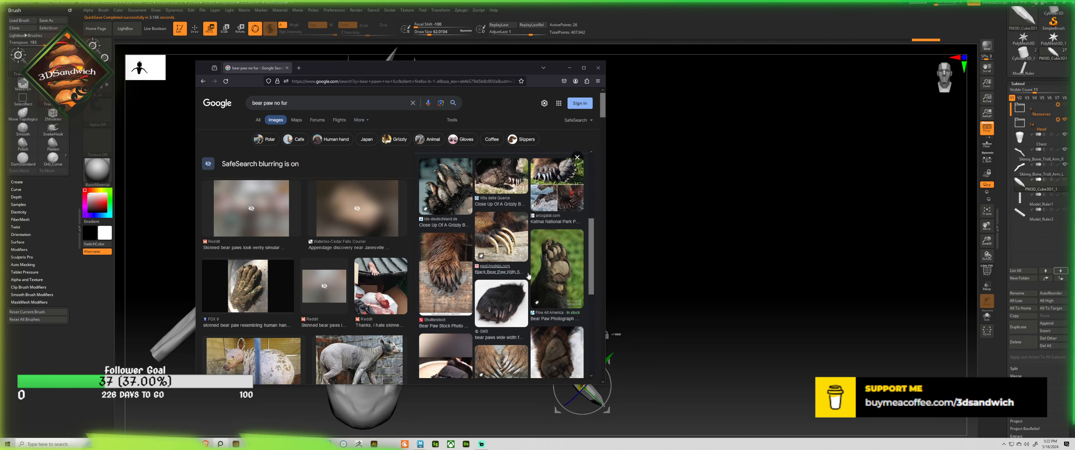
- Open the related close-up photos of black and brown bear paws with sharp claws for reference
{"action": "left_click", "coordinate": [507, 242]}
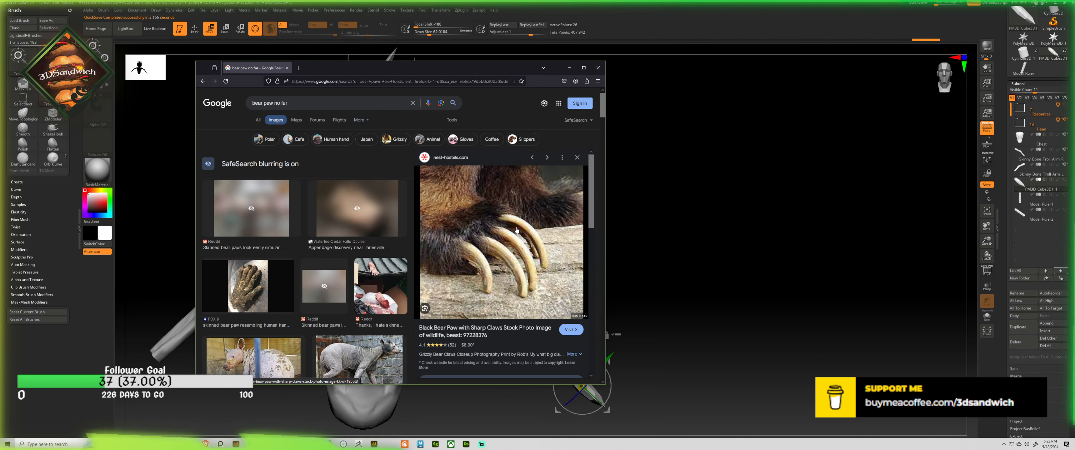
{"action": "left_click_drag", "start_coordinate": [517, 227], "coordinate": [0, 178]}
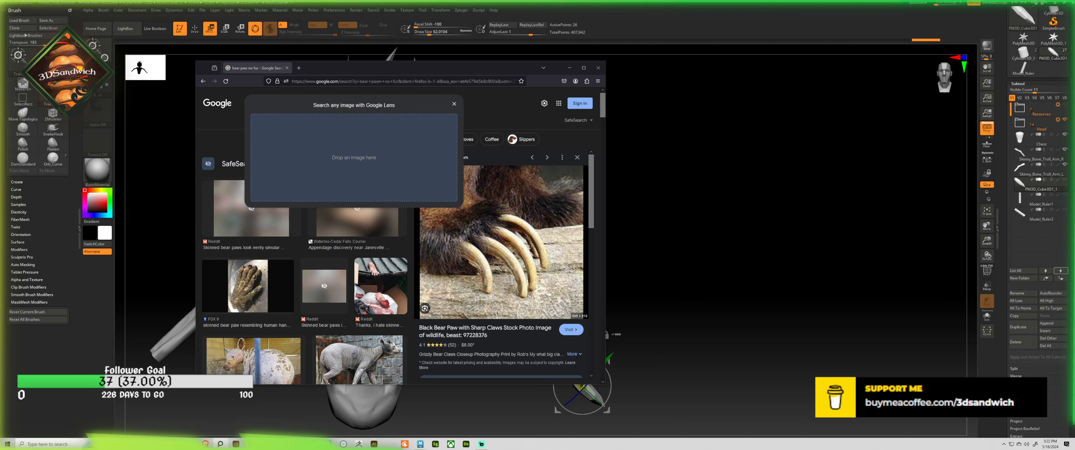
{"action": "scroll", "coordinate": [487, 216], "scroll_direction": "down", "scroll_amount": 5}
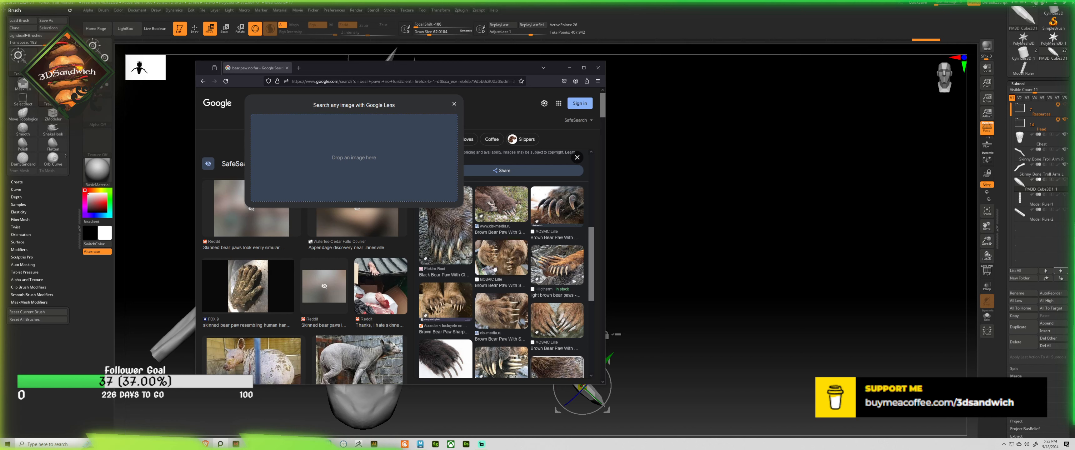
{"action": "left_click_drag", "start_coordinate": [567, 198], "coordinate": [567, 199]}
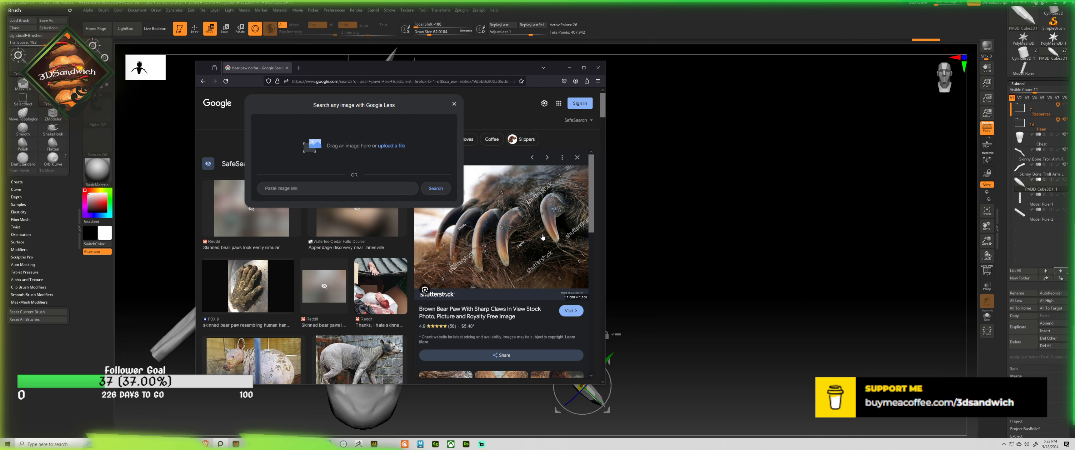
- Open the related "light brown bear paws" photo and look through its similar images for more claw references
{"action": "scroll", "coordinate": [489, 279], "scroll_direction": "down", "scroll_amount": 5}
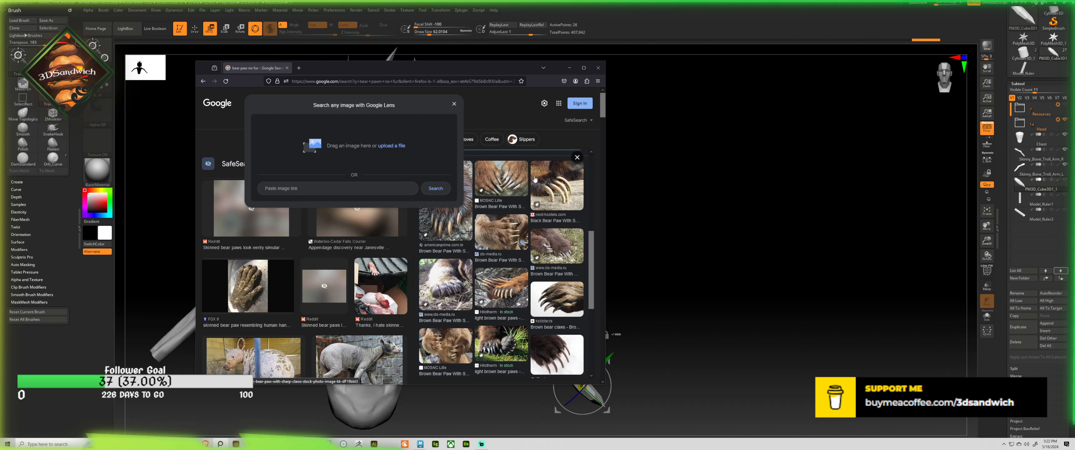
{"action": "scroll", "coordinate": [524, 272], "scroll_direction": "down", "scroll_amount": 2}
{"action": "left_click", "coordinate": [505, 282]}
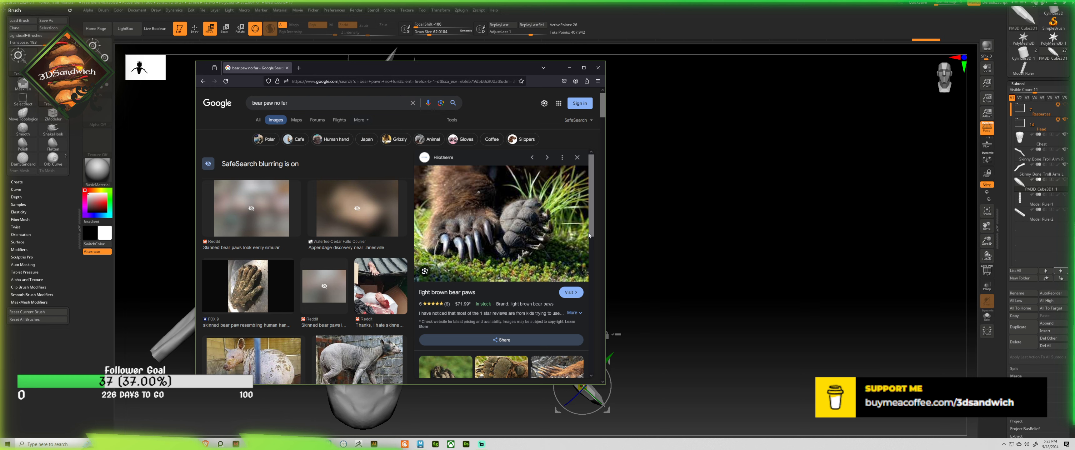
{"action": "scroll", "coordinate": [499, 221], "scroll_direction": "down", "scroll_amount": 5}
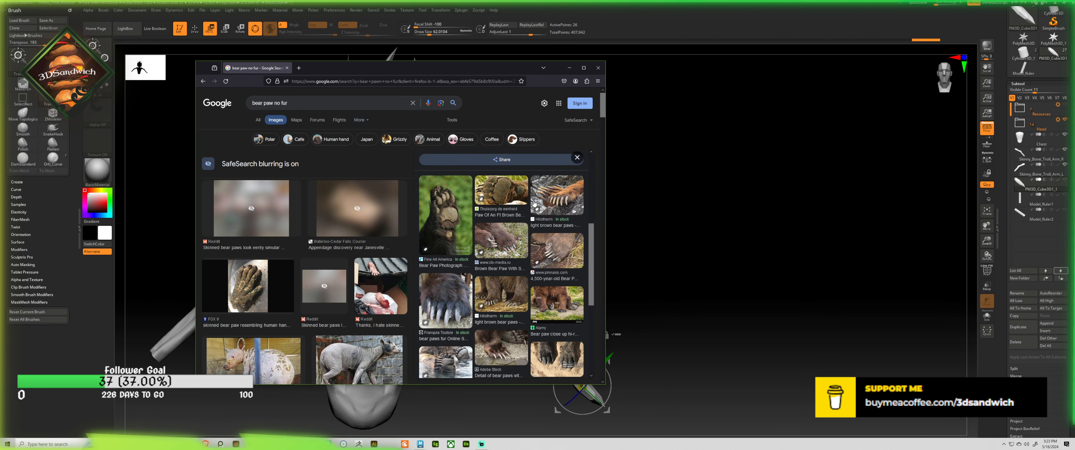
- Switch to the reference board and inspect the collected bear paw and claw photos up close
{"action": "key", "text": "alt+Tab"}
{"action": "scroll", "coordinate": [577, 265], "scroll_direction": "down", "scroll_amount": 4}
{"action": "right_click_drag", "start_coordinate": [508, 260], "coordinate": [367, 258]}
{"action": "scroll", "coordinate": [576, 264], "scroll_direction": "up", "scroll_amount": 2}
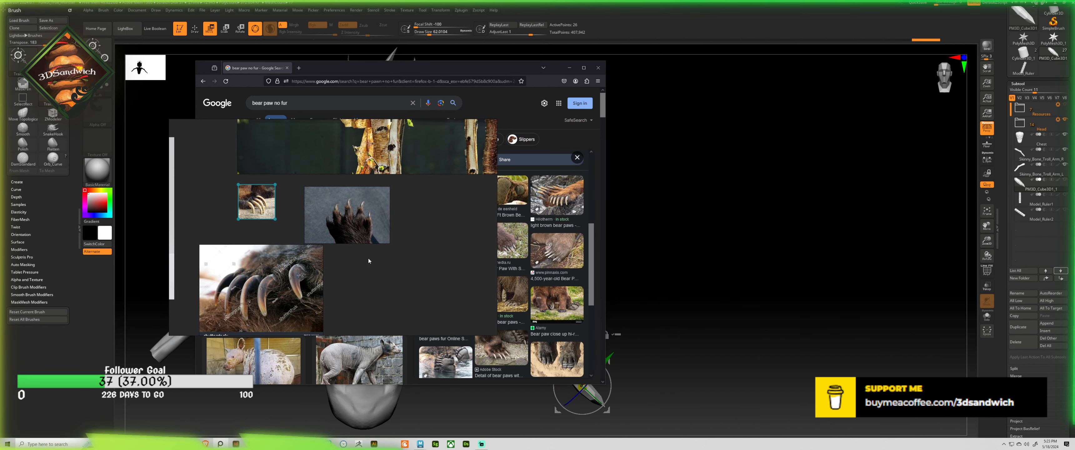
{"action": "scroll", "coordinate": [360, 223], "scroll_direction": "up", "scroll_amount": 3}
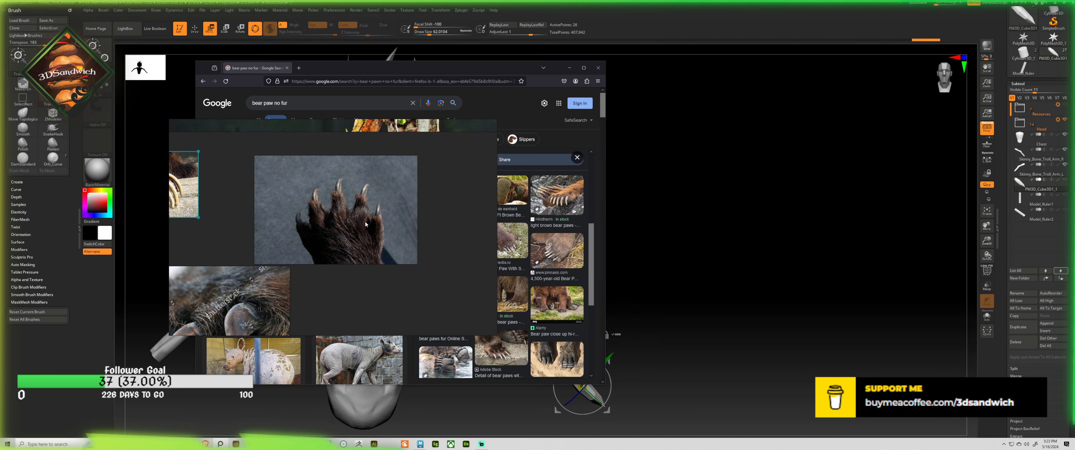
{"action": "right_click_drag", "start_coordinate": [367, 222], "coordinate": [0, 247]}
- Open the related brown bear paw photo showing the underside pads and add it to the reference board
{"action": "scroll", "coordinate": [509, 265], "scroll_direction": "down", "scroll_amount": 3}
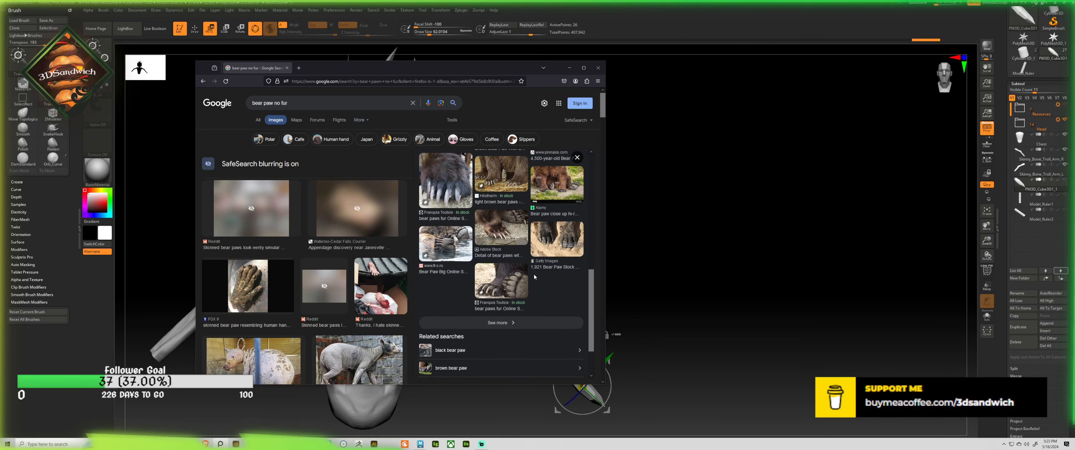
{"action": "scroll", "coordinate": [543, 284], "scroll_direction": "up", "scroll_amount": 3}
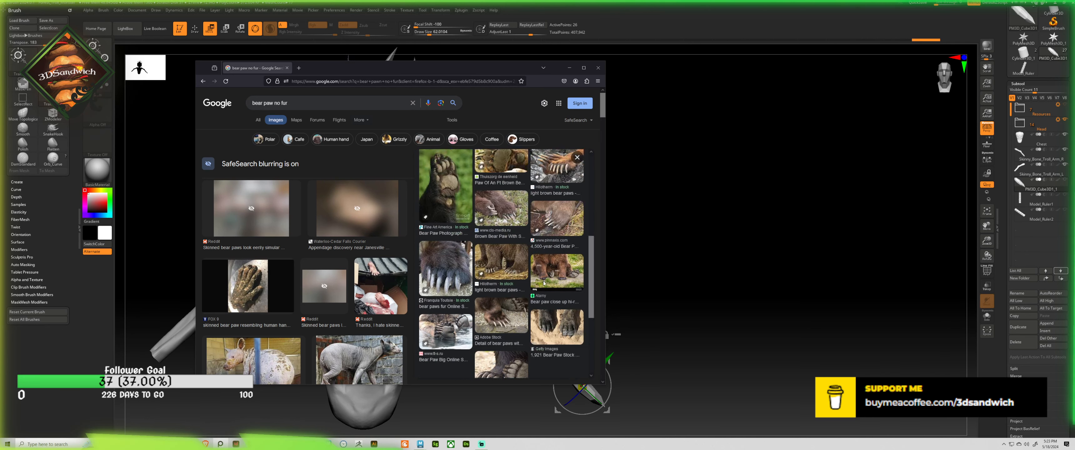
{"action": "scroll", "coordinate": [544, 278], "scroll_direction": "up", "scroll_amount": 2}
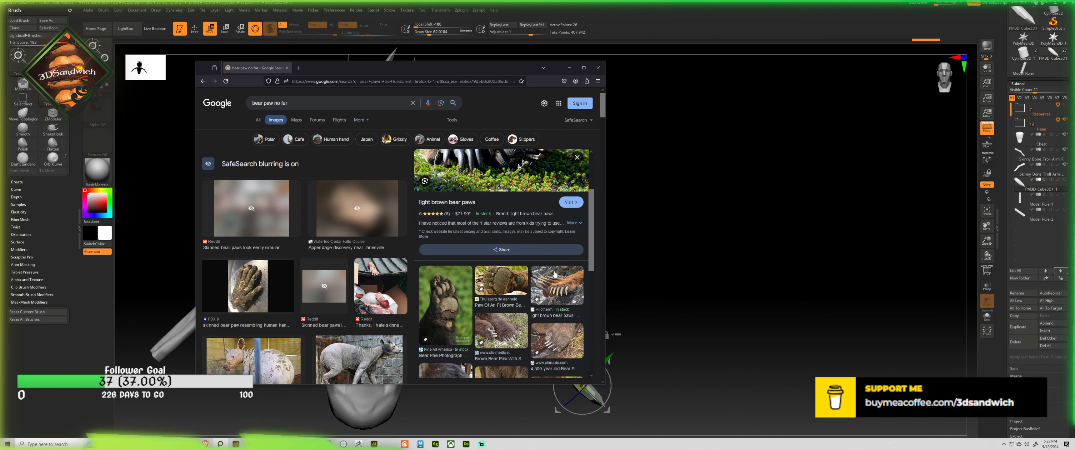
{"action": "left_click", "coordinate": [517, 281]}
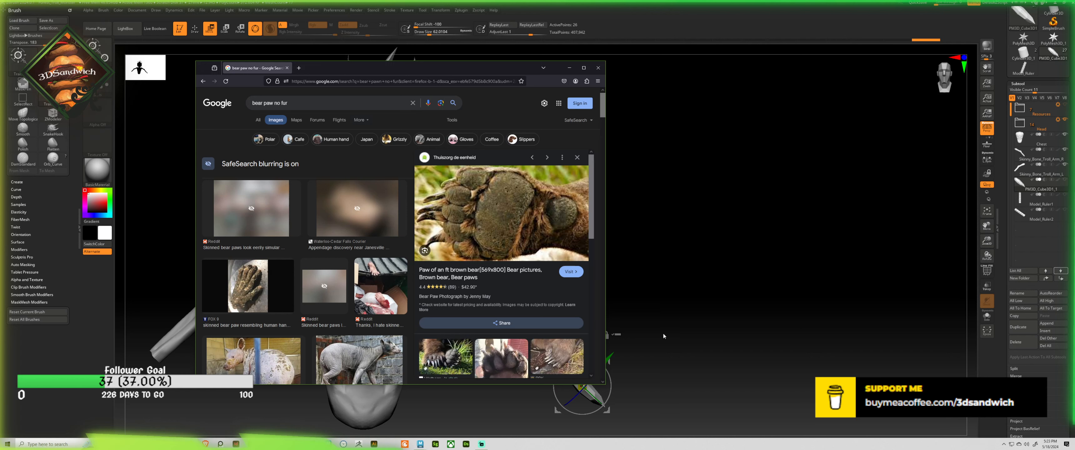
{"action": "scroll", "coordinate": [538, 330], "scroll_direction": "down", "scroll_amount": 3}
{"action": "scroll", "coordinate": [516, 297], "scroll_direction": "down", "scroll_amount": 2}
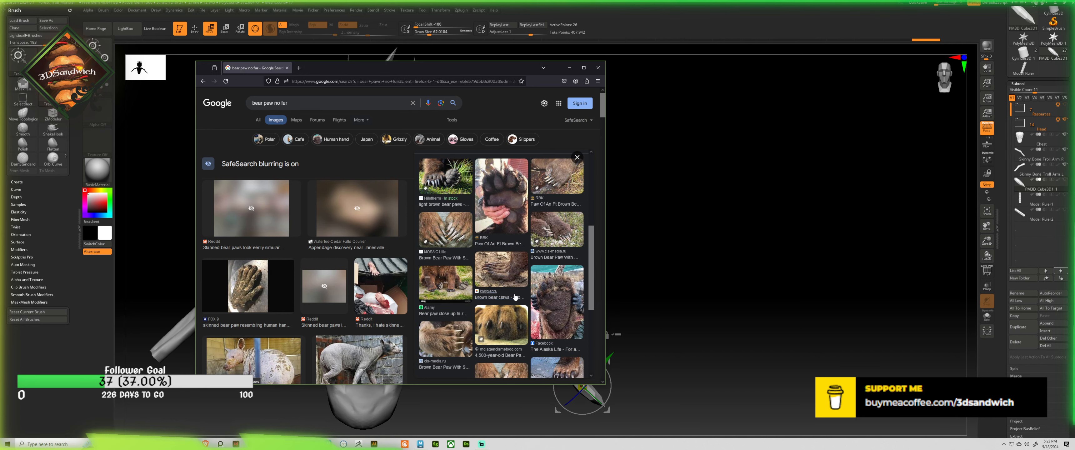
{"action": "scroll", "coordinate": [518, 289], "scroll_direction": "up", "scroll_amount": 5}
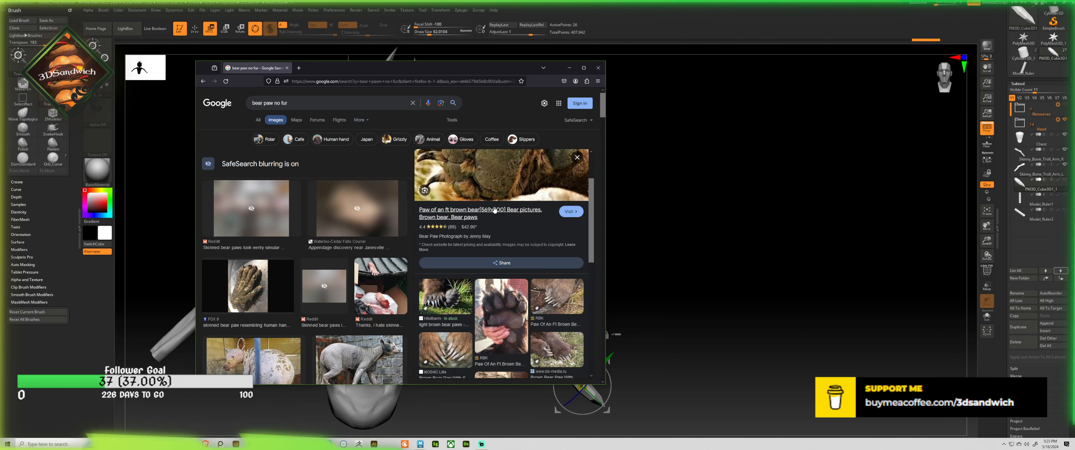
{"action": "left_click_drag", "start_coordinate": [503, 222], "coordinate": [0, 243]}
- Add the related photo of a hand-held black bear paw to the reference board and close the browser
{"action": "left_click", "coordinate": [508, 357]}
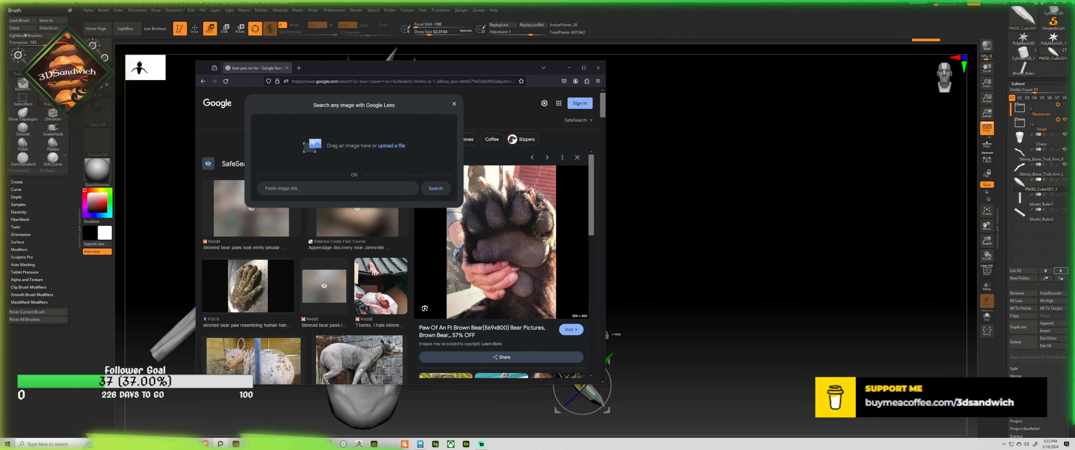
{"action": "right_click_drag", "start_coordinate": [0, 175], "coordinate": [630, 231]}
{"action": "left_click", "coordinate": [599, 67]}
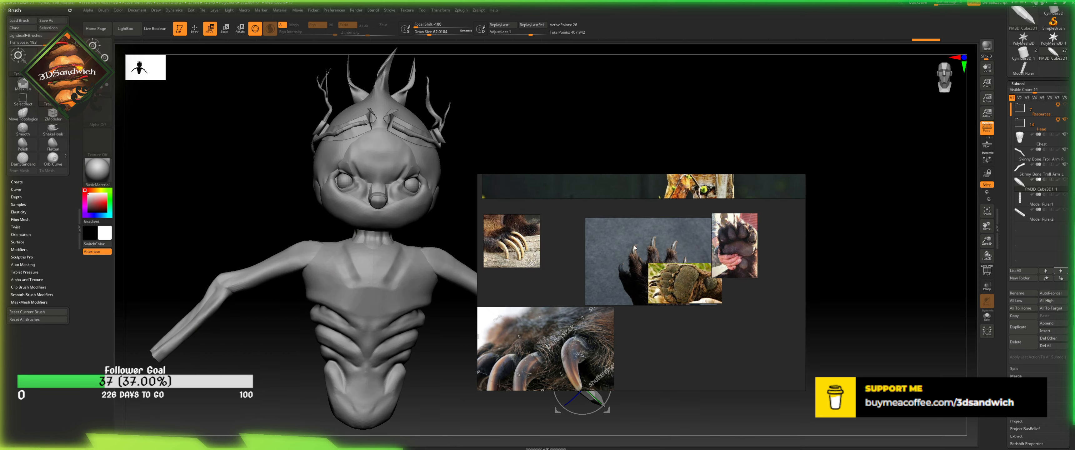
- Arrange the bear paw photos without overlaps on the reference board and move the board off the sculpting view
{"action": "left_click_drag", "start_coordinate": [643, 250], "coordinate": [604, 239]}
{"action": "left_click_drag", "start_coordinate": [713, 293], "coordinate": [690, 345]}
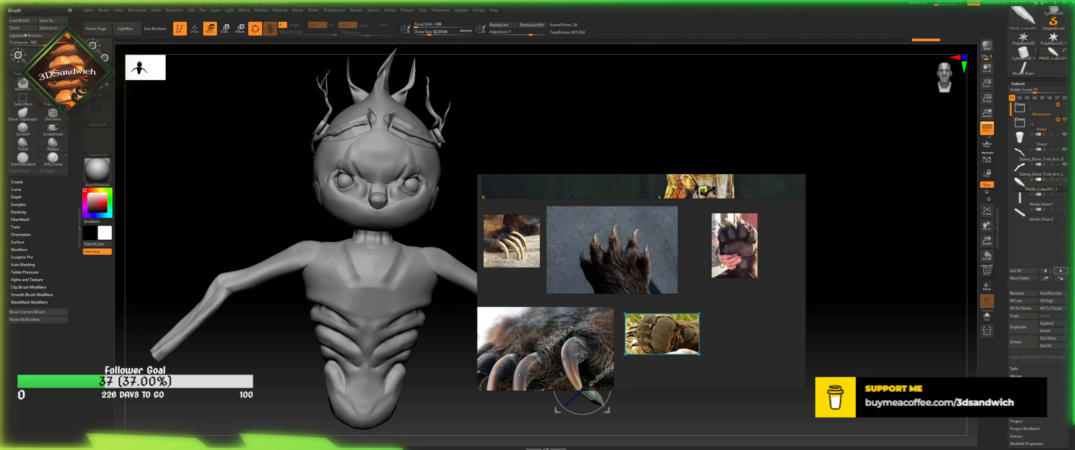
{"action": "left_click_drag", "start_coordinate": [735, 259], "coordinate": [706, 265]}
{"action": "left_click_drag", "start_coordinate": [595, 320], "coordinate": [601, 308]}
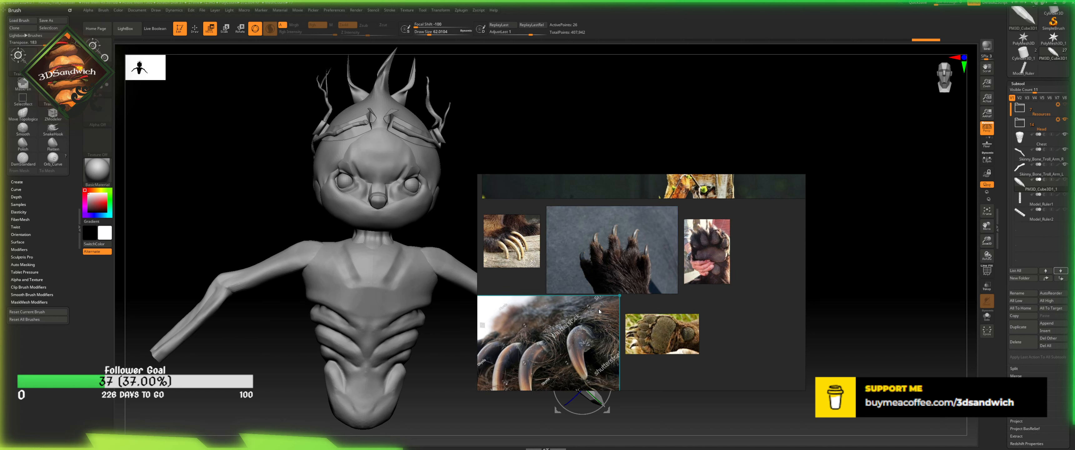
{"action": "left_click_drag", "start_coordinate": [651, 332], "coordinate": [647, 313]}
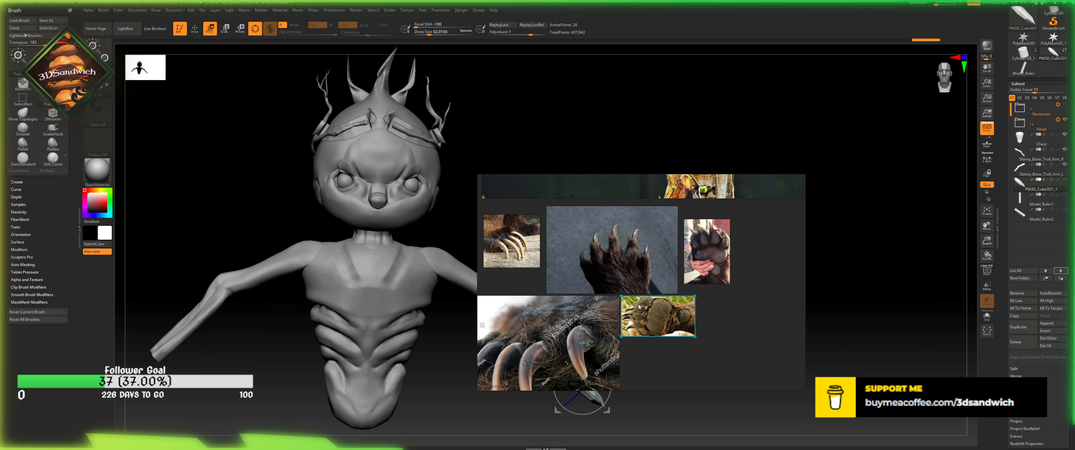
{"action": "right_click_drag", "start_coordinate": [640, 307], "coordinate": [0, 240]}
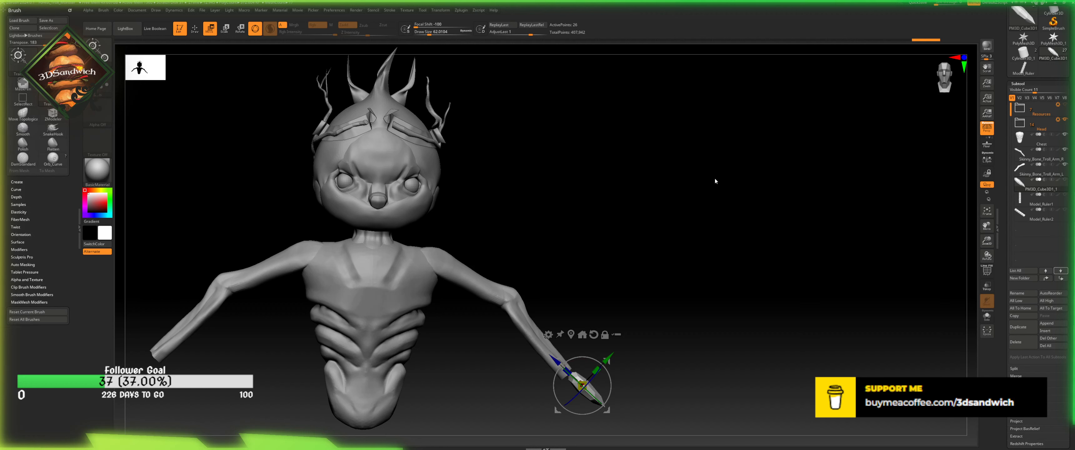
- Isolate the claw in its own tool by inserting the PM3D_Cube3D1 claw into the PolyMesh3D_1 star tool and deleting the star
{"action": "left_click_drag", "start_coordinate": [715, 181], "coordinate": [677, 326]}
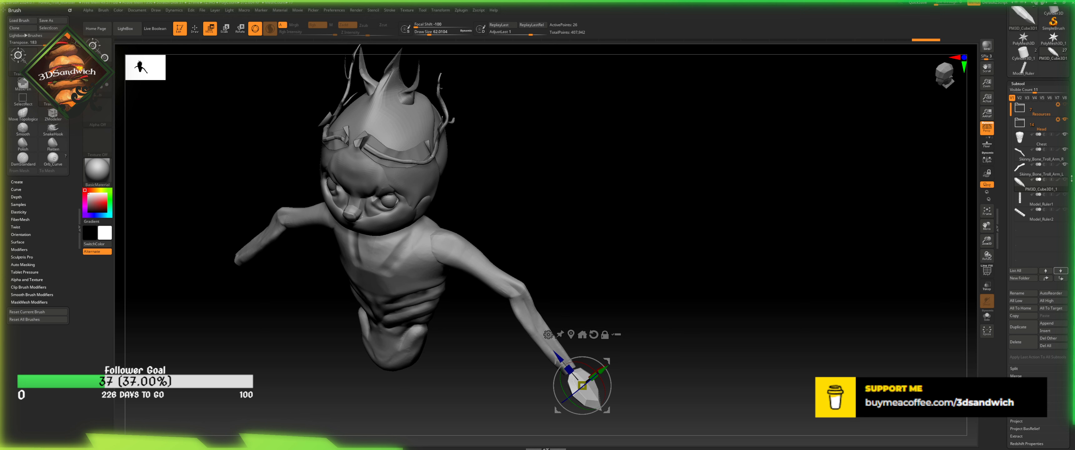
{"action": "scroll", "coordinate": [1039, 175], "scroll_direction": "up", "scroll_amount": 5}
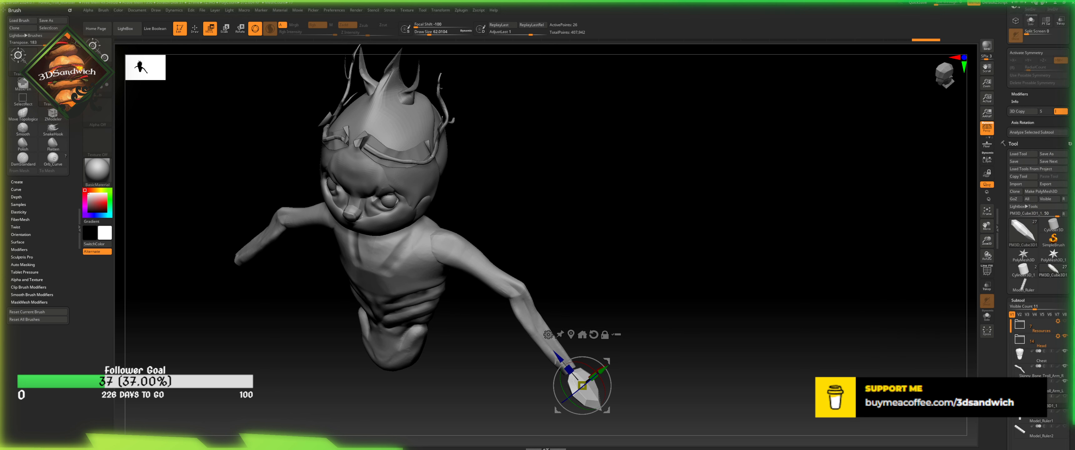
{"action": "scroll", "coordinate": [1047, 233], "scroll_direction": "down", "scroll_amount": 5}
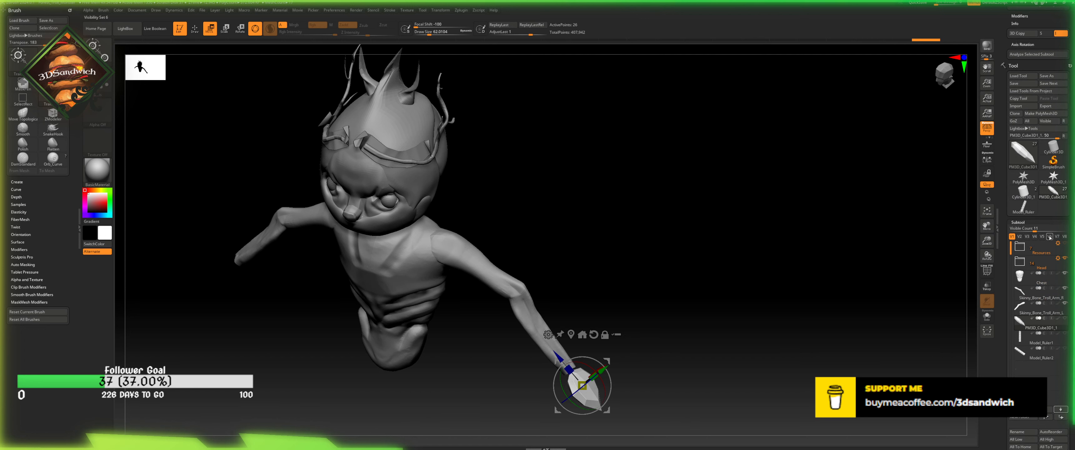
{"action": "left_click", "coordinate": [1050, 176]}
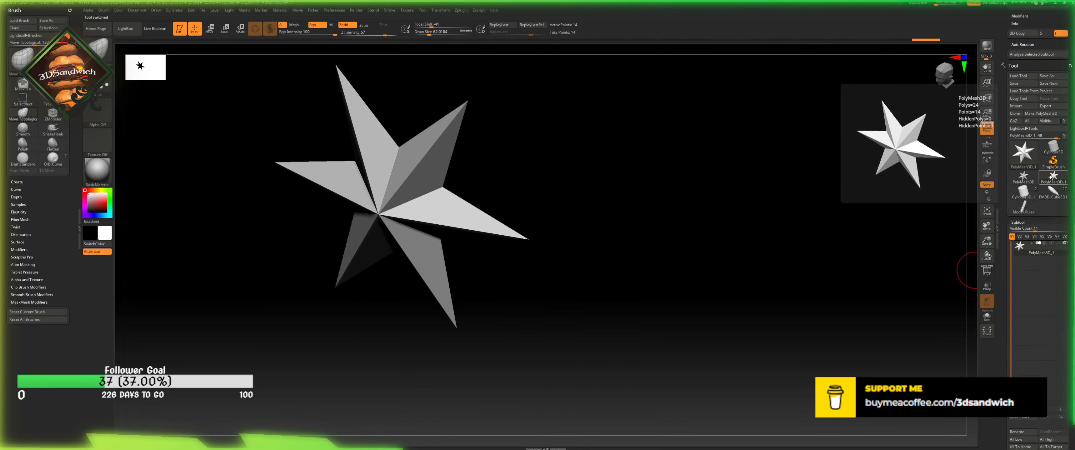
{"action": "scroll", "coordinate": [1048, 200], "scroll_direction": "down", "scroll_amount": 3}
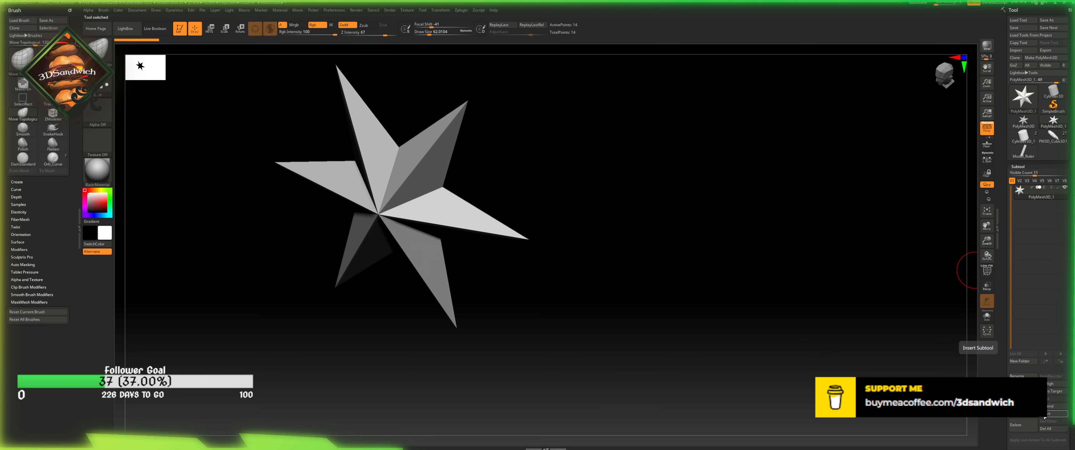
{"action": "left_click", "coordinate": [1045, 416]}
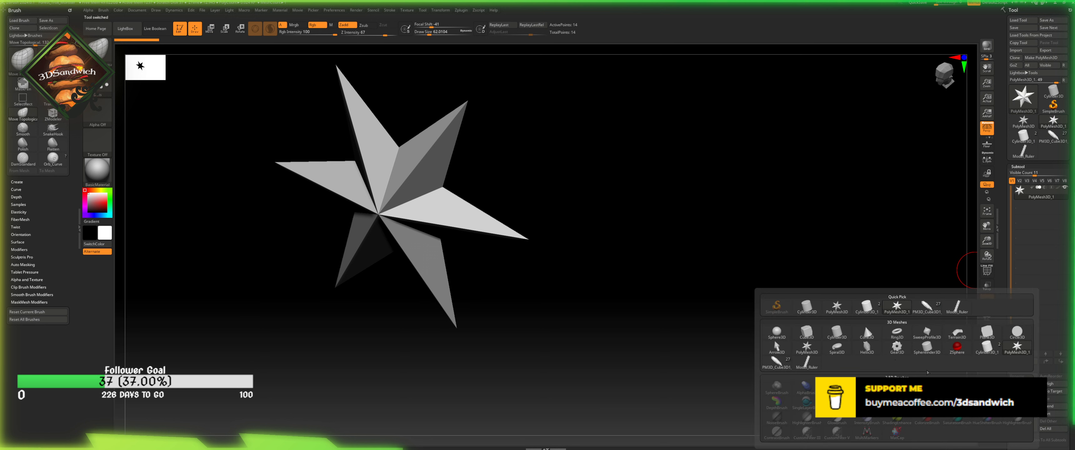
{"action": "left_click", "coordinate": [925, 306]}
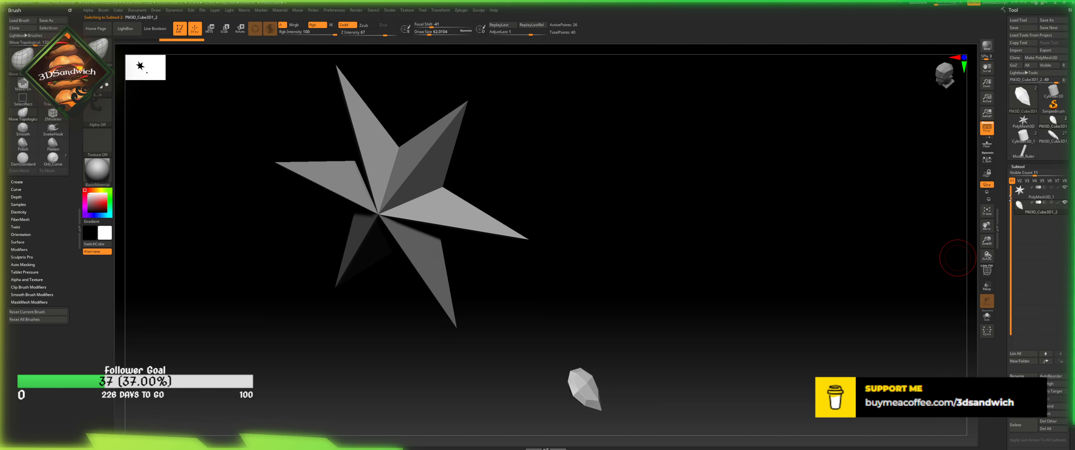
{"action": "left_click", "coordinate": [1045, 354]}
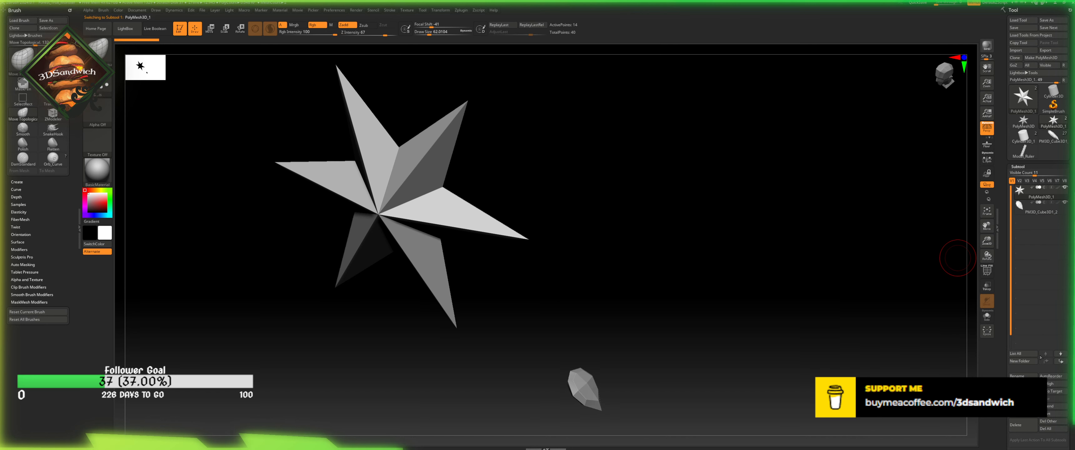
{"action": "left_click", "coordinate": [1025, 433]}
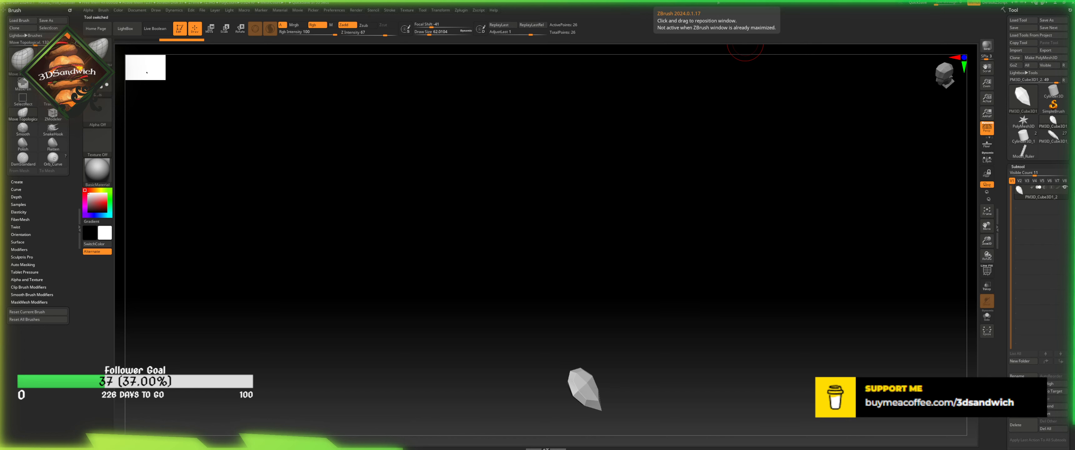
- Rotate the claw with the gizmo in front view until it lies horizontally
{"action": "left_click_drag", "start_coordinate": [685, 326], "coordinate": [677, 306]}
{"action": "left_click", "coordinate": [945, 80]}
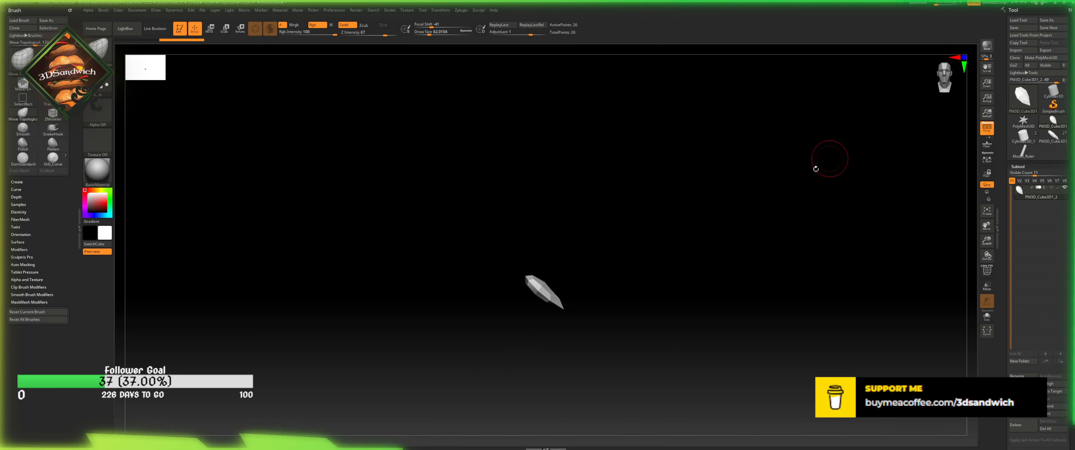
{"action": "key", "text": "w"}
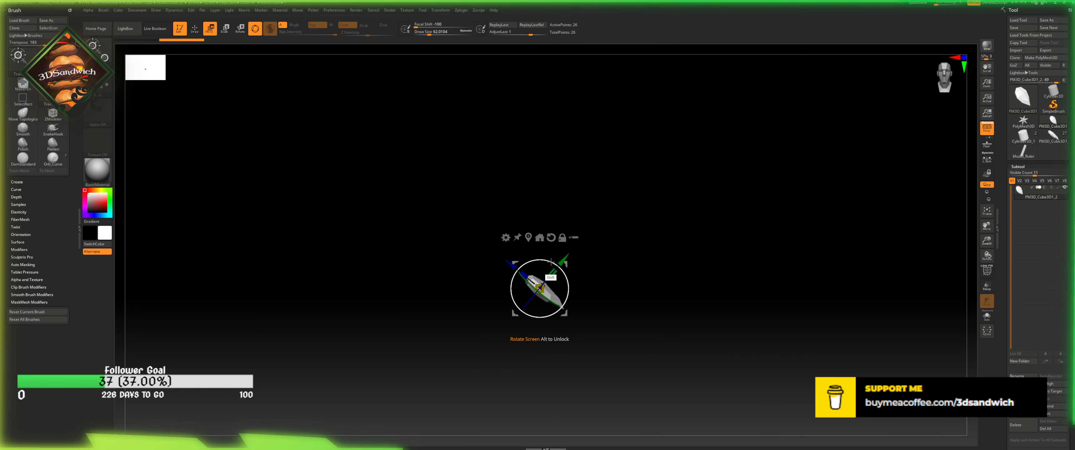
{"action": "left_click_drag", "start_coordinate": [536, 249], "coordinate": [527, 245], "text": "shift"}
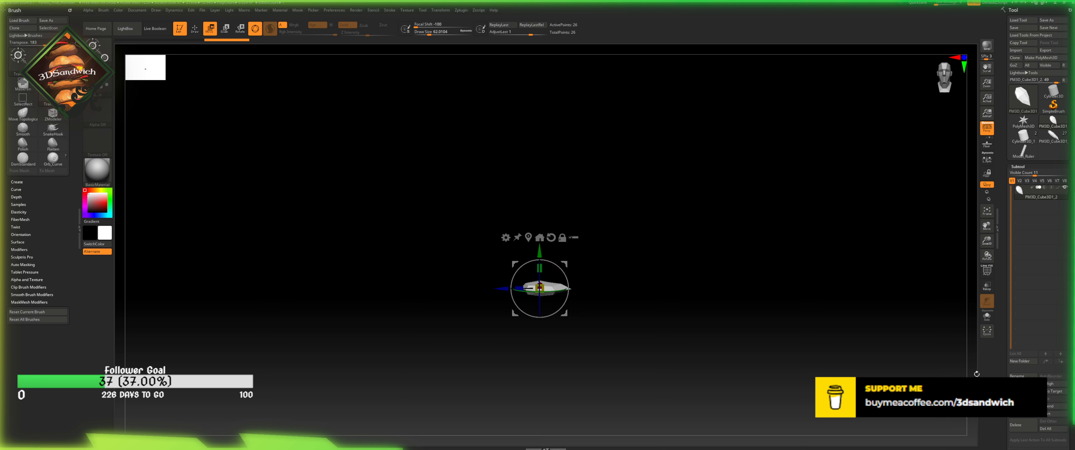
- Insert a Sphere3D subtool, initialize it as a QCyl Y cylinder and place it beside the claw's wide end
{"action": "left_click", "coordinate": [1047, 414]}
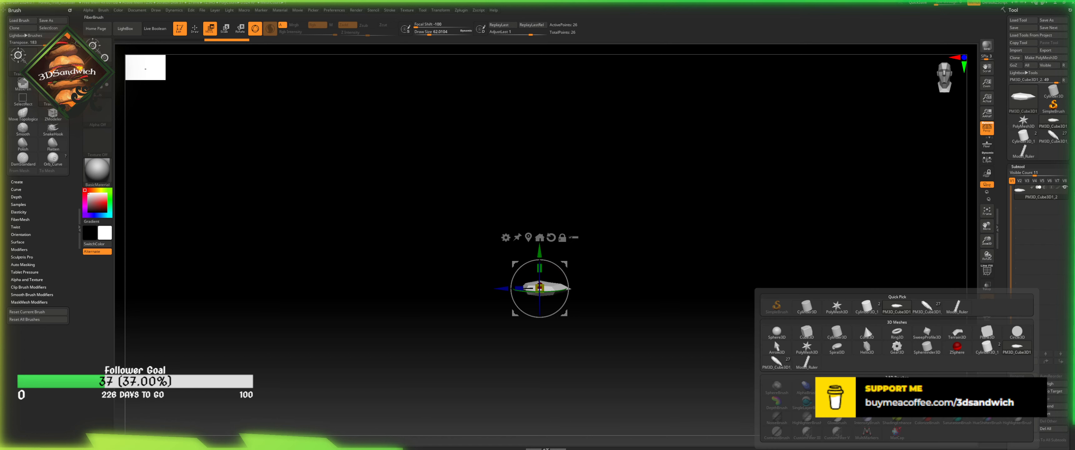
{"action": "left_click", "coordinate": [775, 332]}
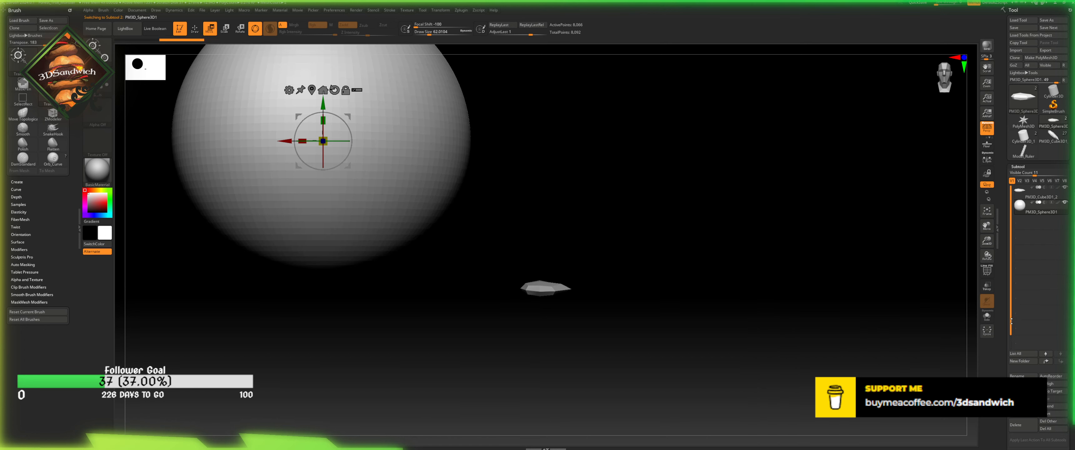
{"action": "scroll", "coordinate": [1005, 334], "scroll_direction": "down", "scroll_amount": 10}
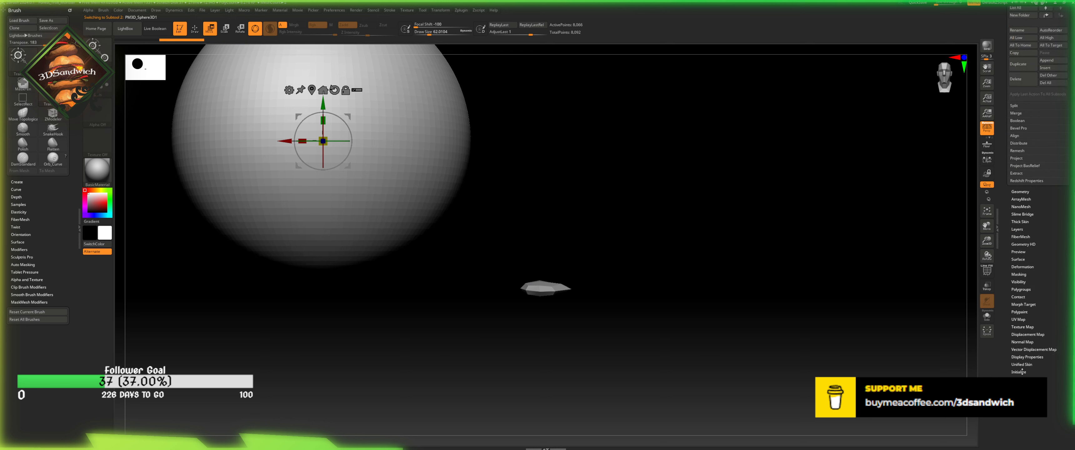
{"action": "left_click", "coordinate": [1019, 371]}
{"action": "scroll", "coordinate": [1010, 318], "scroll_direction": "down", "scroll_amount": 5}
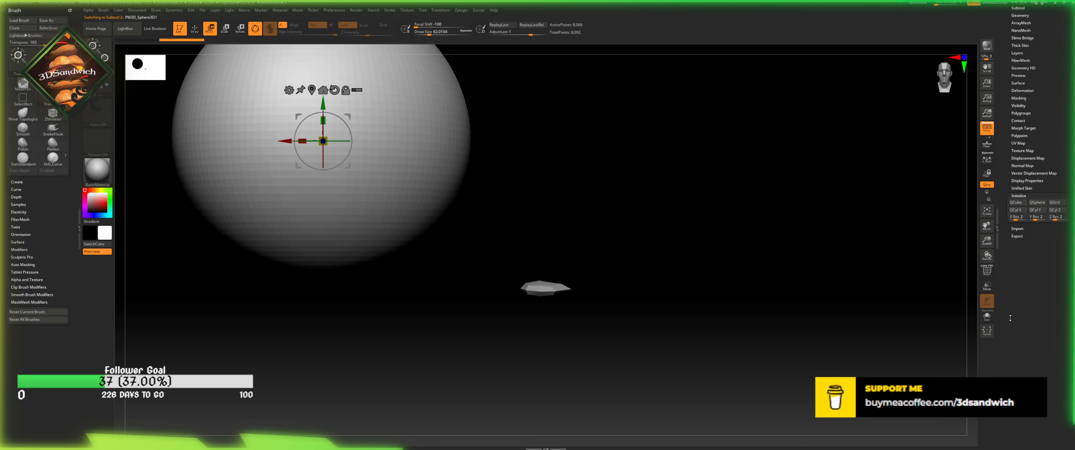
{"action": "left_click", "coordinate": [1033, 210]}
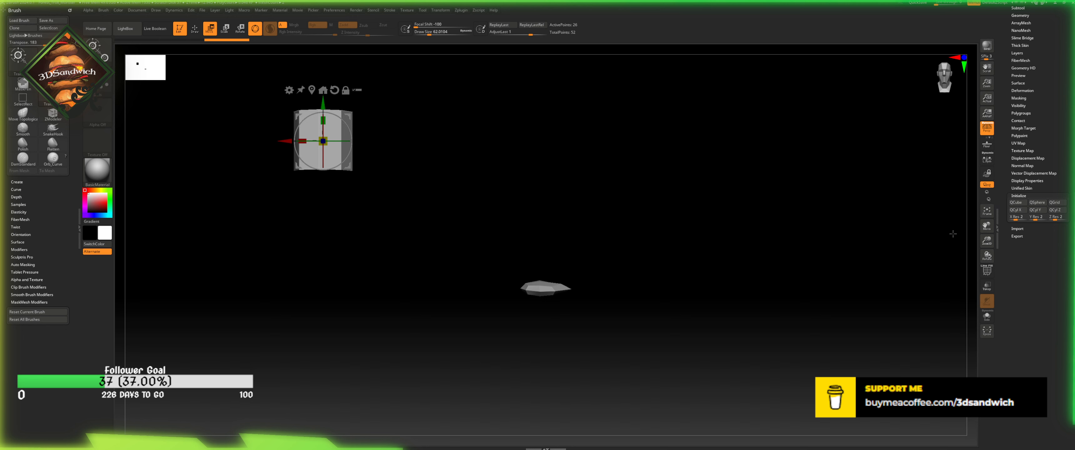
{"action": "left_click_drag", "start_coordinate": [363, 111], "coordinate": [514, 219]}
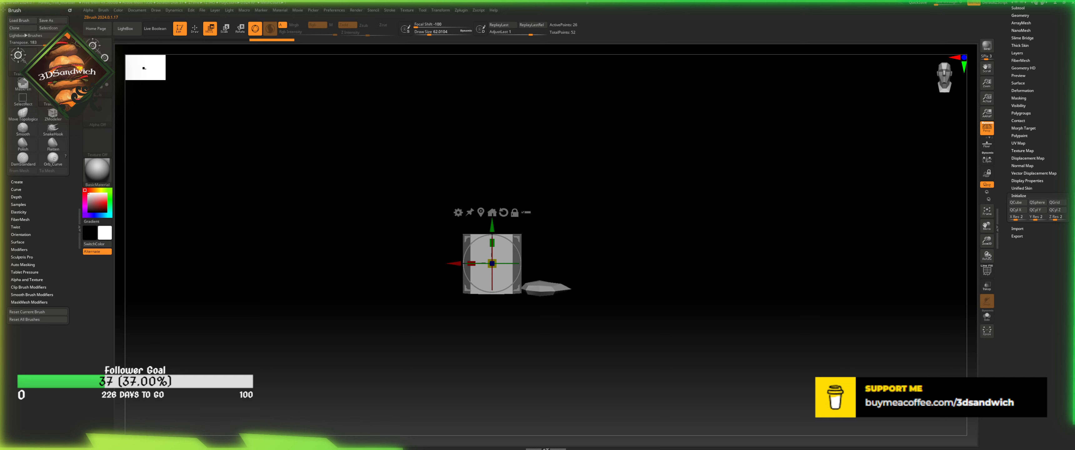
- Reinitialize the cylinder subtool as a QSphere and centre the gizmo on it
{"action": "left_click_drag", "start_coordinate": [144, 207], "coordinate": [288, 227]}
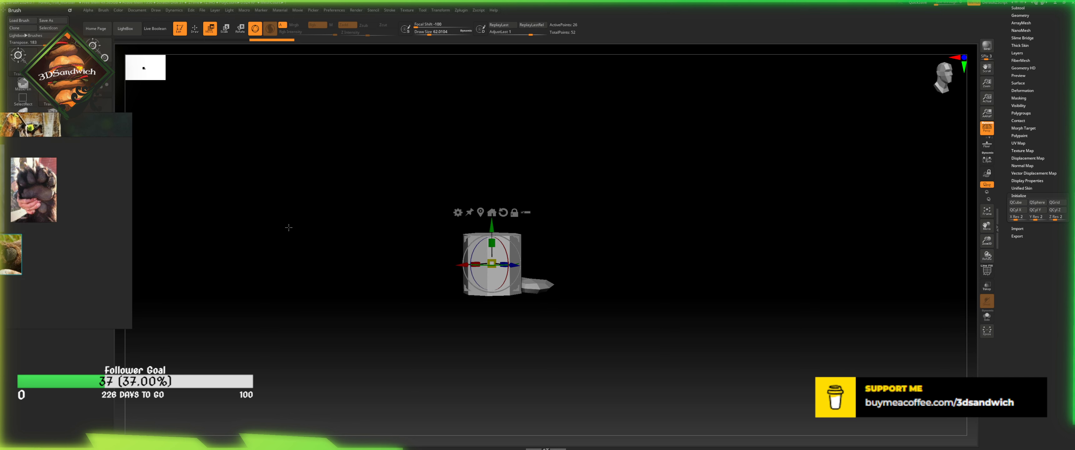
{"action": "left_click_drag", "start_coordinate": [382, 272], "coordinate": [299, 271]}
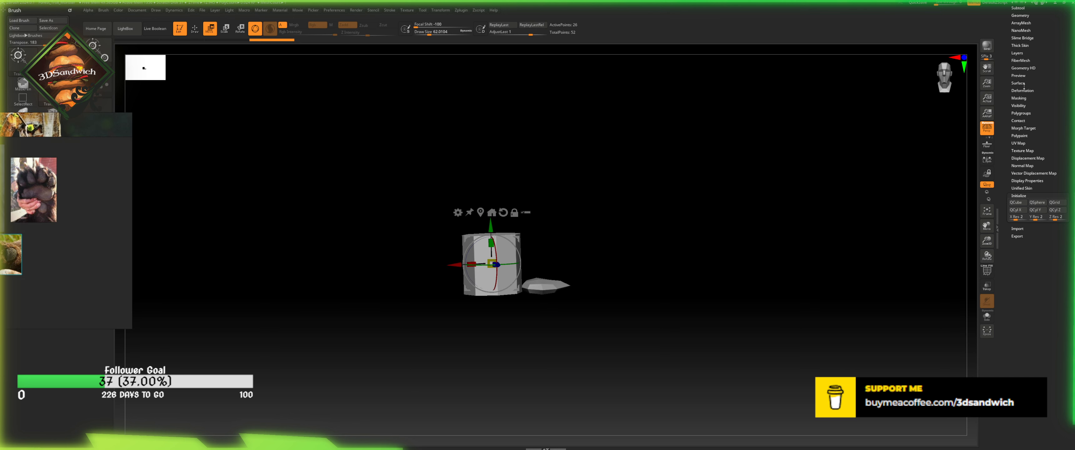
{"action": "left_click", "coordinate": [944, 73]}
{"action": "right_click_drag", "start_coordinate": [56, 180], "coordinate": [373, 239]}
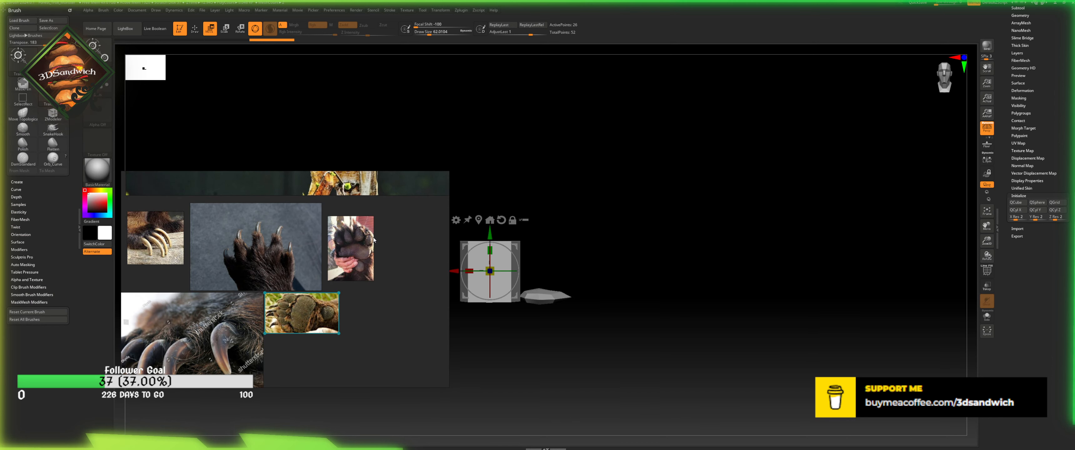
{"action": "scroll", "coordinate": [332, 195], "scroll_direction": "up", "scroll_amount": 3}
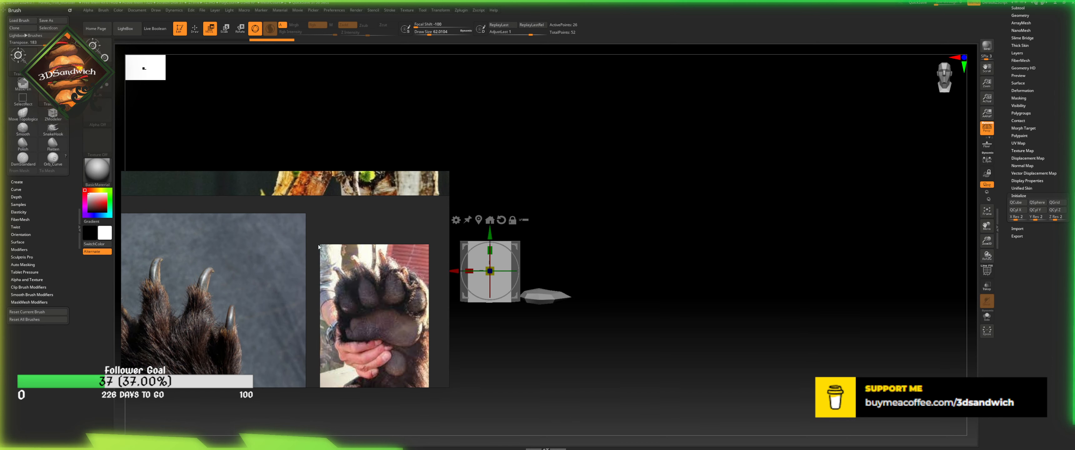
{"action": "right_click_drag", "start_coordinate": [296, 250], "coordinate": [0, 217]}
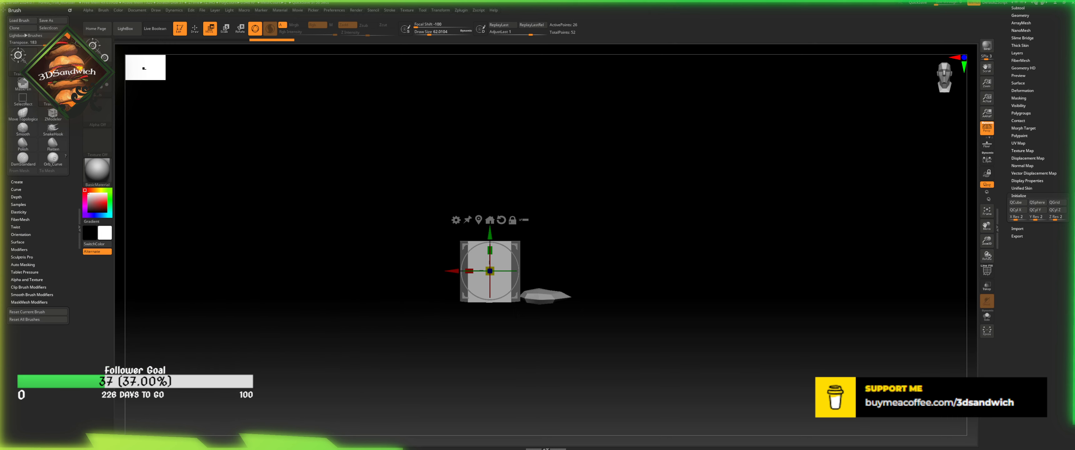
{"action": "left_click", "coordinate": [1035, 213]}
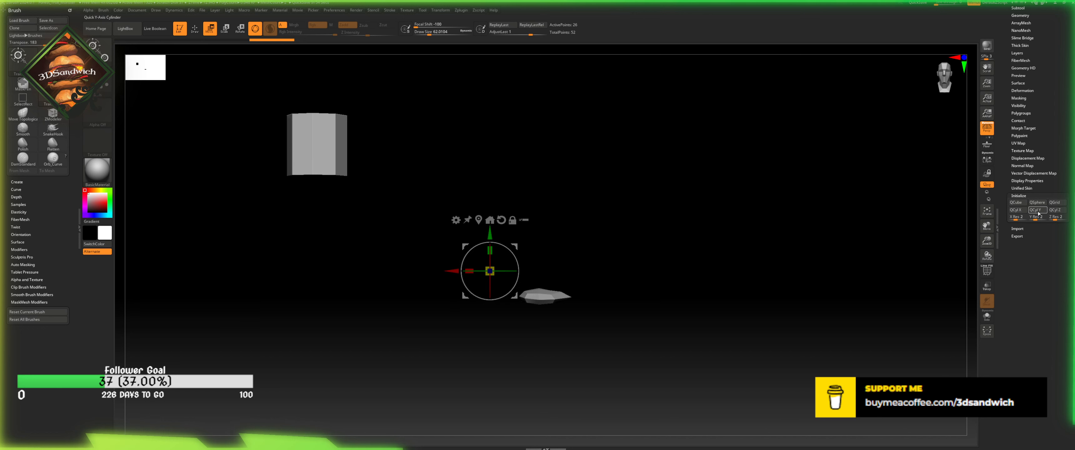
{"action": "left_click", "coordinate": [1025, 204]}
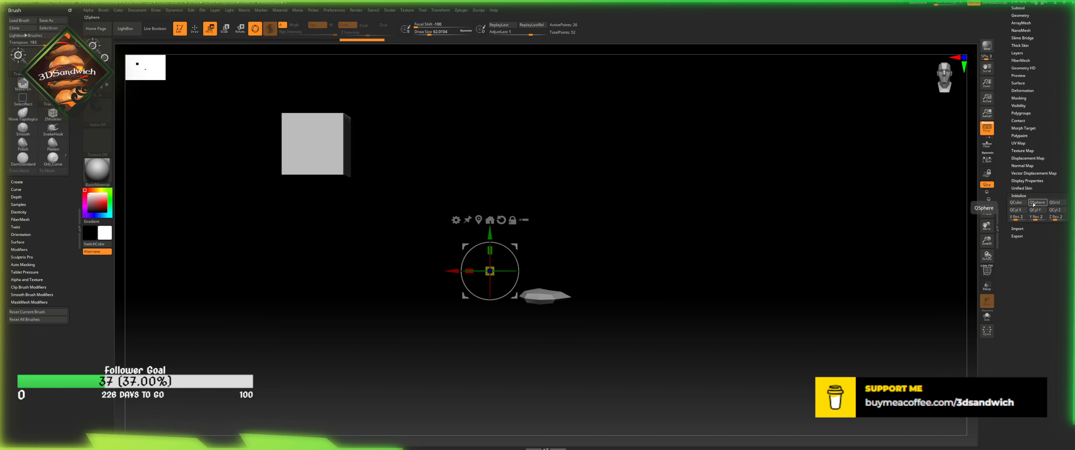
{"action": "left_click", "coordinate": [1037, 202]}
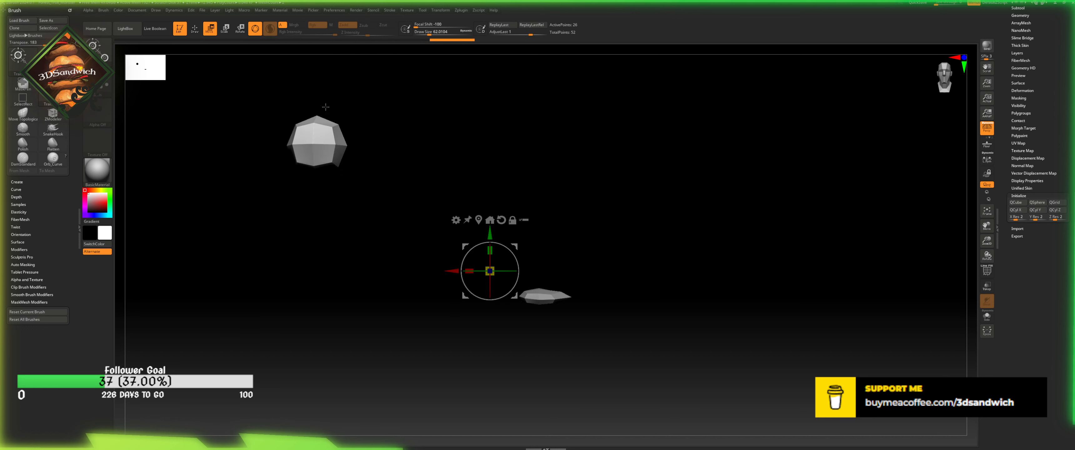
{"action": "left_click", "coordinate": [490, 220]}
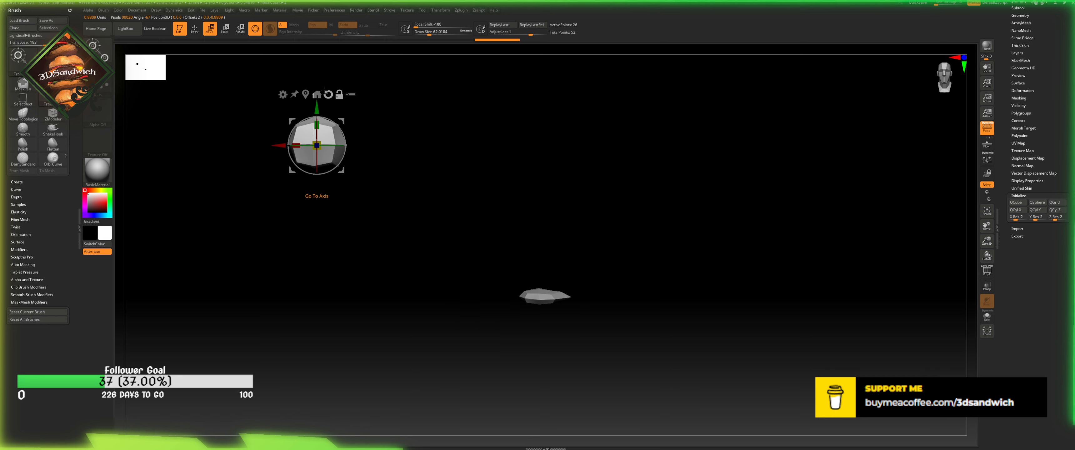
- Place the sphere closer to the claw and rotate the claw about 85 degrees so its tip points up
{"action": "left_click_drag", "start_coordinate": [427, 160], "coordinate": [456, 189], "text": "alt"}
{"action": "left_click_drag", "start_coordinate": [376, 152], "coordinate": [506, 271]}
{"action": "left_click", "coordinate": [565, 320], "text": "alt"}
{"action": "left_click_drag", "start_coordinate": [594, 262], "coordinate": [555, 231], "text": "alt"}
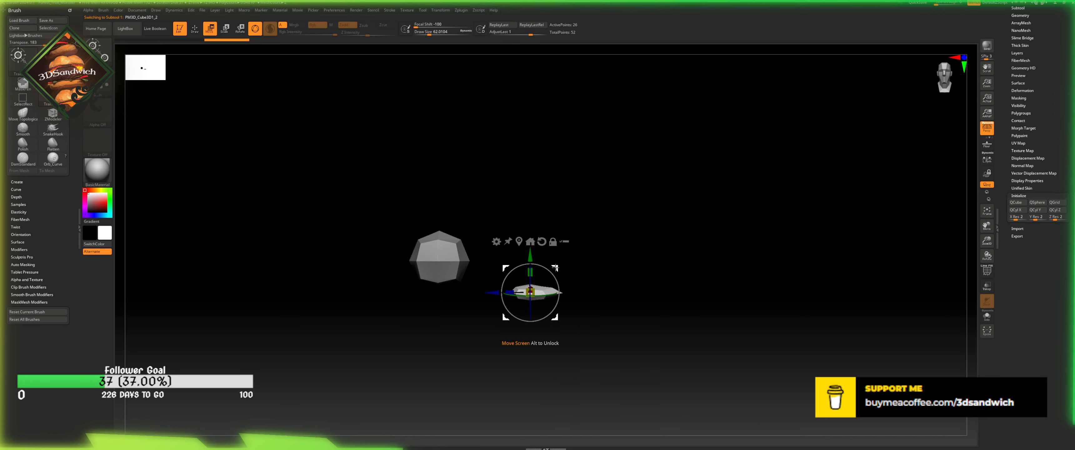
{"action": "left_click_drag", "start_coordinate": [550, 291], "coordinate": [534, 264]}
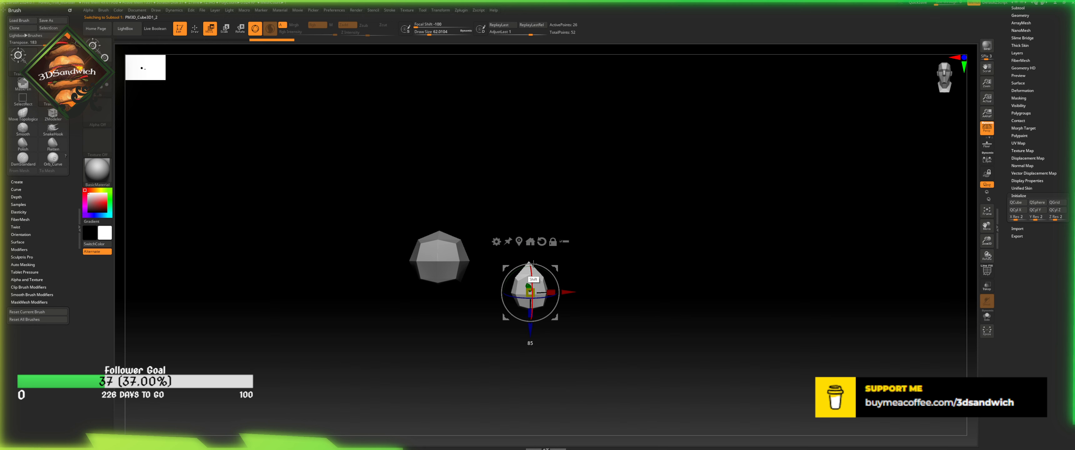
- Stretch the low-poly sphere vertically into an elongated toe shape and tilt it outward, well clear of the claw
{"action": "left_click", "coordinate": [458, 256], "text": "alt"}
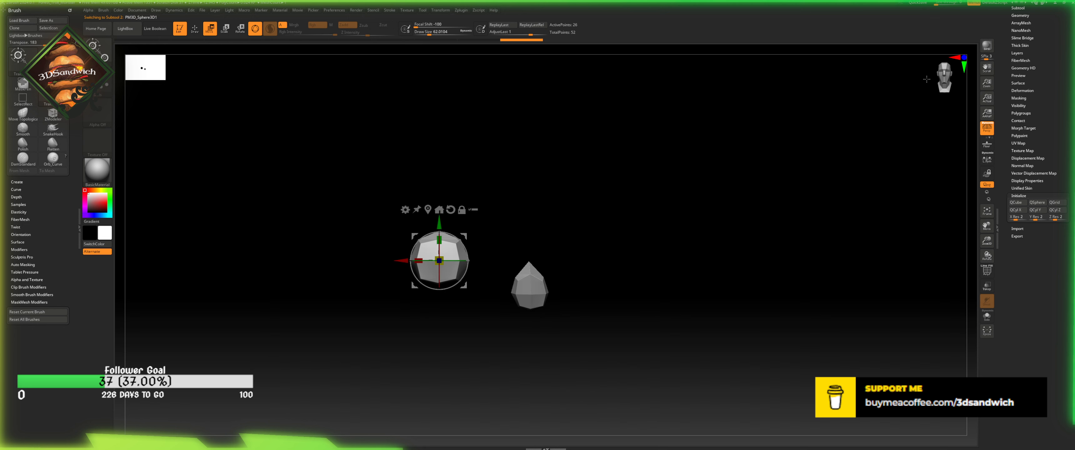
{"action": "left_click_drag", "start_coordinate": [989, 242], "coordinate": [985, 283]}
{"action": "left_click_drag", "start_coordinate": [440, 258], "coordinate": [396, 272]}
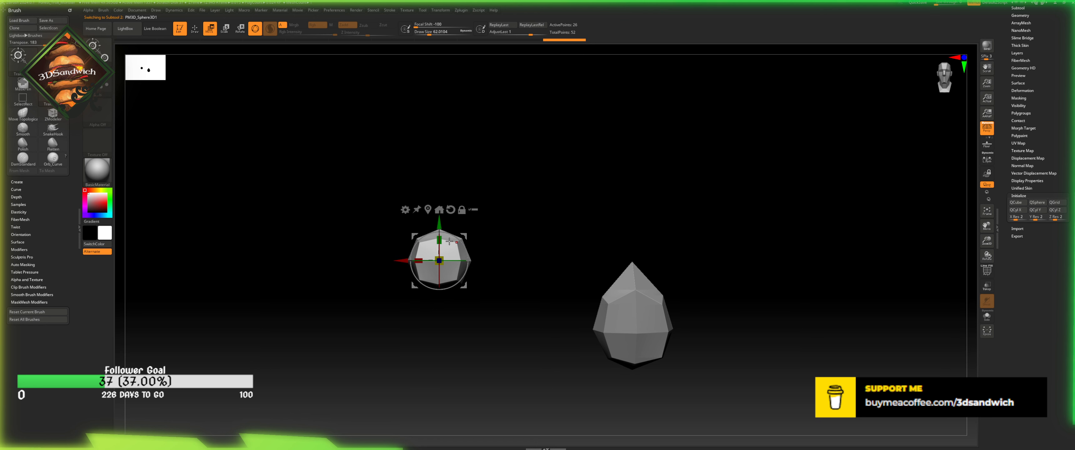
{"action": "left_click_drag", "start_coordinate": [441, 239], "coordinate": [444, 208]}
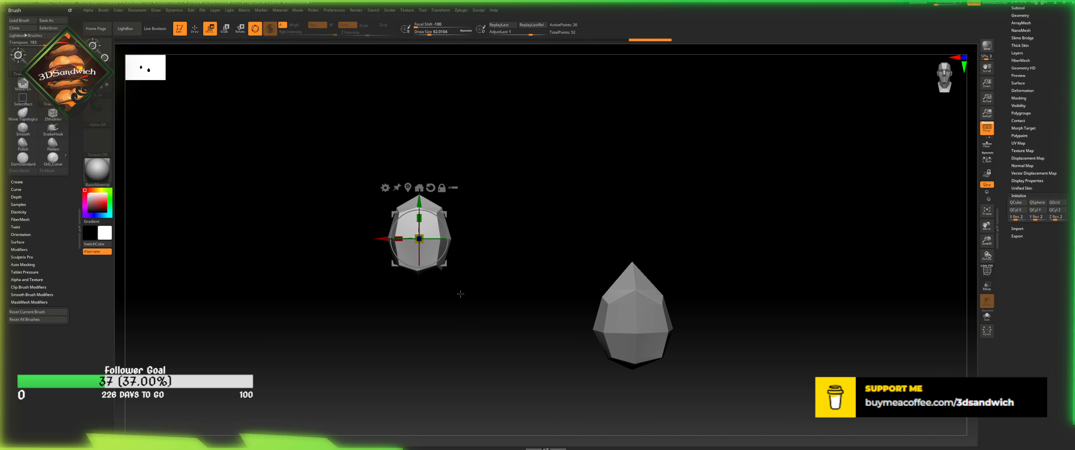
{"action": "key", "text": "q"}
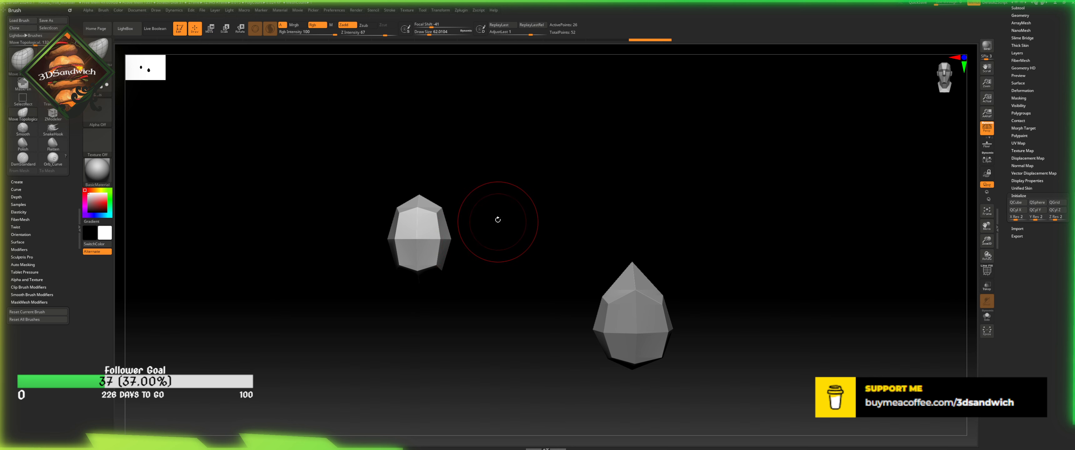
{"action": "key", "text": "w"}
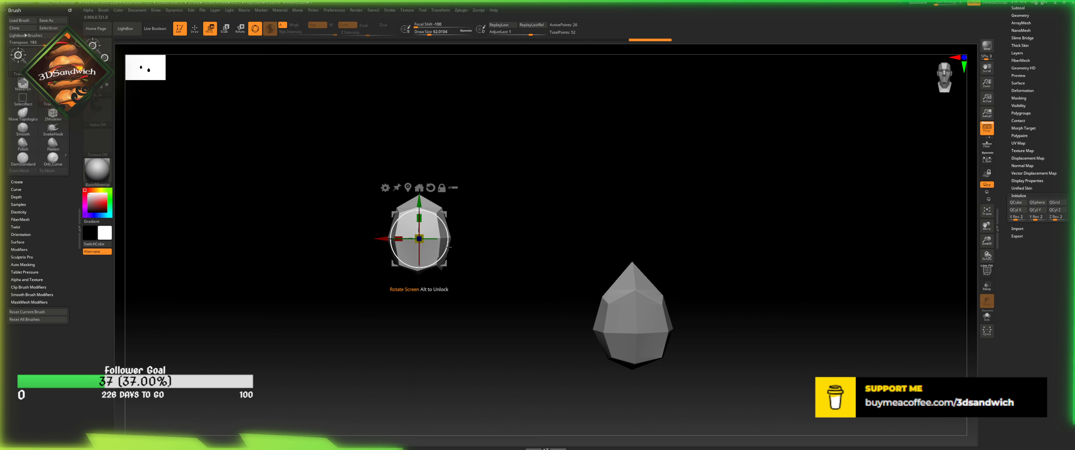
{"action": "mouse_move", "coordinate": [444, 253]}
{"action": "left_mouse_down"}
{"action": "mouse_move", "coordinate": [455, 237]}
{"action": "mouse_move", "coordinate": [368, 225]}
{"action": "left_mouse_up"}
- Use ZModeler Delete with the Polyloop target on the toe's side loop, and with the Island target on the detached half
{"action": "key", "text": "q"}
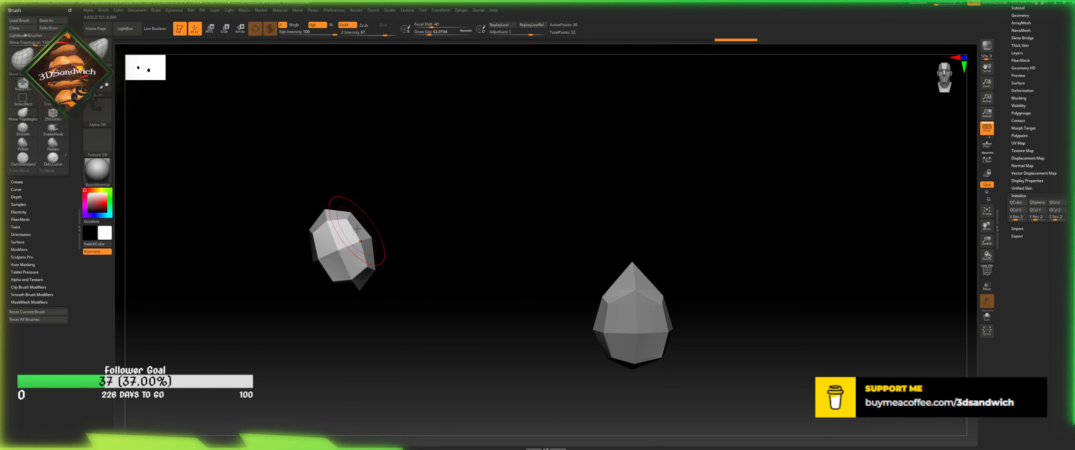
{"action": "key", "text": "space"}
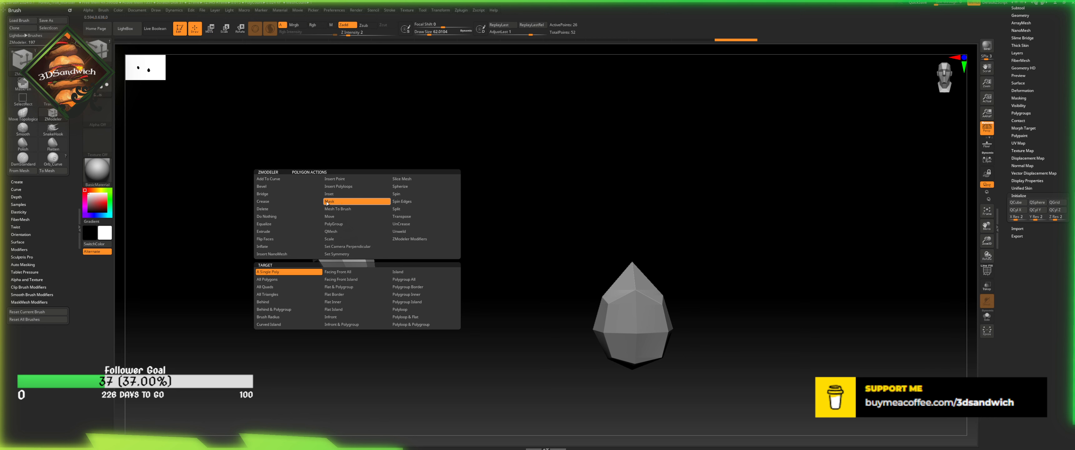
{"action": "left_click", "coordinate": [402, 179]}
{"action": "left_click", "coordinate": [411, 310]}
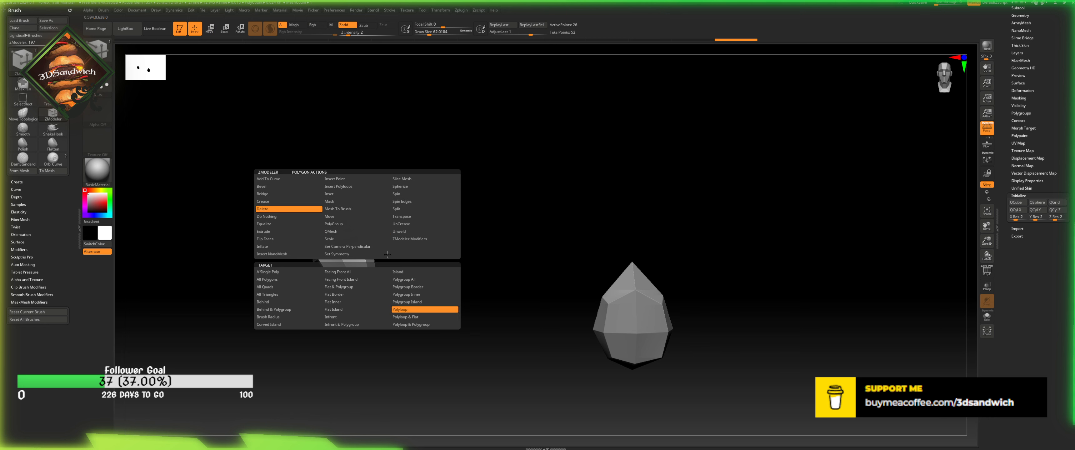
{"action": "left_click", "coordinate": [345, 230]}
{"action": "left_click_drag", "start_coordinate": [372, 204], "coordinate": [497, 178]}
{"action": "key", "text": "space"}
{"action": "left_click", "coordinate": [407, 272]}
{"action": "left_click", "coordinate": [371, 224]}
{"action": "left_click_drag", "start_coordinate": [874, 134], "coordinate": [832, 131]}
{"action": "left_click_drag", "start_coordinate": [941, 77], "coordinate": [884, 94]}
{"action": "left_click_drag", "start_coordinate": [561, 158], "coordinate": [506, 209]}
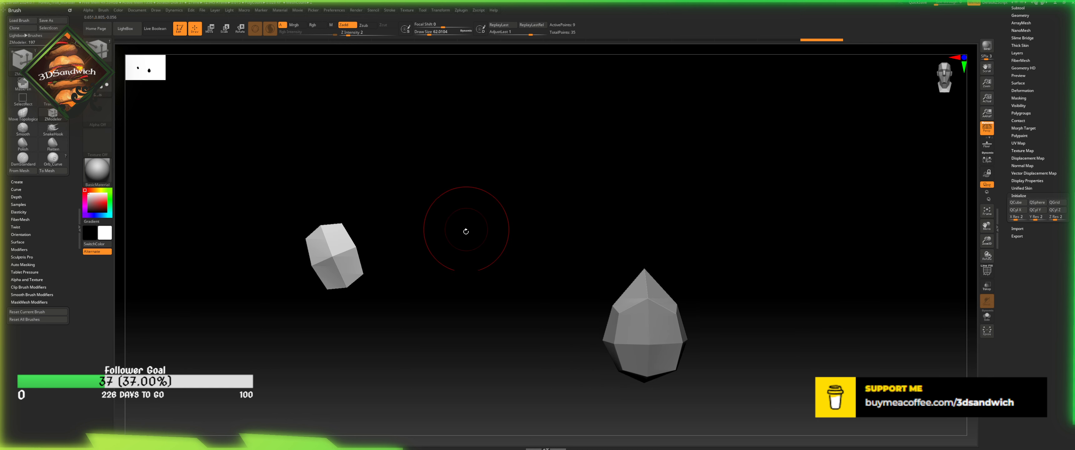
{"action": "key", "text": "w"}
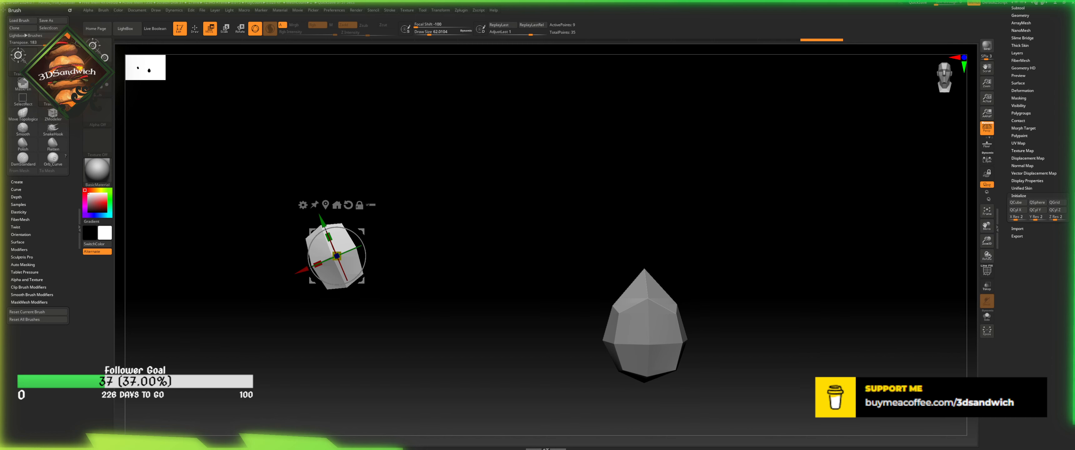
- Examine the bear paw photos for the toe pad layout and how the claws attach, including the paw underside
{"action": "right_click_drag", "start_coordinate": [0, 155], "coordinate": [414, 213]}
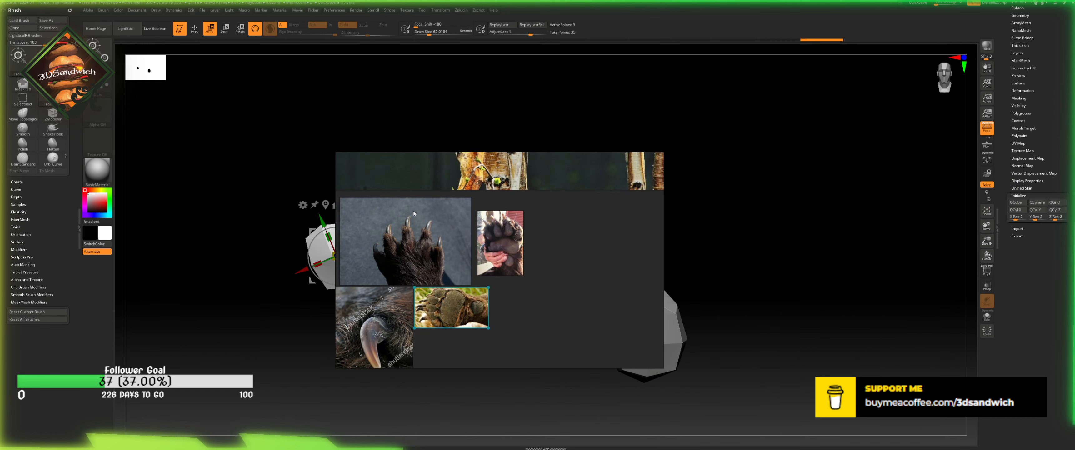
{"action": "scroll", "coordinate": [446, 197], "scroll_direction": "up", "scroll_amount": 3}
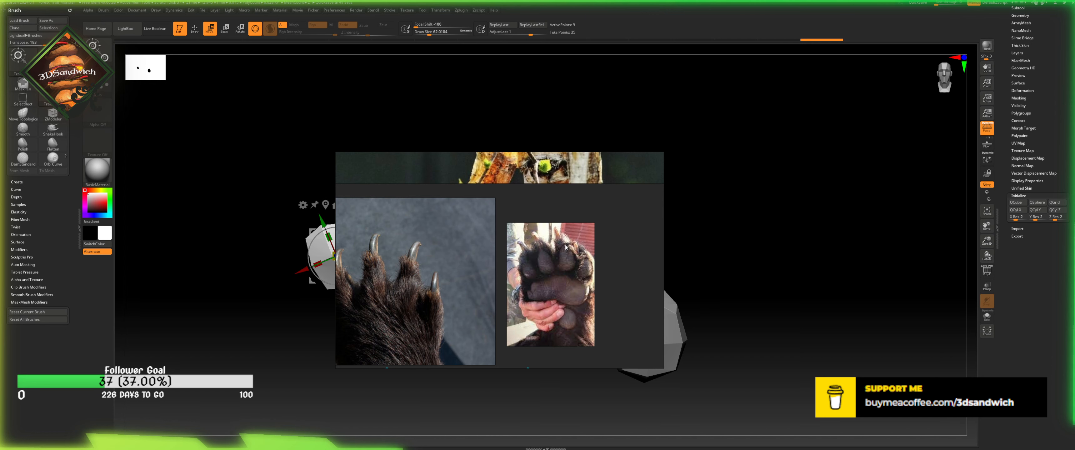
{"action": "scroll", "coordinate": [498, 312], "scroll_direction": "down", "scroll_amount": 6}
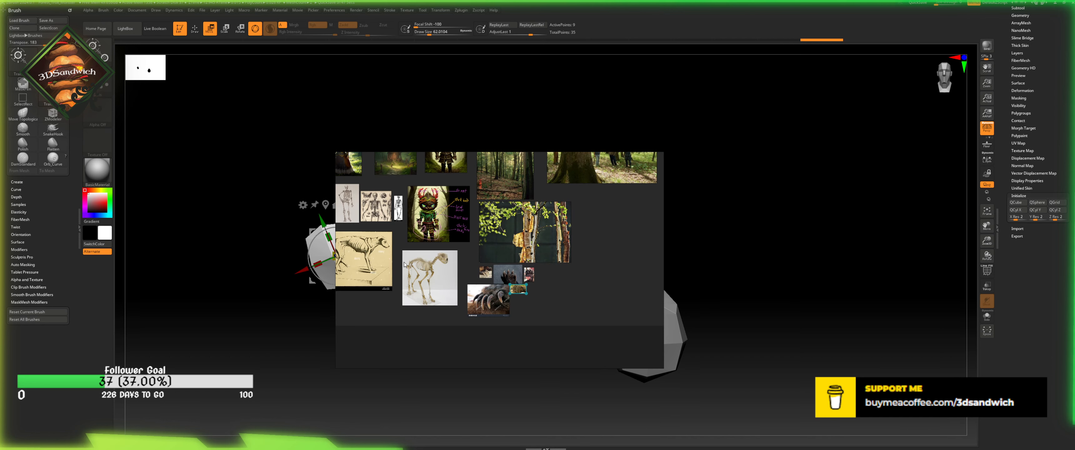
{"action": "scroll", "coordinate": [507, 299], "scroll_direction": "up", "scroll_amount": 7}
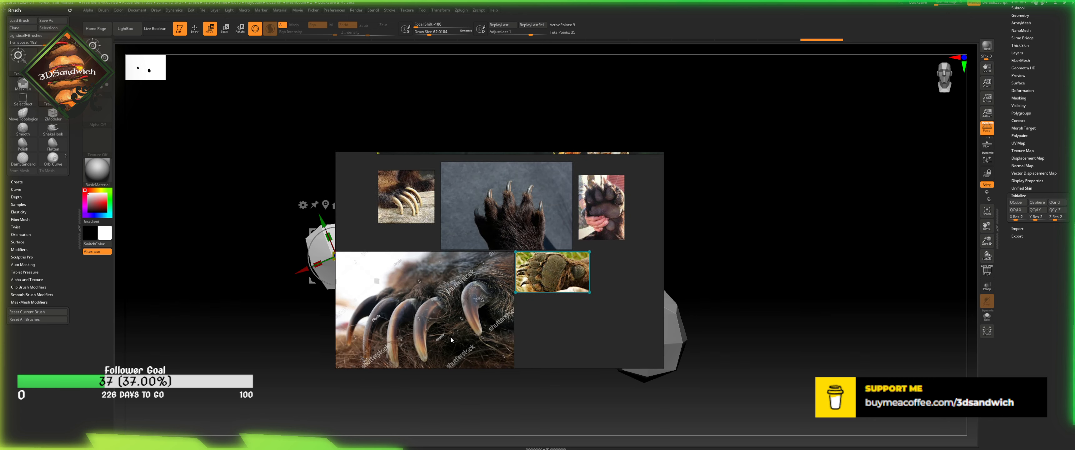
{"action": "scroll", "coordinate": [612, 290], "scroll_direction": "up", "scroll_amount": 2}
{"action": "scroll", "coordinate": [521, 249], "scroll_direction": "up", "scroll_amount": 4}
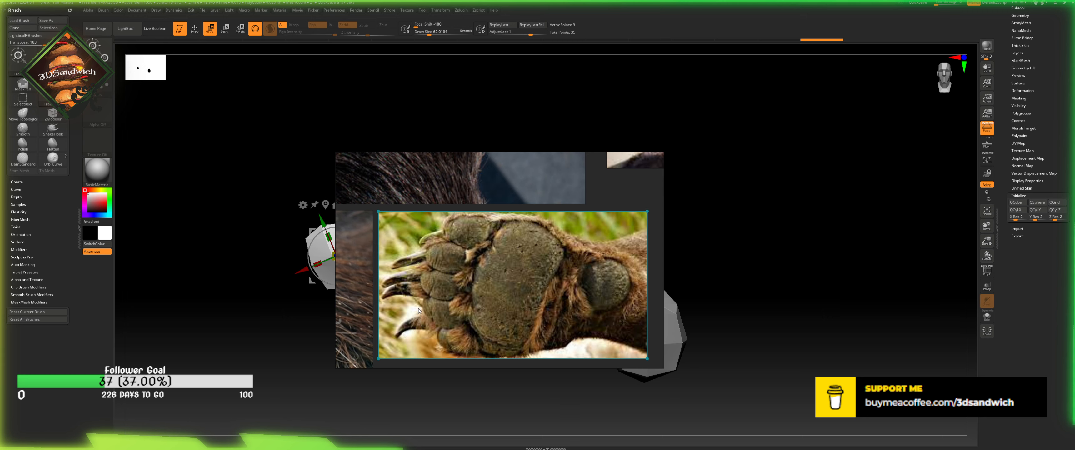
{"action": "right_click_drag", "start_coordinate": [419, 317], "coordinate": [253, 333]}
{"action": "scroll", "coordinate": [245, 265], "scroll_direction": "down", "scroll_amount": 6}
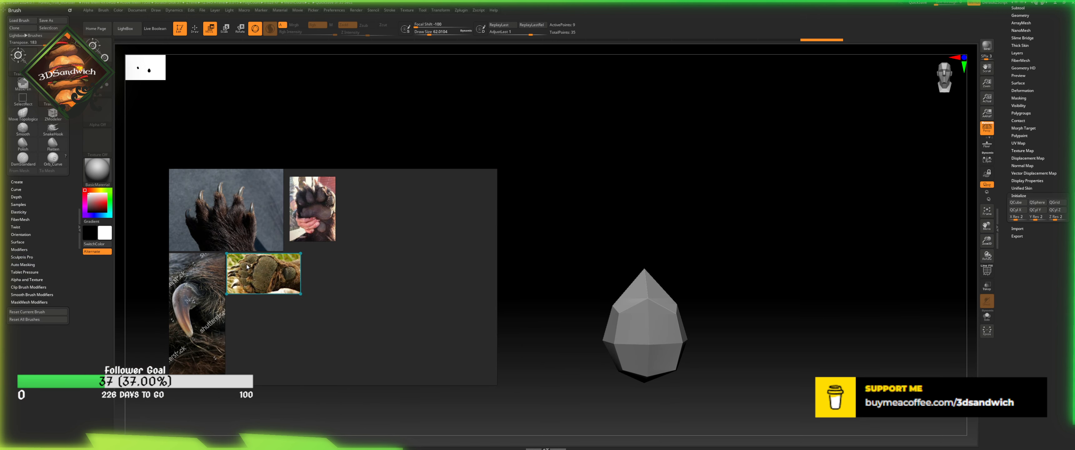
{"action": "scroll", "coordinate": [291, 192], "scroll_direction": "up", "scroll_amount": 3}
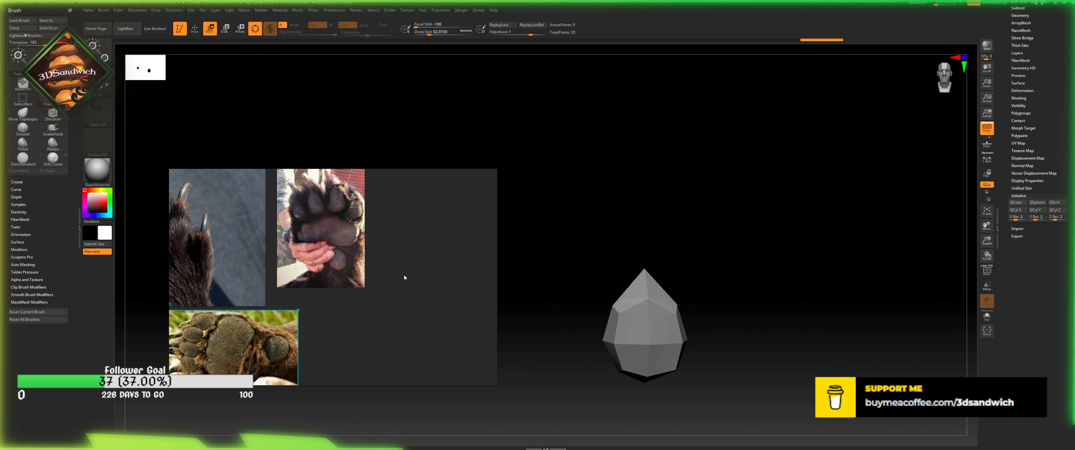
{"action": "scroll", "coordinate": [376, 242], "scroll_direction": "down", "scroll_amount": 3}
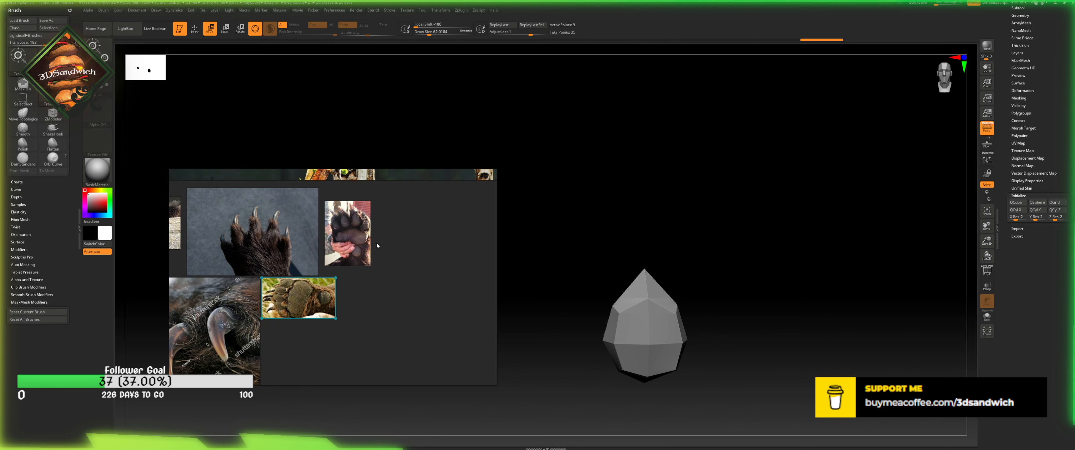
{"action": "scroll", "coordinate": [244, 213], "scroll_direction": "up", "scroll_amount": 2}
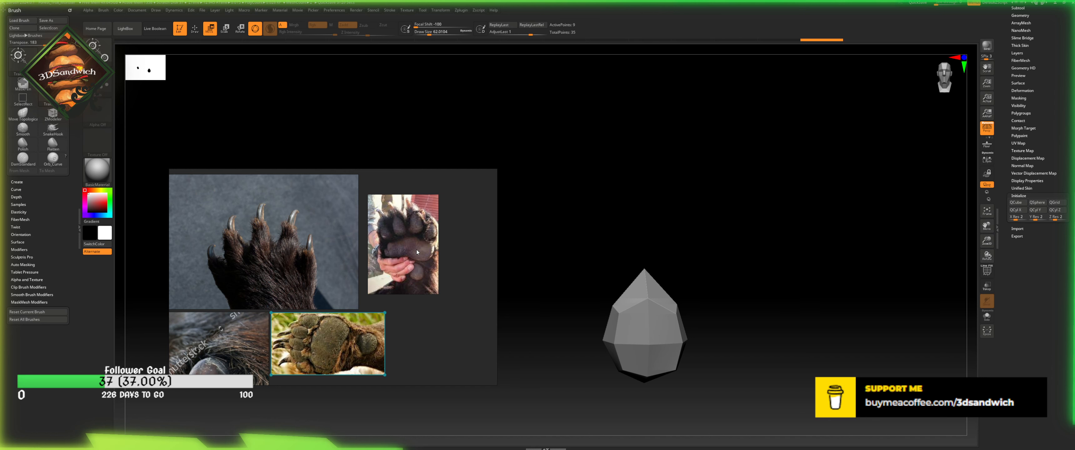
{"action": "right_click_drag", "start_coordinate": [388, 244], "coordinate": [0, 251]}
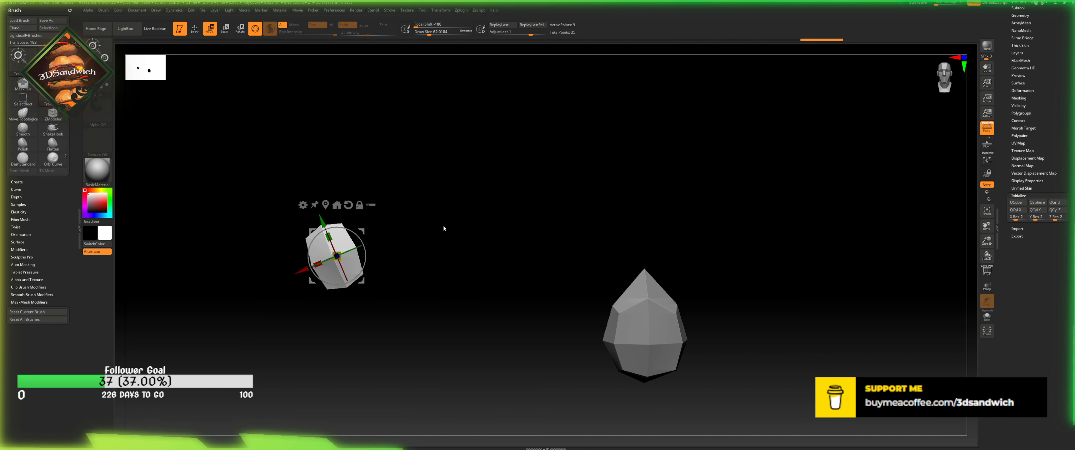
- Duplicate the tilted toe piece just beside the original, straighten the copy upright and raise it slightly
{"action": "right_click_drag", "start_coordinate": [438, 214], "coordinate": [402, 247], "text": "alt"}
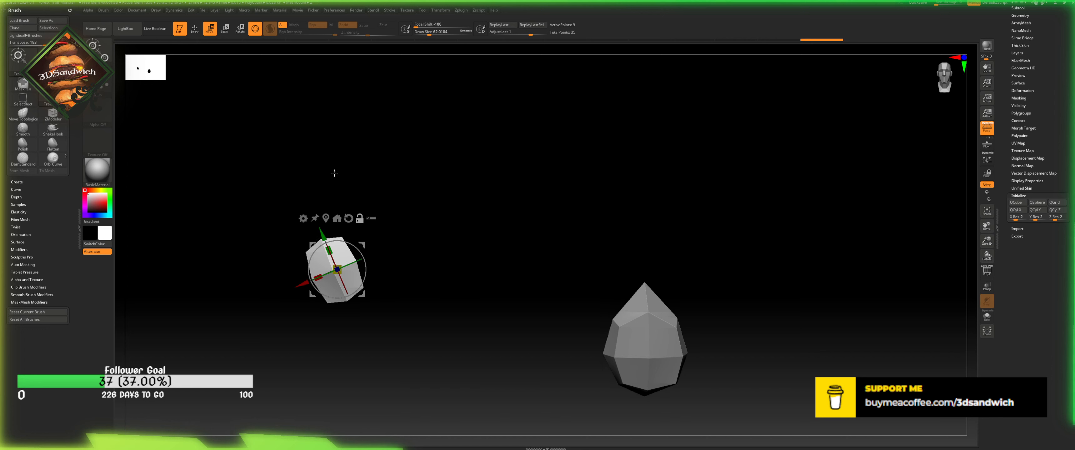
{"action": "left_click_drag", "start_coordinate": [362, 245], "coordinate": [421, 230], "text": "ctrl"}
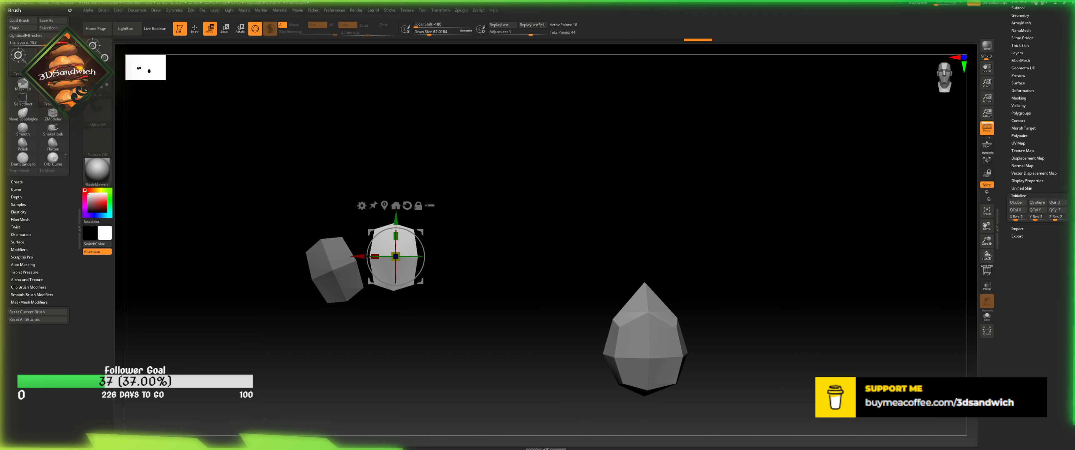
{"action": "left_click_drag", "start_coordinate": [420, 232], "coordinate": [413, 220]}
{"action": "left_click", "coordinate": [412, 237], "text": "alt"}
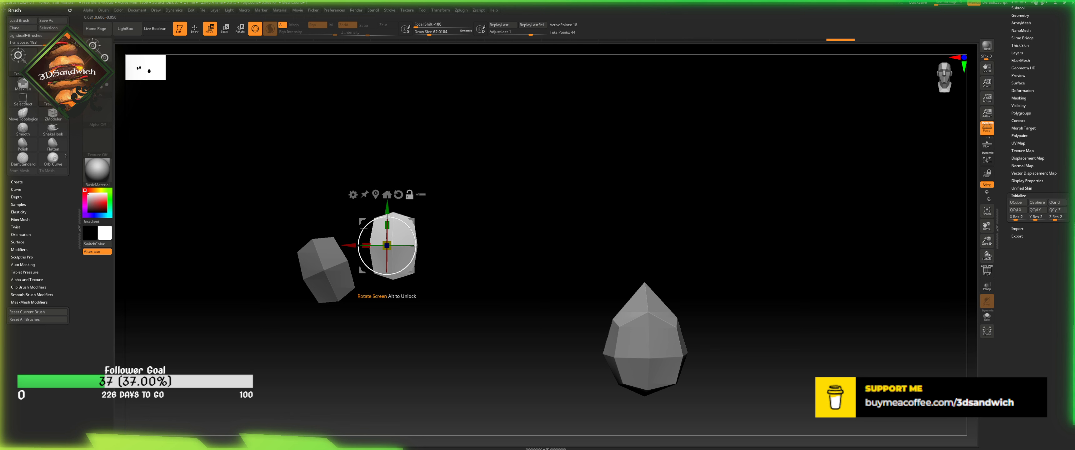
{"action": "left_click_drag", "start_coordinate": [373, 244], "coordinate": [349, 248]}
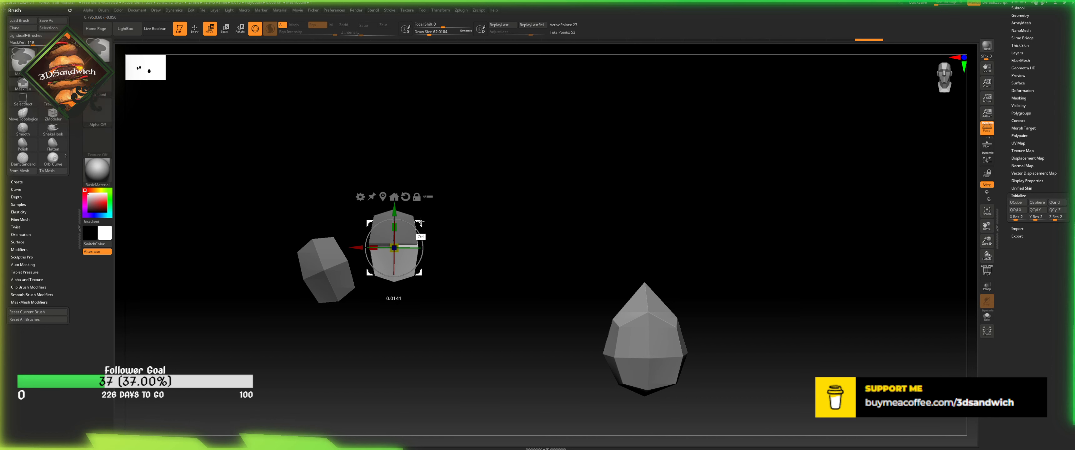
- Duplicate the toe three more times toward the claw, tilting the copies progressively outward to form a five-toe arc
{"action": "left_click_drag", "start_coordinate": [417, 222], "coordinate": [551, 250], "text": "ctrl"}
{"action": "left_click_drag", "start_coordinate": [597, 215], "coordinate": [549, 191], "text": "alt"}
{"action": "left_click_drag", "start_coordinate": [507, 226], "coordinate": [530, 239]}
{"action": "key", "text": "ctrl+z"}
{"action": "key", "text": "ctrl+z"}
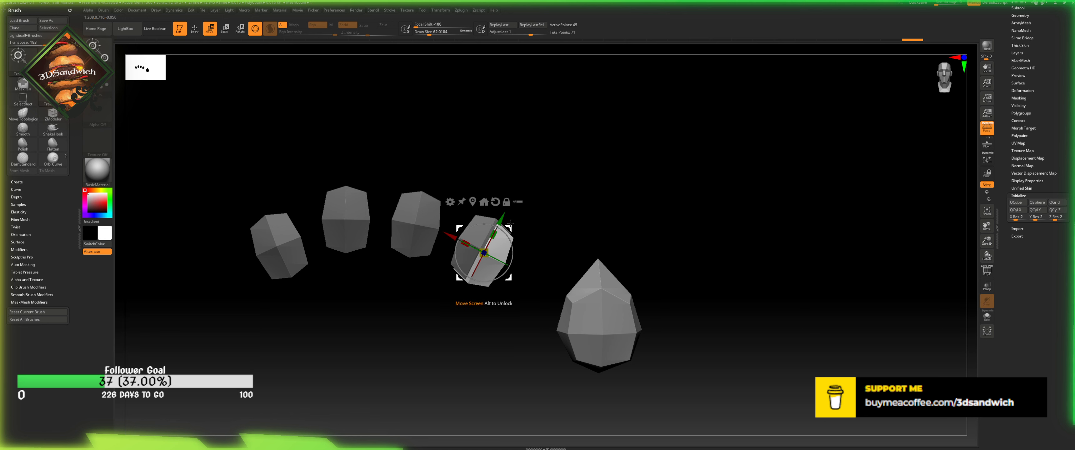
{"action": "left_click_drag", "start_coordinate": [467, 221], "coordinate": [585, 254], "text": "ctrl"}
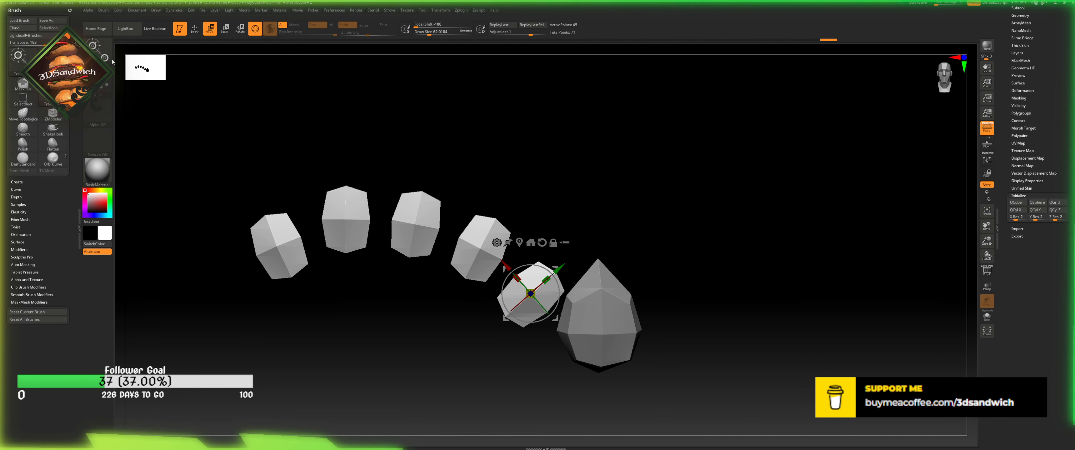
- With the Move Topological brush at draw size 1, lower both outer toes and shift the three middle toes away from the claw
{"action": "left_click", "coordinate": [93, 55]}
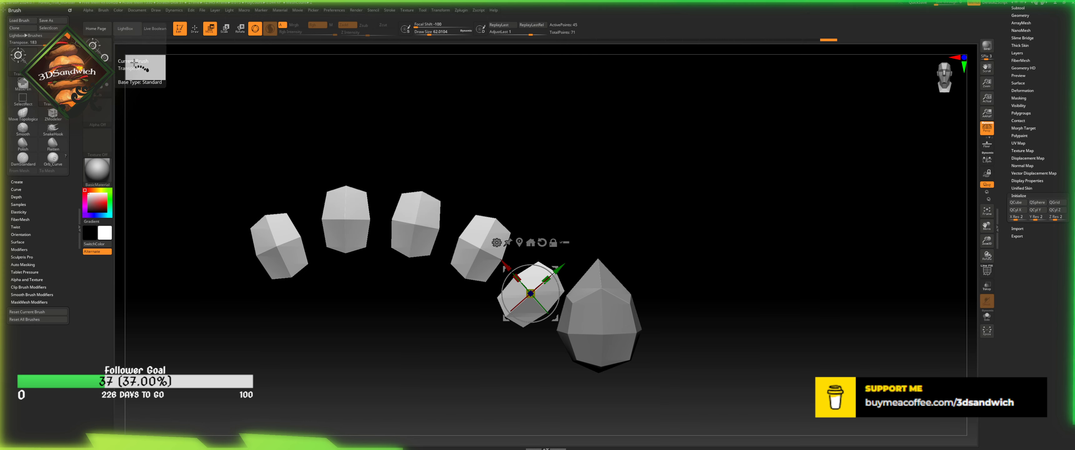
{"action": "key", "text": "alt"}
{"action": "key", "text": "q"}
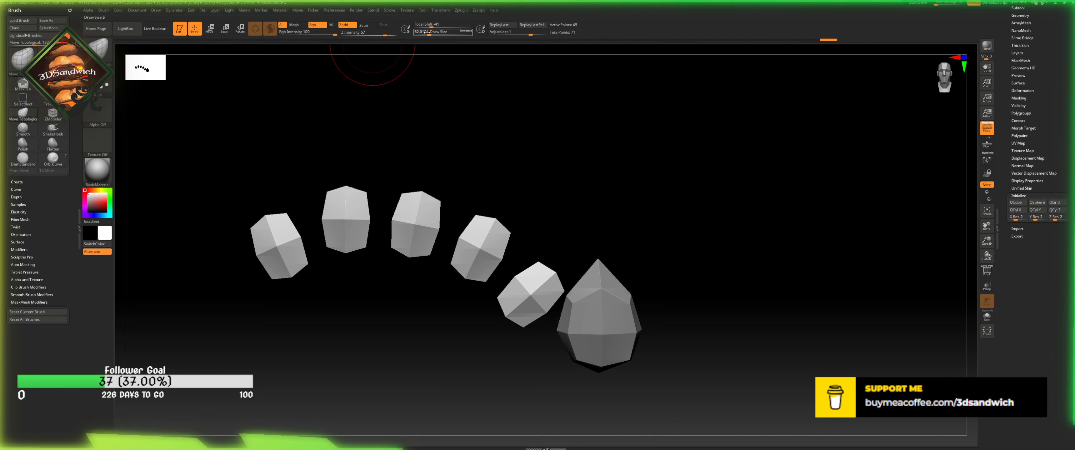
{"action": "left_click_drag", "start_coordinate": [429, 33], "coordinate": [411, 35]}
{"action": "mouse_move", "coordinate": [278, 244]}
{"action": "left_mouse_down"}
{"action": "mouse_move", "coordinate": [259, 297]}
{"action": "mouse_move", "coordinate": [269, 332]}
{"action": "left_mouse_up"}
{"action": "left_click_drag", "start_coordinate": [516, 297], "coordinate": [514, 325]}
{"action": "left_click_drag", "start_coordinate": [349, 218], "coordinate": [343, 223]}
{"action": "left_click_drag", "start_coordinate": [414, 223], "coordinate": [401, 225]}
{"action": "left_click_drag", "start_coordinate": [480, 245], "coordinate": [475, 237]}
{"action": "left_click_drag", "start_coordinate": [332, 221], "coordinate": [318, 215]}
{"action": "mouse_move", "coordinate": [360, 168]}
{"action": "left_mouse_down"}
{"action": "mouse_move", "coordinate": [338, 253]}
{"action": "mouse_move", "coordinate": [373, 164]}
{"action": "mouse_move", "coordinate": [365, 153]}
{"action": "left_mouse_up"}
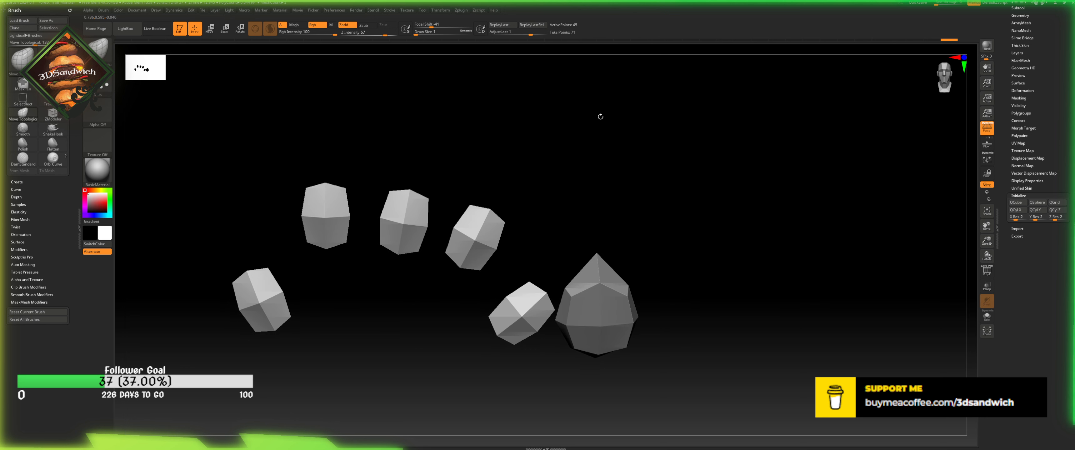
- Raise the third toe and nudge the fourth and fifth toes toward the claw to even out the arc
{"action": "left_click", "coordinate": [955, 78]}
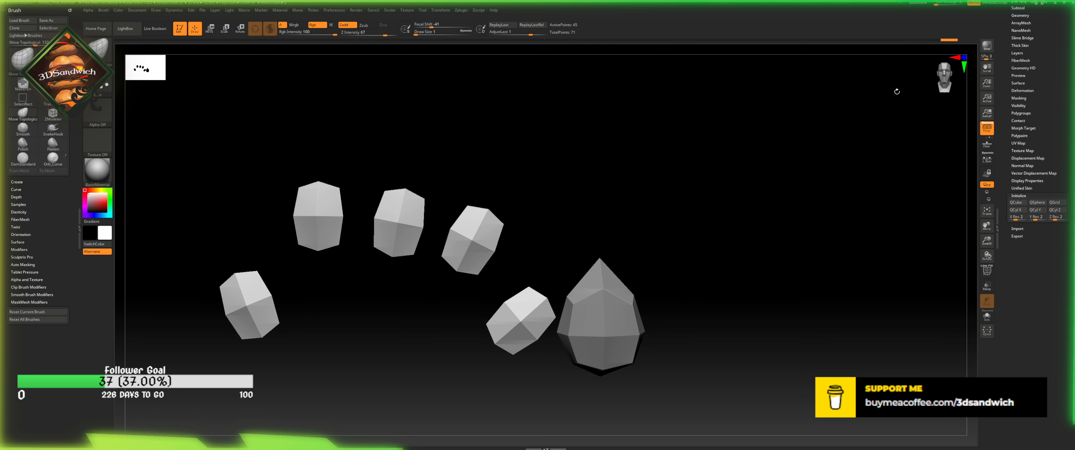
{"action": "left_click_drag", "start_coordinate": [404, 221], "coordinate": [408, 199]}
{"action": "left_click_drag", "start_coordinate": [476, 249], "coordinate": [485, 253]}
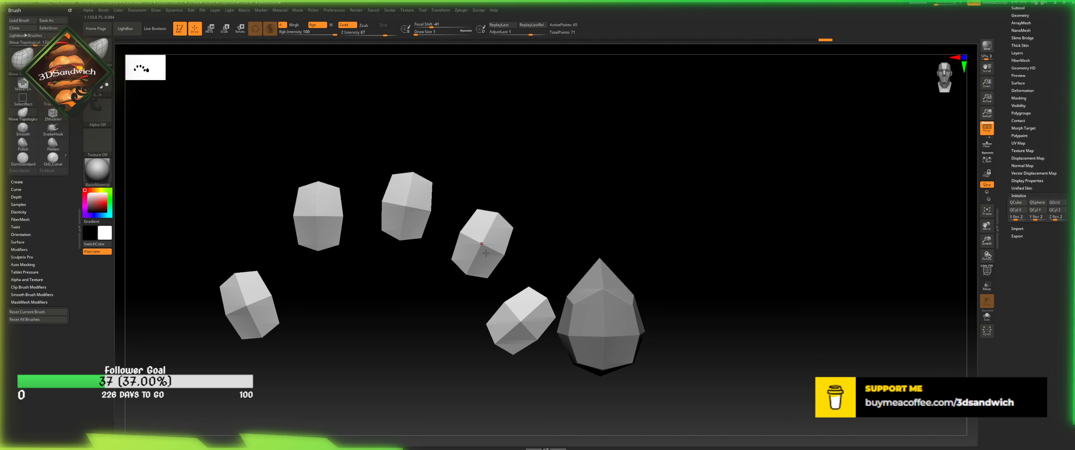
{"action": "left_click_drag", "start_coordinate": [517, 311], "coordinate": [525, 315]}
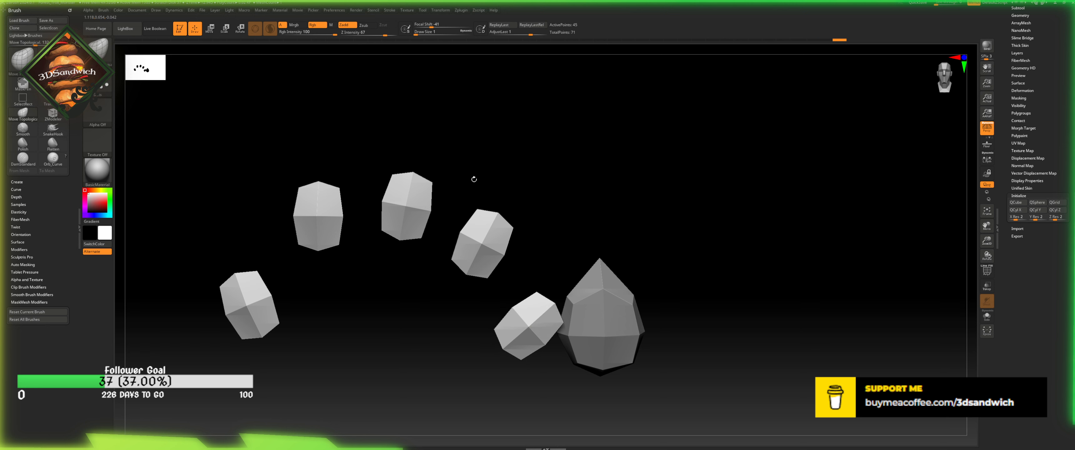
{"action": "left_click_drag", "start_coordinate": [495, 156], "coordinate": [765, 86]}
{"action": "left_click_drag", "start_coordinate": [924, 76], "coordinate": [937, 73]}
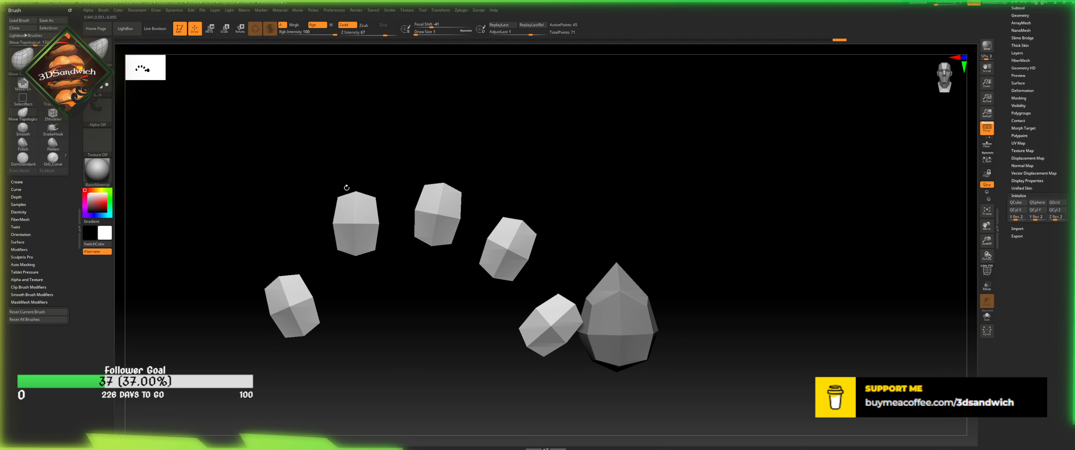
- Set the draw size to about 20 and reshape the second and third toes with narrower, pointed upper ends
{"action": "left_click_drag", "start_coordinate": [415, 38], "coordinate": [423, 38]}
{"action": "mouse_move", "coordinate": [323, 197]}
{"action": "left_mouse_down"}
{"action": "mouse_move", "coordinate": [350, 198]}
{"action": "mouse_move", "coordinate": [327, 222]}
{"action": "mouse_move", "coordinate": [331, 203]}
{"action": "mouse_move", "coordinate": [371, 197]}
{"action": "left_mouse_up"}
{"action": "left_click_drag", "start_coordinate": [372, 197], "coordinate": [340, 203]}
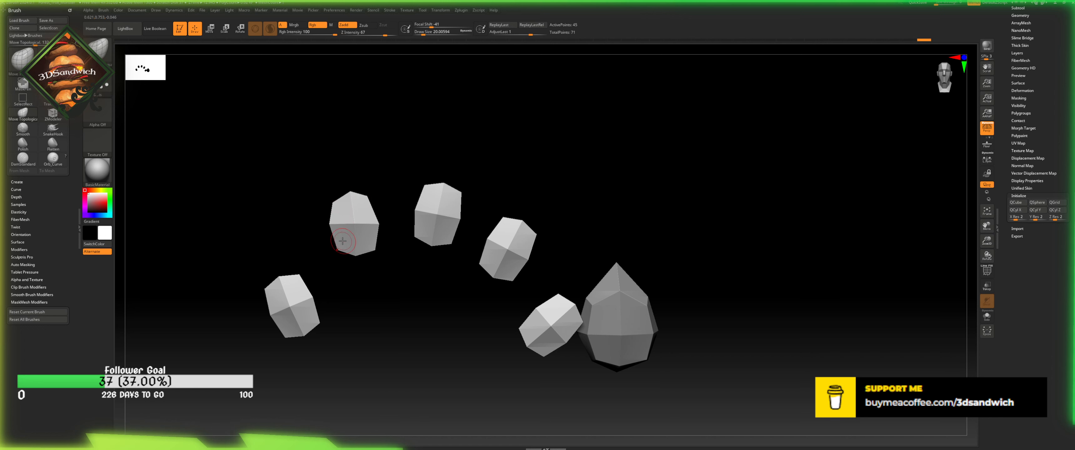
{"action": "left_click_drag", "start_coordinate": [342, 241], "coordinate": [367, 252]}
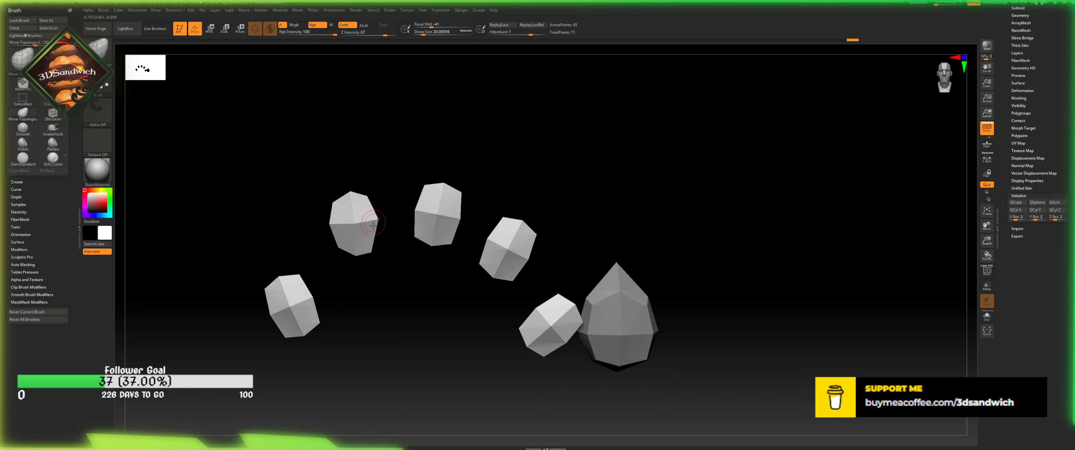
{"action": "left_click_drag", "start_coordinate": [364, 249], "coordinate": [362, 248]}
{"action": "left_click_drag", "start_coordinate": [337, 249], "coordinate": [342, 249]}
{"action": "mouse_move", "coordinate": [364, 200]}
{"action": "left_mouse_down"}
{"action": "mouse_move", "coordinate": [373, 221]}
{"action": "mouse_move", "coordinate": [363, 198]}
{"action": "mouse_move", "coordinate": [330, 203]}
{"action": "mouse_move", "coordinate": [341, 197]}
{"action": "mouse_move", "coordinate": [328, 224]}
{"action": "mouse_move", "coordinate": [332, 203]}
{"action": "mouse_move", "coordinate": [363, 214]}
{"action": "mouse_move", "coordinate": [344, 185]}
{"action": "mouse_move", "coordinate": [370, 196]}
{"action": "left_mouse_up"}
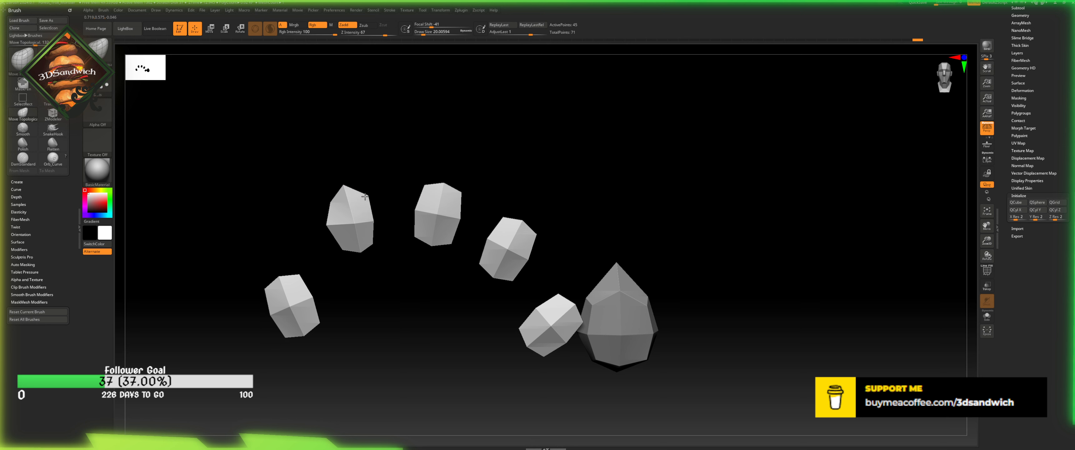
{"action": "mouse_move", "coordinate": [432, 183]}
{"action": "left_mouse_down"}
{"action": "mouse_move", "coordinate": [440, 173]}
{"action": "mouse_move", "coordinate": [463, 192]}
{"action": "mouse_move", "coordinate": [409, 212]}
{"action": "mouse_move", "coordinate": [419, 213]}
{"action": "left_mouse_up"}
{"action": "left_click_drag", "start_coordinate": [414, 240], "coordinate": [448, 242]}
- Reshape the fourth toe by widening its sides and shifting its upper and lower corners
{"action": "left_click_drag", "start_coordinate": [496, 216], "coordinate": [516, 204]}
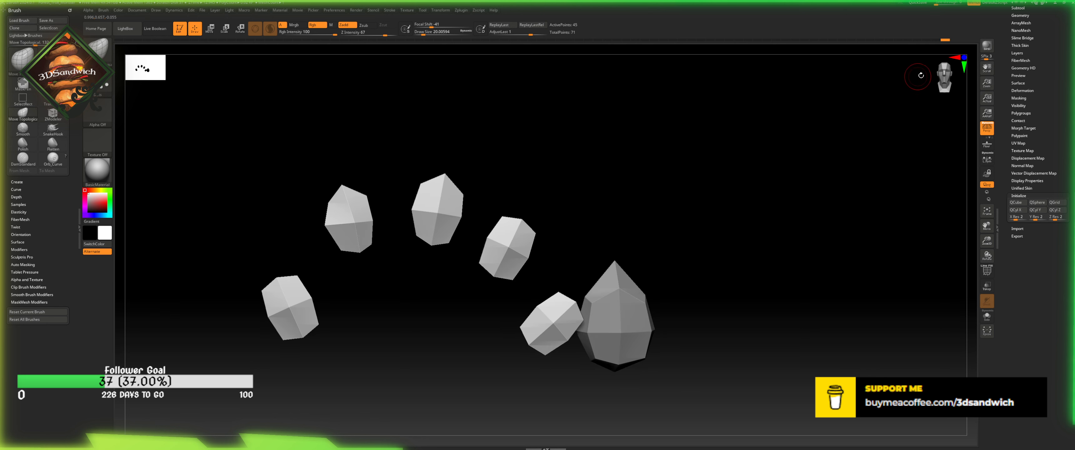
{"action": "left_click_drag", "start_coordinate": [921, 76], "coordinate": [908, 80]}
{"action": "left_click_drag", "start_coordinate": [478, 243], "coordinate": [482, 246]}
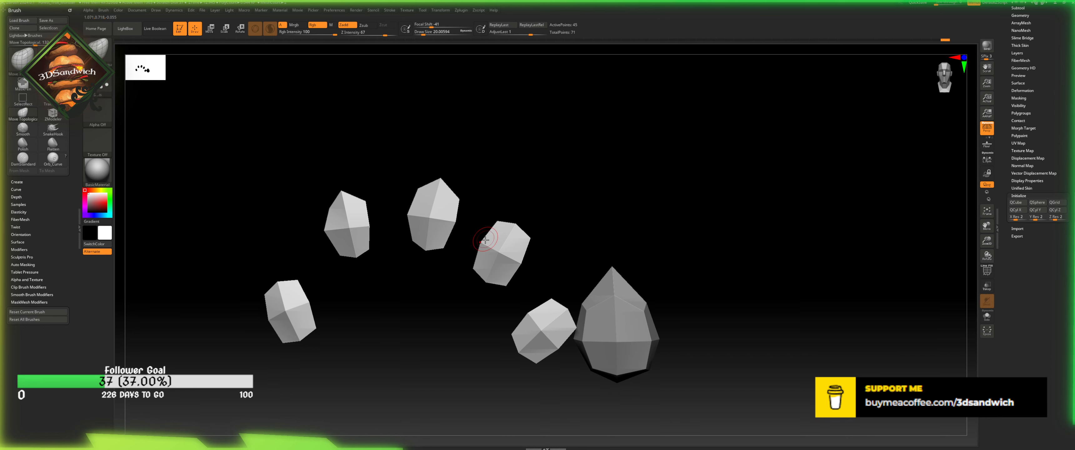
{"action": "left_click_drag", "start_coordinate": [939, 69], "coordinate": [822, 94]}
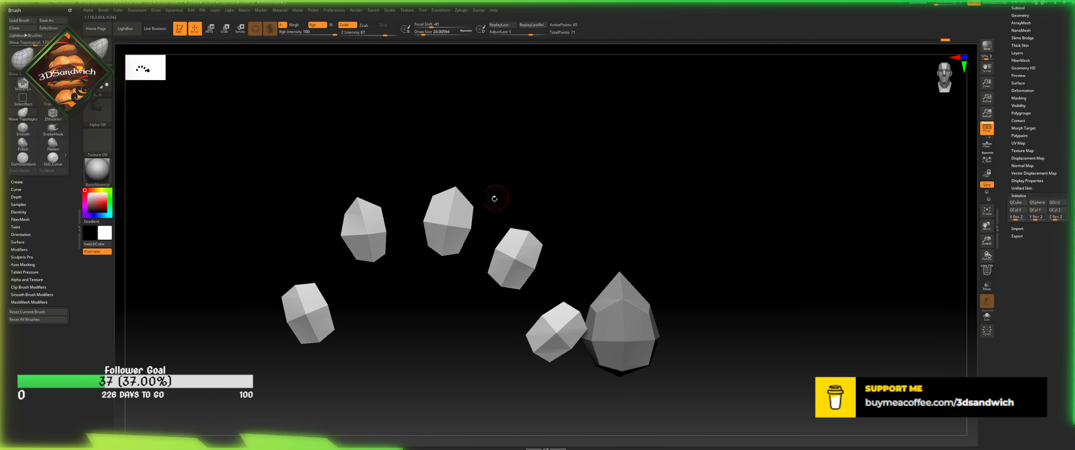
{"action": "left_click_drag", "start_coordinate": [499, 249], "coordinate": [496, 247]}
{"action": "left_click_drag", "start_coordinate": [536, 272], "coordinate": [542, 279]}
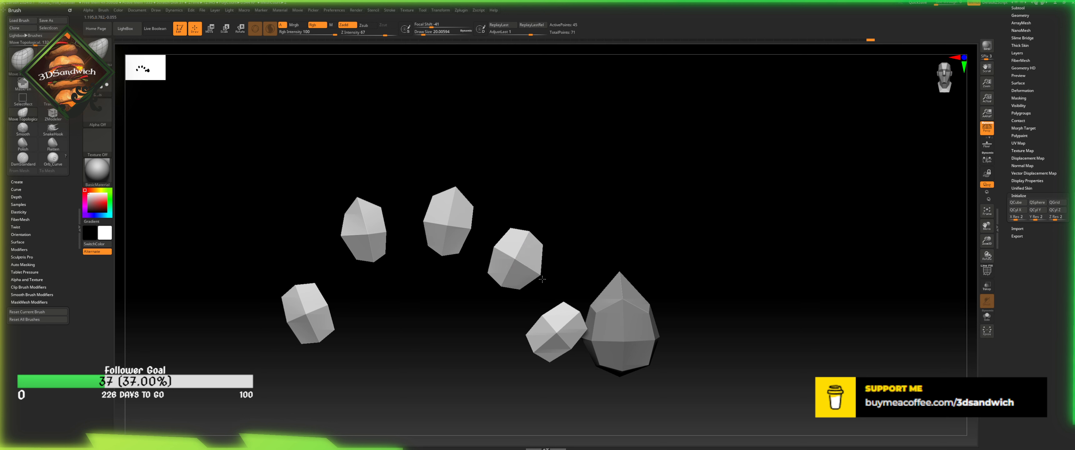
{"action": "left_click_drag", "start_coordinate": [539, 245], "coordinate": [547, 250]}
{"action": "left_click_drag", "start_coordinate": [511, 226], "coordinate": [540, 229]}
{"action": "left_click_drag", "start_coordinate": [515, 259], "coordinate": [520, 293]}
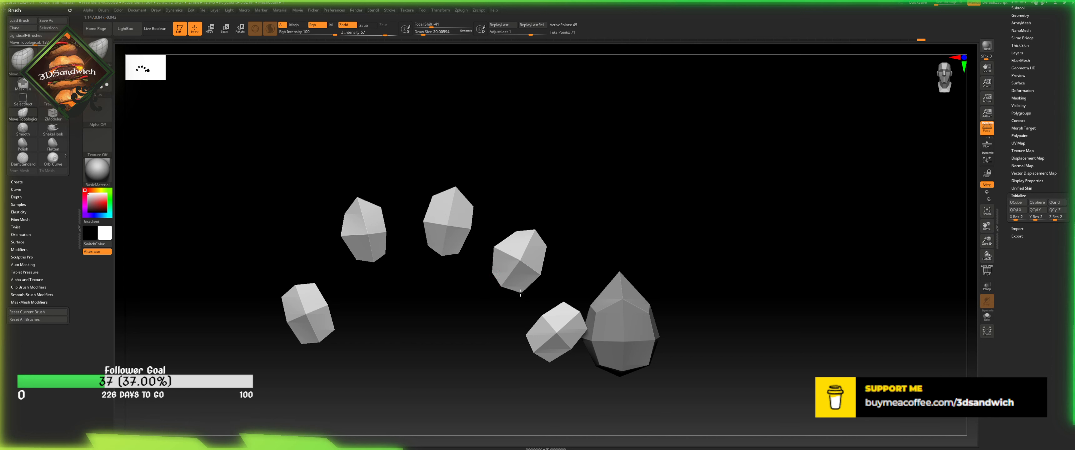
{"action": "mouse_move", "coordinate": [494, 247]}
{"action": "left_mouse_down"}
{"action": "mouse_move", "coordinate": [519, 261]}
{"action": "mouse_move", "coordinate": [501, 286]}
{"action": "left_mouse_up"}
{"action": "left_click_drag", "start_coordinate": [515, 231], "coordinate": [544, 245]}
- Widen the fifth toe beside the claw and adjust its upper and lower corners
{"action": "mouse_move", "coordinate": [578, 313]}
{"action": "left_mouse_down"}
{"action": "mouse_move", "coordinate": [591, 334]}
{"action": "mouse_move", "coordinate": [576, 357]}
{"action": "mouse_move", "coordinate": [529, 352]}
{"action": "mouse_move", "coordinate": [545, 317]}
{"action": "left_mouse_up"}
{"action": "left_click_drag", "start_coordinate": [562, 306], "coordinate": [568, 310]}
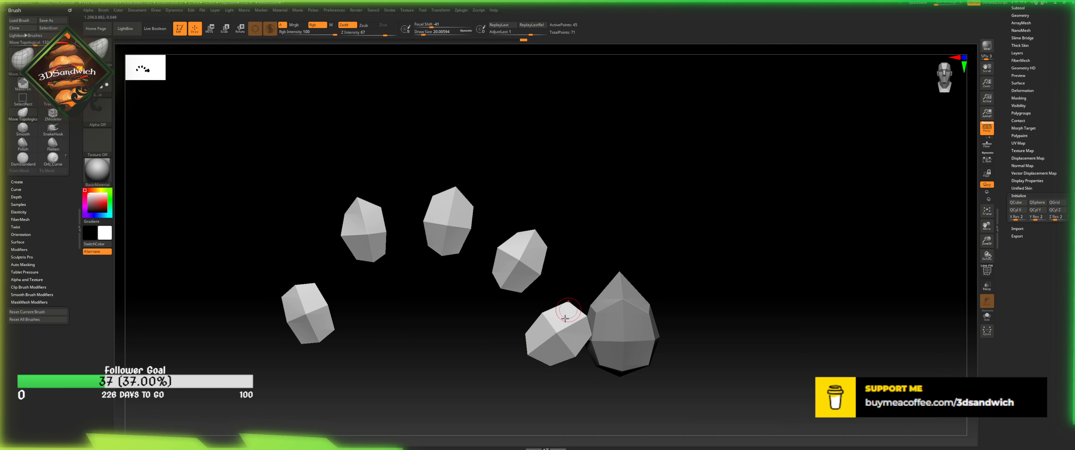
{"action": "left_click_drag", "start_coordinate": [535, 350], "coordinate": [539, 348]}
{"action": "left_click_drag", "start_coordinate": [544, 320], "coordinate": [545, 322]}
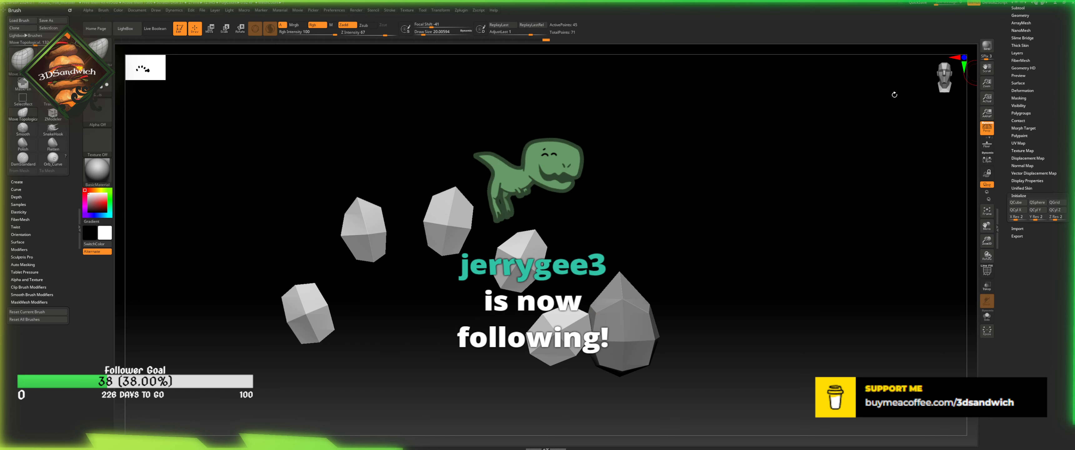
- Check the toe arrangement, then compare it with the bear paw underside photos for pad shape and spacing
{"action": "key", "text": "ctrl"}
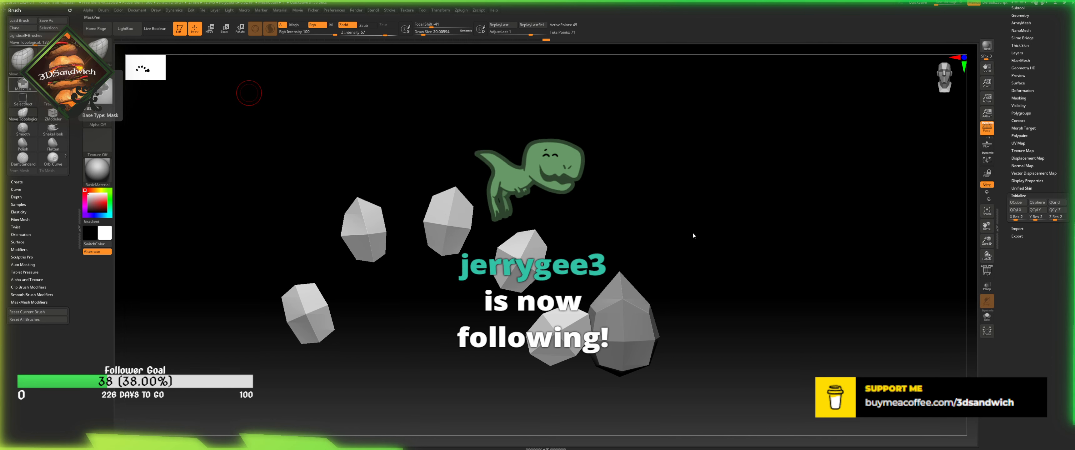
{"action": "left_click_drag", "start_coordinate": [688, 232], "coordinate": [729, 235]}
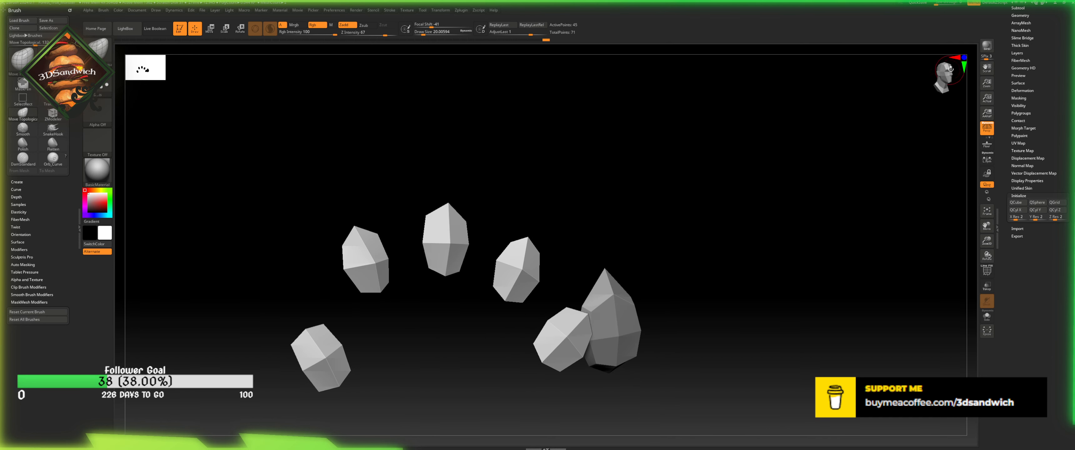
{"action": "left_click_drag", "start_coordinate": [951, 69], "coordinate": [947, 73]}
{"action": "left_click_drag", "start_coordinate": [816, 173], "coordinate": [653, 96]}
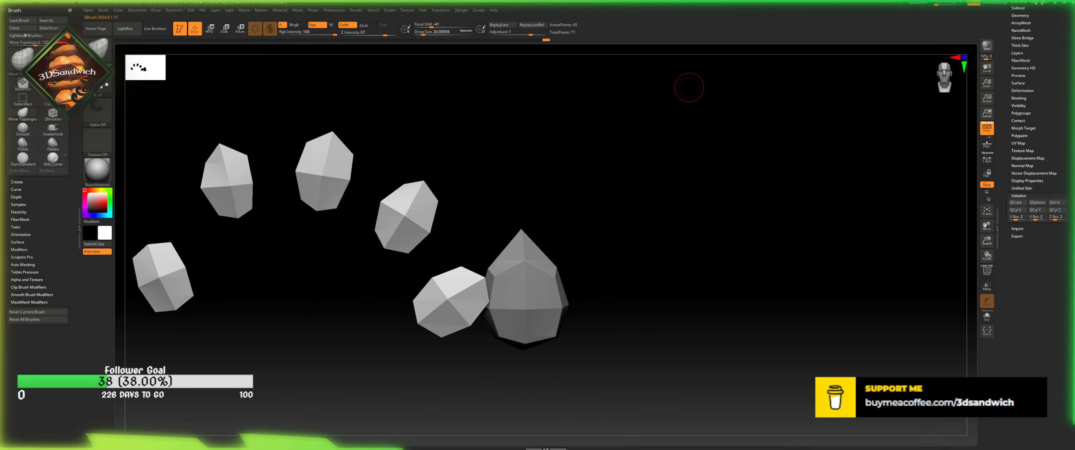
{"action": "left_click_drag", "start_coordinate": [148, 242], "coordinate": [696, 216]}
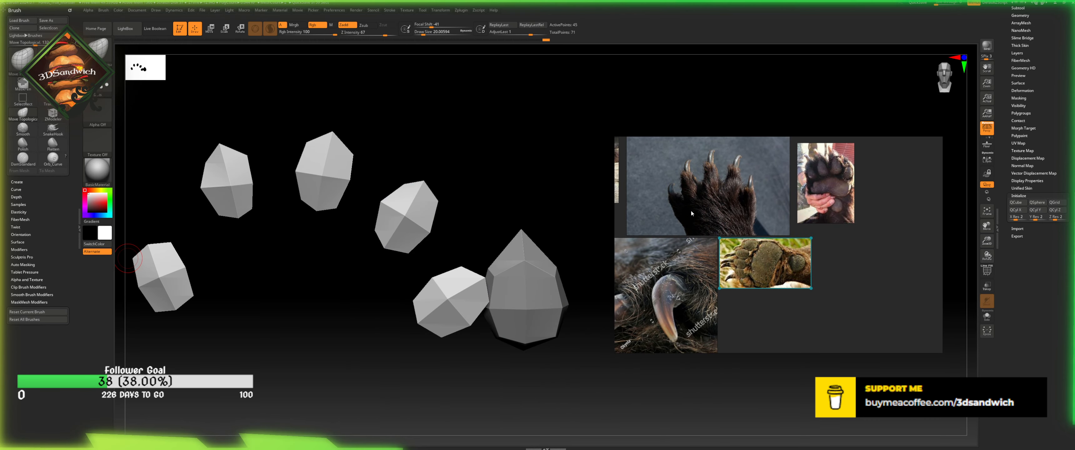
{"action": "scroll", "coordinate": [745, 276], "scroll_direction": "up", "scroll_amount": 5}
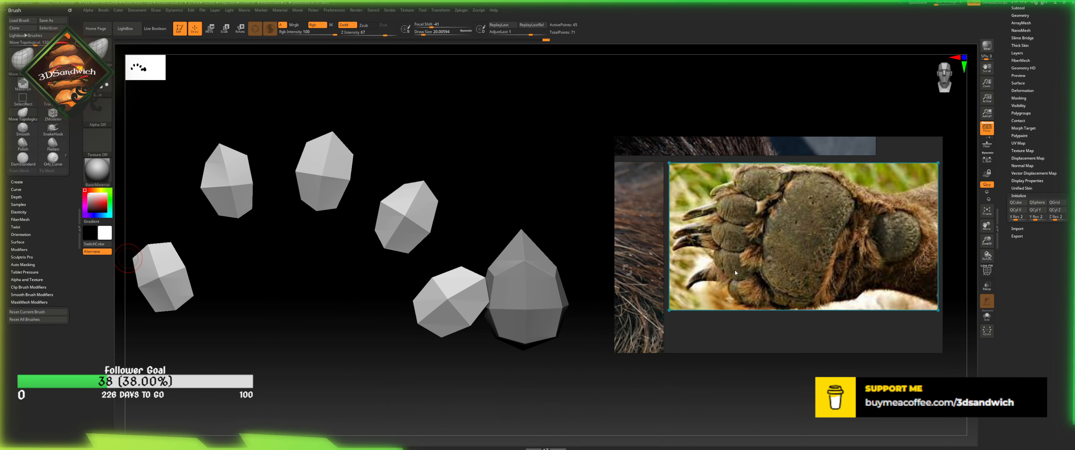
{"action": "scroll", "coordinate": [735, 273], "scroll_direction": "down", "scroll_amount": 5}
{"action": "middle_click_drag", "start_coordinate": [825, 190], "coordinate": [806, 220]}
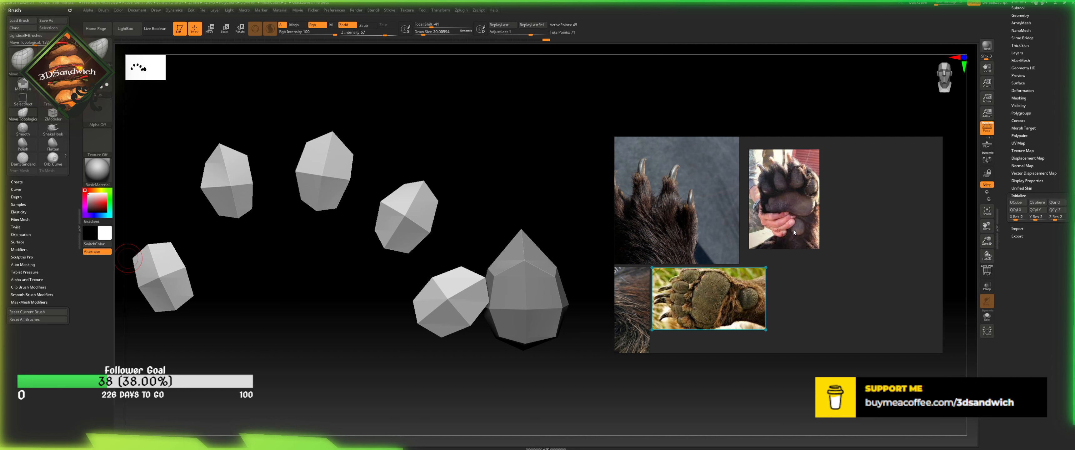
{"action": "scroll", "coordinate": [815, 191], "scroll_direction": "up", "scroll_amount": 3}
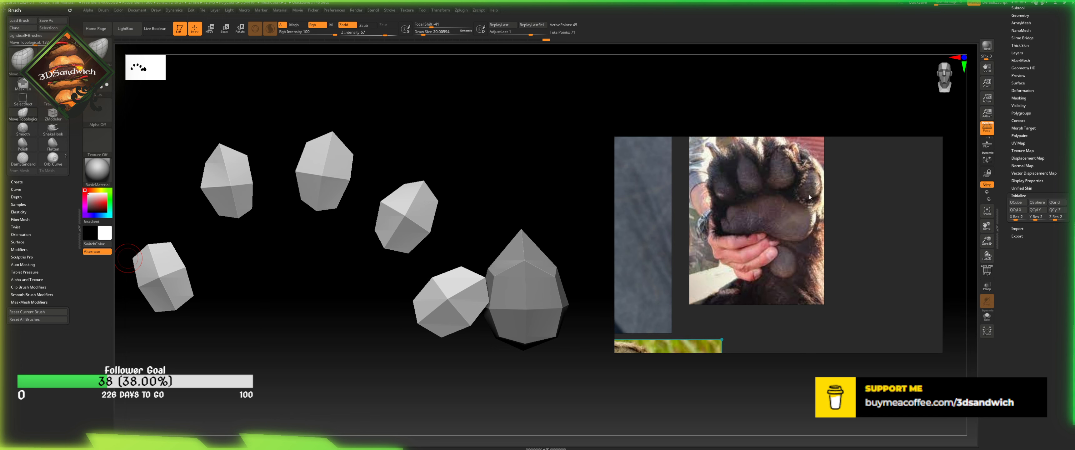
{"action": "scroll", "coordinate": [788, 220], "scroll_direction": "down", "scroll_amount": 3}
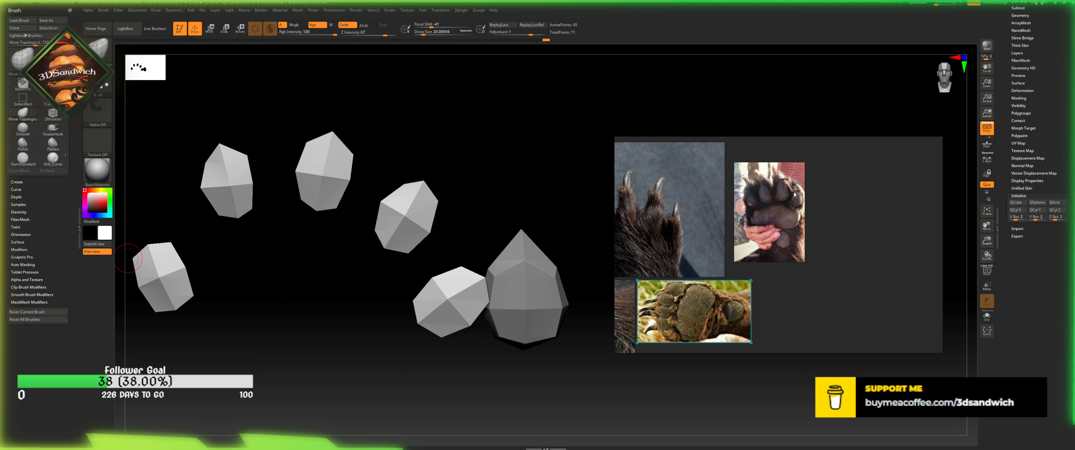
- Recenter and reorient the transform gizmo on the toe pieces, then scale the whole toe arc down beside the claw
{"action": "left_click", "coordinate": [516, 290], "text": "alt"}
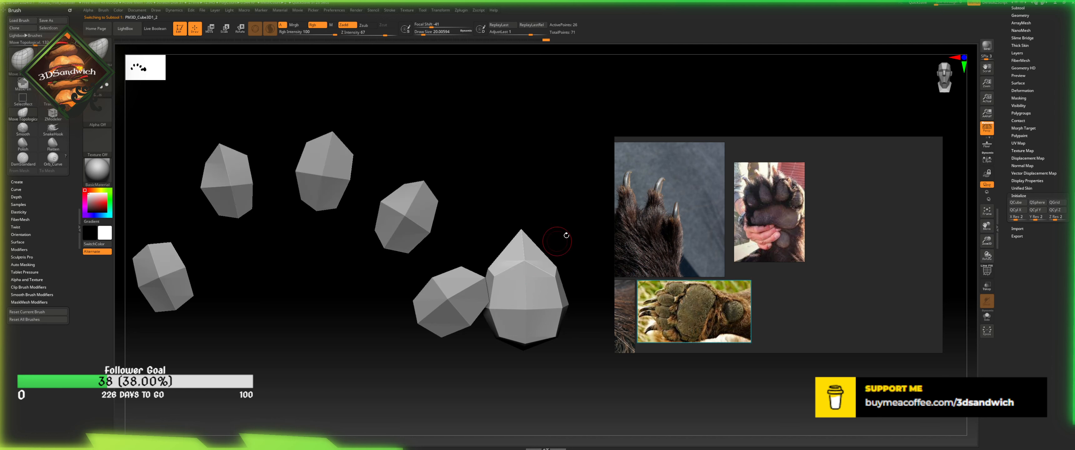
{"action": "scroll", "coordinate": [1005, 58], "scroll_direction": "up", "scroll_amount": 5}
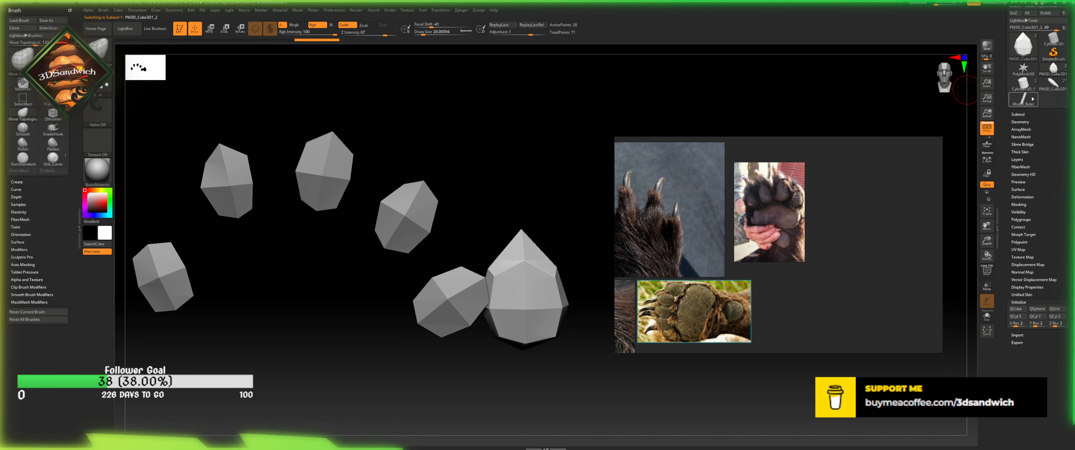
{"action": "left_click", "coordinate": [422, 216], "text": "alt"}
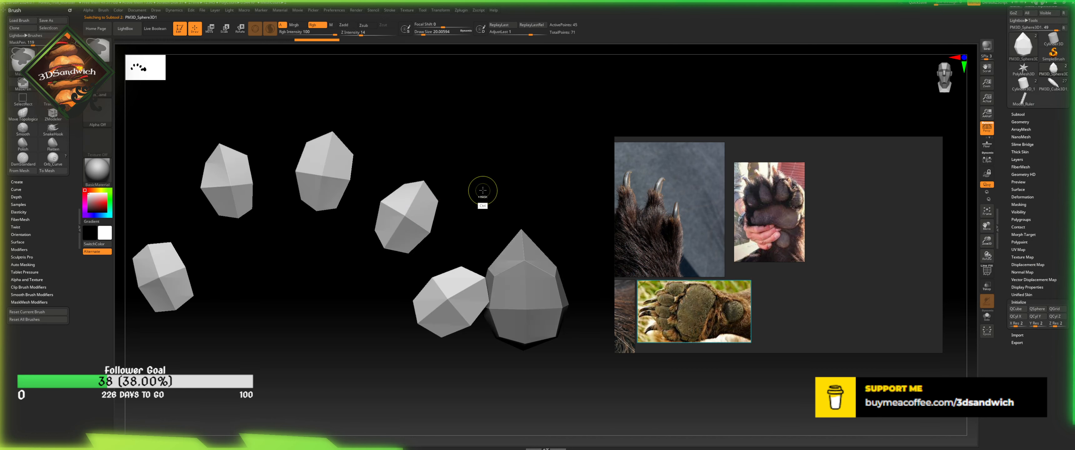
{"action": "key", "text": "w"}
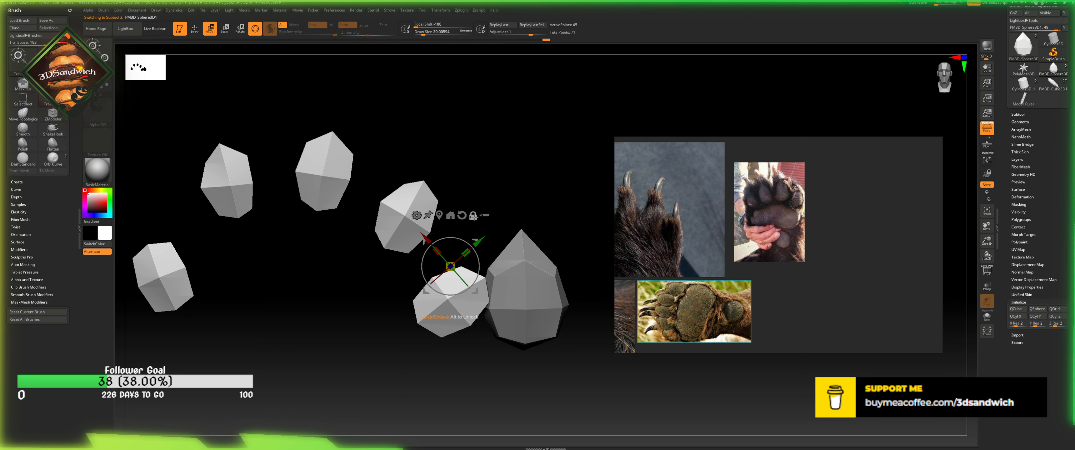
{"action": "left_click", "coordinate": [450, 214]}
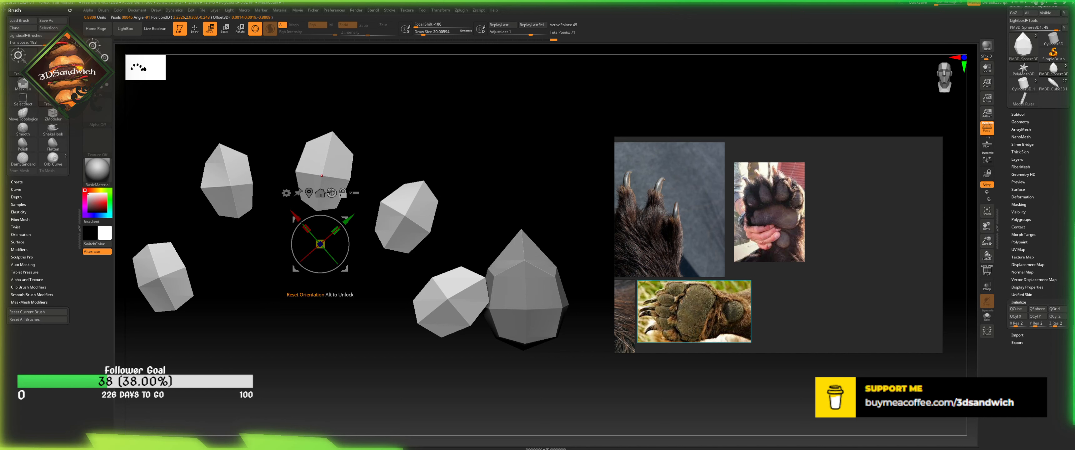
{"action": "left_click", "coordinate": [332, 193]}
{"action": "left_click_drag", "start_coordinate": [321, 245], "coordinate": [307, 260]}
{"action": "left_click_drag", "start_coordinate": [345, 218], "coordinate": [414, 240]}
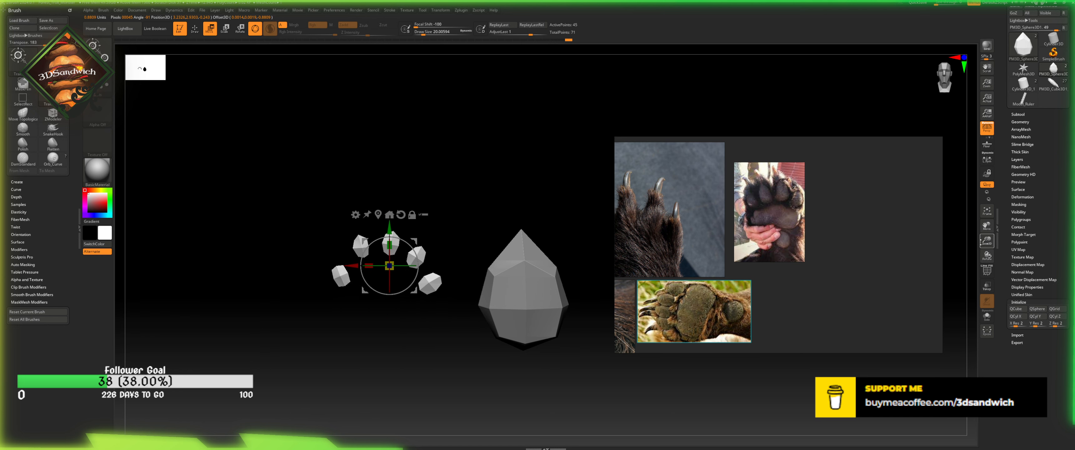
{"action": "left_click_drag", "start_coordinate": [985, 242], "coordinate": [986, 283]}
{"action": "mouse_move", "coordinate": [571, 192]}
{"action": "left_mouse_down", "text": "alt"}
{"action": "mouse_move", "coordinate": [470, 160]}
{"action": "mouse_move", "coordinate": [560, 180]}
{"action": "left_mouse_up", "text": "alt"}
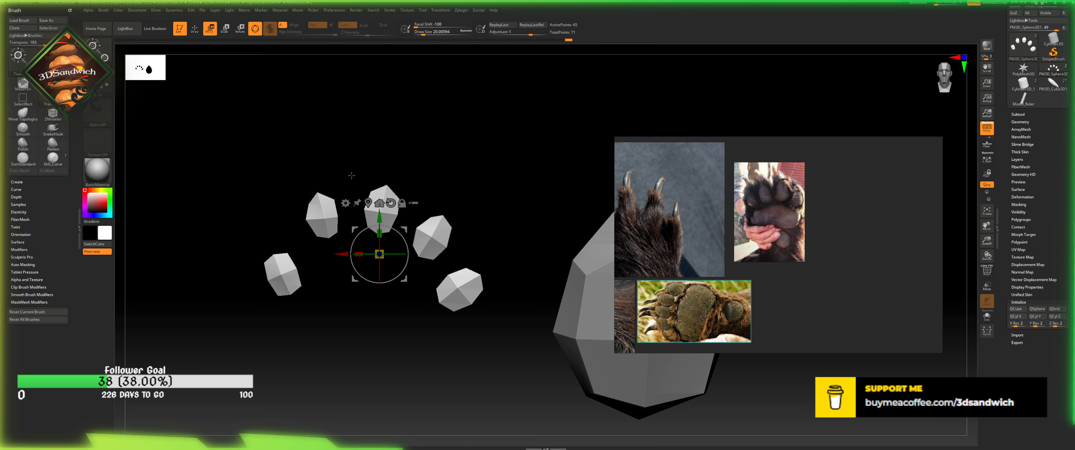
- Preview the toes with Dynamic Subdiv, show their polyframe, and turn the dynamic subdivision off
{"action": "left_click", "coordinate": [195, 29]}
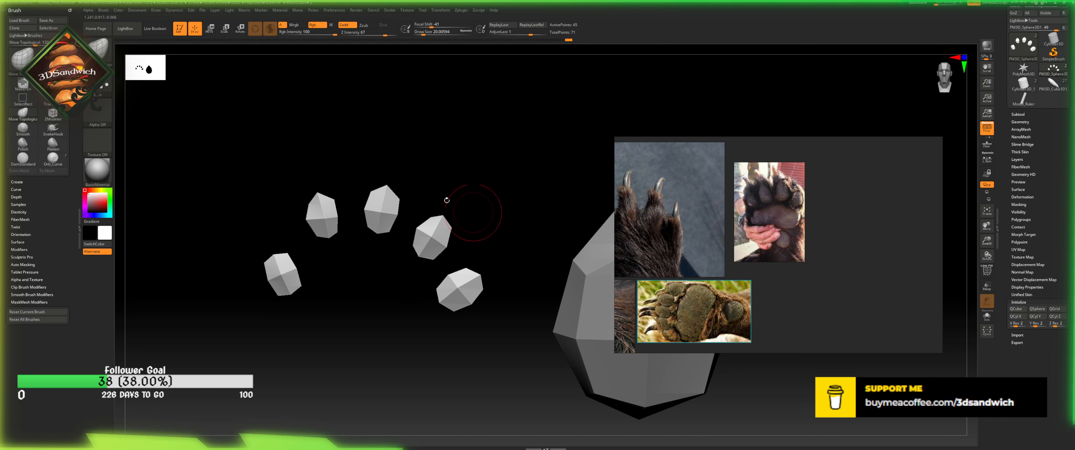
{"action": "left_click", "coordinate": [1019, 121]}
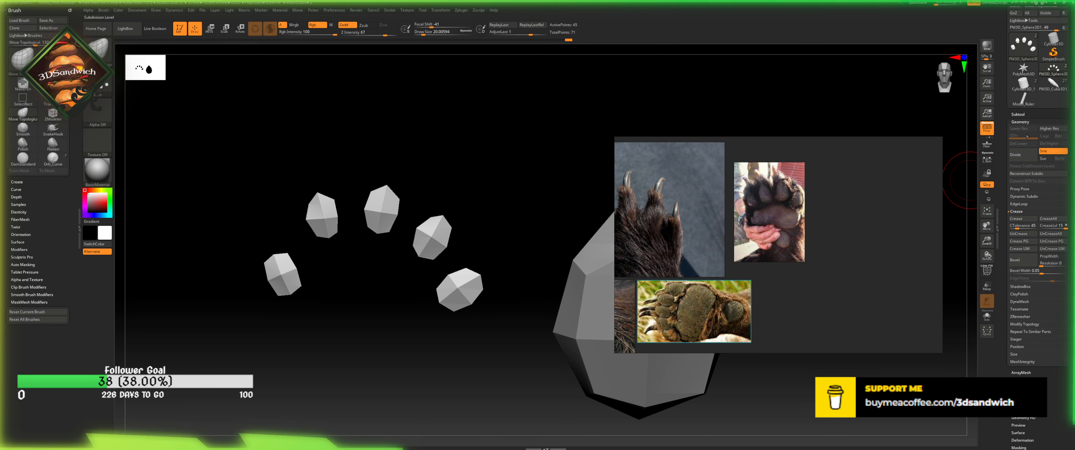
{"action": "left_click", "coordinate": [1023, 196]}
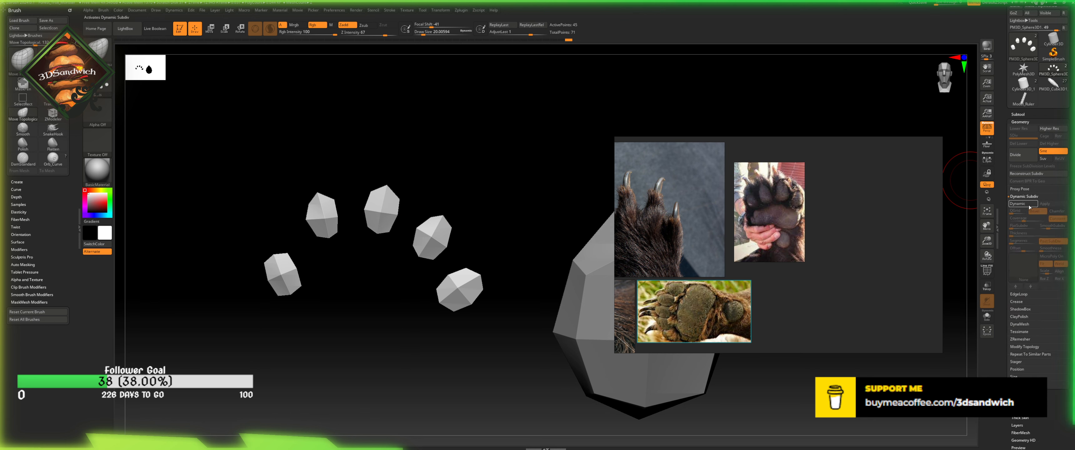
{"action": "left_click", "coordinate": [1027, 204]}
{"action": "left_click", "coordinate": [1043, 229]}
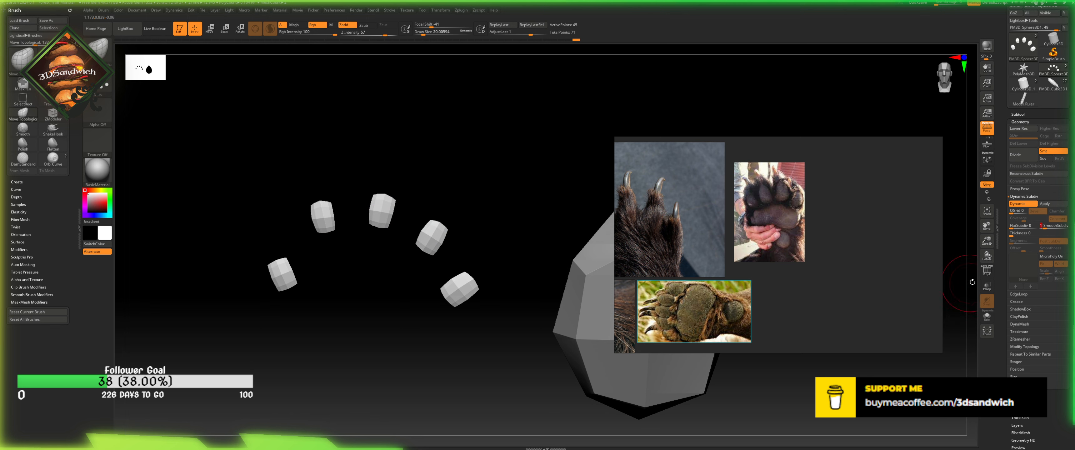
{"action": "left_click", "coordinate": [988, 272]}
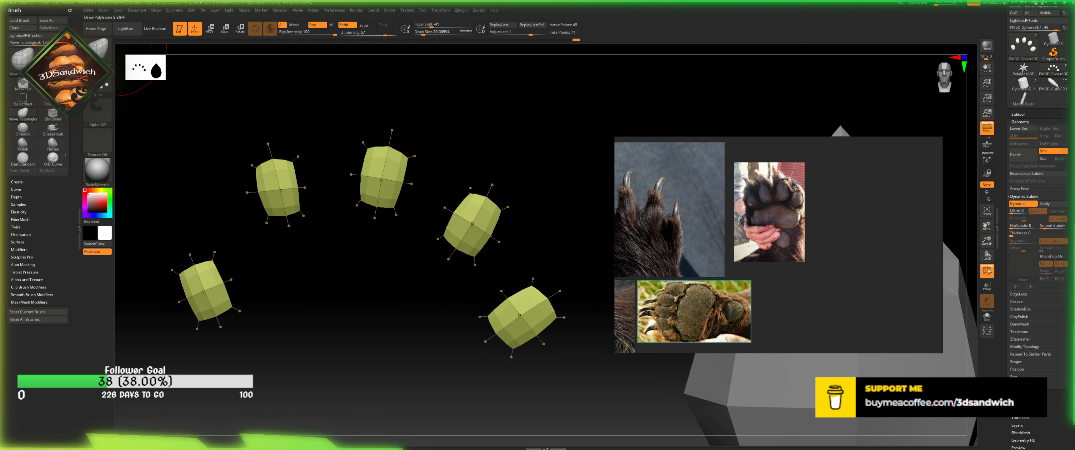
{"action": "left_click", "coordinate": [1019, 204]}
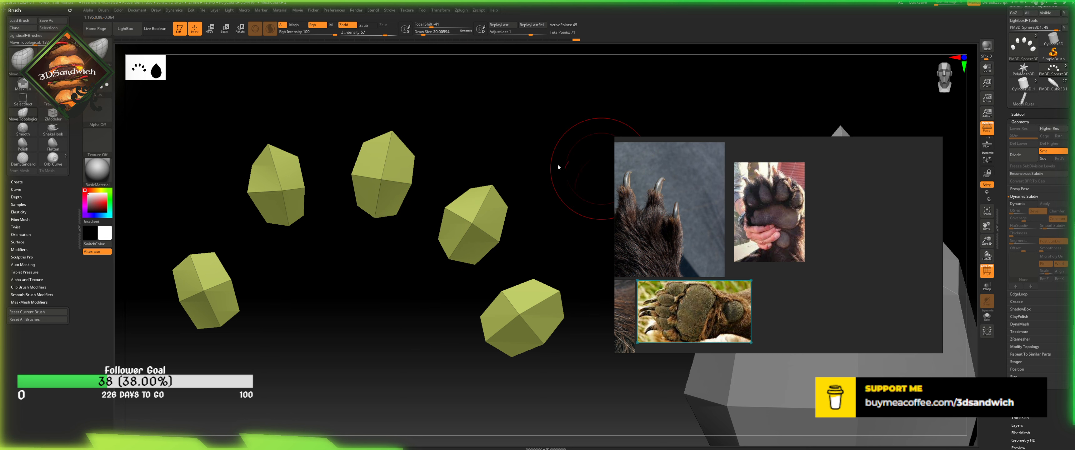
- Extrude the lower edge of the third toe downward into a long flat strip with ZModeler
{"action": "key", "text": "b"}
{"action": "key", "text": "z"}
{"action": "key", "text": "m"}
{"action": "left_click_drag", "start_coordinate": [409, 311], "coordinate": [421, 267], "text": "alt"}
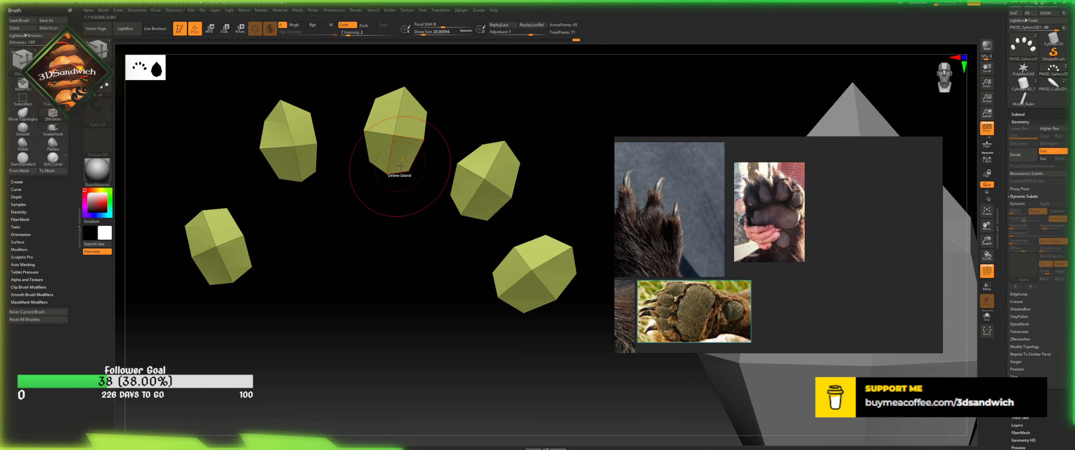
{"action": "key", "text": "space"}
{"action": "left_click", "coordinate": [340, 237]}
{"action": "left_click_drag", "start_coordinate": [394, 179], "coordinate": [386, 282]}
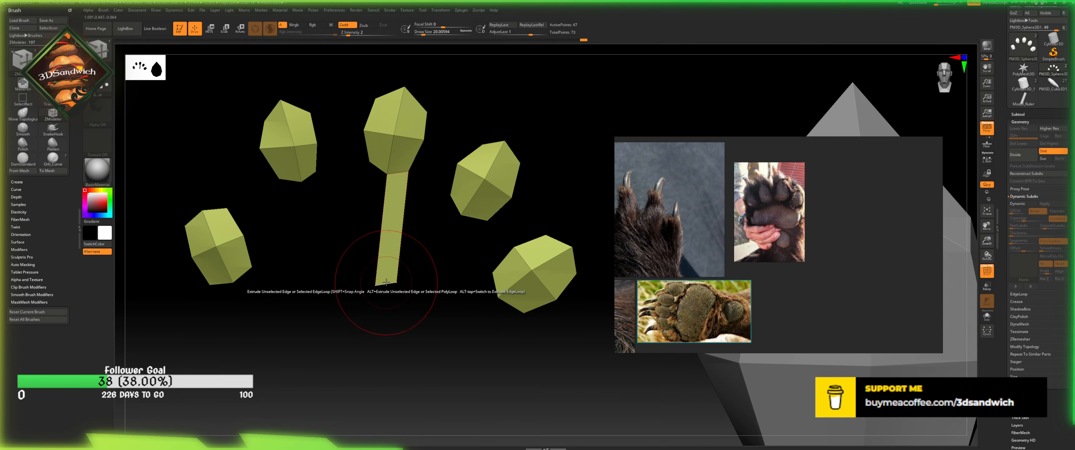
- Insert a single edge loop across the extruded strip just below the toe
{"action": "key", "text": "space"}
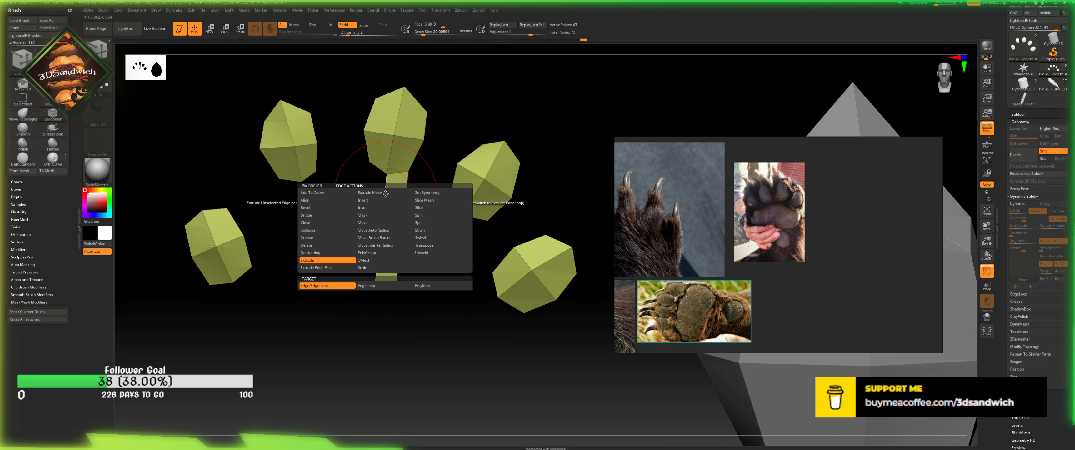
{"action": "left_click", "coordinate": [385, 201]}
{"action": "left_click", "coordinate": [386, 201]}
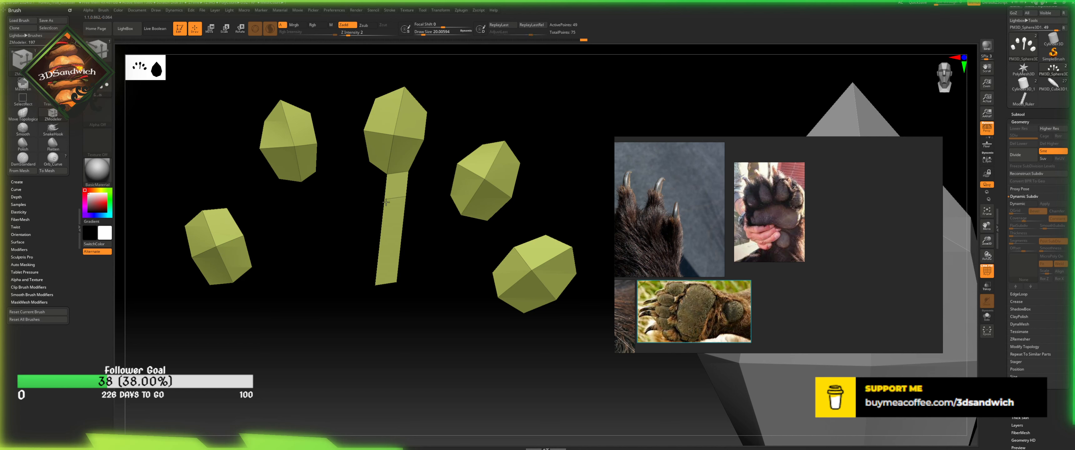
- Set ZModeler's polygon deletion to a single poly and delete the polygon joining the strip to the toe
{"action": "key", "text": "space"}
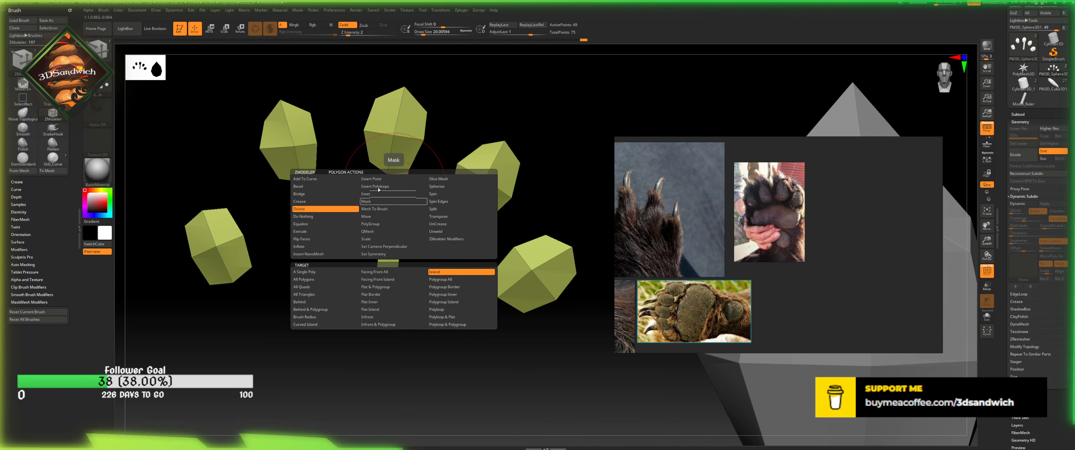
{"action": "left_click", "coordinate": [397, 194]}
{"action": "key", "text": "ctrl+z"}
{"action": "key", "text": "space"}
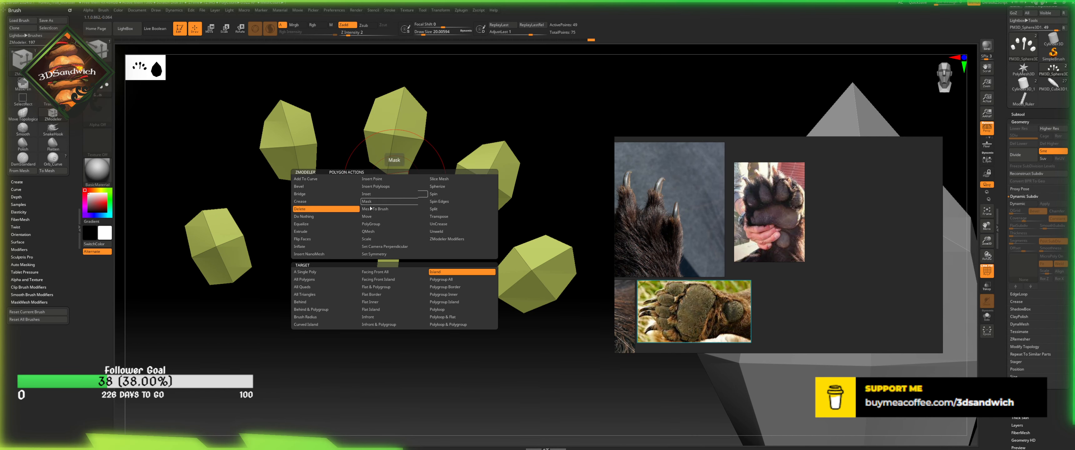
{"action": "left_click", "coordinate": [324, 279]}
{"action": "left_click", "coordinate": [329, 272]}
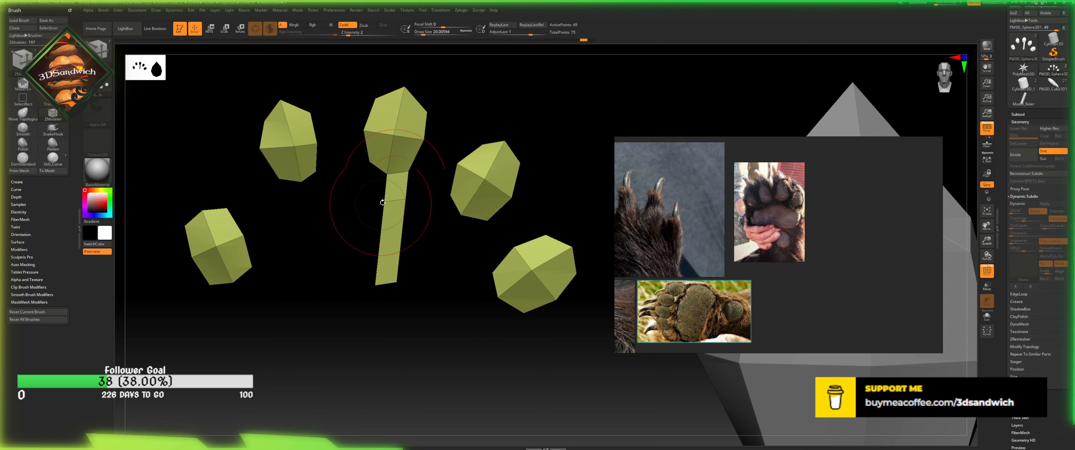
{"action": "left_click", "coordinate": [394, 194]}
- Pull the detached polygon's corners into a broad four-sided palm plane below the toes with Move Topological, at draw size about 13
{"action": "key", "text": "b"}
{"action": "key", "text": "m"}
{"action": "key", "text": "t"}
{"action": "left_click_drag", "start_coordinate": [383, 217], "coordinate": [337, 240]}
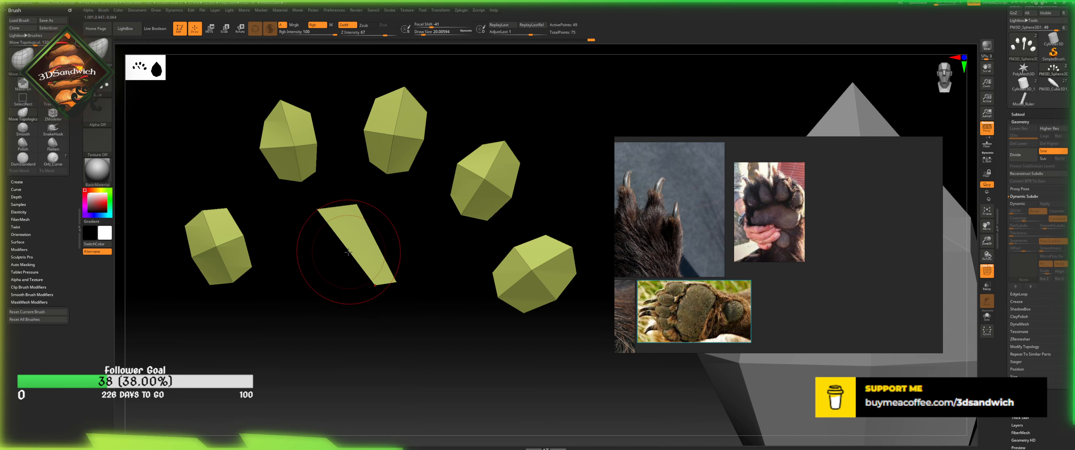
{"action": "key", "text": "b"}
{"action": "key", "text": "z"}
{"action": "key", "text": "m"}
{"action": "key", "text": "b"}
{"action": "key", "text": "m"}
{"action": "key", "text": "t"}
{"action": "left_click_drag", "start_coordinate": [365, 277], "coordinate": [292, 320]}
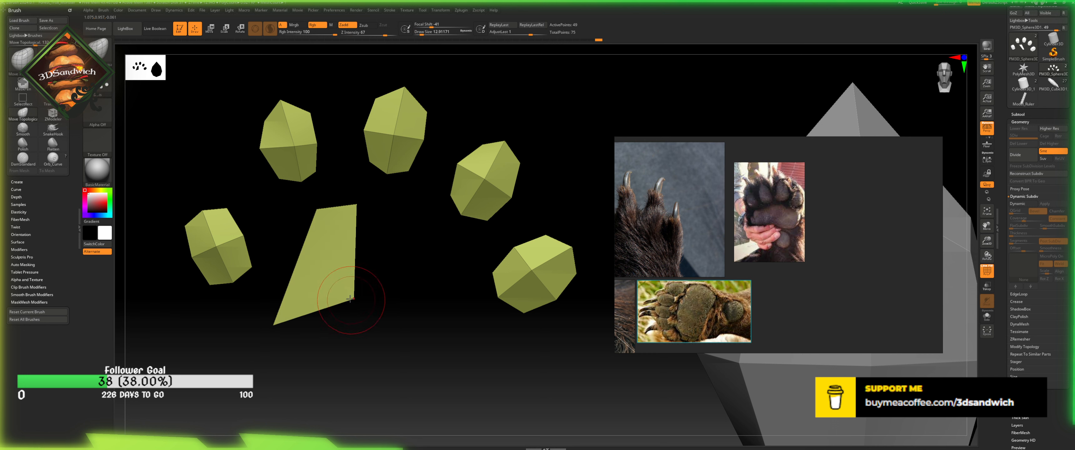
{"action": "left_click_drag", "start_coordinate": [350, 299], "coordinate": [422, 358]}
{"action": "mouse_move", "coordinate": [360, 209]}
{"action": "left_mouse_down"}
{"action": "mouse_move", "coordinate": [429, 230]}
{"action": "mouse_move", "coordinate": [440, 254]}
{"action": "left_mouse_up"}
- Divide the palm plane into four faces by inserting one horizontal and one vertical edge loop with ZModeler
{"action": "key", "text": "b"}
{"action": "key", "text": "z"}
{"action": "key", "text": "m"}
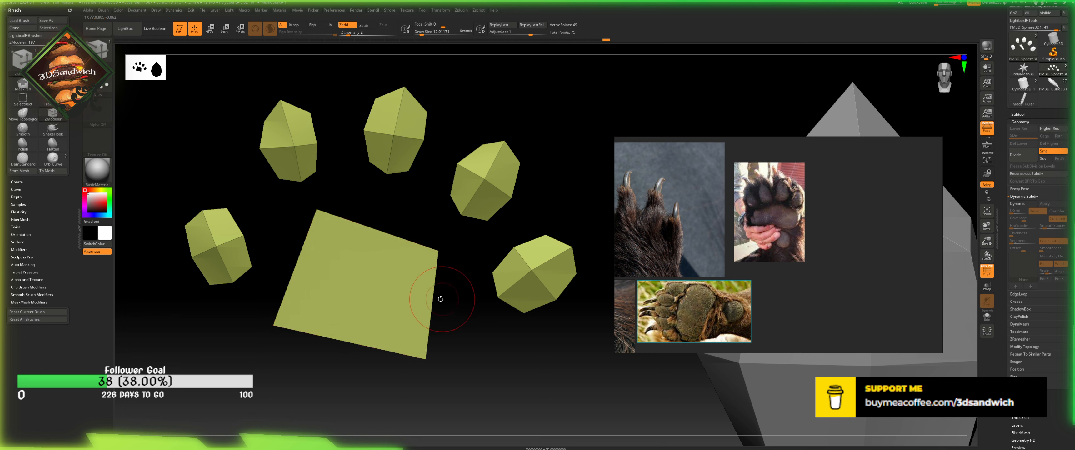
{"action": "key", "text": "space"}
{"action": "key", "text": "space"}
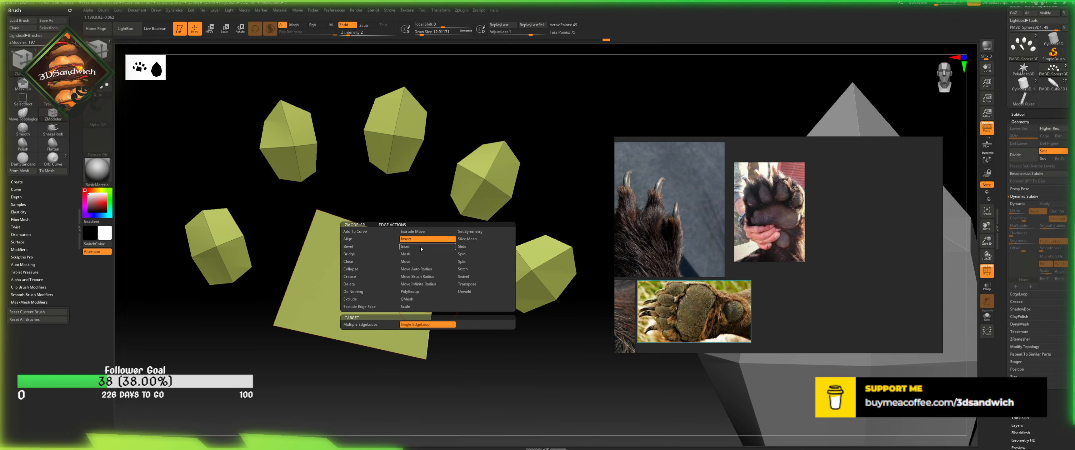
{"action": "left_click", "coordinate": [432, 290]}
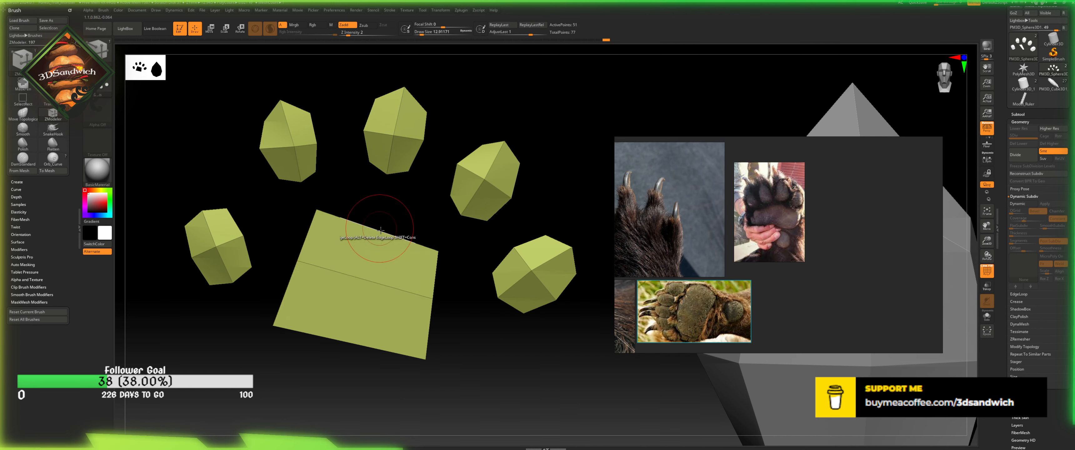
{"action": "left_click", "coordinate": [380, 231]}
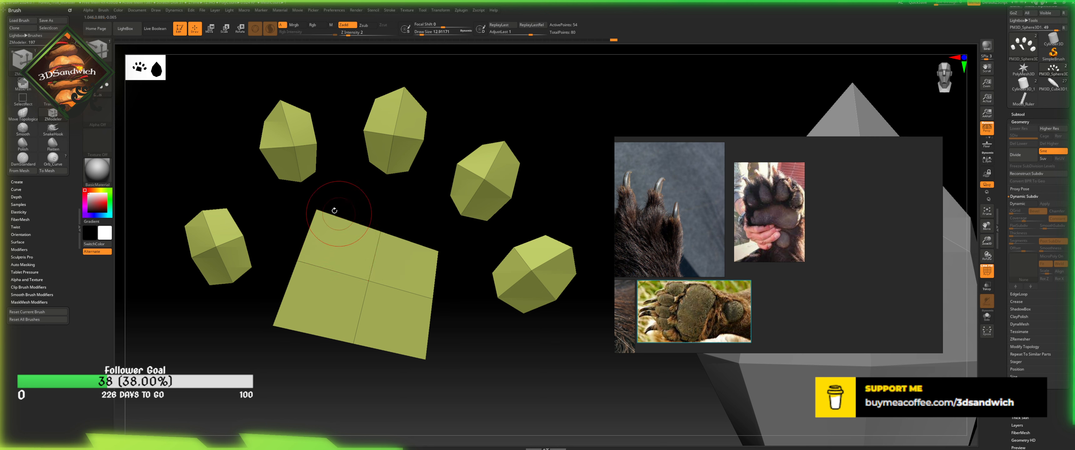
- Pull the palm's upper-left corner and left midpoint outward with Move Topological to form a chamfered side
{"action": "key", "text": "b"}
{"action": "key", "text": "m"}
{"action": "key", "text": "t"}
{"action": "left_click_drag", "start_coordinate": [300, 212], "coordinate": [257, 229]}
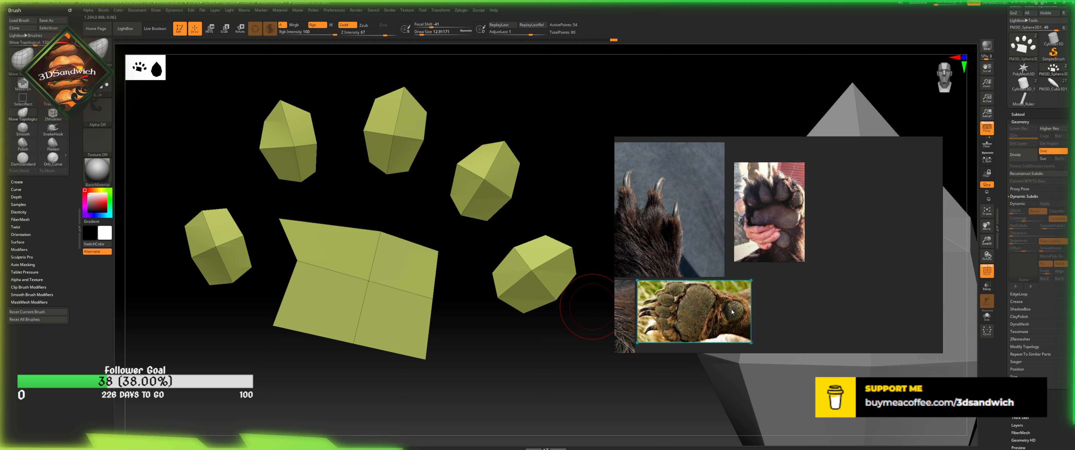
{"action": "left_click_drag", "start_coordinate": [301, 256], "coordinate": [273, 261]}
{"action": "left_click_drag", "start_coordinate": [278, 221], "coordinate": [288, 227]}
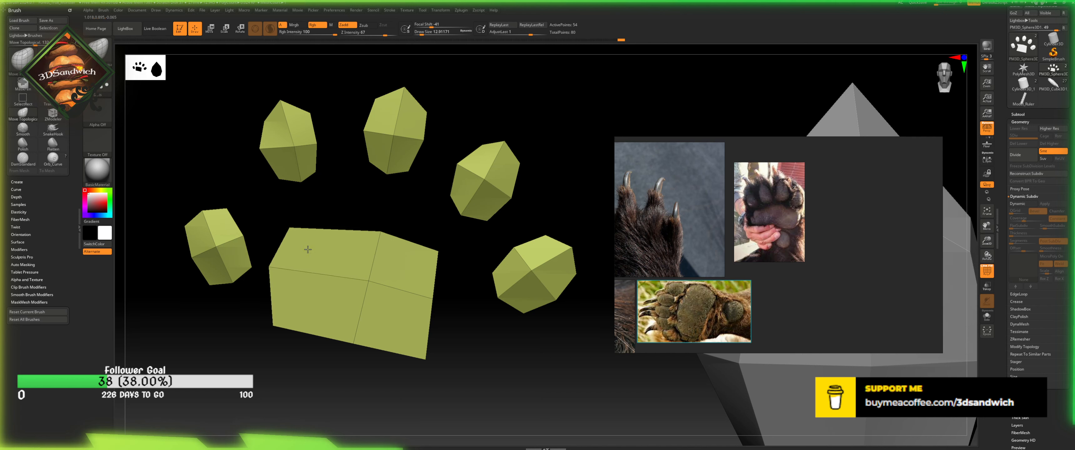
- Even out the palm's upper edge and widen its right side and lower-right corner
{"action": "left_click_drag", "start_coordinate": [378, 238], "coordinate": [375, 243]}
{"action": "left_click_drag", "start_coordinate": [299, 237], "coordinate": [300, 245]}
{"action": "left_click_drag", "start_coordinate": [289, 305], "coordinate": [293, 303]}
{"action": "left_click_drag", "start_coordinate": [433, 253], "coordinate": [437, 255]}
{"action": "left_click_drag", "start_coordinate": [427, 289], "coordinate": [454, 337]}
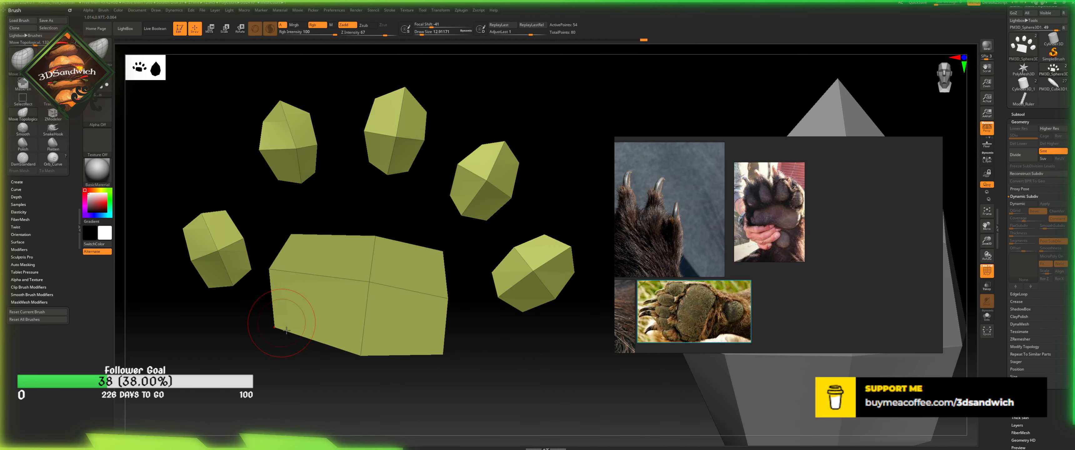
- Adjust the palm's lower-left corner and push its right midpoint outward toward the fifth toe
{"action": "left_click_drag", "start_coordinate": [286, 330], "coordinate": [295, 340]}
{"action": "left_click_drag", "start_coordinate": [314, 369], "coordinate": [275, 359]}
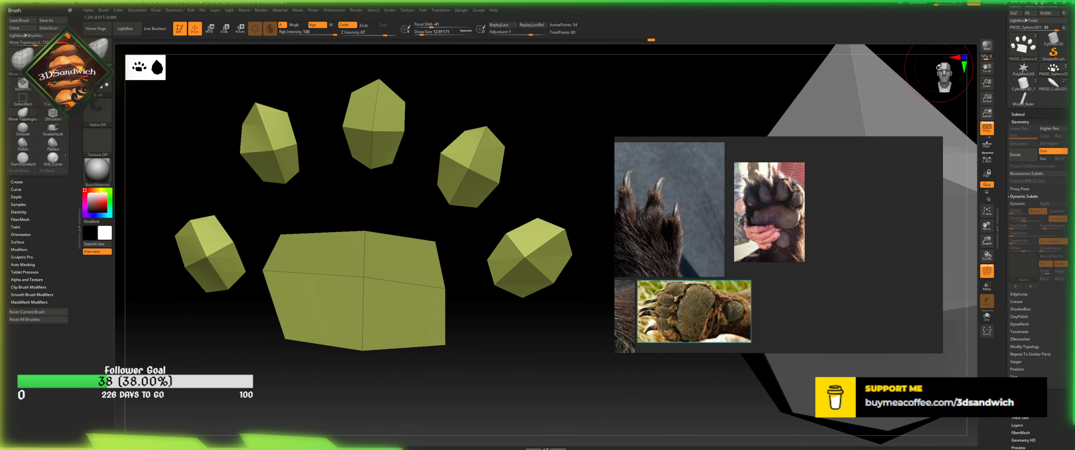
{"action": "left_click_drag", "start_coordinate": [939, 67], "coordinate": [896, 90]}
{"action": "left_click_drag", "start_coordinate": [540, 150], "coordinate": [330, 218]}
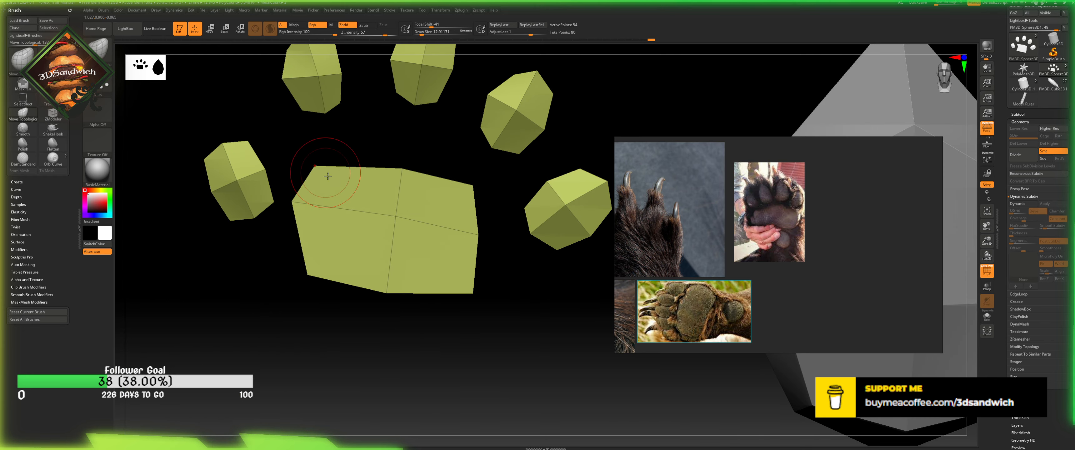
{"action": "right_click_drag", "start_coordinate": [459, 237], "coordinate": [442, 272], "text": "alt"}
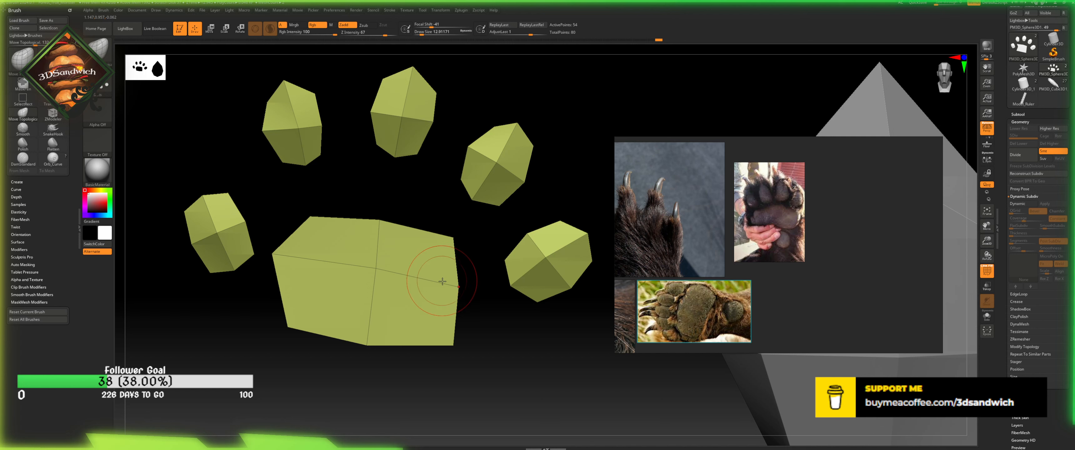
{"action": "left_click_drag", "start_coordinate": [447, 283], "coordinate": [459, 274]}
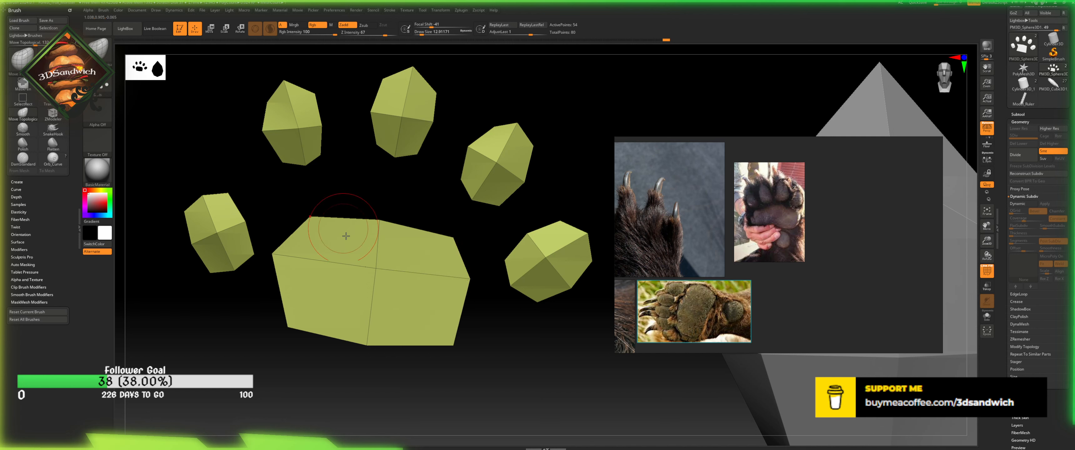
- Insert a vertical edge loop through the left half of the palm plane with ZModeler
{"action": "key", "text": "b"}
{"action": "key", "text": "z"}
{"action": "key", "text": "m"}
{"action": "key", "text": "space"}
{"action": "left_click", "coordinate": [336, 239]}
{"action": "left_click", "coordinate": [338, 254]}
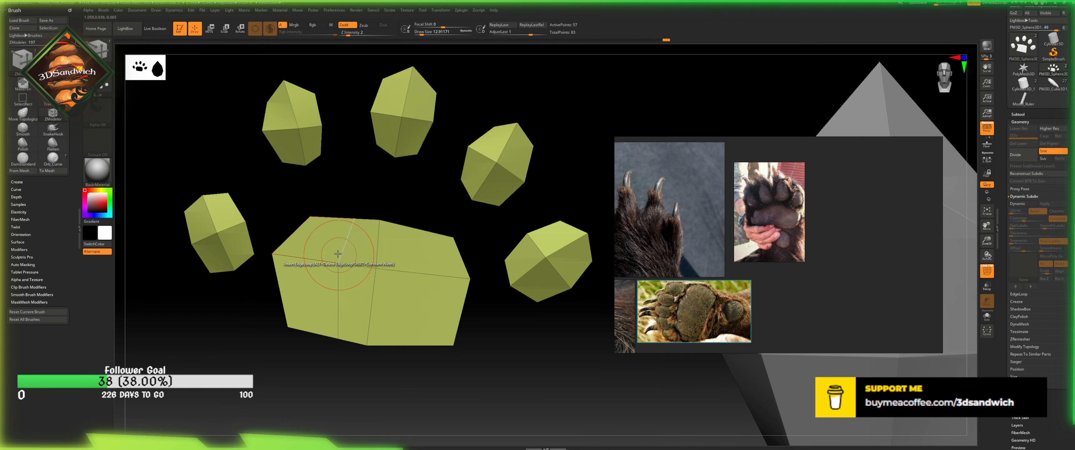
- Push the palm's upper-left corner, upper edge and right side outward with Move Topological to round the top of the outline
{"action": "key", "text": "b"}
{"action": "key", "text": "m"}
{"action": "key", "text": "t"}
{"action": "left_click_drag", "start_coordinate": [273, 251], "coordinate": [271, 273]}
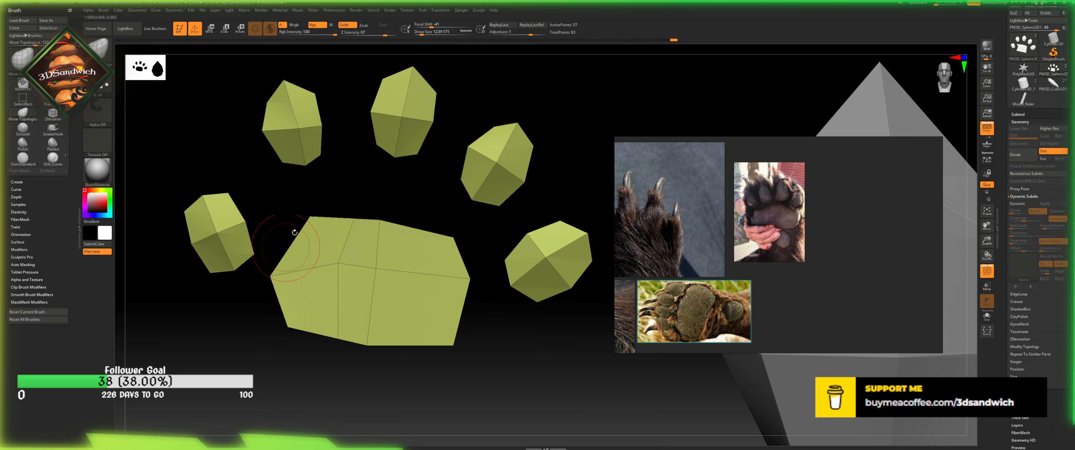
{"action": "left_click_drag", "start_coordinate": [307, 220], "coordinate": [253, 237]}
{"action": "left_click_drag", "start_coordinate": [347, 223], "coordinate": [396, 194]}
{"action": "left_click_drag", "start_coordinate": [451, 238], "coordinate": [467, 224]}
{"action": "left_click_drag", "start_coordinate": [470, 279], "coordinate": [486, 263]}
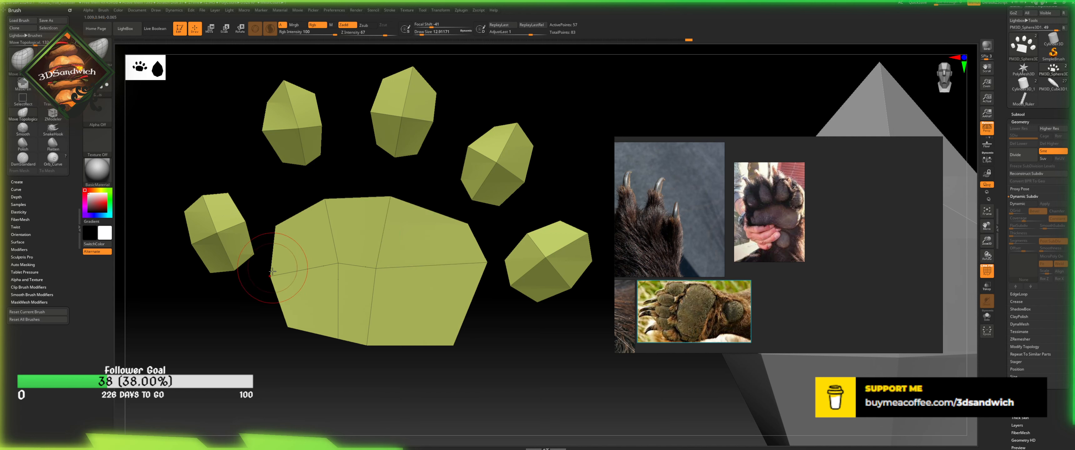
- Raise the palm's left midpoint and both interior vertices toward the upper edge
{"action": "left_click_drag", "start_coordinate": [275, 269], "coordinate": [278, 232]}
{"action": "left_click_drag", "start_coordinate": [274, 224], "coordinate": [279, 213]}
{"action": "left_click_drag", "start_coordinate": [345, 265], "coordinate": [342, 215]}
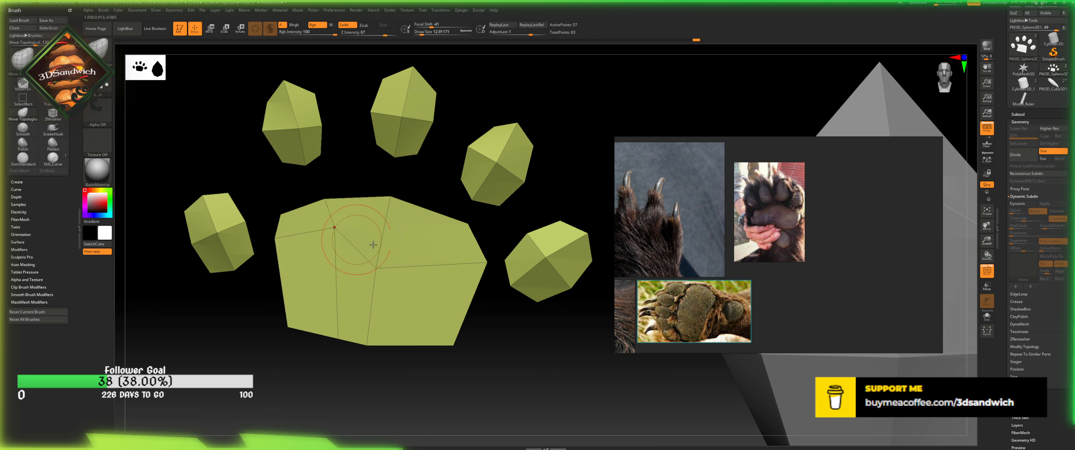
{"action": "left_click_drag", "start_coordinate": [379, 264], "coordinate": [379, 212]}
- Pull the palm's lower corners and lower-edge vertices up to narrow it into a curved band
{"action": "left_click_drag", "start_coordinate": [293, 319], "coordinate": [292, 241]}
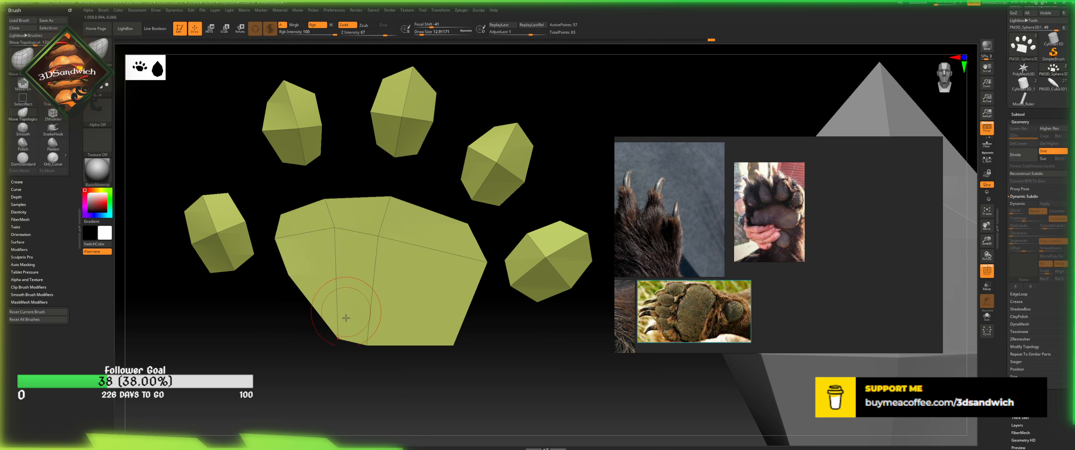
{"action": "left_click_drag", "start_coordinate": [345, 318], "coordinate": [375, 226]}
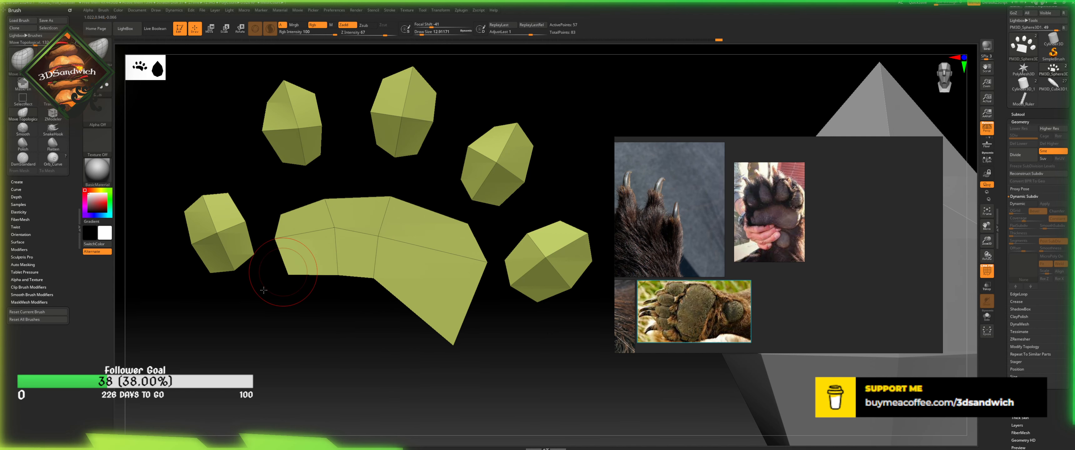
{"action": "left_click_drag", "start_coordinate": [272, 291], "coordinate": [323, 292]}
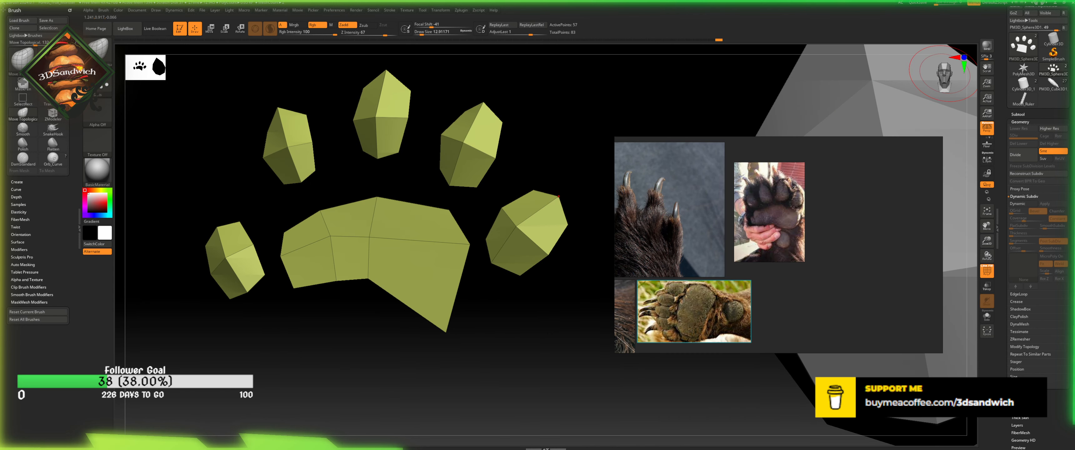
{"action": "left_click_drag", "start_coordinate": [919, 73], "coordinate": [914, 83], "text": "alt"}
{"action": "left_click_drag", "start_coordinate": [496, 254], "coordinate": [387, 17], "text": "alt"}
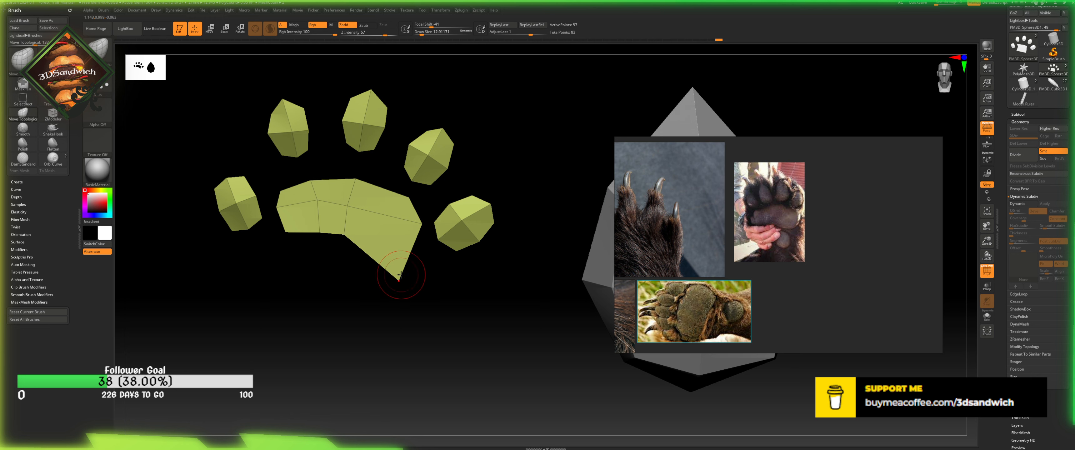
{"action": "left_click_drag", "start_coordinate": [401, 275], "coordinate": [399, 217]}
- Reduce the draw size and move the whole palm plane down, away from the toe pads
{"action": "left_click_drag", "start_coordinate": [440, 320], "coordinate": [481, 396], "text": "alt"}
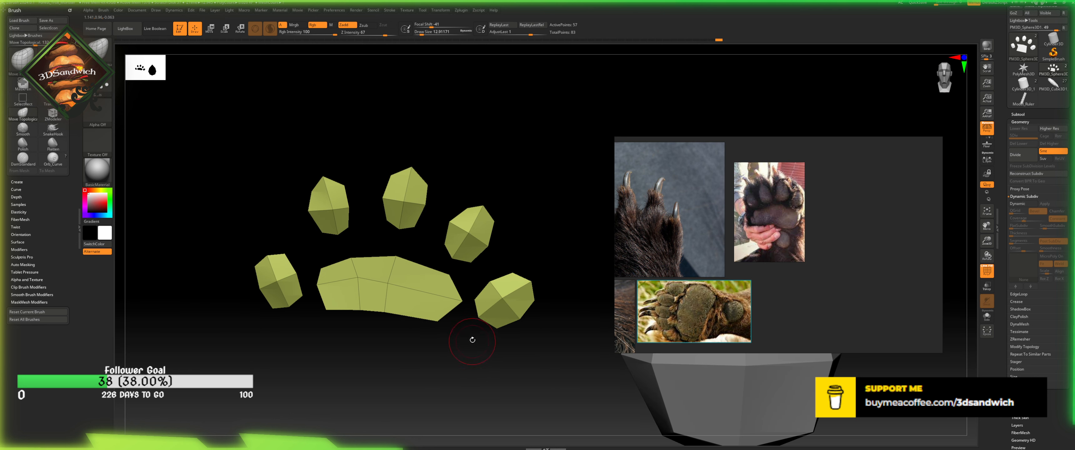
{"action": "left_click_drag", "start_coordinate": [436, 321], "coordinate": [440, 332]}
{"action": "left_click_drag", "start_coordinate": [422, 39], "coordinate": [408, 38]}
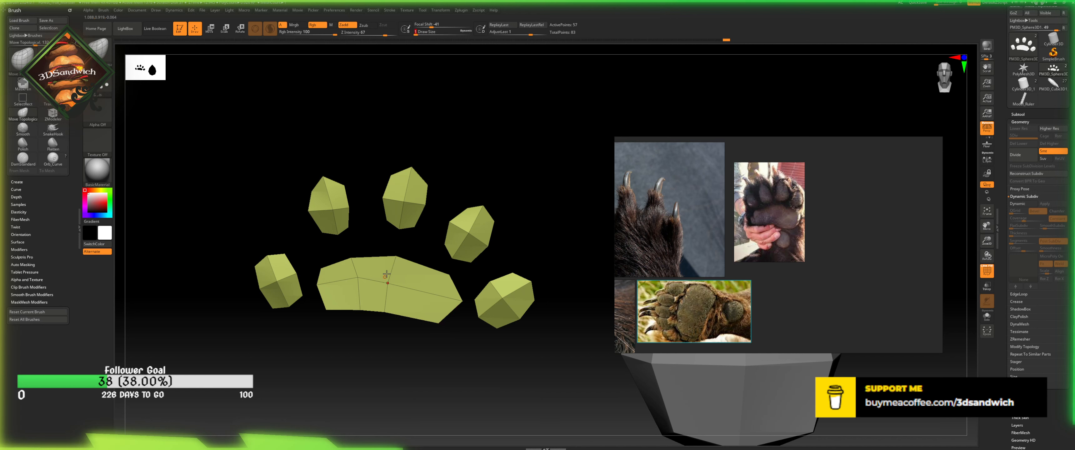
{"action": "left_click_drag", "start_coordinate": [386, 273], "coordinate": [386, 312]}
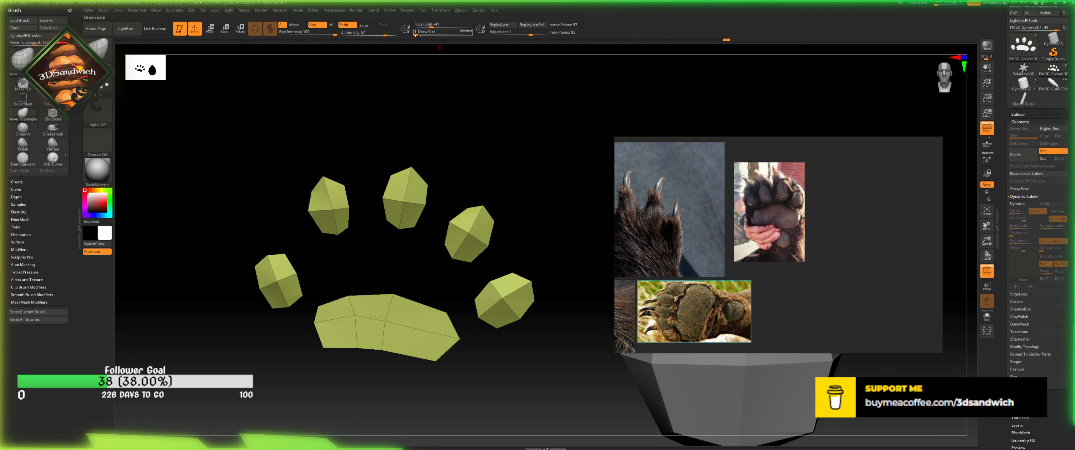
- Enlarge the draw size to about 23 and pull the palm's upper edge upward toward the toes
{"action": "left_click_drag", "start_coordinate": [418, 36], "coordinate": [424, 36]}
{"action": "mouse_move", "coordinate": [350, 300]}
{"action": "left_mouse_down"}
{"action": "mouse_move", "coordinate": [349, 284]}
{"action": "mouse_move", "coordinate": [394, 288]}
{"action": "left_mouse_up"}
{"action": "left_click_drag", "start_coordinate": [446, 313], "coordinate": [448, 300]}
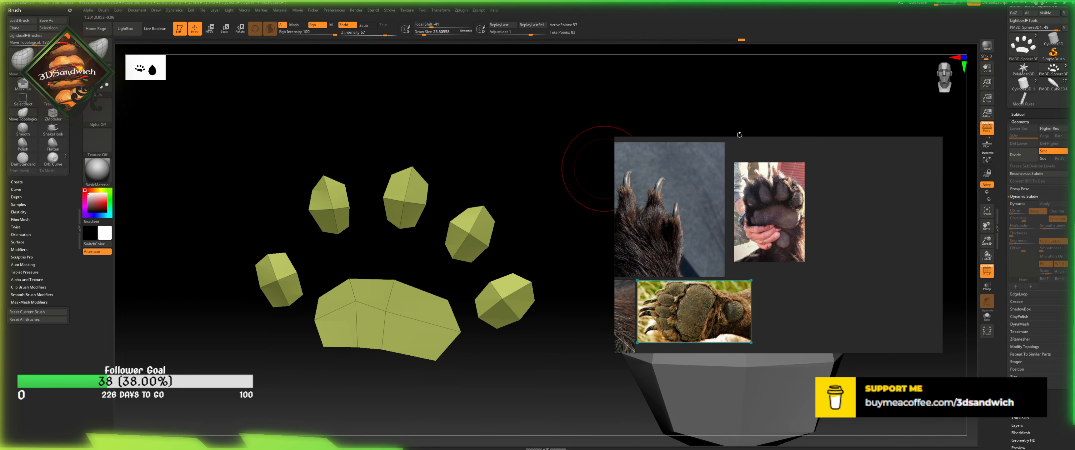
{"action": "left_click_drag", "start_coordinate": [946, 77], "coordinate": [939, 75]}
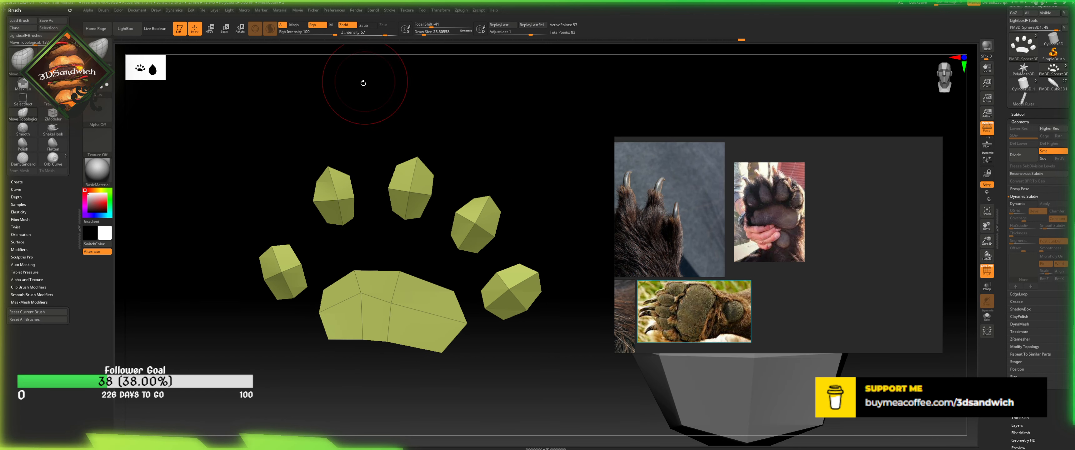
- Reduce the draw size to 1 and shift the outermost left toe pad slightly upward
{"action": "left_click_drag", "start_coordinate": [430, 36], "coordinate": [414, 36]}
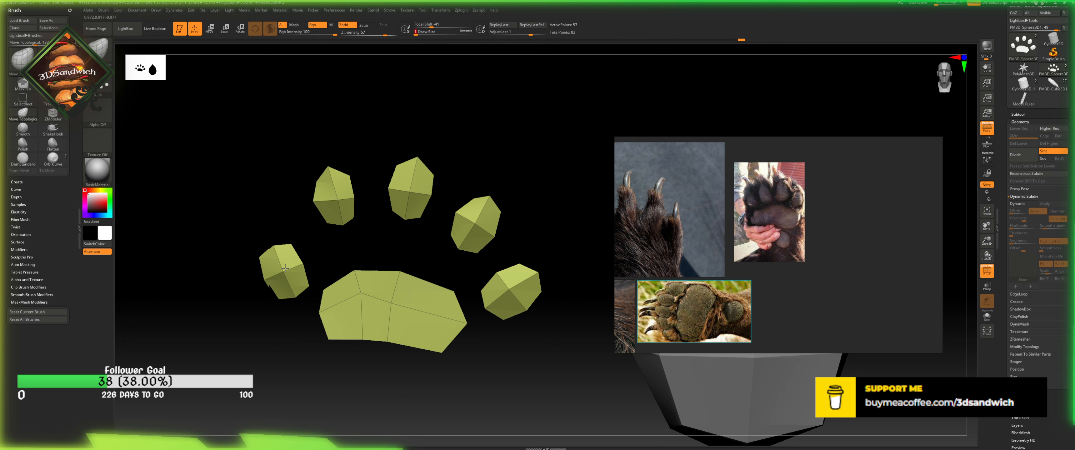
{"action": "left_click_drag", "start_coordinate": [285, 269], "coordinate": [290, 253]}
{"action": "left_click_drag", "start_coordinate": [281, 255], "coordinate": [365, 199]}
{"action": "left_click_drag", "start_coordinate": [534, 126], "coordinate": [476, 129], "text": "alt"}
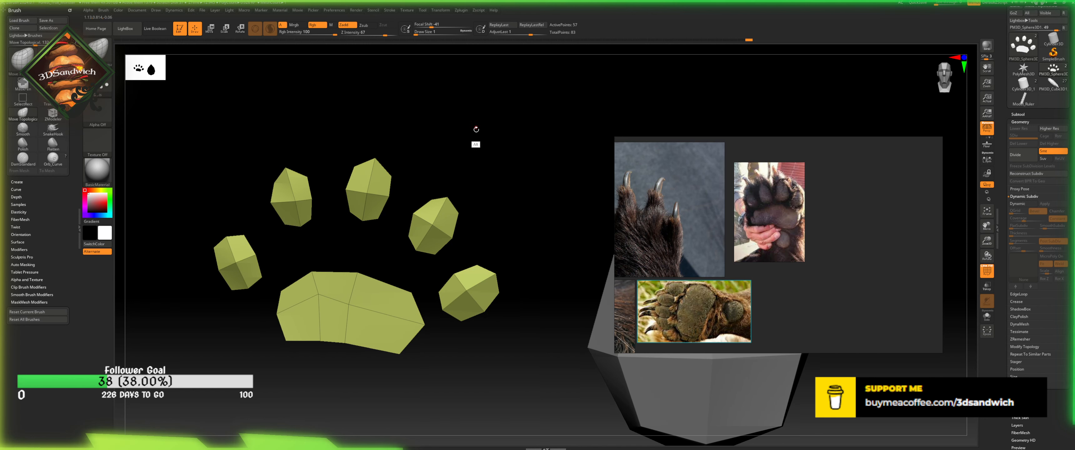
- Shift the palm's second vertical edge loop to the right, level the interior vertices and save the project
{"action": "left_click", "coordinate": [422, 33]}
{"action": "left_click_drag", "start_coordinate": [351, 302], "coordinate": [369, 324]}
{"action": "left_click_drag", "start_coordinate": [358, 277], "coordinate": [373, 279]}
{"action": "left_click_drag", "start_coordinate": [347, 337], "coordinate": [364, 338]}
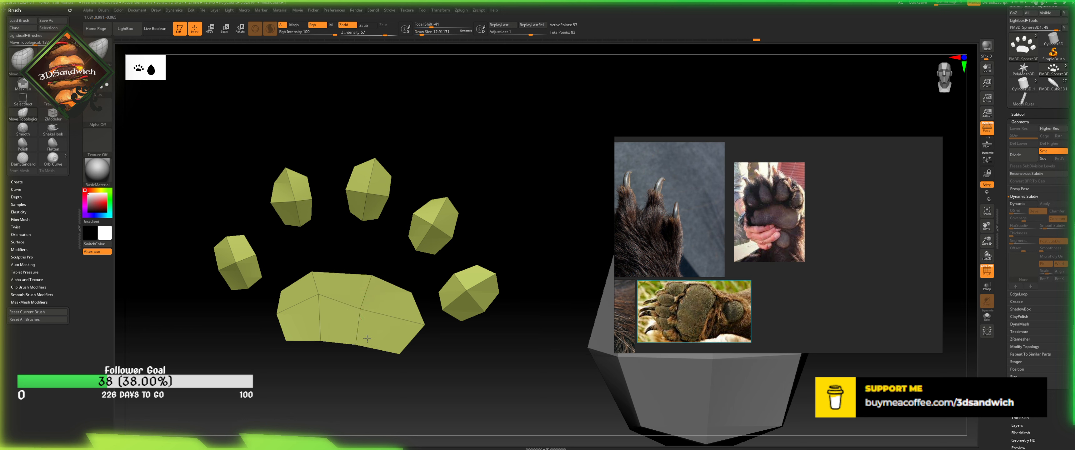
{"action": "left_click_drag", "start_coordinate": [325, 303], "coordinate": [327, 309]}
{"action": "key", "text": "ctrl+s"}
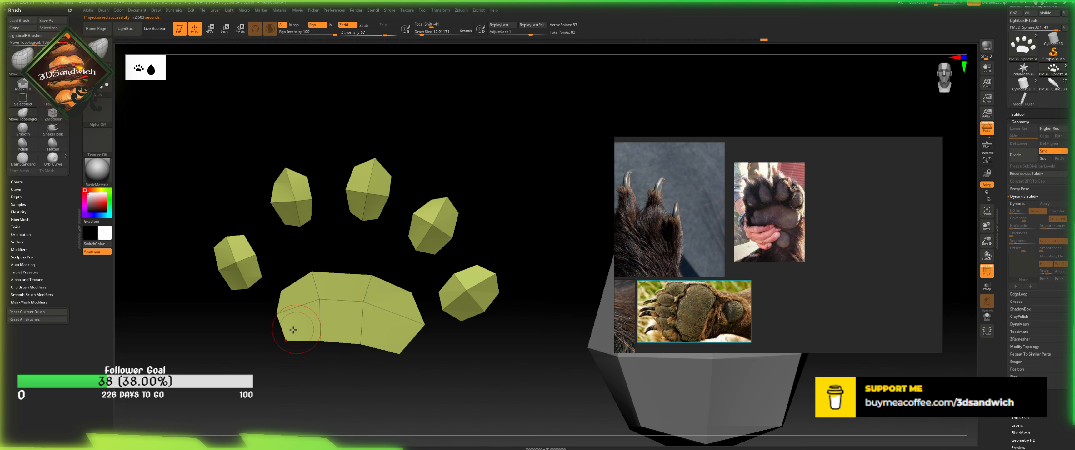
- Extend the palm's lower edge downward and push its left side outward into a rounded outline
{"action": "left_click_drag", "start_coordinate": [288, 337], "coordinate": [282, 344]}
{"action": "mouse_move", "coordinate": [264, 314]}
{"action": "left_mouse_down"}
{"action": "mouse_move", "coordinate": [272, 281]}
{"action": "mouse_move", "coordinate": [273, 325]}
{"action": "left_mouse_up"}
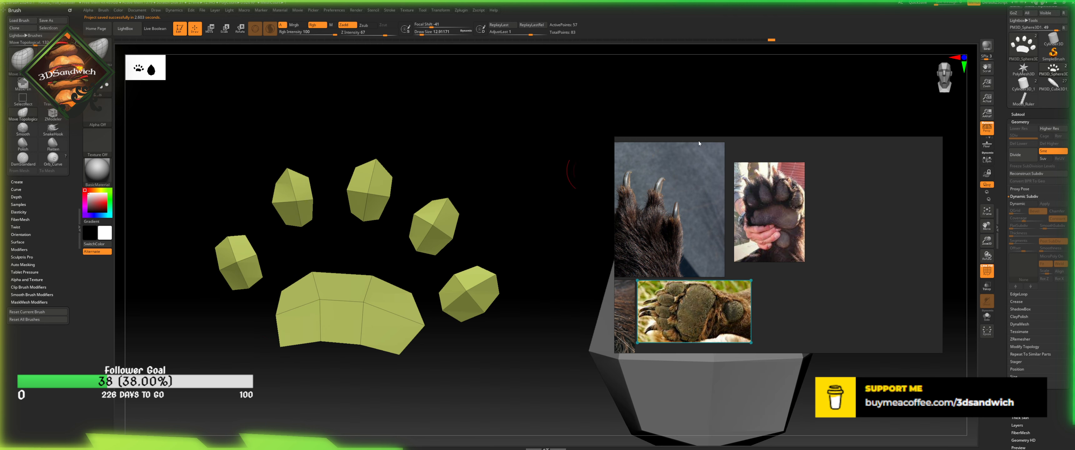
{"action": "left_click", "coordinate": [944, 77]}
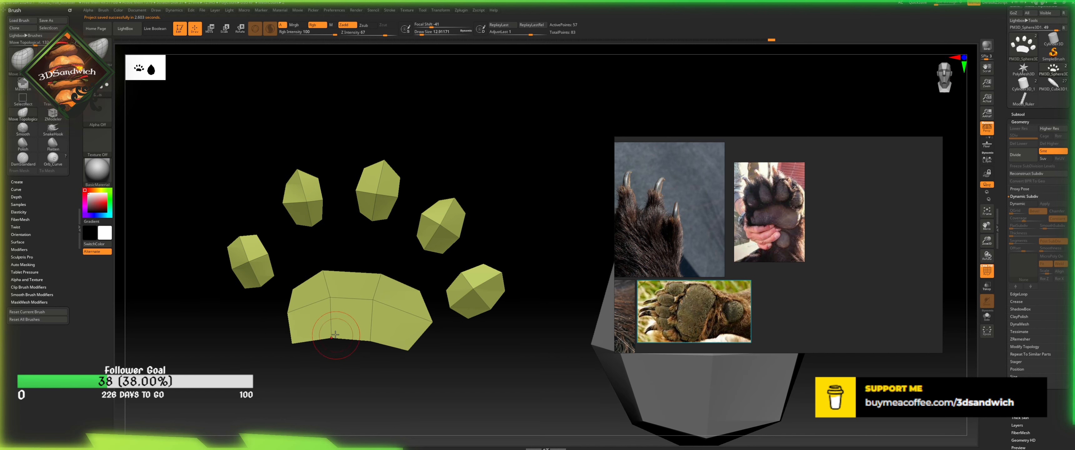
{"action": "left_click_drag", "start_coordinate": [334, 337], "coordinate": [368, 355]}
{"action": "mouse_move", "coordinate": [268, 308]}
{"action": "left_mouse_down"}
{"action": "mouse_move", "coordinate": [281, 305]}
{"action": "mouse_move", "coordinate": [266, 306]}
{"action": "left_mouse_up"}
{"action": "left_click", "coordinate": [942, 76]}
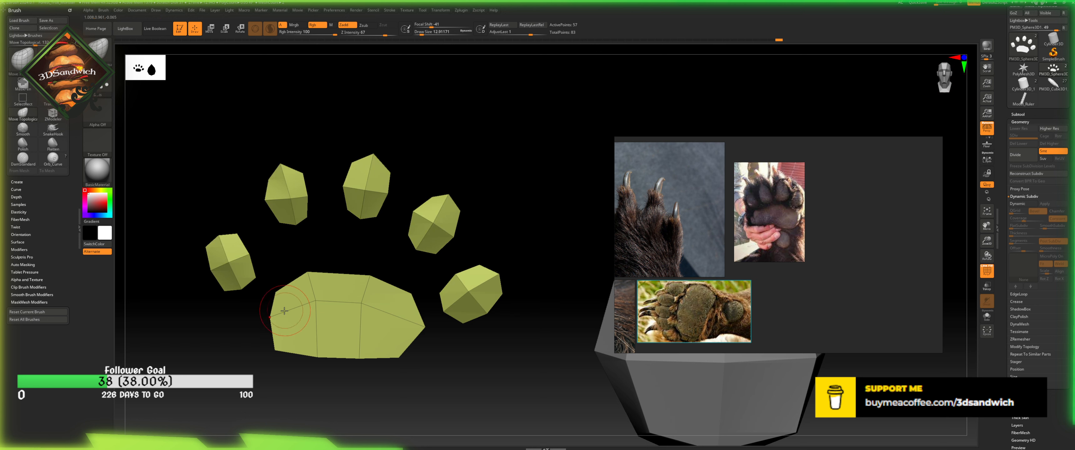
{"action": "left_click_drag", "start_coordinate": [277, 347], "coordinate": [272, 344]}
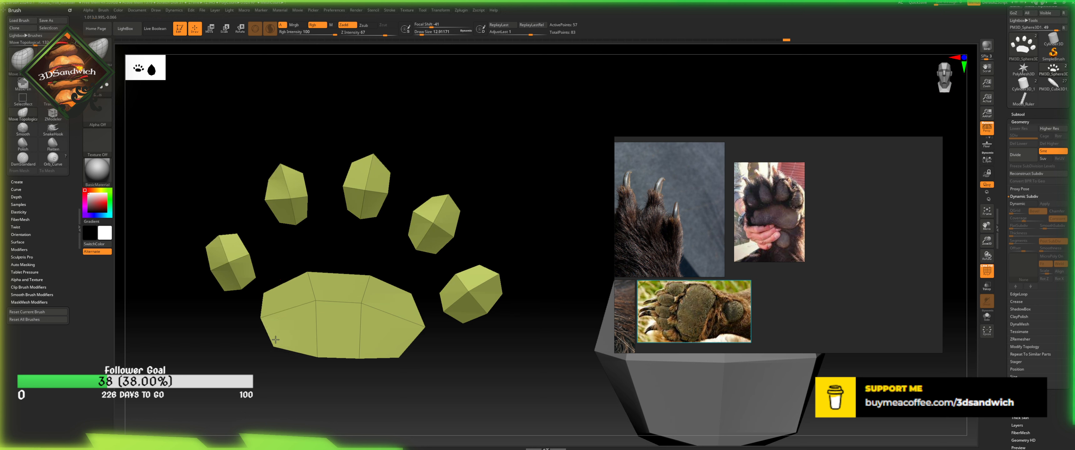
{"action": "left_click_drag", "start_coordinate": [266, 302], "coordinate": [264, 298]}
- Mask the palm plane with ZModeler's polygon Mask action targeting its island, and invert the mask onto the toe pads
{"action": "key", "text": "b"}
{"action": "key", "text": "z"}
{"action": "key", "text": "m"}
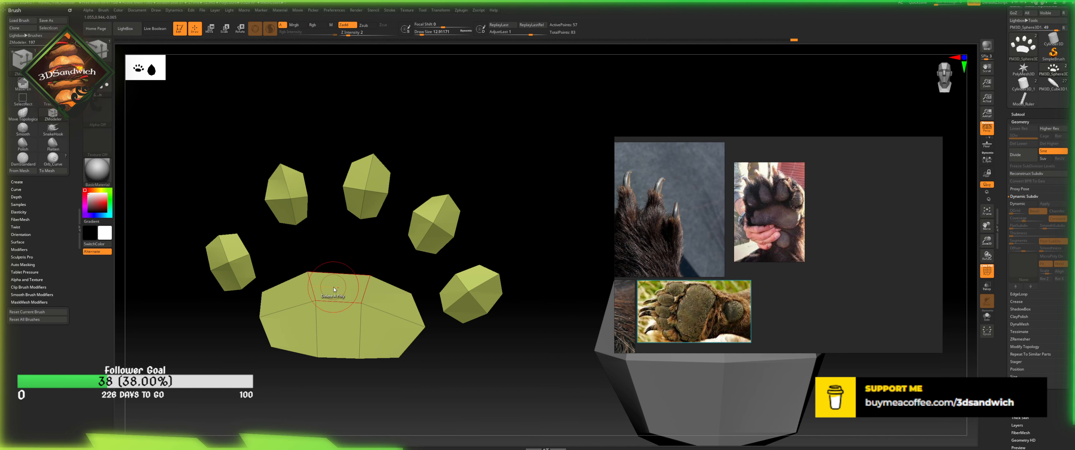
{"action": "key", "text": "space"}
{"action": "left_click", "coordinate": [395, 281]}
{"action": "left_click", "coordinate": [352, 290]}
{"action": "key", "text": "ctrl+z"}
{"action": "key", "text": "space"}
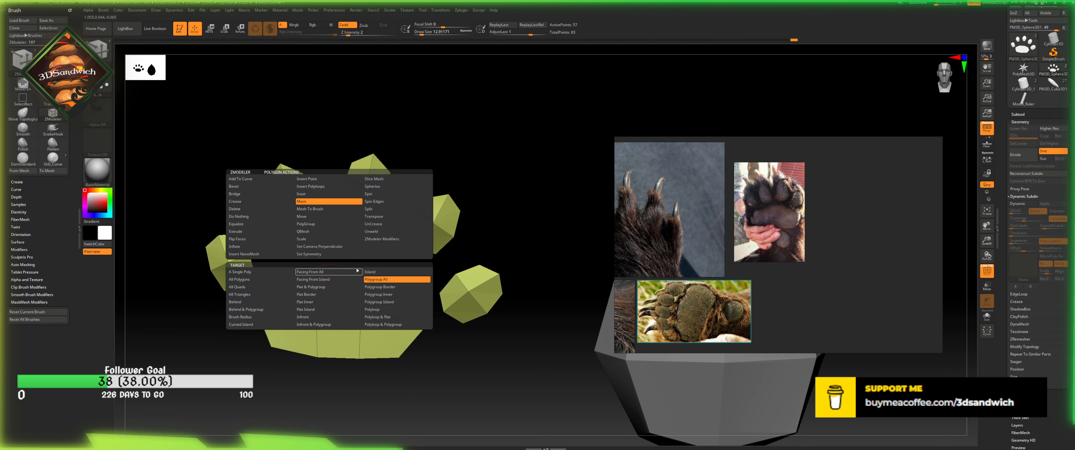
{"action": "left_click", "coordinate": [329, 275]}
{"action": "left_click", "coordinate": [348, 287]}
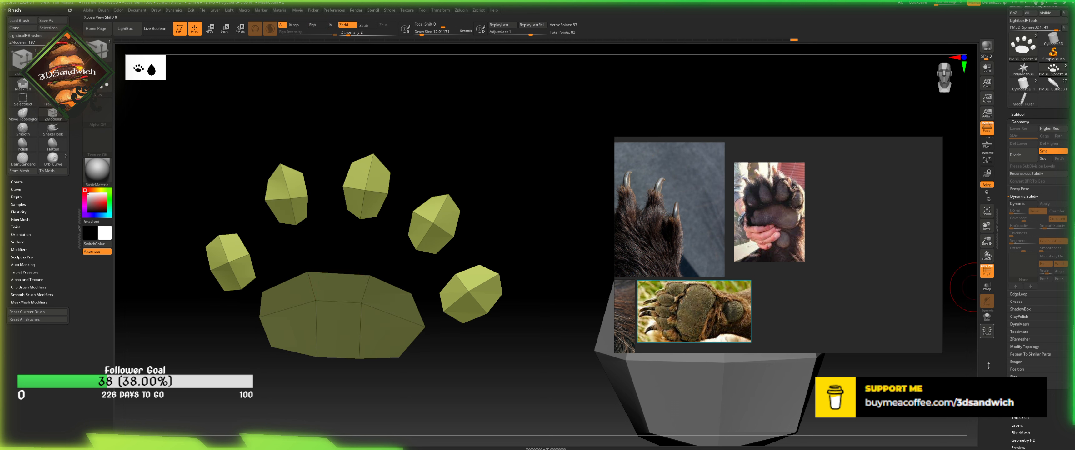
{"action": "key", "text": "ctrl"}
{"action": "left_click", "coordinate": [553, 181], "text": "ctrl"}
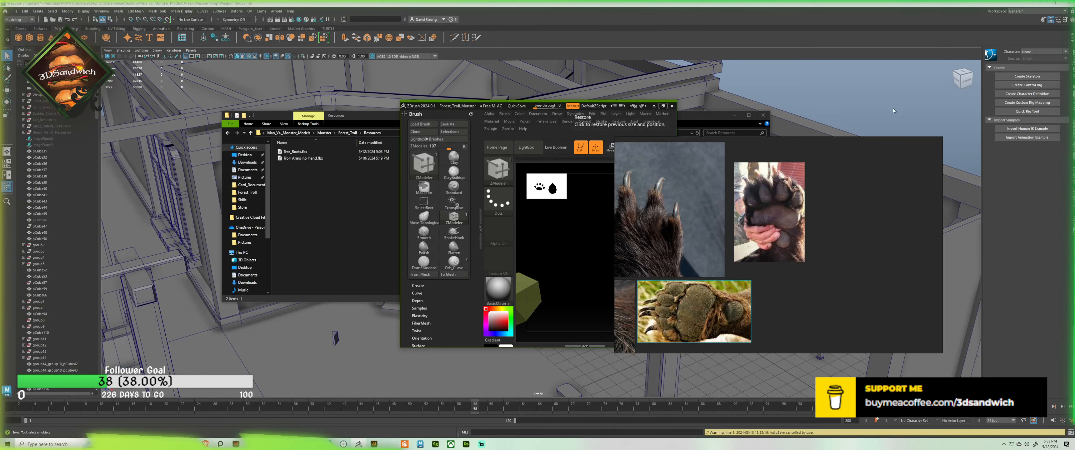
- Maximize the ZBrush window, try to reopen the collapsed tray and frame the palm pad up close
{"action": "left_click", "coordinate": [663, 106]}
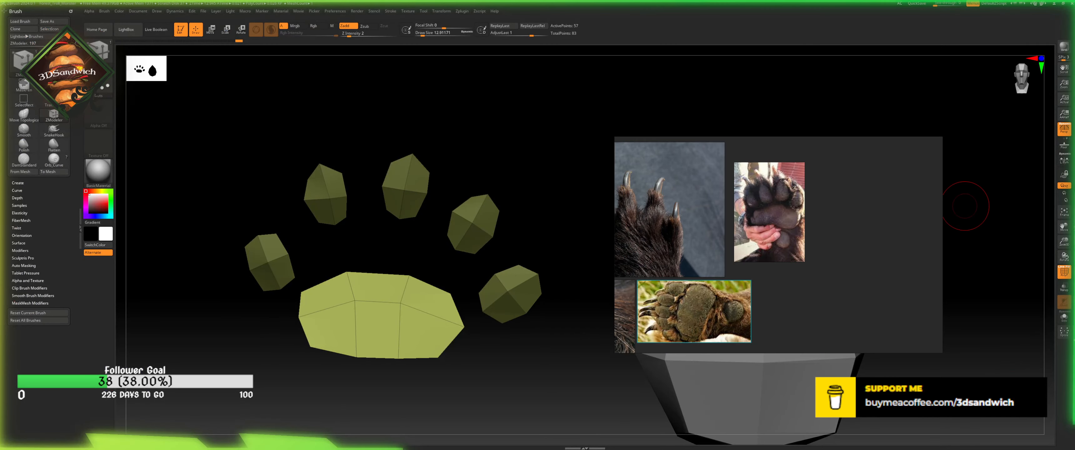
{"action": "left_click", "coordinate": [1044, 215]}
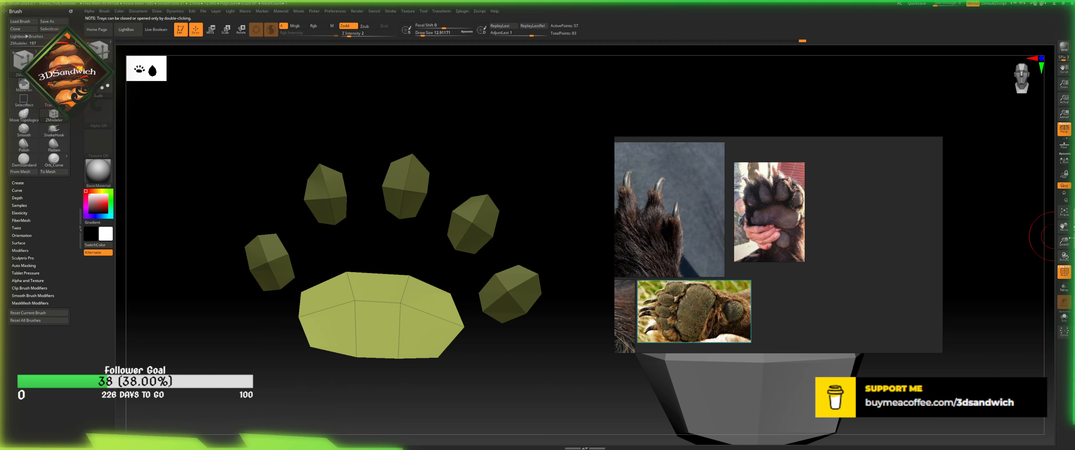
{"action": "key", "text": "ctrl"}
{"action": "left_click", "coordinate": [1063, 212]}
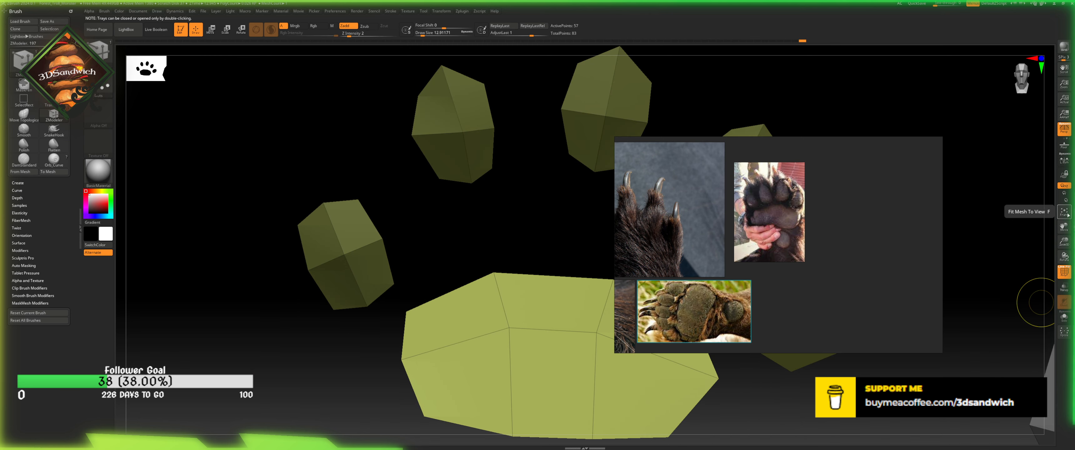
{"action": "scroll", "coordinate": [367, 211], "scroll_direction": "up", "scroll_amount": 3}
{"action": "left_click_drag", "start_coordinate": [367, 212], "coordinate": [313, 222], "text": "alt"}
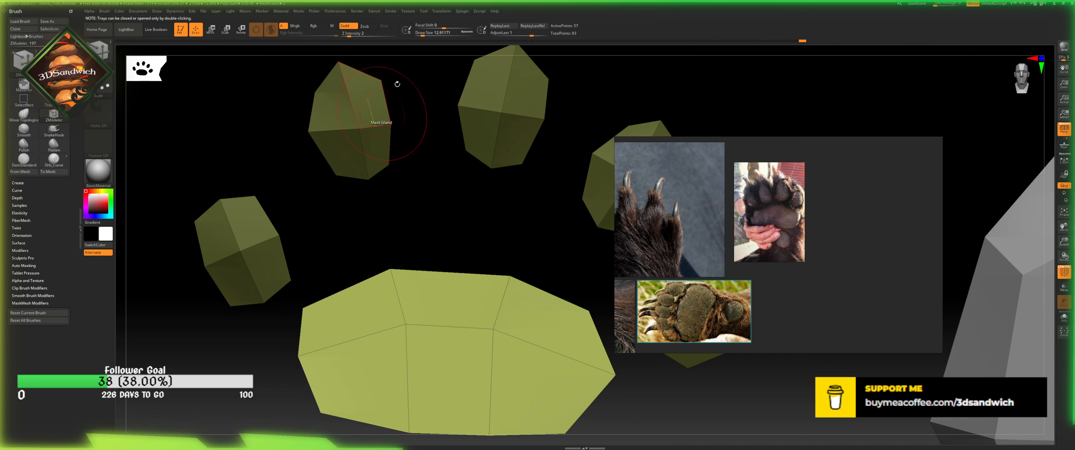
- Find the Tool palette and dock it in the tray beside the canvas
{"action": "left_click", "coordinate": [461, 11]}
{"action": "mouse_move", "coordinate": [438, 11]}
{"action": "left_click", "coordinate": [388, 11]}
{"action": "mouse_move", "coordinate": [362, 12]}
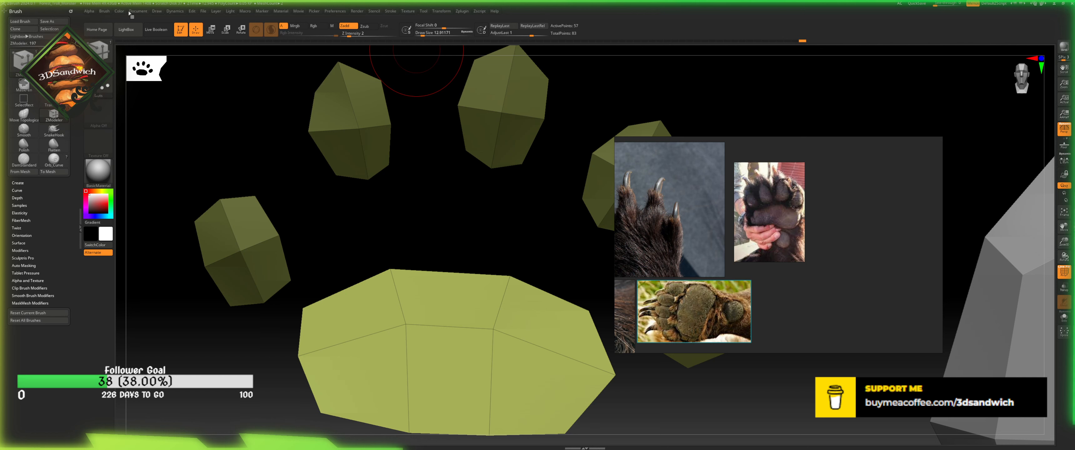
{"action": "left_click", "coordinate": [155, 12]}
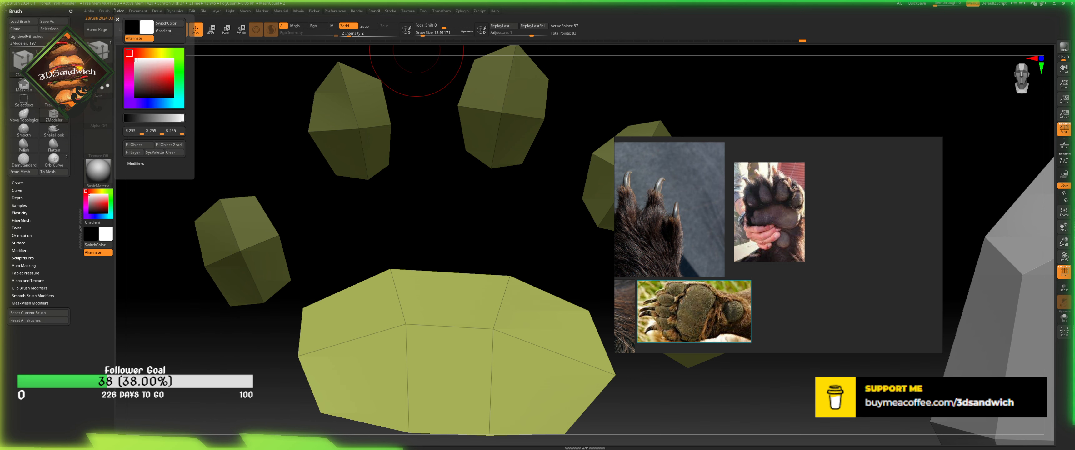
{"action": "left_click", "coordinate": [101, 20]}
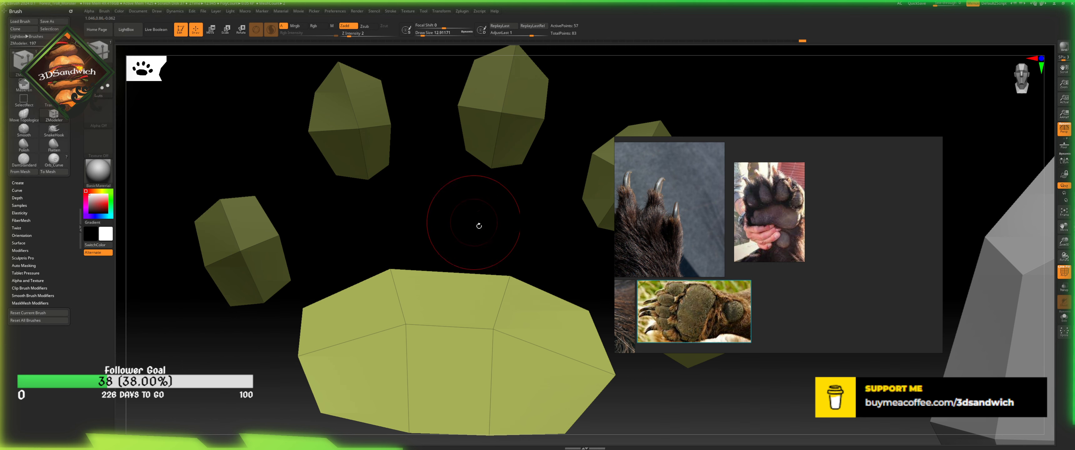
{"action": "mouse_move", "coordinate": [496, 238]}
{"action": "left_mouse_down", "text": "alt"}
{"action": "mouse_move", "coordinate": [438, 185]}
{"action": "mouse_move", "coordinate": [401, 188]}
{"action": "left_mouse_up", "text": "alt"}
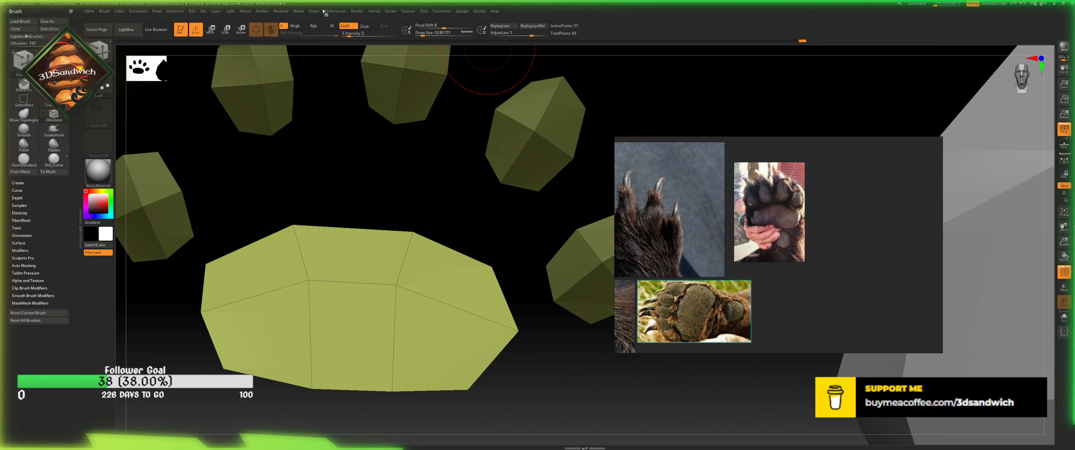
{"action": "mouse_move", "coordinate": [328, 13]}
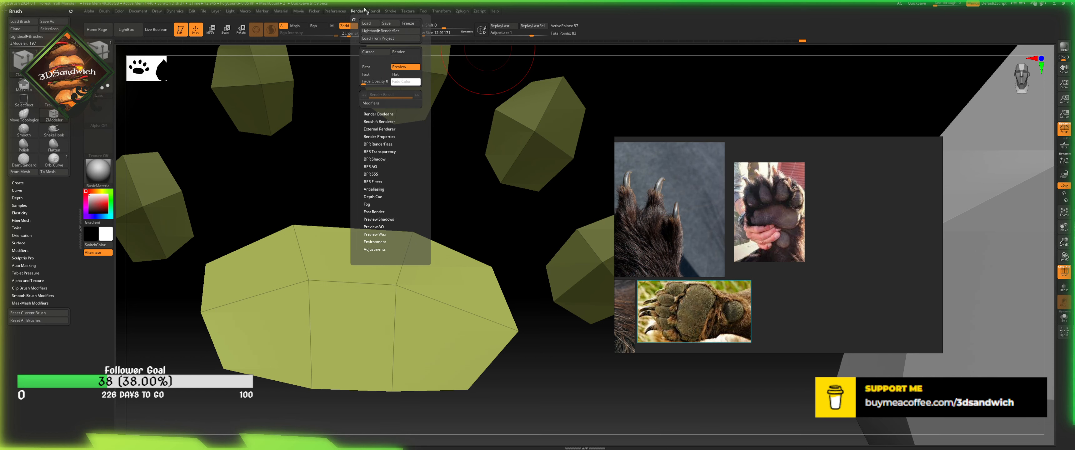
{"action": "mouse_move", "coordinate": [398, 12]}
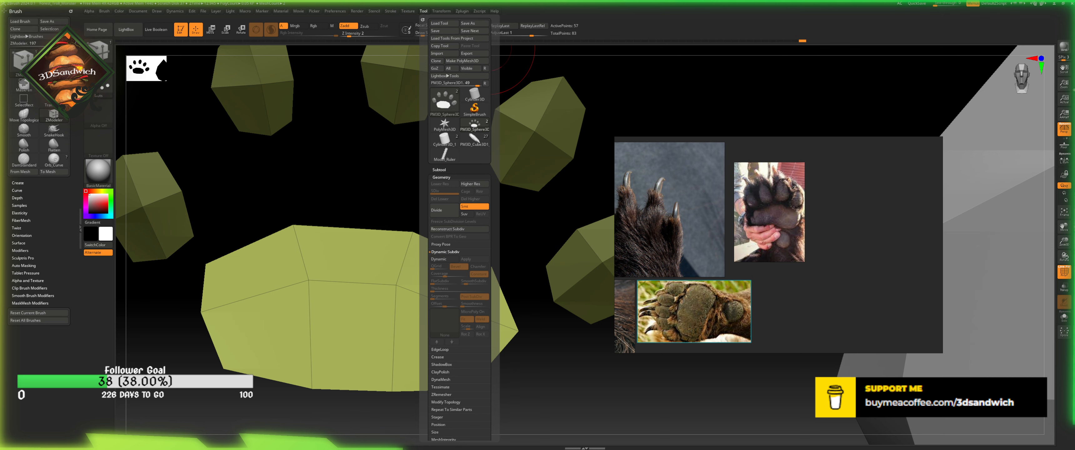
{"action": "left_click", "coordinate": [423, 20]}
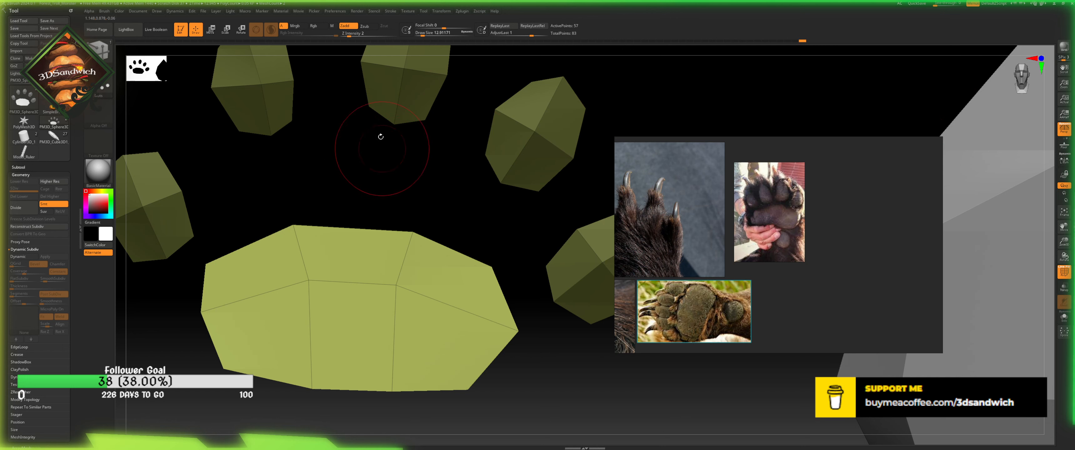
- Invert the mask from the toe pads onto the palm pad and expand the Subtool list
{"action": "left_click", "coordinate": [949, 155], "text": "ctrl"}
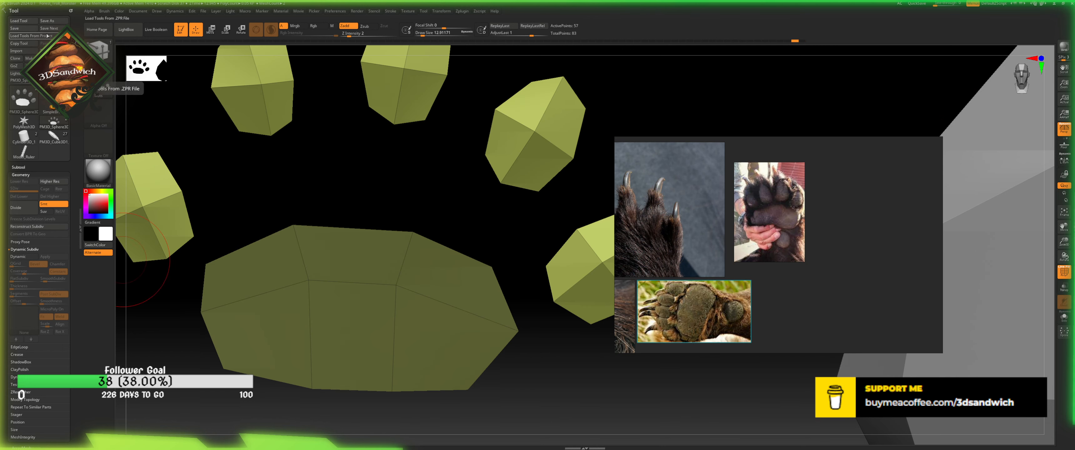
{"action": "mouse_move", "coordinate": [55, 154]}
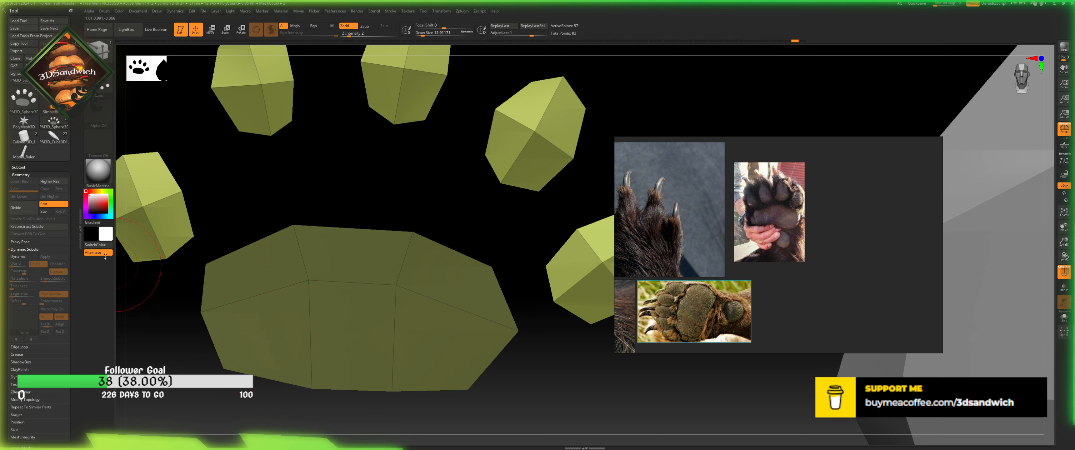
{"action": "left_click", "coordinate": [21, 167]}
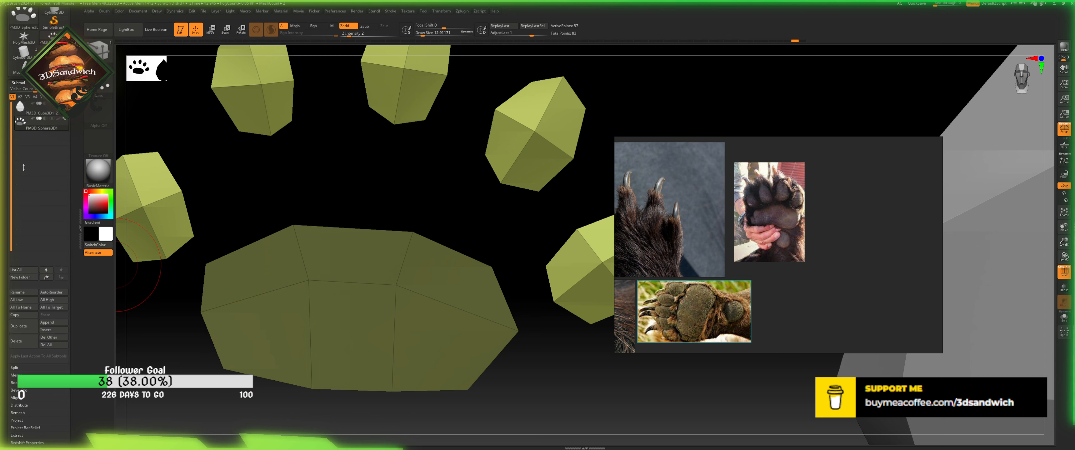
- Dock the Brush palette beside the canvas and collapse it, keeping the Tool palette expanded
{"action": "left_click", "coordinate": [104, 12]}
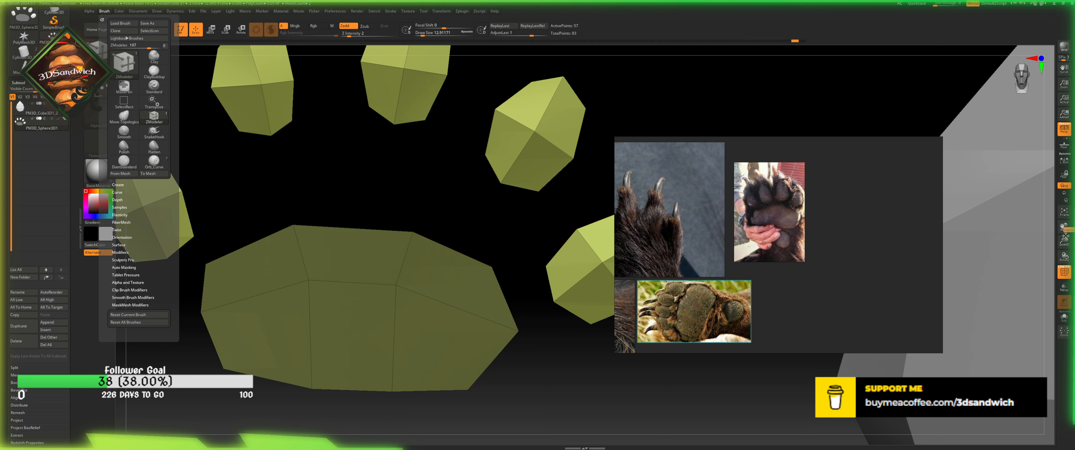
{"action": "left_click_drag", "start_coordinate": [1072, 232], "coordinate": [1071, 233]}
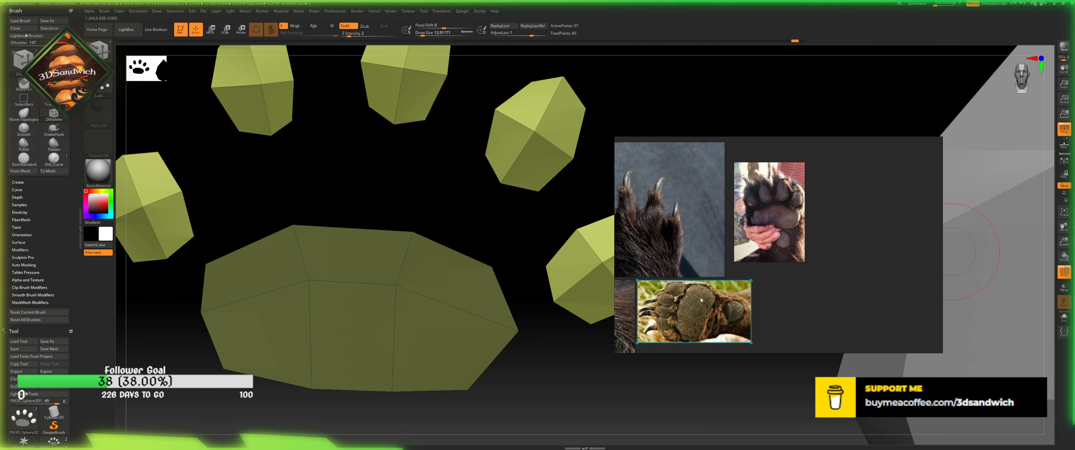
{"action": "left_click", "coordinate": [23, 10]}
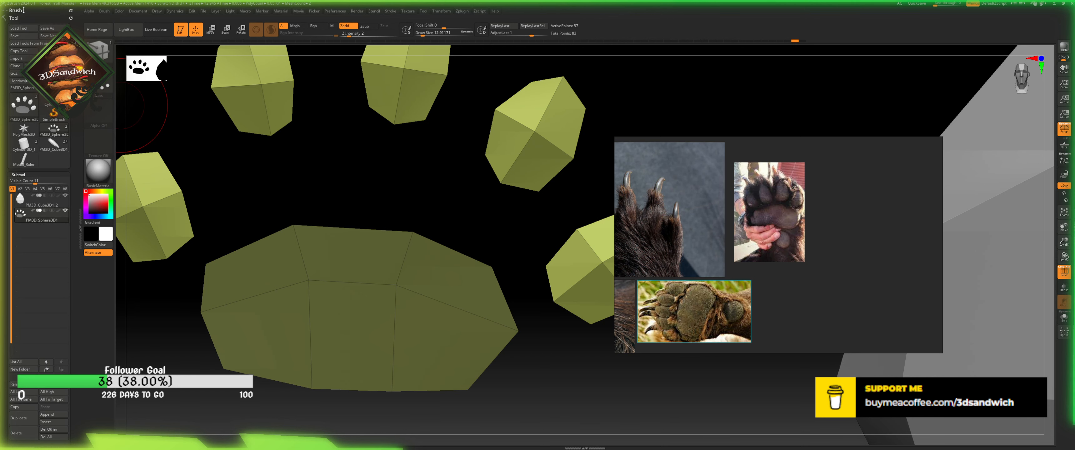
{"action": "left_click", "coordinate": [20, 18]}
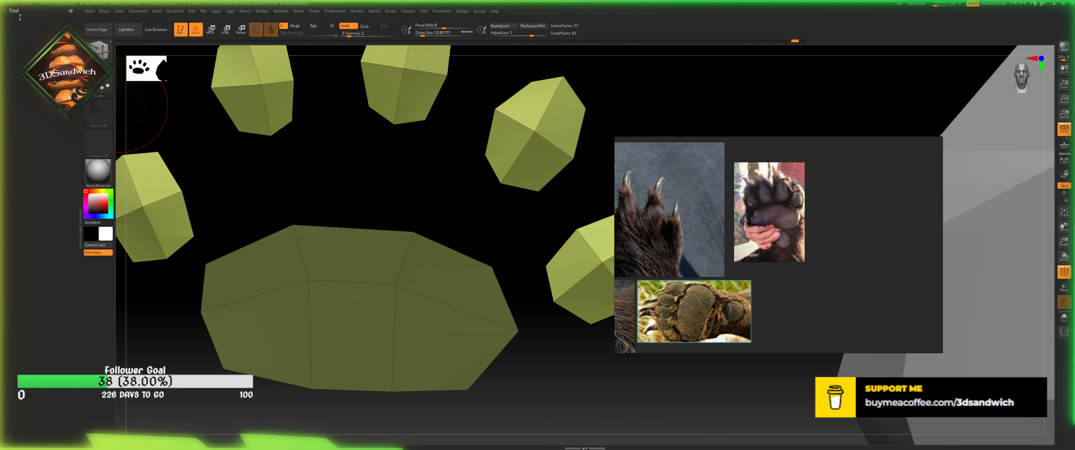
{"action": "left_click", "coordinate": [17, 10]}
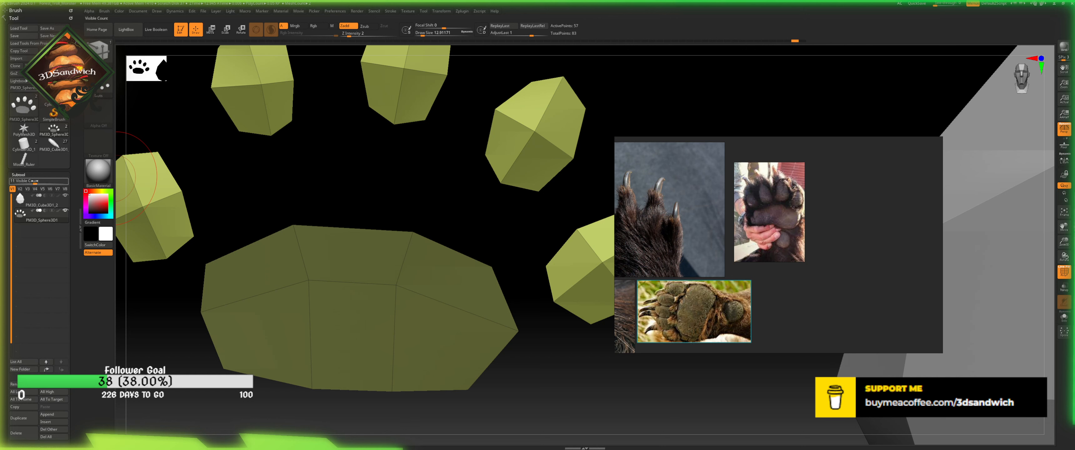
- Set the Subtool list's Visible Count to 4 and expand the Deformation settings
{"action": "left_click_drag", "start_coordinate": [35, 182], "coordinate": [18, 182]}
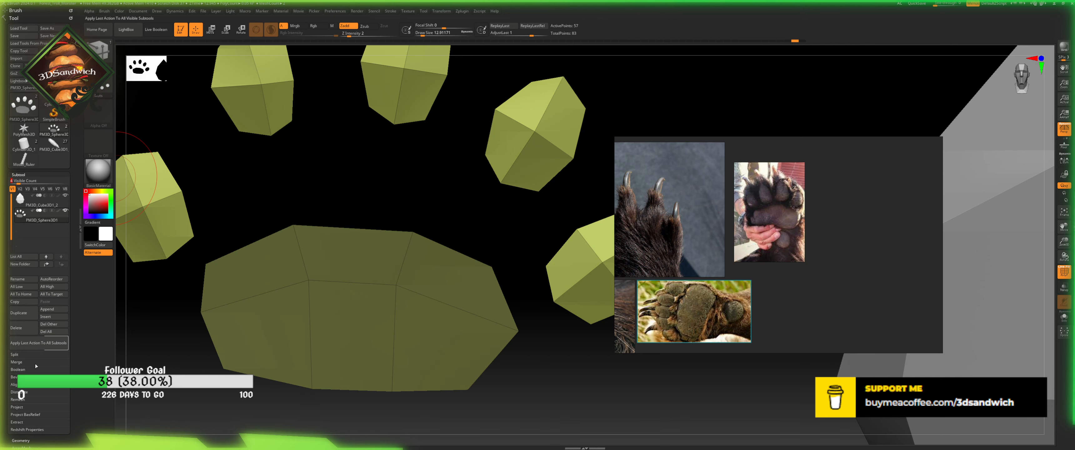
{"action": "scroll", "coordinate": [74, 413], "scroll_direction": "down", "scroll_amount": 10}
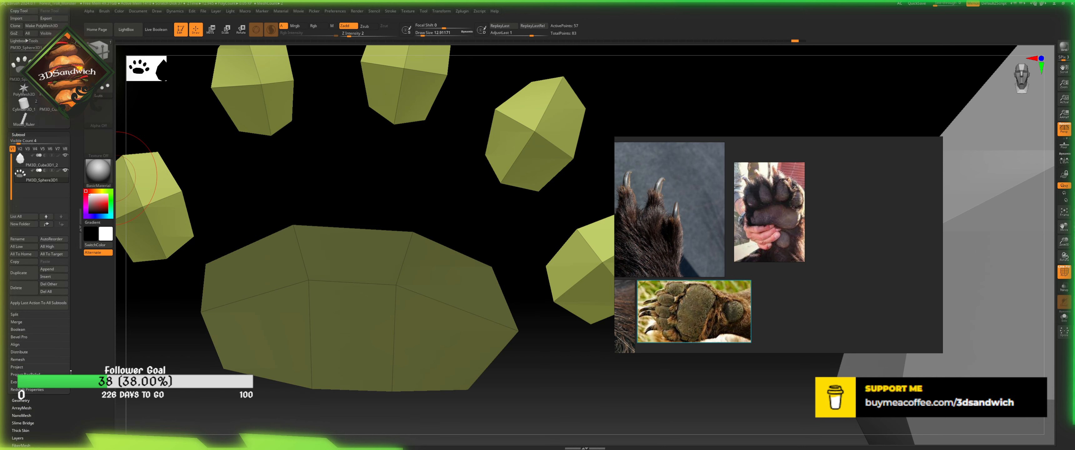
{"action": "scroll", "coordinate": [46, 322], "scroll_direction": "up", "scroll_amount": 1}
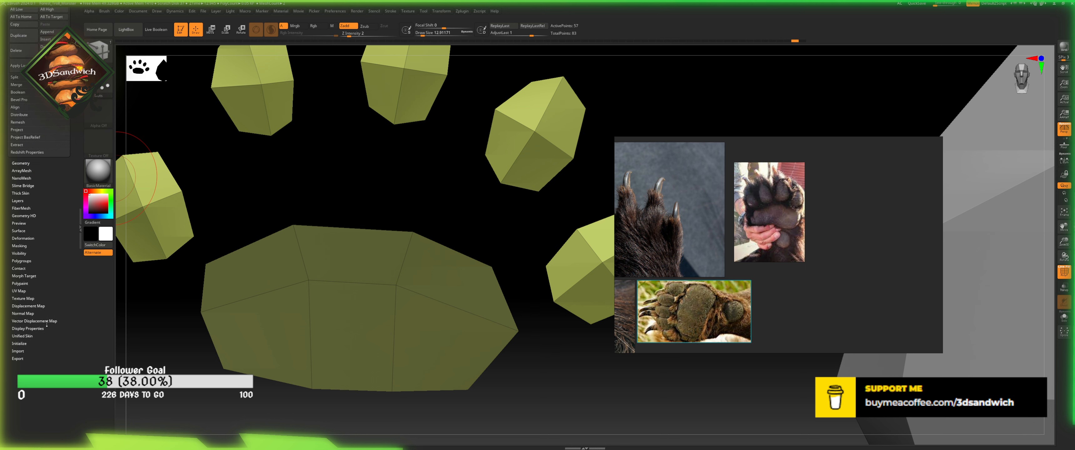
{"action": "left_click", "coordinate": [22, 239]}
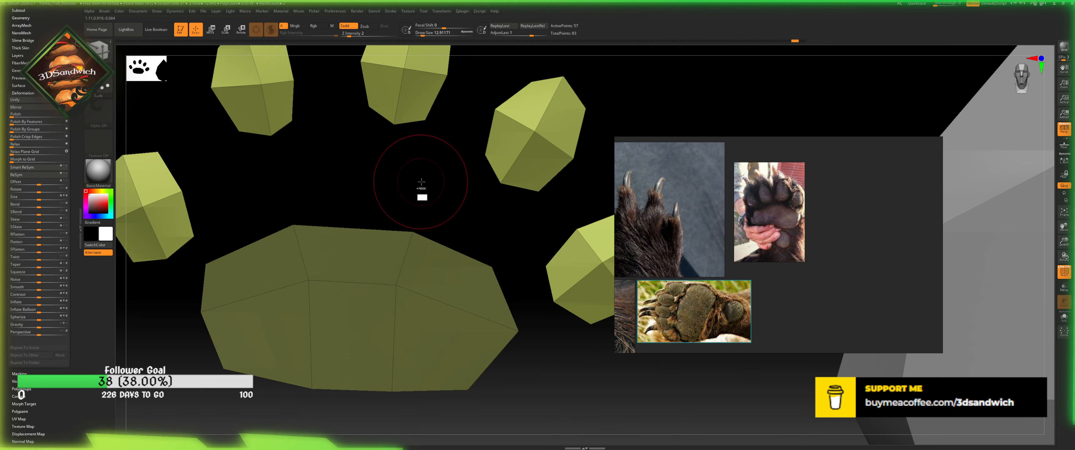
- Invert the mask back onto the toe pads and expand the palm pad with a negative Smooth deformation
{"action": "left_click", "coordinate": [413, 203], "text": "ctrl"}
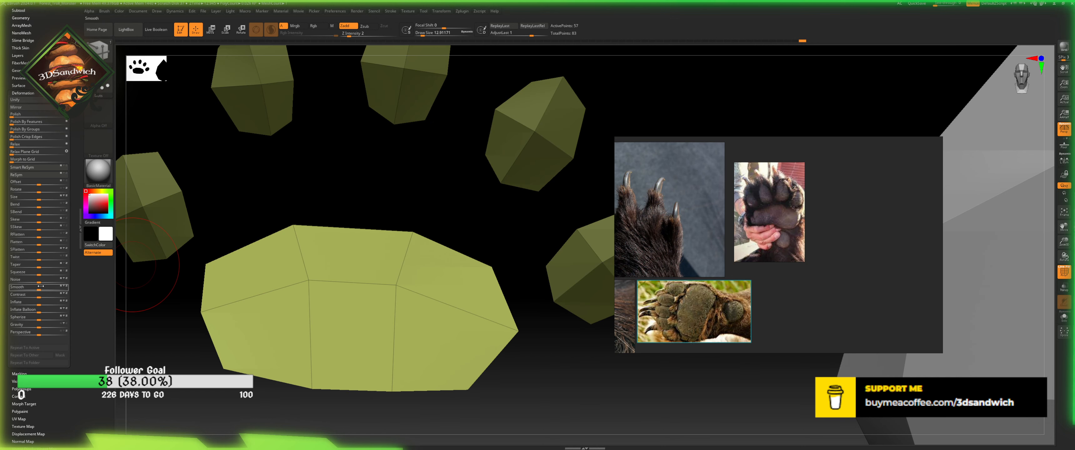
{"action": "left_click", "coordinate": [24, 287]}
{"action": "mouse_move", "coordinate": [15, 282]}
{"action": "left_mouse_down"}
{"action": "mouse_move", "coordinate": [22, 301]}
{"action": "mouse_move", "coordinate": [37, 298]}
{"action": "mouse_move", "coordinate": [31, 289]}
{"action": "left_mouse_up"}
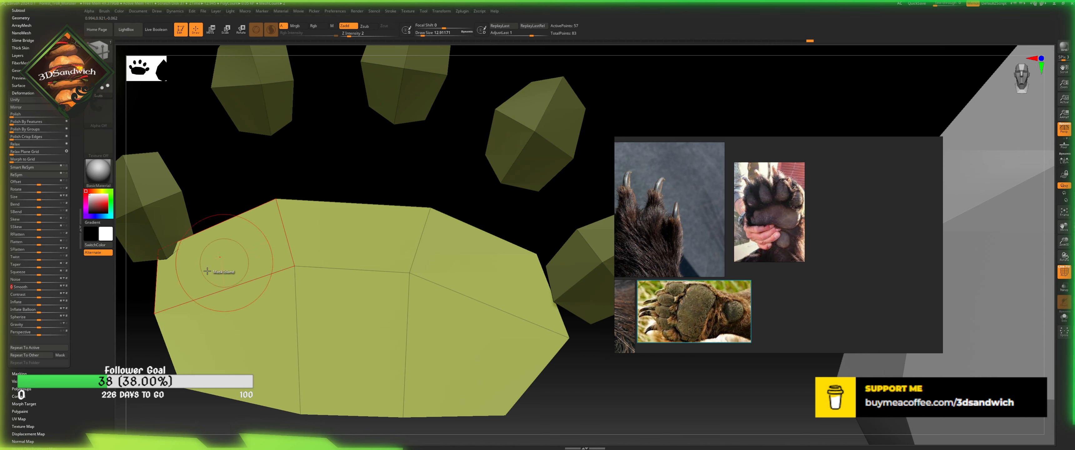
- Scale the palm pad down slightly around its centre and shift it a little lower below the toe pads
{"action": "key", "text": "w"}
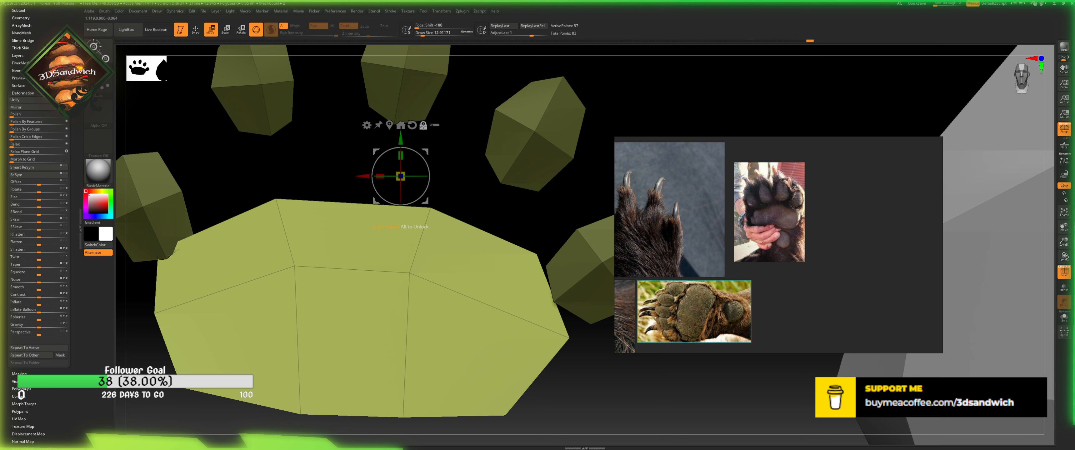
{"action": "left_click", "coordinate": [349, 312]}
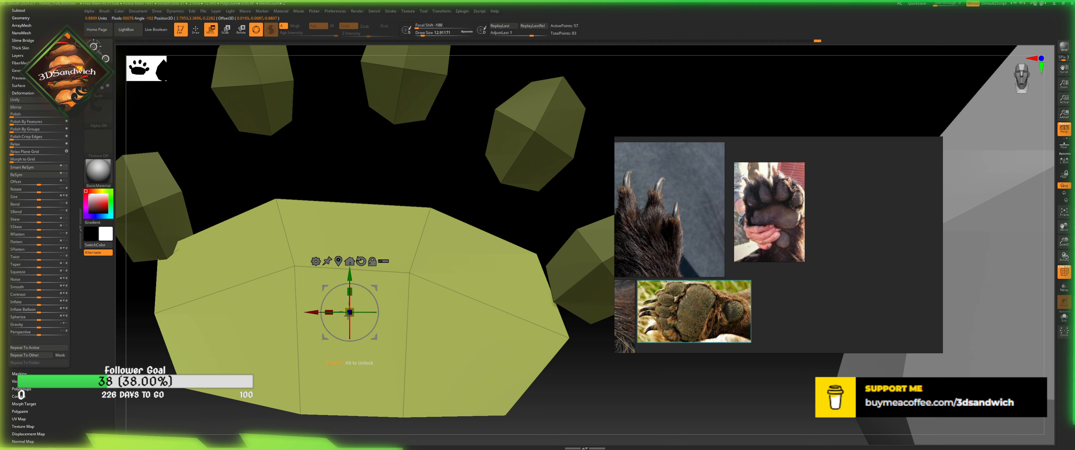
{"action": "left_click_drag", "start_coordinate": [350, 312], "coordinate": [300, 337]}
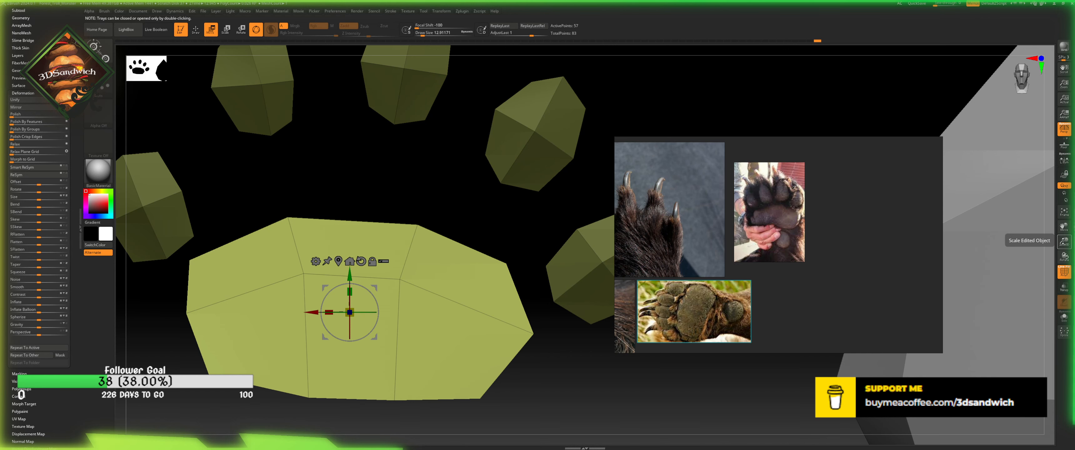
{"action": "key", "text": "f"}
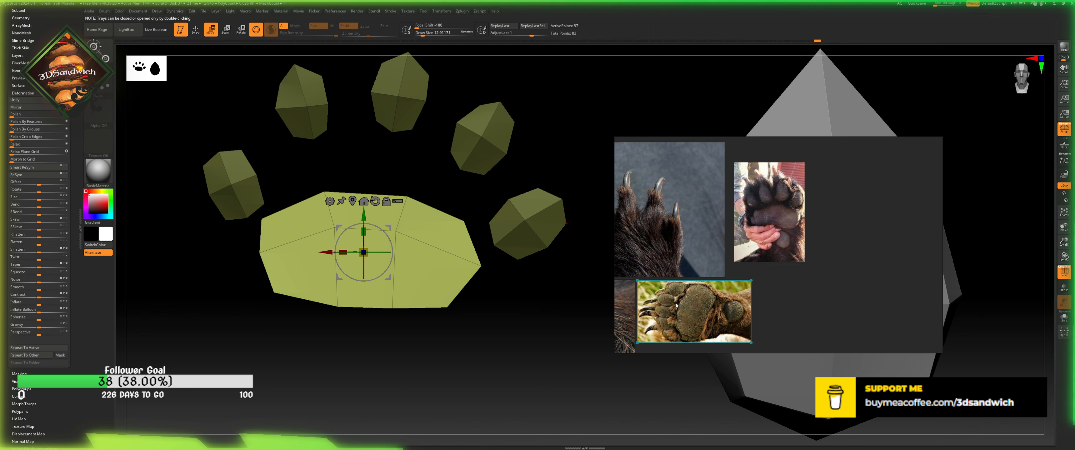
{"action": "left_click_drag", "start_coordinate": [535, 360], "coordinate": [525, 409], "text": "alt"}
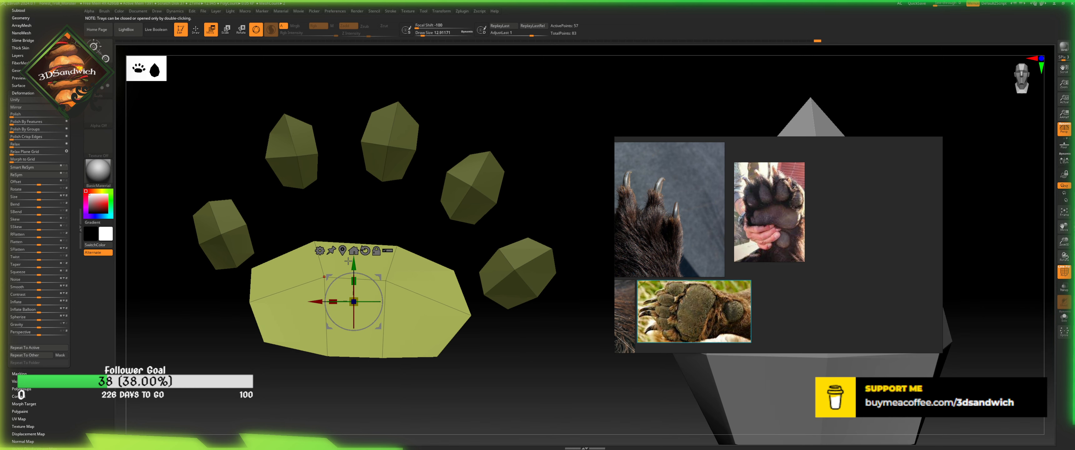
{"action": "mouse_move", "coordinate": [353, 265]}
{"action": "left_mouse_down"}
{"action": "mouse_move", "coordinate": [353, 277]}
{"action": "mouse_move", "coordinate": [353, 267]}
{"action": "left_mouse_up"}
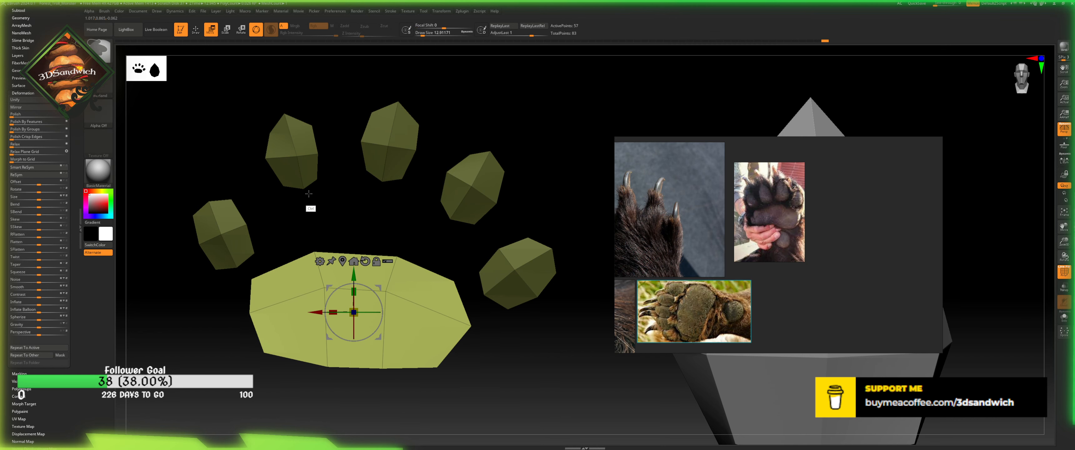
- Clear the mask and use the Move Topological brush to lengthen the second toe pad toward the palm and widen it
{"action": "left_click", "coordinate": [195, 29]}
{"action": "key", "text": "b"}
{"action": "key", "text": "m"}
{"action": "key", "text": "t"}
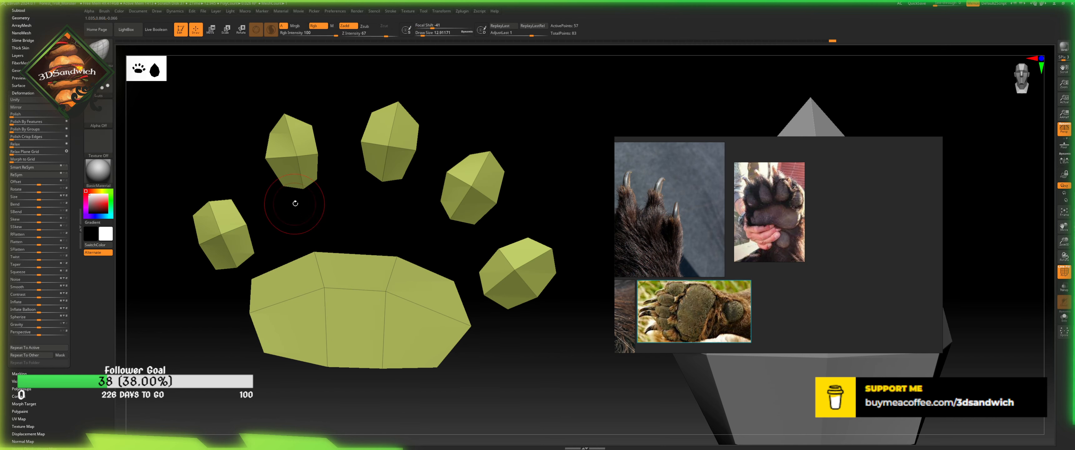
{"action": "left_click_drag", "start_coordinate": [284, 190], "coordinate": [272, 231]}
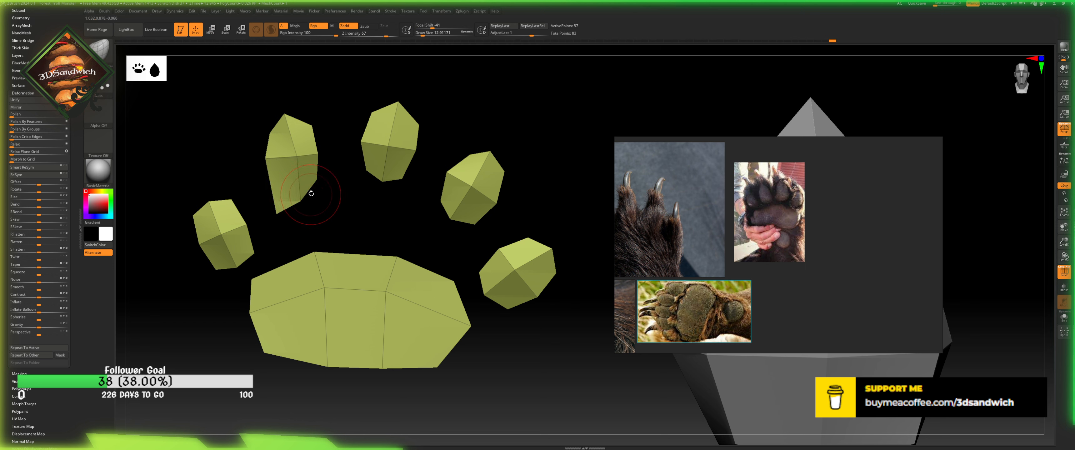
{"action": "left_click_drag", "start_coordinate": [314, 187], "coordinate": [338, 227]}
{"action": "left_click_drag", "start_coordinate": [299, 205], "coordinate": [296, 234]}
{"action": "left_click_drag", "start_coordinate": [270, 155], "coordinate": [259, 156]}
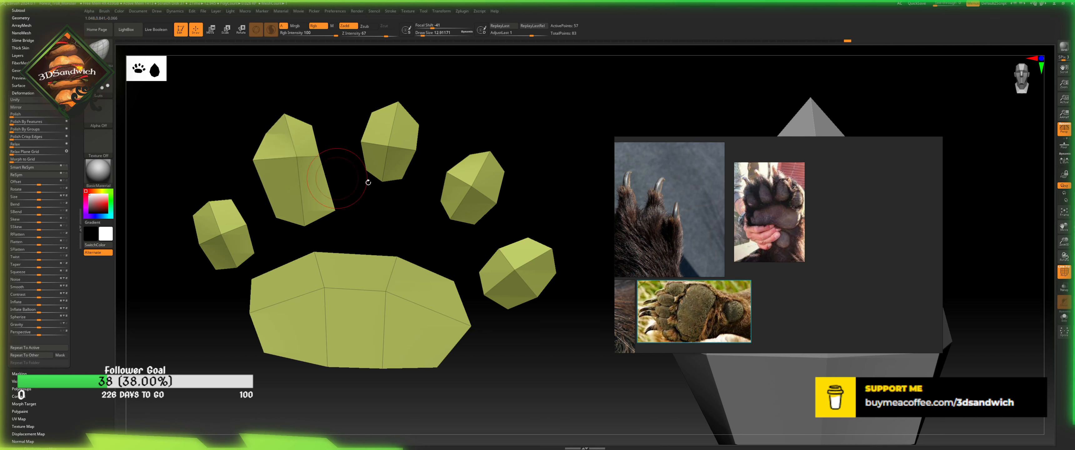
- Lengthen the middle, fourth and outer right toe pads into elongated shapes angled toward the palm
{"action": "mouse_move", "coordinate": [370, 173]}
{"action": "left_mouse_down"}
{"action": "mouse_move", "coordinate": [366, 199]}
{"action": "mouse_move", "coordinate": [400, 240]}
{"action": "left_mouse_up"}
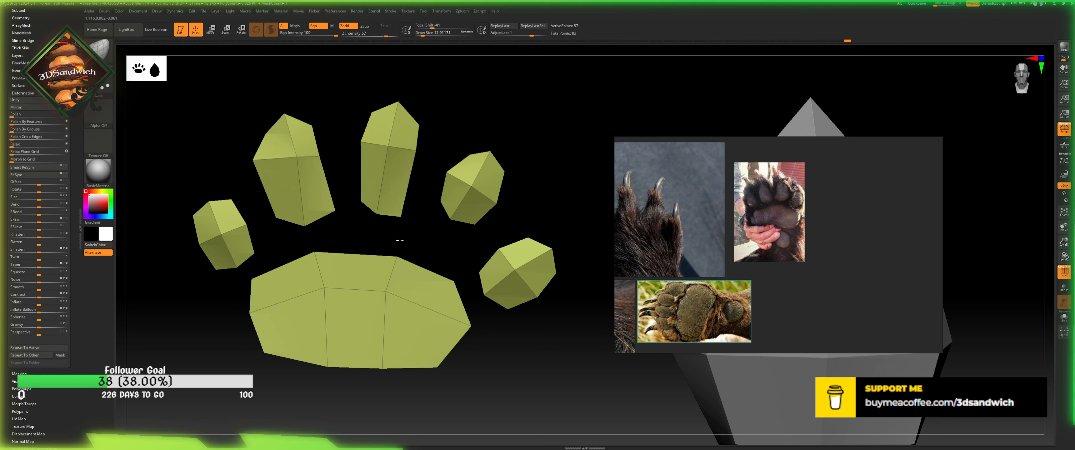
{"action": "left_click_drag", "start_coordinate": [441, 206], "coordinate": [464, 243]}
{"action": "left_click_drag", "start_coordinate": [476, 273], "coordinate": [469, 268]}
{"action": "mouse_move", "coordinate": [501, 292]}
{"action": "left_mouse_down"}
{"action": "mouse_move", "coordinate": [494, 315]}
{"action": "mouse_move", "coordinate": [481, 300]}
{"action": "left_mouse_up"}
{"action": "left_click_drag", "start_coordinate": [541, 250], "coordinate": [553, 229]}
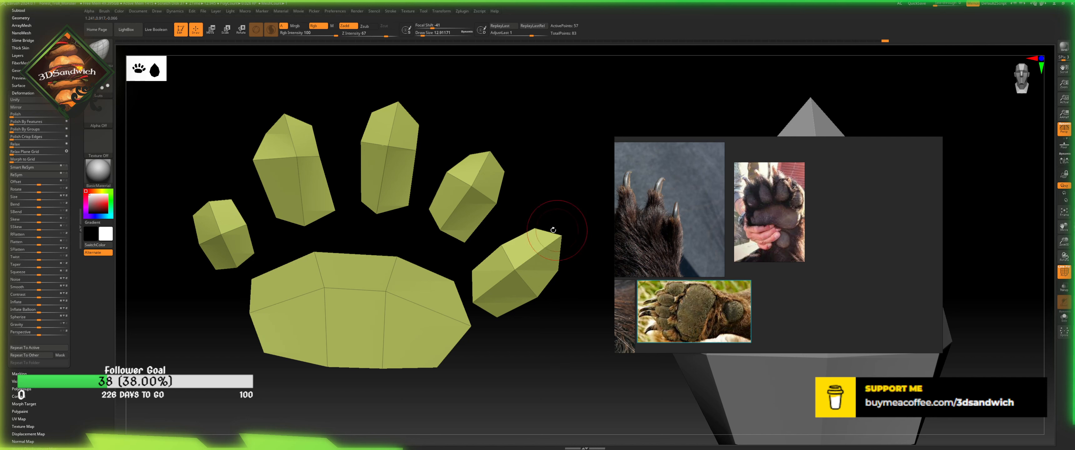
- Reshape the outer left toe pad with a larger Move Topological brush, pulling its base toward the palm and shortening its tip
{"action": "left_click_drag", "start_coordinate": [220, 270], "coordinate": [252, 268]}
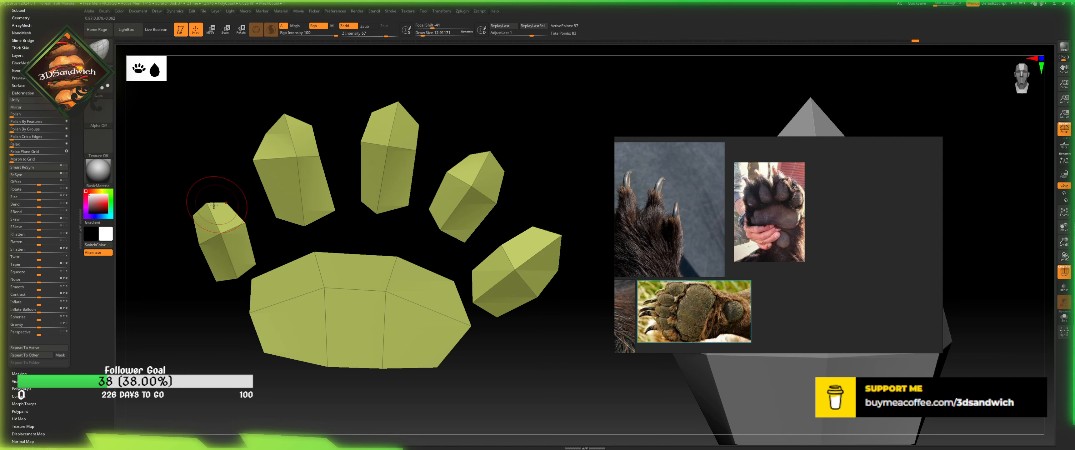
{"action": "left_click_drag", "start_coordinate": [207, 209], "coordinate": [217, 259]}
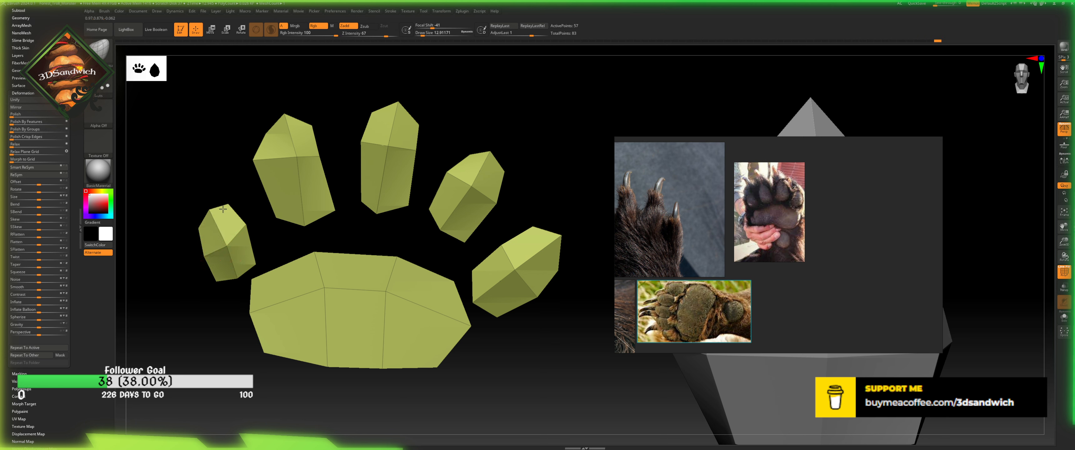
{"action": "left_click_drag", "start_coordinate": [212, 252], "coordinate": [216, 249]}
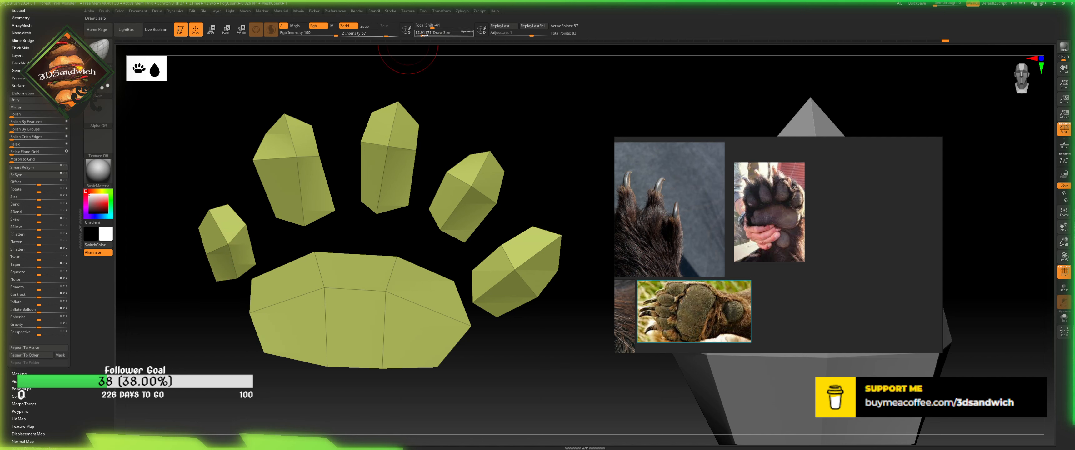
{"action": "left_click_drag", "start_coordinate": [224, 275], "coordinate": [225, 270]}
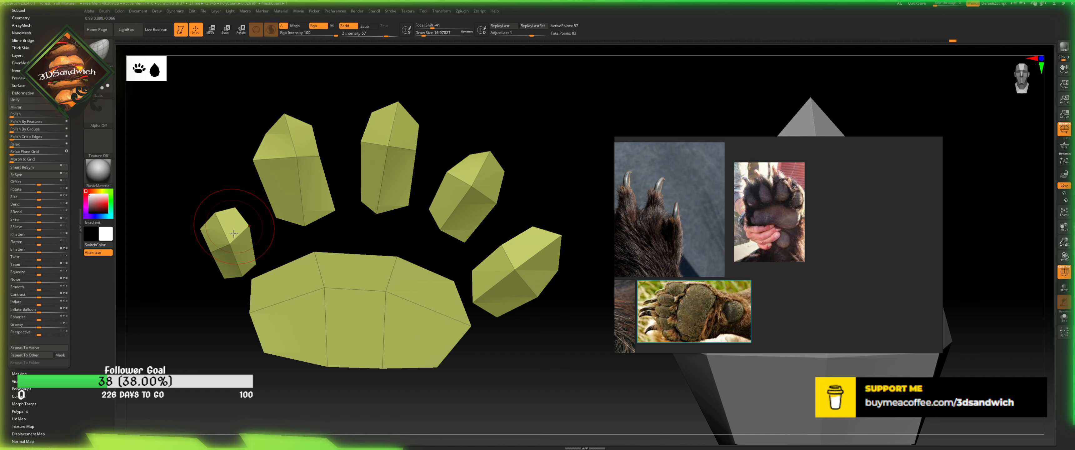
{"action": "left_click_drag", "start_coordinate": [214, 204], "coordinate": [229, 217]}
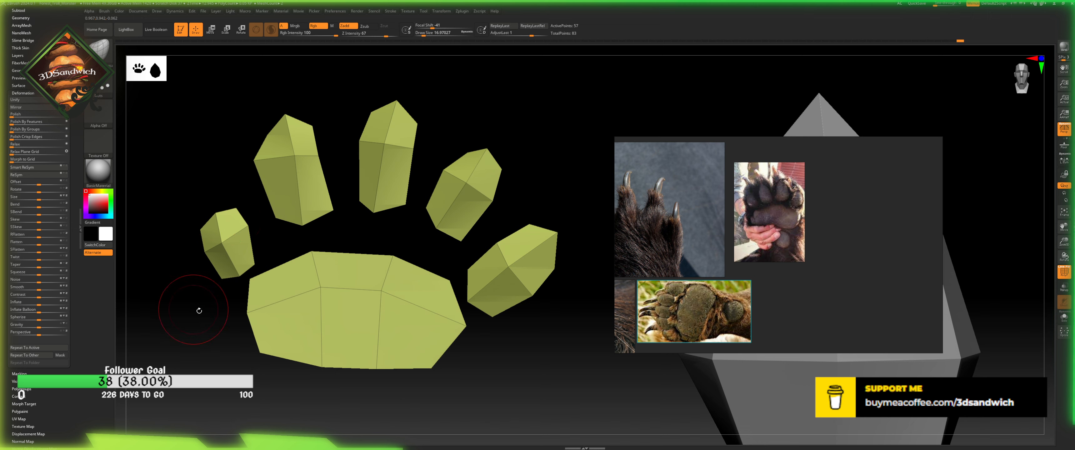
{"action": "left_click_drag", "start_coordinate": [199, 310], "coordinate": [228, 209]}
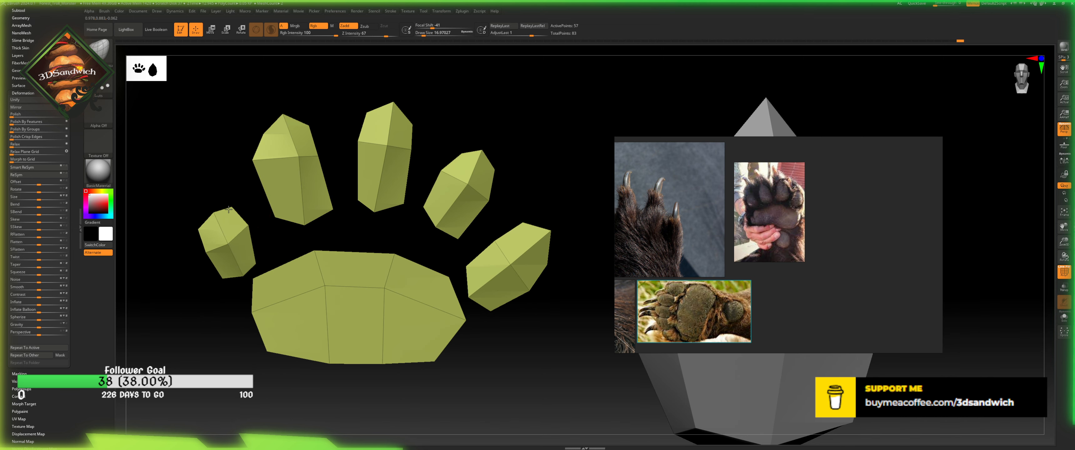
- Bevel the lengthwise centre edge loop of all five toe pads with the ZModeler brush, using EdgeLoop Complete and Two Rows
{"action": "left_click_drag", "start_coordinate": [1004, 76], "coordinate": [951, 109]}
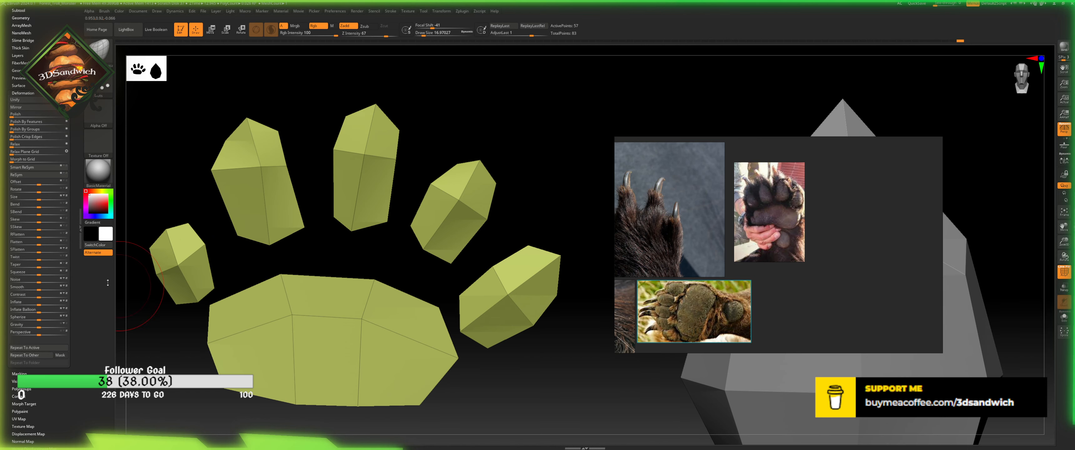
{"action": "key", "text": "b"}
{"action": "key", "text": "z"}
{"action": "key", "text": "m"}
{"action": "key", "text": "space"}
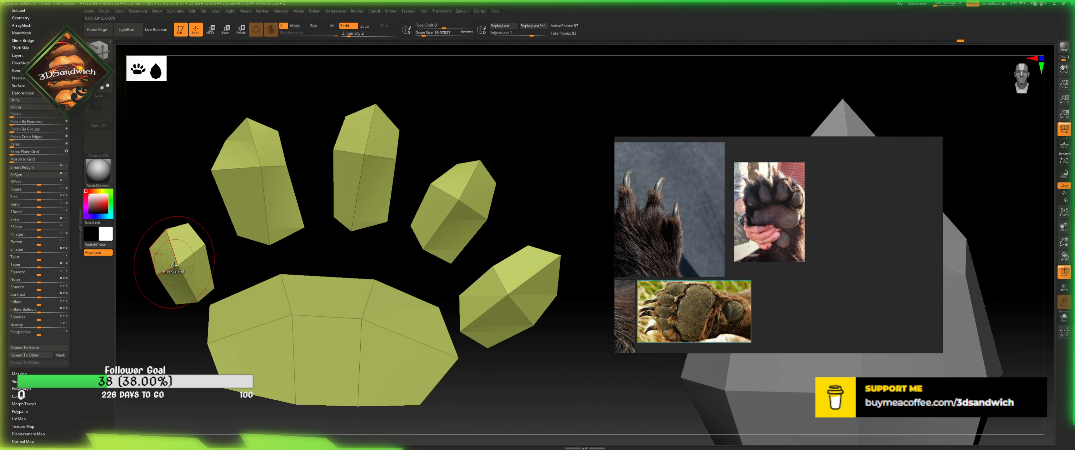
{"action": "left_click_drag", "start_coordinate": [184, 265], "coordinate": [184, 272]}
{"action": "key", "text": "space"}
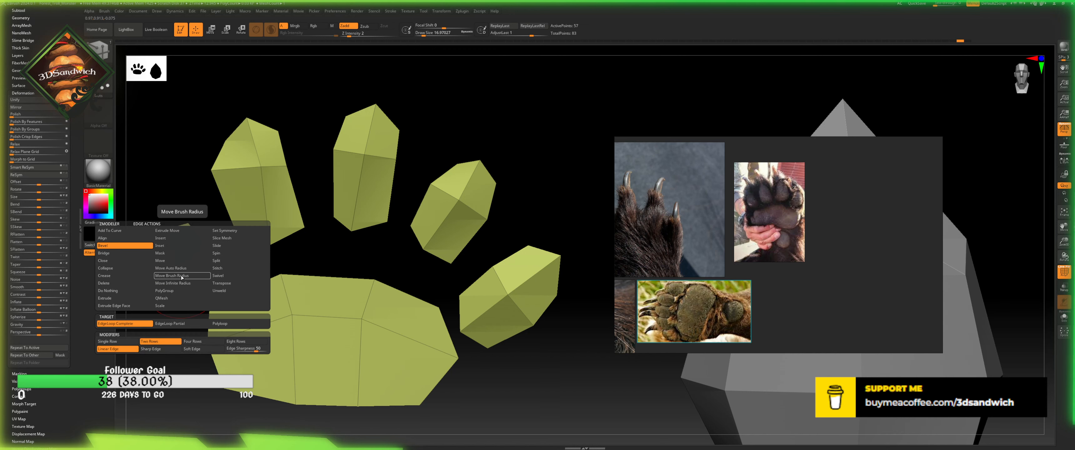
{"action": "left_click", "coordinate": [184, 265]}
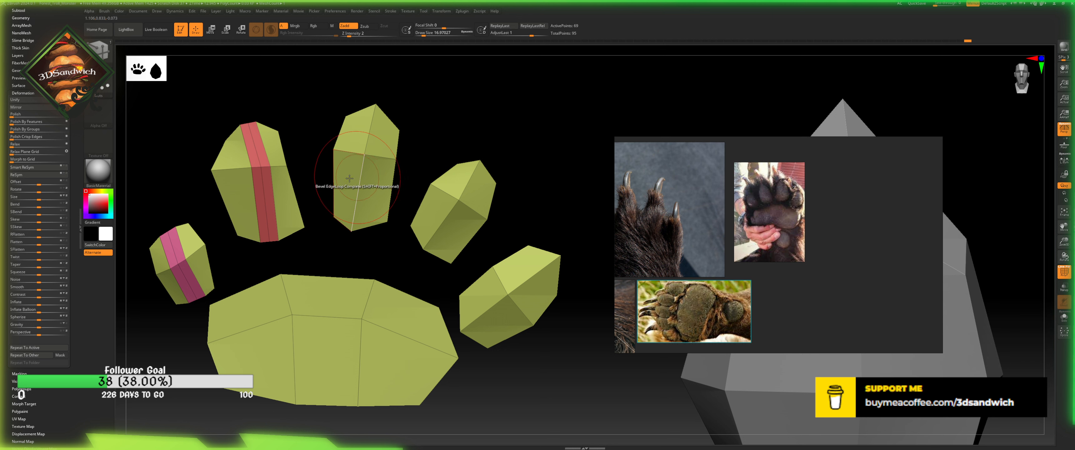
{"action": "left_click", "coordinate": [257, 189]}
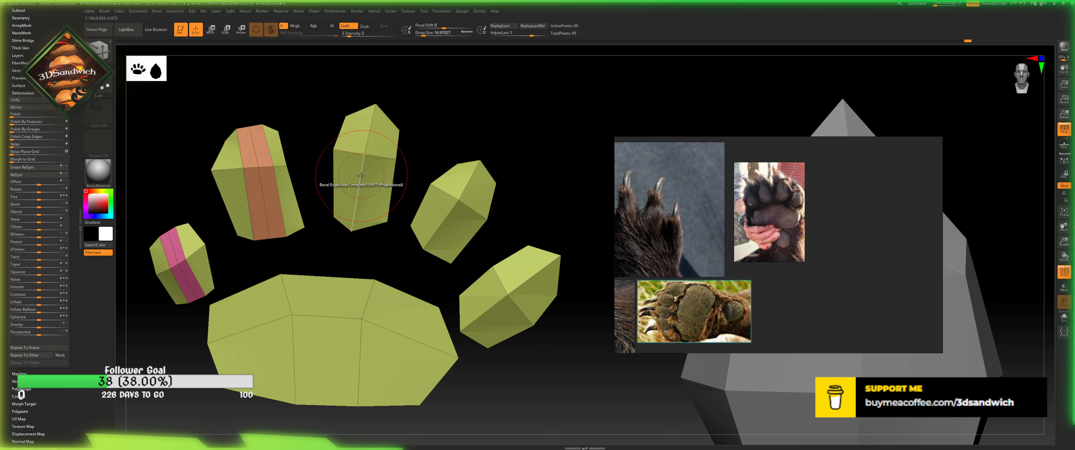
{"action": "left_click", "coordinate": [453, 199]}
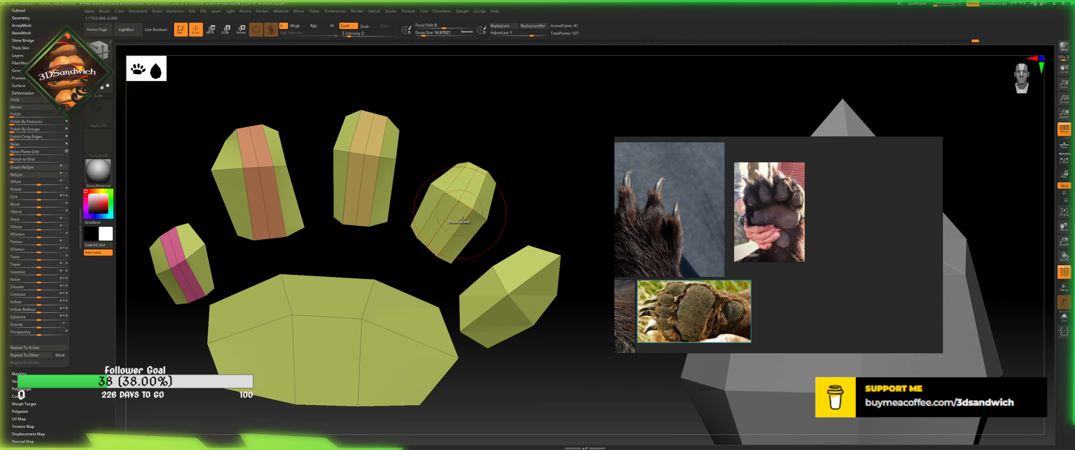
{"action": "left_click", "coordinate": [495, 301]}
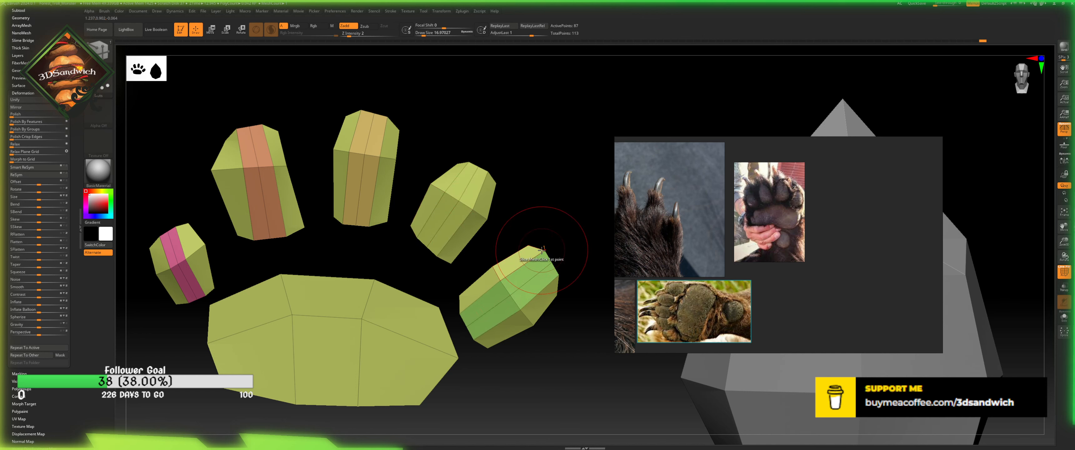
- Set the ZModeler point action to Stitch with To End Point and stitch the second toe pad's outer tip points onto its centre strip
{"action": "key", "text": "space"}
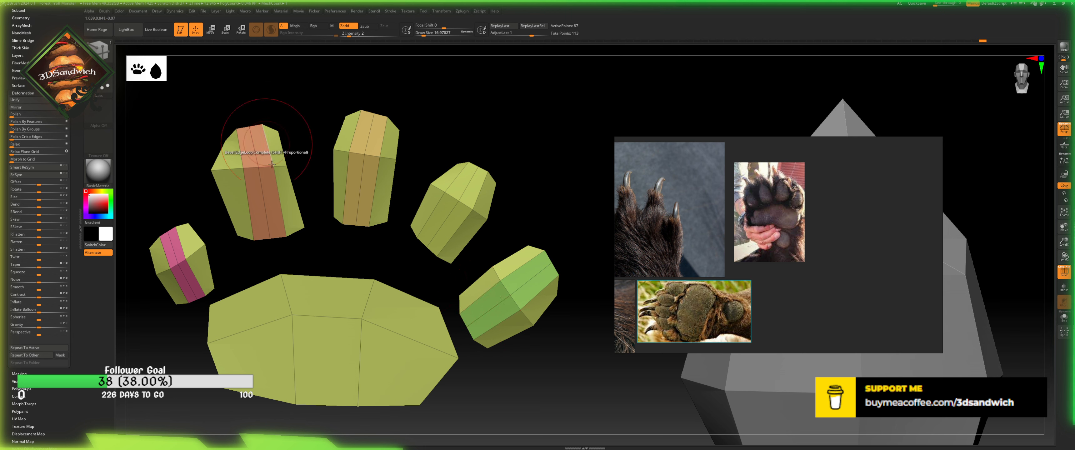
{"action": "key", "text": "space"}
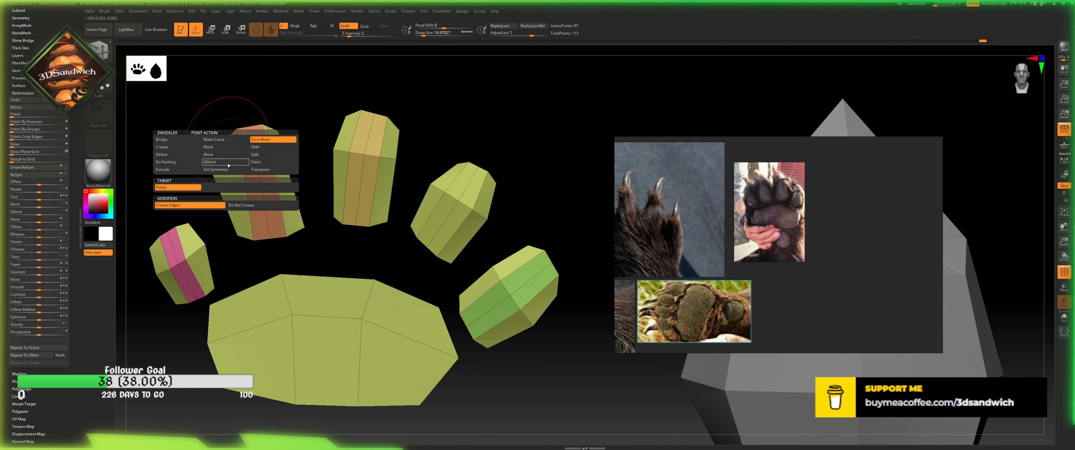
{"action": "left_click", "coordinate": [256, 162]}
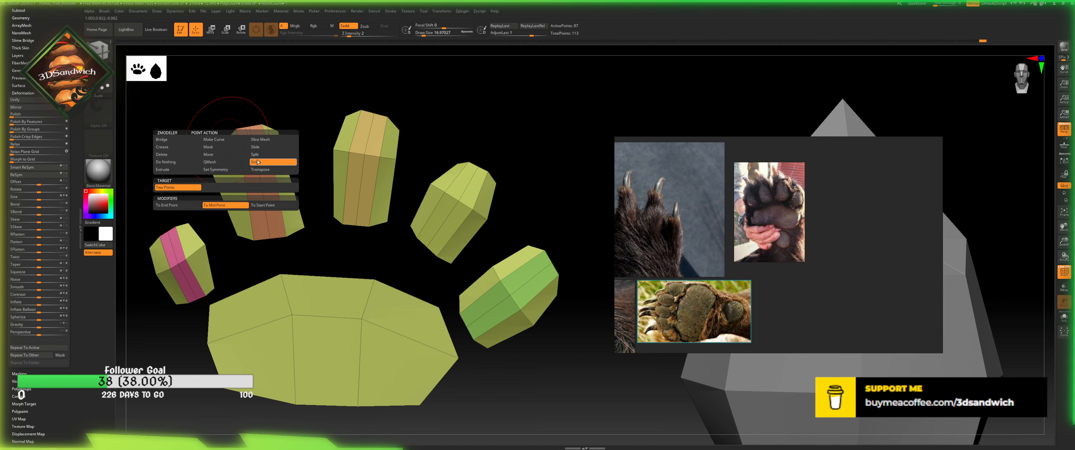
{"action": "left_click", "coordinate": [180, 206]}
{"action": "left_click", "coordinate": [226, 139]}
{"action": "left_click", "coordinate": [236, 129]}
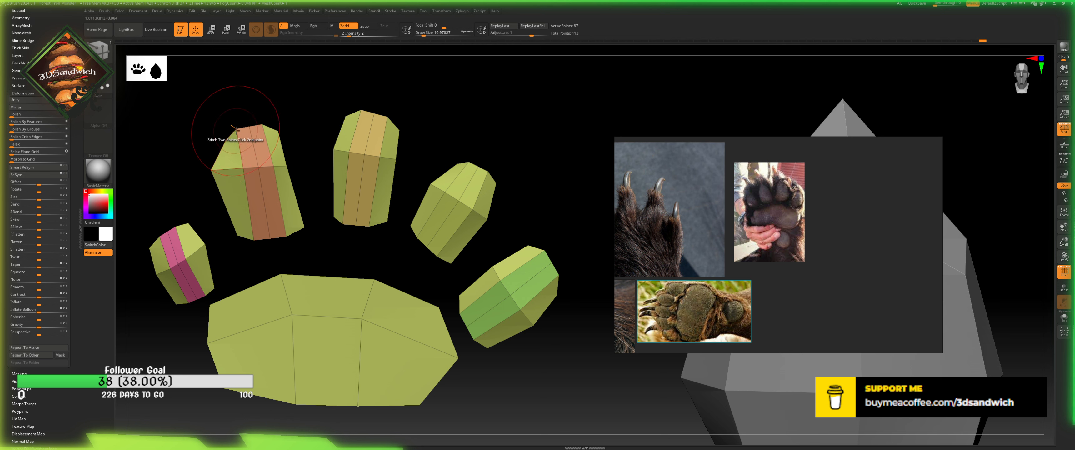
{"action": "left_click", "coordinate": [279, 131]}
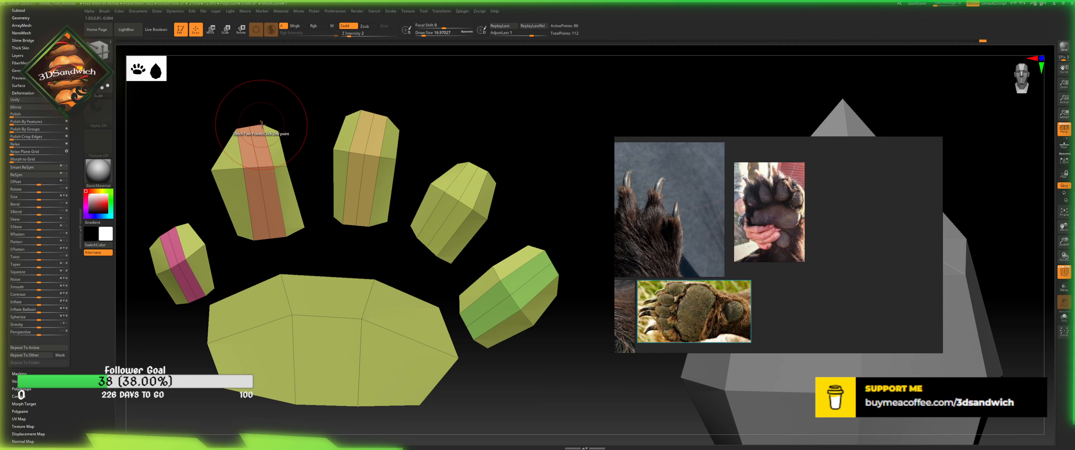
{"action": "left_click", "coordinate": [262, 125]}
- Preview the toe and palm pads with Dynamic Subdiv, then turn the smoothing off again
{"action": "scroll", "coordinate": [27, 104], "scroll_direction": "up", "scroll_amount": 4}
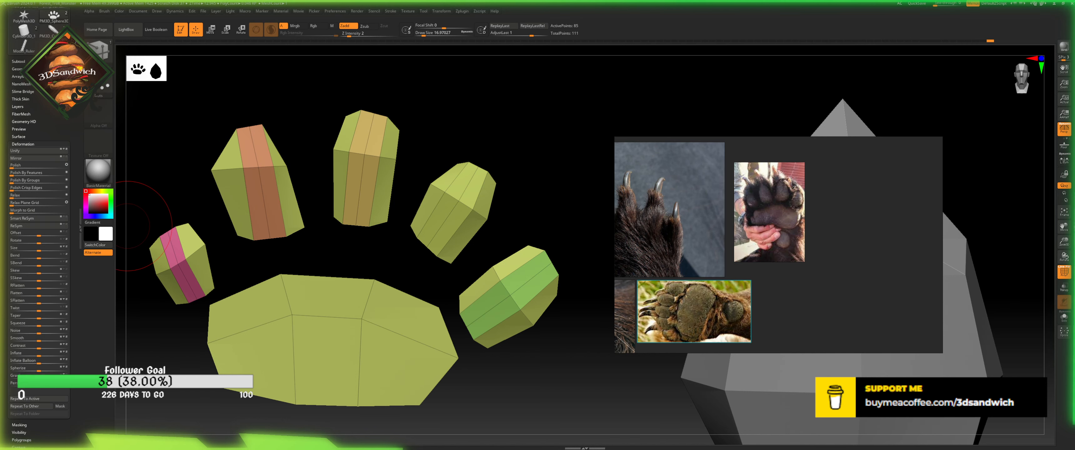
{"action": "left_click", "coordinate": [26, 82]}
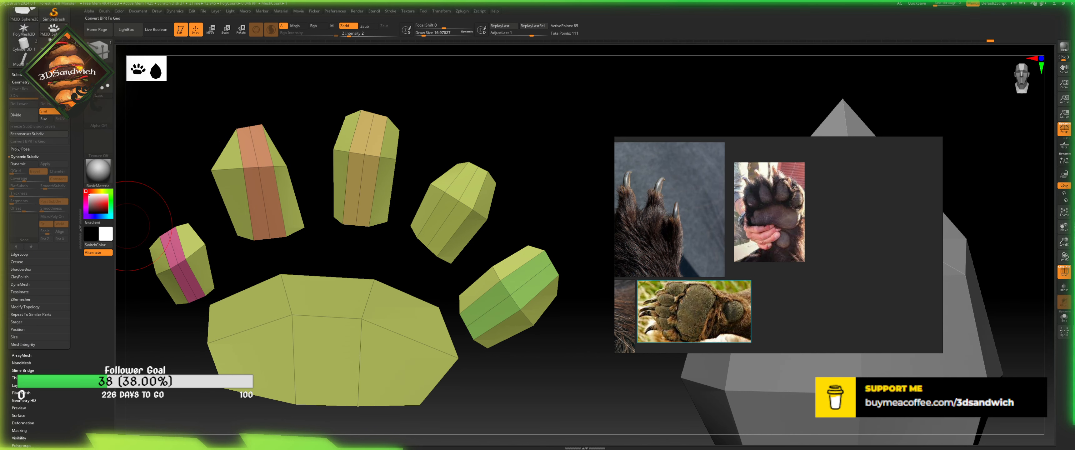
{"action": "left_click", "coordinate": [24, 164]}
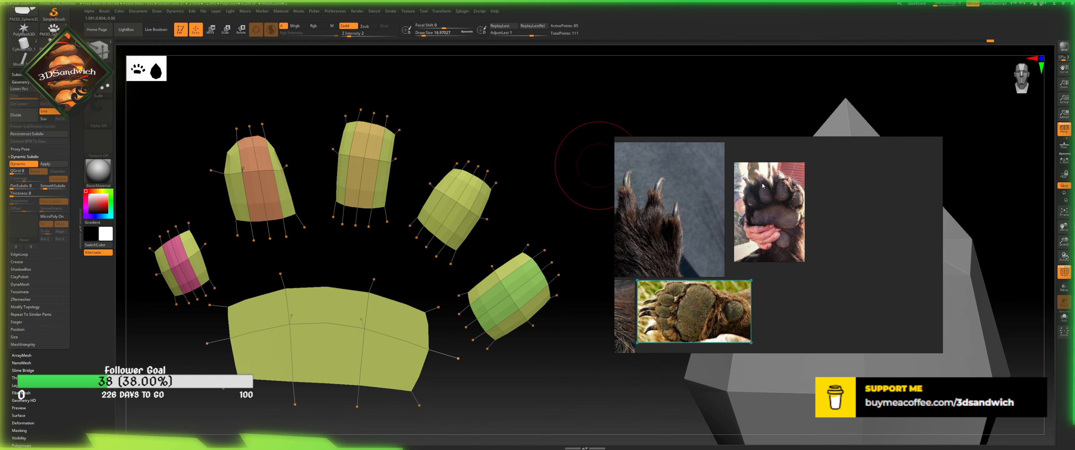
{"action": "left_click_drag", "start_coordinate": [511, 132], "coordinate": [542, 137]}
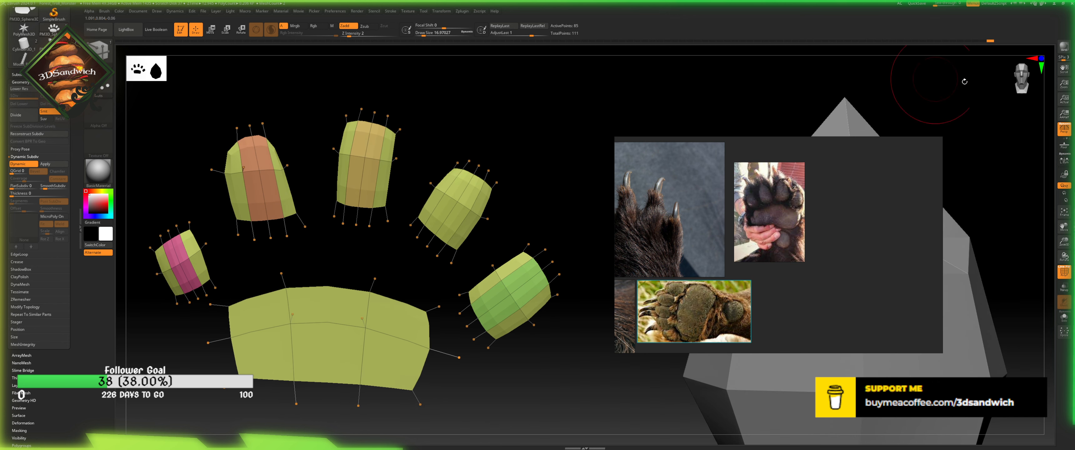
{"action": "left_click", "coordinate": [1020, 76]}
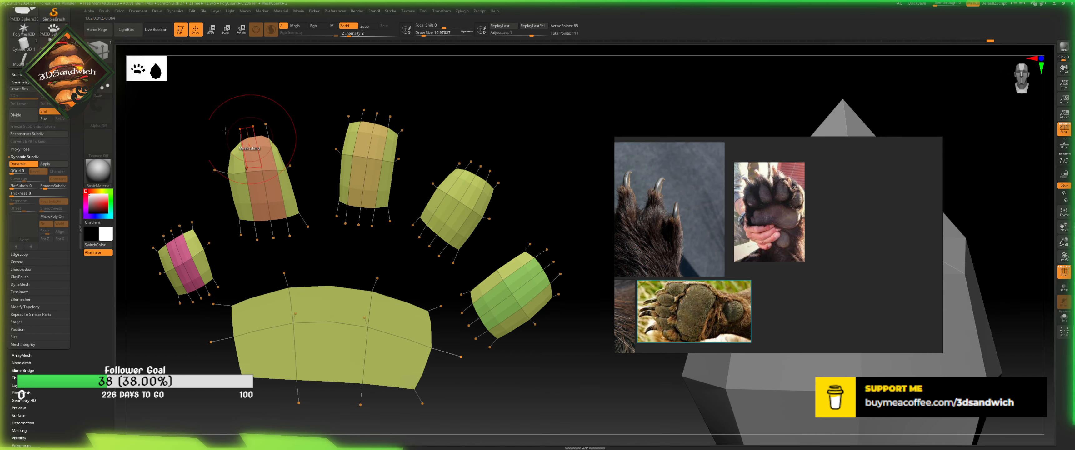
{"action": "key", "text": "shift+d"}
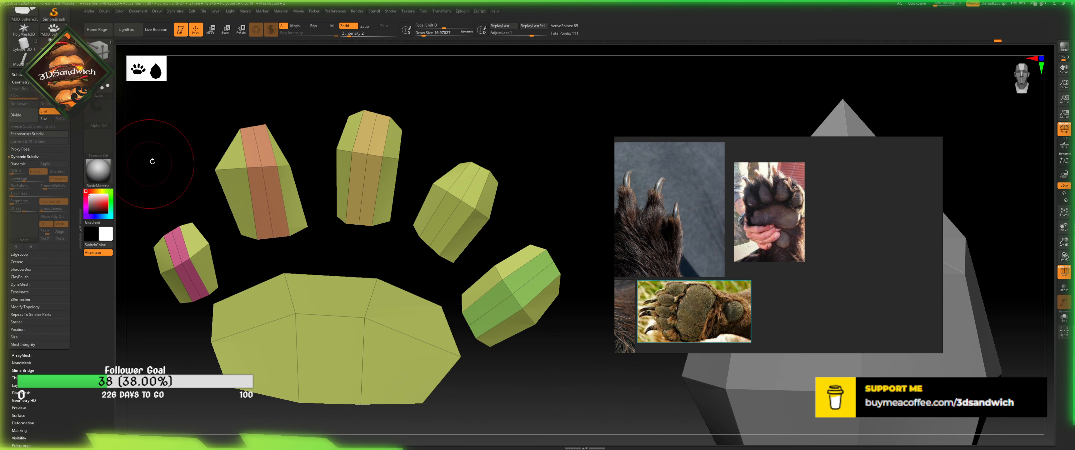
- Try stitching the outer base points of the second and outer left toe pads inward onto their centre strips
{"action": "left_click", "coordinate": [241, 235]}
{"action": "left_click", "coordinate": [256, 239]}
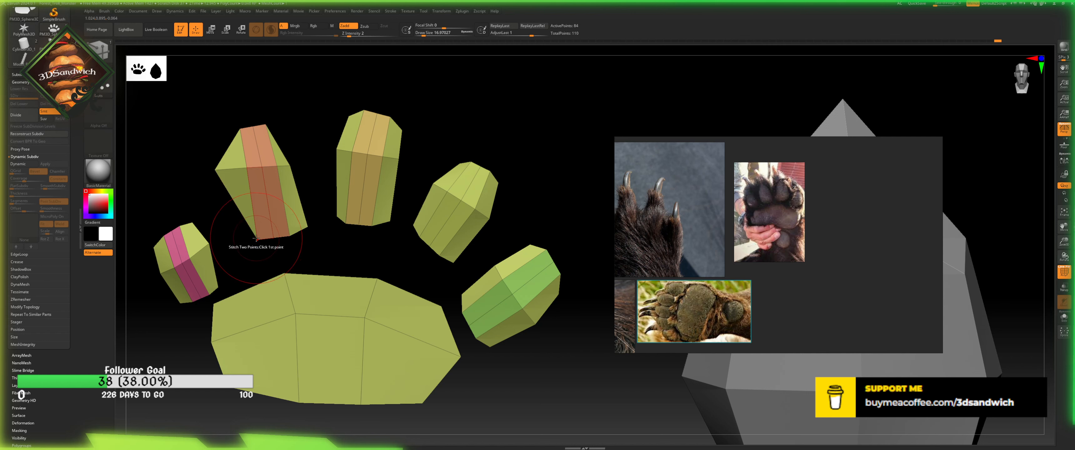
{"action": "left_click", "coordinate": [307, 226]}
{"action": "left_click", "coordinate": [290, 235]}
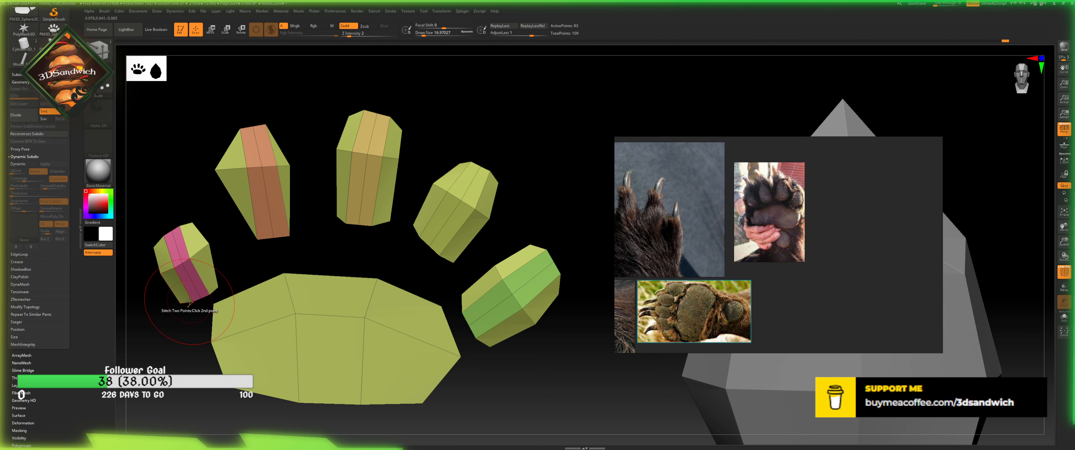
{"action": "key", "text": "space"}
{"action": "key", "text": "space"}
{"action": "left_click", "coordinate": [180, 303]}
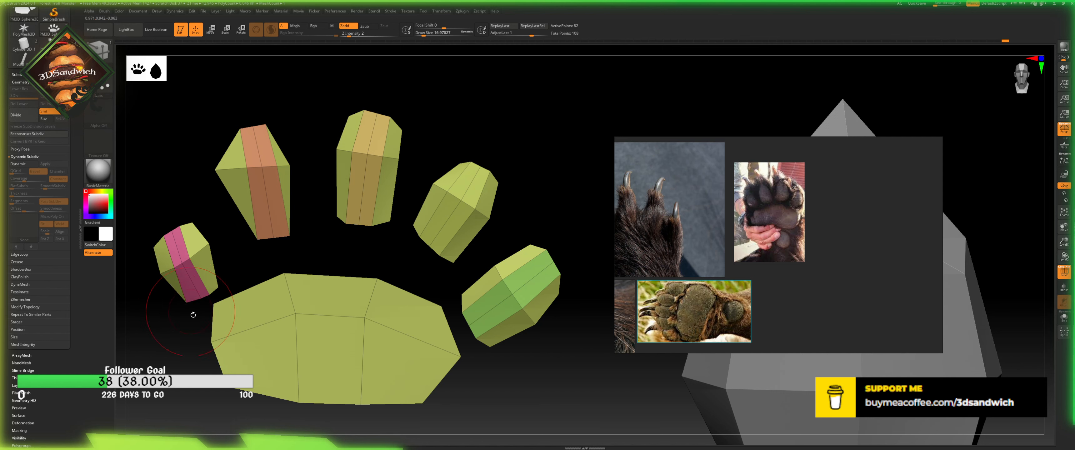
{"action": "left_click", "coordinate": [216, 287]}
{"action": "left_click", "coordinate": [209, 295]}
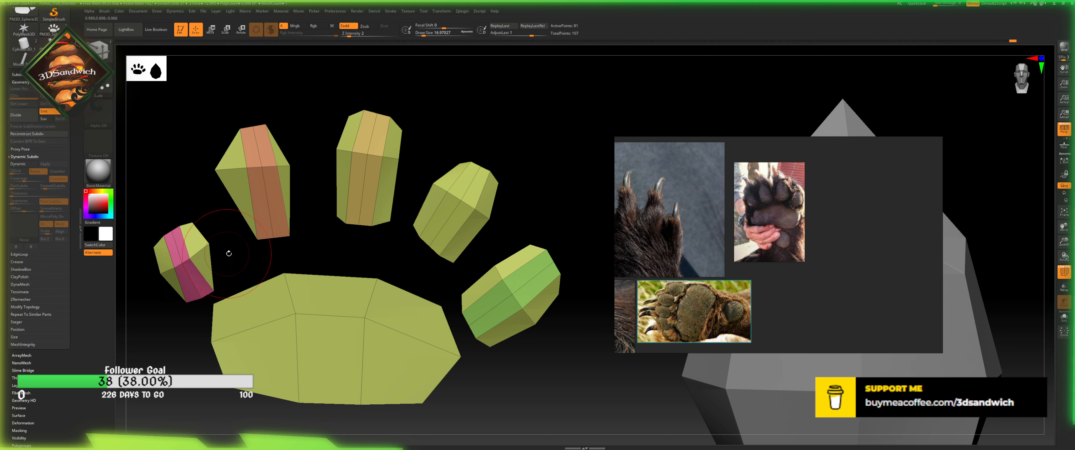
- Undo the base stitches on the second and outer left toe pads
{"action": "key", "text": "ctrl+z"}
{"action": "key", "text": "ctrl+z"}
{"action": "key", "text": "ctrl+z"}
{"action": "key", "text": "ctrl+z"}
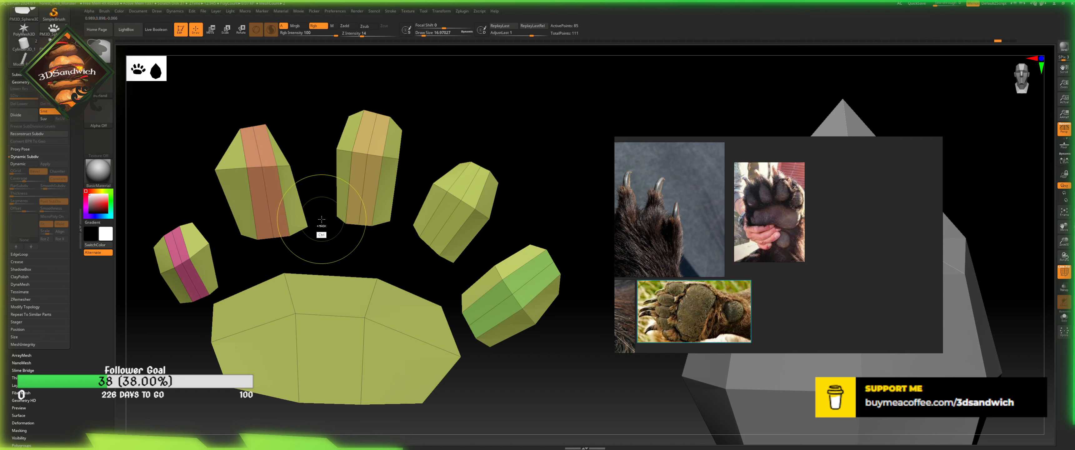
- Stitch the second toe pad's inner base points outward onto its outer corners, widening the centre strip at the base
{"action": "key", "text": "space"}
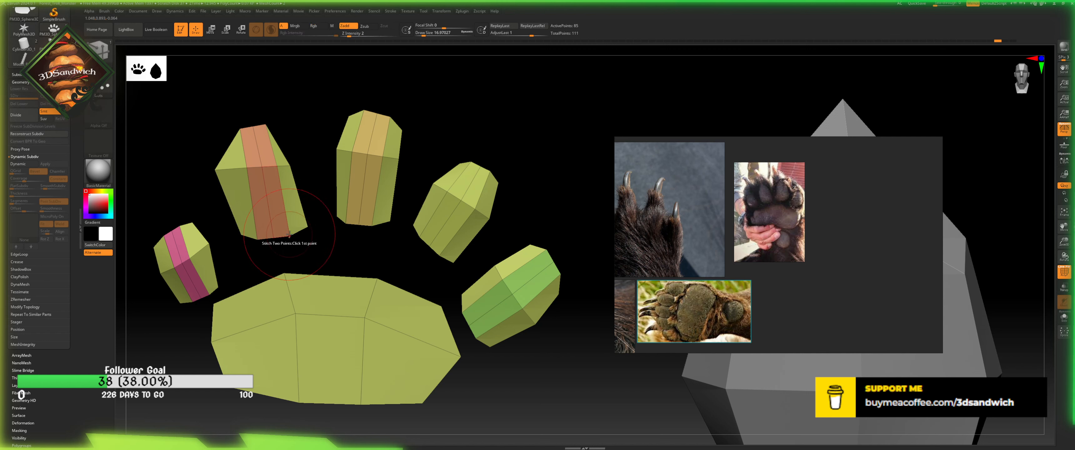
{"action": "left_click", "coordinate": [290, 236]}
{"action": "left_click", "coordinate": [307, 226]}
{"action": "left_click", "coordinate": [257, 239]}
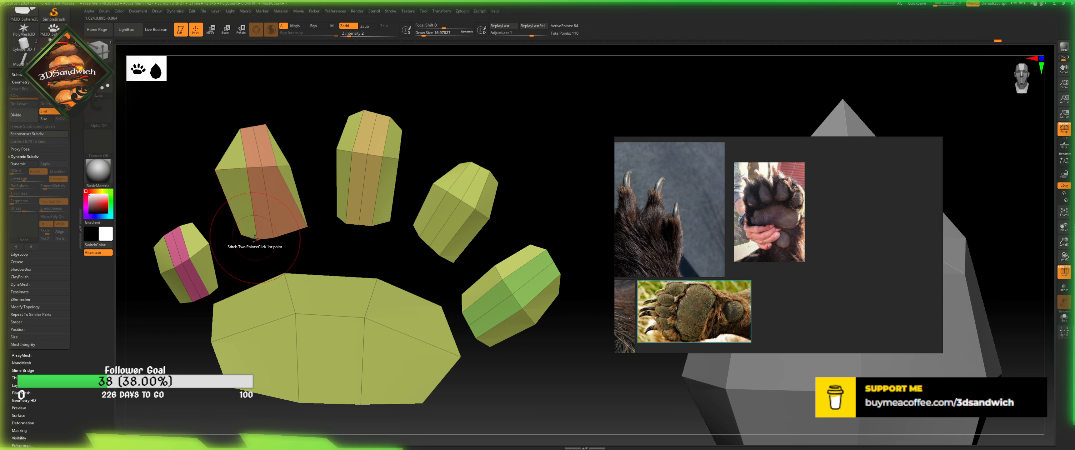
{"action": "left_click", "coordinate": [241, 235]}
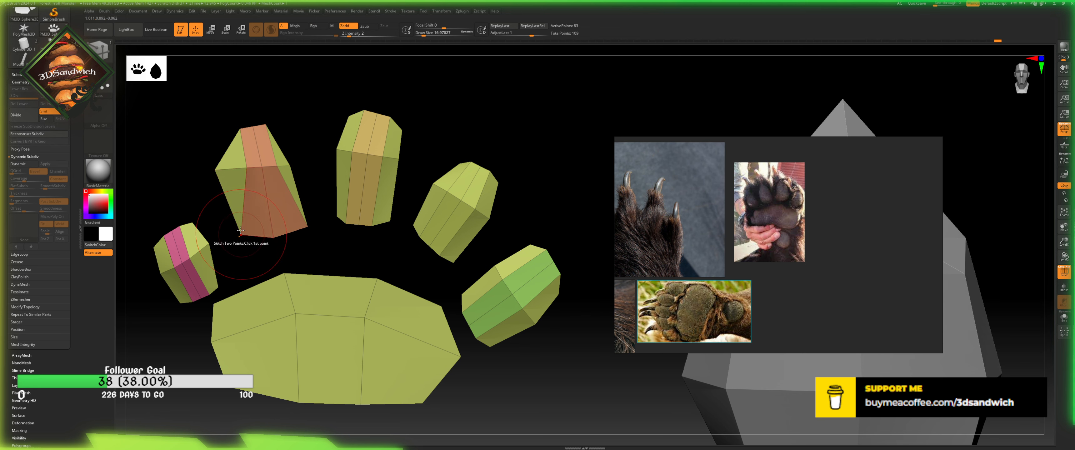
- Check the second toe pad's widened base under Dynamic Subdiv and return to the low-poly display
{"action": "left_click", "coordinate": [26, 165]}
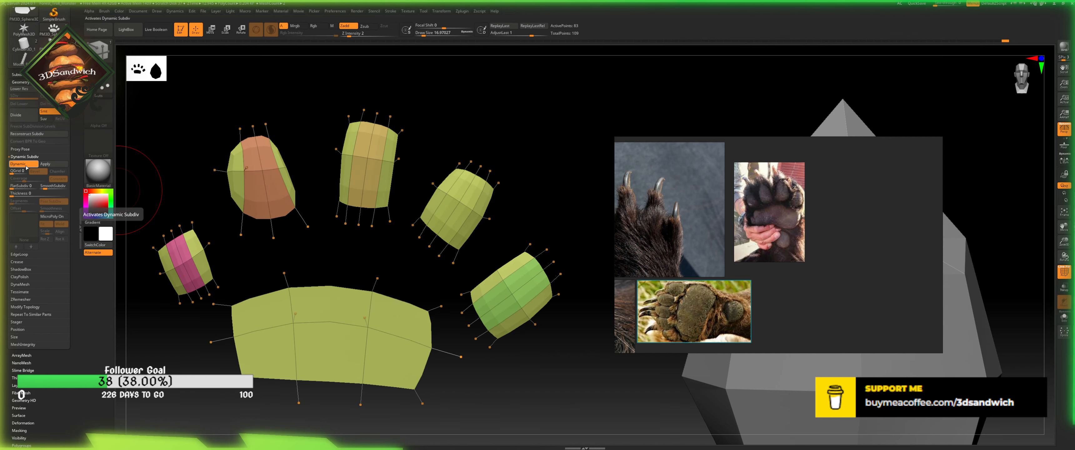
{"action": "mouse_move", "coordinate": [325, 116]}
{"action": "left_mouse_down"}
{"action": "mouse_move", "coordinate": [346, 119]}
{"action": "mouse_move", "coordinate": [318, 121]}
{"action": "left_mouse_up"}
{"action": "left_click", "coordinate": [1024, 78]}
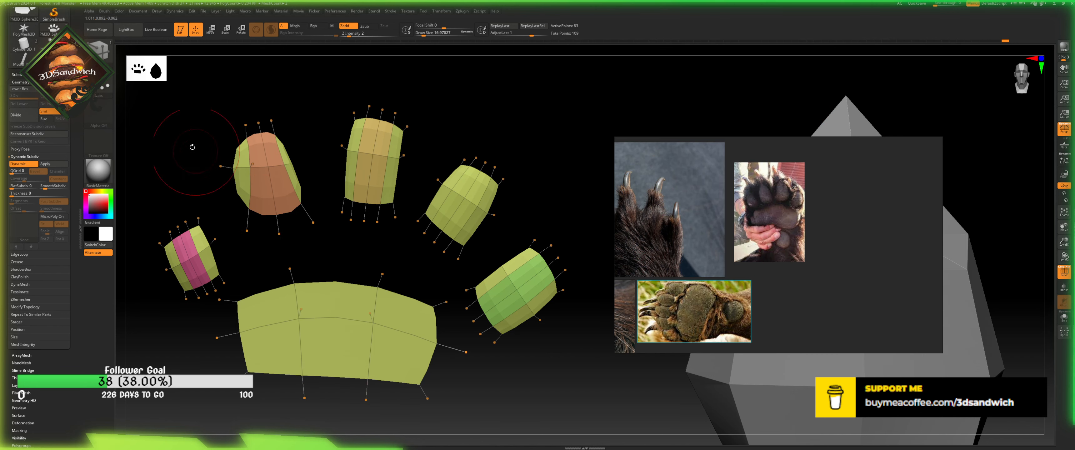
{"action": "left_click_drag", "start_coordinate": [186, 168], "coordinate": [187, 206], "text": "alt"}
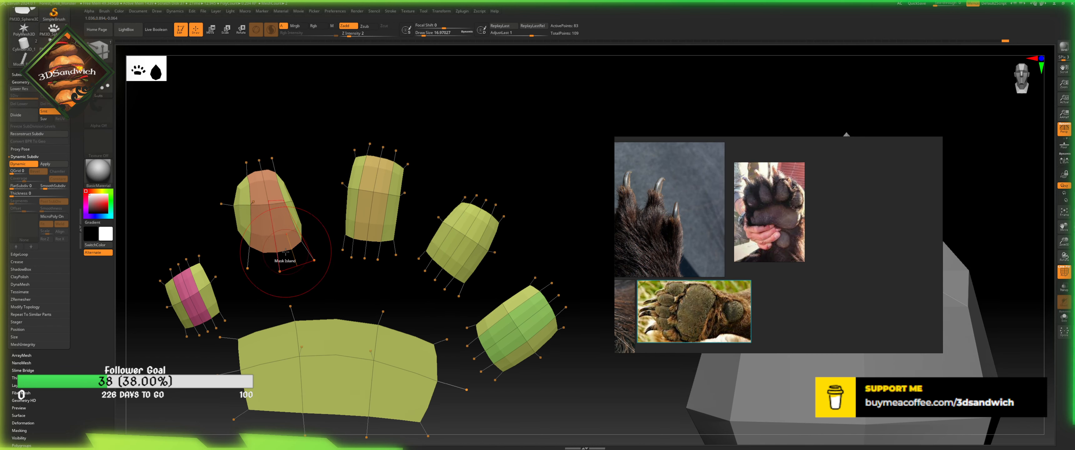
{"action": "left_click", "coordinate": [19, 164]}
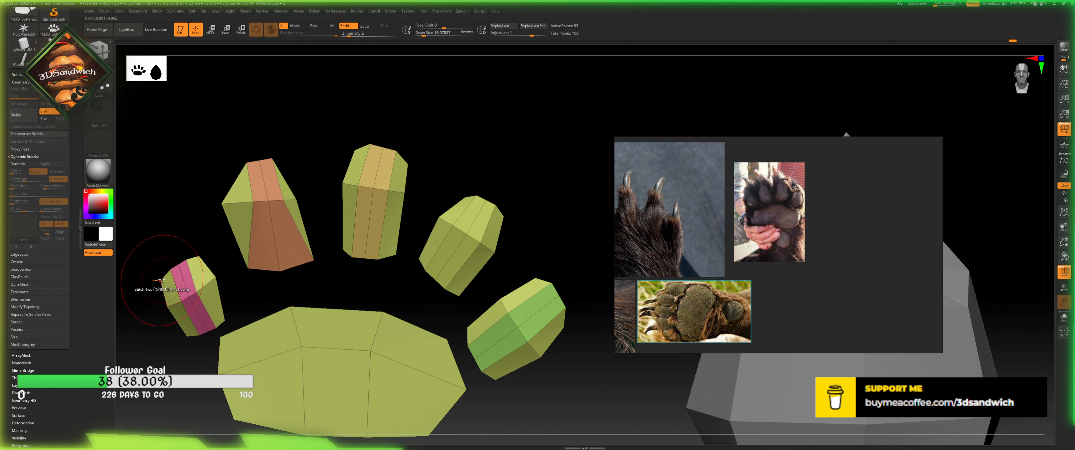
- Stitch the outer left toe pad's outer tip points inward onto the corners of its centre strip
{"action": "left_click", "coordinate": [169, 268]}
{"action": "left_click", "coordinate": [198, 257]}
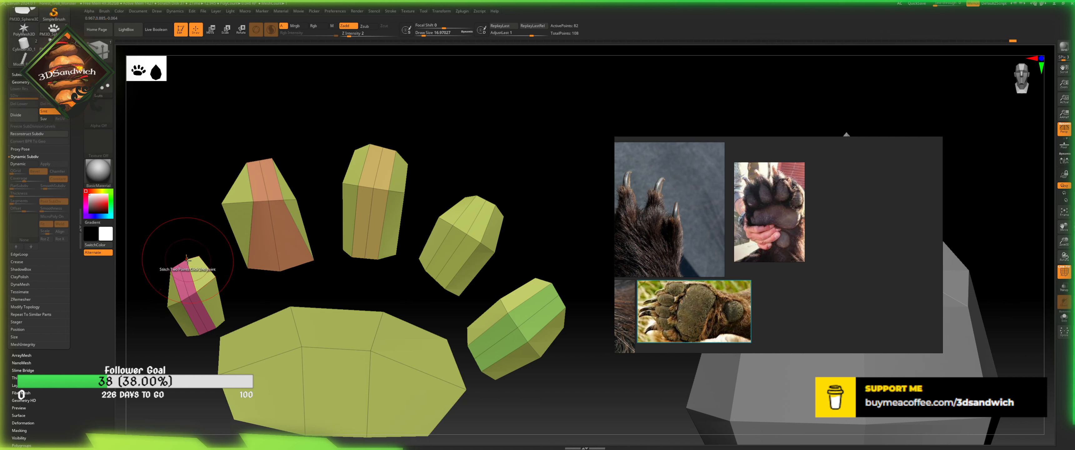
{"action": "left_click", "coordinate": [187, 260]}
{"action": "left_click", "coordinate": [354, 150]}
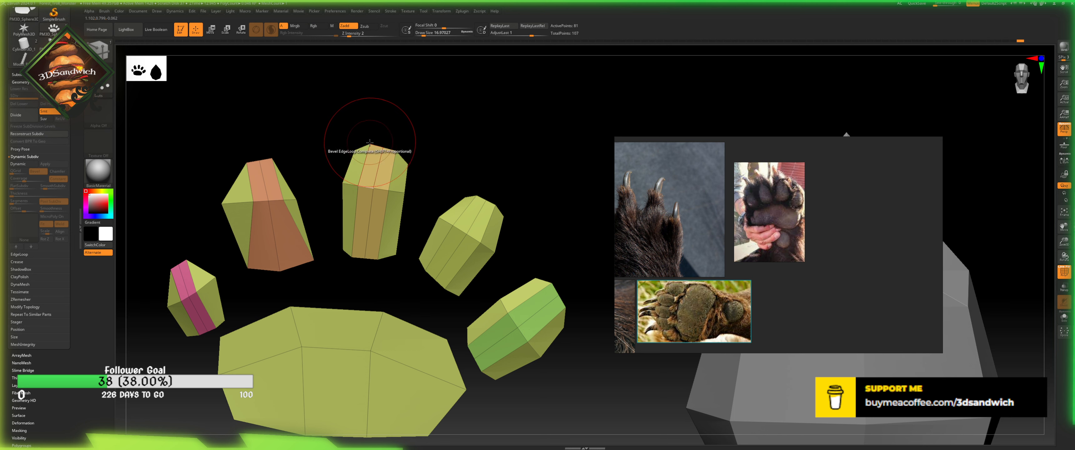
{"action": "left_click", "coordinate": [369, 144]}
{"action": "key", "text": "ctrl+z"}
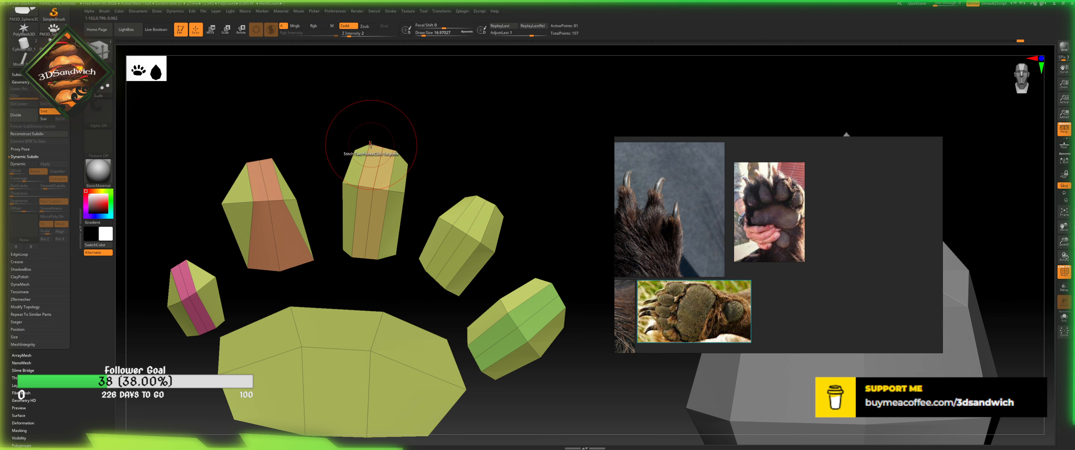
{"action": "left_click", "coordinate": [354, 149]}
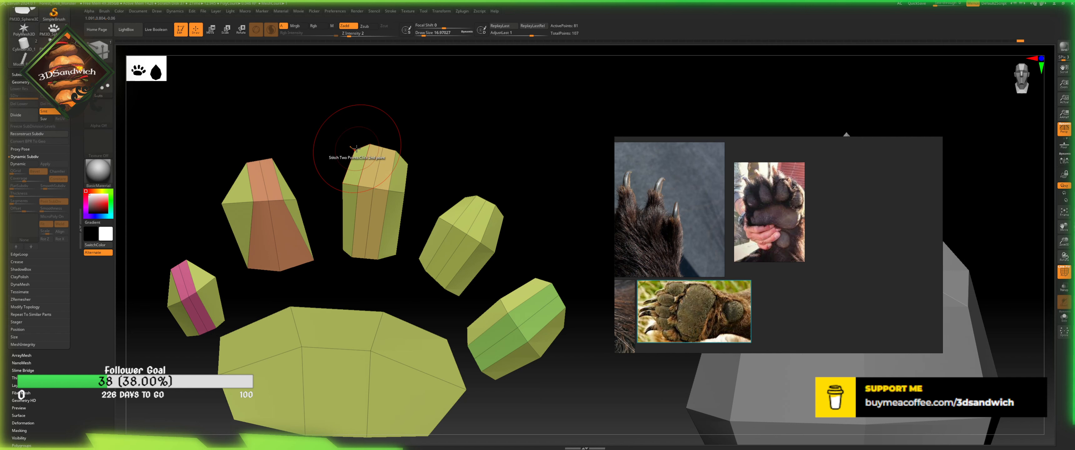
{"action": "left_click", "coordinate": [358, 185]}
{"action": "key", "text": "ctrl+z"}
- Stitch the middle toe pad's outer tip points inward onto the corners of its centre strip
{"action": "left_click", "coordinate": [355, 151]}
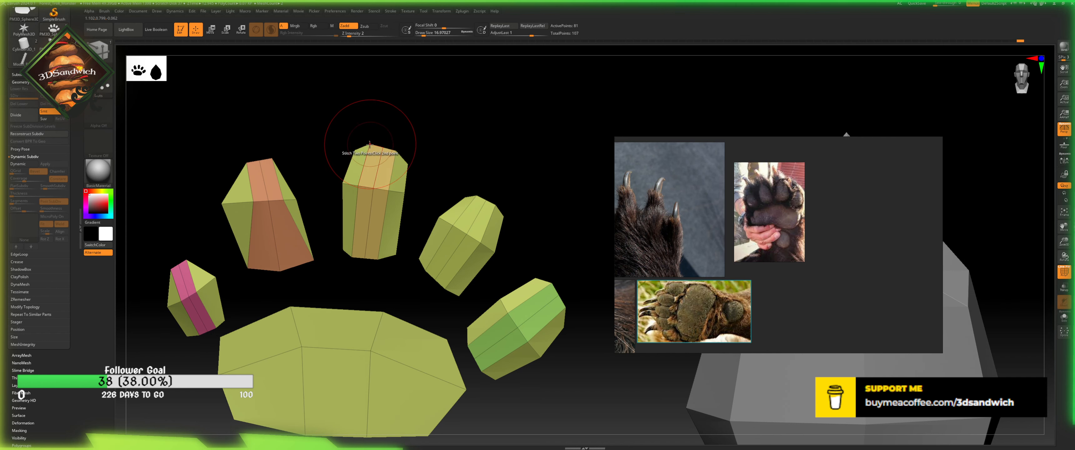
{"action": "left_click", "coordinate": [370, 145]}
{"action": "left_click", "coordinate": [405, 163]}
{"action": "left_click", "coordinate": [396, 151]}
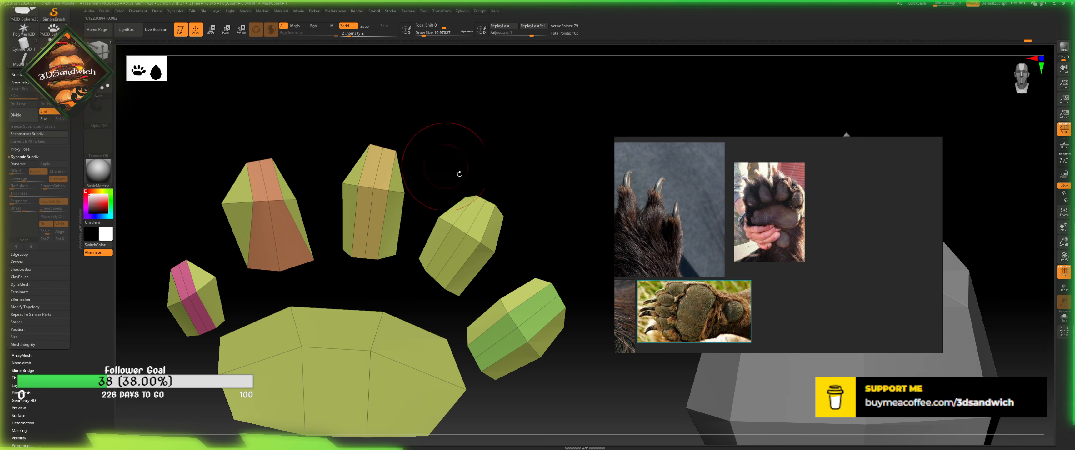
- Stitch the fourth toe pad's outer tip points inward onto the corners of its centre strip
{"action": "left_click", "coordinate": [465, 197]}
{"action": "left_click", "coordinate": [476, 195]}
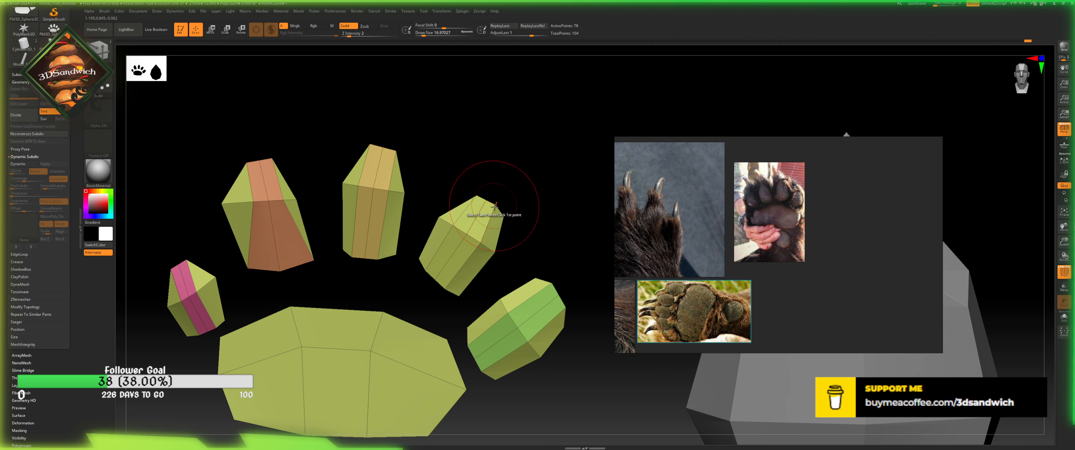
{"action": "left_click", "coordinate": [503, 216]}
{"action": "left_click", "coordinate": [495, 204]}
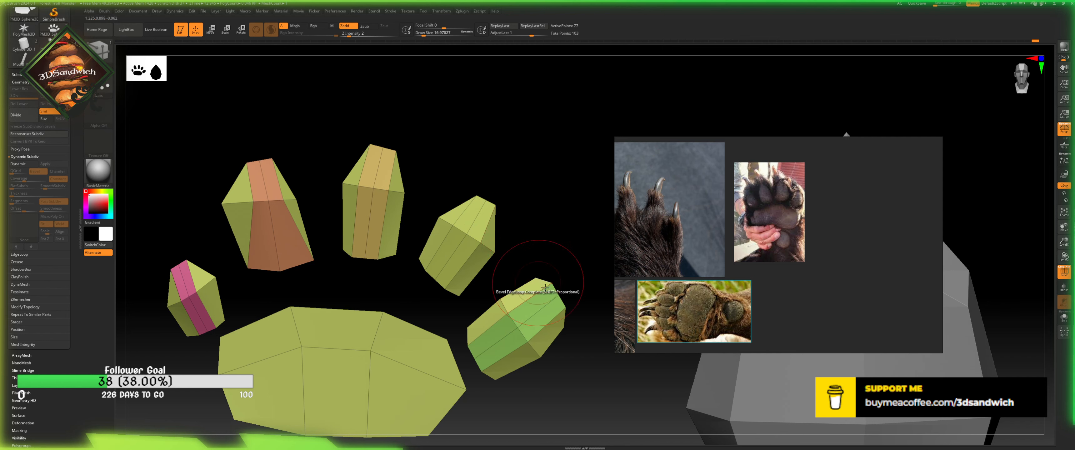
- Stitch the outer right toe pad's outer tip points inward onto the corners of its centre strip
{"action": "left_click", "coordinate": [536, 277]}
{"action": "left_click", "coordinate": [552, 284]}
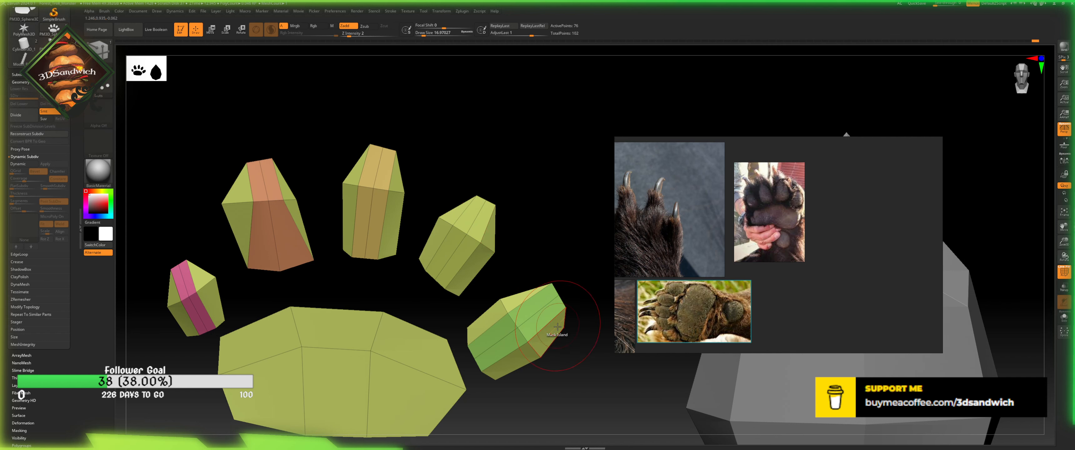
{"action": "left_click", "coordinate": [564, 306]}
{"action": "left_click", "coordinate": [564, 307]}
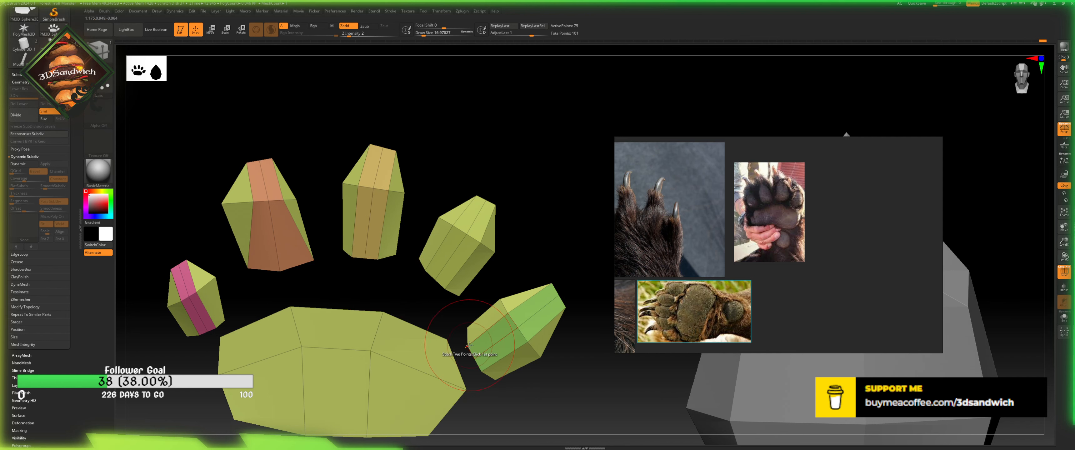
- Try stitching the outer left toe pad's base points with the To End Point option and preview the result under Dynamic Subdiv
{"action": "key", "text": "space"}
{"action": "left_click", "coordinate": [470, 387]}
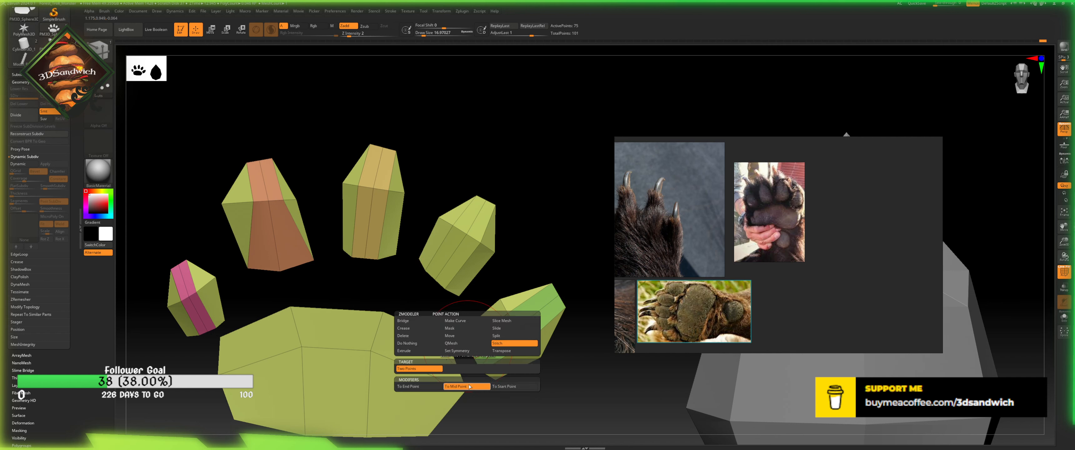
{"action": "left_click", "coordinate": [429, 385]}
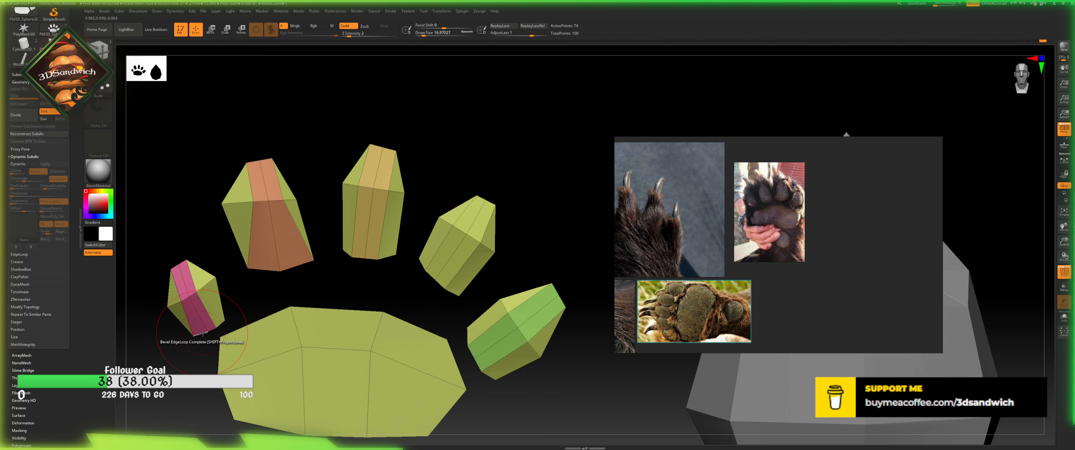
{"action": "left_click", "coordinate": [213, 327]}
{"action": "left_click", "coordinate": [215, 326]}
{"action": "left_click", "coordinate": [224, 321]}
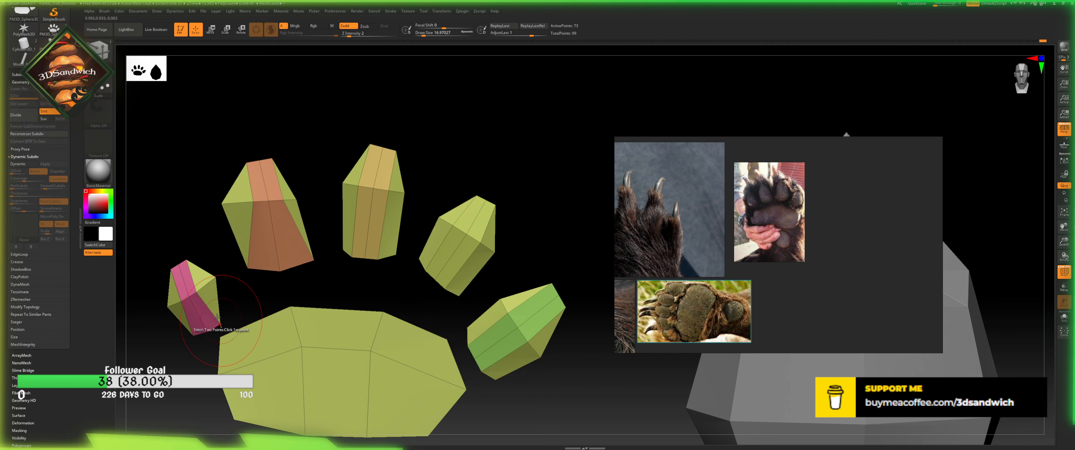
{"action": "left_click", "coordinate": [33, 165]}
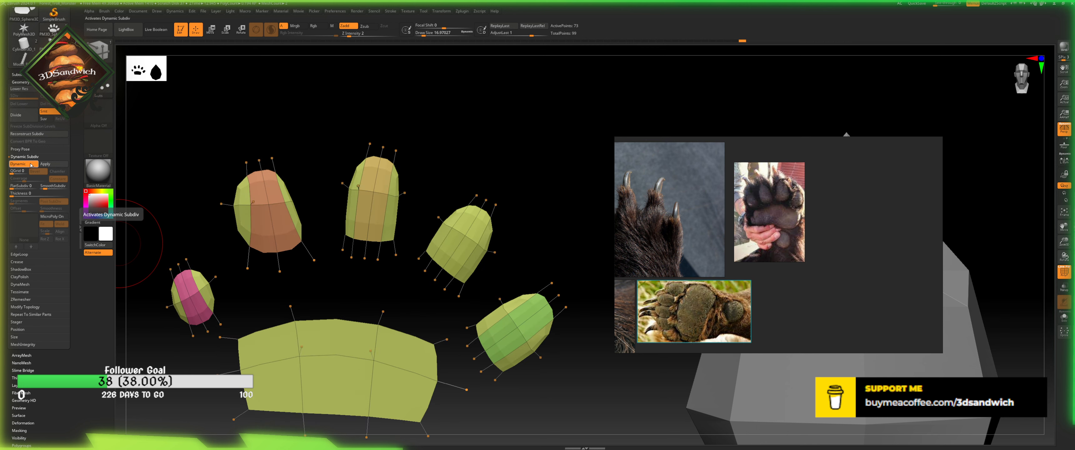
{"action": "left_click", "coordinate": [30, 164]}
{"action": "left_click", "coordinate": [30, 165], "text": "ctrl"}
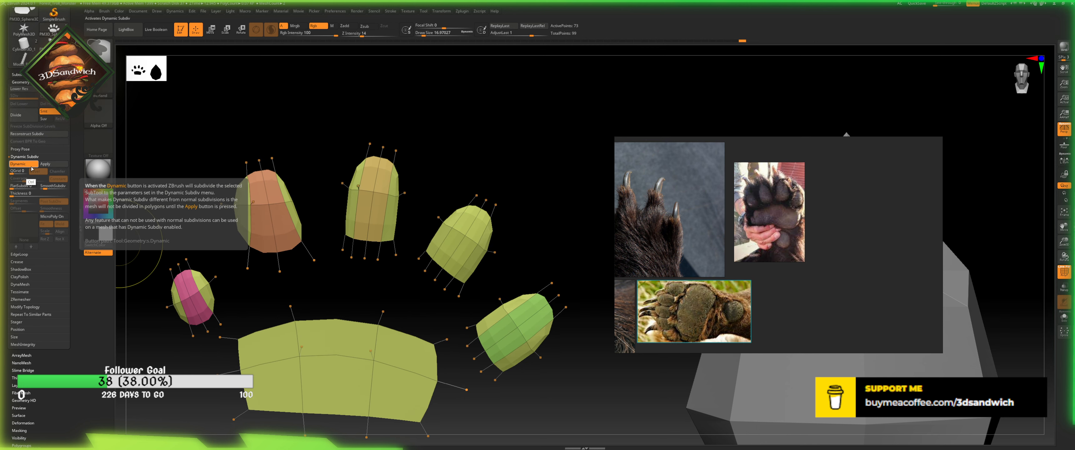
{"action": "left_click", "coordinate": [31, 167], "text": "ctrl"}
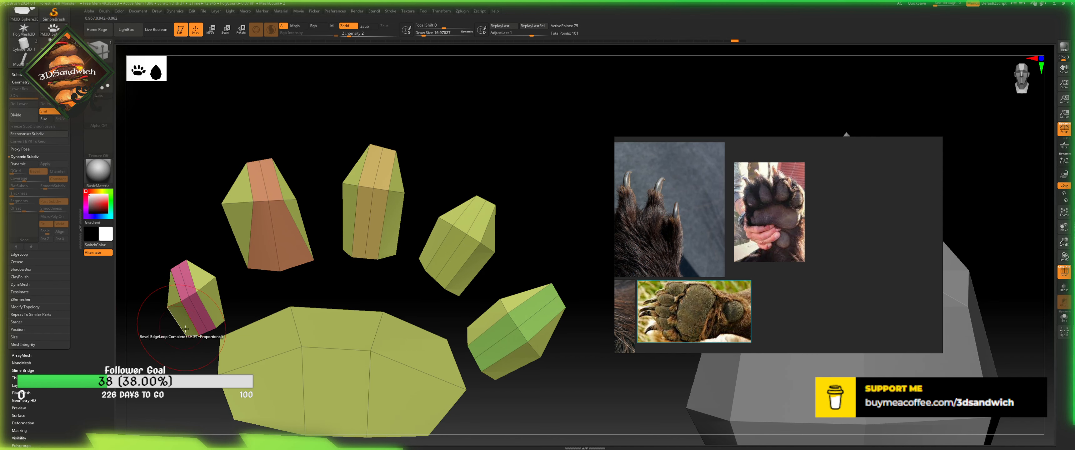
- Stitch the outer left toe pad's inner base points outward onto its outer corners and check the pad under Dynamic Subdiv
{"action": "key", "text": "space"}
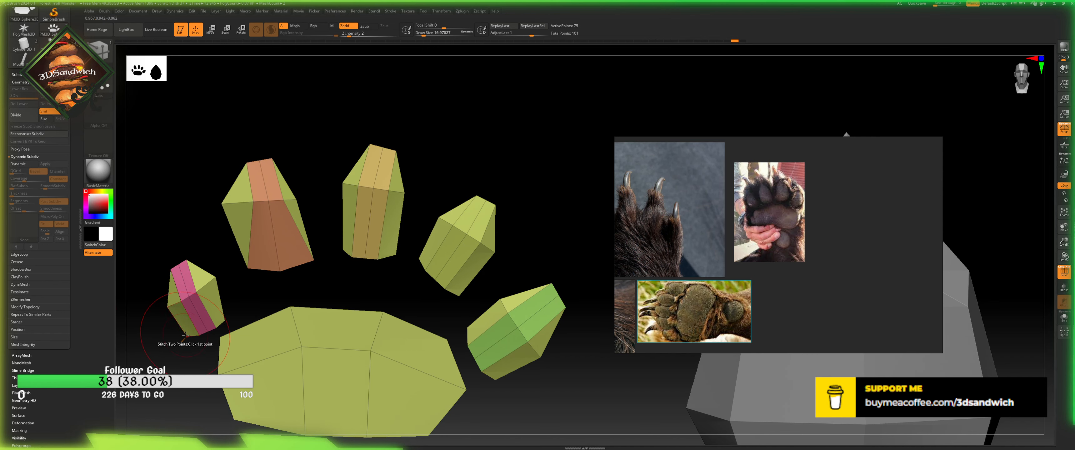
{"action": "left_click", "coordinate": [197, 335]}
{"action": "left_click", "coordinate": [186, 335]}
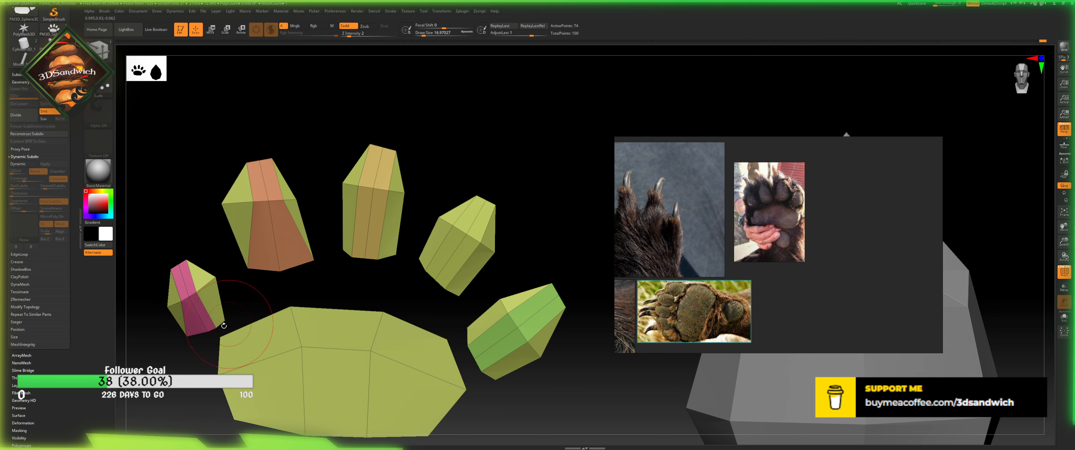
{"action": "left_click", "coordinate": [217, 328]}
{"action": "left_click", "coordinate": [224, 320]}
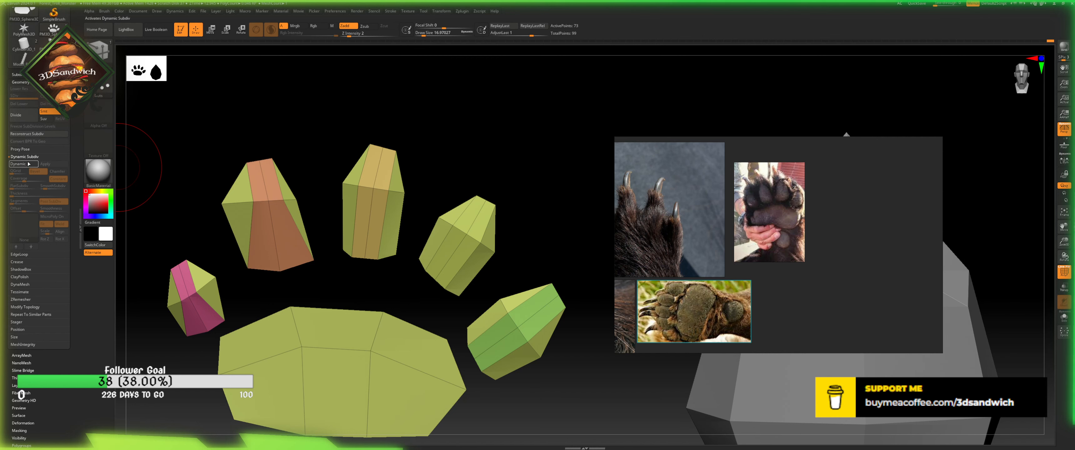
{"action": "left_click", "coordinate": [19, 164]}
{"action": "left_click", "coordinate": [26, 164]}
- Stitch the middle toe pad's inner base points outward onto its outer corners, widening the centre strip at the base
{"action": "left_click", "coordinate": [352, 257]}
{"action": "left_click", "coordinate": [344, 251]}
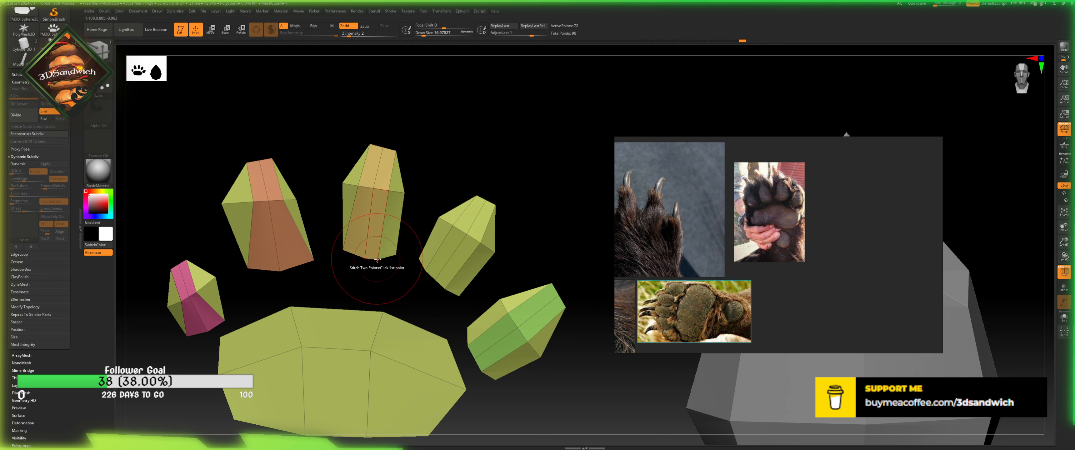
{"action": "left_click", "coordinate": [378, 259]}
{"action": "left_click", "coordinate": [396, 254]}
- Stitch the fourth toe pad's base points into its outer corners, widening the centre strip at the base
{"action": "left_click", "coordinate": [421, 259]}
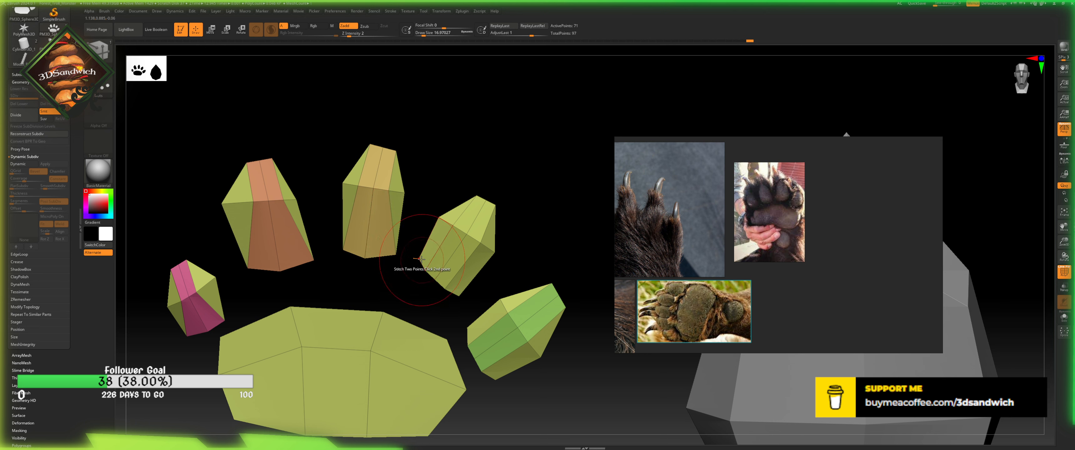
{"action": "left_click", "coordinate": [421, 258]}
{"action": "left_click", "coordinate": [446, 288]}
{"action": "left_click", "coordinate": [458, 295]}
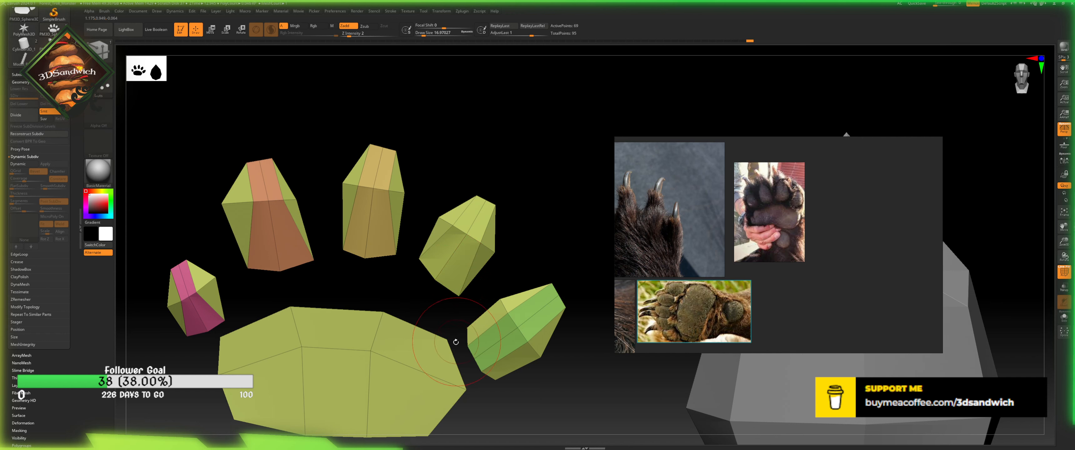
- Stitch the outer right toe pad's base points into its outer corners and check all five toe pads under Dynamic Subdiv
{"action": "left_click", "coordinate": [468, 346]}
{"action": "left_click", "coordinate": [468, 328]}
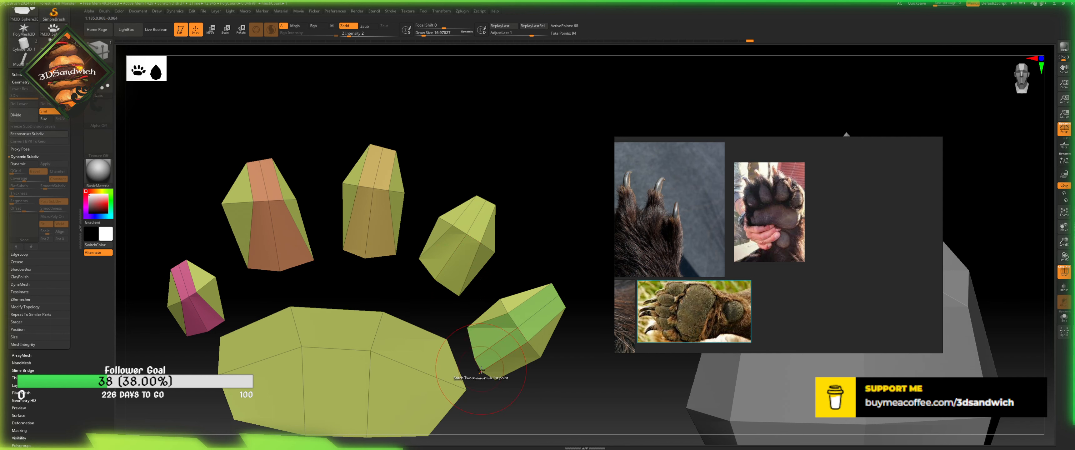
{"action": "left_click", "coordinate": [481, 370]}
{"action": "left_click", "coordinate": [495, 379]}
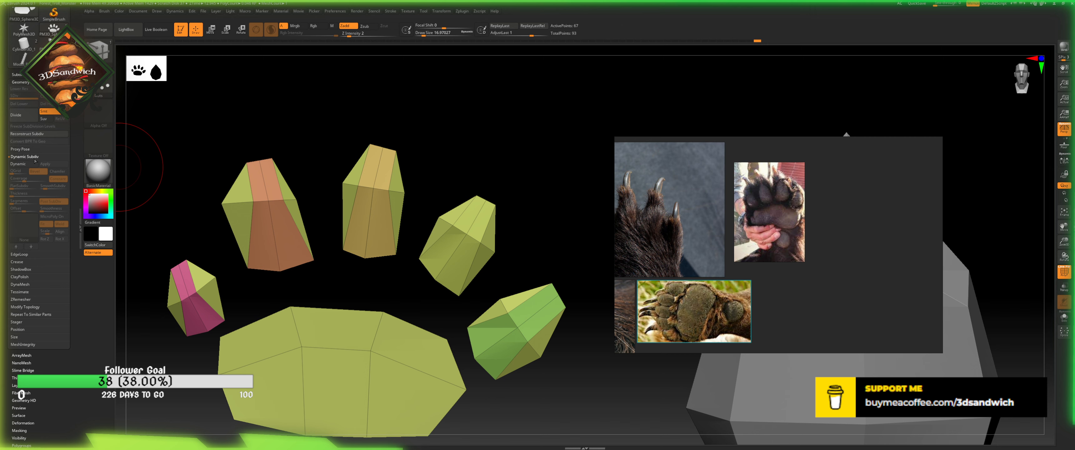
{"action": "left_click", "coordinate": [25, 164]}
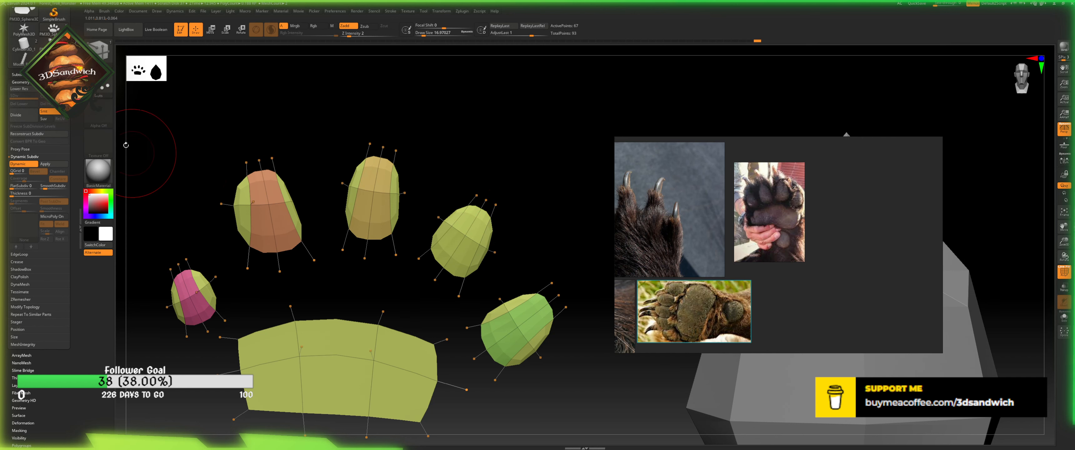
{"action": "left_click", "coordinate": [26, 165]}
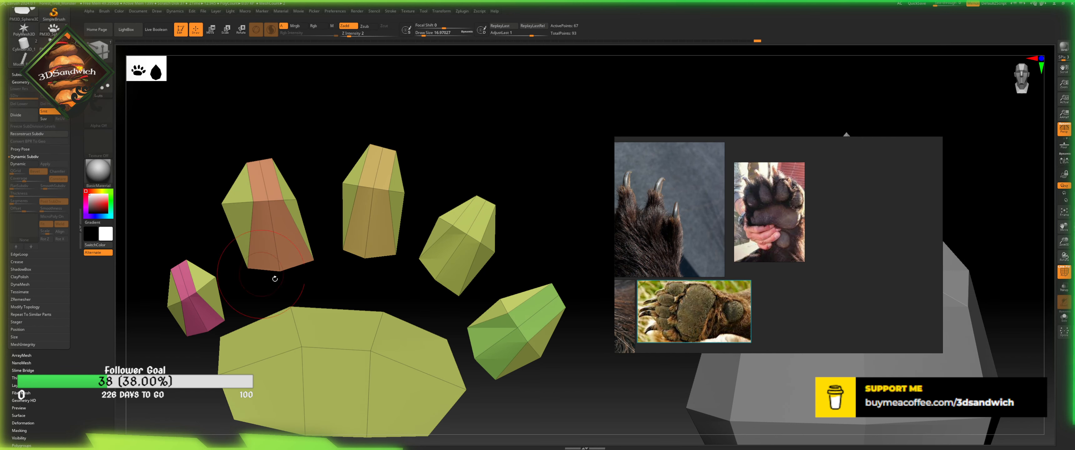
- Bevel the palm pad's crosswise centre edge loop into a wide band
{"action": "left_click_drag", "start_coordinate": [358, 296], "coordinate": [374, 256]}
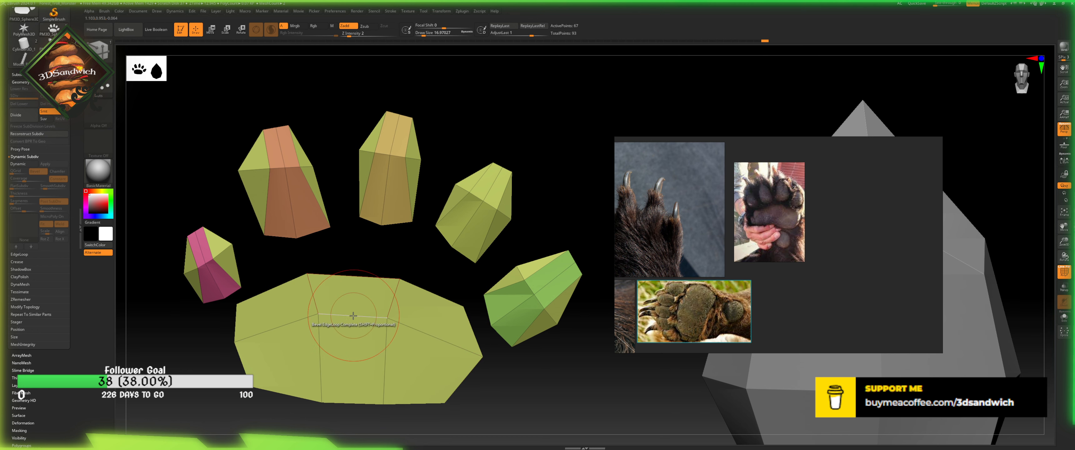
{"action": "key", "text": "space"}
{"action": "left_click_drag", "start_coordinate": [350, 314], "coordinate": [351, 295]}
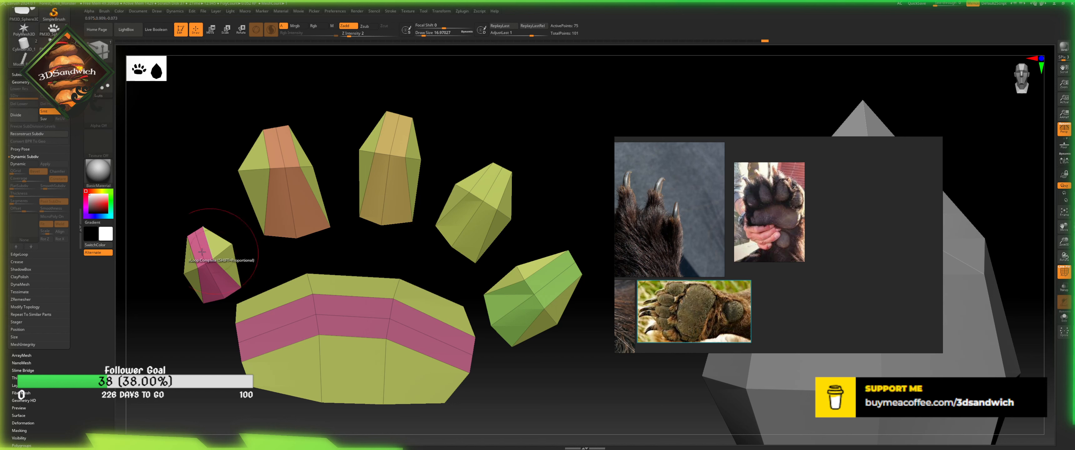
- Try to stitch the palm band's upper left outer point to the neighbouring outline corner of the palm pad
{"action": "key", "text": "space"}
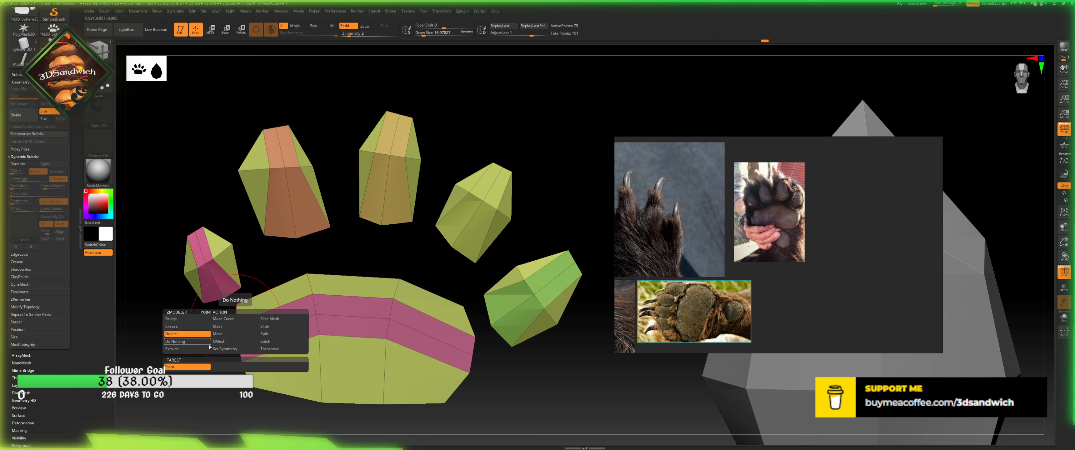
{"action": "mouse_move", "coordinate": [256, 338]}
{"action": "left_click", "coordinate": [238, 324]}
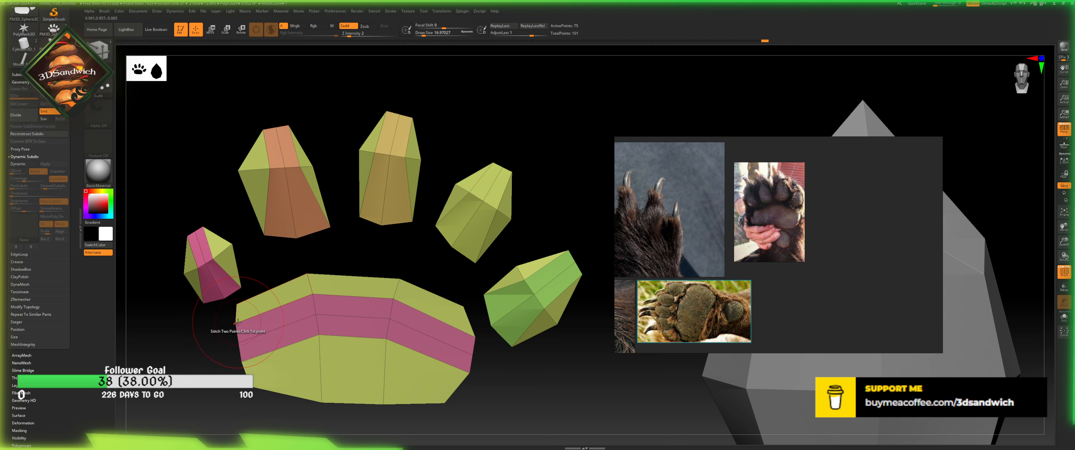
{"action": "left_click", "coordinate": [238, 305]}
{"action": "key", "text": "ctrl+z"}
{"action": "left_click", "coordinate": [237, 305]}
{"action": "left_click", "coordinate": [238, 321]}
{"action": "key", "text": "ctrl+z"}
- Stitch the palm band's upper outer point on each side to the neighbouring outline corner, merging each pair at its midpoint
{"action": "key", "text": "space"}
{"action": "left_click", "coordinate": [240, 300]}
{"action": "left_click", "coordinate": [238, 322]}
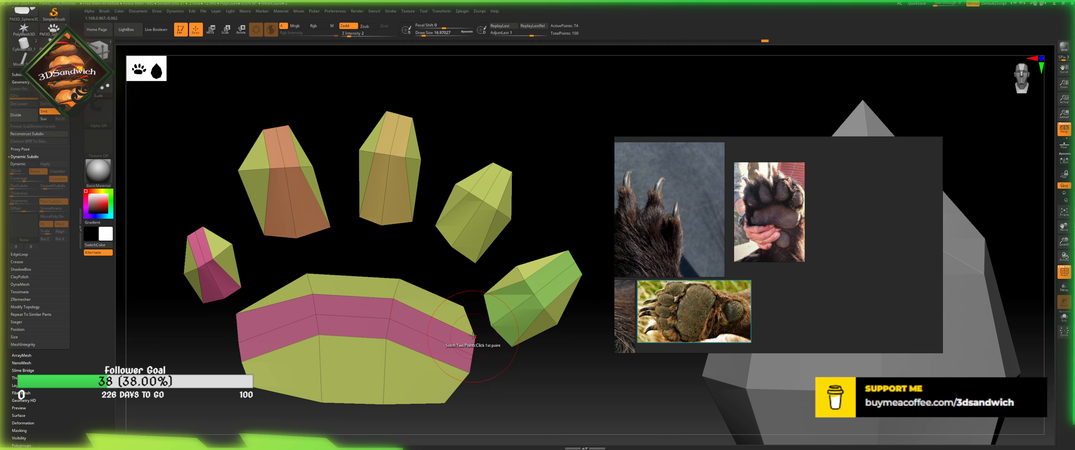
{"action": "left_click", "coordinate": [464, 306]}
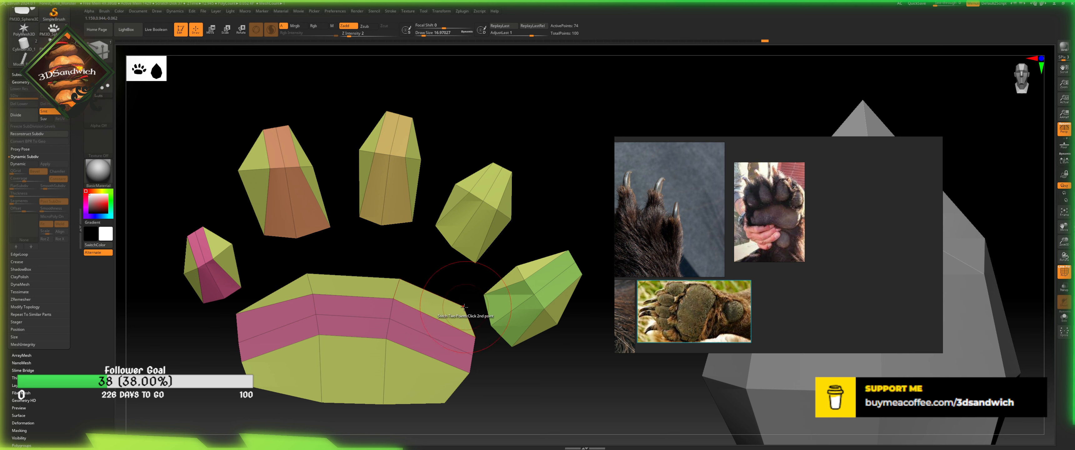
- Stitch the palm band's lower outer point on each side to the neighbouring bottom corner of the palm pad at their midpoint
{"action": "left_click", "coordinate": [444, 401]}
{"action": "key", "text": "ctrl+z"}
{"action": "left_click", "coordinate": [467, 375]}
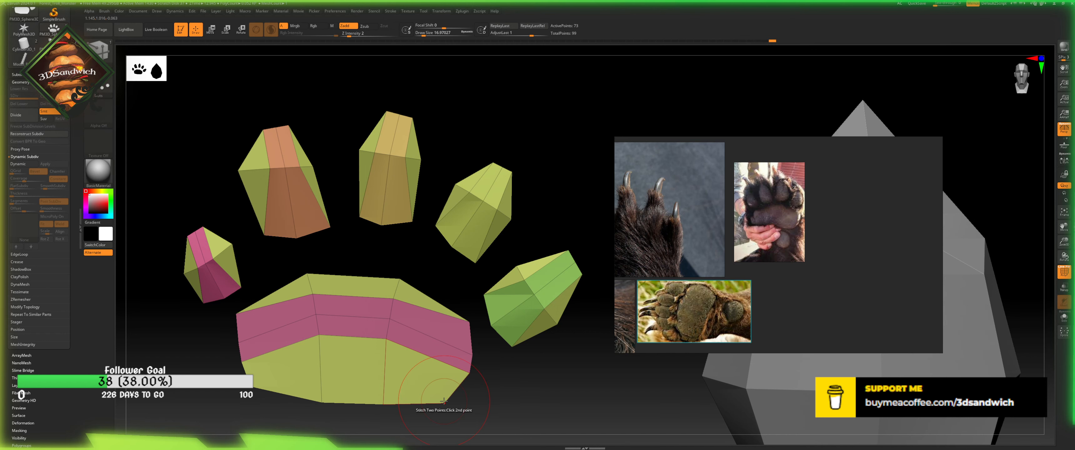
{"action": "left_click", "coordinate": [445, 401]}
{"action": "left_click", "coordinate": [243, 361]}
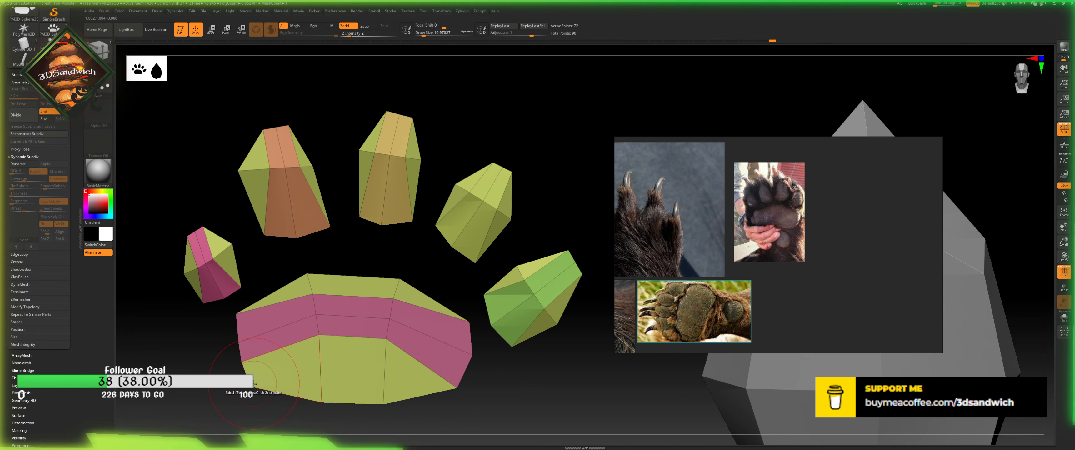
{"action": "left_click", "coordinate": [252, 389]}
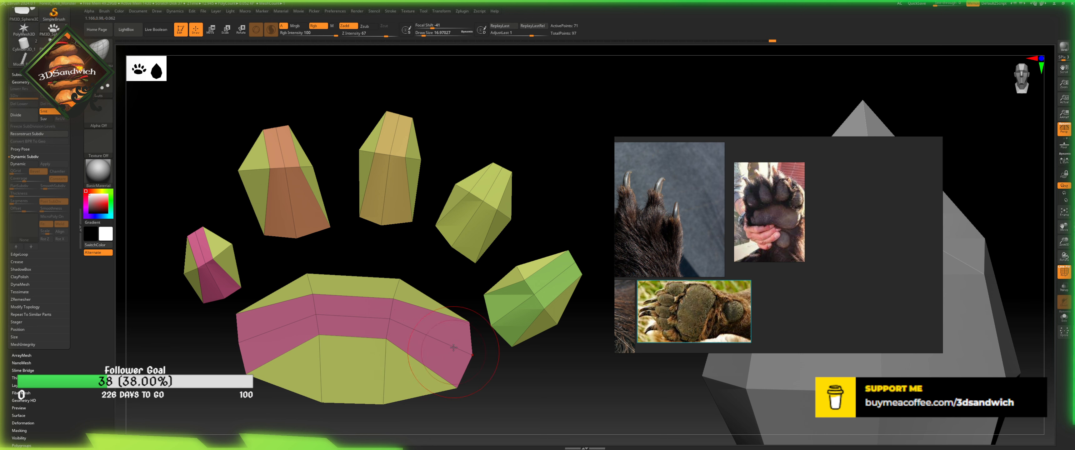
- Reduce the brush size and move the two inner points of the palm band's lower edge down to widen the band
{"action": "key", "text": "bracketleft"}
{"action": "key", "text": "bracketleft"}
{"action": "key", "text": "bracketleft"}
{"action": "left_click_drag", "start_coordinate": [320, 335], "coordinate": [320, 380]}
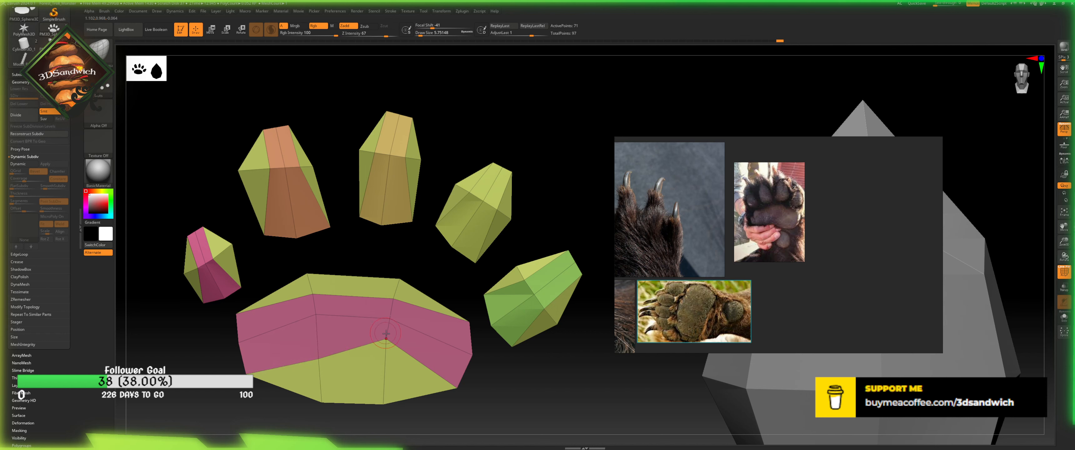
{"action": "left_click_drag", "start_coordinate": [385, 339], "coordinate": [384, 381]}
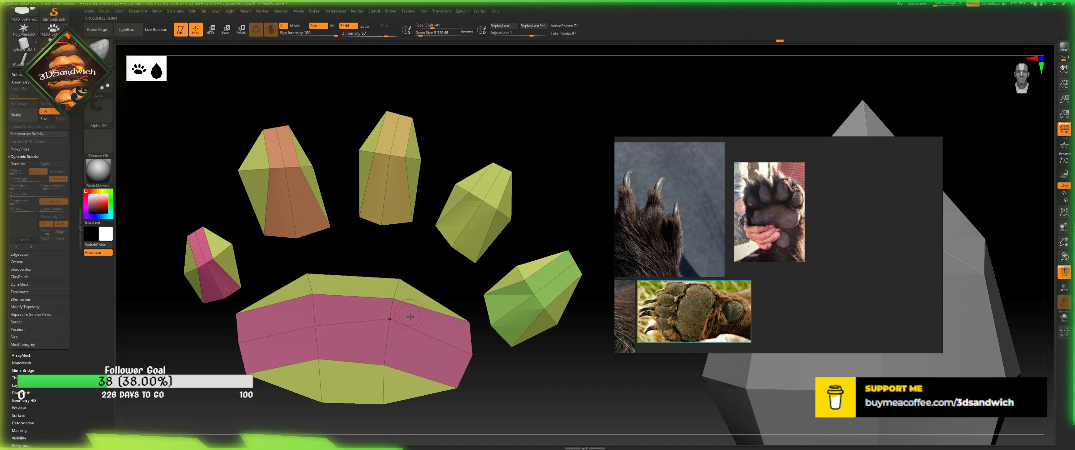
- Adjust the palm pad's corner points and pull its middle side points outward on both sides to round the outline
{"action": "left_click_drag", "start_coordinate": [237, 309], "coordinate": [237, 300]}
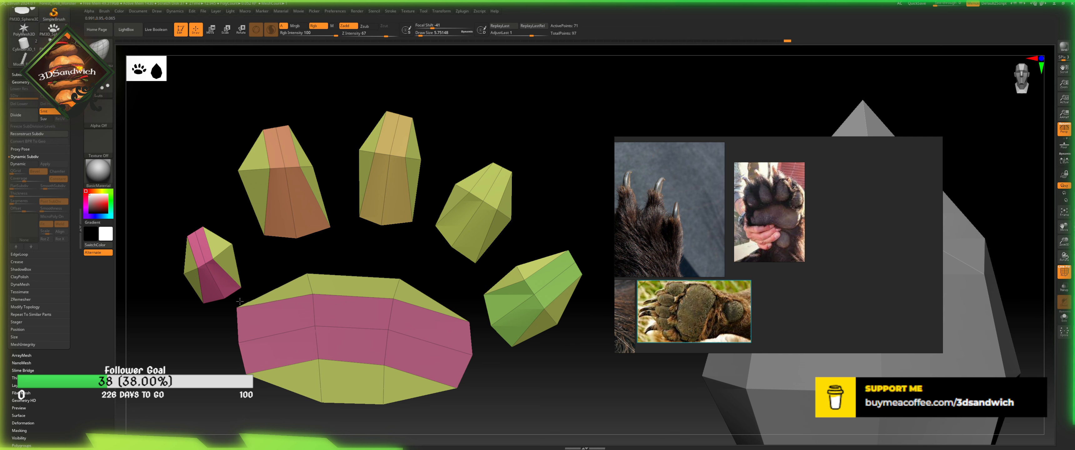
{"action": "left_click_drag", "start_coordinate": [462, 330], "coordinate": [461, 324]}
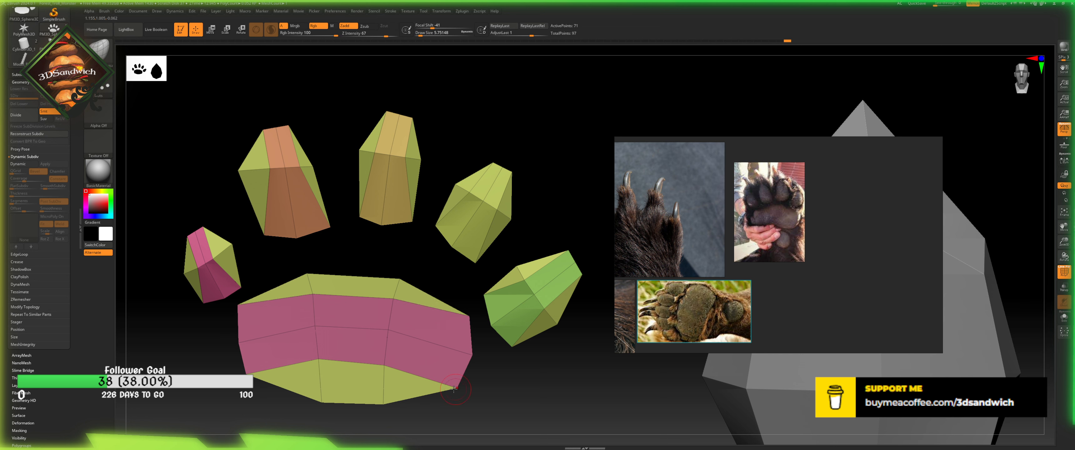
{"action": "left_click_drag", "start_coordinate": [455, 389], "coordinate": [463, 384]}
{"action": "left_click_drag", "start_coordinate": [244, 337], "coordinate": [229, 329]}
{"action": "left_click_drag", "start_coordinate": [483, 344], "coordinate": [484, 342]}
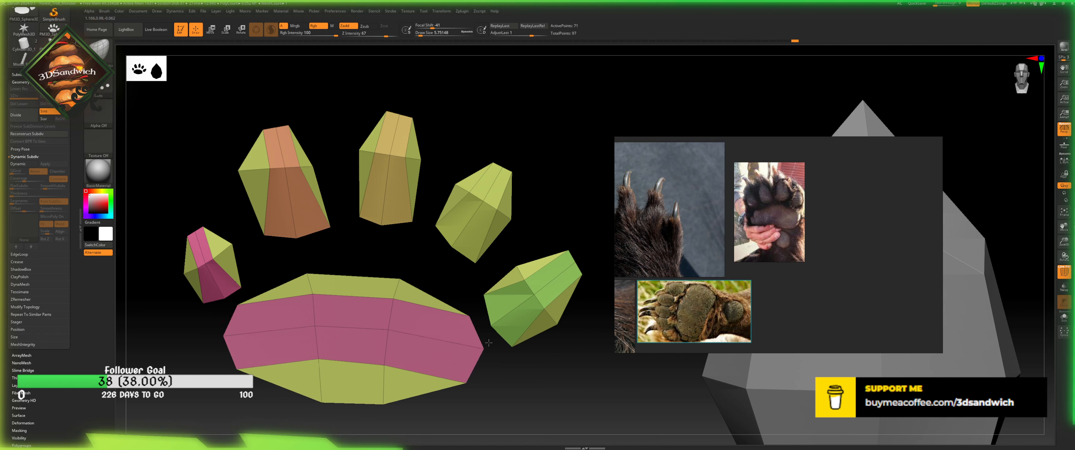
- Turn on Dynamic Subdiv and pull the palm pad's three left side points outward to widen that end
{"action": "left_click", "coordinate": [19, 163]}
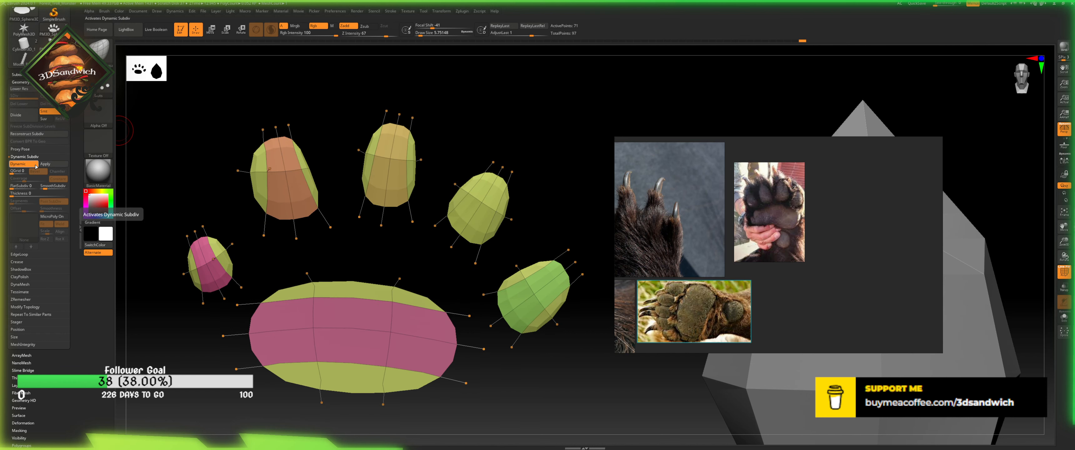
{"action": "left_click_drag", "start_coordinate": [234, 368], "coordinate": [175, 375]}
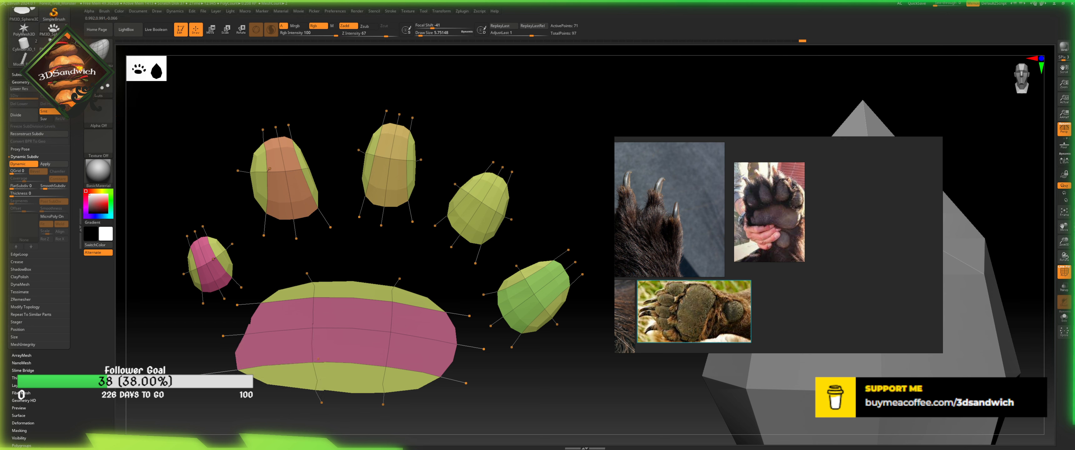
{"action": "left_click_drag", "start_coordinate": [213, 347], "coordinate": [173, 341]}
{"action": "left_click_drag", "start_coordinate": [234, 301], "coordinate": [217, 296]}
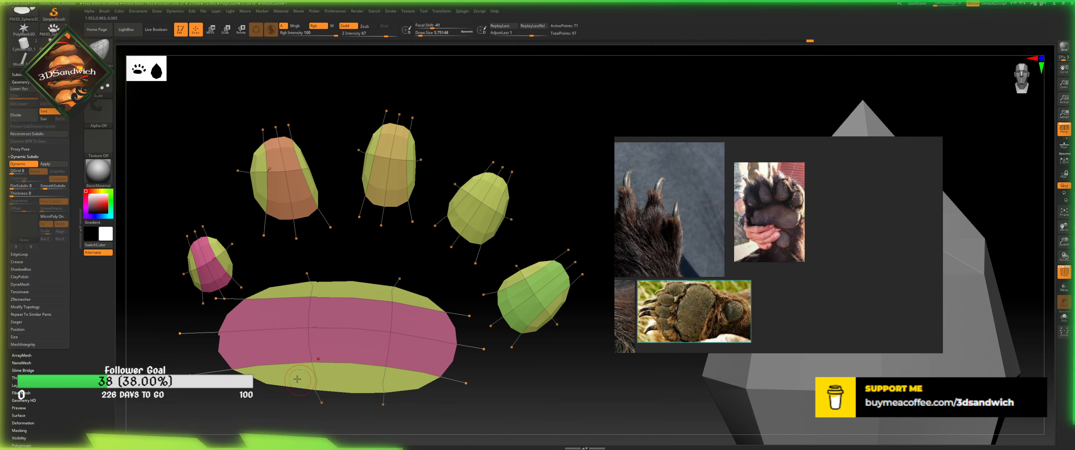
- Spread the palm pad's two bottom points apart and downward, and pull its lower right side point outward
{"action": "left_click_drag", "start_coordinate": [947, 121], "coordinate": [970, 125]}
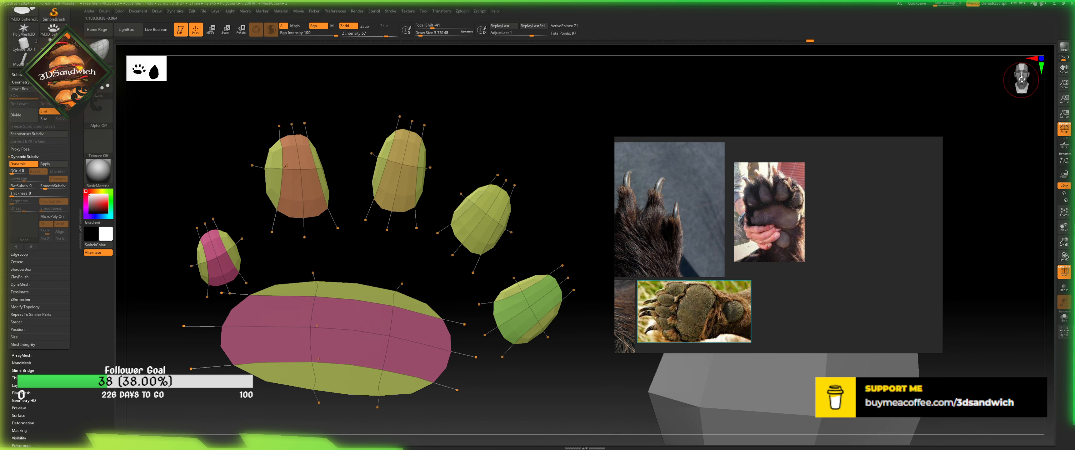
{"action": "left_click_drag", "start_coordinate": [1022, 79], "coordinate": [958, 104]}
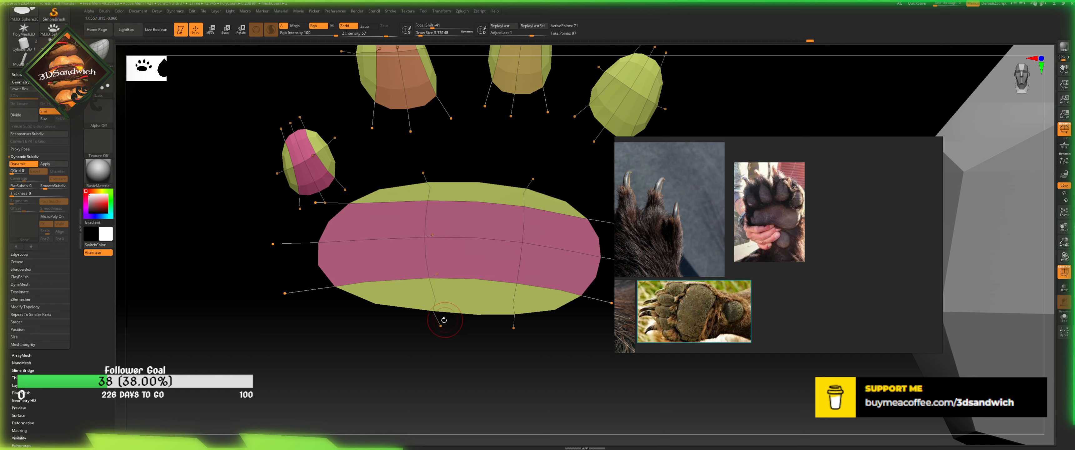
{"action": "left_click_drag", "start_coordinate": [444, 320], "coordinate": [367, 341]}
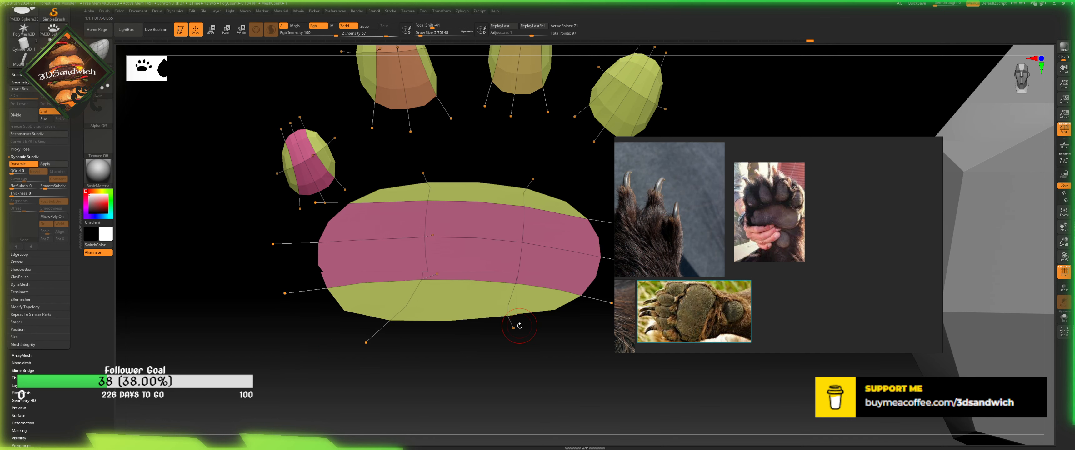
{"action": "left_click_drag", "start_coordinate": [518, 326], "coordinate": [580, 352]}
{"action": "left_click_drag", "start_coordinate": [536, 413], "coordinate": [486, 448], "text": "alt"}
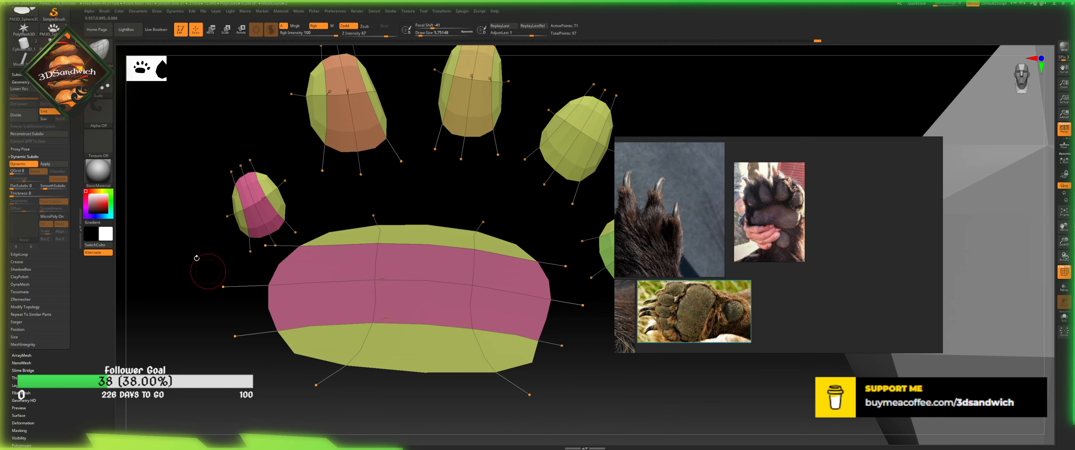
{"action": "left_click_drag", "start_coordinate": [559, 346], "coordinate": [585, 348]}
- Check the palm pad's cage with Dynamic Subdiv off and on, and shift the whole pad slightly down and to the right
{"action": "left_click", "coordinate": [14, 164]}
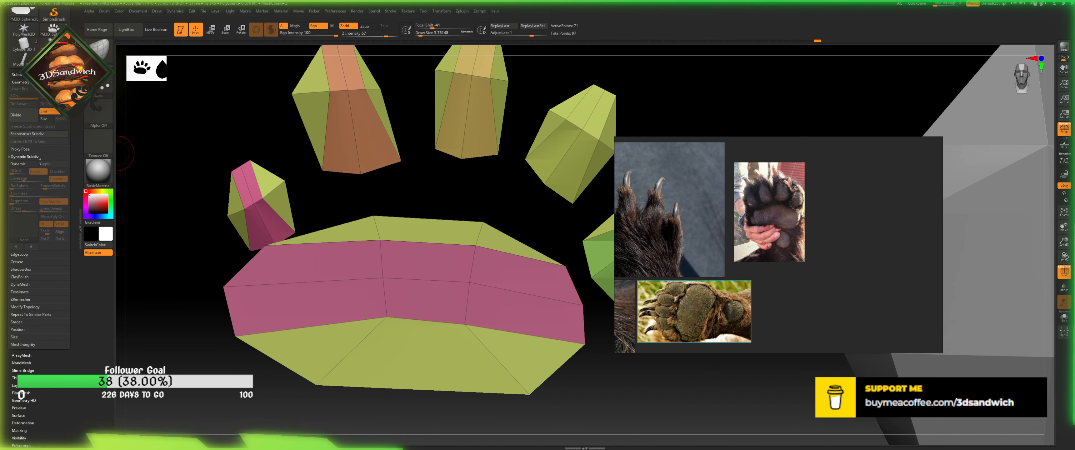
{"action": "left_click", "coordinate": [31, 166]}
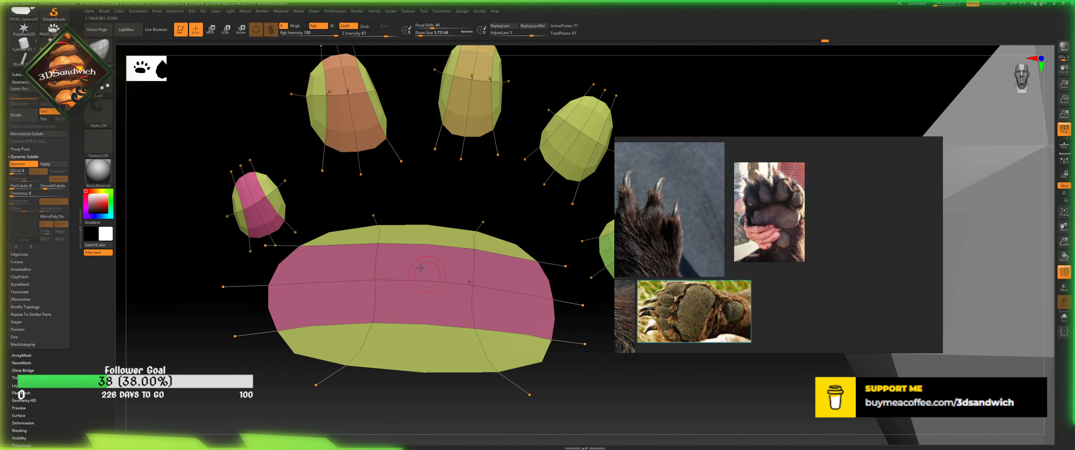
{"action": "left_click", "coordinate": [416, 35]}
{"action": "left_click_drag", "start_coordinate": [482, 245], "coordinate": [498, 263]}
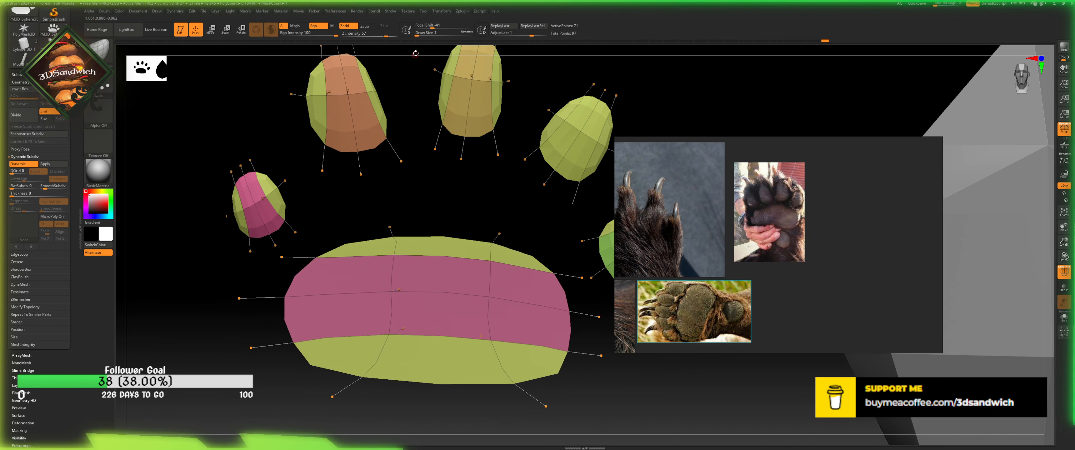
- Set the draw size to about 12.8, lengthen the orange toe pad's lower end and adjust its two side points
{"action": "left_click_drag", "start_coordinate": [417, 36], "coordinate": [422, 36]}
{"action": "left_click_drag", "start_coordinate": [361, 174], "coordinate": [361, 197]}
{"action": "left_click_drag", "start_coordinate": [322, 170], "coordinate": [318, 183]}
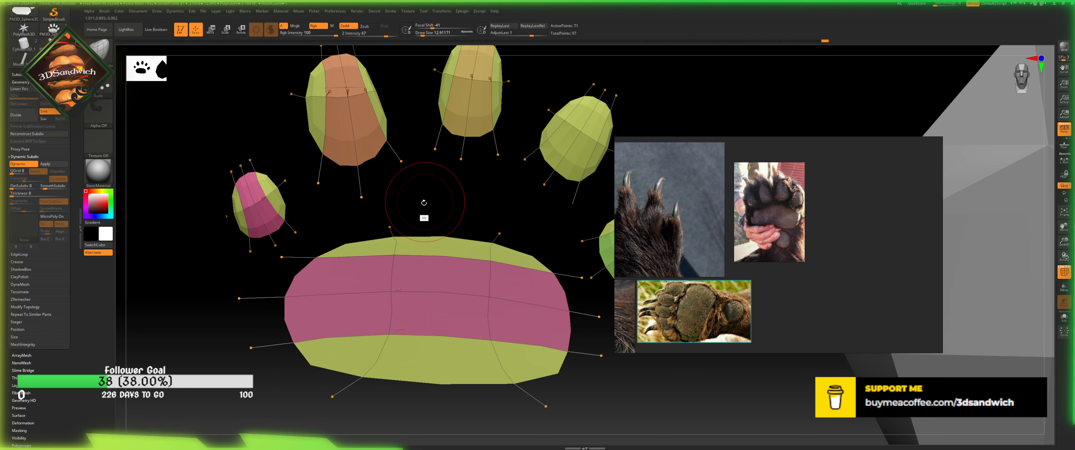
{"action": "left_click_drag", "start_coordinate": [424, 203], "coordinate": [389, 210], "text": "alt"}
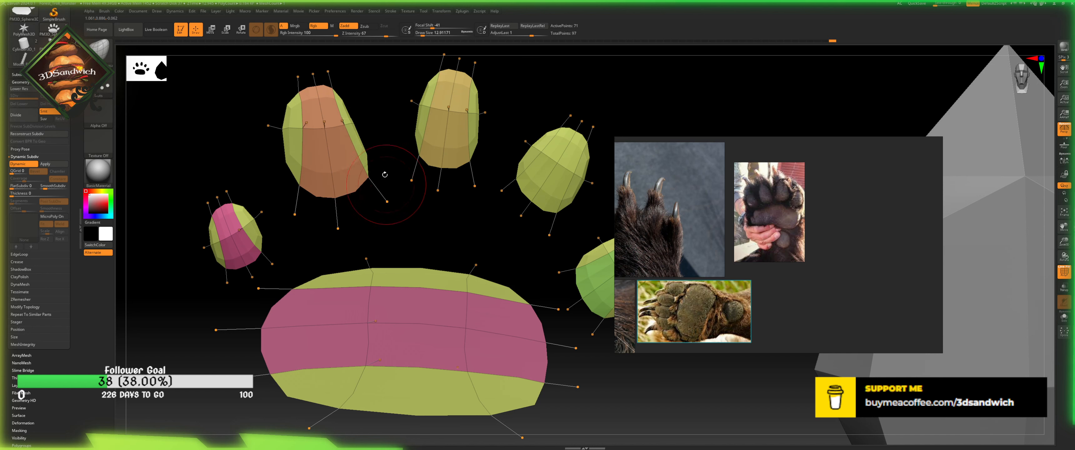
{"action": "left_click_drag", "start_coordinate": [353, 127], "coordinate": [358, 121]}
{"action": "left_click_drag", "start_coordinate": [285, 135], "coordinate": [290, 137]}
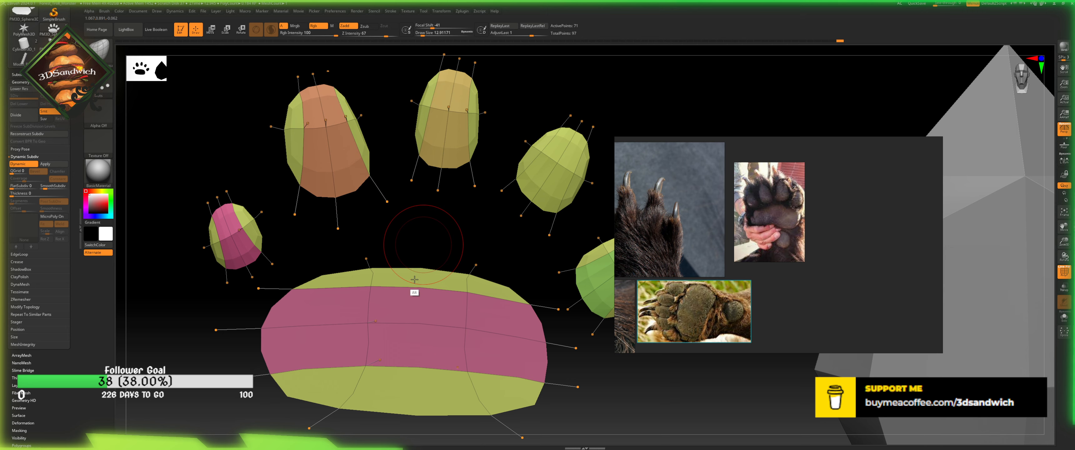
- Extend the lower ends of the remaining toe pads toward the palm to make them fuller
{"action": "mouse_move", "coordinate": [412, 188]}
{"action": "left_mouse_down", "text": "alt"}
{"action": "mouse_move", "coordinate": [414, 207]}
{"action": "mouse_move", "coordinate": [389, 236]}
{"action": "left_mouse_up", "text": "alt"}
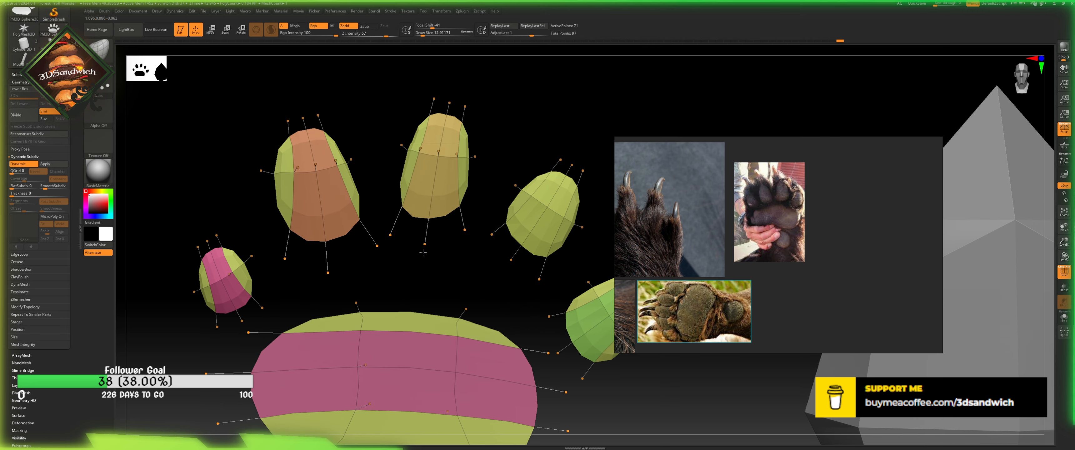
{"action": "left_click_drag", "start_coordinate": [467, 245], "coordinate": [540, 316]}
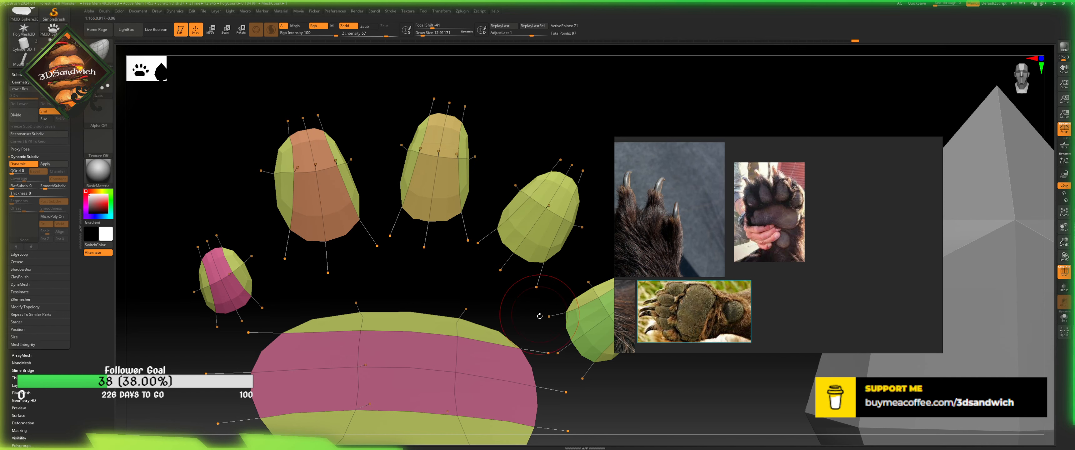
{"action": "right_click_drag", "start_coordinate": [541, 317], "coordinate": [1017, 79]}
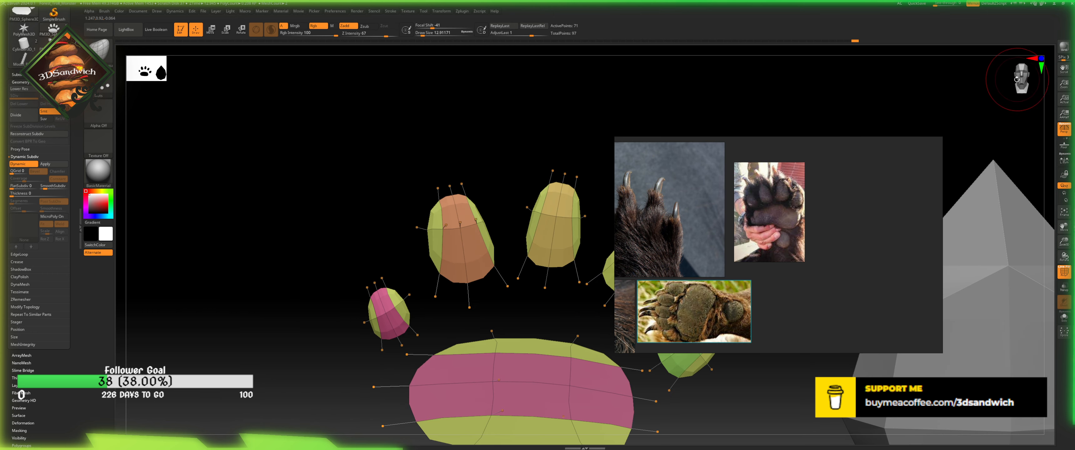
{"action": "right_click_drag", "start_coordinate": [613, 145], "coordinate": [521, 278]}
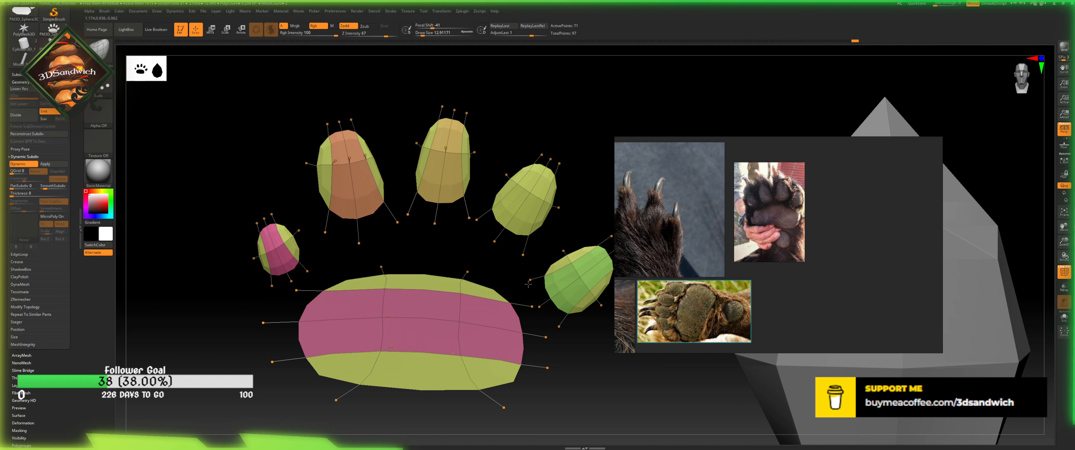
{"action": "left_click_drag", "start_coordinate": [529, 283], "coordinate": [556, 335]}
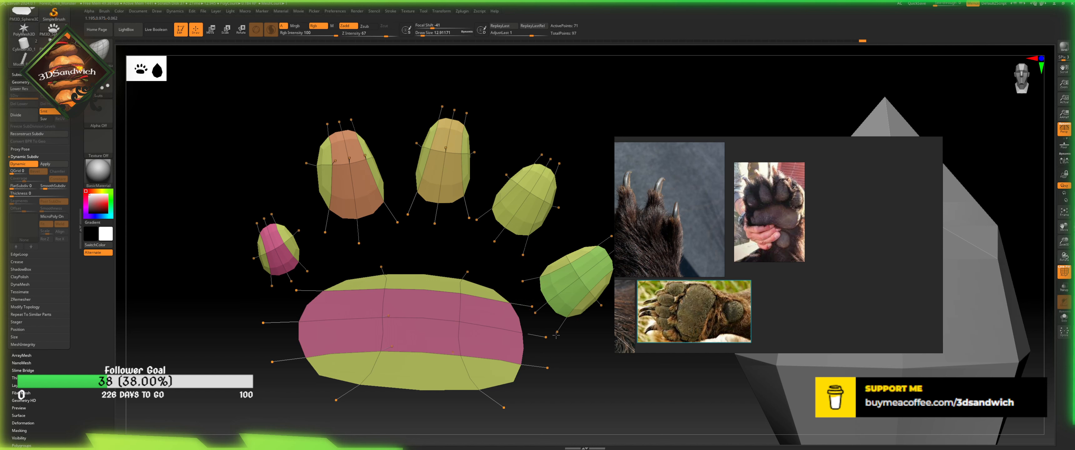
{"action": "right_click_drag", "start_coordinate": [286, 281], "coordinate": [278, 281]}
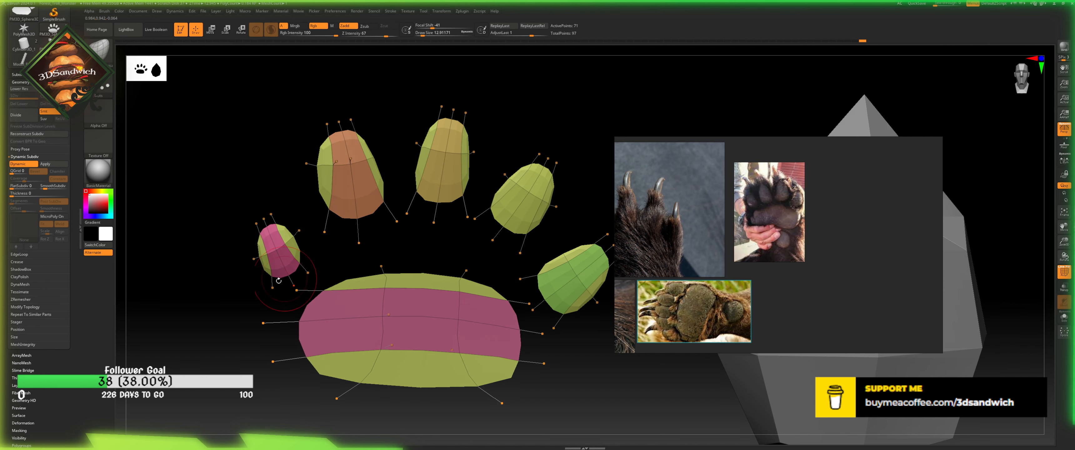
{"action": "left_click_drag", "start_coordinate": [304, 272], "coordinate": [300, 265]}
- Examine the pads' thickness from the side and focus on the small pink toe pad
{"action": "left_click_drag", "start_coordinate": [1012, 71], "coordinate": [933, 121]}
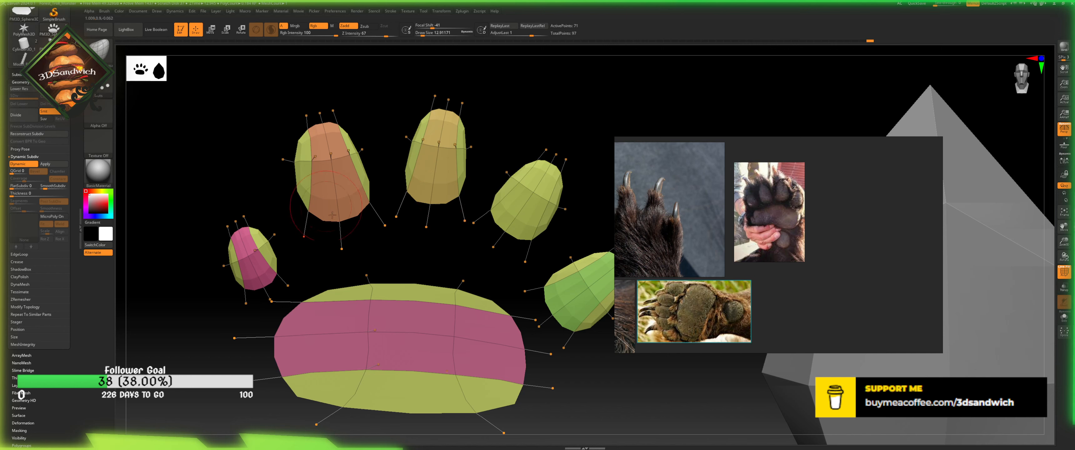
{"action": "left_click_drag", "start_coordinate": [322, 246], "coordinate": [316, 156]}
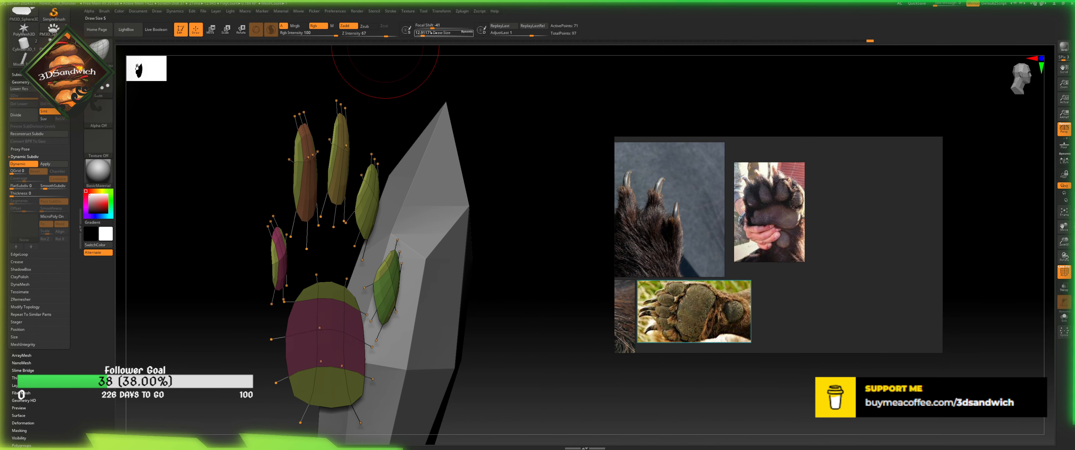
{"action": "left_click_drag", "start_coordinate": [423, 33], "coordinate": [423, 34]}
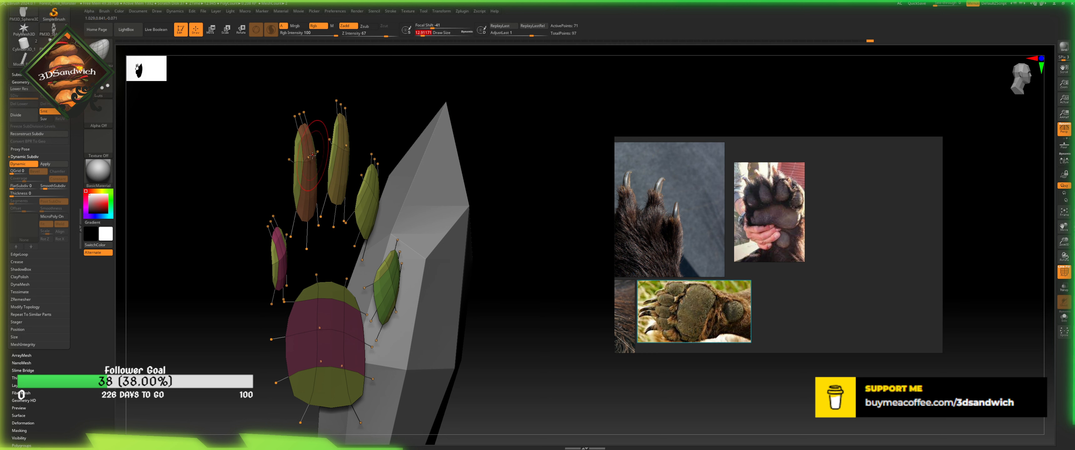
{"action": "mouse_move", "coordinate": [313, 155]}
{"action": "left_mouse_down"}
{"action": "mouse_move", "coordinate": [358, 154]}
{"action": "mouse_move", "coordinate": [355, 209]}
{"action": "mouse_move", "coordinate": [372, 208]}
{"action": "mouse_move", "coordinate": [357, 232]}
{"action": "mouse_move", "coordinate": [343, 180]}
{"action": "mouse_move", "coordinate": [355, 189]}
{"action": "mouse_move", "coordinate": [330, 179]}
{"action": "mouse_move", "coordinate": [658, 367]}
{"action": "left_mouse_up"}
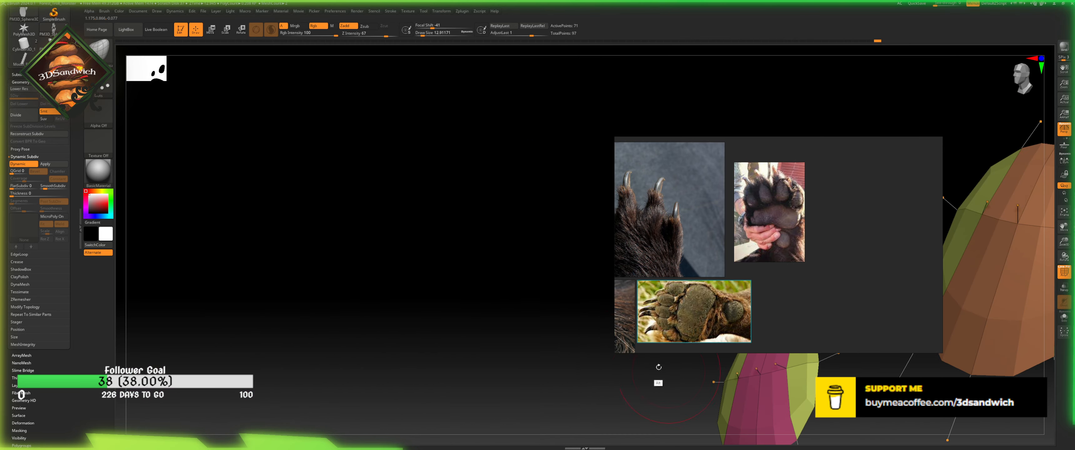
{"action": "left_click_drag", "start_coordinate": [436, 244], "coordinate": [404, 238]}
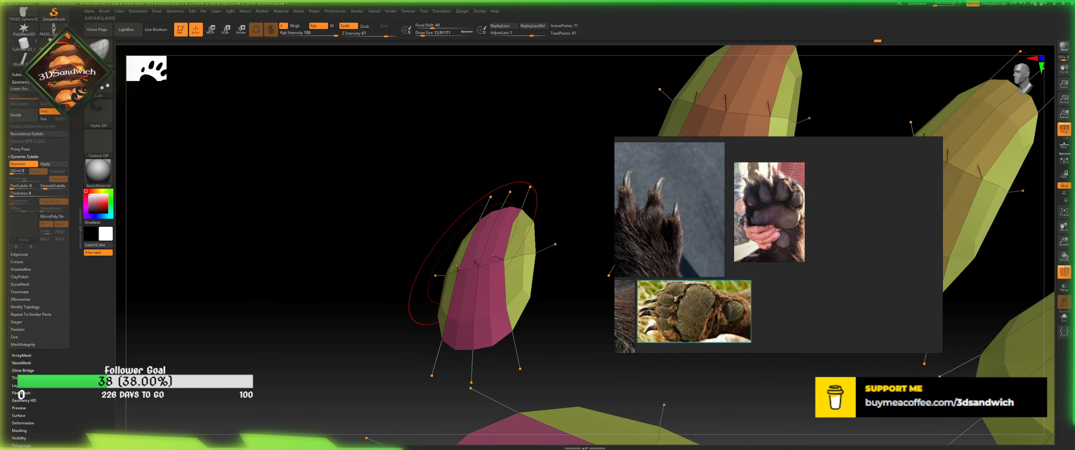
- Shape the small inner toe pad with the Move brush so it sits rounded and upright beside its neighbour
{"action": "mouse_move", "coordinate": [468, 228]}
{"action": "left_mouse_down"}
{"action": "mouse_move", "coordinate": [457, 222]}
{"action": "mouse_move", "coordinate": [417, 252]}
{"action": "mouse_move", "coordinate": [538, 254]}
{"action": "mouse_move", "coordinate": [411, 255]}
{"action": "left_mouse_up"}
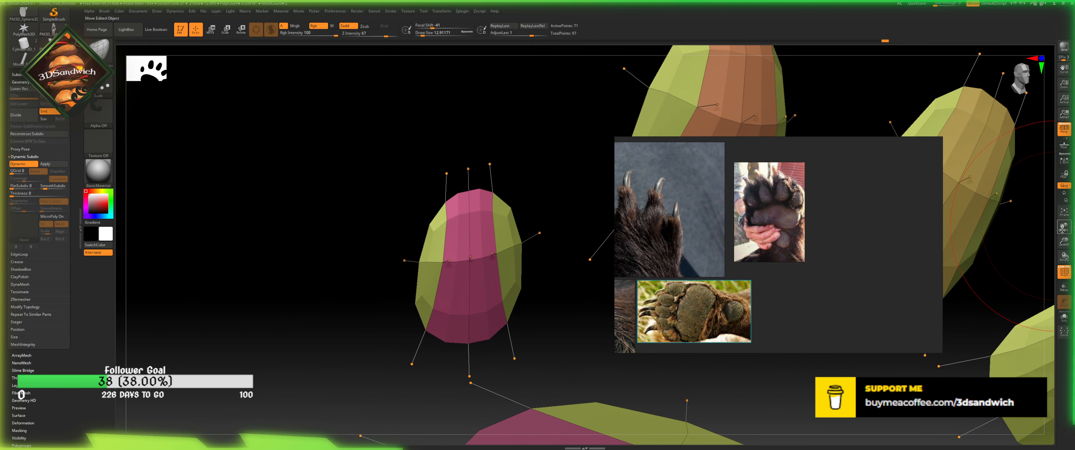
{"action": "left_click_drag", "start_coordinate": [1062, 230], "coordinate": [941, 207]}
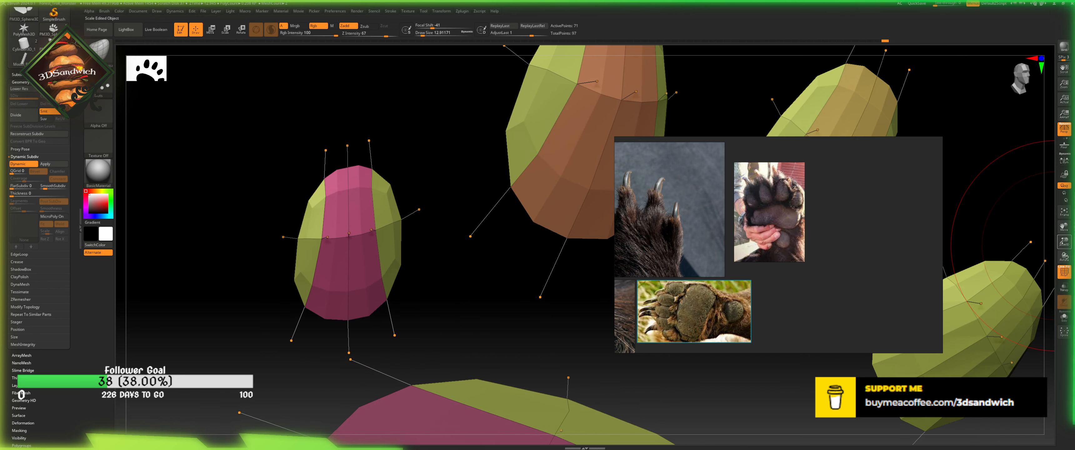
{"action": "left_click_drag", "start_coordinate": [1062, 241], "coordinate": [983, 245]}
{"action": "left_click_drag", "start_coordinate": [456, 82], "coordinate": [491, 141], "text": "alt"}
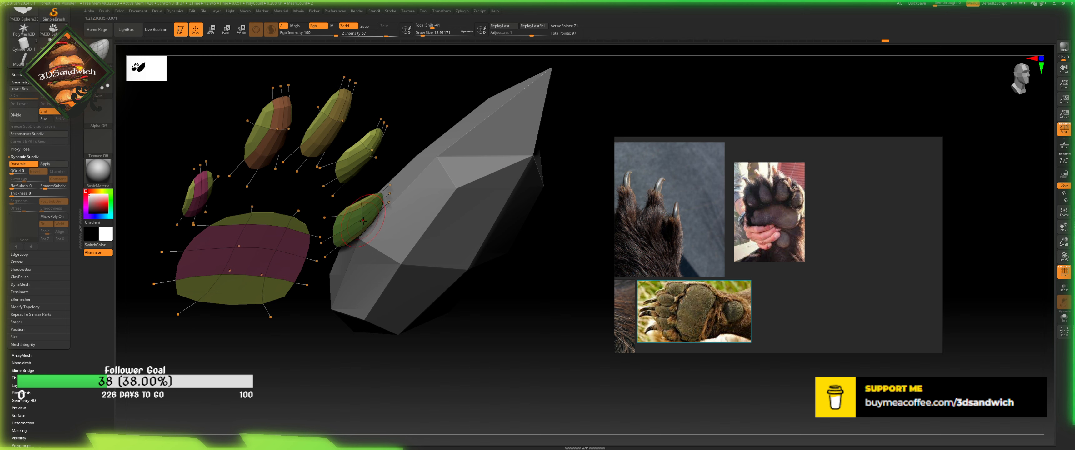
- Reshape the outer toe pad and the wide main pad with the Move brush, checking their depth from several angles
{"action": "left_click_drag", "start_coordinate": [364, 221], "coordinate": [374, 233]}
{"action": "mouse_move", "coordinate": [307, 330]}
{"action": "left_mouse_down"}
{"action": "mouse_move", "coordinate": [341, 343]}
{"action": "mouse_move", "coordinate": [310, 322]}
{"action": "left_mouse_up"}
{"action": "left_click_drag", "start_coordinate": [306, 282], "coordinate": [307, 213]}
{"action": "mouse_move", "coordinate": [259, 257]}
{"action": "left_mouse_down"}
{"action": "mouse_move", "coordinate": [236, 225]}
{"action": "mouse_move", "coordinate": [249, 214]}
{"action": "left_mouse_up"}
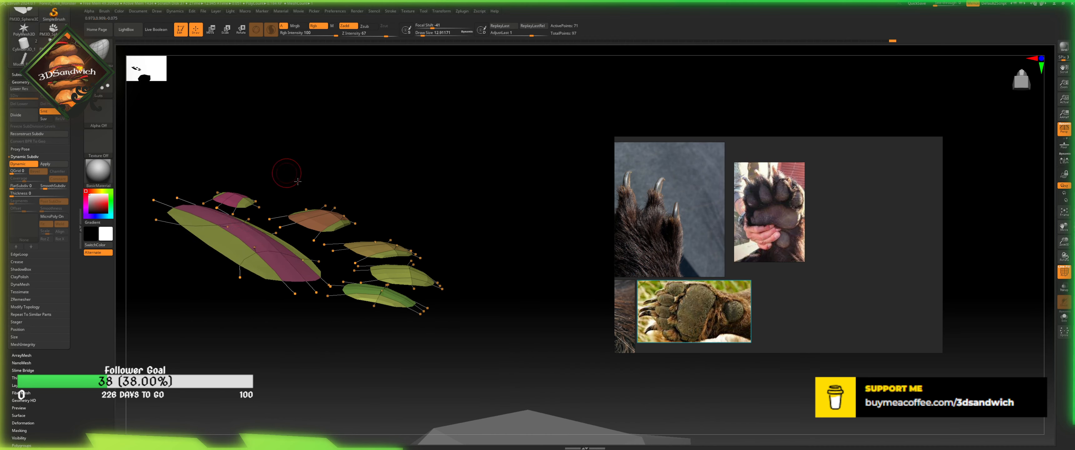
{"action": "left_click_drag", "start_coordinate": [297, 181], "coordinate": [320, 180]}
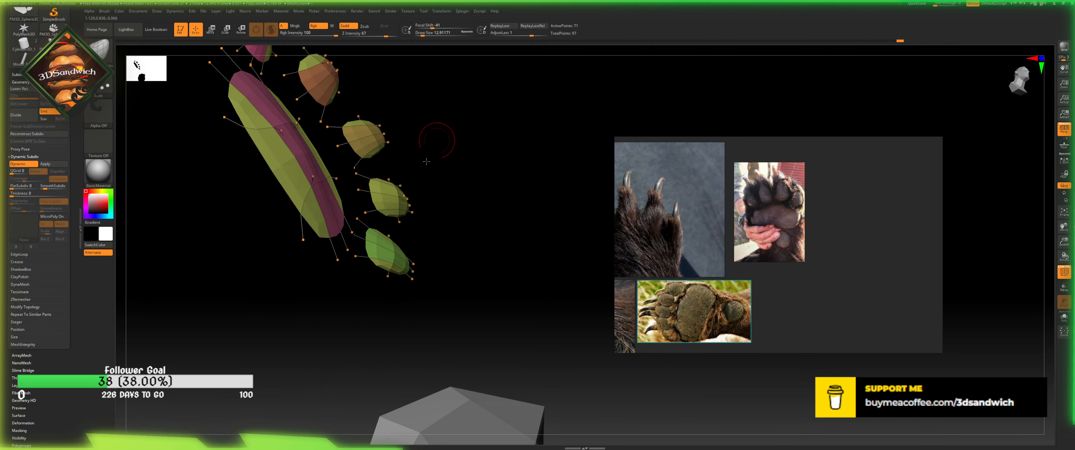
{"action": "left_click_drag", "start_coordinate": [426, 162], "coordinate": [750, 114]}
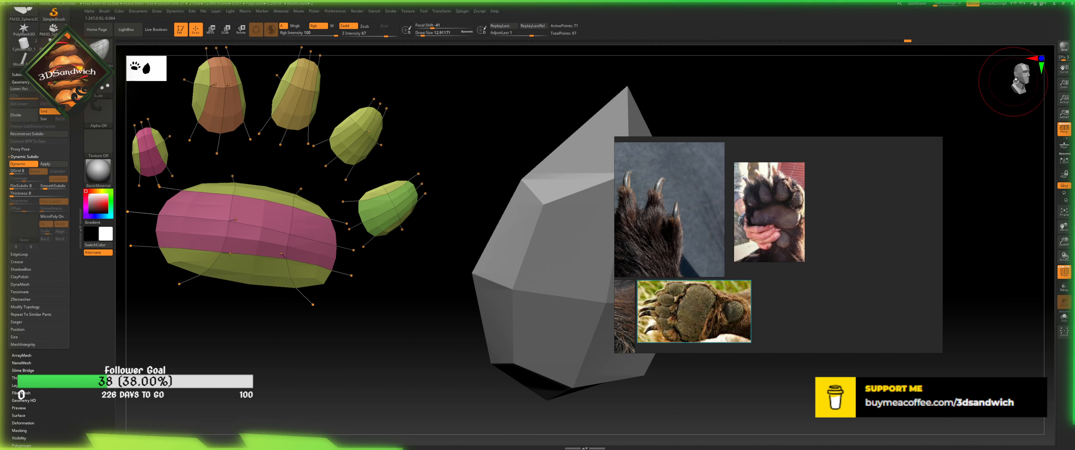
- Push the main pad's upper and lower contours into a more even oval in the front view using the Move brush
{"action": "left_click", "coordinate": [1018, 76]}
{"action": "left_click_drag", "start_coordinate": [452, 161], "coordinate": [312, 245], "text": "alt"}
{"action": "left_click_drag", "start_coordinate": [328, 297], "coordinate": [290, 297]}
{"action": "left_click_drag", "start_coordinate": [423, 264], "coordinate": [443, 245]}
{"action": "left_click_drag", "start_coordinate": [412, 300], "coordinate": [435, 314]}
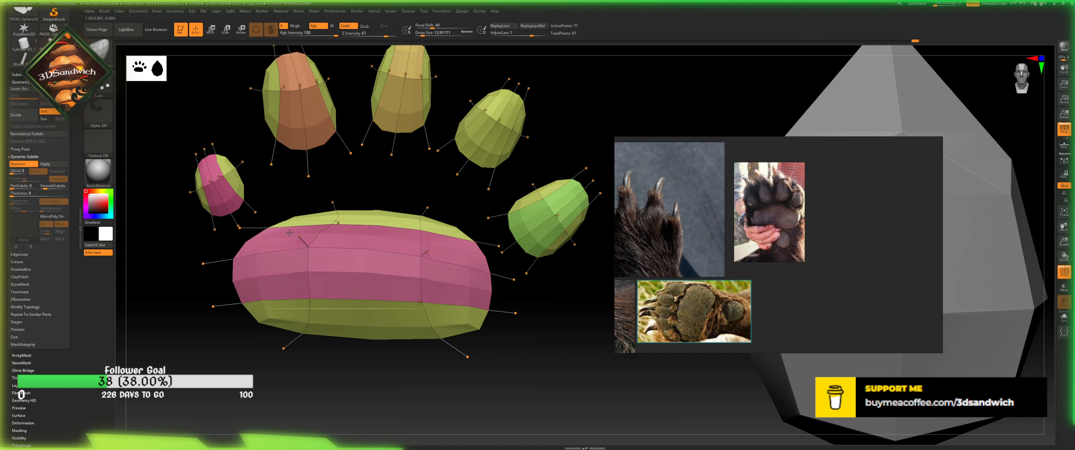
{"action": "left_click_drag", "start_coordinate": [306, 284], "coordinate": [301, 292]}
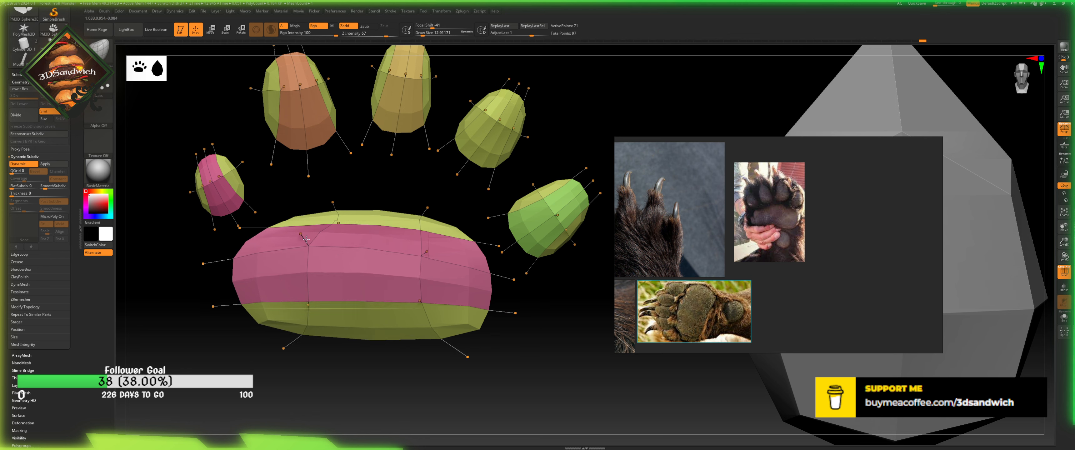
{"action": "left_click_drag", "start_coordinate": [412, 263], "coordinate": [434, 233]}
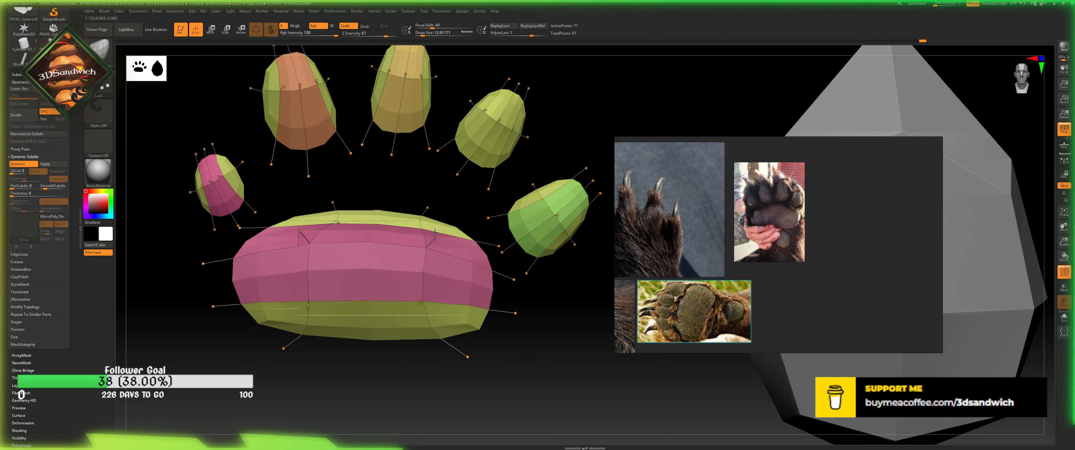
{"action": "left_click_drag", "start_coordinate": [385, 180], "coordinate": [338, 274]}
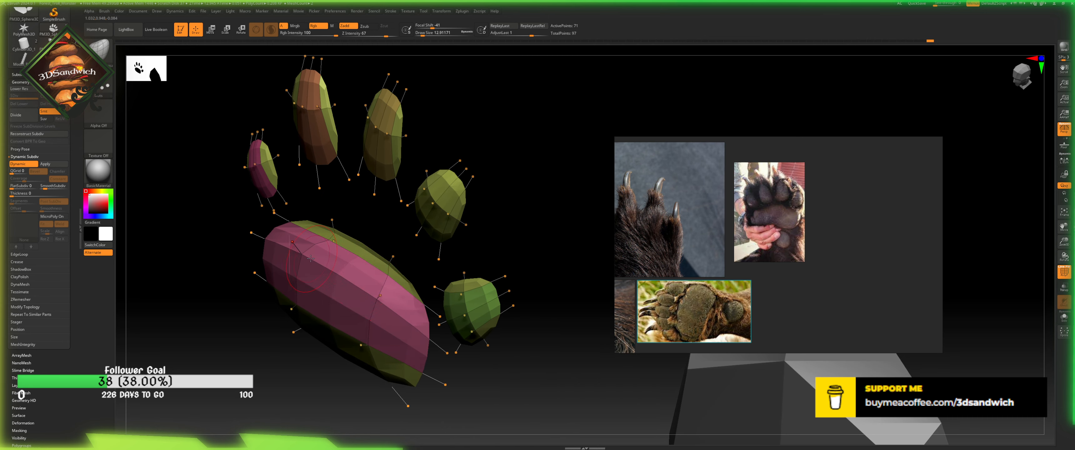
- Enlarge the Move brush to a draw size of about 34.8 with focal shift -24 and reshape the main pad's inner end
{"action": "left_click_drag", "start_coordinate": [318, 356], "coordinate": [204, 288]}
{"action": "left_click_drag", "start_coordinate": [588, 103], "coordinate": [536, 162], "text": "alt"}
{"action": "left_click_drag", "start_coordinate": [429, 160], "coordinate": [672, 255], "text": "alt"}
{"action": "left_click_drag", "start_coordinate": [490, 229], "coordinate": [855, 142], "text": "alt"}
{"action": "left_click_drag", "start_coordinate": [537, 211], "coordinate": [430, 334], "text": "alt"}
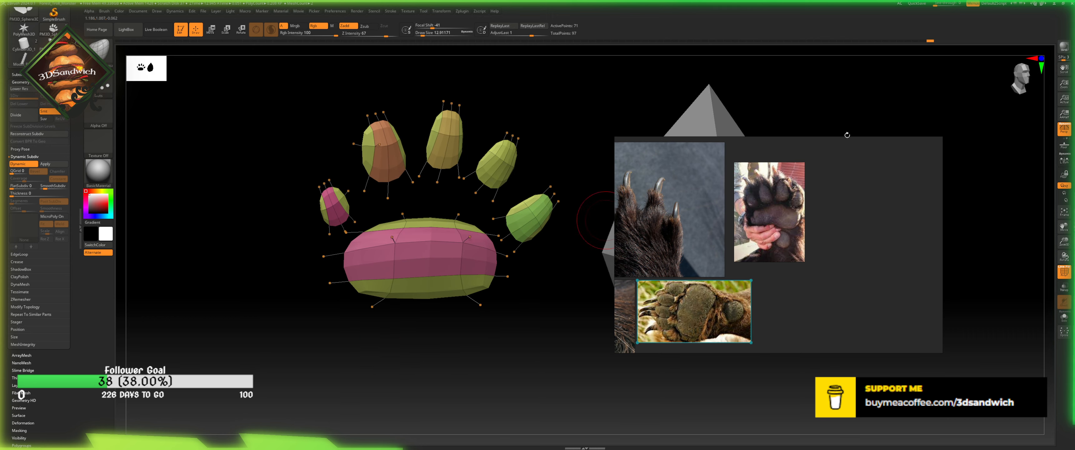
{"action": "left_click", "coordinate": [1027, 82]}
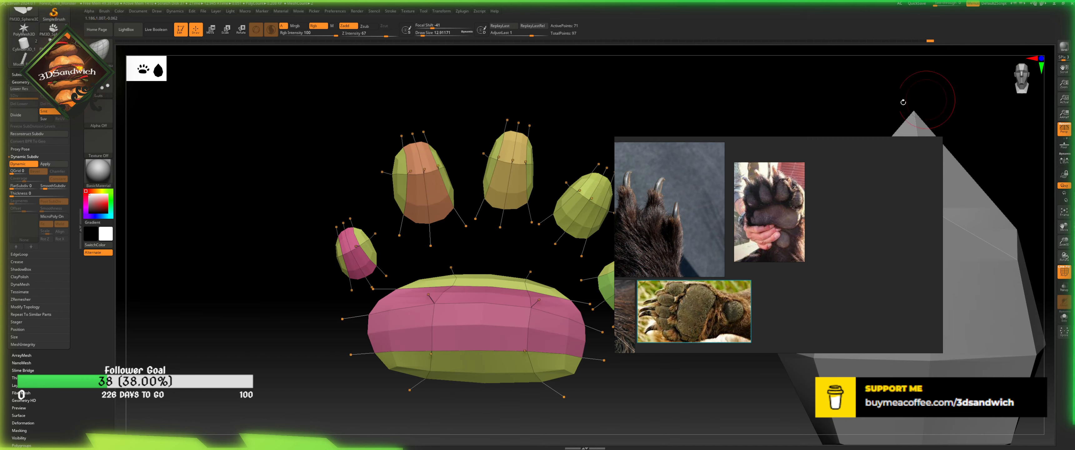
{"action": "left_click_drag", "start_coordinate": [534, 84], "coordinate": [408, 66], "text": "alt"}
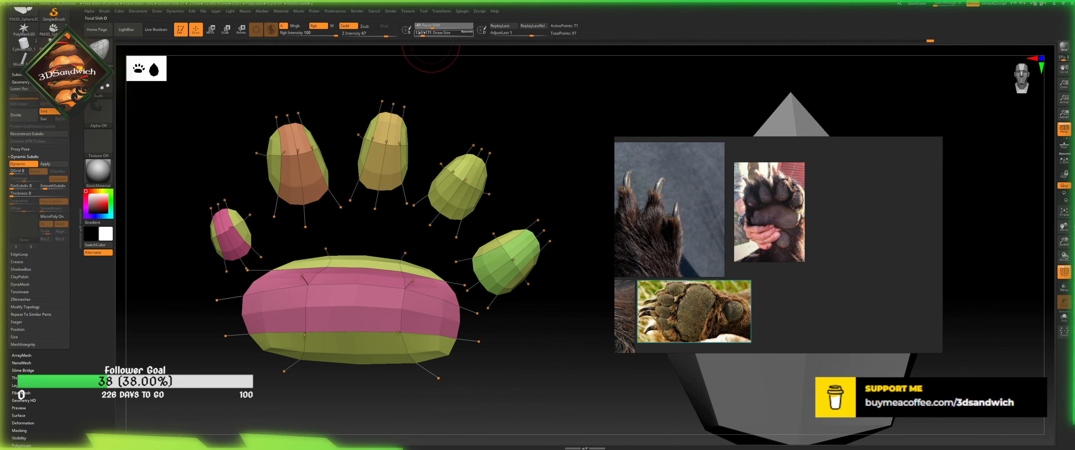
{"action": "mouse_move", "coordinate": [425, 26]}
{"action": "left_mouse_down"}
{"action": "mouse_move", "coordinate": [436, 27]}
{"action": "mouse_move", "coordinate": [427, 40]}
{"action": "left_mouse_up"}
{"action": "left_click_drag", "start_coordinate": [278, 309], "coordinate": [324, 300]}
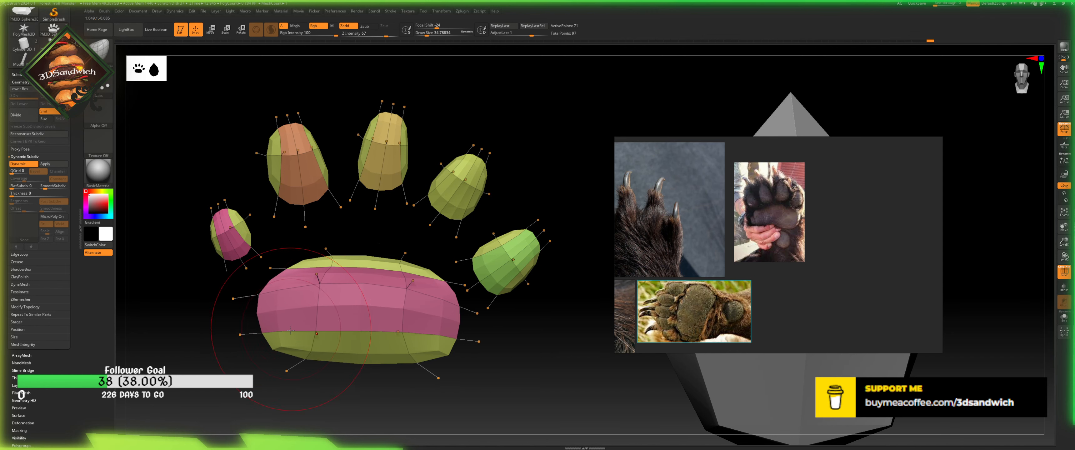
{"action": "left_click_drag", "start_coordinate": [291, 347], "coordinate": [300, 338]}
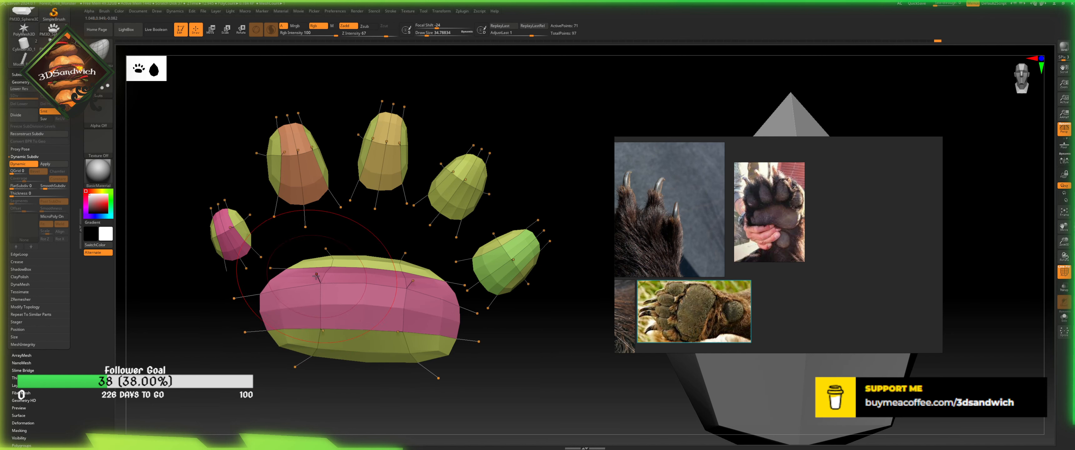
{"action": "left_click_drag", "start_coordinate": [332, 253], "coordinate": [332, 263]}
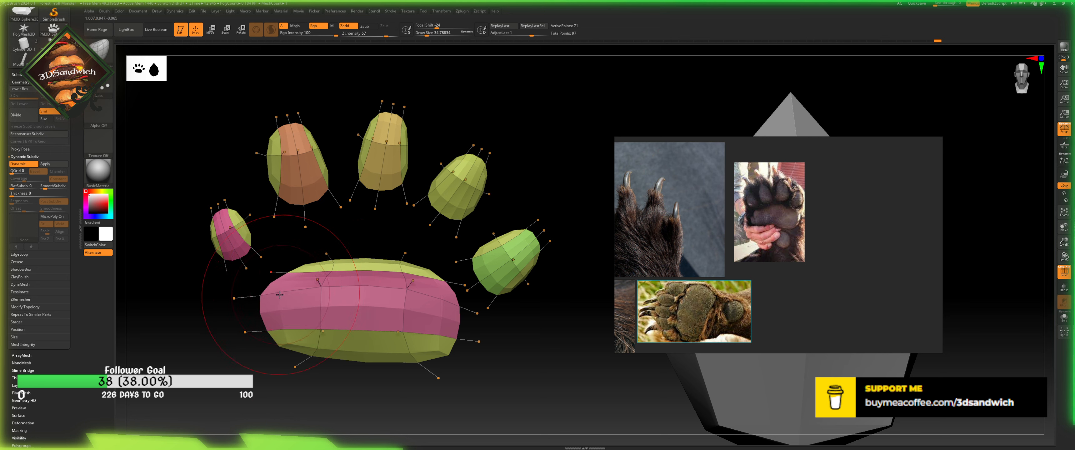
{"action": "left_click_drag", "start_coordinate": [283, 293], "coordinate": [277, 290]}
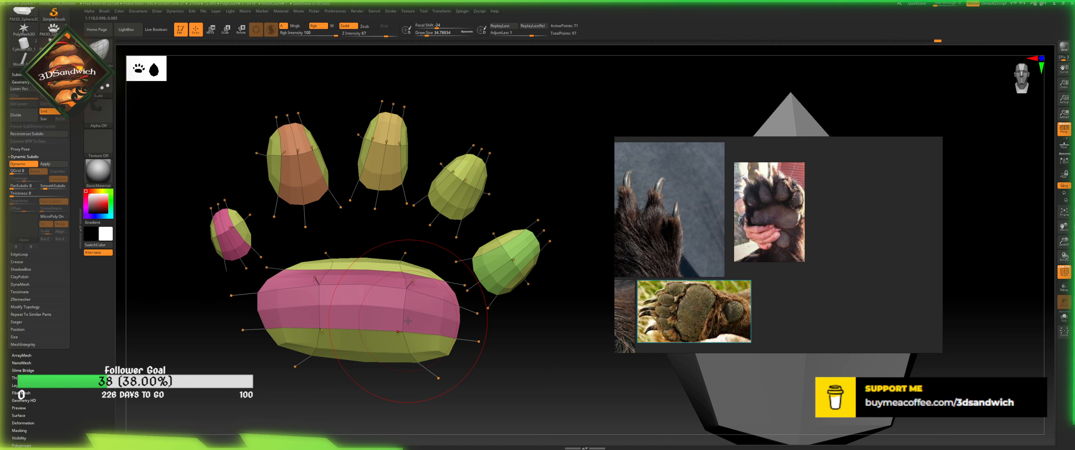
- Refine the main pad's top edge, bottom edge and outer end with small Move brush adjustments
{"action": "left_click_drag", "start_coordinate": [429, 272], "coordinate": [425, 277]}
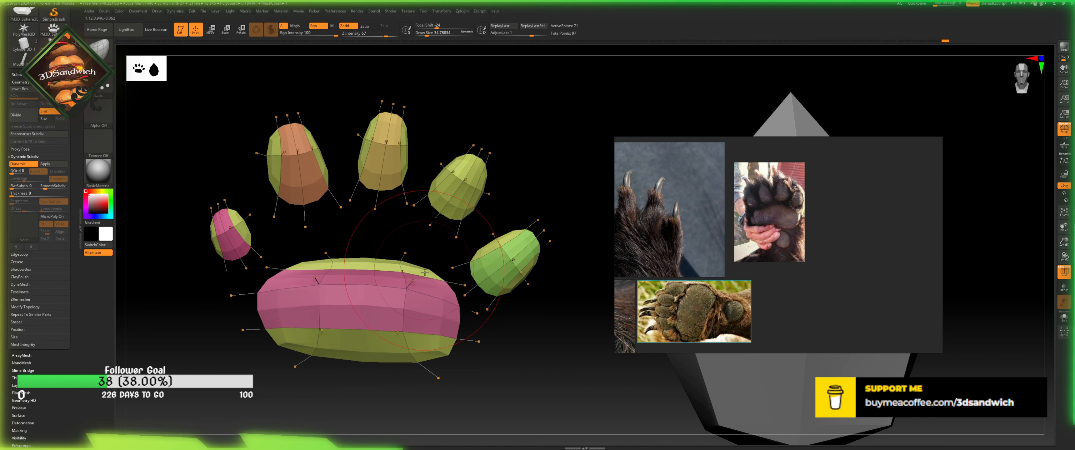
{"action": "key", "text": "ctrl+z"}
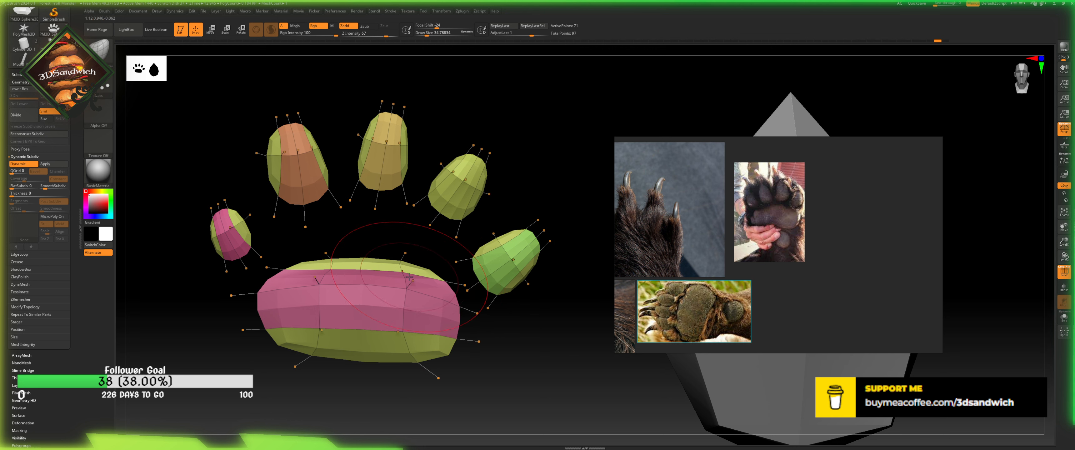
{"action": "left_click_drag", "start_coordinate": [410, 276], "coordinate": [410, 281]}
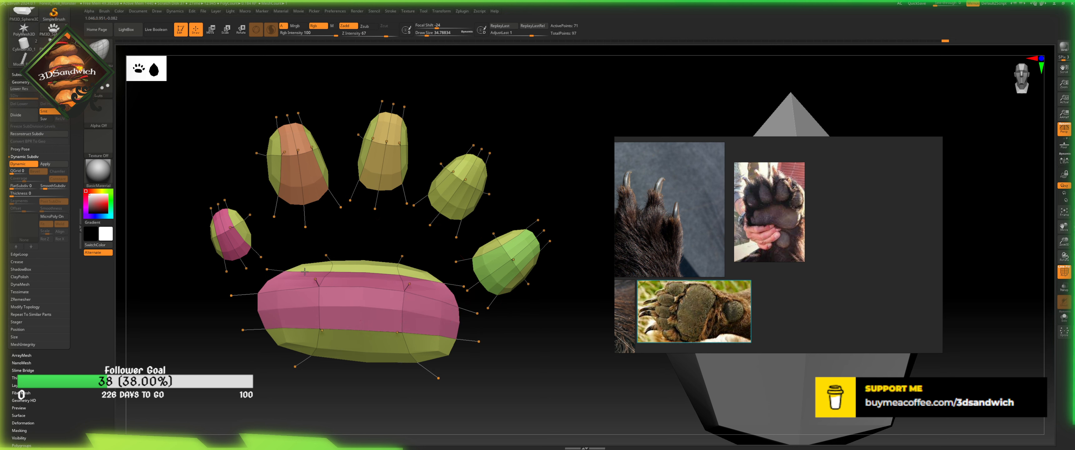
{"action": "left_click_drag", "start_coordinate": [301, 307], "coordinate": [305, 317]}
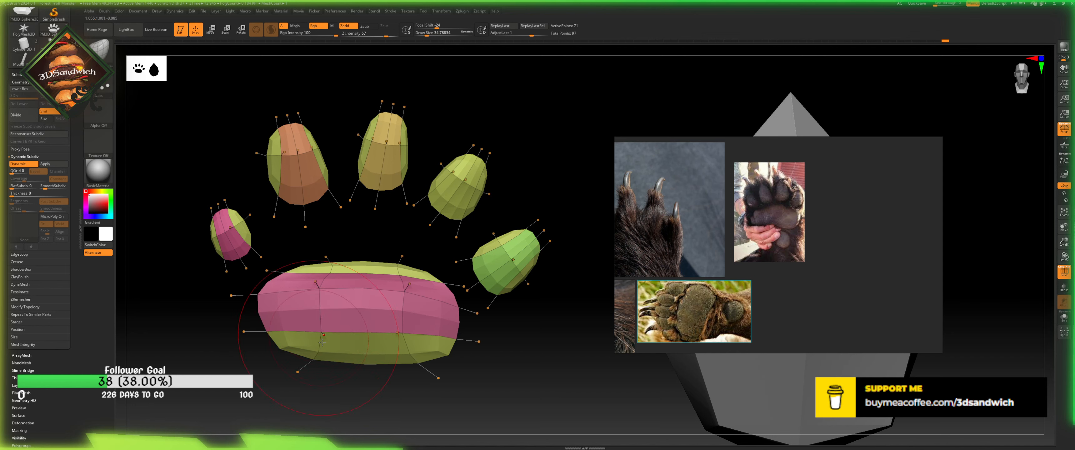
{"action": "left_click_drag", "start_coordinate": [350, 390], "coordinate": [342, 285], "text": "alt"}
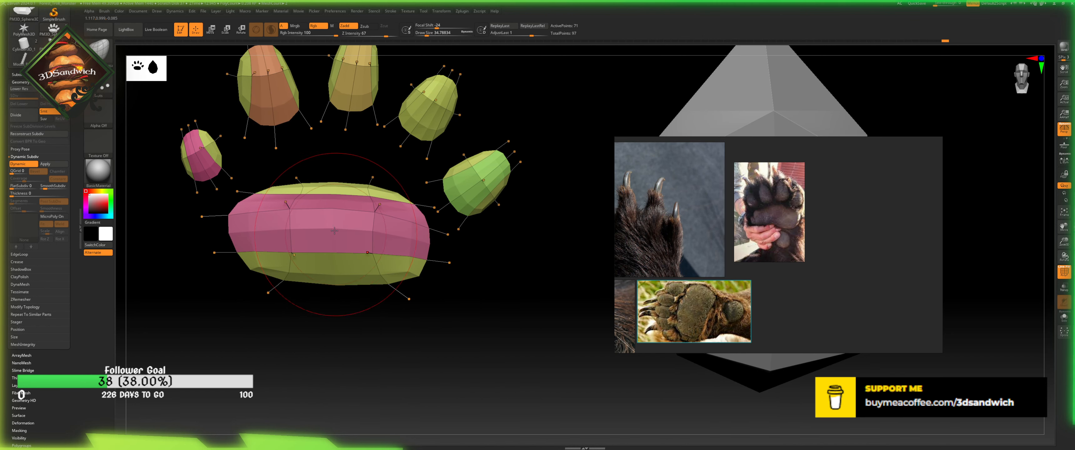
{"action": "left_click_drag", "start_coordinate": [430, 242], "coordinate": [421, 242]}
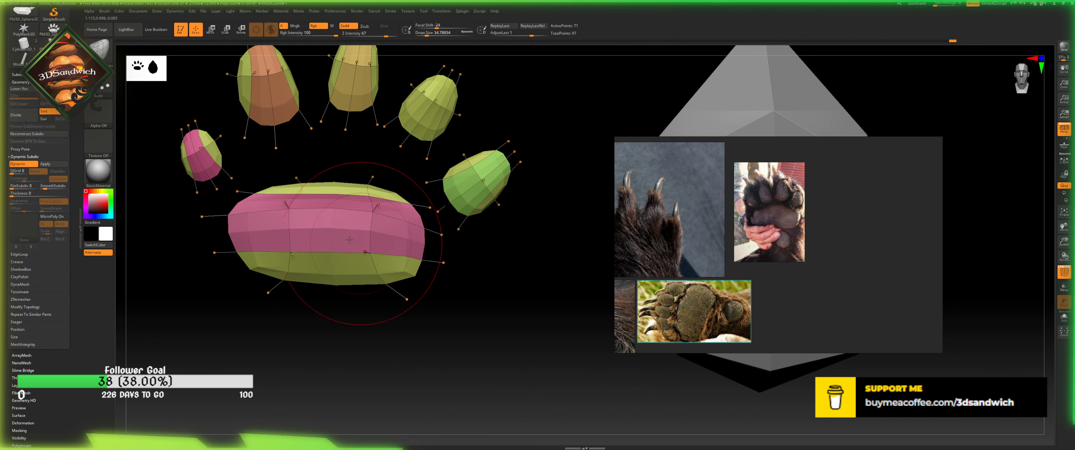
- Turn off Dynamic Subdiv and isolate the main pad by masking its island with ZModeler and inverting the mask
{"action": "key", "text": "b"}
{"action": "key", "text": "z"}
{"action": "key", "text": "m"}
{"action": "key", "text": "space"}
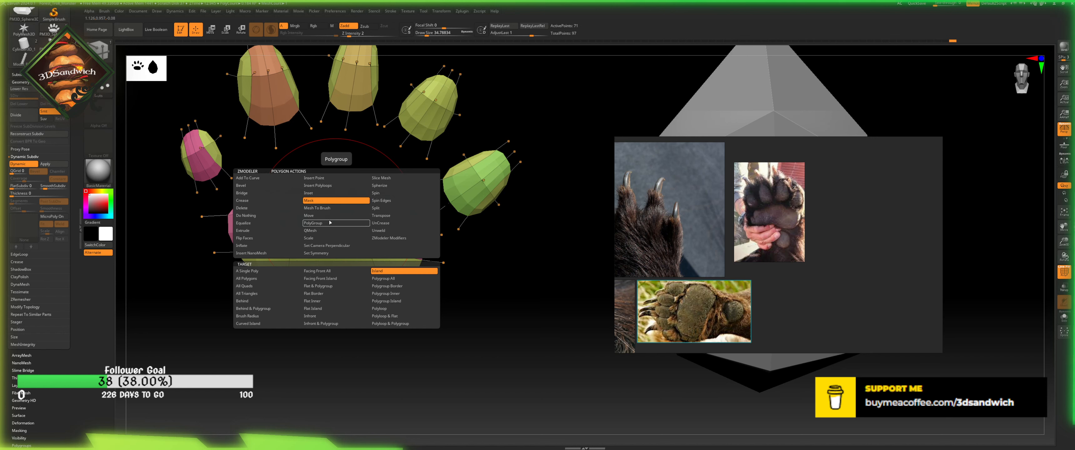
{"action": "left_click", "coordinate": [330, 223]}
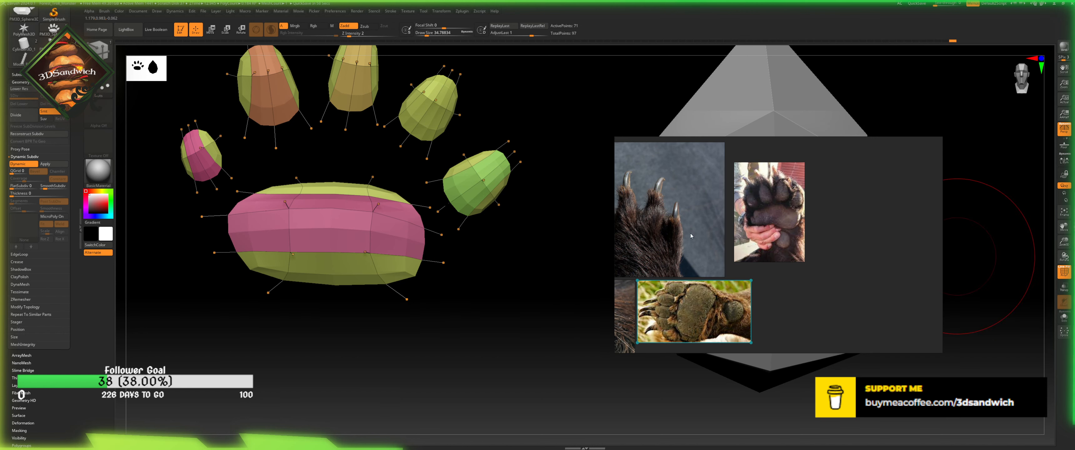
{"action": "left_click", "coordinate": [23, 164]}
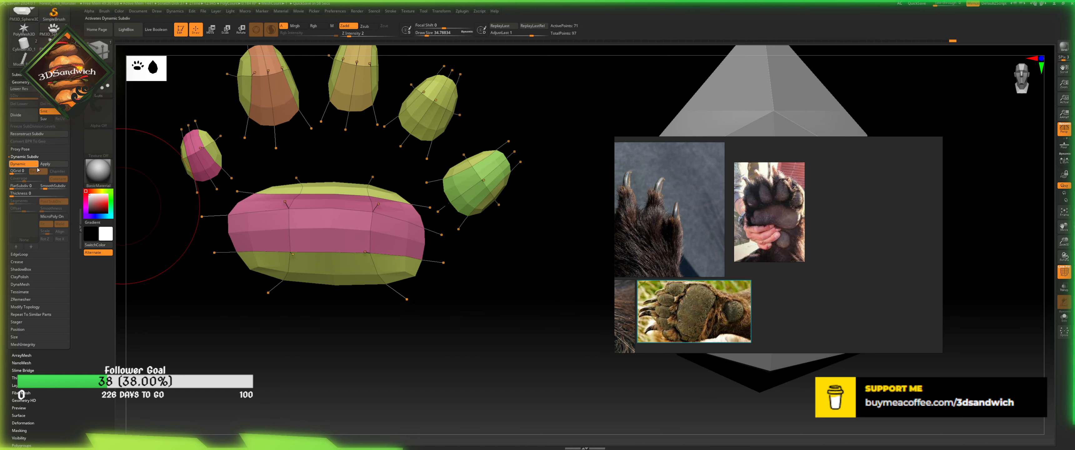
{"action": "key", "text": "space"}
{"action": "left_click", "coordinate": [339, 234]}
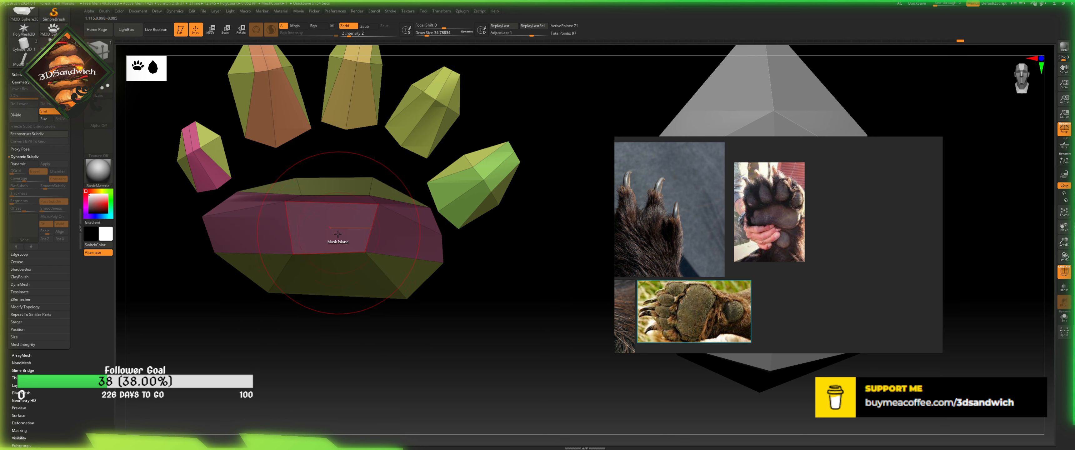
{"action": "left_click", "coordinate": [336, 329], "text": "ctrl"}
- Duplicate the main pad with the gizmo, shrink the copy and place it below the main pad as a rear pad
{"action": "key", "text": "w"}
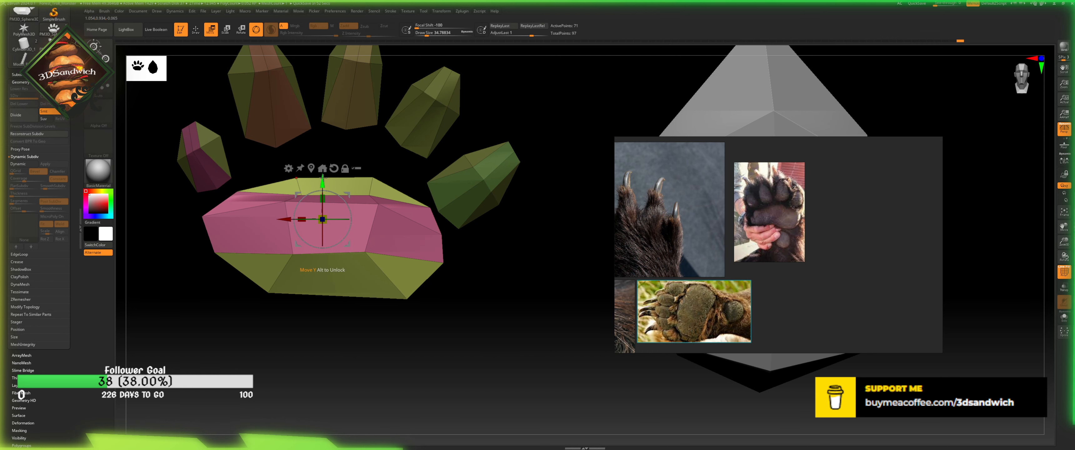
{"action": "left_click_drag", "start_coordinate": [323, 177], "coordinate": [324, 218], "text": "ctrl"}
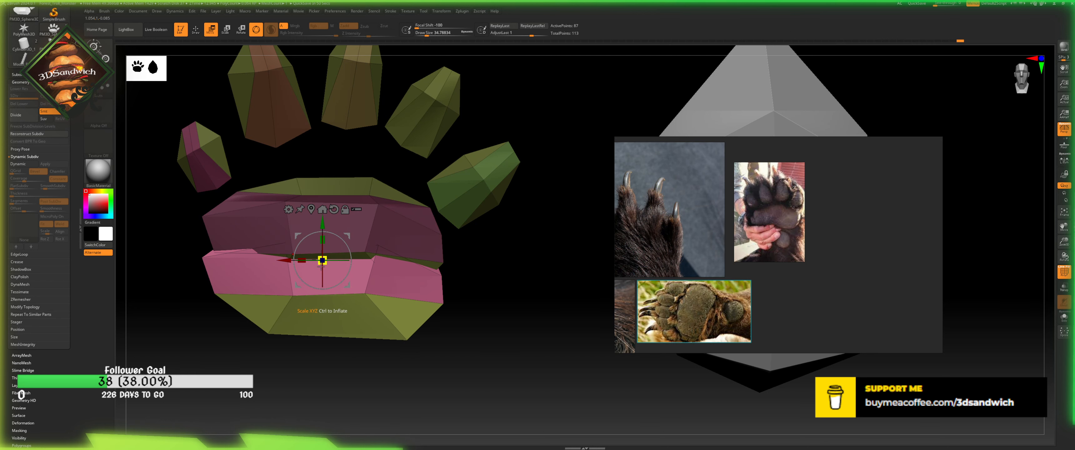
{"action": "left_click_drag", "start_coordinate": [322, 261], "coordinate": [310, 270]}
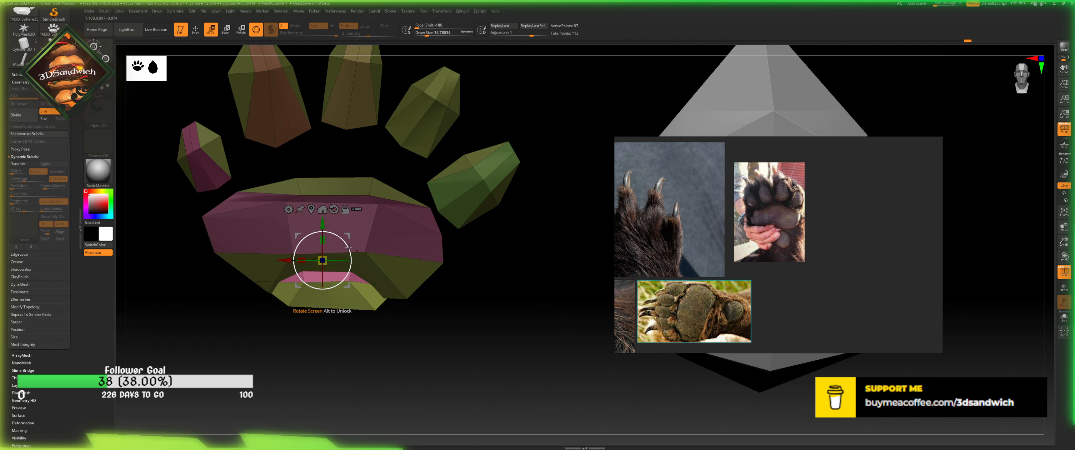
{"action": "left_click_drag", "start_coordinate": [322, 220], "coordinate": [328, 297]}
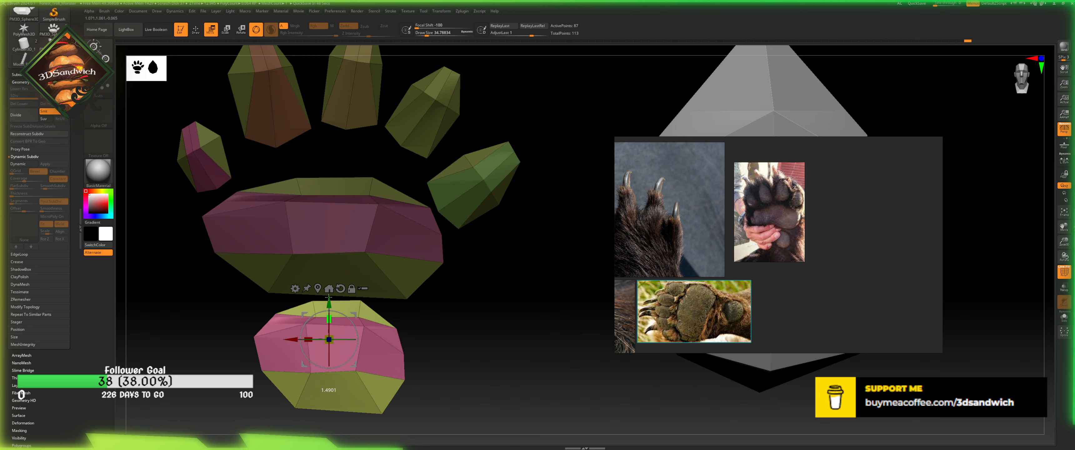
{"action": "left_click_drag", "start_coordinate": [328, 339], "coordinate": [258, 233]}
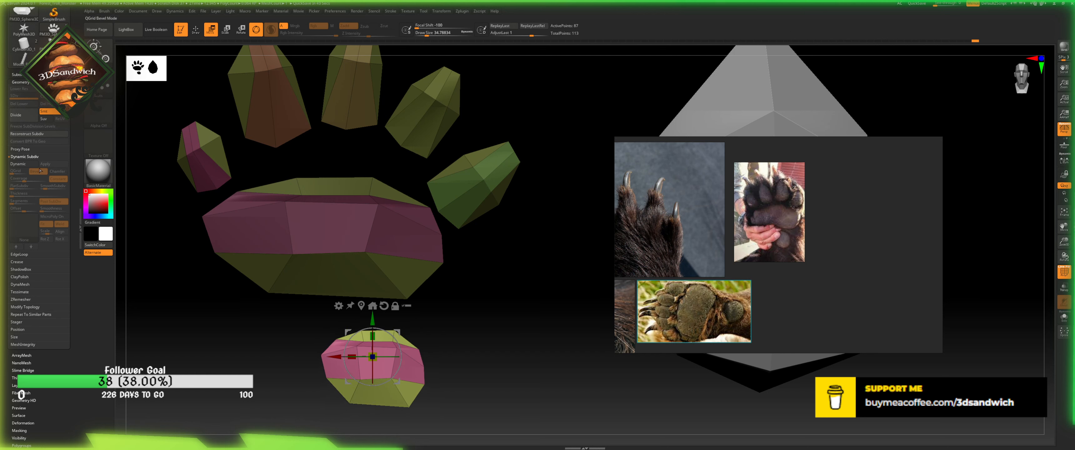
- Turn Dynamic Subdiv back on and slightly rotate and enlarge the duplicated rear pad beneath the main pad
{"action": "left_click", "coordinate": [29, 165]}
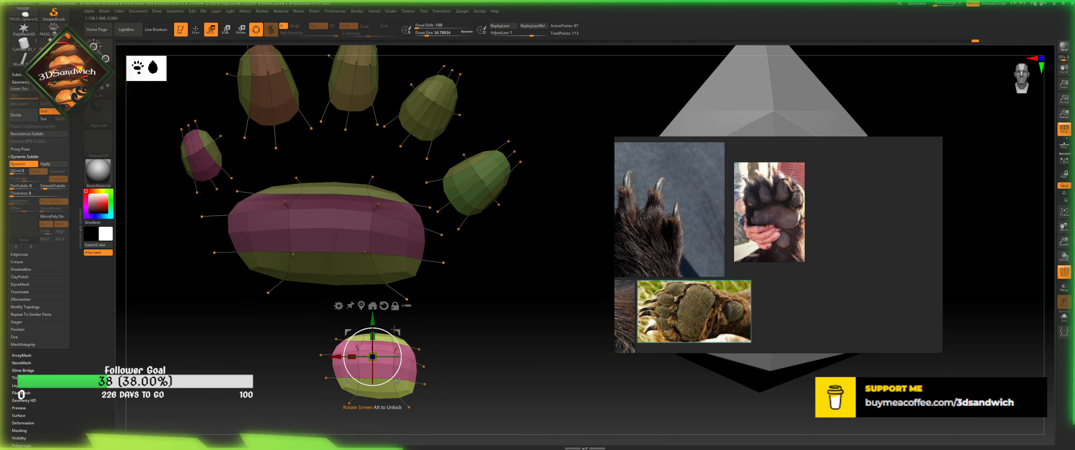
{"action": "left_click_drag", "start_coordinate": [393, 336], "coordinate": [369, 303]}
{"action": "key", "text": "ctrl+z"}
{"action": "left_click_drag", "start_coordinate": [374, 348], "coordinate": [385, 356]}
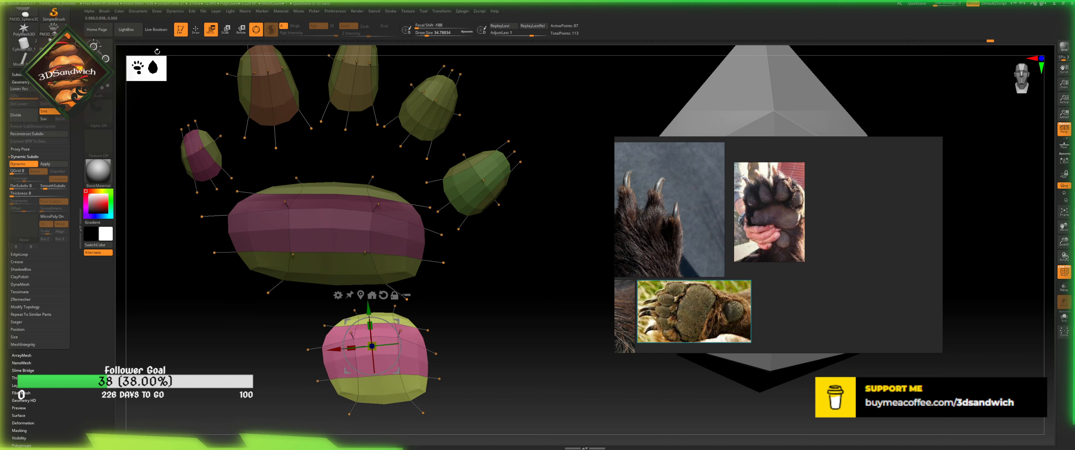
- Widen and round the rear pad with the Move brush by pulling its lower corners, upper edges and bottom edge outward
{"action": "left_click", "coordinate": [197, 30]}
{"action": "left_click_drag", "start_coordinate": [343, 392], "coordinate": [324, 409]}
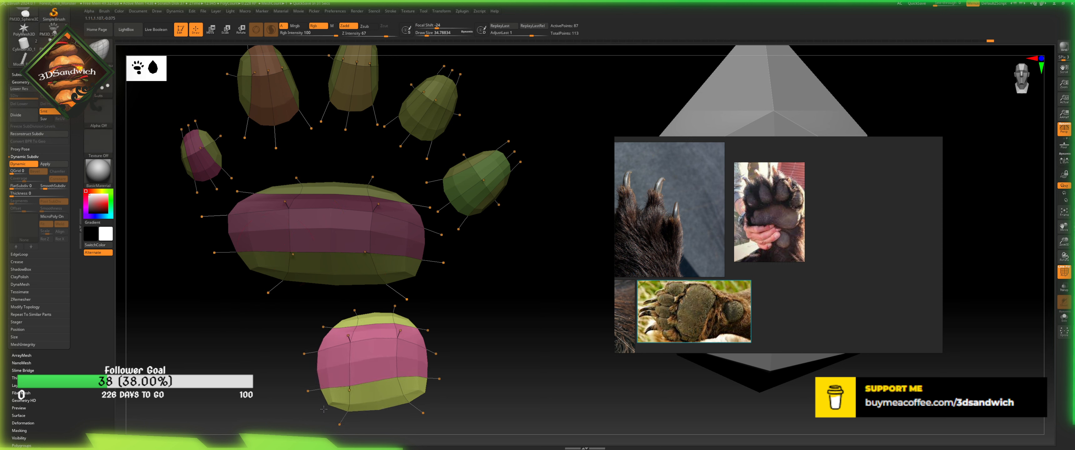
{"action": "left_click_drag", "start_coordinate": [337, 332], "coordinate": [330, 326]}
{"action": "left_click_drag", "start_coordinate": [415, 380], "coordinate": [425, 391]}
{"action": "left_click_drag", "start_coordinate": [384, 410], "coordinate": [386, 417]}
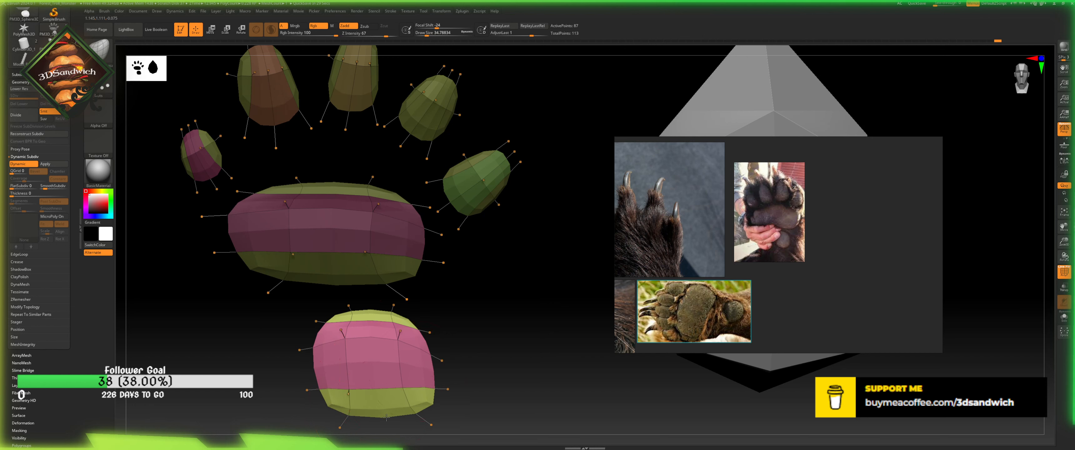
{"action": "left_click_drag", "start_coordinate": [429, 348], "coordinate": [434, 335]}
{"action": "left_click_drag", "start_coordinate": [348, 348], "coordinate": [342, 349]}
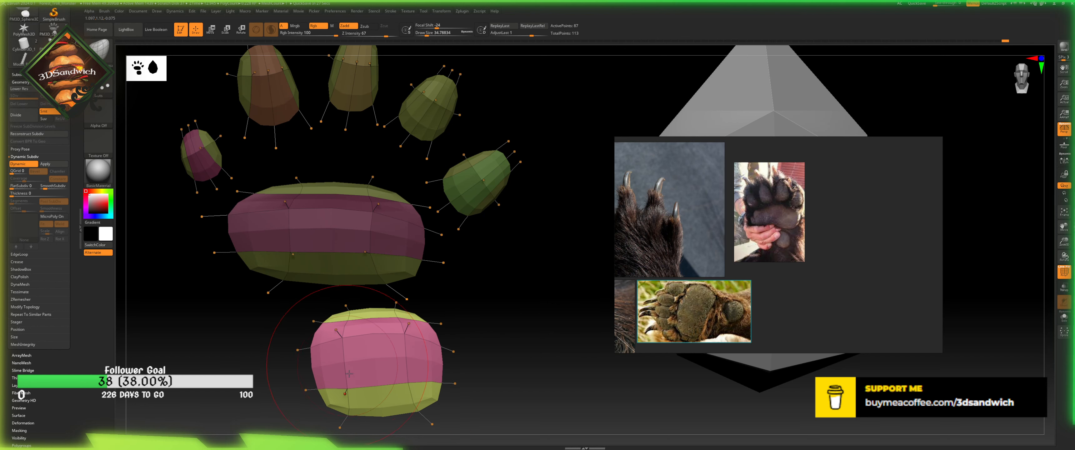
{"action": "left_click_drag", "start_coordinate": [362, 392], "coordinate": [367, 401]}
- Clear the mask and reshape the main pad's top edge and lower outer corner with the Move brush
{"action": "left_click_drag", "start_coordinate": [504, 328], "coordinate": [492, 340], "text": "ctrl"}
{"action": "left_click_drag", "start_coordinate": [309, 190], "coordinate": [364, 182]}
{"action": "left_click_drag", "start_coordinate": [294, 283], "coordinate": [267, 272]}
{"action": "left_click_drag", "start_coordinate": [272, 198], "coordinate": [273, 195]}
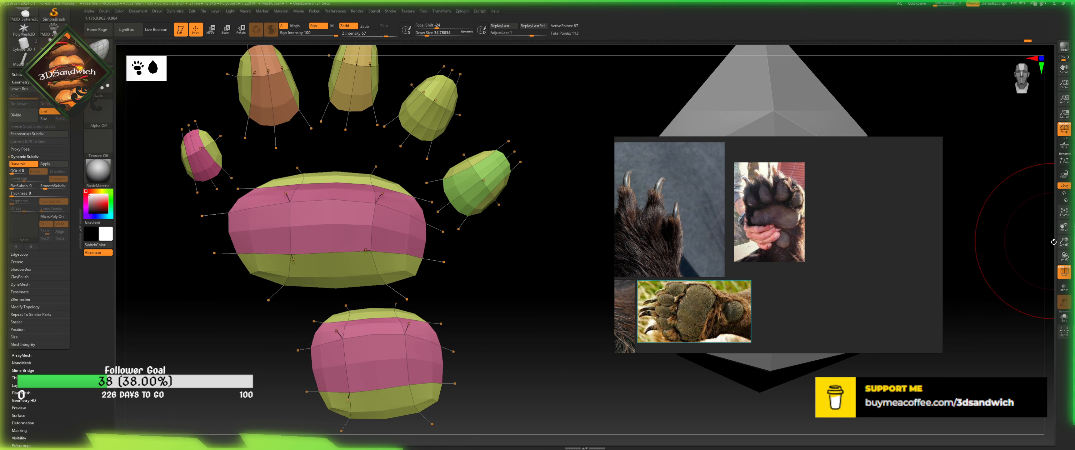
- Move the whole set of pads with the gizmo onto the grey low-poly paw body
{"action": "left_click_drag", "start_coordinate": [1063, 242], "coordinate": [1063, 229]}
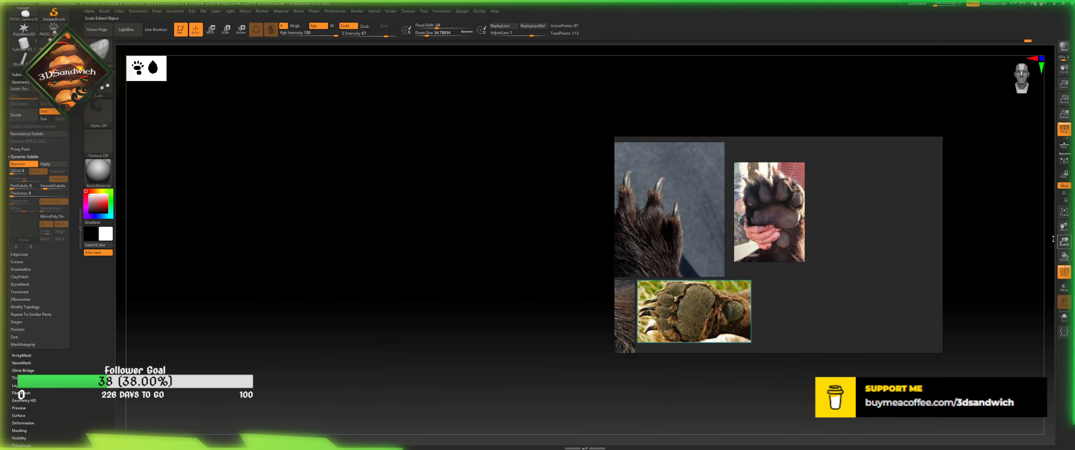
{"action": "left_click", "coordinate": [1064, 212]}
{"action": "left_click_drag", "start_coordinate": [296, 300], "coordinate": [578, 305]}
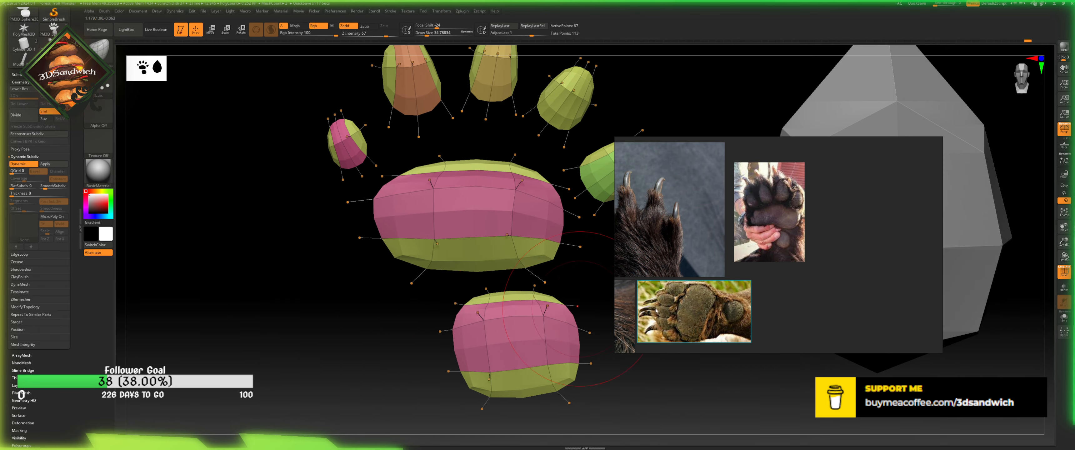
{"action": "left_click_drag", "start_coordinate": [1061, 241], "coordinate": [1060, 220]}
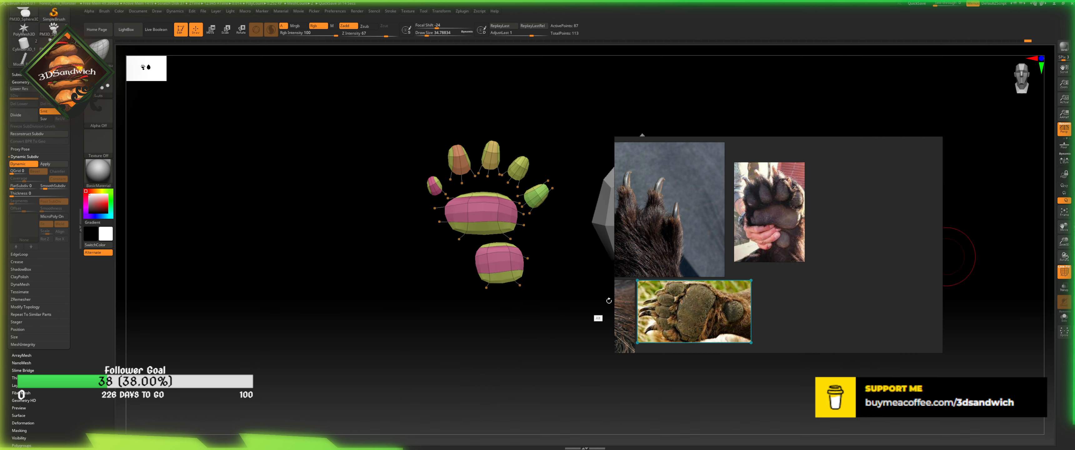
{"action": "left_click_drag", "start_coordinate": [503, 303], "coordinate": [363, 353], "text": "alt"}
{"action": "left_click_drag", "start_coordinate": [443, 243], "coordinate": [453, 284], "text": "alt"}
{"action": "key", "text": "w"}
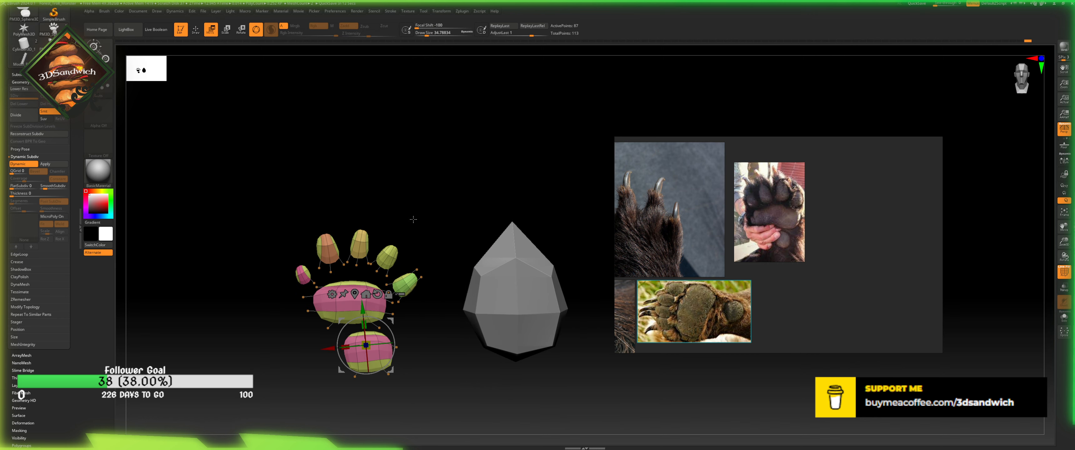
{"action": "left_click_drag", "start_coordinate": [366, 345], "coordinate": [526, 337]}
{"action": "left_click_drag", "start_coordinate": [581, 370], "coordinate": [536, 351], "text": "alt"}
{"action": "left_click", "coordinate": [1064, 186]}
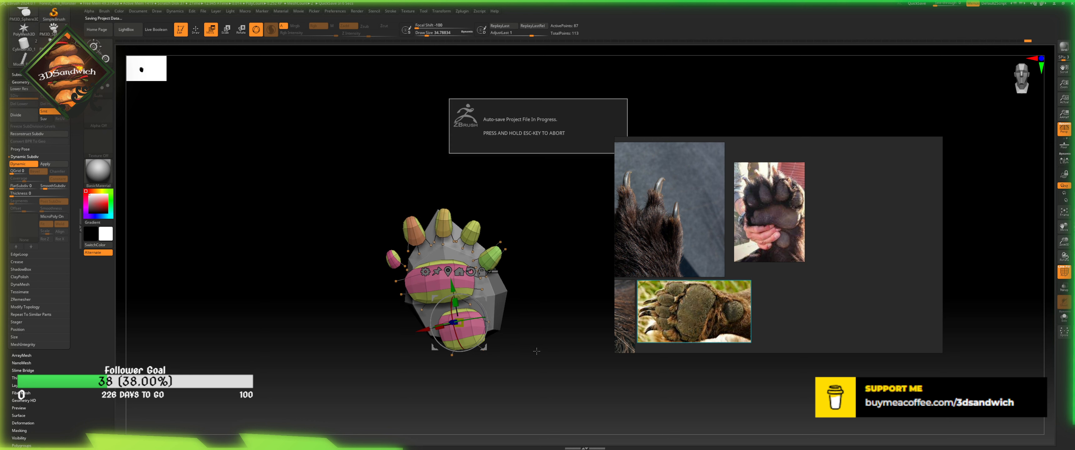
- Duplicate the pads subtool, show only the copy and return to Draw mode
{"action": "left_click", "coordinate": [17, 74]}
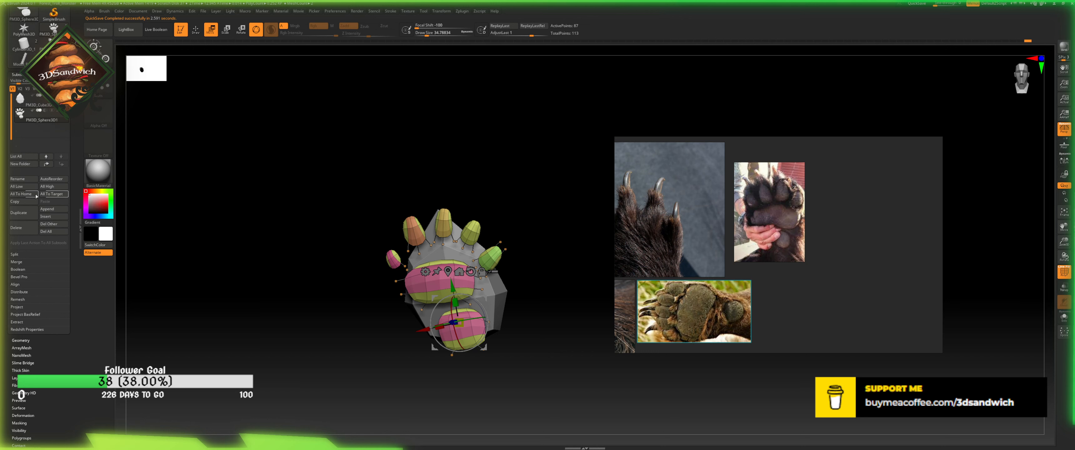
{"action": "left_click", "coordinate": [29, 214]}
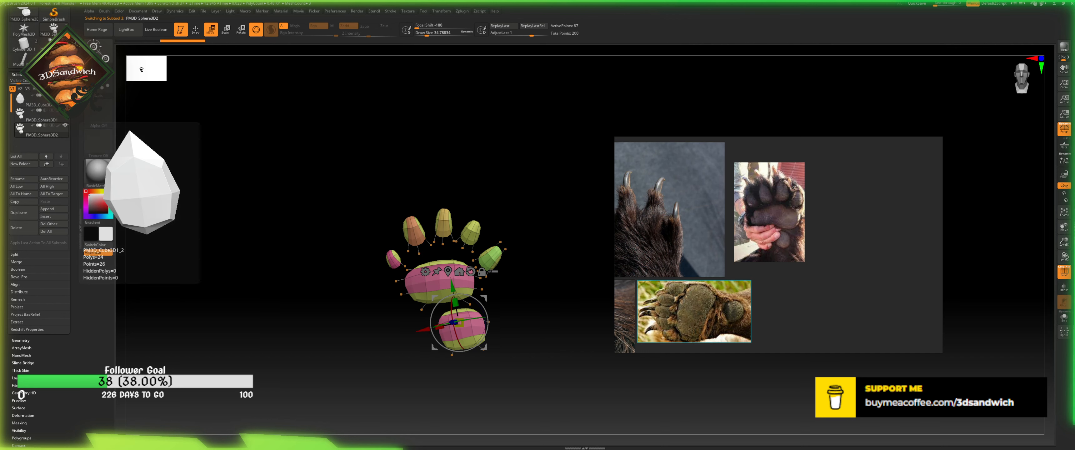
{"action": "left_click_drag", "start_coordinate": [487, 158], "coordinate": [381, 132]}
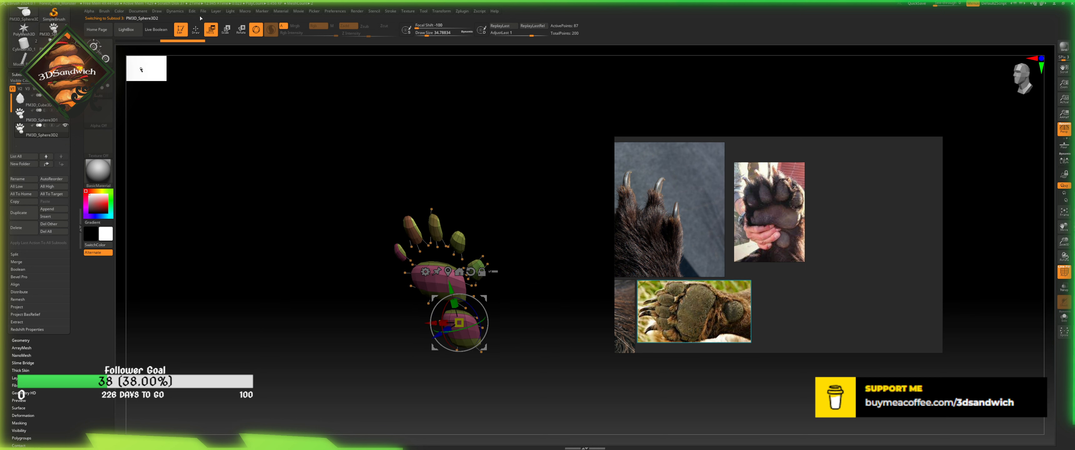
{"action": "left_click", "coordinate": [194, 30]}
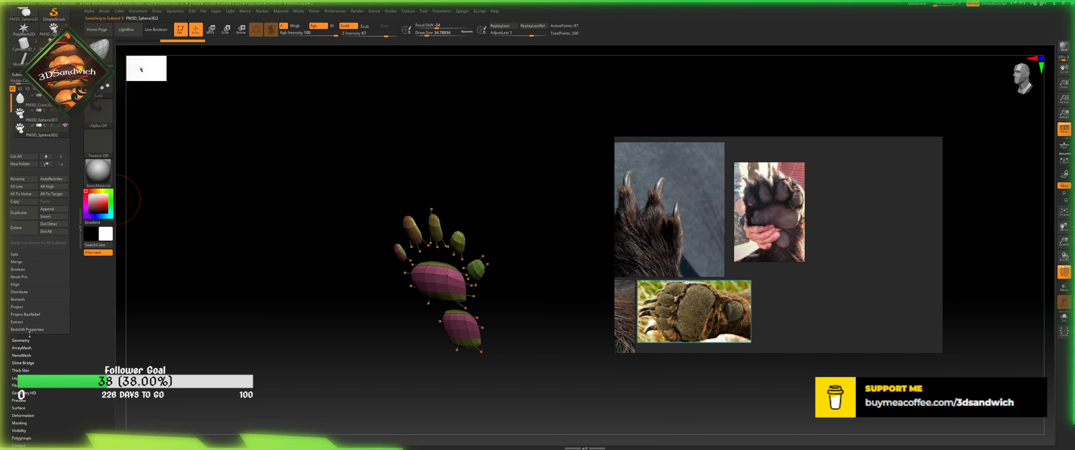
- Turn off Dynamic Subdiv on the duplicated pads and inspect their low-poly shapes from several angles
{"action": "left_click", "coordinate": [20, 340]}
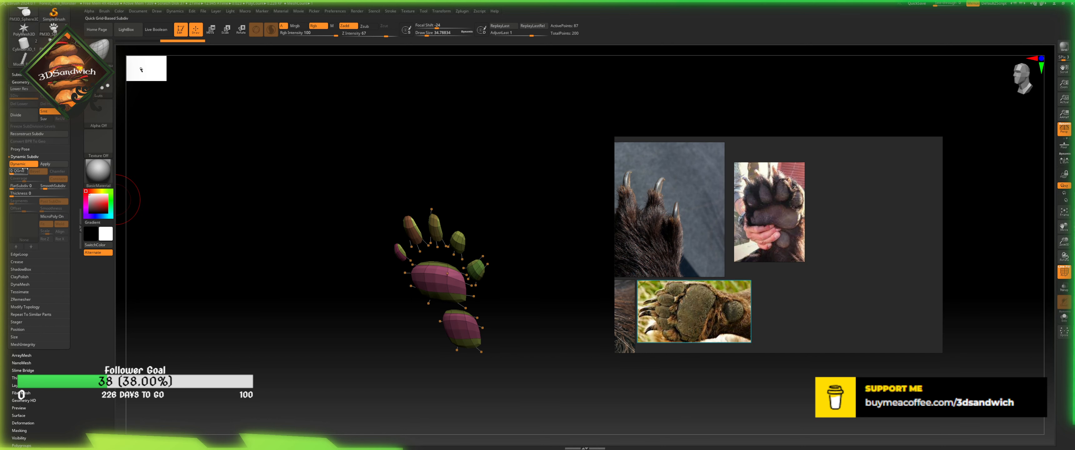
{"action": "left_click", "coordinate": [32, 165]}
{"action": "left_click_drag", "start_coordinate": [576, 268], "coordinate": [570, 239]}
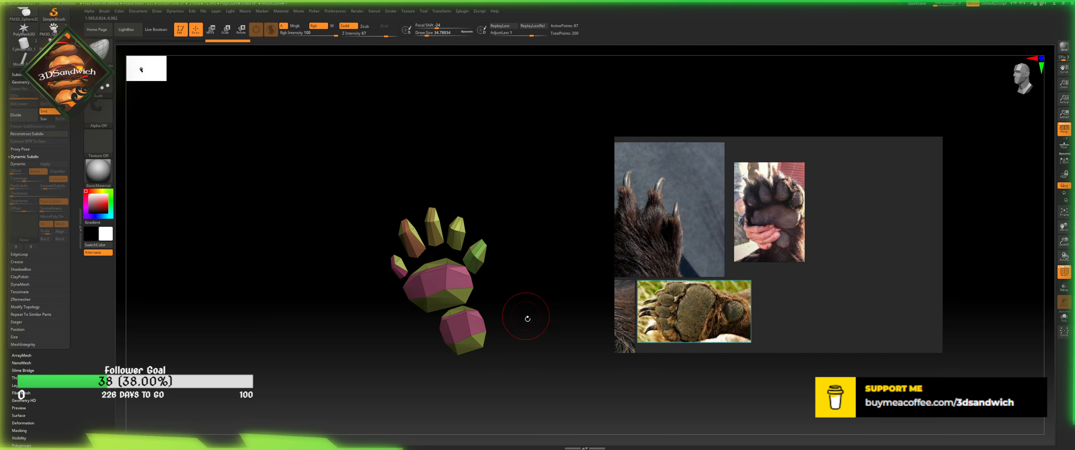
{"action": "left_click_drag", "start_coordinate": [510, 272], "coordinate": [479, 326], "text": "alt"}
{"action": "left_click_drag", "start_coordinate": [501, 272], "coordinate": [569, 323]}
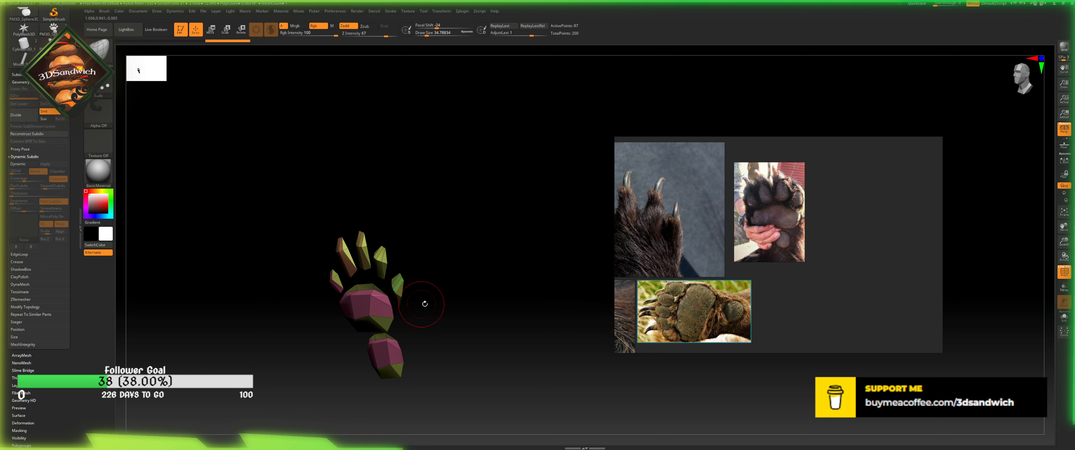
{"action": "left_click_drag", "start_coordinate": [434, 300], "coordinate": [519, 173]}
{"action": "left_click", "coordinate": [1018, 72]}
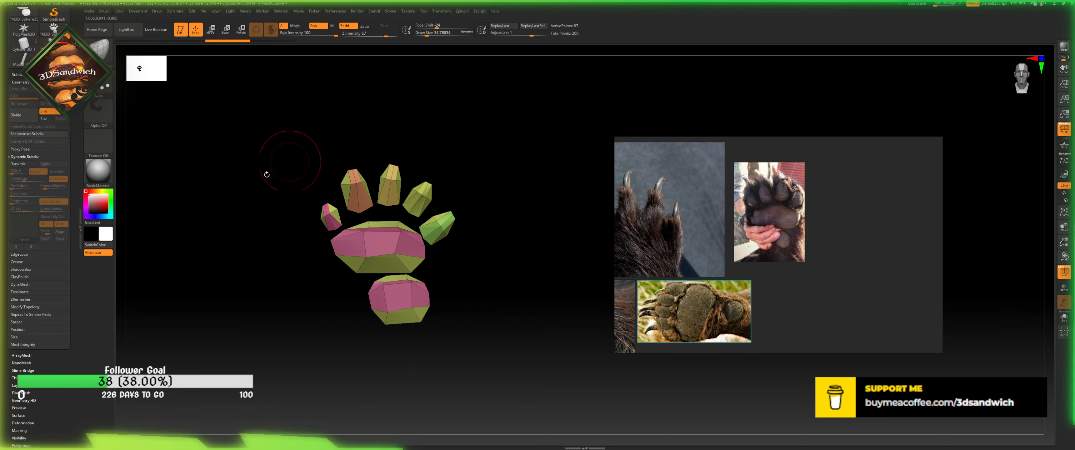
- Apply Dynamic Subdiv to the duplicated pads, delete the lower subdivision level and decline auto-activating Dynamic Subdiv
{"action": "left_click", "coordinate": [30, 165]}
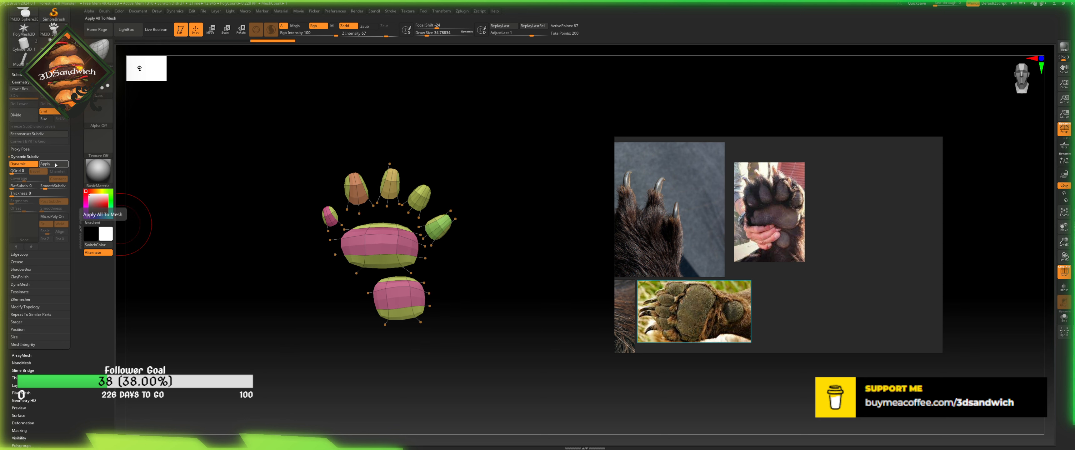
{"action": "left_click", "coordinate": [47, 164]}
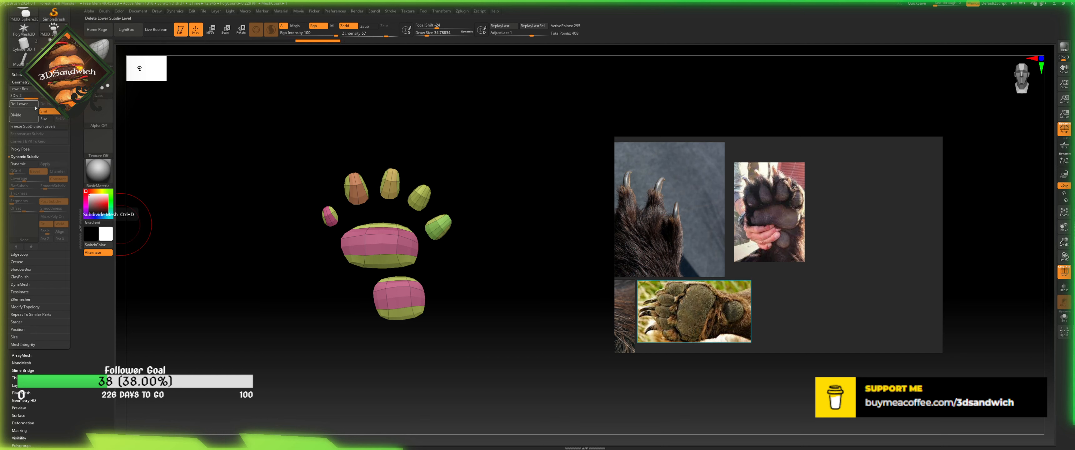
{"action": "left_click", "coordinate": [19, 104]}
{"action": "left_click_drag", "start_coordinate": [579, 245], "coordinate": [511, 265], "text": "alt"}
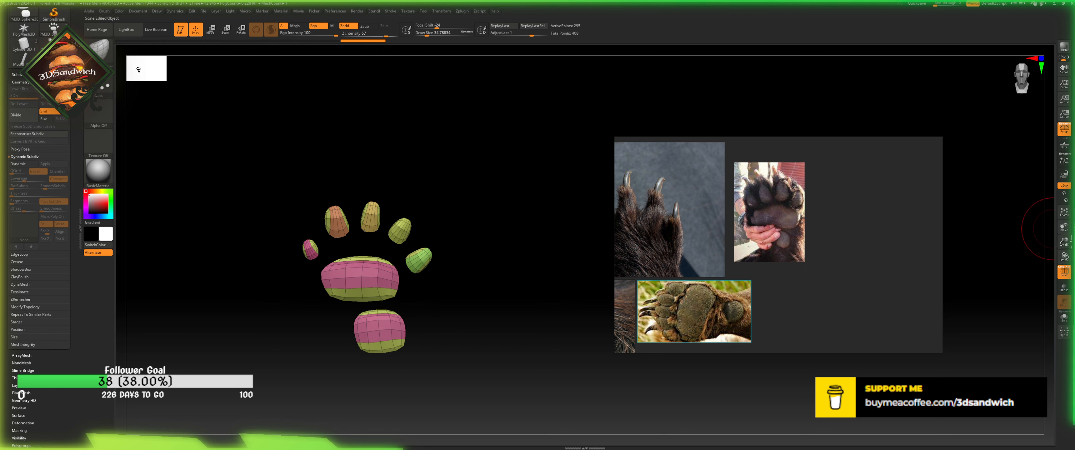
{"action": "left_click_drag", "start_coordinate": [1070, 243], "coordinate": [1068, 282]}
{"action": "left_click_drag", "start_coordinate": [503, 221], "coordinate": [427, 260], "text": "alt"}
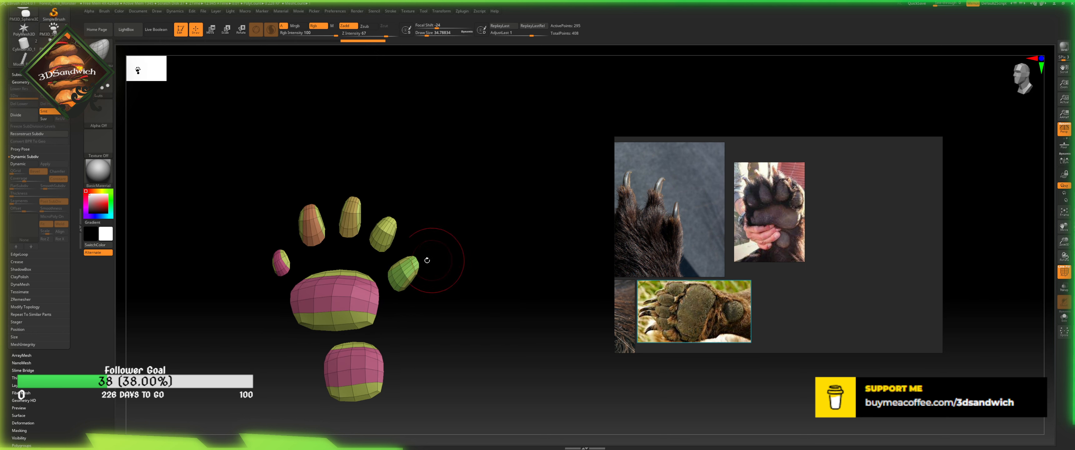
{"action": "key", "text": "d"}
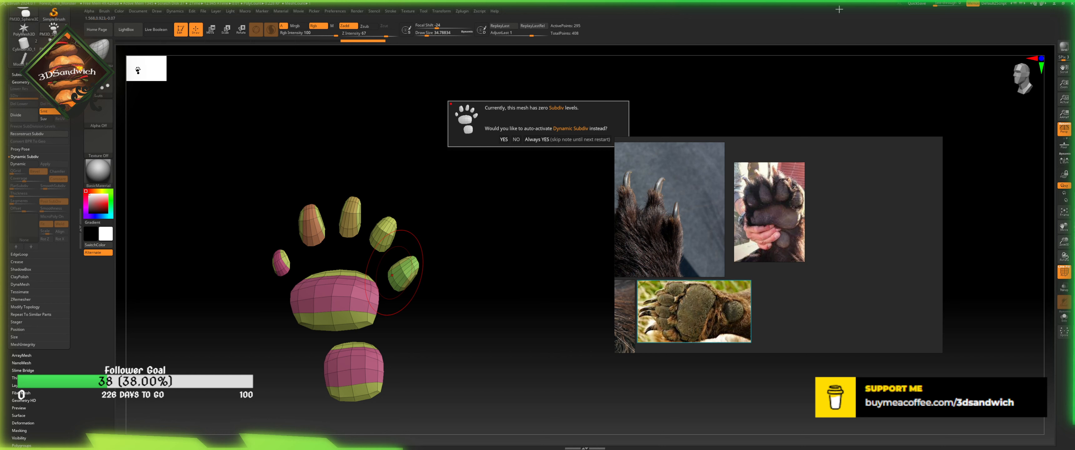
{"action": "left_click", "coordinate": [516, 139]}
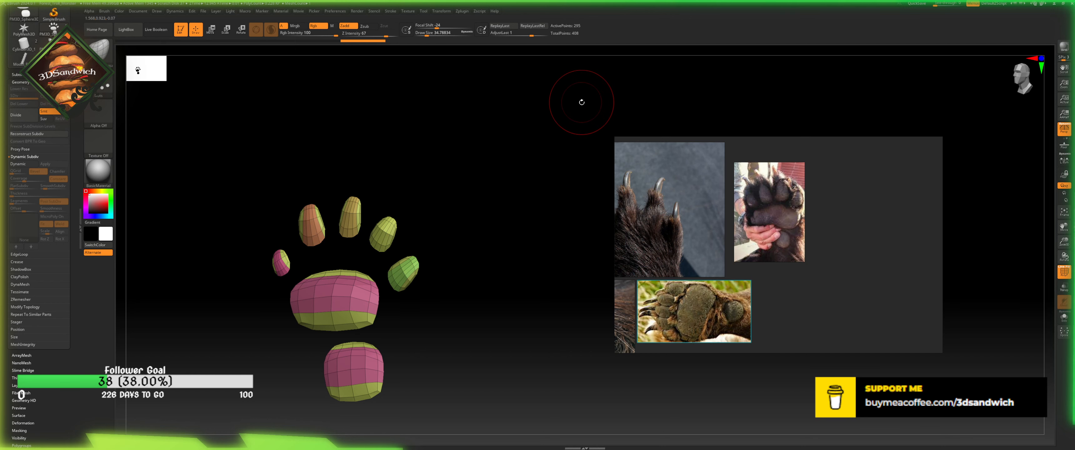
- Switch to the ZModeler brush and set its polygon action to QMesh with Island as the target
{"action": "mouse_move", "coordinate": [443, 254]}
{"action": "left_mouse_down"}
{"action": "mouse_move", "coordinate": [439, 267]}
{"action": "mouse_move", "coordinate": [483, 271]}
{"action": "mouse_move", "coordinate": [464, 253]}
{"action": "mouse_move", "coordinate": [443, 270]}
{"action": "mouse_move", "coordinate": [405, 272]}
{"action": "left_mouse_up"}
{"action": "key", "text": "b"}
{"action": "key", "text": "z"}
{"action": "key", "text": "m"}
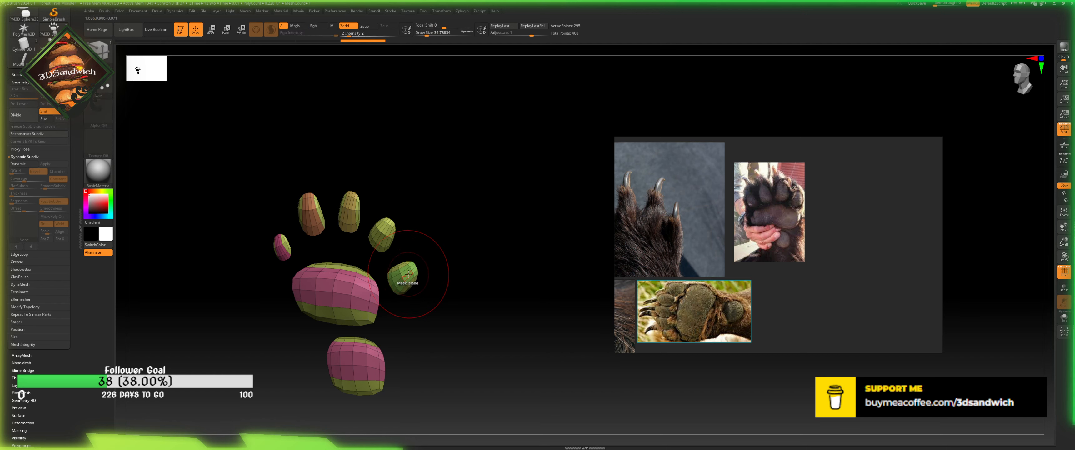
{"action": "key", "text": "space"}
{"action": "left_click", "coordinate": [407, 216]}
{"action": "left_click_drag", "start_coordinate": [459, 306], "coordinate": [438, 289]}
{"action": "key", "text": "space"}
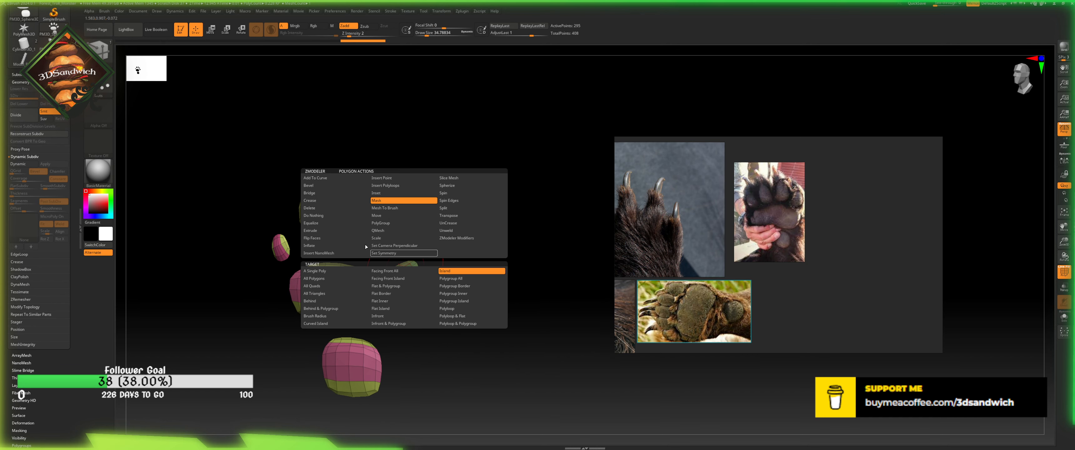
{"action": "left_click", "coordinate": [392, 230]}
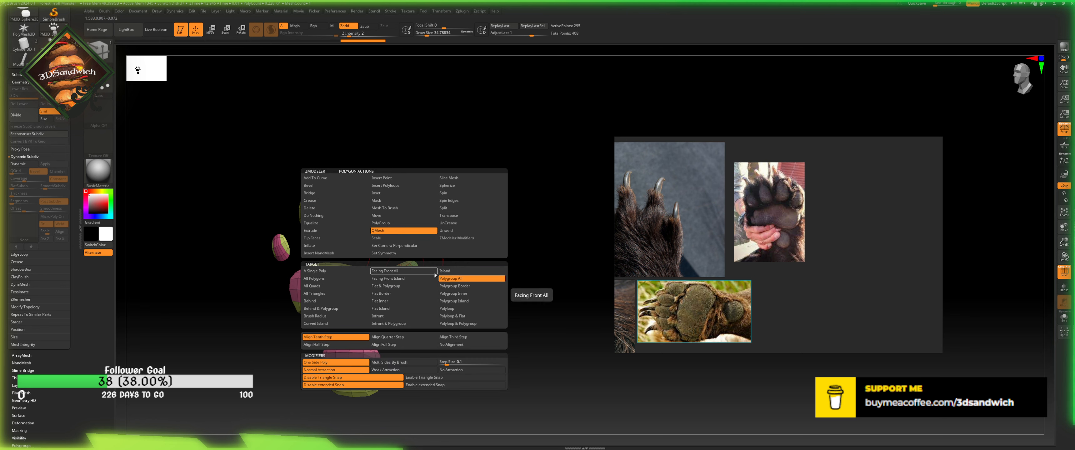
{"action": "left_click", "coordinate": [445, 271]}
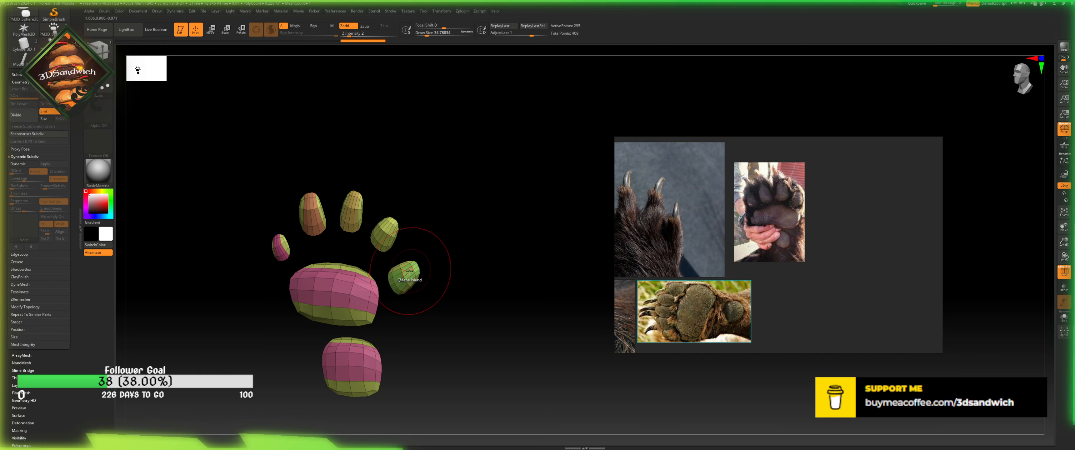
- Try QMesh on the outer green toe pad's island and undo the attempts
{"action": "left_click", "coordinate": [405, 272]}
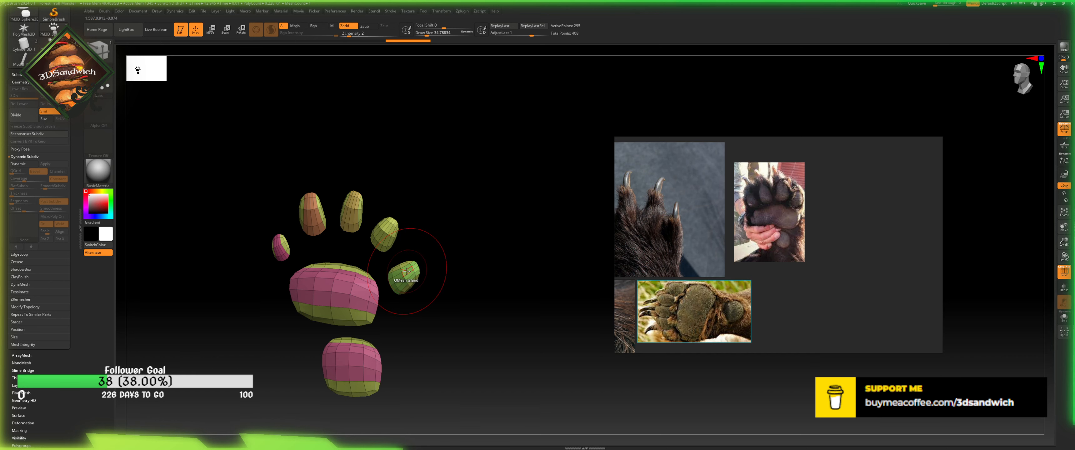
{"action": "key", "text": "space"}
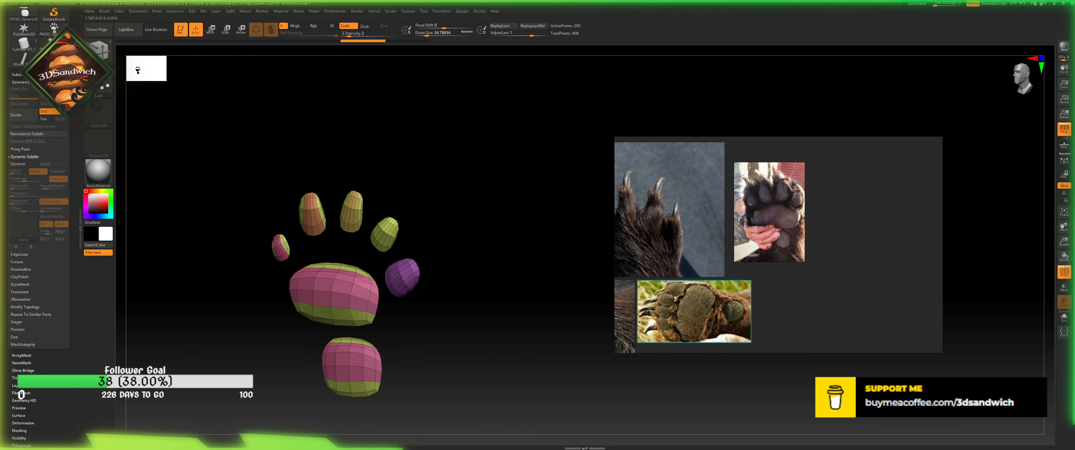
{"action": "key", "text": "ctrl+z"}
{"action": "left_click_drag", "start_coordinate": [426, 269], "coordinate": [393, 280]}
{"action": "left_click_drag", "start_coordinate": [443, 225], "coordinate": [439, 249]}
{"action": "key", "text": "ctrl+z"}
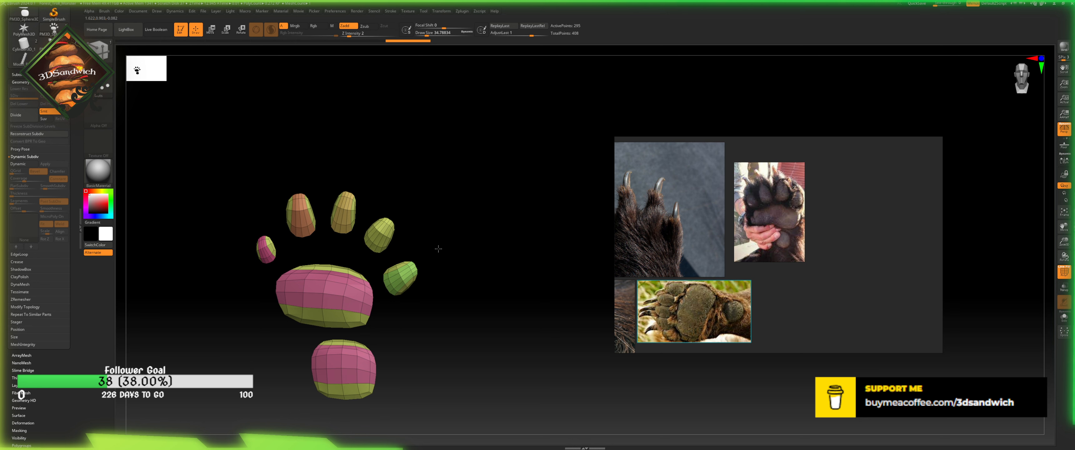
{"action": "key", "text": "ctrl+z"}
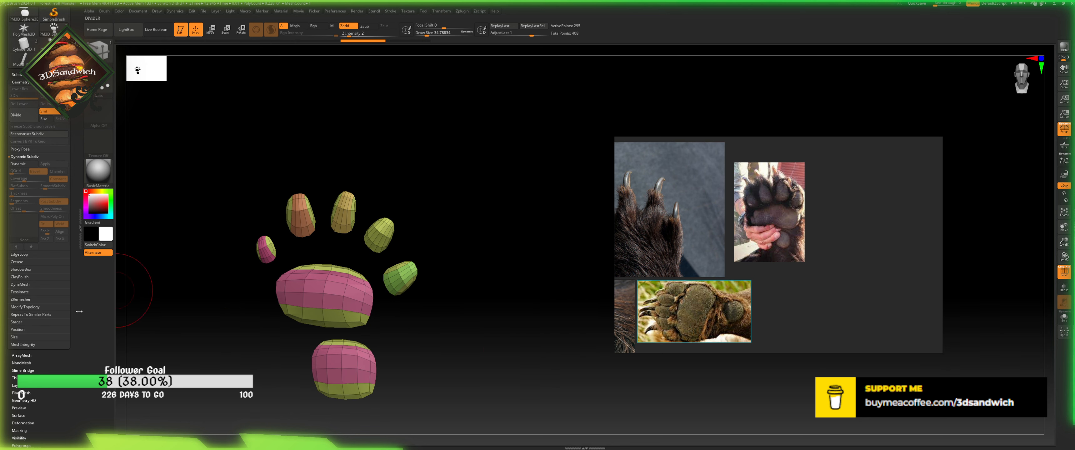
- Open the Display Properties to check the normals display of the pads
{"action": "left_click", "coordinate": [80, 282]}
{"action": "left_click_drag", "start_coordinate": [76, 289], "coordinate": [26, 181]}
{"action": "left_click", "coordinate": [27, 177]}
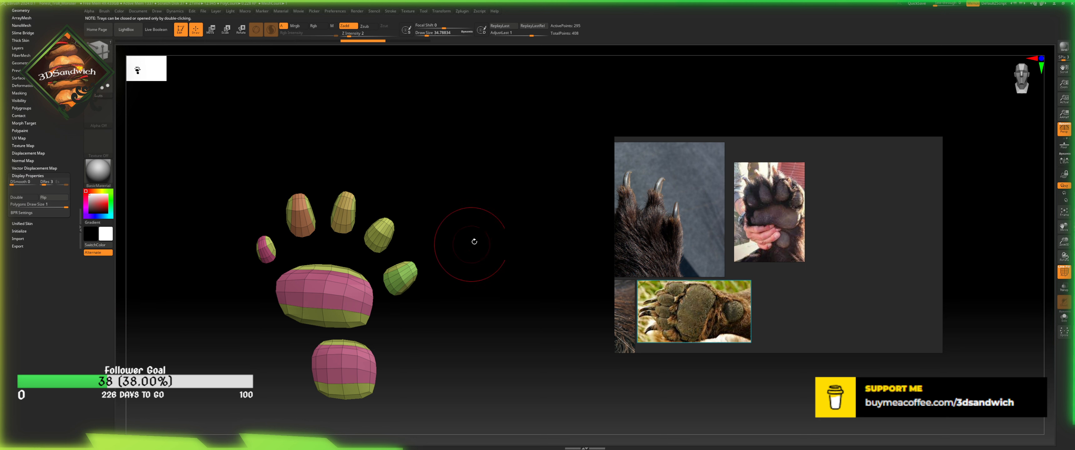
{"action": "left_click_drag", "start_coordinate": [473, 240], "coordinate": [458, 262]}
{"action": "key", "text": "space"}
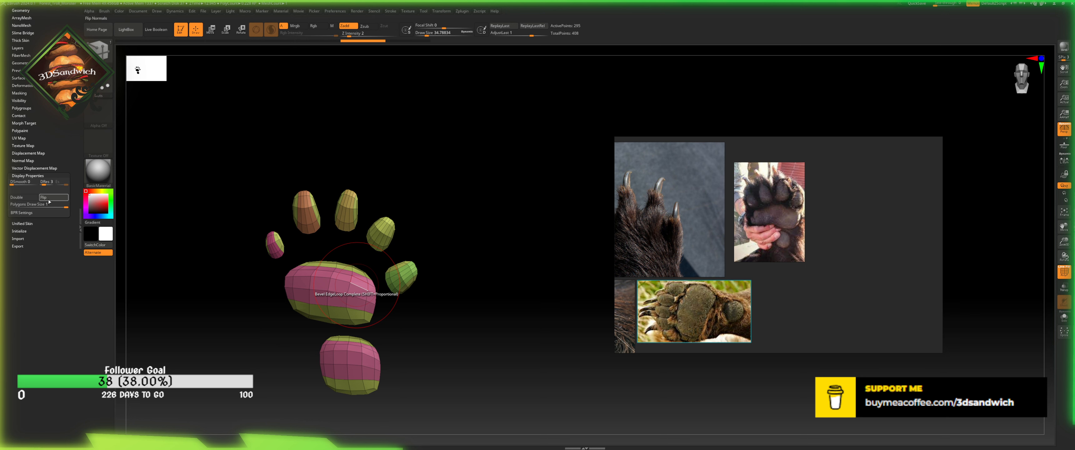
{"action": "left_click", "coordinate": [355, 284]}
- Set the ZModeler polygon action to Flip Faces with All Polygons as the target and flip the faces of all pads
{"action": "left_click_drag", "start_coordinate": [399, 234], "coordinate": [451, 250]}
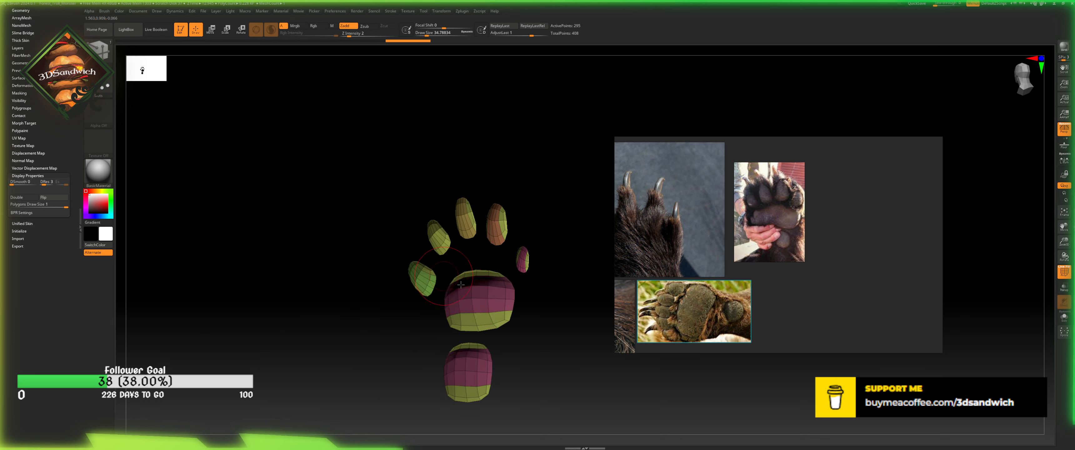
{"action": "mouse_move", "coordinate": [467, 291]}
{"action": "left_mouse_down"}
{"action": "mouse_move", "coordinate": [479, 302]}
{"action": "mouse_move", "coordinate": [463, 304]}
{"action": "left_mouse_up"}
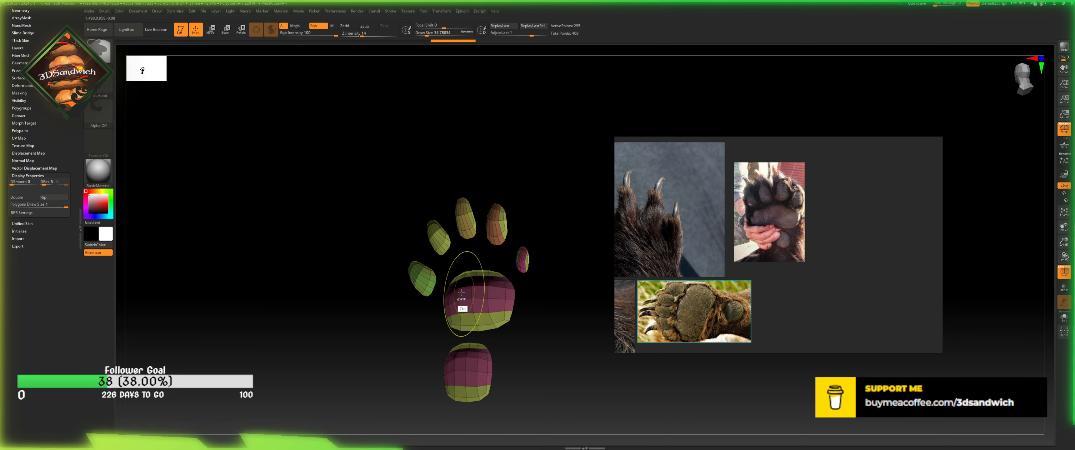
{"action": "left_click_drag", "start_coordinate": [396, 283], "coordinate": [445, 291]}
{"action": "key", "text": "space"}
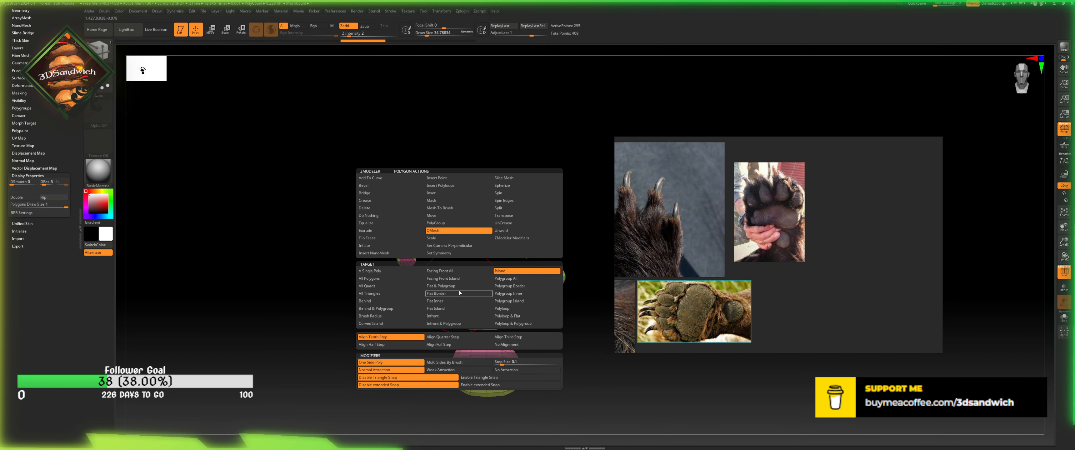
{"action": "left_click", "coordinate": [370, 238]}
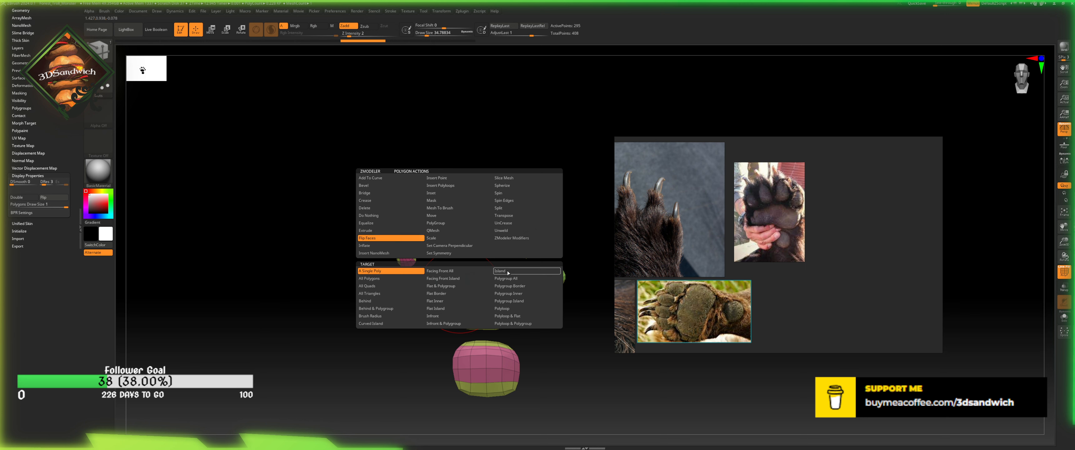
{"action": "left_click", "coordinate": [503, 271]}
{"action": "left_click", "coordinate": [369, 279]}
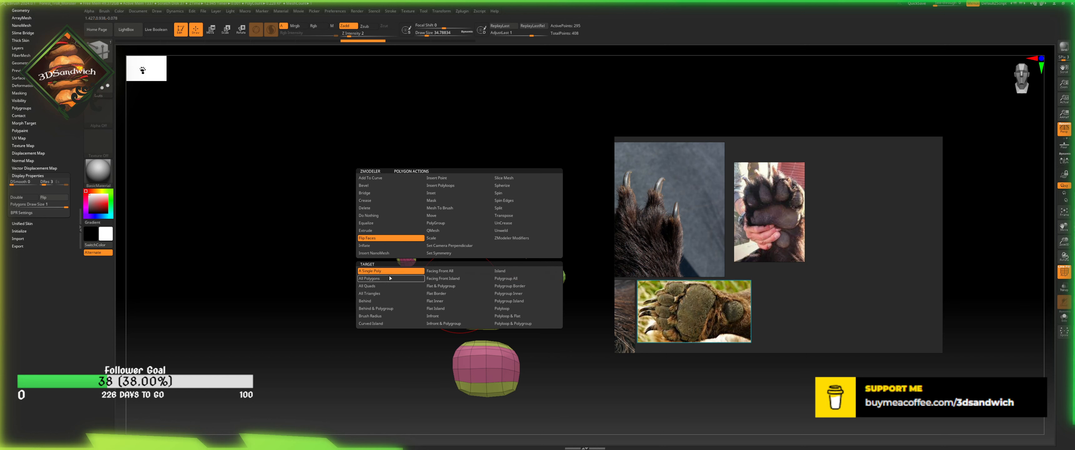
{"action": "left_click", "coordinate": [459, 291]}
{"action": "left_click_drag", "start_coordinate": [538, 199], "coordinate": [494, 231]}
- Thicken the main pad, the five toe pads and the rear pad with the QMesh action on Island
{"action": "key", "text": "space"}
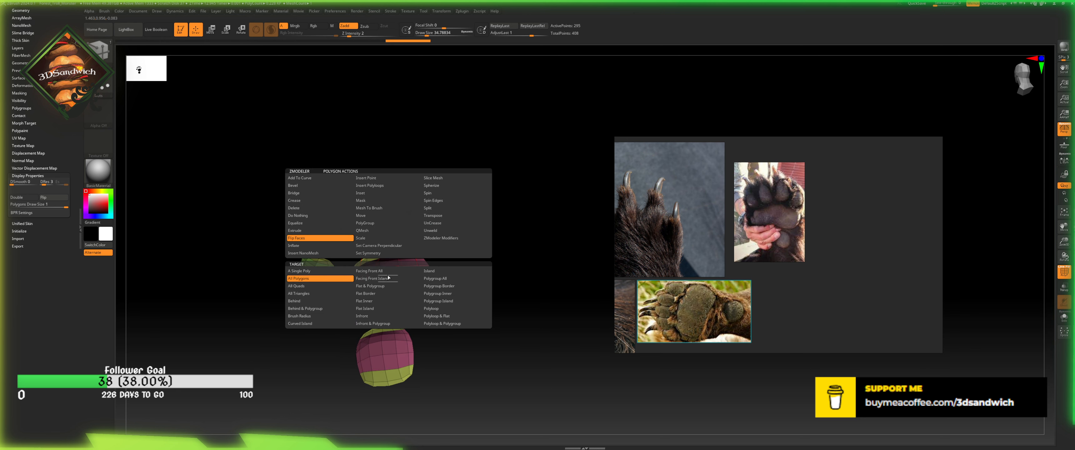
{"action": "left_click", "coordinate": [365, 232]}
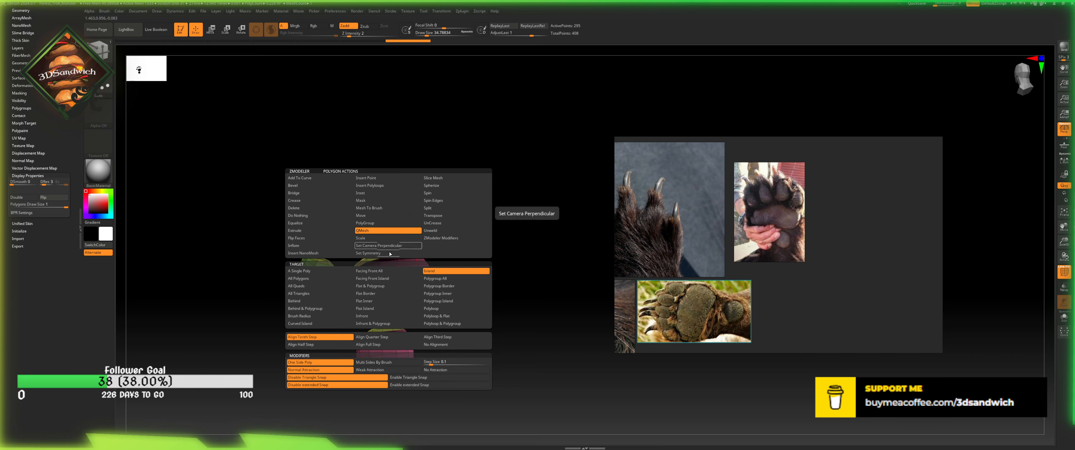
{"action": "left_click", "coordinate": [437, 279]}
{"action": "left_click_drag", "start_coordinate": [397, 282], "coordinate": [398, 280]}
{"action": "left_click", "coordinate": [399, 206]}
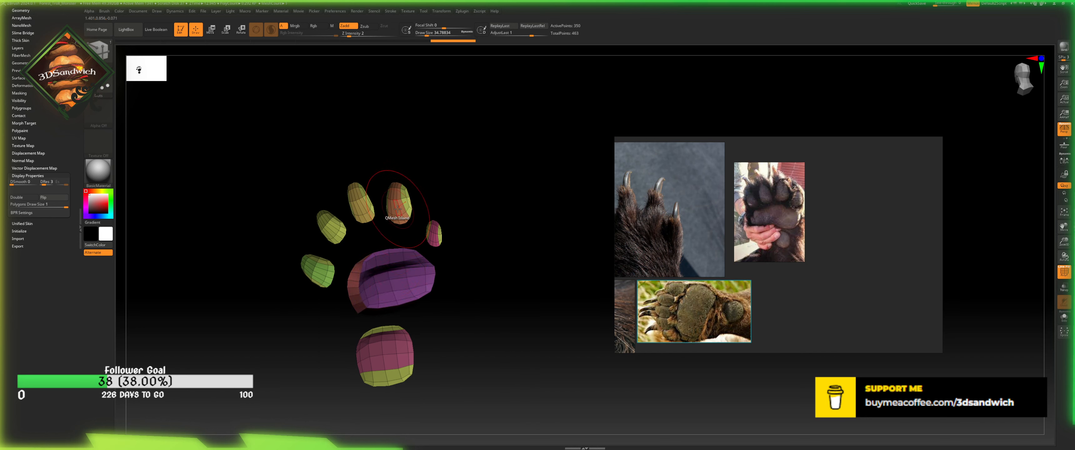
{"action": "left_click", "coordinate": [358, 208]}
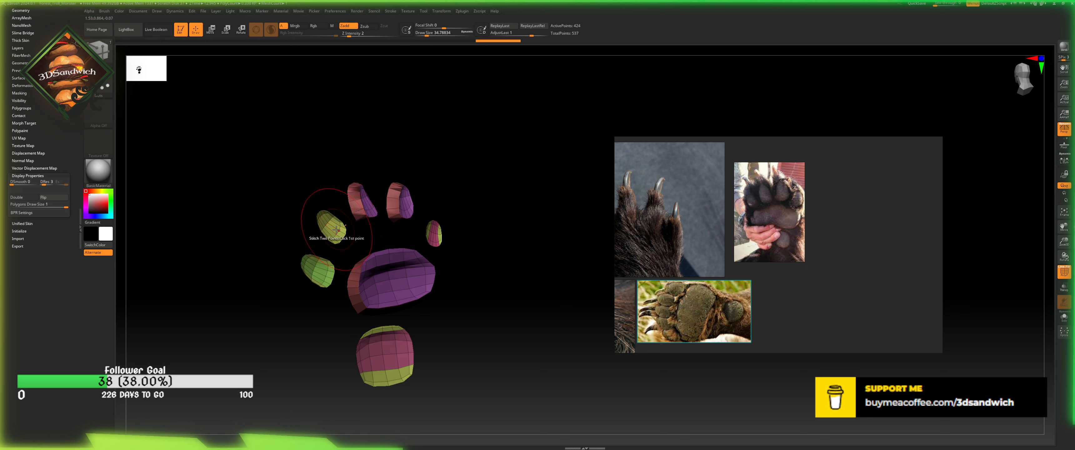
{"action": "left_click", "coordinate": [332, 226]}
{"action": "mouse_move", "coordinate": [320, 263]}
{"action": "right_mouse_down"}
{"action": "mouse_move", "coordinate": [332, 265]}
{"action": "mouse_move", "coordinate": [323, 268]}
{"action": "right_mouse_up"}
{"action": "left_click", "coordinate": [328, 275]}
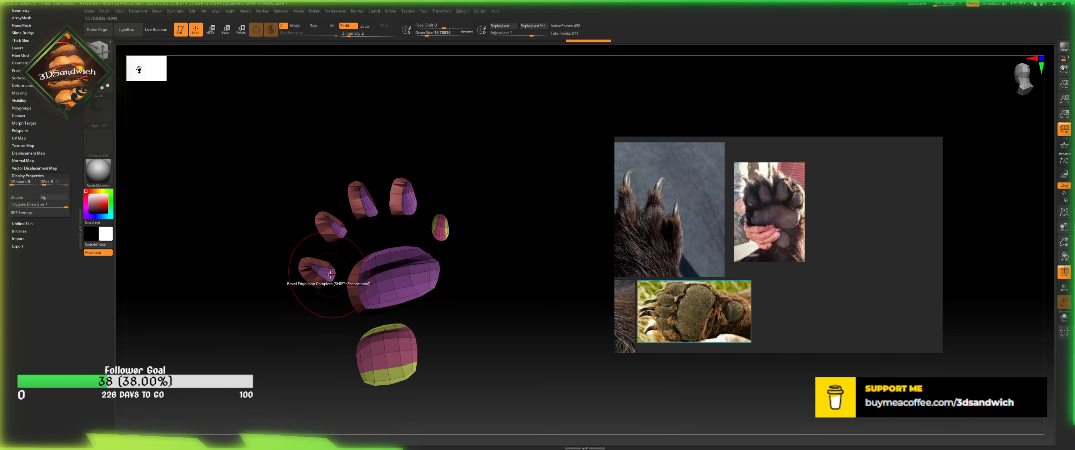
{"action": "left_click", "coordinate": [440, 227]}
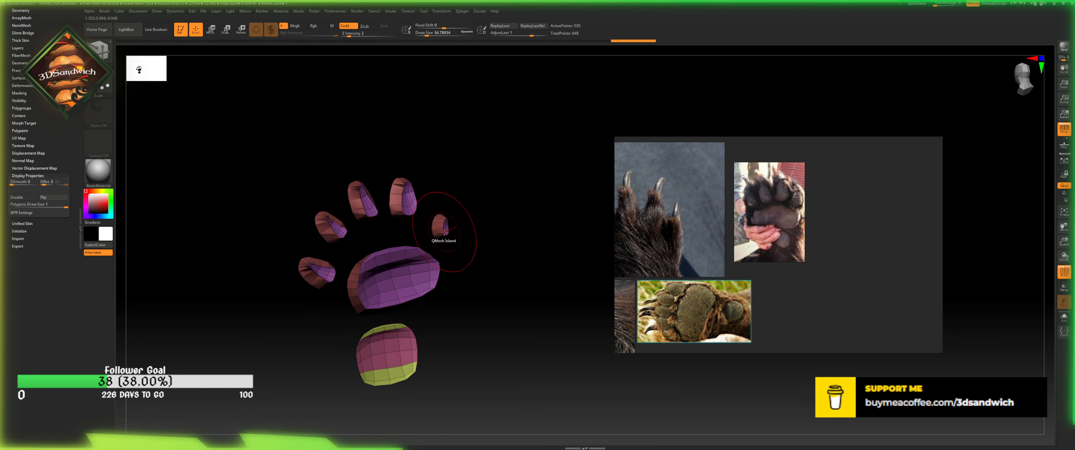
{"action": "left_click", "coordinate": [390, 357]}
{"action": "mouse_move", "coordinate": [492, 318]}
{"action": "right_mouse_down"}
{"action": "mouse_move", "coordinate": [480, 308]}
{"action": "mouse_move", "coordinate": [501, 305]}
{"action": "right_mouse_up"}
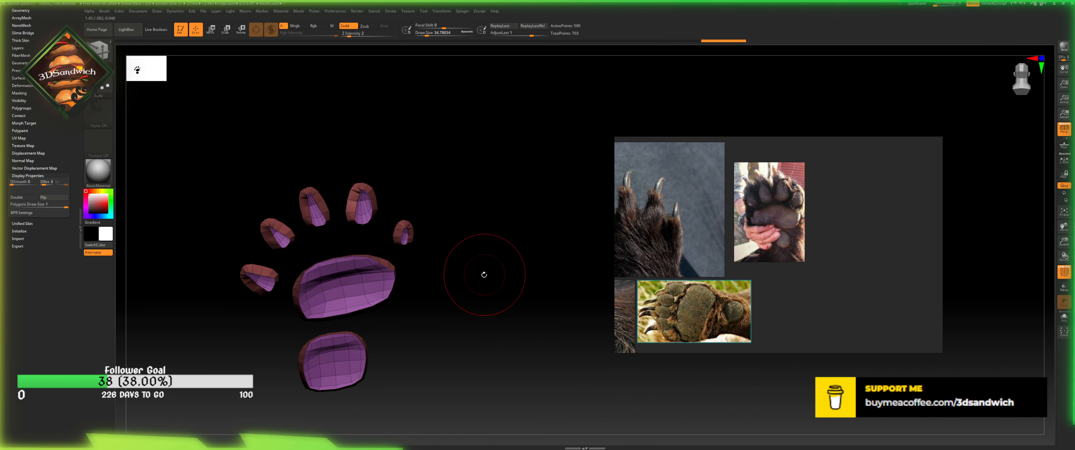
- Save the project and apply the Smooth deformation to the thickened pads
{"action": "key", "text": "ctrl+s"}
{"action": "left_click", "coordinate": [22, 86]}
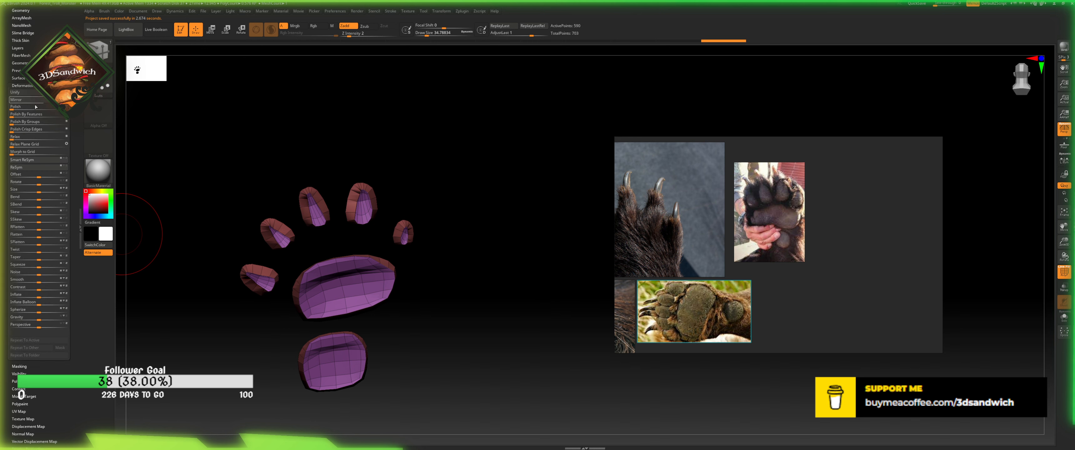
{"action": "left_click_drag", "start_coordinate": [39, 282], "coordinate": [68, 282]}
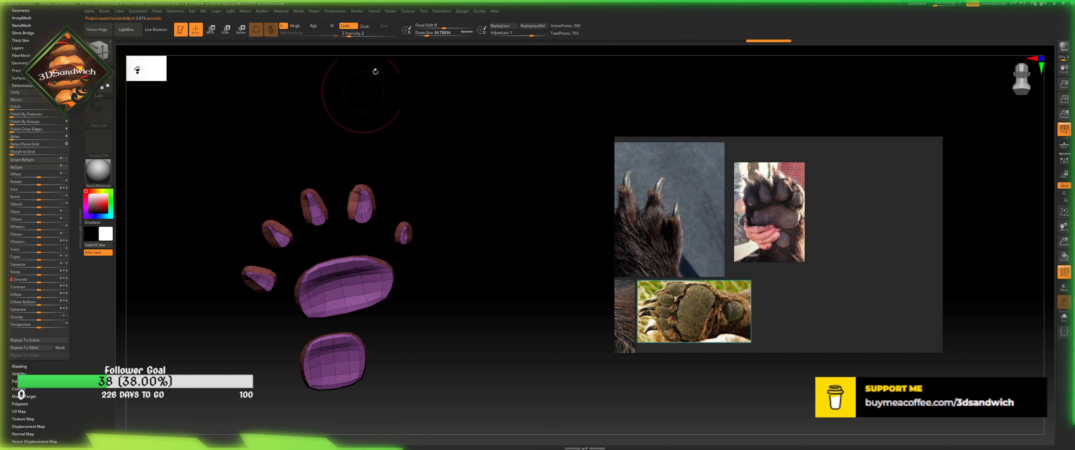
- Set the Smooth brush's Z Intensity to 52
{"action": "key", "text": "shift"}
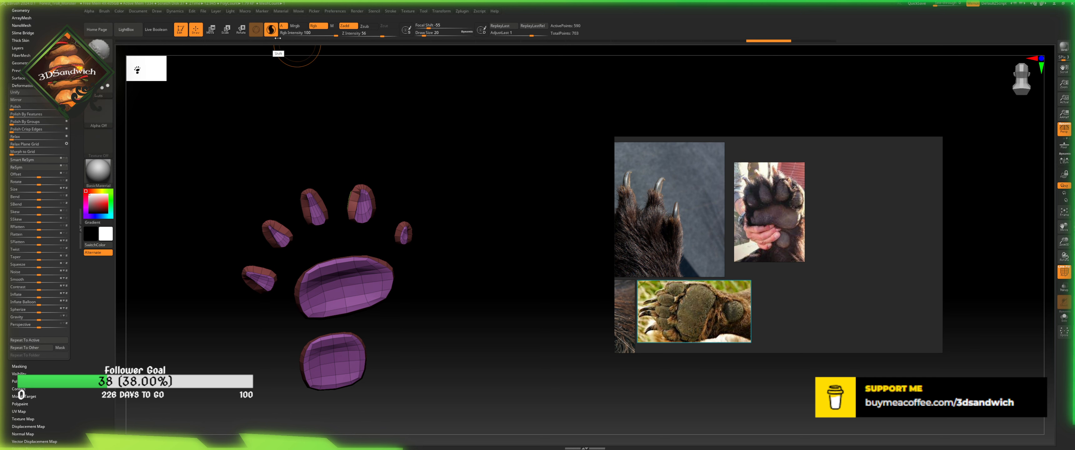
{"action": "left_click", "coordinate": [358, 37]}
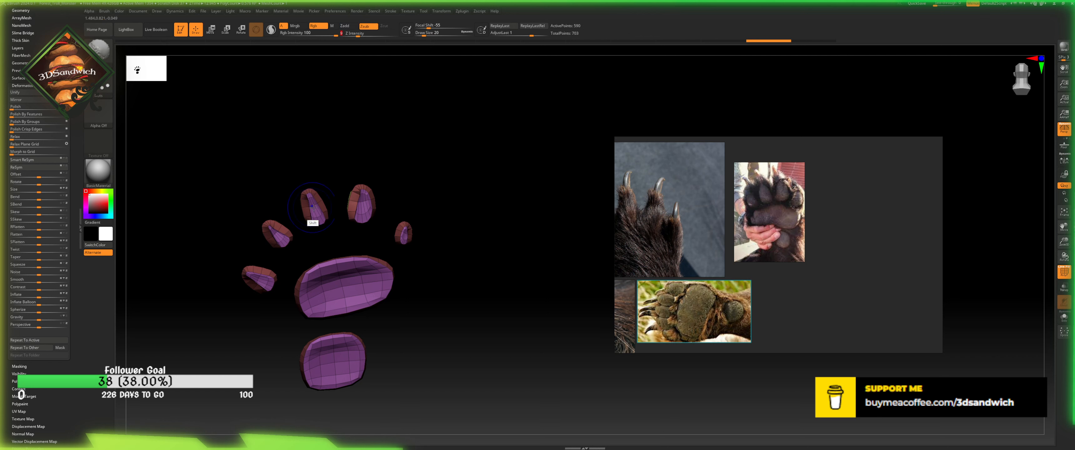
{"action": "left_click", "coordinate": [367, 36]}
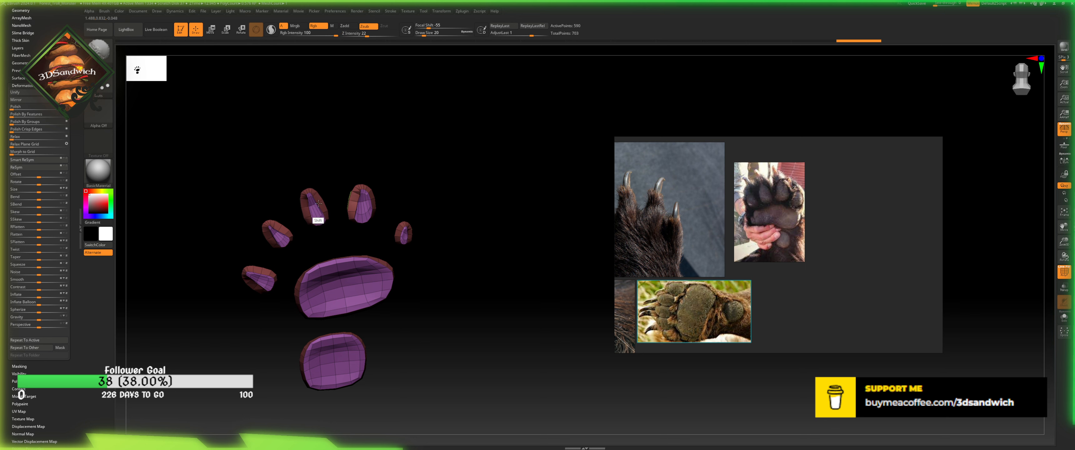
{"action": "left_click", "coordinate": [381, 36]}
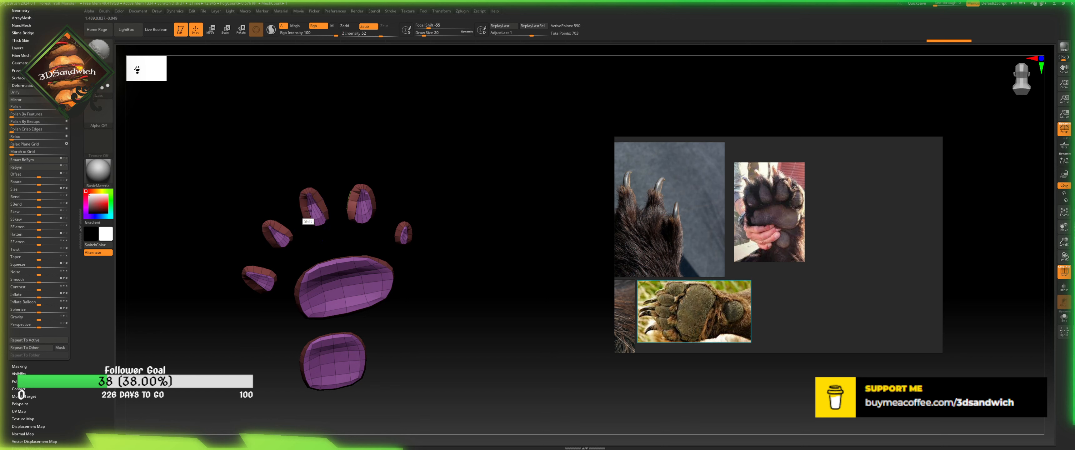
- Try smoothing the inner face of a middle toe pad with the Smooth brush and undo the stroke
{"action": "mouse_move", "coordinate": [342, 146]}
{"action": "left_mouse_down"}
{"action": "mouse_move", "coordinate": [364, 140]}
{"action": "mouse_move", "coordinate": [334, 157]}
{"action": "left_mouse_up"}
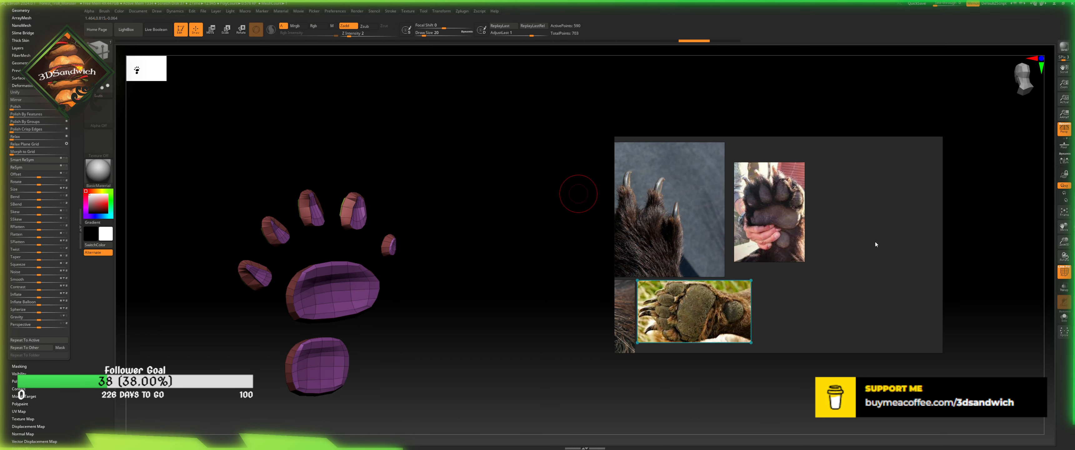
{"action": "left_click_drag", "start_coordinate": [1055, 262], "coordinate": [1058, 253]}
{"action": "right_click_drag", "start_coordinate": [480, 188], "coordinate": [483, 249], "text": "ctrl"}
{"action": "mouse_move", "coordinate": [353, 101]}
{"action": "left_mouse_down"}
{"action": "mouse_move", "coordinate": [389, 85]}
{"action": "mouse_move", "coordinate": [362, 80]}
{"action": "mouse_move", "coordinate": [360, 101]}
{"action": "left_mouse_up"}
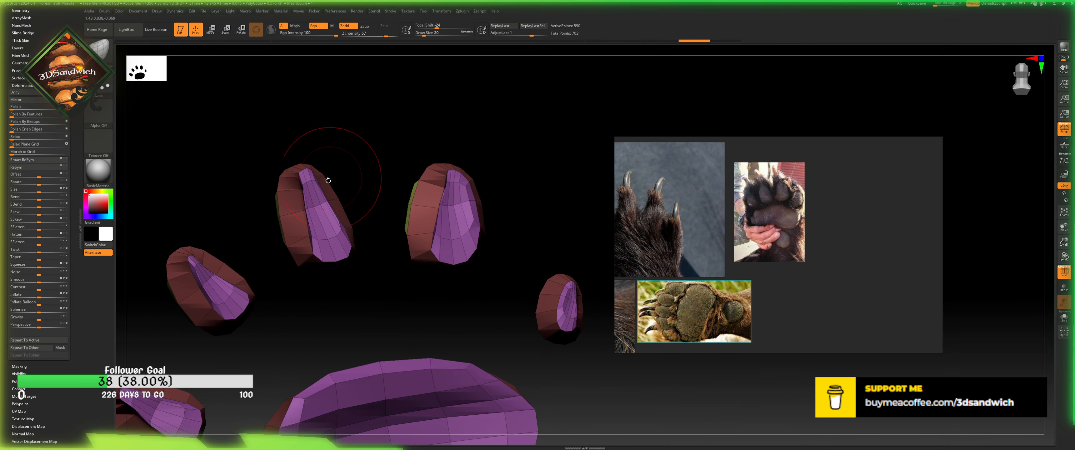
{"action": "key", "text": "shift"}
{"action": "left_click_drag", "start_coordinate": [309, 199], "coordinate": [309, 189], "text": "shift"}
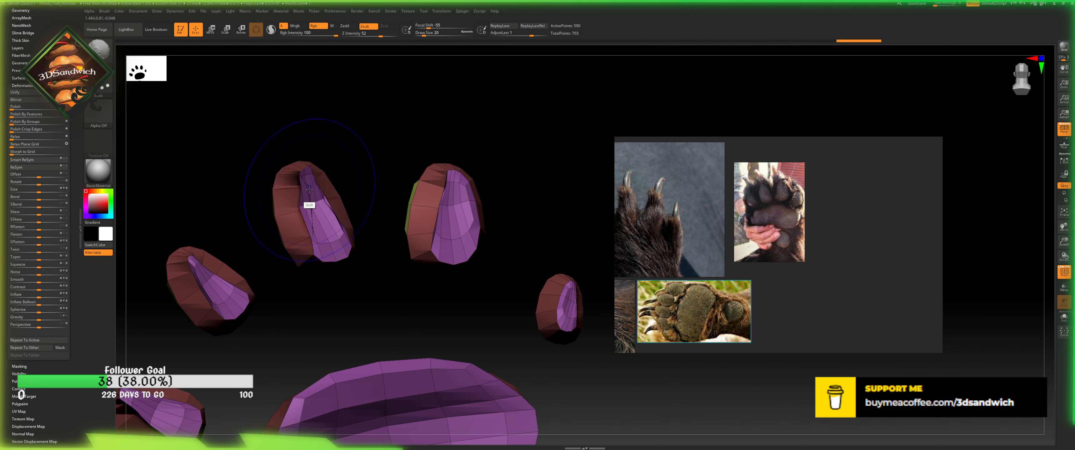
{"action": "key", "text": "ctrl+z"}
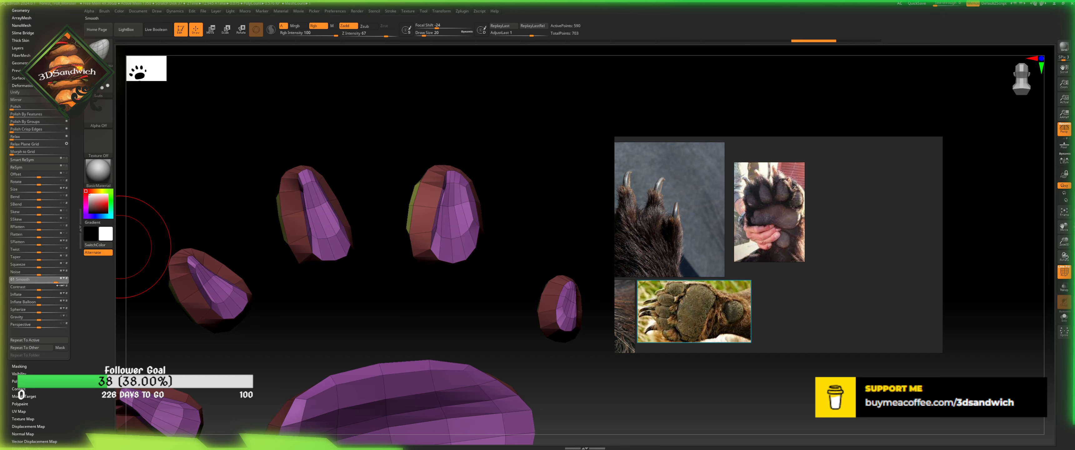
- Try a further Smooth deformation on all the pads and undo it
{"action": "left_click", "coordinate": [41, 282]}
{"action": "left_click_drag", "start_coordinate": [47, 295], "coordinate": [55, 296]}
{"action": "key", "text": "ctrl+z"}
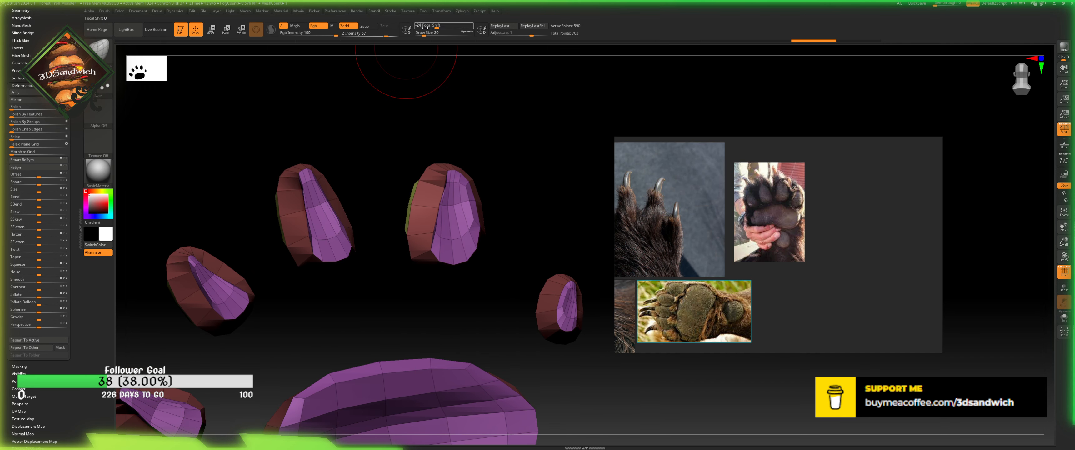
- Undo the smoothing, QMesh thickening and face flipping back to the original thin pads
{"action": "left_click", "coordinate": [422, 35]}
{"action": "left_click_drag", "start_coordinate": [407, 79], "coordinate": [405, 95]}
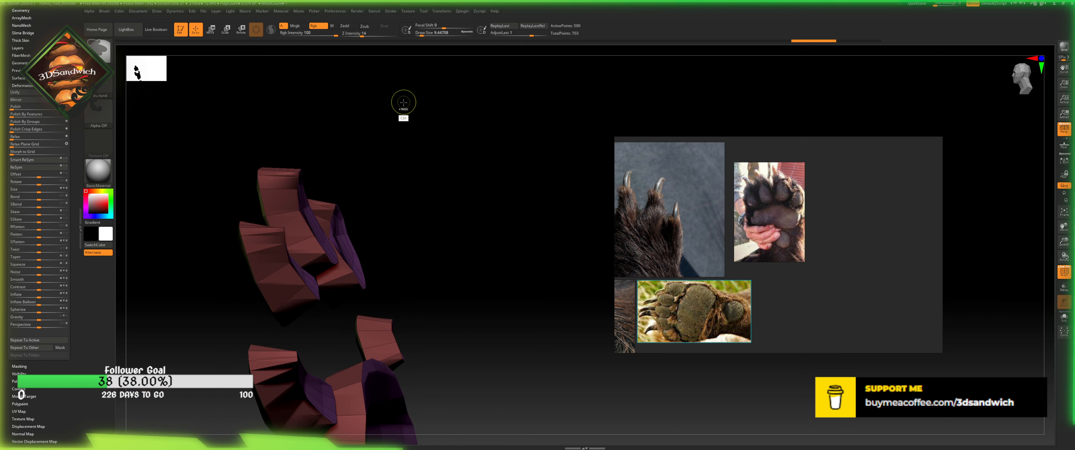
{"action": "key", "text": "ctrl+z"}
{"action": "key", "text": "ctrl+z"}
{"action": "key", "text": "ctrl+z"}
{"action": "key", "text": "ctrl+z"}
{"action": "key", "text": "ctrl+z"}
{"action": "key", "text": "ctrl+z"}
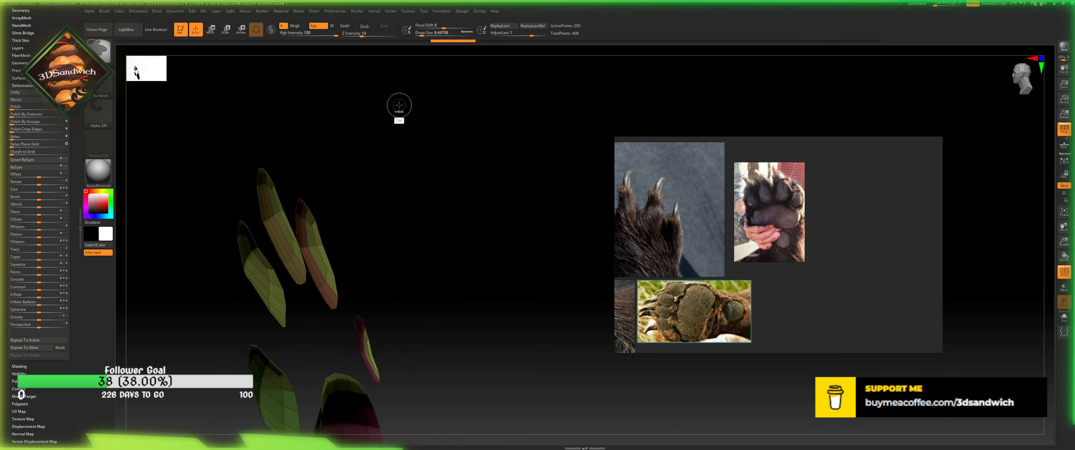
{"action": "key", "text": "ctrl+z"}
{"action": "key", "text": "ctrl+z"}
{"action": "key", "text": "ctrl+z"}
{"action": "key", "text": "ctrl+z"}
{"action": "key", "text": "ctrl+z"}
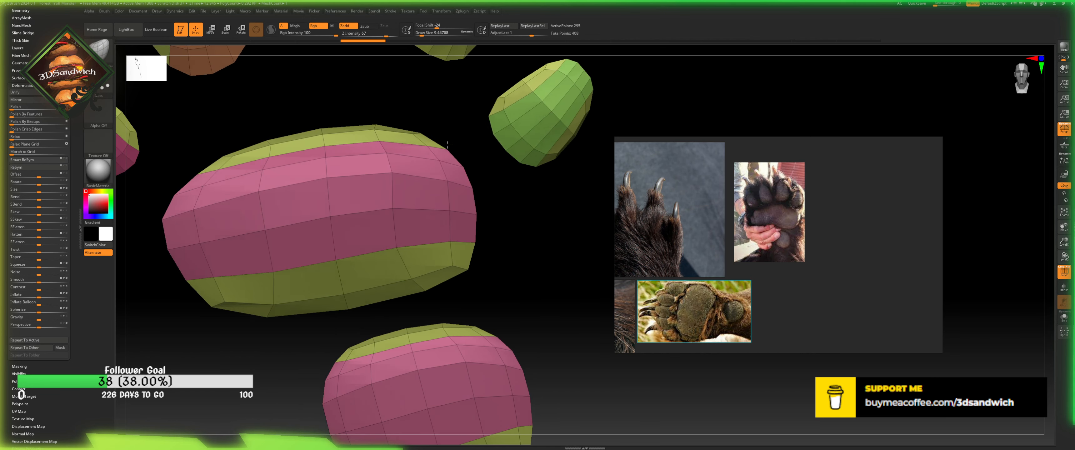
{"action": "key", "text": "ctrl+z"}
{"action": "key", "text": "ctrl+z"}
{"action": "key", "text": "ctrl+z"}
{"action": "key", "text": "ctrl+z"}
{"action": "key", "text": "ctrl+z"}
{"action": "key", "text": "ctrl+z"}
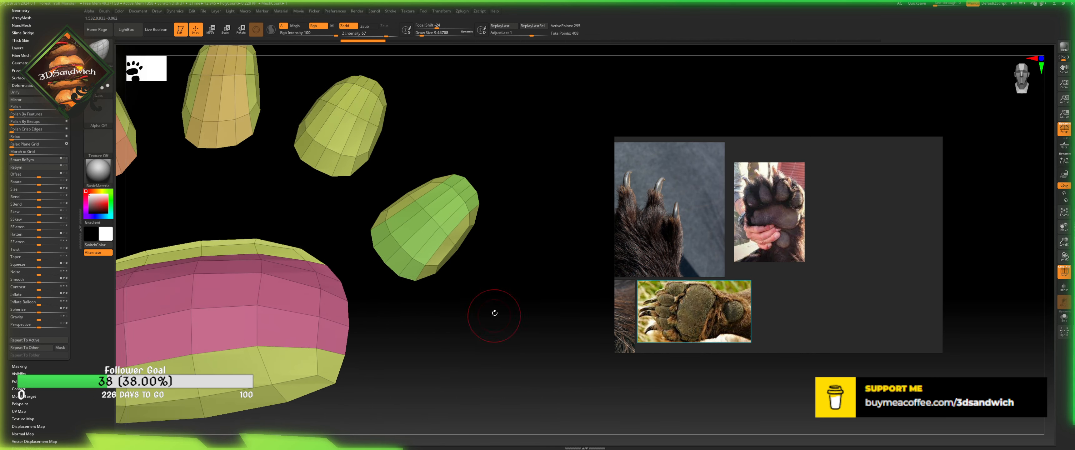
{"action": "key", "text": "ctrl+z"}
{"action": "key", "text": "ctrl+z"}
{"action": "key", "text": "ctrl+z"}
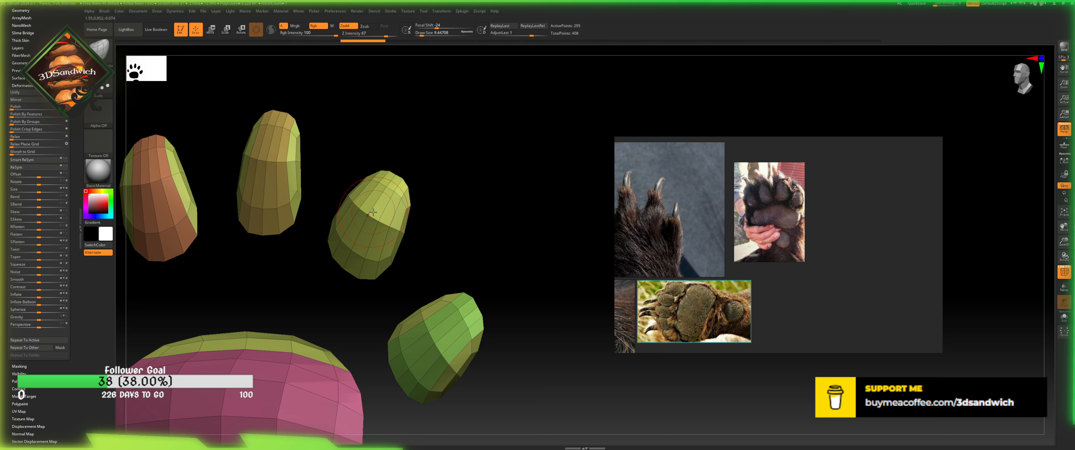
- Switch to the ZModeler brush and choose Inflate as the polygon action with A Single Poly as the target
{"action": "key", "text": "b"}
{"action": "key", "text": "z"}
{"action": "key", "text": "m"}
{"action": "key", "text": "space"}
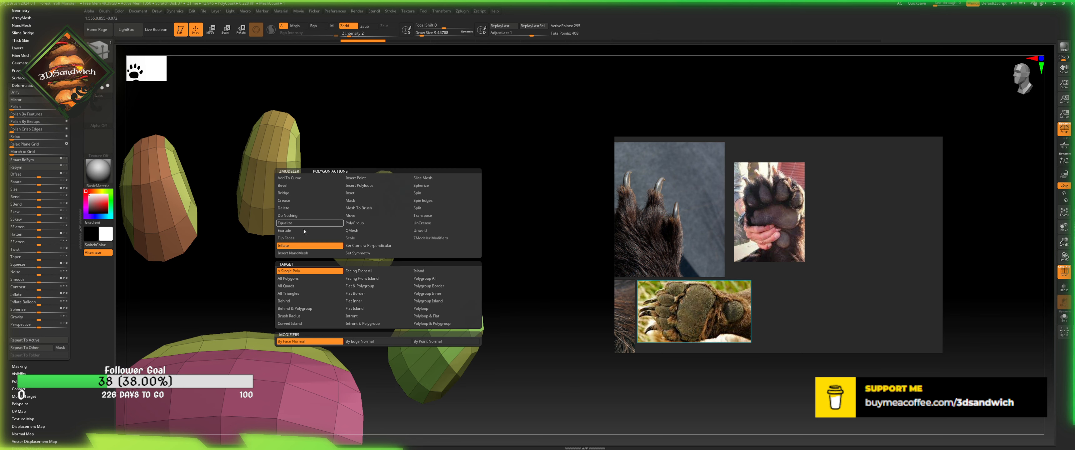
{"action": "left_click", "coordinate": [309, 246]}
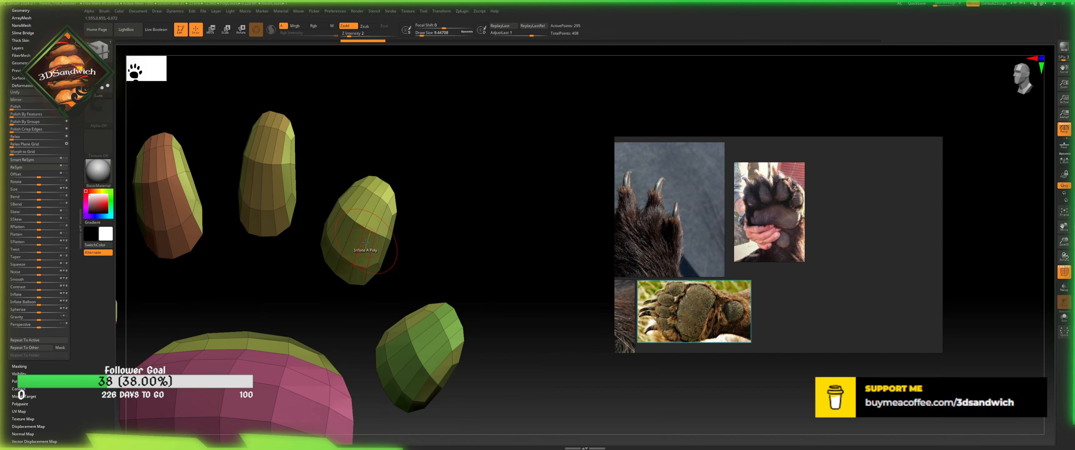
- Try Flip Faces with All Polygons as the target on the pads and undo the flip
{"action": "key", "text": "space"}
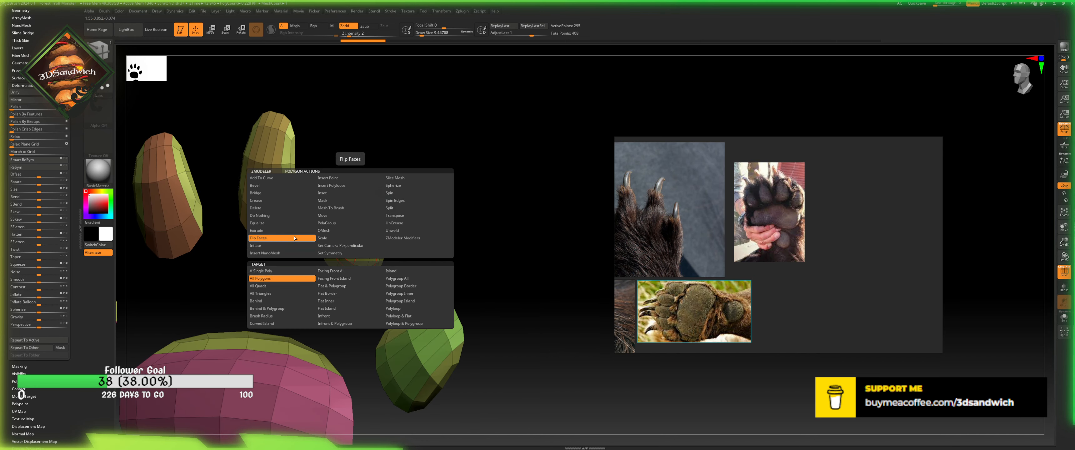
{"action": "left_click", "coordinate": [295, 239]}
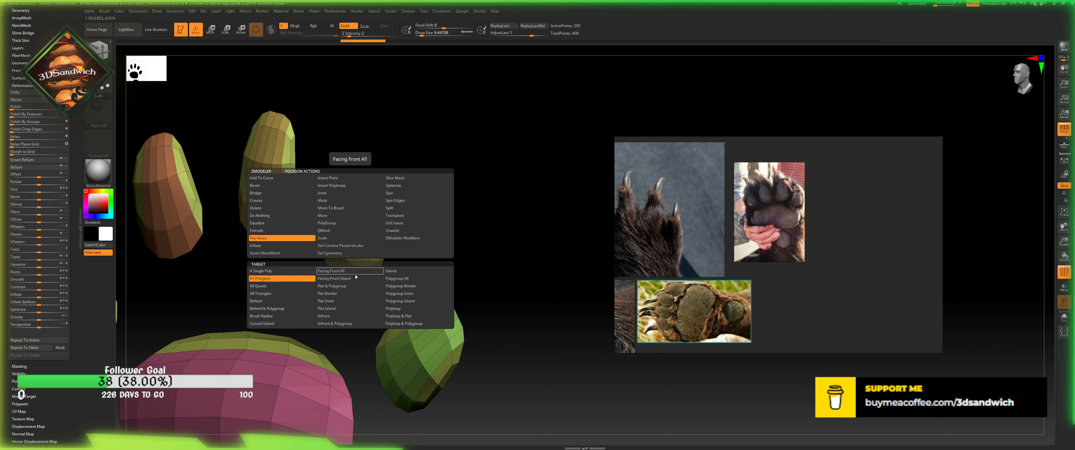
{"action": "left_click", "coordinate": [276, 278]}
{"action": "left_click", "coordinate": [364, 249]}
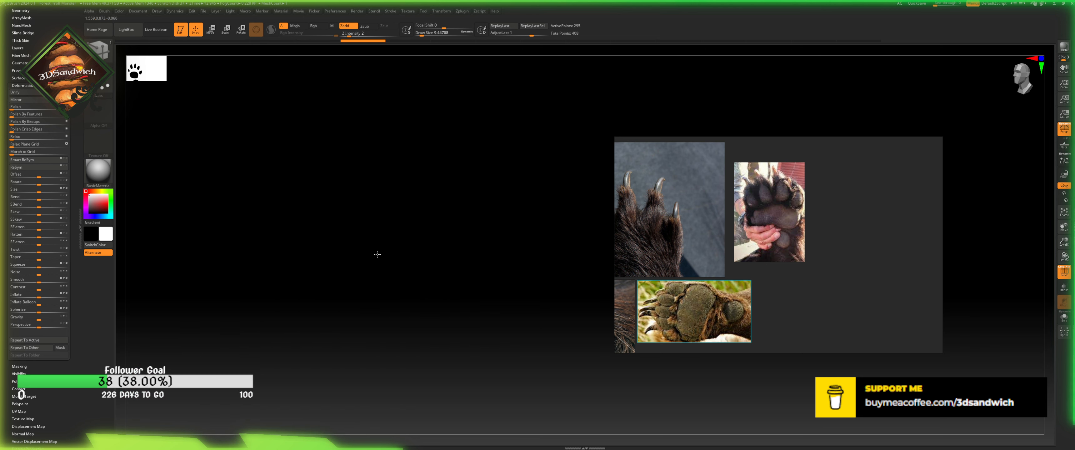
{"action": "key", "text": "ctrl+z"}
- Set ZModeler's polygon action to Extrude with All Polygons as the target and extrude the thin pads into thick shapes
{"action": "right_click", "coordinate": [330, 271]}
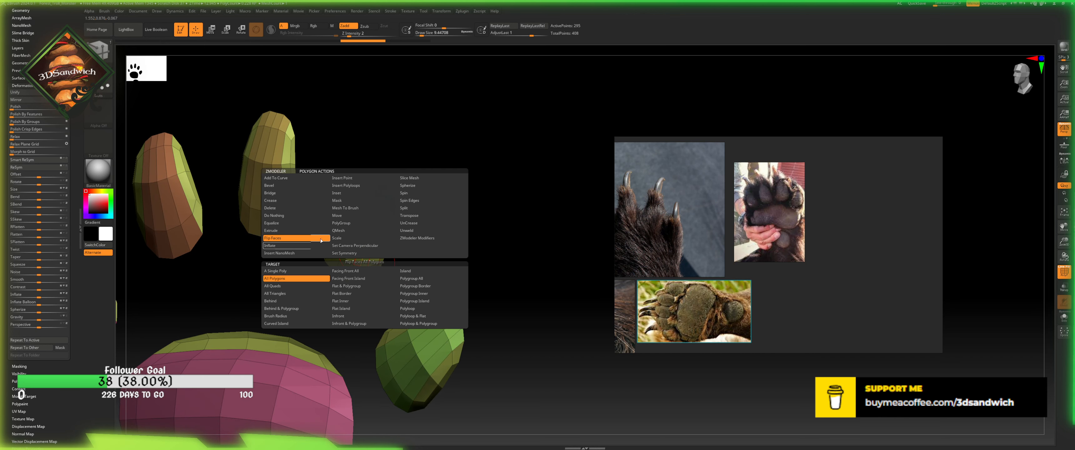
{"action": "left_click", "coordinate": [299, 233]}
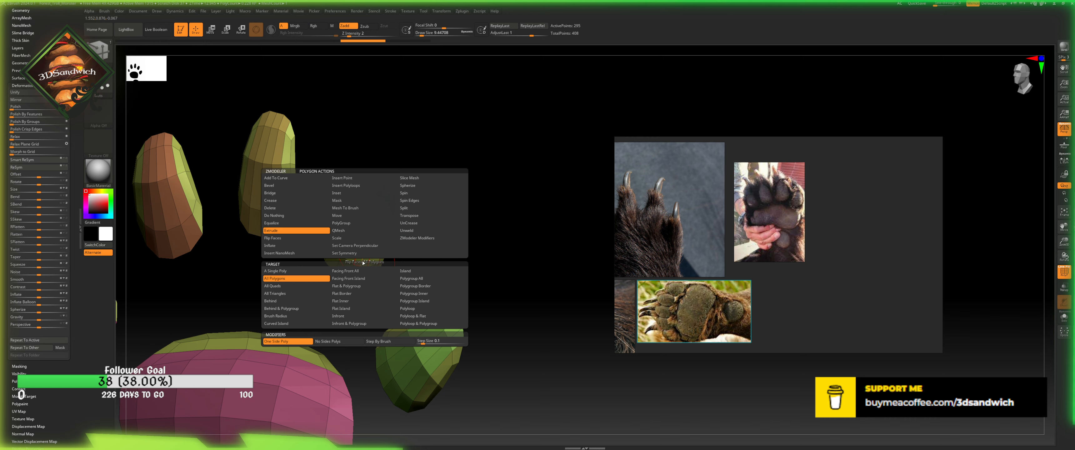
{"action": "left_click_drag", "start_coordinate": [371, 256], "coordinate": [312, 265]}
{"action": "mouse_move", "coordinate": [416, 252]}
{"action": "left_mouse_down"}
{"action": "mouse_move", "coordinate": [372, 240]}
{"action": "mouse_move", "coordinate": [548, 220]}
{"action": "left_mouse_up"}
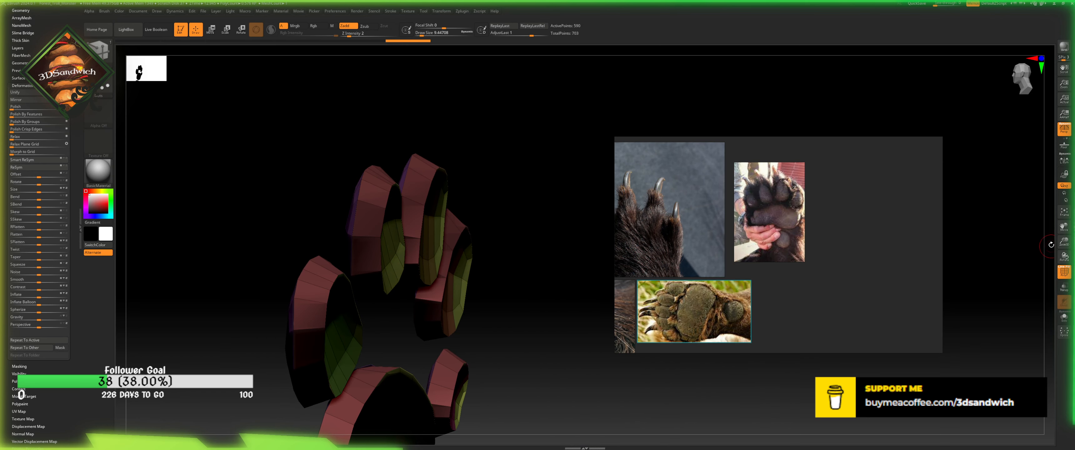
{"action": "left_click_drag", "start_coordinate": [529, 183], "coordinate": [569, 158]}
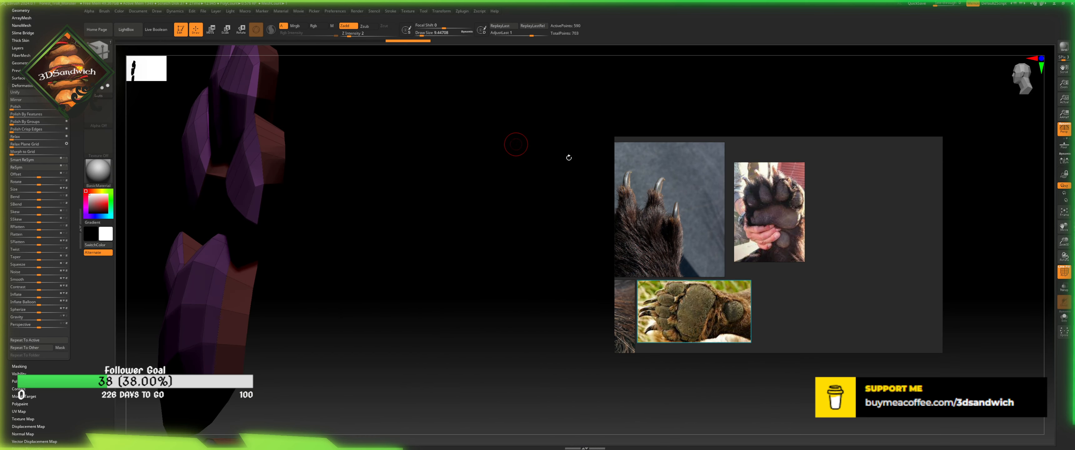
{"action": "left_click_drag", "start_coordinate": [425, 256], "coordinate": [486, 307]}
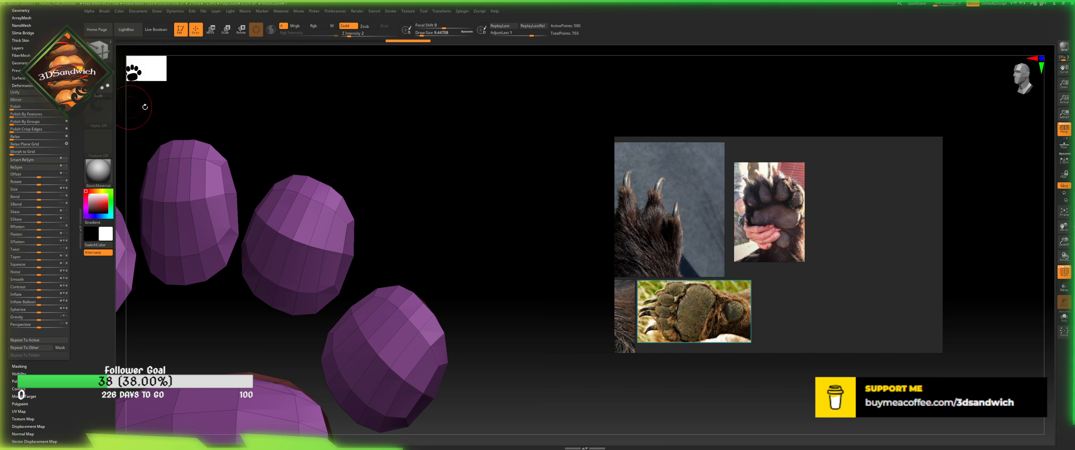
- Apply a slight Smooth deformation to all the thickened pads
{"action": "left_click_drag", "start_coordinate": [580, 194], "coordinate": [597, 185]}
{"action": "left_click", "coordinate": [1020, 79]}
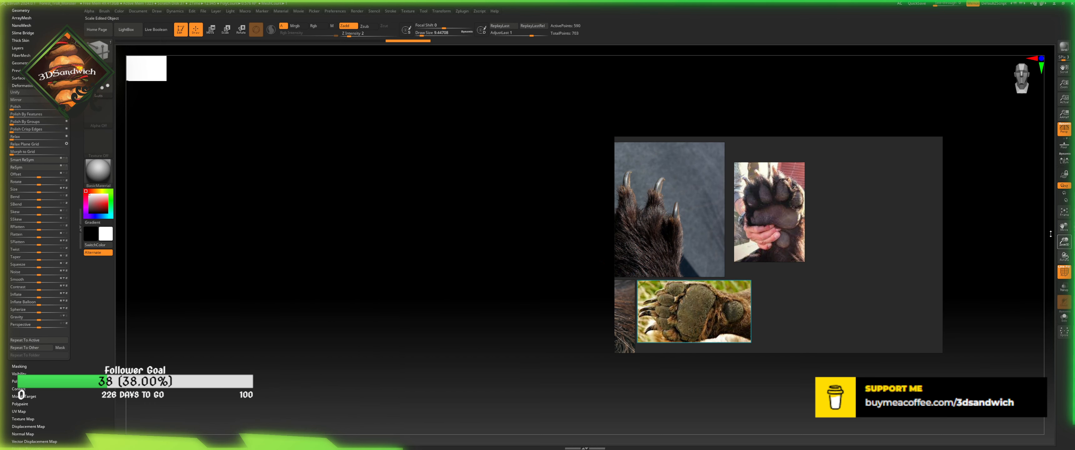
{"action": "left_click", "coordinate": [1064, 213]}
{"action": "left_click_drag", "start_coordinate": [291, 301], "coordinate": [121, 293], "text": "alt"}
{"action": "left_click_drag", "start_coordinate": [545, 316], "coordinate": [458, 344], "text": "alt"}
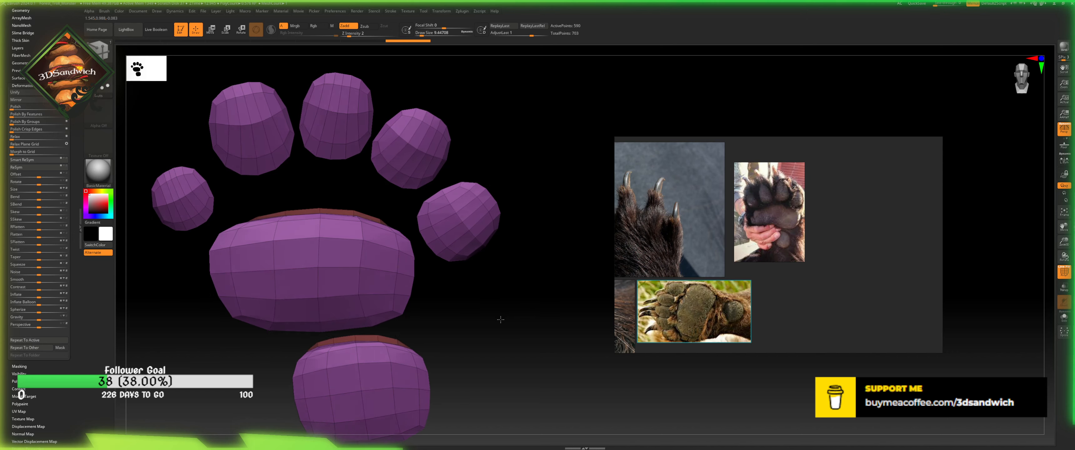
{"action": "left_click_drag", "start_coordinate": [503, 287], "coordinate": [495, 325], "text": "alt"}
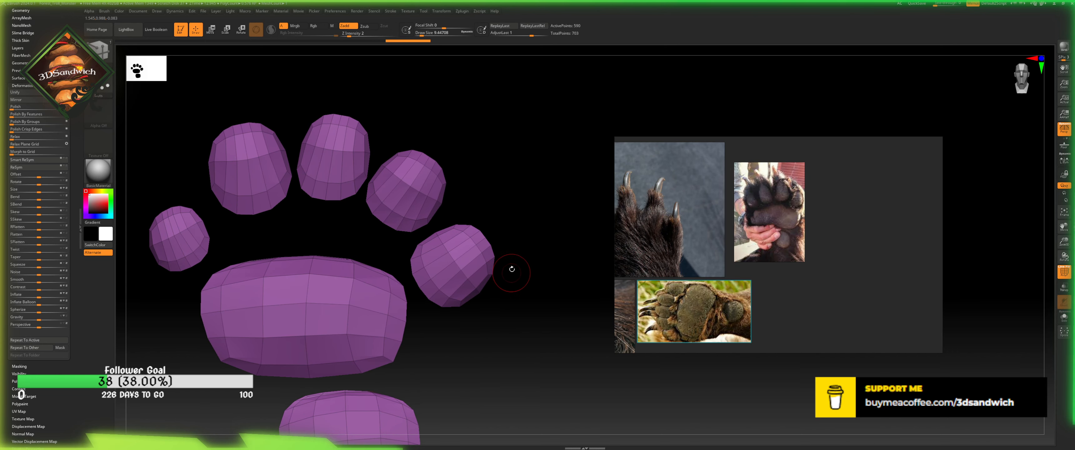
{"action": "left_click_drag", "start_coordinate": [533, 271], "coordinate": [536, 285], "text": "alt"}
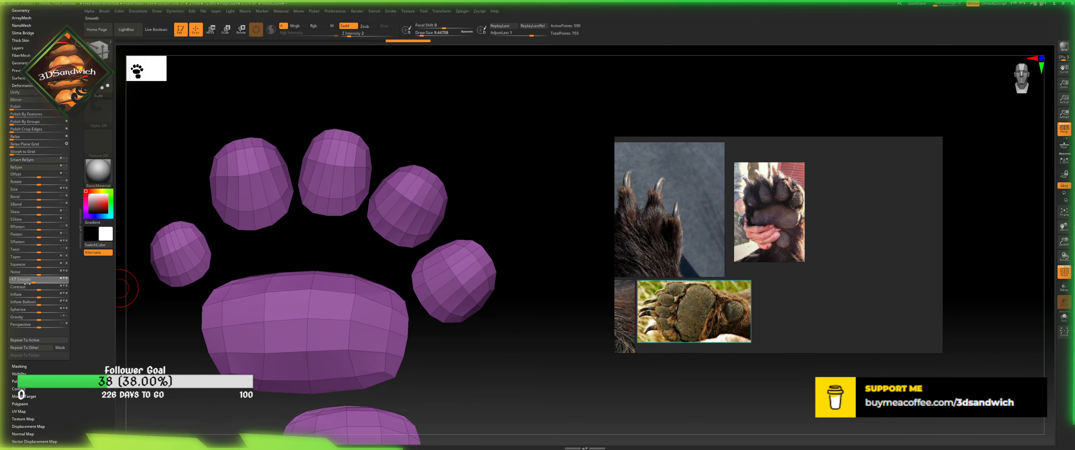
{"action": "left_click_drag", "start_coordinate": [95, 293], "coordinate": [98, 294]}
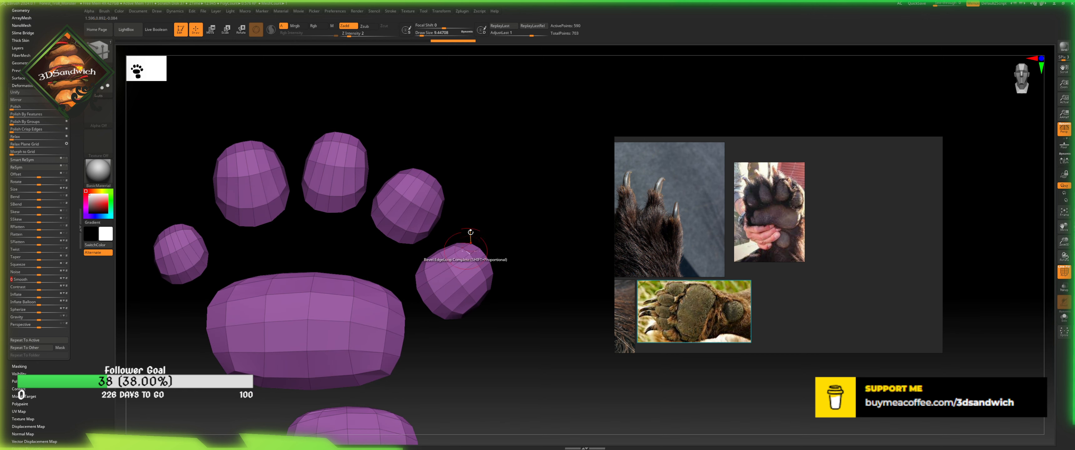
{"action": "left_click_drag", "start_coordinate": [491, 212], "coordinate": [503, 188], "text": "alt"}
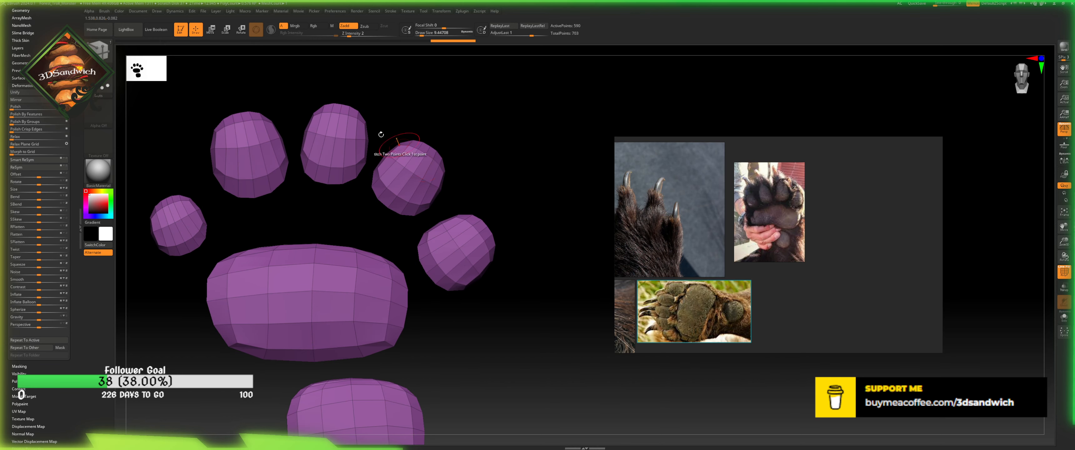
- Insert a Sphere3D as a new subtool below the pads
{"action": "key", "text": "b"}
{"action": "left_click", "coordinate": [101, 54]}
{"action": "left_click_drag", "start_coordinate": [72, 92], "coordinate": [73, 154]}
{"action": "left_click", "coordinate": [29, 176]}
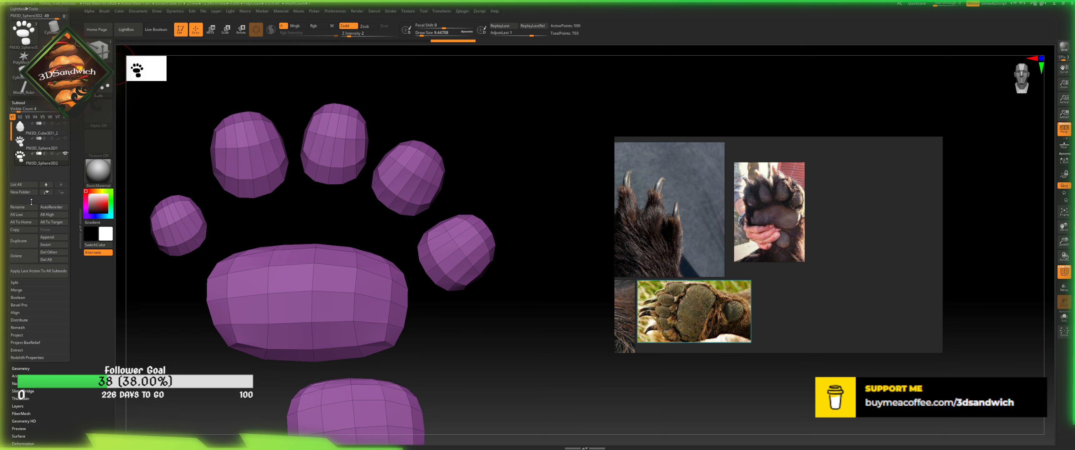
{"action": "left_click", "coordinate": [49, 244]}
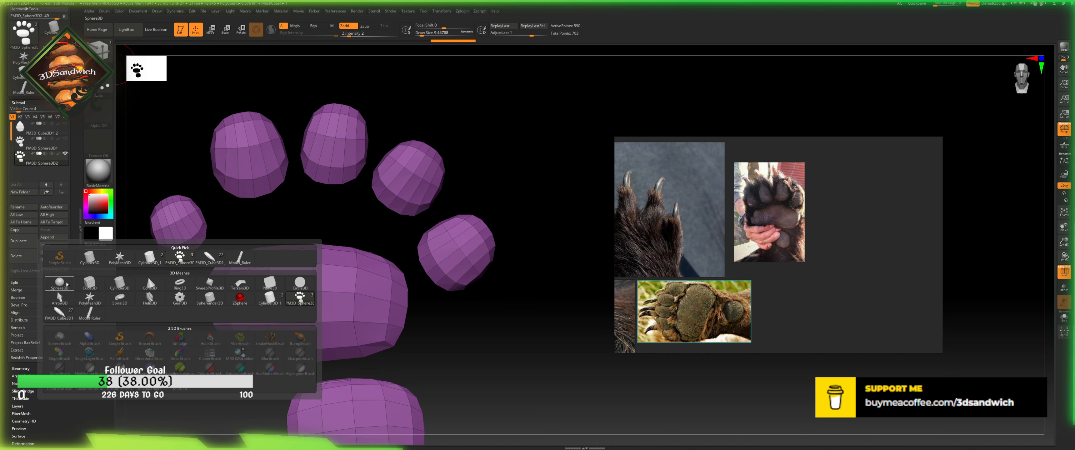
{"action": "left_click", "coordinate": [67, 285]}
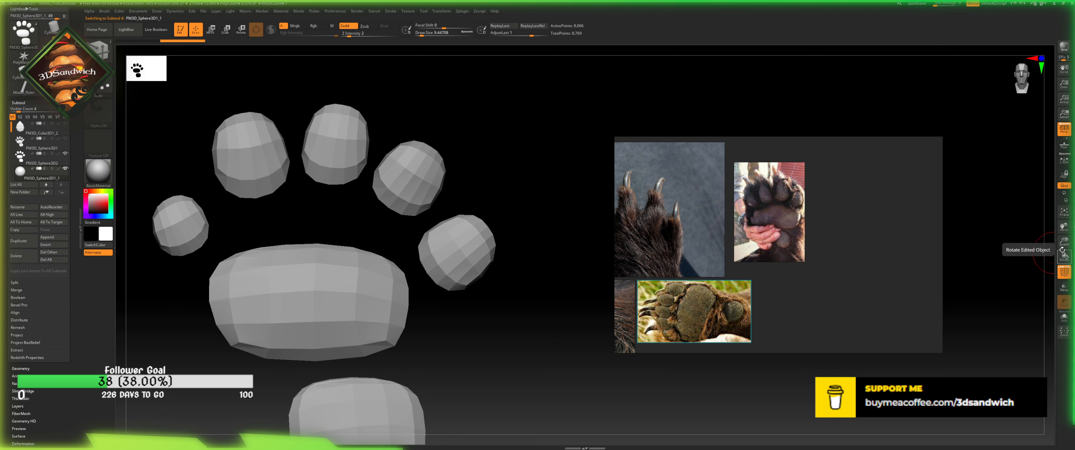
- Make the new sphere the active subtool and scale it down slightly in the front view
{"action": "key", "text": "f"}
{"action": "left_click_drag", "start_coordinate": [689, 72], "coordinate": [529, 63], "text": "alt"}
{"action": "left_click_drag", "start_coordinate": [610, 139], "coordinate": [502, 129], "text": "alt"}
{"action": "right_click_drag", "start_coordinate": [718, 218], "coordinate": [0, 178]}
{"action": "left_click_drag", "start_coordinate": [720, 236], "coordinate": [1043, 272]}
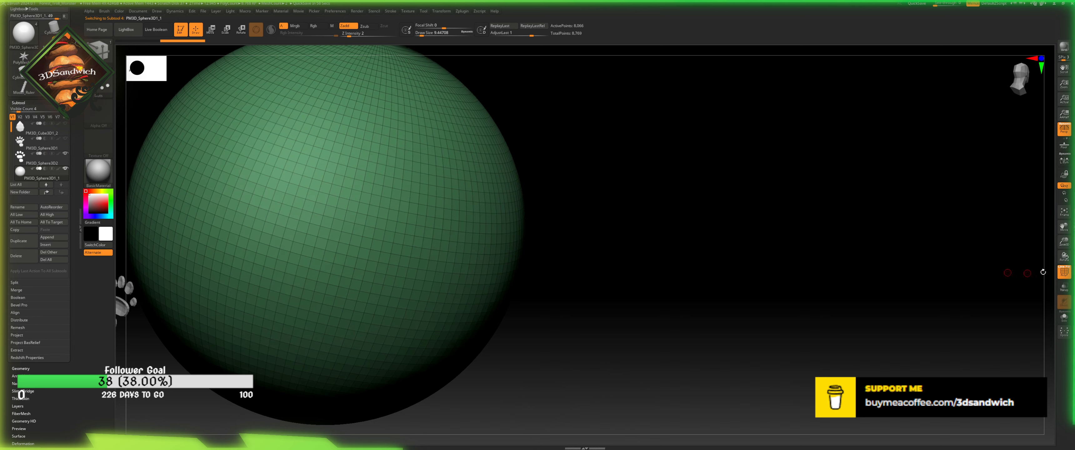
{"action": "left_click", "coordinate": [1065, 216]}
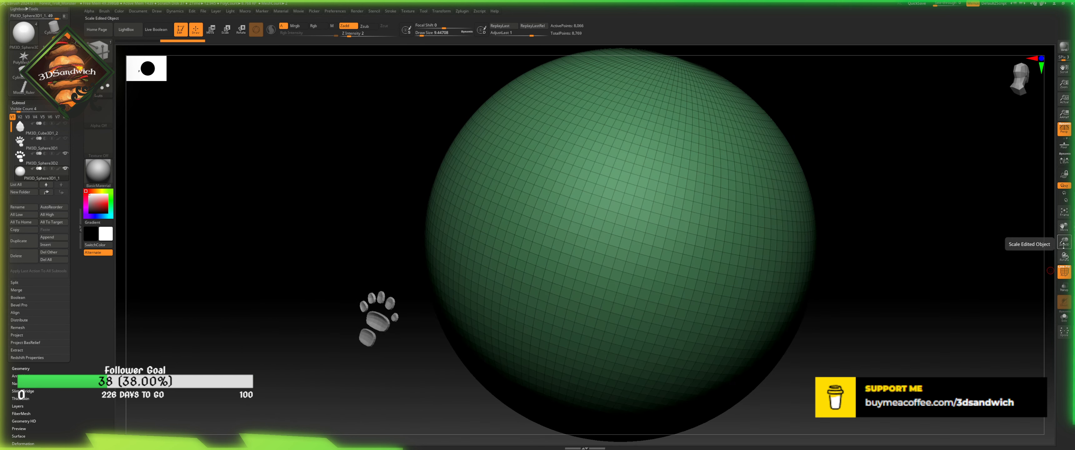
{"action": "left_click_drag", "start_coordinate": [1065, 242], "coordinate": [1061, 204]}
{"action": "left_click_drag", "start_coordinate": [795, 279], "coordinate": [1000, 108], "text": "alt"}
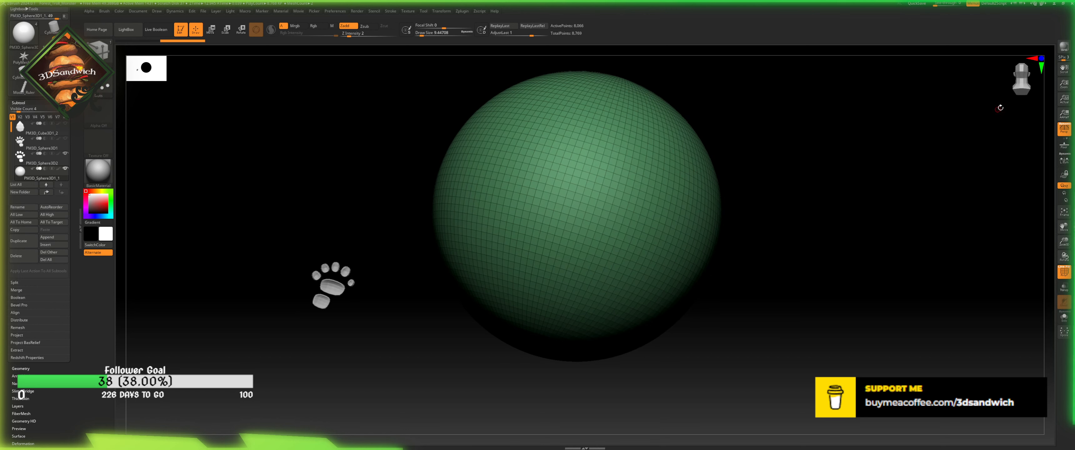
{"action": "left_click", "coordinate": [1012, 79]}
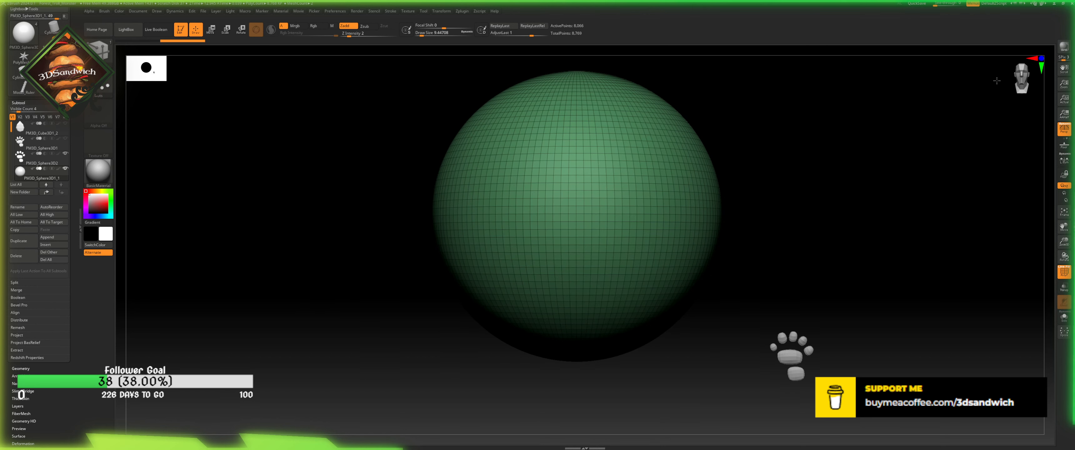
{"action": "left_click_drag", "start_coordinate": [761, 226], "coordinate": [512, 185], "text": "alt"}
{"action": "key", "text": "w"}
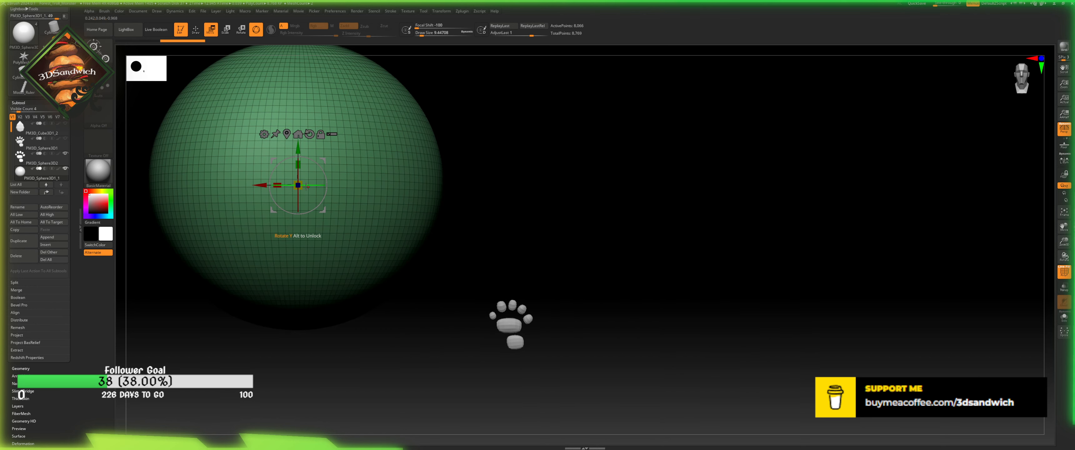
{"action": "left_click_drag", "start_coordinate": [299, 186], "coordinate": [593, 201]}
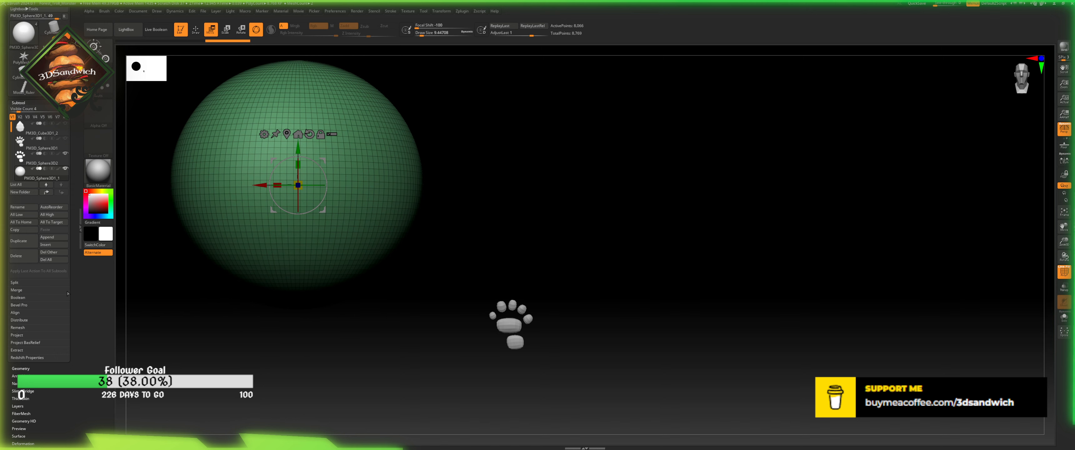
- Remesh the sphere with ZRemesher set to Half, undoing the first result and running it again
{"action": "left_click_drag", "start_coordinate": [74, 294], "coordinate": [83, 233]}
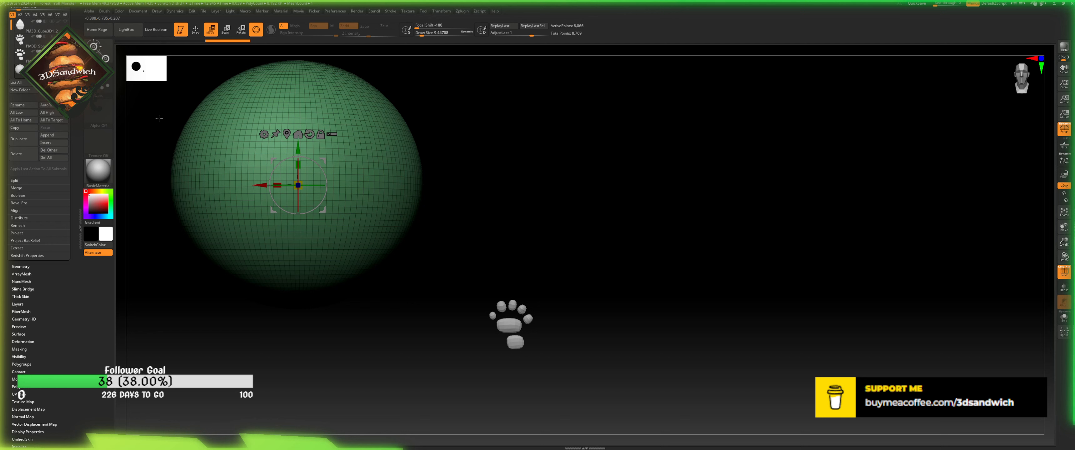
{"action": "left_click", "coordinate": [22, 267]}
{"action": "left_click", "coordinate": [25, 242]}
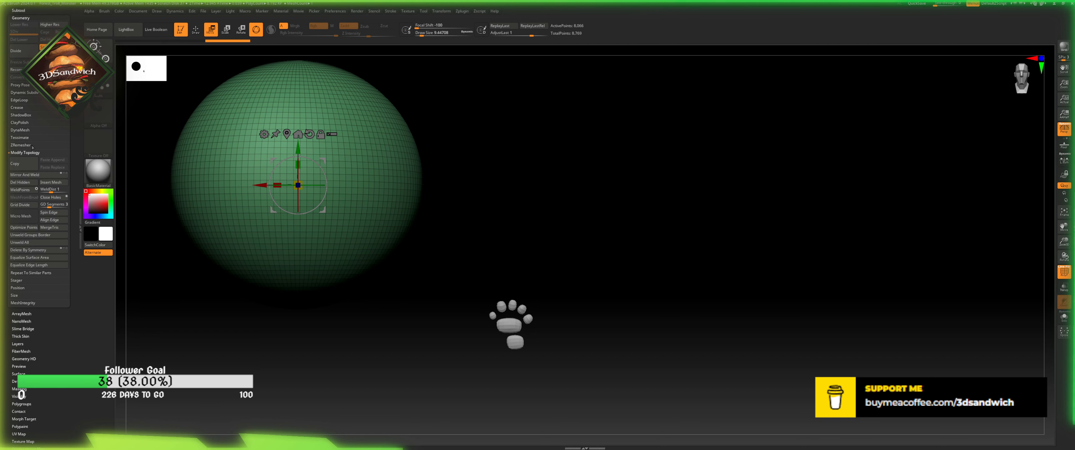
{"action": "left_click", "coordinate": [21, 145]}
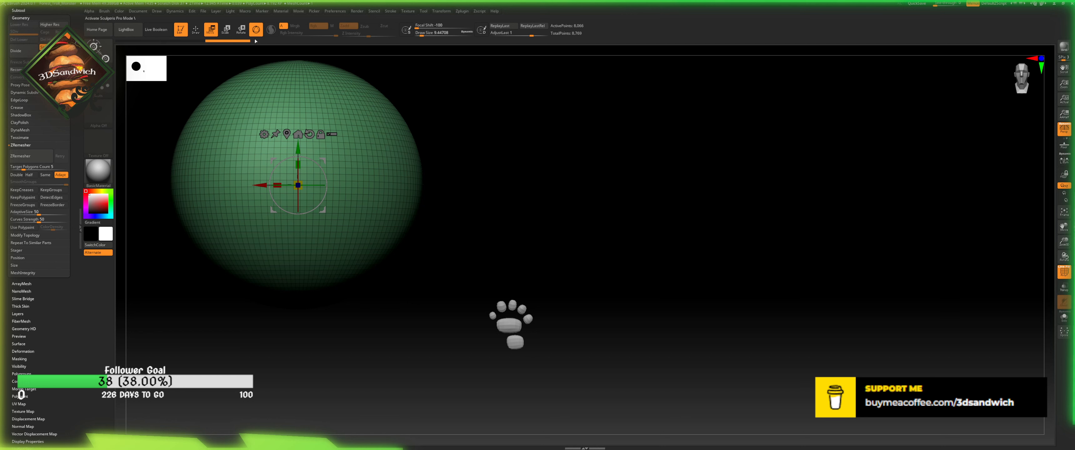
{"action": "left_click", "coordinate": [30, 175]}
{"action": "left_click", "coordinate": [31, 156]}
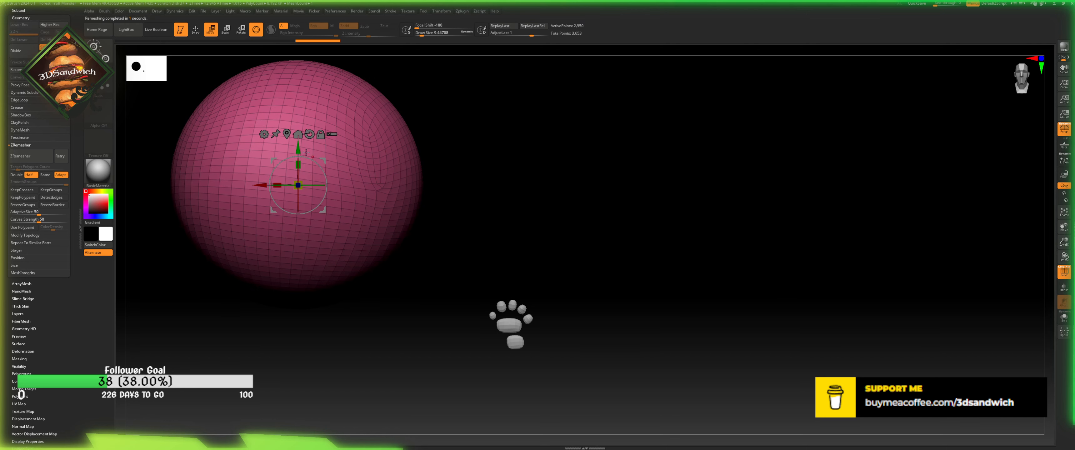
{"action": "key", "text": "ctrl+z"}
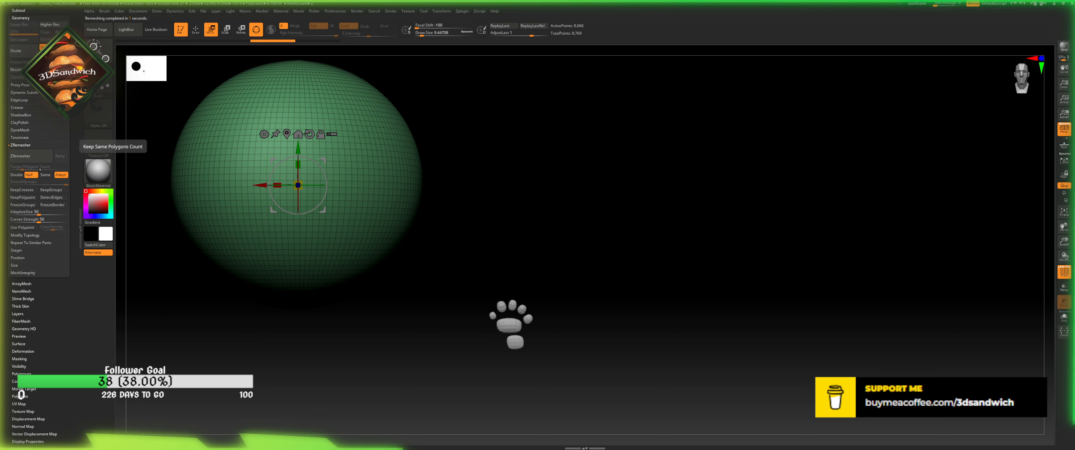
{"action": "left_click", "coordinate": [41, 160]}
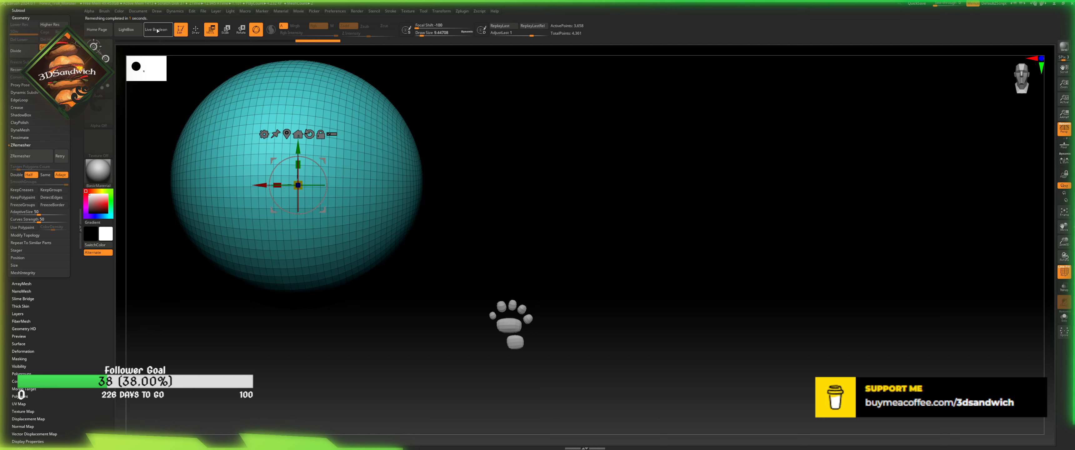
- Return to Draw mode, choose the SnakeHook brush and set the draw size to about 149
{"action": "left_click", "coordinate": [185, 31]}
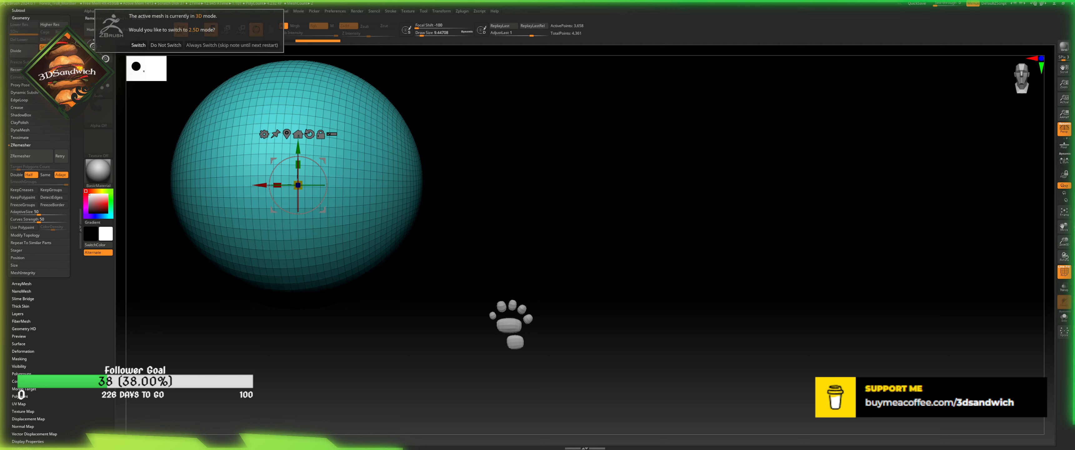
{"action": "left_click", "coordinate": [158, 45]}
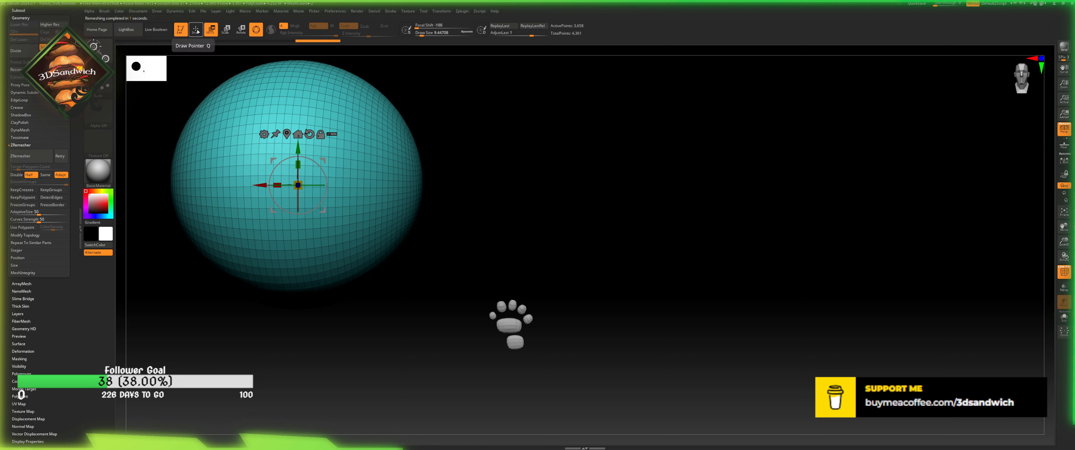
{"action": "left_click", "coordinate": [194, 28]}
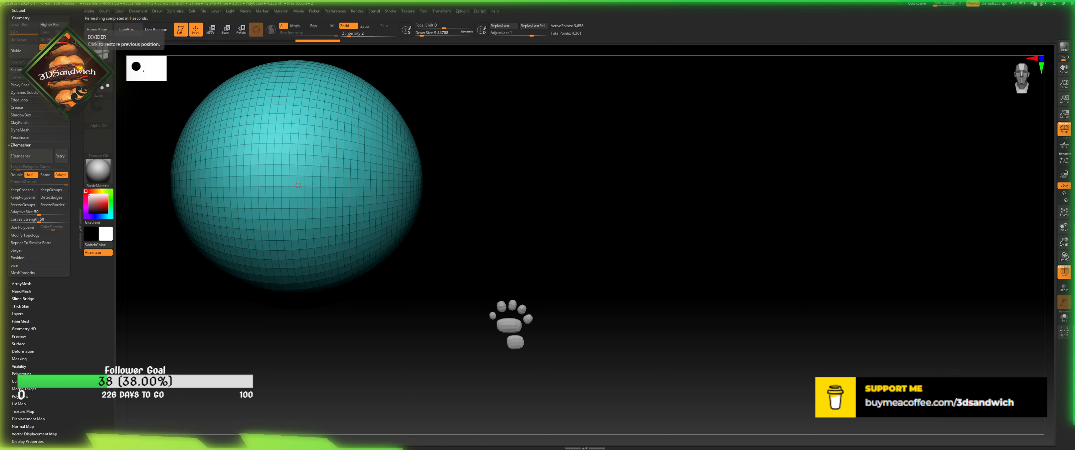
{"action": "key", "text": "b"}
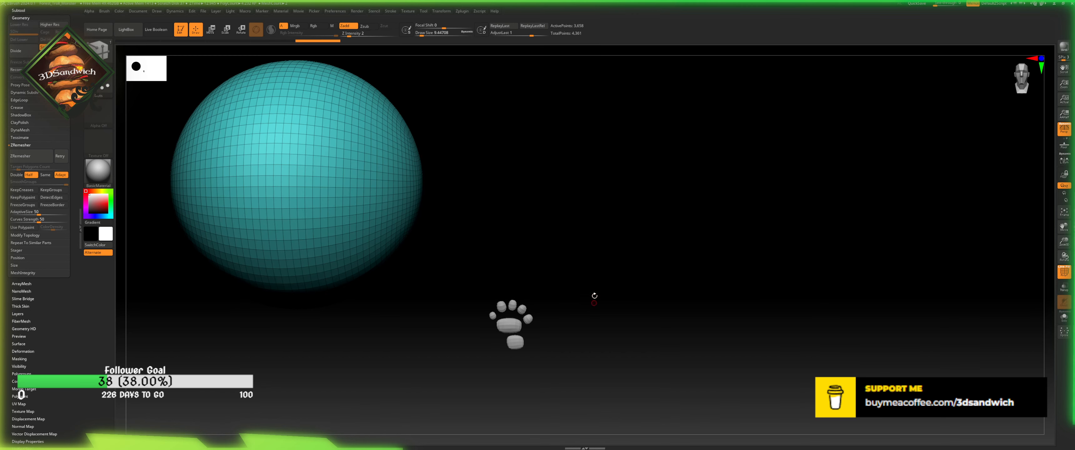
{"action": "left_click", "coordinate": [152, 72]}
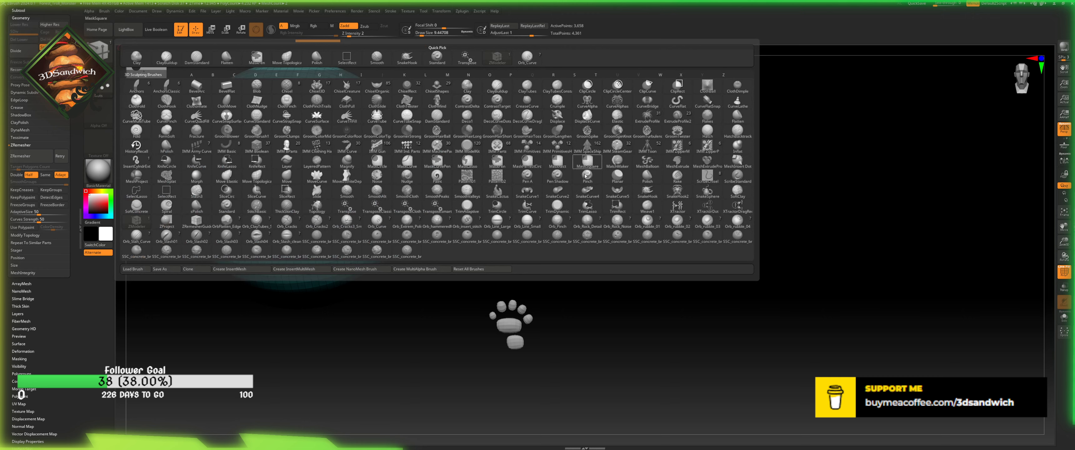
{"action": "left_click", "coordinate": [648, 192]}
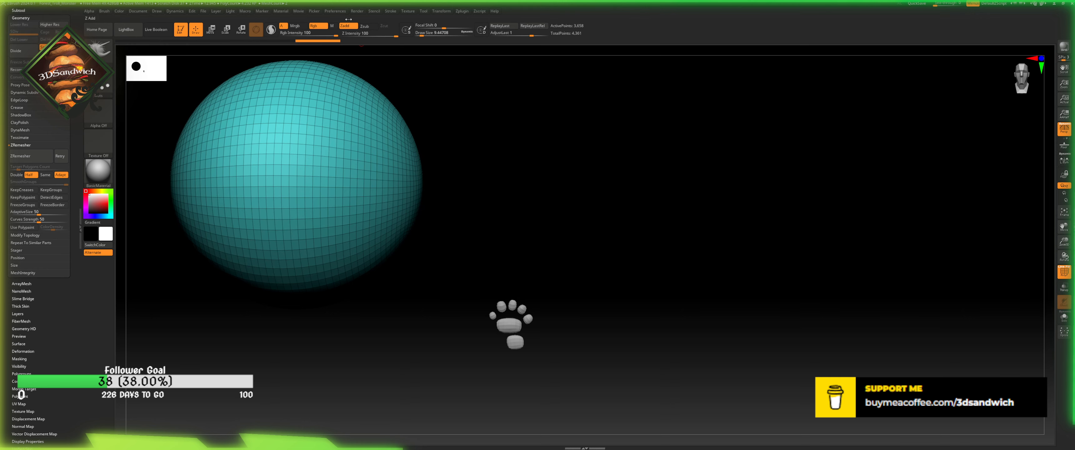
{"action": "left_click_drag", "start_coordinate": [438, 38], "coordinate": [438, 38]}
- Scale the sphere down to paw proportions and move it close behind the toe pads
{"action": "key", "text": "w"}
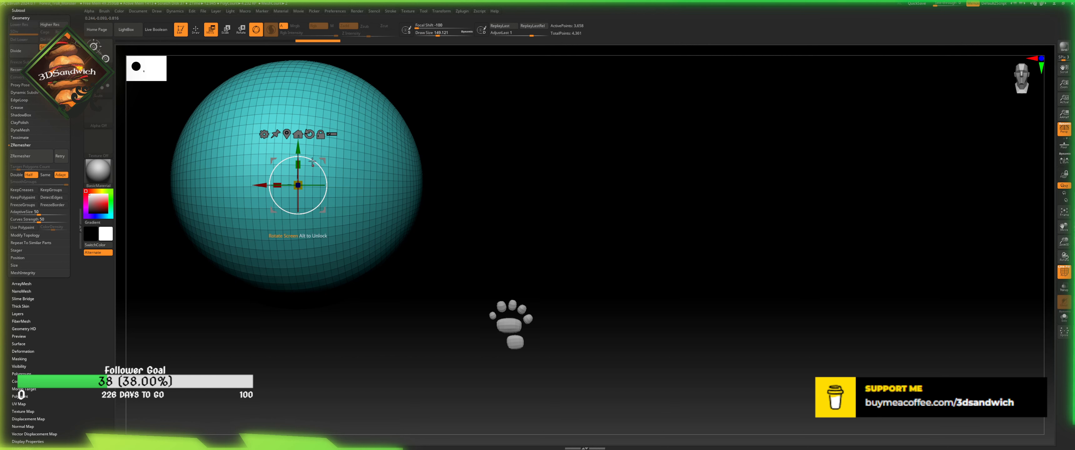
{"action": "left_click_drag", "start_coordinate": [323, 160], "coordinate": [215, 348]}
{"action": "left_click_drag", "start_coordinate": [616, 221], "coordinate": [558, 147], "text": "alt"}
{"action": "left_click_drag", "start_coordinate": [564, 183], "coordinate": [611, 209]}
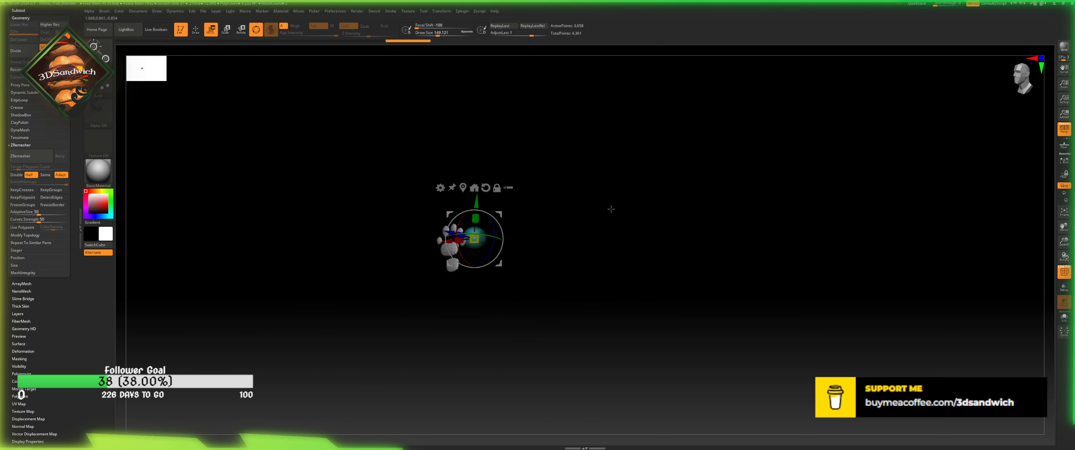
{"action": "left_click_drag", "start_coordinate": [1064, 241], "coordinate": [1064, 247]}
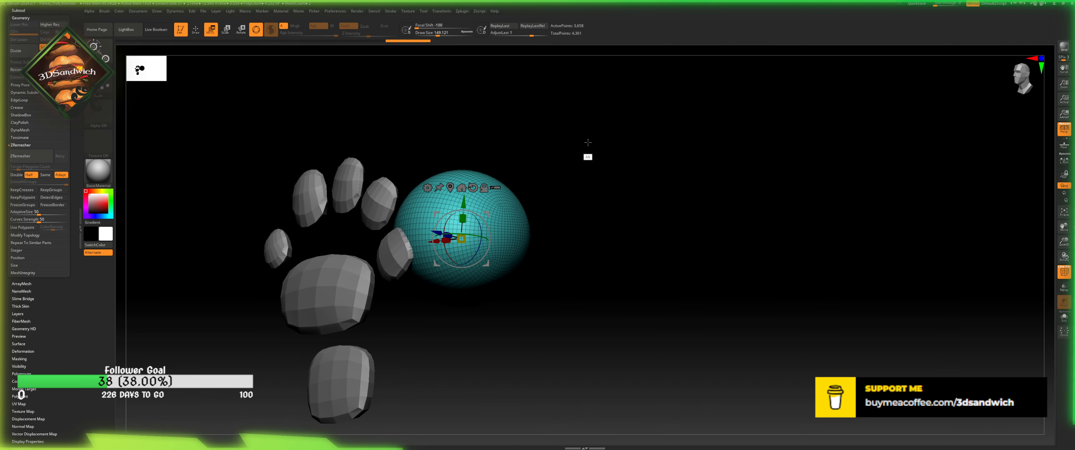
- Reselect the sphere as the active subtool and shift it closer to the pads in the side view
{"action": "left_click_drag", "start_coordinate": [595, 200], "coordinate": [584, 228]}
{"action": "left_click", "coordinate": [294, 258], "text": "alt"}
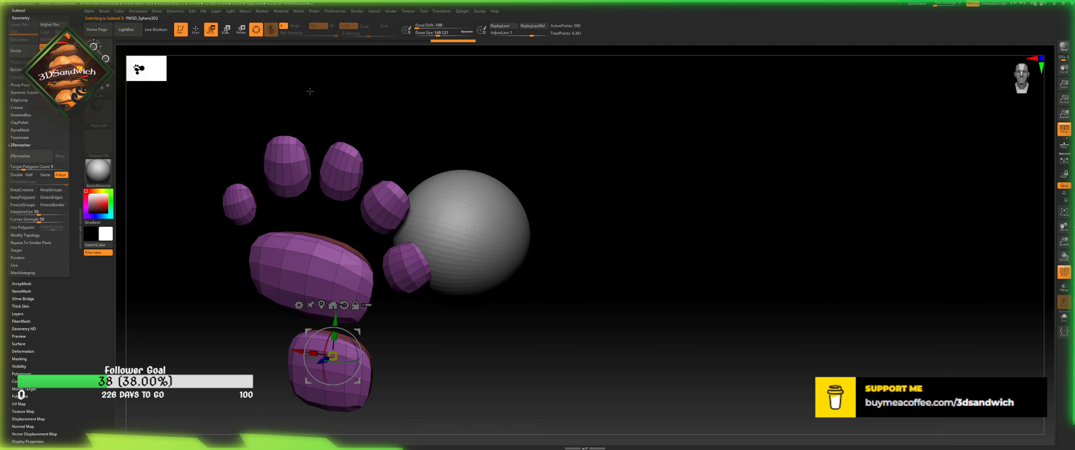
{"action": "left_click_drag", "start_coordinate": [354, 102], "coordinate": [434, 150]}
{"action": "left_click", "coordinate": [475, 167], "text": "alt"}
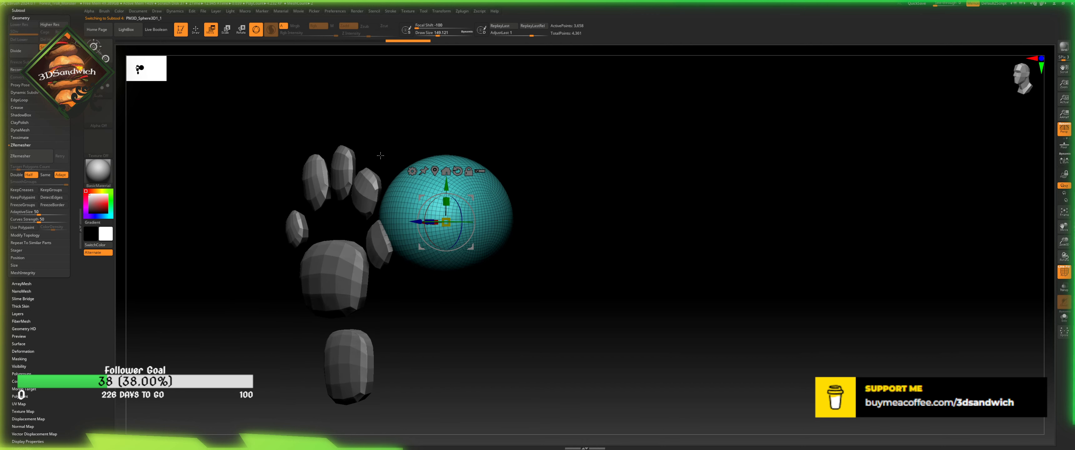
{"action": "left_click_drag", "start_coordinate": [411, 221], "coordinate": [381, 220]}
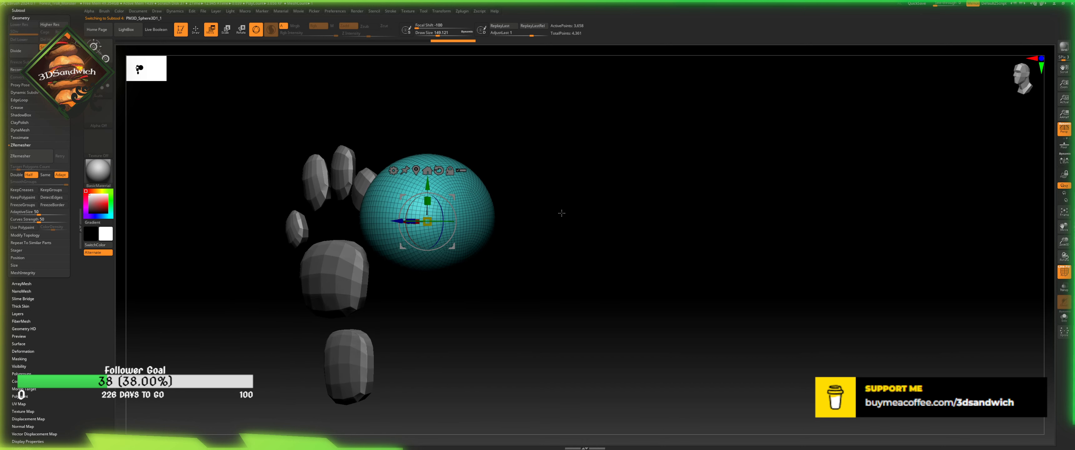
- Move the sphere in the front view down behind the main palm pad and heel pad
{"action": "left_click_drag", "start_coordinate": [561, 213], "coordinate": [496, 187]}
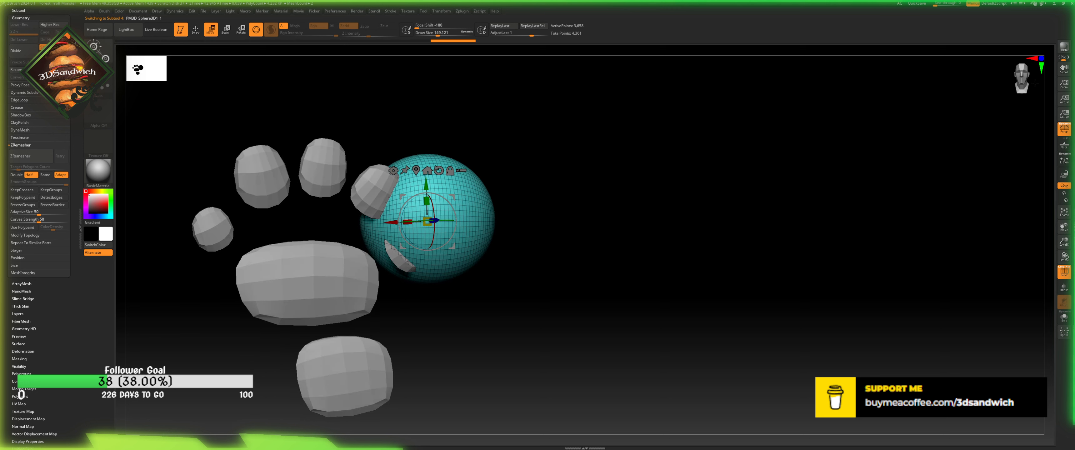
{"action": "left_click", "coordinate": [1018, 74]}
{"action": "left_click_drag", "start_coordinate": [572, 265], "coordinate": [685, 164], "text": "alt"}
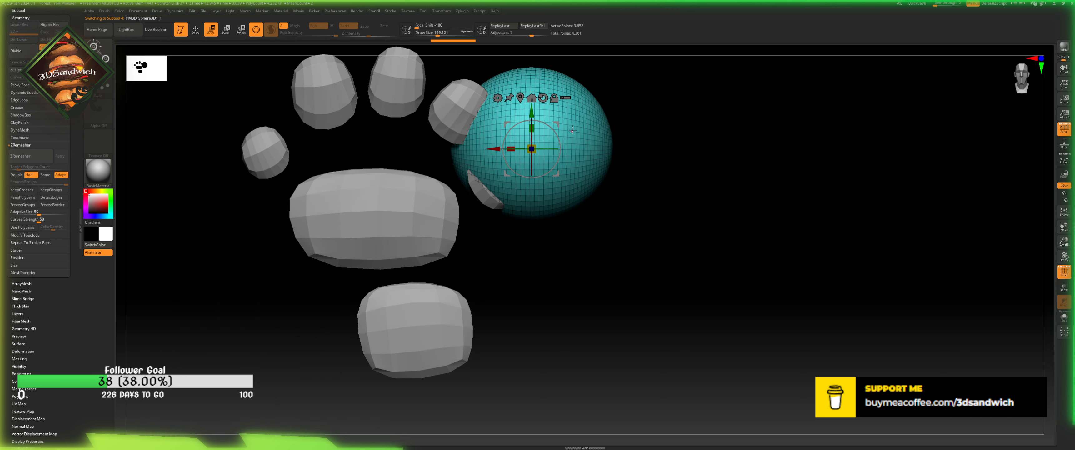
{"action": "left_click_drag", "start_coordinate": [555, 122], "coordinate": [408, 265]}
{"action": "left_click_drag", "start_coordinate": [507, 230], "coordinate": [362, 294]}
{"action": "left_click_drag", "start_coordinate": [467, 247], "coordinate": [619, 204]}
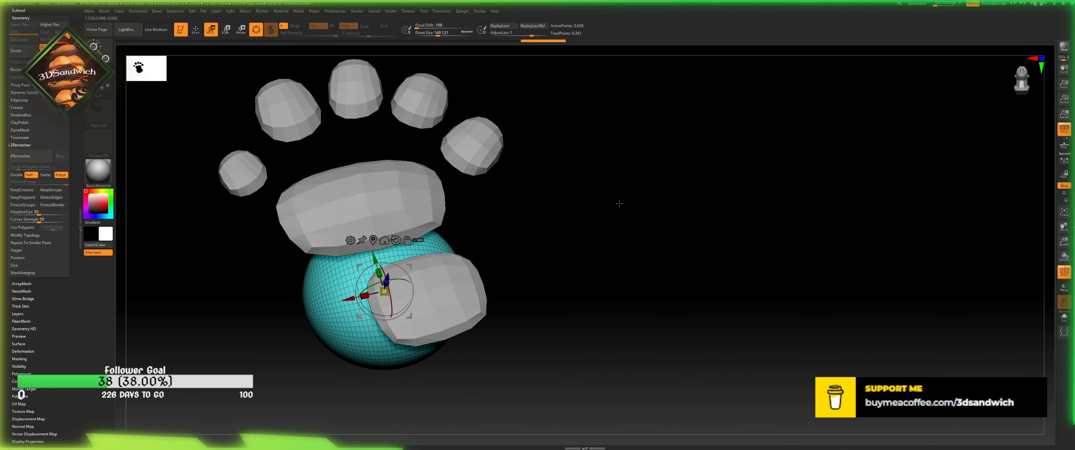
- View the paw straight from behind and return to Draw mode on the sphere
{"action": "left_click", "coordinate": [1028, 82]}
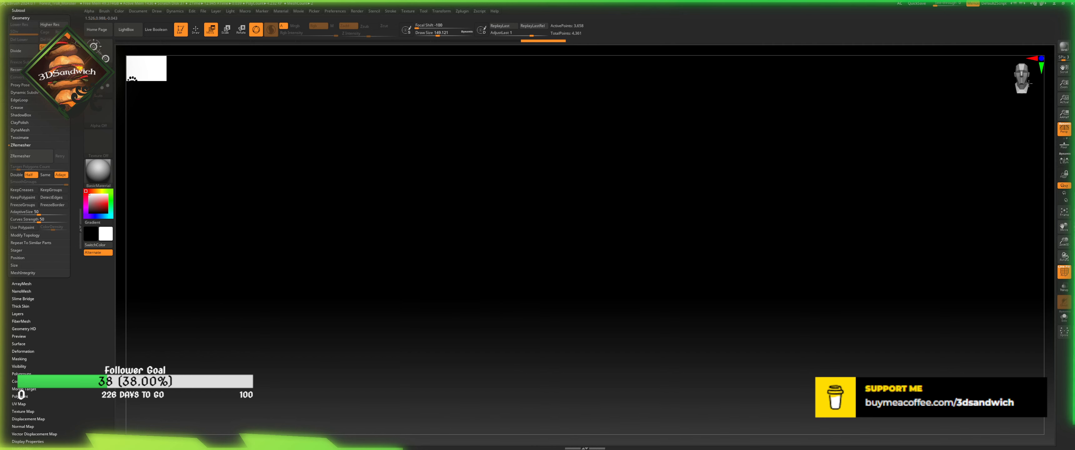
{"action": "key", "text": "f"}
{"action": "left_click_drag", "start_coordinate": [890, 147], "coordinate": [740, 169], "text": "alt"}
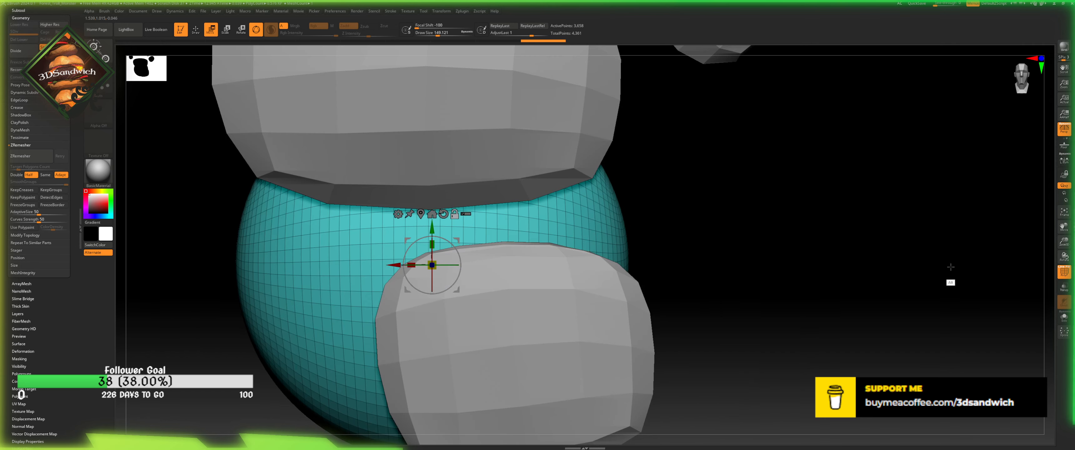
{"action": "left_click_drag", "start_coordinate": [1059, 231], "coordinate": [1012, 241]}
{"action": "left_click_drag", "start_coordinate": [695, 271], "coordinate": [599, 273]}
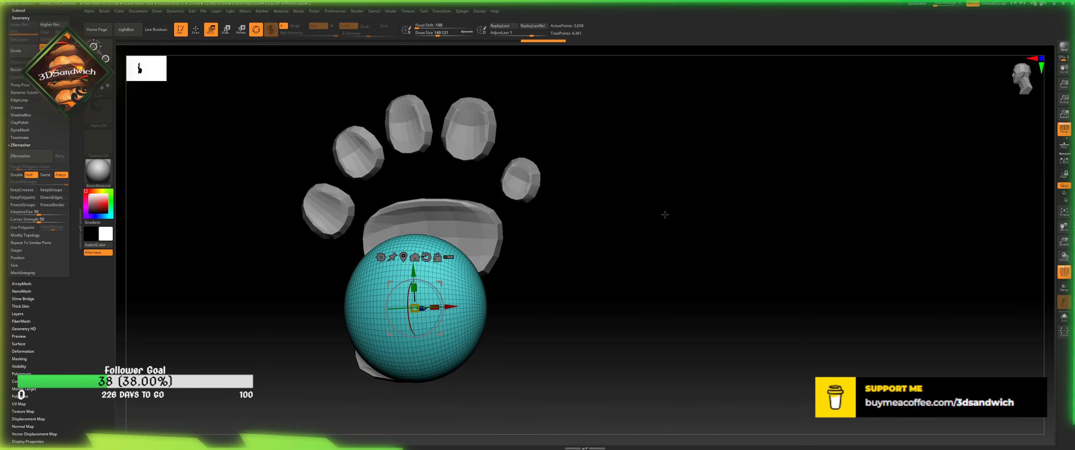
{"action": "left_click", "coordinate": [1018, 80]}
{"action": "left_click_drag", "start_coordinate": [542, 186], "coordinate": [620, 271], "text": "alt"}
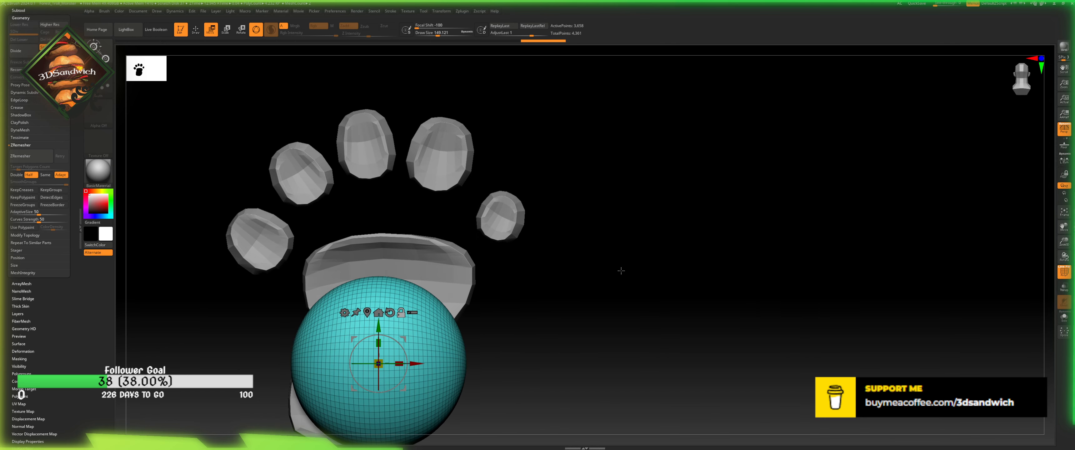
{"action": "left_click", "coordinate": [196, 30]}
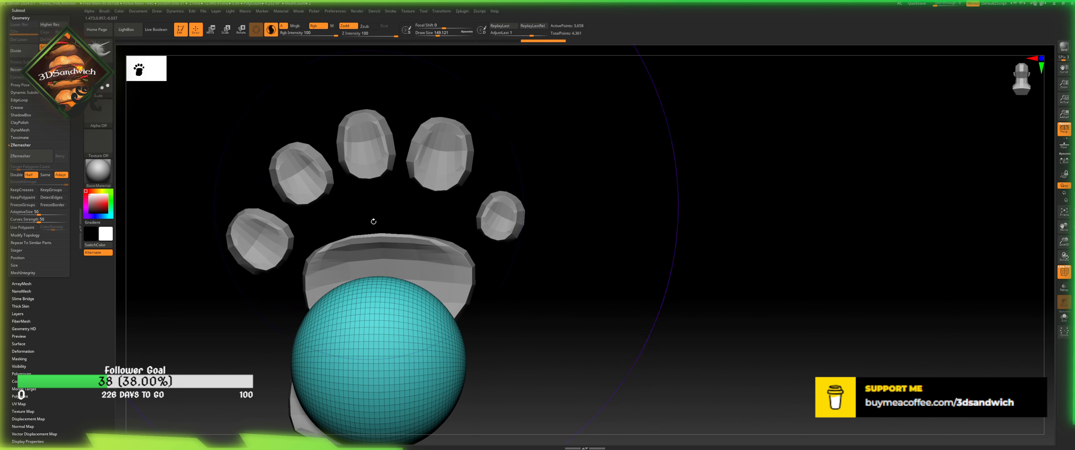
- Try to pull a toe up from the sphere with the SnakeHook draw size reduced to about 22
{"action": "left_click_drag", "start_coordinate": [441, 32], "coordinate": [425, 33]}
{"action": "left_click_drag", "start_coordinate": [363, 289], "coordinate": [382, 107]}
{"action": "key", "text": "ctrl+z"}
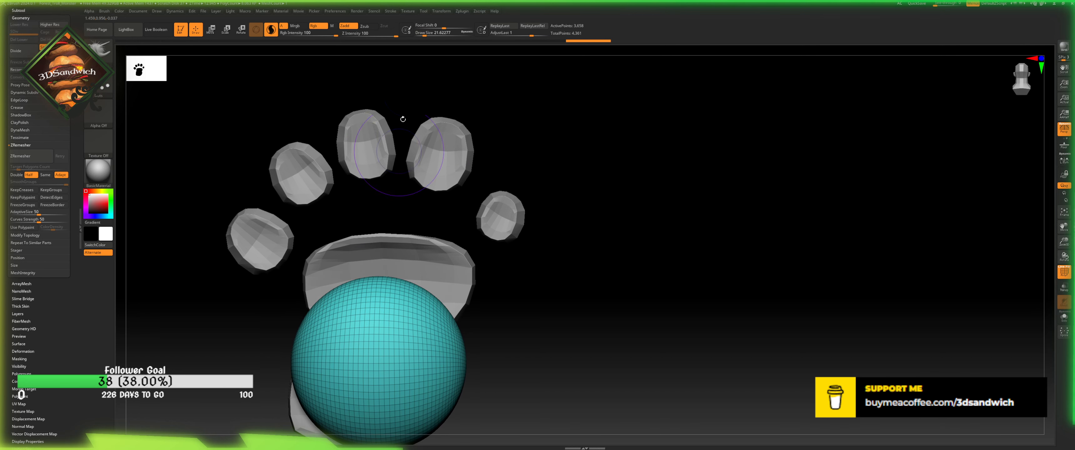
- Pull a tall toe from the sphere up to the middle toe pad with draw size about 51, refining its tip and side at about 25
{"action": "left_click_drag", "start_coordinate": [425, 36], "coordinate": [428, 35]}
{"action": "left_click_drag", "start_coordinate": [367, 293], "coordinate": [366, 113]}
{"action": "left_click_drag", "start_coordinate": [411, 218], "coordinate": [395, 222]}
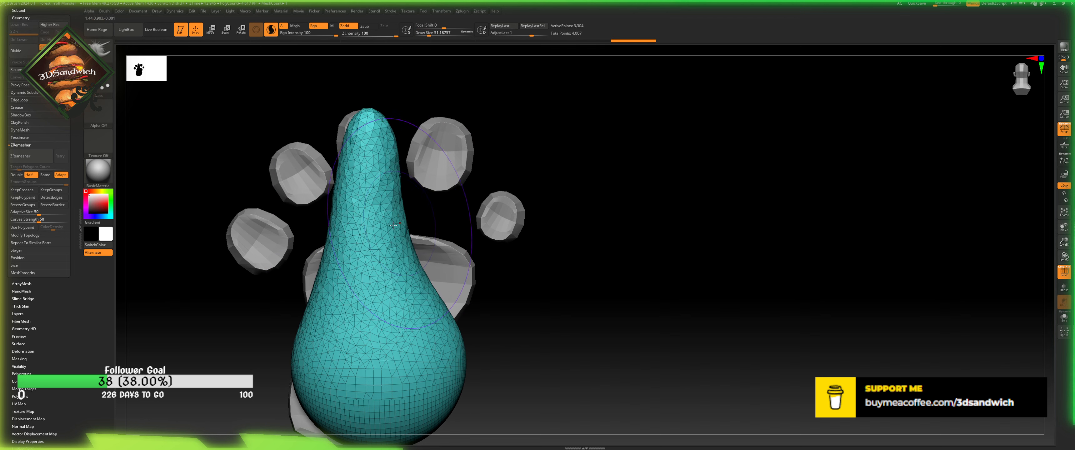
{"action": "left_click_drag", "start_coordinate": [420, 252], "coordinate": [412, 256]}
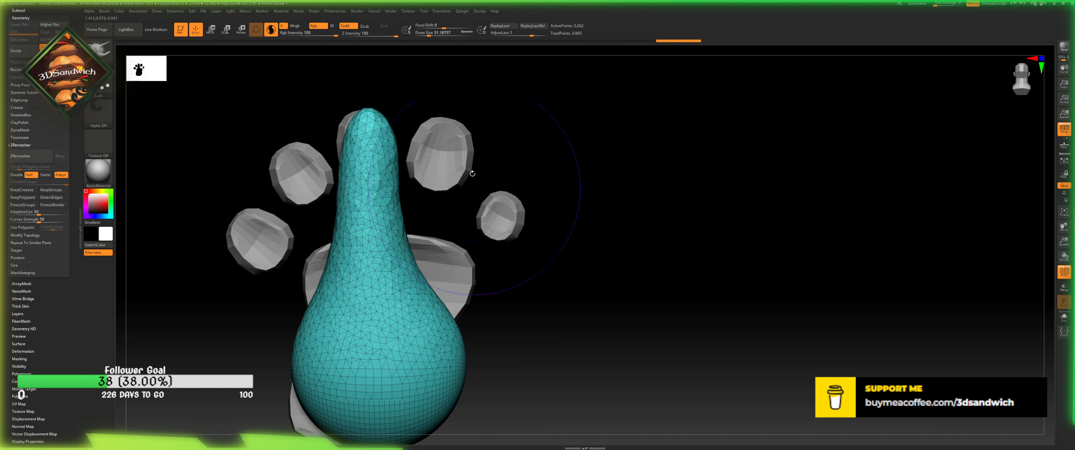
{"action": "left_click_drag", "start_coordinate": [427, 36], "coordinate": [424, 37]}
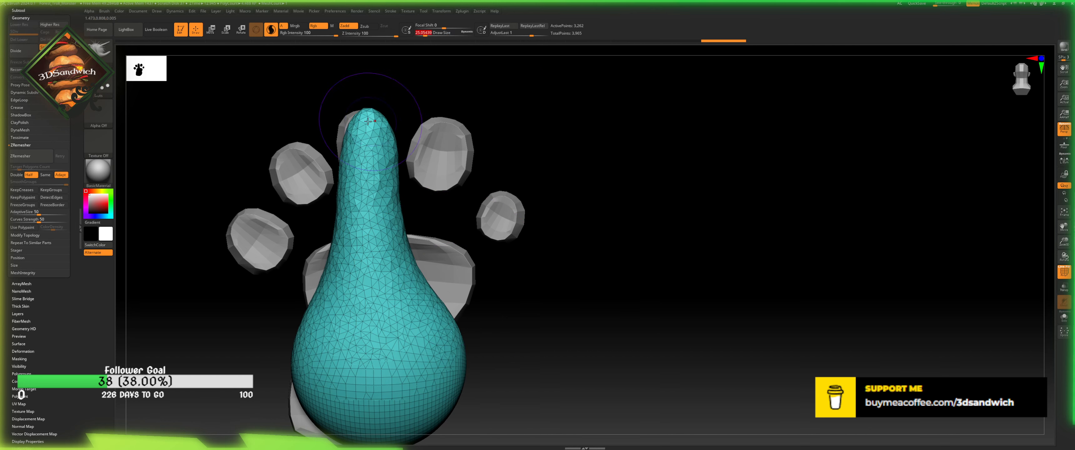
{"action": "left_click_drag", "start_coordinate": [369, 122], "coordinate": [364, 102]}
{"action": "left_click_drag", "start_coordinate": [348, 186], "coordinate": [346, 186]}
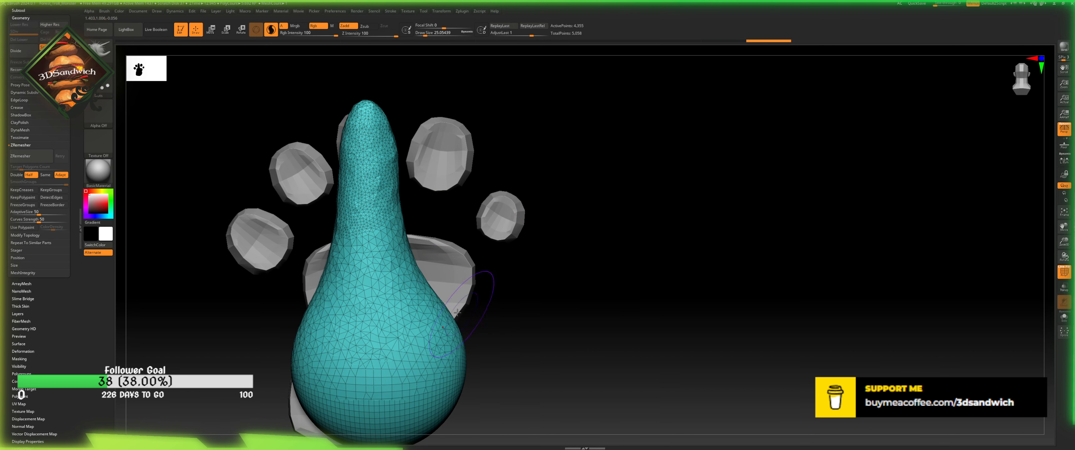
- Try to pull a thin second toe from the body's side toward the small outer toe pad
{"action": "left_click_drag", "start_coordinate": [434, 292], "coordinate": [482, 151]}
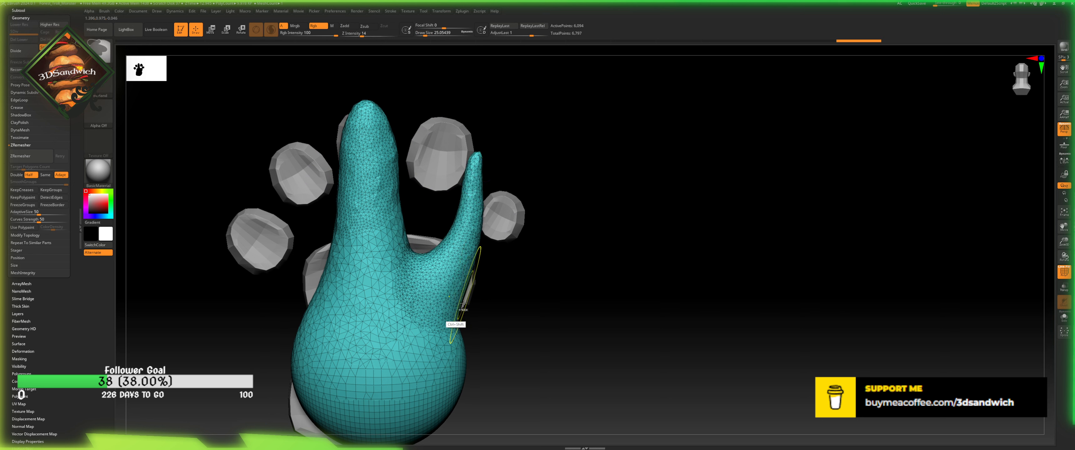
{"action": "key", "text": "ctrl+z"}
{"action": "left_click_drag", "start_coordinate": [438, 322], "coordinate": [512, 211]}
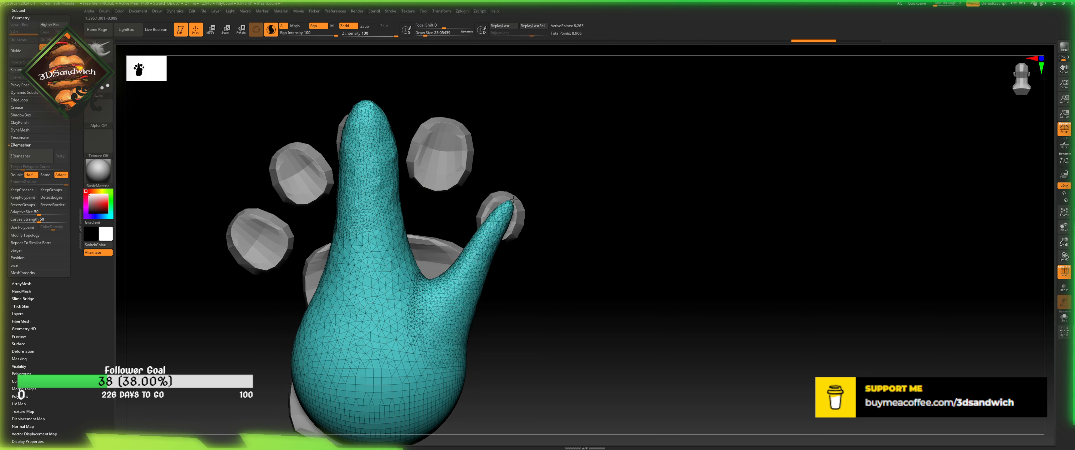
{"action": "key", "text": "ctrl+z"}
{"action": "left_click_drag", "start_coordinate": [426, 25], "coordinate": [430, 32]}
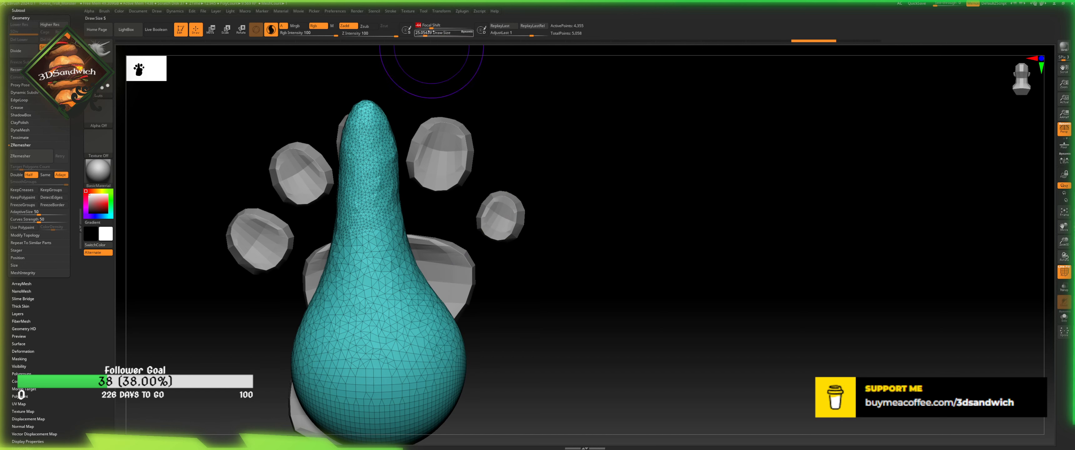
{"action": "key", "text": "ctrl+z"}
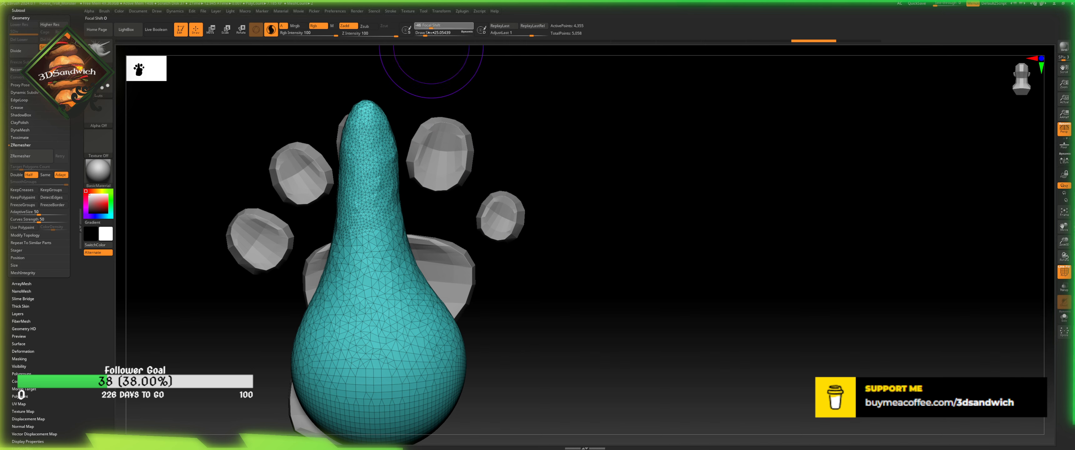
- Set the draw size to about 62 and pull the body's side out broadly to the small outer toe pad
{"action": "left_click_drag", "start_coordinate": [429, 32], "coordinate": [436, 32]}
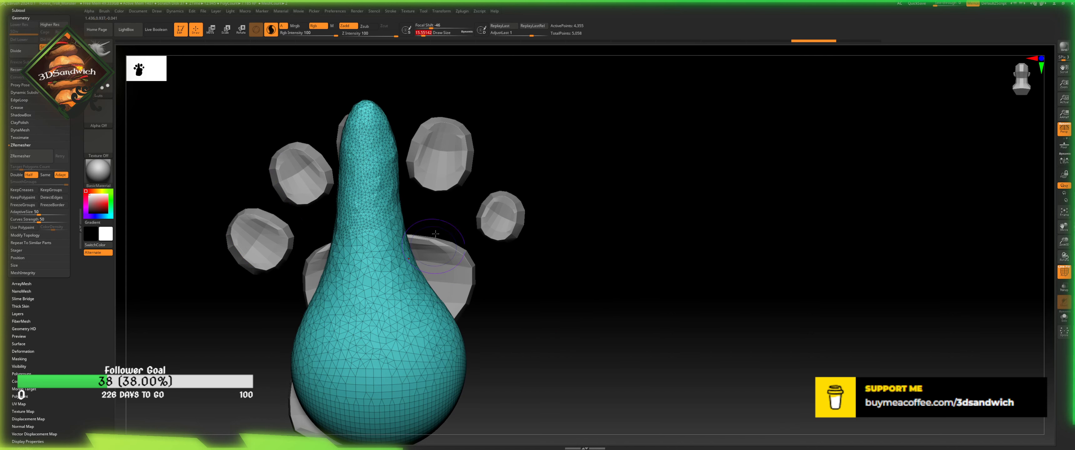
{"action": "left_click", "coordinate": [439, 25]}
{"action": "left_click_drag", "start_coordinate": [433, 33], "coordinate": [429, 33]}
{"action": "mouse_move", "coordinate": [440, 311]}
{"action": "left_mouse_down"}
{"action": "mouse_move", "coordinate": [478, 271]}
{"action": "mouse_move", "coordinate": [514, 199]}
{"action": "left_mouse_up"}
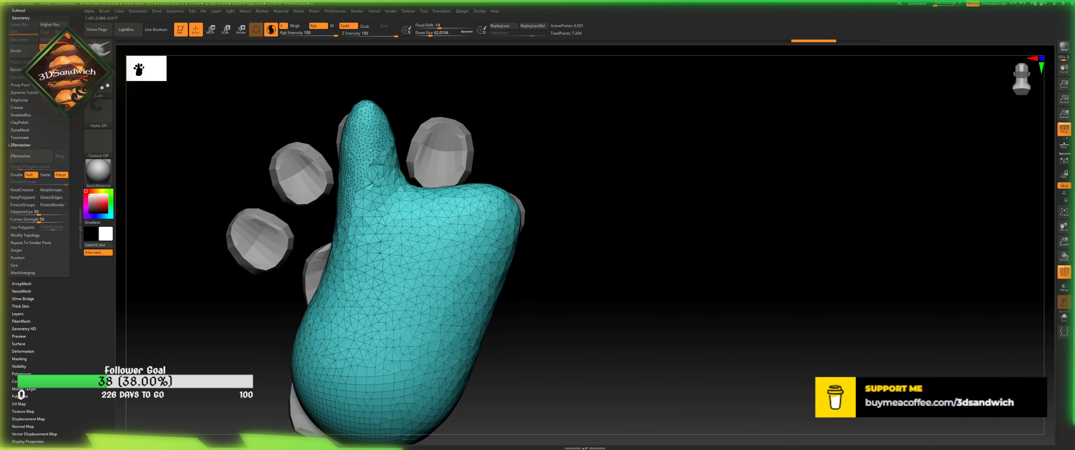
- Try to pull a toe up from the body over the pad between the middle and small outer toe pads
{"action": "left_click_drag", "start_coordinate": [426, 207], "coordinate": [449, 130]}
{"action": "key", "text": "ctrl+z"}
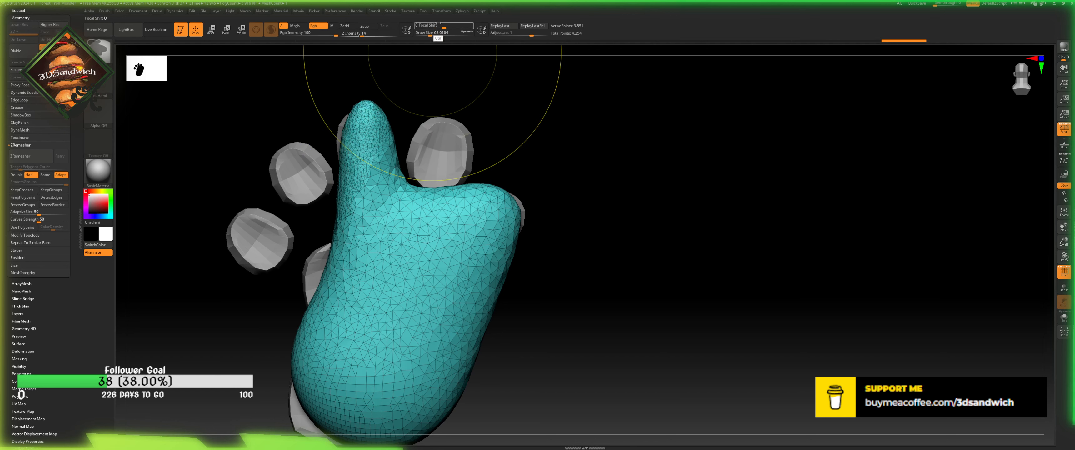
{"action": "left_click", "coordinate": [427, 25]}
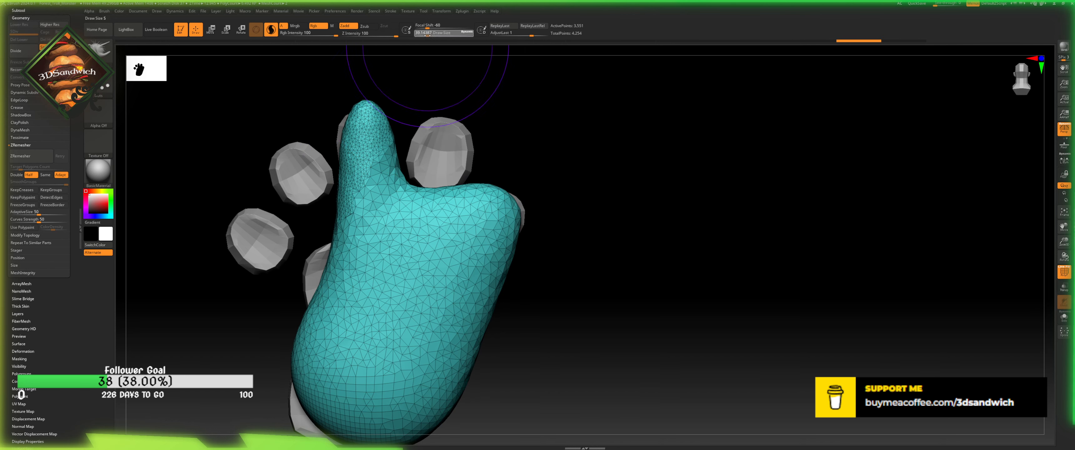
{"action": "left_click_drag", "start_coordinate": [404, 191], "coordinate": [423, 145]}
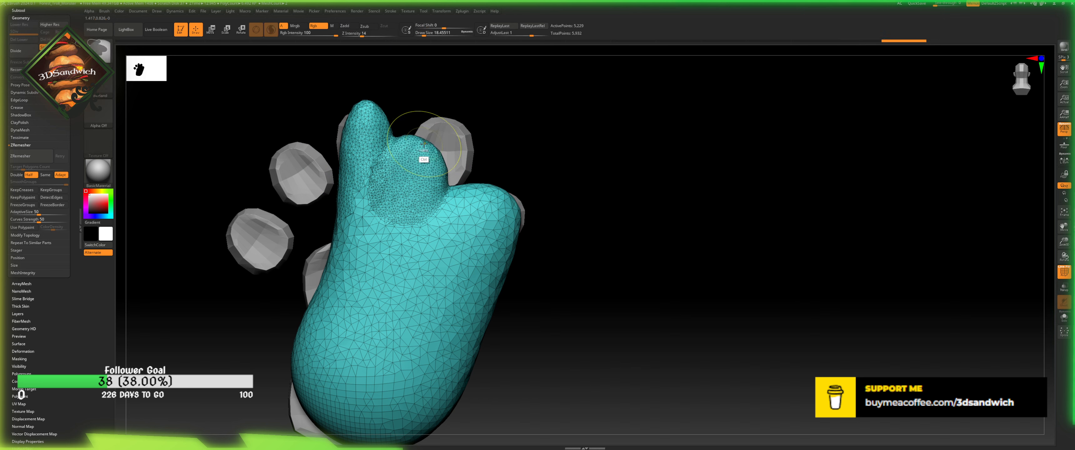
{"action": "key", "text": "ctrl+z"}
- Raise the body's edge beside the tall toe, then smooth the toe and pull its tip down into a shorter, thicker shape
{"action": "left_click_drag", "start_coordinate": [426, 195], "coordinate": [436, 157]}
{"action": "mouse_move", "coordinate": [388, 104]}
{"action": "left_mouse_down", "text": "shift"}
{"action": "mouse_move", "coordinate": [425, 166]}
{"action": "mouse_move", "coordinate": [438, 140]}
{"action": "left_mouse_up", "text": "shift"}
{"action": "mouse_move", "coordinate": [387, 81]}
{"action": "right_mouse_down"}
{"action": "mouse_move", "coordinate": [378, 108]}
{"action": "mouse_move", "coordinate": [392, 83]}
{"action": "right_mouse_up"}
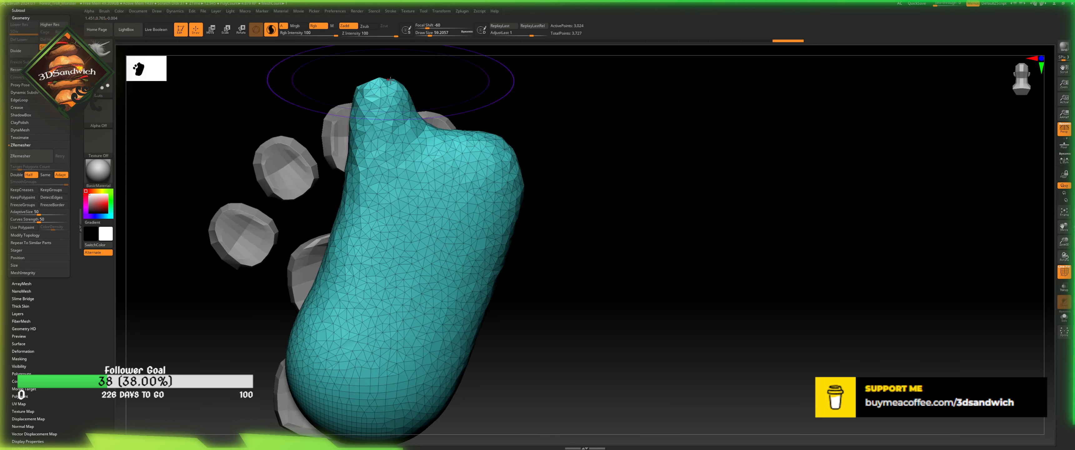
{"action": "left_click_drag", "start_coordinate": [388, 82], "coordinate": [377, 94]}
- Try to pull the body's upper edge over the adjacent toe pad with a much smaller draw size
{"action": "left_click_drag", "start_coordinate": [430, 34], "coordinate": [423, 35]}
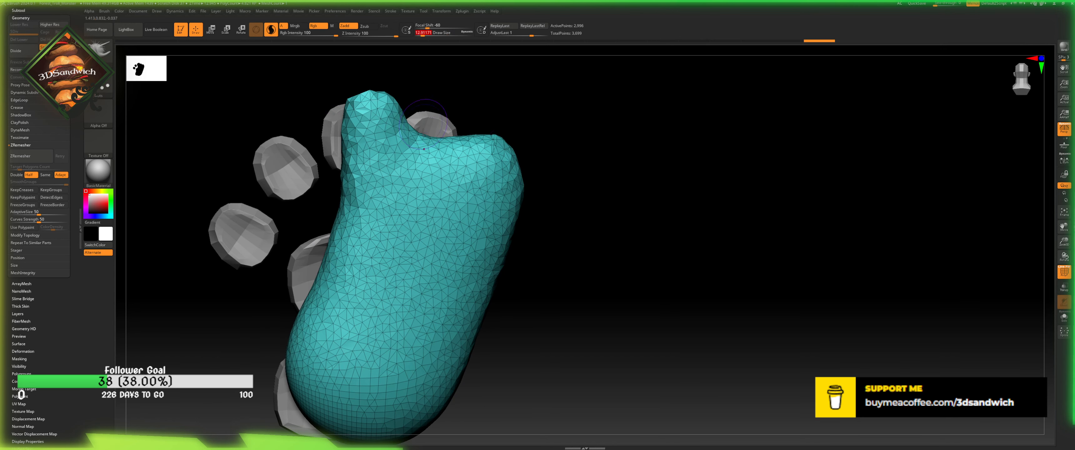
{"action": "left_click_drag", "start_coordinate": [429, 159], "coordinate": [434, 137]}
{"action": "key", "text": "ctrl+z"}
- Turn off Sculptris Pro, set the draw size to about 25, and pull the body's upper edge and side out over the neighbouring toe pads
{"action": "left_click_drag", "start_coordinate": [423, 35], "coordinate": [419, 35]}
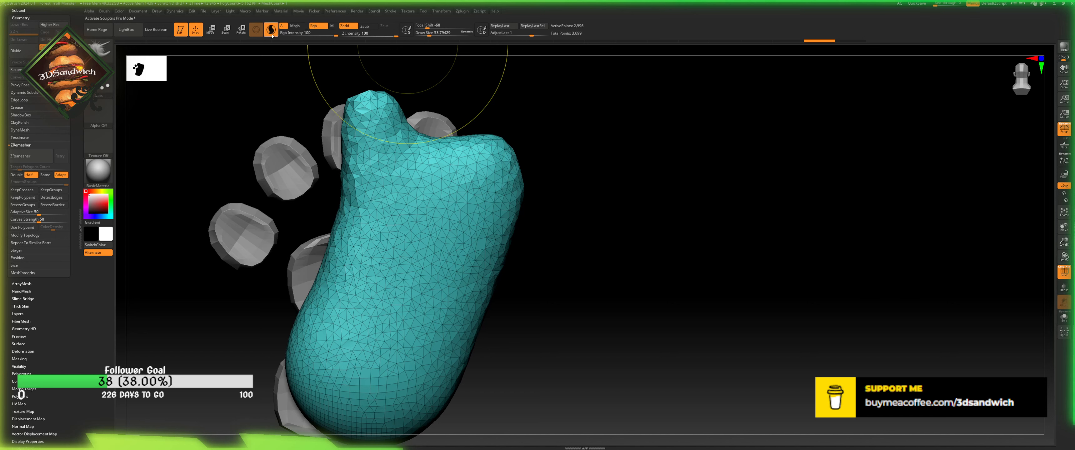
{"action": "left_click_drag", "start_coordinate": [425, 33], "coordinate": [418, 33]}
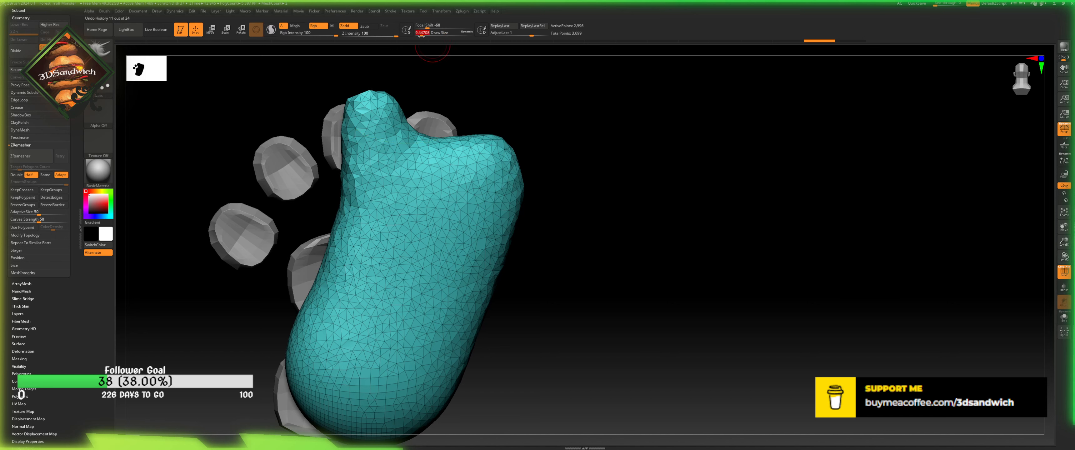
{"action": "mouse_move", "coordinate": [423, 136]}
{"action": "left_mouse_down"}
{"action": "mouse_move", "coordinate": [428, 114]}
{"action": "mouse_move", "coordinate": [445, 109]}
{"action": "left_mouse_up"}
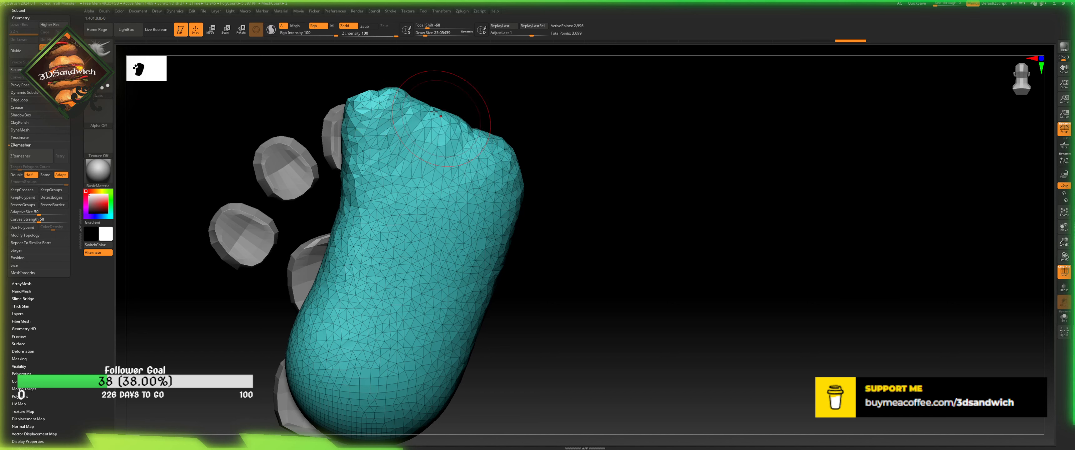
{"action": "mouse_move", "coordinate": [383, 98]}
{"action": "left_mouse_down"}
{"action": "mouse_move", "coordinate": [406, 107]}
{"action": "mouse_move", "coordinate": [389, 109]}
{"action": "left_mouse_up"}
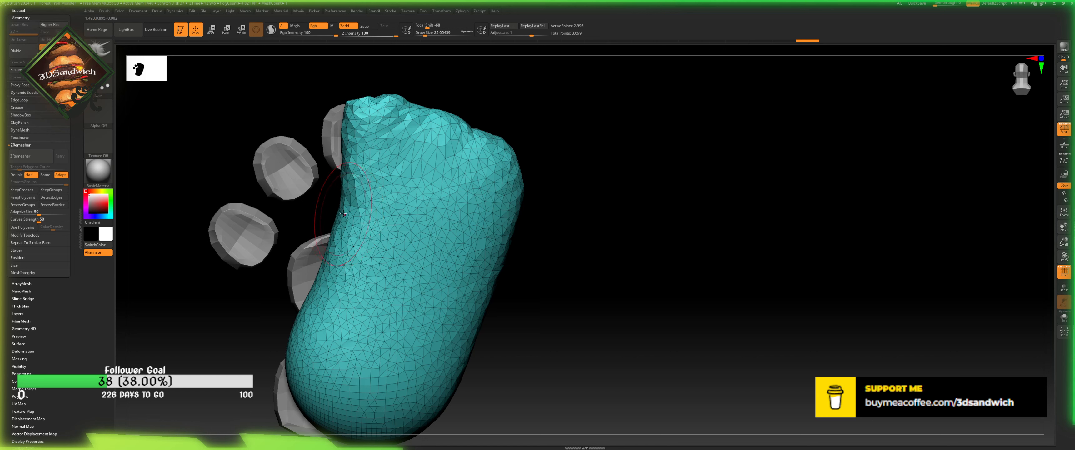
{"action": "mouse_move", "coordinate": [343, 214]}
{"action": "left_mouse_down"}
{"action": "mouse_move", "coordinate": [293, 175]}
{"action": "mouse_move", "coordinate": [271, 142]}
{"action": "left_mouse_up"}
{"action": "mouse_move", "coordinate": [317, 179]}
{"action": "left_mouse_down"}
{"action": "mouse_move", "coordinate": [297, 137]}
{"action": "mouse_move", "coordinate": [269, 152]}
{"action": "left_mouse_up"}
- Try to pull the body's lower side outward toward the uncovered toe pad using several draw sizes
{"action": "left_click_drag", "start_coordinate": [326, 247], "coordinate": [310, 240]}
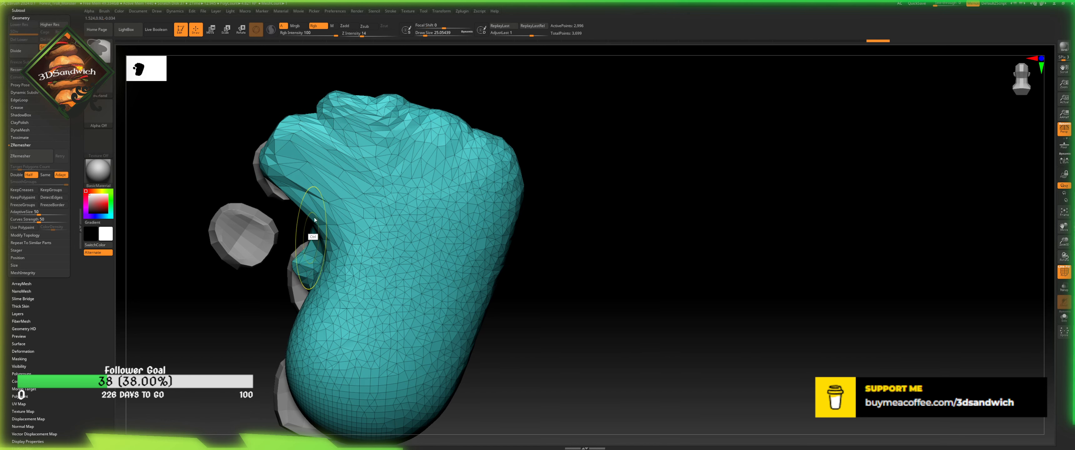
{"action": "key", "text": "ctrl+z"}
{"action": "left_click", "coordinate": [434, 33]}
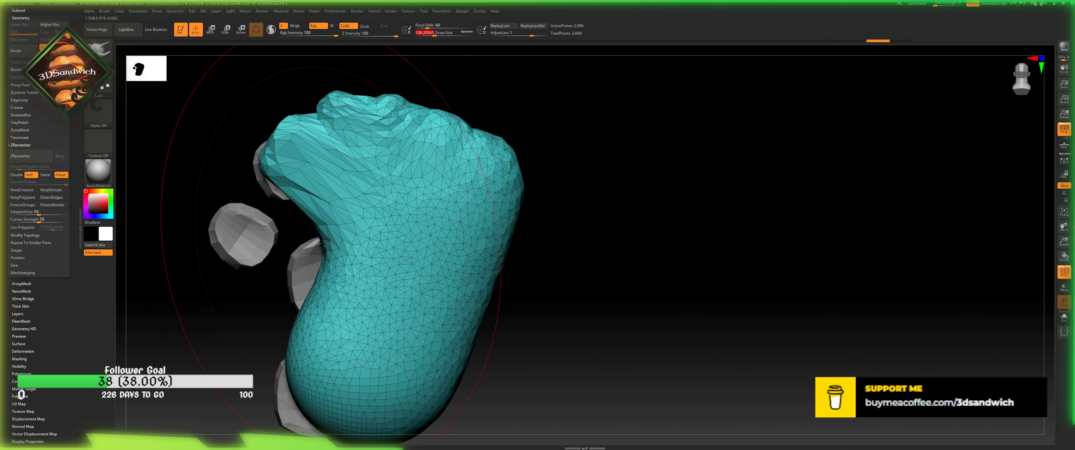
{"action": "mouse_move", "coordinate": [328, 246]}
{"action": "left_mouse_down"}
{"action": "mouse_move", "coordinate": [234, 233]}
{"action": "mouse_move", "coordinate": [256, 226]}
{"action": "left_mouse_up"}
{"action": "key", "text": "ctrl+z"}
{"action": "left_click_drag", "start_coordinate": [426, 35], "coordinate": [431, 36]}
{"action": "left_click_drag", "start_coordinate": [329, 240], "coordinate": [289, 247]}
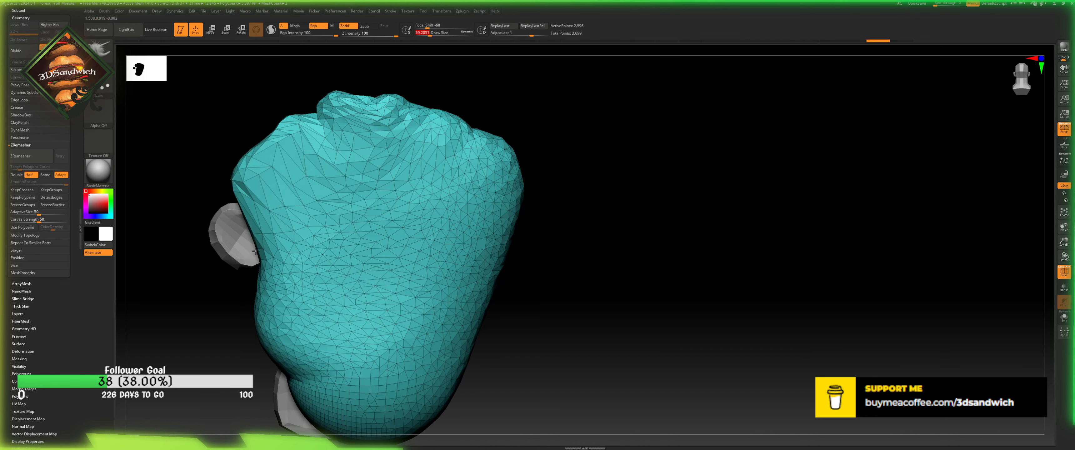
{"action": "key", "text": "ctrl+z"}
- Set the draw size to about 51, turn on Sculptris Pro, and smooth the body's stretched upper side
{"action": "left_click_drag", "start_coordinate": [431, 36], "coordinate": [429, 36]}
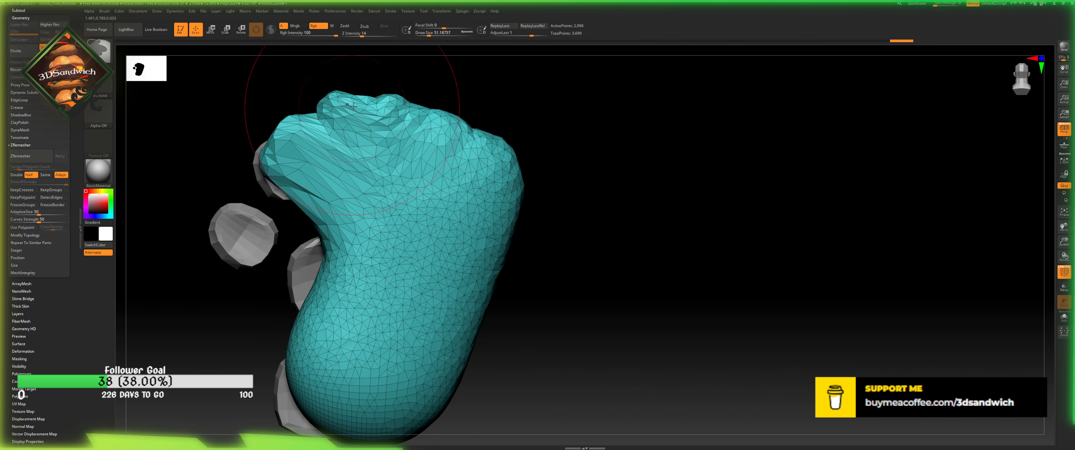
{"action": "key", "text": "shift"}
{"action": "left_click", "coordinate": [271, 30], "text": "shift"}
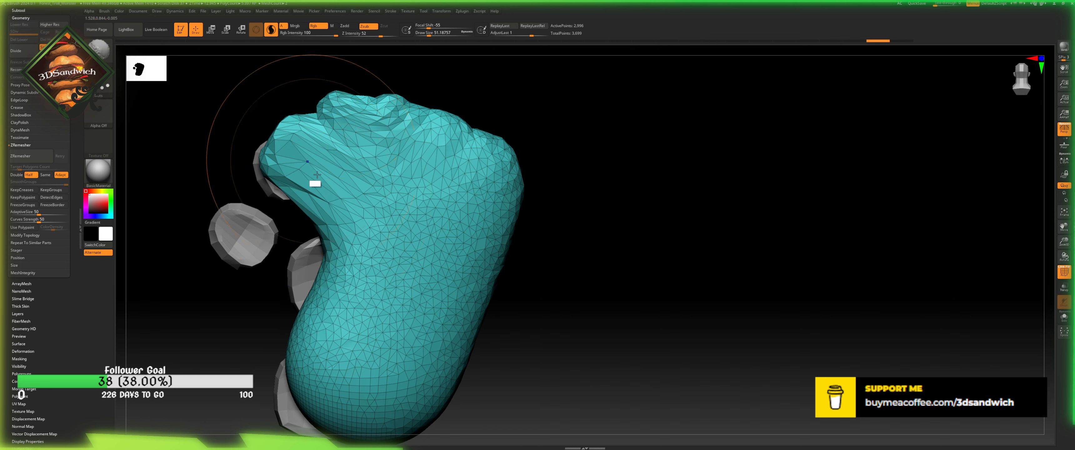
{"action": "mouse_move", "coordinate": [313, 164]}
{"action": "left_mouse_down", "text": "shift"}
{"action": "mouse_move", "coordinate": [300, 185]}
{"action": "mouse_move", "coordinate": [293, 171]}
{"action": "left_mouse_up", "text": "shift"}
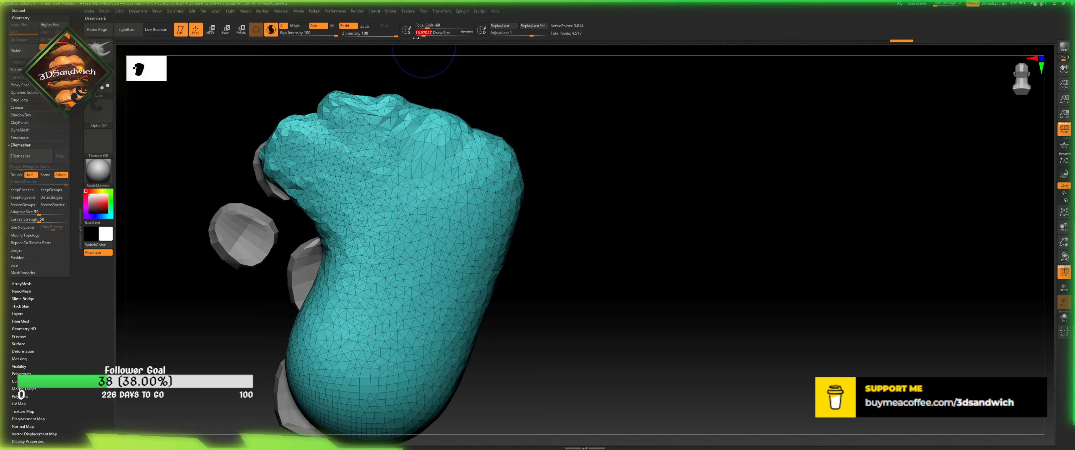
- Pull the body's side out over the two uncovered toe pads with a draw size of about 31
{"action": "left_click_drag", "start_coordinate": [316, 207], "coordinate": [247, 217]}
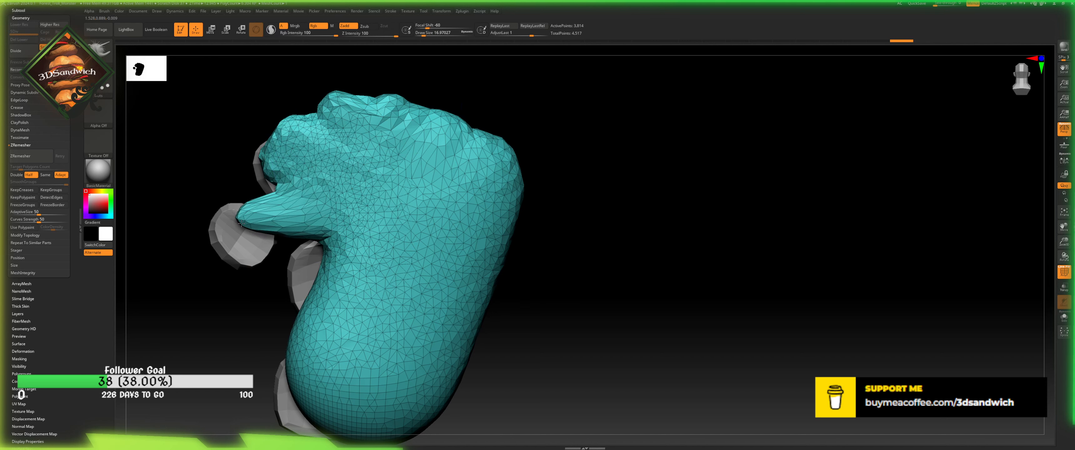
{"action": "key", "text": "ctrl+z"}
{"action": "left_click_drag", "start_coordinate": [427, 28], "coordinate": [426, 33]}
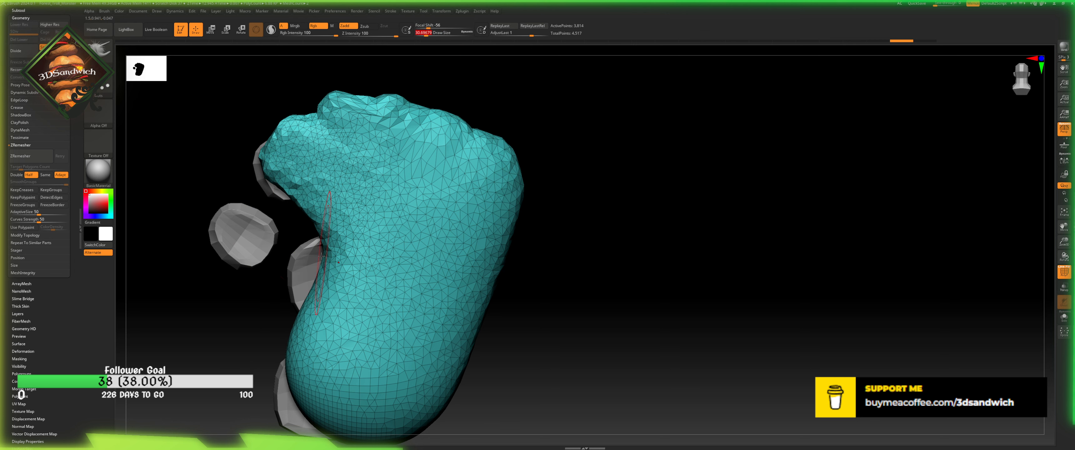
{"action": "mouse_move", "coordinate": [324, 275]}
{"action": "left_mouse_down"}
{"action": "mouse_move", "coordinate": [275, 246]}
{"action": "mouse_move", "coordinate": [214, 238]}
{"action": "left_mouse_up"}
{"action": "mouse_move", "coordinate": [292, 206]}
{"action": "left_mouse_down"}
{"action": "mouse_move", "coordinate": [242, 198]}
{"action": "mouse_move", "coordinate": [233, 208]}
{"action": "mouse_move", "coordinate": [260, 179]}
{"action": "left_mouse_up"}
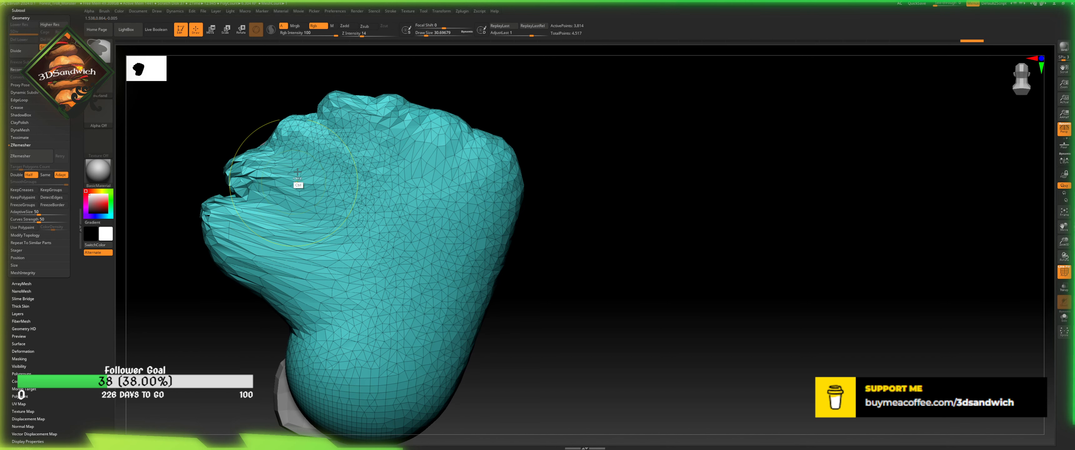
- Smooth the pulled toes with Sculptris Pro and ZRemesh the body at half the polygon count
{"action": "left_click", "coordinate": [272, 30]}
{"action": "mouse_move", "coordinate": [227, 220]}
{"action": "left_mouse_down", "text": "shift"}
{"action": "mouse_move", "coordinate": [297, 308]}
{"action": "mouse_move", "coordinate": [272, 322]}
{"action": "mouse_move", "coordinate": [257, 313]}
{"action": "mouse_move", "coordinate": [265, 189]}
{"action": "mouse_move", "coordinate": [365, 156]}
{"action": "mouse_move", "coordinate": [278, 173]}
{"action": "left_mouse_up", "text": "shift"}
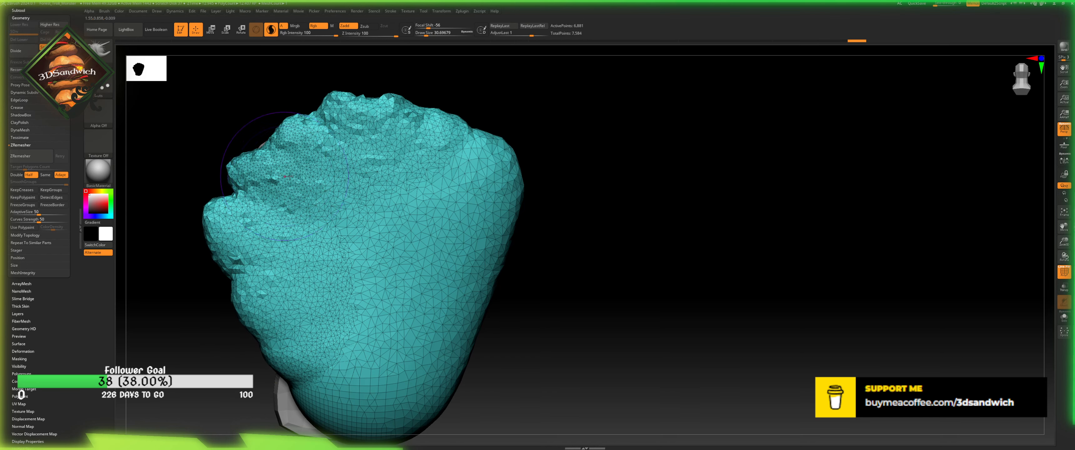
{"action": "mouse_move", "coordinate": [249, 232]}
{"action": "left_mouse_down", "text": "shift"}
{"action": "mouse_move", "coordinate": [240, 208]}
{"action": "mouse_move", "coordinate": [255, 178]}
{"action": "left_mouse_up", "text": "shift"}
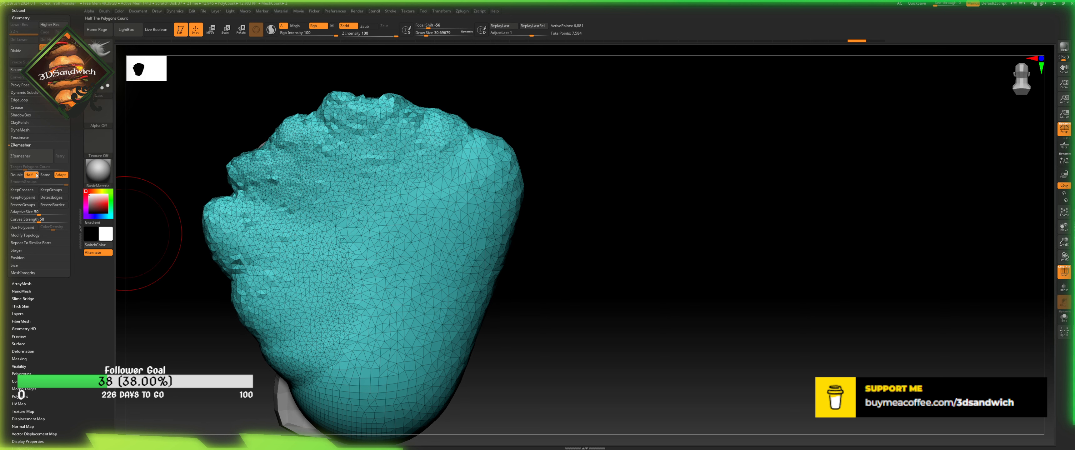
{"action": "left_click", "coordinate": [41, 159]}
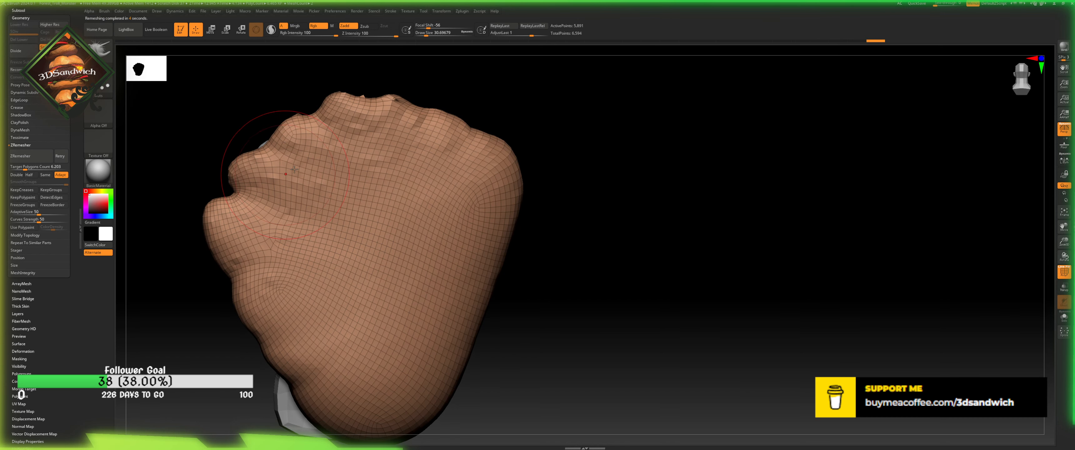
- Smooth the body's upper edge and the dents between its toes, undoing unwanted strokes
{"action": "mouse_move", "coordinate": [369, 133]}
{"action": "left_mouse_down", "text": "shift"}
{"action": "mouse_move", "coordinate": [388, 89]}
{"action": "mouse_move", "coordinate": [396, 137]}
{"action": "mouse_move", "coordinate": [373, 176]}
{"action": "left_mouse_up", "text": "shift"}
{"action": "key", "text": "ctrl+z"}
{"action": "key", "text": "ctrl+z"}
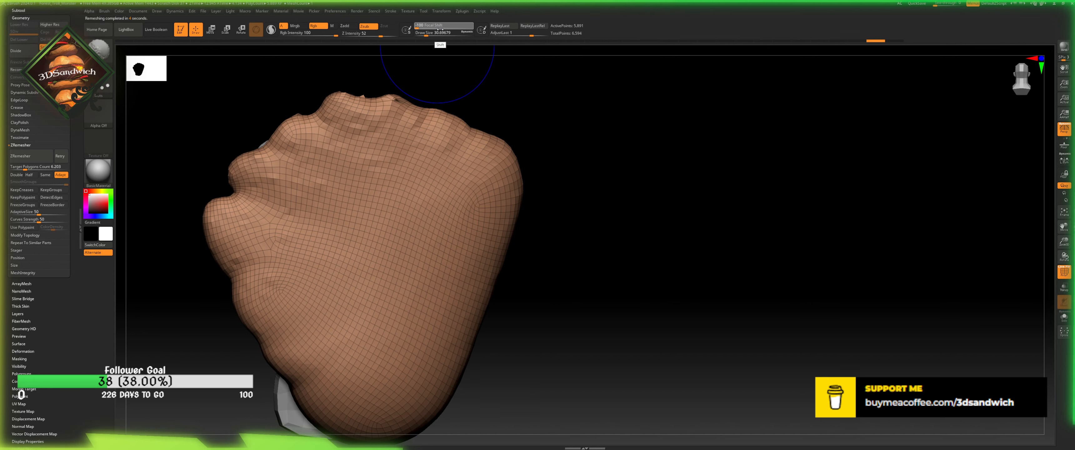
{"action": "left_click_drag", "start_coordinate": [372, 152], "coordinate": [387, 134], "text": "shift"}
{"action": "mouse_move", "coordinate": [542, 175]}
{"action": "left_mouse_down"}
{"action": "mouse_move", "coordinate": [607, 173]}
{"action": "mouse_move", "coordinate": [564, 179]}
{"action": "left_mouse_up"}
{"action": "key", "text": "ctrl+z"}
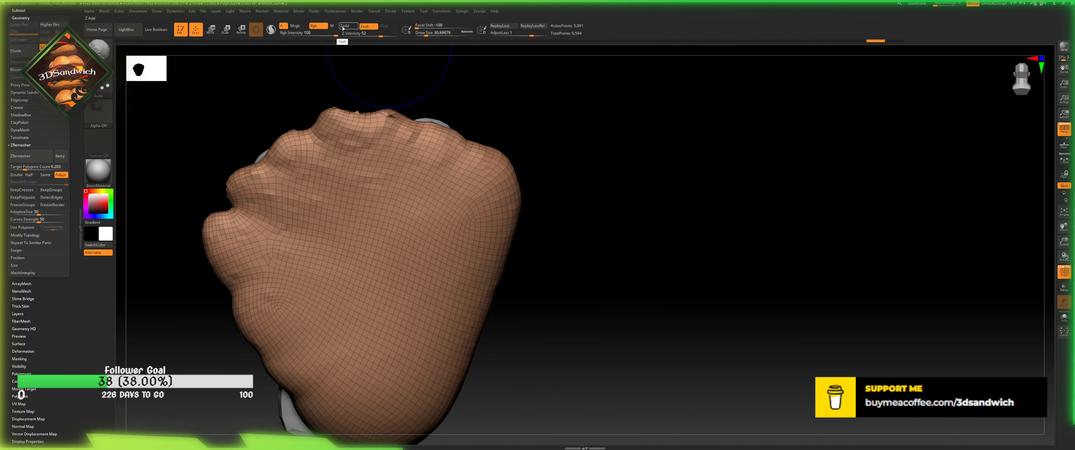
{"action": "mouse_move", "coordinate": [362, 139]}
{"action": "left_mouse_down", "text": "shift"}
{"action": "mouse_move", "coordinate": [379, 144]}
{"action": "mouse_move", "coordinate": [374, 132]}
{"action": "mouse_move", "coordinate": [273, 153]}
{"action": "mouse_move", "coordinate": [222, 250]}
{"action": "left_mouse_up", "text": "shift"}
- Pull the body's upper side edge outward behind the toe pads that stick out past it
{"action": "left_click_drag", "start_coordinate": [199, 306], "coordinate": [237, 302]}
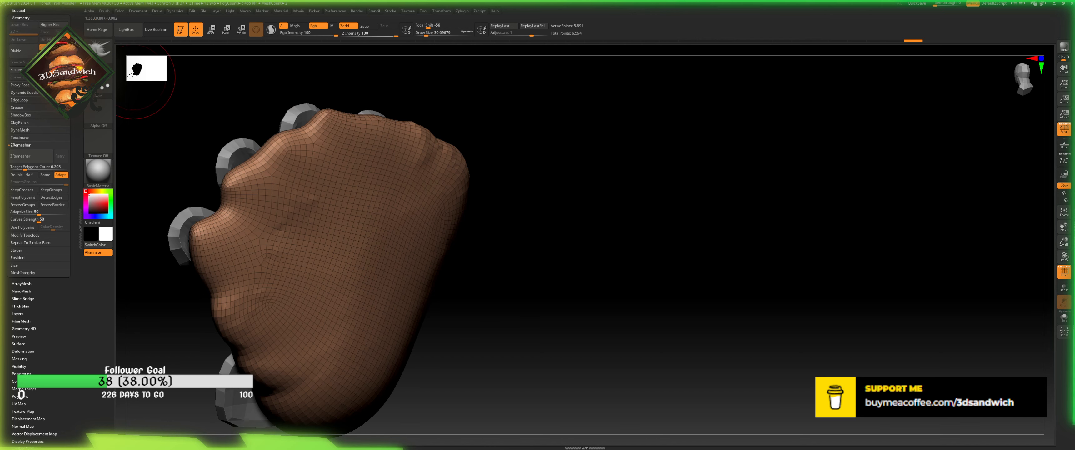
{"action": "left_click_drag", "start_coordinate": [244, 113], "coordinate": [240, 96]}
{"action": "left_click_drag", "start_coordinate": [667, 242], "coordinate": [672, 305], "text": "alt"}
{"action": "left_click_drag", "start_coordinate": [640, 232], "coordinate": [618, 221]}
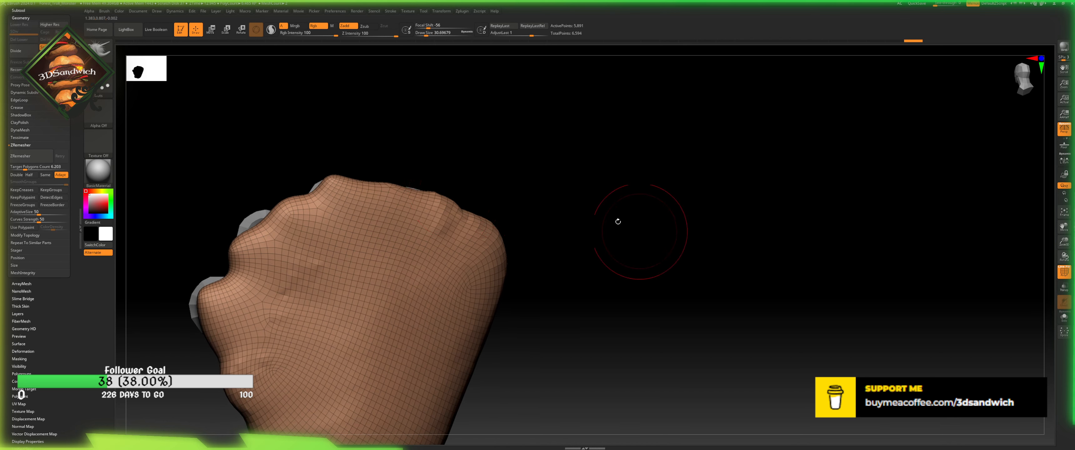
{"action": "left_click_drag", "start_coordinate": [264, 230], "coordinate": [250, 214]}
{"action": "left_click_drag", "start_coordinate": [288, 171], "coordinate": [333, 173]}
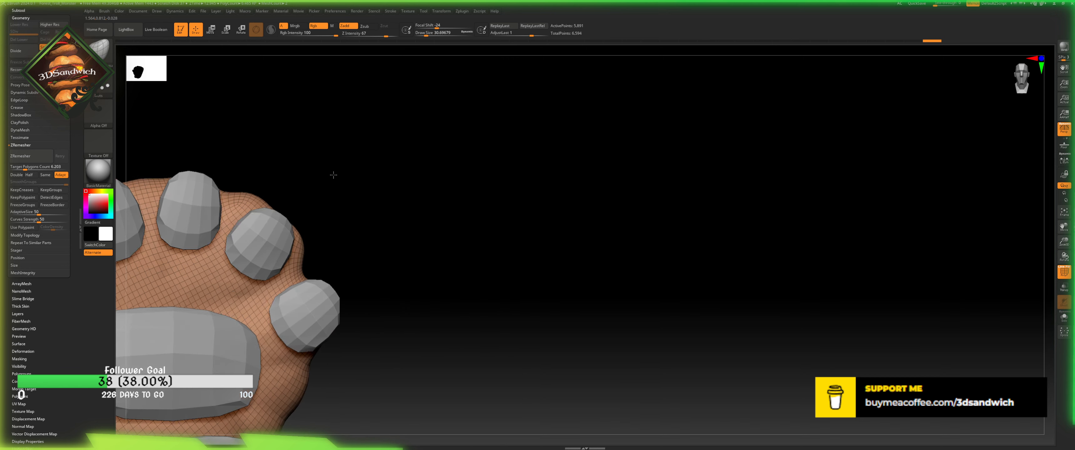
- Widen the body's upper edge around the large toe pad next to the small side pad
{"action": "left_click_drag", "start_coordinate": [1012, 73], "coordinate": [1010, 77]}
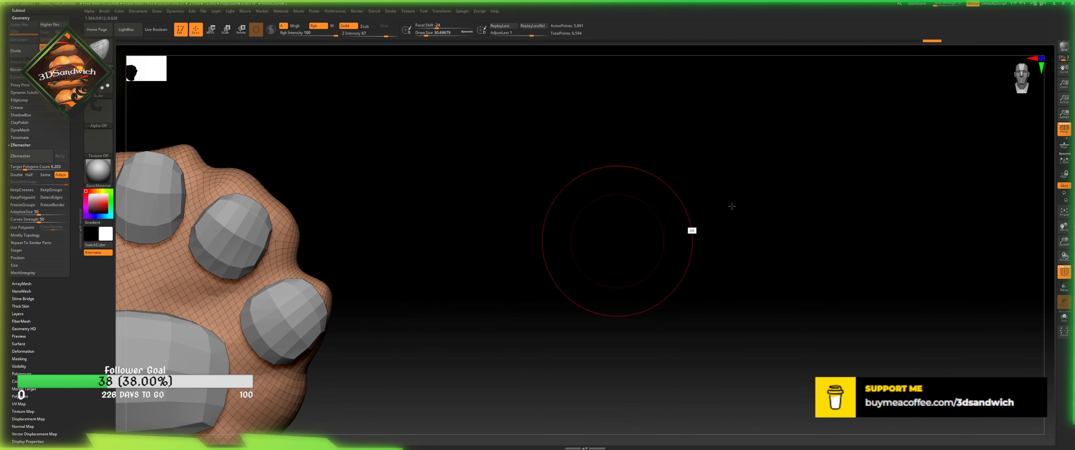
{"action": "left_click_drag", "start_coordinate": [731, 206], "coordinate": [991, 161], "text": "alt"}
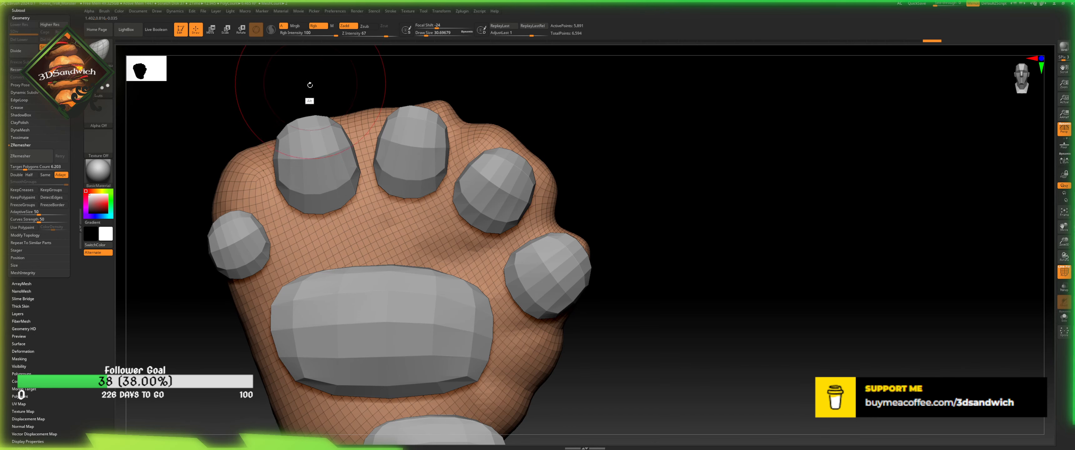
{"action": "left_click_drag", "start_coordinate": [309, 84], "coordinate": [290, 119]}
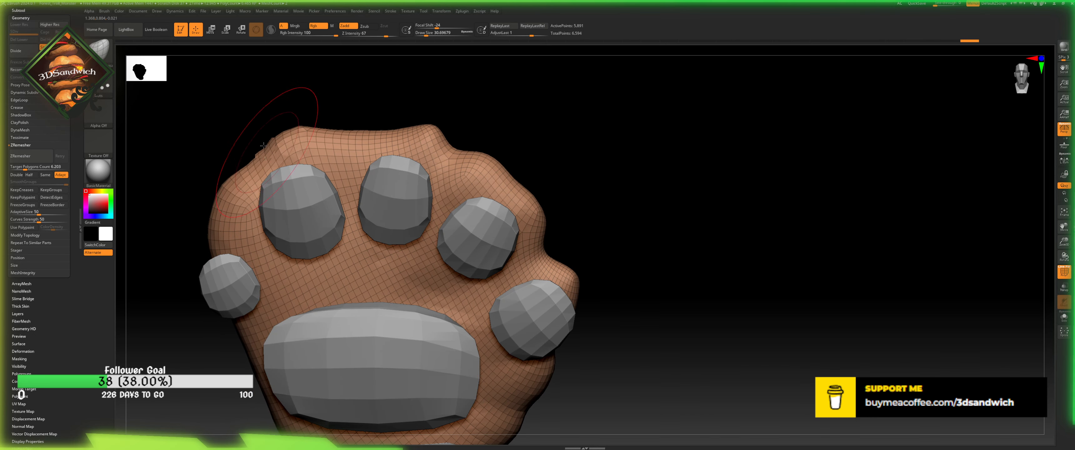
{"action": "left_click_drag", "start_coordinate": [263, 146], "coordinate": [263, 137]}
{"action": "left_click_drag", "start_coordinate": [295, 106], "coordinate": [312, 108]}
{"action": "left_click_drag", "start_coordinate": [271, 133], "coordinate": [285, 123]}
- Move the whole paw body slightly toward the pads in side view with the gizmo, then return to drawing mode
{"action": "left_click_drag", "start_coordinate": [432, 172], "coordinate": [441, 112], "text": "alt"}
{"action": "left_click_drag", "start_coordinate": [441, 113], "coordinate": [374, 196]}
{"action": "key", "text": "w"}
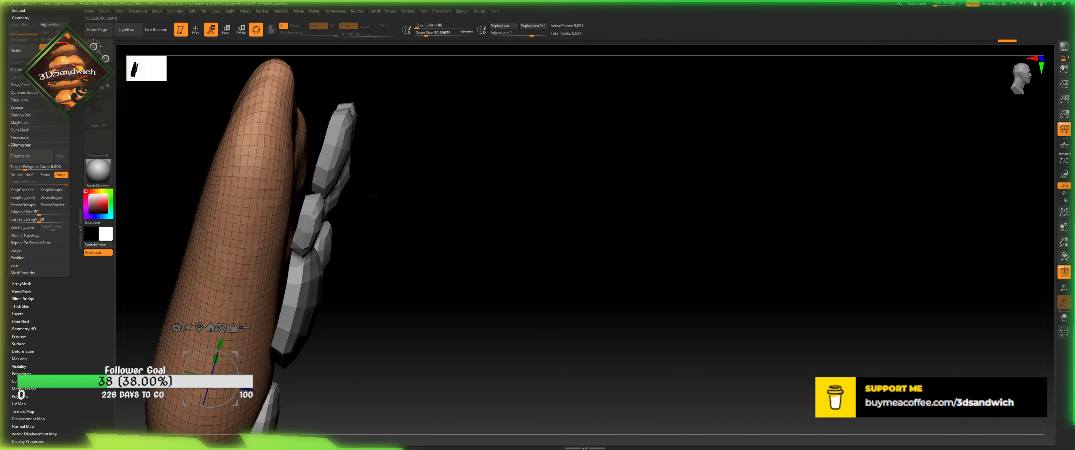
{"action": "left_click_drag", "start_coordinate": [250, 389], "coordinate": [256, 391]}
{"action": "left_click", "coordinate": [196, 30]}
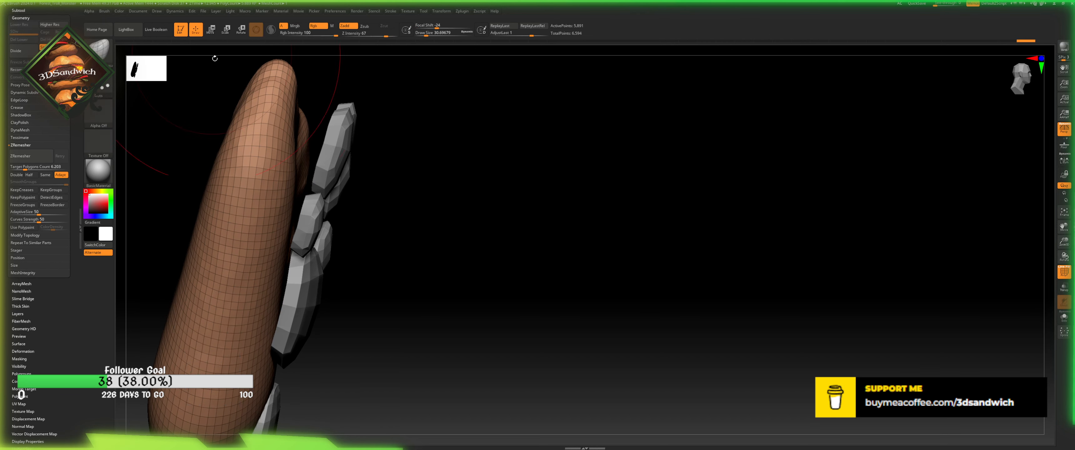
- Select the SnakeHook brush and pull the tips of the body's toes forward toward their pads
{"action": "left_click_drag", "start_coordinate": [381, 218], "coordinate": [392, 263]}
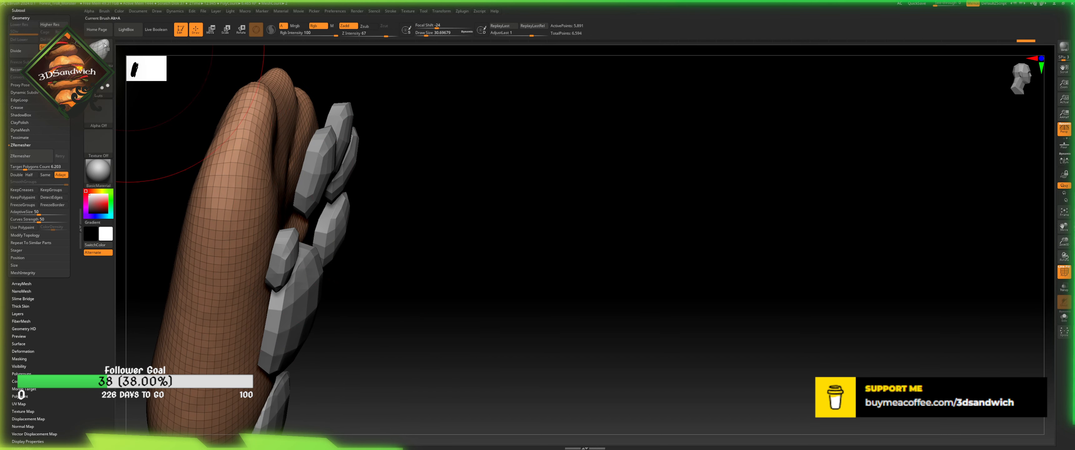
{"action": "left_click", "coordinate": [109, 56]}
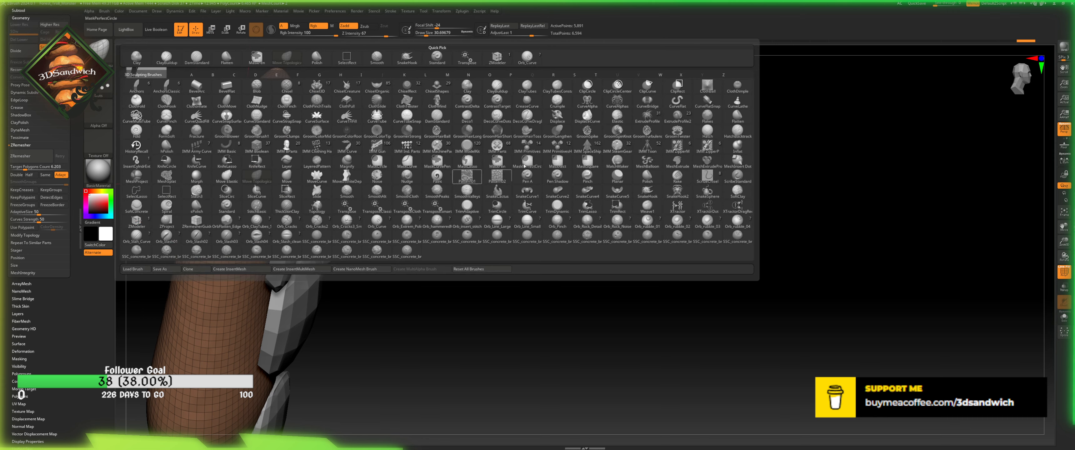
{"action": "left_click", "coordinate": [647, 192]}
{"action": "left_click_drag", "start_coordinate": [429, 34], "coordinate": [427, 33]}
{"action": "mouse_move", "coordinate": [271, 94]}
{"action": "left_mouse_down"}
{"action": "mouse_move", "coordinate": [317, 100]}
{"action": "mouse_move", "coordinate": [336, 117]}
{"action": "mouse_move", "coordinate": [297, 124]}
{"action": "mouse_move", "coordinate": [317, 126]}
{"action": "left_mouse_up"}
{"action": "mouse_move", "coordinate": [455, 227]}
{"action": "left_mouse_down"}
{"action": "mouse_move", "coordinate": [321, 204]}
{"action": "mouse_move", "coordinate": [288, 229]}
{"action": "mouse_move", "coordinate": [310, 233]}
{"action": "left_mouse_up"}
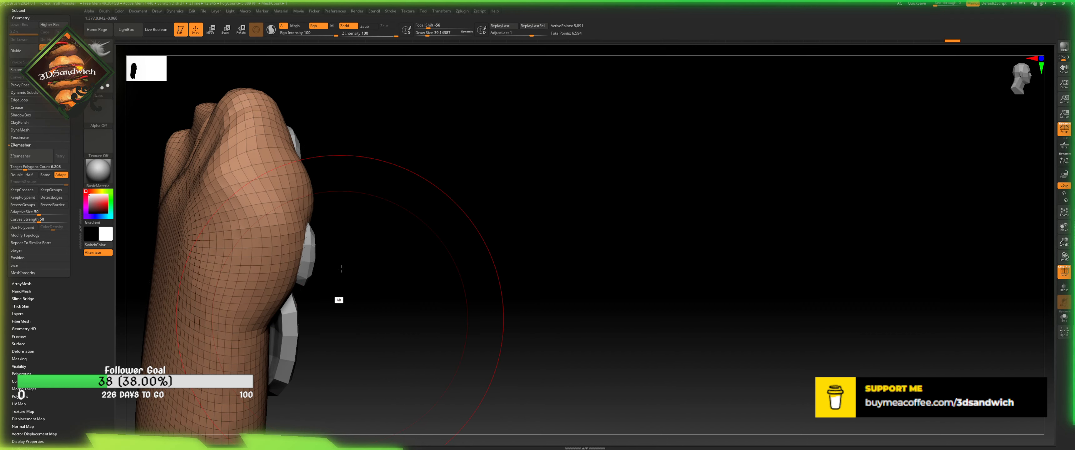
{"action": "left_click_drag", "start_coordinate": [341, 269], "coordinate": [378, 234]}
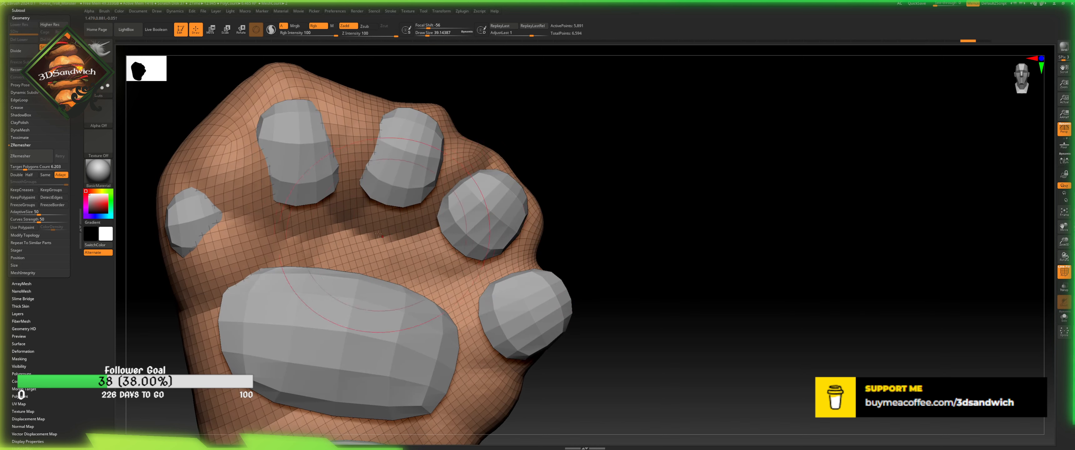
- Set the draw size to about 15.6 and pull the body's palm side forward behind the small side pad
{"action": "mouse_move", "coordinate": [492, 217]}
{"action": "left_mouse_down", "text": "shift"}
{"action": "mouse_move", "coordinate": [484, 200]}
{"action": "mouse_move", "coordinate": [503, 209]}
{"action": "mouse_move", "coordinate": [537, 184]}
{"action": "left_mouse_up", "text": "shift"}
{"action": "key", "text": "ctrl+z"}
{"action": "left_click", "coordinate": [423, 35]}
{"action": "mouse_move", "coordinate": [561, 99]}
{"action": "left_mouse_down"}
{"action": "mouse_move", "coordinate": [572, 138]}
{"action": "mouse_move", "coordinate": [560, 222]}
{"action": "left_mouse_up"}
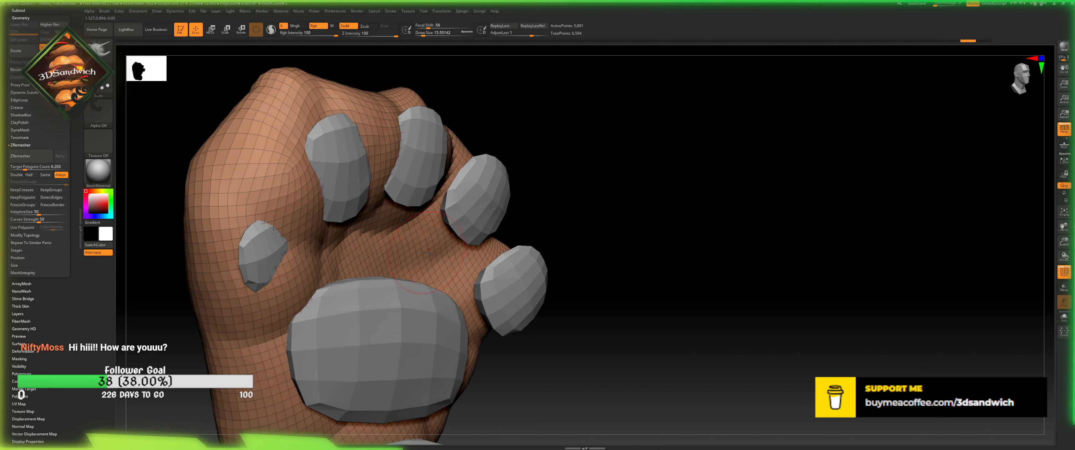
{"action": "left_click_drag", "start_coordinate": [555, 138], "coordinate": [436, 118]}
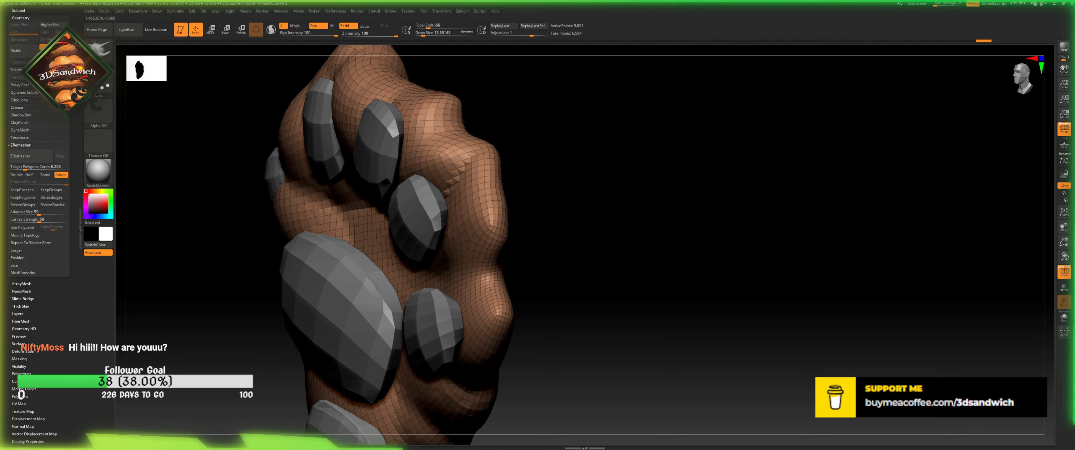
{"action": "right_click_drag", "start_coordinate": [450, 92], "coordinate": [392, 130]}
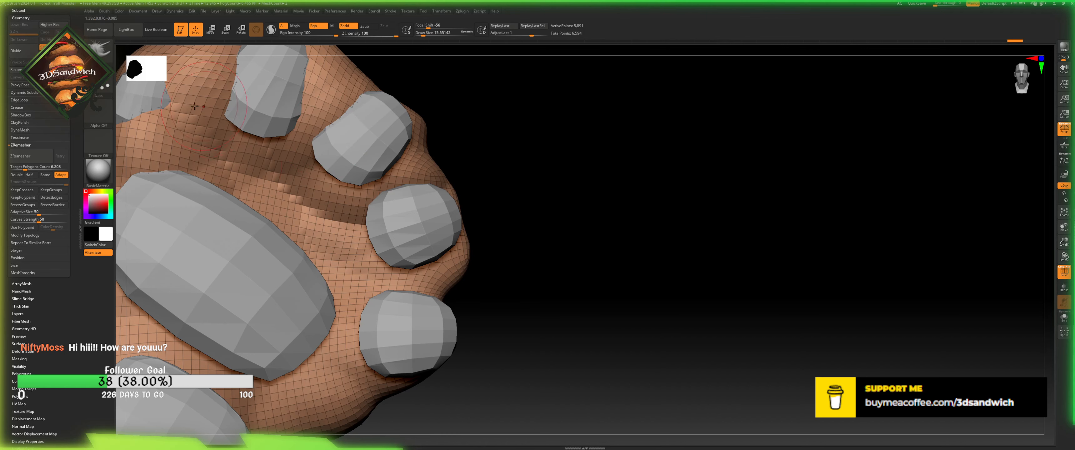
{"action": "mouse_move", "coordinate": [545, 293]}
{"action": "right_mouse_down"}
{"action": "mouse_move", "coordinate": [578, 288]}
{"action": "mouse_move", "coordinate": [511, 281]}
{"action": "mouse_move", "coordinate": [527, 289]}
{"action": "right_mouse_up"}
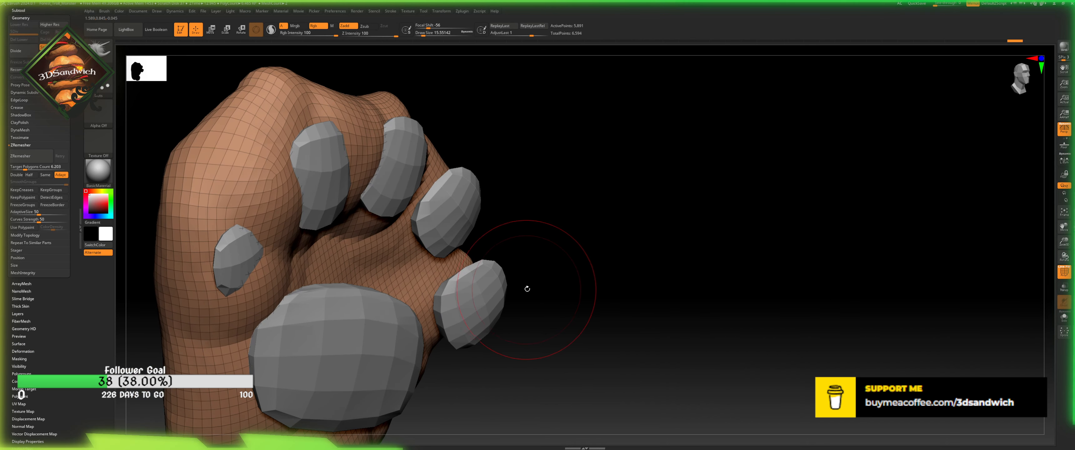
{"action": "right_click_drag", "start_coordinate": [509, 172], "coordinate": [464, 164]}
{"action": "mouse_move", "coordinate": [289, 227]}
{"action": "left_mouse_down"}
{"action": "mouse_move", "coordinate": [295, 244]}
{"action": "mouse_move", "coordinate": [312, 223]}
{"action": "left_mouse_up"}
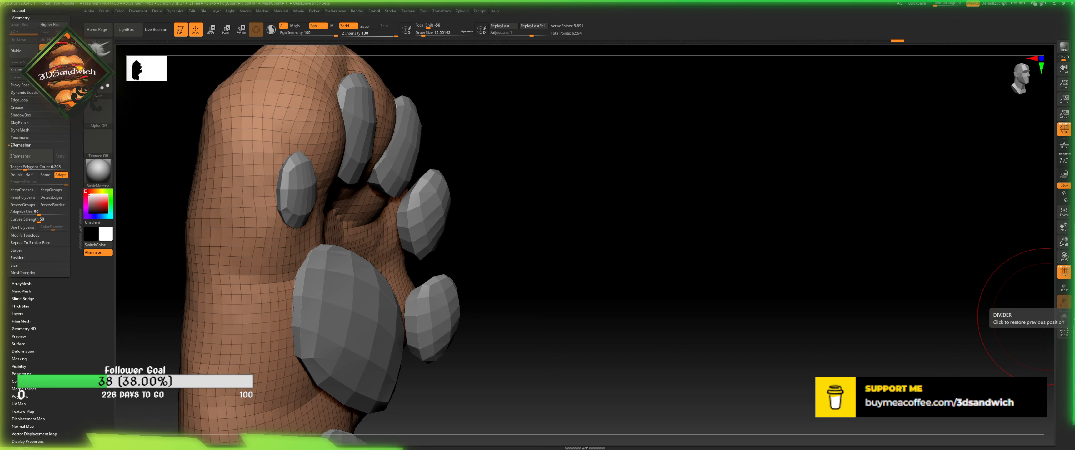
- Pull the body's front edge out in short strokes around and above the small side pad
{"action": "mouse_move", "coordinate": [514, 260]}
{"action": "left_mouse_down"}
{"action": "mouse_move", "coordinate": [493, 257]}
{"action": "mouse_move", "coordinate": [481, 200]}
{"action": "left_mouse_up"}
{"action": "left_click_drag", "start_coordinate": [285, 204], "coordinate": [289, 202]}
{"action": "left_click_drag", "start_coordinate": [298, 144], "coordinate": [308, 149]}
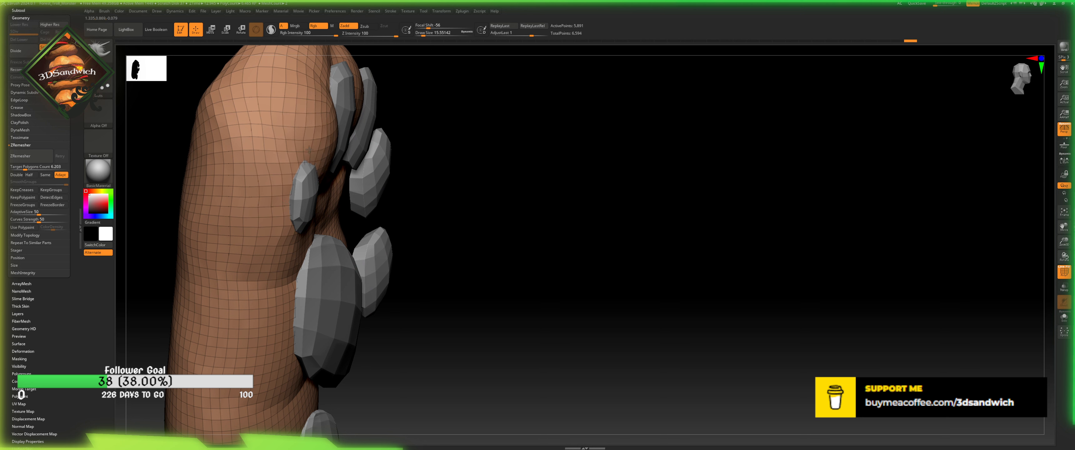
{"action": "left_click_drag", "start_coordinate": [294, 176], "coordinate": [297, 175]}
{"action": "left_click_drag", "start_coordinate": [307, 144], "coordinate": [313, 150]}
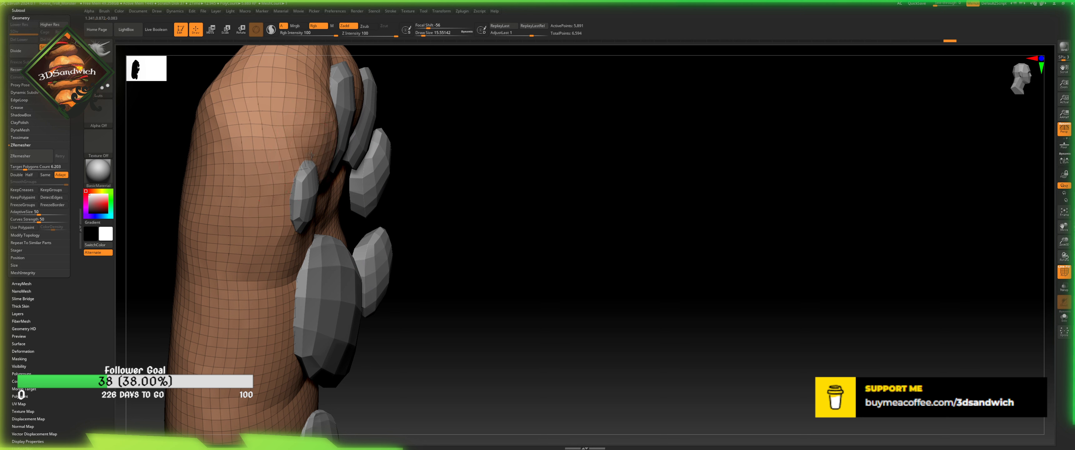
- Shape the body's surface closely around the upper toe pads, checking the fit from several angles
{"action": "left_click_drag", "start_coordinate": [480, 235], "coordinate": [325, 154]}
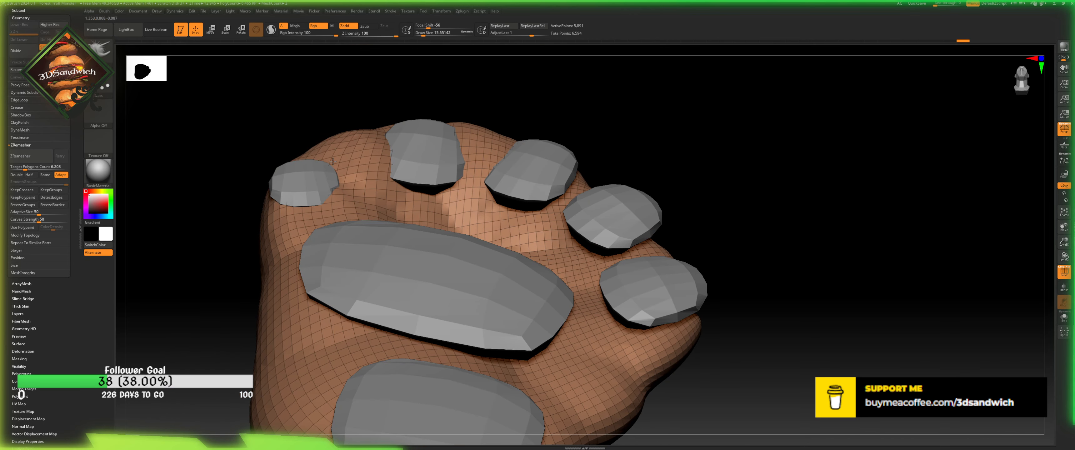
{"action": "left_click_drag", "start_coordinate": [282, 130], "coordinate": [512, 148]}
{"action": "left_click_drag", "start_coordinate": [791, 229], "coordinate": [426, 100]}
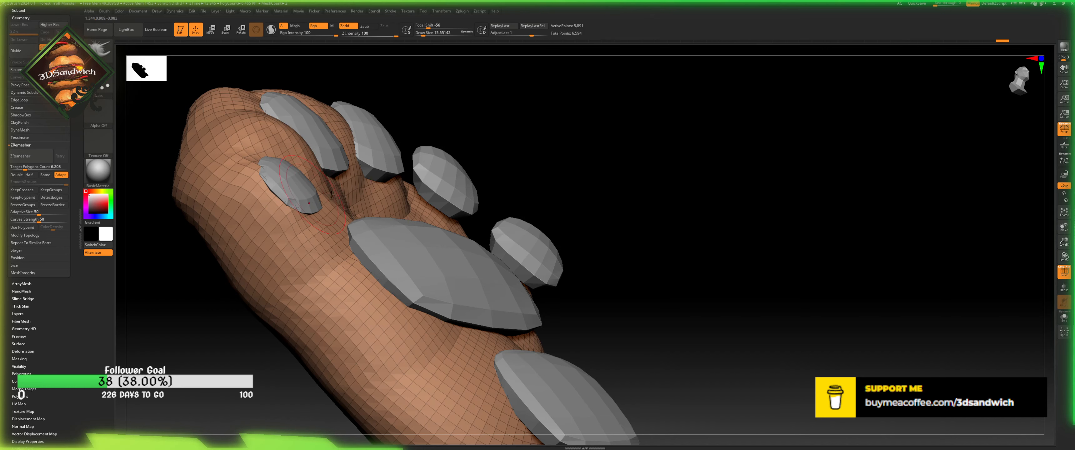
{"action": "left_click_drag", "start_coordinate": [745, 213], "coordinate": [323, 186]}
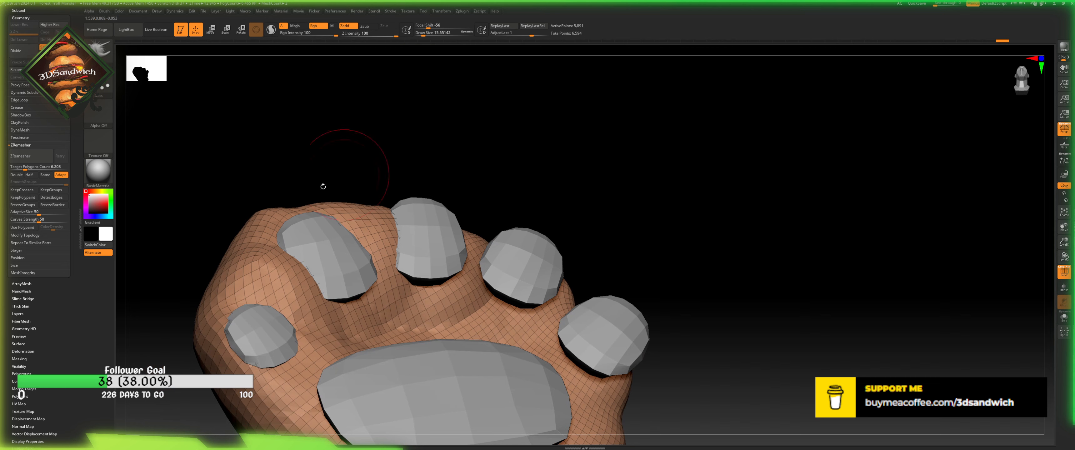
{"action": "left_click_drag", "start_coordinate": [304, 260], "coordinate": [290, 279]}
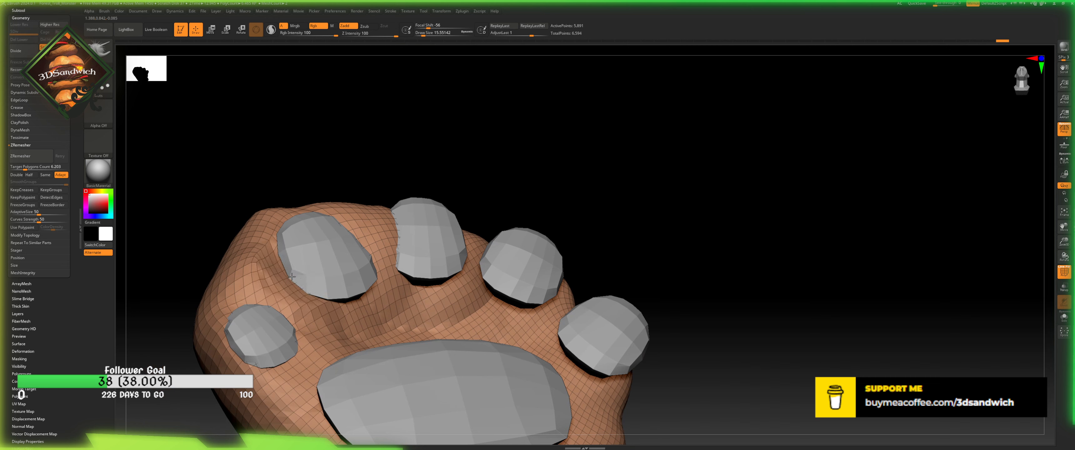
{"action": "mouse_move", "coordinate": [347, 163]}
{"action": "left_mouse_down"}
{"action": "mouse_move", "coordinate": [338, 185]}
{"action": "mouse_move", "coordinate": [367, 244]}
{"action": "mouse_move", "coordinate": [363, 190]}
{"action": "mouse_move", "coordinate": [334, 188]}
{"action": "left_mouse_up"}
{"action": "left_click_drag", "start_coordinate": [409, 225], "coordinate": [413, 228]}
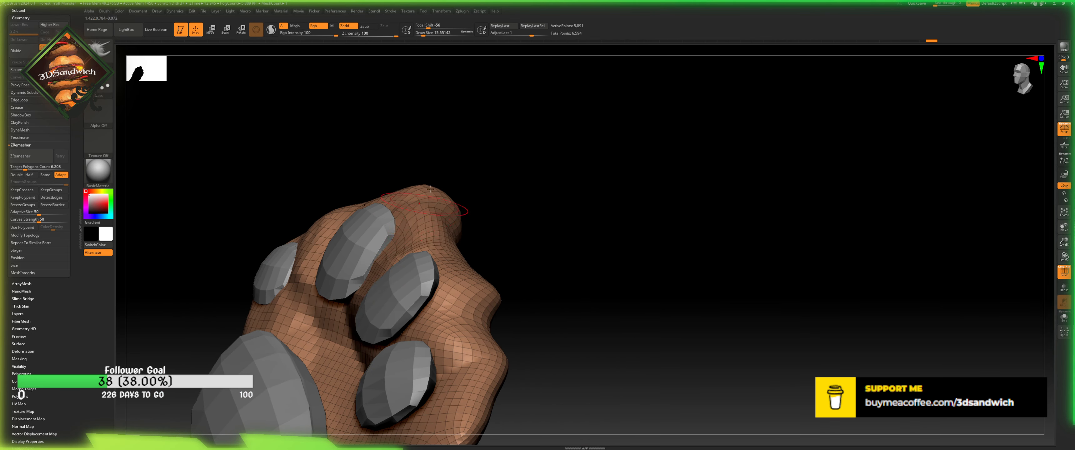
- Refine the body's surface between the toe pads and the palm pad with short SnakeHook pulls, checking it from several sides
{"action": "left_click_drag", "start_coordinate": [430, 189], "coordinate": [399, 176]}
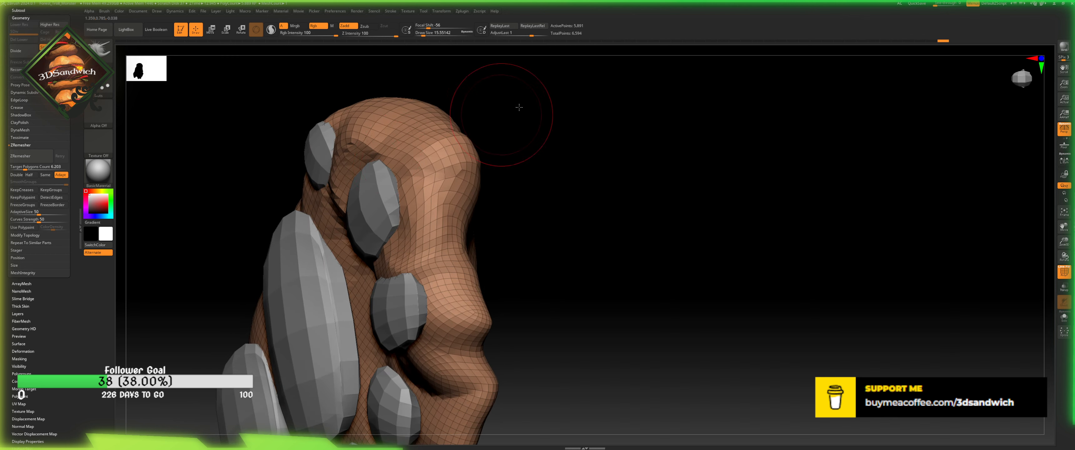
{"action": "left_click_drag", "start_coordinate": [519, 108], "coordinate": [389, 163]}
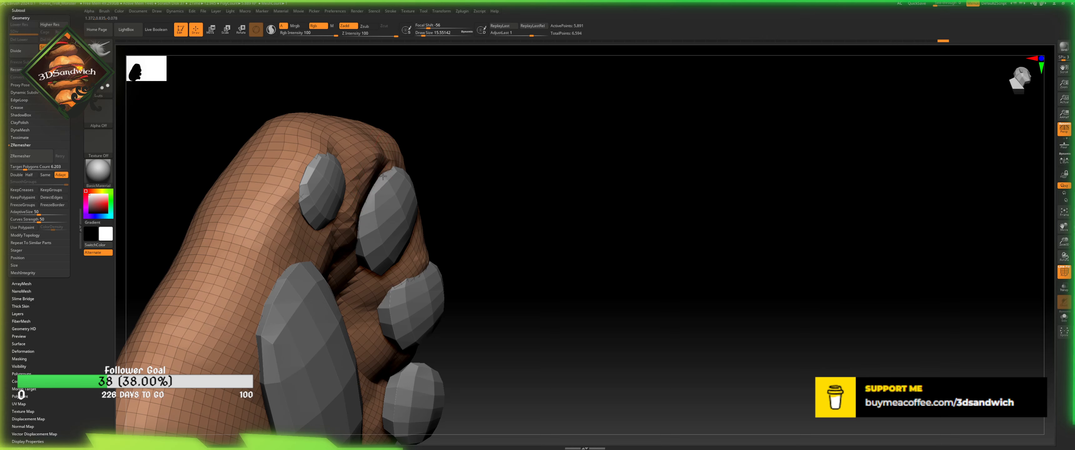
{"action": "mouse_move", "coordinate": [459, 179]}
{"action": "left_mouse_down"}
{"action": "mouse_move", "coordinate": [559, 293]}
{"action": "mouse_move", "coordinate": [444, 315]}
{"action": "left_mouse_up"}
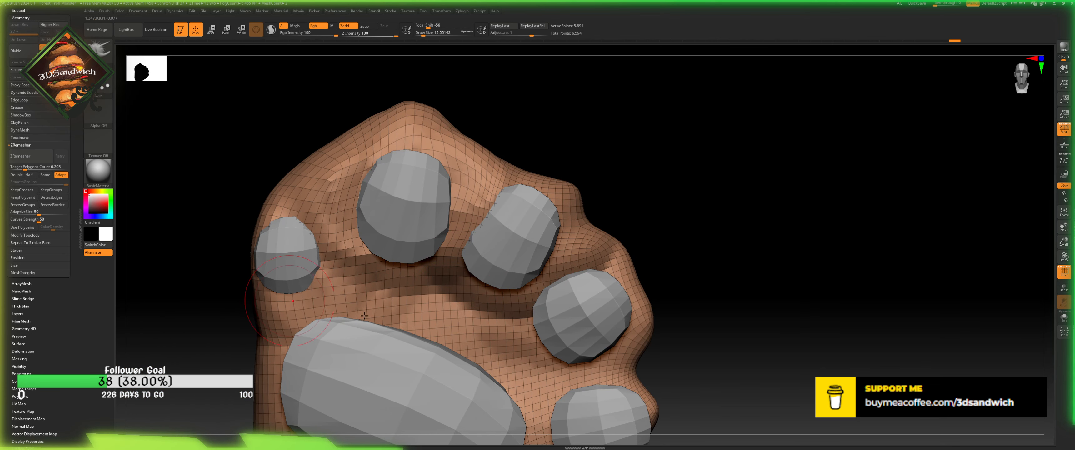
{"action": "left_click_drag", "start_coordinate": [726, 274], "coordinate": [686, 278]}
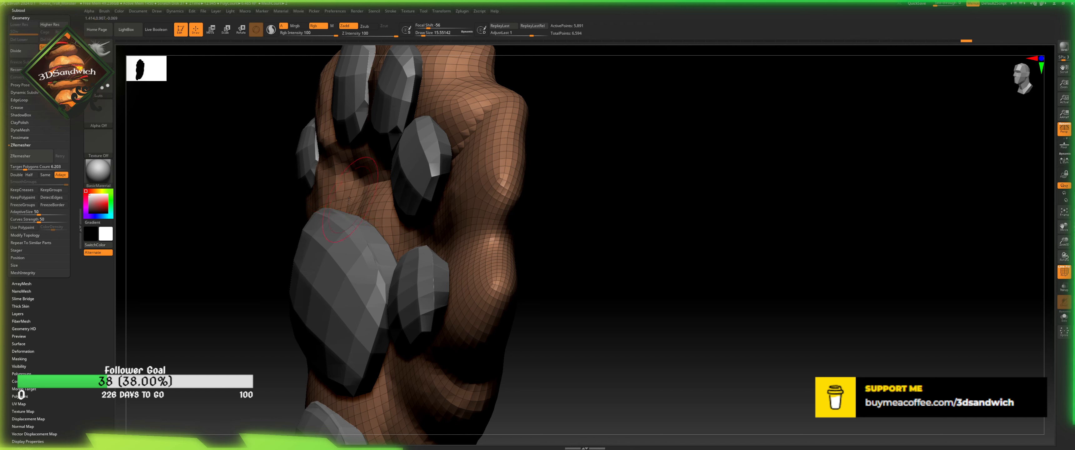
{"action": "left_click_drag", "start_coordinate": [348, 201], "coordinate": [342, 211]}
{"action": "left_click_drag", "start_coordinate": [575, 265], "coordinate": [529, 295]}
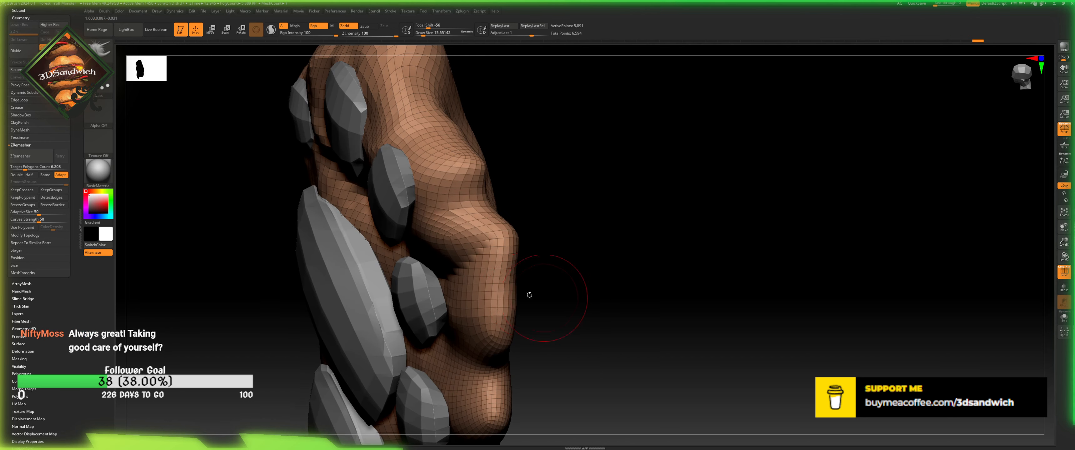
- Enlarge the SnakeHook brush to a draw size of about 58 and adjust the body's side behind the toe pads
{"action": "left_click_drag", "start_coordinate": [238, 337], "coordinate": [234, 336]}
{"action": "left_click_drag", "start_coordinate": [254, 309], "coordinate": [361, 286]}
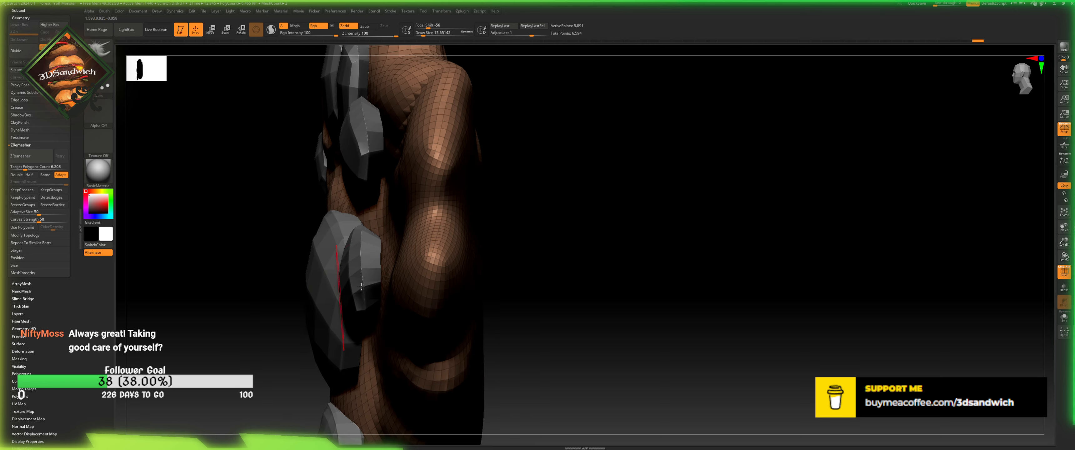
{"action": "mouse_move", "coordinate": [270, 214]}
{"action": "left_mouse_down"}
{"action": "mouse_move", "coordinate": [572, 229]}
{"action": "mouse_move", "coordinate": [636, 188]}
{"action": "mouse_move", "coordinate": [454, 137]}
{"action": "left_mouse_up"}
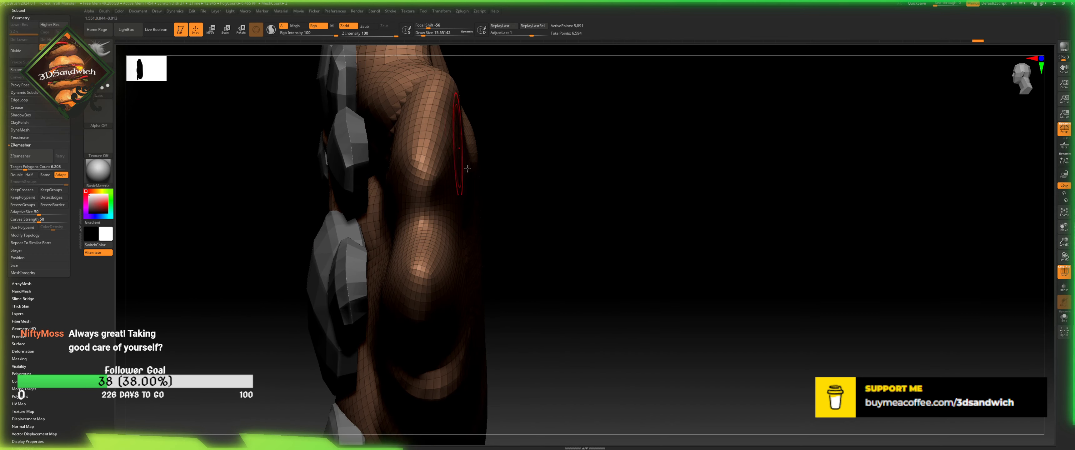
{"action": "left_click_drag", "start_coordinate": [503, 186], "coordinate": [570, 196]}
{"action": "left_click_drag", "start_coordinate": [532, 34], "coordinate": [526, 35]}
{"action": "mouse_move", "coordinate": [579, 142]}
{"action": "left_mouse_down"}
{"action": "mouse_move", "coordinate": [471, 92]}
{"action": "mouse_move", "coordinate": [426, 50]}
{"action": "mouse_move", "coordinate": [439, 35]}
{"action": "mouse_move", "coordinate": [429, 36]}
{"action": "left_mouse_up"}
{"action": "left_click_drag", "start_coordinate": [645, 178], "coordinate": [652, 190]}
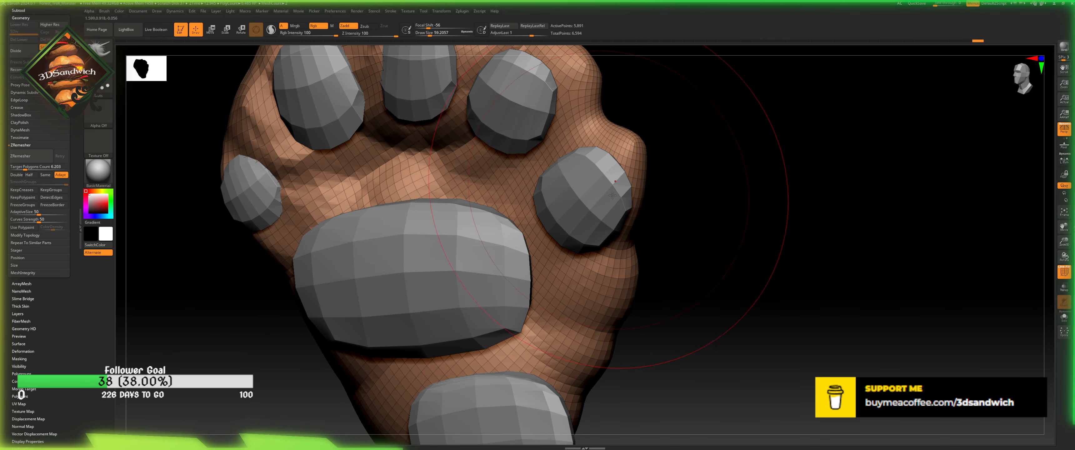
{"action": "mouse_move", "coordinate": [724, 257]}
{"action": "left_mouse_down"}
{"action": "mouse_move", "coordinate": [693, 262]}
{"action": "mouse_move", "coordinate": [751, 238]}
{"action": "mouse_move", "coordinate": [679, 267]}
{"action": "left_mouse_up"}
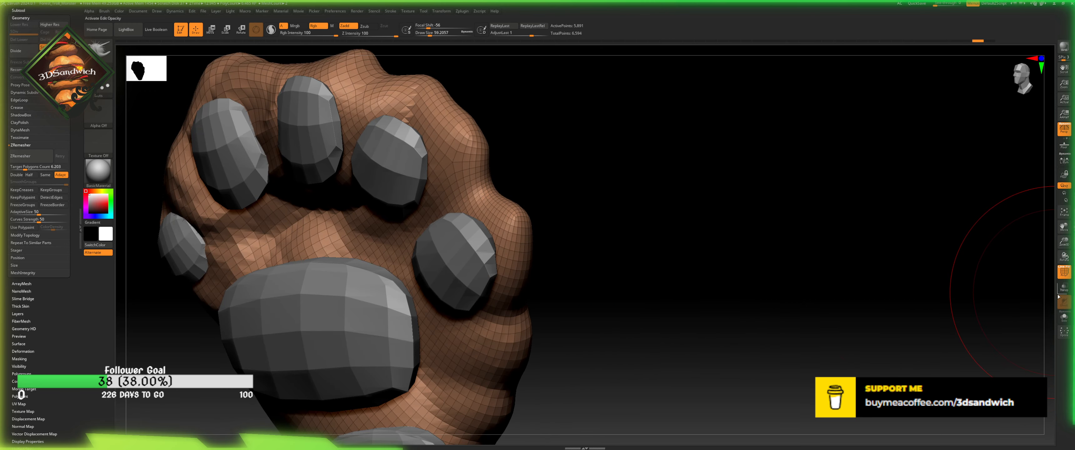
- Isolate the body and fill the hollows of the palm using the ClayBuildup brush at a draw size of about 31
{"action": "left_click", "coordinate": [1064, 317]}
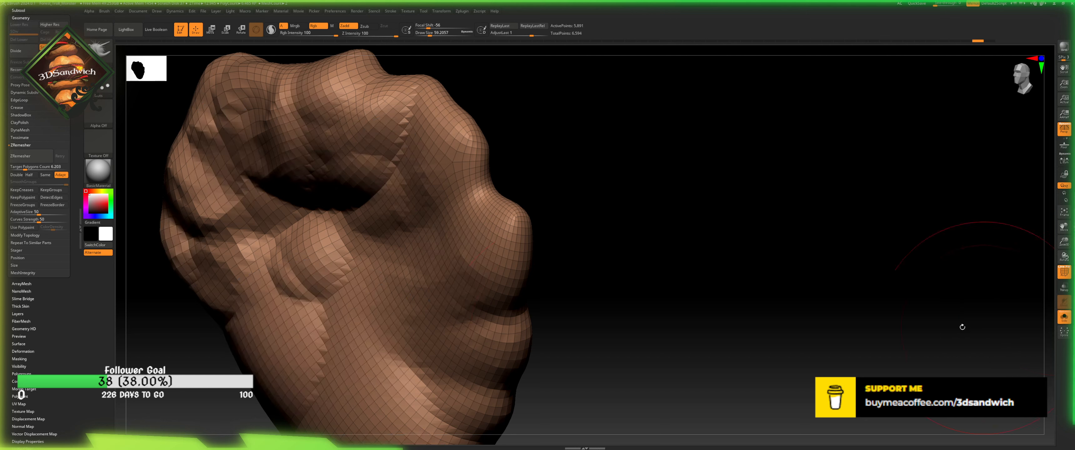
{"action": "left_click", "coordinate": [92, 48]}
{"action": "left_click", "coordinate": [98, 50]}
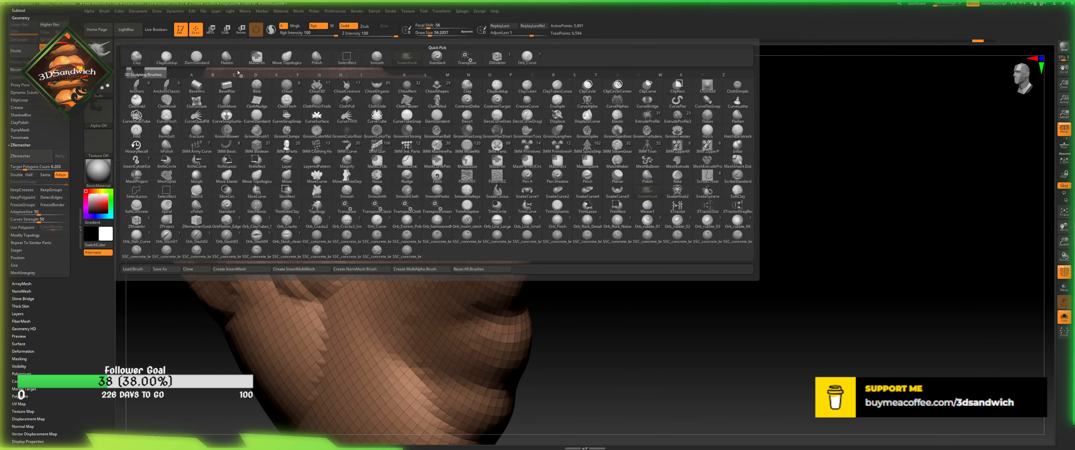
{"action": "left_click", "coordinate": [498, 87]}
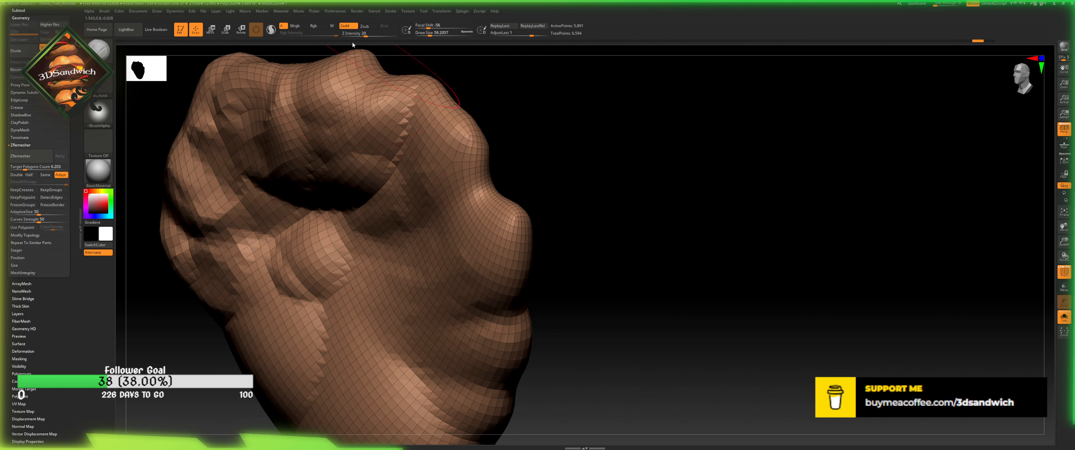
{"action": "left_click", "coordinate": [426, 34]}
{"action": "left_click_drag", "start_coordinate": [630, 183], "coordinate": [631, 142], "text": "alt"}
{"action": "left_click_drag", "start_coordinate": [668, 209], "coordinate": [602, 212]}
{"action": "mouse_move", "coordinate": [287, 167]}
{"action": "left_mouse_down"}
{"action": "mouse_move", "coordinate": [271, 146]}
{"action": "mouse_move", "coordinate": [257, 203]}
{"action": "mouse_move", "coordinate": [363, 179]}
{"action": "mouse_move", "coordinate": [271, 117]}
{"action": "mouse_move", "coordinate": [229, 237]}
{"action": "left_mouse_up"}
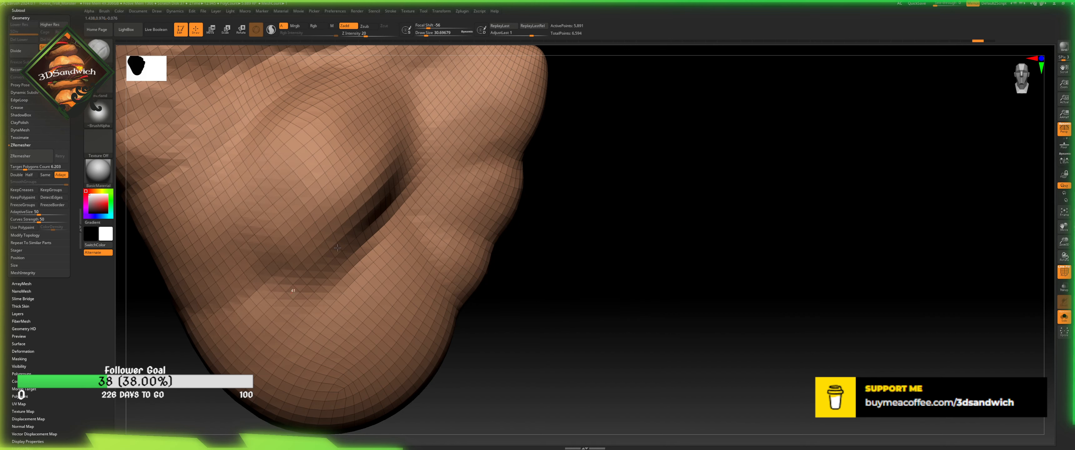
{"action": "mouse_move", "coordinate": [292, 292]}
{"action": "left_mouse_down"}
{"action": "mouse_move", "coordinate": [417, 279]}
{"action": "mouse_move", "coordinate": [436, 147]}
{"action": "mouse_move", "coordinate": [372, 250]}
{"action": "left_mouse_up"}
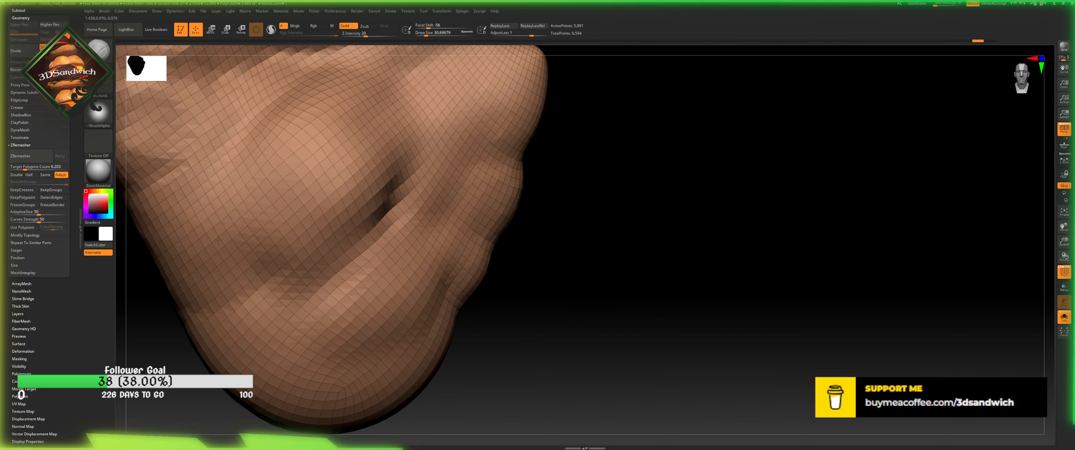
{"action": "mouse_move", "coordinate": [167, 121]}
{"action": "left_mouse_down"}
{"action": "mouse_move", "coordinate": [206, 279]}
{"action": "mouse_move", "coordinate": [252, 288]}
{"action": "mouse_move", "coordinate": [247, 138]}
{"action": "mouse_move", "coordinate": [287, 173]}
{"action": "left_mouse_up"}
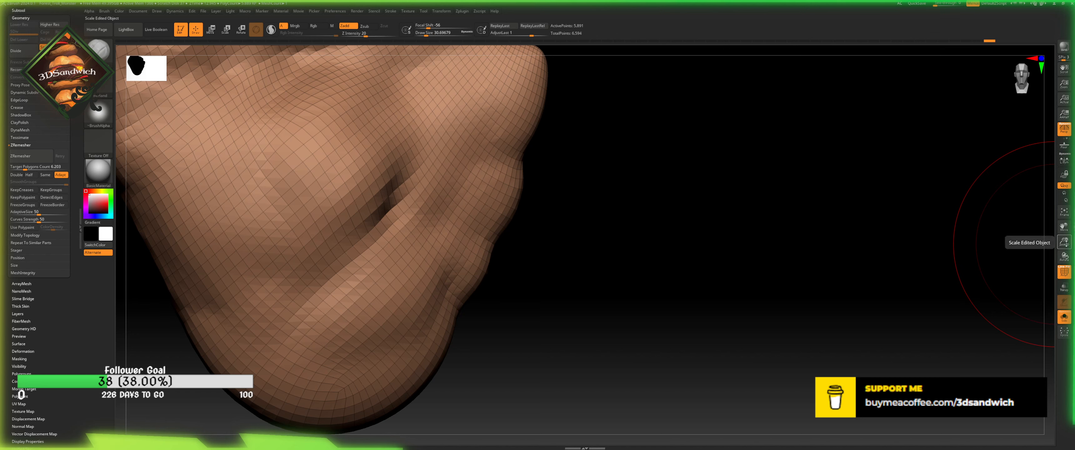
- Show the pads again and build up clay on the body across the palm pad's area and beside it
{"action": "mouse_move", "coordinate": [1066, 246]}
{"action": "left_mouse_down"}
{"action": "mouse_move", "coordinate": [1066, 276]}
{"action": "mouse_move", "coordinate": [1067, 260]}
{"action": "left_mouse_up"}
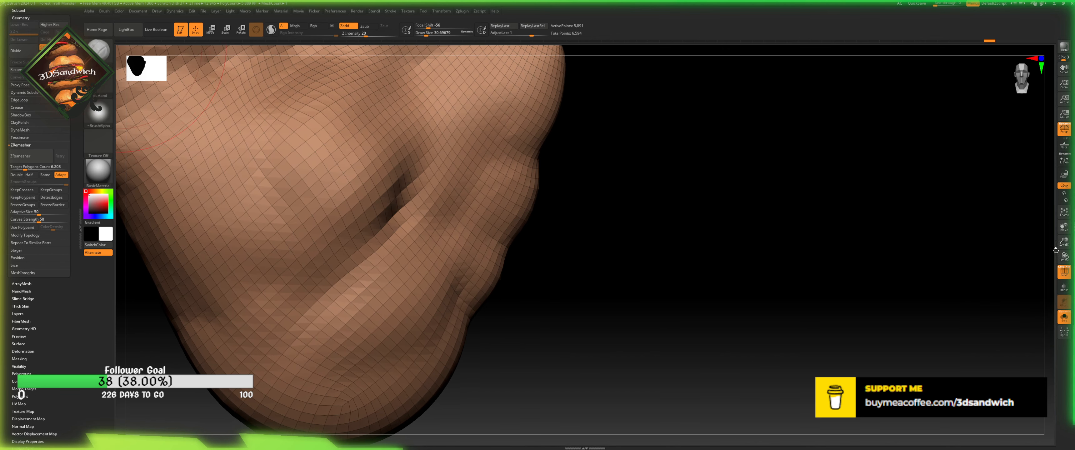
{"action": "left_click", "coordinate": [1070, 315]}
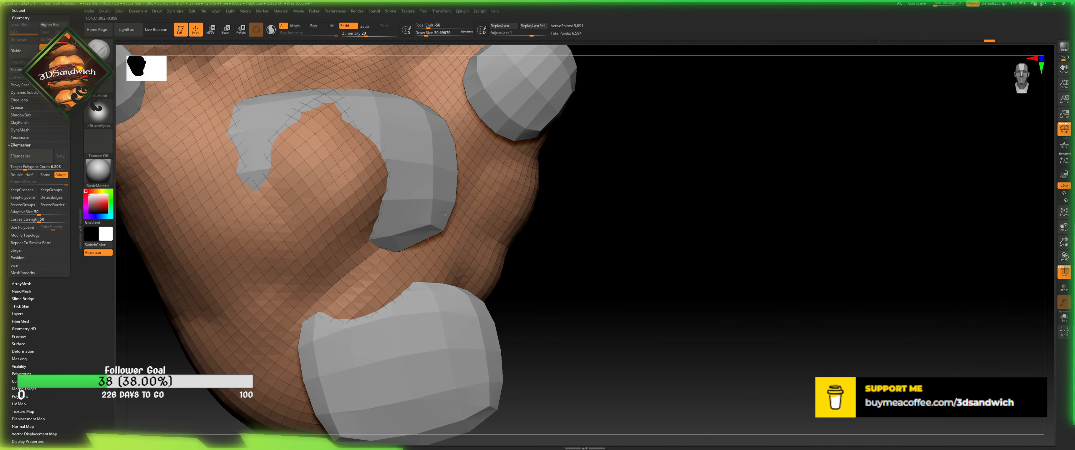
{"action": "mouse_move", "coordinate": [445, 213]}
{"action": "left_mouse_down"}
{"action": "mouse_move", "coordinate": [409, 234]}
{"action": "mouse_move", "coordinate": [463, 163]}
{"action": "mouse_move", "coordinate": [367, 83]}
{"action": "mouse_move", "coordinate": [308, 114]}
{"action": "left_mouse_up"}
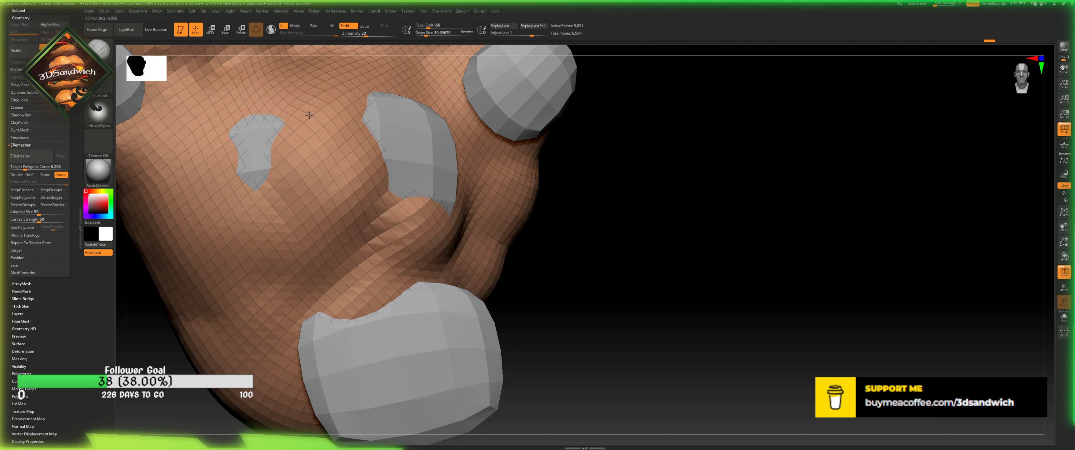
{"action": "mouse_move", "coordinate": [438, 109]}
{"action": "left_mouse_down"}
{"action": "mouse_move", "coordinate": [458, 133]}
{"action": "mouse_move", "coordinate": [456, 234]}
{"action": "left_mouse_up"}
{"action": "mouse_move", "coordinate": [387, 144]}
{"action": "left_mouse_down"}
{"action": "mouse_move", "coordinate": [368, 96]}
{"action": "mouse_move", "coordinate": [318, 142]}
{"action": "mouse_move", "coordinate": [259, 141]}
{"action": "mouse_move", "coordinate": [234, 159]}
{"action": "left_mouse_up"}
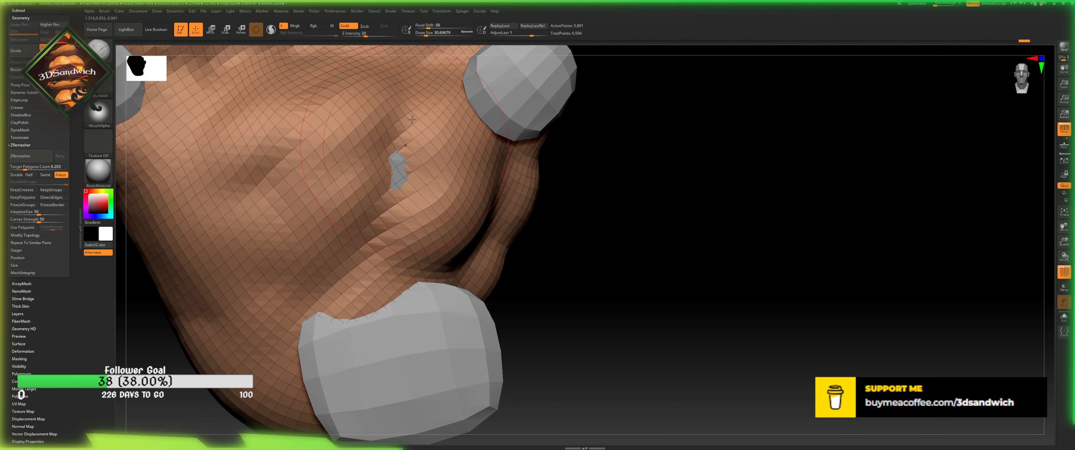
- Carve the excess clay off the body around the large palm pad until the whole pad is exposed
{"action": "mouse_move", "coordinate": [400, 134]}
{"action": "left_mouse_down", "text": "alt"}
{"action": "mouse_move", "coordinate": [363, 151]}
{"action": "mouse_move", "coordinate": [183, 133]}
{"action": "mouse_move", "coordinate": [169, 176]}
{"action": "mouse_move", "coordinate": [200, 212]}
{"action": "mouse_move", "coordinate": [163, 197]}
{"action": "left_mouse_up", "text": "alt"}
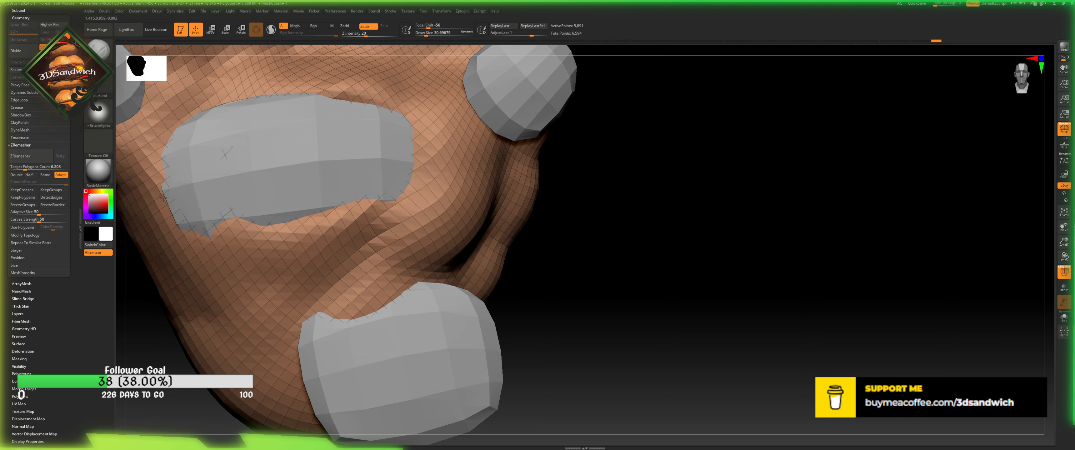
{"action": "mouse_move", "coordinate": [268, 225]}
{"action": "left_mouse_down", "text": "alt"}
{"action": "mouse_move", "coordinate": [191, 249]}
{"action": "mouse_move", "coordinate": [346, 234]}
{"action": "mouse_move", "coordinate": [275, 242]}
{"action": "mouse_move", "coordinate": [354, 221]}
{"action": "mouse_move", "coordinate": [440, 225]}
{"action": "mouse_move", "coordinate": [450, 112]}
{"action": "mouse_move", "coordinate": [463, 197]}
{"action": "mouse_move", "coordinate": [418, 108]}
{"action": "mouse_move", "coordinate": [279, 117]}
{"action": "mouse_move", "coordinate": [397, 101]}
{"action": "mouse_move", "coordinate": [293, 88]}
{"action": "mouse_move", "coordinate": [338, 86]}
{"action": "mouse_move", "coordinate": [454, 156]}
{"action": "left_mouse_up", "text": "alt"}
{"action": "left_click_drag", "start_coordinate": [146, 132], "coordinate": [190, 123], "text": "alt"}
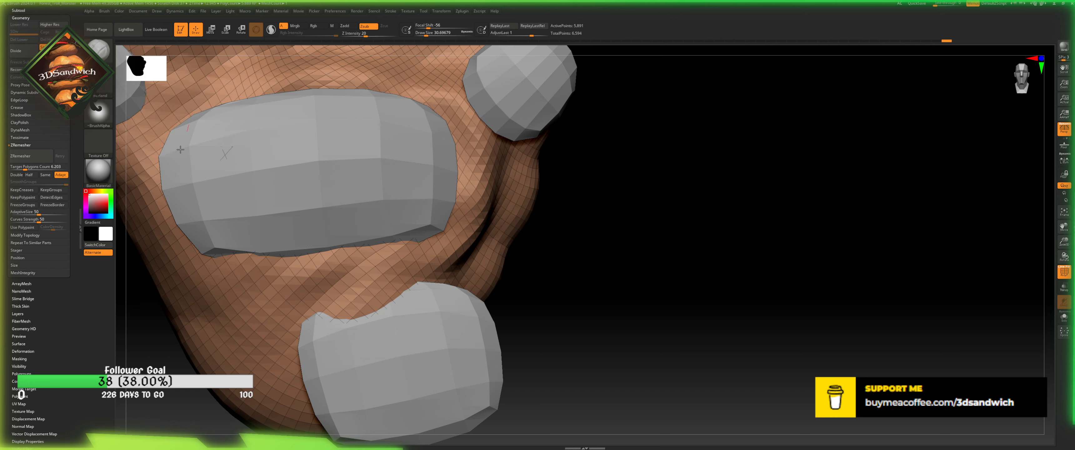
{"action": "mouse_move", "coordinate": [264, 251]}
{"action": "left_mouse_down", "text": "alt"}
{"action": "mouse_move", "coordinate": [292, 268]}
{"action": "mouse_move", "coordinate": [234, 272]}
{"action": "mouse_move", "coordinate": [434, 247]}
{"action": "mouse_move", "coordinate": [464, 151]}
{"action": "left_mouse_up", "text": "alt"}
- Smooth the palm between the palm pad and the wrist pad, and reduce the draw size to about 20
{"action": "left_click_drag", "start_coordinate": [665, 231], "coordinate": [636, 220]}
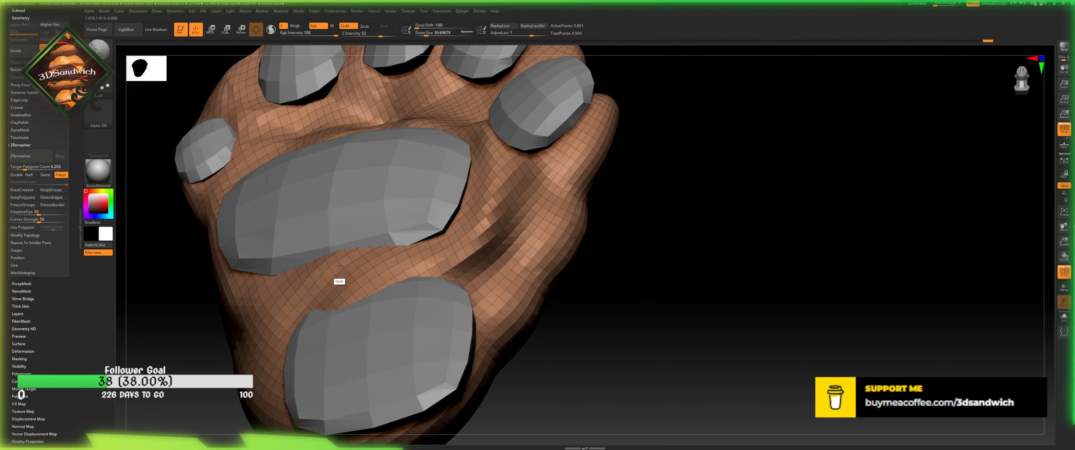
{"action": "left_click_drag", "start_coordinate": [422, 240], "coordinate": [509, 169], "text": "shift"}
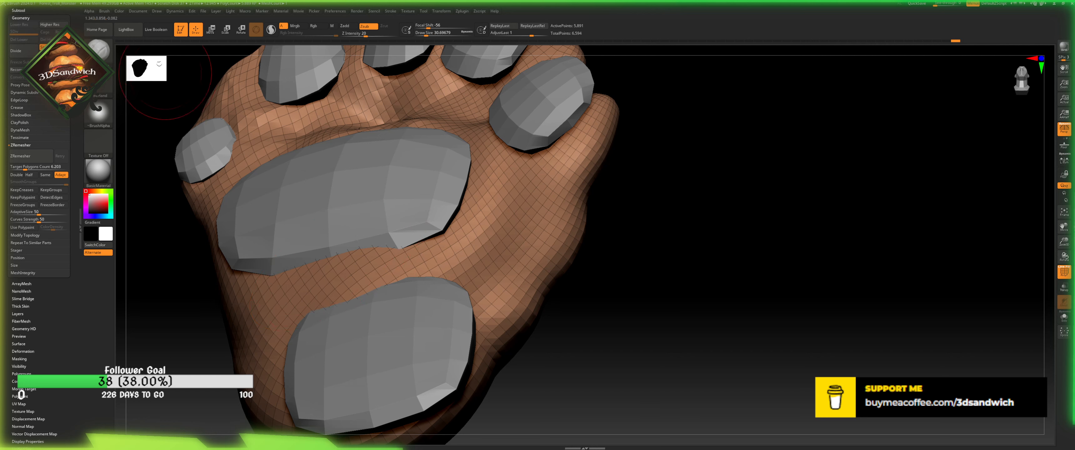
{"action": "left_click", "coordinate": [348, 26]}
{"action": "left_click", "coordinate": [424, 33]}
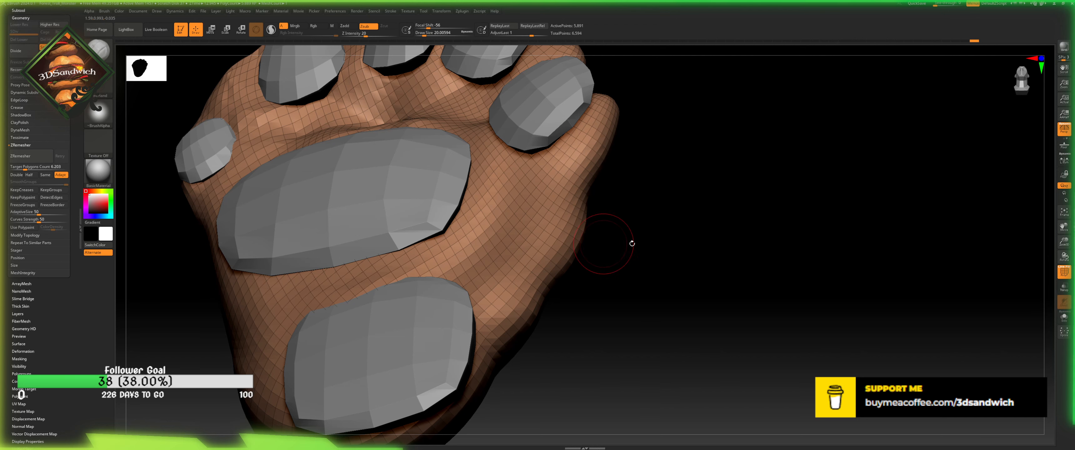
{"action": "left_click_drag", "start_coordinate": [632, 242], "coordinate": [749, 224]}
{"action": "left_click_drag", "start_coordinate": [1001, 81], "coordinate": [1004, 83], "text": "alt"}
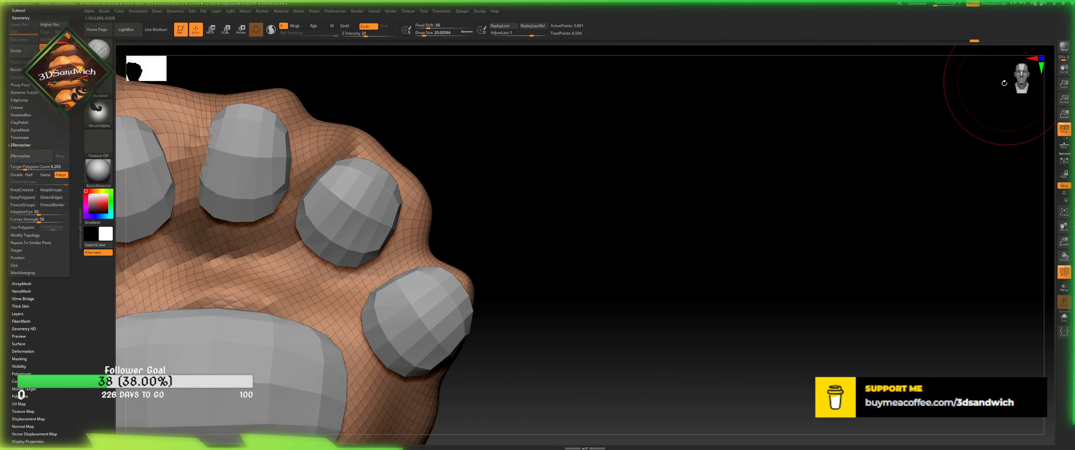
{"action": "left_click_drag", "start_coordinate": [754, 282], "coordinate": [898, 207], "text": "alt"}
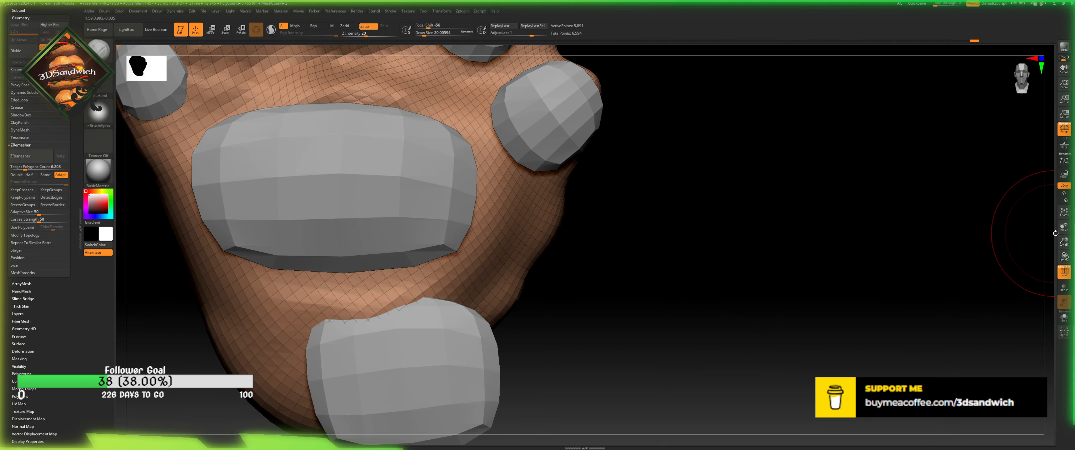
{"action": "left_click_drag", "start_coordinate": [1064, 241], "coordinate": [531, 251]}
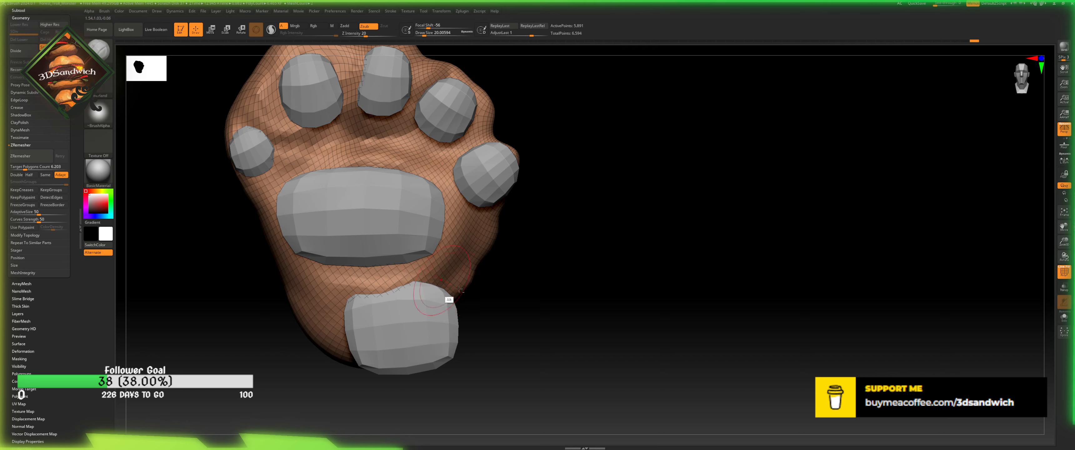
{"action": "right_click_drag", "start_coordinate": [459, 289], "coordinate": [434, 292]}
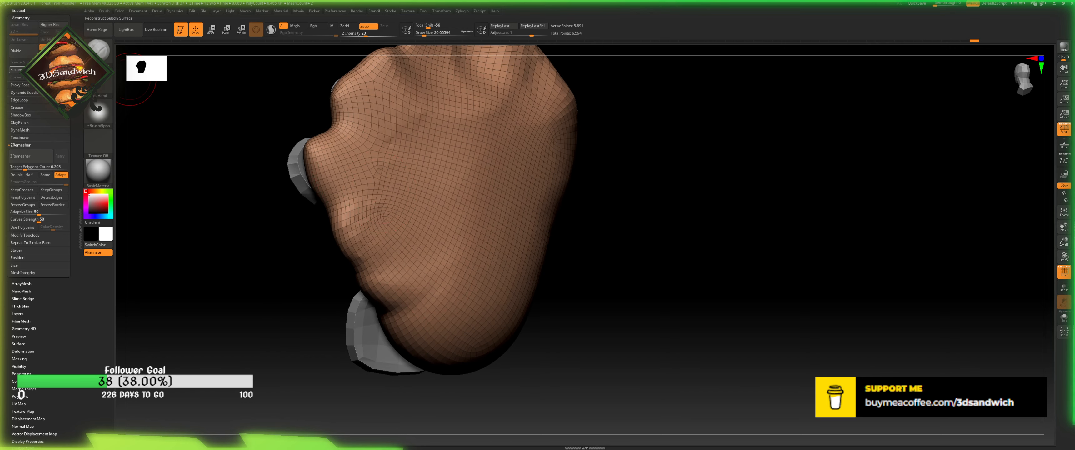
- Select the SnakeHook brush, enlarge it, and reshape the back and lower end of the body in broad pulls
{"action": "left_click", "coordinate": [98, 50]}
{"action": "left_click", "coordinate": [96, 50]}
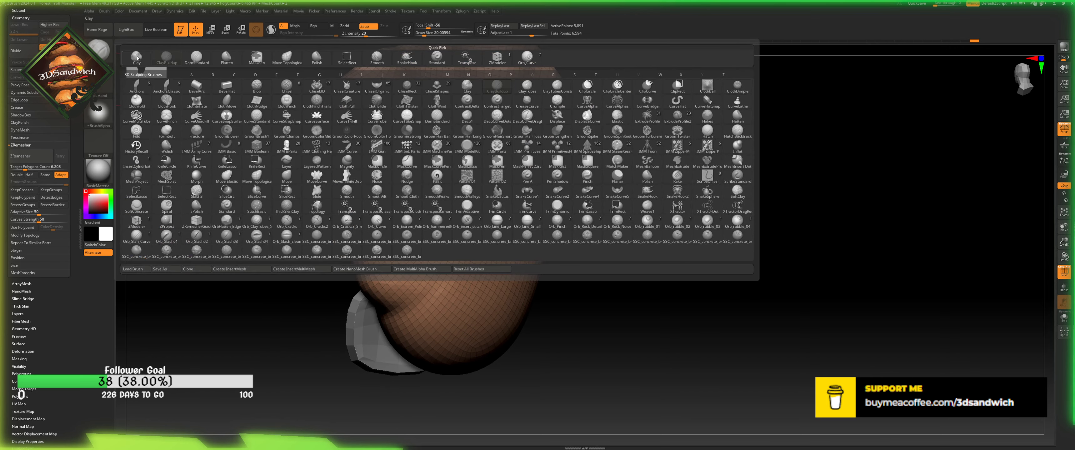
{"action": "left_click", "coordinate": [645, 161]}
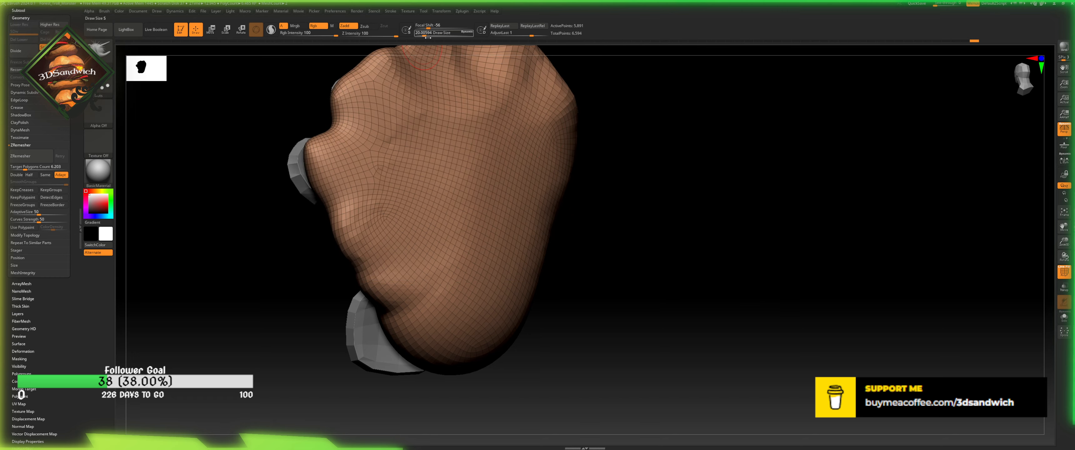
{"action": "left_click_drag", "start_coordinate": [607, 171], "coordinate": [813, 128]}
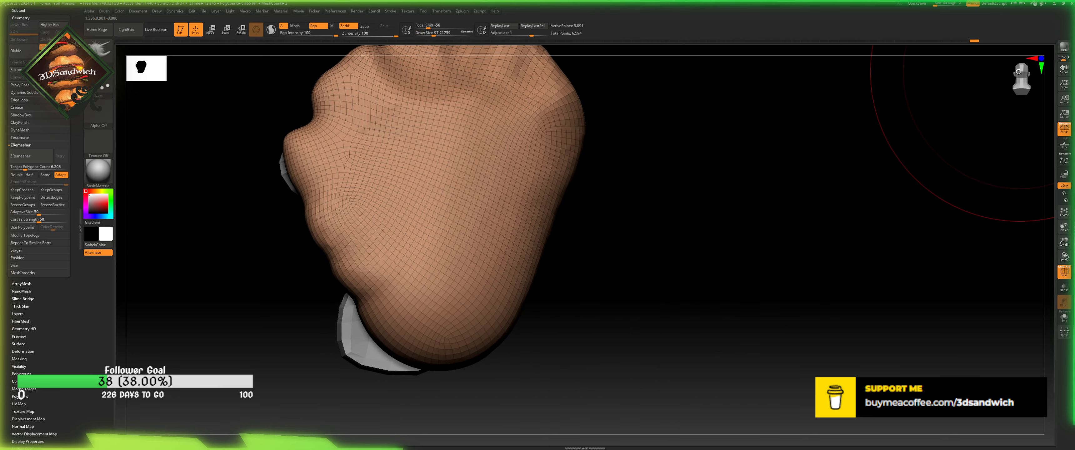
{"action": "key", "text": "f"}
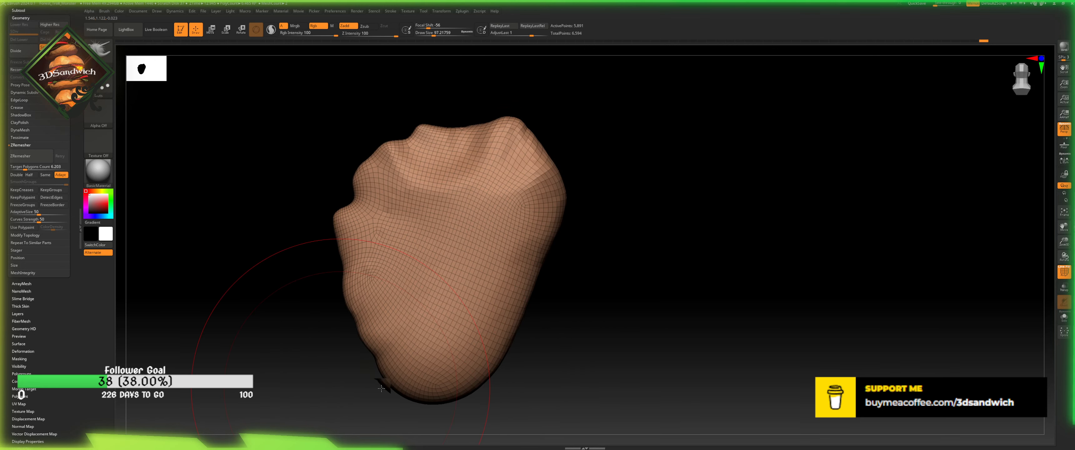
{"action": "right_click_drag", "start_coordinate": [413, 357], "coordinate": [371, 45]}
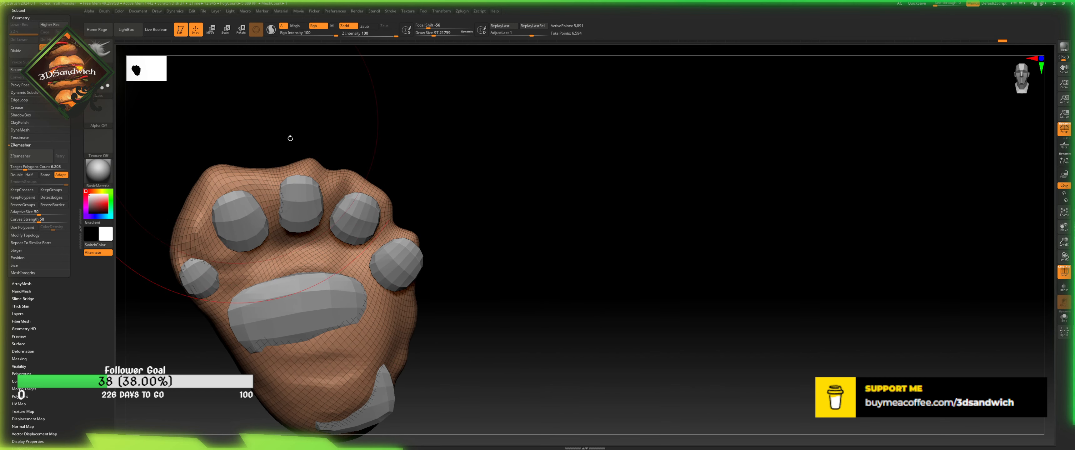
- Reduce the draw size to about 39 and smooth the body around the middle toe pads
{"action": "mouse_move", "coordinate": [290, 138]}
{"action": "right_mouse_down"}
{"action": "mouse_move", "coordinate": [429, 170]}
{"action": "mouse_move", "coordinate": [420, 72]}
{"action": "right_mouse_up"}
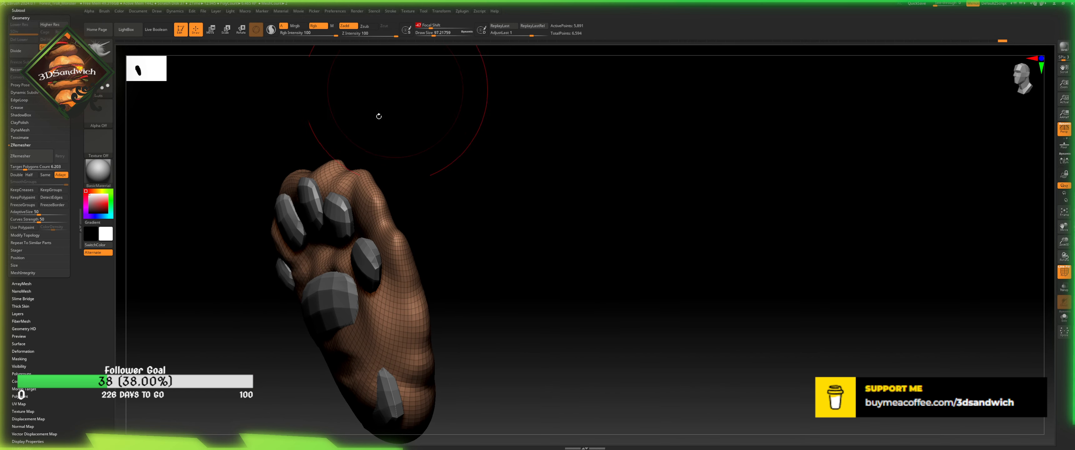
{"action": "left_click_drag", "start_coordinate": [431, 34], "coordinate": [427, 34]}
{"action": "mouse_move", "coordinate": [400, 97]}
{"action": "right_mouse_down"}
{"action": "mouse_move", "coordinate": [410, 89]}
{"action": "mouse_move", "coordinate": [328, 161]}
{"action": "mouse_move", "coordinate": [364, 104]}
{"action": "right_mouse_up"}
{"action": "left_click_drag", "start_coordinate": [319, 201], "coordinate": [323, 188], "text": "shift"}
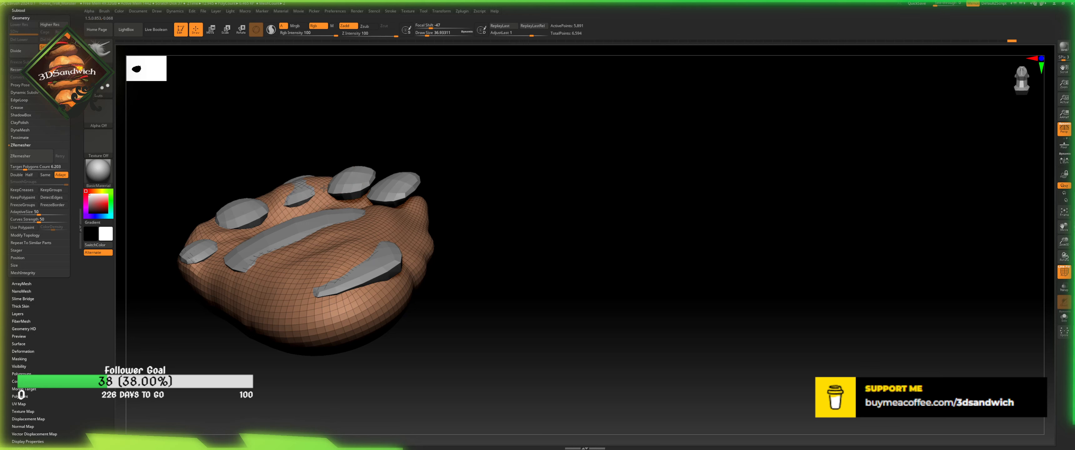
{"action": "right_click_drag", "start_coordinate": [308, 203], "coordinate": [297, 205]}
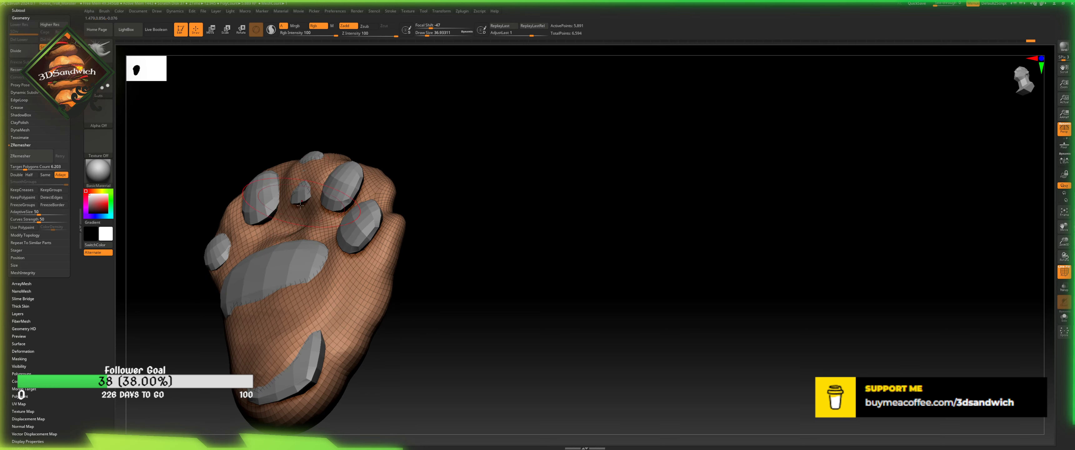
{"action": "right_click_drag", "start_coordinate": [351, 145], "coordinate": [319, 145]}
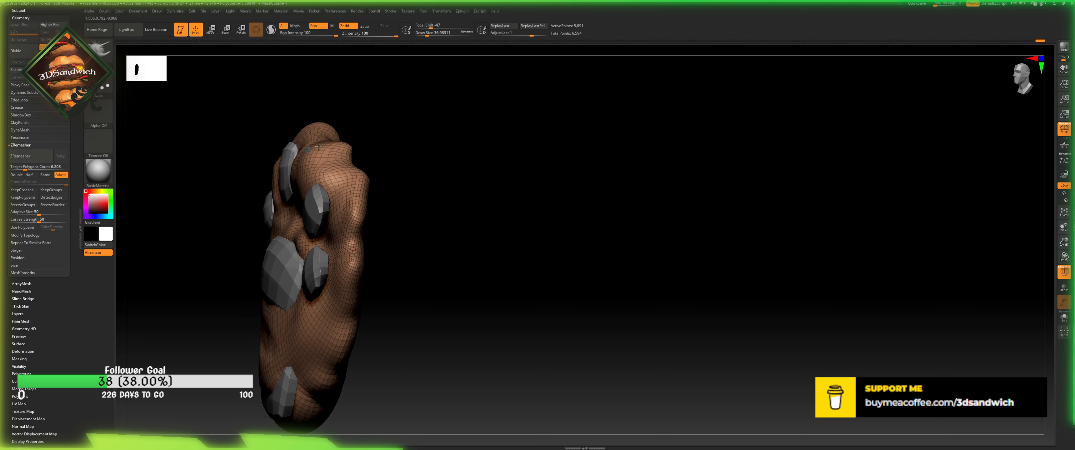
- Select the ClayBuildup brush with a draw size of about 31 and Z intensity 12, and rework the body around the second toe pad
{"action": "left_click_drag", "start_coordinate": [427, 36], "coordinate": [425, 36]}
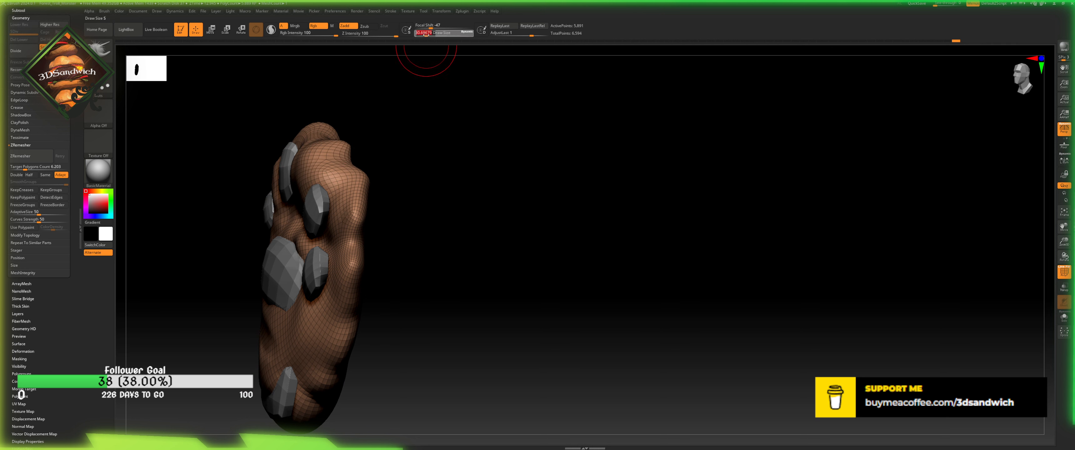
{"action": "key", "text": "b"}
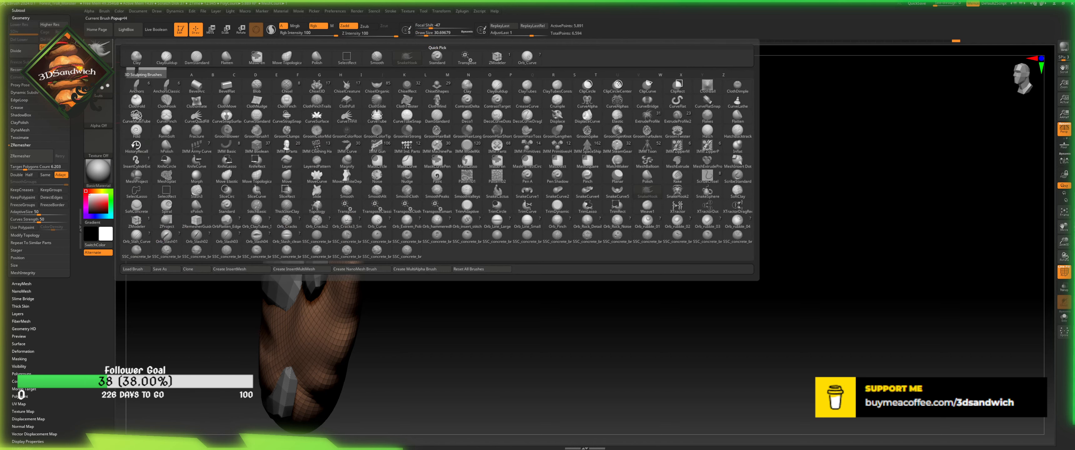
{"action": "left_click", "coordinate": [495, 88]}
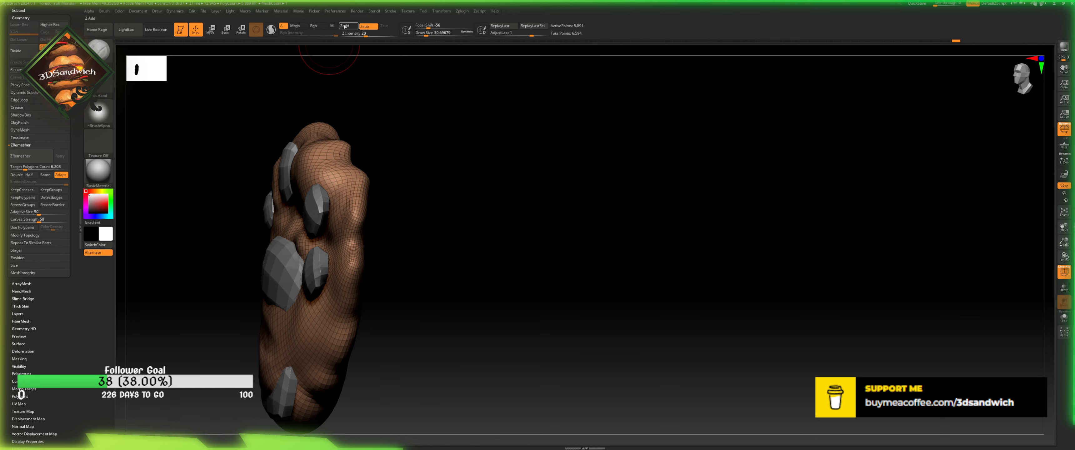
{"action": "right_click_drag", "start_coordinate": [407, 108], "coordinate": [299, 278]}
{"action": "left_click_drag", "start_coordinate": [292, 264], "coordinate": [293, 273]}
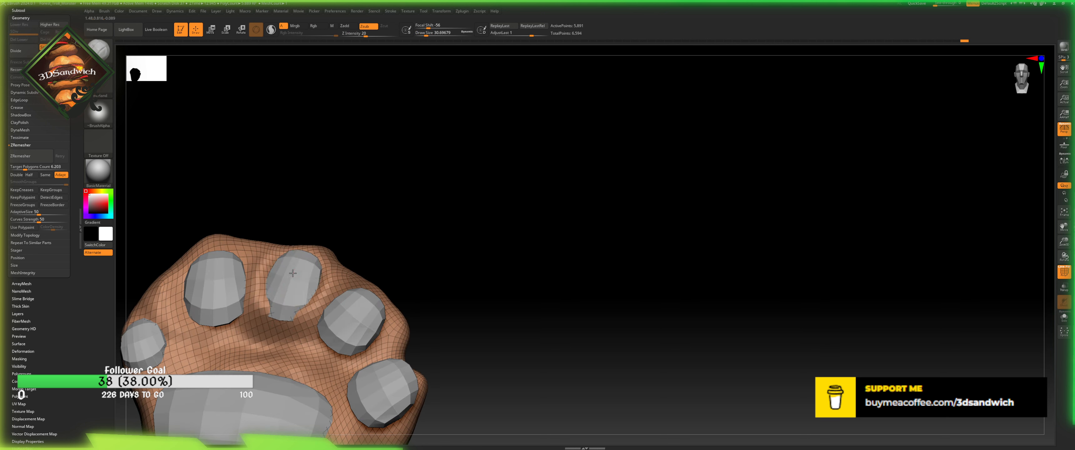
{"action": "right_click_drag", "start_coordinate": [355, 215], "coordinate": [336, 192]}
{"action": "left_click_drag", "start_coordinate": [366, 36], "coordinate": [359, 36]}
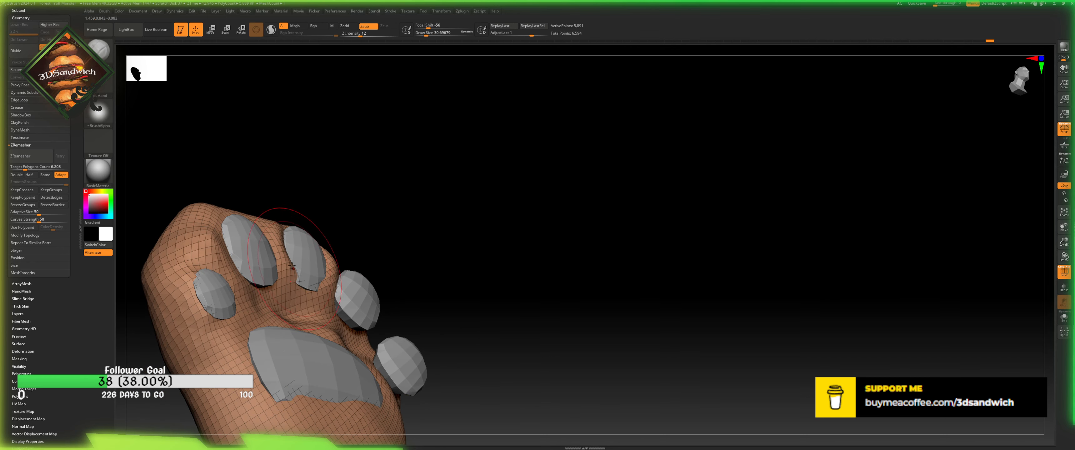
{"action": "right_click_drag", "start_coordinate": [290, 264], "coordinate": [329, 282]}
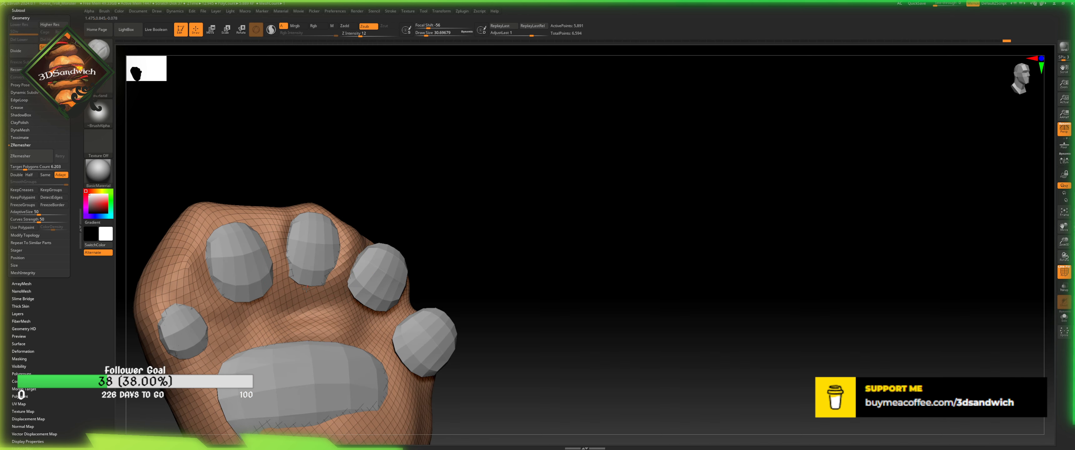
{"action": "right_click_drag", "start_coordinate": [365, 176], "coordinate": [324, 201]}
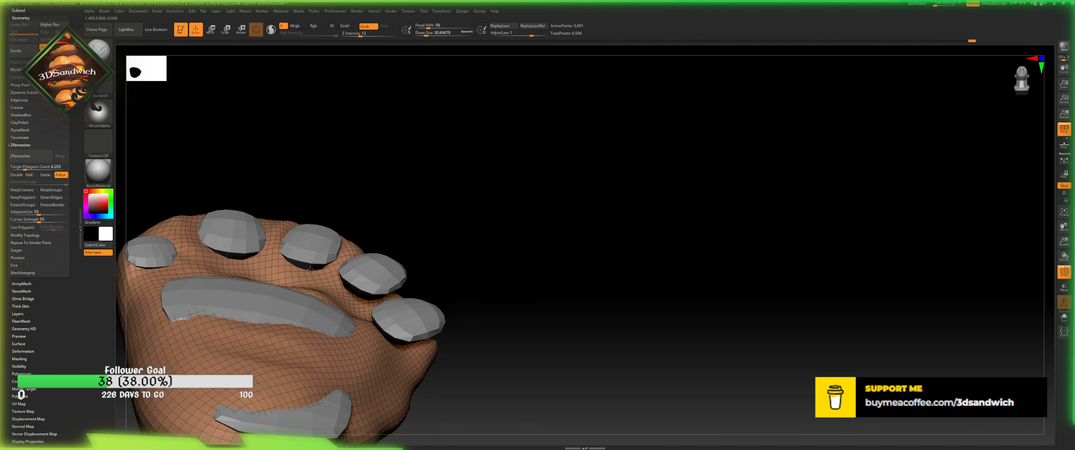
- Shape the body at the lower edge of the second toe pad with the FormSoft brush, then set the draw size to about 18
{"action": "key", "text": "b"}
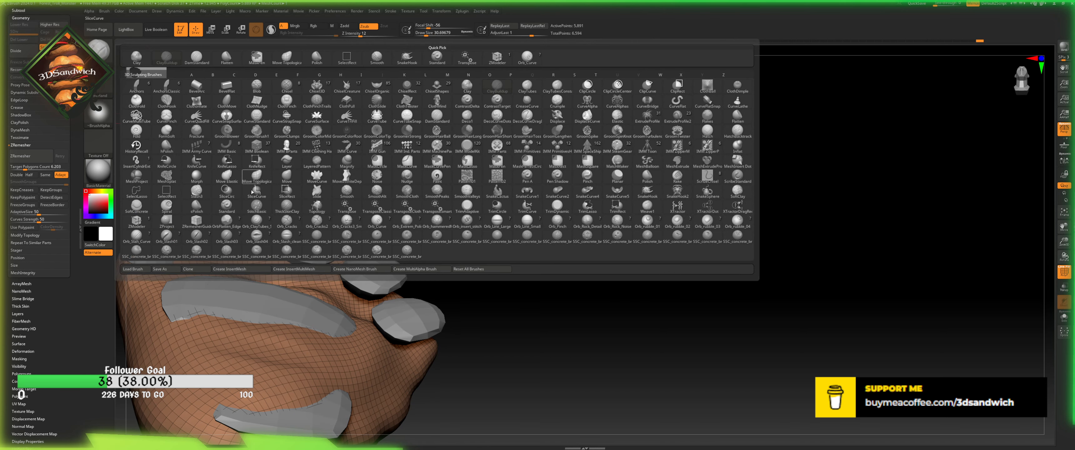
{"action": "left_click", "coordinate": [166, 146]}
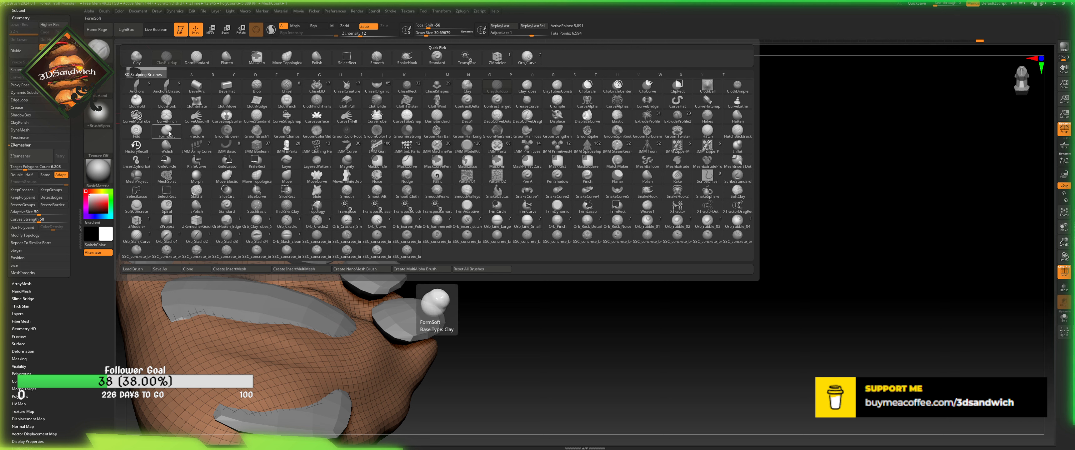
{"action": "left_click_drag", "start_coordinate": [315, 269], "coordinate": [306, 269]}
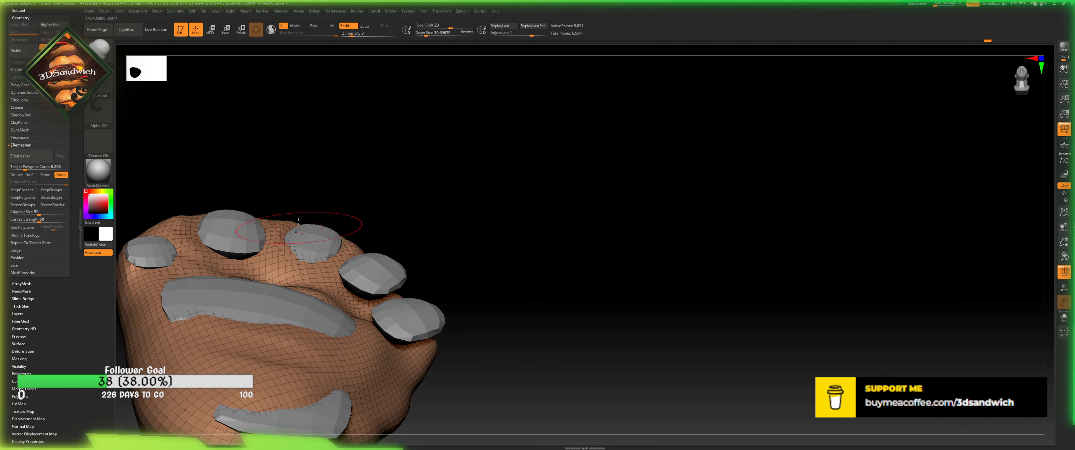
{"action": "left_click", "coordinate": [424, 35]}
- Select the Move Topological brush with a draw size of about 19, and move the body surface around the second and third toe pads
{"action": "left_click", "coordinate": [99, 48]}
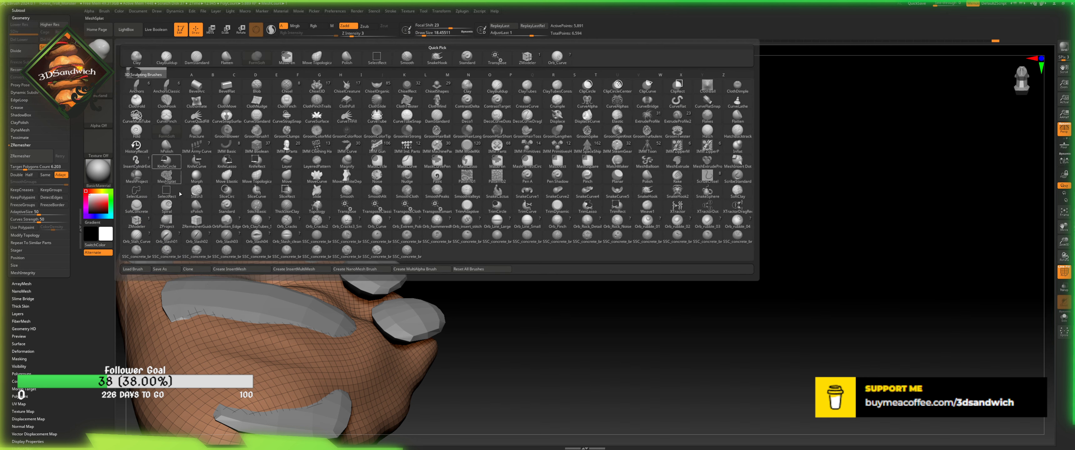
{"action": "left_click", "coordinate": [256, 176]}
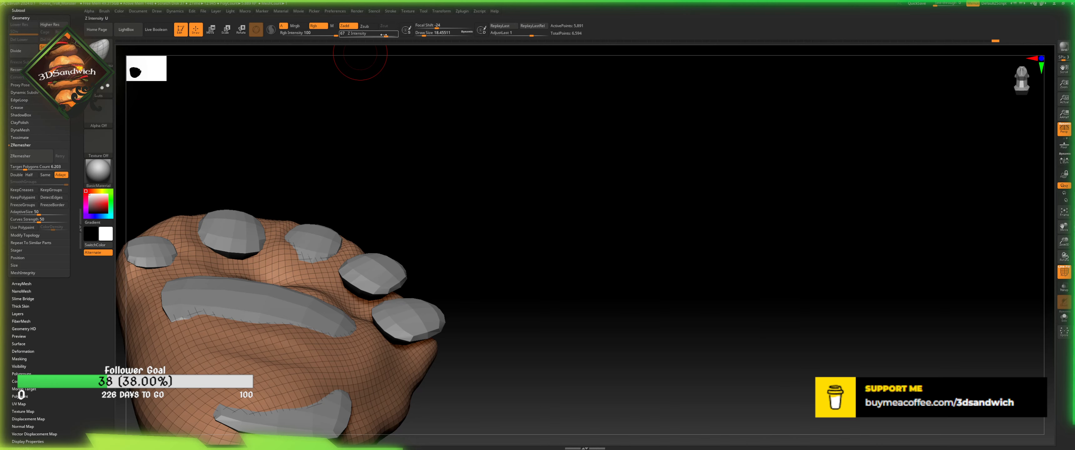
{"action": "mouse_move", "coordinate": [388, 63]}
{"action": "left_mouse_down"}
{"action": "mouse_move", "coordinate": [391, 84]}
{"action": "mouse_move", "coordinate": [288, 248]}
{"action": "left_mouse_up"}
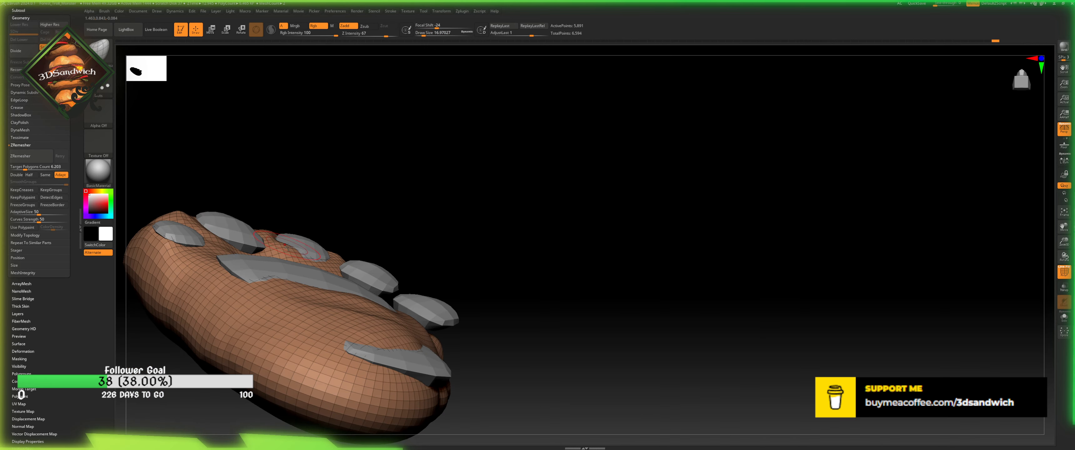
{"action": "left_click_drag", "start_coordinate": [294, 210], "coordinate": [307, 244]}
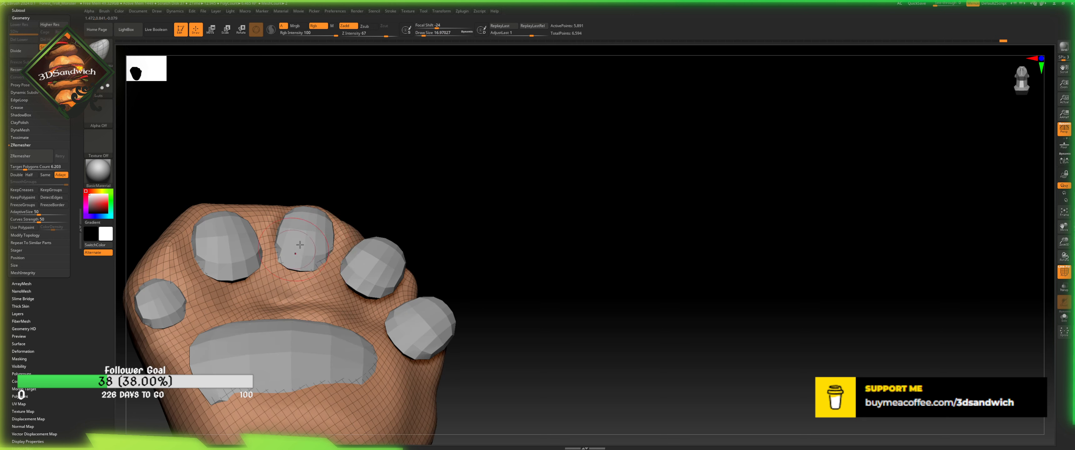
{"action": "left_click_drag", "start_coordinate": [434, 251], "coordinate": [398, 205]}
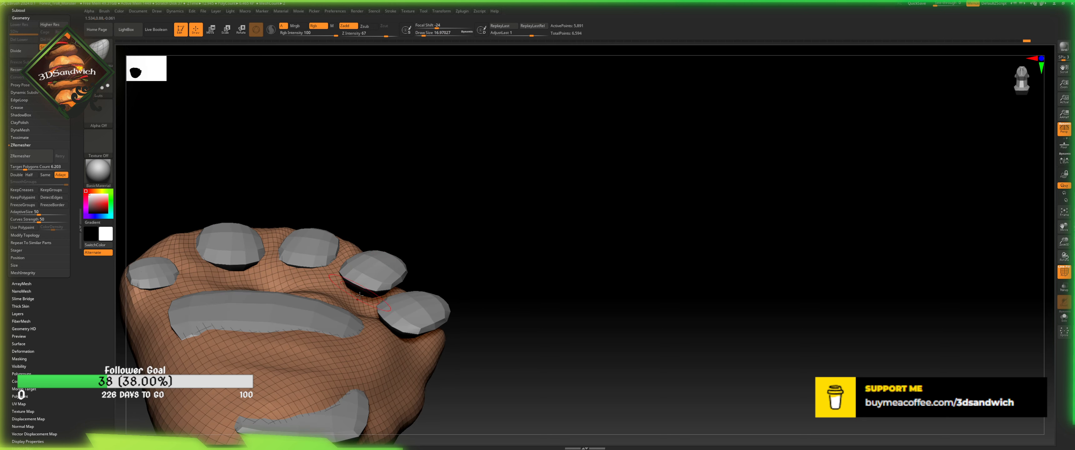
{"action": "left_click_drag", "start_coordinate": [408, 233], "coordinate": [354, 277]}
- Adjust the body surface beneath the outer toe pads with Move Topological, working from the front and side
{"action": "mouse_move", "coordinate": [430, 261]}
{"action": "left_mouse_down"}
{"action": "mouse_move", "coordinate": [390, 268]}
{"action": "mouse_move", "coordinate": [401, 236]}
{"action": "left_mouse_up"}
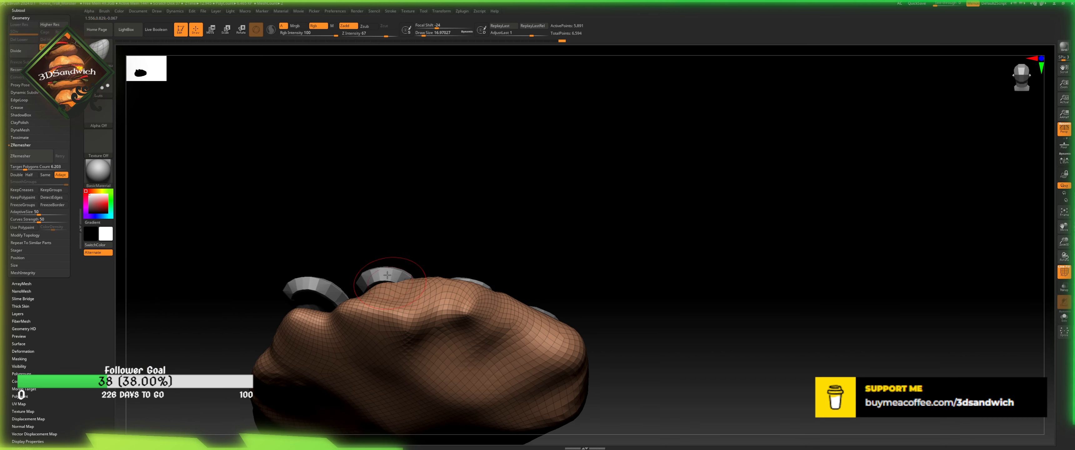
{"action": "left_click_drag", "start_coordinate": [384, 263], "coordinate": [323, 286]}
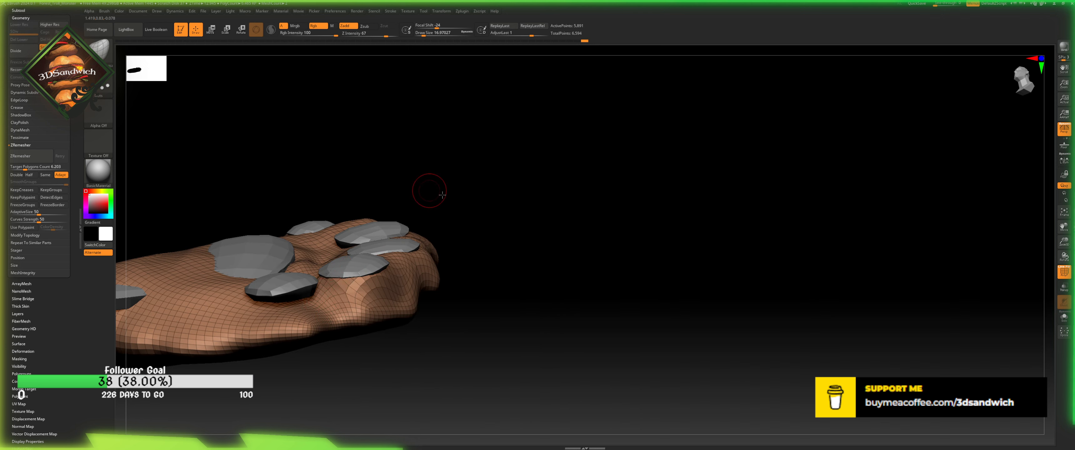
{"action": "left_click_drag", "start_coordinate": [442, 195], "coordinate": [390, 193]}
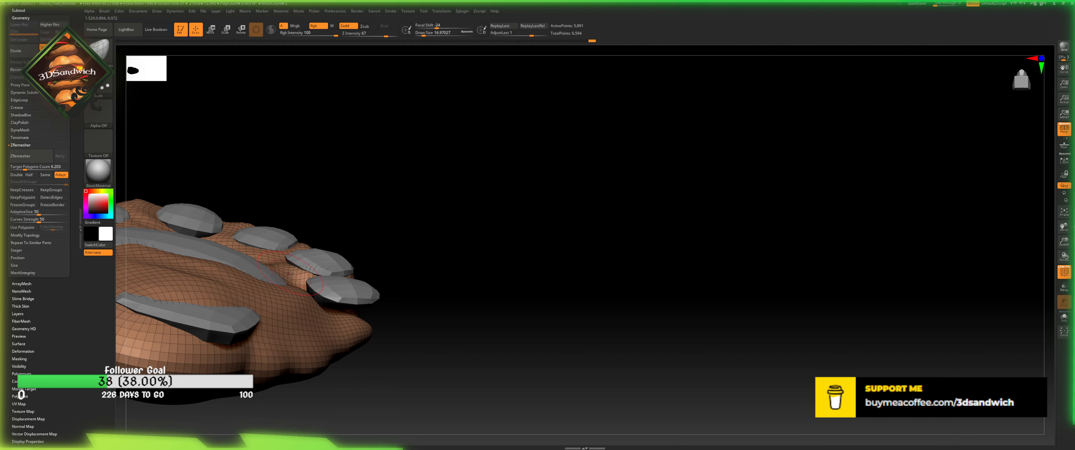
{"action": "mouse_move", "coordinate": [345, 241]}
{"action": "left_mouse_down"}
{"action": "mouse_move", "coordinate": [320, 221]}
{"action": "mouse_move", "coordinate": [286, 248]}
{"action": "left_mouse_up"}
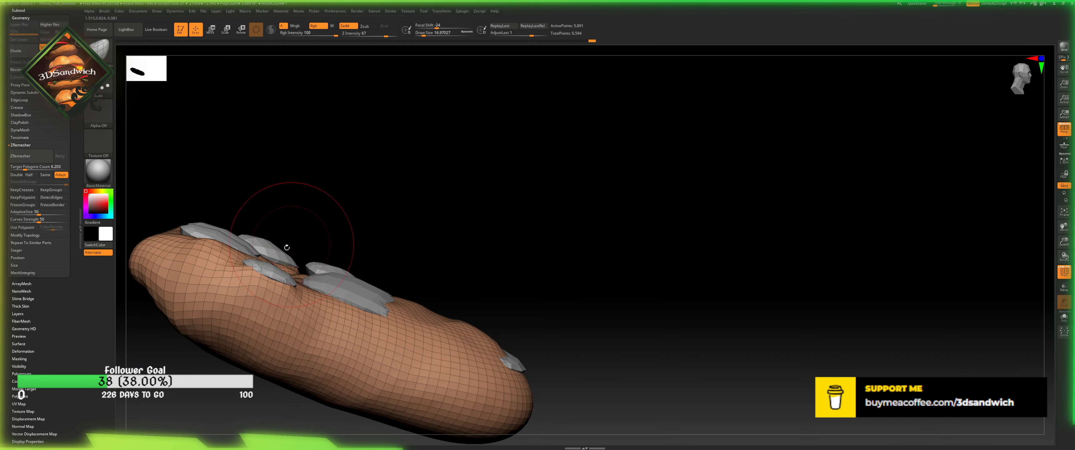
{"action": "right_click_drag", "start_coordinate": [277, 268], "coordinate": [351, 242]}
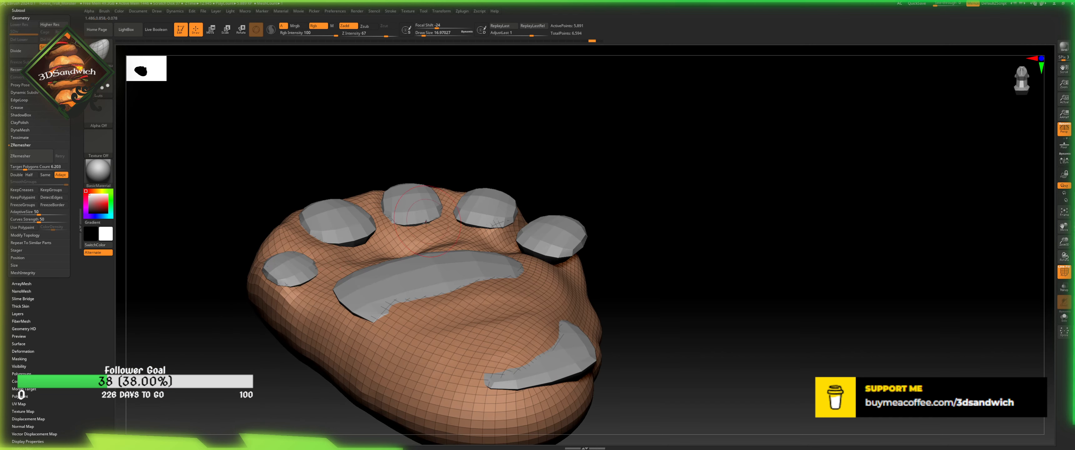
- Push the body surface back along the wrist pad's upper edge and sides until the whole pad is exposed
{"action": "mouse_move", "coordinate": [572, 203]}
{"action": "right_mouse_down"}
{"action": "mouse_move", "coordinate": [523, 190]}
{"action": "mouse_move", "coordinate": [461, 245]}
{"action": "mouse_move", "coordinate": [571, 173]}
{"action": "mouse_move", "coordinate": [516, 173]}
{"action": "mouse_move", "coordinate": [480, 212]}
{"action": "mouse_move", "coordinate": [487, 234]}
{"action": "mouse_move", "coordinate": [474, 234]}
{"action": "mouse_move", "coordinate": [495, 178]}
{"action": "mouse_move", "coordinate": [460, 223]}
{"action": "mouse_move", "coordinate": [540, 163]}
{"action": "mouse_move", "coordinate": [524, 157]}
{"action": "mouse_move", "coordinate": [522, 129]}
{"action": "mouse_move", "coordinate": [545, 173]}
{"action": "mouse_move", "coordinate": [496, 223]}
{"action": "mouse_move", "coordinate": [421, 211]}
{"action": "right_mouse_up"}
{"action": "mouse_move", "coordinate": [383, 251]}
{"action": "left_mouse_down"}
{"action": "mouse_move", "coordinate": [361, 248]}
{"action": "mouse_move", "coordinate": [368, 227]}
{"action": "mouse_move", "coordinate": [414, 222]}
{"action": "left_mouse_up"}
{"action": "right_click_drag", "start_coordinate": [505, 208], "coordinate": [413, 221]}
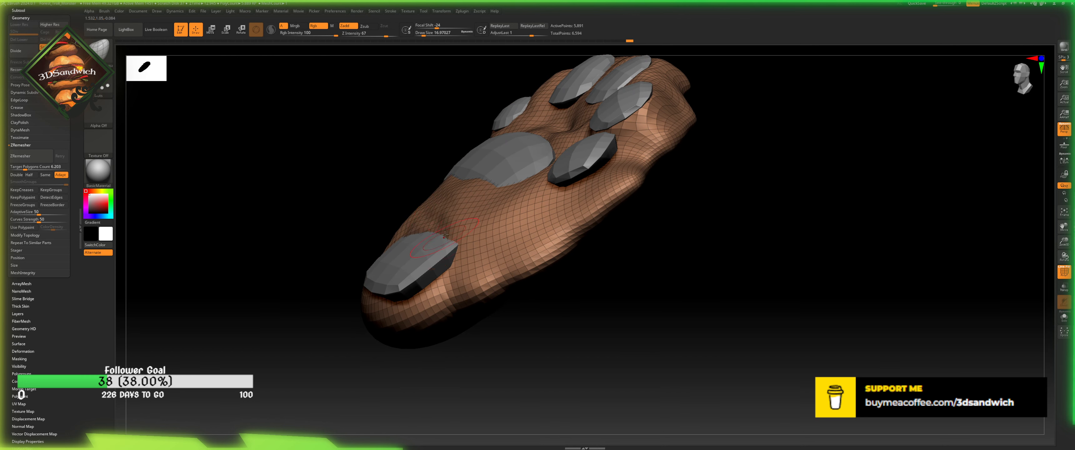
{"action": "right_click_drag", "start_coordinate": [402, 235], "coordinate": [497, 240]}
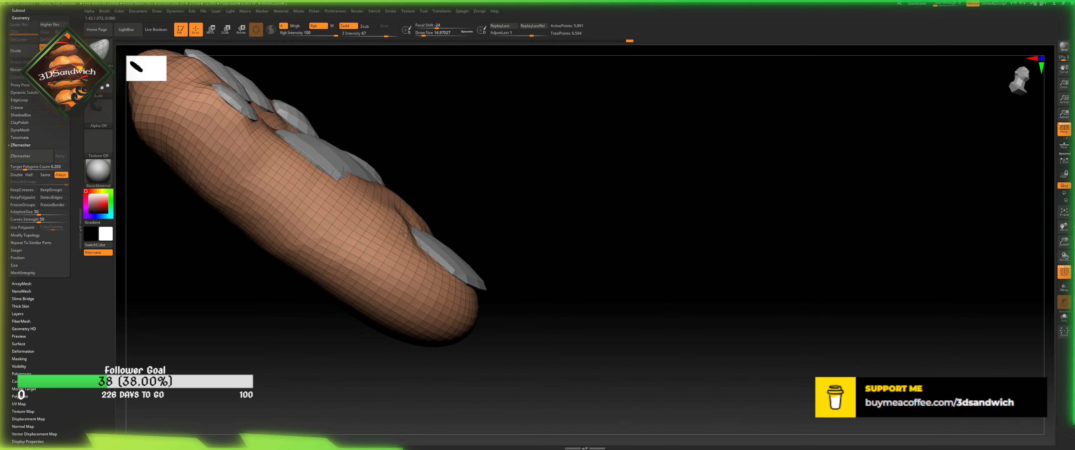
{"action": "left_click_drag", "start_coordinate": [397, 236], "coordinate": [399, 224]}
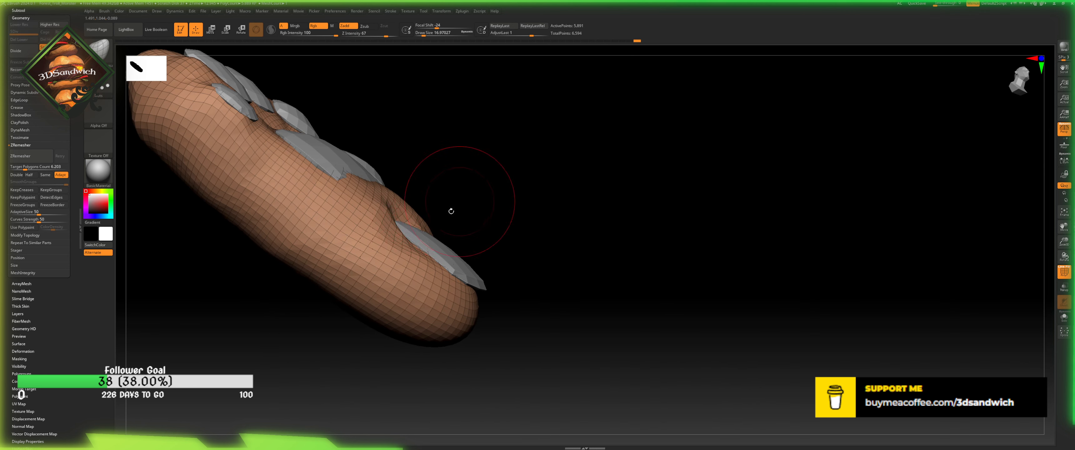
{"action": "right_click_drag", "start_coordinate": [451, 211], "coordinate": [370, 214]}
{"action": "right_click_drag", "start_coordinate": [519, 183], "coordinate": [455, 211]}
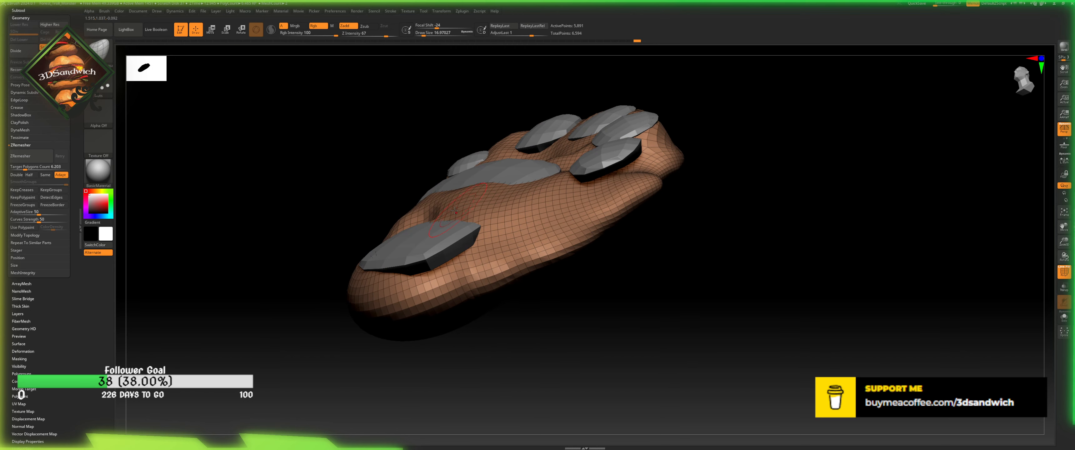
{"action": "right_click_drag", "start_coordinate": [397, 169], "coordinate": [415, 205]}
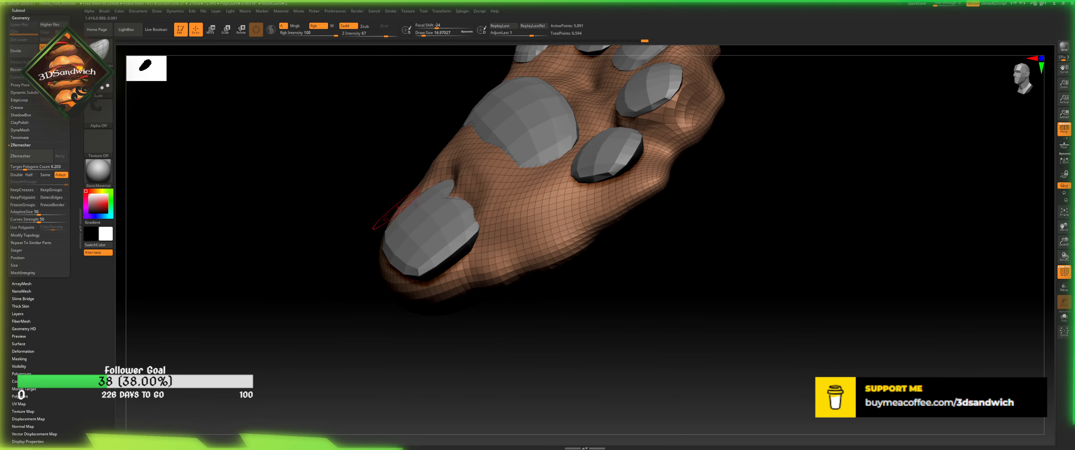
{"action": "right_click_drag", "start_coordinate": [401, 244], "coordinate": [607, 260]}
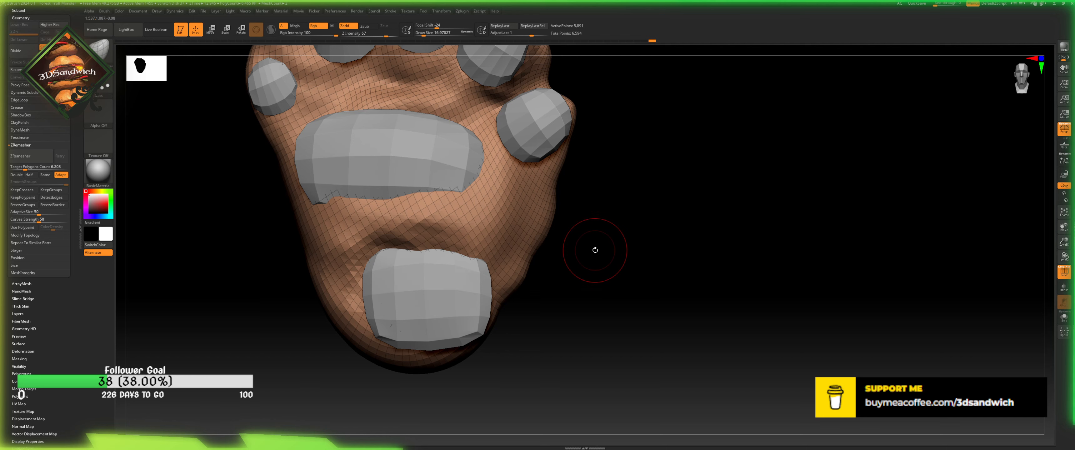
- Make the paw pads the active subtool and face the wrist pad
{"action": "right_click_drag", "start_coordinate": [567, 277], "coordinate": [533, 260]}
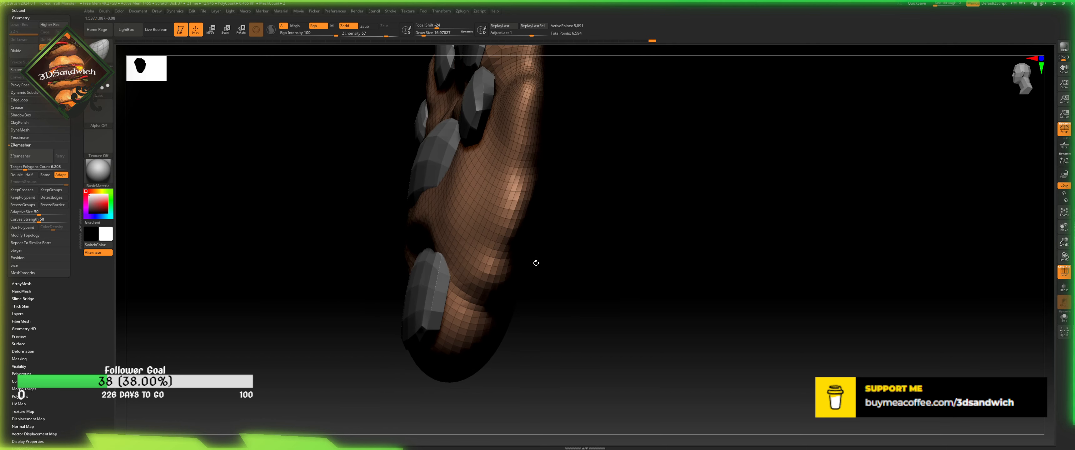
{"action": "right_click_drag", "start_coordinate": [544, 310], "coordinate": [535, 307]}
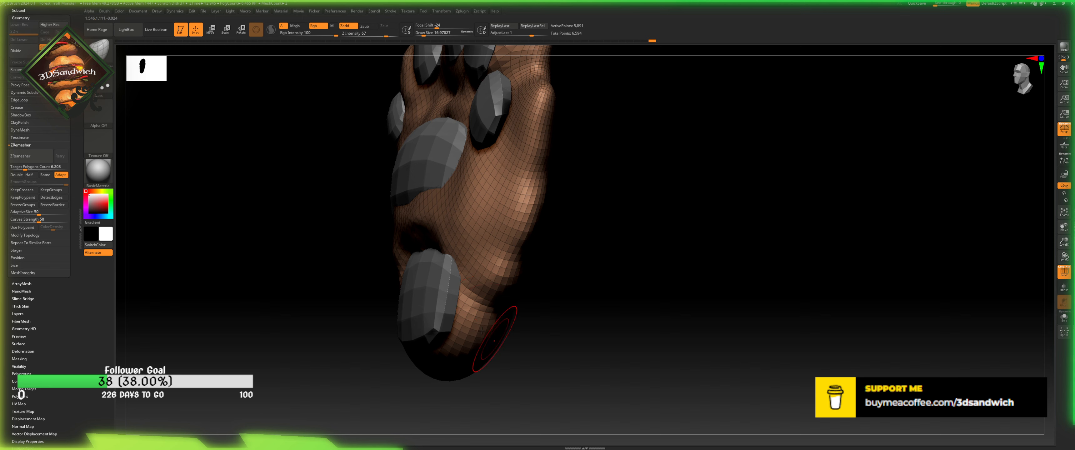
{"action": "left_click", "coordinate": [445, 304], "text": "alt"}
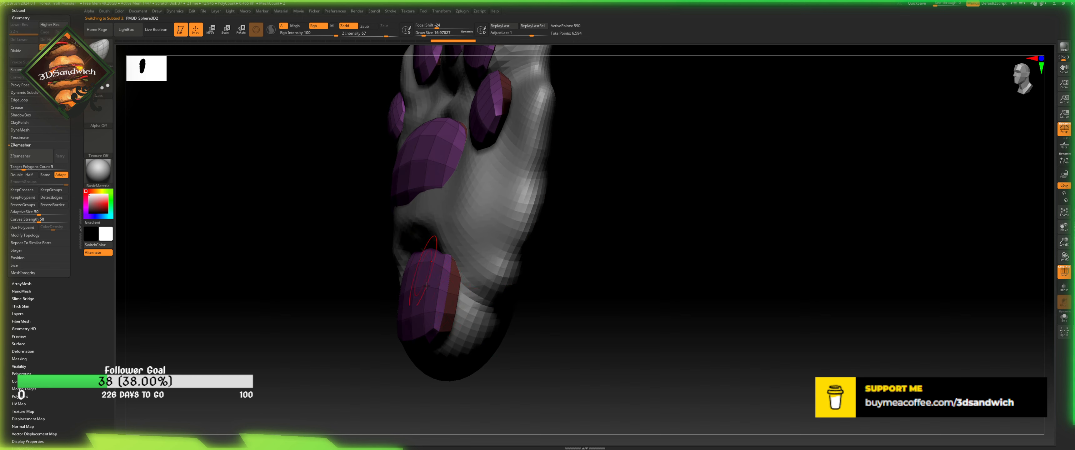
{"action": "key", "text": "s"}
{"action": "left_click_drag", "start_coordinate": [696, 351], "coordinate": [435, 303]}
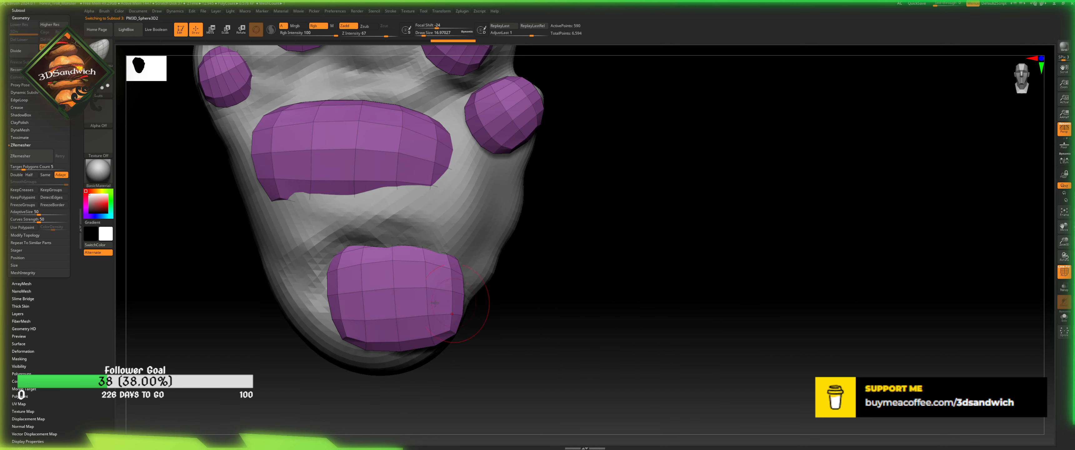
{"action": "right_click", "coordinate": [410, 274]}
- Assign Alt+F4 as the custom hotkey for the ZModeler brush and select that brush
{"action": "left_click", "coordinate": [105, 58]}
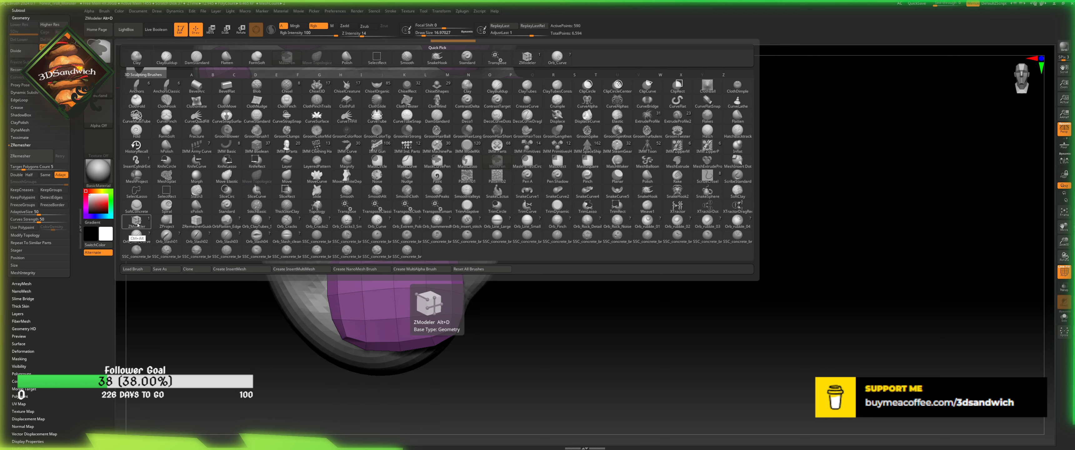
{"action": "left_click", "coordinate": [139, 225], "text": "ctrl+alt"}
{"action": "key", "text": "alt+F4"}
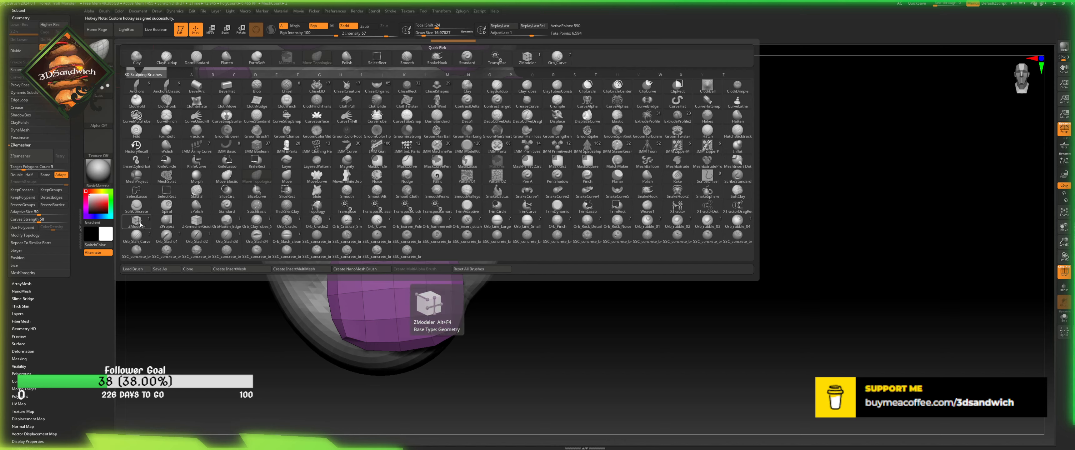
{"action": "left_click", "coordinate": [140, 225]}
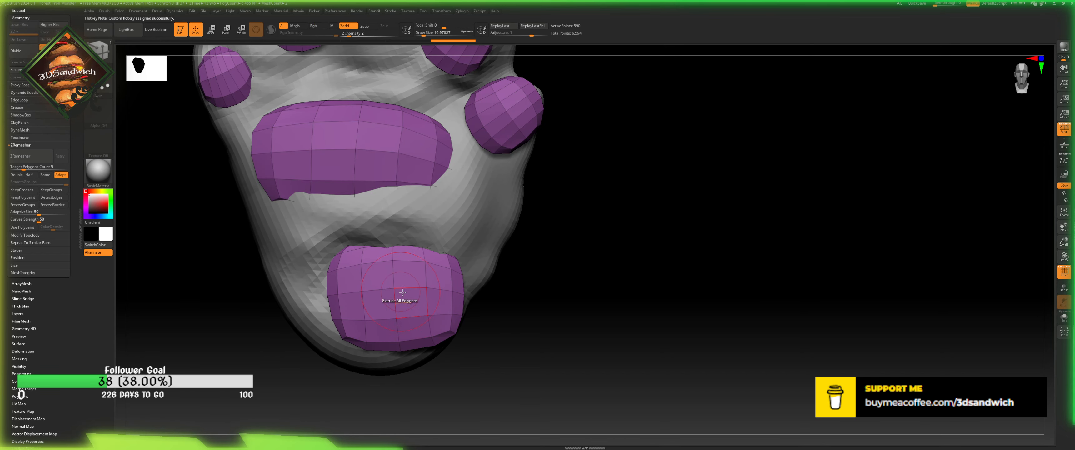
{"action": "key", "text": "space"}
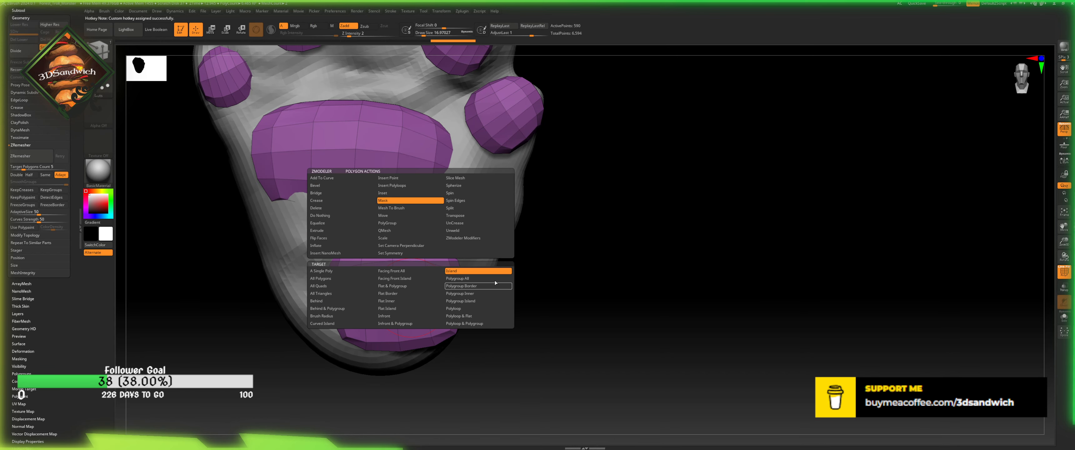
{"action": "left_click", "coordinate": [480, 279]}
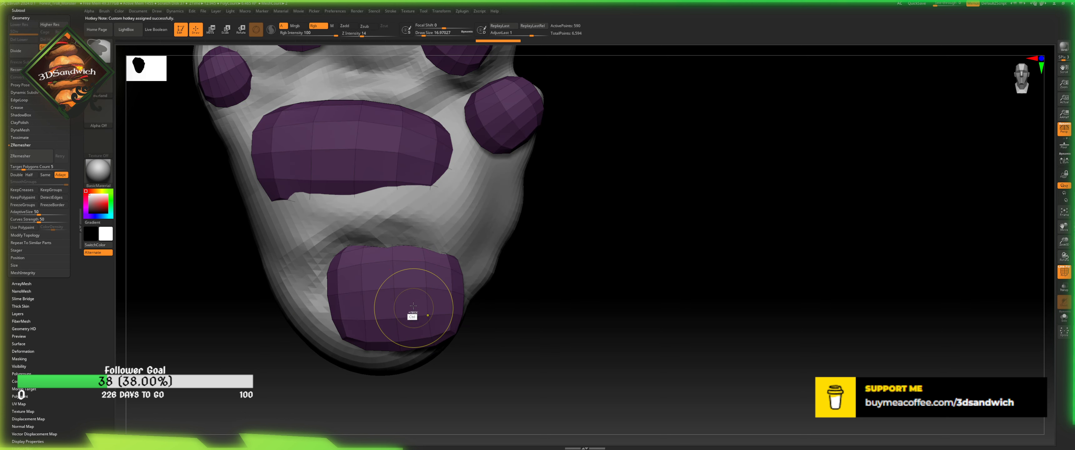
{"action": "key", "text": "space"}
{"action": "left_click", "coordinate": [327, 207]}
{"action": "left_click", "coordinate": [313, 192]}
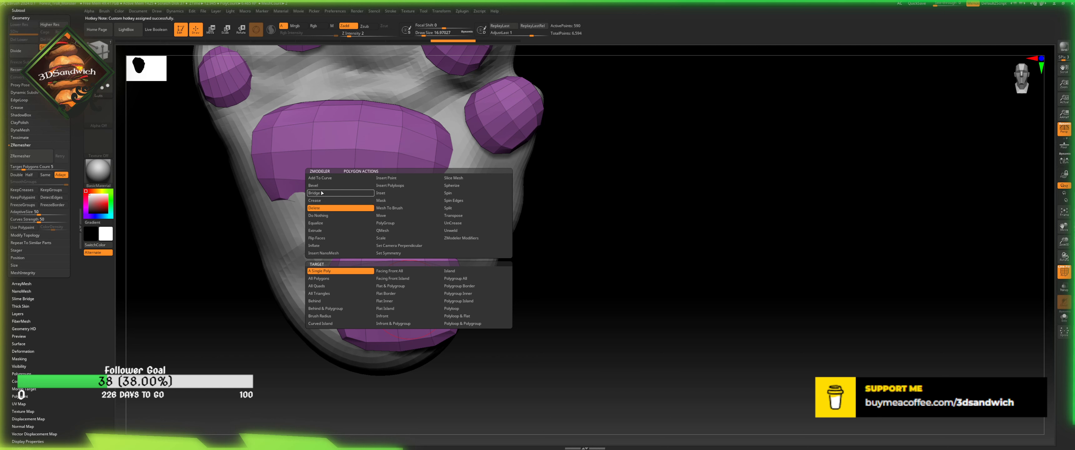
- Set ZModeler's polygon action to Mask with the Island target and mask the wrist pad
{"action": "key", "text": "space"}
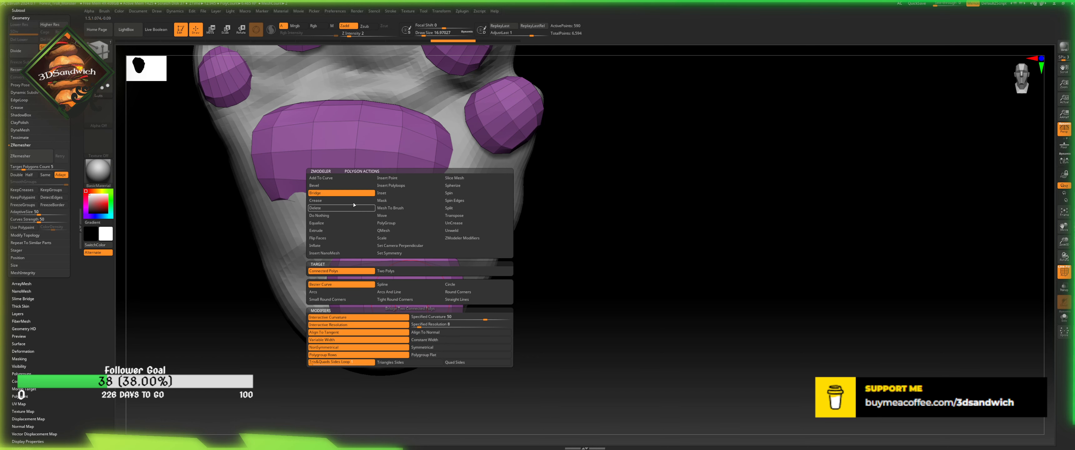
{"action": "left_click", "coordinate": [401, 200]}
{"action": "left_click", "coordinate": [348, 278]}
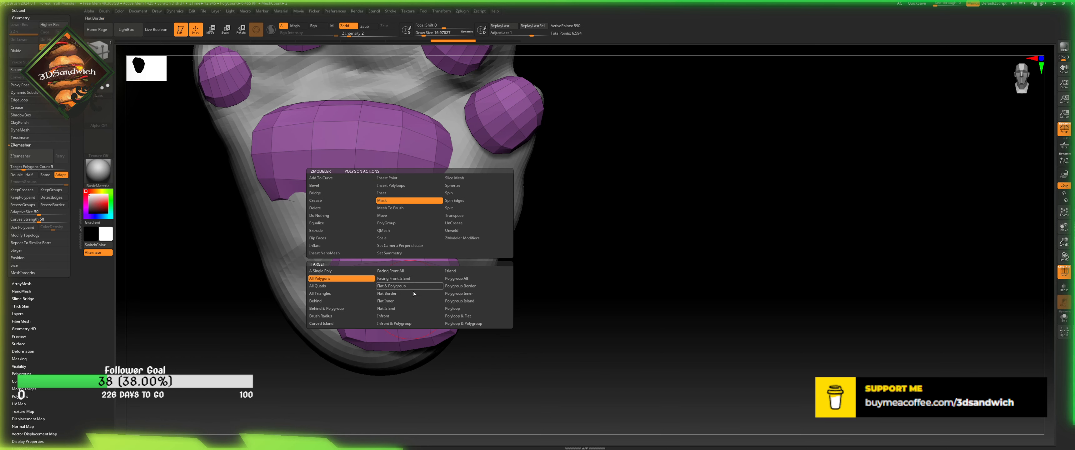
{"action": "left_click", "coordinate": [416, 310]}
{"action": "left_click", "coordinate": [419, 309]}
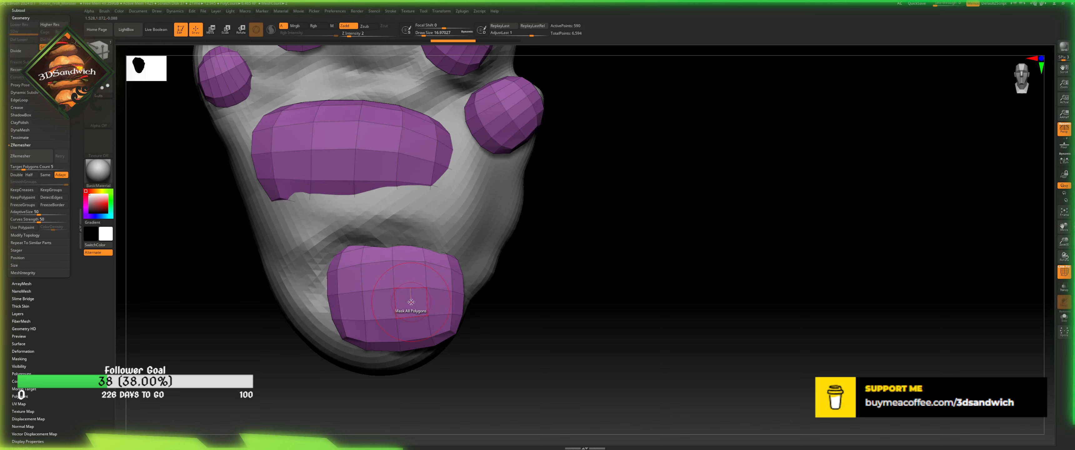
{"action": "key", "text": "space"}
{"action": "left_click", "coordinate": [451, 272]}
{"action": "left_click", "coordinate": [413, 300]}
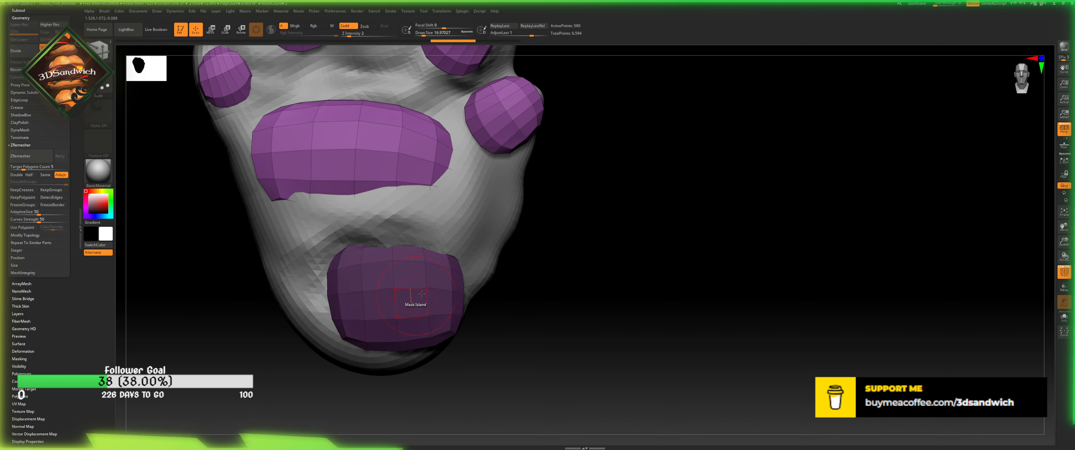
- Invert the mask so only the wrist pad is editable, and tilt and move it back into the wrist with the gizmo
{"action": "left_click", "coordinate": [547, 297], "text": "ctrl"}
{"action": "left_click_drag", "start_coordinate": [547, 297], "coordinate": [514, 287]}
{"action": "key", "text": "w"}
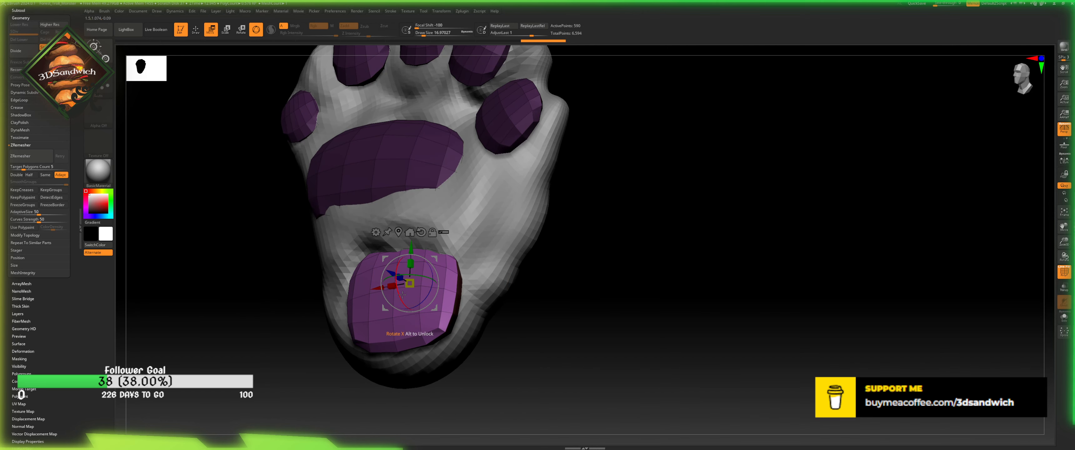
{"action": "left_click_drag", "start_coordinate": [398, 292], "coordinate": [401, 298]}
{"action": "left_click_drag", "start_coordinate": [581, 275], "coordinate": [535, 269]}
{"action": "mouse_move", "coordinate": [374, 275]}
{"action": "left_mouse_down"}
{"action": "mouse_move", "coordinate": [387, 273]}
{"action": "mouse_move", "coordinate": [373, 283]}
{"action": "left_mouse_up"}
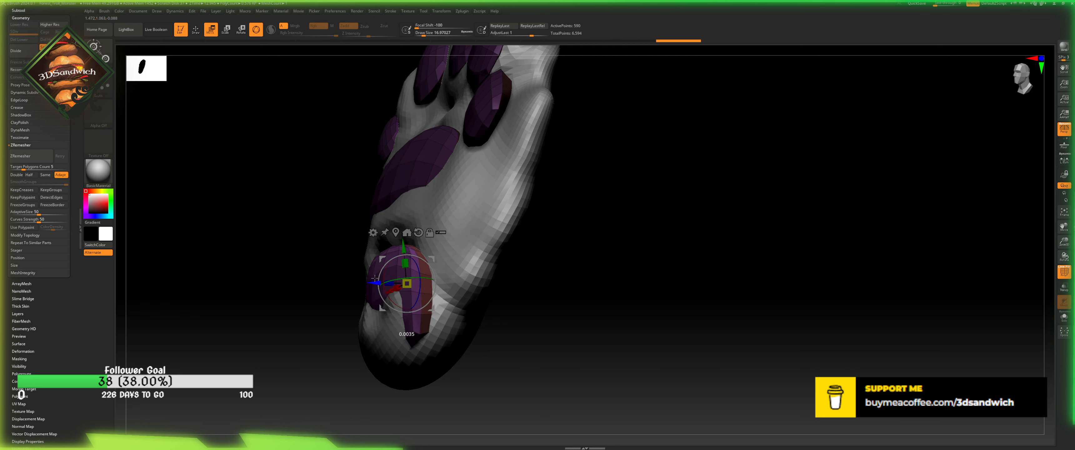
{"action": "left_click_drag", "start_coordinate": [557, 299], "coordinate": [608, 304]}
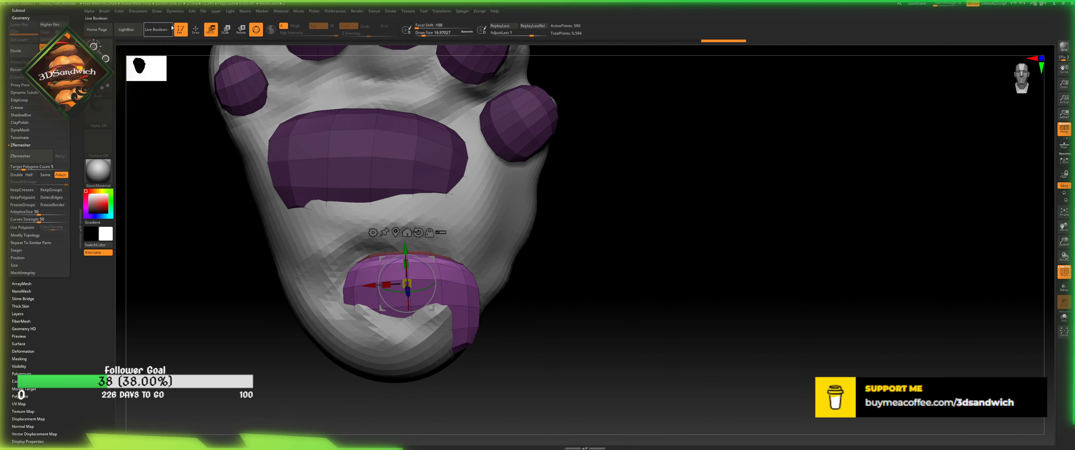
{"action": "left_click", "coordinate": [195, 29]}
- Make the paw body the active subtool and enlarge the draw size
{"action": "mouse_move", "coordinate": [528, 278]}
{"action": "left_mouse_down"}
{"action": "mouse_move", "coordinate": [559, 292]}
{"action": "mouse_move", "coordinate": [498, 274]}
{"action": "left_mouse_up"}
{"action": "left_click_drag", "start_coordinate": [562, 299], "coordinate": [549, 232]}
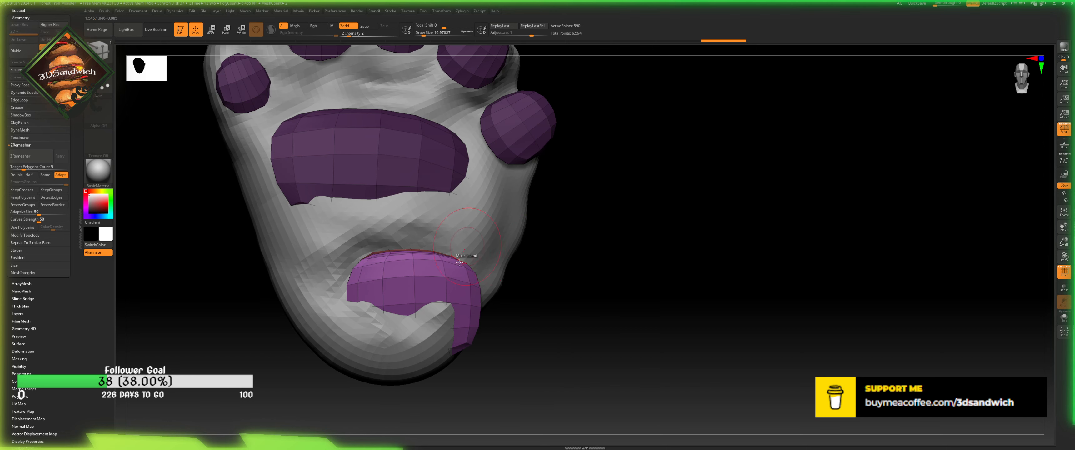
{"action": "left_click", "coordinate": [464, 244], "text": "alt"}
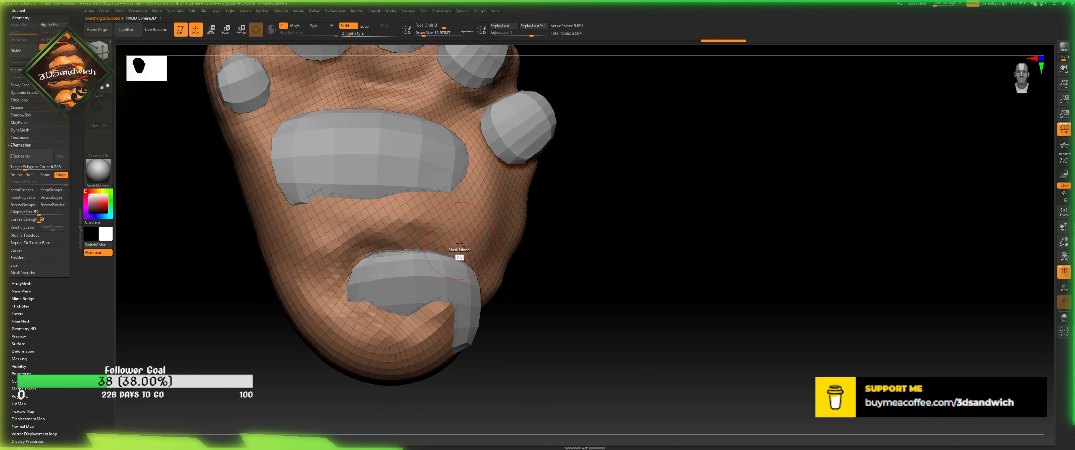
{"action": "mouse_move", "coordinate": [488, 371]}
{"action": "left_mouse_down"}
{"action": "mouse_move", "coordinate": [525, 137]}
{"action": "mouse_move", "coordinate": [521, 211]}
{"action": "mouse_move", "coordinate": [473, 368]}
{"action": "left_mouse_up"}
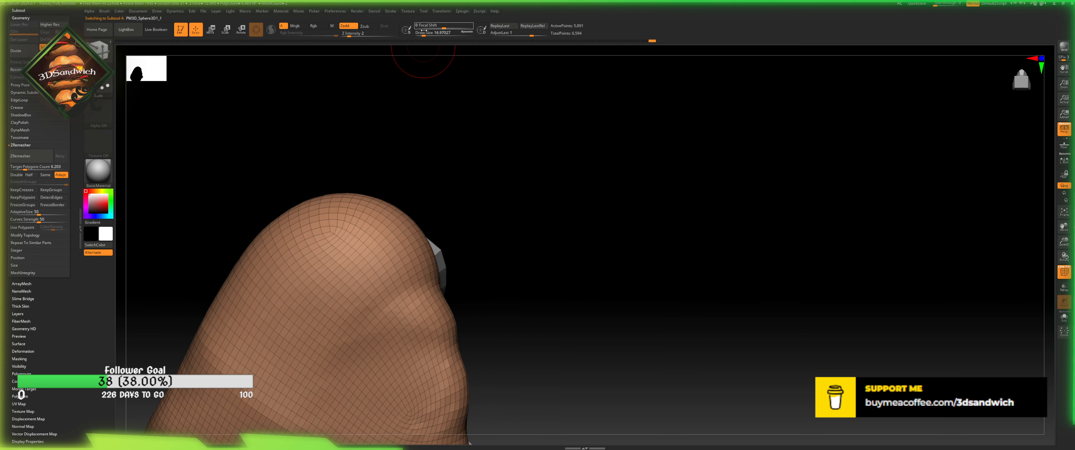
{"action": "left_click_drag", "start_coordinate": [423, 35], "coordinate": [427, 35]}
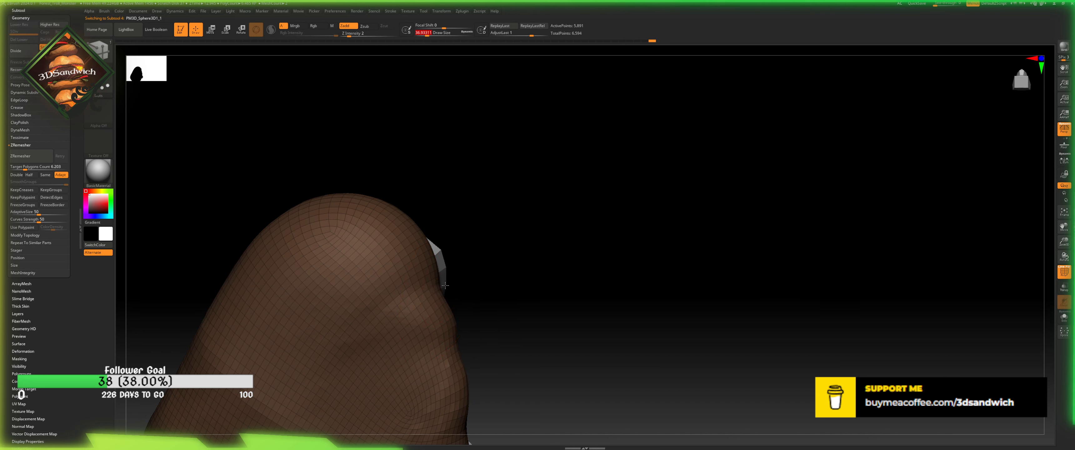
{"action": "key", "text": "ctrl+z"}
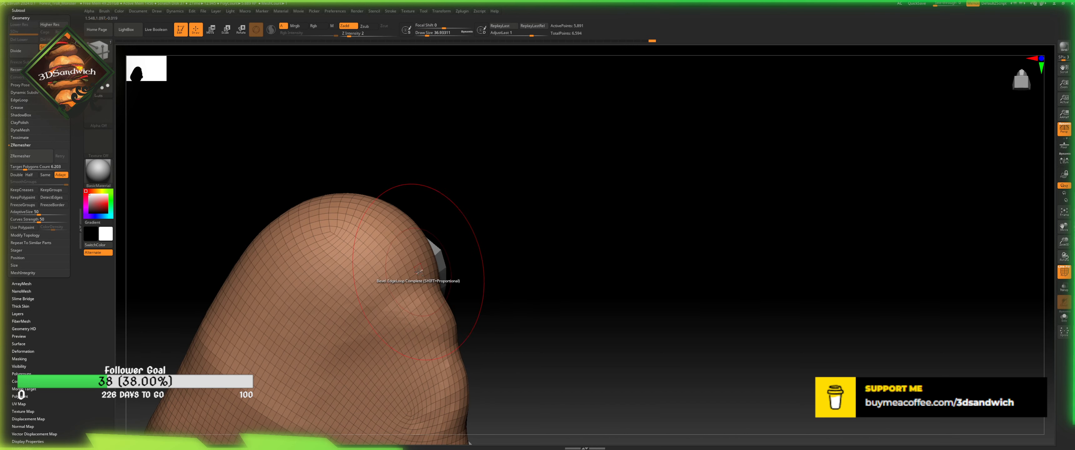
- Assign Alt+A as the custom hotkey for the Move Topological brush
{"action": "left_click", "coordinate": [111, 63]}
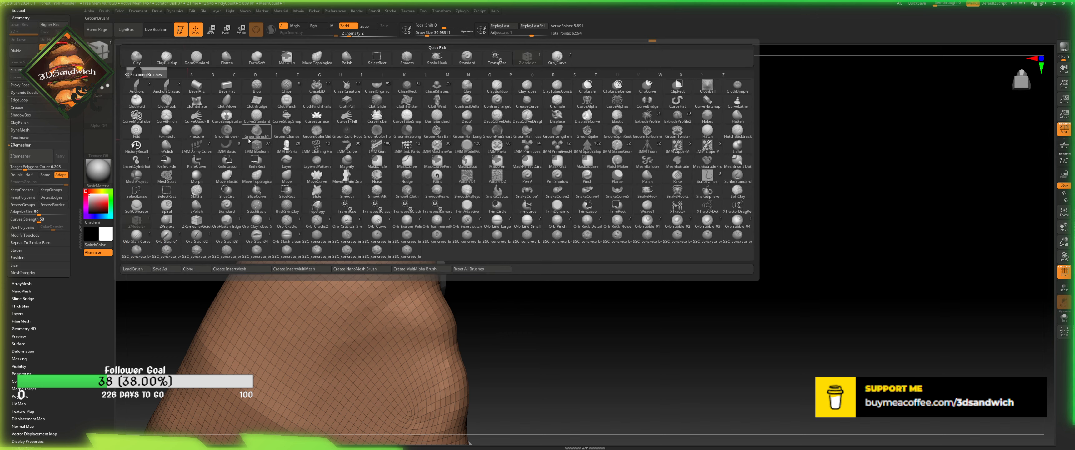
{"action": "left_click", "coordinate": [258, 177], "text": "ctrl+alt"}
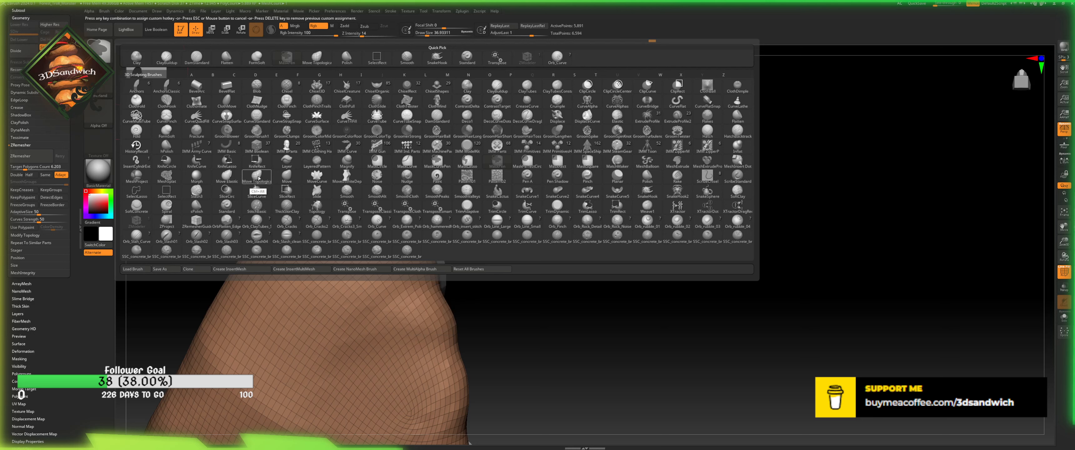
{"action": "key", "text": "alt+a"}
{"action": "left_click", "coordinate": [186, 142]}
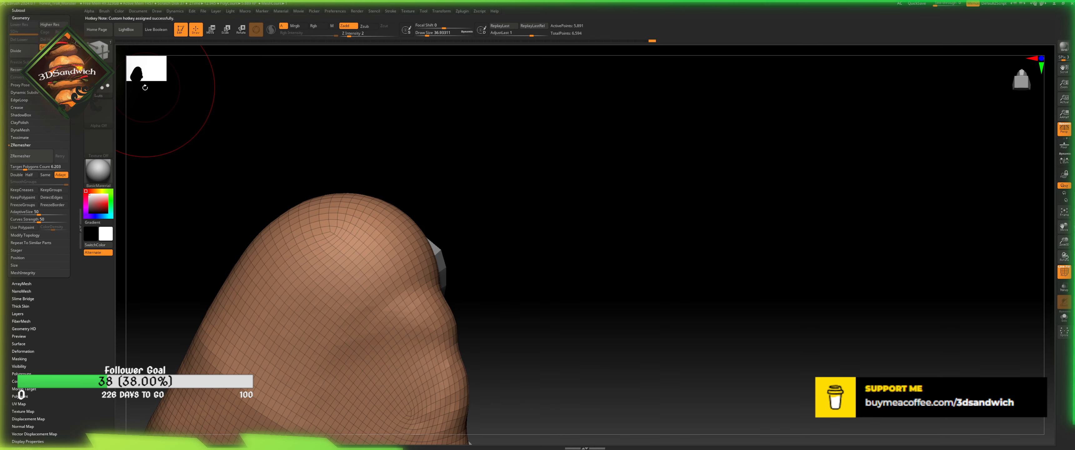
- Push the wrist end of the body back behind the wrist pad with Move Topological, reducing the draw size to about 31
{"action": "mouse_move", "coordinate": [470, 233]}
{"action": "left_mouse_down"}
{"action": "mouse_move", "coordinate": [453, 246]}
{"action": "mouse_move", "coordinate": [419, 204]}
{"action": "mouse_move", "coordinate": [468, 216]}
{"action": "left_mouse_up"}
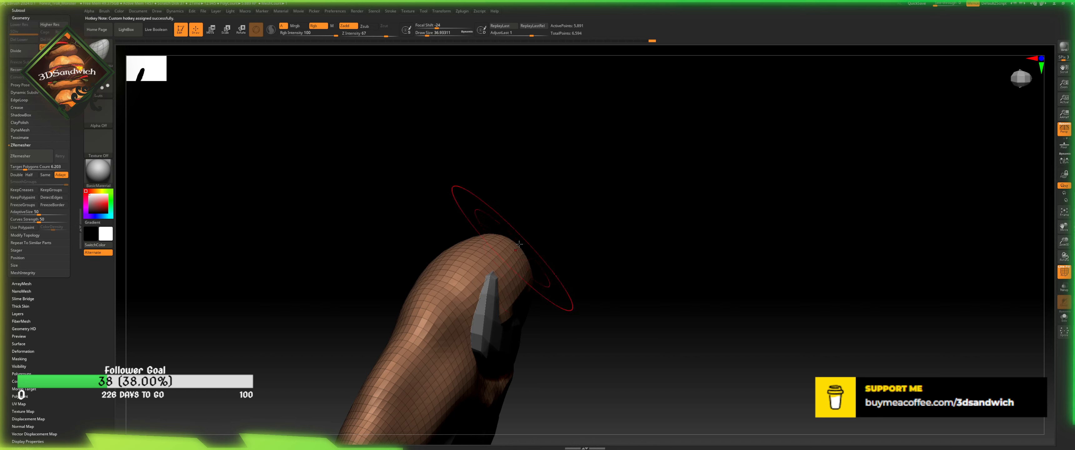
{"action": "mouse_move", "coordinate": [519, 243]}
{"action": "left_mouse_down"}
{"action": "mouse_move", "coordinate": [511, 202]}
{"action": "mouse_move", "coordinate": [449, 235]}
{"action": "left_mouse_up"}
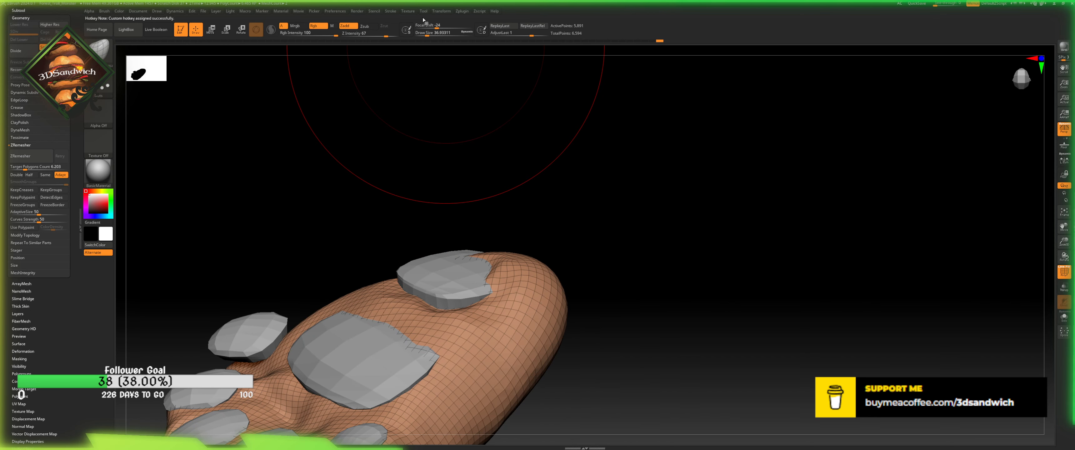
{"action": "left_click_drag", "start_coordinate": [434, 34], "coordinate": [426, 34]}
{"action": "mouse_move", "coordinate": [521, 261]}
{"action": "left_mouse_down"}
{"action": "mouse_move", "coordinate": [503, 276]}
{"action": "mouse_move", "coordinate": [528, 293]}
{"action": "left_mouse_up"}
{"action": "mouse_move", "coordinate": [539, 256]}
{"action": "left_mouse_down"}
{"action": "mouse_move", "coordinate": [515, 149]}
{"action": "mouse_move", "coordinate": [543, 200]}
{"action": "left_mouse_up"}
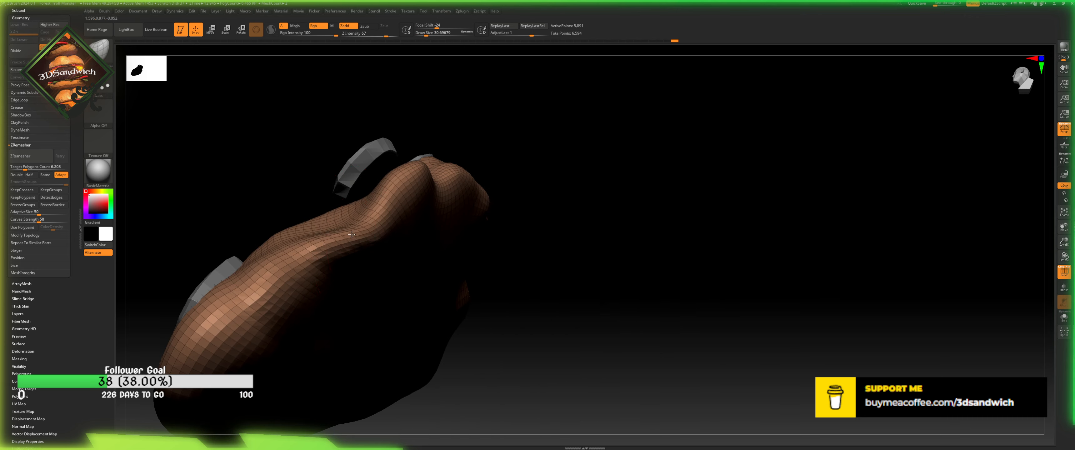
{"action": "mouse_move", "coordinate": [558, 238]}
{"action": "left_mouse_down"}
{"action": "mouse_move", "coordinate": [575, 248]}
{"action": "mouse_move", "coordinate": [333, 196]}
{"action": "mouse_move", "coordinate": [410, 300]}
{"action": "mouse_move", "coordinate": [419, 244]}
{"action": "left_mouse_up"}
{"action": "left_click_drag", "start_coordinate": [432, 297], "coordinate": [139, 82], "text": "alt"}
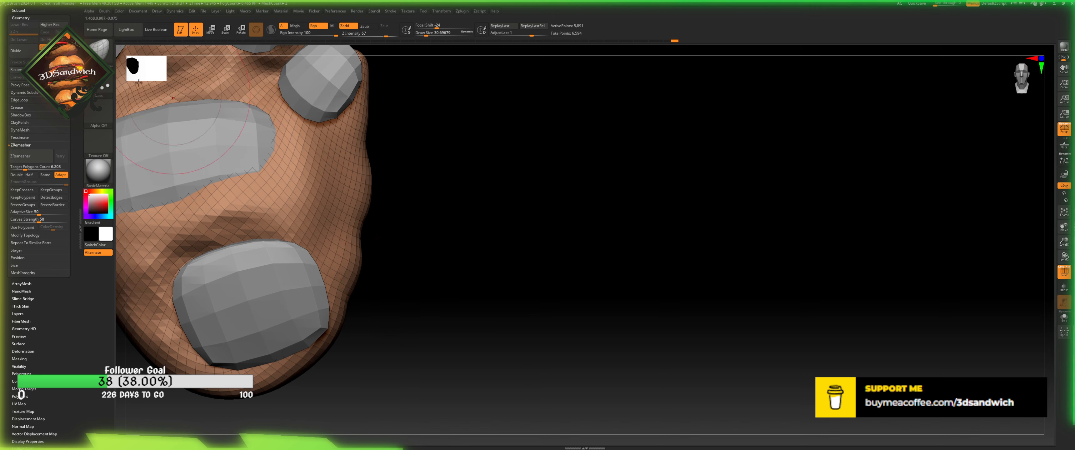
- Select the ClayBuildup brush with a draw size of about 9.4, and sculpt the body surface beside the wrist pad
{"action": "left_click", "coordinate": [97, 51]}
{"action": "left_click", "coordinate": [505, 86]}
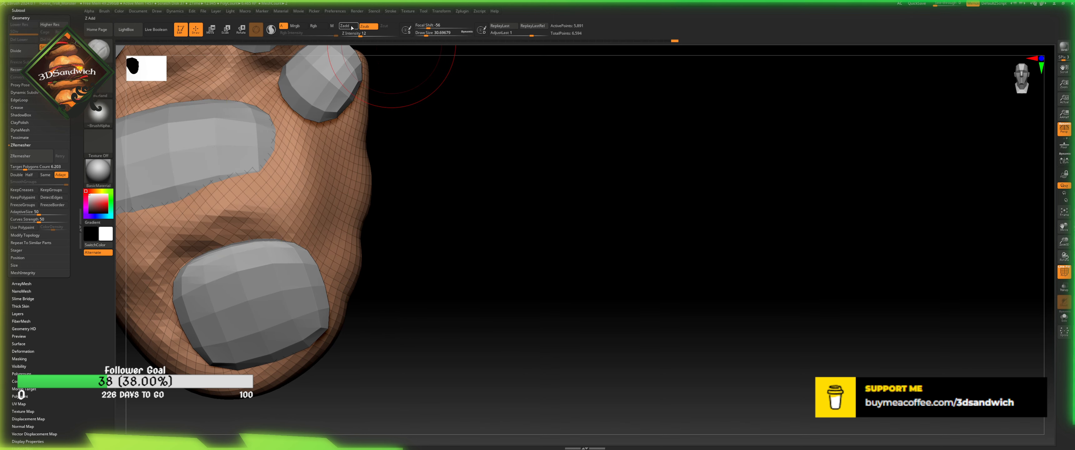
{"action": "left_click_drag", "start_coordinate": [447, 198], "coordinate": [413, 196]}
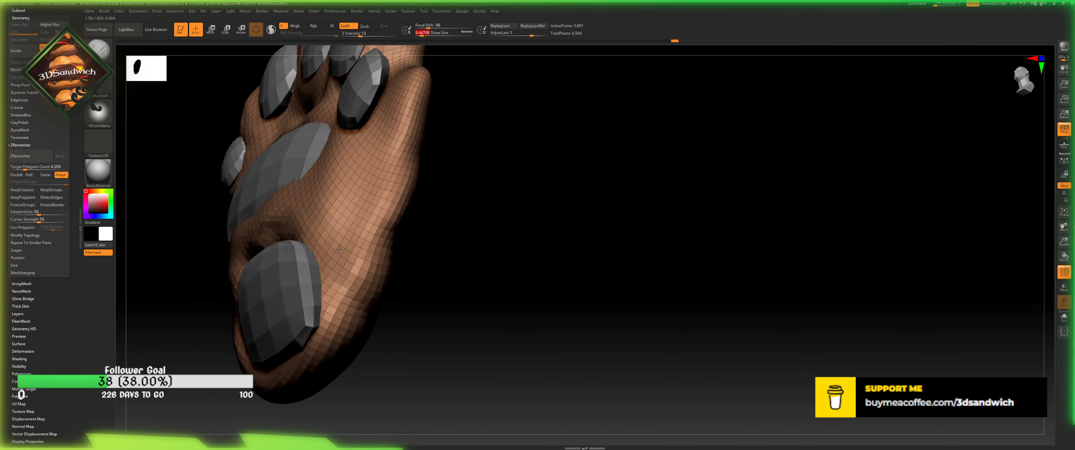
{"action": "mouse_move", "coordinate": [325, 259]}
{"action": "left_mouse_down"}
{"action": "mouse_move", "coordinate": [342, 288]}
{"action": "mouse_move", "coordinate": [346, 237]}
{"action": "mouse_move", "coordinate": [343, 265]}
{"action": "mouse_move", "coordinate": [311, 240]}
{"action": "left_mouse_up"}
{"action": "left_click_drag", "start_coordinate": [496, 220], "coordinate": [469, 197]}
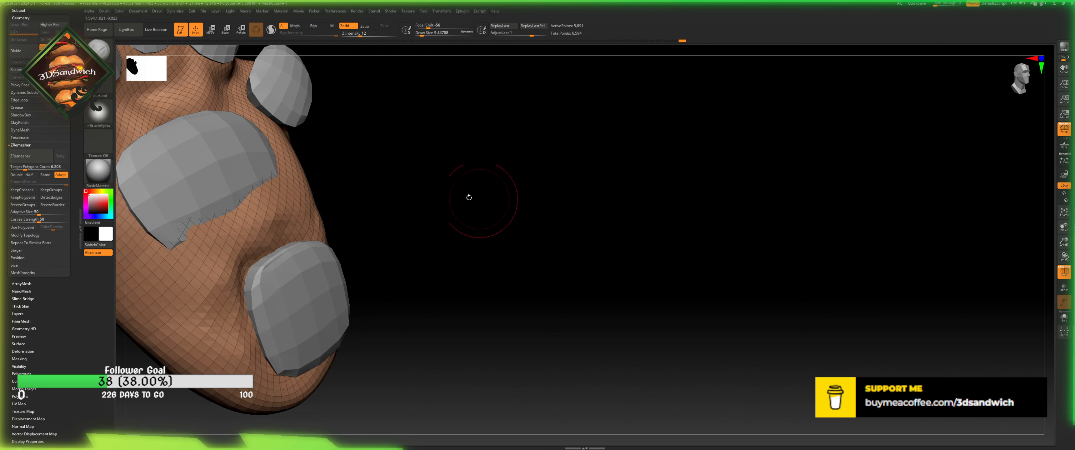
{"action": "left_click_drag", "start_coordinate": [259, 262], "coordinate": [244, 292]}
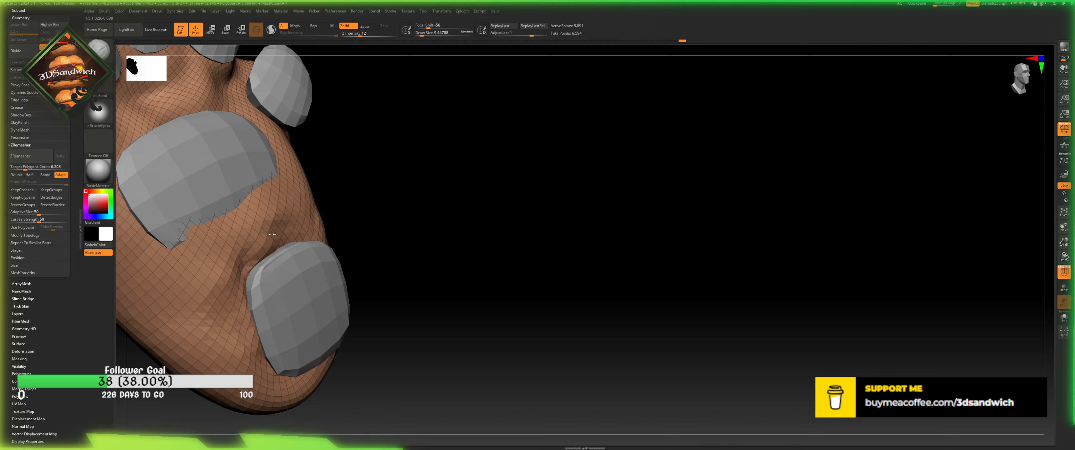
{"action": "left_click_drag", "start_coordinate": [336, 208], "coordinate": [308, 216]}
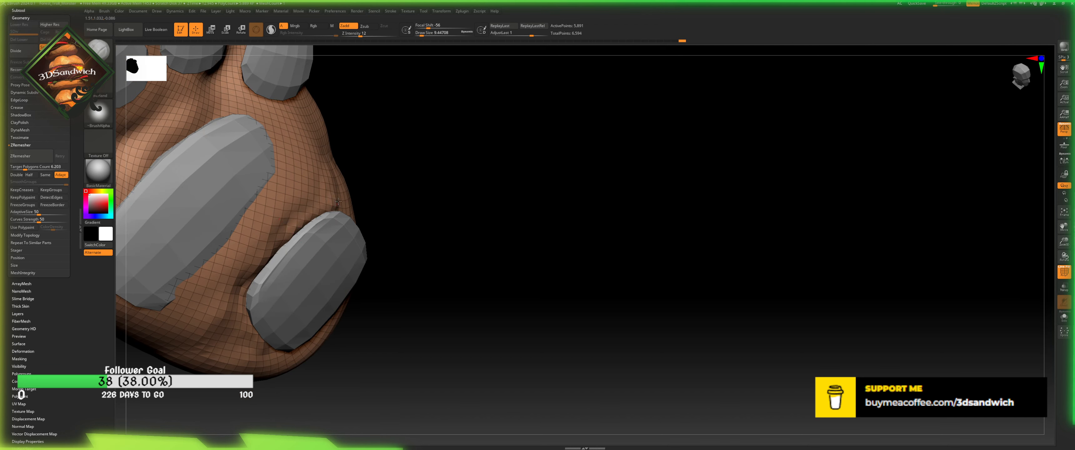
{"action": "mouse_move", "coordinate": [400, 169]}
{"action": "left_mouse_down"}
{"action": "mouse_move", "coordinate": [503, 233]}
{"action": "mouse_move", "coordinate": [546, 239]}
{"action": "mouse_move", "coordinate": [410, 63]}
{"action": "left_mouse_up"}
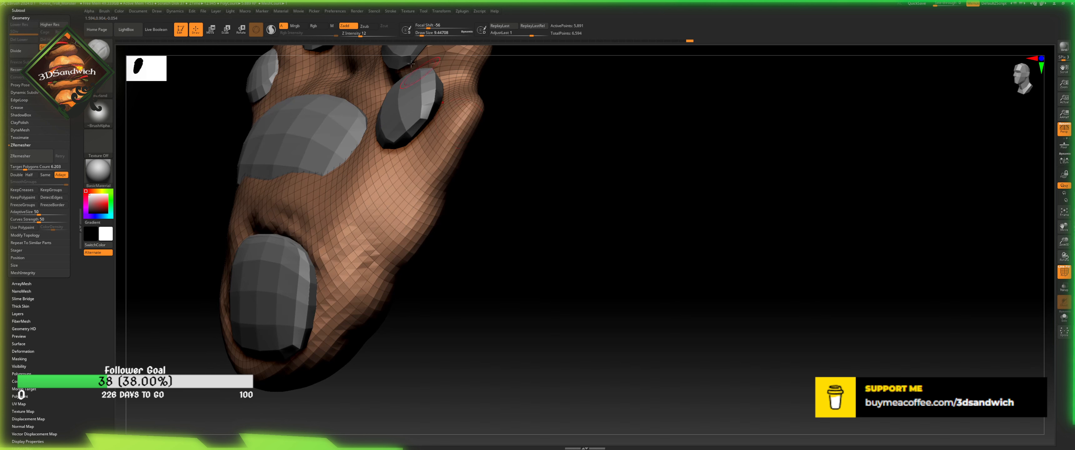
- Set ClayBuildup to subtract with a draw size of about 37 and carve the body away from the palm pad's wrist-side edge
{"action": "left_click_drag", "start_coordinate": [422, 37], "coordinate": [432, 37]}
{"action": "mouse_move", "coordinate": [543, 233]}
{"action": "left_mouse_down"}
{"action": "mouse_move", "coordinate": [490, 235]}
{"action": "mouse_move", "coordinate": [563, 313]}
{"action": "left_mouse_up"}
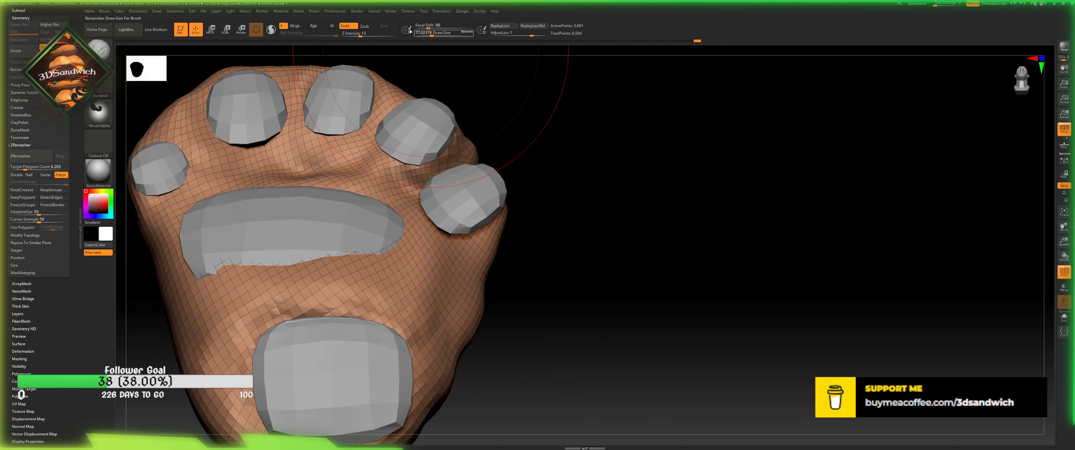
{"action": "left_click", "coordinate": [364, 26]}
{"action": "left_click_drag", "start_coordinate": [432, 37], "coordinate": [427, 36]}
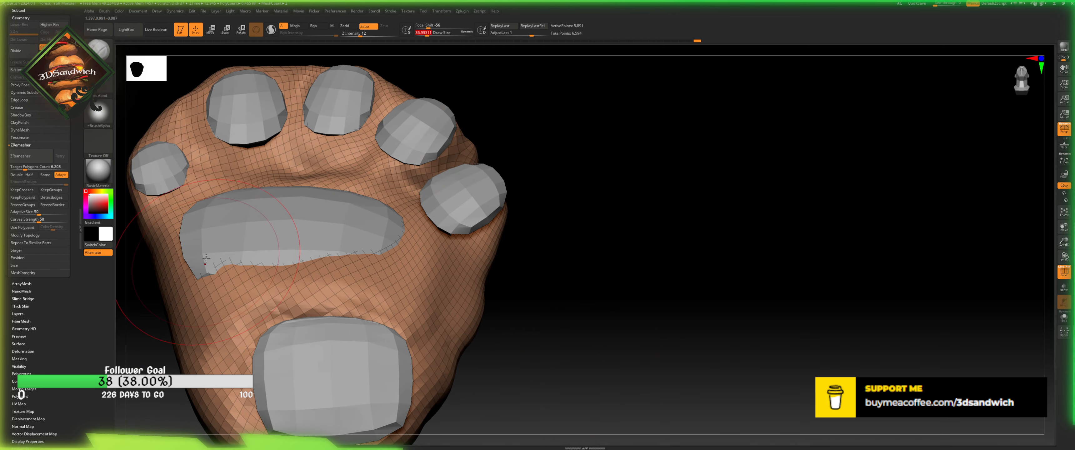
{"action": "mouse_move", "coordinate": [207, 258]}
{"action": "left_mouse_down"}
{"action": "mouse_move", "coordinate": [301, 275]}
{"action": "mouse_move", "coordinate": [428, 231]}
{"action": "left_mouse_up"}
{"action": "mouse_move", "coordinate": [332, 278]}
{"action": "left_mouse_down"}
{"action": "mouse_move", "coordinate": [375, 277]}
{"action": "mouse_move", "coordinate": [296, 288]}
{"action": "left_mouse_up"}
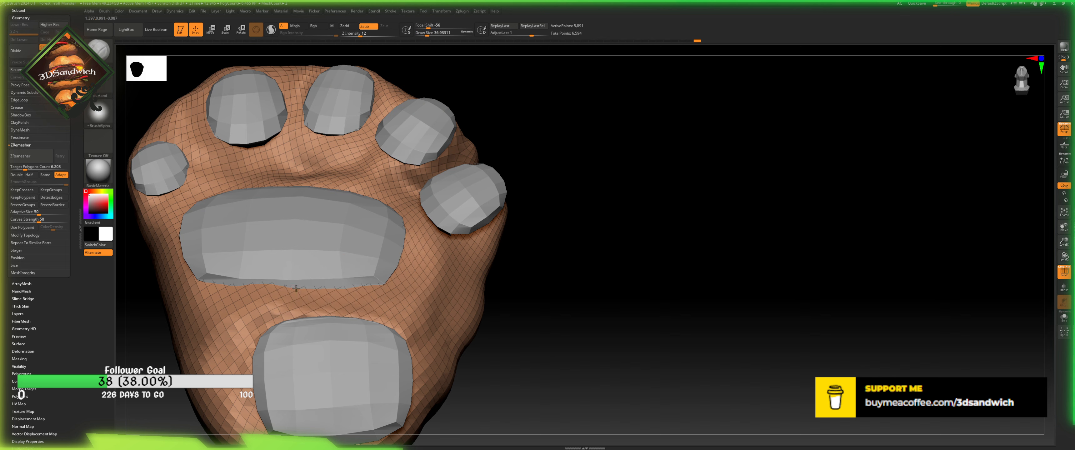
- Set the brush back to Zadd, isolate the paw body, and reduce the draw size to about 23
{"action": "left_click_drag", "start_coordinate": [491, 269], "coordinate": [407, 104]}
{"action": "left_click", "coordinate": [343, 27]}
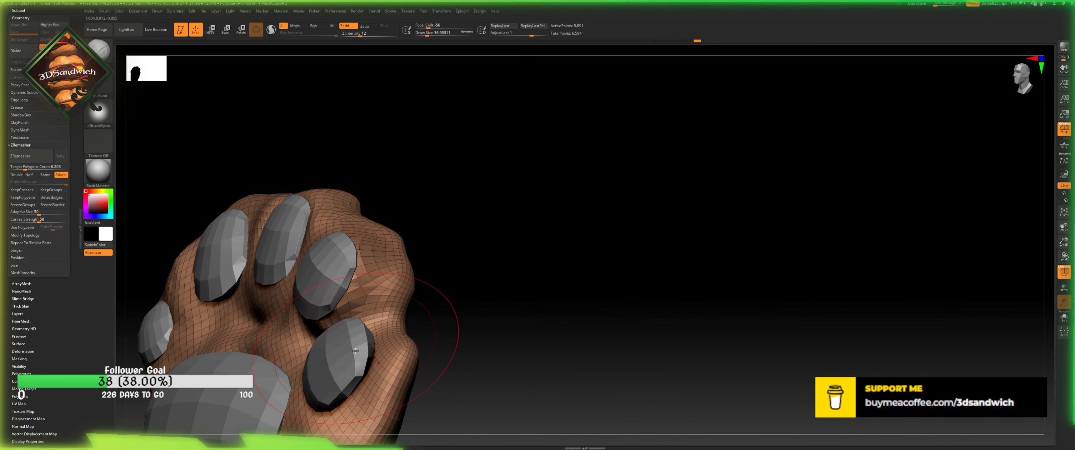
{"action": "left_click_drag", "start_coordinate": [434, 340], "coordinate": [885, 282], "text": "alt"}
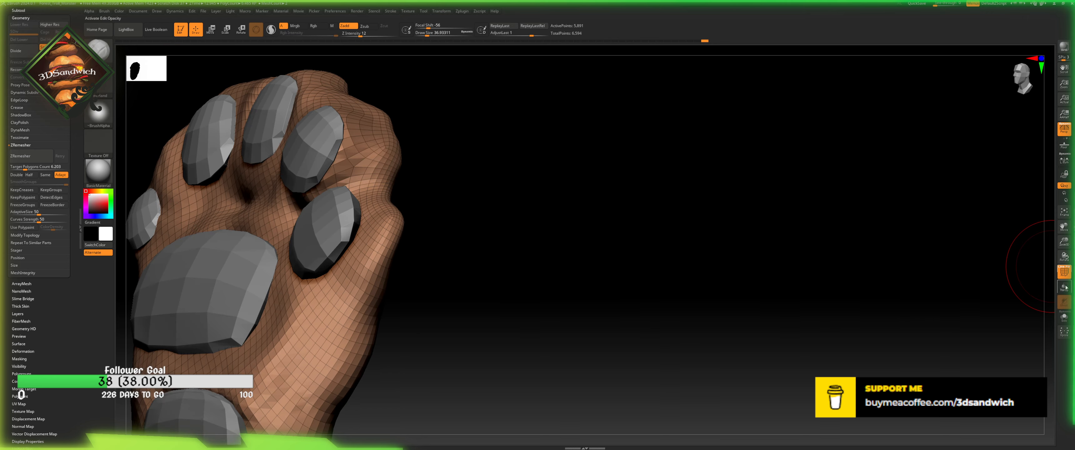
{"action": "left_click", "coordinate": [1060, 317]}
{"action": "left_click_drag", "start_coordinate": [695, 257], "coordinate": [529, 252]}
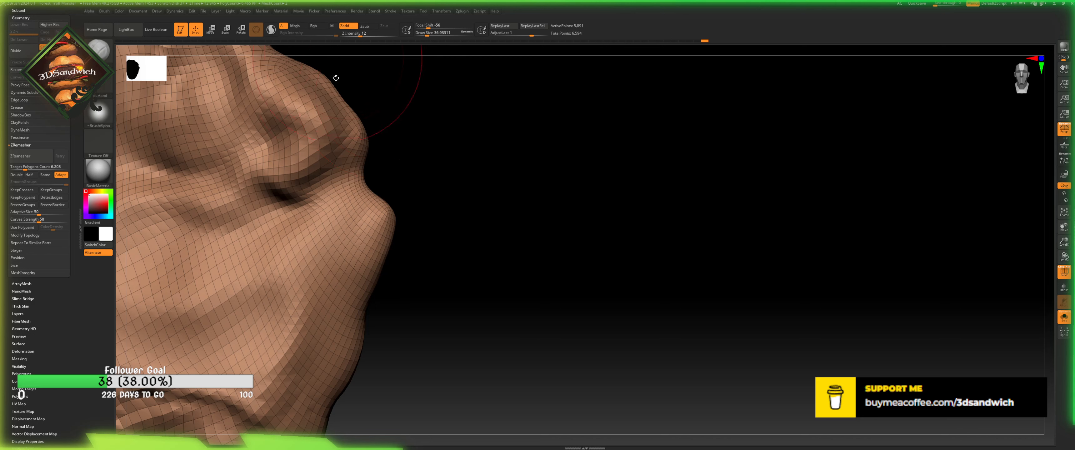
{"action": "left_click", "coordinate": [425, 36]}
- Enable backface auto masking for ClayBuildup, sculpt the body's side below the outer toe, and show the pads again
{"action": "left_click", "coordinate": [104, 11]}
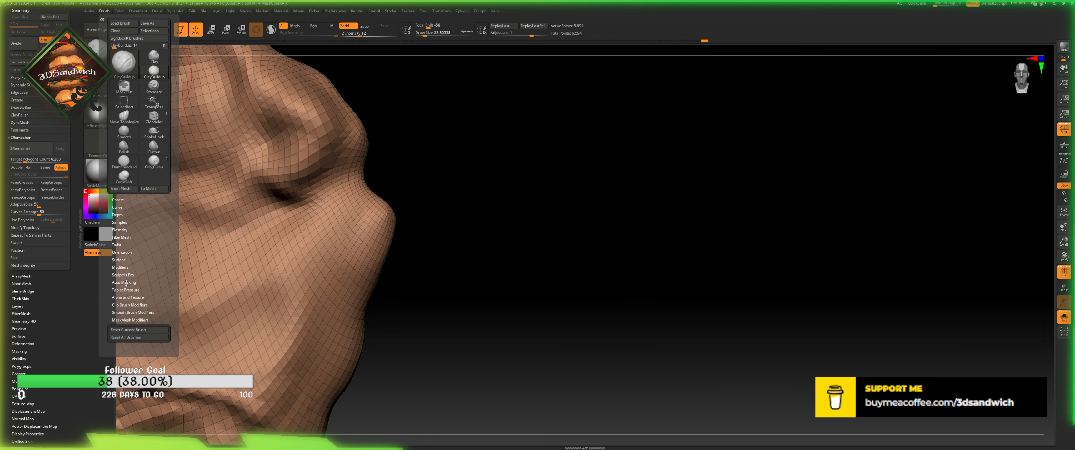
{"action": "left_click", "coordinate": [125, 283]}
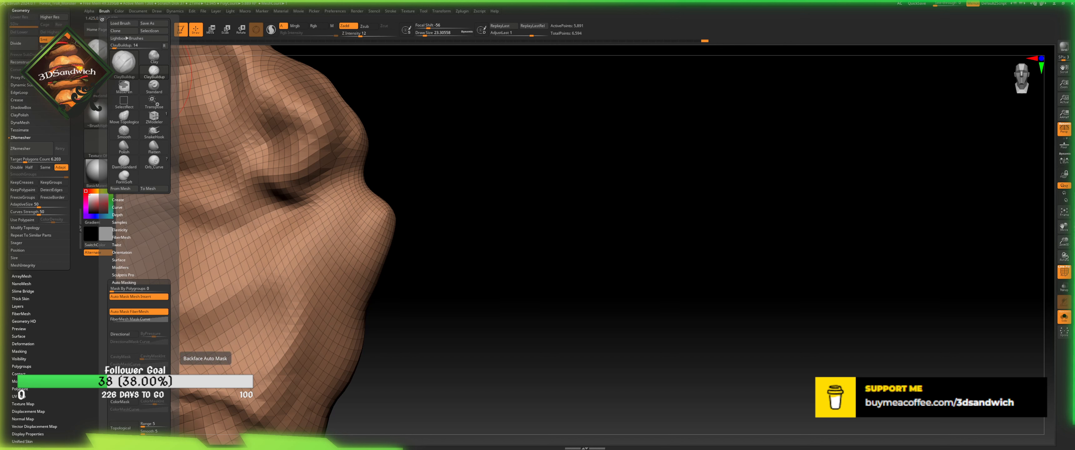
{"action": "left_click", "coordinate": [122, 379]}
{"action": "mouse_move", "coordinate": [324, 253]}
{"action": "left_mouse_down"}
{"action": "mouse_move", "coordinate": [340, 263]}
{"action": "mouse_move", "coordinate": [347, 211]}
{"action": "mouse_move", "coordinate": [329, 271]}
{"action": "mouse_move", "coordinate": [351, 301]}
{"action": "left_mouse_up"}
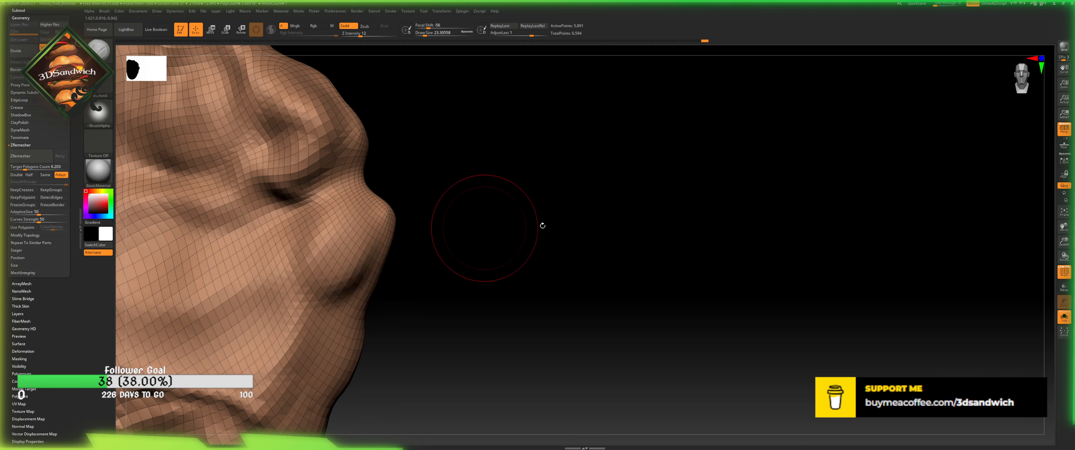
{"action": "left_click", "coordinate": [1064, 319]}
- Pull the body under the outer toe pad up to meet the pad using Move Topological
{"action": "left_click_drag", "start_coordinate": [485, 269], "coordinate": [342, 255]}
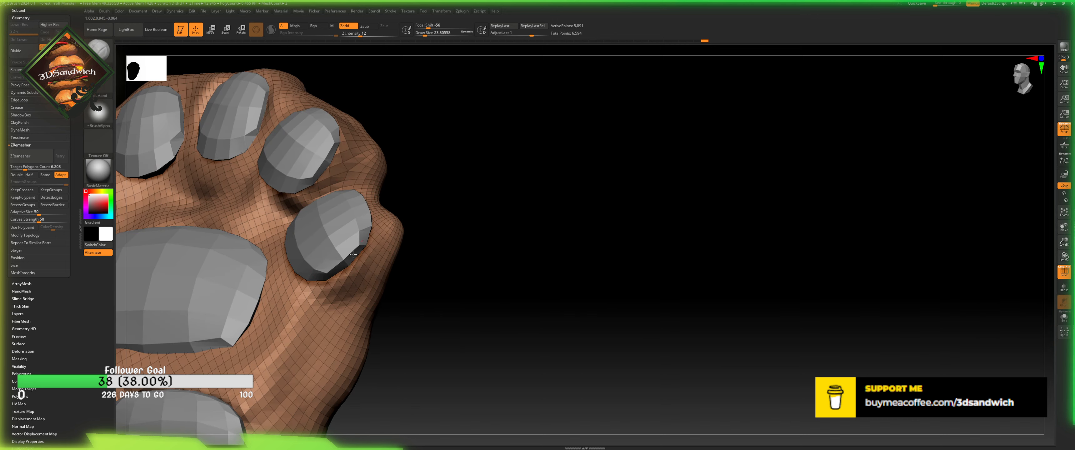
{"action": "left_click_drag", "start_coordinate": [426, 214], "coordinate": [357, 225]}
{"action": "mouse_move", "coordinate": [434, 207]}
{"action": "left_mouse_down"}
{"action": "mouse_move", "coordinate": [362, 197]}
{"action": "mouse_move", "coordinate": [430, 205]}
{"action": "mouse_move", "coordinate": [413, 202]}
{"action": "mouse_move", "coordinate": [390, 225]}
{"action": "mouse_move", "coordinate": [377, 211]}
{"action": "mouse_move", "coordinate": [389, 241]}
{"action": "left_mouse_up"}
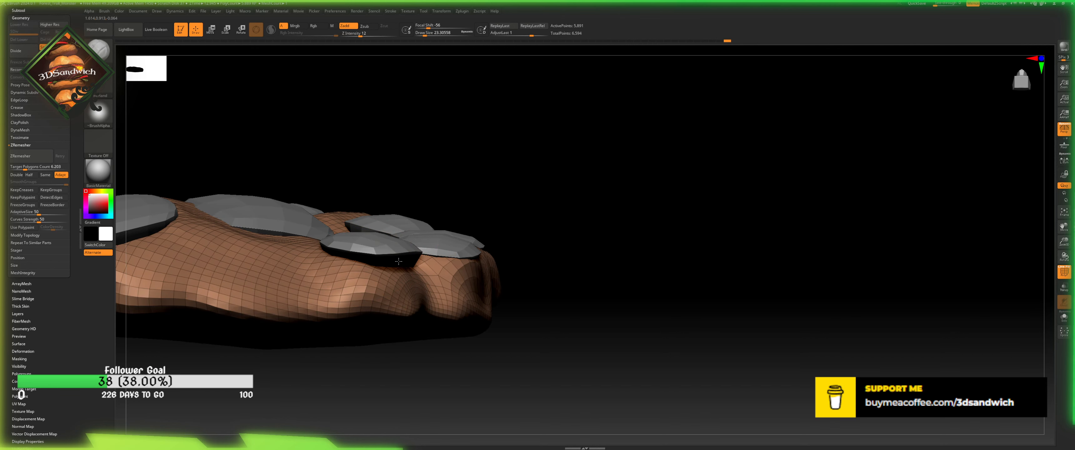
{"action": "left_click_drag", "start_coordinate": [455, 168], "coordinate": [413, 185], "text": "shift"}
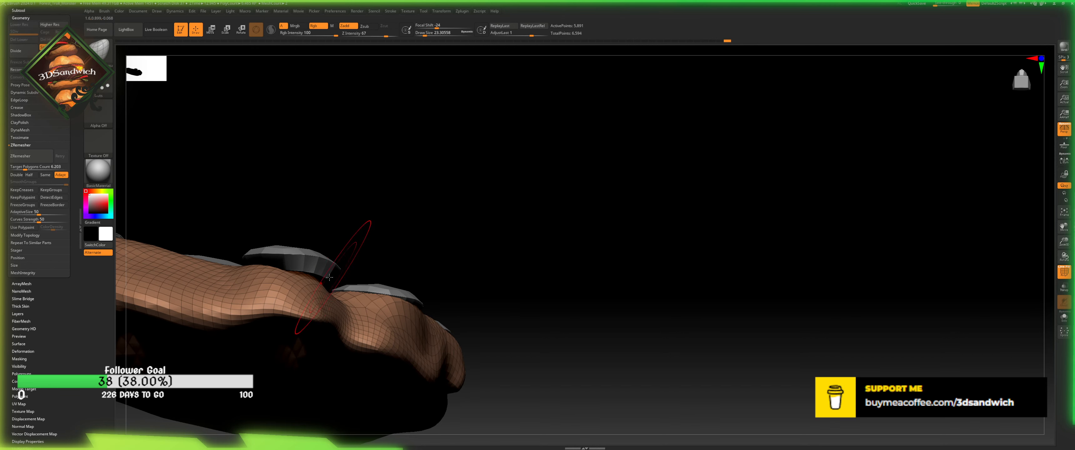
{"action": "mouse_move", "coordinate": [329, 277]}
{"action": "left_mouse_down"}
{"action": "mouse_move", "coordinate": [340, 270]}
{"action": "mouse_move", "coordinate": [329, 230]}
{"action": "left_mouse_up"}
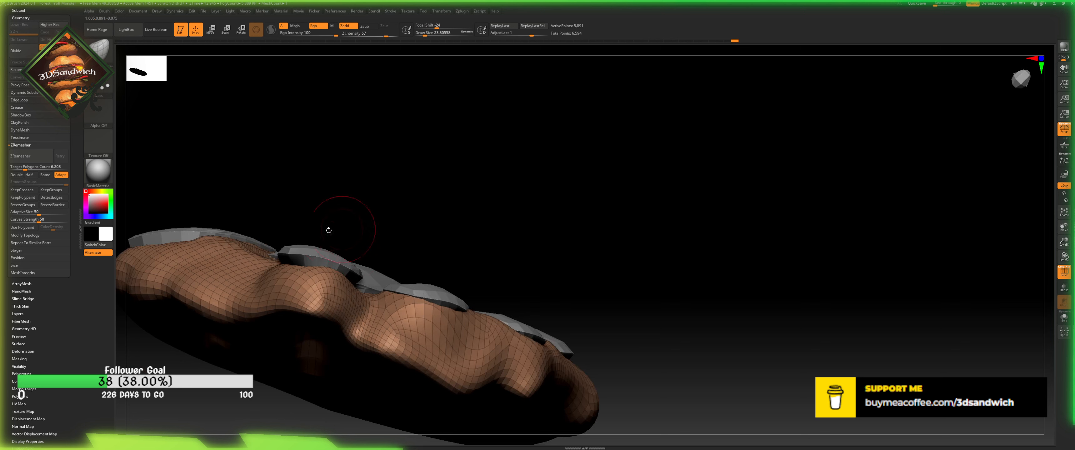
{"action": "left_click_drag", "start_coordinate": [276, 268], "coordinate": [271, 253]}
{"action": "left_click_drag", "start_coordinate": [347, 283], "coordinate": [362, 280]}
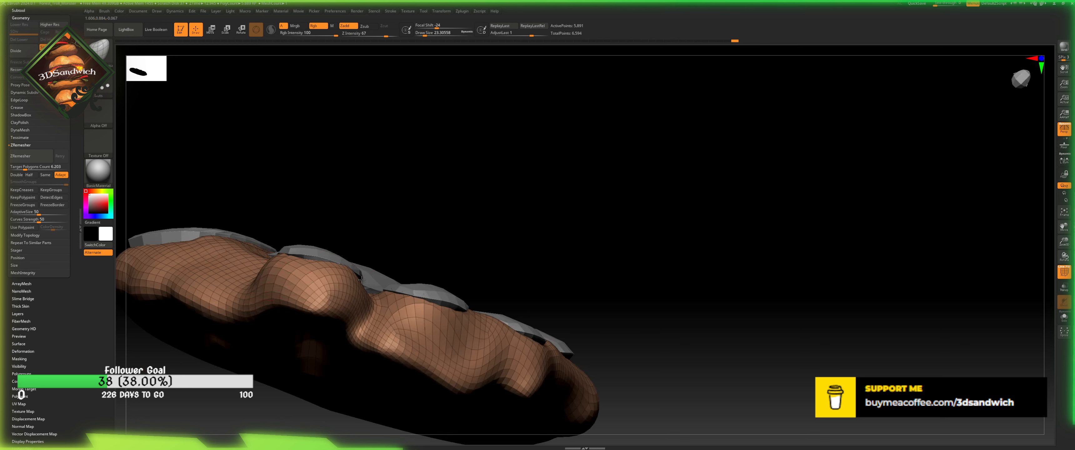
- Reshape the body around the outer toes with Move Topological, enlarging the draw size to about 31
{"action": "left_click_drag", "start_coordinate": [439, 240], "coordinate": [346, 173]}
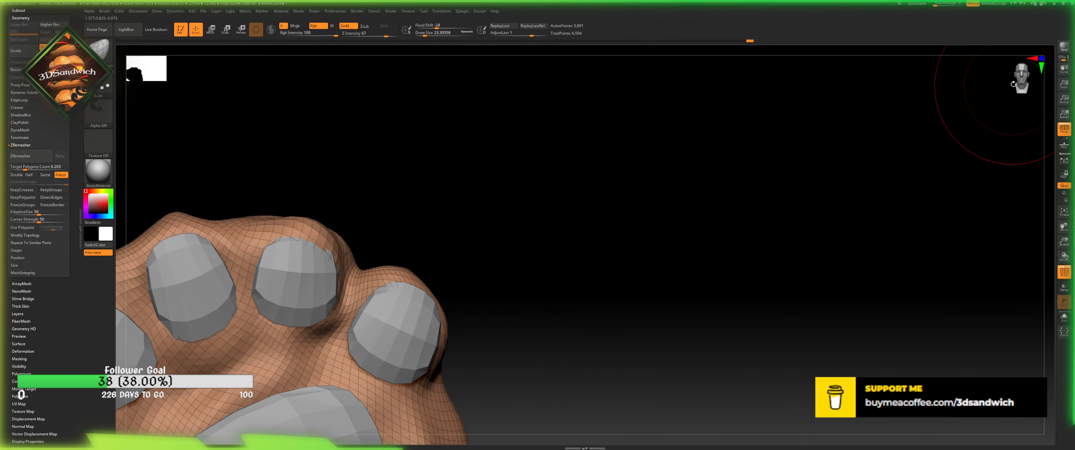
{"action": "left_click", "coordinate": [1013, 84]}
{"action": "left_click", "coordinate": [1063, 212]}
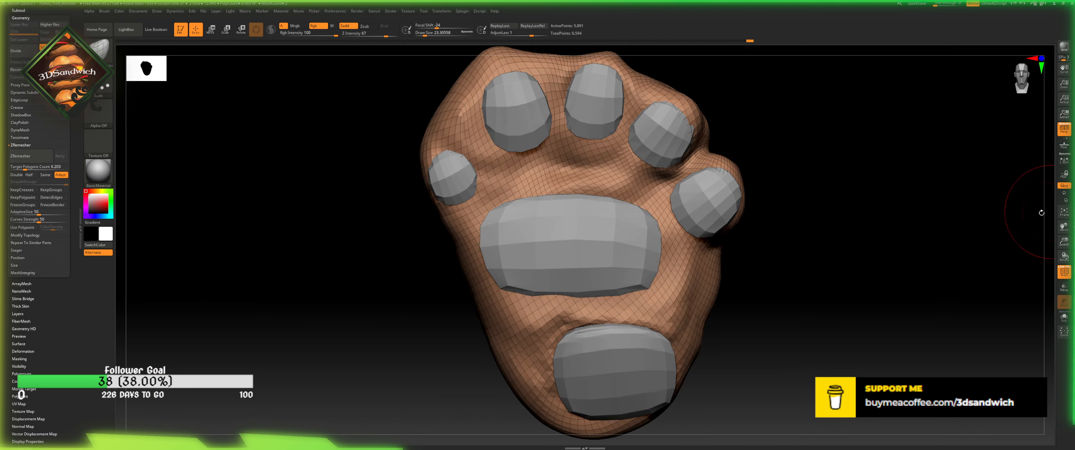
{"action": "left_click_drag", "start_coordinate": [844, 264], "coordinate": [720, 416], "text": "alt"}
{"action": "mouse_move", "coordinate": [380, 206]}
{"action": "left_mouse_down"}
{"action": "mouse_move", "coordinate": [386, 214]}
{"action": "mouse_move", "coordinate": [387, 169]}
{"action": "mouse_move", "coordinate": [359, 192]}
{"action": "mouse_move", "coordinate": [472, 185]}
{"action": "mouse_move", "coordinate": [447, 201]}
{"action": "left_mouse_up"}
{"action": "mouse_move", "coordinate": [488, 226]}
{"action": "left_mouse_down"}
{"action": "mouse_move", "coordinate": [506, 204]}
{"action": "mouse_move", "coordinate": [496, 233]}
{"action": "mouse_move", "coordinate": [464, 218]}
{"action": "left_mouse_up"}
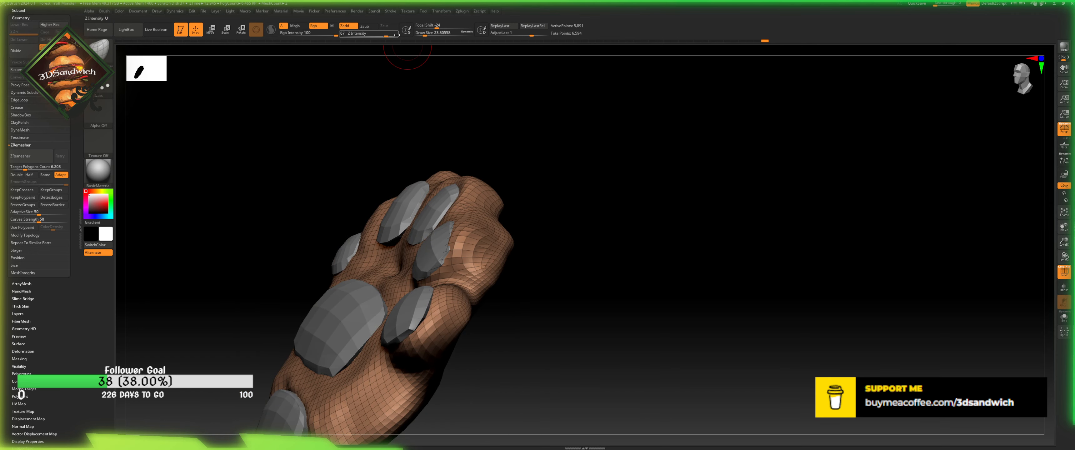
{"action": "left_click", "coordinate": [426, 35]}
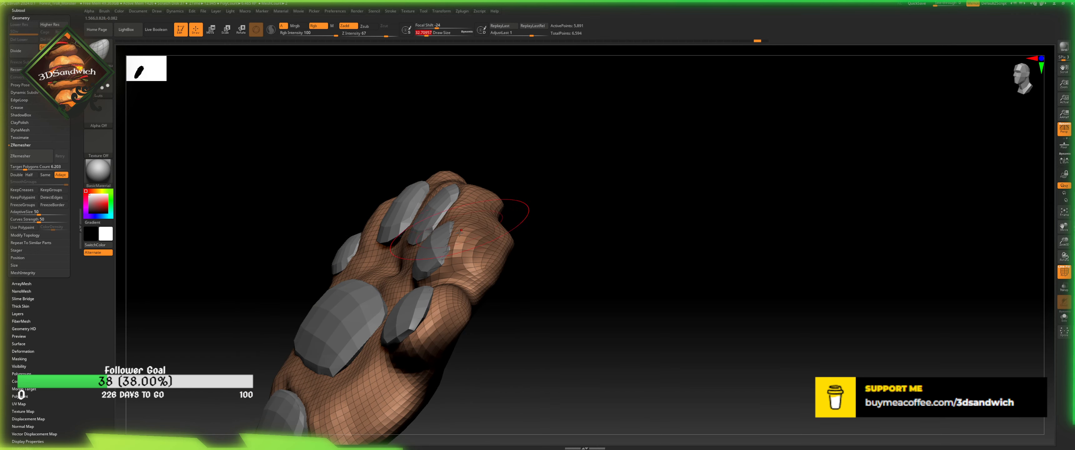
{"action": "left_click_drag", "start_coordinate": [506, 204], "coordinate": [542, 185], "text": "shift"}
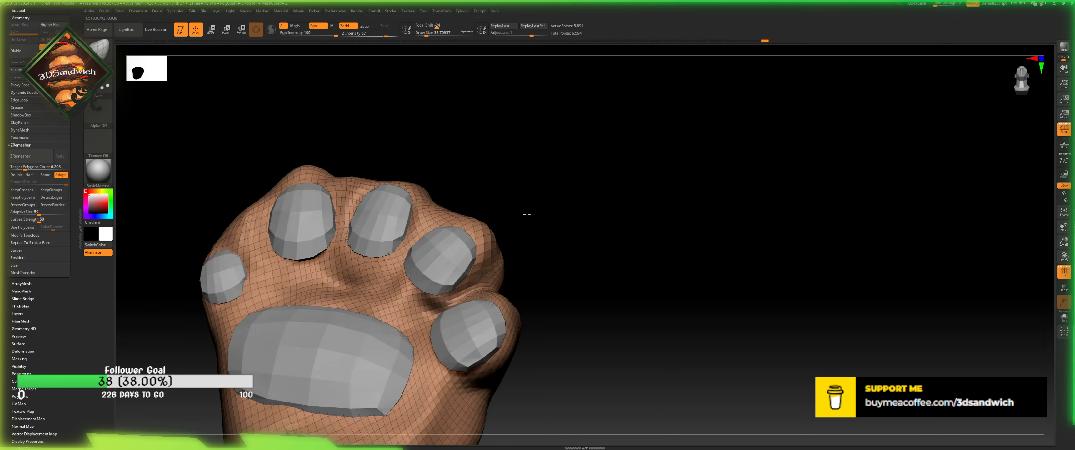
- Reduce the draw size to about 23 and nudge the body's edge beside the wrist pad with Move Topological
{"action": "left_click_drag", "start_coordinate": [526, 214], "coordinate": [901, 96]}
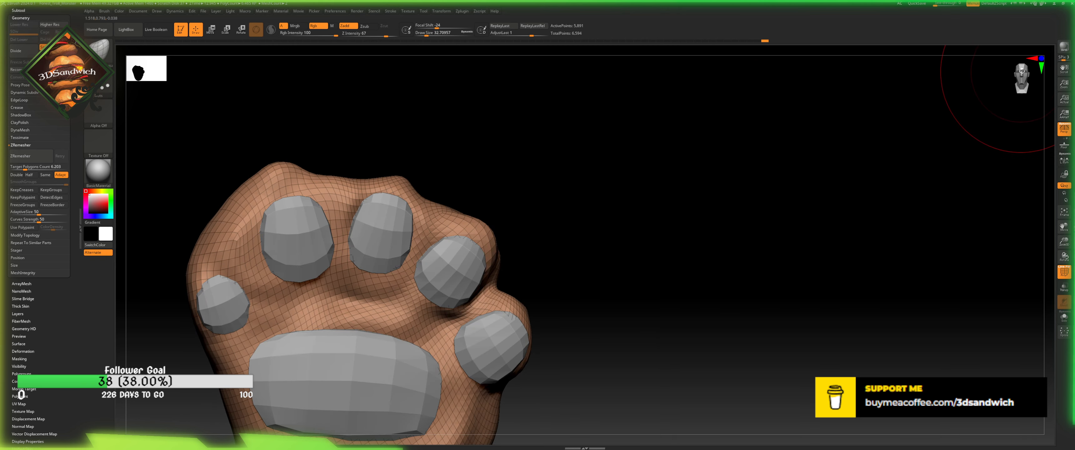
{"action": "left_click_drag", "start_coordinate": [1021, 71], "coordinate": [903, 116], "text": "alt"}
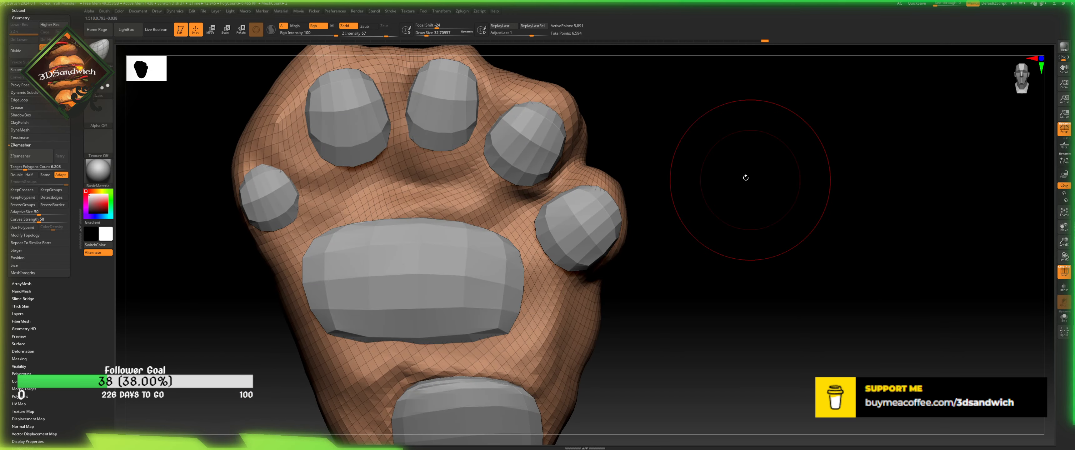
{"action": "mouse_move", "coordinate": [746, 177]}
{"action": "left_mouse_down"}
{"action": "mouse_move", "coordinate": [604, 178]}
{"action": "mouse_move", "coordinate": [547, 118]}
{"action": "left_mouse_up"}
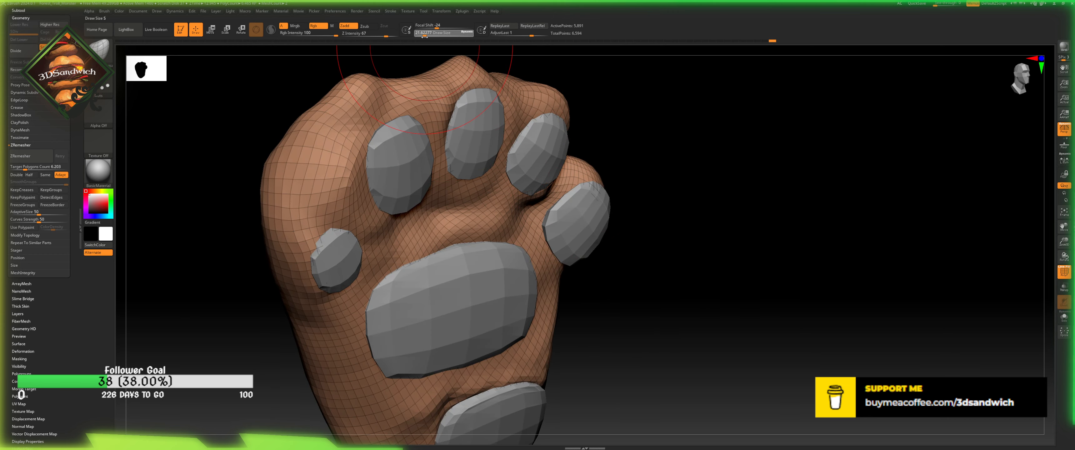
{"action": "left_click_drag", "start_coordinate": [612, 205], "coordinate": [590, 229]}
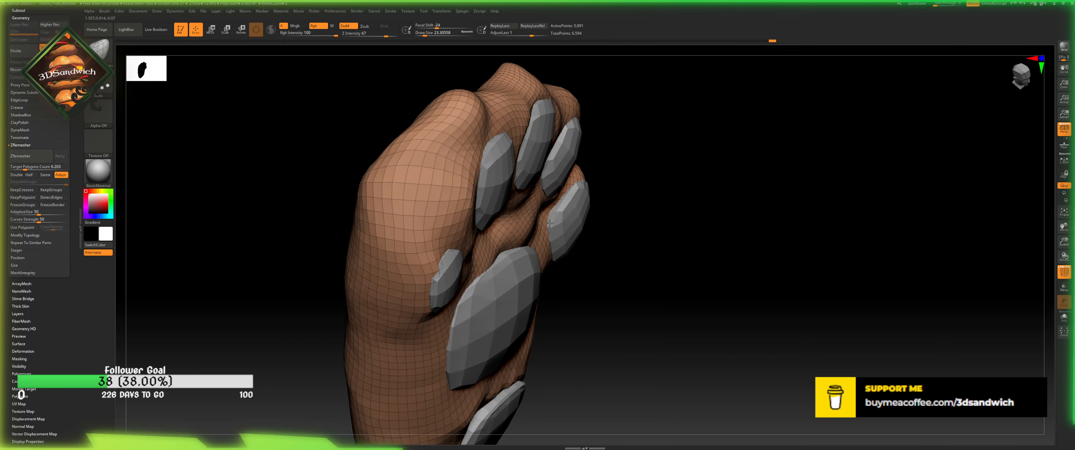
{"action": "left_click_drag", "start_coordinate": [628, 178], "coordinate": [785, 107]}
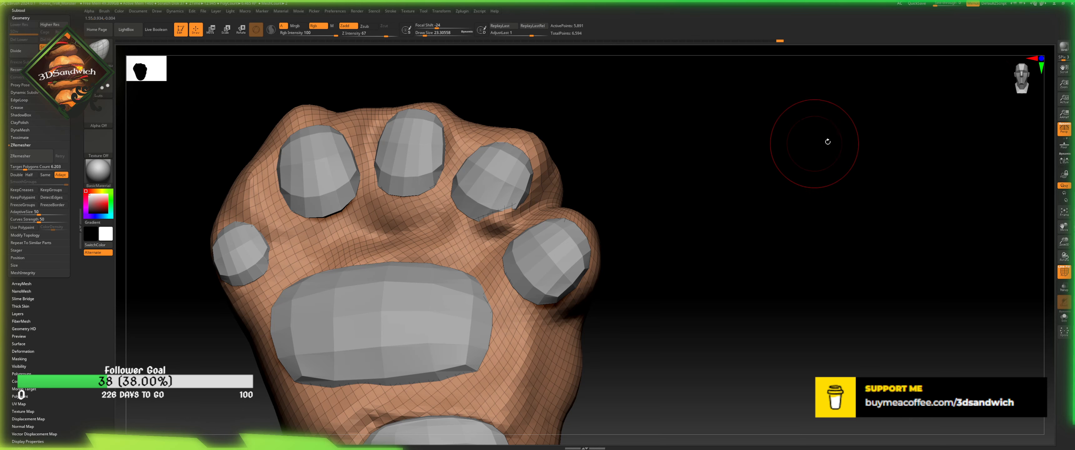
{"action": "left_click_drag", "start_coordinate": [1017, 75], "coordinate": [1003, 86]}
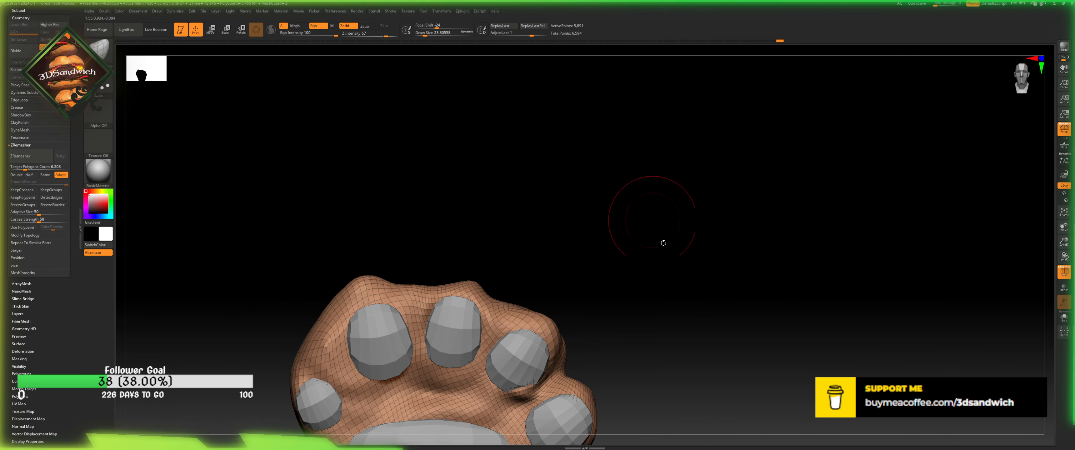
{"action": "left_click_drag", "start_coordinate": [686, 352], "coordinate": [640, 199]}
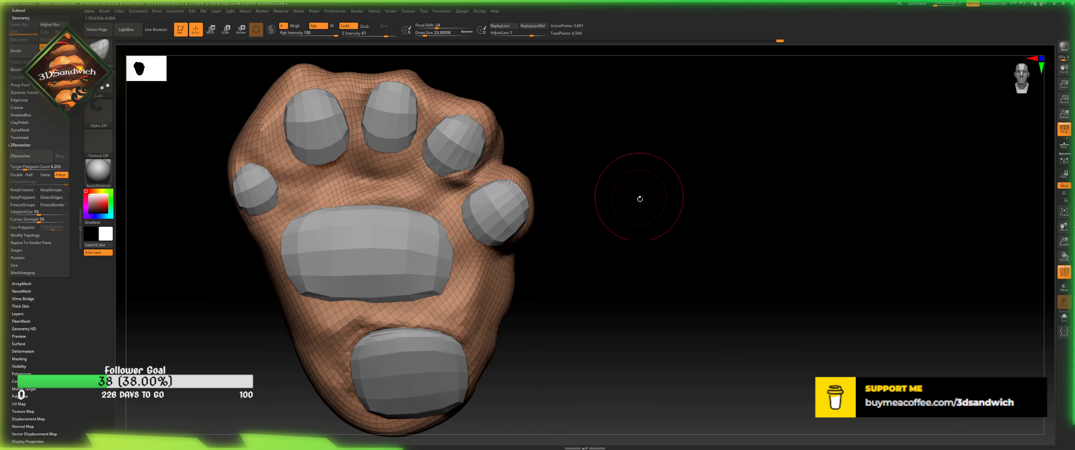
{"action": "left_click_drag", "start_coordinate": [676, 292], "coordinate": [683, 226], "text": "alt"}
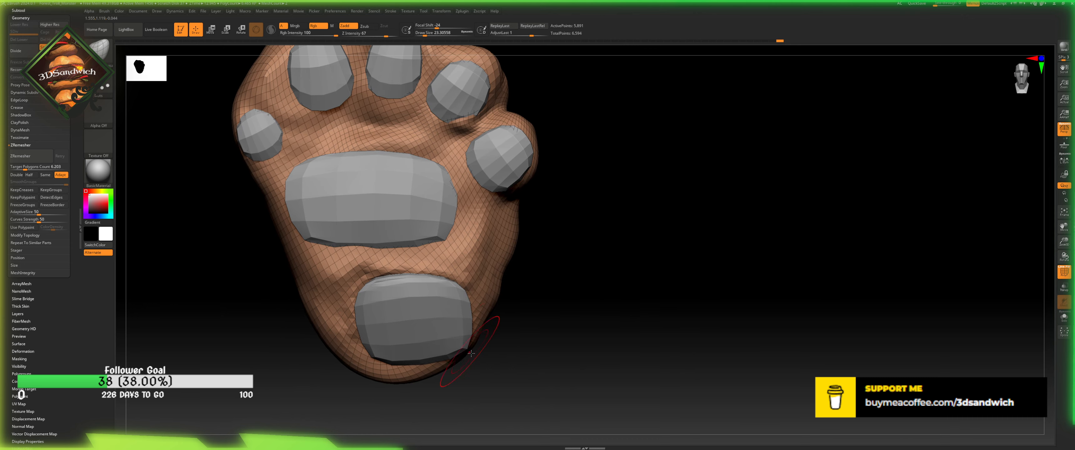
{"action": "mouse_move", "coordinate": [463, 359]}
{"action": "left_mouse_down"}
{"action": "mouse_move", "coordinate": [478, 346]}
{"action": "mouse_move", "coordinate": [465, 362]}
{"action": "left_mouse_up"}
{"action": "mouse_move", "coordinate": [513, 342]}
{"action": "left_mouse_down"}
{"action": "mouse_move", "coordinate": [476, 371]}
{"action": "mouse_move", "coordinate": [477, 362]}
{"action": "mouse_move", "coordinate": [565, 360]}
{"action": "mouse_move", "coordinate": [578, 321]}
{"action": "mouse_move", "coordinate": [216, 130]}
{"action": "left_mouse_up"}
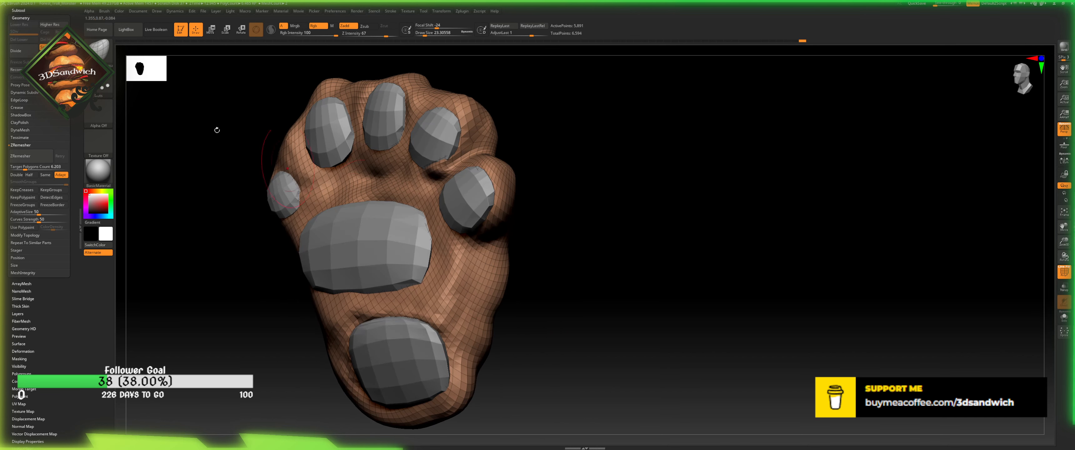
{"action": "left_click", "coordinate": [100, 56]}
{"action": "left_click", "coordinate": [401, 117]}
{"action": "key", "text": "b"}
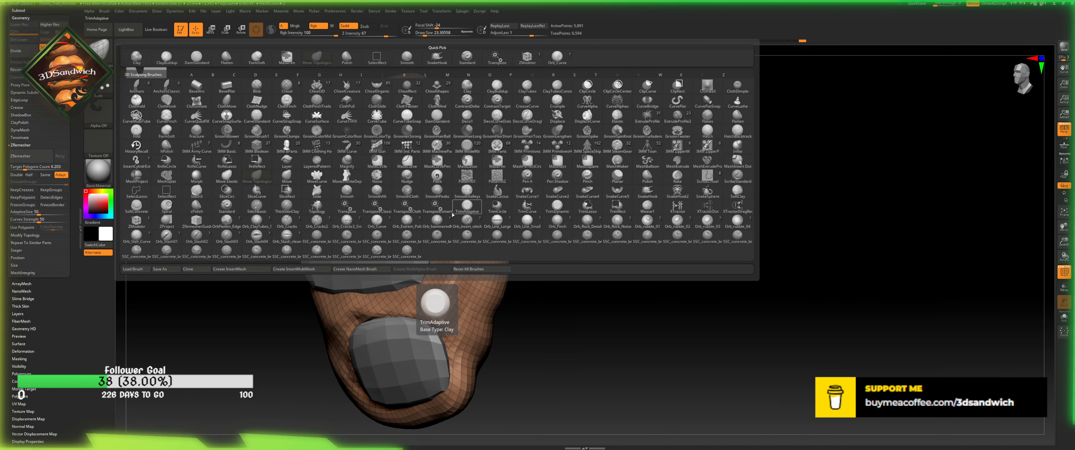
{"action": "left_click", "coordinate": [408, 221]}
- Select the ClayBuildup brush and fill the hollow behind the outer toe on the back of the paw
{"action": "left_click_drag", "start_coordinate": [587, 250], "coordinate": [522, 188]}
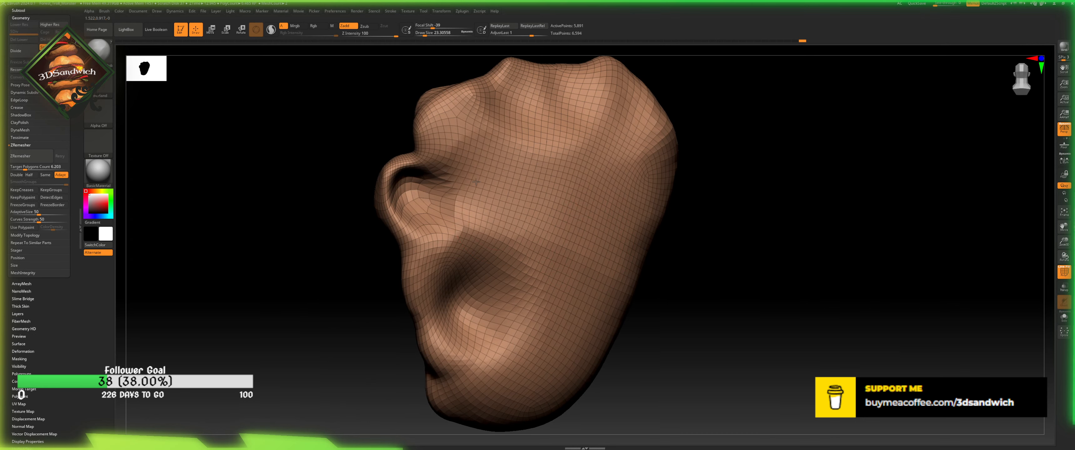
{"action": "key", "text": "b"}
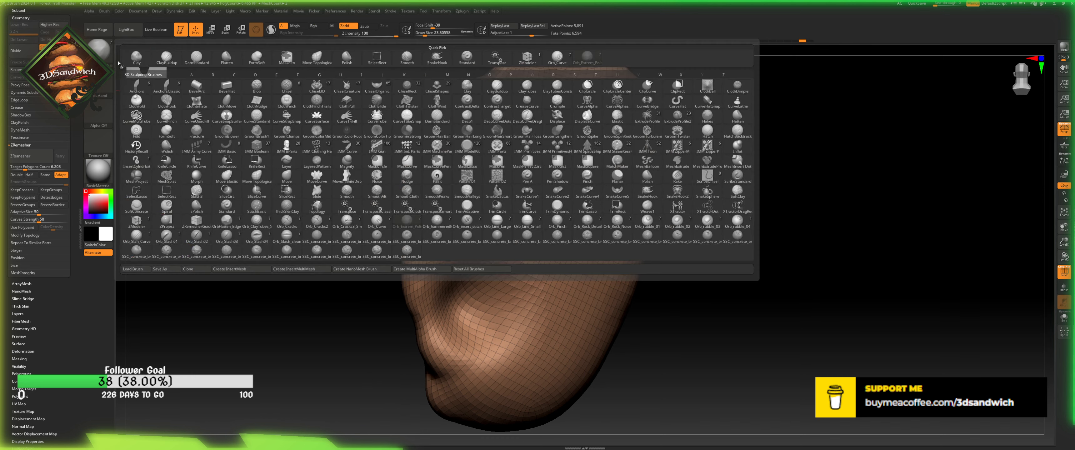
{"action": "left_click", "coordinate": [500, 86]}
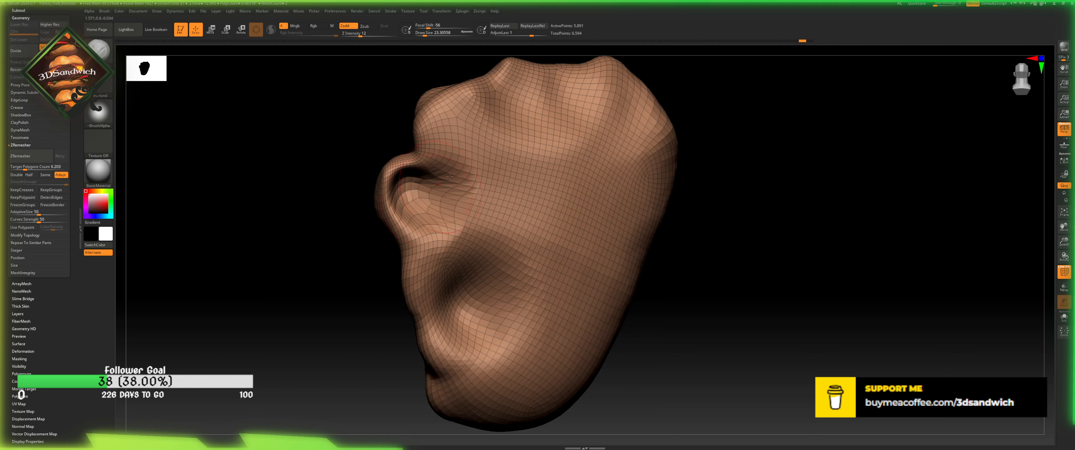
{"action": "mouse_move", "coordinate": [451, 176]}
{"action": "left_mouse_down"}
{"action": "mouse_move", "coordinate": [396, 194]}
{"action": "mouse_move", "coordinate": [398, 206]}
{"action": "mouse_move", "coordinate": [438, 200]}
{"action": "mouse_move", "coordinate": [427, 192]}
{"action": "mouse_move", "coordinate": [422, 221]}
{"action": "mouse_move", "coordinate": [456, 291]}
{"action": "left_mouse_up"}
{"action": "key", "text": "ctrl+z"}
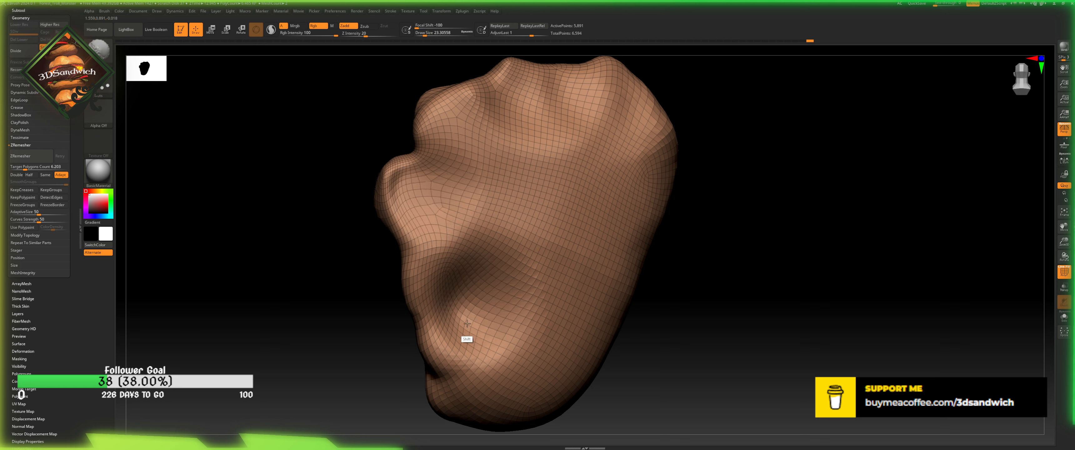
- Fill the remaining hollow behind the outer toe with ClayBuildup at a raised Z intensity of 58 and smooth the area
{"action": "left_click_drag", "start_coordinate": [467, 323], "coordinate": [484, 334], "text": "shift"}
{"action": "mouse_move", "coordinate": [467, 288]}
{"action": "left_mouse_down"}
{"action": "mouse_move", "coordinate": [476, 307]}
{"action": "mouse_move", "coordinate": [469, 288]}
{"action": "left_mouse_up"}
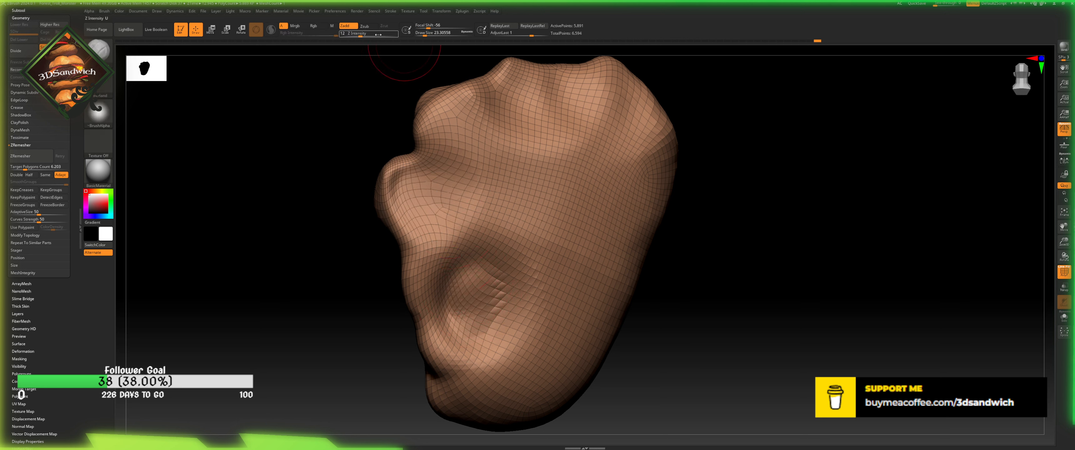
{"action": "left_click_drag", "start_coordinate": [378, 35], "coordinate": [383, 35]}
{"action": "left_click_drag", "start_coordinate": [476, 278], "coordinate": [462, 322]}
{"action": "left_click_drag", "start_coordinate": [434, 183], "coordinate": [403, 188]}
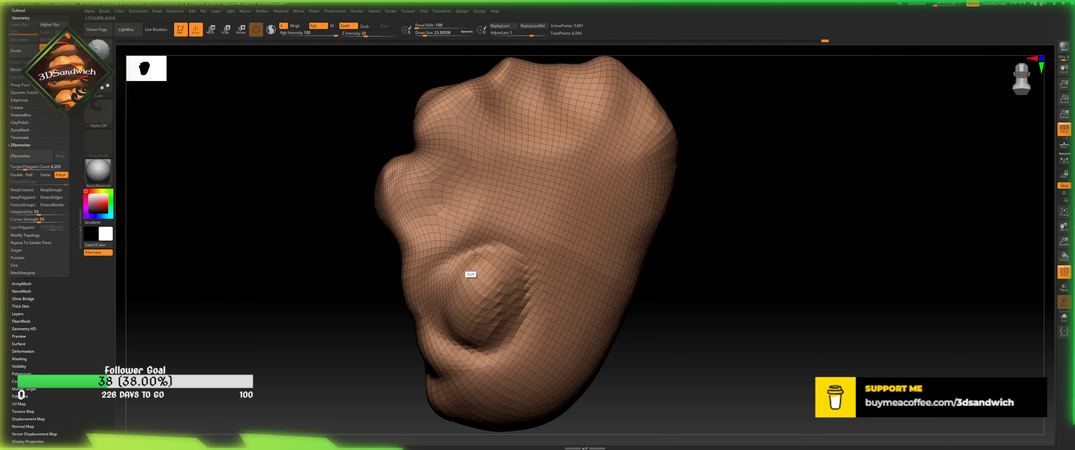
{"action": "left_click_drag", "start_coordinate": [475, 254], "coordinate": [479, 235], "text": "shift"}
{"action": "mouse_move", "coordinate": [489, 268]}
{"action": "left_mouse_down", "text": "shift"}
{"action": "mouse_move", "coordinate": [472, 259]}
{"action": "mouse_move", "coordinate": [492, 284]}
{"action": "mouse_move", "coordinate": [496, 253]}
{"action": "left_mouse_up", "text": "shift"}
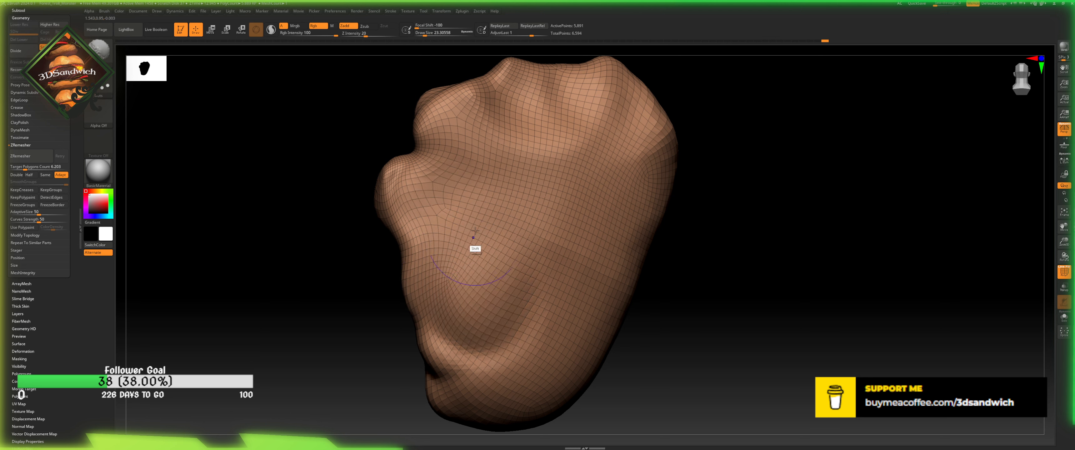
- Turn to the palm side, switch ClayBuildup to Zsub and reduce the draw size to about 15.6
{"action": "left_click_drag", "start_coordinate": [531, 36], "coordinate": [533, 36]}
{"action": "left_click_drag", "start_coordinate": [655, 208], "coordinate": [743, 217]}
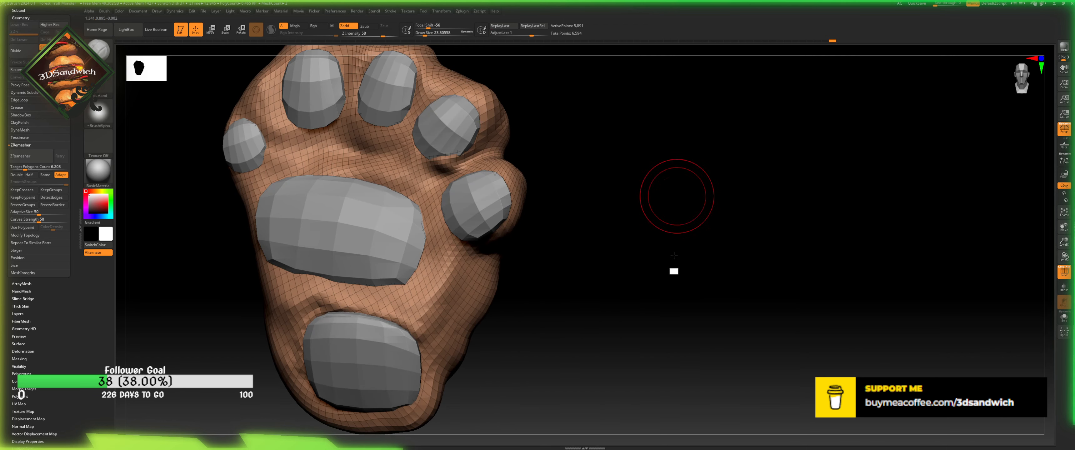
{"action": "left_click_drag", "start_coordinate": [674, 256], "coordinate": [675, 228], "text": "alt"}
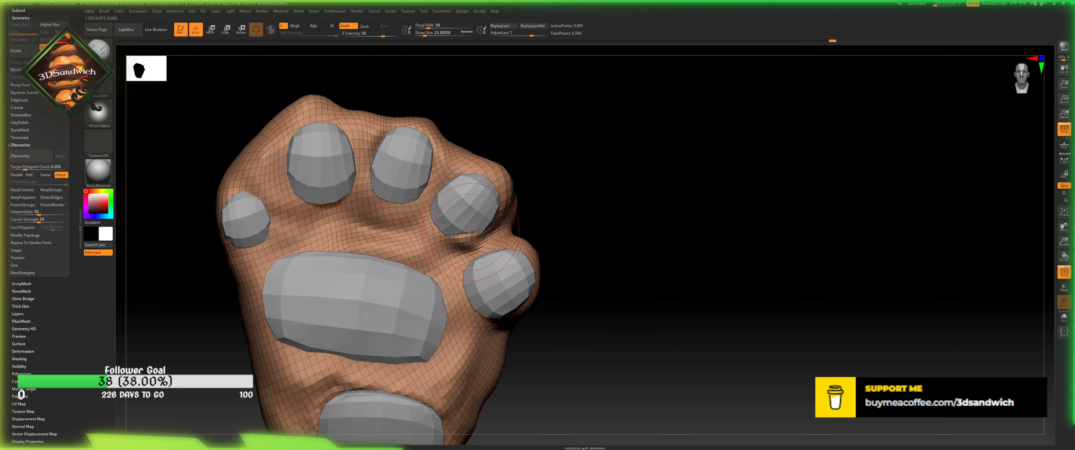
{"action": "left_click", "coordinate": [371, 30]}
{"action": "left_click", "coordinate": [423, 36]}
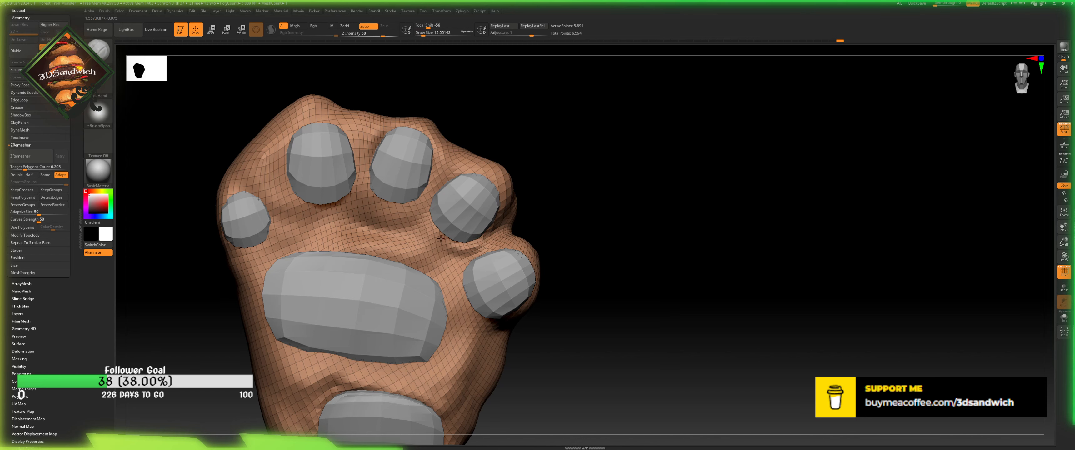
{"action": "mouse_move", "coordinate": [541, 178]}
{"action": "left_mouse_down"}
{"action": "mouse_move", "coordinate": [518, 163]}
{"action": "mouse_move", "coordinate": [539, 177]}
{"action": "mouse_move", "coordinate": [526, 179]}
{"action": "left_mouse_up"}
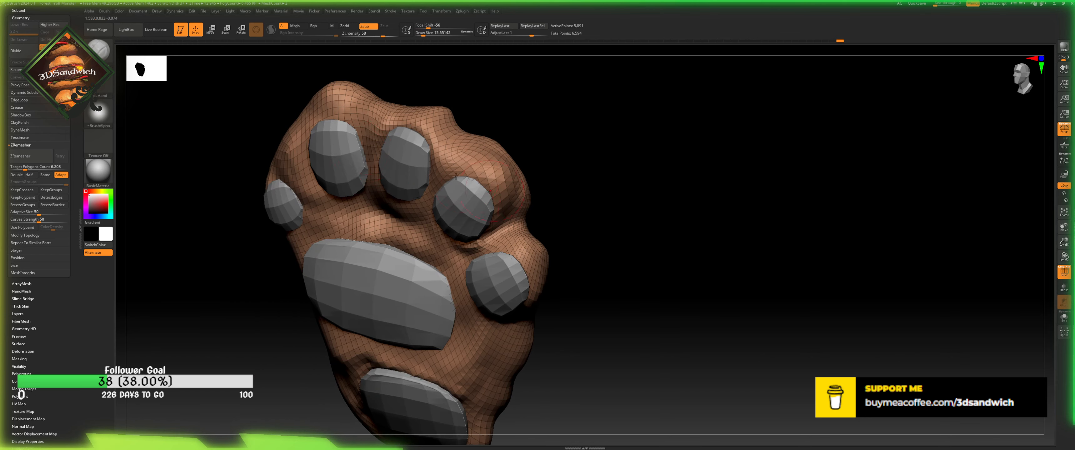
- Select the Standard brush and set its draw size to about 17
{"action": "key", "text": "b"}
{"action": "key", "text": "b"}
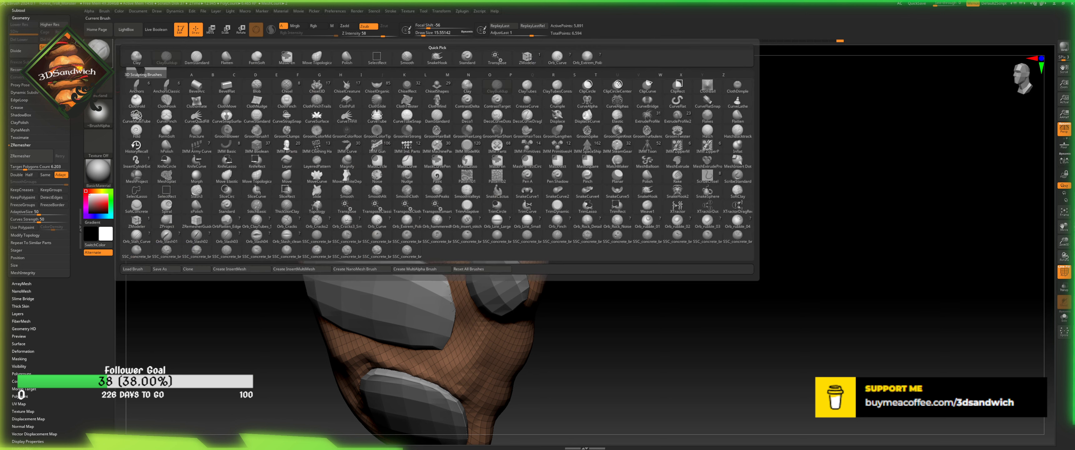
{"action": "key", "text": "b"}
{"action": "key", "text": "s"}
{"action": "key", "text": "t"}
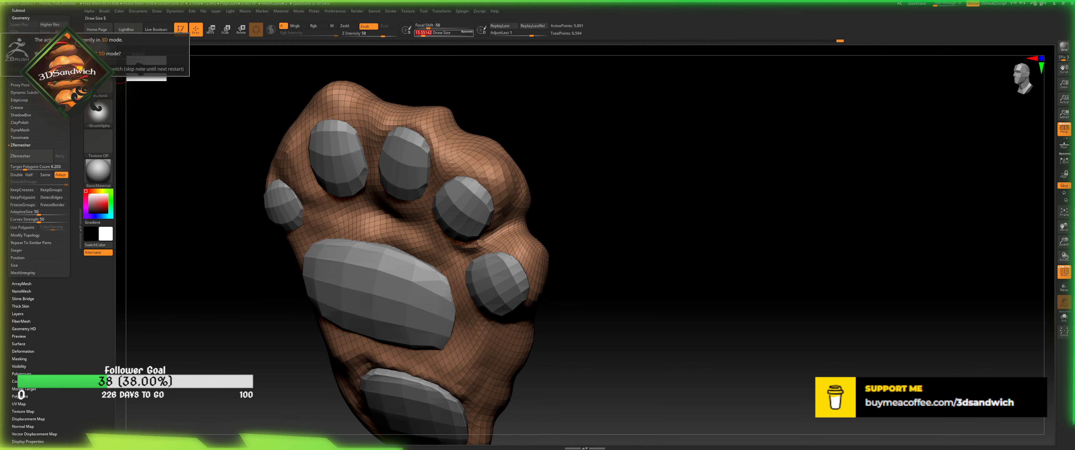
{"action": "left_click", "coordinate": [98, 52]}
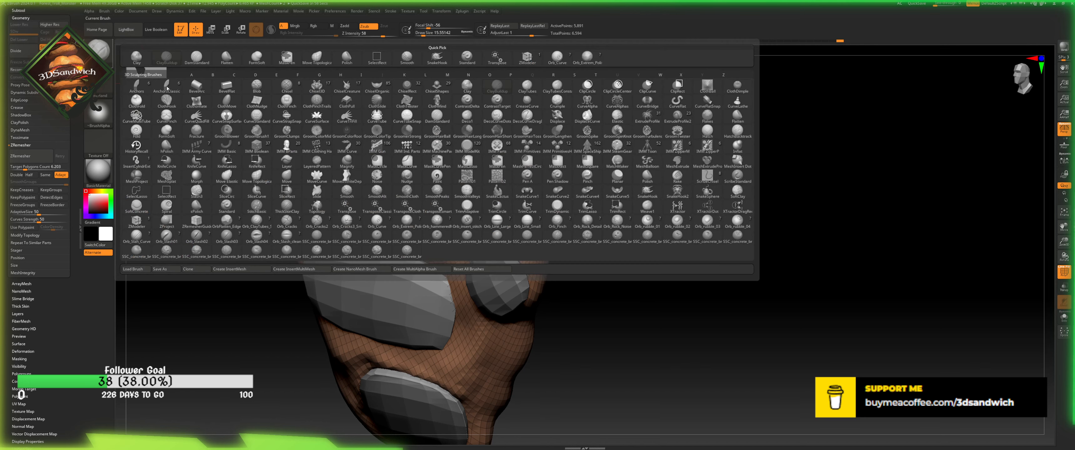
{"action": "left_click", "coordinate": [503, 197]}
{"action": "left_click_drag", "start_coordinate": [606, 170], "coordinate": [616, 216], "text": "alt"}
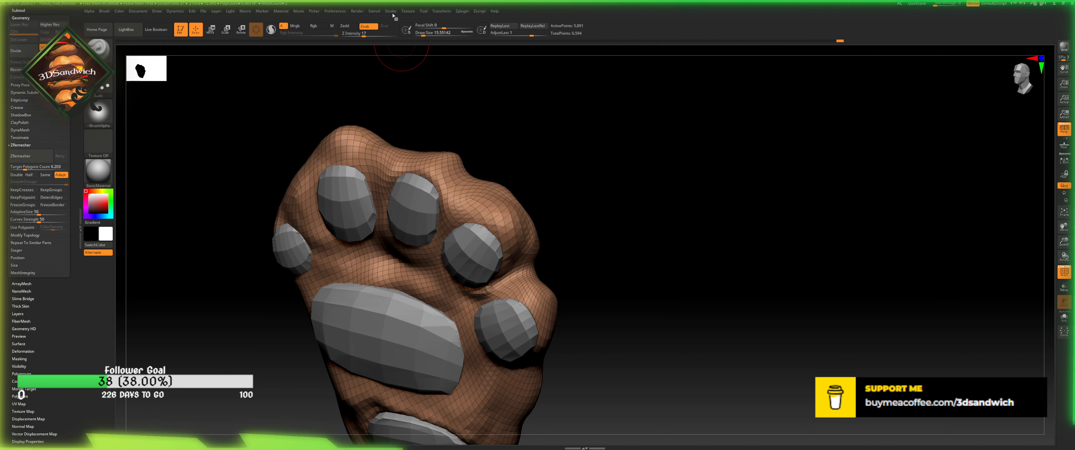
{"action": "left_click", "coordinate": [424, 33]}
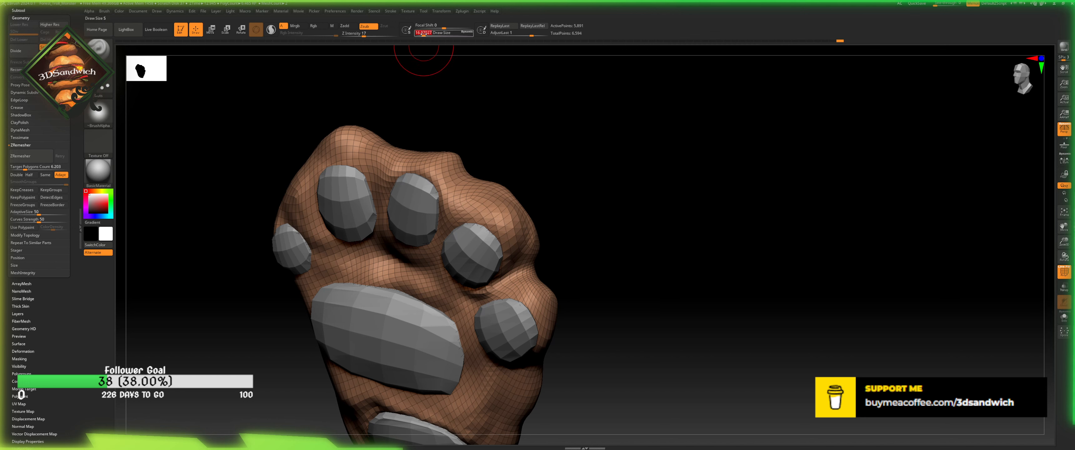
- Turn on Sculptris Pro, cut a first groove between the middle and fourth toes, and hide the wireframe
{"action": "left_click_drag", "start_coordinate": [499, 128], "coordinate": [451, 216]}
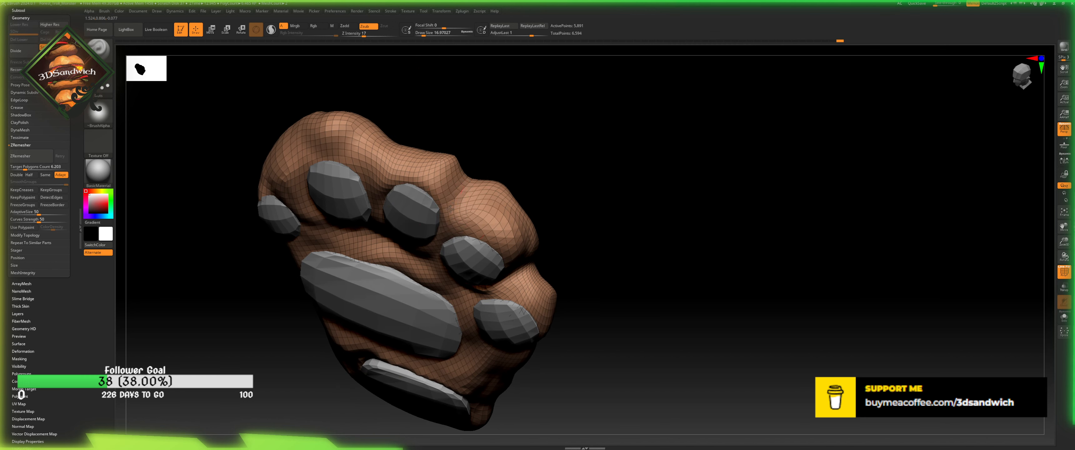
{"action": "left_click", "coordinate": [271, 30]}
{"action": "left_click_drag", "start_coordinate": [457, 205], "coordinate": [472, 176]}
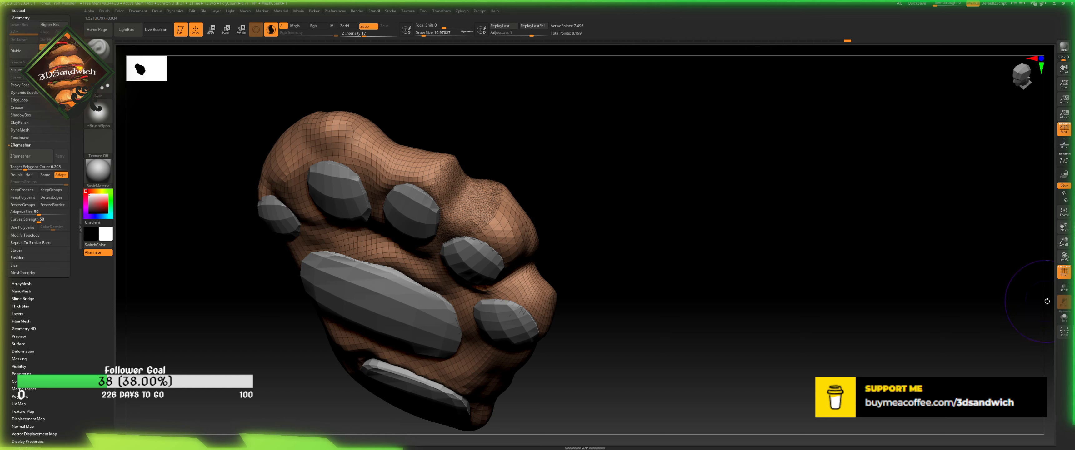
{"action": "left_click", "coordinate": [1062, 273]}
- Raise the Standard brush's Z intensity to 41, then deepen and smooth the gap between the middle and fourth toes
{"action": "left_click_drag", "start_coordinate": [573, 217], "coordinate": [463, 179]}
{"action": "left_click_drag", "start_coordinate": [440, 33], "coordinate": [376, 36]}
{"action": "left_click_drag", "start_coordinate": [442, 267], "coordinate": [426, 302]}
{"action": "right_click_drag", "start_coordinate": [467, 252], "coordinate": [473, 289]}
{"action": "mouse_move", "coordinate": [453, 258]}
{"action": "left_mouse_down"}
{"action": "mouse_move", "coordinate": [423, 306]}
{"action": "mouse_move", "coordinate": [459, 244]}
{"action": "mouse_move", "coordinate": [428, 302]}
{"action": "left_mouse_up"}
{"action": "right_click_drag", "start_coordinate": [473, 235], "coordinate": [454, 221]}
{"action": "mouse_move", "coordinate": [443, 276]}
{"action": "left_mouse_down"}
{"action": "mouse_move", "coordinate": [453, 267]}
{"action": "mouse_move", "coordinate": [425, 304]}
{"action": "mouse_move", "coordinate": [448, 270]}
{"action": "left_mouse_up"}
{"action": "right_click_drag", "start_coordinate": [464, 222], "coordinate": [458, 243]}
{"action": "left_click_drag", "start_coordinate": [440, 273], "coordinate": [419, 307], "text": "shift"}
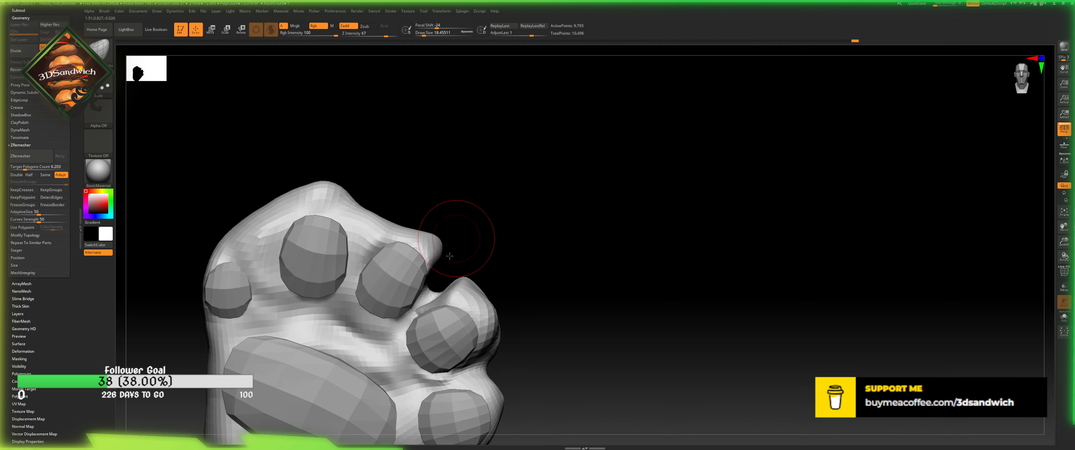
- Select the Standard brush again, skipping the selection-brush note until the next restart
{"action": "mouse_move", "coordinate": [450, 256]}
{"action": "right_mouse_down"}
{"action": "mouse_move", "coordinate": [417, 238]}
{"action": "mouse_move", "coordinate": [438, 271]}
{"action": "mouse_move", "coordinate": [418, 242]}
{"action": "right_mouse_up"}
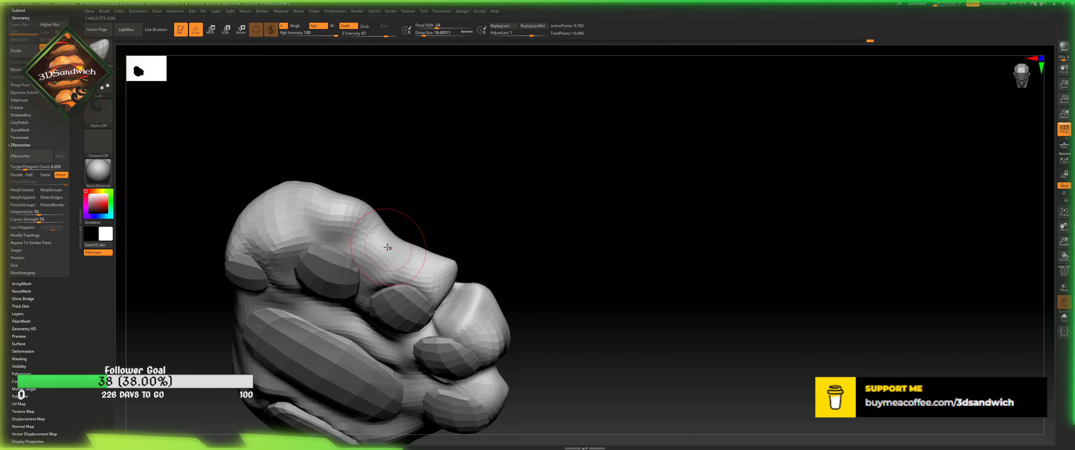
{"action": "left_click", "coordinate": [104, 59]}
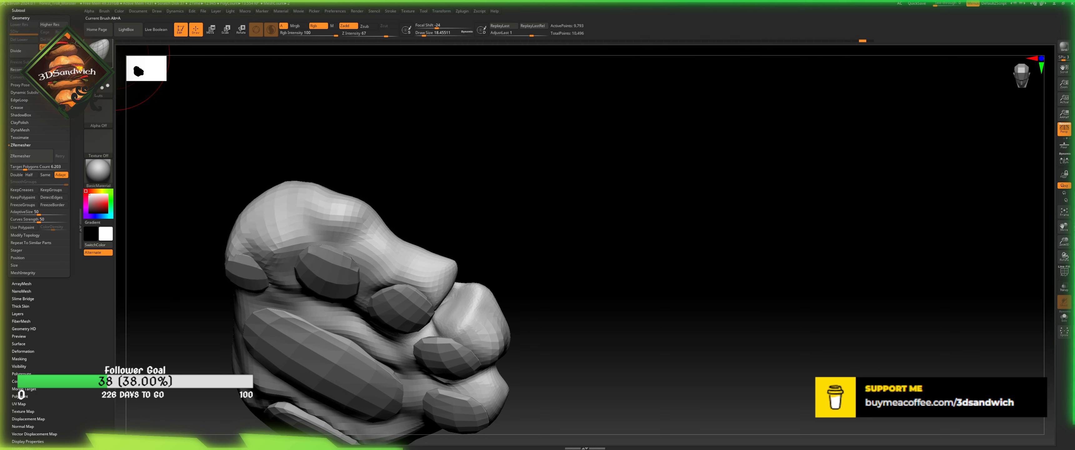
{"action": "left_click", "coordinate": [102, 59]}
{"action": "key", "text": "s"}
{"action": "key", "text": "r"}
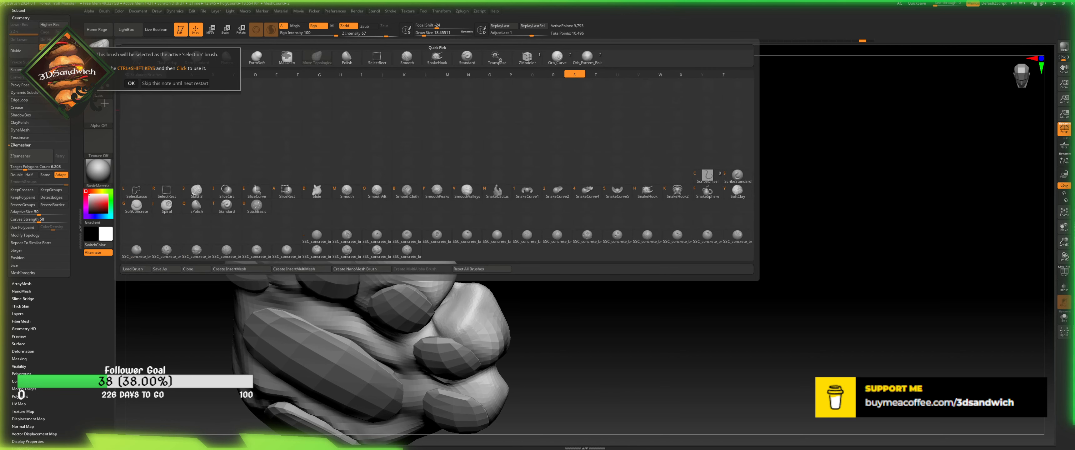
{"action": "left_click", "coordinate": [161, 85]}
{"action": "key", "text": "b"}
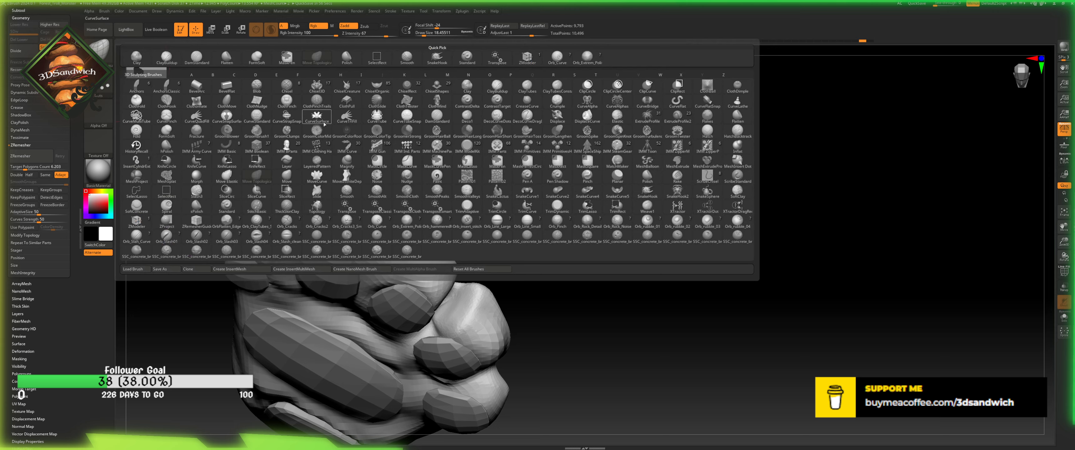
{"action": "key", "text": "d"}
{"action": "key", "text": "s"}
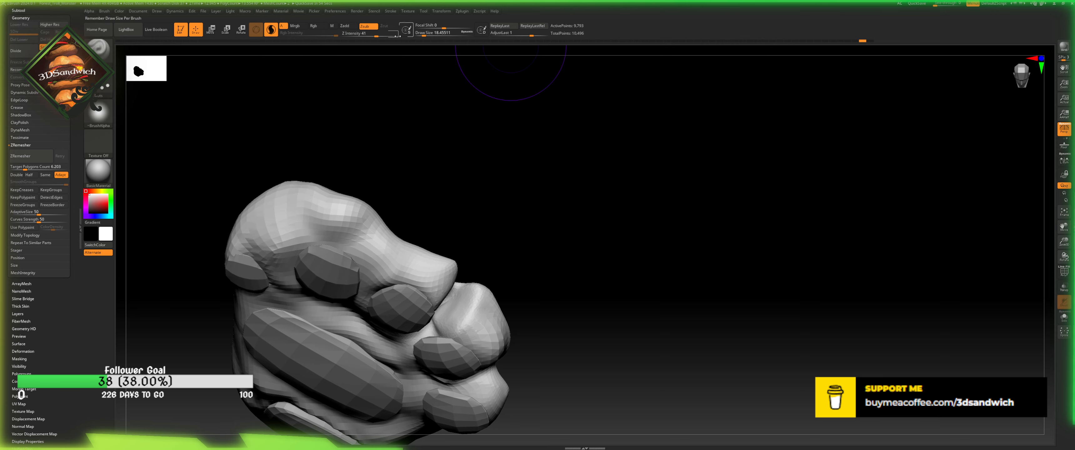
- Set the draw size to about 18.5 and Z intensity to 24, and carve the gap between the second and middle toes
{"action": "left_click_drag", "start_coordinate": [424, 35], "coordinate": [424, 36]}
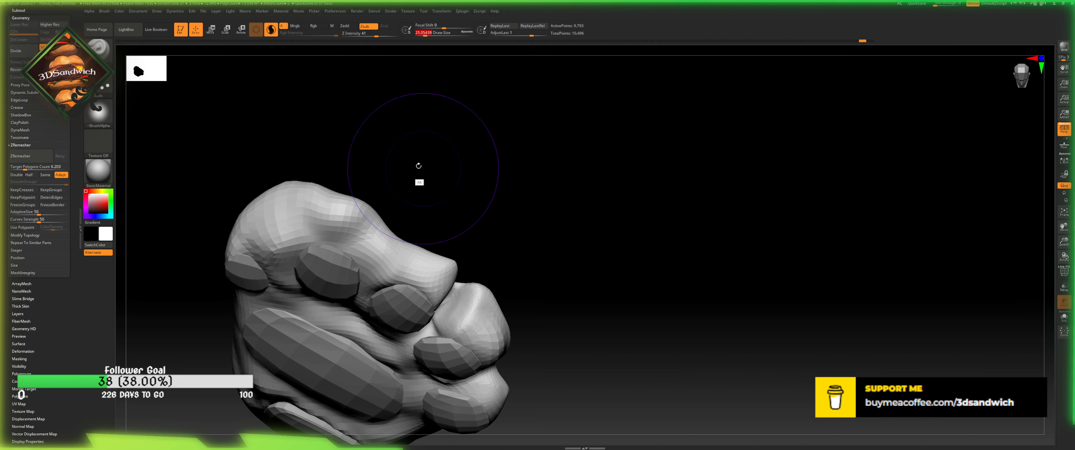
{"action": "mouse_move", "coordinate": [418, 166]}
{"action": "left_mouse_down"}
{"action": "mouse_move", "coordinate": [400, 214]}
{"action": "mouse_move", "coordinate": [364, 254]}
{"action": "mouse_move", "coordinate": [388, 238]}
{"action": "left_mouse_up"}
{"action": "key", "text": "ctrl+z"}
{"action": "left_click", "coordinate": [371, 36]}
{"action": "type", "text": "12"}
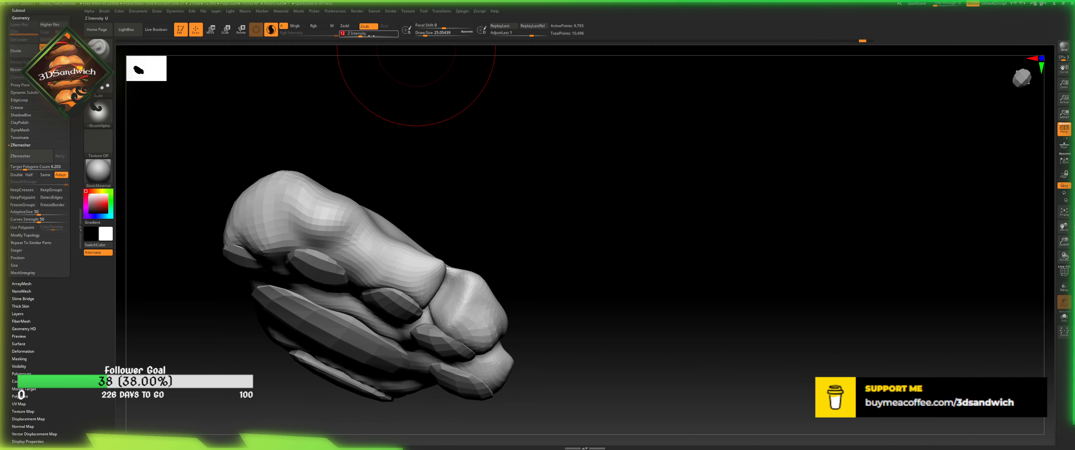
{"action": "left_click_drag", "start_coordinate": [425, 35], "coordinate": [424, 35]}
{"action": "mouse_move", "coordinate": [371, 228]}
{"action": "left_mouse_down"}
{"action": "mouse_move", "coordinate": [361, 259]}
{"action": "mouse_move", "coordinate": [376, 234]}
{"action": "left_mouse_up"}
{"action": "key", "text": "ctrl+z"}
{"action": "left_click", "coordinate": [368, 35]}
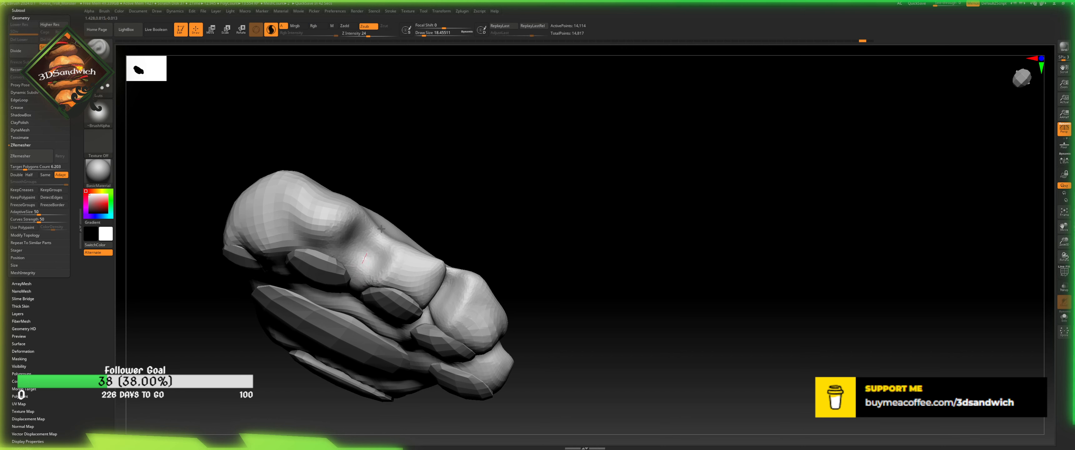
{"action": "left_click_drag", "start_coordinate": [352, 276], "coordinate": [369, 264]}
{"action": "mouse_move", "coordinate": [435, 225]}
{"action": "left_mouse_down"}
{"action": "mouse_move", "coordinate": [431, 165]}
{"action": "mouse_move", "coordinate": [439, 171]}
{"action": "mouse_move", "coordinate": [402, 209]}
{"action": "mouse_move", "coordinate": [402, 240]}
{"action": "left_mouse_up"}
{"action": "mouse_move", "coordinate": [403, 237]}
{"action": "left_mouse_down"}
{"action": "mouse_move", "coordinate": [439, 200]}
{"action": "mouse_move", "coordinate": [395, 250]}
{"action": "left_mouse_up"}
- Select the ClayBuildup brush and turn off the auto-masking option that blocks Sculptris Pro
{"action": "key", "text": "b"}
{"action": "key", "text": "c"}
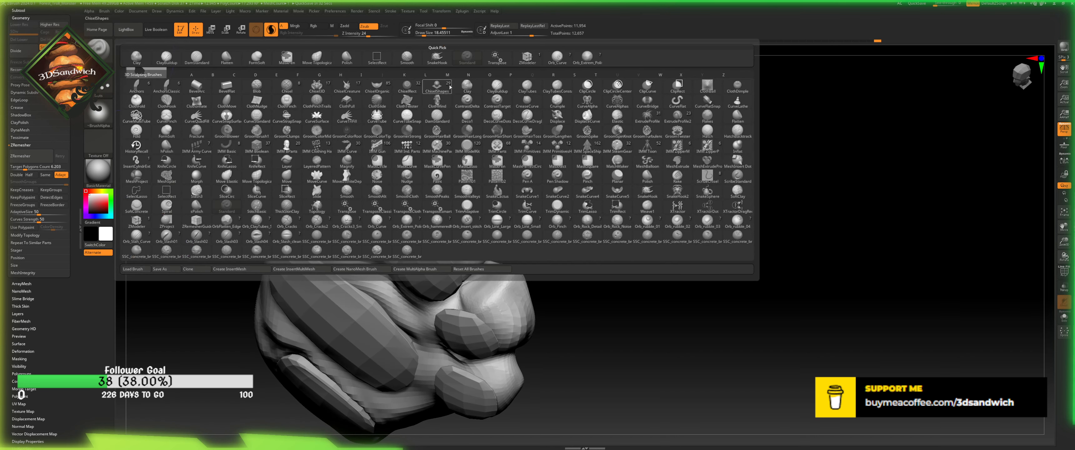
{"action": "key", "text": "b"}
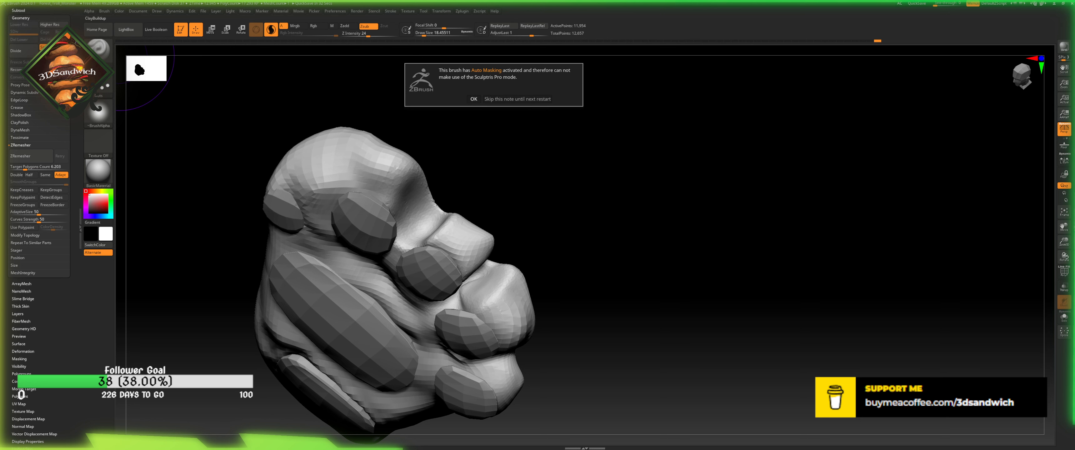
{"action": "left_click", "coordinate": [518, 99]}
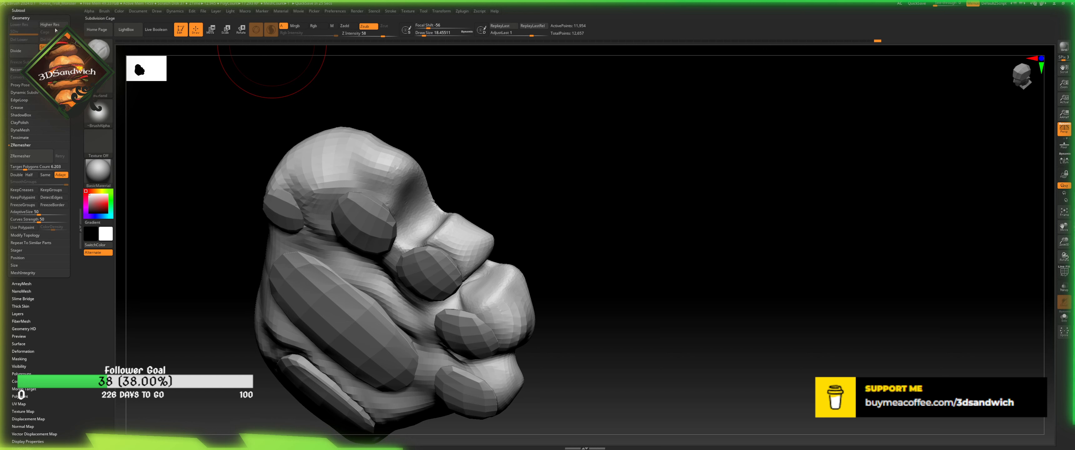
{"action": "left_click", "coordinate": [106, 12]}
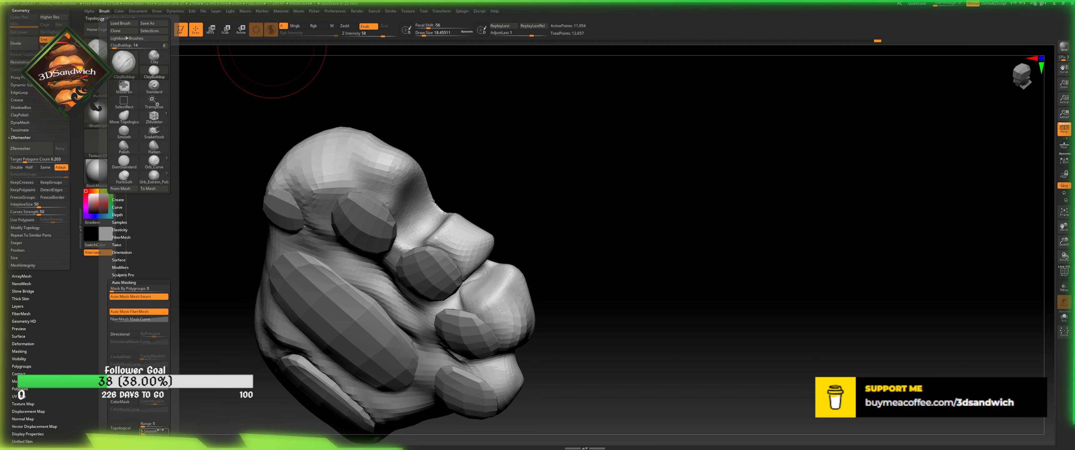
{"action": "left_click", "coordinate": [122, 379]}
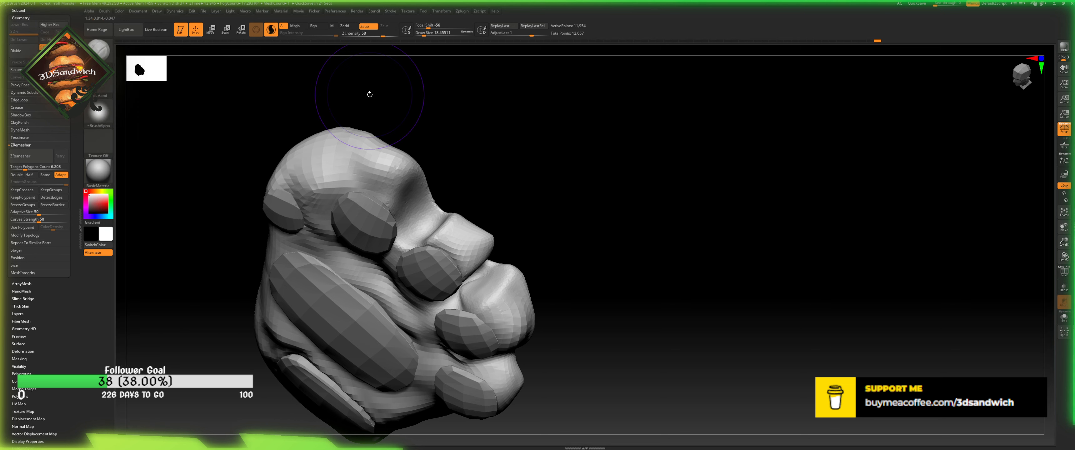
- Reduce the draw size to about 8.4 and carve a narrow groove between the second and middle toes with ClayBuildup
{"action": "left_click_drag", "start_coordinate": [451, 120], "coordinate": [465, 121]}
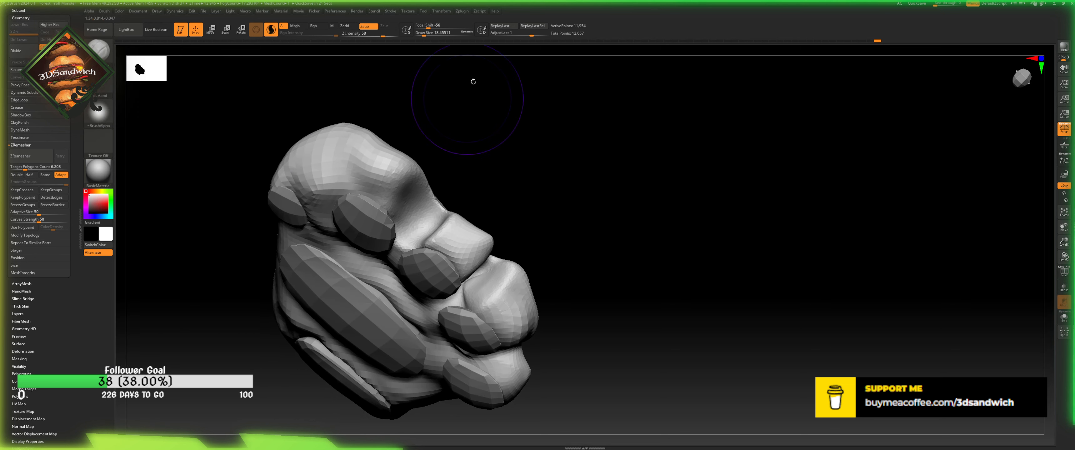
{"action": "left_click", "coordinate": [424, 33]}
{"action": "left_click_drag", "start_coordinate": [425, 33], "coordinate": [421, 33]}
{"action": "mouse_move", "coordinate": [411, 225]}
{"action": "left_mouse_down"}
{"action": "mouse_move", "coordinate": [405, 234]}
{"action": "mouse_move", "coordinate": [427, 219]}
{"action": "mouse_move", "coordinate": [401, 247]}
{"action": "mouse_move", "coordinate": [449, 203]}
{"action": "left_mouse_up"}
{"action": "key", "text": "ctrl+z"}
{"action": "key", "text": "ctrl+z"}
{"action": "key", "text": "ctrl+z"}
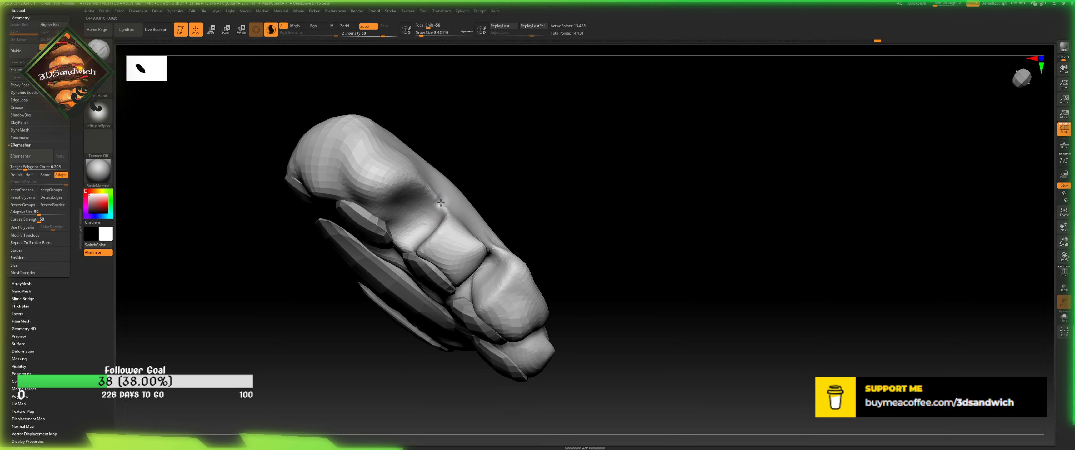
{"action": "left_click_drag", "start_coordinate": [441, 198], "coordinate": [401, 246]}
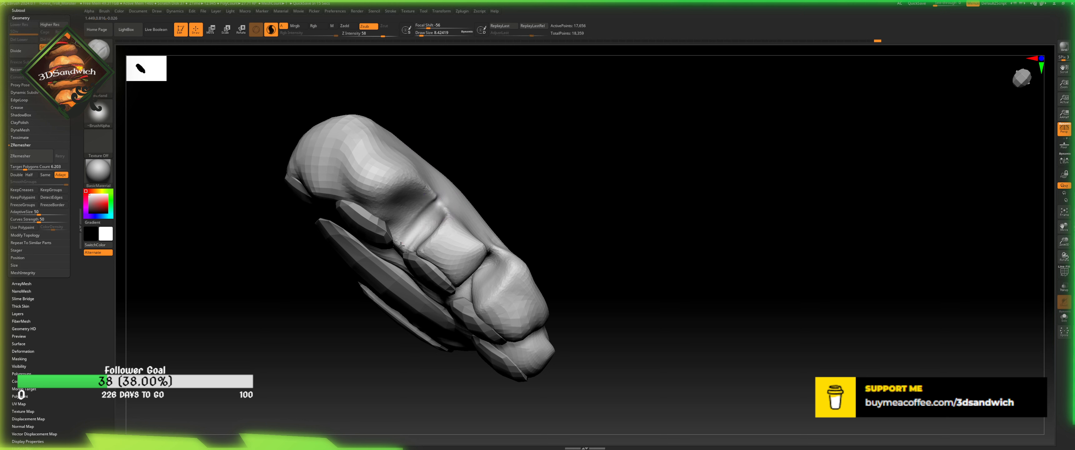
{"action": "left_click_drag", "start_coordinate": [443, 192], "coordinate": [406, 247]}
{"action": "left_click_drag", "start_coordinate": [497, 215], "coordinate": [523, 193]}
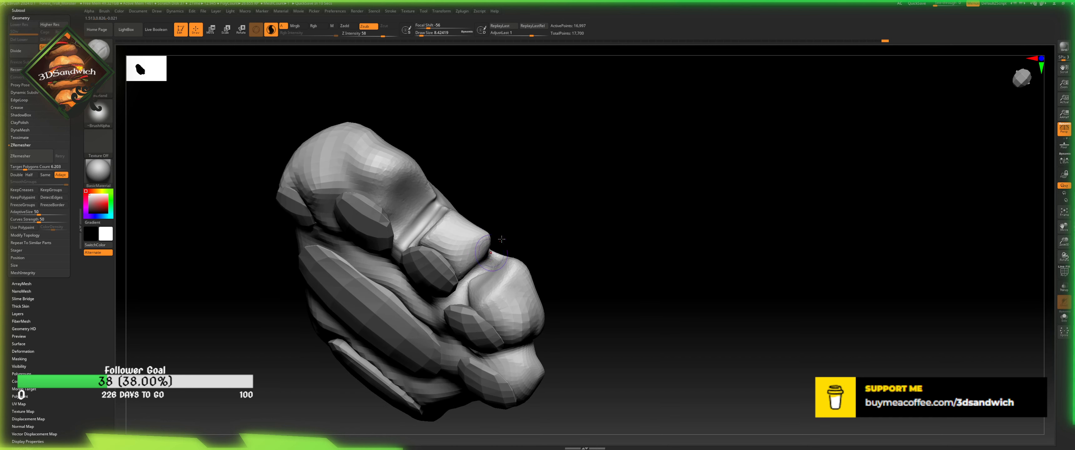
- Carve the gap between the middle and fourth toes with ClayBuildup and smooth its edges
{"action": "left_click_drag", "start_coordinate": [506, 241], "coordinate": [495, 256]}
{"action": "key", "text": "shift"}
{"action": "left_click_drag", "start_coordinate": [517, 221], "coordinate": [553, 188]}
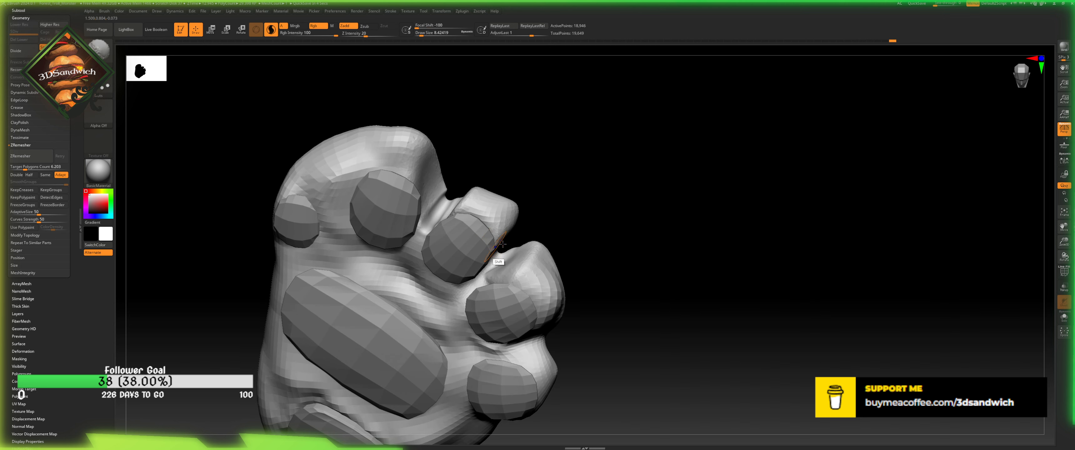
{"action": "left_click_drag", "start_coordinate": [497, 250], "coordinate": [501, 240], "text": "shift"}
{"action": "left_click_drag", "start_coordinate": [507, 226], "coordinate": [493, 239]}
- Build up the floor of the gap between the second and middle toes using inverted ClayBuildup strokes
{"action": "left_click_drag", "start_coordinate": [497, 151], "coordinate": [466, 219]}
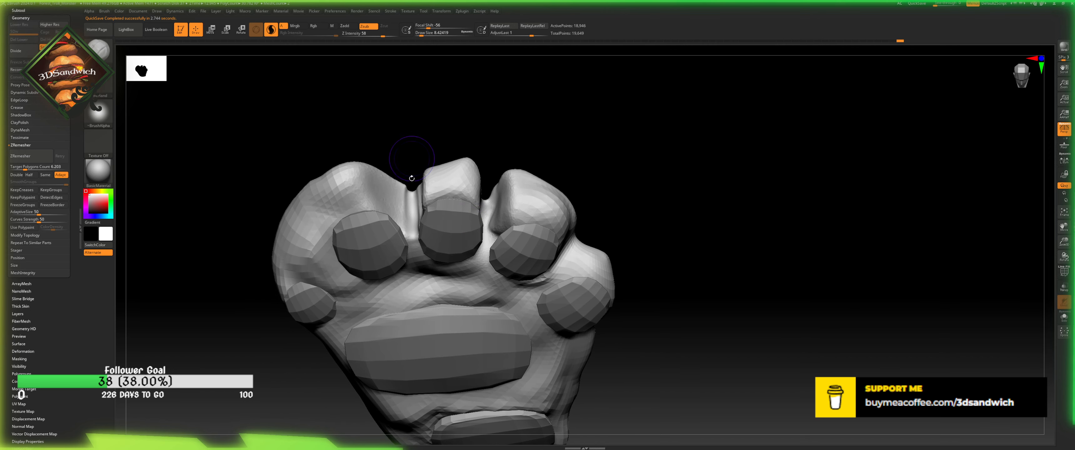
{"action": "left_click_drag", "start_coordinate": [409, 237], "coordinate": [410, 208], "text": "alt"}
{"action": "mouse_move", "coordinate": [411, 166]}
{"action": "left_mouse_down"}
{"action": "mouse_move", "coordinate": [404, 213]}
{"action": "mouse_move", "coordinate": [410, 170]}
{"action": "left_mouse_up"}
{"action": "left_click_drag", "start_coordinate": [408, 237], "coordinate": [410, 177], "text": "alt"}
{"action": "left_click_drag", "start_coordinate": [409, 236], "coordinate": [403, 171], "text": "alt"}
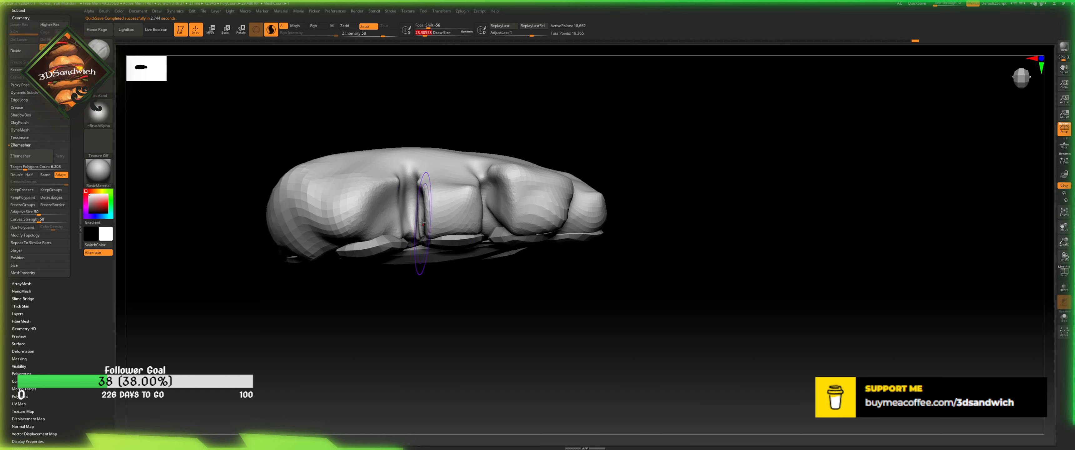
- Reduce the draw size to about 9.4 and refine the ClayBuildup grooves on both sides of the middle toe
{"action": "left_click_drag", "start_coordinate": [421, 35], "coordinate": [424, 37]}
{"action": "left_click_drag", "start_coordinate": [422, 68], "coordinate": [415, 98], "text": "alt"}
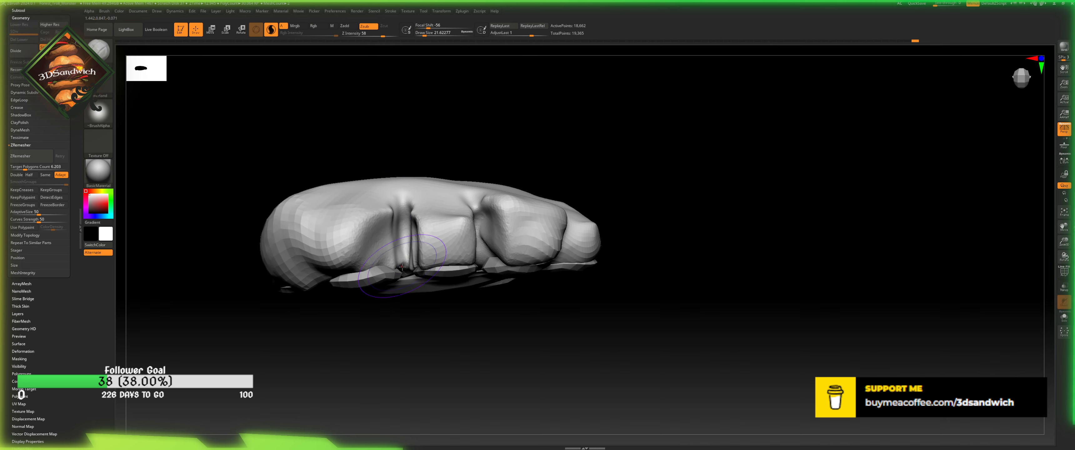
{"action": "left_click_drag", "start_coordinate": [404, 251], "coordinate": [400, 194]}
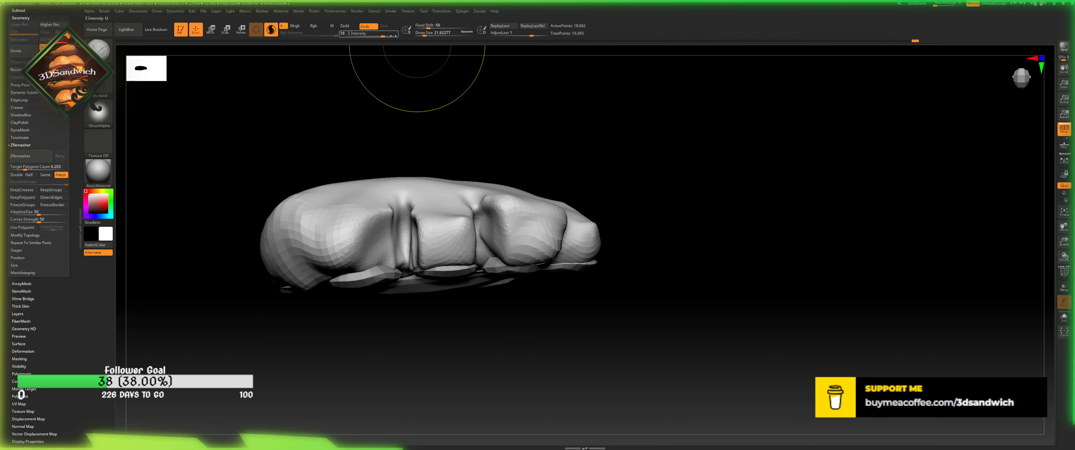
{"action": "left_click", "coordinate": [422, 36]}
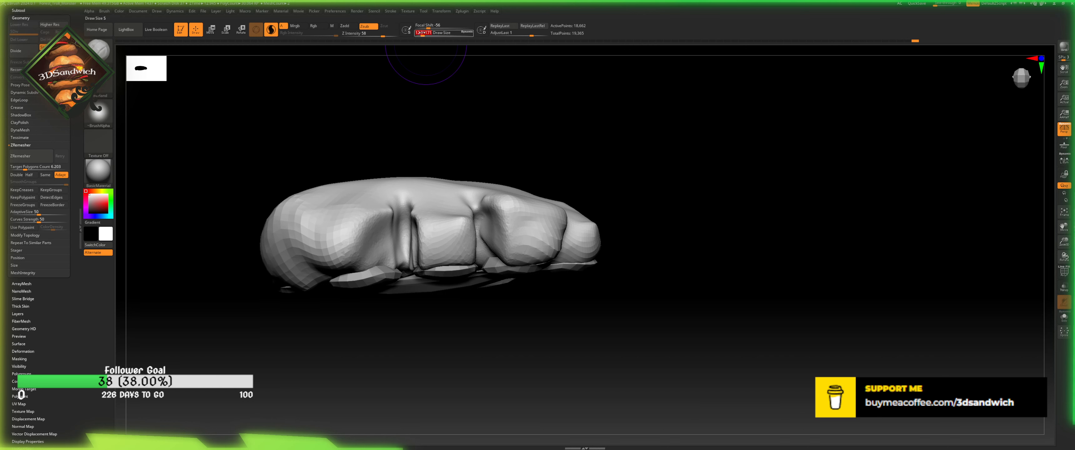
{"action": "left_click", "coordinate": [421, 33]}
{"action": "mouse_move", "coordinate": [410, 255]}
{"action": "left_mouse_down"}
{"action": "mouse_move", "coordinate": [410, 190]}
{"action": "mouse_move", "coordinate": [405, 257]}
{"action": "mouse_move", "coordinate": [402, 188]}
{"action": "left_mouse_up"}
{"action": "left_click_drag", "start_coordinate": [487, 165], "coordinate": [484, 158]}
{"action": "mouse_move", "coordinate": [448, 190]}
{"action": "left_mouse_down"}
{"action": "mouse_move", "coordinate": [449, 247]}
{"action": "mouse_move", "coordinate": [447, 187]}
{"action": "left_mouse_up"}
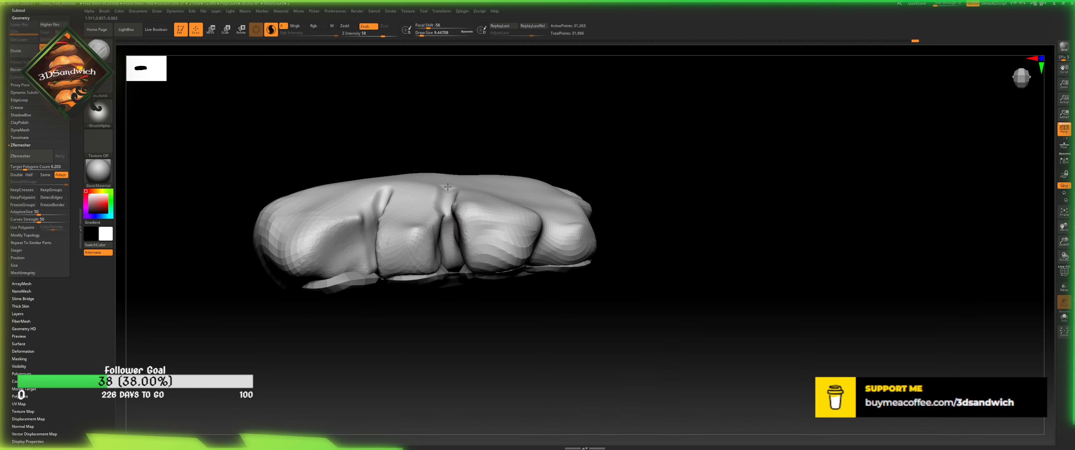
- Carve the gap between the fourth and outermost toes with ClayBuildup
{"action": "left_click_drag", "start_coordinate": [548, 162], "coordinate": [483, 128]}
{"action": "mouse_move", "coordinate": [494, 228]}
{"action": "left_mouse_down"}
{"action": "mouse_move", "coordinate": [493, 263]}
{"action": "mouse_move", "coordinate": [499, 213]}
{"action": "left_mouse_up"}
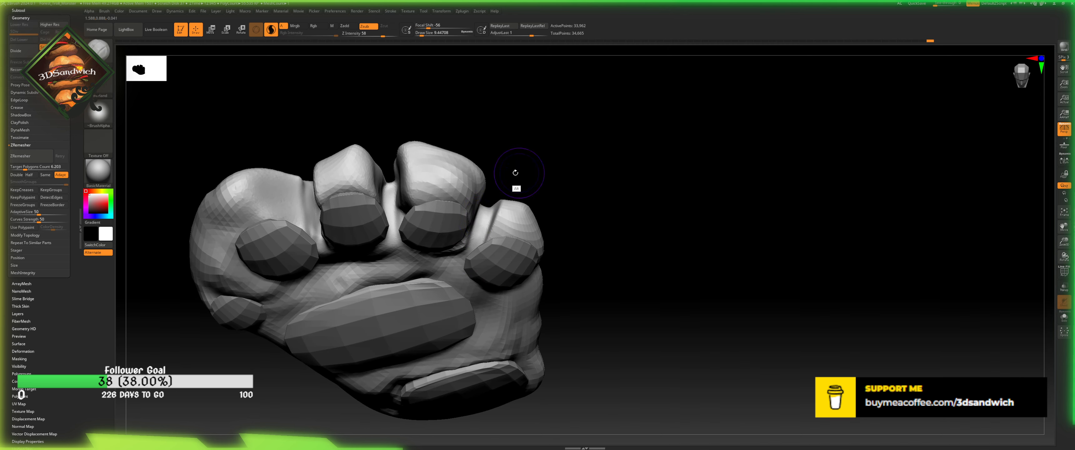
{"action": "left_click_drag", "start_coordinate": [515, 172], "coordinate": [528, 233]}
- Smooth the side of the first toe and carve a groove separating it from the second toe
{"action": "mouse_move", "coordinate": [141, 120]}
{"action": "left_mouse_down"}
{"action": "mouse_move", "coordinate": [211, 113]}
{"action": "mouse_move", "coordinate": [297, 167]}
{"action": "mouse_move", "coordinate": [219, 142]}
{"action": "mouse_move", "coordinate": [255, 166]}
{"action": "left_mouse_up"}
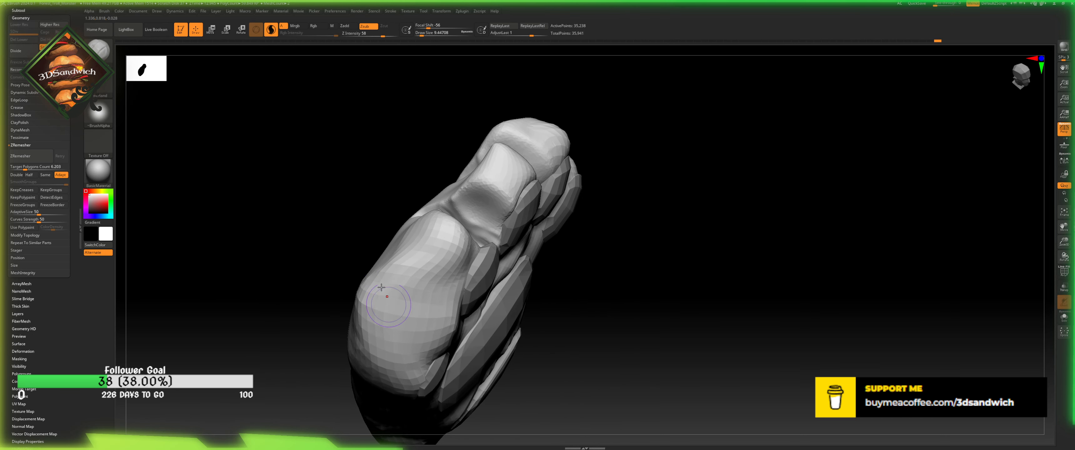
{"action": "left_click_drag", "start_coordinate": [375, 276], "coordinate": [355, 317], "text": "shift"}
{"action": "mouse_move", "coordinate": [552, 271]}
{"action": "left_mouse_down"}
{"action": "mouse_move", "coordinate": [741, 197]}
{"action": "mouse_move", "coordinate": [741, 270]}
{"action": "mouse_move", "coordinate": [702, 272]}
{"action": "left_mouse_up"}
{"action": "mouse_move", "coordinate": [385, 245]}
{"action": "left_mouse_down"}
{"action": "mouse_move", "coordinate": [362, 156]}
{"action": "mouse_move", "coordinate": [384, 242]}
{"action": "mouse_move", "coordinate": [368, 172]}
{"action": "mouse_move", "coordinate": [374, 187]}
{"action": "mouse_move", "coordinate": [365, 184]}
{"action": "left_mouse_up"}
- Set the intensity to 12 and the draw size to about 10.5, and rework the groove between the first and second toes
{"action": "left_click_drag", "start_coordinate": [420, 35], "coordinate": [426, 35]}
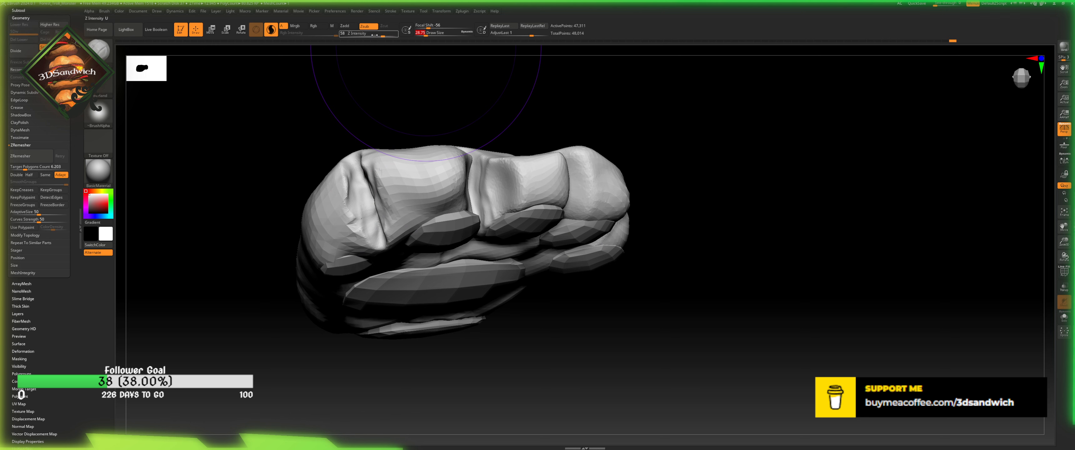
{"action": "left_click", "coordinate": [361, 36]}
{"action": "left_click_drag", "start_coordinate": [361, 36], "coordinate": [360, 36]}
{"action": "left_click_drag", "start_coordinate": [378, 172], "coordinate": [371, 221], "text": "shift"}
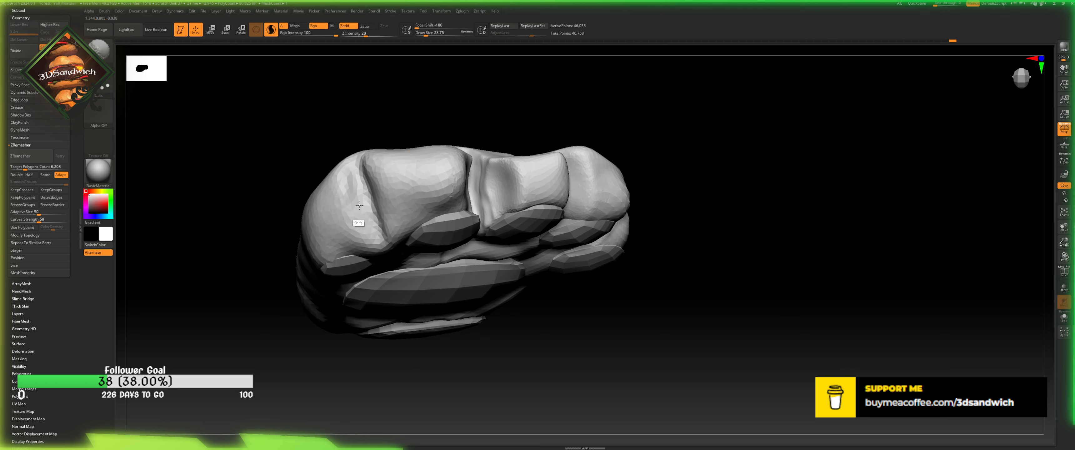
{"action": "key", "text": "ctrl+z"}
{"action": "left_click_drag", "start_coordinate": [426, 35], "coordinate": [422, 35]}
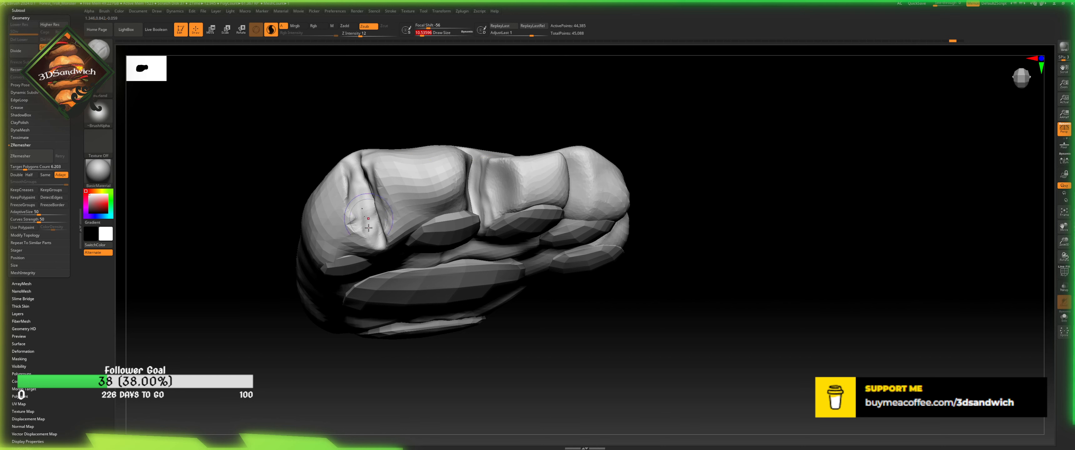
{"action": "left_click_drag", "start_coordinate": [357, 167], "coordinate": [354, 155]}
{"action": "mouse_move", "coordinate": [372, 115]}
{"action": "left_mouse_down"}
{"action": "mouse_move", "coordinate": [374, 158]}
{"action": "mouse_move", "coordinate": [350, 141]}
{"action": "mouse_move", "coordinate": [375, 231]}
{"action": "left_mouse_up"}
{"action": "mouse_move", "coordinate": [396, 262]}
{"action": "left_mouse_down"}
{"action": "mouse_move", "coordinate": [395, 155]}
{"action": "mouse_move", "coordinate": [365, 203]}
{"action": "mouse_move", "coordinate": [375, 226]}
{"action": "left_mouse_up"}
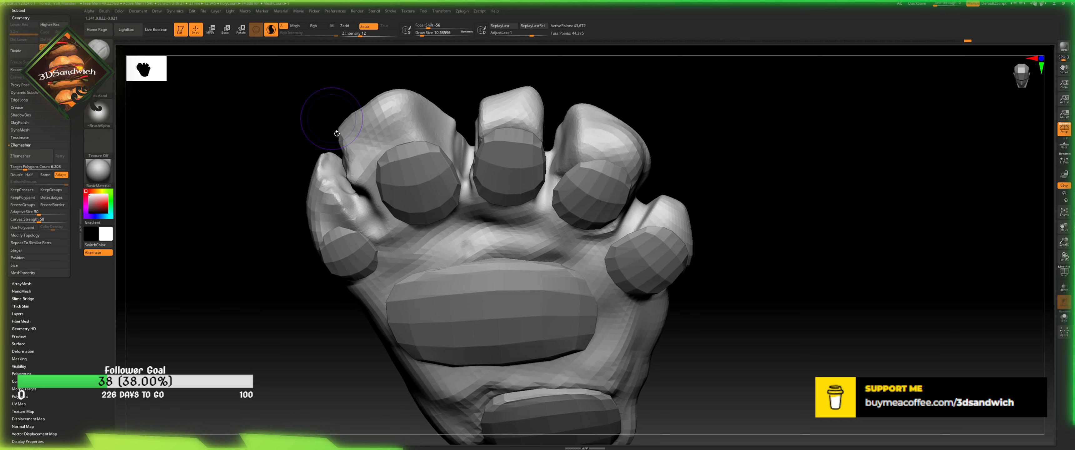
{"action": "mouse_move", "coordinate": [329, 111]}
{"action": "left_mouse_down"}
{"action": "mouse_move", "coordinate": [333, 187]}
{"action": "mouse_move", "coordinate": [319, 133]}
{"action": "left_mouse_up"}
- Smooth and refine the groove beside the first toe and remesh the paw with ZRemesher
{"action": "key", "text": "shift"}
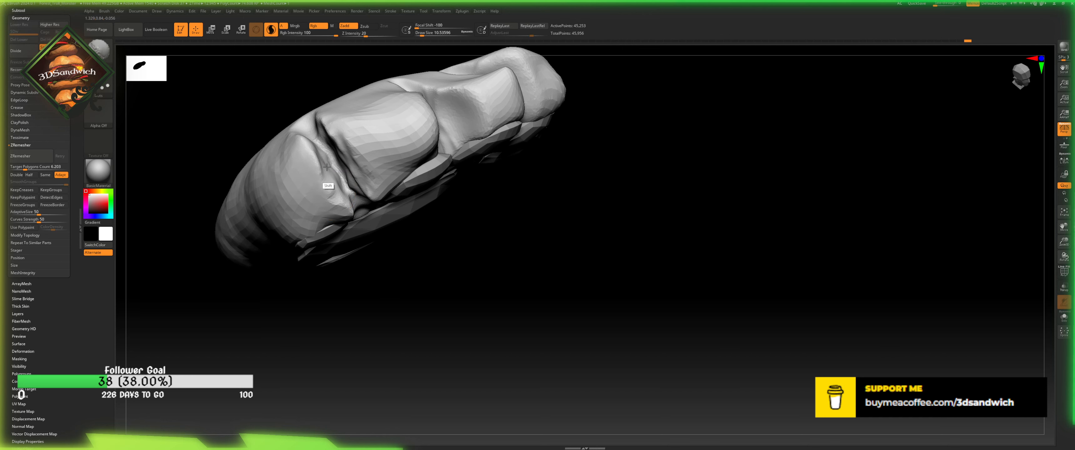
{"action": "left_click_drag", "start_coordinate": [307, 171], "coordinate": [313, 180], "text": "shift"}
{"action": "mouse_move", "coordinate": [492, 284]}
{"action": "left_mouse_down"}
{"action": "mouse_move", "coordinate": [512, 200]}
{"action": "mouse_move", "coordinate": [544, 184]}
{"action": "left_mouse_up"}
{"action": "left_click_drag", "start_coordinate": [754, 176], "coordinate": [717, 206]}
{"action": "left_click_drag", "start_coordinate": [352, 237], "coordinate": [340, 196]}
{"action": "left_click", "coordinate": [41, 156]}
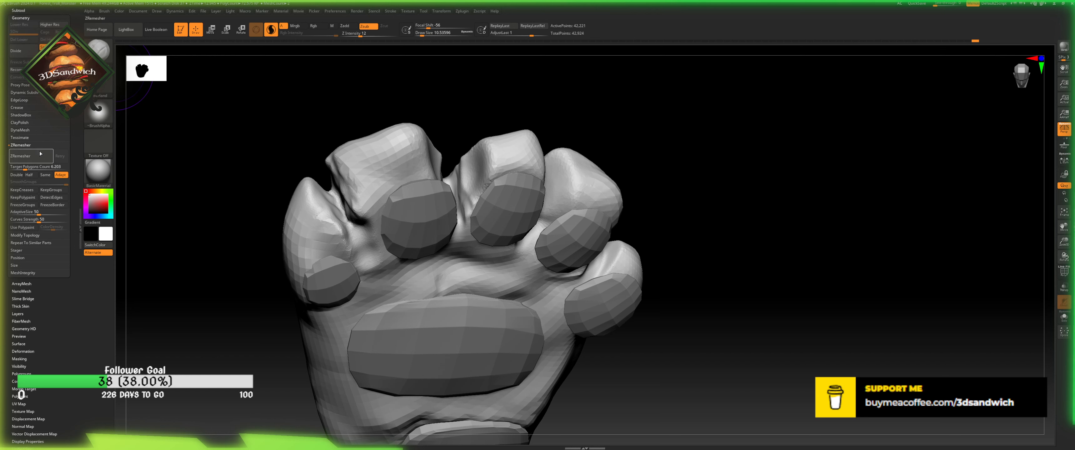
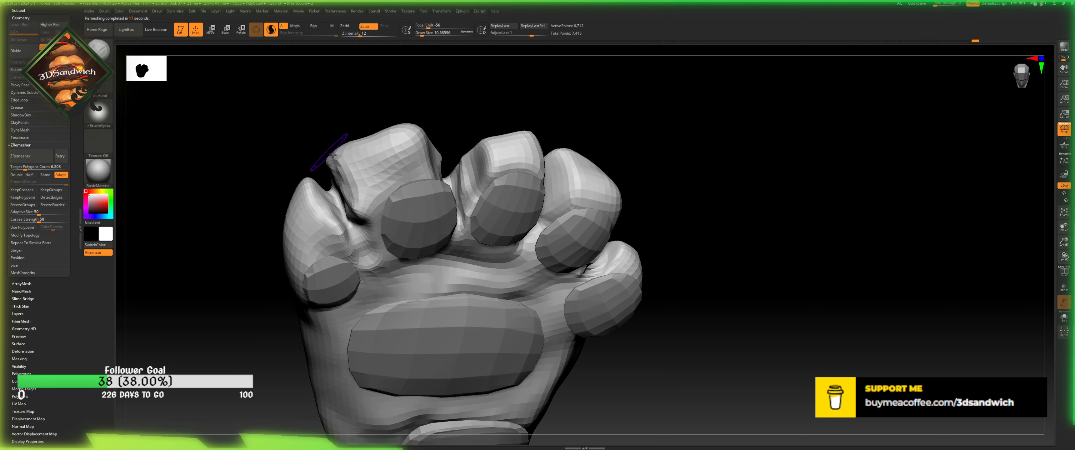
- Turn off Sculptris Pro and smooth the second toe with the Smooth brush at intensity 100
{"action": "left_click", "coordinate": [273, 30], "text": "shift"}
{"action": "mouse_move", "coordinate": [354, 159]}
{"action": "left_mouse_down", "text": "shift"}
{"action": "mouse_move", "coordinate": [354, 201]}
{"action": "mouse_move", "coordinate": [358, 172]}
{"action": "left_mouse_up", "text": "shift"}
{"action": "left_click_drag", "start_coordinate": [367, 33], "coordinate": [396, 34], "text": "shift"}
{"action": "mouse_move", "coordinate": [357, 154]}
{"action": "left_mouse_down", "text": "shift"}
{"action": "mouse_move", "coordinate": [364, 177]}
{"action": "mouse_move", "coordinate": [348, 196]}
{"action": "mouse_move", "coordinate": [334, 167]}
{"action": "mouse_move", "coordinate": [365, 149]}
{"action": "left_mouse_up", "text": "shift"}
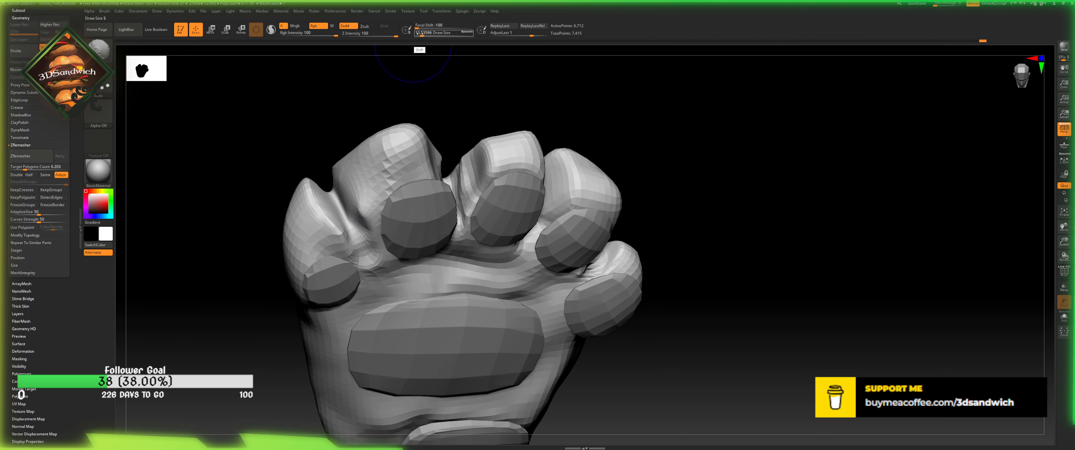
- Enlarge the draw size to 37 and smooth the remaining toes and the palm around the pads
{"action": "left_click_drag", "start_coordinate": [419, 35], "coordinate": [425, 35], "text": "shift"}
{"action": "mouse_move", "coordinate": [369, 144]}
{"action": "left_mouse_down", "text": "shift"}
{"action": "mouse_move", "coordinate": [352, 183]}
{"action": "mouse_move", "coordinate": [461, 181]}
{"action": "mouse_move", "coordinate": [511, 167]}
{"action": "left_mouse_up", "text": "shift"}
{"action": "left_click_drag", "start_coordinate": [616, 142], "coordinate": [580, 147]}
{"action": "left_click_drag", "start_coordinate": [542, 188], "coordinate": [605, 289], "text": "shift"}
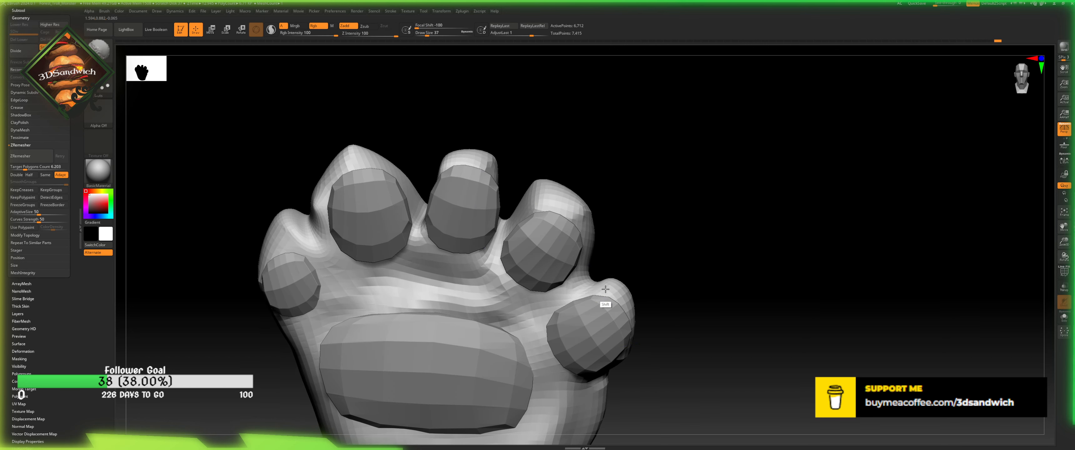
{"action": "mouse_move", "coordinate": [665, 227]}
{"action": "left_mouse_down"}
{"action": "mouse_move", "coordinate": [677, 170]}
{"action": "mouse_move", "coordinate": [673, 215]}
{"action": "left_mouse_up"}
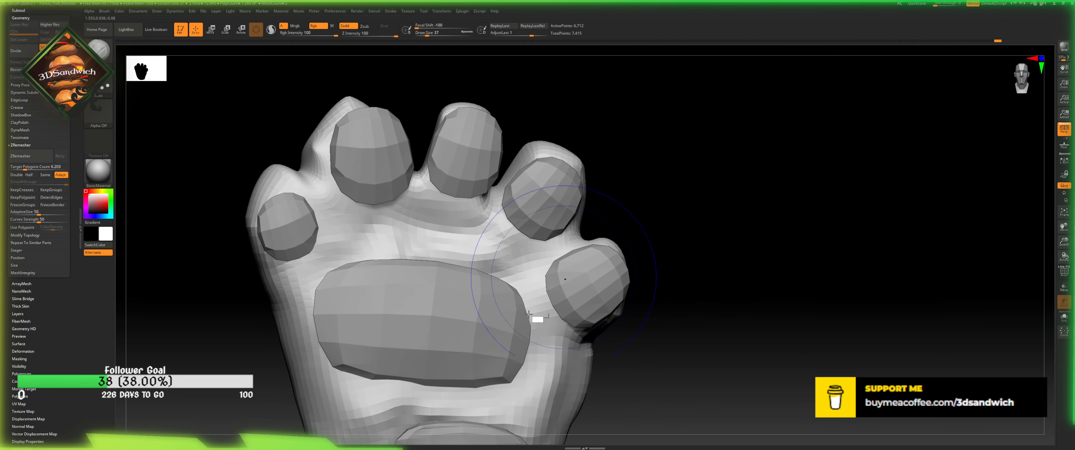
{"action": "left_click_drag", "start_coordinate": [529, 314], "coordinate": [489, 291], "text": "shift"}
{"action": "mouse_move", "coordinate": [659, 161]}
{"action": "left_mouse_down", "text": "alt"}
{"action": "mouse_move", "coordinate": [672, 269]}
{"action": "mouse_move", "coordinate": [663, 311]}
{"action": "left_mouse_up", "text": "alt"}
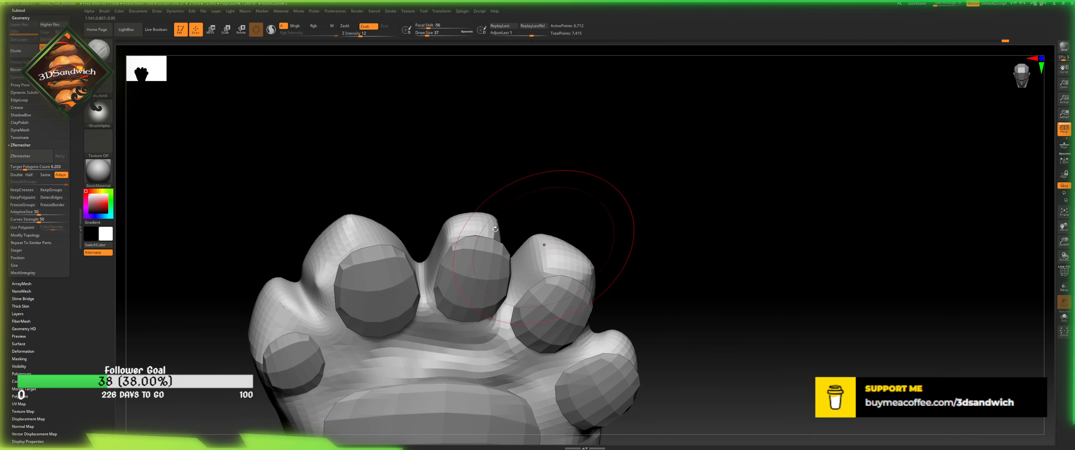
- Set ClayBuildup to intensity 23 and draw size about 7.5, and carve the crease between the first and second toes
{"action": "left_click", "coordinate": [98, 50]}
{"action": "left_click", "coordinate": [100, 51]}
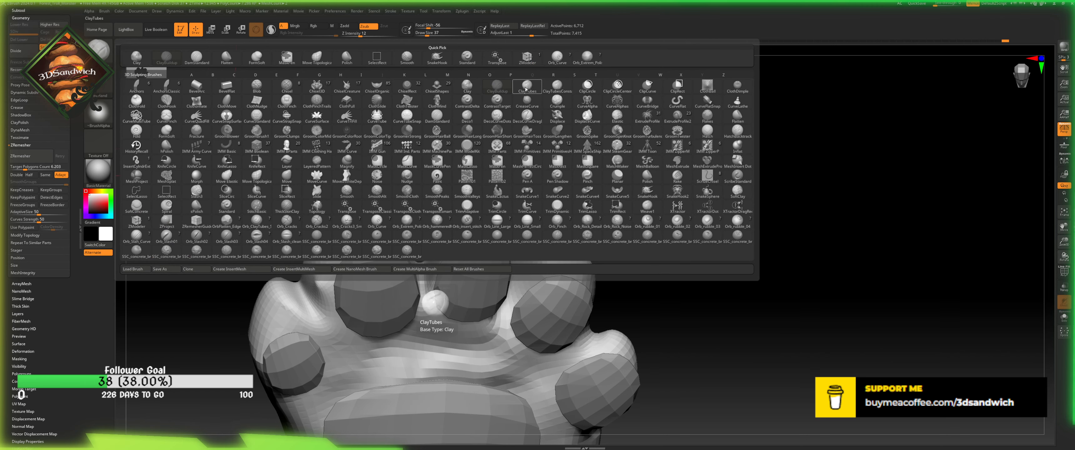
{"action": "left_click", "coordinate": [467, 87]}
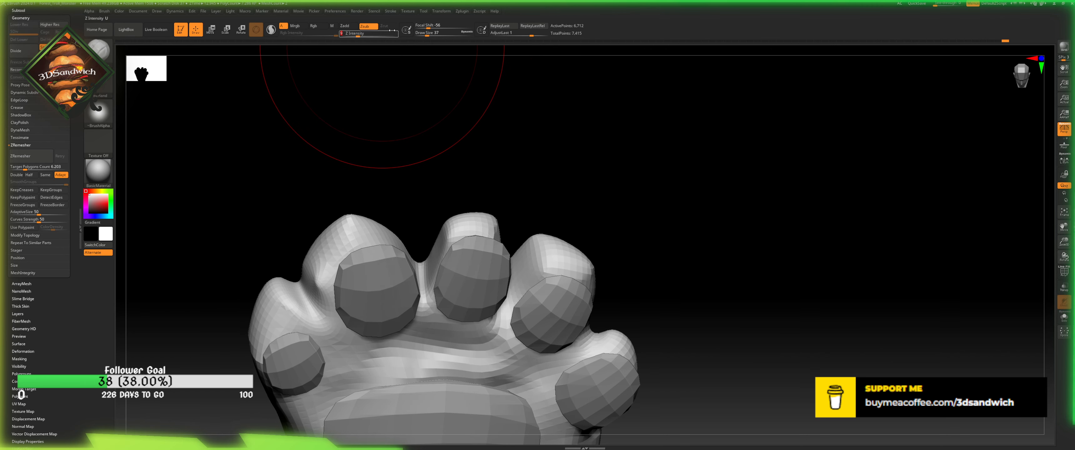
{"action": "key", "text": "Return"}
{"action": "left_click_drag", "start_coordinate": [419, 55], "coordinate": [402, 75]}
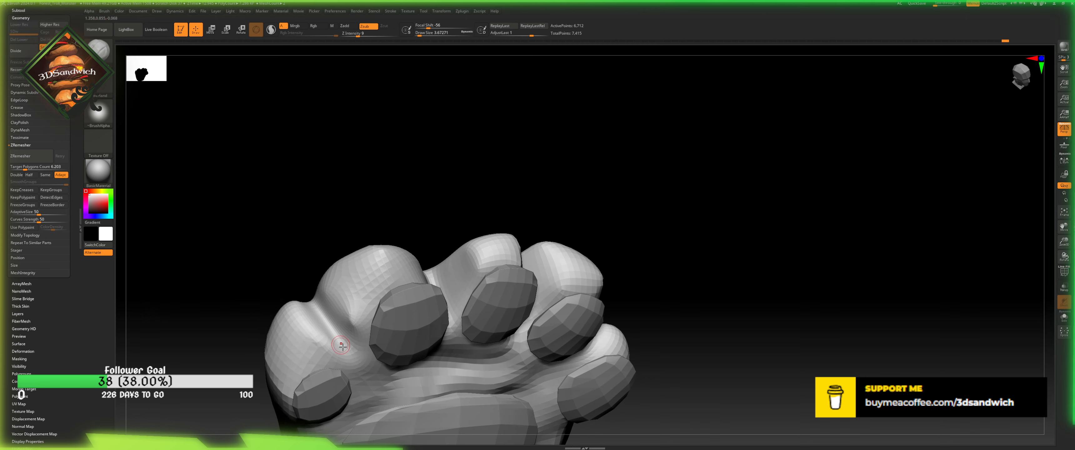
{"action": "key", "text": "Escape"}
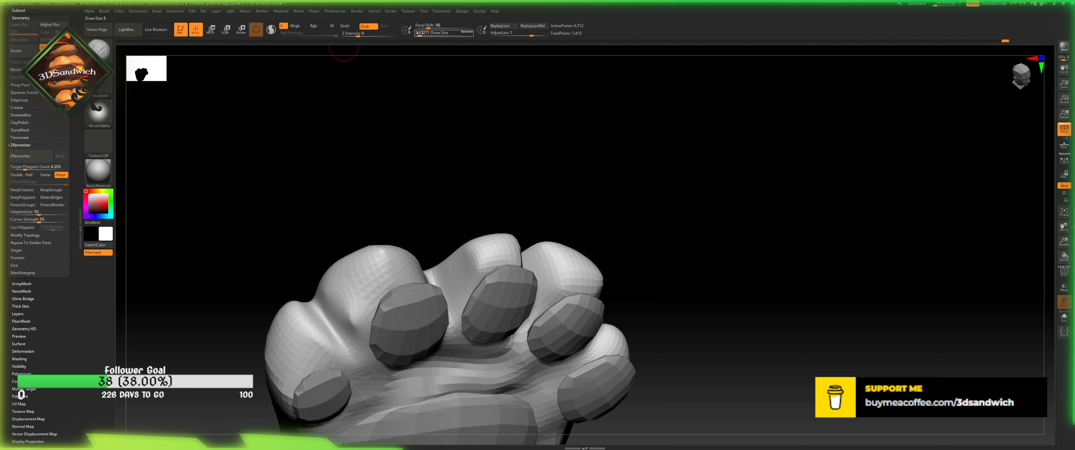
{"action": "mouse_move", "coordinate": [341, 113]}
{"action": "left_mouse_down"}
{"action": "mouse_move", "coordinate": [340, 88]}
{"action": "mouse_move", "coordinate": [321, 87]}
{"action": "mouse_move", "coordinate": [384, 56]}
{"action": "left_mouse_up"}
{"action": "left_click_drag", "start_coordinate": [419, 32], "coordinate": [414, 32]}
{"action": "mouse_move", "coordinate": [346, 286]}
{"action": "left_mouse_down"}
{"action": "mouse_move", "coordinate": [321, 217]}
{"action": "mouse_move", "coordinate": [342, 292]}
{"action": "mouse_move", "coordinate": [305, 213]}
{"action": "mouse_move", "coordinate": [310, 229]}
{"action": "left_mouse_up"}
{"action": "mouse_move", "coordinate": [331, 265]}
{"action": "left_mouse_down"}
{"action": "mouse_move", "coordinate": [311, 219]}
{"action": "mouse_move", "coordinate": [329, 266]}
{"action": "left_mouse_up"}
{"action": "mouse_move", "coordinate": [469, 130]}
{"action": "left_mouse_down"}
{"action": "mouse_move", "coordinate": [417, 137]}
{"action": "mouse_move", "coordinate": [420, 235]}
{"action": "left_mouse_up"}
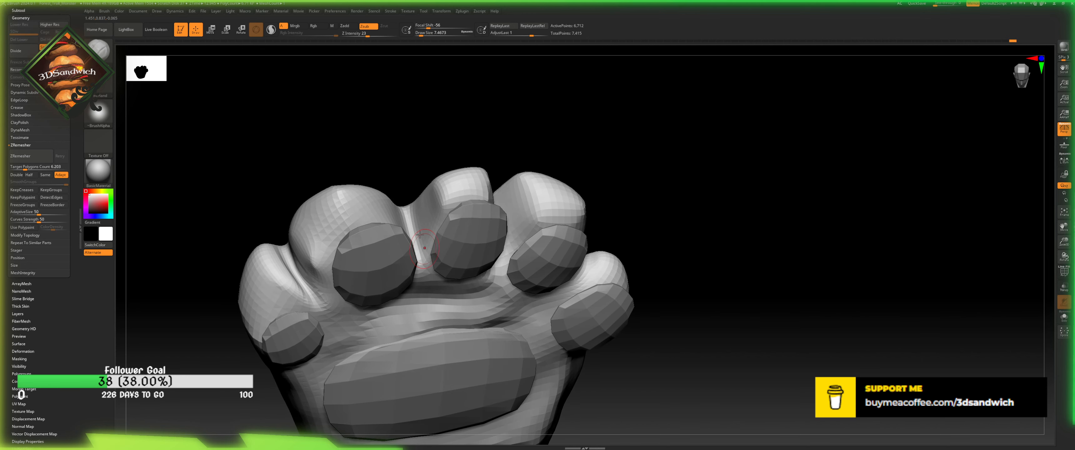
- Select the SnakeHook brush, set focal shift -47 and draw size about 12.8, and pull the gaps beside the middle toe deeper toward the palm
{"action": "key", "text": "b"}
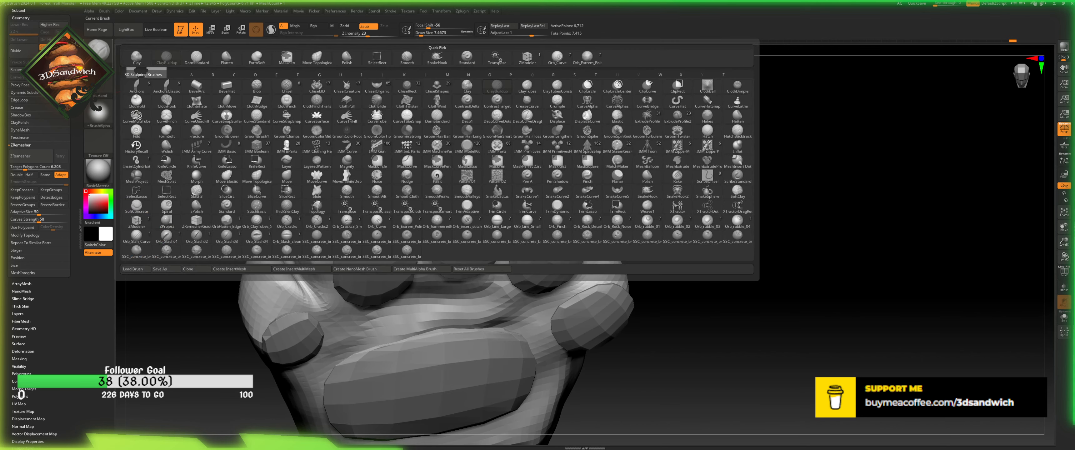
{"action": "left_click", "coordinate": [646, 190]}
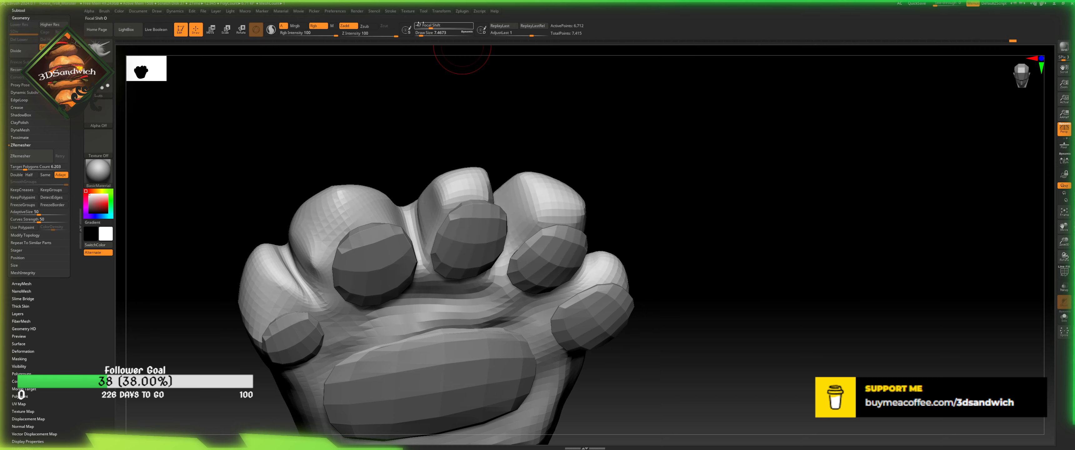
{"action": "left_click_drag", "start_coordinate": [420, 33], "coordinate": [426, 33]}
{"action": "left_click_drag", "start_coordinate": [434, 63], "coordinate": [433, 121]}
{"action": "left_click_drag", "start_coordinate": [420, 33], "coordinate": [424, 34]}
{"action": "left_click_drag", "start_coordinate": [423, 91], "coordinate": [422, 100]}
{"action": "left_click_drag", "start_coordinate": [417, 250], "coordinate": [413, 307]}
{"action": "left_click_drag", "start_coordinate": [496, 288], "coordinate": [485, 326]}
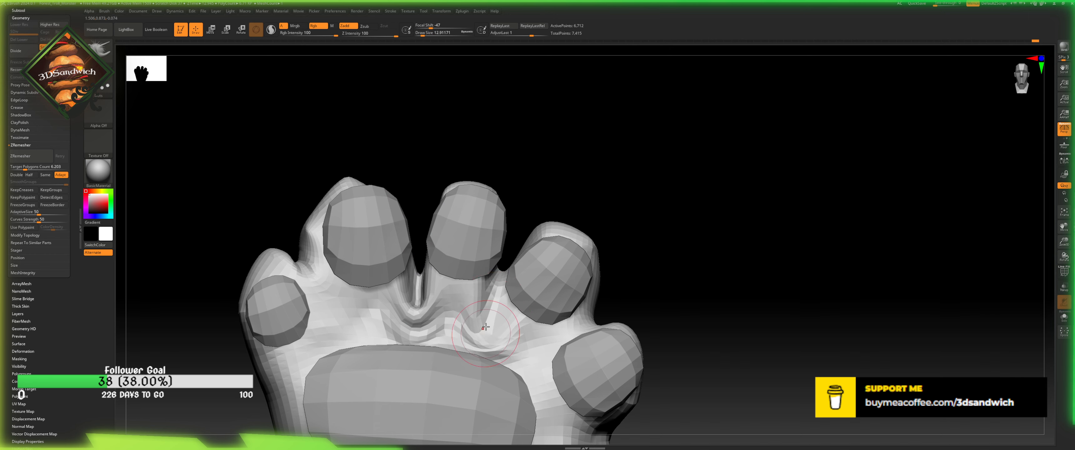
- Pull the gaps on both sides of the middle toe deeper from the back of the paw with SnakeHook
{"action": "right_click_drag", "start_coordinate": [528, 268], "coordinate": [468, 267]}
{"action": "right_click_drag", "start_coordinate": [409, 156], "coordinate": [523, 252]}
{"action": "left_click_drag", "start_coordinate": [523, 252], "coordinate": [509, 306]}
{"action": "mouse_move", "coordinate": [576, 283]}
{"action": "left_mouse_down"}
{"action": "mouse_move", "coordinate": [569, 307]}
{"action": "mouse_move", "coordinate": [577, 285]}
{"action": "mouse_move", "coordinate": [579, 299]}
{"action": "left_mouse_up"}
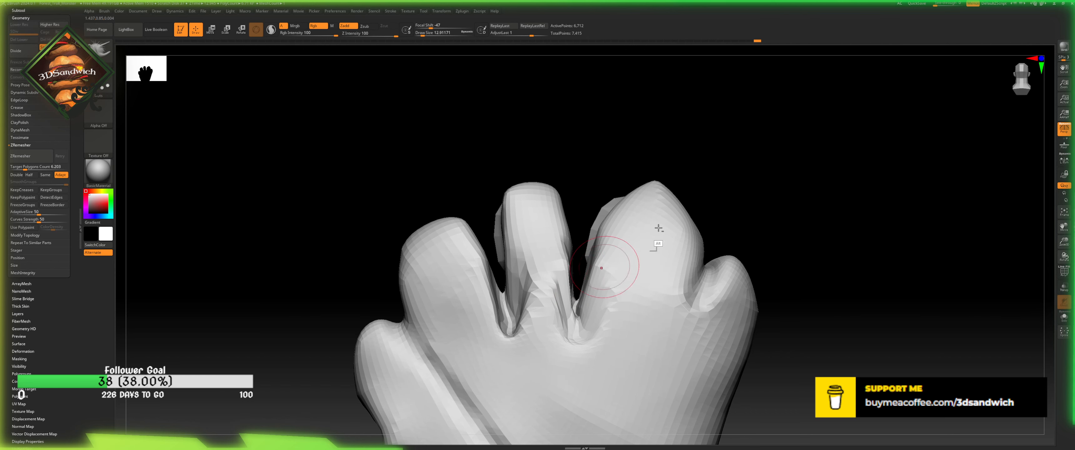
- Reshape the inner side of the second toe along its gap to the middle toe with SnakeHook
{"action": "left_click_drag", "start_coordinate": [724, 193], "coordinate": [657, 137], "text": "alt"}
{"action": "mouse_move", "coordinate": [616, 249]}
{"action": "left_mouse_down"}
{"action": "mouse_move", "coordinate": [607, 296]}
{"action": "mouse_move", "coordinate": [643, 213]}
{"action": "mouse_move", "coordinate": [613, 266]}
{"action": "left_mouse_up"}
{"action": "left_click_drag", "start_coordinate": [627, 226], "coordinate": [615, 265]}
{"action": "mouse_move", "coordinate": [675, 190]}
{"action": "left_mouse_down"}
{"action": "mouse_move", "coordinate": [604, 152]}
{"action": "mouse_move", "coordinate": [572, 98]}
{"action": "left_mouse_up"}
{"action": "left_click_drag", "start_coordinate": [572, 98], "coordinate": [639, 120]}
{"action": "left_click_drag", "start_coordinate": [736, 125], "coordinate": [657, 110], "text": "alt"}
{"action": "left_click_drag", "start_coordinate": [995, 94], "coordinate": [1005, 84], "text": "alt"}
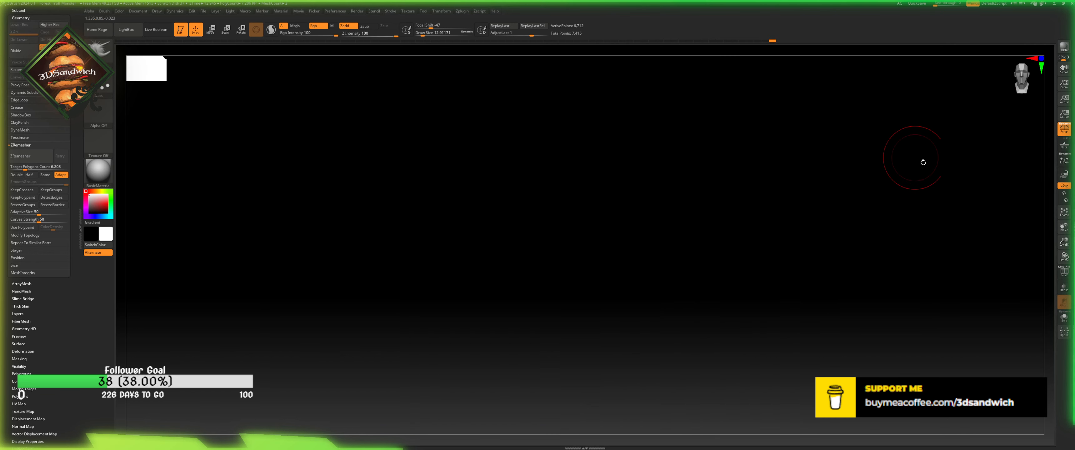
- Reshape the webbing between the paw's toes from the sole side to define the gaps
{"action": "left_click_drag", "start_coordinate": [967, 219], "coordinate": [914, 310], "text": "alt"}
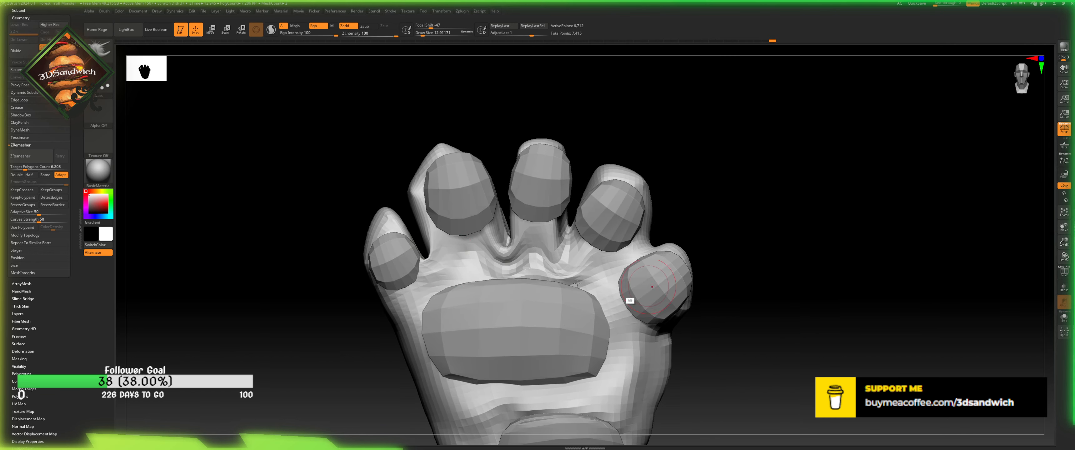
{"action": "left_click_drag", "start_coordinate": [410, 269], "coordinate": [443, 272]}
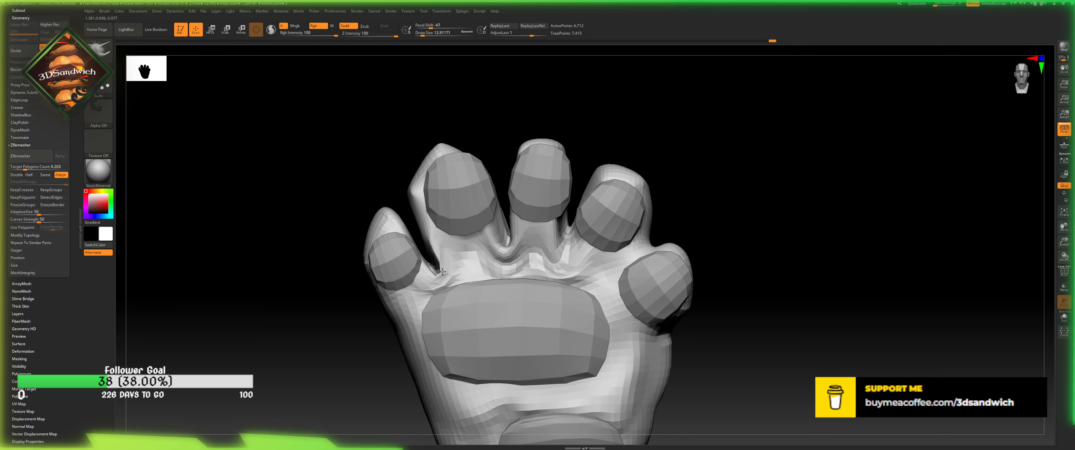
{"action": "left_click_drag", "start_coordinate": [520, 247], "coordinate": [504, 231]}
{"action": "right_click_drag", "start_coordinate": [501, 155], "coordinate": [511, 234]}
{"action": "left_click_drag", "start_coordinate": [511, 235], "coordinate": [500, 215]}
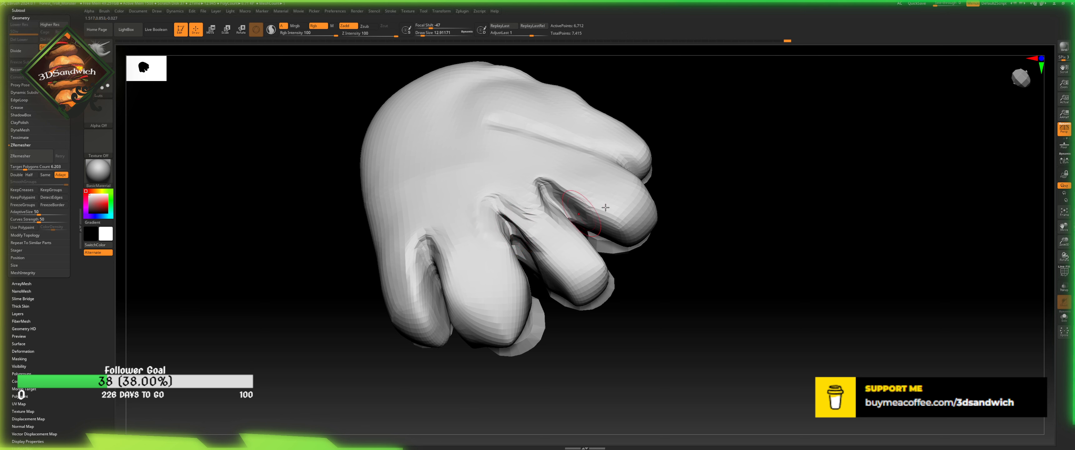
{"action": "mouse_move", "coordinate": [746, 167]}
{"action": "left_mouse_down"}
{"action": "mouse_move", "coordinate": [698, 183]}
{"action": "mouse_move", "coordinate": [726, 154]}
{"action": "left_mouse_up"}
{"action": "left_click_drag", "start_coordinate": [994, 80], "coordinate": [948, 91]}
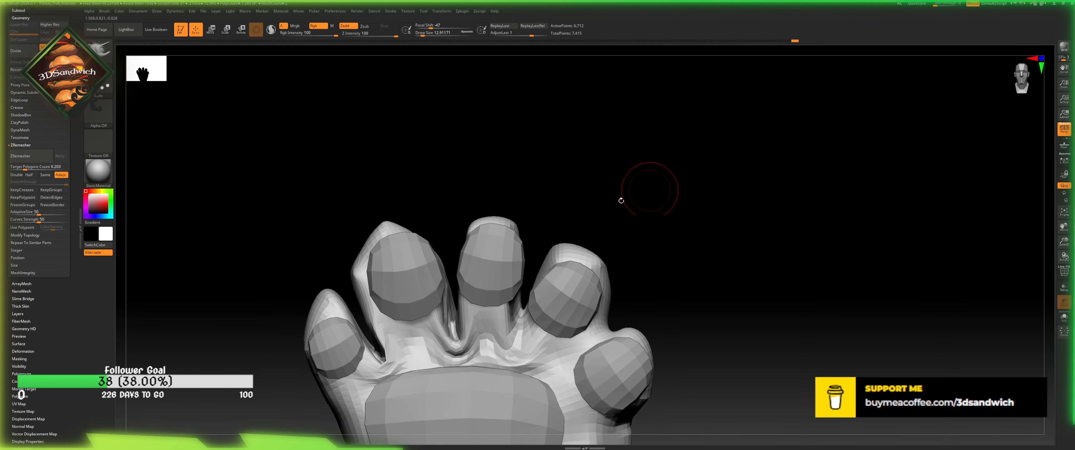
{"action": "left_click_drag", "start_coordinate": [520, 320], "coordinate": [520, 311]}
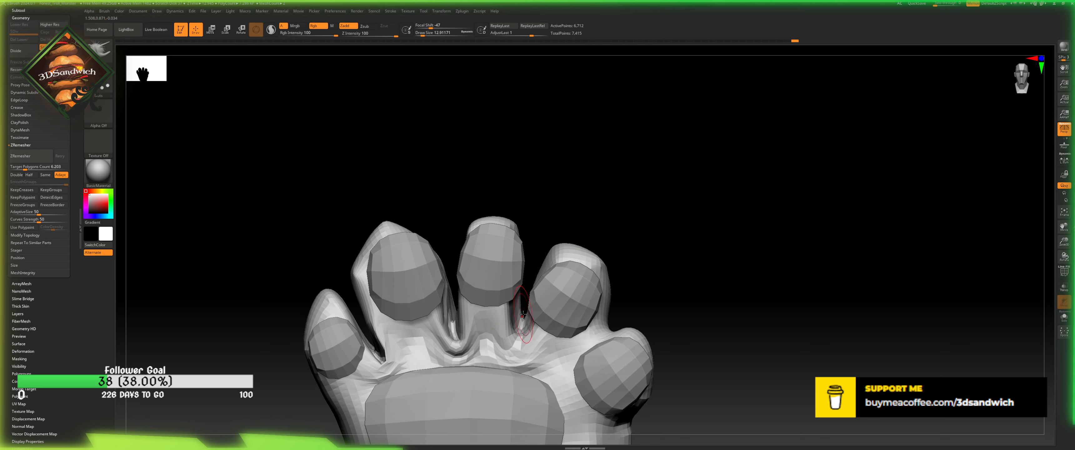
- Deepen the gaps between the toes on the back of the paw, undoing and reworking the stroke beside the outer toe
{"action": "left_click_drag", "start_coordinate": [605, 329], "coordinate": [566, 369]}
{"action": "mouse_move", "coordinate": [633, 319]}
{"action": "left_mouse_down"}
{"action": "mouse_move", "coordinate": [597, 339]}
{"action": "mouse_move", "coordinate": [612, 326]}
{"action": "mouse_move", "coordinate": [588, 359]}
{"action": "left_mouse_up"}
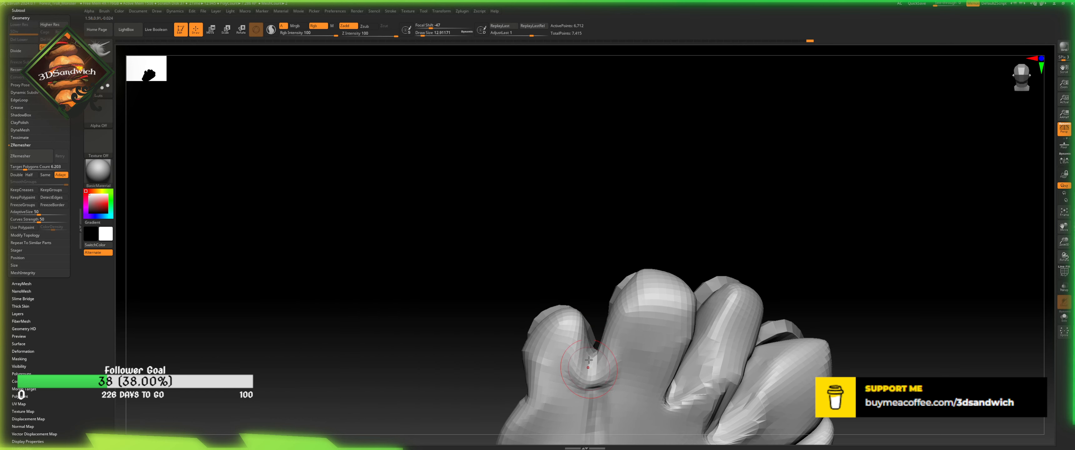
{"action": "mouse_move", "coordinate": [714, 209]}
{"action": "left_mouse_down"}
{"action": "mouse_move", "coordinate": [648, 180]}
{"action": "mouse_move", "coordinate": [688, 224]}
{"action": "mouse_move", "coordinate": [662, 230]}
{"action": "mouse_move", "coordinate": [676, 195]}
{"action": "mouse_move", "coordinate": [550, 165]}
{"action": "mouse_move", "coordinate": [488, 184]}
{"action": "left_mouse_up"}
{"action": "left_click_drag", "start_coordinate": [335, 278], "coordinate": [343, 315]}
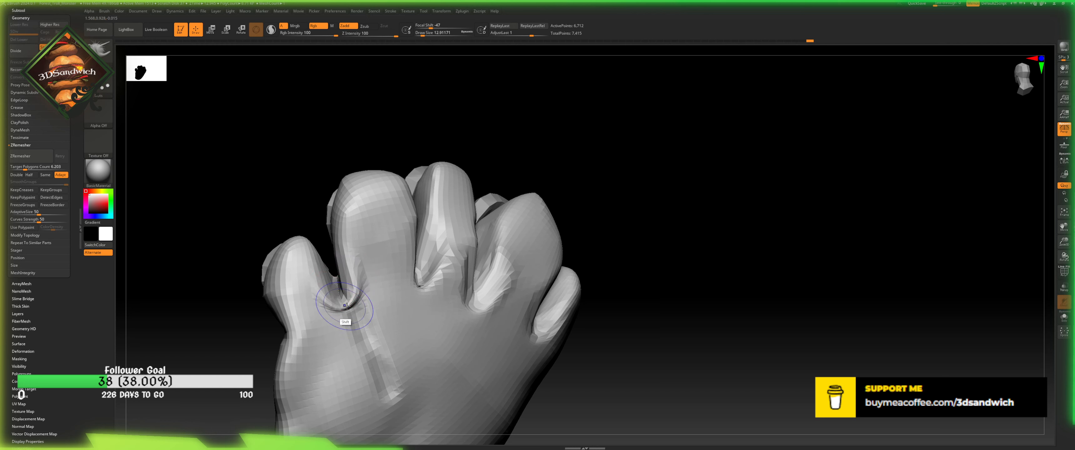
{"action": "key", "text": "ctrl+z"}
{"action": "left_click_drag", "start_coordinate": [336, 274], "coordinate": [336, 292]}
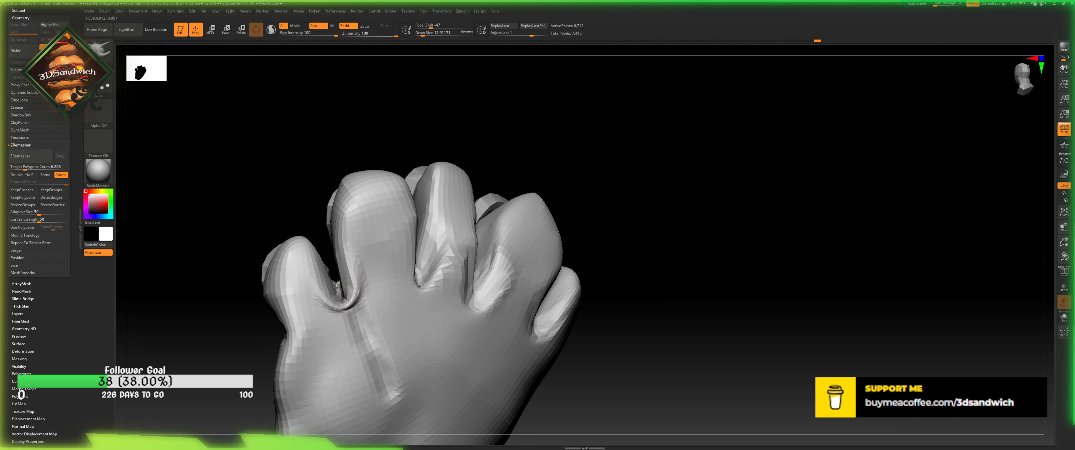
{"action": "left_click_drag", "start_coordinate": [421, 287], "coordinate": [422, 308]}
{"action": "left_click_drag", "start_coordinate": [347, 305], "coordinate": [348, 318]}
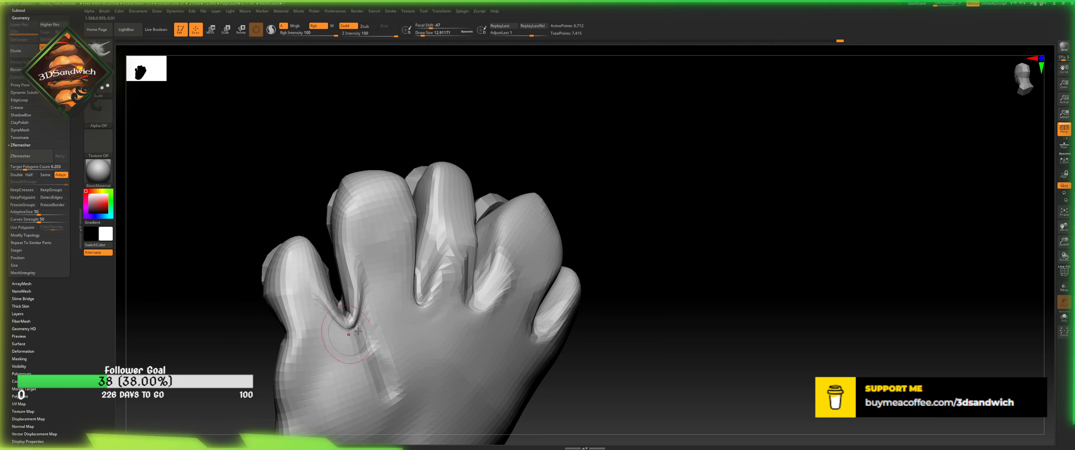
- Set the draw size to about 14 and extend the gaps between the toes further down the back of the paw
{"action": "left_click_drag", "start_coordinate": [662, 271], "coordinate": [654, 256]}
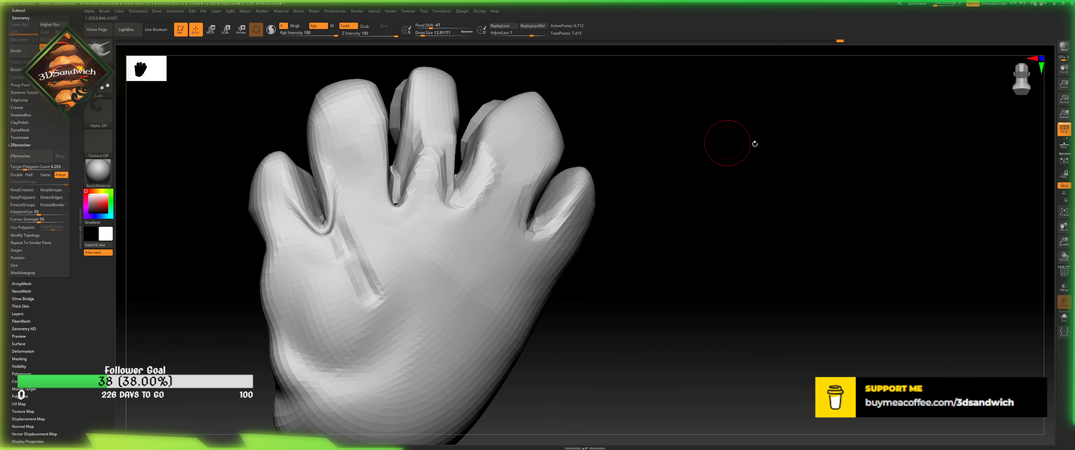
{"action": "left_click_drag", "start_coordinate": [1029, 87], "coordinate": [914, 122], "text": "alt"}
{"action": "left_click_drag", "start_coordinate": [685, 233], "coordinate": [425, 133], "text": "alt"}
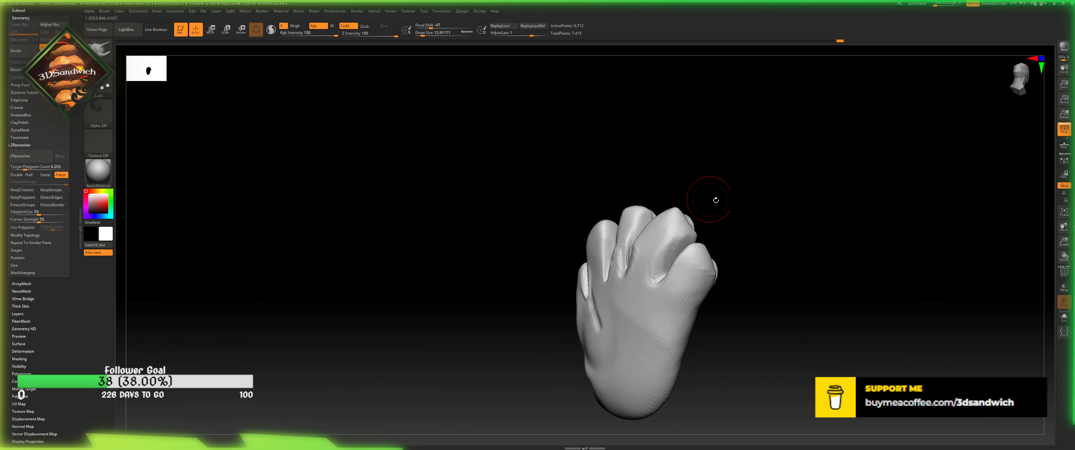
{"action": "left_click_drag", "start_coordinate": [715, 199], "coordinate": [813, 116], "text": "shift"}
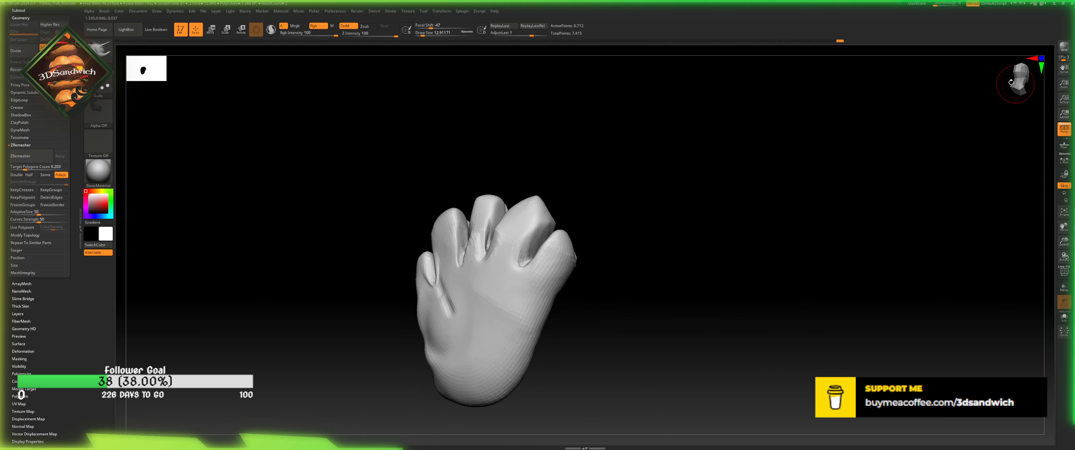
{"action": "left_click", "coordinate": [1011, 82]}
{"action": "left_click_drag", "start_coordinate": [652, 245], "coordinate": [698, 245], "text": "alt"}
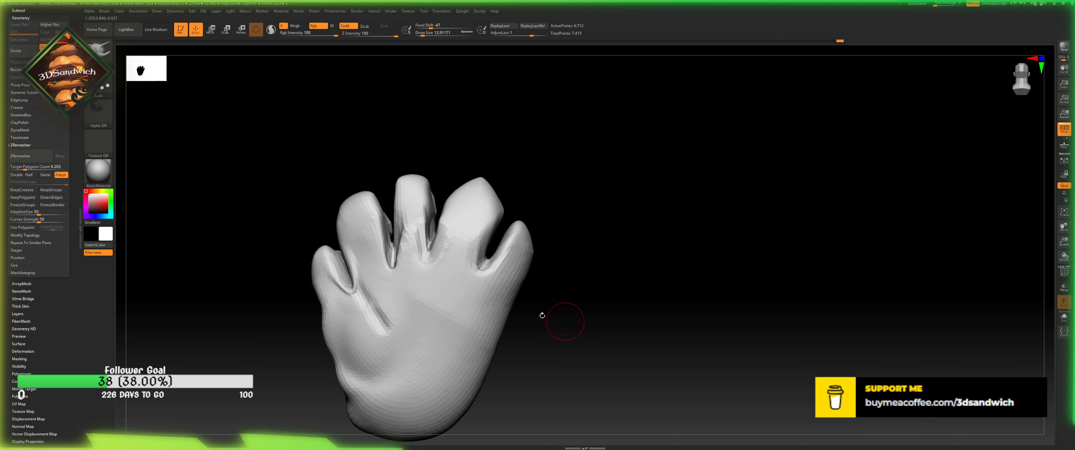
{"action": "left_click_drag", "start_coordinate": [422, 36], "coordinate": [422, 37]}
{"action": "mouse_move", "coordinate": [483, 268]}
{"action": "left_mouse_down"}
{"action": "mouse_move", "coordinate": [470, 294]}
{"action": "mouse_move", "coordinate": [480, 277]}
{"action": "left_mouse_up"}
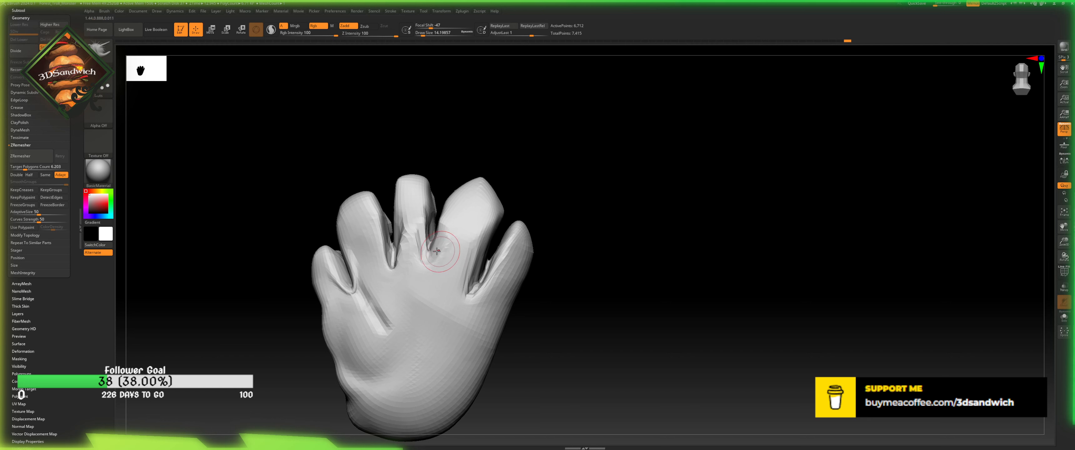
{"action": "mouse_move", "coordinate": [437, 251]}
{"action": "left_mouse_down"}
{"action": "mouse_move", "coordinate": [419, 290]}
{"action": "mouse_move", "coordinate": [392, 282]}
{"action": "mouse_move", "coordinate": [388, 249]}
{"action": "left_mouse_up"}
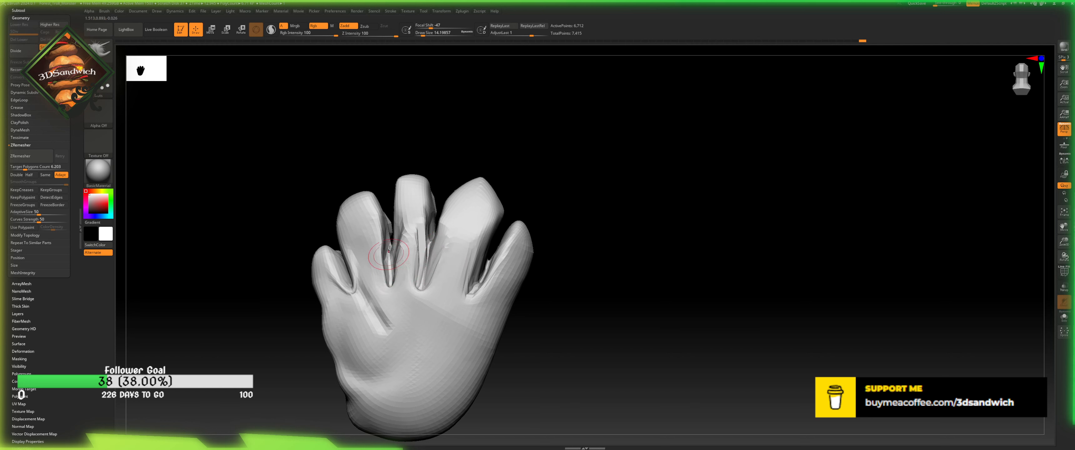
- Refine and smooth the webbing beside the outer toe pad on the sole, and adjust the gap between the middle toes
{"action": "mouse_move", "coordinate": [437, 144]}
{"action": "left_mouse_down"}
{"action": "mouse_move", "coordinate": [446, 145]}
{"action": "mouse_move", "coordinate": [411, 234]}
{"action": "left_mouse_up"}
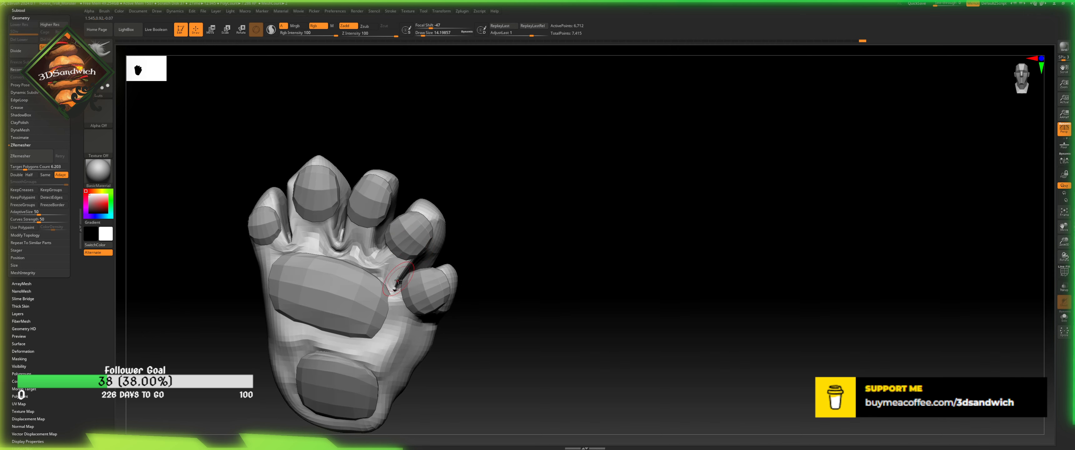
{"action": "left_click_drag", "start_coordinate": [394, 288], "coordinate": [395, 293]}
{"action": "left_click_drag", "start_coordinate": [453, 246], "coordinate": [462, 252]}
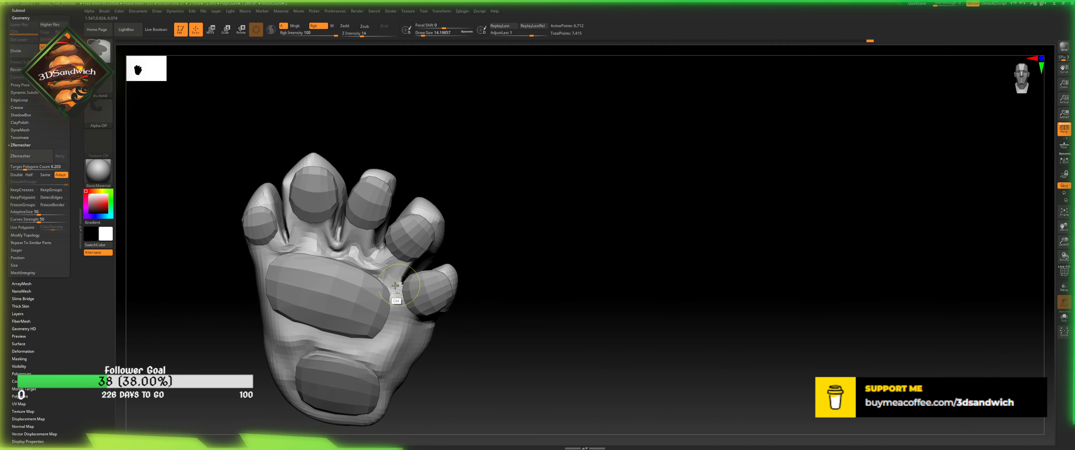
{"action": "left_click_drag", "start_coordinate": [397, 282], "coordinate": [393, 290]}
{"action": "left_click_drag", "start_coordinate": [455, 236], "coordinate": [438, 242]}
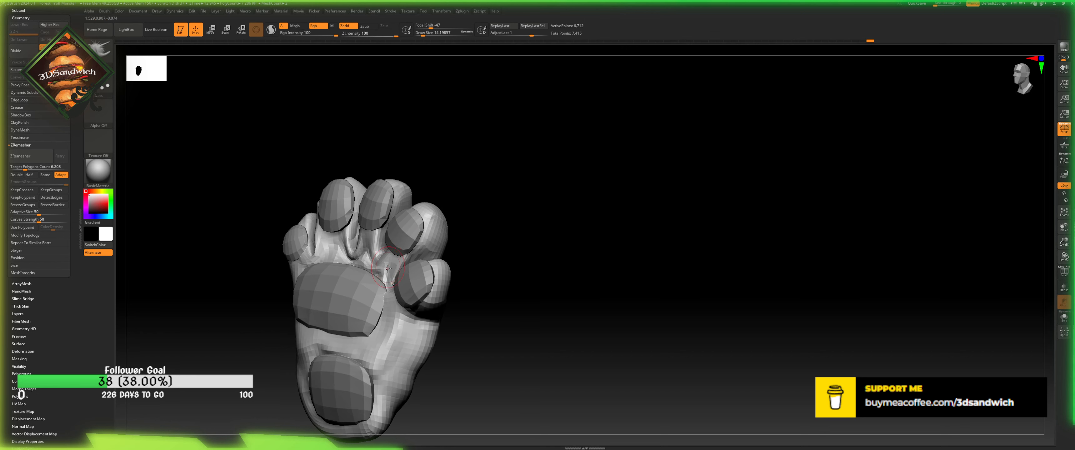
{"action": "left_click_drag", "start_coordinate": [444, 191], "coordinate": [437, 216]}
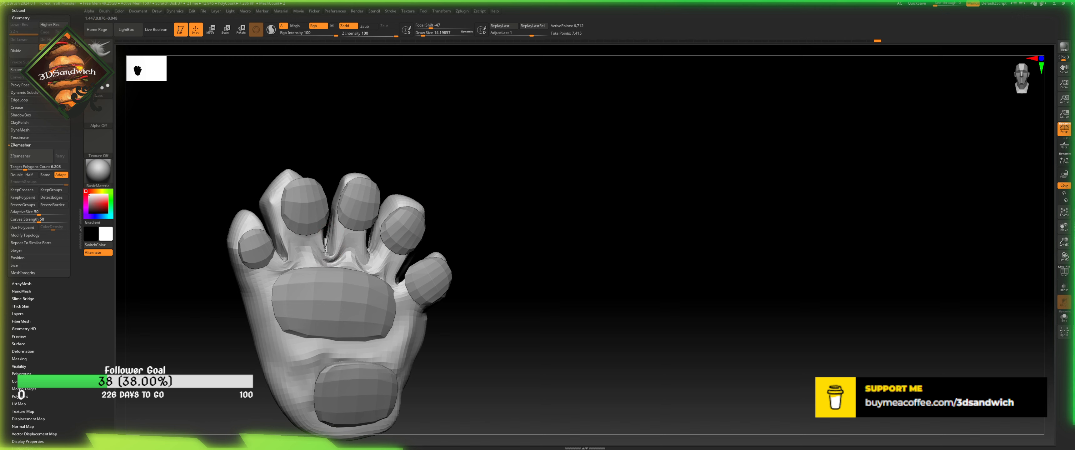
{"action": "left_click_drag", "start_coordinate": [326, 252], "coordinate": [327, 258]}
{"action": "left_click_drag", "start_coordinate": [414, 150], "coordinate": [406, 157]}
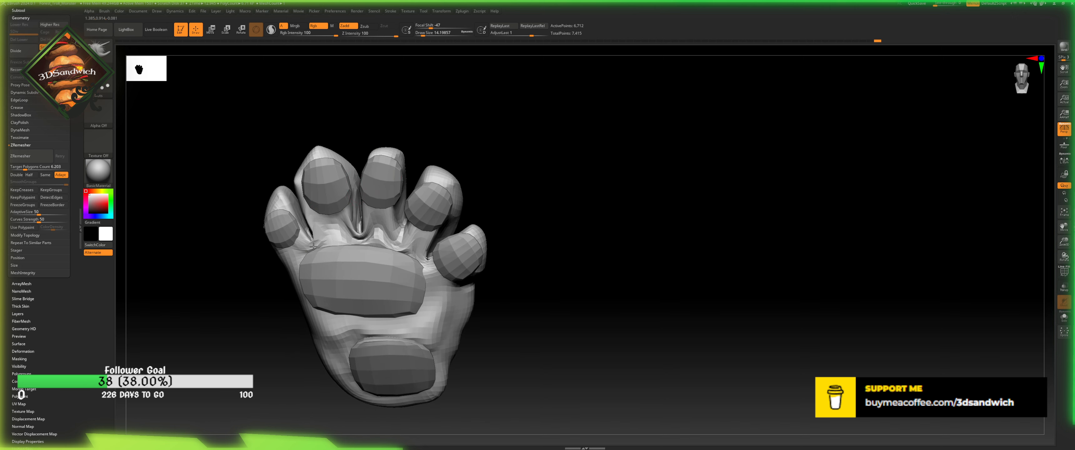
- Set the draw size to about 37 and reshape the side contours of the paw around the palm and heel pads
{"action": "left_click_drag", "start_coordinate": [531, 292], "coordinate": [531, 256]}
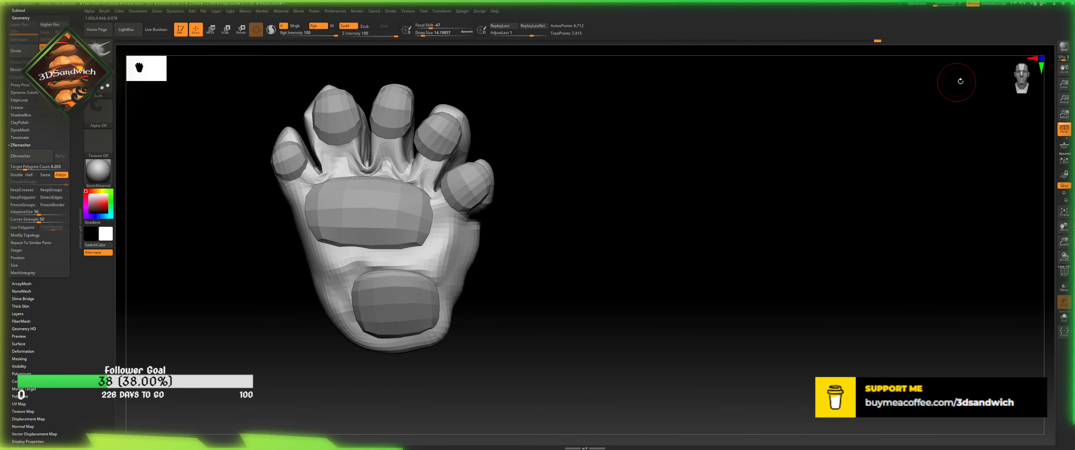
{"action": "left_click_drag", "start_coordinate": [1018, 74], "coordinate": [978, 87]}
{"action": "left_click_drag", "start_coordinate": [735, 219], "coordinate": [703, 274], "text": "alt"}
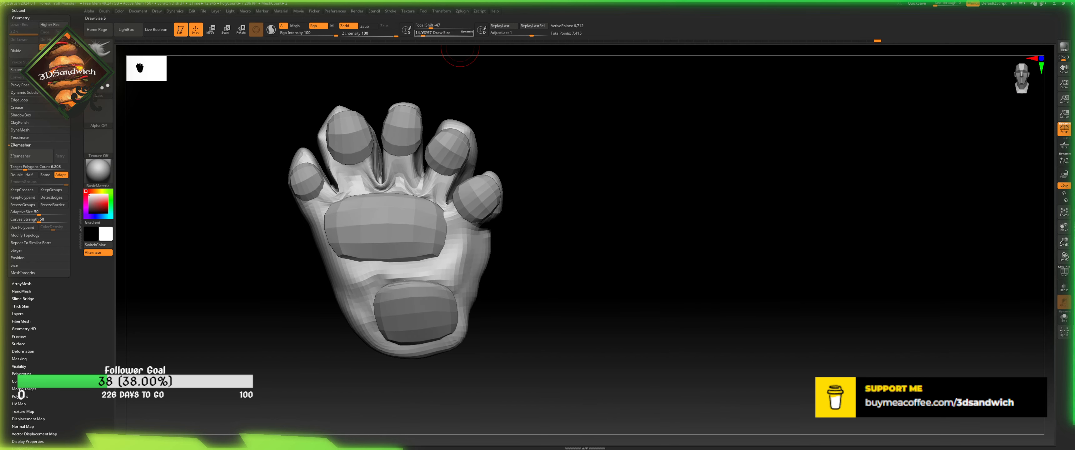
{"action": "left_click_drag", "start_coordinate": [423, 35], "coordinate": [428, 36]}
{"action": "left_click_drag", "start_coordinate": [344, 317], "coordinate": [361, 309]}
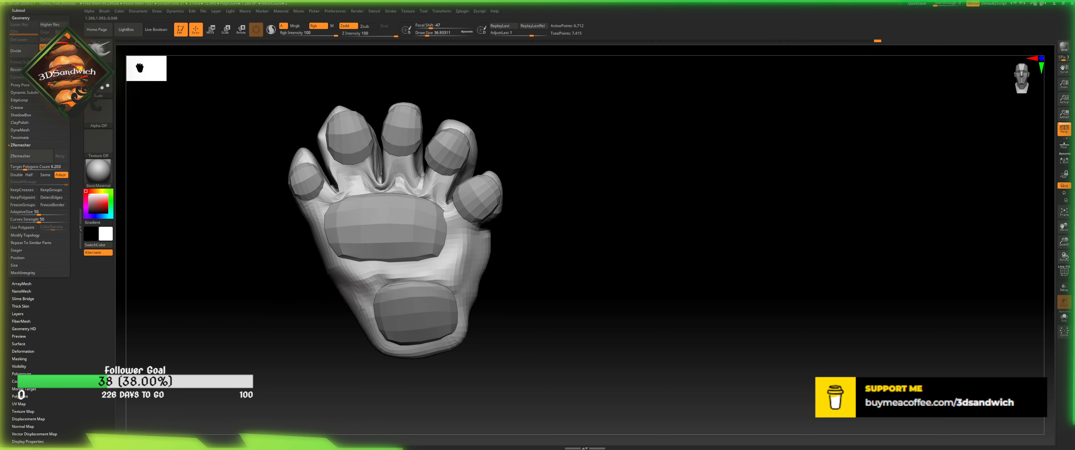
{"action": "left_click_drag", "start_coordinate": [343, 281], "coordinate": [349, 281]}
{"action": "mouse_move", "coordinate": [482, 269]}
{"action": "left_mouse_down"}
{"action": "mouse_move", "coordinate": [462, 278]}
{"action": "mouse_move", "coordinate": [469, 259]}
{"action": "left_mouse_up"}
{"action": "left_click_drag", "start_coordinate": [454, 297], "coordinate": [499, 271]}
{"action": "mouse_move", "coordinate": [448, 310]}
{"action": "left_mouse_down"}
{"action": "mouse_move", "coordinate": [457, 314]}
{"action": "mouse_move", "coordinate": [484, 235]}
{"action": "mouse_move", "coordinate": [519, 202]}
{"action": "mouse_move", "coordinate": [608, 174]}
{"action": "mouse_move", "coordinate": [605, 218]}
{"action": "mouse_move", "coordinate": [567, 205]}
{"action": "left_mouse_up"}
- Try polishing the back of the paw with the Orb_Extrem_Polish brush, undoing the first stroke and setting its Z Intensity to 15
{"action": "key", "text": "b"}
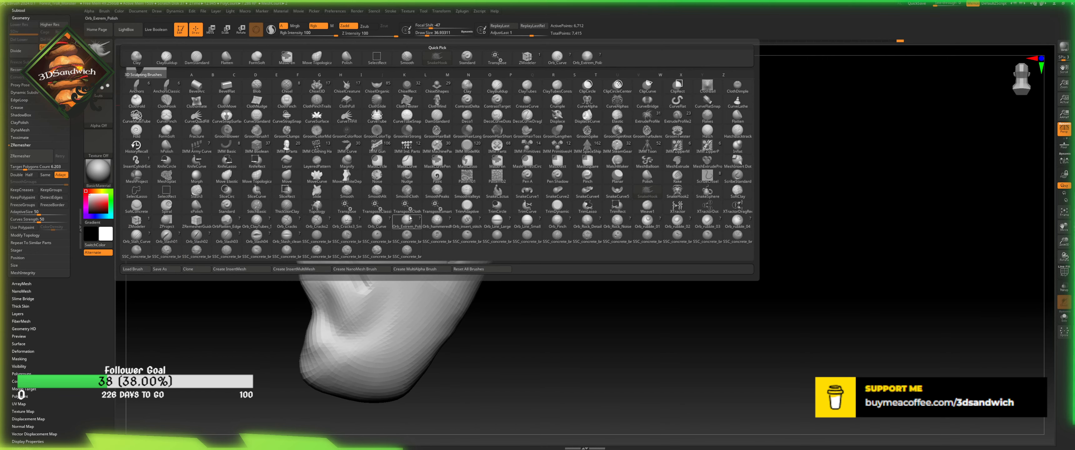
{"action": "left_click", "coordinate": [399, 224]}
{"action": "key", "text": "ctrl+z"}
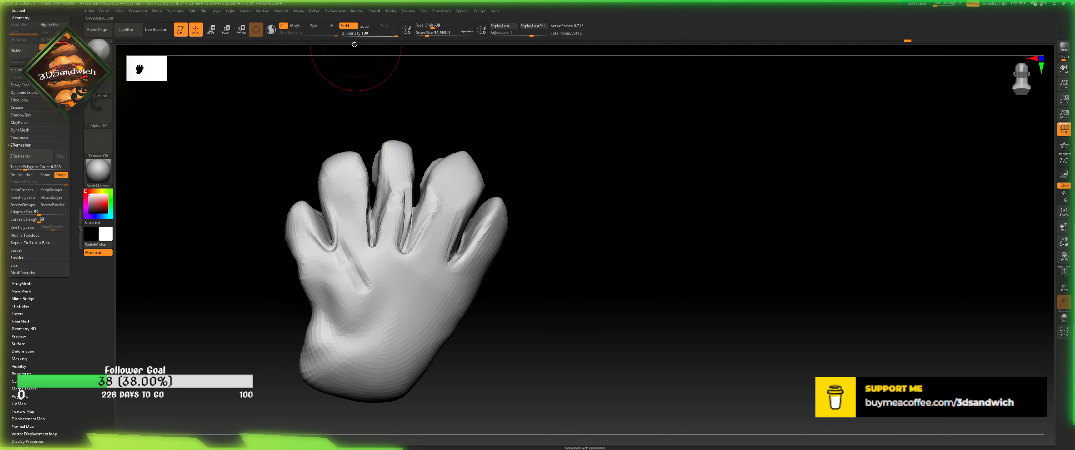
{"action": "left_click", "coordinate": [354, 34]}
{"action": "type", "text": "15"}
{"action": "key", "text": "Return"}
{"action": "left_click_drag", "start_coordinate": [361, 298], "coordinate": [348, 285]}
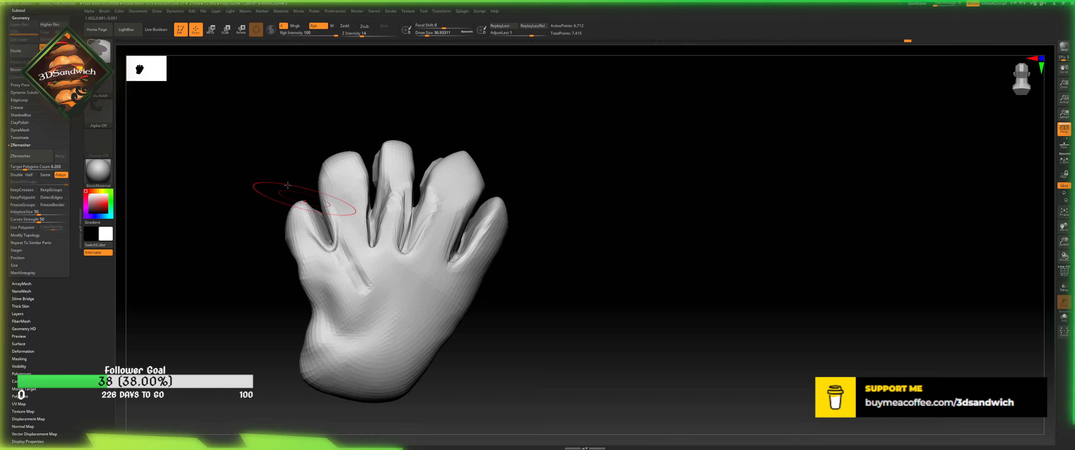
- Flatten the creases on the back of the paw with the Polish brush, reducing the draw size to about 27
{"action": "key", "text": "b"}
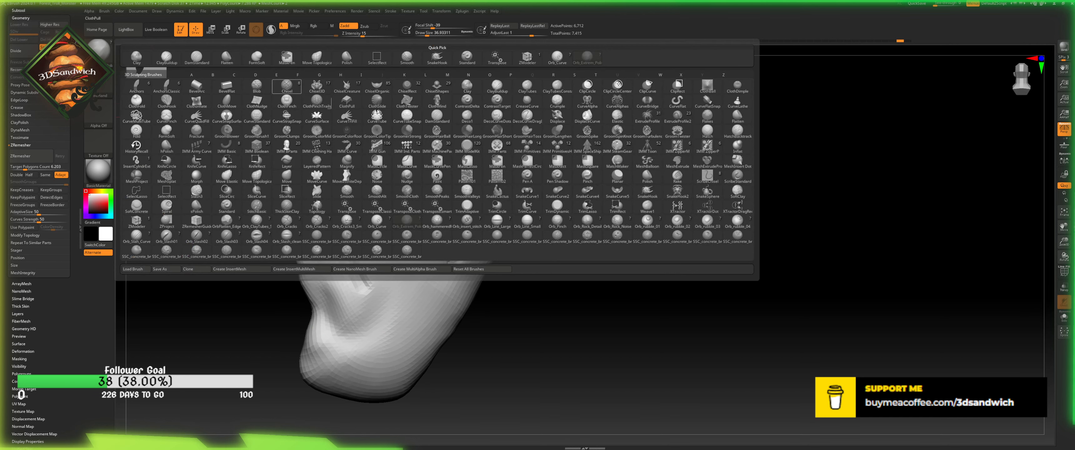
{"action": "left_click", "coordinate": [647, 176]}
{"action": "key", "text": "b"}
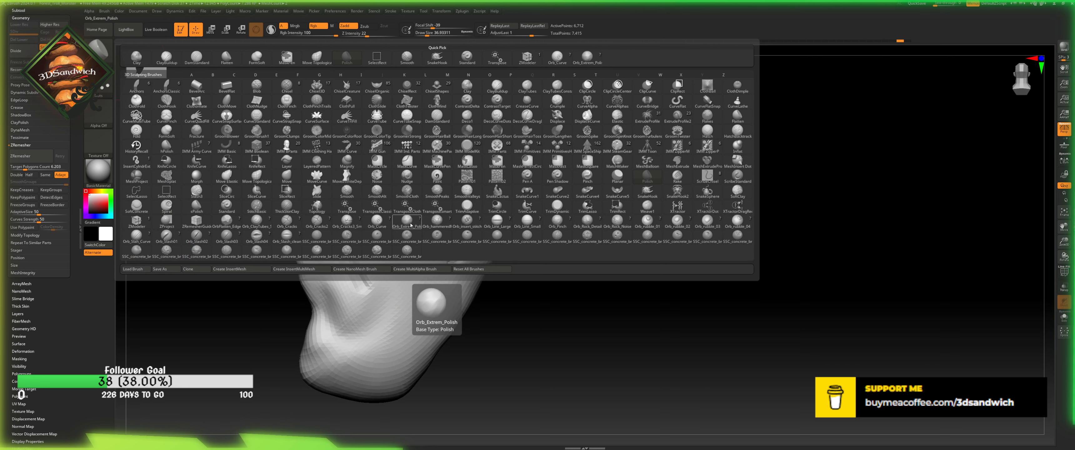
{"action": "left_click", "coordinate": [402, 224]}
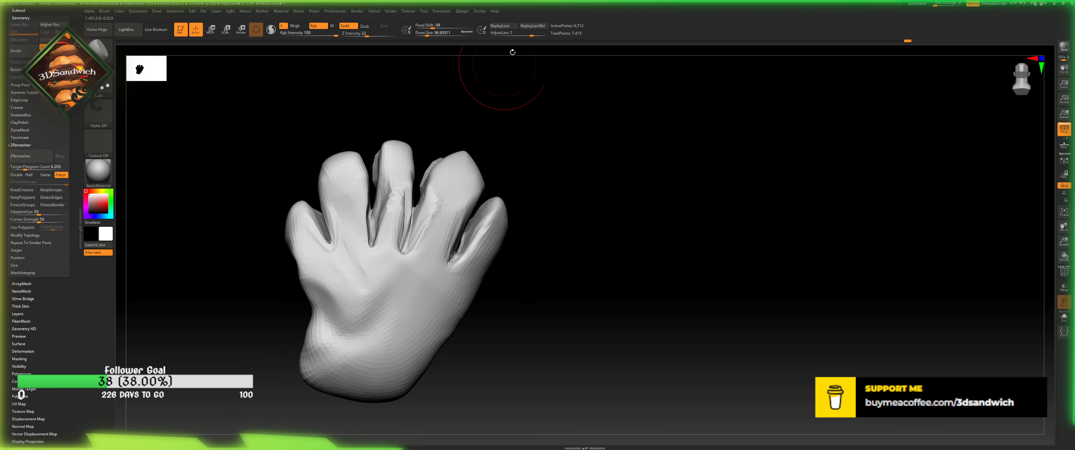
{"action": "left_click_drag", "start_coordinate": [436, 32], "coordinate": [426, 36]}
{"action": "left_click_drag", "start_coordinate": [427, 247], "coordinate": [441, 202]}
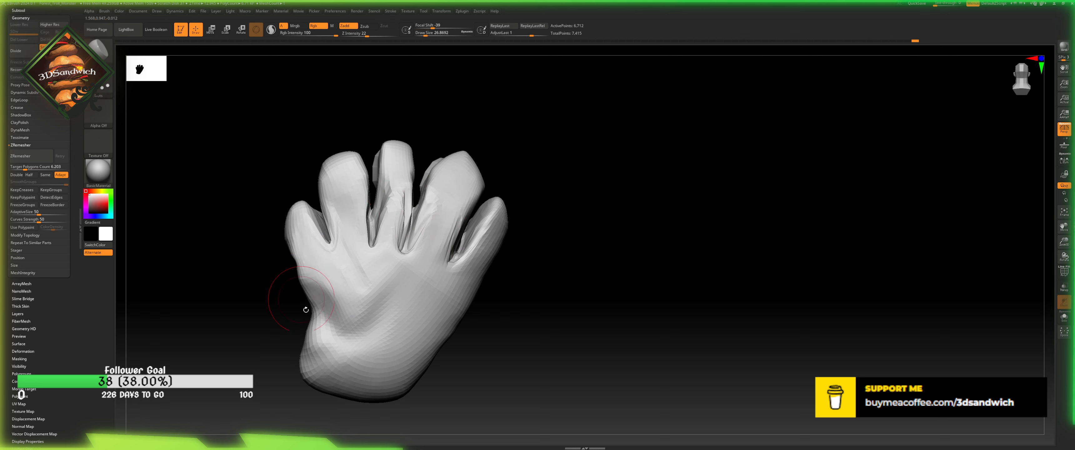
- Switch to another brush and smooth the toes, webbing and heel end on the back of the paw
{"action": "left_click", "coordinate": [100, 52]}
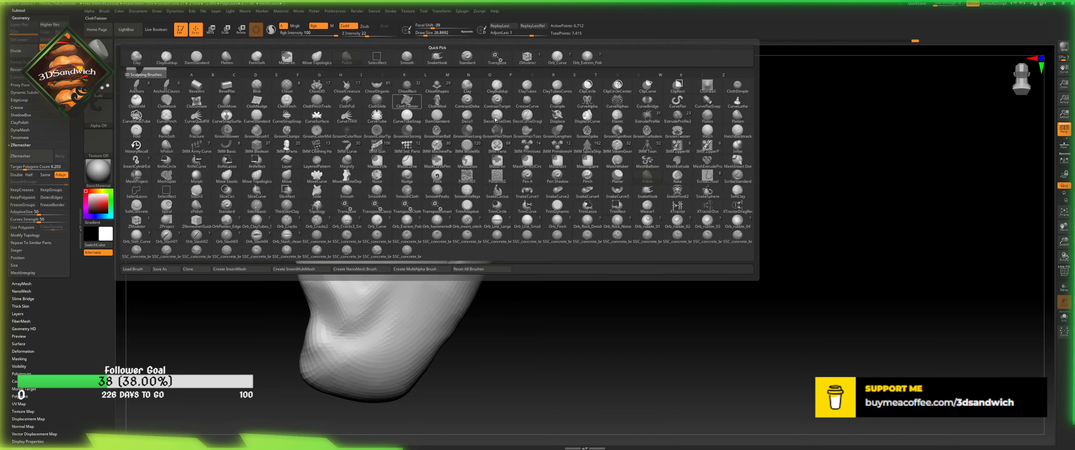
{"action": "key", "text": "b"}
{"action": "left_click", "coordinate": [728, 118]}
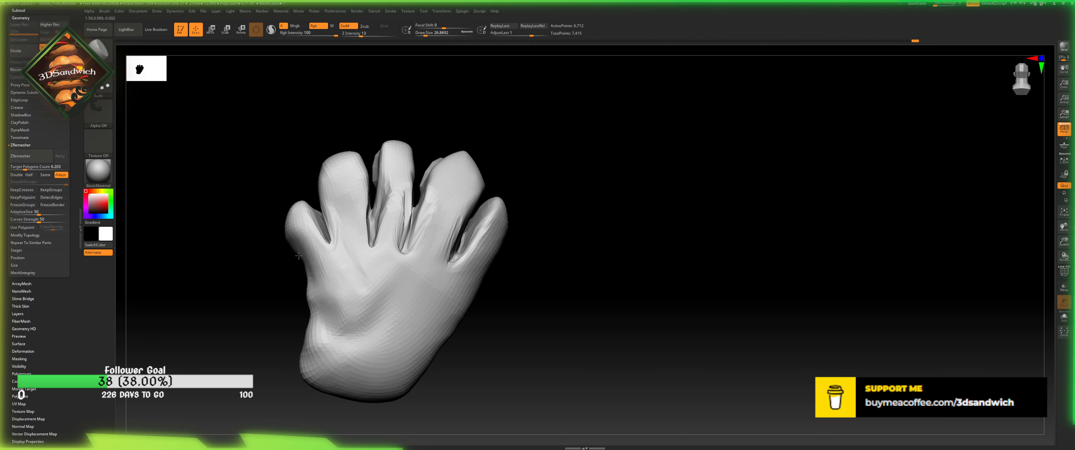
{"action": "mouse_move", "coordinate": [317, 293]}
{"action": "left_mouse_down", "text": "shift"}
{"action": "mouse_move", "coordinate": [283, 225]}
{"action": "mouse_move", "coordinate": [311, 355]}
{"action": "mouse_move", "coordinate": [339, 340]}
{"action": "mouse_move", "coordinate": [356, 284]}
{"action": "mouse_move", "coordinate": [347, 166]}
{"action": "left_mouse_up", "text": "shift"}
{"action": "left_click_drag", "start_coordinate": [499, 163], "coordinate": [515, 175]}
{"action": "mouse_move", "coordinate": [424, 184]}
{"action": "left_mouse_down", "text": "shift"}
{"action": "mouse_move", "coordinate": [393, 181]}
{"action": "mouse_move", "coordinate": [394, 157]}
{"action": "left_mouse_up", "text": "shift"}
{"action": "left_click_drag", "start_coordinate": [517, 188], "coordinate": [536, 196]}
{"action": "mouse_move", "coordinate": [467, 234]}
{"action": "left_mouse_down", "text": "shift"}
{"action": "mouse_move", "coordinate": [448, 191]}
{"action": "mouse_move", "coordinate": [438, 221]}
{"action": "mouse_move", "coordinate": [465, 276]}
{"action": "mouse_move", "coordinate": [396, 221]}
{"action": "mouse_move", "coordinate": [379, 239]}
{"action": "mouse_move", "coordinate": [400, 251]}
{"action": "left_mouse_up", "text": "shift"}
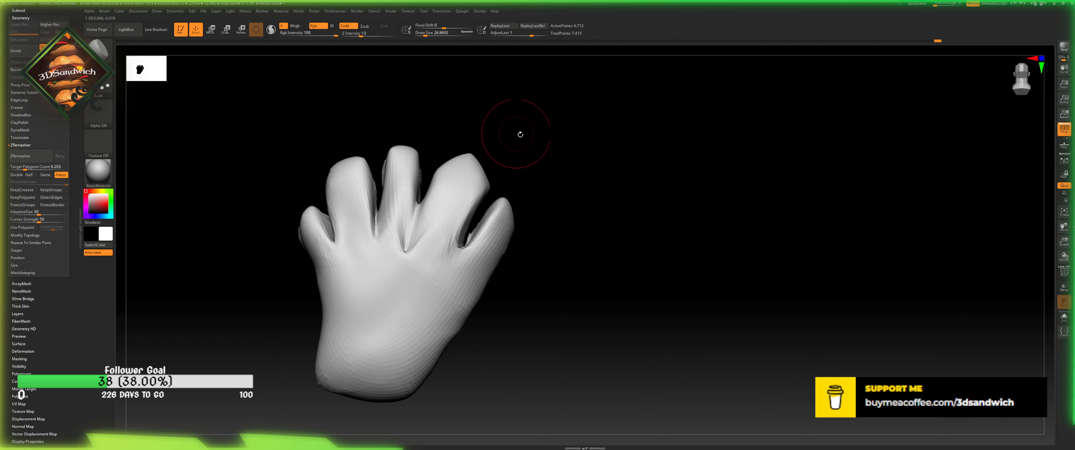
{"action": "mouse_move", "coordinate": [512, 128]}
{"action": "left_mouse_down"}
{"action": "mouse_move", "coordinate": [492, 222]}
{"action": "mouse_move", "coordinate": [439, 288]}
{"action": "left_mouse_up"}
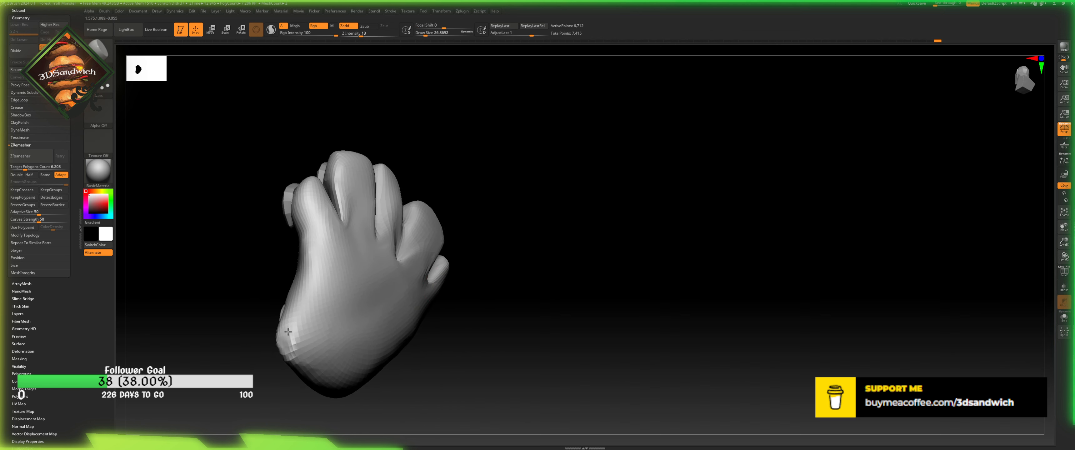
{"action": "mouse_move", "coordinate": [275, 337]}
{"action": "left_mouse_down"}
{"action": "mouse_move", "coordinate": [310, 348]}
{"action": "mouse_move", "coordinate": [424, 282]}
{"action": "left_mouse_up"}
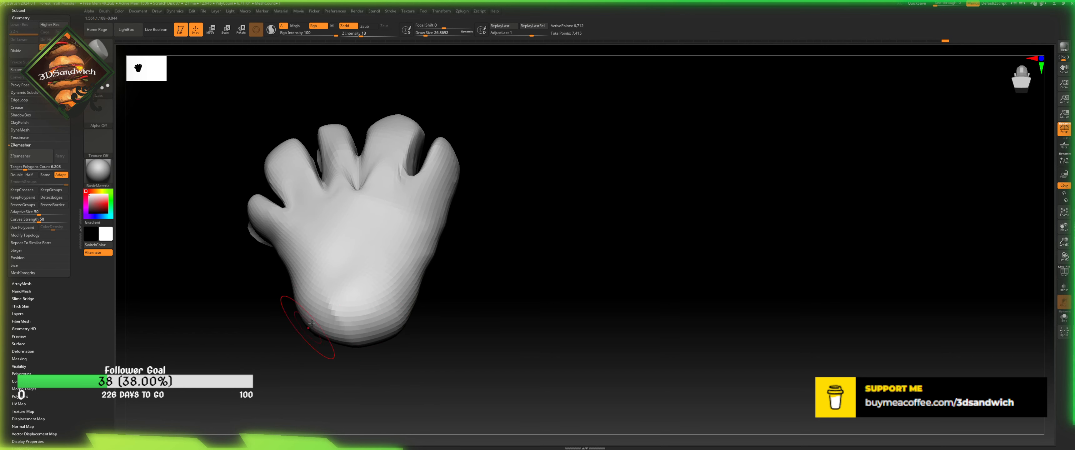
- Smooth the heel end on the back of the paw
{"action": "left_click_drag", "start_coordinate": [330, 307], "coordinate": [345, 305], "text": "shift"}
{"action": "left_click_drag", "start_coordinate": [530, 260], "coordinate": [524, 307]}
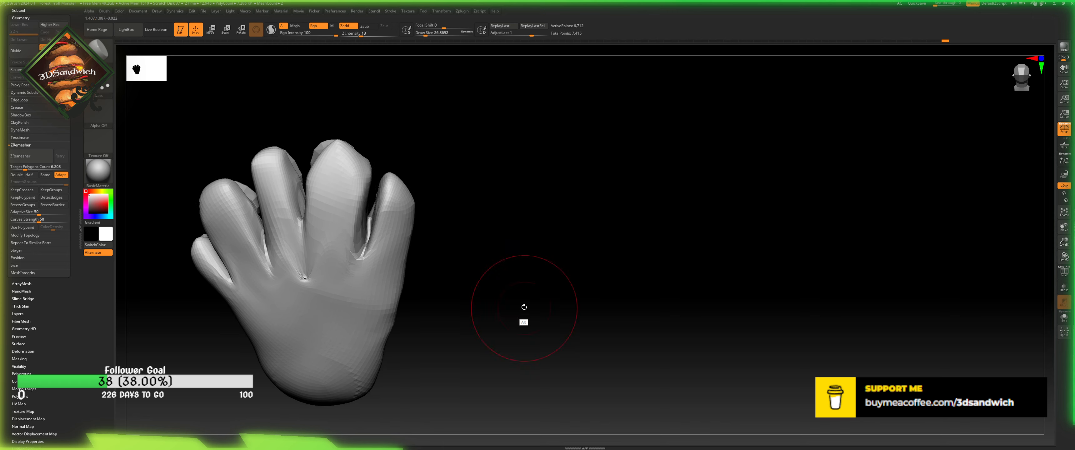
- Carve the gap beside the outer toe with the Standard brush in Draw mode, reducing the draw size and raising the Z Intensity to 53
{"action": "key", "text": "b"}
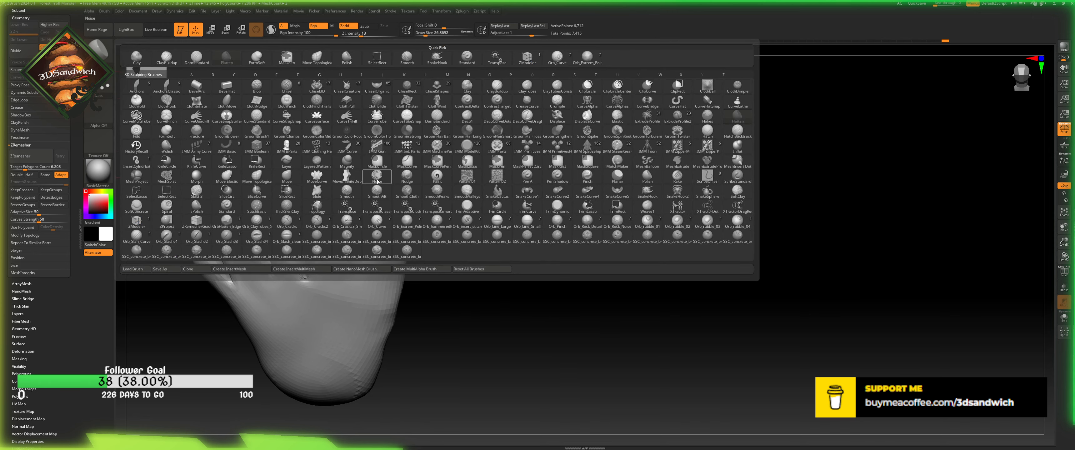
{"action": "left_click", "coordinate": [377, 196]}
{"action": "key", "text": "r"}
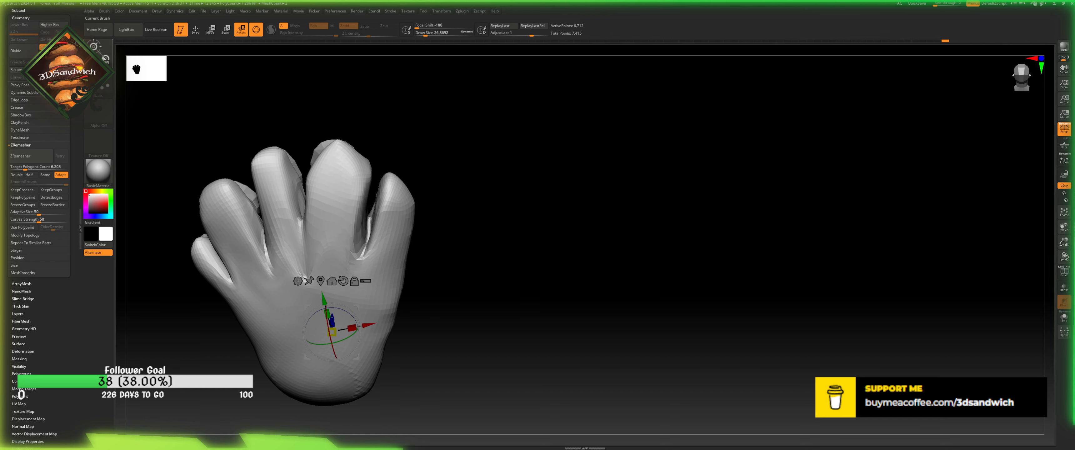
{"action": "left_click", "coordinate": [103, 53]}
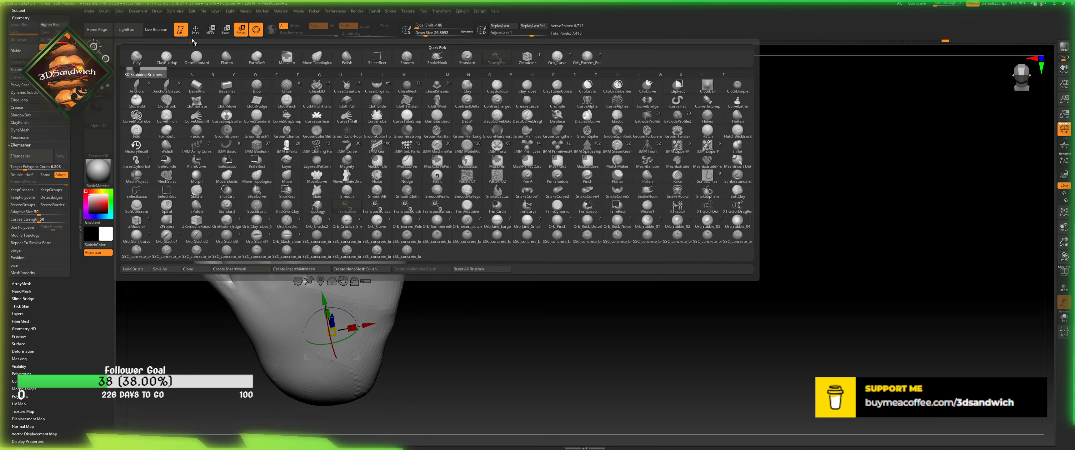
{"action": "left_click", "coordinate": [196, 30]}
{"action": "left_click", "coordinate": [105, 53]}
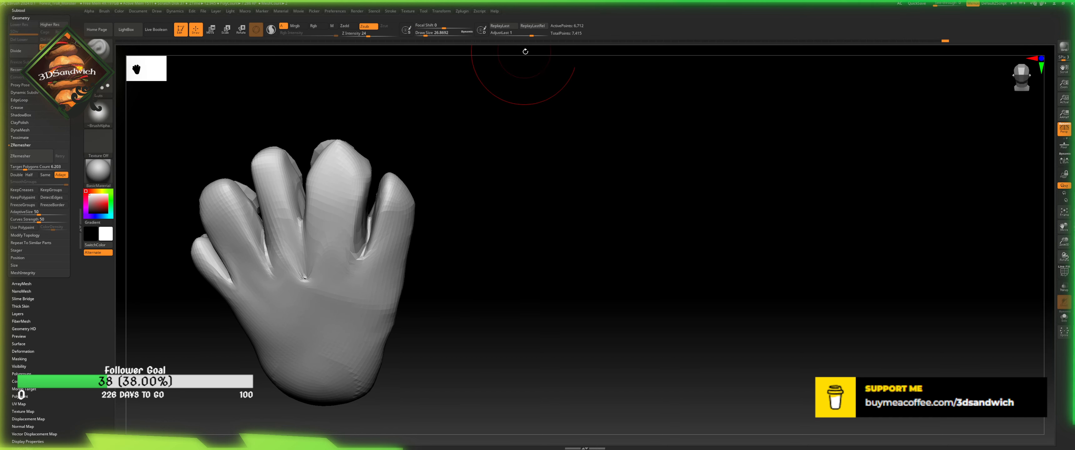
{"action": "left_click_drag", "start_coordinate": [443, 27], "coordinate": [423, 32]}
{"action": "left_click_drag", "start_coordinate": [359, 256], "coordinate": [365, 228], "text": "shift"}
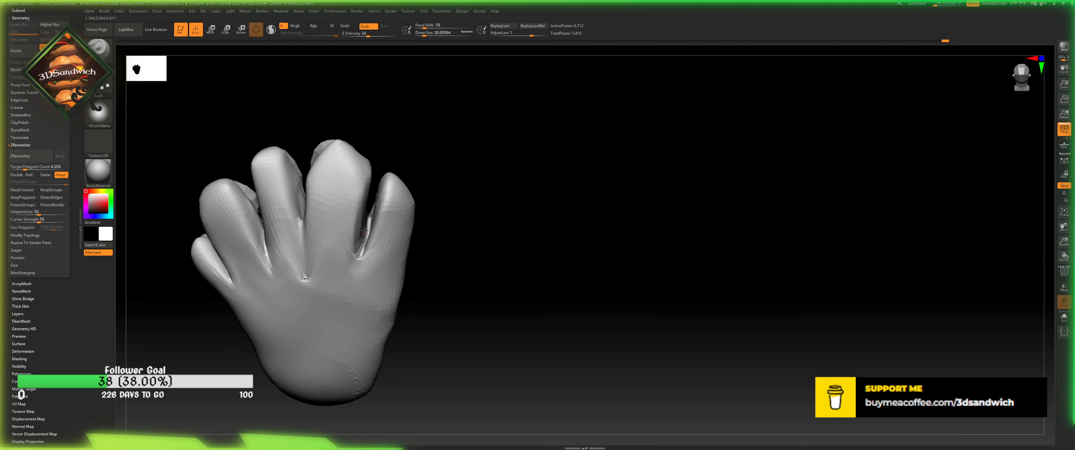
{"action": "left_click_drag", "start_coordinate": [429, 36], "coordinate": [382, 37]}
{"action": "mouse_move", "coordinate": [354, 248]}
{"action": "left_mouse_down"}
{"action": "mouse_move", "coordinate": [358, 267]}
{"action": "mouse_move", "coordinate": [362, 221]}
{"action": "left_mouse_up"}
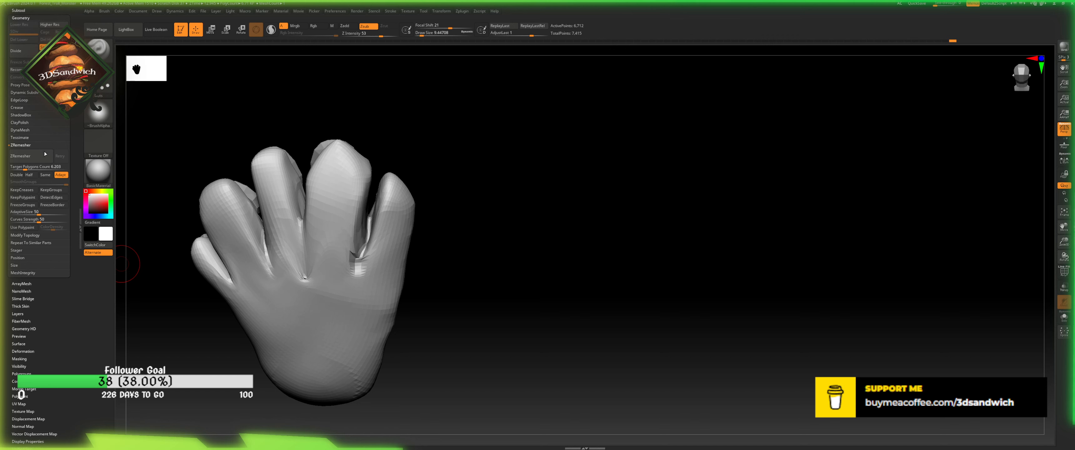
- Deepen the gap beside the outer toe with the DamStandard brush at Z Intensity 53
{"action": "left_click", "coordinate": [98, 49]}
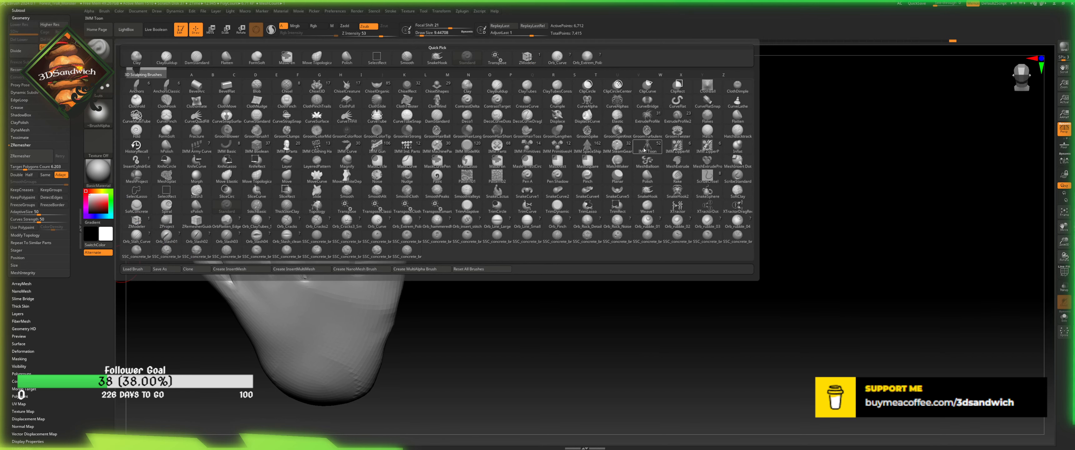
{"action": "left_click", "coordinate": [586, 180]}
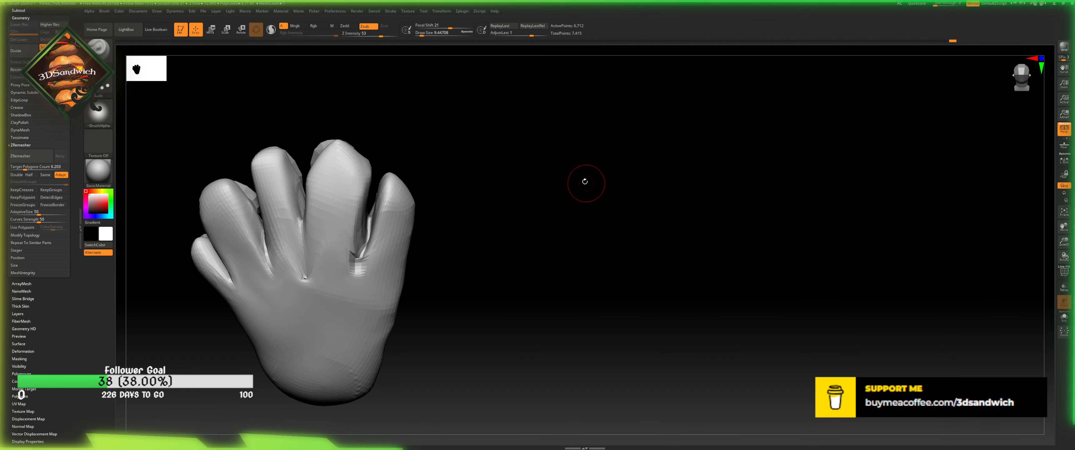
{"action": "left_click", "coordinate": [99, 53]}
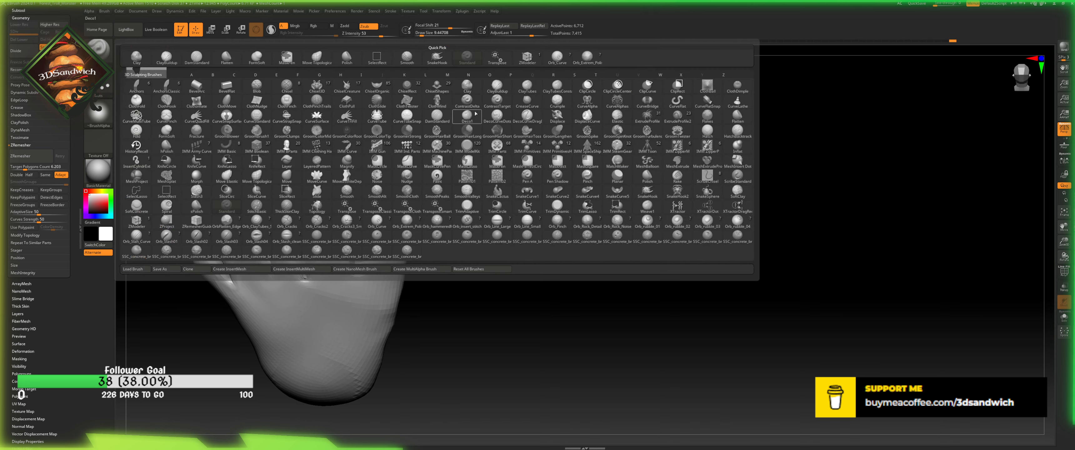
{"action": "key", "text": "d"}
{"action": "left_click", "coordinate": [467, 117]}
{"action": "left_click_drag", "start_coordinate": [519, 161], "coordinate": [455, 156]}
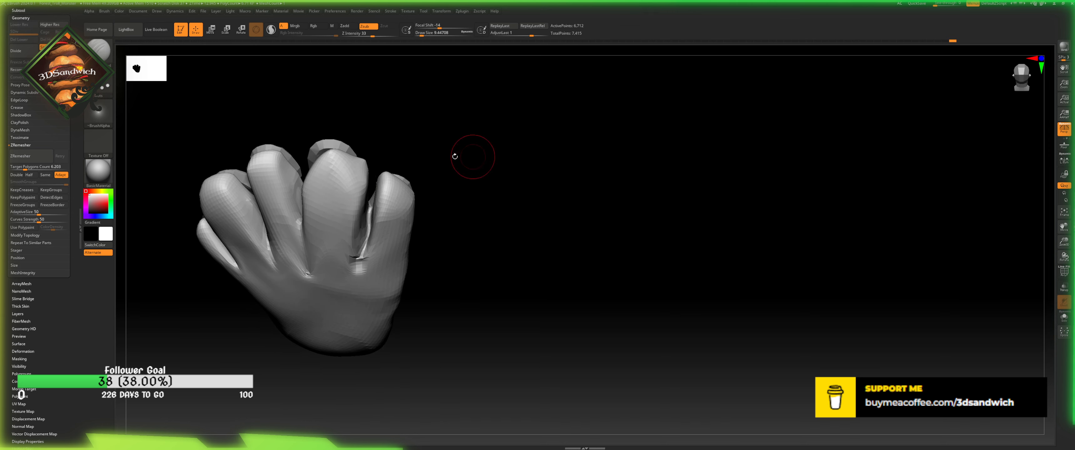
{"action": "left_click", "coordinate": [352, 33]}
{"action": "type", "text": "53"}
{"action": "key", "text": "Return"}
{"action": "left_click_drag", "start_coordinate": [359, 256], "coordinate": [359, 232]}
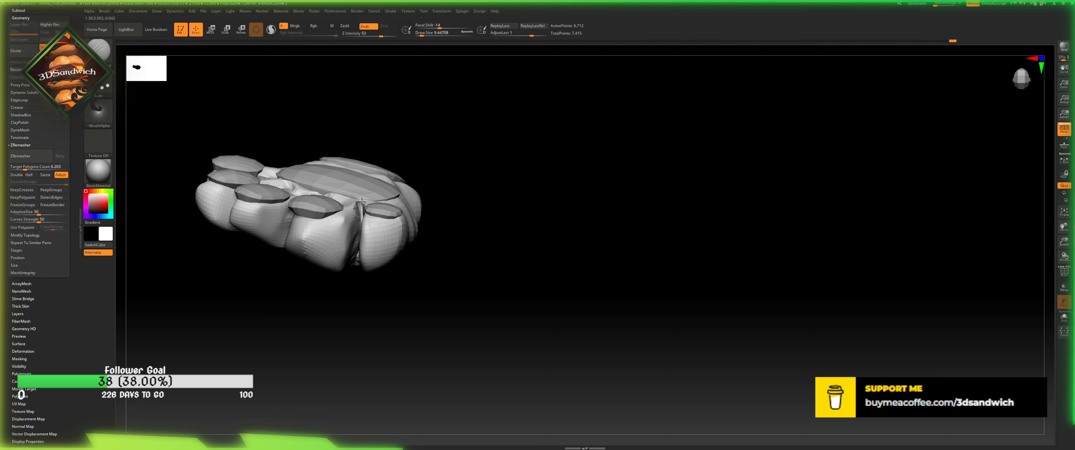
{"action": "right_click_drag", "start_coordinate": [357, 209], "coordinate": [355, 208]}
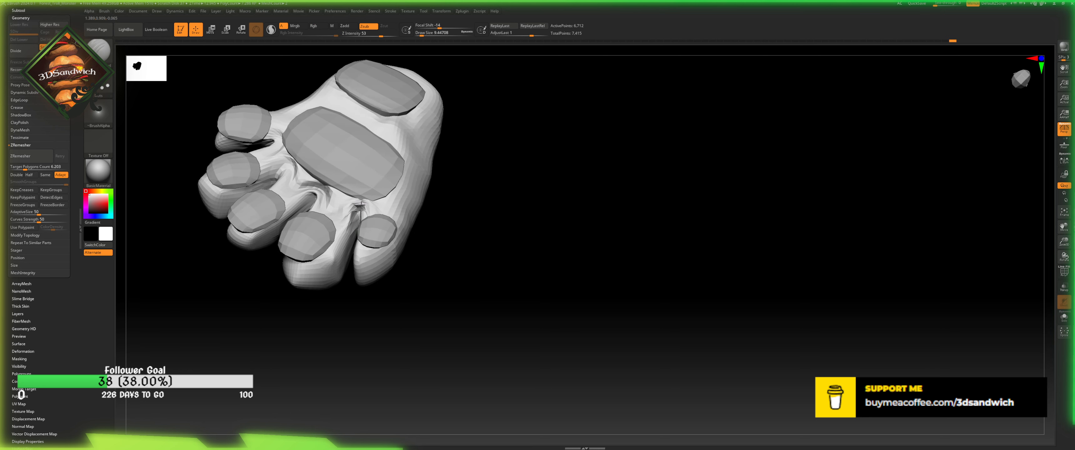
- Remesh the paw with ZRemesher and display its polygon wireframe
{"action": "left_click_drag", "start_coordinate": [383, 310], "coordinate": [485, 203]}
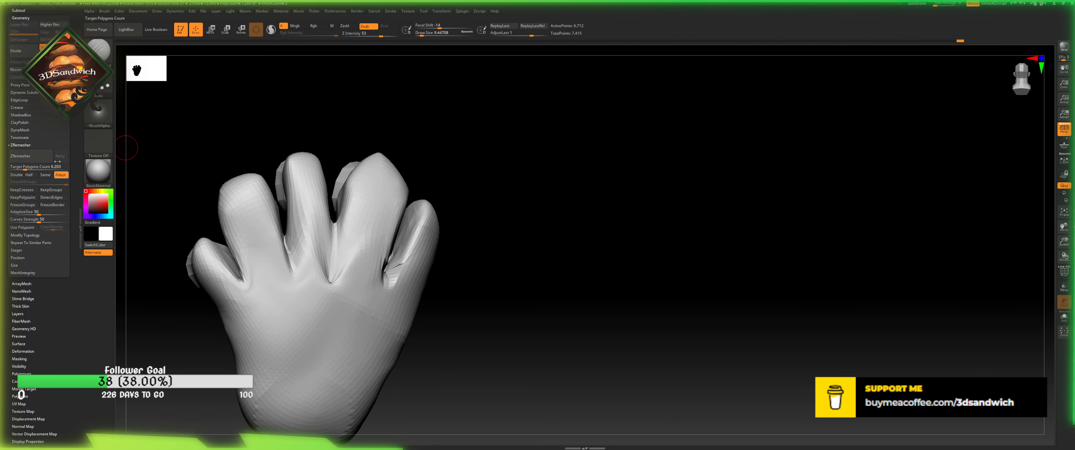
{"action": "left_click", "coordinate": [41, 158]}
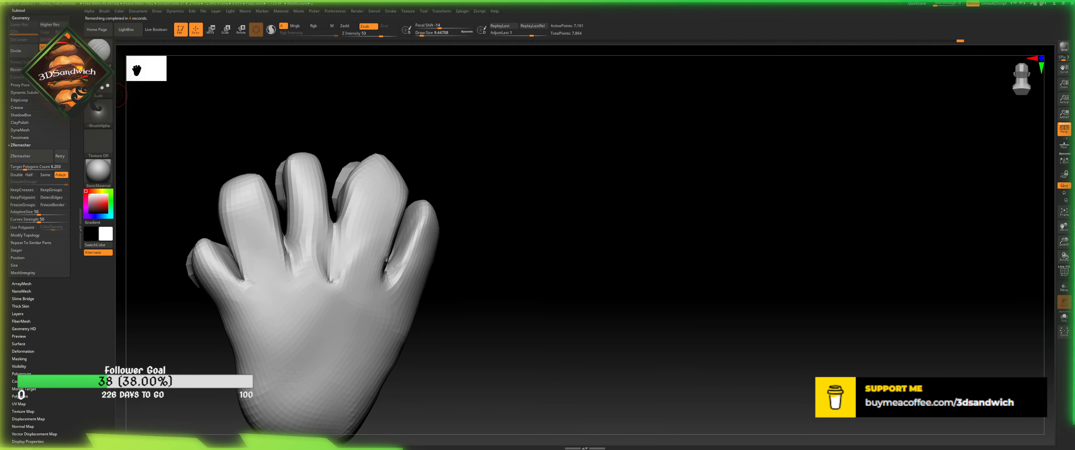
{"action": "left_click", "coordinate": [93, 45]}
{"action": "left_click_drag", "start_coordinate": [660, 203], "coordinate": [638, 224]}
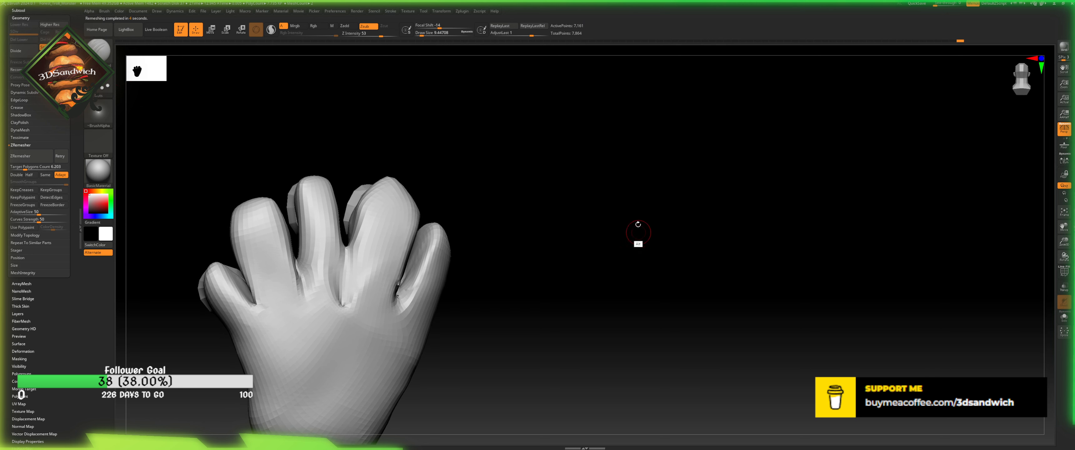
{"action": "left_click", "coordinate": [1064, 273]}
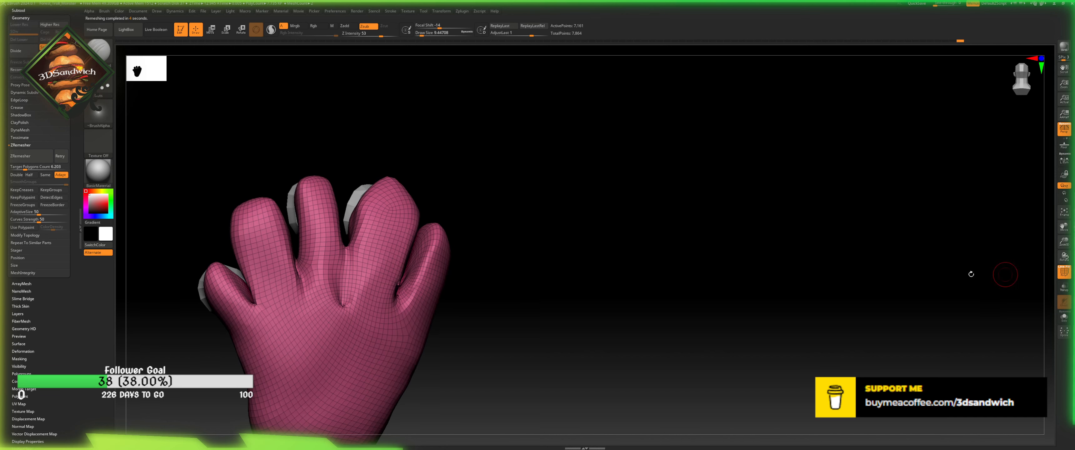
- Pull the webbing on both sides of the middle toe toward the palm with the SnakeHook brush at a draw size of about 18
{"action": "left_click", "coordinate": [106, 51]}
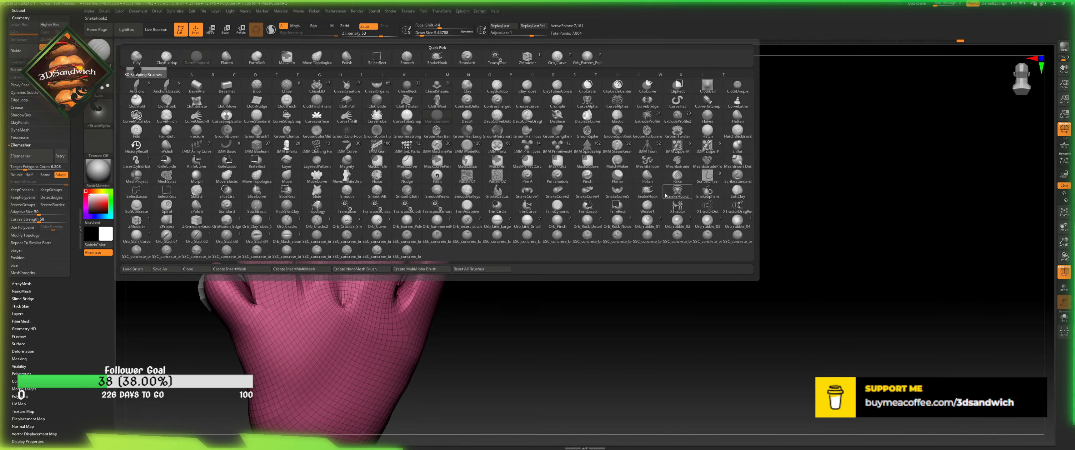
{"action": "left_click", "coordinate": [677, 190]}
{"action": "left_click_drag", "start_coordinate": [421, 36], "coordinate": [423, 37]}
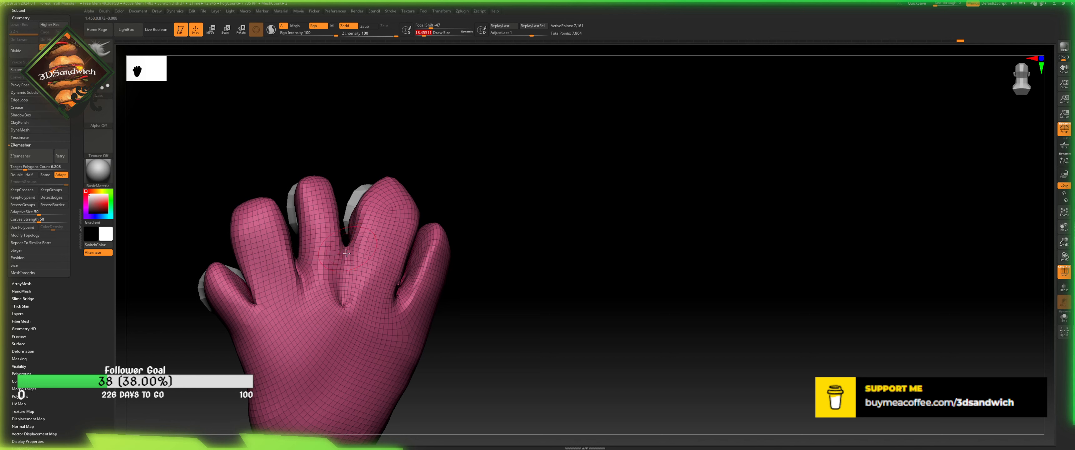
{"action": "left_click_drag", "start_coordinate": [347, 253], "coordinate": [343, 276]}
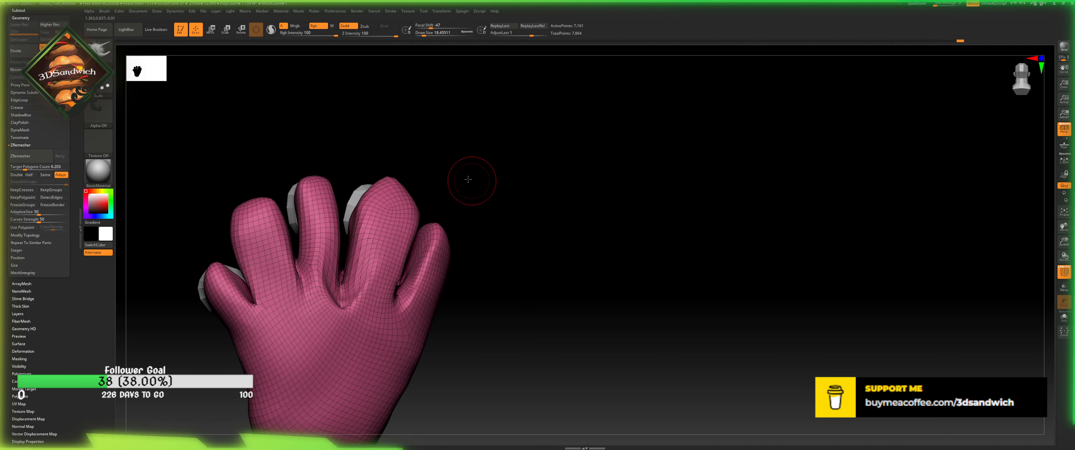
{"action": "left_click_drag", "start_coordinate": [468, 179], "coordinate": [452, 190]}
{"action": "left_click_drag", "start_coordinate": [297, 272], "coordinate": [299, 301]}
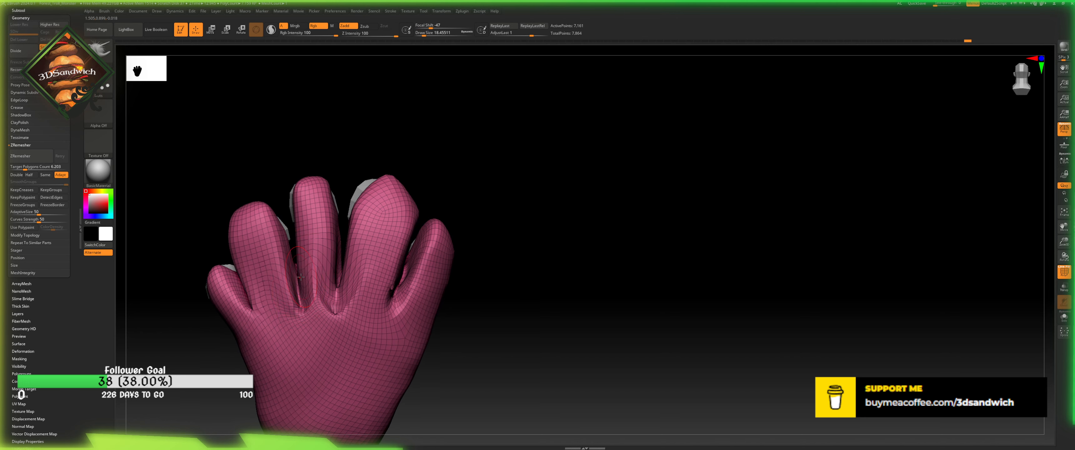
- Smooth the webbing around the middle toe and push in the paw's side contour below the small toe
{"action": "mouse_move", "coordinate": [468, 197]}
{"action": "left_mouse_down"}
{"action": "mouse_move", "coordinate": [492, 161]}
{"action": "mouse_move", "coordinate": [511, 157]}
{"action": "left_mouse_up"}
{"action": "mouse_move", "coordinate": [335, 298]}
{"action": "left_mouse_down", "text": "shift"}
{"action": "mouse_move", "coordinate": [298, 299]}
{"action": "mouse_move", "coordinate": [293, 275]}
{"action": "left_mouse_up", "text": "shift"}
{"action": "left_click_drag", "start_coordinate": [241, 318], "coordinate": [266, 319]}
{"action": "left_click_drag", "start_coordinate": [530, 258], "coordinate": [531, 179], "text": "alt"}
{"action": "mouse_move", "coordinate": [531, 179]}
{"action": "left_mouse_down"}
{"action": "mouse_move", "coordinate": [535, 266]}
{"action": "mouse_move", "coordinate": [526, 208]}
{"action": "left_mouse_up"}
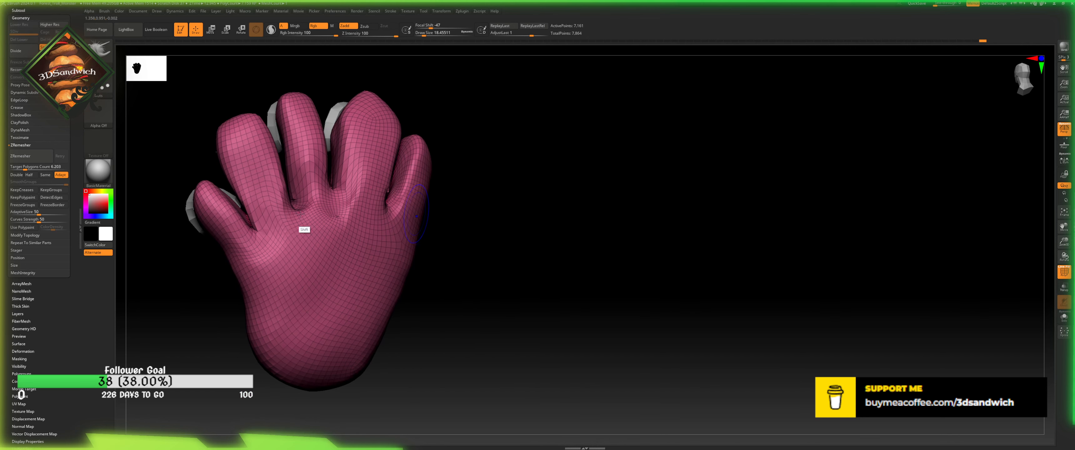
- Try to pull the webbing beside the middle toe further down, undoing the last stroke
{"action": "mouse_move", "coordinate": [445, 224]}
{"action": "left_mouse_down"}
{"action": "mouse_move", "coordinate": [427, 201]}
{"action": "mouse_move", "coordinate": [395, 218]}
{"action": "left_mouse_up"}
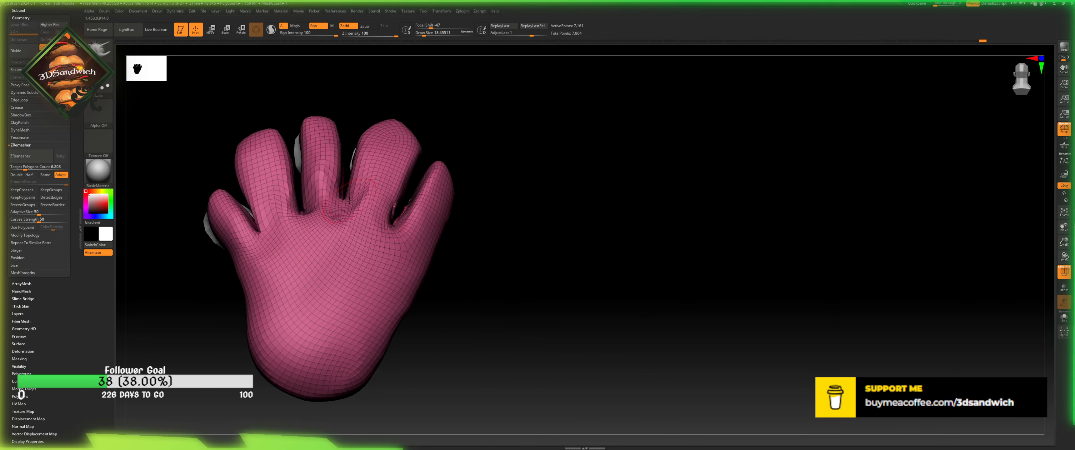
{"action": "left_click_drag", "start_coordinate": [343, 201], "coordinate": [348, 211]}
{"action": "left_click_drag", "start_coordinate": [469, 190], "coordinate": [545, 204]}
{"action": "key", "text": "ctrl+z"}
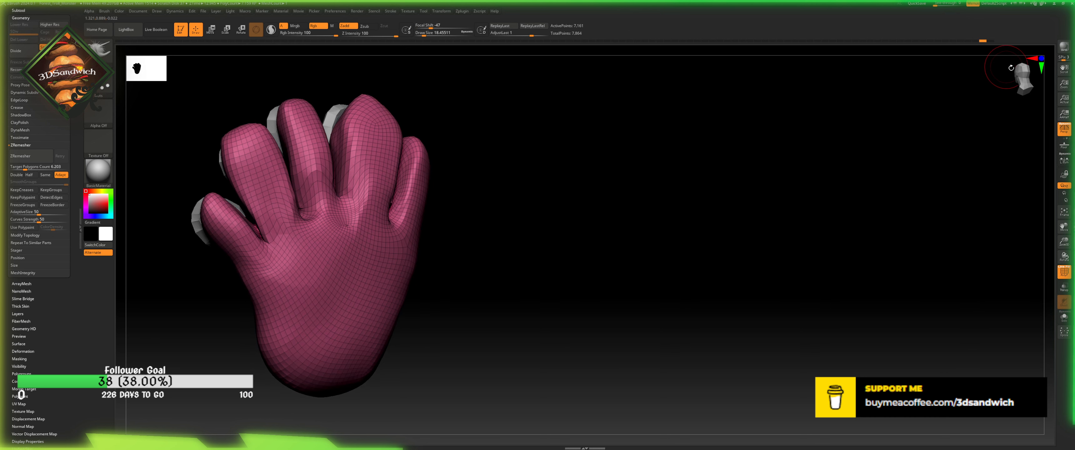
- Reduce the draw size to about 8 and refine the webbing at the base of the toes on the back of the paw
{"action": "left_click", "coordinate": [1018, 74]}
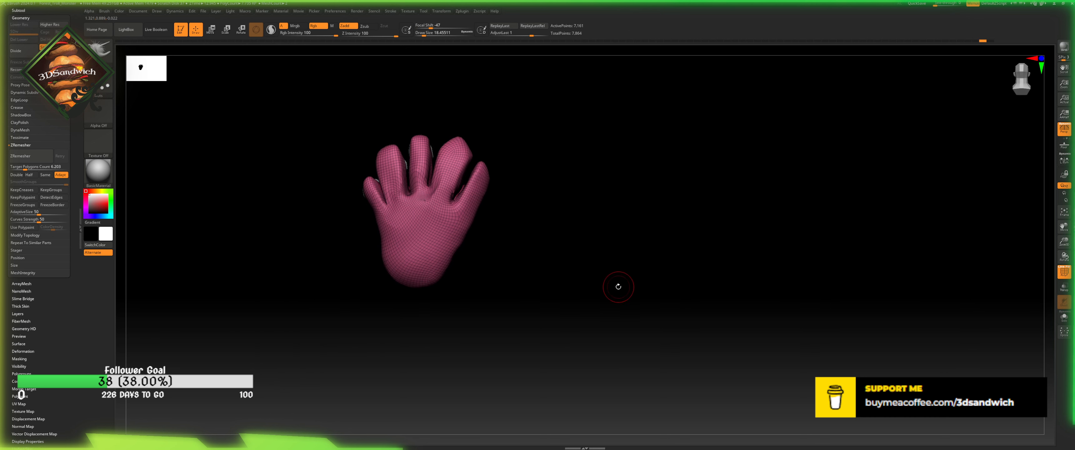
{"action": "left_click_drag", "start_coordinate": [1063, 229], "coordinate": [1038, 290]}
{"action": "left_click_drag", "start_coordinate": [753, 267], "coordinate": [765, 269]}
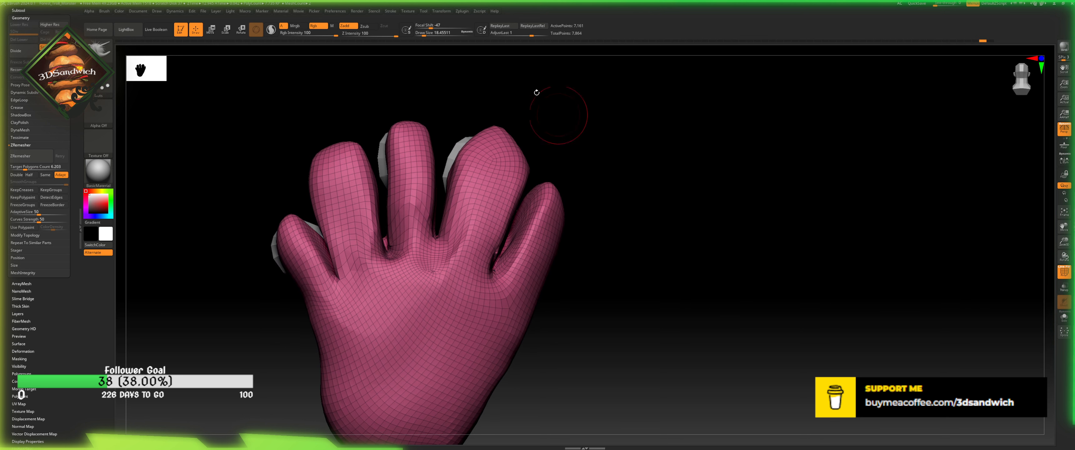
{"action": "left_click", "coordinate": [421, 35]}
{"action": "left_click_drag", "start_coordinate": [390, 271], "coordinate": [391, 277]}
{"action": "left_click_drag", "start_coordinate": [441, 256], "coordinate": [437, 248]}
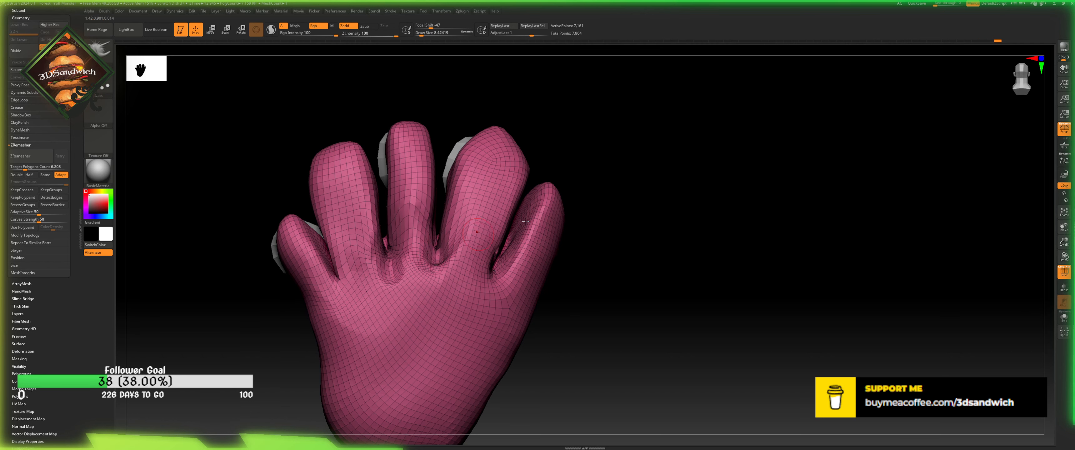
{"action": "left_click_drag", "start_coordinate": [617, 192], "coordinate": [595, 141], "text": "alt"}
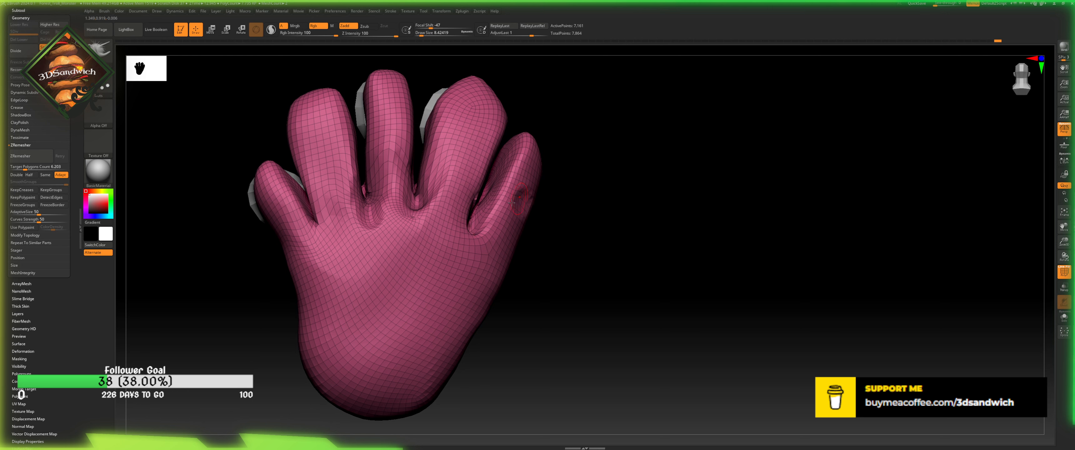
{"action": "key", "text": "ctrl"}
{"action": "left_click_drag", "start_coordinate": [528, 246], "coordinate": [473, 241]}
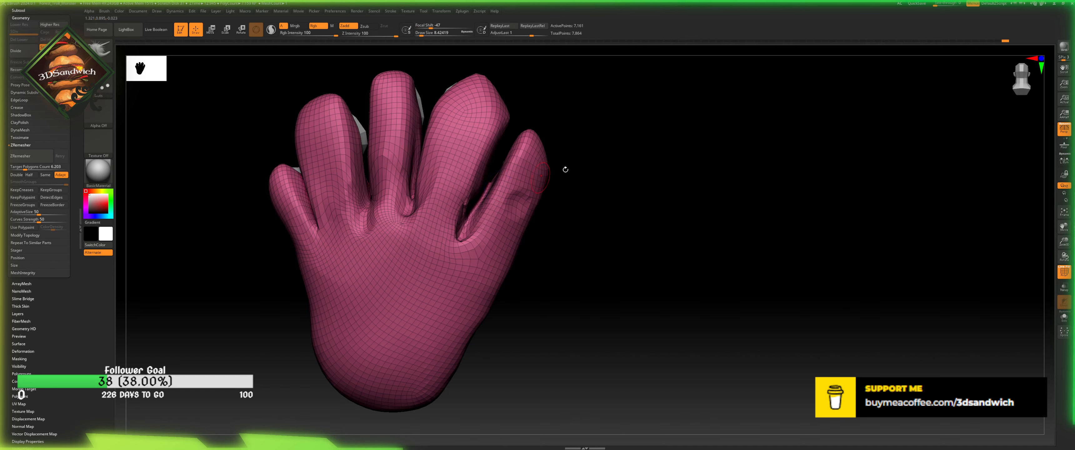
- Switch to another brush in Zsub mode, set the draw size to about 41 and reshape and smooth the sides of the sole
{"action": "left_click_drag", "start_coordinate": [564, 168], "coordinate": [481, 152]}
{"action": "left_click_drag", "start_coordinate": [658, 117], "coordinate": [597, 167], "text": "alt"}
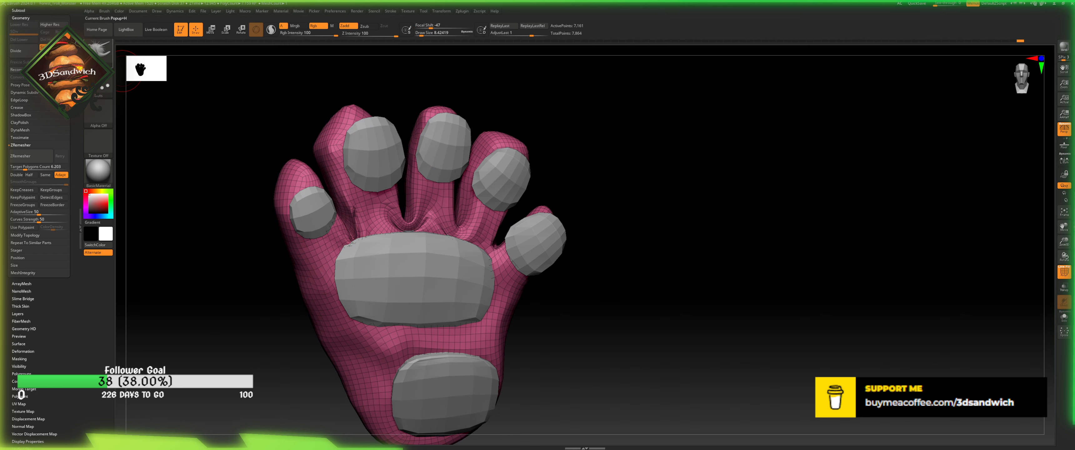
{"action": "key", "text": "b"}
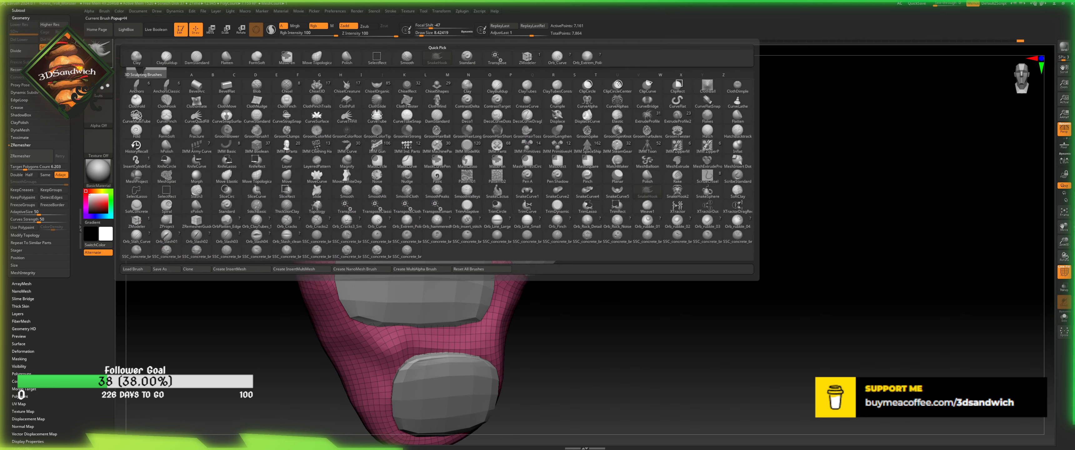
{"action": "left_click", "coordinate": [491, 89]}
{"action": "left_click", "coordinate": [362, 29]}
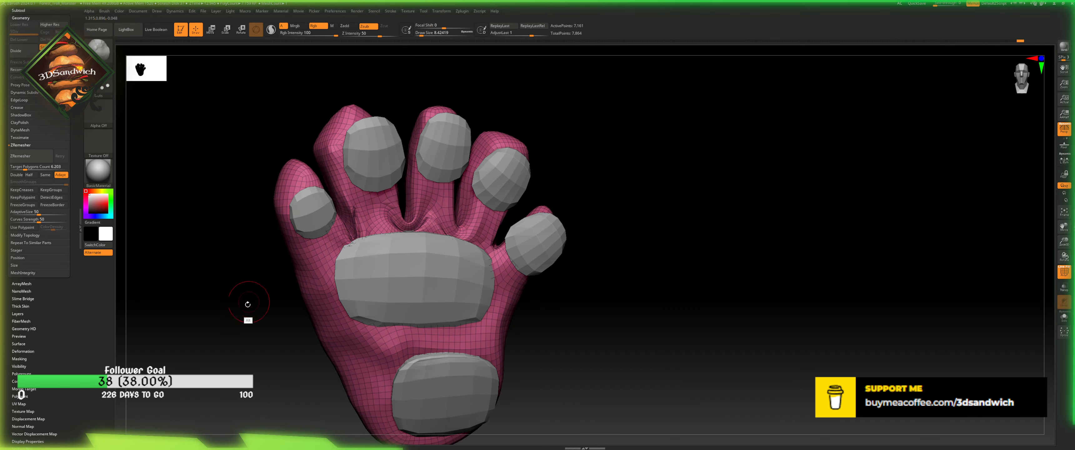
{"action": "left_click_drag", "start_coordinate": [250, 308], "coordinate": [300, 237]}
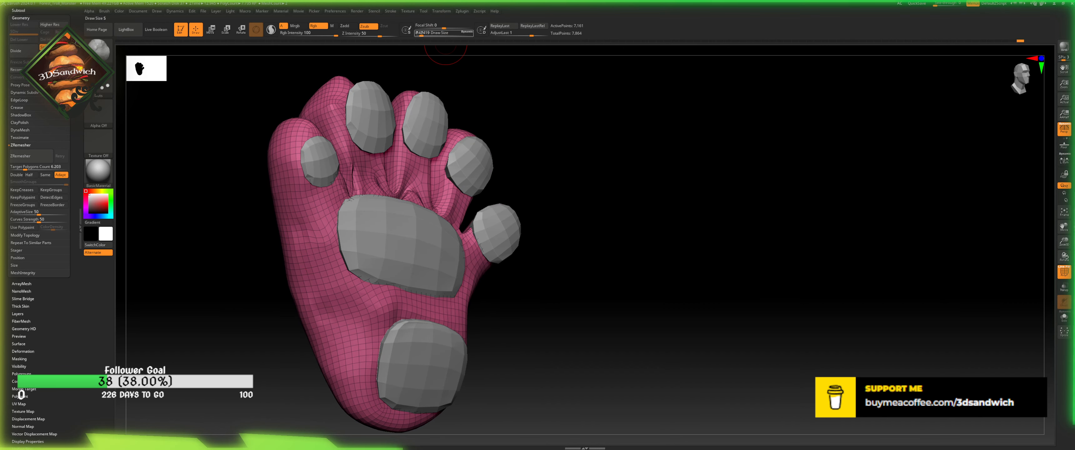
{"action": "left_click_drag", "start_coordinate": [421, 34], "coordinate": [428, 35]}
{"action": "mouse_move", "coordinate": [297, 214]}
{"action": "left_mouse_down"}
{"action": "mouse_move", "coordinate": [365, 425]}
{"action": "mouse_move", "coordinate": [295, 270]}
{"action": "mouse_move", "coordinate": [367, 402]}
{"action": "left_mouse_up"}
{"action": "mouse_move", "coordinate": [548, 365]}
{"action": "left_mouse_down", "text": "alt"}
{"action": "mouse_move", "coordinate": [532, 337]}
{"action": "mouse_move", "coordinate": [453, 354]}
{"action": "left_mouse_up", "text": "alt"}
{"action": "left_click_drag", "start_coordinate": [390, 330], "coordinate": [379, 295], "text": "shift"}
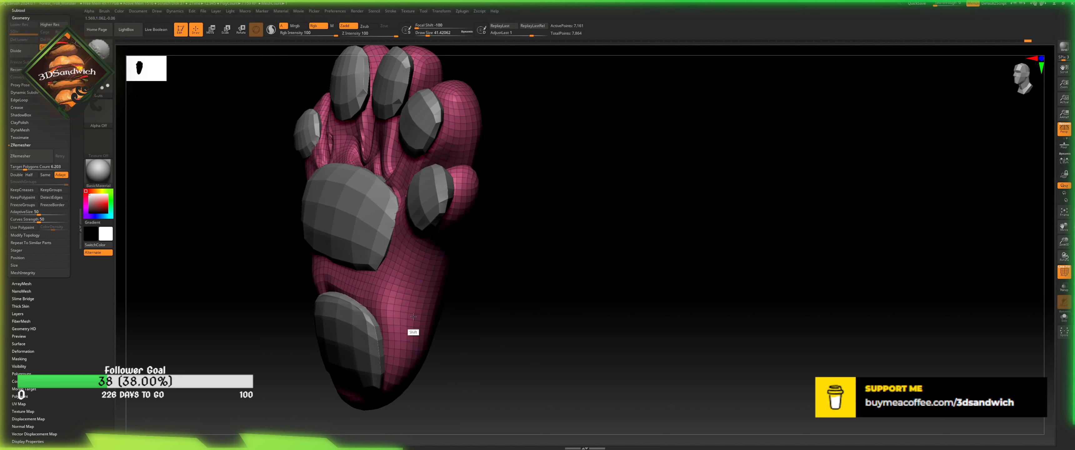
{"action": "mouse_move", "coordinate": [501, 205]}
{"action": "left_mouse_down", "text": "alt"}
{"action": "mouse_move", "coordinate": [455, 307]}
{"action": "mouse_move", "coordinate": [454, 340]}
{"action": "left_mouse_up", "text": "alt"}
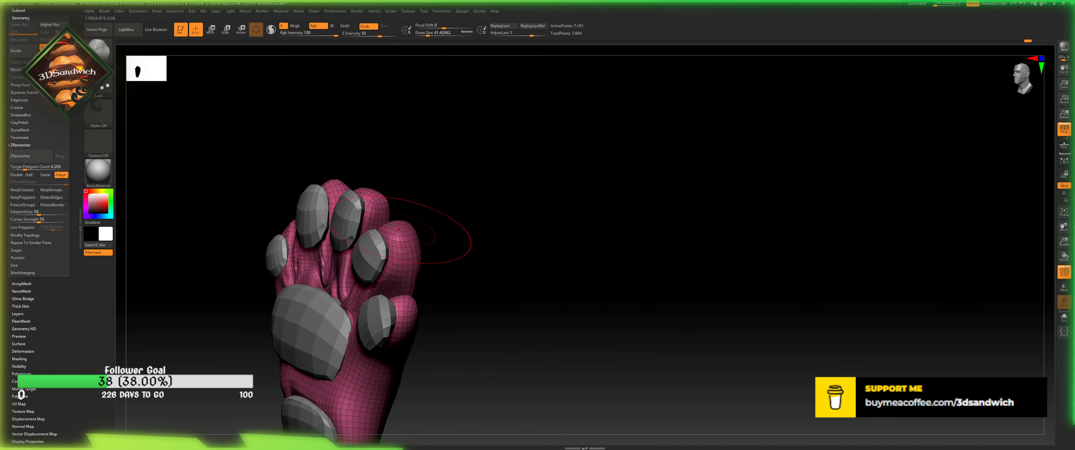
- Switch to the Pinch brush, reduce the draw size to about 23 and try a stroke down the back of a long toe, undoing it
{"action": "mouse_move", "coordinate": [419, 228]}
{"action": "left_mouse_down", "text": "shift"}
{"action": "mouse_move", "coordinate": [411, 261]}
{"action": "mouse_move", "coordinate": [563, 261]}
{"action": "left_mouse_up", "text": "shift"}
{"action": "mouse_move", "coordinate": [437, 327]}
{"action": "left_mouse_down", "text": "shift"}
{"action": "mouse_move", "coordinate": [444, 310]}
{"action": "mouse_move", "coordinate": [413, 218]}
{"action": "left_mouse_up", "text": "shift"}
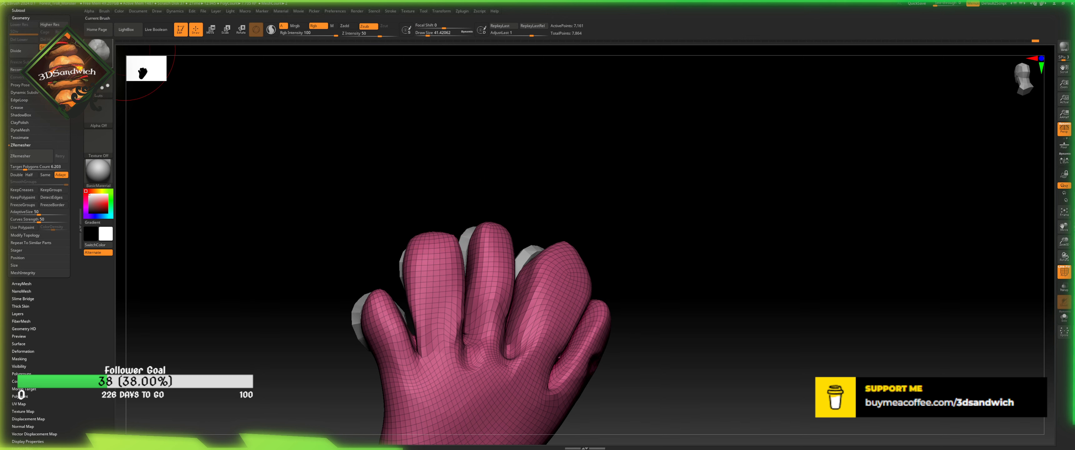
{"action": "key", "text": "b"}
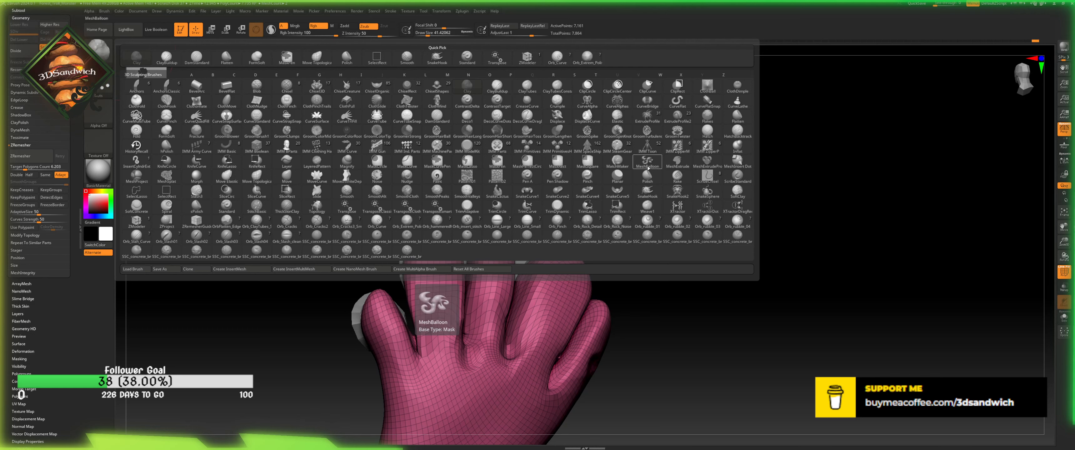
{"action": "key", "text": "p"}
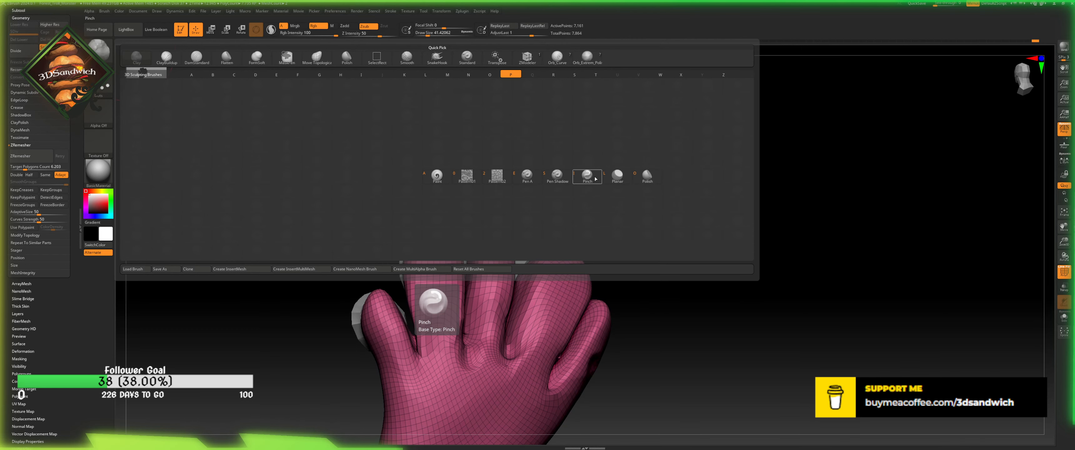
{"action": "left_click", "coordinate": [596, 179]}
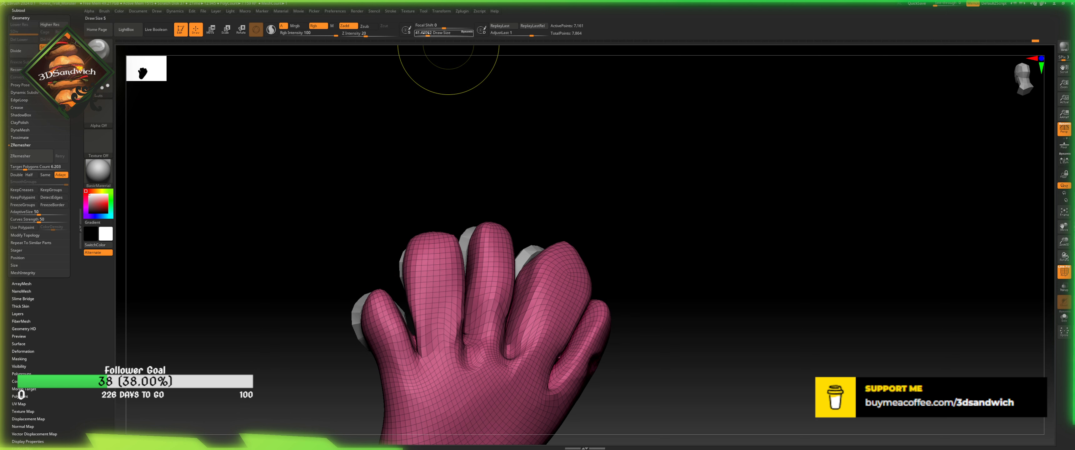
{"action": "left_click_drag", "start_coordinate": [426, 33], "coordinate": [424, 32]}
{"action": "left_click_drag", "start_coordinate": [434, 244], "coordinate": [432, 307]}
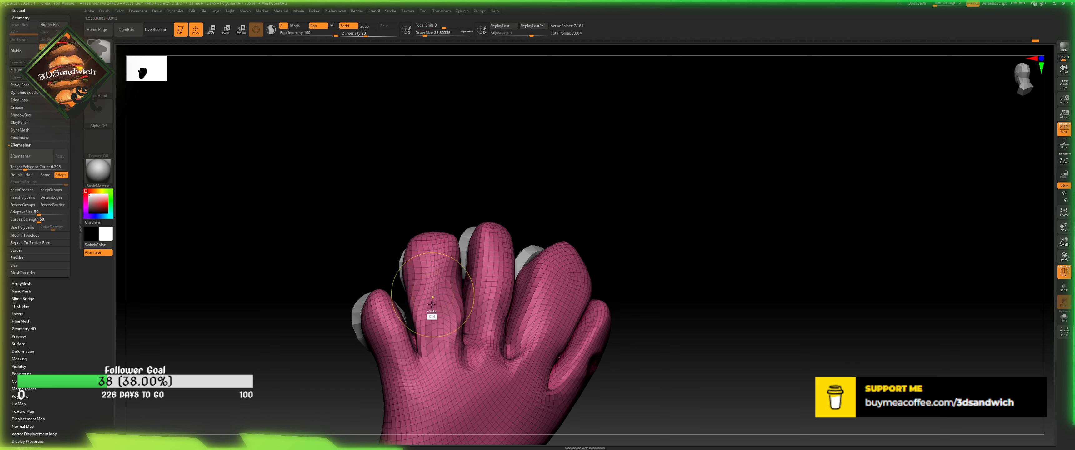
{"action": "key", "text": "ctrl+z"}
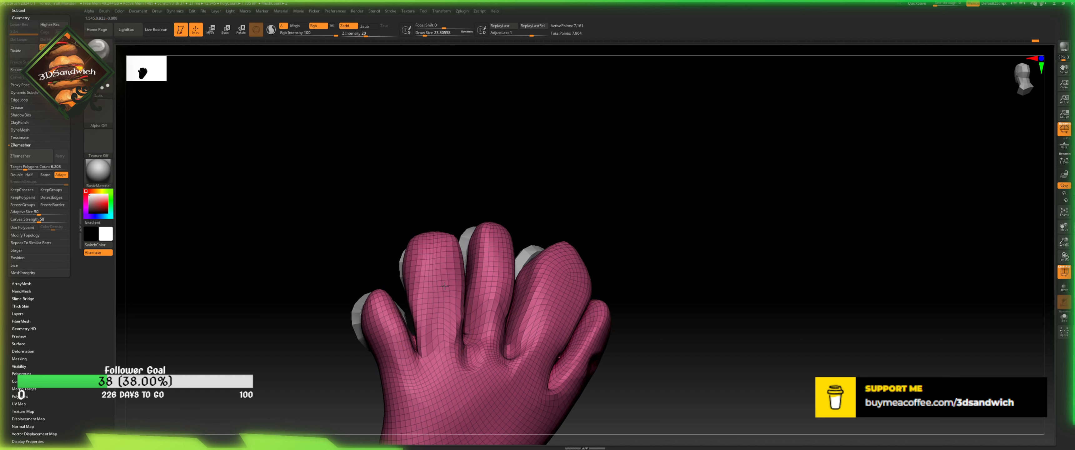
- Rework and smooth the back of the long toe next to the outer small toe
{"action": "left_click_drag", "start_coordinate": [421, 312], "coordinate": [423, 316]}
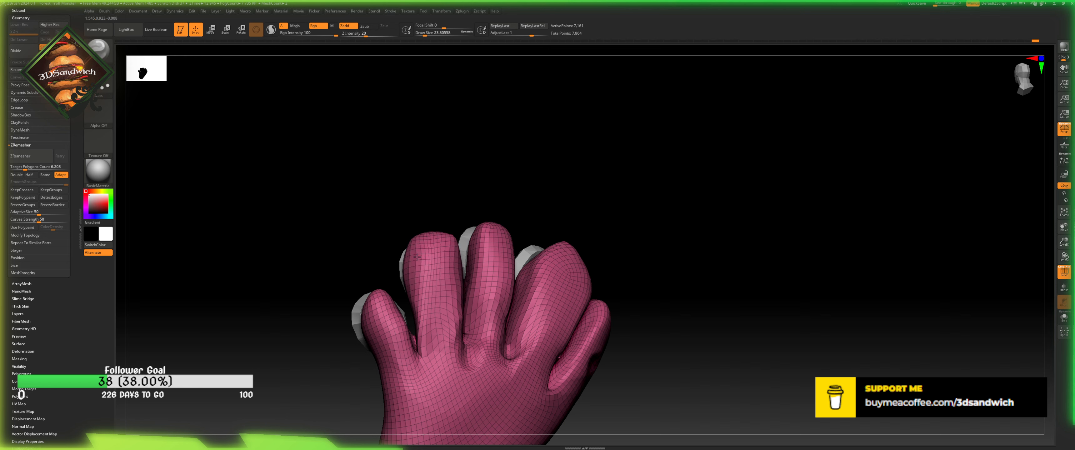
{"action": "key", "text": "shift"}
{"action": "left_click_drag", "start_coordinate": [426, 253], "coordinate": [434, 294], "text": "shift"}
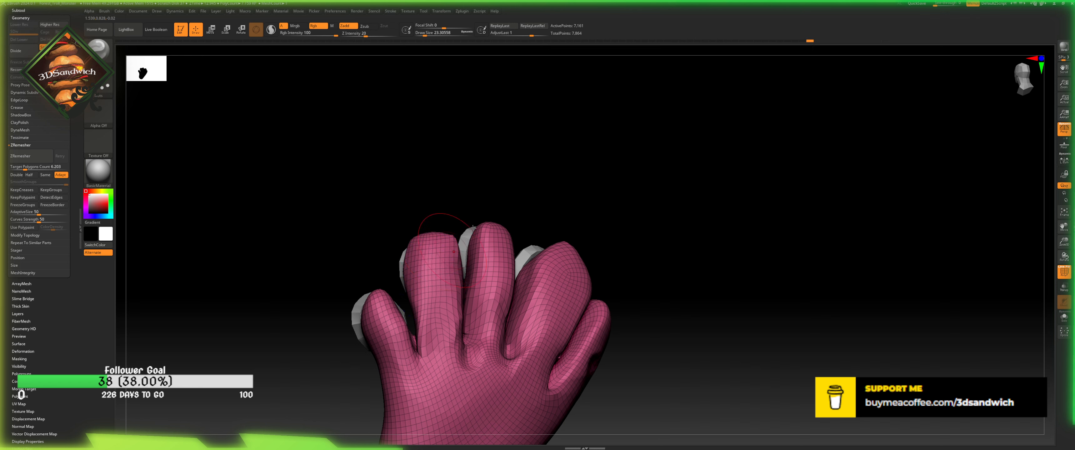
- Smooth the gap beside the small toe and the webbing at the base of the middle toes on the back of the paw
{"action": "mouse_move", "coordinate": [530, 197]}
{"action": "left_mouse_down", "text": "alt"}
{"action": "mouse_move", "coordinate": [492, 165]}
{"action": "mouse_move", "coordinate": [481, 184]}
{"action": "left_mouse_up", "text": "alt"}
{"action": "left_click_drag", "start_coordinate": [468, 224], "coordinate": [461, 221]}
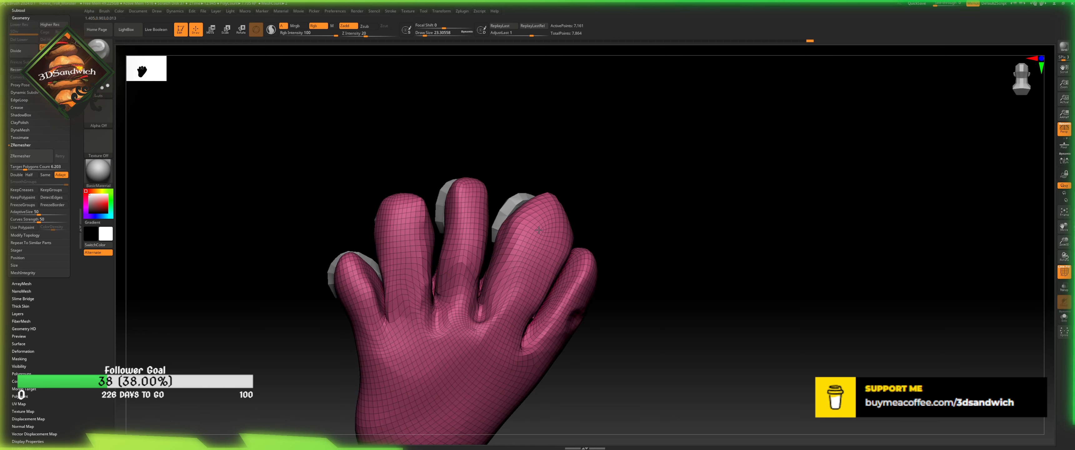
{"action": "mouse_move", "coordinate": [602, 233]}
{"action": "left_mouse_down", "text": "alt"}
{"action": "mouse_move", "coordinate": [565, 201]}
{"action": "mouse_move", "coordinate": [565, 230]}
{"action": "left_mouse_up", "text": "alt"}
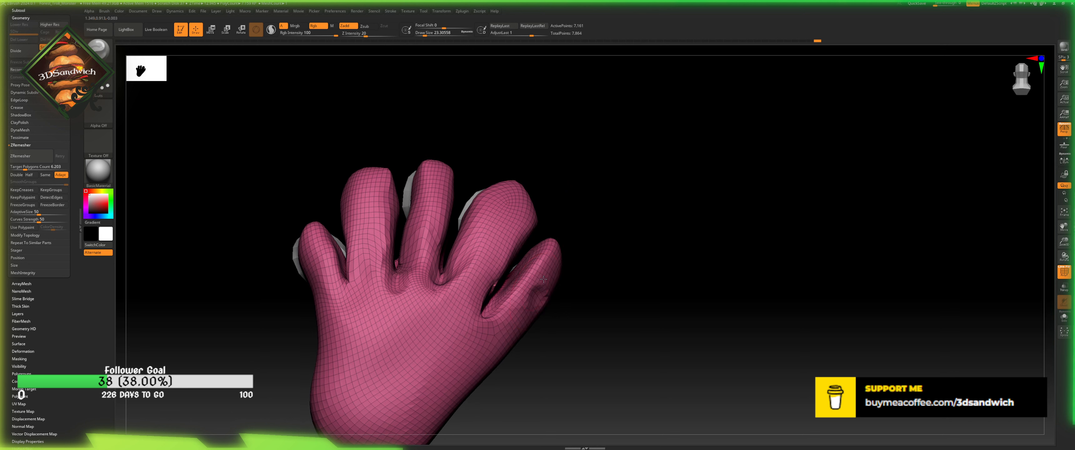
{"action": "key", "text": "shift"}
{"action": "left_click_drag", "start_coordinate": [535, 294], "coordinate": [527, 288], "text": "shift"}
{"action": "left_click_drag", "start_coordinate": [576, 269], "coordinate": [561, 288]}
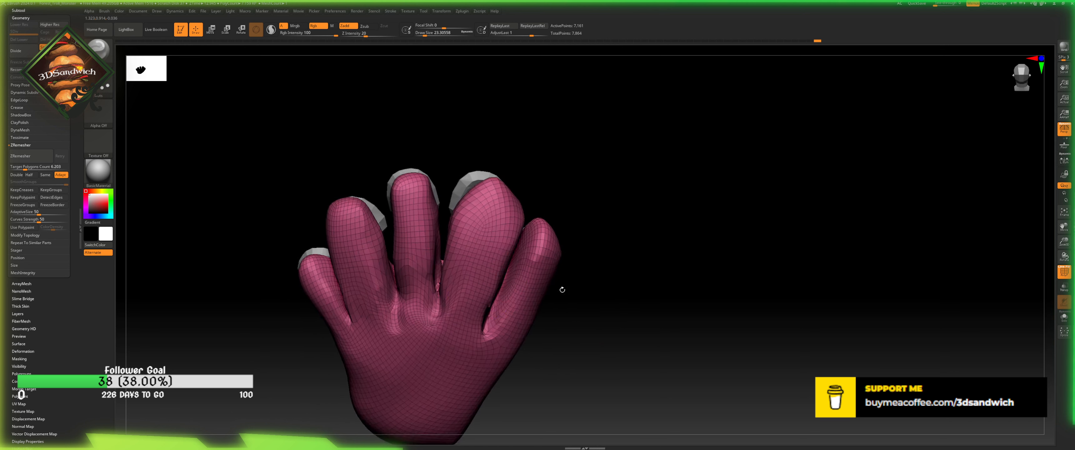
{"action": "key", "text": "shift"}
{"action": "left_click_drag", "start_coordinate": [442, 293], "coordinate": [437, 283], "text": "shift"}
{"action": "left_click_drag", "start_coordinate": [545, 183], "coordinate": [576, 179]}
{"action": "left_click_drag", "start_coordinate": [448, 279], "coordinate": [448, 290], "text": "shift"}
{"action": "left_click_drag", "start_coordinate": [572, 184], "coordinate": [547, 213]}
- Set the smoothing intensity to about 26 and smooth the tip and side of the widest toe and its surrounding surface
{"action": "left_click_drag", "start_coordinate": [383, 36], "coordinate": [369, 36]}
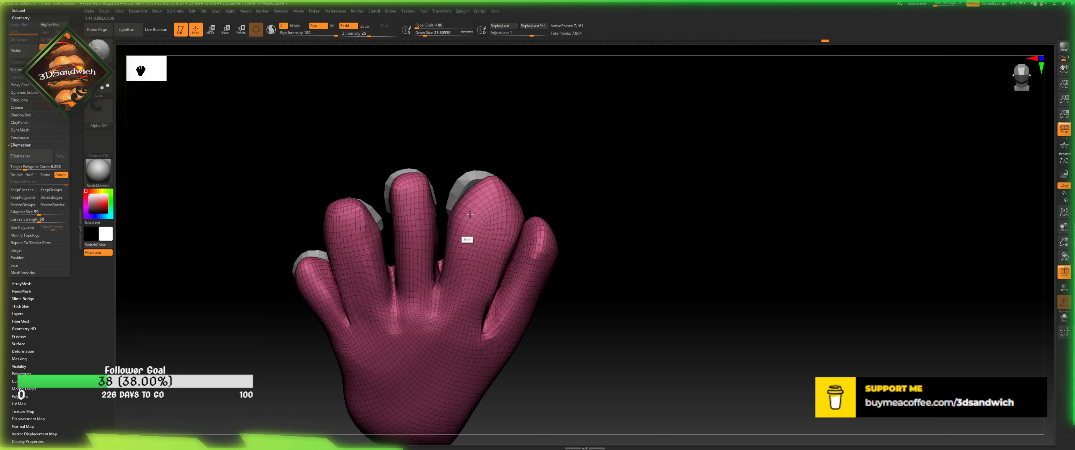
{"action": "mouse_move", "coordinate": [470, 214]}
{"action": "left_mouse_down", "text": "shift"}
{"action": "mouse_move", "coordinate": [476, 200]}
{"action": "mouse_move", "coordinate": [510, 217]}
{"action": "mouse_move", "coordinate": [543, 159]}
{"action": "mouse_move", "coordinate": [538, 144]}
{"action": "left_mouse_up", "text": "shift"}
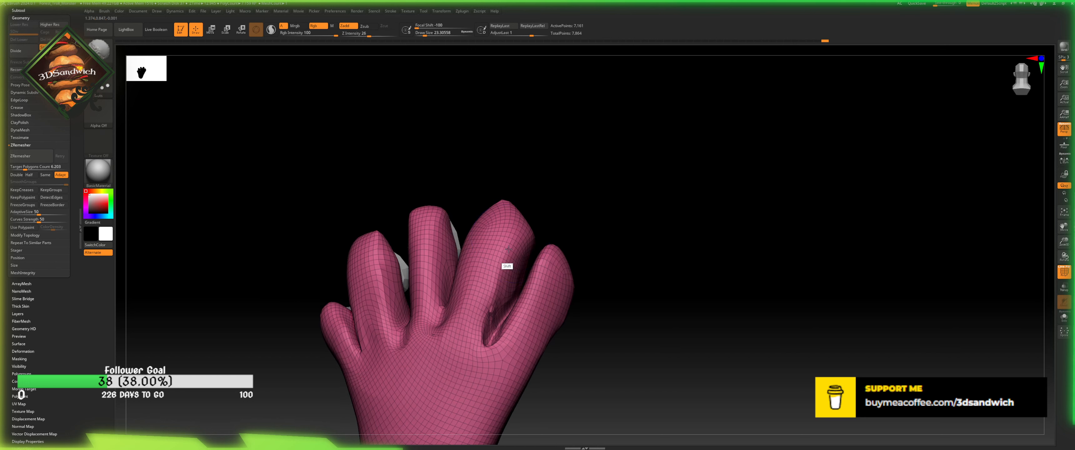
{"action": "mouse_move", "coordinate": [555, 239]}
{"action": "left_mouse_down"}
{"action": "mouse_move", "coordinate": [578, 227]}
{"action": "mouse_move", "coordinate": [557, 231]}
{"action": "mouse_move", "coordinate": [543, 250]}
{"action": "left_mouse_up"}
{"action": "mouse_move", "coordinate": [515, 219]}
{"action": "left_mouse_down", "text": "shift"}
{"action": "mouse_move", "coordinate": [496, 187]}
{"action": "mouse_move", "coordinate": [489, 214]}
{"action": "mouse_move", "coordinate": [527, 197]}
{"action": "left_mouse_up", "text": "shift"}
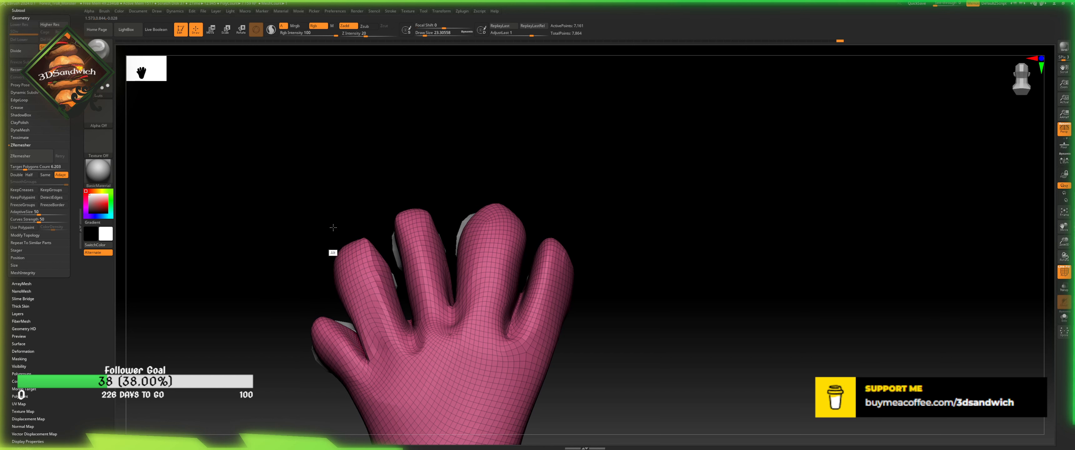
{"action": "left_click_drag", "start_coordinate": [309, 236], "coordinate": [321, 130], "text": "alt"}
{"action": "left_click_drag", "start_coordinate": [317, 161], "coordinate": [329, 210], "text": "shift"}
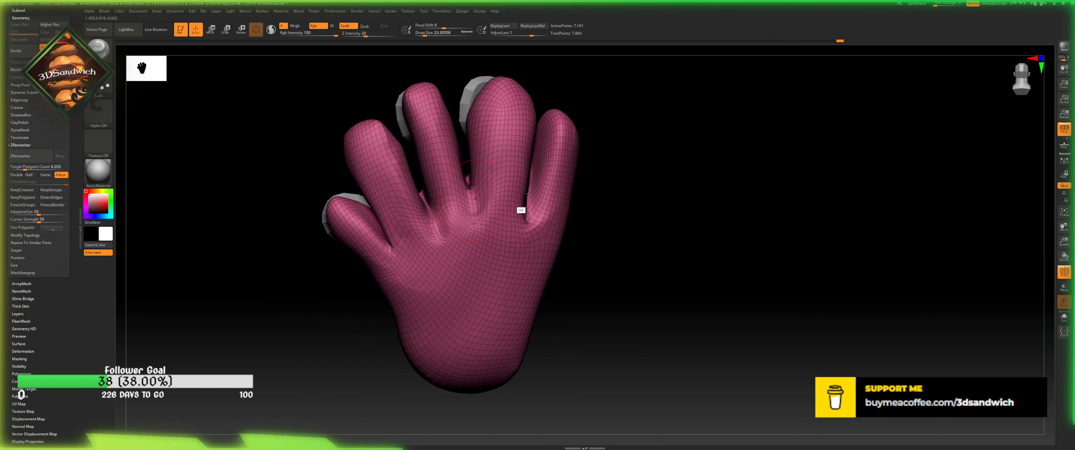
{"action": "mouse_move", "coordinate": [646, 182]}
{"action": "left_mouse_down", "text": "alt"}
{"action": "mouse_move", "coordinate": [601, 242]}
{"action": "mouse_move", "coordinate": [557, 246]}
{"action": "left_mouse_up", "text": "alt"}
{"action": "mouse_move", "coordinate": [480, 266]}
{"action": "left_mouse_down", "text": "shift"}
{"action": "mouse_move", "coordinate": [507, 156]}
{"action": "mouse_move", "coordinate": [528, 201]}
{"action": "left_mouse_up", "text": "shift"}
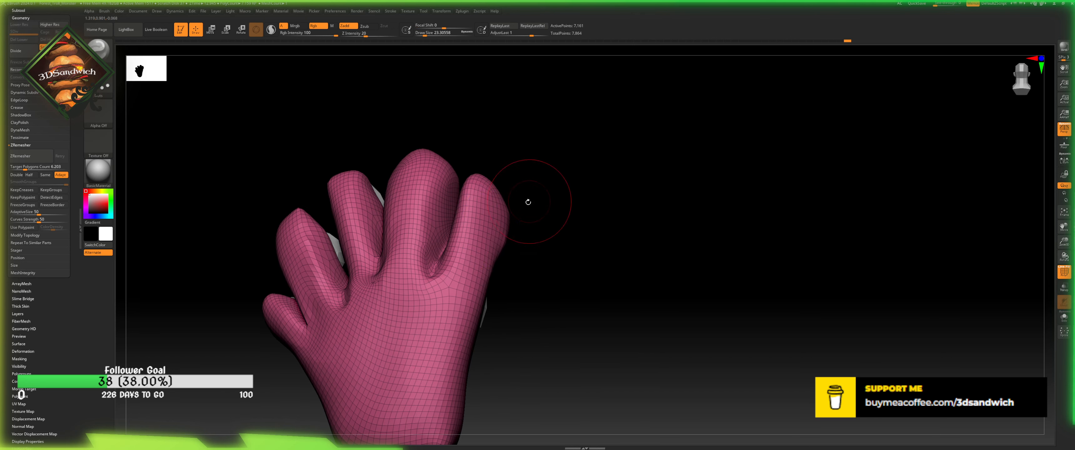
{"action": "mouse_move", "coordinate": [492, 231]}
{"action": "left_mouse_down", "text": "shift"}
{"action": "mouse_move", "coordinate": [486, 243]}
{"action": "mouse_move", "coordinate": [497, 223]}
{"action": "mouse_move", "coordinate": [503, 263]}
{"action": "left_mouse_up", "text": "shift"}
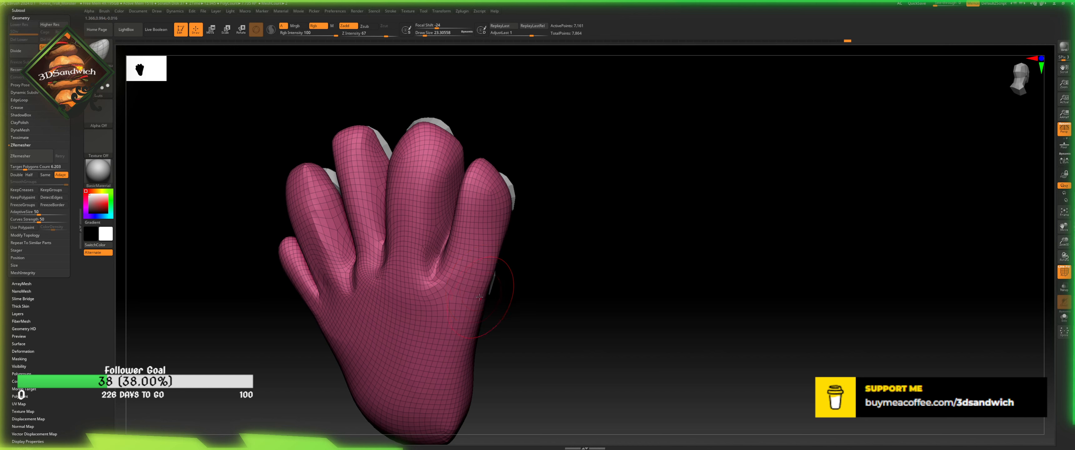
- Reshape the paw's side contour below the small toe with the Move Topological brush
{"action": "left_click_drag", "start_coordinate": [479, 297], "coordinate": [485, 296]}
{"action": "left_click_drag", "start_coordinate": [472, 329], "coordinate": [489, 352]}
{"action": "left_click_drag", "start_coordinate": [614, 280], "coordinate": [572, 256]}
{"action": "left_click_drag", "start_coordinate": [682, 175], "coordinate": [616, 189], "text": "alt"}
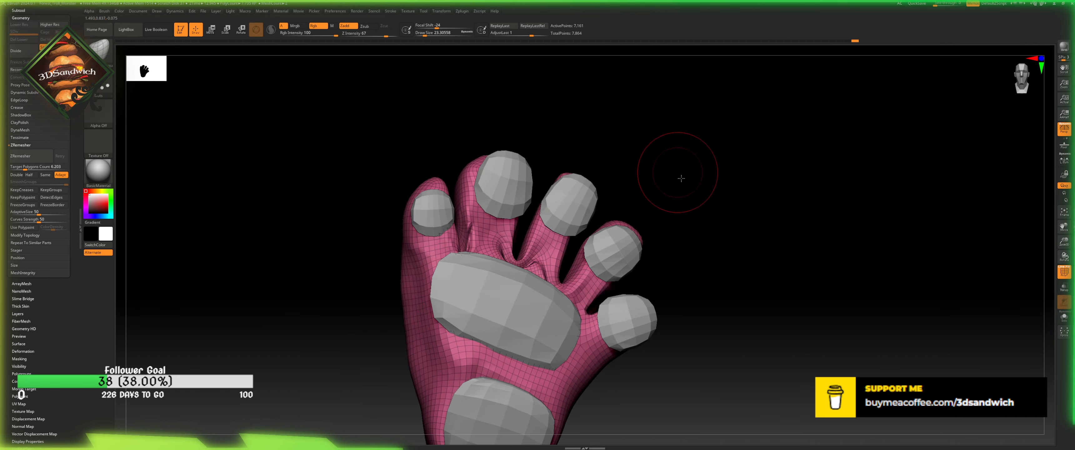
{"action": "left_click_drag", "start_coordinate": [376, 162], "coordinate": [434, 165]}
- Switch to the Flatten brush, set Z Intensity to 48, and flatten and smooth the side of the paw towards the heel
{"action": "left_click", "coordinate": [105, 48]}
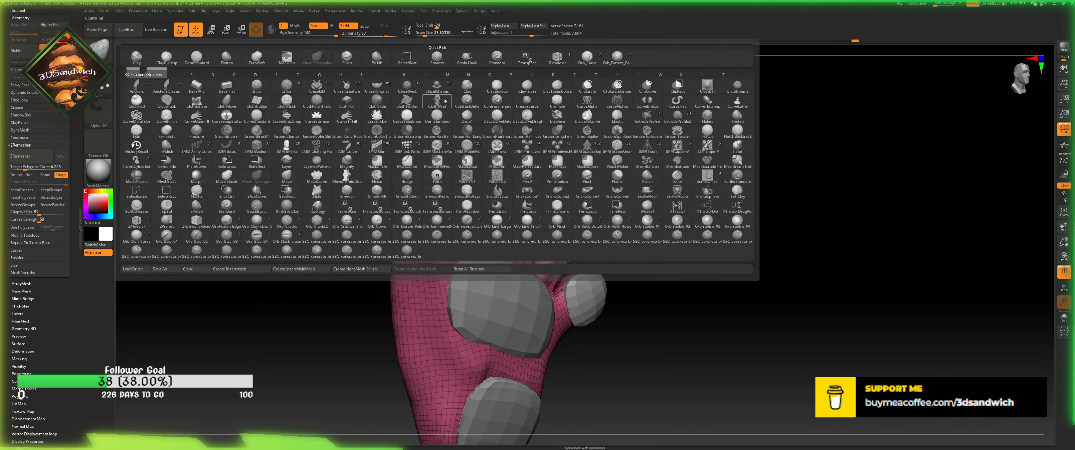
{"action": "left_click", "coordinate": [736, 120]}
{"action": "mouse_move", "coordinate": [732, 120]}
{"action": "left_mouse_down"}
{"action": "mouse_move", "coordinate": [727, 144]}
{"action": "mouse_move", "coordinate": [557, 115]}
{"action": "left_mouse_up"}
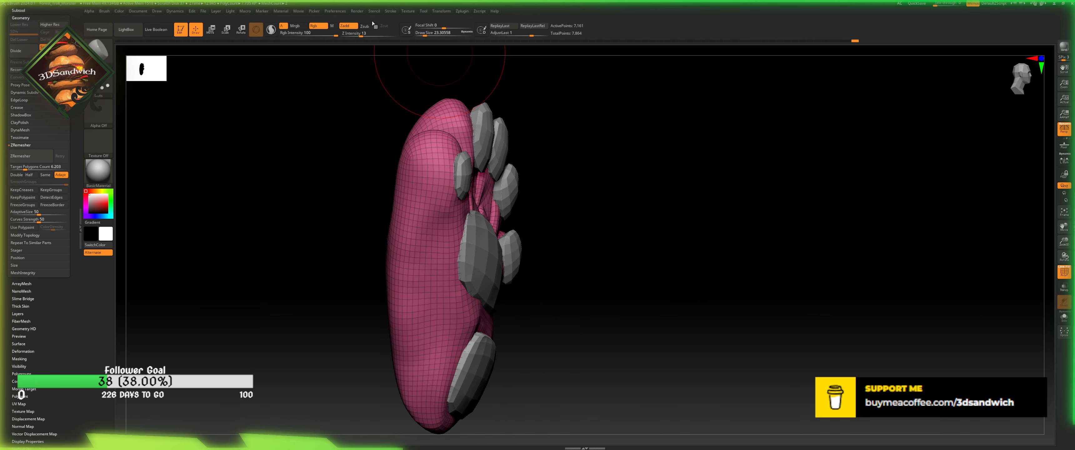
{"action": "left_click", "coordinate": [379, 35]}
{"action": "mouse_move", "coordinate": [408, 330]}
{"action": "left_mouse_down"}
{"action": "mouse_move", "coordinate": [415, 191]}
{"action": "mouse_move", "coordinate": [399, 338]}
{"action": "mouse_move", "coordinate": [408, 400]}
{"action": "left_mouse_up"}
{"action": "left_click_drag", "start_coordinate": [358, 255], "coordinate": [361, 199], "text": "alt"}
{"action": "left_click_drag", "start_coordinate": [362, 208], "coordinate": [411, 225]}
{"action": "mouse_move", "coordinate": [413, 125]}
{"action": "left_mouse_down", "text": "shift"}
{"action": "mouse_move", "coordinate": [444, 111]}
{"action": "mouse_move", "coordinate": [381, 255]}
{"action": "left_mouse_up", "text": "shift"}
{"action": "left_click_drag", "start_coordinate": [366, 182], "coordinate": [364, 154], "text": "shift"}
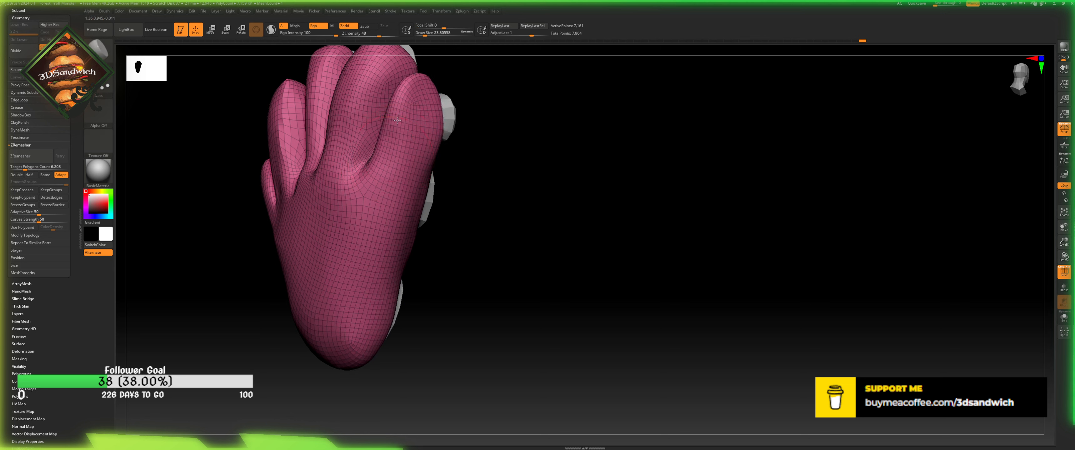
- Try to flatten the outer face of the small toe and undo the stroke
{"action": "mouse_move", "coordinate": [413, 83]}
{"action": "left_mouse_down"}
{"action": "mouse_move", "coordinate": [401, 121]}
{"action": "mouse_move", "coordinate": [417, 101]}
{"action": "mouse_move", "coordinate": [415, 116]}
{"action": "left_mouse_up"}
{"action": "left_click_drag", "start_coordinate": [448, 190], "coordinate": [432, 159]}
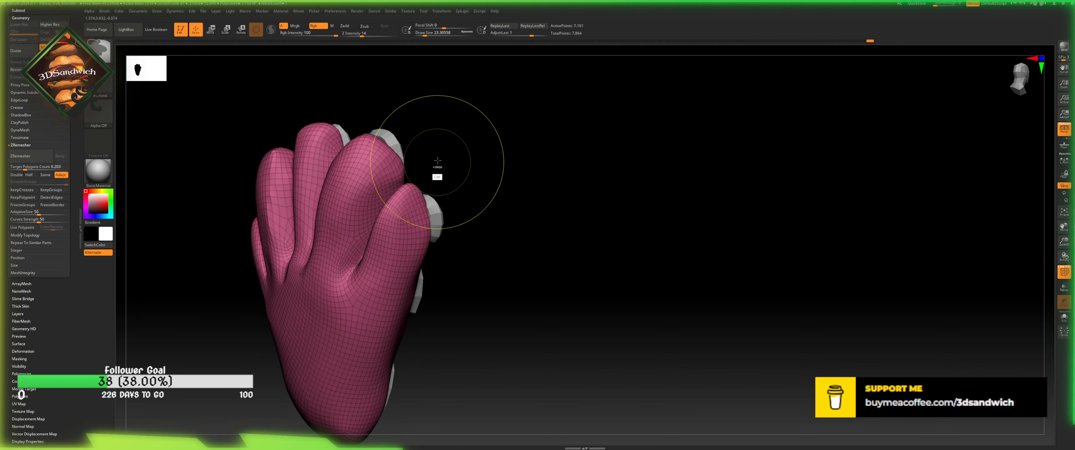
{"action": "key", "text": "ctrl+z"}
- Reduce the draw size to about 7.5 and refine and smooth the area between the small toe and the widest toe
{"action": "left_click", "coordinate": [423, 34]}
{"action": "mouse_move", "coordinate": [429, 149]}
{"action": "left_mouse_down"}
{"action": "mouse_move", "coordinate": [408, 149]}
{"action": "mouse_move", "coordinate": [439, 80]}
{"action": "left_mouse_up"}
{"action": "left_click_drag", "start_coordinate": [423, 36], "coordinate": [421, 36]}
{"action": "left_click_drag", "start_coordinate": [434, 108], "coordinate": [406, 148]}
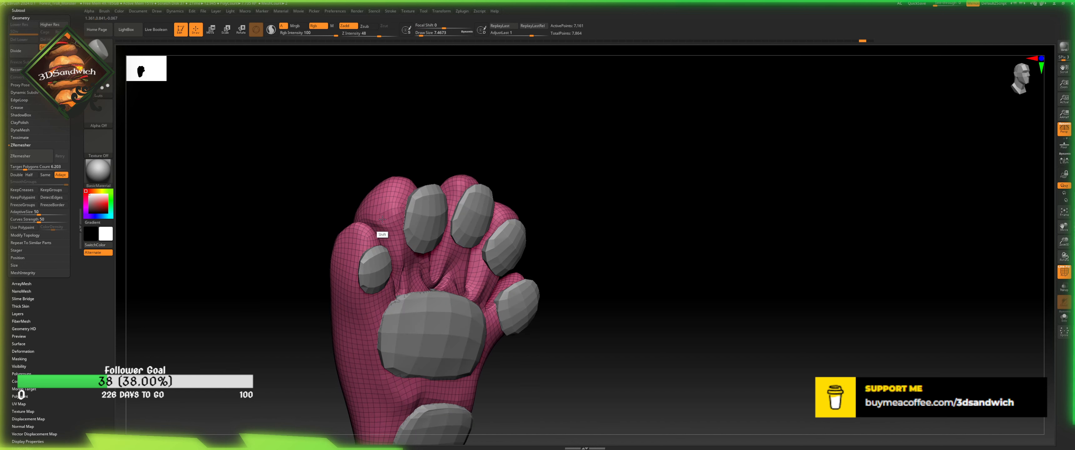
{"action": "mouse_move", "coordinate": [336, 200]}
{"action": "left_mouse_down", "text": "shift"}
{"action": "mouse_move", "coordinate": [336, 186]}
{"action": "mouse_move", "coordinate": [395, 233]}
{"action": "left_mouse_up", "text": "shift"}
{"action": "left_click_drag", "start_coordinate": [381, 175], "coordinate": [463, 146]}
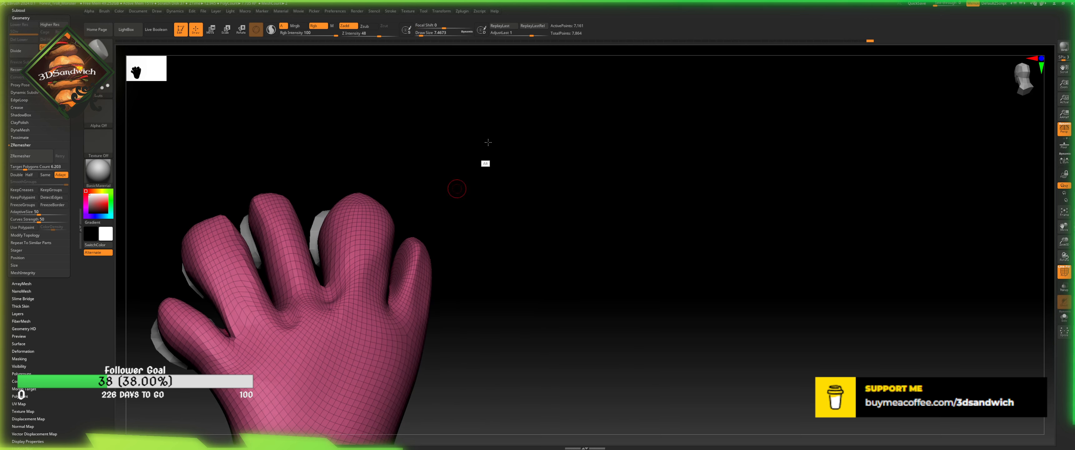
{"action": "left_click_drag", "start_coordinate": [457, 189], "coordinate": [480, 181]}
{"action": "left_click_drag", "start_coordinate": [561, 193], "coordinate": [517, 221]}
- Apply the Smooth and Inflate deformations to the whole paw
{"action": "left_click", "coordinate": [24, 351]}
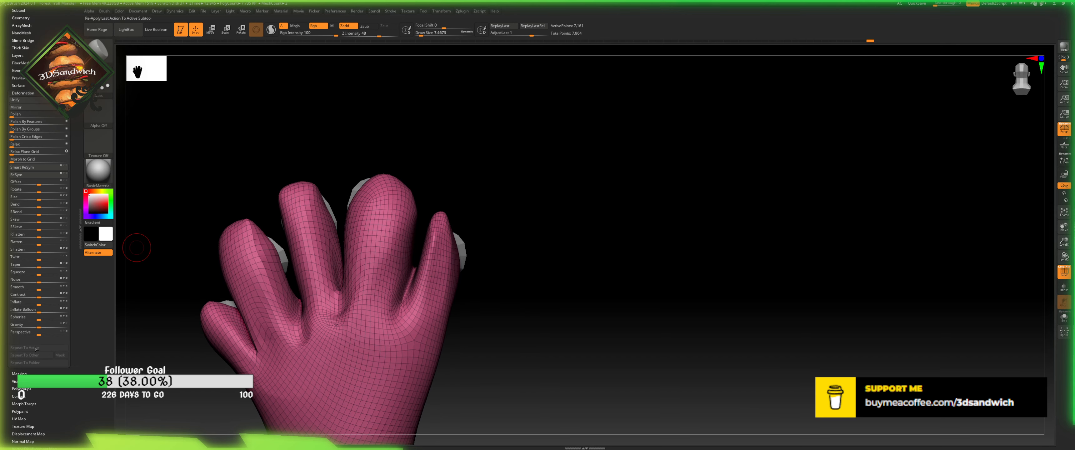
{"action": "mouse_move", "coordinate": [39, 294]}
{"action": "left_mouse_down"}
{"action": "mouse_move", "coordinate": [19, 301]}
{"action": "mouse_move", "coordinate": [27, 306]}
{"action": "left_mouse_up"}
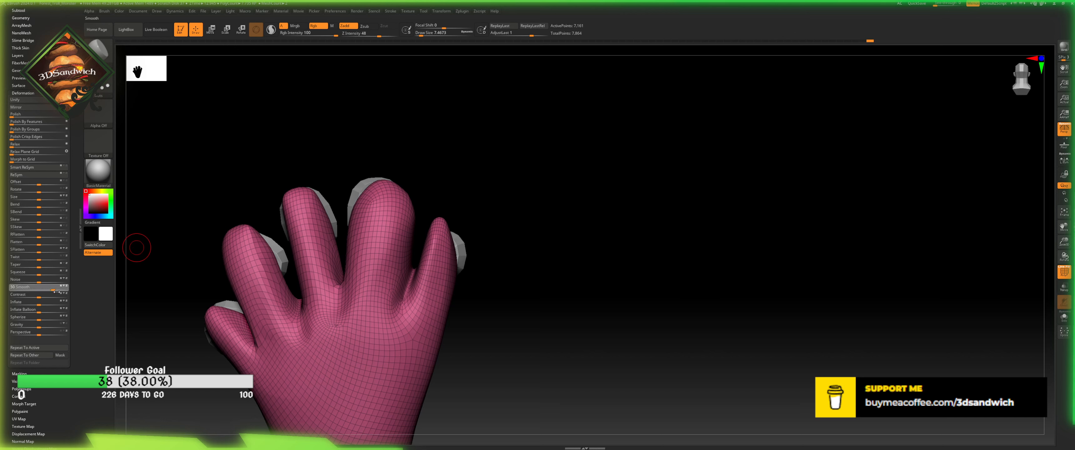
{"action": "left_click_drag", "start_coordinate": [38, 302], "coordinate": [43, 304]}
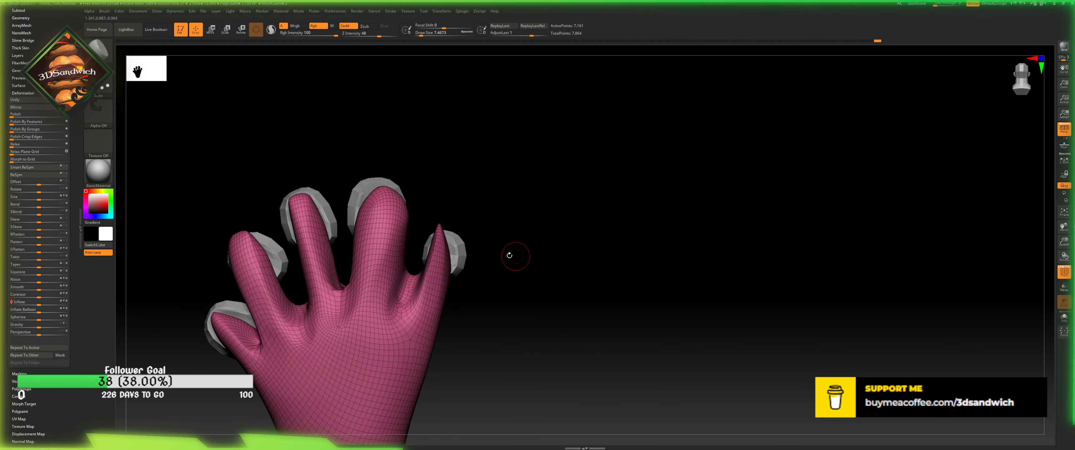
{"action": "left_click_drag", "start_coordinate": [508, 250], "coordinate": [494, 226]}
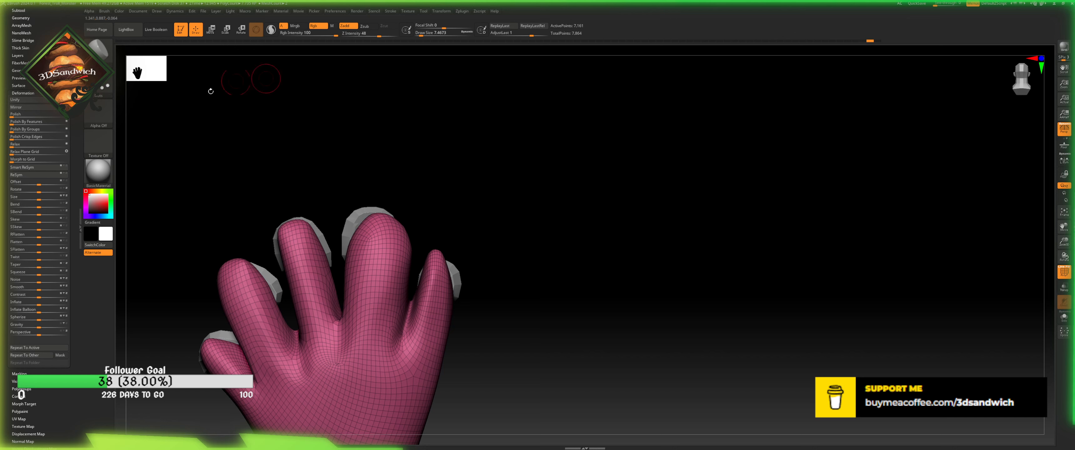
- Set Z Intensity to 84 and the draw size to about 17, and flatten the tips of the toes
{"action": "mouse_move", "coordinate": [232, 104]}
{"action": "left_mouse_down"}
{"action": "mouse_move", "coordinate": [398, 175]}
{"action": "mouse_move", "coordinate": [438, 265]}
{"action": "mouse_move", "coordinate": [473, 223]}
{"action": "mouse_move", "coordinate": [346, 244]}
{"action": "left_mouse_up"}
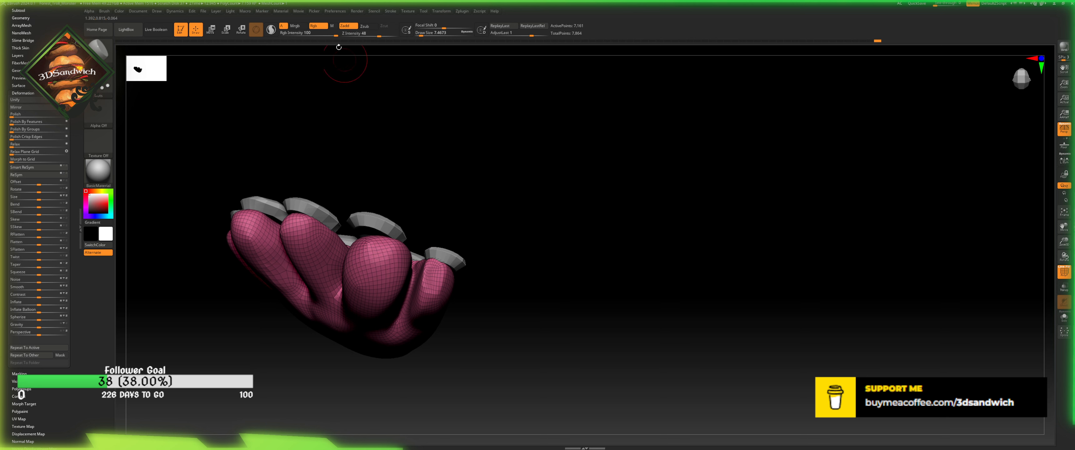
{"action": "left_click_drag", "start_coordinate": [379, 36], "coordinate": [423, 36]}
{"action": "left_click_drag", "start_coordinate": [375, 250], "coordinate": [381, 256]}
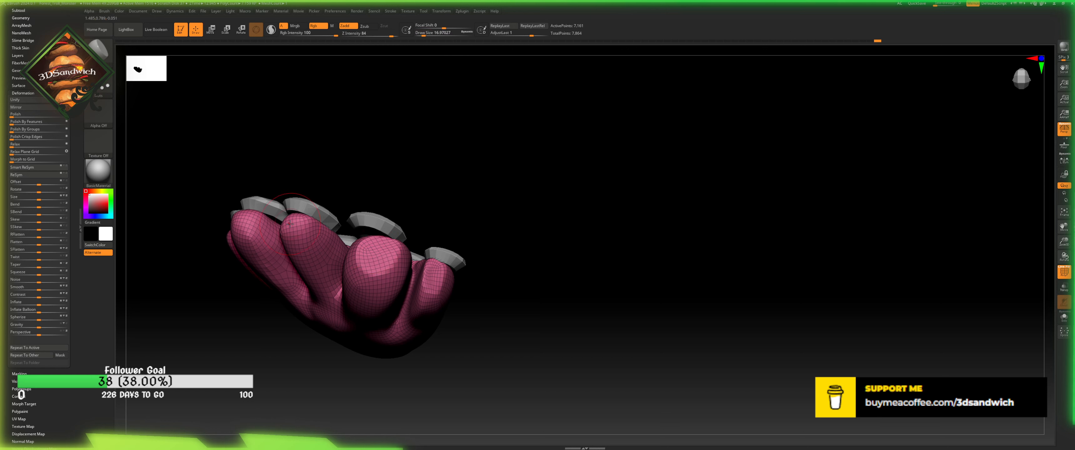
{"action": "left_click_drag", "start_coordinate": [308, 164], "coordinate": [455, 196]}
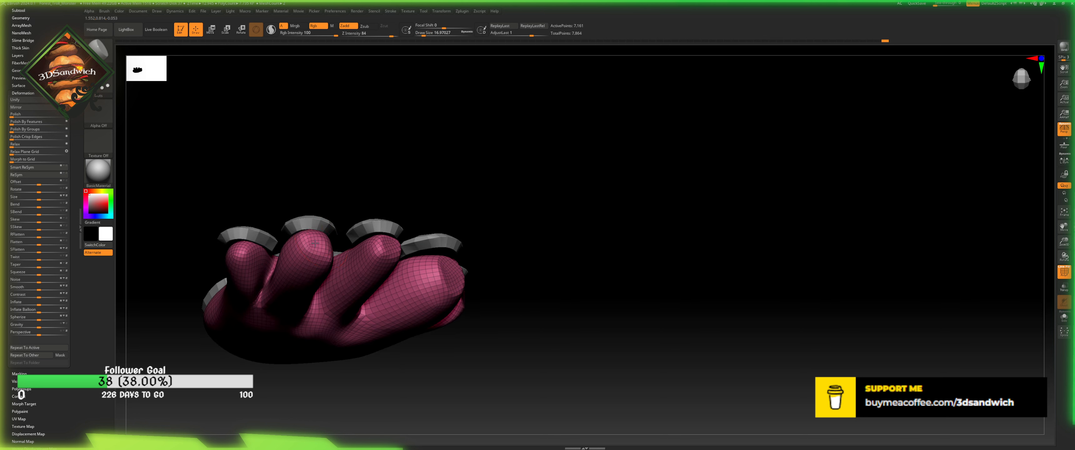
{"action": "left_click_drag", "start_coordinate": [314, 242], "coordinate": [314, 247]}
{"action": "left_click_drag", "start_coordinate": [243, 252], "coordinate": [245, 253]}
- Use the MaskLasso brush to mask the whole paw except the widest toe
{"action": "left_click_drag", "start_coordinate": [288, 192], "coordinate": [542, 186]}
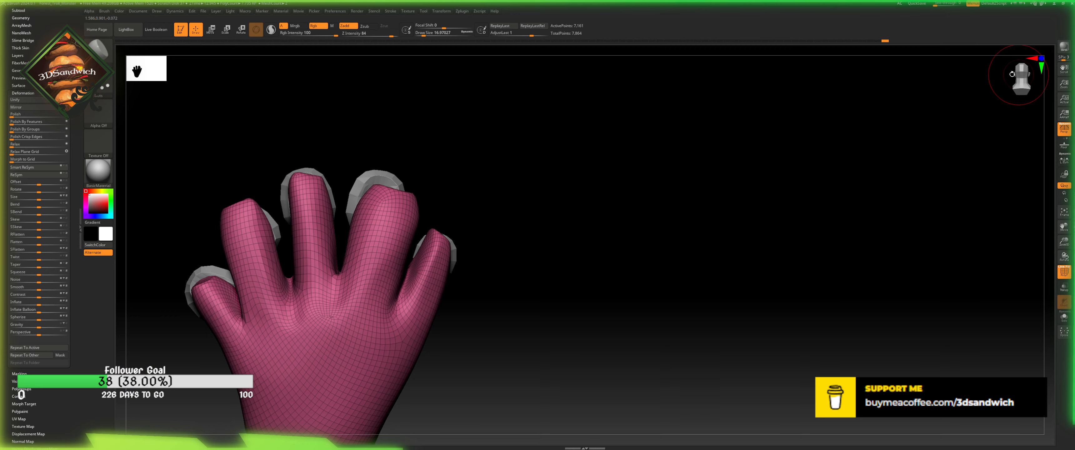
{"action": "left_click_drag", "start_coordinate": [1012, 74], "coordinate": [507, 255]}
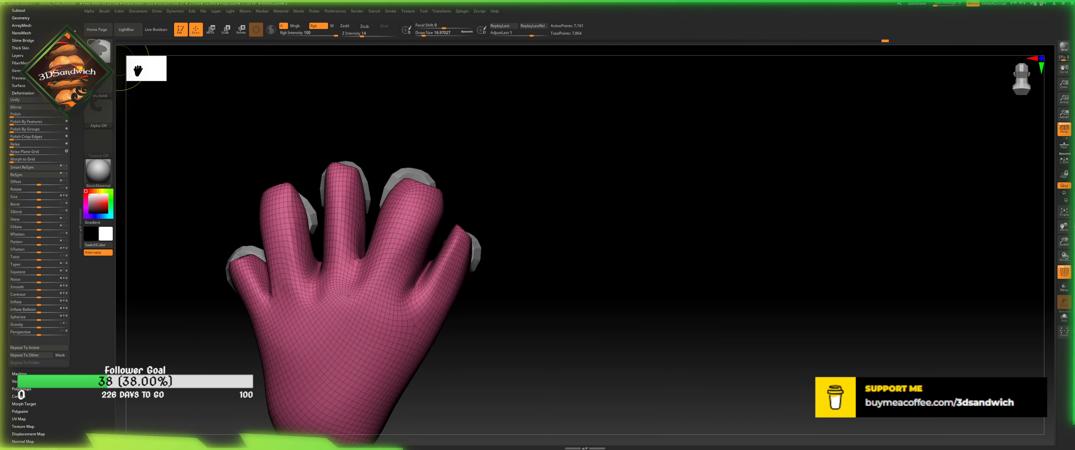
{"action": "left_click", "coordinate": [107, 62], "text": "ctrl"}
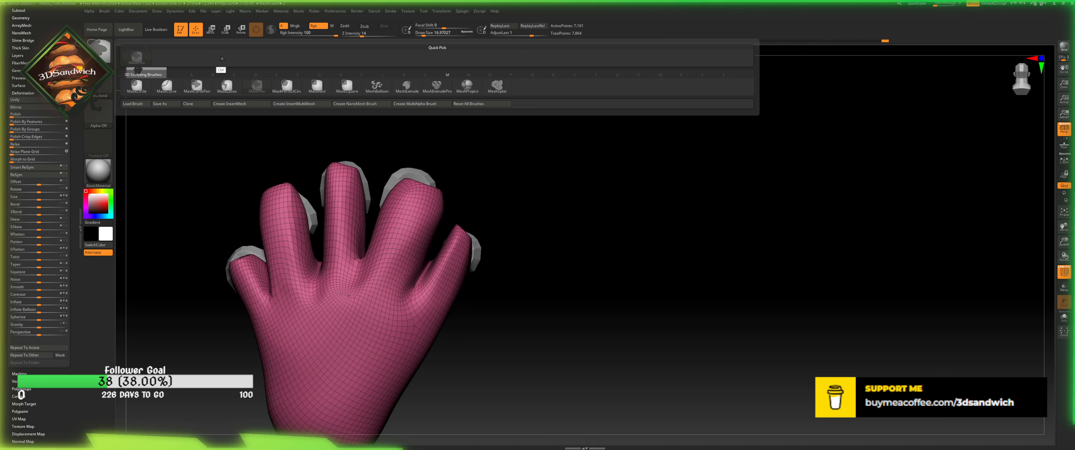
{"action": "left_click", "coordinate": [226, 87]}
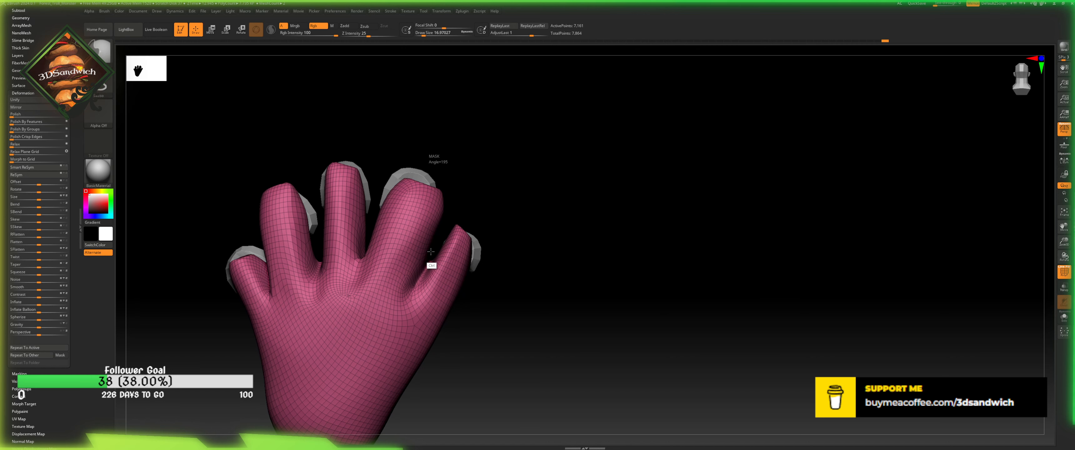
{"action": "mouse_move", "coordinate": [430, 252]}
{"action": "left_mouse_down", "text": "ctrl"}
{"action": "mouse_move", "coordinate": [416, 283]}
{"action": "mouse_move", "coordinate": [377, 288]}
{"action": "mouse_move", "coordinate": [360, 275]}
{"action": "mouse_move", "coordinate": [392, 140]}
{"action": "mouse_move", "coordinate": [438, 175]}
{"action": "left_mouse_up", "text": "ctrl"}
{"action": "left_click", "coordinate": [463, 145], "text": "ctrl"}
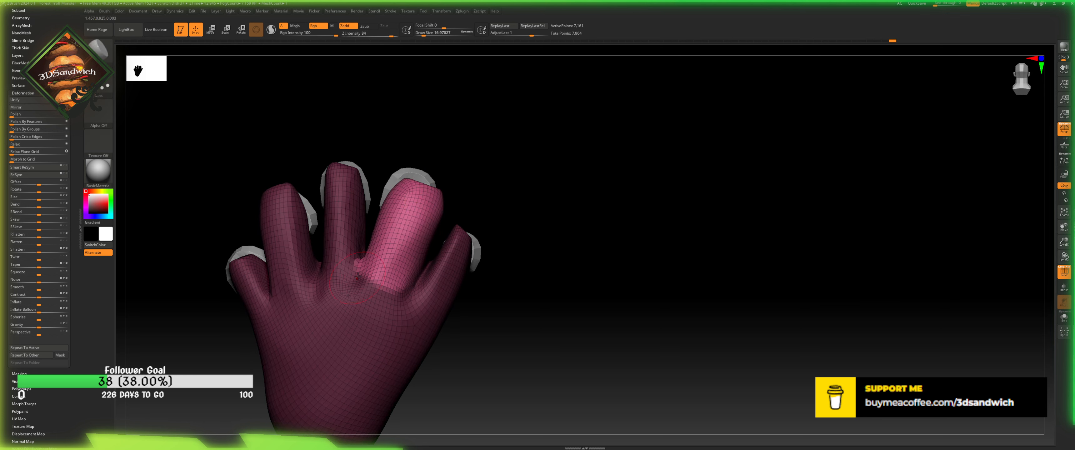
- Smooth the base of the unmasked widest toe and slim the toe with a negative Inflate deformation
{"action": "mouse_move", "coordinate": [357, 275]}
{"action": "left_mouse_down", "text": "shift"}
{"action": "mouse_move", "coordinate": [372, 269]}
{"action": "mouse_move", "coordinate": [391, 304]}
{"action": "mouse_move", "coordinate": [396, 292]}
{"action": "left_mouse_up", "text": "shift"}
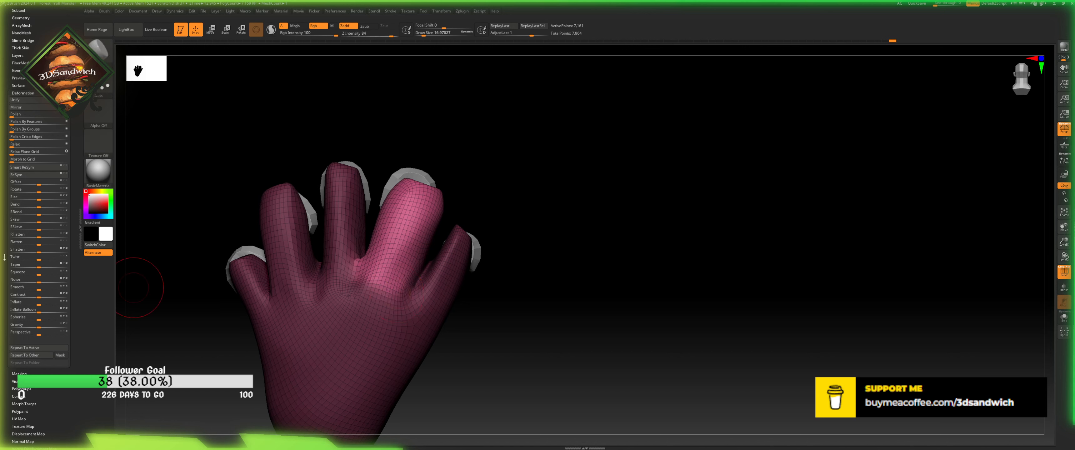
{"action": "key", "text": "shift"}
{"action": "left_click_drag", "start_coordinate": [34, 296], "coordinate": [21, 302]}
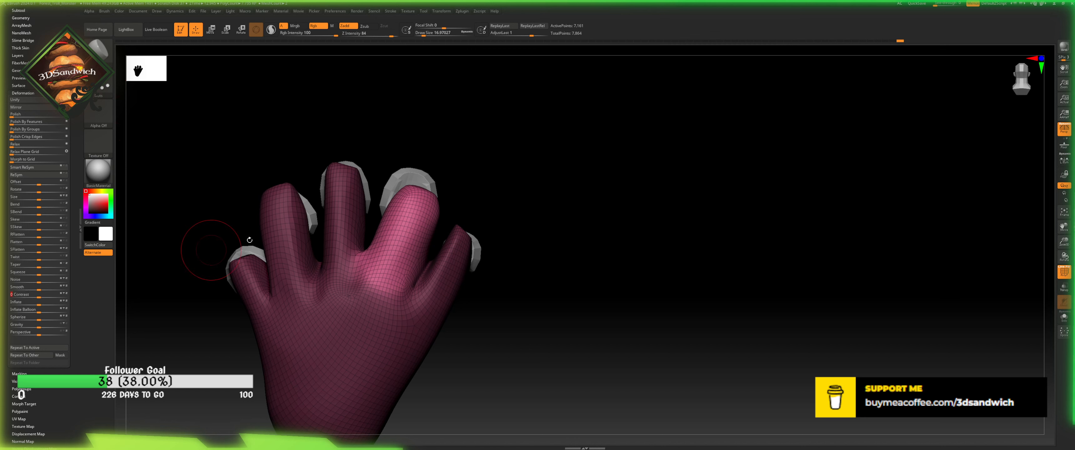
{"action": "left_click_drag", "start_coordinate": [457, 167], "coordinate": [437, 193], "text": "alt"}
{"action": "left_click_drag", "start_coordinate": [345, 291], "coordinate": [341, 298], "text": "shift"}
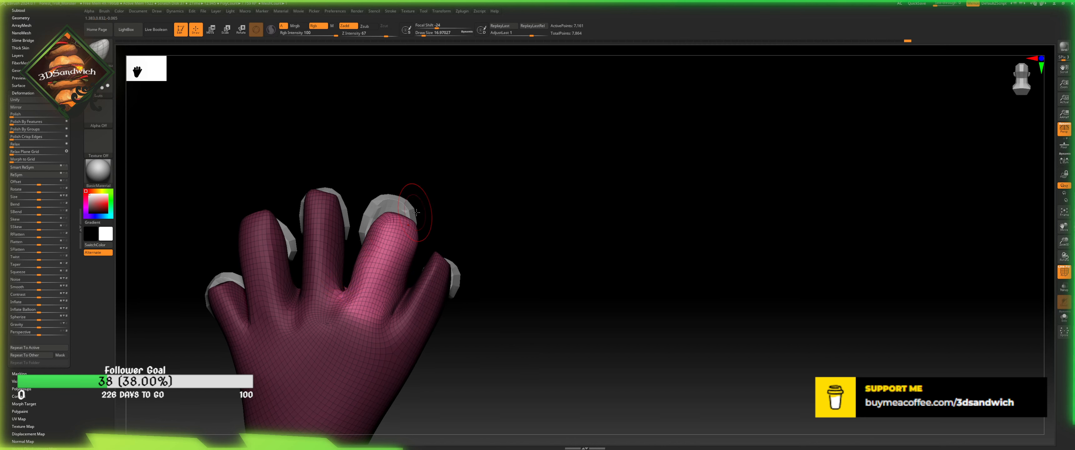
- Set the draw size to about 21.6 and reshape the tip of the unmasked widest toe with the Move brush
{"action": "left_click_drag", "start_coordinate": [424, 35], "coordinate": [427, 35]}
{"action": "left_click_drag", "start_coordinate": [389, 213], "coordinate": [393, 194]}
{"action": "mouse_move", "coordinate": [367, 230]}
{"action": "left_mouse_down"}
{"action": "mouse_move", "coordinate": [408, 210]}
{"action": "mouse_move", "coordinate": [404, 199]}
{"action": "mouse_move", "coordinate": [379, 204]}
{"action": "mouse_move", "coordinate": [446, 236]}
{"action": "left_mouse_up"}
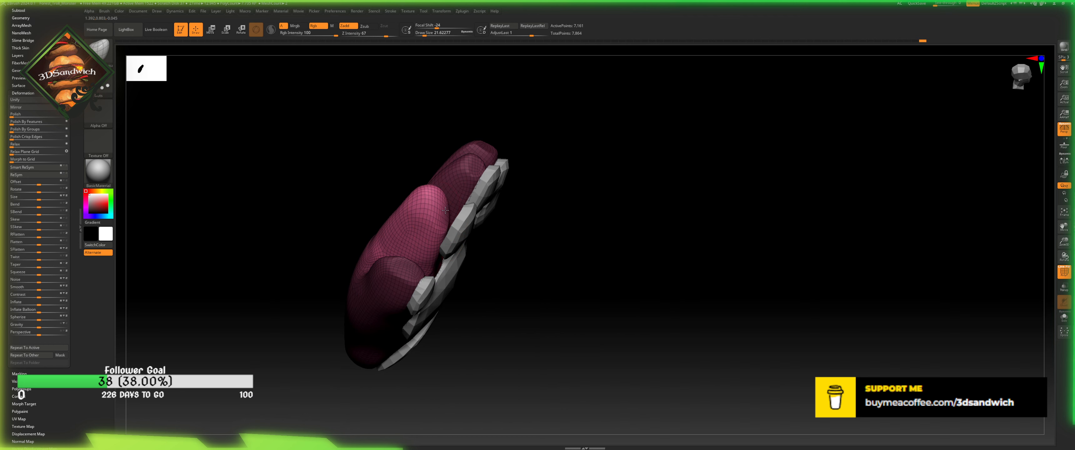
{"action": "left_click_drag", "start_coordinate": [532, 197], "coordinate": [504, 178]}
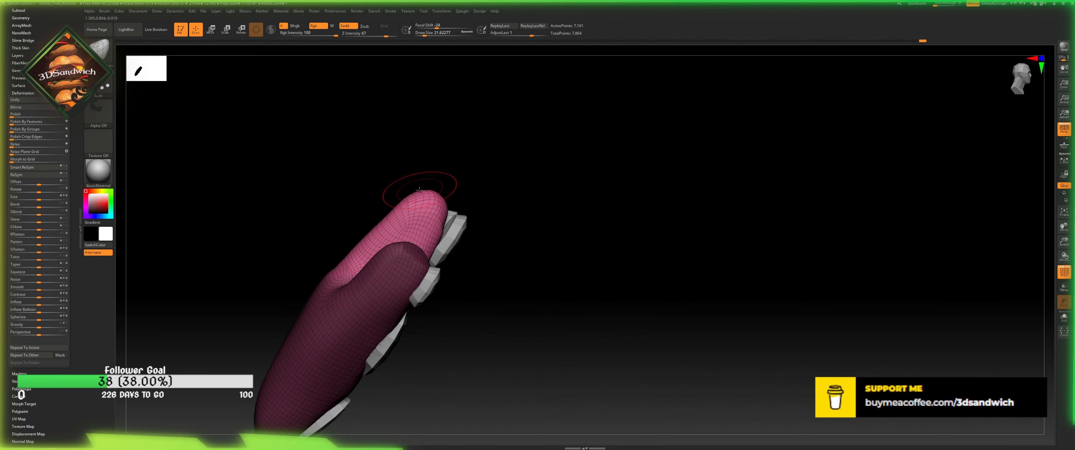
{"action": "mouse_move", "coordinate": [435, 195]}
{"action": "left_mouse_down"}
{"action": "mouse_move", "coordinate": [452, 211]}
{"action": "mouse_move", "coordinate": [437, 168]}
{"action": "mouse_move", "coordinate": [482, 172]}
{"action": "mouse_move", "coordinate": [477, 211]}
{"action": "mouse_move", "coordinate": [492, 124]}
{"action": "mouse_move", "coordinate": [490, 145]}
{"action": "left_mouse_up"}
{"action": "left_click_drag", "start_coordinate": [402, 171], "coordinate": [419, 217]}
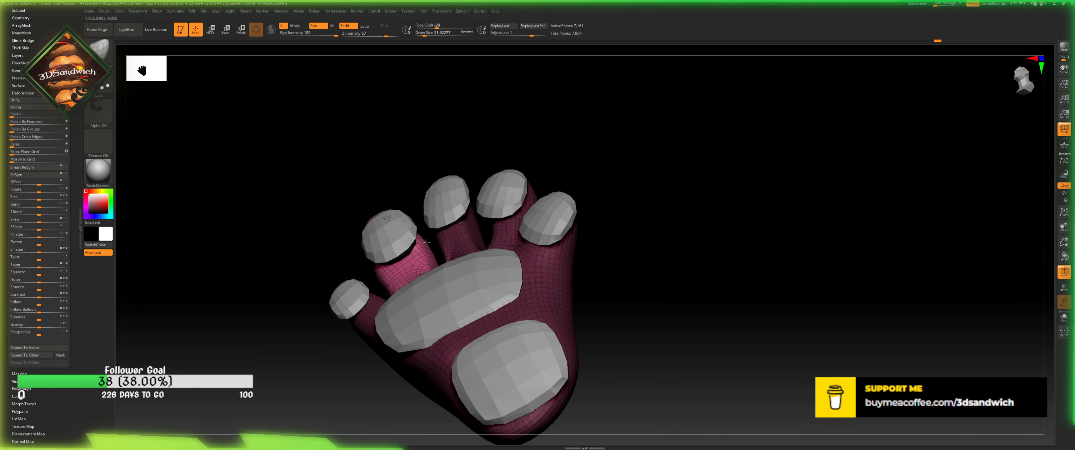
- Pull the widest toe's contour over its pad and smooth the toe's surface
{"action": "left_click_drag", "start_coordinate": [358, 271], "coordinate": [369, 172]}
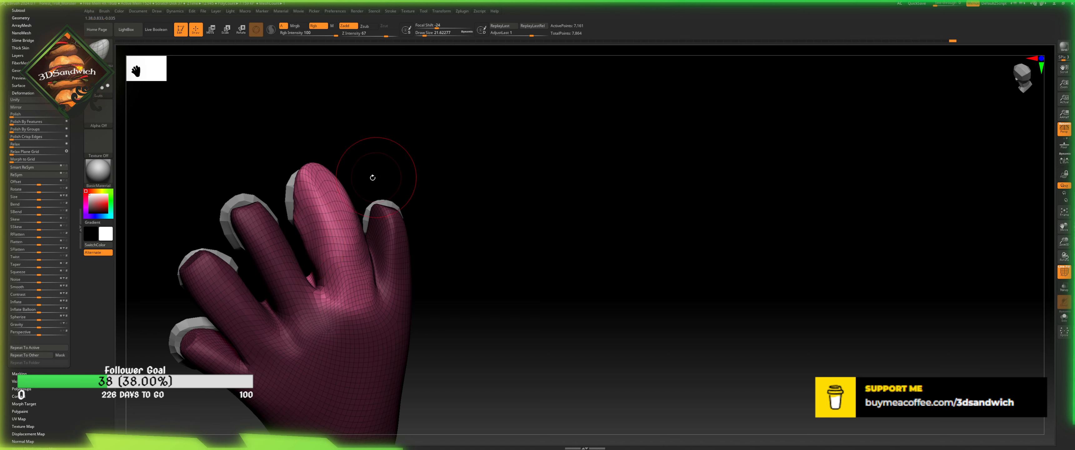
{"action": "left_click_drag", "start_coordinate": [373, 177], "coordinate": [361, 215]}
{"action": "mouse_move", "coordinate": [373, 183]}
{"action": "left_mouse_down"}
{"action": "mouse_move", "coordinate": [377, 241]}
{"action": "mouse_move", "coordinate": [355, 256]}
{"action": "mouse_move", "coordinate": [329, 201]}
{"action": "mouse_move", "coordinate": [347, 215]}
{"action": "left_mouse_up"}
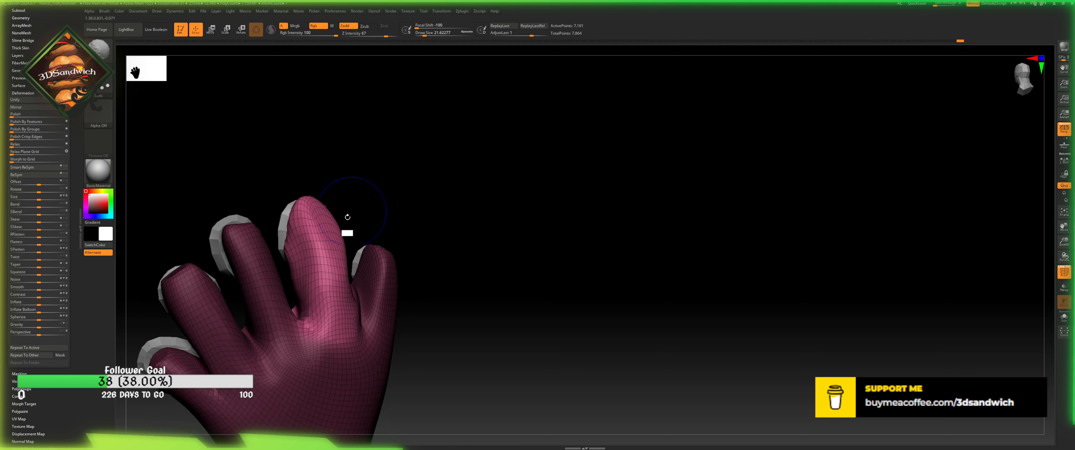
{"action": "mouse_move", "coordinate": [292, 237]}
{"action": "left_mouse_down", "text": "shift"}
{"action": "mouse_move", "coordinate": [298, 218]}
{"action": "mouse_move", "coordinate": [272, 175]}
{"action": "left_mouse_up", "text": "shift"}
{"action": "left_click_drag", "start_coordinate": [287, 202], "coordinate": [294, 200]}
{"action": "left_click_drag", "start_coordinate": [334, 154], "coordinate": [374, 166]}
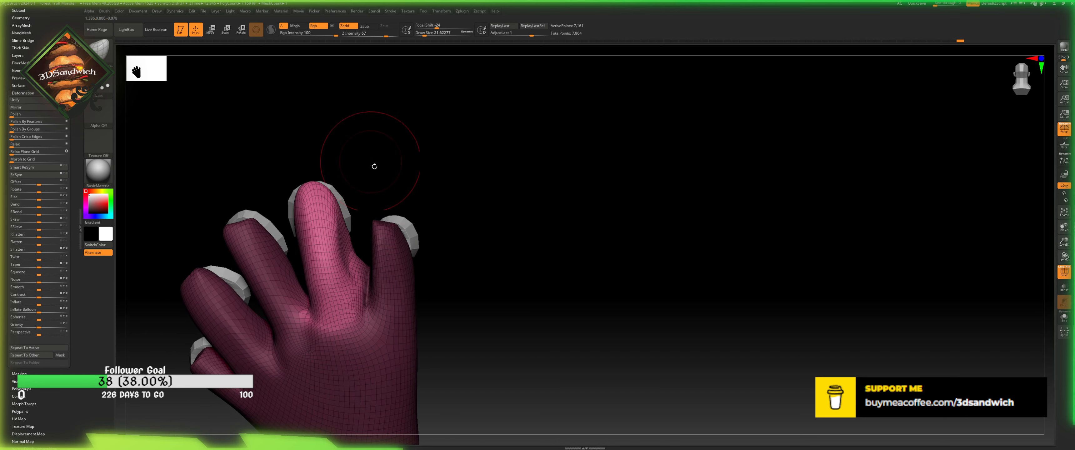
- Invert the mask to protect the widest toe, and smooth and round the tip of the neighbouring small toe
{"action": "left_click", "coordinate": [478, 222], "text": "ctrl"}
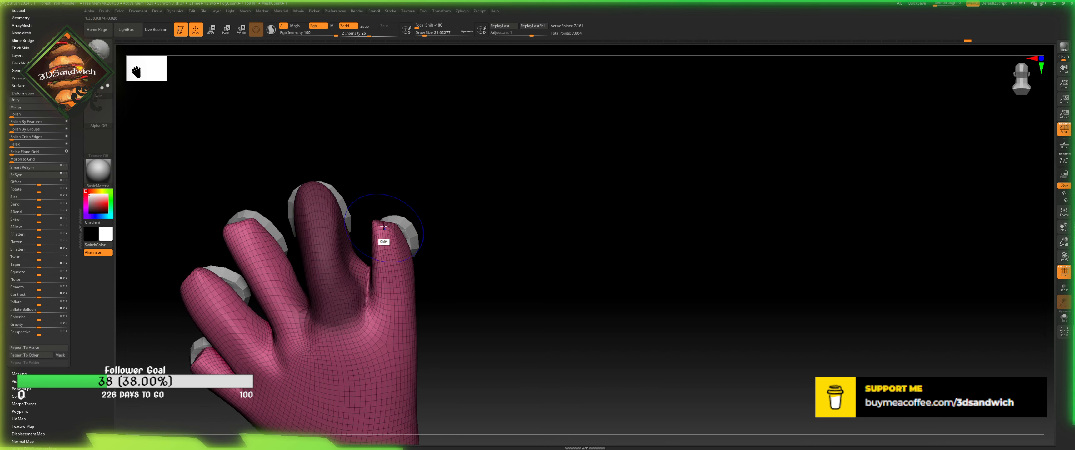
{"action": "left_click_drag", "start_coordinate": [378, 222], "coordinate": [382, 236]}
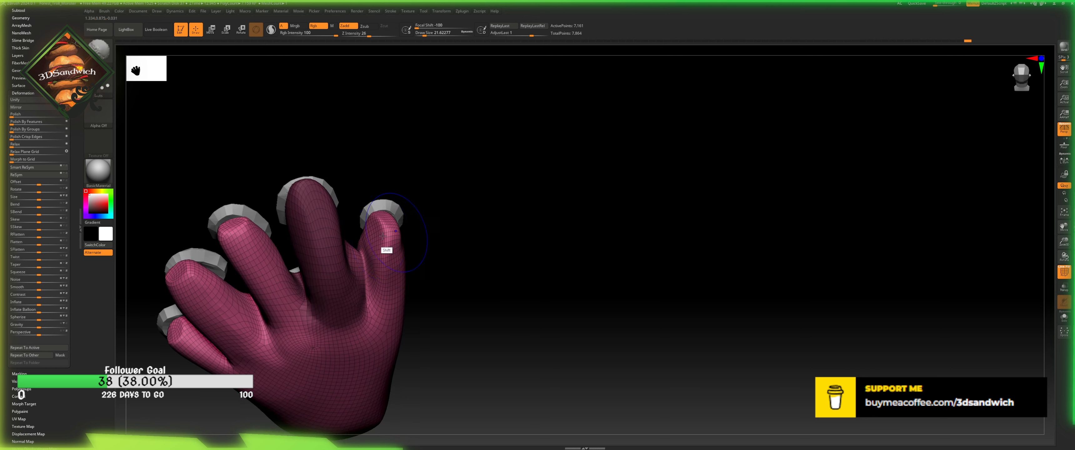
{"action": "left_click_drag", "start_coordinate": [418, 209], "coordinate": [388, 236]}
{"action": "left_click_drag", "start_coordinate": [408, 209], "coordinate": [362, 248]}
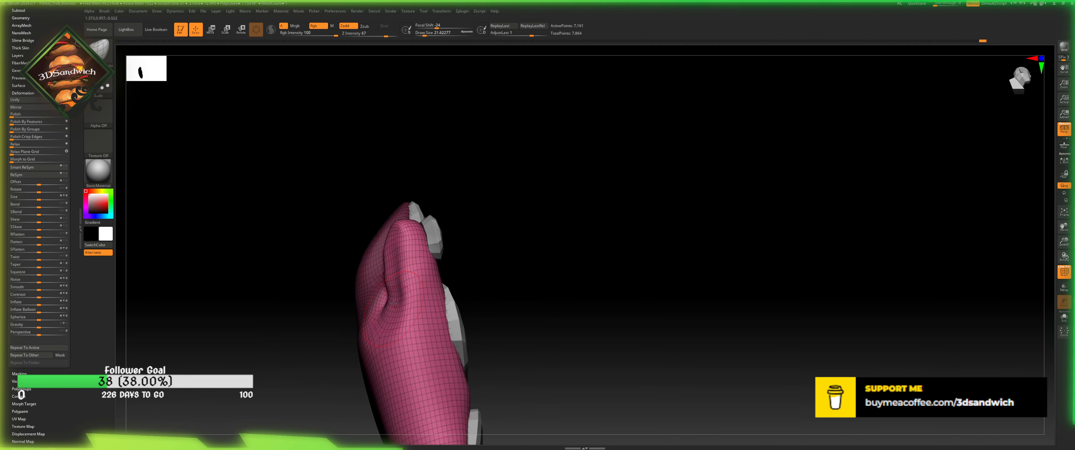
{"action": "key", "text": "shift"}
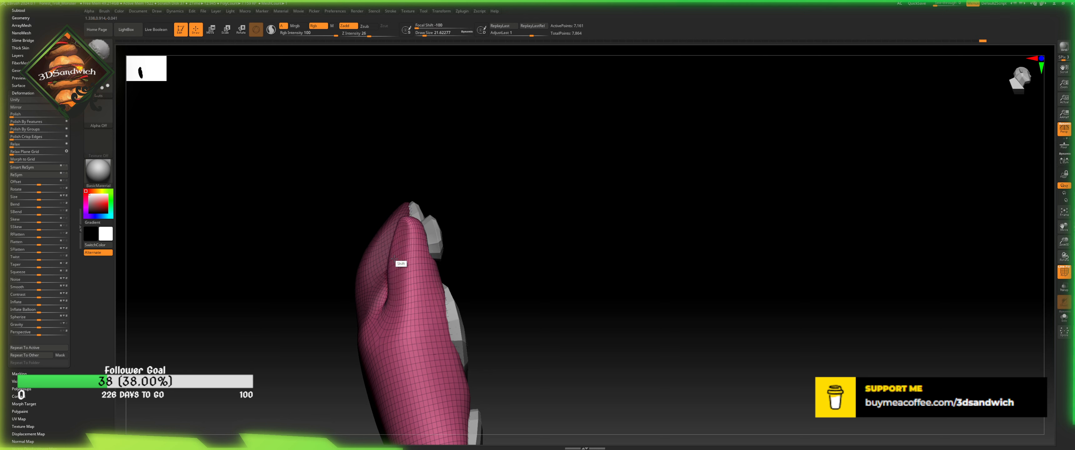
- Adjust the small toe's shape from several sides so that it fits around its pad
{"action": "mouse_move", "coordinate": [440, 180]}
{"action": "left_mouse_down"}
{"action": "mouse_move", "coordinate": [421, 203]}
{"action": "mouse_move", "coordinate": [430, 209]}
{"action": "left_mouse_up"}
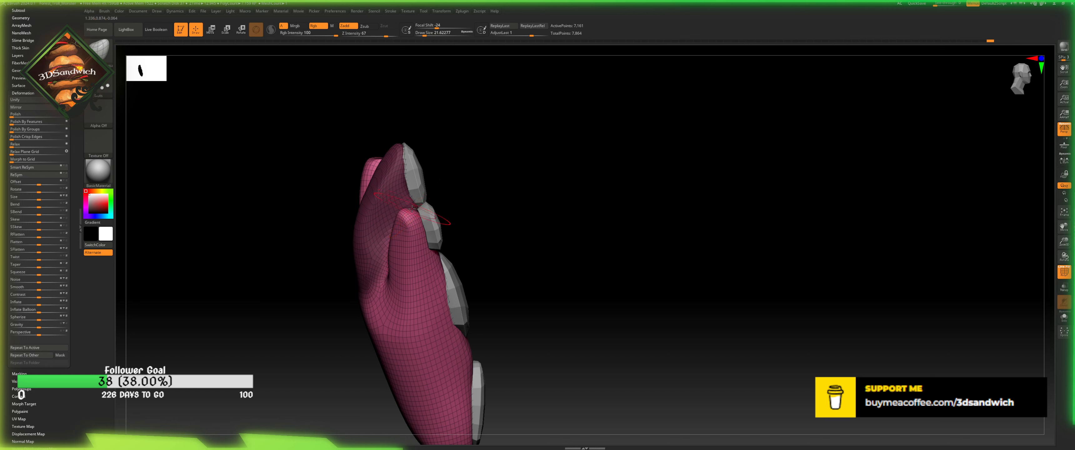
{"action": "left_click_drag", "start_coordinate": [436, 247], "coordinate": [439, 221]}
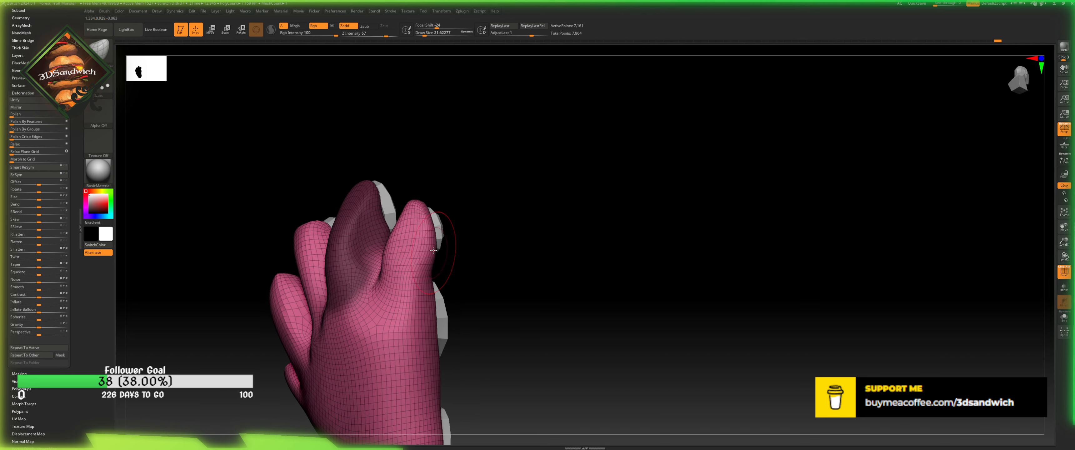
{"action": "left_click_drag", "start_coordinate": [446, 212], "coordinate": [405, 220]}
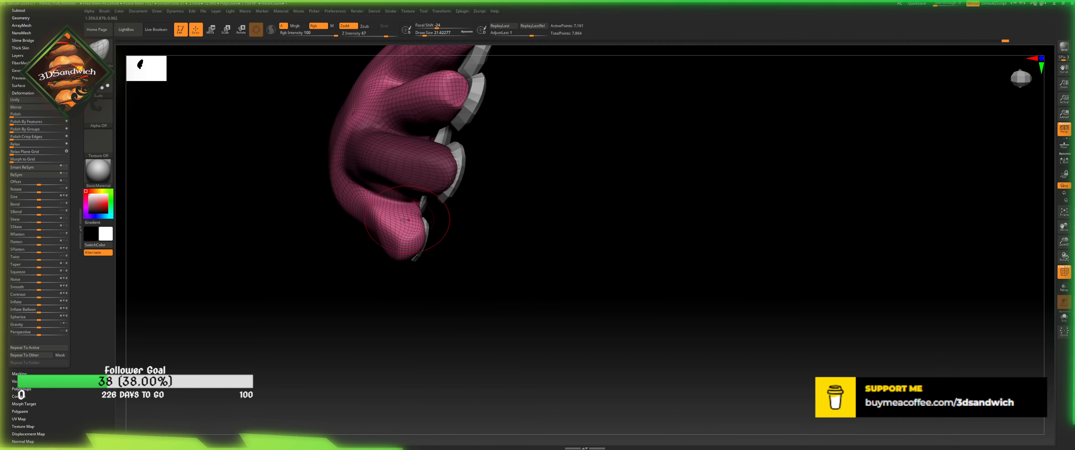
{"action": "left_click", "coordinate": [431, 32]}
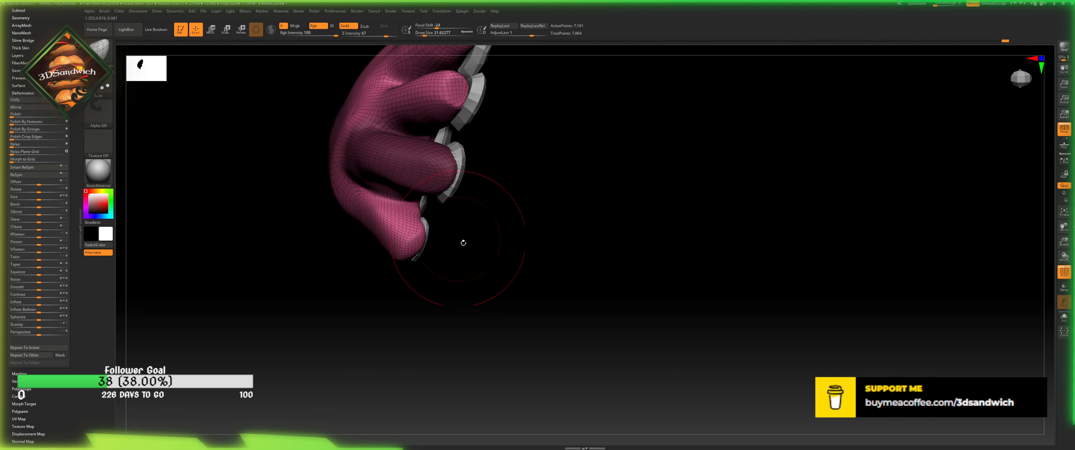
{"action": "left_click_drag", "start_coordinate": [461, 240], "coordinate": [427, 233]}
{"action": "left_click_drag", "start_coordinate": [497, 163], "coordinate": [440, 211]}
{"action": "left_click_drag", "start_coordinate": [408, 187], "coordinate": [404, 151], "text": "alt"}
{"action": "left_click_drag", "start_coordinate": [404, 152], "coordinate": [661, 124]}
- Switch to the pads subtool, invert its mask, and shrink the toe pads and the large palm pad with a negative Inflate deformation
{"action": "left_click", "coordinate": [458, 240], "text": "alt"}
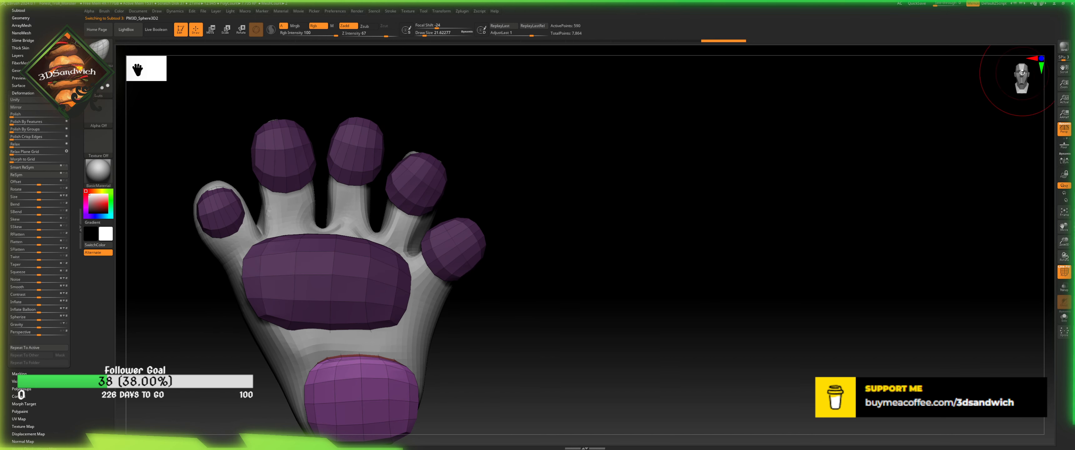
{"action": "left_click_drag", "start_coordinate": [1021, 72], "coordinate": [513, 219]}
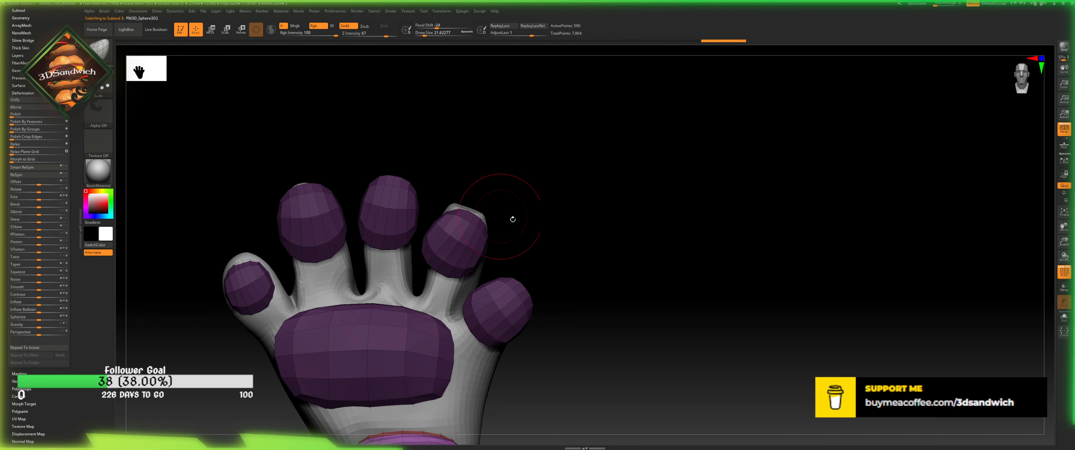
{"action": "left_click_drag", "start_coordinate": [549, 269], "coordinate": [547, 249], "text": "alt"}
{"action": "left_click", "coordinate": [576, 264], "text": "ctrl"}
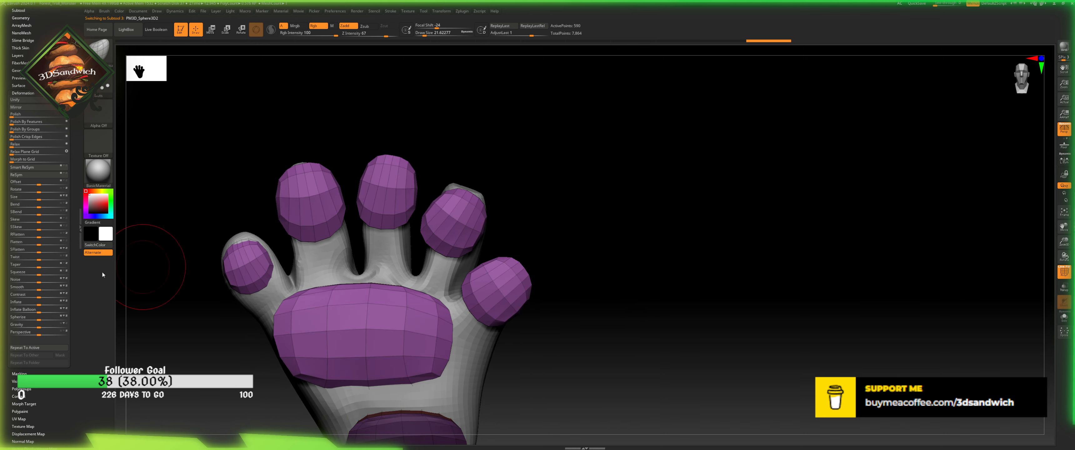
{"action": "mouse_move", "coordinate": [38, 290]}
{"action": "left_mouse_down"}
{"action": "mouse_move", "coordinate": [67, 292]}
{"action": "mouse_move", "coordinate": [33, 299]}
{"action": "left_mouse_up"}
{"action": "key", "text": "ctrl+z"}
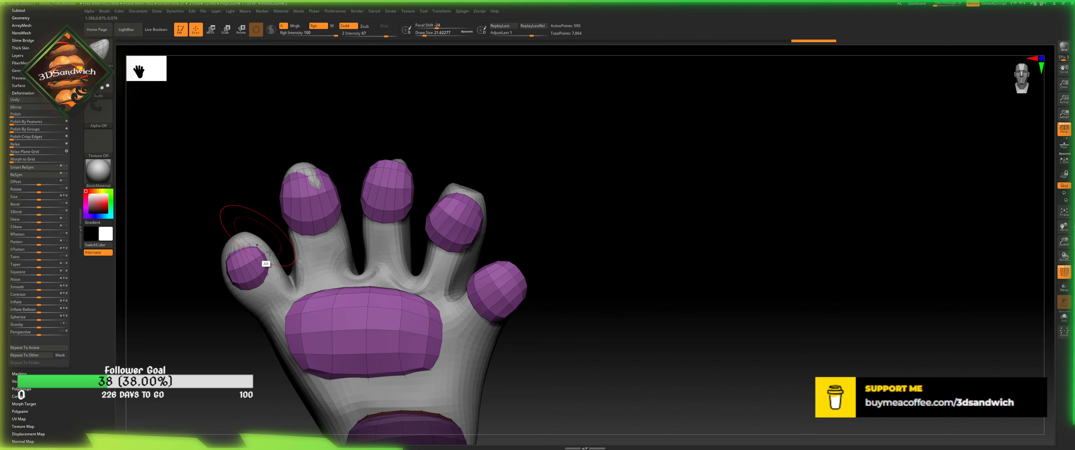
- Make the paw the active subtool again and move the widest and small toes' contours around their pads
{"action": "left_click", "coordinate": [276, 268], "text": "alt"}
{"action": "left_click_drag", "start_coordinate": [255, 205], "coordinate": [294, 201]}
{"action": "left_click_drag", "start_coordinate": [307, 144], "coordinate": [288, 140]}
{"action": "mouse_move", "coordinate": [376, 160]}
{"action": "left_mouse_down"}
{"action": "mouse_move", "coordinate": [230, 192]}
{"action": "mouse_move", "coordinate": [240, 187]}
{"action": "left_mouse_up"}
{"action": "left_click_drag", "start_coordinate": [227, 270], "coordinate": [226, 274]}
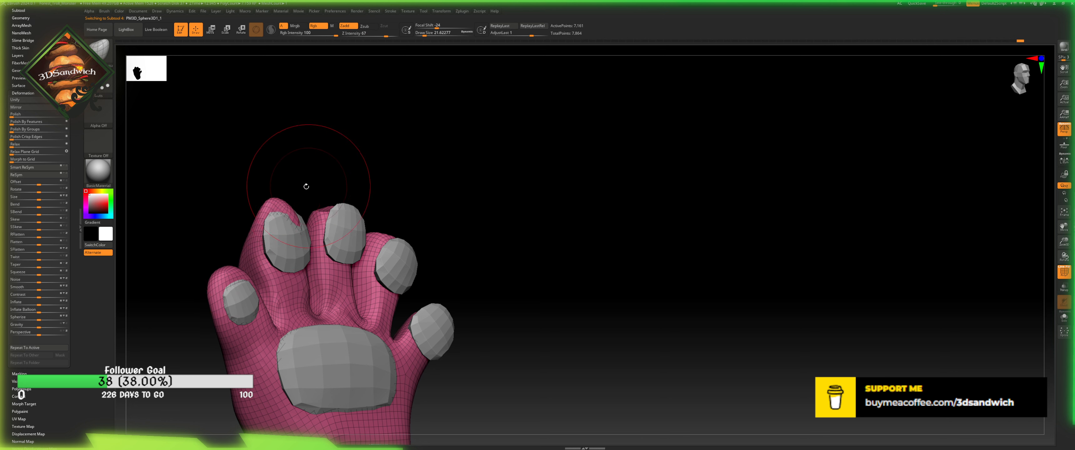
{"action": "left_click_drag", "start_coordinate": [306, 186], "coordinate": [306, 192]}
- Set the draw size to about 20 and round out the widest toe's sides and tip around its pad
{"action": "left_click_drag", "start_coordinate": [427, 34], "coordinate": [425, 34]}
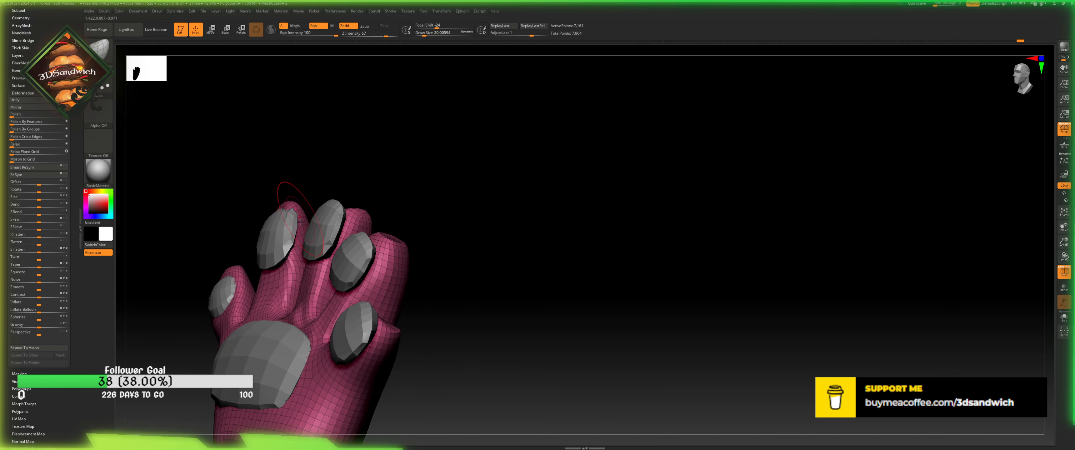
{"action": "mouse_move", "coordinate": [313, 187]}
{"action": "left_mouse_down"}
{"action": "mouse_move", "coordinate": [328, 194]}
{"action": "mouse_move", "coordinate": [253, 182]}
{"action": "left_mouse_up"}
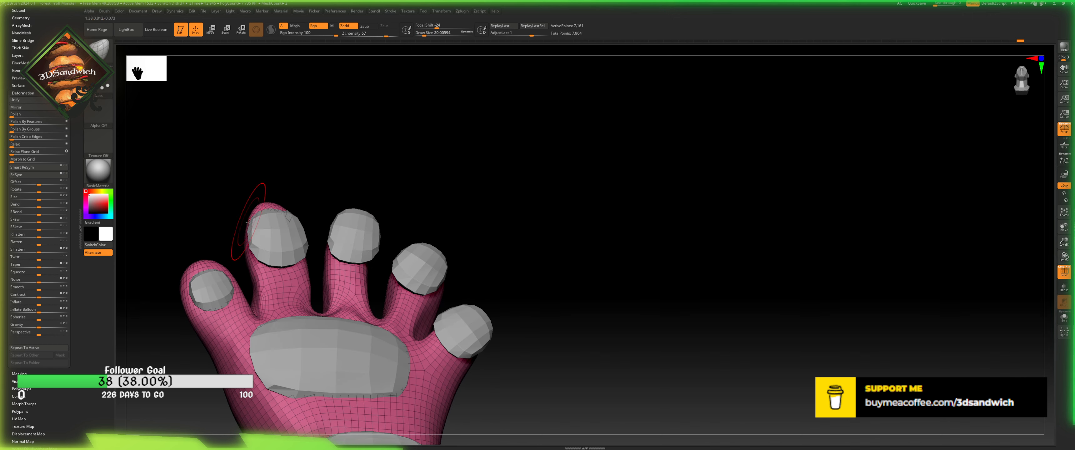
{"action": "left_click_drag", "start_coordinate": [243, 218], "coordinate": [287, 187]}
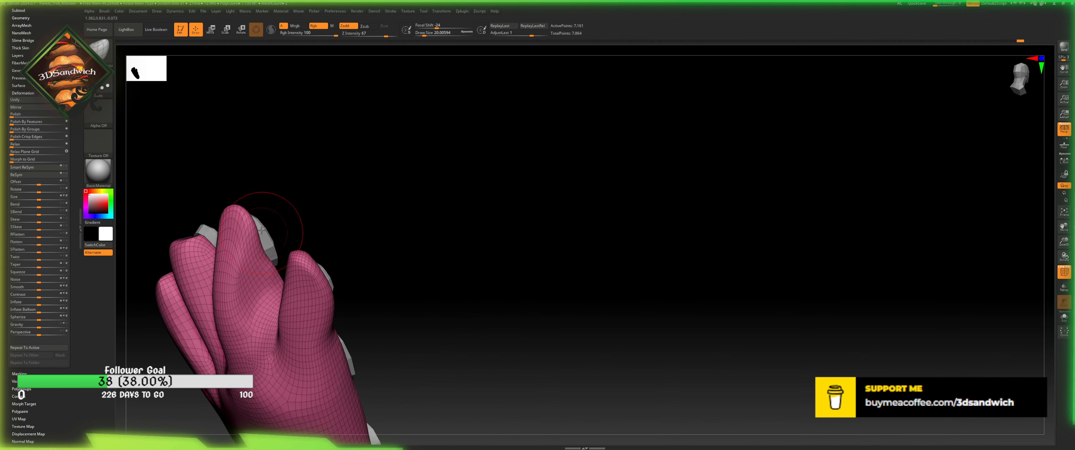
{"action": "mouse_move", "coordinate": [261, 230]}
{"action": "left_mouse_down"}
{"action": "mouse_move", "coordinate": [264, 193]}
{"action": "mouse_move", "coordinate": [255, 231]}
{"action": "mouse_move", "coordinate": [275, 217]}
{"action": "mouse_move", "coordinate": [269, 255]}
{"action": "mouse_move", "coordinate": [302, 194]}
{"action": "mouse_move", "coordinate": [318, 251]}
{"action": "mouse_move", "coordinate": [356, 193]}
{"action": "mouse_move", "coordinate": [343, 185]}
{"action": "mouse_move", "coordinate": [328, 242]}
{"action": "left_mouse_up"}
{"action": "left_click_drag", "start_coordinate": [343, 285], "coordinate": [329, 286]}
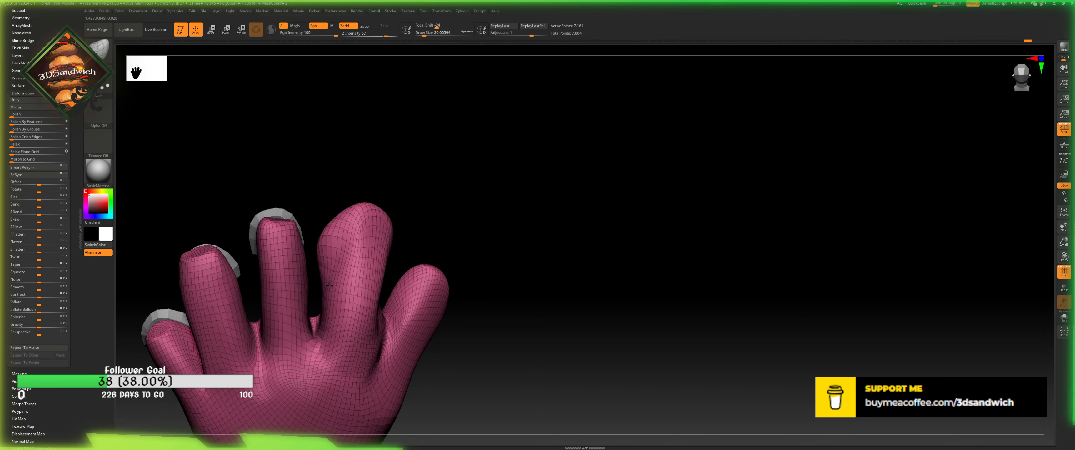
{"action": "left_click_drag", "start_coordinate": [329, 192], "coordinate": [356, 200]}
{"action": "left_click_drag", "start_coordinate": [283, 211], "coordinate": [273, 232]}
{"action": "mouse_move", "coordinate": [302, 200]}
{"action": "left_mouse_down"}
{"action": "mouse_move", "coordinate": [314, 197]}
{"action": "mouse_move", "coordinate": [309, 207]}
{"action": "left_mouse_up"}
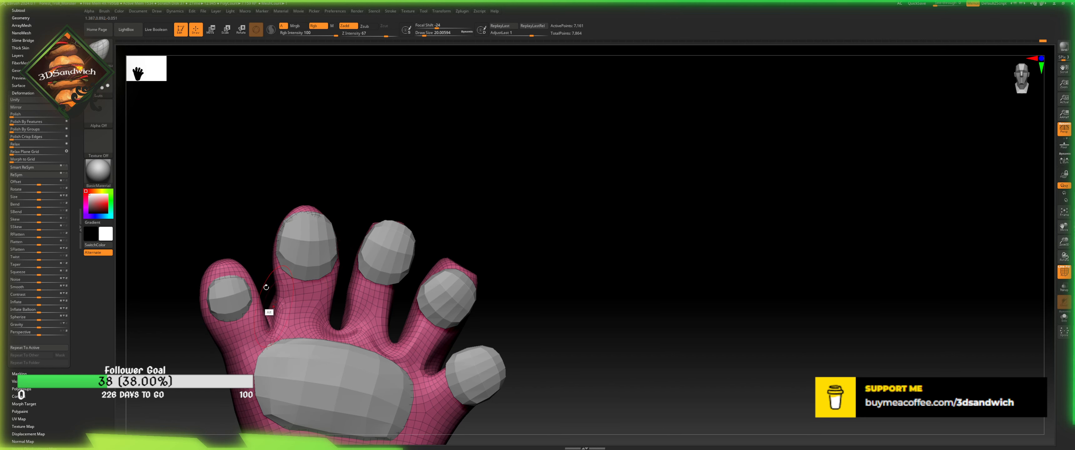
- Pick a carving brush, set its draw size to about 14, and deepen and smooth the crease between the small and widest toes
{"action": "left_click_drag", "start_coordinate": [267, 288], "coordinate": [257, 229], "text": "alt"}
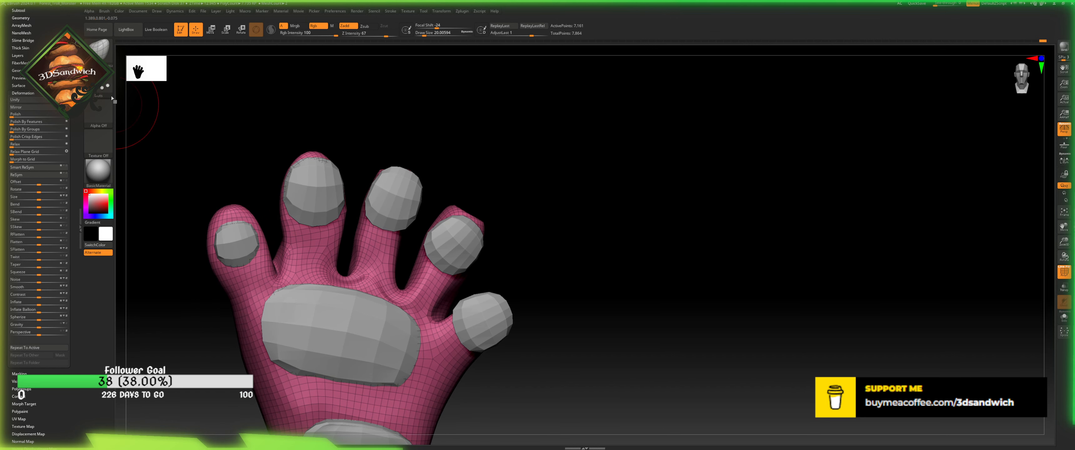
{"action": "left_click", "coordinate": [100, 50]}
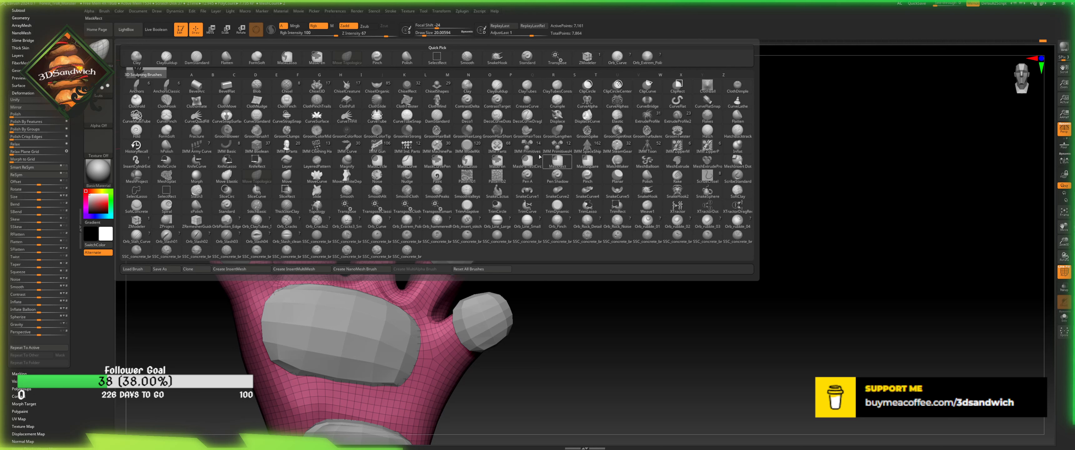
{"action": "left_click", "coordinate": [495, 97]}
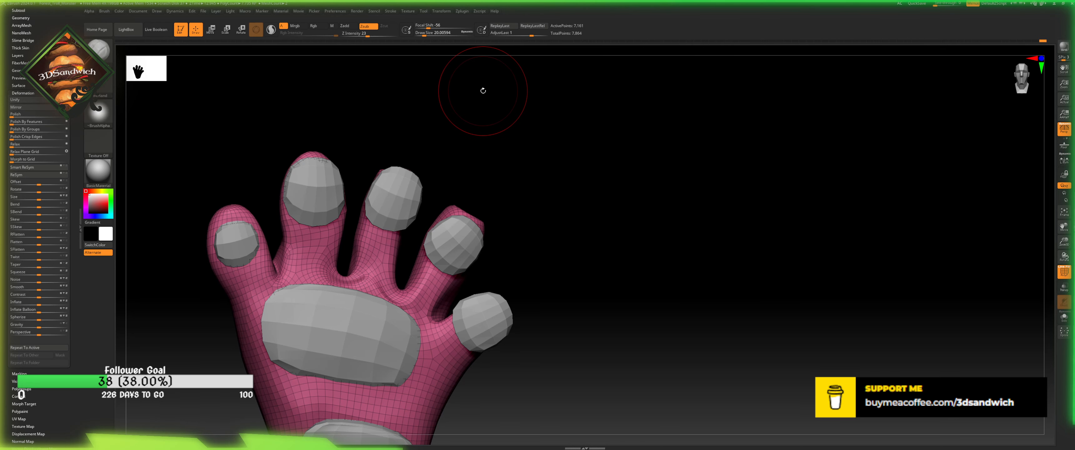
{"action": "left_click", "coordinate": [423, 35]}
{"action": "mouse_move", "coordinate": [417, 75]}
{"action": "left_mouse_down"}
{"action": "mouse_move", "coordinate": [415, 110]}
{"action": "mouse_move", "coordinate": [275, 211]}
{"action": "left_mouse_up"}
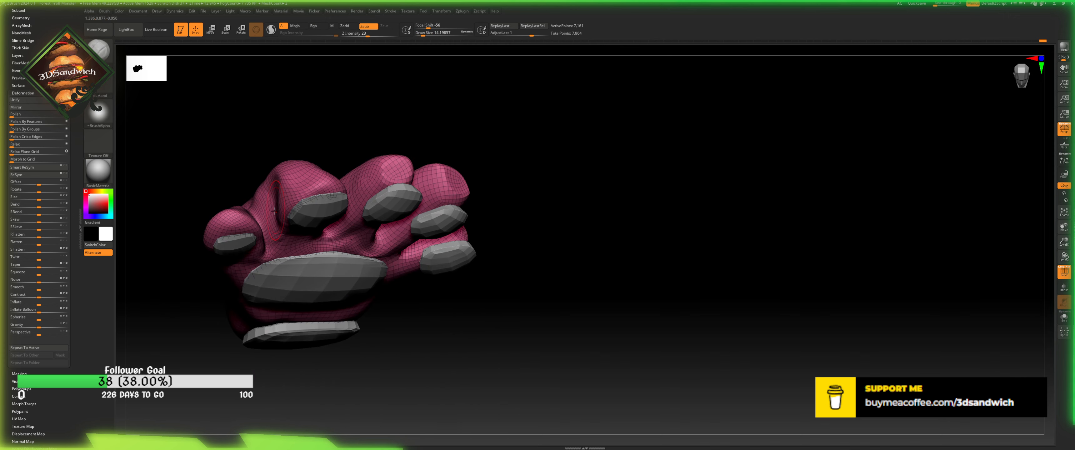
{"action": "left_click_drag", "start_coordinate": [267, 239], "coordinate": [268, 248]}
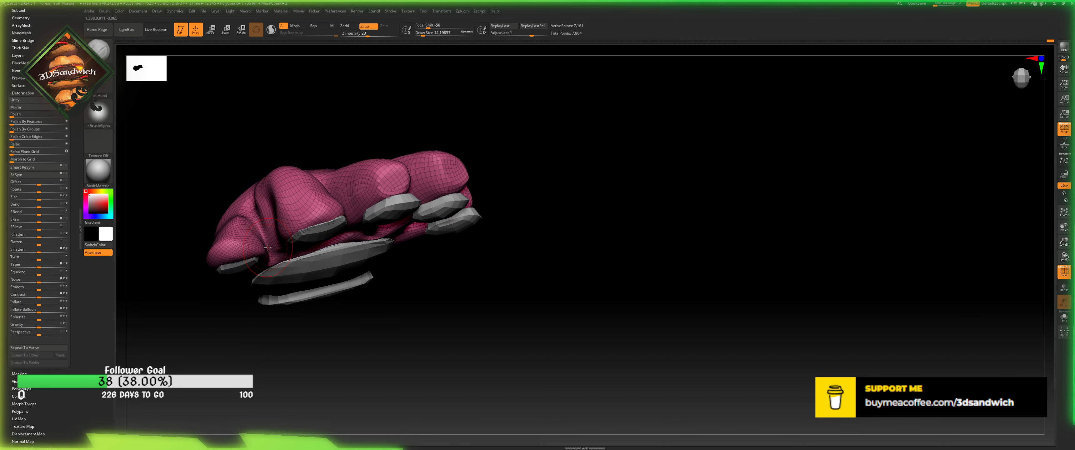
{"action": "key", "text": "shift"}
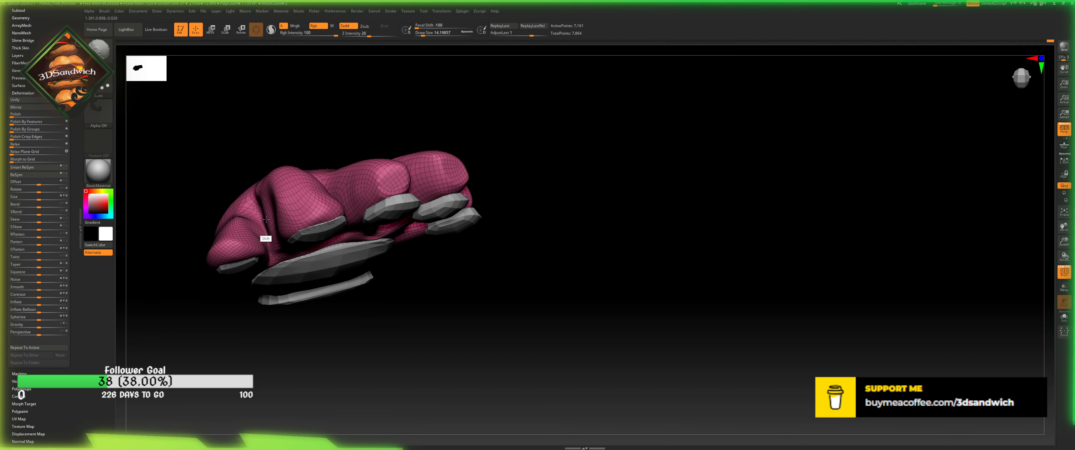
- Carve and smooth the gaps between the other toes from the back and from below
{"action": "mouse_move", "coordinate": [362, 345]}
{"action": "left_mouse_down"}
{"action": "mouse_move", "coordinate": [348, 352]}
{"action": "mouse_move", "coordinate": [340, 323]}
{"action": "mouse_move", "coordinate": [336, 176]}
{"action": "left_mouse_up"}
{"action": "left_click_drag", "start_coordinate": [337, 115], "coordinate": [309, 201]}
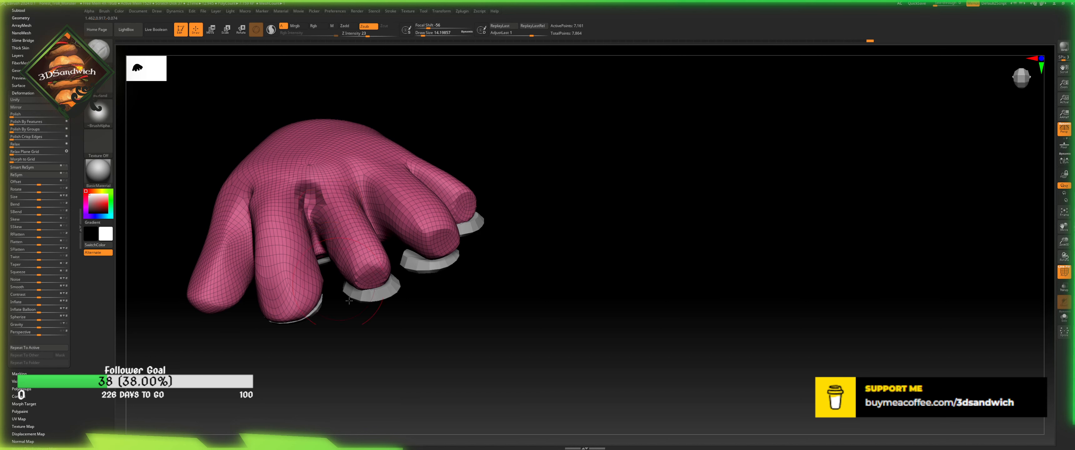
{"action": "left_click_drag", "start_coordinate": [348, 298], "coordinate": [324, 231]}
{"action": "key", "text": "shift"}
{"action": "left_click_drag", "start_coordinate": [317, 311], "coordinate": [370, 237]}
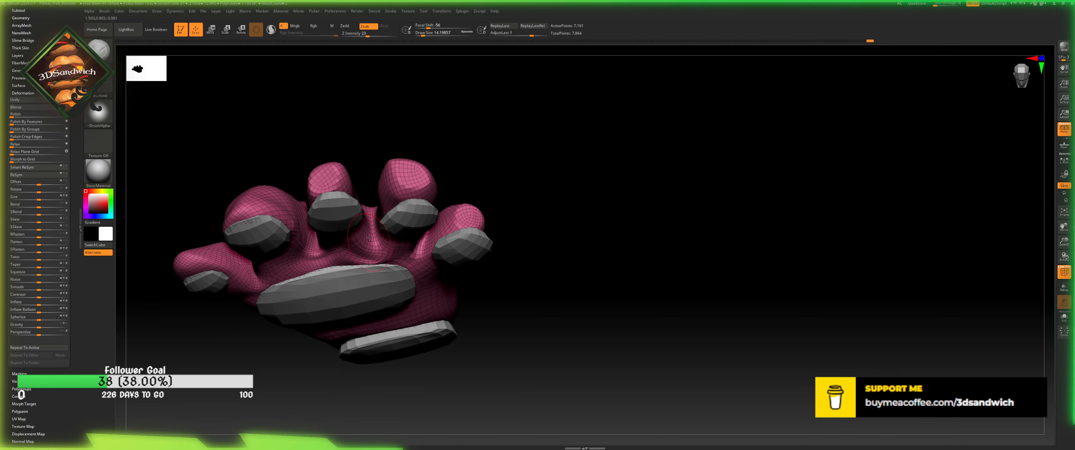
{"action": "left_click_drag", "start_coordinate": [467, 292], "coordinate": [534, 286]}
- Make the pads the active subtool and set the ZModeler brush's polygon action to Mask with Island as its target
{"action": "left_click", "coordinate": [1018, 77]}
{"action": "left_click", "coordinate": [377, 333], "text": "alt"}
{"action": "key", "text": "alt+1"}
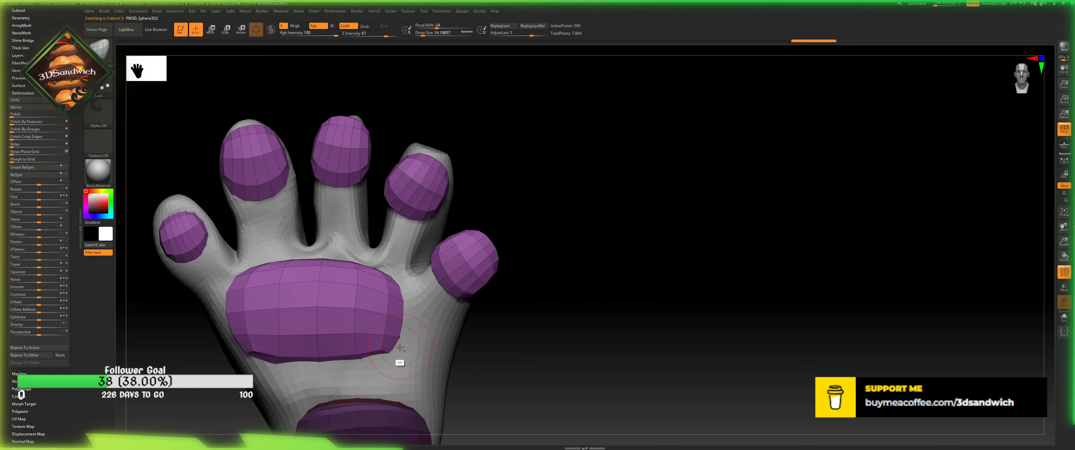
{"action": "left_click", "coordinate": [102, 57]}
{"action": "left_click", "coordinate": [104, 54]}
{"action": "left_click_drag", "start_coordinate": [468, 171], "coordinate": [470, 193], "text": "alt"}
{"action": "key", "text": "space"}
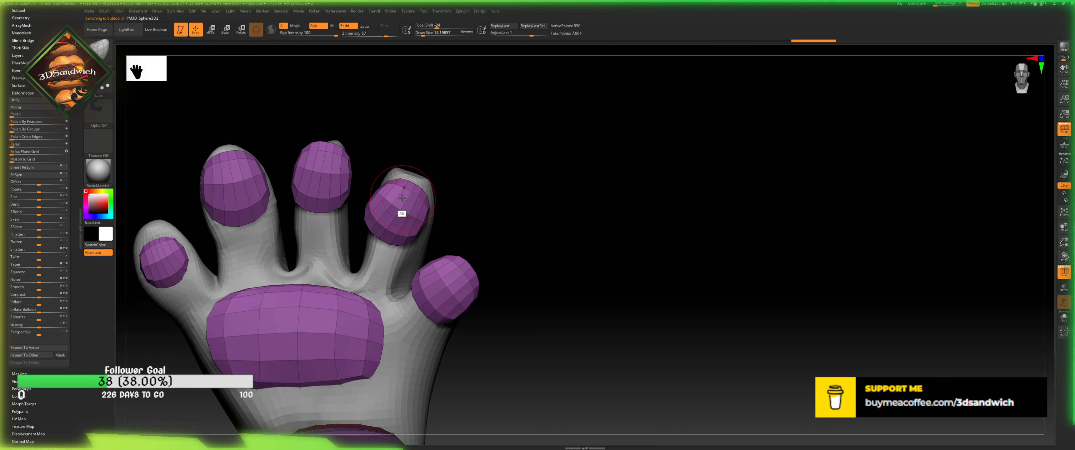
{"action": "key", "text": "b"}
{"action": "key", "text": "z"}
{"action": "key", "text": "m"}
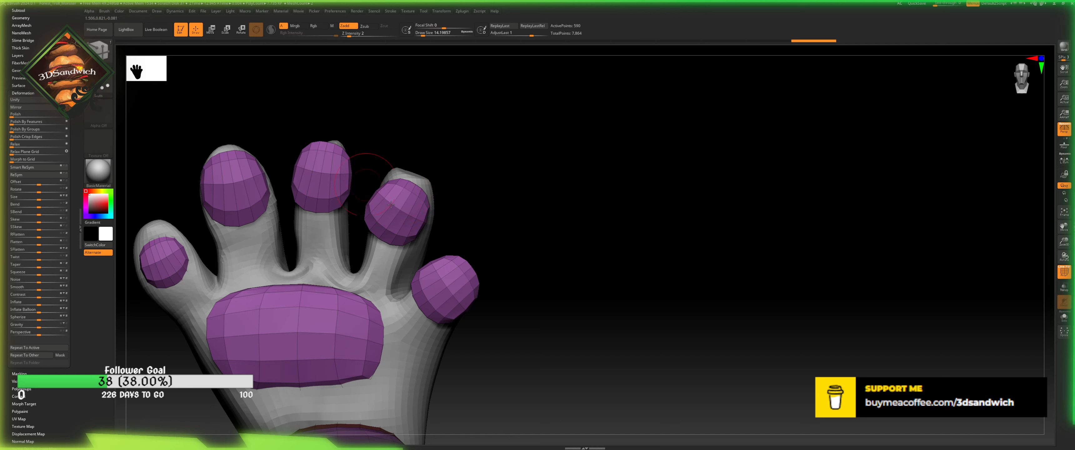
{"action": "key", "text": "space"}
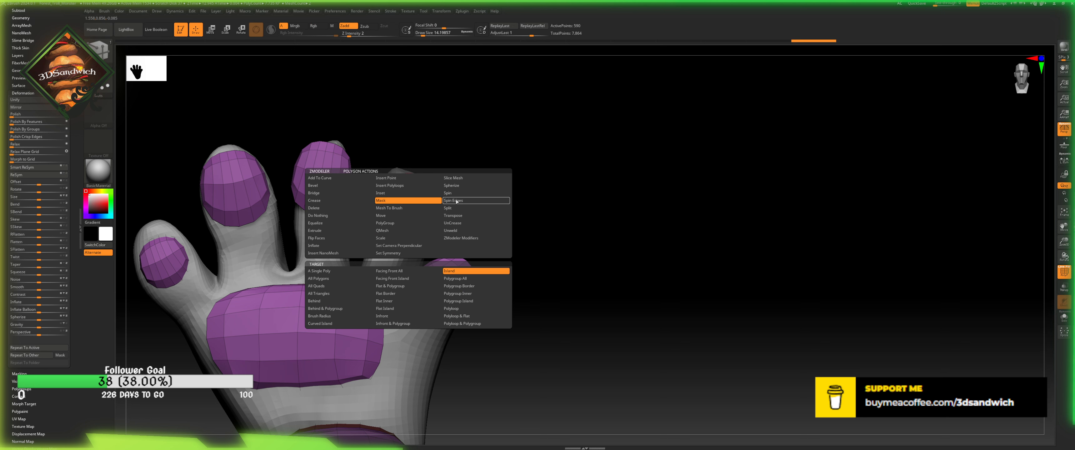
{"action": "left_click", "coordinate": [446, 271]}
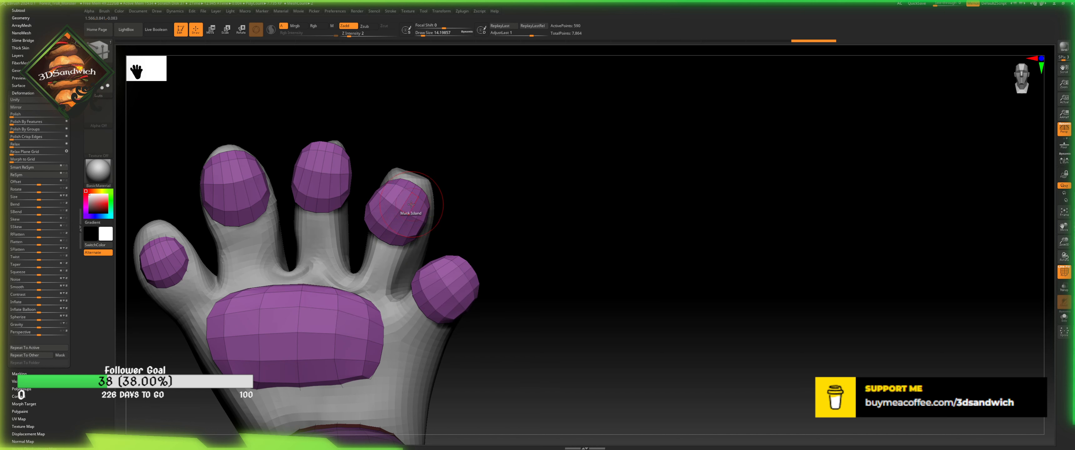
{"action": "left_click", "coordinate": [407, 209]}
{"action": "key", "text": "ctrl"}
{"action": "left_click", "coordinate": [463, 193], "text": "ctrl"}
{"action": "key", "text": "w"}
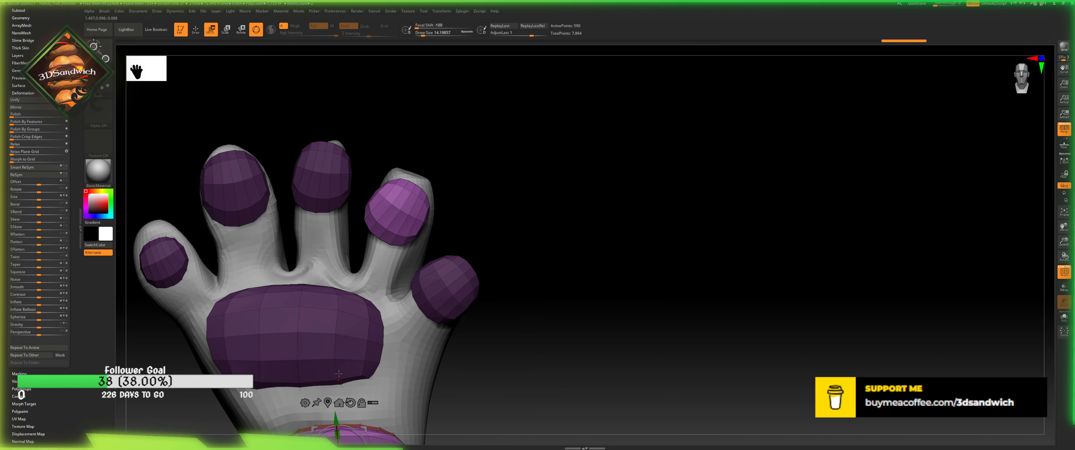
{"action": "left_click", "coordinate": [353, 355]}
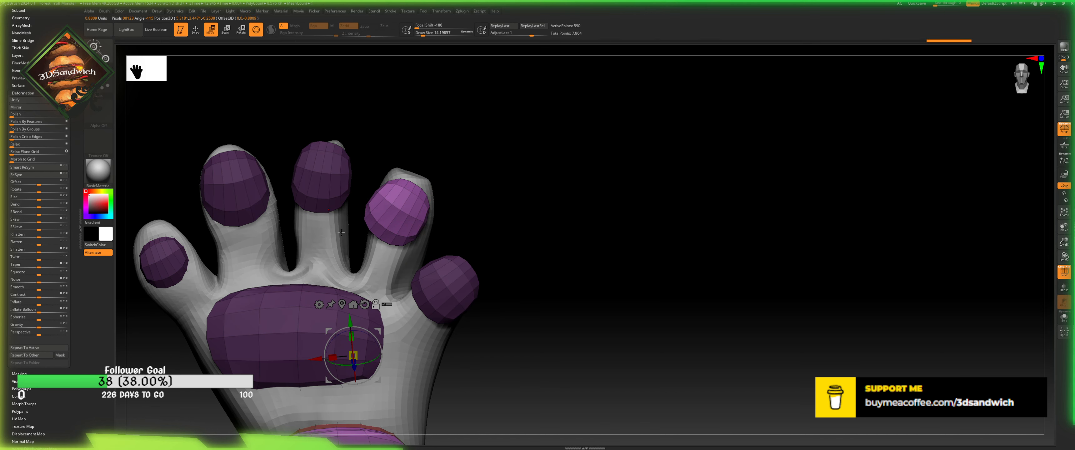
{"action": "left_click_drag", "start_coordinate": [568, 192], "coordinate": [584, 196], "text": "ctrl"}
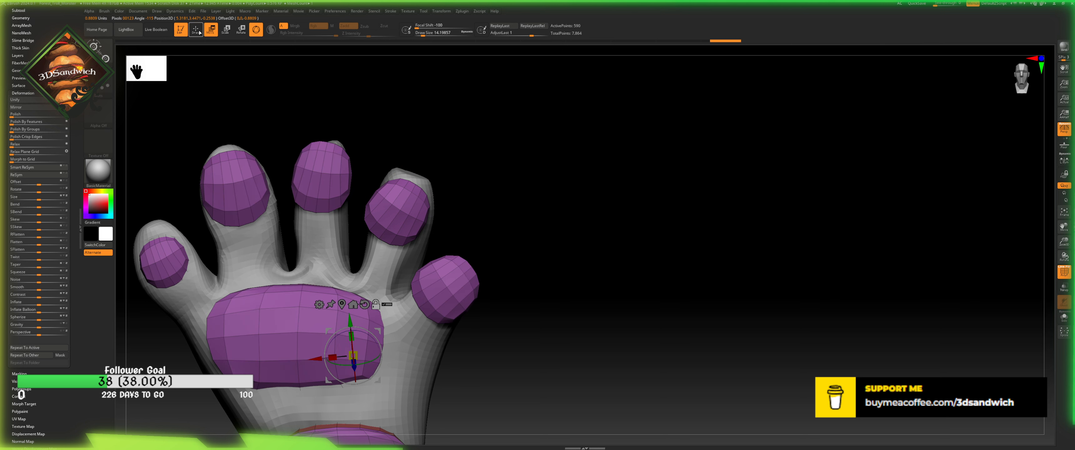
- Mask every pad except the one between the middle and outer toes' pads, and centre the gizmo on it
{"action": "key", "text": "q"}
{"action": "left_click", "coordinate": [408, 208], "text": "ctrl"}
{"action": "left_click", "coordinate": [447, 182], "text": "ctrl"}
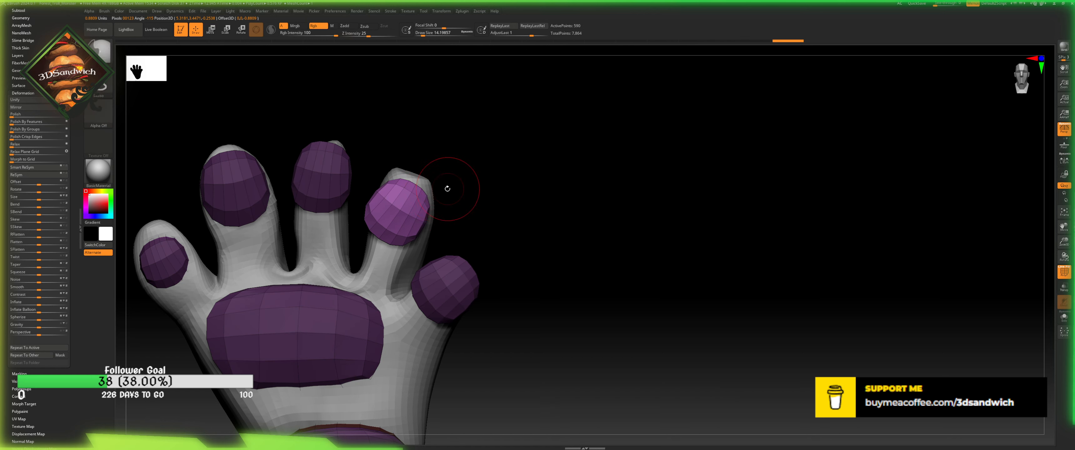
{"action": "key", "text": "w"}
{"action": "left_click", "coordinate": [341, 304]}
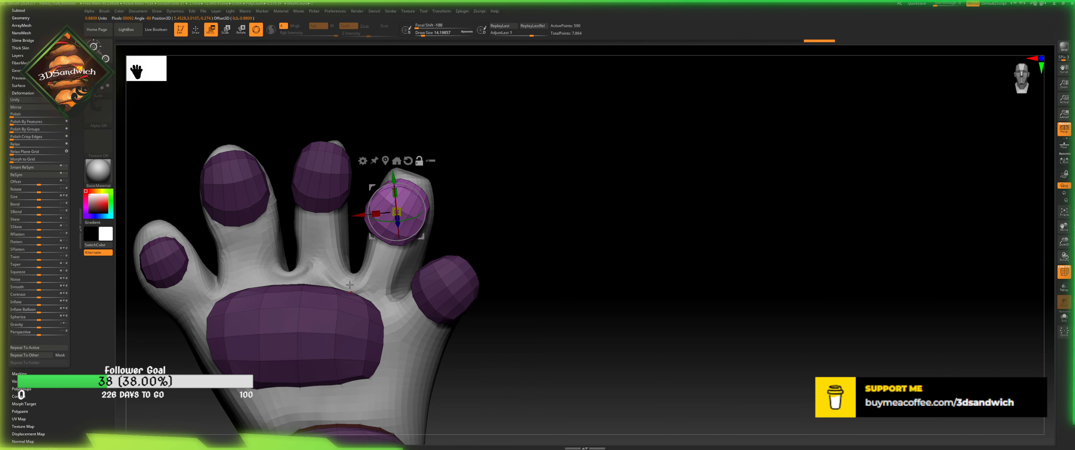
- Rotate the unmasked toe pad to follow its toe, shrink it slightly, and move it closer against the toe
{"action": "mouse_move", "coordinate": [409, 189]}
{"action": "left_mouse_down"}
{"action": "mouse_move", "coordinate": [425, 202]}
{"action": "mouse_move", "coordinate": [393, 179]}
{"action": "left_mouse_up"}
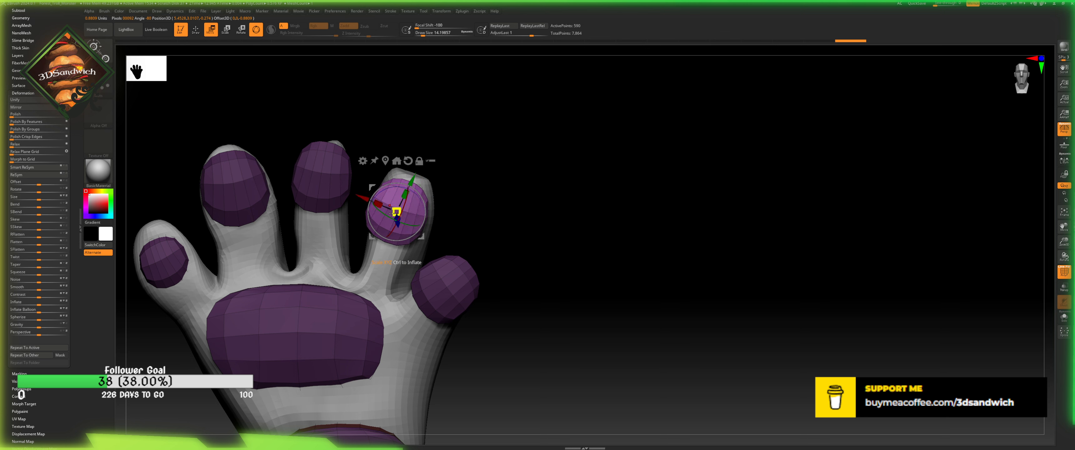
{"action": "mouse_move", "coordinate": [390, 215]}
{"action": "left_mouse_down"}
{"action": "mouse_move", "coordinate": [400, 207]}
{"action": "mouse_move", "coordinate": [392, 213]}
{"action": "left_mouse_up"}
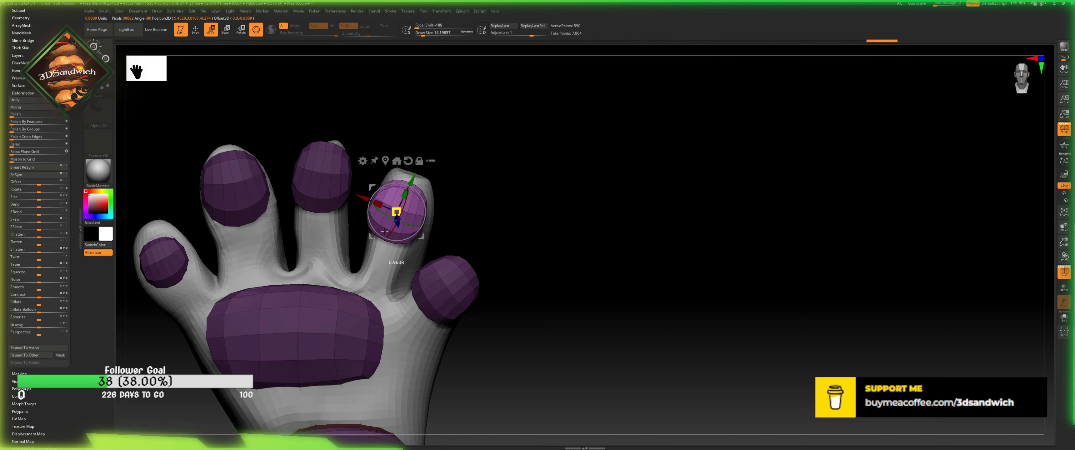
{"action": "left_click_drag", "start_coordinate": [465, 146], "coordinate": [434, 151]}
{"action": "left_click_drag", "start_coordinate": [353, 177], "coordinate": [329, 180]}
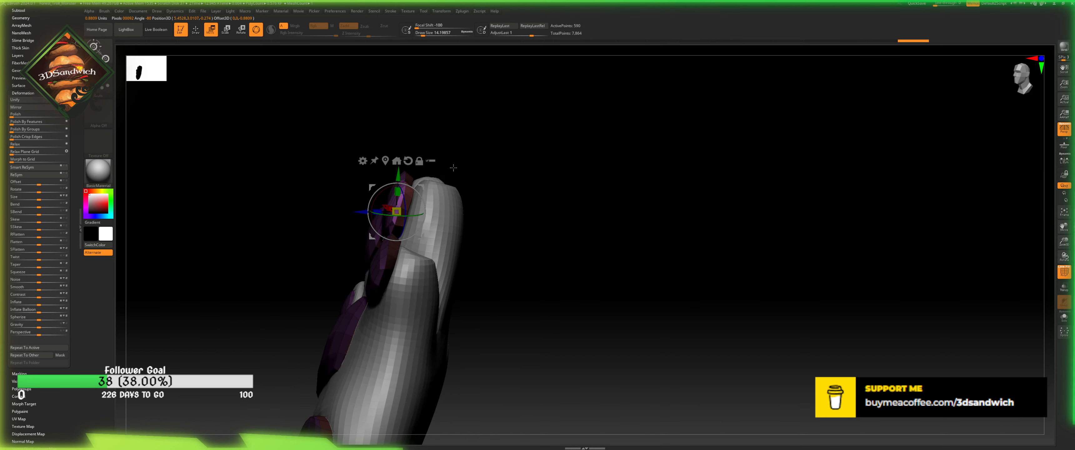
{"action": "left_click_drag", "start_coordinate": [361, 215], "coordinate": [372, 216]}
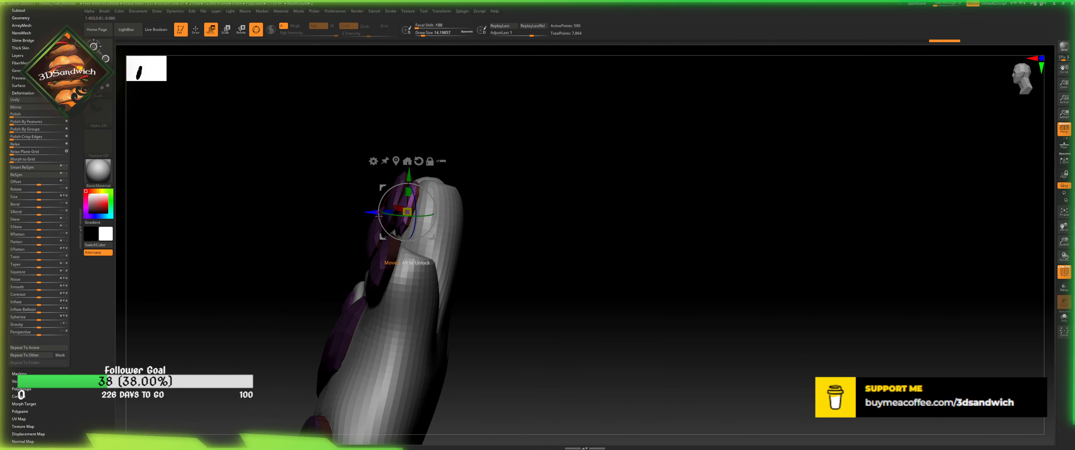
{"action": "left_click_drag", "start_coordinate": [456, 170], "coordinate": [278, 70]}
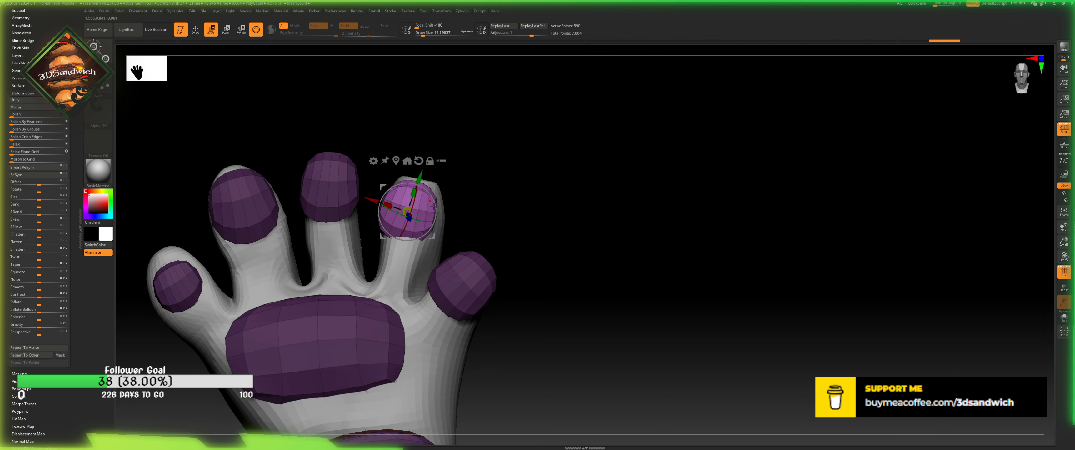
{"action": "left_click_drag", "start_coordinate": [429, 215], "coordinate": [414, 199]}
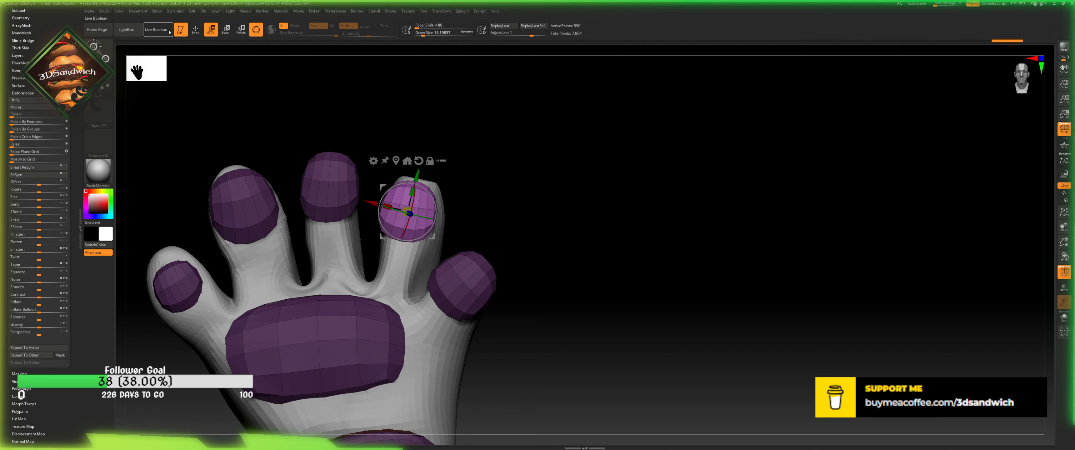
- Clear the mask, mask every pad except the middle toe's, and activate the move gizmo
{"action": "left_click", "coordinate": [196, 30]}
{"action": "left_click_drag", "start_coordinate": [444, 139], "coordinate": [479, 123], "text": "ctrl"}
{"action": "left_click_drag", "start_coordinate": [468, 169], "coordinate": [462, 193], "text": "alt"}
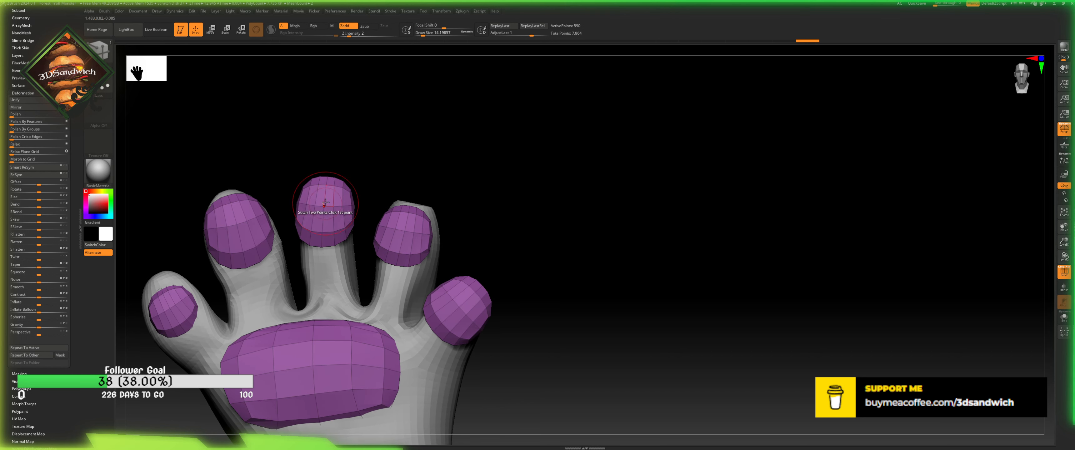
{"action": "left_click", "coordinate": [332, 199]}
{"action": "left_click", "coordinate": [397, 153], "text": "ctrl"}
{"action": "mouse_move", "coordinate": [399, 153]}
{"action": "left_mouse_down"}
{"action": "mouse_move", "coordinate": [404, 172]}
{"action": "mouse_move", "coordinate": [428, 166]}
{"action": "left_mouse_up"}
{"action": "key", "text": "w"}
- Rotate and reposition the middle toe's pad to align with its toe, and clear the mask
{"action": "left_click_drag", "start_coordinate": [348, 207], "coordinate": [343, 206]}
{"action": "left_click_drag", "start_coordinate": [382, 172], "coordinate": [331, 189]}
{"action": "left_click", "coordinate": [299, 142]}
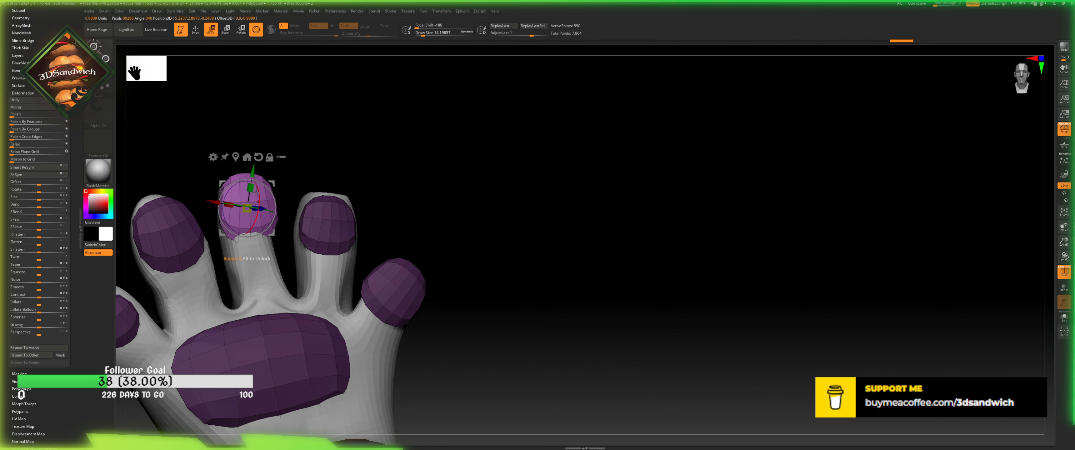
{"action": "left_click_drag", "start_coordinate": [256, 194], "coordinate": [258, 188]}
{"action": "left_click_drag", "start_coordinate": [291, 159], "coordinate": [374, 127]}
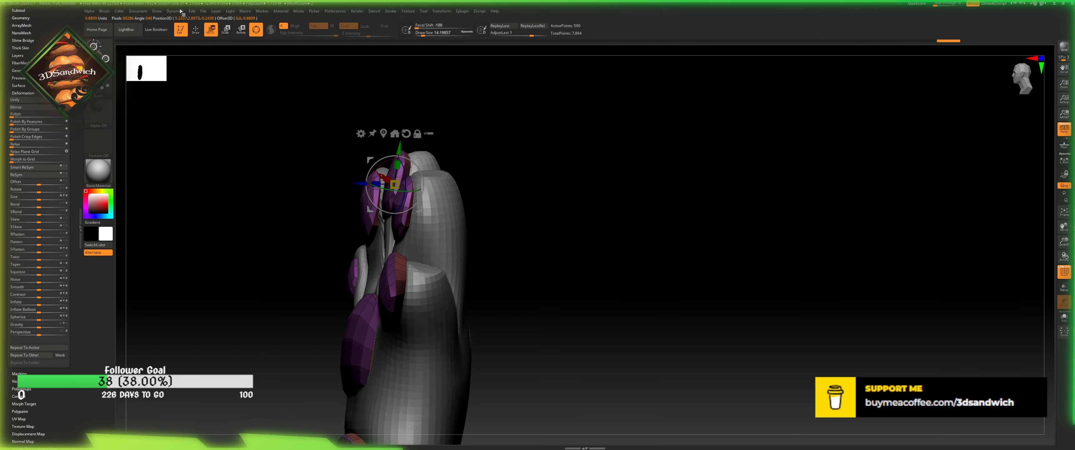
{"action": "left_click", "coordinate": [195, 30]}
{"action": "left_click_drag", "start_coordinate": [189, 279], "coordinate": [402, 255]}
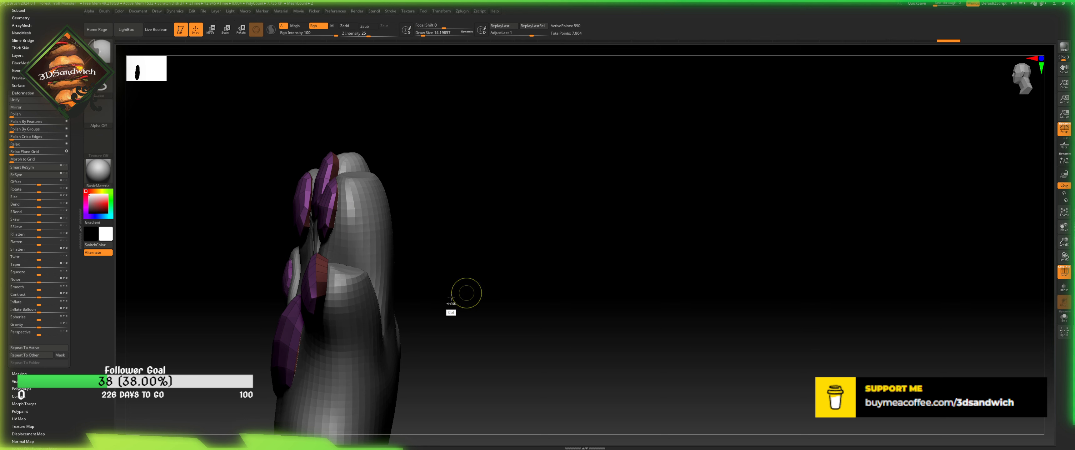
- Make the paw the active subtool again, set the draw size to about 31, and extend the outer toe's tip past its pad
{"action": "left_click", "coordinate": [394, 289], "text": "alt"}
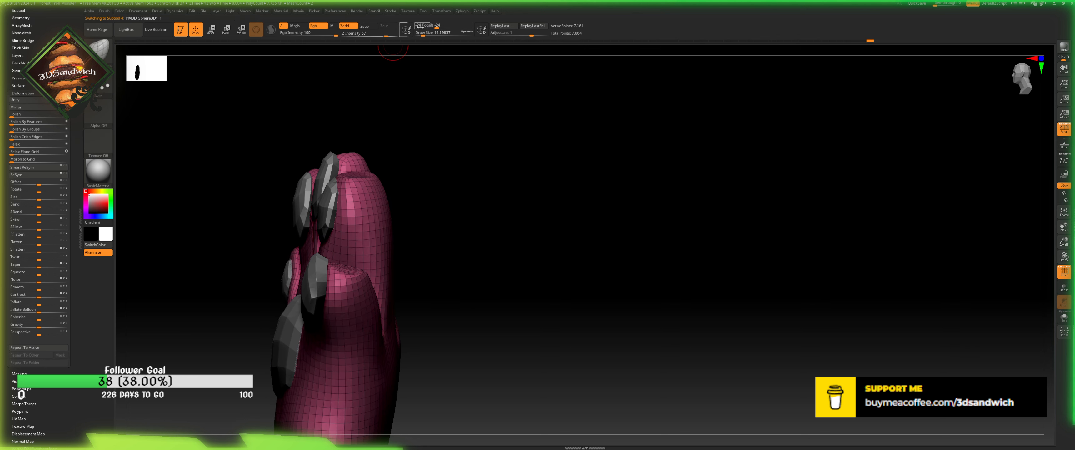
{"action": "left_click_drag", "start_coordinate": [423, 35], "coordinate": [427, 34]}
{"action": "mouse_move", "coordinate": [446, 95]}
{"action": "left_mouse_down", "text": "alt"}
{"action": "mouse_move", "coordinate": [552, 192]}
{"action": "mouse_move", "coordinate": [518, 181]}
{"action": "left_mouse_up", "text": "alt"}
{"action": "left_click_drag", "start_coordinate": [415, 254], "coordinate": [271, 98], "text": "alt"}
{"action": "left_click_drag", "start_coordinate": [300, 153], "coordinate": [336, 234], "text": "alt"}
{"action": "left_click_drag", "start_coordinate": [302, 180], "coordinate": [322, 254]}
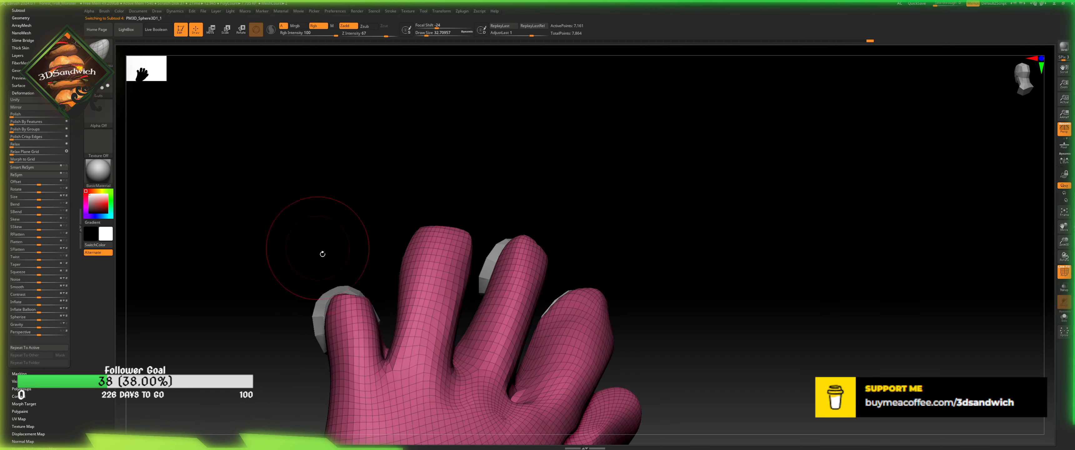
{"action": "left_click_drag", "start_coordinate": [341, 297], "coordinate": [346, 272]}
{"action": "mouse_move", "coordinate": [338, 217]}
{"action": "left_mouse_down"}
{"action": "mouse_move", "coordinate": [348, 230]}
{"action": "mouse_move", "coordinate": [400, 232]}
{"action": "mouse_move", "coordinate": [408, 255]}
{"action": "mouse_move", "coordinate": [405, 221]}
{"action": "mouse_move", "coordinate": [401, 259]}
{"action": "left_mouse_up"}
{"action": "left_click_drag", "start_coordinate": [396, 204], "coordinate": [642, 133]}
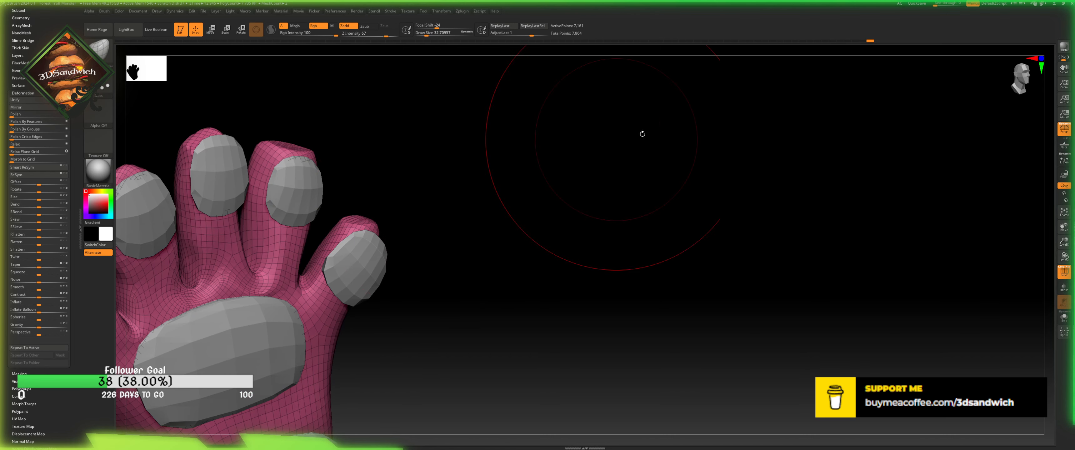
- Nudge the palm's outer edge beside the heel pad inward and reshape the gap at the base of the smallest-padded outer toe
{"action": "left_click", "coordinate": [1019, 78]}
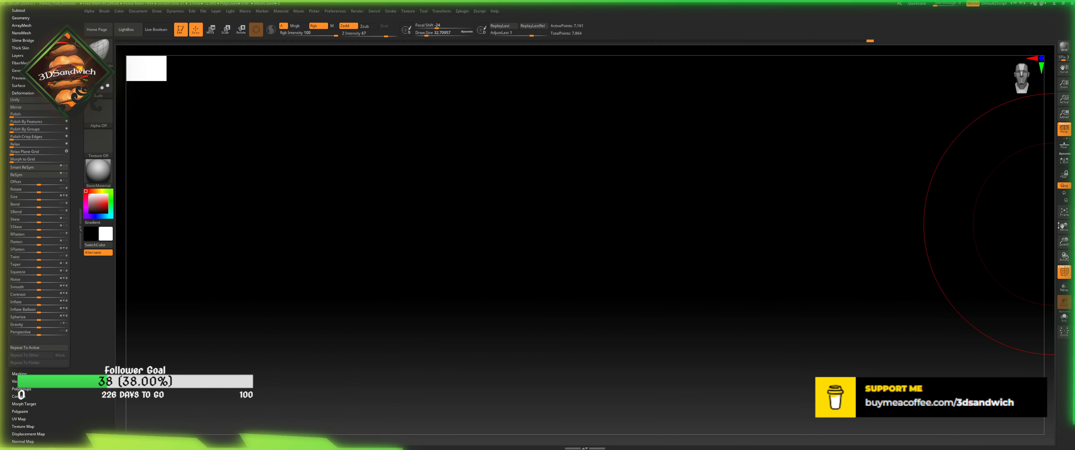
{"action": "left_click", "coordinate": [1066, 213]}
{"action": "left_click_drag", "start_coordinate": [871, 295], "coordinate": [840, 342], "text": "alt"}
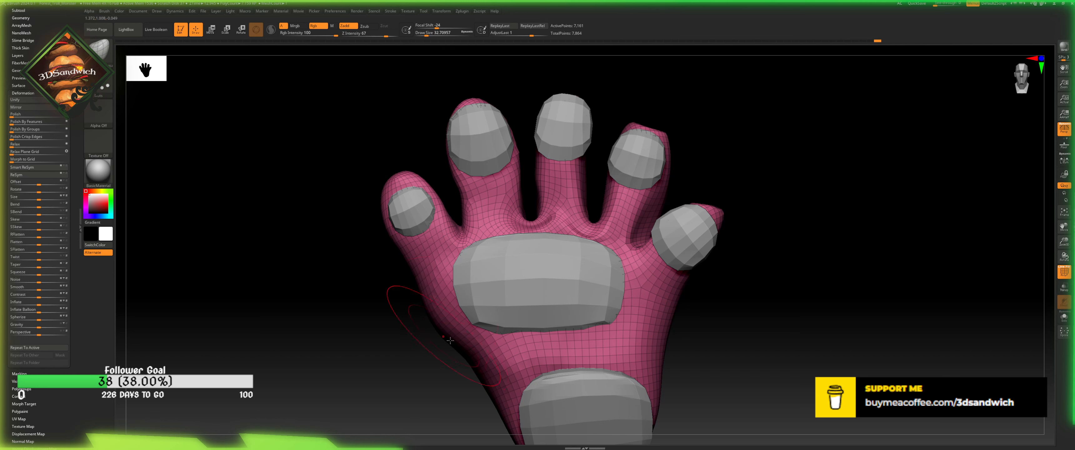
{"action": "left_click_drag", "start_coordinate": [490, 385], "coordinate": [493, 396]}
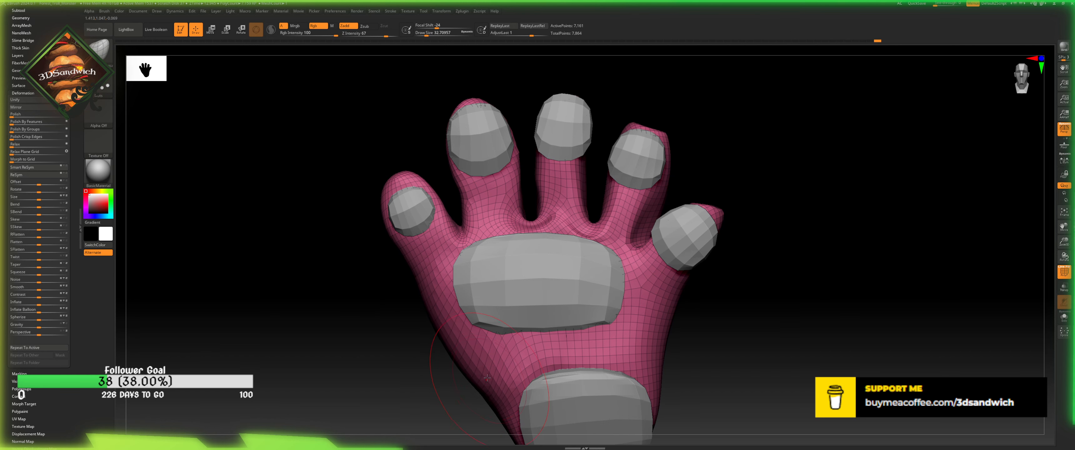
{"action": "left_click_drag", "start_coordinate": [408, 318], "coordinate": [379, 331], "text": "alt"}
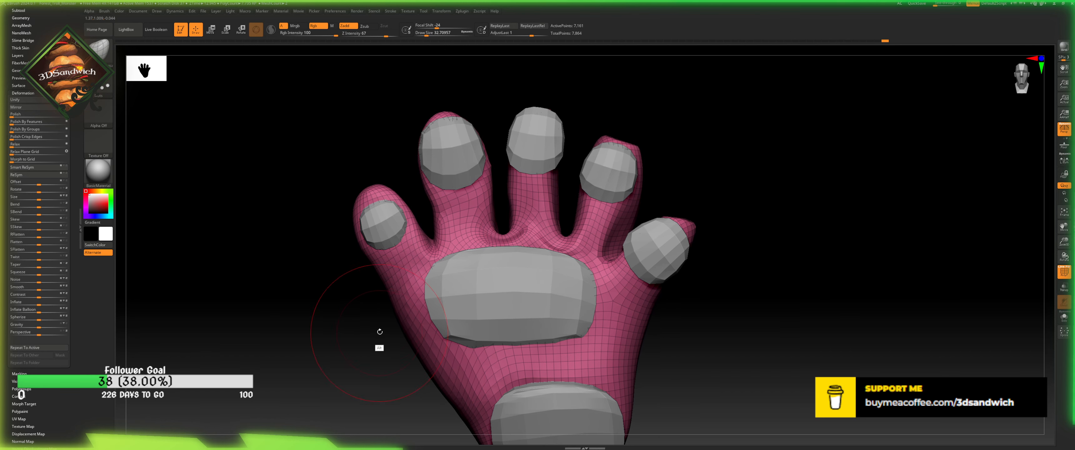
{"action": "left_click_drag", "start_coordinate": [423, 252], "coordinate": [429, 247]}
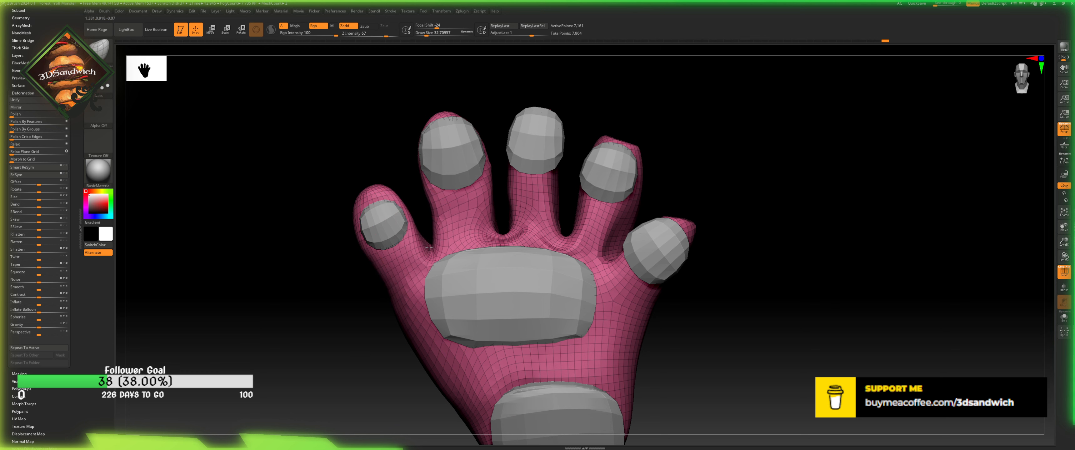
- Set the draw size to about 25 and push in the side of the paw's back below the outer toe
{"action": "left_click", "coordinate": [425, 34]}
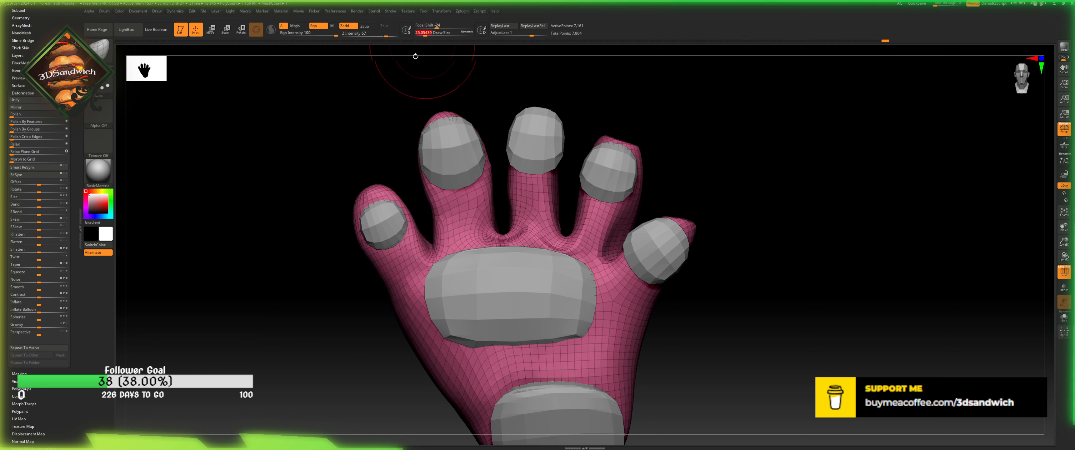
{"action": "mouse_move", "coordinate": [217, 246]}
{"action": "left_mouse_down"}
{"action": "mouse_move", "coordinate": [298, 258]}
{"action": "mouse_move", "coordinate": [417, 342]}
{"action": "mouse_move", "coordinate": [434, 367]}
{"action": "mouse_move", "coordinate": [430, 407]}
{"action": "mouse_move", "coordinate": [441, 333]}
{"action": "mouse_move", "coordinate": [415, 335]}
{"action": "left_mouse_up"}
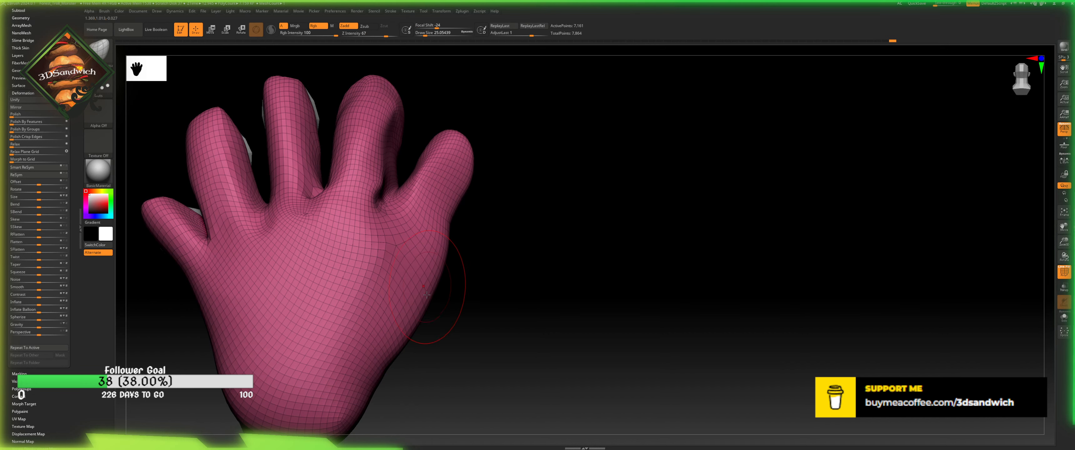
{"action": "left_click_drag", "start_coordinate": [426, 295], "coordinate": [417, 294]}
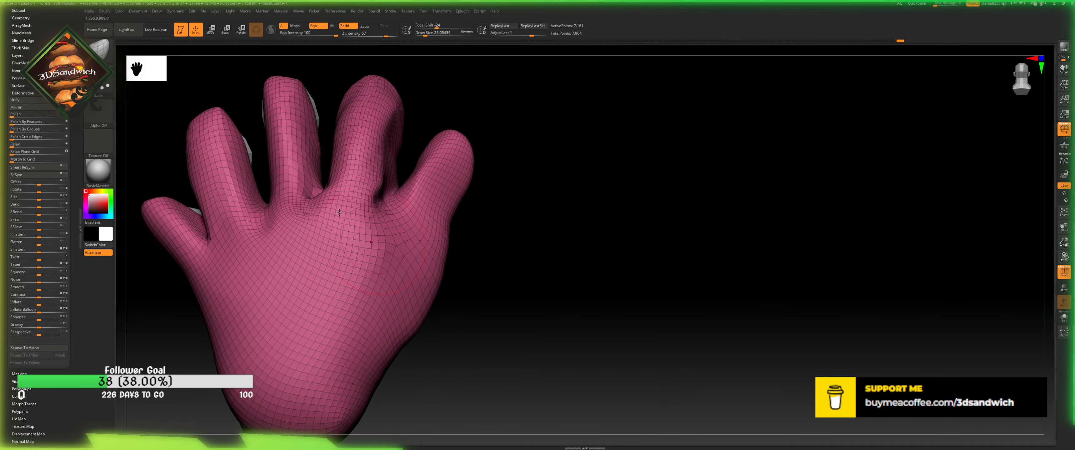
- Switch to a subtractive sculpting brush, undo the trial stroke on the paw's back, and flatten the wrist end behind the heel pad
{"action": "left_click", "coordinate": [105, 49]}
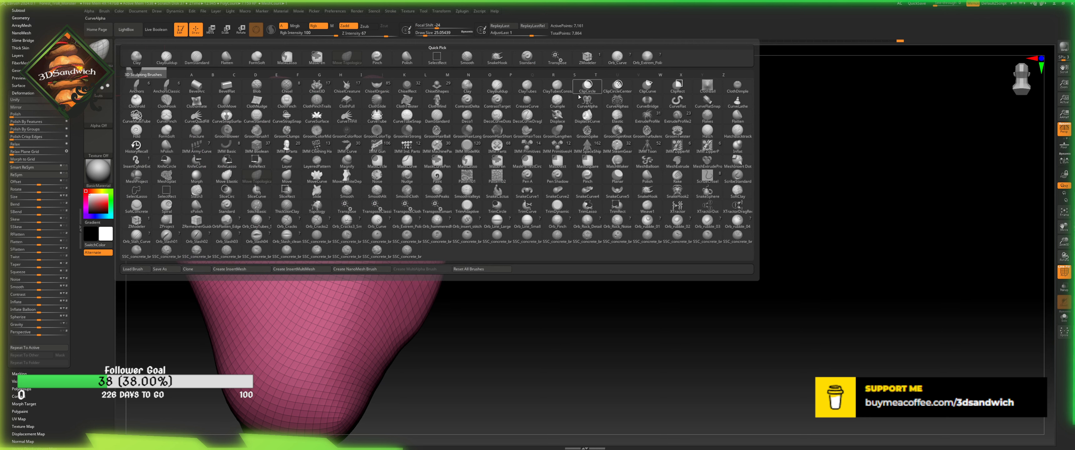
{"action": "left_click", "coordinate": [475, 88]}
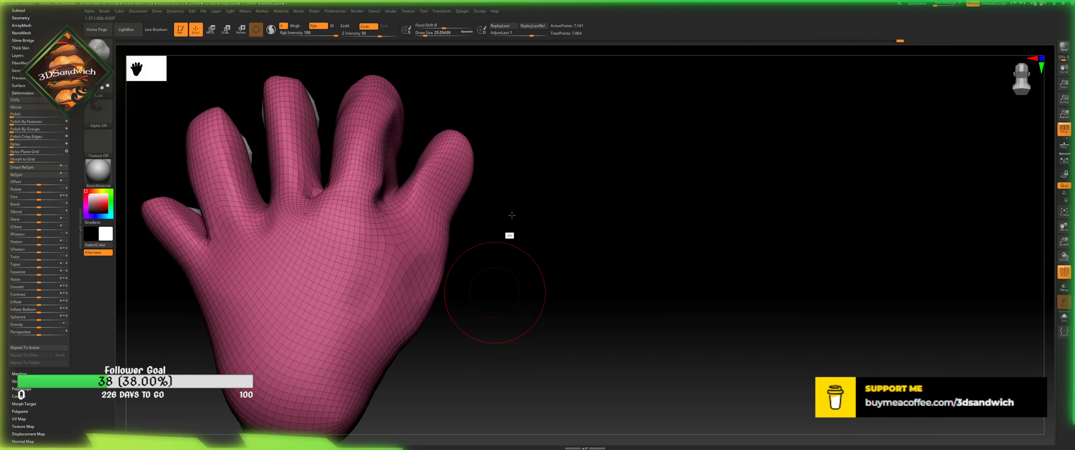
{"action": "left_click_drag", "start_coordinate": [511, 215], "coordinate": [512, 182]}
{"action": "mouse_move", "coordinate": [304, 253]}
{"action": "left_mouse_down", "text": "alt"}
{"action": "mouse_move", "coordinate": [326, 260]}
{"action": "mouse_move", "coordinate": [292, 264]}
{"action": "mouse_move", "coordinate": [260, 244]}
{"action": "mouse_move", "coordinate": [368, 253]}
{"action": "left_mouse_up", "text": "alt"}
{"action": "key", "text": "ctrl+z"}
{"action": "left_click_drag", "start_coordinate": [372, 327], "coordinate": [396, 370], "text": "alt"}
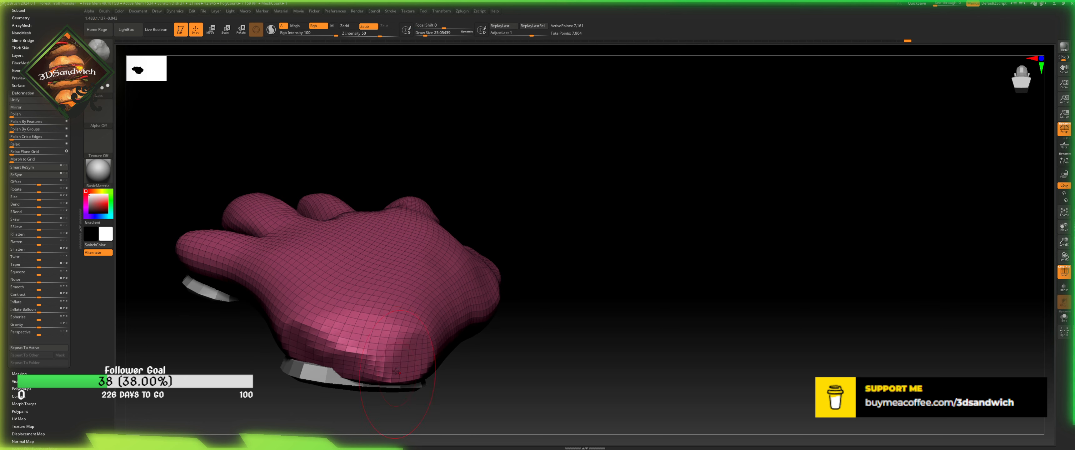
{"action": "mouse_move", "coordinate": [340, 332]}
{"action": "left_mouse_down", "text": "alt"}
{"action": "mouse_move", "coordinate": [344, 354]}
{"action": "mouse_move", "coordinate": [308, 338]}
{"action": "mouse_move", "coordinate": [351, 364]}
{"action": "mouse_move", "coordinate": [387, 341]}
{"action": "mouse_move", "coordinate": [372, 357]}
{"action": "mouse_move", "coordinate": [329, 355]}
{"action": "mouse_move", "coordinate": [422, 346]}
{"action": "mouse_move", "coordinate": [374, 355]}
{"action": "mouse_move", "coordinate": [342, 334]}
{"action": "mouse_move", "coordinate": [409, 363]}
{"action": "mouse_move", "coordinate": [334, 326]}
{"action": "mouse_move", "coordinate": [391, 358]}
{"action": "left_mouse_up", "text": "alt"}
{"action": "mouse_move", "coordinate": [491, 224]}
{"action": "left_mouse_down"}
{"action": "mouse_move", "coordinate": [511, 282]}
{"action": "mouse_move", "coordinate": [494, 289]}
{"action": "mouse_move", "coordinate": [502, 249]}
{"action": "mouse_move", "coordinate": [480, 297]}
{"action": "mouse_move", "coordinate": [492, 258]}
{"action": "mouse_move", "coordinate": [501, 284]}
{"action": "mouse_move", "coordinate": [486, 250]}
{"action": "left_mouse_up"}
- Smooth the paw's edge beside the heel pad
{"action": "left_click", "coordinate": [1019, 81]}
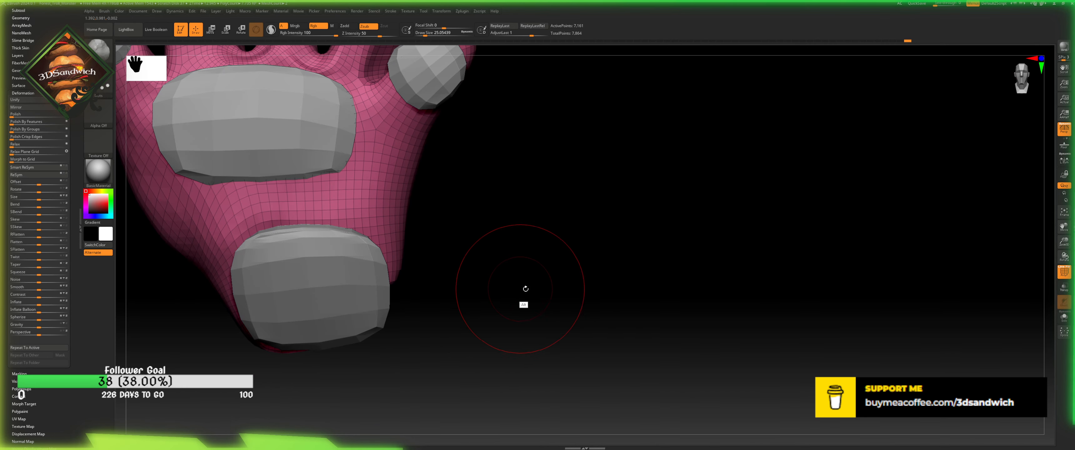
{"action": "left_click_drag", "start_coordinate": [526, 288], "coordinate": [581, 315], "text": "alt"}
{"action": "key", "text": "shift"}
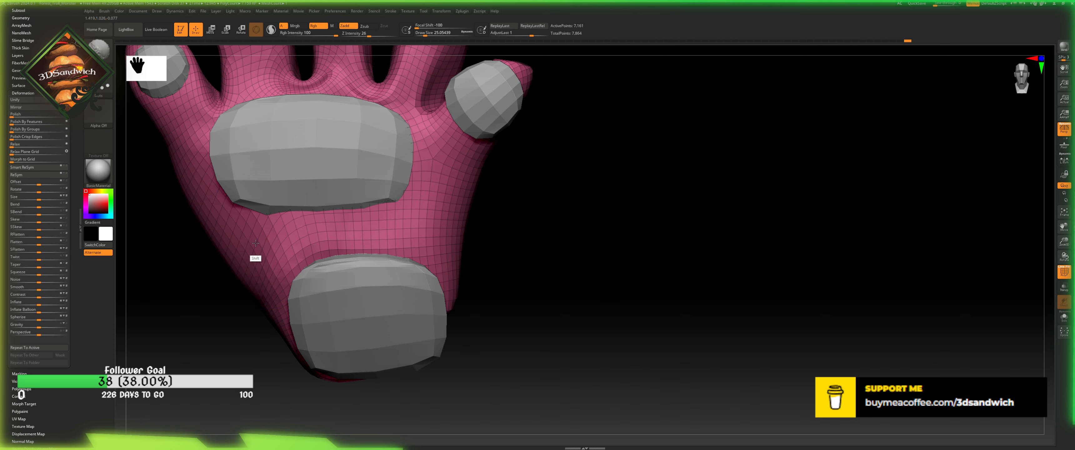
{"action": "left_click_drag", "start_coordinate": [1064, 241], "coordinate": [985, 247]}
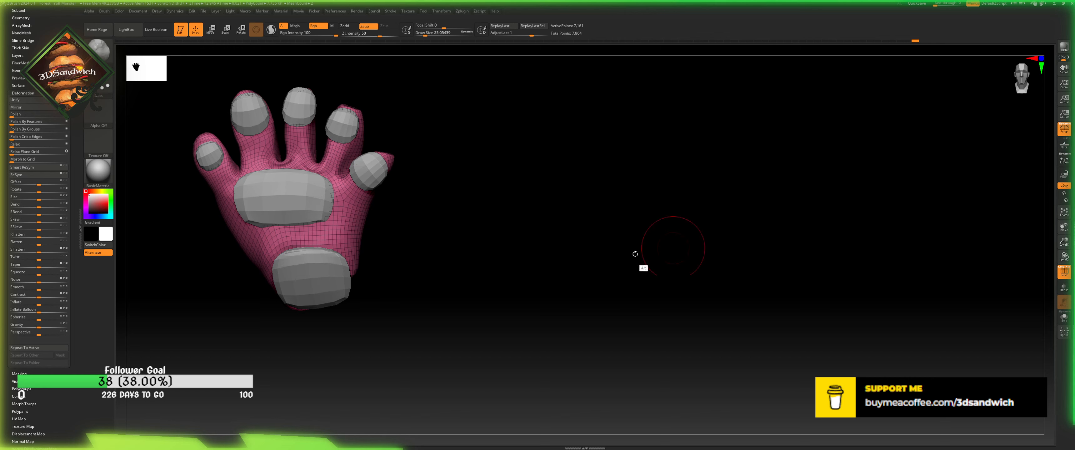
{"action": "left_click_drag", "start_coordinate": [635, 253], "coordinate": [609, 247]}
{"action": "left_click_drag", "start_coordinate": [983, 84], "coordinate": [959, 94]}
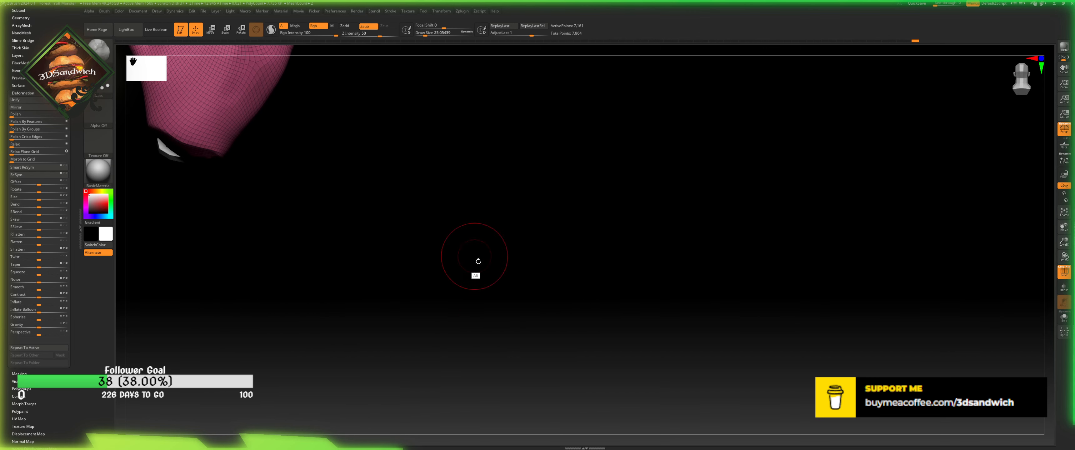
{"action": "left_click_drag", "start_coordinate": [478, 261], "coordinate": [476, 335], "text": "alt"}
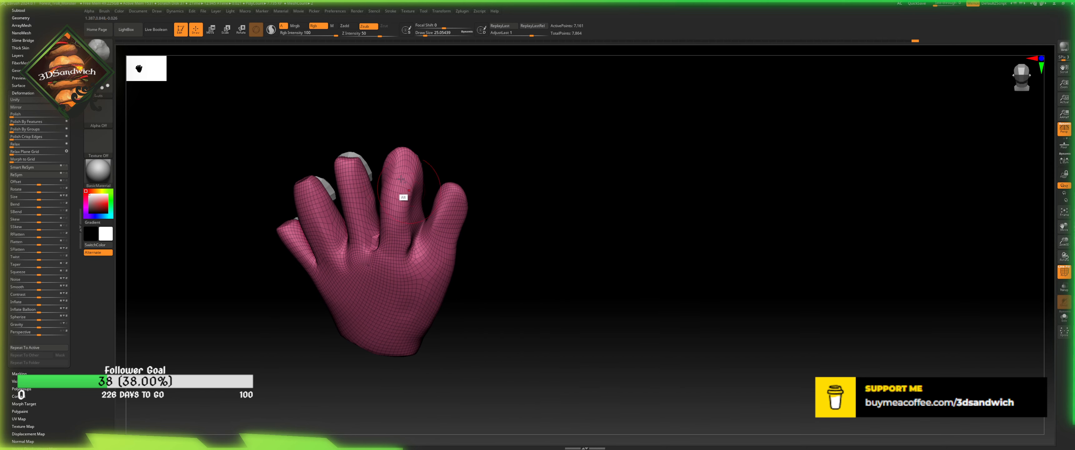
- Return to the move brush and remesh the paw twice with ZRemesher at half the polygon count
{"action": "key", "text": "shift"}
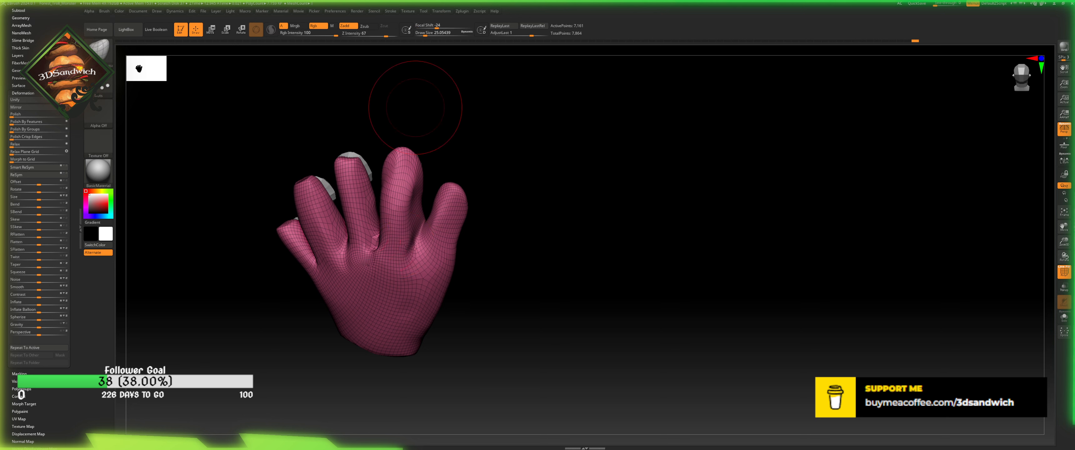
{"action": "scroll", "coordinate": [32, 107], "scroll_direction": "up", "scroll_amount": 5}
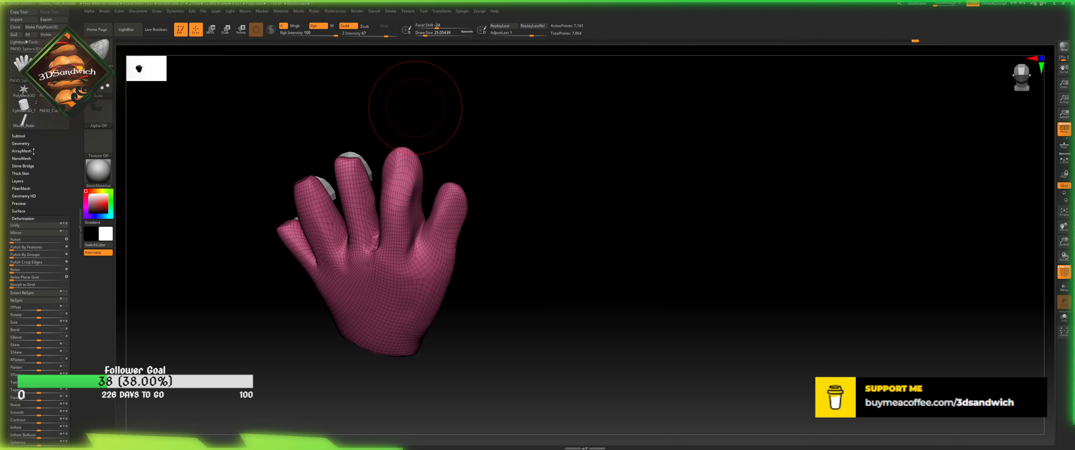
{"action": "left_click", "coordinate": [22, 143]}
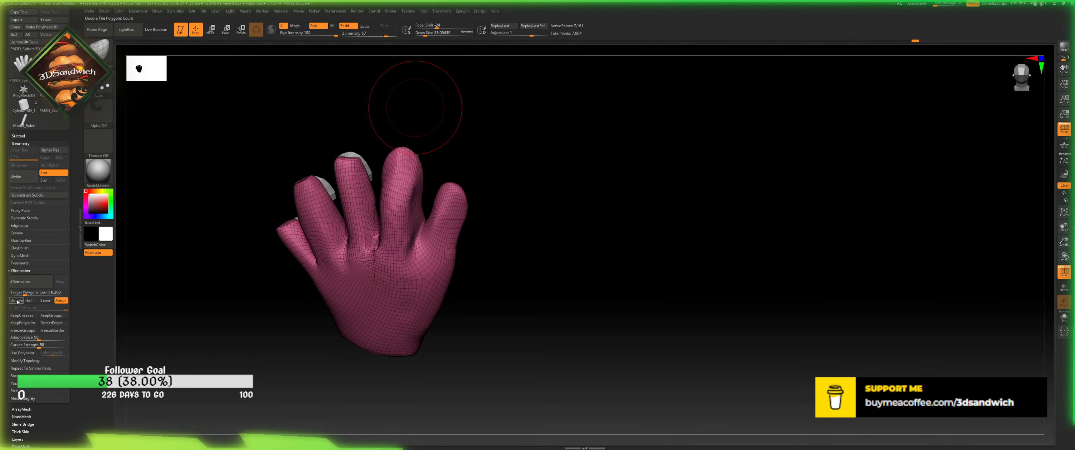
{"action": "left_click", "coordinate": [29, 300]}
{"action": "left_click", "coordinate": [35, 283]}
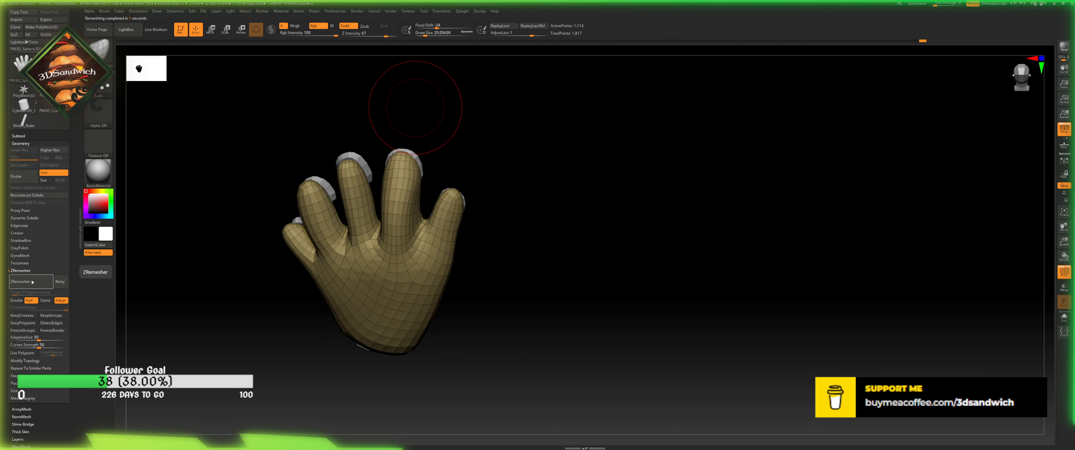
{"action": "left_click", "coordinate": [33, 282]}
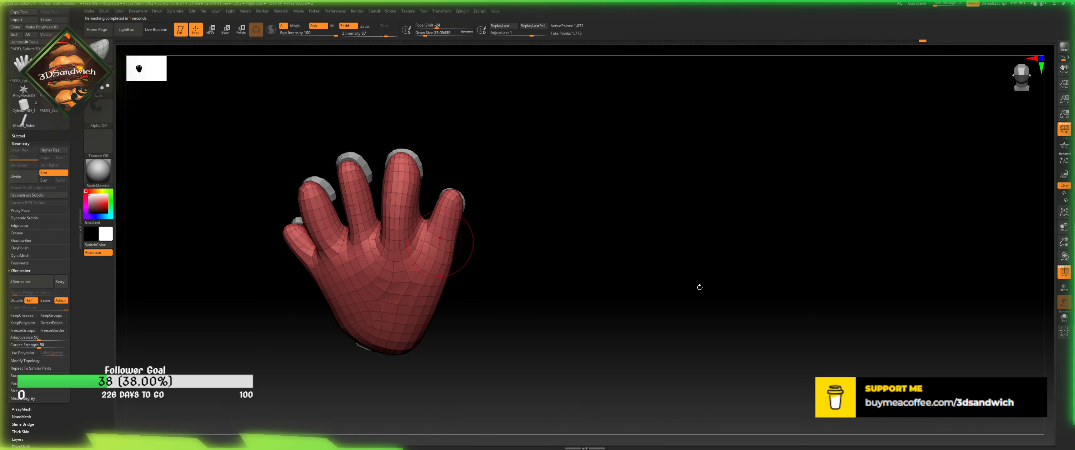
- Reduce the draw size to about 10.5 and remesh the paw once more with ZRemesher, keeping the half polygon count
{"action": "mouse_move", "coordinate": [699, 287]}
{"action": "left_mouse_down"}
{"action": "mouse_move", "coordinate": [703, 257]}
{"action": "mouse_move", "coordinate": [695, 285]}
{"action": "left_mouse_up"}
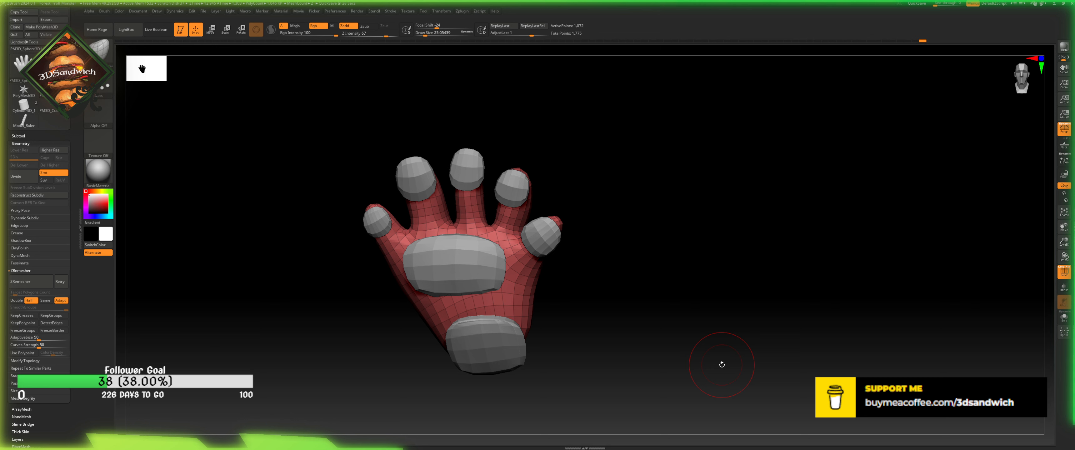
{"action": "left_click_drag", "start_coordinate": [778, 250], "coordinate": [788, 295]}
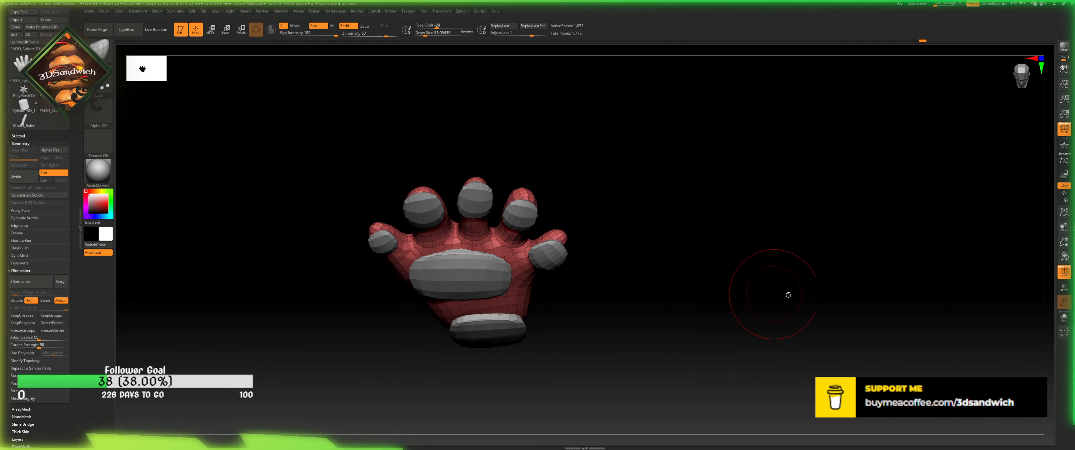
{"action": "left_click_drag", "start_coordinate": [1064, 241], "coordinate": [488, 255]}
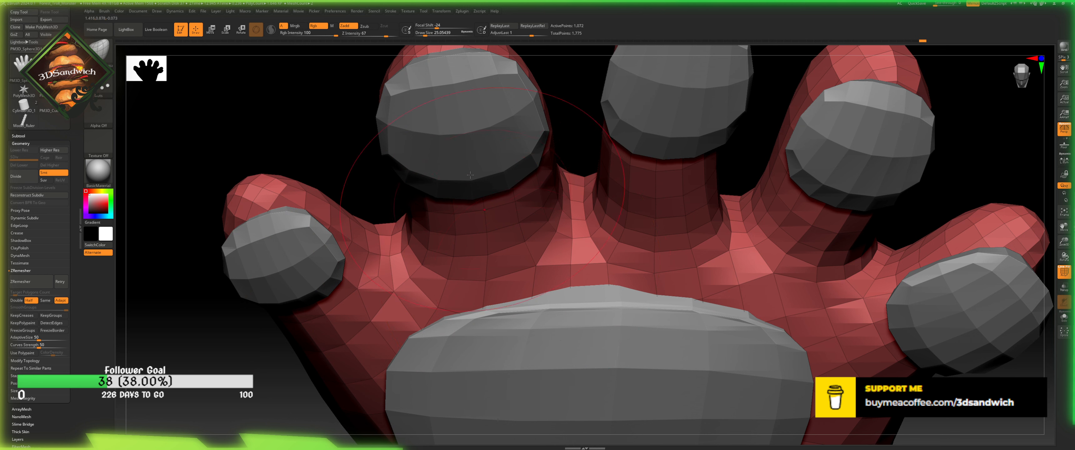
{"action": "left_click_drag", "start_coordinate": [426, 36], "coordinate": [422, 36]}
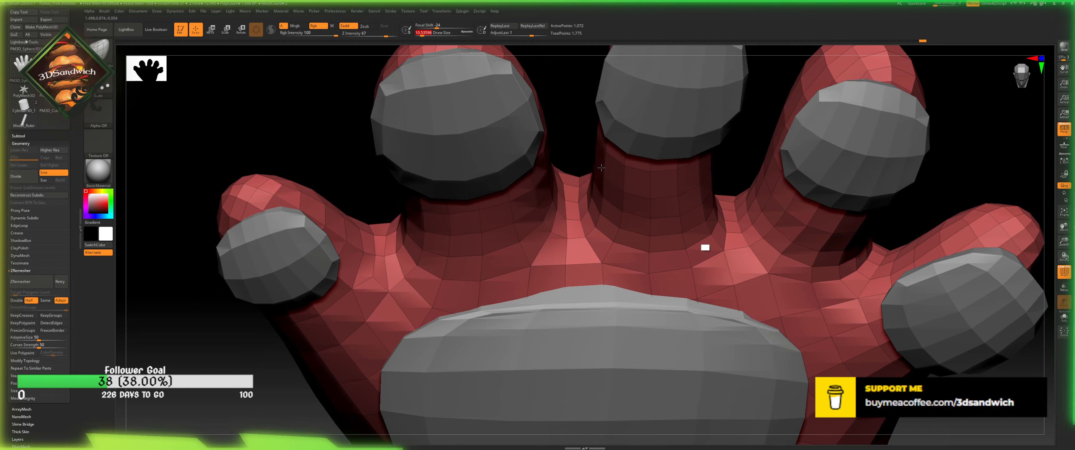
{"action": "right_click_drag", "start_coordinate": [696, 235], "coordinate": [797, 281], "text": "alt"}
{"action": "mouse_move", "coordinate": [744, 264]}
{"action": "right_mouse_down"}
{"action": "mouse_move", "coordinate": [727, 224]}
{"action": "mouse_move", "coordinate": [799, 224]}
{"action": "mouse_move", "coordinate": [758, 236]}
{"action": "mouse_move", "coordinate": [767, 225]}
{"action": "mouse_move", "coordinate": [737, 281]}
{"action": "mouse_move", "coordinate": [770, 247]}
{"action": "mouse_move", "coordinate": [706, 240]}
{"action": "mouse_move", "coordinate": [698, 276]}
{"action": "mouse_move", "coordinate": [658, 263]}
{"action": "mouse_move", "coordinate": [727, 259]}
{"action": "mouse_move", "coordinate": [718, 279]}
{"action": "mouse_move", "coordinate": [736, 263]}
{"action": "right_mouse_up"}
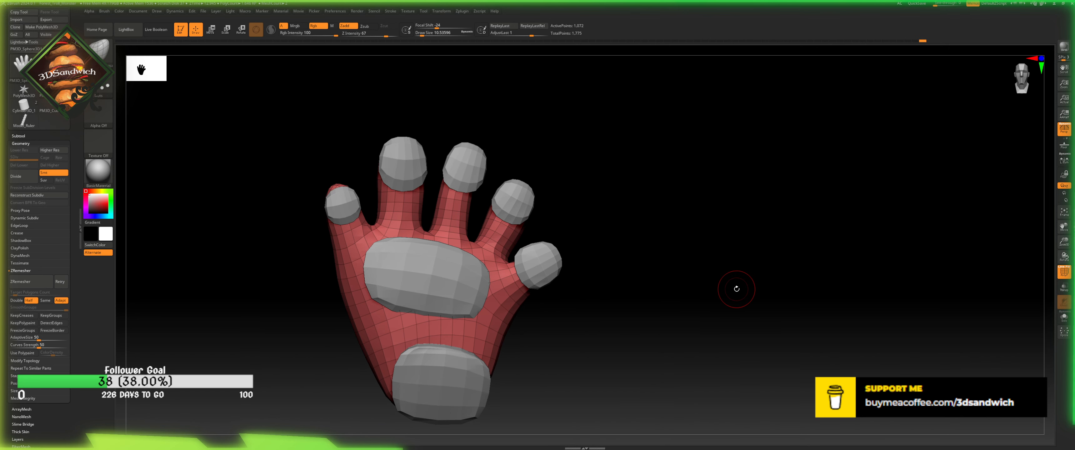
{"action": "left_click", "coordinate": [21, 282]}
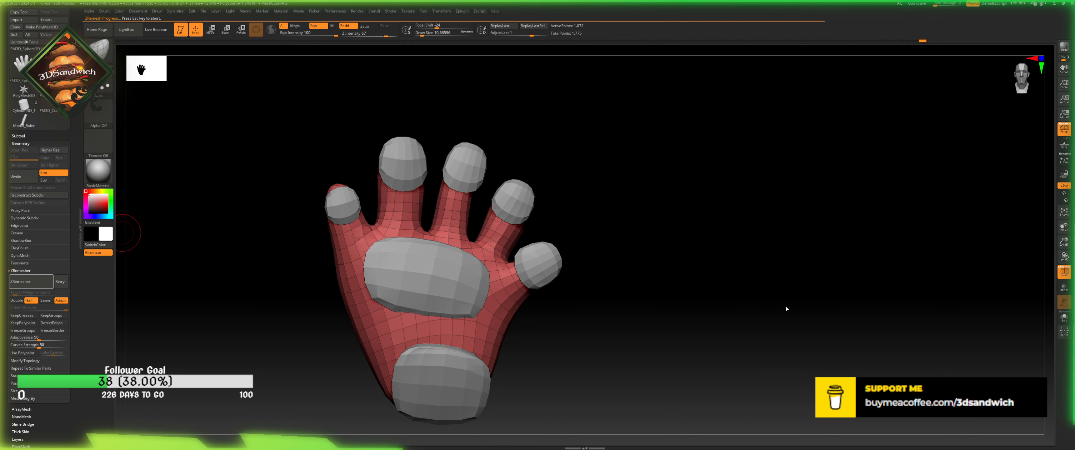
- Set the draw size to about 31 and pull the web beside the smallest-padded toe down toward the palm pad
{"action": "right_click_drag", "start_coordinate": [727, 276], "coordinate": [671, 253]}
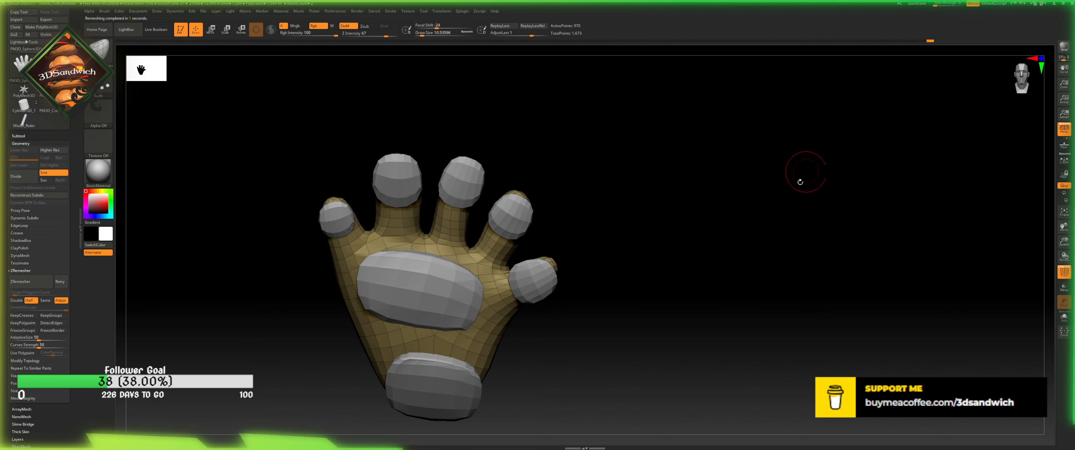
{"action": "right_click_drag", "start_coordinate": [800, 182], "coordinate": [758, 224]}
{"action": "left_click", "coordinate": [1018, 80]}
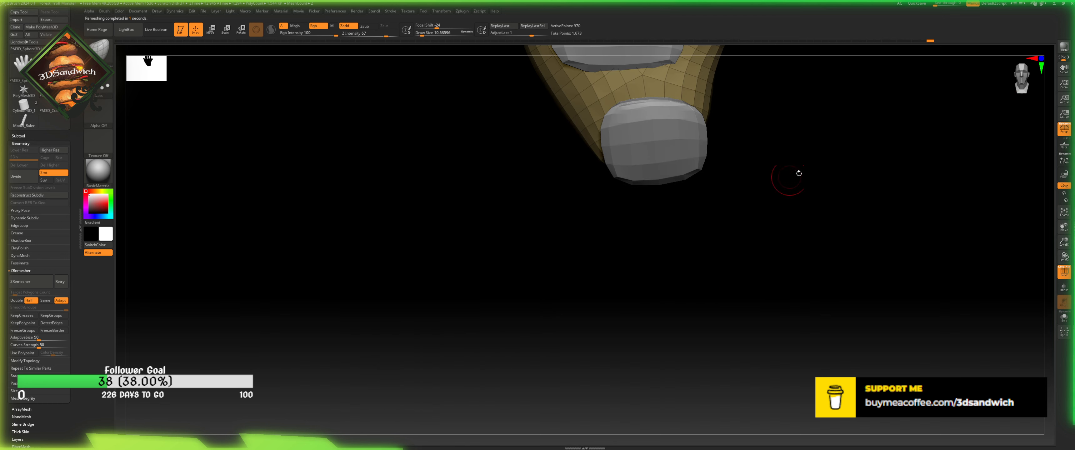
{"action": "right_click_drag", "start_coordinate": [820, 183], "coordinate": [711, 247], "text": "alt"}
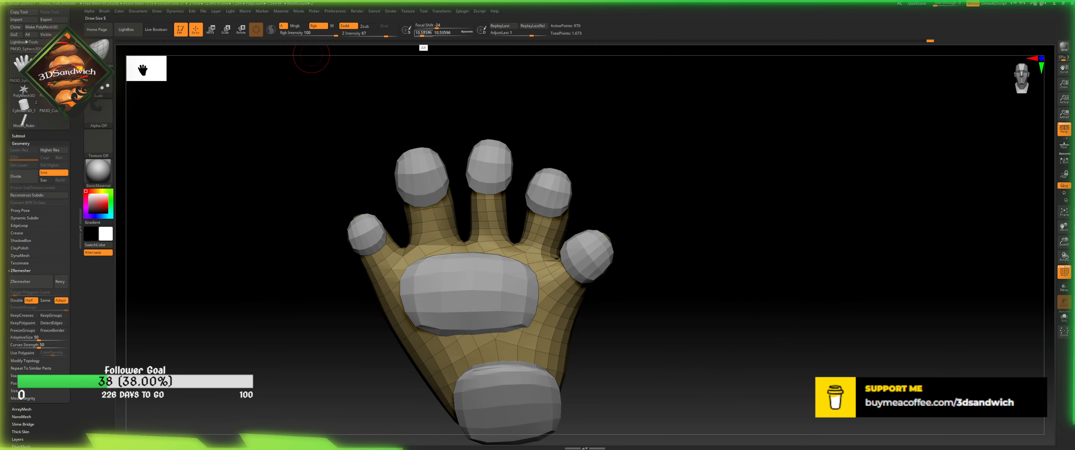
{"action": "left_click_drag", "start_coordinate": [422, 35], "coordinate": [419, 79]}
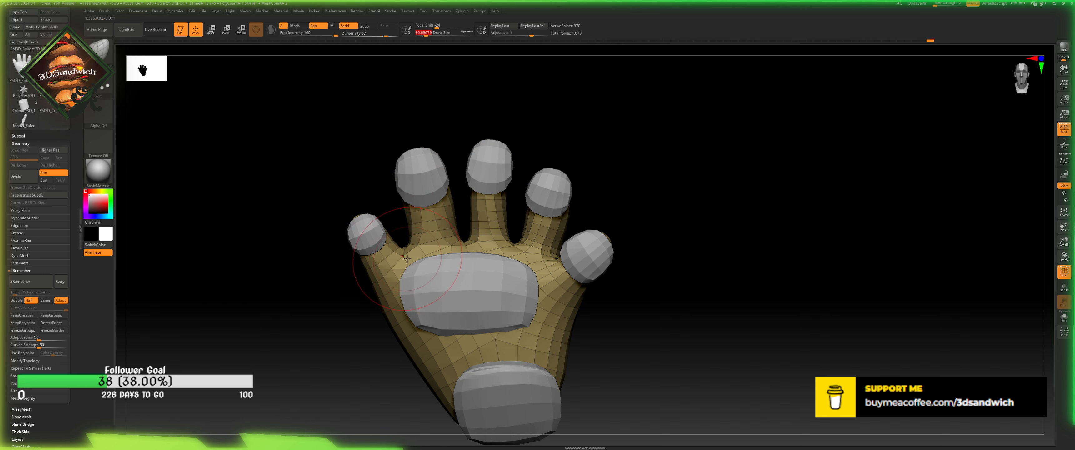
{"action": "left_click_drag", "start_coordinate": [406, 261], "coordinate": [419, 287]}
- Reshape the web between the middle toes and the base of the opposite outer toe from the back of the paw
{"action": "left_click_drag", "start_coordinate": [321, 288], "coordinate": [461, 268]}
{"action": "mouse_move", "coordinate": [476, 234]}
{"action": "left_mouse_down"}
{"action": "mouse_move", "coordinate": [439, 230]}
{"action": "mouse_move", "coordinate": [491, 224]}
{"action": "left_mouse_up"}
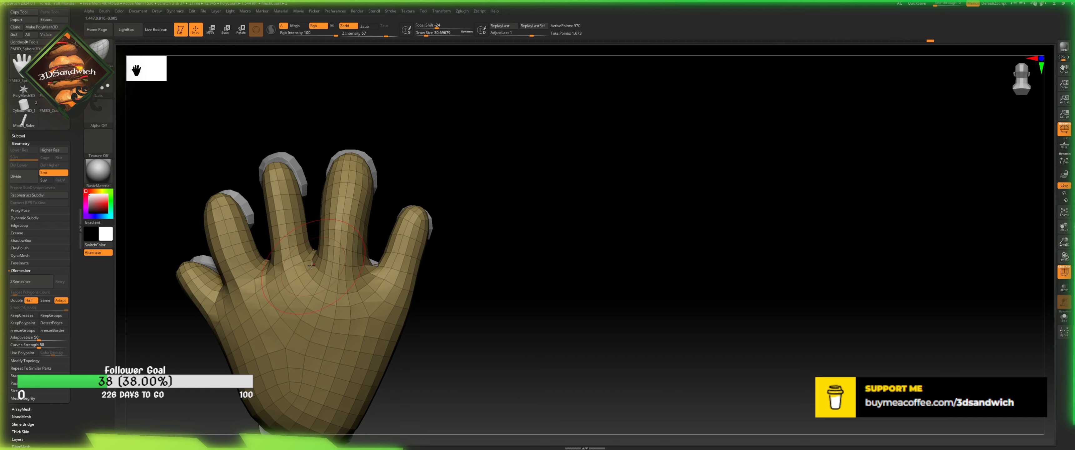
{"action": "left_click_drag", "start_coordinate": [320, 241], "coordinate": [315, 250]}
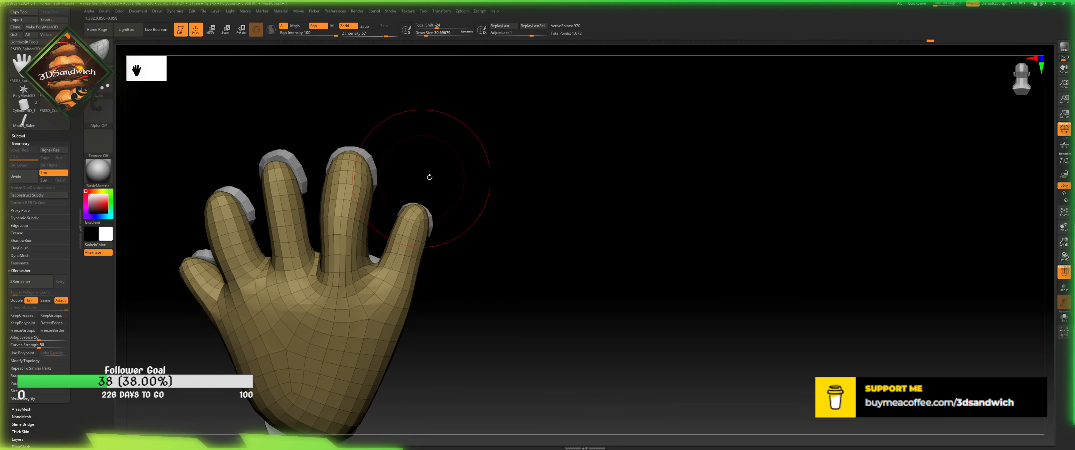
{"action": "left_click_drag", "start_coordinate": [480, 196], "coordinate": [547, 234]}
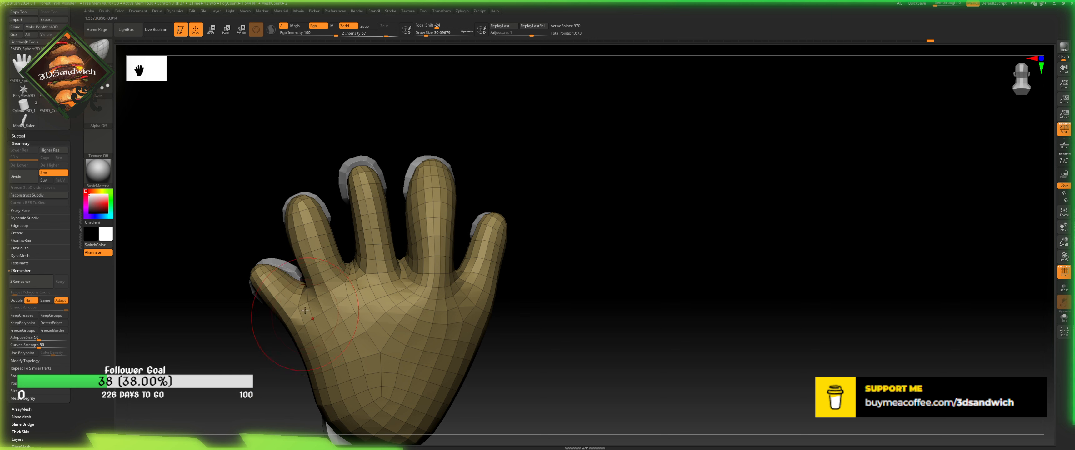
{"action": "left_click_drag", "start_coordinate": [307, 302], "coordinate": [313, 313]}
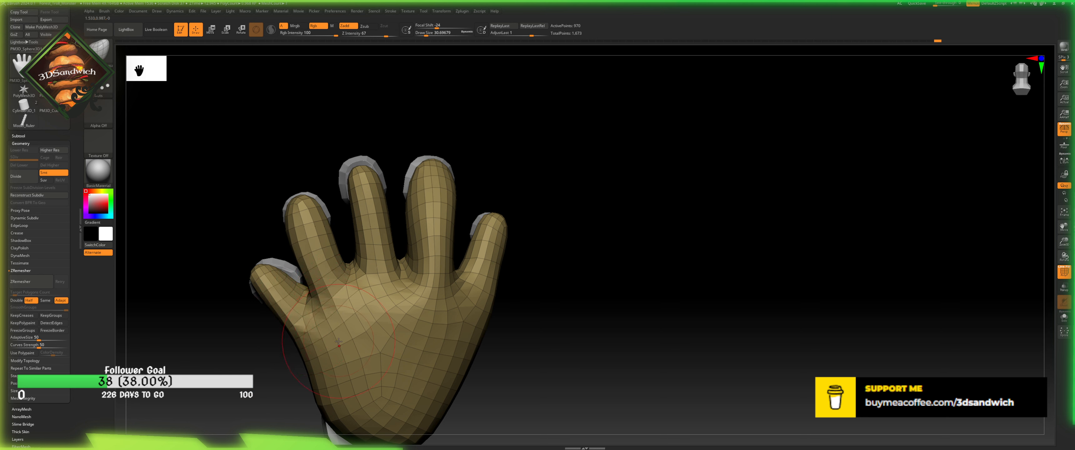
- Pull the wrist end of the paw outward over the heel pad's protruding edge from the back
{"action": "mouse_move", "coordinate": [314, 355]}
{"action": "left_mouse_down"}
{"action": "mouse_move", "coordinate": [297, 324]}
{"action": "mouse_move", "coordinate": [302, 333]}
{"action": "mouse_move", "coordinate": [312, 309]}
{"action": "mouse_move", "coordinate": [330, 309]}
{"action": "left_mouse_up"}
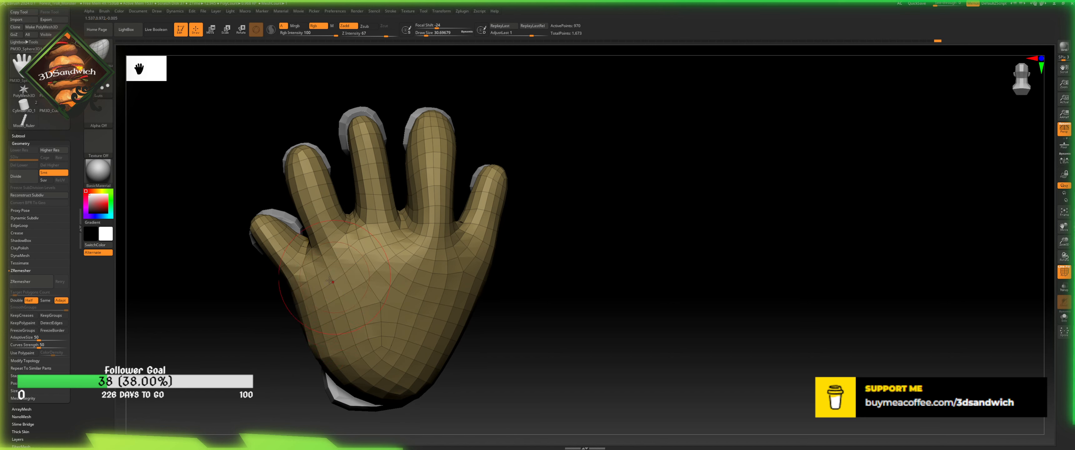
{"action": "left_click_drag", "start_coordinate": [331, 362], "coordinate": [346, 387]}
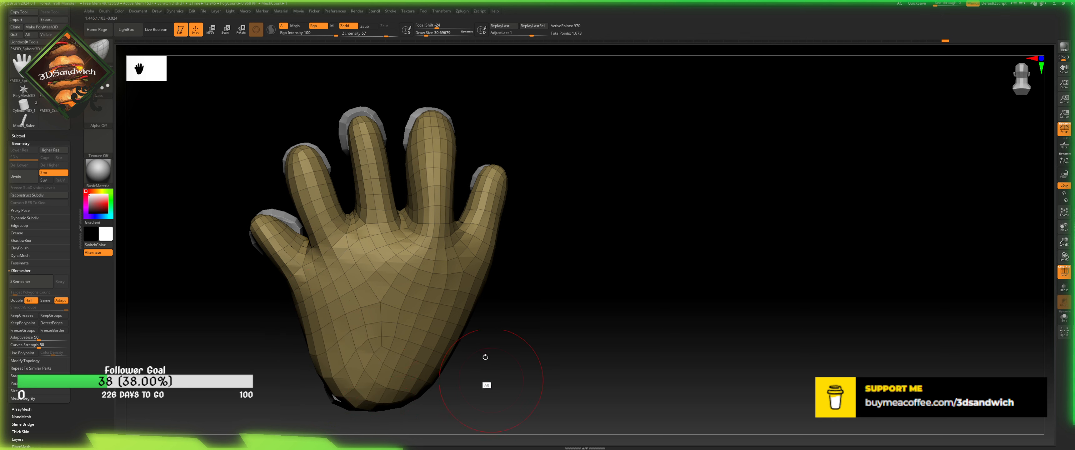
{"action": "left_click_drag", "start_coordinate": [485, 356], "coordinate": [468, 312]}
{"action": "left_click_drag", "start_coordinate": [446, 338], "coordinate": [388, 360]}
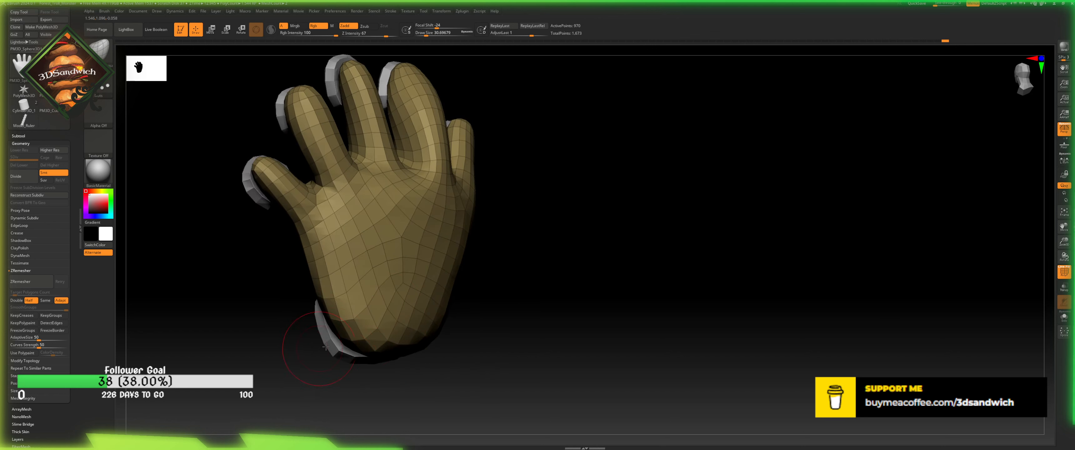
- Make the pads the active subtool and set up the ZModeler brush with the Mask polygon action and Island target
{"action": "left_click_drag", "start_coordinate": [328, 381], "coordinate": [431, 187]}
{"action": "left_click", "coordinate": [305, 262], "text": "alt"}
{"action": "key", "text": "w"}
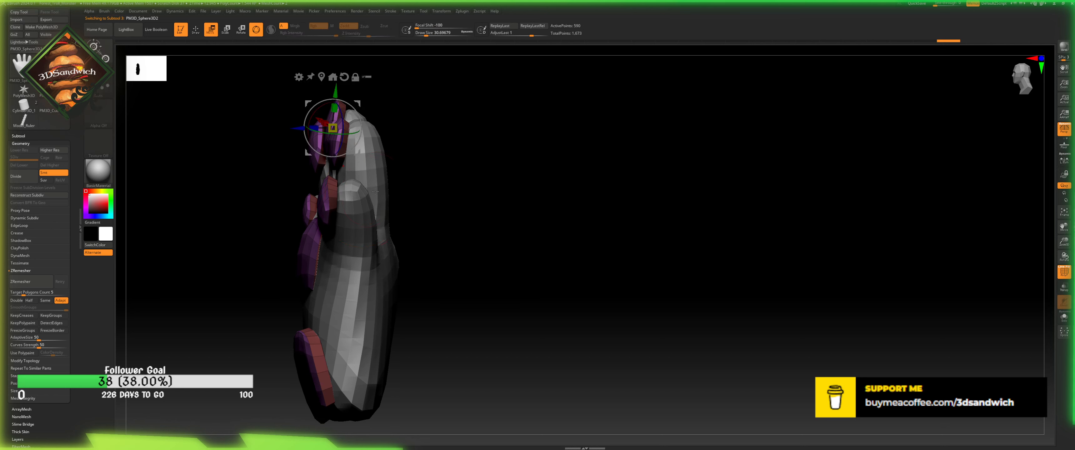
{"action": "mouse_move", "coordinate": [333, 127]}
{"action": "left_mouse_down"}
{"action": "mouse_move", "coordinate": [422, 102]}
{"action": "mouse_move", "coordinate": [492, 158]}
{"action": "mouse_move", "coordinate": [466, 152]}
{"action": "mouse_move", "coordinate": [470, 170]}
{"action": "mouse_move", "coordinate": [468, 125]}
{"action": "left_mouse_up"}
{"action": "key", "text": "ctrl+z"}
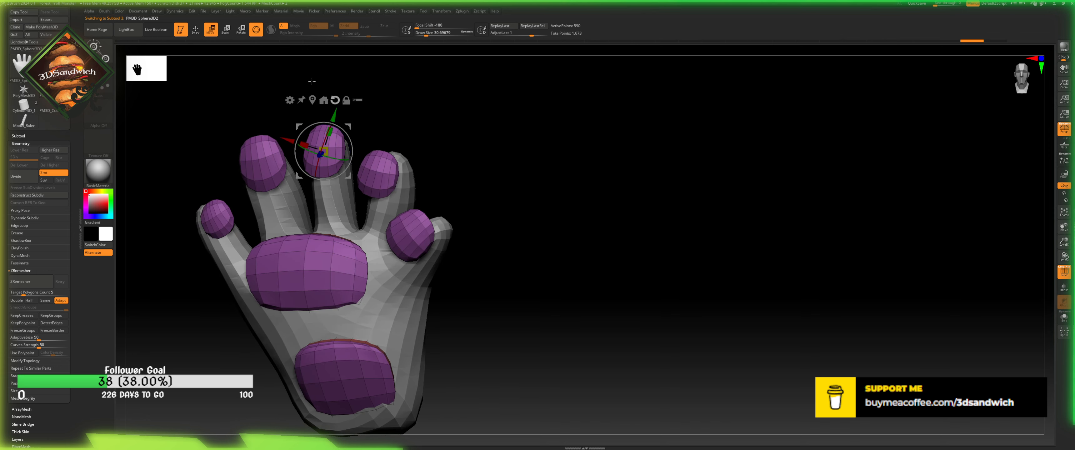
{"action": "left_click", "coordinate": [194, 30]}
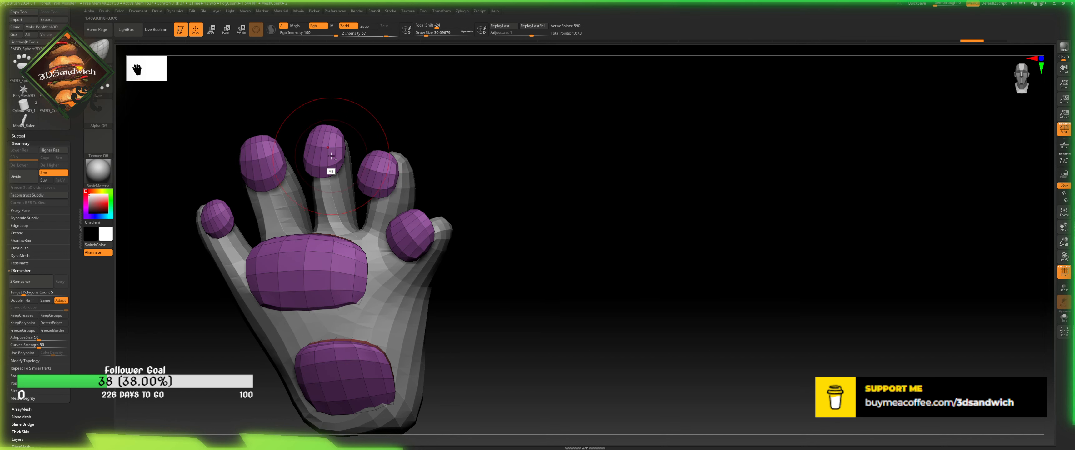
{"action": "key", "text": "space"}
{"action": "key", "text": "b"}
{"action": "key", "text": "z"}
{"action": "key", "text": "m"}
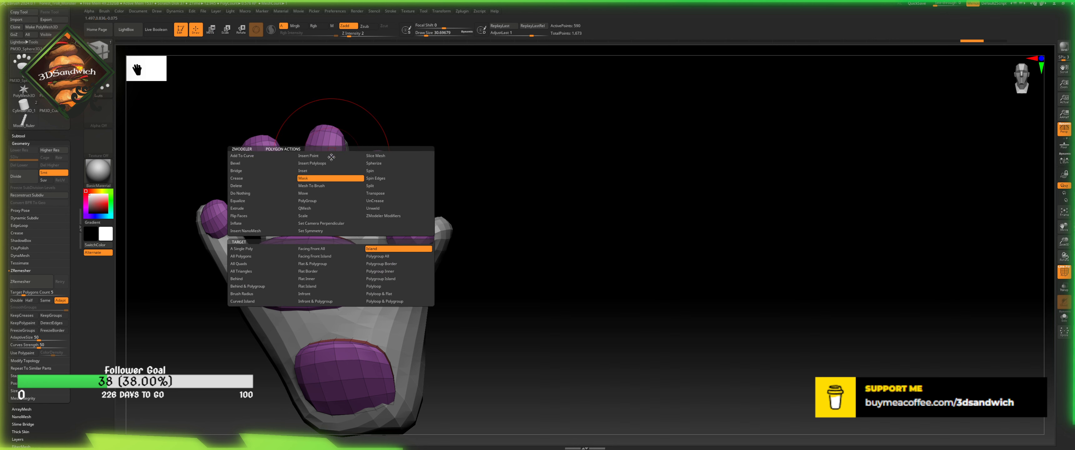
{"action": "key", "text": "space"}
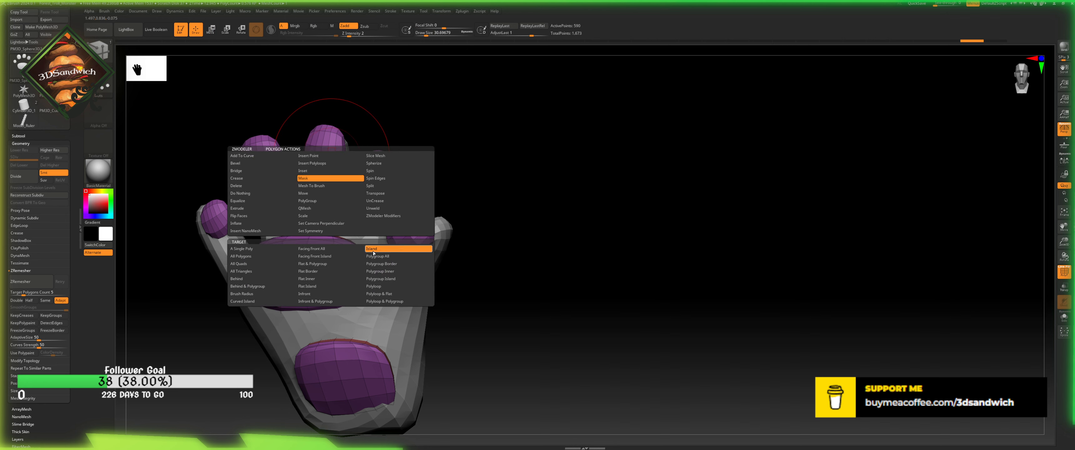
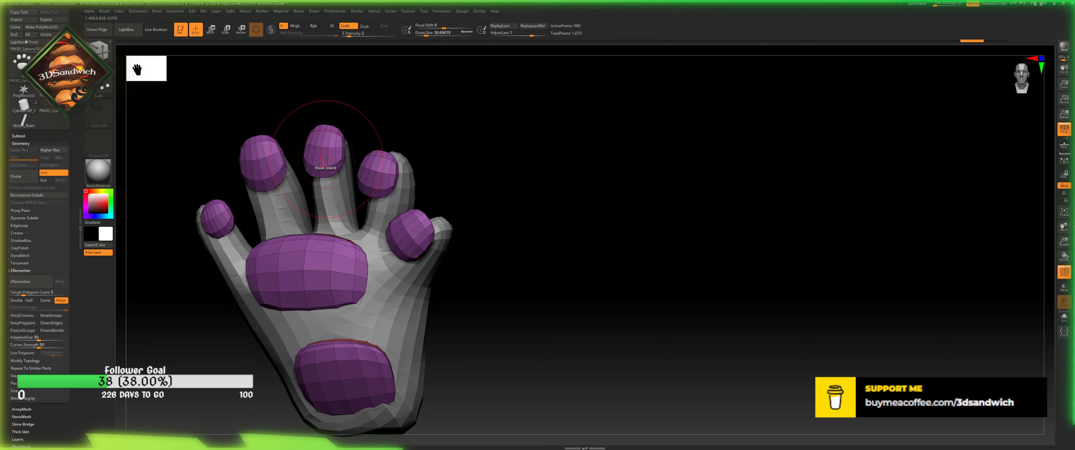
- Isolate the middle toe's pad by masking its island, inverting the mask and showing the transform gizmo
{"action": "left_click", "coordinate": [330, 159]}
{"action": "mouse_move", "coordinate": [396, 104]}
{"action": "left_mouse_down", "text": "alt"}
{"action": "mouse_move", "coordinate": [384, 156]}
{"action": "mouse_move", "coordinate": [362, 165]}
{"action": "left_mouse_up", "text": "alt"}
{"action": "left_click", "coordinate": [384, 156], "text": "ctrl"}
{"action": "key", "text": "w"}
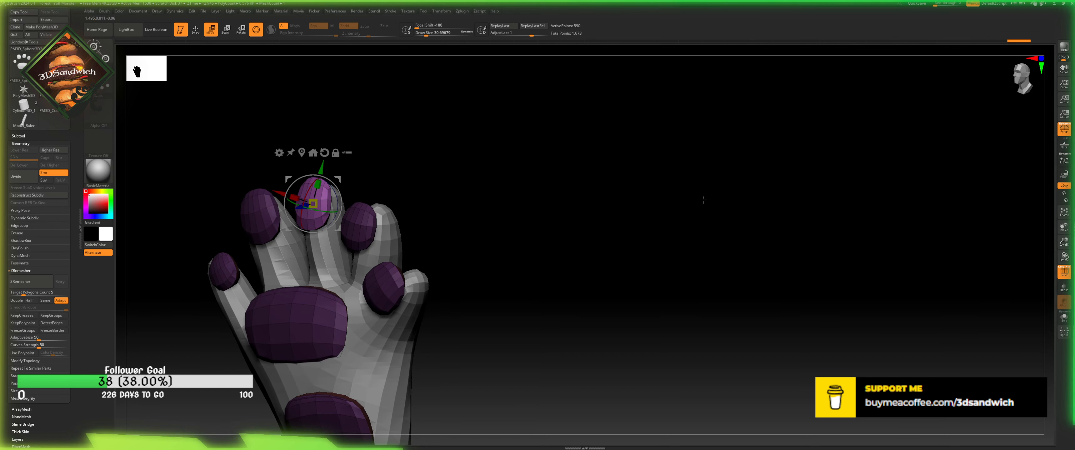
- Reposition and tilt the middle toe's pad until it rests against its toe tip
{"action": "left_click_drag", "start_coordinate": [1061, 239], "coordinate": [818, 265]}
{"action": "left_click_drag", "start_coordinate": [371, 118], "coordinate": [345, 141]}
{"action": "left_click_drag", "start_coordinate": [313, 204], "coordinate": [309, 223]}
{"action": "mouse_move", "coordinate": [360, 154]}
{"action": "left_mouse_down"}
{"action": "mouse_move", "coordinate": [334, 188]}
{"action": "mouse_move", "coordinate": [342, 161]}
{"action": "left_mouse_up"}
{"action": "left_click_drag", "start_coordinate": [303, 200], "coordinate": [308, 190]}
{"action": "left_click_drag", "start_coordinate": [384, 169], "coordinate": [255, 73]}
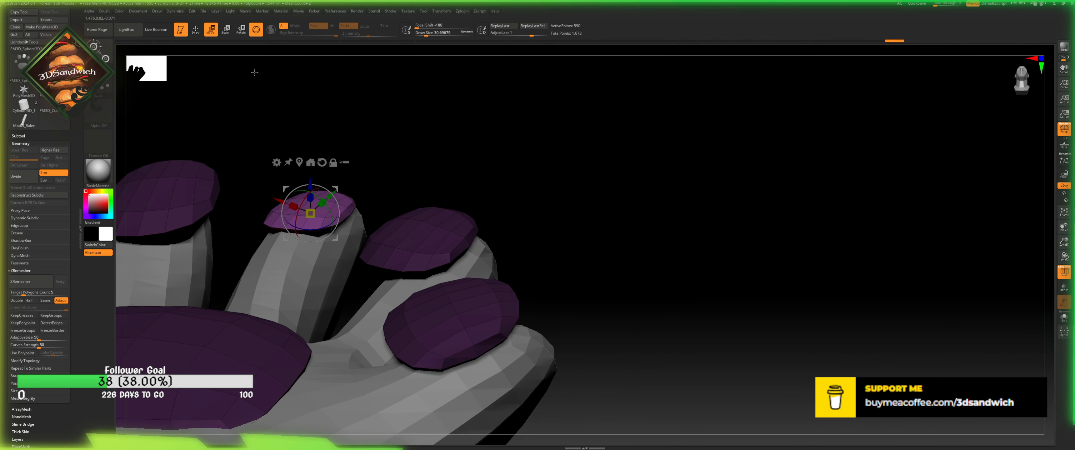
- Clear the mask, isolate the pad between the middle and thumb-side toe pads, and centre the gizmo on it
{"action": "left_click", "coordinate": [193, 31]}
{"action": "left_click_drag", "start_coordinate": [462, 145], "coordinate": [504, 150], "text": "ctrl"}
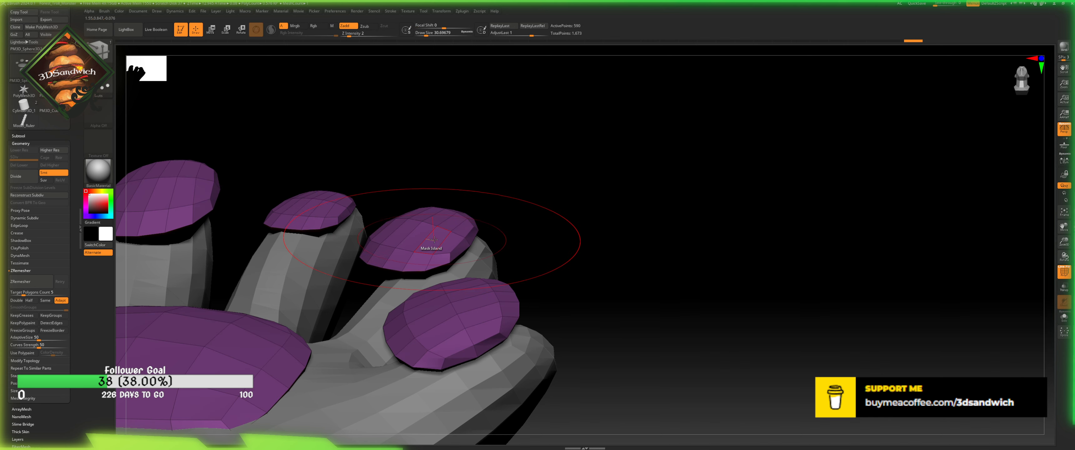
{"action": "left_click", "coordinate": [430, 248], "text": "ctrl"}
{"action": "left_click", "coordinate": [487, 195], "text": "ctrl"}
{"action": "key", "text": "w"}
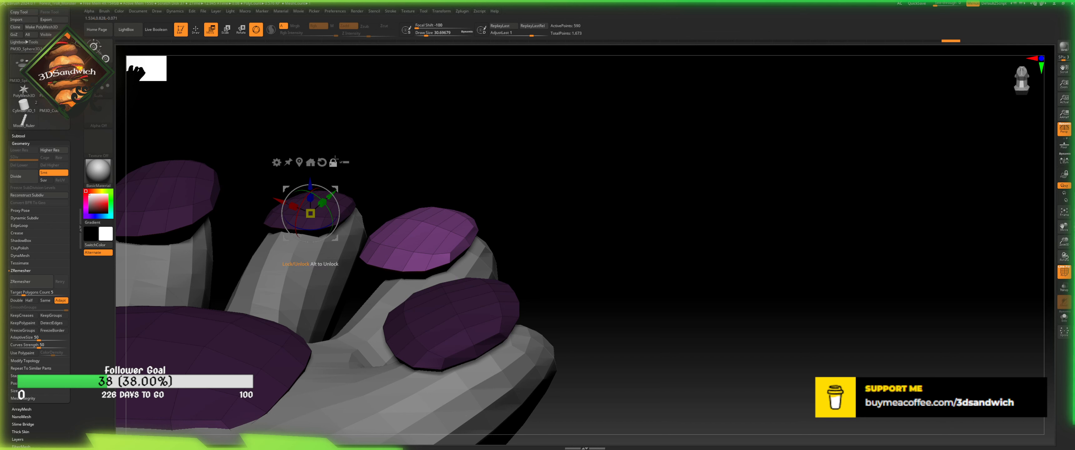
{"action": "left_click", "coordinate": [299, 162]}
{"action": "left_click", "coordinate": [442, 191]}
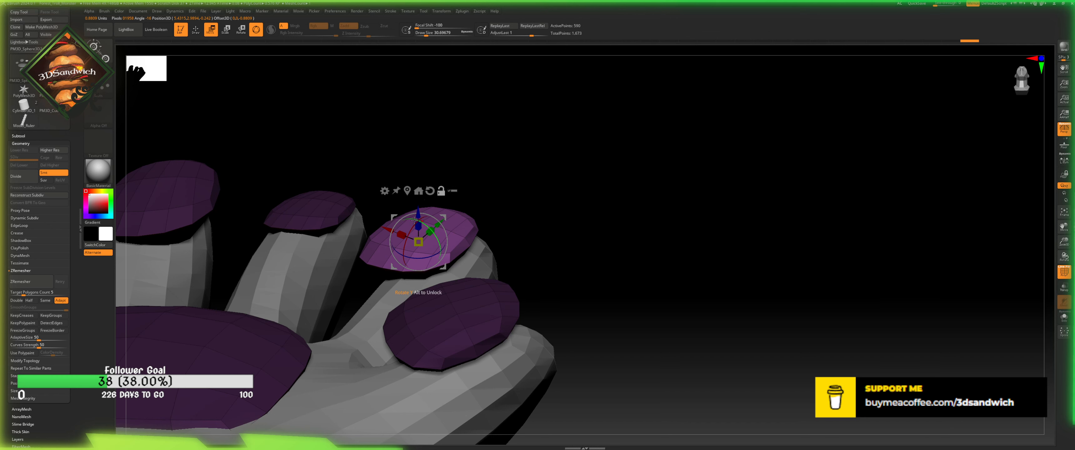
- Lower the isolated pad beside the middle toe pad so it sits on its own toe tip
{"action": "mouse_move", "coordinate": [416, 217]}
{"action": "left_mouse_down"}
{"action": "mouse_move", "coordinate": [413, 225]}
{"action": "mouse_move", "coordinate": [420, 219]}
{"action": "left_mouse_up"}
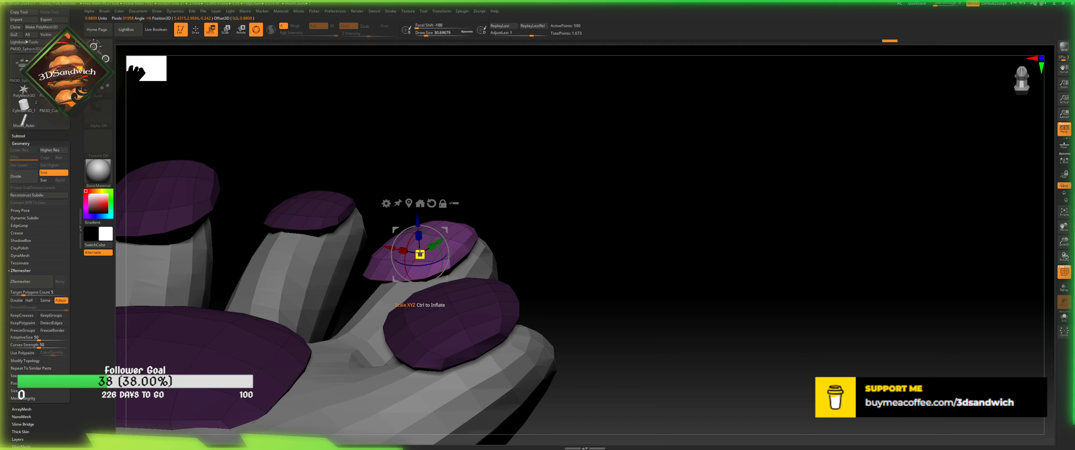
{"action": "left_click_drag", "start_coordinate": [419, 253], "coordinate": [467, 177]}
{"action": "left_click_drag", "start_coordinate": [370, 172], "coordinate": [424, 194]}
- Clear the mask, isolate the thumb-side outer toe's pad, and bring the gizmo onto it
{"action": "left_click", "coordinate": [196, 30]}
{"action": "left_click", "coordinate": [532, 224], "text": "ctrl"}
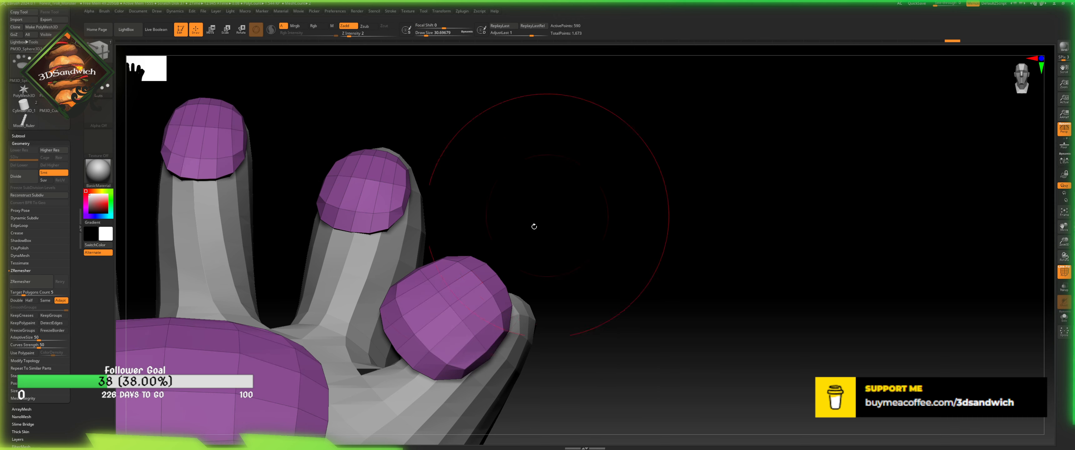
{"action": "left_click", "coordinate": [459, 290], "text": "ctrl"}
{"action": "left_click", "coordinate": [542, 247], "text": "ctrl"}
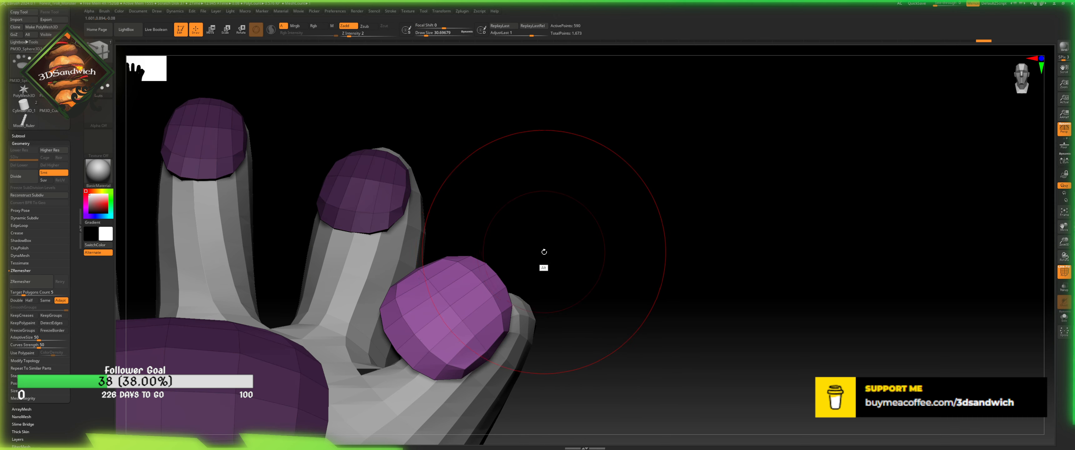
{"action": "left_click_drag", "start_coordinate": [547, 267], "coordinate": [493, 267], "text": "alt"}
{"action": "key", "text": "w"}
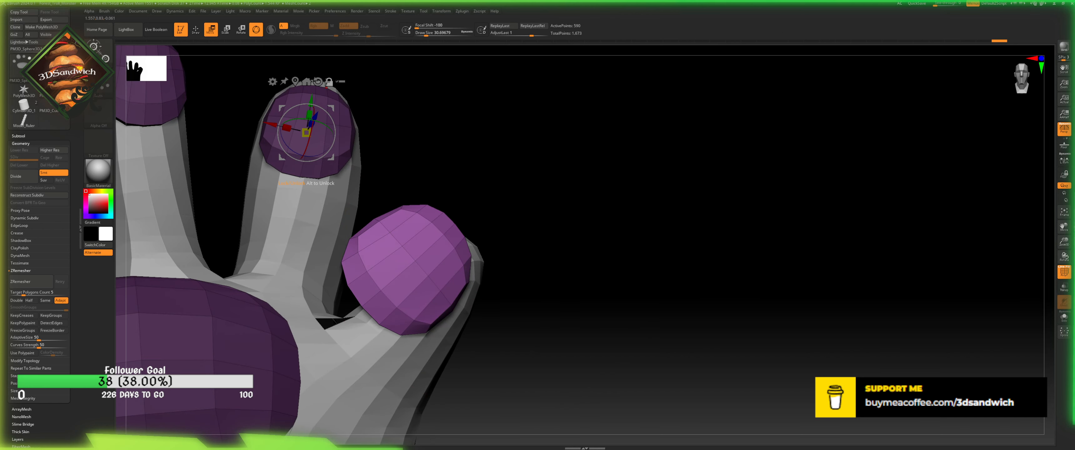
{"action": "left_click", "coordinate": [404, 264]}
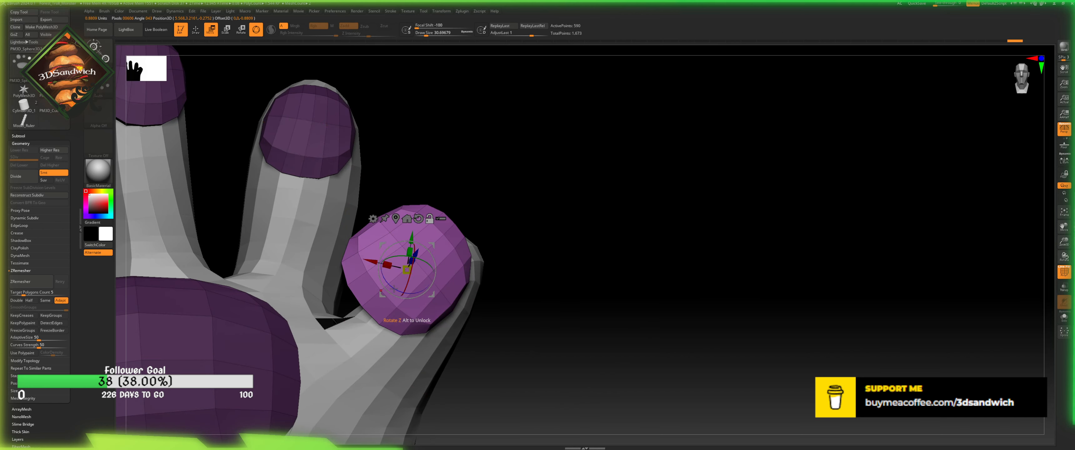
- Rotate the thumb-side toe's pad and lower it onto the surface of its toe
{"action": "left_click_drag", "start_coordinate": [394, 288], "coordinate": [416, 258]}
{"action": "left_click_drag", "start_coordinate": [440, 157], "coordinate": [412, 215]}
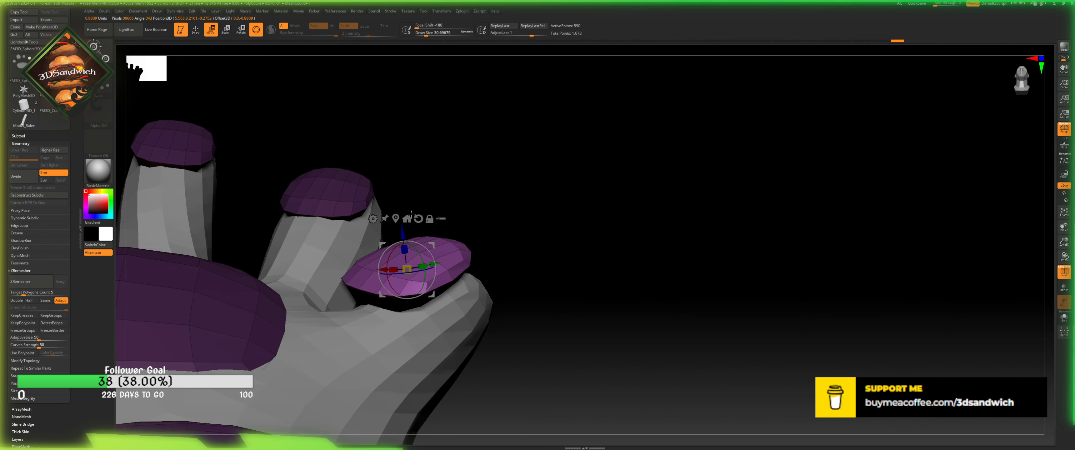
{"action": "left_click_drag", "start_coordinate": [405, 249], "coordinate": [443, 268]}
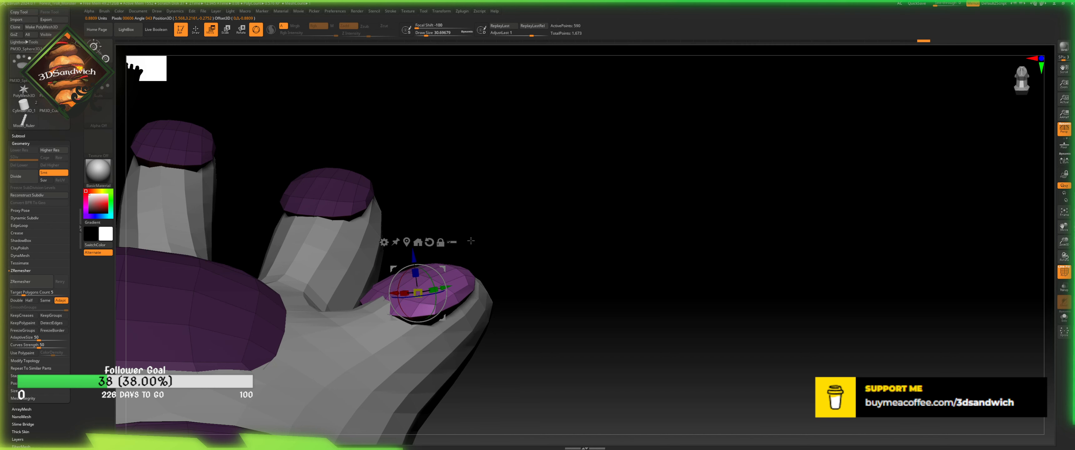
{"action": "left_click_drag", "start_coordinate": [438, 227], "coordinate": [429, 268]}
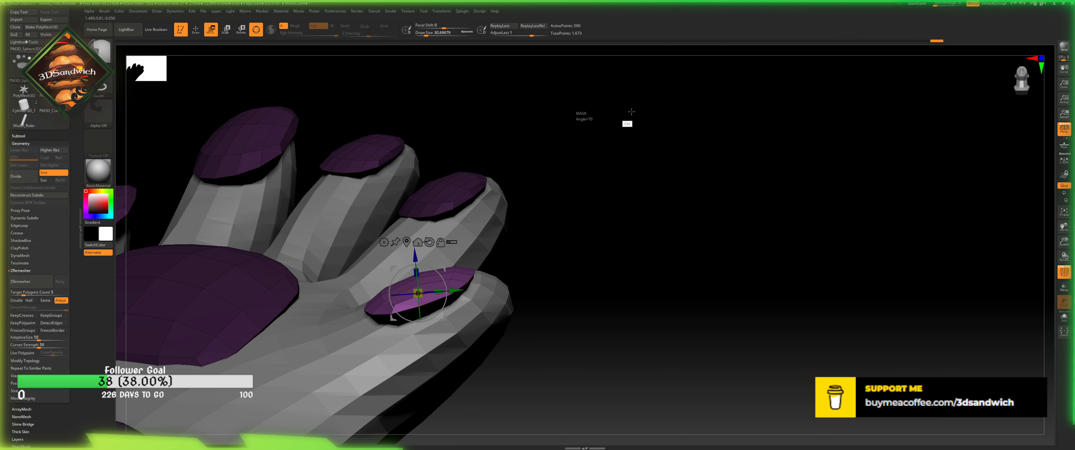
- Clear the mask, isolate the largest toe pad, and centre the gizmo on it
{"action": "left_click_drag", "start_coordinate": [631, 112], "coordinate": [639, 117], "text": "ctrl"}
{"action": "left_click", "coordinate": [195, 32]}
{"action": "left_click", "coordinate": [271, 138]}
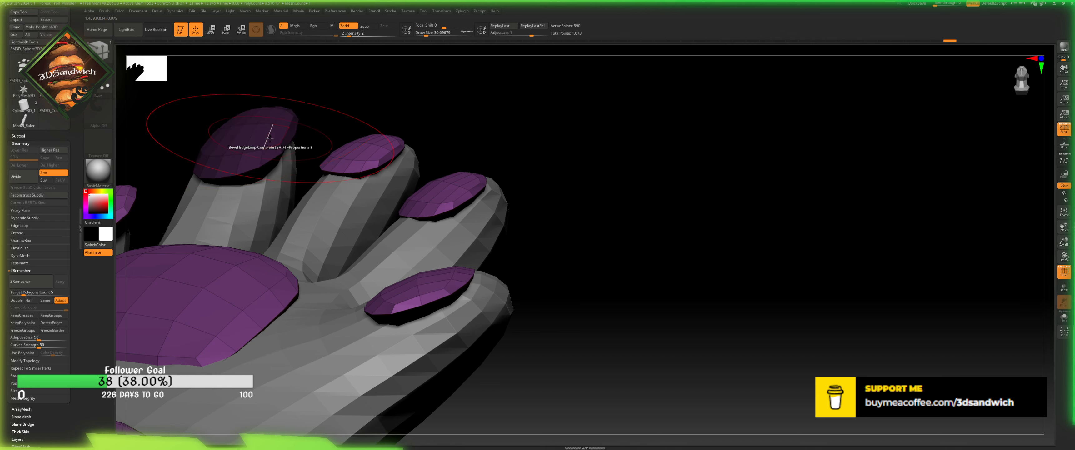
{"action": "left_click", "coordinate": [330, 120], "text": "ctrl"}
{"action": "key", "text": "w"}
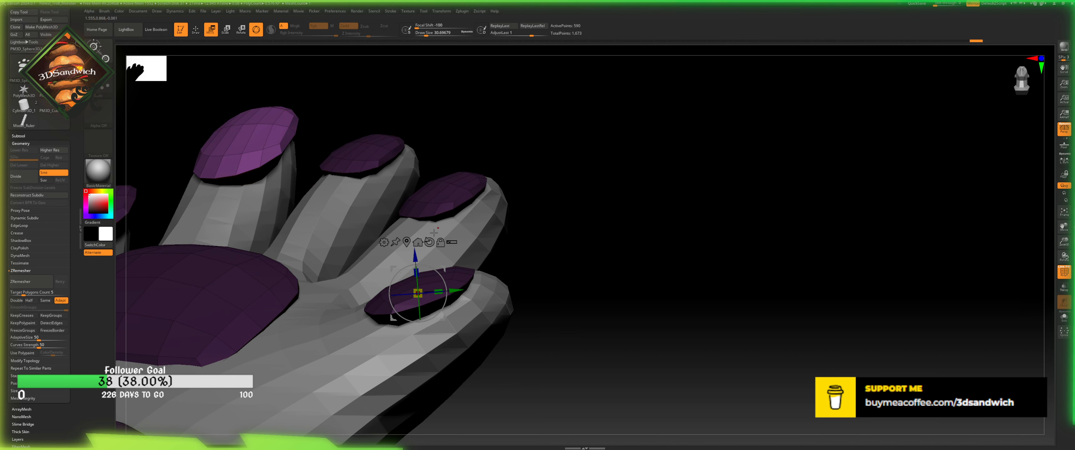
{"action": "left_click", "coordinate": [417, 241]}
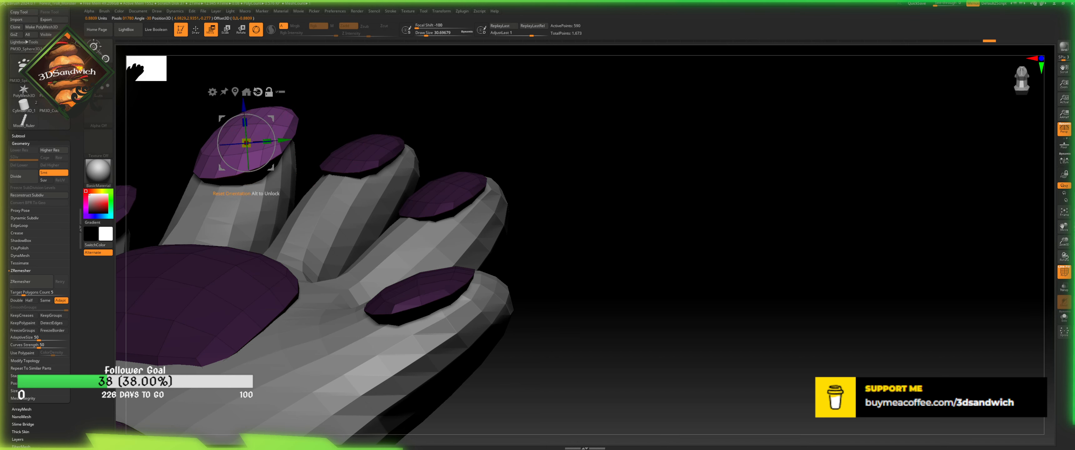
{"action": "left_click", "coordinate": [281, 92]}
- Rotate the largest toe pad and shift it sideways to line it up with its toe
{"action": "left_click_drag", "start_coordinate": [236, 109], "coordinate": [333, 102]}
{"action": "left_click_drag", "start_coordinate": [524, 175], "coordinate": [455, 171], "text": "alt"}
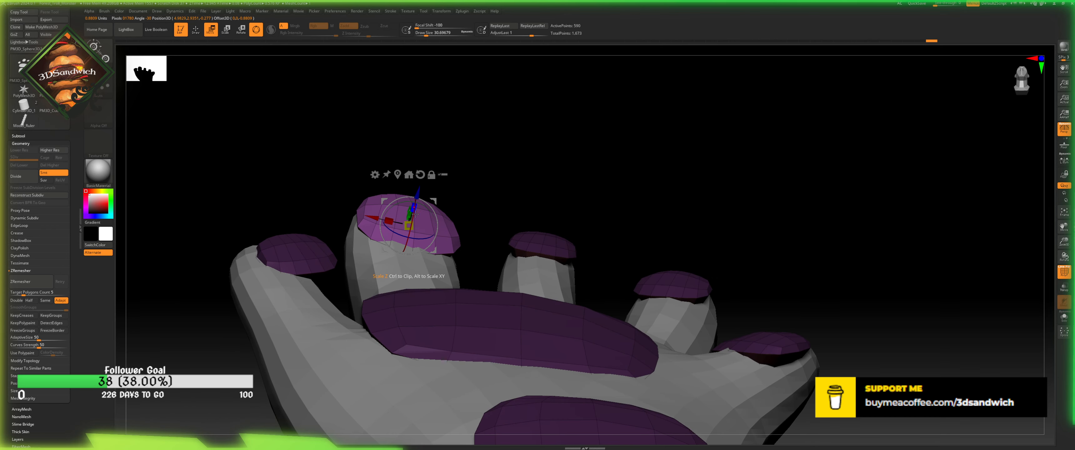
{"action": "left_click_drag", "start_coordinate": [418, 210], "coordinate": [450, 182]}
{"action": "left_click_drag", "start_coordinate": [411, 225], "coordinate": [425, 214]}
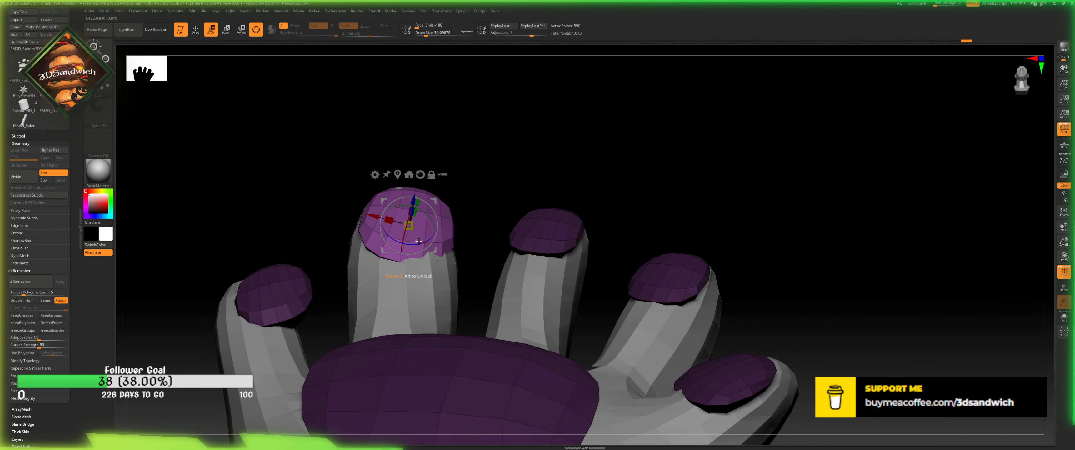
{"action": "left_click_drag", "start_coordinate": [422, 241], "coordinate": [425, 239]}
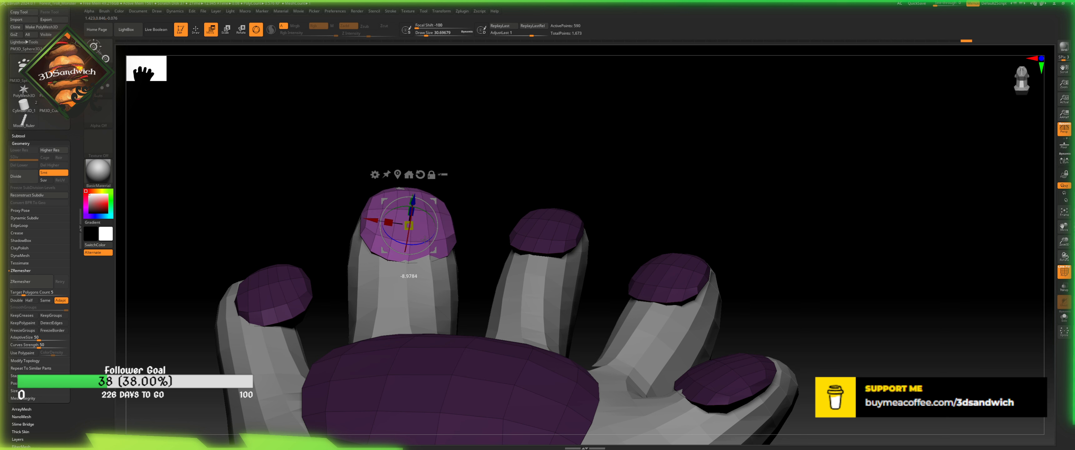
{"action": "left_click_drag", "start_coordinate": [378, 220], "coordinate": [376, 219]}
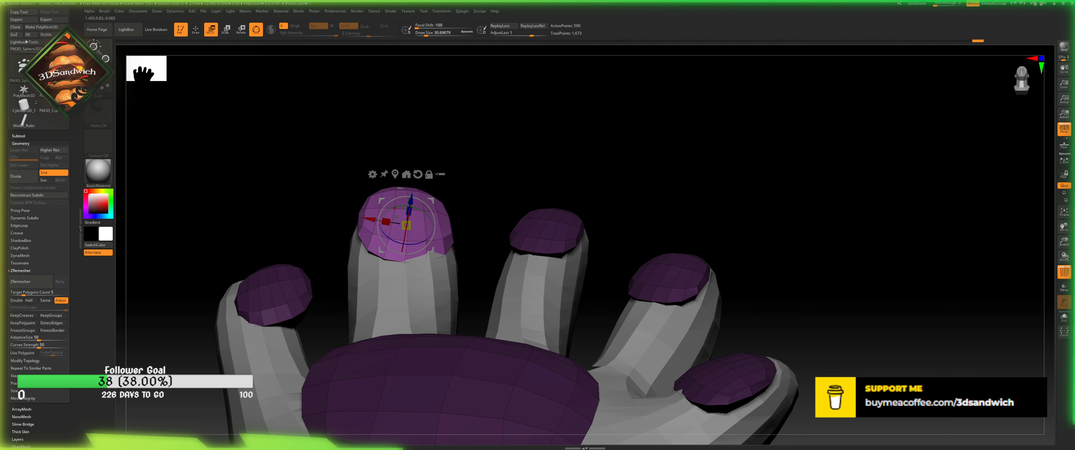
- Mask all pads except the one on the small outer toe beside the largest toe, and centre the gizmo on it
{"action": "left_click", "coordinate": [196, 29]}
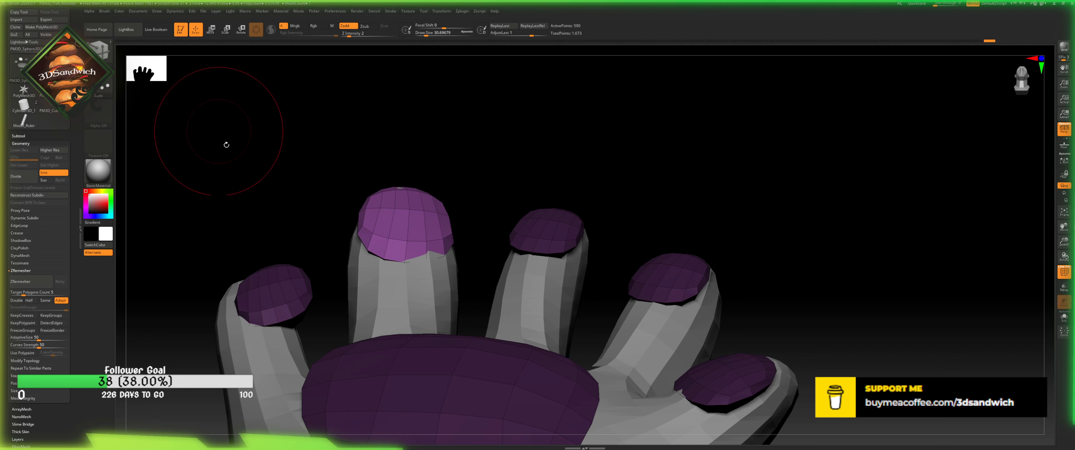
{"action": "left_click_drag", "start_coordinate": [225, 144], "coordinate": [234, 284], "text": "ctrl"}
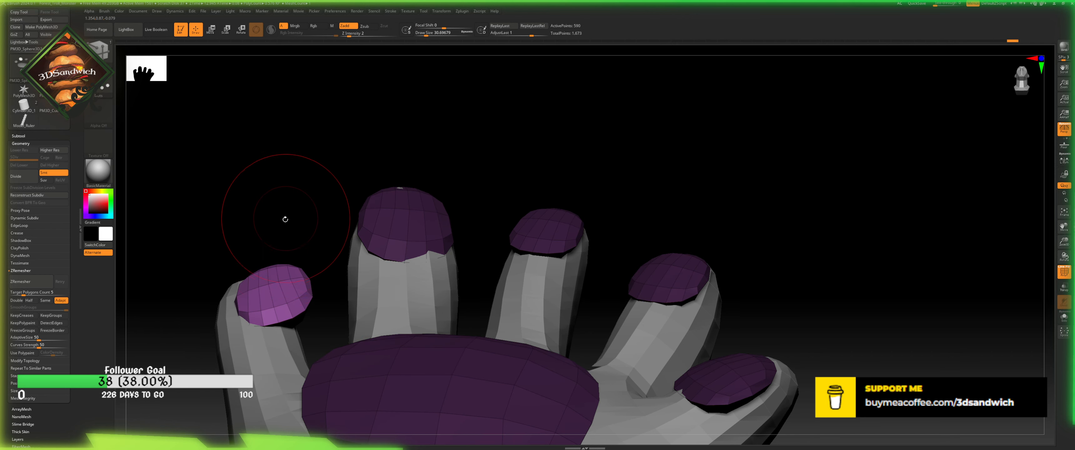
{"action": "key", "text": "ctrl+z"}
{"action": "key", "text": "w"}
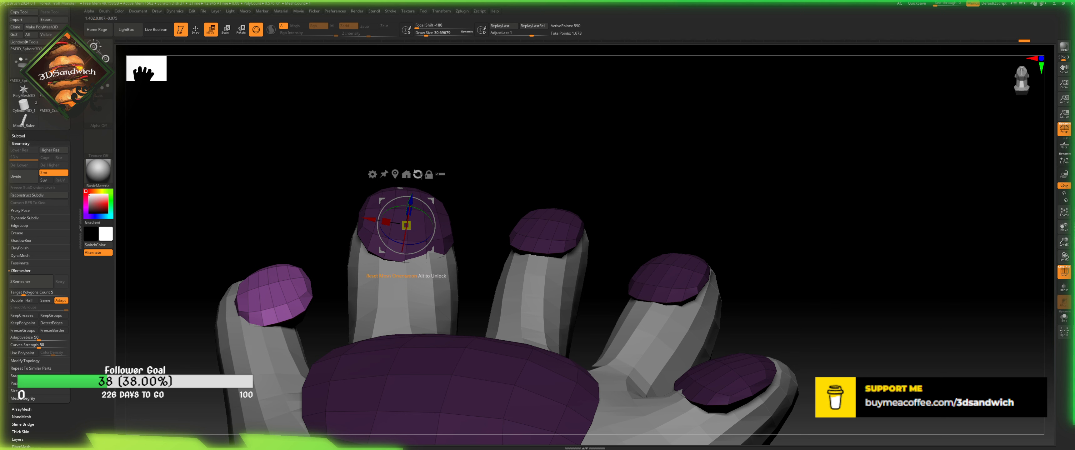
{"action": "left_click", "coordinate": [405, 174]}
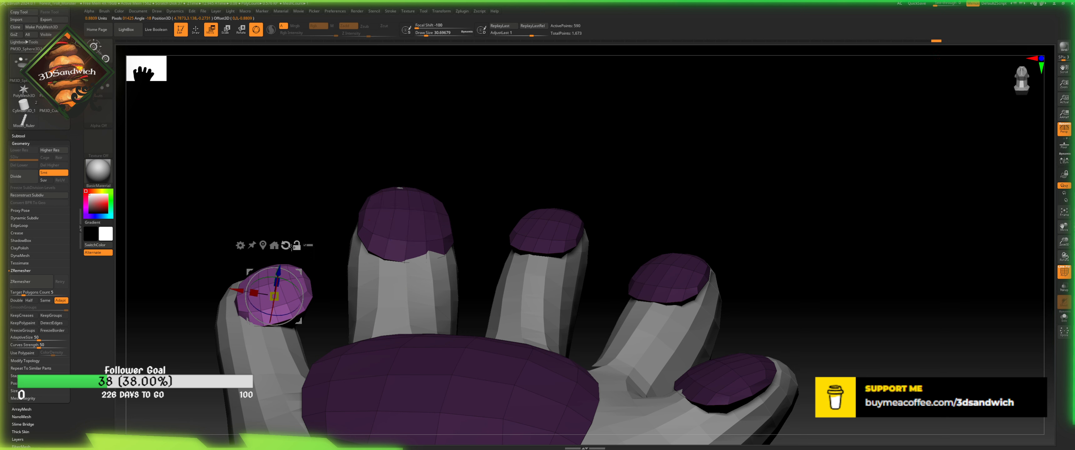
- Rotate the small outer toe's pad to follow the direction of its toe
{"action": "left_click_drag", "start_coordinate": [295, 273], "coordinate": [302, 285]}
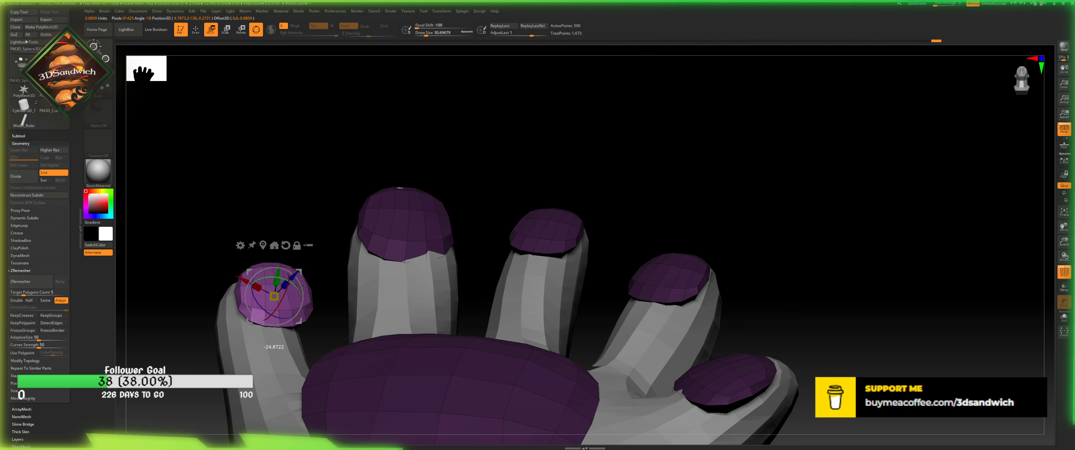
{"action": "left_click", "coordinate": [267, 245]}
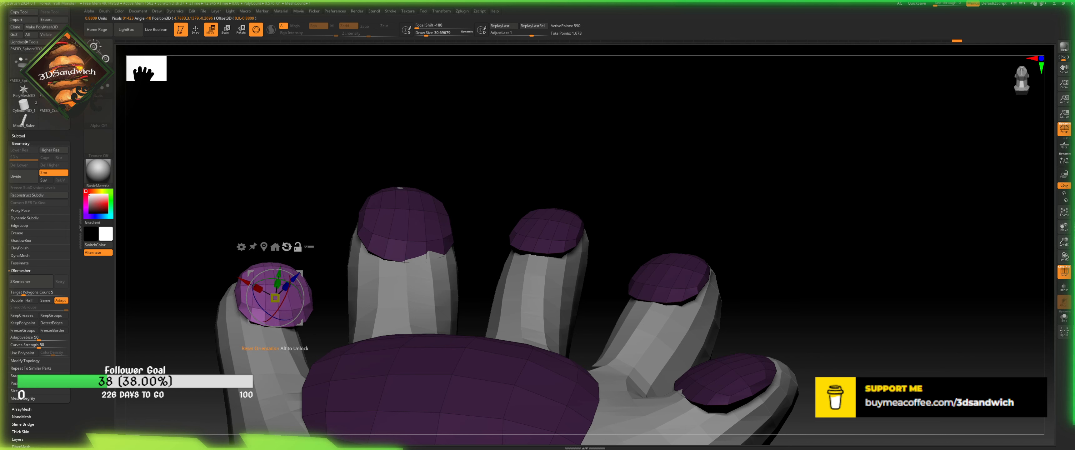
{"action": "left_click_drag", "start_coordinate": [288, 310], "coordinate": [297, 304]}
{"action": "left_click_drag", "start_coordinate": [276, 279], "coordinate": [290, 283]}
- Tilt the small outer toe's pad from the side, lower it onto the toe, and fine-tune its orientation
{"action": "left_click_drag", "start_coordinate": [306, 209], "coordinate": [384, 120], "text": "alt"}
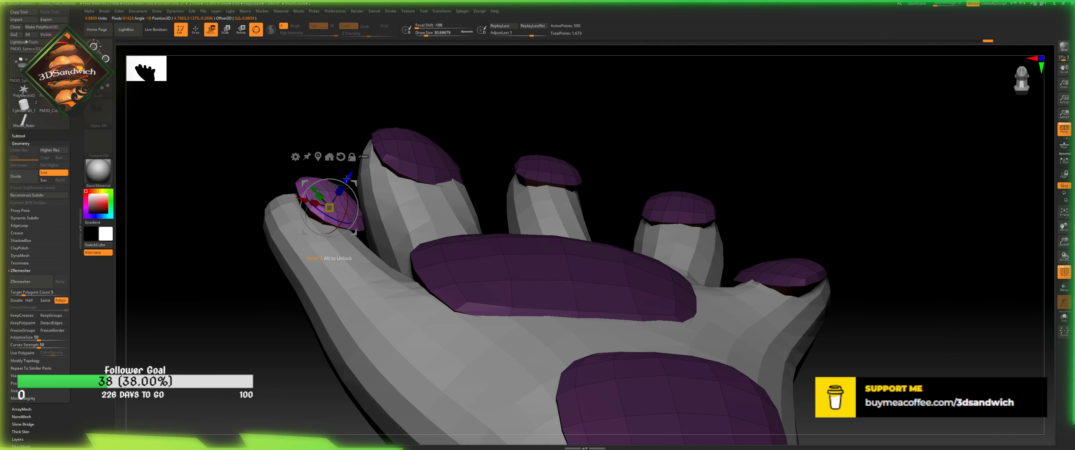
{"action": "left_click_drag", "start_coordinate": [345, 208], "coordinate": [312, 211]}
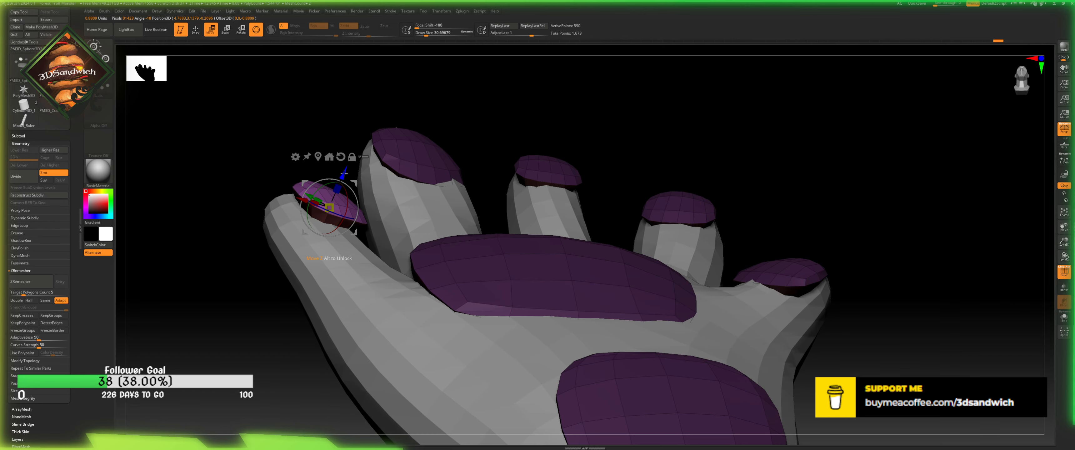
{"action": "left_click_drag", "start_coordinate": [343, 173], "coordinate": [340, 184]}
{"action": "left_click_drag", "start_coordinate": [343, 139], "coordinate": [327, 172]}
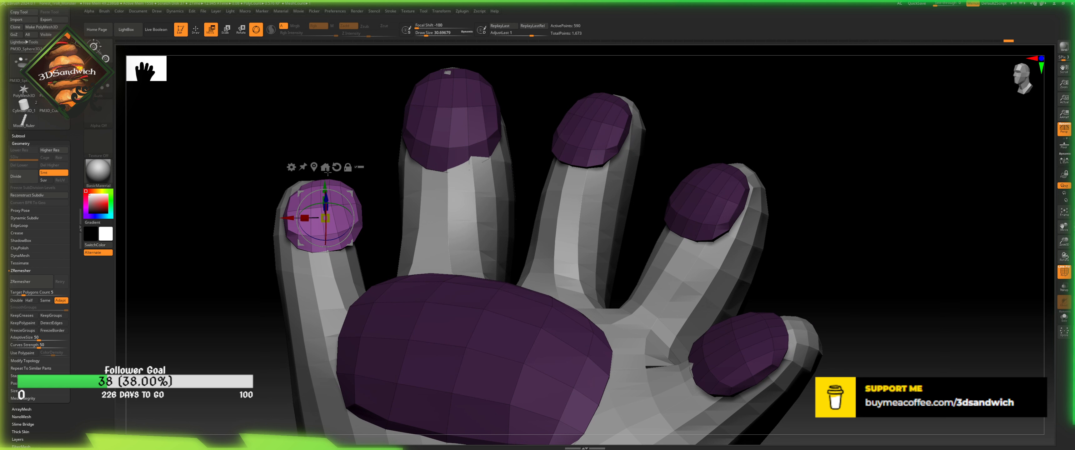
{"action": "left_click_drag", "start_coordinate": [312, 205], "coordinate": [322, 224]}
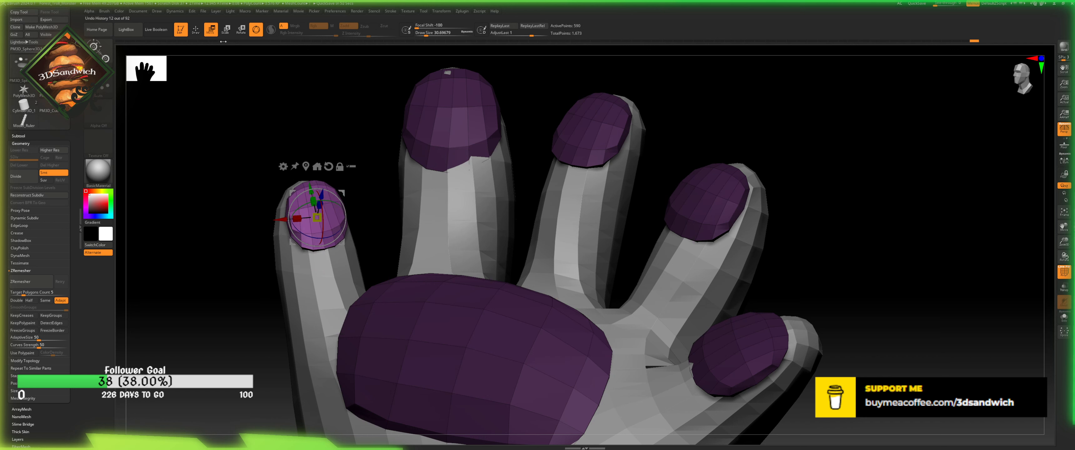
- Invert the mask on the pads so that only the small outer toe's pad is masked
{"action": "left_click", "coordinate": [196, 30]}
{"action": "left_click_drag", "start_coordinate": [405, 76], "coordinate": [304, 229], "text": "alt"}
{"action": "left_click", "coordinate": [367, 176], "text": "ctrl"}
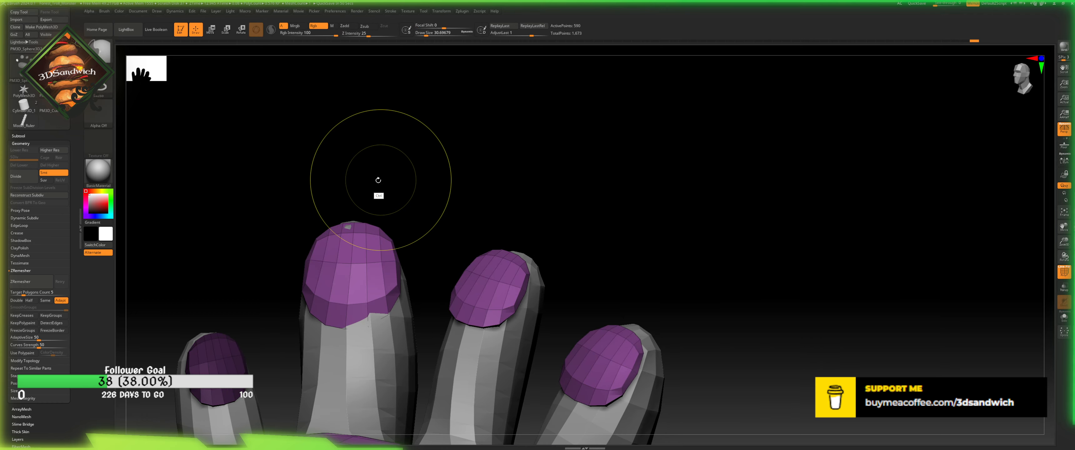
{"action": "left_click_drag", "start_coordinate": [377, 179], "coordinate": [449, 181]}
{"action": "left_click", "coordinate": [286, 233]}
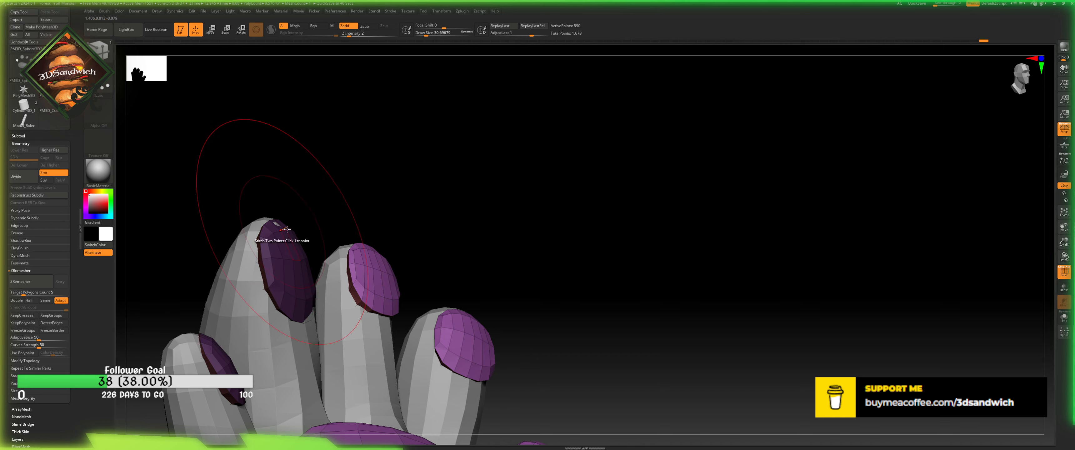
- Select the paw mesh, reduce the draw size to about 8, and reshape the small outer toe around its pad
{"action": "left_click", "coordinate": [300, 324], "text": "alt"}
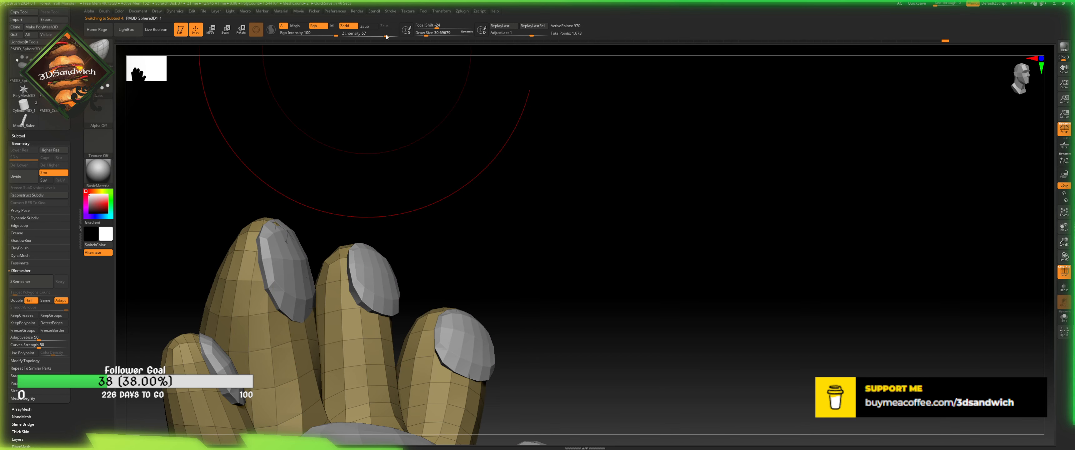
{"action": "left_click_drag", "start_coordinate": [426, 34], "coordinate": [421, 36]}
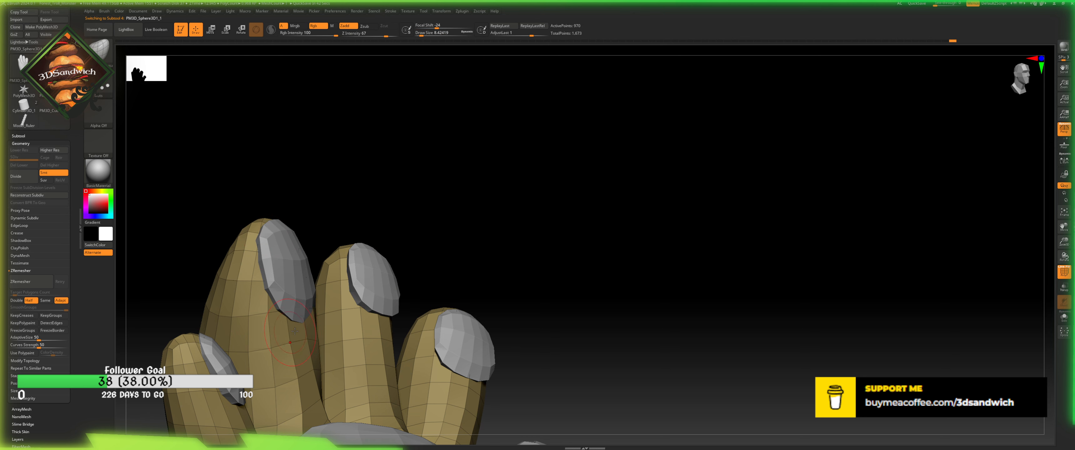
{"action": "left_click_drag", "start_coordinate": [564, 155], "coordinate": [606, 83], "text": "alt"}
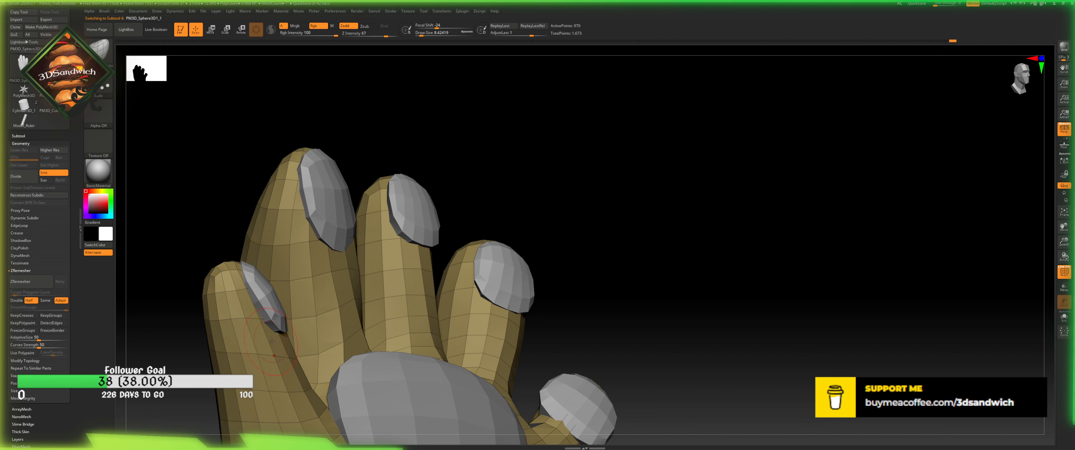
{"action": "left_click_drag", "start_coordinate": [285, 342], "coordinate": [254, 285]}
{"action": "mouse_move", "coordinate": [237, 166]}
{"action": "left_mouse_down"}
{"action": "mouse_move", "coordinate": [220, 185]}
{"action": "mouse_move", "coordinate": [226, 218]}
{"action": "left_mouse_up"}
{"action": "left_click_drag", "start_coordinate": [240, 278], "coordinate": [242, 269]}
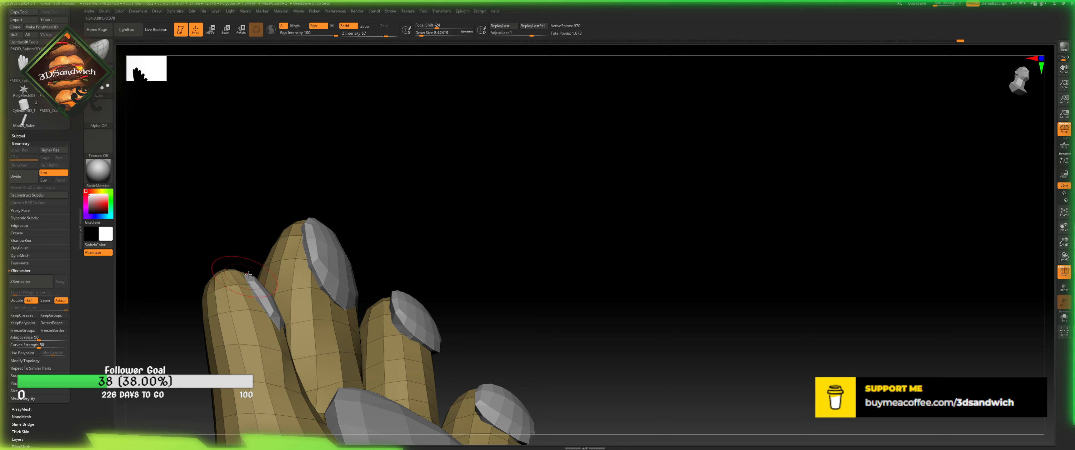
{"action": "mouse_move", "coordinate": [349, 217]}
{"action": "left_mouse_down"}
{"action": "mouse_move", "coordinate": [308, 300]}
{"action": "mouse_move", "coordinate": [274, 255]}
{"action": "mouse_move", "coordinate": [347, 276]}
{"action": "mouse_move", "coordinate": [360, 325]}
{"action": "mouse_move", "coordinate": [489, 266]}
{"action": "mouse_move", "coordinate": [365, 233]}
{"action": "mouse_move", "coordinate": [338, 176]}
{"action": "mouse_move", "coordinate": [329, 283]}
{"action": "left_mouse_up"}
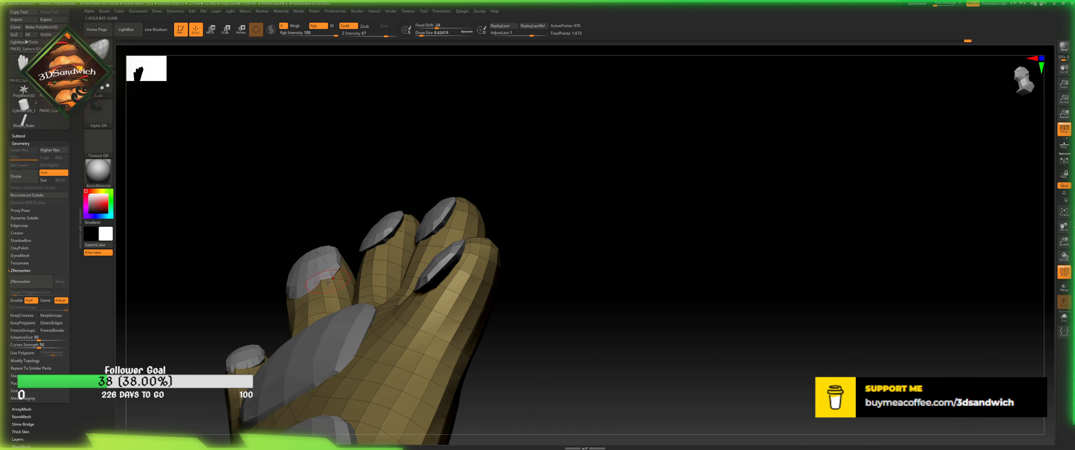
- Select the pads, set the draw size to about 23, and push the edge of the largest toe's pad inward
{"action": "left_click_drag", "start_coordinate": [333, 244], "coordinate": [375, 259]}
{"action": "left_click", "coordinate": [321, 264], "text": "alt"}
{"action": "left_click_drag", "start_coordinate": [351, 191], "coordinate": [364, 178]}
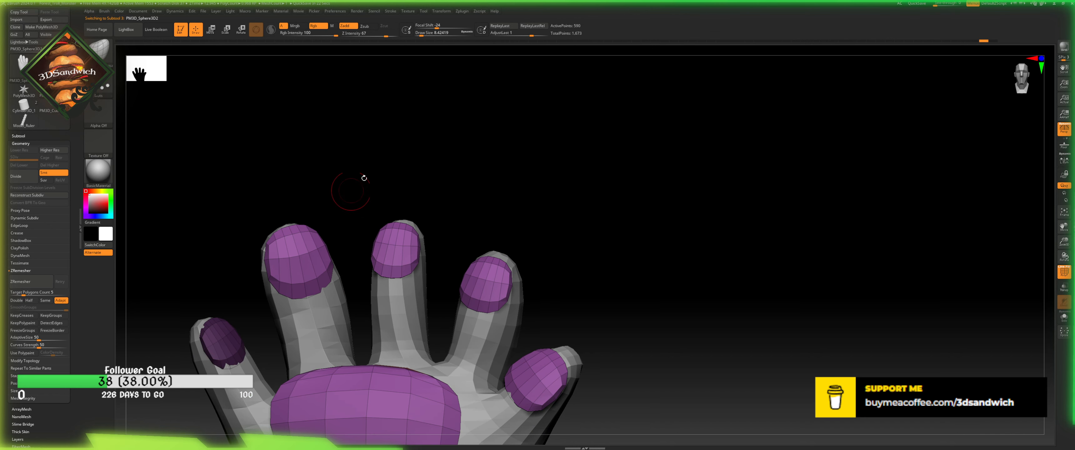
{"action": "left_click", "coordinate": [424, 35]}
{"action": "left_click_drag", "start_coordinate": [327, 250], "coordinate": [303, 249]}
{"action": "left_click_drag", "start_coordinate": [325, 206], "coordinate": [350, 297]}
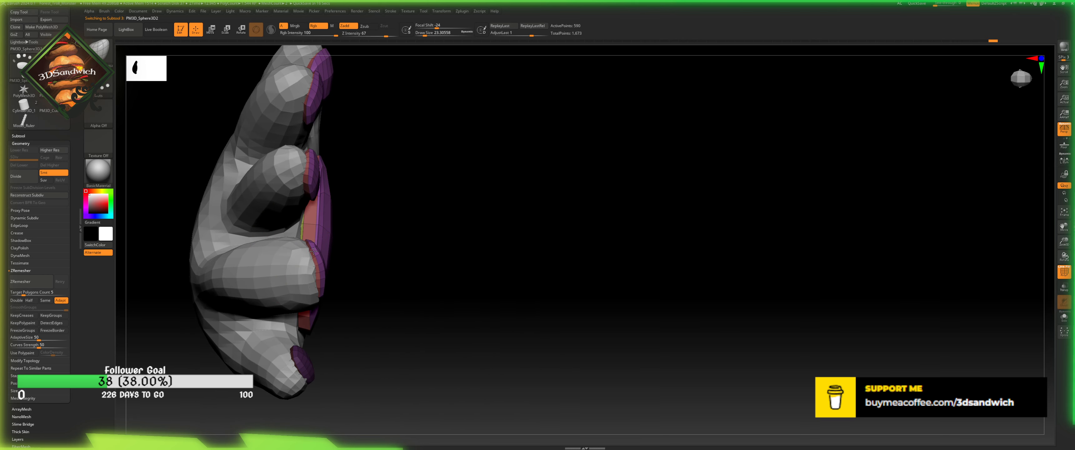
{"action": "left_click_drag", "start_coordinate": [312, 249], "coordinate": [337, 258]}
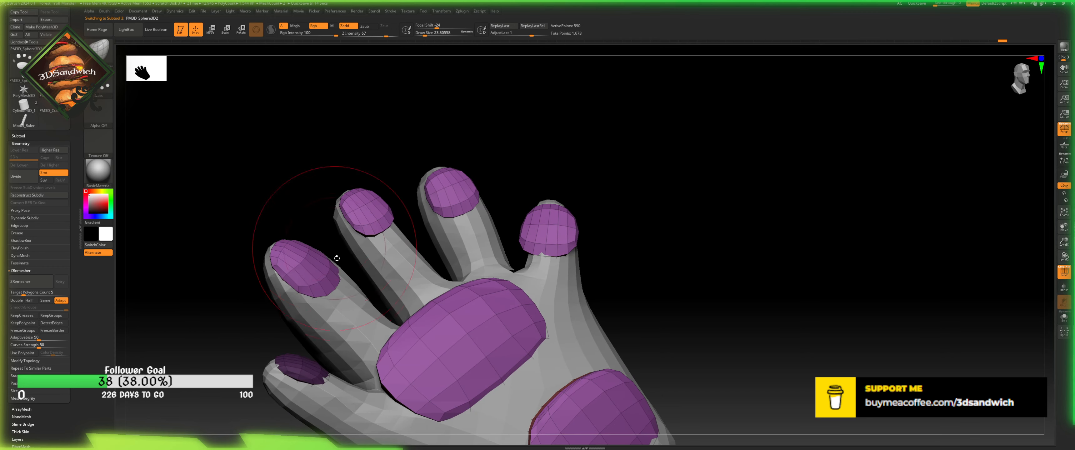
- Select the paw mesh again and smooth the palm side of the largest toe
{"action": "left_click", "coordinate": [339, 309], "text": "alt"}
{"action": "left_click_drag", "start_coordinate": [287, 157], "coordinate": [336, 213]}
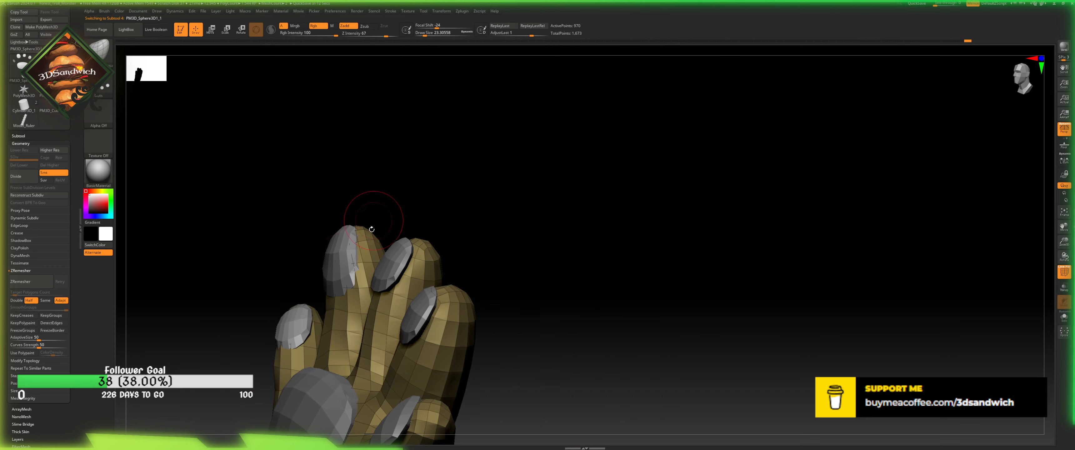
{"action": "left_click_drag", "start_coordinate": [360, 272], "coordinate": [379, 137]}
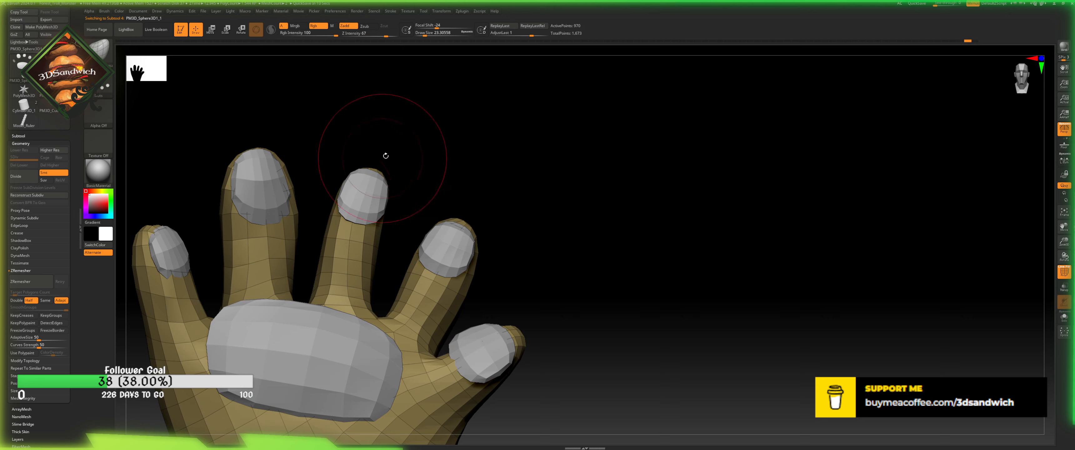
{"action": "mouse_move", "coordinate": [397, 204]}
{"action": "left_mouse_down"}
{"action": "mouse_move", "coordinate": [396, 170]}
{"action": "mouse_move", "coordinate": [393, 204]}
{"action": "left_mouse_up"}
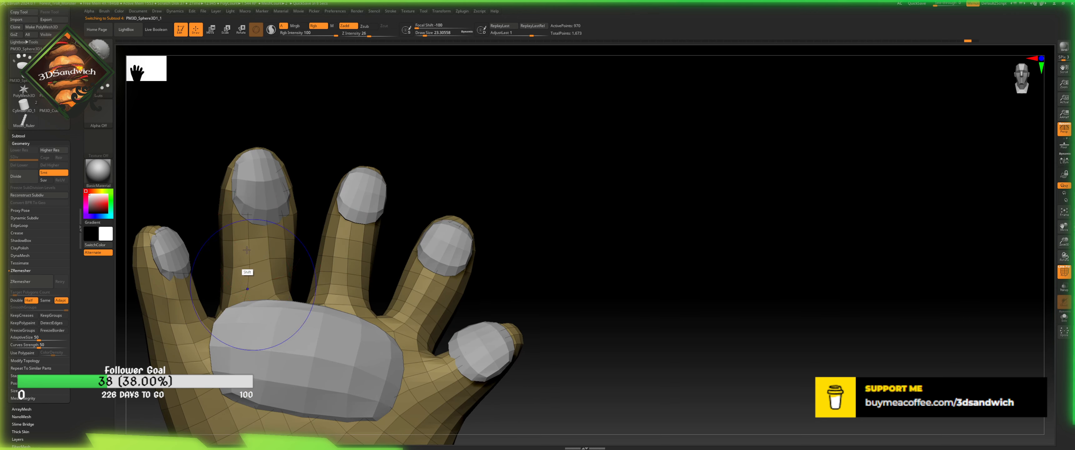
{"action": "left_click_drag", "start_coordinate": [248, 250], "coordinate": [236, 202], "text": "shift"}
{"action": "mouse_move", "coordinate": [314, 180]}
{"action": "left_mouse_down"}
{"action": "mouse_move", "coordinate": [305, 213]}
{"action": "mouse_move", "coordinate": [240, 162]}
{"action": "left_mouse_up"}
- Smooth the back of the paw along the thumb-side toes and the webbing between the toes
{"action": "mouse_move", "coordinate": [271, 129]}
{"action": "left_mouse_down"}
{"action": "mouse_move", "coordinate": [385, 135]}
{"action": "mouse_move", "coordinate": [381, 175]}
{"action": "left_mouse_up"}
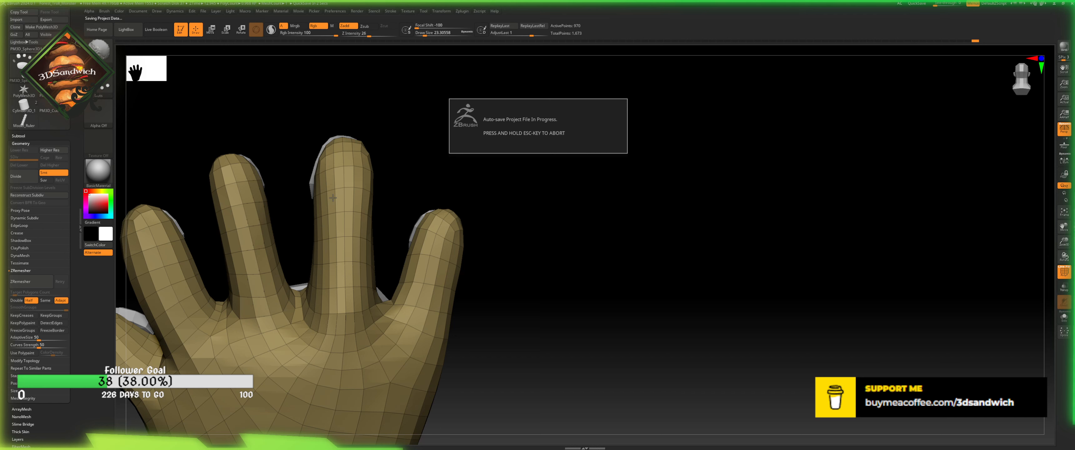
{"action": "left_click_drag", "start_coordinate": [309, 133], "coordinate": [406, 122], "text": "alt"}
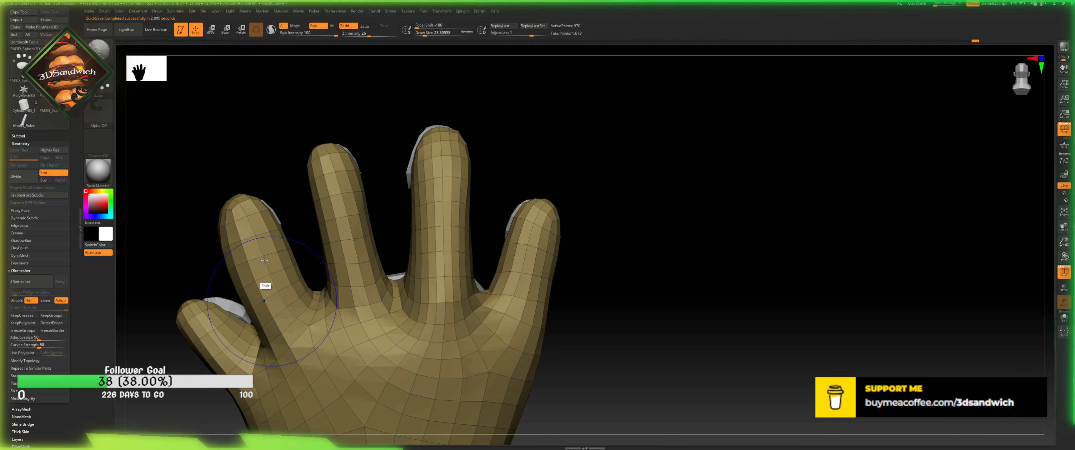
{"action": "left_click_drag", "start_coordinate": [264, 267], "coordinate": [264, 311], "text": "shift"}
{"action": "left_click_drag", "start_coordinate": [244, 348], "coordinate": [223, 338], "text": "shift"}
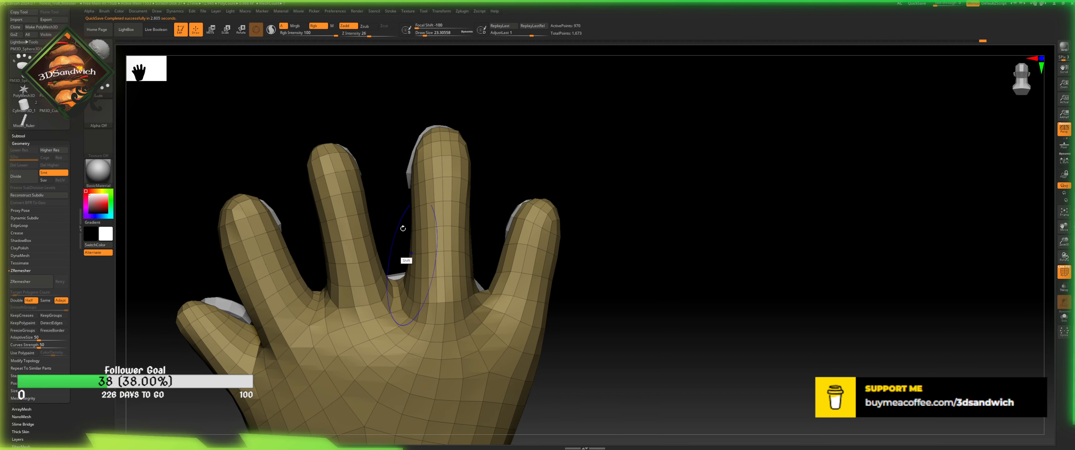
{"action": "left_click_drag", "start_coordinate": [406, 245], "coordinate": [487, 390], "text": "shift"}
{"action": "mouse_move", "coordinate": [582, 222]}
{"action": "left_mouse_down"}
{"action": "mouse_move", "coordinate": [516, 235]}
{"action": "mouse_move", "coordinate": [618, 274]}
{"action": "left_mouse_up"}
- Select the pads and switch to the ZModeler brush with its Mask action targeting an island
{"action": "left_click", "coordinate": [103, 57]}
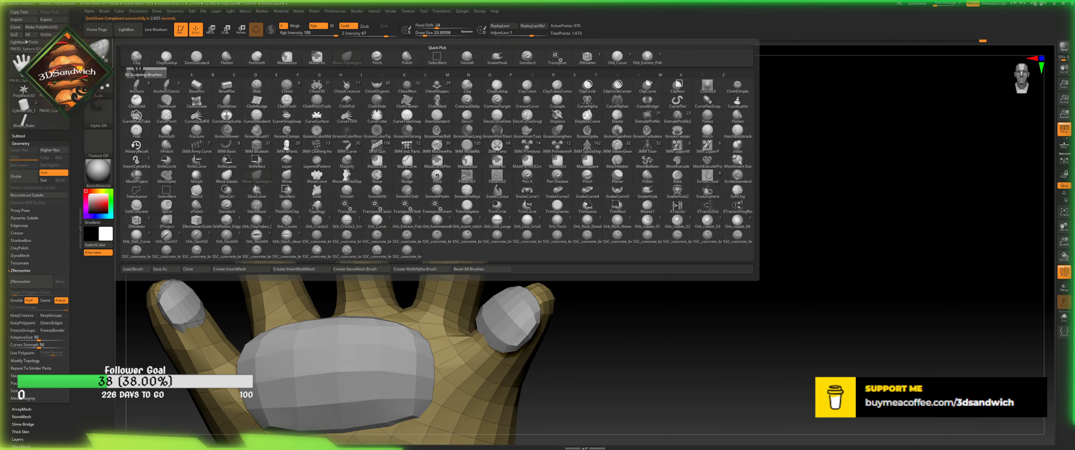
{"action": "left_click", "coordinate": [103, 57]}
{"action": "mouse_move", "coordinate": [271, 149]}
{"action": "left_mouse_down", "text": "alt"}
{"action": "mouse_move", "coordinate": [288, 115]}
{"action": "mouse_move", "coordinate": [567, 158]}
{"action": "mouse_move", "coordinate": [476, 187]}
{"action": "left_mouse_up", "text": "alt"}
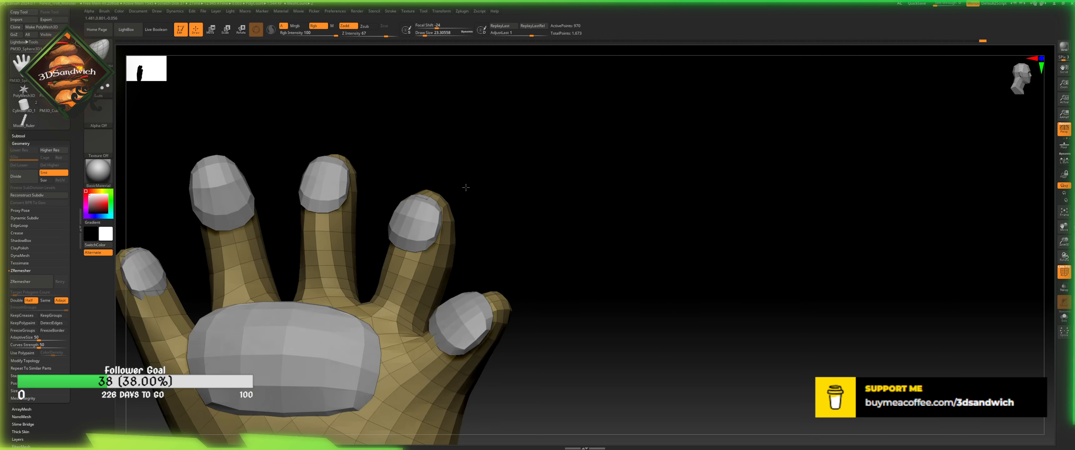
{"action": "left_click", "coordinate": [224, 221], "text": "alt"}
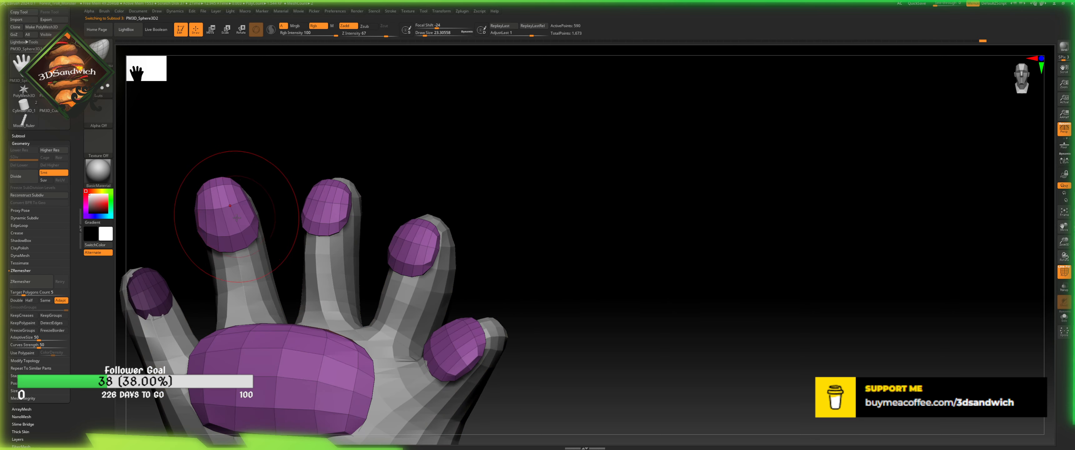
{"action": "key", "text": "space"}
{"action": "key", "text": "b"}
{"action": "key", "text": "z"}
{"action": "key", "text": "m"}
{"action": "key", "text": "space"}
{"action": "left_click", "coordinate": [216, 202]}
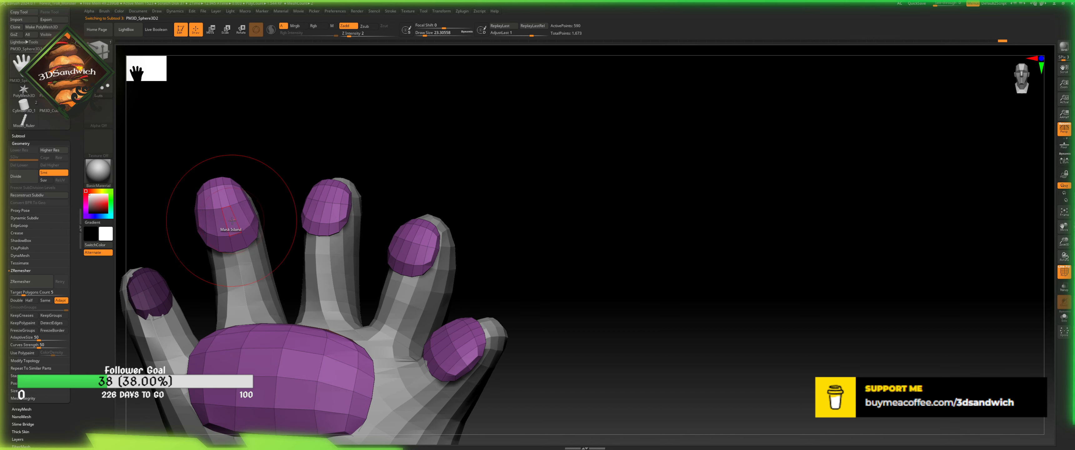
- Clear the old mask, mask every pad except the largest toe's, and centre the gizmo on that pad
{"action": "key", "text": "ctrl"}
{"action": "key", "text": "w"}
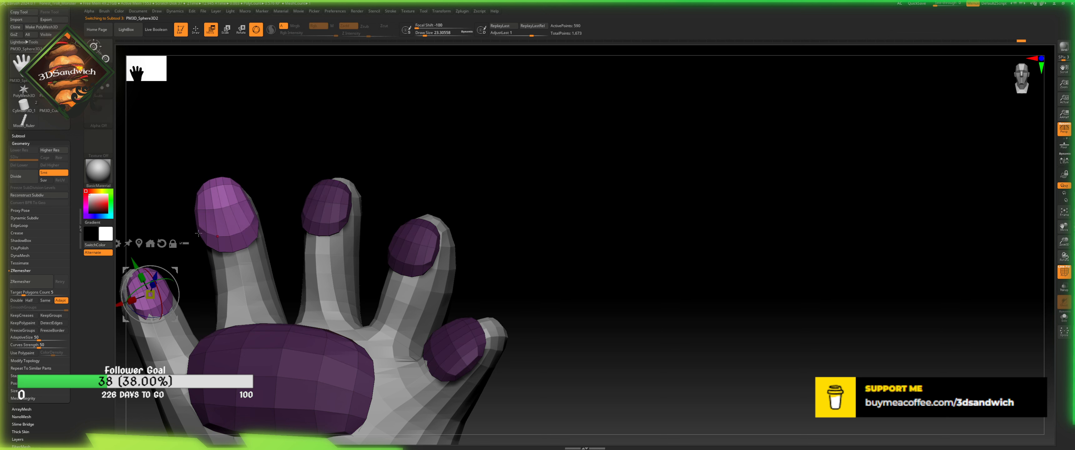
{"action": "left_click_drag", "start_coordinate": [189, 180], "coordinate": [241, 173], "text": "ctrl"}
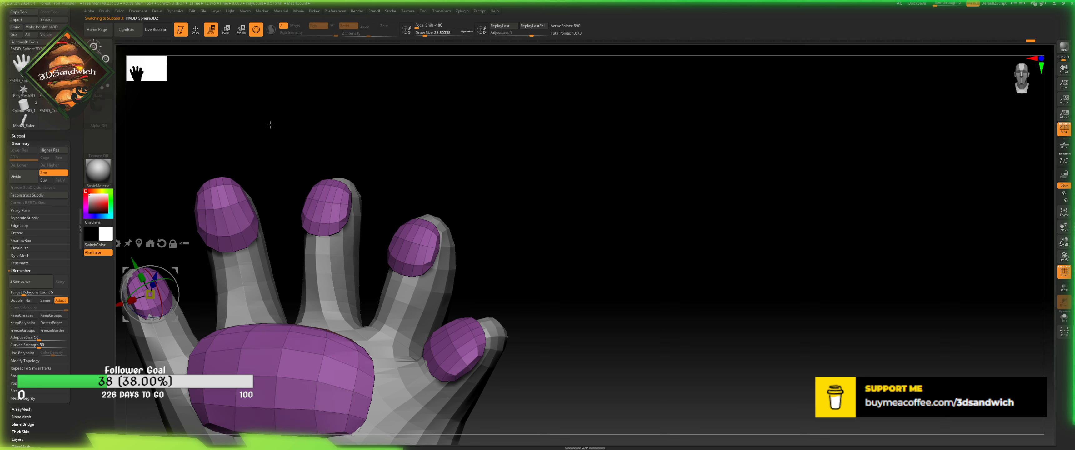
{"action": "left_click", "coordinate": [201, 33]}
{"action": "key", "text": "space"}
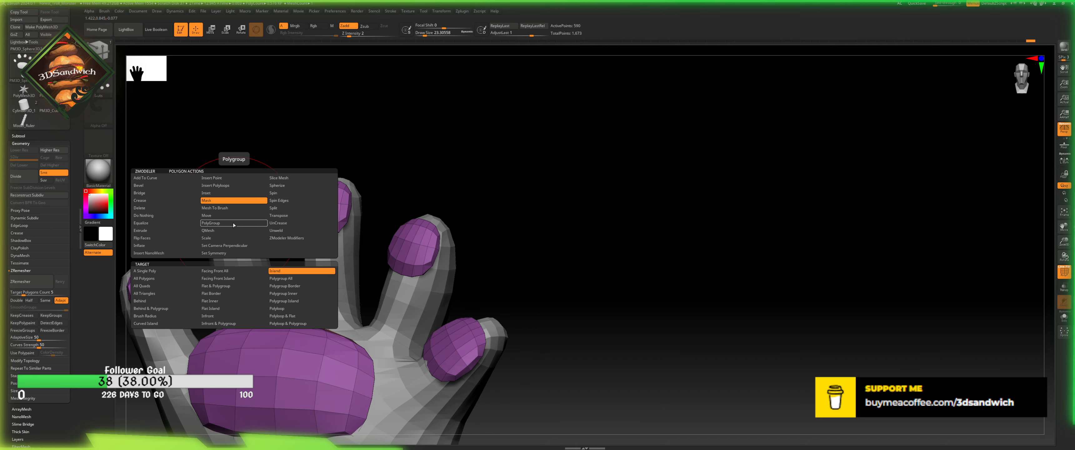
{"action": "left_click", "coordinate": [232, 223]}
{"action": "left_click", "coordinate": [266, 174], "text": "ctrl"}
{"action": "key", "text": "w"}
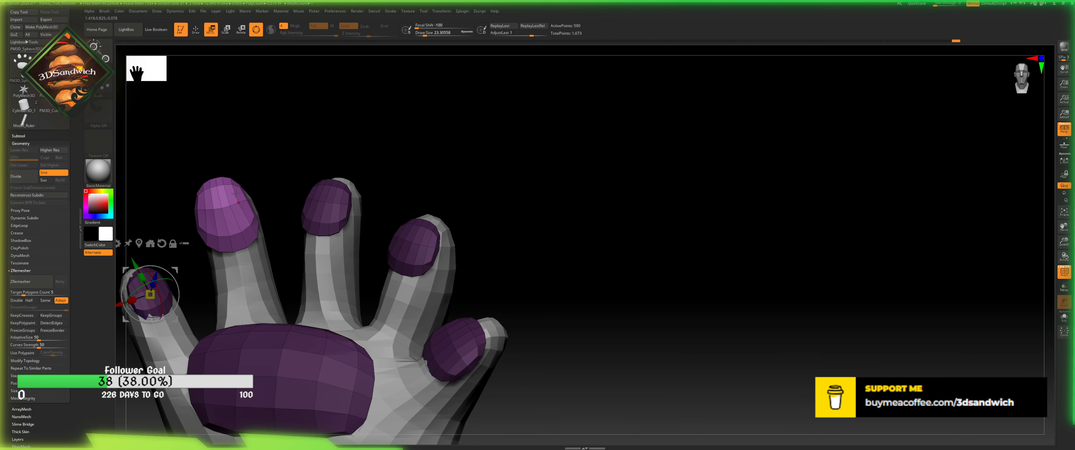
{"action": "left_click", "coordinate": [227, 216]}
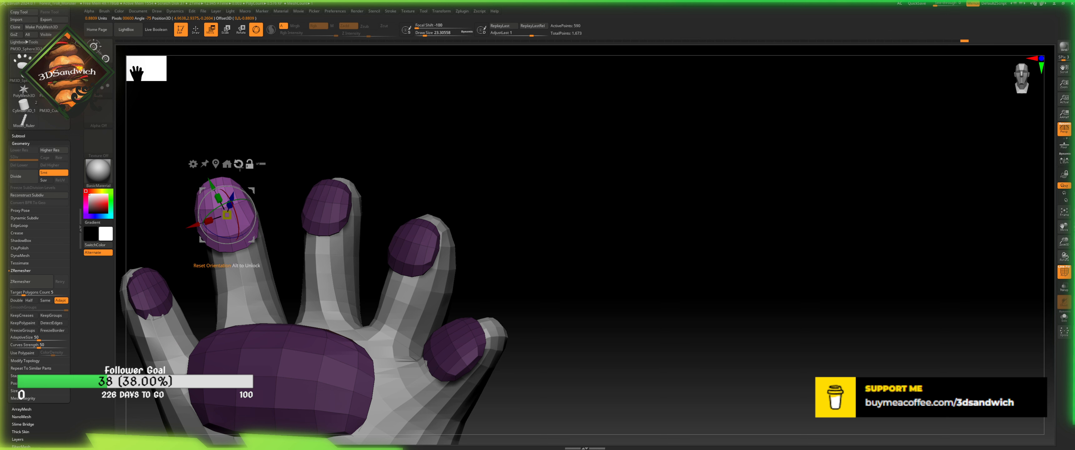
- Rotate the largest toe's pad to sit flush on its toe, return to Draw mode and clear the mask
{"action": "left_click_drag", "start_coordinate": [226, 218], "coordinate": [234, 203]}
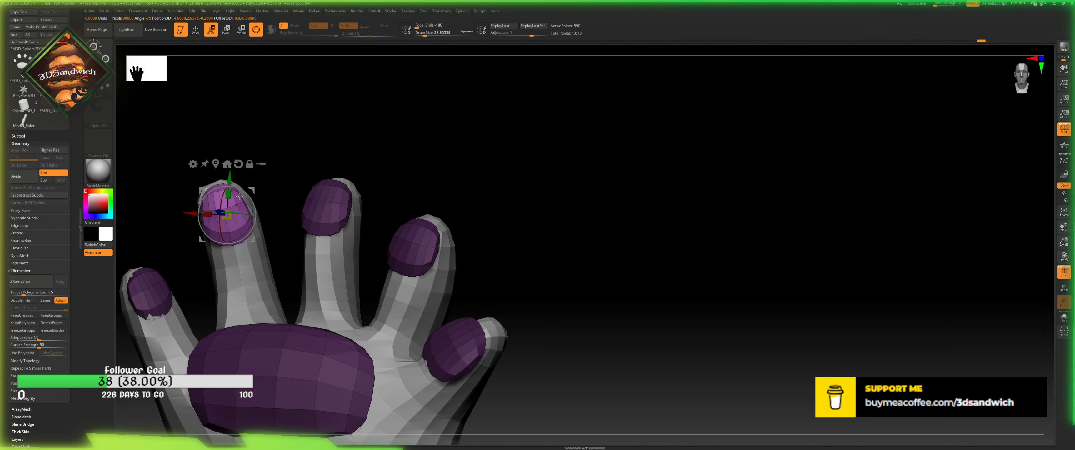
{"action": "left_click", "coordinate": [195, 27]}
{"action": "left_click_drag", "start_coordinate": [292, 100], "coordinate": [378, 133], "text": "ctrl"}
{"action": "mouse_move", "coordinate": [550, 233]}
{"action": "left_mouse_down"}
{"action": "mouse_move", "coordinate": [542, 219]}
{"action": "mouse_move", "coordinate": [511, 250]}
{"action": "mouse_move", "coordinate": [499, 220]}
{"action": "mouse_move", "coordinate": [506, 232]}
{"action": "left_mouse_up"}
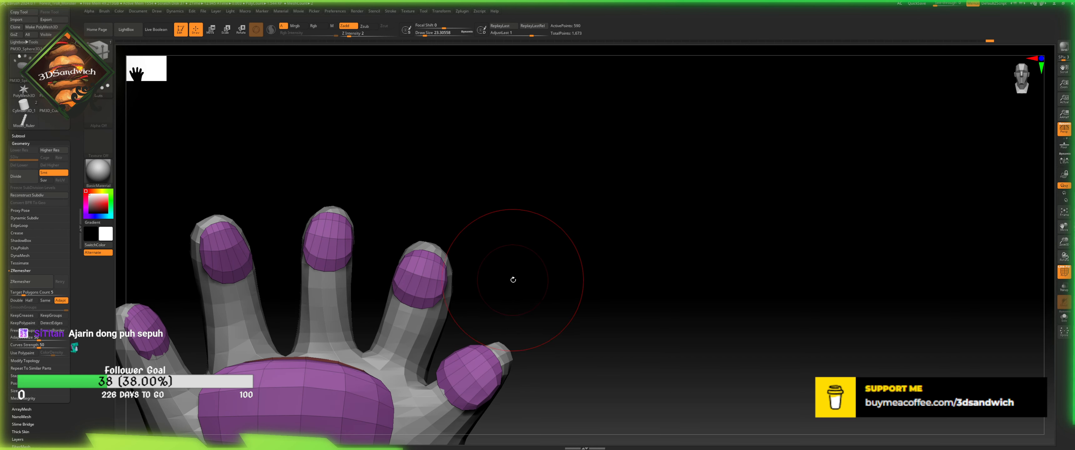
- Mask every pad except the thumb toe's and centre the gizmo on that pad
{"action": "left_click_drag", "start_coordinate": [492, 228], "coordinate": [503, 186]}
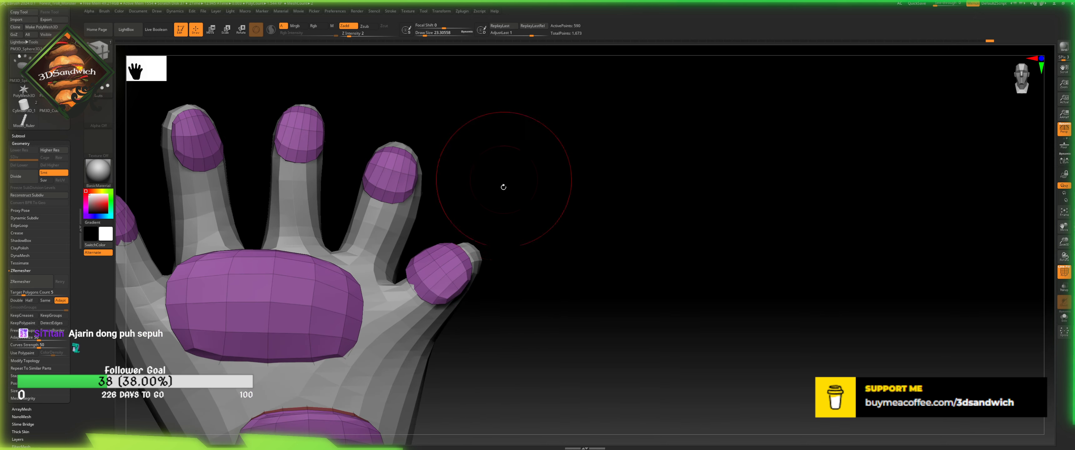
{"action": "mouse_move", "coordinate": [463, 258]}
{"action": "left_mouse_down"}
{"action": "mouse_move", "coordinate": [484, 328]}
{"action": "mouse_move", "coordinate": [475, 323]}
{"action": "left_mouse_up"}
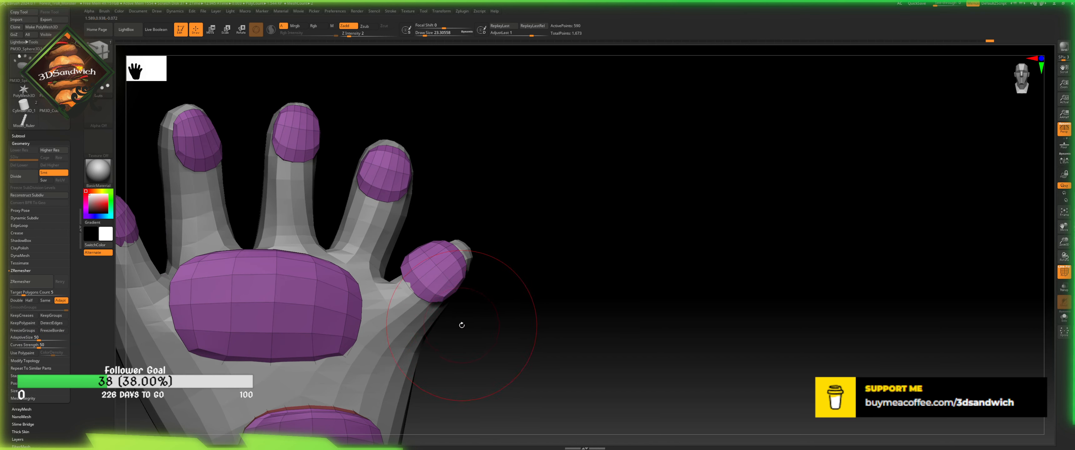
{"action": "mouse_move", "coordinate": [461, 325]}
{"action": "left_mouse_down"}
{"action": "mouse_move", "coordinate": [449, 334]}
{"action": "mouse_move", "coordinate": [465, 321]}
{"action": "mouse_move", "coordinate": [452, 255]}
{"action": "left_mouse_up"}
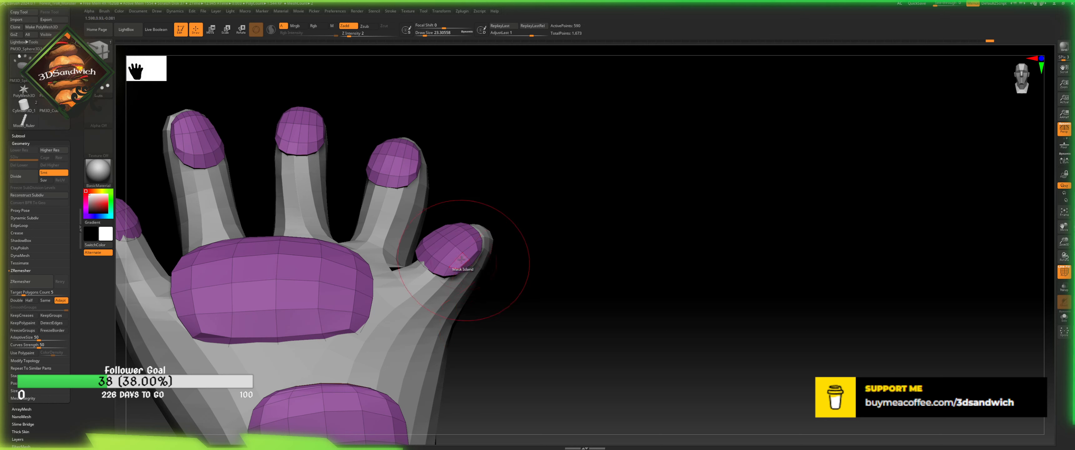
{"action": "key", "text": "space"}
{"action": "left_click_drag", "start_coordinate": [496, 195], "coordinate": [487, 247]}
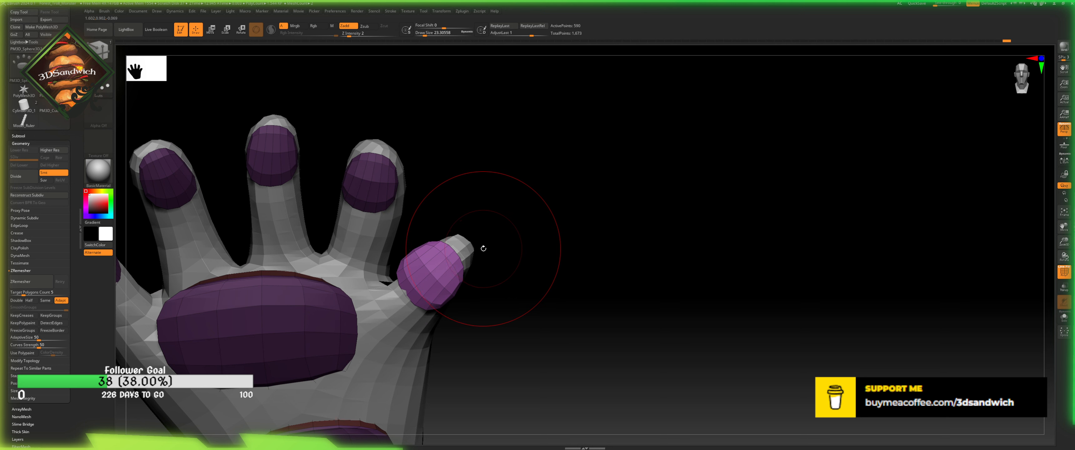
{"action": "left_click_drag", "start_coordinate": [507, 206], "coordinate": [500, 214], "text": "alt"}
{"action": "left_click", "coordinate": [500, 214], "text": "ctrl"}
{"action": "key", "text": "w"}
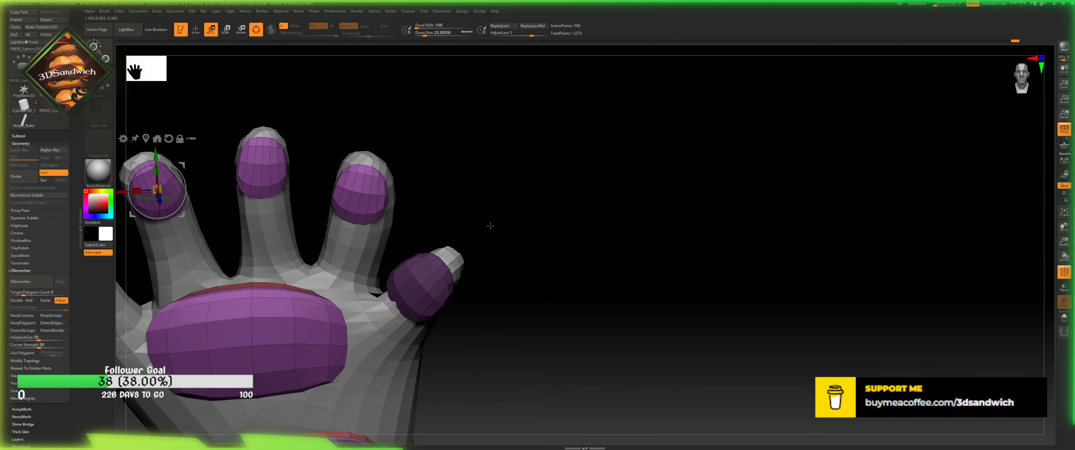
{"action": "left_click", "coordinate": [492, 236], "text": "ctrl"}
{"action": "left_click", "coordinate": [491, 236], "text": "ctrl"}
{"action": "left_click", "coordinate": [493, 238], "text": "ctrl"}
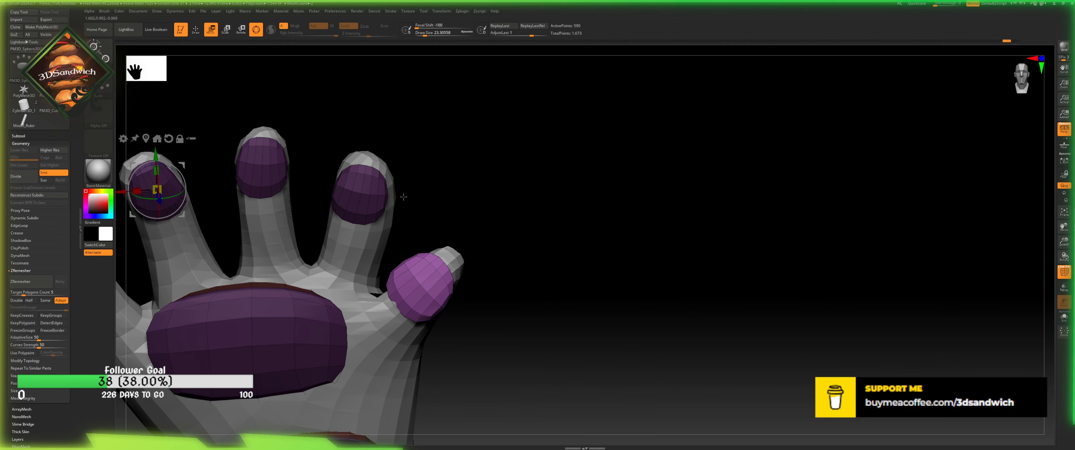
{"action": "left_click", "coordinate": [146, 139]}
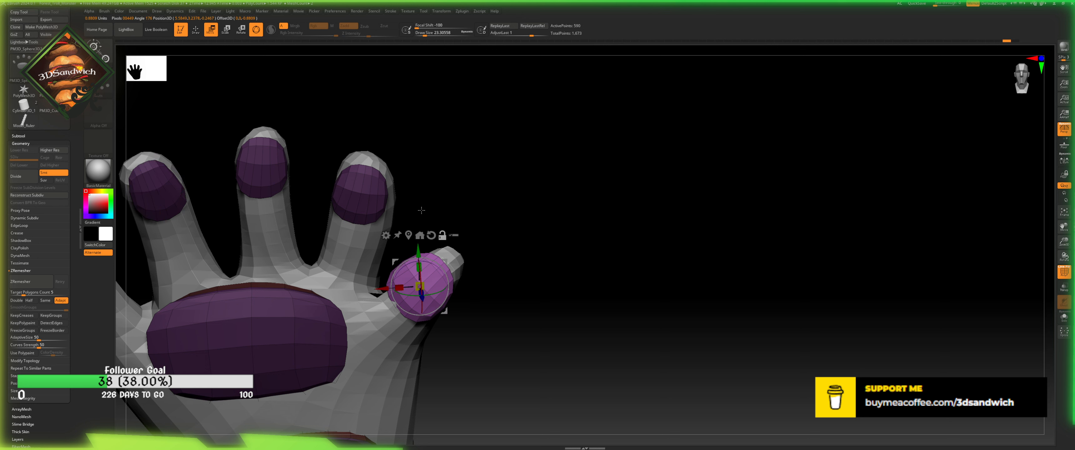
- Scale, rotate and shift the thumb toe's pad to fit its toe, and return to Draw mode
{"action": "left_click_drag", "start_coordinate": [426, 262], "coordinate": [413, 293]}
{"action": "left_click_drag", "start_coordinate": [513, 267], "coordinate": [458, 274]}
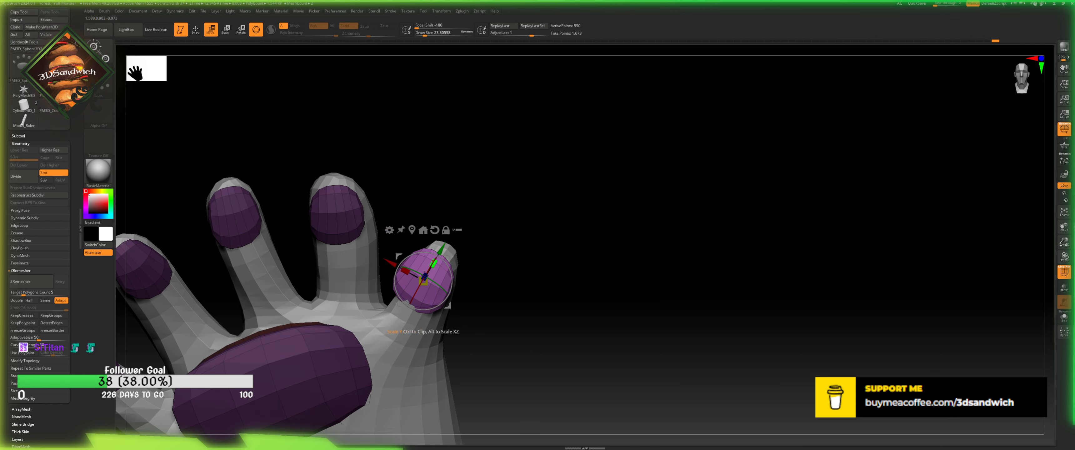
{"action": "left_click_drag", "start_coordinate": [471, 309], "coordinate": [317, 116]}
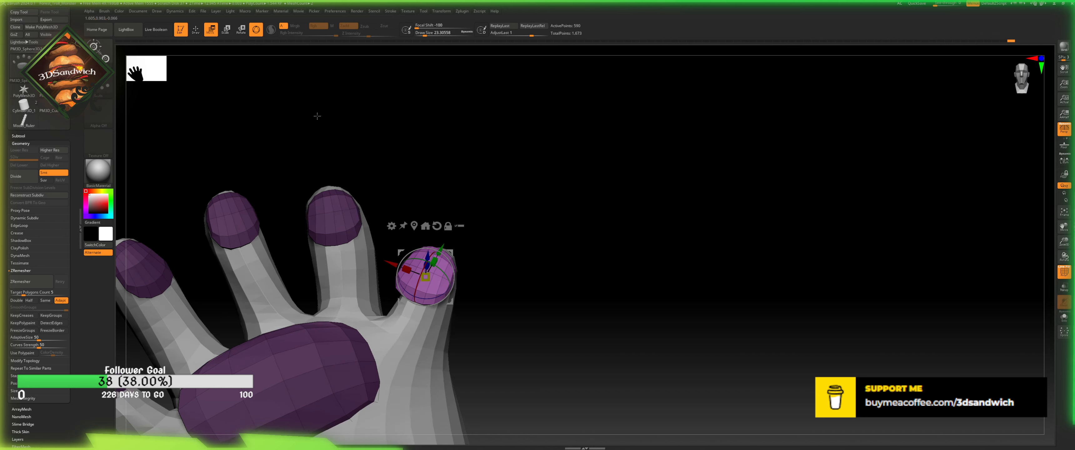
{"action": "left_click", "coordinate": [194, 29]}
{"action": "key", "text": "w"}
{"action": "left_click", "coordinate": [199, 32]}
{"action": "left_click_drag", "start_coordinate": [475, 274], "coordinate": [464, 246]}
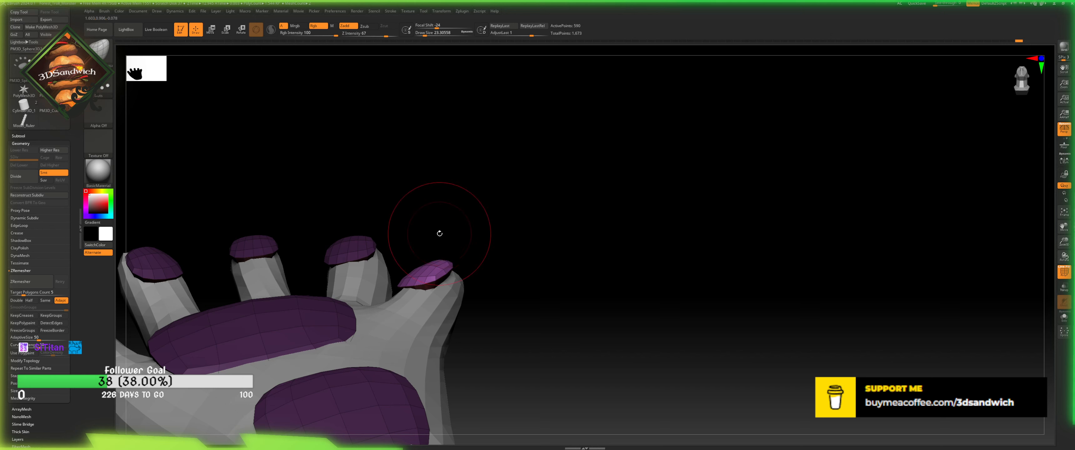
{"action": "left_click_drag", "start_coordinate": [439, 236], "coordinate": [448, 260]}
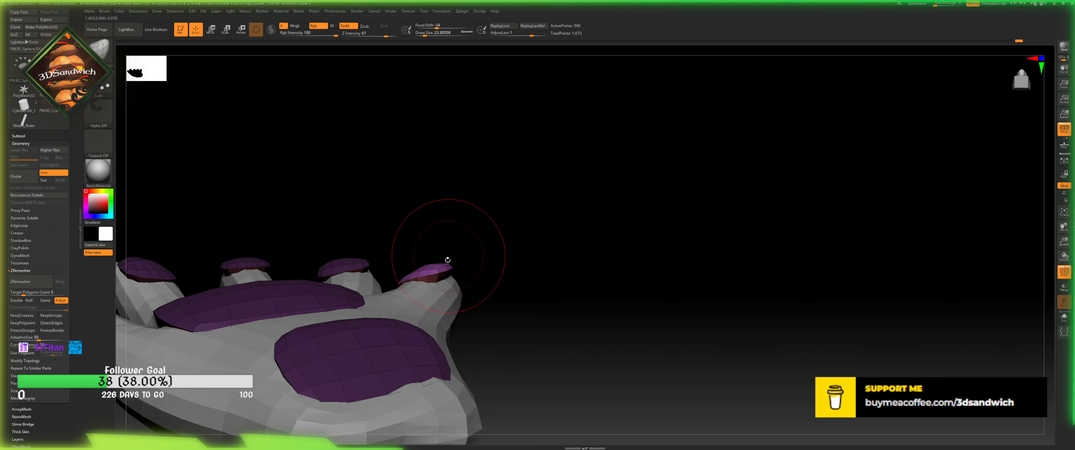
- Select the paw mesh, reduce the draw size to about 11.7 and reshape the thumb toe around its pad
{"action": "left_click", "coordinate": [445, 308], "text": "alt"}
{"action": "left_click_drag", "start_coordinate": [470, 279], "coordinate": [500, 230]}
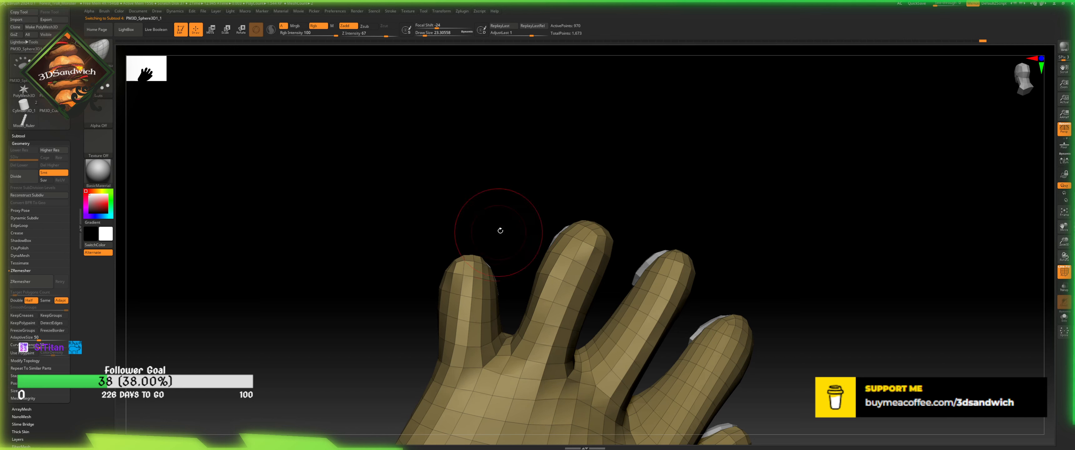
{"action": "left_click_drag", "start_coordinate": [425, 36], "coordinate": [422, 35]}
{"action": "mouse_move", "coordinate": [355, 204]}
{"action": "left_mouse_down"}
{"action": "mouse_move", "coordinate": [338, 139]}
{"action": "mouse_move", "coordinate": [463, 191]}
{"action": "mouse_move", "coordinate": [480, 262]}
{"action": "mouse_move", "coordinate": [492, 239]}
{"action": "left_mouse_up"}
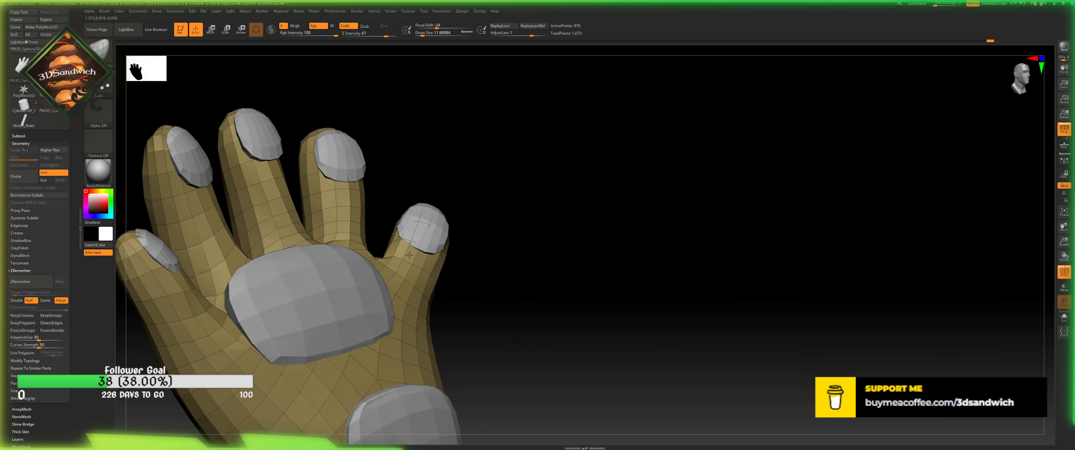
{"action": "left_click_drag", "start_coordinate": [467, 295], "coordinate": [431, 285]}
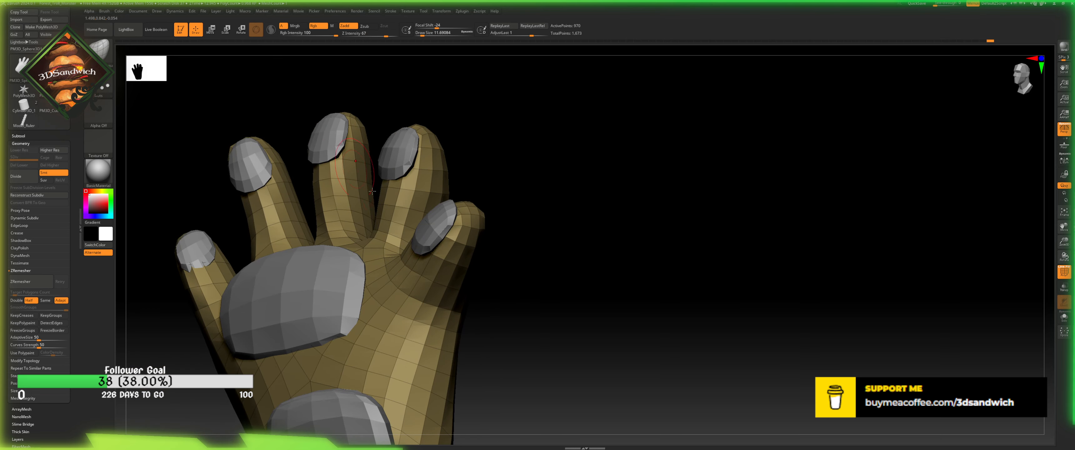
- Switch to the Orb extreme polish brush, undo the trial stroke and flatten the thumb-side edge of the palm and wrist
{"action": "key", "text": "b"}
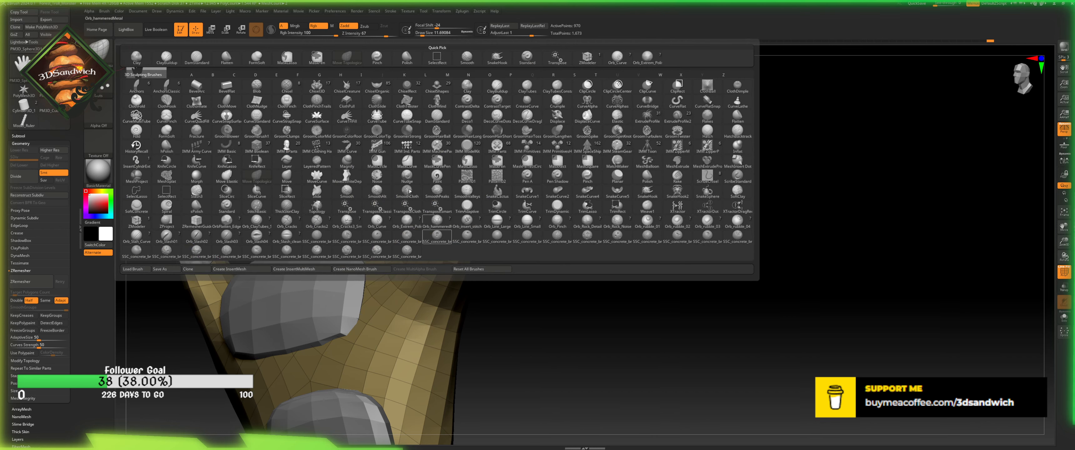
{"action": "left_click", "coordinate": [409, 227]}
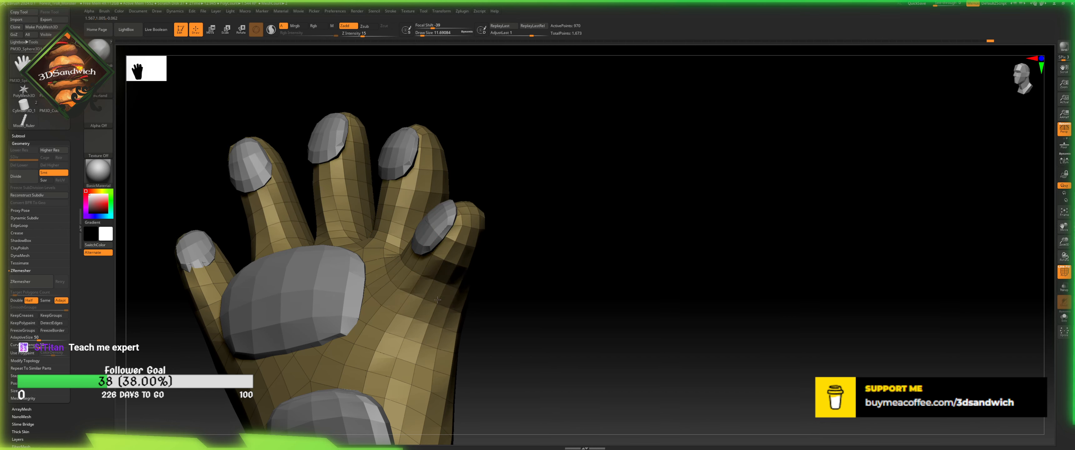
{"action": "key", "text": "ctrl+z"}
{"action": "left_click_drag", "start_coordinate": [466, 249], "coordinate": [421, 386]}
{"action": "left_click_drag", "start_coordinate": [481, 411], "coordinate": [457, 282], "text": "alt"}
{"action": "left_click_drag", "start_coordinate": [407, 142], "coordinate": [417, 197]}
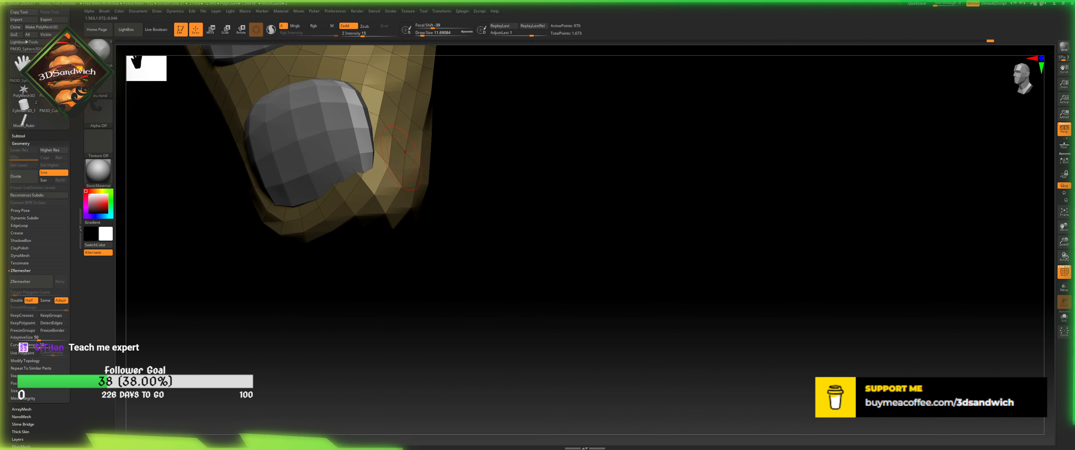
{"action": "mouse_move", "coordinate": [389, 125]}
{"action": "left_mouse_down"}
{"action": "mouse_move", "coordinate": [359, 201]}
{"action": "mouse_move", "coordinate": [326, 209]}
{"action": "left_mouse_up"}
{"action": "left_click_drag", "start_coordinate": [467, 296], "coordinate": [343, 276], "text": "alt"}
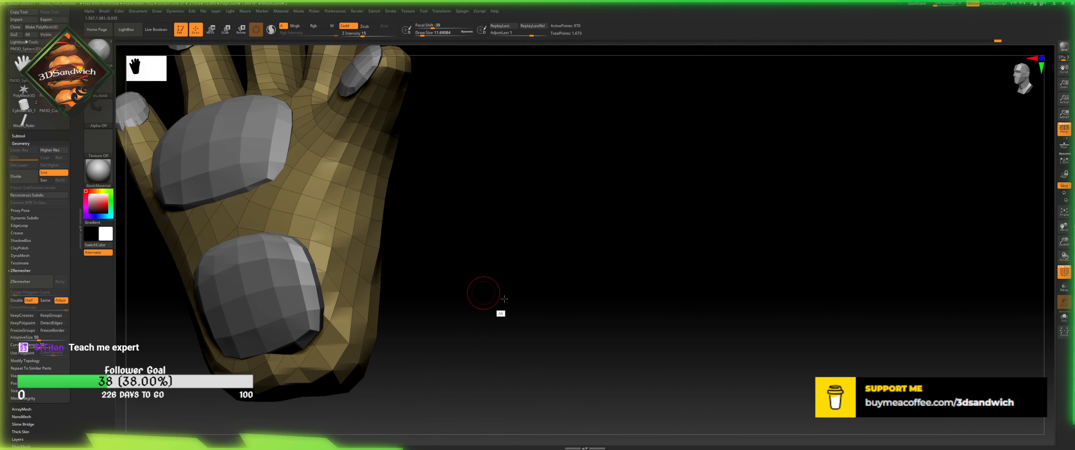
{"action": "left_click_drag", "start_coordinate": [499, 308], "coordinate": [496, 284], "text": "alt"}
- Switch to the Move brush and reshape the thumb-side edge of the wrist beside the lower palm pad
{"action": "key", "text": "b"}
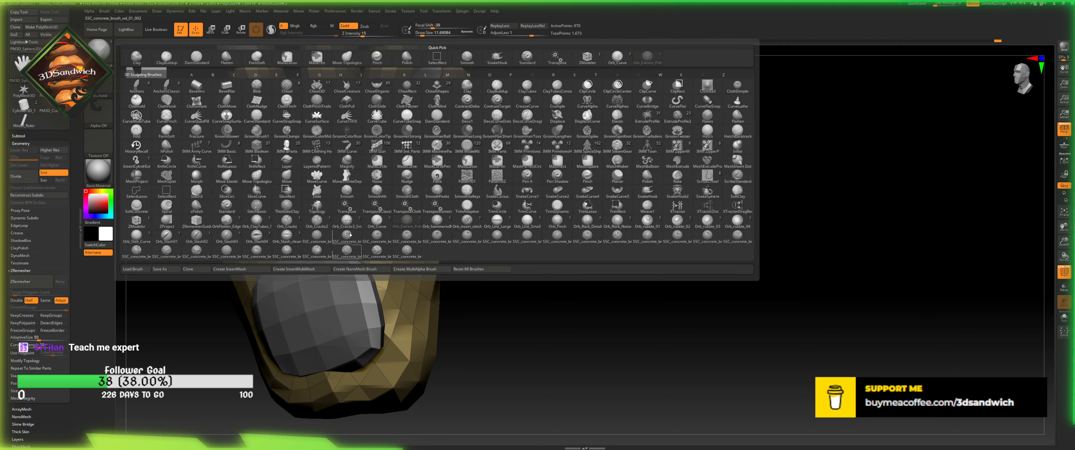
{"action": "left_click", "coordinate": [287, 176]}
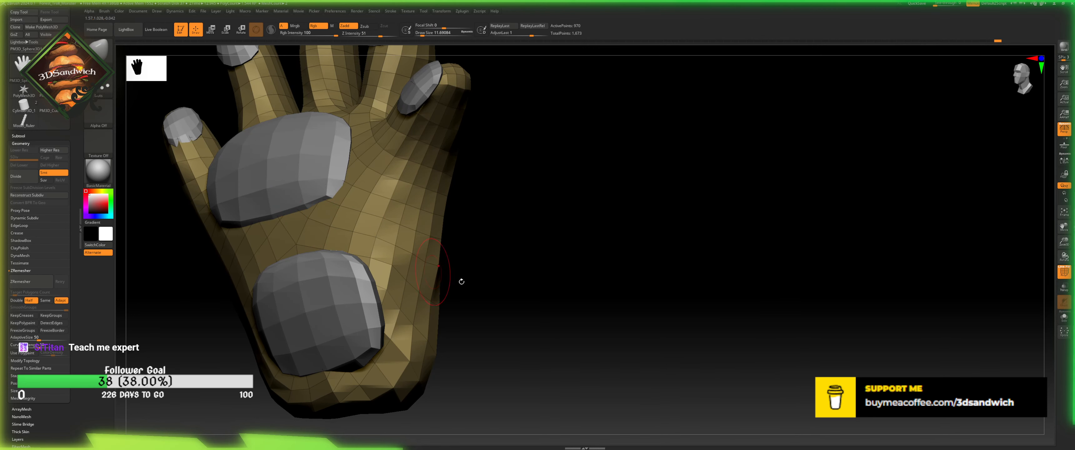
{"action": "left_click_drag", "start_coordinate": [461, 281], "coordinate": [633, 171]}
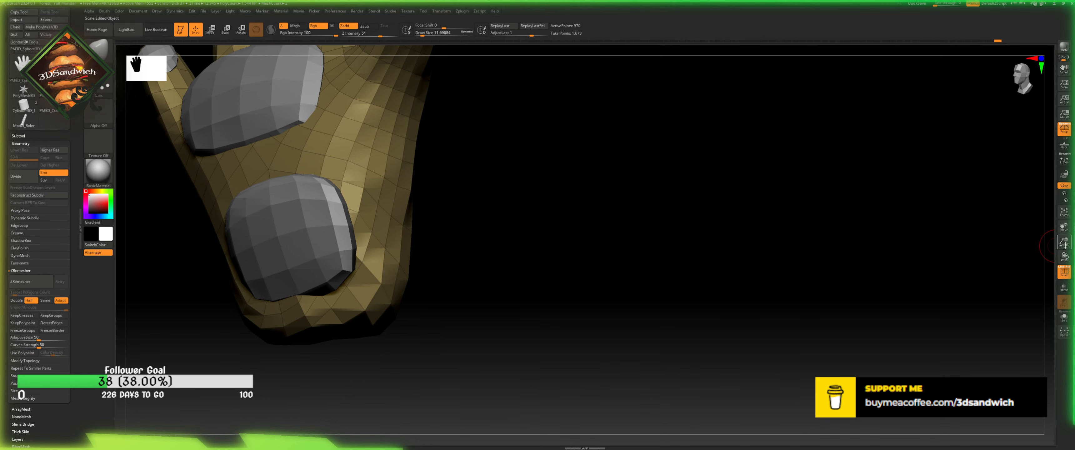
{"action": "left_click_drag", "start_coordinate": [1064, 244], "coordinate": [992, 250]}
{"action": "left_click_drag", "start_coordinate": [411, 244], "coordinate": [334, 284]}
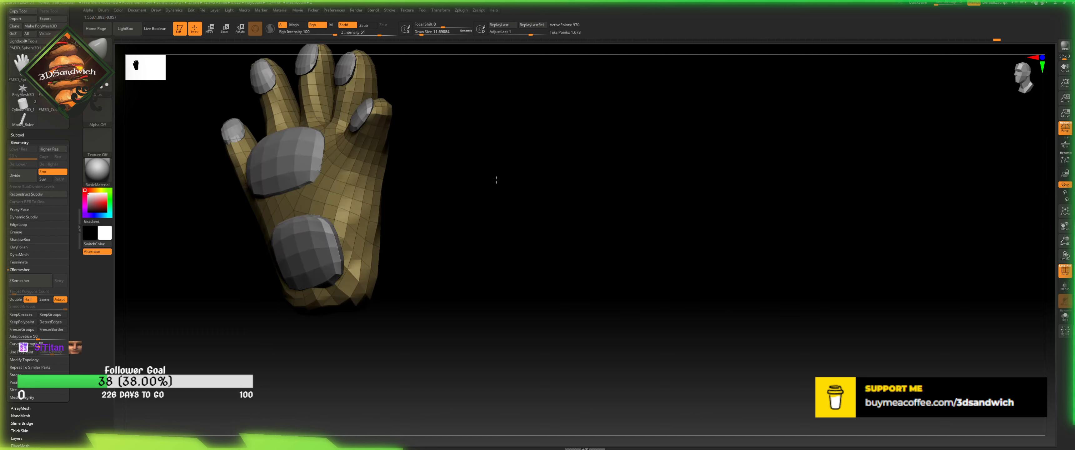
{"action": "left_click_drag", "start_coordinate": [497, 178], "coordinate": [510, 174]}
{"action": "left_click_drag", "start_coordinate": [432, 261], "coordinate": [455, 132]}
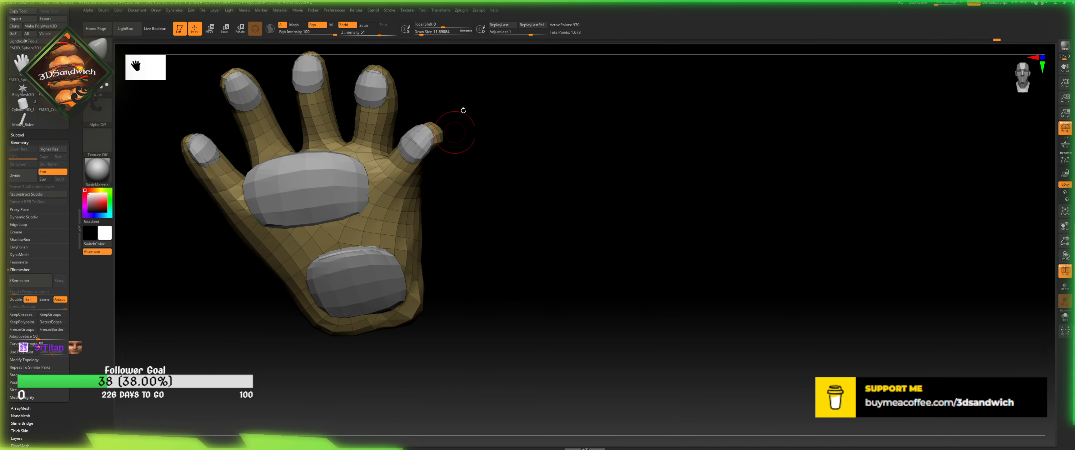
{"action": "left_click_drag", "start_coordinate": [992, 86], "coordinate": [932, 246], "text": "alt"}
{"action": "left_click_drag", "start_coordinate": [538, 278], "coordinate": [654, 96], "text": "alt"}
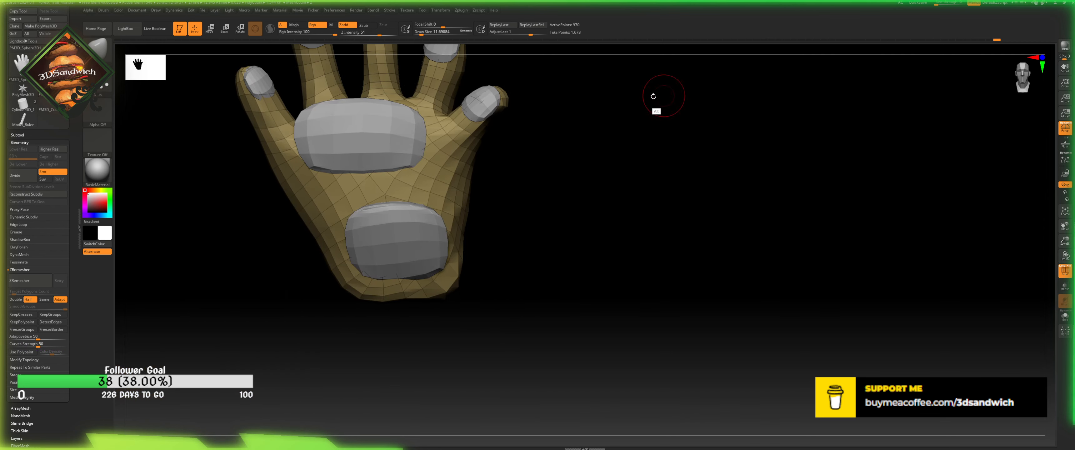
- Round out and smooth the end of the wrist, using draw sizes of about 62 and 35
{"action": "left_click_drag", "start_coordinate": [422, 35], "coordinate": [429, 37]}
{"action": "left_click_drag", "start_coordinate": [457, 294], "coordinate": [438, 280]}
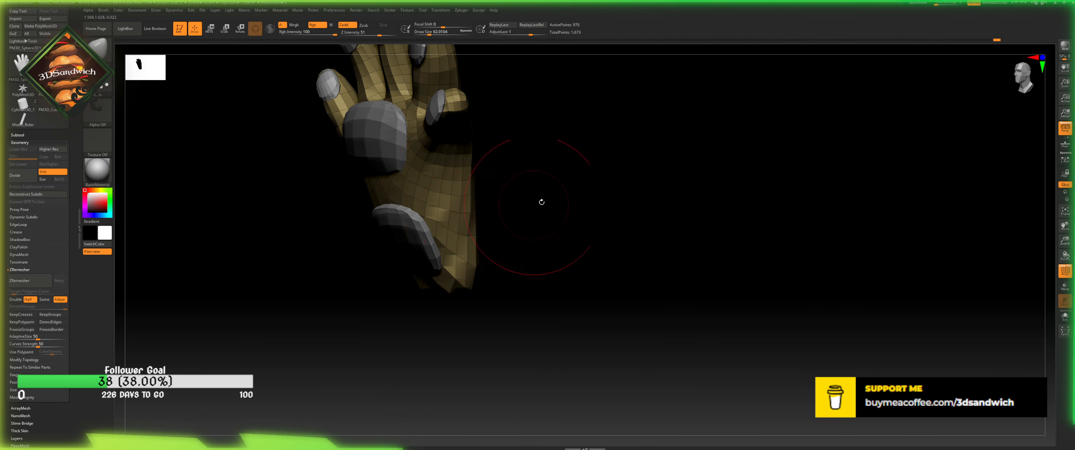
{"action": "left_click_drag", "start_coordinate": [540, 137], "coordinate": [480, 191]}
{"action": "left_click_drag", "start_coordinate": [430, 33], "coordinate": [426, 34]}
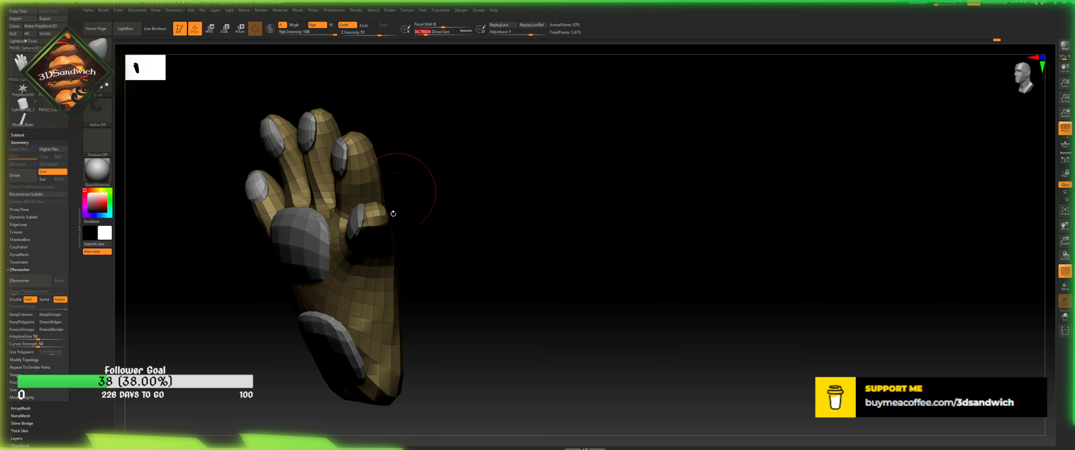
{"action": "mouse_move", "coordinate": [391, 354]}
{"action": "left_mouse_down", "text": "shift"}
{"action": "mouse_move", "coordinate": [364, 404]}
{"action": "mouse_move", "coordinate": [419, 369]}
{"action": "mouse_move", "coordinate": [396, 313]}
{"action": "mouse_move", "coordinate": [341, 327]}
{"action": "mouse_move", "coordinate": [330, 345]}
{"action": "mouse_move", "coordinate": [374, 349]}
{"action": "mouse_move", "coordinate": [367, 355]}
{"action": "left_mouse_up", "text": "shift"}
{"action": "left_click_drag", "start_coordinate": [417, 267], "coordinate": [408, 363]}
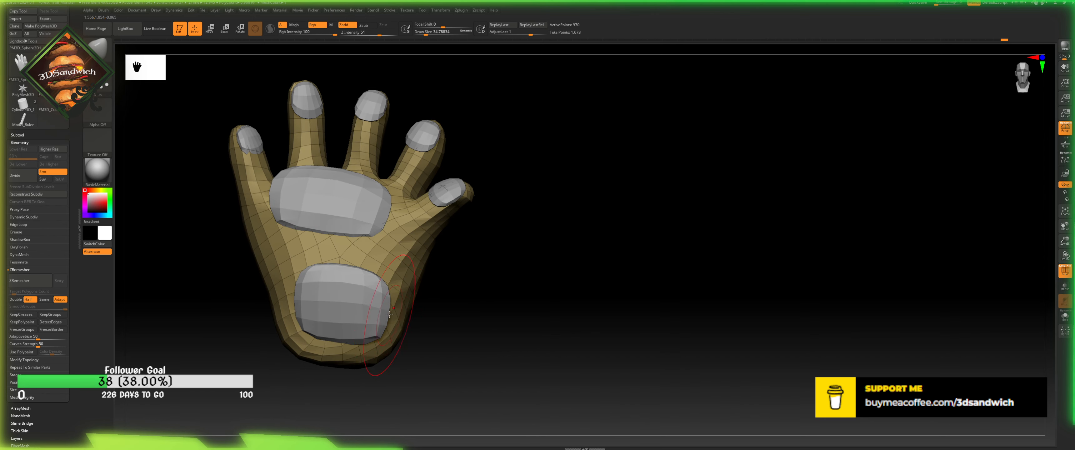
{"action": "left_click_drag", "start_coordinate": [426, 312], "coordinate": [358, 178]}
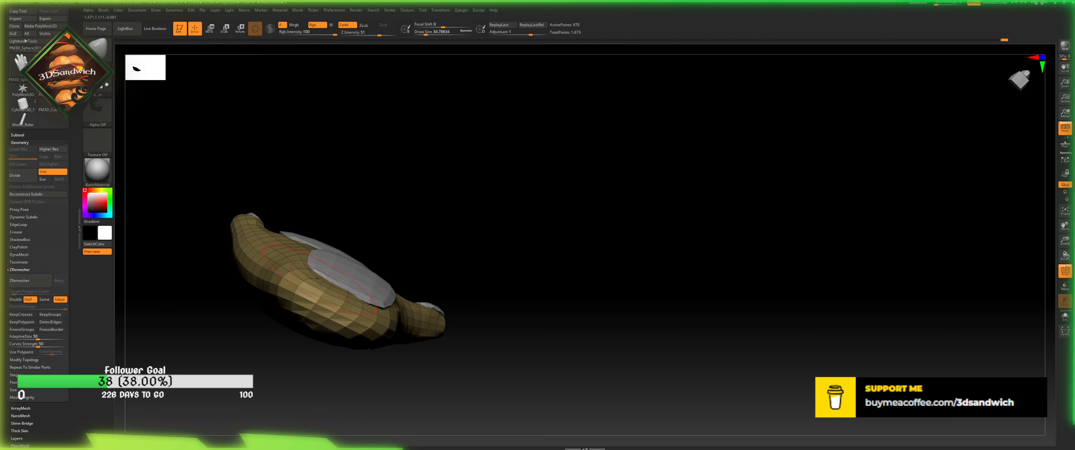
{"action": "left_click_drag", "start_coordinate": [259, 329], "coordinate": [130, 90]}
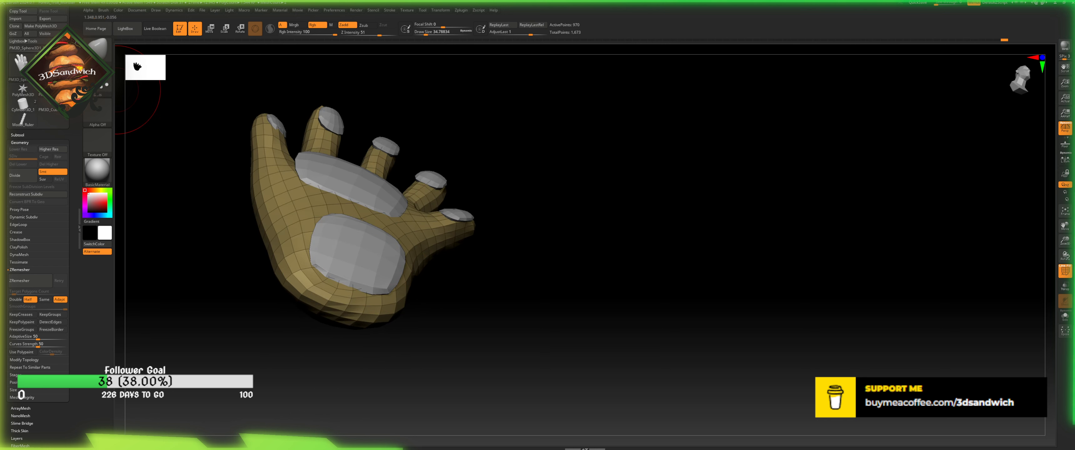
- Switch to the character model's tool and frame its head, torso and arms from the front
{"action": "left_click", "coordinate": [41, 100]}
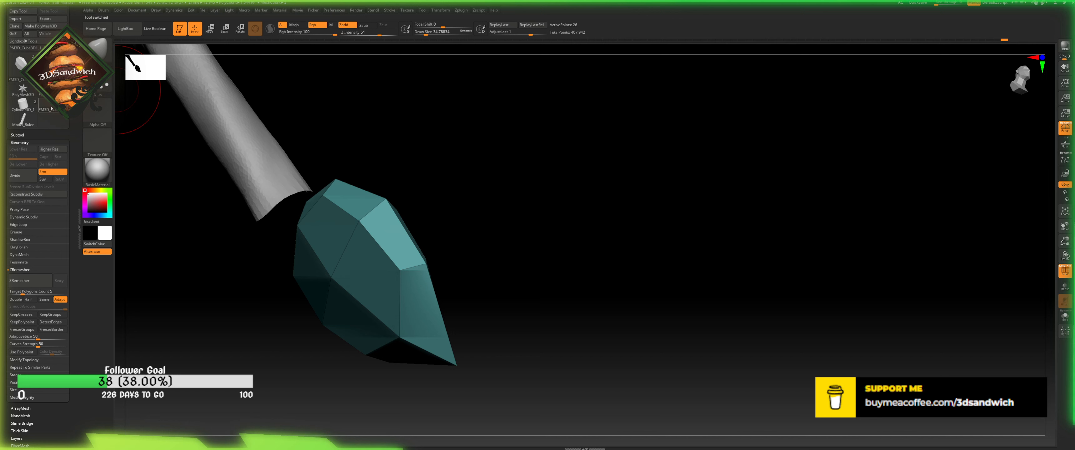
{"action": "left_click", "coordinate": [1066, 215]}
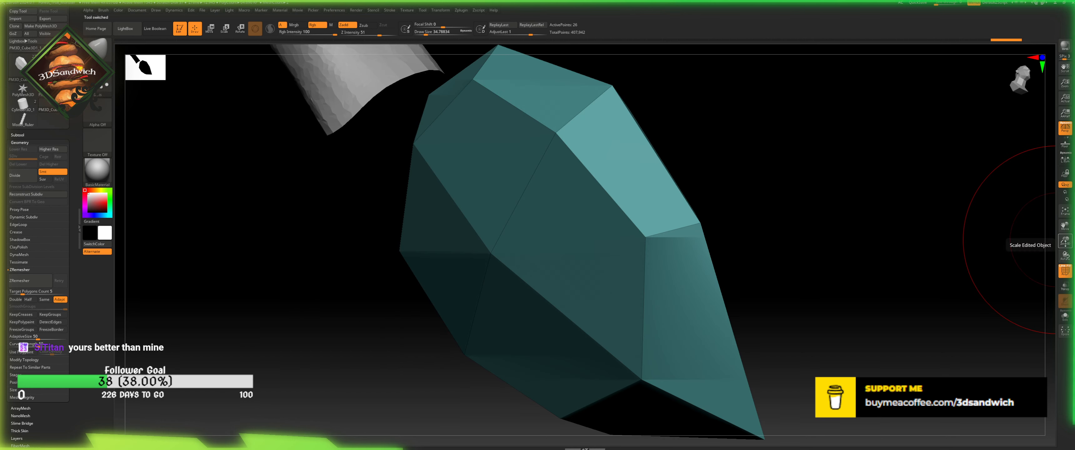
{"action": "left_click", "coordinate": [1066, 215]}
{"action": "mouse_move", "coordinate": [882, 185]}
{"action": "left_mouse_down"}
{"action": "mouse_move", "coordinate": [775, 221]}
{"action": "mouse_move", "coordinate": [801, 261]}
{"action": "left_mouse_up"}
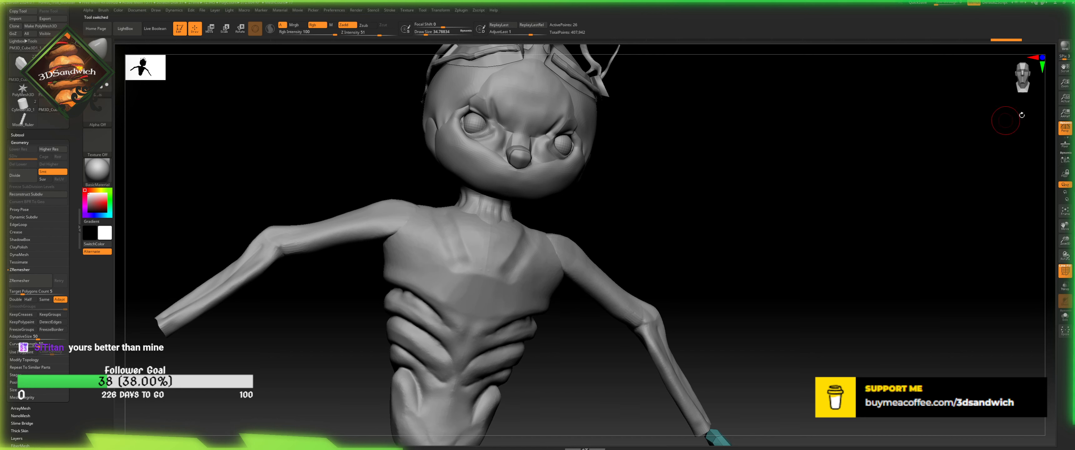
{"action": "left_click_drag", "start_coordinate": [996, 84], "coordinate": [801, 175], "text": "shift"}
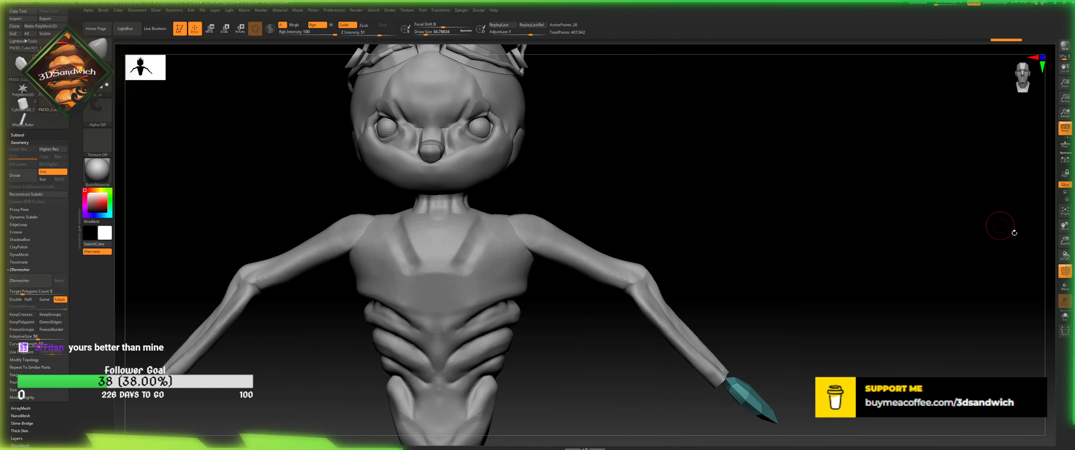
- Switch to the weapon shop scene in Maya, decline the autosave and look over the shop from several angles
{"action": "left_click_drag", "start_coordinate": [1065, 240], "coordinate": [1010, 237]}
{"action": "left_click_drag", "start_coordinate": [801, 230], "coordinate": [658, 173], "text": "alt"}
{"action": "key", "text": "alt+Tab"}
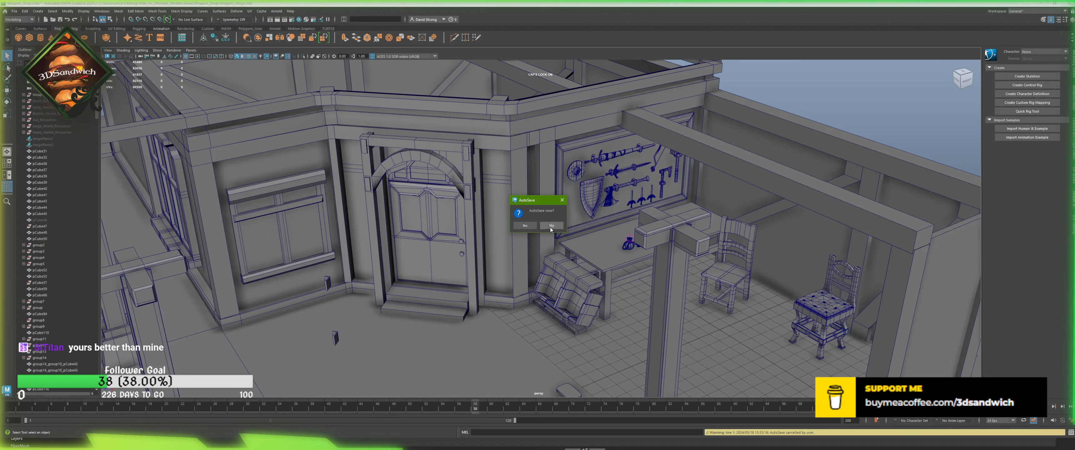
{"action": "left_click", "coordinate": [550, 227]}
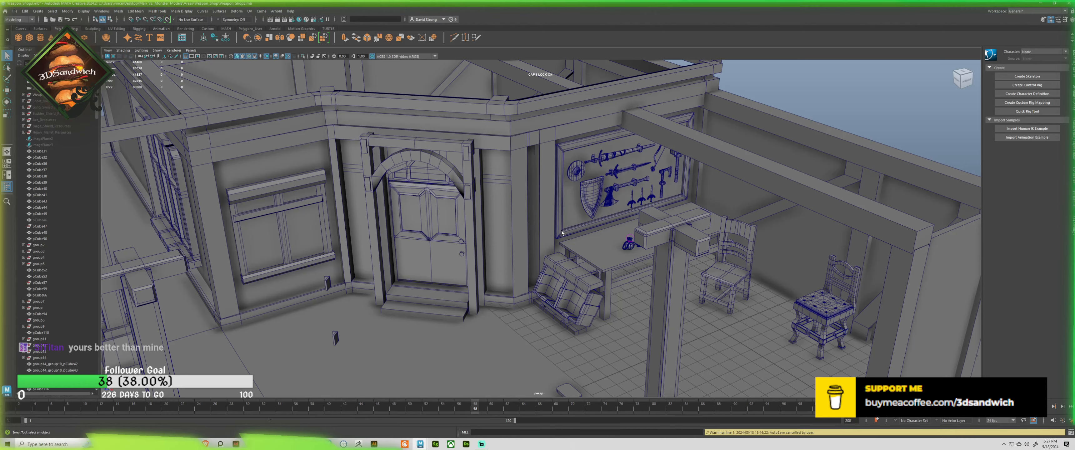
{"action": "left_click_drag", "start_coordinate": [805, 109], "coordinate": [682, 103], "text": "alt"}
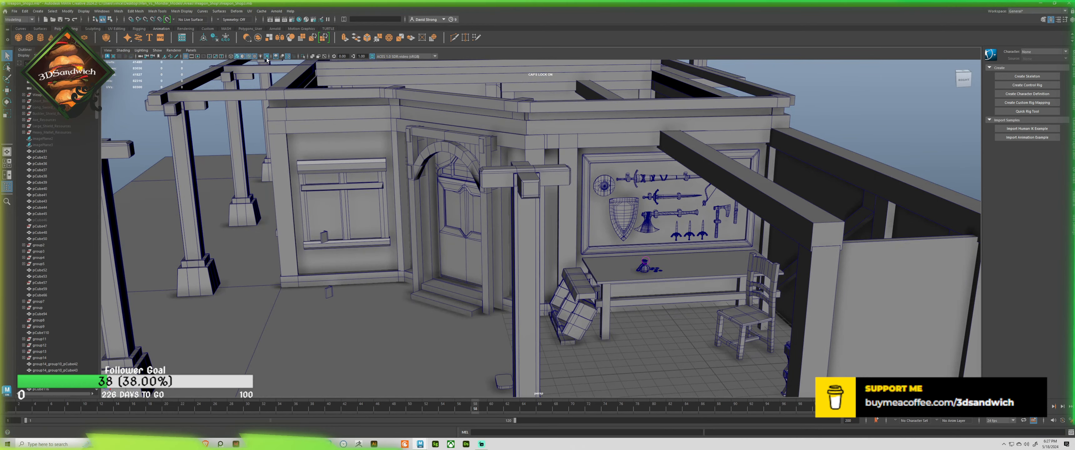
{"action": "left_click", "coordinate": [254, 56]}
{"action": "mouse_move", "coordinate": [890, 131]}
{"action": "left_mouse_down", "text": "alt"}
{"action": "mouse_move", "coordinate": [935, 111]}
{"action": "mouse_move", "coordinate": [910, 111]}
{"action": "mouse_move", "coordinate": [889, 138]}
{"action": "left_mouse_up", "text": "alt"}
{"action": "scroll", "coordinate": [884, 142], "scroll_direction": "up", "scroll_amount": 3}
- Switch to the Honey_Vendor scene window, look over its model, and return to ZBrush
{"action": "key", "text": "alt+Tab"}
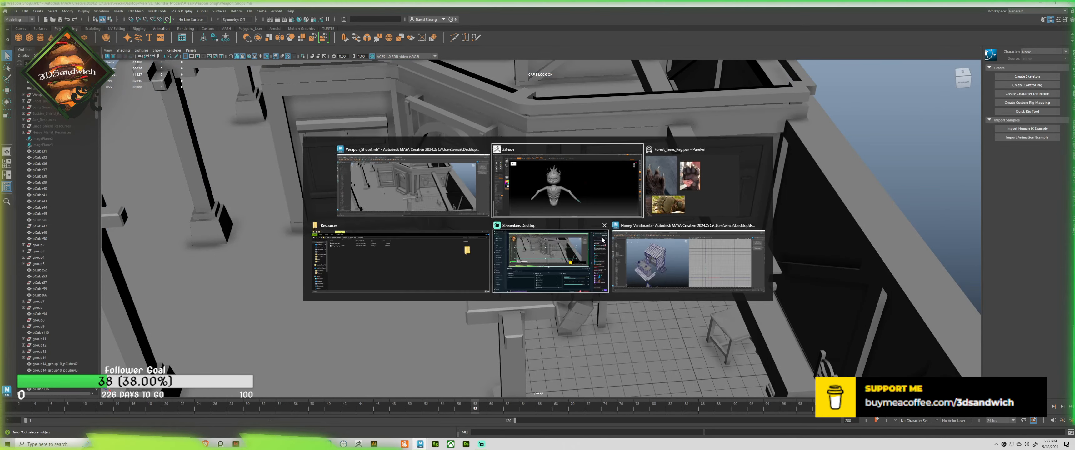
{"action": "left_click", "coordinate": [642, 267]}
{"action": "left_click_drag", "start_coordinate": [475, 286], "coordinate": [497, 271], "text": "alt"}
{"action": "key", "text": "alt+Tab"}
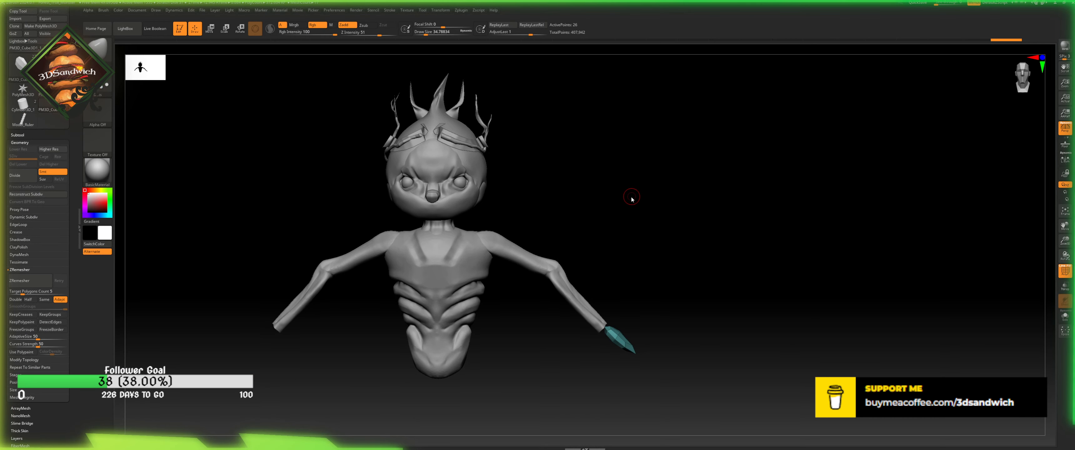
- Switch to the paw tool, frame its palm side and select the pads subtool
{"action": "left_click", "coordinate": [47, 90]}
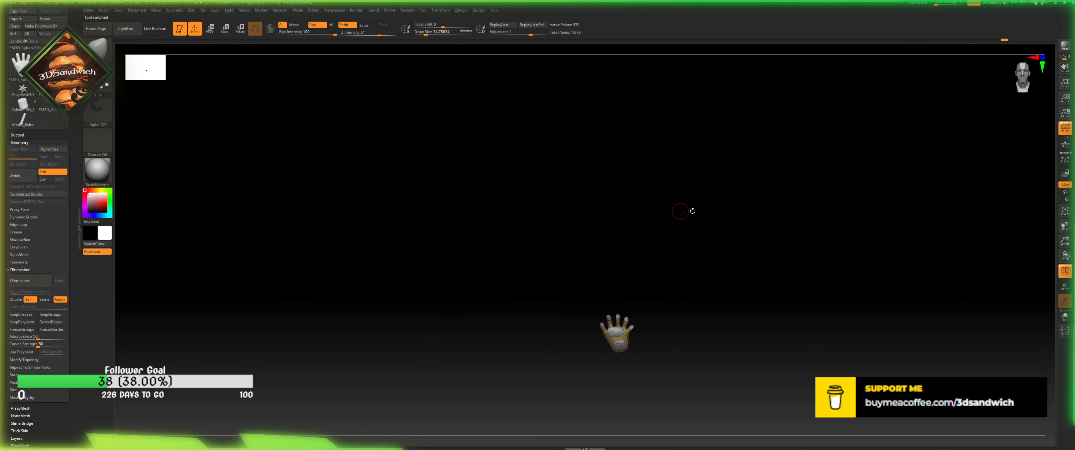
{"action": "left_click_drag", "start_coordinate": [774, 295], "coordinate": [608, 233], "text": "alt"}
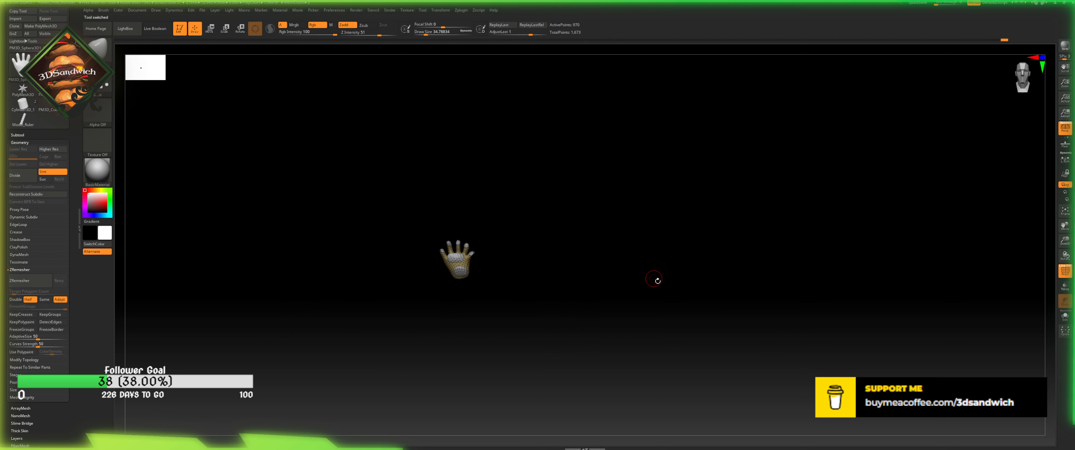
{"action": "left_click", "coordinate": [1064, 211]}
{"action": "left_click_drag", "start_coordinate": [788, 306], "coordinate": [744, 254], "text": "alt"}
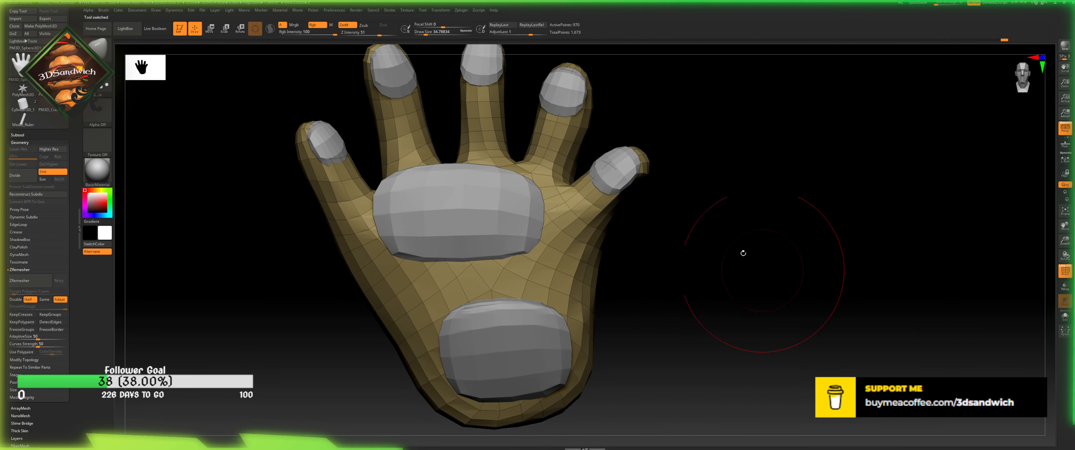
{"action": "left_click", "coordinate": [497, 204], "text": "alt"}
{"action": "left_click_drag", "start_coordinate": [636, 233], "coordinate": [674, 290]}
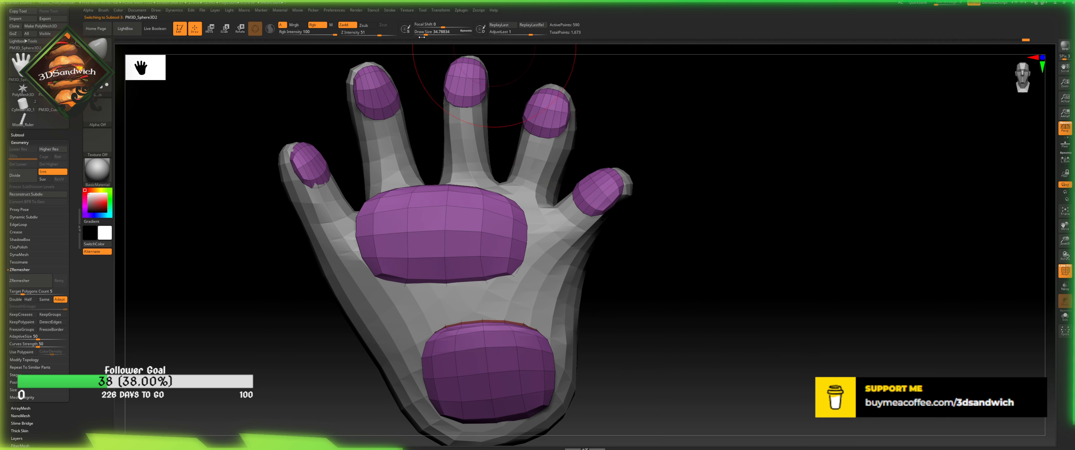
{"action": "left_click_drag", "start_coordinate": [426, 30], "coordinate": [424, 29]}
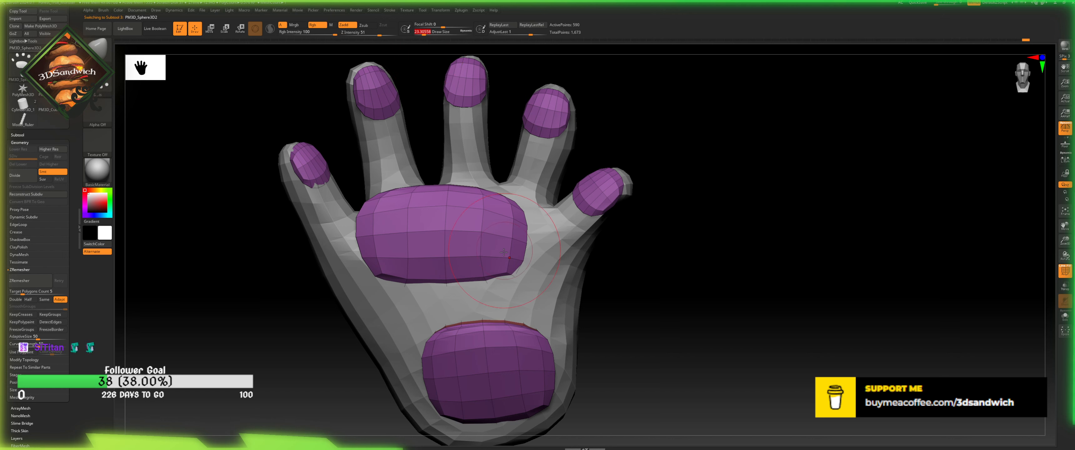
{"action": "left_click_drag", "start_coordinate": [519, 264], "coordinate": [540, 278]}
{"action": "key", "text": "ctrl+z"}
- Set the draw size to 1, switch to the Move Topological brush and shift the large upper palm pad nearer the lower pad
{"action": "left_click_drag", "start_coordinate": [424, 30], "coordinate": [415, 31]}
{"action": "left_click", "coordinate": [105, 56]}
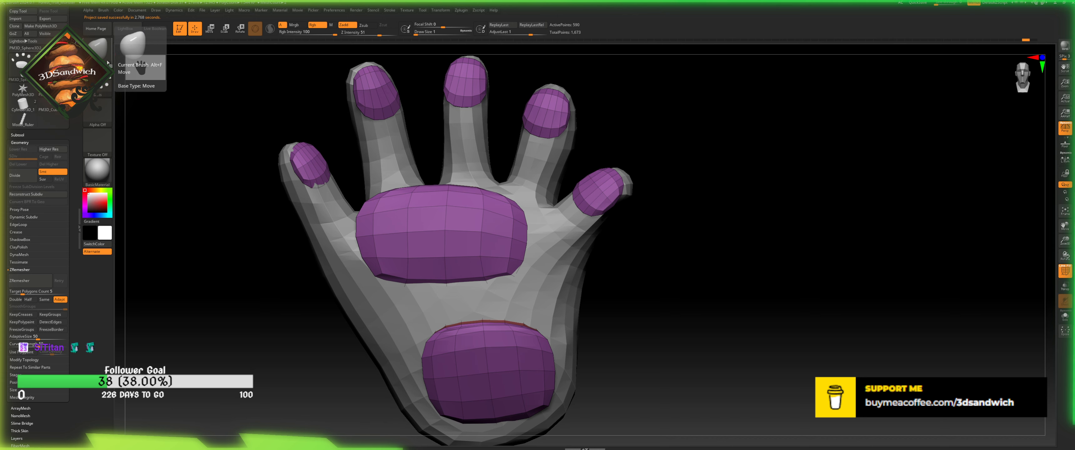
{"action": "left_click", "coordinate": [106, 58]}
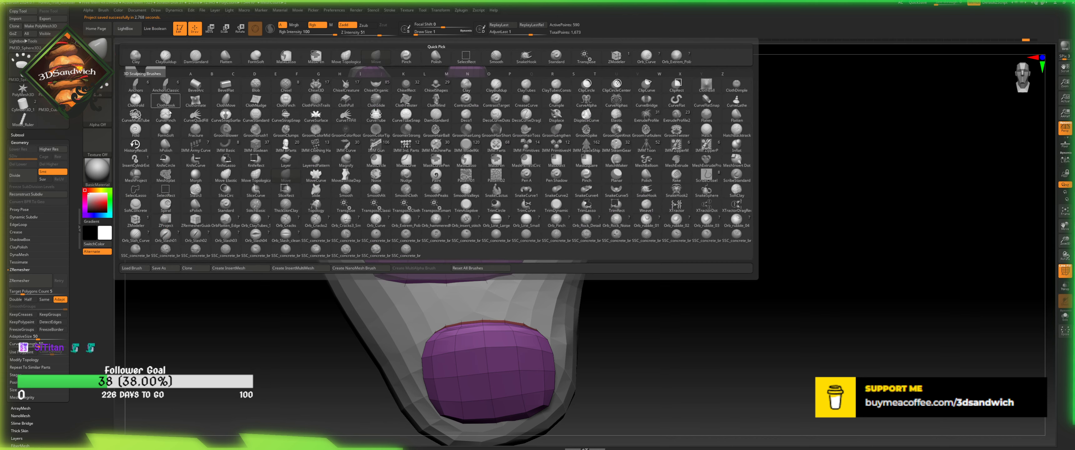
{"action": "left_click", "coordinate": [224, 173]}
{"action": "key", "text": "b"}
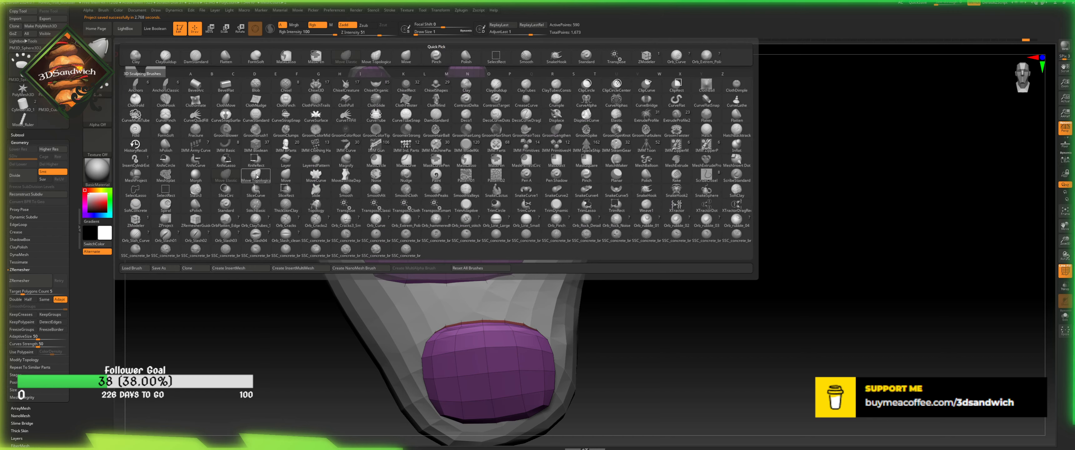
{"action": "left_click", "coordinate": [392, 207]}
{"action": "left_click_drag", "start_coordinate": [490, 255], "coordinate": [511, 269]}
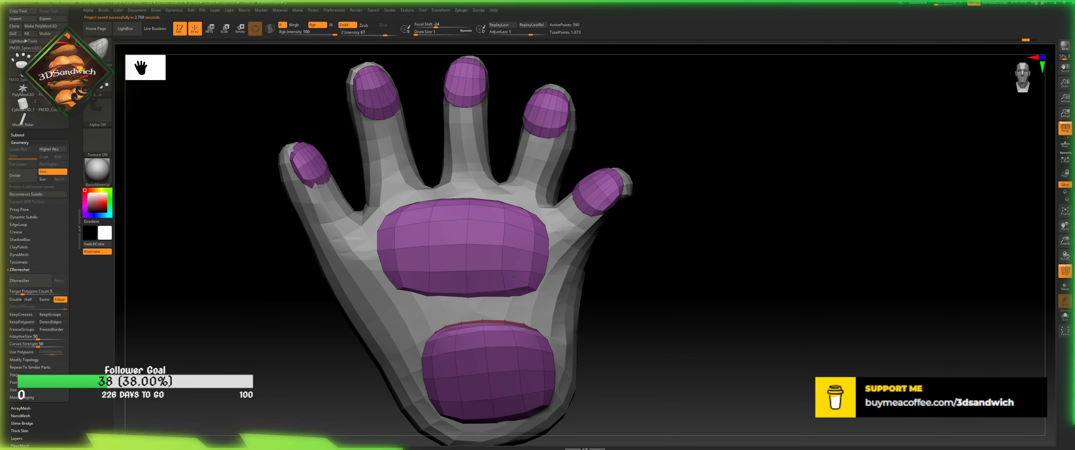
- Undo the trial edits on the hand mesh and reselect the pads subtool
{"action": "left_click_drag", "start_coordinate": [649, 290], "coordinate": [625, 292]}
{"action": "left_click", "coordinate": [572, 321], "text": "alt"}
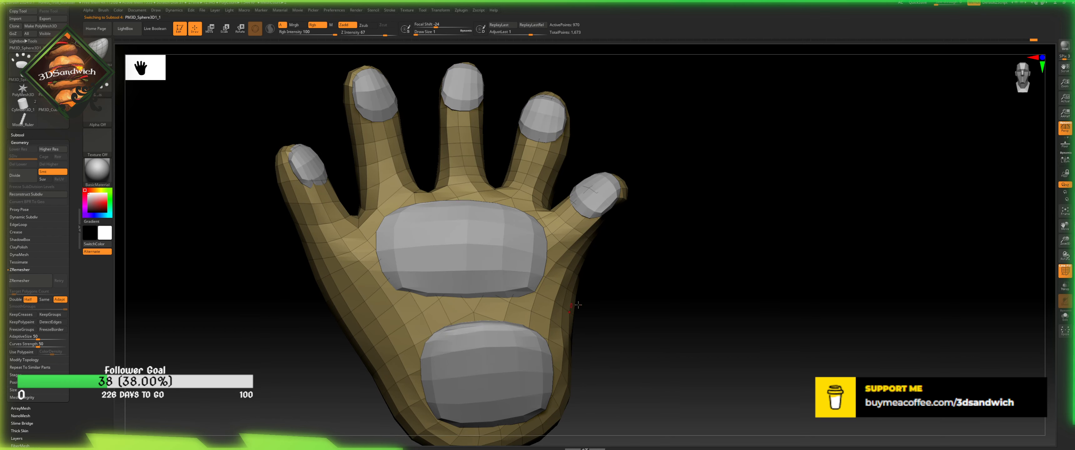
{"action": "key", "text": "ctrl+z"}
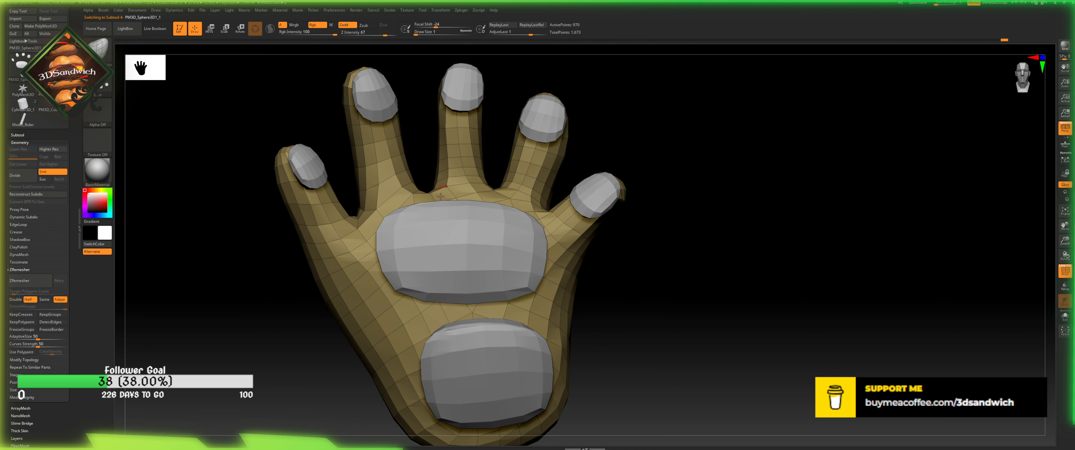
{"action": "key", "text": "ctrl+z"}
{"action": "left_click", "coordinate": [454, 236], "text": "alt"}
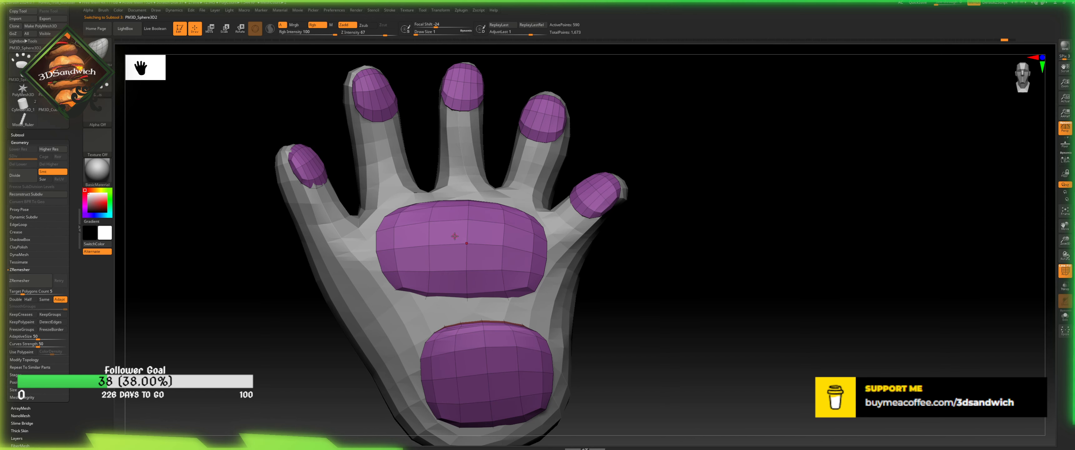
- Set the draw size to about 33 and stretch one end and the lower edge of the upper palm pad outward
{"action": "left_click_drag", "start_coordinate": [684, 146], "coordinate": [667, 190], "text": "alt"}
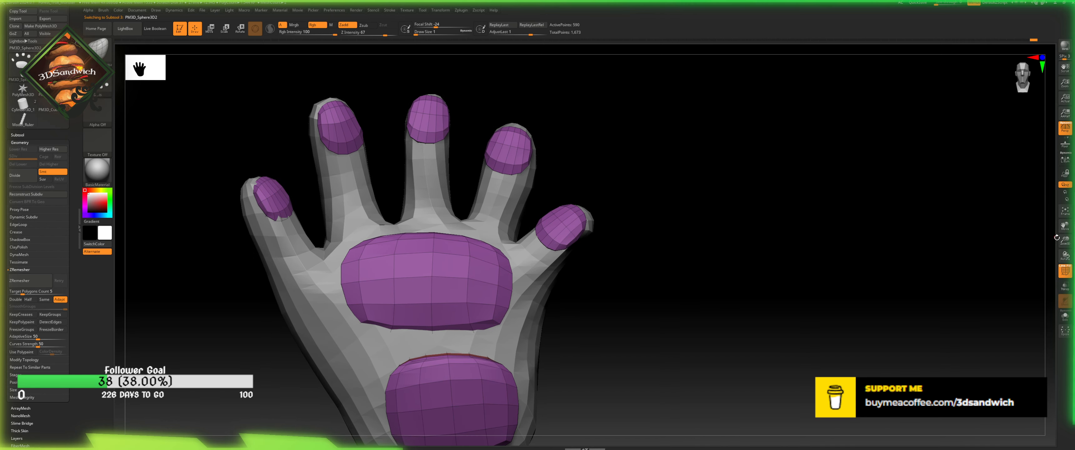
{"action": "left_click_drag", "start_coordinate": [1052, 241], "coordinate": [1027, 242]}
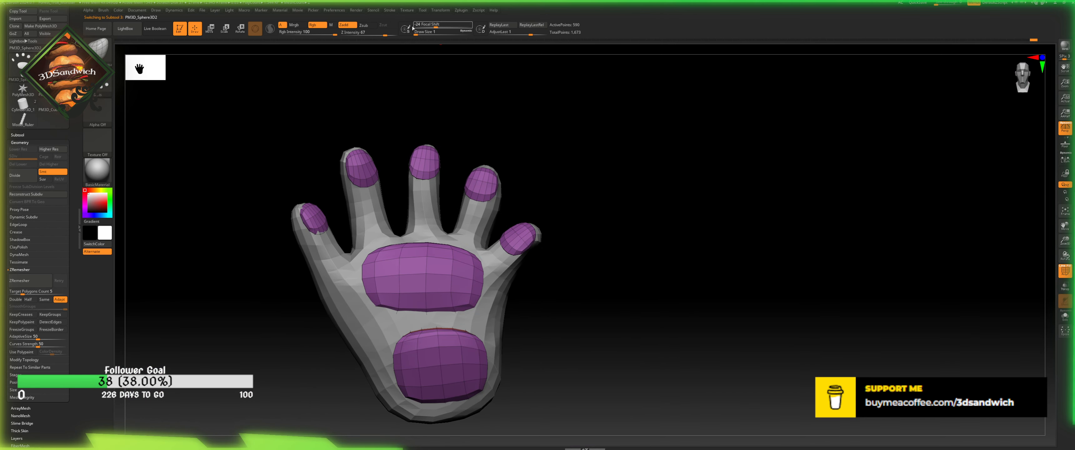
{"action": "left_click_drag", "start_coordinate": [417, 32], "coordinate": [425, 31]}
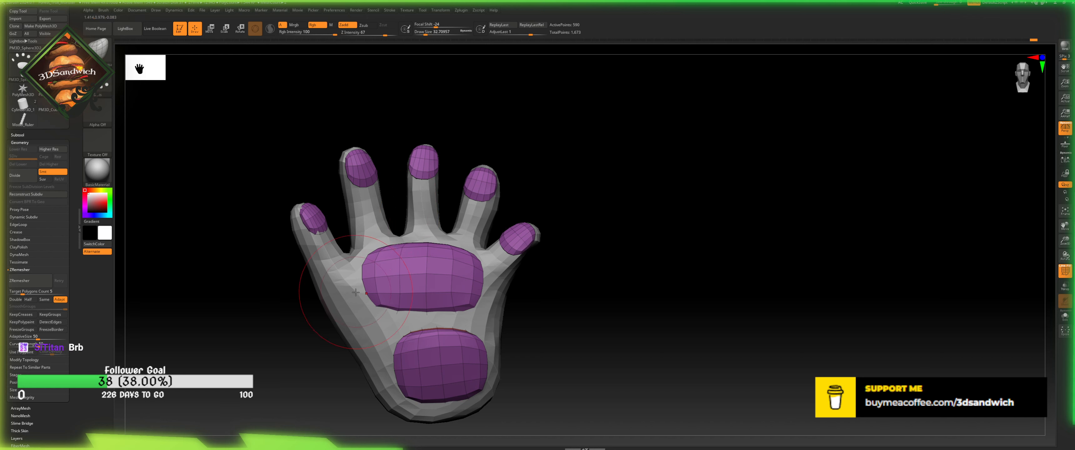
{"action": "left_click_drag", "start_coordinate": [374, 296], "coordinate": [359, 303]}
{"action": "left_click_drag", "start_coordinate": [366, 270], "coordinate": [354, 267]}
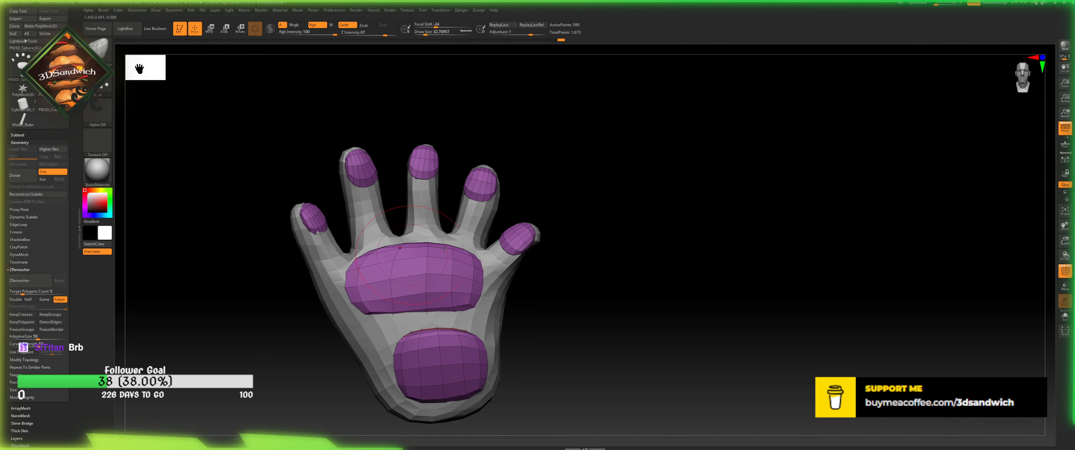
{"action": "left_click_drag", "start_coordinate": [567, 259], "coordinate": [559, 253]}
{"action": "left_click_drag", "start_coordinate": [392, 306], "coordinate": [390, 318]}
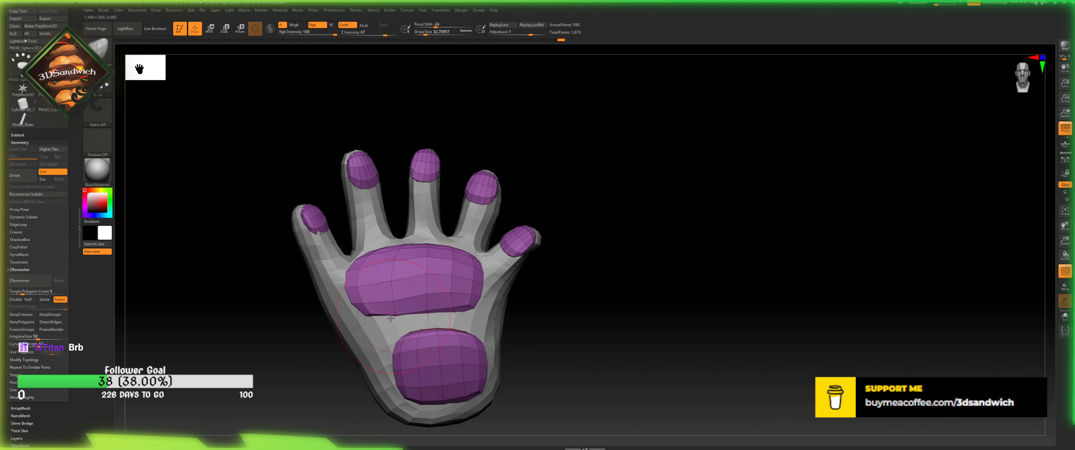
- Select the hand mesh as the active subtool and switch to the sPolish brush for its outer side
{"action": "left_click", "coordinate": [376, 347], "text": "alt"}
{"action": "left_click_drag", "start_coordinate": [559, 271], "coordinate": [554, 240]}
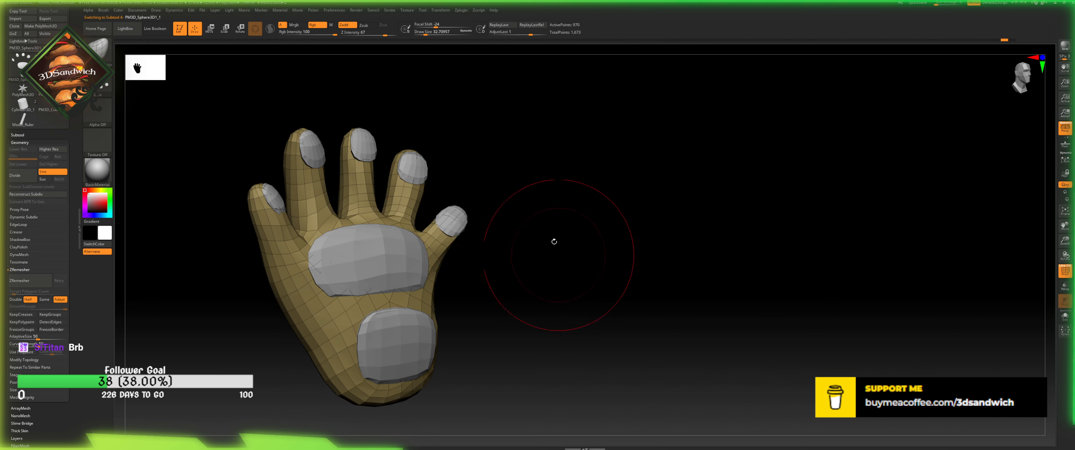
{"action": "left_click", "coordinate": [403, 274], "text": "alt"}
{"action": "left_click_drag", "start_coordinate": [201, 147], "coordinate": [166, 131]}
{"action": "left_click", "coordinate": [323, 309], "text": "alt"}
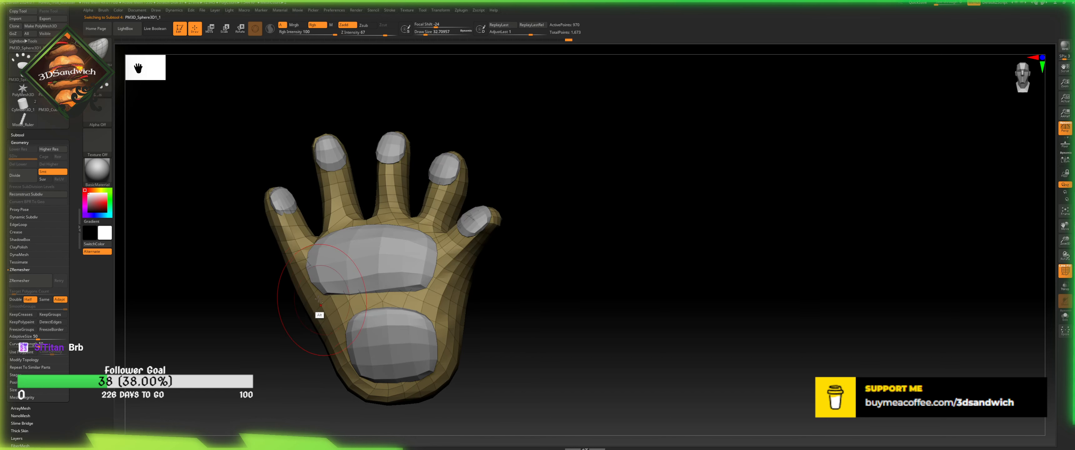
{"action": "key", "text": "b"}
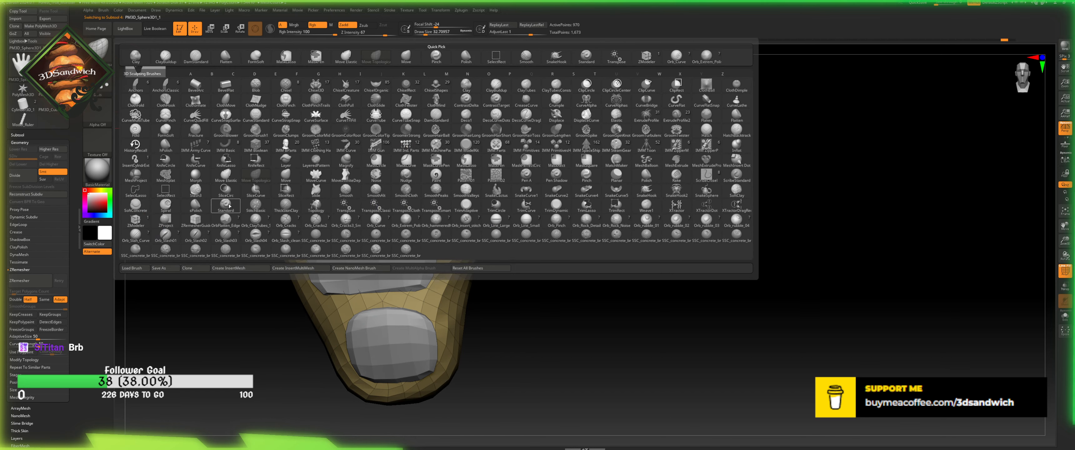
{"action": "left_click", "coordinate": [200, 207]}
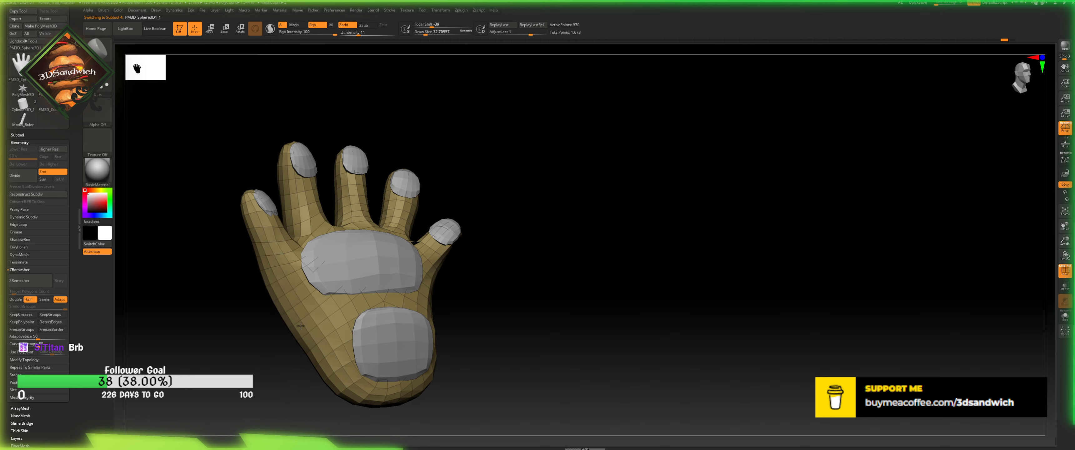
{"action": "right_click_drag", "start_coordinate": [251, 288], "coordinate": [264, 300]}
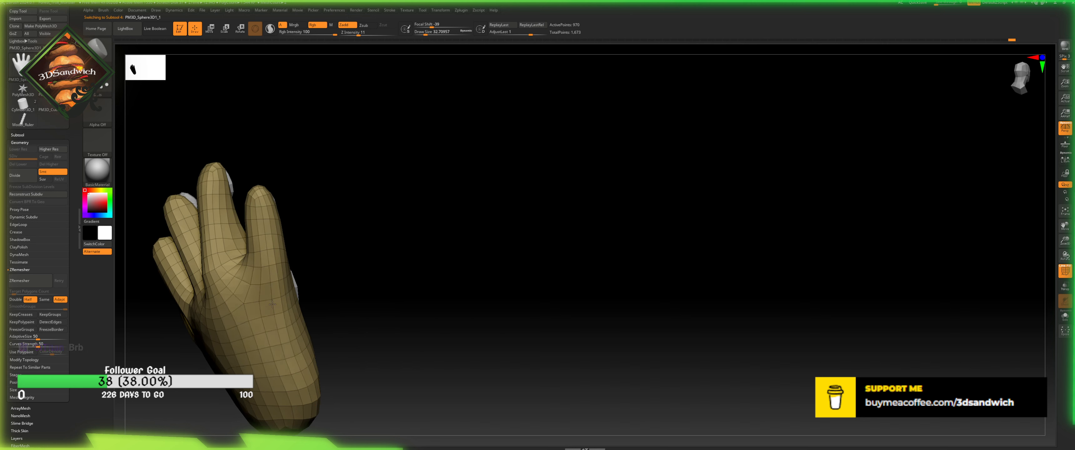
- Switch to a subtractive brush at intensity 50, try a stroke on the side of the hand and undo it
{"action": "left_click", "coordinate": [95, 46]}
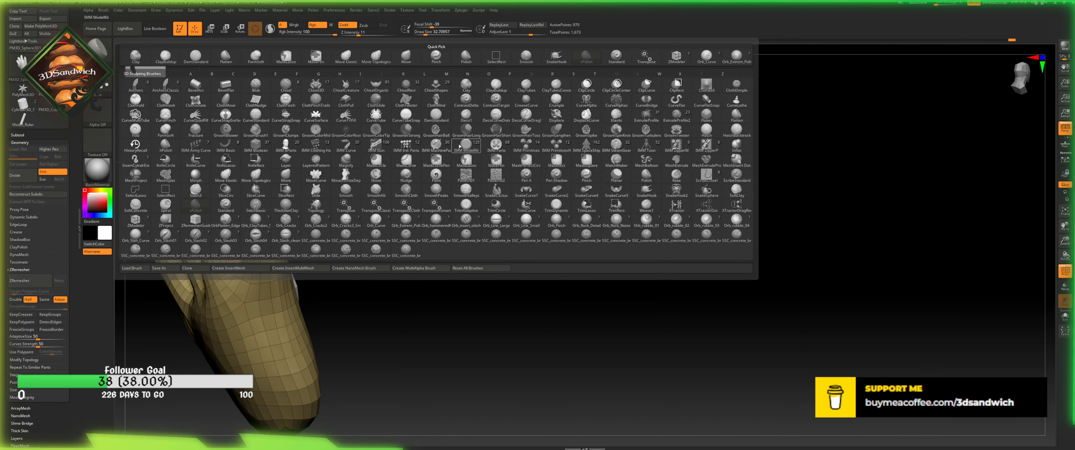
{"action": "left_click", "coordinate": [466, 84]}
{"action": "left_click_drag", "start_coordinate": [256, 315], "coordinate": [268, 343]}
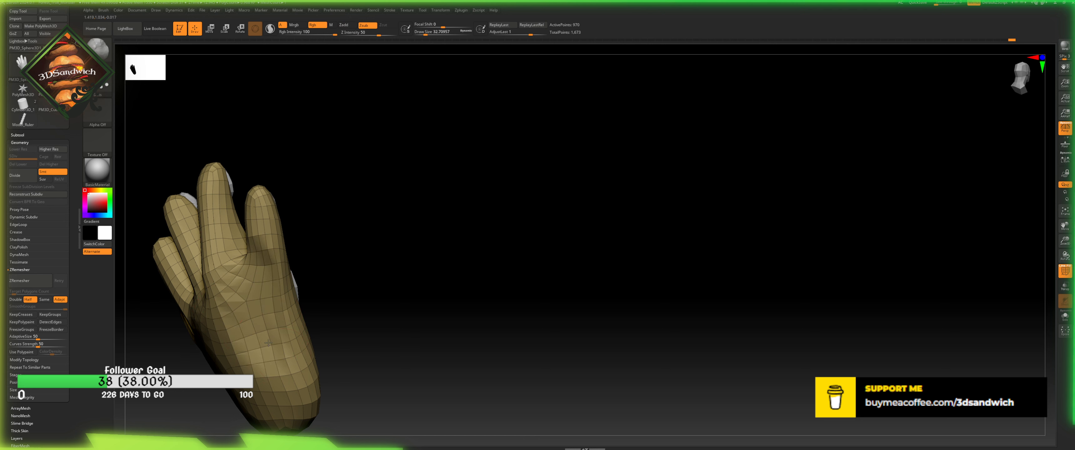
{"action": "key", "text": "ctrl+z"}
- Refine the back of the hand around the knuckles and along the wrist with a draw size of about 33
{"action": "mouse_move", "coordinate": [320, 304]}
{"action": "left_mouse_down", "text": "alt"}
{"action": "mouse_move", "coordinate": [334, 249]}
{"action": "mouse_move", "coordinate": [463, 244]}
{"action": "mouse_move", "coordinate": [446, 246]}
{"action": "left_mouse_up", "text": "alt"}
{"action": "left_click_drag", "start_coordinate": [362, 247], "coordinate": [387, 171], "text": "shift"}
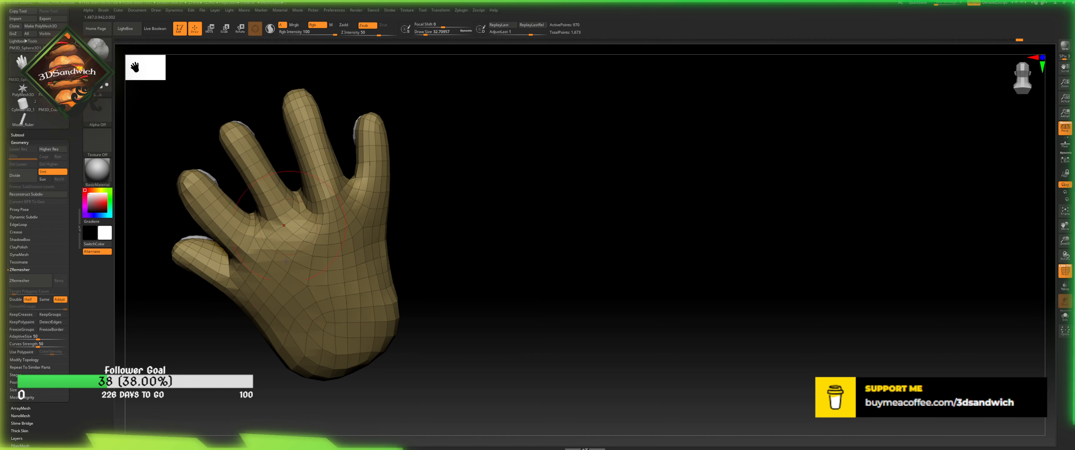
{"action": "left_click_drag", "start_coordinate": [287, 369], "coordinate": [250, 346]}
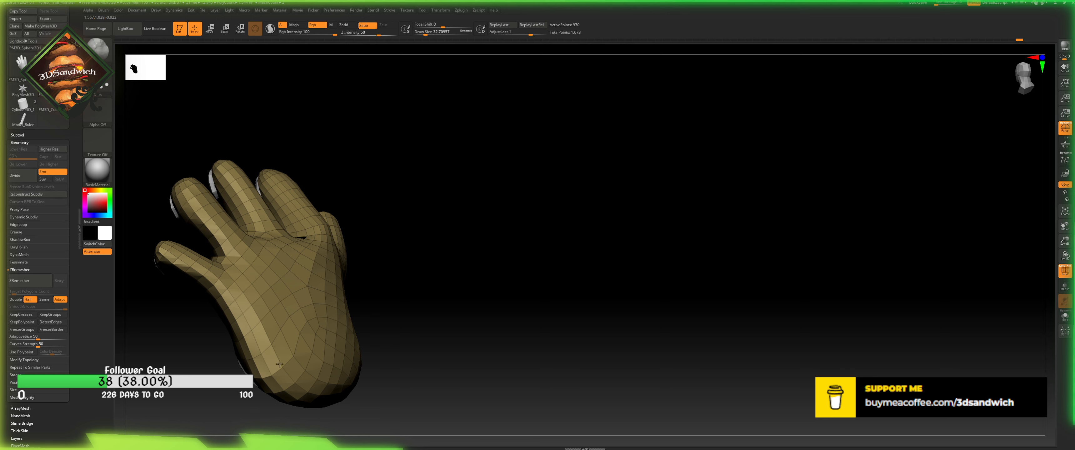
{"action": "left_click_drag", "start_coordinate": [405, 348], "coordinate": [396, 267]}
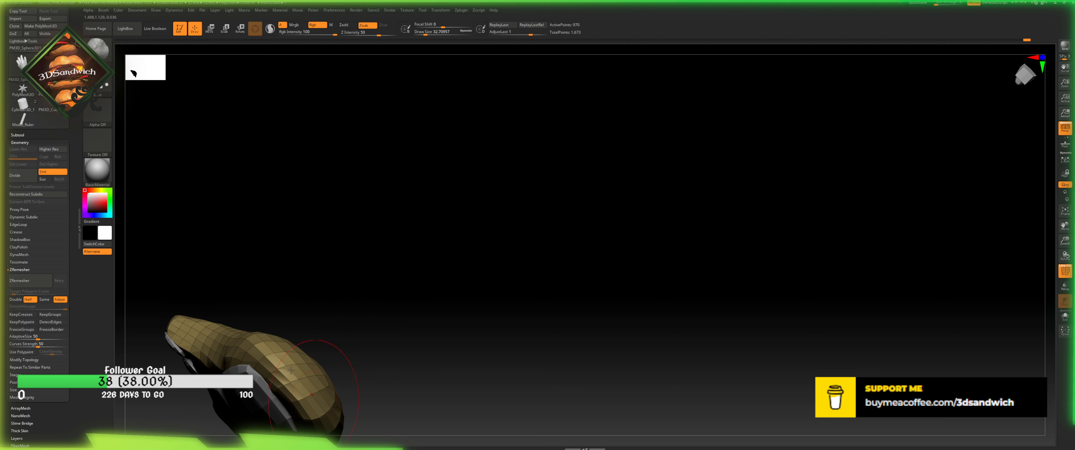
{"action": "left_click_drag", "start_coordinate": [301, 403], "coordinate": [294, 384]}
- Bring the hand back into view and examine the back of the palm and wrist up close
{"action": "left_click_drag", "start_coordinate": [353, 345], "coordinate": [341, 252], "text": "alt"}
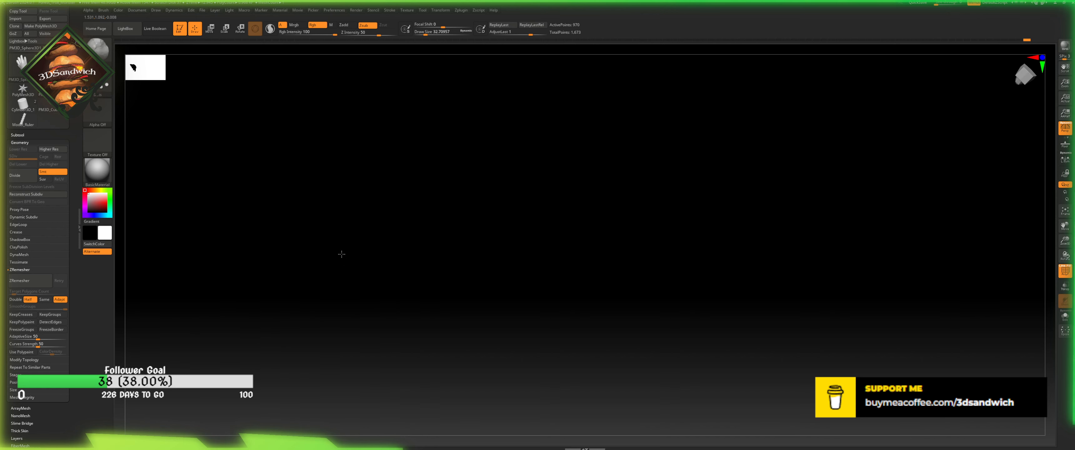
{"action": "left_click_drag", "start_coordinate": [333, 332], "coordinate": [324, 346], "text": "shift"}
{"action": "left_click_drag", "start_coordinate": [480, 246], "coordinate": [697, 188], "text": "alt"}
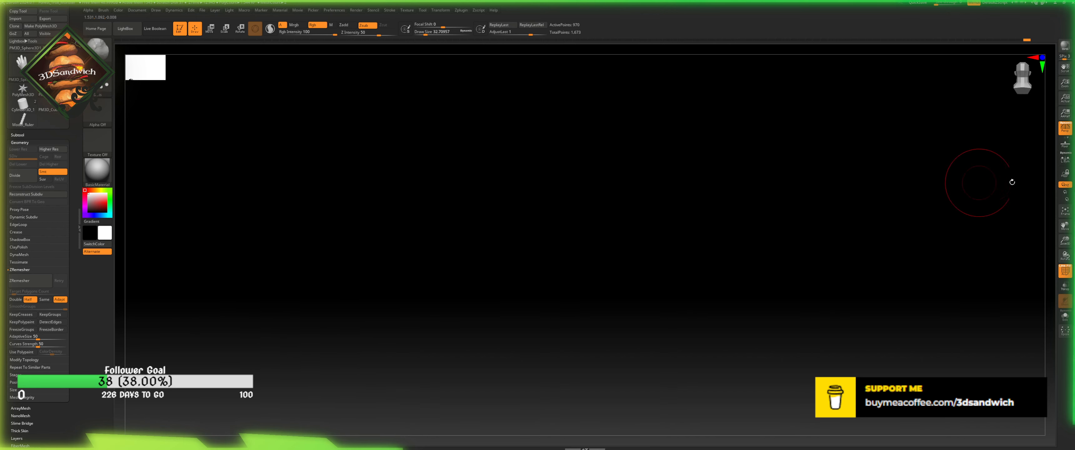
{"action": "left_click", "coordinate": [1065, 210]}
{"action": "left_click_drag", "start_coordinate": [914, 271], "coordinate": [839, 117]}
{"action": "left_click", "coordinate": [1064, 211]}
{"action": "left_click_drag", "start_coordinate": [860, 241], "coordinate": [841, 257]}
{"action": "left_click_drag", "start_coordinate": [841, 312], "coordinate": [824, 403], "text": "alt"}
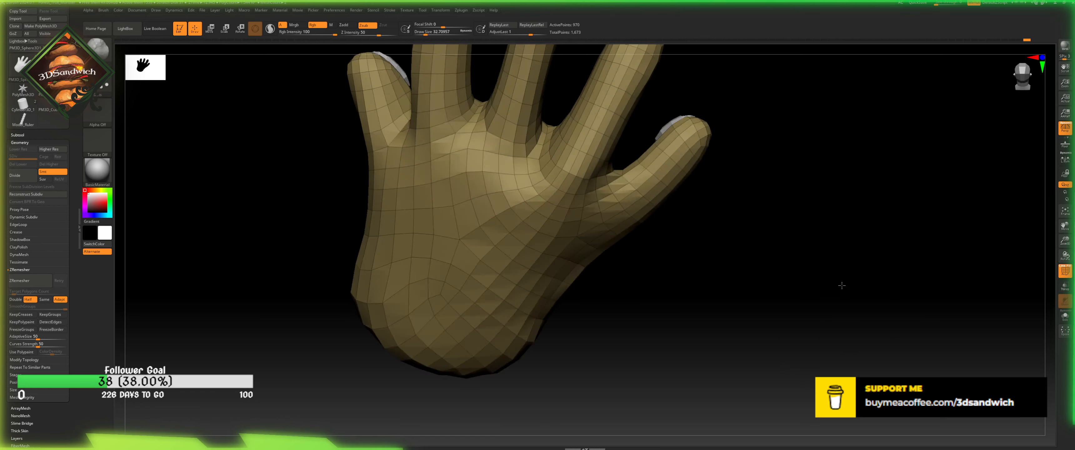
- Turn to the palm side and try the ZModeler brush's edge actions on the little finger
{"action": "left_click_drag", "start_coordinate": [840, 283], "coordinate": [806, 245]}
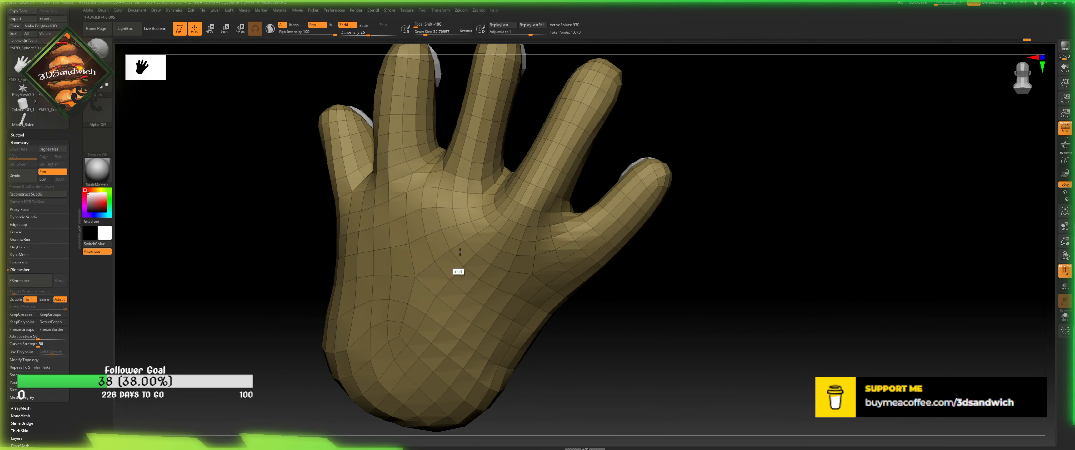
{"action": "key", "text": "b"}
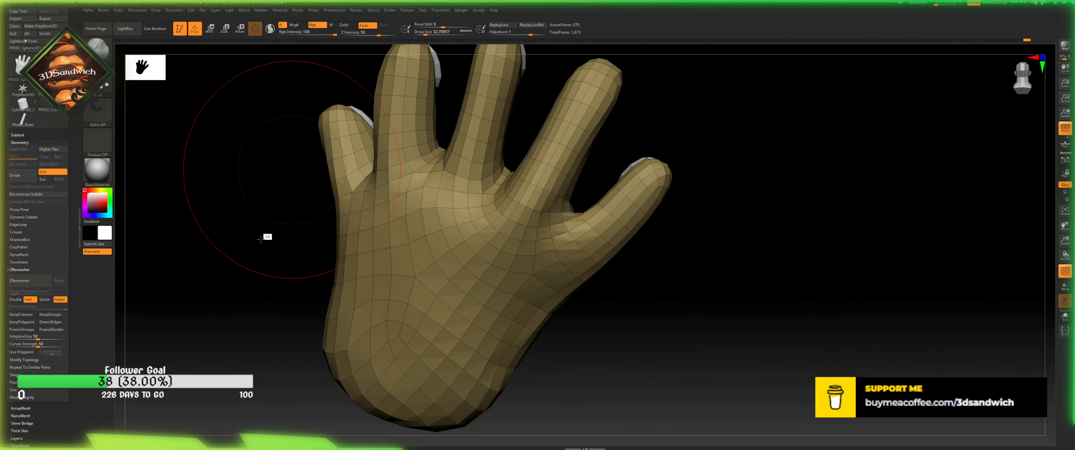
{"action": "mouse_move", "coordinate": [266, 237]}
{"action": "left_mouse_down"}
{"action": "mouse_move", "coordinate": [219, 279]}
{"action": "mouse_move", "coordinate": [197, 260]}
{"action": "left_mouse_up"}
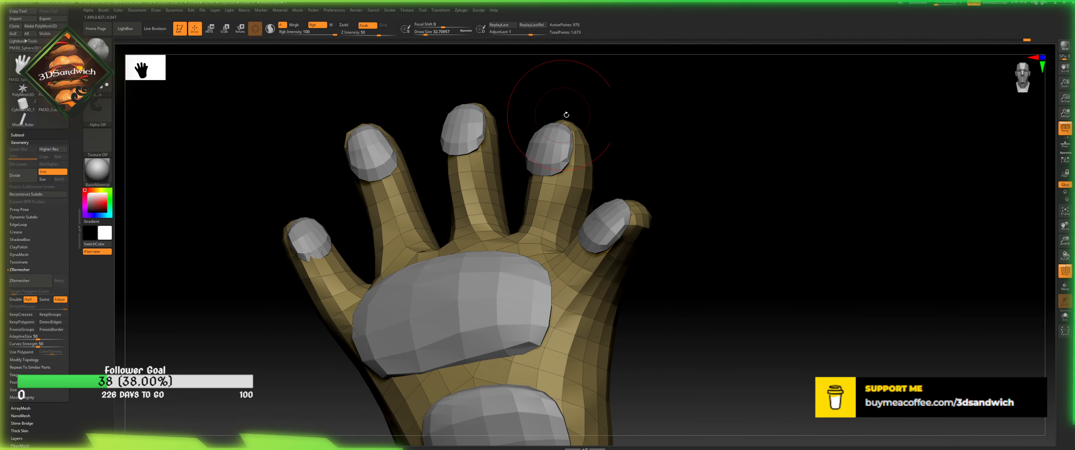
{"action": "mouse_move", "coordinate": [559, 108]}
{"action": "left_mouse_down", "text": "alt"}
{"action": "mouse_move", "coordinate": [463, 104]}
{"action": "mouse_move", "coordinate": [523, 145]}
{"action": "left_mouse_up", "text": "alt"}
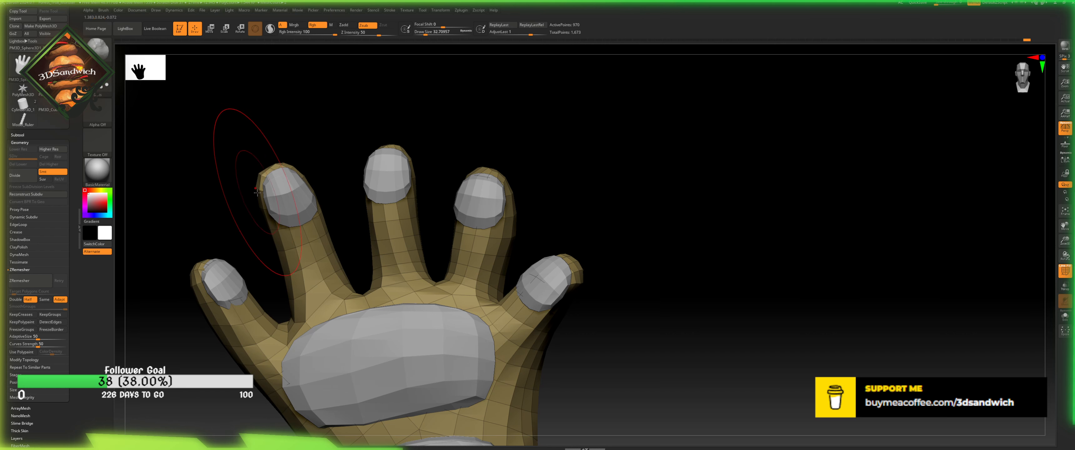
{"action": "left_click", "coordinate": [97, 50]}
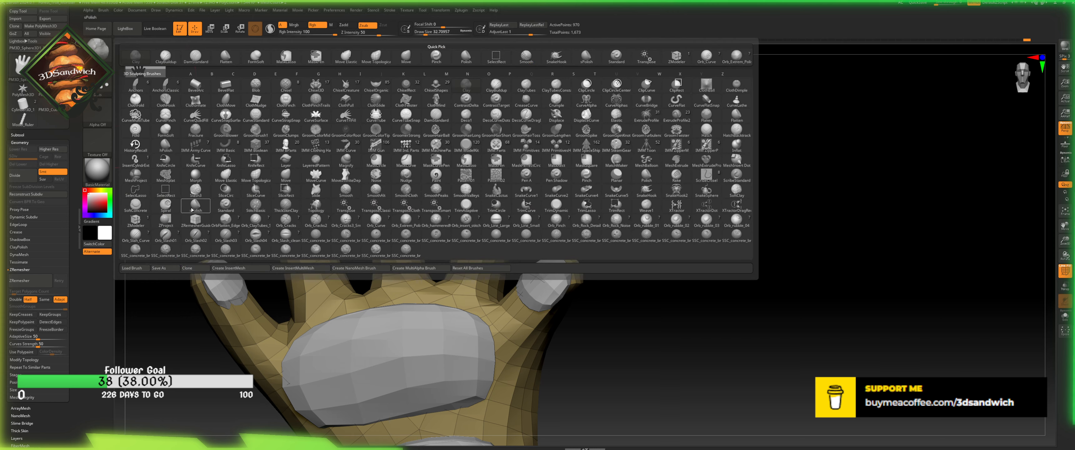
{"action": "left_click", "coordinate": [161, 231]}
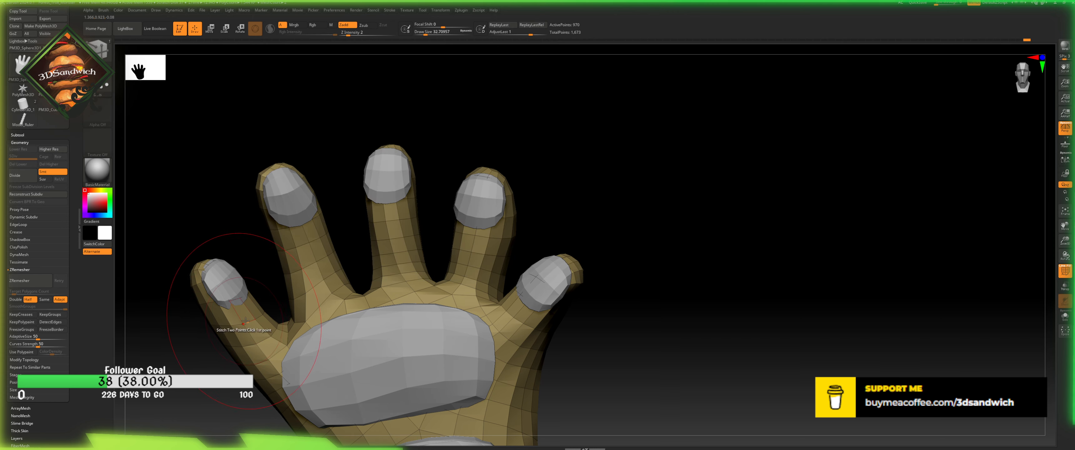
{"action": "key", "text": "space"}
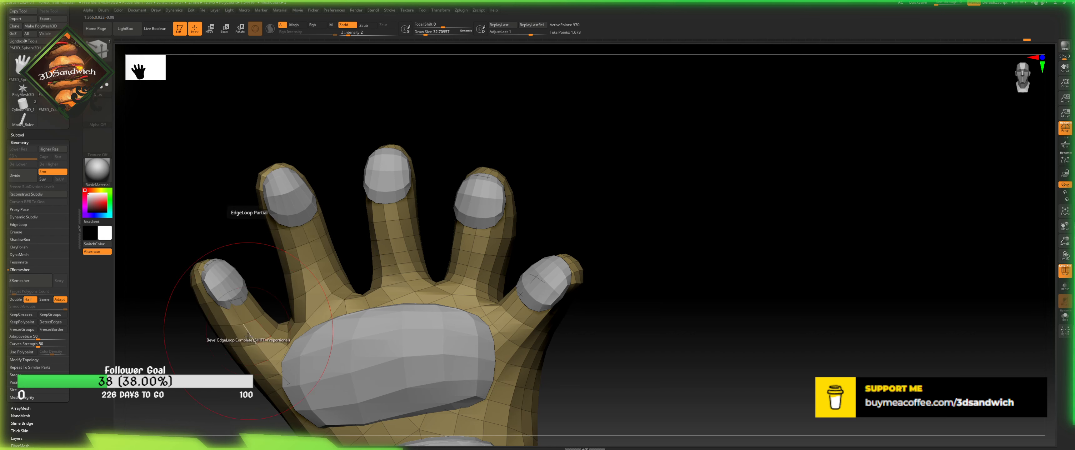
- Turn on Dynamic Subdiv for the hand mesh and examine the smoothed paw from the palm side
{"action": "left_click_drag", "start_coordinate": [1065, 240], "coordinate": [961, 283]}
{"action": "left_click_drag", "start_coordinate": [651, 272], "coordinate": [618, 201]}
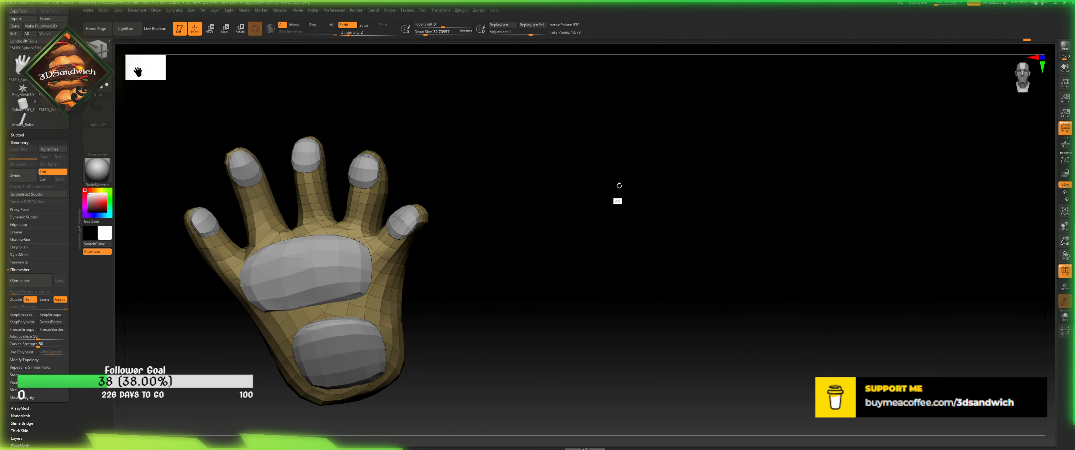
{"action": "left_click", "coordinate": [23, 217]}
{"action": "left_click", "coordinate": [16, 224]}
{"action": "left_click_drag", "start_coordinate": [500, 208], "coordinate": [590, 208]}
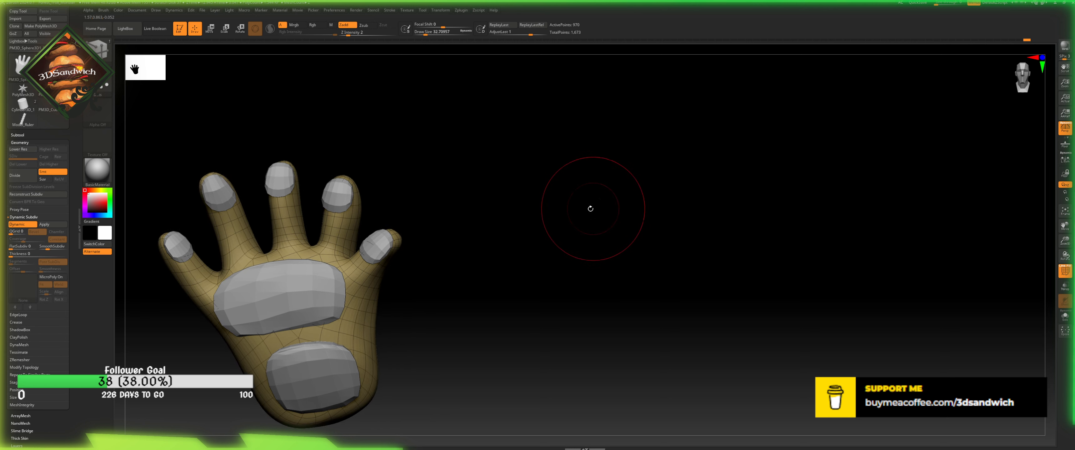
{"action": "left_click_drag", "start_coordinate": [1008, 84], "coordinate": [999, 82]}
{"action": "left_click_drag", "start_coordinate": [310, 278], "coordinate": [476, 146], "text": "alt"}
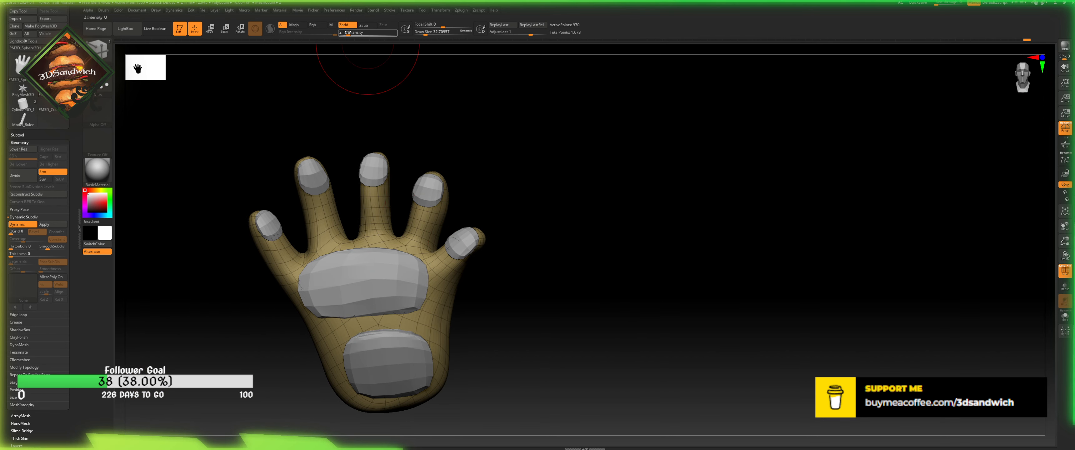
{"action": "left_click_drag", "start_coordinate": [349, 35], "coordinate": [349, 35]}
- Check the pads subtool against the palm with the Move brush at a draw size of about 44 and reselect the hand mesh
{"action": "left_click", "coordinate": [103, 46]}
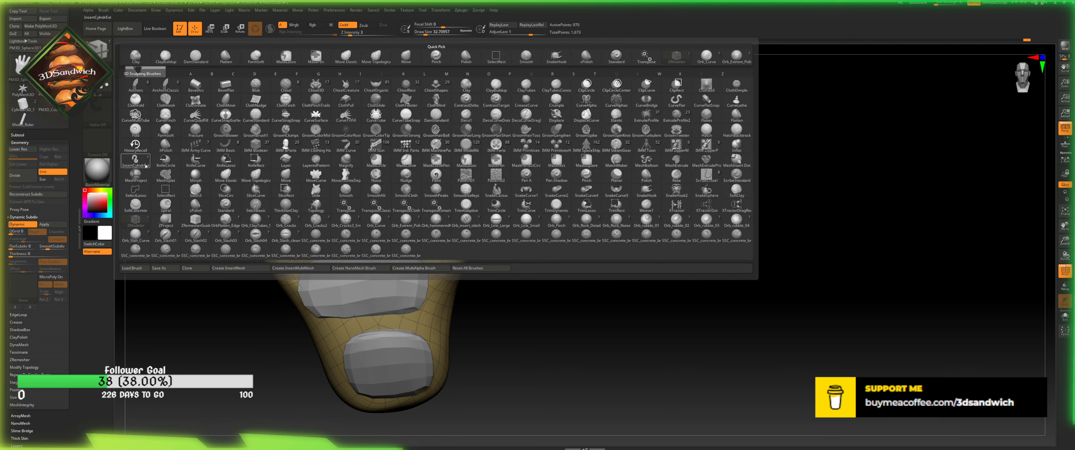
{"action": "left_click", "coordinate": [279, 173]}
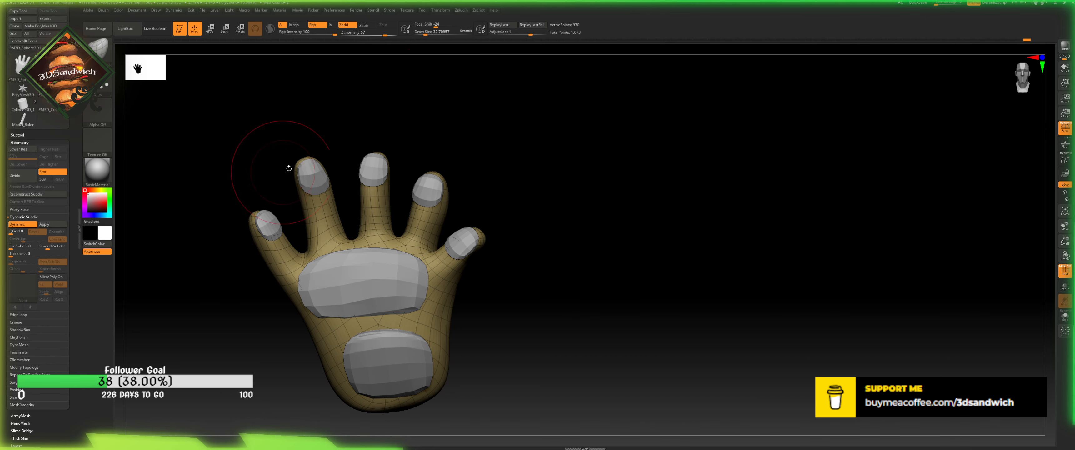
{"action": "left_click_drag", "start_coordinate": [424, 32], "coordinate": [427, 32]}
{"action": "left_click", "coordinate": [374, 288], "text": "alt"}
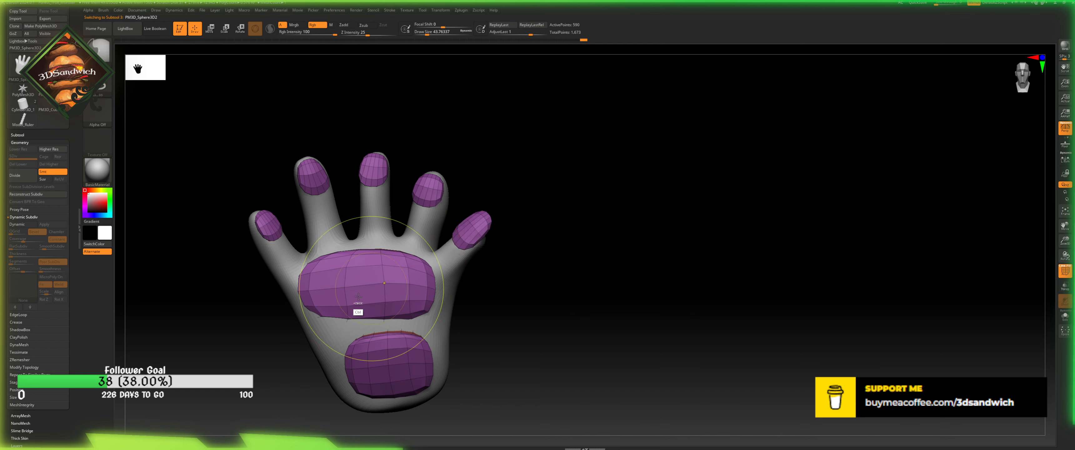
{"action": "left_click_drag", "start_coordinate": [321, 310], "coordinate": [371, 289]}
{"action": "mouse_move", "coordinate": [486, 226]}
{"action": "left_mouse_down"}
{"action": "mouse_move", "coordinate": [467, 206]}
{"action": "mouse_move", "coordinate": [475, 272]}
{"action": "mouse_move", "coordinate": [459, 267]}
{"action": "mouse_move", "coordinate": [472, 273]}
{"action": "mouse_move", "coordinate": [456, 270]}
{"action": "mouse_move", "coordinate": [413, 302]}
{"action": "left_mouse_up"}
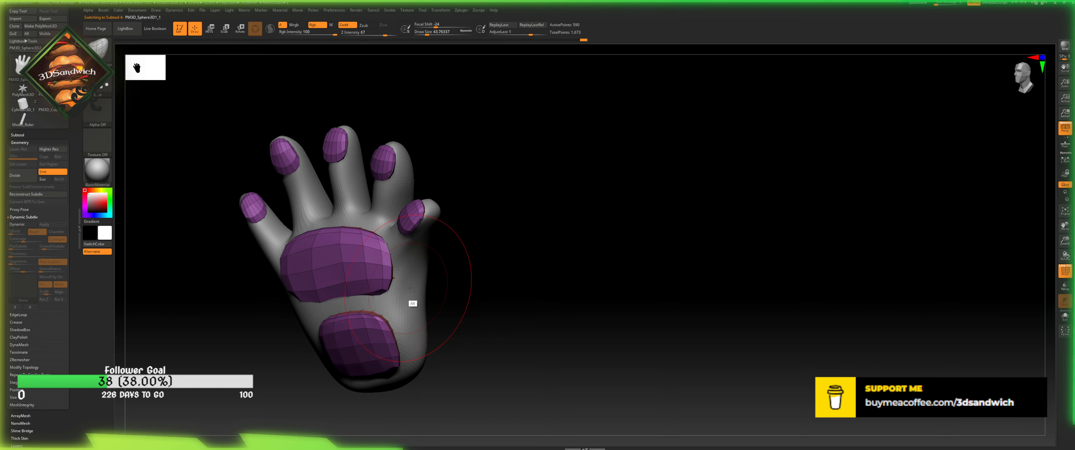
{"action": "left_click", "coordinate": [413, 302], "text": "alt"}
{"action": "left_click", "coordinate": [348, 275], "text": "alt"}
{"action": "mouse_move", "coordinate": [439, 247]}
{"action": "left_mouse_down"}
{"action": "mouse_move", "coordinate": [411, 257]}
{"action": "mouse_move", "coordinate": [409, 283]}
{"action": "left_mouse_up"}
{"action": "left_click", "coordinate": [409, 284], "text": "alt"}
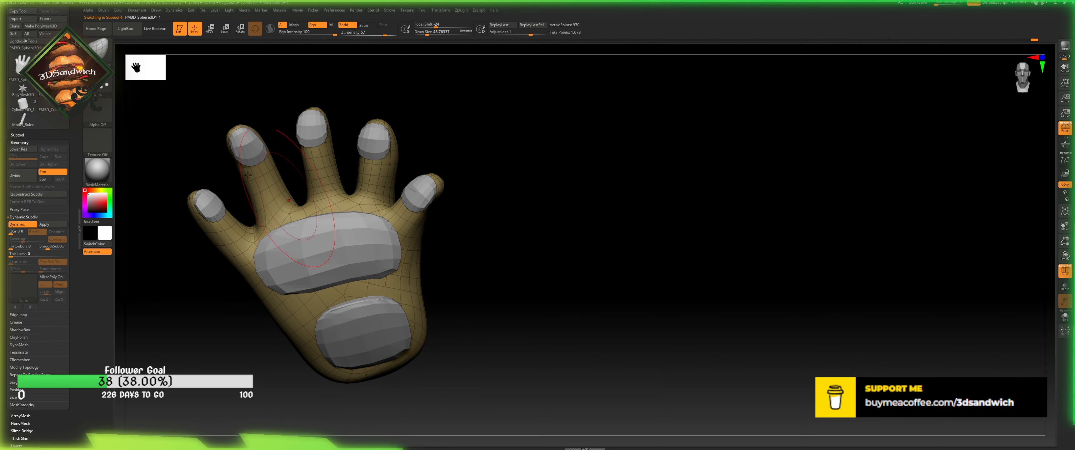
- Switch to a subtractive brush with a draw size of about 22 and turn off Dynamic Subdiv on the hand
{"action": "key", "text": "b"}
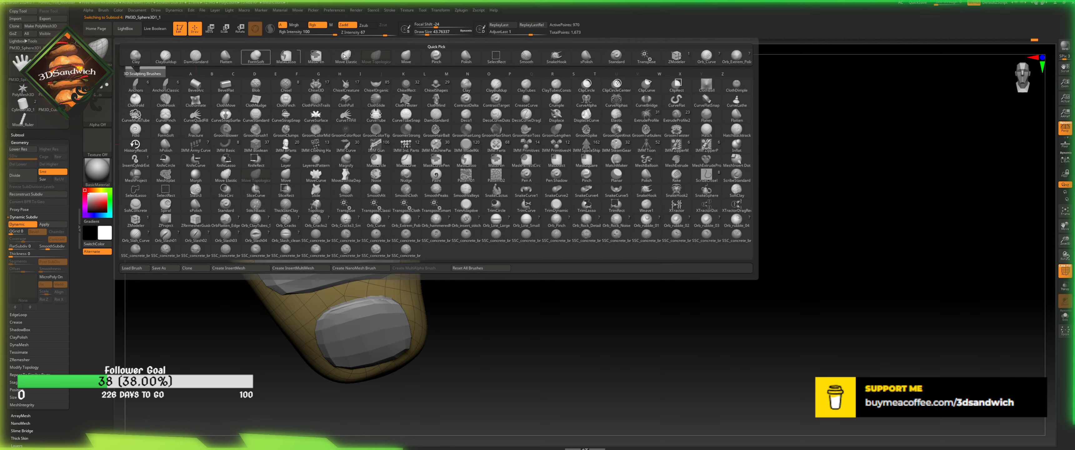
{"action": "left_click", "coordinate": [490, 83]}
{"action": "left_click_drag", "start_coordinate": [490, 260], "coordinate": [471, 219]}
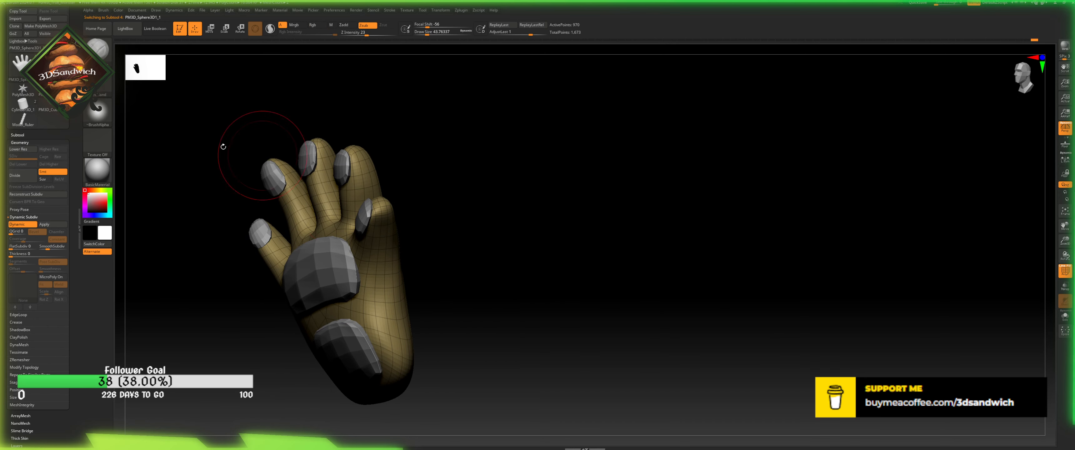
{"action": "left_click", "coordinate": [35, 226]}
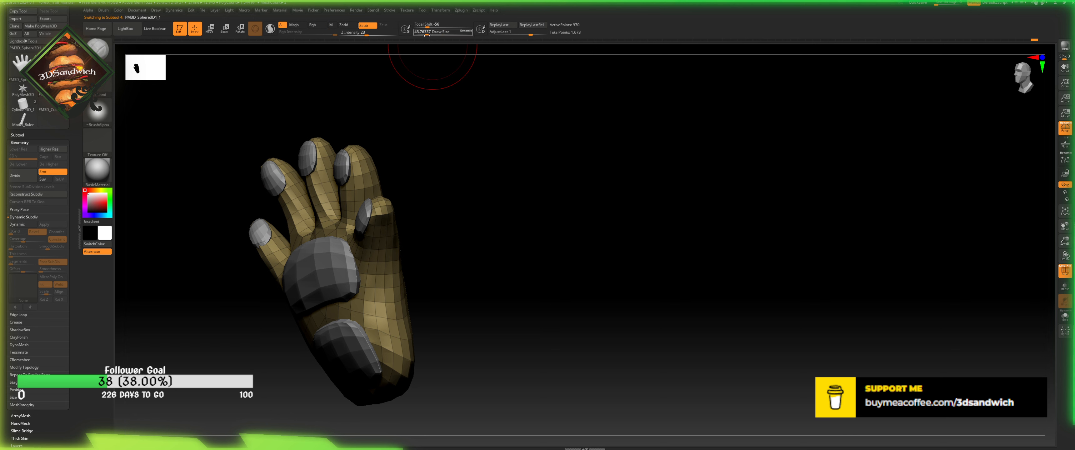
{"action": "left_click_drag", "start_coordinate": [426, 33], "coordinate": [423, 37]}
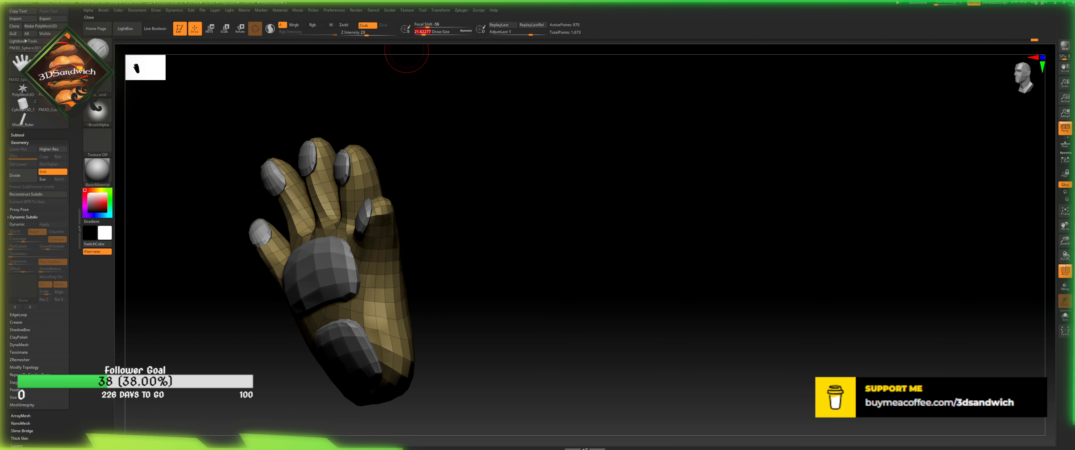
- Switch to the reference board and look over the paw, claw and leg skeleton images
{"action": "key", "text": "alt+Tab"}
{"action": "right_click_drag", "start_coordinate": [569, 363], "coordinate": [561, 328]}
{"action": "scroll", "coordinate": [558, 292], "scroll_direction": "down", "scroll_amount": 5}
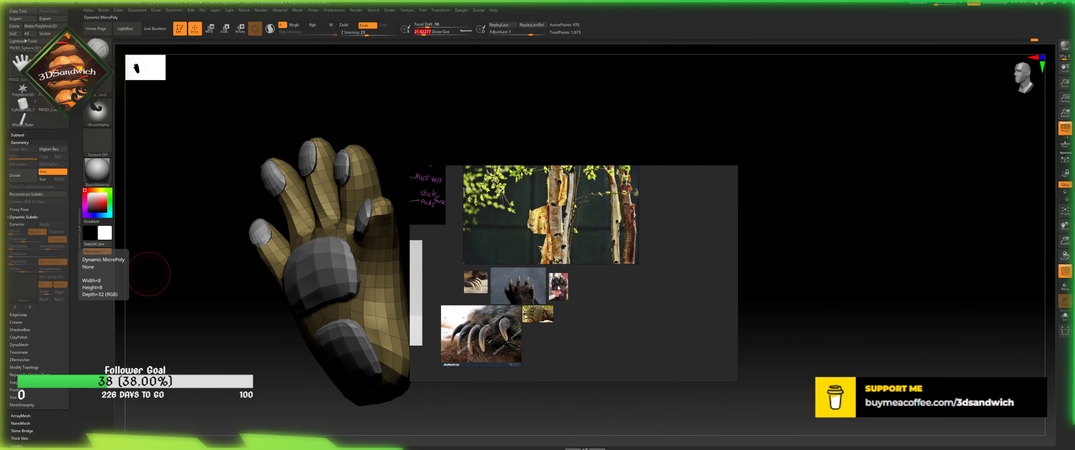
{"action": "scroll", "coordinate": [576, 262], "scroll_direction": "down", "scroll_amount": 3}
{"action": "scroll", "coordinate": [459, 313], "scroll_direction": "up", "scroll_amount": 10}
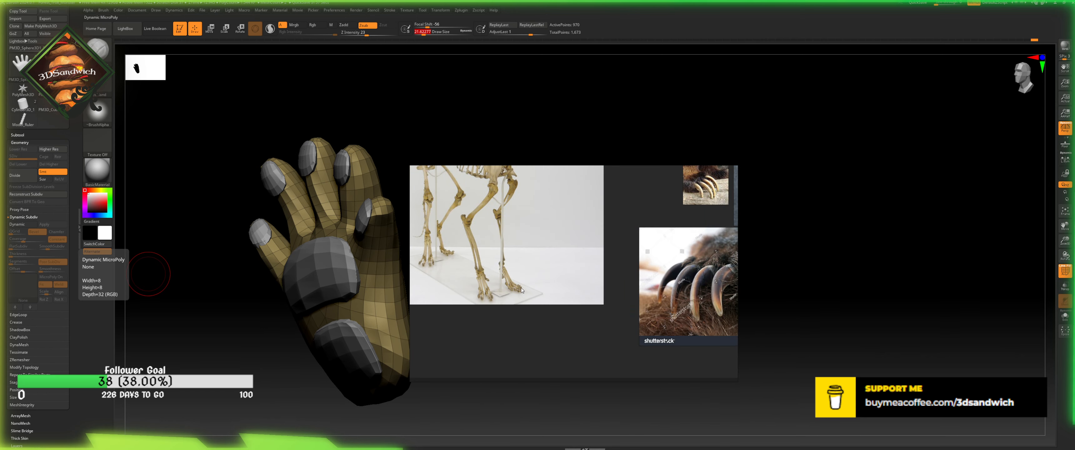
{"action": "right_click_drag", "start_coordinate": [438, 252], "coordinate": [0, 240]}
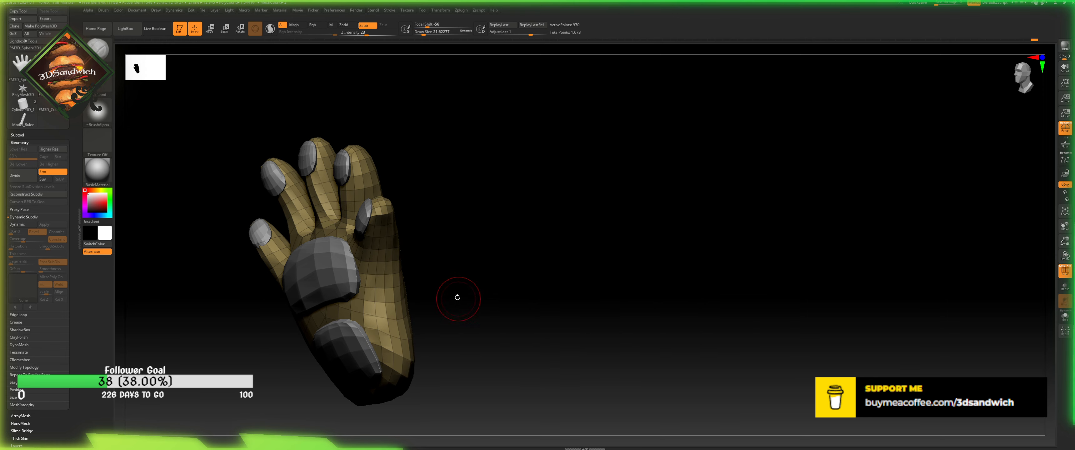
- Refine the side of the palm from the thumb base down to the wrist
{"action": "mouse_move", "coordinate": [455, 295]}
{"action": "left_mouse_down"}
{"action": "mouse_move", "coordinate": [285, 332]}
{"action": "mouse_move", "coordinate": [430, 358]}
{"action": "left_mouse_up"}
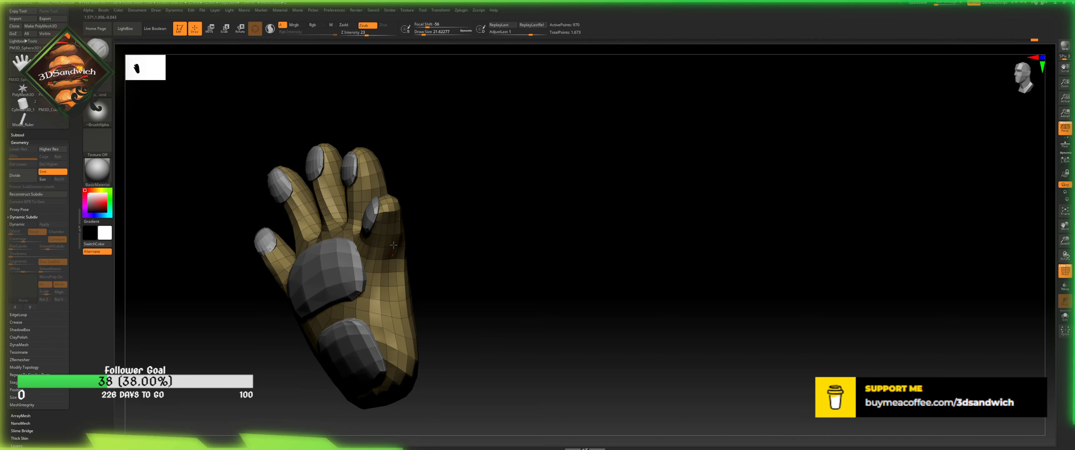
{"action": "left_click_drag", "start_coordinate": [389, 246], "coordinate": [404, 343]}
{"action": "left_click_drag", "start_coordinate": [387, 242], "coordinate": [403, 359]}
{"action": "left_click_drag", "start_coordinate": [433, 299], "coordinate": [382, 209]}
{"action": "left_click_drag", "start_coordinate": [350, 138], "coordinate": [347, 149]}
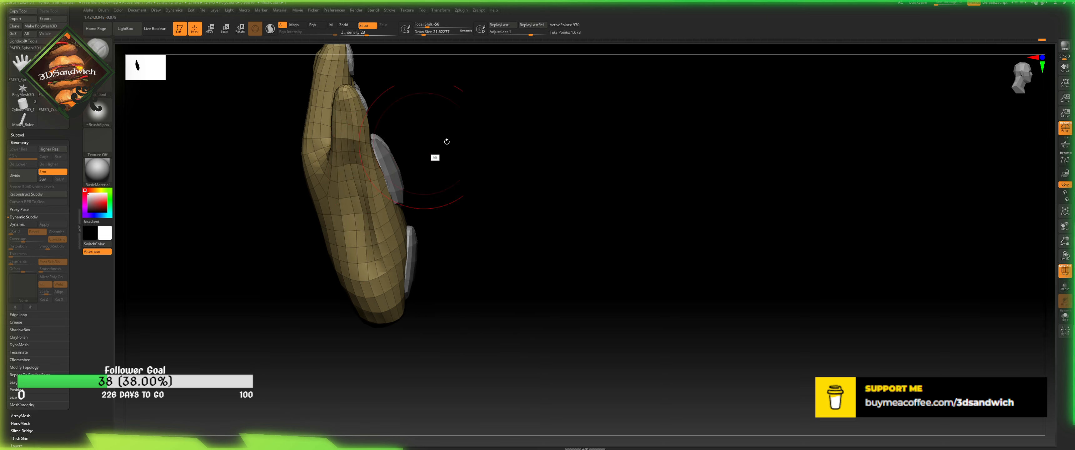
{"action": "left_click_drag", "start_coordinate": [447, 142], "coordinate": [346, 231]}
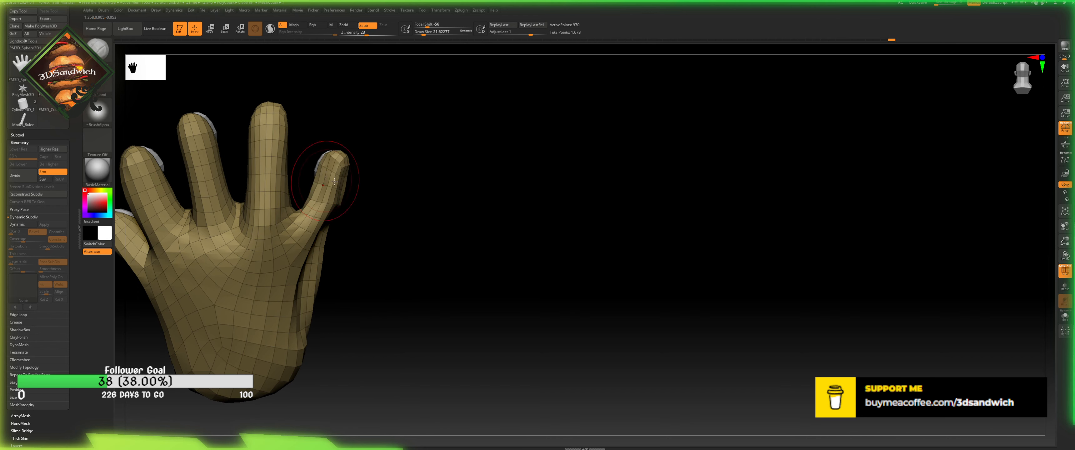
- Even out the back of the hand below the thumb and continue along the side of the wrist
{"action": "left_click_drag", "start_coordinate": [382, 209], "coordinate": [342, 337], "text": "alt"}
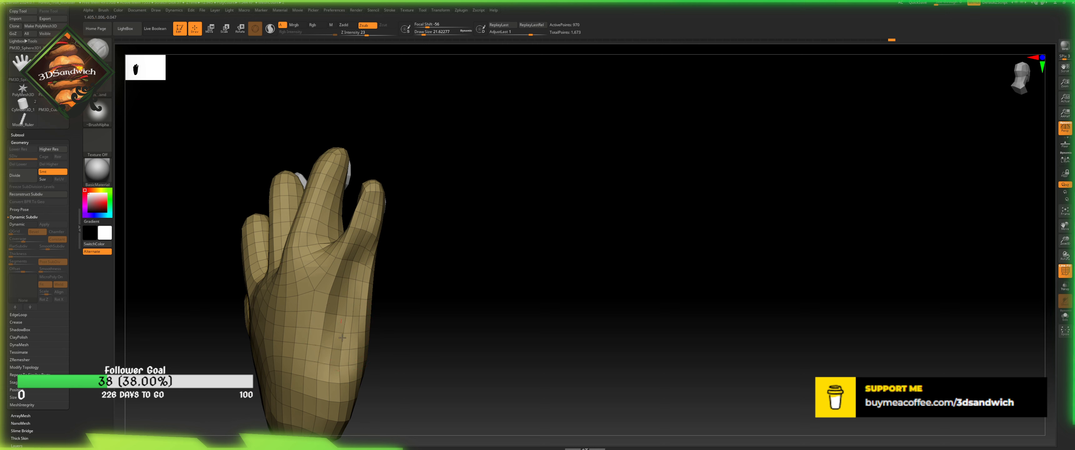
{"action": "left_click_drag", "start_coordinate": [407, 361], "coordinate": [396, 326]}
{"action": "left_click_drag", "start_coordinate": [344, 294], "coordinate": [345, 350]}
{"action": "left_click_drag", "start_coordinate": [396, 316], "coordinate": [324, 353]}
{"action": "mouse_move", "coordinate": [443, 243]}
{"action": "left_mouse_down", "text": "alt"}
{"action": "mouse_move", "coordinate": [422, 233]}
{"action": "mouse_move", "coordinate": [418, 192]}
{"action": "left_mouse_up", "text": "alt"}
{"action": "mouse_move", "coordinate": [418, 259]}
{"action": "left_mouse_down"}
{"action": "mouse_move", "coordinate": [377, 272]}
{"action": "mouse_move", "coordinate": [340, 234]}
{"action": "mouse_move", "coordinate": [343, 175]}
{"action": "left_mouse_up"}
{"action": "mouse_move", "coordinate": [377, 180]}
{"action": "left_mouse_down", "text": "alt"}
{"action": "mouse_move", "coordinate": [384, 305]}
{"action": "mouse_move", "coordinate": [377, 278]}
{"action": "left_mouse_up", "text": "alt"}
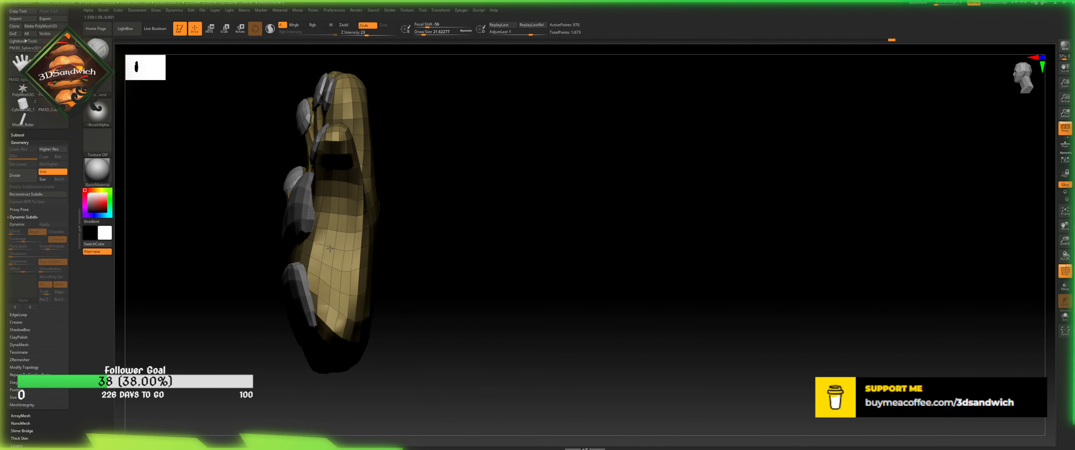
- Refine the finger sides and the gaps between them, reducing the draw size to about 14
{"action": "left_click_drag", "start_coordinate": [424, 155], "coordinate": [330, 269]}
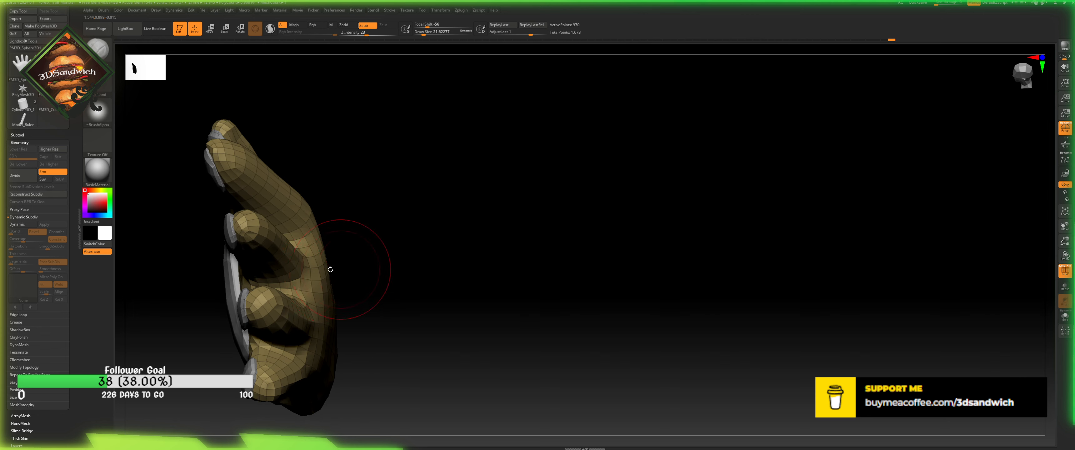
{"action": "left_click_drag", "start_coordinate": [280, 346], "coordinate": [271, 324]}
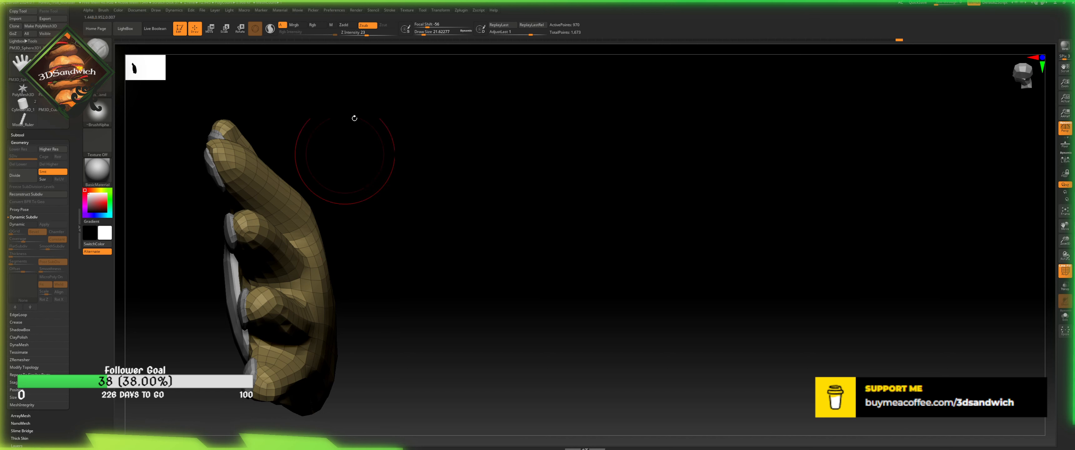
{"action": "left_click_drag", "start_coordinate": [423, 33], "coordinate": [422, 32]}
{"action": "left_click_drag", "start_coordinate": [438, 216], "coordinate": [509, 193], "text": "alt"}
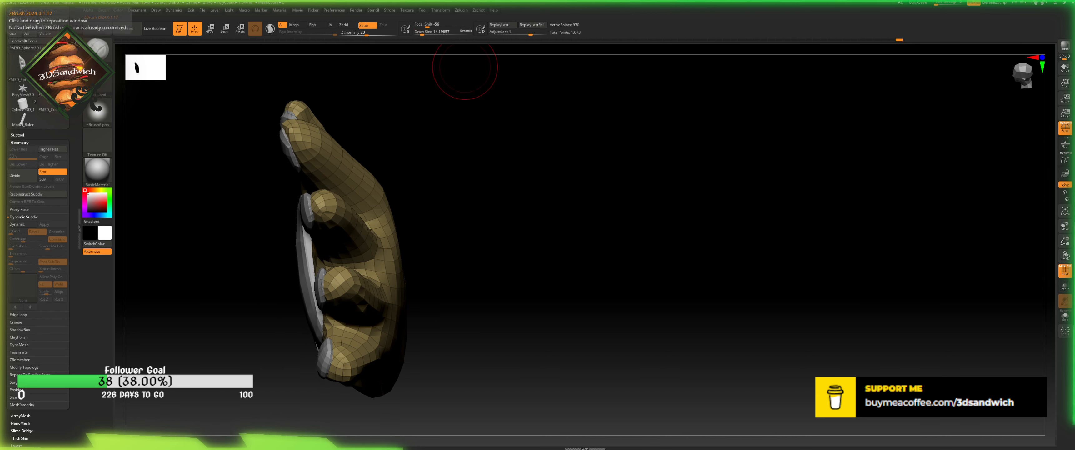
{"action": "left_click_drag", "start_coordinate": [513, 342], "coordinate": [492, 307]}
{"action": "mouse_move", "coordinate": [359, 318]}
{"action": "left_mouse_down"}
{"action": "mouse_move", "coordinate": [343, 332]}
{"action": "mouse_move", "coordinate": [357, 292]}
{"action": "mouse_move", "coordinate": [410, 234]}
{"action": "mouse_move", "coordinate": [421, 250]}
{"action": "left_mouse_up"}
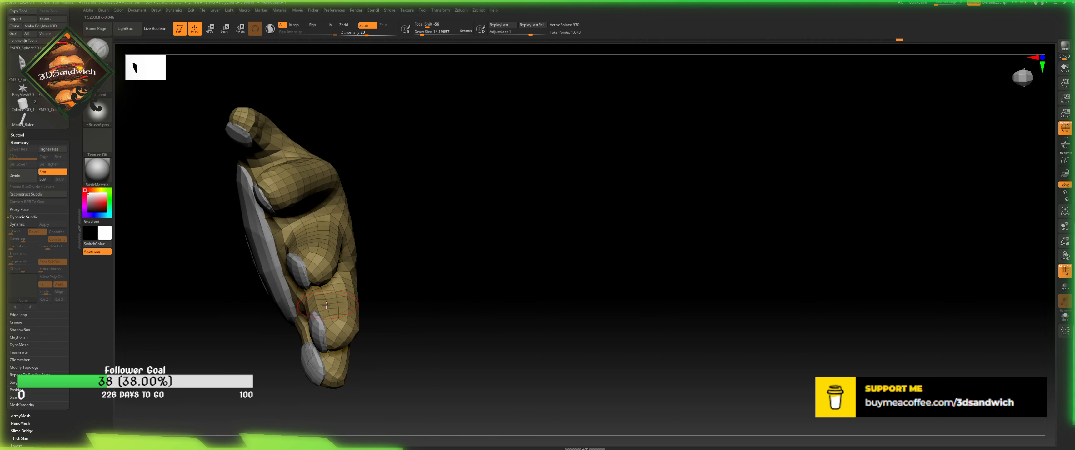
- Rework the thumb and finger surfaces near their bases, viewed from the fingertip end
{"action": "left_click_drag", "start_coordinate": [373, 288], "coordinate": [373, 343]}
{"action": "right_click_drag", "start_coordinate": [373, 343], "coordinate": [377, 350]}
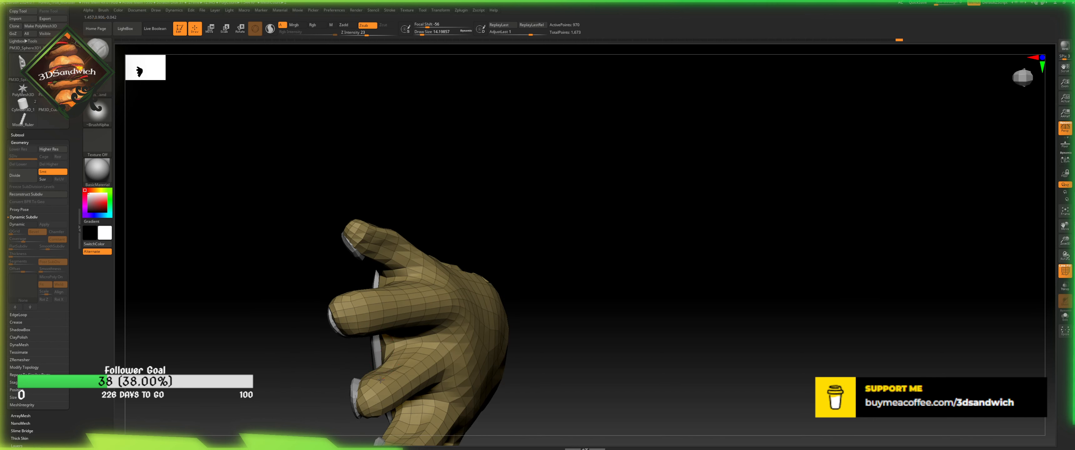
{"action": "mouse_move", "coordinate": [387, 364]}
{"action": "left_mouse_down"}
{"action": "mouse_move", "coordinate": [381, 378]}
{"action": "mouse_move", "coordinate": [281, 330]}
{"action": "mouse_move", "coordinate": [341, 329]}
{"action": "left_mouse_up"}
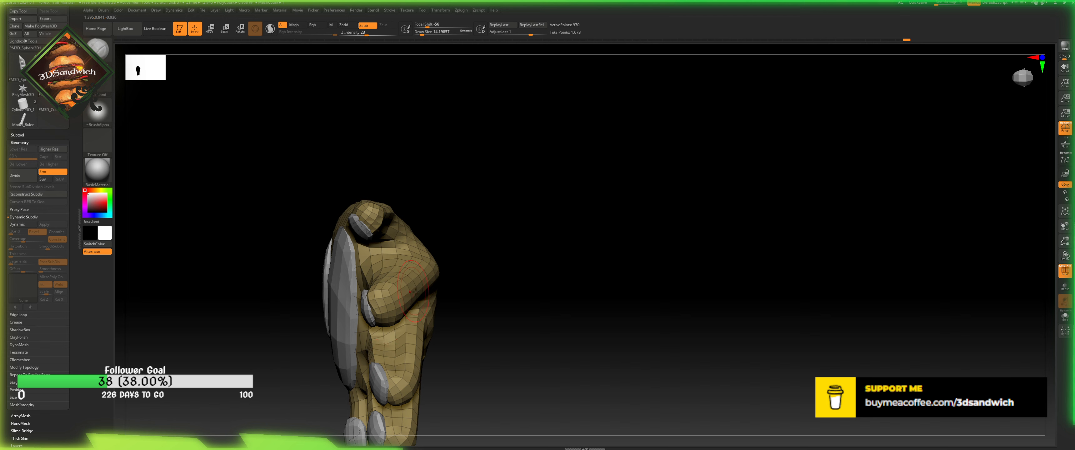
{"action": "mouse_move", "coordinate": [416, 292]}
{"action": "right_mouse_down"}
{"action": "mouse_move", "coordinate": [463, 223]}
{"action": "mouse_move", "coordinate": [416, 289]}
{"action": "right_mouse_up"}
{"action": "left_click_drag", "start_coordinate": [396, 290], "coordinate": [376, 262]}
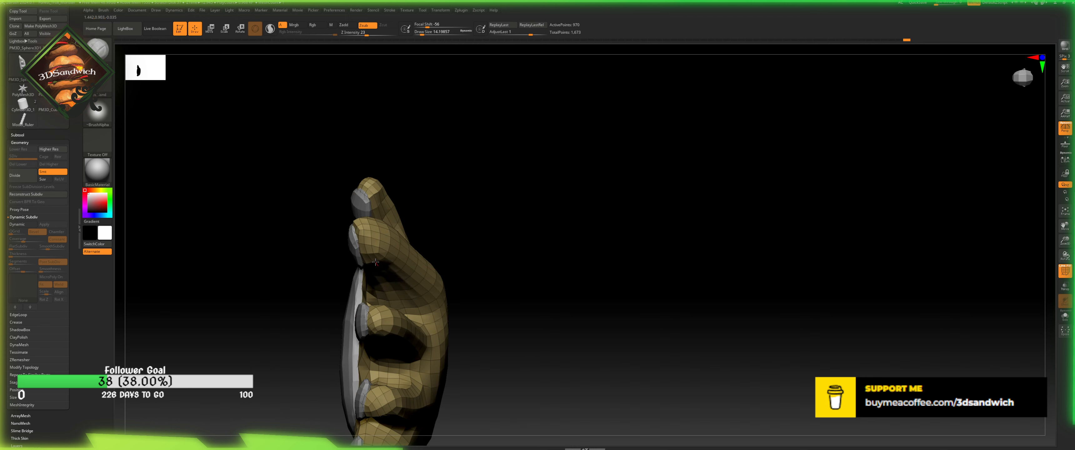
{"action": "left_click_drag", "start_coordinate": [451, 216], "coordinate": [358, 336]}
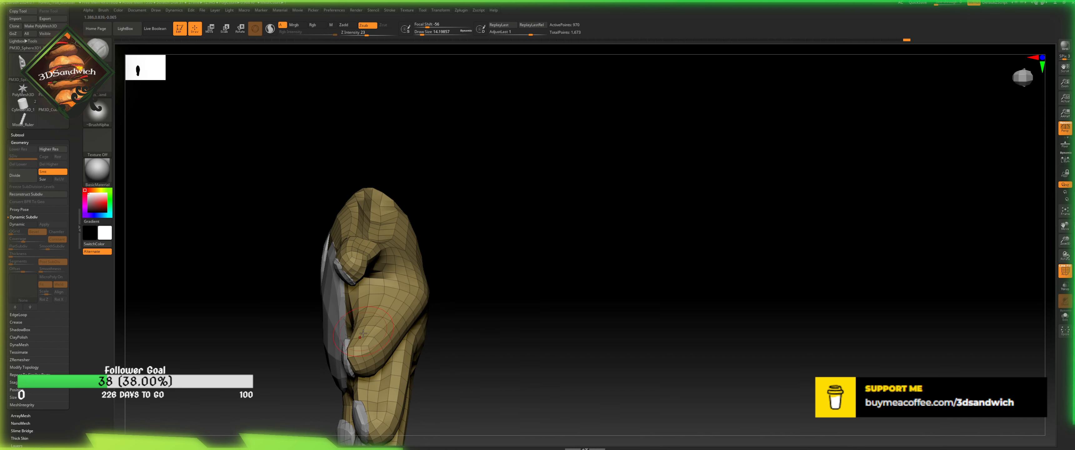
- Refine the finger sides near their bases with the draw size set to about 15.55
{"action": "mouse_move", "coordinate": [371, 308]}
{"action": "left_mouse_down"}
{"action": "mouse_move", "coordinate": [372, 288]}
{"action": "mouse_move", "coordinate": [369, 337]}
{"action": "left_mouse_up"}
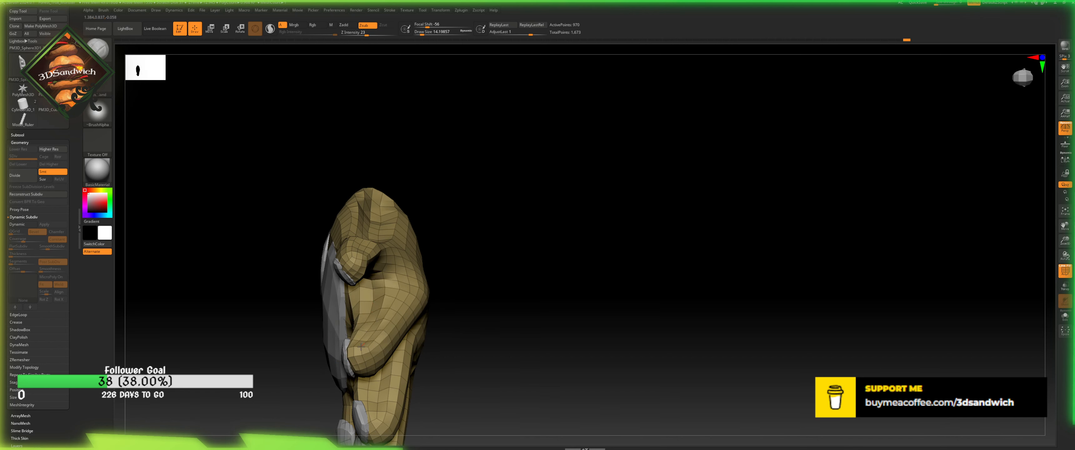
{"action": "left_click_drag", "start_coordinate": [428, 247], "coordinate": [419, 264]}
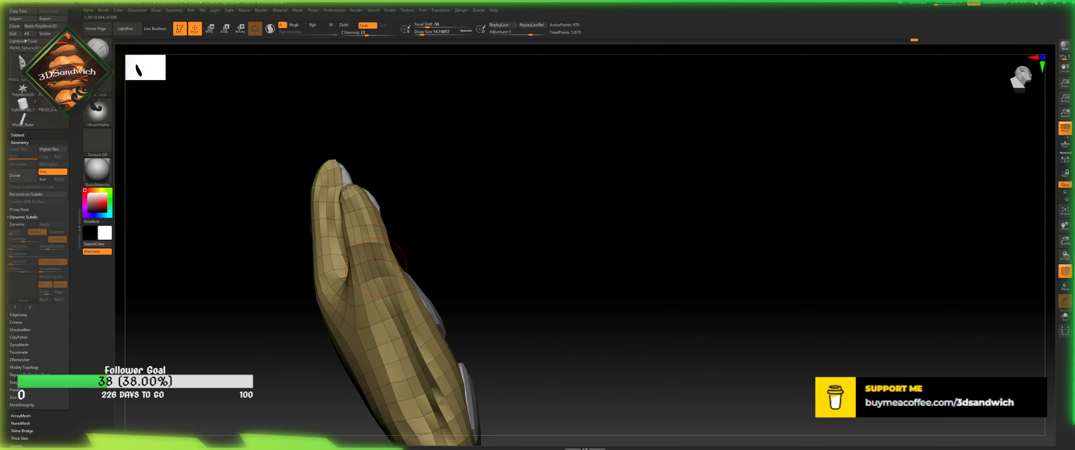
{"action": "left_click_drag", "start_coordinate": [401, 217], "coordinate": [384, 237]}
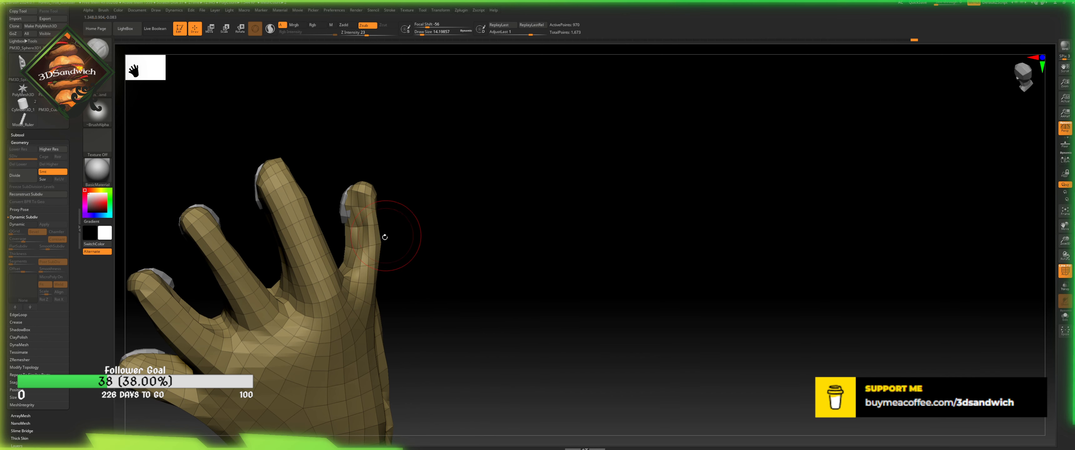
{"action": "left_click", "coordinate": [344, 25]}
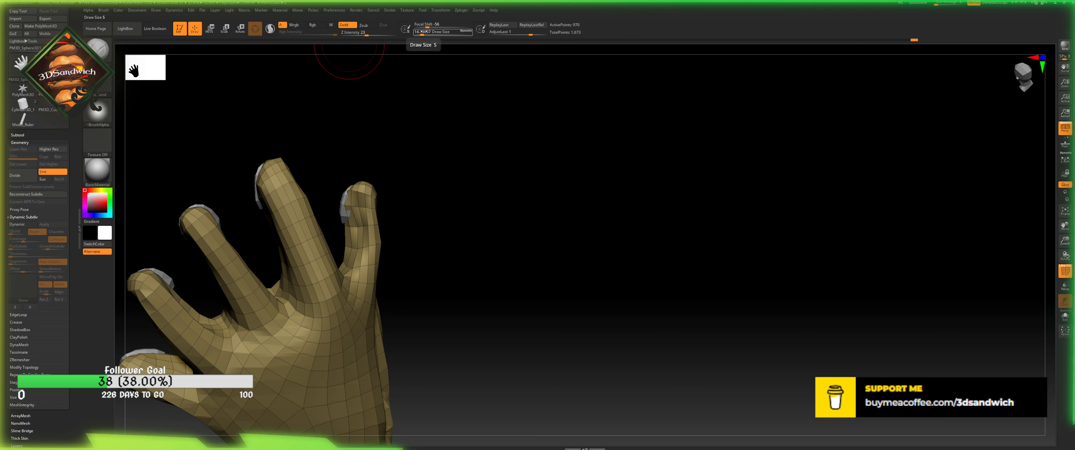
{"action": "left_click_drag", "start_coordinate": [420, 33], "coordinate": [422, 32]}
{"action": "left_click_drag", "start_coordinate": [367, 267], "coordinate": [337, 49]}
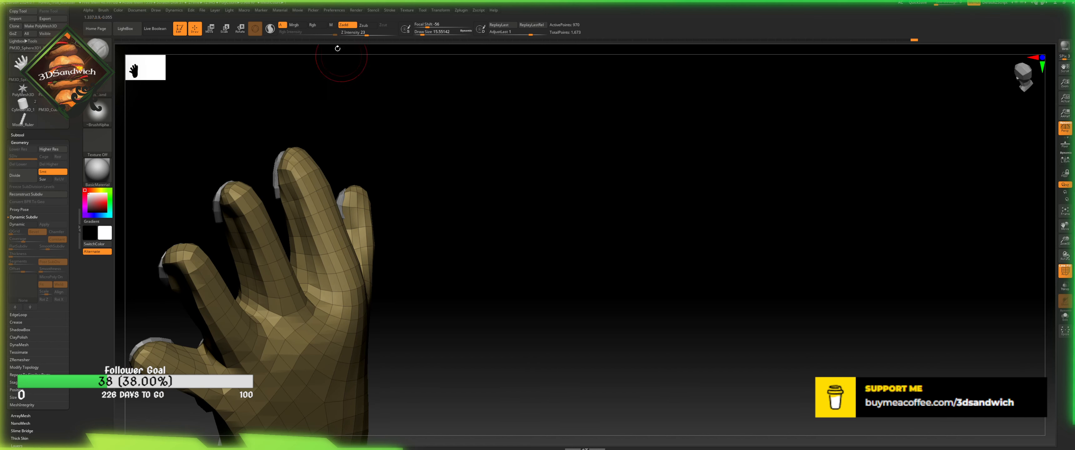
- Carve the side of the long finger near its tip in subtract mode, undoing the last stroke
{"action": "left_click", "coordinate": [362, 25]}
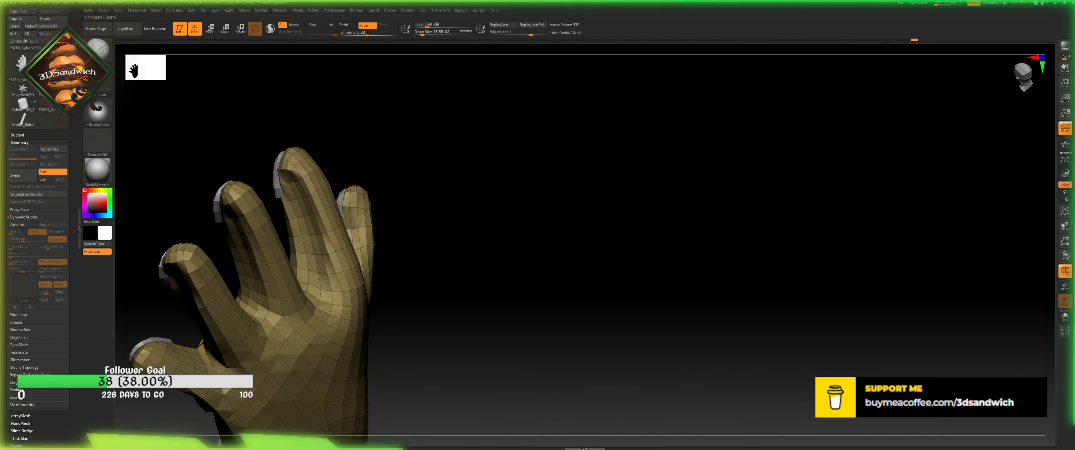
{"action": "mouse_move", "coordinate": [401, 192]}
{"action": "left_mouse_down"}
{"action": "mouse_move", "coordinate": [430, 144]}
{"action": "mouse_move", "coordinate": [398, 182]}
{"action": "left_mouse_up"}
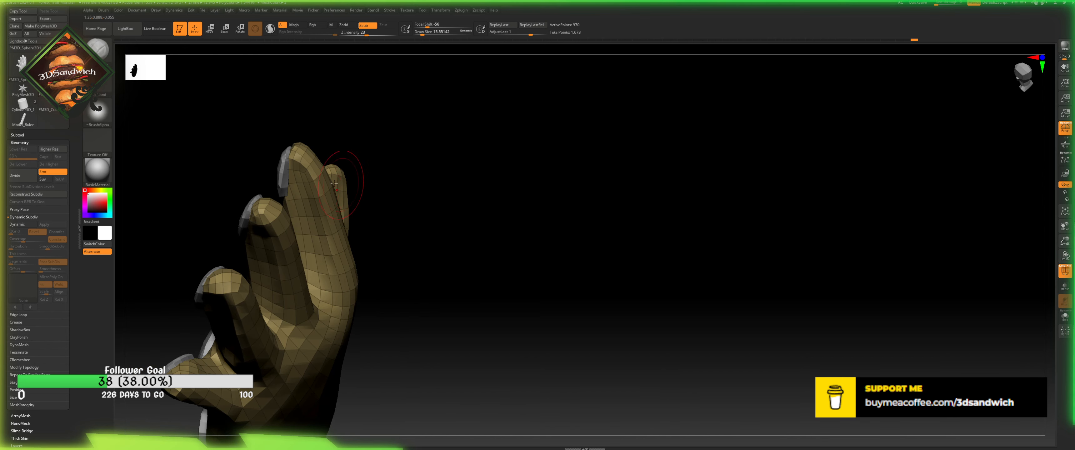
{"action": "key", "text": "ctrl+z"}
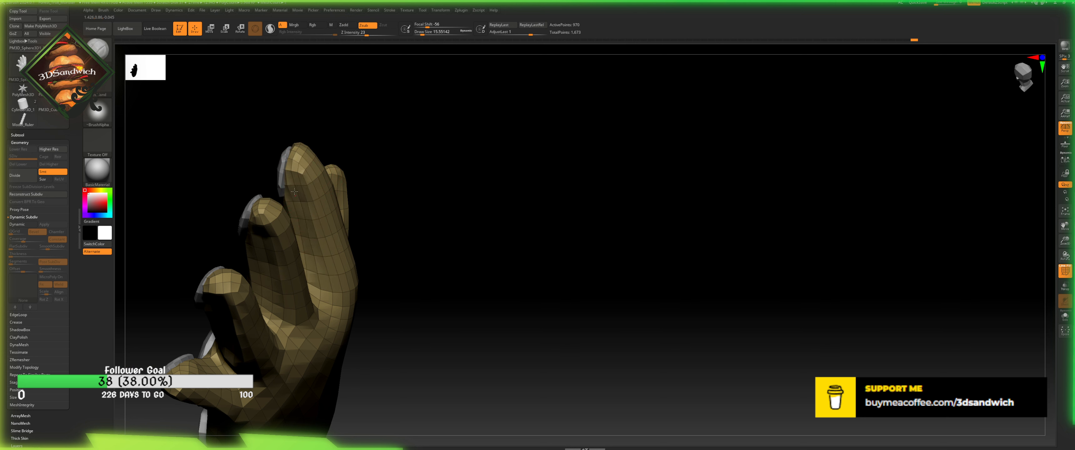
{"action": "left_click_drag", "start_coordinate": [332, 131], "coordinate": [283, 175]}
- Smooth the outer finger and the side of the palm below it
{"action": "left_click_drag", "start_coordinate": [269, 99], "coordinate": [355, 80], "text": "alt"}
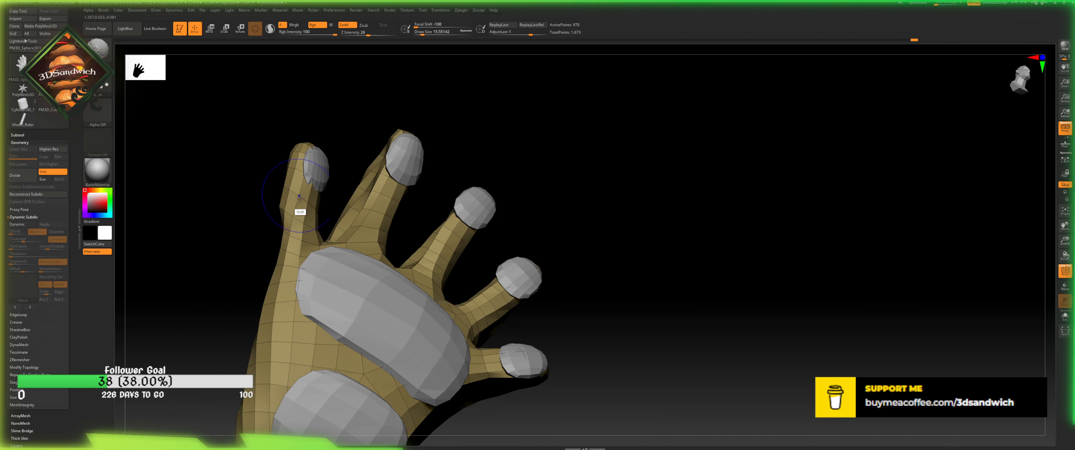
{"action": "left_click_drag", "start_coordinate": [278, 227], "coordinate": [287, 237]}
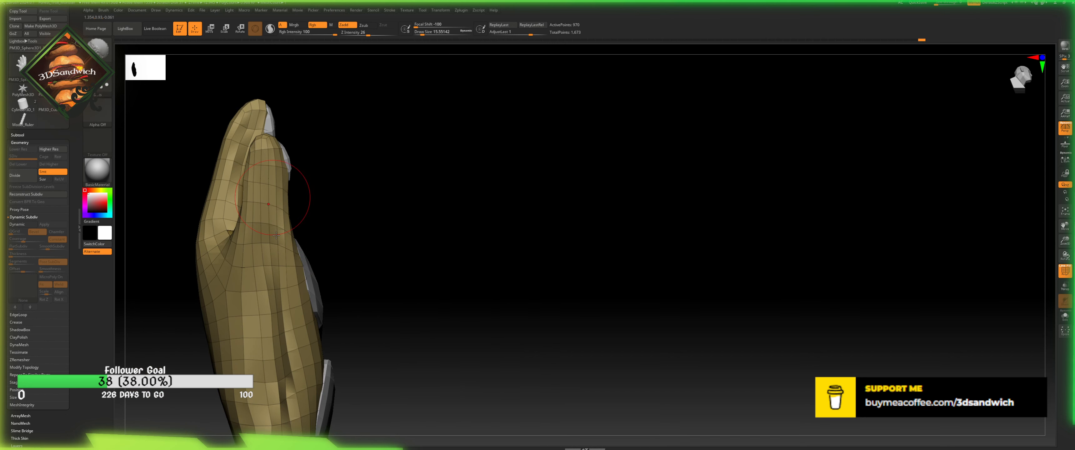
{"action": "left_click_drag", "start_coordinate": [281, 387], "coordinate": [287, 351], "text": "shift"}
{"action": "left_click_drag", "start_coordinate": [359, 309], "coordinate": [351, 255], "text": "alt"}
{"action": "left_click_drag", "start_coordinate": [336, 261], "coordinate": [359, 267]}
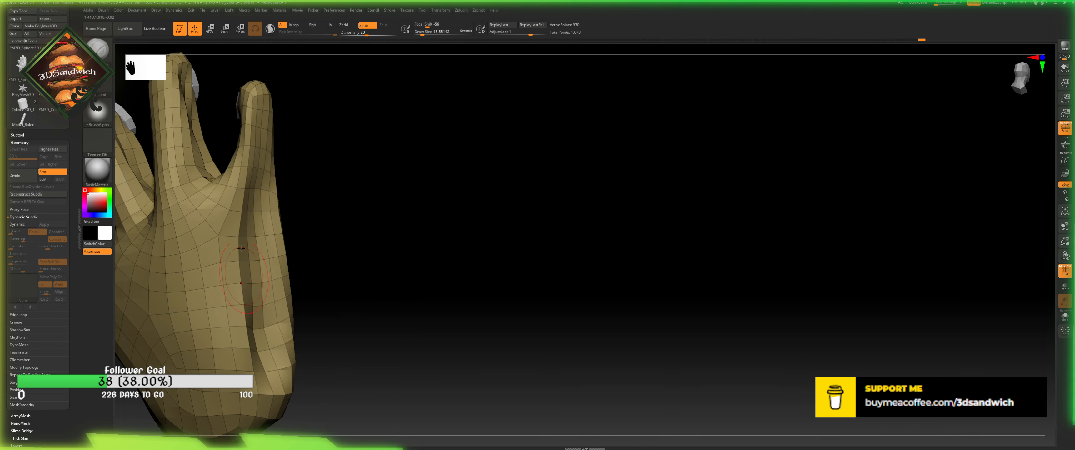
- Turn on Dynamic Subdiv for the hand, lower its smooth subdivision level and apply it to the mesh
{"action": "left_click", "coordinate": [270, 29]}
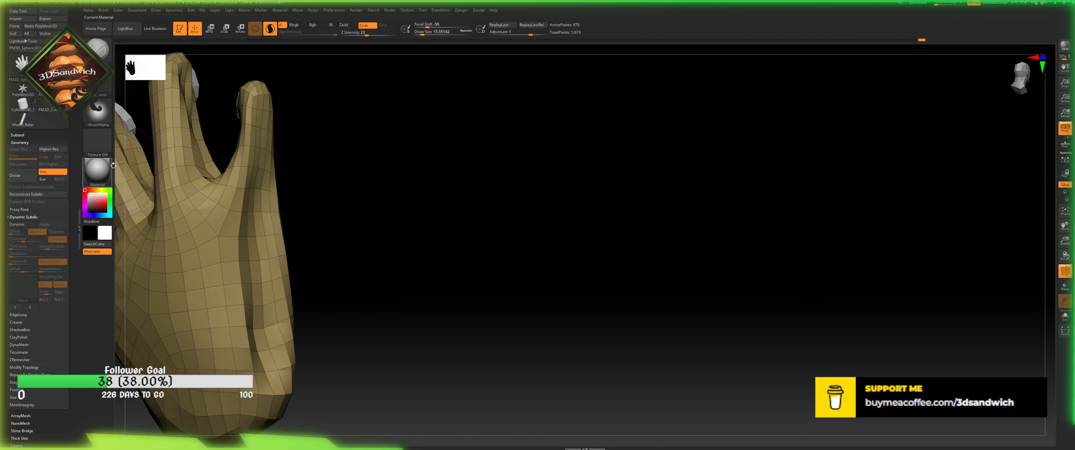
{"action": "key", "text": "y"}
{"action": "left_click", "coordinate": [28, 222]}
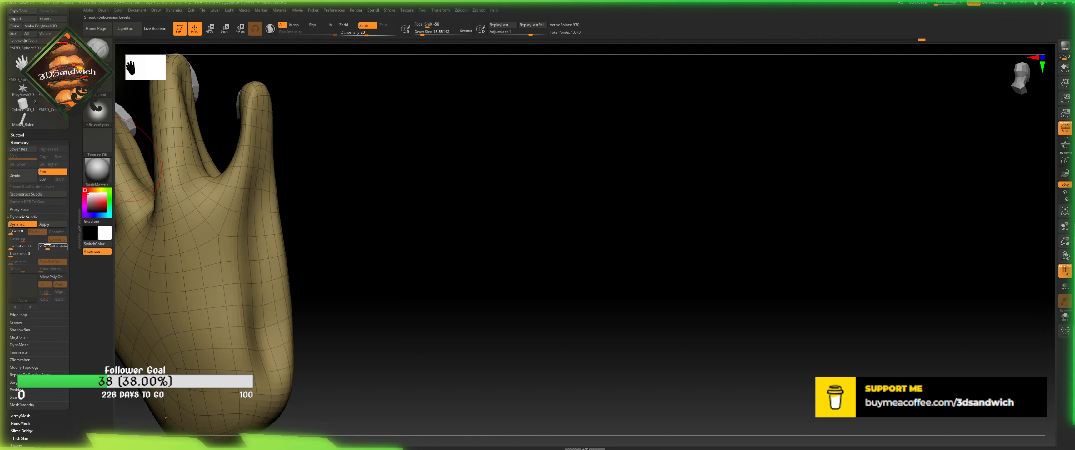
{"action": "left_click_drag", "start_coordinate": [50, 248], "coordinate": [45, 247]}
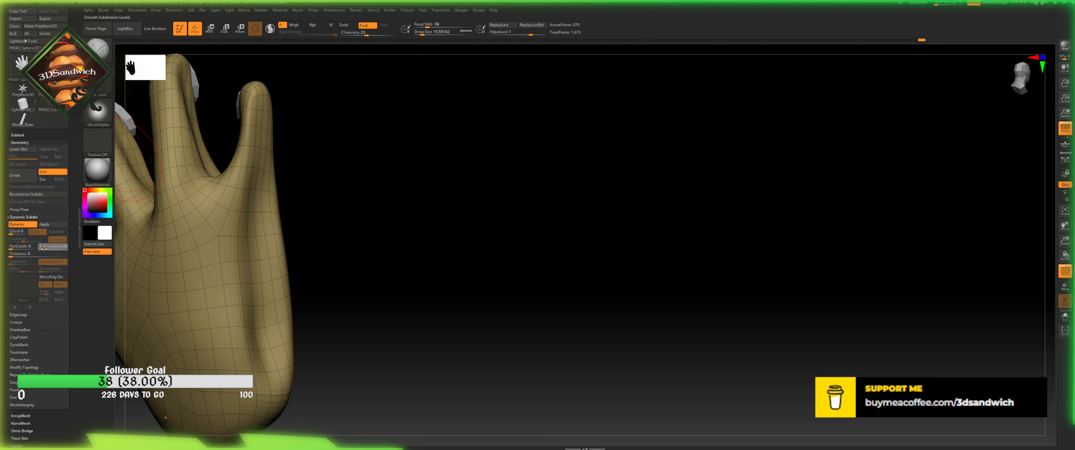
{"action": "left_click", "coordinate": [50, 224]}
- Carve grooves below the finger bases on the back of the hand in subtract mode and hide the polygon wireframe
{"action": "left_click_drag", "start_coordinate": [201, 188], "coordinate": [208, 284]}
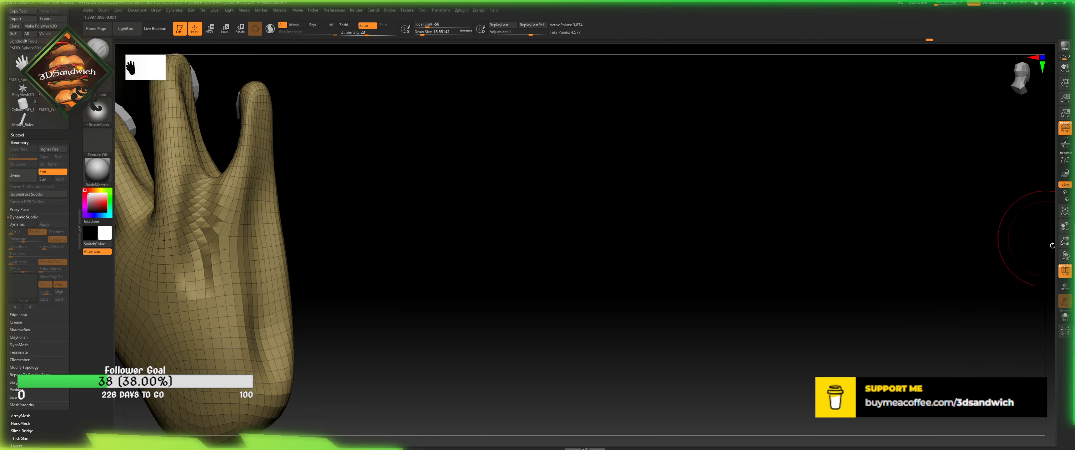
{"action": "left_click_drag", "start_coordinate": [1068, 242], "coordinate": [1041, 237]}
{"action": "left_click_drag", "start_coordinate": [429, 306], "coordinate": [243, 215]}
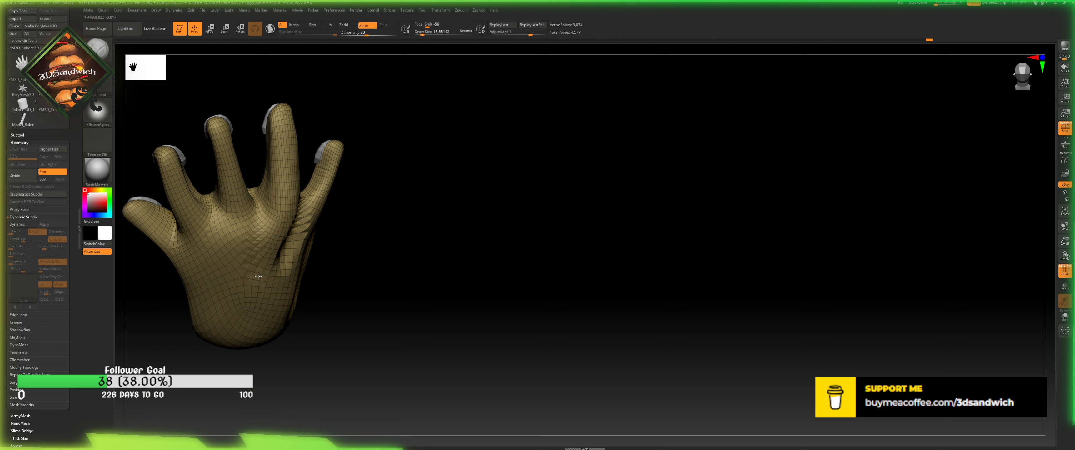
{"action": "mouse_move", "coordinate": [259, 276]}
{"action": "left_mouse_down"}
{"action": "mouse_move", "coordinate": [255, 228]}
{"action": "mouse_move", "coordinate": [239, 254]}
{"action": "left_mouse_up"}
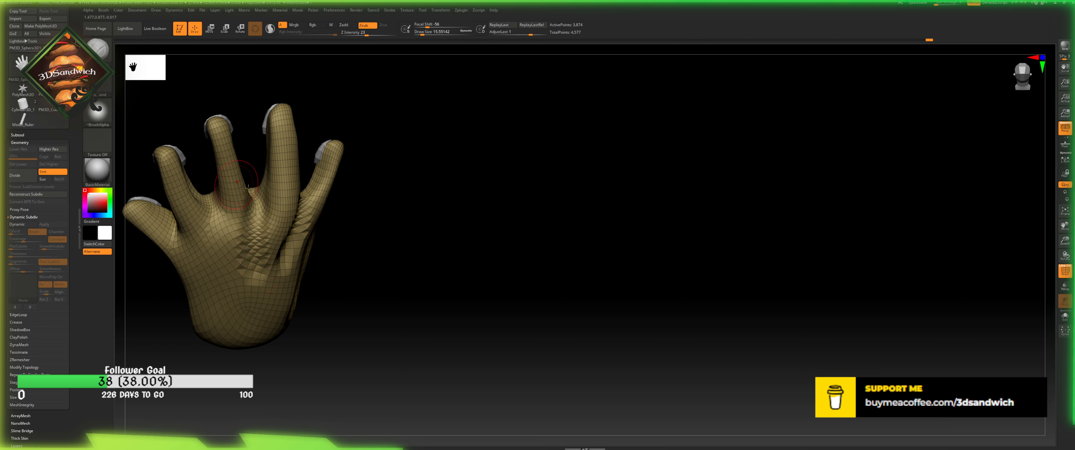
{"action": "left_click", "coordinate": [1065, 270]}
{"action": "left_click_drag", "start_coordinate": [467, 283], "coordinate": [492, 247]}
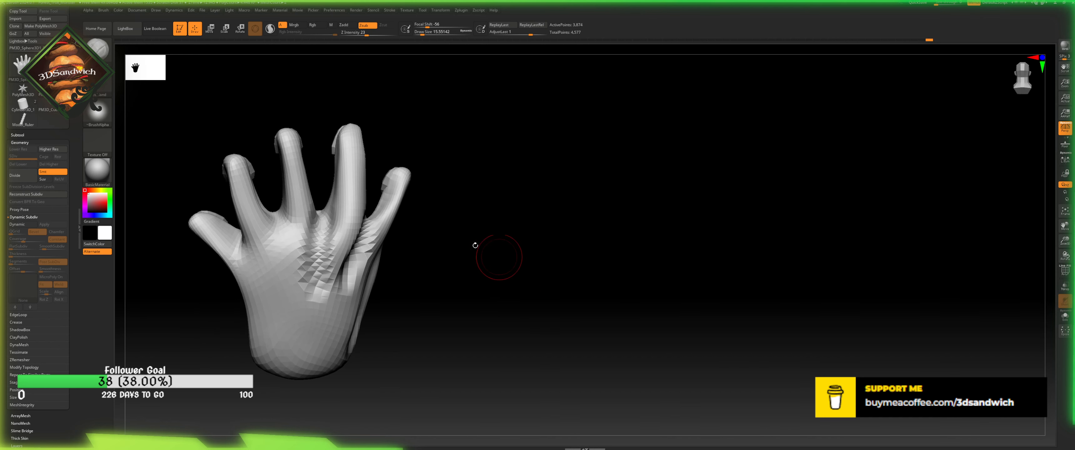
{"action": "mouse_move", "coordinate": [281, 242]}
{"action": "left_mouse_down"}
{"action": "mouse_move", "coordinate": [275, 261]}
{"action": "mouse_move", "coordinate": [280, 234]}
{"action": "mouse_move", "coordinate": [246, 267]}
{"action": "mouse_move", "coordinate": [252, 282]}
{"action": "mouse_move", "coordinate": [245, 273]}
{"action": "left_mouse_up"}
{"action": "left_click_drag", "start_coordinate": [388, 297], "coordinate": [397, 289]}
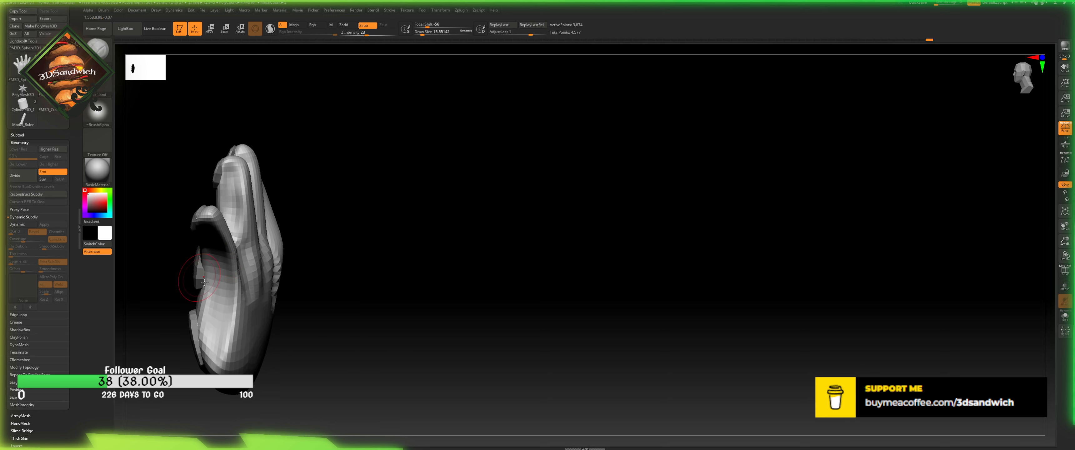
- Switch the brush to add mode, try a ridge along the little finger side and check the brush's auto-masking settings
{"action": "left_click", "coordinate": [347, 25]}
{"action": "mouse_move", "coordinate": [215, 327]}
{"action": "left_mouse_down"}
{"action": "mouse_move", "coordinate": [234, 322]}
{"action": "mouse_move", "coordinate": [237, 271]}
{"action": "mouse_move", "coordinate": [221, 233]}
{"action": "left_mouse_up"}
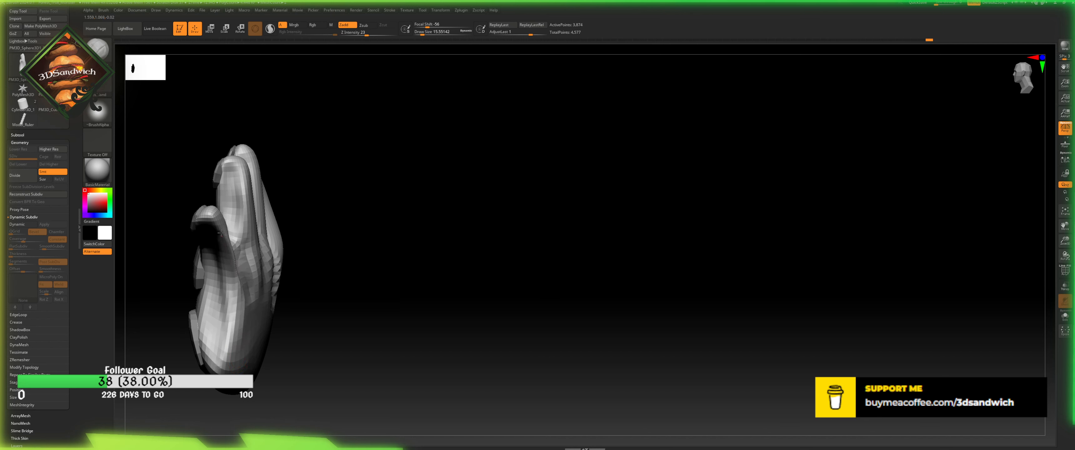
{"action": "key", "text": "ctrl+z"}
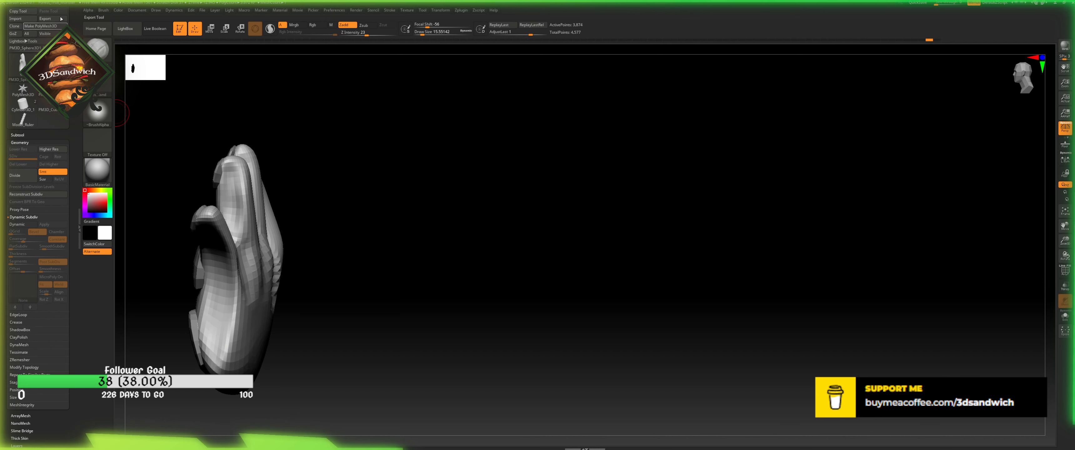
{"action": "left_click", "coordinate": [105, 10]}
{"action": "left_click", "coordinate": [104, 11]}
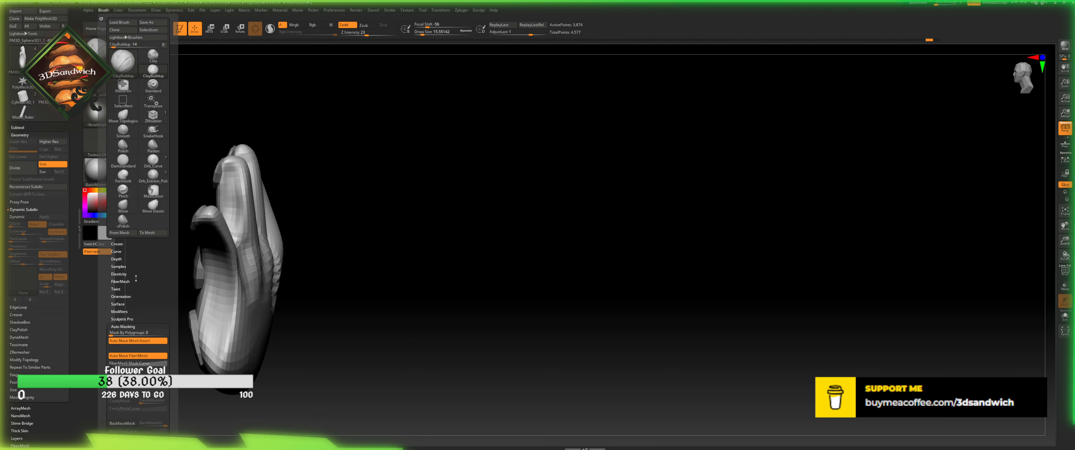
{"action": "scroll", "coordinate": [136, 279], "scroll_direction": "down", "scroll_amount": 5}
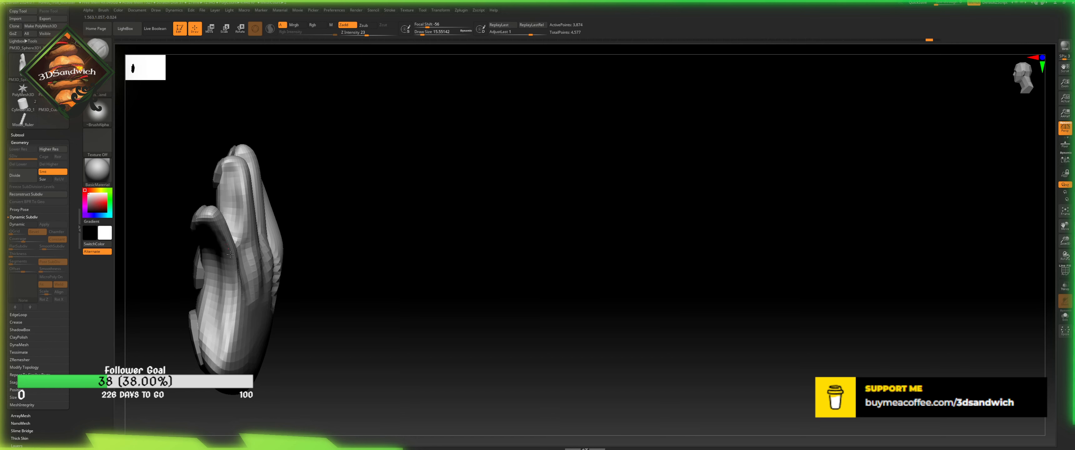
- Build up raised ridges running from the finger bases over the back of the hand
{"action": "mouse_move", "coordinate": [313, 289]}
{"action": "left_mouse_down"}
{"action": "mouse_move", "coordinate": [221, 247]}
{"action": "mouse_move", "coordinate": [244, 292]}
{"action": "mouse_move", "coordinate": [230, 345]}
{"action": "left_mouse_up"}
{"action": "left_click_drag", "start_coordinate": [232, 319], "coordinate": [231, 294]}
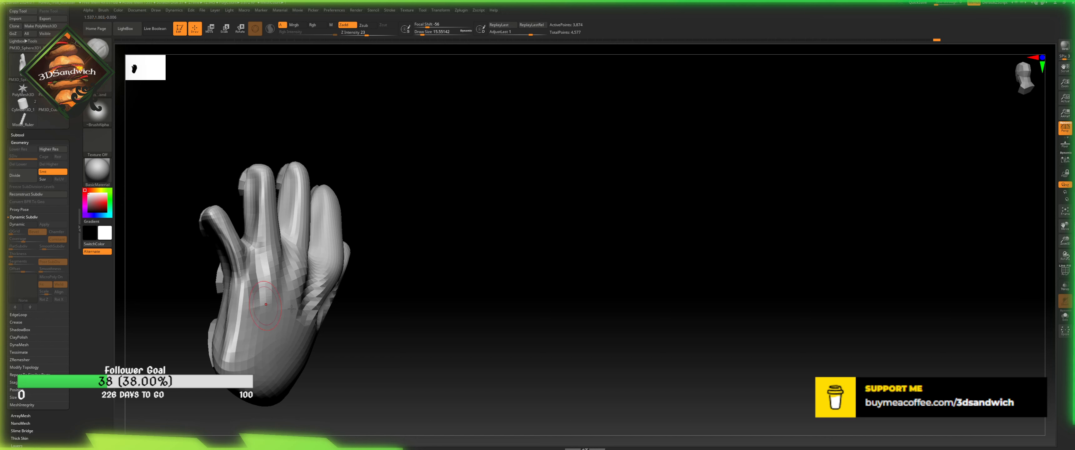
{"action": "left_click_drag", "start_coordinate": [401, 332], "coordinate": [323, 322]}
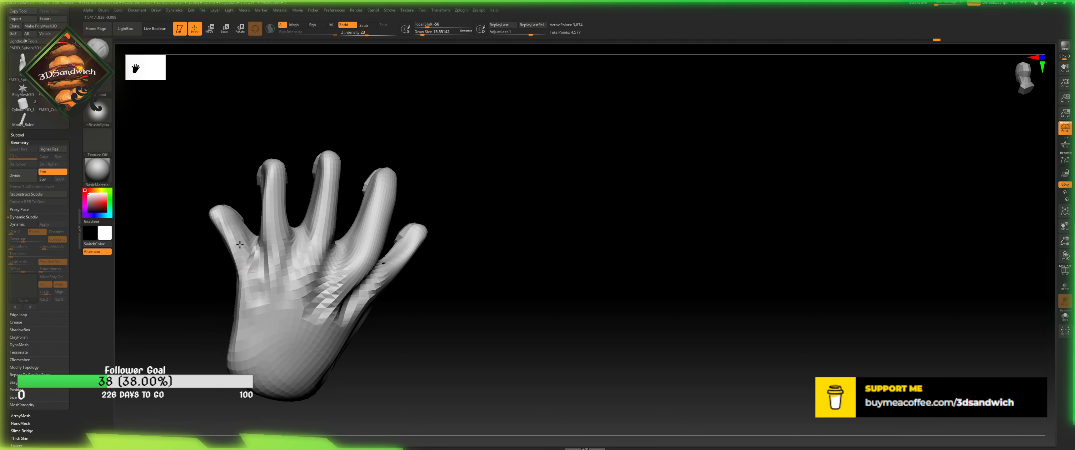
{"action": "left_click_drag", "start_coordinate": [200, 161], "coordinate": [237, 156]}
{"action": "mouse_move", "coordinate": [121, 82]}
{"action": "left_mouse_down"}
{"action": "mouse_move", "coordinate": [267, 151]}
{"action": "mouse_move", "coordinate": [438, 184]}
{"action": "mouse_move", "coordinate": [403, 192]}
{"action": "mouse_move", "coordinate": [395, 212]}
{"action": "mouse_move", "coordinate": [392, 203]}
{"action": "left_mouse_up"}
{"action": "left_click_drag", "start_coordinate": [374, 163], "coordinate": [413, 187], "text": "alt"}
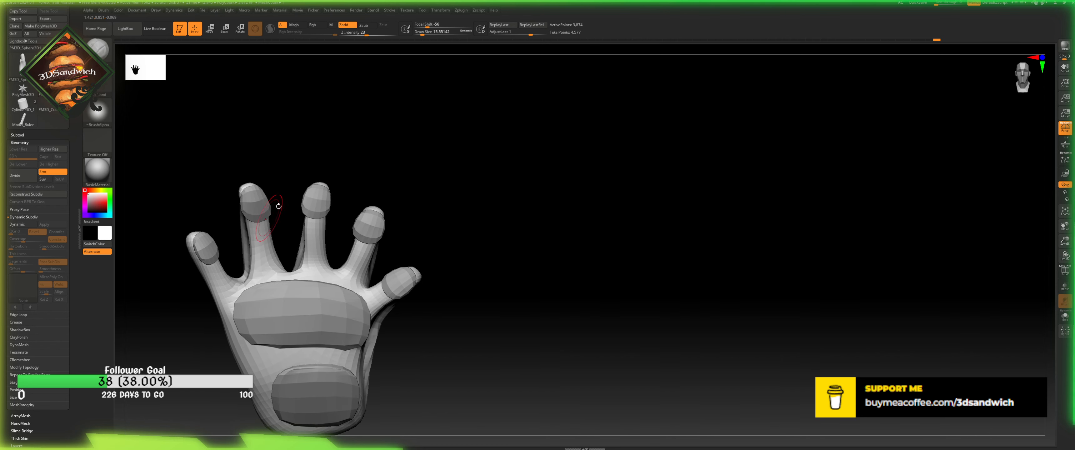
- Build up the finger bases on the palm side and open the brush library
{"action": "mouse_move", "coordinate": [279, 206]}
{"action": "left_mouse_down"}
{"action": "mouse_move", "coordinate": [317, 191]}
{"action": "mouse_move", "coordinate": [336, 211]}
{"action": "mouse_move", "coordinate": [327, 252]}
{"action": "mouse_move", "coordinate": [302, 184]}
{"action": "mouse_move", "coordinate": [314, 178]}
{"action": "left_mouse_up"}
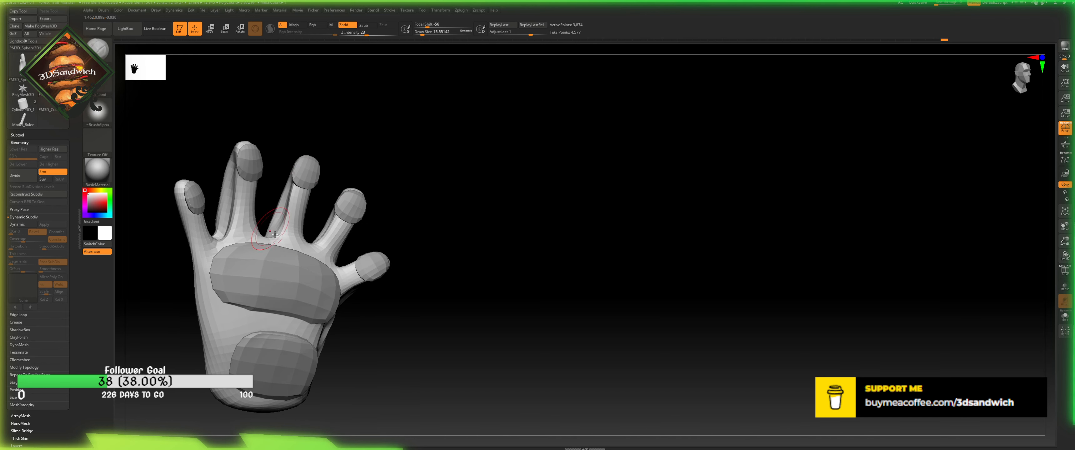
{"action": "left_click_drag", "start_coordinate": [305, 122], "coordinate": [305, 182], "text": "alt"}
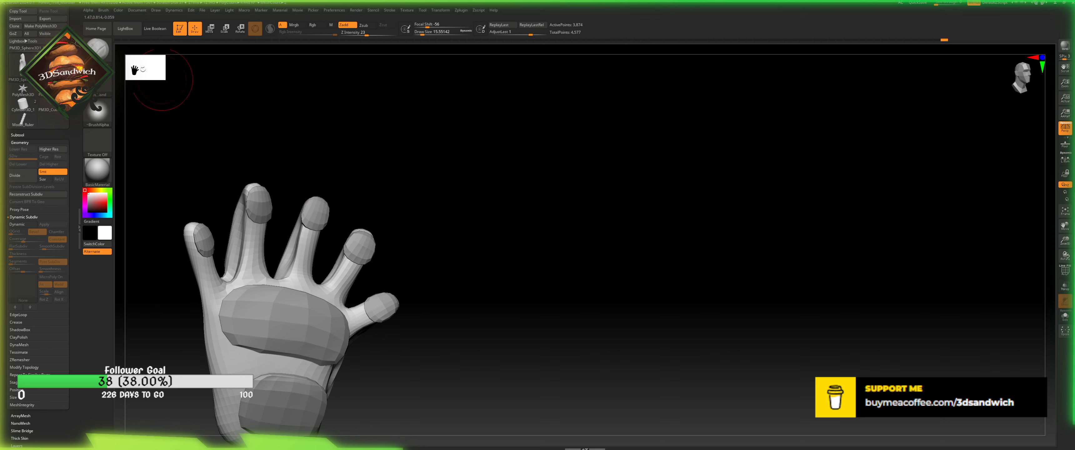
{"action": "key", "text": "b"}
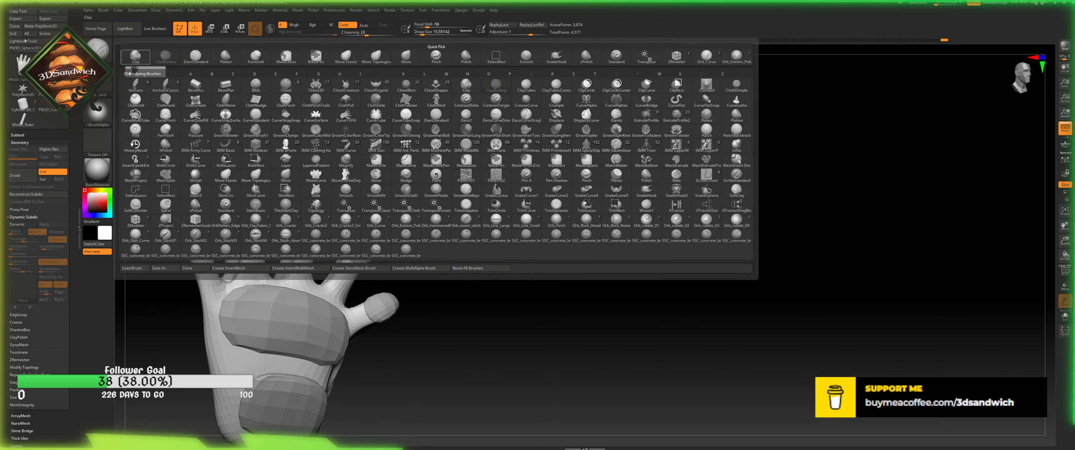
- Reshape the back of the hand and knuckles with the Move Topological brush at a draw size of about 27
{"action": "left_click", "coordinate": [252, 177]}
{"action": "left_click_drag", "start_coordinate": [420, 32], "coordinate": [424, 33]}
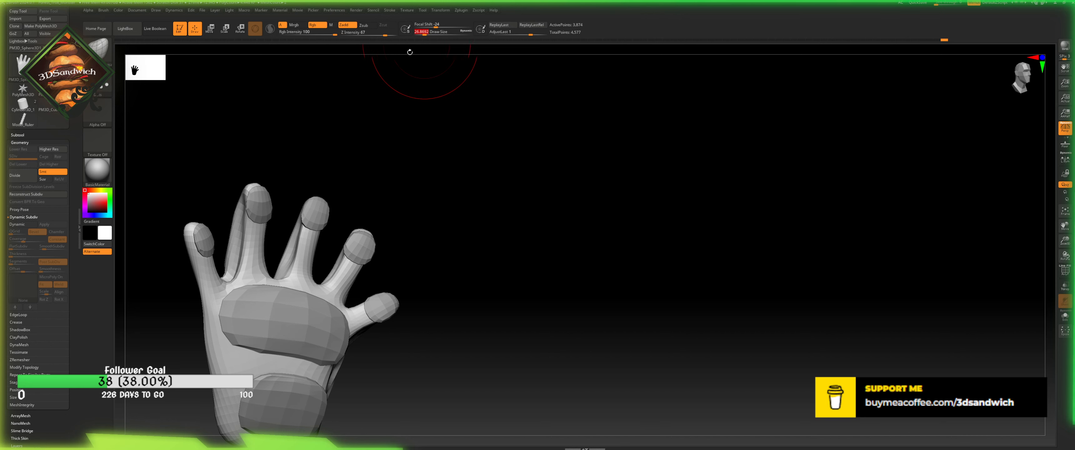
{"action": "left_click_drag", "start_coordinate": [299, 252], "coordinate": [282, 265]}
{"action": "left_click_drag", "start_coordinate": [315, 177], "coordinate": [275, 337]}
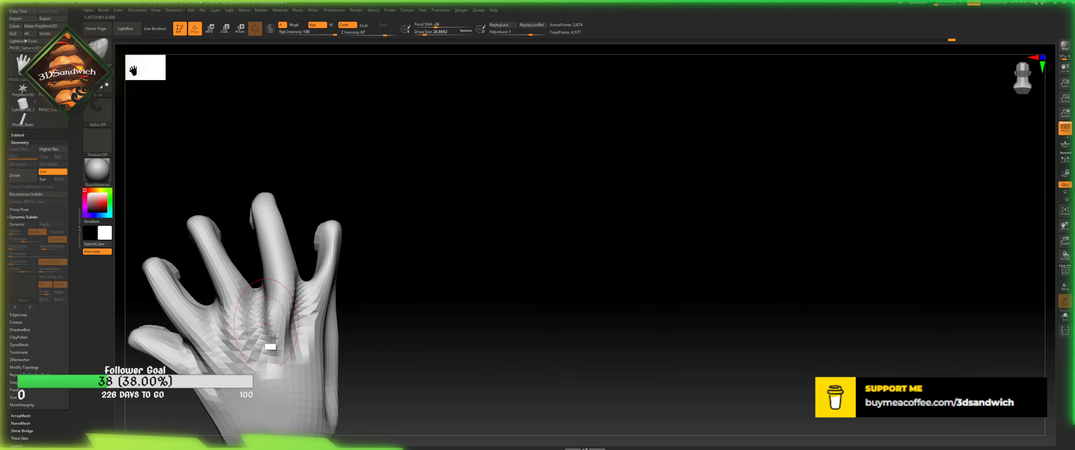
{"action": "left_click_drag", "start_coordinate": [457, 261], "coordinate": [434, 271]}
{"action": "mouse_move", "coordinate": [256, 301]}
{"action": "left_mouse_down"}
{"action": "mouse_move", "coordinate": [250, 317]}
{"action": "mouse_move", "coordinate": [259, 305]}
{"action": "mouse_move", "coordinate": [267, 317]}
{"action": "left_mouse_up"}
- Sculpt the back and side of the hand with the Clay brush in Zsub mode at Z Intensity 50
{"action": "left_click", "coordinate": [100, 50]}
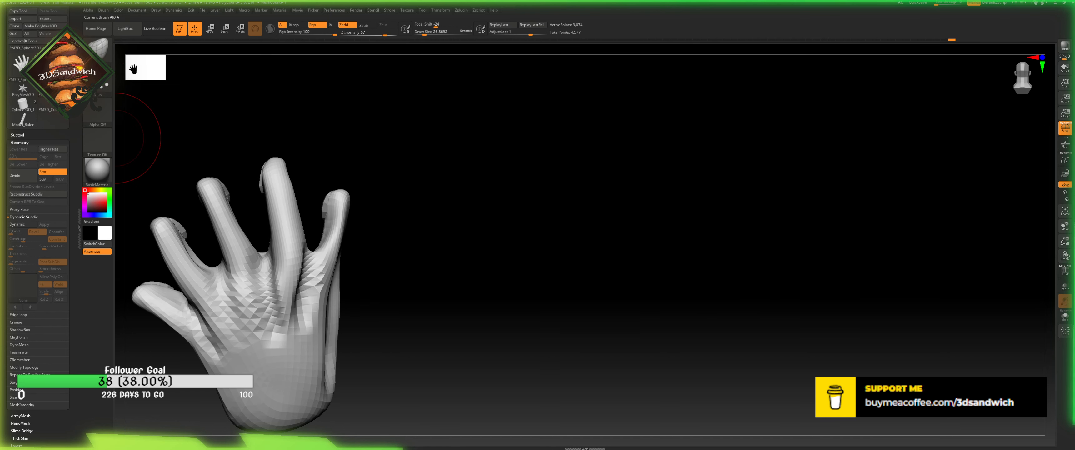
{"action": "left_click", "coordinate": [100, 50]}
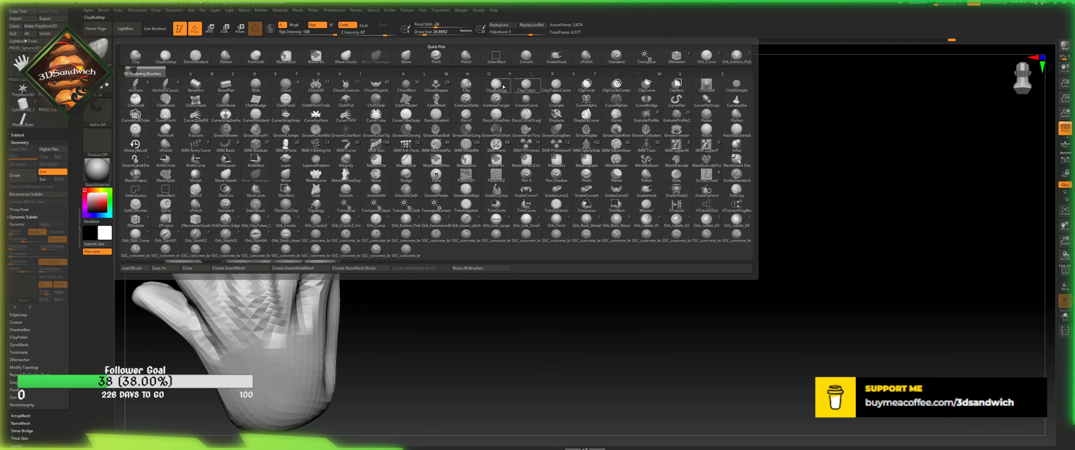
{"action": "left_click", "coordinate": [467, 89]}
{"action": "left_click_drag", "start_coordinate": [425, 105], "coordinate": [415, 185]}
{"action": "mouse_move", "coordinate": [381, 291]}
{"action": "left_mouse_down"}
{"action": "mouse_move", "coordinate": [378, 275]}
{"action": "mouse_move", "coordinate": [367, 296]}
{"action": "mouse_move", "coordinate": [379, 323]}
{"action": "left_mouse_up"}
{"action": "mouse_move", "coordinate": [436, 307]}
{"action": "left_mouse_down"}
{"action": "mouse_move", "coordinate": [380, 299]}
{"action": "mouse_move", "coordinate": [359, 273]}
{"action": "mouse_move", "coordinate": [379, 244]}
{"action": "mouse_move", "coordinate": [439, 242]}
{"action": "left_mouse_up"}
{"action": "mouse_move", "coordinate": [373, 253]}
{"action": "left_mouse_down"}
{"action": "mouse_move", "coordinate": [393, 280]}
{"action": "mouse_move", "coordinate": [380, 302]}
{"action": "left_mouse_up"}
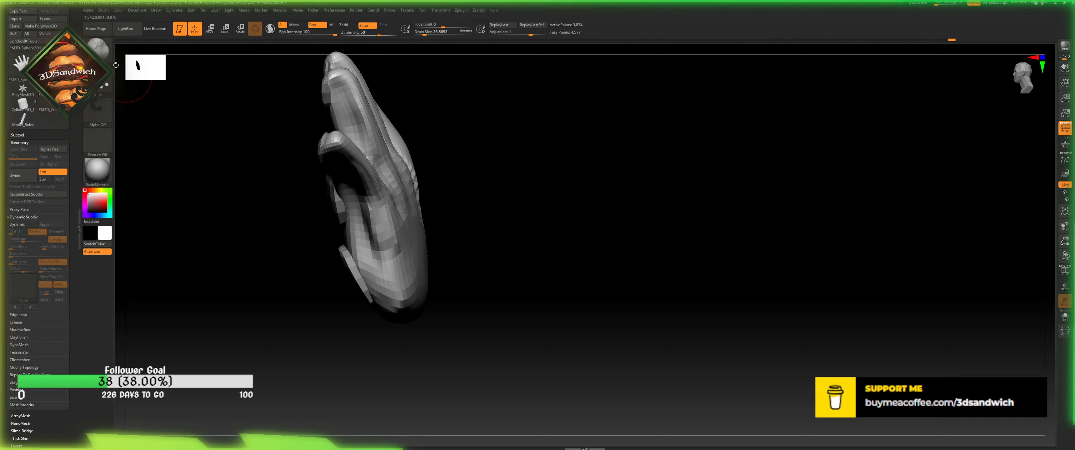
{"action": "left_click", "coordinate": [100, 49]}
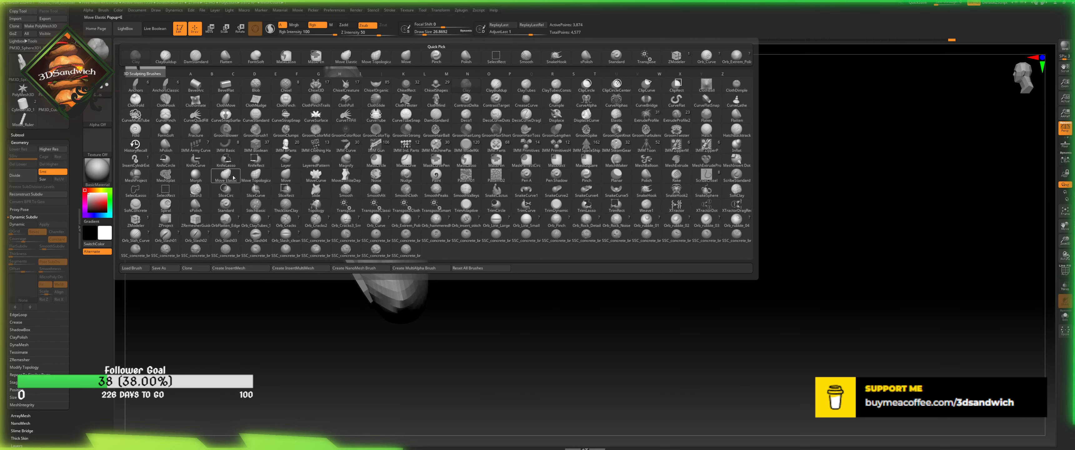
{"action": "left_click", "coordinate": [197, 176]}
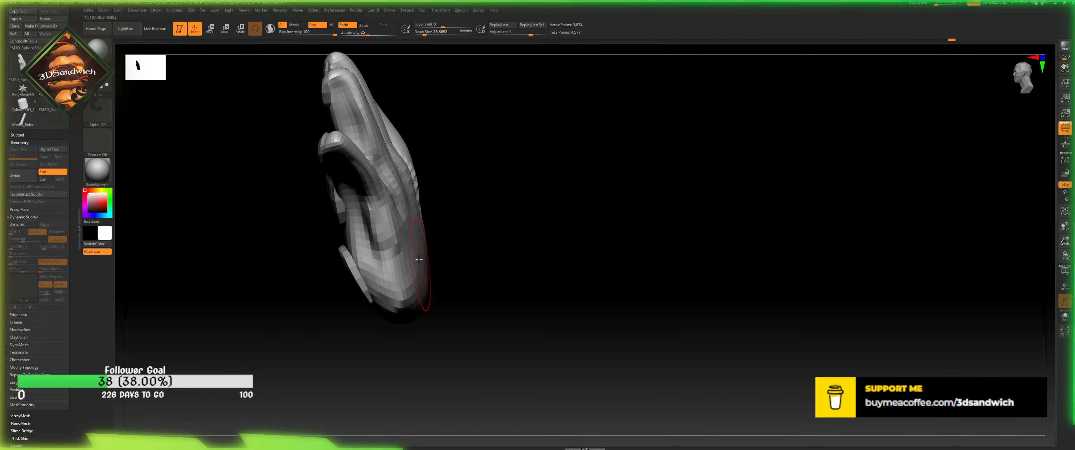
{"action": "left_click", "coordinate": [419, 259]}
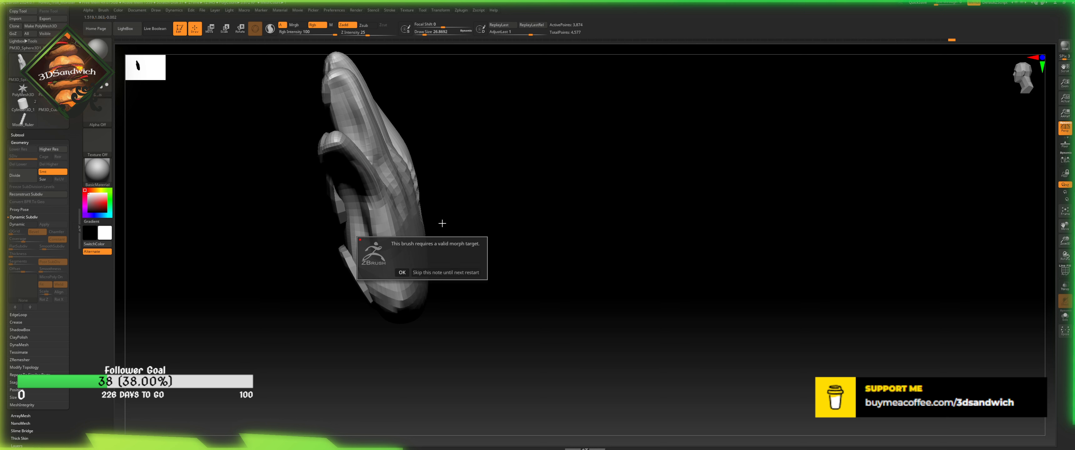
{"action": "left_click", "coordinate": [436, 272]}
- Adjust the profile of the hand's back and heel with the Move Elastic brush
{"action": "left_click", "coordinate": [103, 57]}
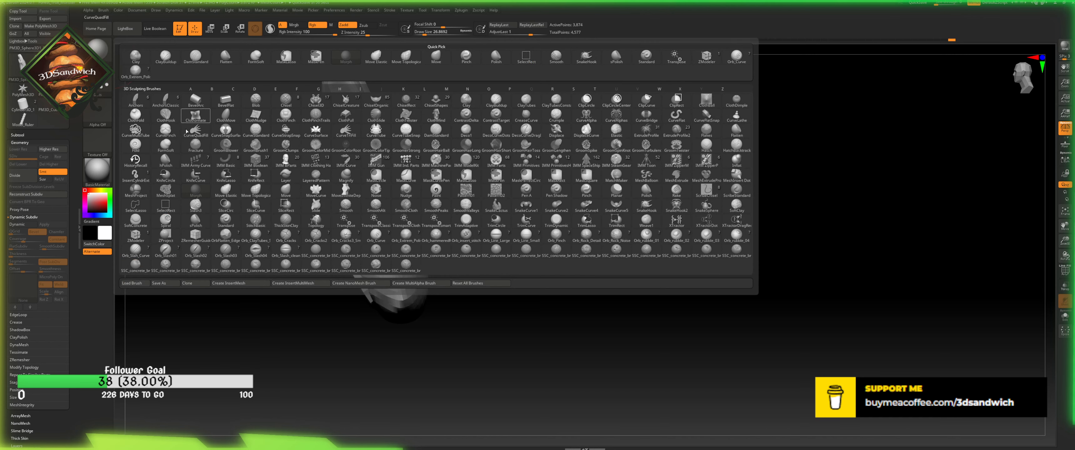
{"action": "left_click", "coordinate": [215, 199]}
{"action": "mouse_move", "coordinate": [450, 263]}
{"action": "left_mouse_down"}
{"action": "mouse_move", "coordinate": [451, 288]}
{"action": "mouse_move", "coordinate": [407, 260]}
{"action": "left_mouse_up"}
{"action": "left_click_drag", "start_coordinate": [390, 317], "coordinate": [406, 316]}
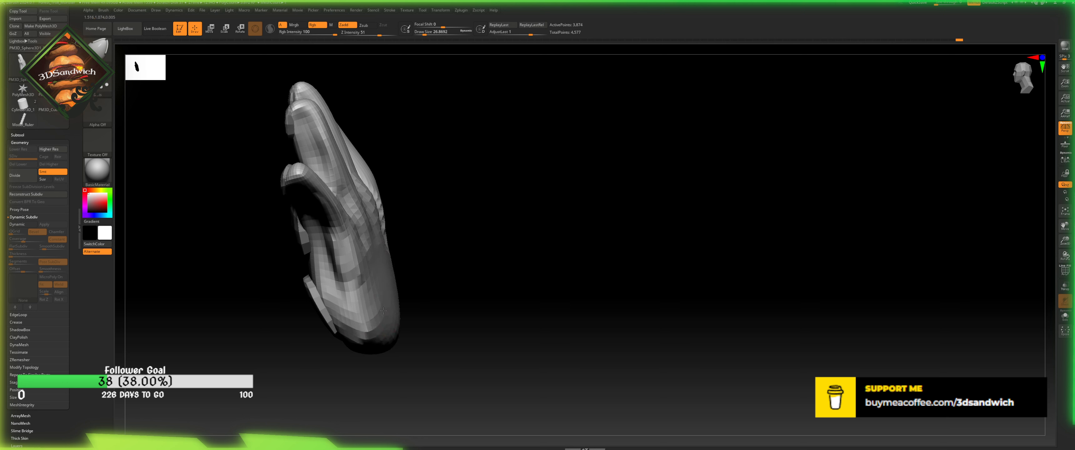
{"action": "mouse_move", "coordinate": [403, 368]}
{"action": "left_mouse_down"}
{"action": "mouse_move", "coordinate": [391, 343]}
{"action": "mouse_move", "coordinate": [351, 337]}
{"action": "mouse_move", "coordinate": [376, 330]}
{"action": "mouse_move", "coordinate": [411, 224]}
{"action": "left_mouse_up"}
- Smooth the side of the hand below the thumb with the Smooth brush at Z Intensity 5
{"action": "left_click_drag", "start_coordinate": [385, 261], "coordinate": [386, 241], "text": "shift"}
{"action": "left_click_drag", "start_coordinate": [357, 36], "coordinate": [352, 36]}
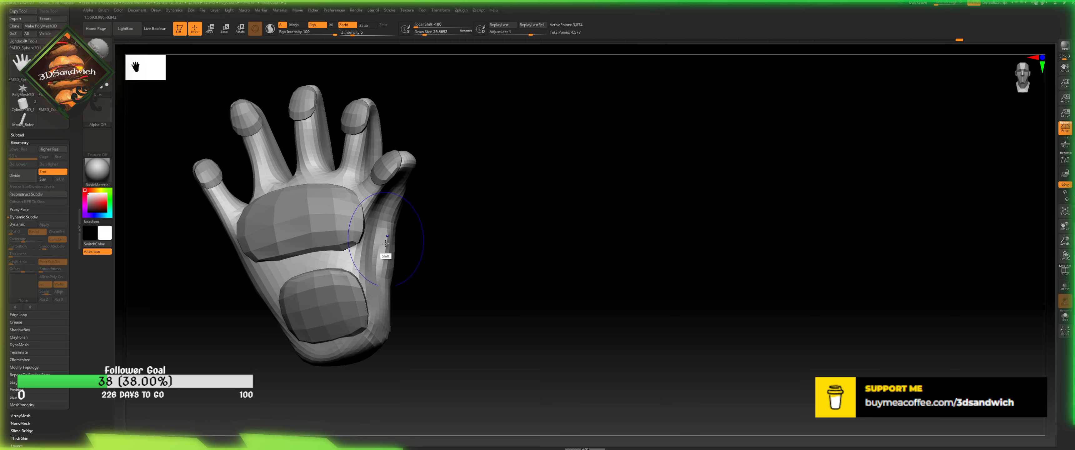
{"action": "left_click_drag", "start_coordinate": [410, 239], "coordinate": [213, 240]}
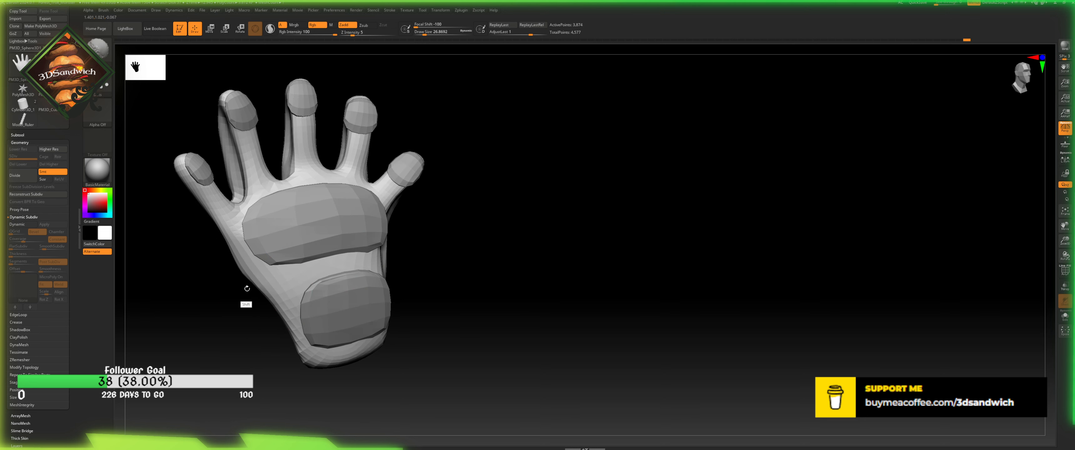
- Refine the edge of the palm beside the lower pad with Move Elastic at a draw size of about 12.8
{"action": "mouse_move", "coordinate": [251, 285]}
{"action": "left_mouse_down"}
{"action": "mouse_move", "coordinate": [240, 316]}
{"action": "mouse_move", "coordinate": [242, 270]}
{"action": "mouse_move", "coordinate": [221, 238]}
{"action": "mouse_move", "coordinate": [240, 291]}
{"action": "mouse_move", "coordinate": [267, 318]}
{"action": "mouse_move", "coordinate": [233, 219]}
{"action": "left_mouse_up"}
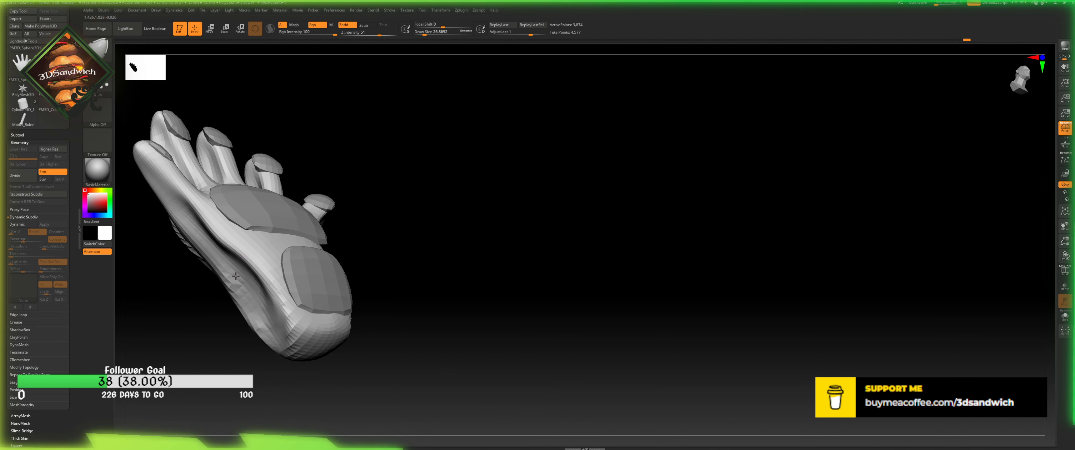
{"action": "left_click_drag", "start_coordinate": [423, 33], "coordinate": [422, 33]}
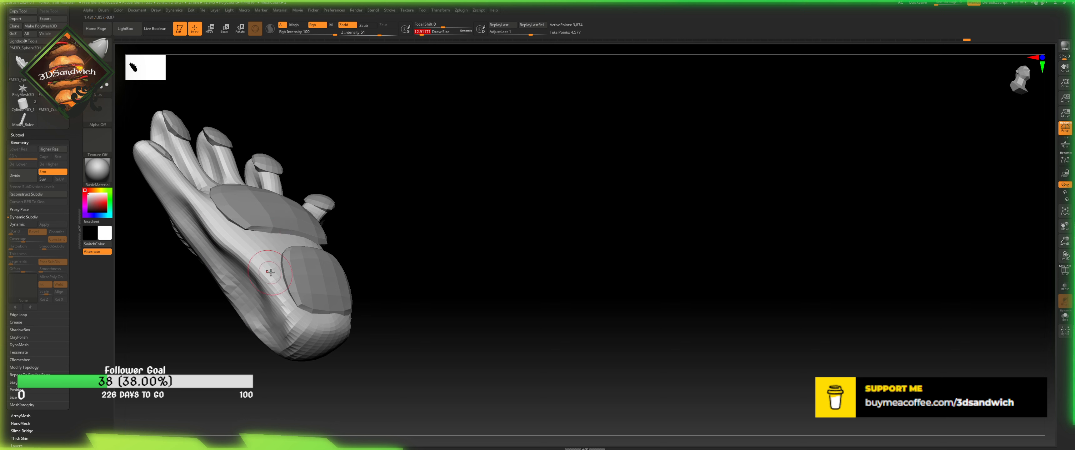
{"action": "left_click_drag", "start_coordinate": [251, 288], "coordinate": [265, 280]}
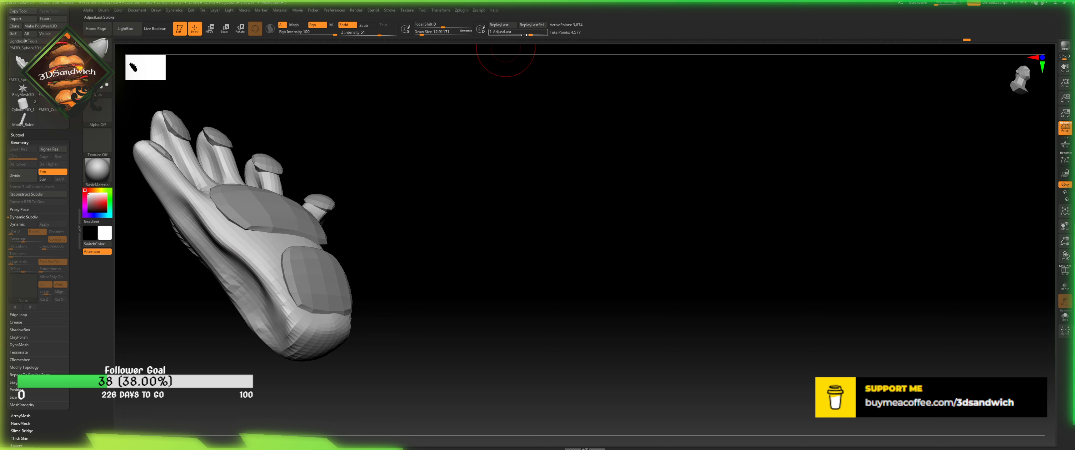
{"action": "mouse_move", "coordinate": [524, 35]}
{"action": "left_mouse_down"}
{"action": "mouse_move", "coordinate": [502, 35]}
{"action": "mouse_move", "coordinate": [515, 35]}
{"action": "left_mouse_up"}
{"action": "mouse_move", "coordinate": [502, 246]}
{"action": "left_mouse_down", "text": "alt"}
{"action": "mouse_move", "coordinate": [556, 269]}
{"action": "mouse_move", "coordinate": [384, 230]}
{"action": "left_mouse_up", "text": "alt"}
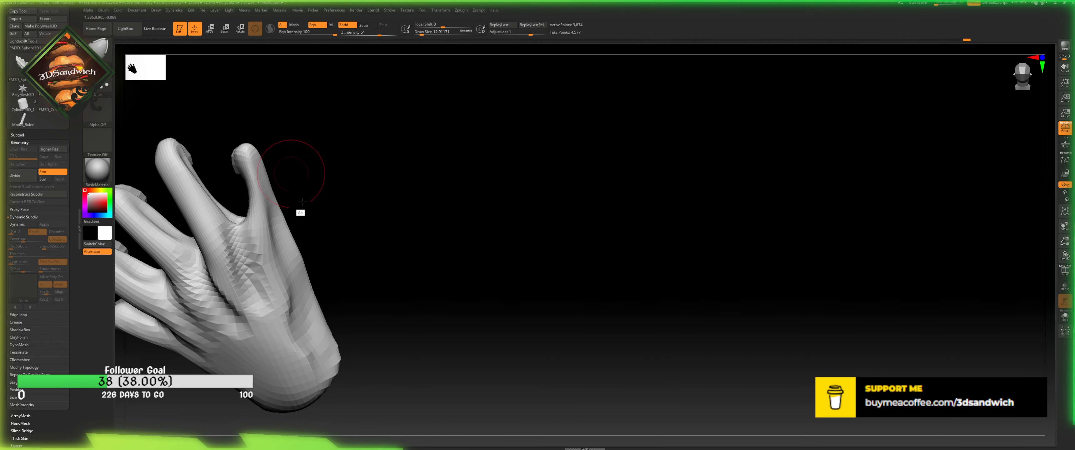
{"action": "left_click_drag", "start_coordinate": [302, 202], "coordinate": [370, 79]}
- Carve creases along the outermost finger and the side of the hand's back with the DamStandard brush
{"action": "left_click", "coordinate": [100, 51]}
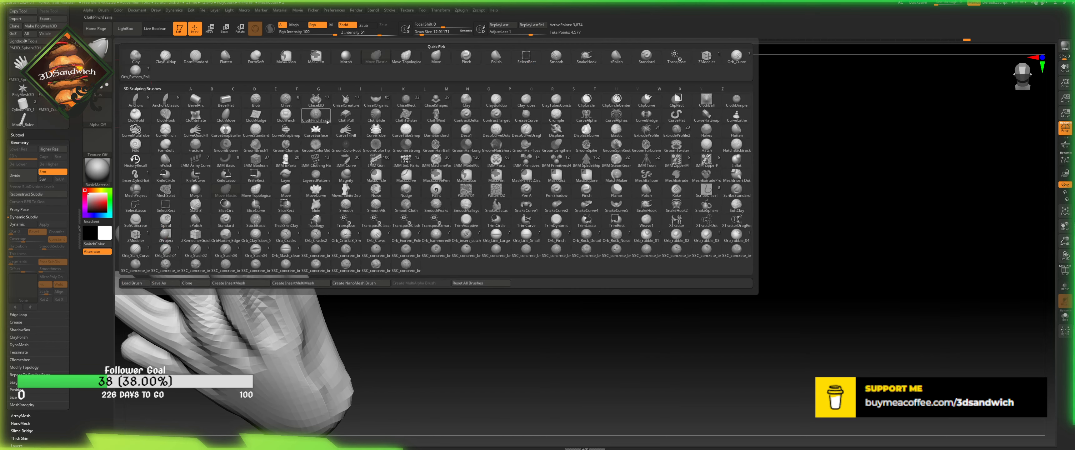
{"action": "key", "text": "d"}
{"action": "left_click", "coordinate": [441, 135]}
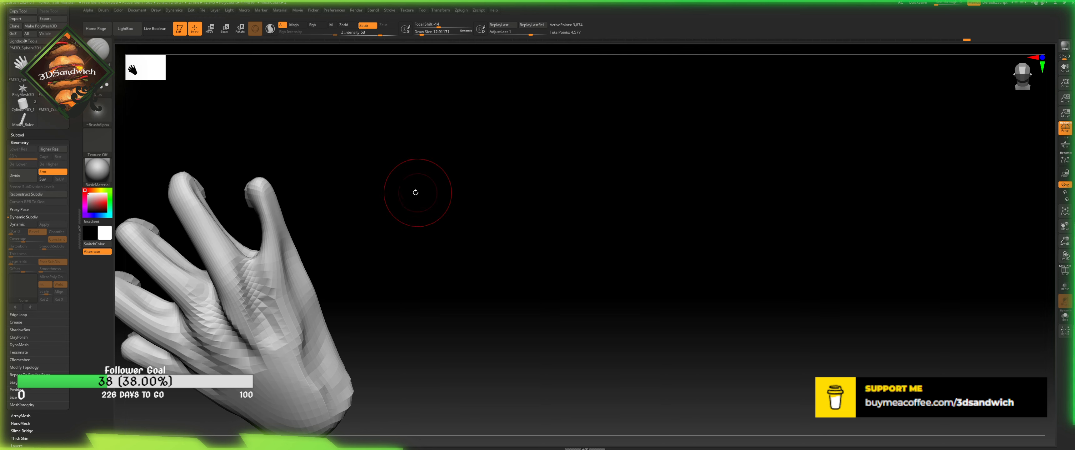
{"action": "left_click_drag", "start_coordinate": [415, 185], "coordinate": [389, 179]}
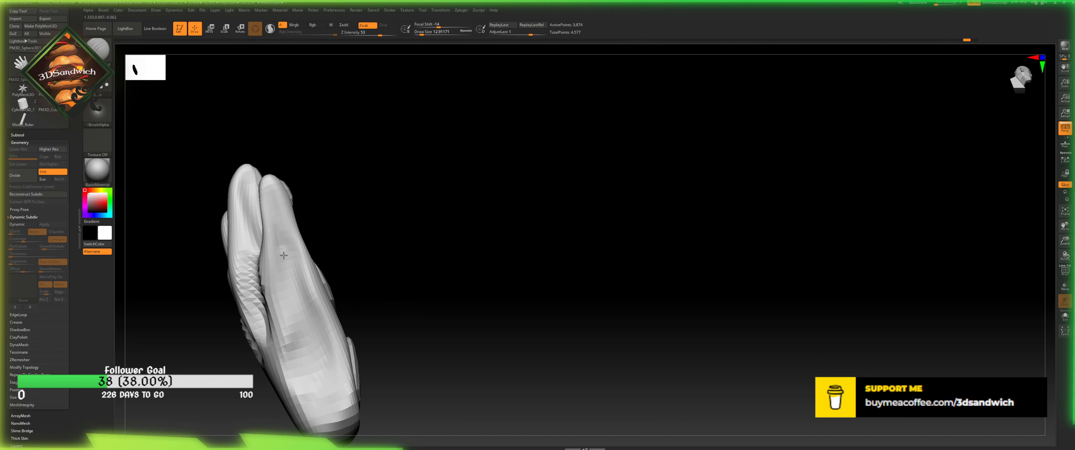
{"action": "left_click_drag", "start_coordinate": [352, 259], "coordinate": [296, 213]}
{"action": "left_click_drag", "start_coordinate": [281, 319], "coordinate": [281, 214]}
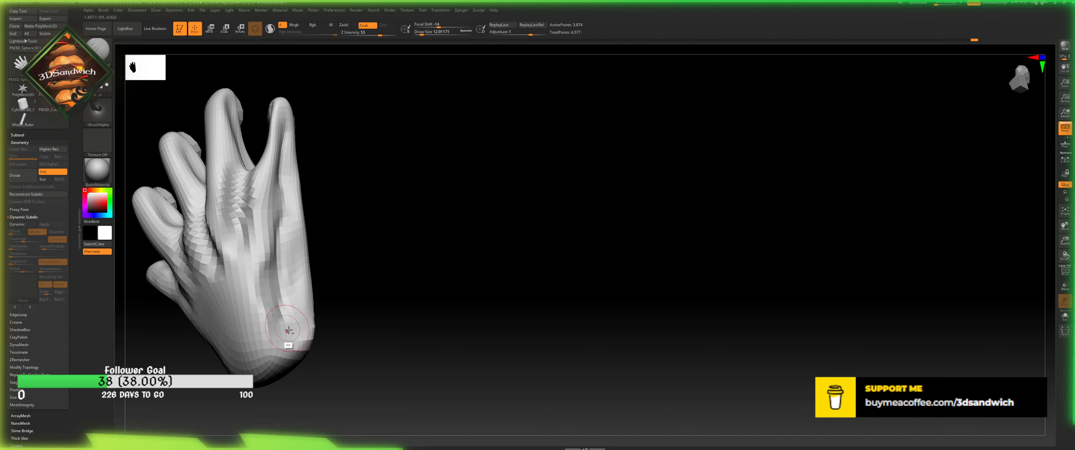
{"action": "left_click_drag", "start_coordinate": [330, 250], "coordinate": [456, 196]}
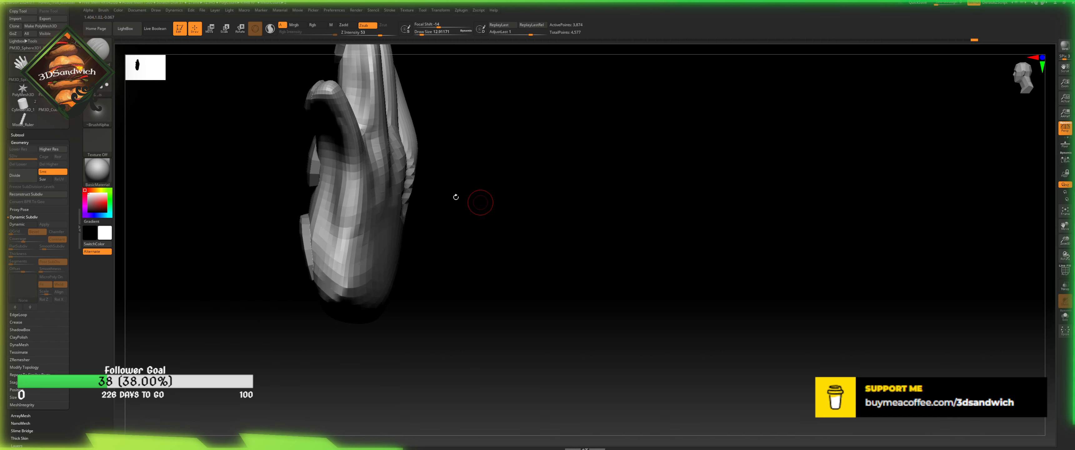
- Carve further DamStandard creases between the fingers and around the knuckles
{"action": "left_click_drag", "start_coordinate": [455, 156], "coordinate": [450, 247]}
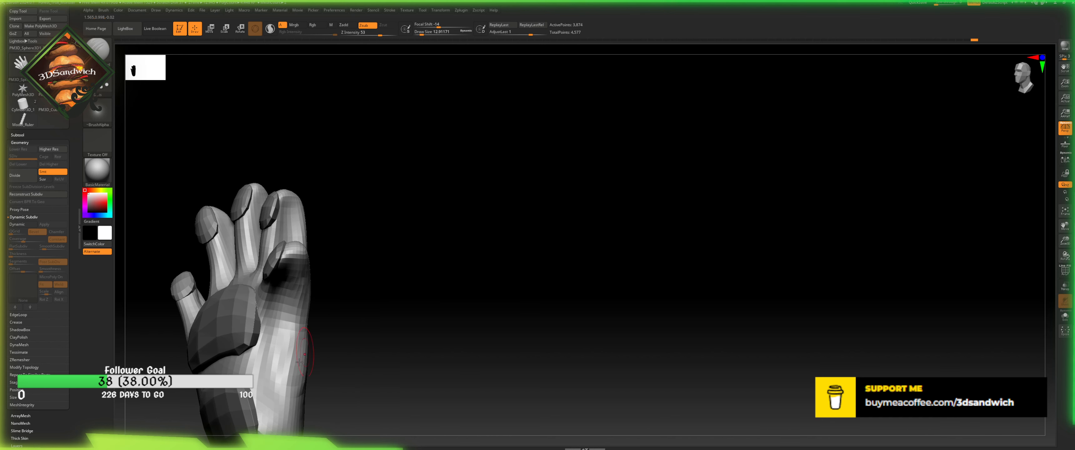
{"action": "left_click_drag", "start_coordinate": [356, 281], "coordinate": [339, 291]}
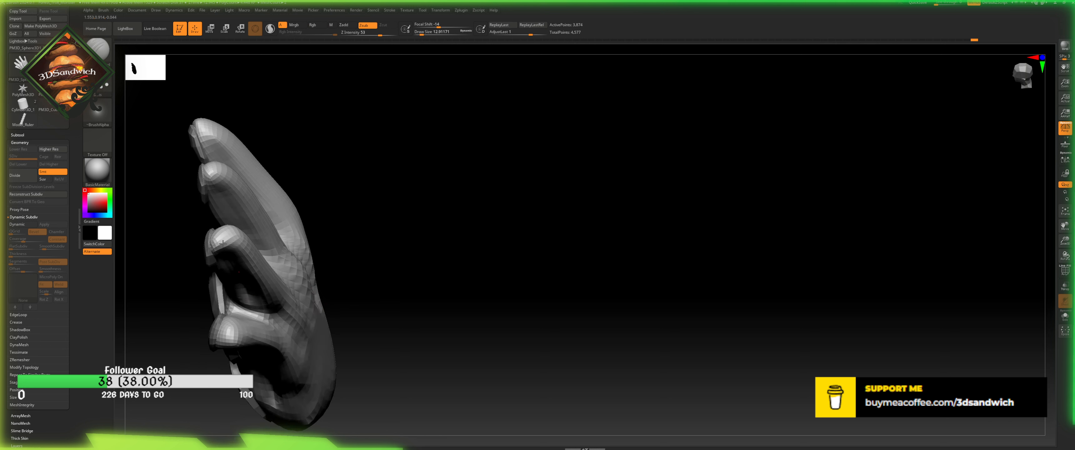
{"action": "left_click_drag", "start_coordinate": [222, 243], "coordinate": [248, 318]}
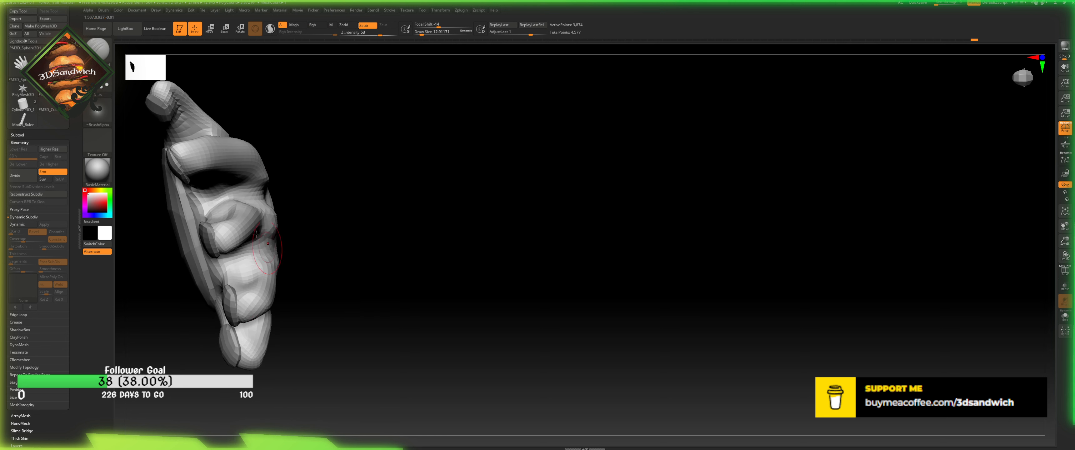
{"action": "mouse_move", "coordinate": [288, 251]}
{"action": "left_mouse_down"}
{"action": "mouse_move", "coordinate": [288, 177]}
{"action": "mouse_move", "coordinate": [257, 172]}
{"action": "mouse_move", "coordinate": [272, 253]}
{"action": "left_mouse_up"}
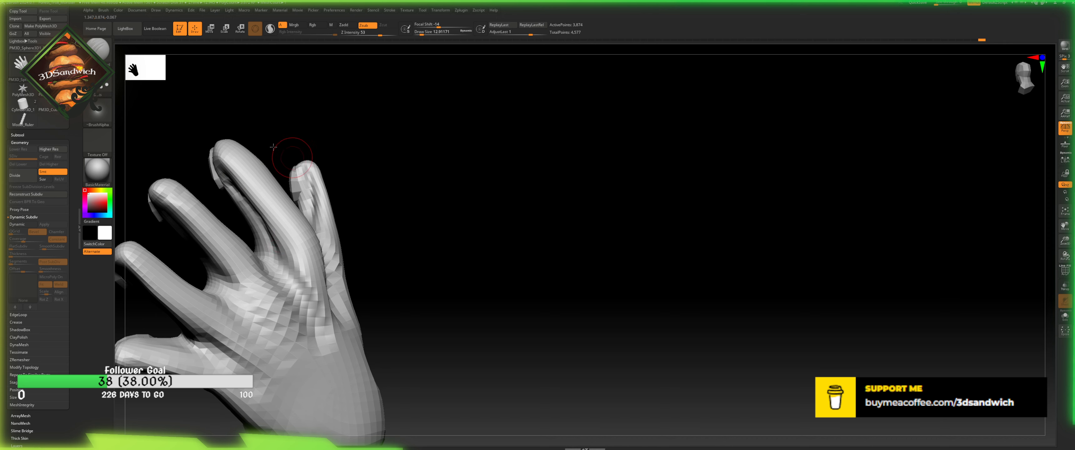
{"action": "mouse_move", "coordinate": [294, 153]}
{"action": "left_mouse_down"}
{"action": "mouse_move", "coordinate": [293, 130]}
{"action": "mouse_move", "coordinate": [263, 184]}
{"action": "left_mouse_up"}
{"action": "left_click_drag", "start_coordinate": [255, 233], "coordinate": [262, 218]}
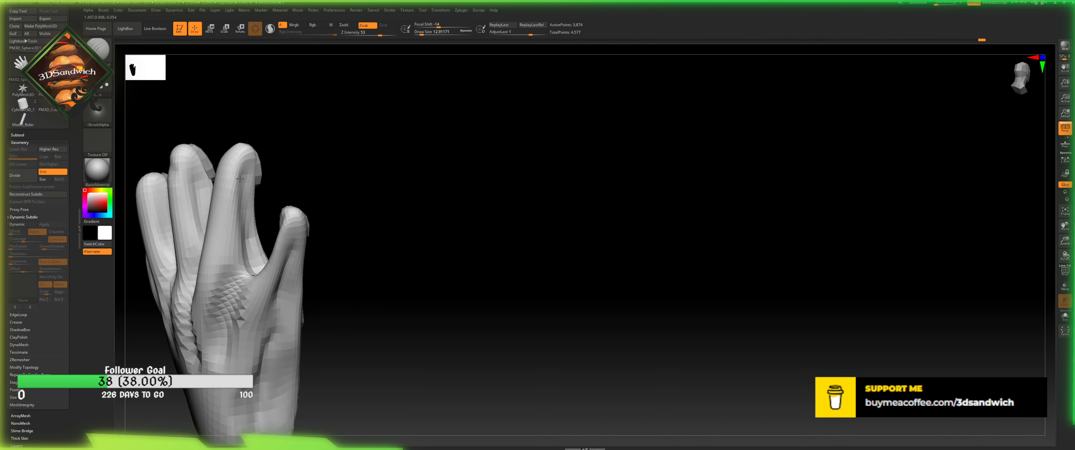
- Try to raise the surface at the base of a finger with DamStandard in Zadd mode
{"action": "left_click", "coordinate": [341, 25]}
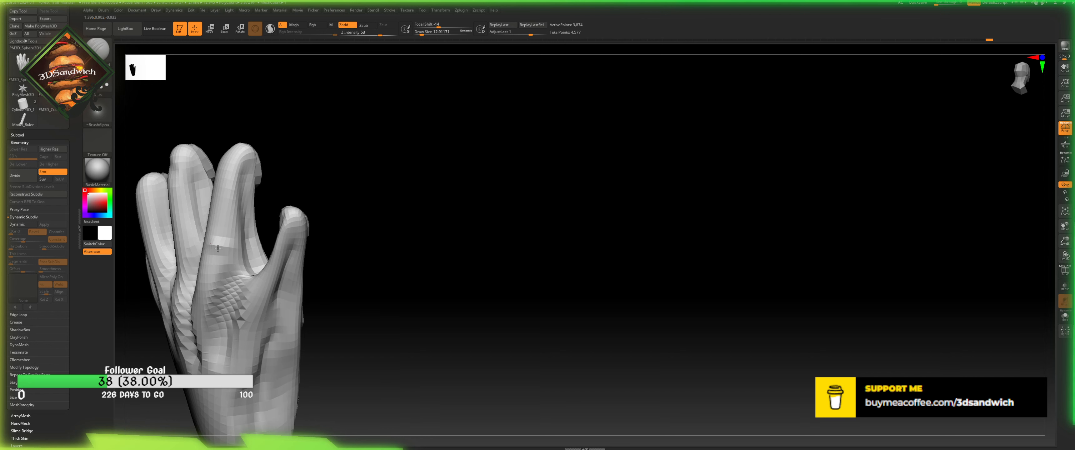
{"action": "key", "text": "ctrl+z"}
{"action": "mouse_move", "coordinate": [270, 170]}
{"action": "left_mouse_down"}
{"action": "mouse_move", "coordinate": [317, 157]}
{"action": "mouse_move", "coordinate": [451, 171]}
{"action": "left_mouse_up"}
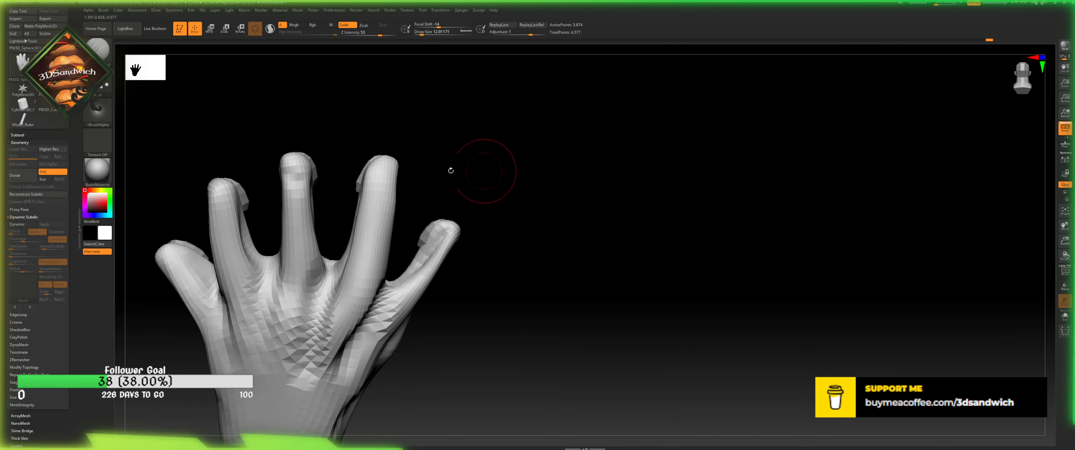
- Remesh the hand with ZRemesher, keeping Adapt on and turning Half off
{"action": "left_click", "coordinate": [26, 368]}
{"action": "left_click", "coordinate": [23, 270]}
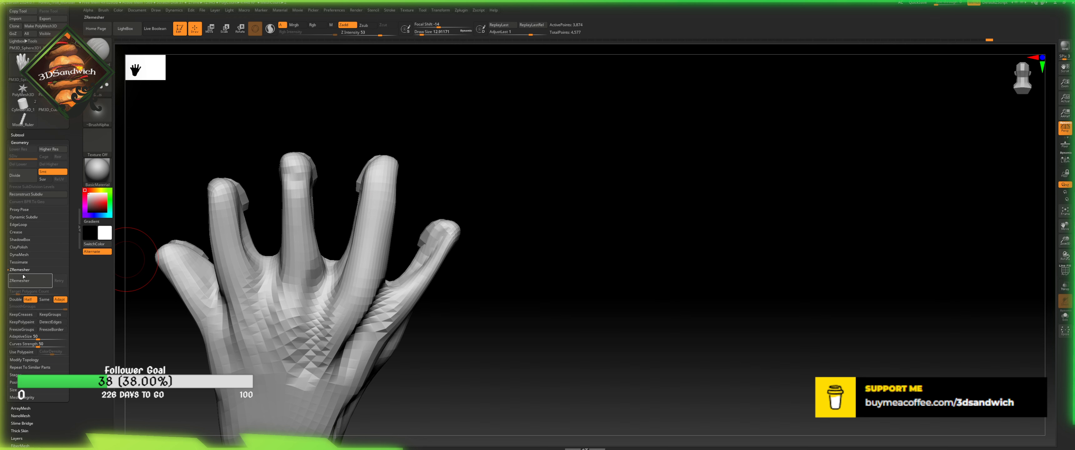
{"action": "left_click", "coordinate": [23, 277]}
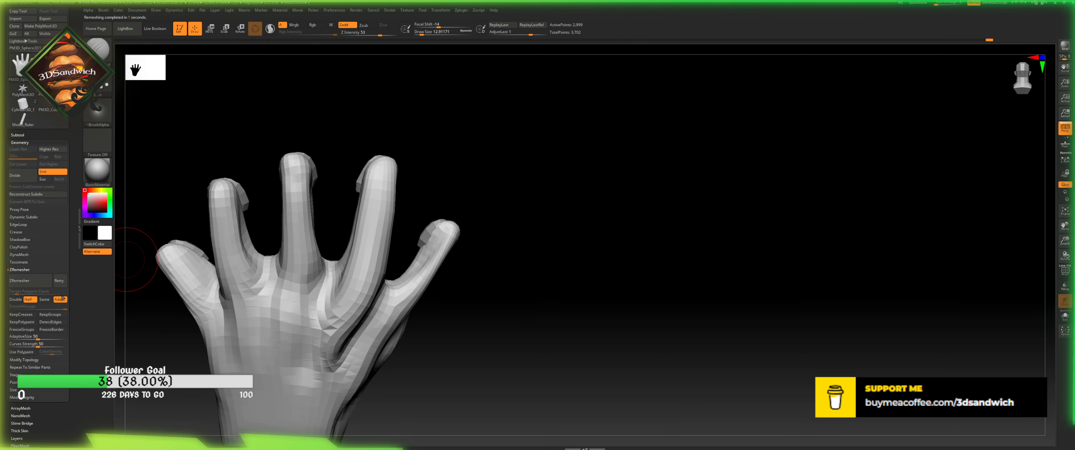
{"action": "key", "text": "ctrl+z"}
{"action": "left_click", "coordinate": [36, 280]}
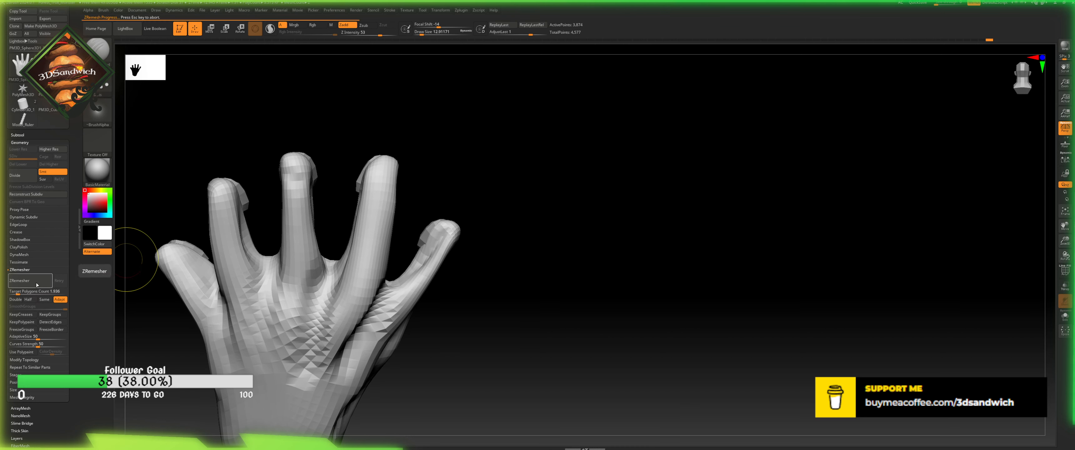
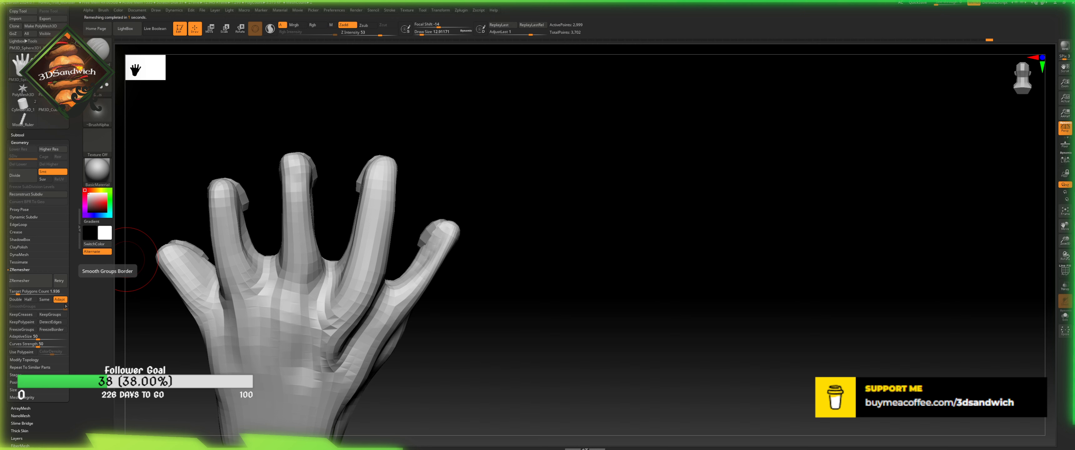
{"action": "left_click_drag", "start_coordinate": [631, 190], "coordinate": [678, 143]}
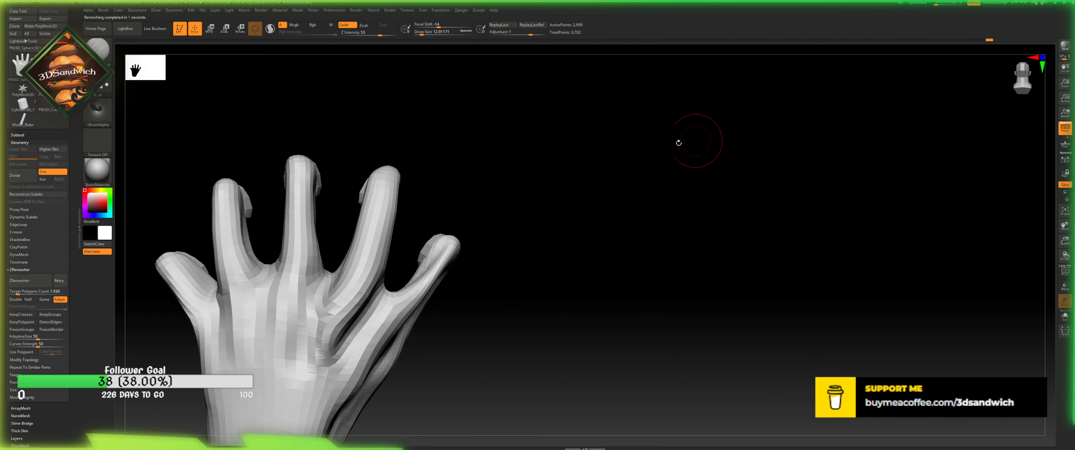
- Carve a groove on the back of the hand below the finger gap with DamStandard in Zsub mode
{"action": "left_click_drag", "start_coordinate": [270, 271], "coordinate": [262, 330]}
{"action": "key", "text": "ctrl+z"}
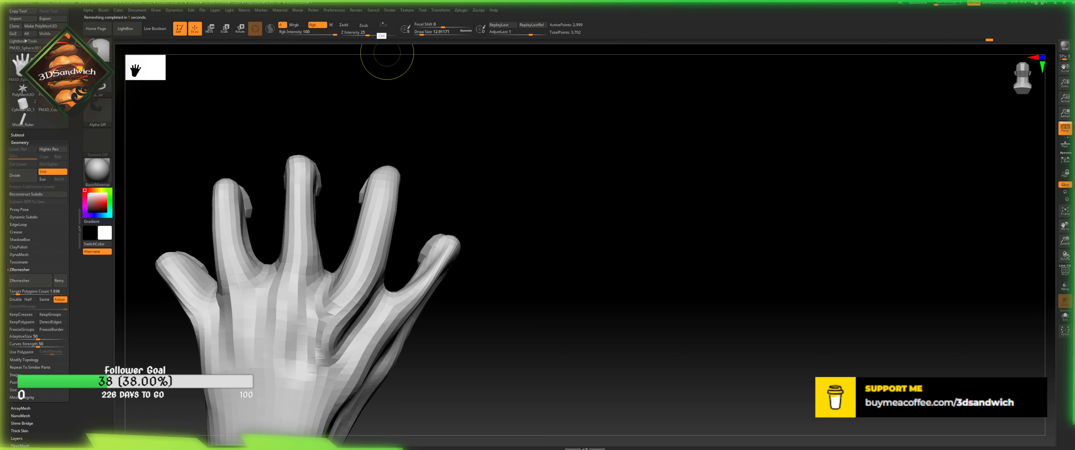
{"action": "left_click", "coordinate": [366, 26]}
{"action": "mouse_move", "coordinate": [260, 291]}
{"action": "left_mouse_down"}
{"action": "mouse_move", "coordinate": [262, 324]}
{"action": "mouse_move", "coordinate": [260, 255]}
{"action": "left_mouse_up"}
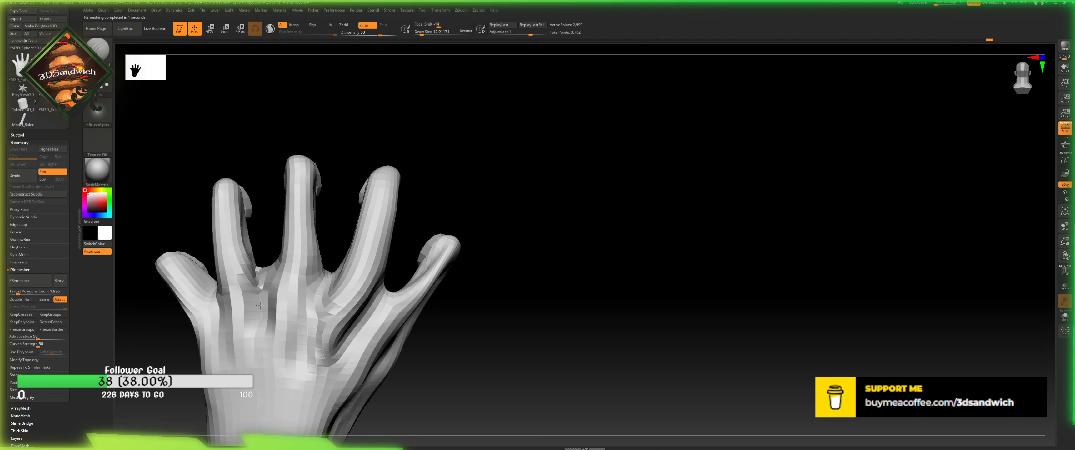
- Carve a short DamStandard crease on the back of the hand below a finger and smooth the surface beside it
{"action": "left_click_drag", "start_coordinate": [260, 305], "coordinate": [263, 325]}
{"action": "mouse_move", "coordinate": [267, 241]}
{"action": "left_mouse_down", "text": "alt"}
{"action": "mouse_move", "coordinate": [276, 197]}
{"action": "mouse_move", "coordinate": [290, 187]}
{"action": "left_mouse_up", "text": "alt"}
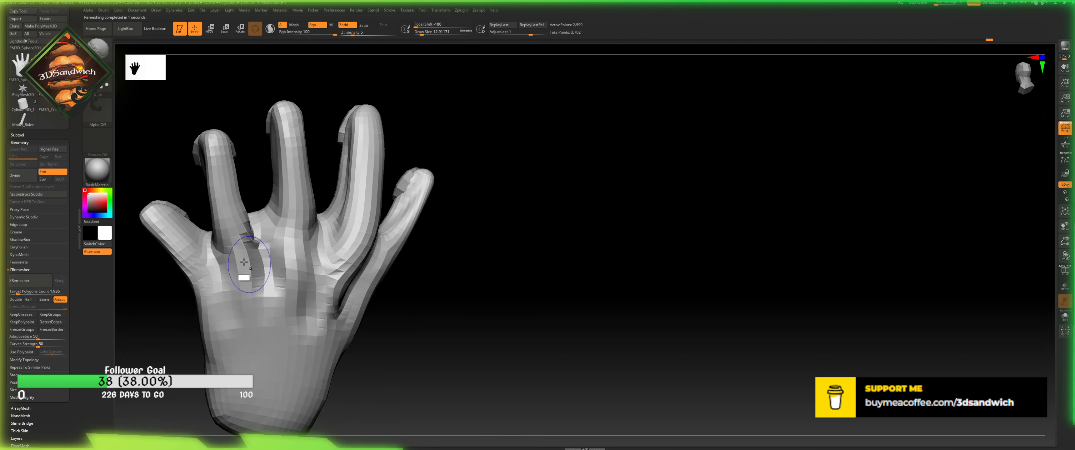
{"action": "left_click_drag", "start_coordinate": [244, 262], "coordinate": [234, 263], "text": "shift"}
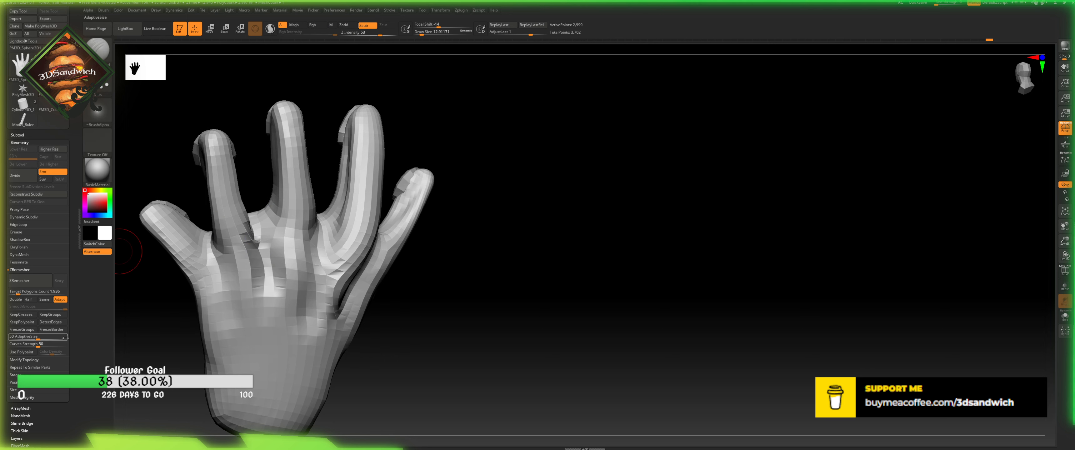
- Try the Contrast deformation on the whole hand mesh
{"action": "left_click_drag", "start_coordinate": [72, 346], "coordinate": [32, 233]}
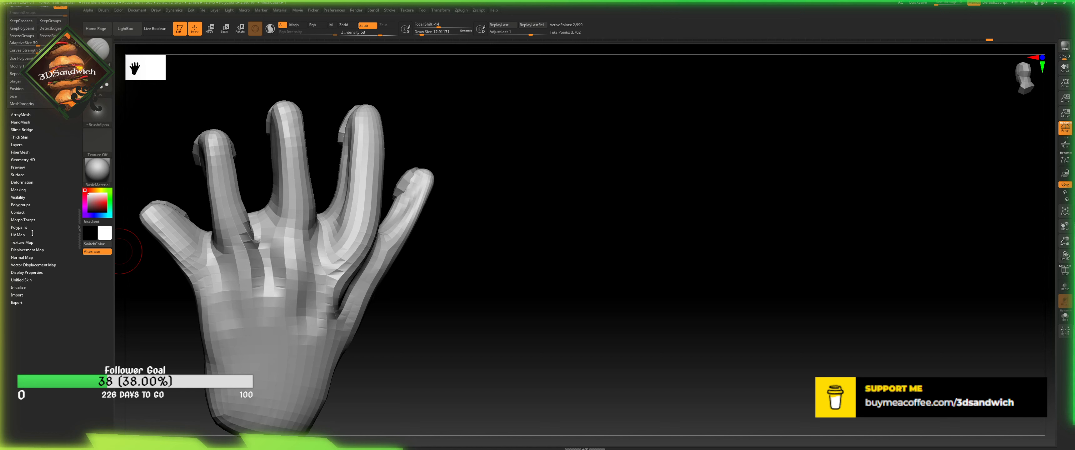
{"action": "left_click", "coordinate": [23, 182]}
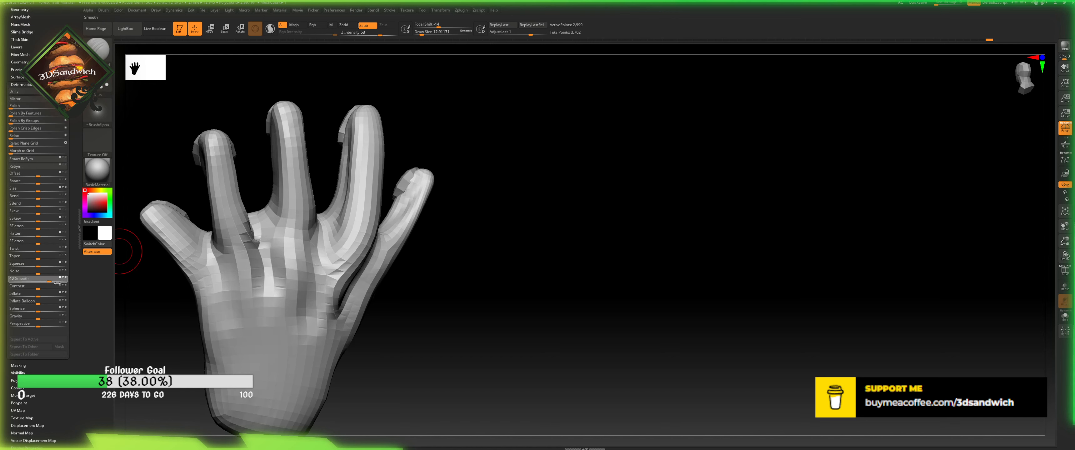
{"action": "left_click_drag", "start_coordinate": [57, 284], "coordinate": [35, 290]}
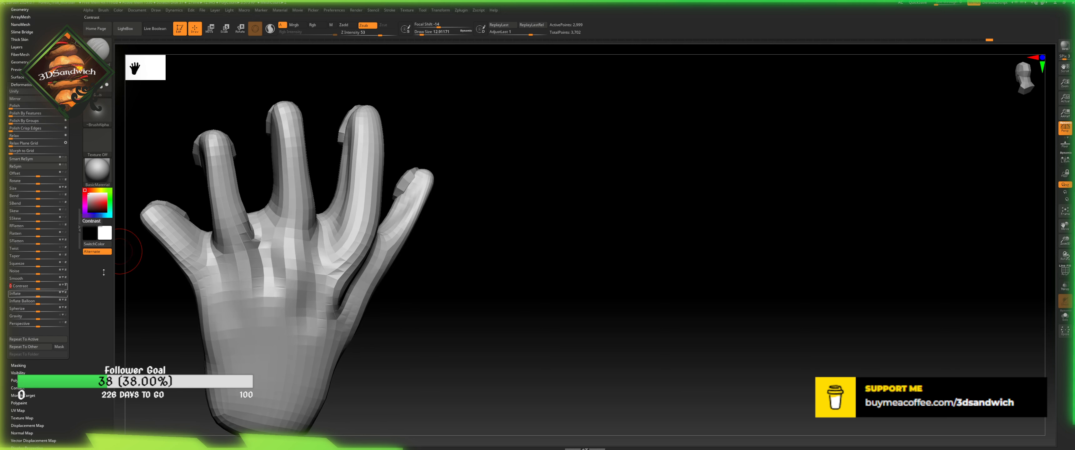
{"action": "left_click_drag", "start_coordinate": [569, 234], "coordinate": [693, 142]}
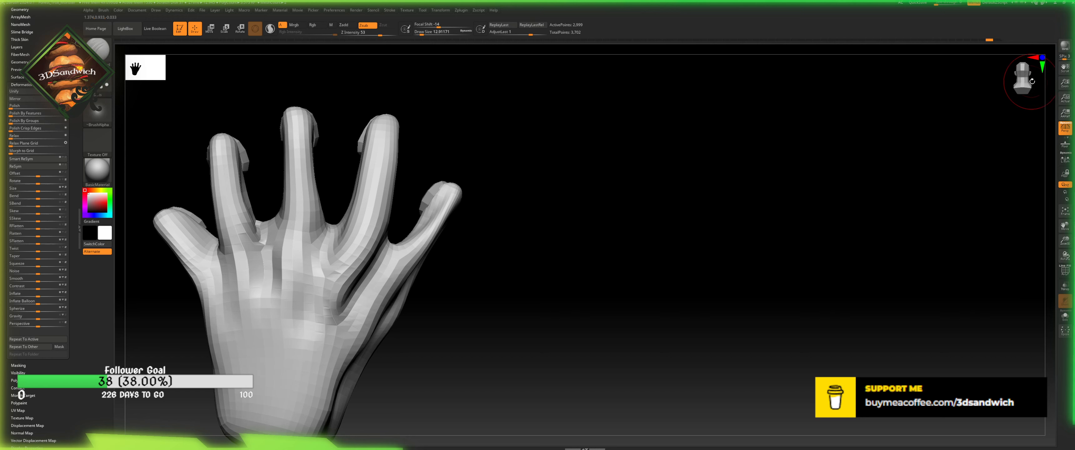
{"action": "left_click_drag", "start_coordinate": [633, 247], "coordinate": [689, 278]}
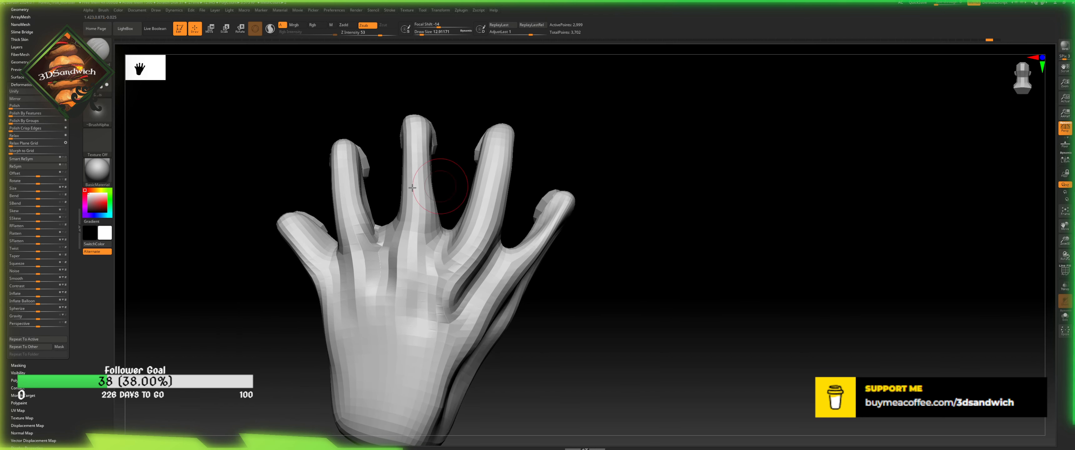
{"action": "left_click_drag", "start_coordinate": [421, 33], "coordinate": [426, 33]}
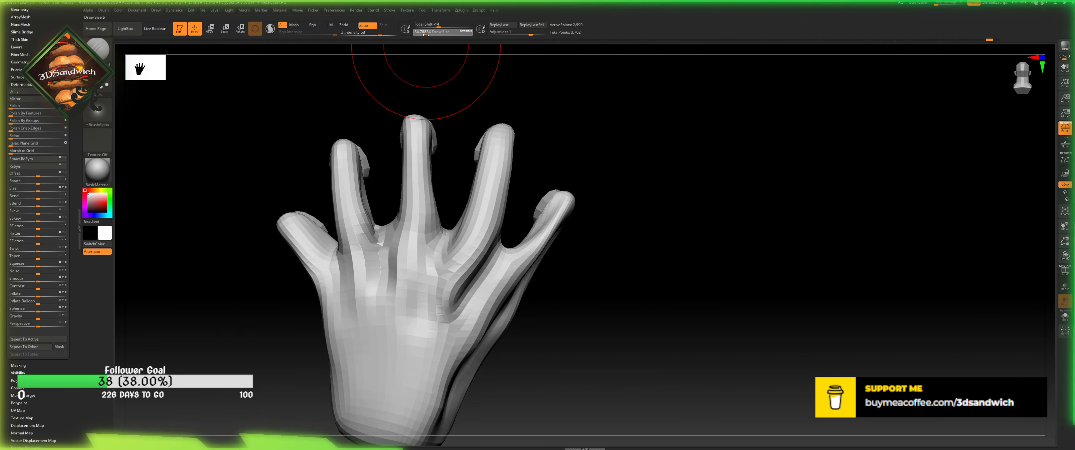
{"action": "left_click_drag", "start_coordinate": [240, 142], "coordinate": [260, 126]}
{"action": "left_click_drag", "start_coordinate": [298, 233], "coordinate": [307, 246]}
{"action": "key", "text": "ctrl+z"}
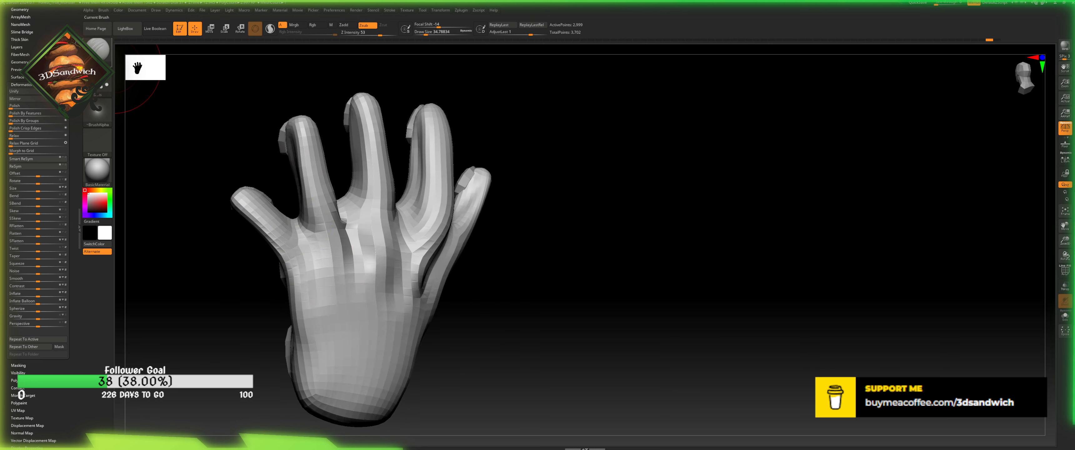
- Adjust the web between an outer finger and its neighbour using the Move Topological brush at a draw size of about 18.5
{"action": "key", "text": "b"}
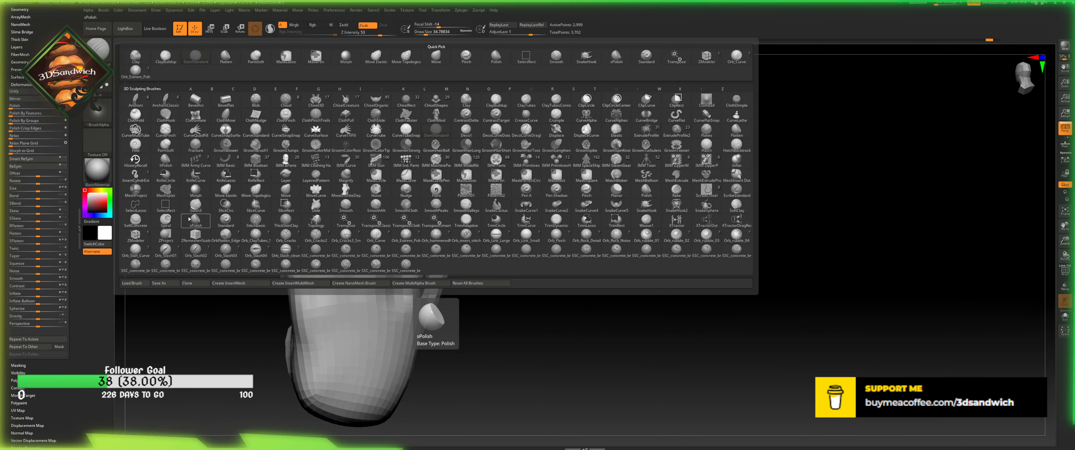
{"action": "left_click", "coordinate": [257, 192]}
{"action": "left_click_drag", "start_coordinate": [301, 218], "coordinate": [305, 222]}
{"action": "key", "text": "ctrl+z"}
{"action": "left_click_drag", "start_coordinate": [426, 33], "coordinate": [421, 38]}
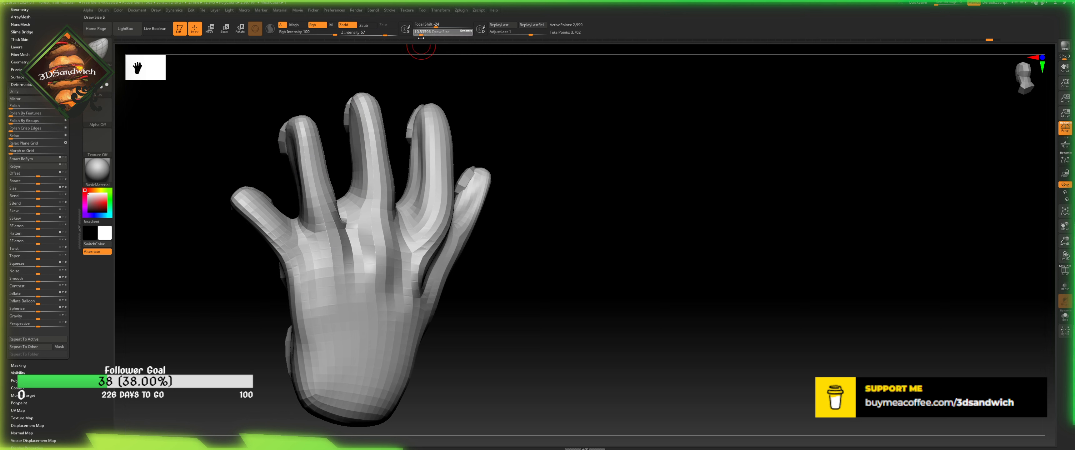
{"action": "left_click", "coordinate": [440, 26]}
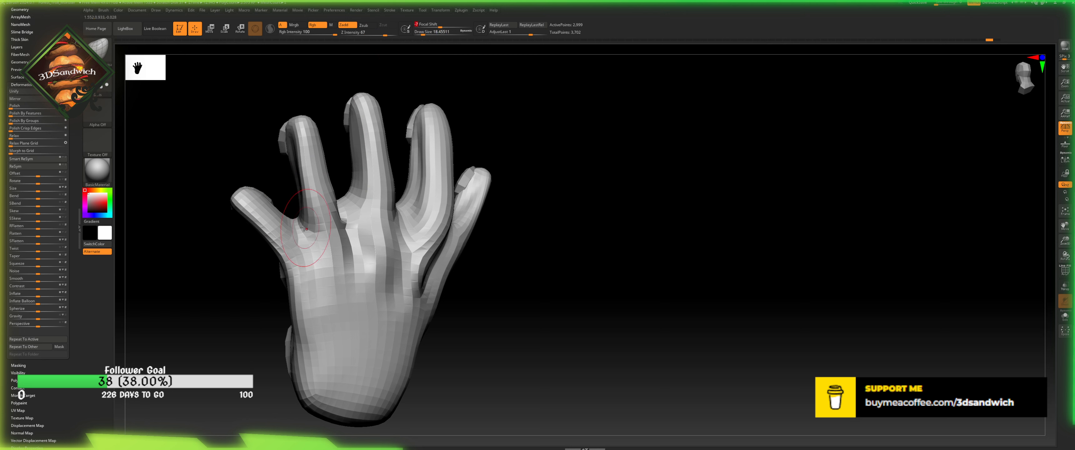
{"action": "left_click_drag", "start_coordinate": [304, 228], "coordinate": [306, 236]}
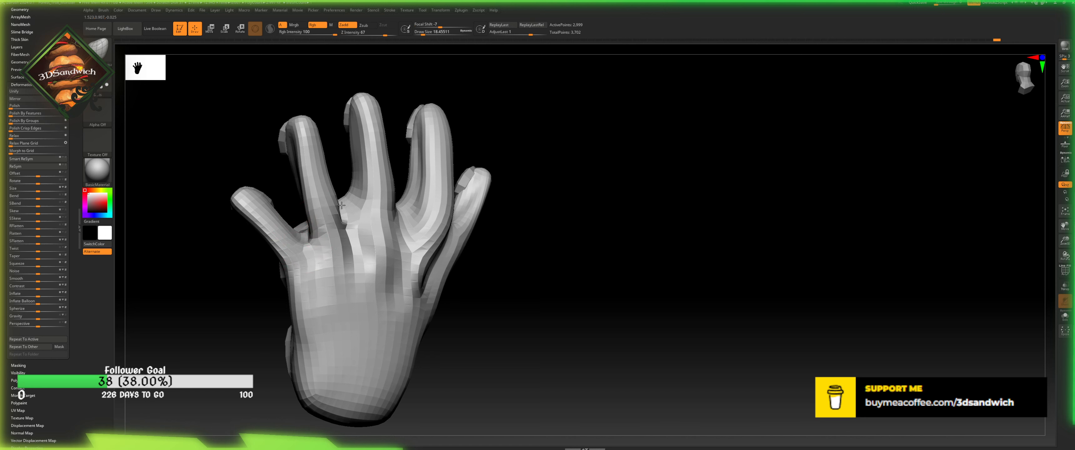
- Reshape the webs between the remaining finger gaps on the opposite side of the hand with Move Topological
{"action": "right_click_drag", "start_coordinate": [339, 180], "coordinate": [345, 195]}
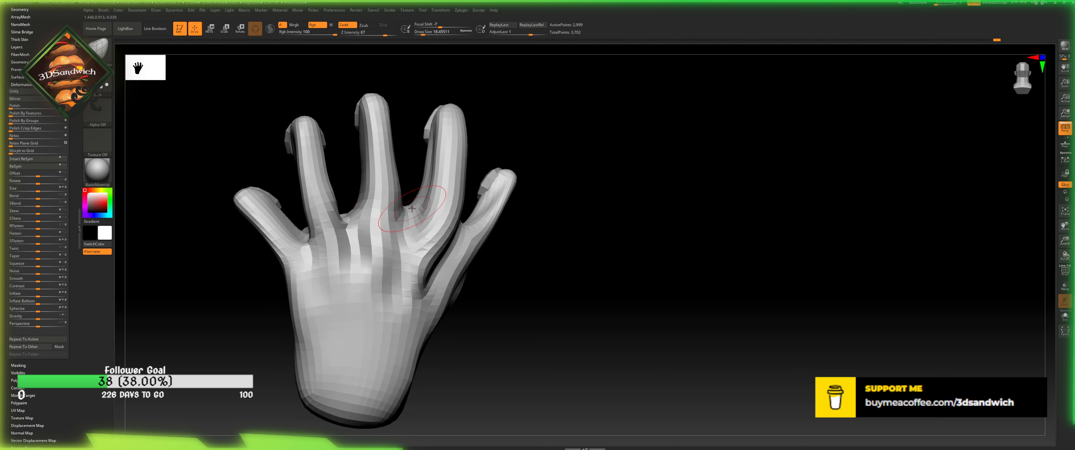
{"action": "left_click_drag", "start_coordinate": [412, 208], "coordinate": [408, 220]}
{"action": "right_click_drag", "start_coordinate": [407, 209], "coordinate": [403, 209]}
{"action": "right_click_drag", "start_coordinate": [504, 247], "coordinate": [484, 244]}
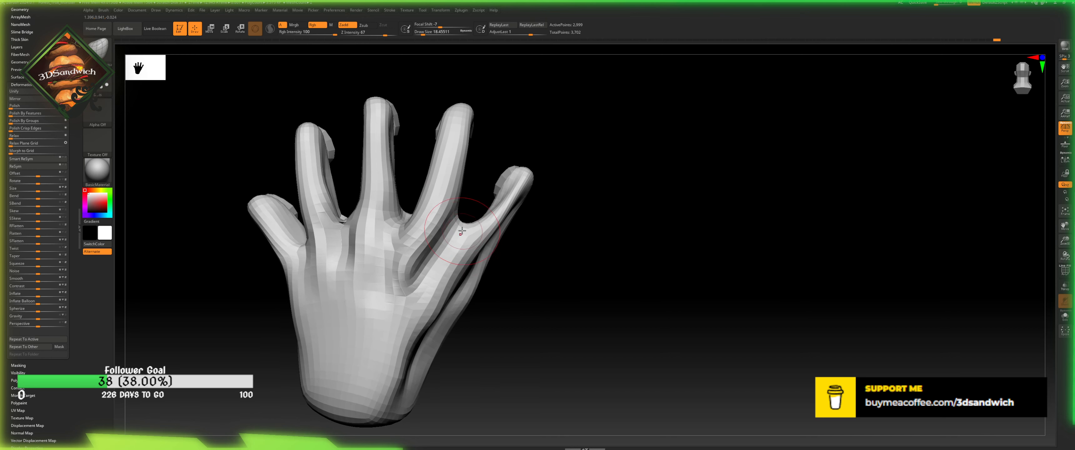
{"action": "left_click_drag", "start_coordinate": [463, 220], "coordinate": [459, 229]}
{"action": "mouse_move", "coordinate": [529, 204]}
{"action": "right_mouse_down"}
{"action": "mouse_move", "coordinate": [605, 180]}
{"action": "mouse_move", "coordinate": [551, 113]}
{"action": "mouse_move", "coordinate": [499, 113]}
{"action": "right_mouse_up"}
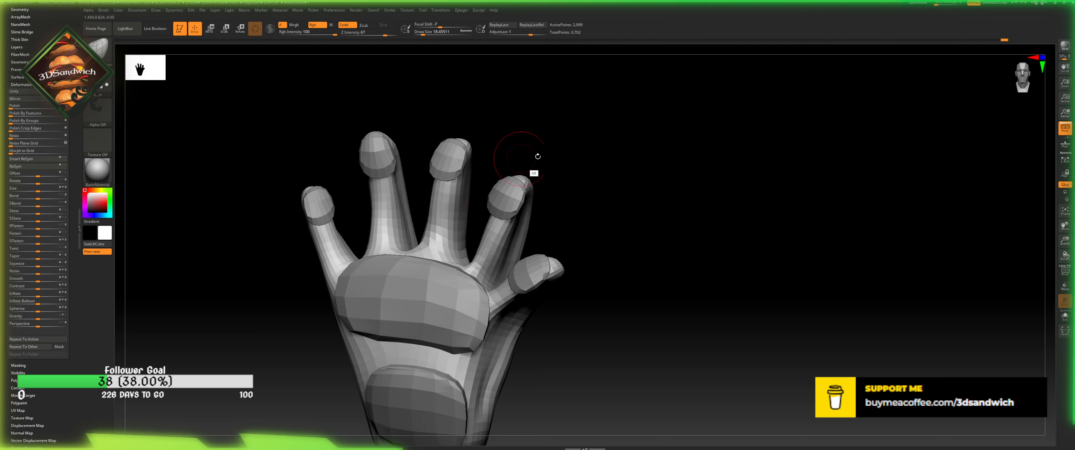
{"action": "mouse_move", "coordinate": [522, 163]}
{"action": "right_mouse_down"}
{"action": "mouse_move", "coordinate": [467, 159]}
{"action": "mouse_move", "coordinate": [391, 223]}
{"action": "mouse_move", "coordinate": [426, 263]}
{"action": "mouse_move", "coordinate": [484, 165]}
{"action": "mouse_move", "coordinate": [456, 158]}
{"action": "mouse_move", "coordinate": [509, 211]}
{"action": "right_mouse_up"}
- Choose the Magnify brush and lower its Z Intensity to 9
{"action": "key", "text": "b"}
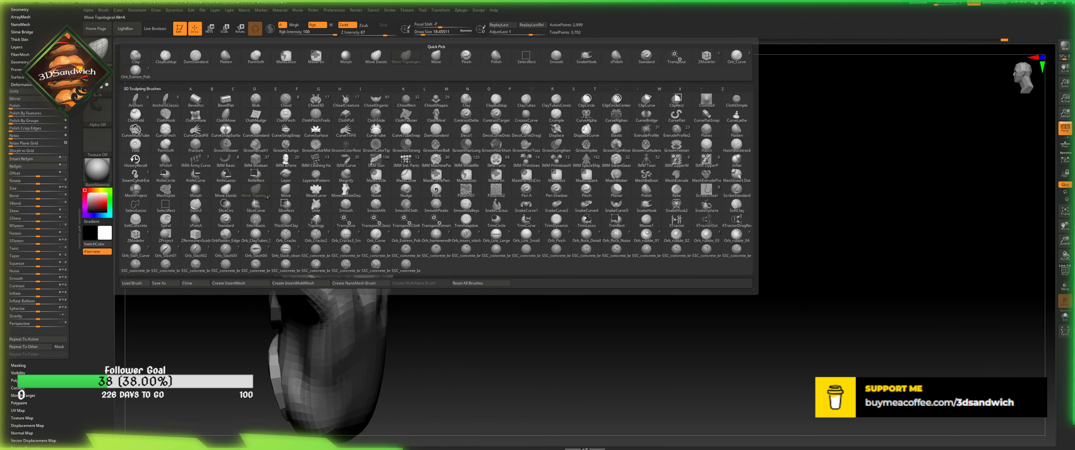
{"action": "key", "text": "m"}
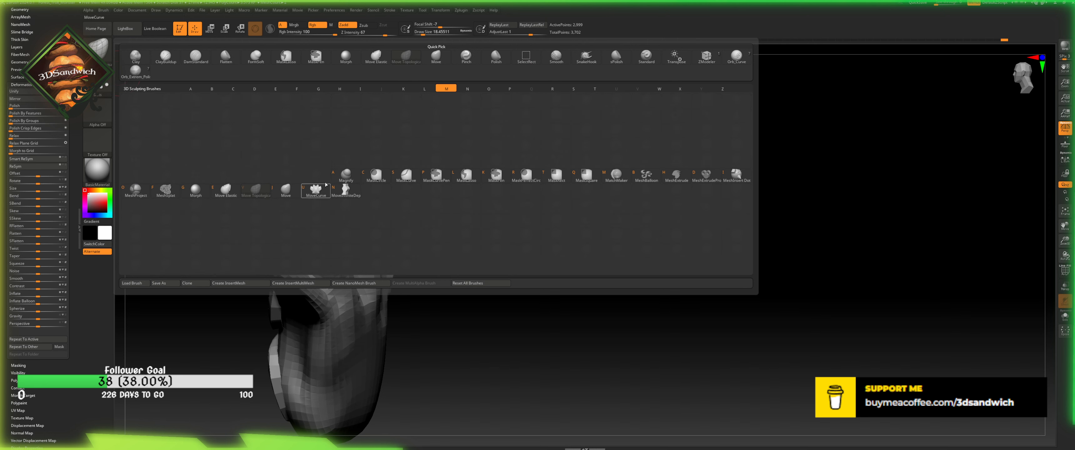
{"action": "key", "text": "a"}
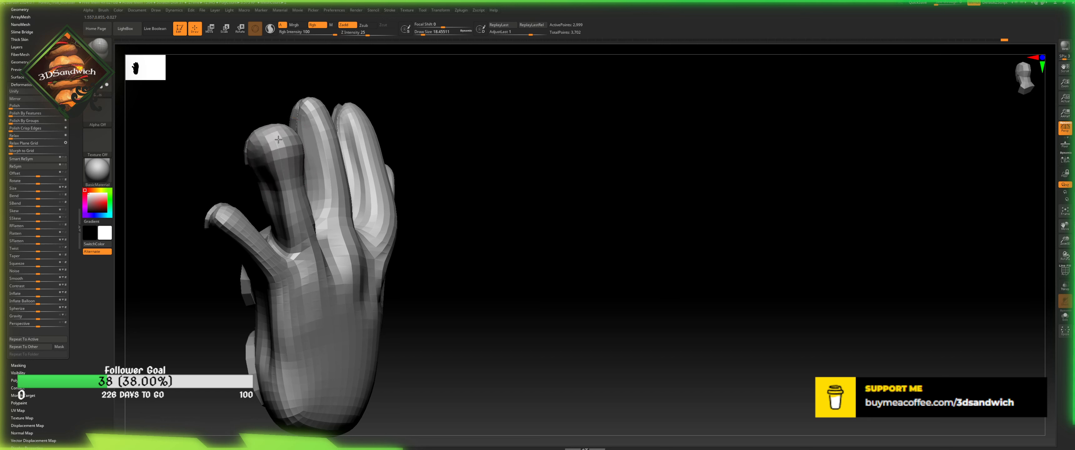
{"action": "left_click", "coordinate": [351, 32]}
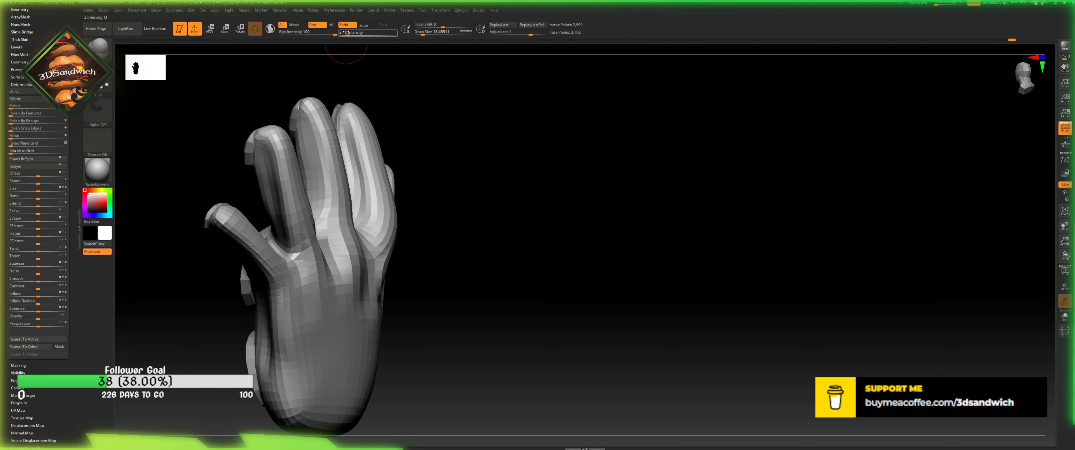
{"action": "type", "text": "3"}
{"action": "key", "text": "Return"}
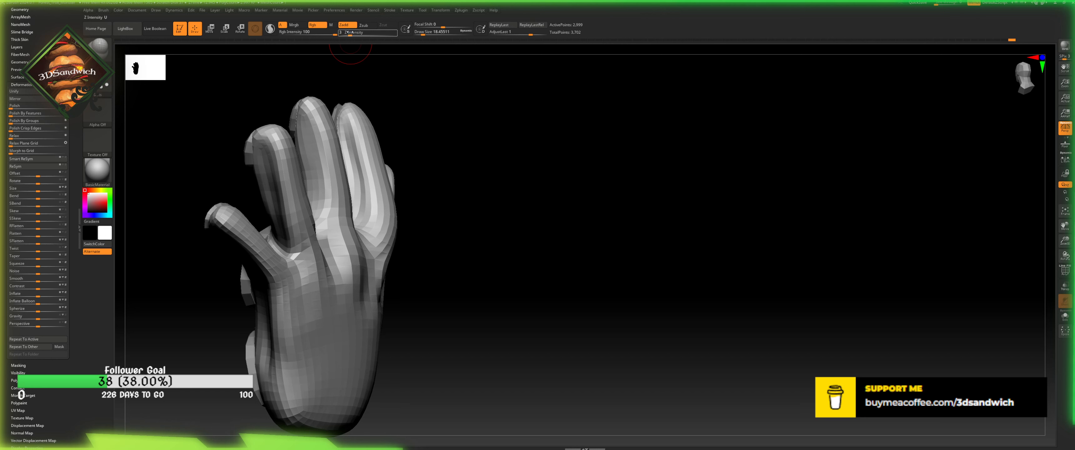
{"action": "type", "text": "9"}
{"action": "key", "text": "Return"}
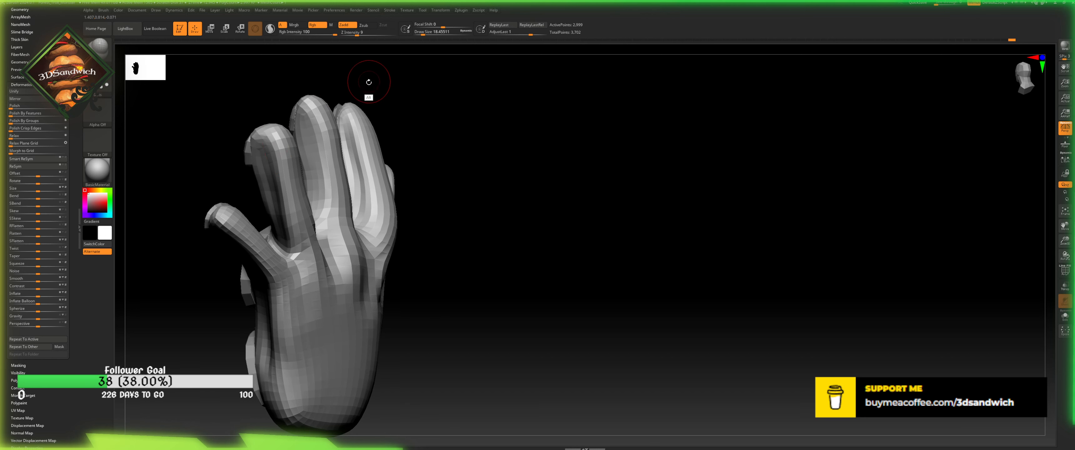
- Enlarge the tips of the outer digits into rounder bulbs with the Magnify brush
{"action": "mouse_move", "coordinate": [368, 89]}
{"action": "left_mouse_down"}
{"action": "mouse_move", "coordinate": [338, 103]}
{"action": "mouse_move", "coordinate": [386, 183]}
{"action": "left_mouse_up"}
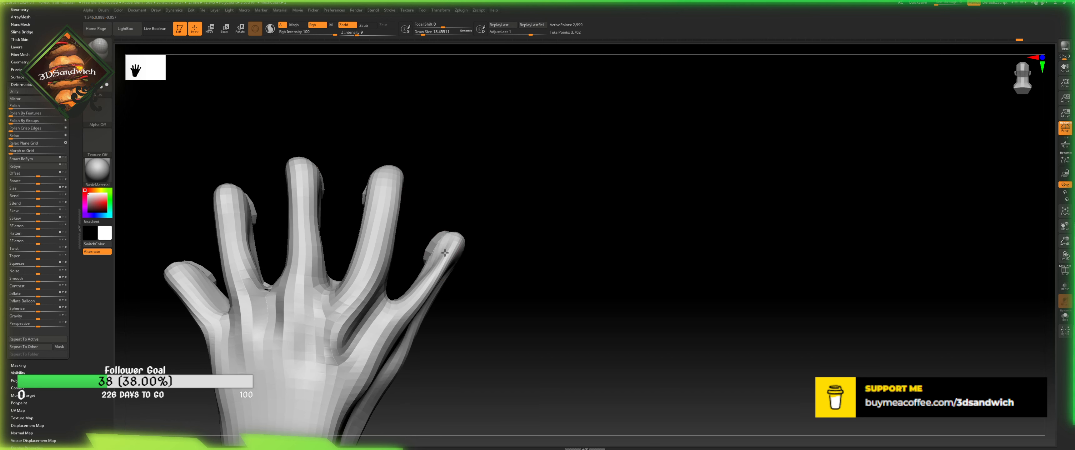
{"action": "left_click_drag", "start_coordinate": [450, 242], "coordinate": [444, 253]}
{"action": "left_click_drag", "start_coordinate": [193, 290], "coordinate": [192, 289]}
{"action": "mouse_move", "coordinate": [190, 196]}
{"action": "left_mouse_down"}
{"action": "mouse_move", "coordinate": [192, 185]}
{"action": "mouse_move", "coordinate": [177, 248]}
{"action": "left_mouse_up"}
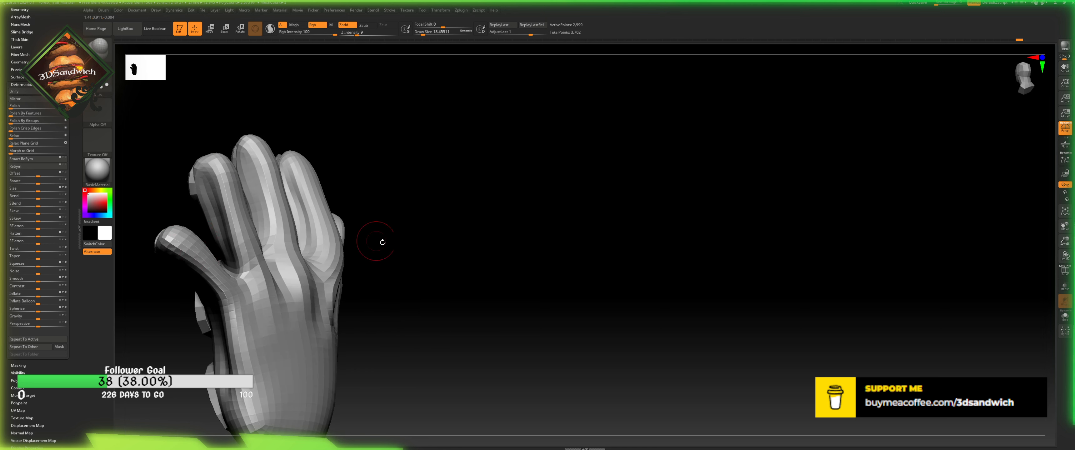
{"action": "mouse_move", "coordinate": [377, 238]}
{"action": "left_mouse_down"}
{"action": "mouse_move", "coordinate": [386, 259]}
{"action": "mouse_move", "coordinate": [372, 242]}
{"action": "mouse_move", "coordinate": [377, 223]}
{"action": "mouse_move", "coordinate": [386, 268]}
{"action": "mouse_move", "coordinate": [334, 258]}
{"action": "left_mouse_up"}
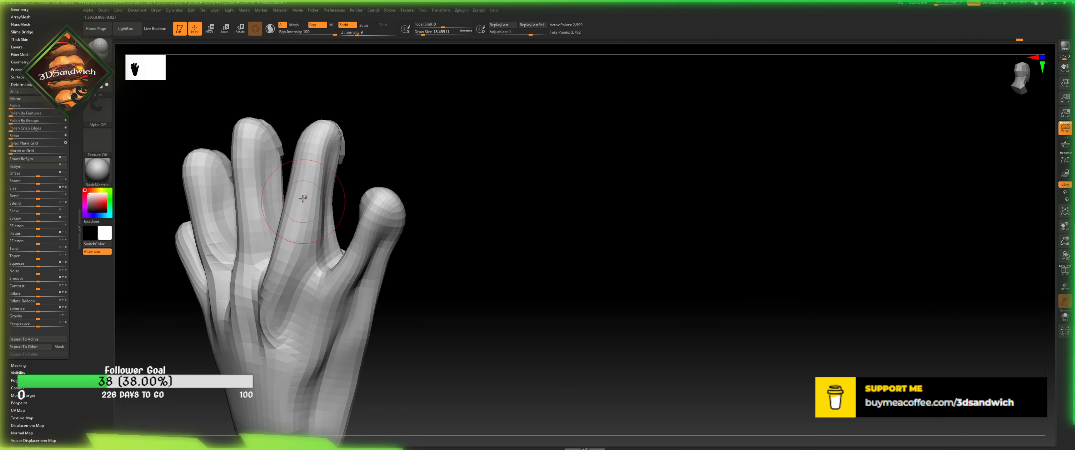
- Narrow the middle sections of the fingers with the Pinch brush in Zadd mode
{"action": "left_click", "coordinate": [364, 25]}
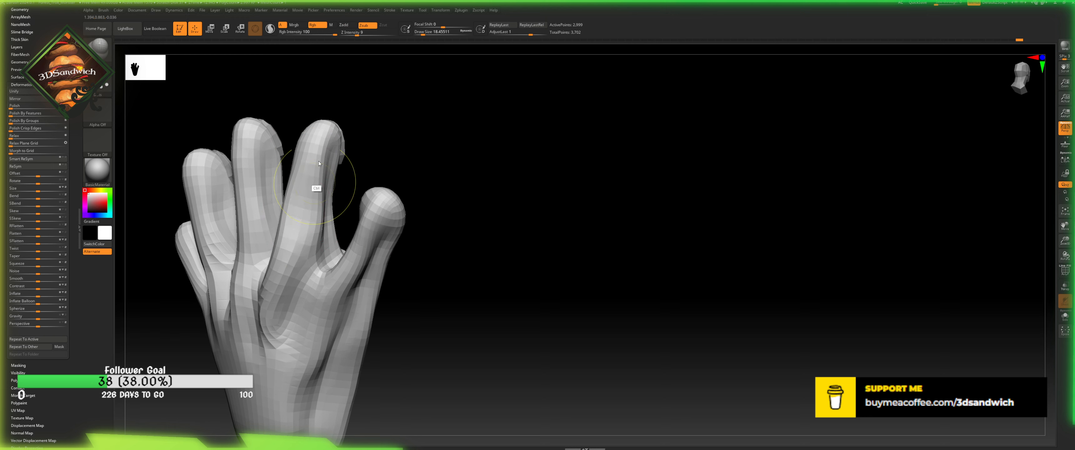
{"action": "left_click", "coordinate": [98, 47]}
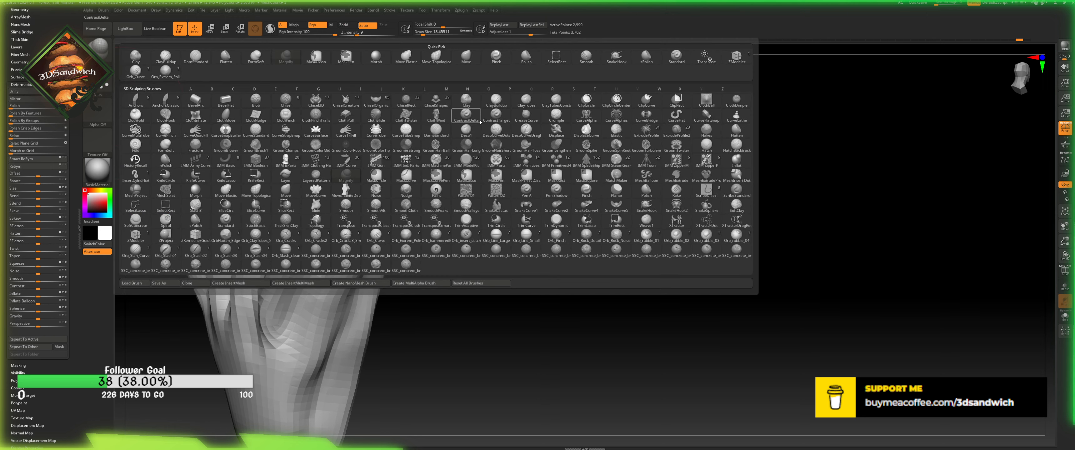
{"action": "key", "text": "p"}
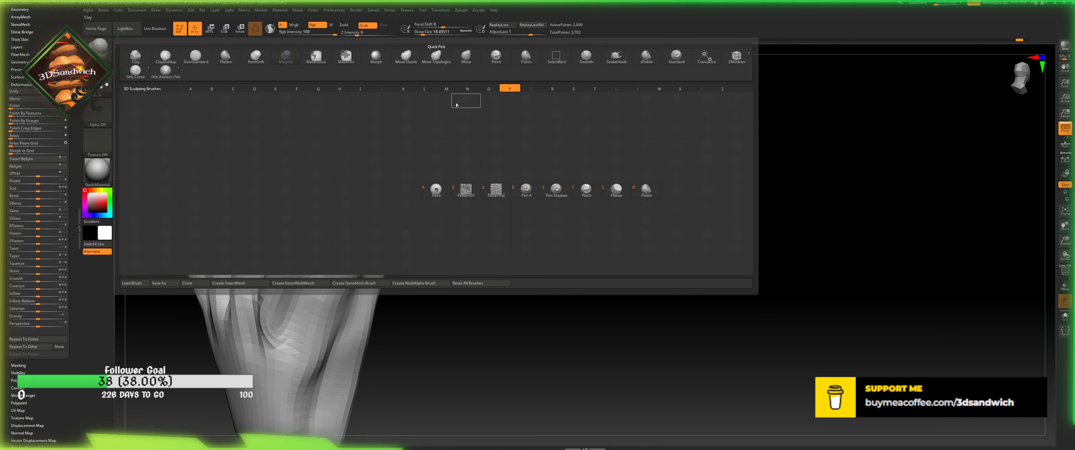
{"action": "left_click", "coordinate": [588, 190]}
{"action": "left_click", "coordinate": [348, 25]}
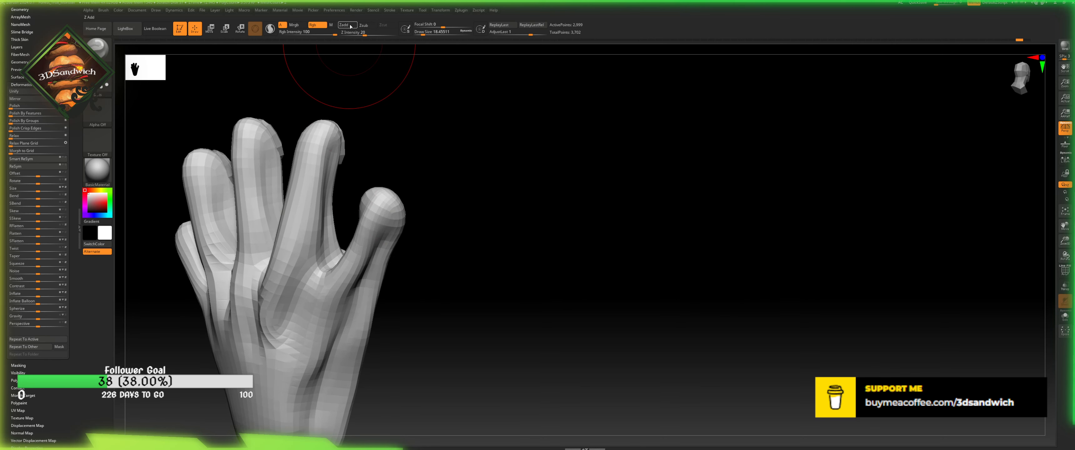
{"action": "left_click_drag", "start_coordinate": [317, 203], "coordinate": [301, 204]}
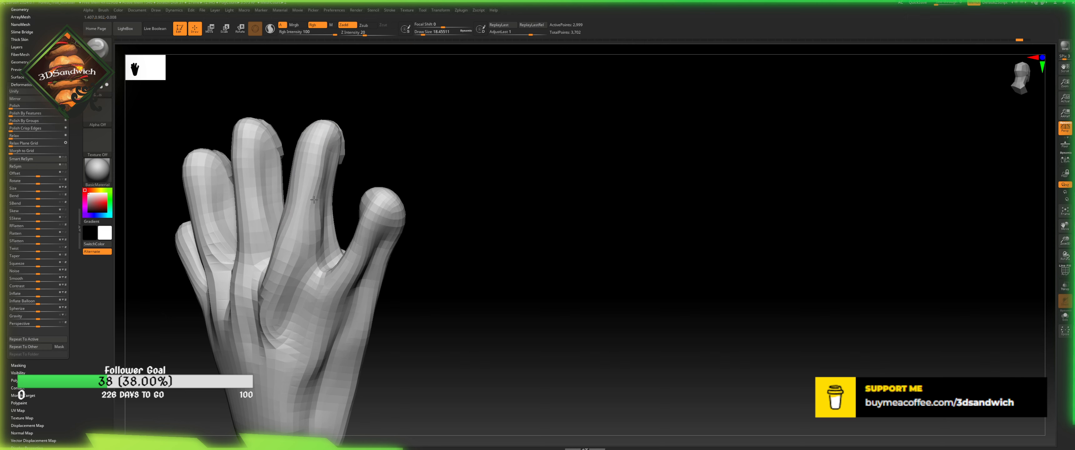
{"action": "mouse_move", "coordinate": [360, 166]}
{"action": "left_mouse_down"}
{"action": "mouse_move", "coordinate": [279, 211]}
{"action": "mouse_move", "coordinate": [293, 205]}
{"action": "mouse_move", "coordinate": [287, 217]}
{"action": "left_mouse_up"}
{"action": "left_click_drag", "start_coordinate": [349, 175], "coordinate": [255, 196]}
{"action": "left_click_drag", "start_coordinate": [214, 166], "coordinate": [218, 200]}
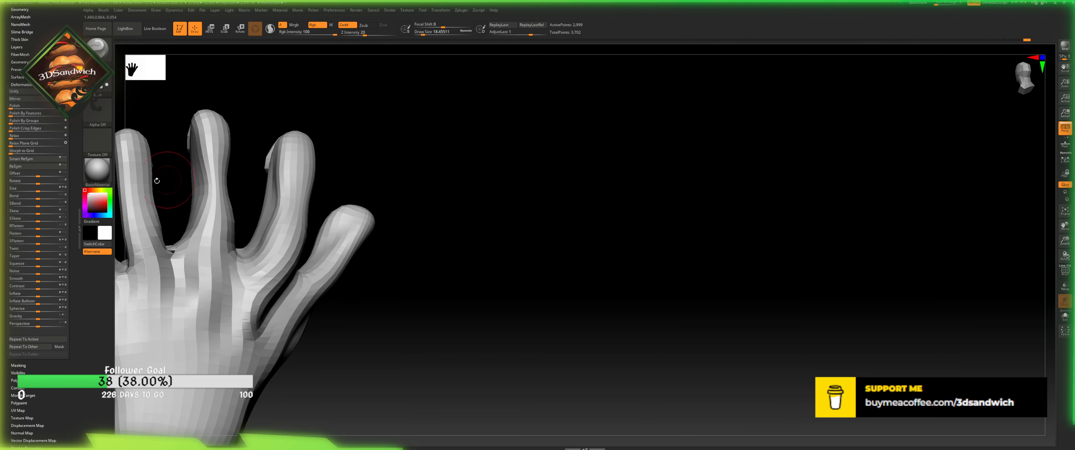
- Pinch the shaft of the outer finger to narrow it below its bulbous tip
{"action": "mouse_move", "coordinate": [159, 184]}
{"action": "left_mouse_down", "text": "alt"}
{"action": "mouse_move", "coordinate": [388, 195]}
{"action": "mouse_move", "coordinate": [405, 233]}
{"action": "left_mouse_up", "text": "alt"}
{"action": "left_click_drag", "start_coordinate": [292, 107], "coordinate": [190, 150], "text": "alt"}
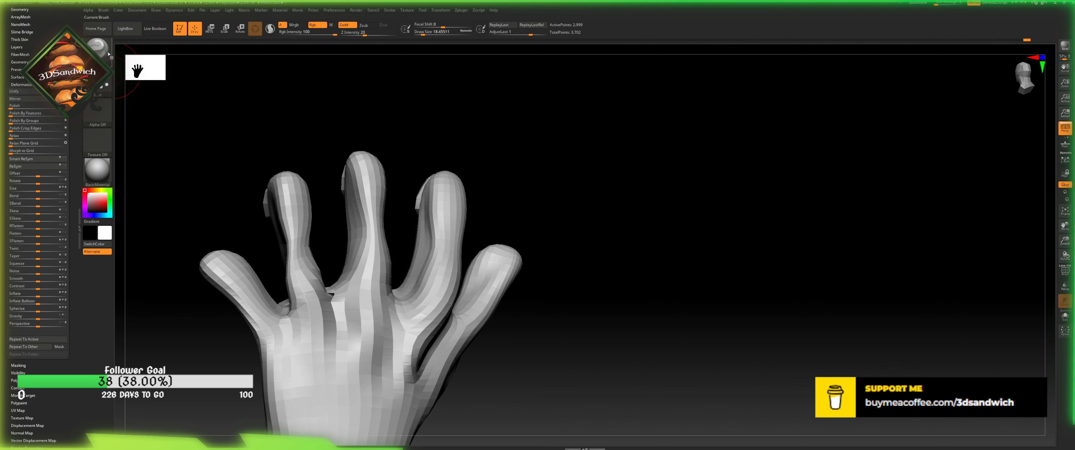
{"action": "left_click_drag", "start_coordinate": [241, 290], "coordinate": [234, 277]}
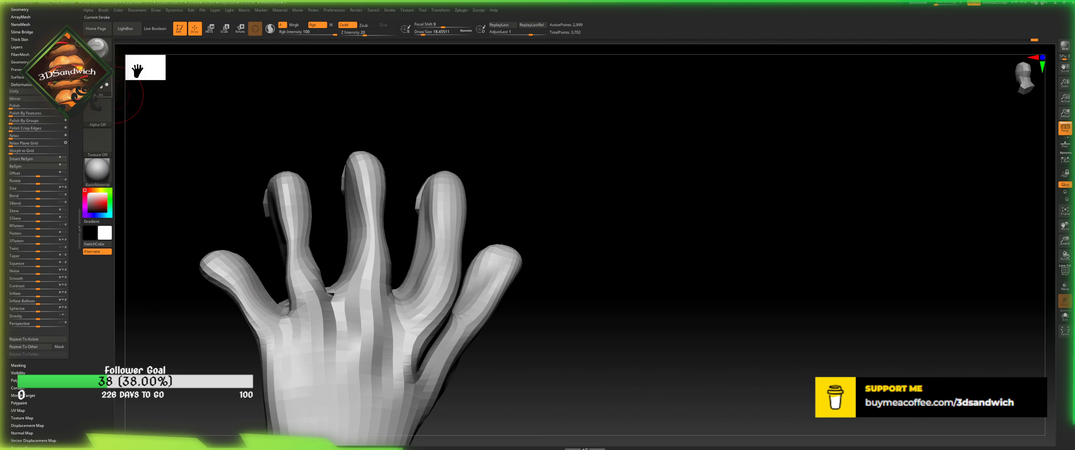
{"action": "left_click_drag", "start_coordinate": [520, 155], "coordinate": [492, 200]}
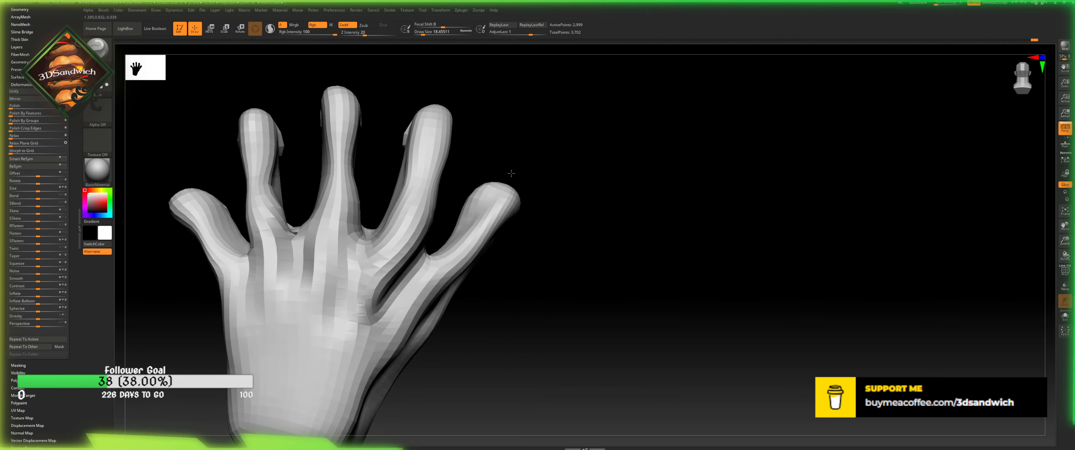
- Reshape and smooth the shaft of the finger beside the outer digit using the SnakeHook brush at a draw size of about 23
{"action": "key", "text": "b"}
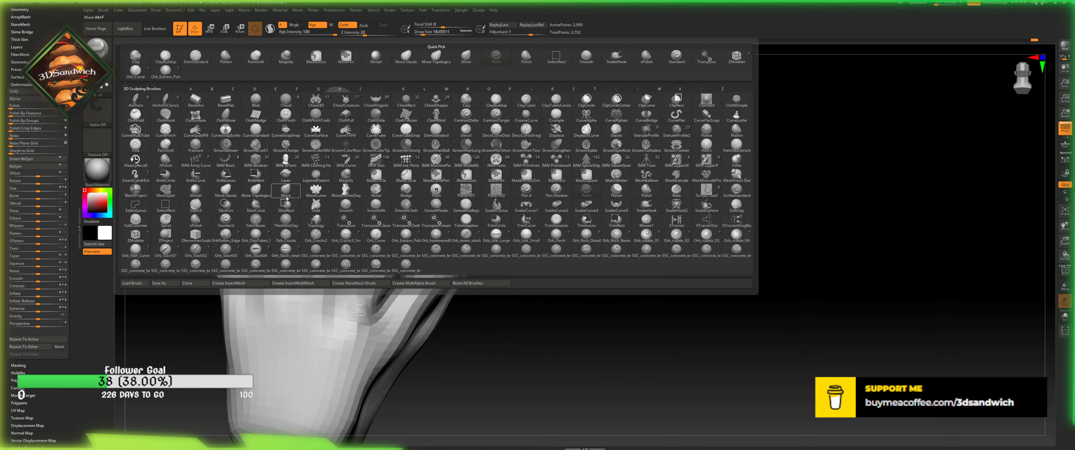
{"action": "left_click", "coordinate": [654, 211]}
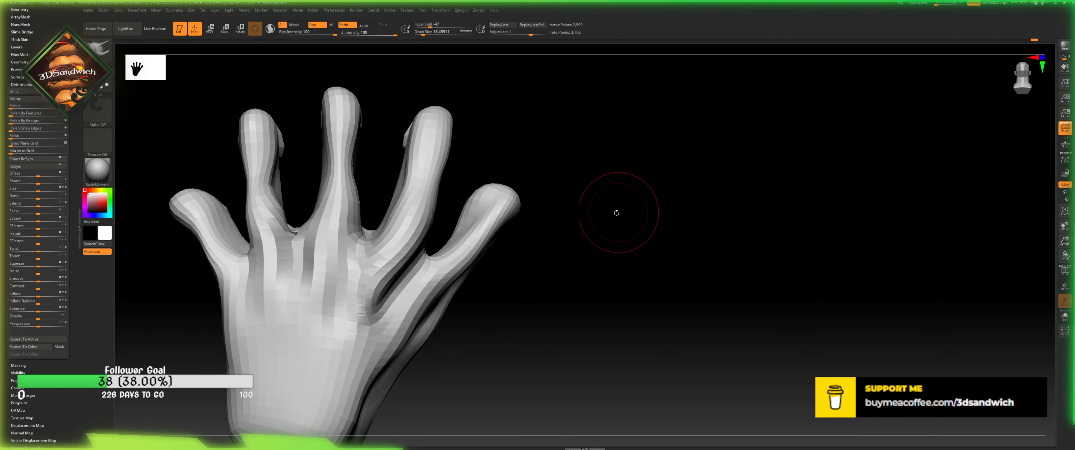
{"action": "left_click_drag", "start_coordinate": [422, 34], "coordinate": [424, 35]}
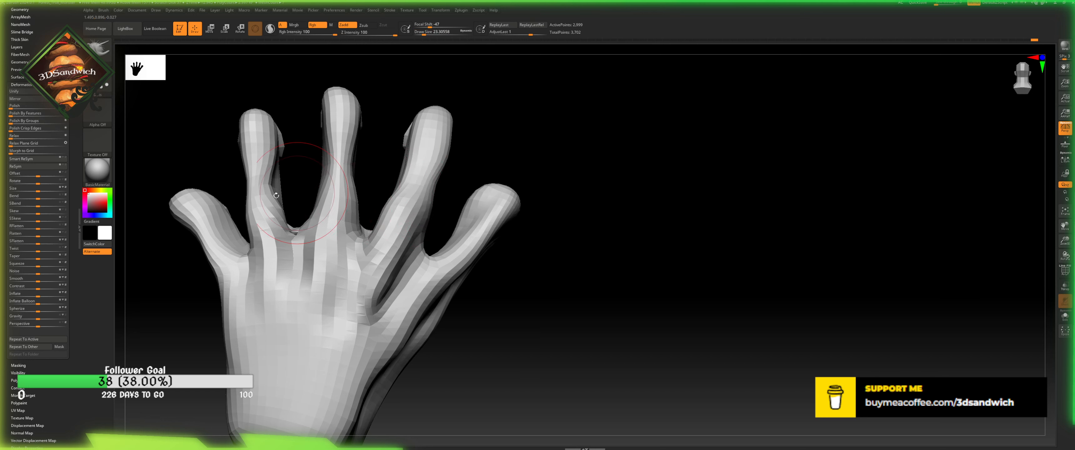
{"action": "key", "text": "shift"}
{"action": "left_click_drag", "start_coordinate": [264, 194], "coordinate": [262, 167], "text": "shift"}
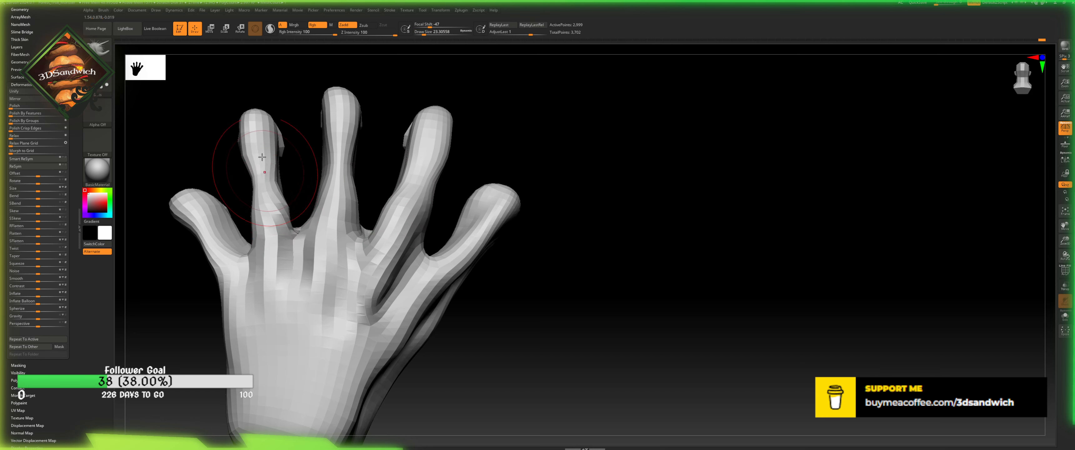
- Smooth the lower shaft and base of that finger and the adjoining knuckle area at a draw size of about 16
{"action": "left_click_drag", "start_coordinate": [424, 35], "coordinate": [422, 35]}
{"action": "key", "text": "shift"}
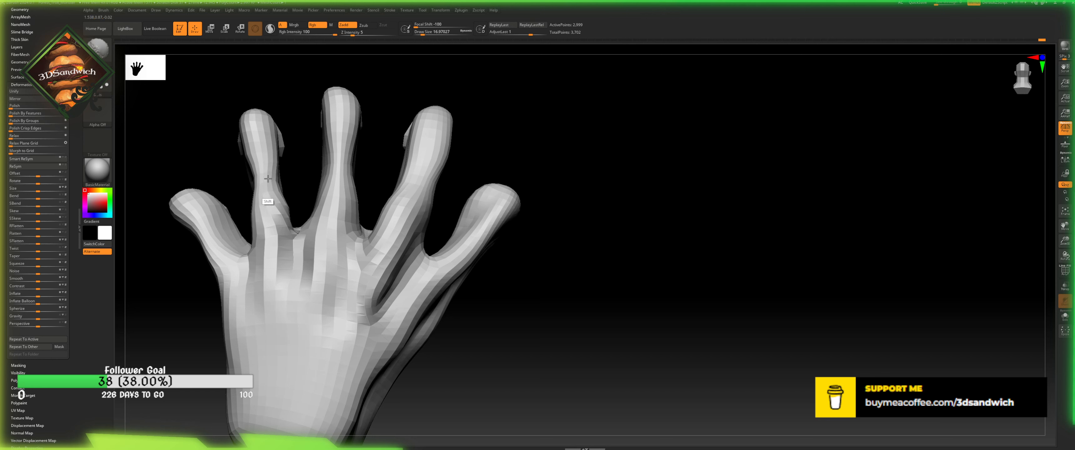
{"action": "left_click_drag", "start_coordinate": [268, 178], "coordinate": [292, 233], "text": "shift"}
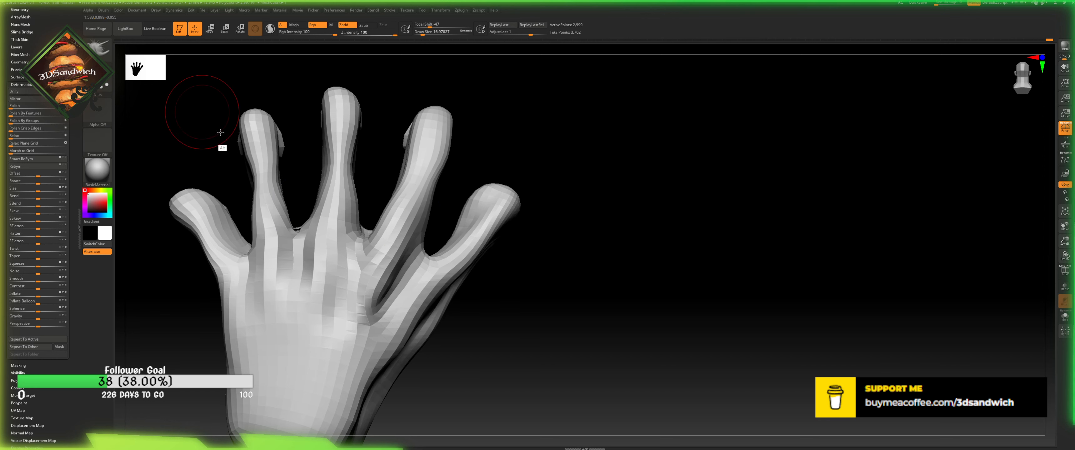
{"action": "left_click_drag", "start_coordinate": [220, 147], "coordinate": [218, 177]}
{"action": "key", "text": "shift"}
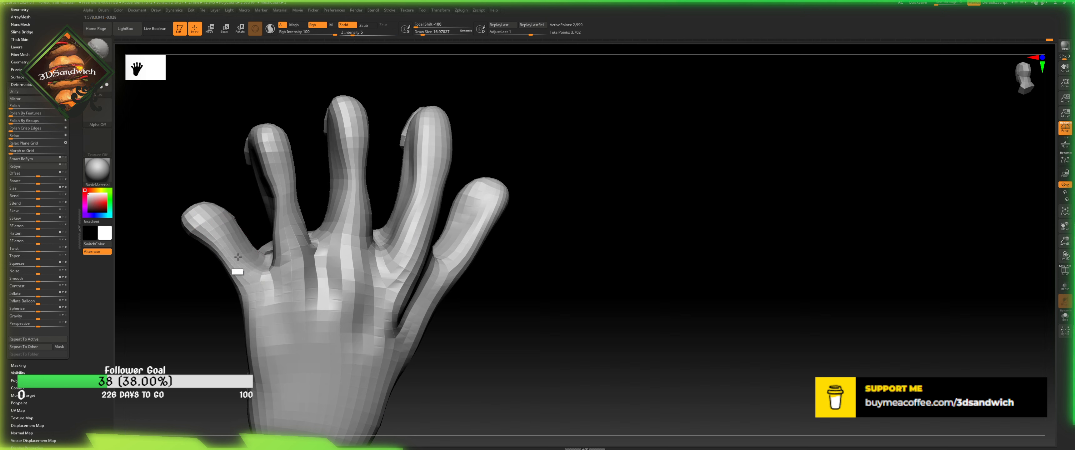
{"action": "left_click_drag", "start_coordinate": [261, 264], "coordinate": [353, 270], "text": "shift"}
- Choose the ClayBuildup brush, turn on Sculptris Pro, and reduce the draw size to about 7.5
{"action": "mouse_move", "coordinate": [522, 307]}
{"action": "left_mouse_down"}
{"action": "mouse_move", "coordinate": [466, 309]}
{"action": "mouse_move", "coordinate": [474, 317]}
{"action": "mouse_move", "coordinate": [454, 327]}
{"action": "left_mouse_up"}
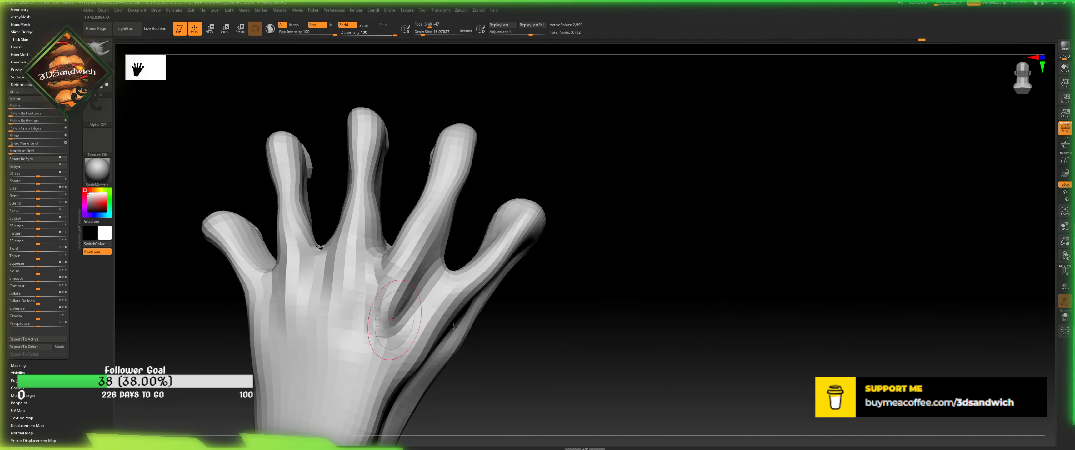
{"action": "left_click_drag", "start_coordinate": [511, 298], "coordinate": [506, 243], "text": "alt"}
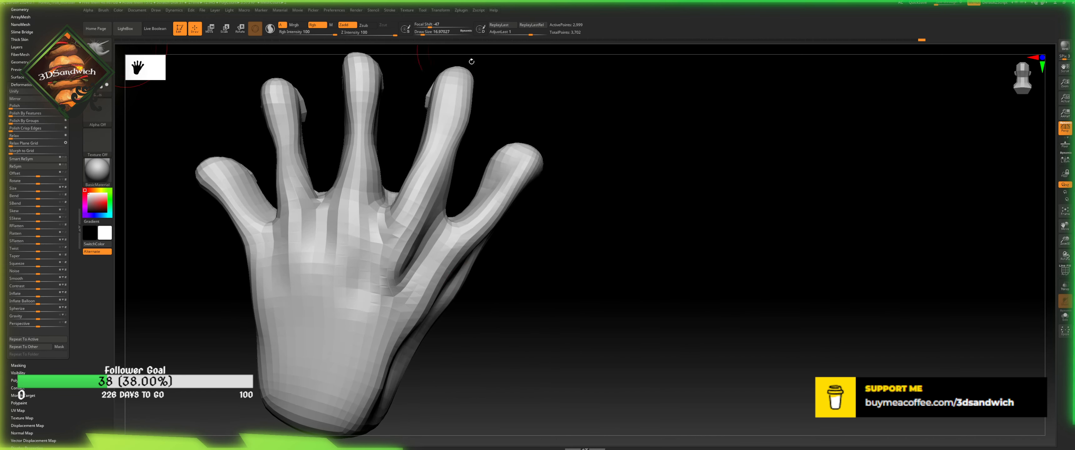
{"action": "left_click", "coordinate": [97, 49]}
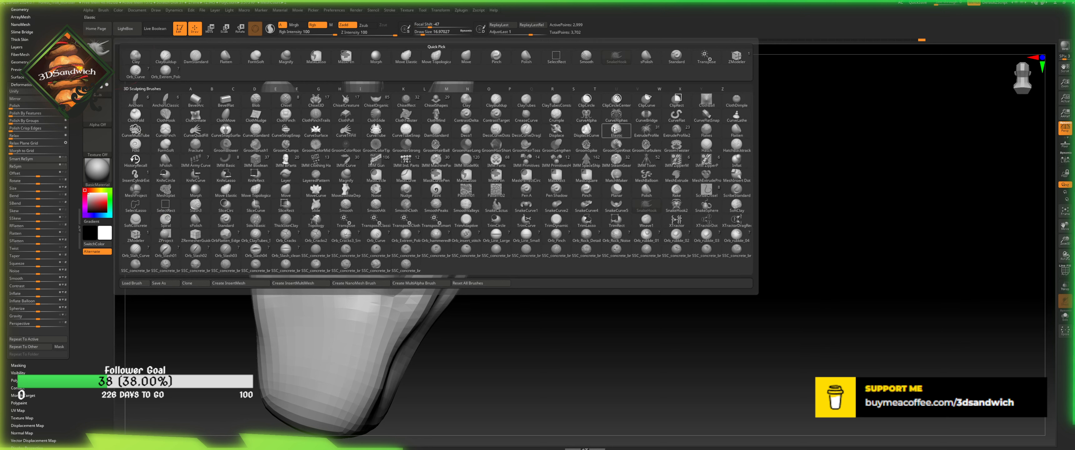
{"action": "left_click", "coordinate": [497, 100]}
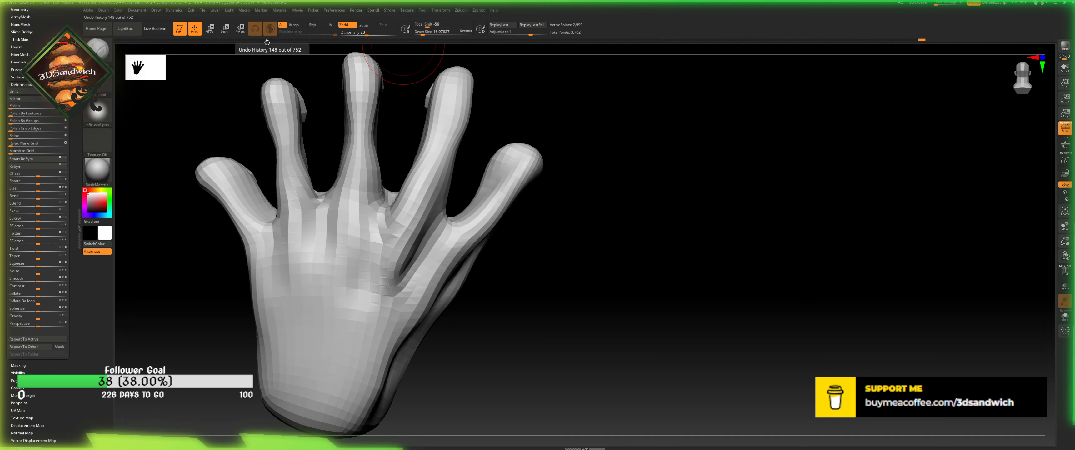
{"action": "left_click", "coordinate": [104, 12]}
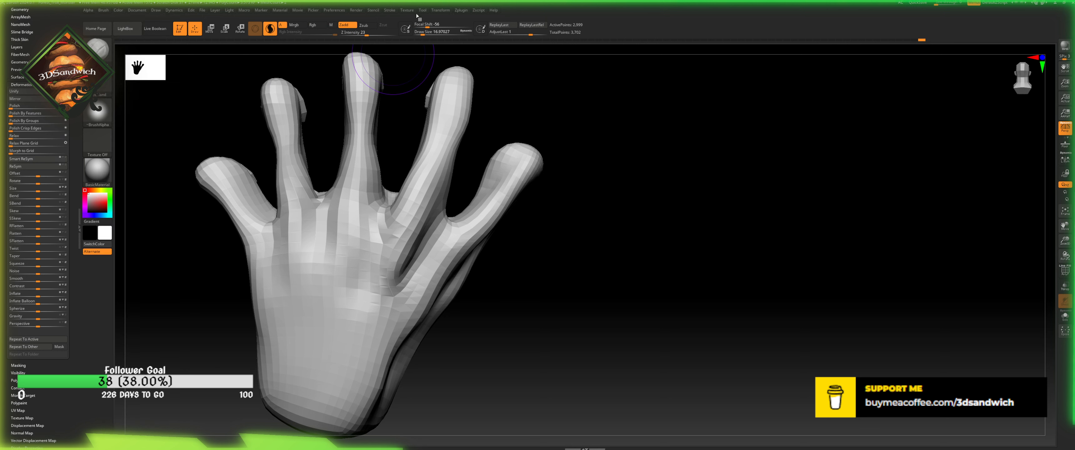
{"action": "left_click_drag", "start_coordinate": [421, 31], "coordinate": [390, 84]}
- Add small clay strokes over the knuckles on the back of the hand and undo the last one
{"action": "mouse_move", "coordinate": [347, 224]}
{"action": "left_mouse_down"}
{"action": "mouse_move", "coordinate": [348, 239]}
{"action": "mouse_move", "coordinate": [348, 228]}
{"action": "left_mouse_up"}
{"action": "mouse_move", "coordinate": [402, 238]}
{"action": "left_mouse_down"}
{"action": "mouse_move", "coordinate": [388, 257]}
{"action": "mouse_move", "coordinate": [404, 230]}
{"action": "left_mouse_up"}
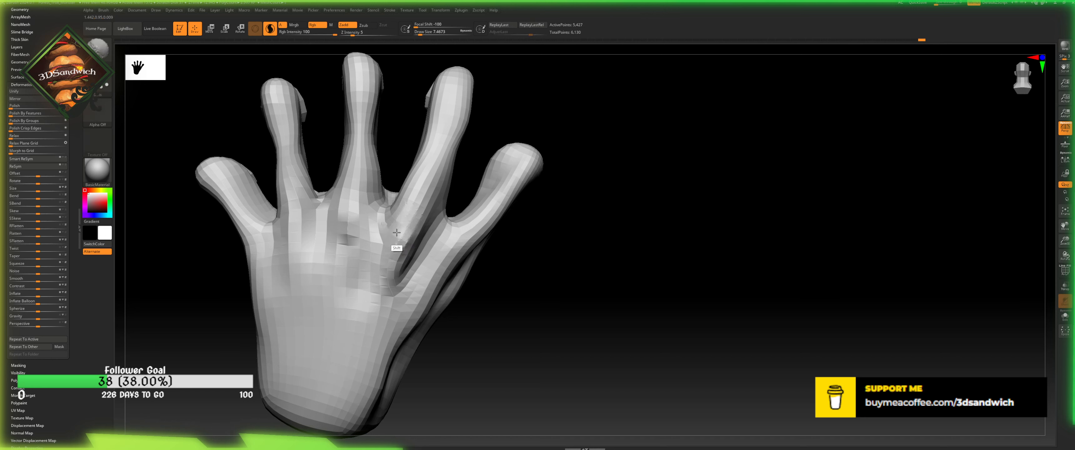
{"action": "key", "text": "ctrl+z"}
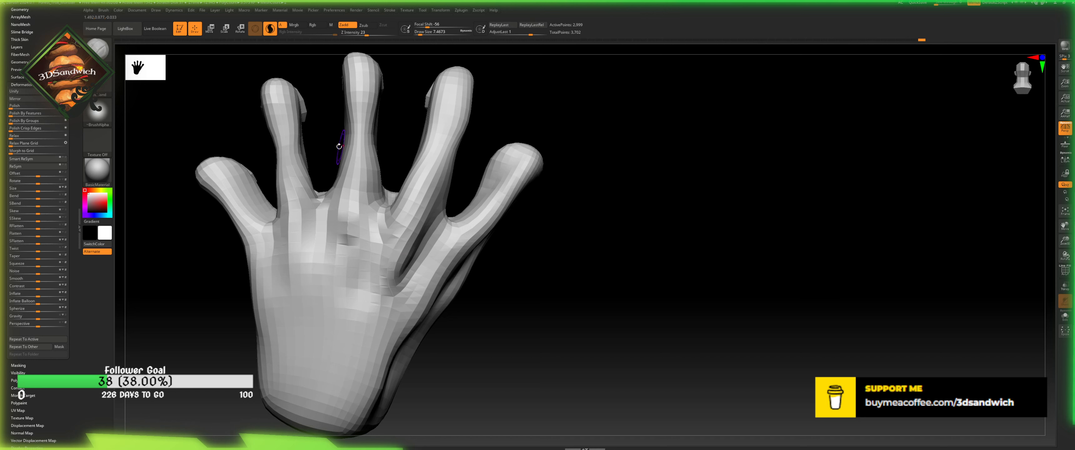
- Preview the hand with Dynamic Subdiv smoothing from the back and palm sides, and turn the preview off
{"action": "scroll", "coordinate": [38, 166], "scroll_direction": "up", "scroll_amount": 3}
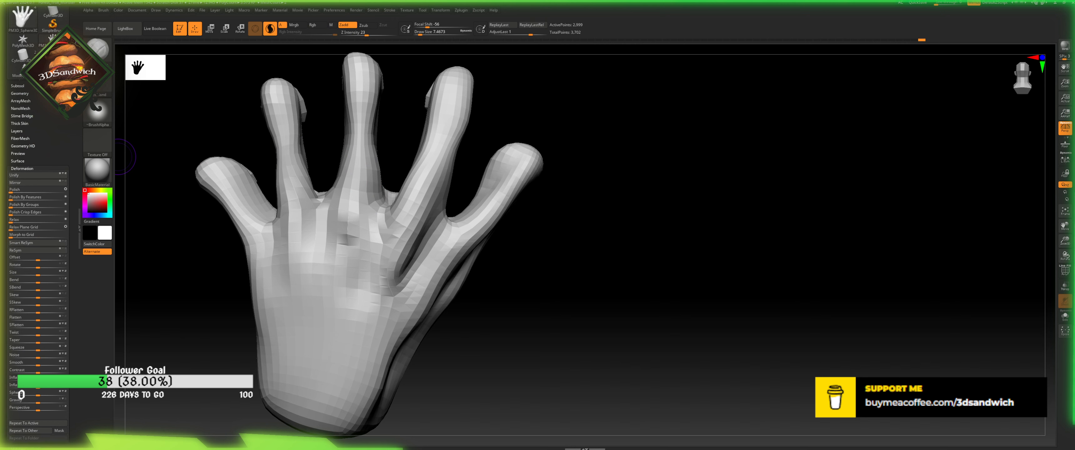
{"action": "left_click", "coordinate": [20, 93]}
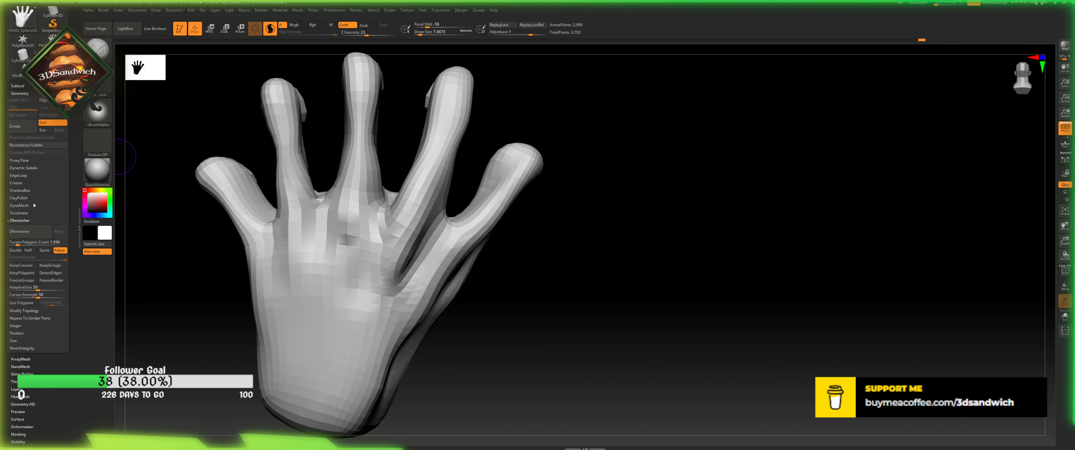
{"action": "left_click", "coordinate": [25, 168]}
{"action": "left_click", "coordinate": [27, 175]}
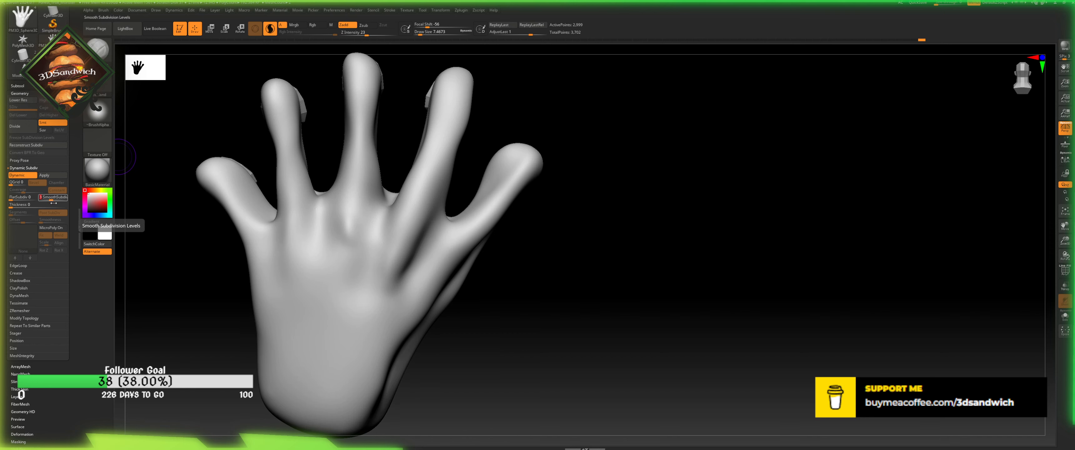
{"action": "left_click_drag", "start_coordinate": [494, 322], "coordinate": [712, 188]}
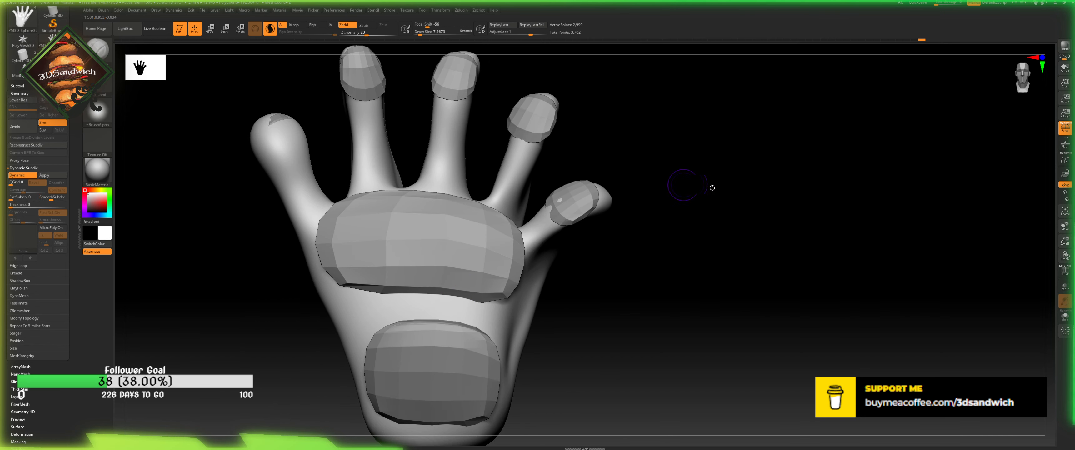
{"action": "left_click_drag", "start_coordinate": [791, 230], "coordinate": [727, 264], "text": "alt"}
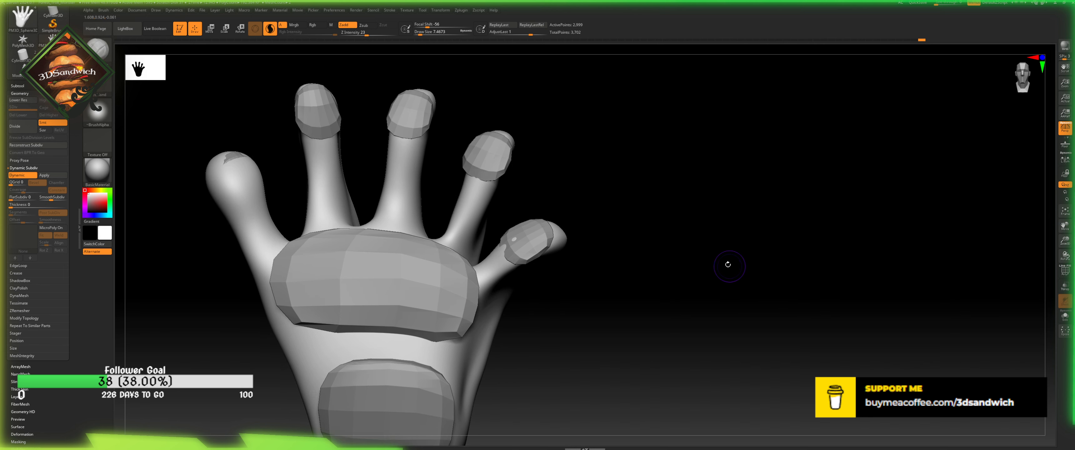
{"action": "left_click", "coordinate": [22, 175]}
{"action": "left_click_drag", "start_coordinate": [234, 144], "coordinate": [223, 163]}
{"action": "left_click_drag", "start_coordinate": [221, 133], "coordinate": [221, 217]}
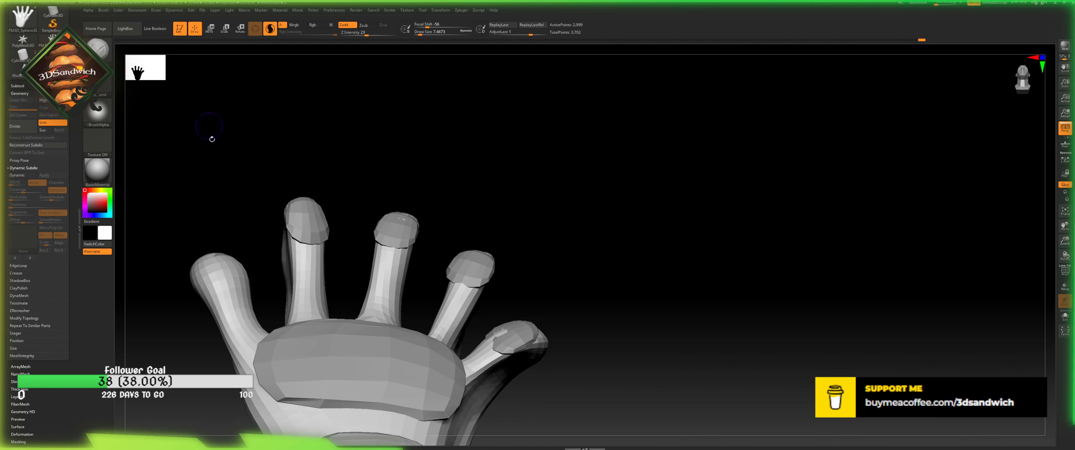
- Choose the Magnify brush and raise its draw size to about 22
{"action": "left_click", "coordinate": [102, 53]}
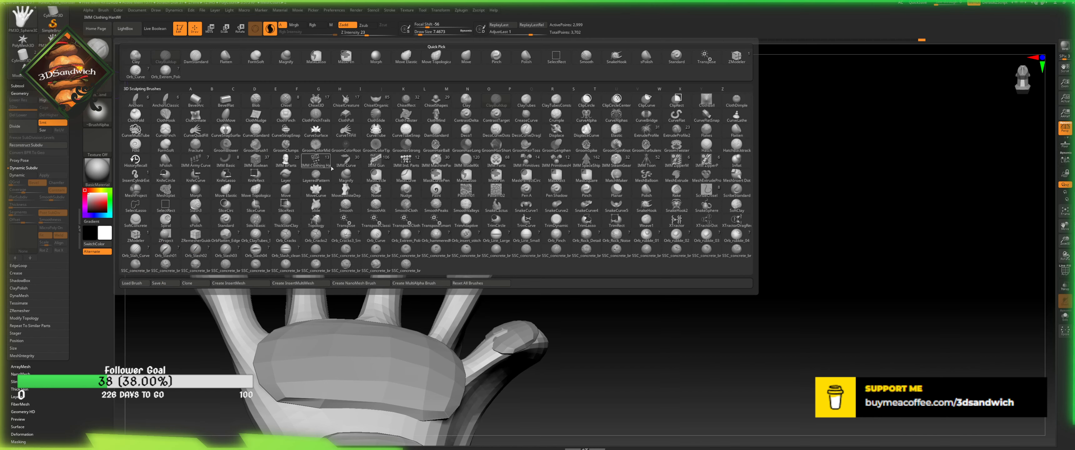
{"action": "left_click", "coordinate": [346, 181]}
{"action": "mouse_move", "coordinate": [348, 166]}
{"action": "left_mouse_down"}
{"action": "mouse_move", "coordinate": [329, 176]}
{"action": "mouse_move", "coordinate": [349, 178]}
{"action": "left_mouse_up"}
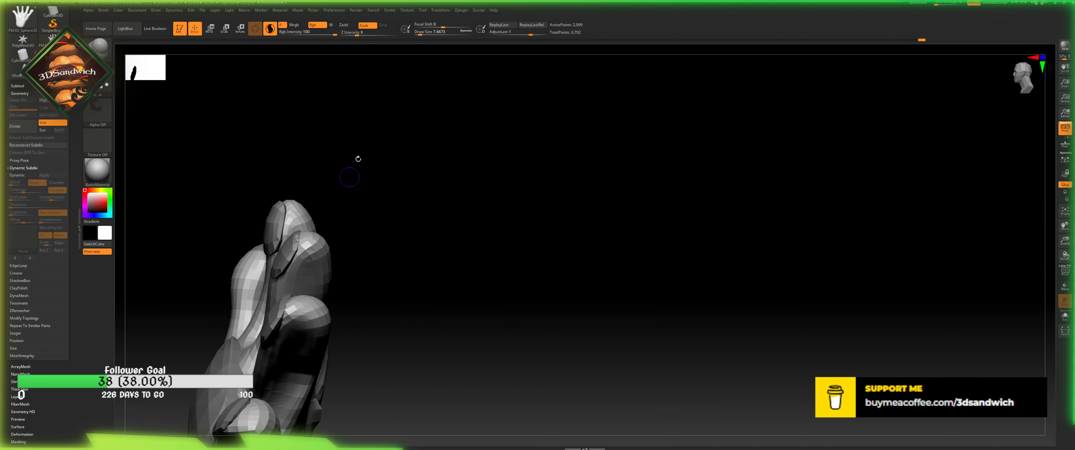
{"action": "left_click_drag", "start_coordinate": [420, 33], "coordinate": [424, 32]}
{"action": "mouse_move", "coordinate": [420, 74]}
{"action": "left_mouse_down"}
{"action": "mouse_move", "coordinate": [377, 137]}
{"action": "mouse_move", "coordinate": [361, 133]}
{"action": "left_mouse_up"}
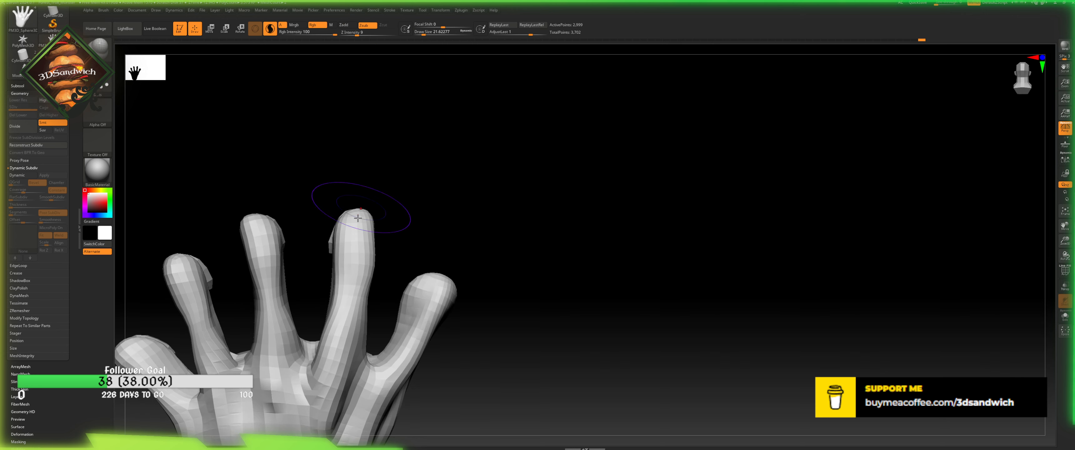
- Undo a trial Magnify stroke on a long finger's tip and turn off Sculptris Pro
{"action": "mouse_move", "coordinate": [358, 220]}
{"action": "left_mouse_down"}
{"action": "mouse_move", "coordinate": [352, 239]}
{"action": "mouse_move", "coordinate": [368, 223]}
{"action": "left_mouse_up"}
{"action": "key", "text": "ctrl+z"}
{"action": "left_click", "coordinate": [265, 29]}
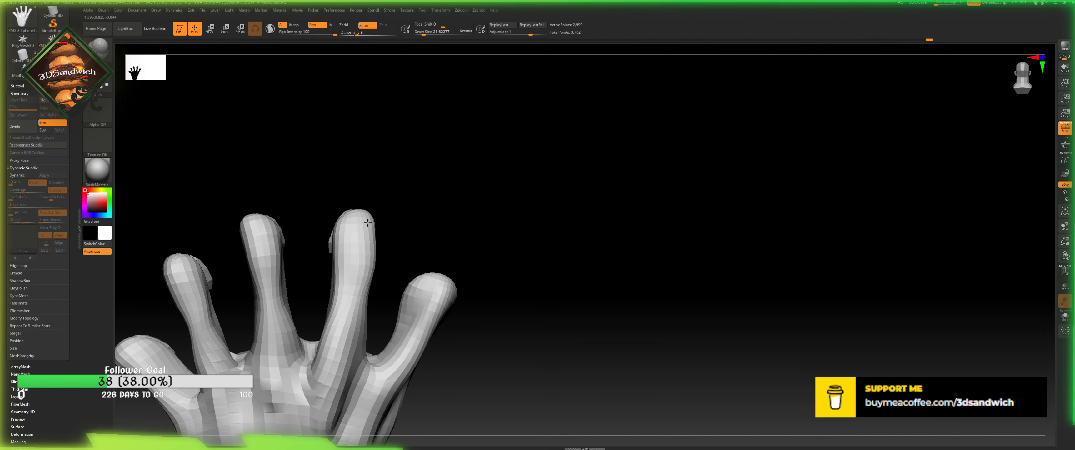
- Enlarge the tips of the long fingers with the Magnify brush, reducing its draw size to about 16
{"action": "mouse_move", "coordinate": [388, 193]}
{"action": "left_mouse_down"}
{"action": "mouse_move", "coordinate": [377, 208]}
{"action": "mouse_move", "coordinate": [288, 215]}
{"action": "left_mouse_up"}
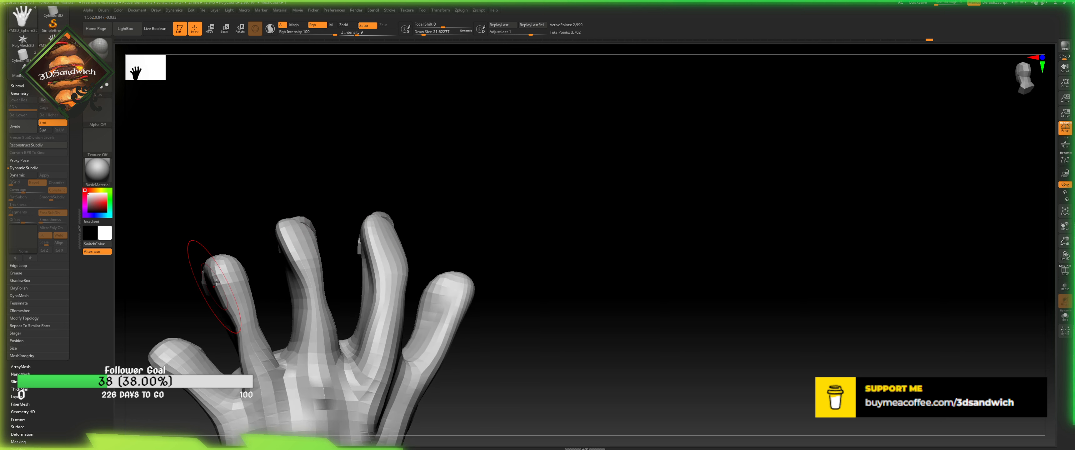
{"action": "left_click", "coordinate": [343, 25]}
{"action": "left_click_drag", "start_coordinate": [228, 276], "coordinate": [219, 269]}
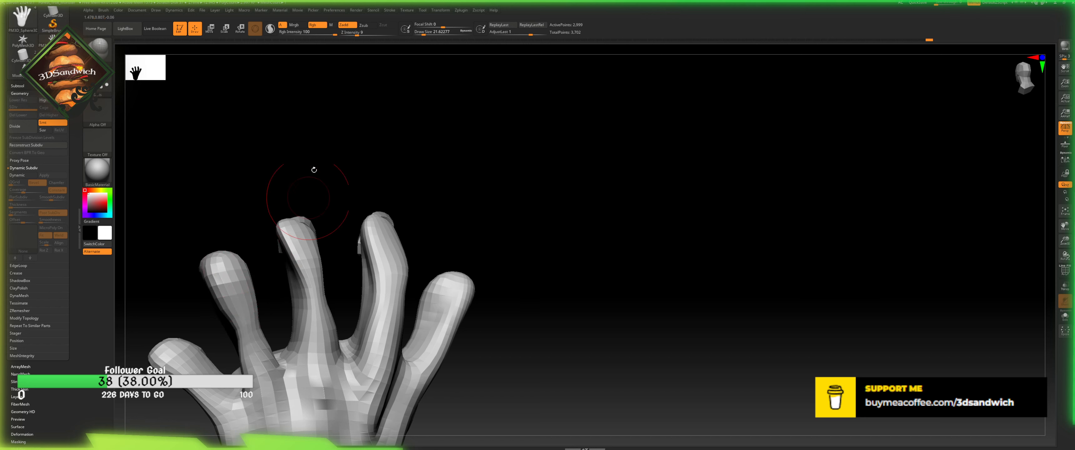
{"action": "left_click", "coordinate": [422, 33]}
{"action": "left_click_drag", "start_coordinate": [374, 110], "coordinate": [299, 154]}
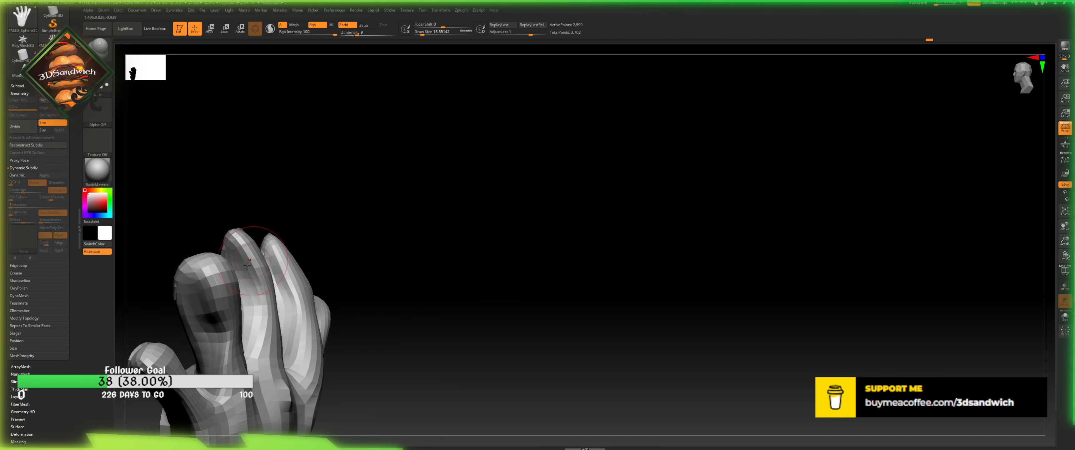
{"action": "mouse_move", "coordinate": [250, 219]}
{"action": "left_mouse_down"}
{"action": "mouse_move", "coordinate": [268, 187]}
{"action": "mouse_move", "coordinate": [267, 225]}
{"action": "mouse_move", "coordinate": [351, 147]}
{"action": "left_mouse_up"}
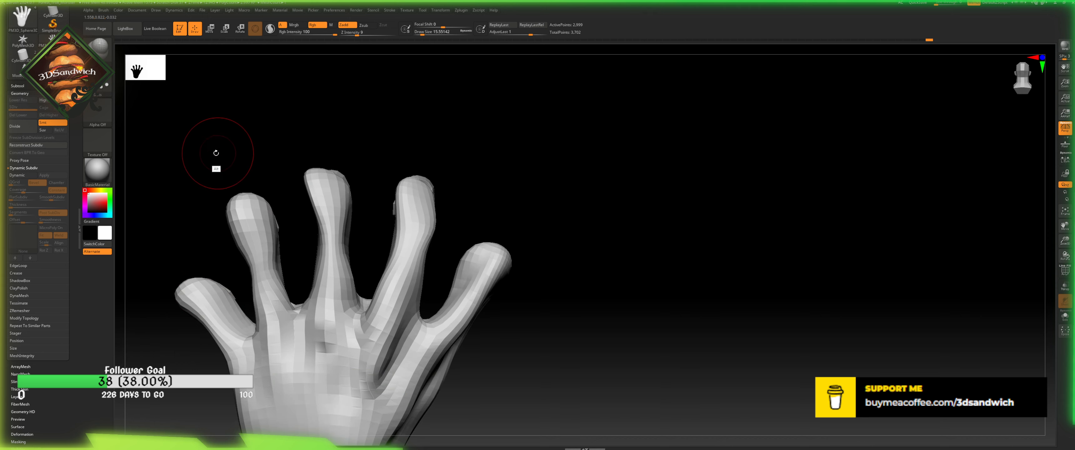
- Round and widen the tips of the long fingers from the back of the hand with the Move Topological brush
{"action": "key", "text": "b"}
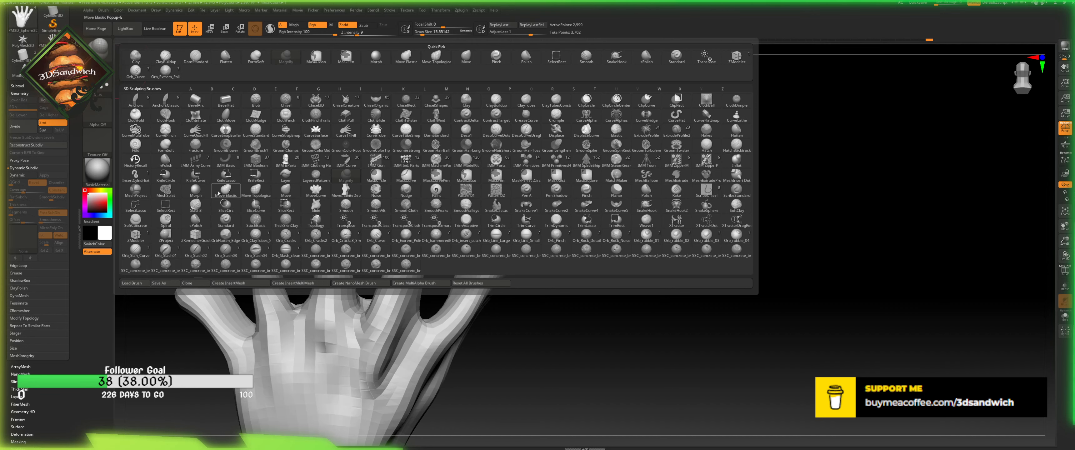
{"action": "left_click", "coordinate": [266, 192]}
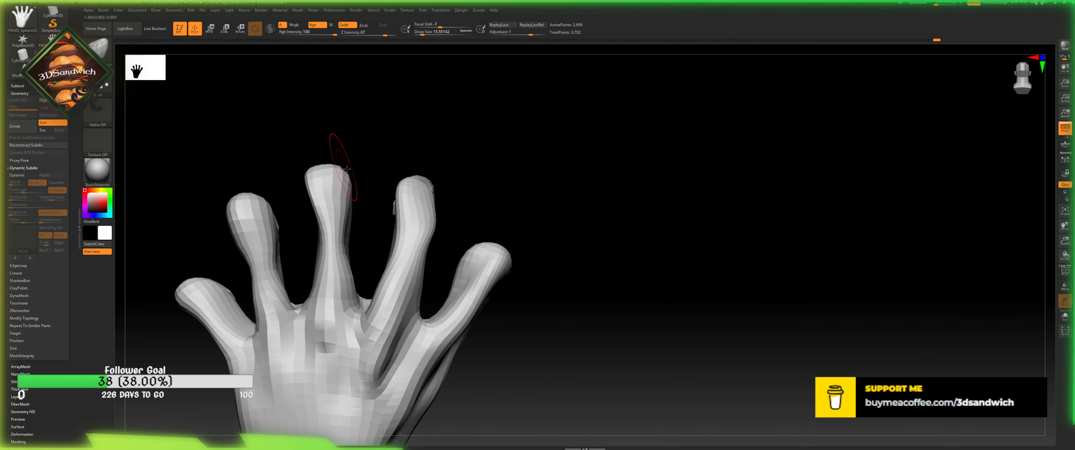
{"action": "mouse_move", "coordinate": [447, 171]}
{"action": "left_mouse_down"}
{"action": "mouse_move", "coordinate": [421, 171]}
{"action": "mouse_move", "coordinate": [429, 185]}
{"action": "left_mouse_up"}
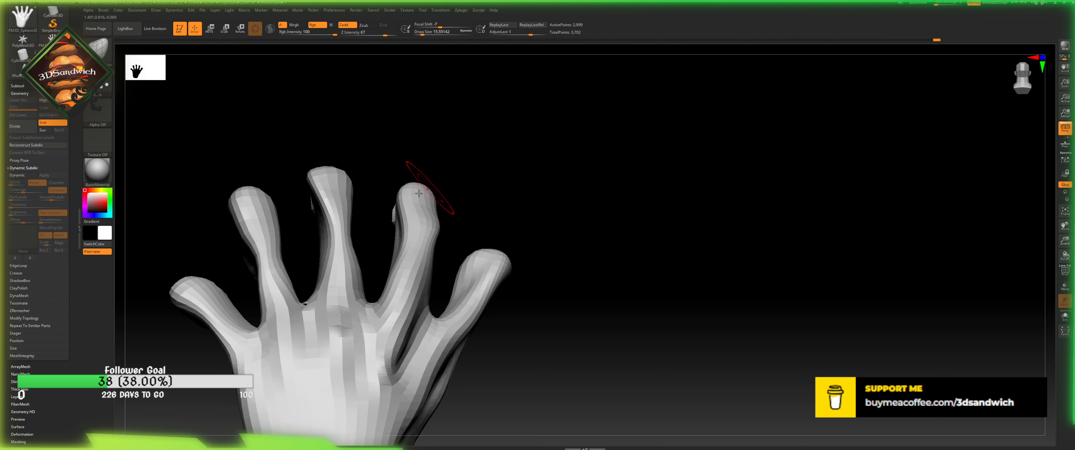
{"action": "left_click_drag", "start_coordinate": [390, 212], "coordinate": [463, 216]}
{"action": "left_click_drag", "start_coordinate": [327, 167], "coordinate": [310, 193]}
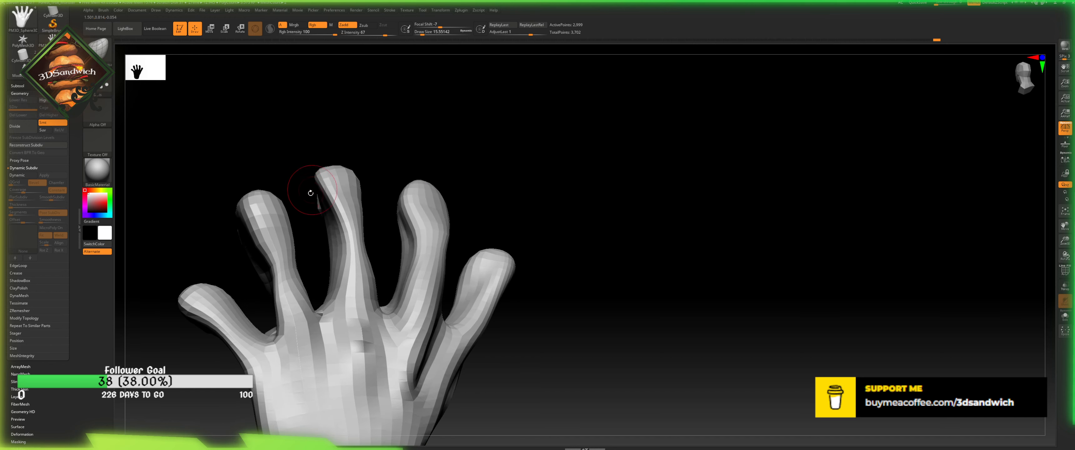
{"action": "left_click_drag", "start_coordinate": [368, 138], "coordinate": [355, 172]}
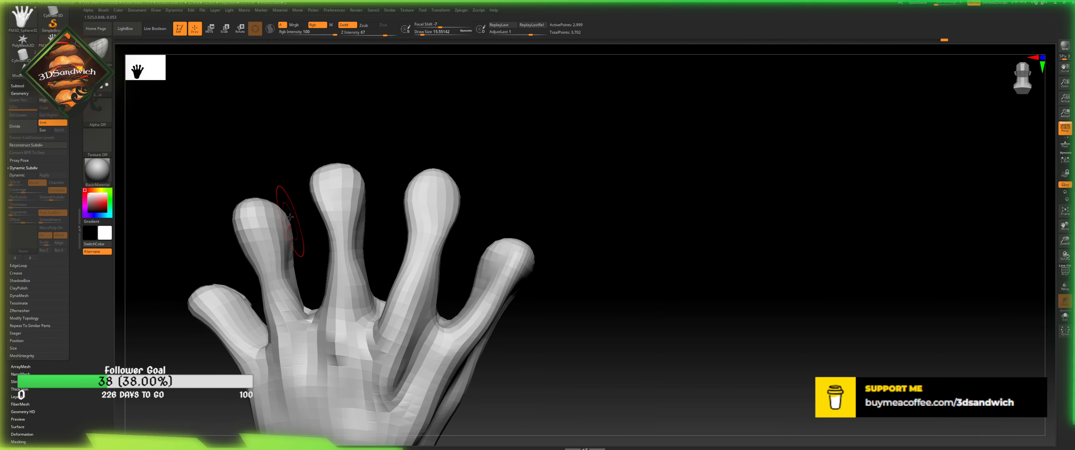
- Push the fingertips into fuller rounded bulbs from the palm side with the Move Topological brush
{"action": "left_click_drag", "start_coordinate": [253, 246], "coordinate": [270, 220]}
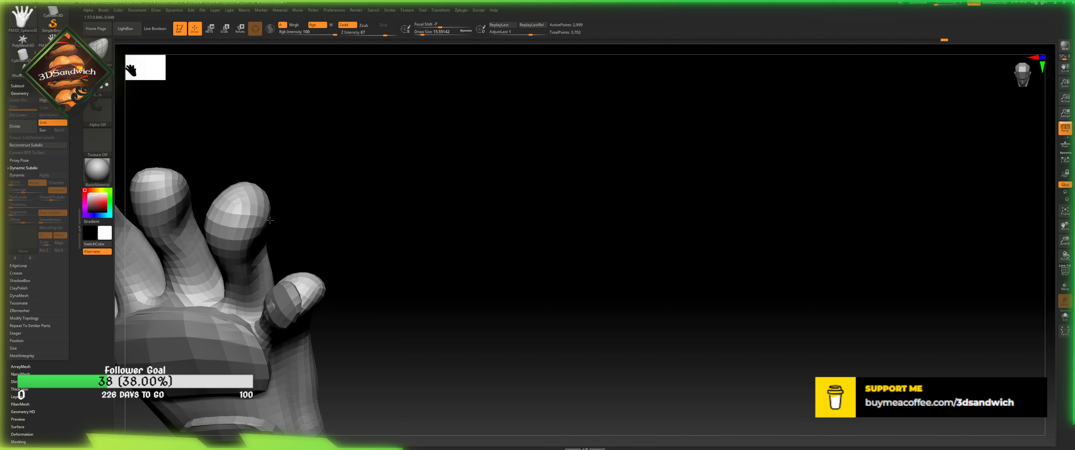
{"action": "left_click_drag", "start_coordinate": [298, 244], "coordinate": [311, 276]}
{"action": "left_click_drag", "start_coordinate": [287, 234], "coordinate": [287, 249]}
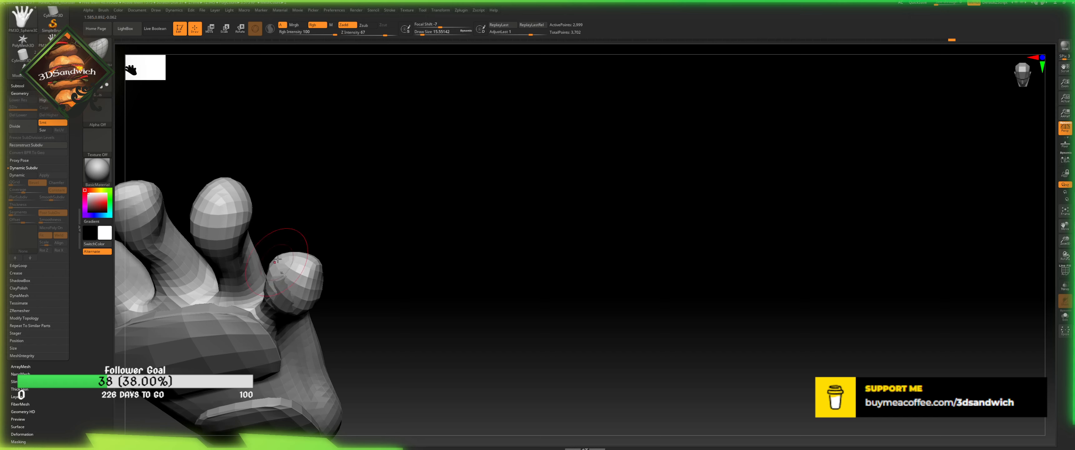
- Select the pads and pull them onto the fingertips with the Move Topological brush at draw size 1
{"action": "left_click_drag", "start_coordinate": [291, 217], "coordinate": [486, 150], "text": "alt"}
{"action": "left_click_drag", "start_coordinate": [164, 105], "coordinate": [287, 168], "text": "alt"}
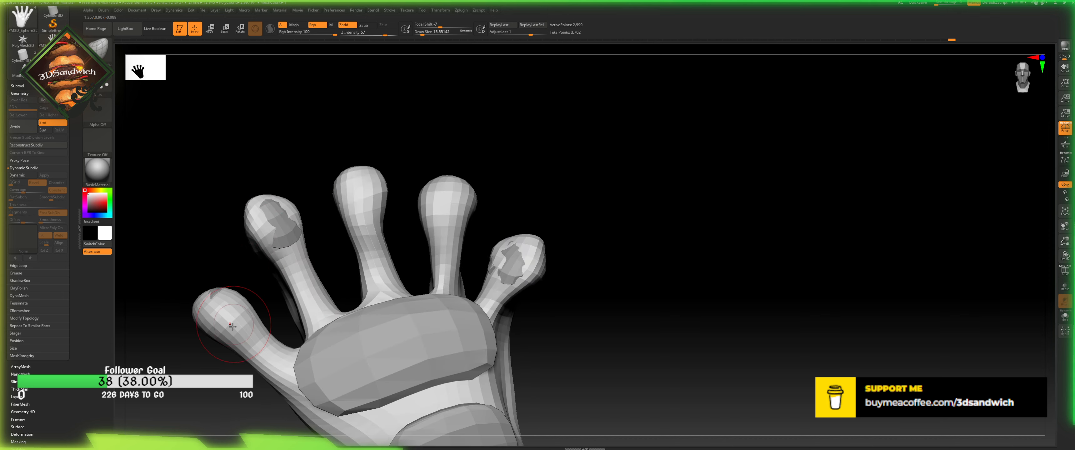
{"action": "left_click", "coordinate": [282, 242], "text": "alt"}
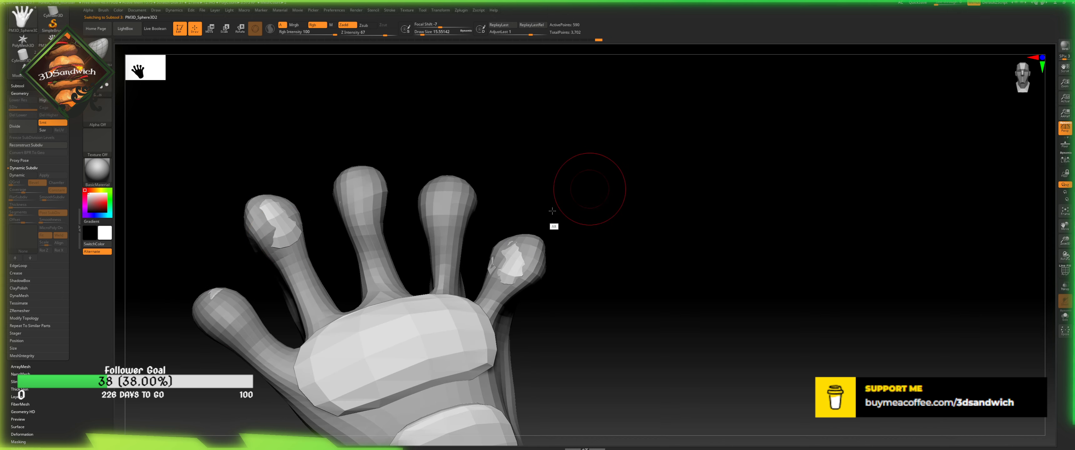
{"action": "left_click_drag", "start_coordinate": [552, 211], "coordinate": [535, 179]}
{"action": "left_click_drag", "start_coordinate": [416, 32], "coordinate": [415, 32]}
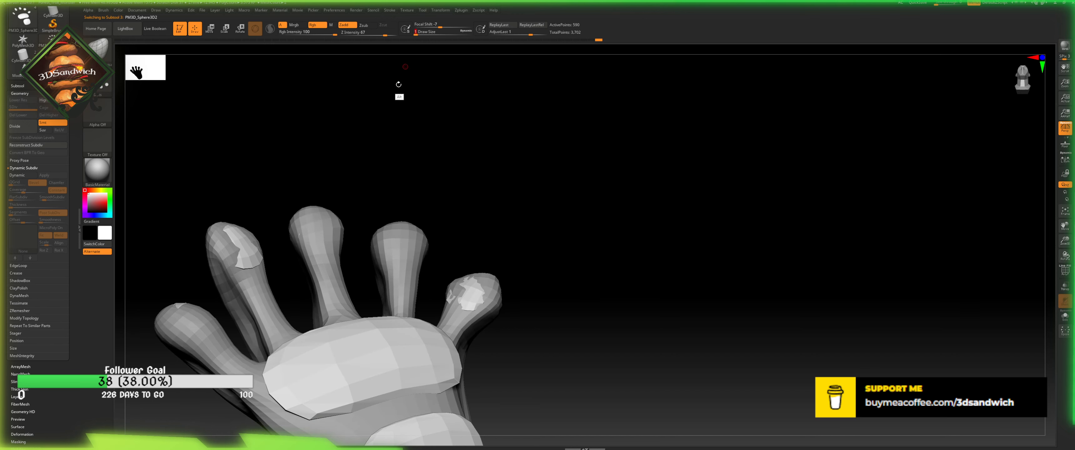
{"action": "mouse_move", "coordinate": [398, 91]}
{"action": "left_mouse_down"}
{"action": "mouse_move", "coordinate": [367, 176]}
{"action": "mouse_move", "coordinate": [324, 230]}
{"action": "mouse_move", "coordinate": [314, 287]}
{"action": "mouse_move", "coordinate": [317, 276]}
{"action": "left_mouse_up"}
{"action": "left_click_drag", "start_coordinate": [238, 281], "coordinate": [237, 277]}
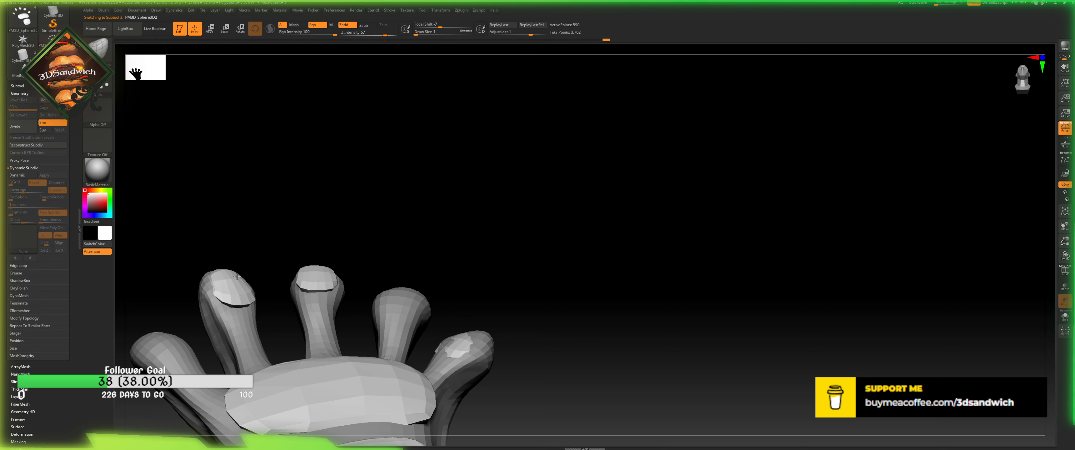
{"action": "left_click_drag", "start_coordinate": [393, 299], "coordinate": [394, 291]}
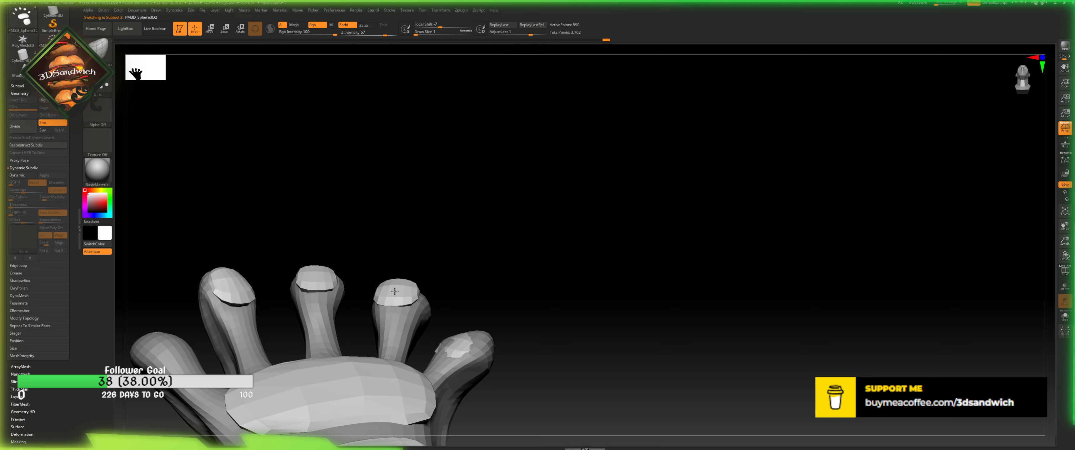
{"action": "left_click_drag", "start_coordinate": [472, 336], "coordinate": [465, 332]}
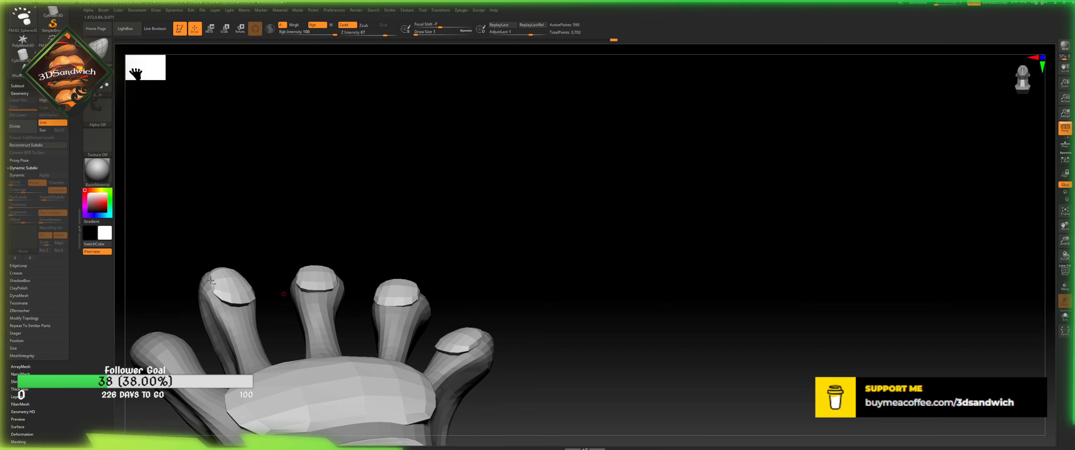
{"action": "left_click_drag", "start_coordinate": [169, 334], "coordinate": [165, 333]}
- Reshape the outer edge of the outermost finger's pad with the brush draw size at about 15.55
{"action": "mouse_move", "coordinate": [209, 226]}
{"action": "left_mouse_down"}
{"action": "mouse_move", "coordinate": [247, 211]}
{"action": "mouse_move", "coordinate": [234, 227]}
{"action": "mouse_move", "coordinate": [239, 252]}
{"action": "left_mouse_up"}
{"action": "left_click_drag", "start_coordinate": [417, 34], "coordinate": [423, 33]}
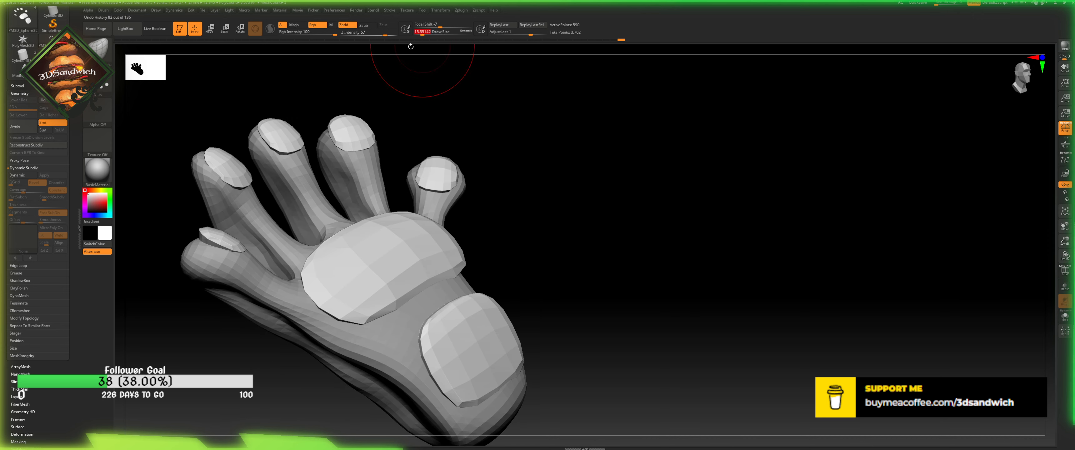
{"action": "left_click_drag", "start_coordinate": [198, 233], "coordinate": [195, 236]}
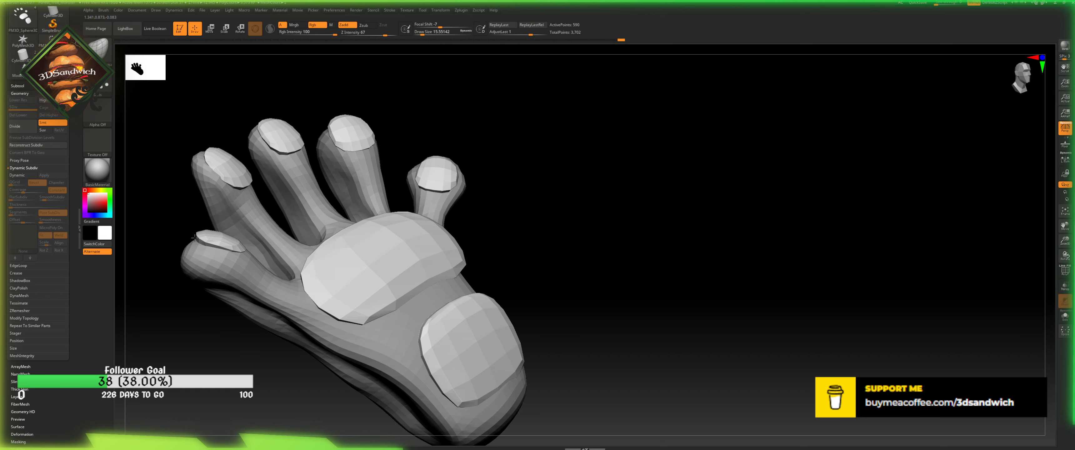
- Pull the lower palm pad further out from the hand with the brush at draw size 1
{"action": "left_click_drag", "start_coordinate": [549, 275], "coordinate": [408, 247]}
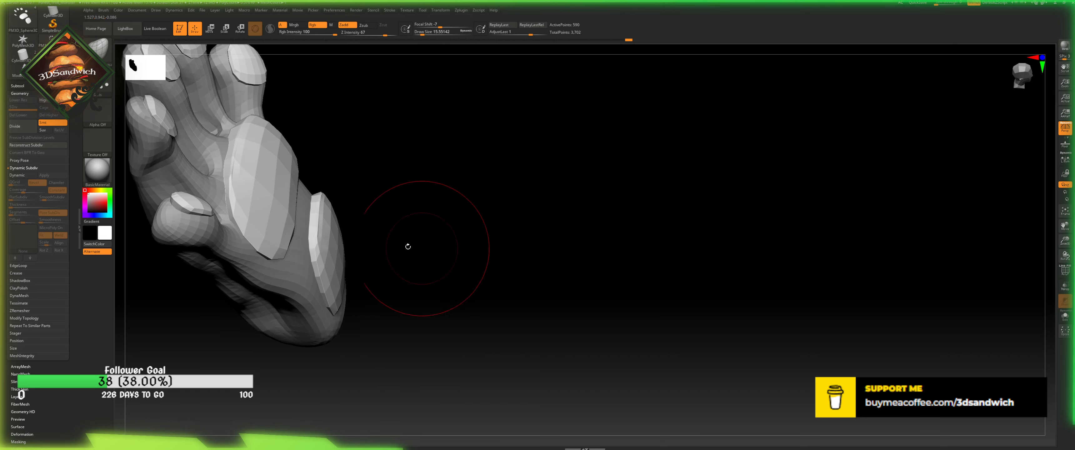
{"action": "left_click", "coordinate": [469, 34]}
{"action": "left_click_drag", "start_coordinate": [318, 250], "coordinate": [330, 262]}
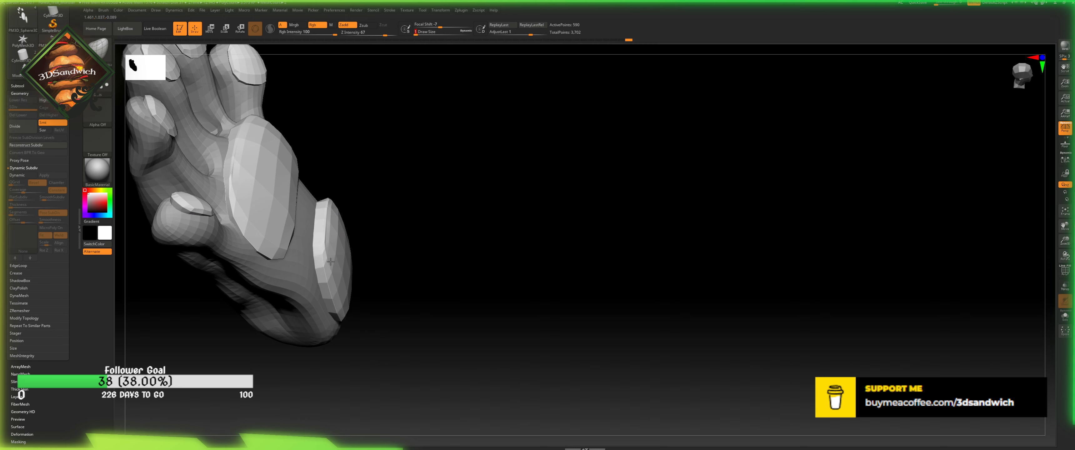
- Select the hand and build up the skin around the lower palm pad with the Standard brush at draw size about 9.45
{"action": "left_click", "coordinate": [295, 240], "text": "alt"}
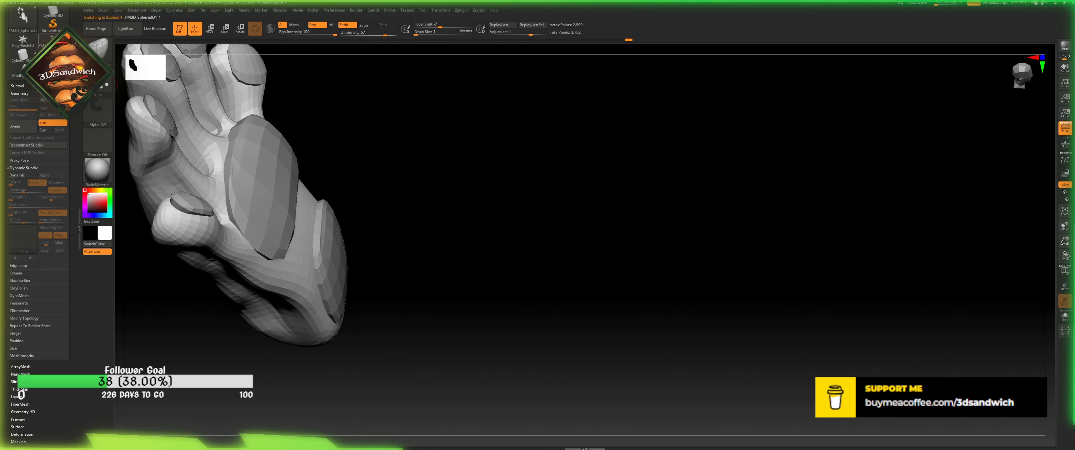
{"action": "left_click", "coordinate": [99, 53]}
{"action": "key", "text": "s"}
{"action": "key", "text": "t"}
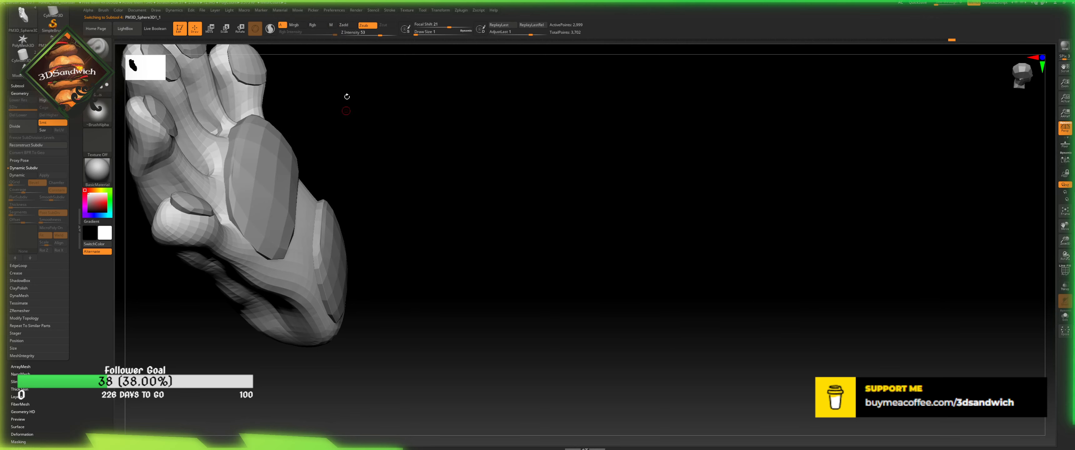
{"action": "left_click_drag", "start_coordinate": [380, 149], "coordinate": [419, 247], "text": "alt"}
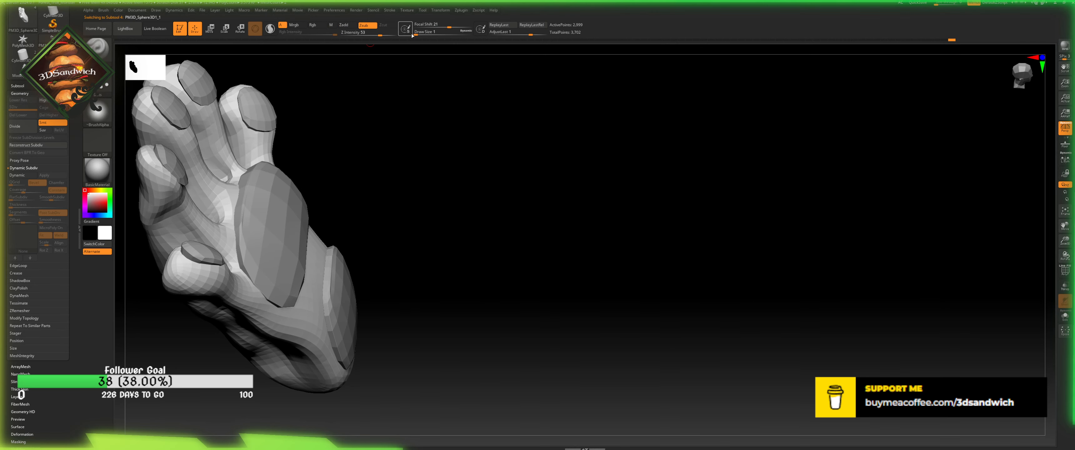
{"action": "left_click_drag", "start_coordinate": [414, 35], "coordinate": [420, 35]}
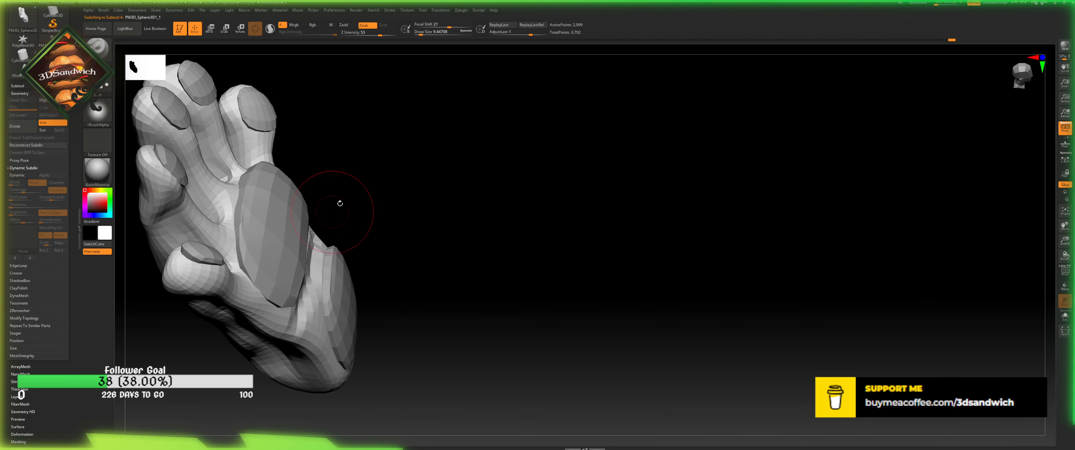
{"action": "left_click_drag", "start_coordinate": [339, 204], "coordinate": [334, 250]}
{"action": "left_click_drag", "start_coordinate": [324, 310], "coordinate": [308, 337]}
{"action": "mouse_move", "coordinate": [332, 291]}
{"action": "left_mouse_down"}
{"action": "mouse_move", "coordinate": [403, 245]}
{"action": "mouse_move", "coordinate": [422, 263]}
{"action": "left_mouse_up"}
{"action": "left_click_drag", "start_coordinate": [430, 234], "coordinate": [408, 247]}
{"action": "mouse_move", "coordinate": [323, 333]}
{"action": "left_mouse_down"}
{"action": "mouse_move", "coordinate": [384, 256]}
{"action": "mouse_move", "coordinate": [443, 234]}
{"action": "mouse_move", "coordinate": [376, 263]}
{"action": "mouse_move", "coordinate": [317, 350]}
{"action": "left_mouse_up"}
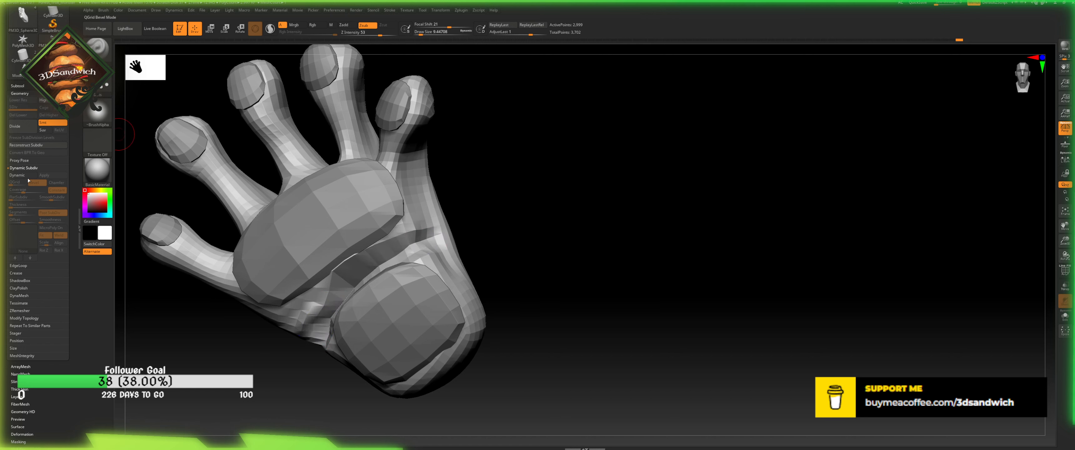
- Preview the hand mesh smoothed with Dynamic Subdiv and switch the preview off again
{"action": "left_click", "coordinate": [19, 175]}
{"action": "key", "text": "shift"}
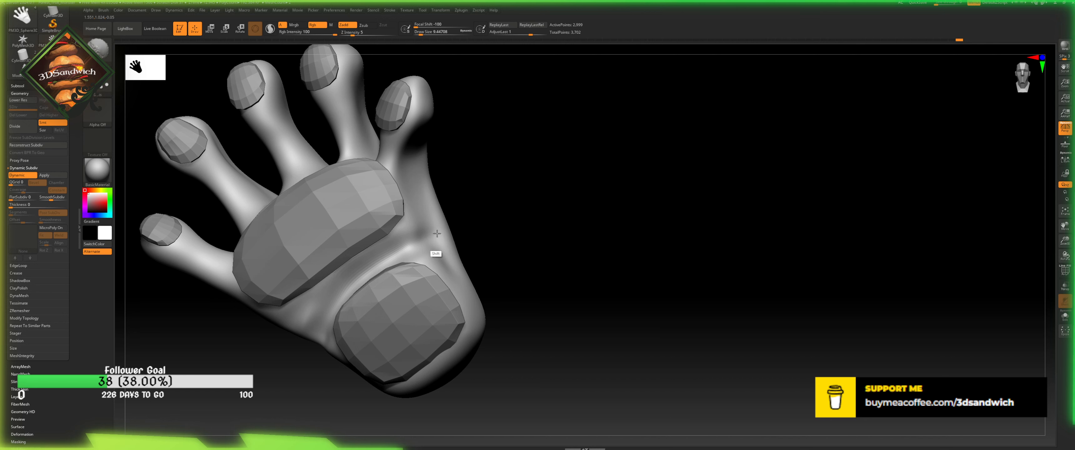
{"action": "left_click", "coordinate": [26, 176]}
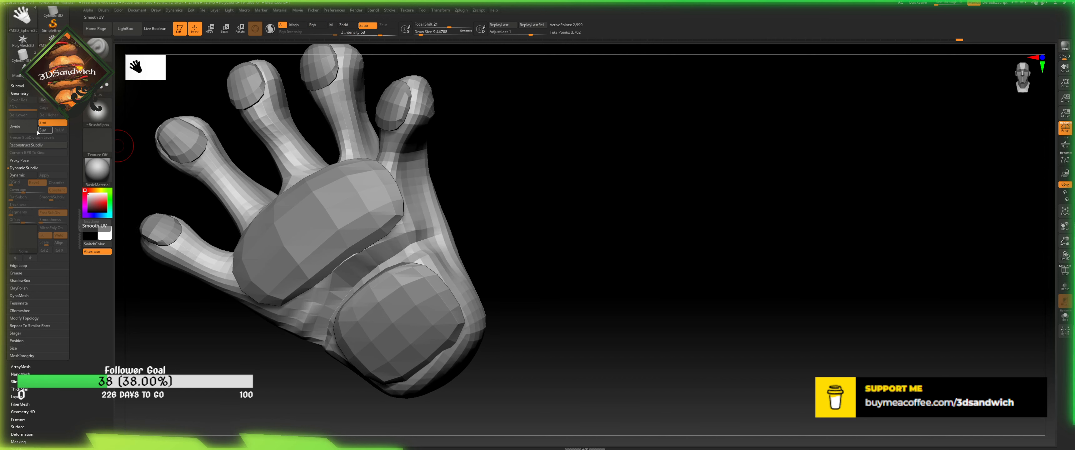
- Divide the hand mesh once, undo the division and try Reconstruct Subdiv
{"action": "left_click", "coordinate": [28, 131]}
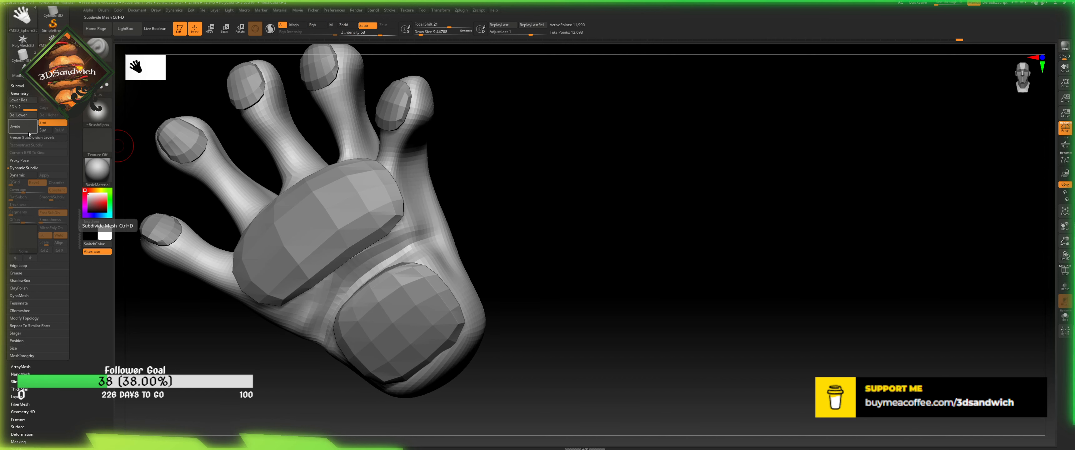
{"action": "key", "text": "shift+d"}
{"action": "left_click", "coordinate": [25, 145]}
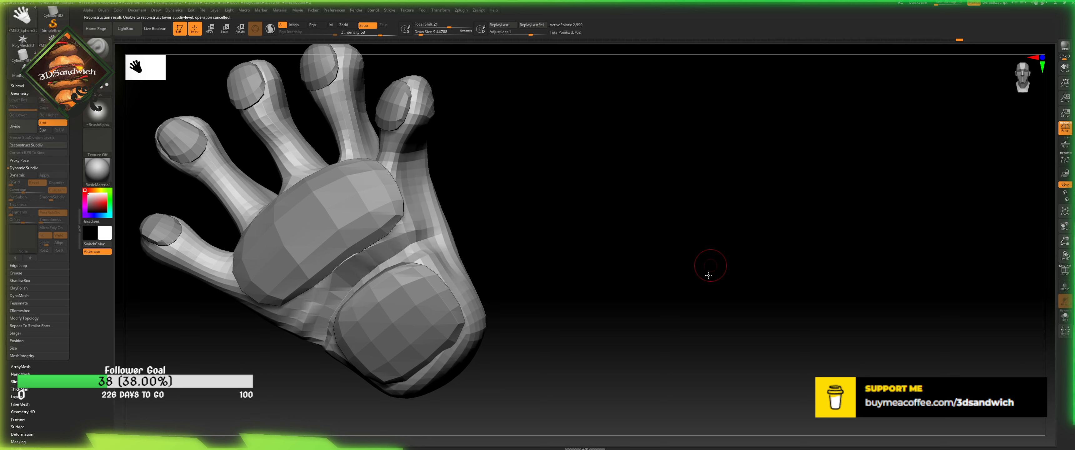
- Show the hand's polyframe and set up the ZModeler brush with the Crease edge action
{"action": "left_click_drag", "start_coordinate": [709, 275], "coordinate": [737, 288]}
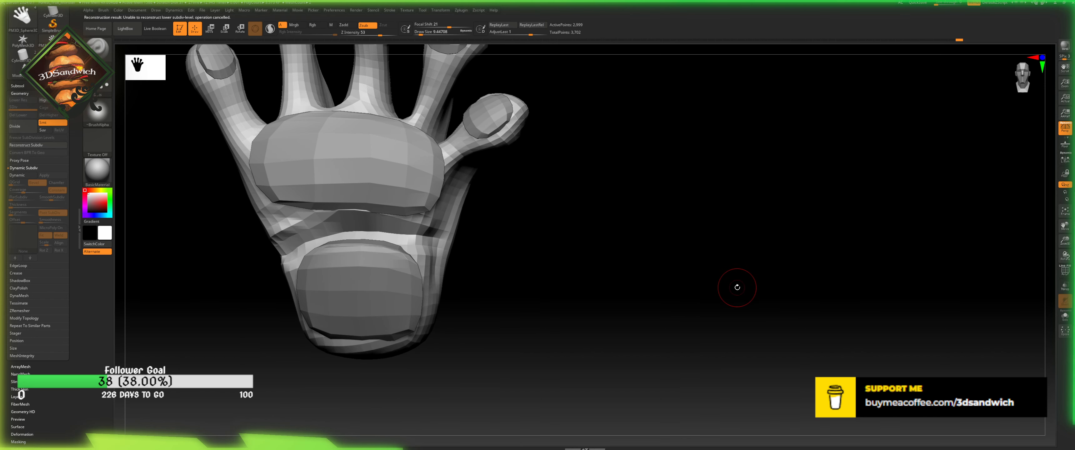
{"action": "left_click", "coordinate": [1065, 270]}
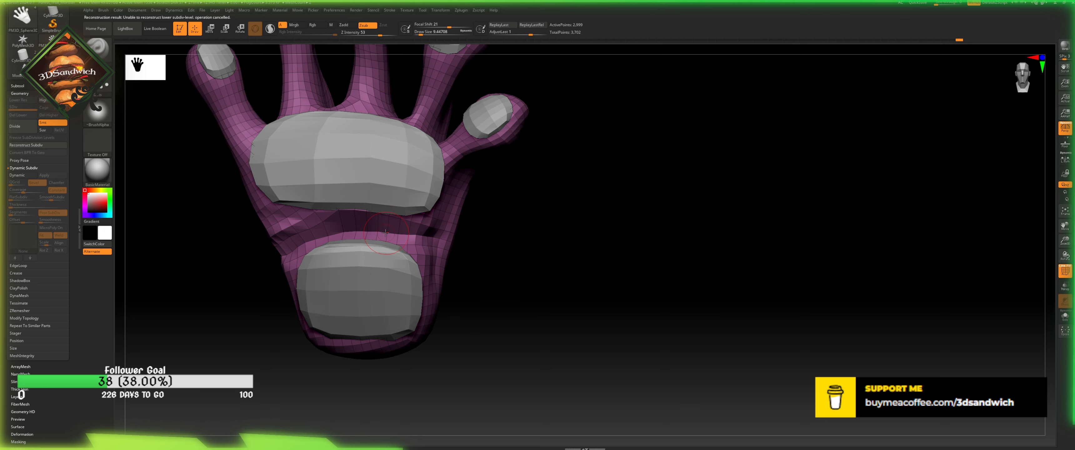
{"action": "left_click", "coordinate": [98, 48]}
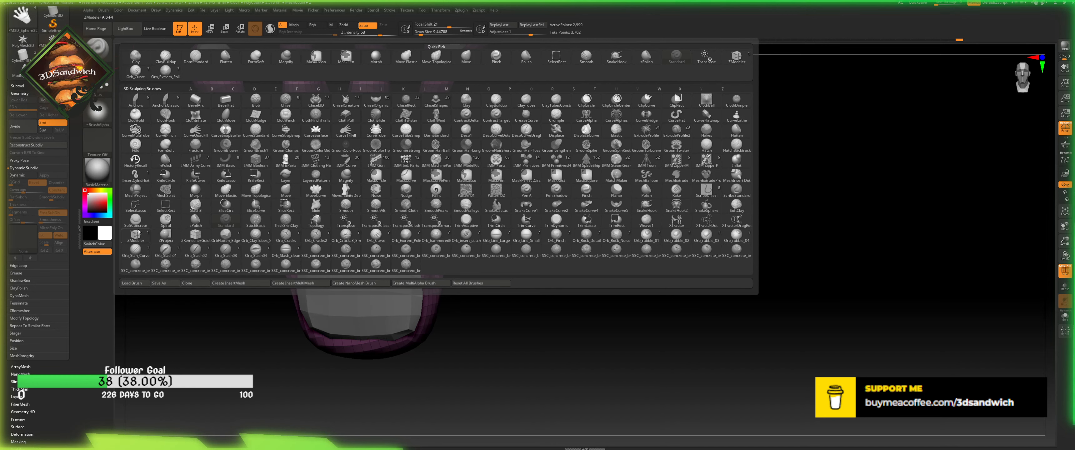
{"action": "left_click", "coordinate": [135, 235]}
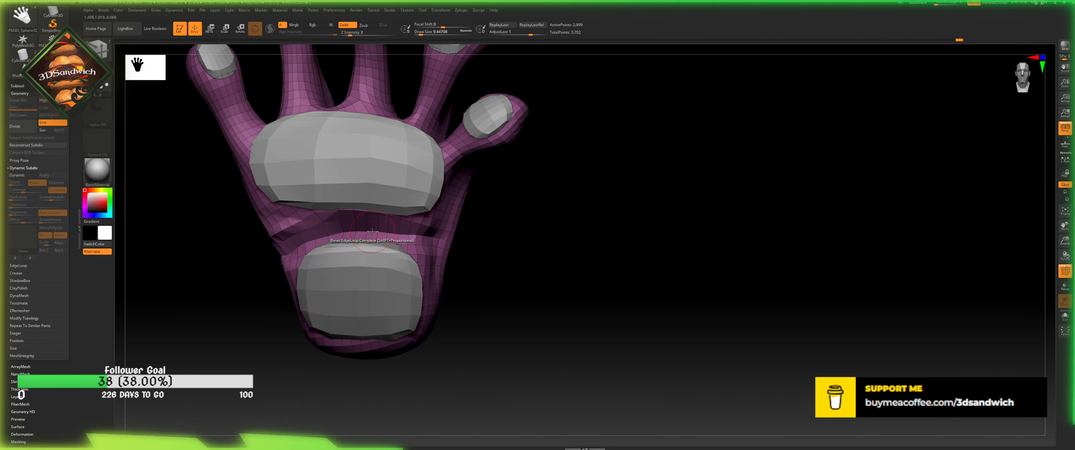
{"action": "key", "text": "space"}
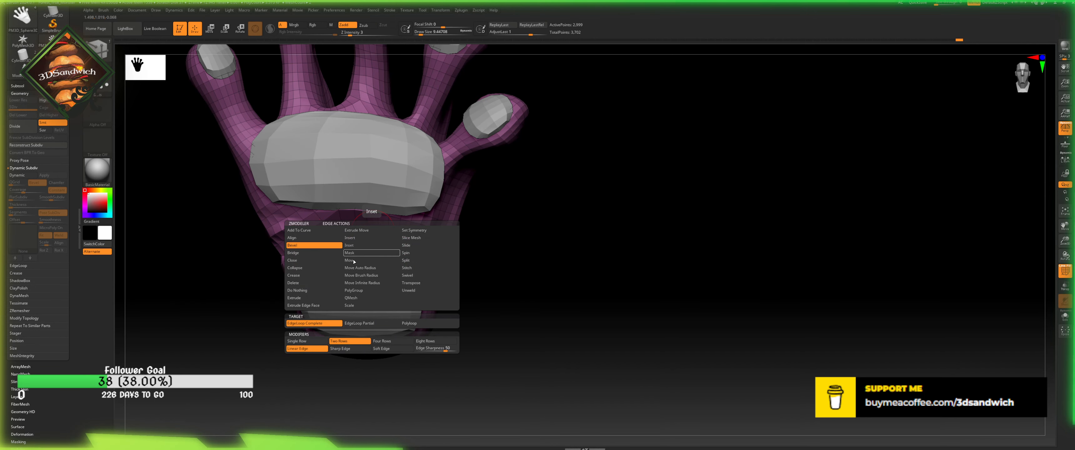
{"action": "left_click", "coordinate": [314, 275]}
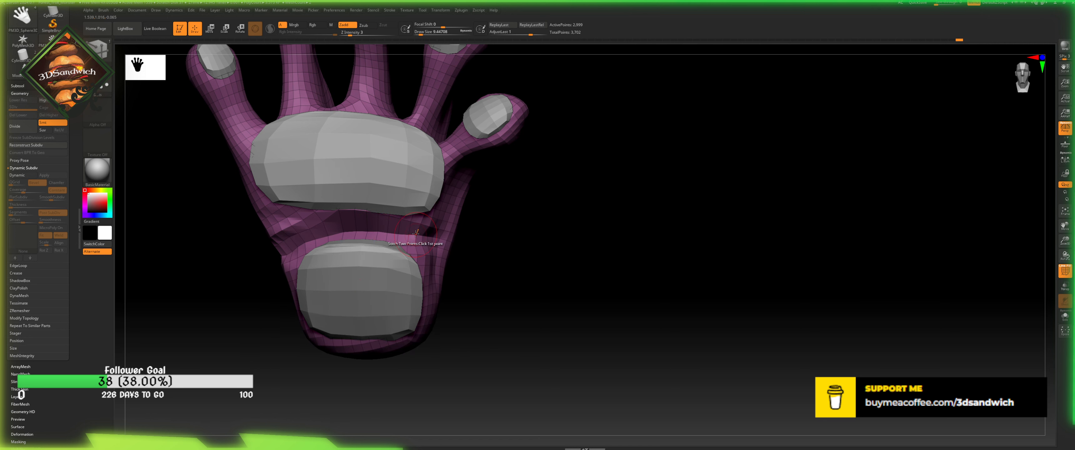
- Try to crease the hand's edge loop in the gap between the two palm pads
{"action": "key", "text": "space"}
{"action": "left_click", "coordinate": [356, 231]}
{"action": "left_click", "coordinate": [344, 232]}
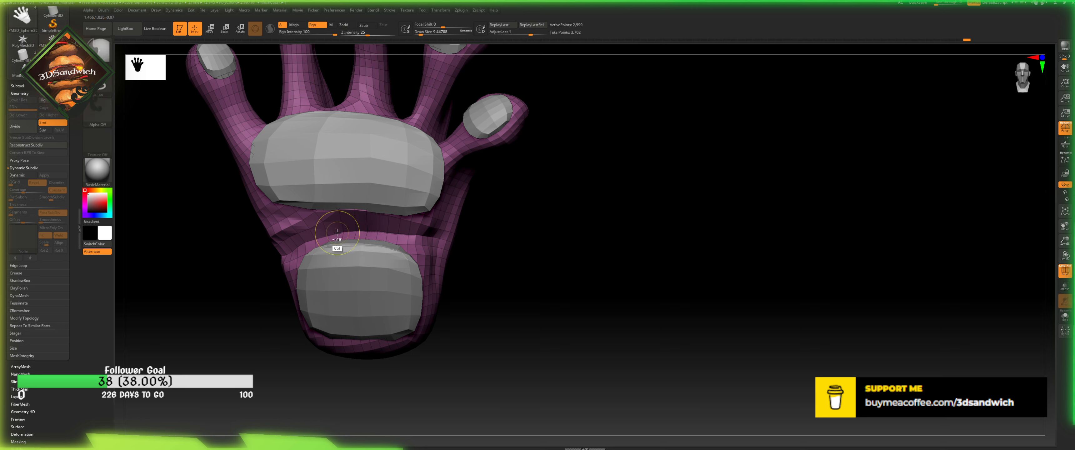
{"action": "key", "text": "ctrl+z"}
- Switch the display material to NPRShade
{"action": "left_click", "coordinate": [98, 178]}
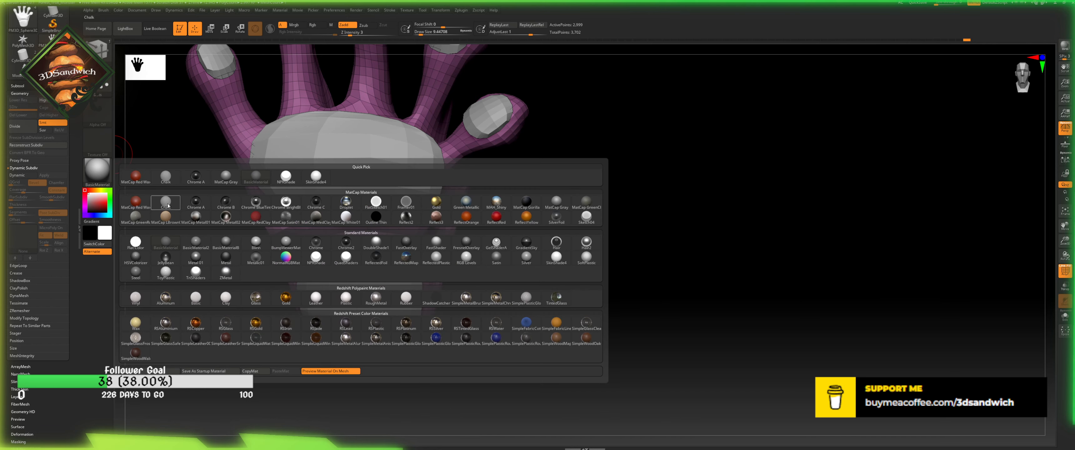
{"action": "left_click", "coordinate": [319, 260]}
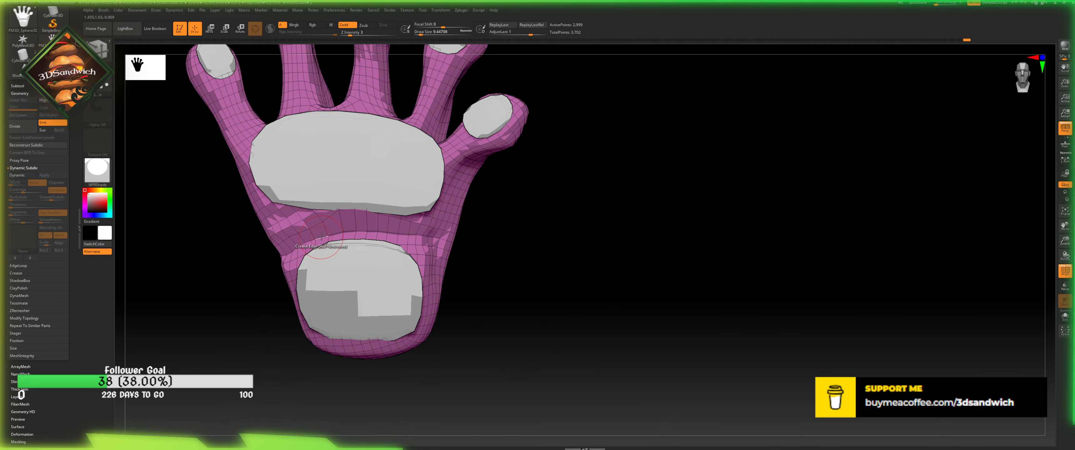
{"action": "key", "text": "ctrl"}
{"action": "key", "text": "ctrl+i"}
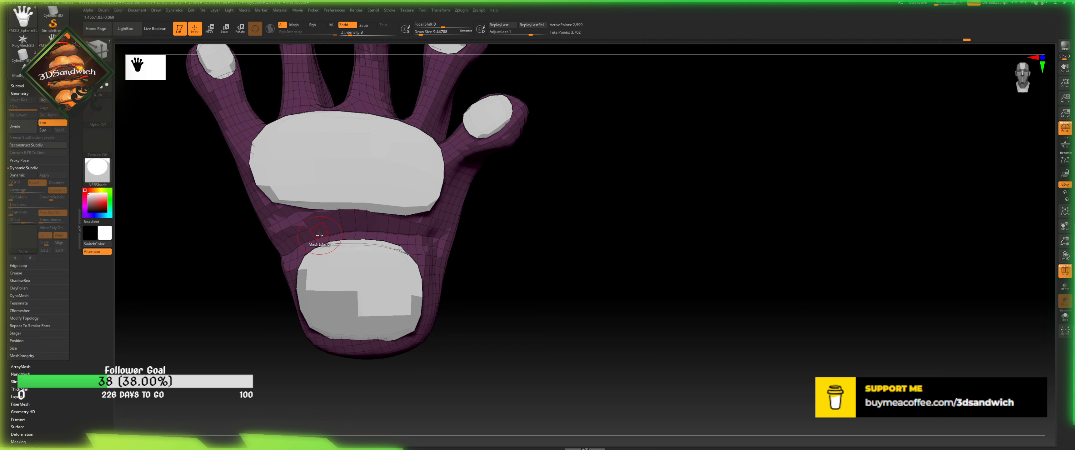
{"action": "key", "text": "ctrl+i"}
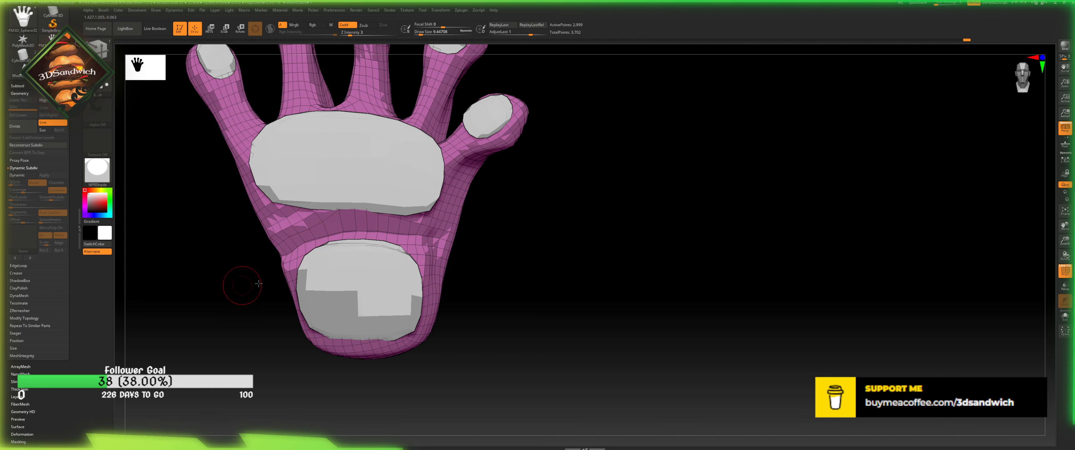
- Turn on Dynamic Subdiv for the hand and check the smoothed palm and gap between the pads
{"action": "left_click_drag", "start_coordinate": [243, 281], "coordinate": [288, 271]}
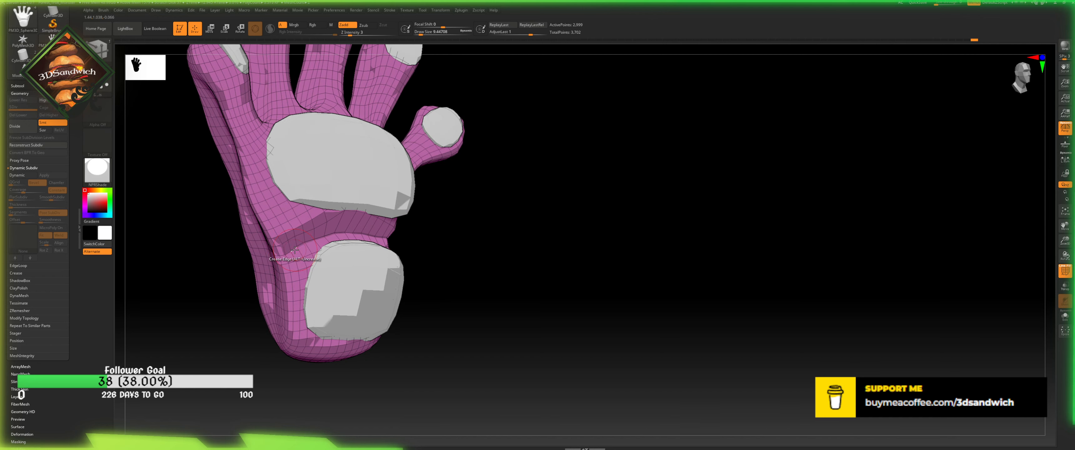
{"action": "left_click_drag", "start_coordinate": [501, 282], "coordinate": [622, 230]}
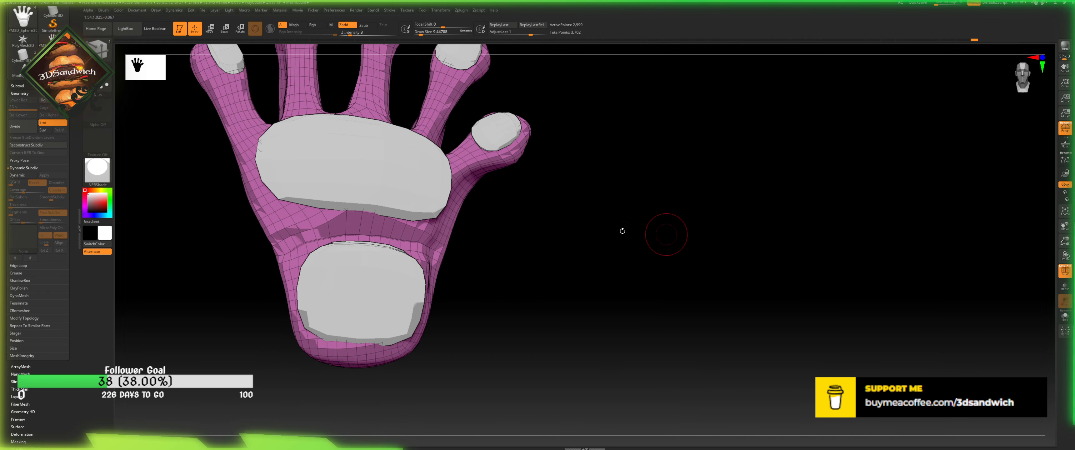
{"action": "left_click", "coordinate": [18, 176]}
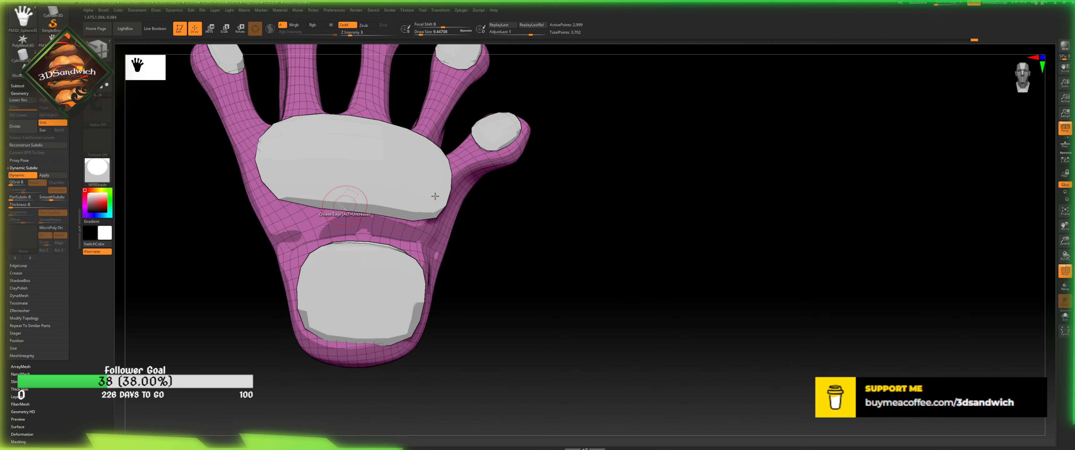
{"action": "left_click_drag", "start_coordinate": [634, 294], "coordinate": [634, 310]}
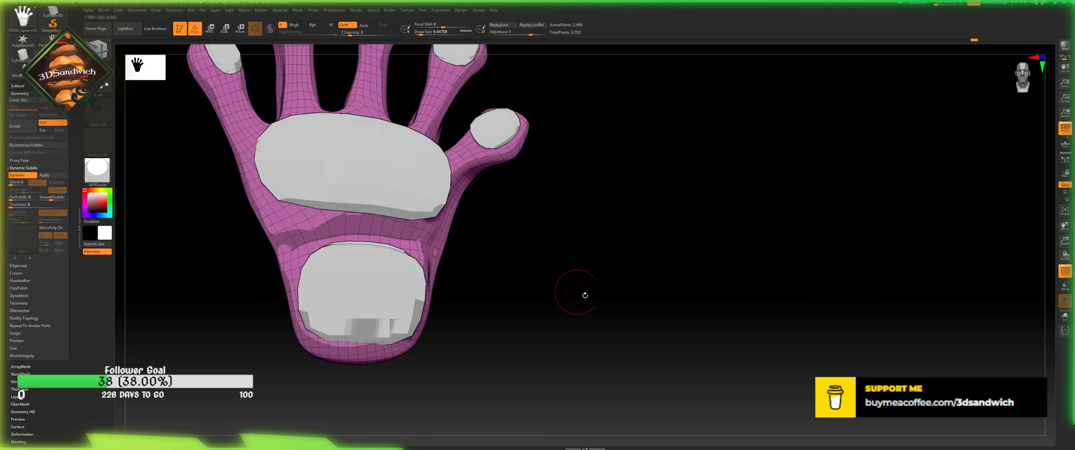
{"action": "left_click_drag", "start_coordinate": [575, 292], "coordinate": [553, 304]}
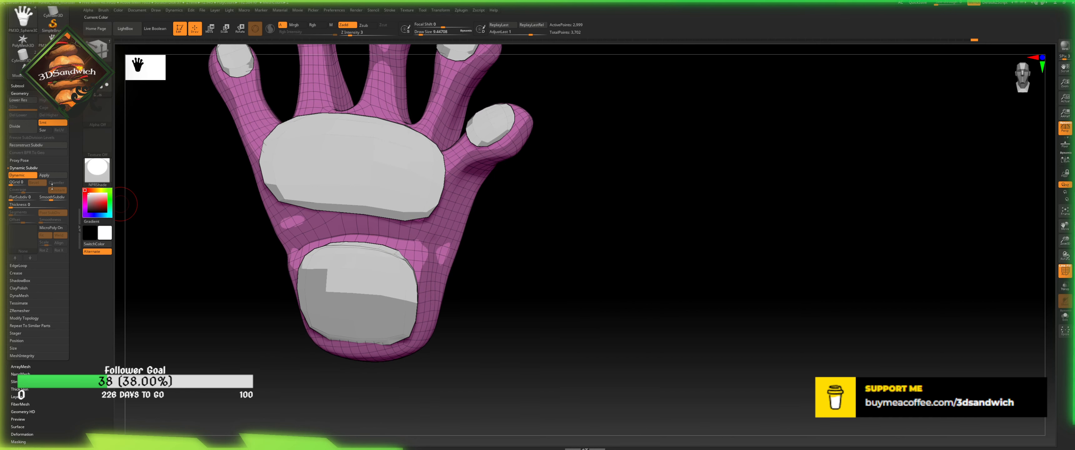
- Turn off Dynamic Subdiv and isolate the hand mesh from its pads
{"action": "key", "text": "shift+d"}
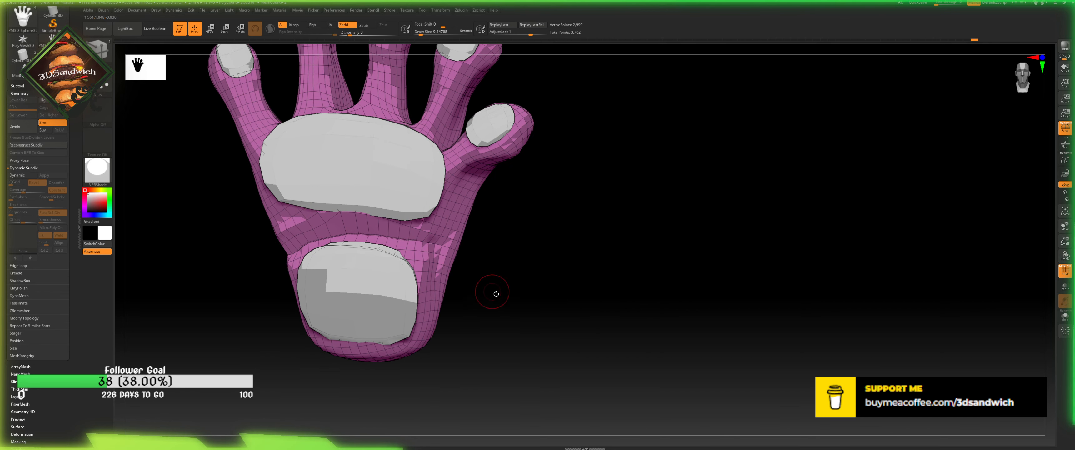
{"action": "left_click_drag", "start_coordinate": [492, 291], "coordinate": [821, 327]}
{"action": "left_click", "coordinate": [1065, 315]}
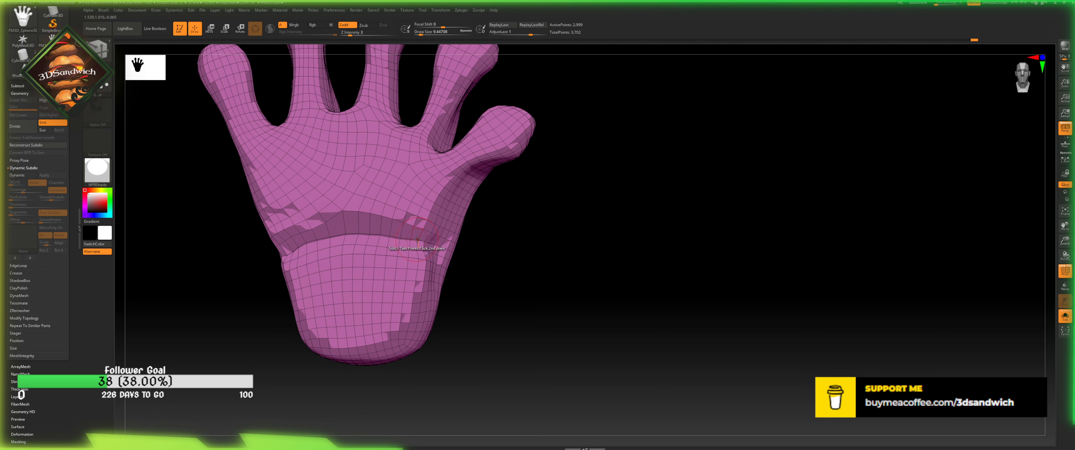
- Slice new edges point by point from the palm gap down the thumb side of the palm heel
{"action": "key", "text": "space"}
{"action": "left_click", "coordinate": [461, 252]}
{"action": "left_click", "coordinate": [459, 237]}
{"action": "left_click", "coordinate": [418, 241]}
{"action": "left_click", "coordinate": [427, 301]}
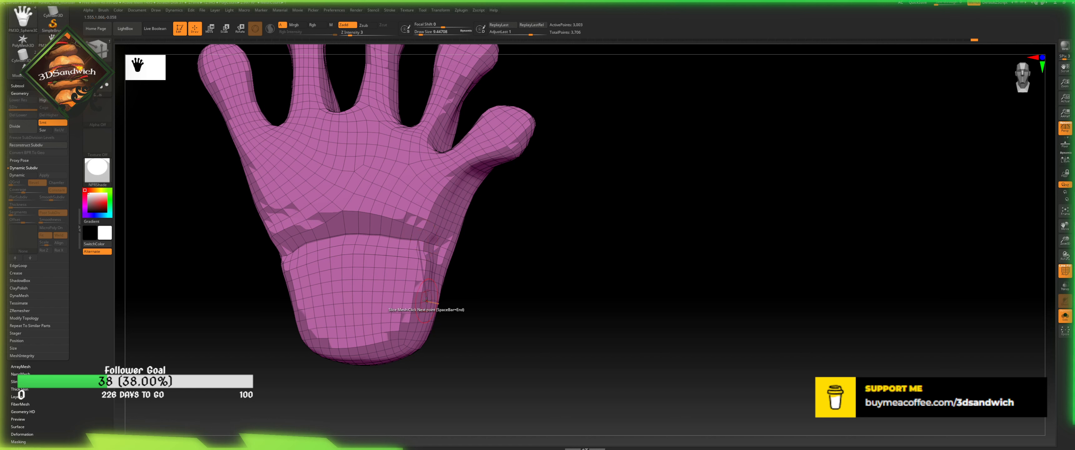
{"action": "left_click", "coordinate": [404, 346]}
{"action": "mouse_move", "coordinate": [392, 383]}
{"action": "left_mouse_down"}
{"action": "mouse_move", "coordinate": [402, 377]}
{"action": "mouse_move", "coordinate": [394, 358]}
{"action": "left_mouse_up"}
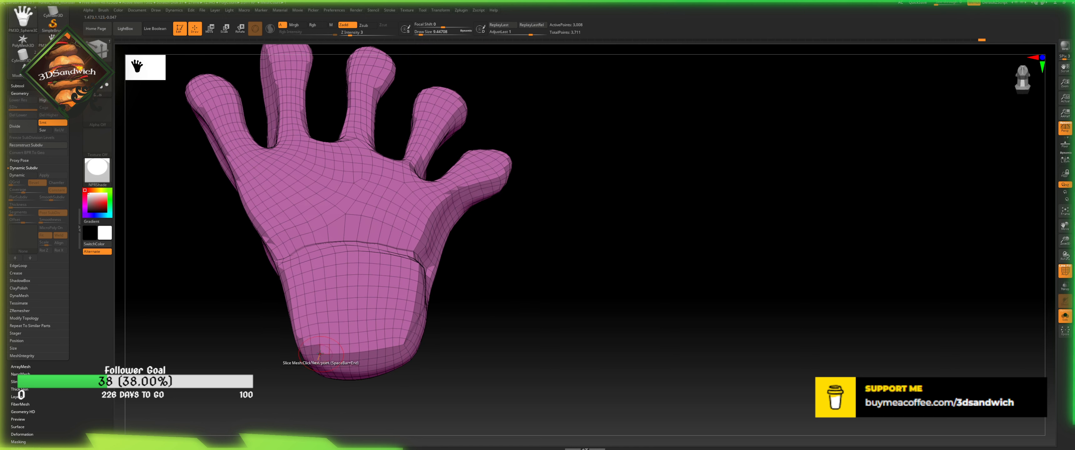
- Add mesh slices on the little-finger side of the palm heel, at the end of the palm gap
{"action": "key", "text": "space"}
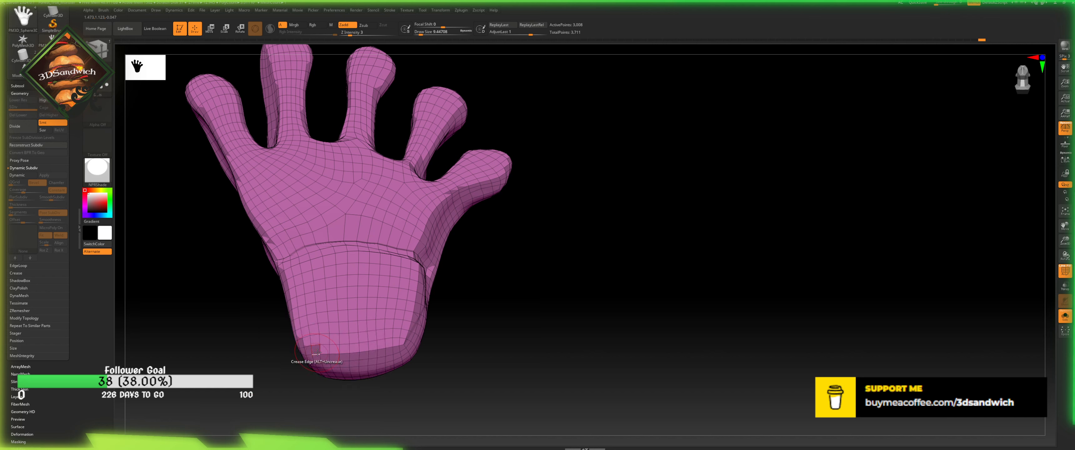
{"action": "left_click_drag", "start_coordinate": [302, 372], "coordinate": [297, 320]}
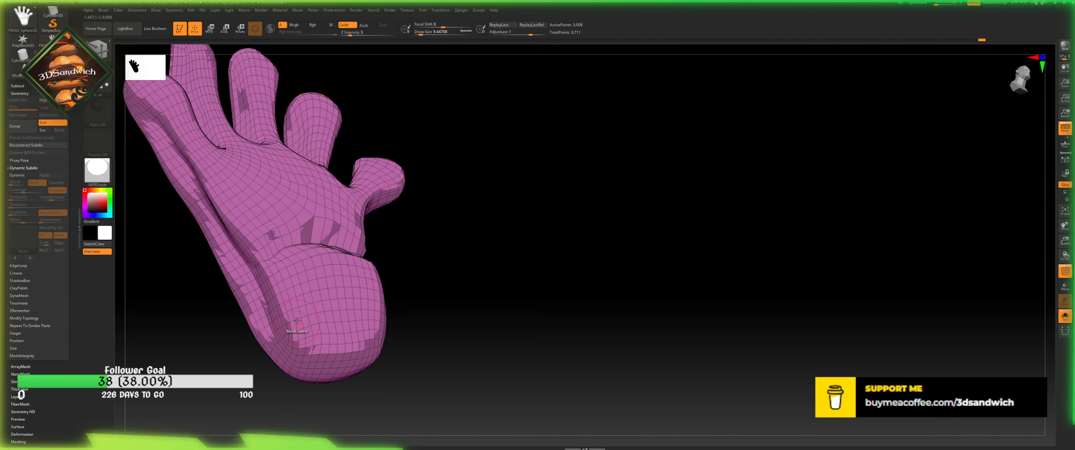
{"action": "left_click_drag", "start_coordinate": [437, 206], "coordinate": [470, 211]}
{"action": "left_click", "coordinate": [270, 252]}
{"action": "left_click", "coordinate": [271, 253]}
{"action": "left_click_drag", "start_coordinate": [636, 317], "coordinate": [449, 320]}
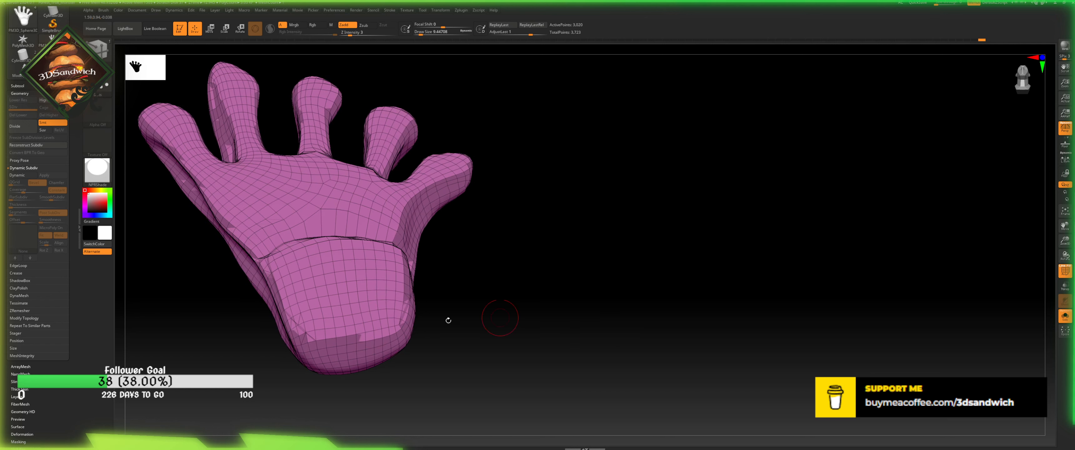
- Try the ZModeler Crease action with the EdgeLoop Complete target, undo it, and crease with the single Edge target on the palm heel
{"action": "key", "text": "space"}
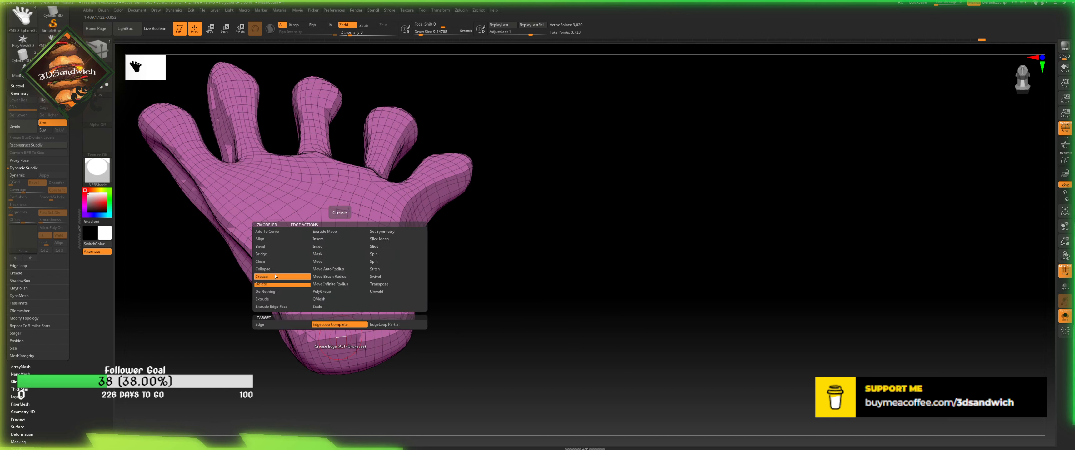
{"action": "left_click", "coordinate": [270, 277]}
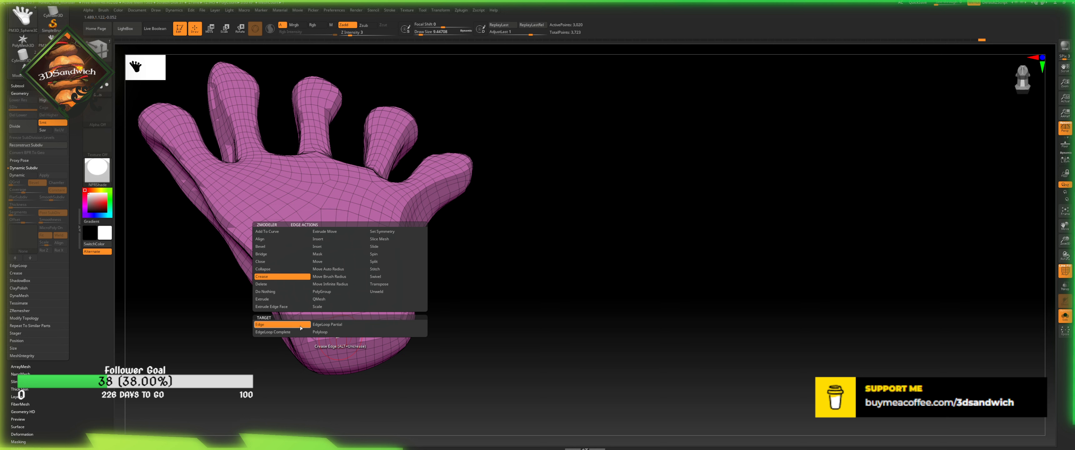
{"action": "left_click", "coordinate": [273, 332]}
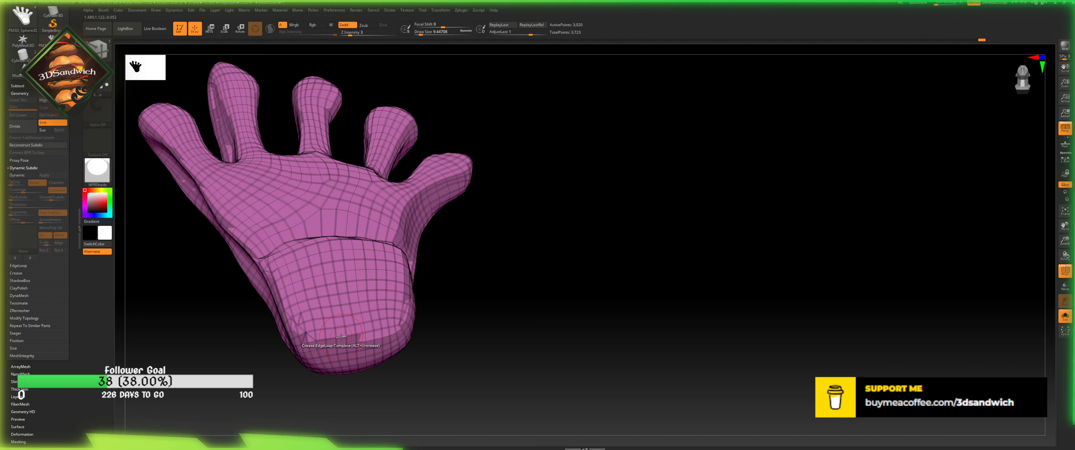
{"action": "key", "text": "ctrl+z"}
{"action": "key", "text": "space"}
{"action": "left_click", "coordinate": [280, 325]}
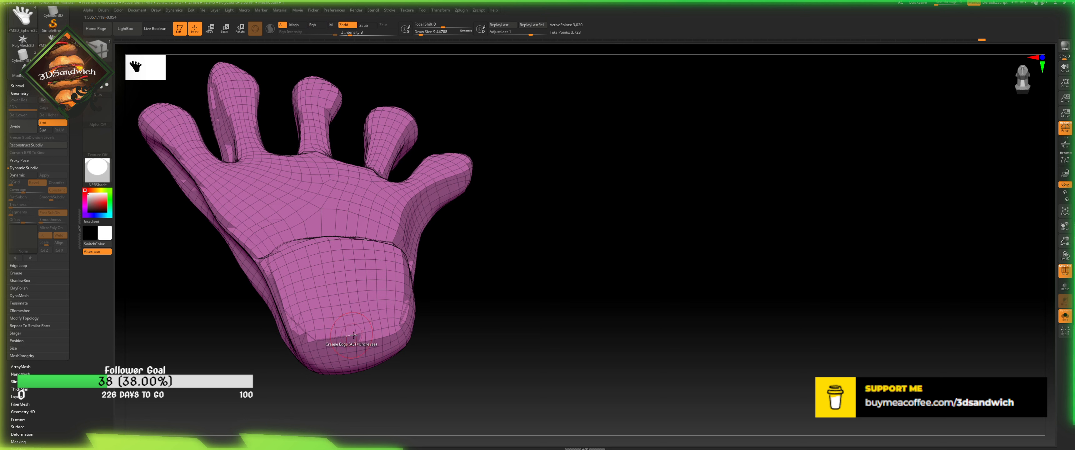
{"action": "left_click", "coordinate": [380, 329]}
- Bring the pads back into view and clear the mask covering the hand
{"action": "left_click", "coordinate": [738, 259], "text": "ctrl"}
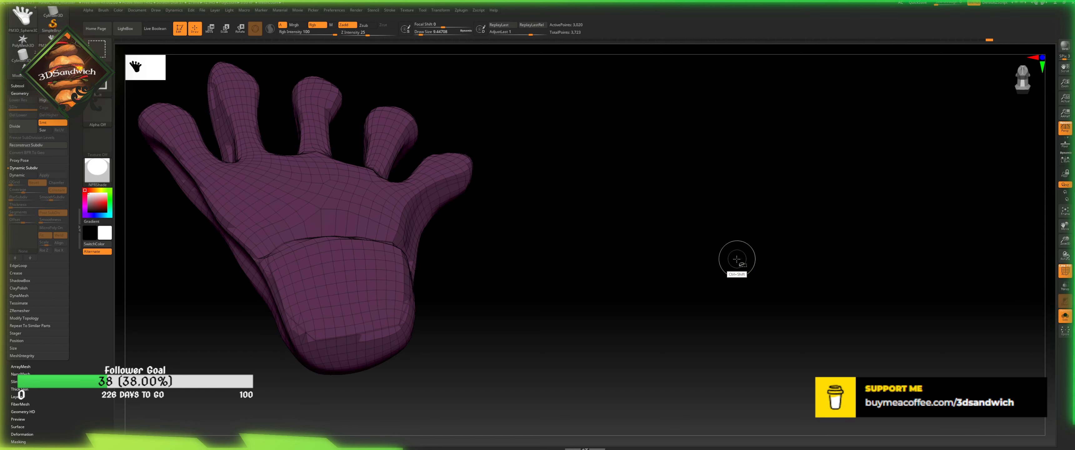
{"action": "left_click", "coordinate": [1065, 317]}
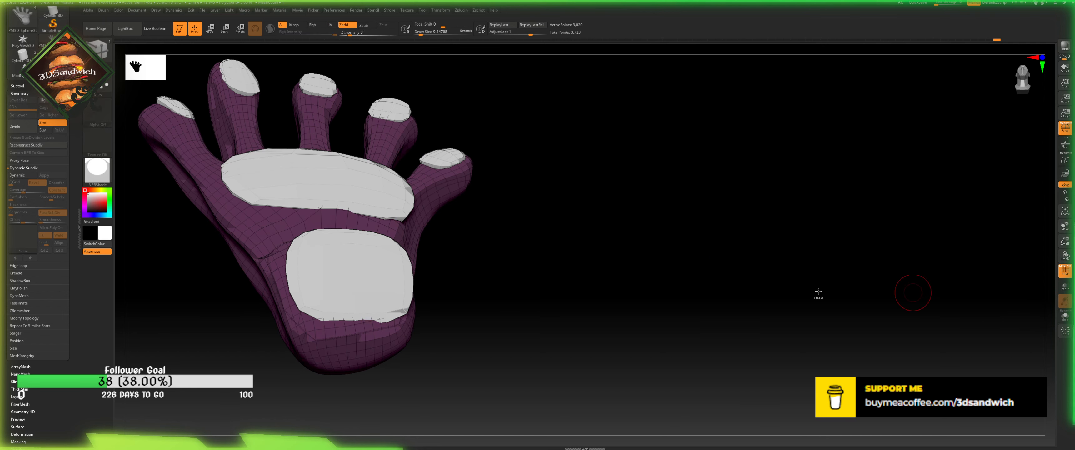
{"action": "left_click", "coordinate": [630, 249], "text": "ctrl"}
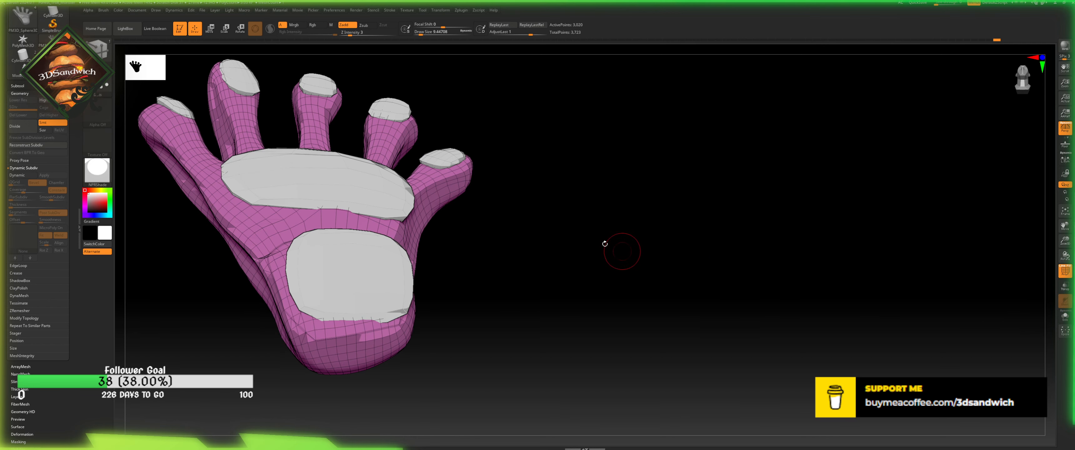
- Switch the display material to BasicMaterial and toggle Dynamic Subdiv on and off to check the smoothed palm gap
{"action": "left_click", "coordinate": [97, 169]}
{"action": "left_click", "coordinate": [158, 244]}
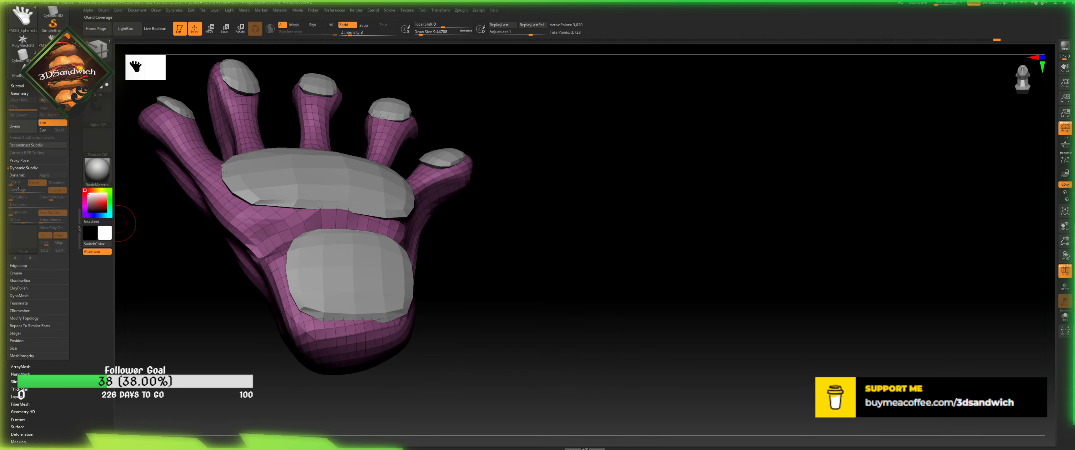
{"action": "left_click", "coordinate": [23, 177]}
{"action": "left_click_drag", "start_coordinate": [446, 268], "coordinate": [429, 301]}
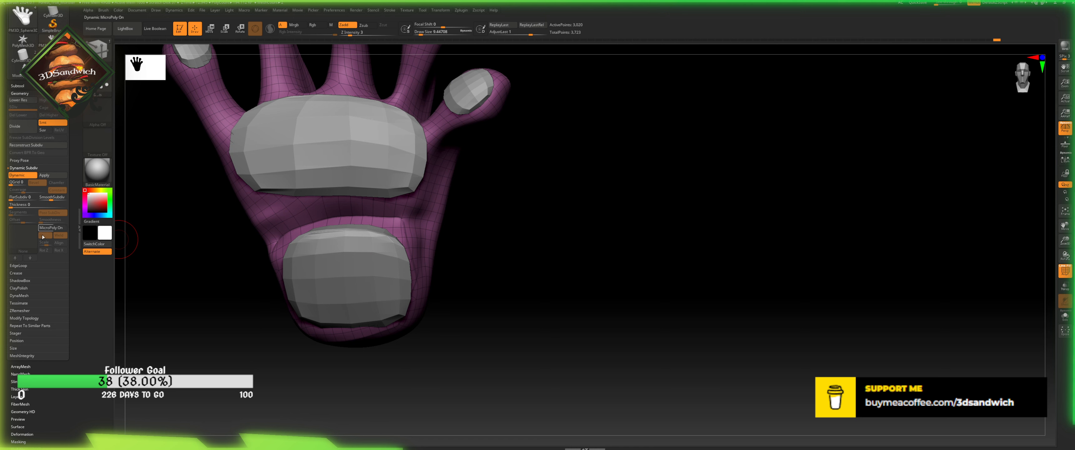
{"action": "left_click", "coordinate": [22, 178]}
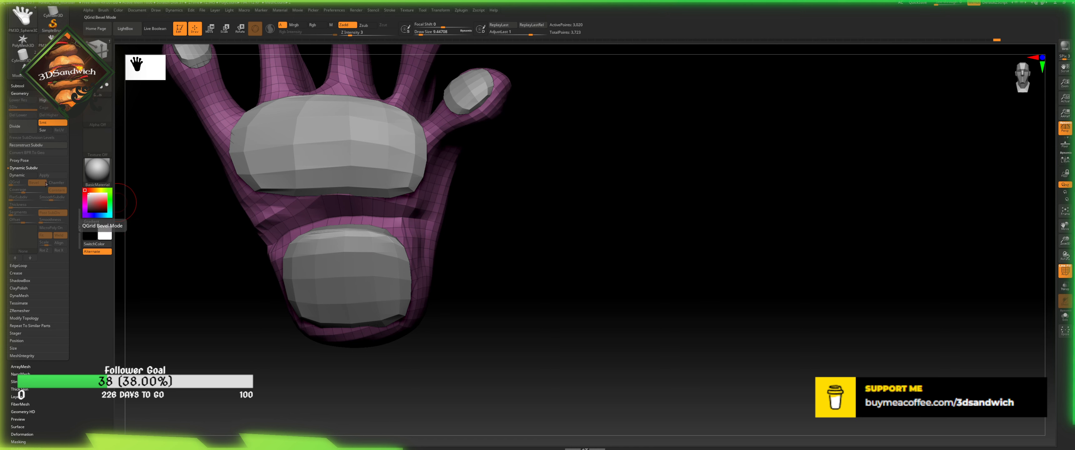
- Adjust the Smooth brush's Z Intensity and smooth the hand's surface around the gap between the palm pads
{"action": "left_click_drag", "start_coordinate": [133, 203], "coordinate": [199, 184]}
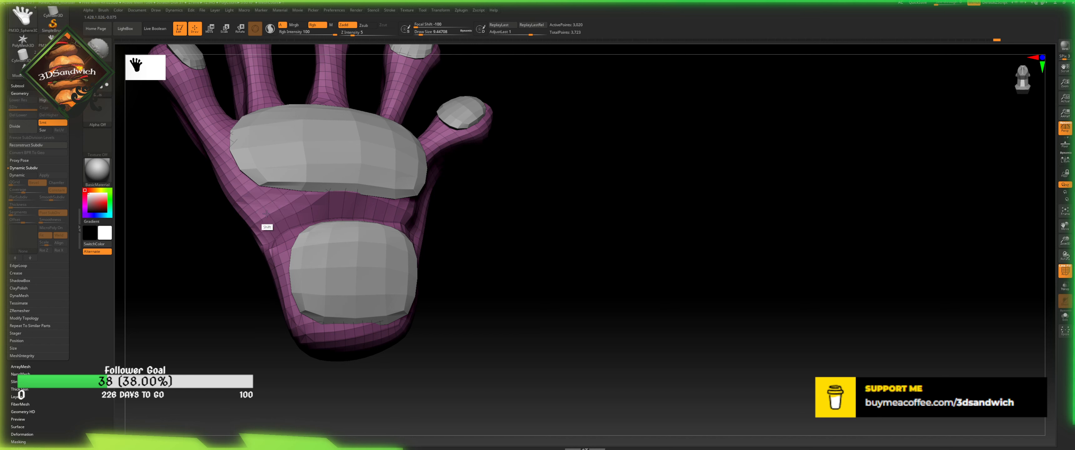
{"action": "left_click_drag", "start_coordinate": [456, 224], "coordinate": [227, 202], "text": "shift"}
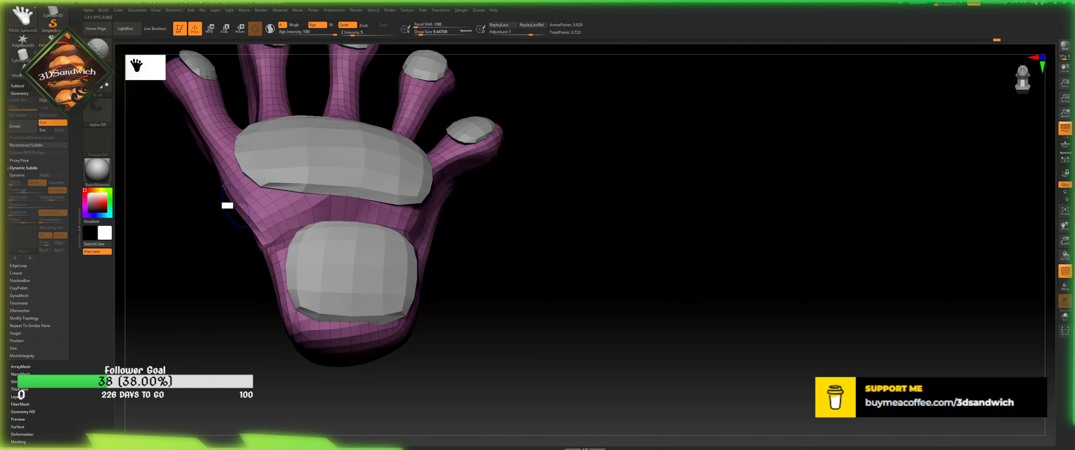
{"action": "left_click_drag", "start_coordinate": [352, 34], "coordinate": [359, 34], "text": "shift"}
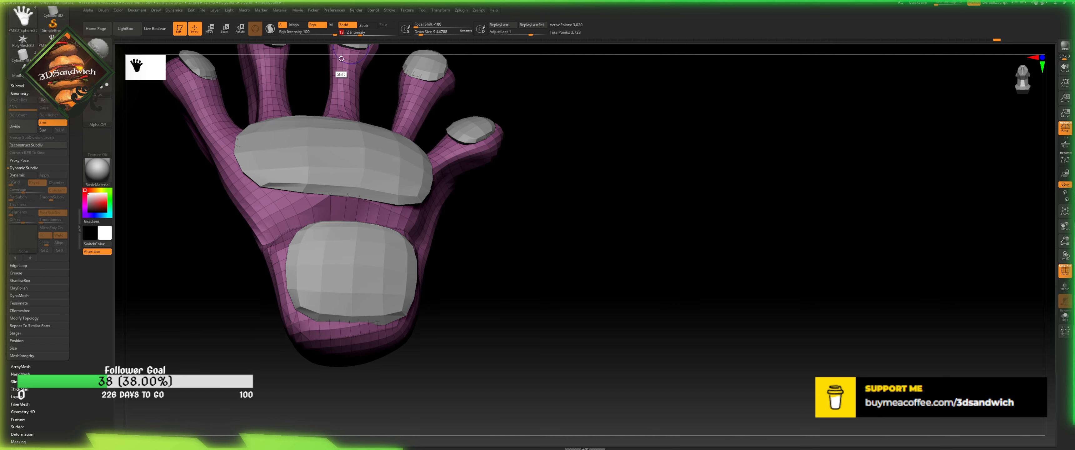
{"action": "mouse_move", "coordinate": [465, 259]}
{"action": "left_mouse_down"}
{"action": "mouse_move", "coordinate": [451, 280]}
{"action": "mouse_move", "coordinate": [468, 235]}
{"action": "mouse_move", "coordinate": [460, 321]}
{"action": "left_mouse_up"}
{"action": "left_click_drag", "start_coordinate": [475, 246], "coordinate": [462, 296], "text": "alt"}
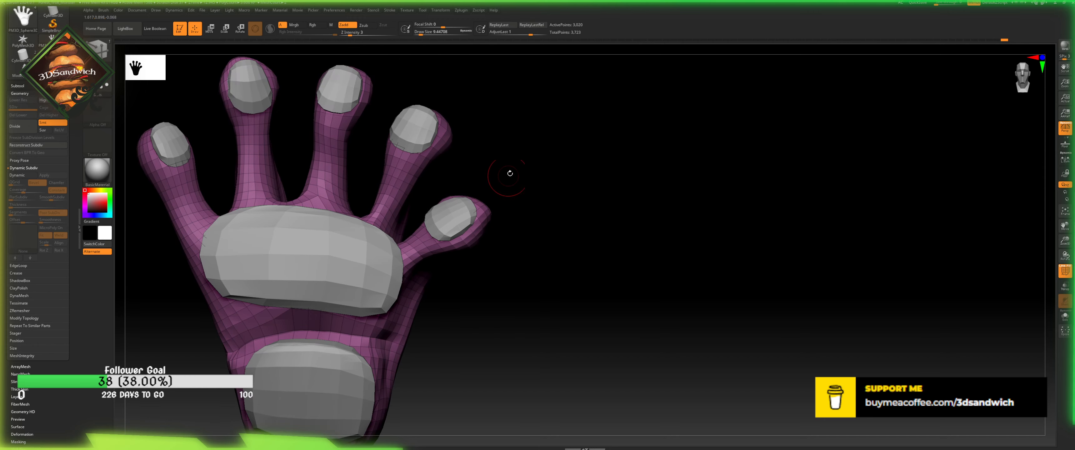
{"action": "left_click_drag", "start_coordinate": [506, 185], "coordinate": [497, 242], "text": "alt"}
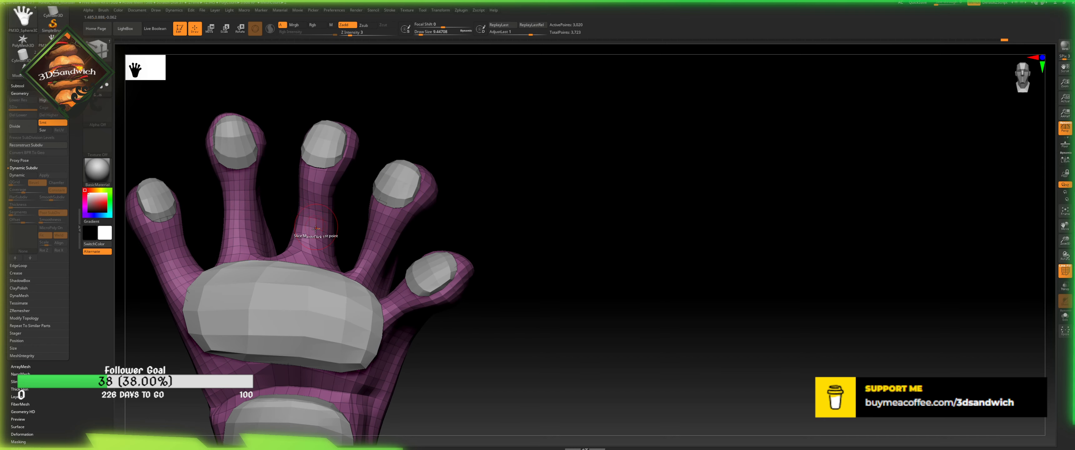
- Examine the edge flow along the fingers and at their bases above the upper palm pad from several angles
{"action": "key", "text": "space"}
{"action": "left_click_drag", "start_coordinate": [142, 283], "coordinate": [161, 263]}
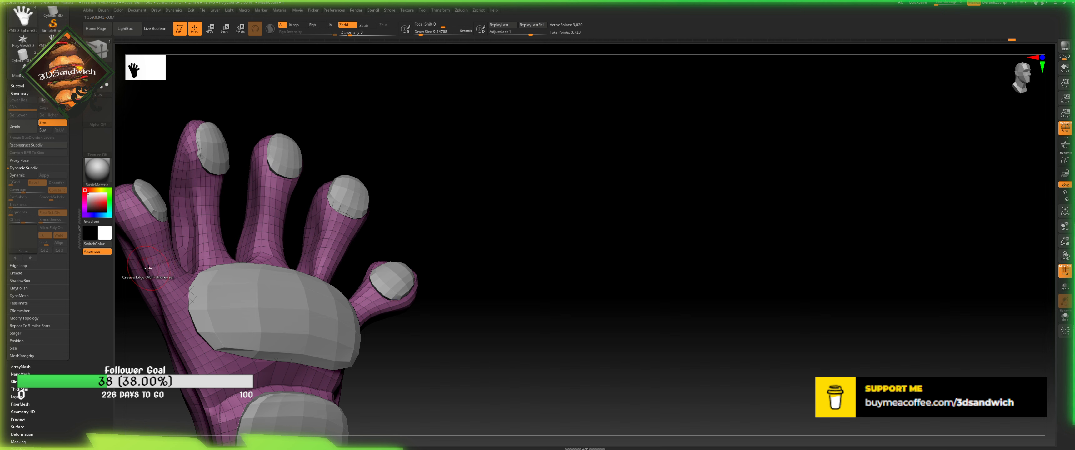
{"action": "left_click_drag", "start_coordinate": [164, 86], "coordinate": [204, 232]}
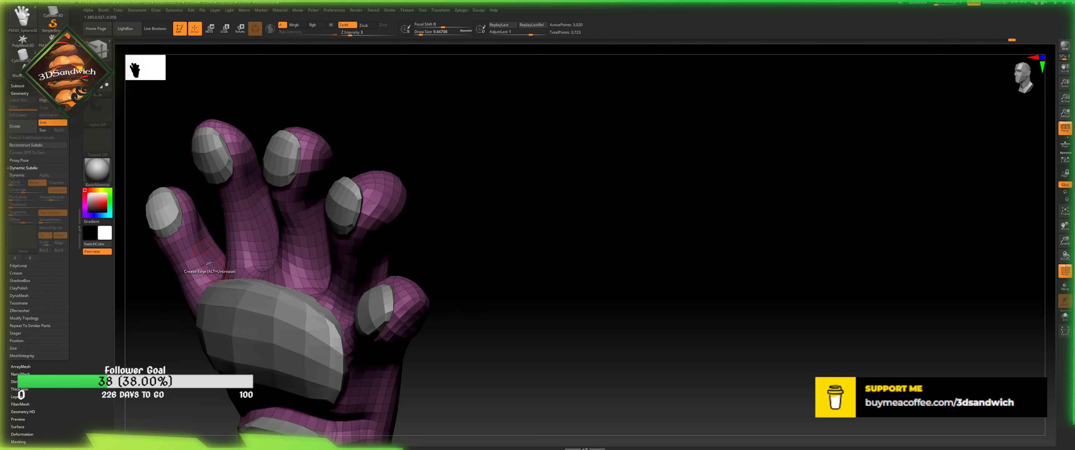
{"action": "left_click_drag", "start_coordinate": [171, 114], "coordinate": [211, 254]}
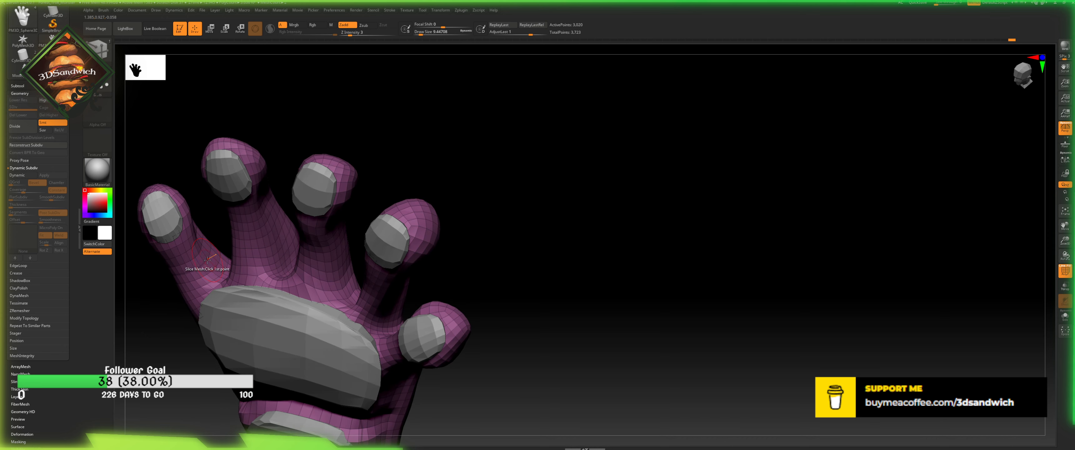
{"action": "left_click_drag", "start_coordinate": [279, 175], "coordinate": [316, 103]}
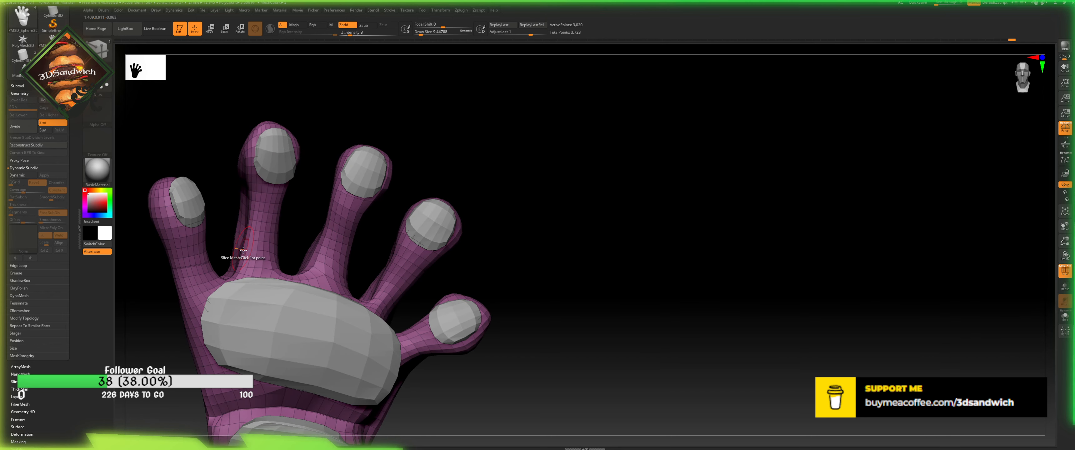
{"action": "left_click_drag", "start_coordinate": [297, 205], "coordinate": [236, 252]}
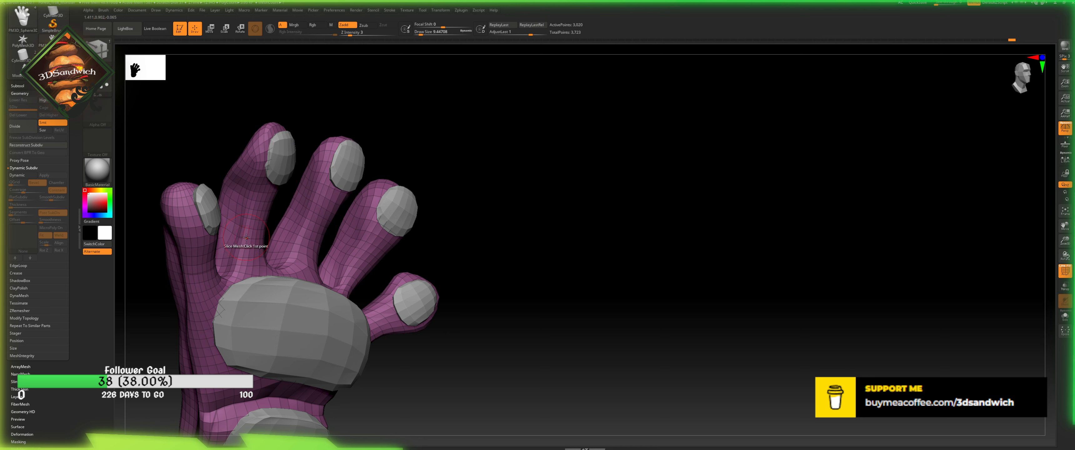
{"action": "left_click_drag", "start_coordinate": [282, 211], "coordinate": [269, 241]}
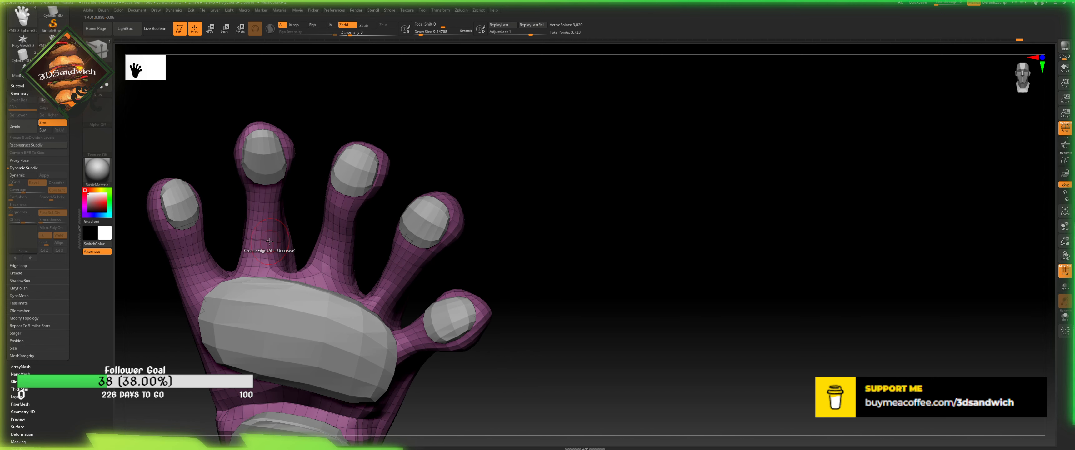
{"action": "right_click_drag", "start_coordinate": [294, 202], "coordinate": [284, 228]}
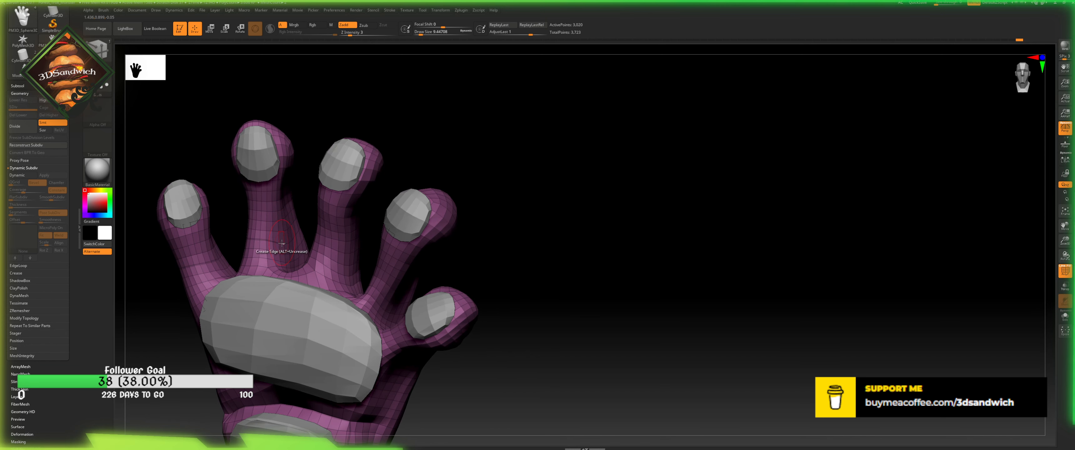
{"action": "right_click_drag", "start_coordinate": [302, 167], "coordinate": [322, 193]}
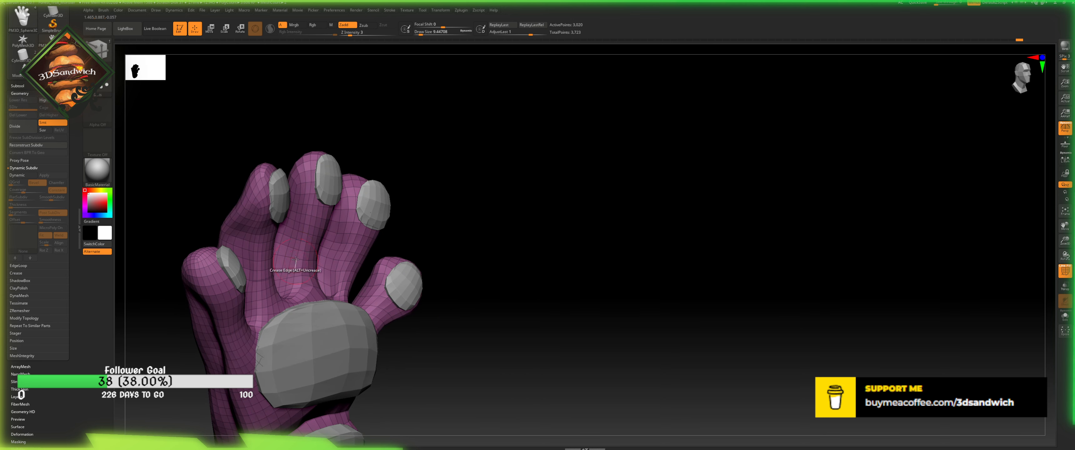
{"action": "key", "text": "ctrl+a"}
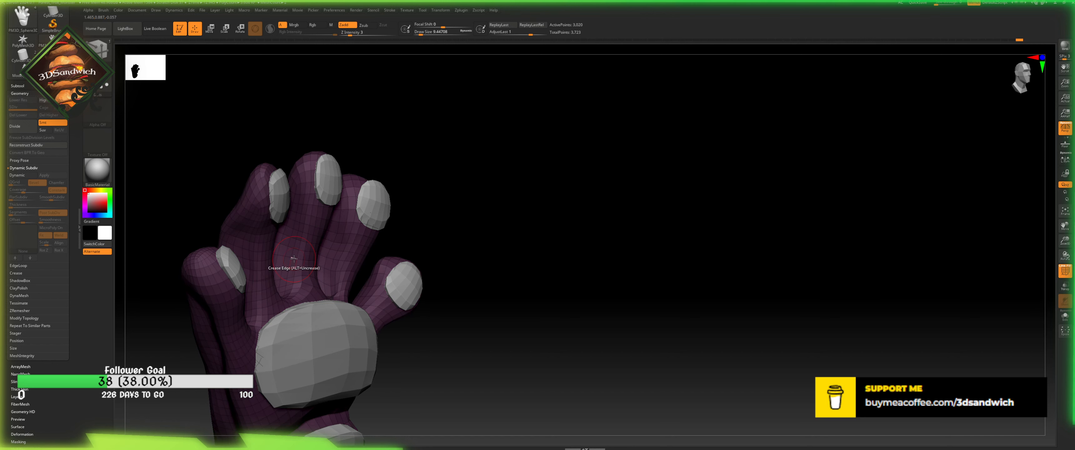
{"action": "key", "text": "ctrl+z"}
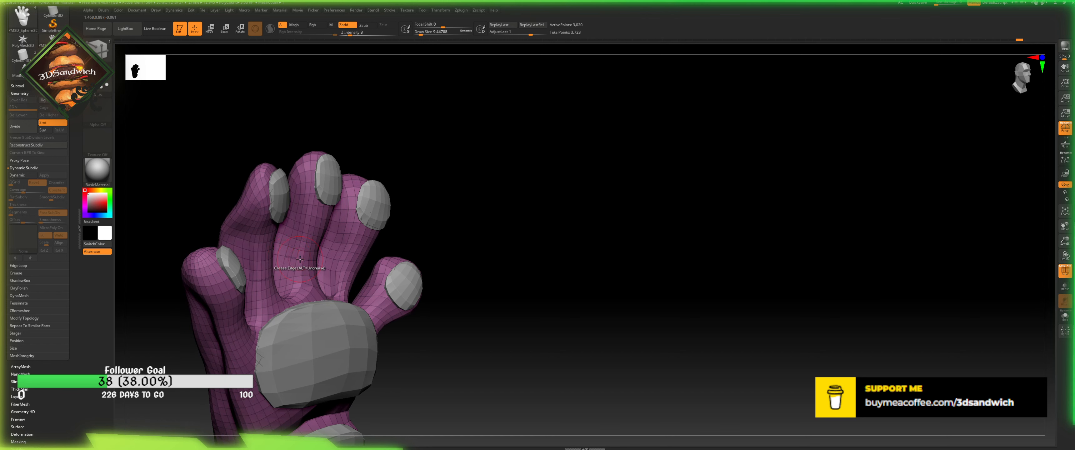
{"action": "left_click_drag", "start_coordinate": [389, 176], "coordinate": [323, 188]}
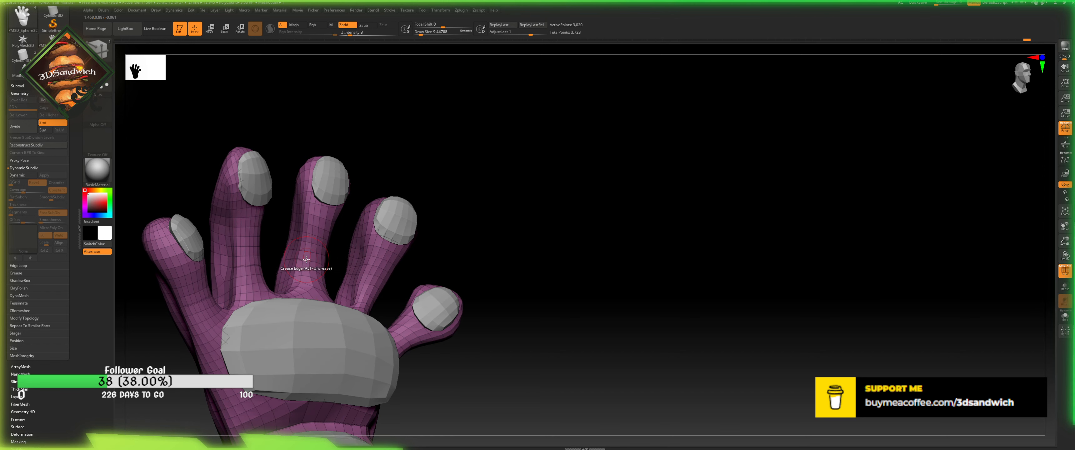
{"action": "left_click_drag", "start_coordinate": [328, 255], "coordinate": [322, 265]}
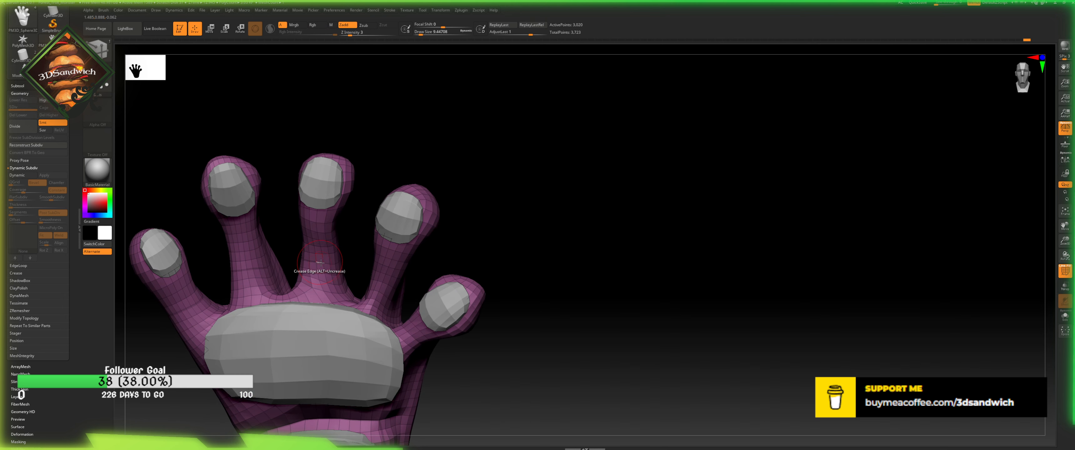
{"action": "left_click_drag", "start_coordinate": [352, 237], "coordinate": [340, 259]}
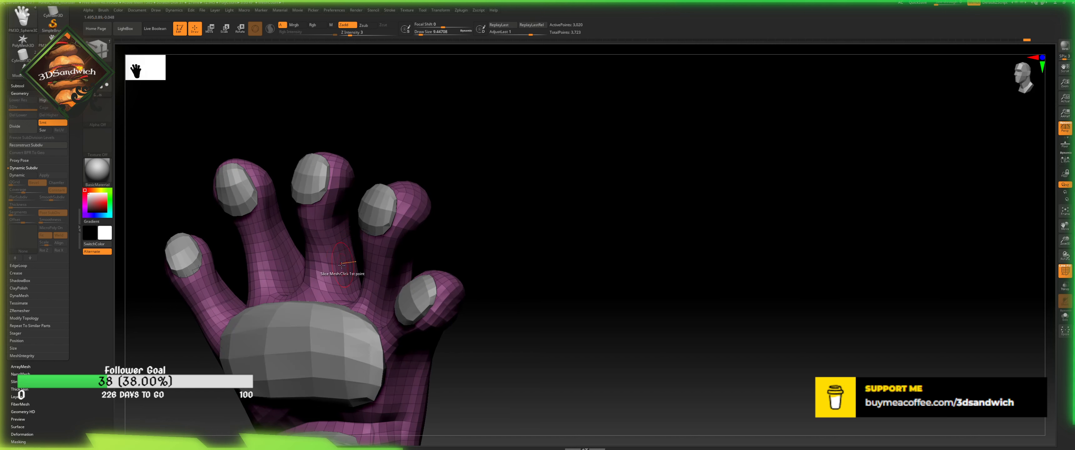
- Crease the edge loop around a finger's base and switch the display material to the flat NPR-style shade
{"action": "left_click_drag", "start_coordinate": [505, 234], "coordinate": [477, 211]}
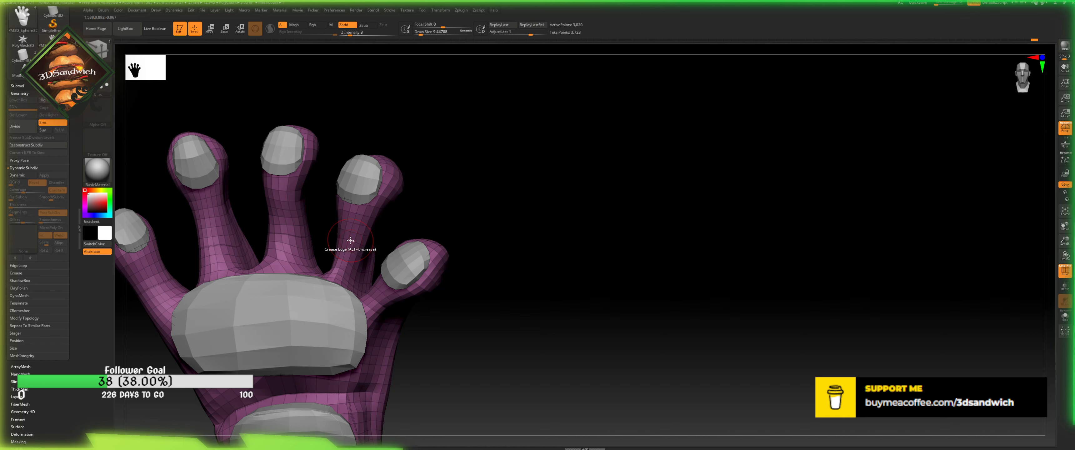
{"action": "mouse_move", "coordinate": [367, 241]}
{"action": "right_mouse_down"}
{"action": "mouse_move", "coordinate": [376, 234]}
{"action": "mouse_move", "coordinate": [356, 244]}
{"action": "right_mouse_up"}
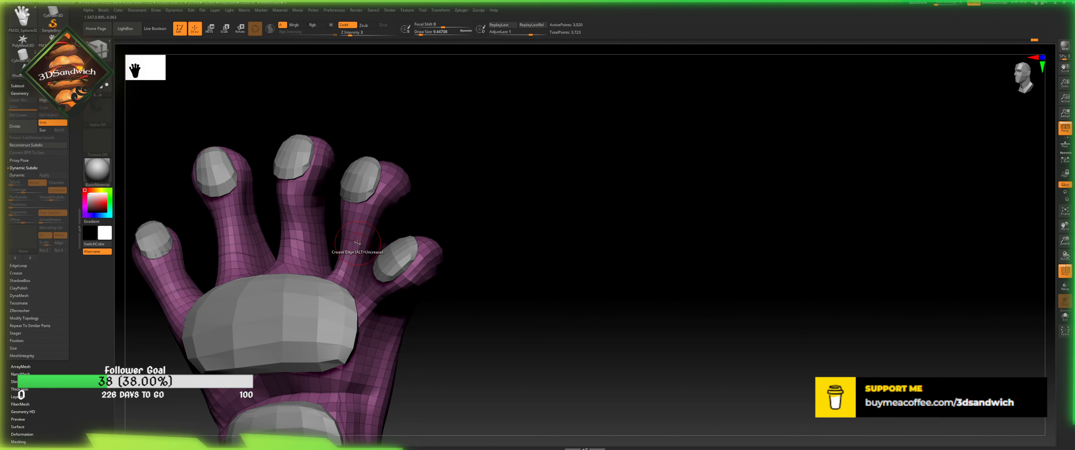
{"action": "left_click", "coordinate": [97, 169]}
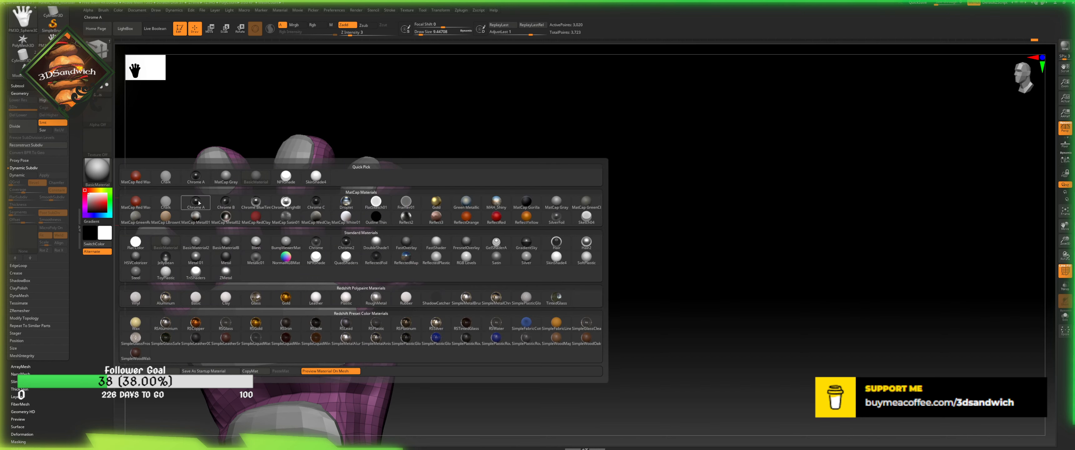
{"action": "left_click", "coordinate": [316, 249]}
- Crease the edge loops around the bases of the remaining fingers and turn on Dynamic Subdiv for the hand
{"action": "mouse_move", "coordinate": [377, 238]}
{"action": "right_mouse_down"}
{"action": "mouse_move", "coordinate": [440, 214]}
{"action": "mouse_move", "coordinate": [378, 251]}
{"action": "right_mouse_up"}
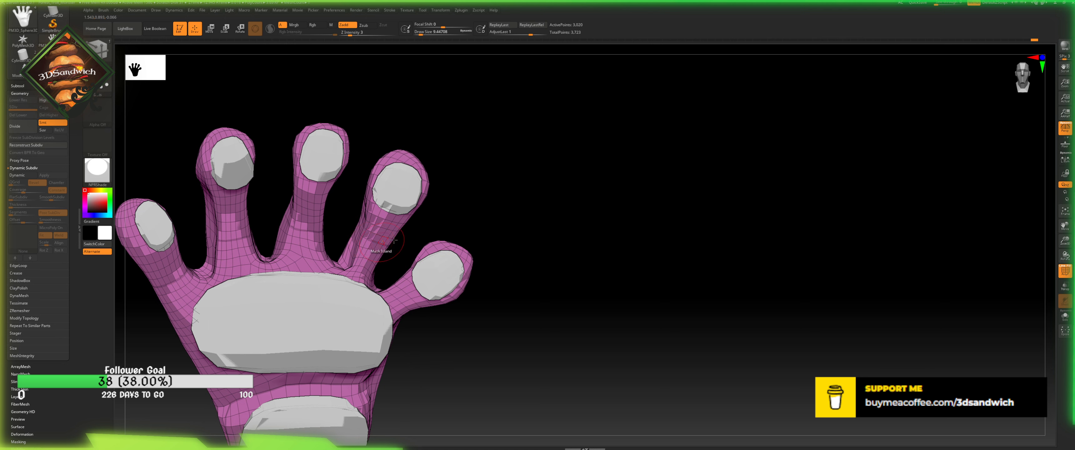
{"action": "right_click_drag", "start_coordinate": [393, 240], "coordinate": [365, 239]}
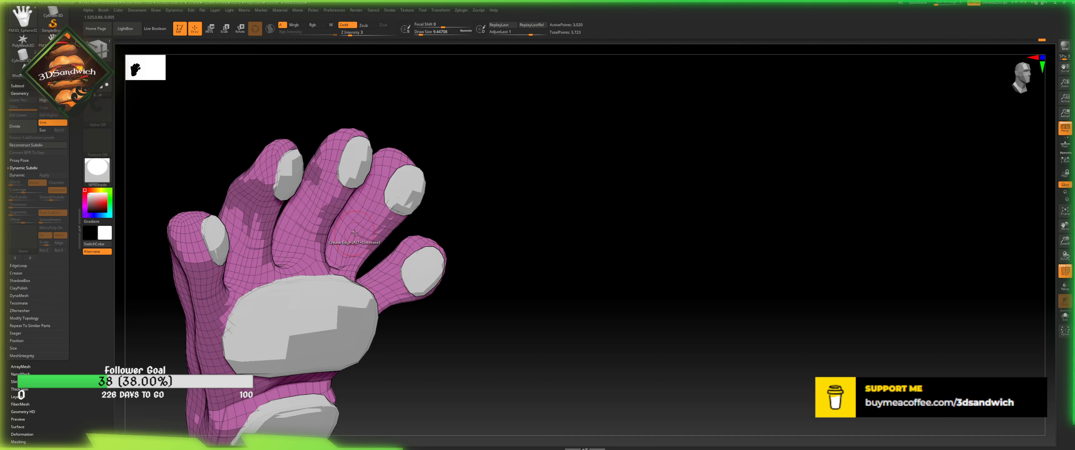
{"action": "left_click", "coordinate": [345, 236]}
{"action": "right_click_drag", "start_coordinate": [520, 259], "coordinate": [489, 243]}
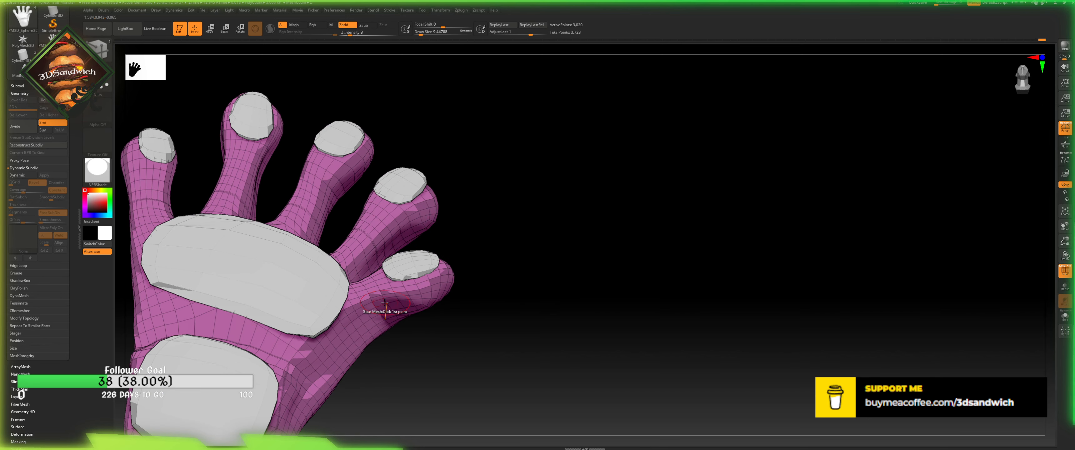
{"action": "left_click_drag", "start_coordinate": [536, 240], "coordinate": [500, 200]}
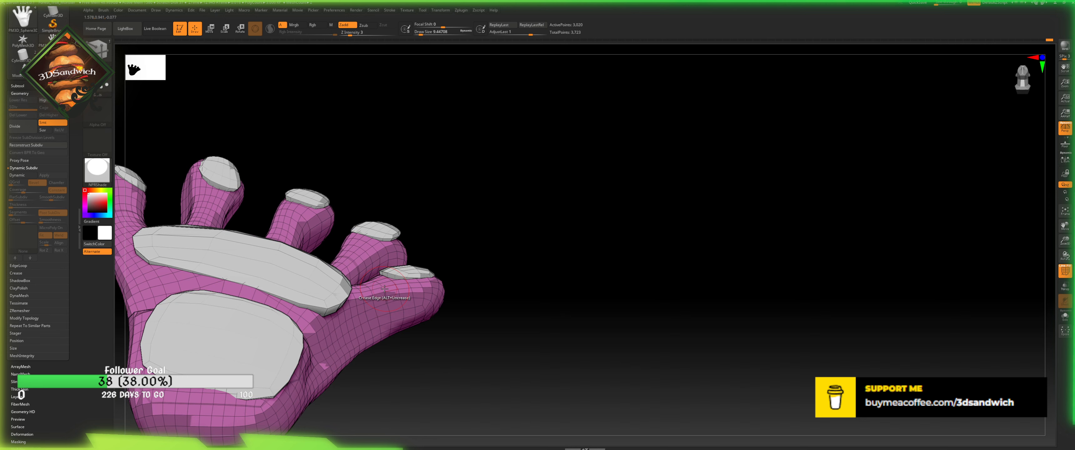
{"action": "left_click_drag", "start_coordinate": [442, 211], "coordinate": [382, 292]}
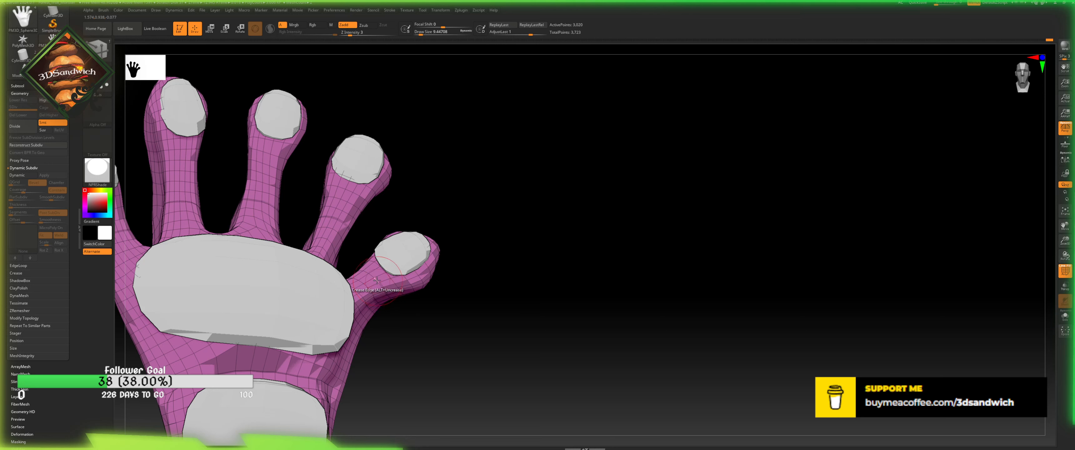
{"action": "left_click_drag", "start_coordinate": [367, 231], "coordinate": [388, 277]}
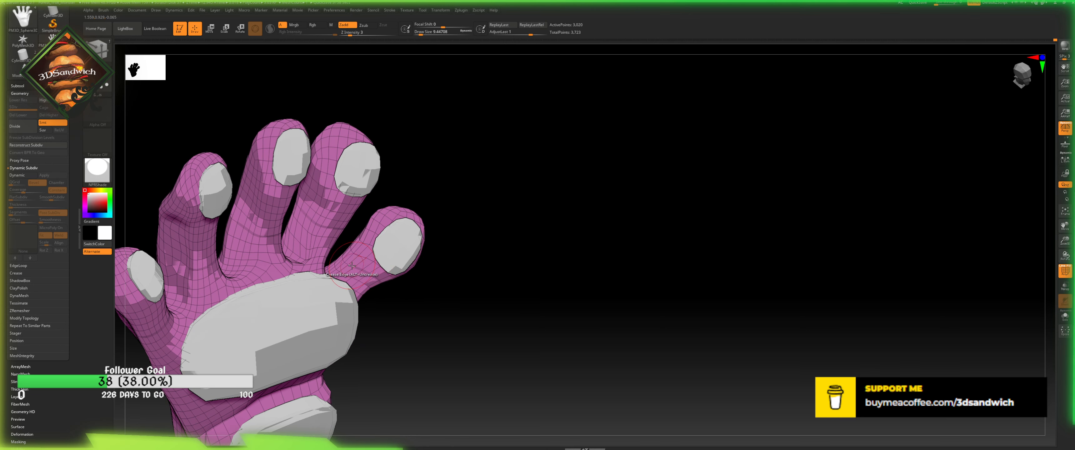
{"action": "left_click_drag", "start_coordinate": [413, 233], "coordinate": [444, 144]}
{"action": "left_click_drag", "start_coordinate": [510, 239], "coordinate": [521, 319], "text": "alt"}
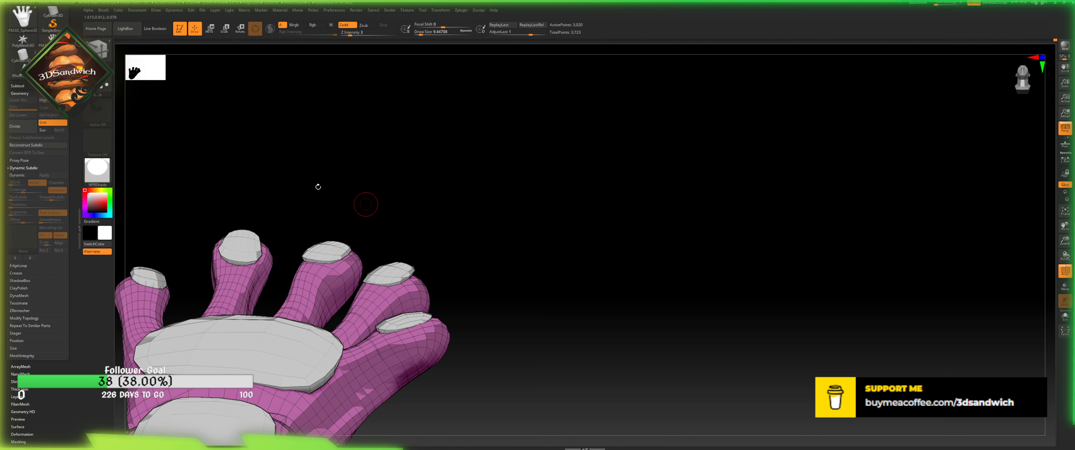
{"action": "left_click", "coordinate": [24, 176]}
{"action": "left_click_drag", "start_coordinate": [448, 258], "coordinate": [470, 212], "text": "alt"}
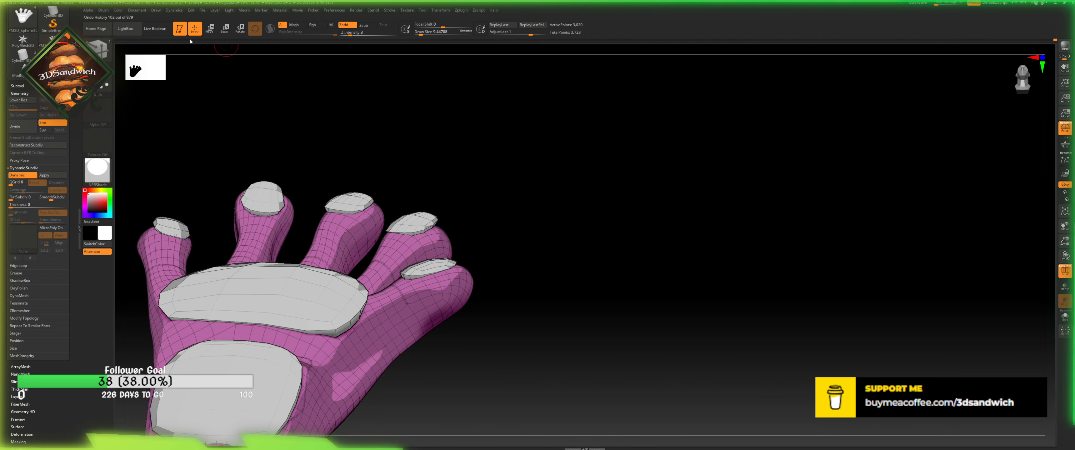
- Reshape the outermost finger and its base using the Move Topological brush at a draw size of about 7.5
{"action": "left_click", "coordinate": [109, 58]}
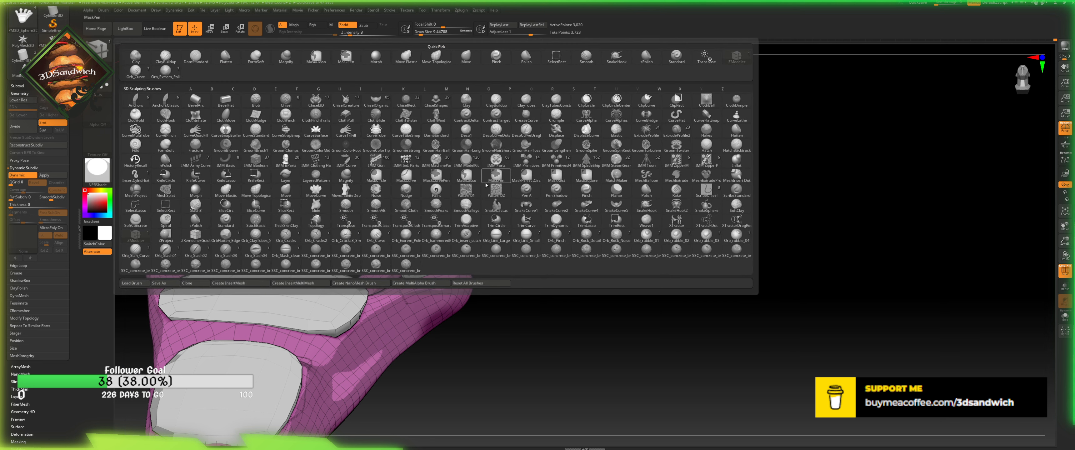
{"action": "left_click", "coordinate": [256, 190]}
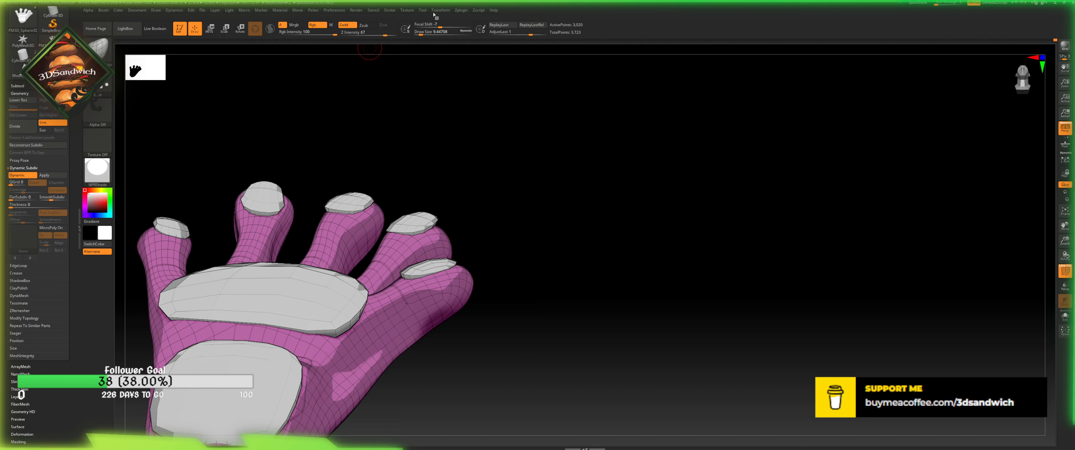
{"action": "left_click_drag", "start_coordinate": [422, 35], "coordinate": [423, 35]}
{"action": "mouse_move", "coordinate": [466, 313]}
{"action": "left_mouse_down"}
{"action": "mouse_move", "coordinate": [455, 234]}
{"action": "mouse_move", "coordinate": [491, 250]}
{"action": "mouse_move", "coordinate": [434, 288]}
{"action": "mouse_move", "coordinate": [422, 283]}
{"action": "mouse_move", "coordinate": [439, 257]}
{"action": "left_mouse_up"}
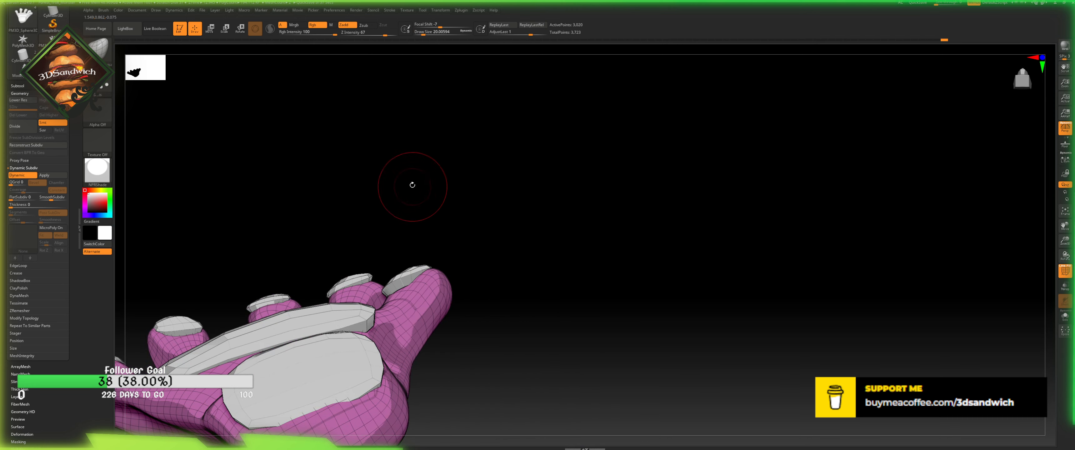
{"action": "left_click_drag", "start_coordinate": [422, 32], "coordinate": [418, 37]}
{"action": "mouse_move", "coordinate": [415, 221]}
{"action": "left_mouse_down"}
{"action": "mouse_move", "coordinate": [422, 228]}
{"action": "mouse_move", "coordinate": [395, 293]}
{"action": "left_mouse_up"}
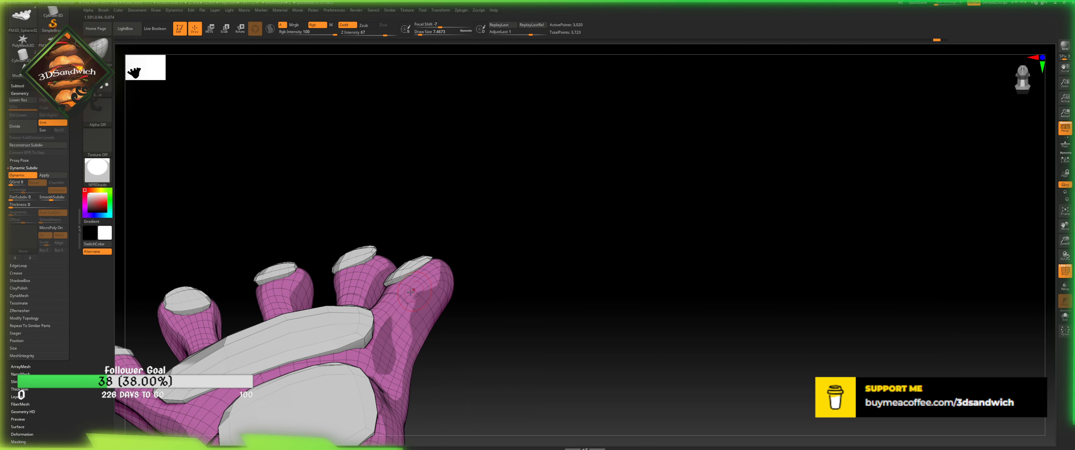
{"action": "left_click_drag", "start_coordinate": [428, 234], "coordinate": [407, 292]}
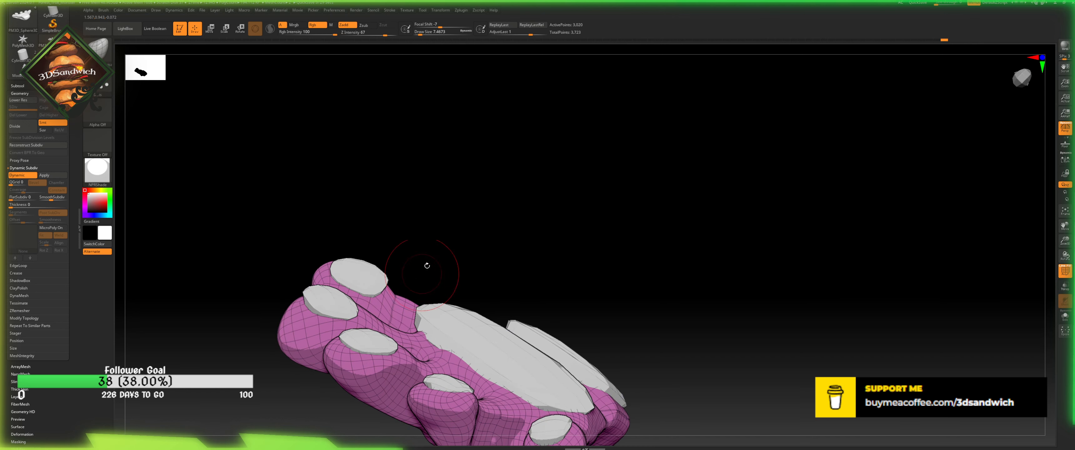
{"action": "mouse_move", "coordinate": [427, 265]}
{"action": "left_mouse_down"}
{"action": "mouse_move", "coordinate": [425, 213]}
{"action": "mouse_move", "coordinate": [391, 240]}
{"action": "mouse_move", "coordinate": [413, 206]}
{"action": "mouse_move", "coordinate": [333, 204]}
{"action": "mouse_move", "coordinate": [329, 288]}
{"action": "left_mouse_up"}
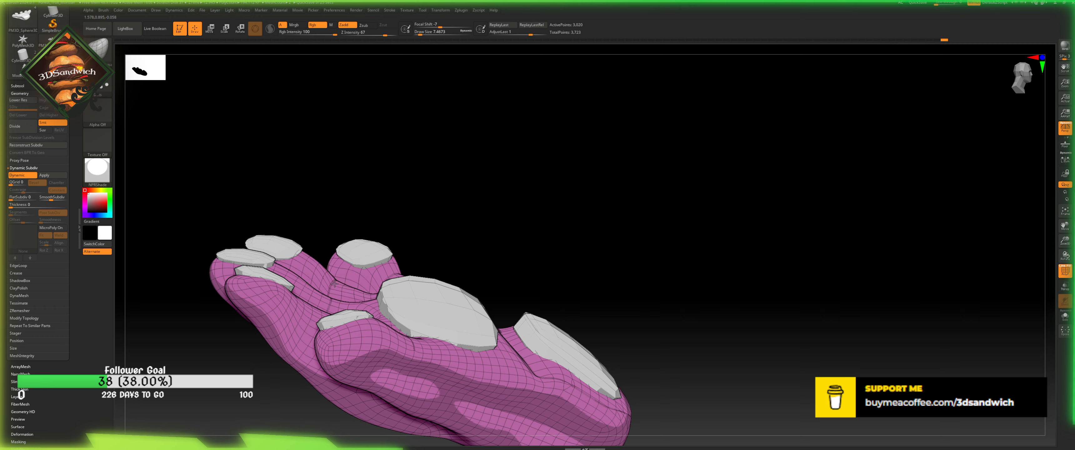
- Nudge the topology along the other fingers and above the upper palm pad, working from several angles
{"action": "left_click_drag", "start_coordinate": [348, 228], "coordinate": [420, 209]}
{"action": "left_click_drag", "start_coordinate": [603, 224], "coordinate": [553, 272], "text": "alt"}
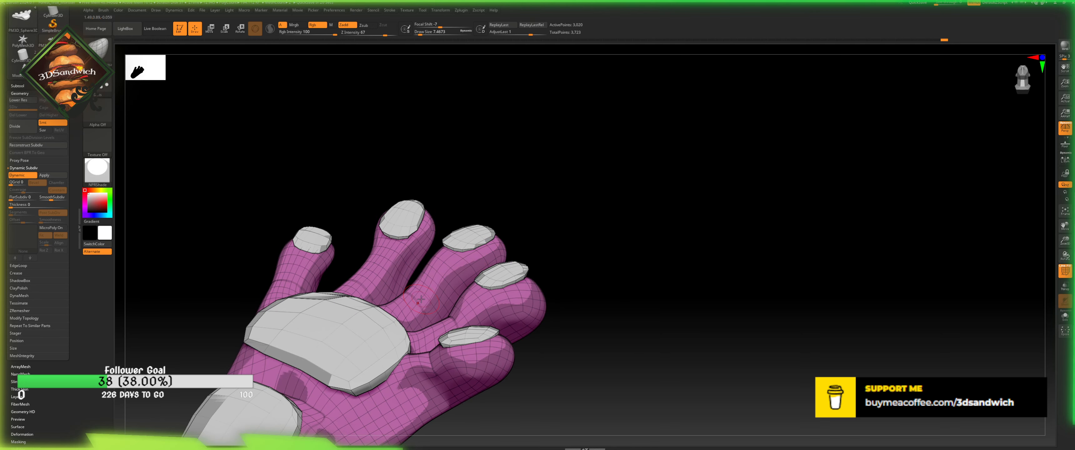
{"action": "left_click_drag", "start_coordinate": [399, 276], "coordinate": [446, 207]}
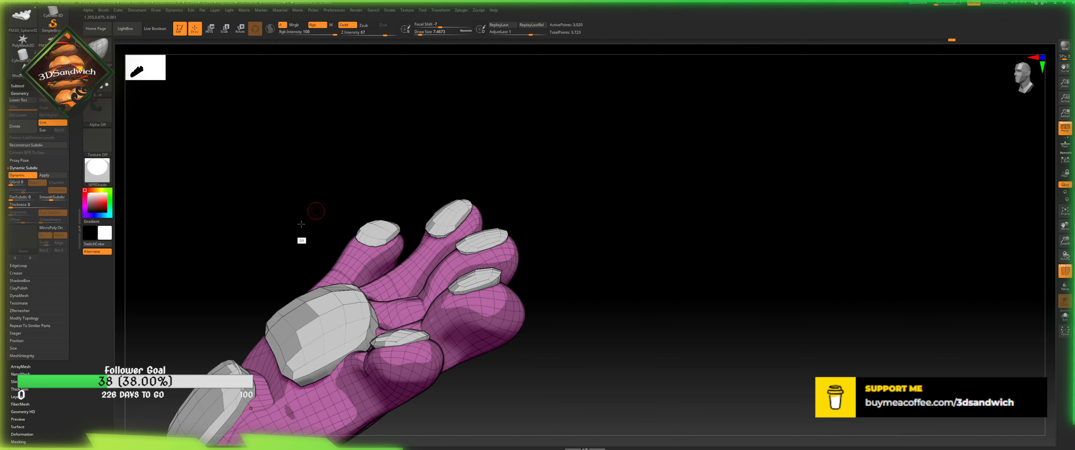
{"action": "left_click_drag", "start_coordinate": [308, 217], "coordinate": [332, 271]}
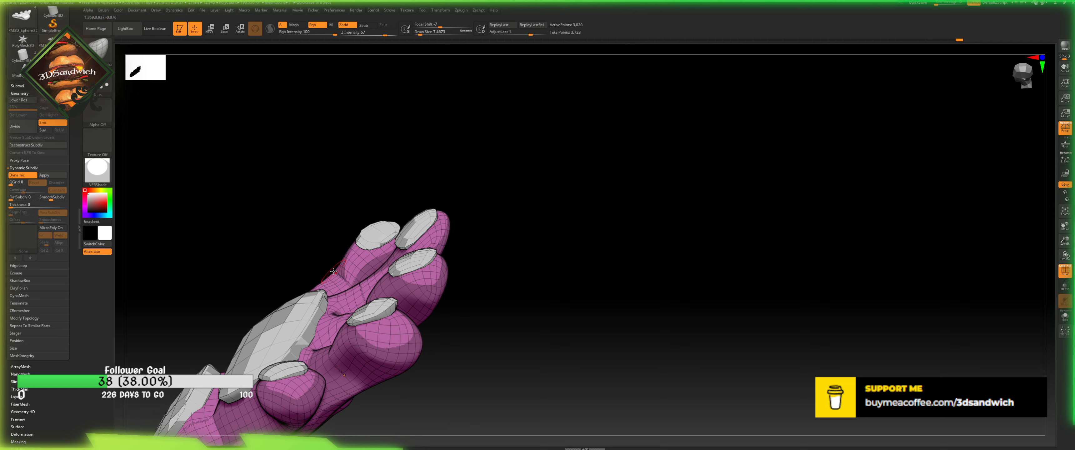
{"action": "left_click_drag", "start_coordinate": [338, 224], "coordinate": [462, 195]}
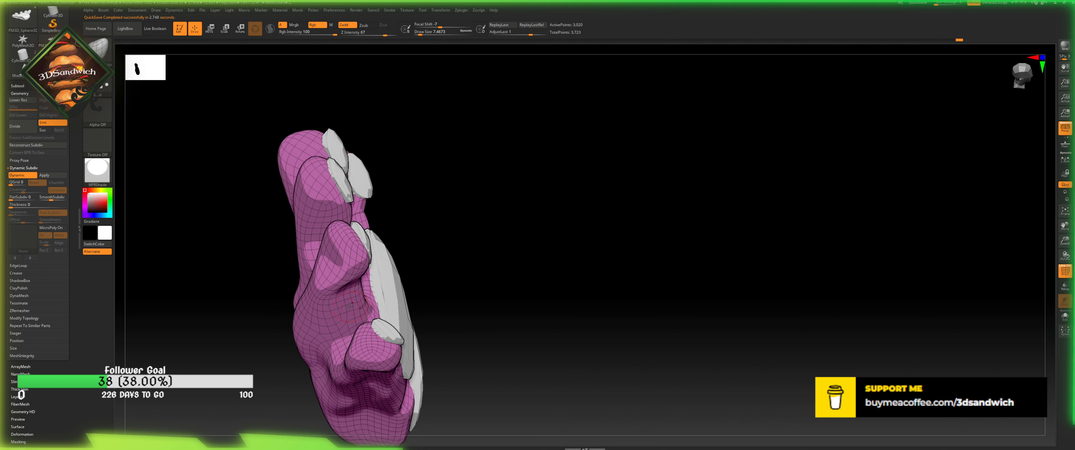
{"action": "left_click_drag", "start_coordinate": [362, 308], "coordinate": [349, 313]}
{"action": "left_click_drag", "start_coordinate": [416, 264], "coordinate": [365, 242]}
{"action": "left_click_drag", "start_coordinate": [385, 305], "coordinate": [391, 300]}
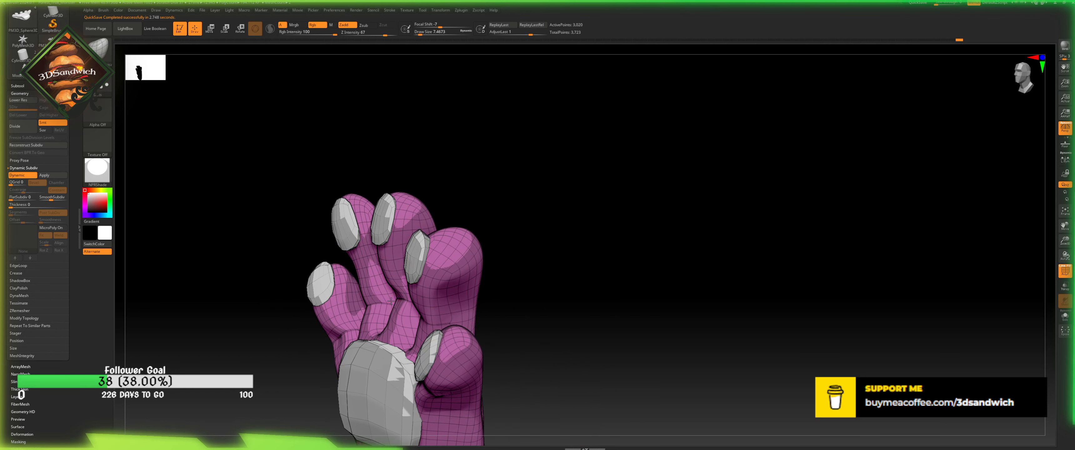
{"action": "left_click_drag", "start_coordinate": [527, 193], "coordinate": [562, 207]}
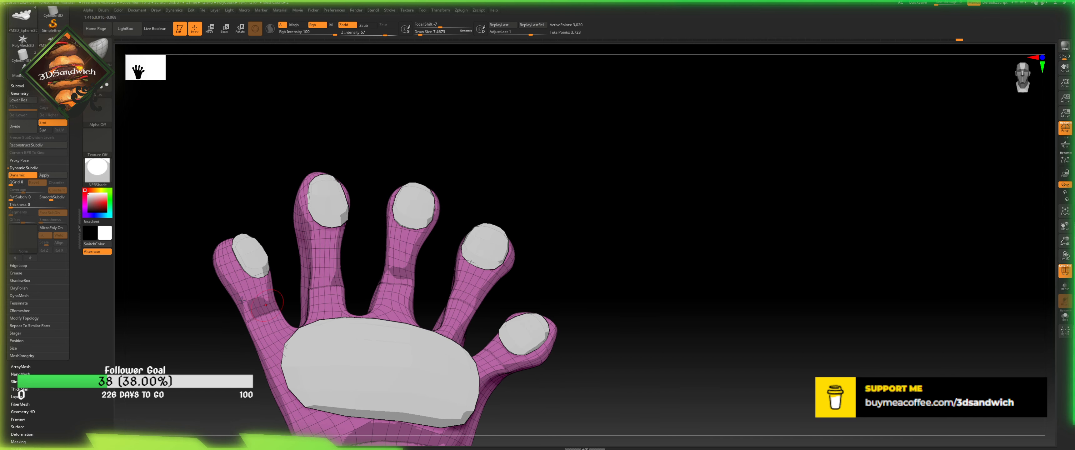
- Switch the display material back to BasicMaterial and bevel the creased finger loops with a bevel width of 0.1236
{"action": "left_click", "coordinate": [98, 169]}
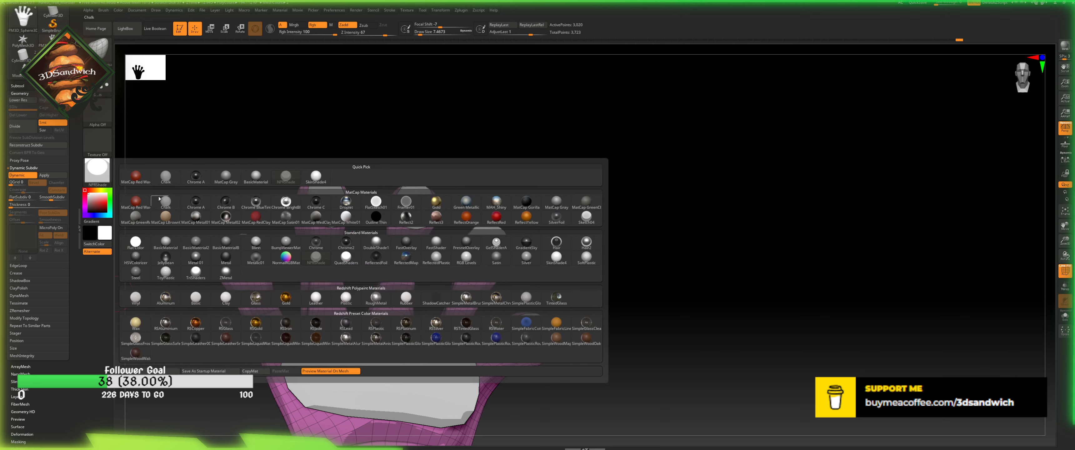
{"action": "left_click", "coordinate": [167, 241]}
{"action": "scroll", "coordinate": [29, 348], "scroll_direction": "down", "scroll_amount": 4}
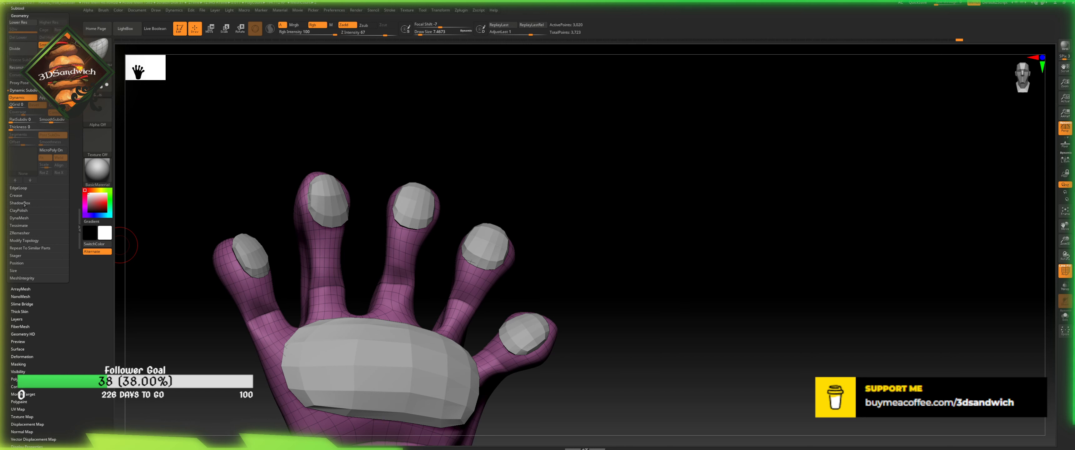
{"action": "left_click", "coordinate": [19, 195]}
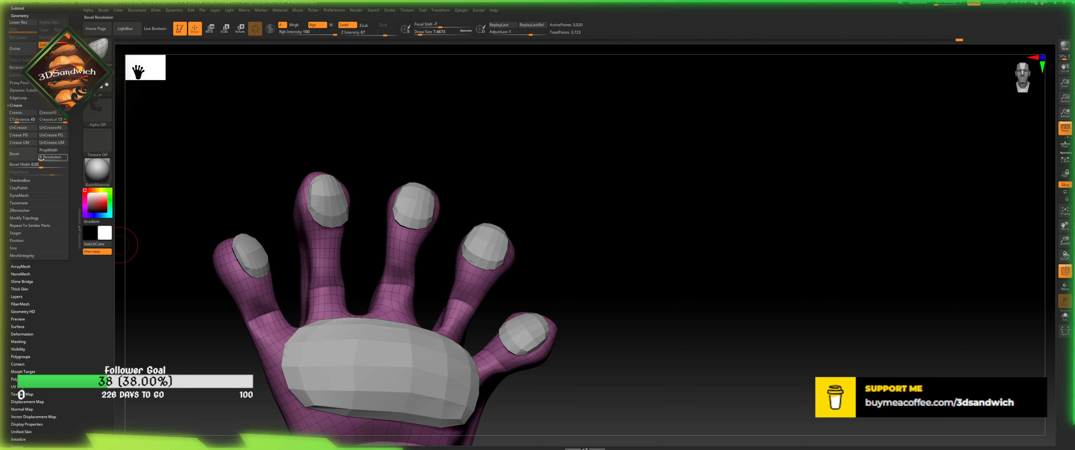
{"action": "left_click_drag", "start_coordinate": [43, 165], "coordinate": [31, 170]}
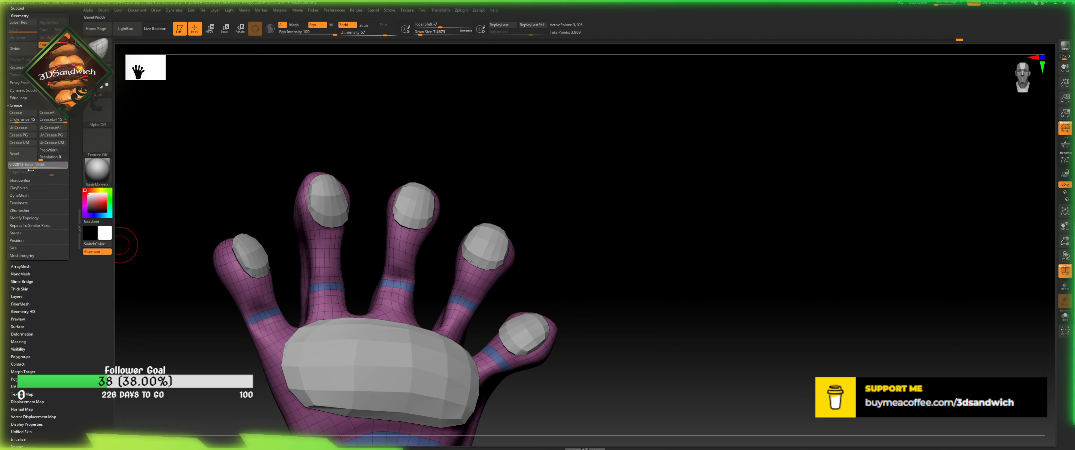
{"action": "left_click", "coordinate": [50, 169]}
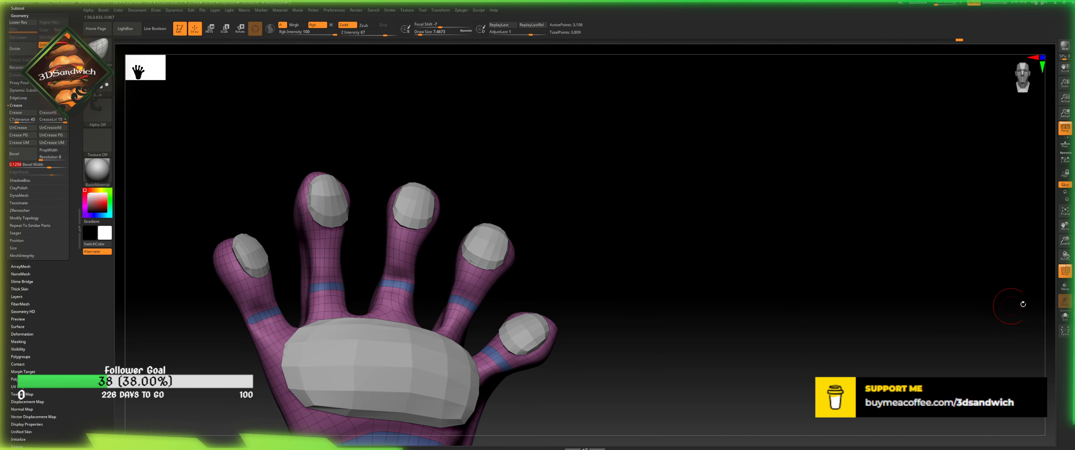
- Hide the polyframe and replace the bevel on the creased finger loops with a narrower one
{"action": "left_click", "coordinate": [1064, 270]}
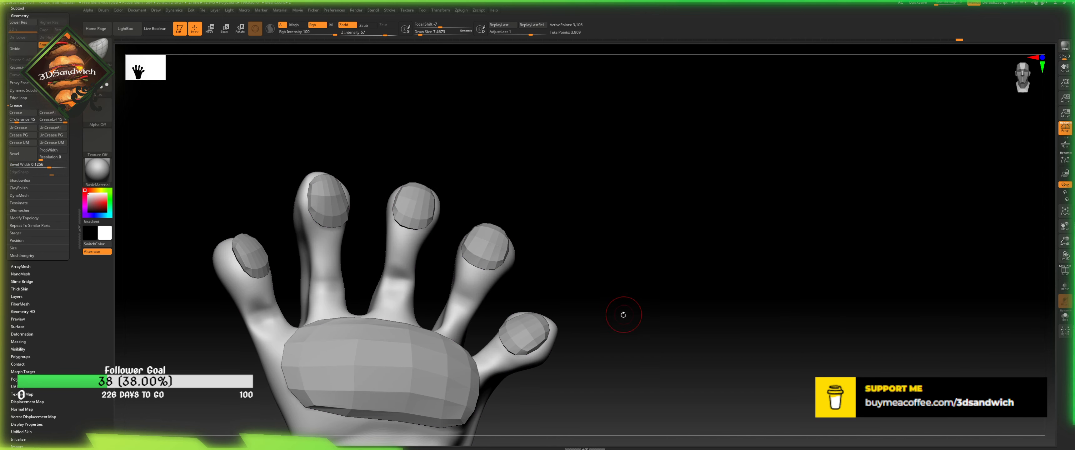
{"action": "left_click_drag", "start_coordinate": [619, 347], "coordinate": [645, 293]}
{"action": "key", "text": "ctrl+z"}
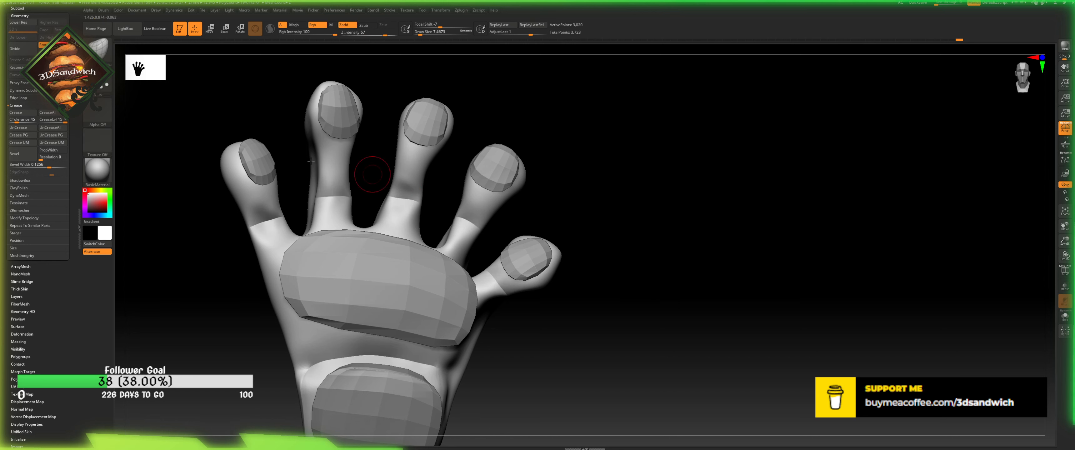
{"action": "mouse_move", "coordinate": [39, 166]}
{"action": "left_mouse_down"}
{"action": "mouse_move", "coordinate": [18, 168]}
{"action": "mouse_move", "coordinate": [68, 171]}
{"action": "mouse_move", "coordinate": [11, 170]}
{"action": "mouse_move", "coordinate": [40, 173]}
{"action": "left_mouse_up"}
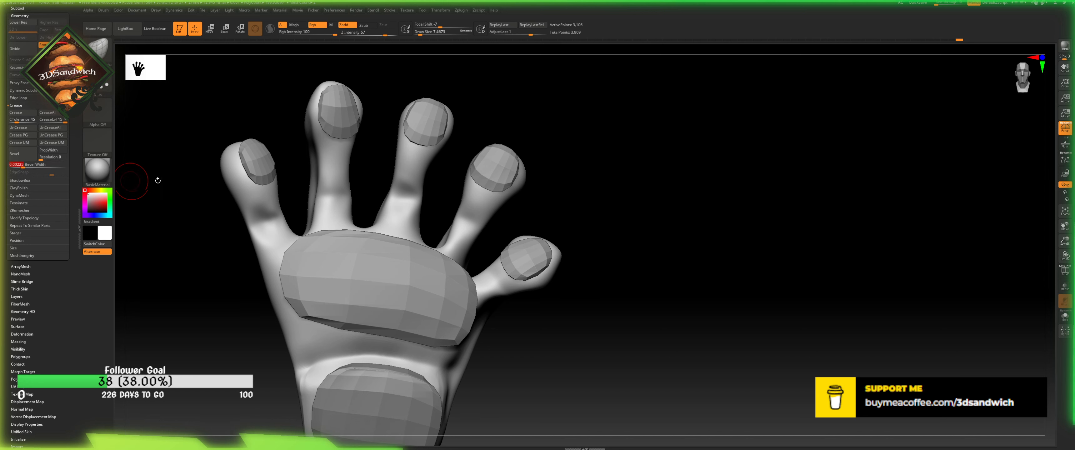
- Make the pads the active subtool and turn on Dynamic Subdiv to smooth them
{"action": "left_click", "coordinate": [348, 270], "text": "alt"}
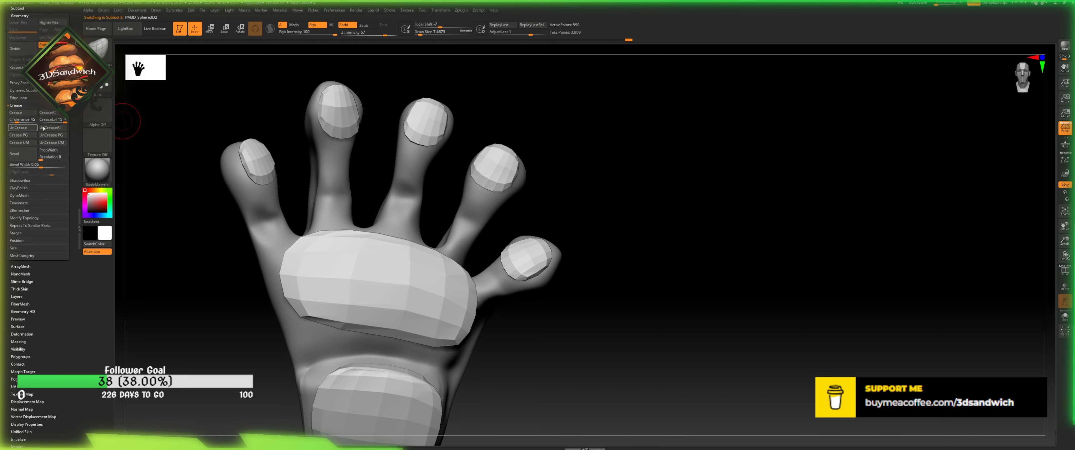
{"action": "left_click", "coordinate": [32, 90]}
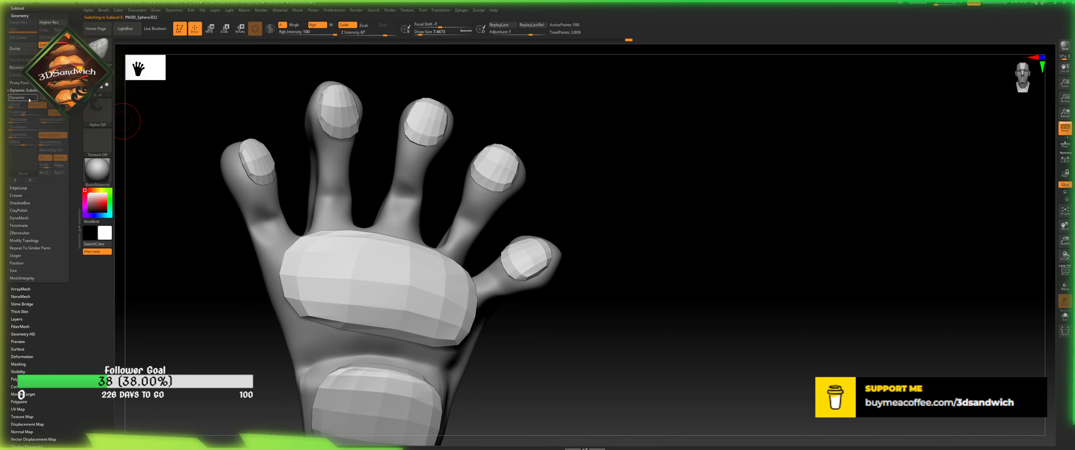
{"action": "left_click", "coordinate": [28, 98]}
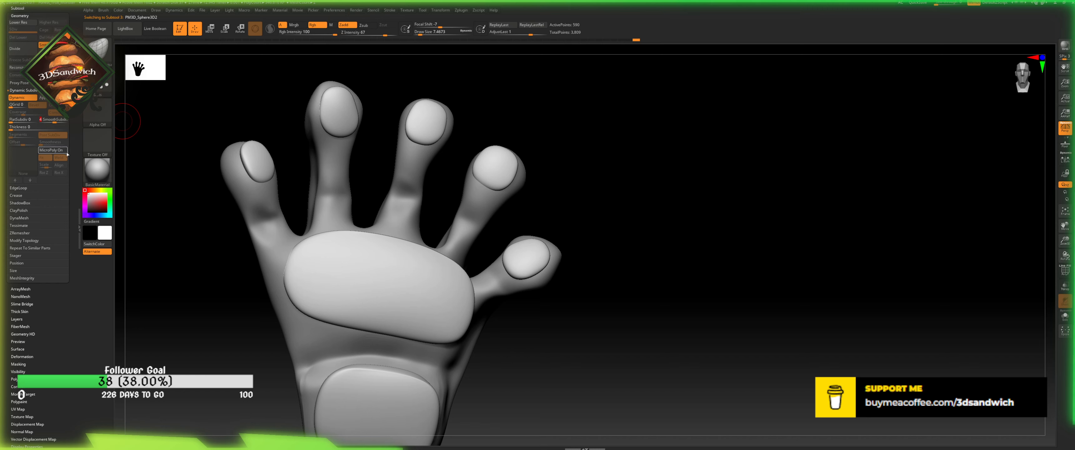
{"action": "mouse_move", "coordinate": [605, 291]}
{"action": "left_mouse_down"}
{"action": "mouse_move", "coordinate": [594, 271]}
{"action": "mouse_move", "coordinate": [579, 293]}
{"action": "mouse_move", "coordinate": [622, 302]}
{"action": "mouse_move", "coordinate": [614, 320]}
{"action": "mouse_move", "coordinate": [608, 297]}
{"action": "left_mouse_up"}
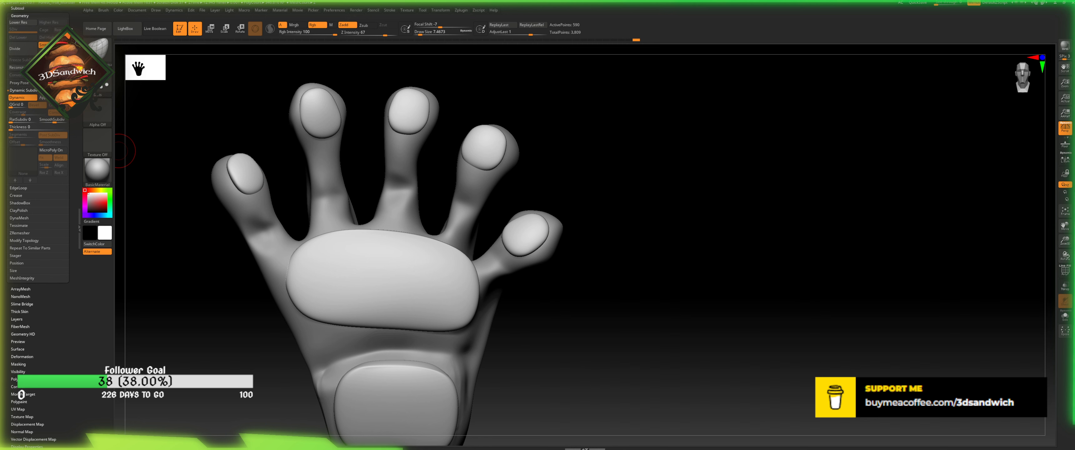
- Turn off Dynamic Subdiv on the pads, and do the same on the hand subtool
{"action": "scroll", "coordinate": [22, 394], "scroll_direction": "up", "scroll_amount": 3}
{"action": "left_click", "coordinate": [17, 153]}
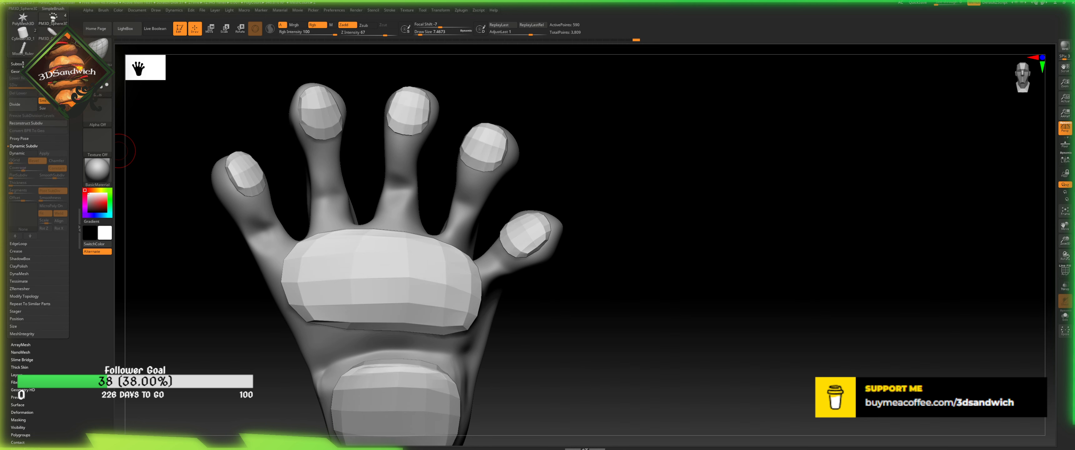
{"action": "left_click", "coordinate": [17, 64]}
{"action": "left_click", "coordinate": [31, 134]}
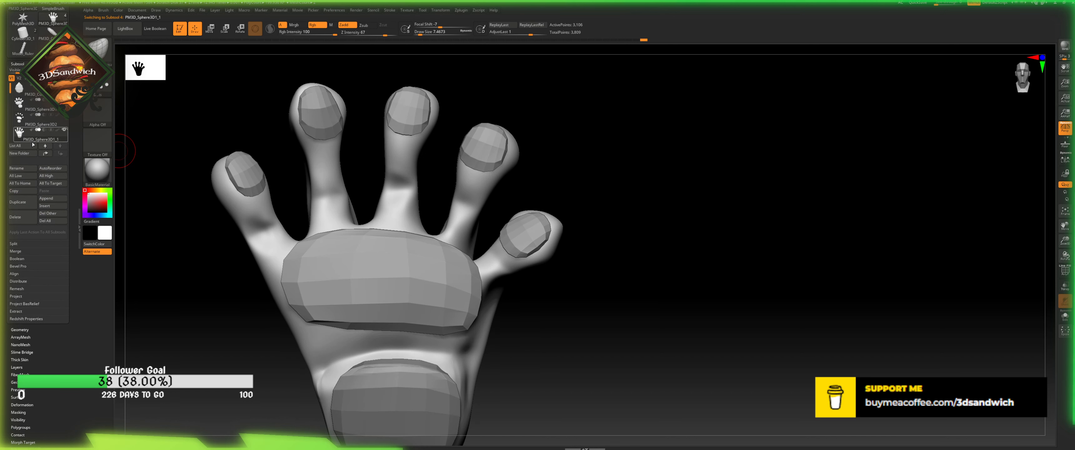
{"action": "left_click", "coordinate": [20, 330]}
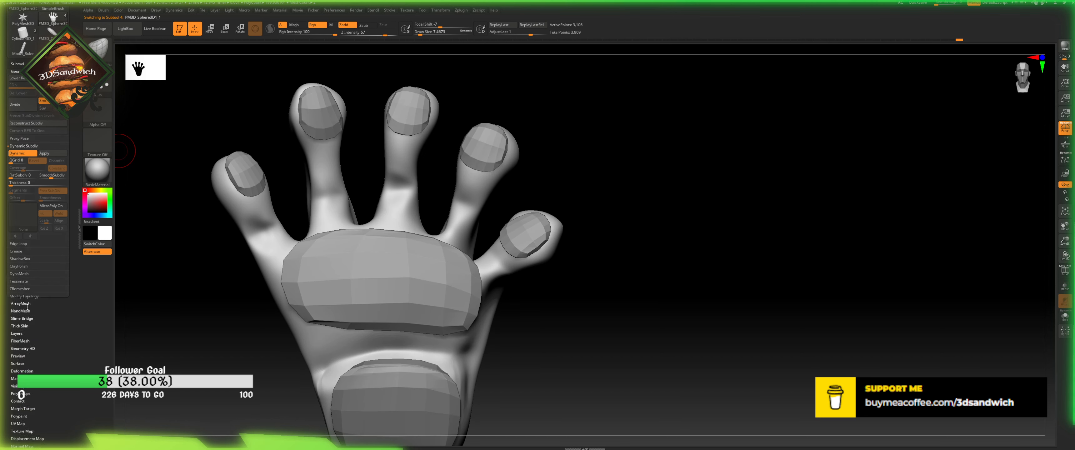
{"action": "left_click", "coordinate": [16, 153]}
- Make the pads the active subtool and merge them down with the hand mesh
{"action": "left_click", "coordinate": [21, 62]}
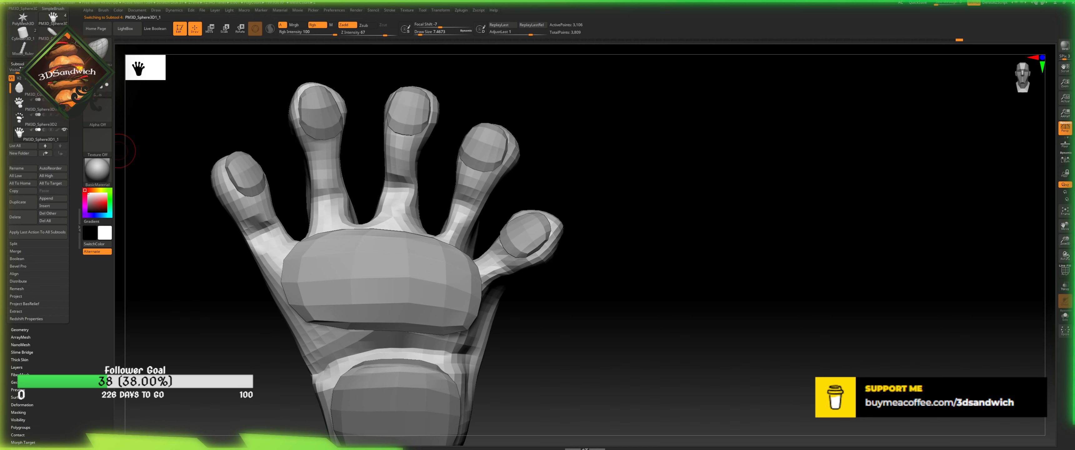
{"action": "left_click", "coordinate": [20, 124]}
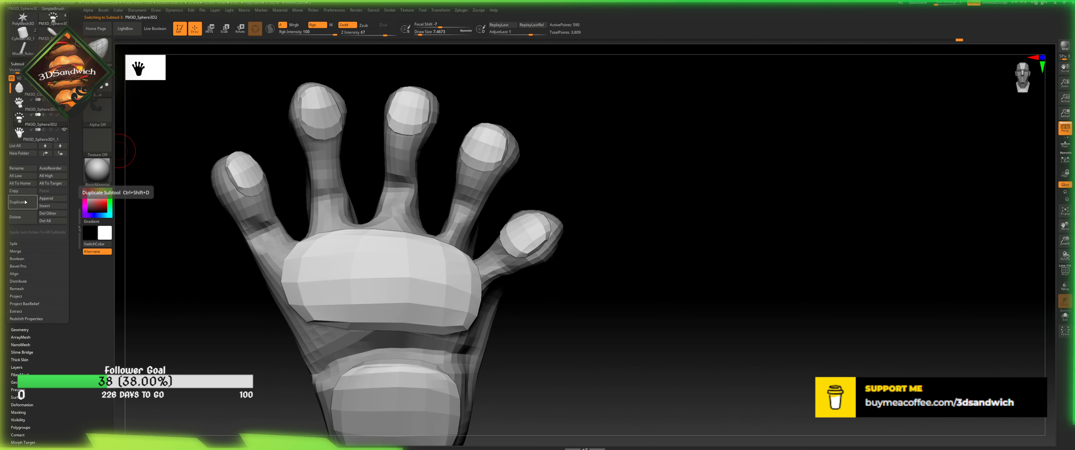
{"action": "left_click", "coordinate": [20, 251]}
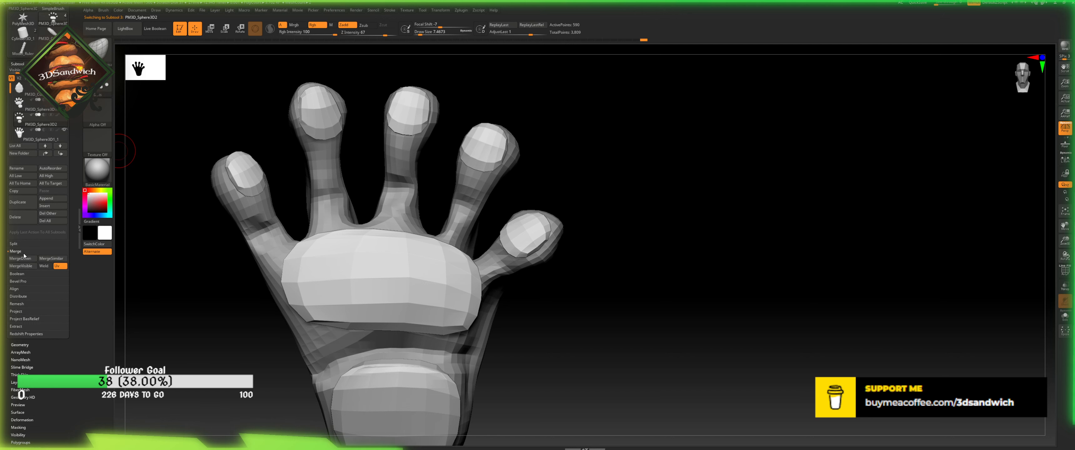
{"action": "left_click", "coordinate": [28, 260]}
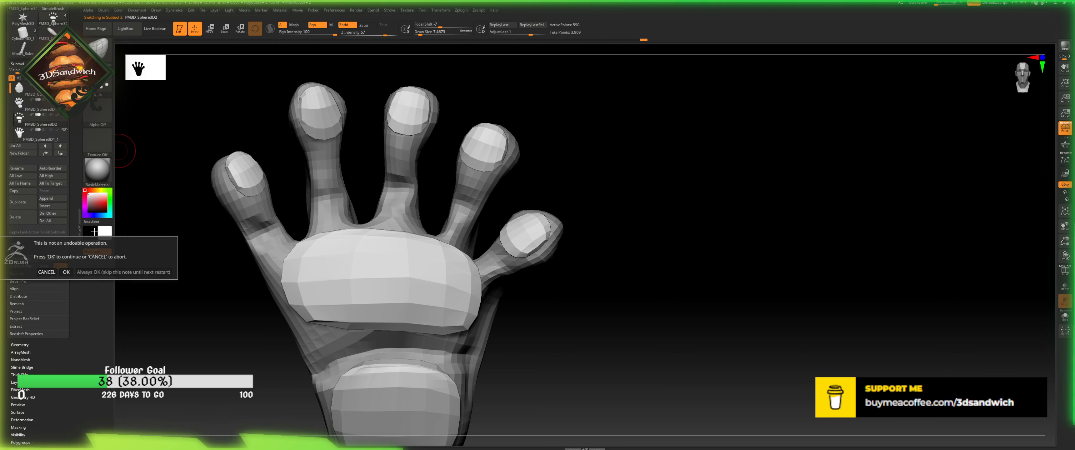
{"action": "left_click", "coordinate": [66, 272]}
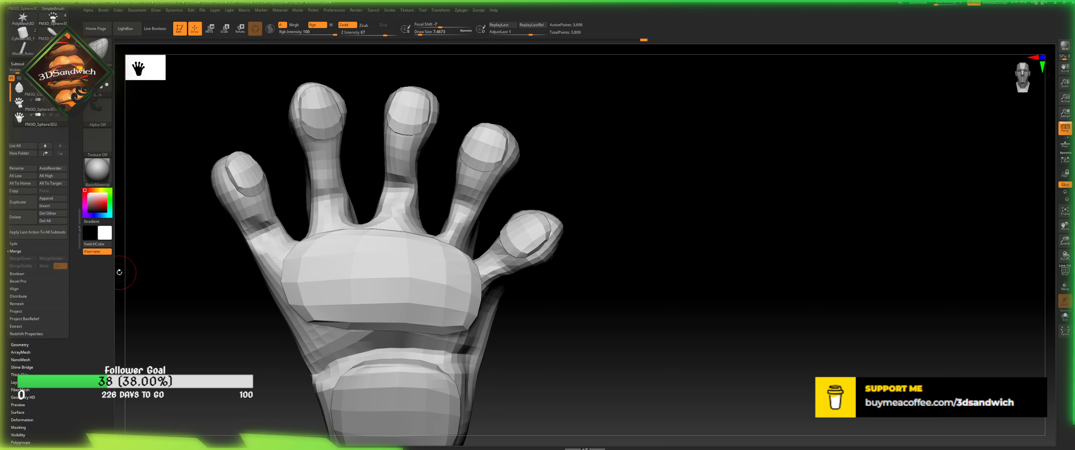
- Turn on Dynamic Subdiv for the merged hand and inspect its smoothed shape from the side and front
{"action": "left_click", "coordinate": [19, 344]}
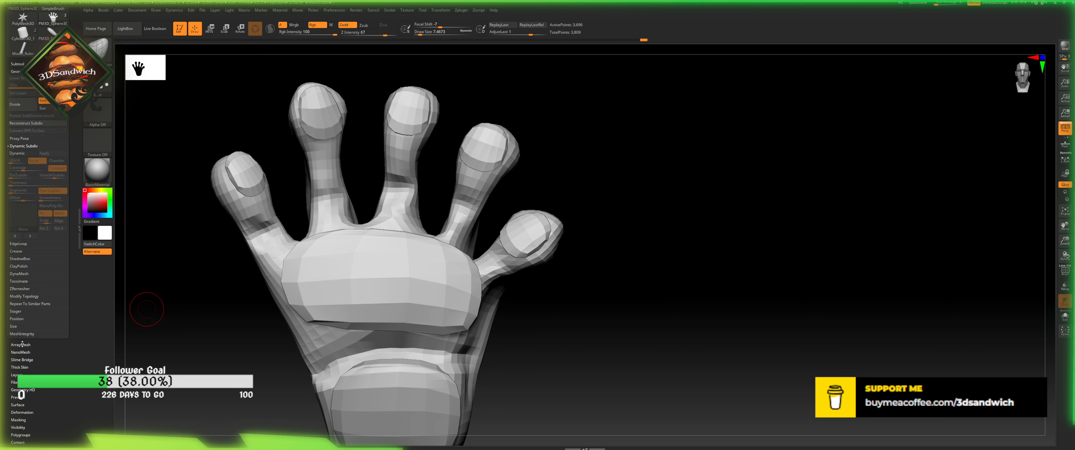
{"action": "left_click", "coordinate": [21, 153]}
{"action": "left_click_drag", "start_coordinate": [668, 292], "coordinate": [693, 289]}
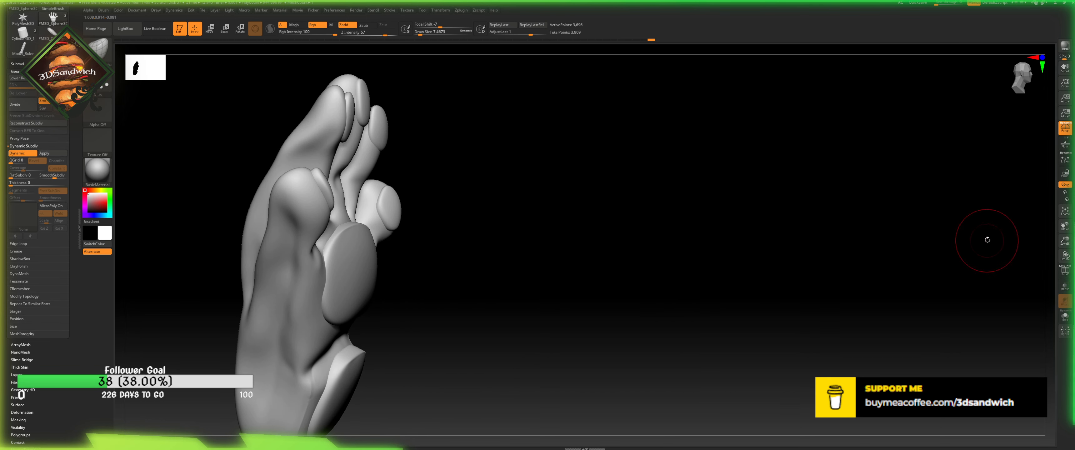
{"action": "left_click_drag", "start_coordinate": [538, 265], "coordinate": [556, 285], "text": "alt"}
{"action": "mouse_move", "coordinate": [557, 279]}
{"action": "left_mouse_down"}
{"action": "mouse_move", "coordinate": [534, 268]}
{"action": "mouse_move", "coordinate": [562, 269]}
{"action": "mouse_move", "coordinate": [546, 276]}
{"action": "left_mouse_up"}
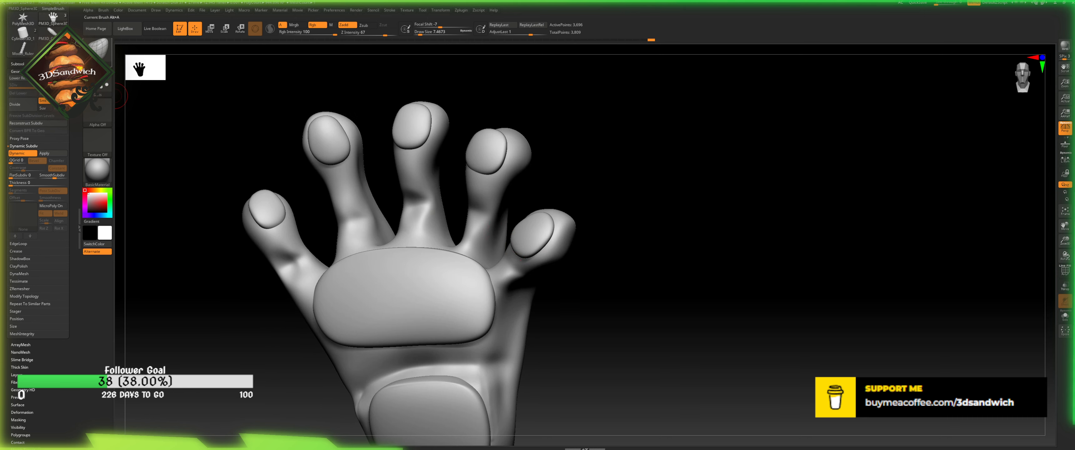
- Carve into the tip of the lowest outer finger behind its pad, using ClayBuildup in Zsub mode with a reduced draw size
{"action": "left_click", "coordinate": [102, 53]}
{"action": "left_click", "coordinate": [496, 101]}
{"action": "left_click_drag", "start_coordinate": [696, 181], "coordinate": [628, 256], "text": "alt"}
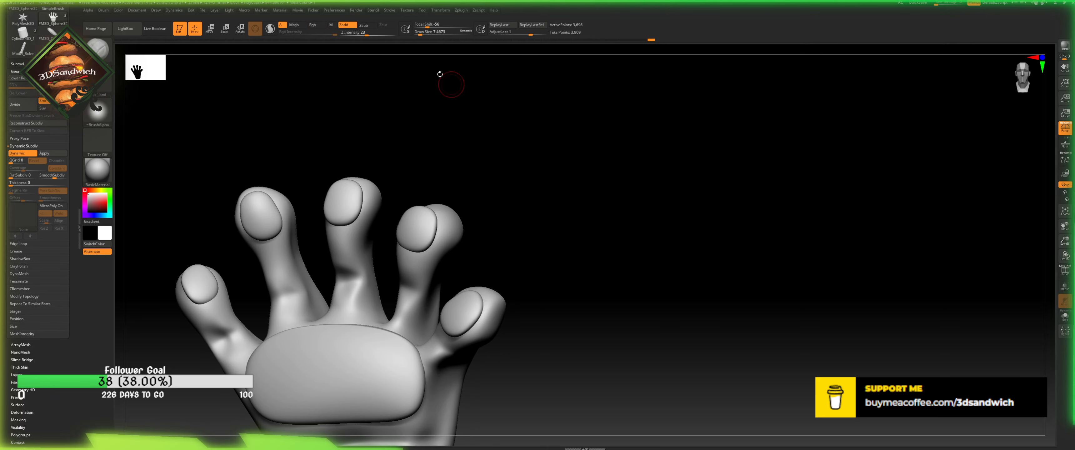
{"action": "left_click_drag", "start_coordinate": [487, 141], "coordinate": [473, 54]}
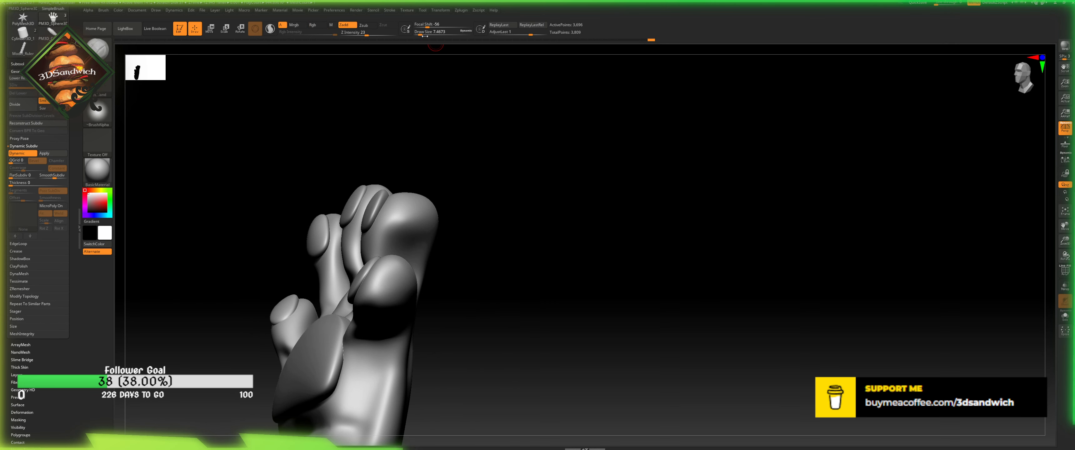
{"action": "left_click_drag", "start_coordinate": [435, 93], "coordinate": [454, 112]}
{"action": "left_click", "coordinate": [367, 25]}
{"action": "left_click", "coordinate": [421, 35]}
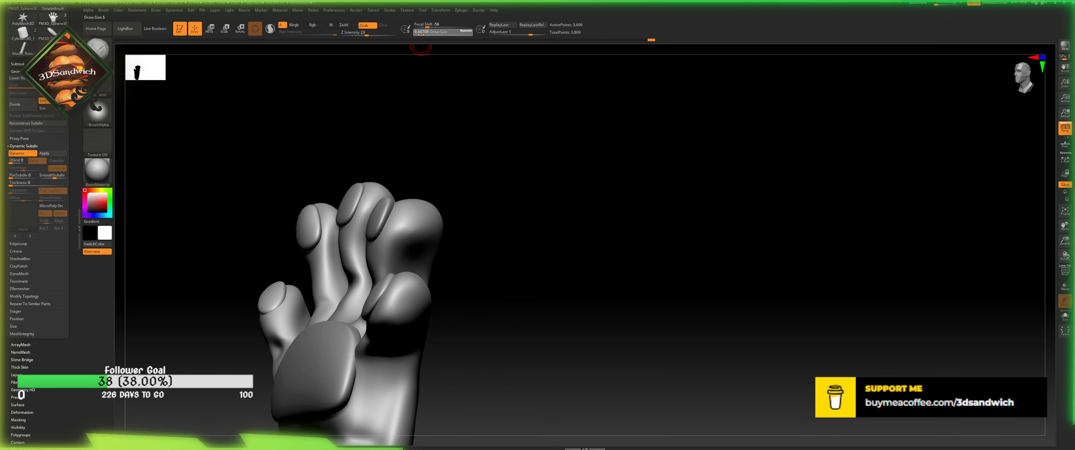
{"action": "left_click_drag", "start_coordinate": [421, 34], "coordinate": [420, 35]}
{"action": "left_click_drag", "start_coordinate": [448, 70], "coordinate": [469, 90]}
{"action": "left_click_drag", "start_coordinate": [447, 290], "coordinate": [463, 254]}
{"action": "right_click_drag", "start_coordinate": [456, 278], "coordinate": [460, 277]}
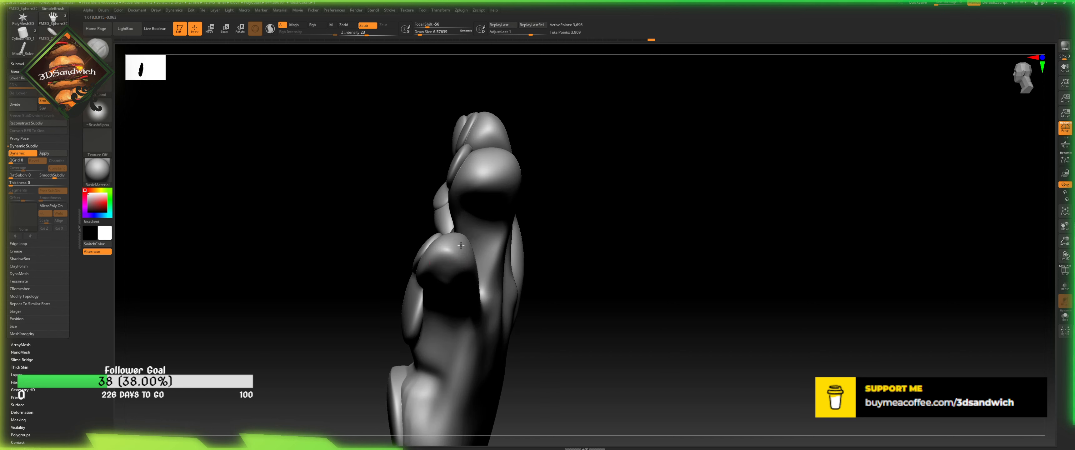
{"action": "mouse_move", "coordinate": [453, 258]}
{"action": "left_mouse_down"}
{"action": "mouse_move", "coordinate": [456, 249]}
{"action": "mouse_move", "coordinate": [426, 265]}
{"action": "left_mouse_up"}
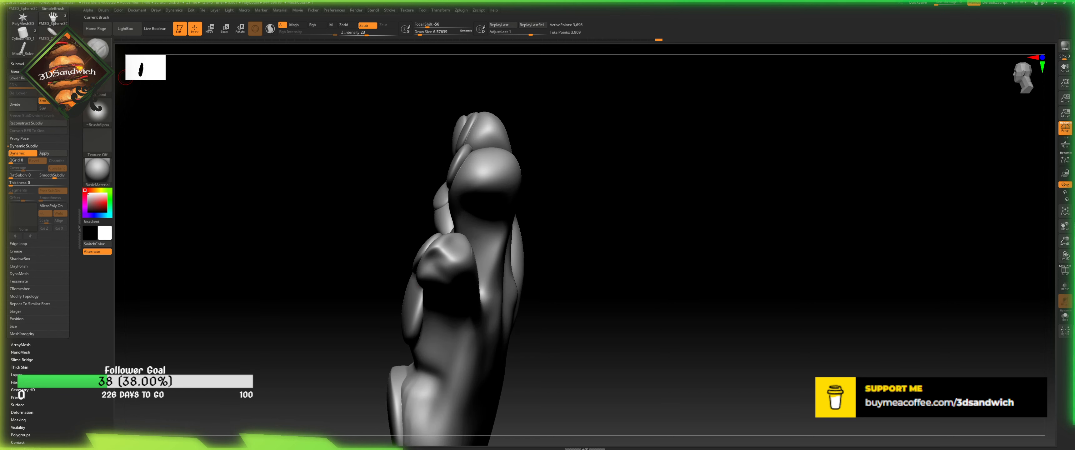
{"action": "key", "text": "b"}
{"action": "key", "text": "Escape"}
- Set the brush's Z Intensity to 41 and carve the backs of the other fingertips from several angles
{"action": "mouse_move", "coordinate": [571, 188]}
{"action": "left_mouse_down"}
{"action": "mouse_move", "coordinate": [521, 267]}
{"action": "mouse_move", "coordinate": [368, 307]}
{"action": "mouse_move", "coordinate": [449, 138]}
{"action": "left_mouse_up"}
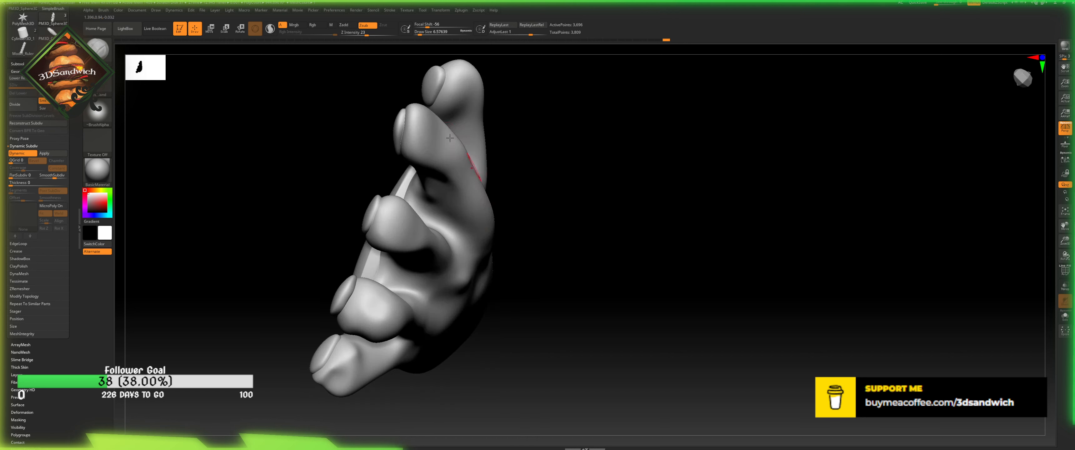
{"action": "left_click_drag", "start_coordinate": [367, 36], "coordinate": [376, 36]}
{"action": "mouse_move", "coordinate": [356, 276]}
{"action": "left_mouse_down"}
{"action": "mouse_move", "coordinate": [375, 317]}
{"action": "mouse_move", "coordinate": [369, 267]}
{"action": "mouse_move", "coordinate": [390, 247]}
{"action": "left_mouse_up"}
{"action": "left_click_drag", "start_coordinate": [530, 204], "coordinate": [506, 185]}
{"action": "mouse_move", "coordinate": [367, 271]}
{"action": "left_mouse_down"}
{"action": "mouse_move", "coordinate": [388, 242]}
{"action": "mouse_move", "coordinate": [406, 282]}
{"action": "mouse_move", "coordinate": [421, 253]}
{"action": "left_mouse_up"}
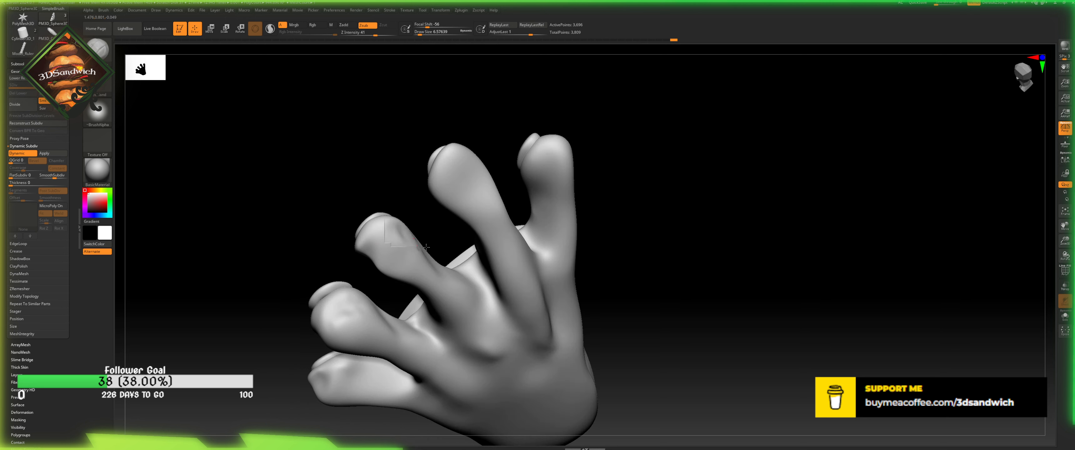
{"action": "left_click_drag", "start_coordinate": [454, 213], "coordinate": [435, 219]}
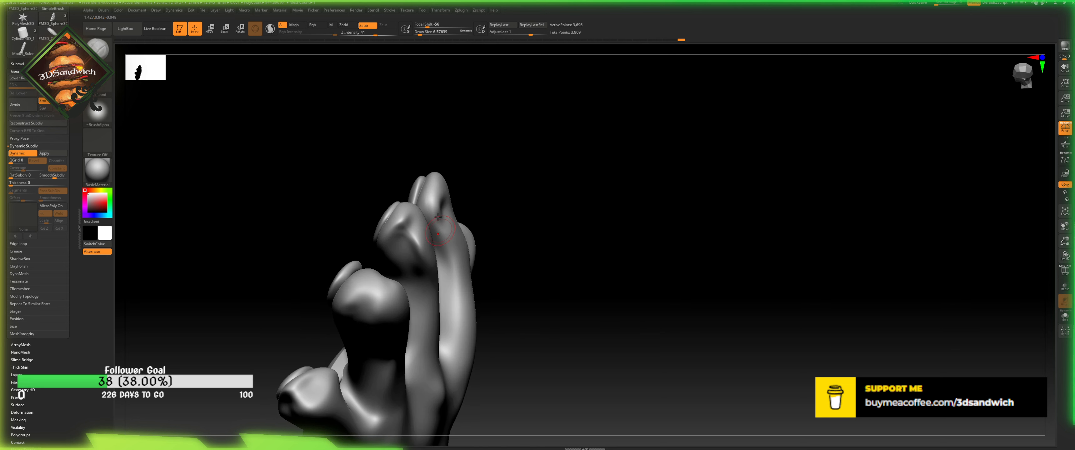
{"action": "left_click_drag", "start_coordinate": [475, 193], "coordinate": [473, 192]}
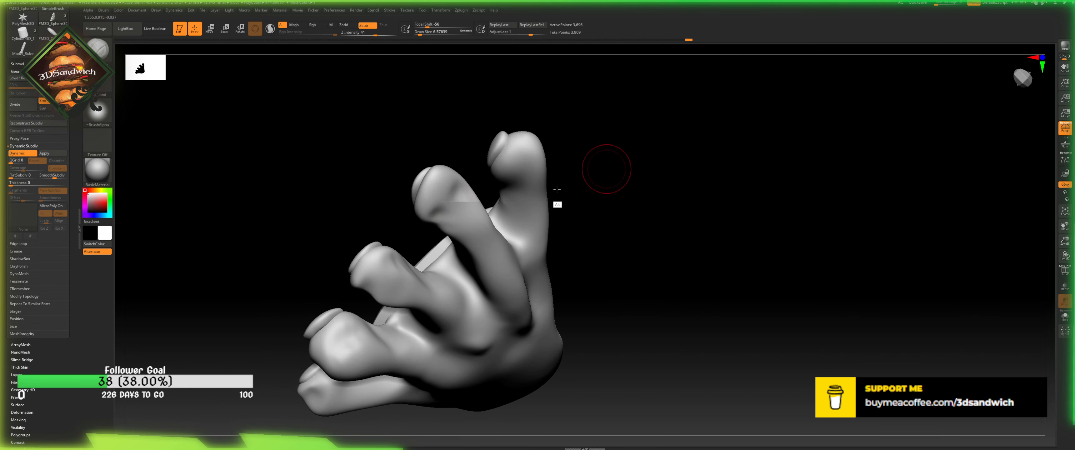
{"action": "left_click_drag", "start_coordinate": [556, 189], "coordinate": [367, 166]}
- Switch to a different sculpting brush and rework the fingertip surfaces beside the pads, smoothing rough spots from several angles
{"action": "left_click", "coordinate": [102, 51]}
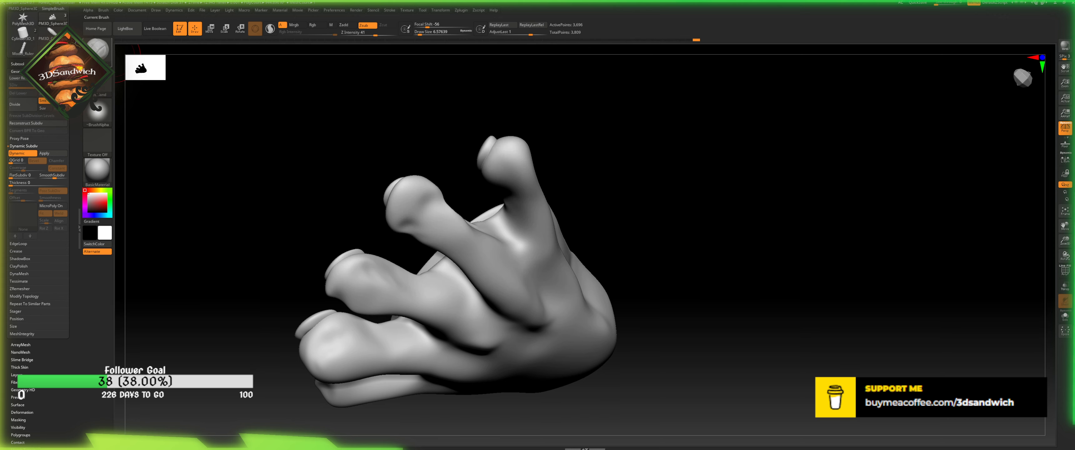
{"action": "left_click", "coordinate": [102, 51]}
{"action": "left_click", "coordinate": [737, 131]}
{"action": "left_click_drag", "start_coordinate": [688, 160], "coordinate": [463, 64]}
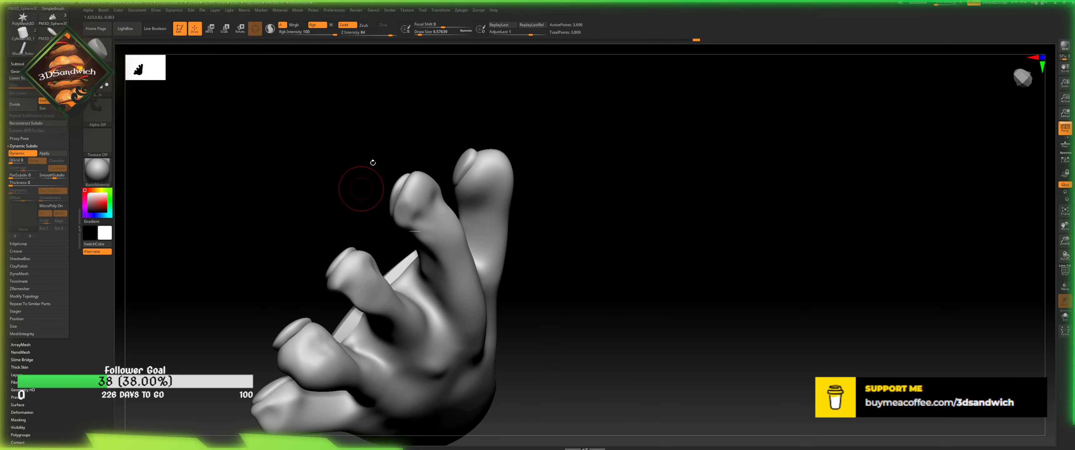
{"action": "left_click_drag", "start_coordinate": [360, 189], "coordinate": [400, 217]}
{"action": "left_click_drag", "start_coordinate": [353, 271], "coordinate": [350, 278], "text": "shift"}
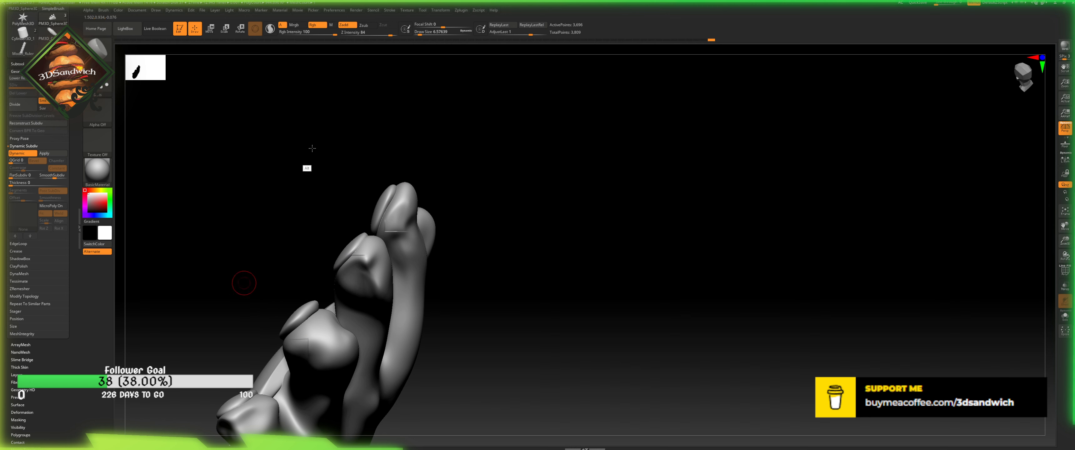
{"action": "left_click_drag", "start_coordinate": [312, 148], "coordinate": [329, 220]}
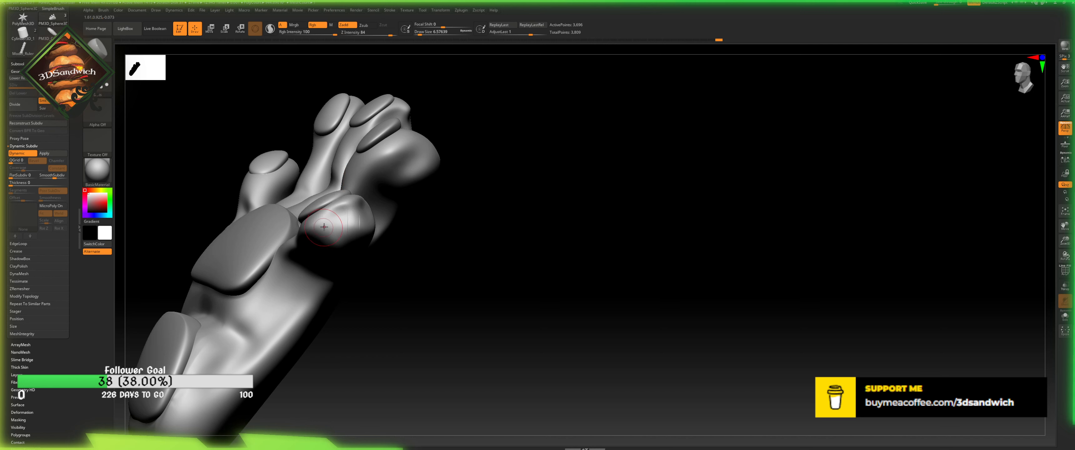
{"action": "mouse_move", "coordinate": [299, 241]}
{"action": "left_mouse_down"}
{"action": "mouse_move", "coordinate": [384, 296]}
{"action": "mouse_move", "coordinate": [358, 291]}
{"action": "mouse_move", "coordinate": [313, 225]}
{"action": "mouse_move", "coordinate": [333, 243]}
{"action": "left_mouse_up"}
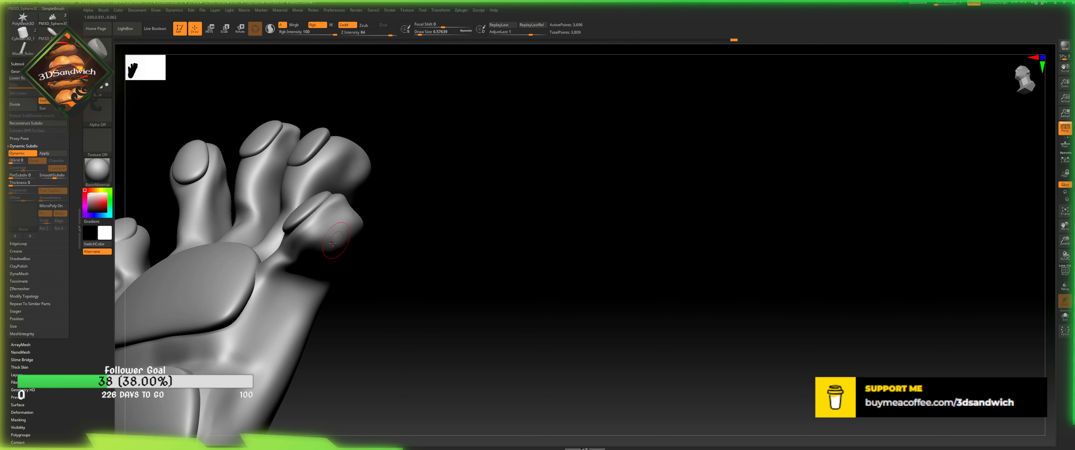
{"action": "left_click_drag", "start_coordinate": [367, 212], "coordinate": [345, 178]}
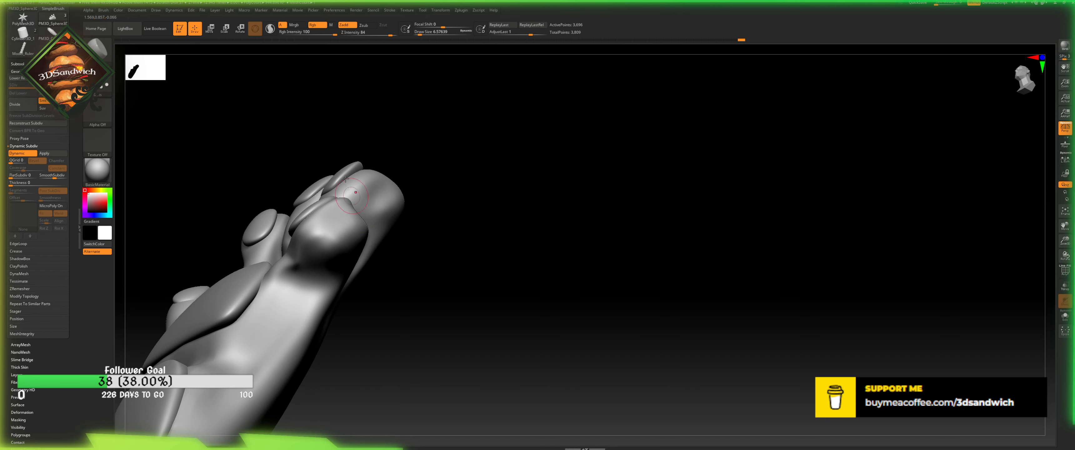
{"action": "left_click", "coordinate": [372, 27]}
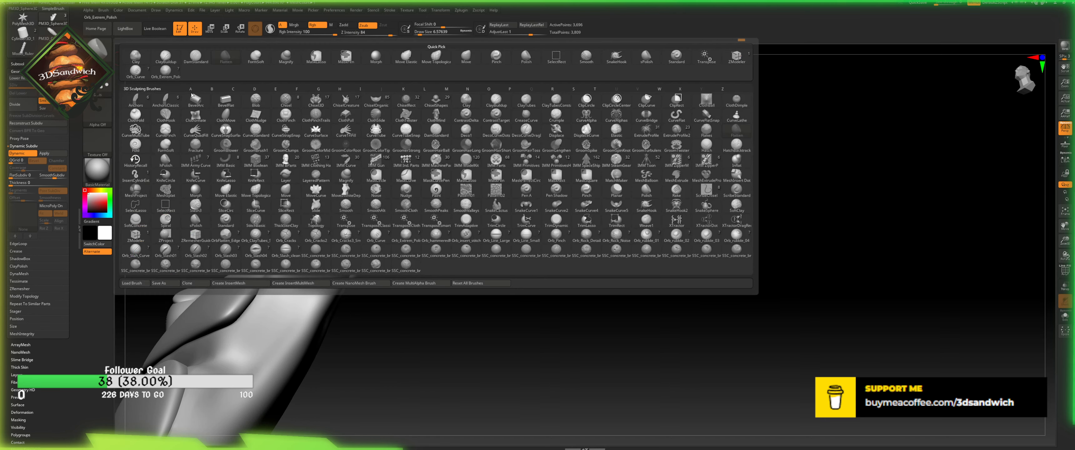
- Switch to the Orb_Extrem_Polish brush, set its draw size to about 13 and polish the lowest outer fingertip
{"action": "left_click", "coordinate": [97, 47]}
{"action": "left_click", "coordinate": [410, 241]}
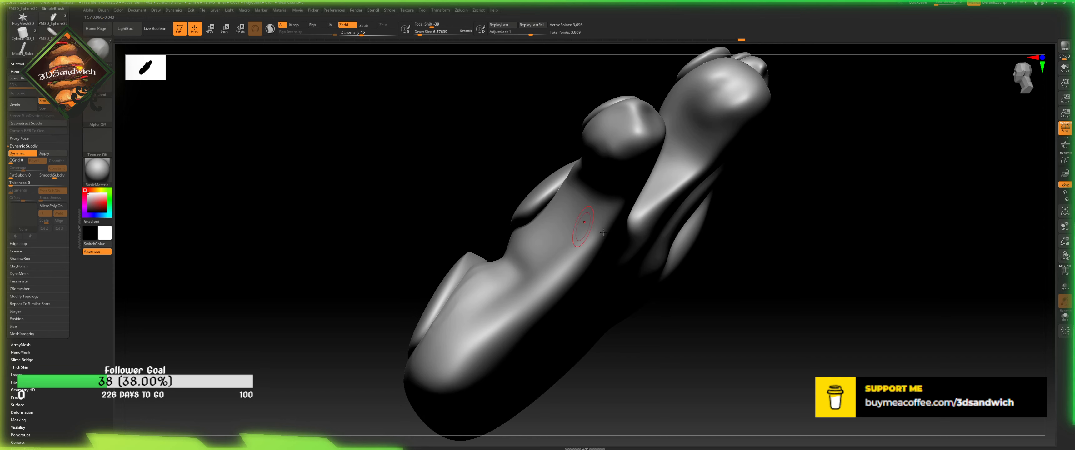
{"action": "left_click_drag", "start_coordinate": [830, 249], "coordinate": [639, 359], "text": "alt"}
{"action": "left_click_drag", "start_coordinate": [626, 300], "coordinate": [556, 271]}
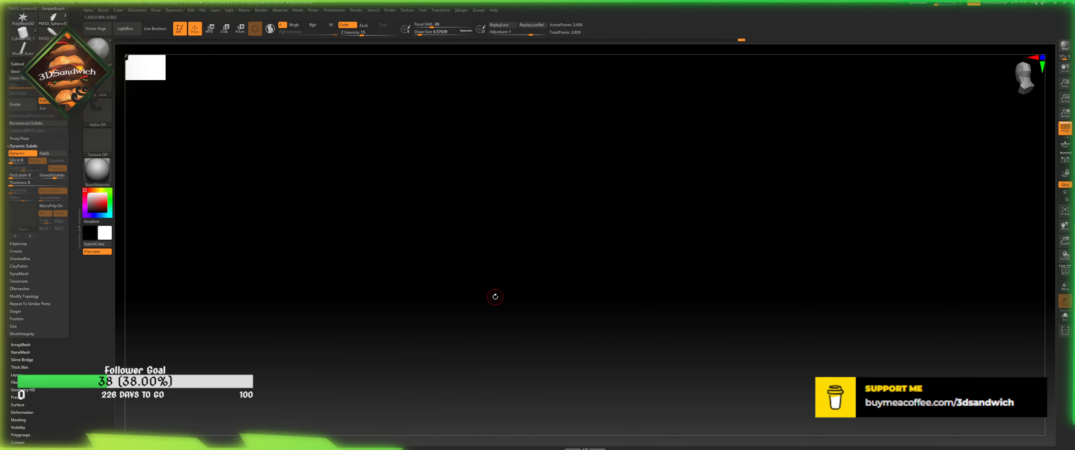
{"action": "key", "text": "f"}
{"action": "key", "text": "w"}
{"action": "left_click_drag", "start_coordinate": [423, 144], "coordinate": [361, 248], "text": "alt"}
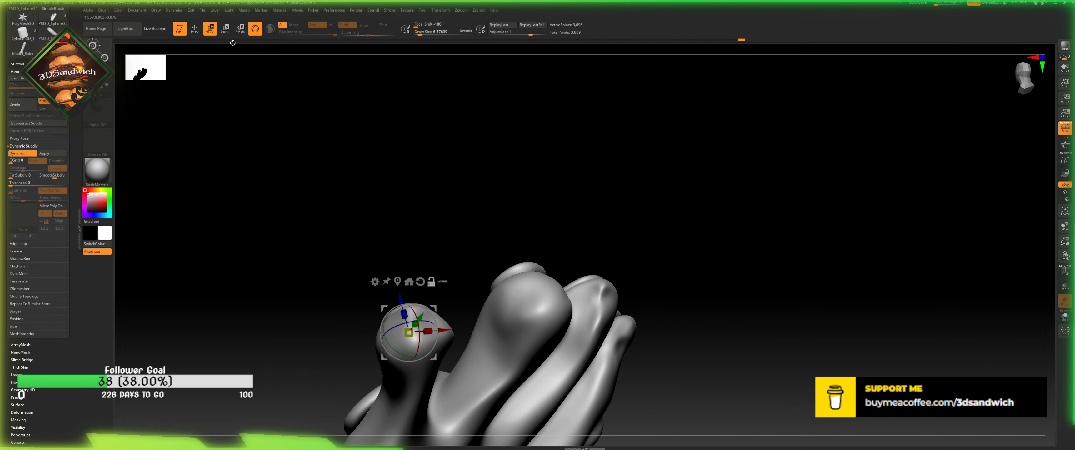
{"action": "key", "text": "q"}
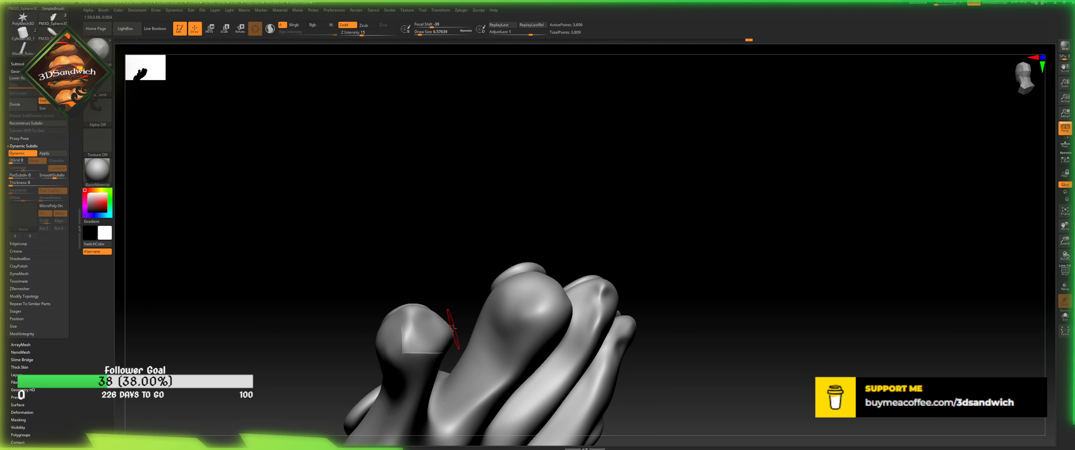
{"action": "right_click_drag", "start_coordinate": [444, 334], "coordinate": [436, 311]}
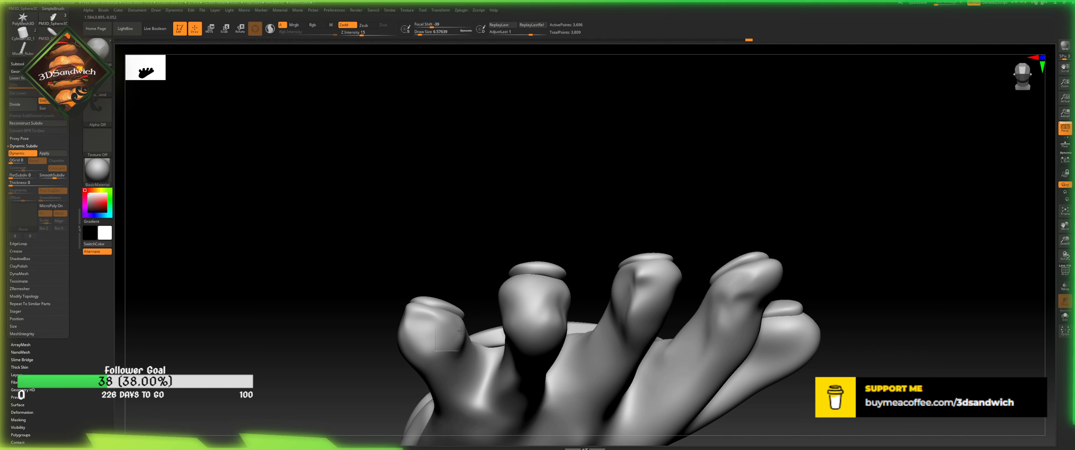
{"action": "left_click_drag", "start_coordinate": [419, 34], "coordinate": [421, 34]}
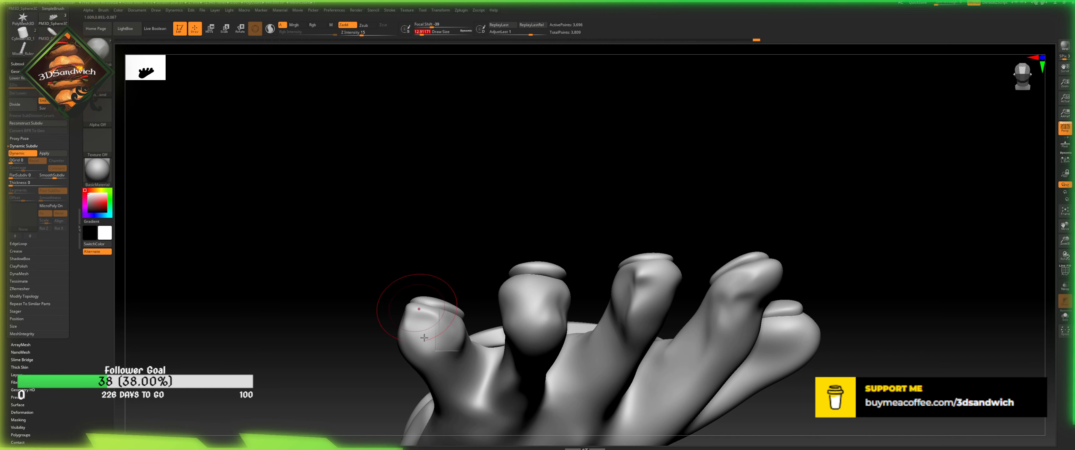
{"action": "mouse_move", "coordinate": [438, 343]}
{"action": "left_mouse_down"}
{"action": "mouse_move", "coordinate": [453, 338]}
{"action": "mouse_move", "coordinate": [446, 327]}
{"action": "left_mouse_up"}
- Polish the sides of the lowest outer fingertip around its pad from several angles
{"action": "right_click_drag", "start_coordinate": [399, 282], "coordinate": [439, 267]}
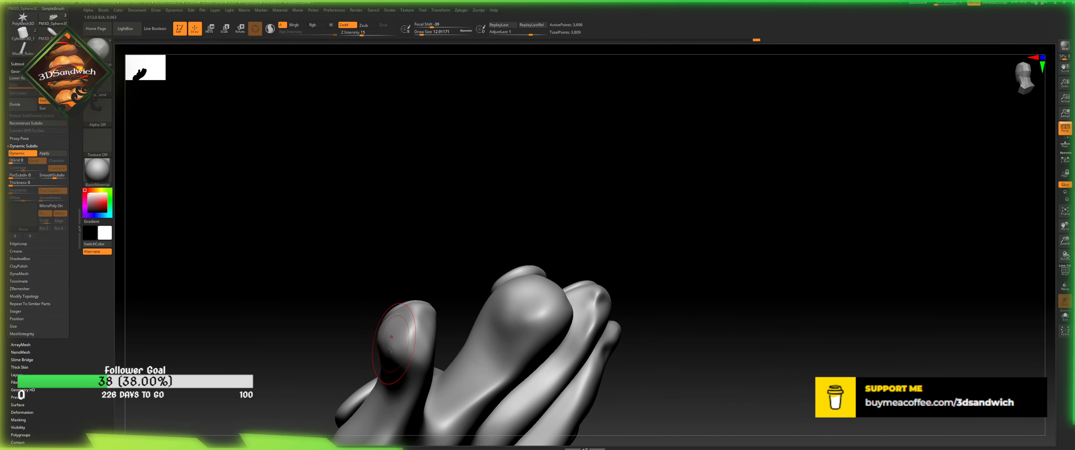
{"action": "left_click_drag", "start_coordinate": [413, 324], "coordinate": [395, 354]}
{"action": "mouse_move", "coordinate": [422, 259]}
{"action": "right_mouse_down"}
{"action": "mouse_move", "coordinate": [444, 263]}
{"action": "mouse_move", "coordinate": [386, 329]}
{"action": "right_mouse_up"}
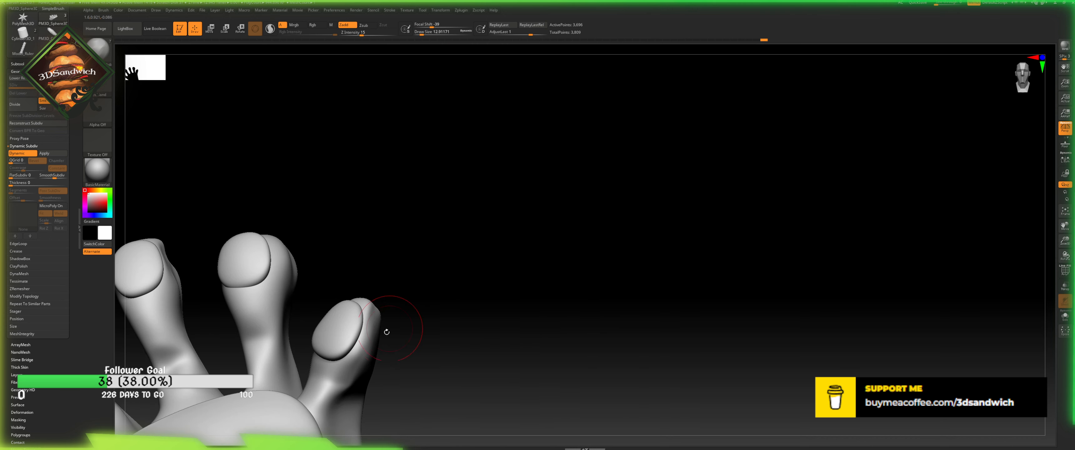
{"action": "left_click_drag", "start_coordinate": [373, 339], "coordinate": [370, 364]}
{"action": "mouse_move", "coordinate": [381, 352]}
{"action": "right_mouse_down"}
{"action": "mouse_move", "coordinate": [385, 371]}
{"action": "mouse_move", "coordinate": [385, 307]}
{"action": "right_mouse_up"}
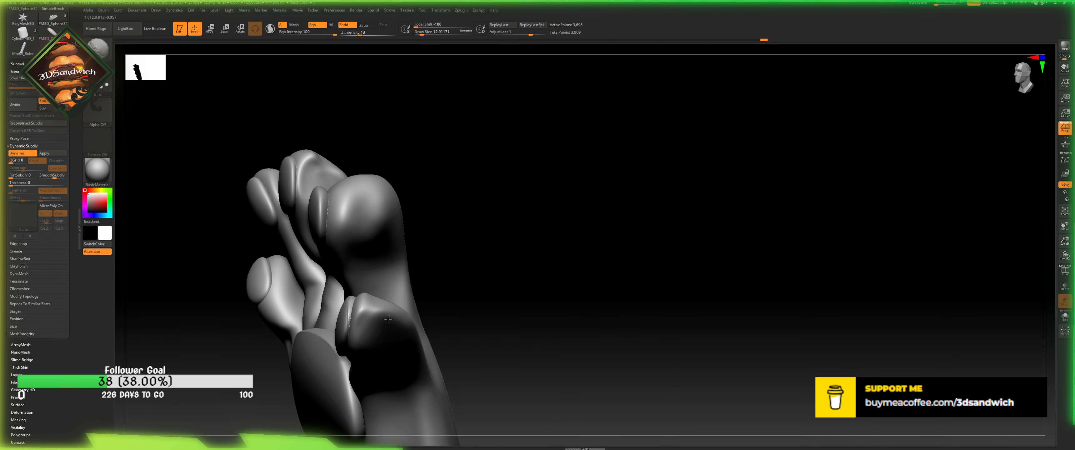
- Reduce the brush's draw size to about 8.4, polish the neighbouring fingertip and smooth the tip of the finger after it
{"action": "left_click_drag", "start_coordinate": [421, 33], "coordinate": [420, 33]}
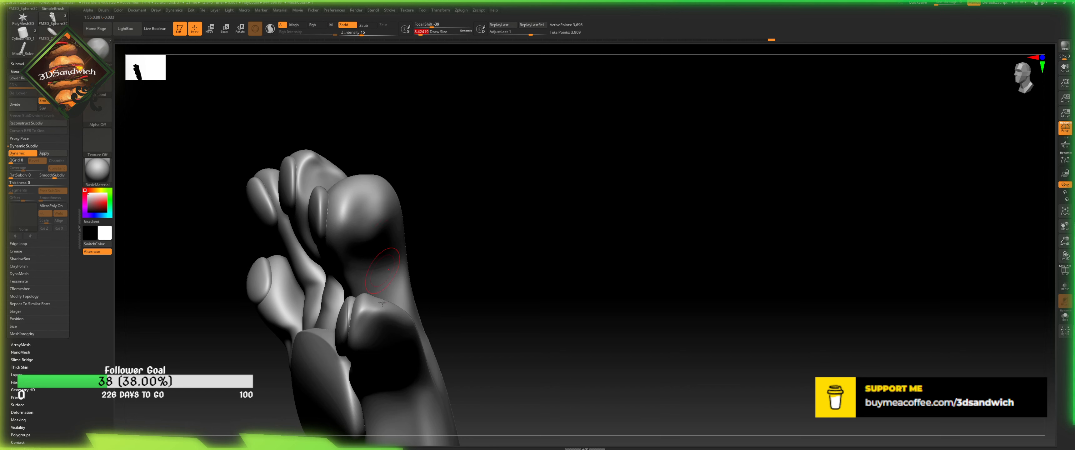
{"action": "right_click_drag", "start_coordinate": [382, 302], "coordinate": [401, 311]}
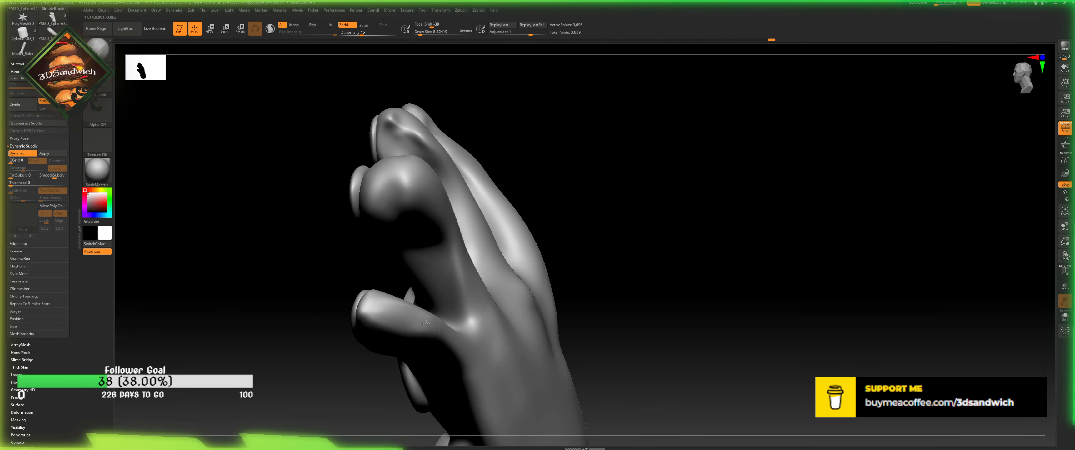
{"action": "left_click_drag", "start_coordinate": [405, 178], "coordinate": [416, 180]}
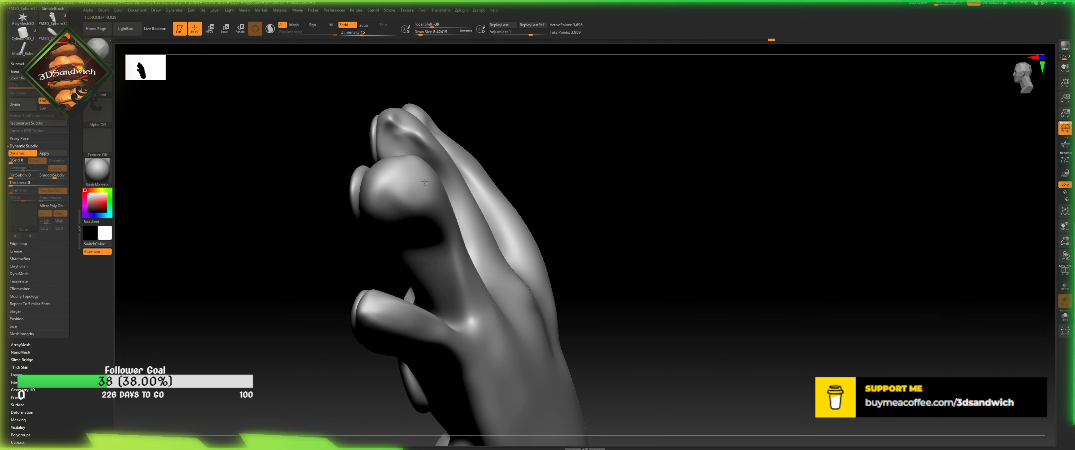
{"action": "mouse_move", "coordinate": [424, 182]}
{"action": "right_mouse_down"}
{"action": "mouse_move", "coordinate": [580, 283]}
{"action": "mouse_move", "coordinate": [321, 233]}
{"action": "right_mouse_up"}
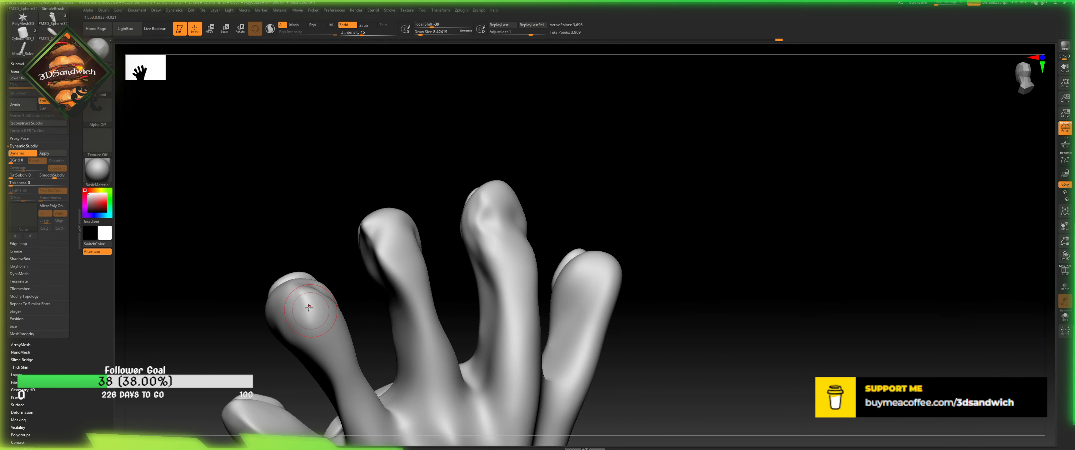
{"action": "left_click_drag", "start_coordinate": [308, 307], "coordinate": [325, 314]}
{"action": "left_click_drag", "start_coordinate": [394, 246], "coordinate": [387, 235], "text": "shift"}
{"action": "right_click_drag", "start_coordinate": [386, 233], "coordinate": [450, 244]}
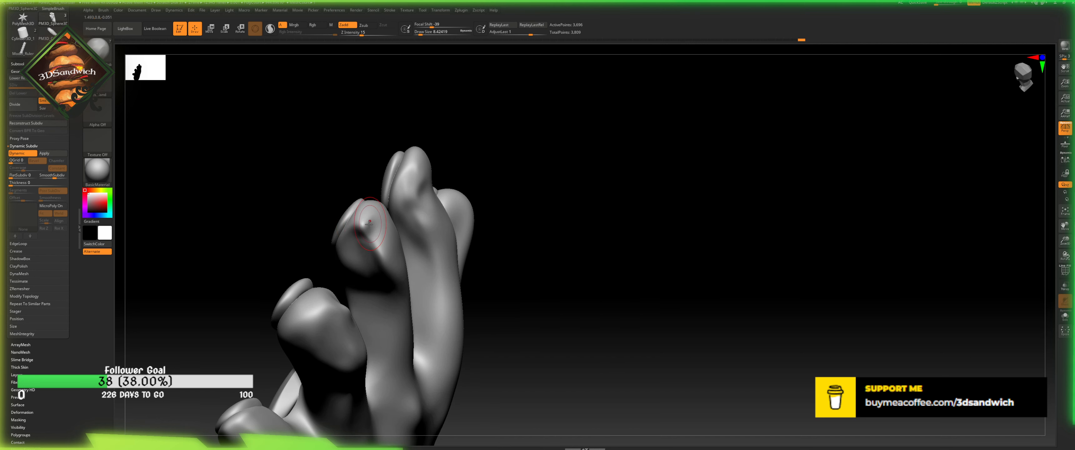
- Polish the backs of the two middle fingertips and smooth the bumps behind their pads
{"action": "left_click_drag", "start_coordinate": [369, 213], "coordinate": [362, 224]}
{"action": "left_click_drag", "start_coordinate": [417, 154], "coordinate": [418, 149]}
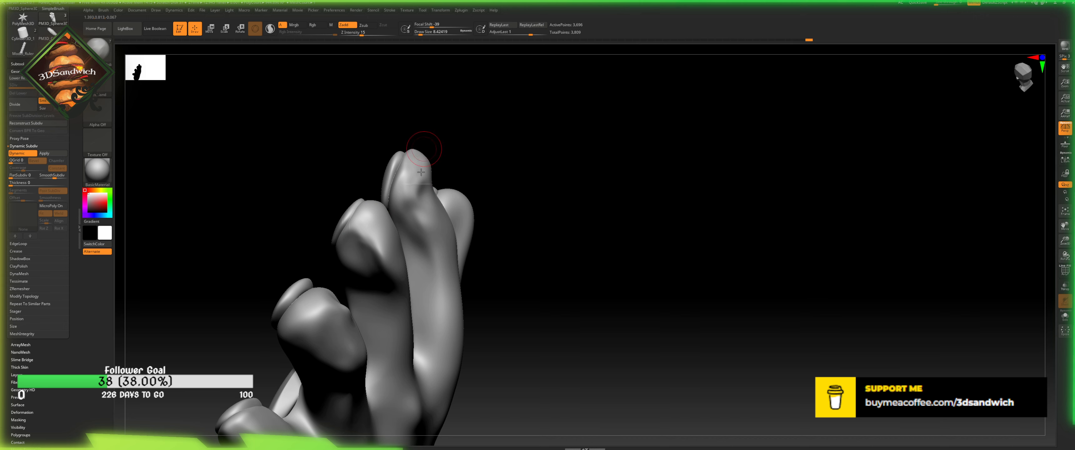
{"action": "right_click_drag", "start_coordinate": [420, 172], "coordinate": [434, 165]}
{"action": "left_click_drag", "start_coordinate": [420, 161], "coordinate": [419, 157], "text": "shift"}
{"action": "right_click_drag", "start_coordinate": [475, 176], "coordinate": [429, 171]}
{"action": "left_click_drag", "start_coordinate": [436, 172], "coordinate": [436, 158], "text": "shift"}
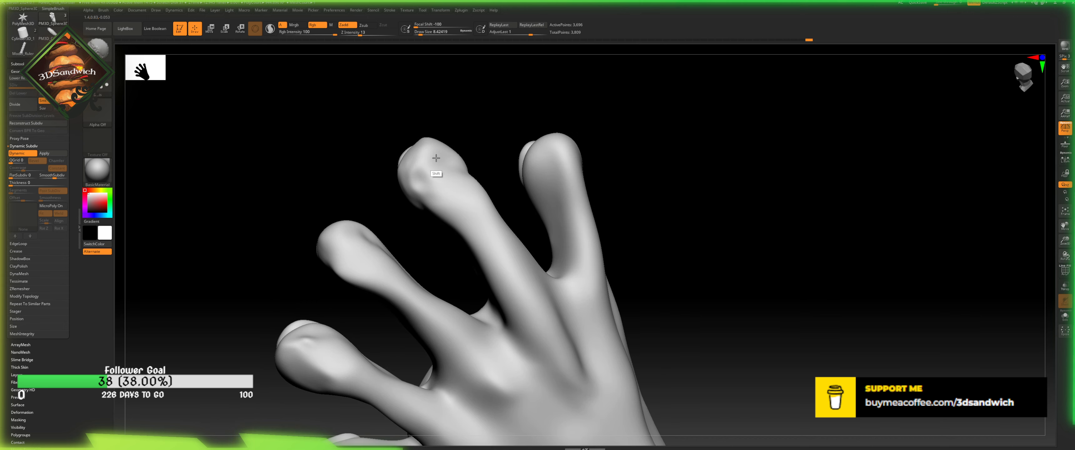
- Polish the undersides of the middle and far outer fingertips, then touch up the middle fingertip's back
{"action": "mouse_move", "coordinate": [436, 158]}
{"action": "right_mouse_down"}
{"action": "mouse_move", "coordinate": [444, 168]}
{"action": "mouse_move", "coordinate": [427, 149]}
{"action": "right_mouse_up"}
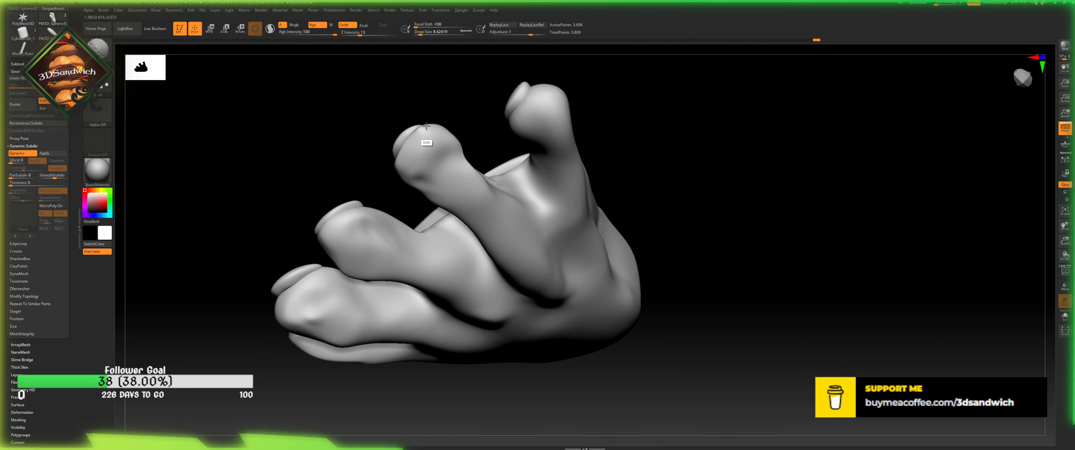
{"action": "left_click_drag", "start_coordinate": [420, 132], "coordinate": [456, 152]}
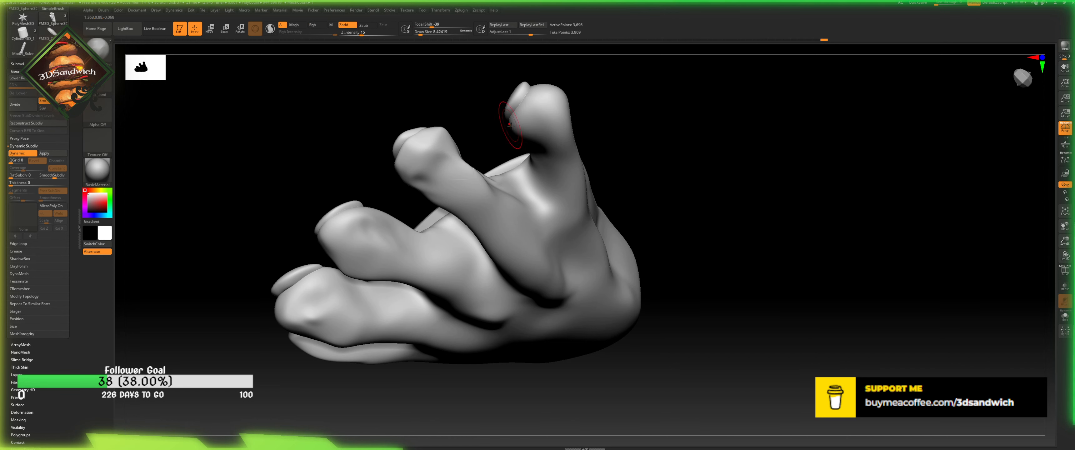
{"action": "left_click_drag", "start_coordinate": [518, 122], "coordinate": [524, 126]}
{"action": "mouse_move", "coordinate": [581, 120]}
{"action": "right_mouse_down"}
{"action": "mouse_move", "coordinate": [569, 180]}
{"action": "mouse_move", "coordinate": [459, 200]}
{"action": "right_mouse_up"}
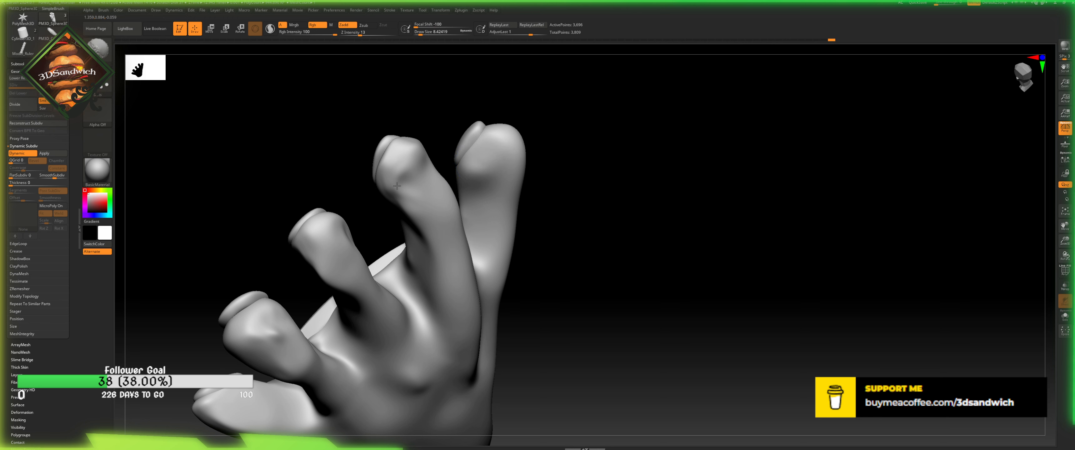
{"action": "left_click_drag", "start_coordinate": [400, 179], "coordinate": [398, 184]}
{"action": "right_click_drag", "start_coordinate": [628, 200], "coordinate": [594, 188]}
{"action": "right_click_drag", "start_coordinate": [428, 143], "coordinate": [423, 144]}
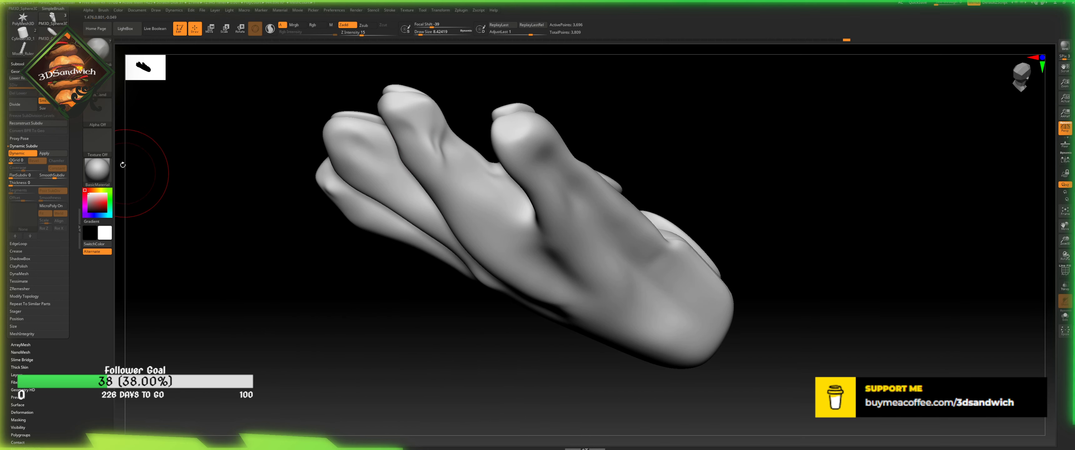
- Turn off Dynamic Subdiv to smooth the rough patch on the finger's base mesh, then turn the preview back on
{"action": "left_click", "coordinate": [17, 153]}
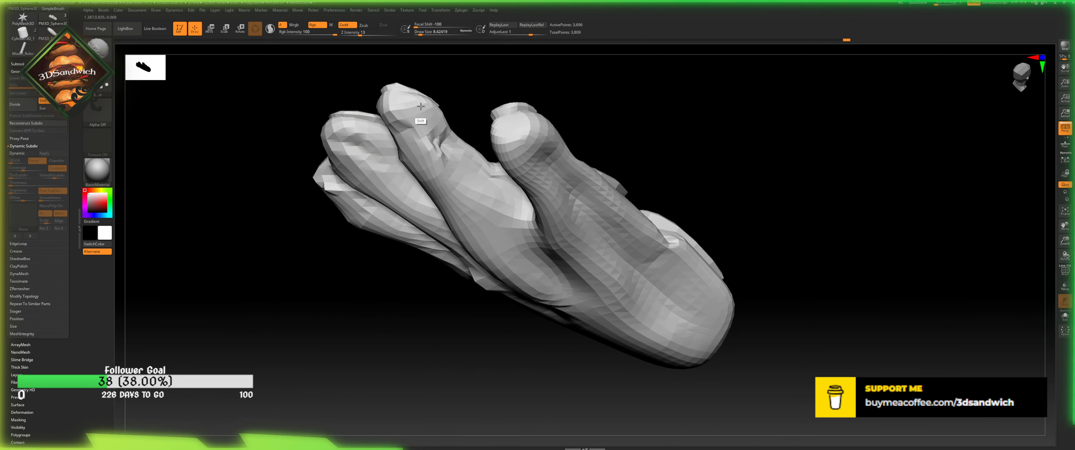
{"action": "right_click_drag", "start_coordinate": [376, 300], "coordinate": [408, 203], "text": "shift"}
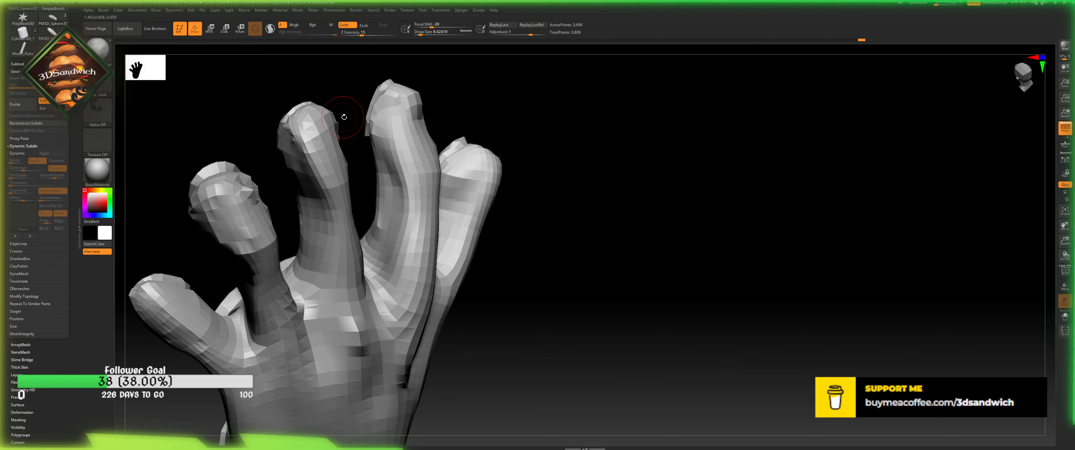
{"action": "right_click_drag", "start_coordinate": [344, 117], "coordinate": [526, 168]}
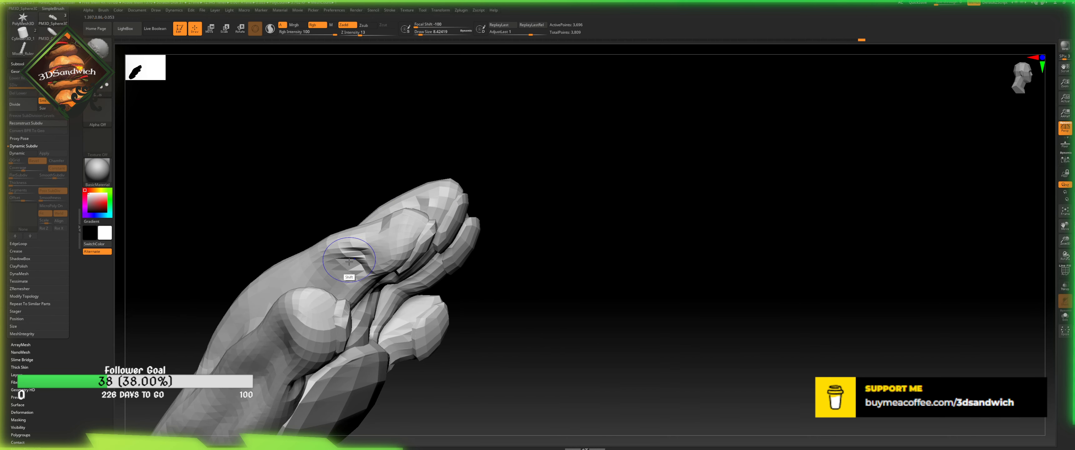
{"action": "left_click_drag", "start_coordinate": [348, 261], "coordinate": [354, 260], "text": "shift"}
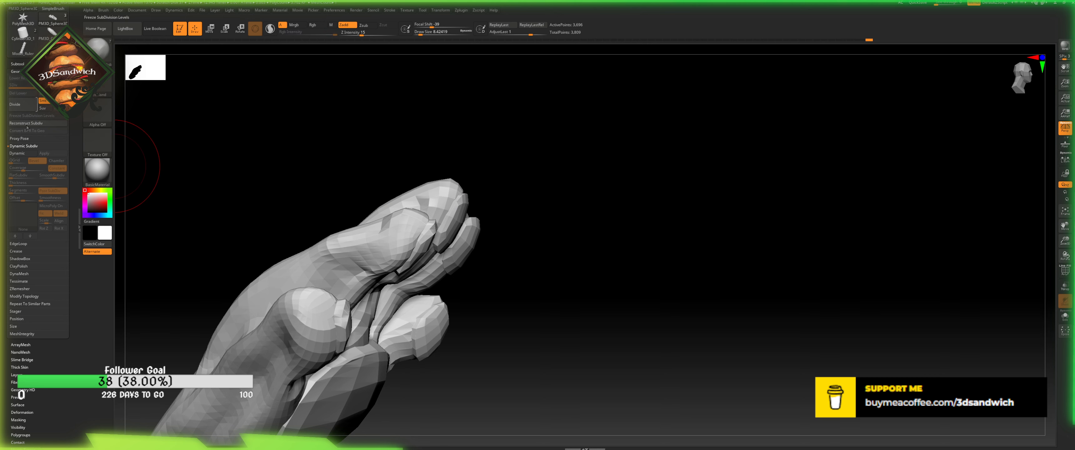
{"action": "left_click", "coordinate": [28, 154]}
- Select the Magnify brush, lower Dynamic Subdiv's SmoothSubdiv level and try a stroke on the second finger
{"action": "right_click_drag", "start_coordinate": [267, 154], "coordinate": [778, 268]}
{"action": "right_click_drag", "start_coordinate": [602, 337], "coordinate": [738, 197], "text": "alt"}
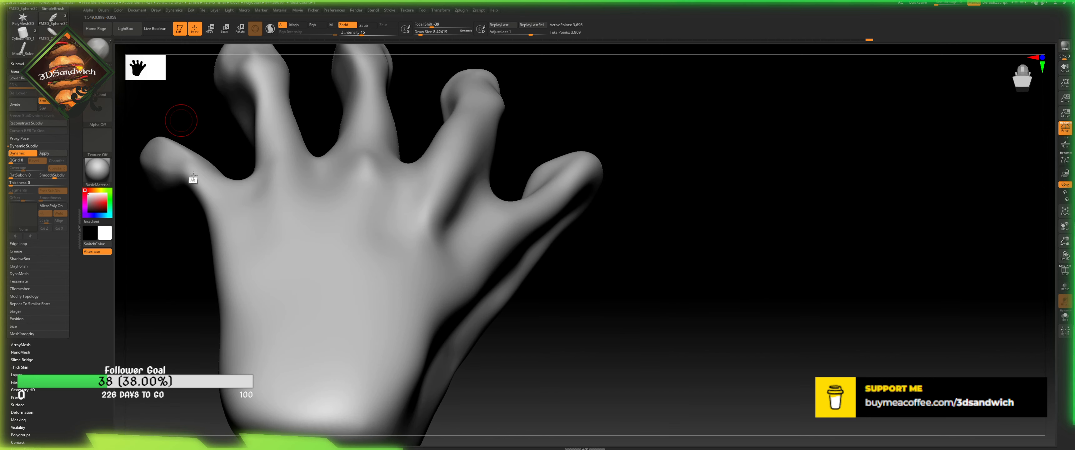
{"action": "right_click_drag", "start_coordinate": [193, 175], "coordinate": [199, 250], "text": "alt"}
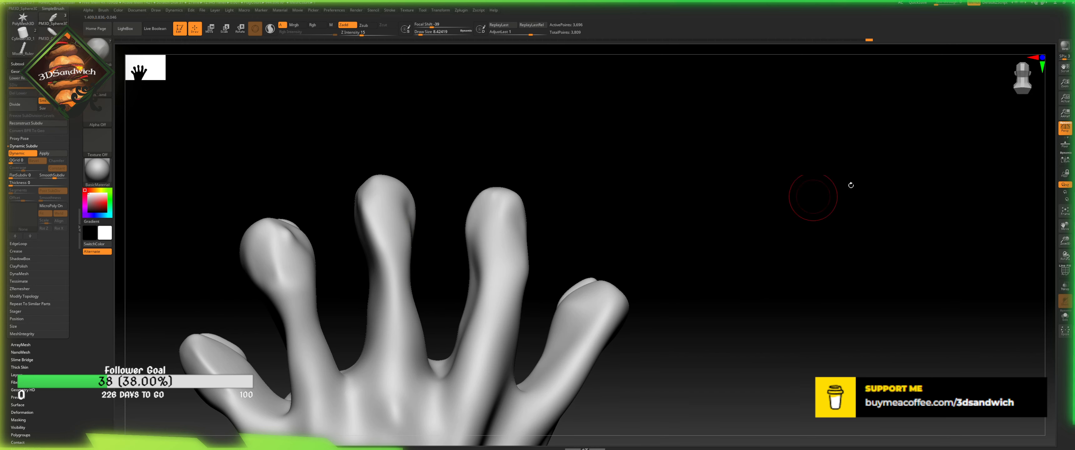
{"action": "right_click_drag", "start_coordinate": [691, 257], "coordinate": [685, 226], "text": "alt"}
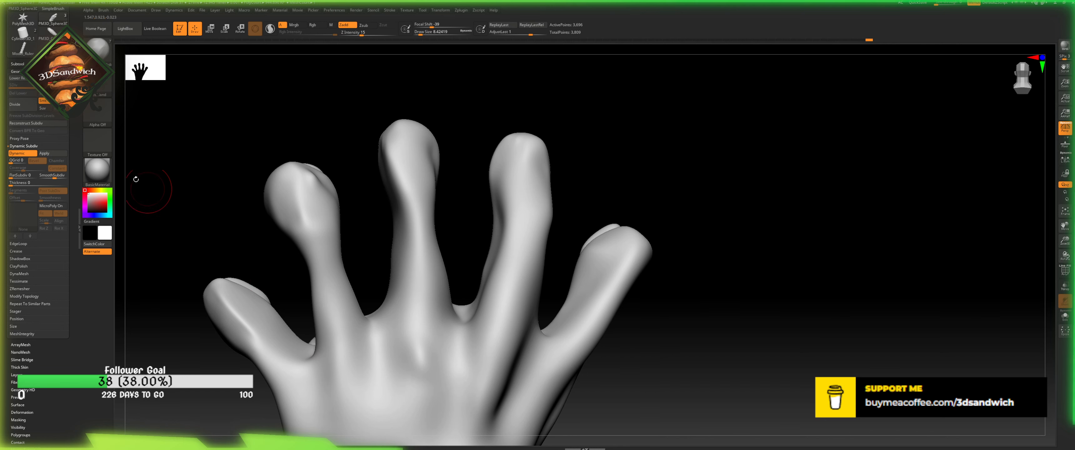
{"action": "left_click", "coordinate": [94, 57]}
{"action": "left_click", "coordinate": [93, 57]}
{"action": "left_click", "coordinate": [94, 57]}
{"action": "left_click", "coordinate": [100, 55]}
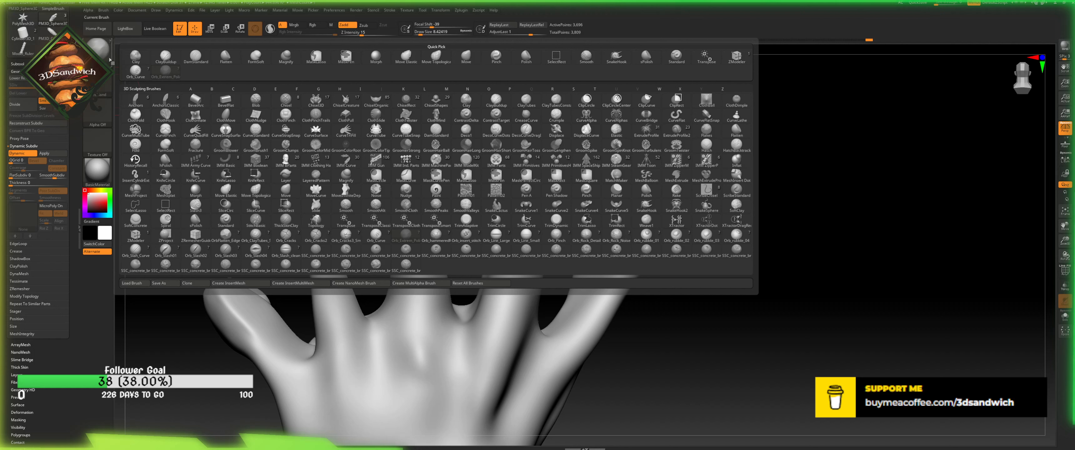
{"action": "left_click", "coordinate": [344, 177]}
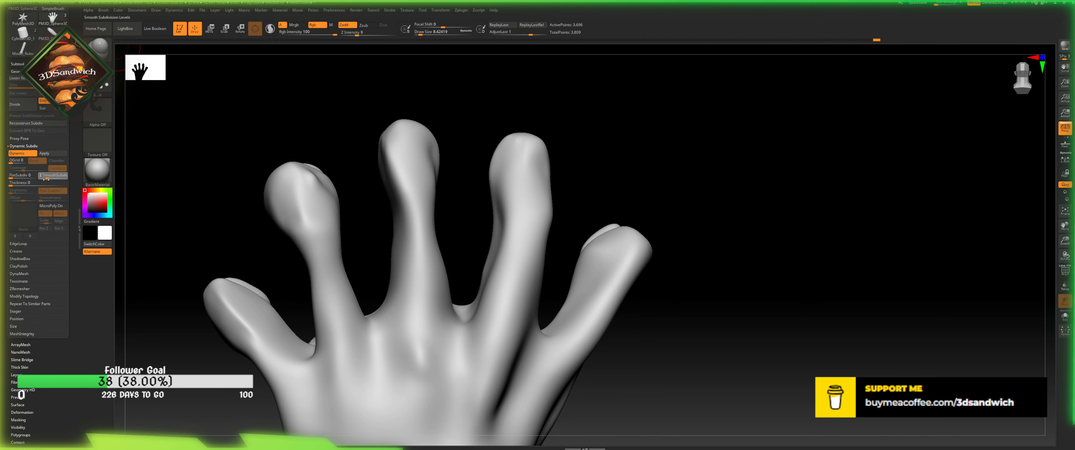
{"action": "left_click_drag", "start_coordinate": [46, 180], "coordinate": [43, 180]}
{"action": "left_click_drag", "start_coordinate": [270, 256], "coordinate": [284, 250]}
- Switch to the Move Topological brush with a larger draw size and push the second finger's narrow section into shape
{"action": "left_click", "coordinate": [102, 47]}
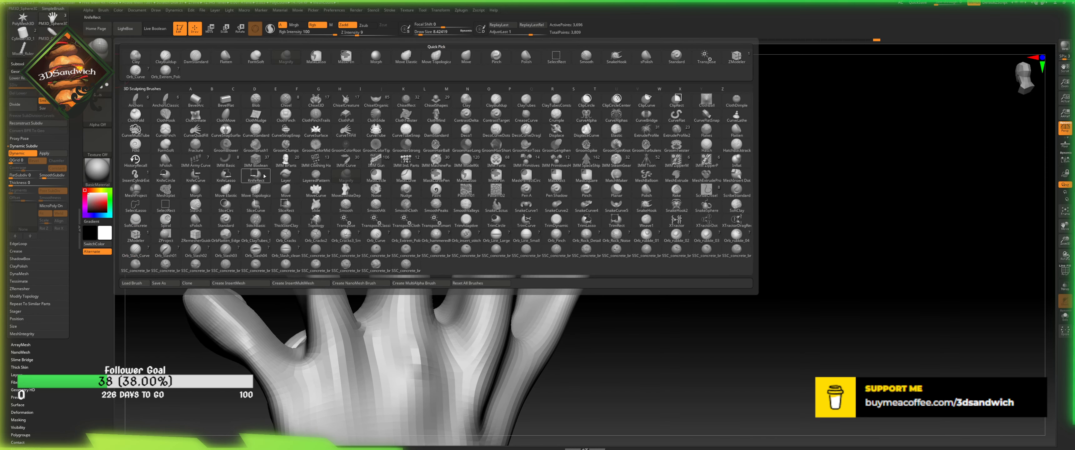
{"action": "left_click", "coordinate": [256, 189]}
{"action": "left_click", "coordinate": [424, 34]}
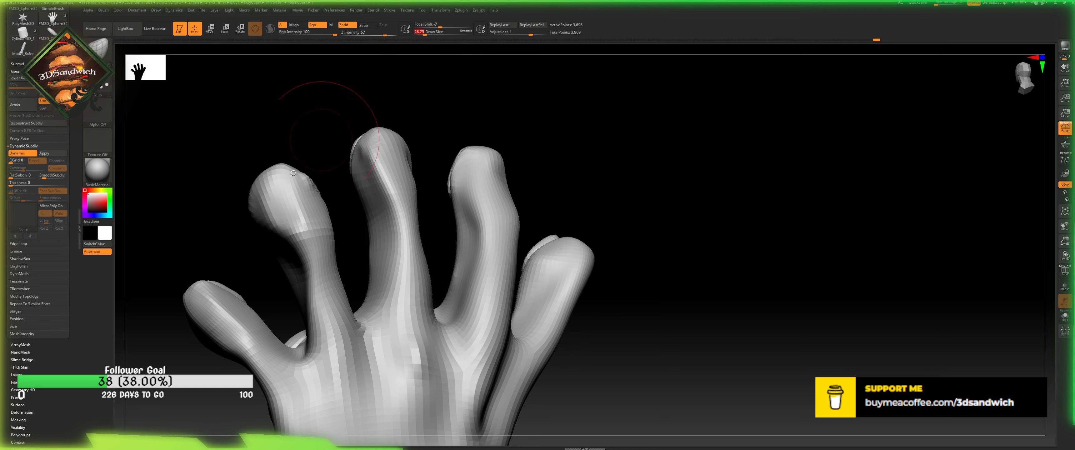
{"action": "mouse_move", "coordinate": [289, 263]}
{"action": "left_mouse_down"}
{"action": "mouse_move", "coordinate": [277, 271]}
{"action": "mouse_move", "coordinate": [308, 262]}
{"action": "left_mouse_up"}
- Reduce the Move Topological draw size and adjust the silhouettes of the fingers and their tips, checking the whole hand
{"action": "left_click_drag", "start_coordinate": [425, 36], "coordinate": [423, 36]}
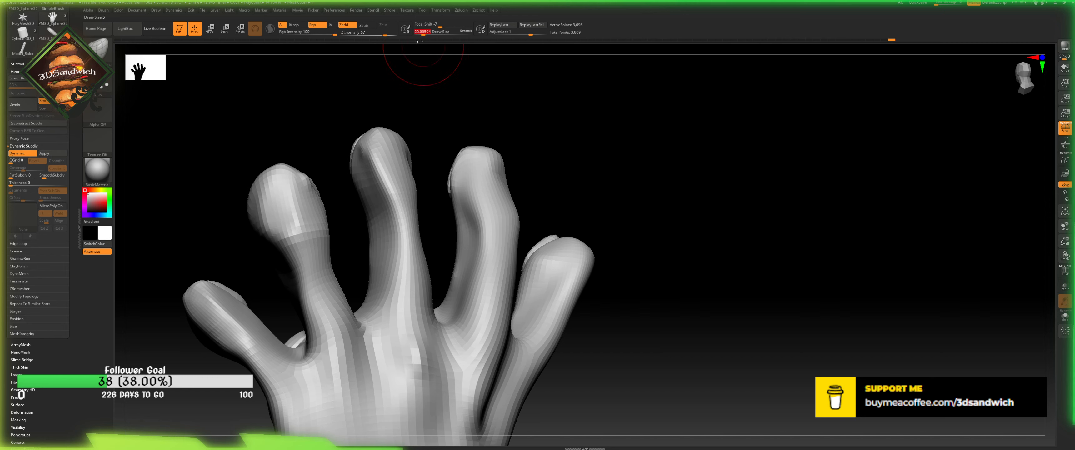
{"action": "mouse_move", "coordinate": [371, 101]}
{"action": "left_mouse_down"}
{"action": "mouse_move", "coordinate": [336, 147]}
{"action": "mouse_move", "coordinate": [282, 267]}
{"action": "mouse_move", "coordinate": [307, 280]}
{"action": "mouse_move", "coordinate": [276, 283]}
{"action": "left_mouse_up"}
{"action": "mouse_move", "coordinate": [358, 144]}
{"action": "left_mouse_down"}
{"action": "mouse_move", "coordinate": [350, 197]}
{"action": "mouse_move", "coordinate": [387, 216]}
{"action": "left_mouse_up"}
{"action": "left_click_drag", "start_coordinate": [466, 219], "coordinate": [471, 215]}
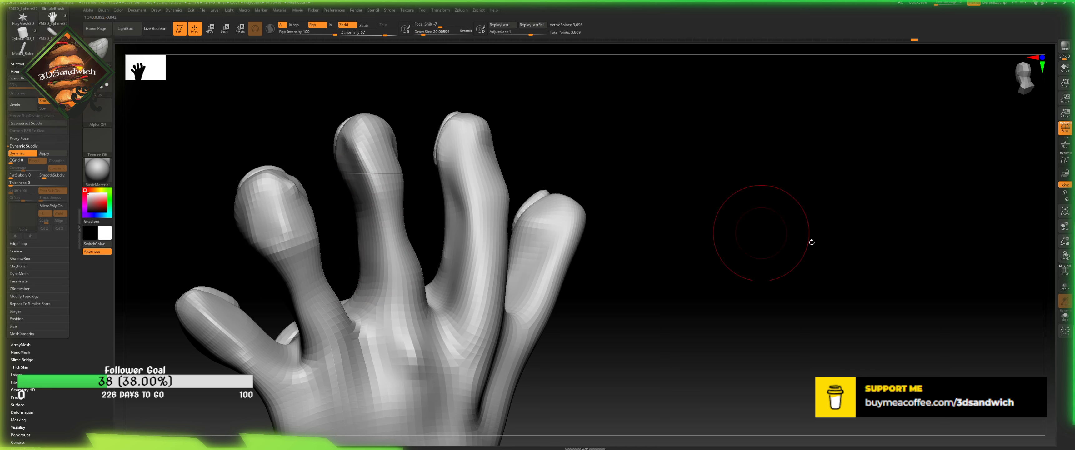
{"action": "left_click_drag", "start_coordinate": [1065, 241], "coordinate": [792, 212]}
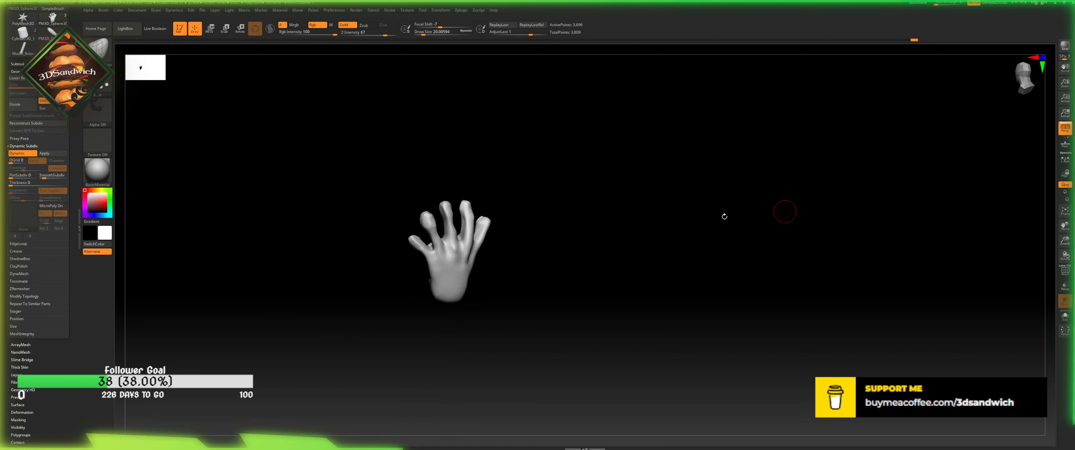
{"action": "left_click_drag", "start_coordinate": [724, 216], "coordinate": [667, 266]}
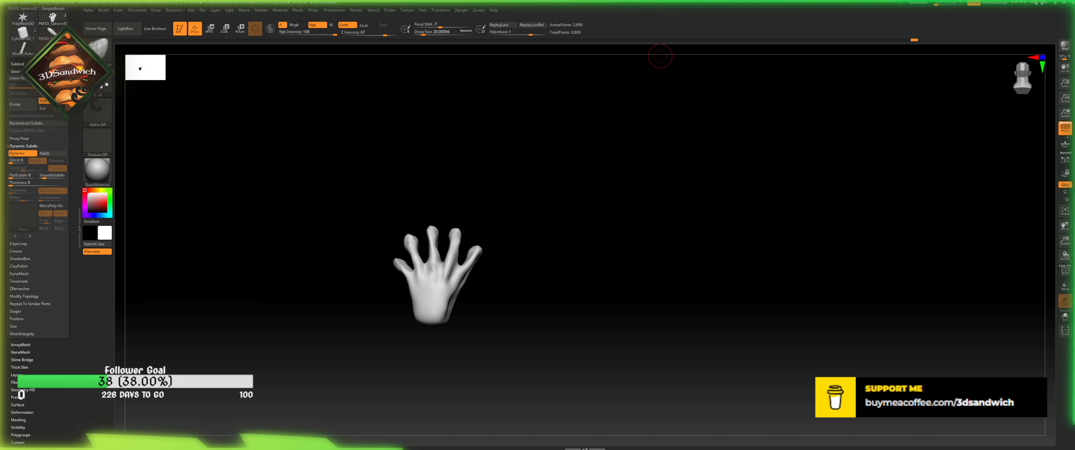
- Switch to the troll character's tool, select the Model_Ruler1 subtool and insert the finished hand as a new subtool
{"action": "left_click", "coordinate": [51, 34]}
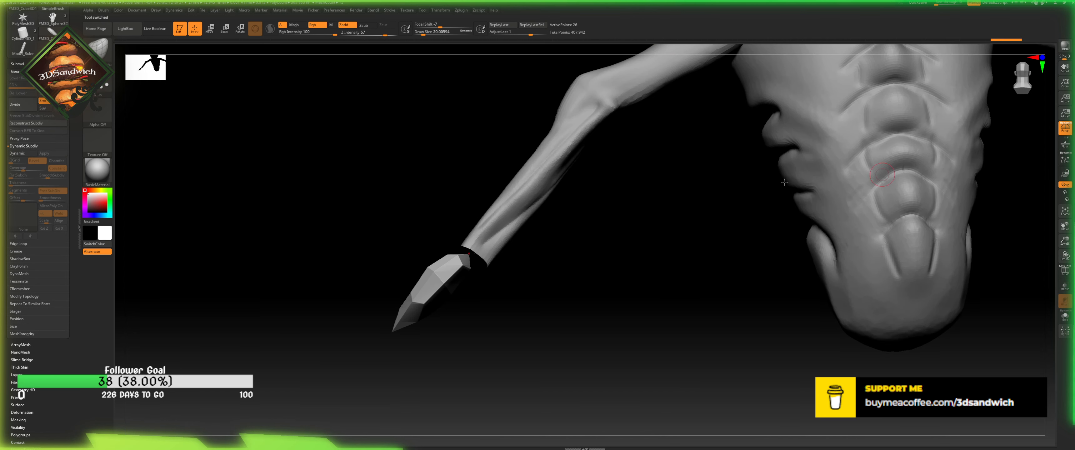
{"action": "left_click", "coordinate": [14, 64]}
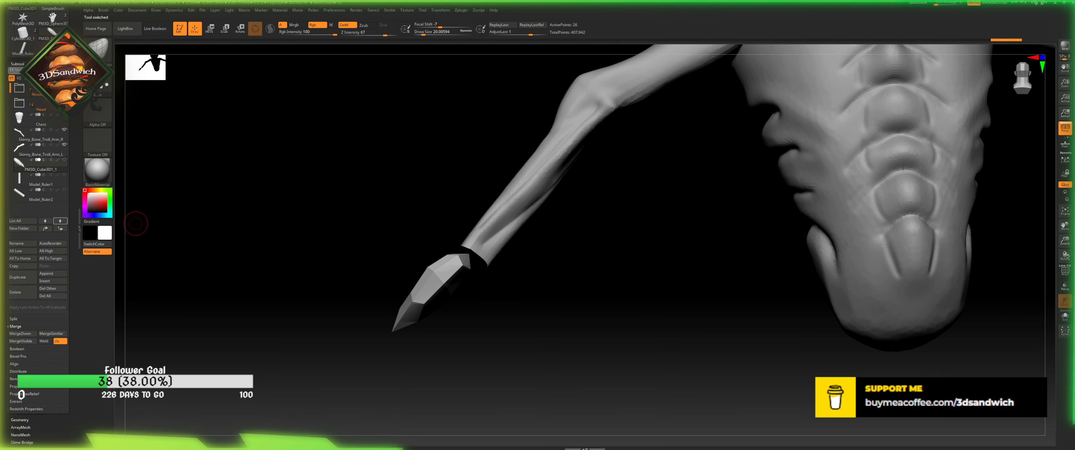
{"action": "mouse_move", "coordinate": [62, 164]}
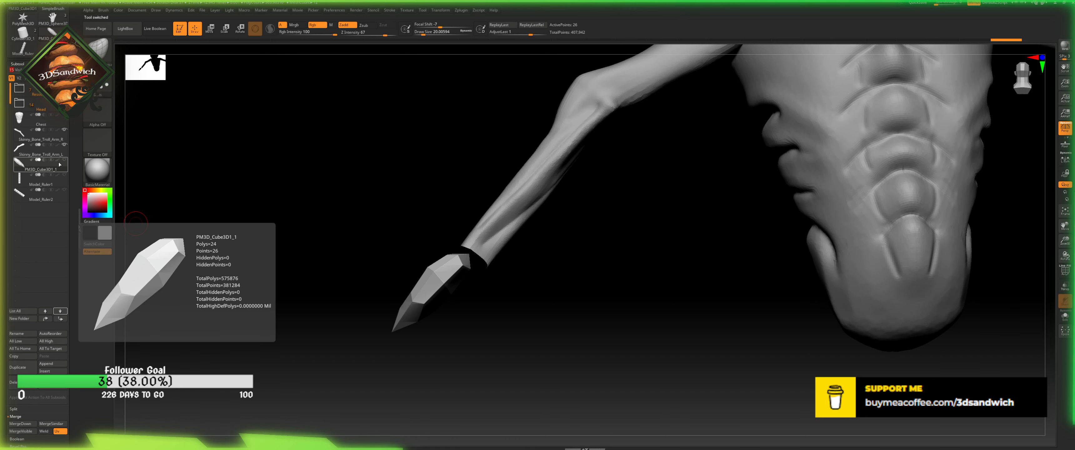
{"action": "left_click", "coordinate": [29, 179]}
{"action": "left_click", "coordinate": [53, 372]}
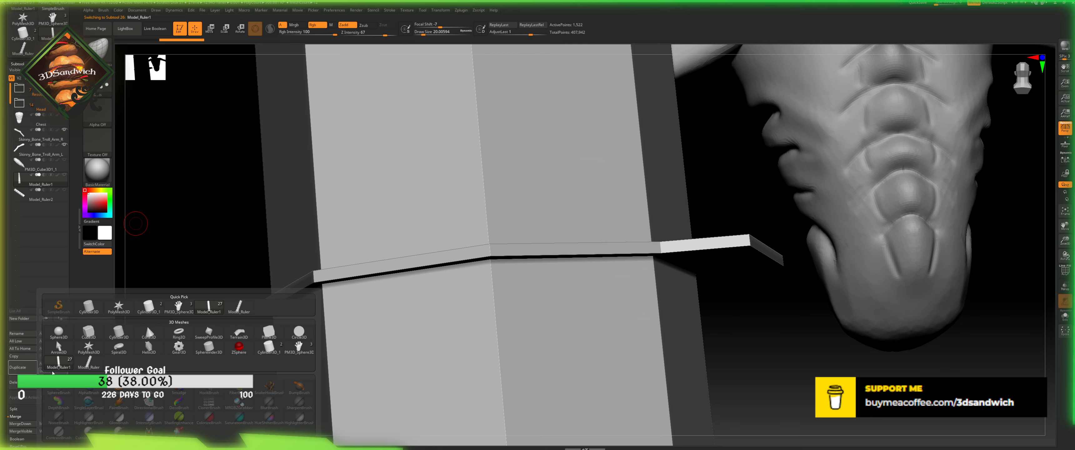
{"action": "left_click", "coordinate": [179, 307]}
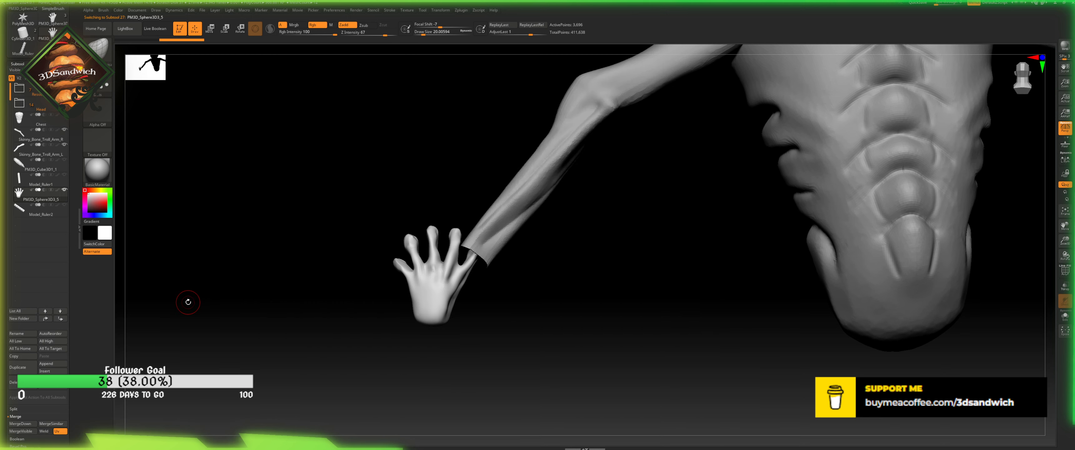
- Activate the transform gizmo on the hand, unlock it and place its pivot at the hand's wrist end
{"action": "left_click_drag", "start_coordinate": [655, 269], "coordinate": [690, 292]}
{"action": "left_click_drag", "start_coordinate": [1021, 72], "coordinate": [922, 119]}
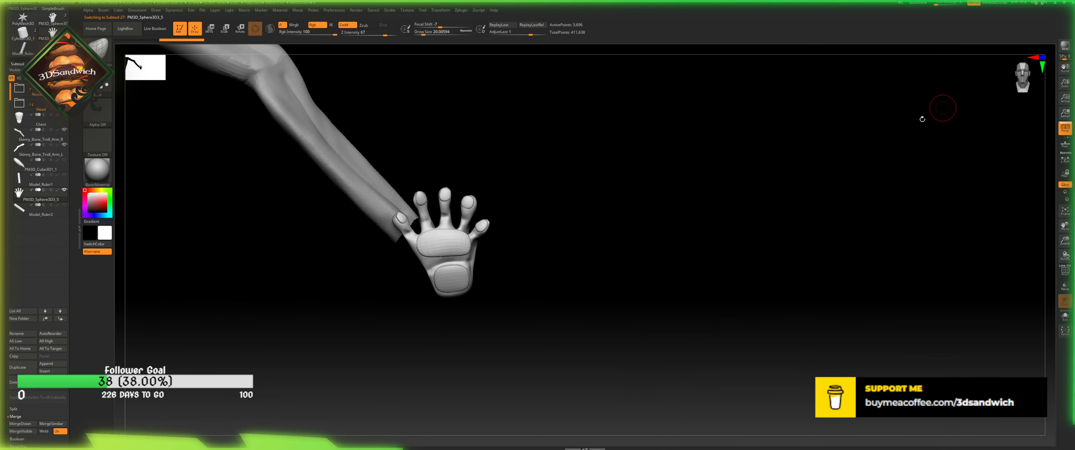
{"action": "key", "text": "w"}
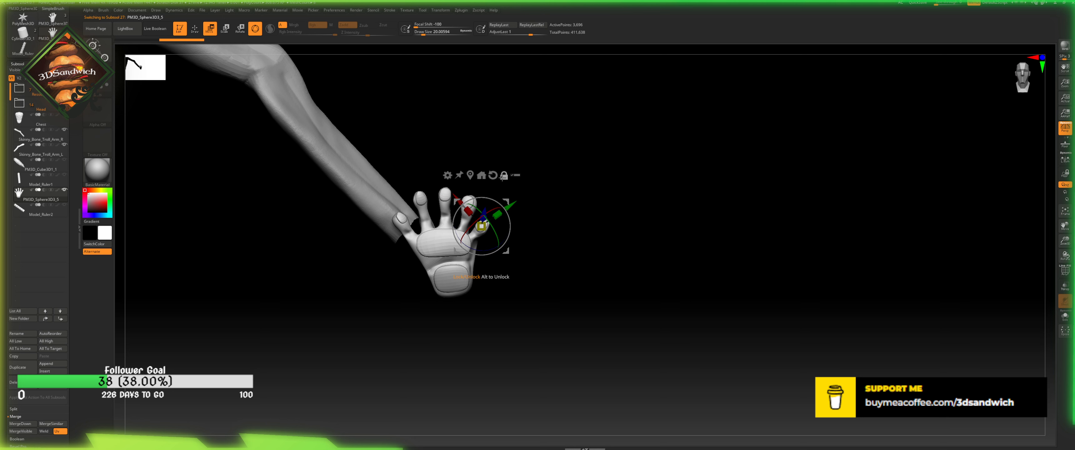
{"action": "left_click", "coordinate": [492, 174]}
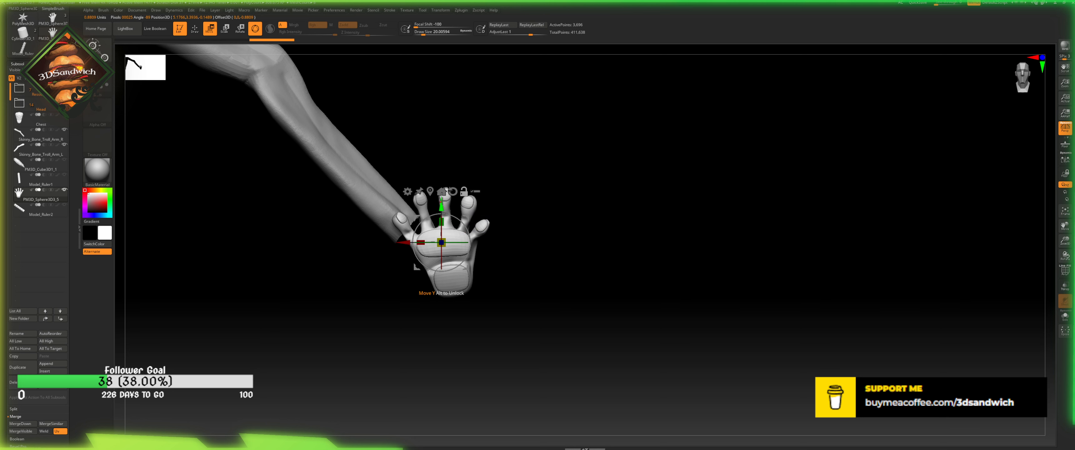
{"action": "left_click_drag", "start_coordinate": [467, 217], "coordinate": [448, 345], "text": "alt"}
{"action": "key", "text": "ctrl+z"}
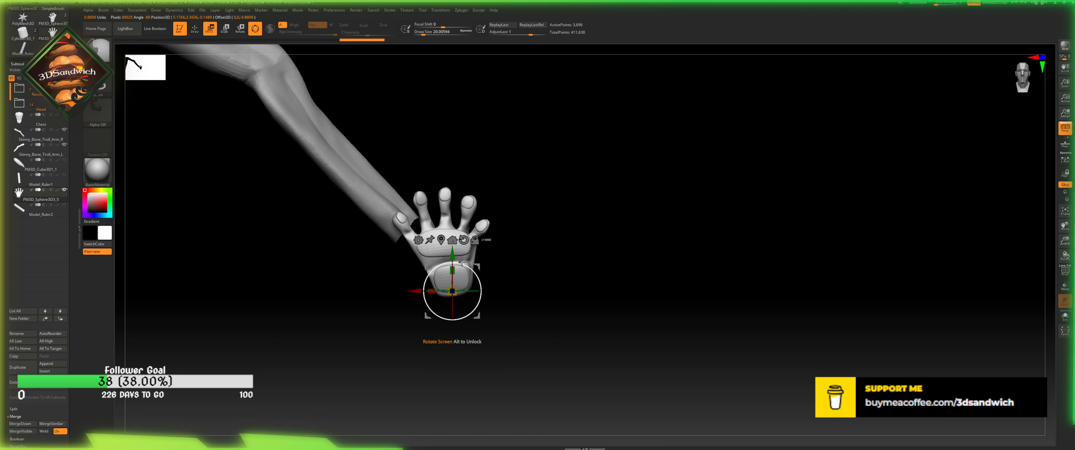
- Rotate the hand to follow the forearm's direction and move its wrist up against the end of the arm
{"action": "left_click_drag", "start_coordinate": [479, 291], "coordinate": [439, 342]}
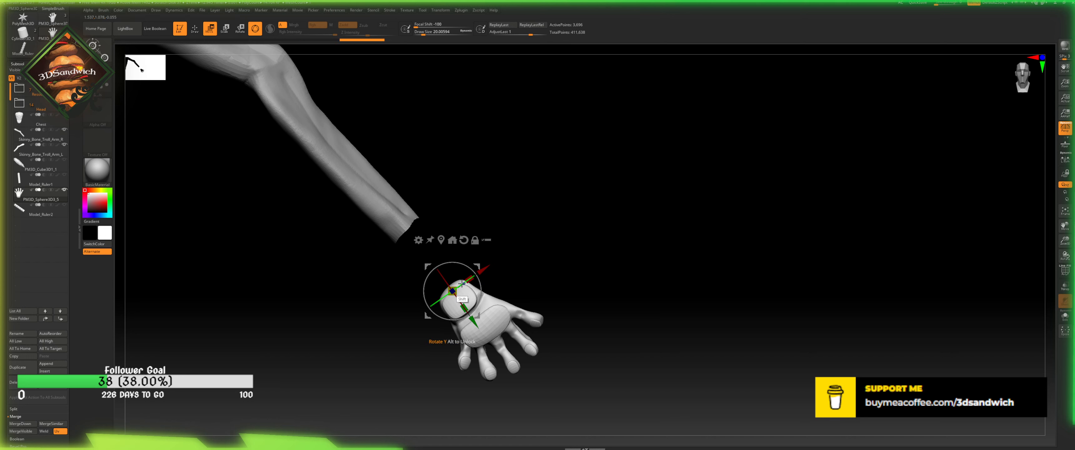
{"action": "left_click_drag", "start_coordinate": [462, 283], "coordinate": [425, 324], "text": "shift"}
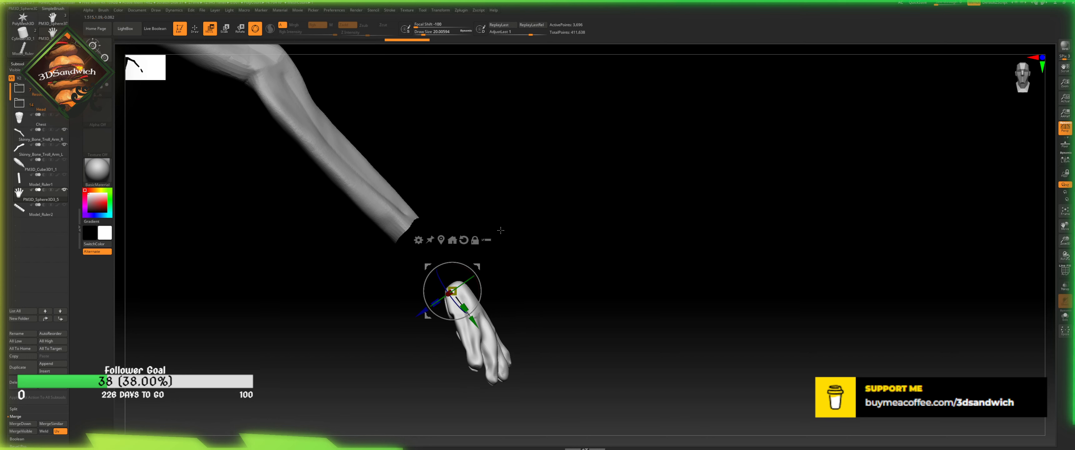
{"action": "left_click_drag", "start_coordinate": [500, 230], "coordinate": [478, 242], "text": "alt"}
{"action": "left_click_drag", "start_coordinate": [408, 328], "coordinate": [413, 325]}
{"action": "left_click_drag", "start_coordinate": [450, 288], "coordinate": [450, 231]}
{"action": "left_click_drag", "start_coordinate": [417, 240], "coordinate": [139, 68]}
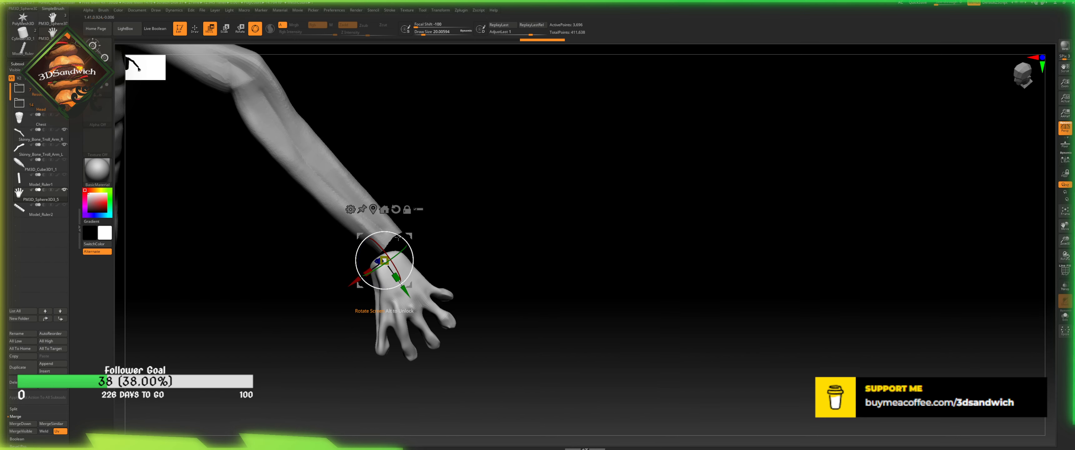
{"action": "left_click_drag", "start_coordinate": [398, 236], "coordinate": [393, 270]}
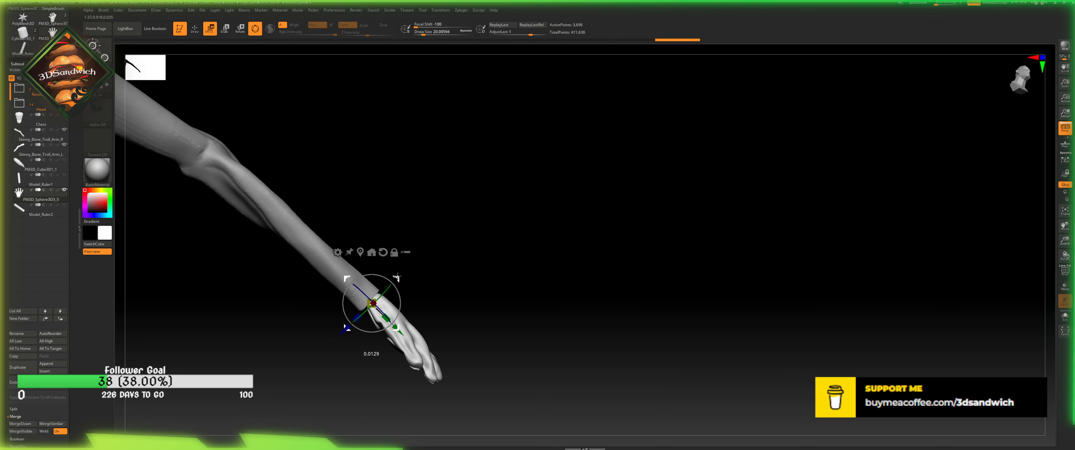
- Check the wrist joint from the side and fine-tune the hand's position and rotation under the forearm
{"action": "left_click", "coordinate": [195, 29]}
{"action": "left_click_drag", "start_coordinate": [427, 231], "coordinate": [426, 261]}
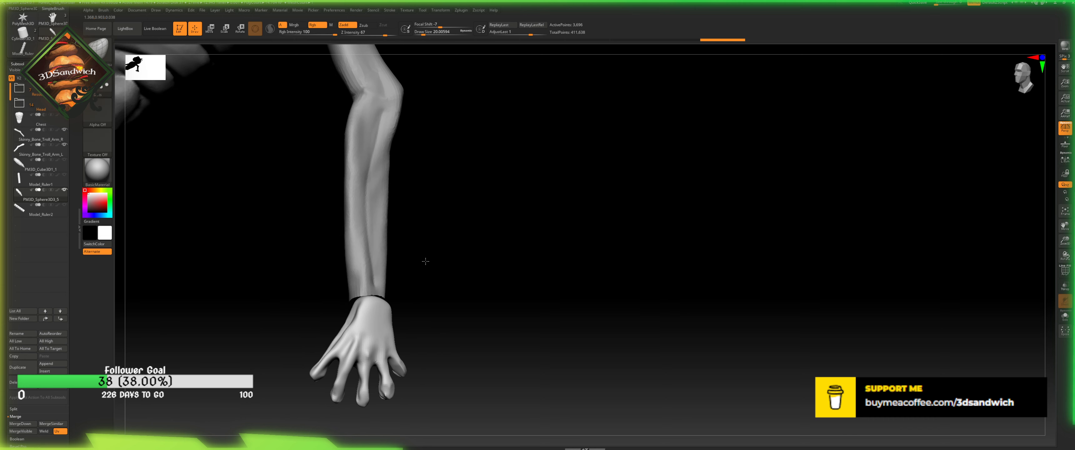
{"action": "key", "text": "w"}
{"action": "left_click_drag", "start_coordinate": [415, 288], "coordinate": [395, 272]}
{"action": "left_click_drag", "start_coordinate": [412, 256], "coordinate": [392, 281]}
{"action": "key", "text": "q"}
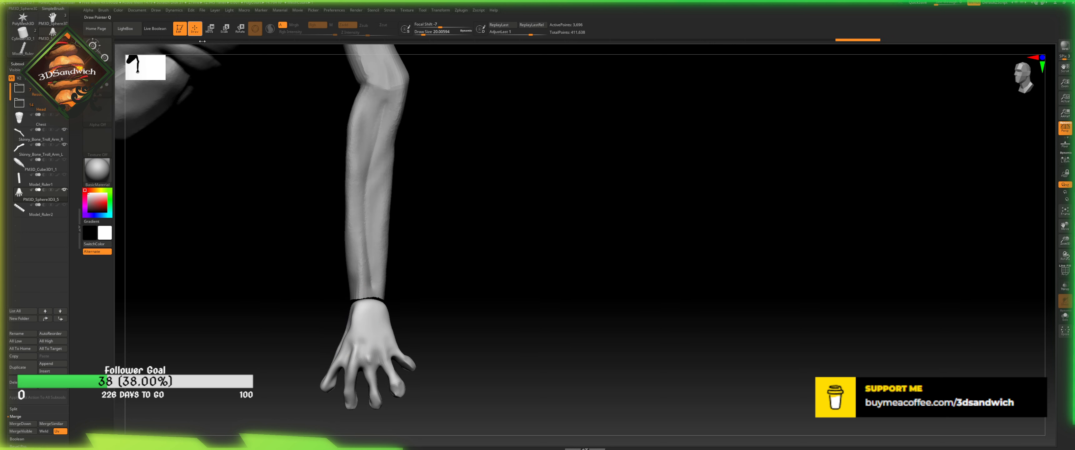
- Select the arm subtool and use the SnakeHook brush at draw size about 80 to shape its wrist end towards the hand
{"action": "left_click", "coordinate": [379, 277], "text": "alt"}
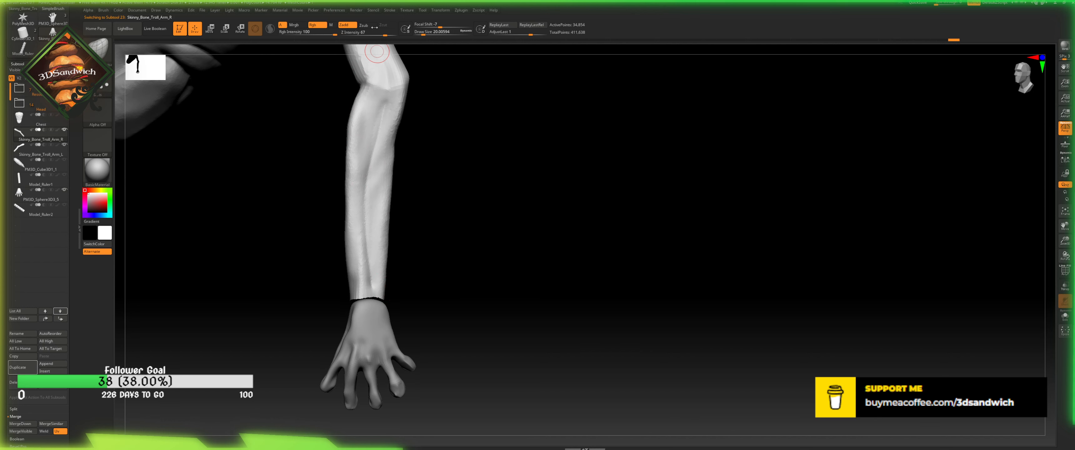
{"action": "left_click_drag", "start_coordinate": [420, 32], "coordinate": [419, 32]}
{"action": "left_click", "coordinate": [98, 49]}
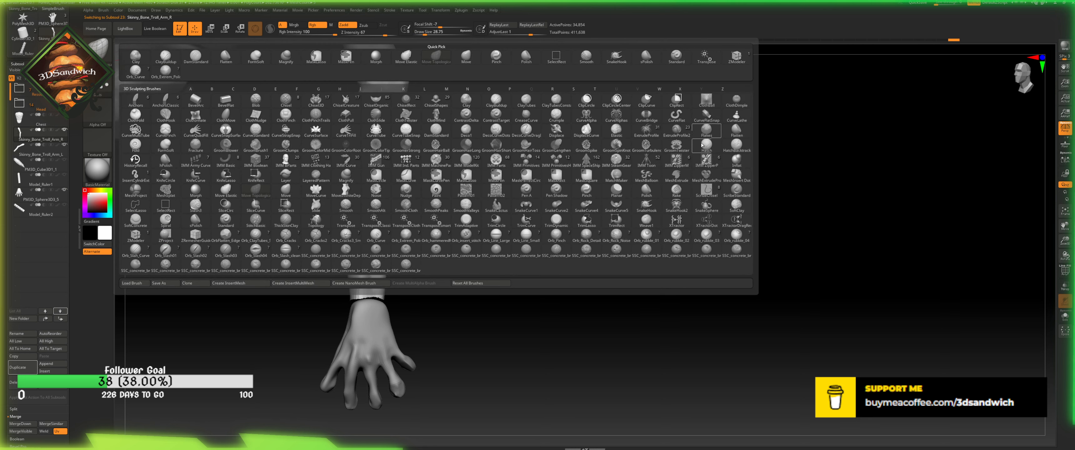
{"action": "left_click", "coordinate": [647, 206]}
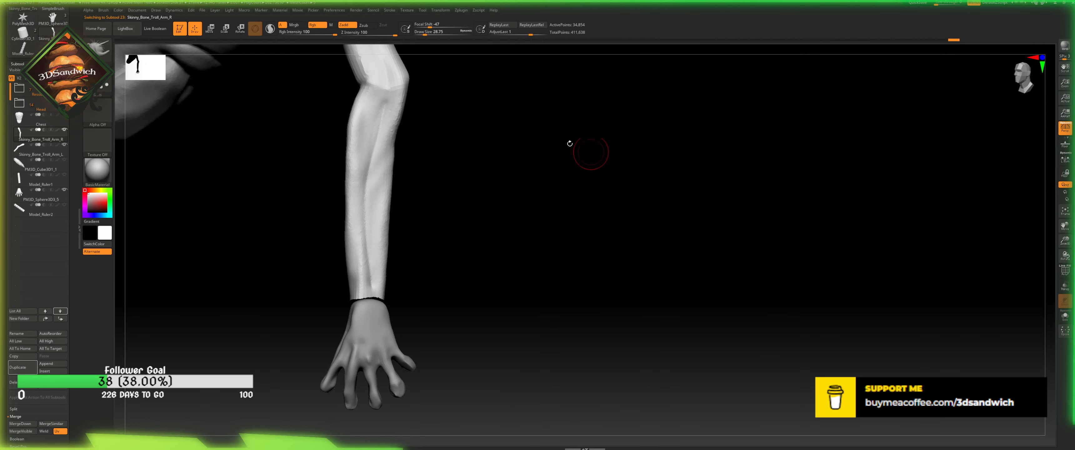
{"action": "left_click_drag", "start_coordinate": [423, 36], "coordinate": [429, 36]}
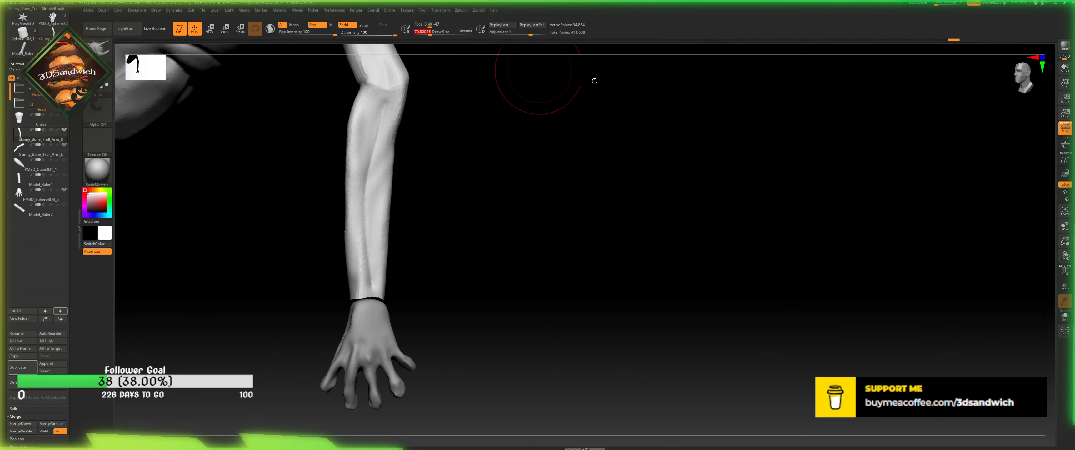
{"action": "left_click_drag", "start_coordinate": [377, 295], "coordinate": [364, 305]}
{"action": "mouse_move", "coordinate": [387, 297]}
{"action": "left_mouse_down"}
{"action": "mouse_move", "coordinate": [417, 291]}
{"action": "mouse_move", "coordinate": [374, 298]}
{"action": "left_mouse_up"}
{"action": "mouse_move", "coordinate": [399, 245]}
{"action": "left_mouse_down"}
{"action": "mouse_move", "coordinate": [330, 222]}
{"action": "mouse_move", "coordinate": [334, 213]}
{"action": "left_mouse_up"}
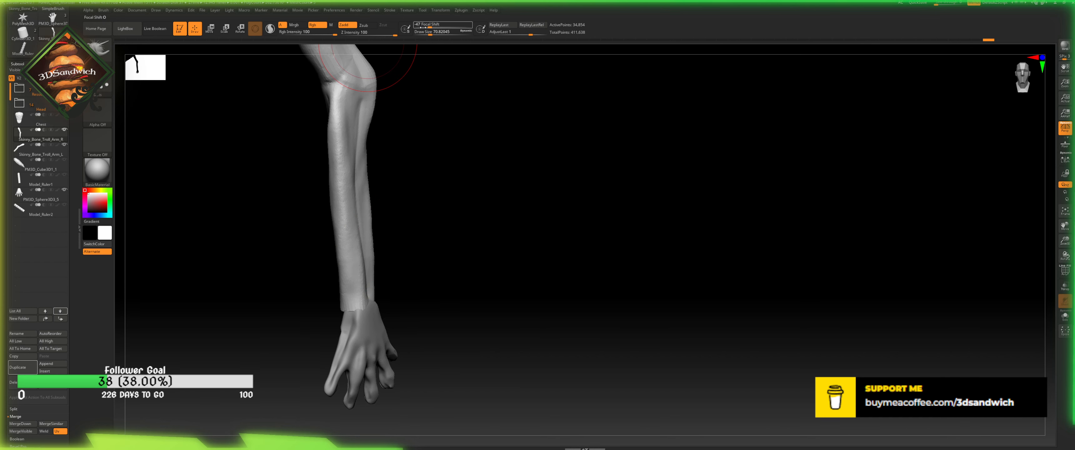
- Reduce the SnakeHook draw size to about 35 and refine the forearm's edge where it meets the hand
{"action": "left_click_drag", "start_coordinate": [430, 33], "coordinate": [426, 33]}
{"action": "left_click_drag", "start_coordinate": [301, 292], "coordinate": [337, 293]}
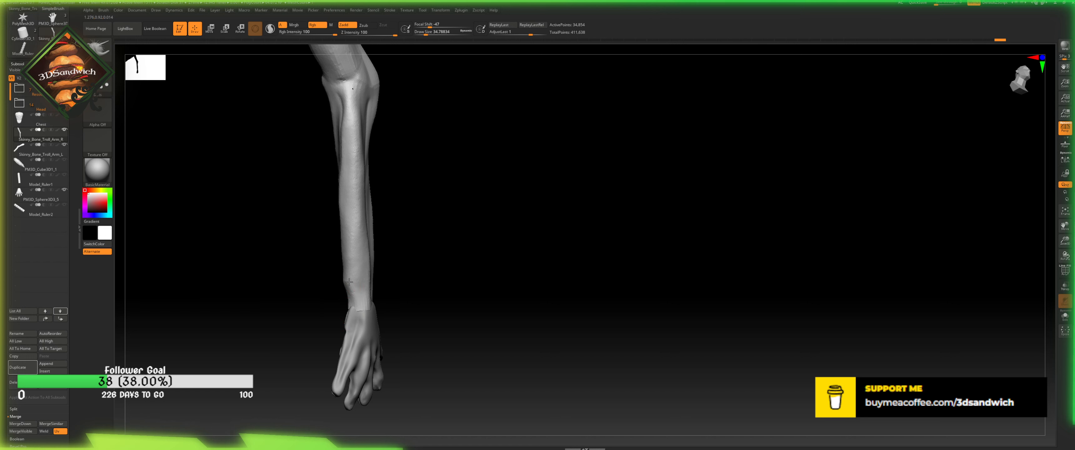
{"action": "mouse_move", "coordinate": [345, 283]}
{"action": "left_mouse_down"}
{"action": "mouse_move", "coordinate": [360, 284]}
{"action": "mouse_move", "coordinate": [355, 300]}
{"action": "mouse_move", "coordinate": [346, 298]}
{"action": "mouse_move", "coordinate": [372, 271]}
{"action": "mouse_move", "coordinate": [353, 293]}
{"action": "mouse_move", "coordinate": [347, 279]}
{"action": "mouse_move", "coordinate": [363, 291]}
{"action": "mouse_move", "coordinate": [347, 299]}
{"action": "left_mouse_up"}
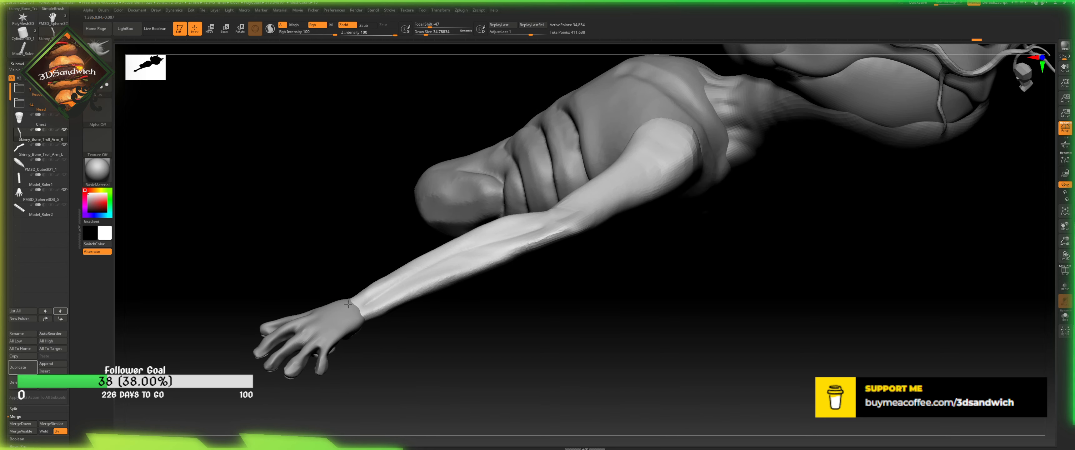
- Check the hand against the whole character from the front, select the hand subtool and rotate it slightly about its wrist
{"action": "left_click_drag", "start_coordinate": [346, 271], "coordinate": [543, 218]}
{"action": "left_click_drag", "start_coordinate": [1047, 61], "coordinate": [1012, 118]}
{"action": "left_click", "coordinate": [1064, 211]}
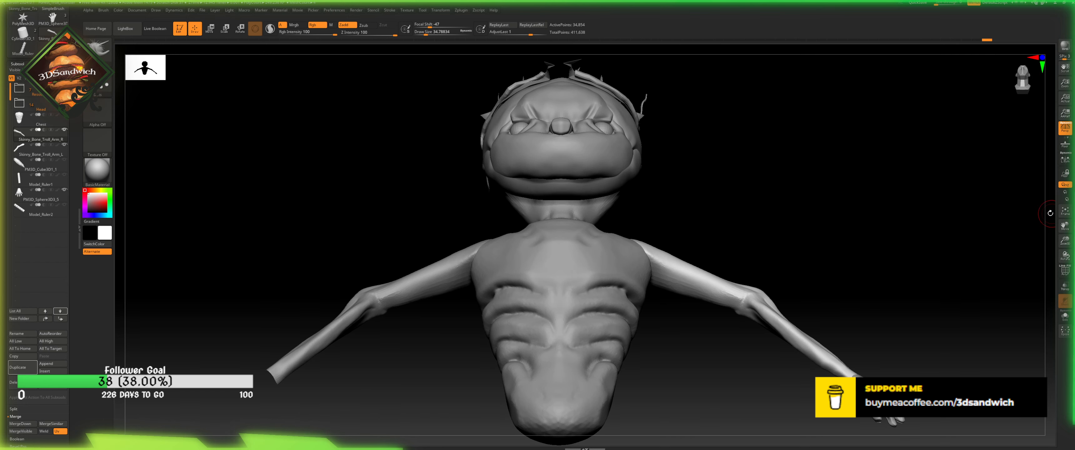
{"action": "left_click_drag", "start_coordinate": [934, 239], "coordinate": [1002, 95]}
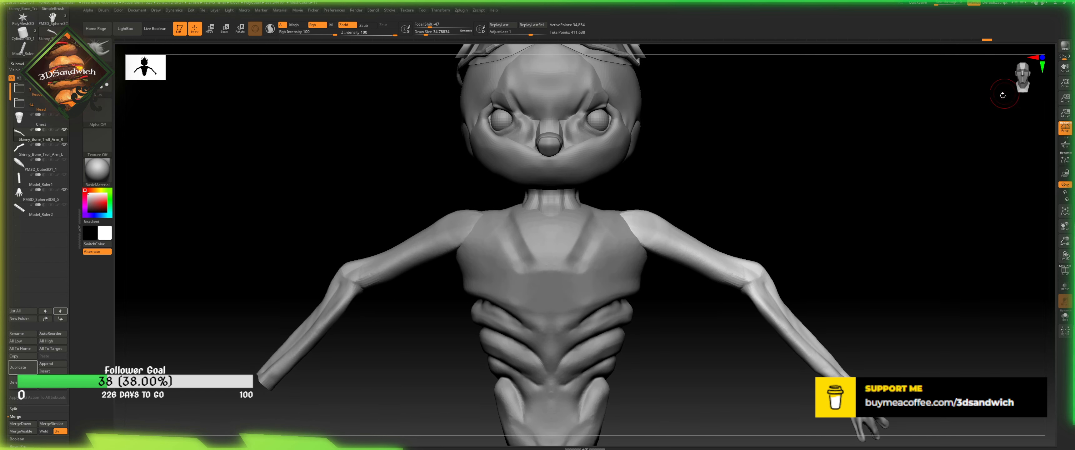
{"action": "left_click_drag", "start_coordinate": [641, 192], "coordinate": [379, 106], "text": "alt"}
{"action": "left_click", "coordinate": [601, 321], "text": "alt"}
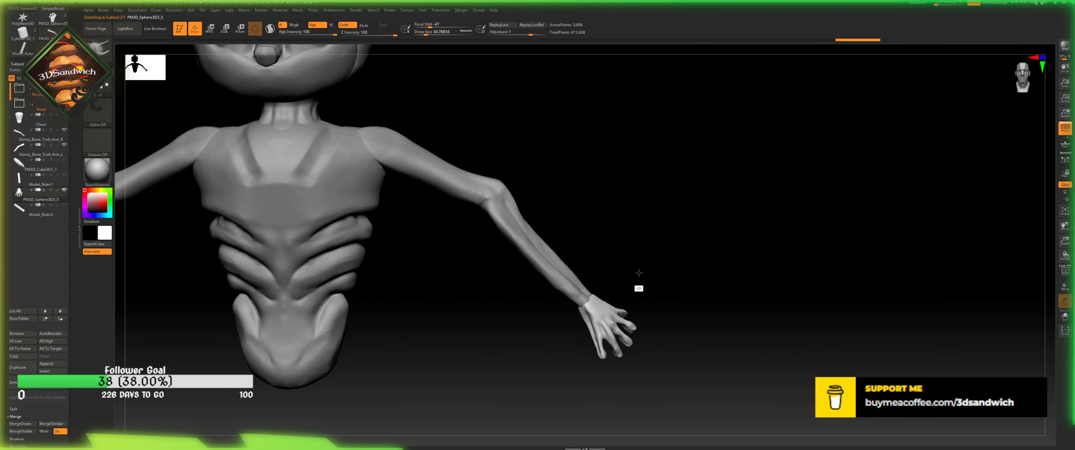
{"action": "left_click_drag", "start_coordinate": [638, 289], "coordinate": [633, 281]}
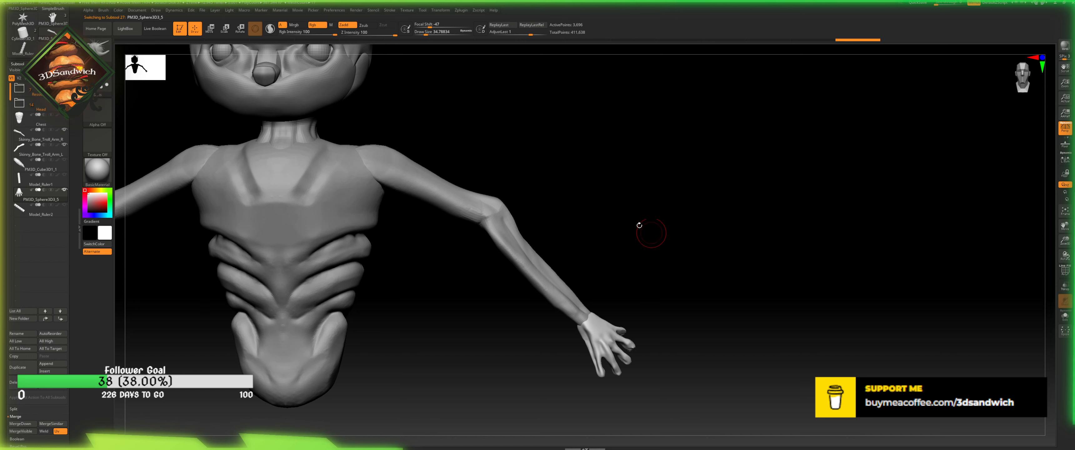
{"action": "key", "text": "e"}
{"action": "left_click_drag", "start_coordinate": [580, 332], "coordinate": [586, 325]}
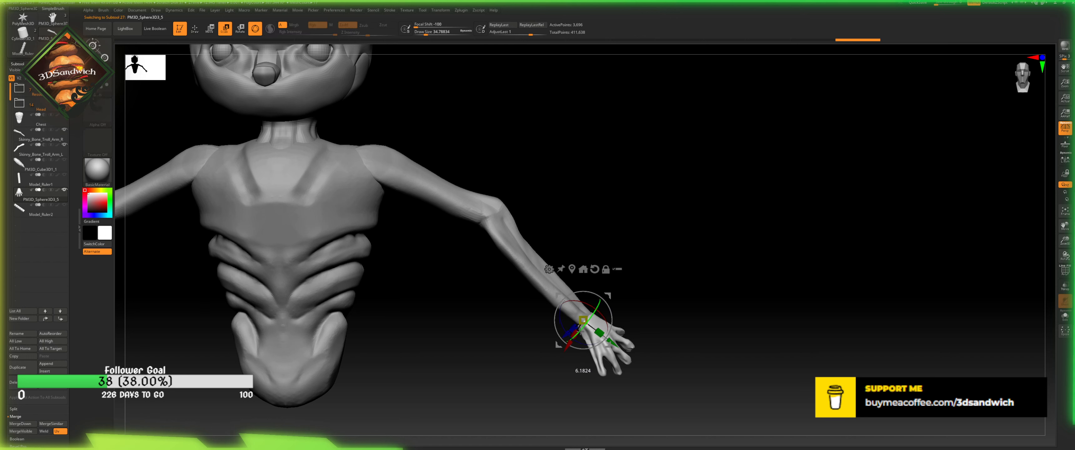
{"action": "left_click", "coordinate": [194, 29]}
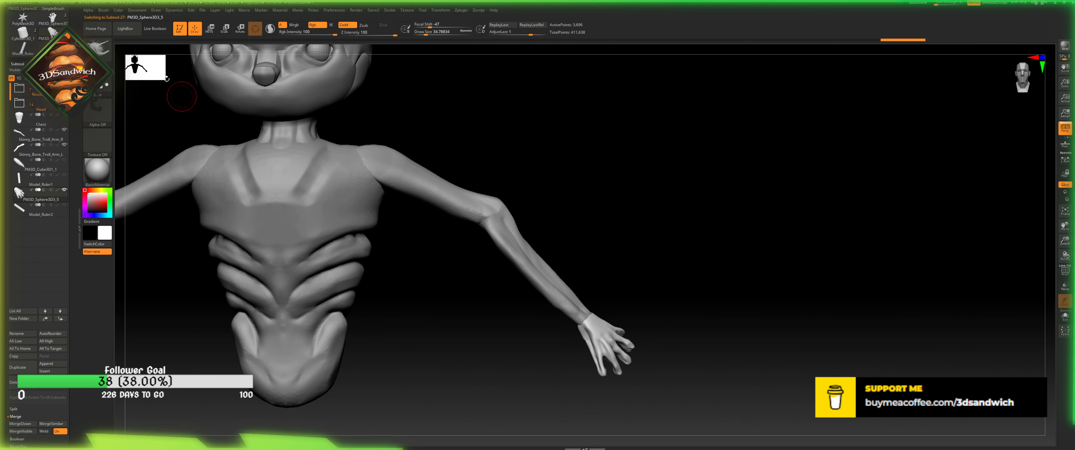
- Choose the ClayBuildup brush, switch it to Zsub and smooth the hand's wrist where it joins the forearm
{"action": "key", "text": "b"}
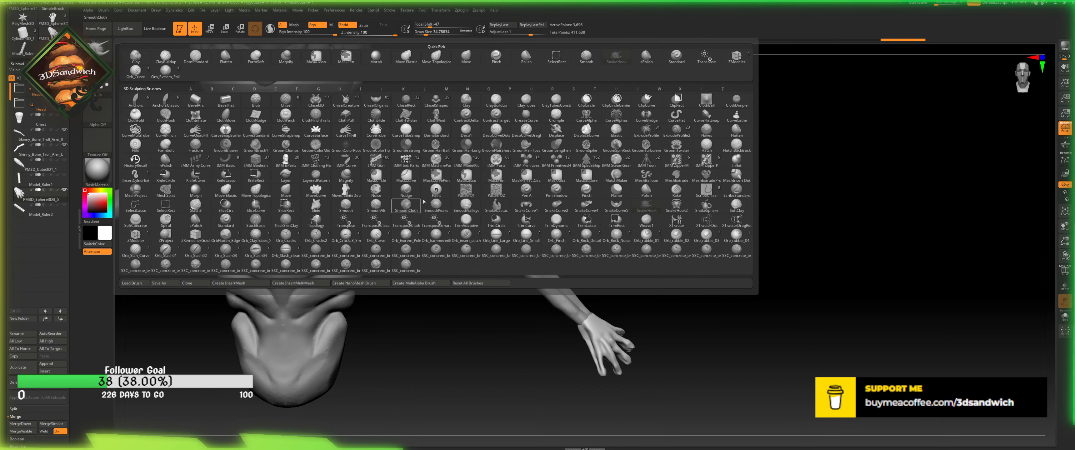
{"action": "left_click", "coordinate": [641, 191]}
{"action": "key", "text": "shift"}
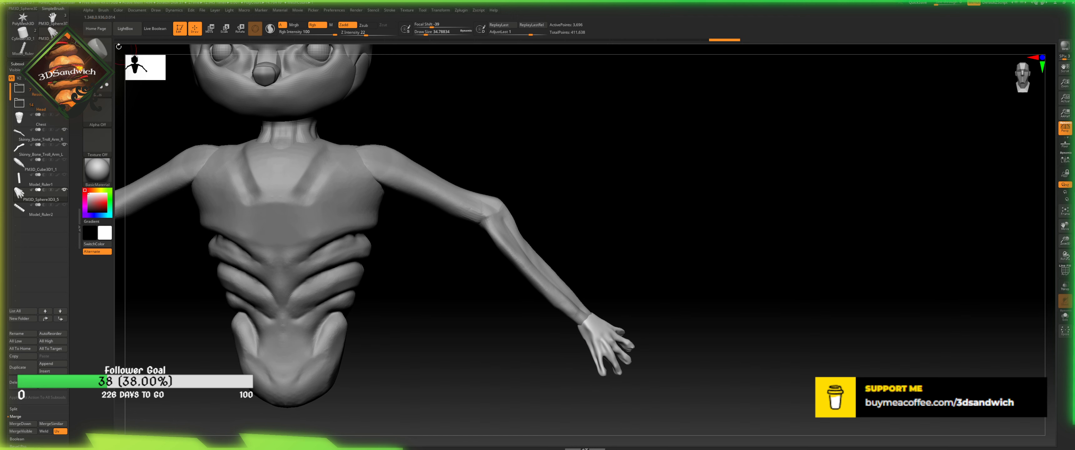
{"action": "left_click", "coordinate": [101, 47]}
{"action": "left_click", "coordinate": [97, 48]}
{"action": "left_click", "coordinate": [497, 101]}
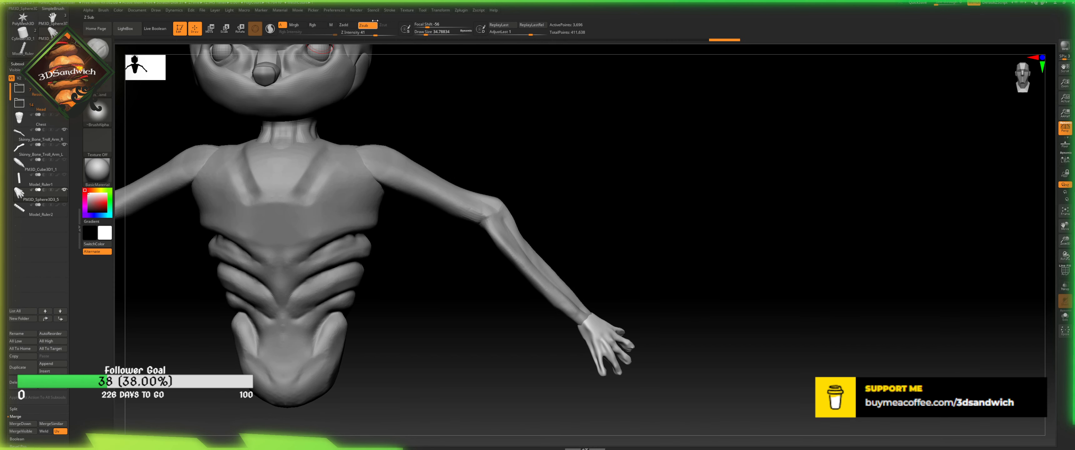
{"action": "mouse_move", "coordinate": [472, 292]}
{"action": "left_mouse_down"}
{"action": "mouse_move", "coordinate": [570, 337]}
{"action": "mouse_move", "coordinate": [628, 293]}
{"action": "mouse_move", "coordinate": [590, 349]}
{"action": "mouse_move", "coordinate": [585, 333]}
{"action": "mouse_move", "coordinate": [670, 304]}
{"action": "left_mouse_up"}
{"action": "key", "text": "shift"}
{"action": "mouse_move", "coordinate": [592, 326]}
{"action": "left_mouse_down", "text": "shift"}
{"action": "mouse_move", "coordinate": [587, 336]}
{"action": "mouse_move", "coordinate": [584, 323]}
{"action": "left_mouse_up", "text": "shift"}
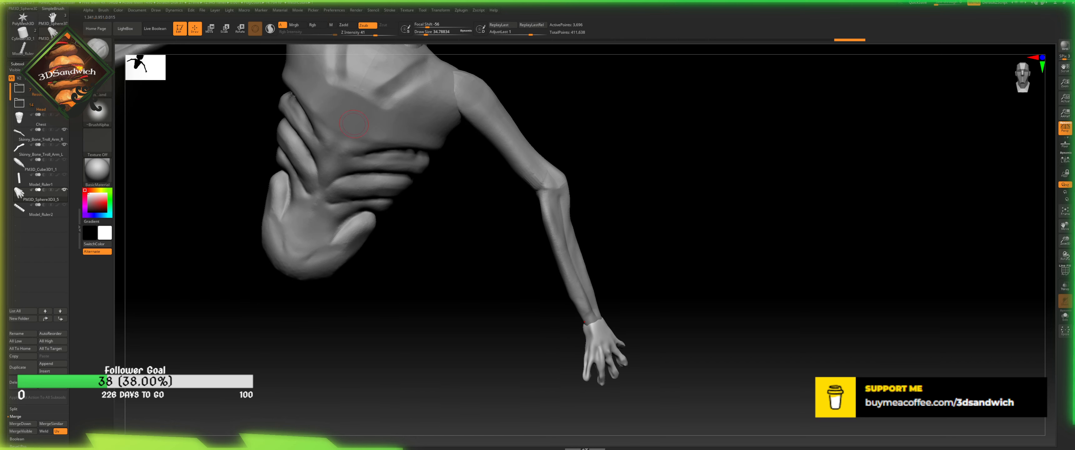
- Choose the Magnify brush, set its draw size to about 18 and Z Intensity to 12, and work it over the hand's wrist
{"action": "left_click", "coordinate": [104, 57]}
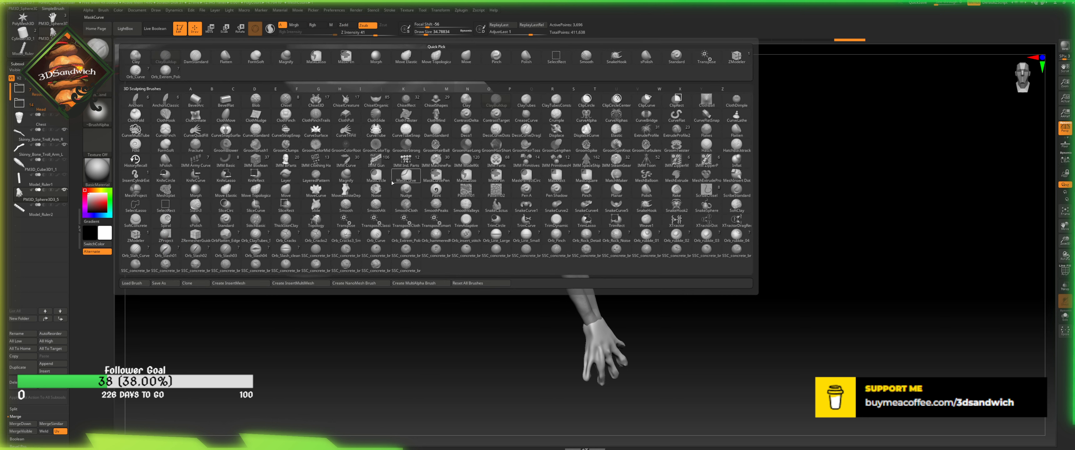
{"action": "left_click", "coordinate": [354, 176]}
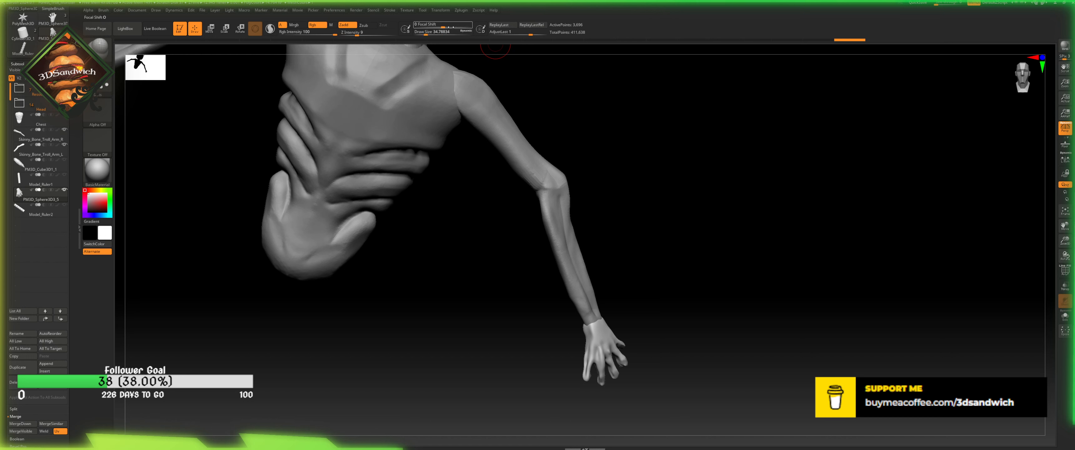
{"action": "left_click_drag", "start_coordinate": [428, 35], "coordinate": [423, 35]}
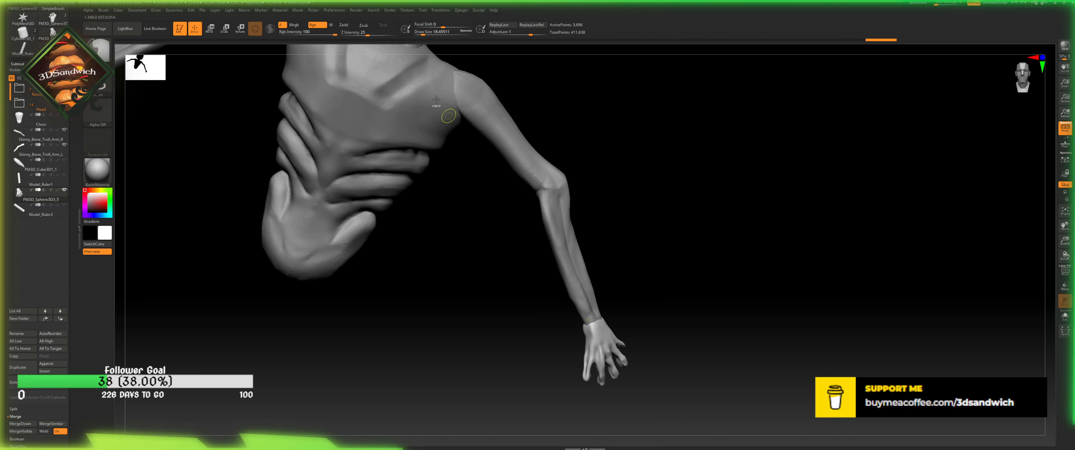
{"action": "left_click_drag", "start_coordinate": [357, 35], "coordinate": [369, 35]}
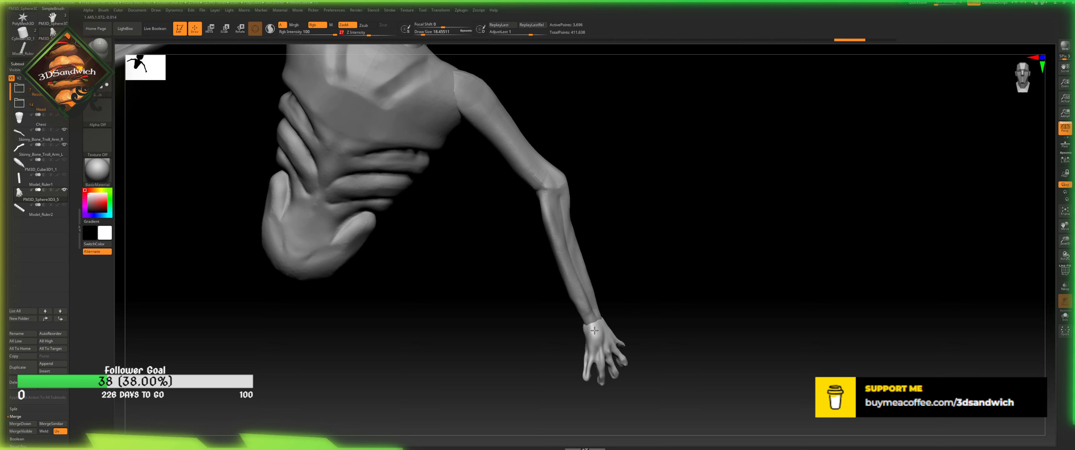
{"action": "left_click_drag", "start_coordinate": [363, 36], "coordinate": [359, 36]}
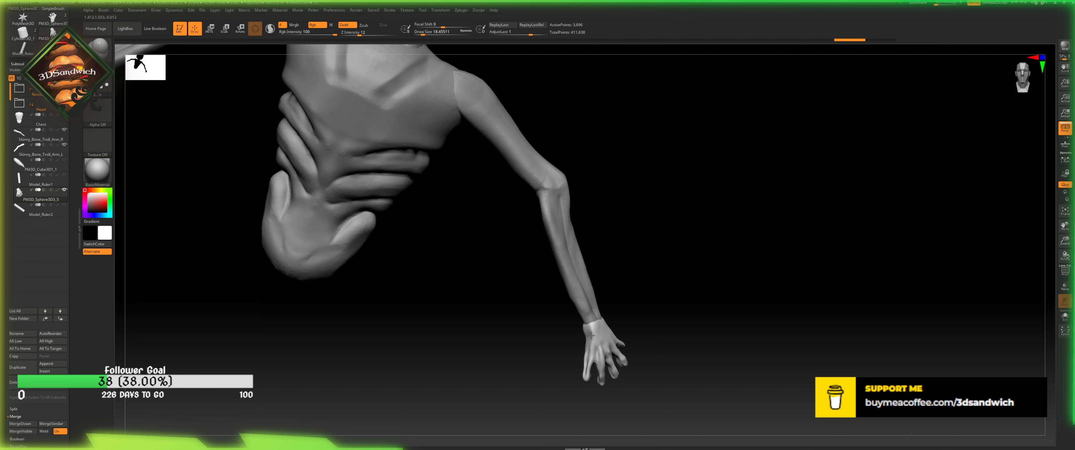
{"action": "mouse_move", "coordinate": [590, 329]}
{"action": "left_mouse_down"}
{"action": "mouse_move", "coordinate": [599, 322]}
{"action": "mouse_move", "coordinate": [529, 269]}
{"action": "mouse_move", "coordinate": [245, 121]}
{"action": "left_mouse_up"}
- Change the sculpting brush, set it to Zadd with Z Intensity 11, and build up the back of the hand near the wrist
{"action": "key", "text": "b"}
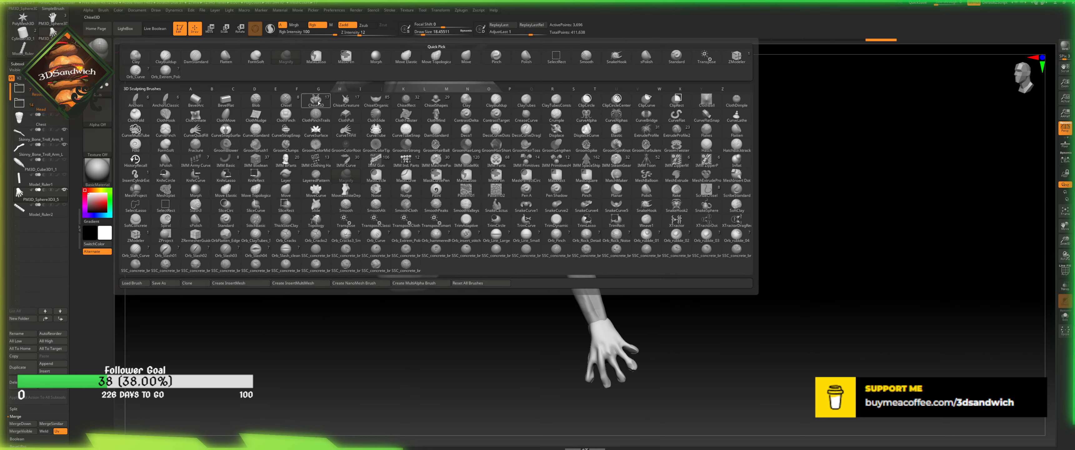
{"action": "left_click", "coordinate": [318, 141]}
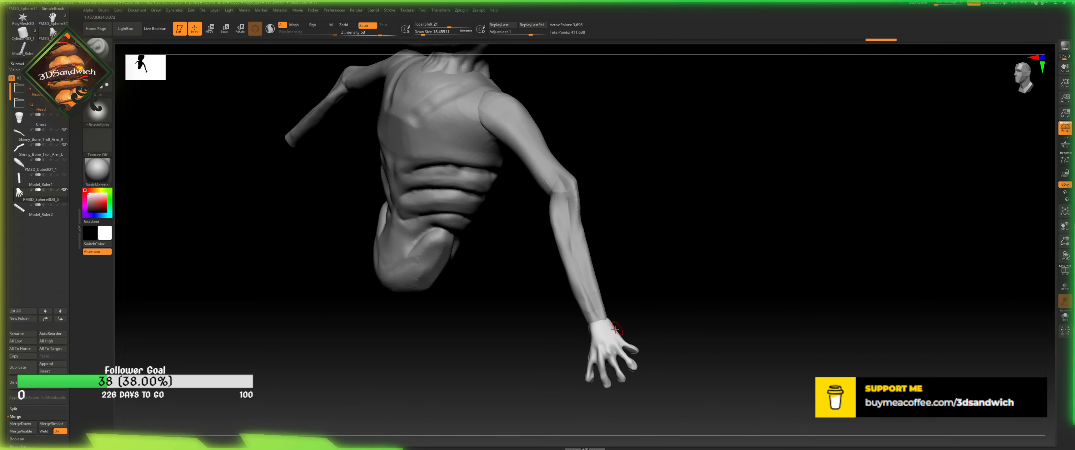
{"action": "left_click", "coordinate": [346, 26]}
{"action": "left_click", "coordinate": [359, 33]}
{"action": "left_click_drag", "start_coordinate": [619, 352], "coordinate": [611, 335]}
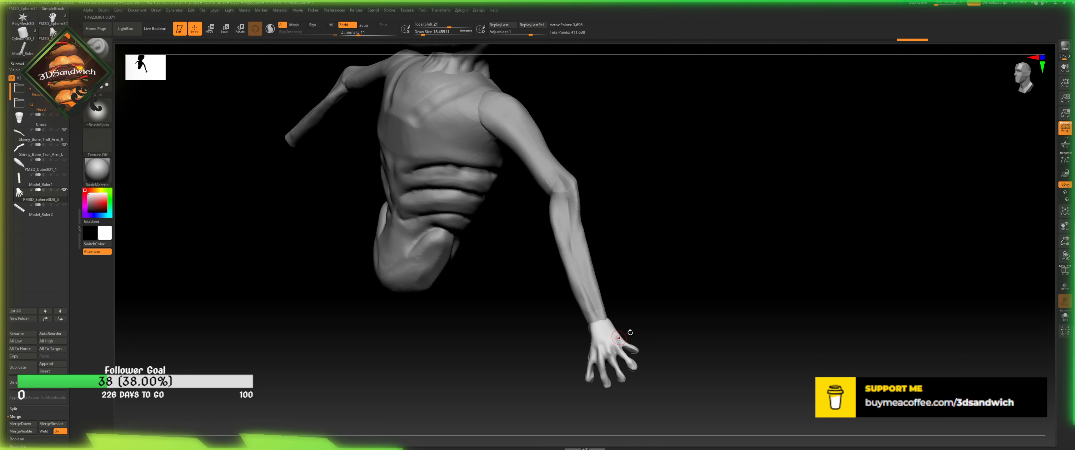
{"action": "right_click_drag", "start_coordinate": [618, 337], "coordinate": [597, 353]}
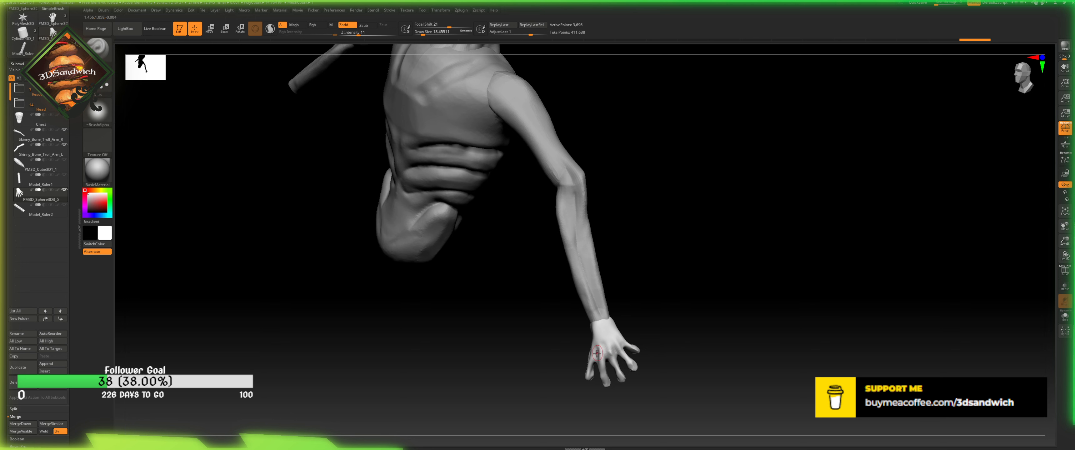
{"action": "left_click_drag", "start_coordinate": [600, 353], "coordinate": [608, 353]}
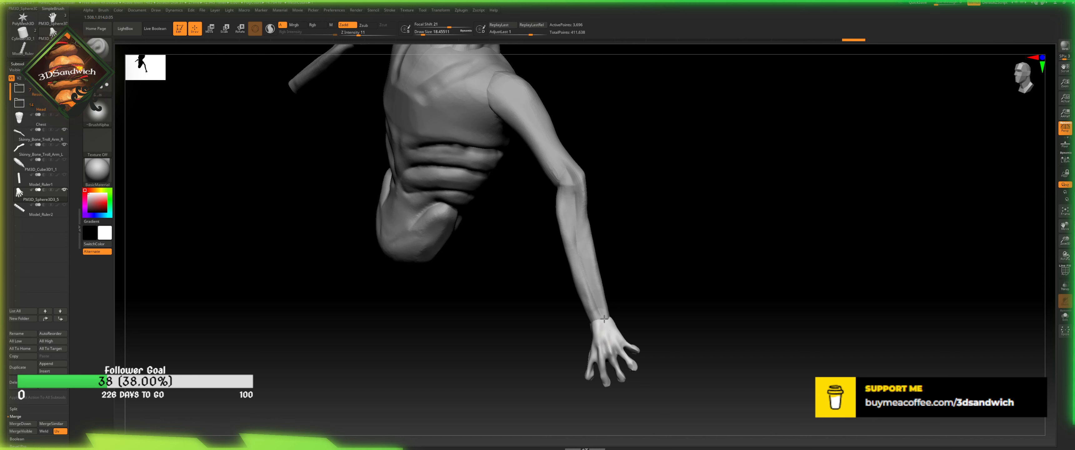
{"action": "mouse_move", "coordinate": [613, 341]}
{"action": "right_mouse_down"}
{"action": "mouse_move", "coordinate": [617, 326]}
{"action": "mouse_move", "coordinate": [606, 346]}
{"action": "right_mouse_up"}
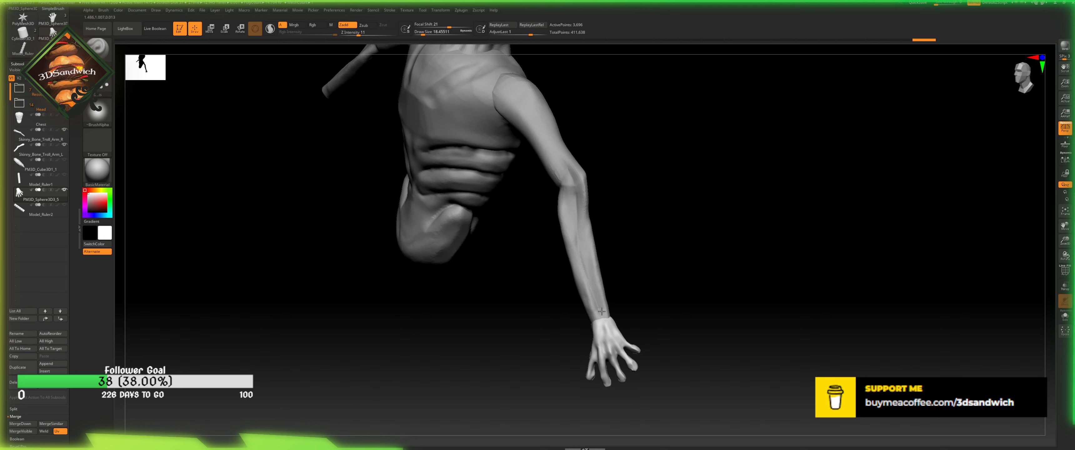
{"action": "right_click_drag", "start_coordinate": [631, 295], "coordinate": [591, 309]}
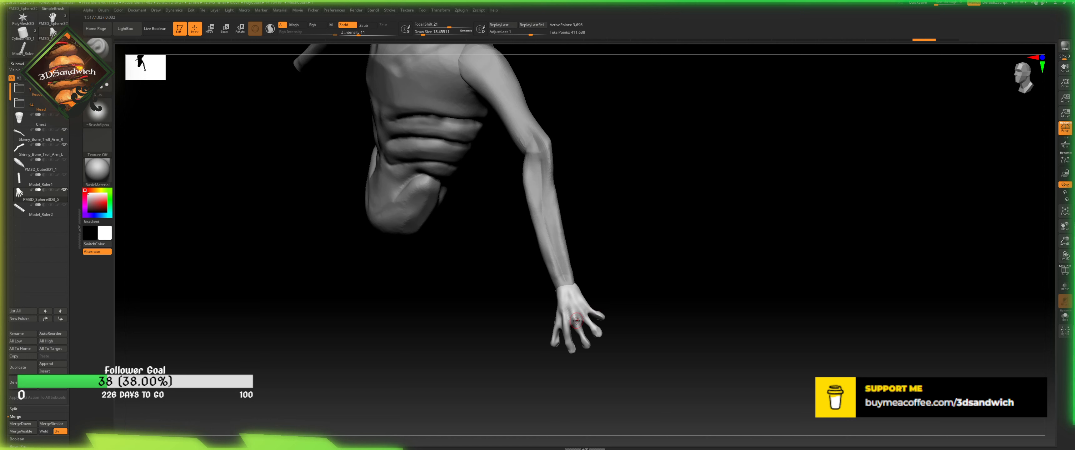
{"action": "left_click_drag", "start_coordinate": [567, 295], "coordinate": [572, 303]}
- Rotate the hand slightly about its wrist, checking its alignment from the front and at an angle
{"action": "right_click_drag", "start_coordinate": [575, 296], "coordinate": [684, 185]}
{"action": "left_click", "coordinate": [1012, 78]}
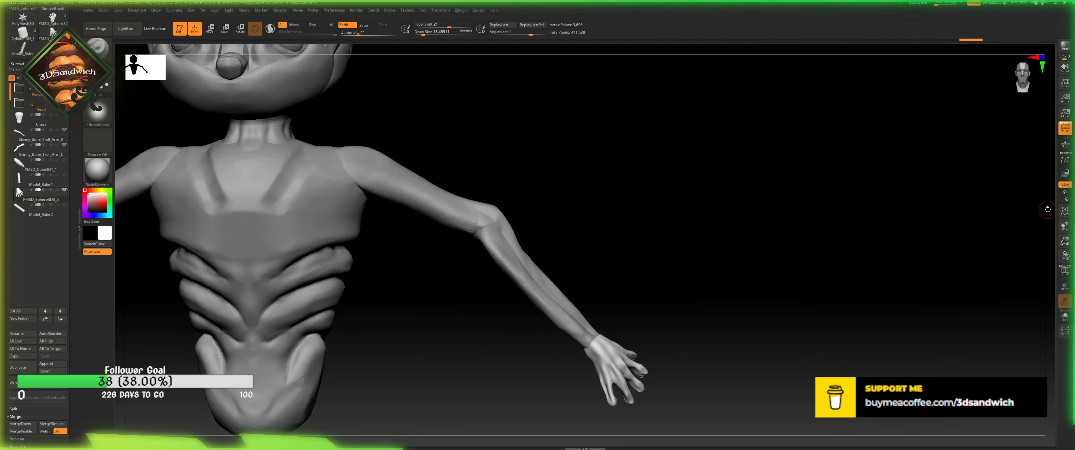
{"action": "key", "text": "f"}
{"action": "key", "text": "f"}
{"action": "right_click_drag", "start_coordinate": [845, 227], "coordinate": [725, 219], "text": "alt"}
{"action": "key", "text": "e"}
{"action": "left_click_drag", "start_coordinate": [623, 357], "coordinate": [629, 350]}
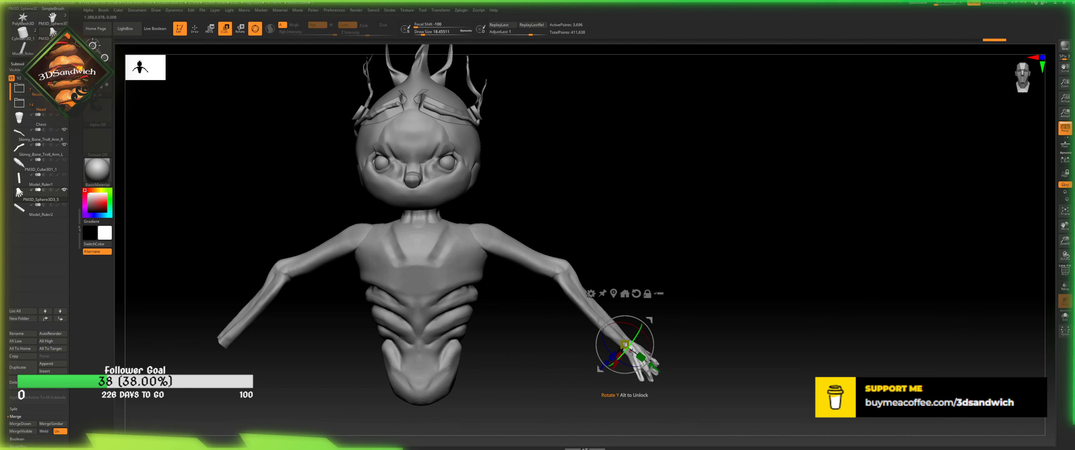
{"action": "mouse_move", "coordinate": [672, 287]}
{"action": "right_mouse_down"}
{"action": "mouse_move", "coordinate": [691, 163]}
{"action": "mouse_move", "coordinate": [688, 255]}
{"action": "mouse_move", "coordinate": [670, 283]}
{"action": "mouse_move", "coordinate": [688, 277]}
{"action": "right_mouse_up"}
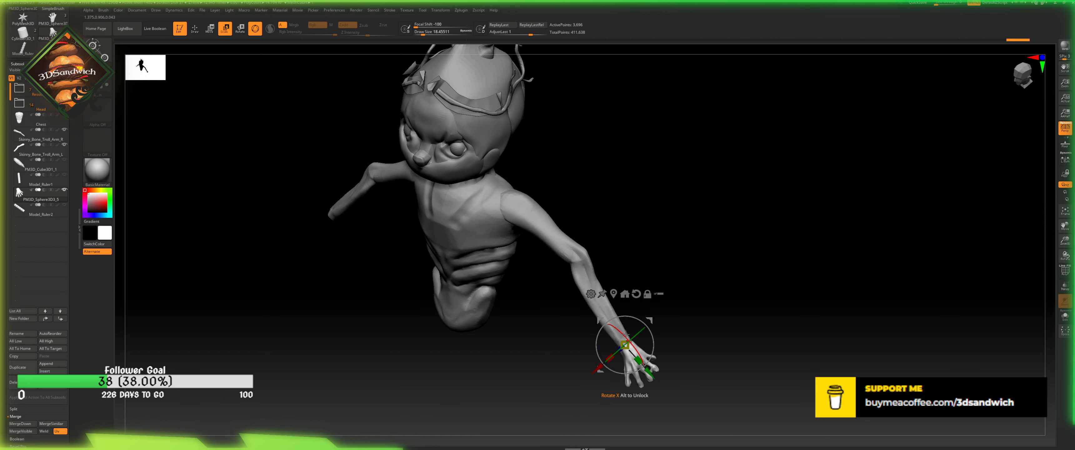
- Select the Skinny_Bone_Troll_Arm_R subtool and use the SnakeHook brush to fit its wrist end against the hand
{"action": "key", "text": "f"}
{"action": "right_click_drag", "start_coordinate": [789, 224], "coordinate": [757, 325], "text": "alt"}
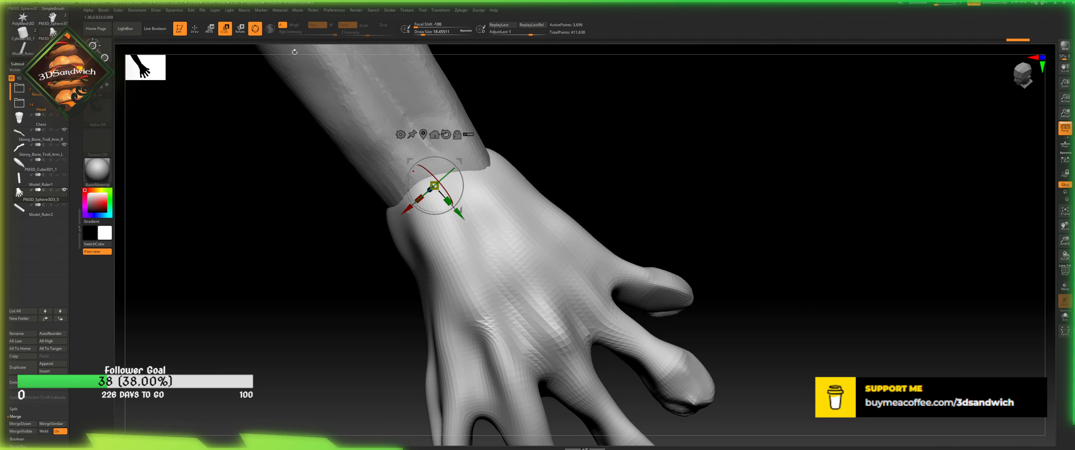
{"action": "left_click", "coordinate": [196, 27]}
{"action": "right_click_drag", "start_coordinate": [399, 146], "coordinate": [395, 264], "text": "alt"}
{"action": "left_click", "coordinate": [395, 264], "text": "alt"}
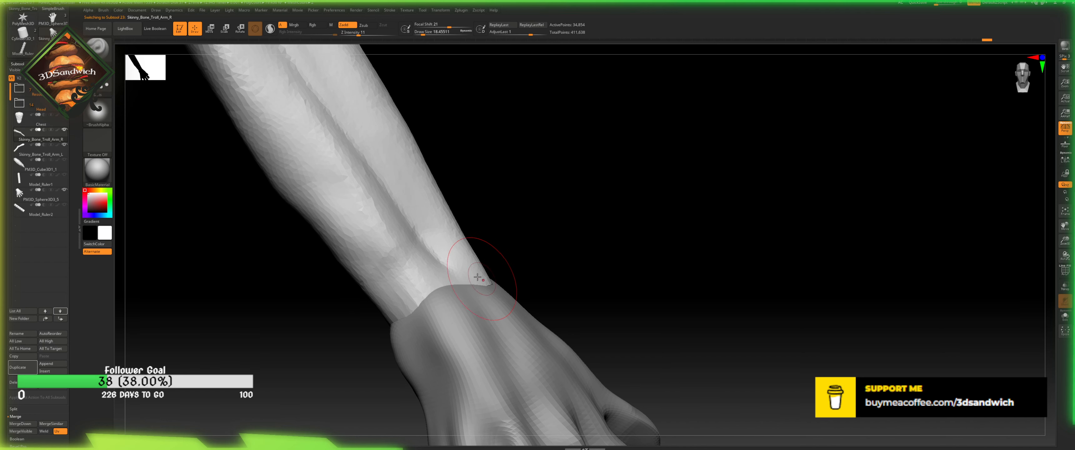
{"action": "key", "text": "b"}
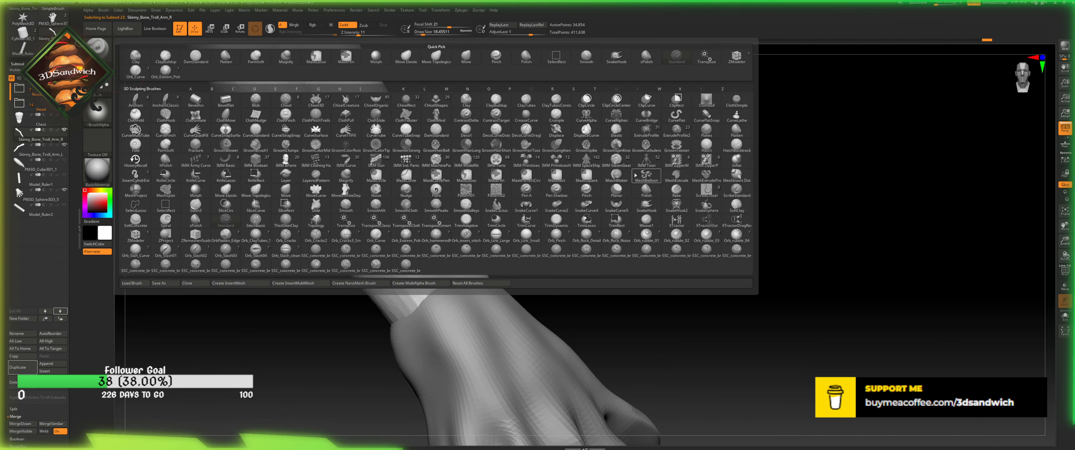
{"action": "left_click", "coordinate": [642, 180]}
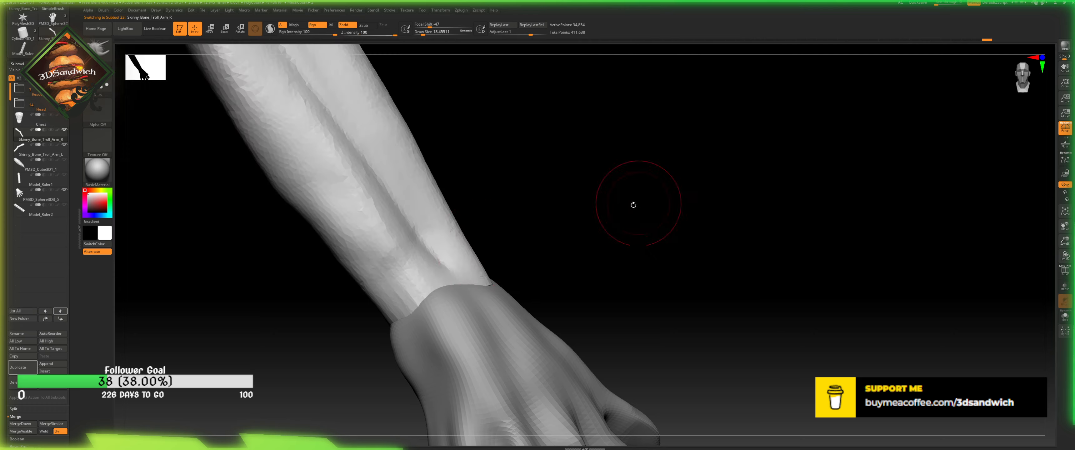
{"action": "left_click_drag", "start_coordinate": [516, 260], "coordinate": [397, 221]}
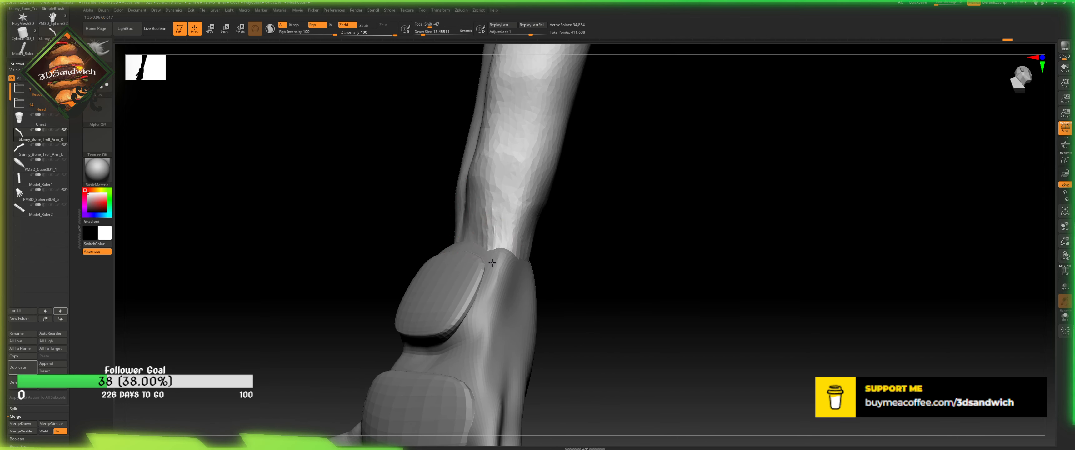
{"action": "mouse_move", "coordinate": [539, 244]}
{"action": "left_mouse_down"}
{"action": "mouse_move", "coordinate": [583, 257]}
{"action": "mouse_move", "coordinate": [551, 235]}
{"action": "mouse_move", "coordinate": [471, 253]}
{"action": "left_mouse_up"}
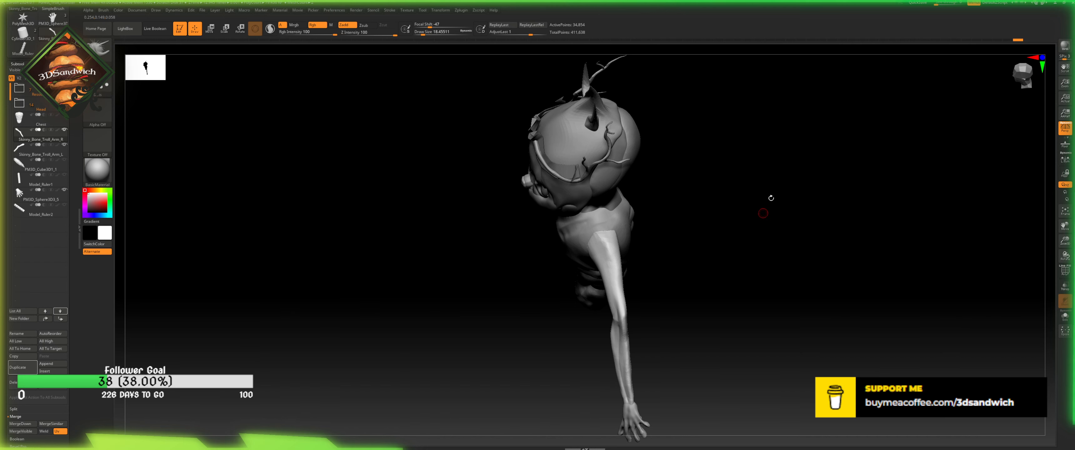
- View the character from the front and hide the Skinny_Bone_Troll_Arm_L subtool
{"action": "mouse_move", "coordinate": [771, 197]}
{"action": "left_mouse_down"}
{"action": "mouse_move", "coordinate": [786, 175]}
{"action": "mouse_move", "coordinate": [777, 188]}
{"action": "left_mouse_up"}
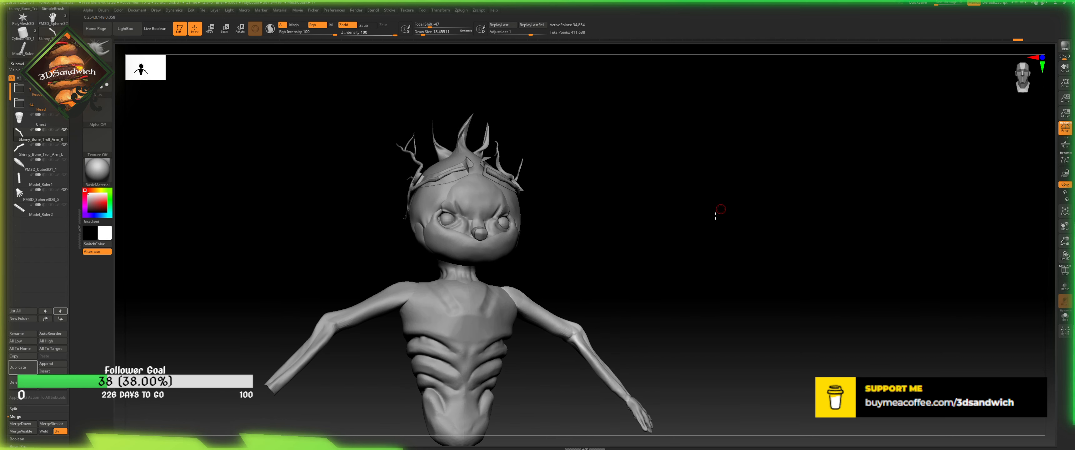
{"action": "left_click_drag", "start_coordinate": [715, 216], "coordinate": [945, 93]}
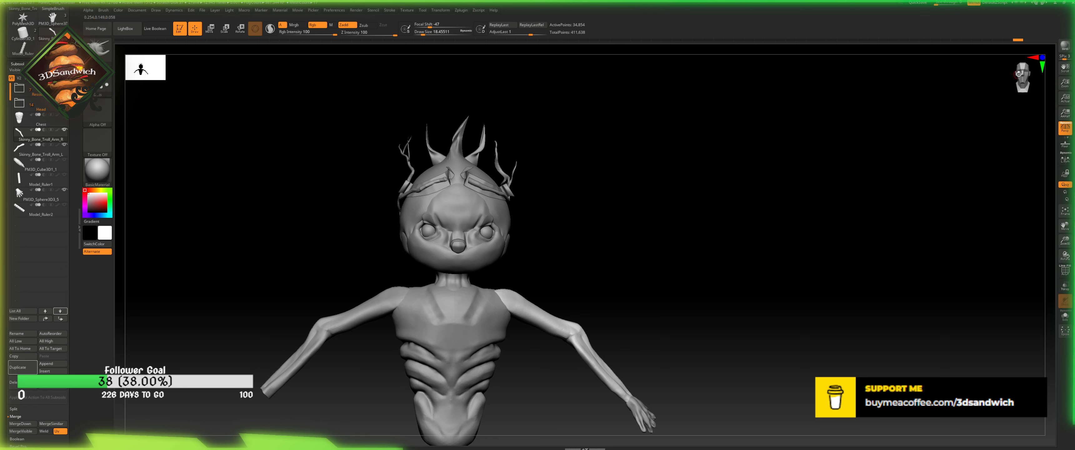
{"action": "left_click_drag", "start_coordinate": [755, 236], "coordinate": [744, 195]}
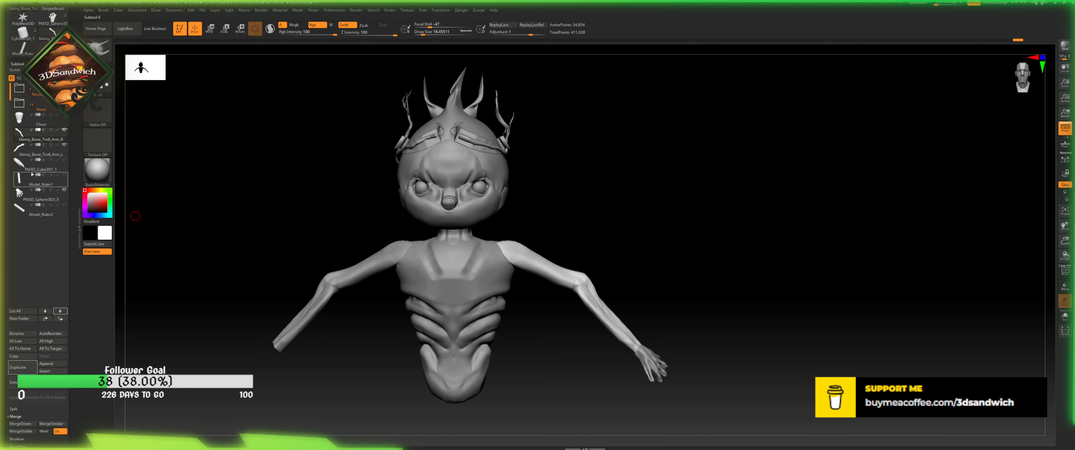
{"action": "left_click", "coordinate": [64, 144]}
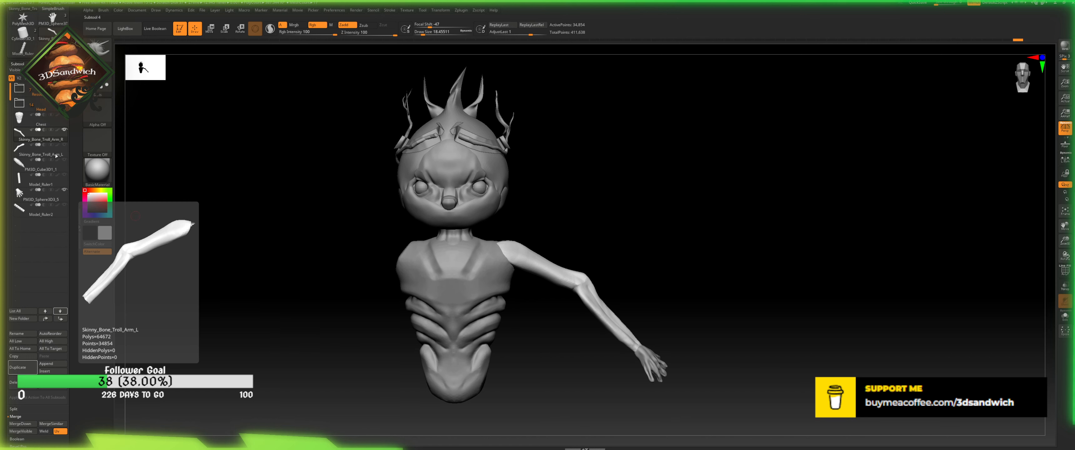
- Select the PM3D_Sphere3D3_5 hand subtool and rename it Hand
{"action": "left_click", "coordinate": [41, 199]}
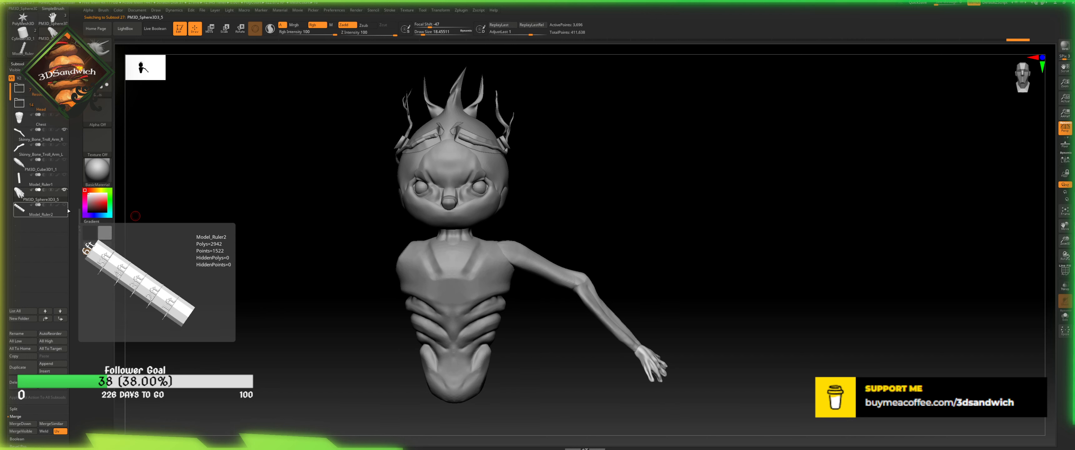
{"action": "left_click", "coordinate": [29, 332]}
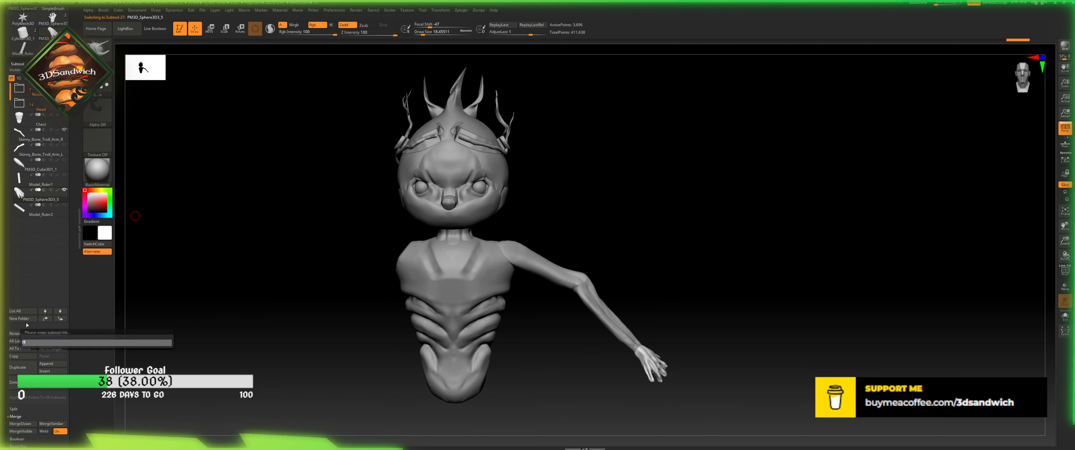
{"action": "type", "text": "Hand"}
{"action": "key", "text": "Return"}
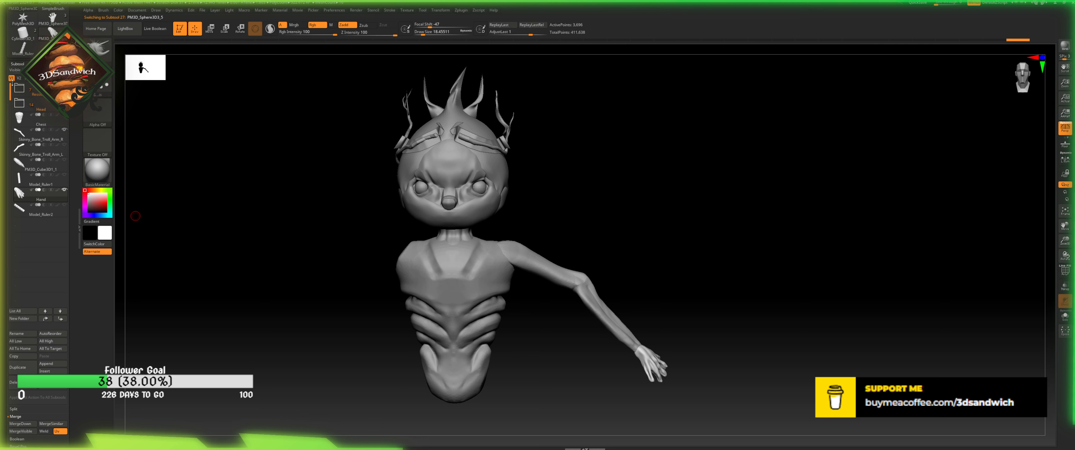
- Move Skinny_Bone_Troll_Arm_L and a duplicate of Hand into the folder above Head, then collapse that folder
{"action": "left_click", "coordinate": [19, 88]}
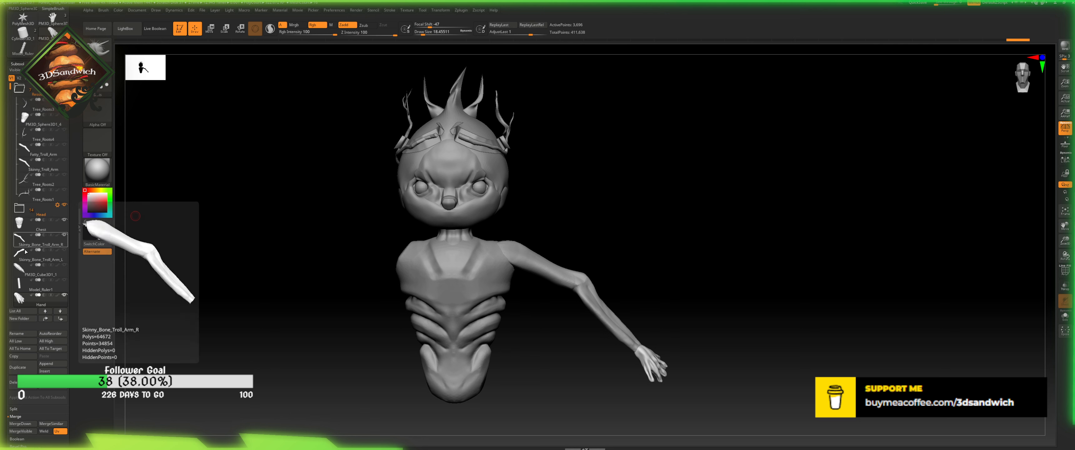
{"action": "left_click_drag", "start_coordinate": [20, 259], "coordinate": [24, 133]}
{"action": "left_click", "coordinate": [19, 296]}
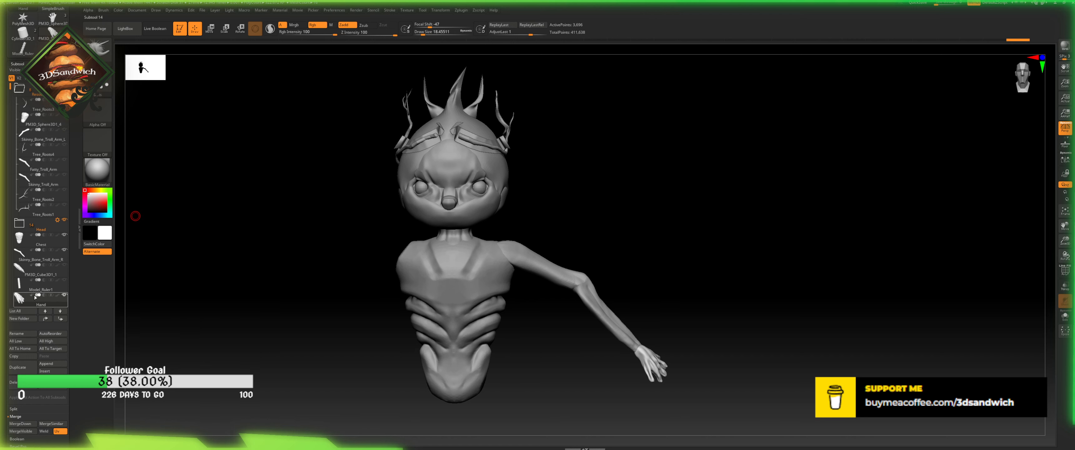
{"action": "key", "text": "ctrl+shift+d"}
{"action": "left_click_drag", "start_coordinate": [17, 292], "coordinate": [59, 157]}
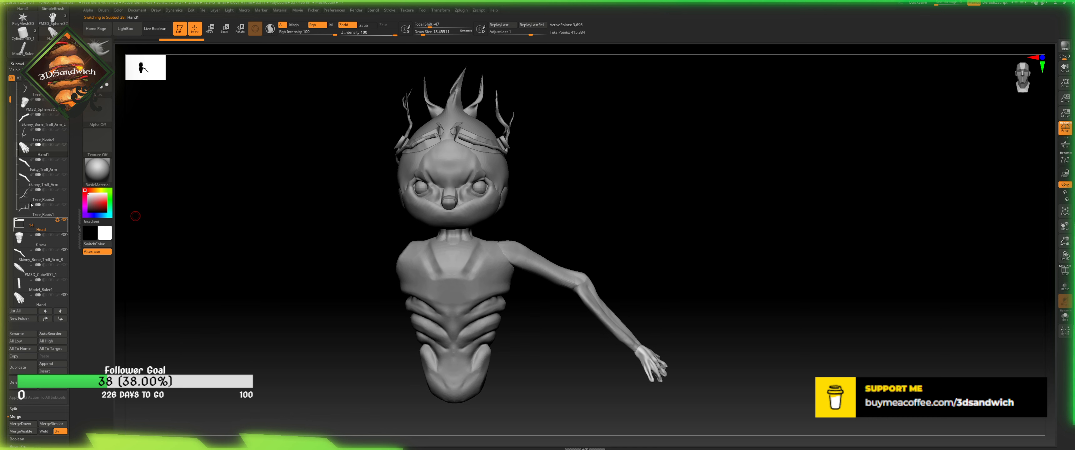
{"action": "left_click_drag", "start_coordinate": [12, 99], "coordinate": [13, 86]}
{"action": "left_click", "coordinate": [19, 88]}
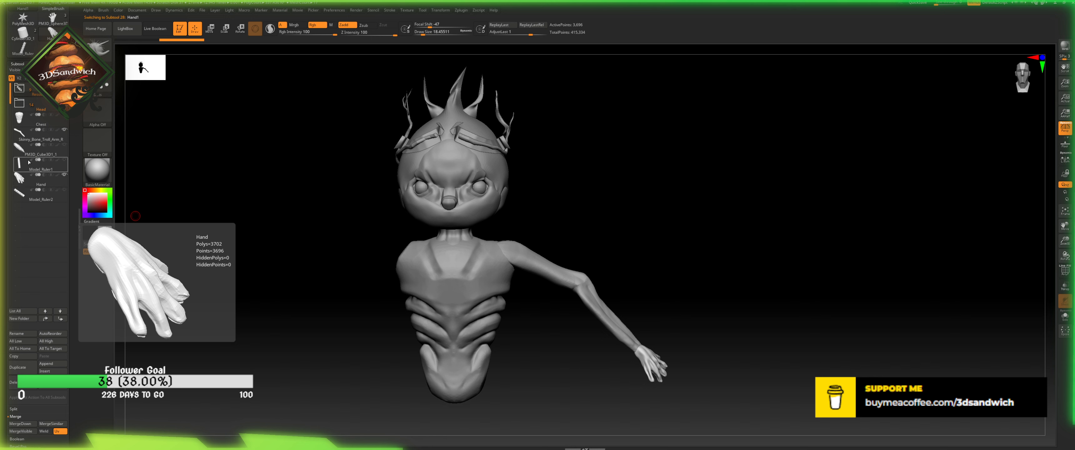
- Move Model_Ruler1 above PM3D_Cube3D1_1 and place the Hand subtool directly below Skinny_Bone_Troll_Arm_R
{"action": "left_click_drag", "start_coordinate": [50, 166], "coordinate": [54, 141]}
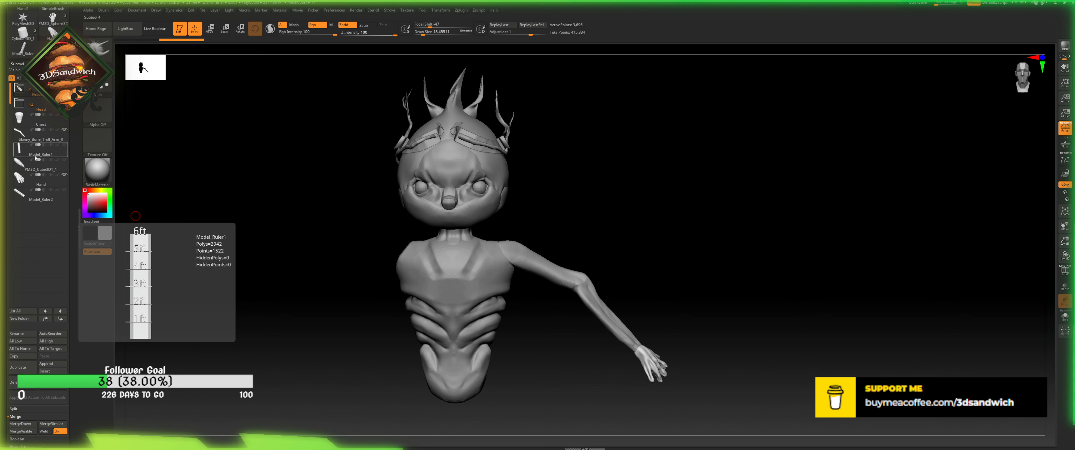
{"action": "left_click", "coordinate": [46, 178]}
{"action": "left_click_drag", "start_coordinate": [25, 178], "coordinate": [27, 147]}
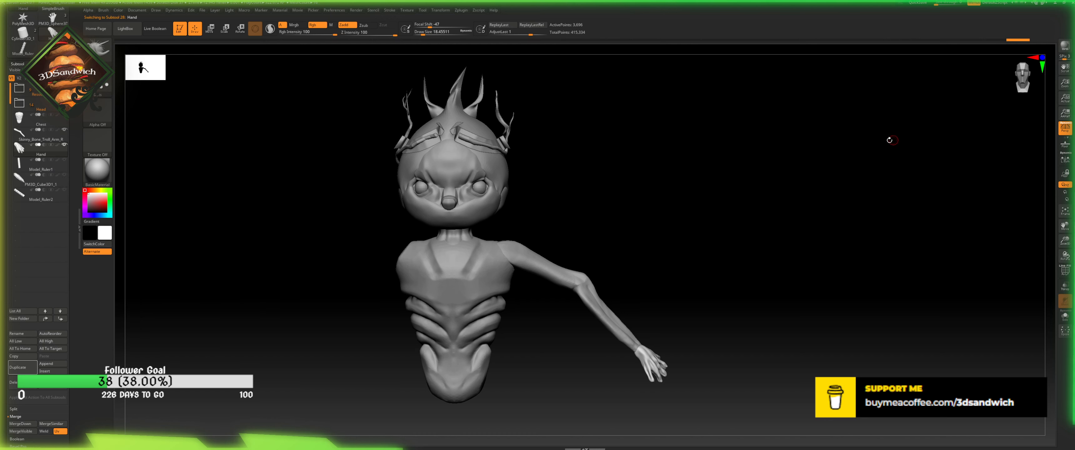
- Unlock the gizmo of the Hand subtool, then place it at the world centre and align it with the world axes
{"action": "key", "text": "w"}
{"action": "left_click", "coordinate": [659, 298]}
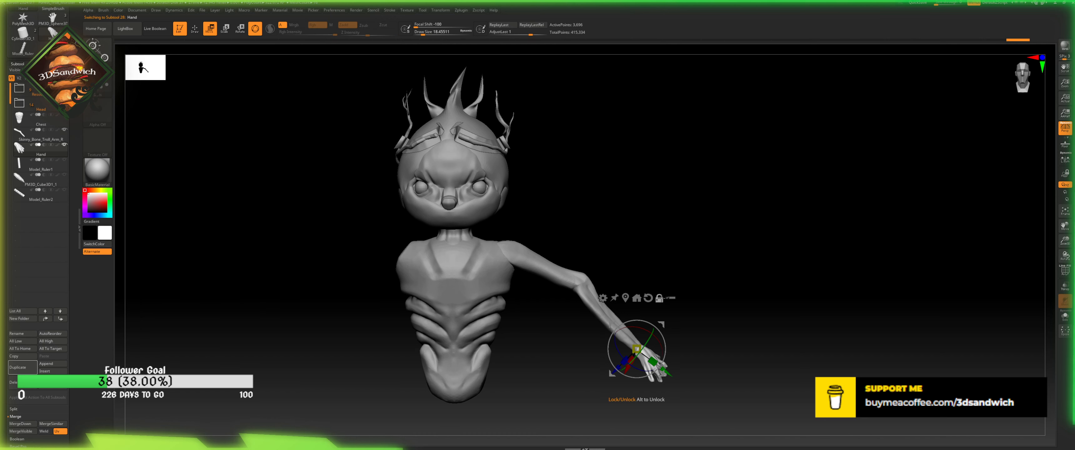
{"action": "left_click", "coordinate": [627, 295]}
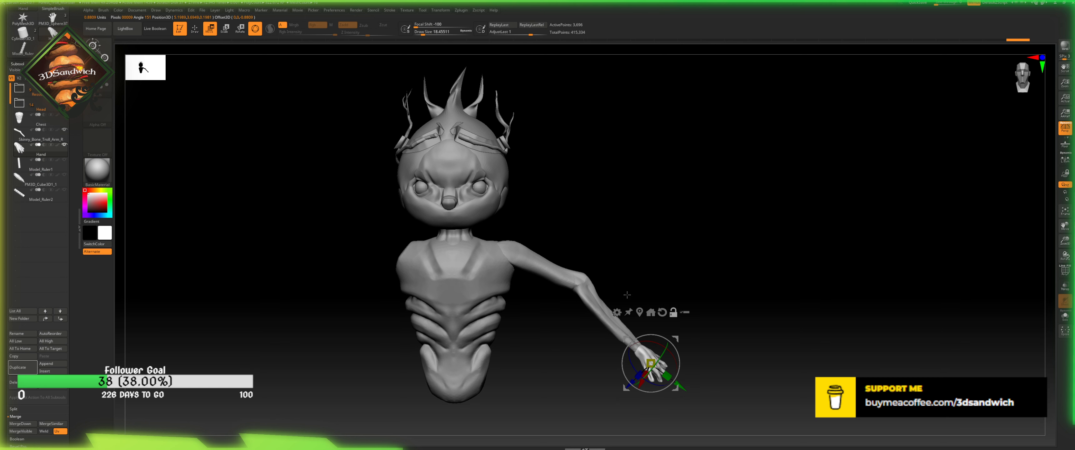
{"action": "left_click", "coordinate": [651, 311]}
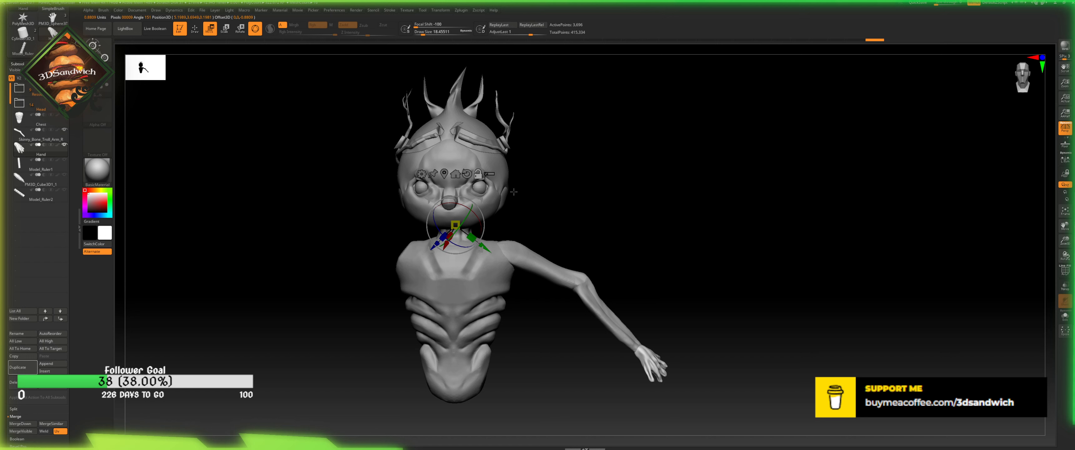
{"action": "left_click", "coordinate": [455, 174]}
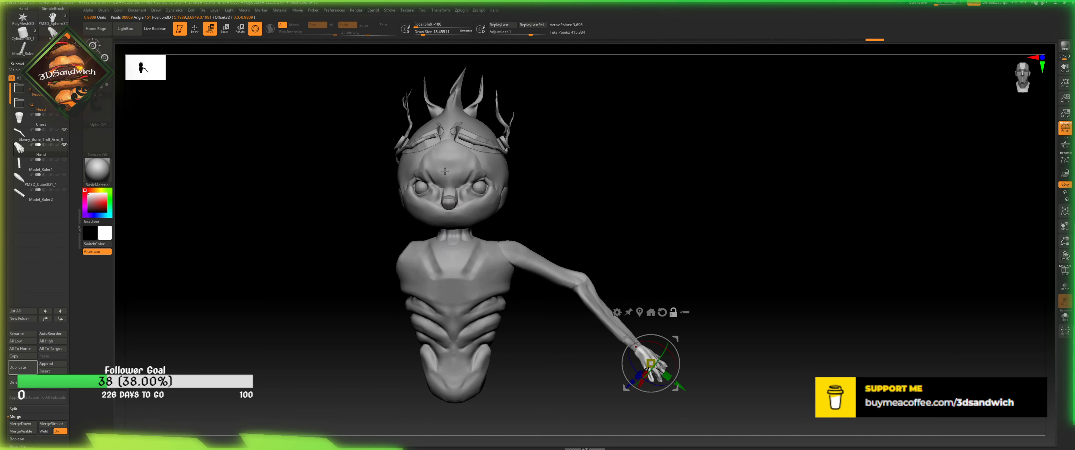
{"action": "left_click", "coordinate": [651, 312]}
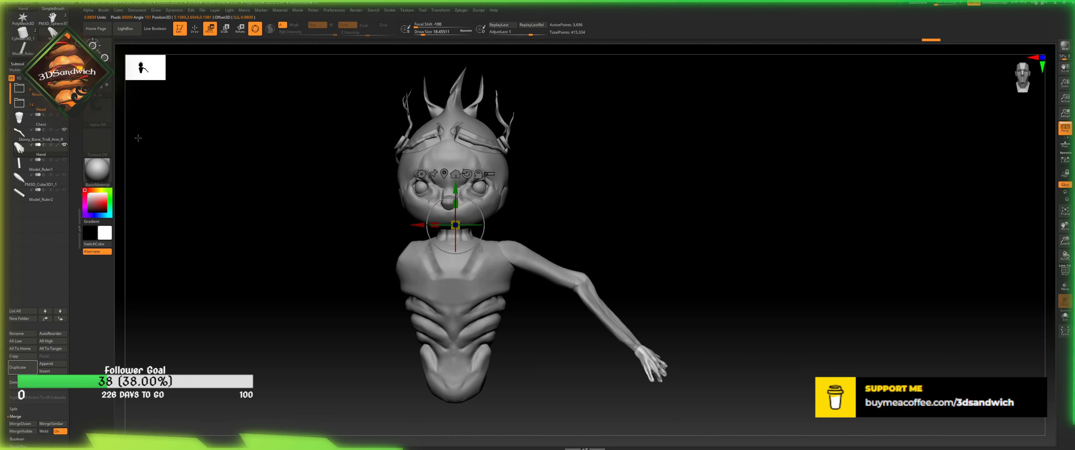
- Rename the Hand subtool as Hand_Right
{"action": "left_click", "coordinate": [19, 333]}
{"action": "type", "text": "_Ri"}
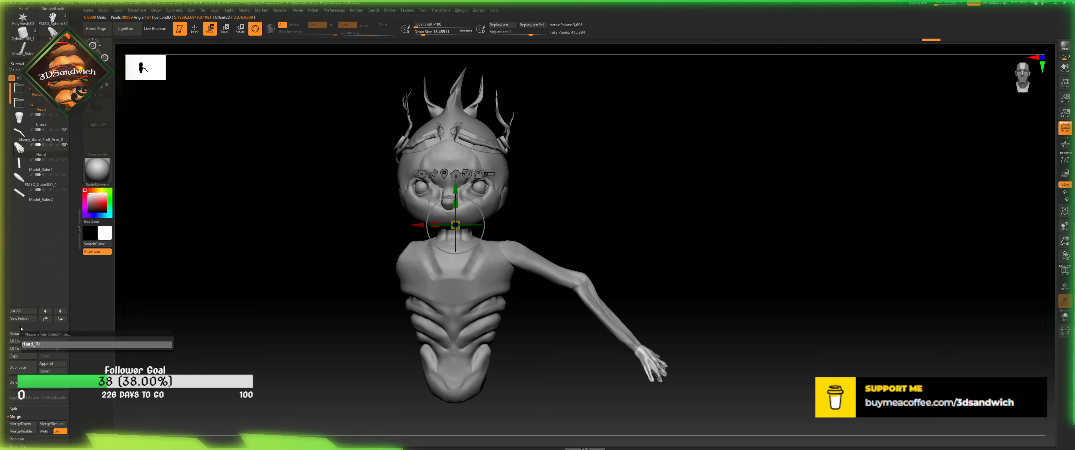
{"action": "type", "text": "ght"}
{"action": "key", "text": "Return"}
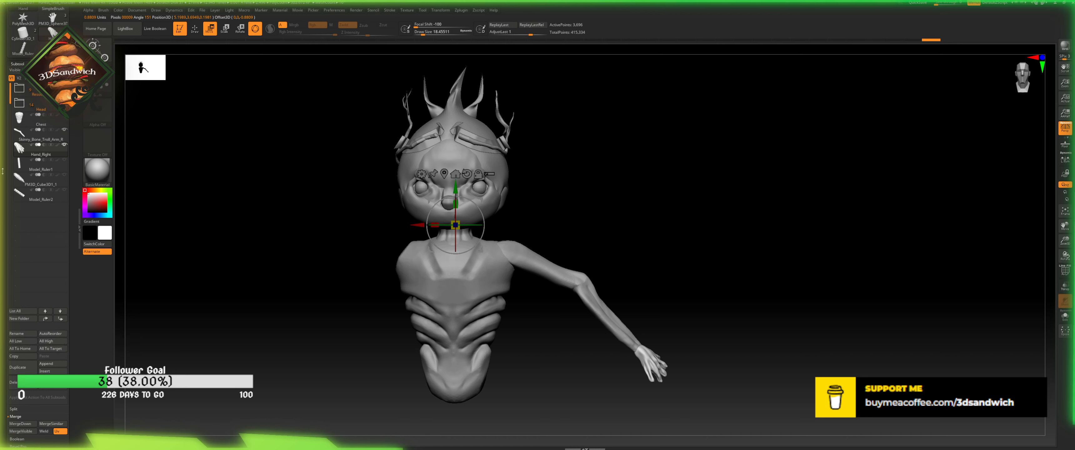
- Duplicate Hand_Right, rename the copy Hand_Left and mirror it to the opposite side of the body
{"action": "left_click", "coordinate": [19, 367]}
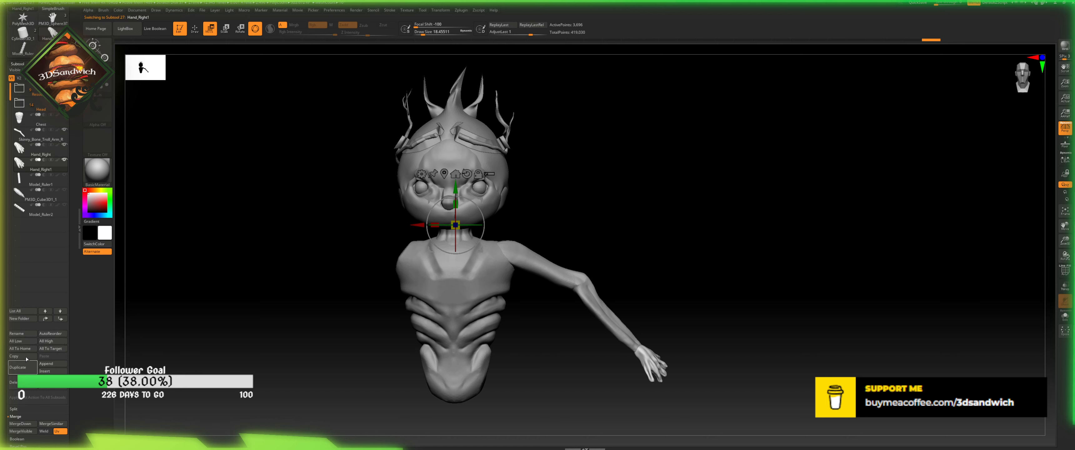
{"action": "left_click", "coordinate": [28, 335]}
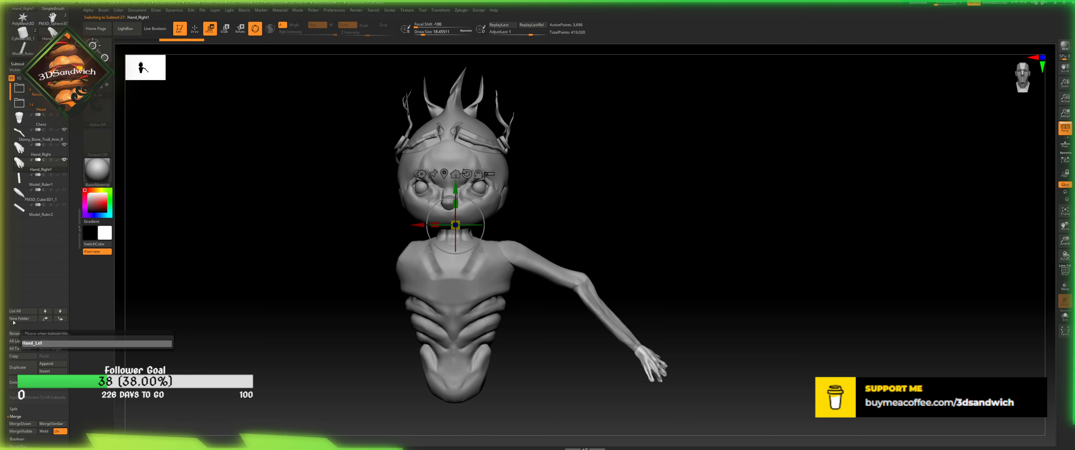
{"action": "key", "text": "Return"}
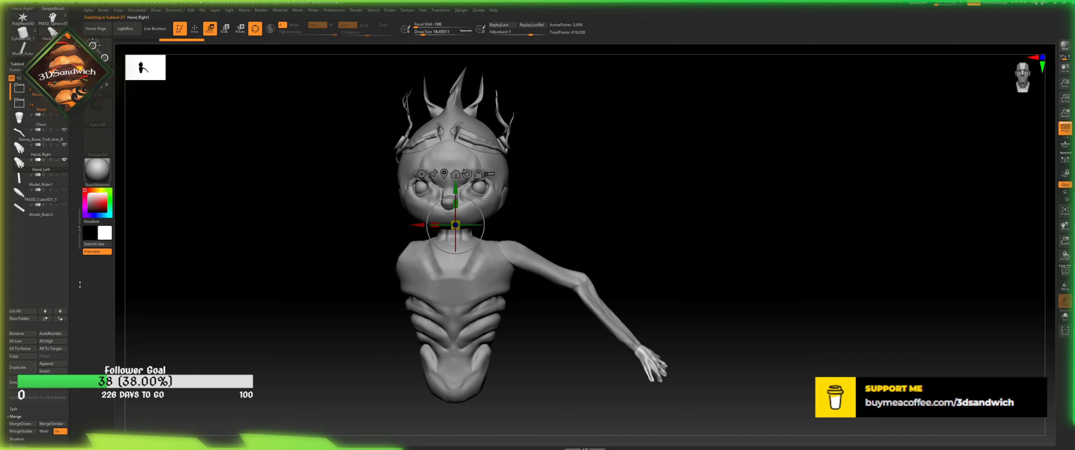
{"action": "left_click_drag", "start_coordinate": [73, 284], "coordinate": [59, 205]}
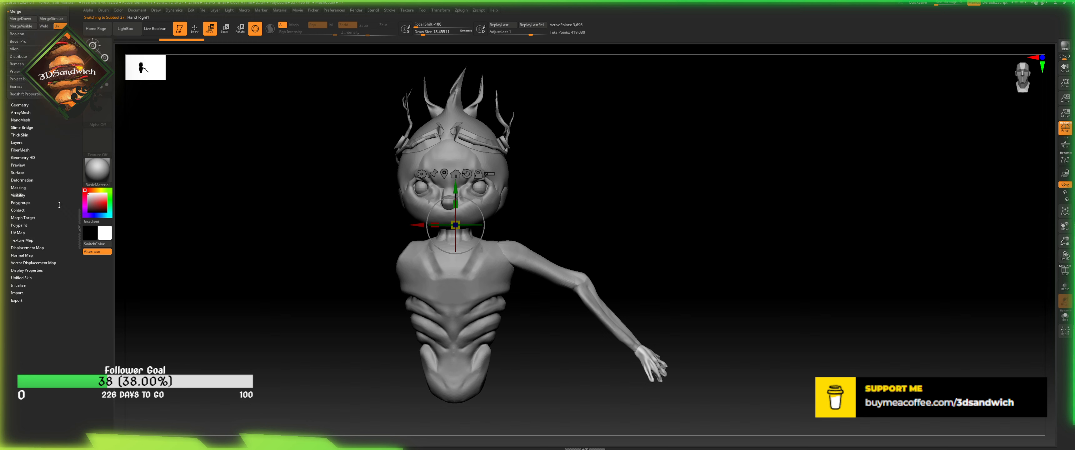
{"action": "left_click", "coordinate": [23, 179]}
{"action": "left_click", "coordinate": [15, 102]}
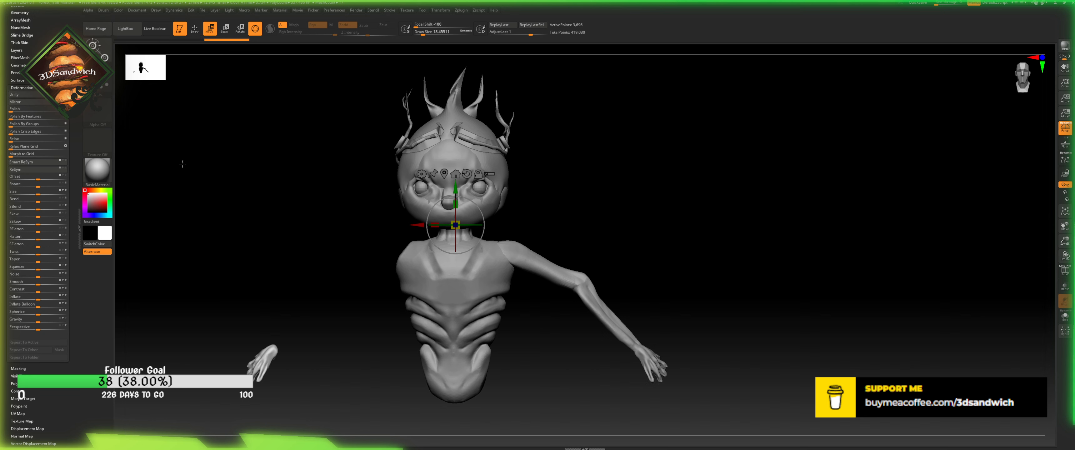
- Duplicate the Skinny_Bone_Troll_Arm_R subtool and rename the copy as the opposite arm
{"action": "left_click", "coordinate": [530, 258], "text": "alt"}
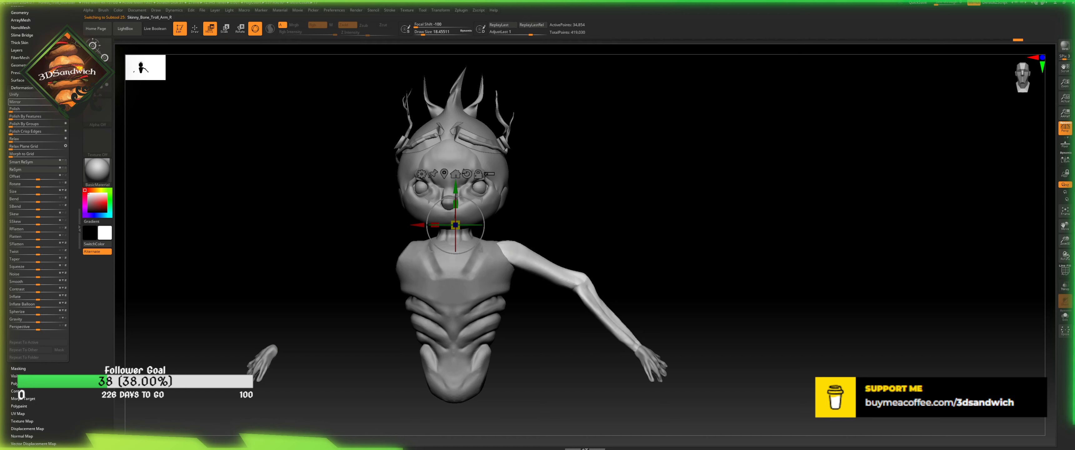
{"action": "left_click_drag", "start_coordinate": [38, 25], "coordinate": [39, 133]}
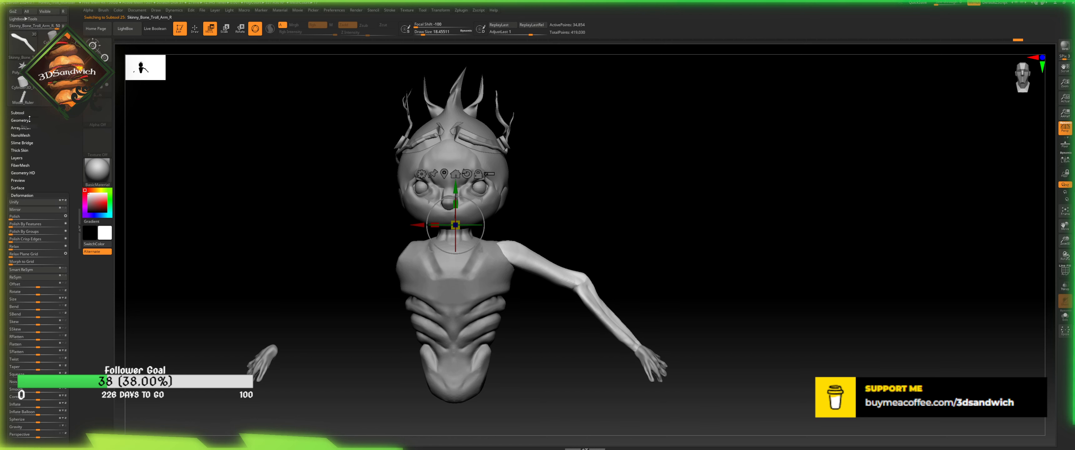
{"action": "left_click", "coordinate": [17, 113]}
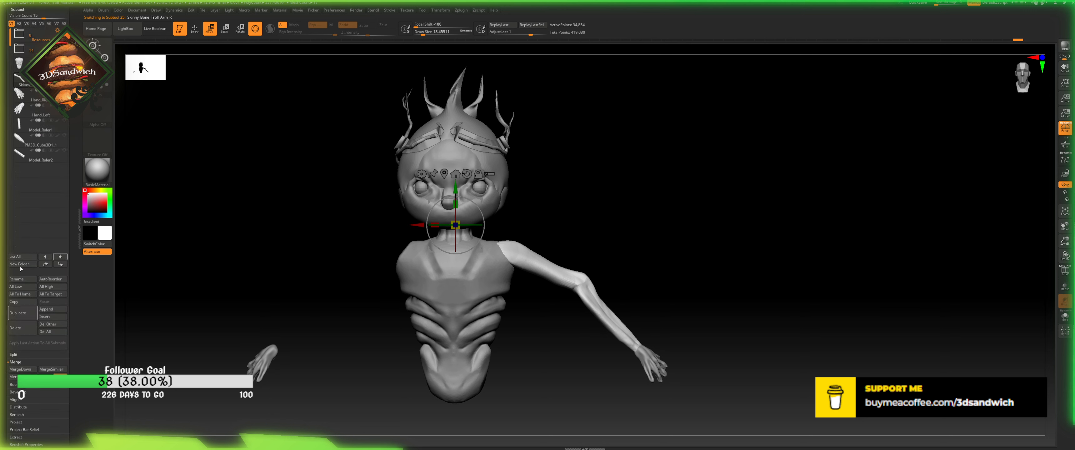
{"action": "left_click", "coordinate": [25, 313]}
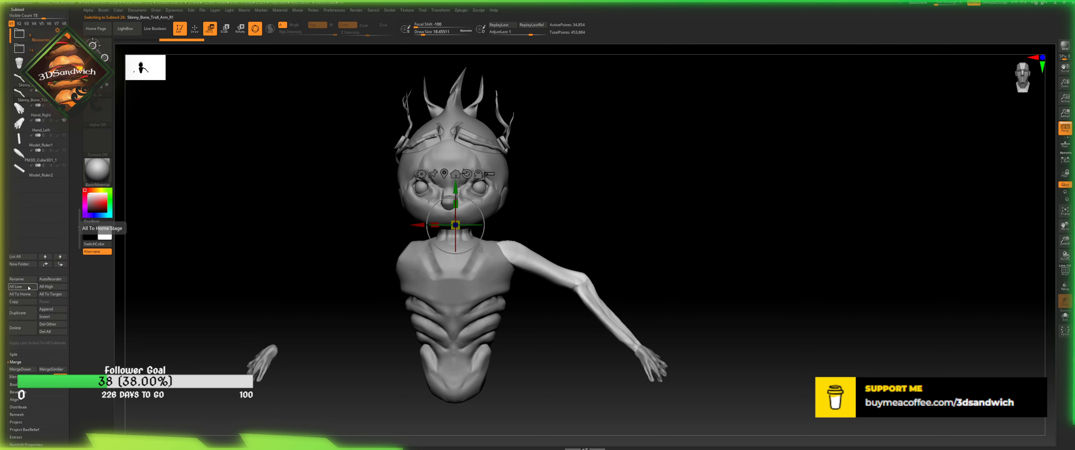
{"action": "left_click", "coordinate": [21, 278]}
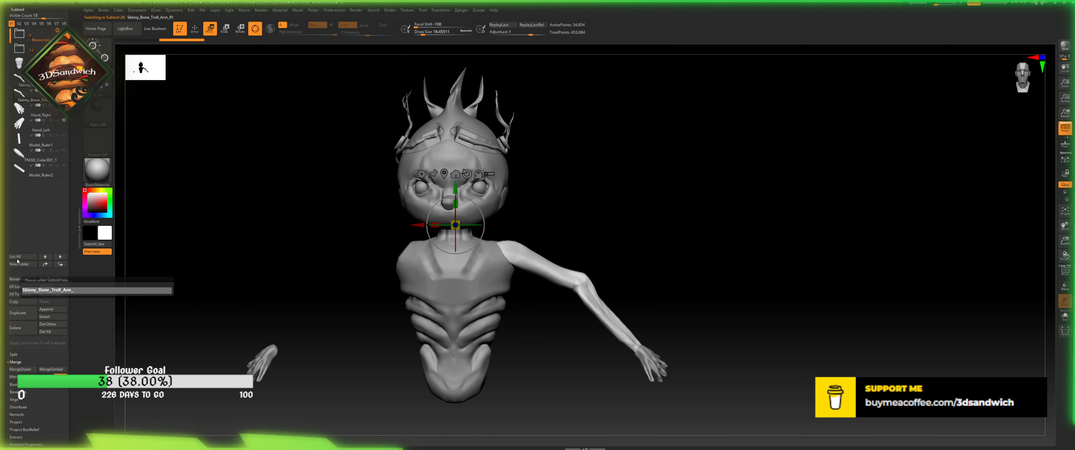
{"action": "key", "text": "Return"}
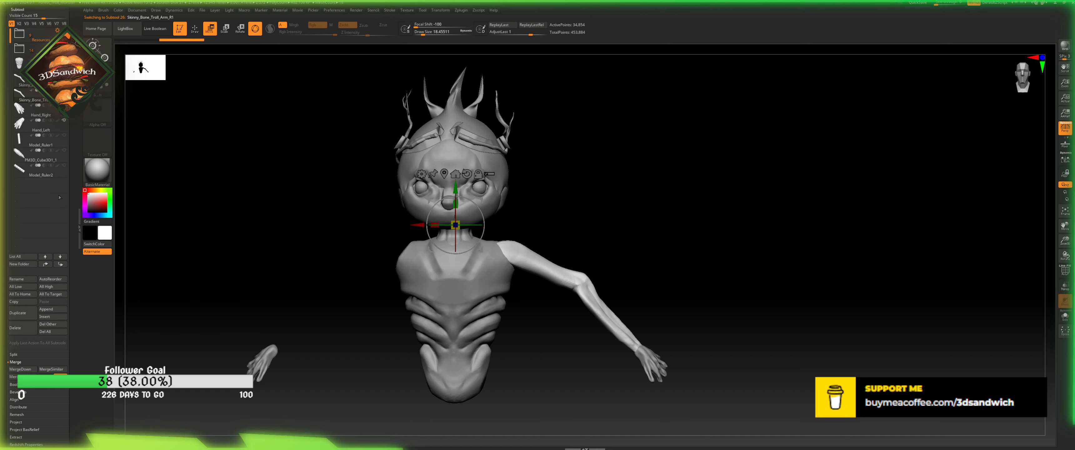
- Mirror the duplicated arm across the body with the Mirror deformation so it meets the mirrored hand
{"action": "left_click_drag", "start_coordinate": [75, 216], "coordinate": [74, 168]}
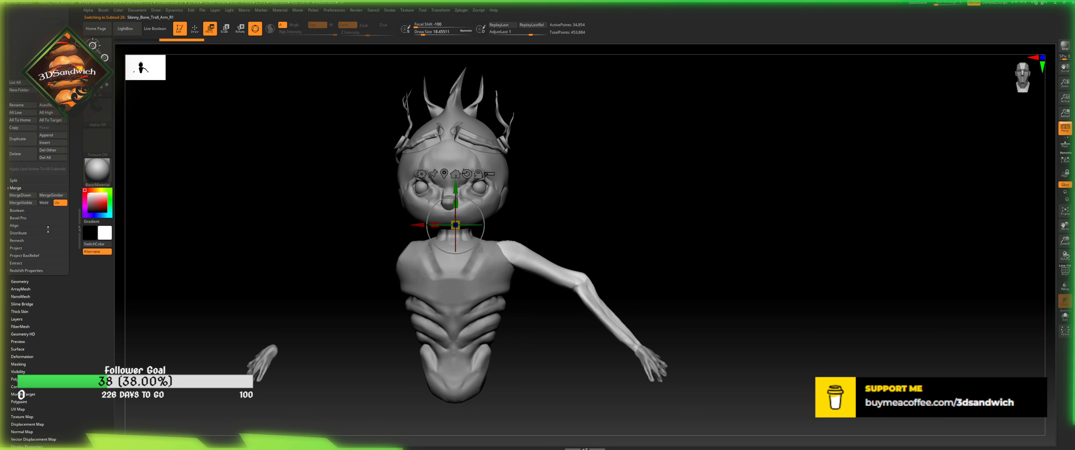
{"action": "left_click", "coordinate": [25, 357]}
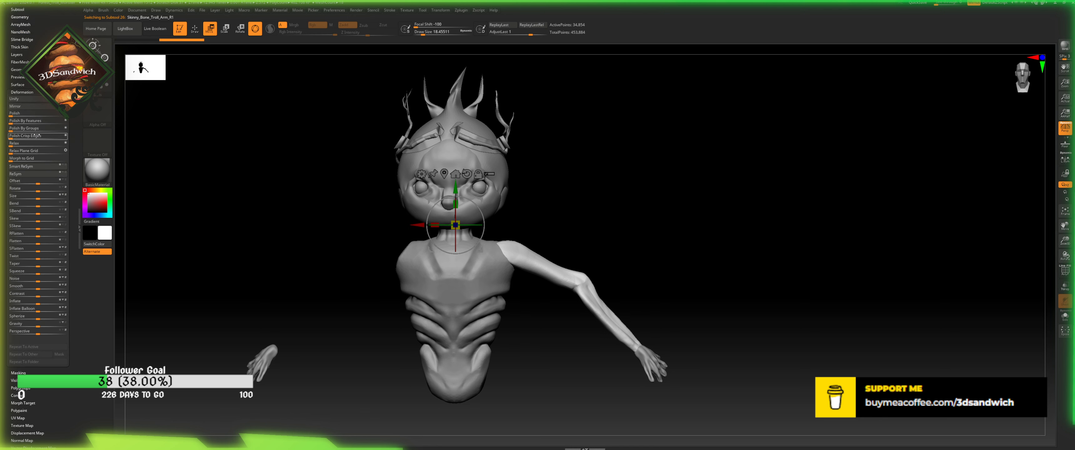
{"action": "left_click", "coordinate": [36, 107]}
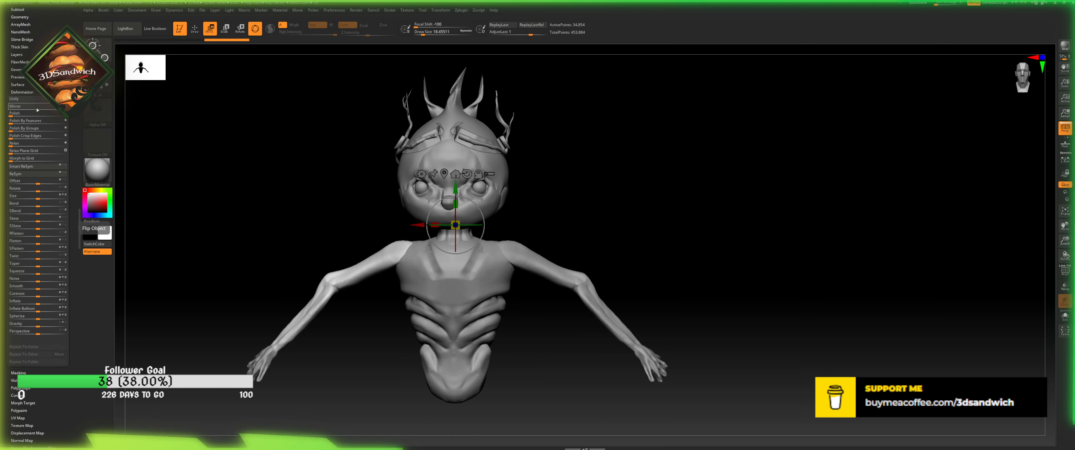
{"action": "key", "text": "ctrl+z"}
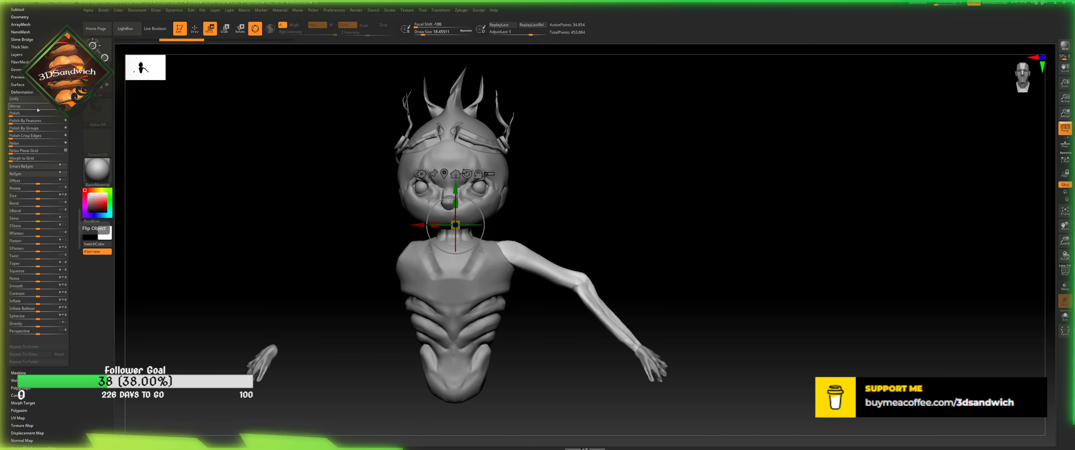
{"action": "left_click", "coordinate": [37, 107]}
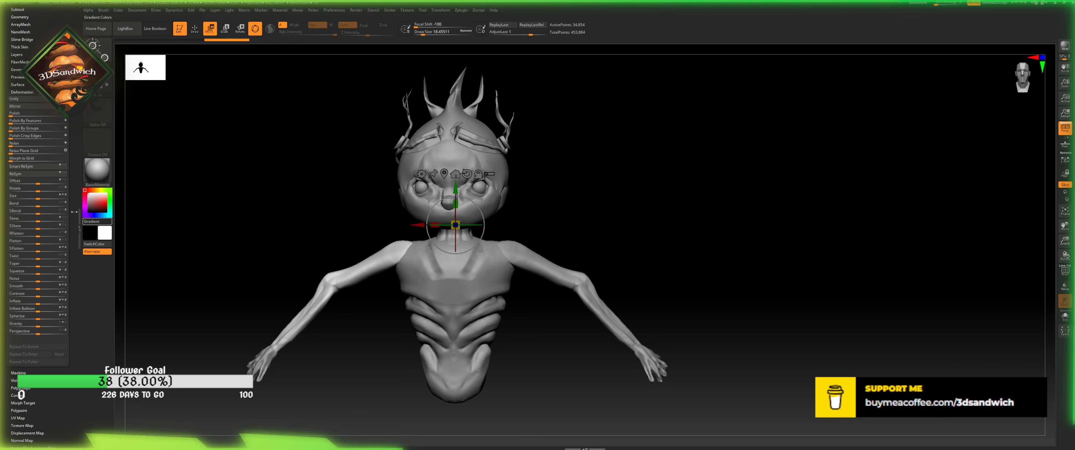
- Try deformation sliders, including Contrast, on the Hand_Left subtool and undo the changes
{"action": "mouse_move", "coordinate": [13, 118]}
{"action": "left_mouse_down"}
{"action": "mouse_move", "coordinate": [26, 115]}
{"action": "mouse_move", "coordinate": [11, 116]}
{"action": "left_mouse_up"}
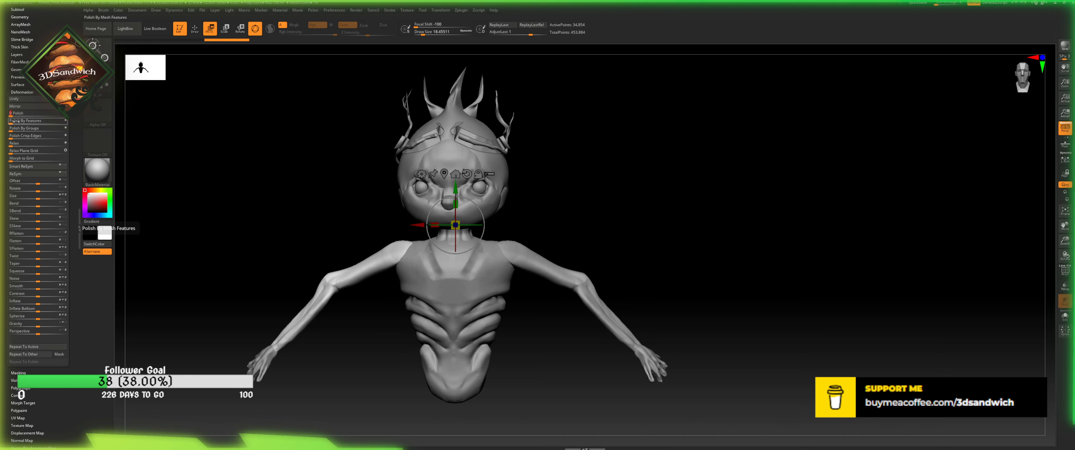
{"action": "left_click", "coordinate": [262, 353], "text": "alt"}
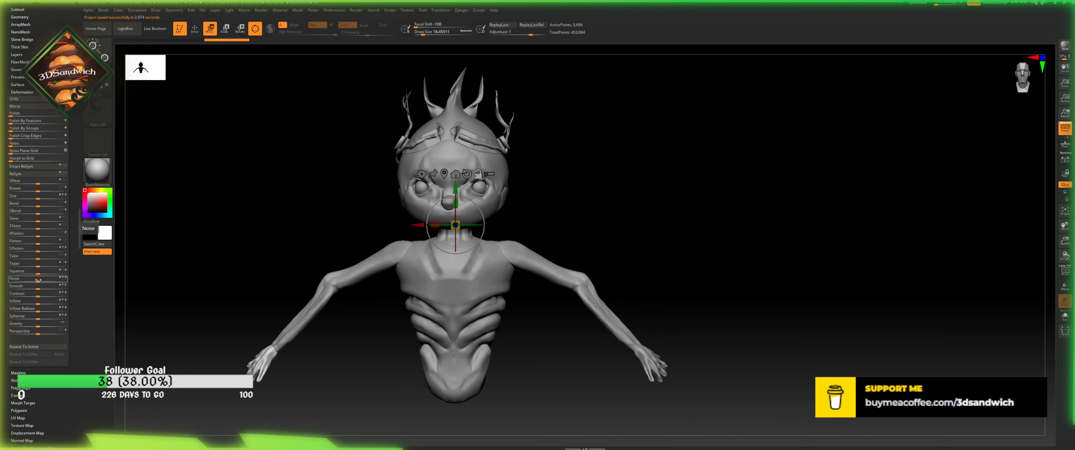
{"action": "left_click_drag", "start_coordinate": [35, 286], "coordinate": [27, 291]}
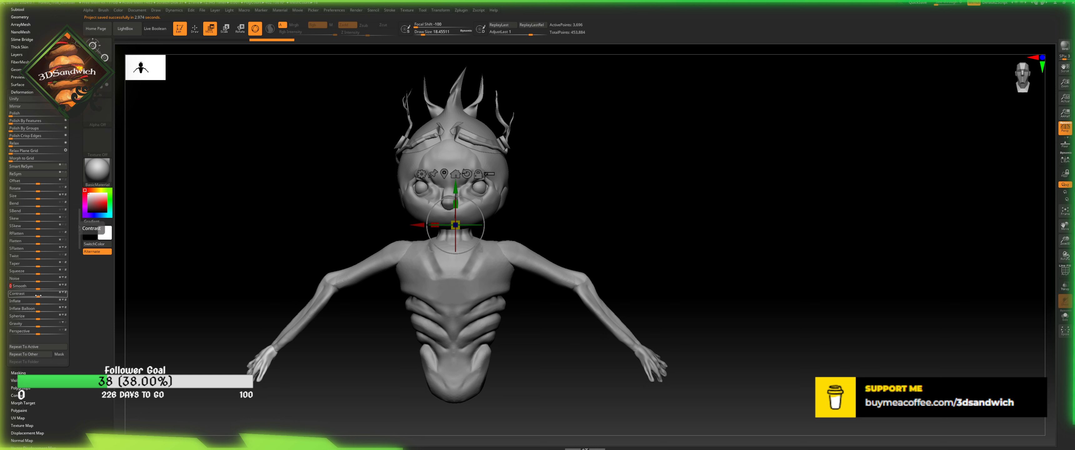
{"action": "left_click_drag", "start_coordinate": [51, 293], "coordinate": [25, 301]}
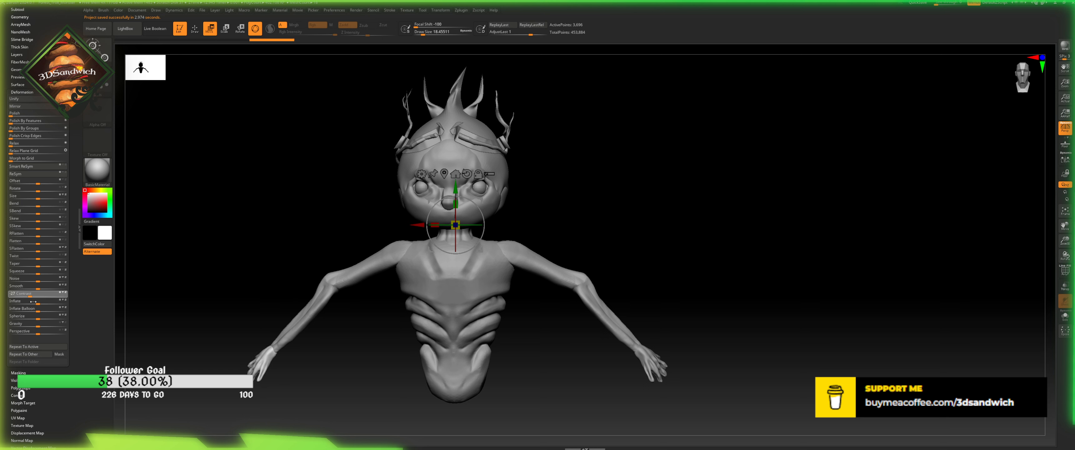
{"action": "mouse_move", "coordinate": [211, 233]}
{"action": "left_mouse_down"}
{"action": "mouse_move", "coordinate": [246, 234]}
{"action": "mouse_move", "coordinate": [181, 227]}
{"action": "left_mouse_up"}
{"action": "key", "text": "ctrl+z"}
{"action": "key", "text": "ctrl+z"}
- Turn off perspective distortion, show the floor grid and view the character slightly from above
{"action": "left_click_drag", "start_coordinate": [984, 96], "coordinate": [1001, 84], "text": "shift"}
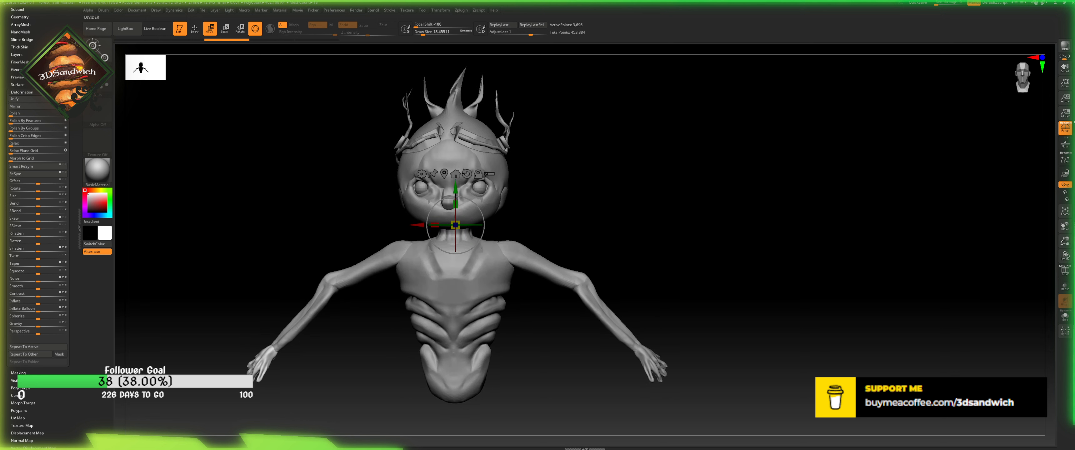
{"action": "left_click", "coordinate": [1064, 128]}
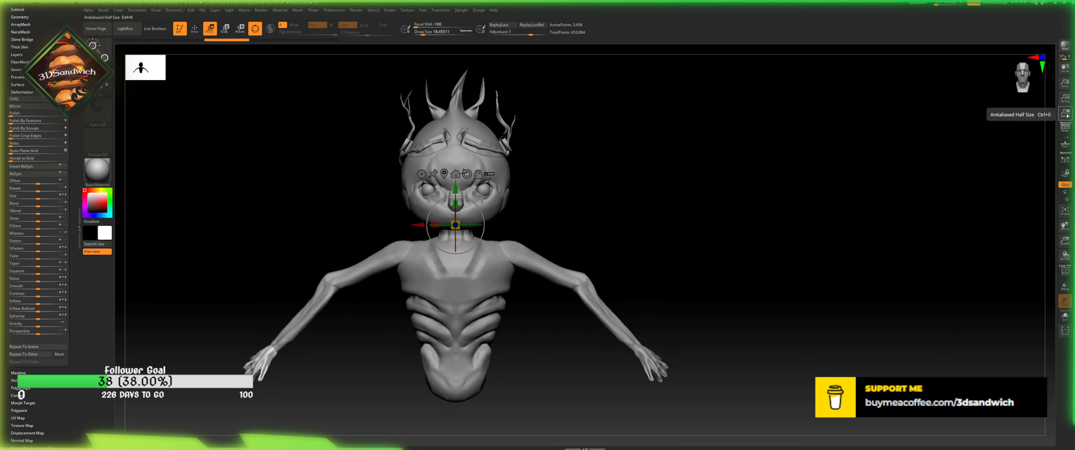
{"action": "left_click", "coordinate": [1065, 128]}
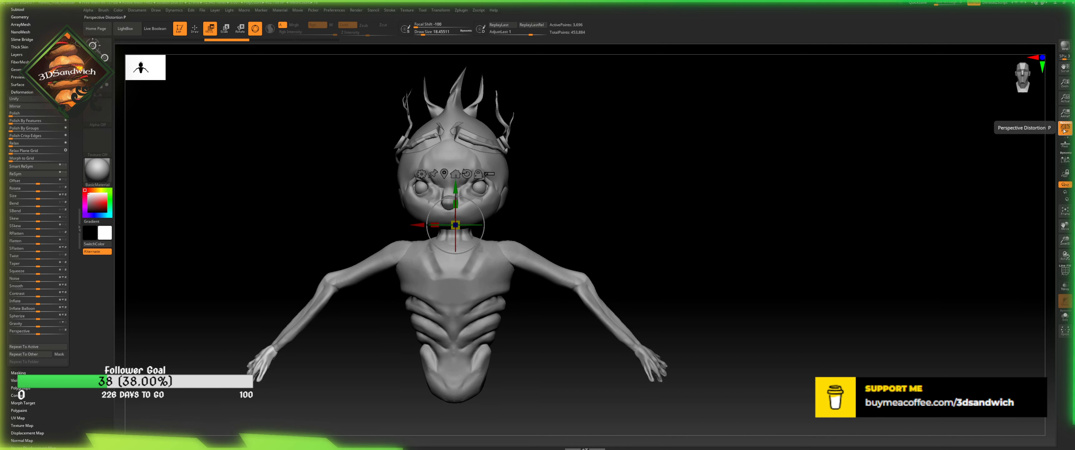
{"action": "left_click", "coordinate": [1065, 128]}
{"action": "left_click", "coordinate": [1065, 143]}
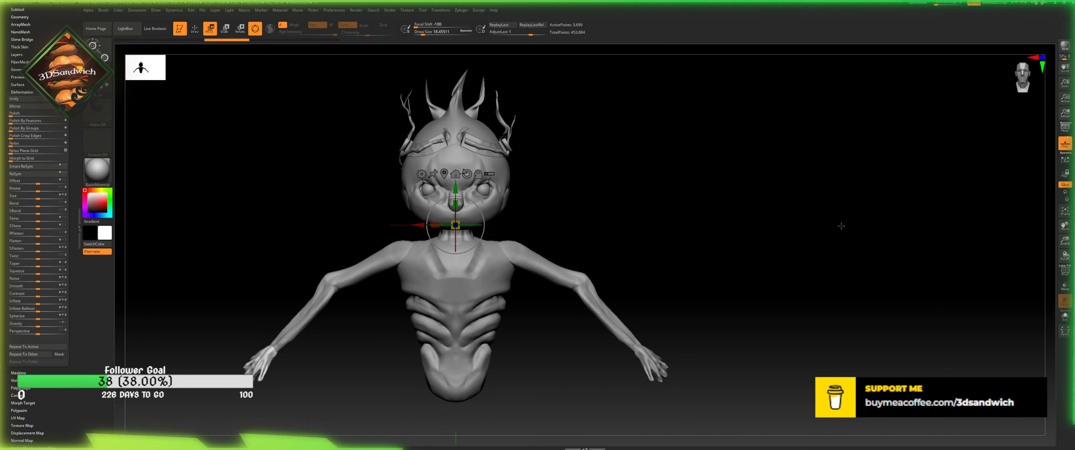
{"action": "left_click_drag", "start_coordinate": [790, 165], "coordinate": [961, 195]}
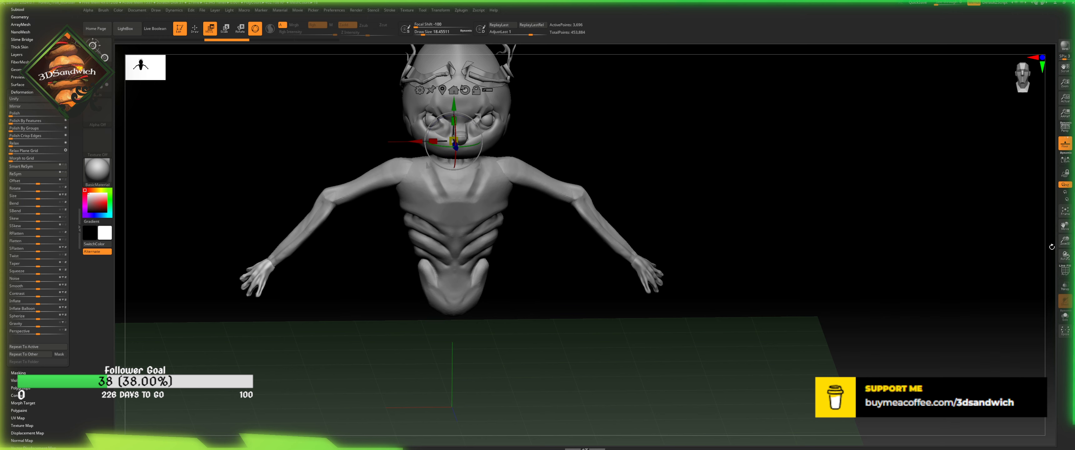
{"action": "left_click_drag", "start_coordinate": [1065, 256], "coordinate": [1005, 216]}
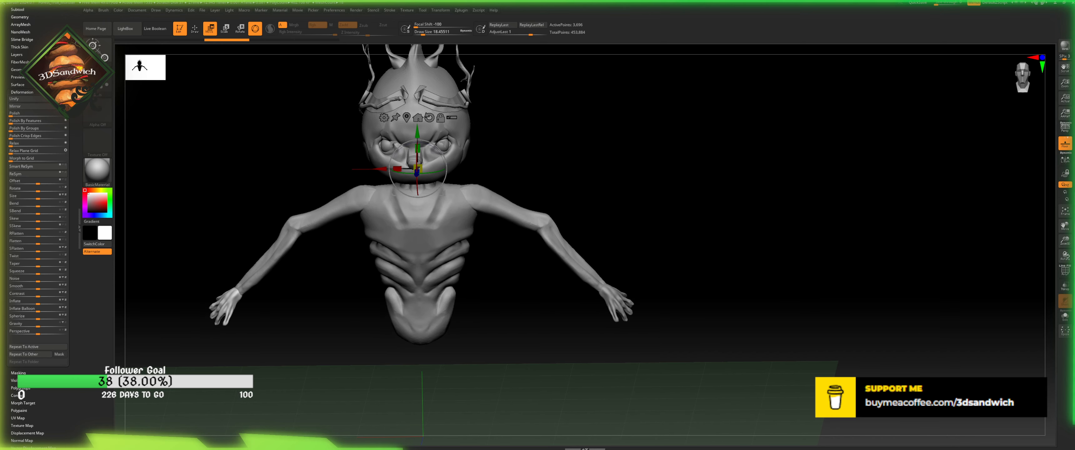
- Make the Model_Ruler1 height ruler visible beside the troll and frame both in the view
{"action": "left_click_drag", "start_coordinate": [46, 93], "coordinate": [24, 178]}
{"action": "left_click", "coordinate": [23, 179]}
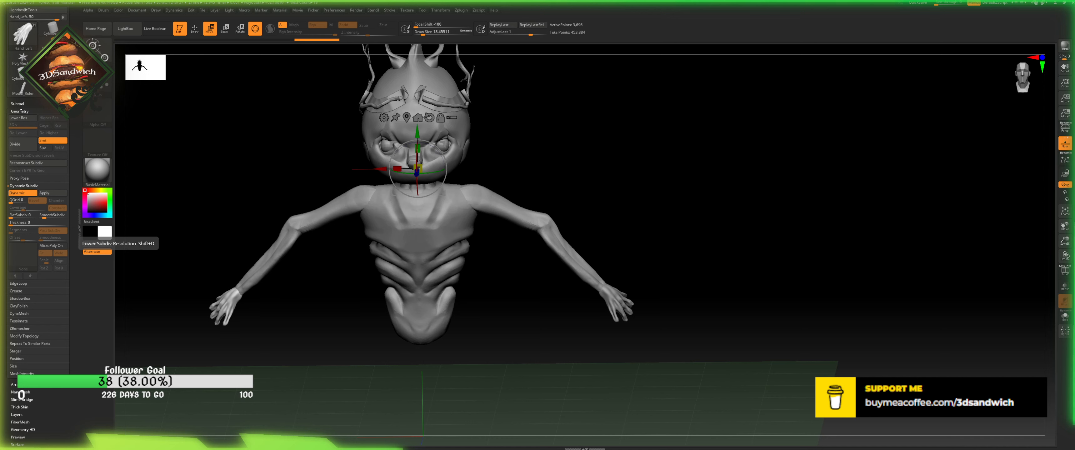
{"action": "left_click", "coordinate": [20, 105]}
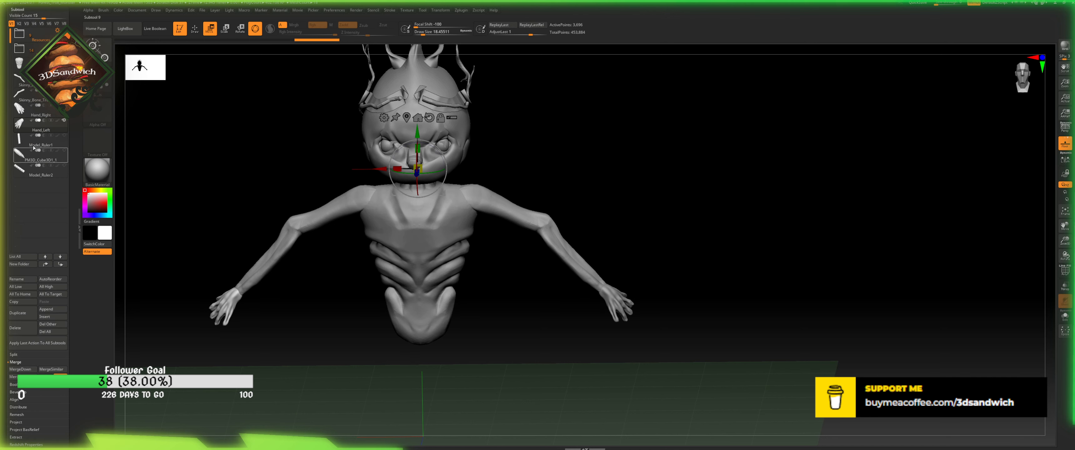
{"action": "left_click", "coordinate": [65, 136]}
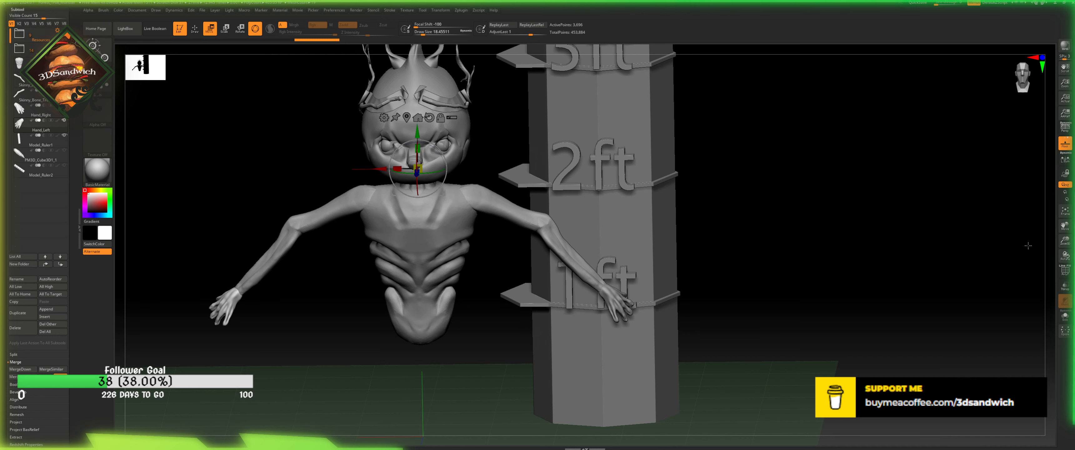
{"action": "key", "text": "f"}
{"action": "key", "text": "f"}
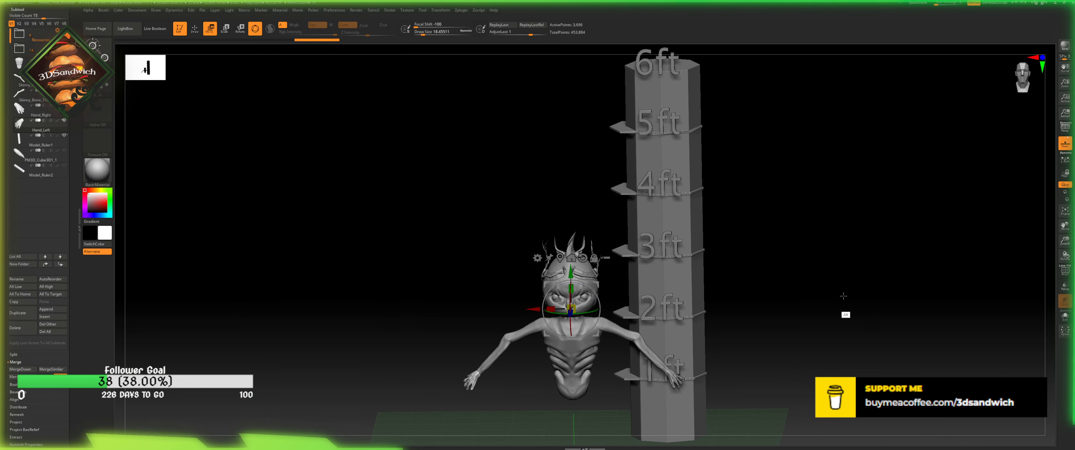
- Return to Draw mode, compare the troll with the height ruler from several angles and save the project
{"action": "left_click_drag", "start_coordinate": [844, 295], "coordinate": [769, 269]}
{"action": "key", "text": "q"}
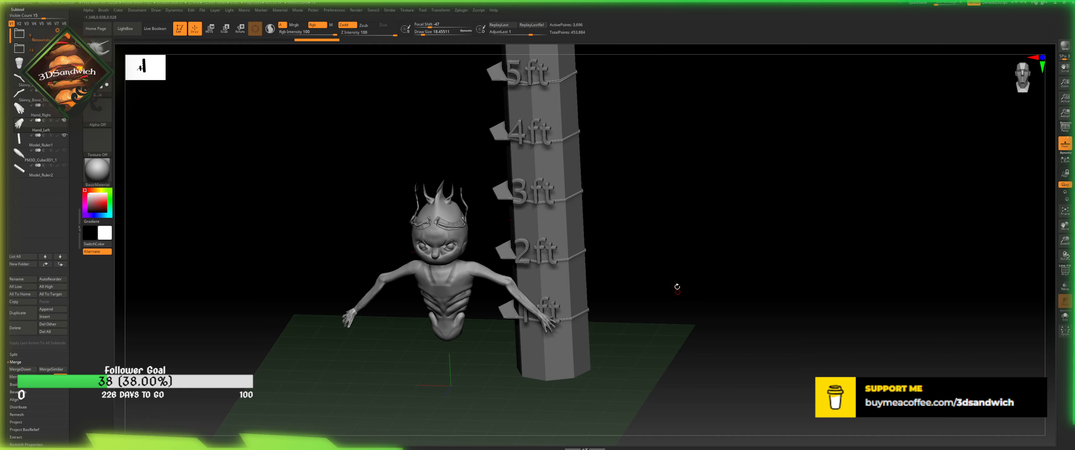
{"action": "mouse_move", "coordinate": [676, 288]}
{"action": "left_mouse_down"}
{"action": "mouse_move", "coordinate": [668, 283]}
{"action": "mouse_move", "coordinate": [738, 263]}
{"action": "mouse_move", "coordinate": [679, 247]}
{"action": "mouse_move", "coordinate": [719, 177]}
{"action": "left_mouse_up"}
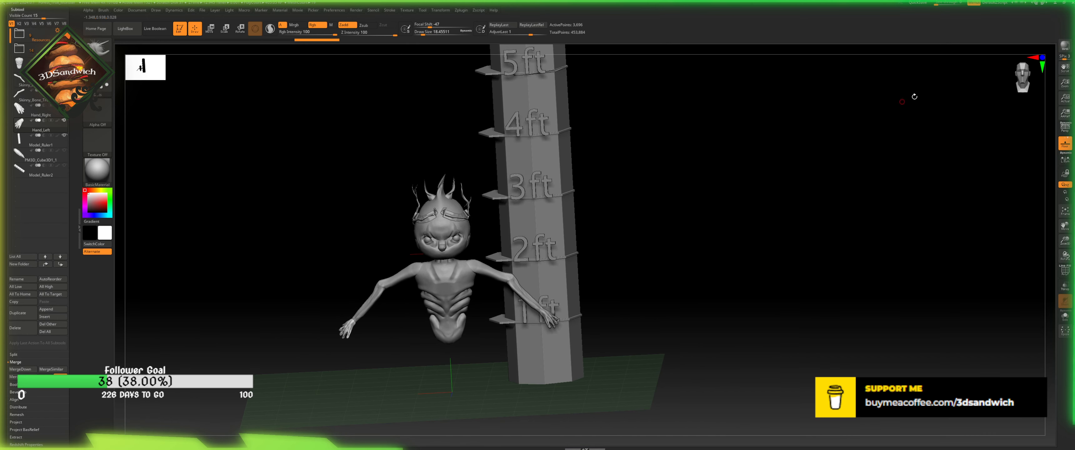
{"action": "left_click_drag", "start_coordinate": [1035, 79], "coordinate": [704, 251]}
{"action": "key", "text": "ctrl+s"}
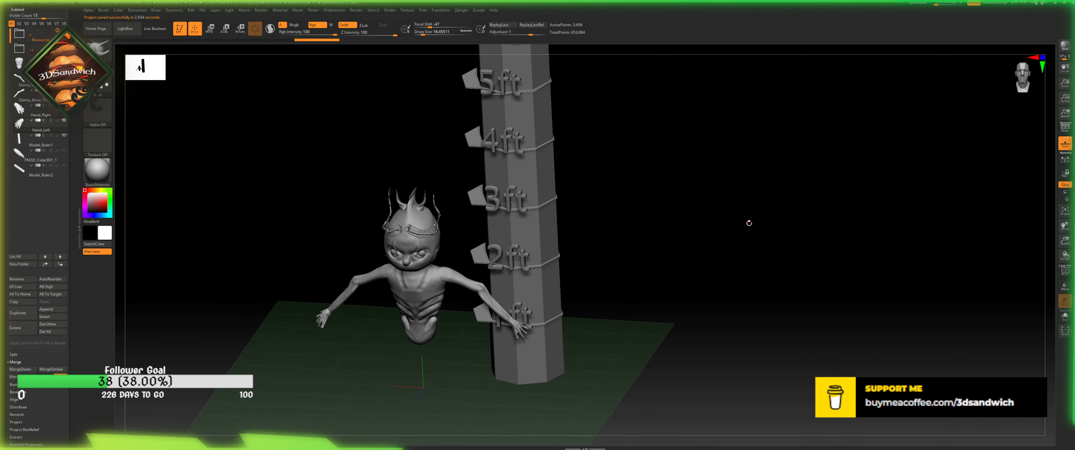
- Switch to the Maya shop scene, decline the autosave and look over the building's front and weapon wall
{"action": "key", "text": "alt+Tab"}
{"action": "key", "text": "alt+Tab"}
{"action": "key", "text": "alt+Tab"}
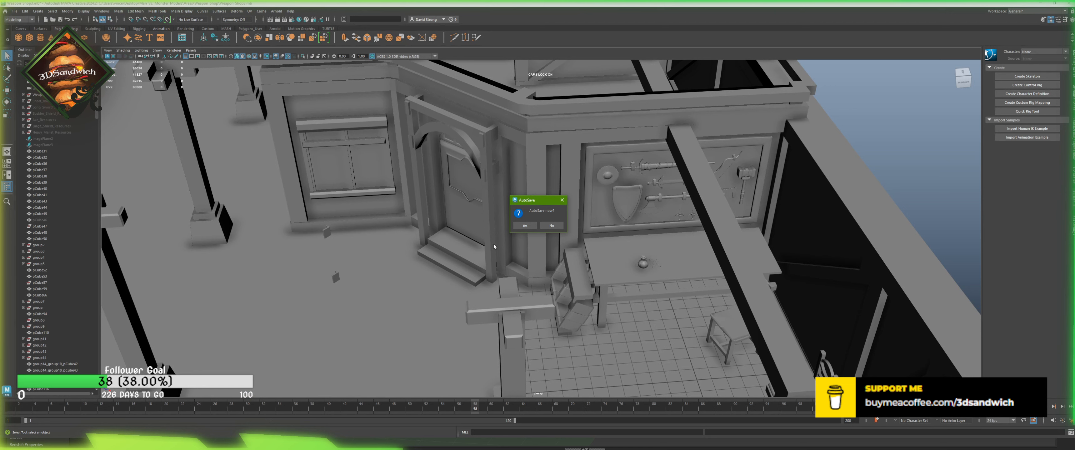
{"action": "left_click", "coordinate": [551, 225]}
{"action": "left_click_drag", "start_coordinate": [551, 225], "coordinate": [267, 225], "text": "alt"}
{"action": "middle_click_drag", "start_coordinate": [746, 264], "coordinate": [569, 229], "text": "alt"}
{"action": "left_click_drag", "start_coordinate": [569, 228], "coordinate": [476, 214], "text": "alt"}
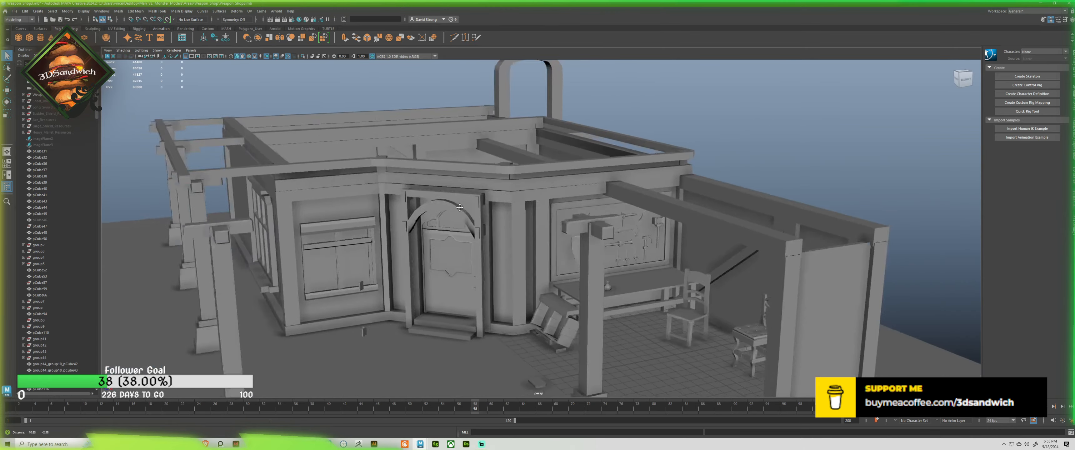
{"action": "mouse_move", "coordinate": [475, 214]}
{"action": "middle_mouse_down", "text": "alt"}
{"action": "mouse_move", "coordinate": [396, 197]}
{"action": "mouse_move", "coordinate": [492, 212]}
{"action": "middle_mouse_up", "text": "alt"}
{"action": "scroll", "coordinate": [396, 195], "scroll_direction": "up", "scroll_amount": 5}
{"action": "scroll", "coordinate": [396, 194], "scroll_direction": "down", "scroll_amount": 3}
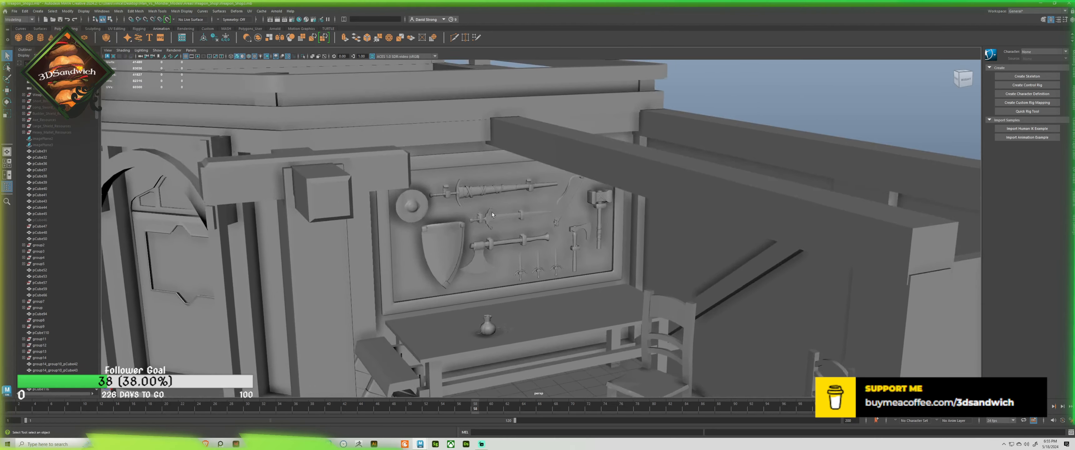
- Examine the weapons on the wall display up close, selecting the round shield
{"action": "scroll", "coordinate": [470, 203], "scroll_direction": "up", "scroll_amount": 6}
{"action": "scroll", "coordinate": [470, 203], "scroll_direction": "up", "scroll_amount": 4}
{"action": "middle_click_drag", "start_coordinate": [323, 188], "coordinate": [461, 202], "text": "alt"}
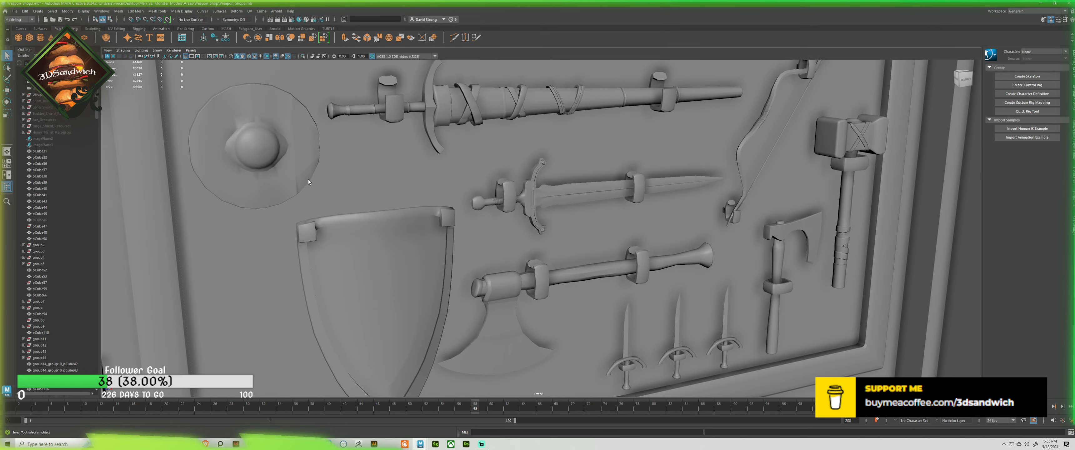
{"action": "left_click", "coordinate": [299, 180]}
{"action": "scroll", "coordinate": [440, 169], "scroll_direction": "down", "scroll_amount": 3}
{"action": "middle_click_drag", "start_coordinate": [438, 169], "coordinate": [479, 122], "text": "alt"}
{"action": "left_click_drag", "start_coordinate": [479, 122], "coordinate": [361, 123], "text": "alt"}
{"action": "middle_click_drag", "start_coordinate": [407, 136], "coordinate": [546, 157], "text": "alt"}
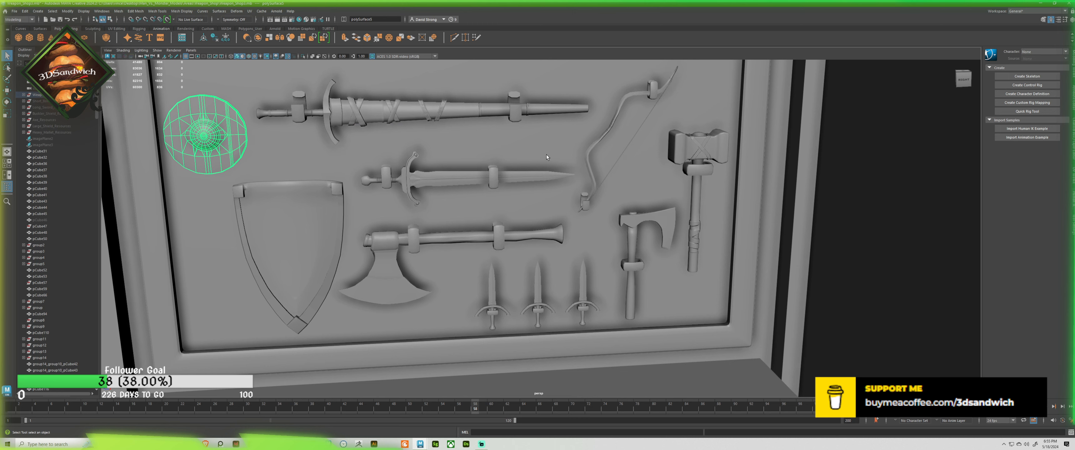
- Try sliding the long sword out of its scabbard along its length and undo the move
{"action": "left_click", "coordinate": [328, 115]}
{"action": "key", "text": "w"}
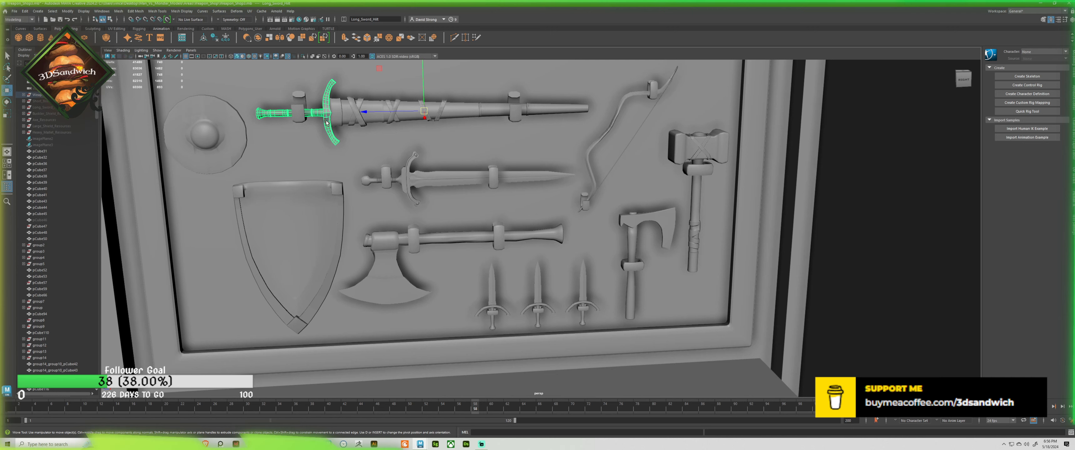
{"action": "left_click_drag", "start_coordinate": [377, 113], "coordinate": [199, 116]}
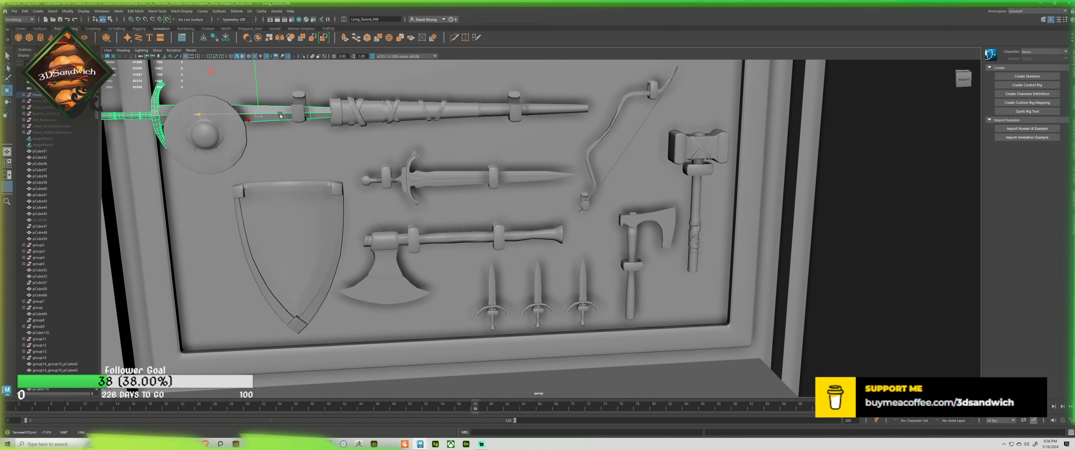
{"action": "key", "text": "ctrl+z"}
- Move the long sword straight out from its scabbard, away from the wall display, and deselect it
{"action": "left_click_drag", "start_coordinate": [342, 121], "coordinate": [525, 149], "text": "alt"}
{"action": "middle_click_drag", "start_coordinate": [525, 147], "coordinate": [411, 123], "text": "alt"}
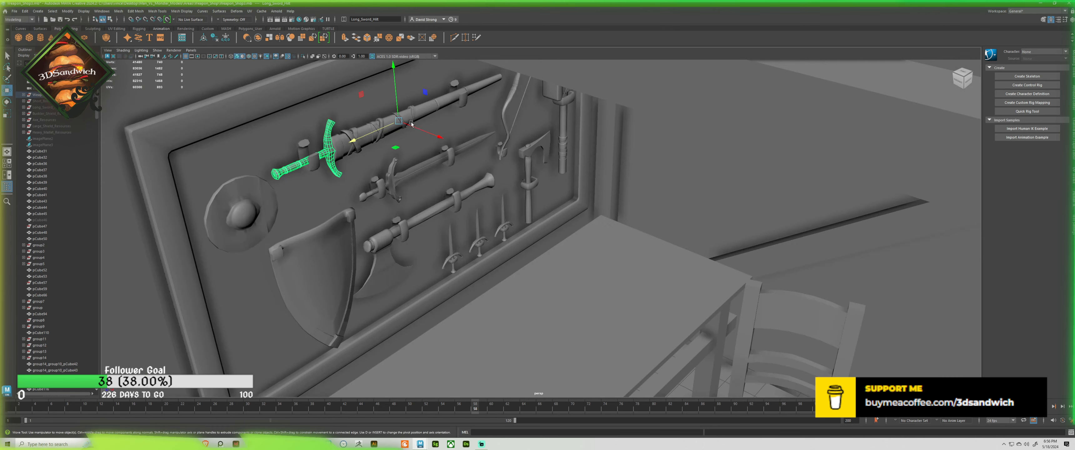
{"action": "left_click_drag", "start_coordinate": [412, 124], "coordinate": [646, 237]}
{"action": "left_click", "coordinate": [586, 231]}
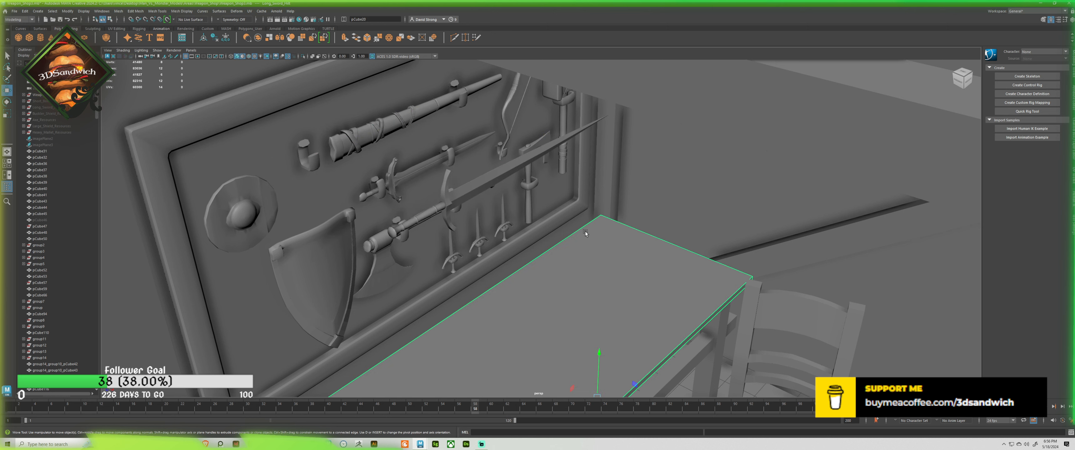
- Preview the long sword in smooth mesh display and set it back to the unsmoothed display
{"action": "left_click_drag", "start_coordinate": [452, 206], "coordinate": [474, 208], "text": "alt"}
{"action": "middle_click_drag", "start_coordinate": [474, 208], "coordinate": [485, 259], "text": "alt"}
{"action": "right_click_drag", "start_coordinate": [484, 258], "coordinate": [580, 332], "text": "alt"}
{"action": "left_click", "coordinate": [277, 280]}
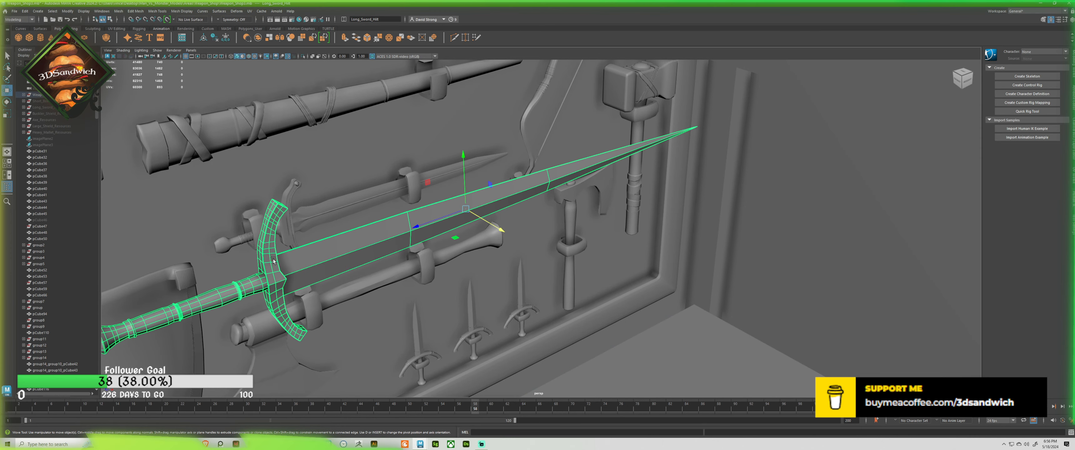
{"action": "key", "text": "3"}
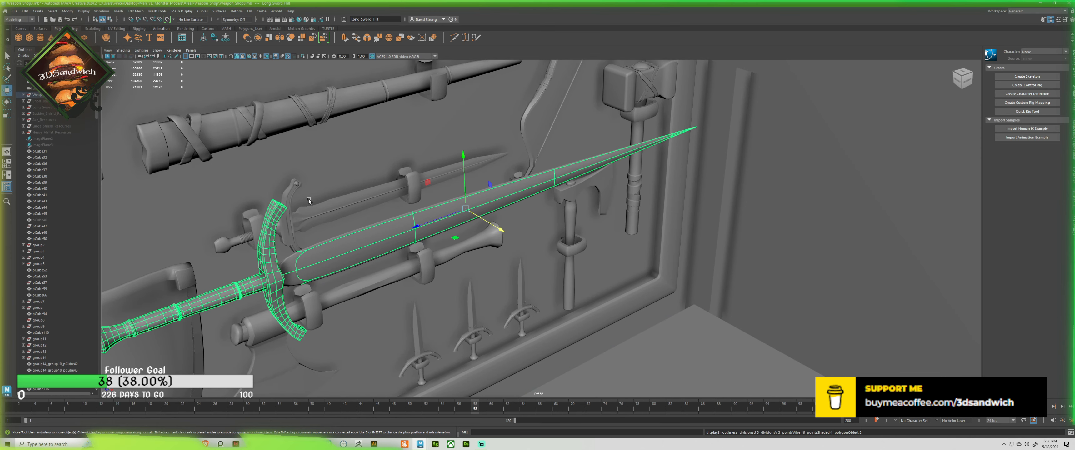
{"action": "left_click", "coordinate": [309, 199]}
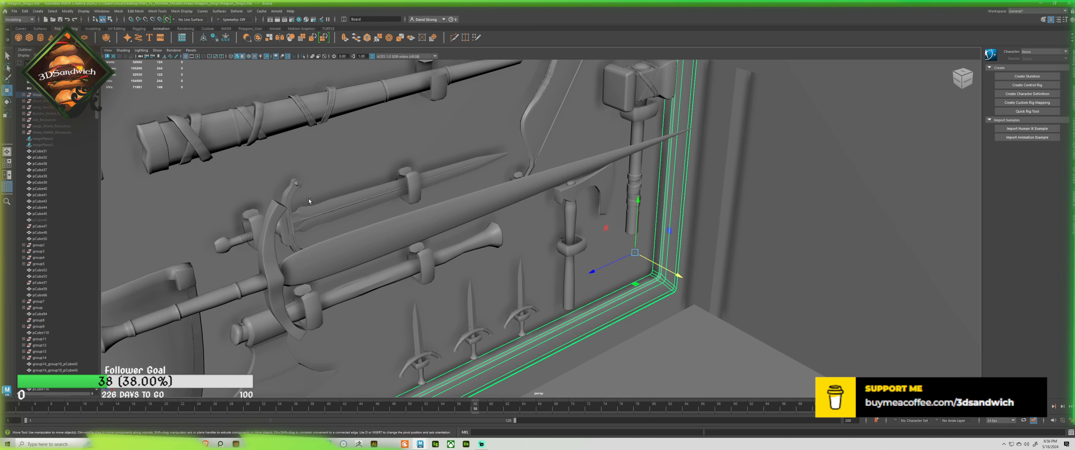
{"action": "left_click", "coordinate": [349, 253]}
{"action": "key", "text": "ctrl+z"}
{"action": "key", "text": "ctrl+z"}
{"action": "key", "text": "ctrl+z"}
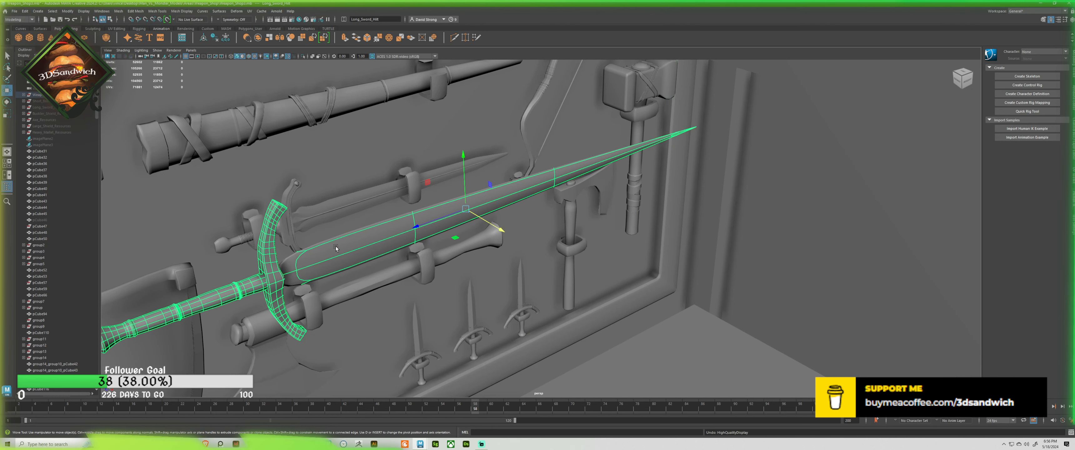
{"action": "key", "text": "1"}
{"action": "left_click", "coordinate": [477, 273]}
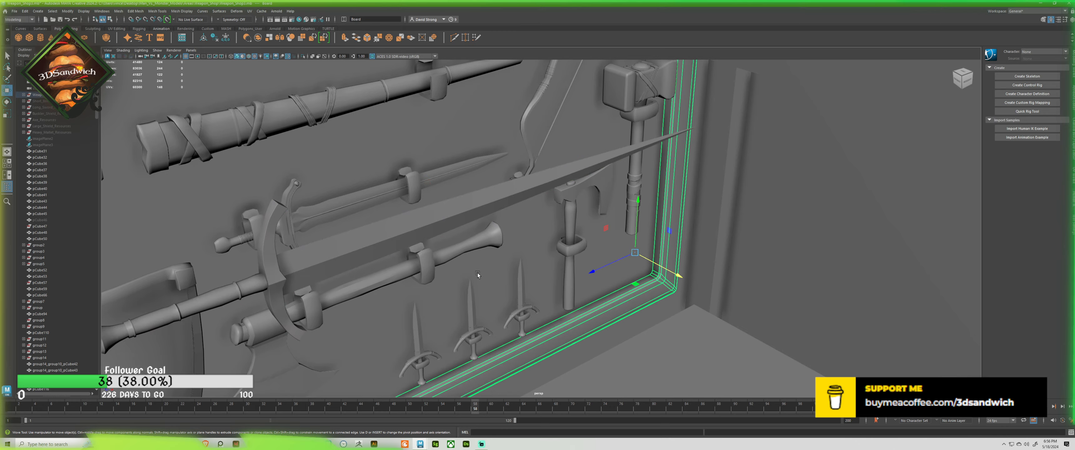
- Undo the long sword's display changes and its move away from the wall display
{"action": "right_click_drag", "start_coordinate": [477, 273], "coordinate": [451, 238], "text": "alt"}
{"action": "left_click_drag", "start_coordinate": [451, 238], "coordinate": [442, 223], "text": "alt"}
{"action": "middle_click_drag", "start_coordinate": [448, 212], "coordinate": [453, 238], "text": "alt"}
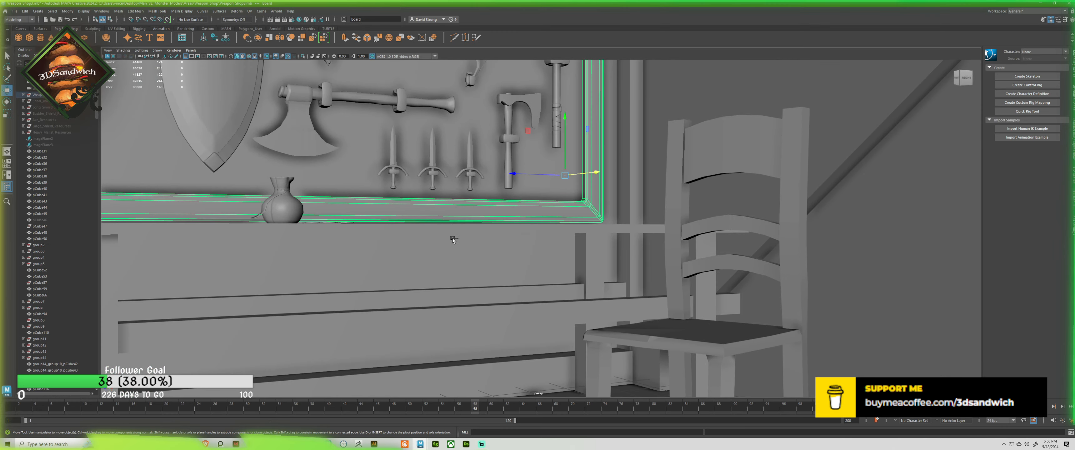
{"action": "key", "text": "ctrl+z"}
{"action": "key", "text": "ctrl+z"}
{"action": "key", "text": "ctrl+z"}
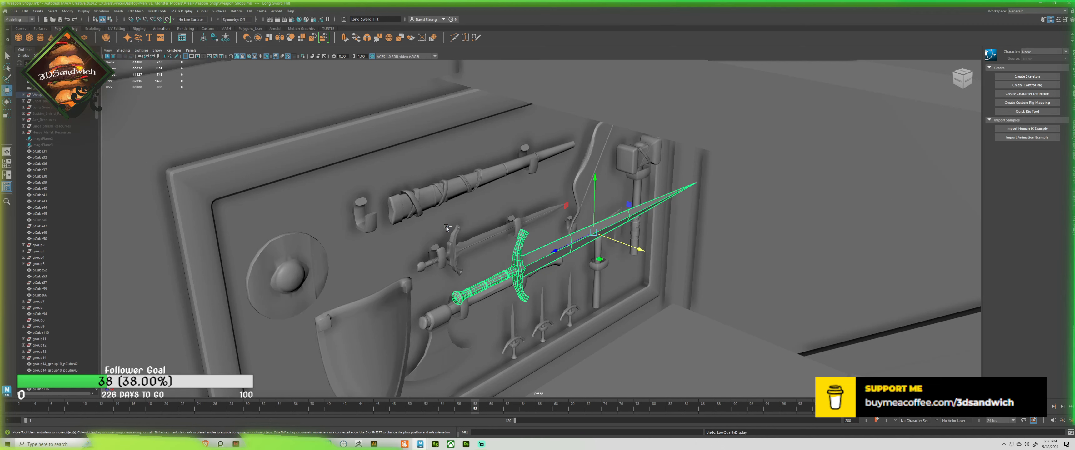
{"action": "key", "text": "ctrl+z"}
{"action": "key", "text": "ctrl+z"}
{"action": "key", "text": "ctrl+z"}
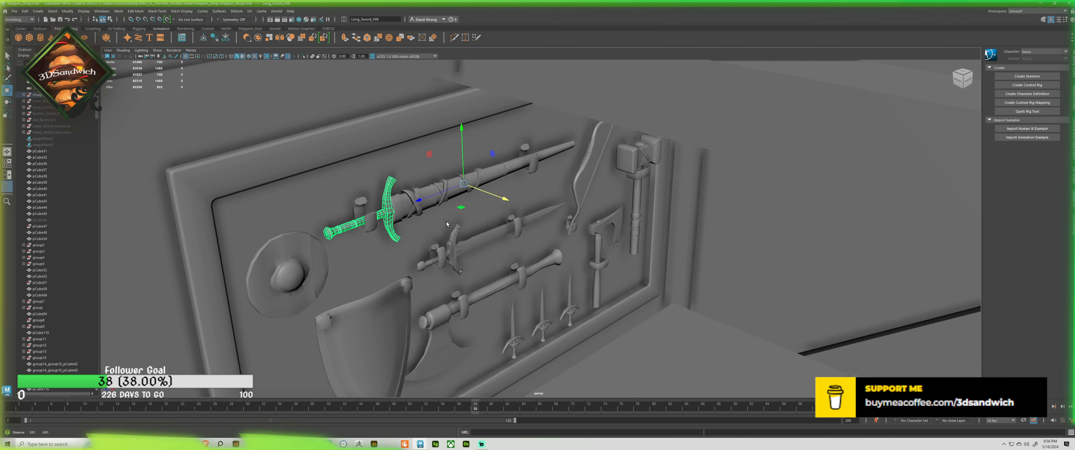
- Look over the shop's table area from above and select the tabletop below the weapon display
{"action": "middle_click_drag", "start_coordinate": [447, 224], "coordinate": [413, 56], "text": "alt"}
{"action": "left_click_drag", "start_coordinate": [466, 258], "coordinate": [466, 182], "text": "alt"}
{"action": "scroll", "coordinate": [509, 245], "scroll_direction": "down", "scroll_amount": 10}
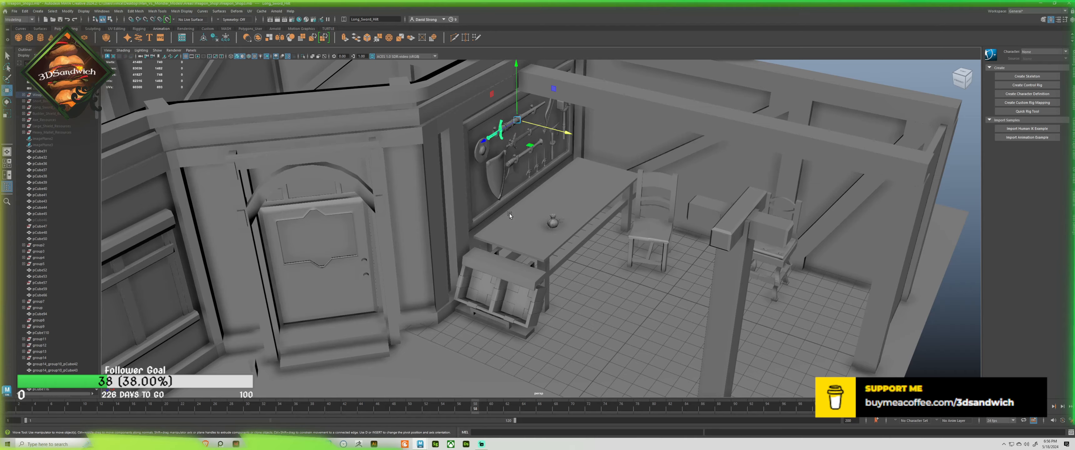
{"action": "middle_click_drag", "start_coordinate": [510, 213], "coordinate": [521, 132], "text": "alt"}
{"action": "left_click_drag", "start_coordinate": [521, 132], "coordinate": [436, 255], "text": "alt"}
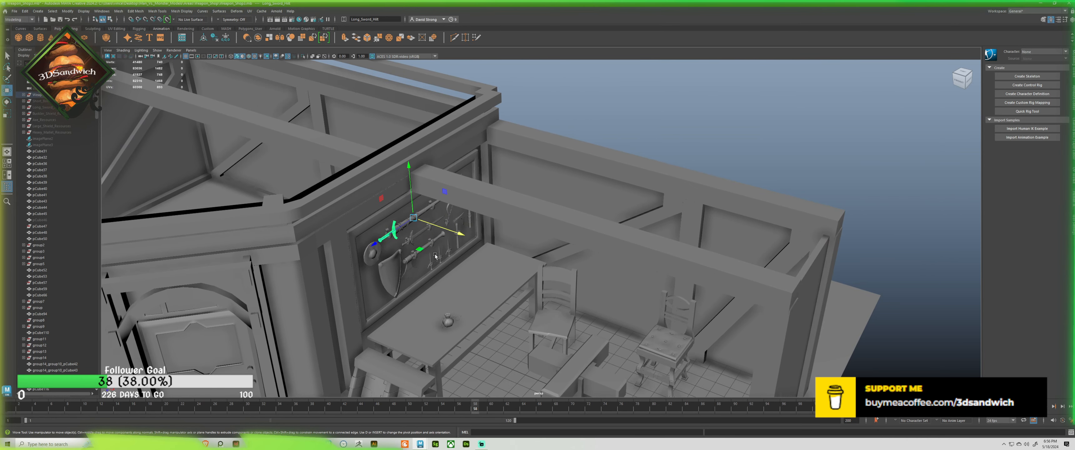
{"action": "left_click", "coordinate": [486, 256]}
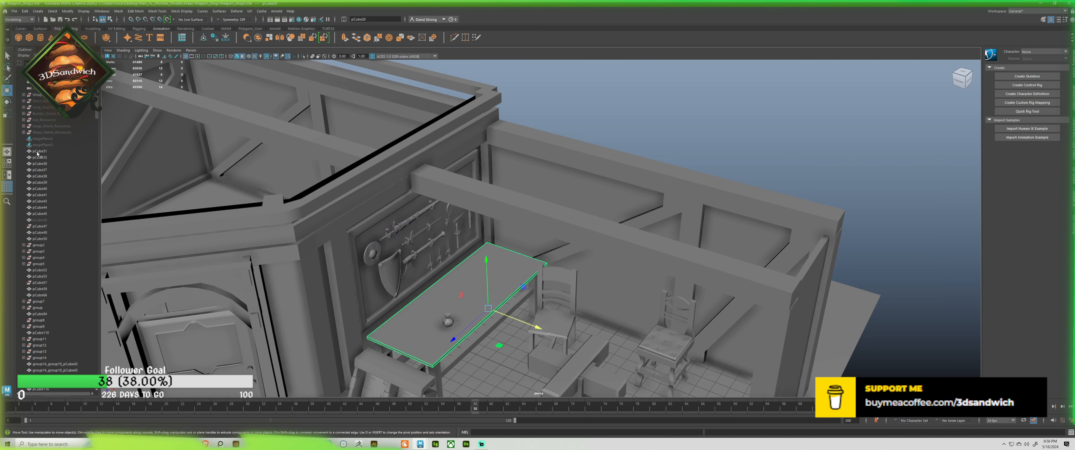